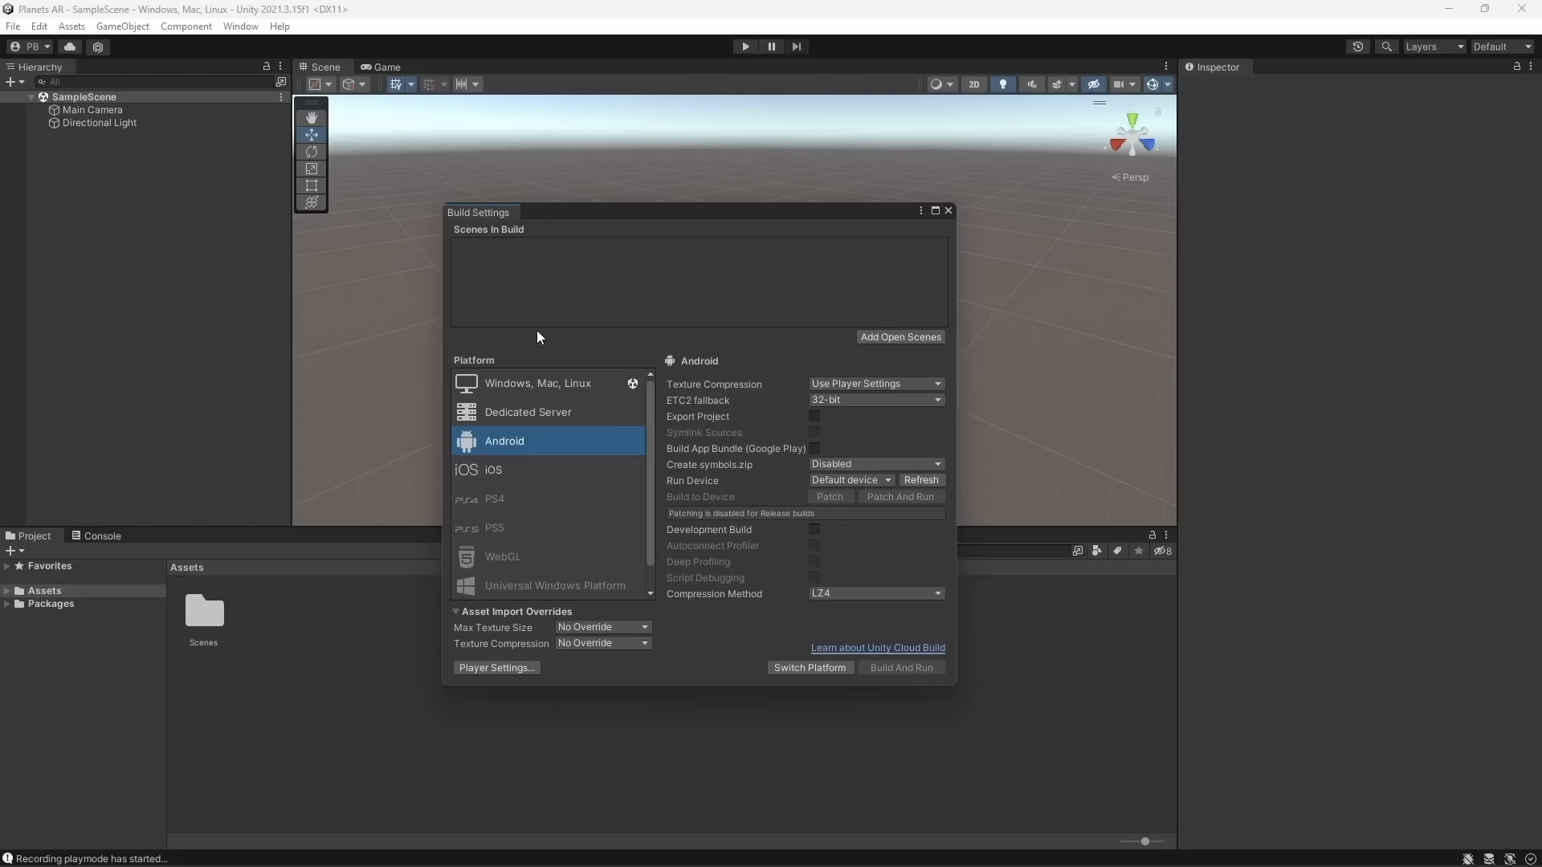
# Switch the project's build platform to Android and open the Player settings
pyautogui.moveTo(577, 212); pyautogui.dragTo(561, 204)
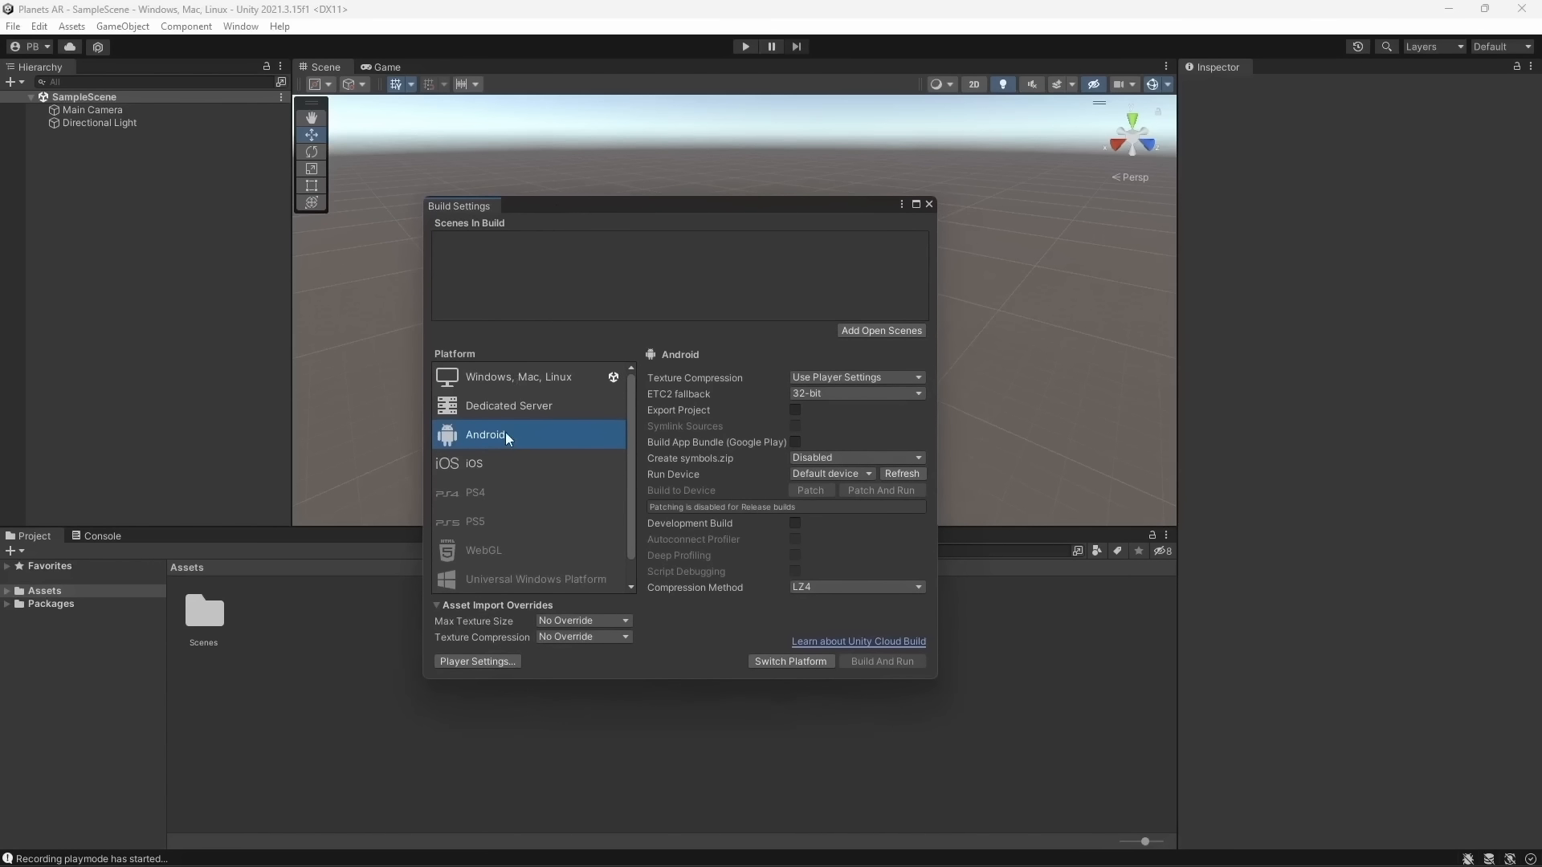
pyautogui.click(809, 660)
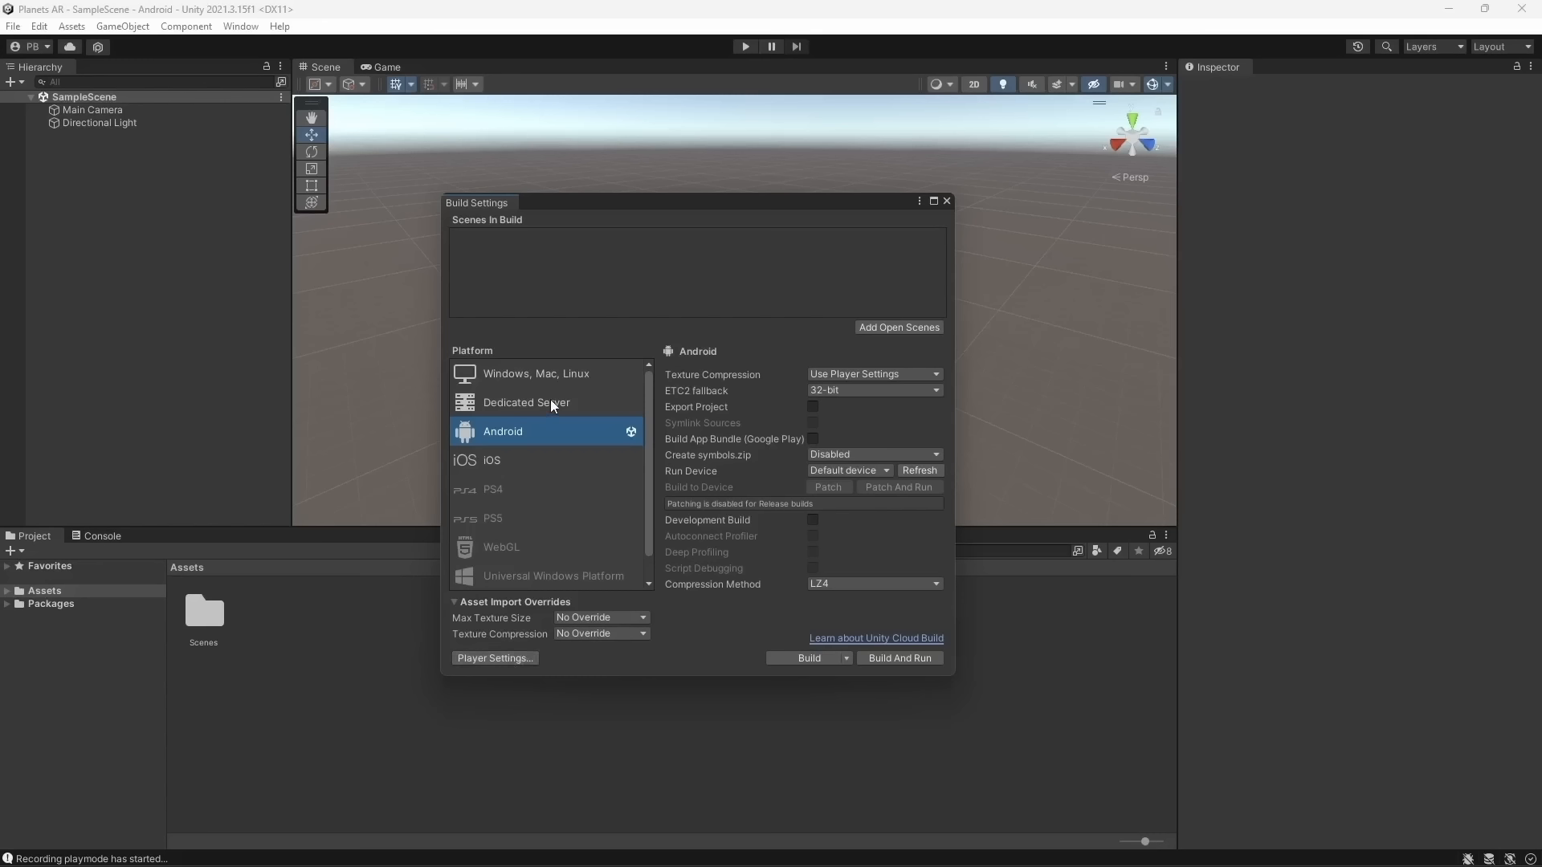
pyautogui.click(503, 660)
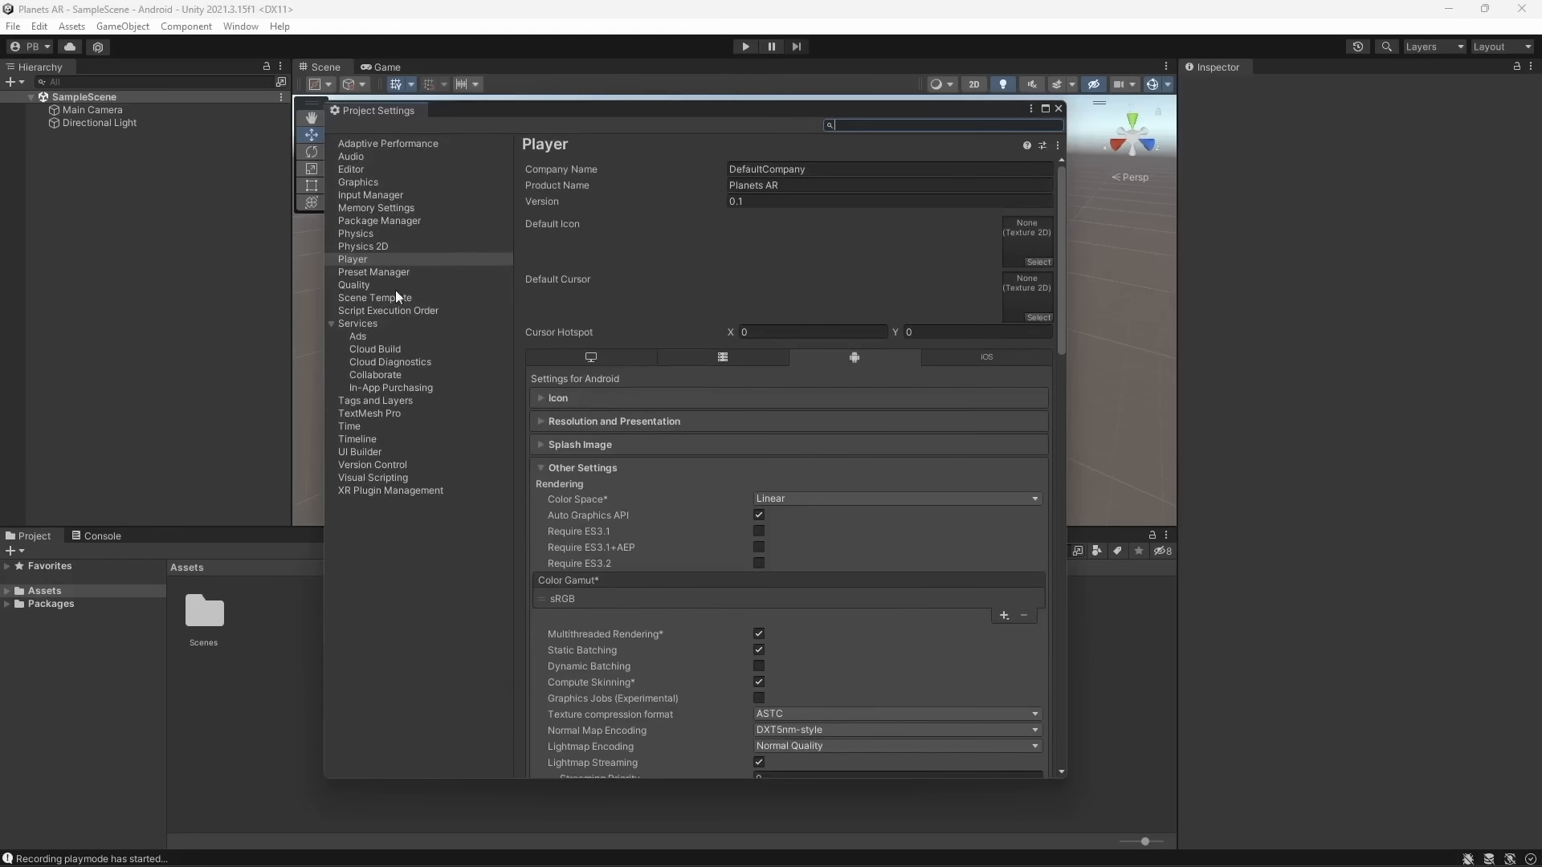
pyautogui.click(373, 259)
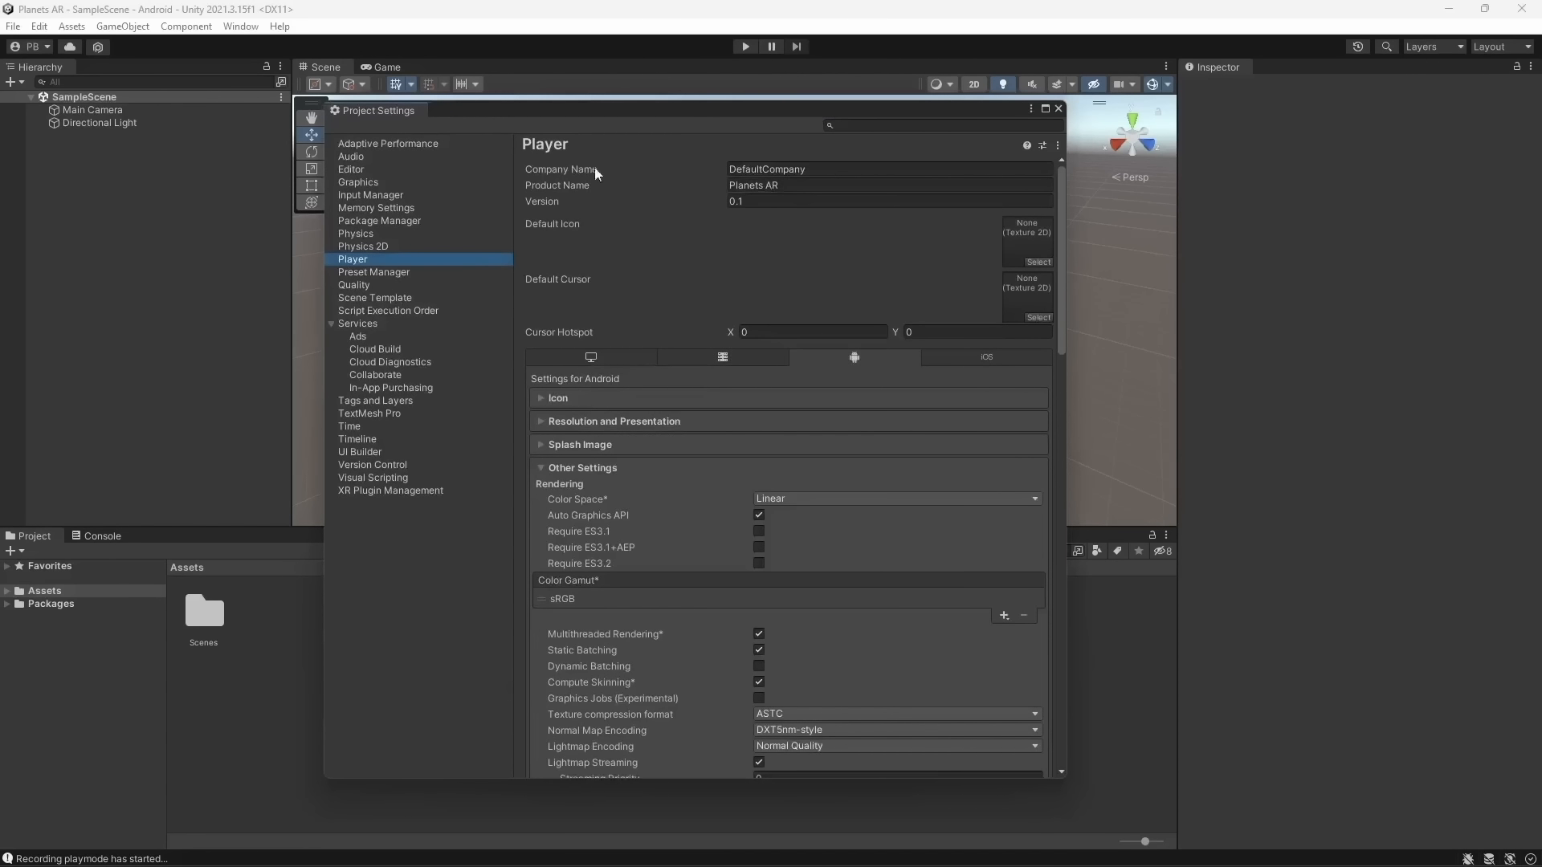
# Set the company name to Coded Reality and keep Planets AR as the product name
pyautogui.click(738, 170)
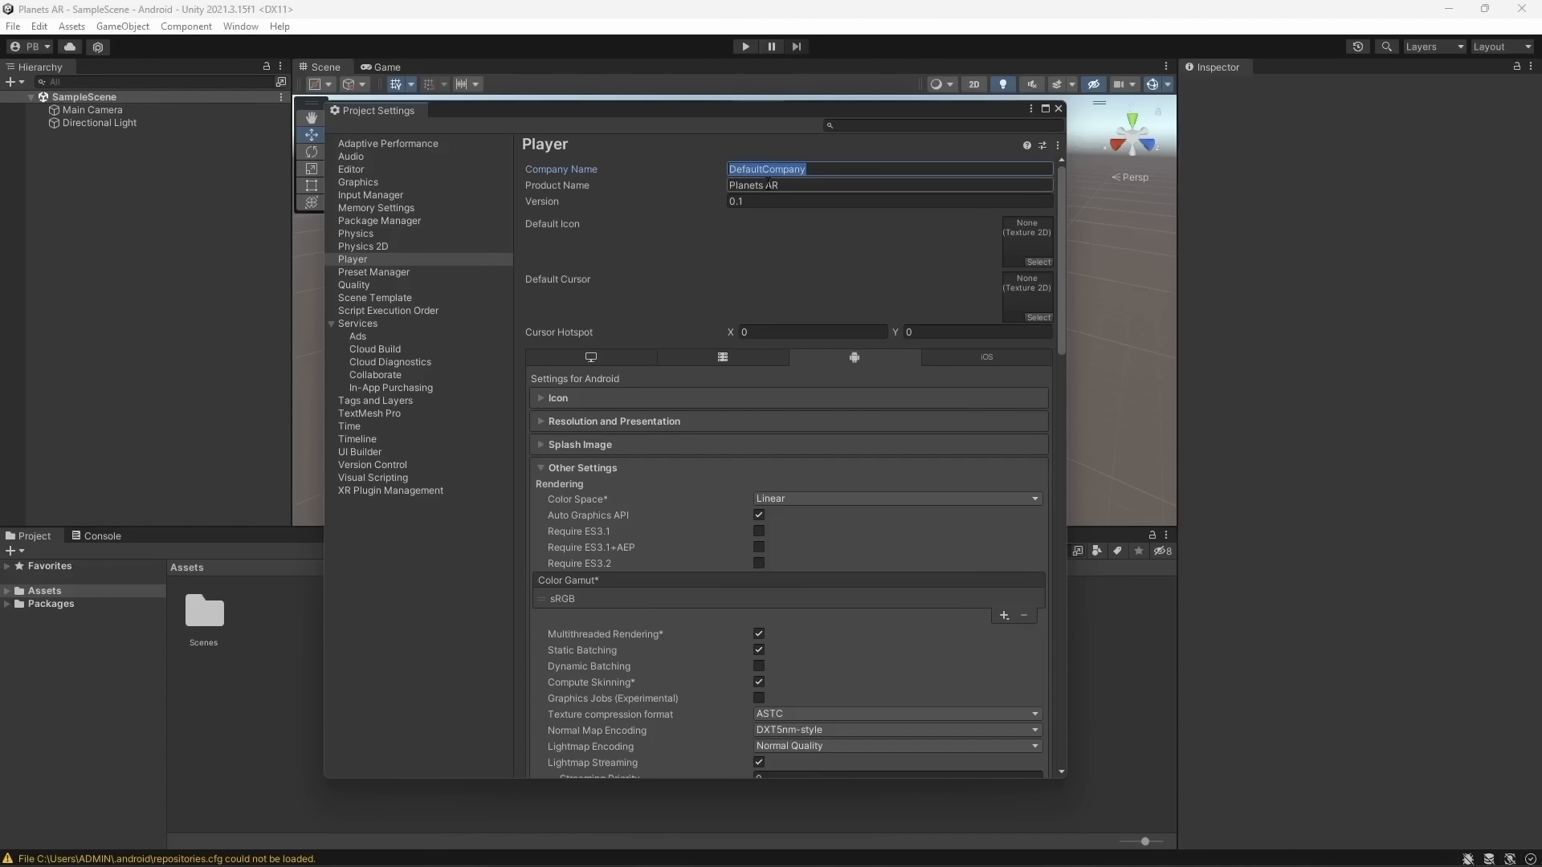
pyautogui.write('Coded Reality')
pyautogui.click(767, 185)
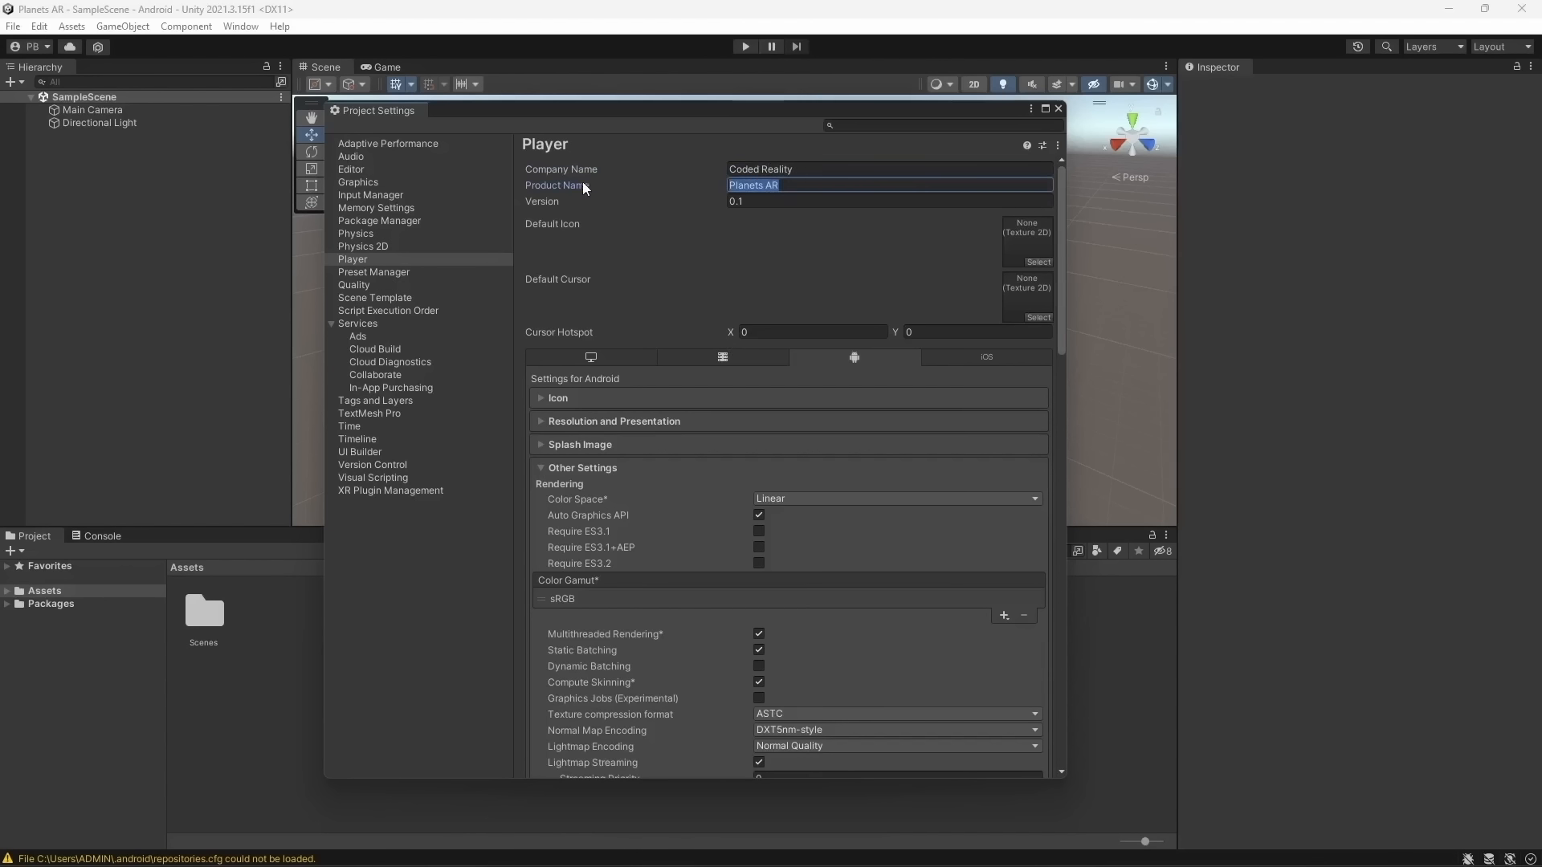
pyautogui.click(807, 185)
# Set the default orientation of the Android app to Portrait in the resolution and presentation settings
pyautogui.click(579, 421)
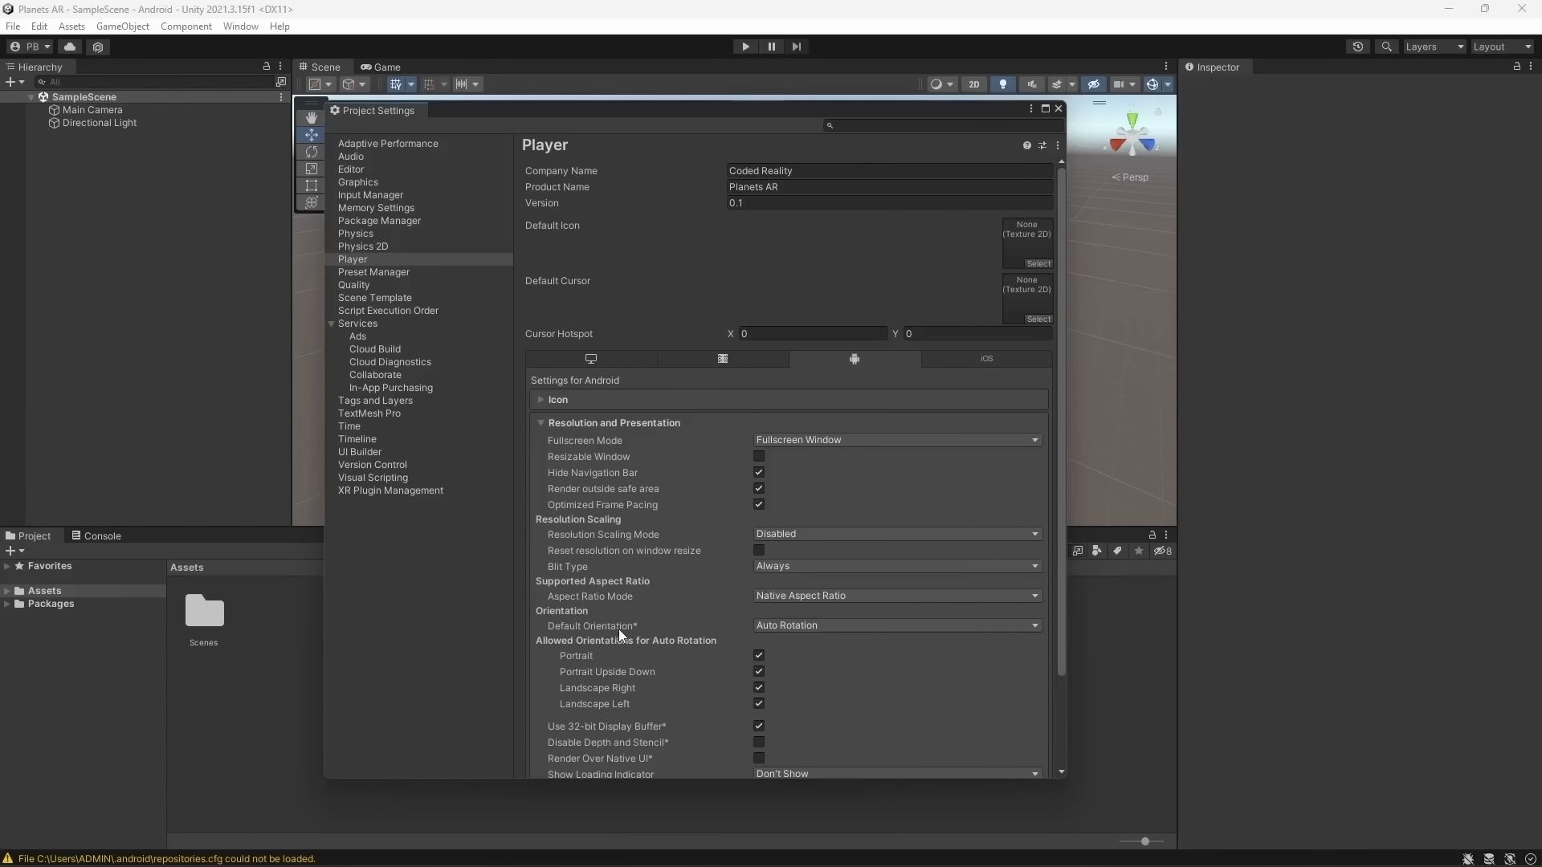
pyautogui.click(761, 625)
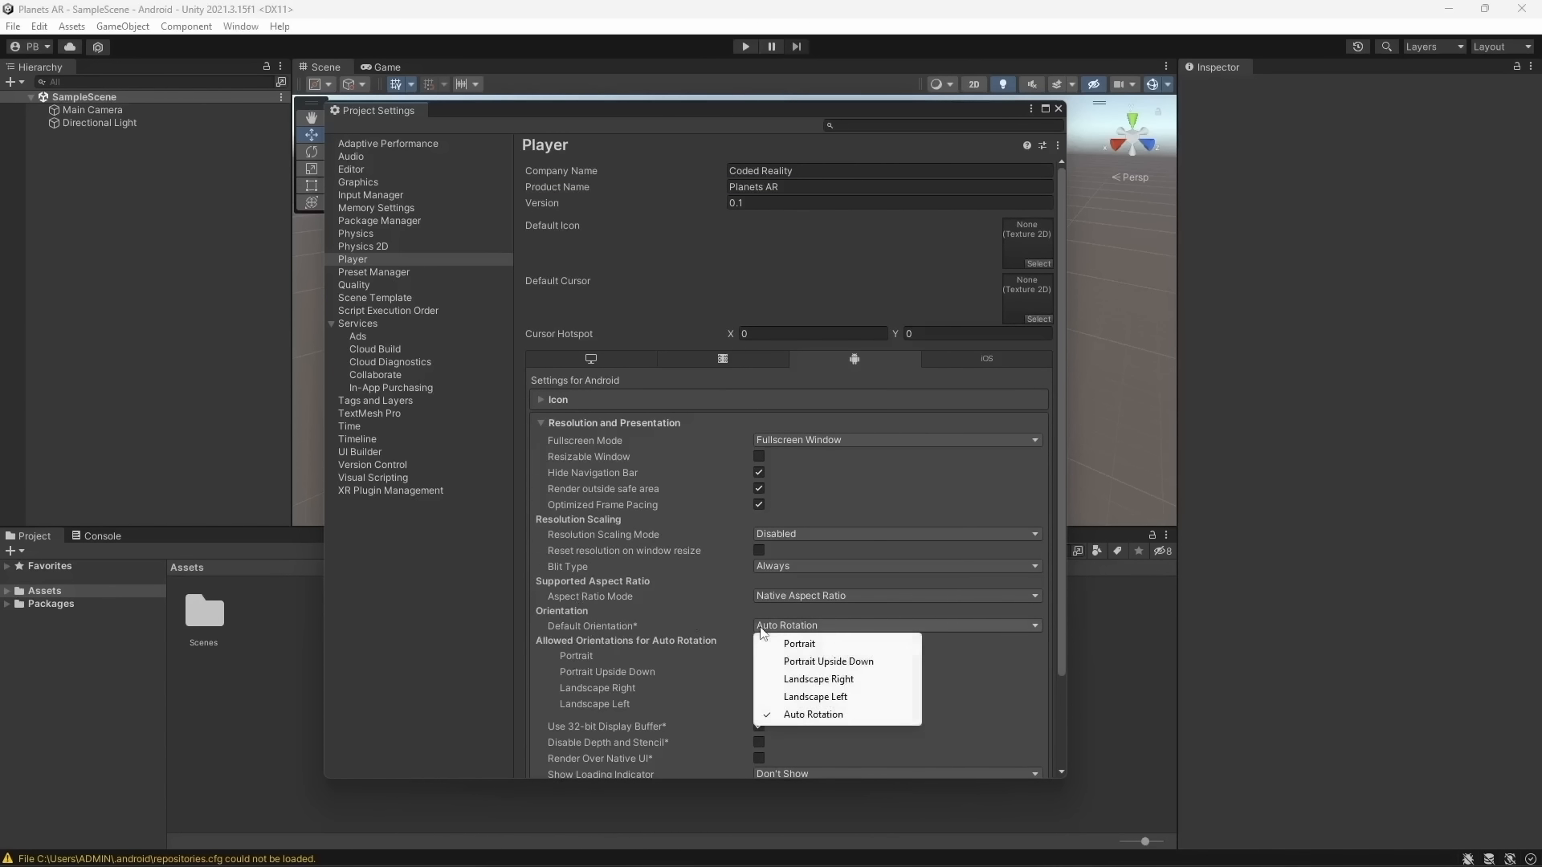
pyautogui.click(794, 644)
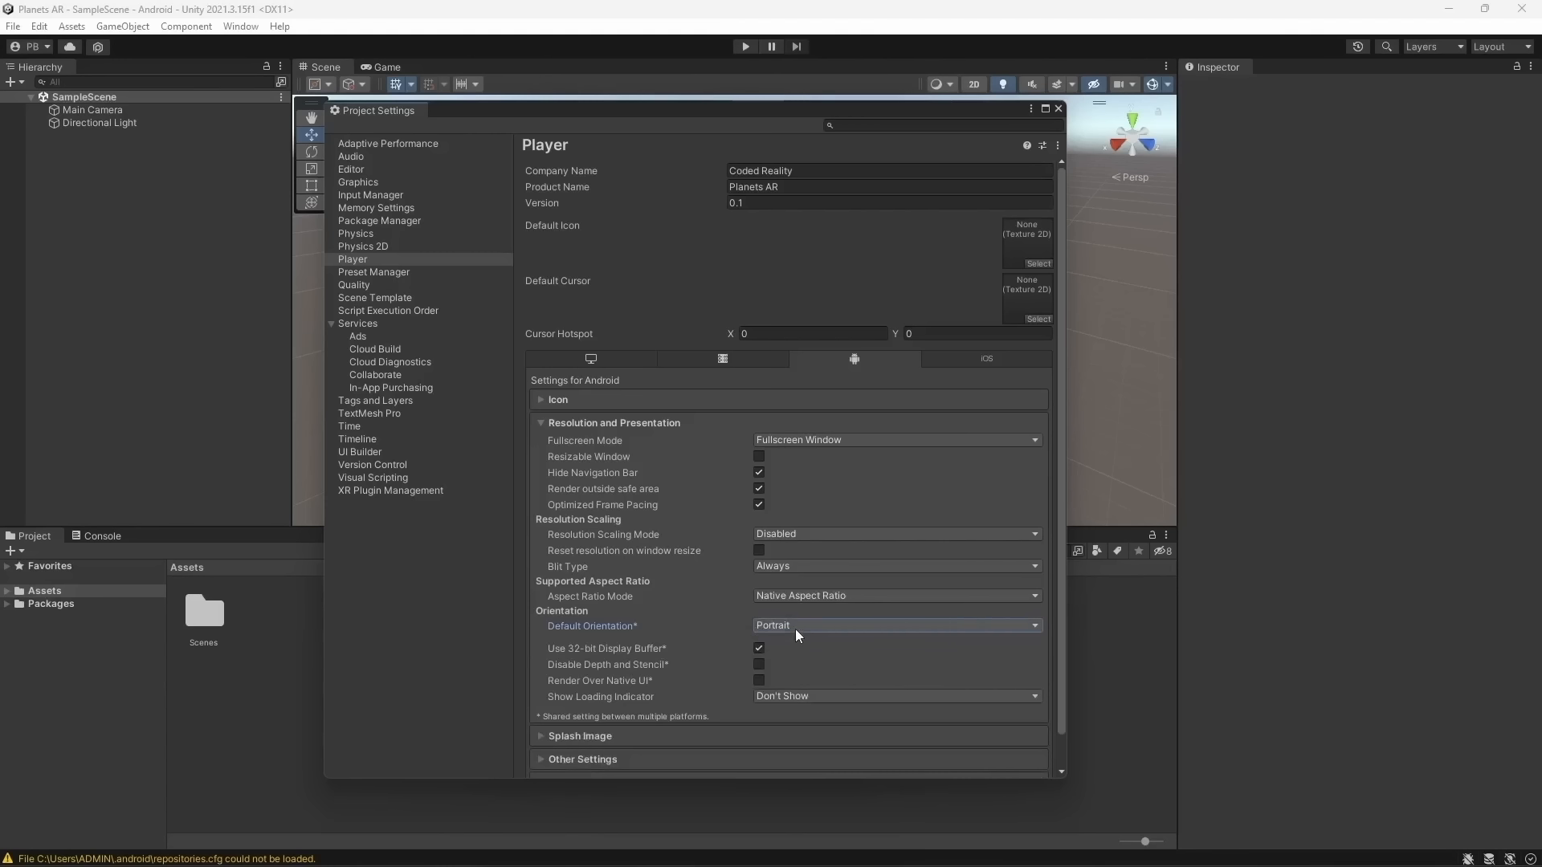
pyautogui.click(656, 426)
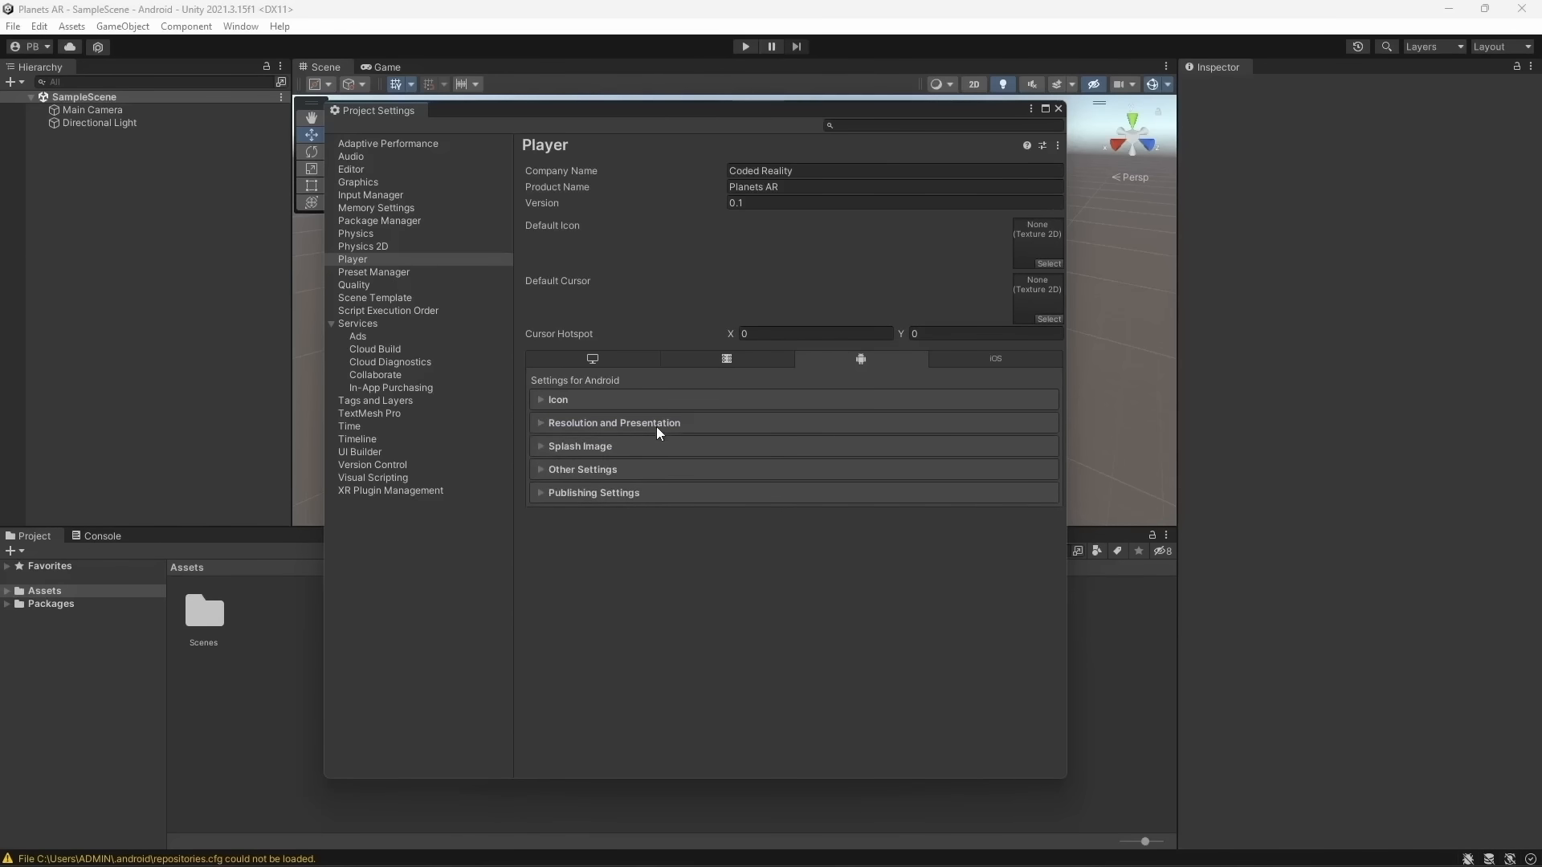
# Disable Auto Graphics API for Android and remove Vulkan from the graphics APIs
pyautogui.click(634, 468)
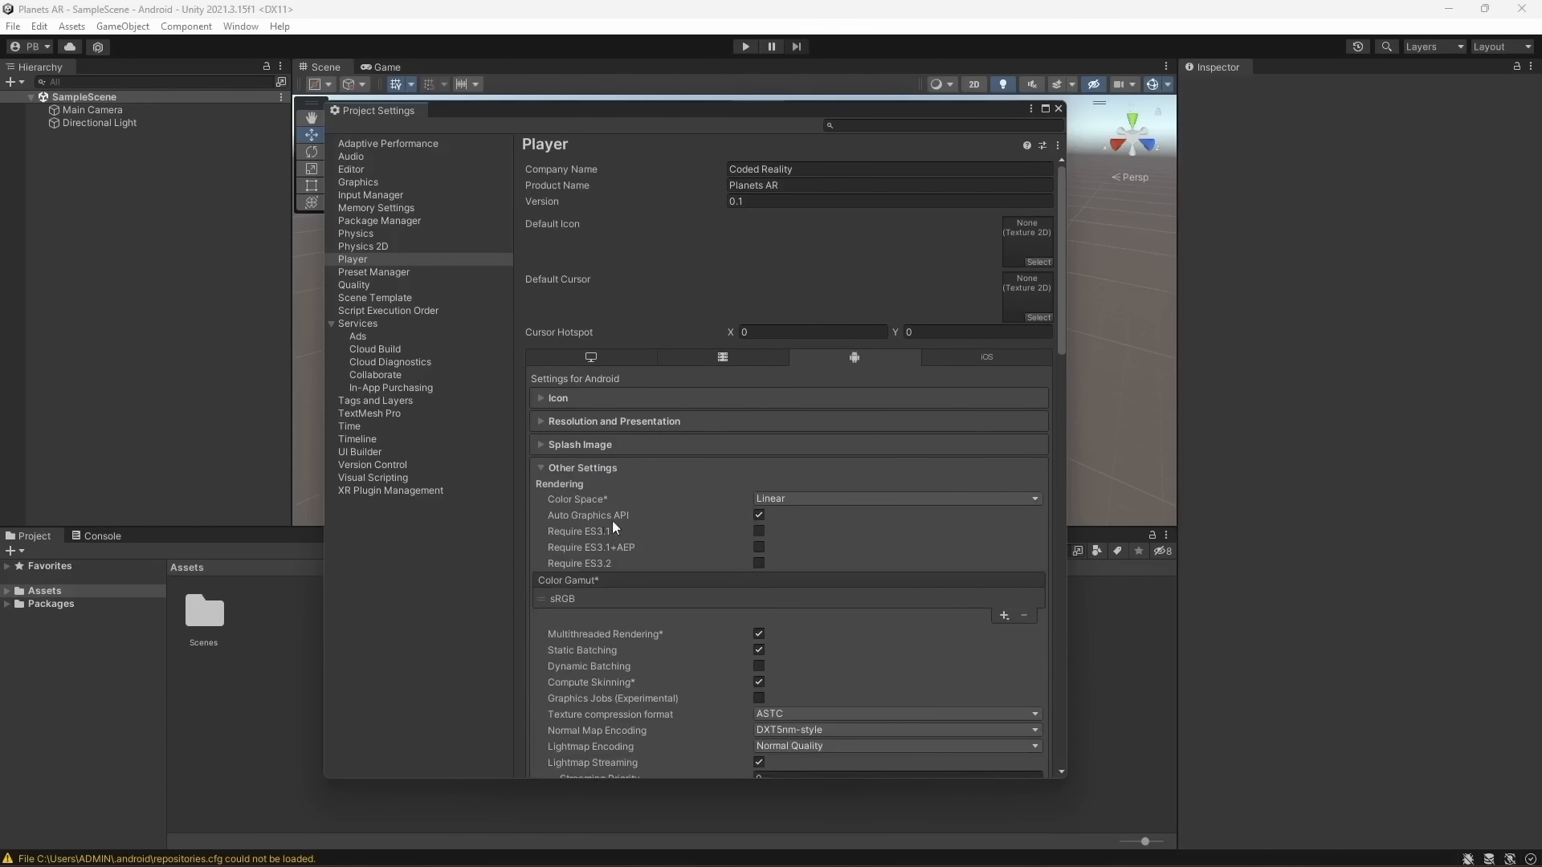
pyautogui.click(758, 515)
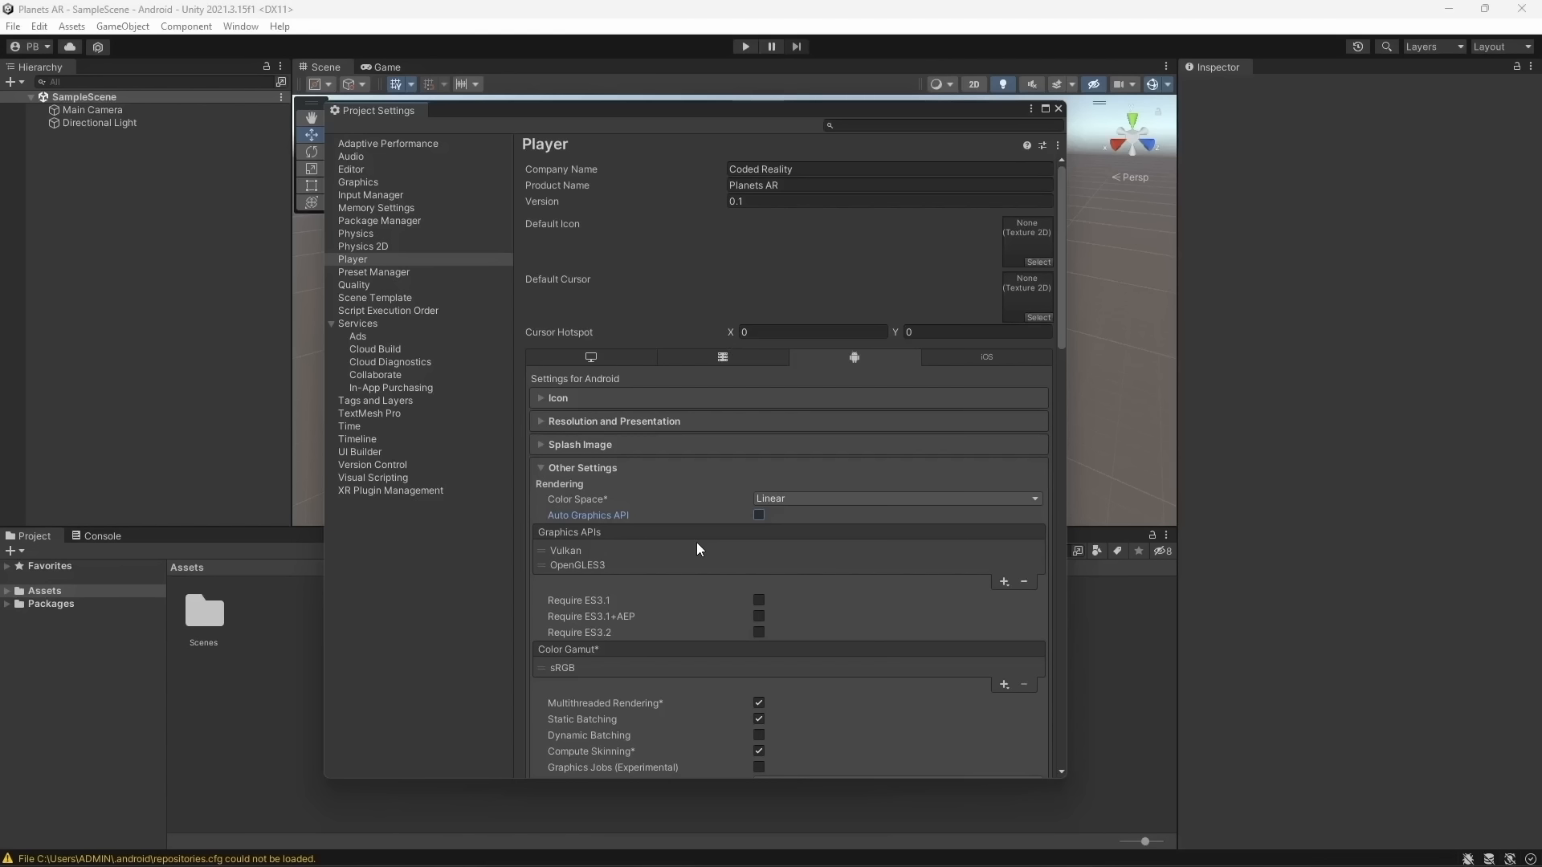
pyautogui.click(768, 550)
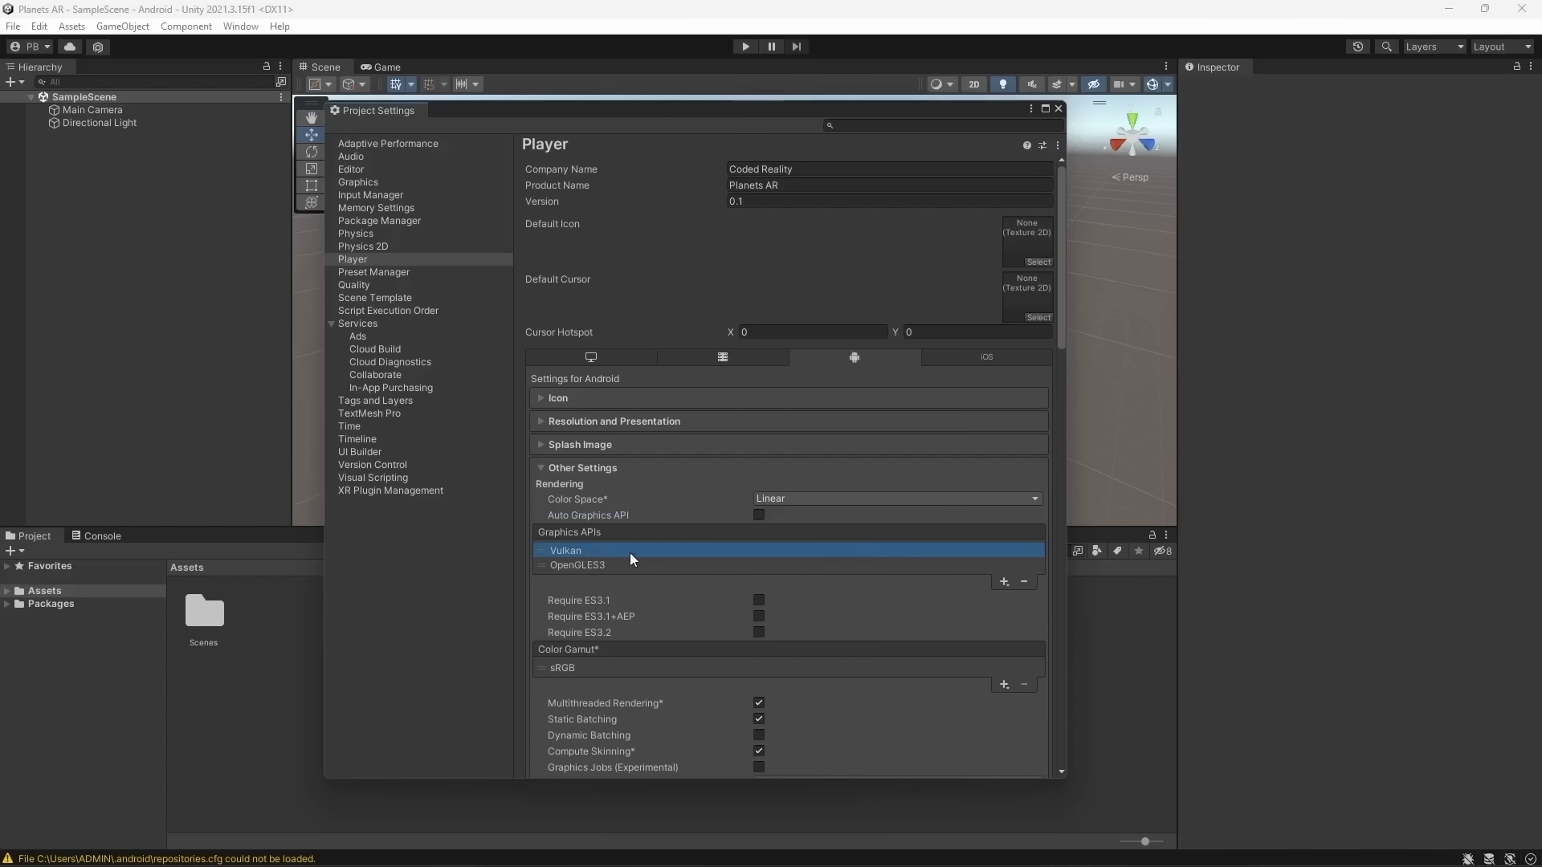
pyautogui.click(1025, 579)
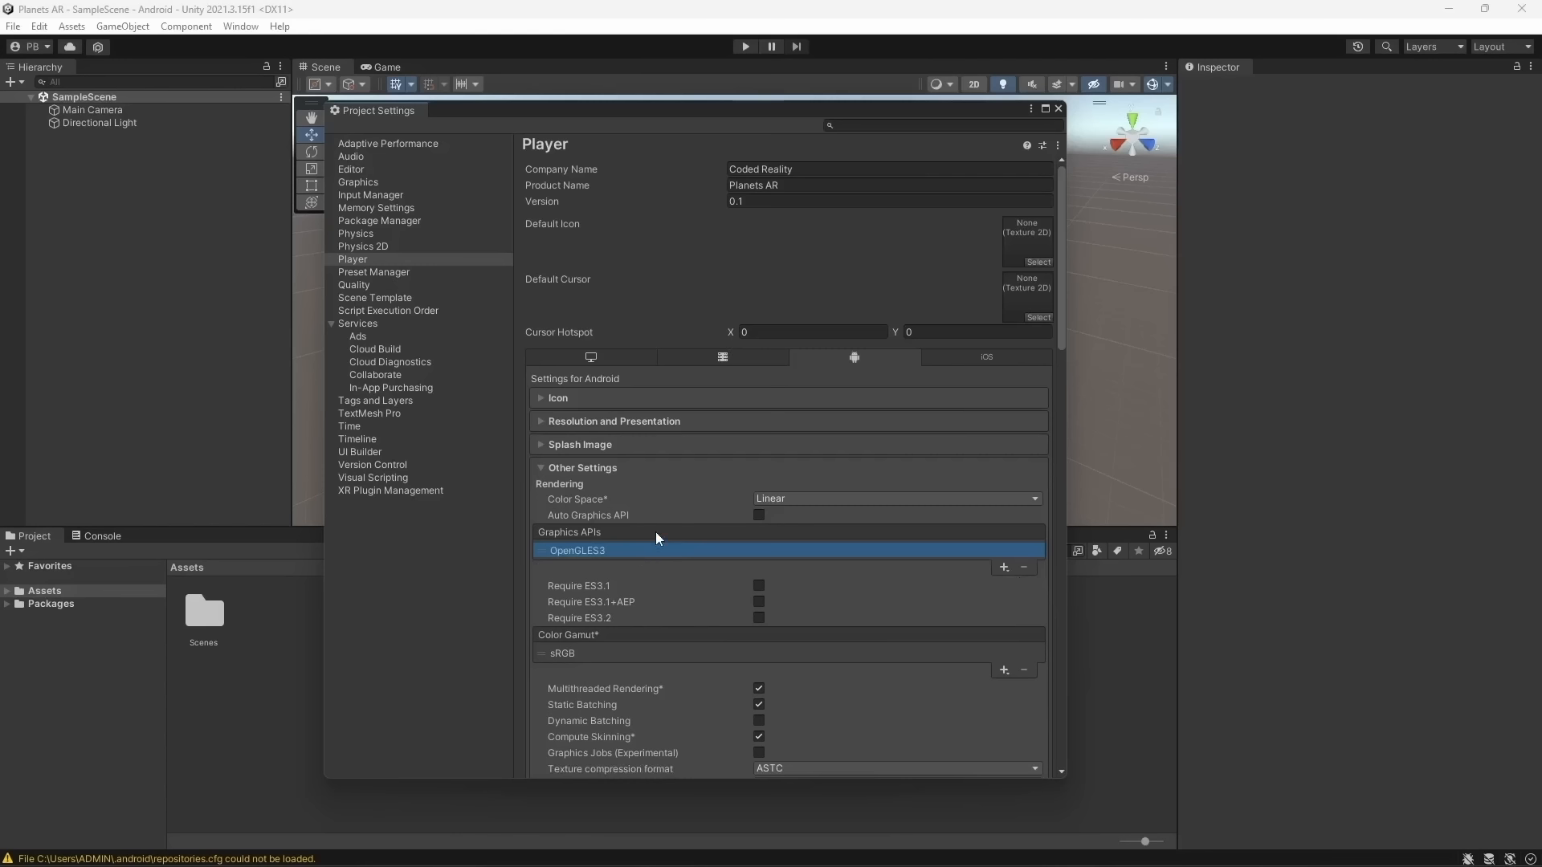
# Disable Multithreaded Rendering and set the minimum API level to Android 7.0 'Nougat' (API level 24)
pyautogui.scroll(-3, 660, 520)
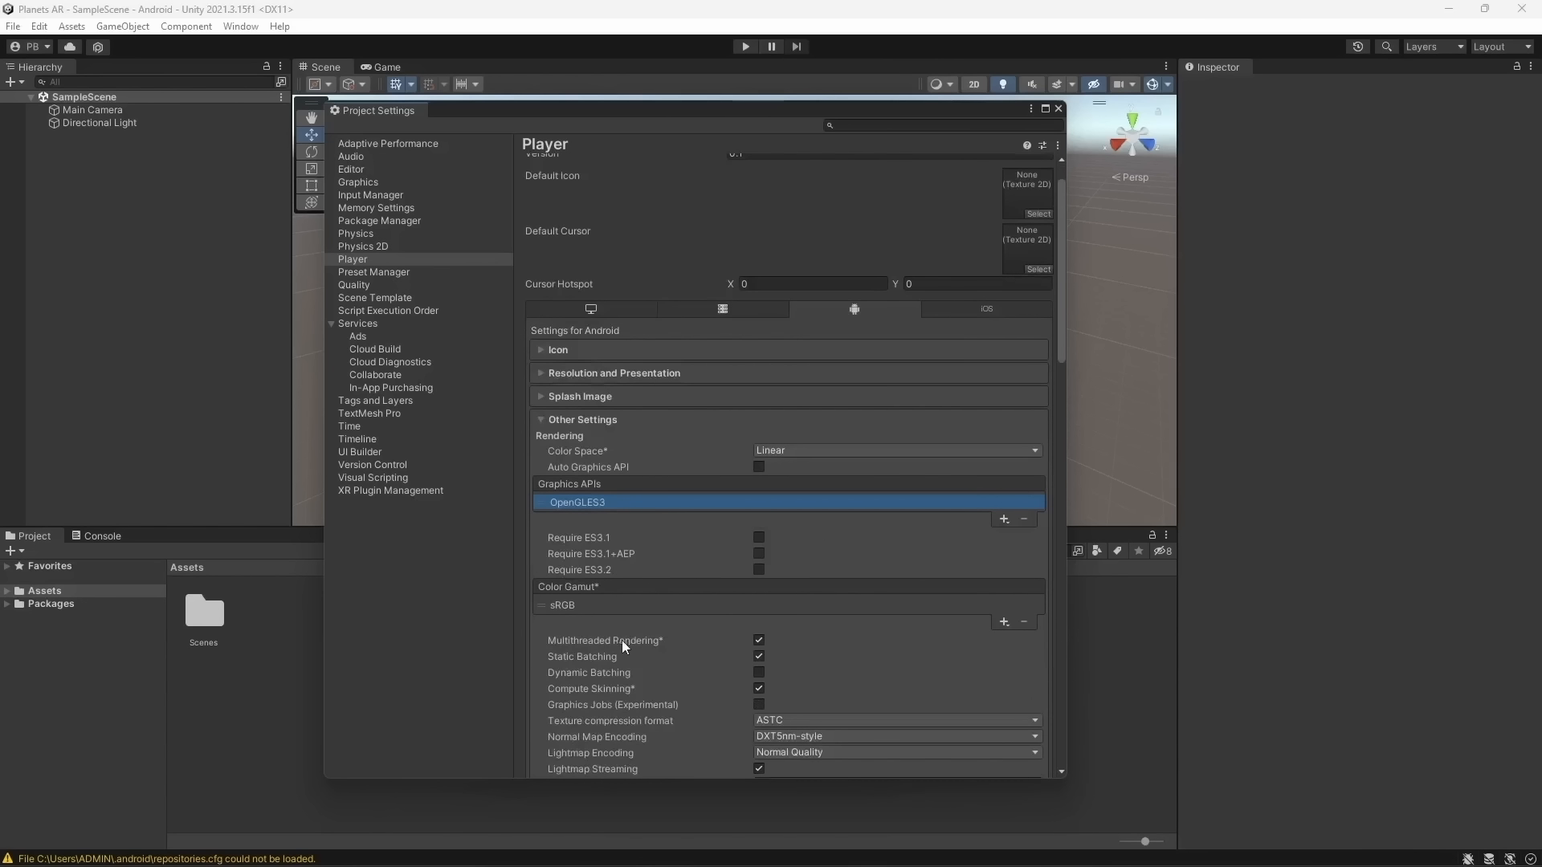
pyautogui.click(760, 641)
pyautogui.scroll(-5, 818, 620)
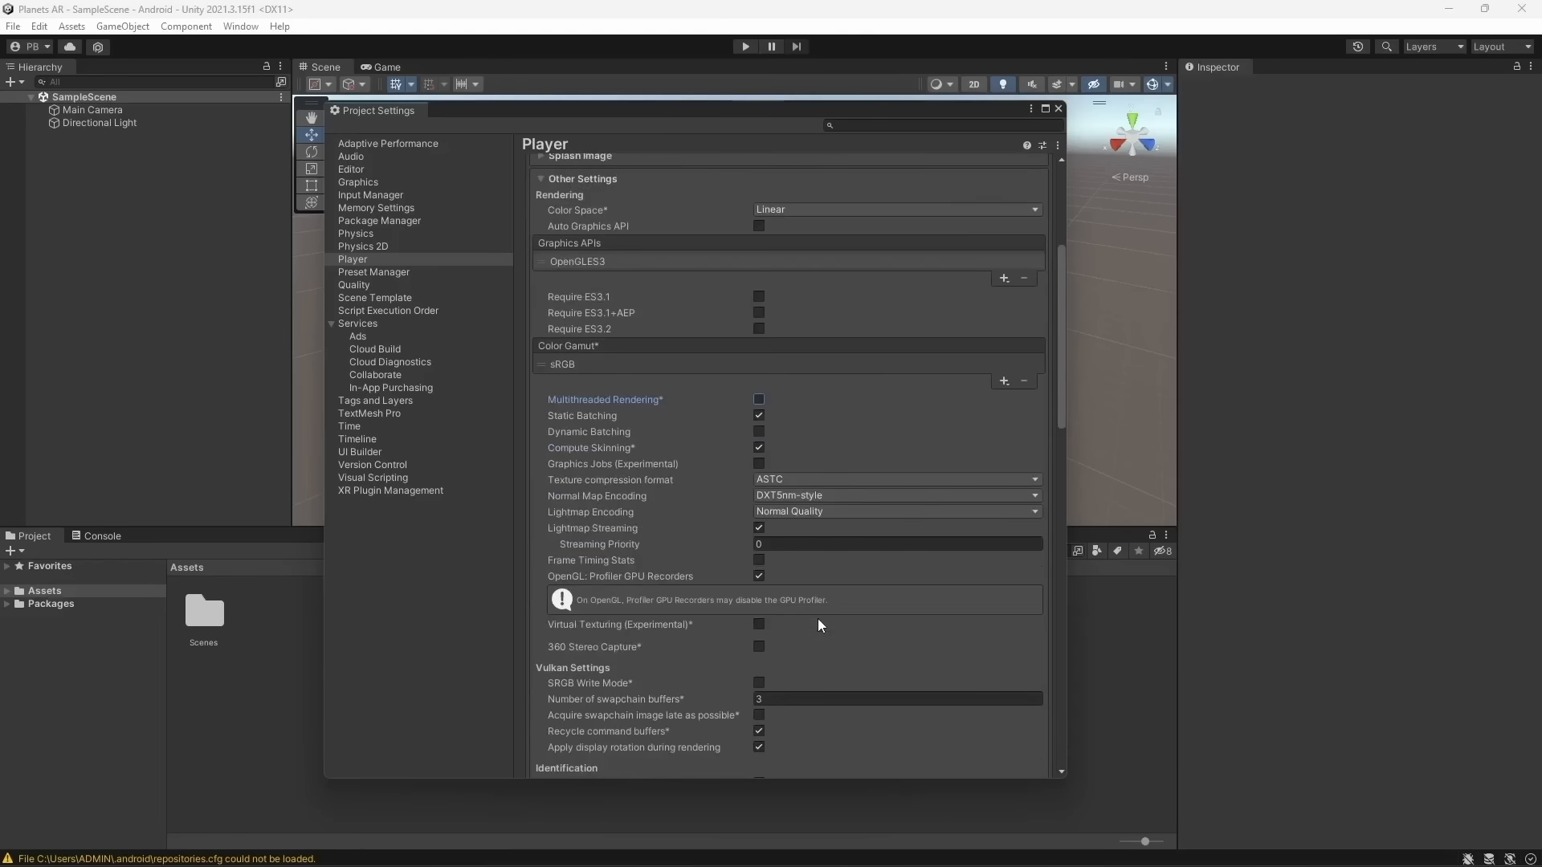
pyautogui.scroll(-5, 818, 618)
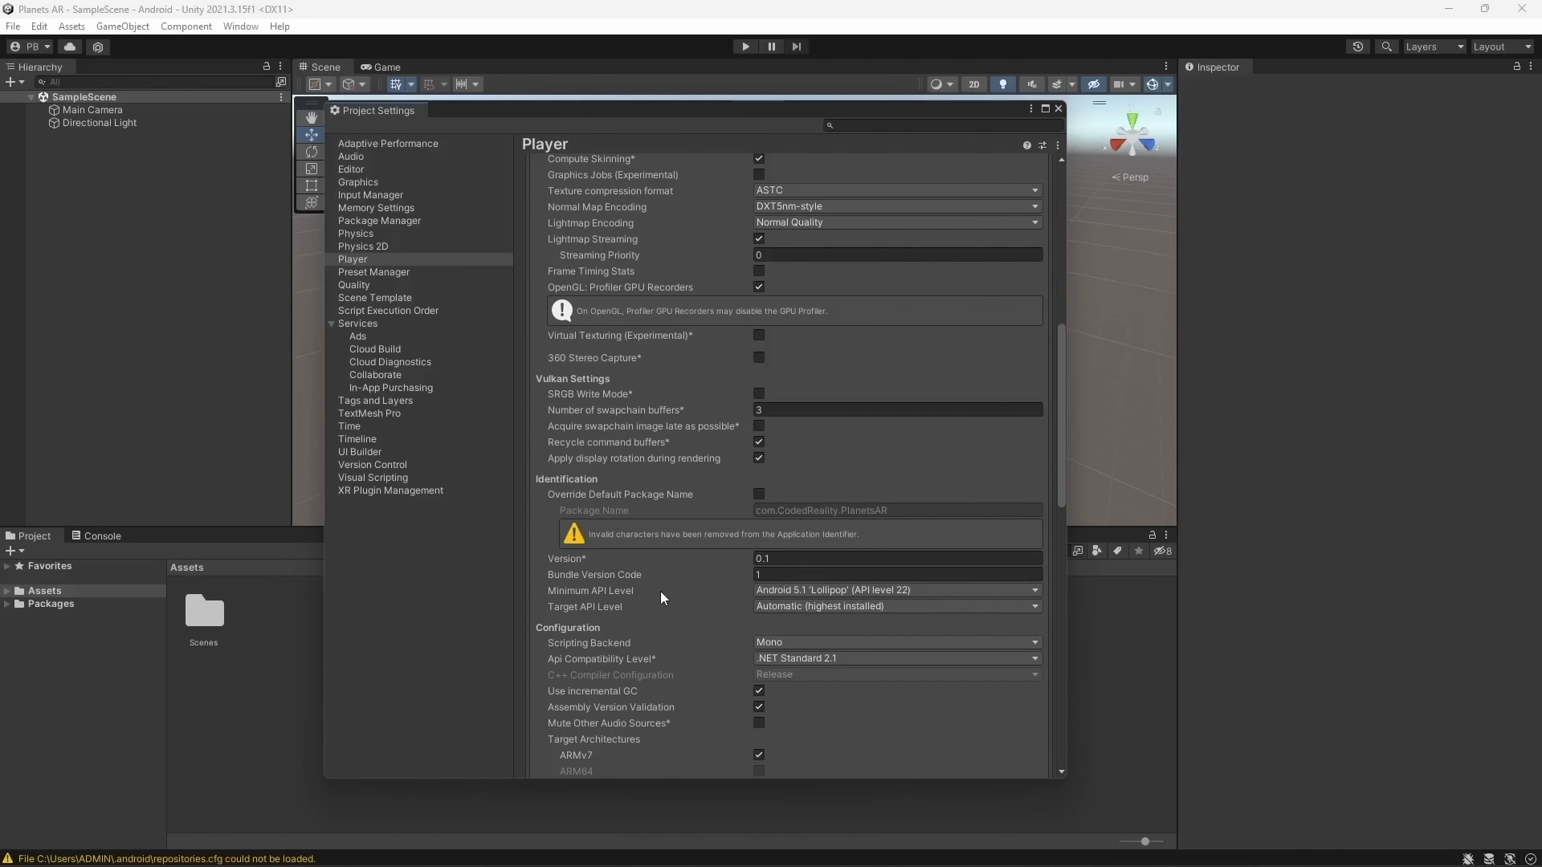
pyautogui.click(765, 591)
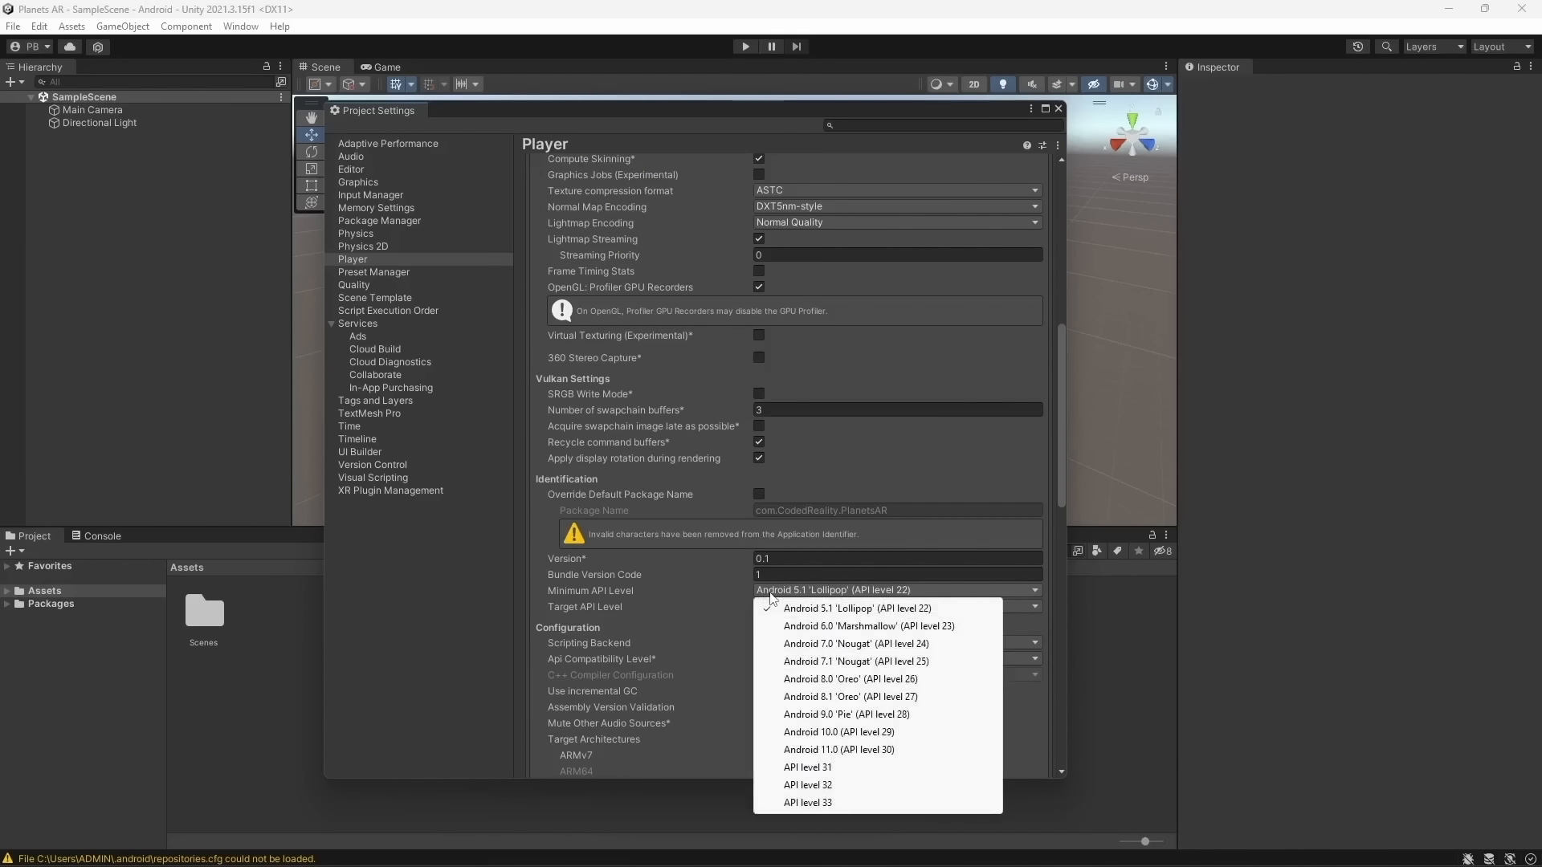
pyautogui.click(794, 643)
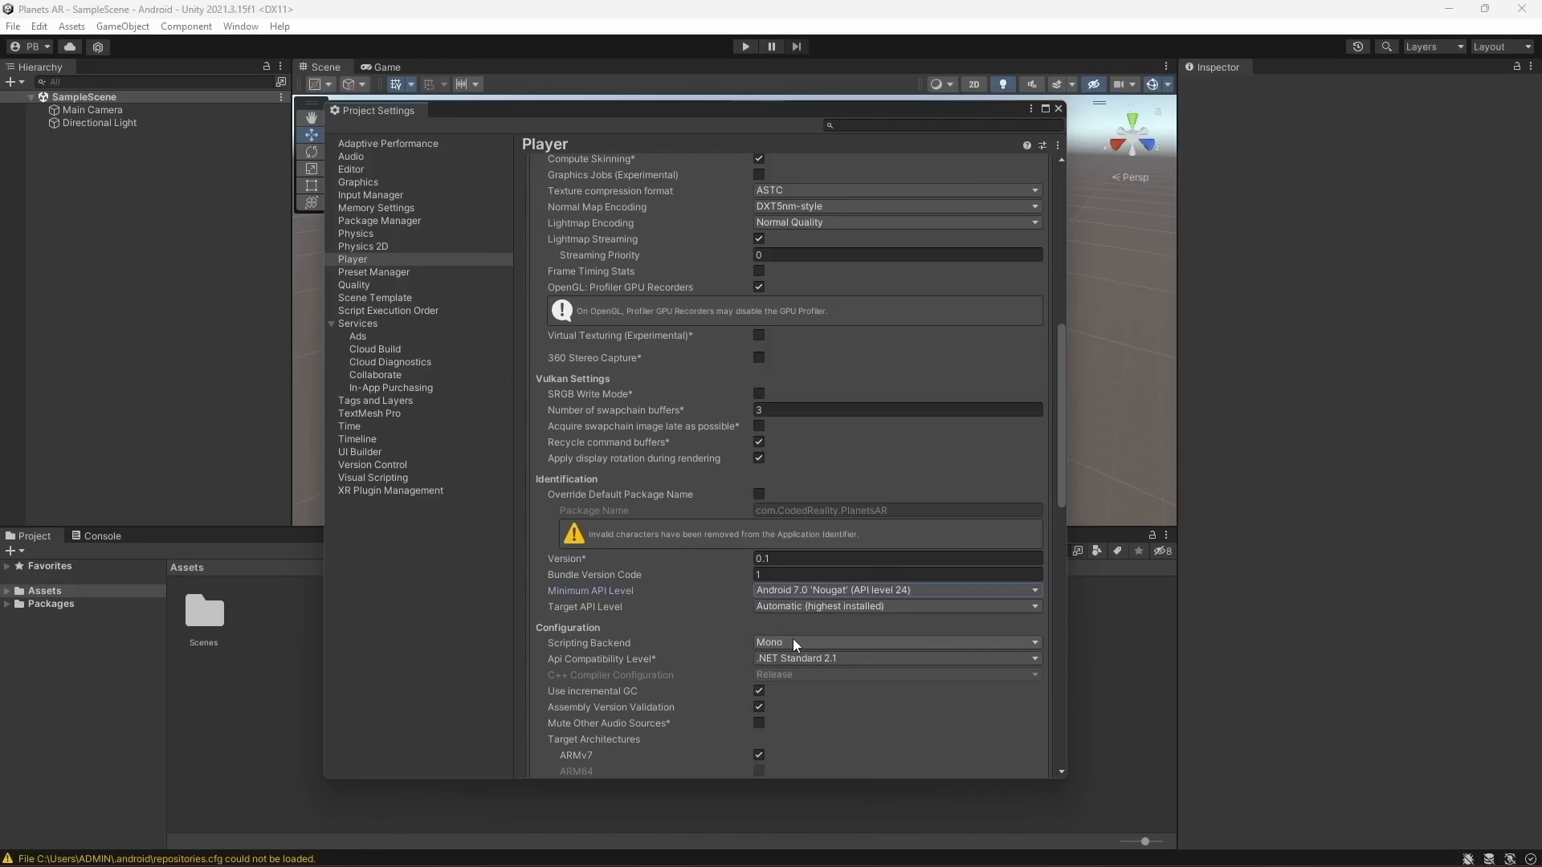
pyautogui.click(801, 591)
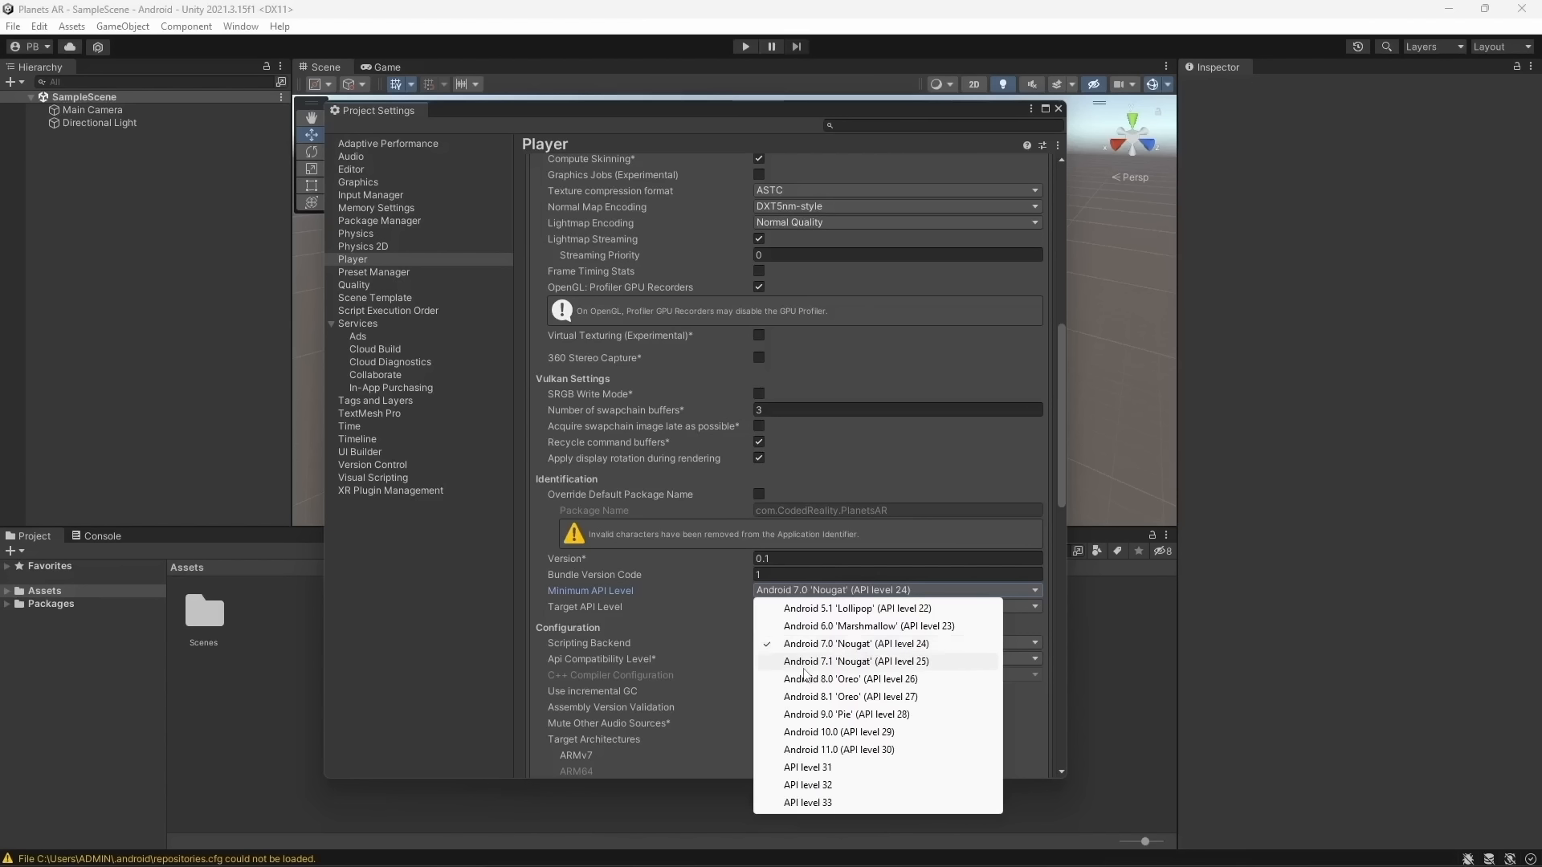
pyautogui.click(809, 584)
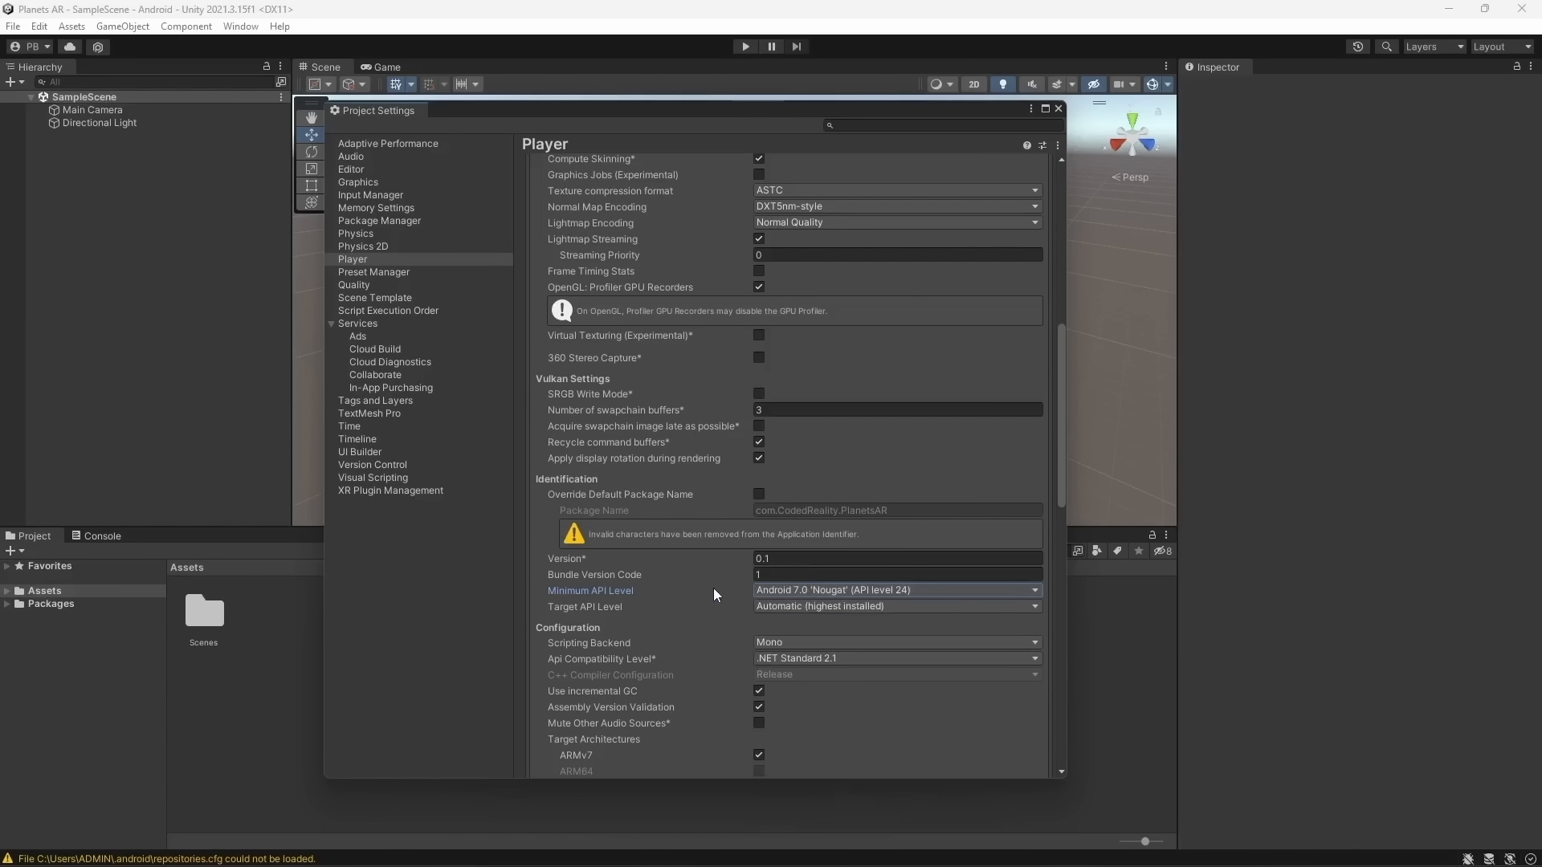
# Switch the scripting backend to IL2CPP and back to Mono
pyautogui.scroll(-2, 713, 588)
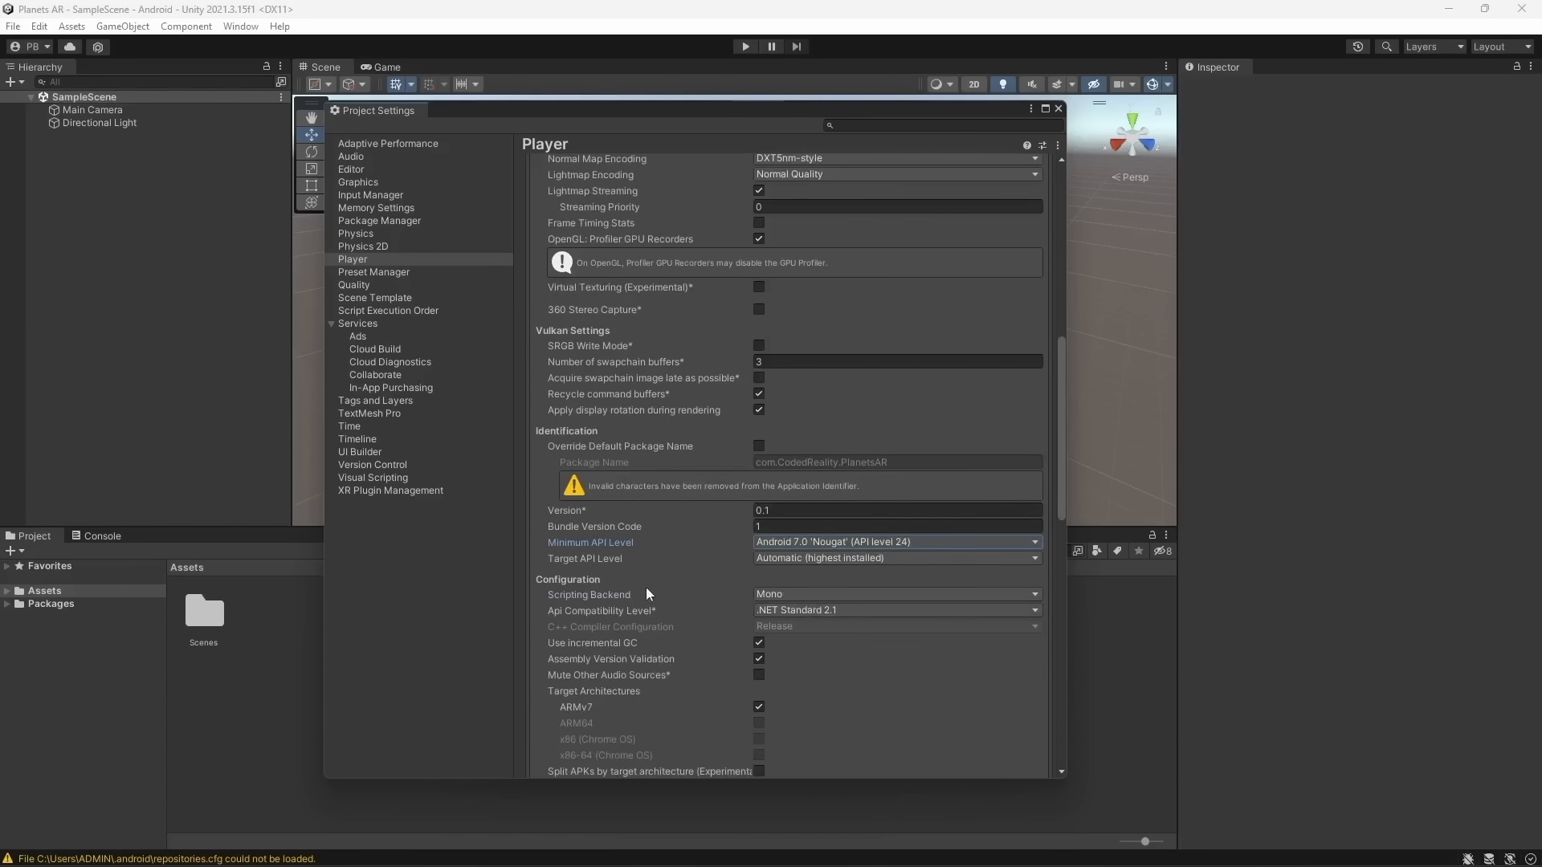
pyautogui.click(773, 599)
pyautogui.click(780, 628)
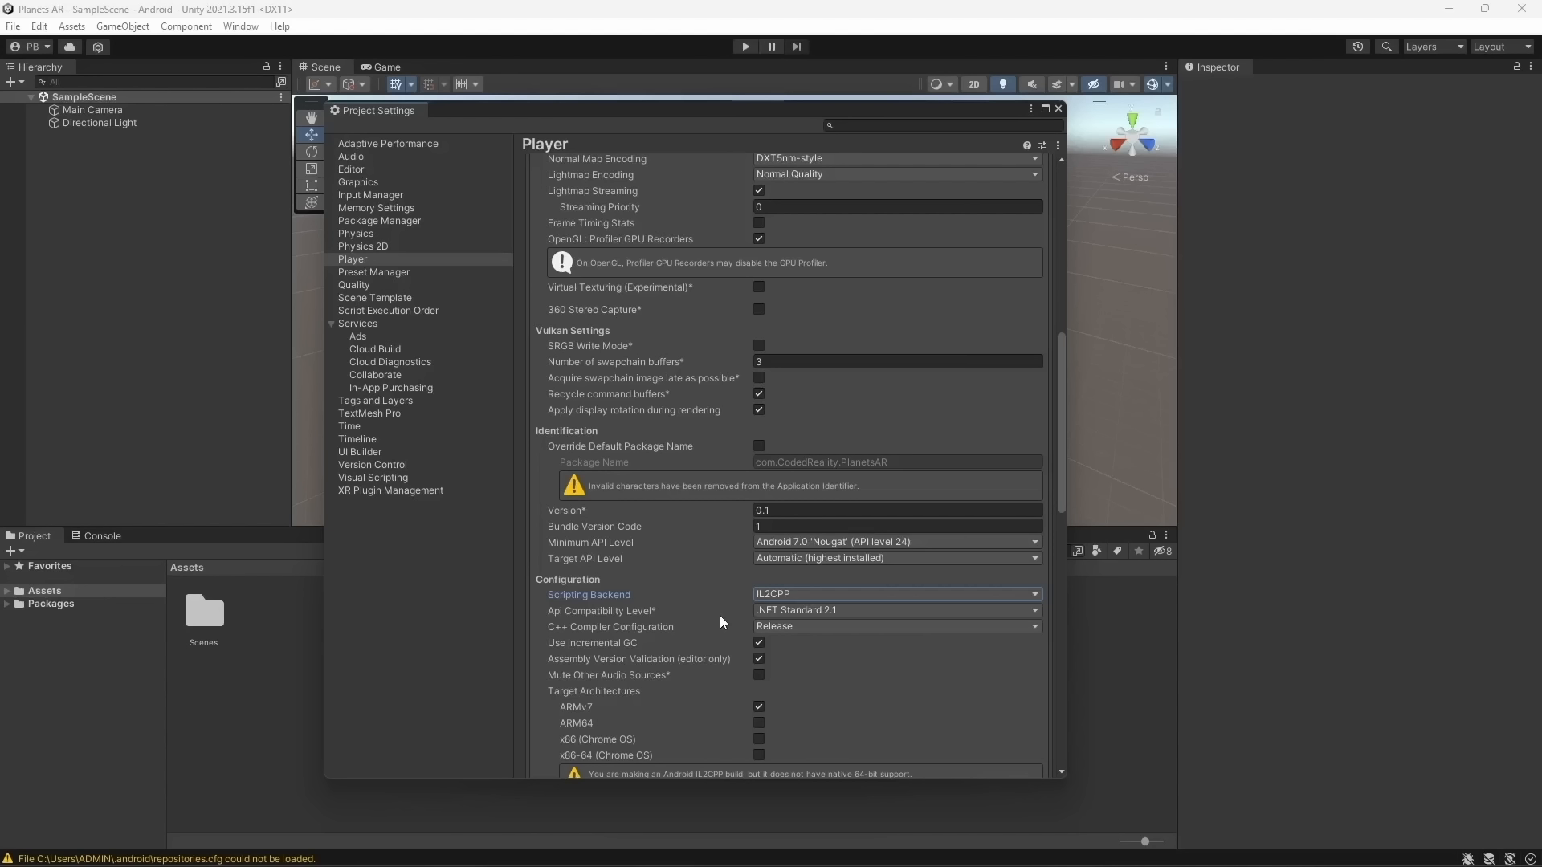
pyautogui.click(779, 599)
pyautogui.click(787, 610)
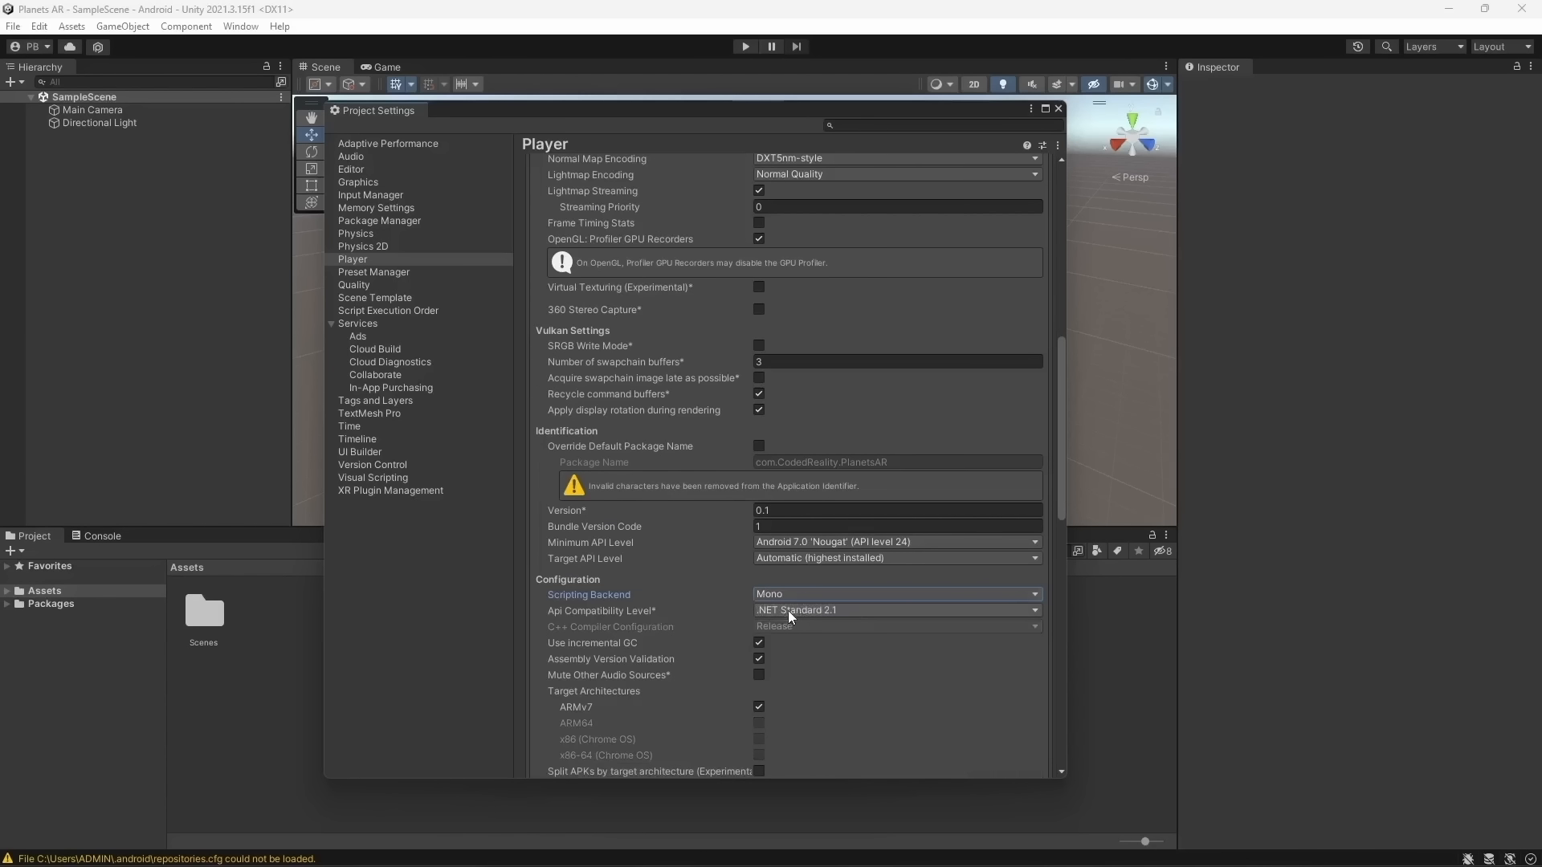
# Set the scripting backend to IL2CPP and enable ARM64 as a target architecture alongside ARMv7
pyautogui.scroll(-3, 753, 630)
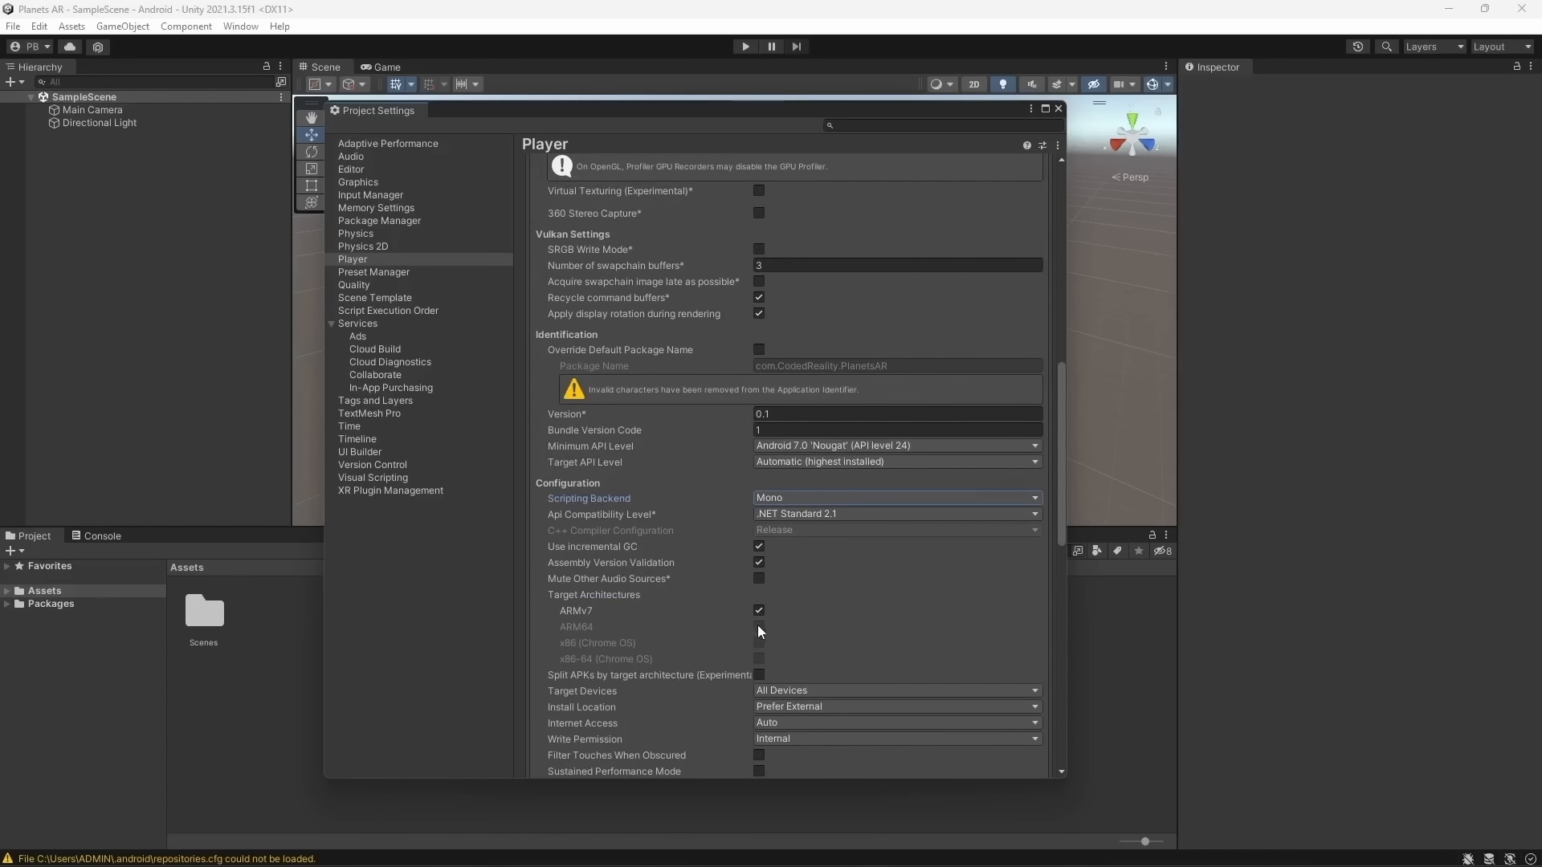
pyautogui.click(765, 498)
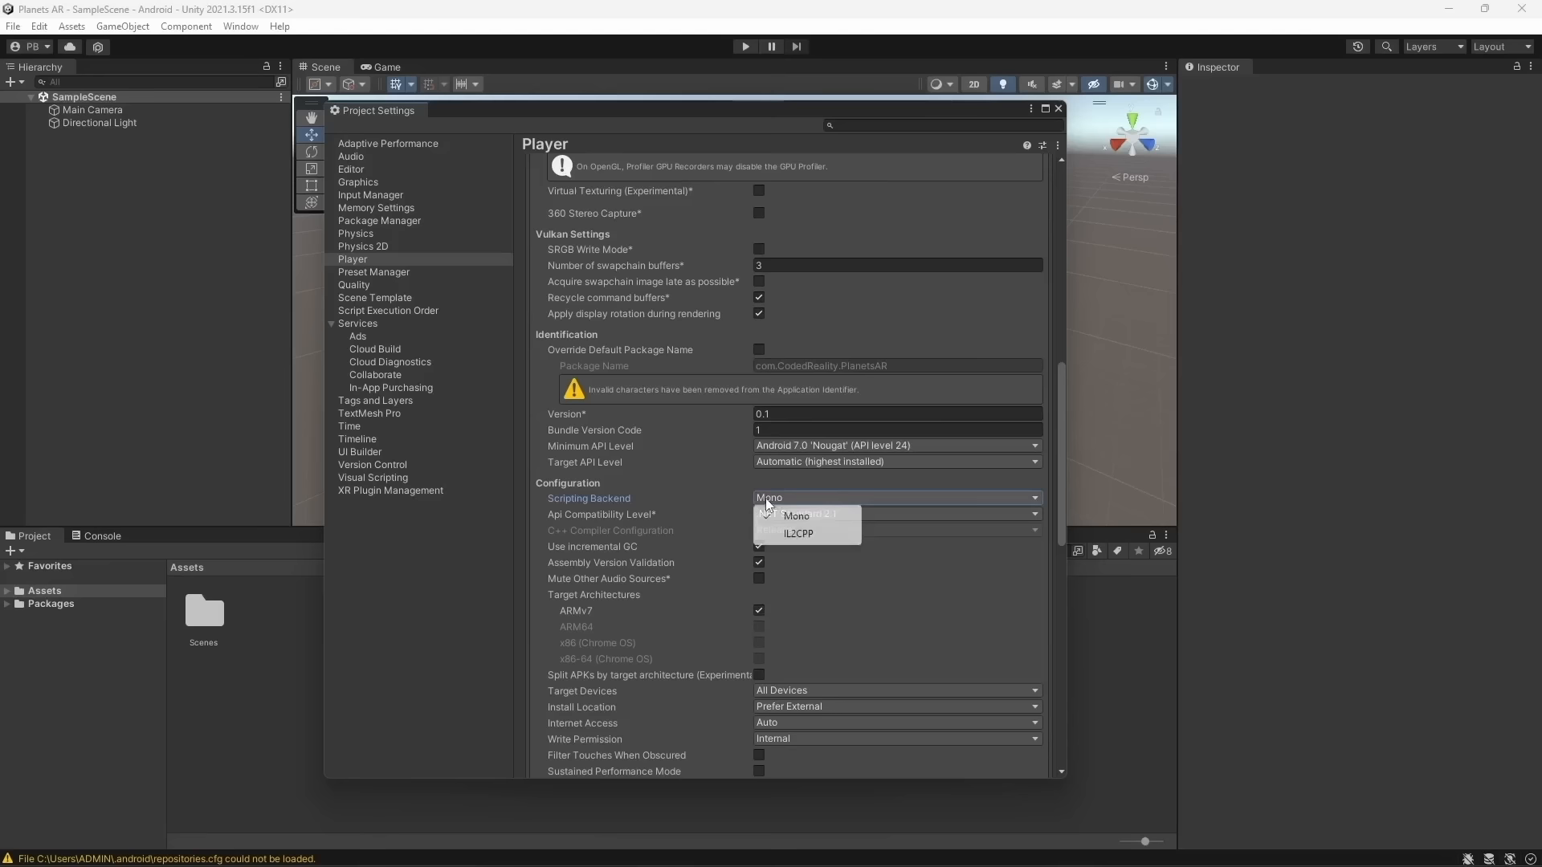
pyautogui.click(797, 533)
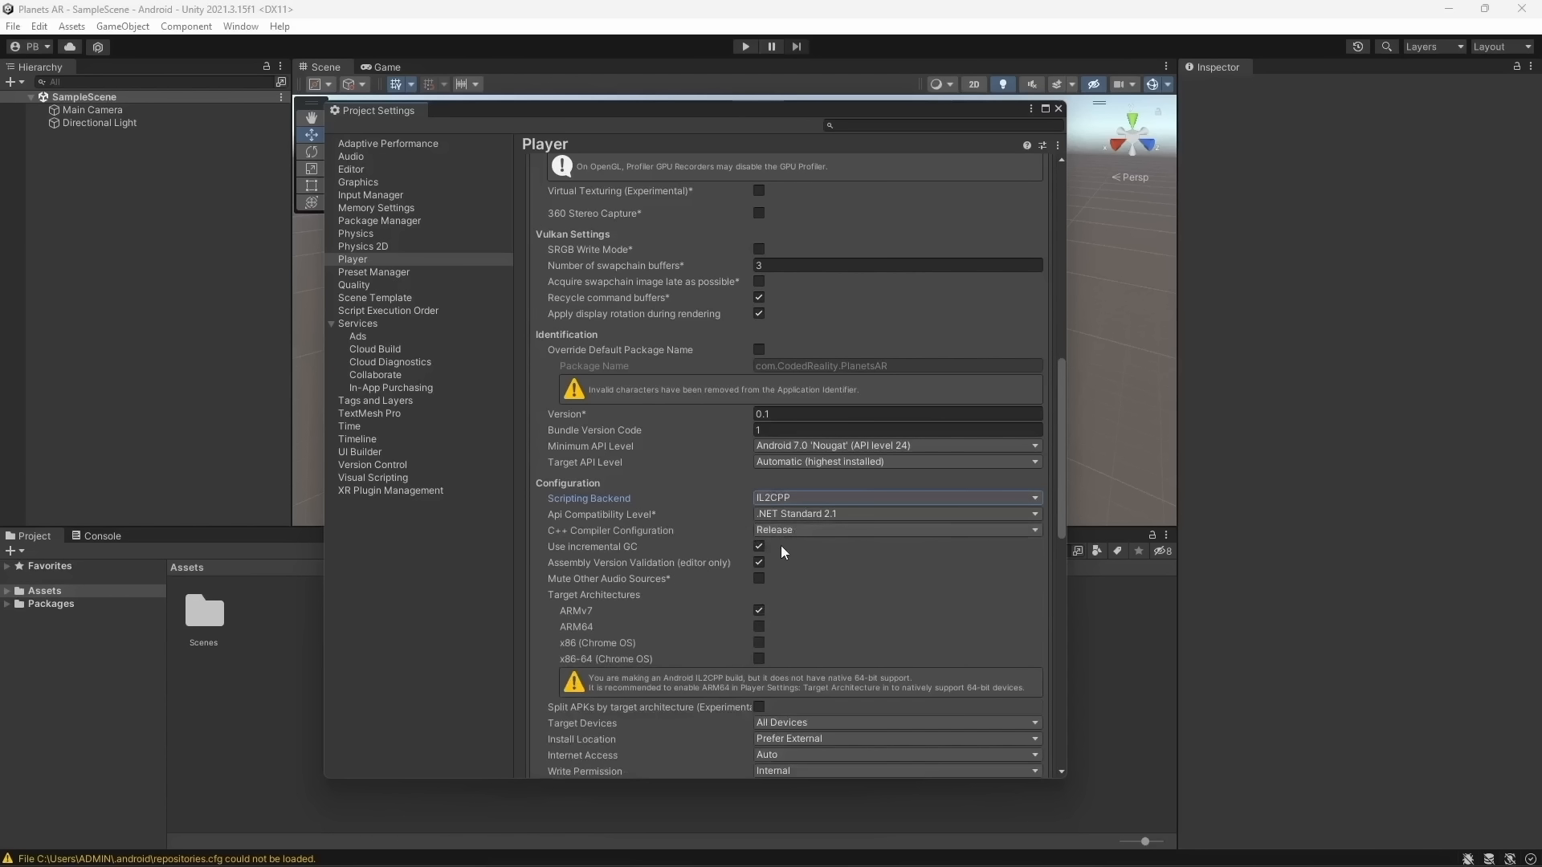
pyautogui.click(759, 626)
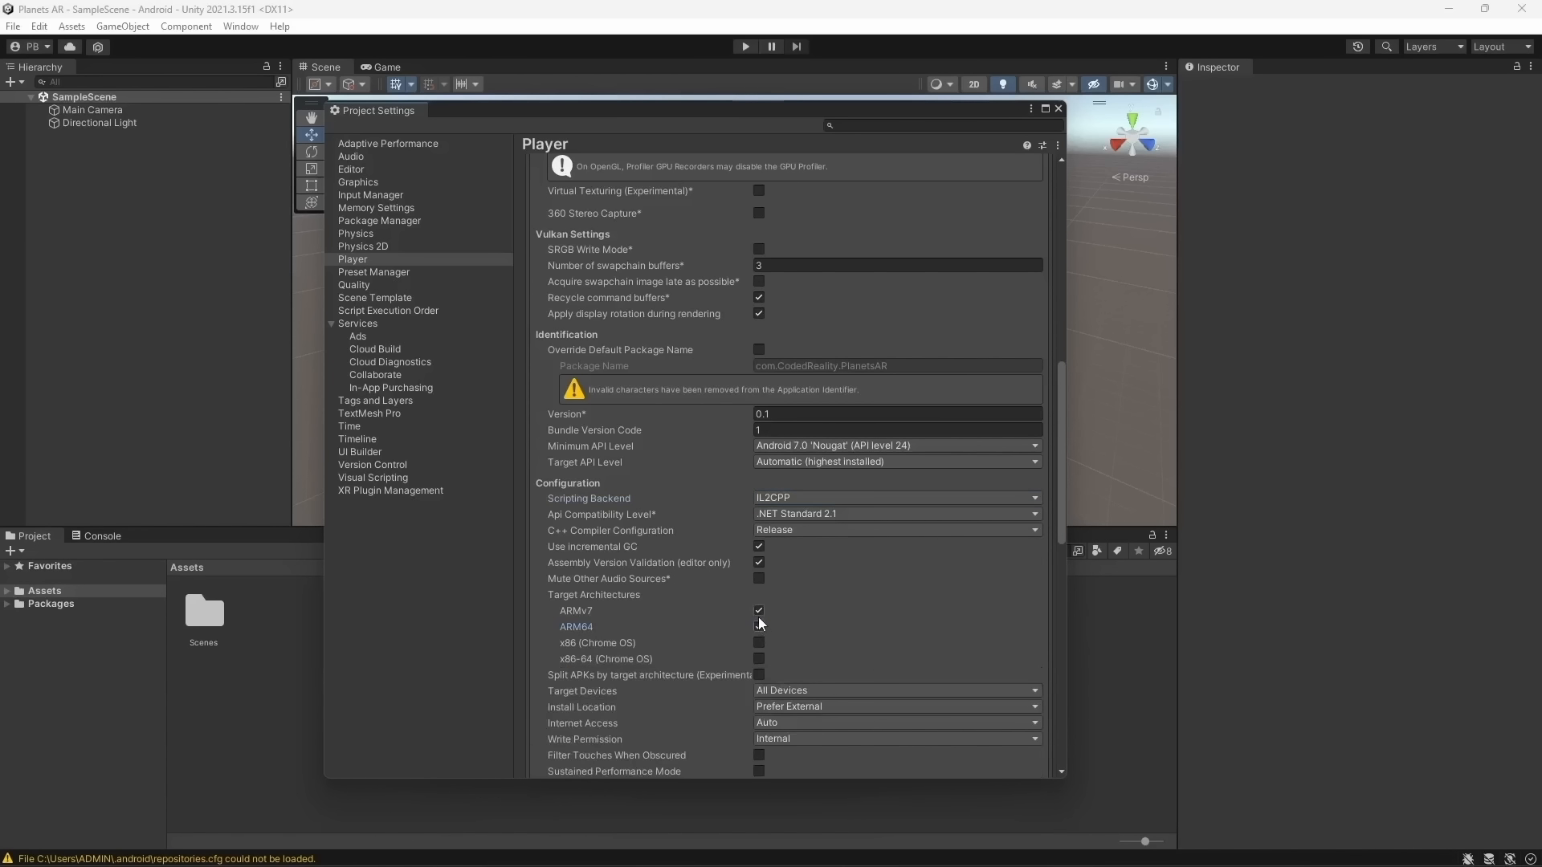
# Look through the remaining Android player settings and close the Project Settings and Build Settings windows
pyautogui.scroll(-12, 760, 613)
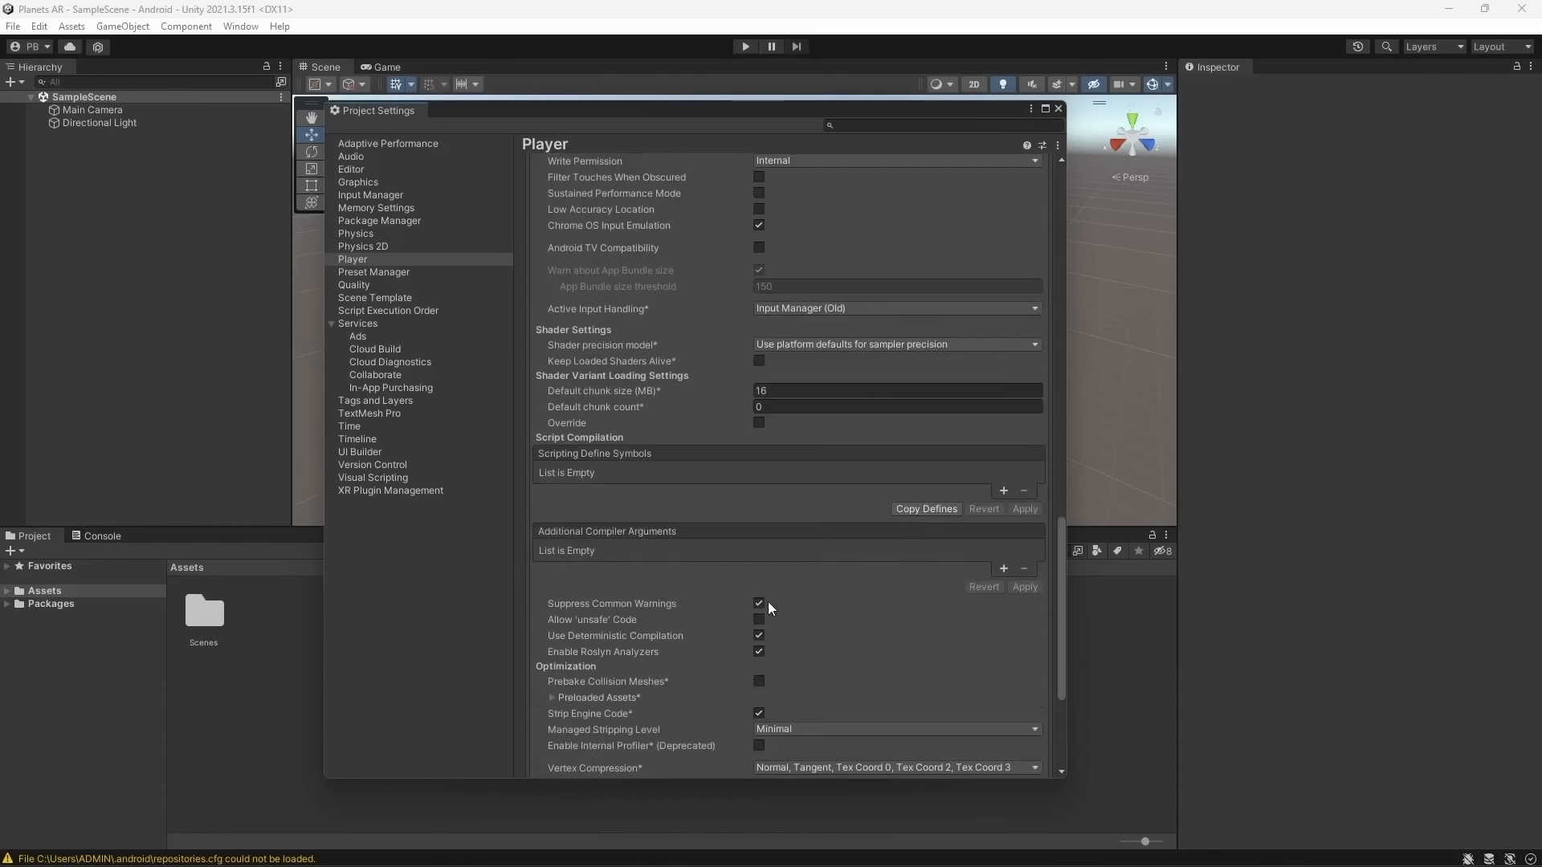
pyautogui.scroll(-5, 767, 599)
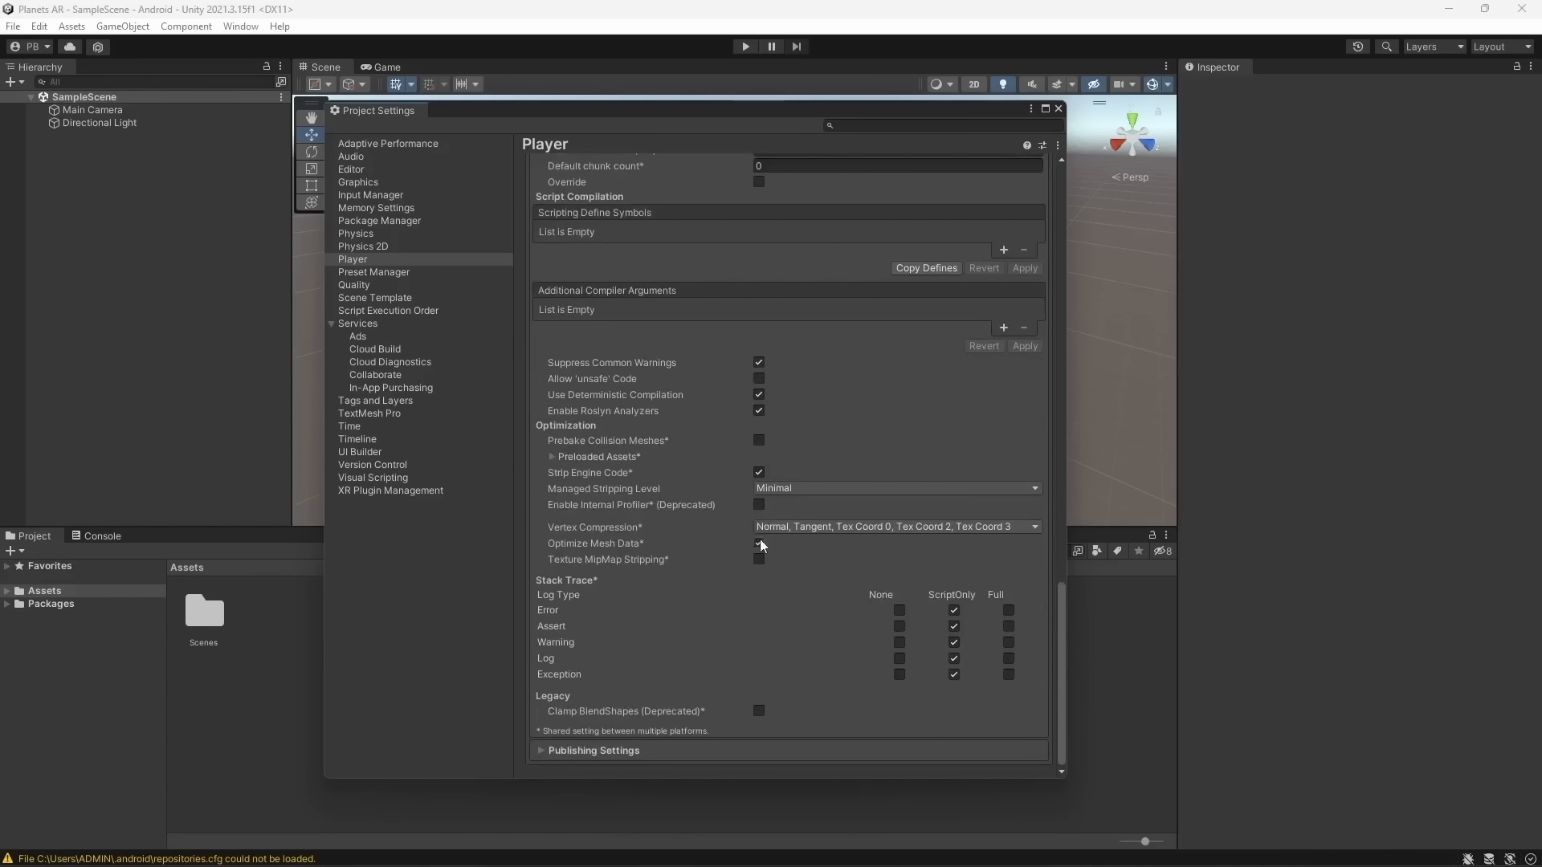
pyautogui.click(1057, 109)
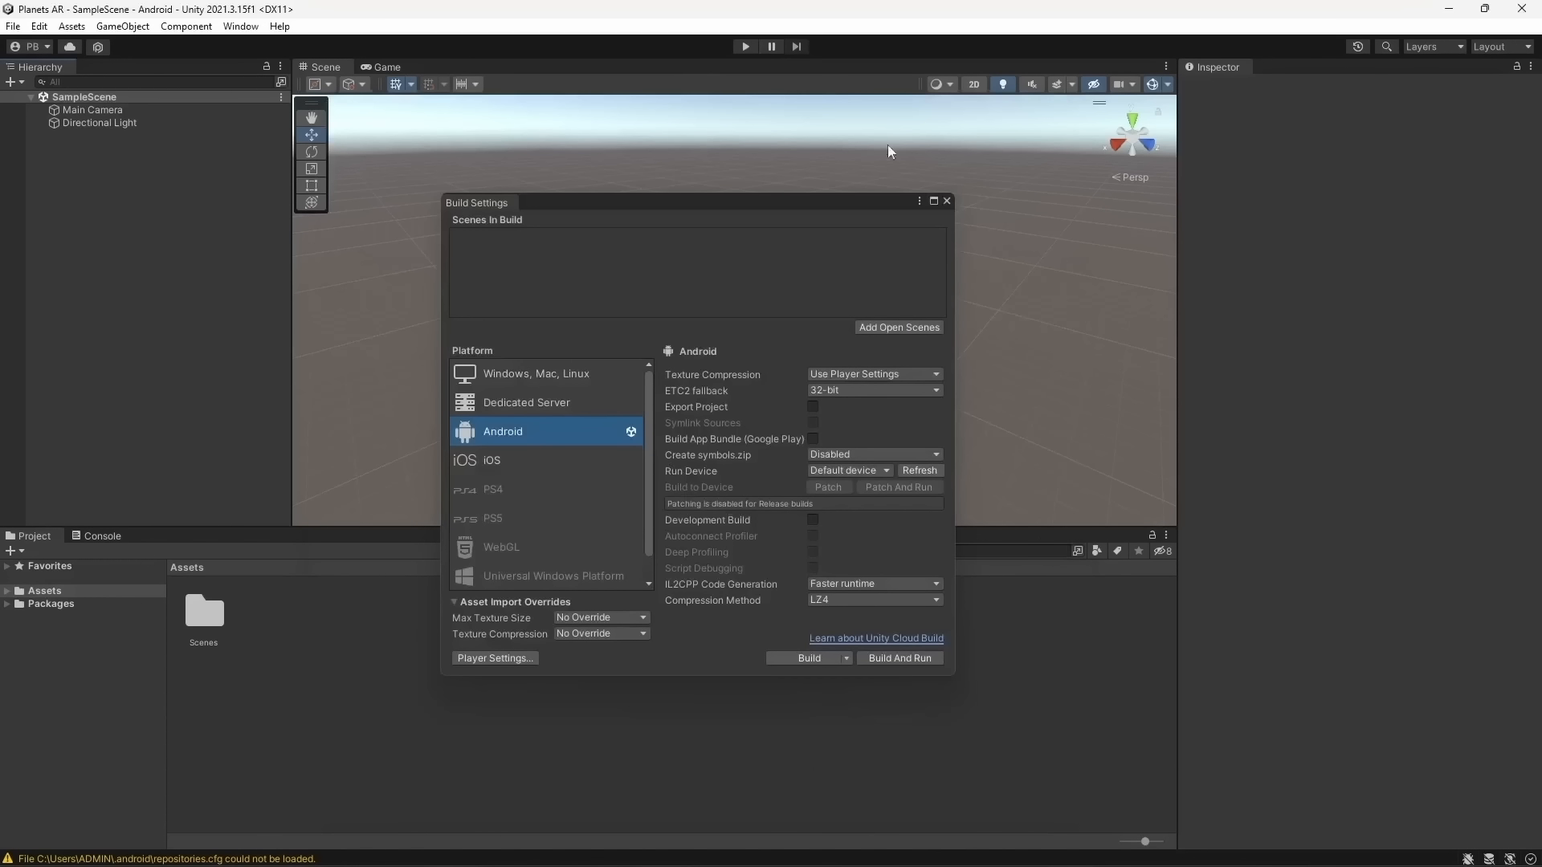
pyautogui.click(948, 202)
# Open the Package Manager and list the packages from the Unity Registry
pyautogui.click(241, 26)
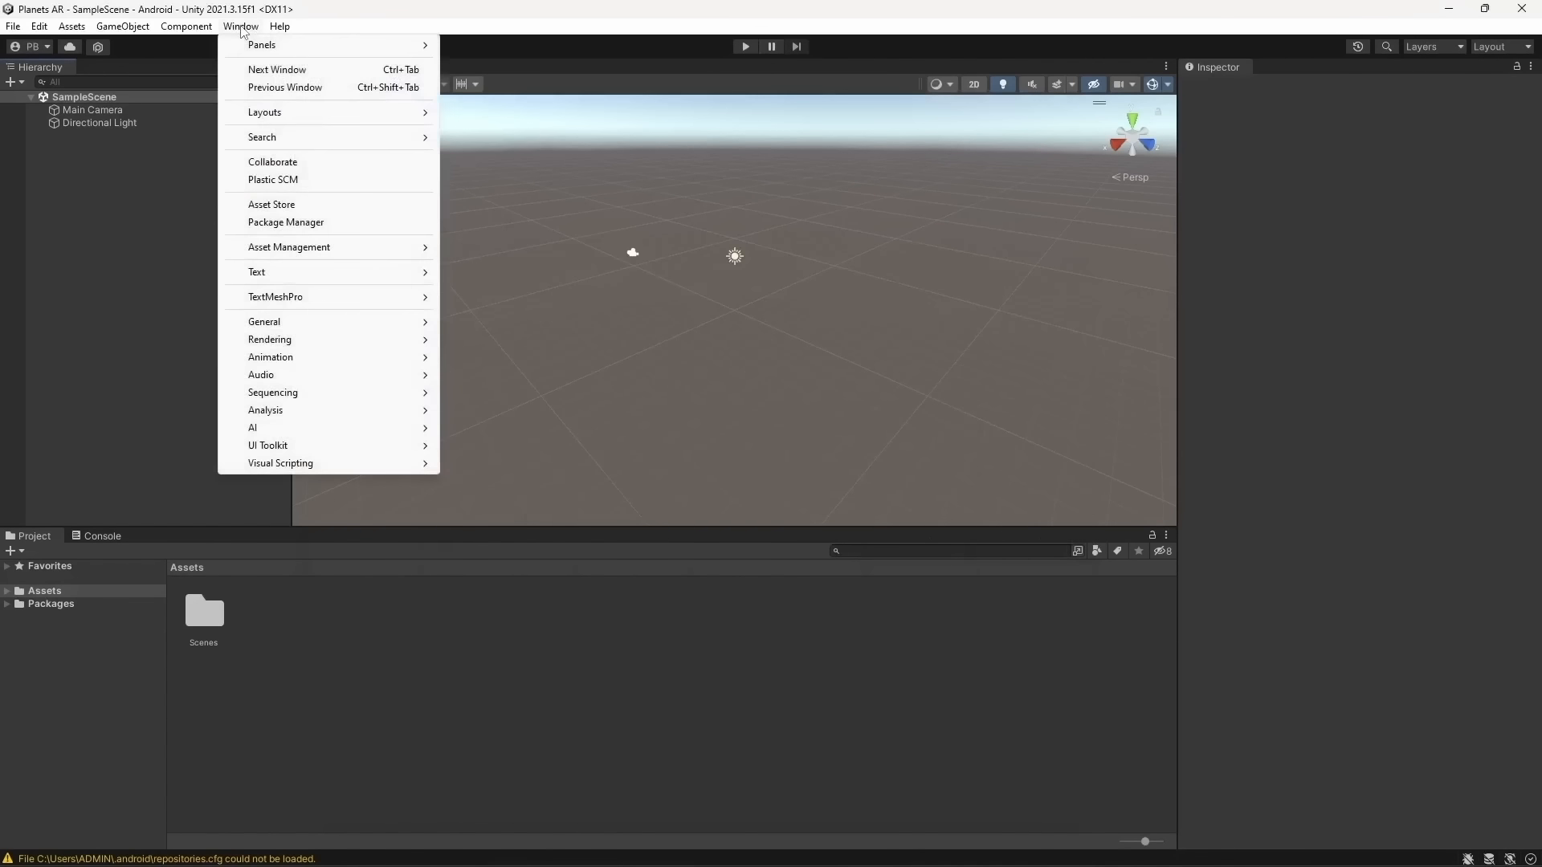
pyautogui.click(310, 222)
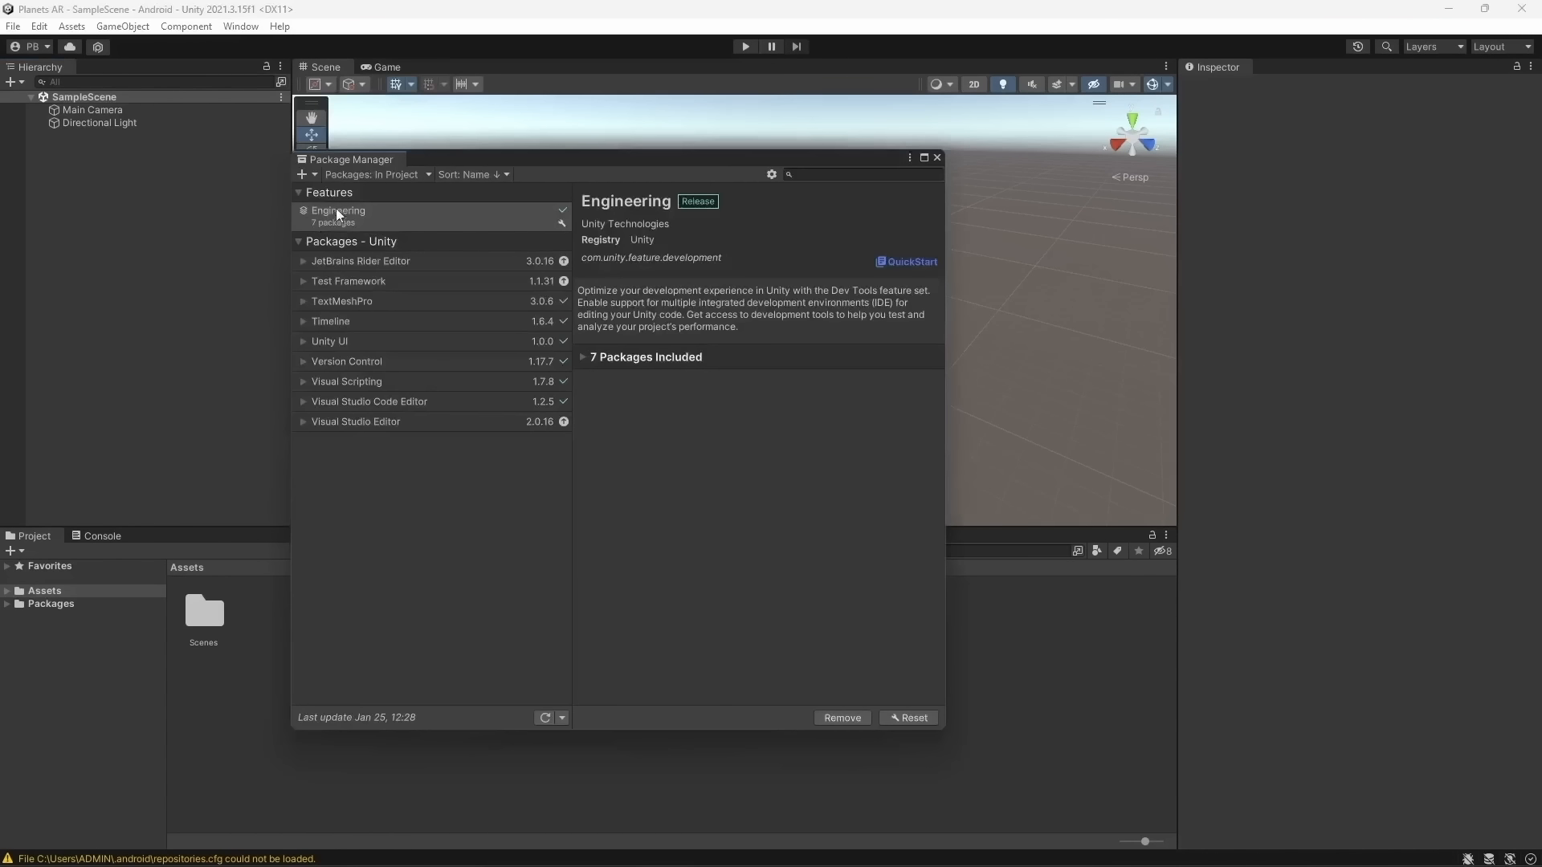
pyautogui.click(351, 175)
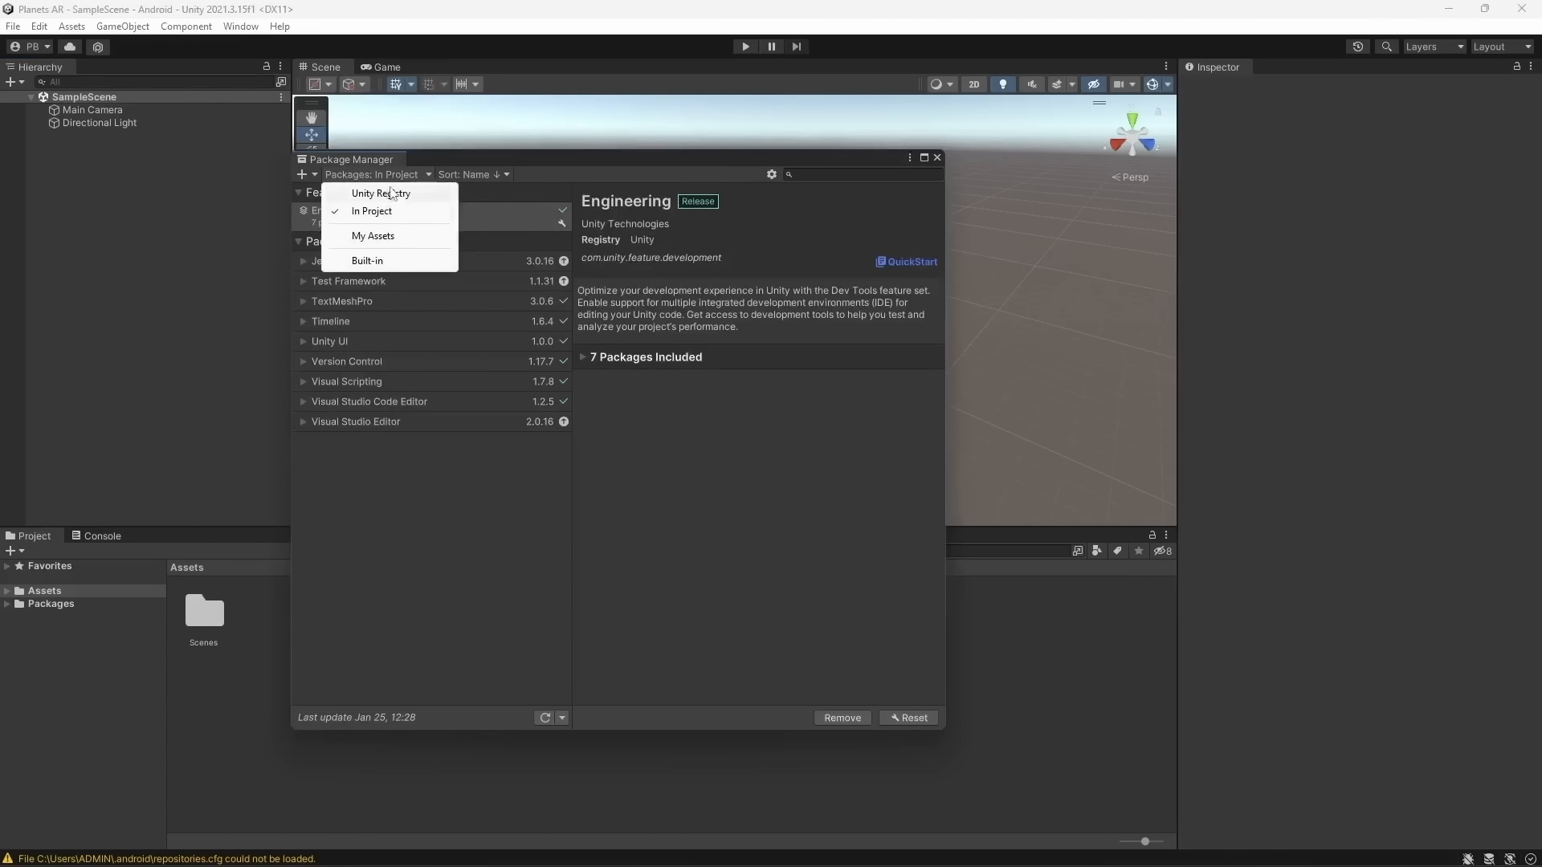
pyautogui.click(399, 197)
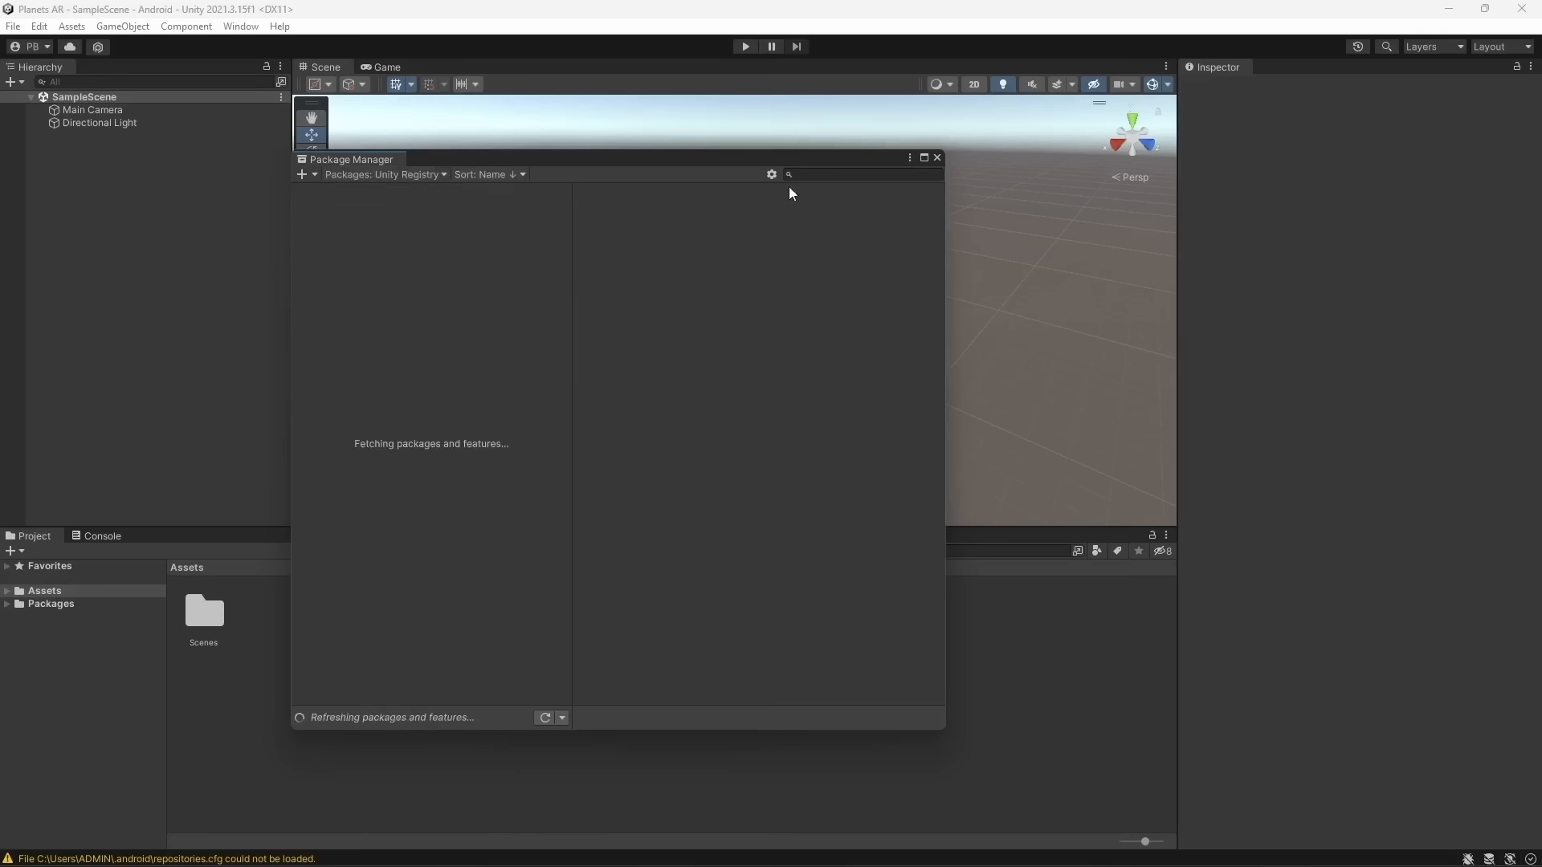
# Search the Unity Registry for AR and examine the AR Foundation, ARCore XR Plugin and ARKit package details
pyautogui.moveTo(783, 164); pyautogui.dragTo(866, 150)
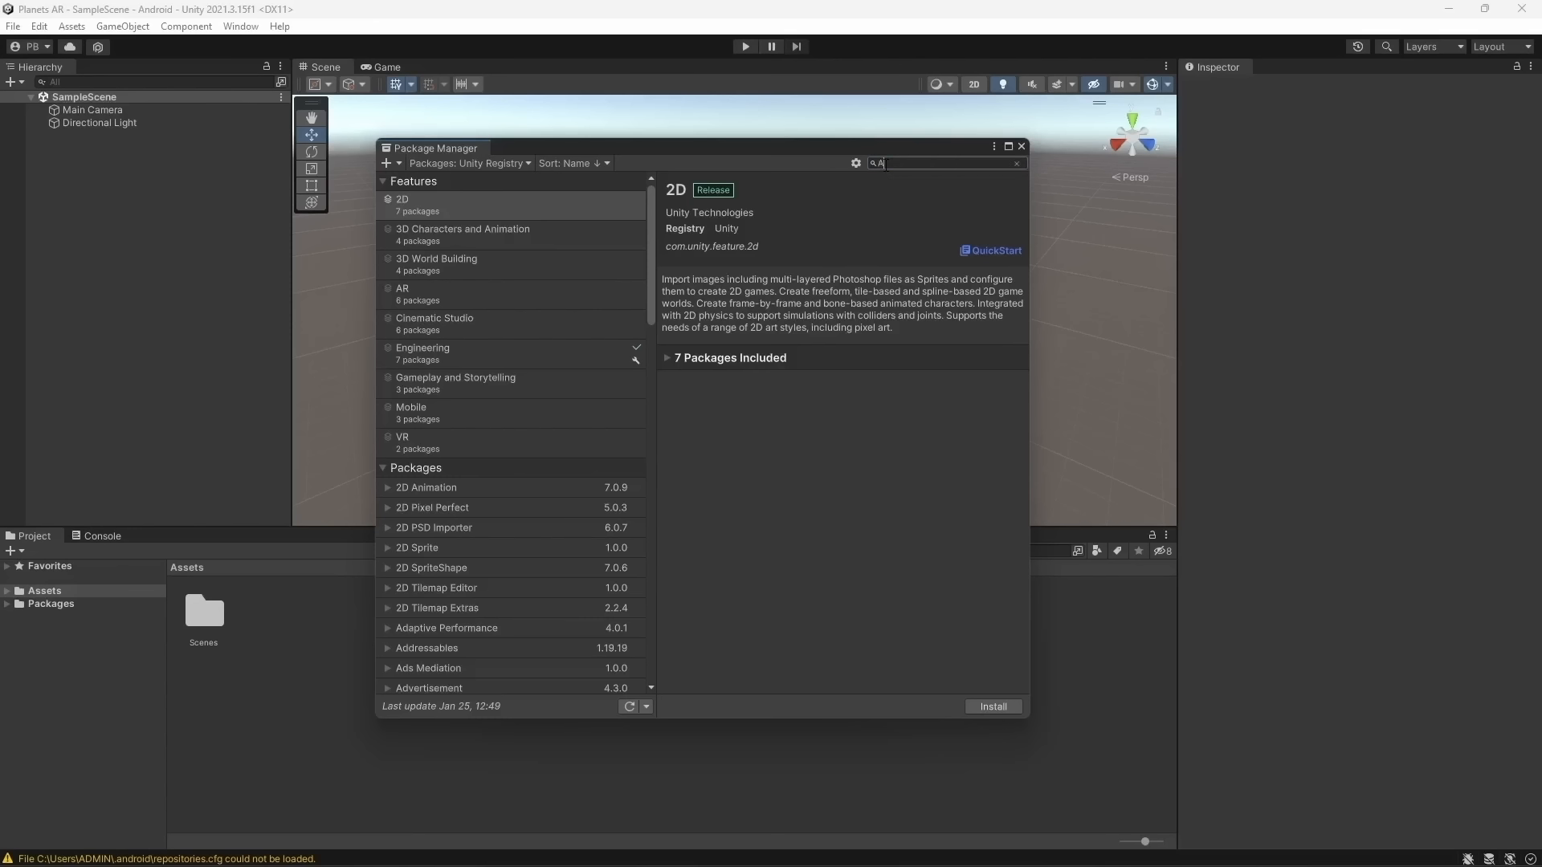
pyautogui.write('R')
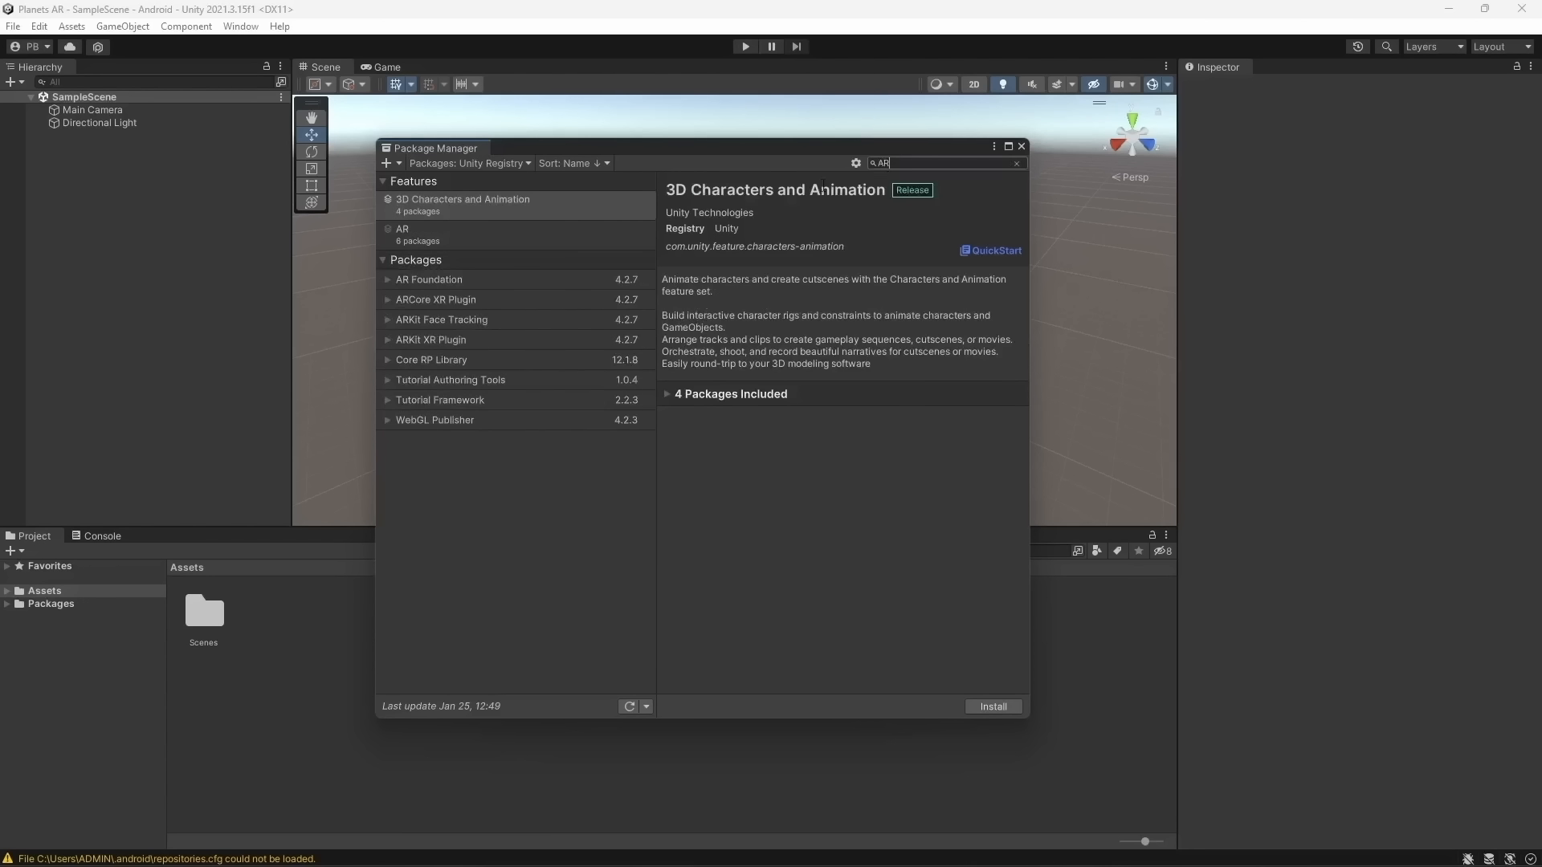
pyautogui.click(471, 286)
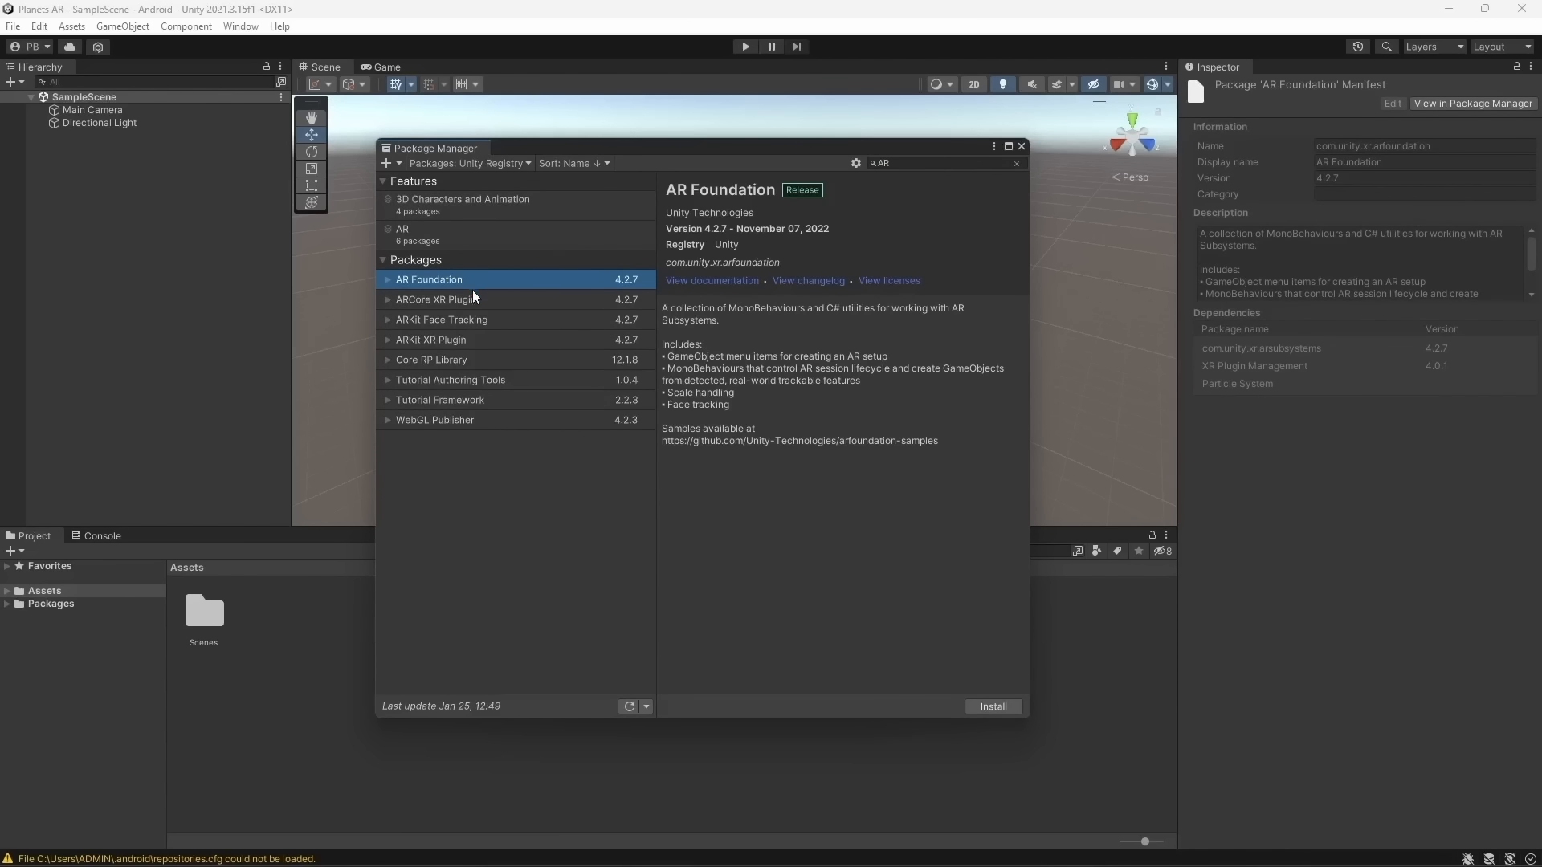
pyautogui.click(476, 299)
pyautogui.click(486, 319)
pyautogui.click(481, 336)
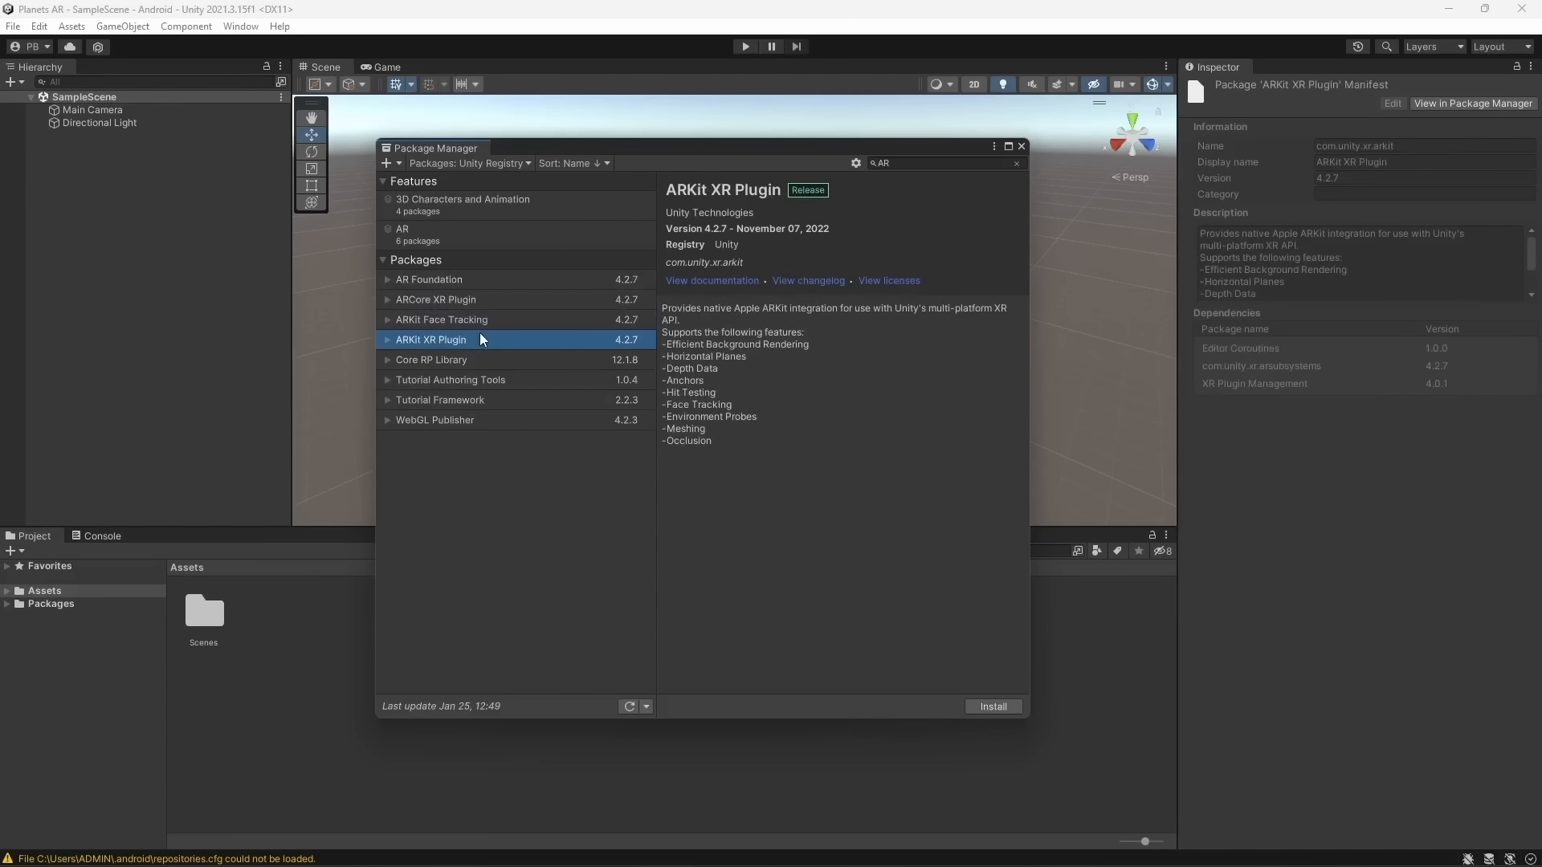
pyautogui.click(480, 302)
pyautogui.click(485, 283)
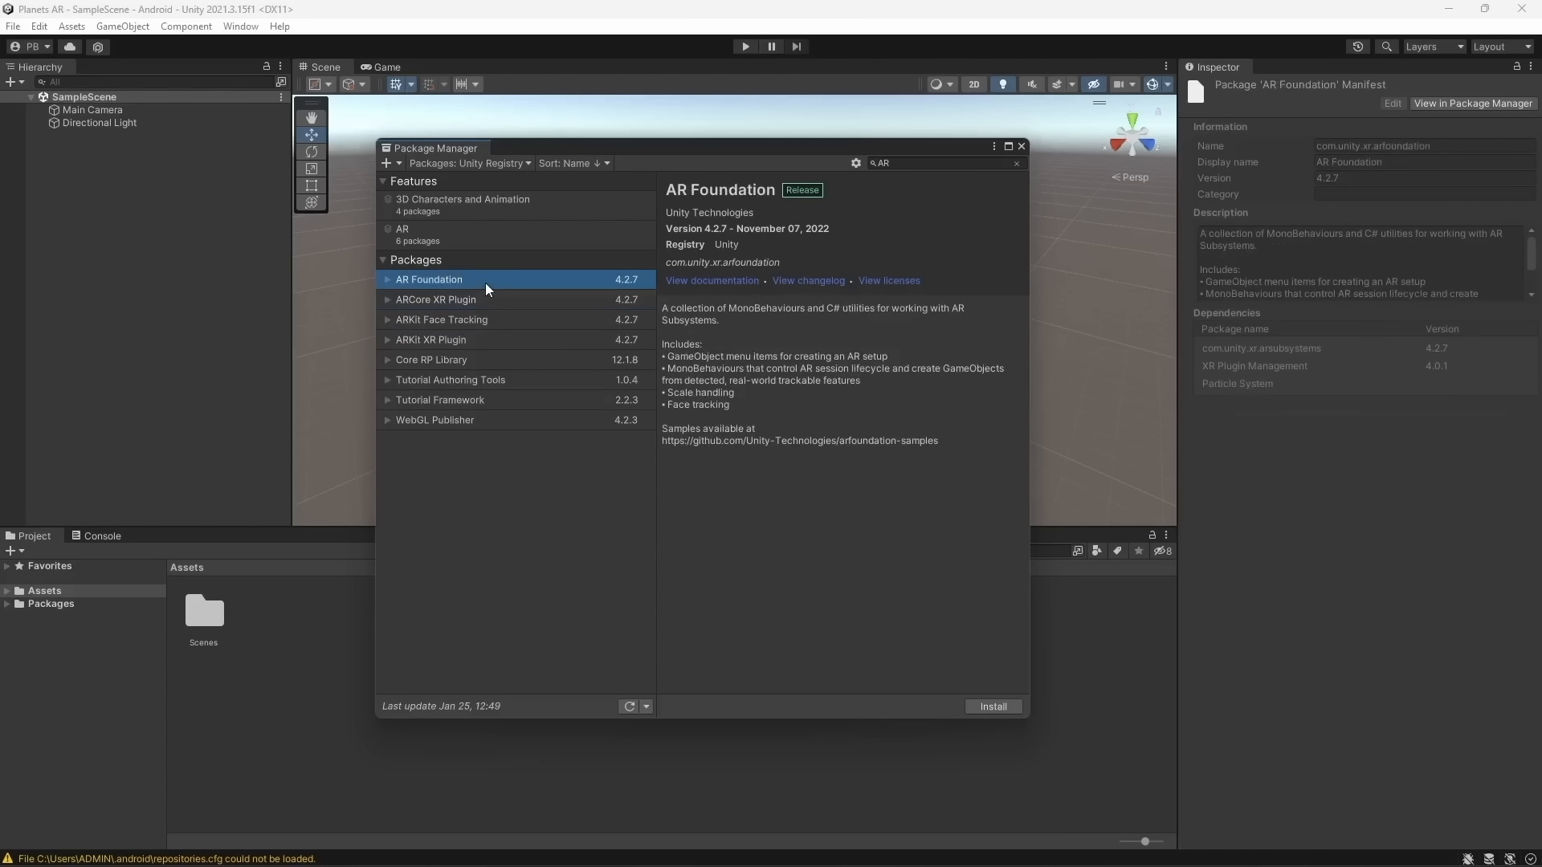
pyautogui.click(482, 299)
pyautogui.click(478, 343)
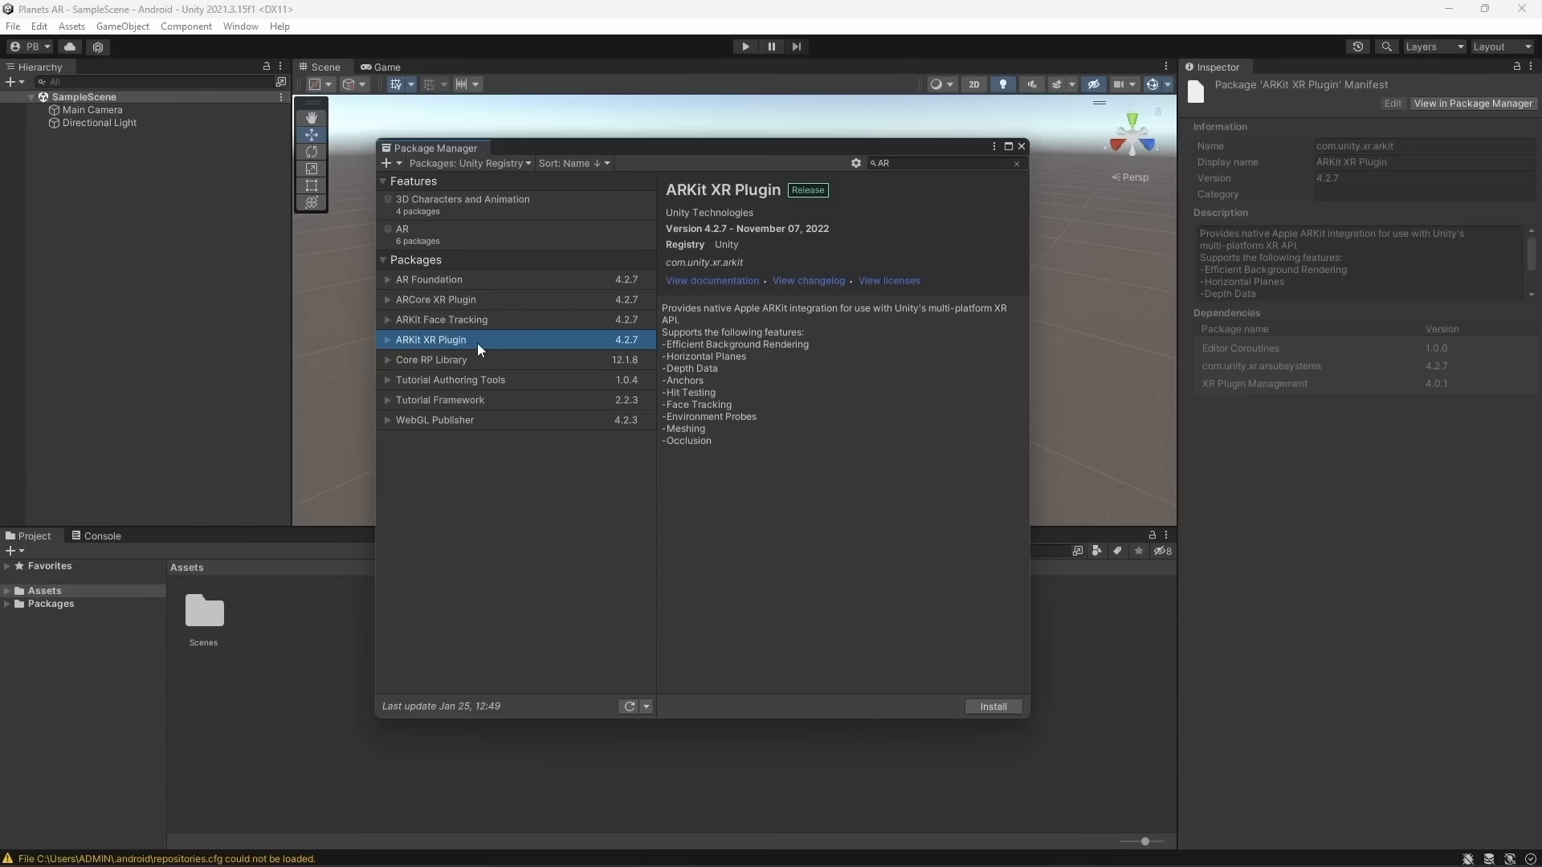
# Install the AR Foundation and ARCore XR Plugin packages and close the Package Manager
pyautogui.click(501, 281)
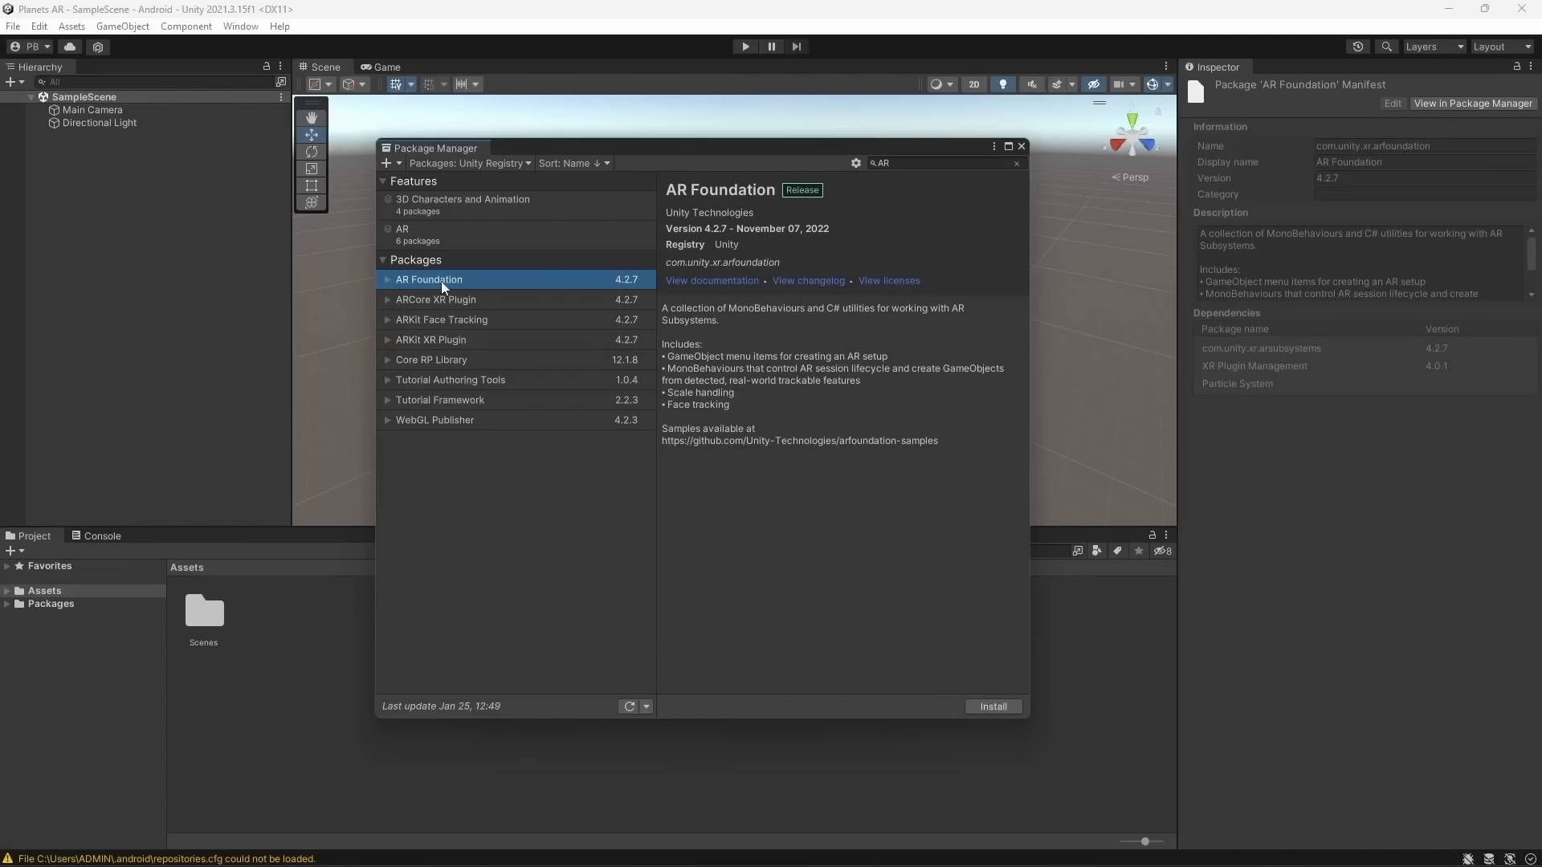
pyautogui.click(985, 709)
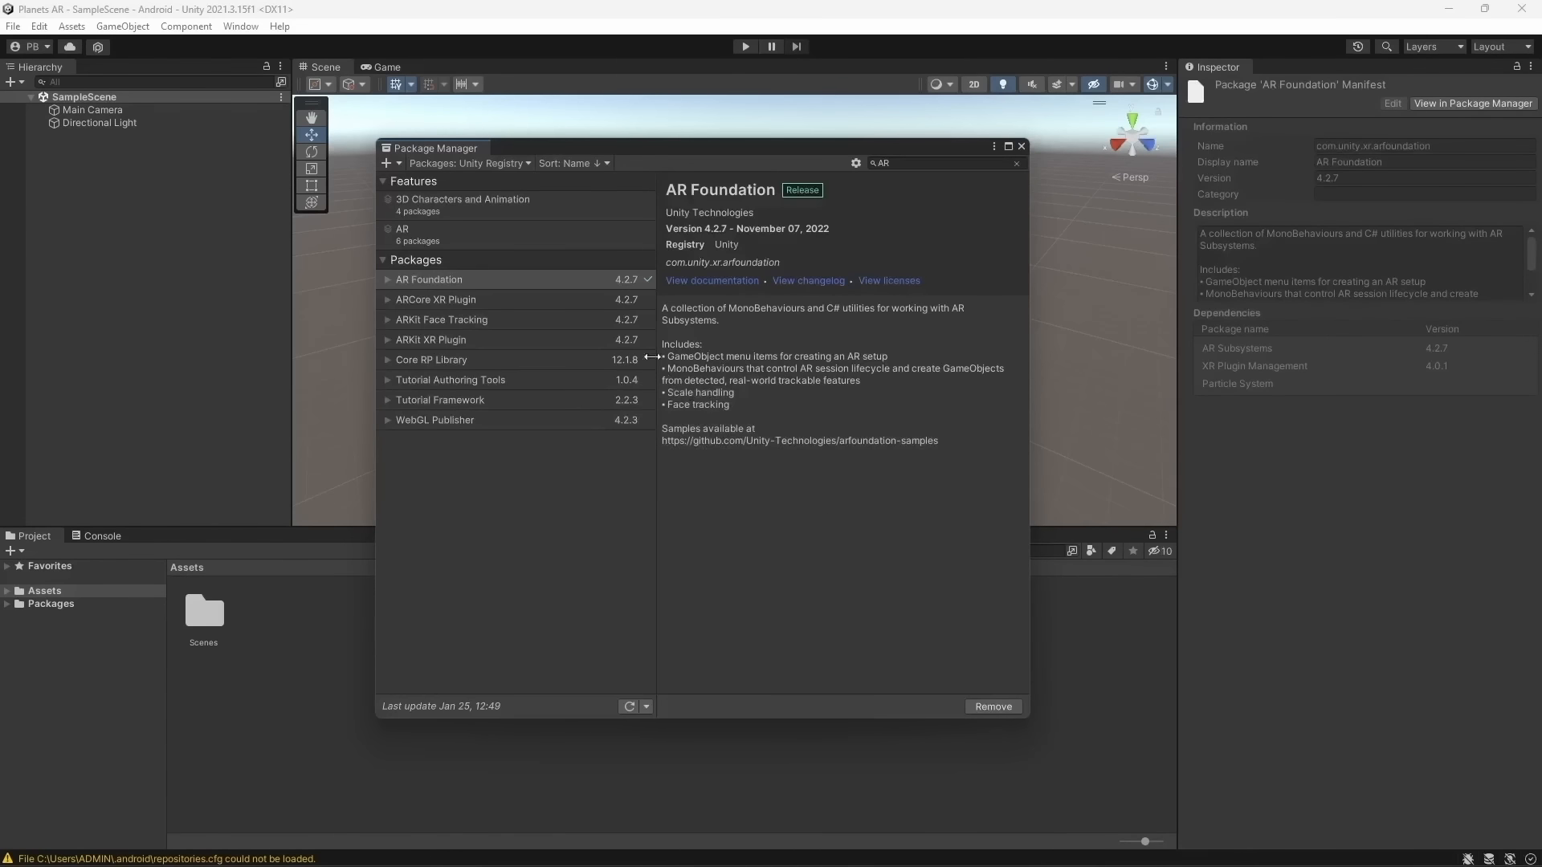
pyautogui.click(440, 300)
pyautogui.click(994, 706)
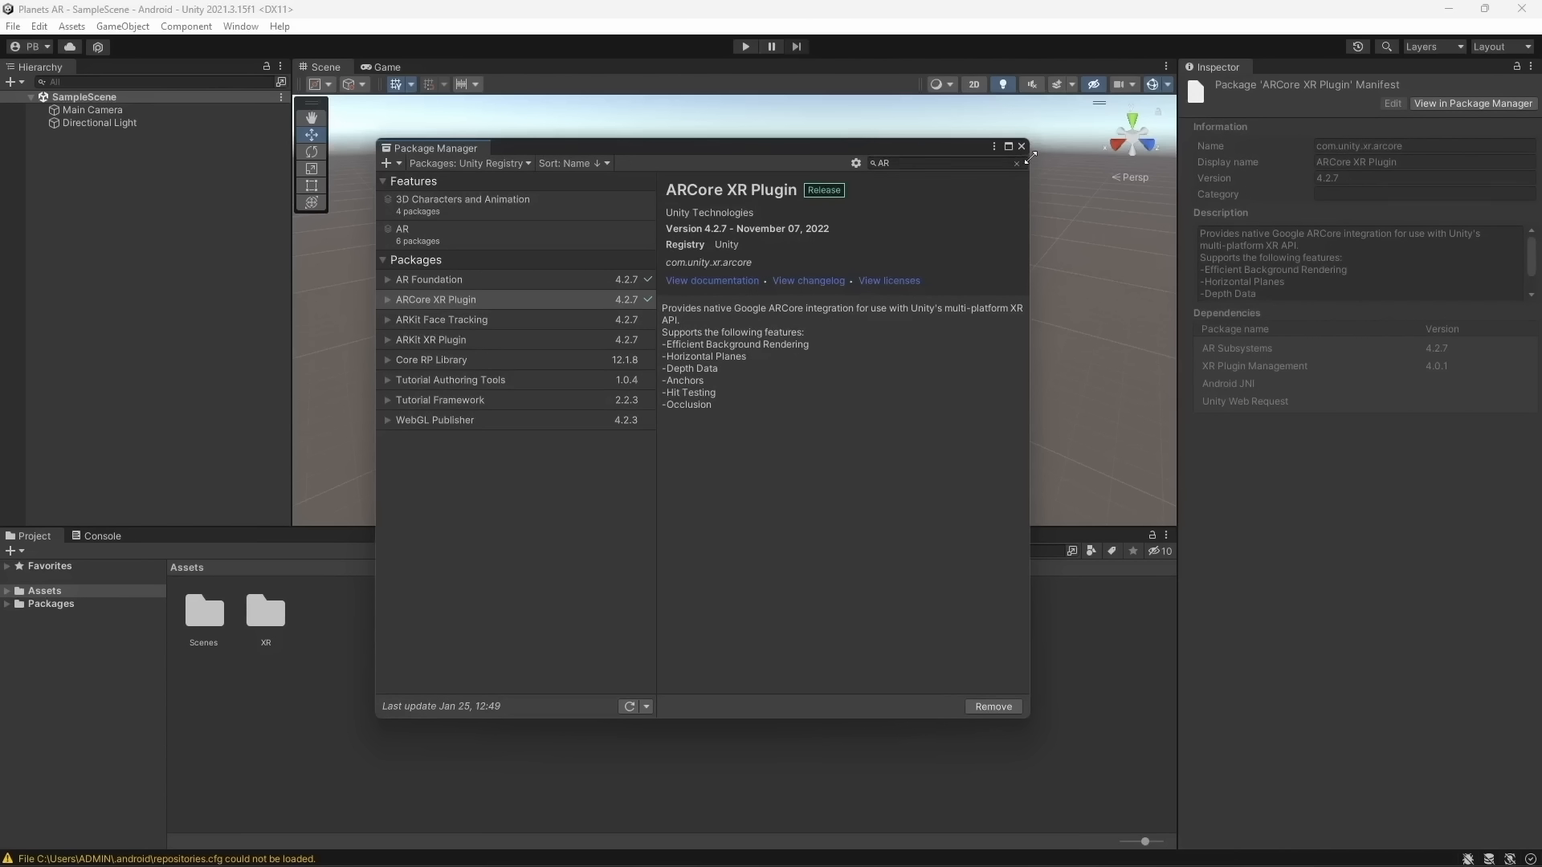
pyautogui.click(1021, 148)
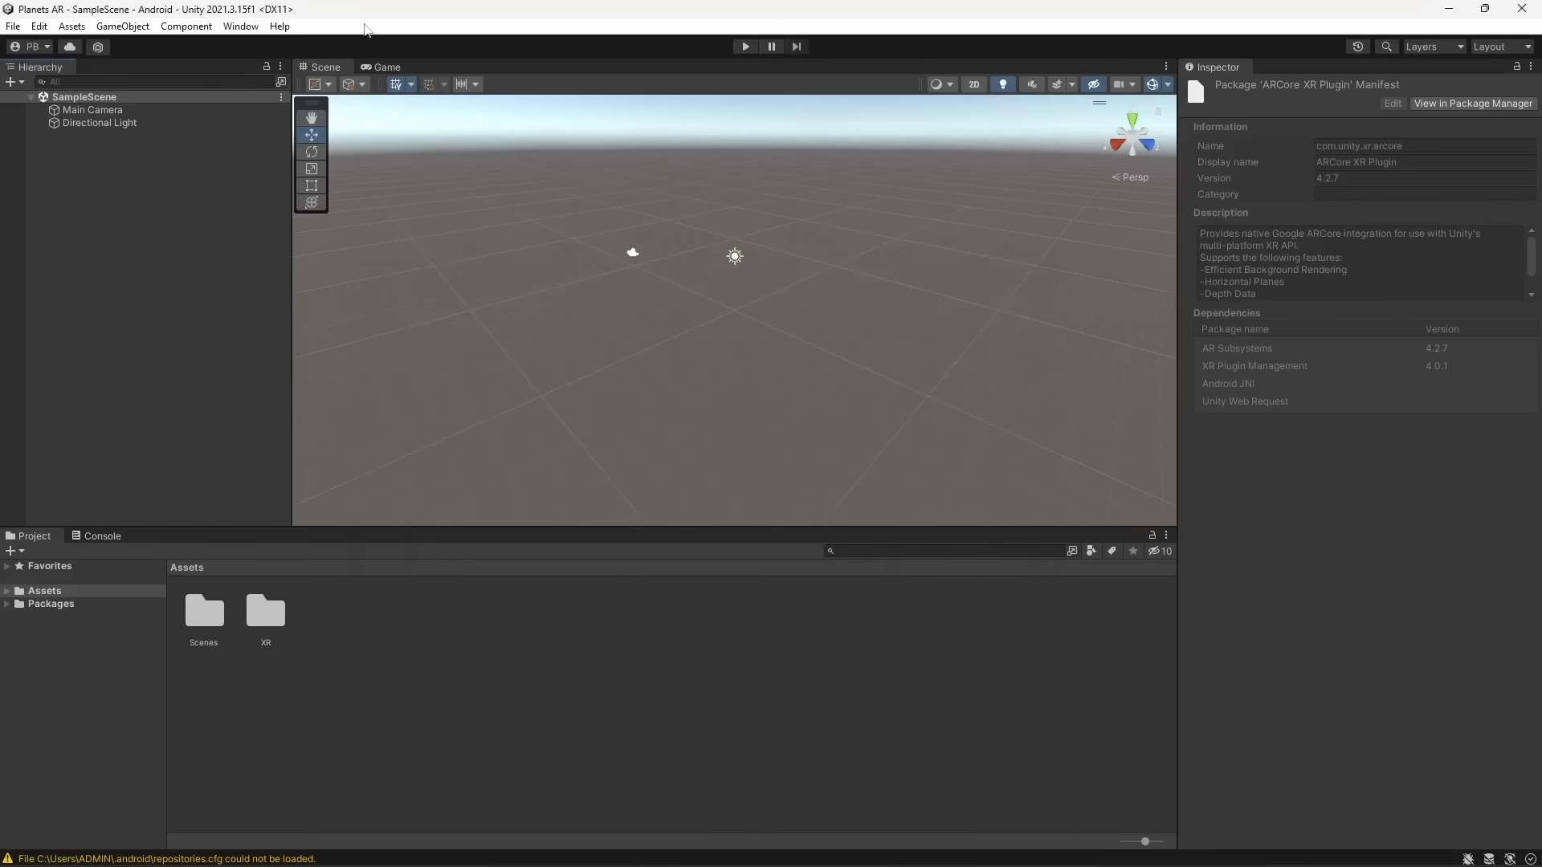
# Enable ARCore as the Android plug-in provider under XR Plug-in Management and close the settings windows
pyautogui.click(15, 26)
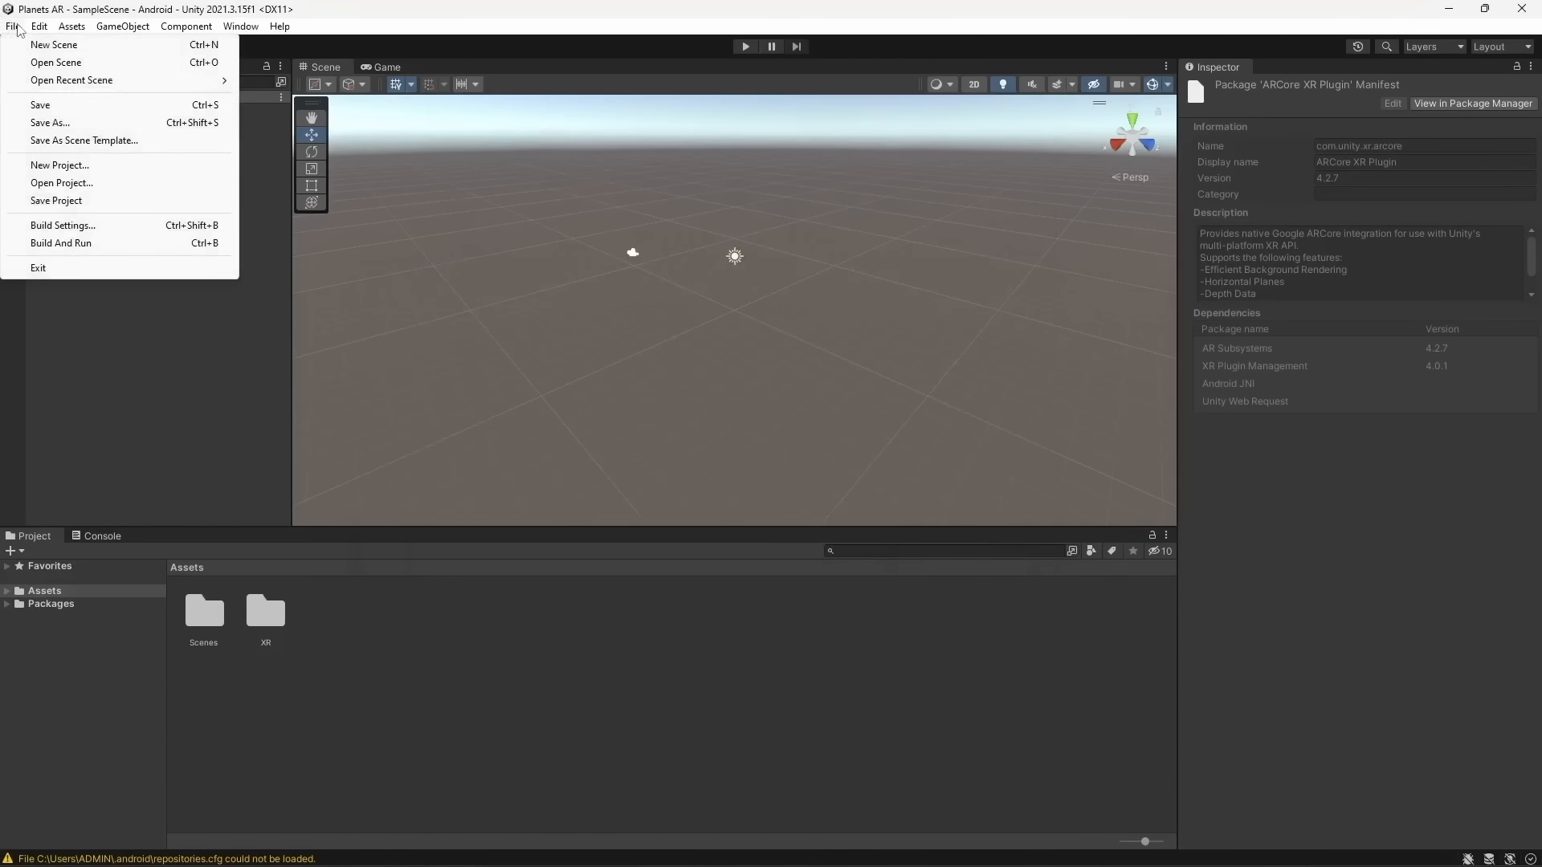
pyautogui.click(105, 226)
pyautogui.click(497, 656)
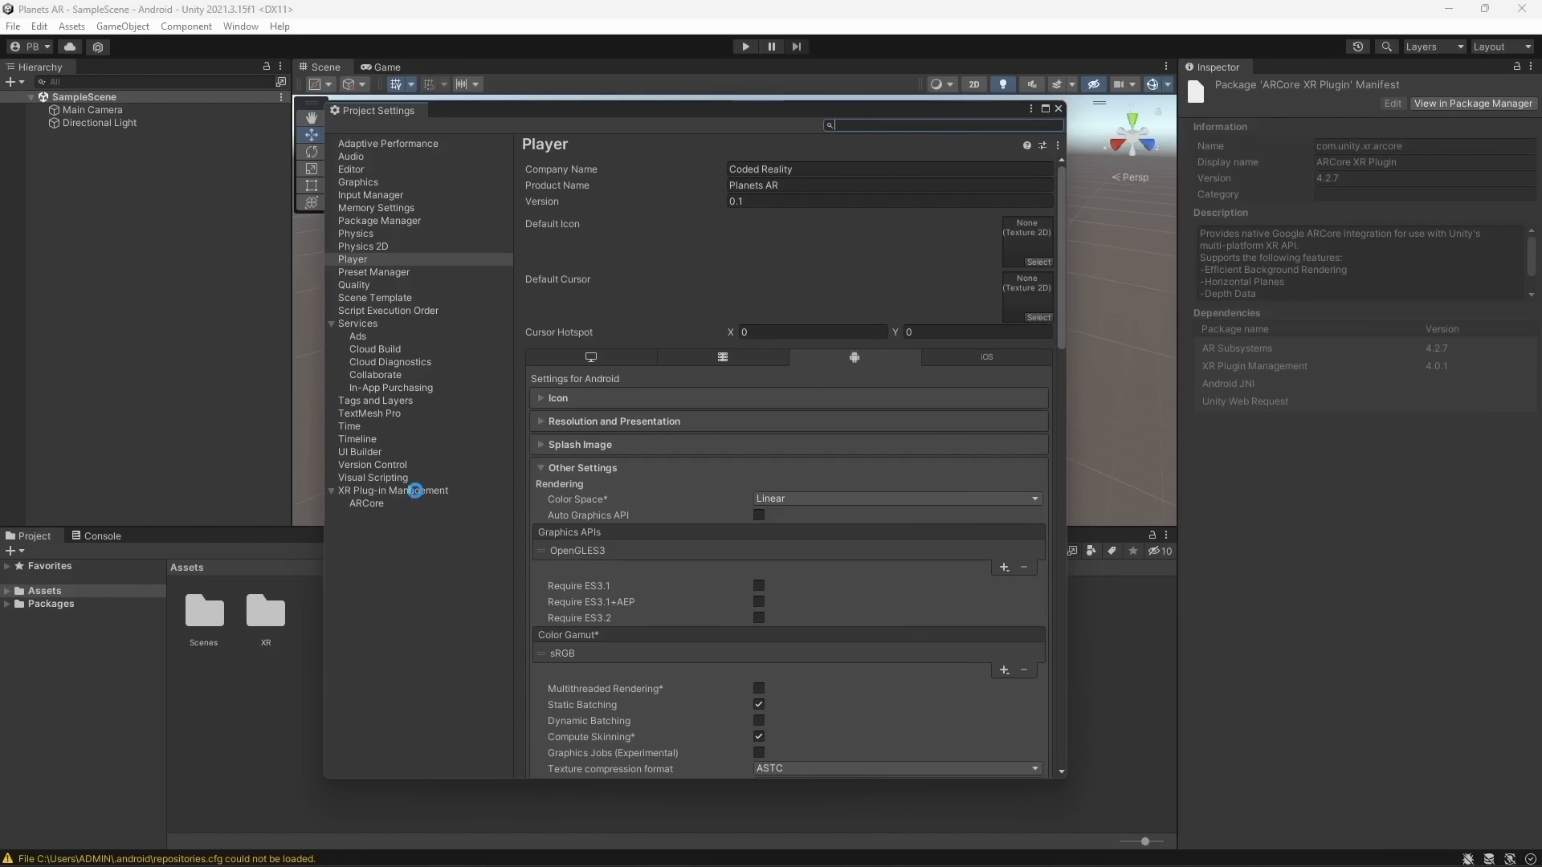
pyautogui.click(416, 490)
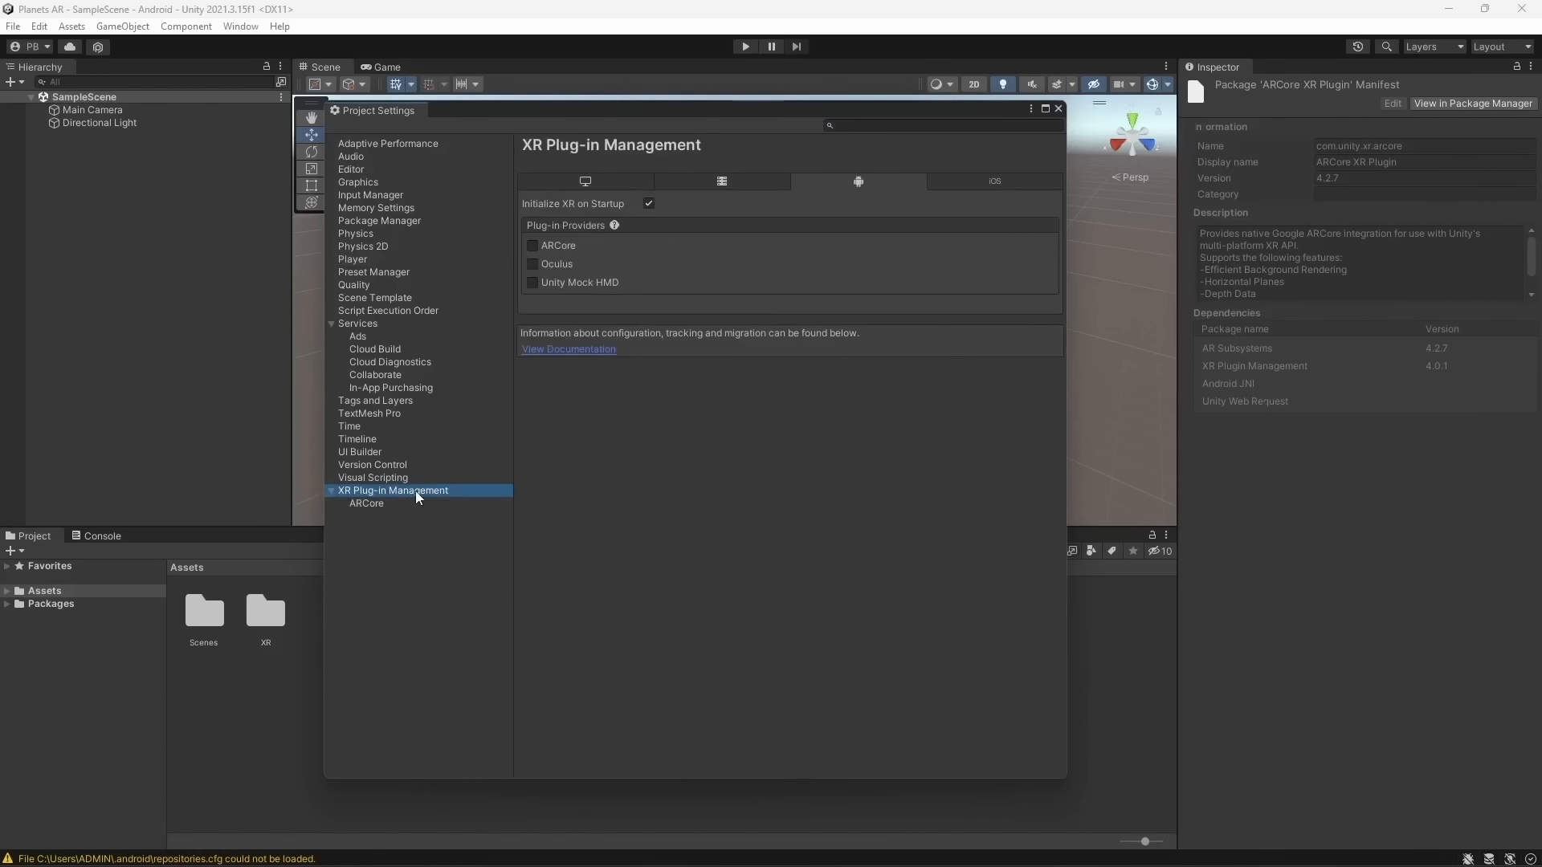
pyautogui.click(533, 247)
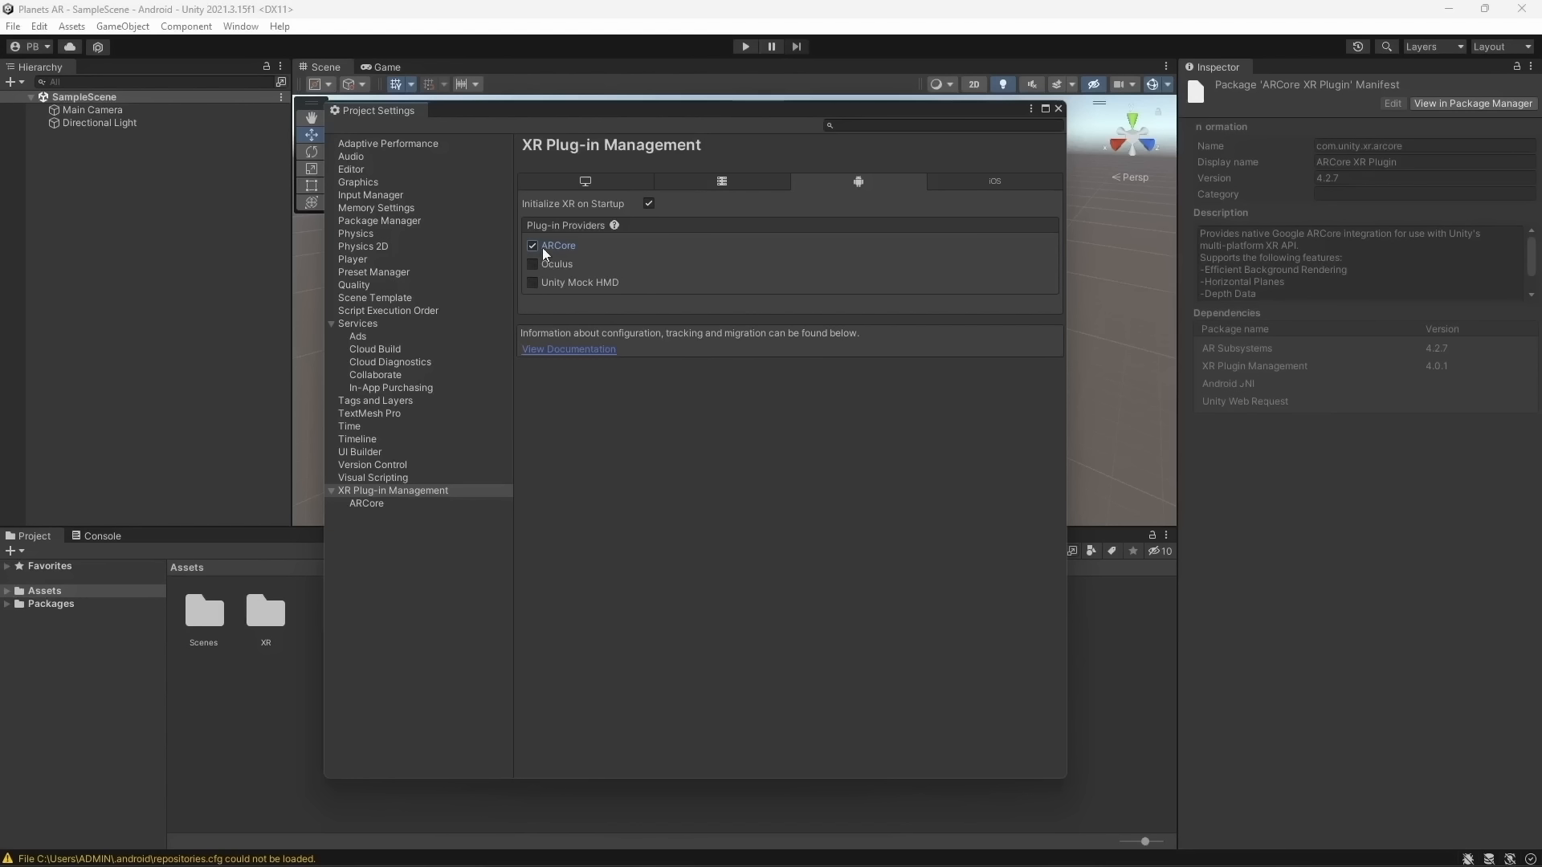
pyautogui.click(1059, 109)
pyautogui.click(947, 202)
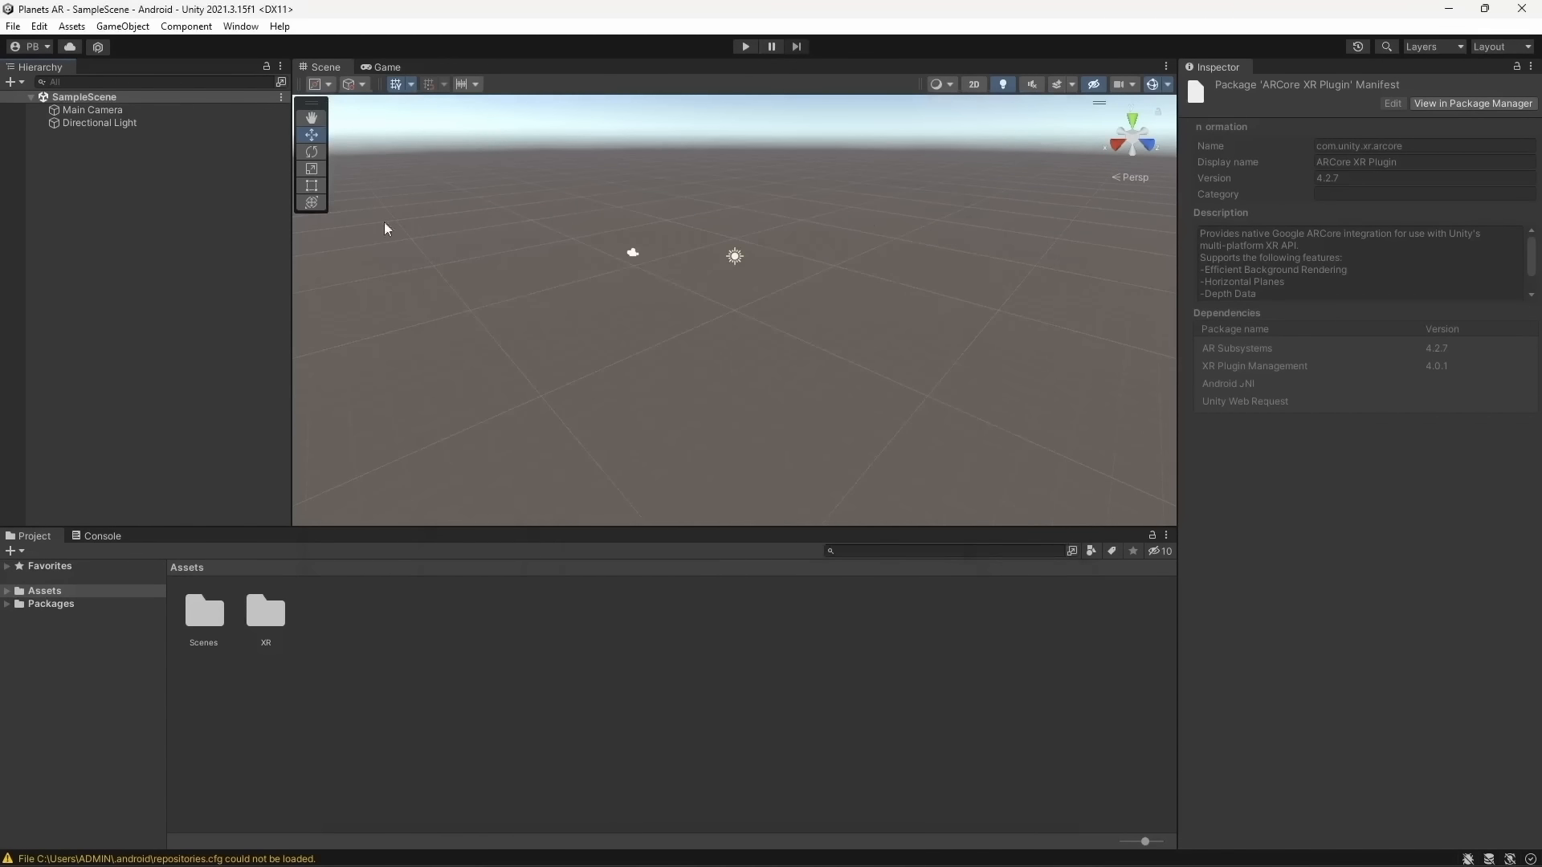
# Replace the scene's Main Camera with an AR Session Origin and an AR Session object
pyautogui.click(74, 112)
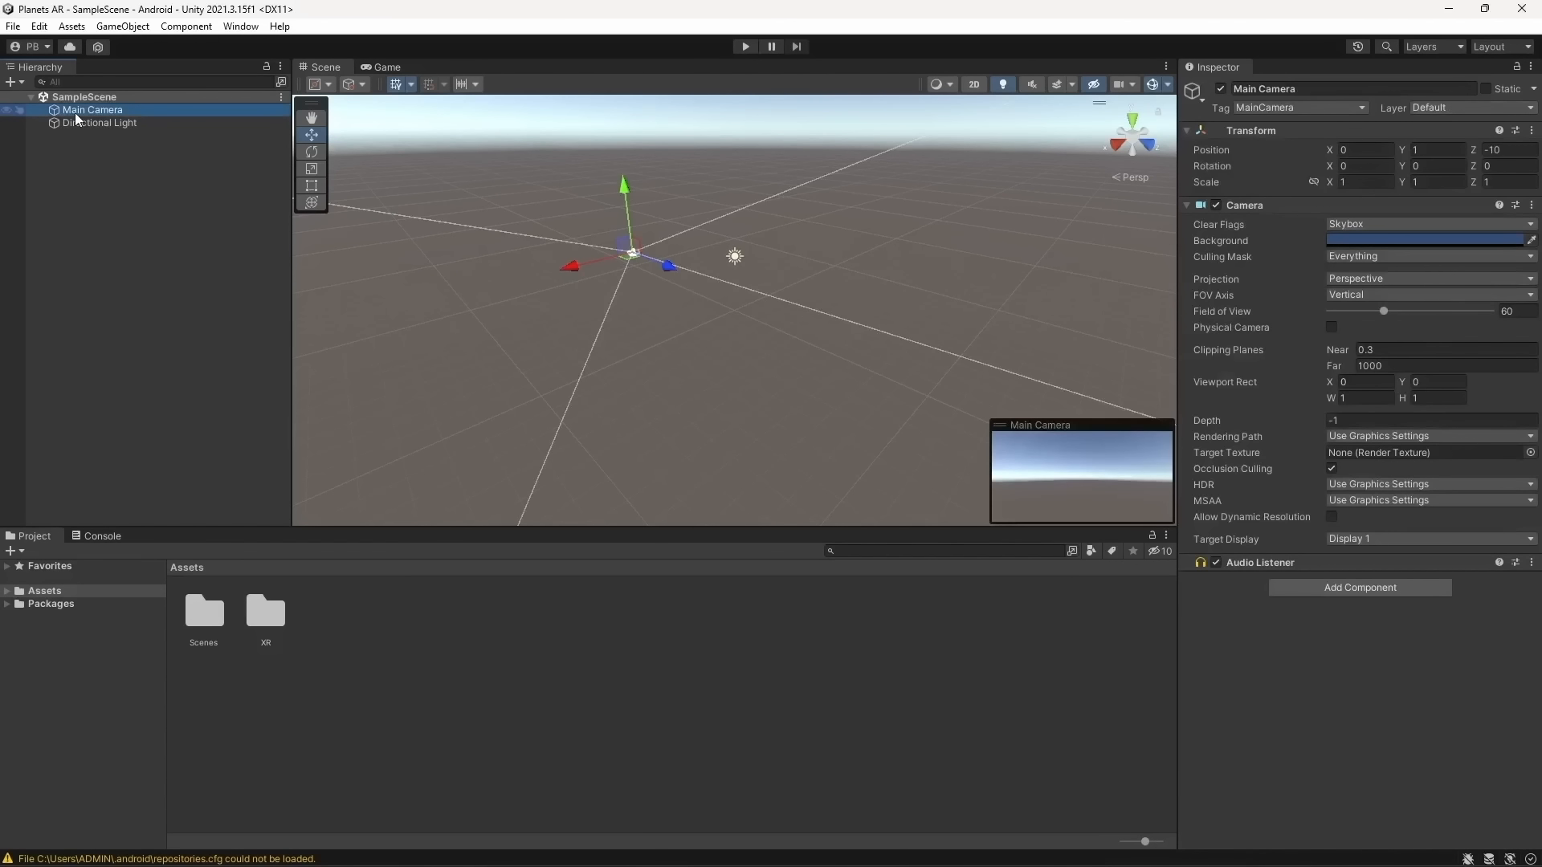
pyautogui.press('Delete')
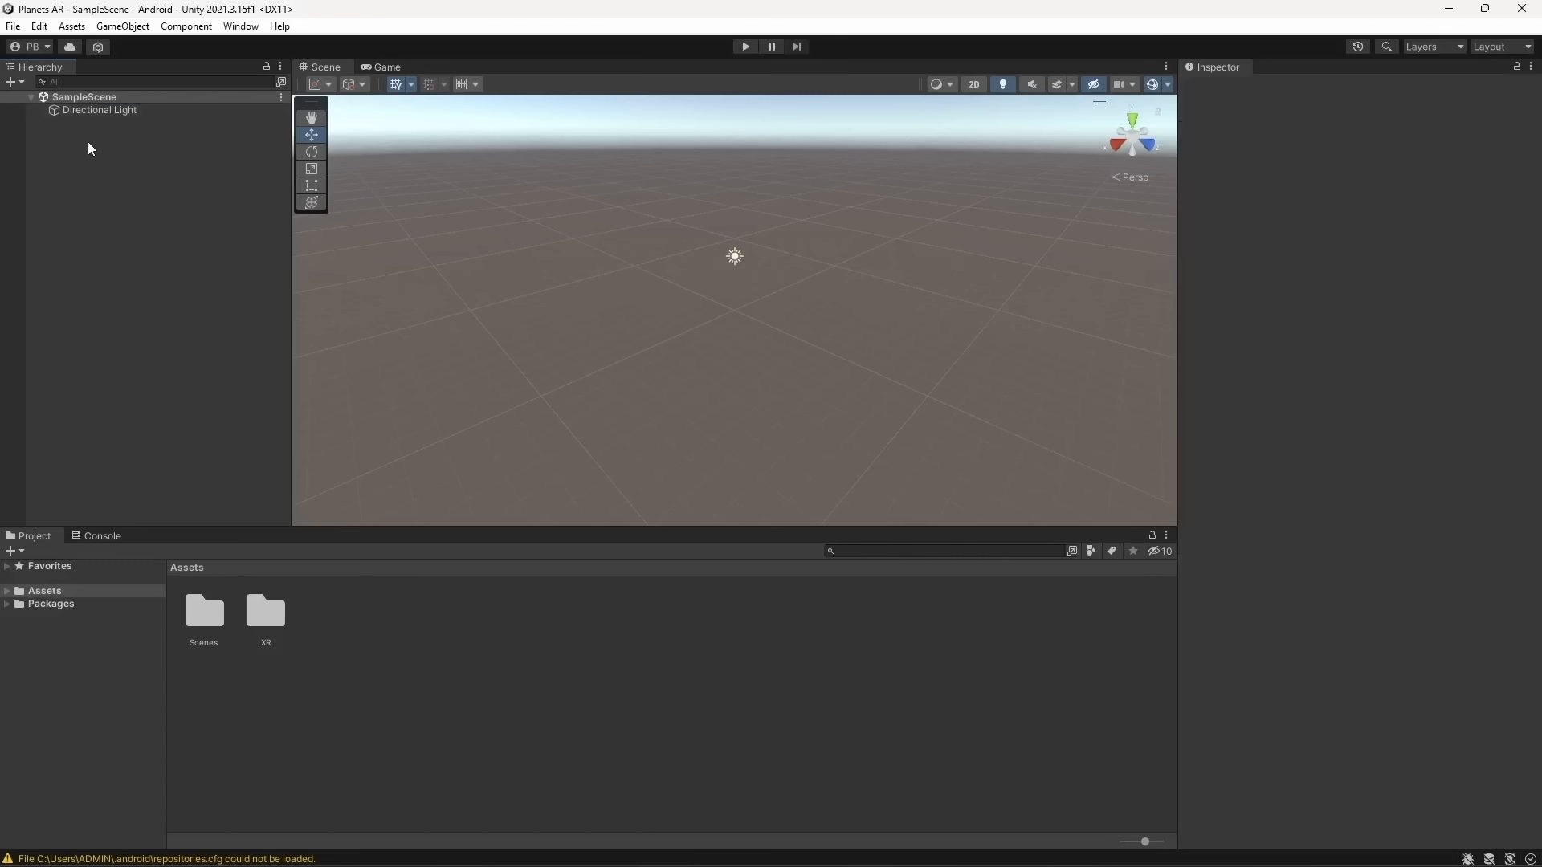
pyautogui.rightClick(88, 141)
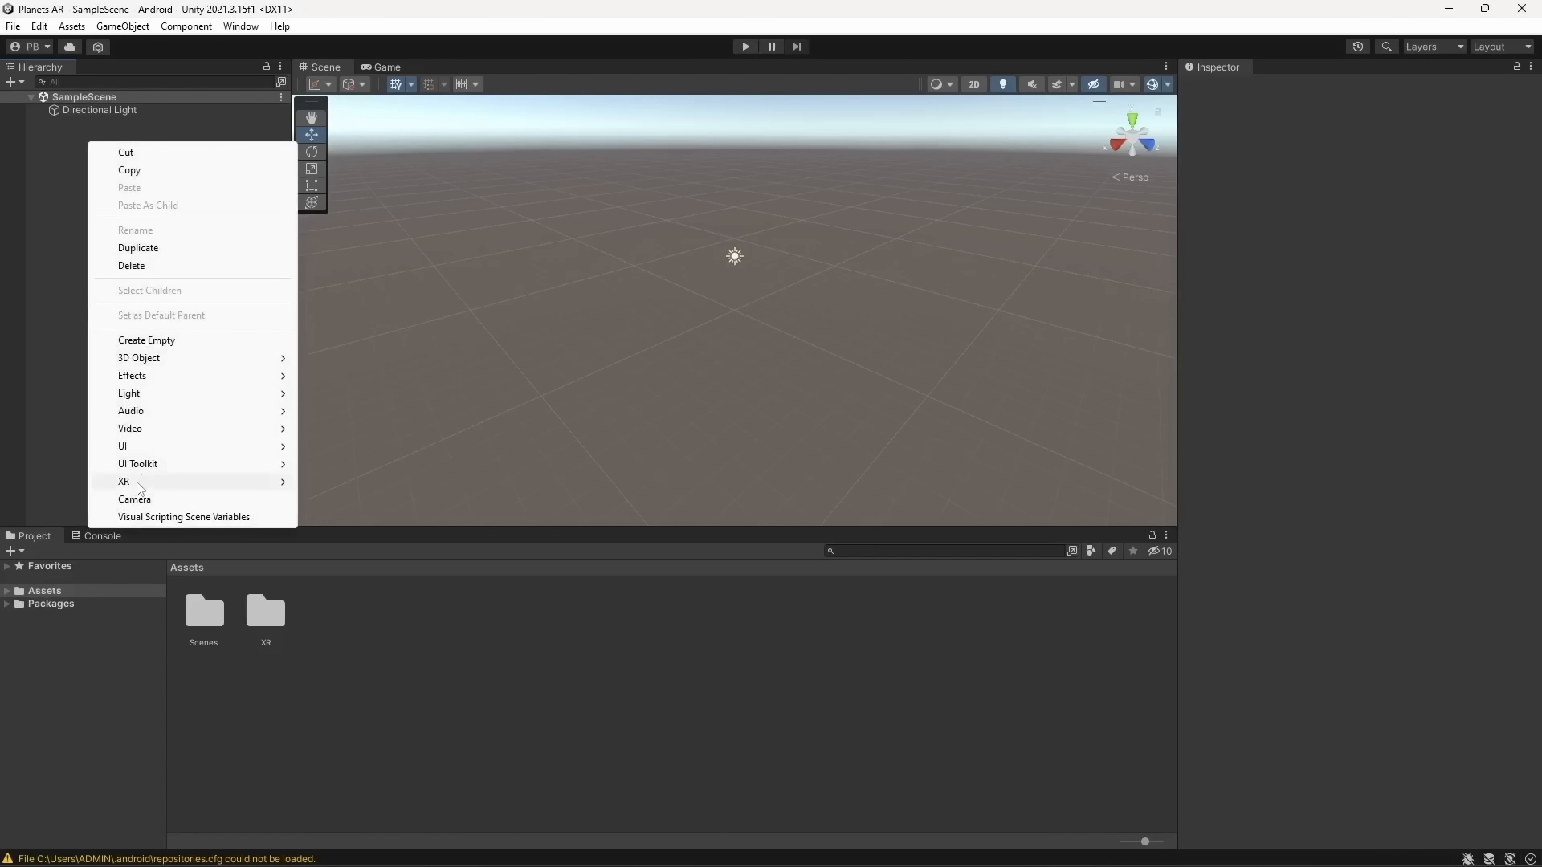
pyautogui.moveTo(141, 482)
pyautogui.click(318, 500)
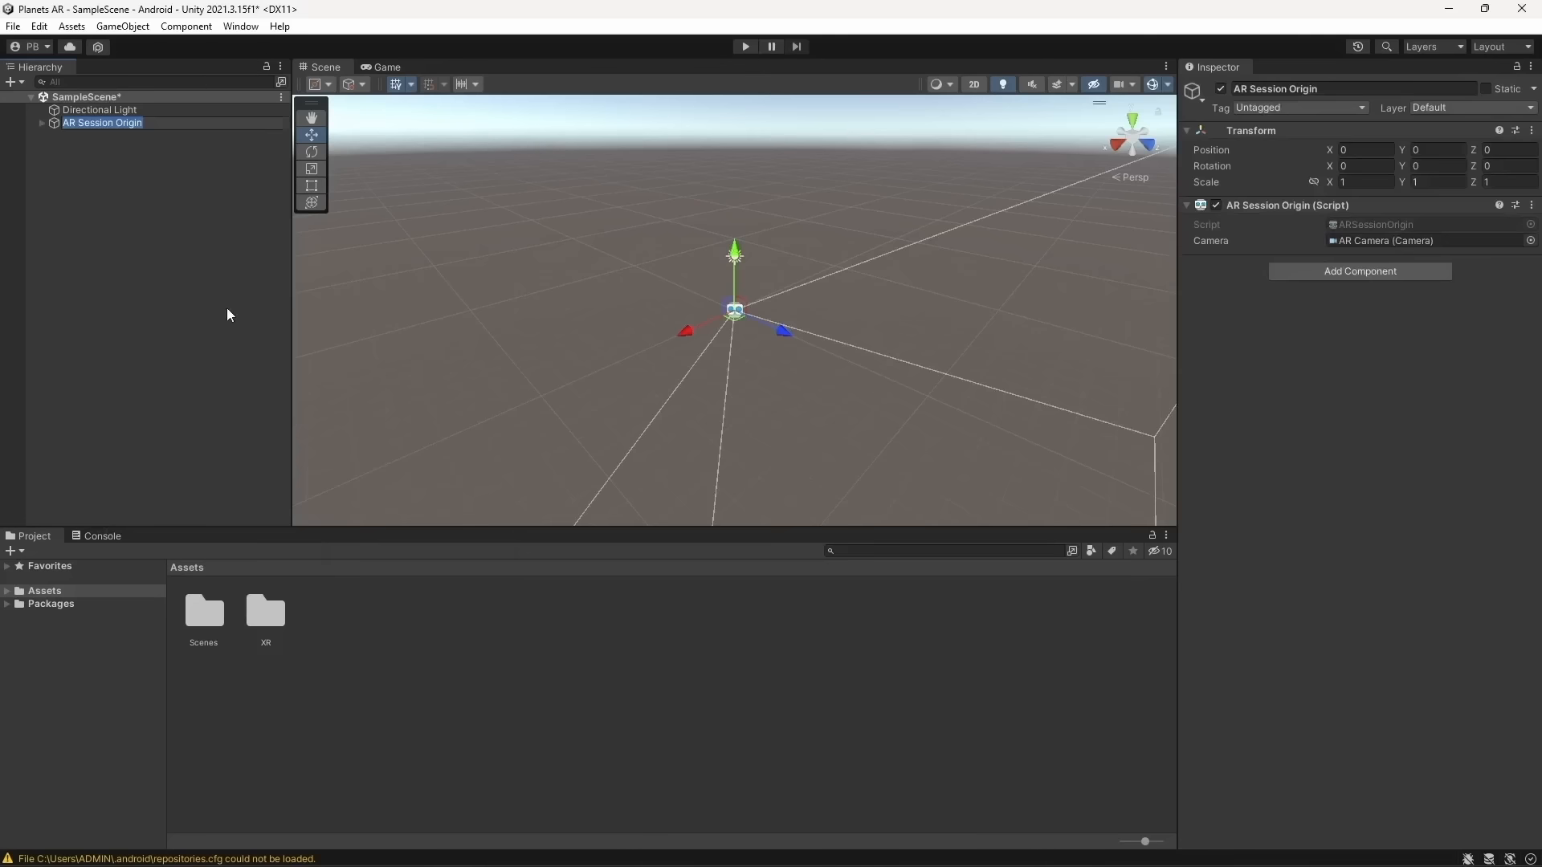
pyautogui.rightClick(227, 307)
pyautogui.click(508, 682)
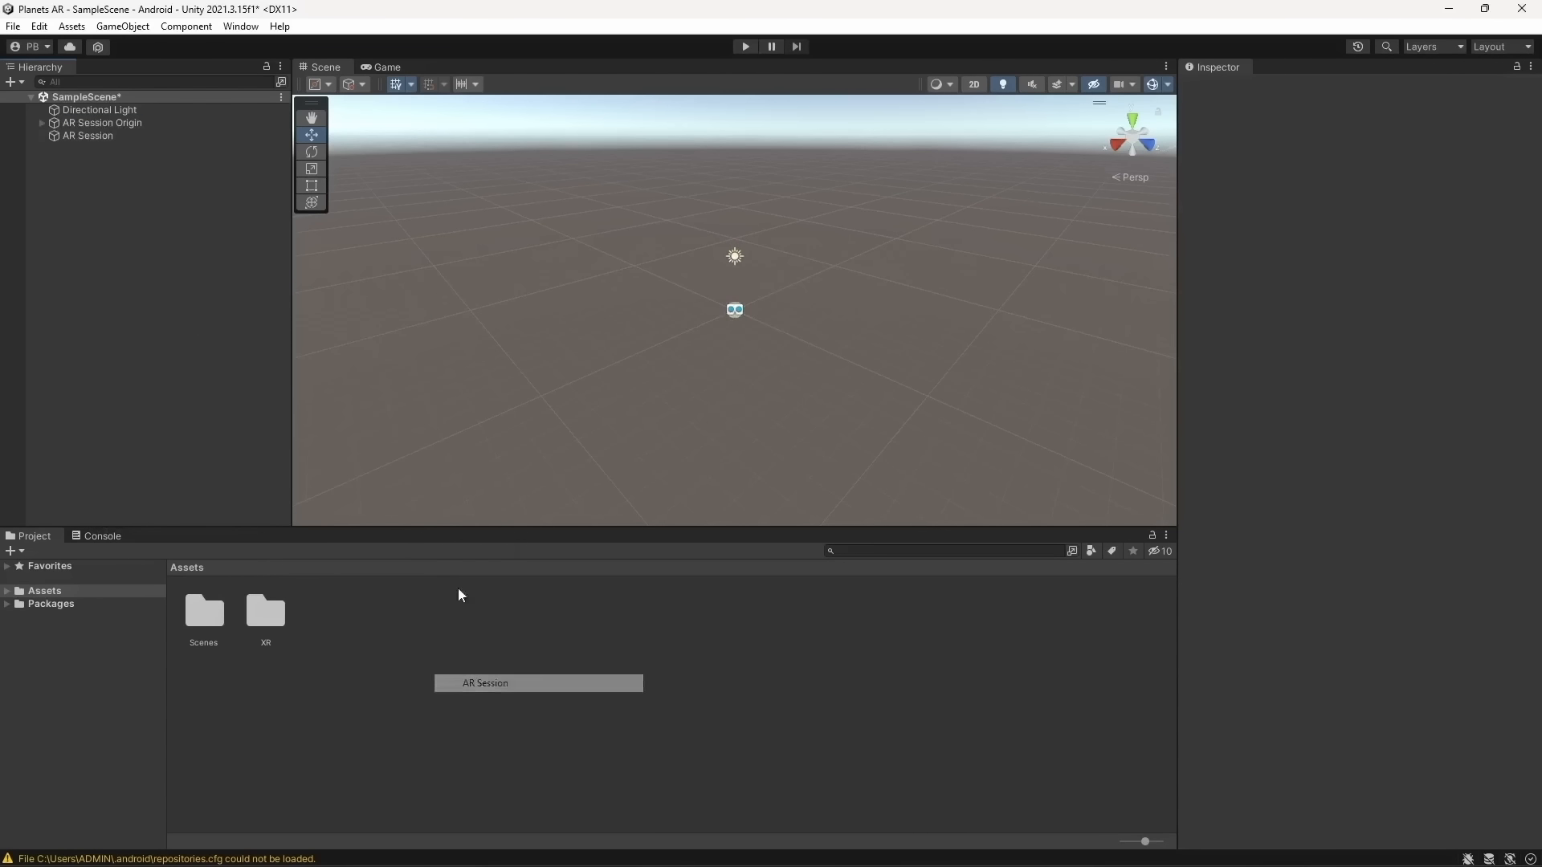
# Move AR Session Origin and AR Session above Directional Light in the hierarchy and save the scene
pyautogui.click(161, 125)
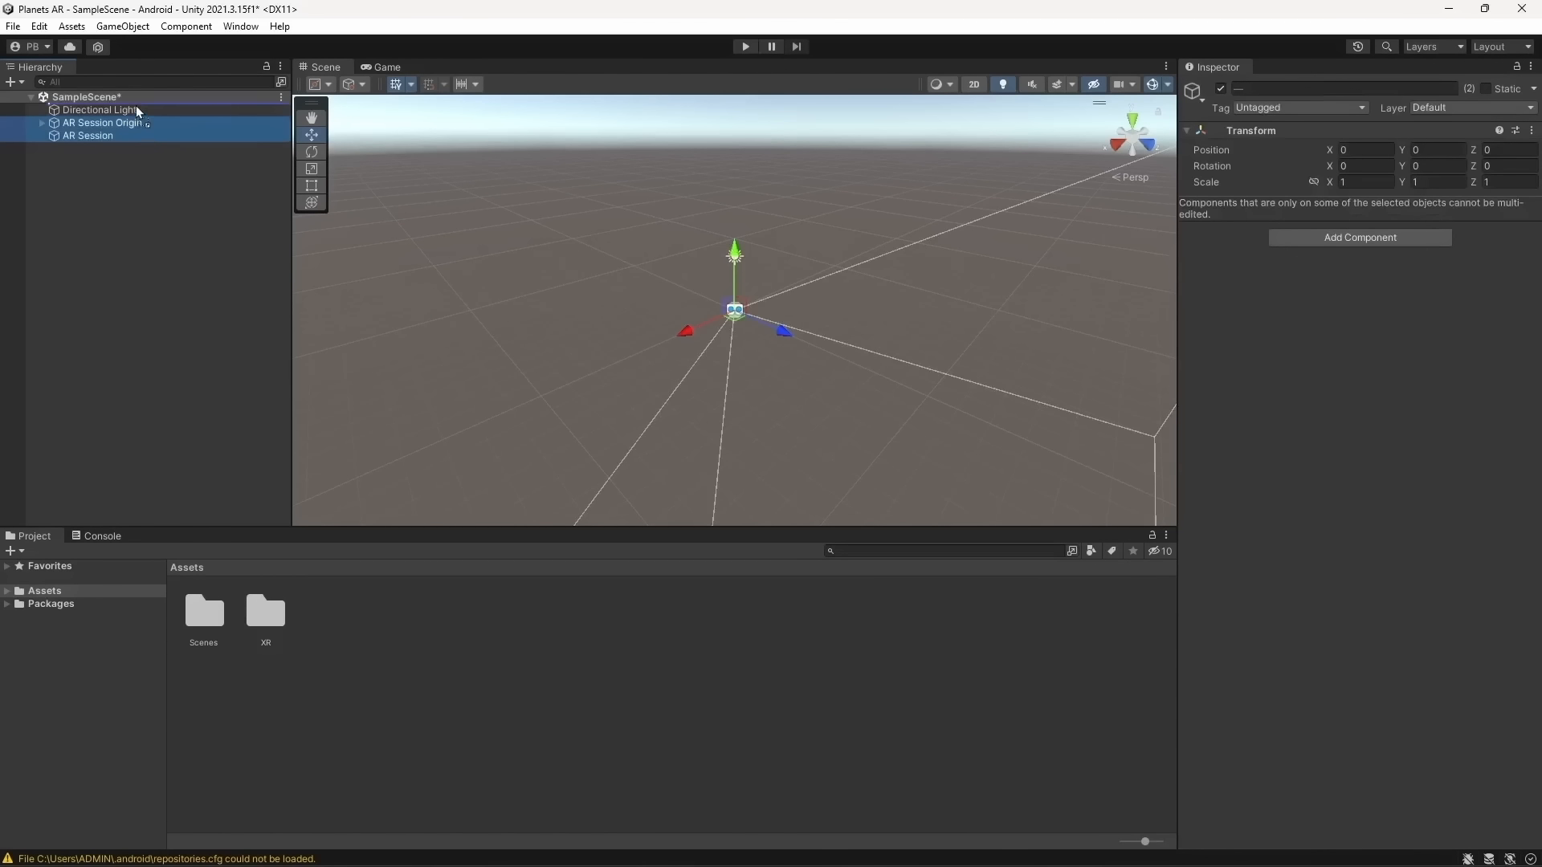
pyautogui.moveTo(136, 107); pyautogui.dragTo(151, 165)
pyautogui.click(146, 113)
pyautogui.hotkey('ctrl', 's')
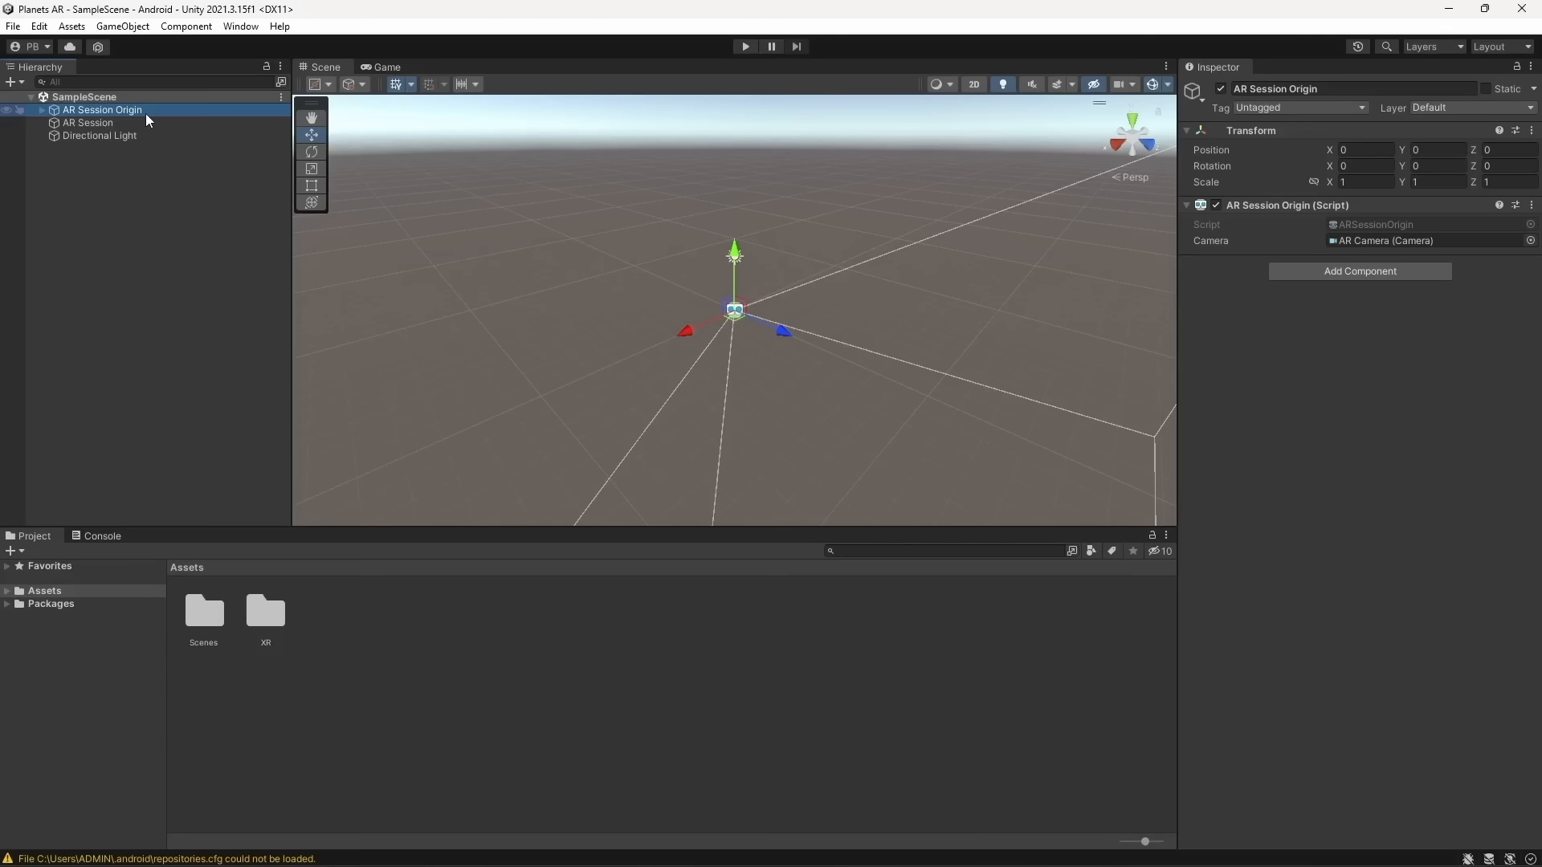
# Examine the components of AR Session, AR Session Origin and its child AR Camera
pyautogui.click(138, 118)
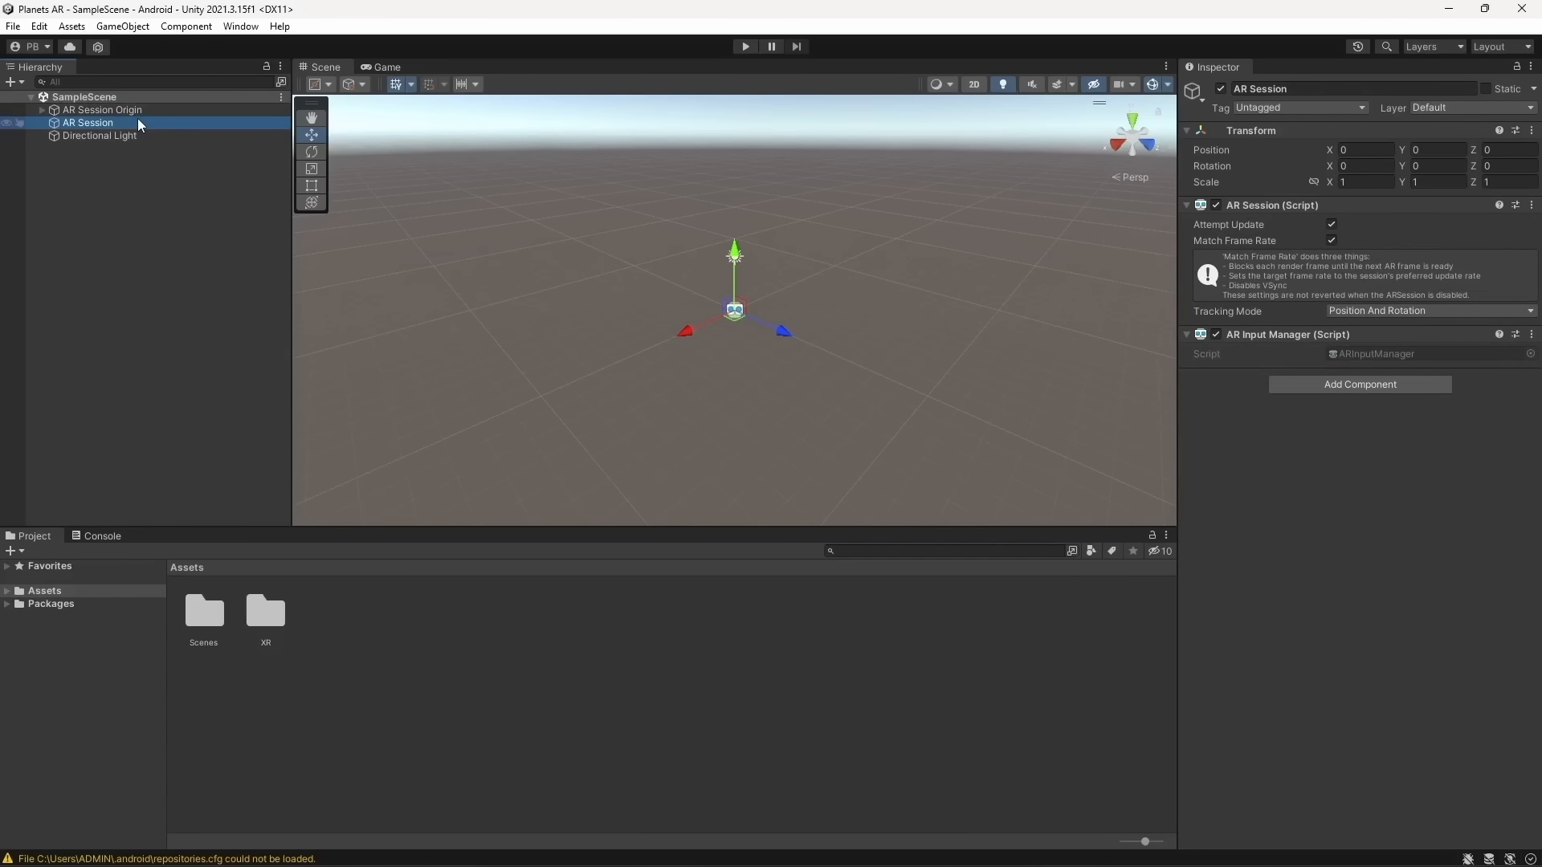
pyautogui.click(139, 113)
pyautogui.click(141, 122)
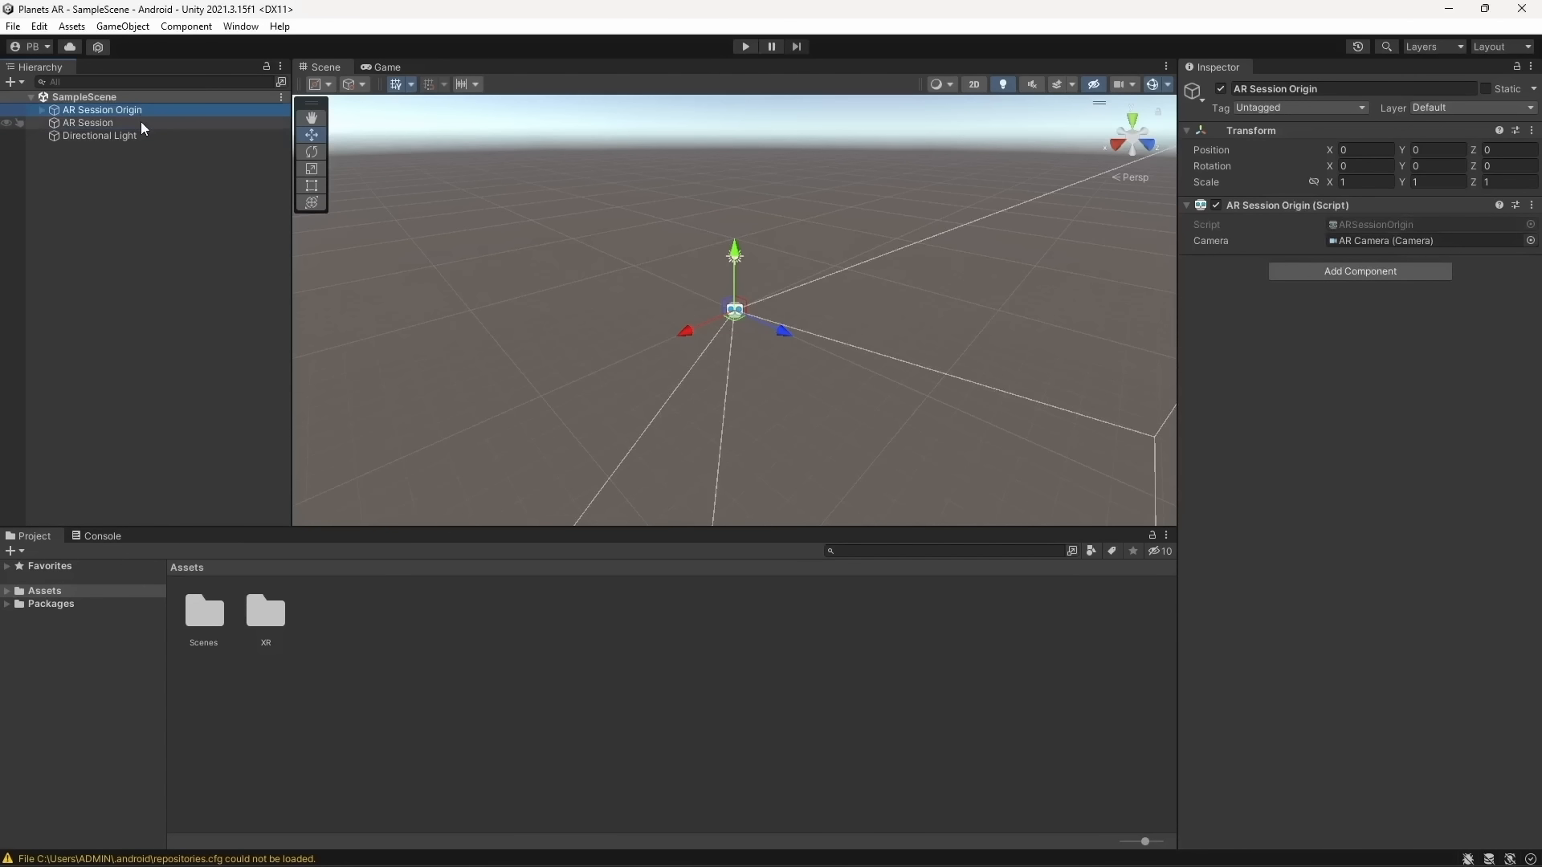
pyautogui.click(41, 110)
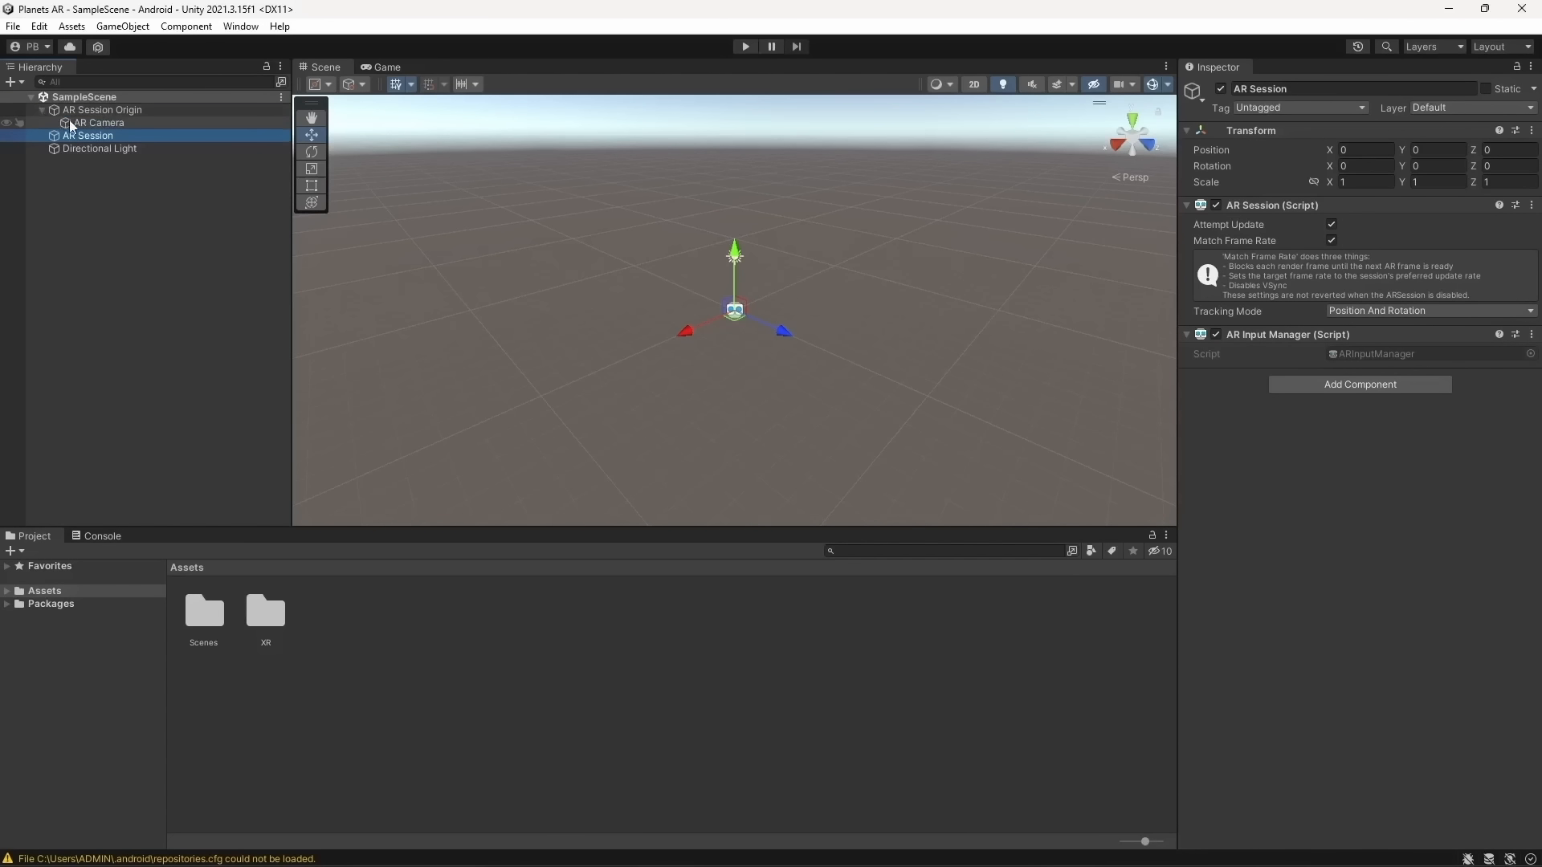
pyautogui.click(76, 112)
pyautogui.click(91, 125)
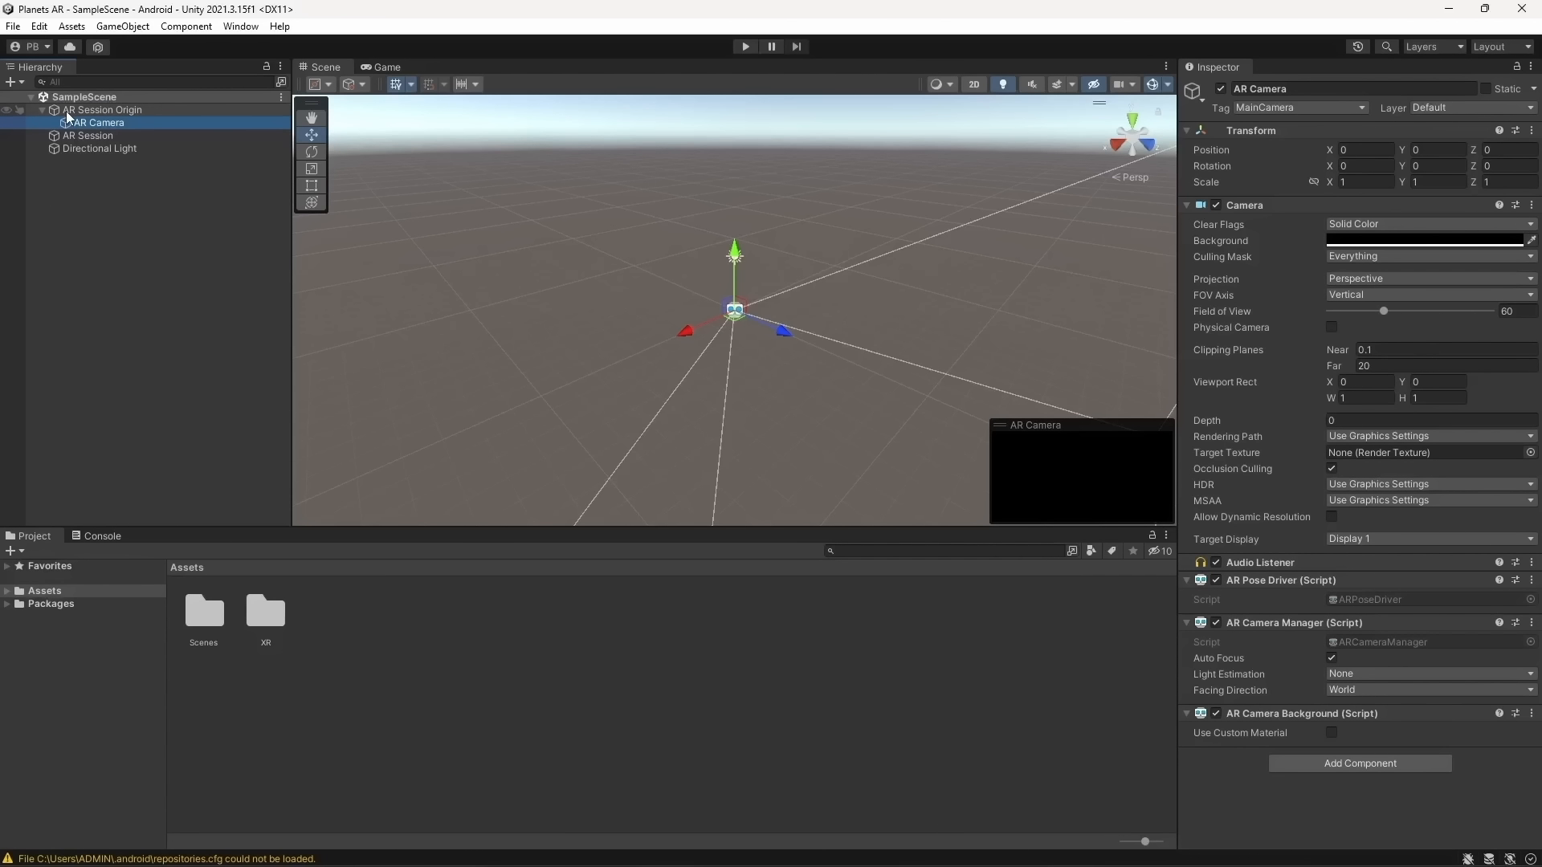
pyautogui.click(66, 111)
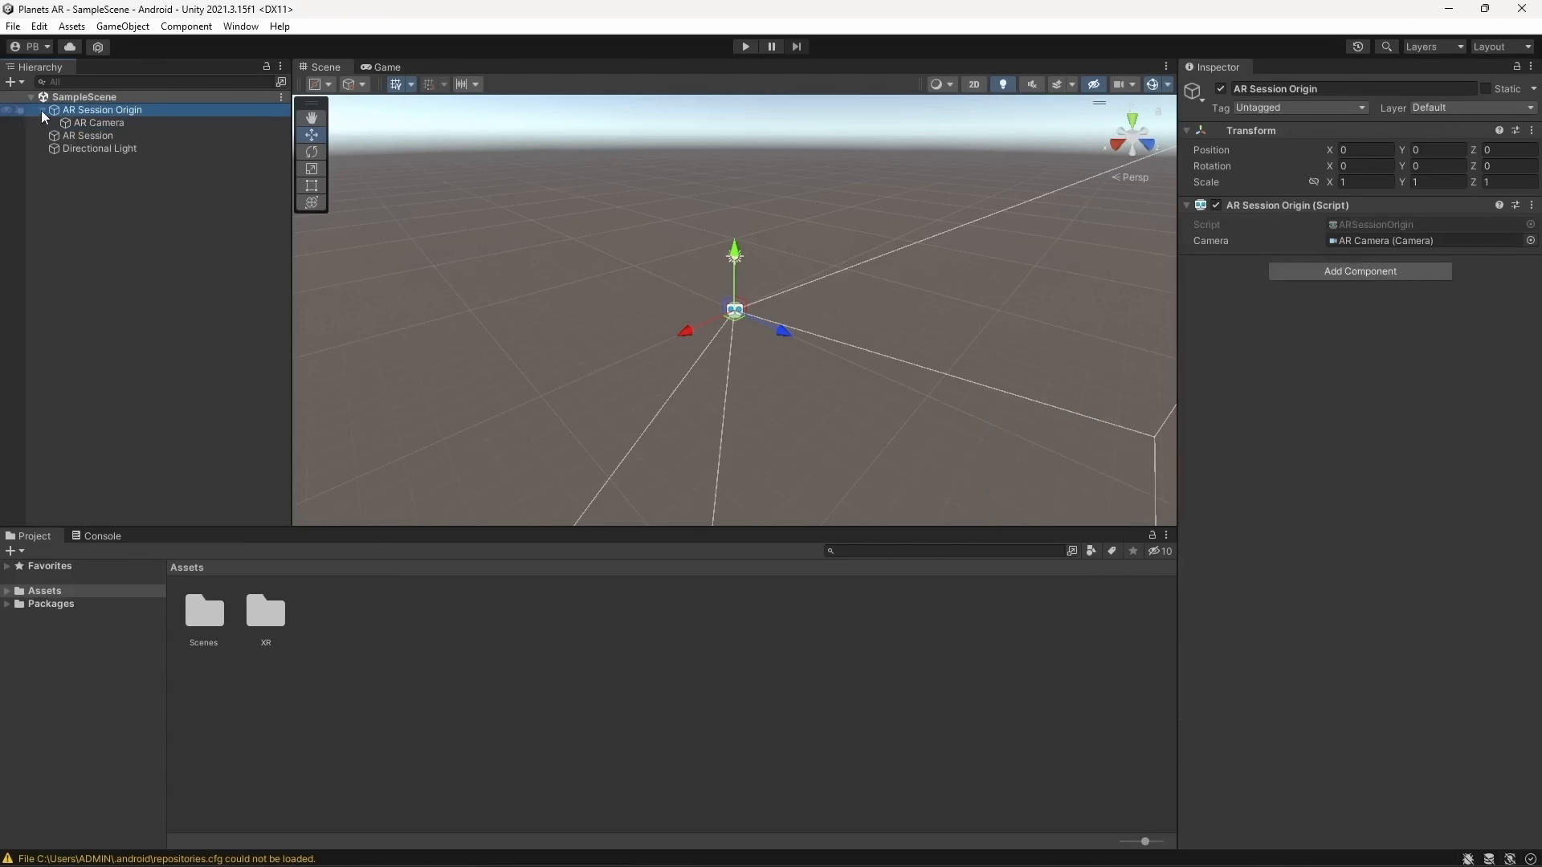
pyautogui.click(41, 109)
pyautogui.click(81, 167)
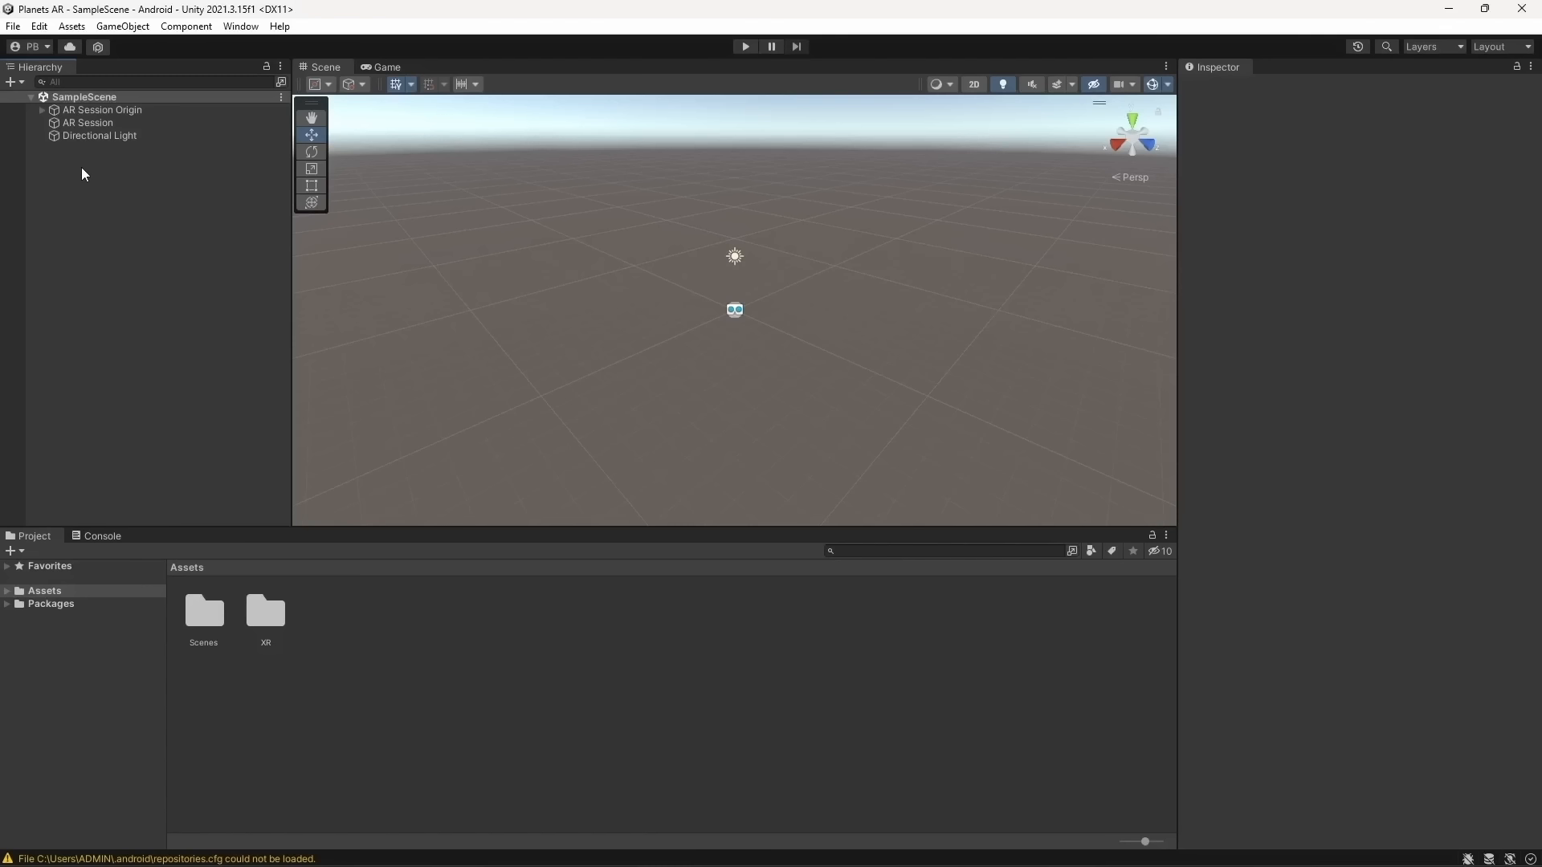
# Rename the SampleScene asset in the Scenes folder to HomeScreen and reload the scene
pyautogui.doubleClick(205, 618)
pyautogui.click(225, 619)
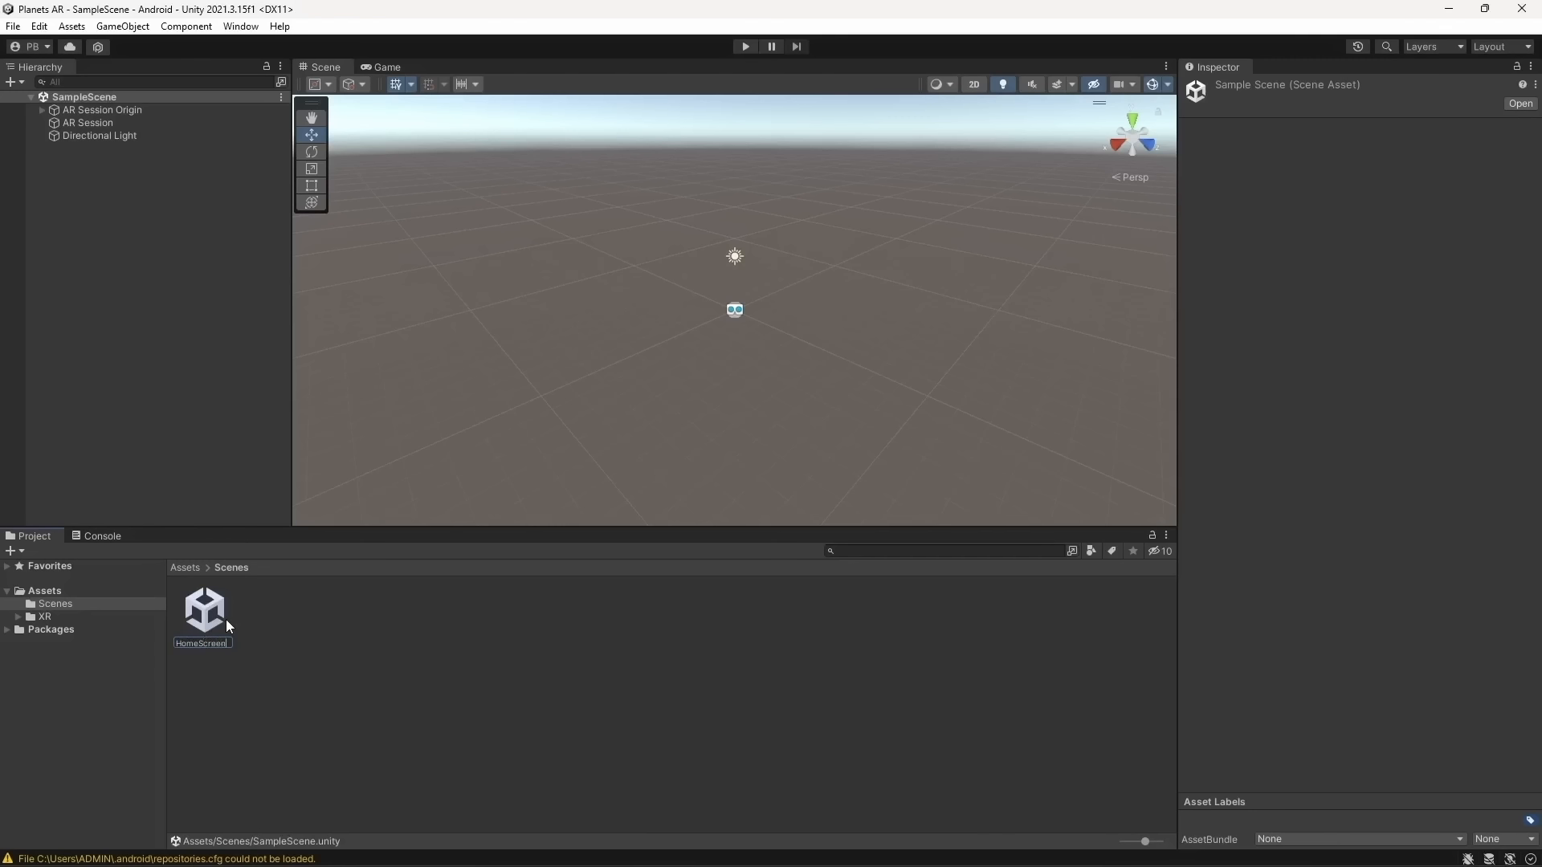
pyautogui.press('Return')
pyautogui.click(835, 476)
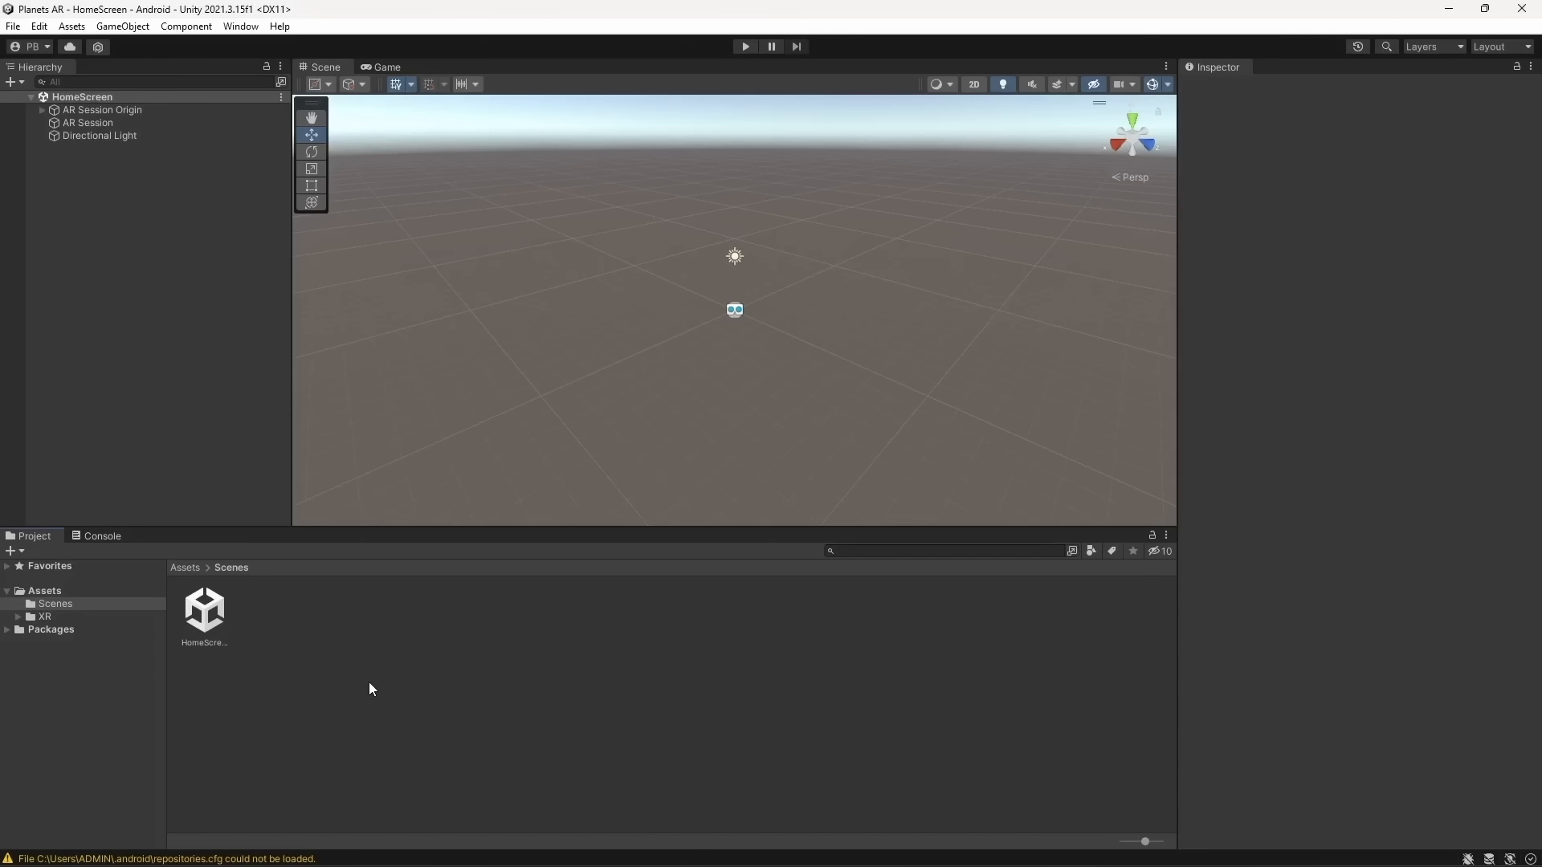
pyautogui.click(192, 610)
pyautogui.click(438, 696)
pyautogui.moveTo(500, 355); pyautogui.dragTo(543, 296, button='right')
pyautogui.scroll(3, 542, 295)
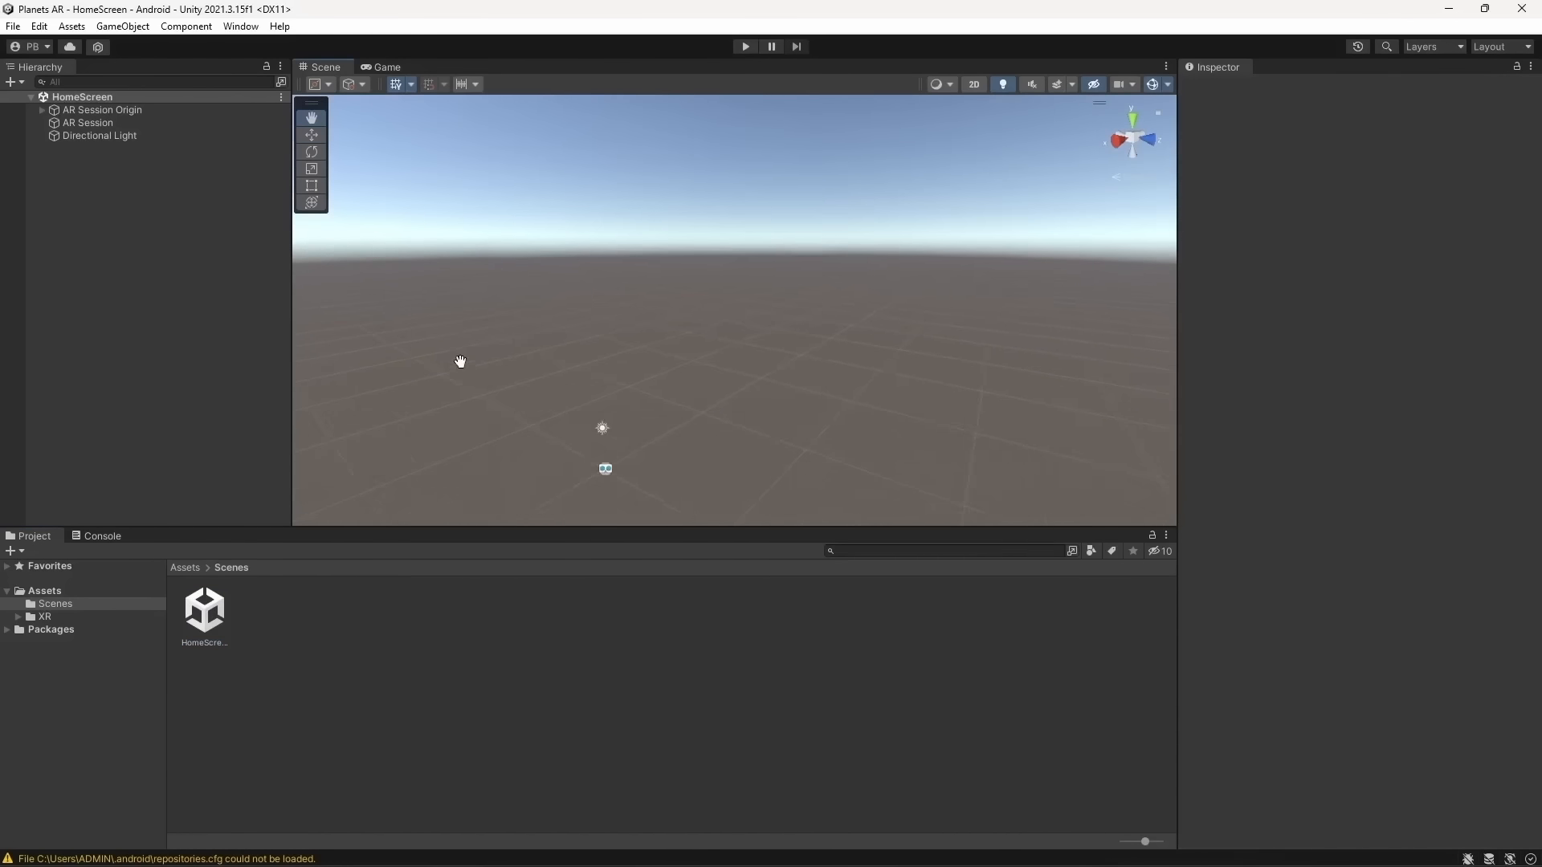
pyautogui.rightClick(302, 668)
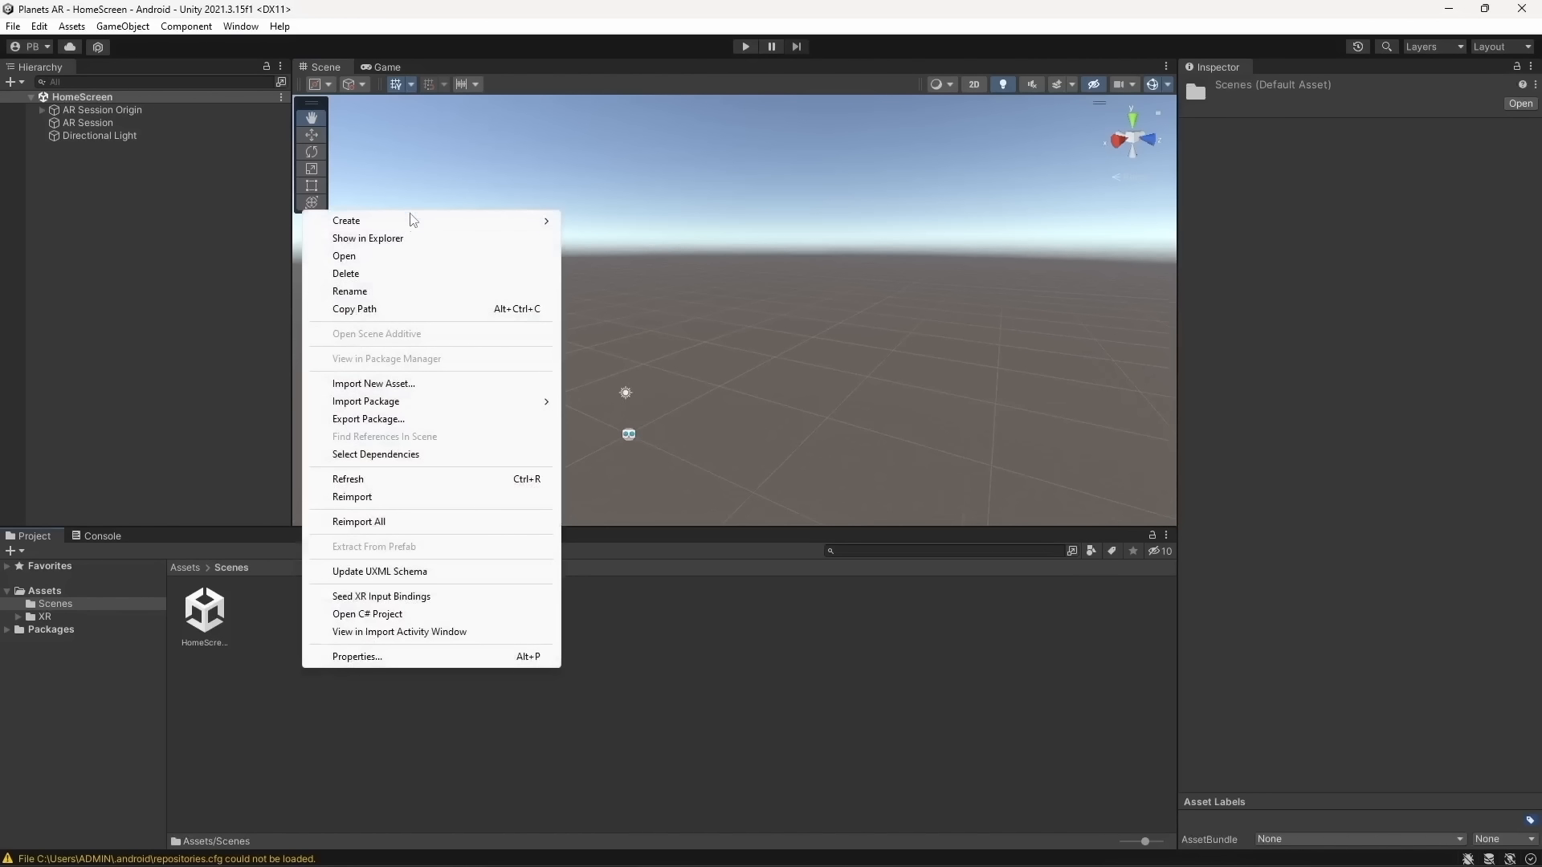
pyautogui.moveTo(410, 219)
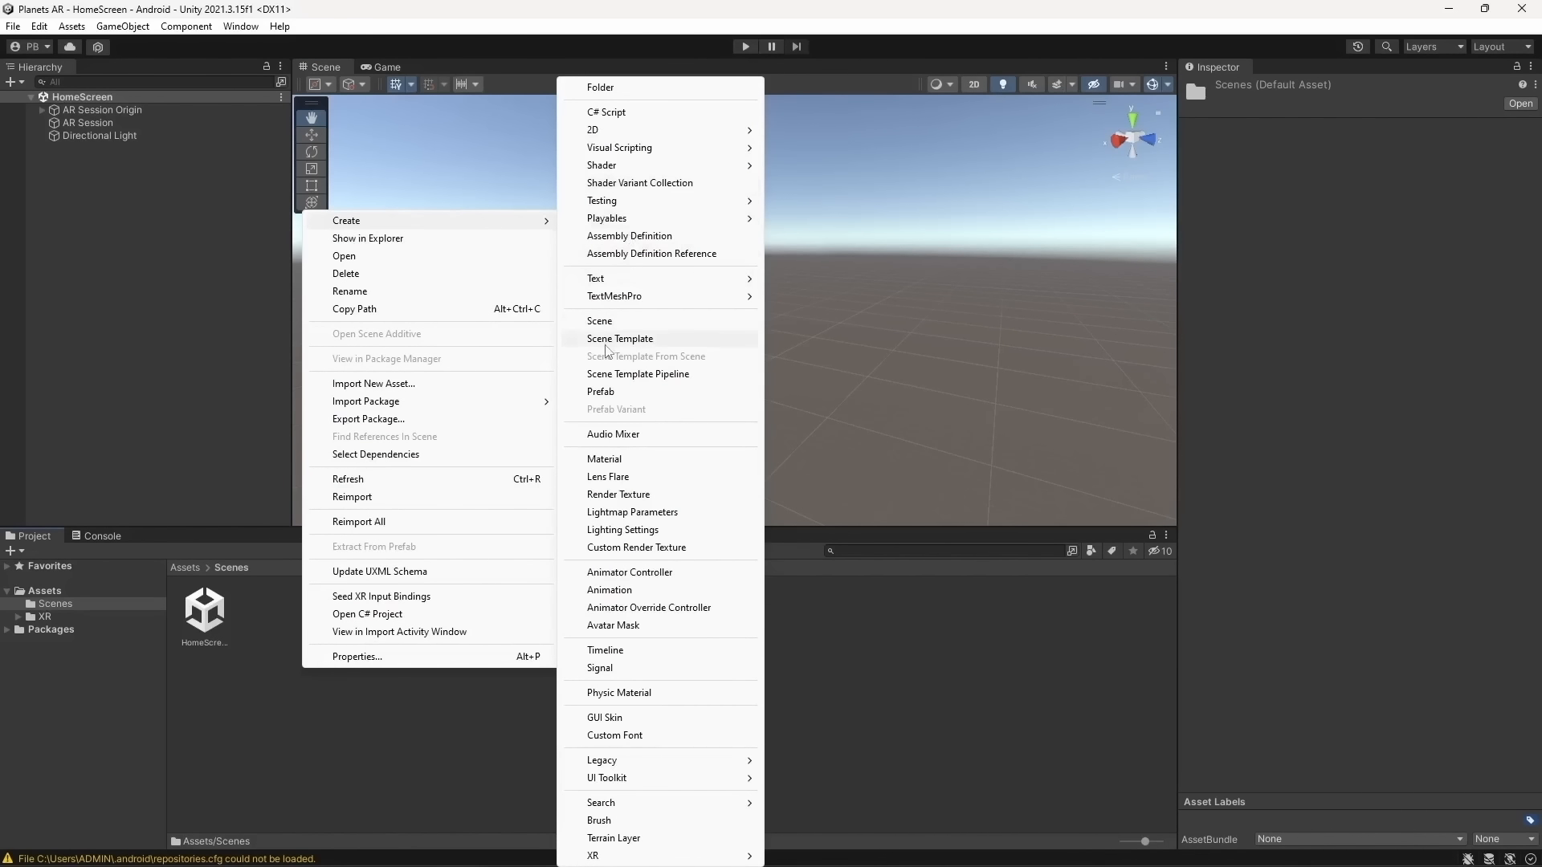
# Rename the HomeScreen scene asset in the Scenes folder to Planets and reload the scene
pyautogui.click(201, 620)
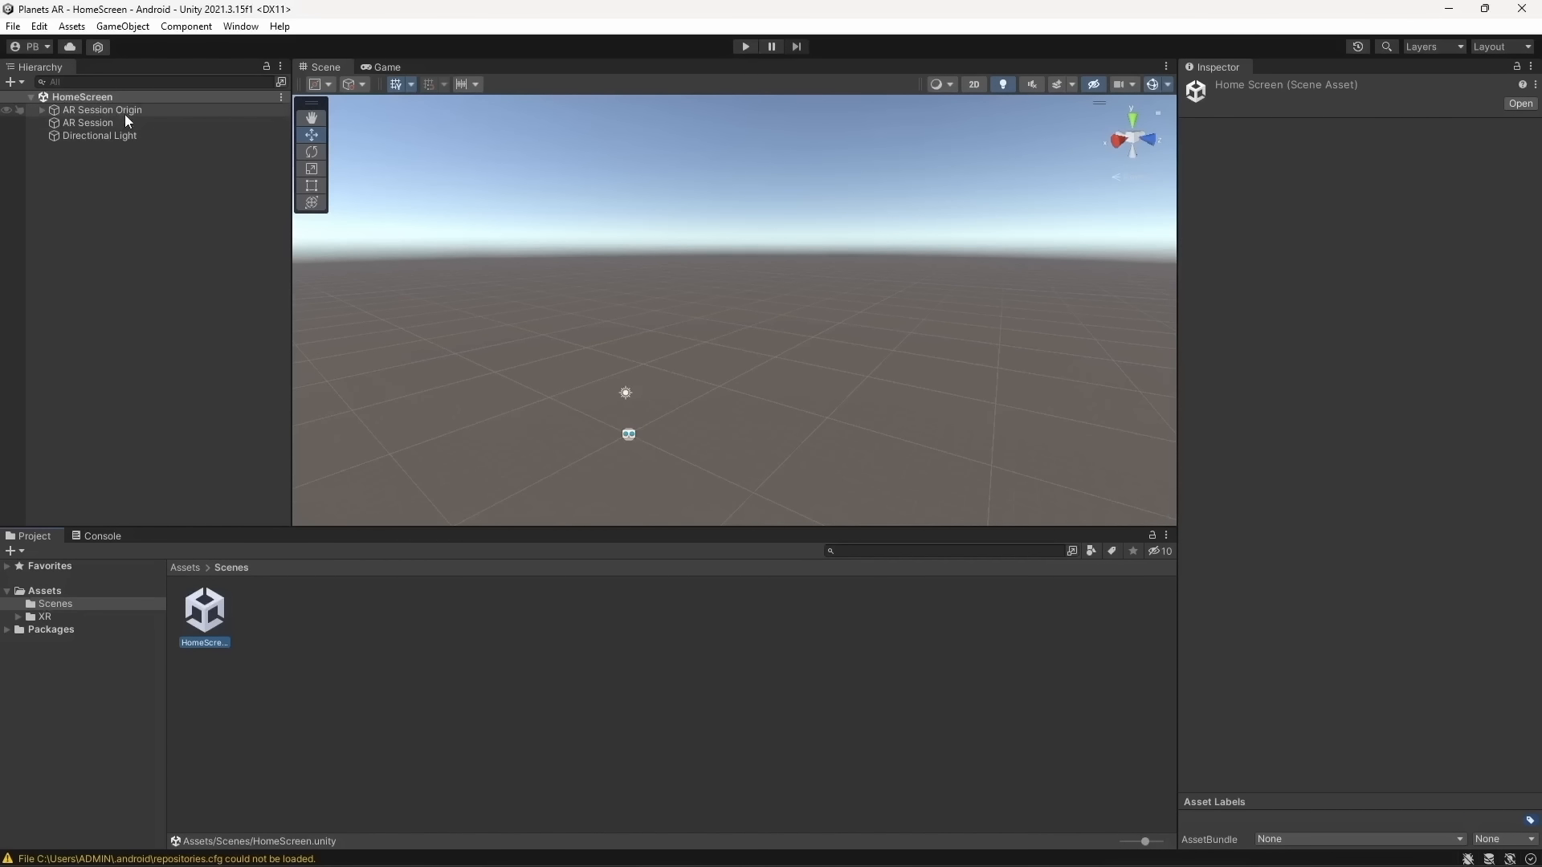
pyautogui.press('F2')
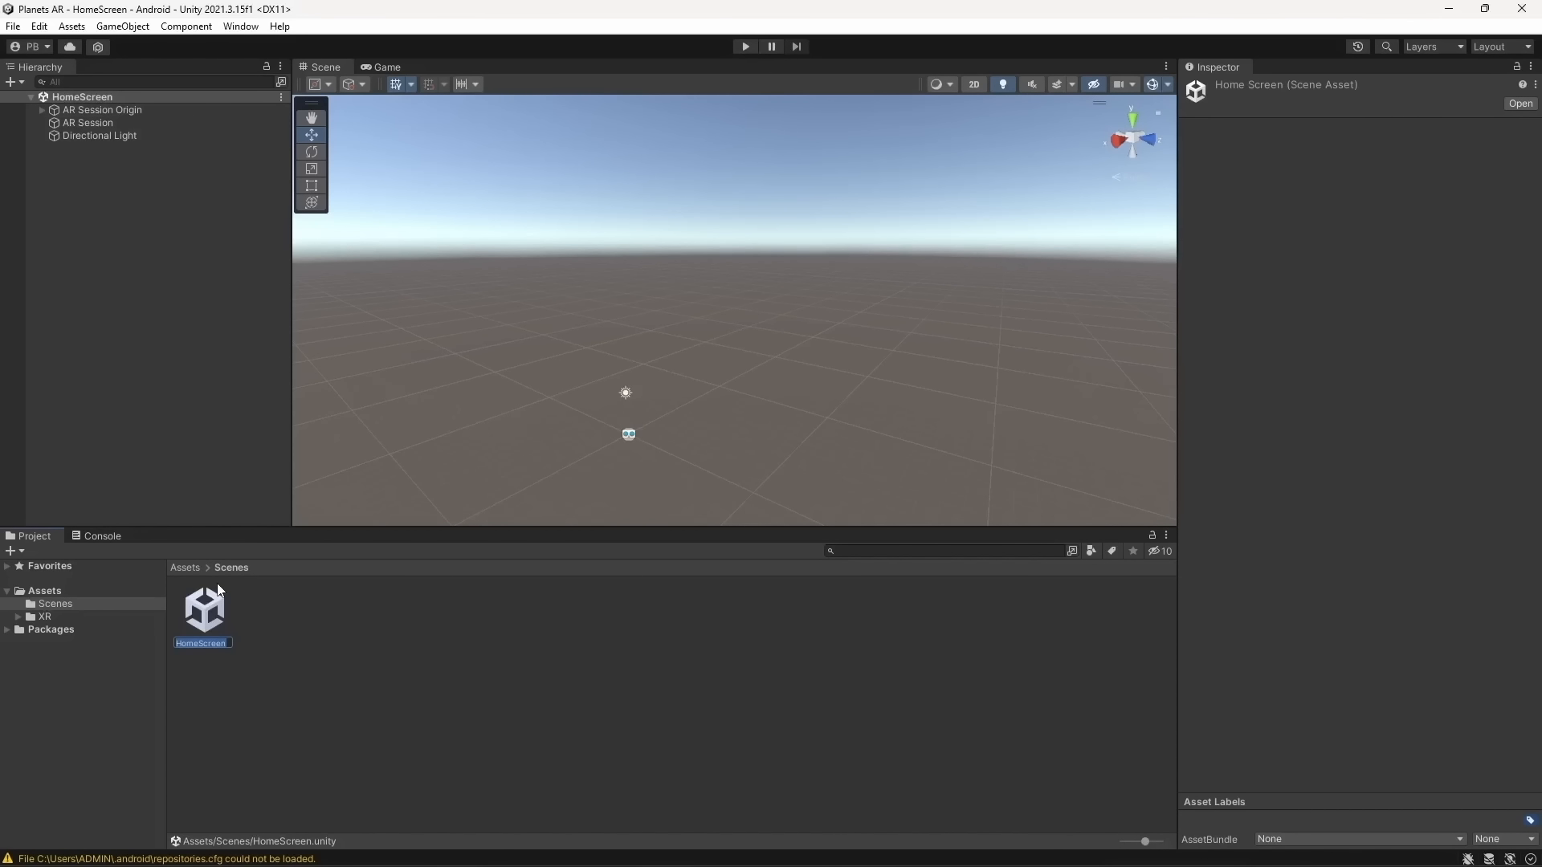
pyautogui.write('Planets')
pyautogui.press('Return')
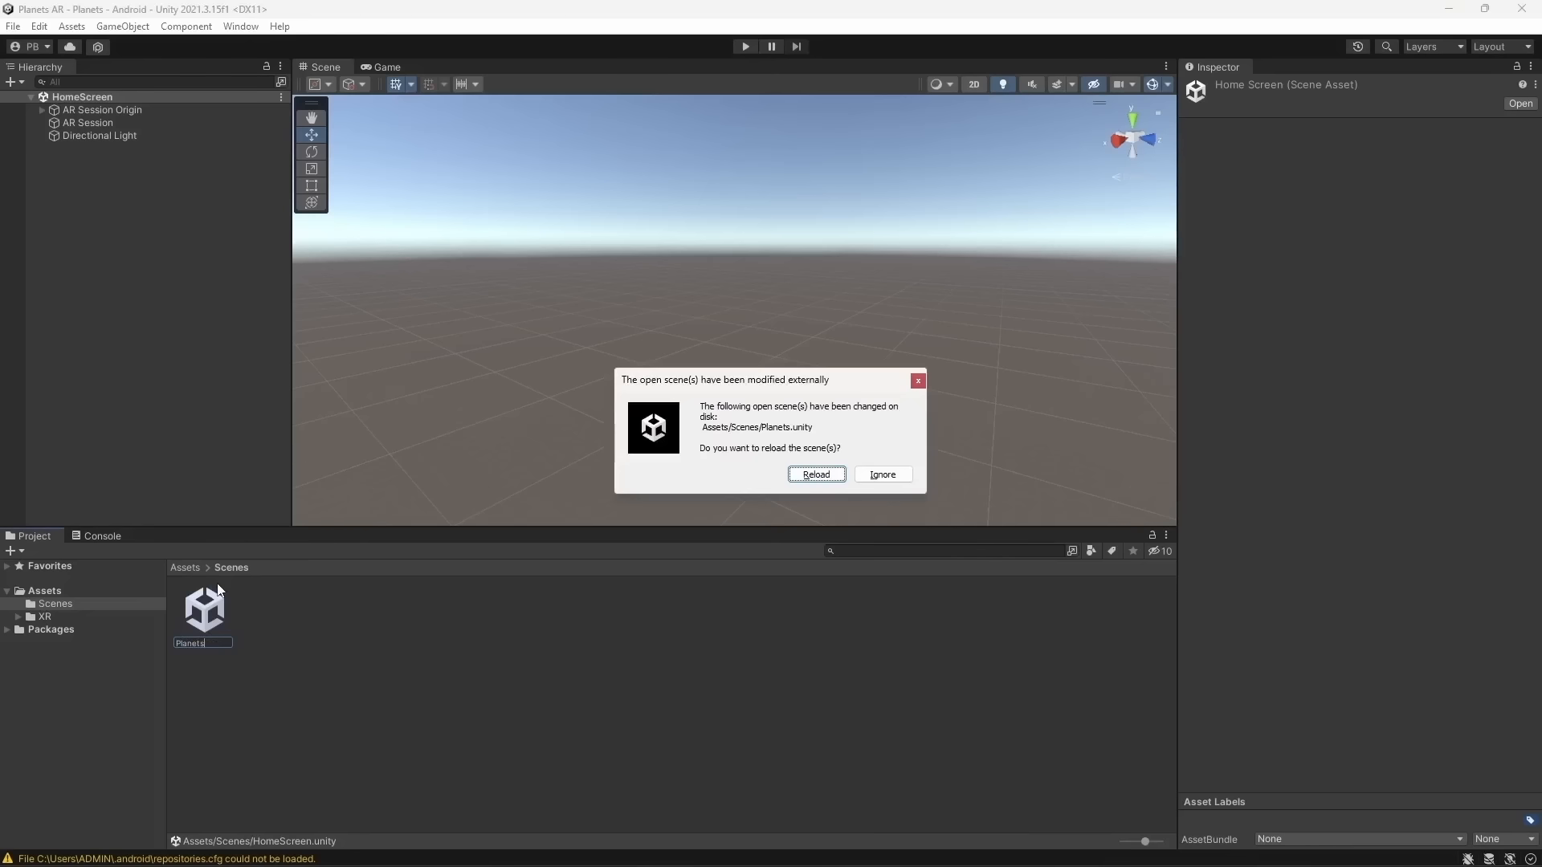
pyautogui.press('Return')
# Create a new scene named HomeScreen in the Scenes folder and open it
pyautogui.rightClick(446, 682)
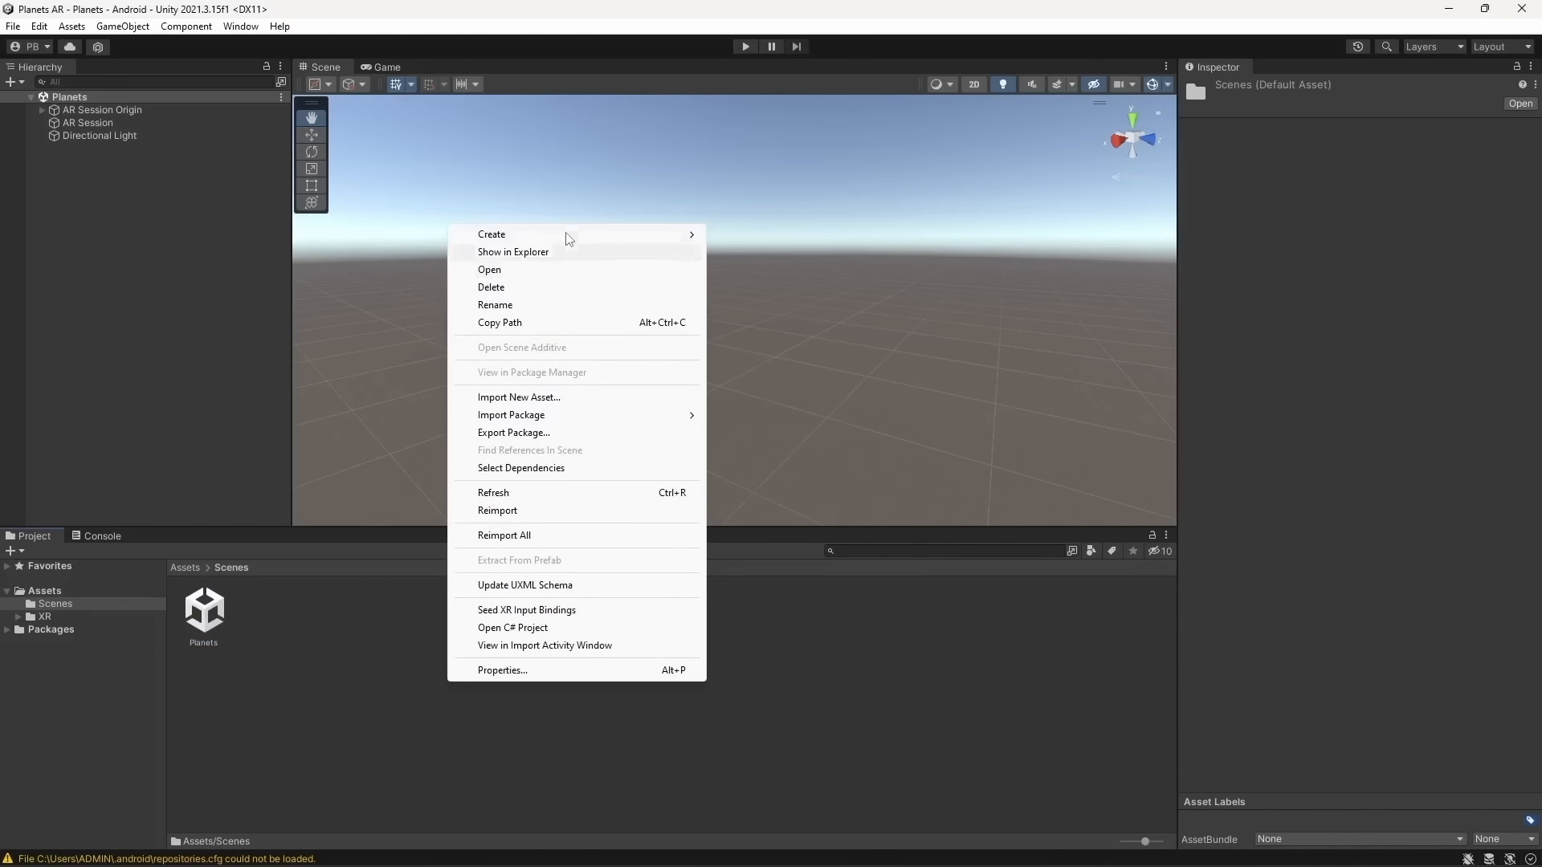
pyautogui.moveTo(570, 235)
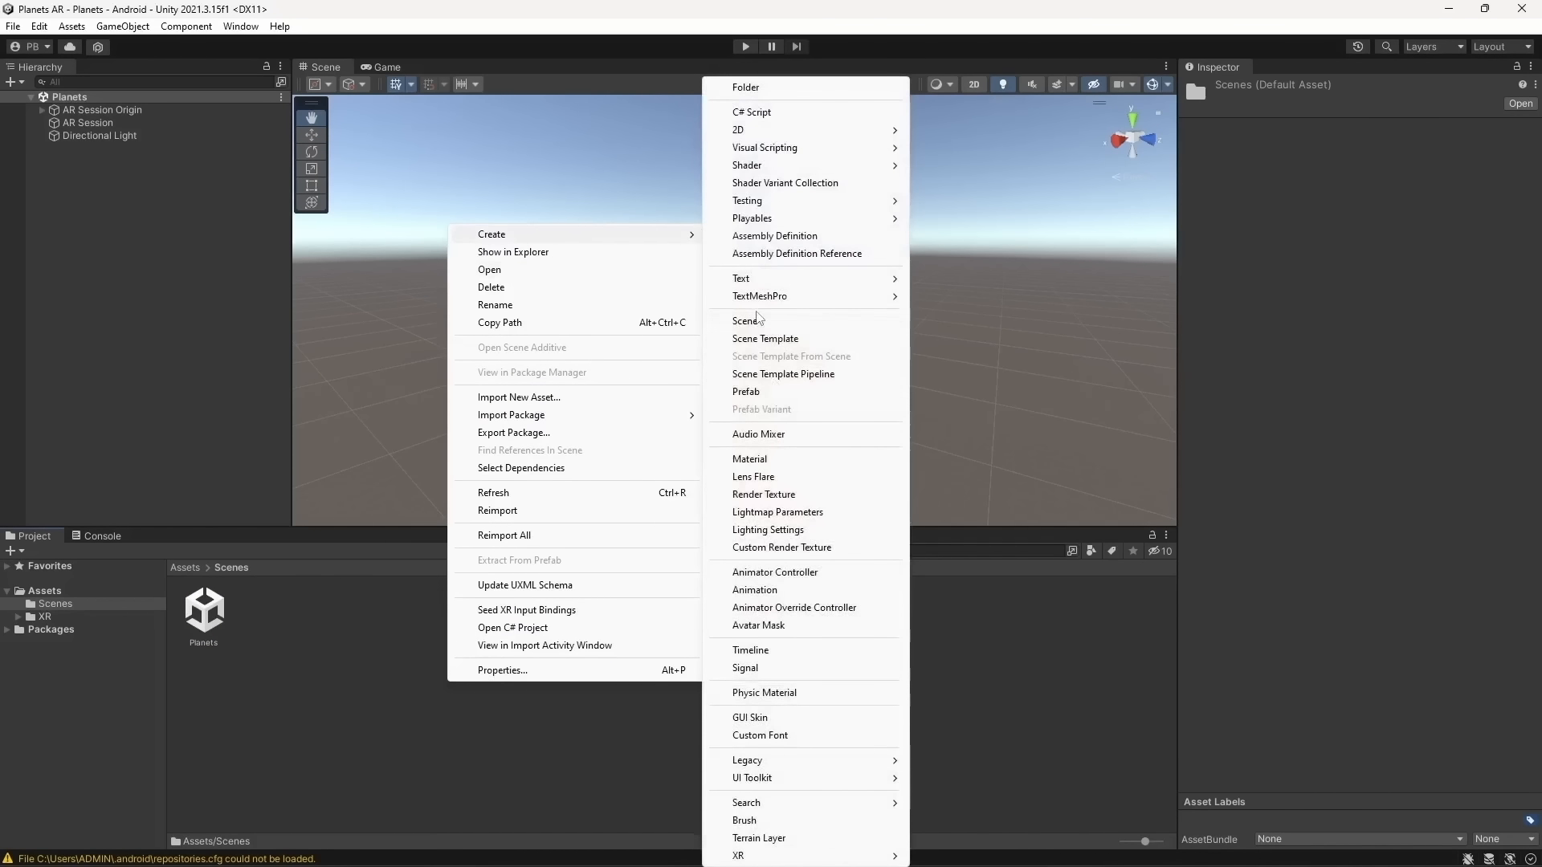
pyautogui.click(756, 319)
pyautogui.write('Home')
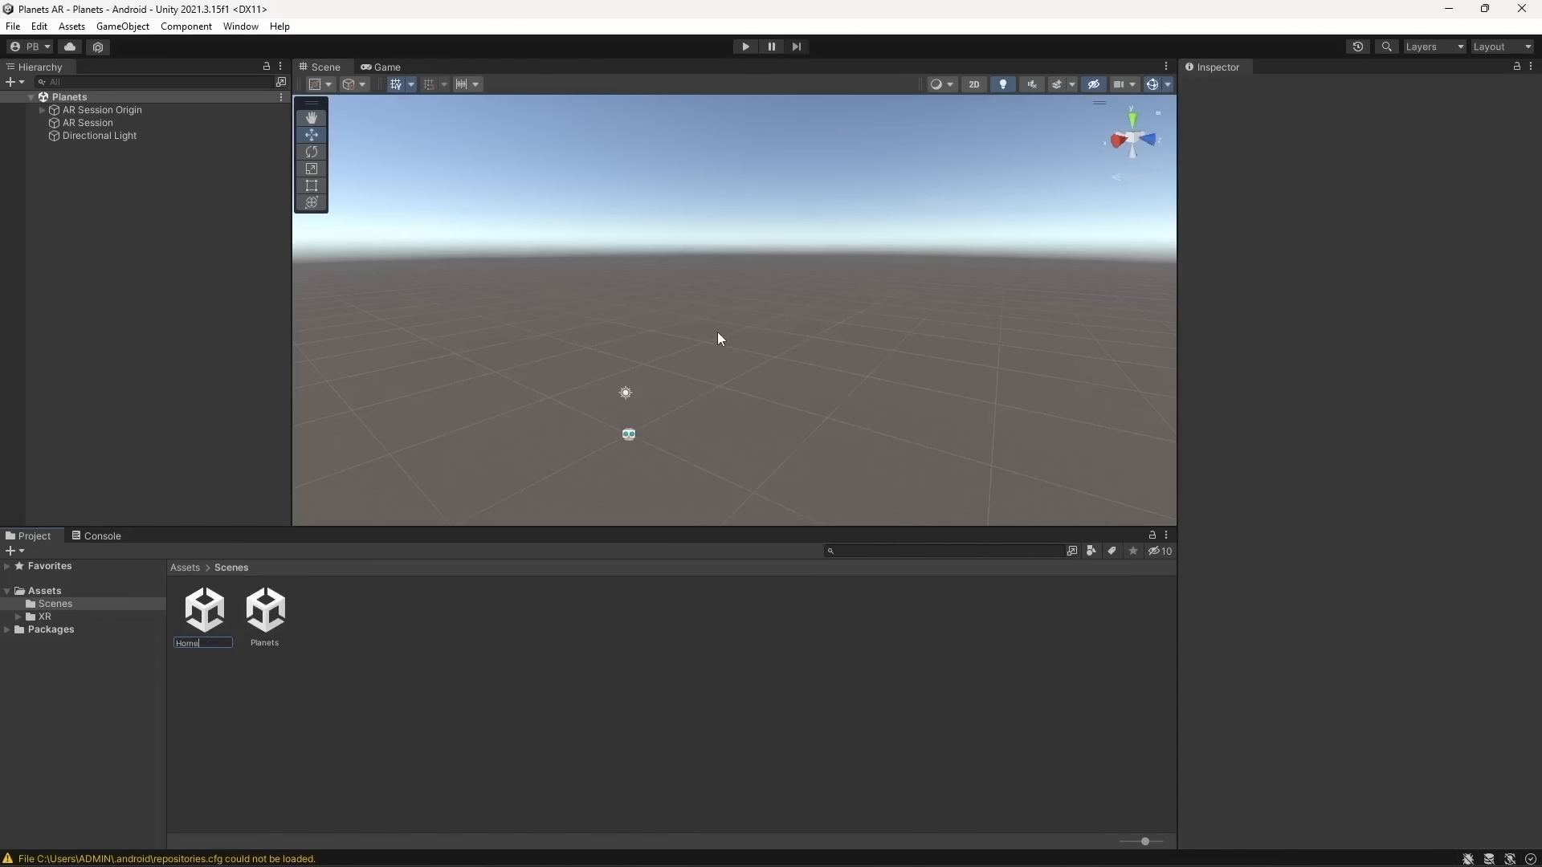
pyautogui.write('Screen')
pyautogui.press('Return')
pyautogui.press('Return')
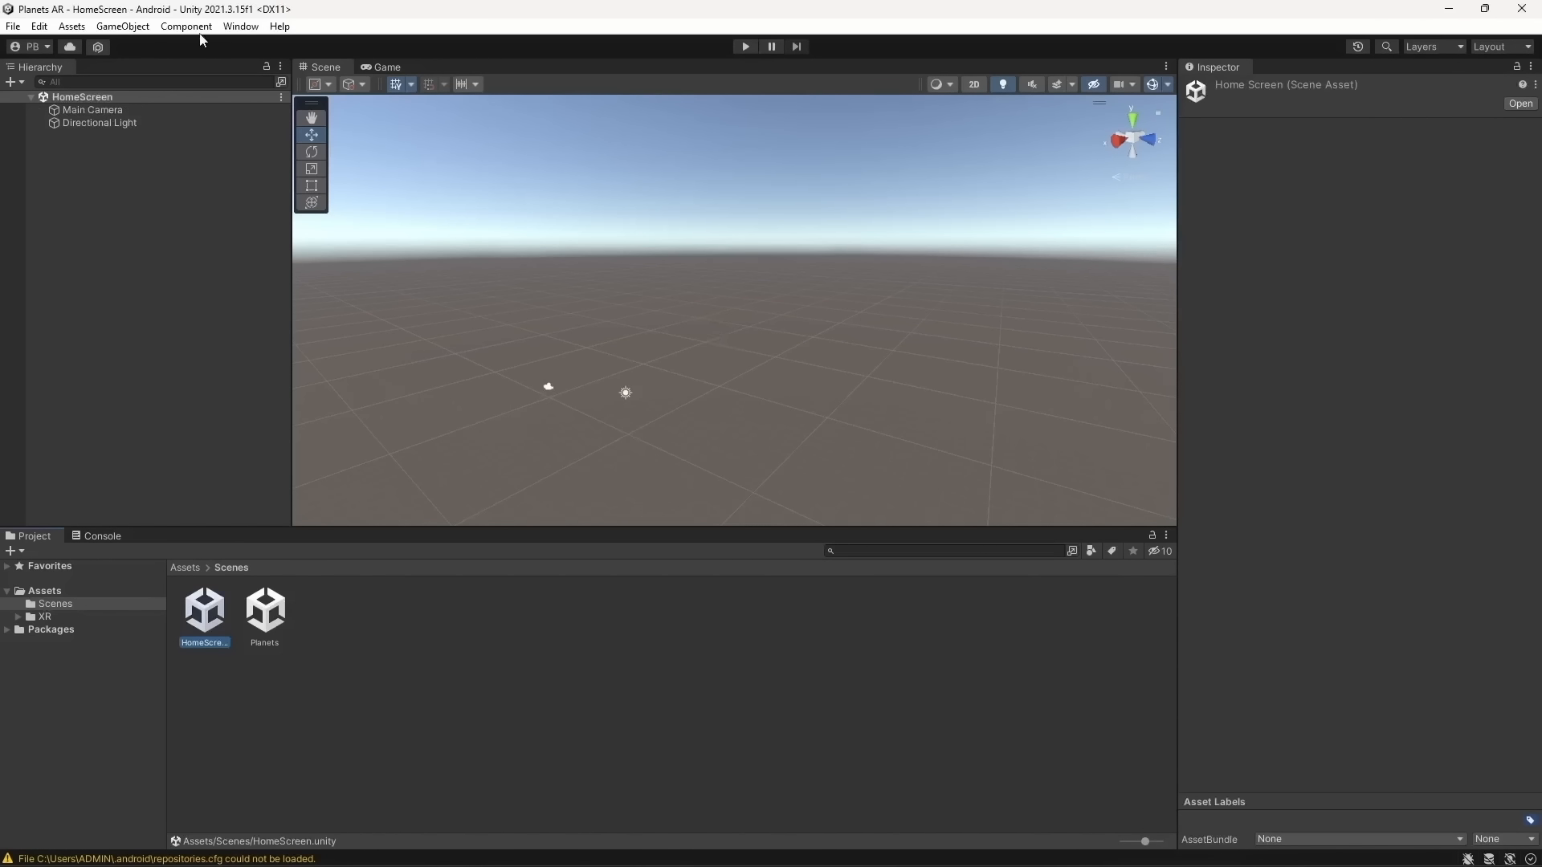
# Examine the Main Camera of the HomeScreen scene, its component settings and its placement in the 3D view from several angles
pyautogui.click(117, 111)
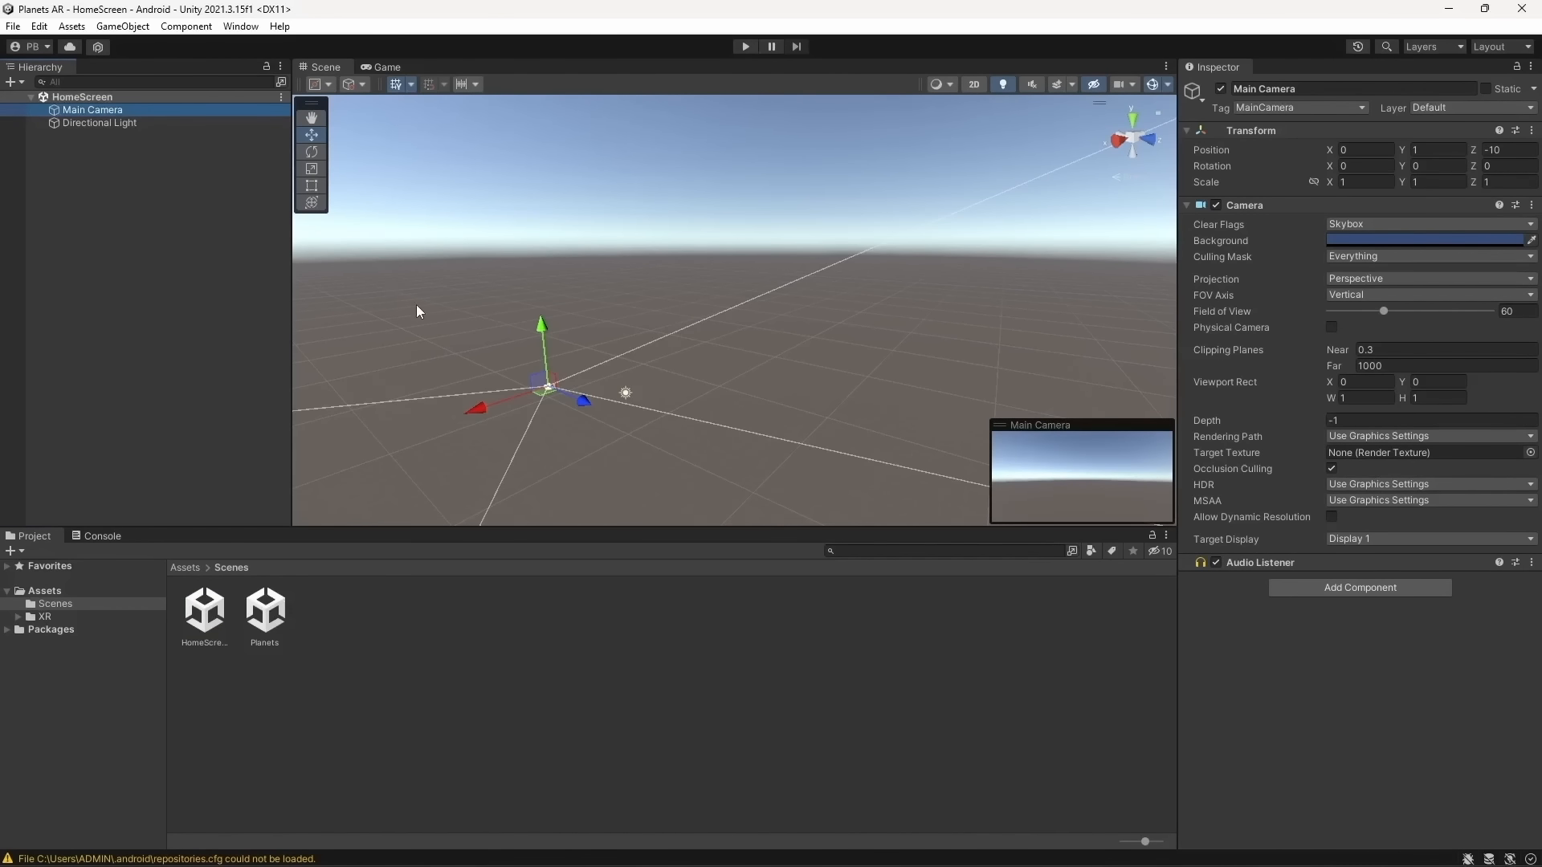
pyautogui.moveTo(416, 307); pyautogui.dragTo(492, 337, button='right')
pyautogui.moveTo(492, 338); pyautogui.dragTo(589, 331, button='middle')
pyautogui.moveTo(292, 417); pyautogui.dragTo(329, 418)
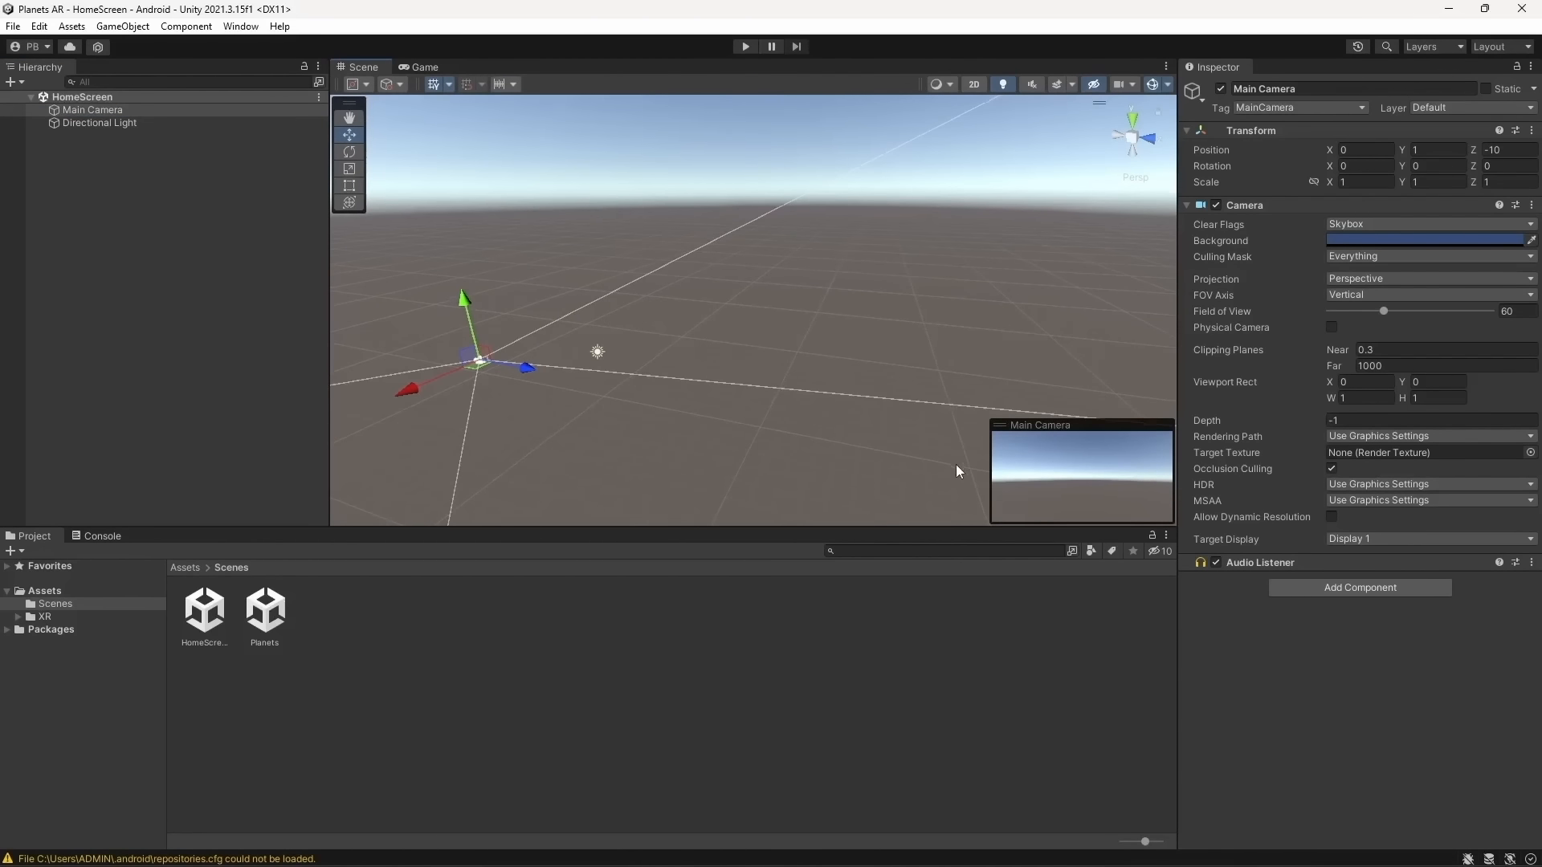
pyautogui.moveTo(957, 471); pyautogui.dragTo(1117, 459, button='right')
pyautogui.moveTo(1116, 459); pyautogui.dragTo(818, 359, button='middle')
pyautogui.moveTo(817, 359); pyautogui.dragTo(916, 335, button='right')
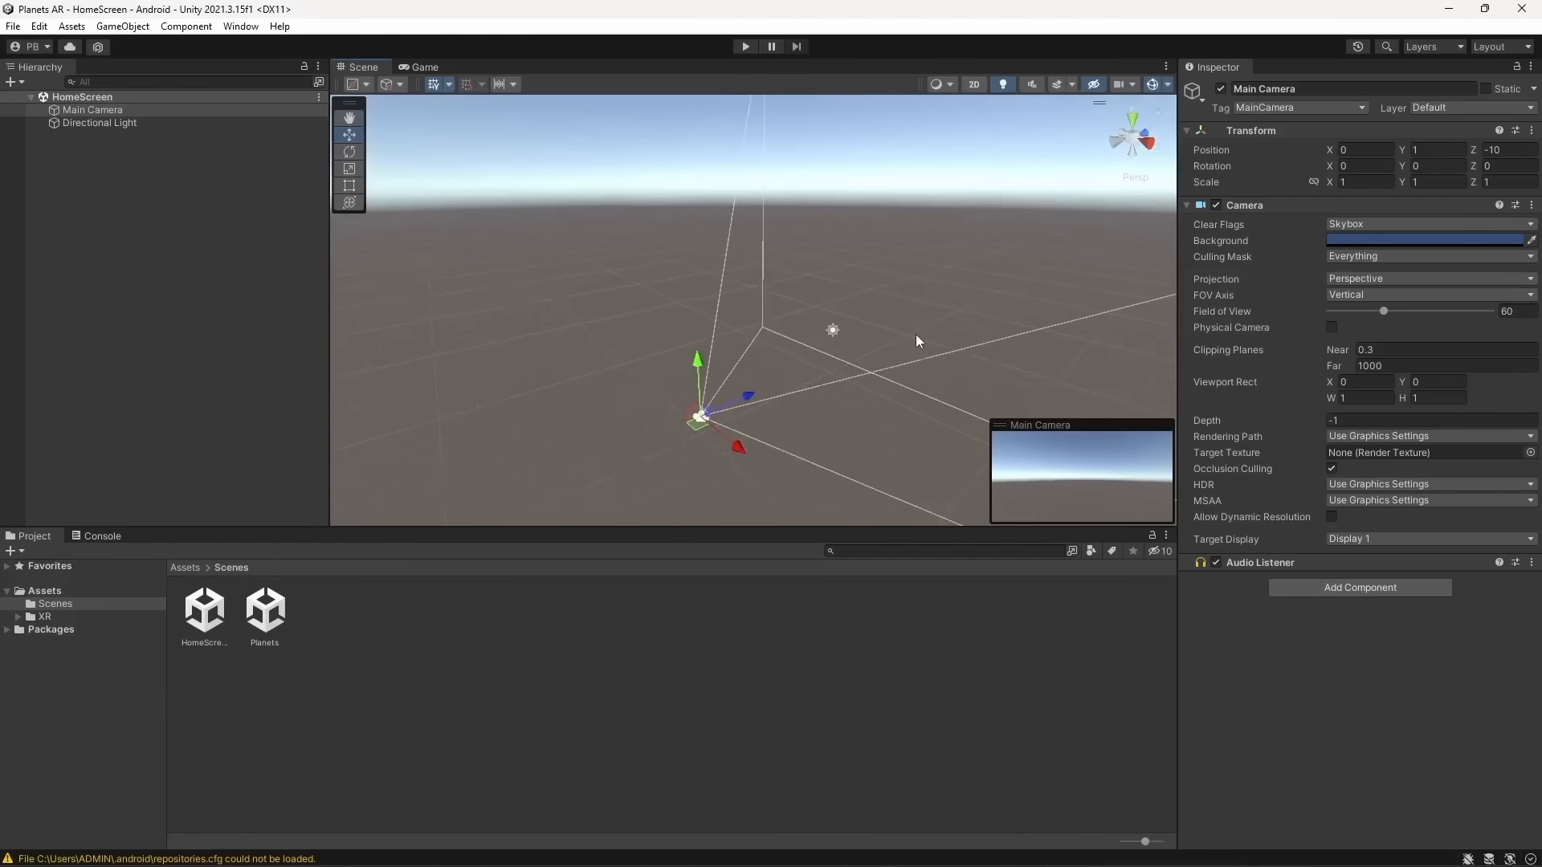
pyautogui.scroll(5, 916, 334)
pyautogui.moveTo(917, 372); pyautogui.dragTo(913, 288, button='middle')
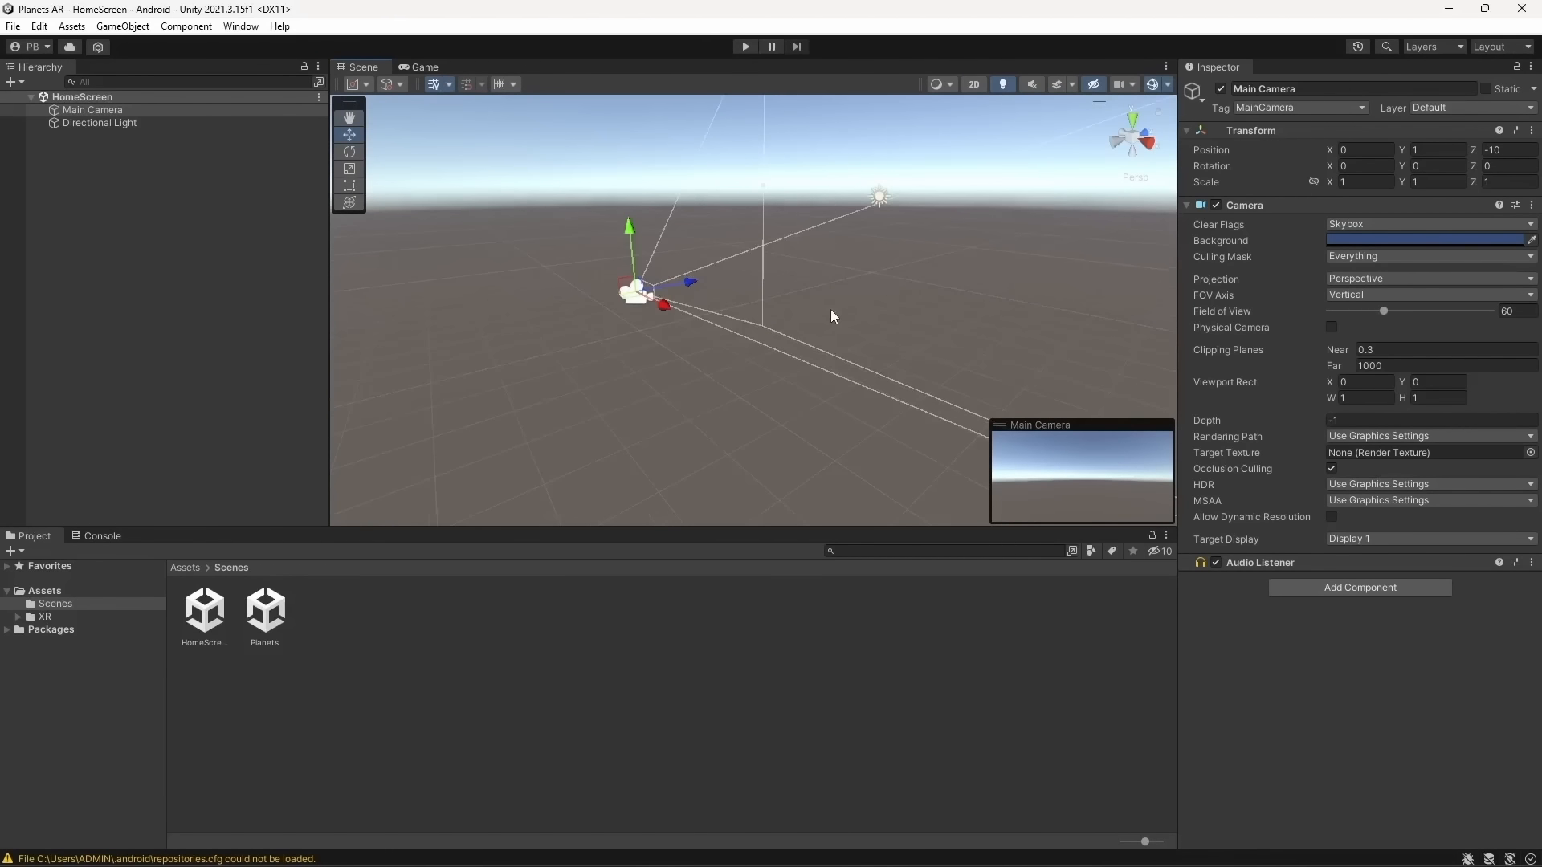
pyautogui.moveTo(327, 284); pyautogui.dragTo(252, 289)
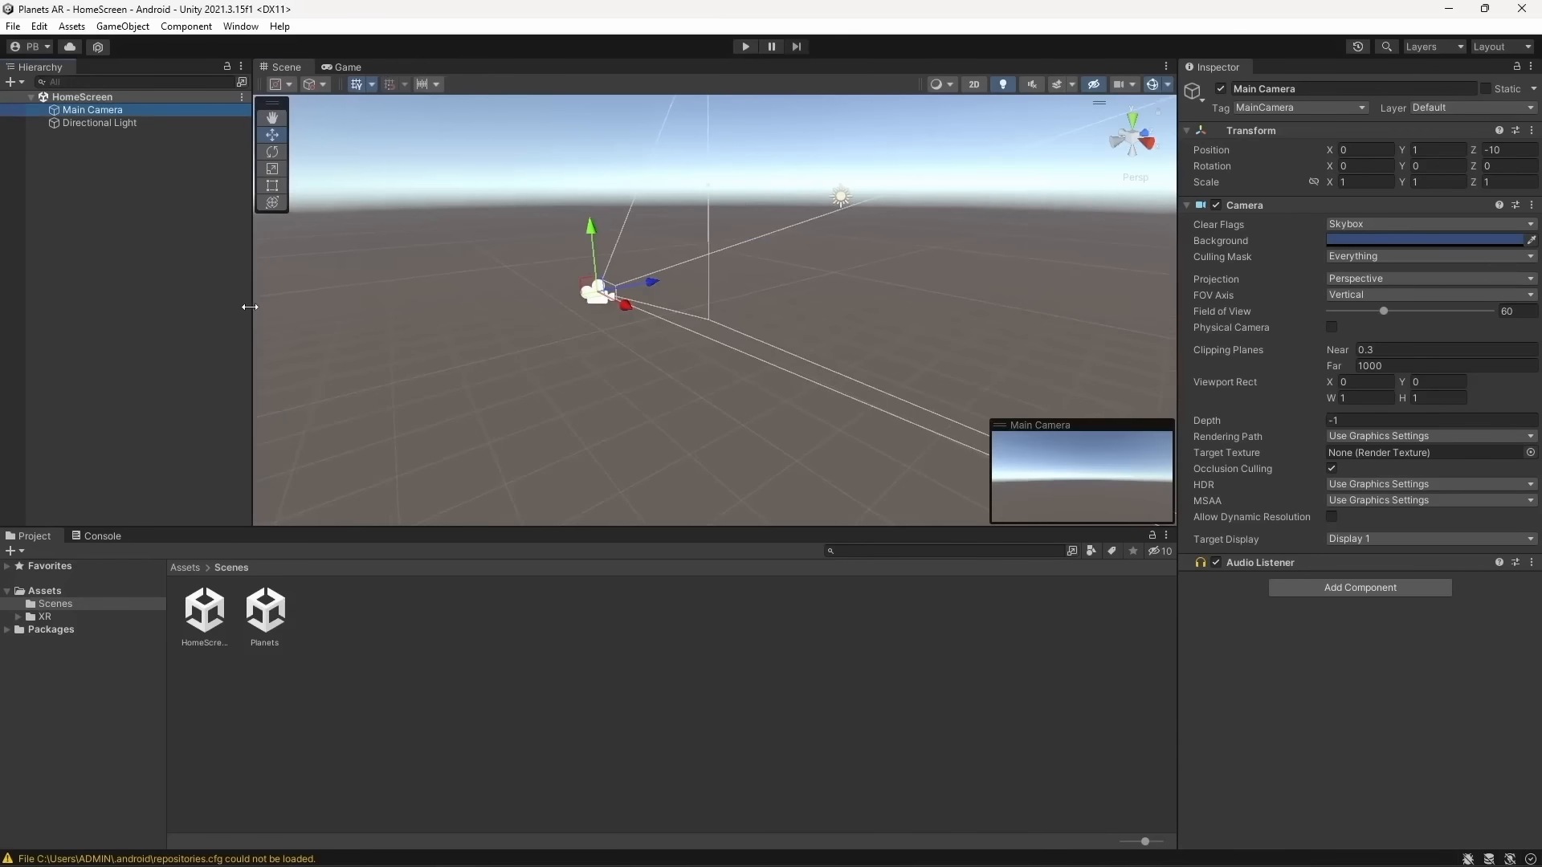
pyautogui.click(528, 391)
pyautogui.moveTo(617, 273); pyautogui.dragTo(682, 253, button='middle')
pyautogui.scroll(3, 638, 378)
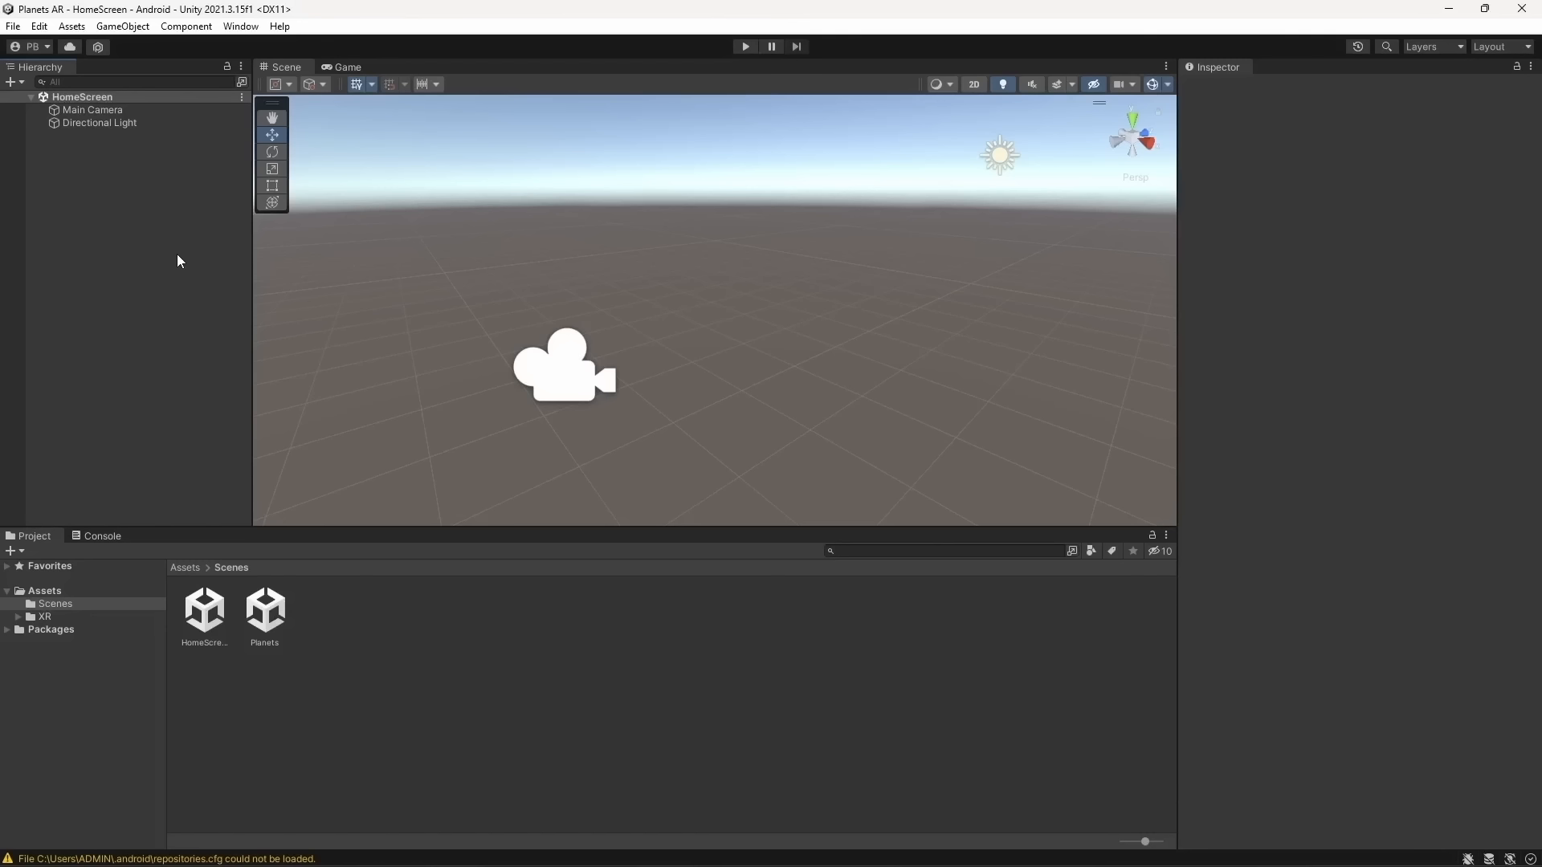
pyautogui.click(129, 110)
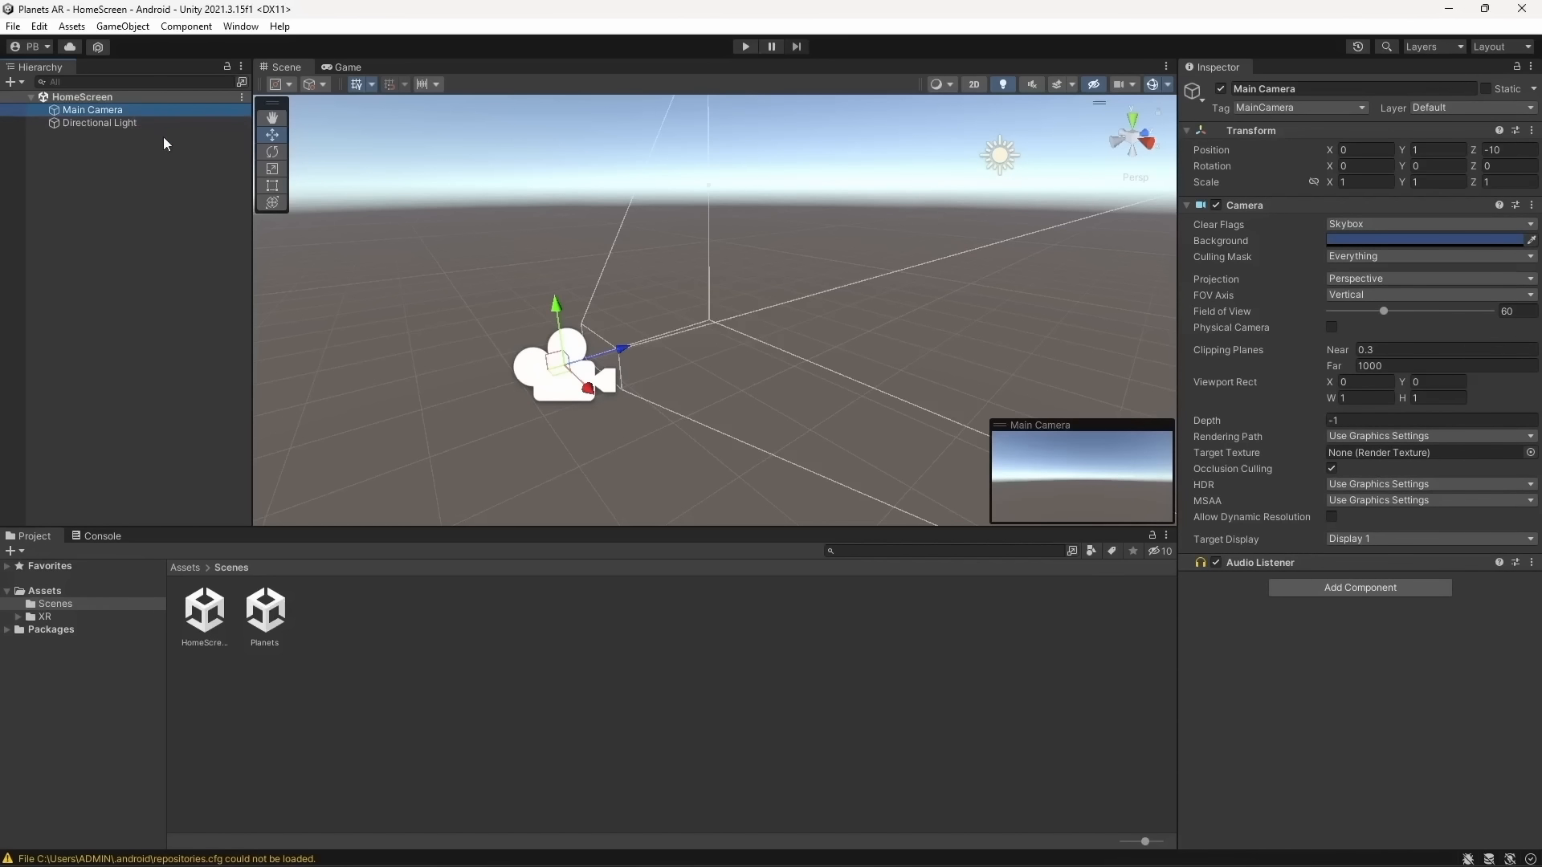
pyautogui.click(156, 232)
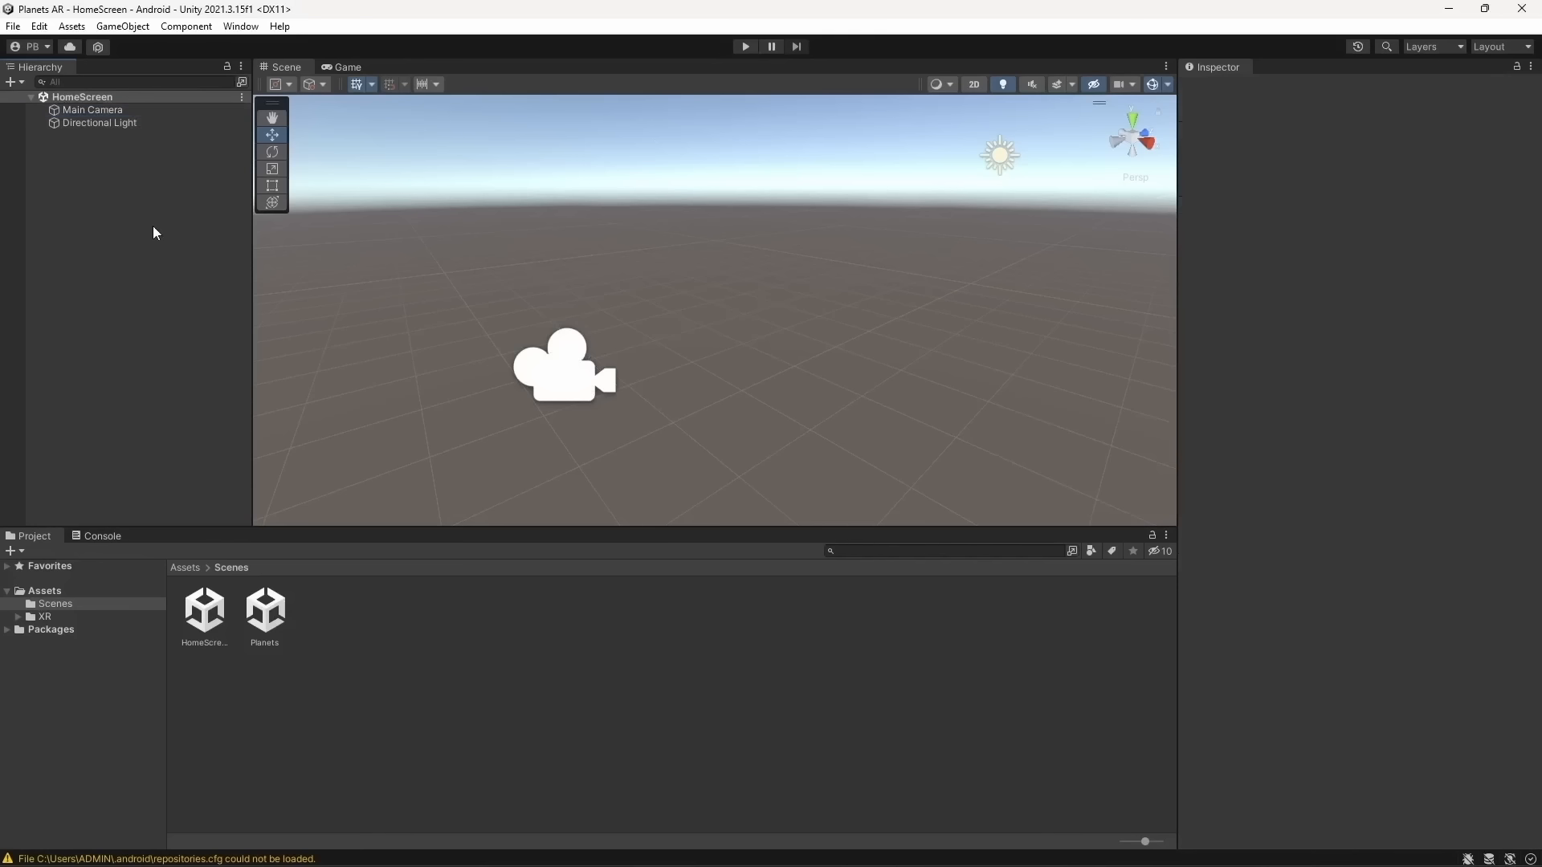
# Return from the Scenes folder to the root Assets folder and clear the console warning
pyautogui.click(265, 611)
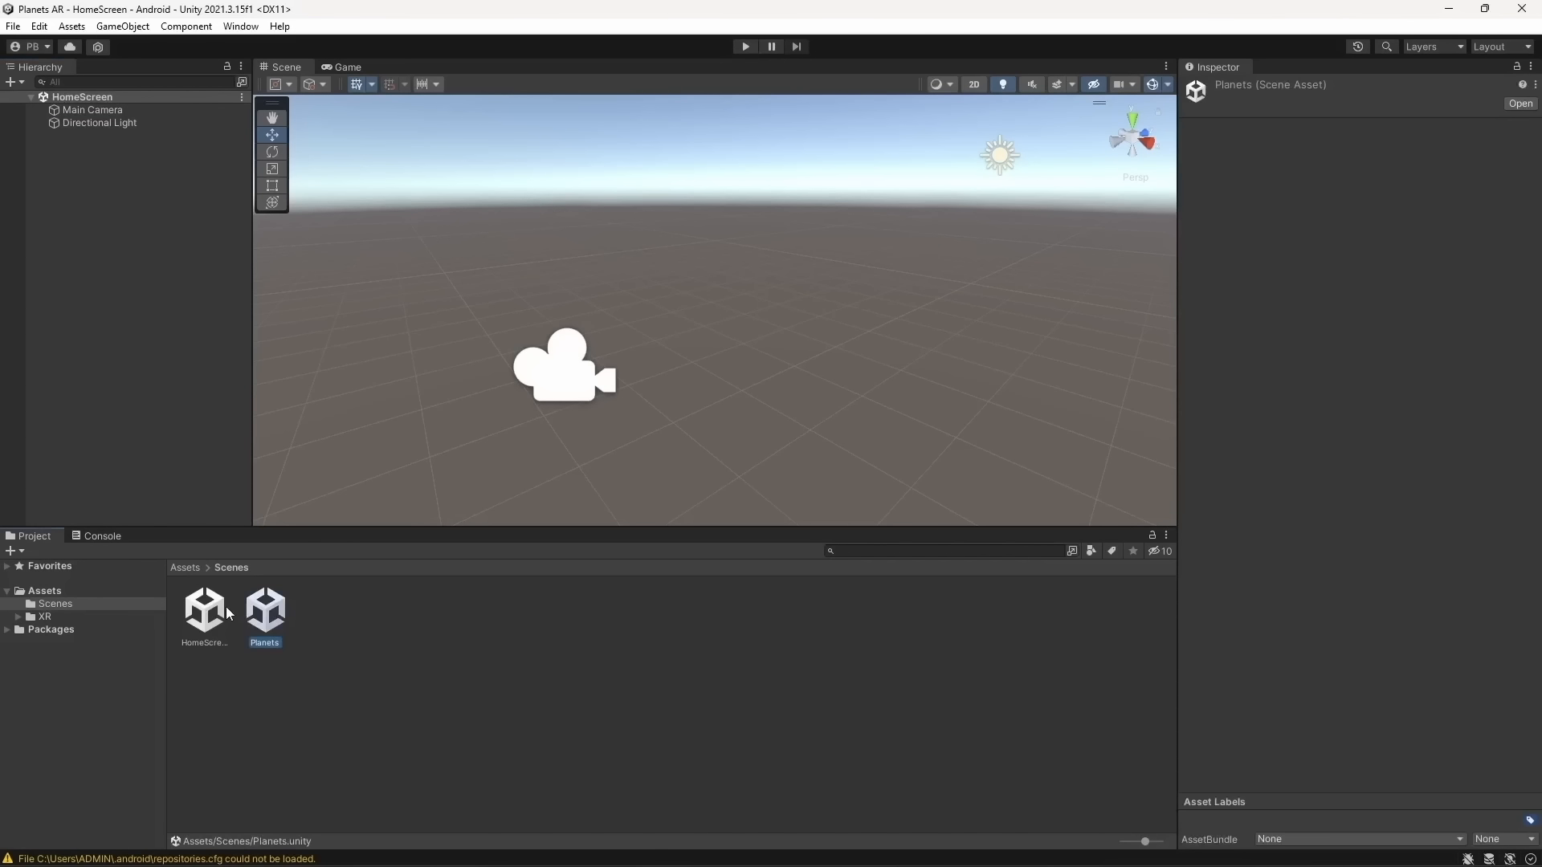
pyautogui.click(204, 610)
pyautogui.click(192, 568)
pyautogui.click(404, 697)
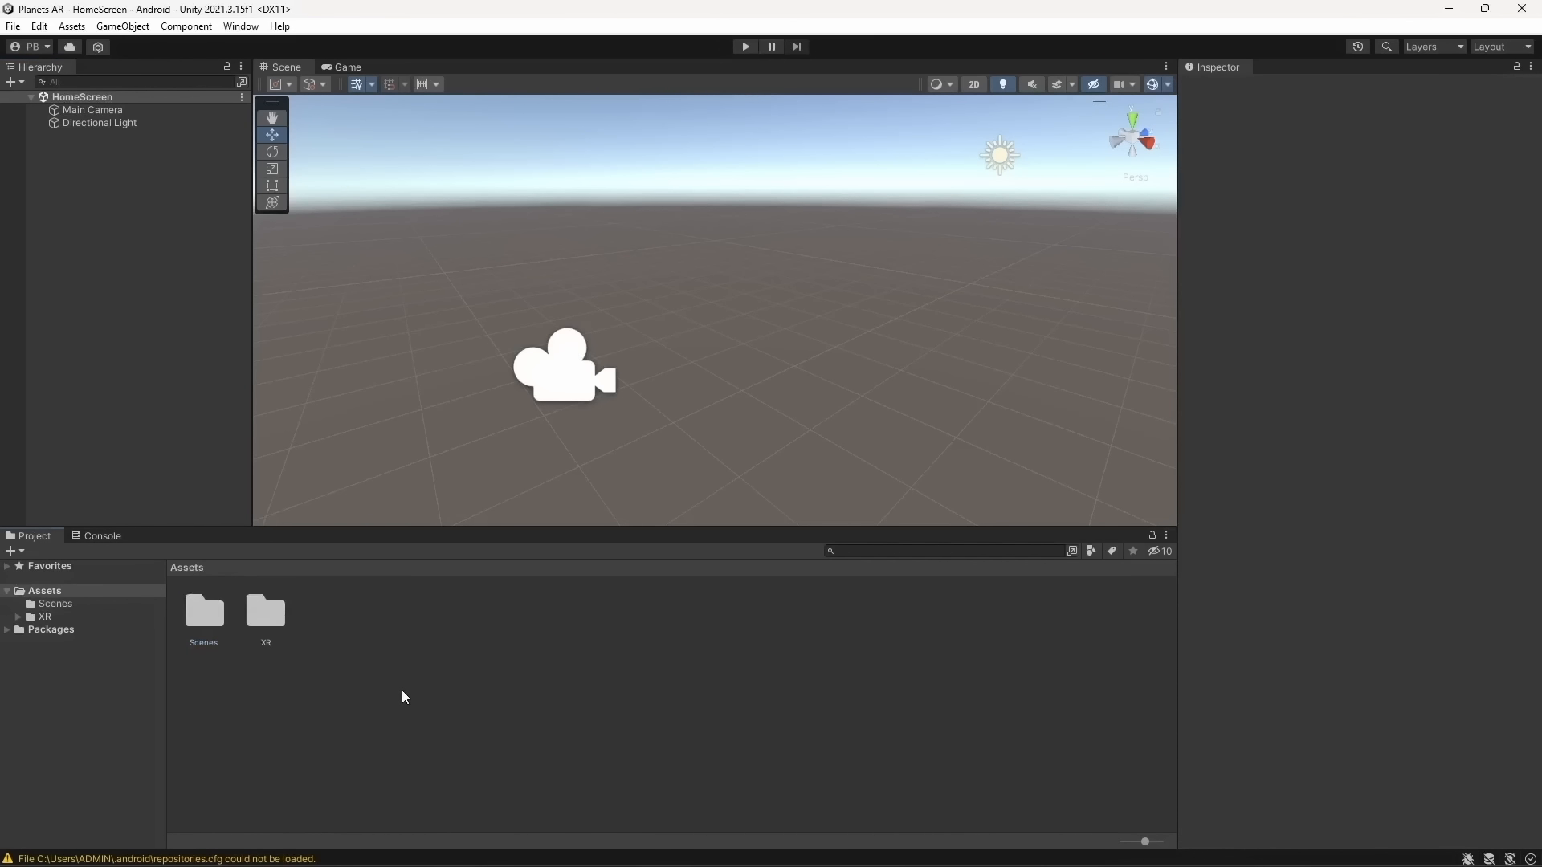
pyautogui.click(97, 536)
pyautogui.click(28, 535)
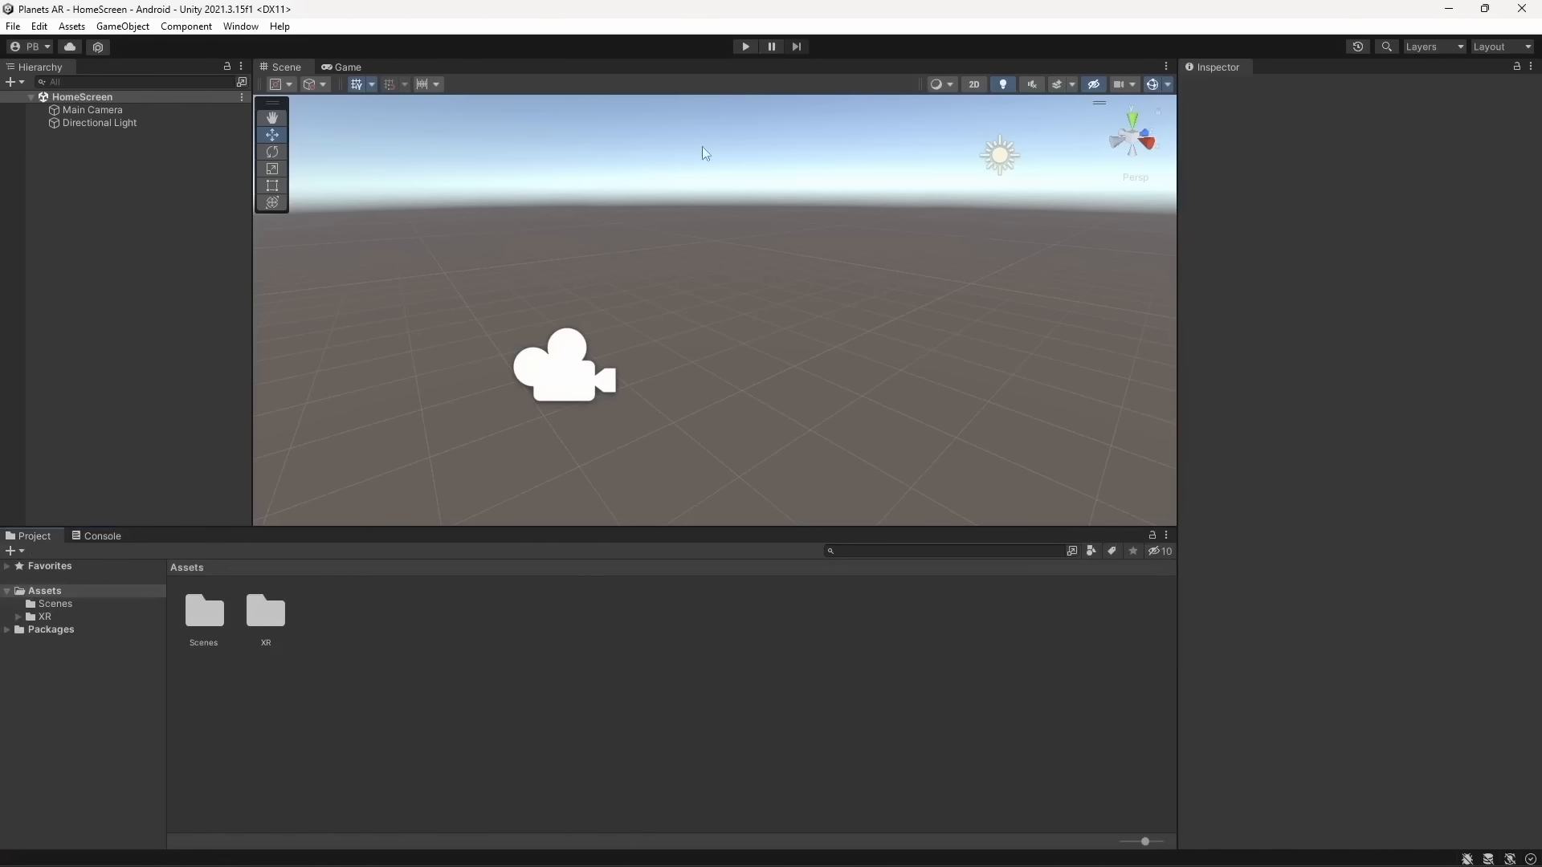
# Shrink the editor window and check the Unity Assets folder on the desktop for Planets AR Assets.unitypackage
pyautogui.moveTo(740, 10); pyautogui.dragTo(784, 48)
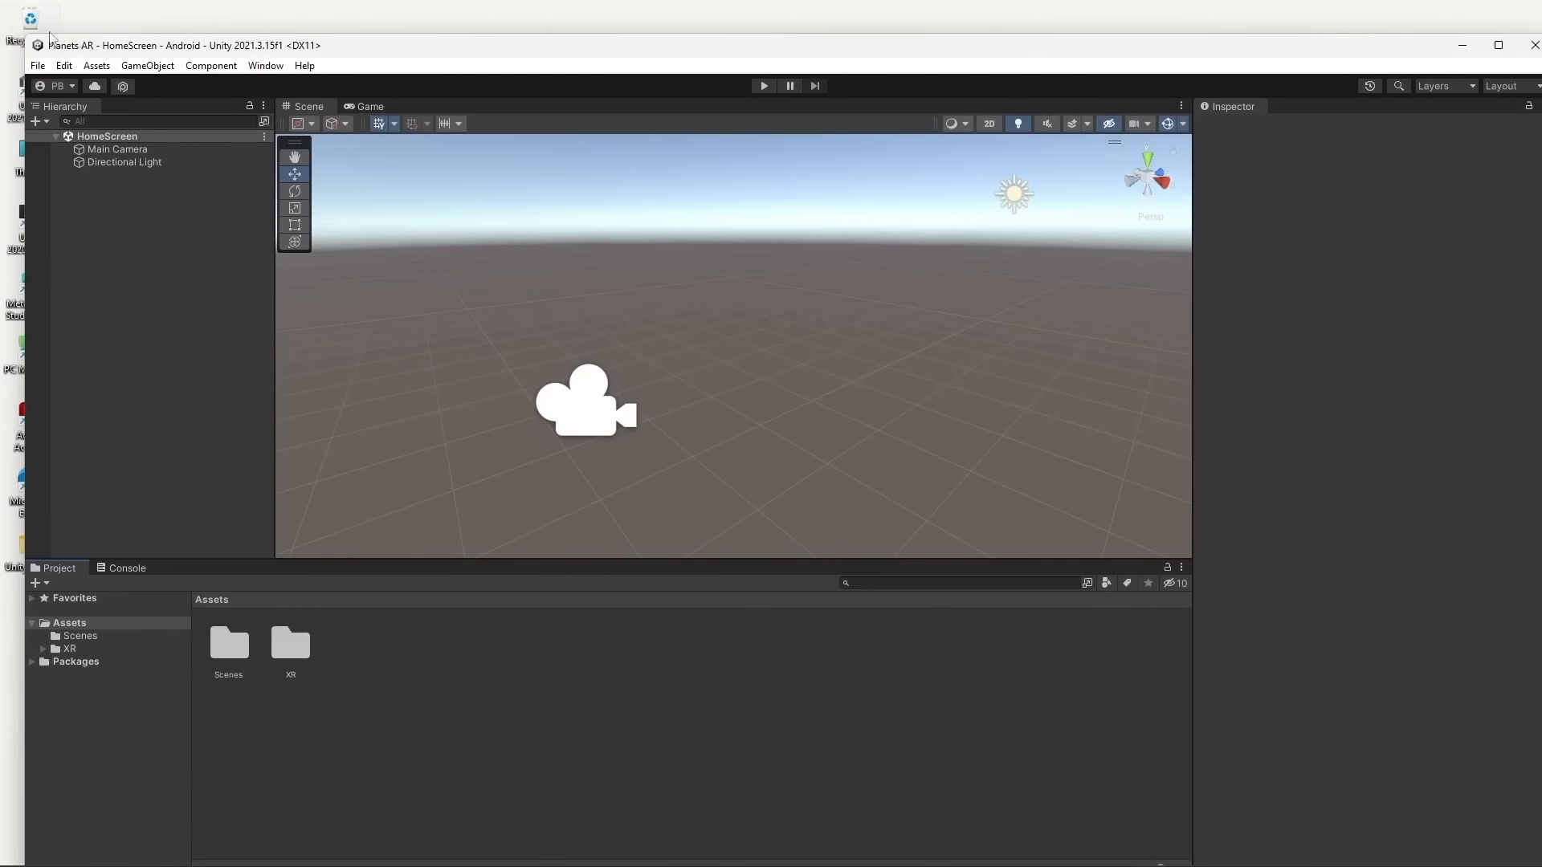
pyautogui.moveTo(50, 36); pyautogui.dragTo(333, 70)
pyautogui.doubleClick(30, 547)
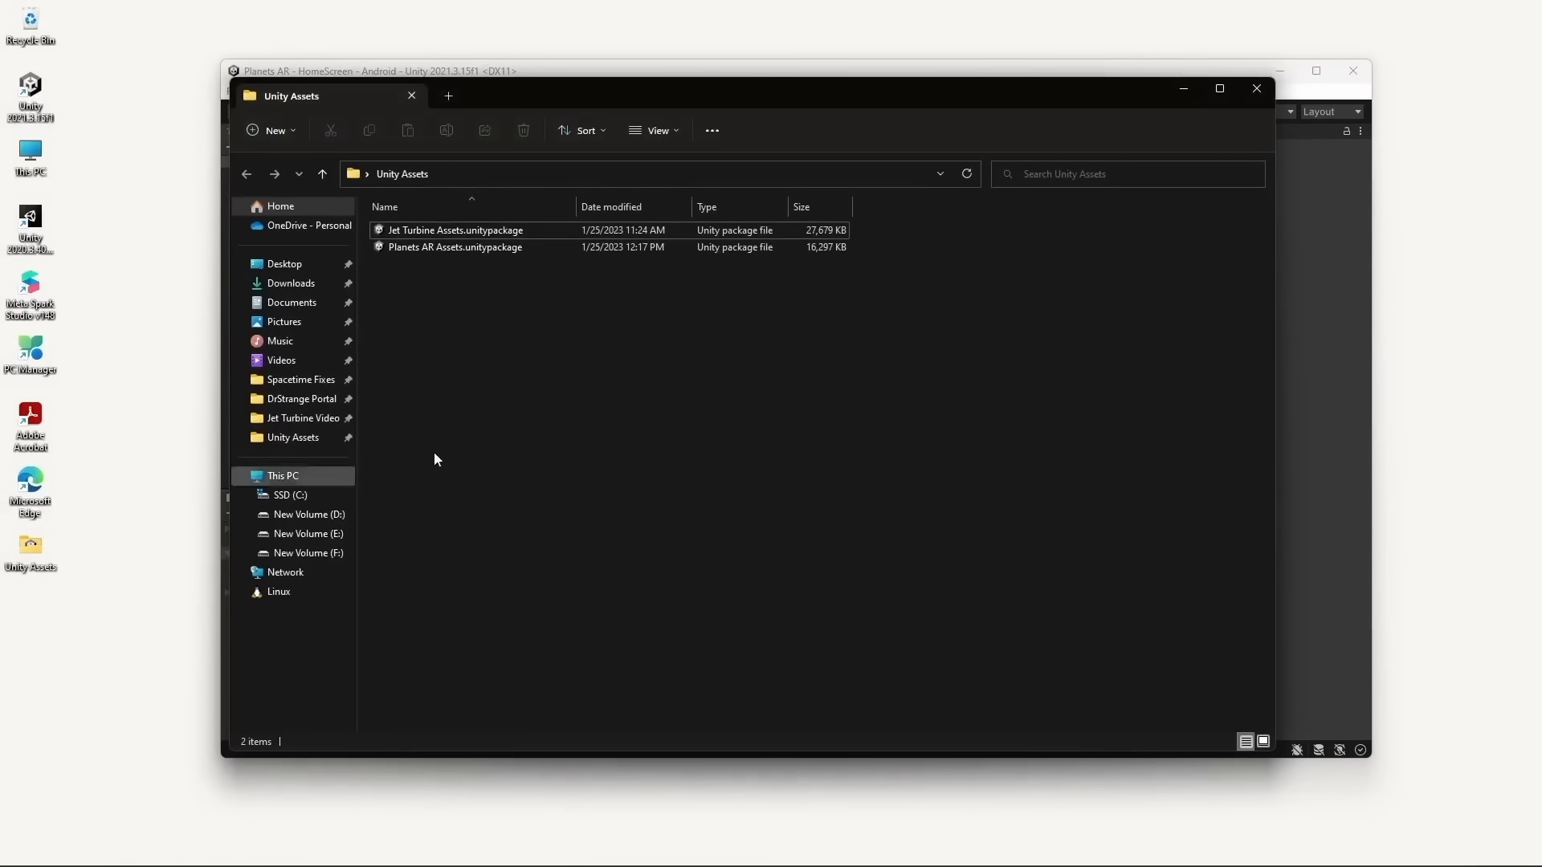
pyautogui.click(413, 249)
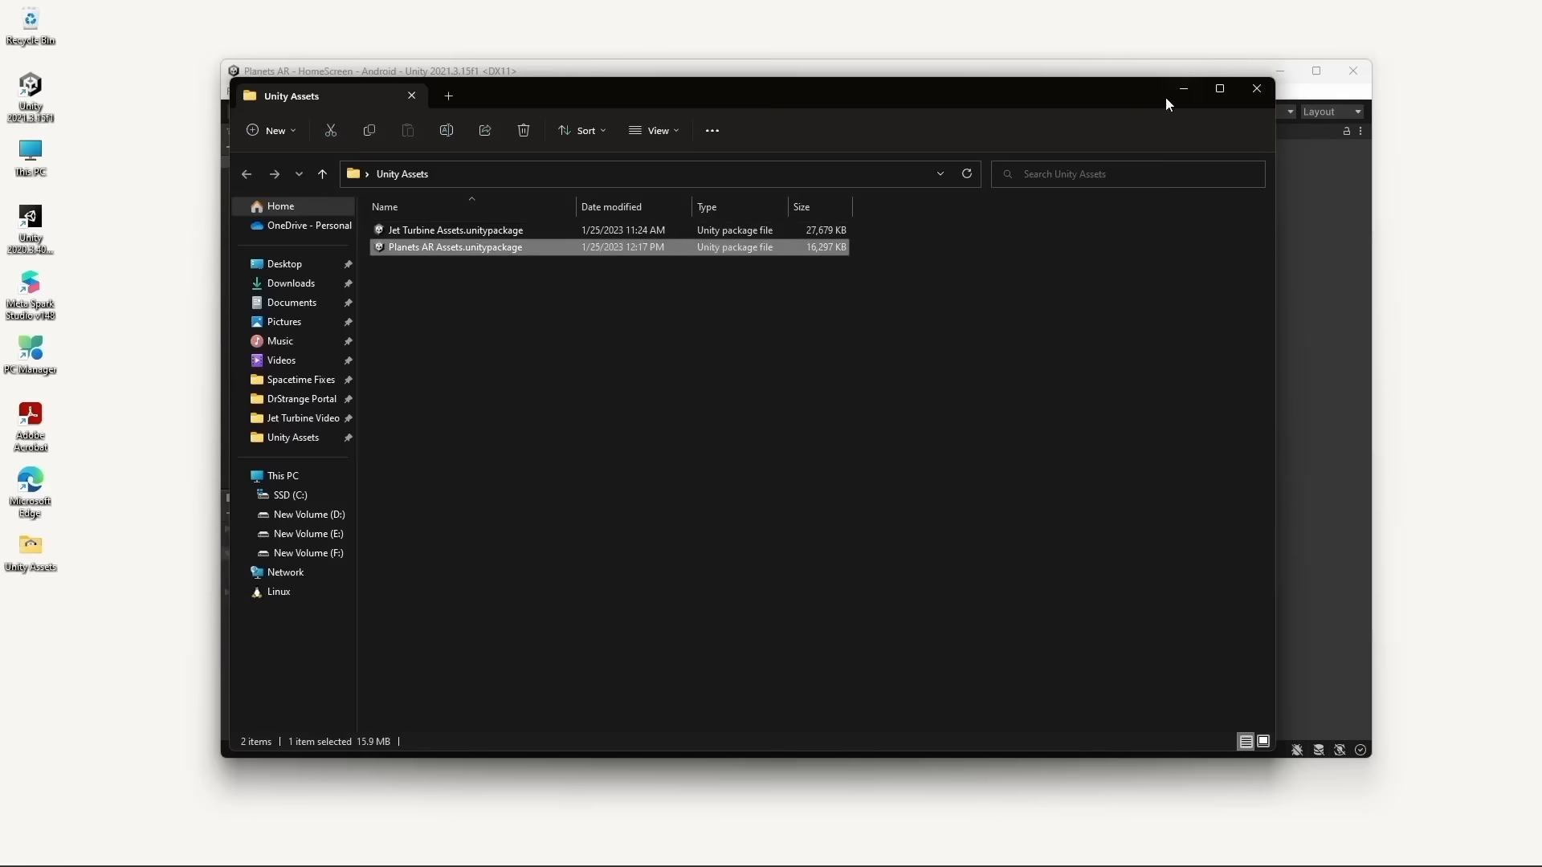
pyautogui.moveTo(1134, 102); pyautogui.dragTo(1097, 255)
pyautogui.click(1157, 238)
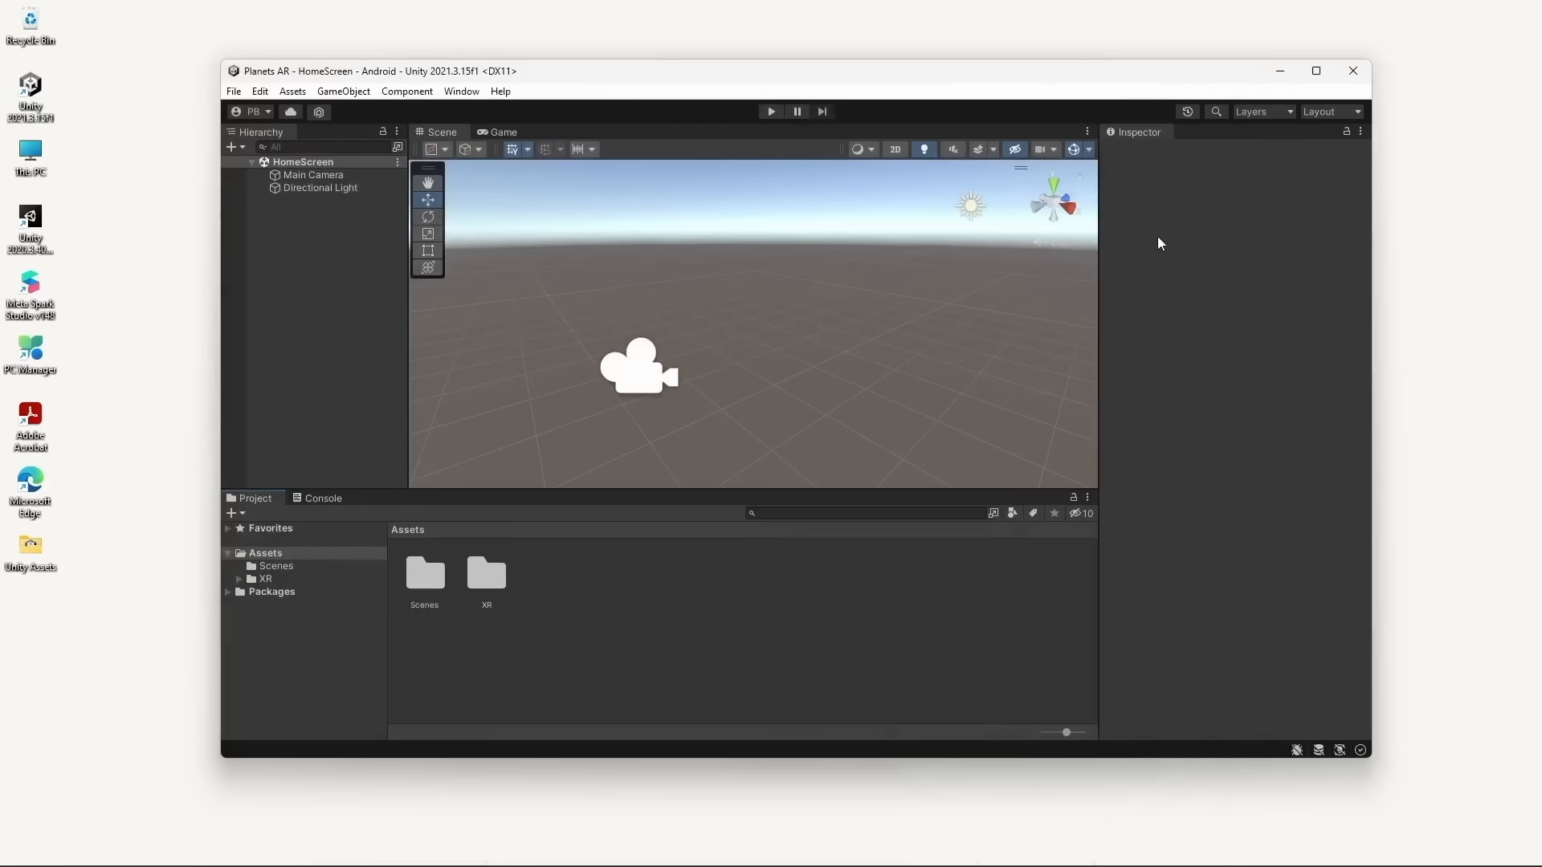
# Import the custom package Planets AR Assets.unitypackage with all its items into the Assets folder
pyautogui.rightClick(658, 604)
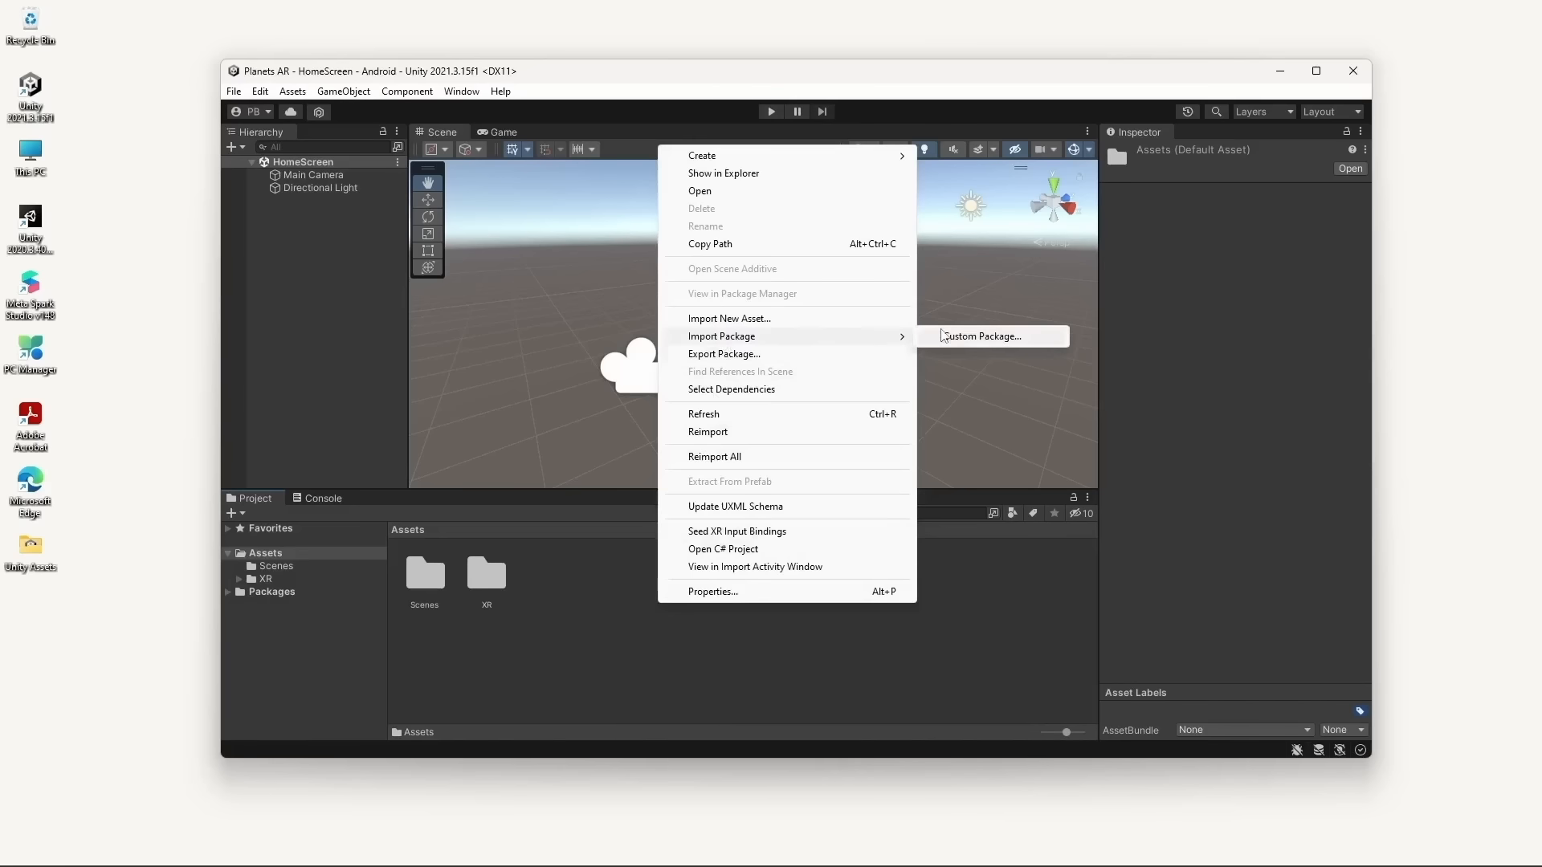
pyautogui.click(952, 336)
pyautogui.click(540, 249)
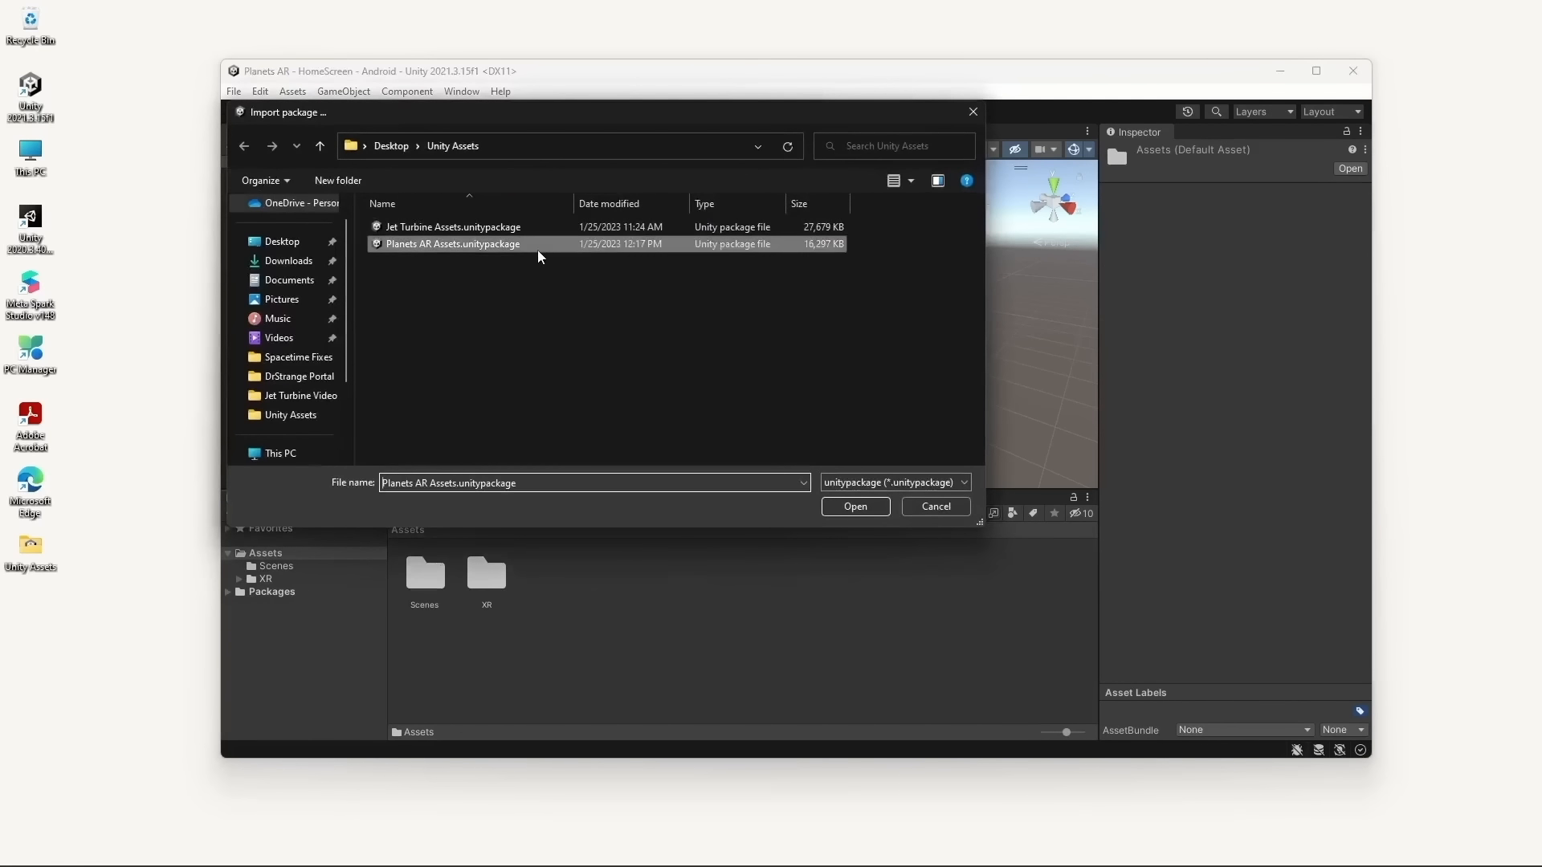
pyautogui.click(856, 506)
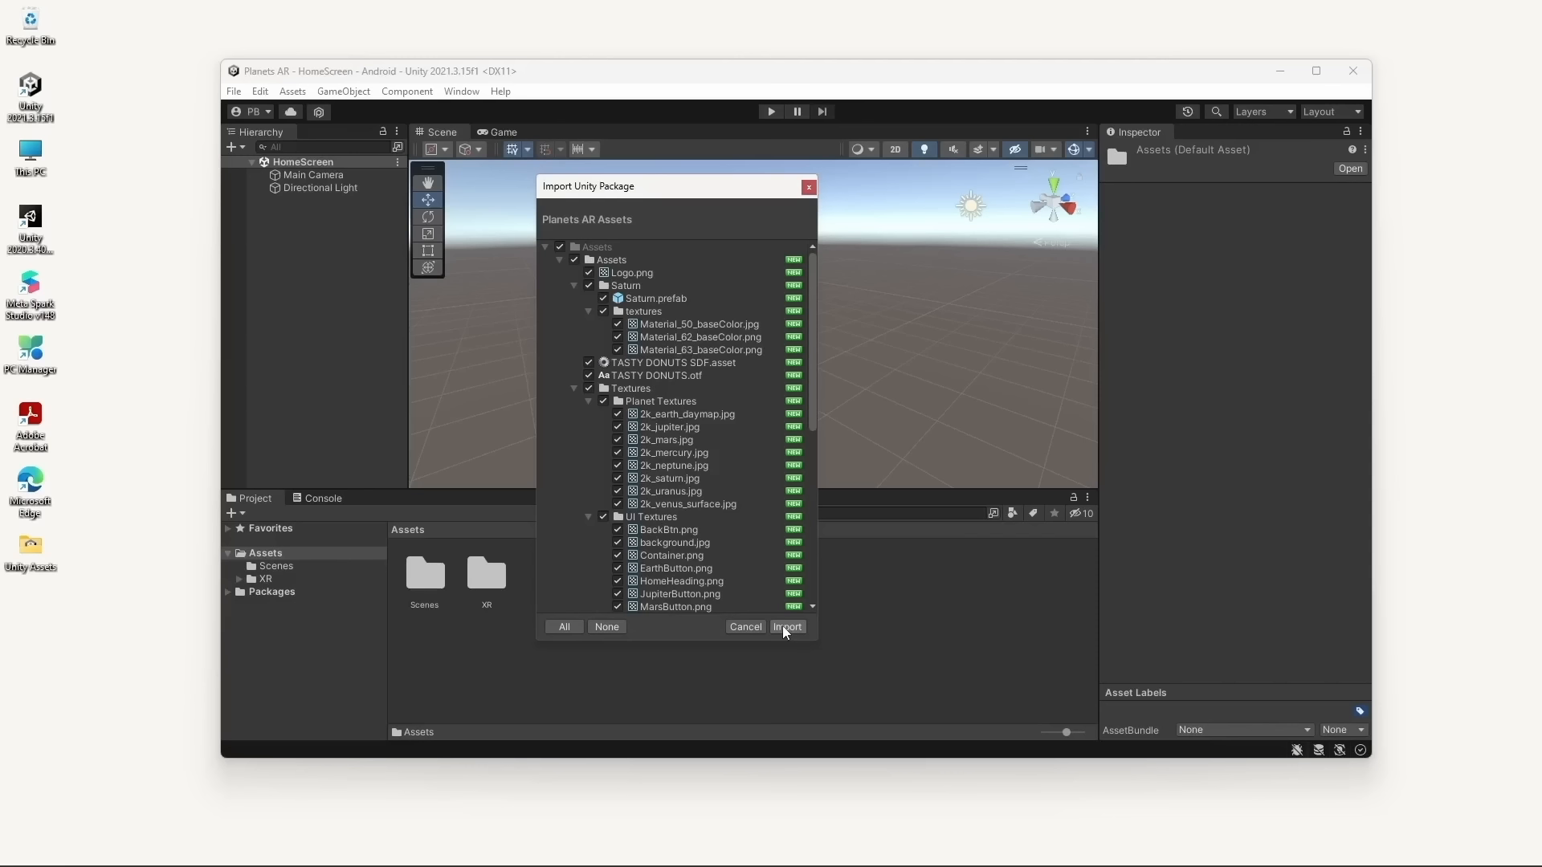
pyautogui.moveTo(648, 195); pyautogui.dragTo(705, 193)
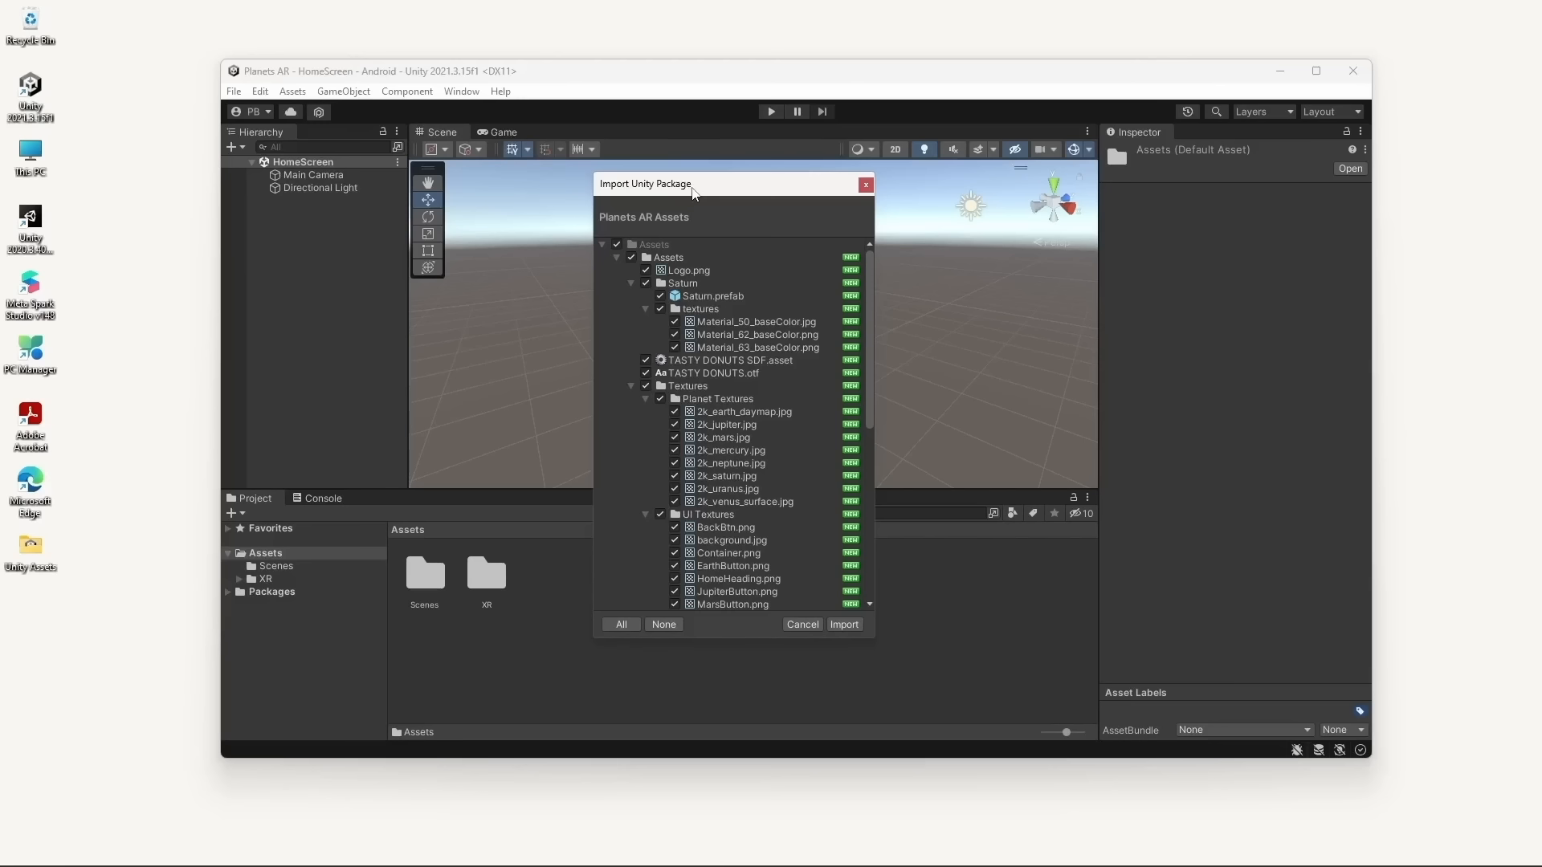
pyautogui.moveTo(694, 193); pyautogui.dragTo(739, 226)
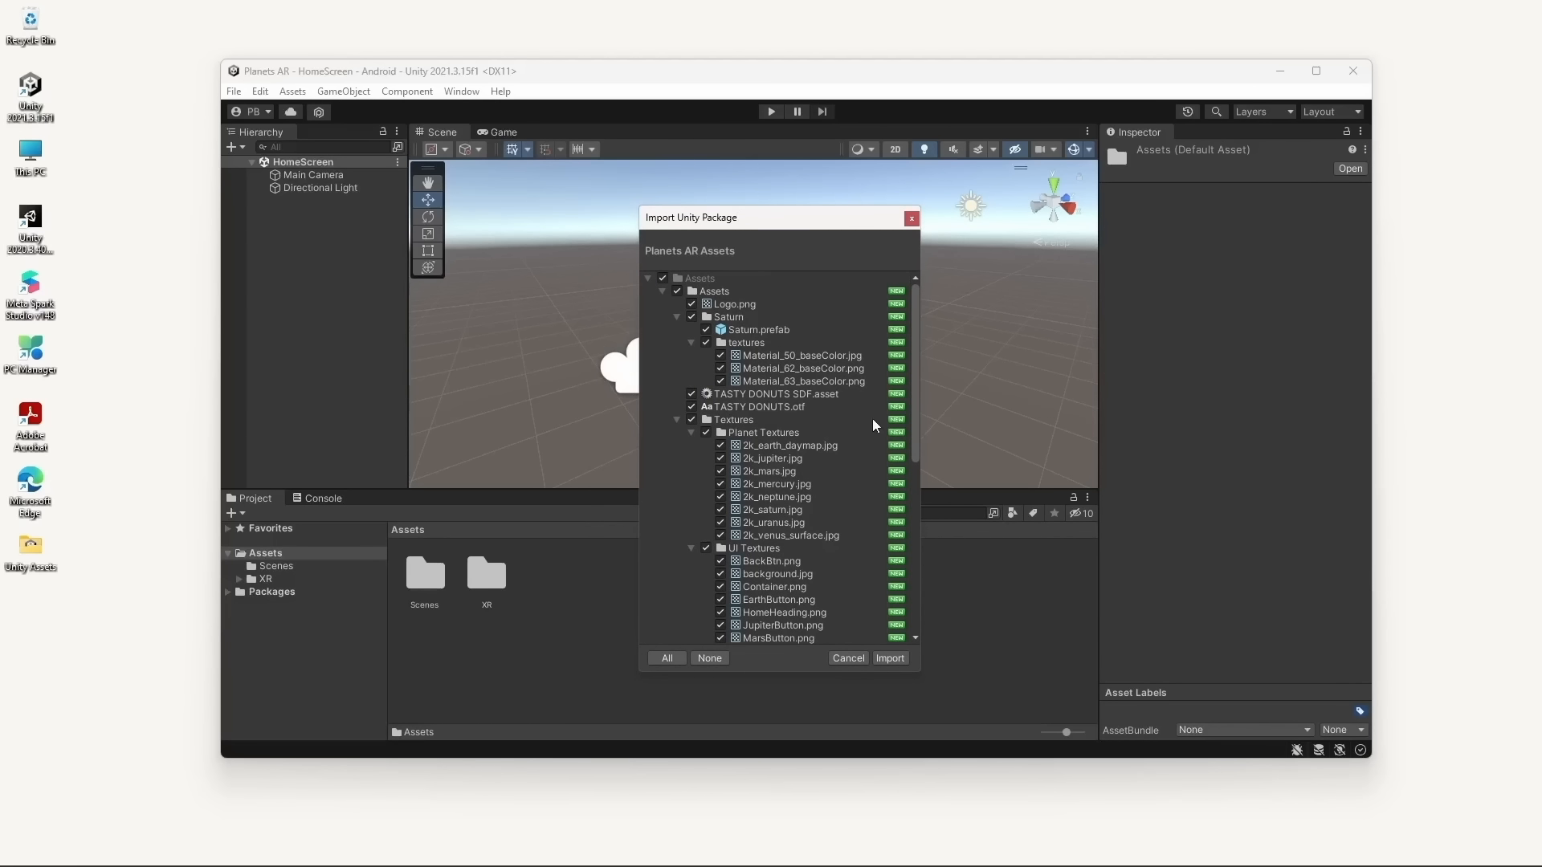
pyautogui.click(890, 657)
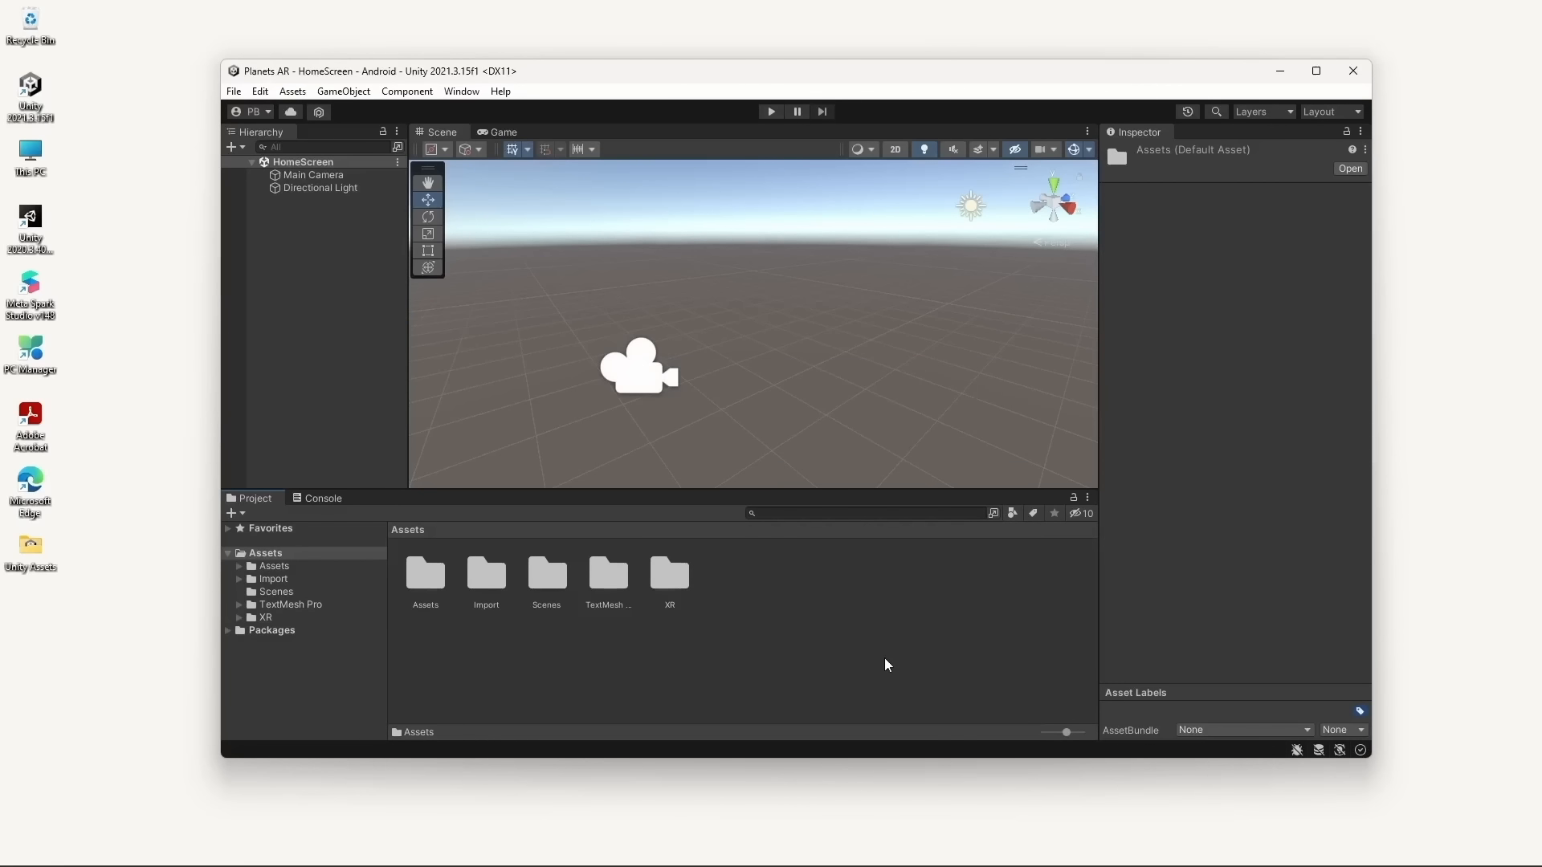
# Examine the imported assets: the Planet Textures and UI Textures folders, the Logo image and the Saturn prefab
pyautogui.doubleClick(426, 587)
pyautogui.doubleClick(426, 578)
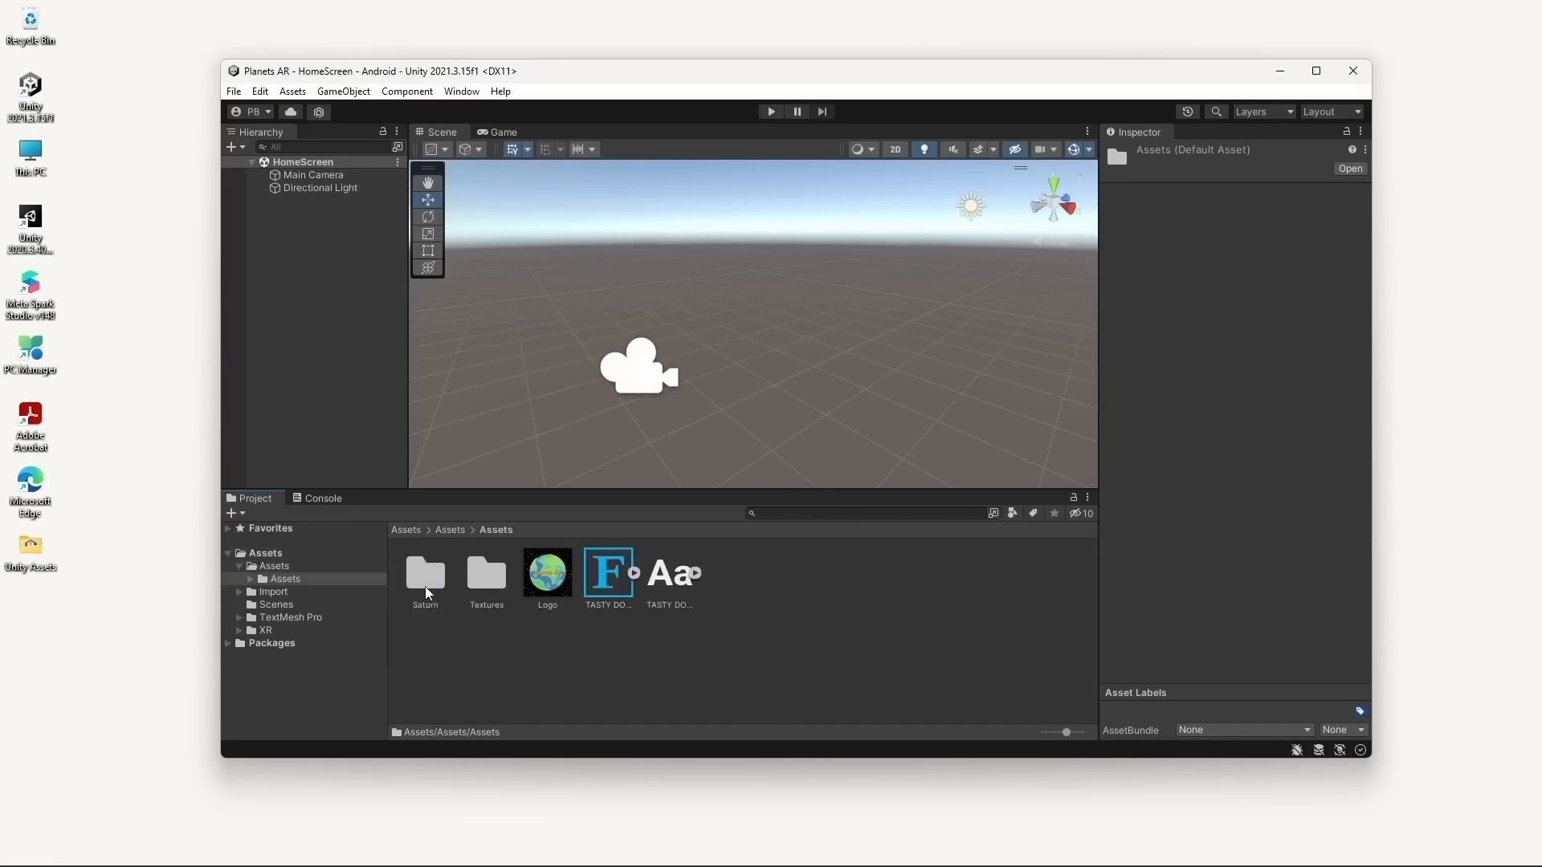
pyautogui.doubleClick(496, 584)
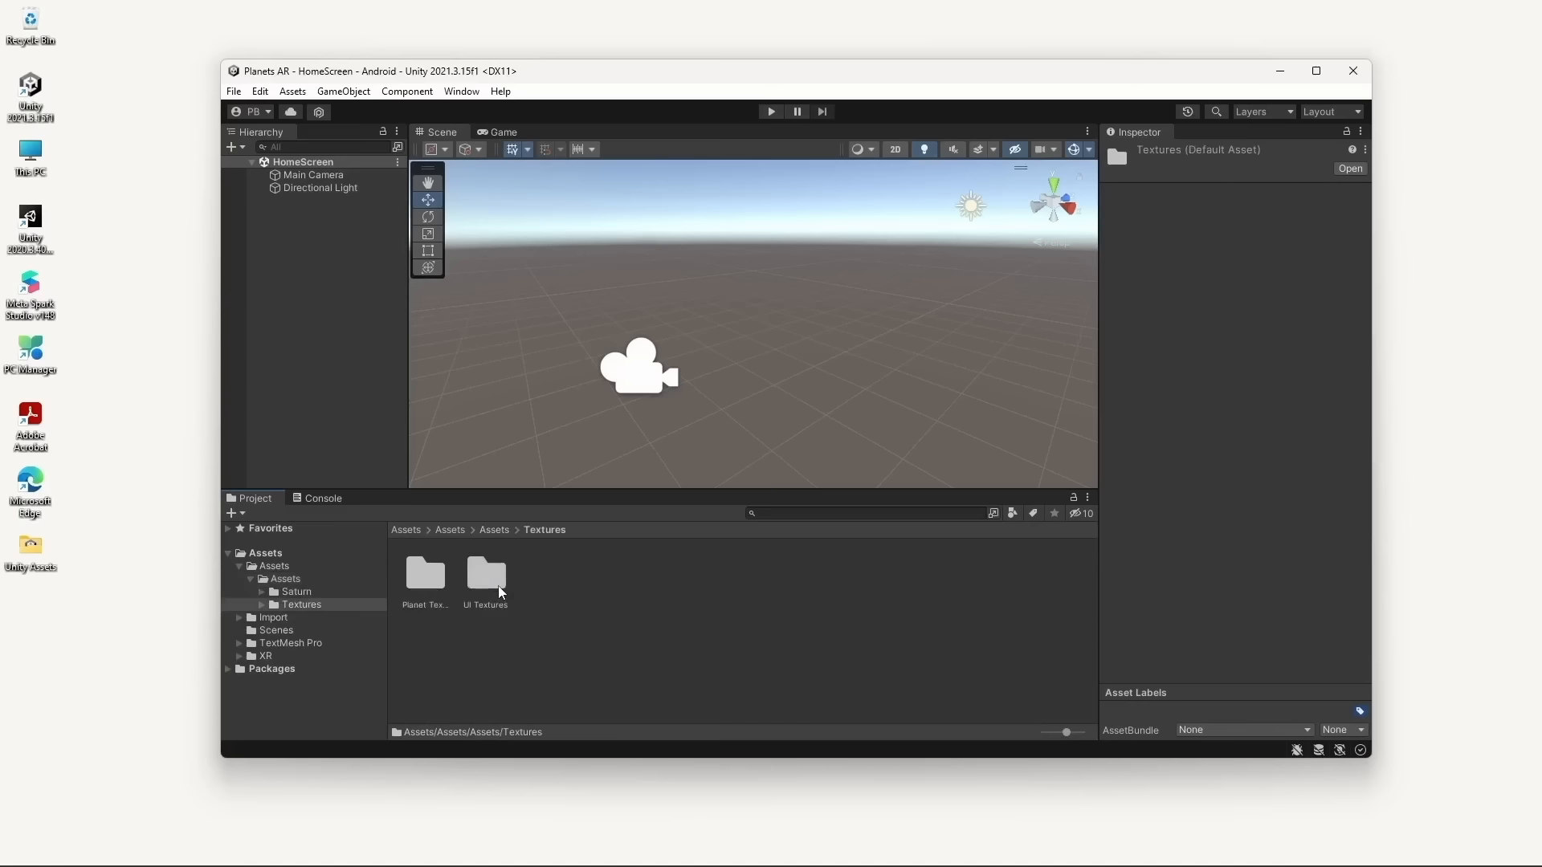
pyautogui.doubleClick(447, 585)
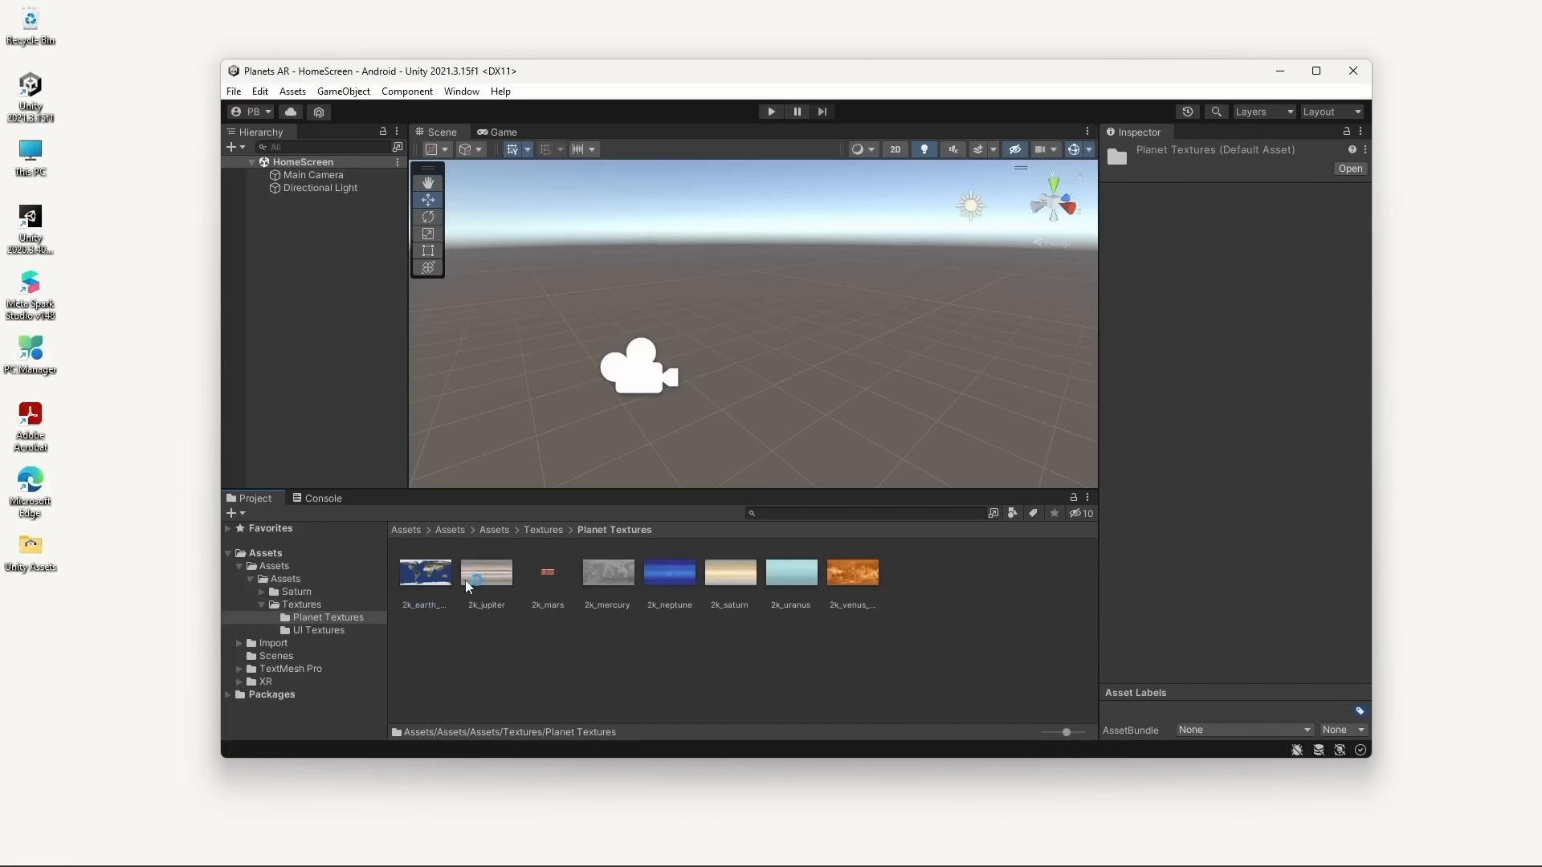
pyautogui.click(572, 530)
pyautogui.click(598, 564)
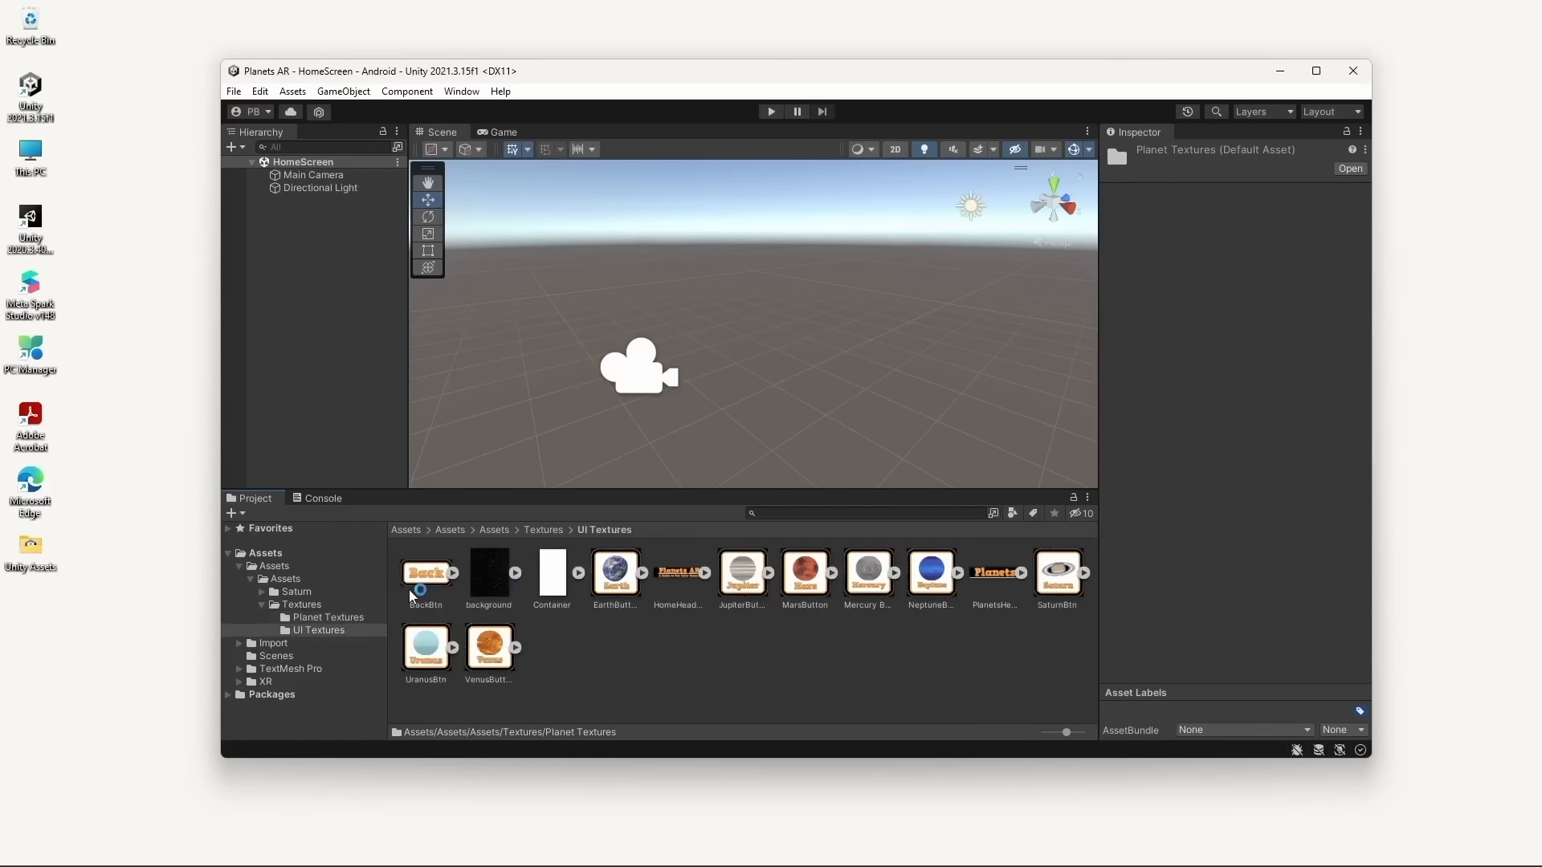
pyautogui.click(408, 590)
pyautogui.click(495, 691)
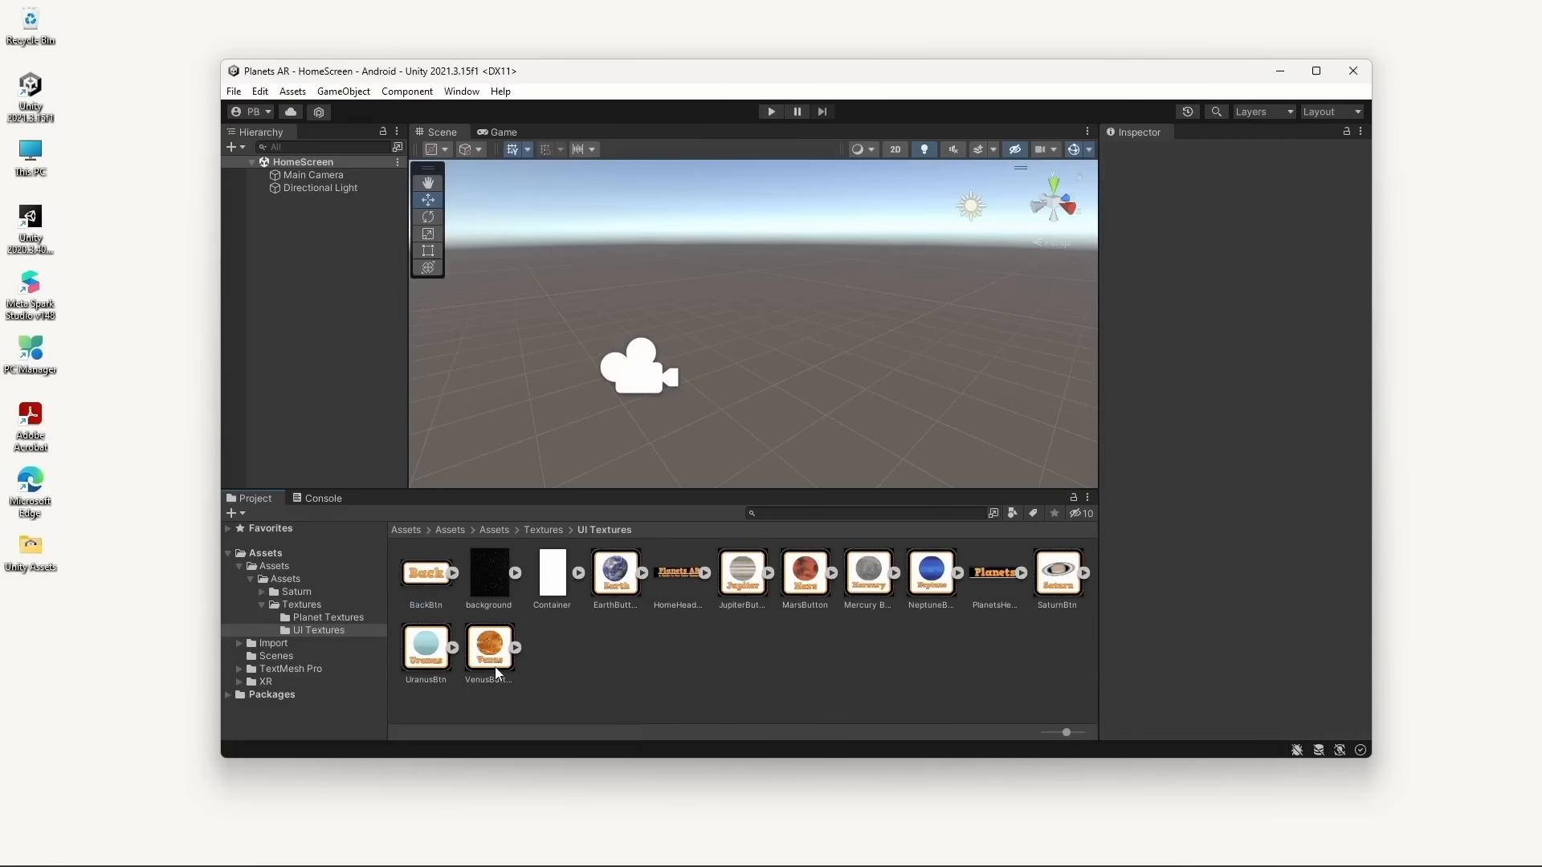
pyautogui.click(497, 530)
pyautogui.click(534, 581)
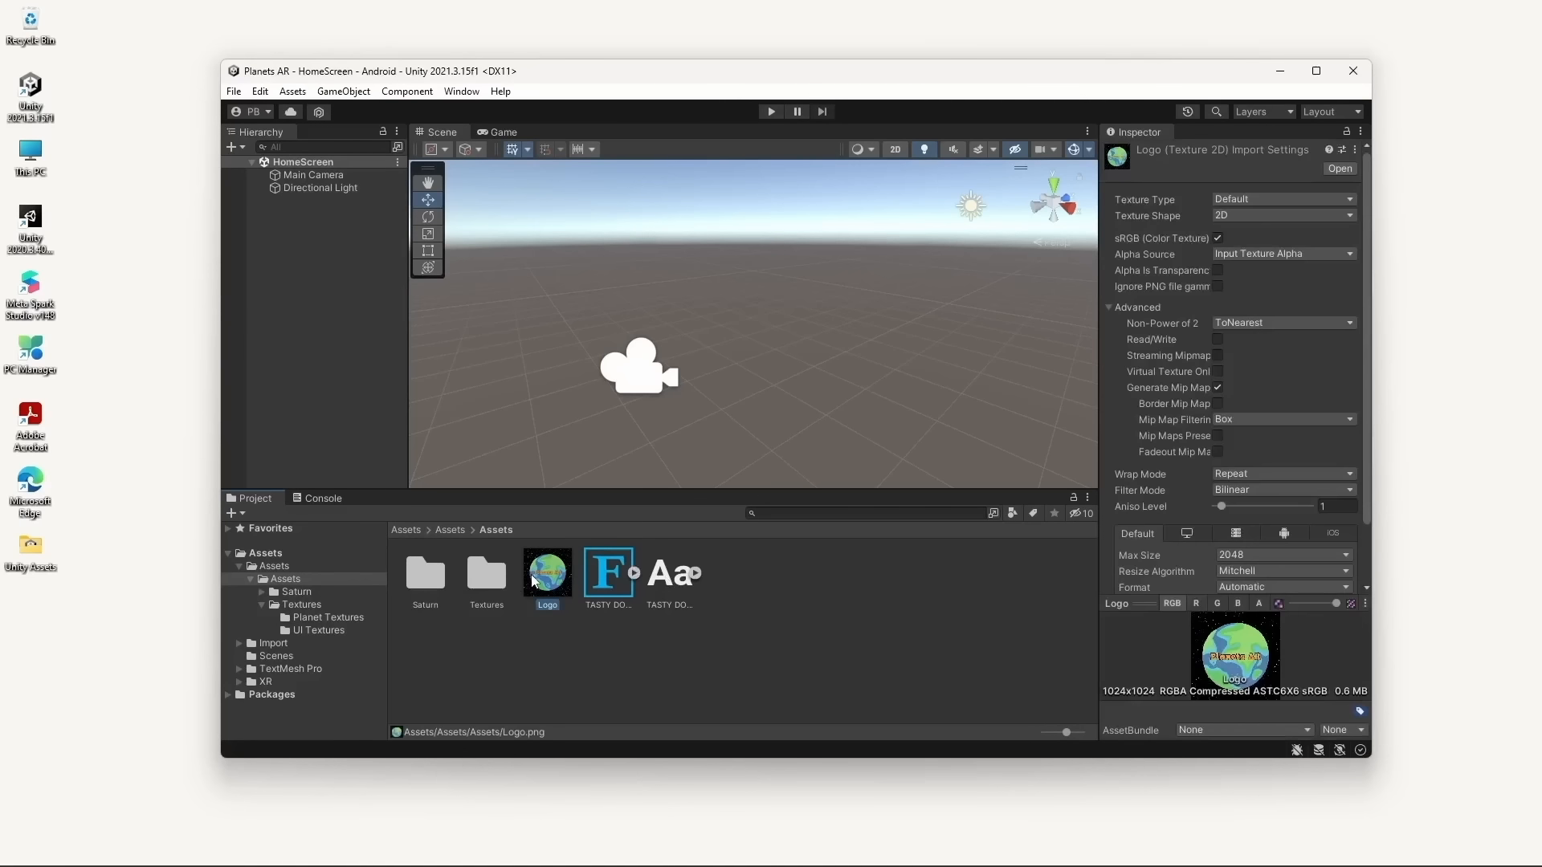
pyautogui.doubleClick(448, 596)
pyautogui.click(489, 582)
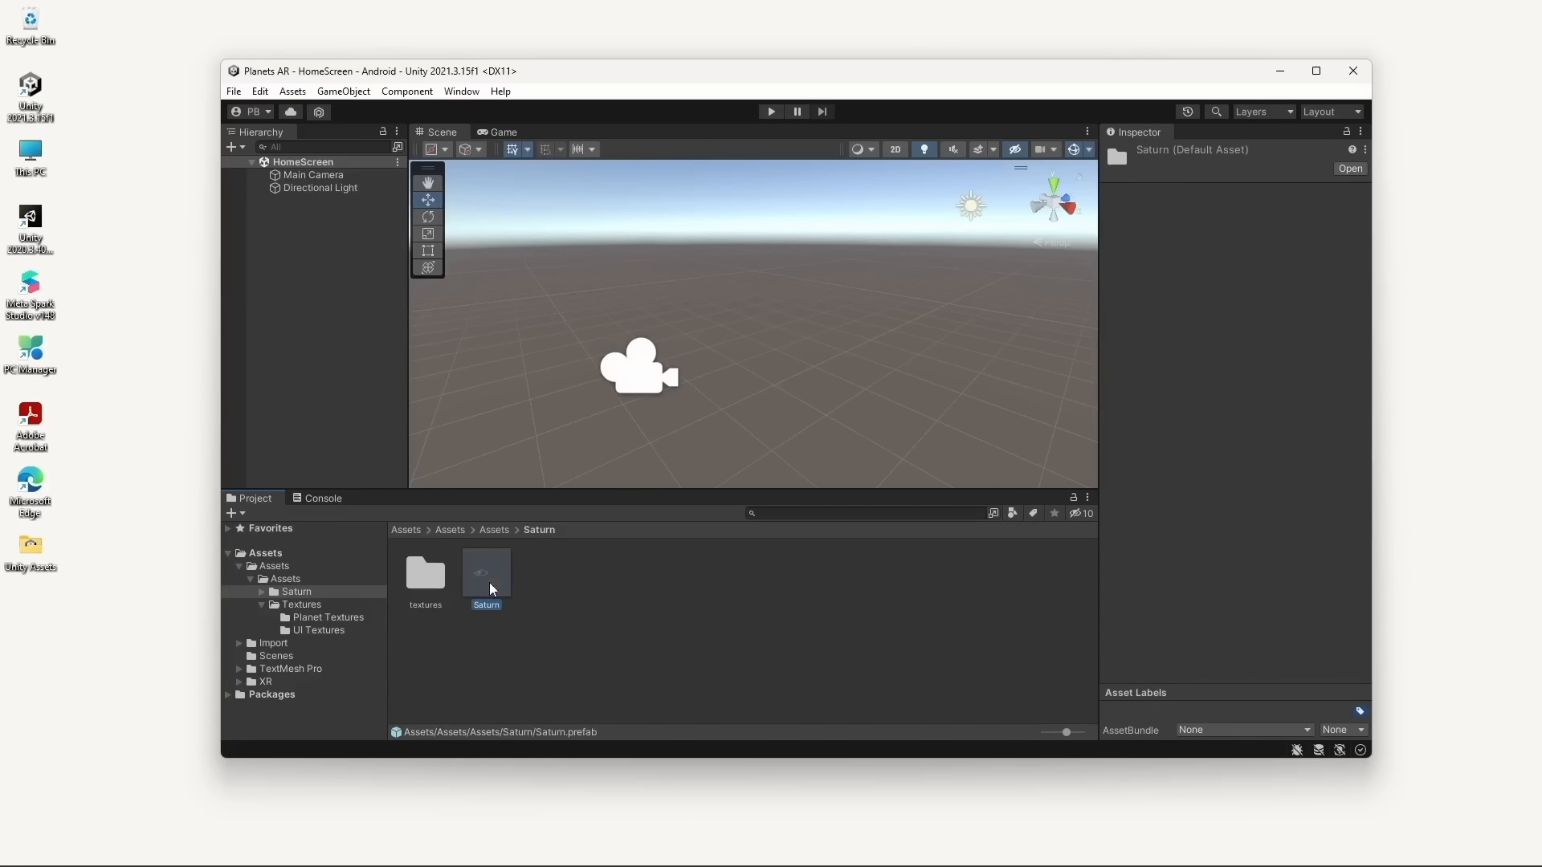
# Maximize the editor window, return to the root Assets folder, open the Scenes folder and select the HomeScreen scene file
pyautogui.click(264, 605)
pyautogui.click(266, 554)
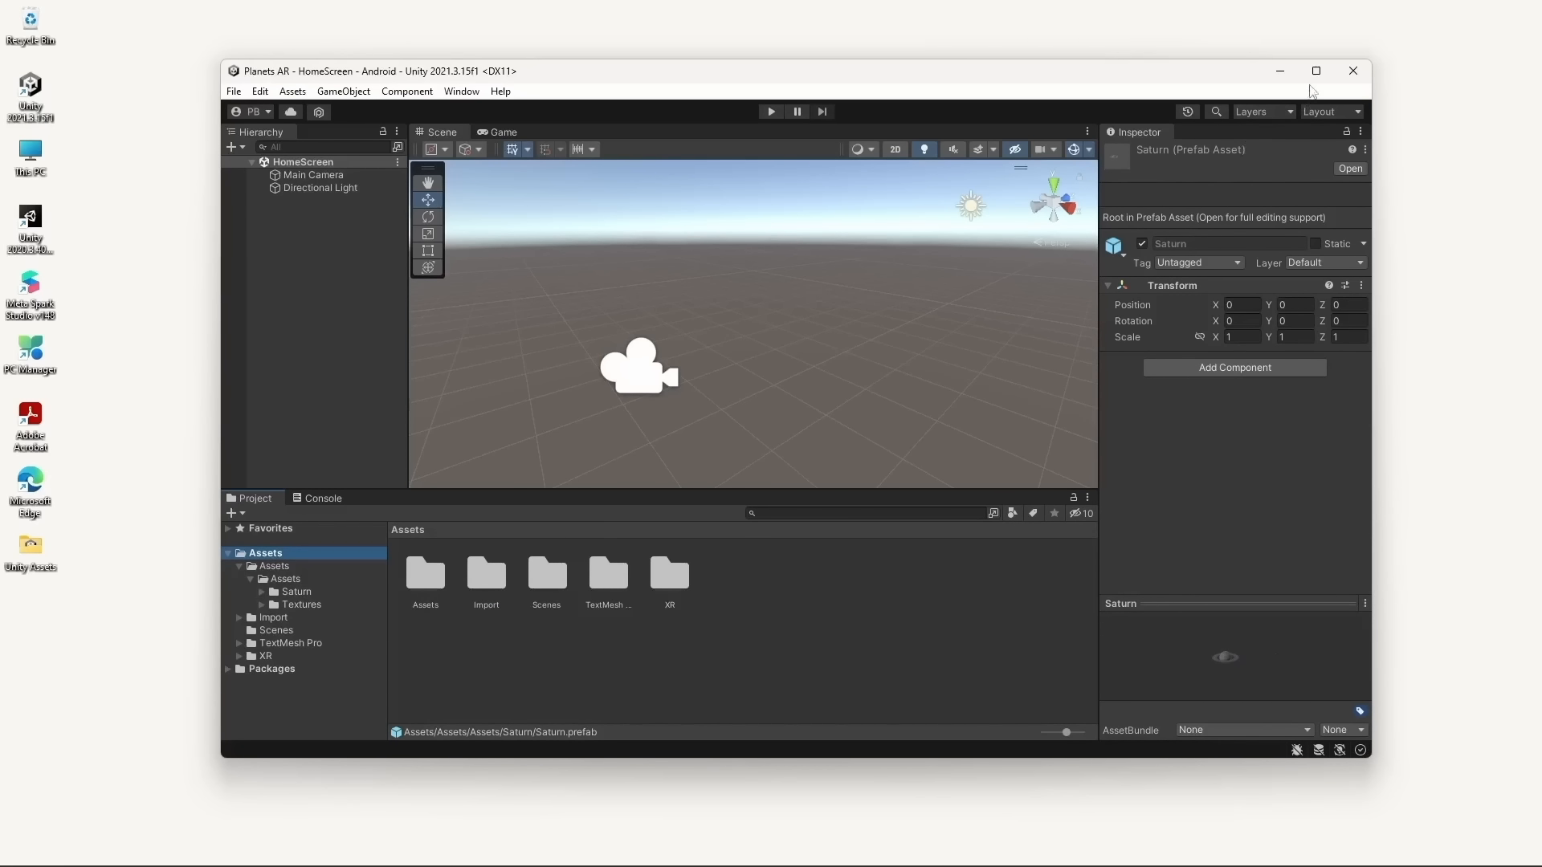
pyautogui.click(1316, 70)
pyautogui.click(571, 695)
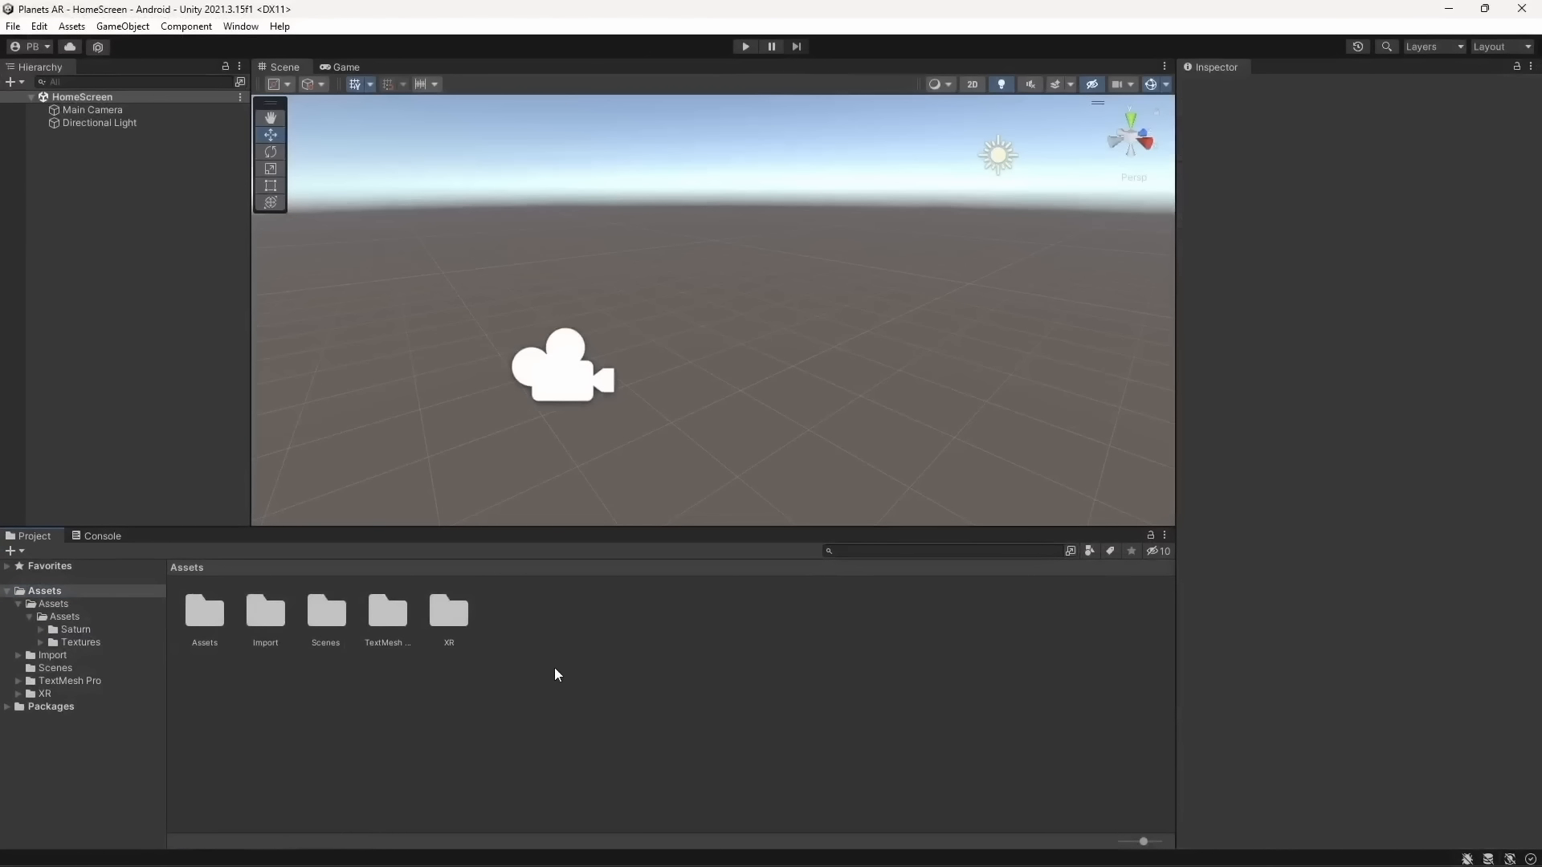
pyautogui.doubleClick(327, 613)
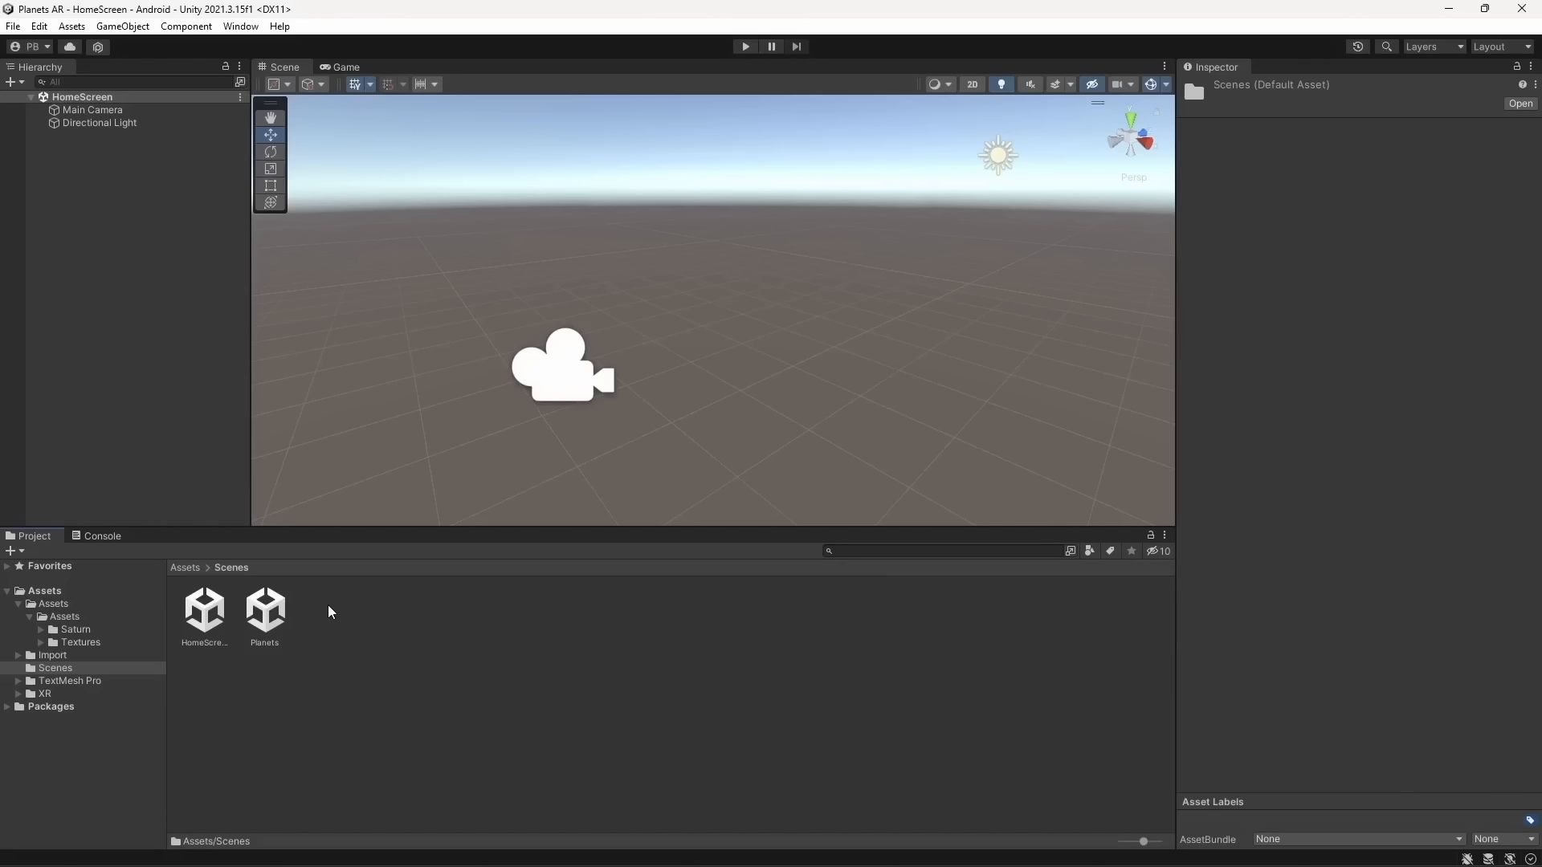
pyautogui.click(202, 631)
pyautogui.moveTo(391, 474); pyautogui.dragTo(441, 430, button='right')
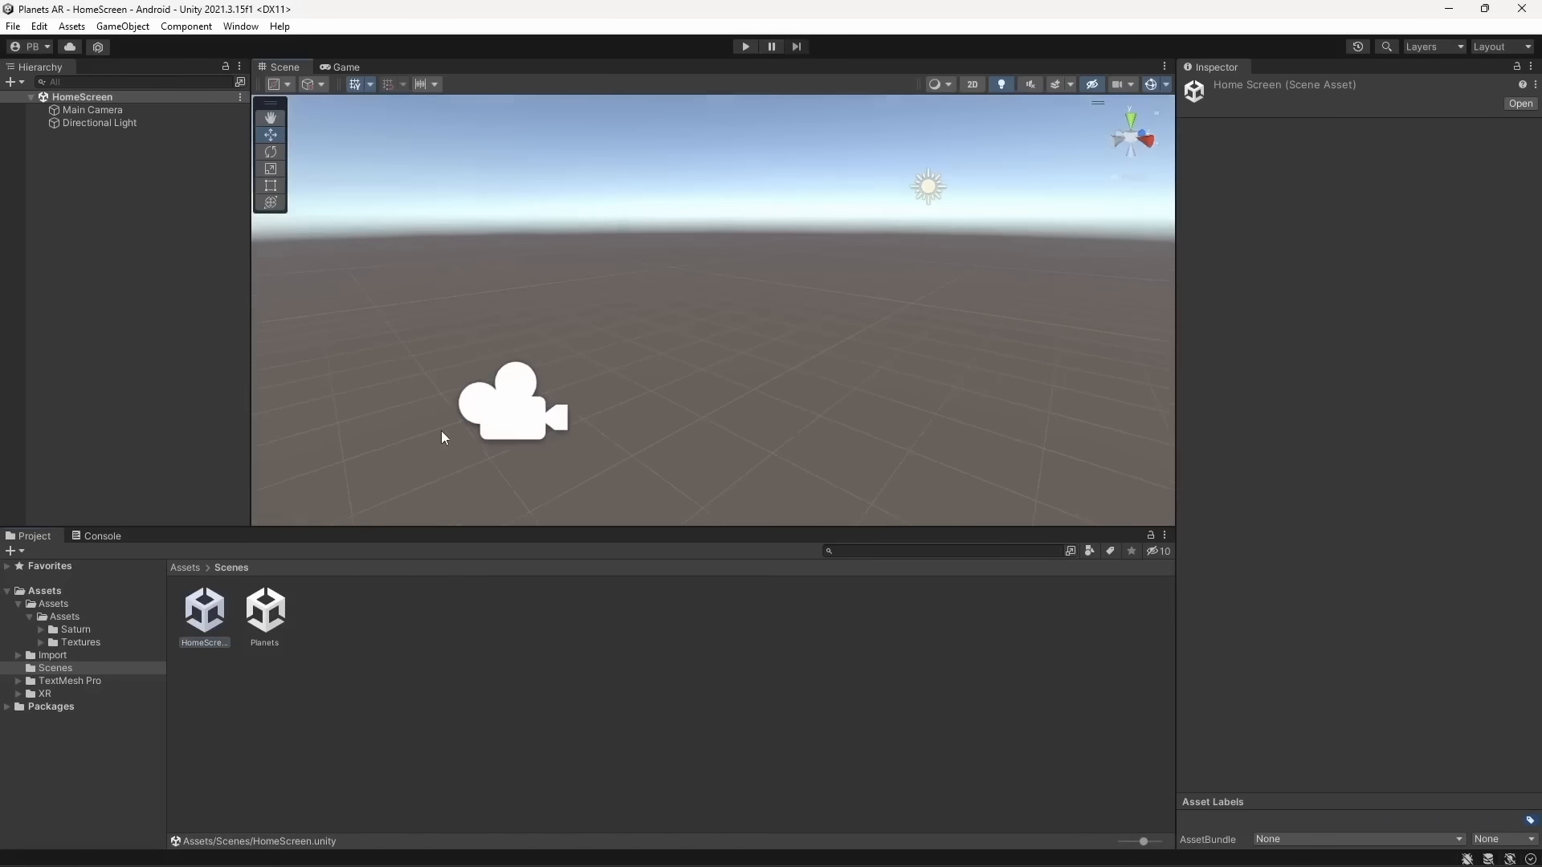
# Add a UI Canvas to the HomeScreen scene, keep its default name and frame it in the Scene view
pyautogui.click(124, 202)
pyautogui.rightClick(124, 202)
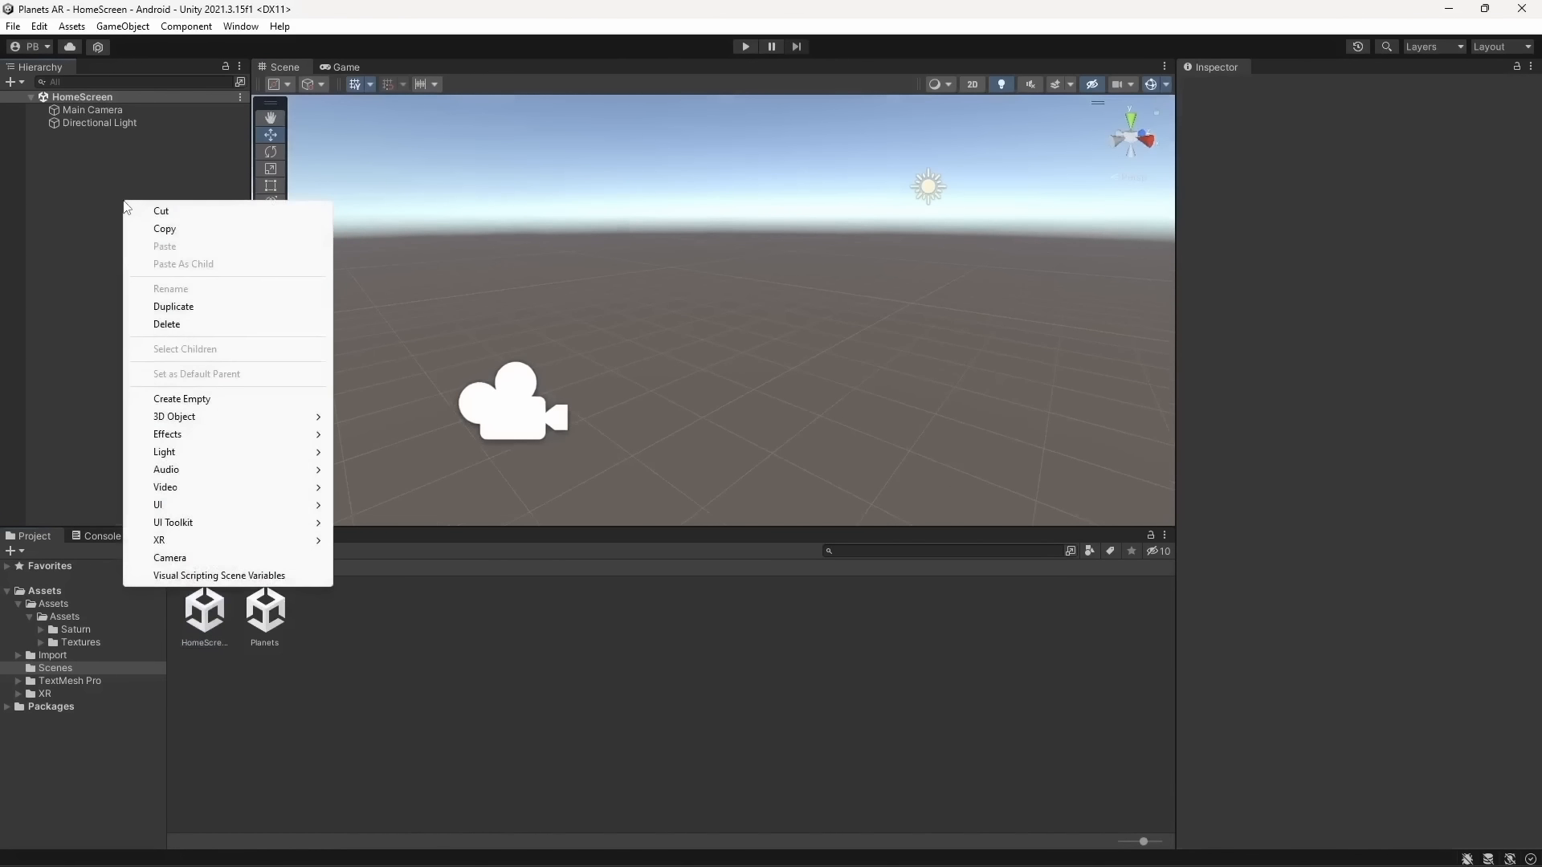
pyautogui.moveTo(213, 509)
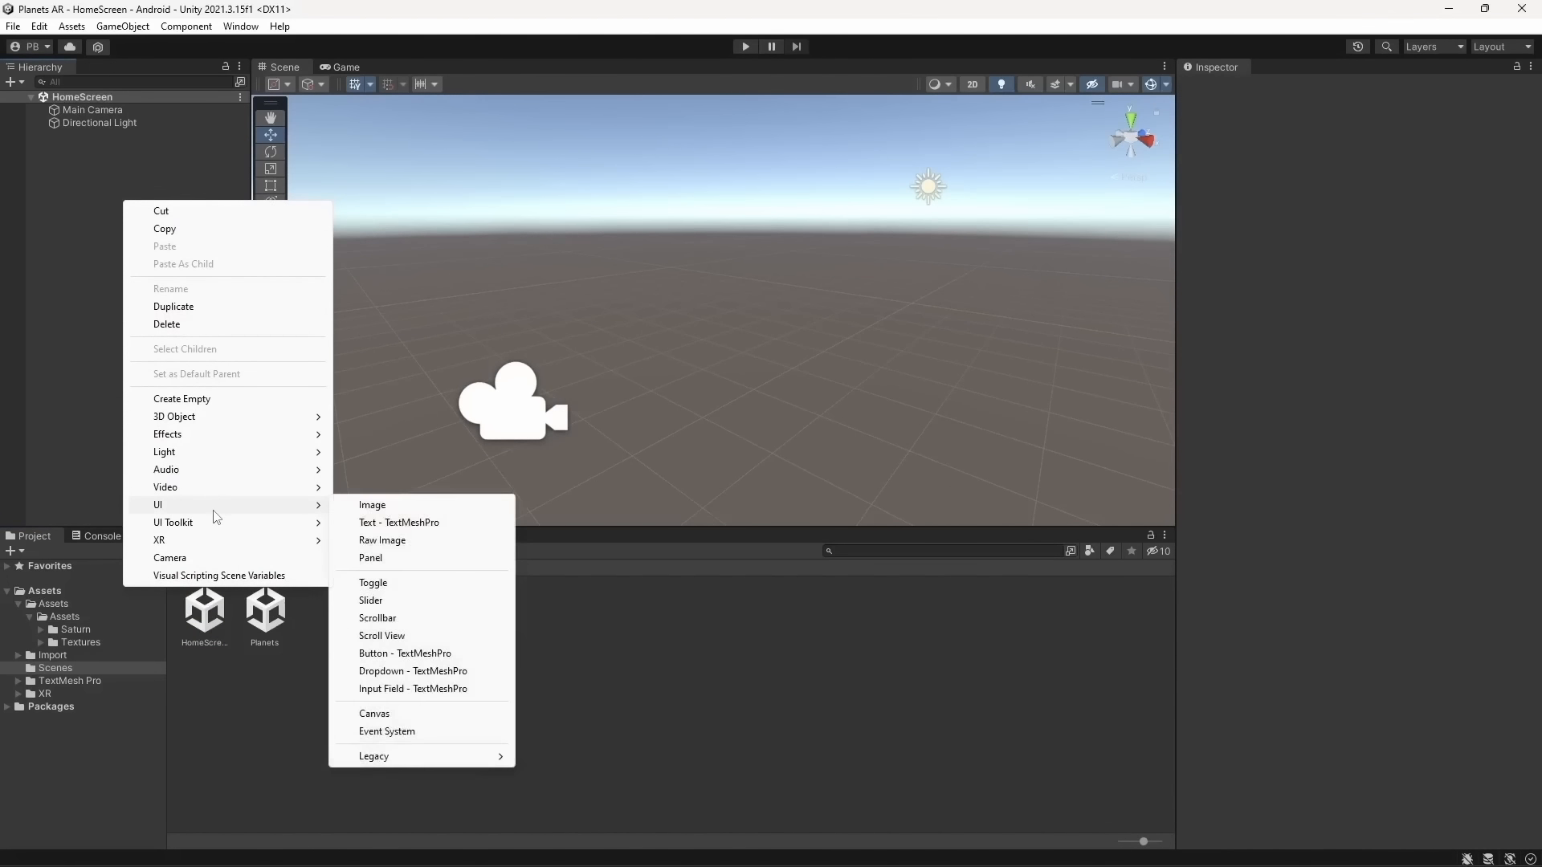
pyautogui.click(377, 714)
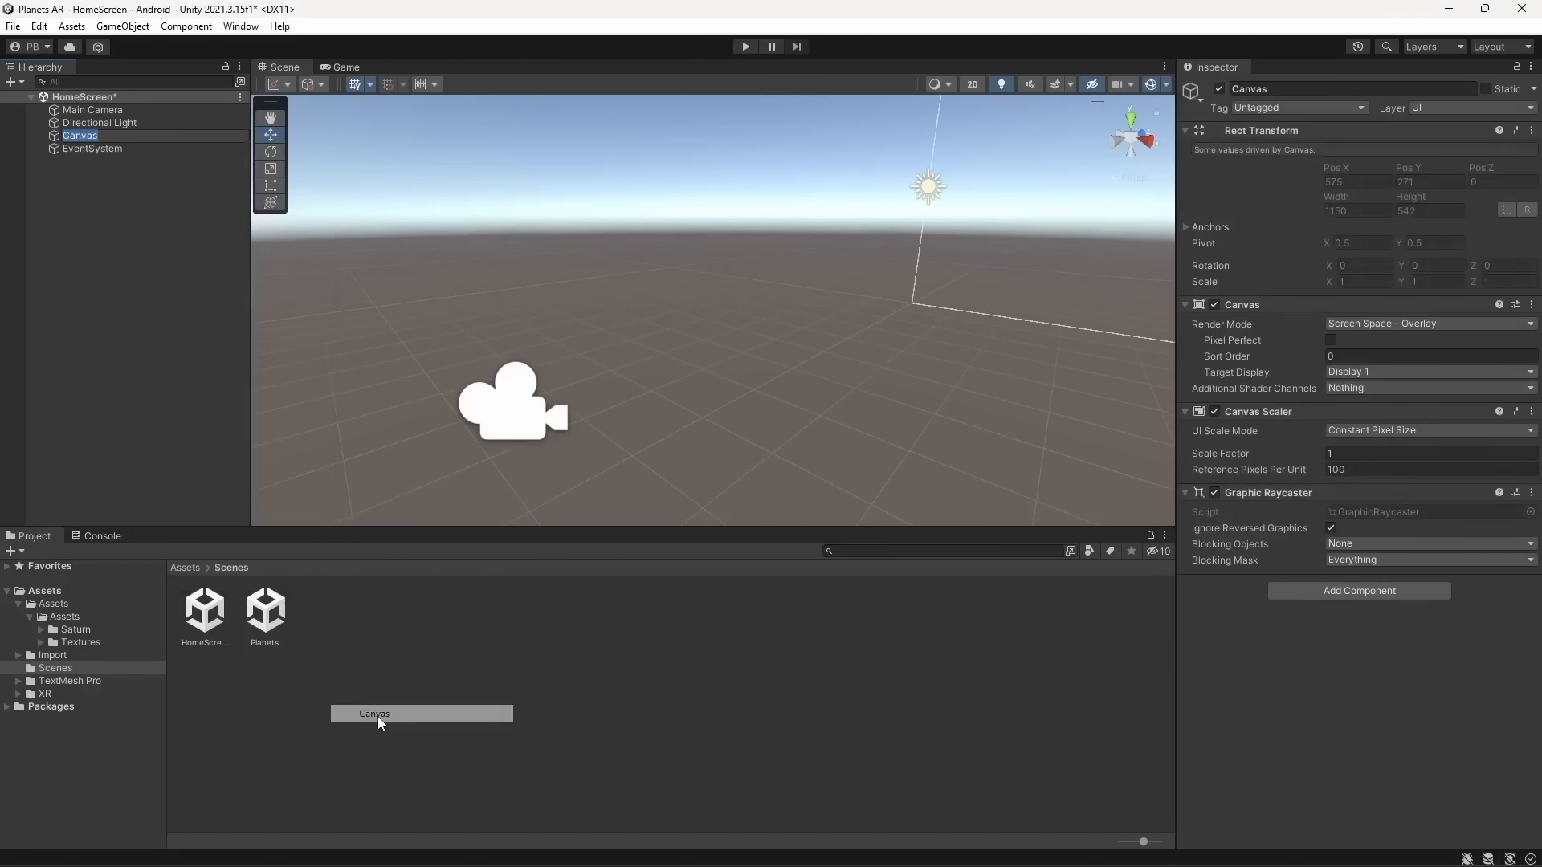
pyautogui.click(142, 337)
pyautogui.click(133, 133)
pyautogui.press('f')
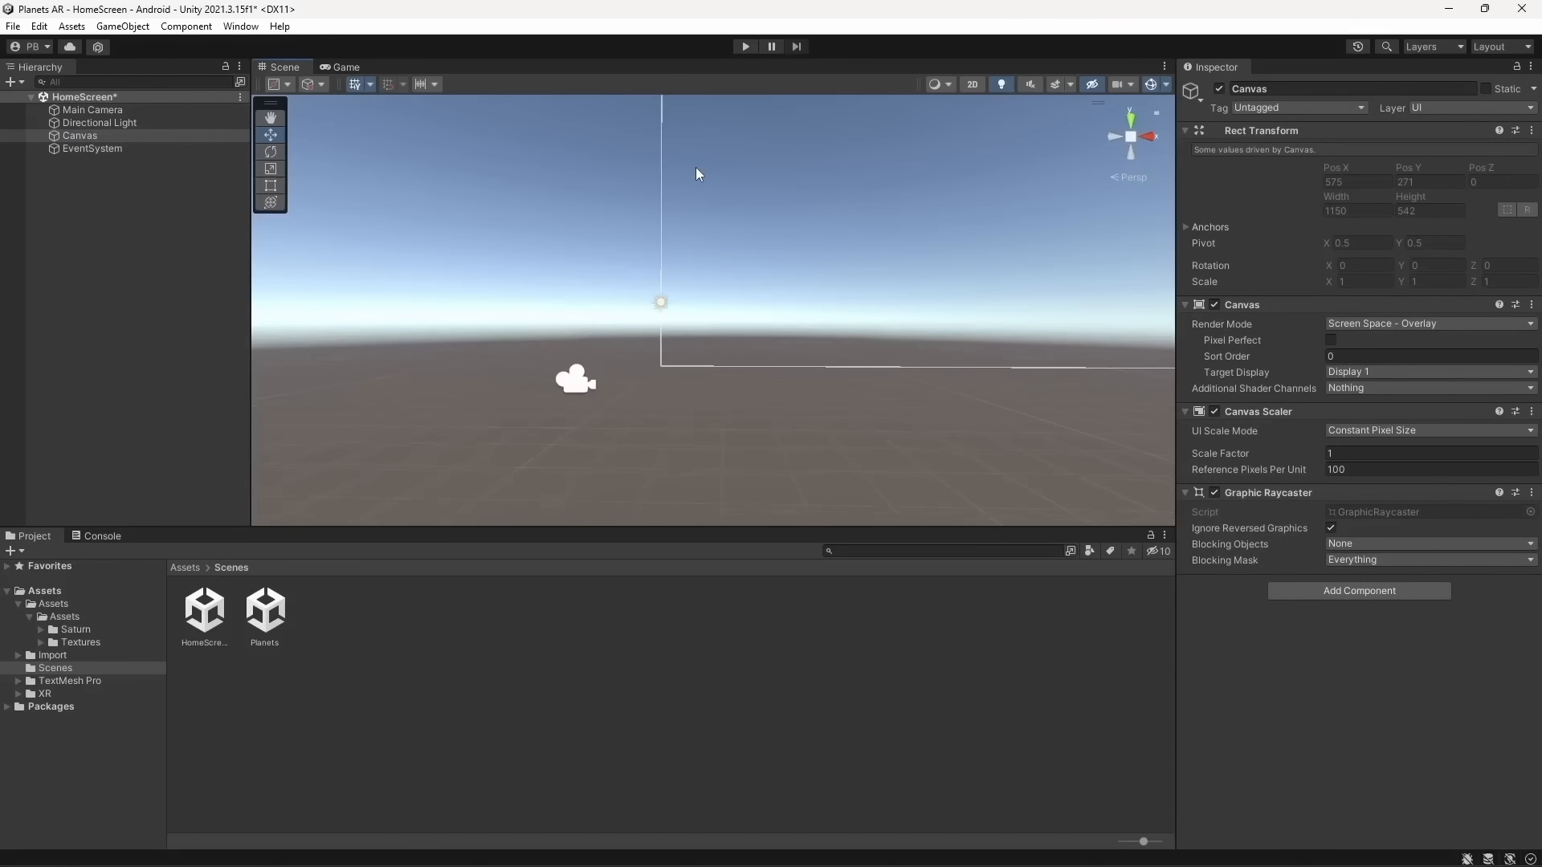
# Preview the scene in the Game view at 1920x1080 Portrait and at One Plus NORD CE 2 Lite (1080x2412)
pyautogui.click(347, 68)
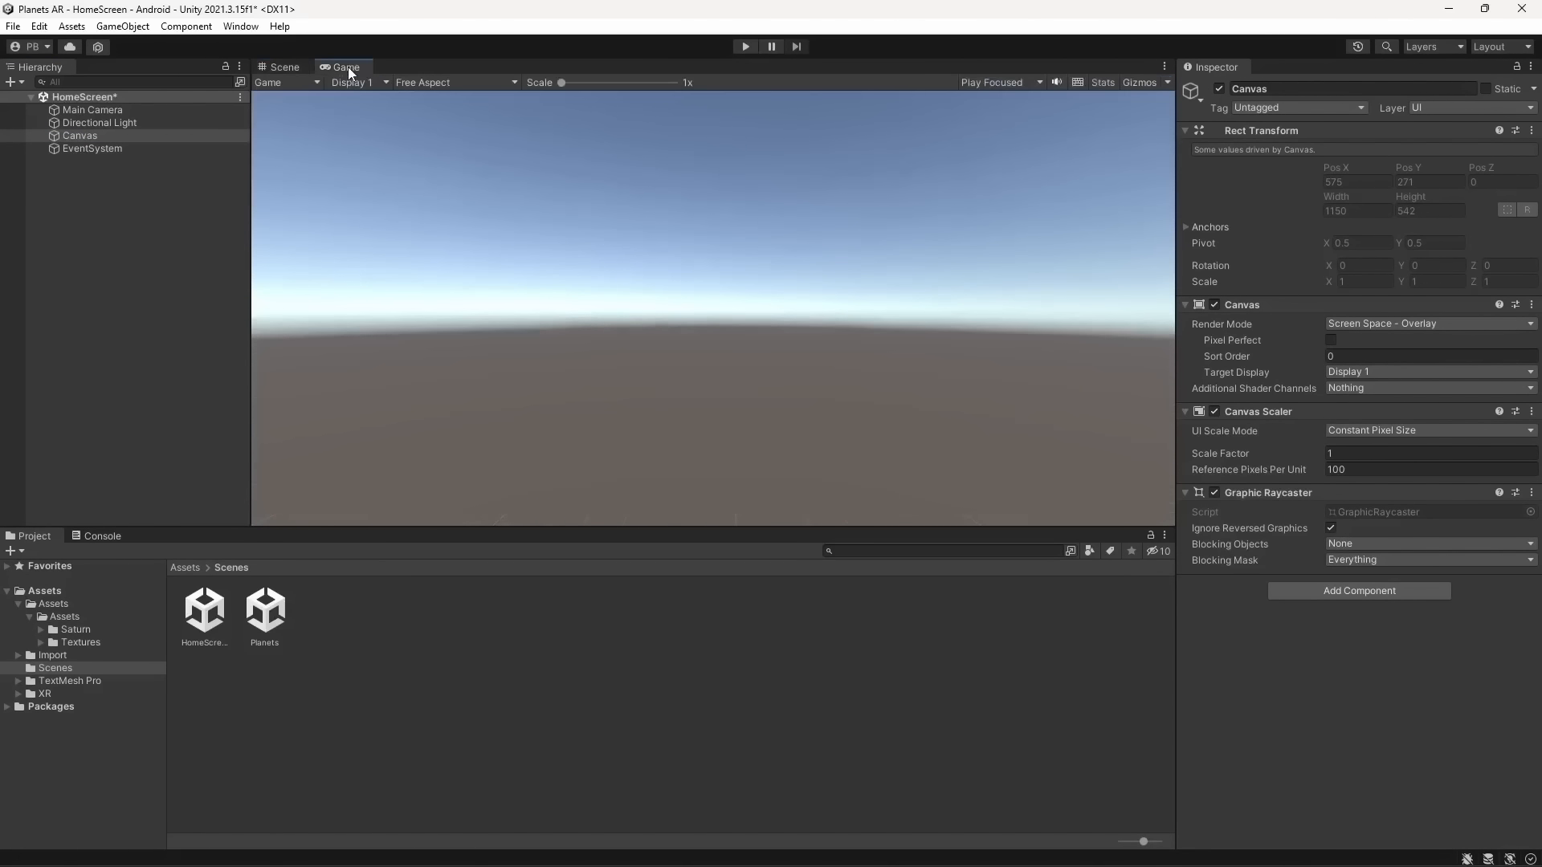
pyautogui.click(400, 83)
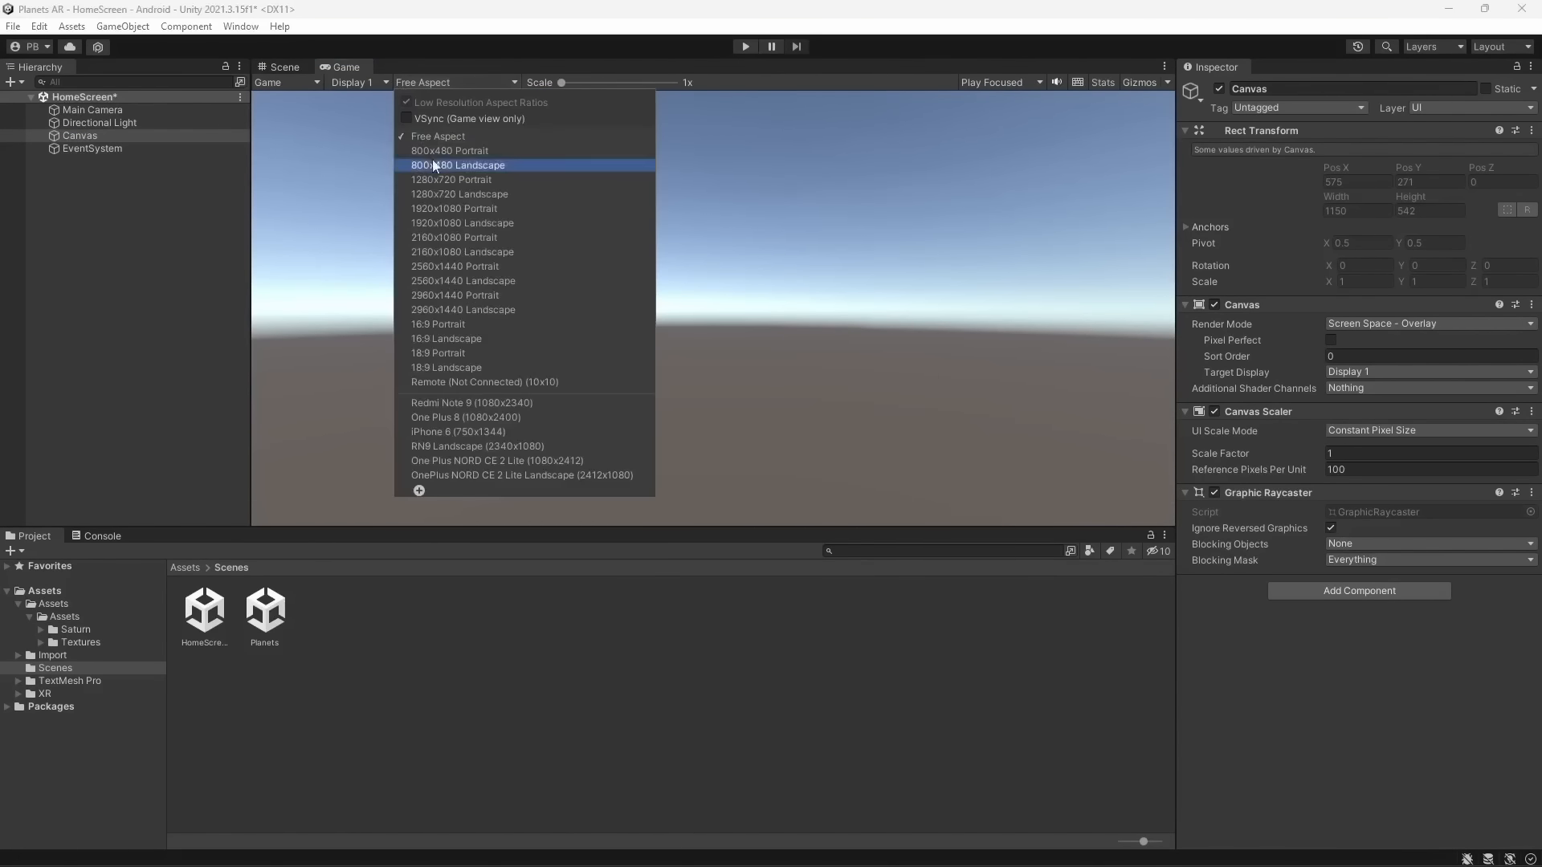
pyautogui.click(470, 209)
pyautogui.click(464, 82)
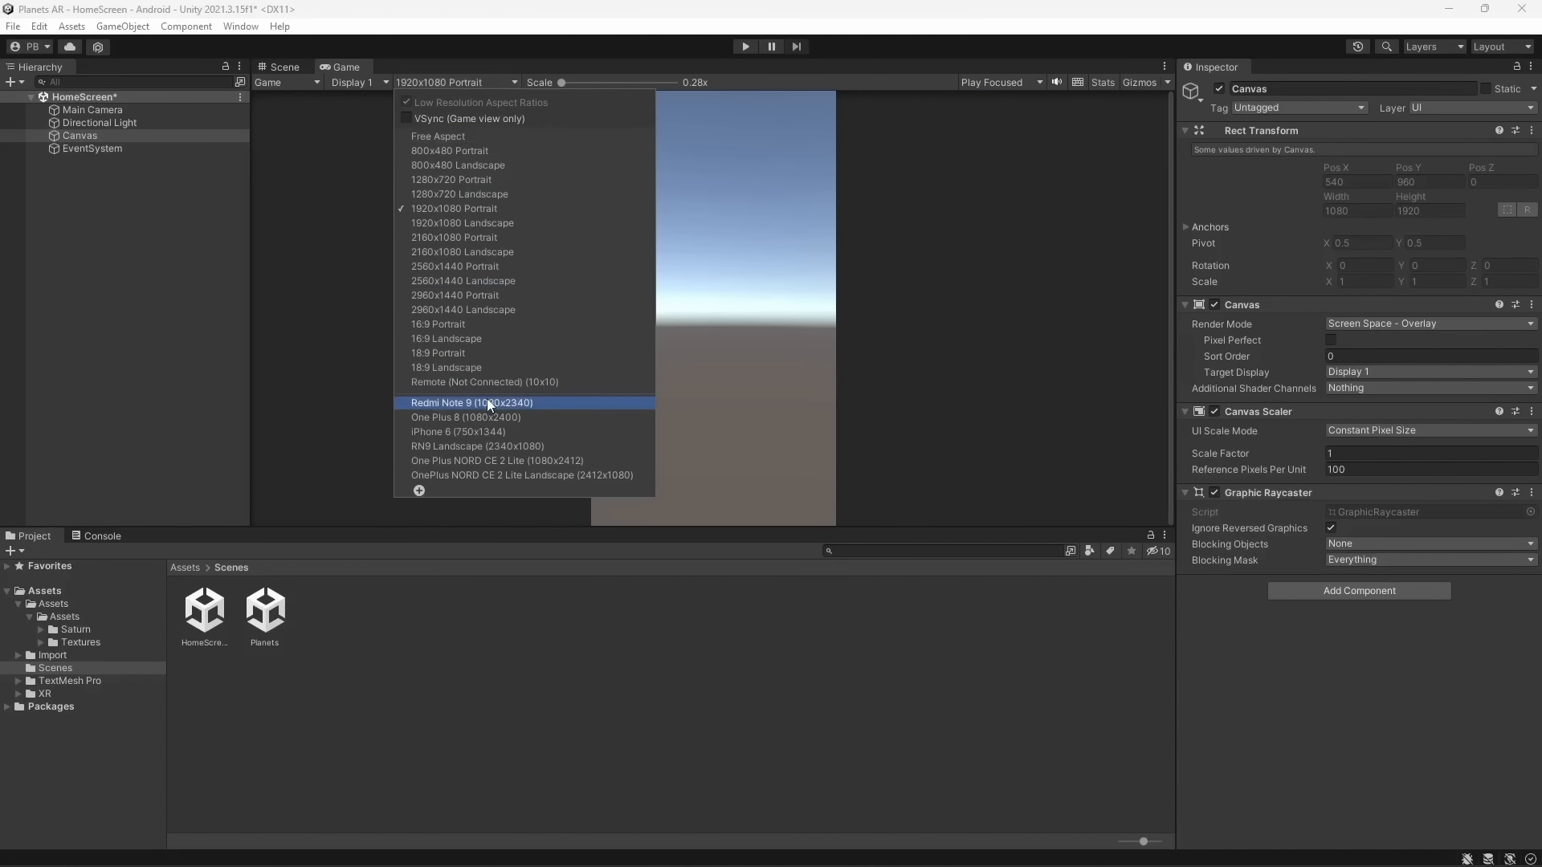
pyautogui.click(419, 492)
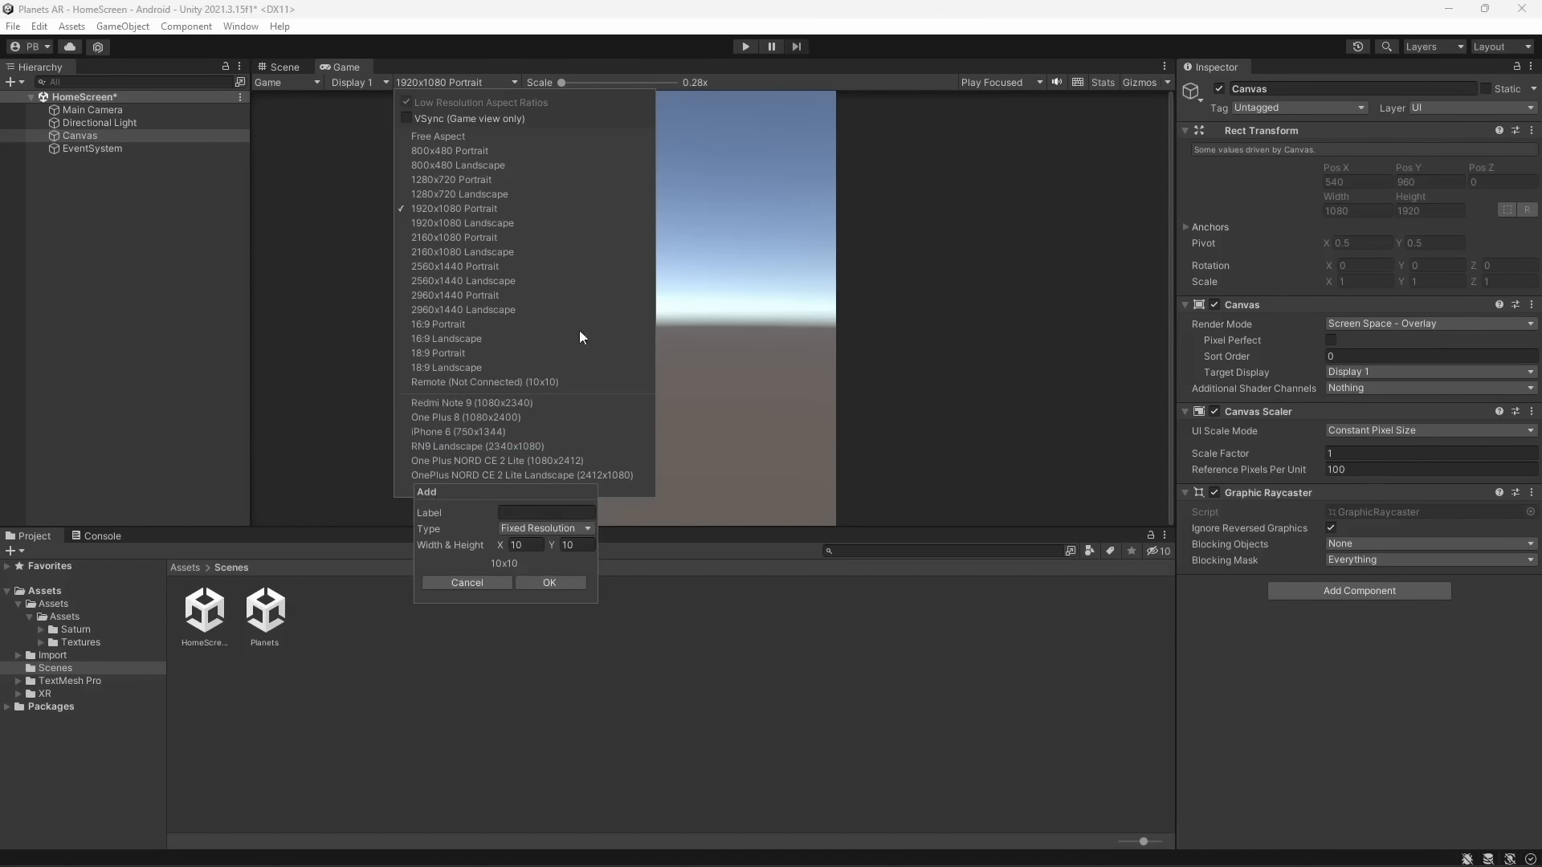
pyautogui.click(396, 460)
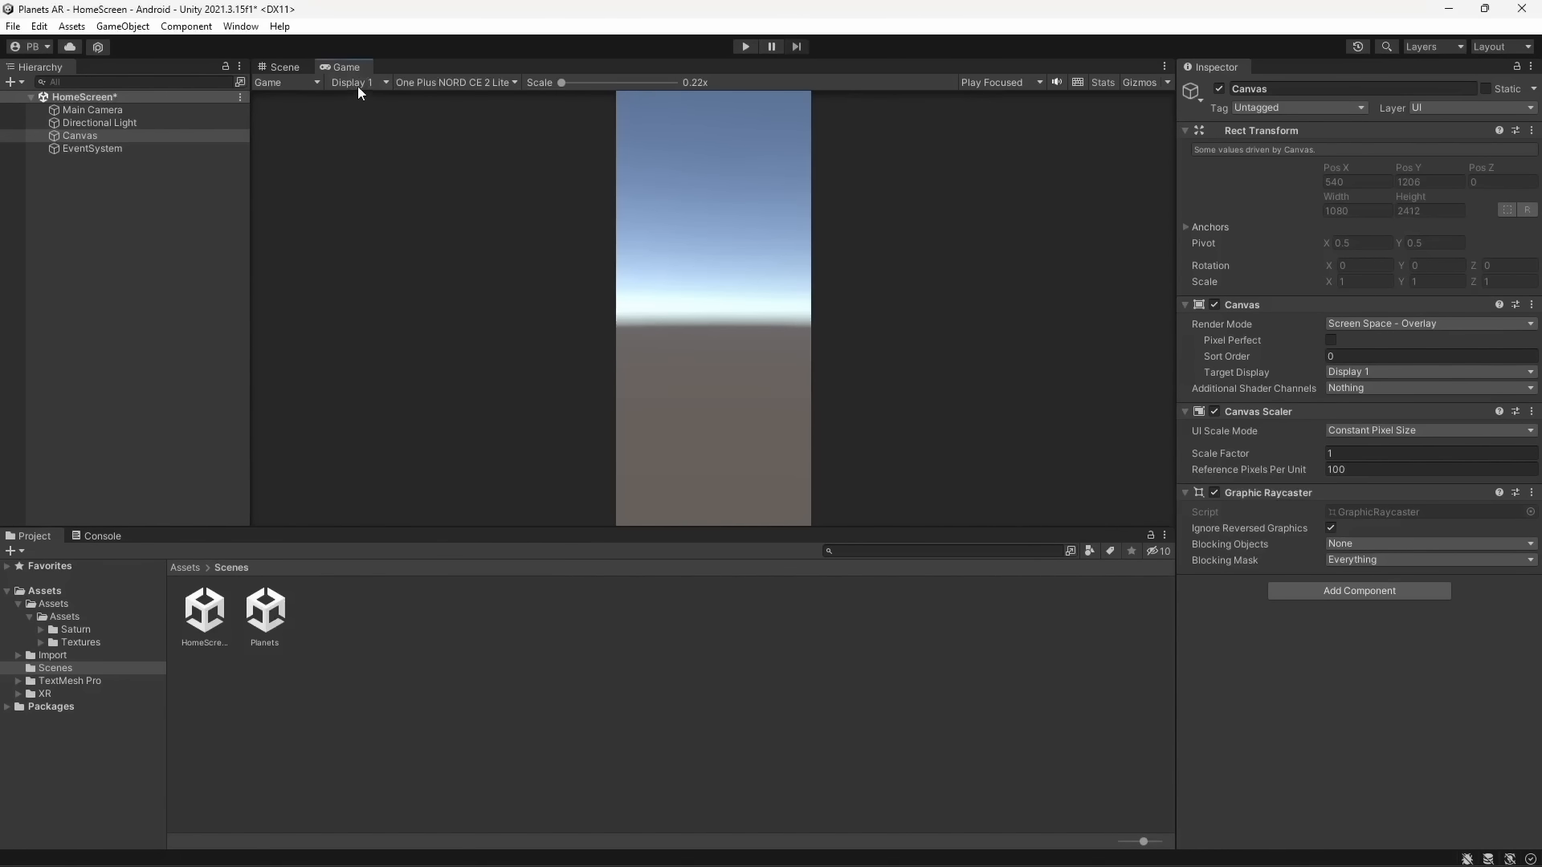
pyautogui.click(457, 82)
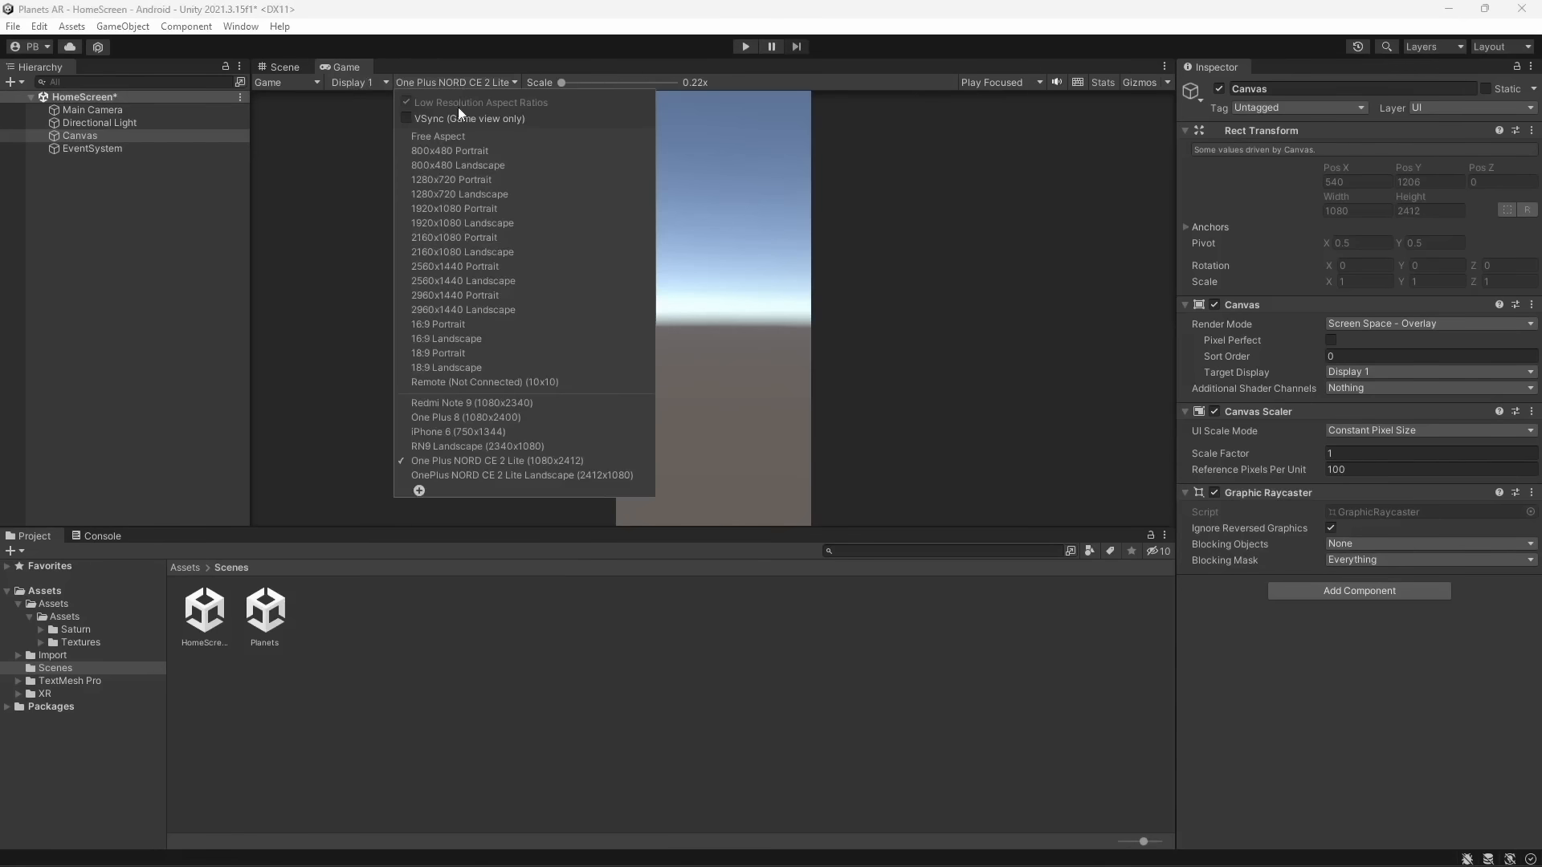
pyautogui.click(420, 490)
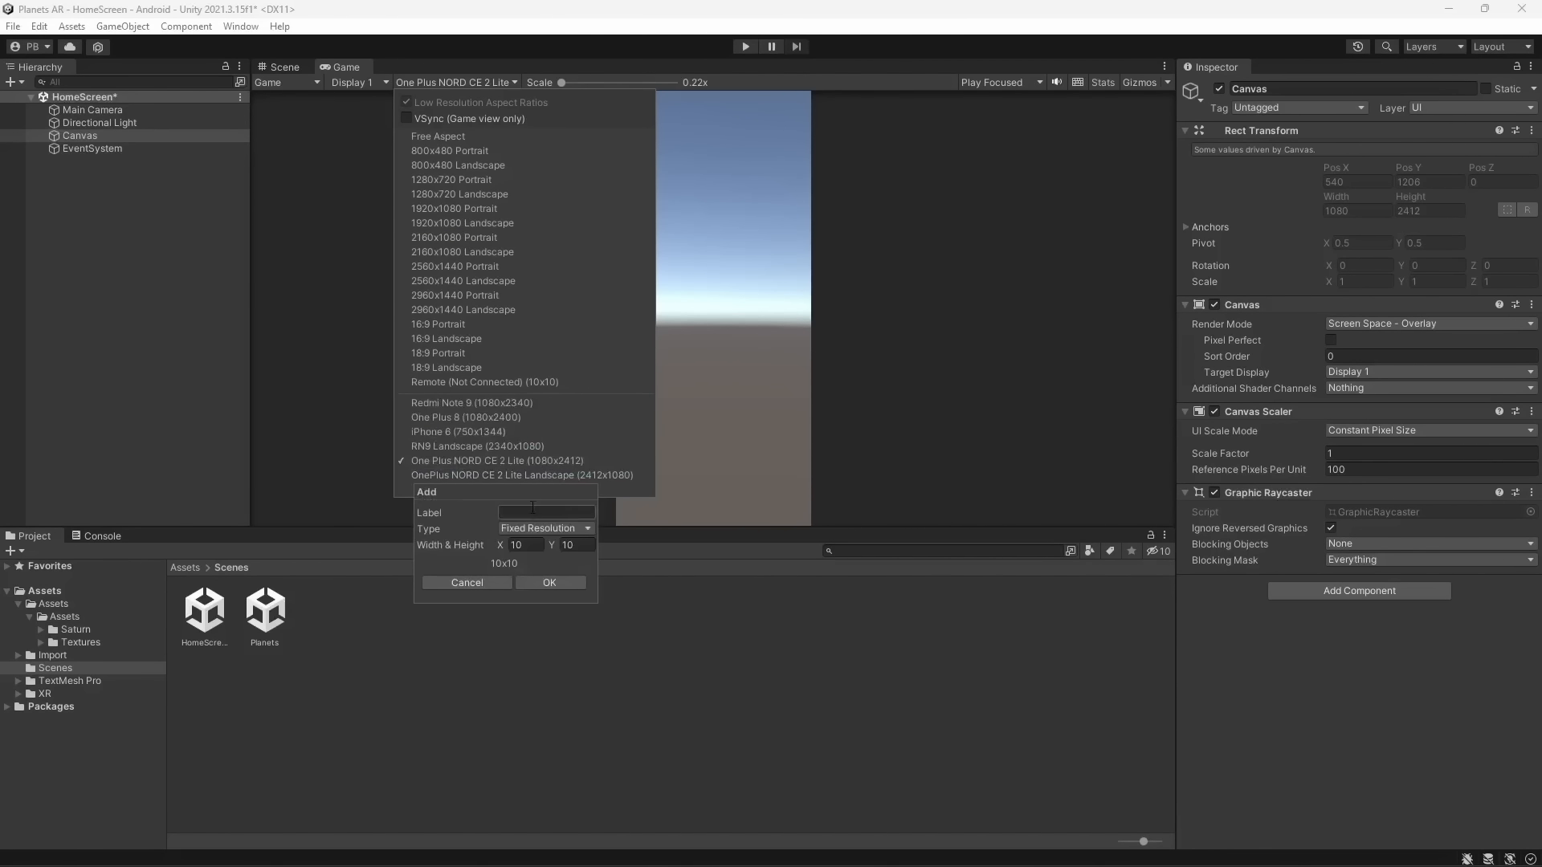
pyautogui.click(471, 549)
pyautogui.click(466, 583)
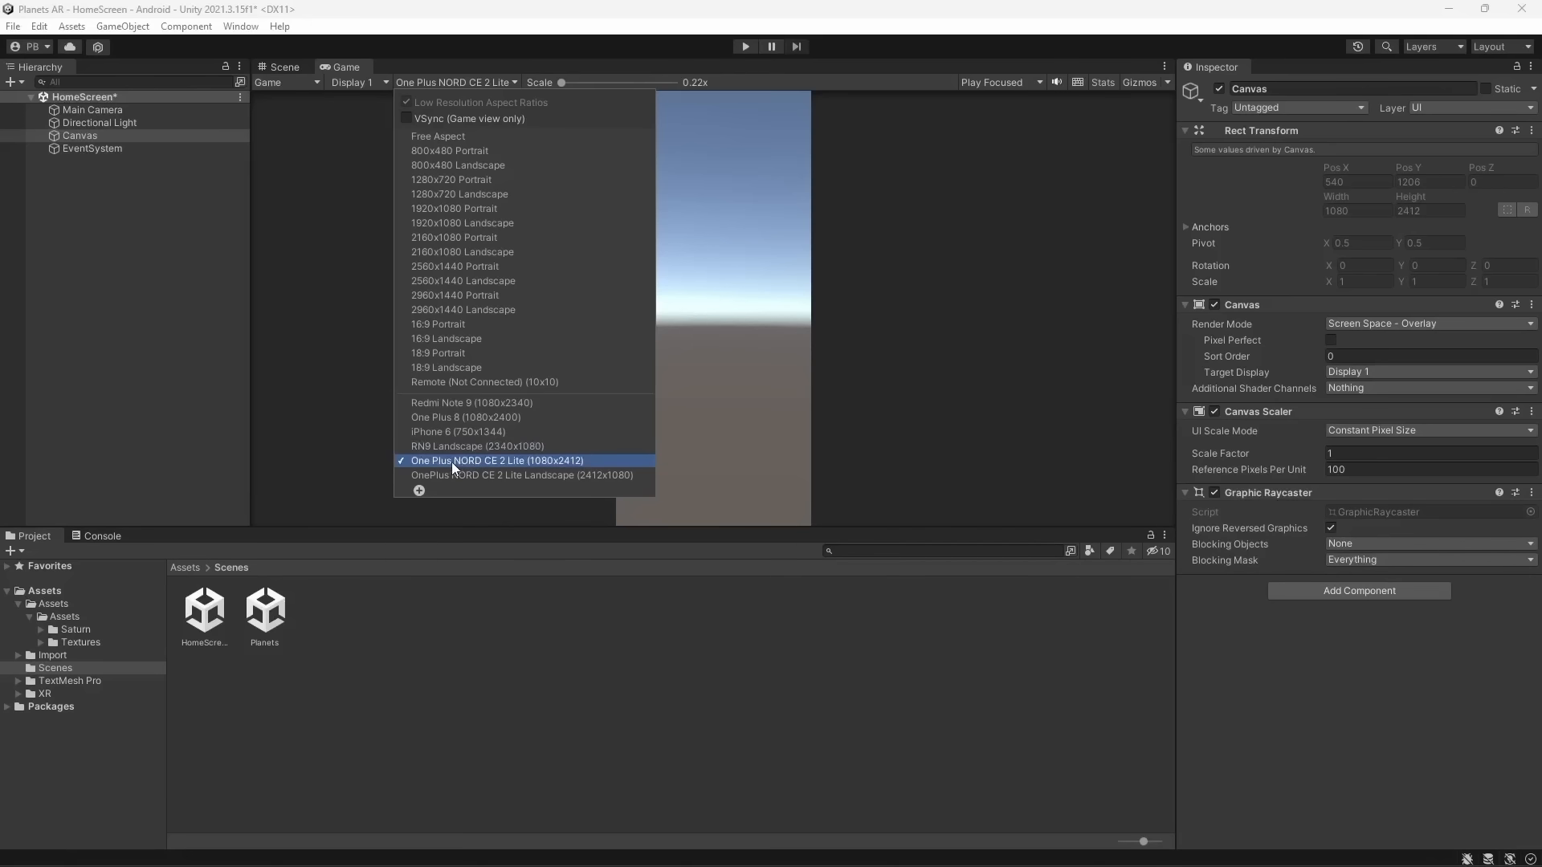
pyautogui.click(501, 461)
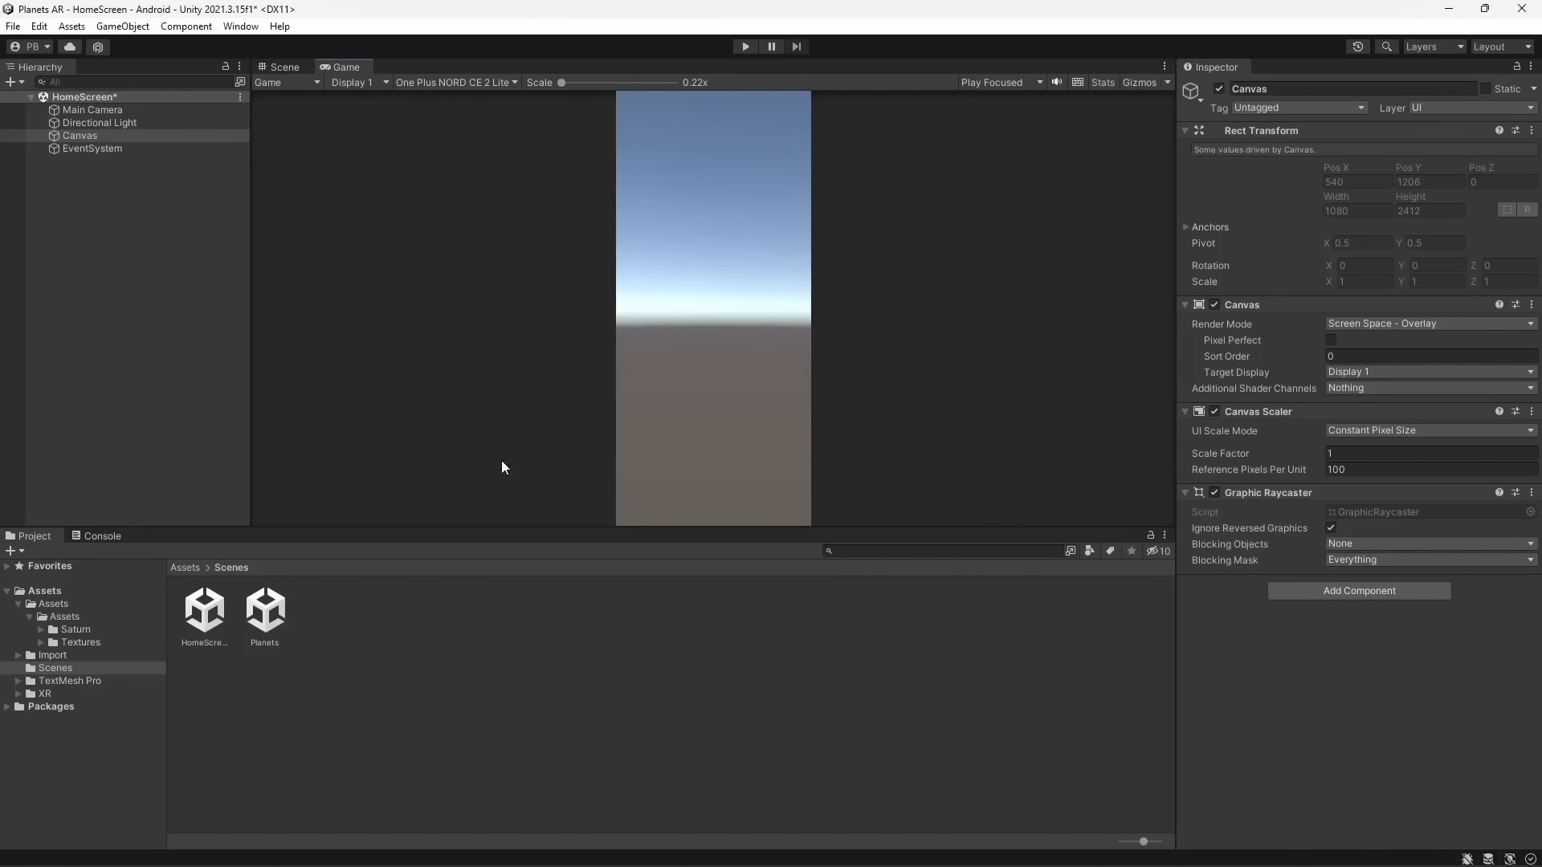
# Save the HomeScreen scene and set the Game view resolution to Redmi Note 9 (1080x2340) after trying One Plus 8 (1080x2400)
pyautogui.hotkey('ctrl', 's')
pyautogui.click(474, 81)
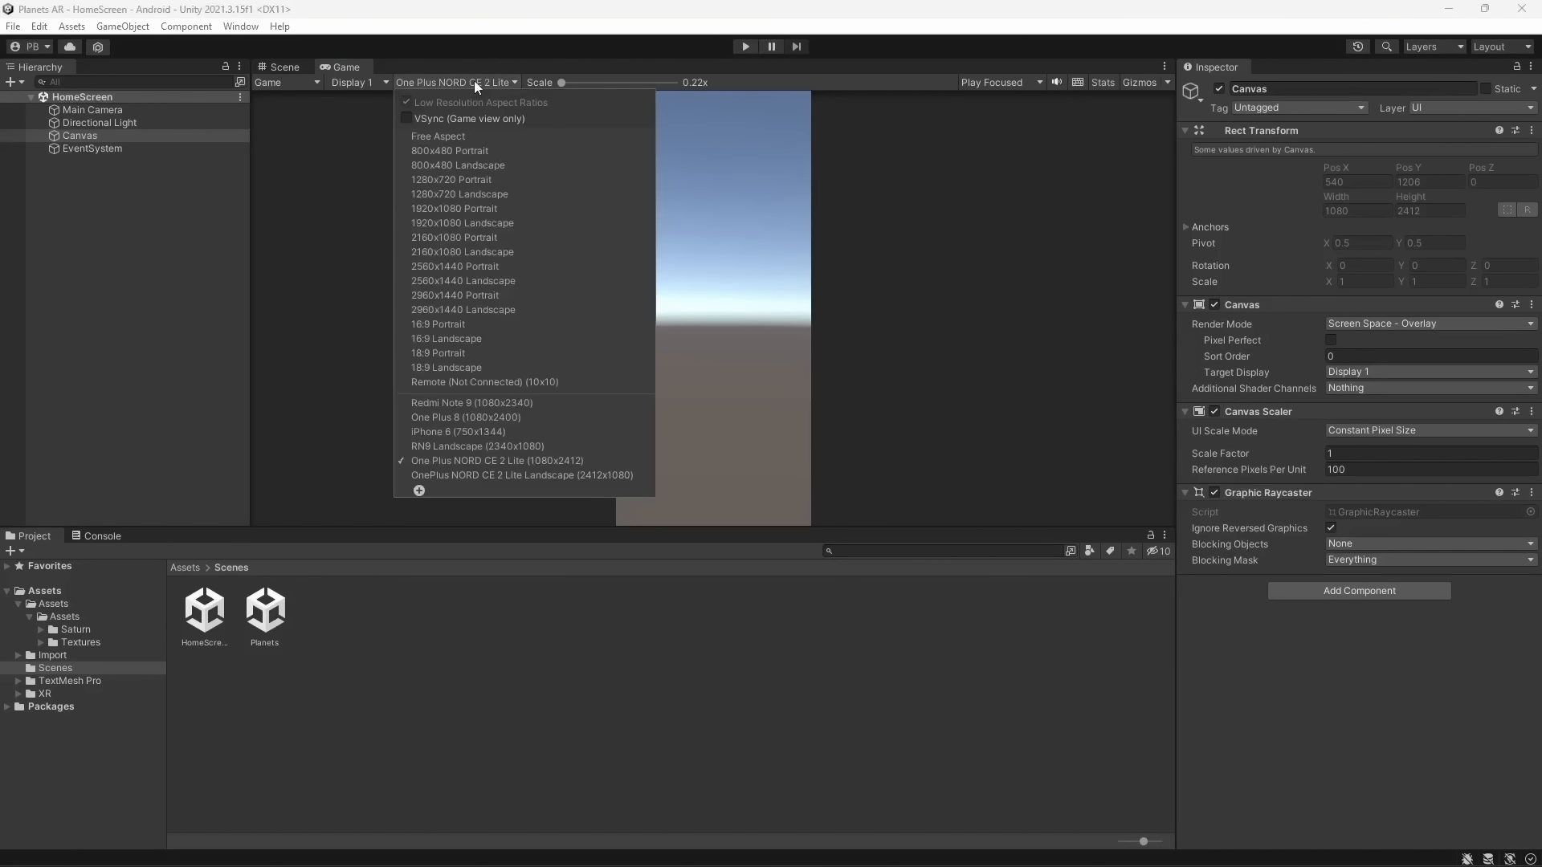
pyautogui.click(460, 420)
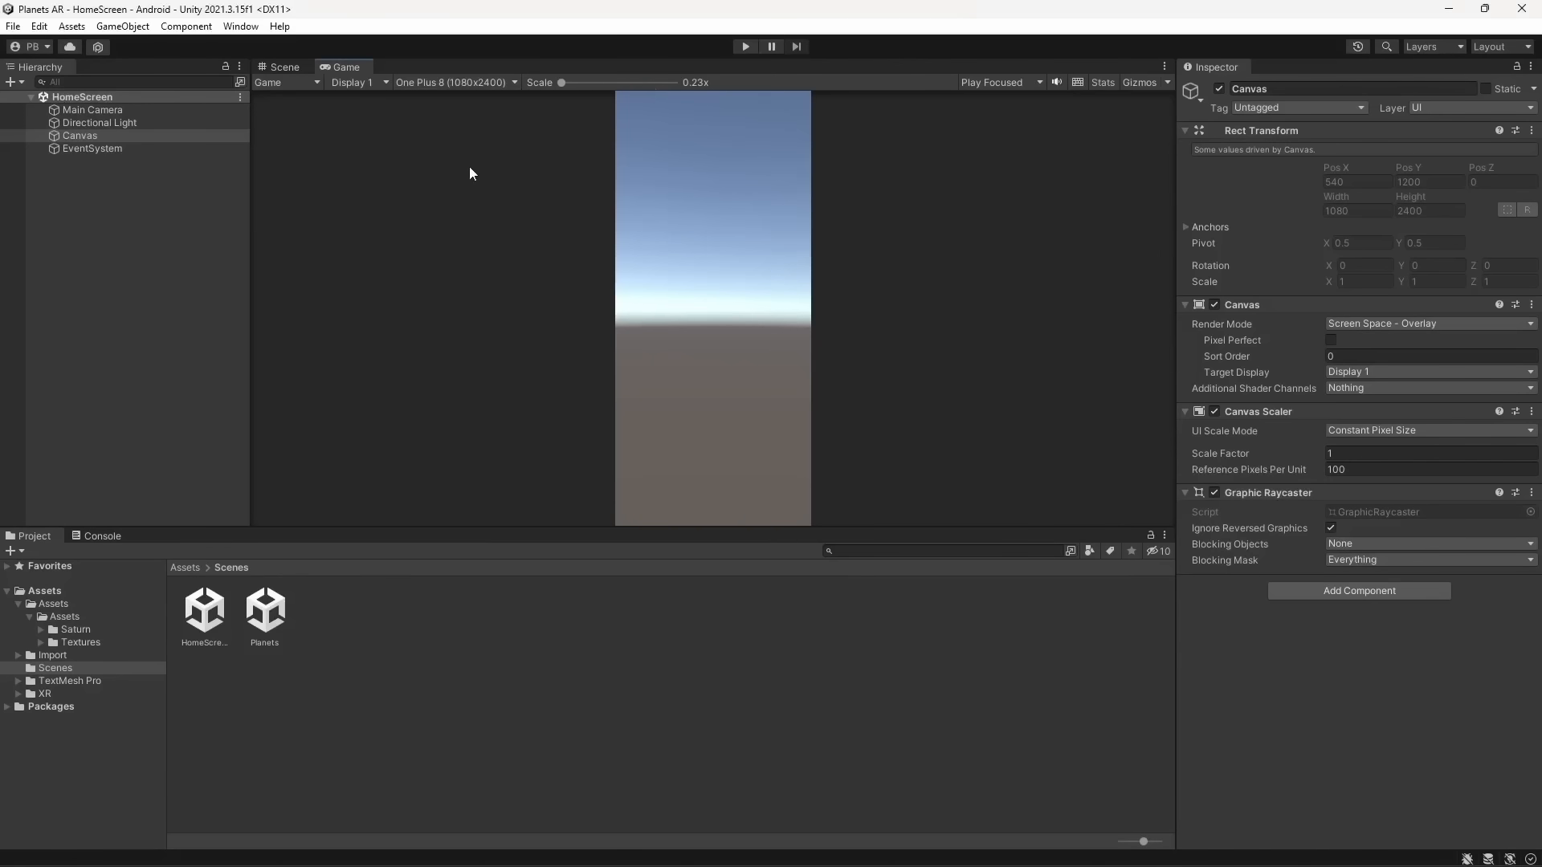
pyautogui.click(480, 83)
pyautogui.click(471, 405)
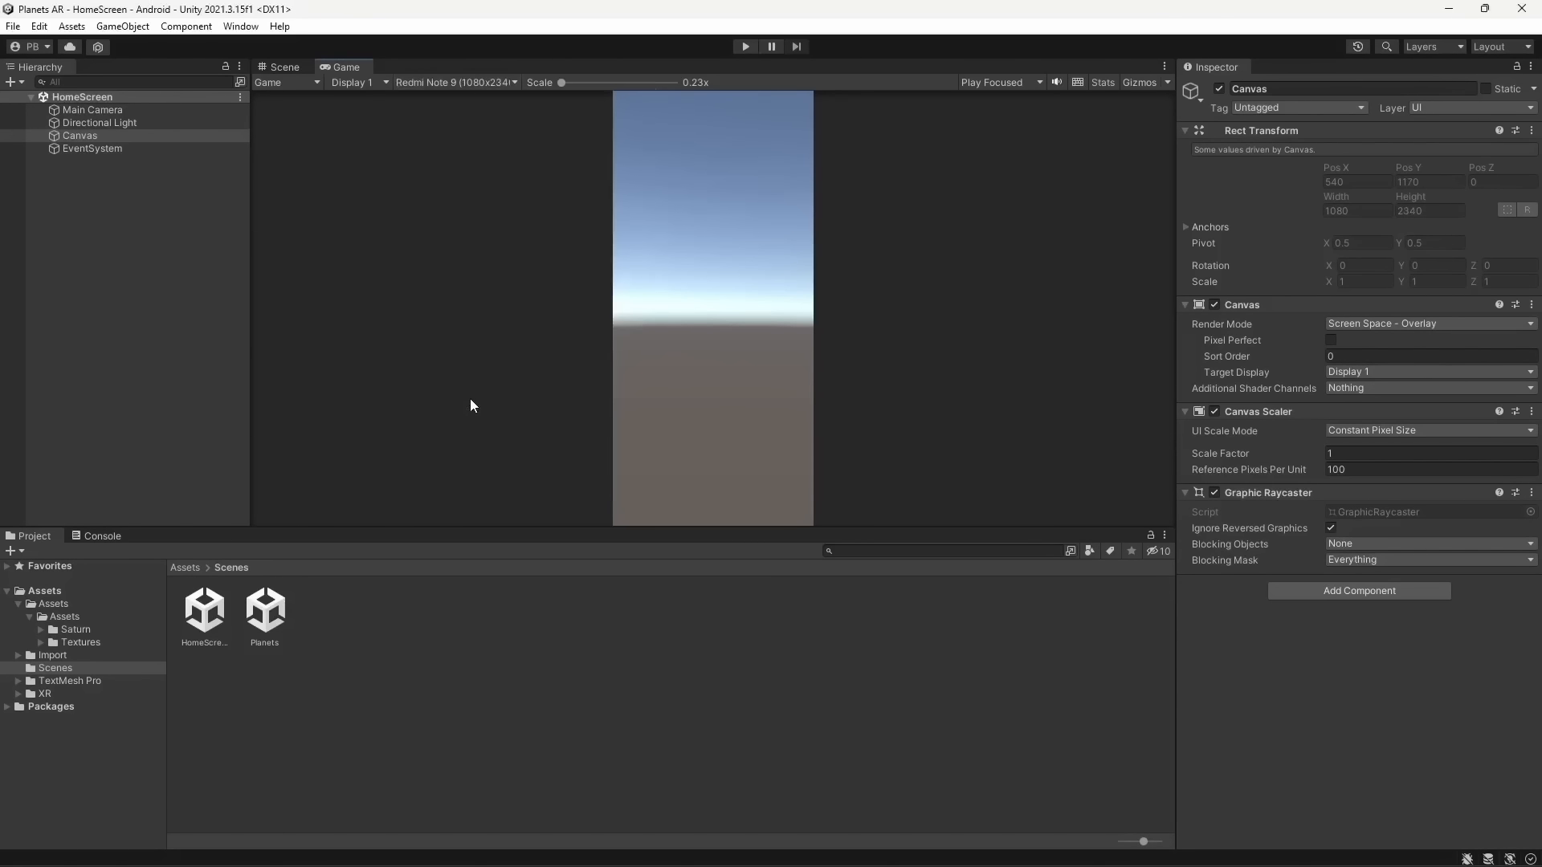
# Return to the Scene view, turn on its 2D mode and frame the whole Canvas
pyautogui.click(133, 138)
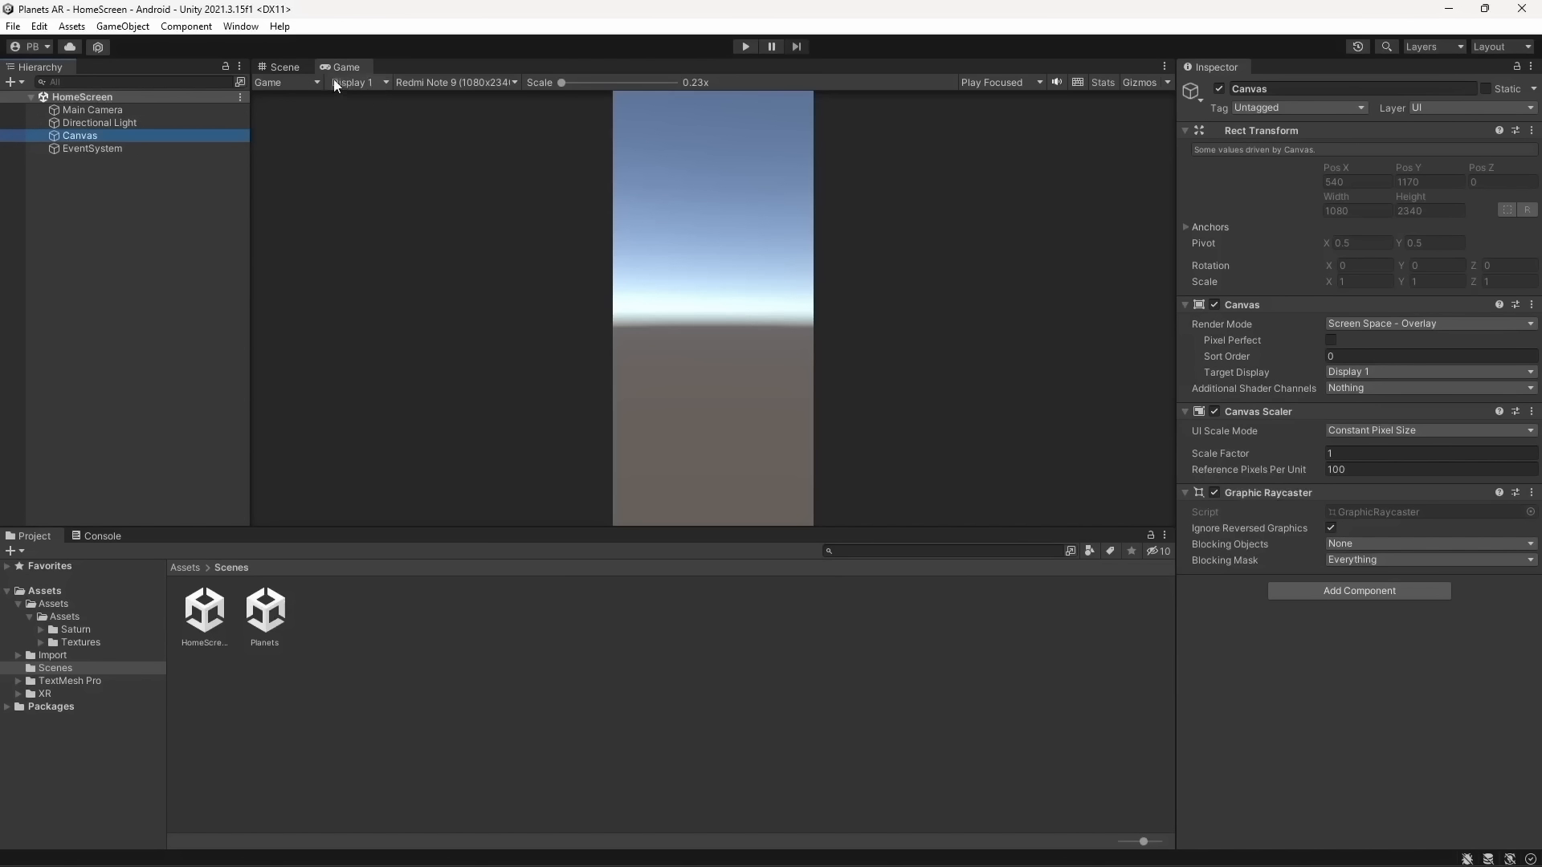
pyautogui.click(269, 70)
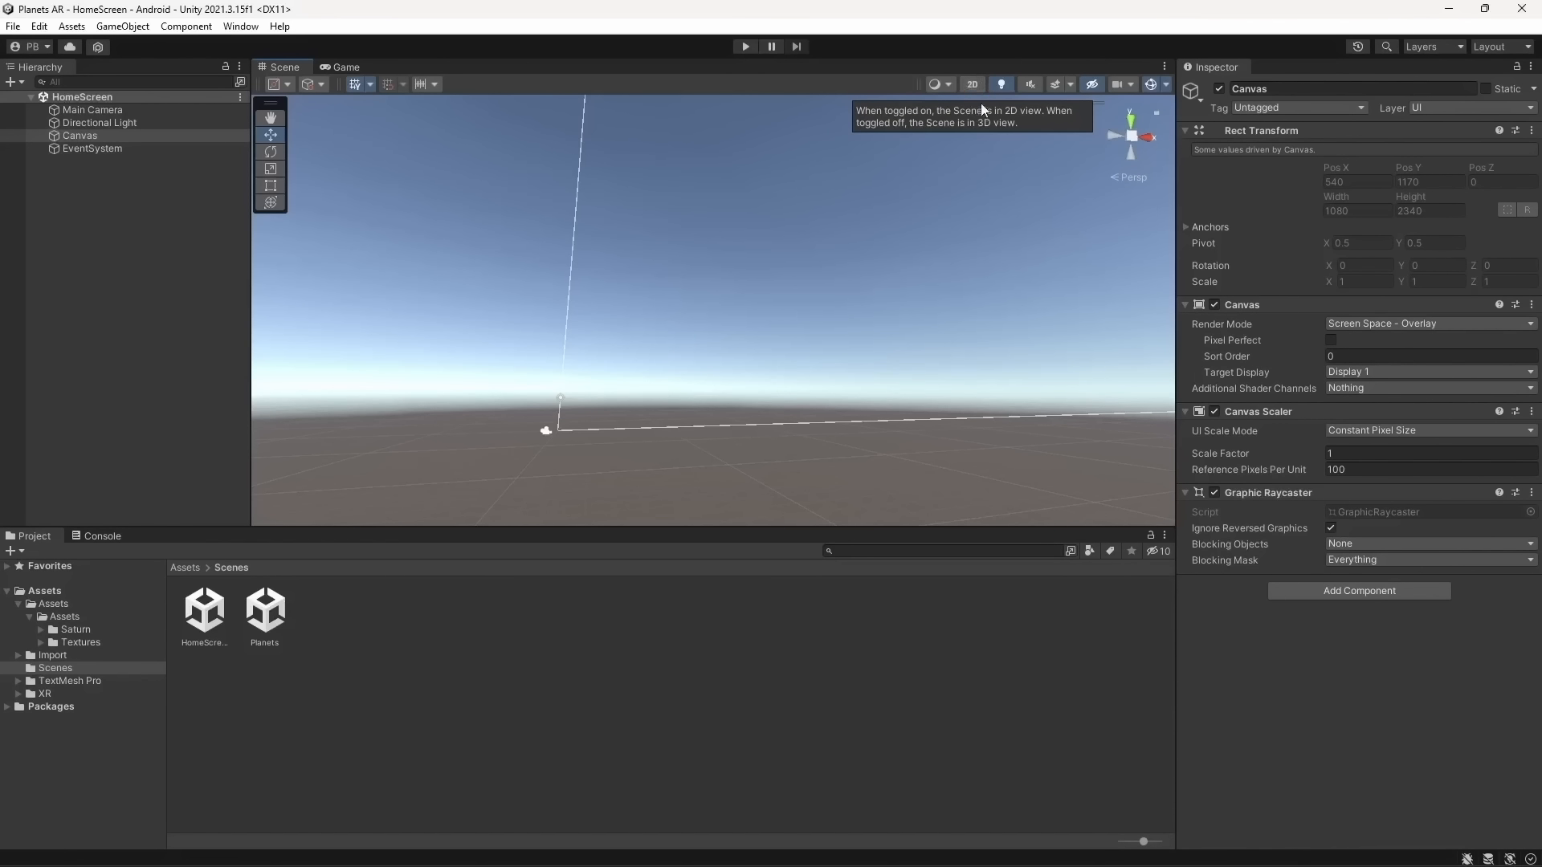
pyautogui.click(972, 84)
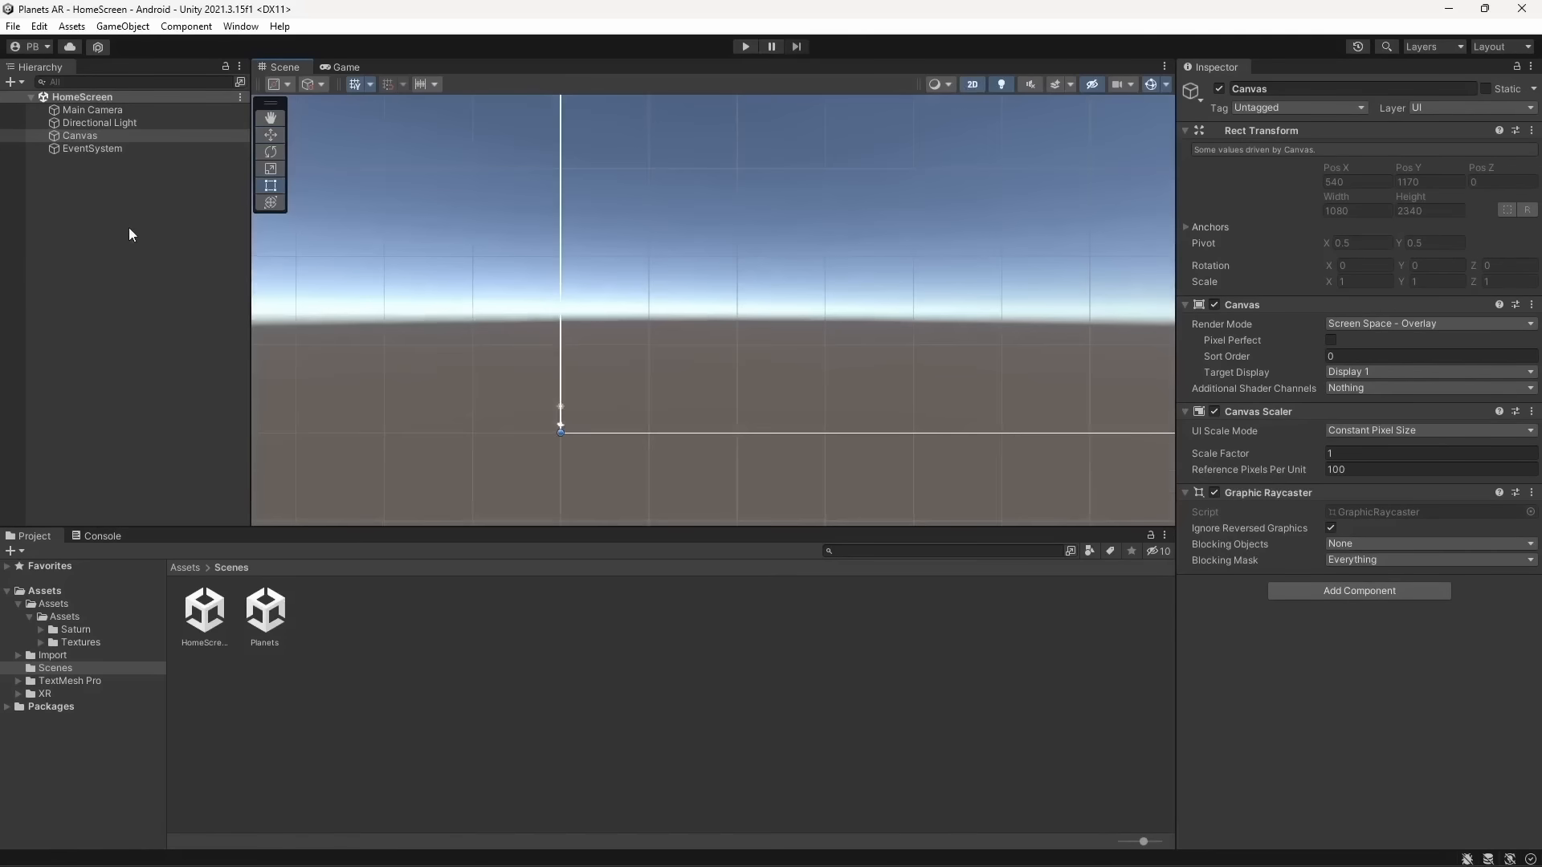
pyautogui.doubleClick(155, 137)
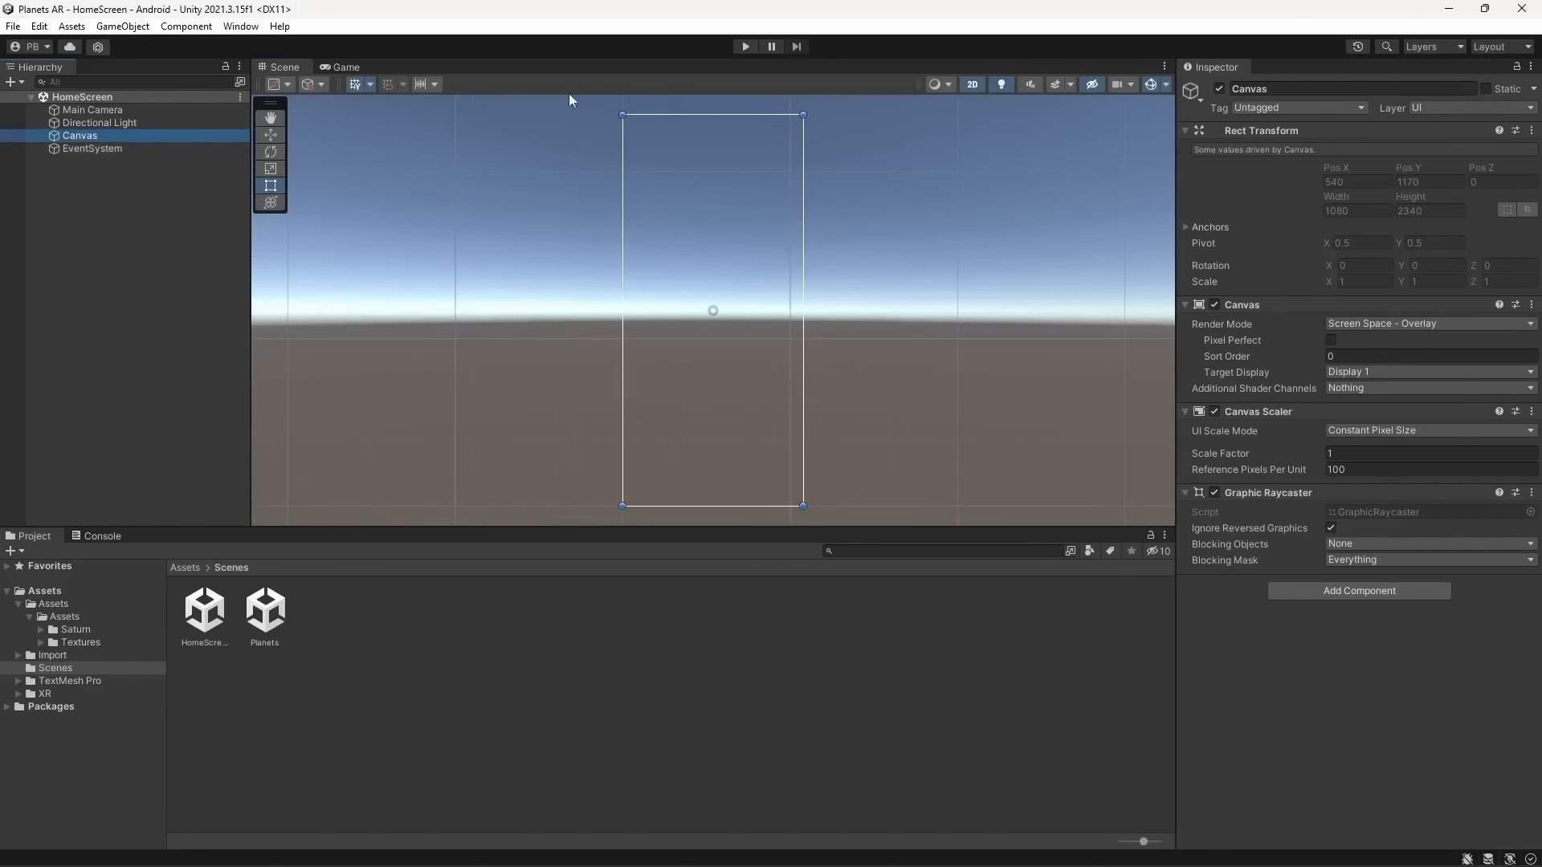
pyautogui.doubleClick(170, 138)
# Set the Canvas Scaler's UI Scale Mode to Scale With Screen Size and check the canvas in the Game and Scene views
pyautogui.click(149, 135)
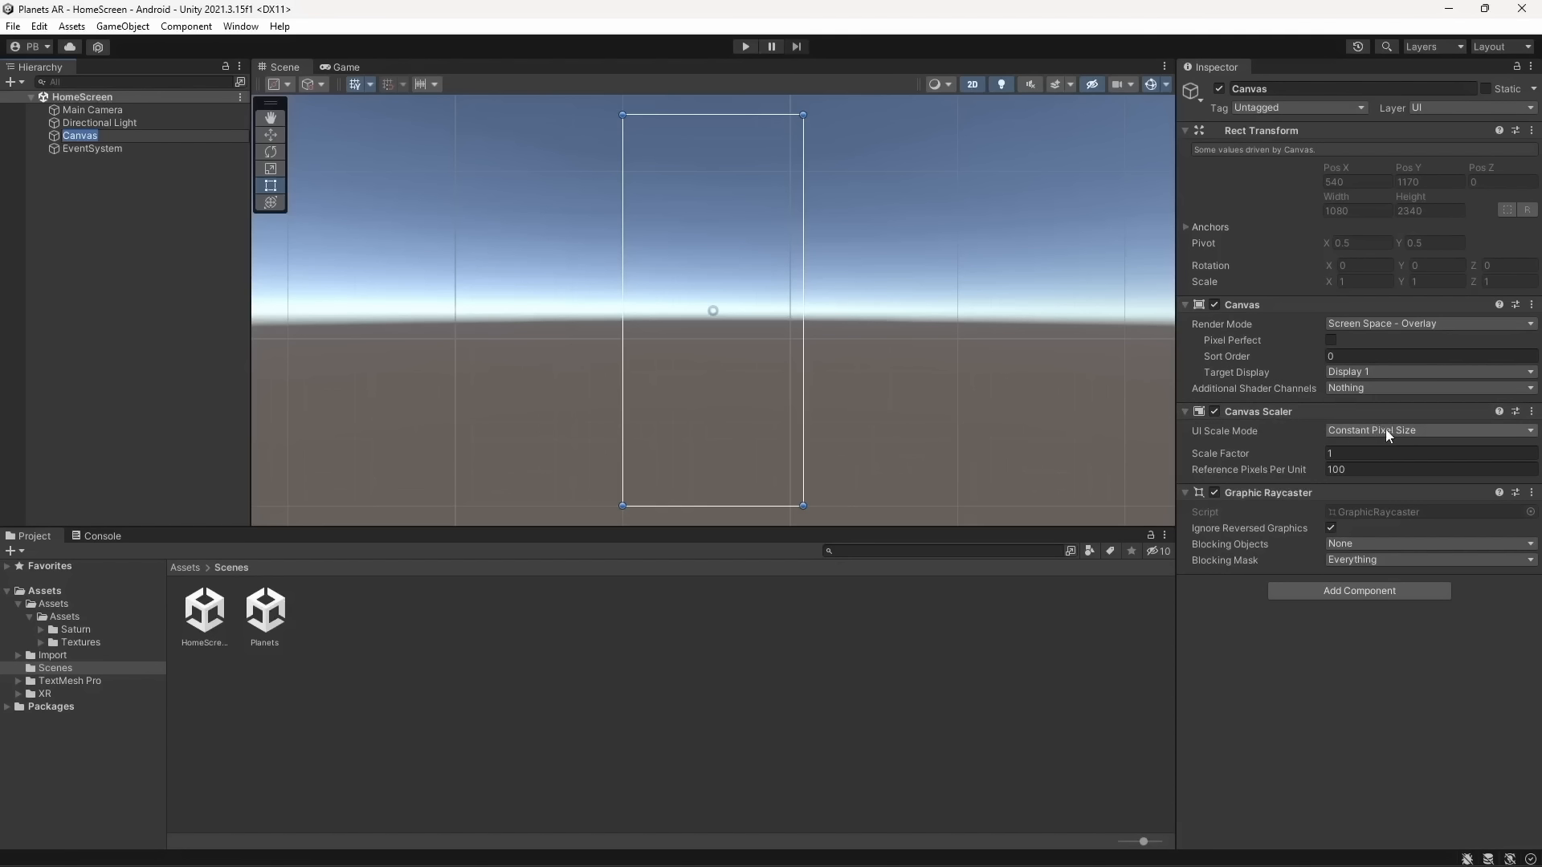
pyautogui.click(1409, 434)
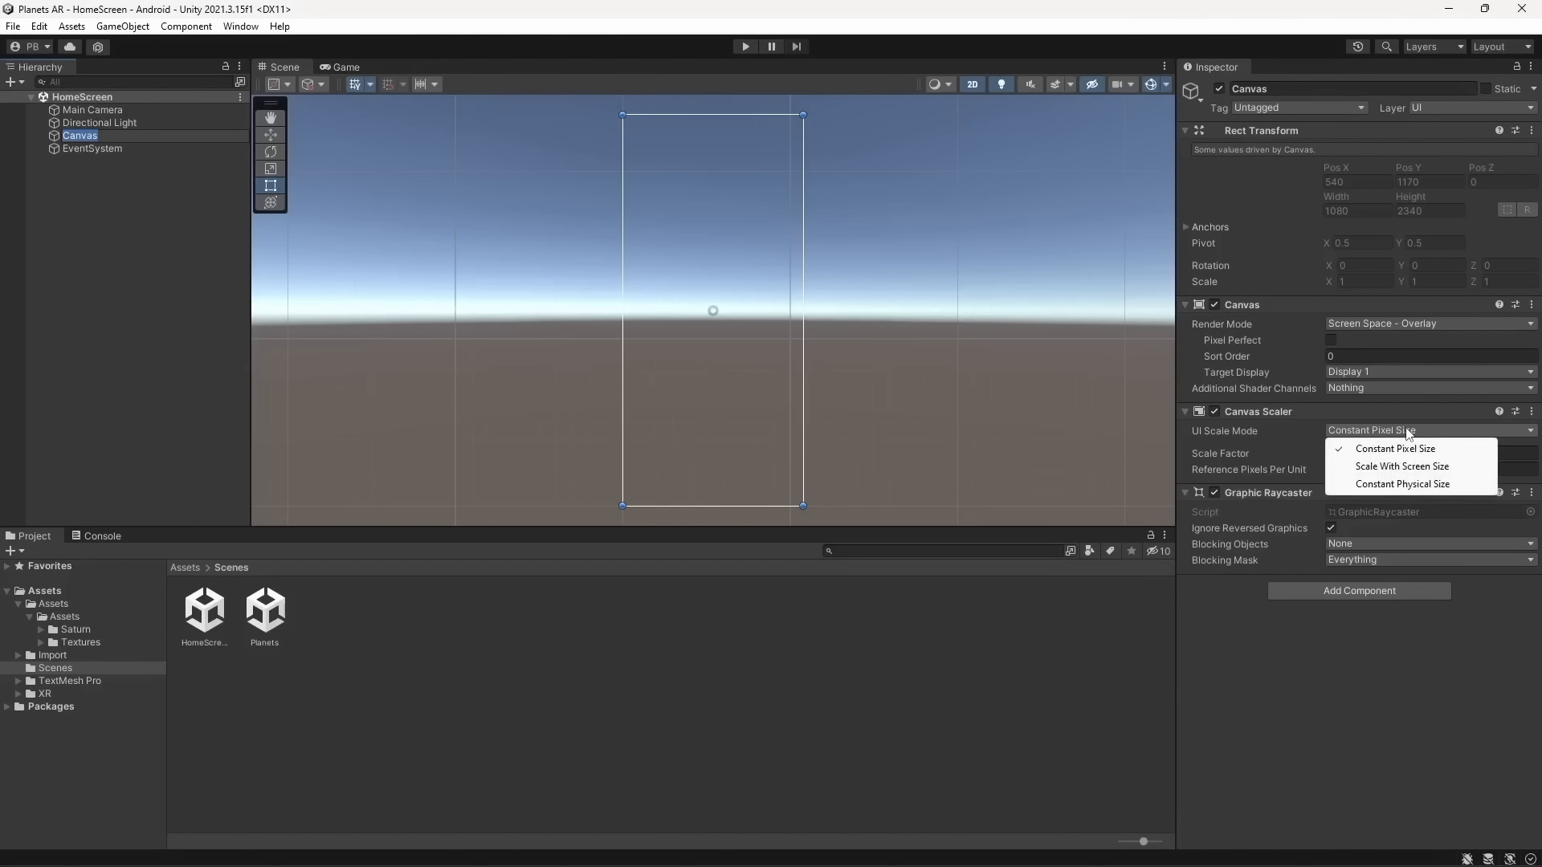
pyautogui.click(1402, 466)
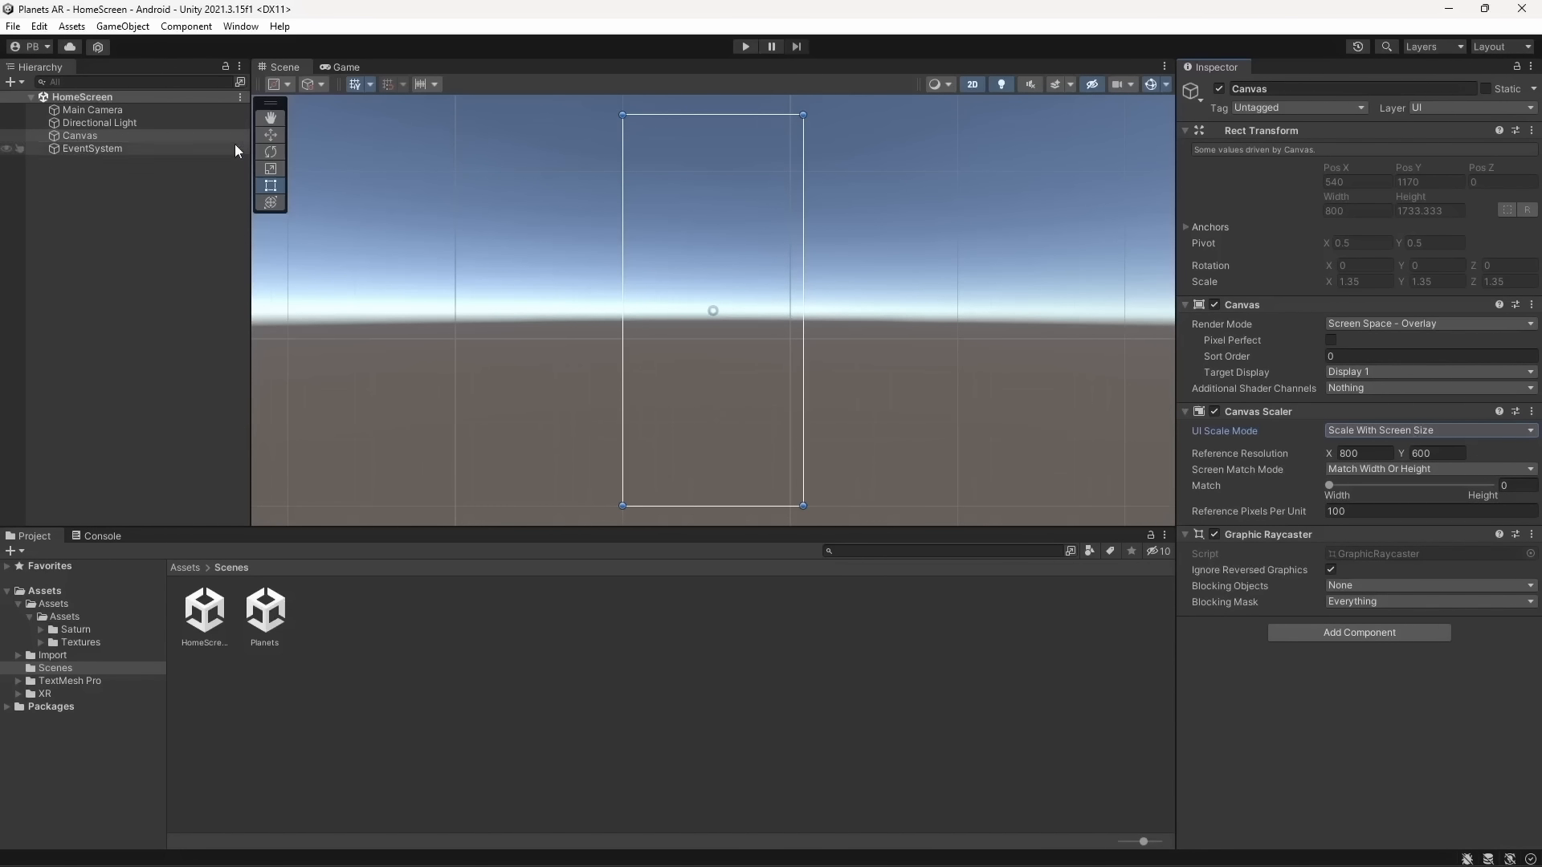
pyautogui.click(352, 67)
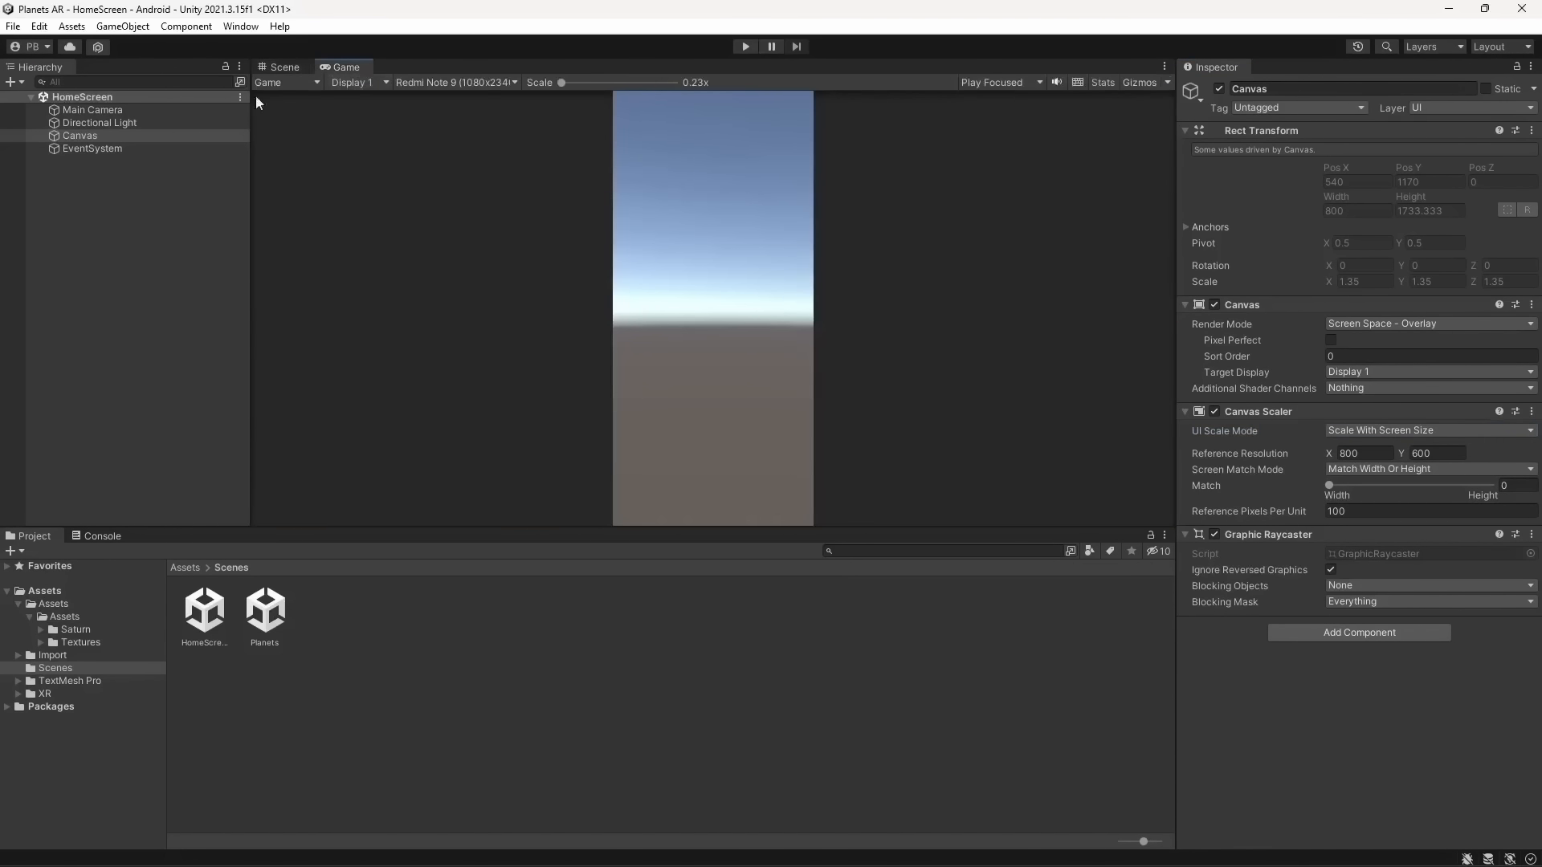
pyautogui.rightClick(161, 135)
pyautogui.click(146, 138)
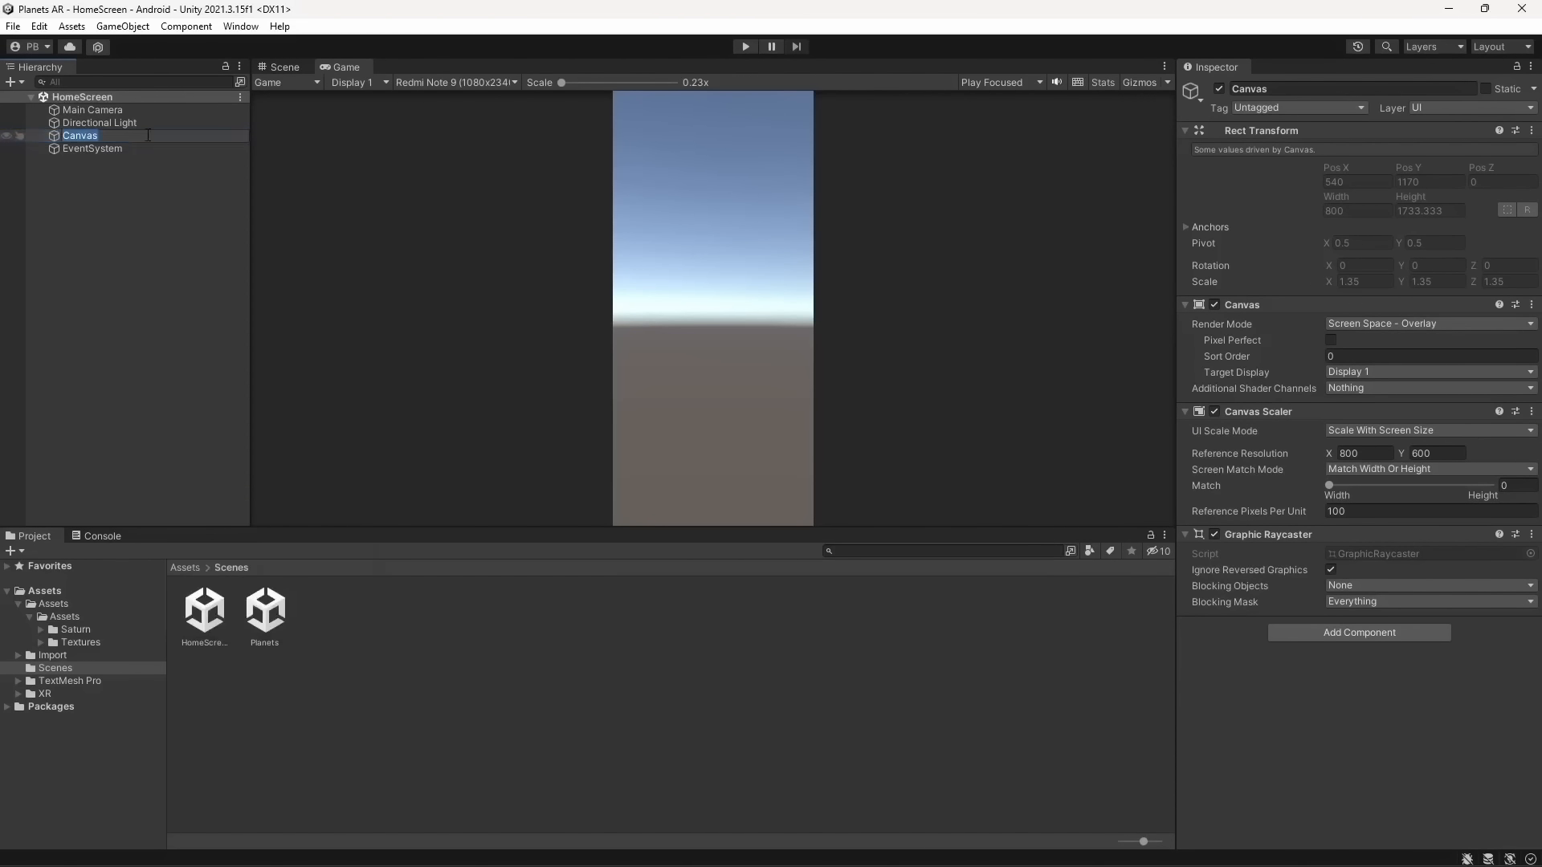
pyautogui.click(301, 70)
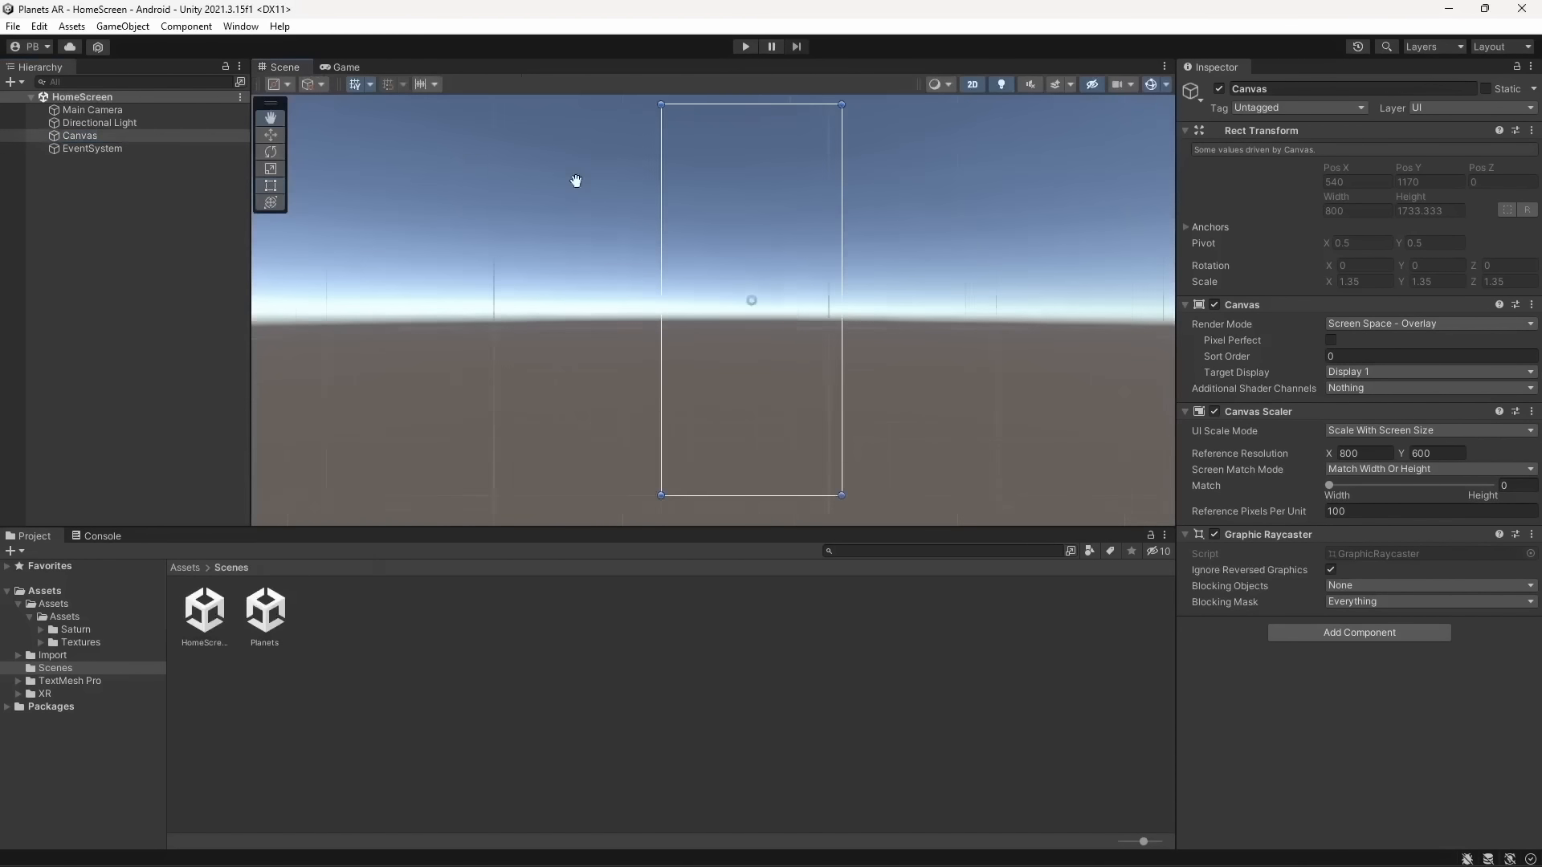
pyautogui.click(337, 69)
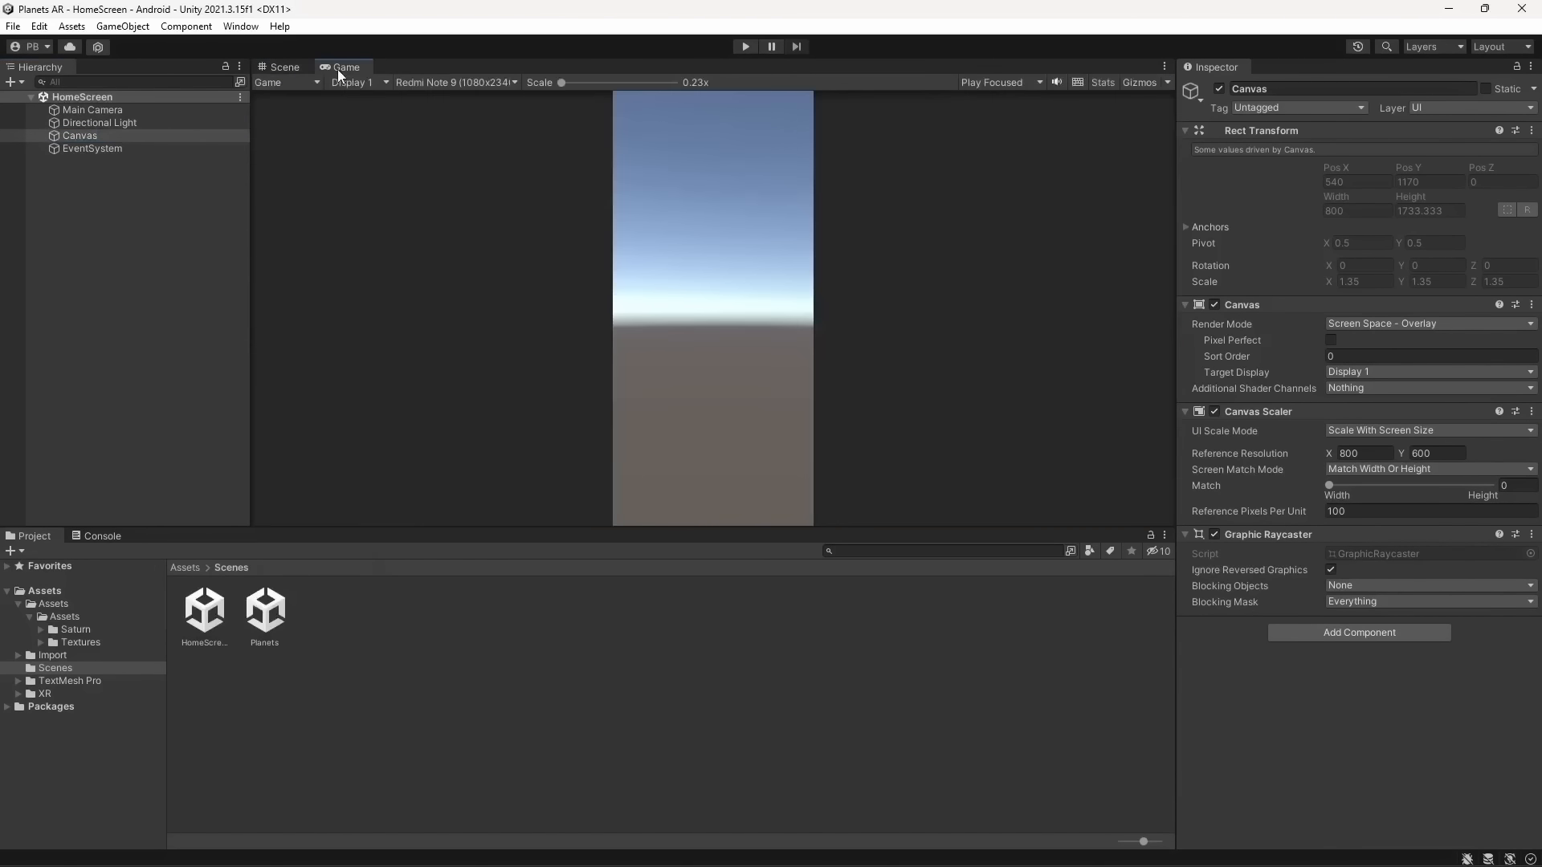
# Try adding a UI Panel as a child of the Canvas, and undo the addition
pyautogui.click(138, 136)
pyautogui.rightClick(137, 137)
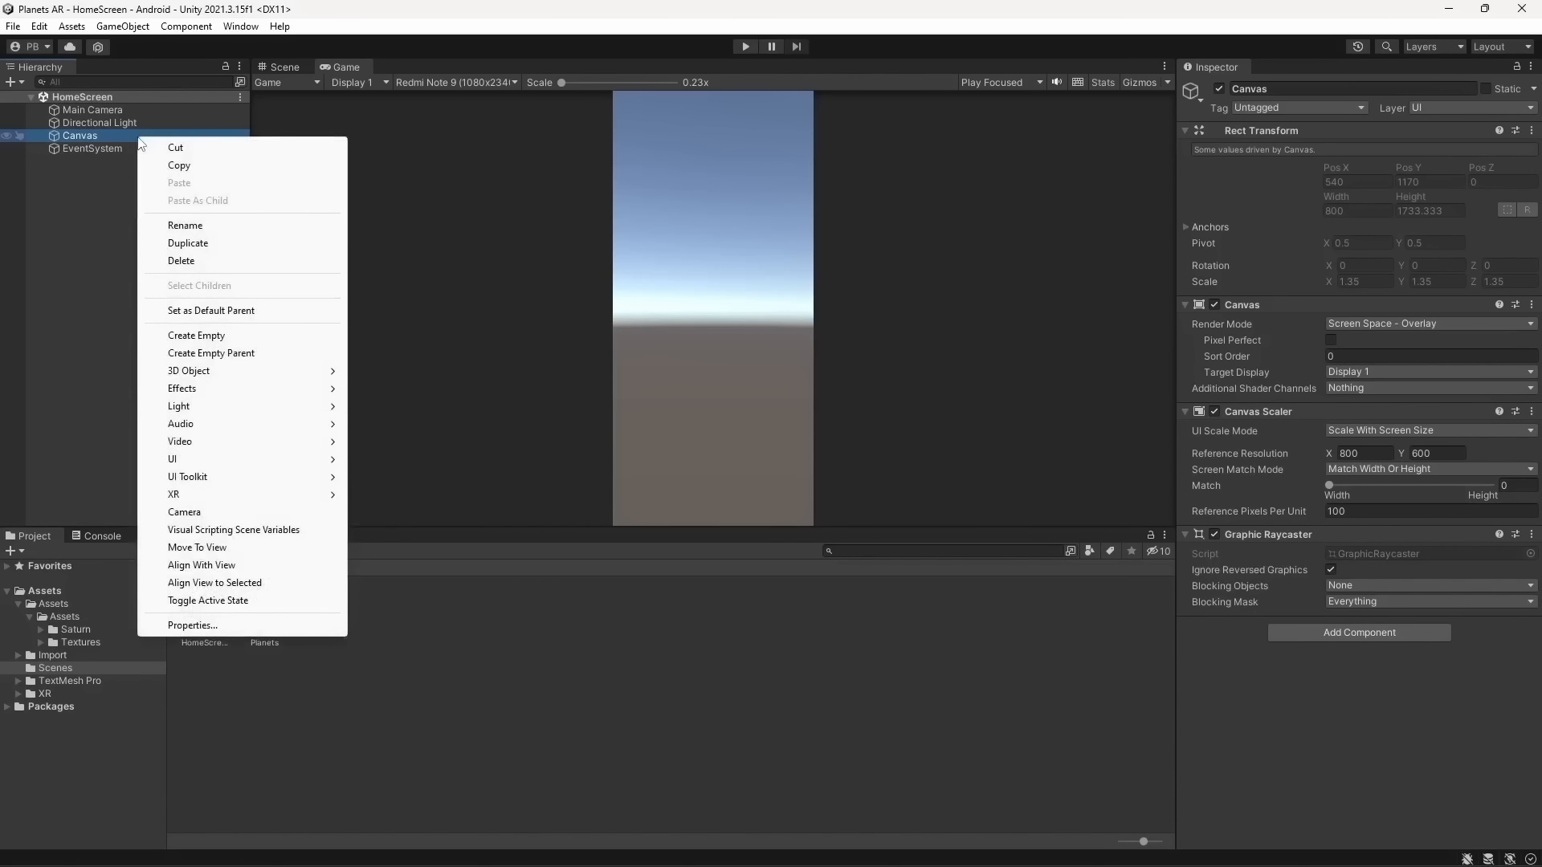
pyautogui.moveTo(196, 461)
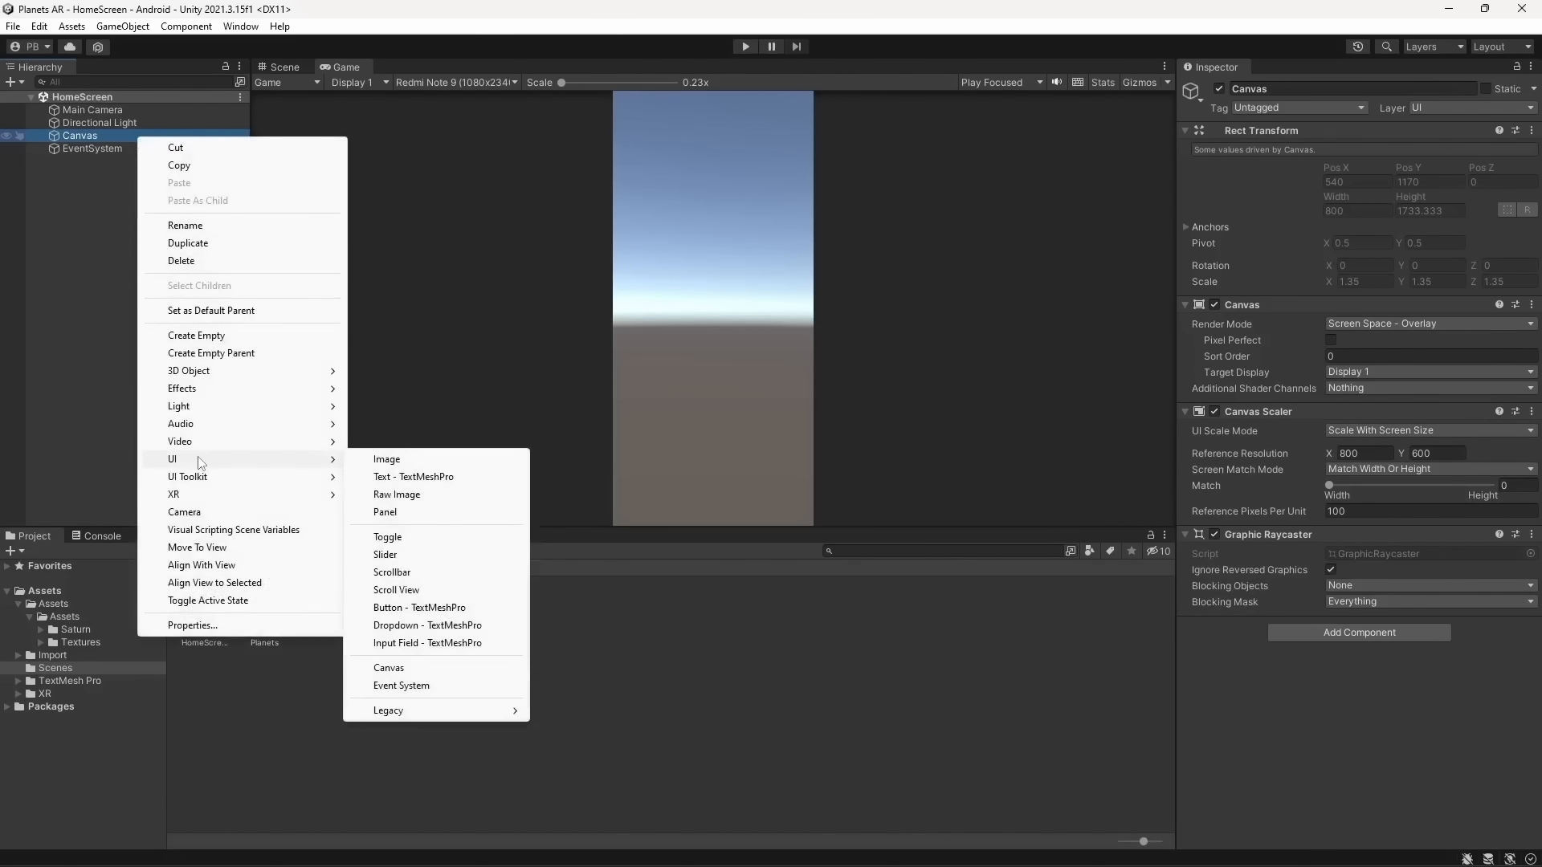
pyautogui.click(386, 512)
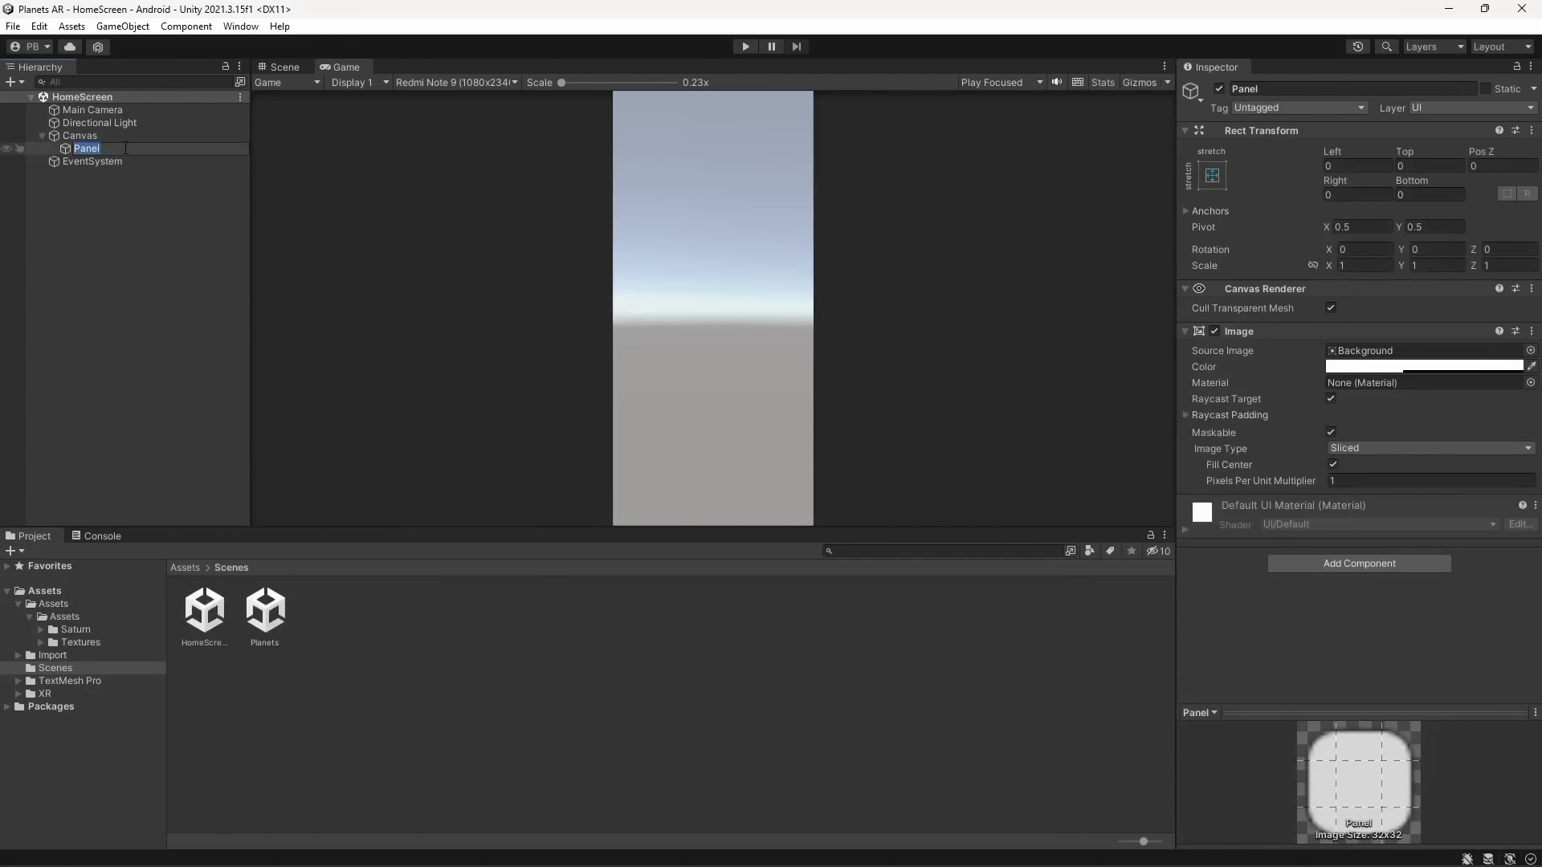
pyautogui.hotkey('ctrl', 'z')
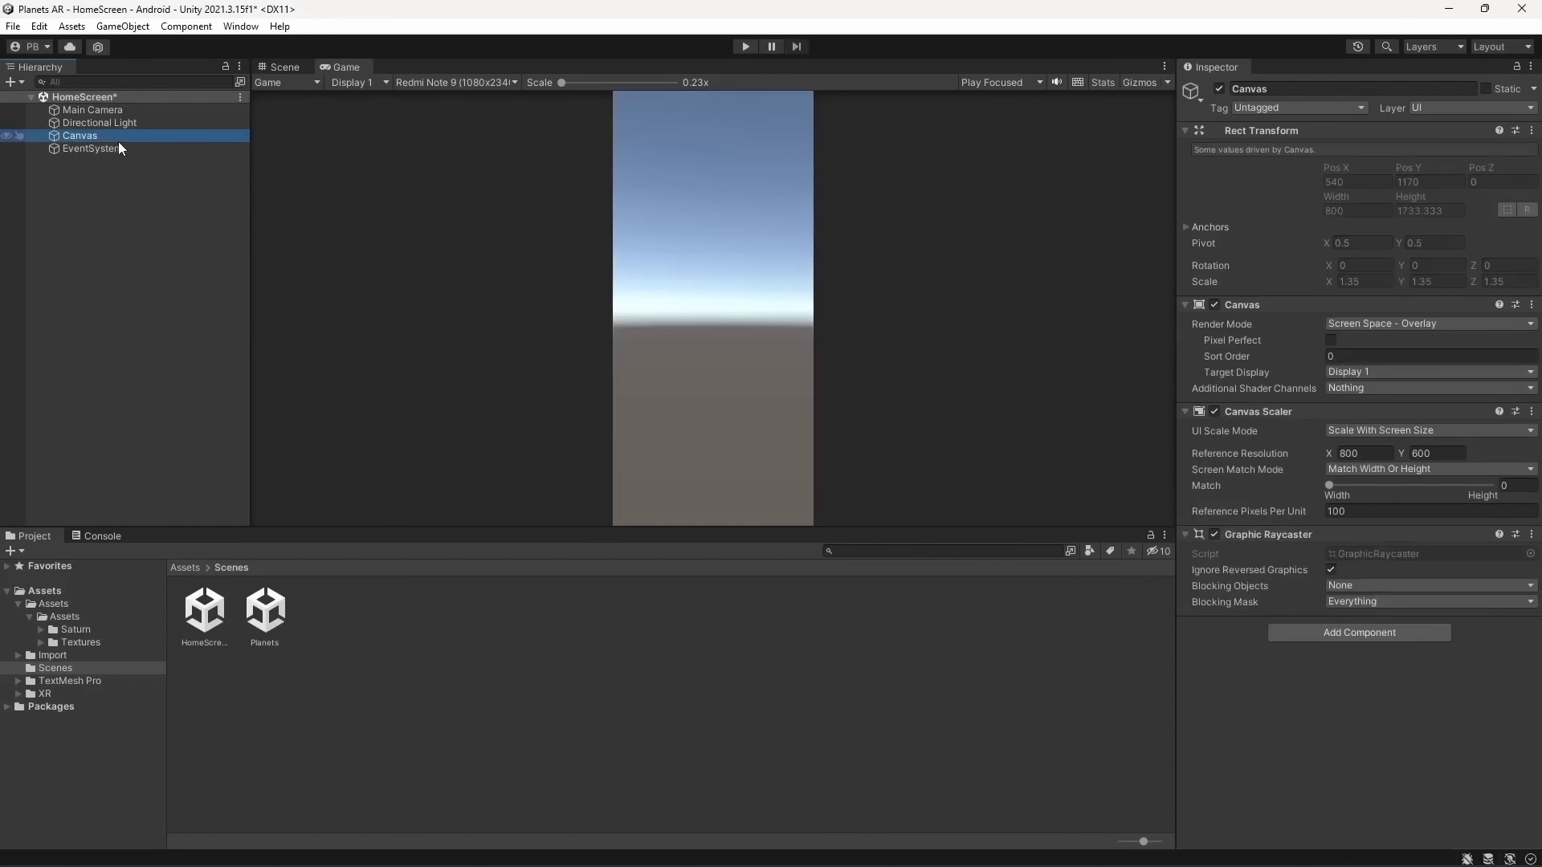
# Add a UI Image named Background as a child of the Canvas and save the scene
pyautogui.rightClick(118, 141)
pyautogui.moveTo(176, 466)
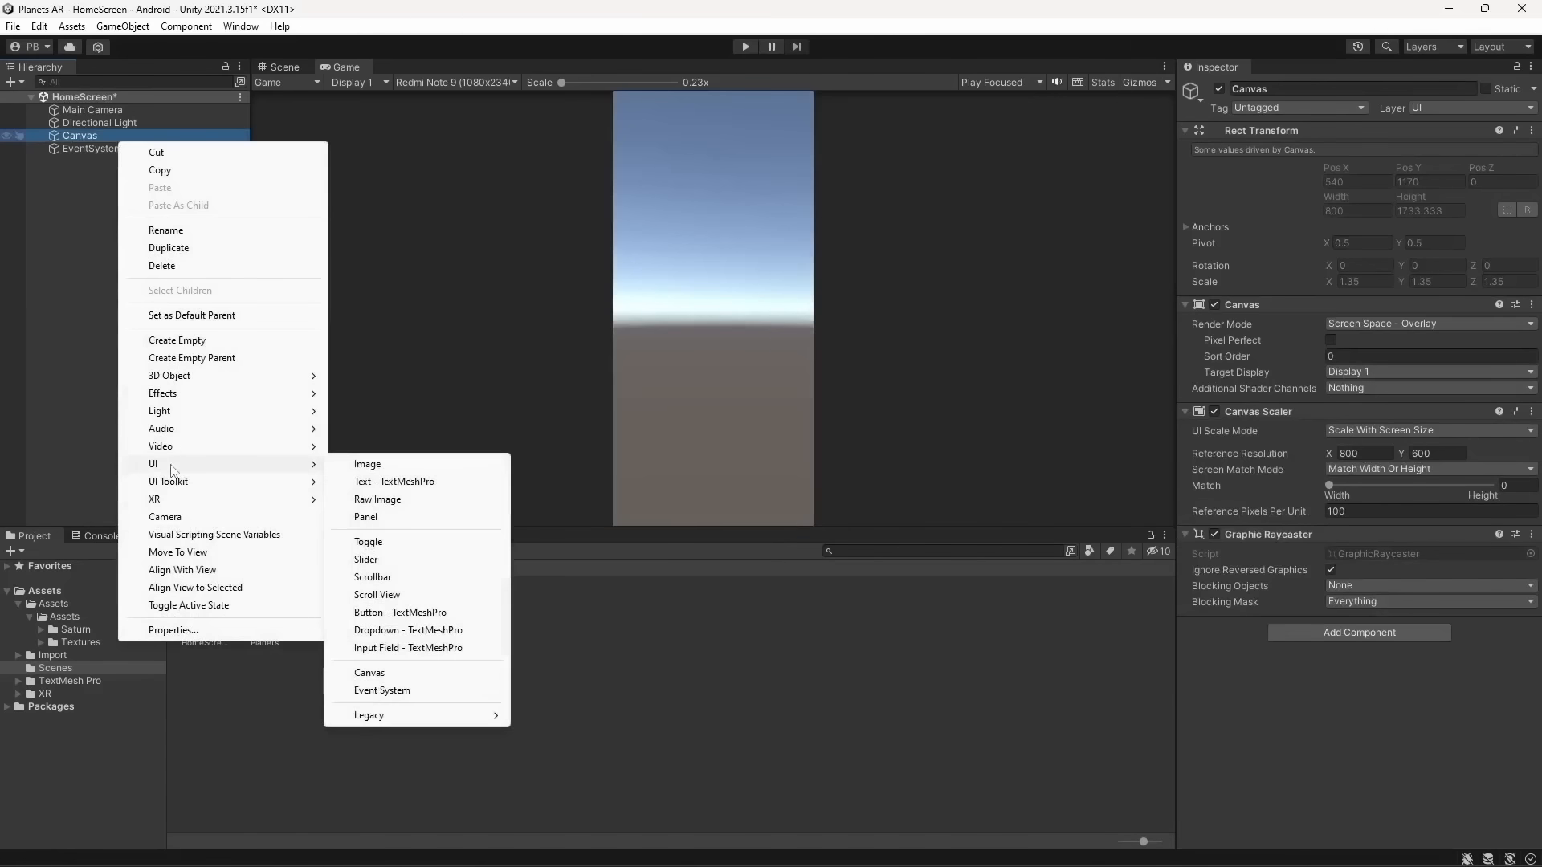
pyautogui.click(380, 465)
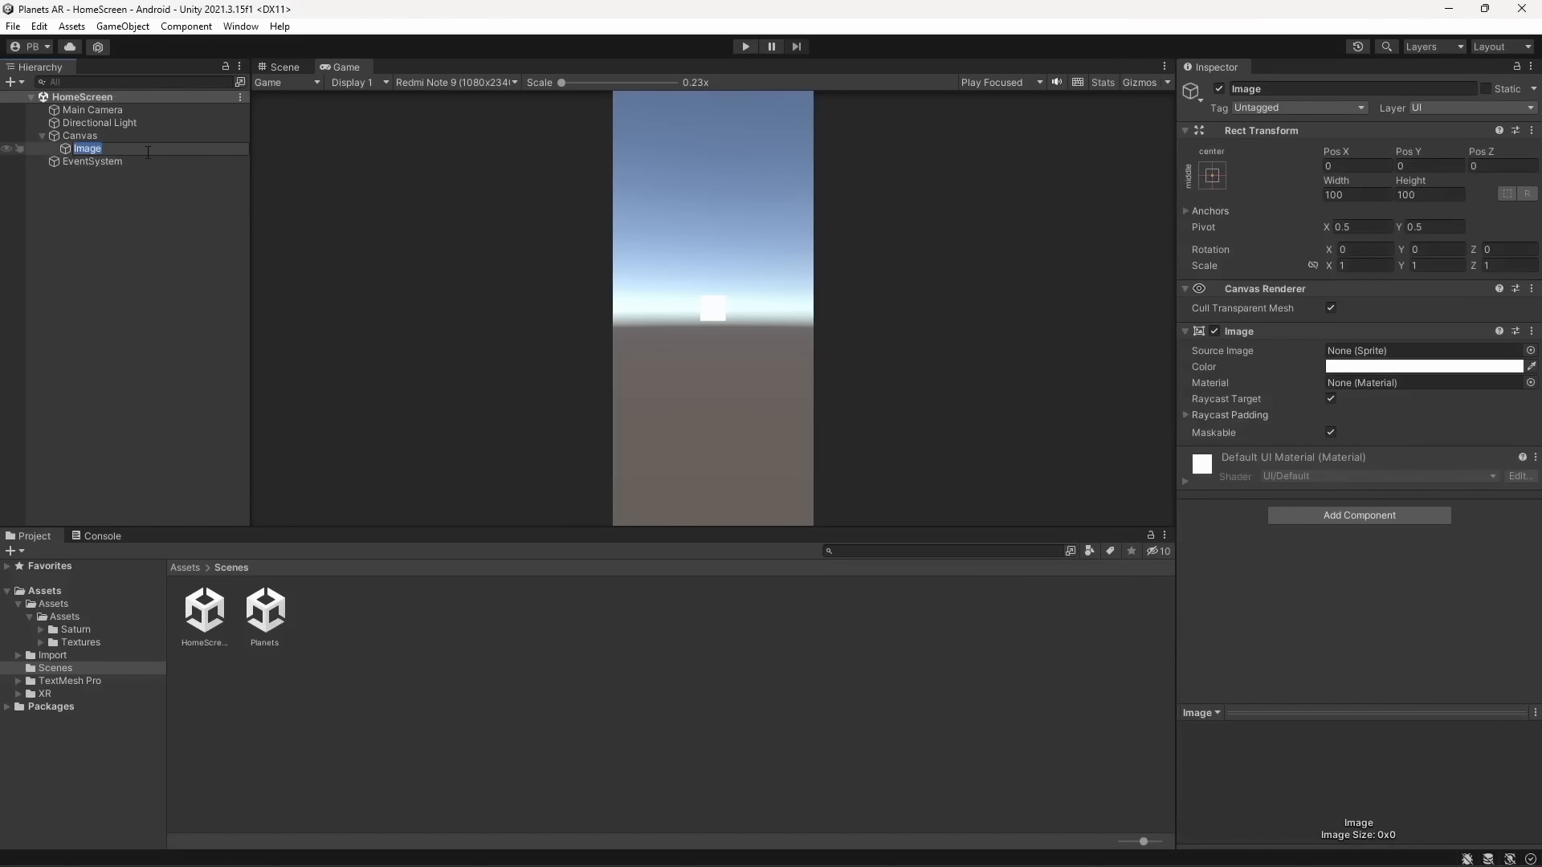
pyautogui.write('Background')
pyautogui.press('Return')
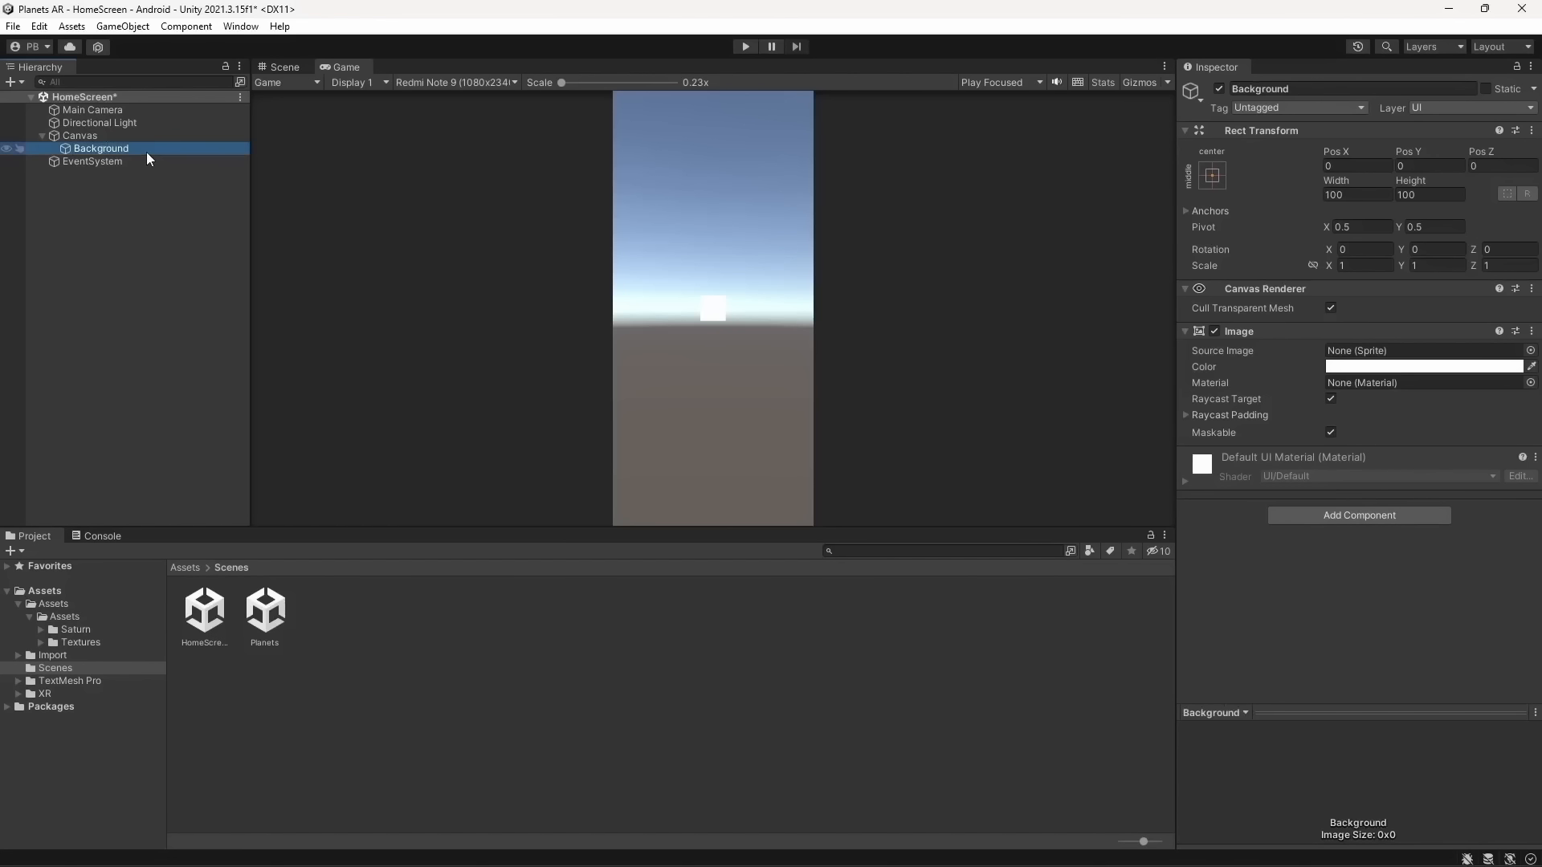
pyautogui.hotkey('ctrl', 's')
# Stretch the Background image both ways, including its position, to fill the whole Canvas, and save the scene
pyautogui.click(1212, 174)
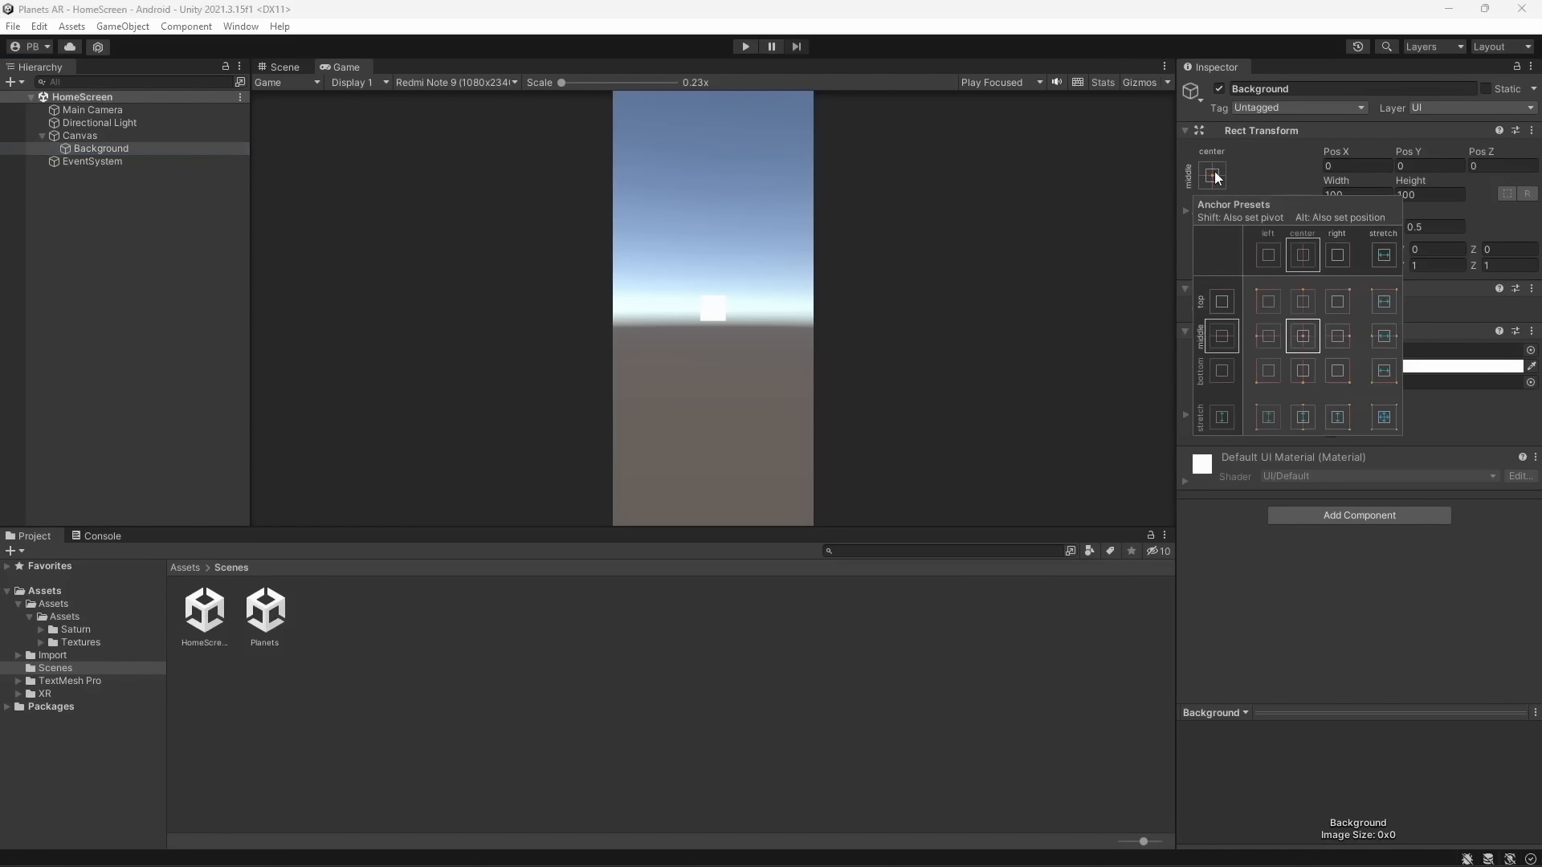
pyautogui.press('alt')
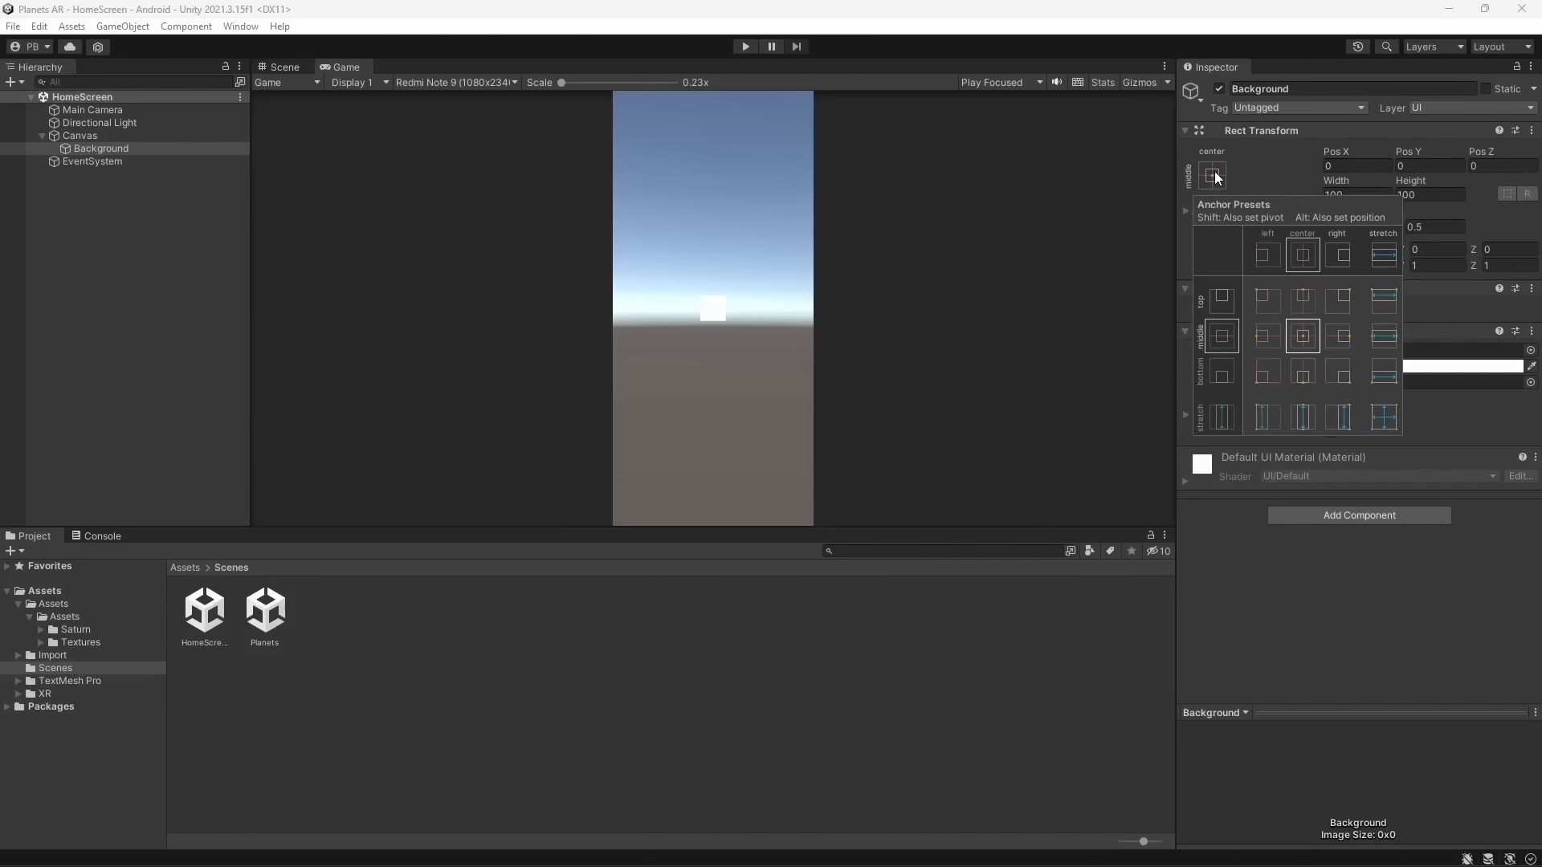
pyautogui.click(1384, 416)
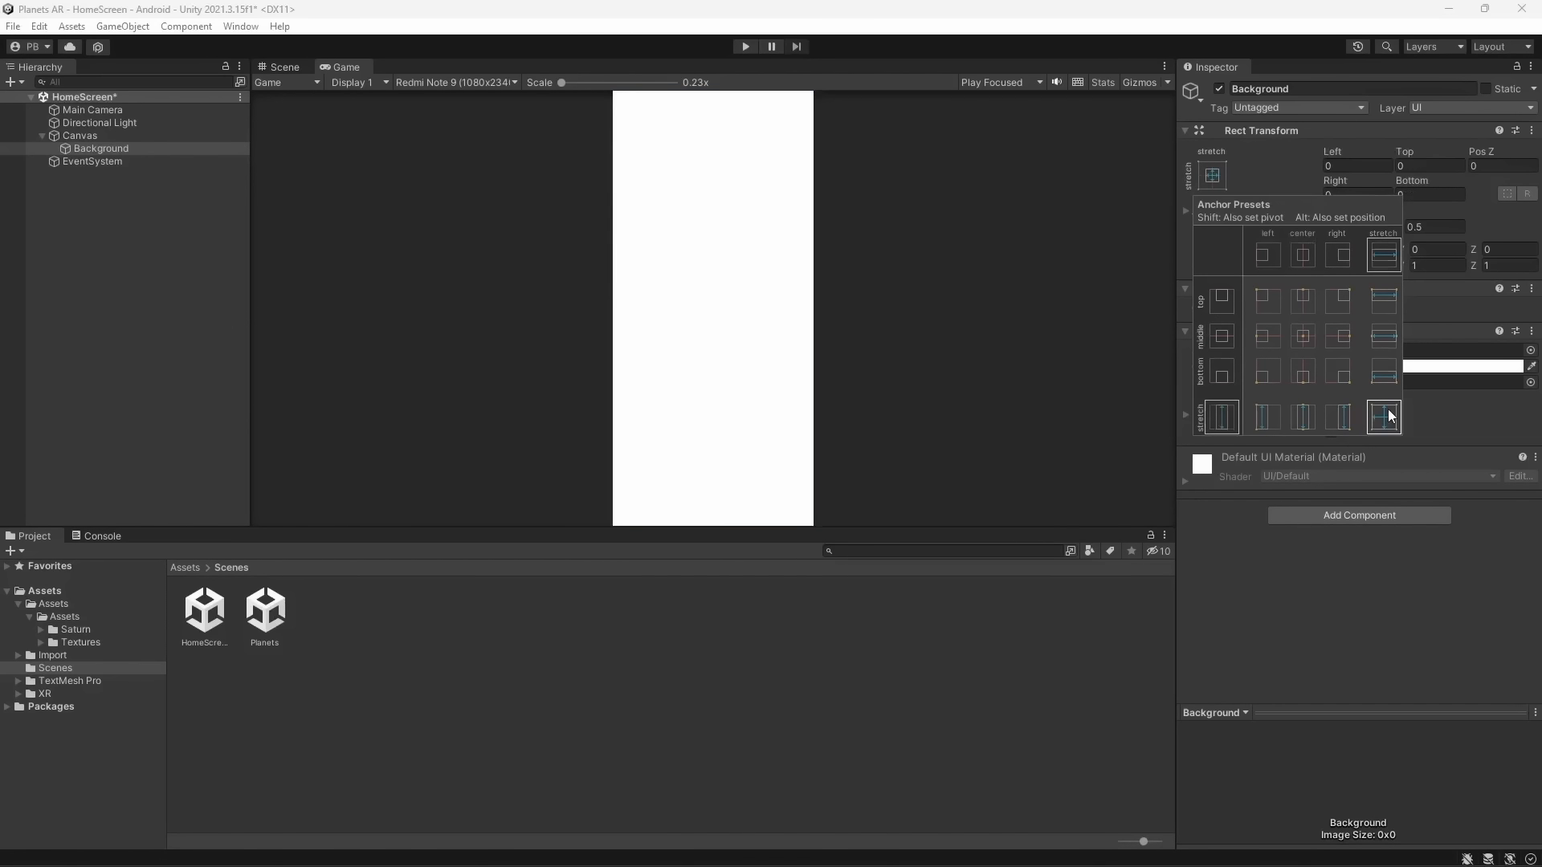
pyautogui.click(774, 268)
pyautogui.hotkey('ctrl', 's')
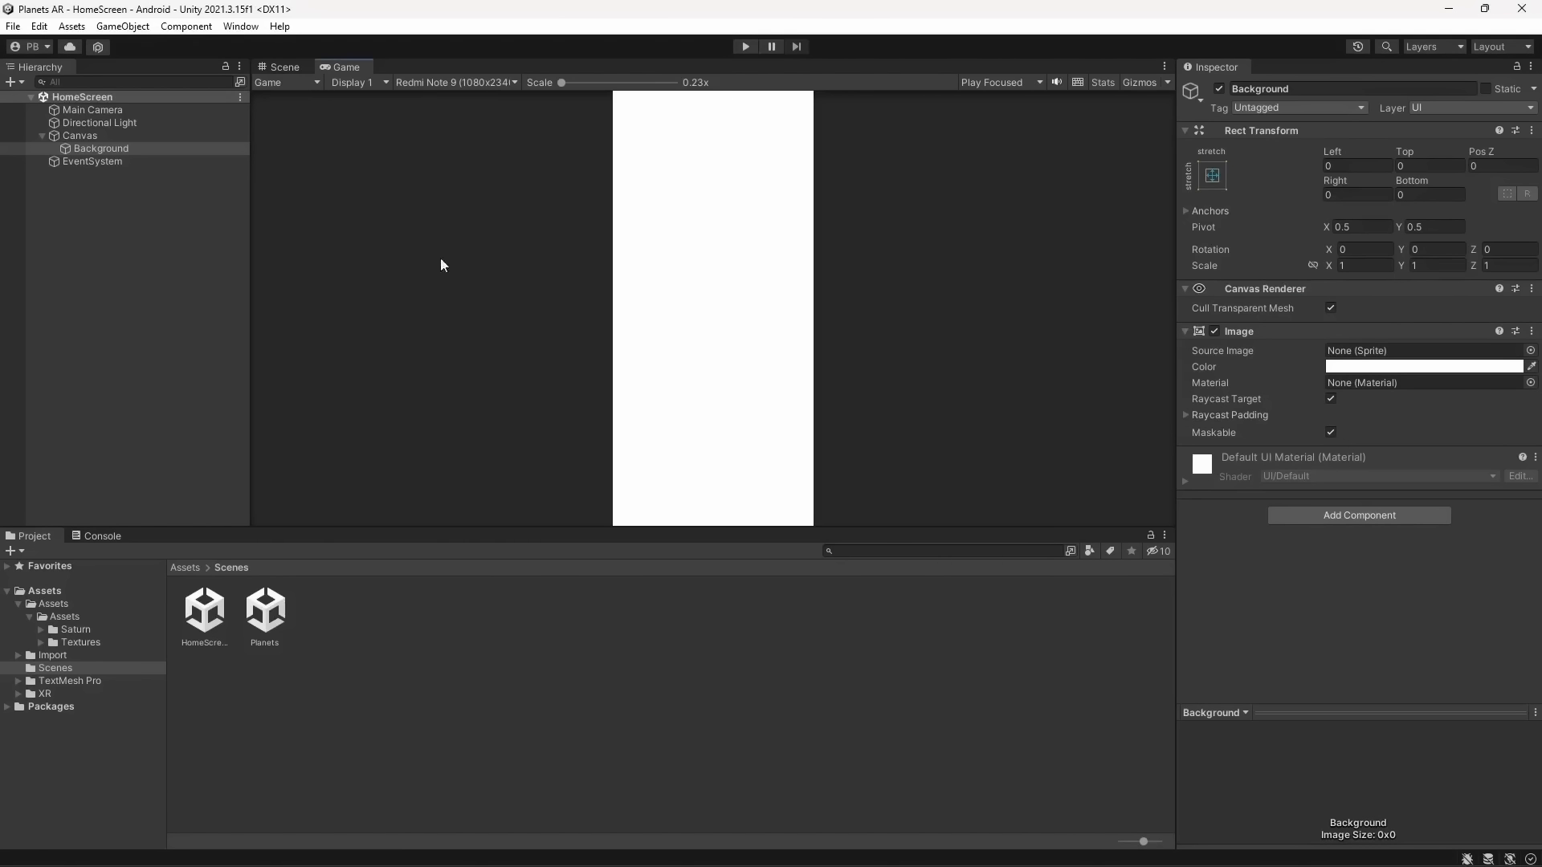
# Open the project folder Assets/Assets/Assets/Textures/UI Textures
pyautogui.click(208, 567)
pyautogui.click(232, 581)
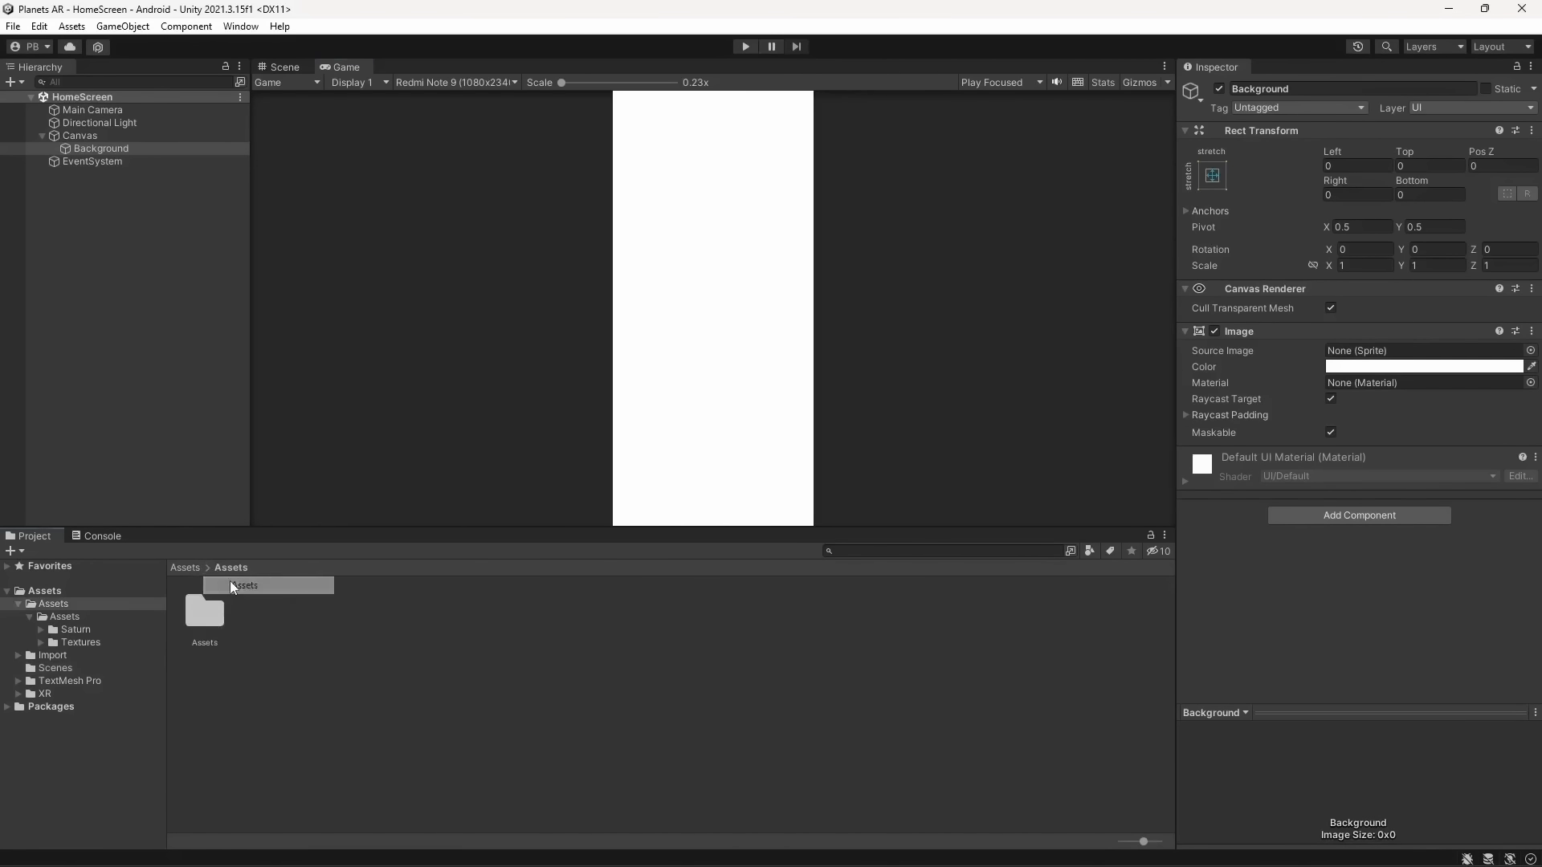
pyautogui.doubleClick(224, 615)
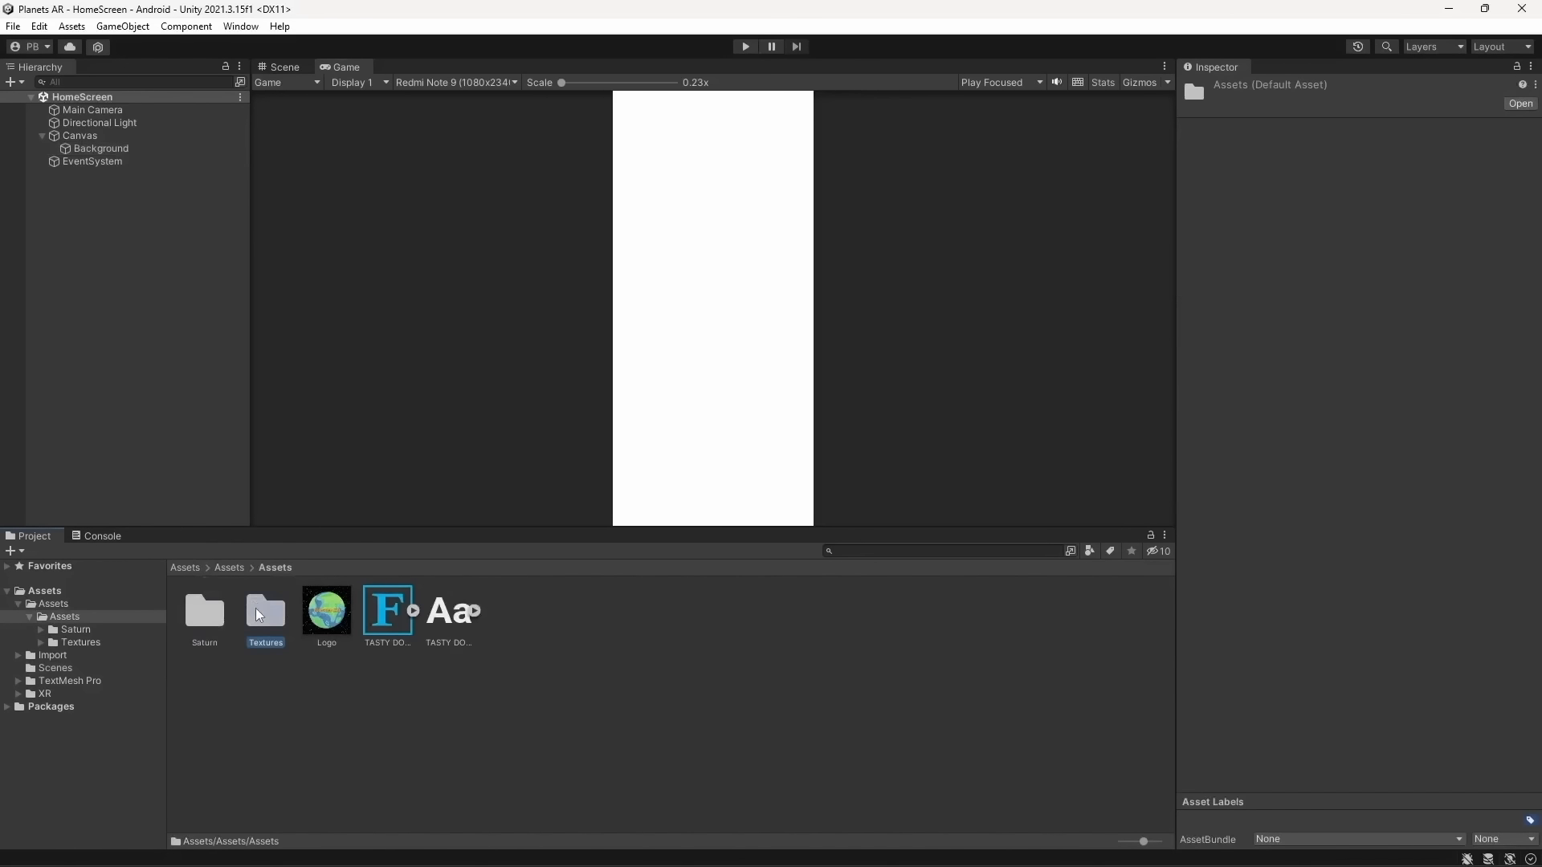
pyautogui.doubleClick(258, 614)
pyautogui.doubleClick(259, 615)
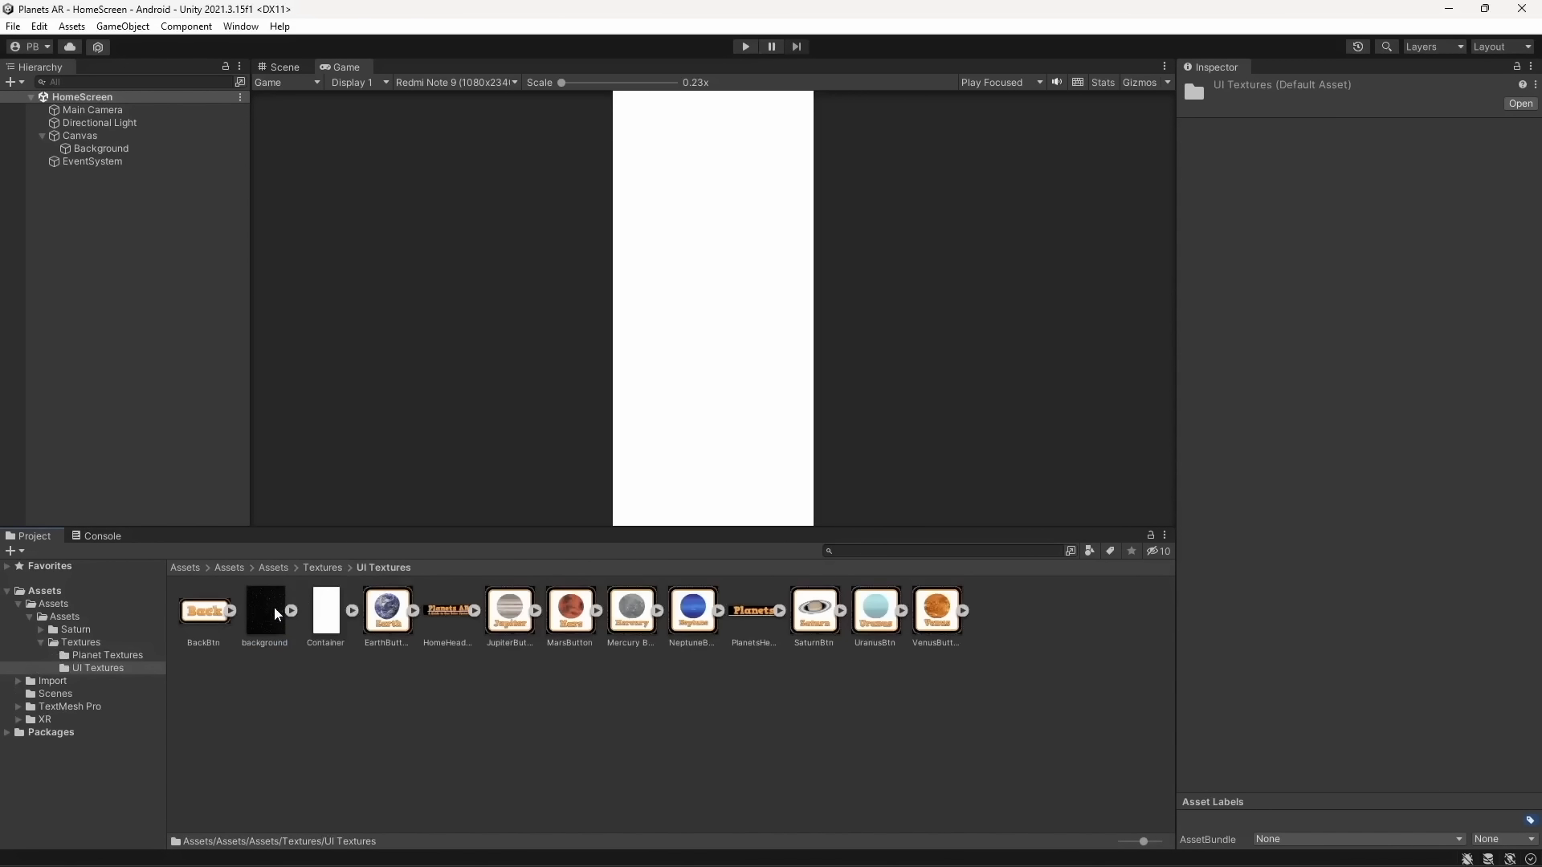
# Check the texture type in the import settings of the background and SaturnBtn textures
pyautogui.click(265, 612)
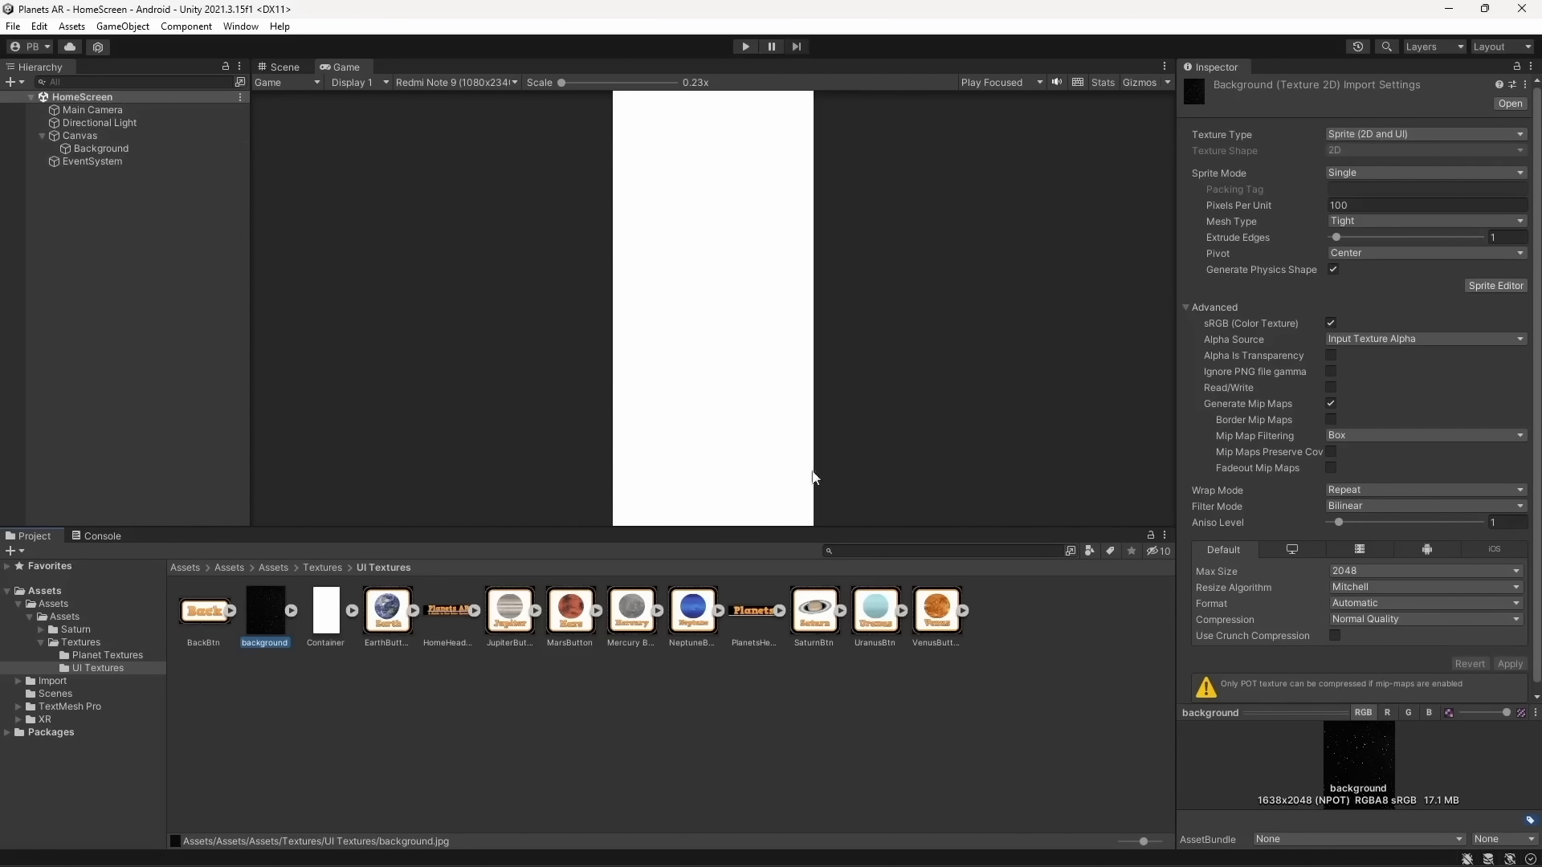
pyautogui.click(833, 644)
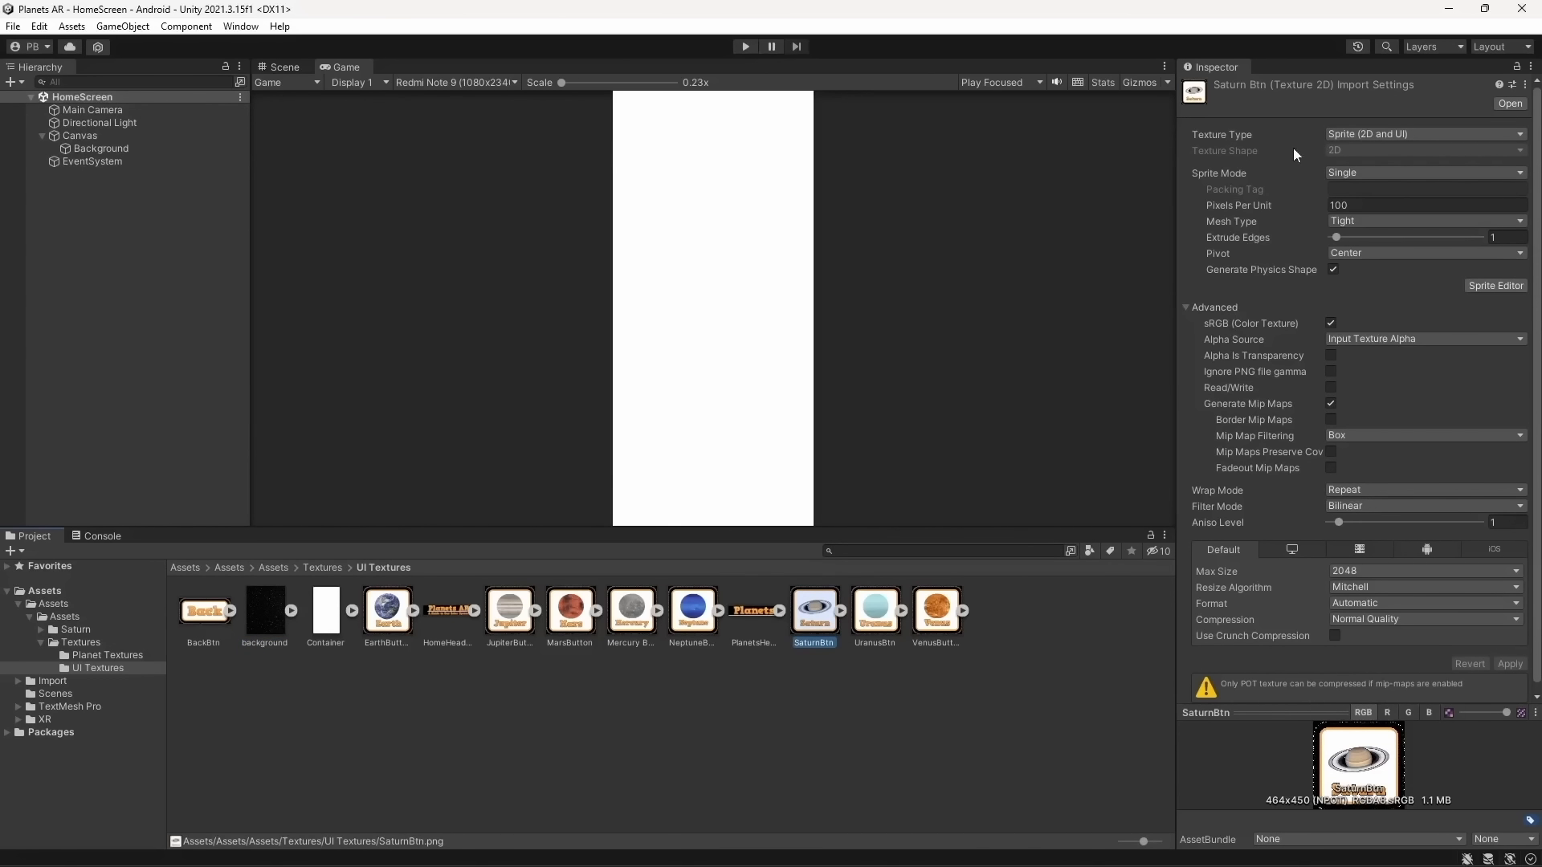
pyautogui.click(1368, 133)
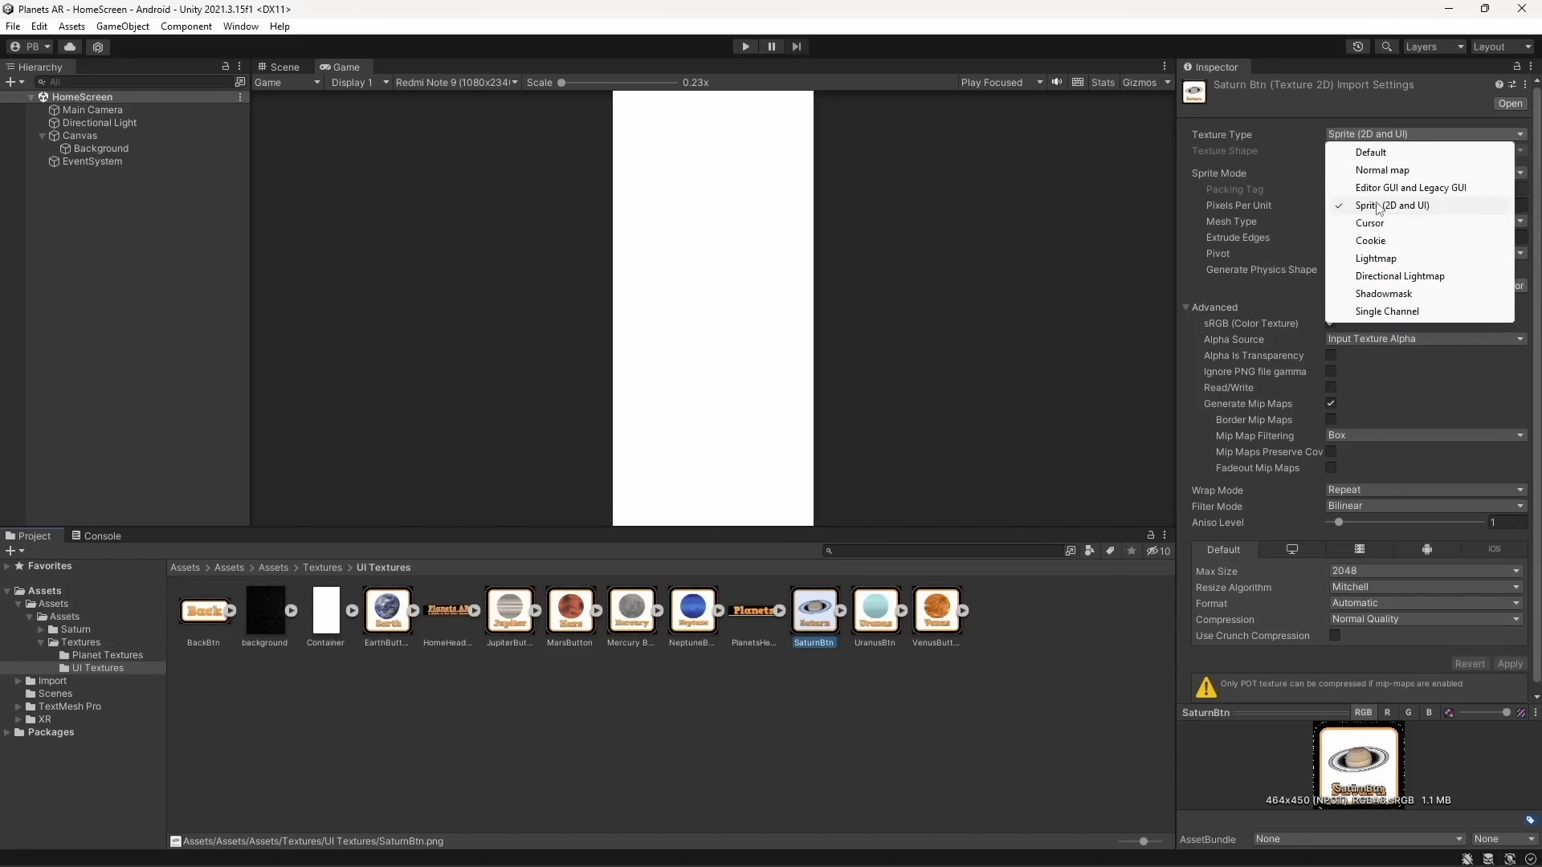
pyautogui.click(715, 730)
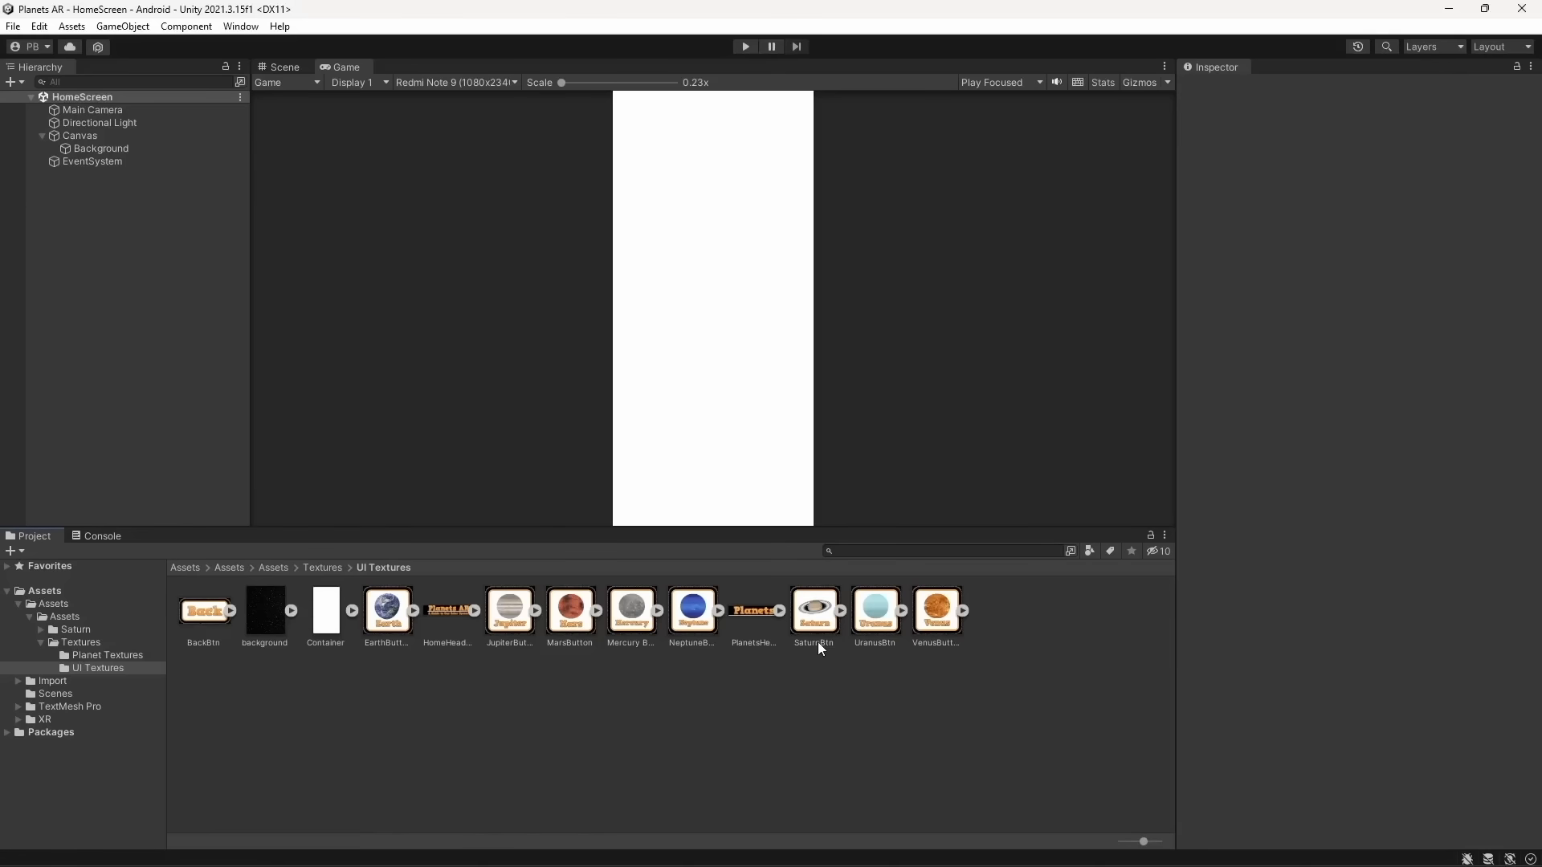
# Try the Default texture type on the SaturnBtn texture, and set it back to Sprite (2D and UI)
pyautogui.click(818, 643)
pyautogui.click(1390, 133)
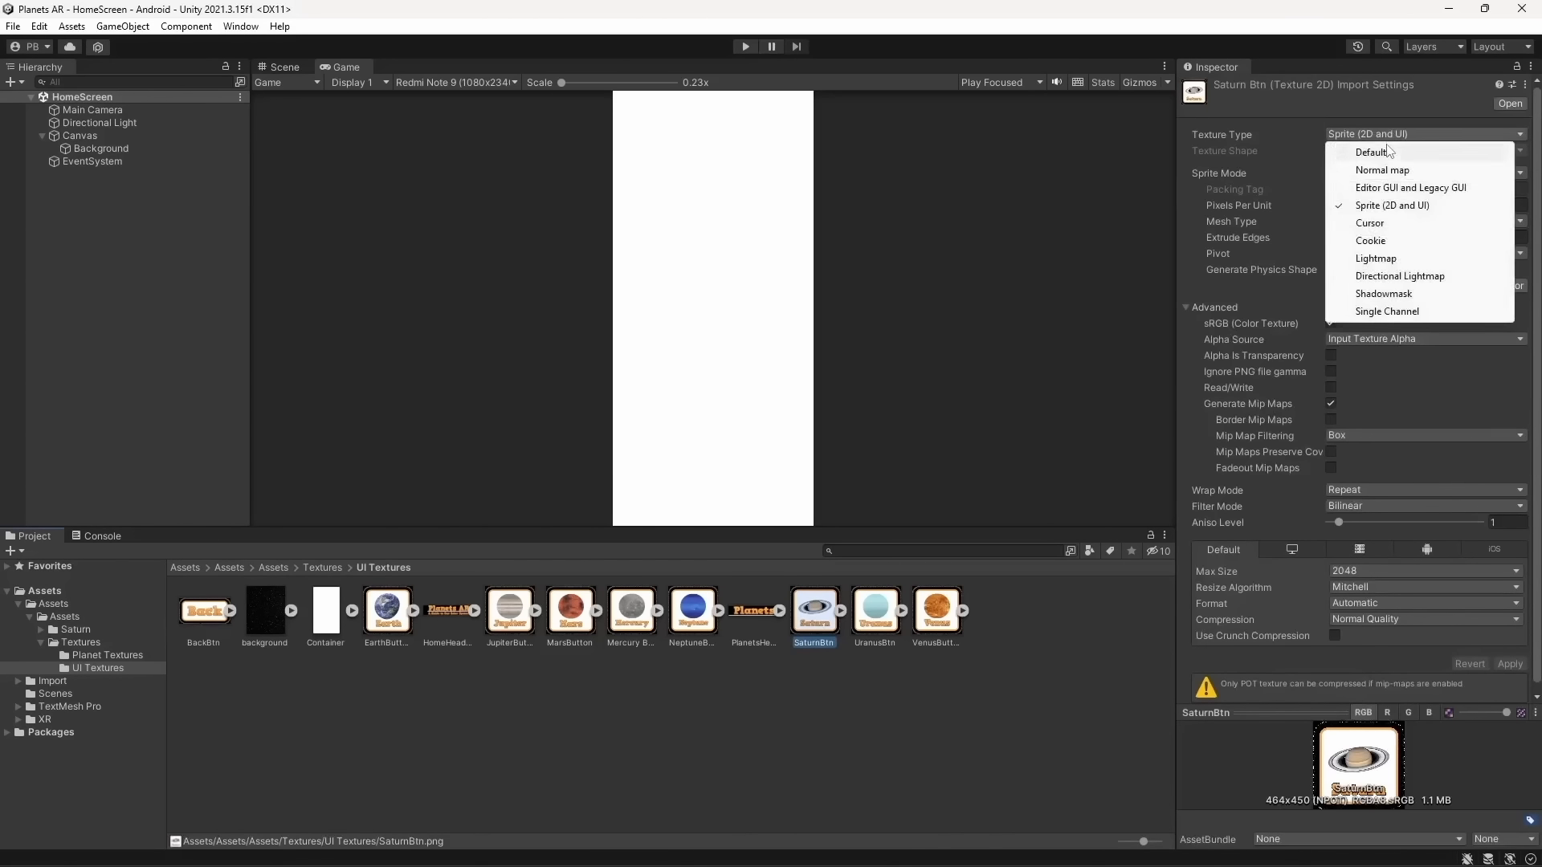
pyautogui.click(1394, 142)
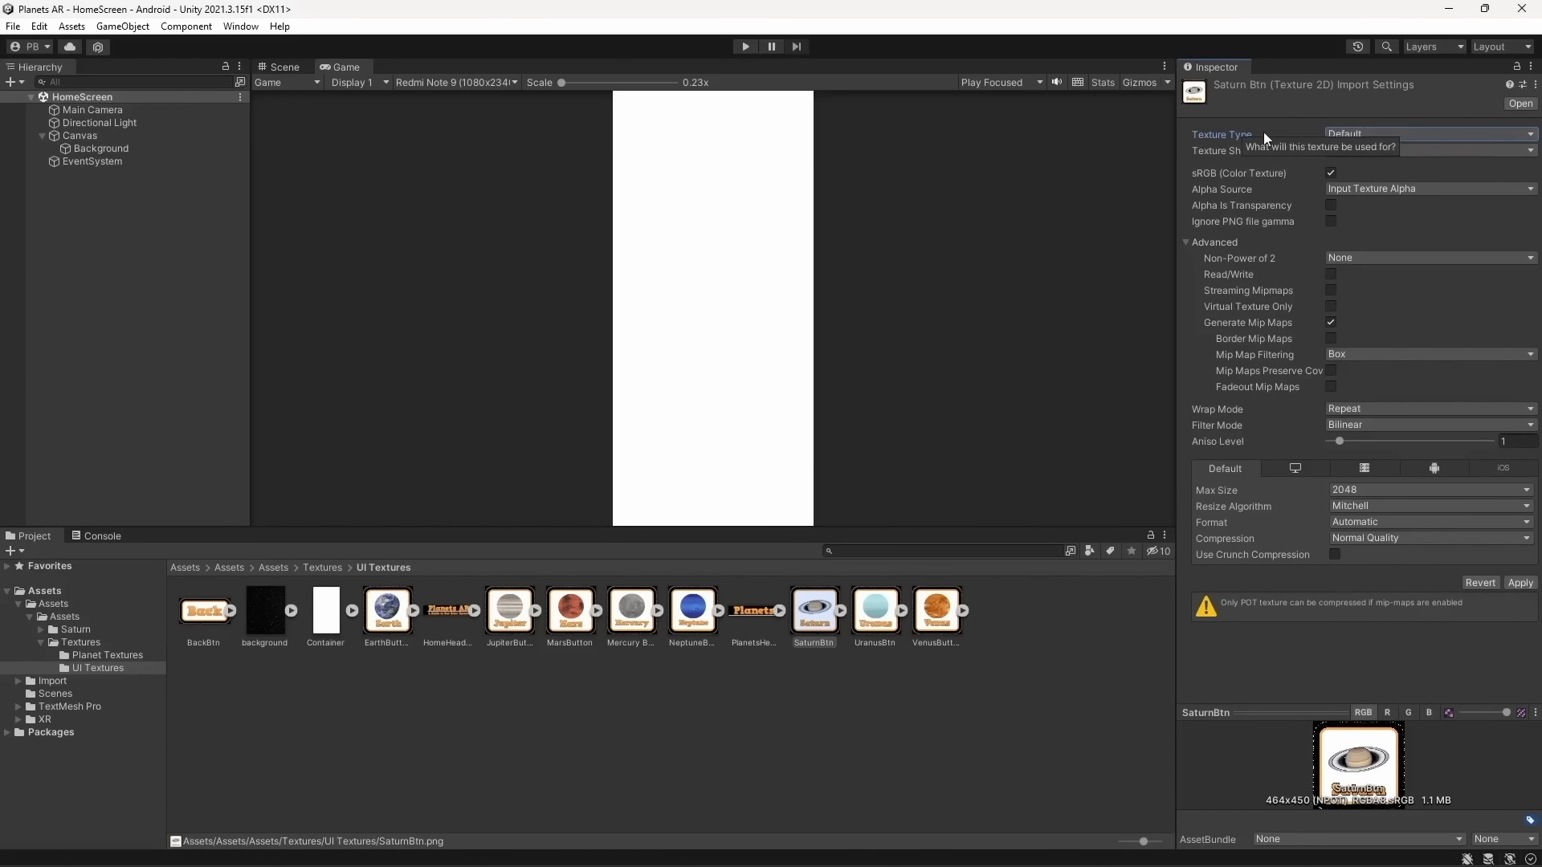
pyautogui.click(1362, 135)
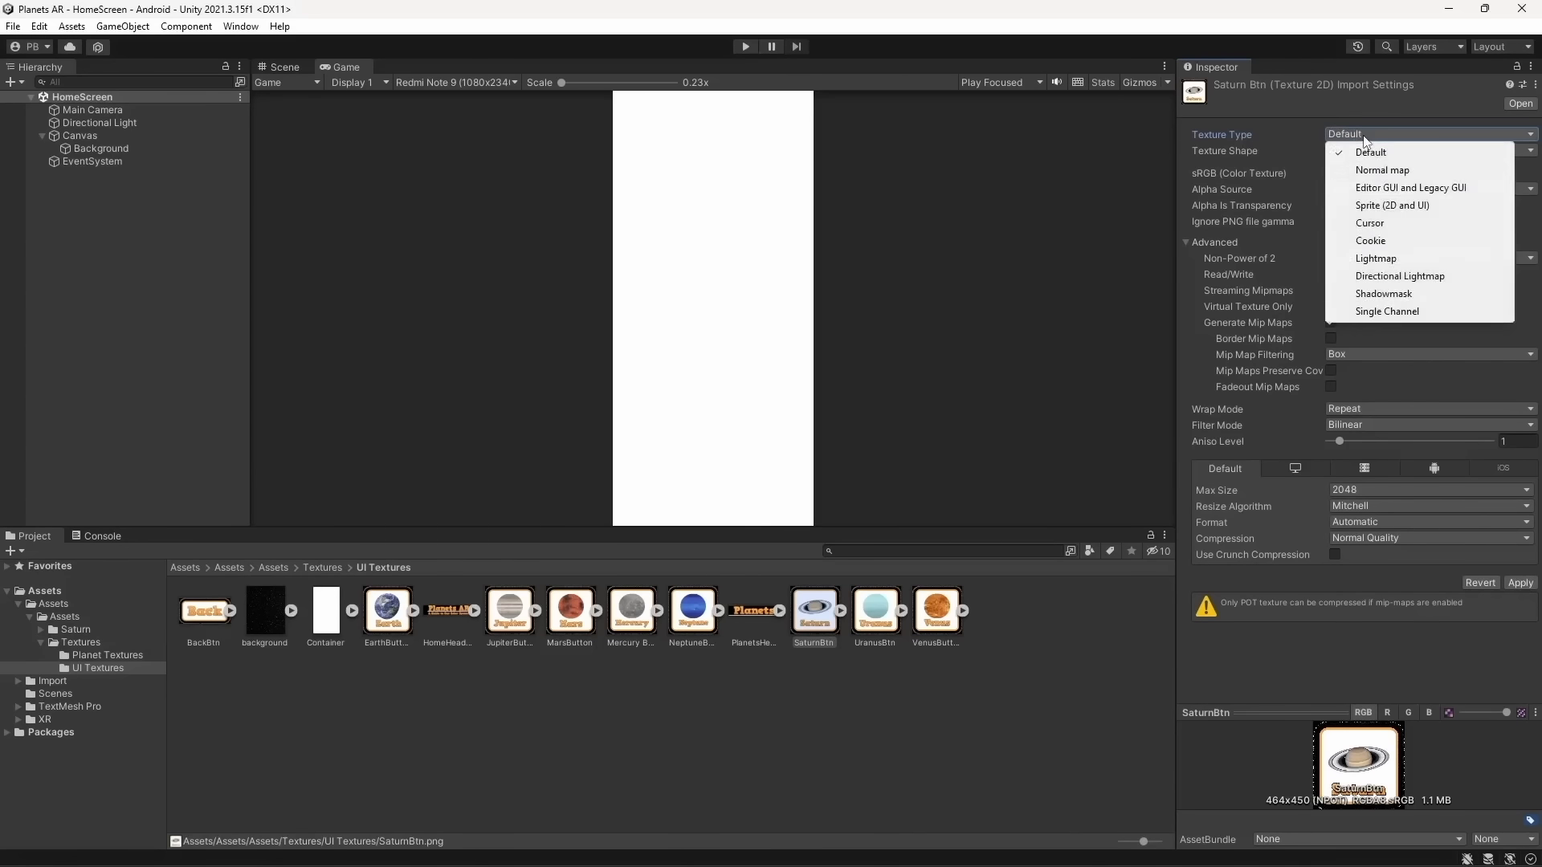
pyautogui.click(1379, 204)
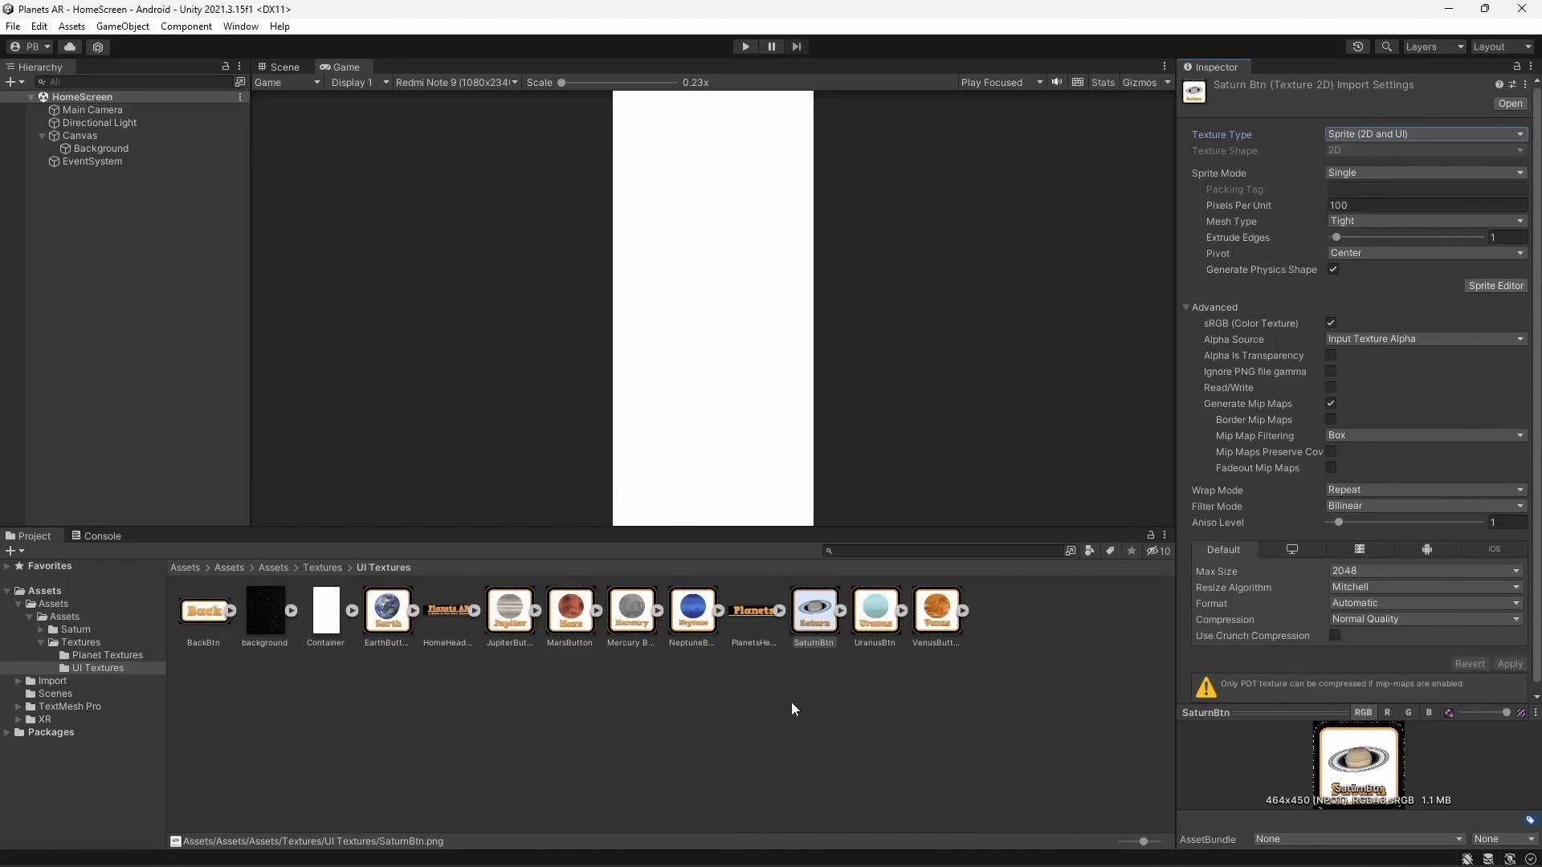
pyautogui.click(765, 693)
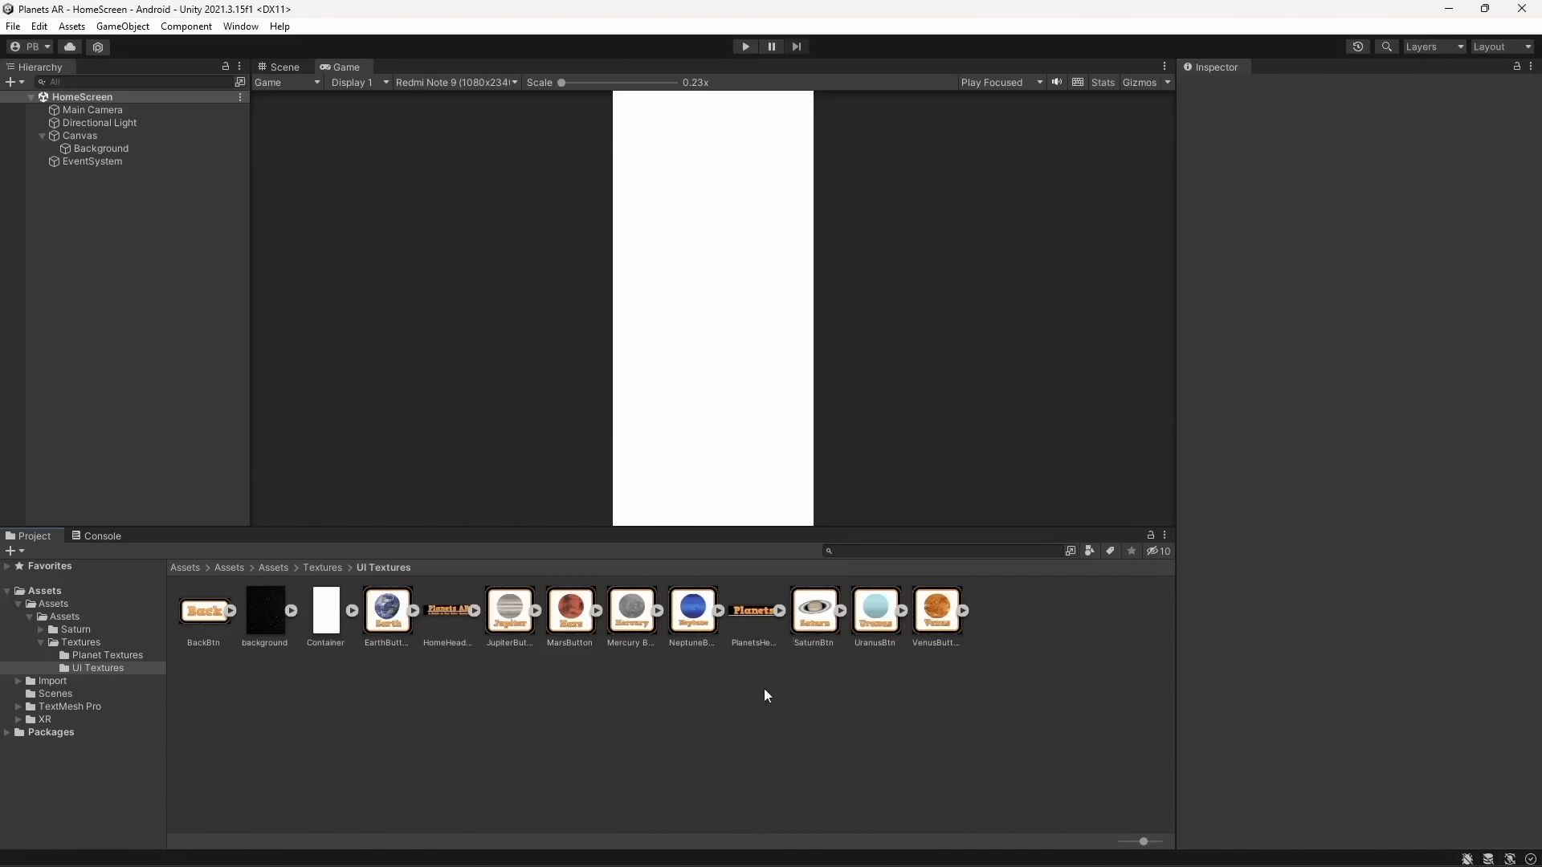
# Assign the background texture as the source image of the Background object
pyautogui.click(148, 147)
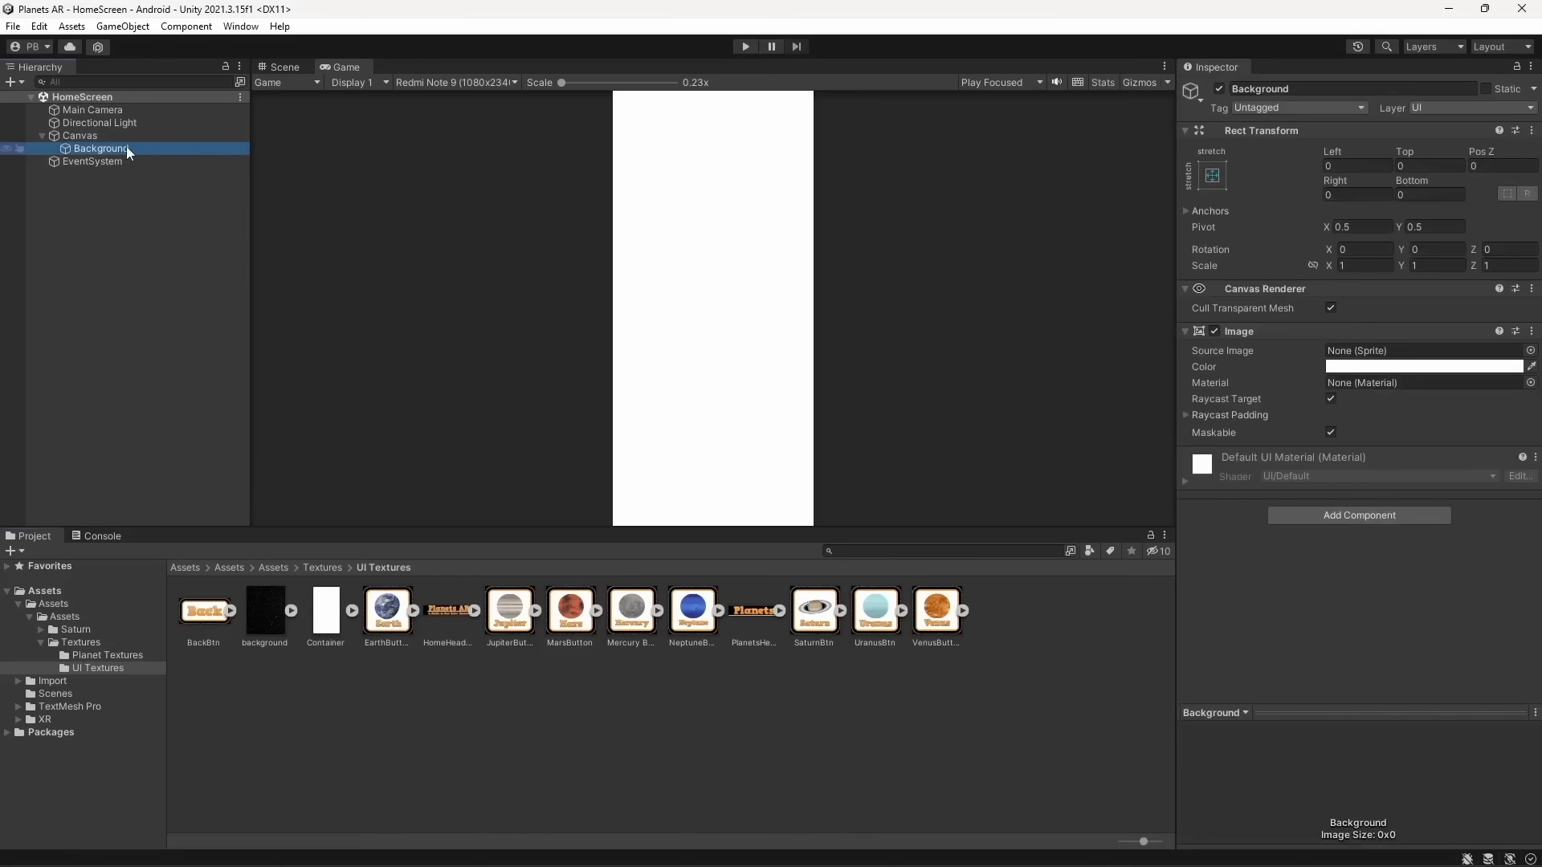
pyautogui.moveTo(269, 639); pyautogui.dragTo(1353, 354)
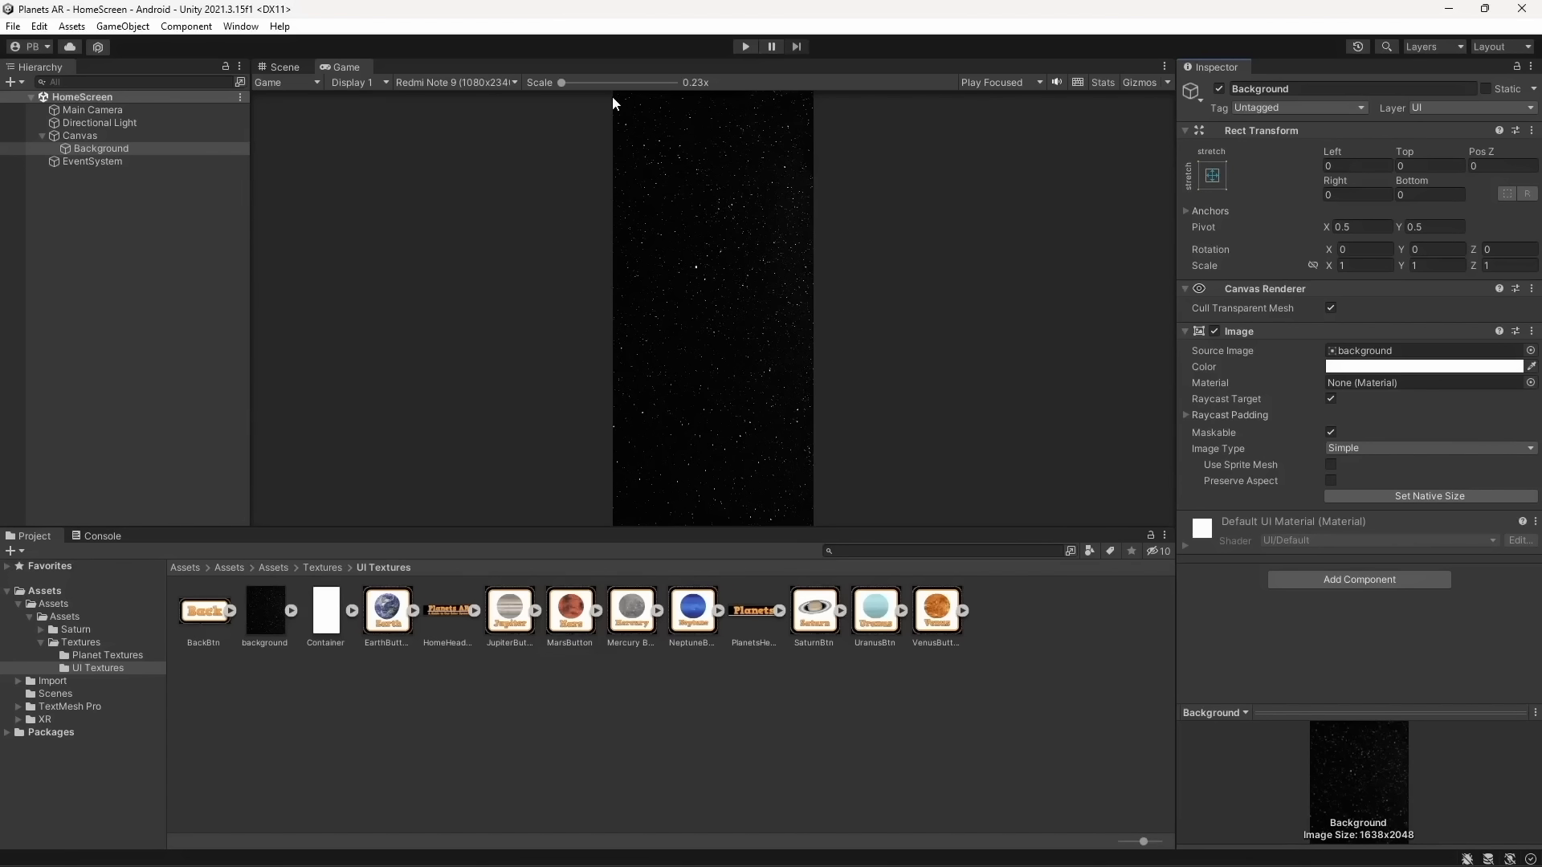
# Add another UI Image under the Canvas, name it Heading and save the scene
pyautogui.rightClick(104, 141)
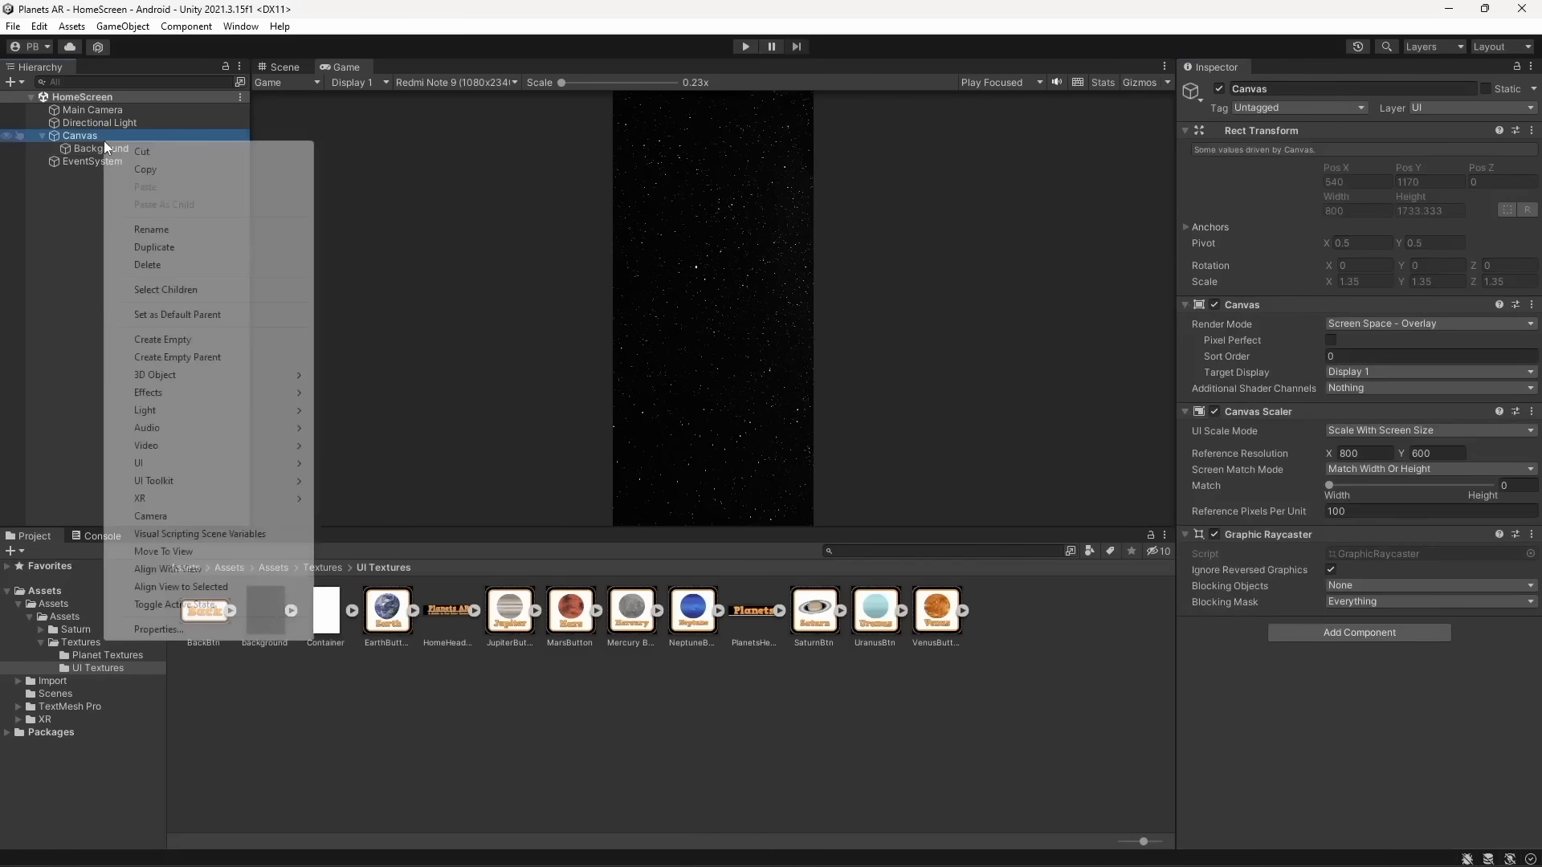
pyautogui.moveTo(181, 478)
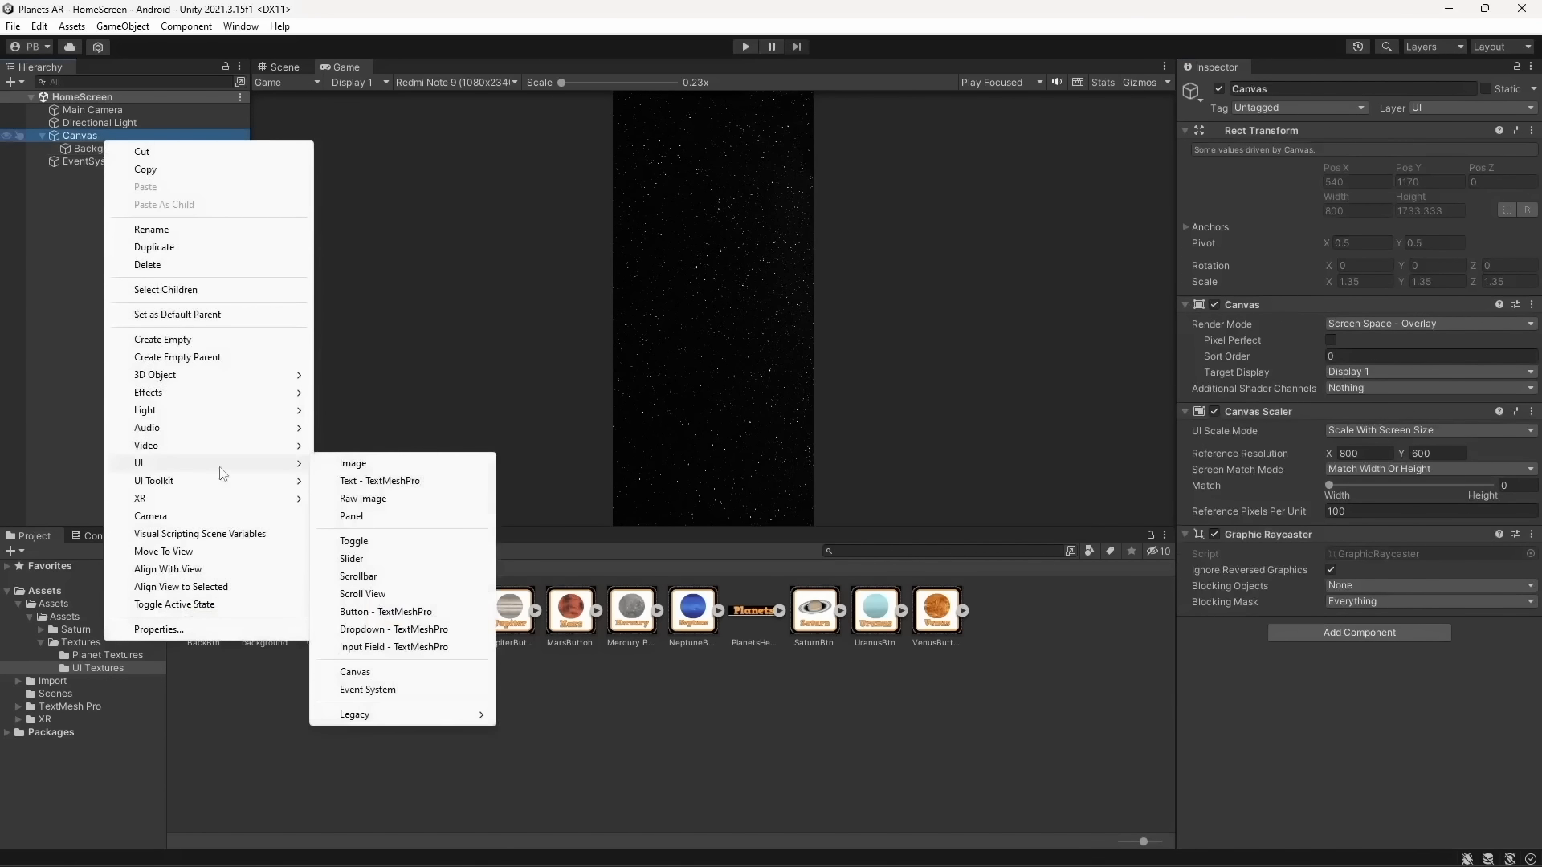
pyautogui.click(341, 462)
pyautogui.hotkey('ctrl', 's')
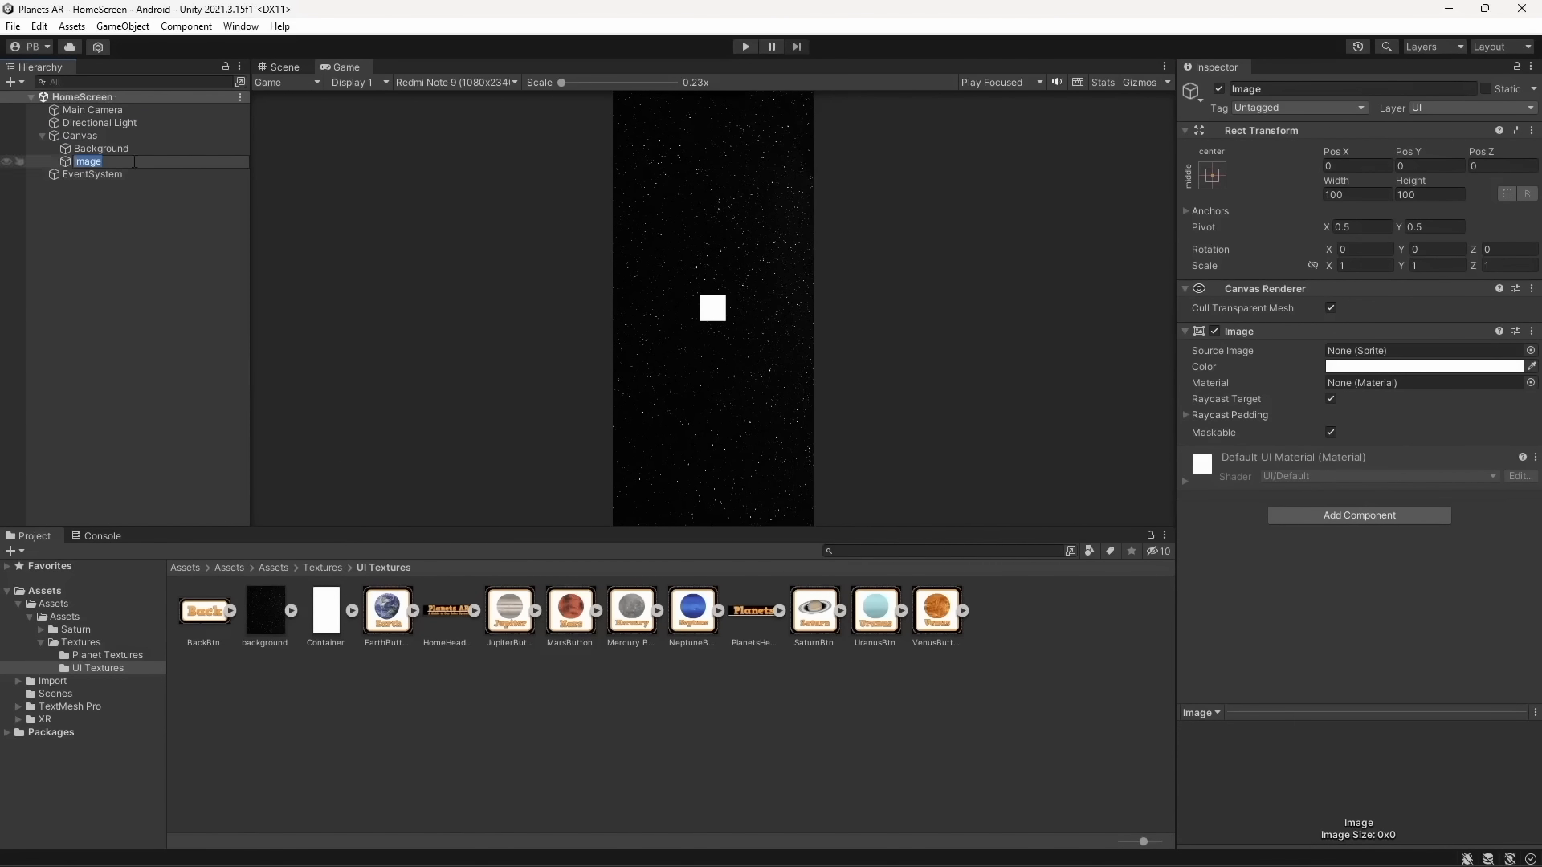
pyautogui.write('Heading')
pyautogui.press('Return')
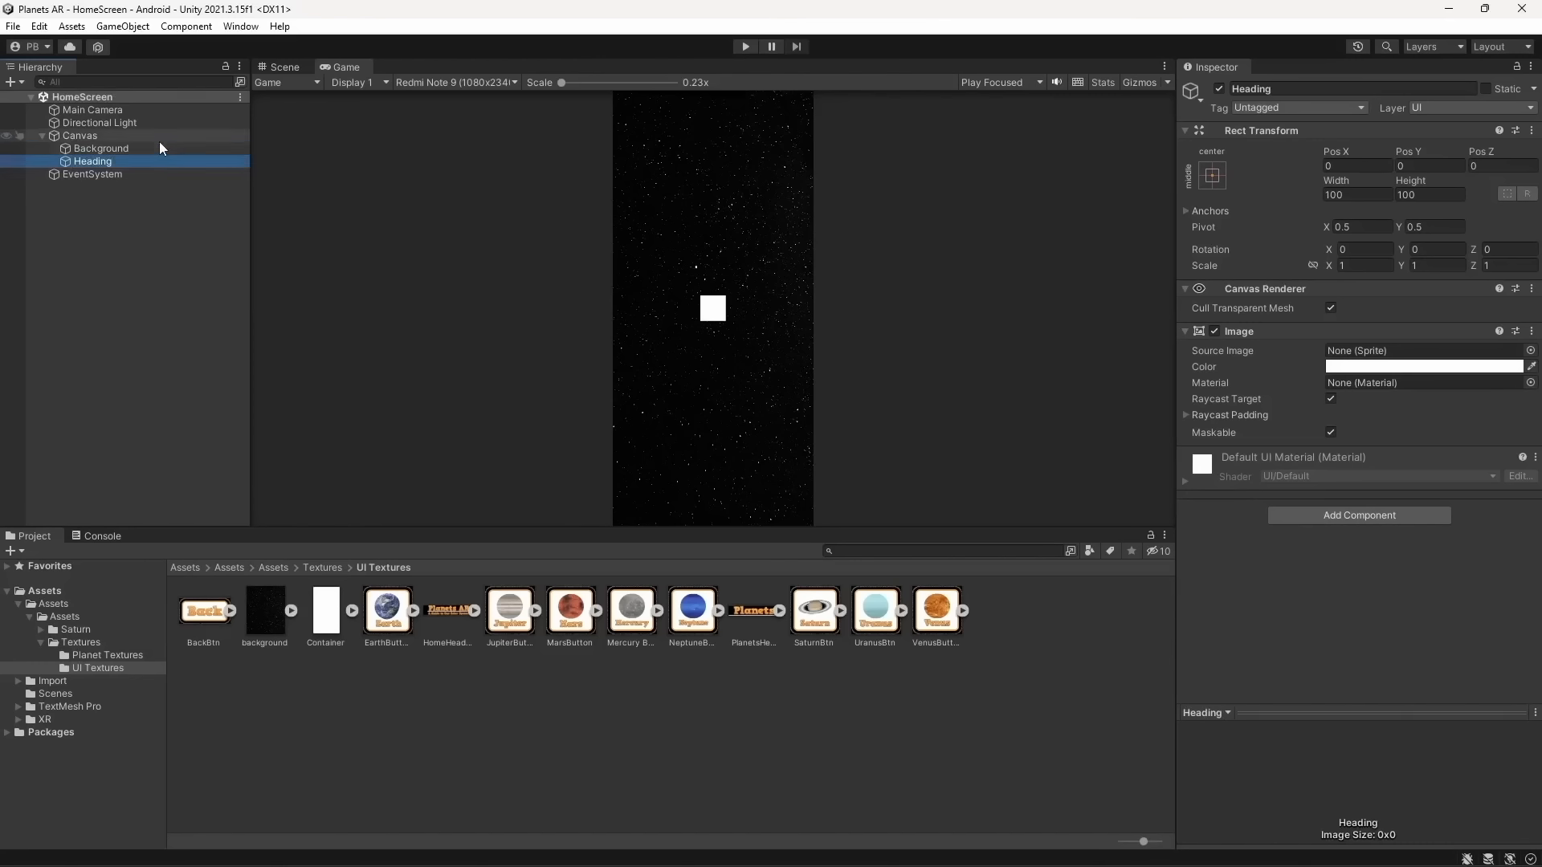
# Assign HomeHeading as the source image of the Heading object and set the image to its native size
pyautogui.moveTo(431, 625); pyautogui.dragTo(1367, 360)
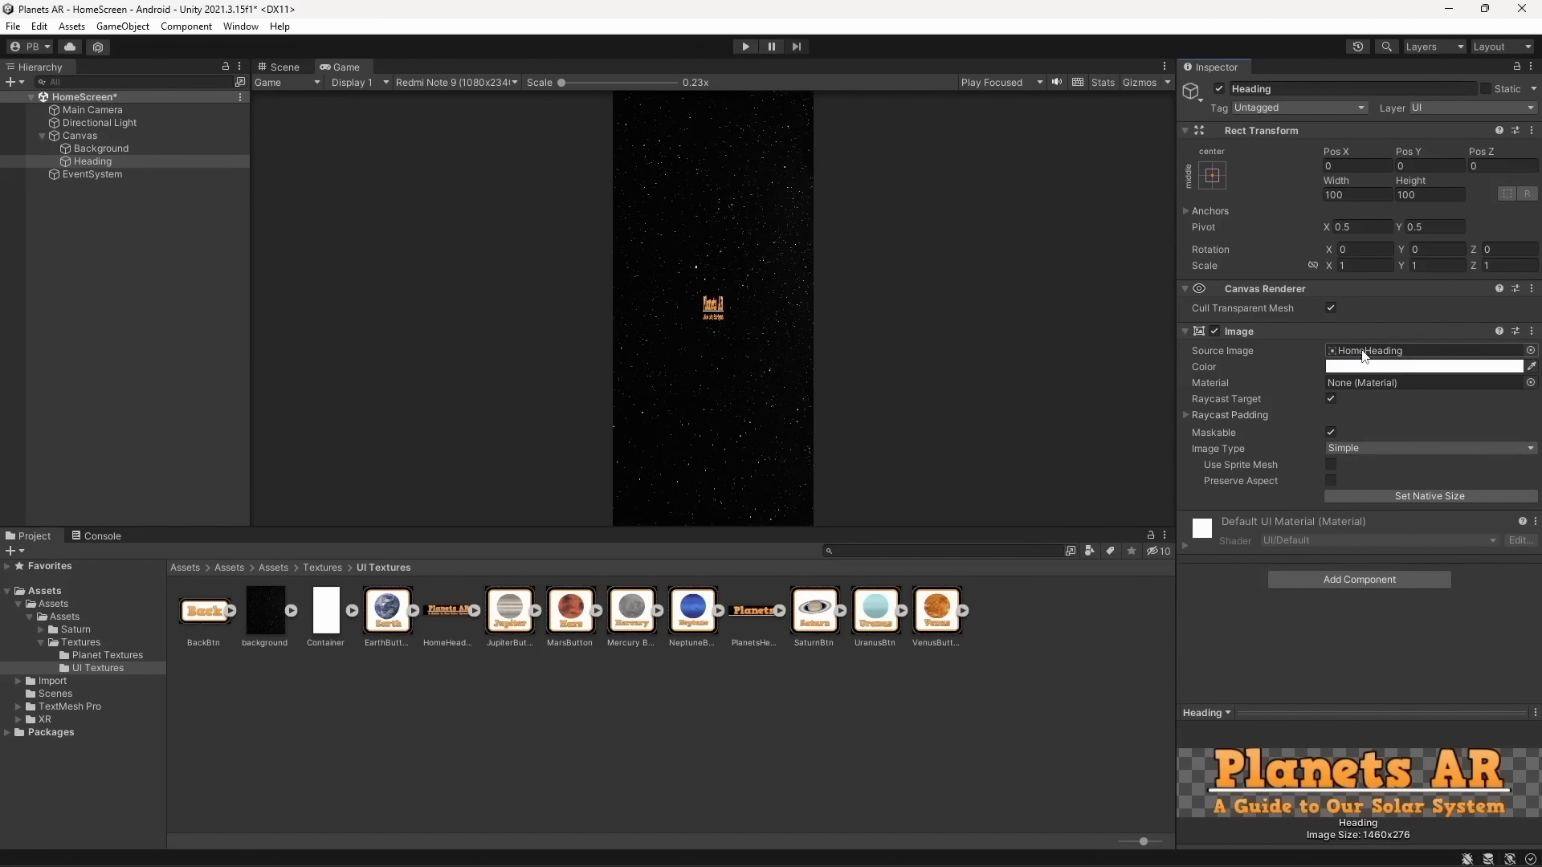
pyautogui.click(1444, 496)
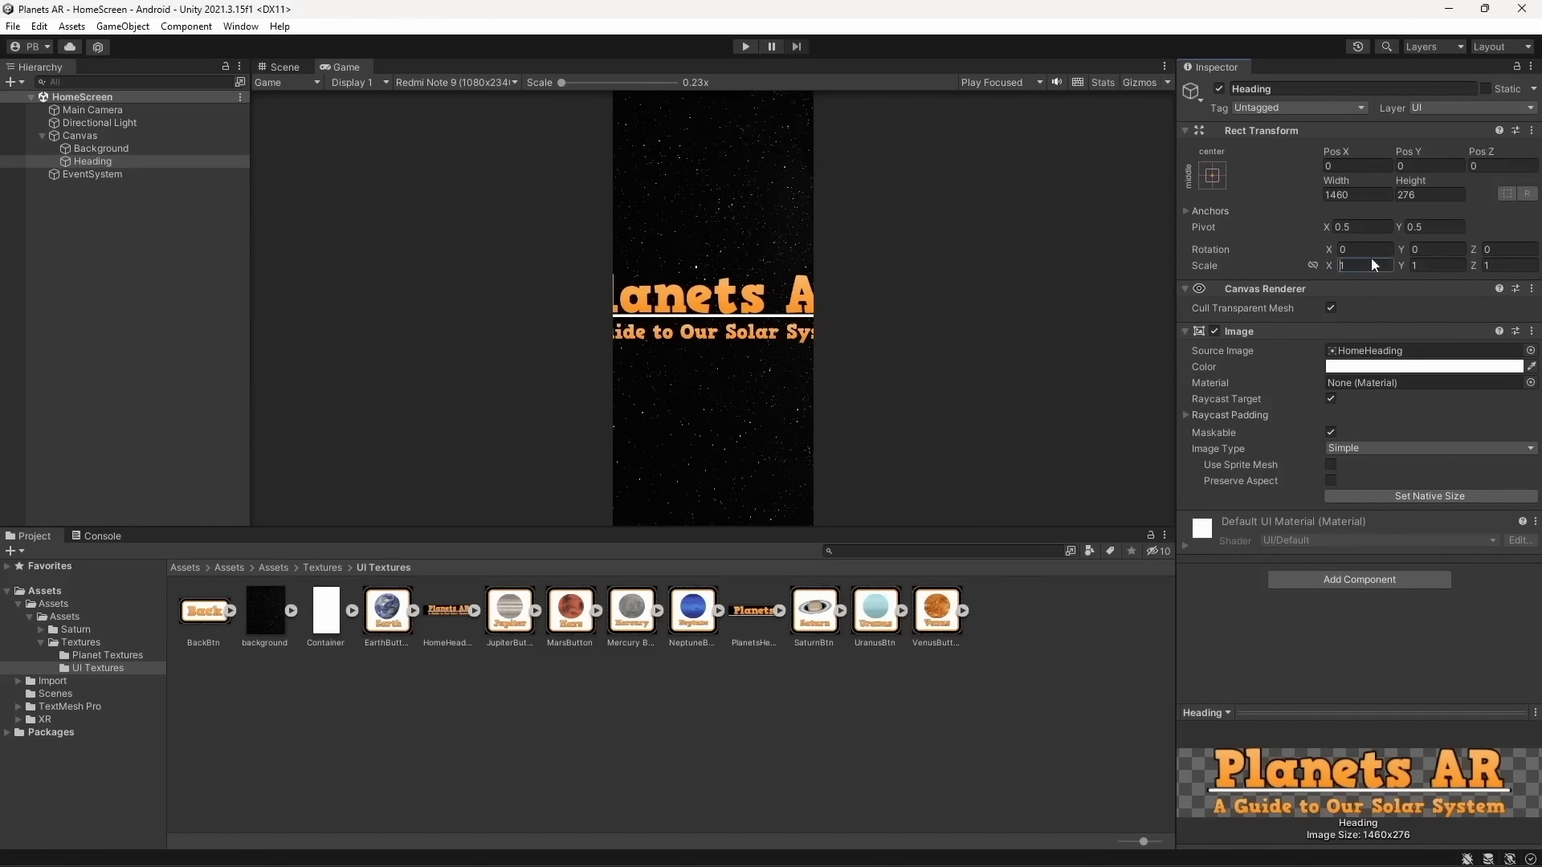
# Set the Heading's scale to 0.5 on X, Y and Z and save the scene
pyautogui.write('0.5')
pyautogui.press('Tab')
pyautogui.write('0.5')
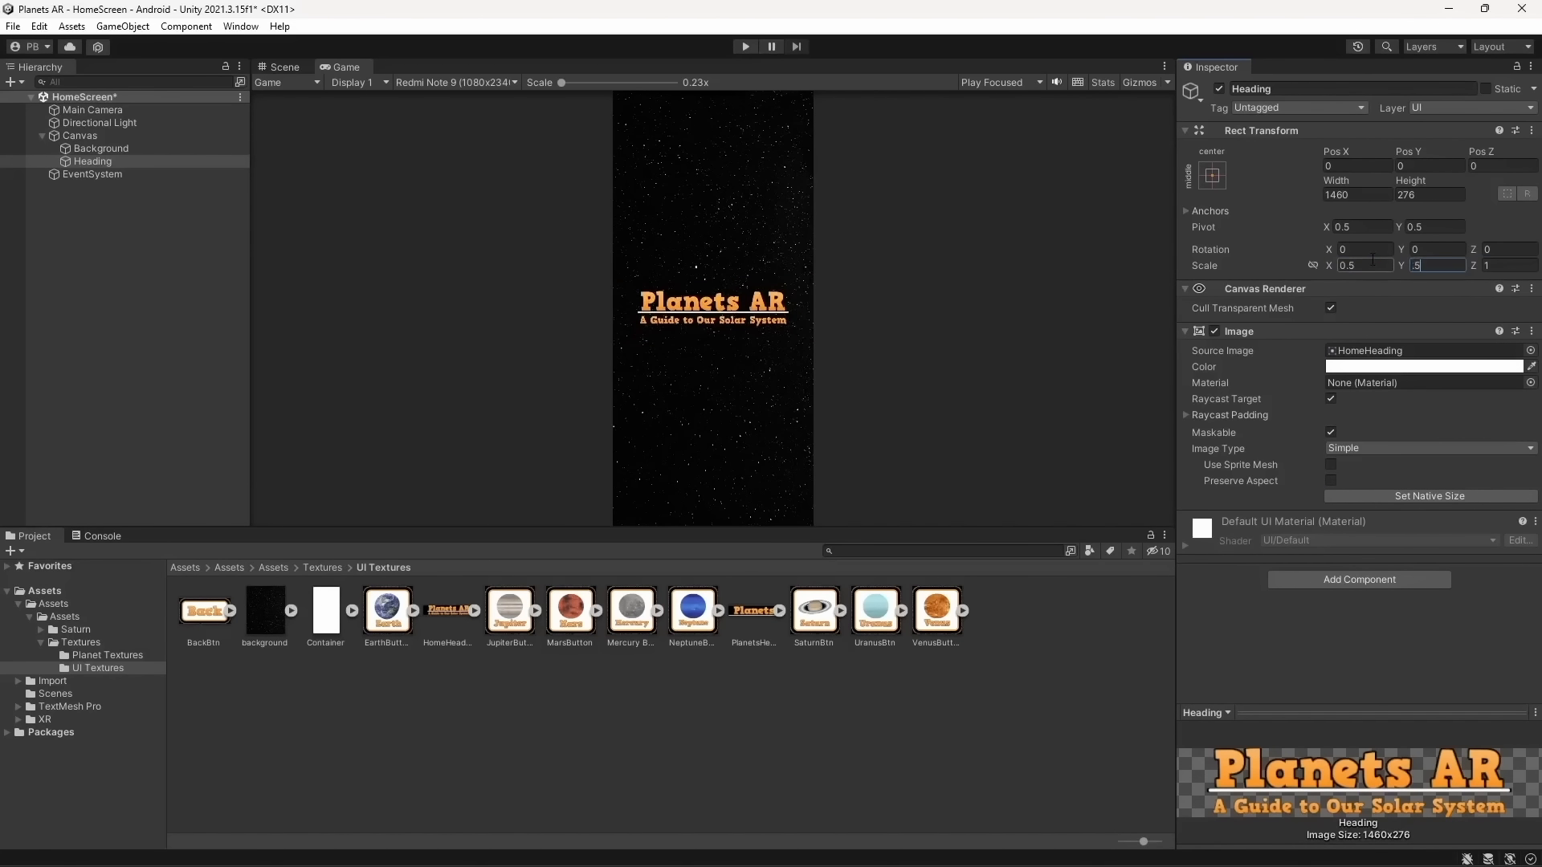
pyautogui.press('Tab')
pyautogui.write('.5')
pyautogui.hotkey('ctrl', 's')
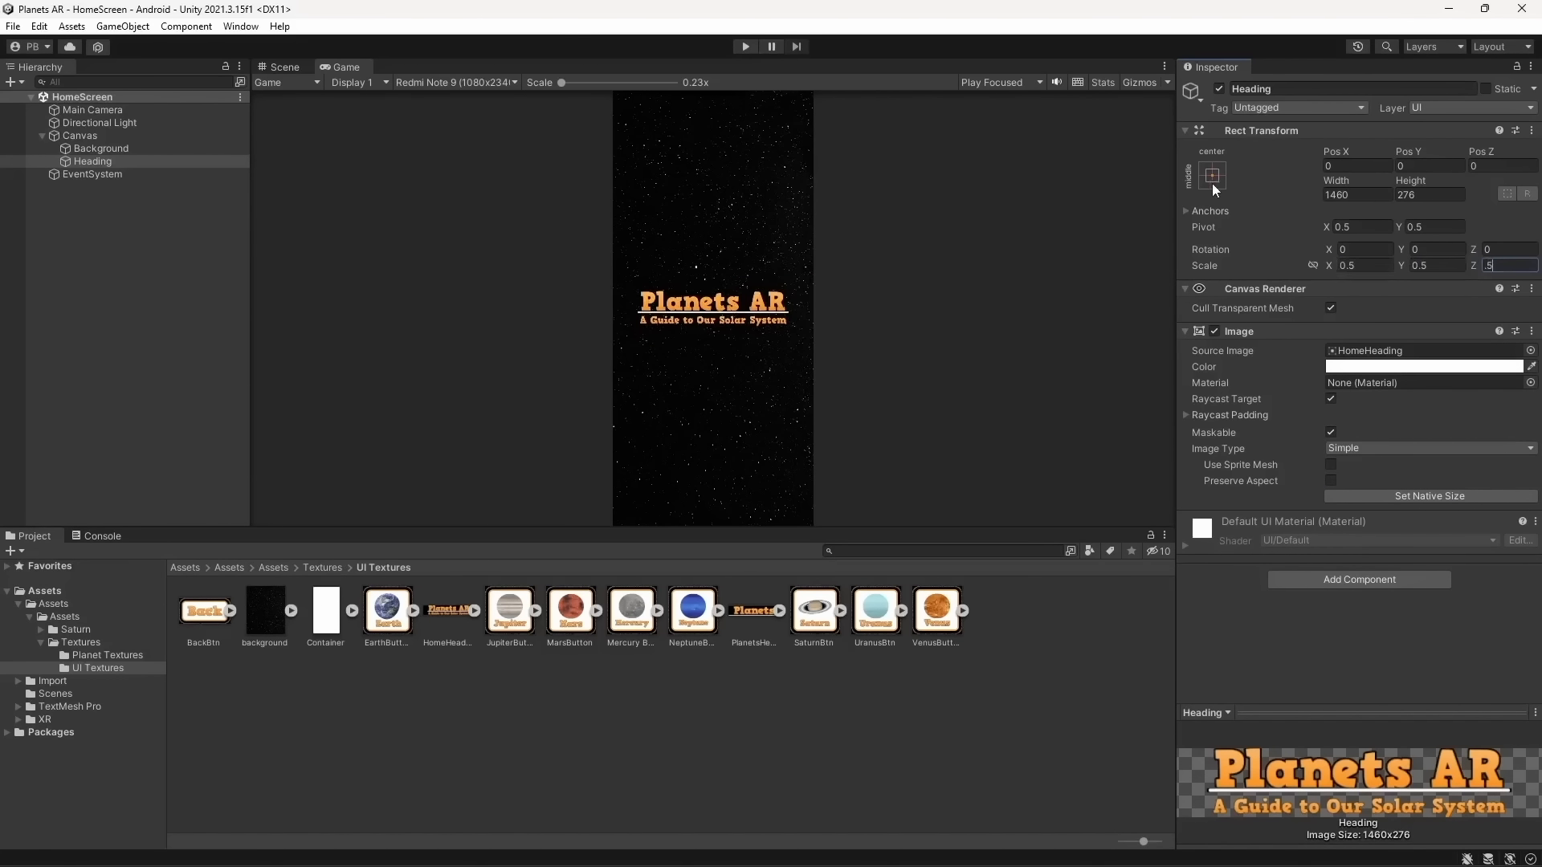
# Anchor and position the Heading at the top center of the Canvas, and save the scene
pyautogui.click(125, 164)
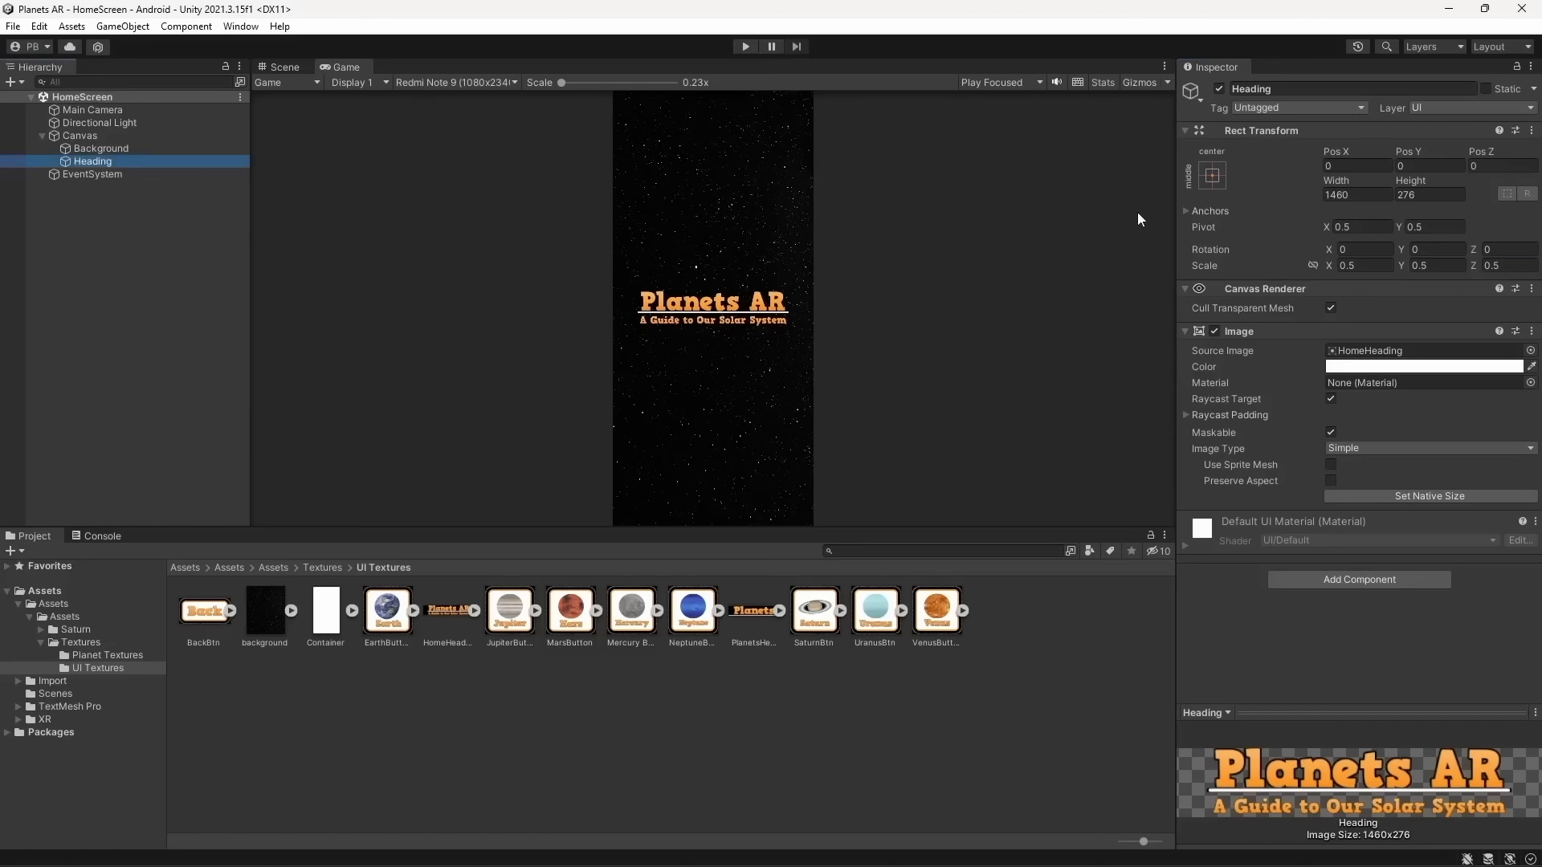
pyautogui.click(1212, 179)
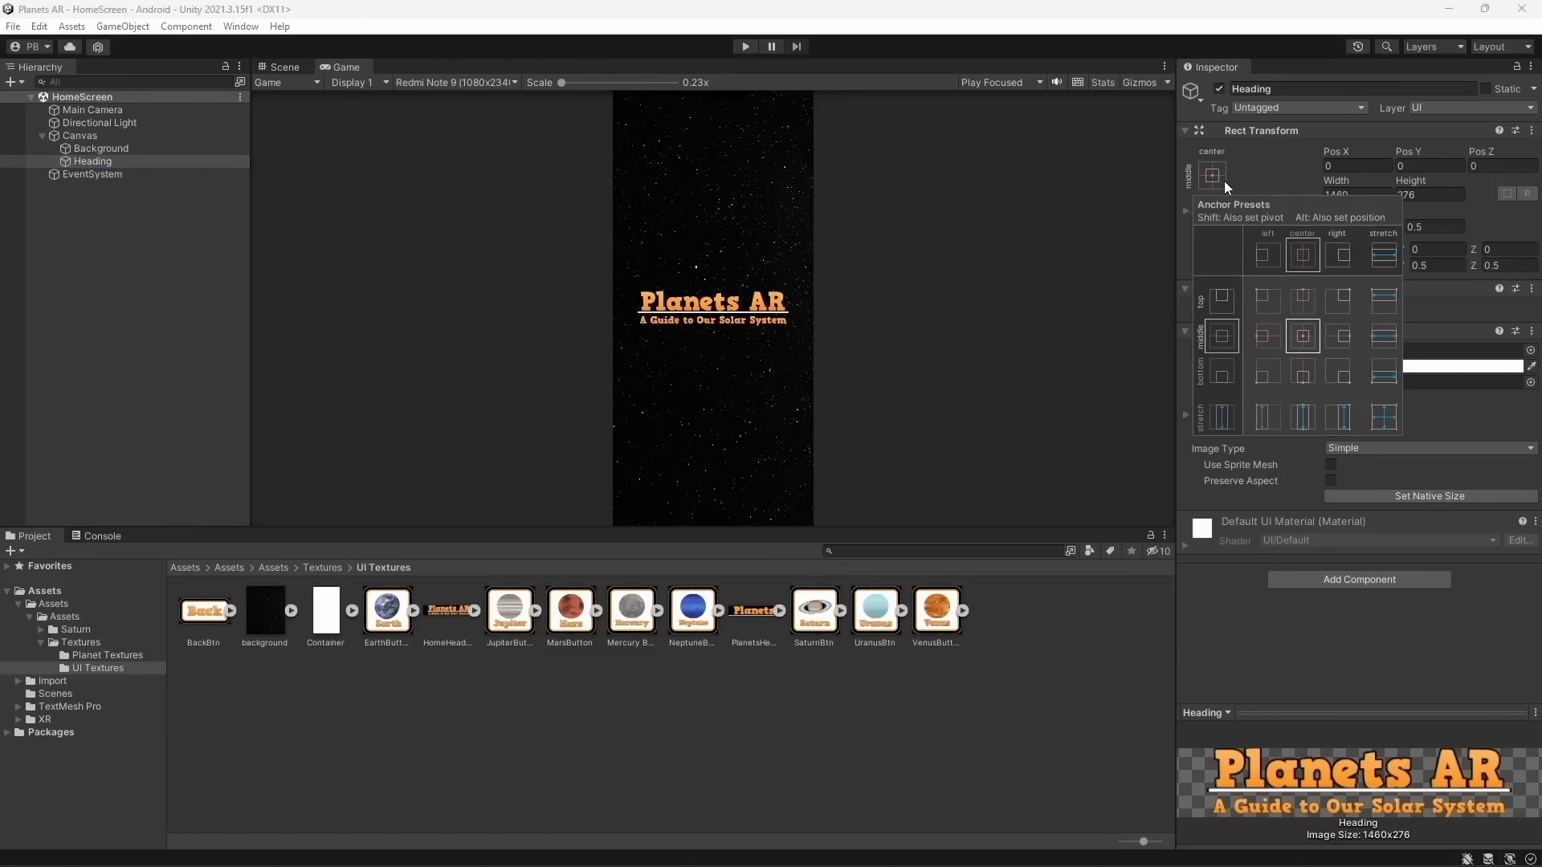
pyautogui.keyDown('alt'); pyautogui.click(1309, 294); pyautogui.keyUp('alt')
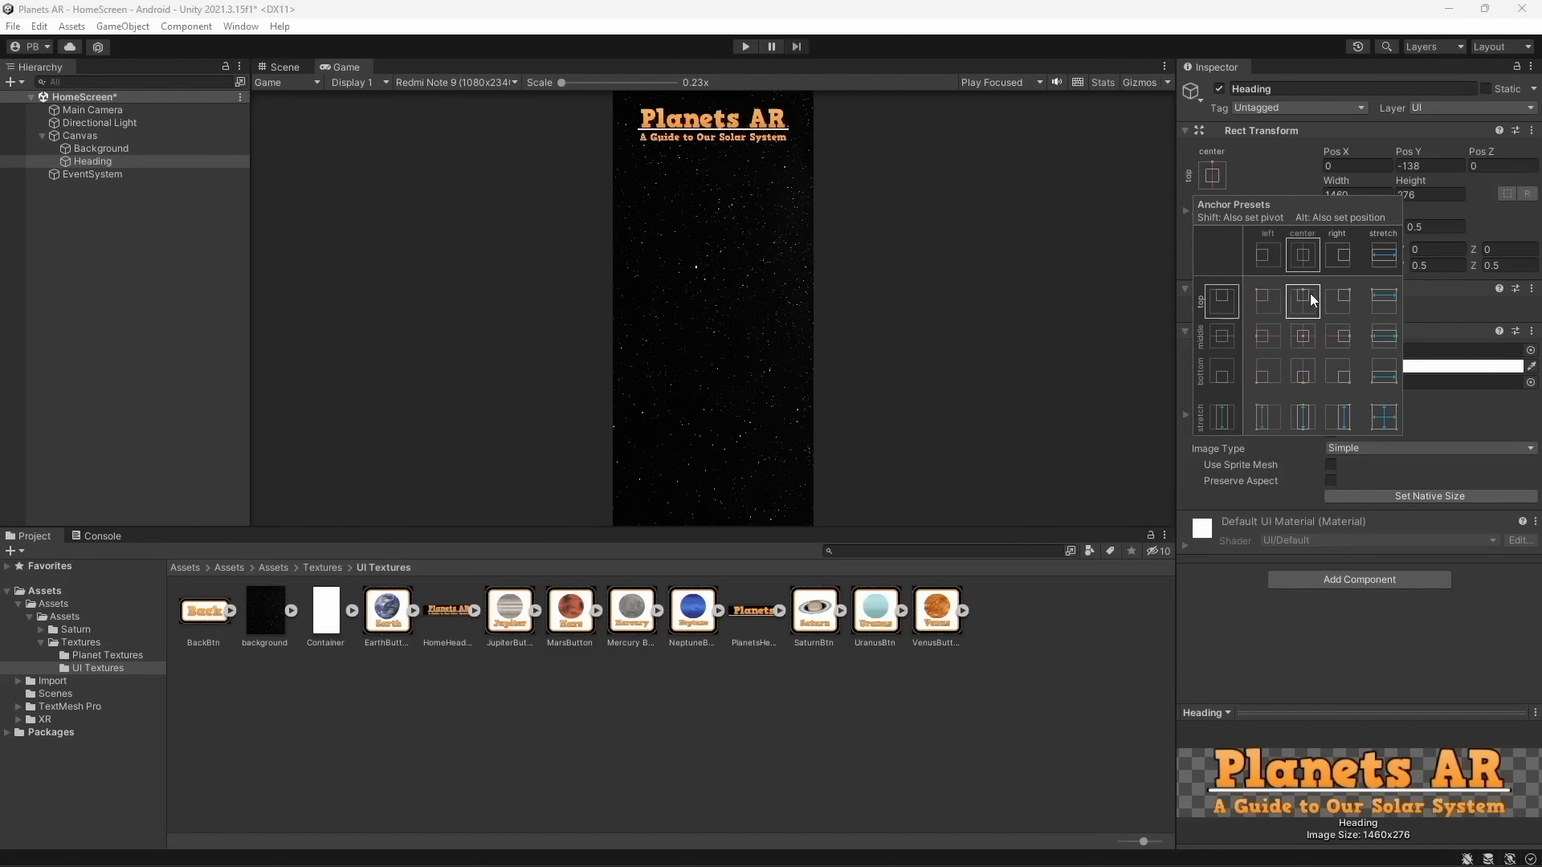
pyautogui.click(738, 224)
pyautogui.hotkey('ctrl', 's')
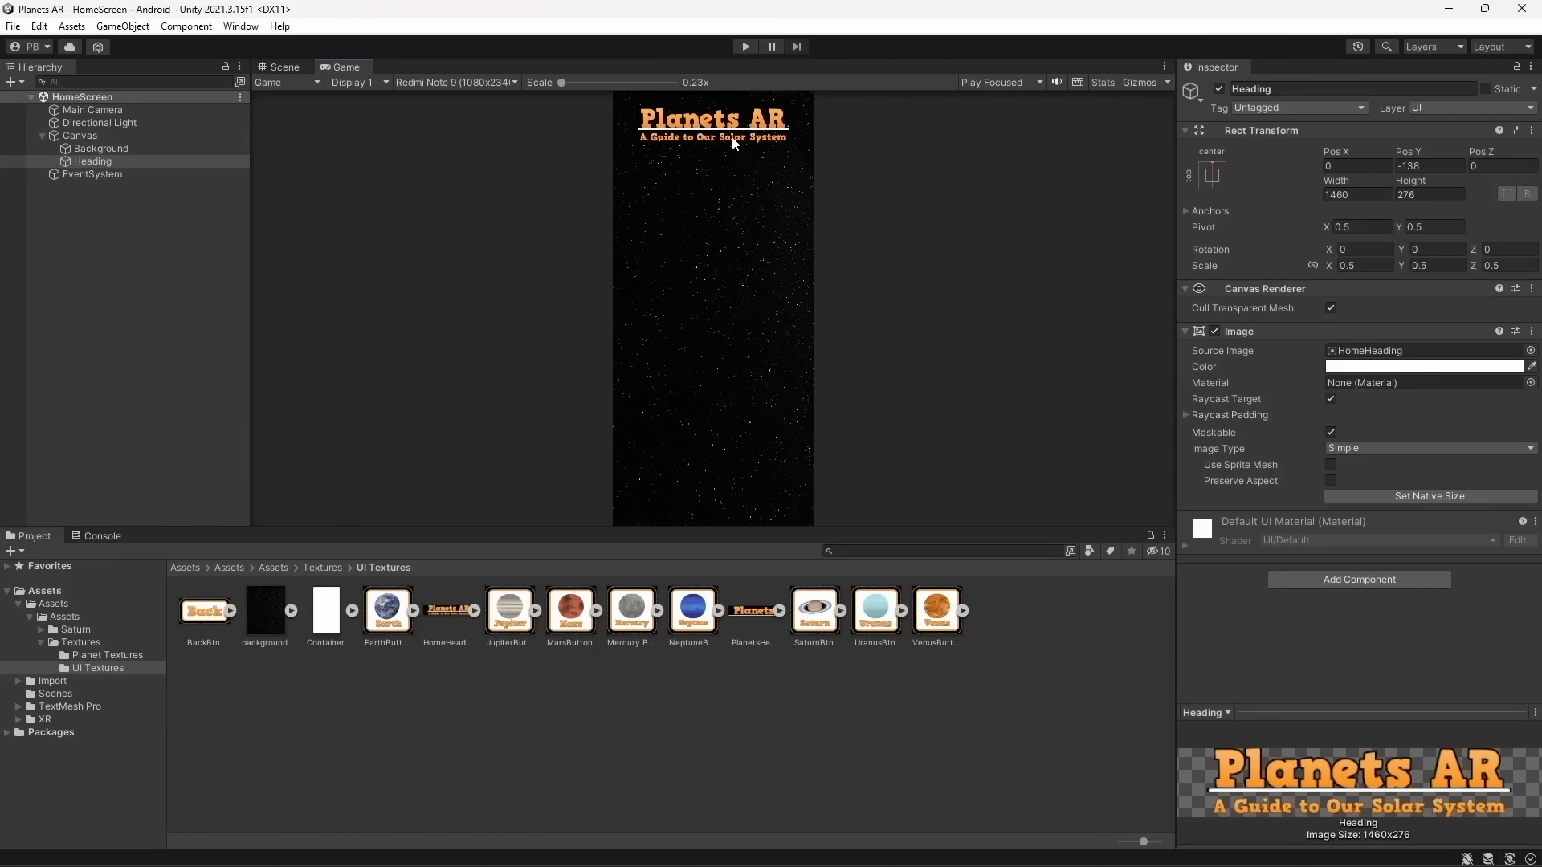
# Preview the home screen in the Game view at One Plus 8 (1080x2400) and iPhone 6 (750x1344) resolutions
pyautogui.click(426, 82)
pyautogui.click(518, 417)
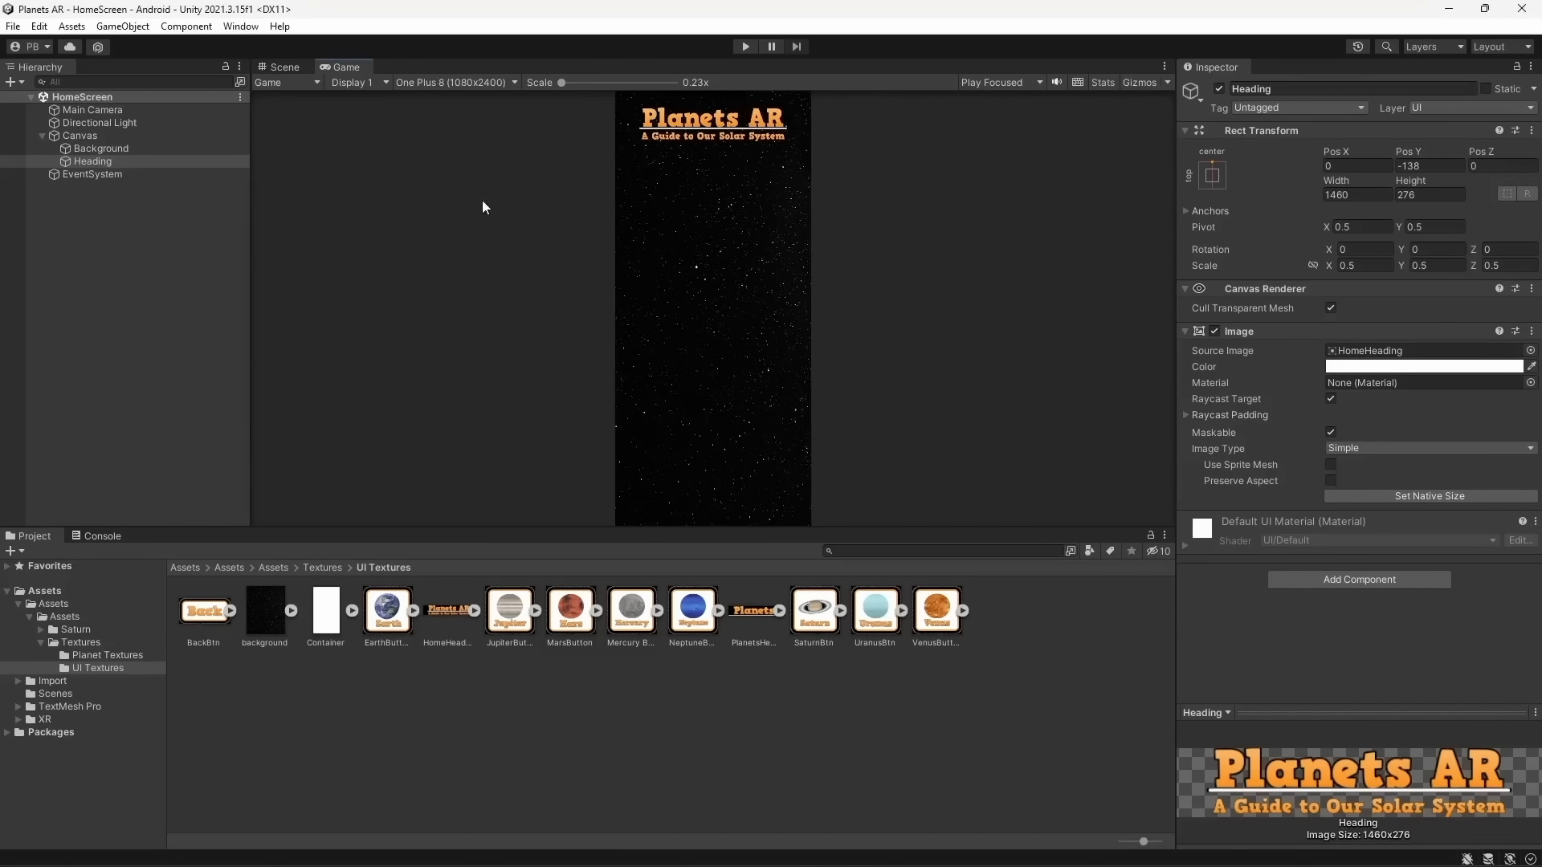
pyautogui.click(481, 82)
pyautogui.click(471, 429)
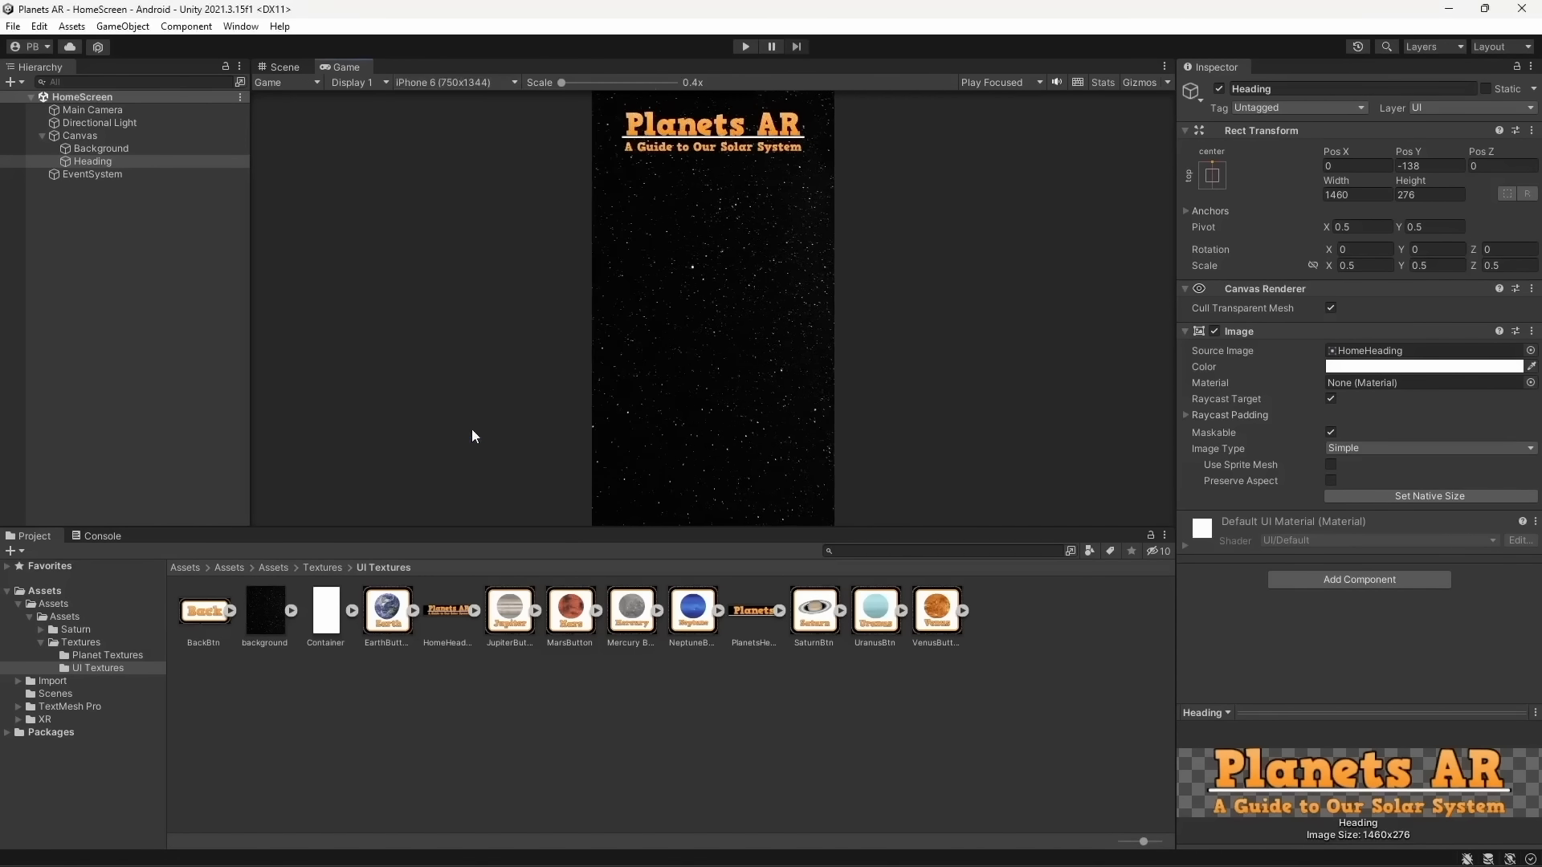
# Preview the home screen in the Game view at One Plus NORD CE 2 Lite (1080x2412) and Redmi Note 9 (1080x2340) resolutions
pyautogui.click(493, 83)
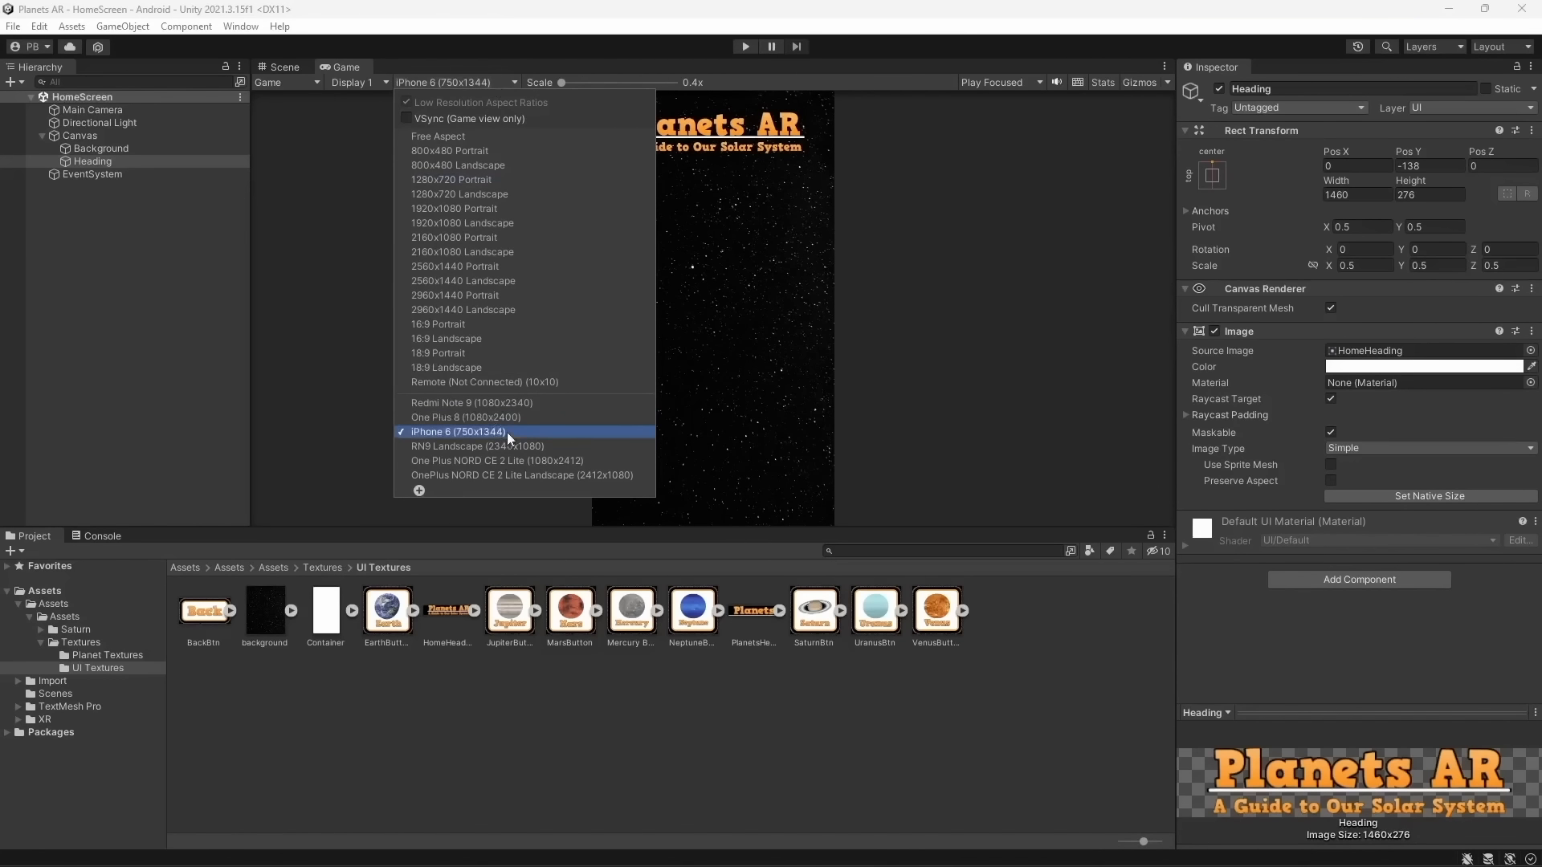
pyautogui.click(514, 461)
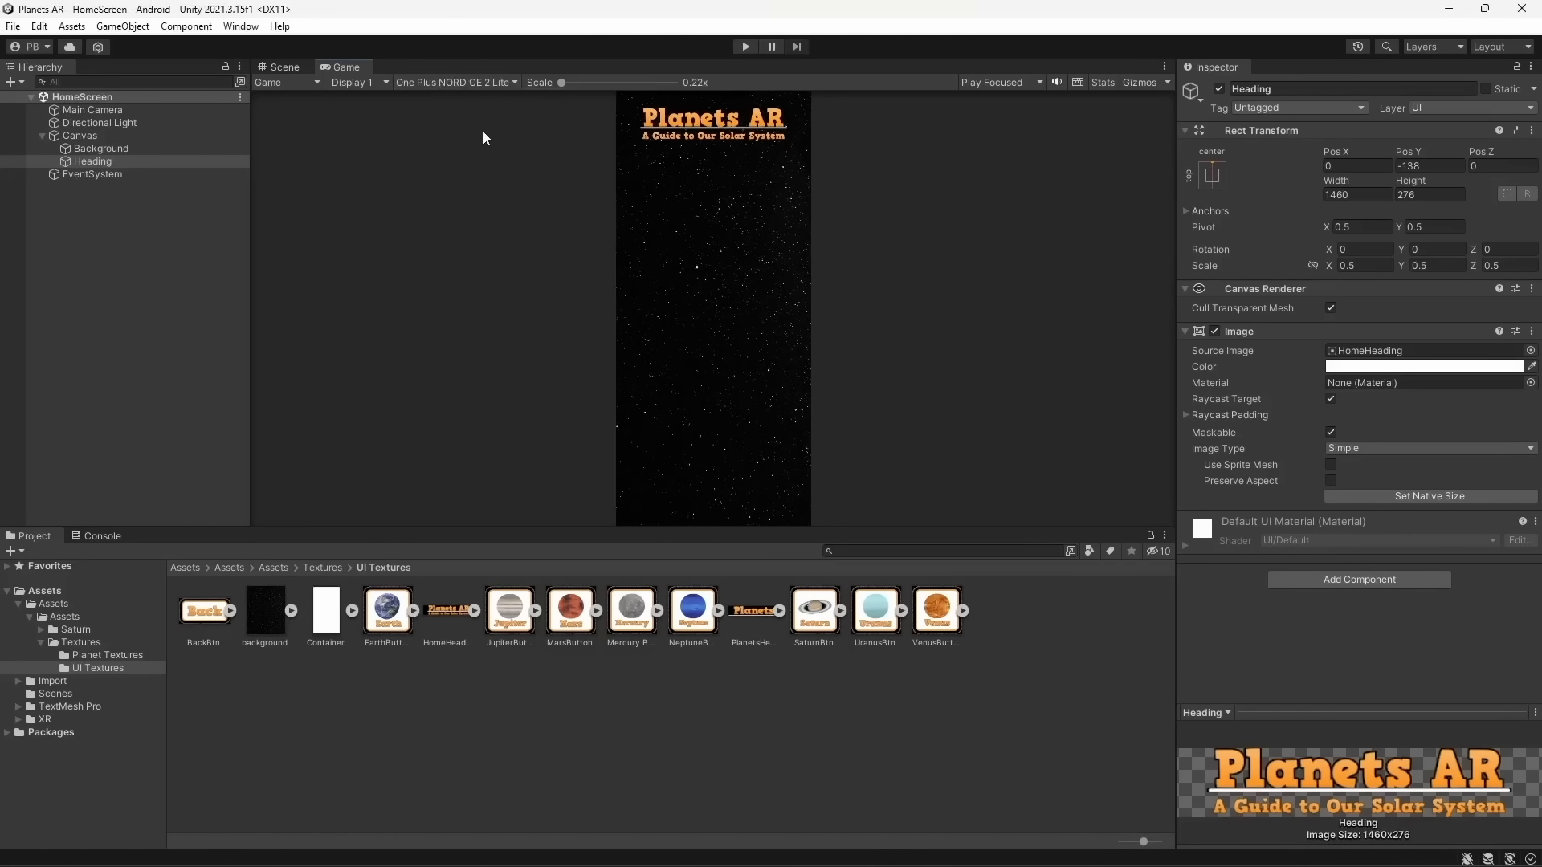
pyautogui.click(480, 84)
pyautogui.click(436, 405)
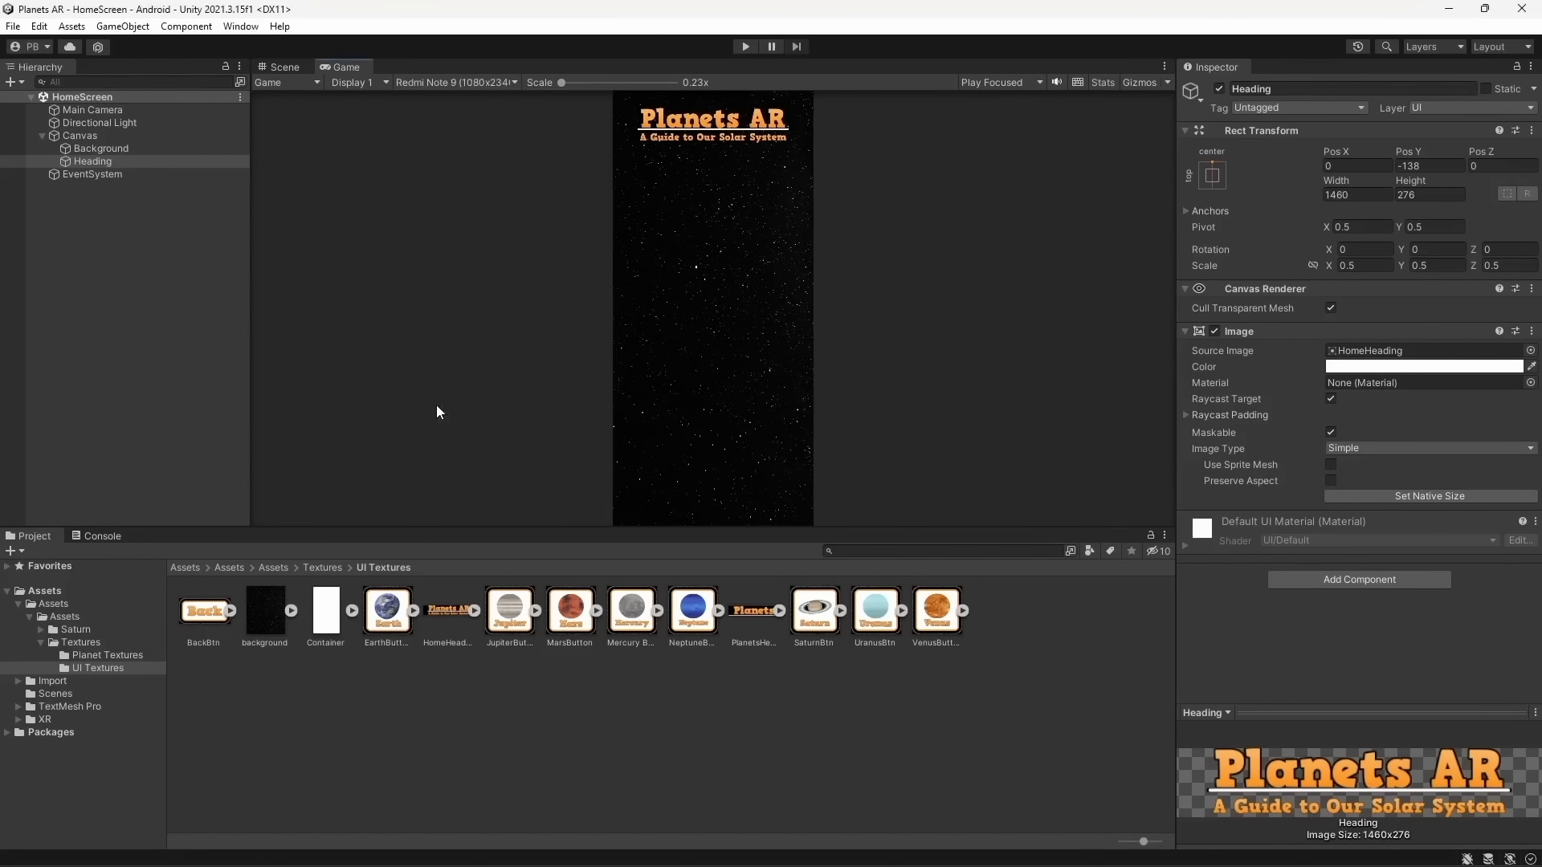
# Create an empty child object named ButtonHandler under the Canvas and save the scene
pyautogui.click(109, 137)
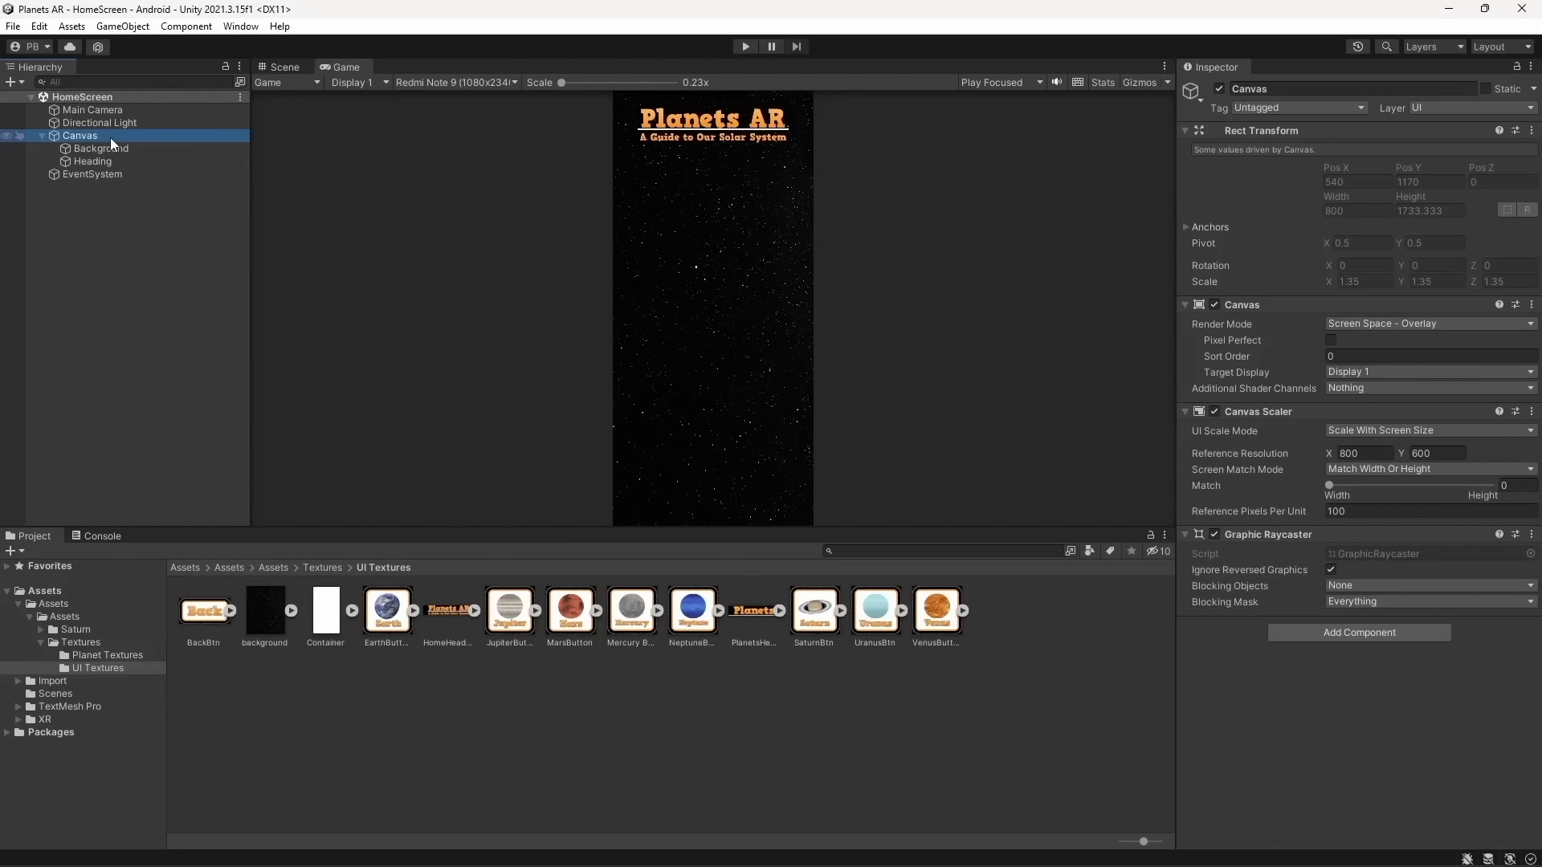
pyautogui.rightClick(110, 138)
pyautogui.moveTo(179, 410)
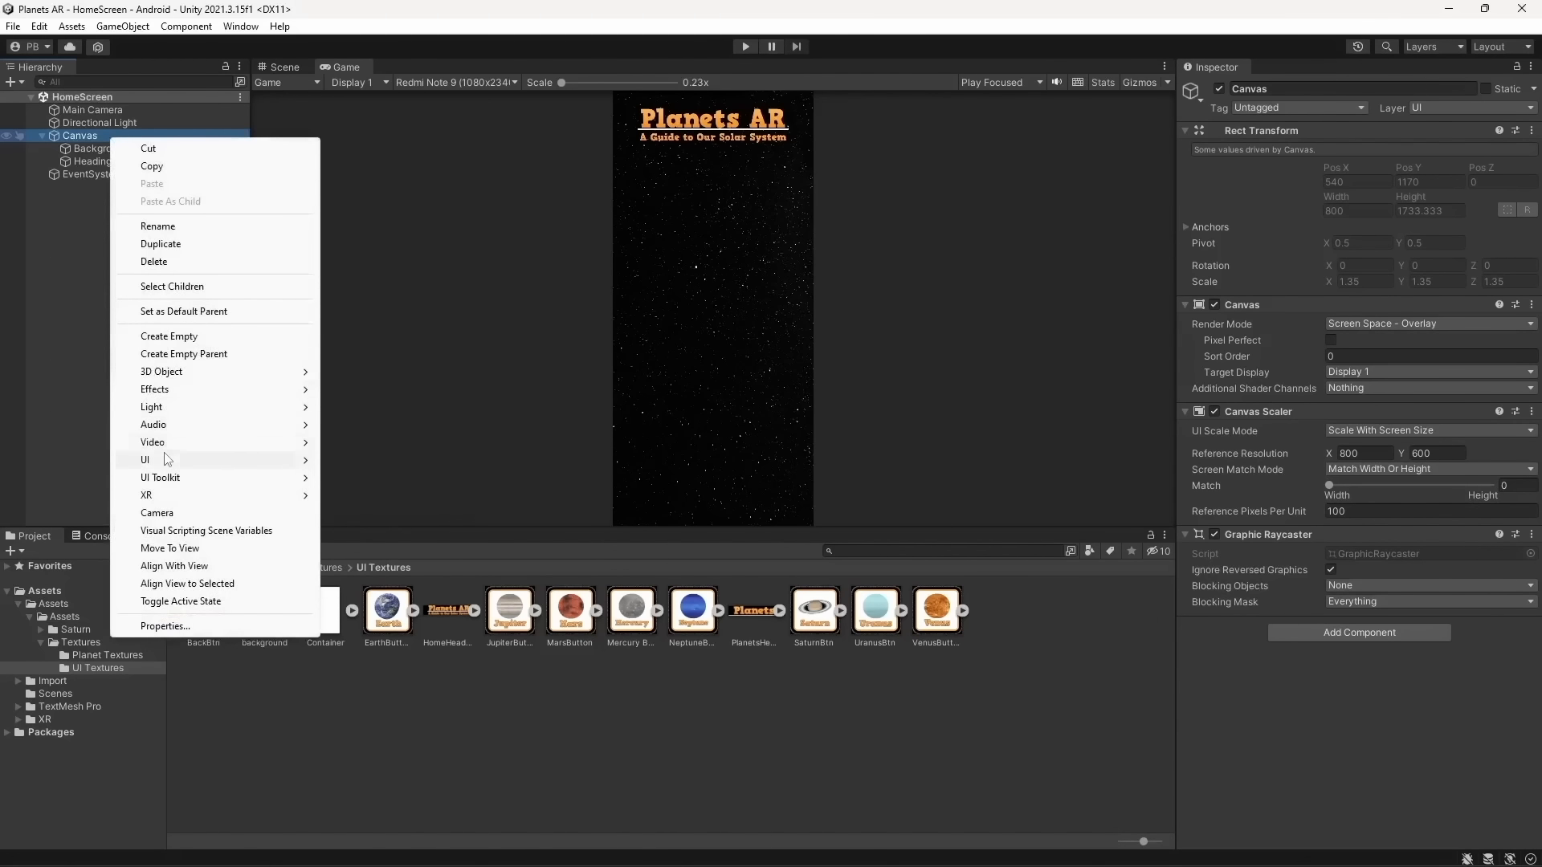
pyautogui.moveTo(165, 460)
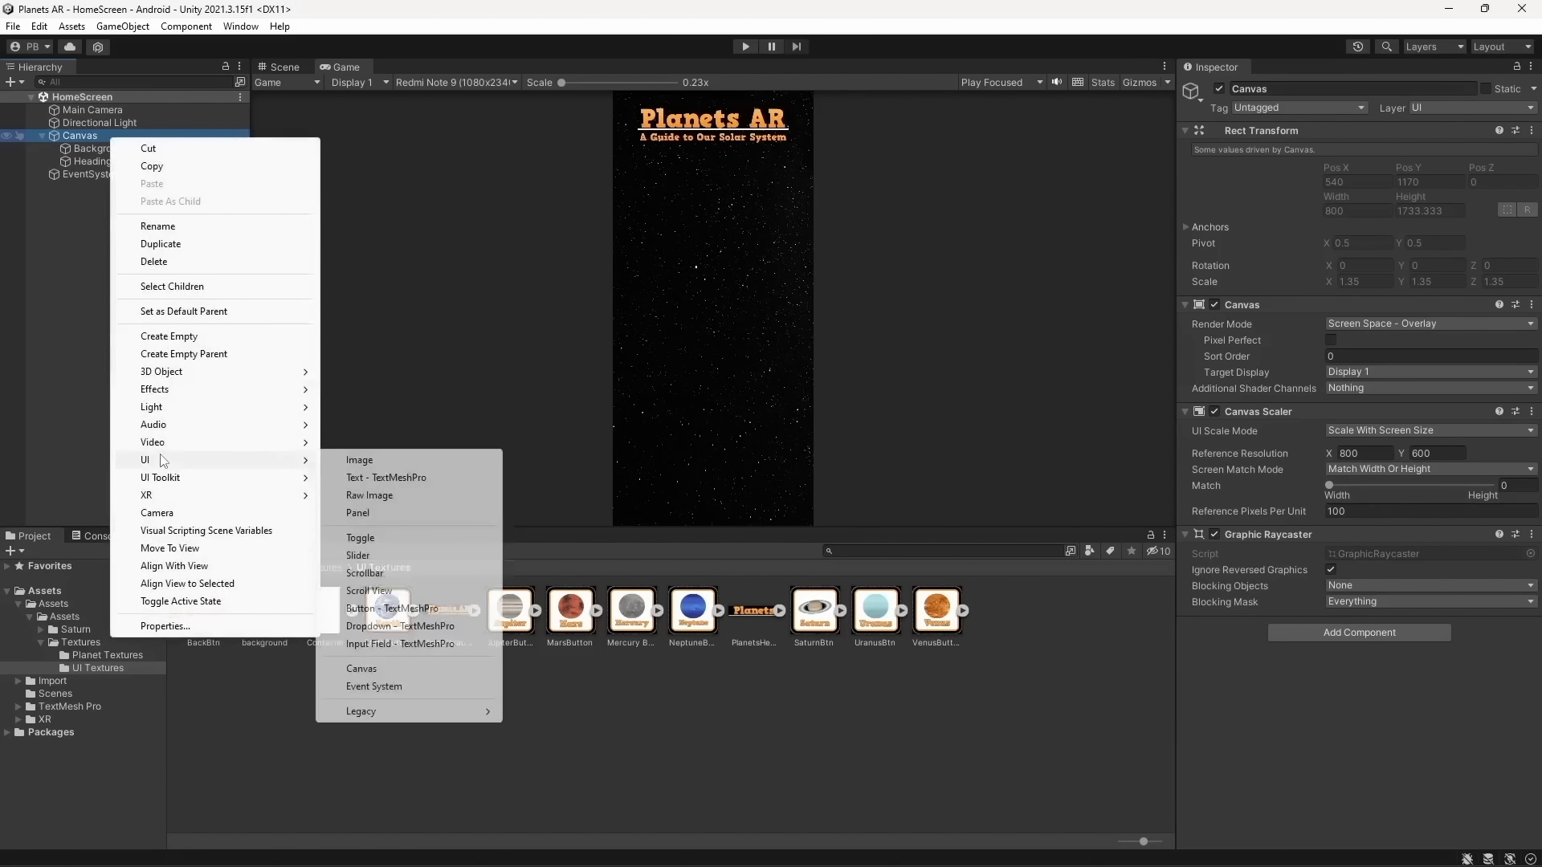
pyautogui.click(183, 337)
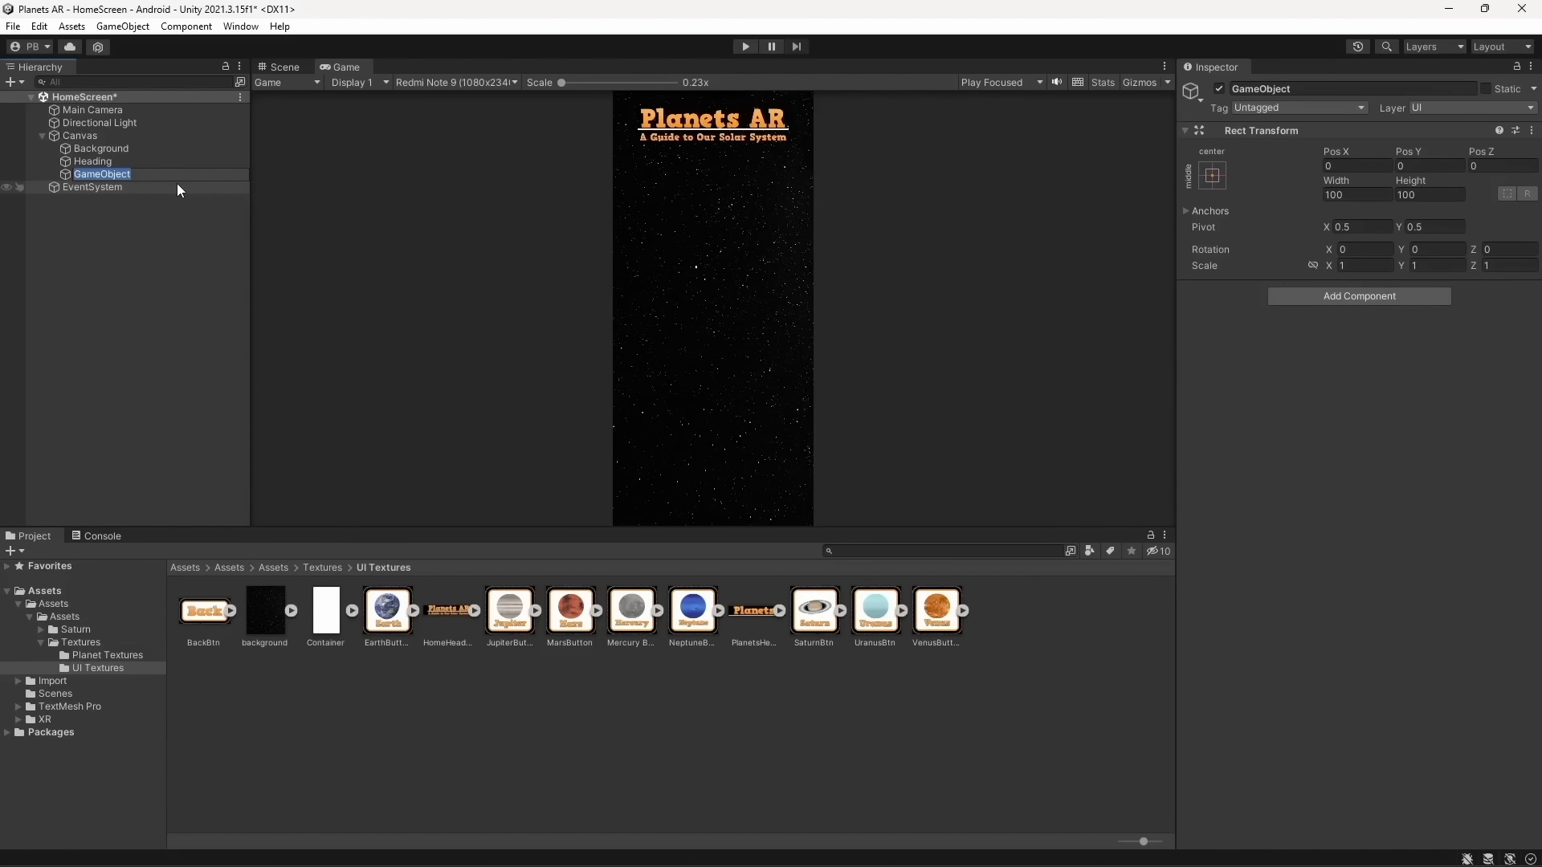
pyautogui.write('ButtonHandler')
pyautogui.press('Return')
pyautogui.hotkey('ctrl', 's')
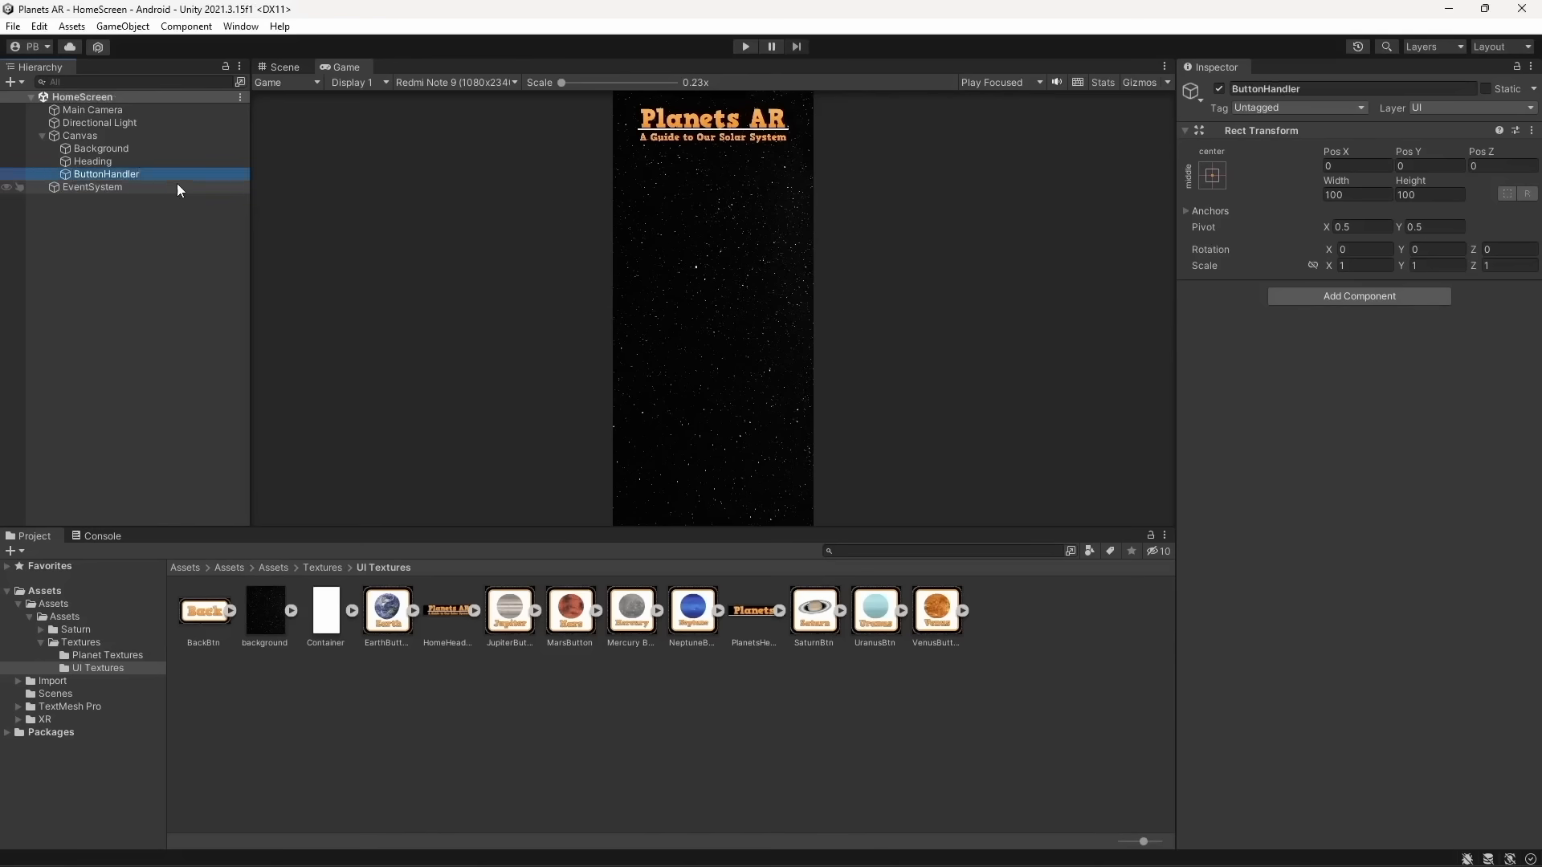
# Anchor and position ButtonHandler to stretch across the whole Canvas in both directions
pyautogui.click(283, 68)
pyautogui.moveTo(638, 253); pyautogui.dragTo(525, 288, button='middle')
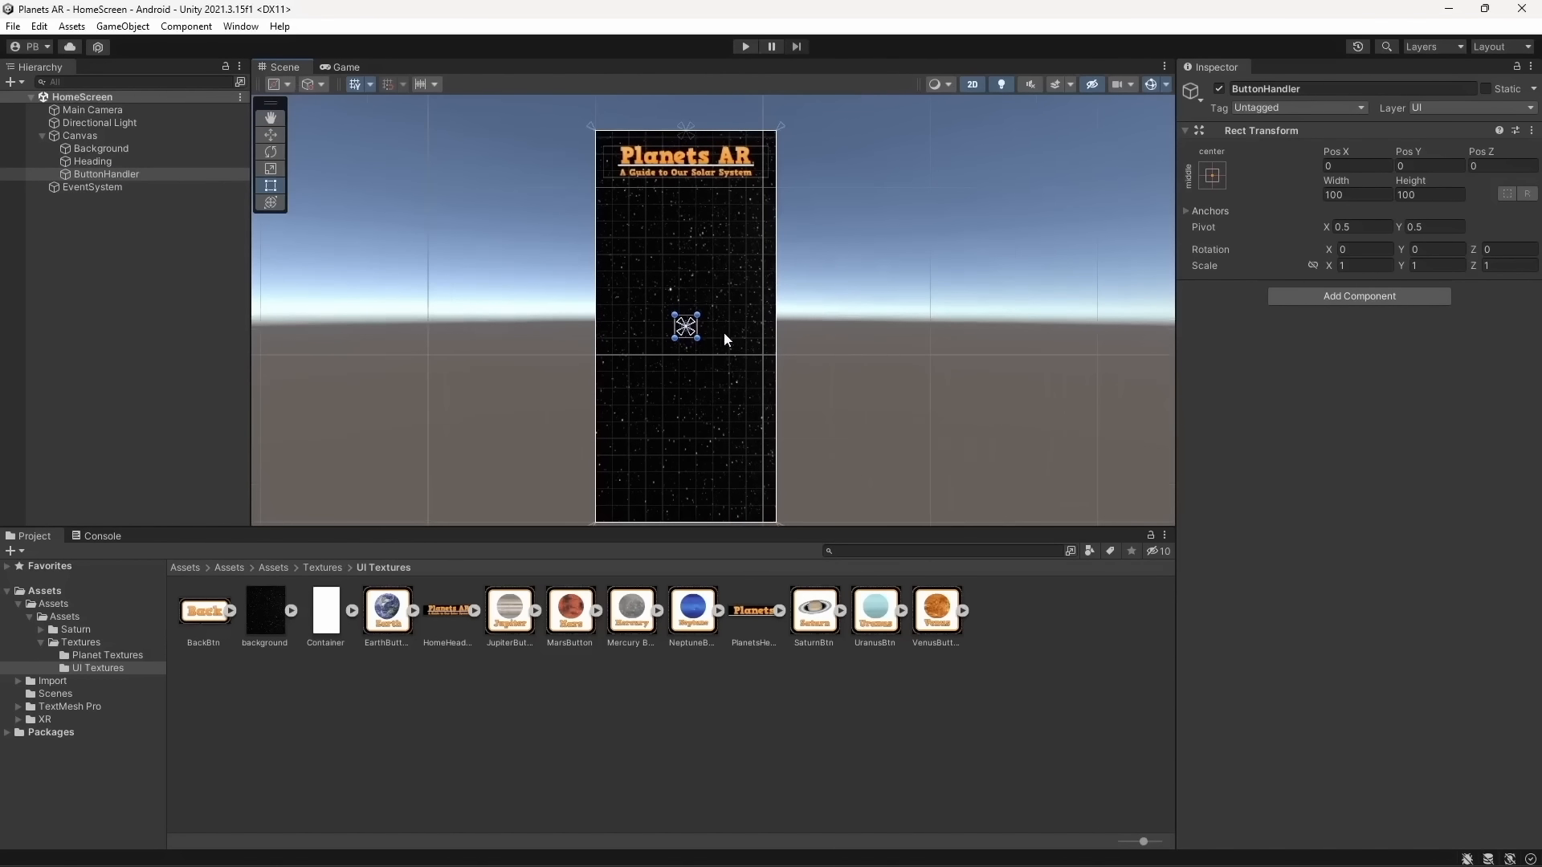
pyautogui.scroll(3, 725, 335)
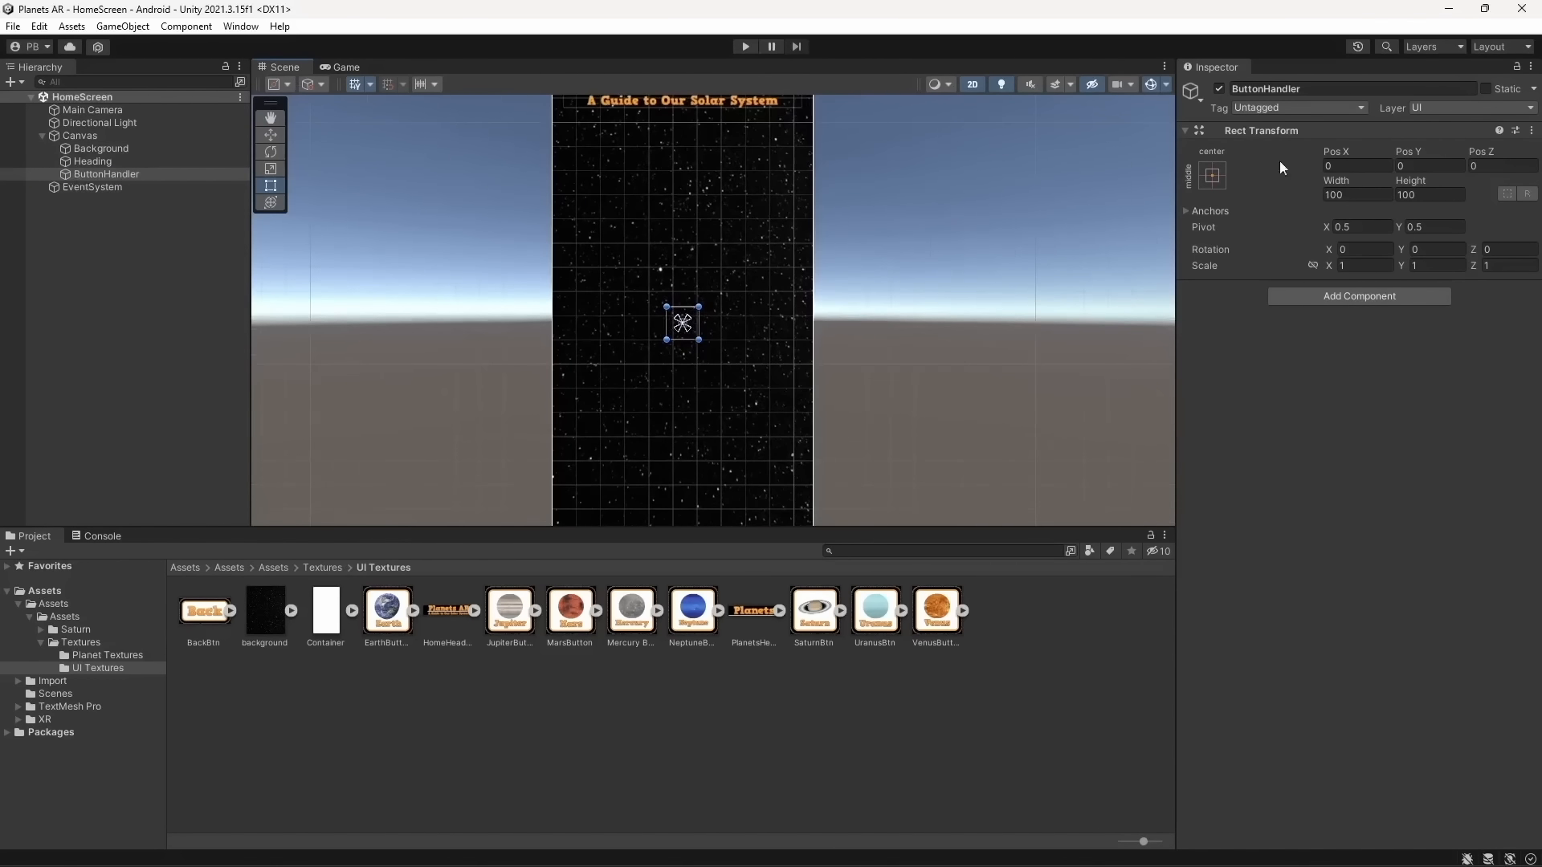
pyautogui.click(1212, 175)
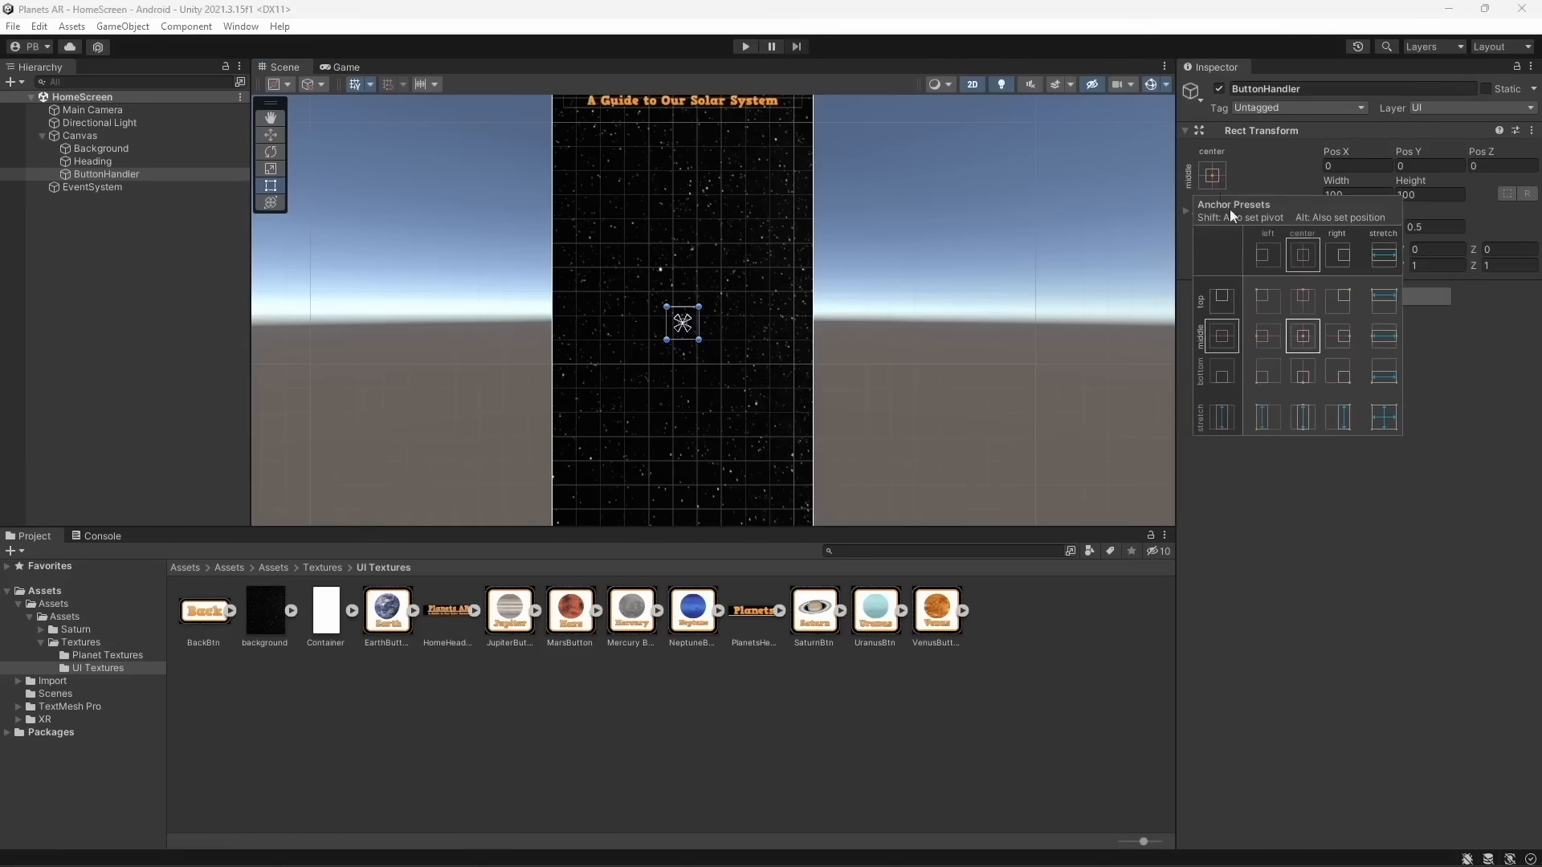
pyautogui.keyDown('alt'); pyautogui.click(1384, 416); pyautogui.keyUp('alt')
pyautogui.scroll(-2, 851, 353)
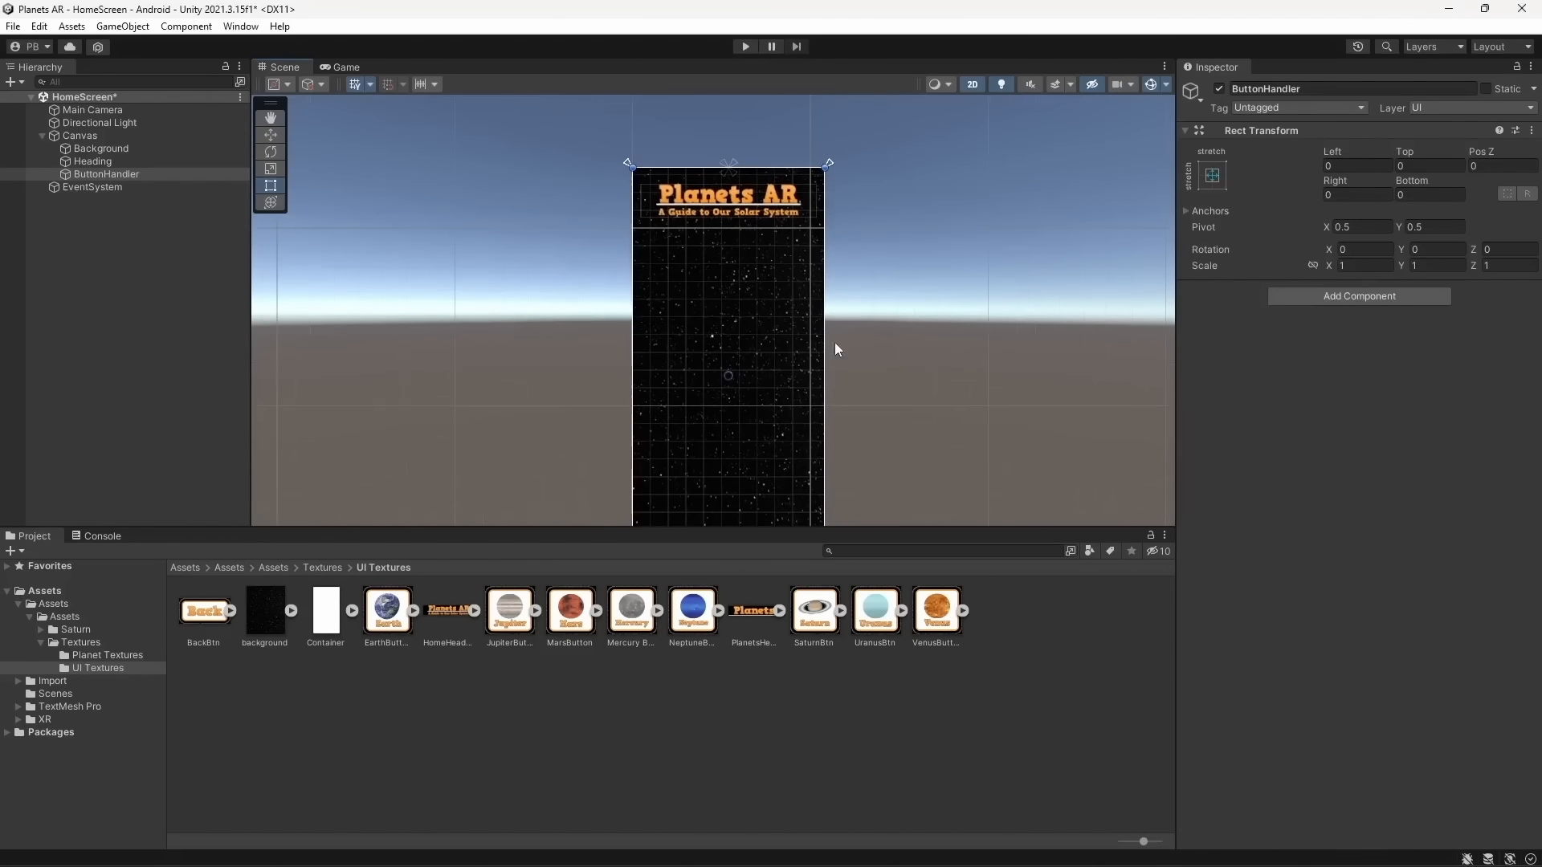
# Lower ButtonHandler's upper edge below the heading with a Top offset of 250 and save the scene
pyautogui.moveTo(751, 169); pyautogui.dragTo(755, 232)
pyautogui.scroll(5, 758, 210)
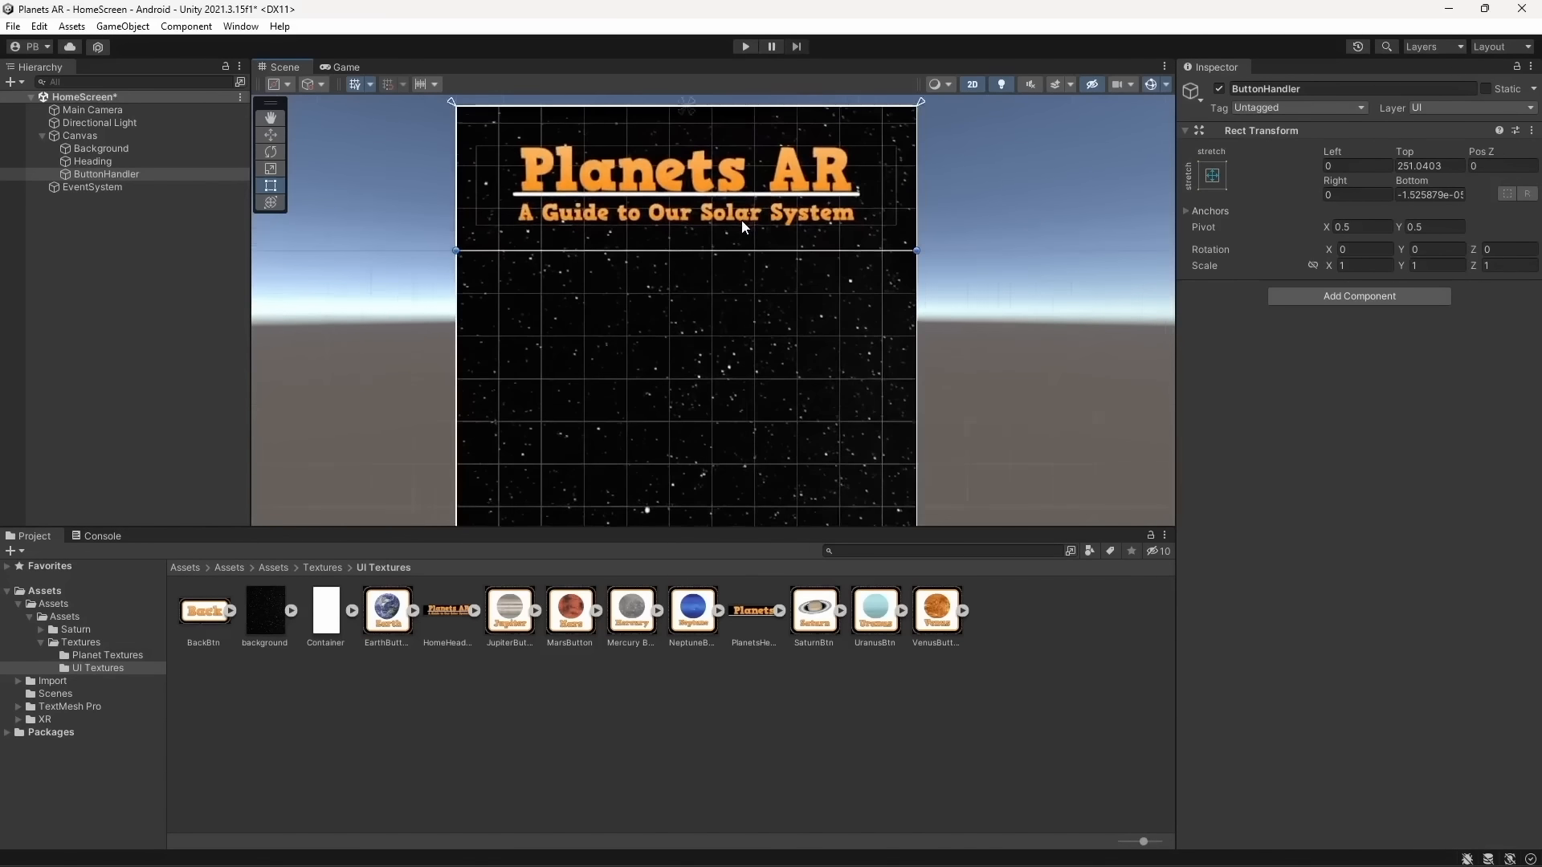
pyautogui.scroll(1, 740, 225)
pyautogui.click(1448, 165)
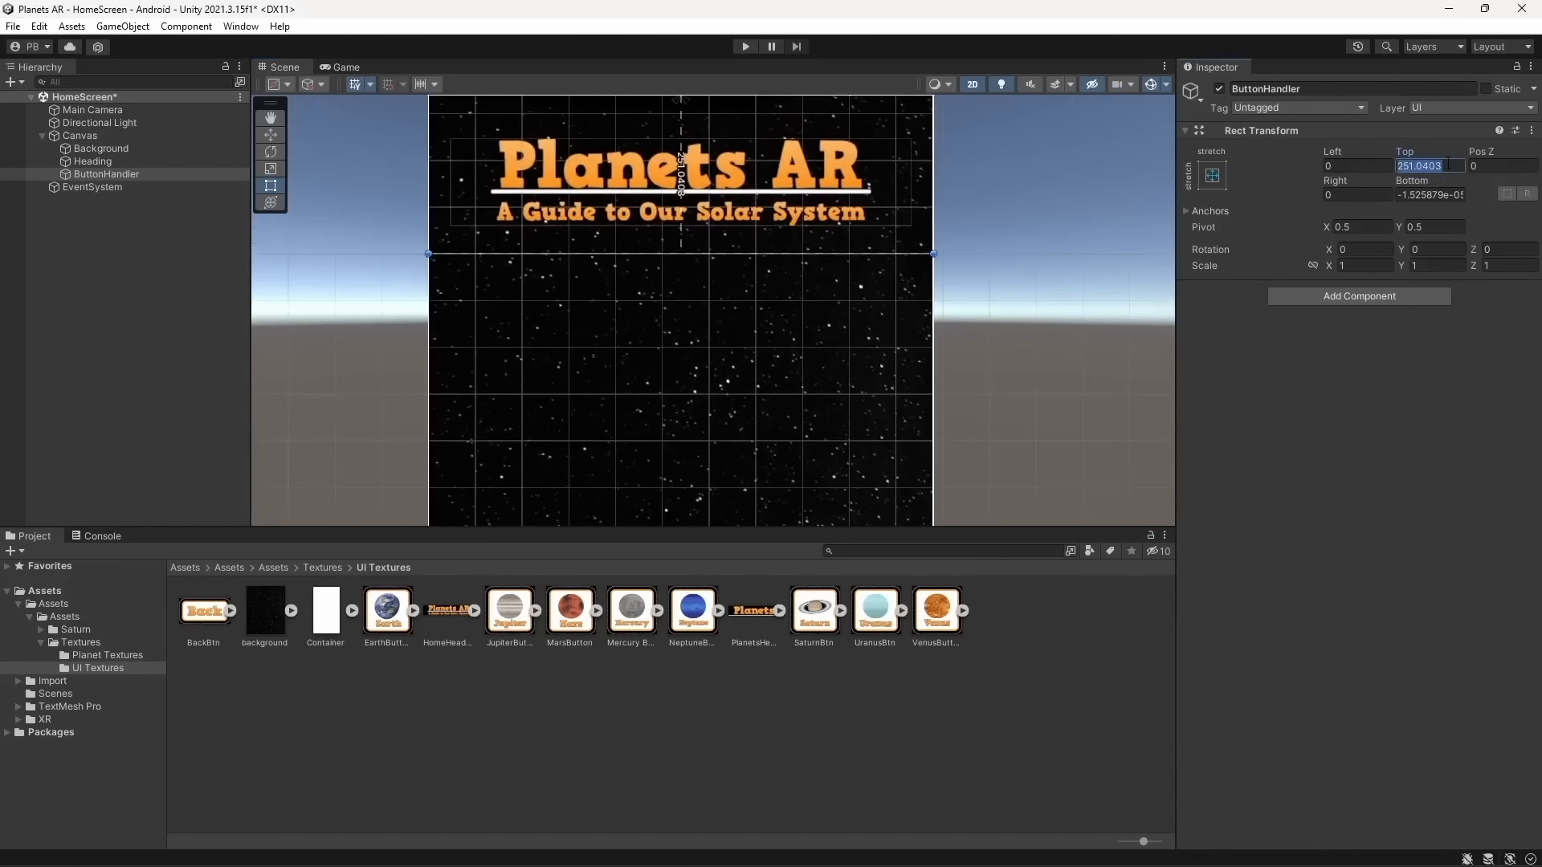
pyautogui.write('250')
pyautogui.press('Return')
pyautogui.hotkey('ctrl', 's')
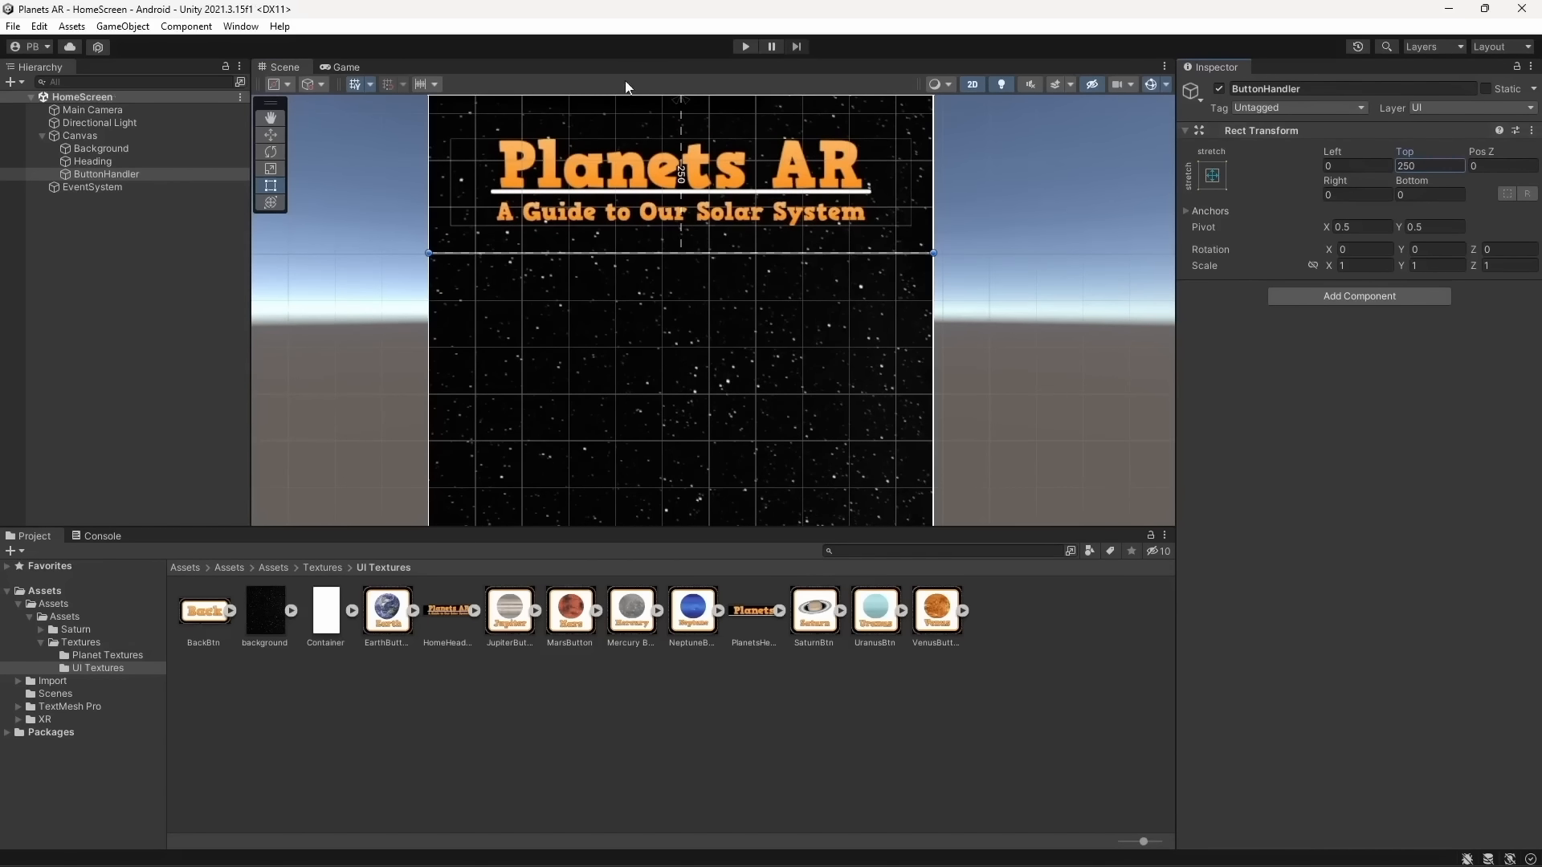
# Add a UI Image as a child of ButtonHandler
pyautogui.click(358, 69)
pyautogui.click(150, 175)
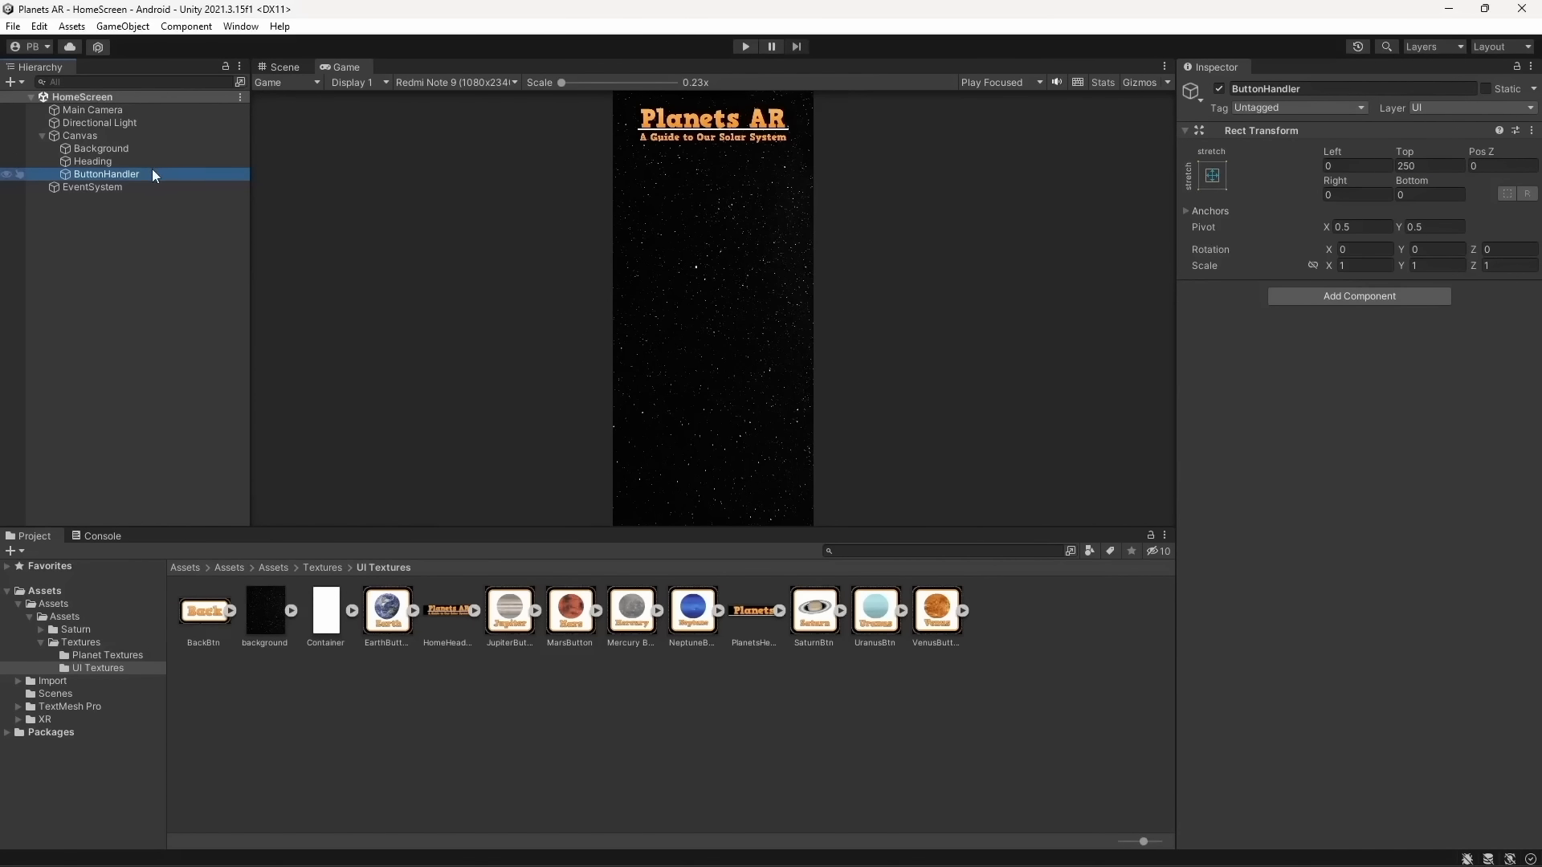
pyautogui.rightClick(152, 170)
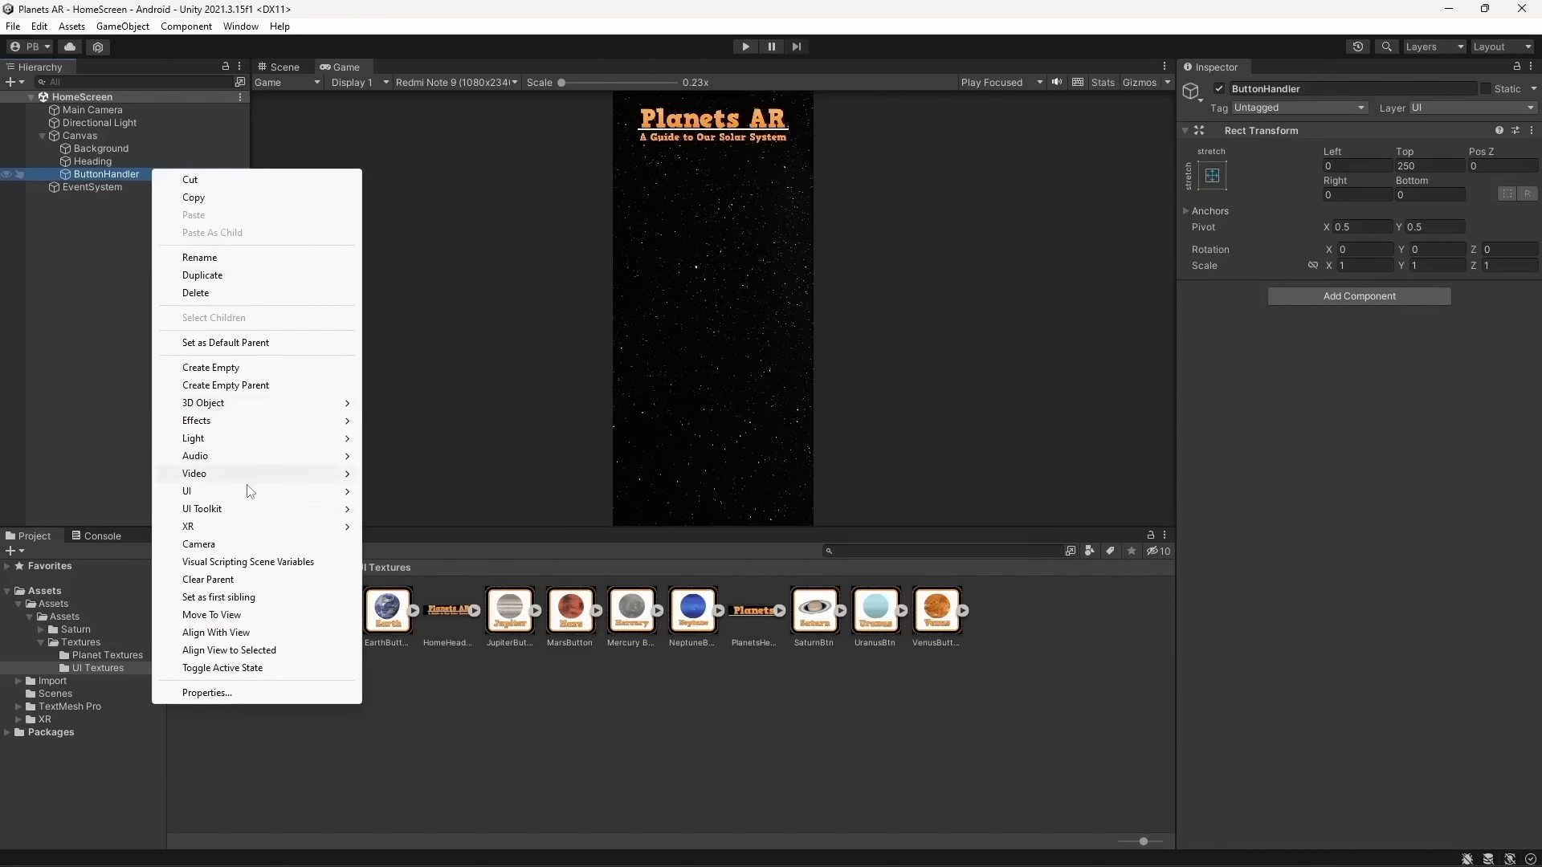
pyautogui.moveTo(295, 491)
pyautogui.click(406, 491)
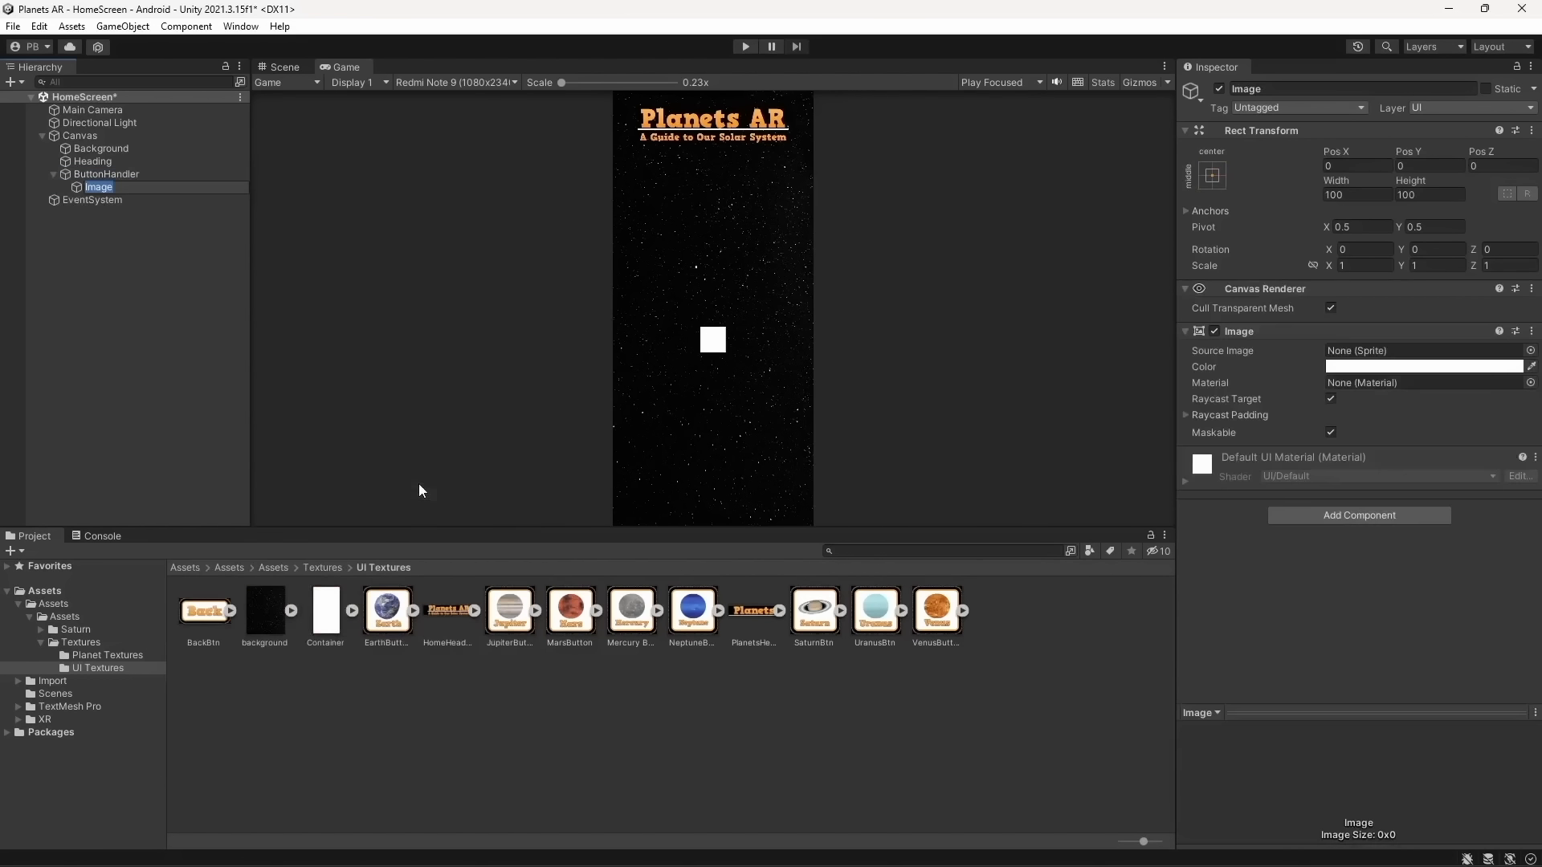
# Anchor and position the new Image at the top left of ButtonHandler, and save the scene
pyautogui.click(1212, 175)
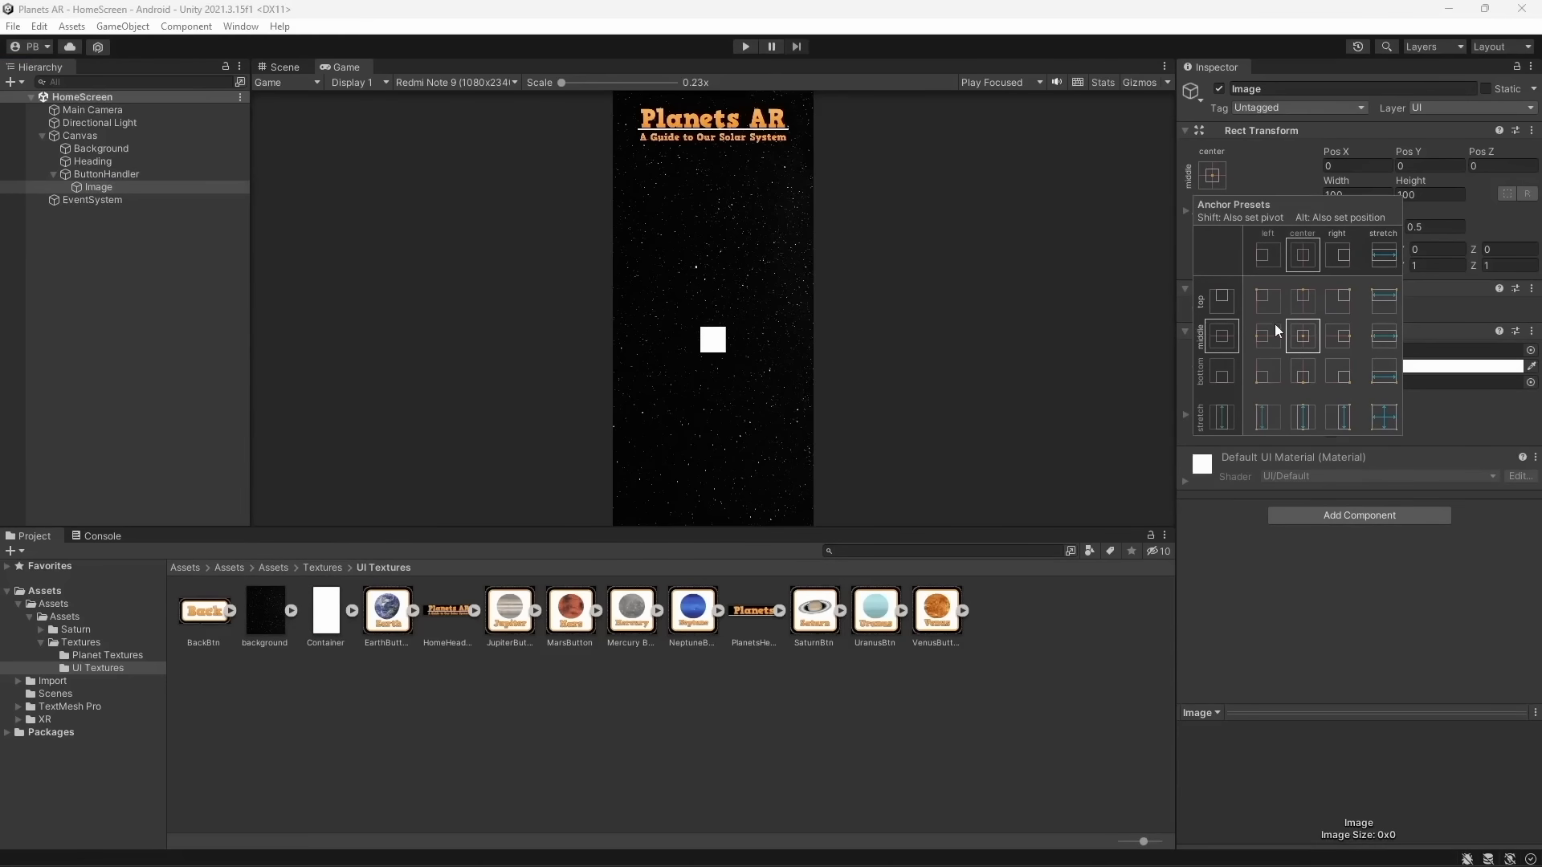
pyautogui.keyDown('alt'); pyautogui.click(1270, 303); pyautogui.keyUp('alt')
pyautogui.click(846, 257)
pyautogui.hotkey('ctrl', 's')
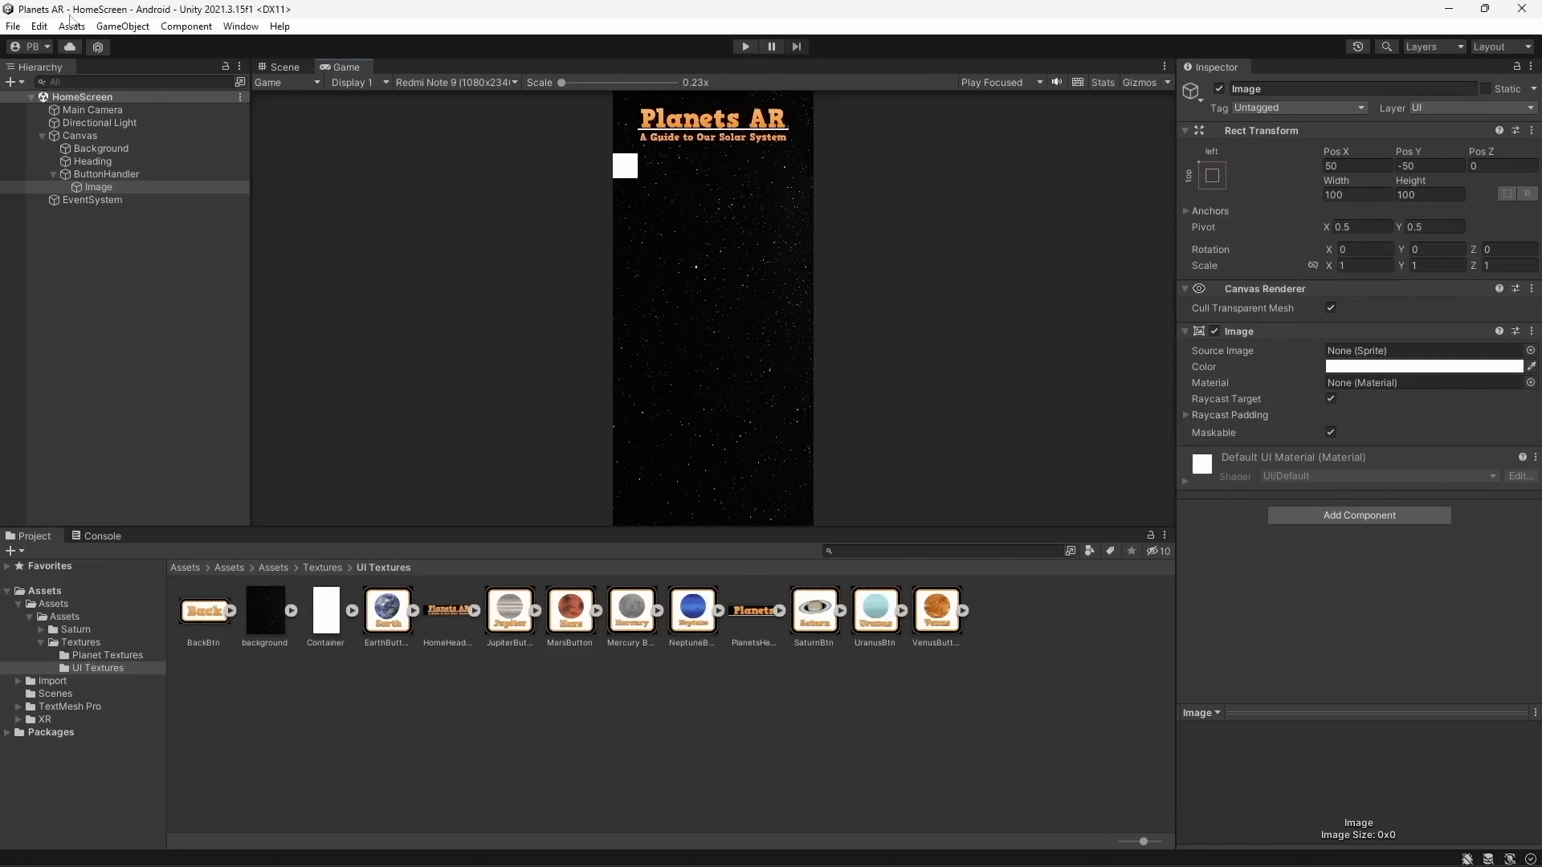
# Set the Image's width and height to 200 each in the Scene view
pyautogui.click(281, 81)
pyautogui.click(285, 67)
pyautogui.scroll(-2, 570, 367)
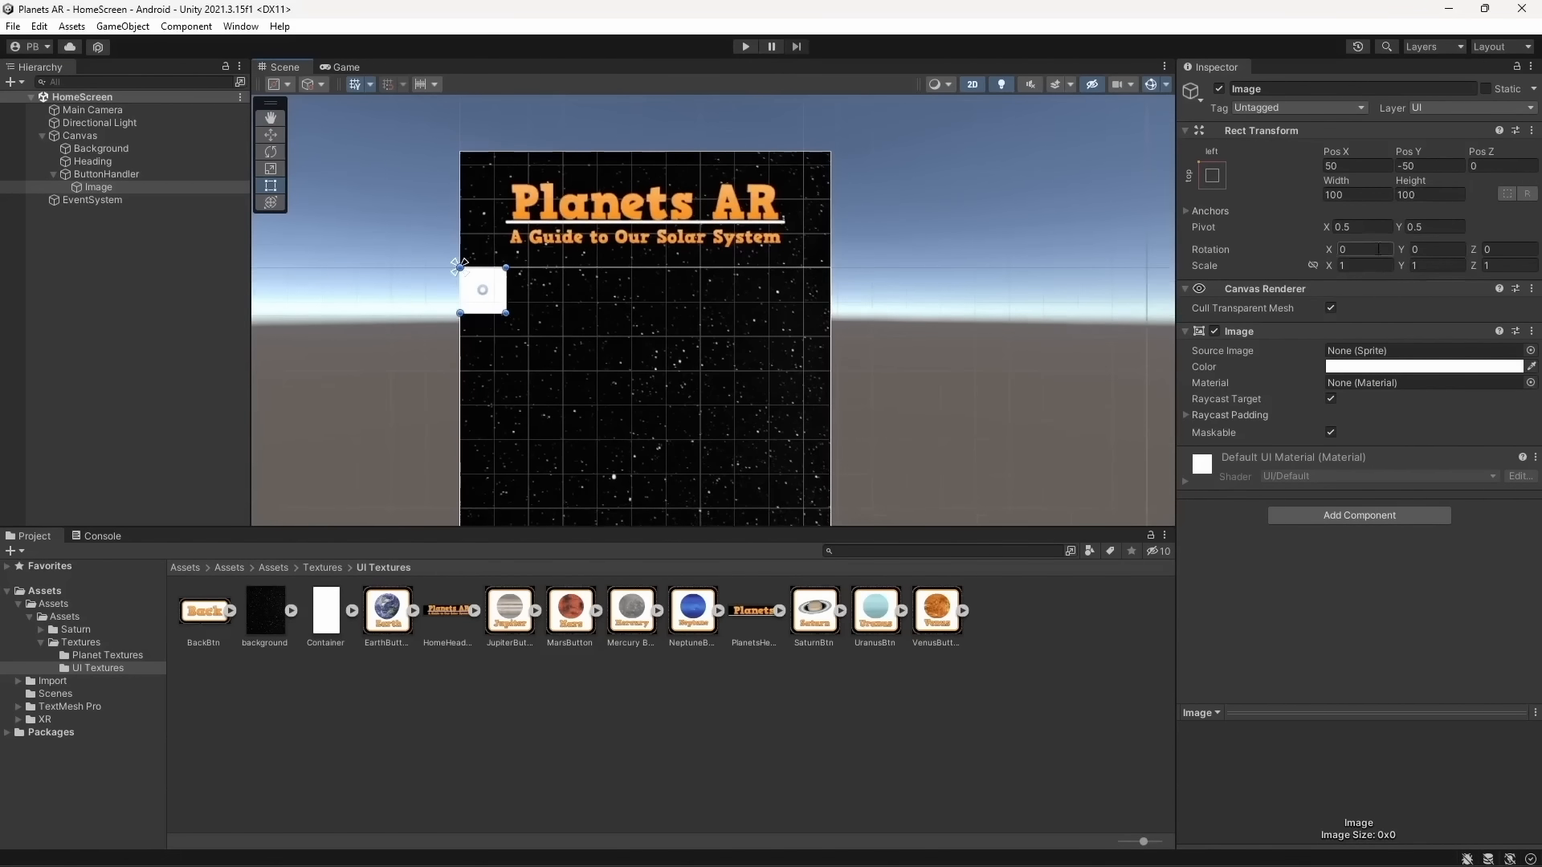
pyautogui.click(1382, 193)
pyautogui.write('200')
pyautogui.press('Tab')
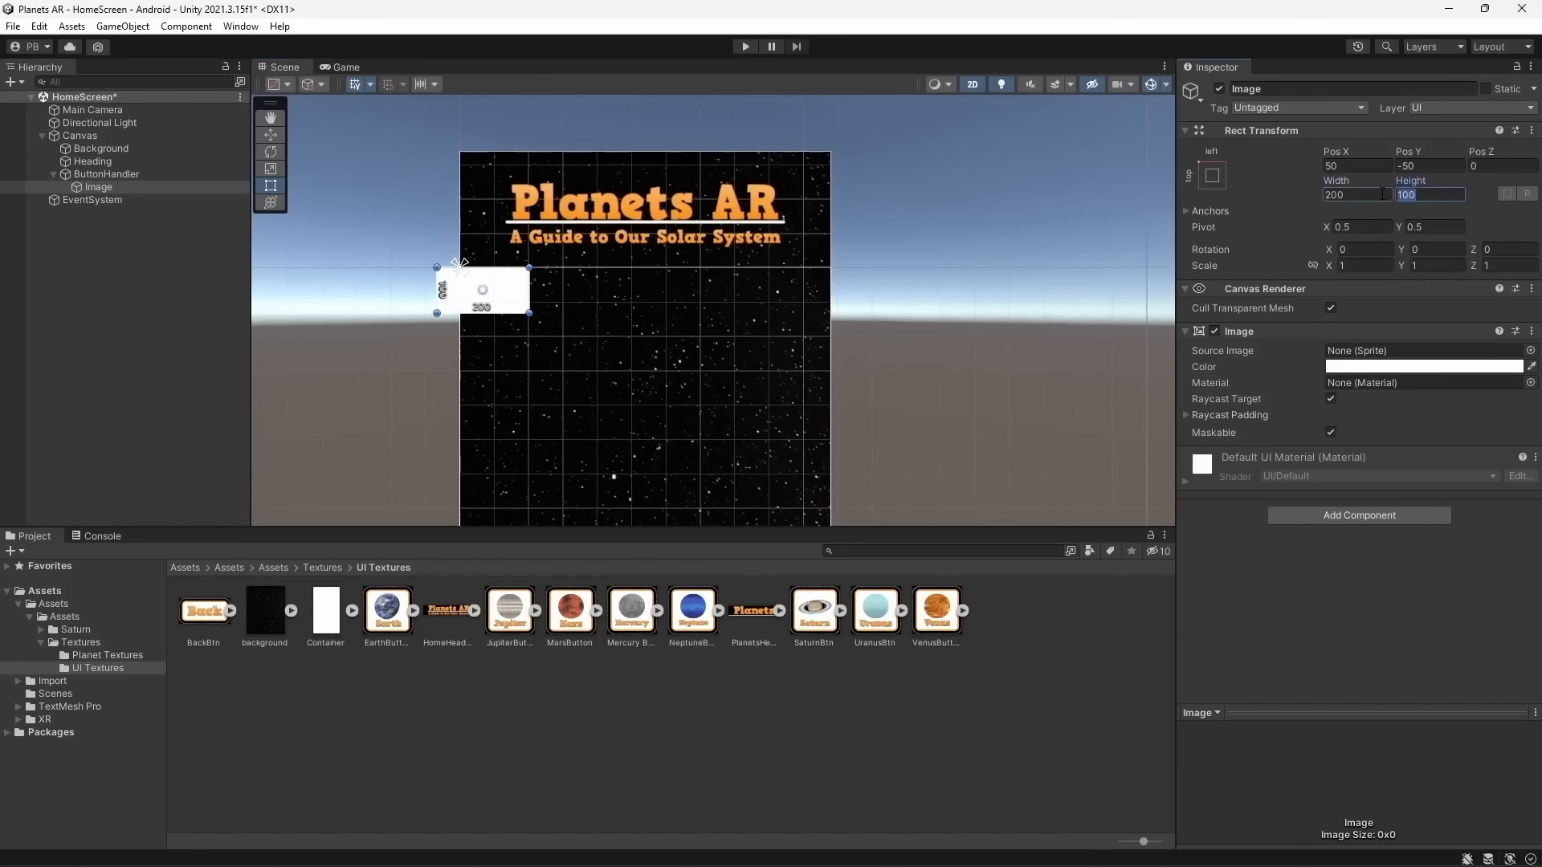
pyautogui.write('200')
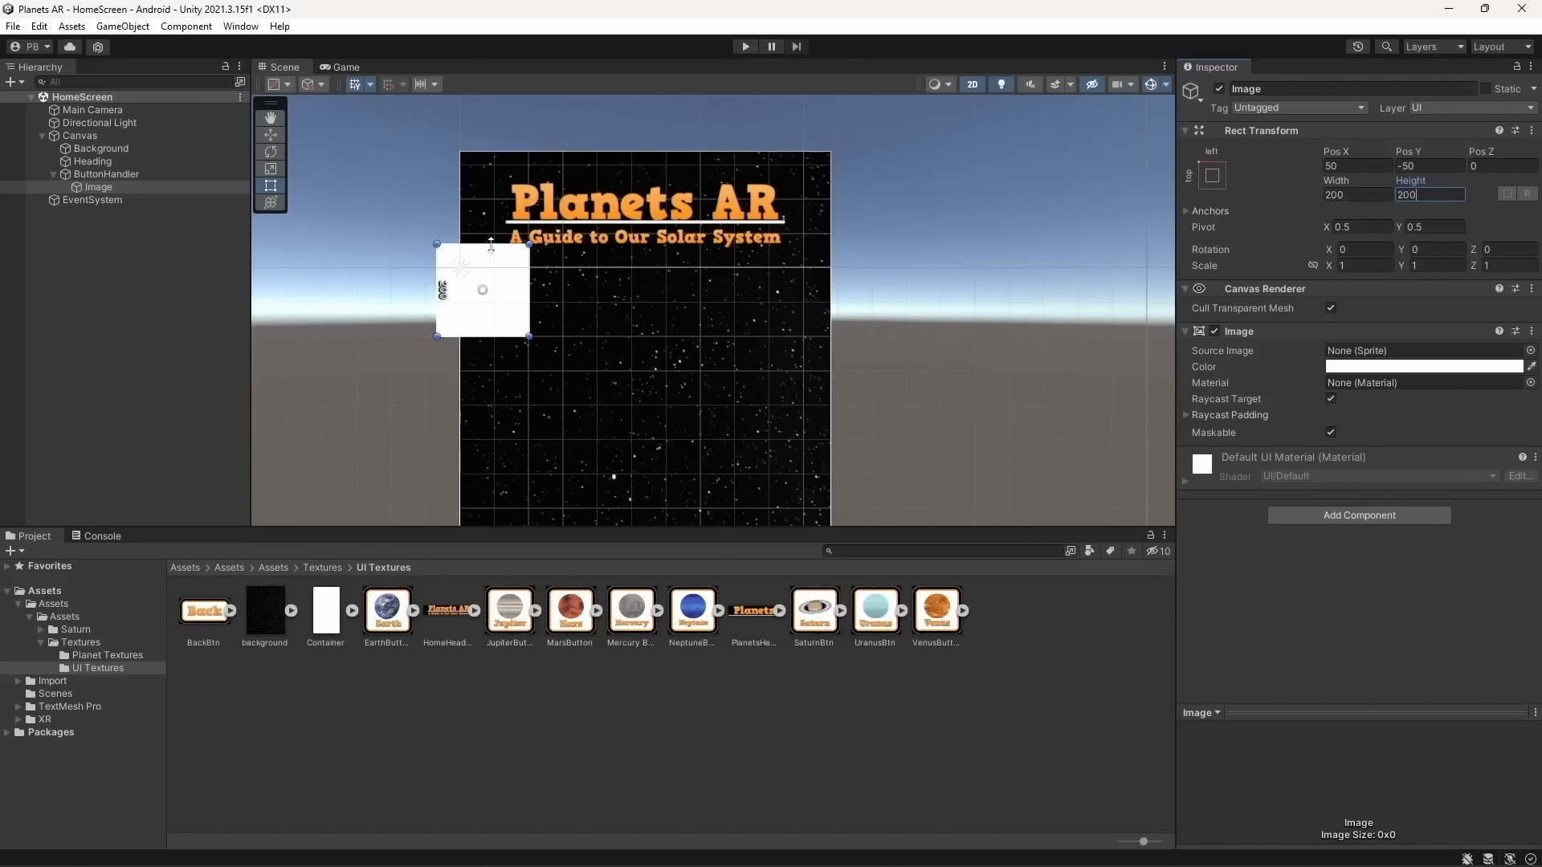
# Move the Image below the heading to Pos X 200 and Pos Y -150, and save the scene
pyautogui.moveTo(512, 267); pyautogui.dragTo(575, 313)
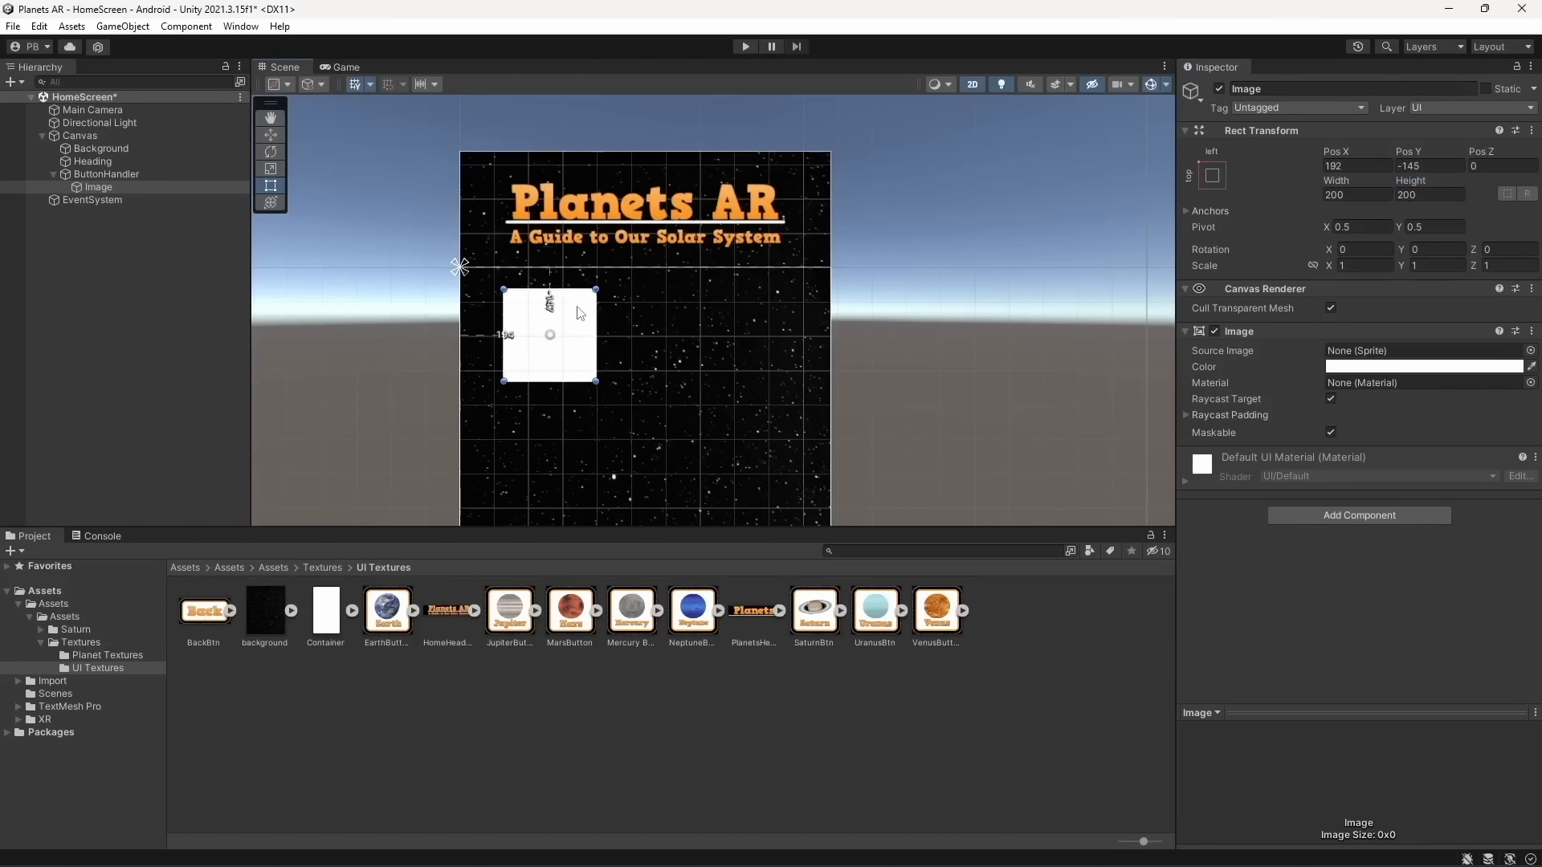
pyautogui.click(1358, 166)
pyautogui.write('200')
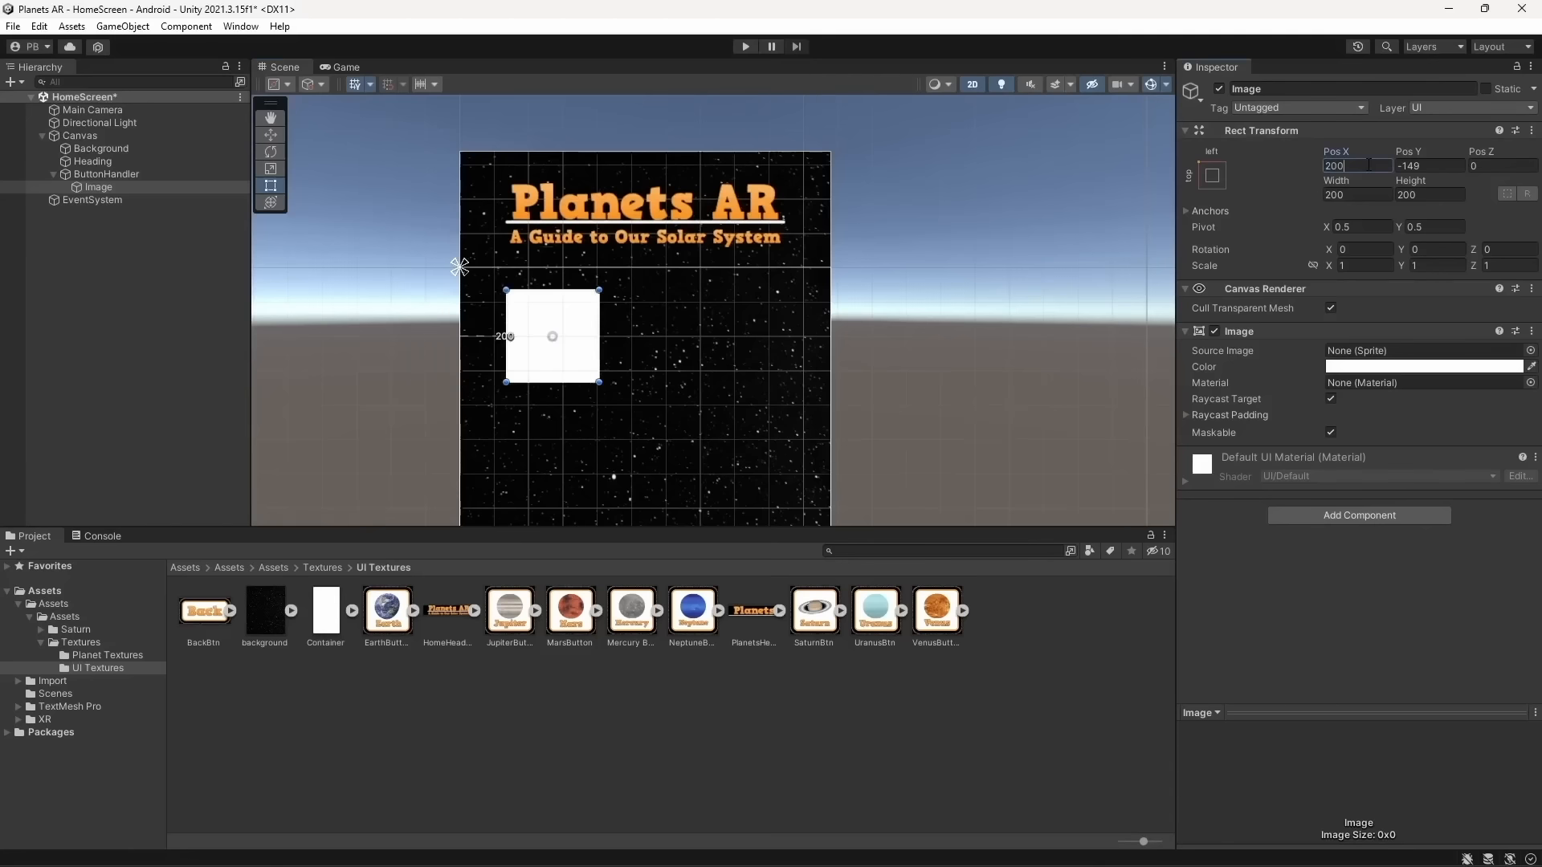
pyautogui.press('Tab')
pyautogui.write('-150')
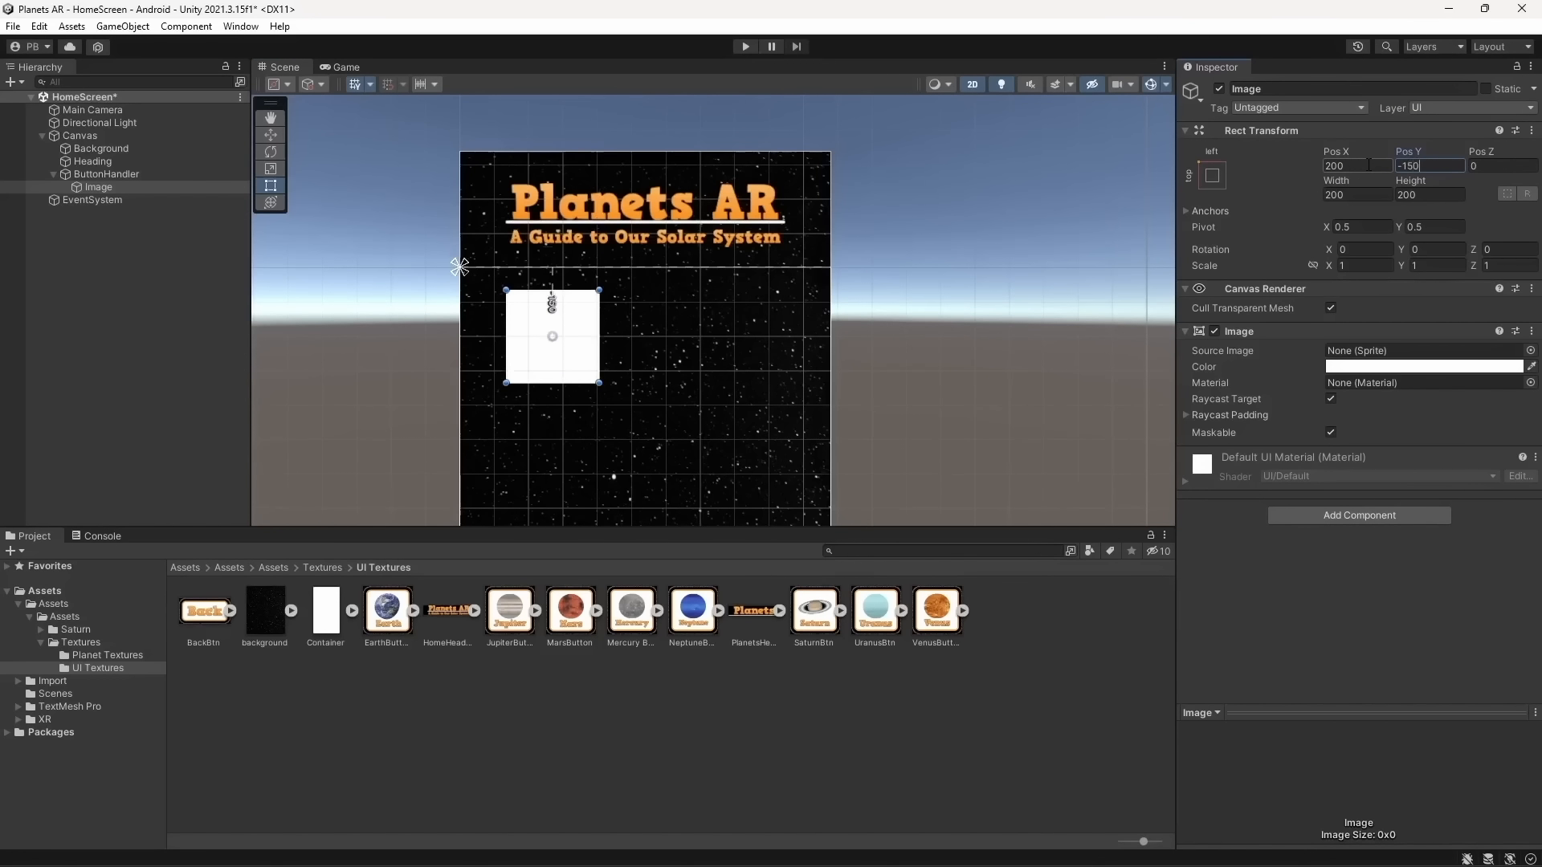
pyautogui.hotkey('ctrl', 's')
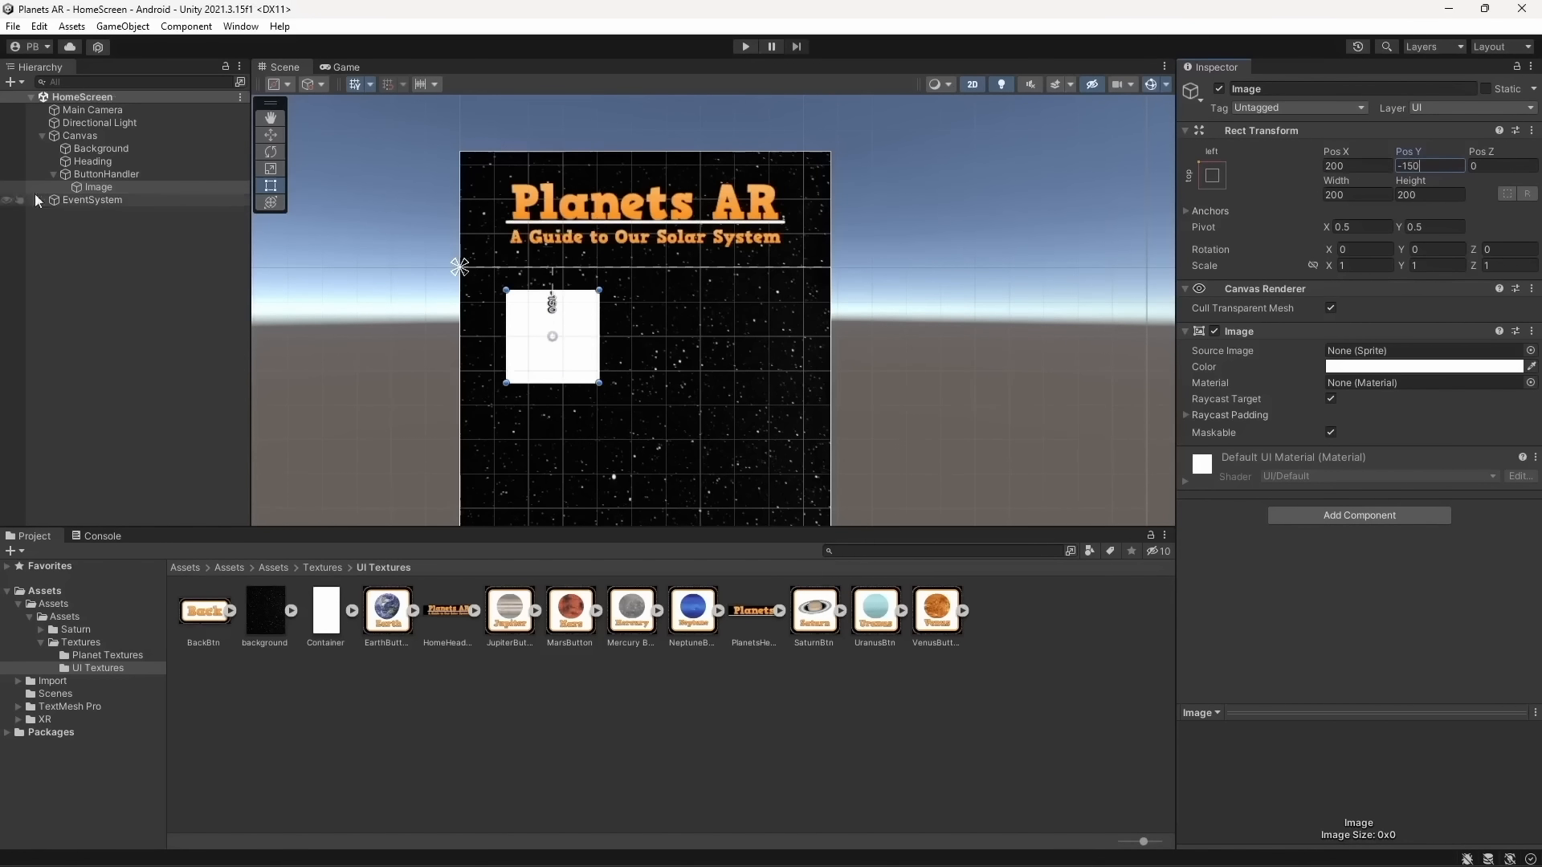
# Rename the Image as Earth and set its Pos Y to -200
pyautogui.click(117, 187)
pyautogui.click(1277, 89)
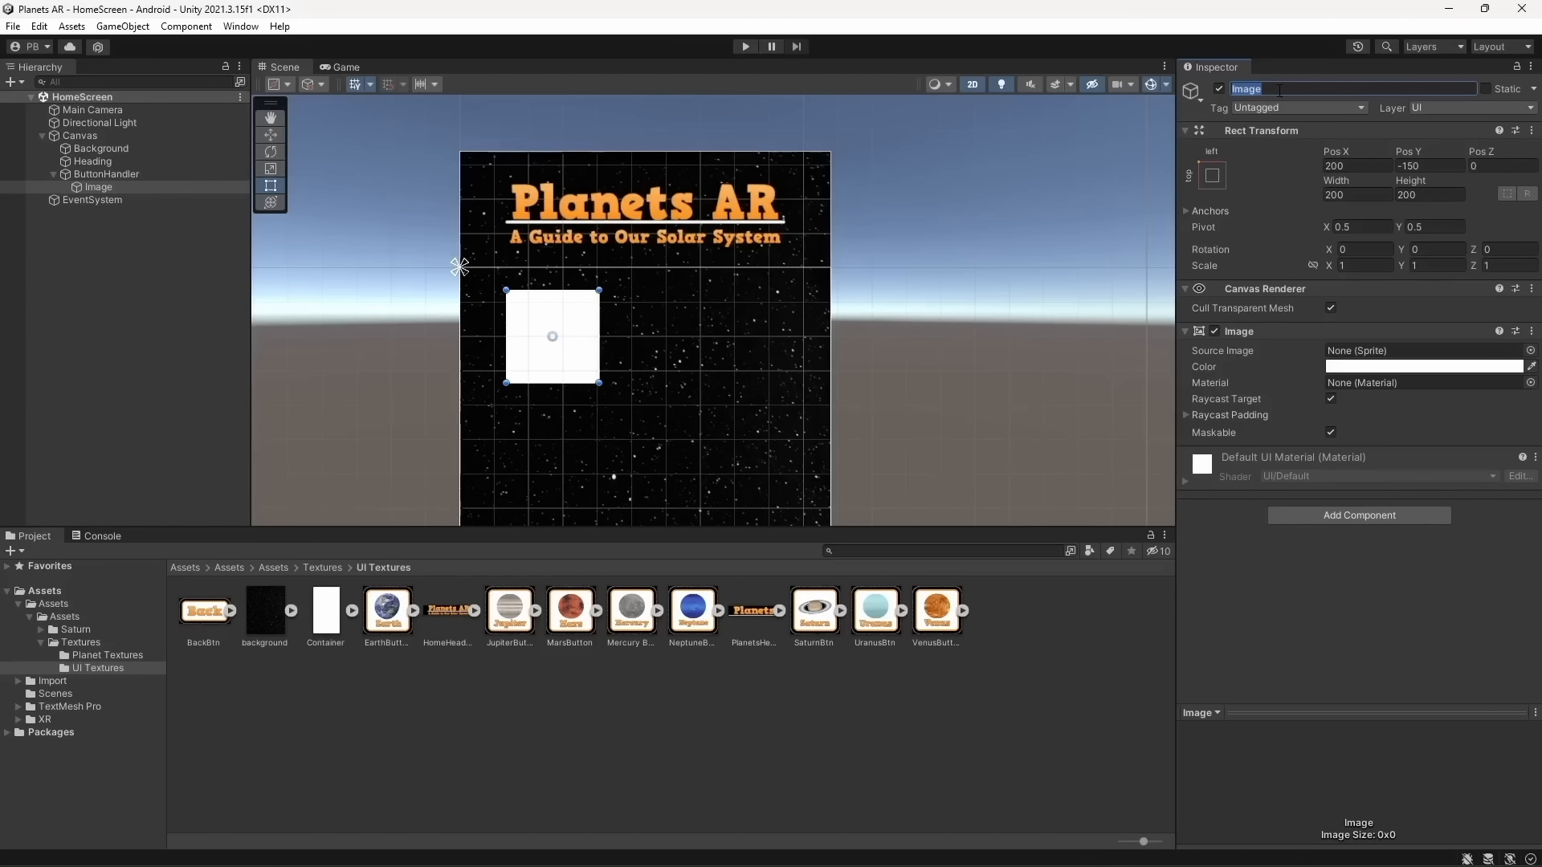
pyautogui.write('Earth')
pyautogui.press('Return')
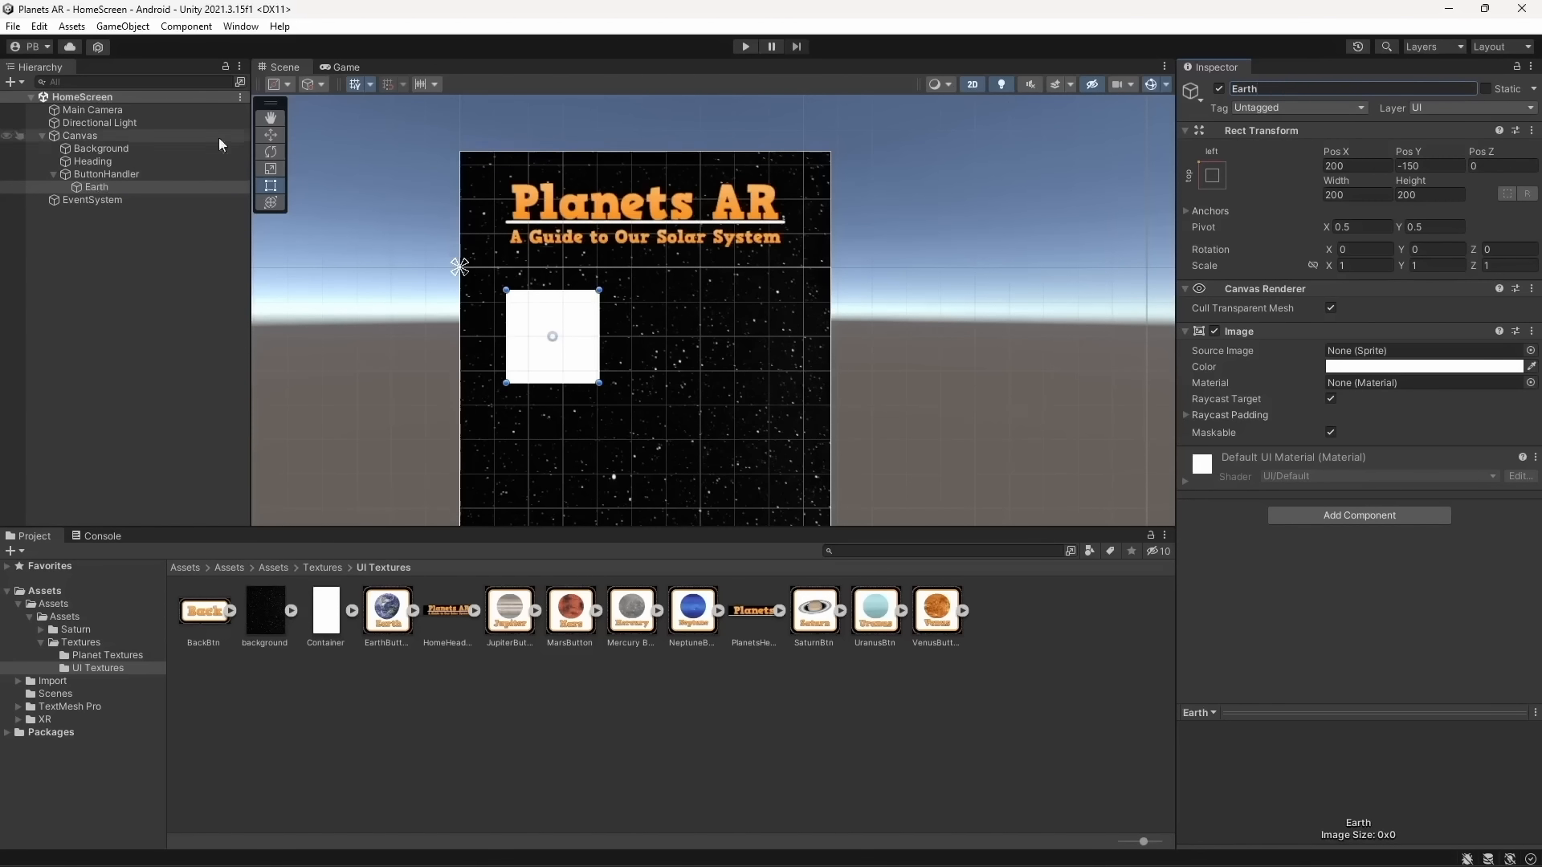
pyautogui.click(1426, 165)
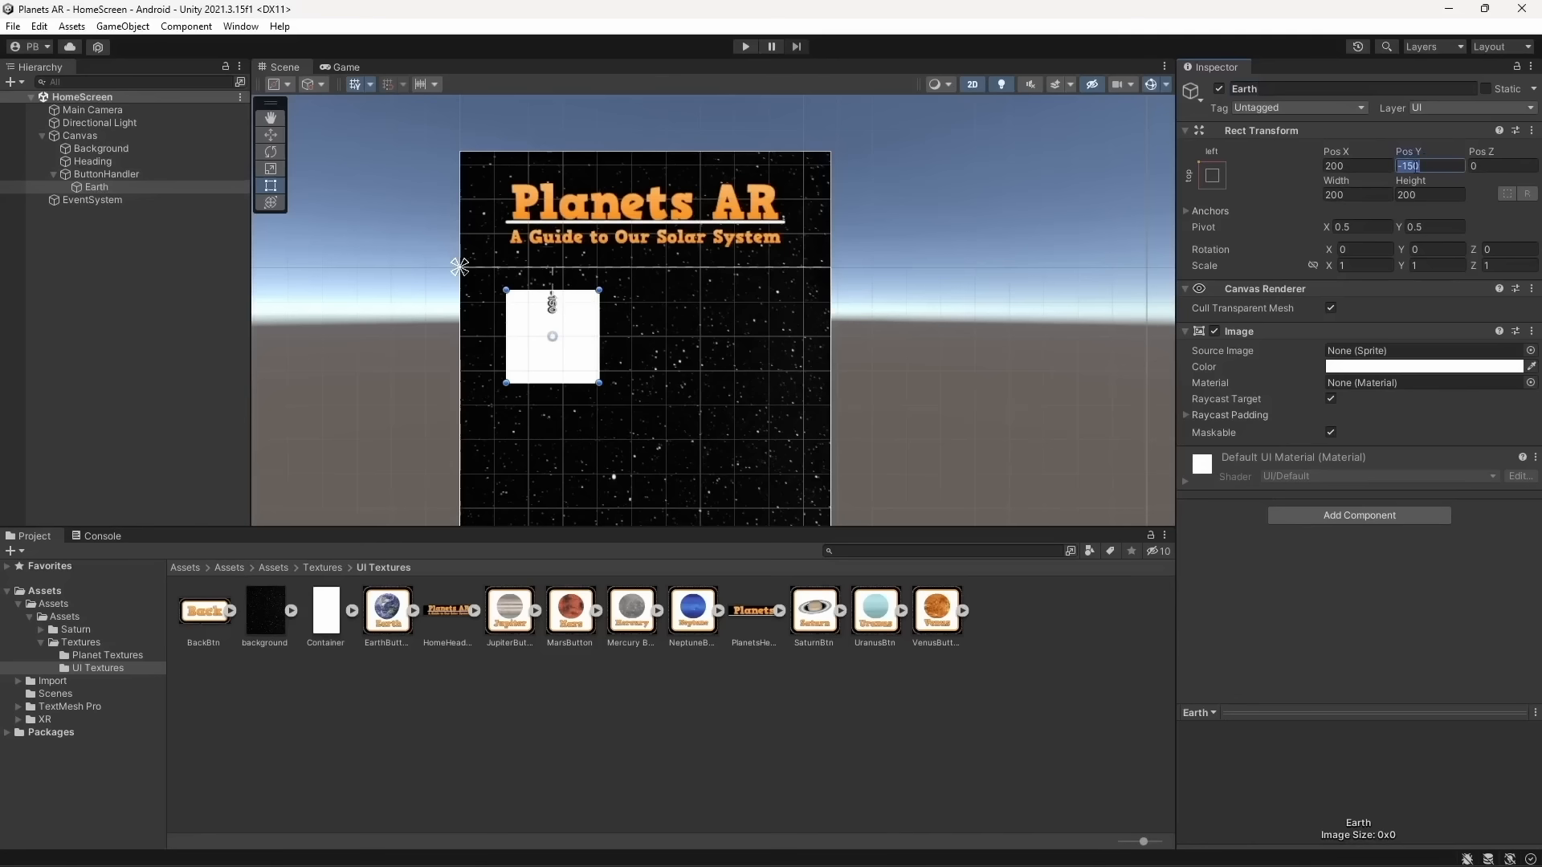
pyautogui.write('-200')
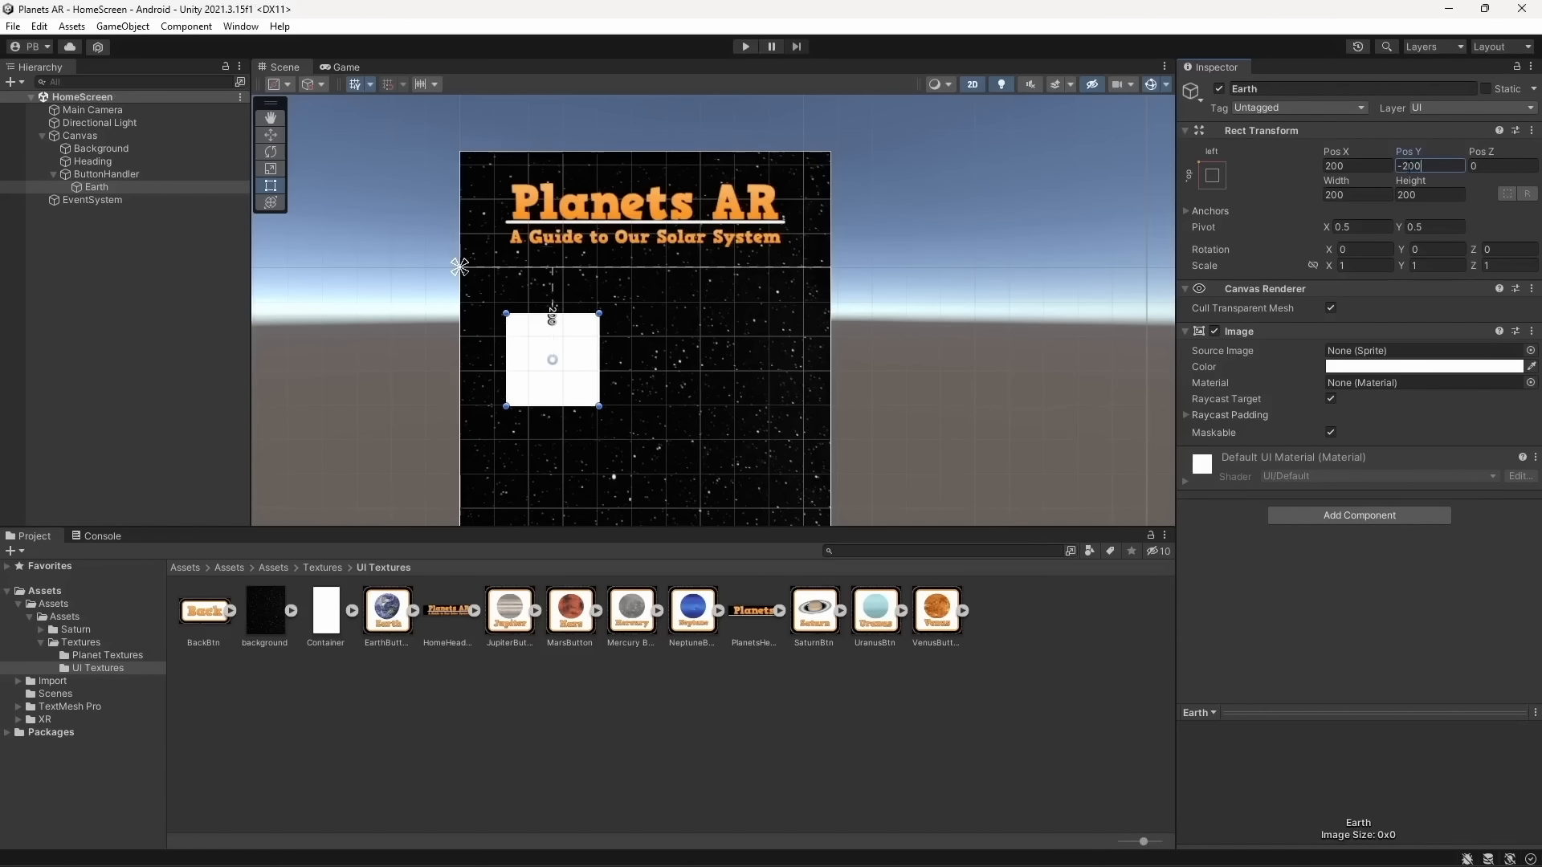
pyautogui.scroll(-2, 968, 183)
pyautogui.moveTo(967, 184); pyautogui.dragTo(959, 174, button='middle')
# Duplicate the Earth image and anchor and position the copy at the top right of ButtonHandler
pyautogui.click(130, 187)
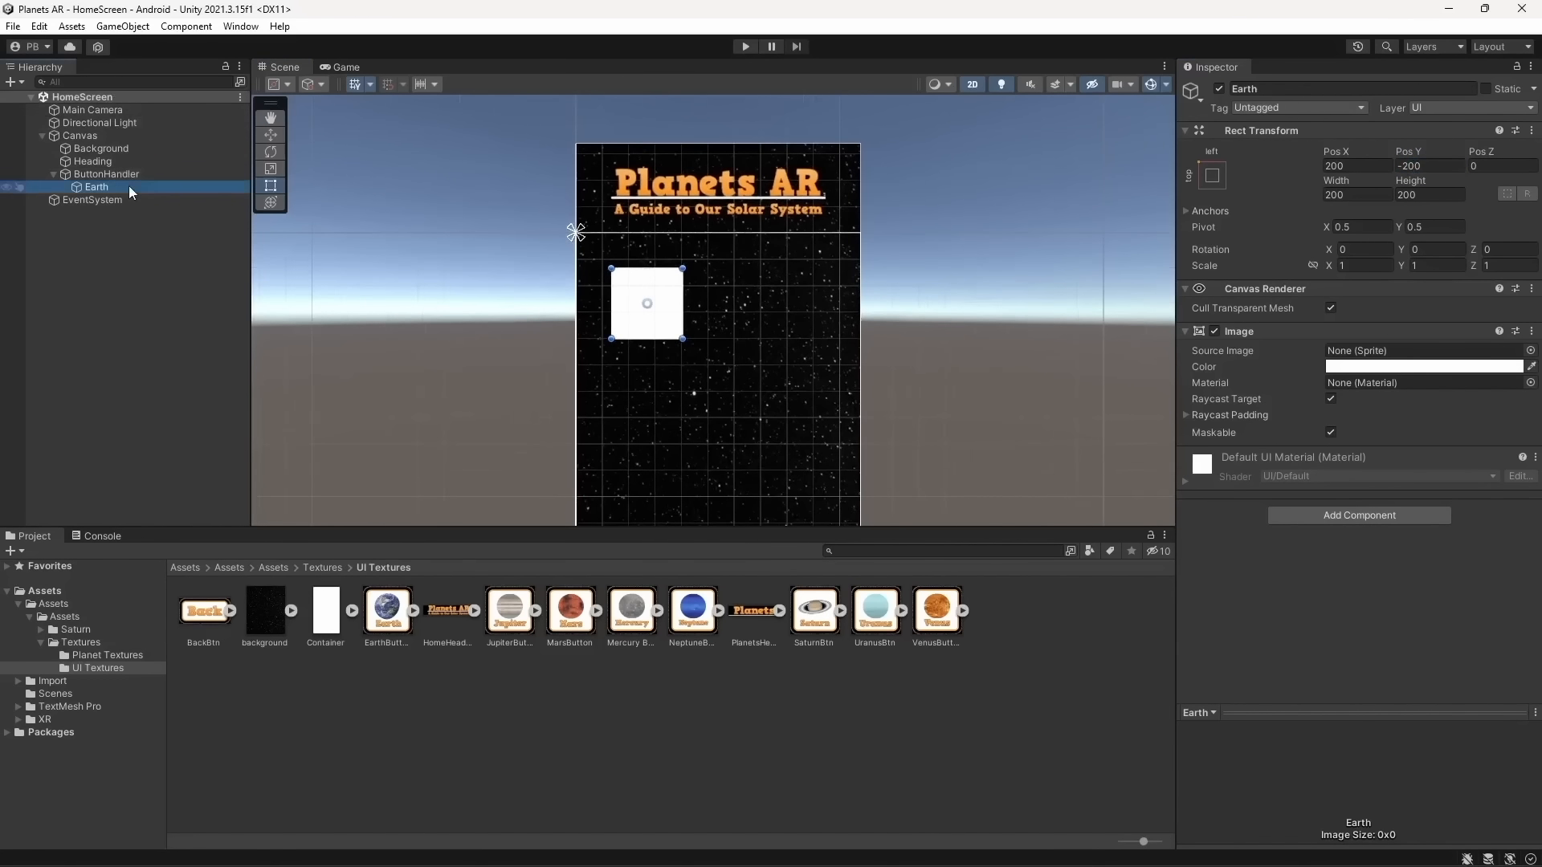
pyautogui.hotkey('ctrl', 'd')
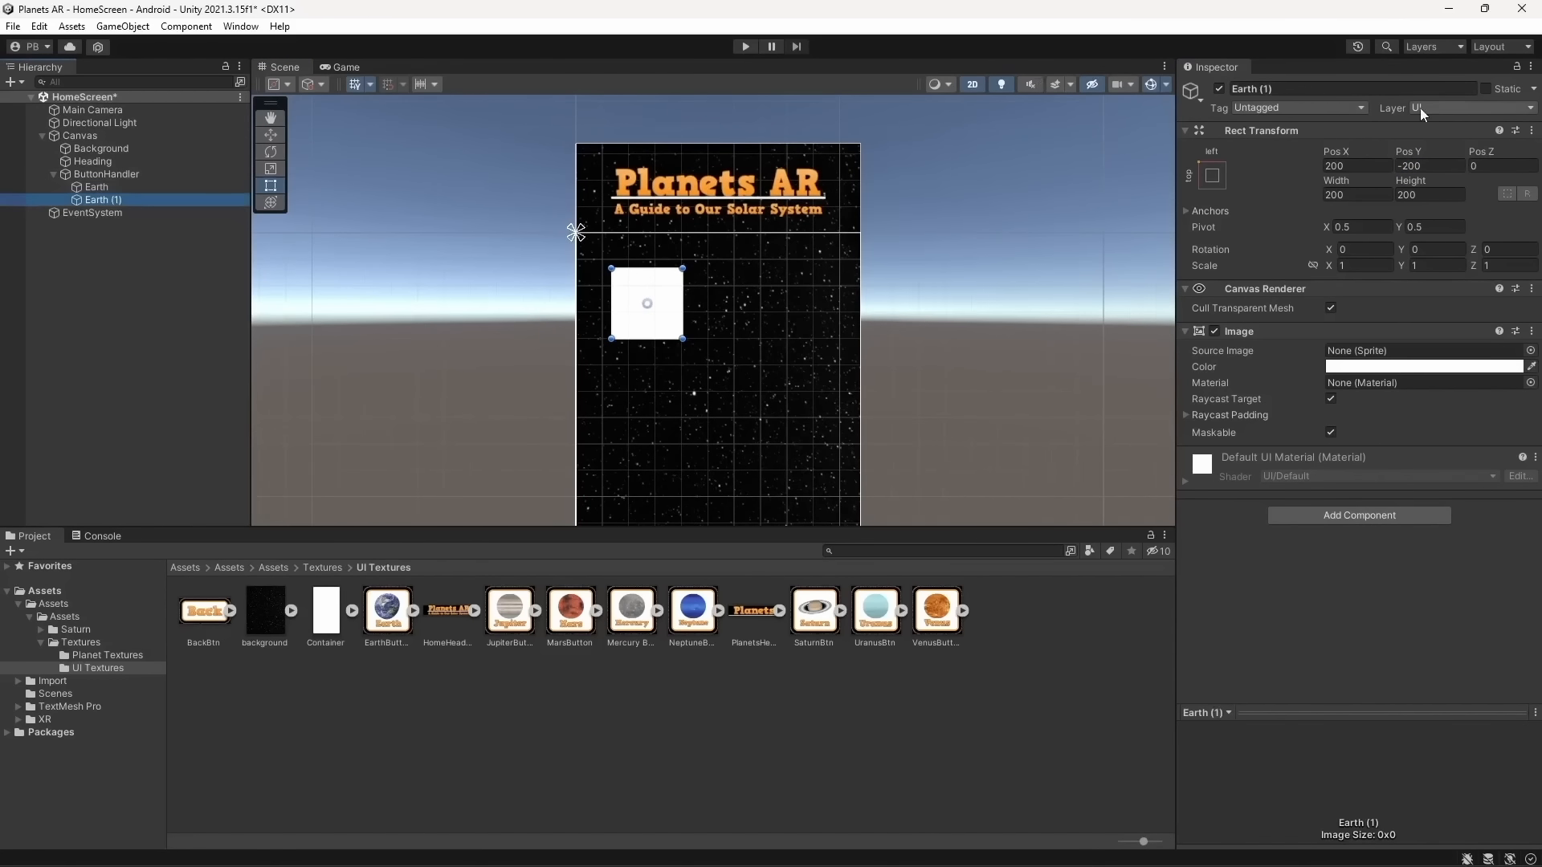
pyautogui.click(1332, 166)
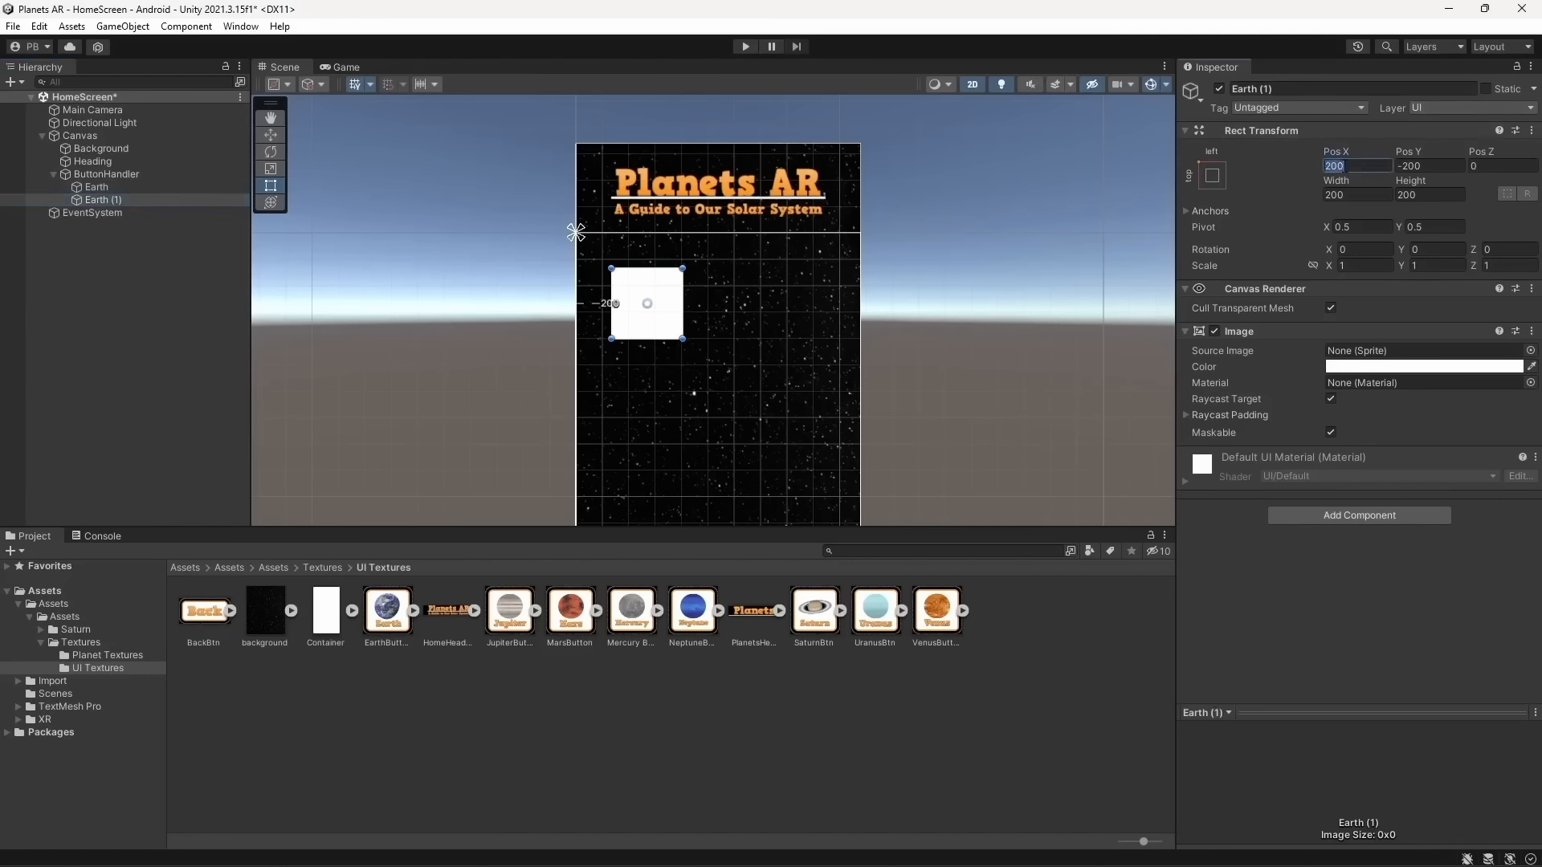
pyautogui.write('-')
pyautogui.press('BackSpace')
pyautogui.click(1221, 167)
pyautogui.click(1341, 289)
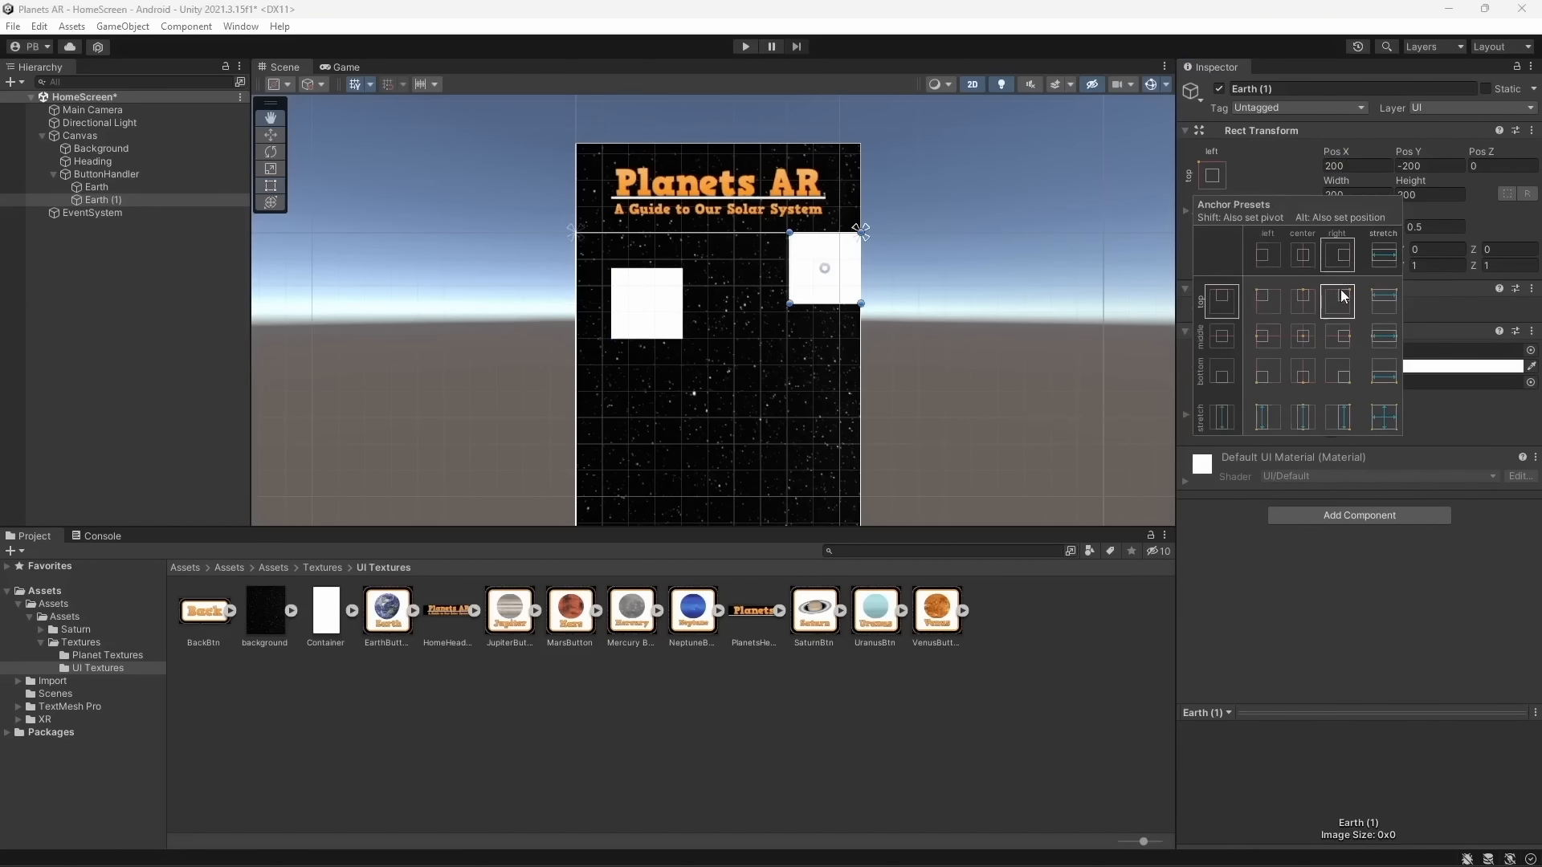
# Set the top-right Earth copy's Pos X and Pos Y to -200 each, save the scene, and check the layout in the Game view
pyautogui.write('-200')
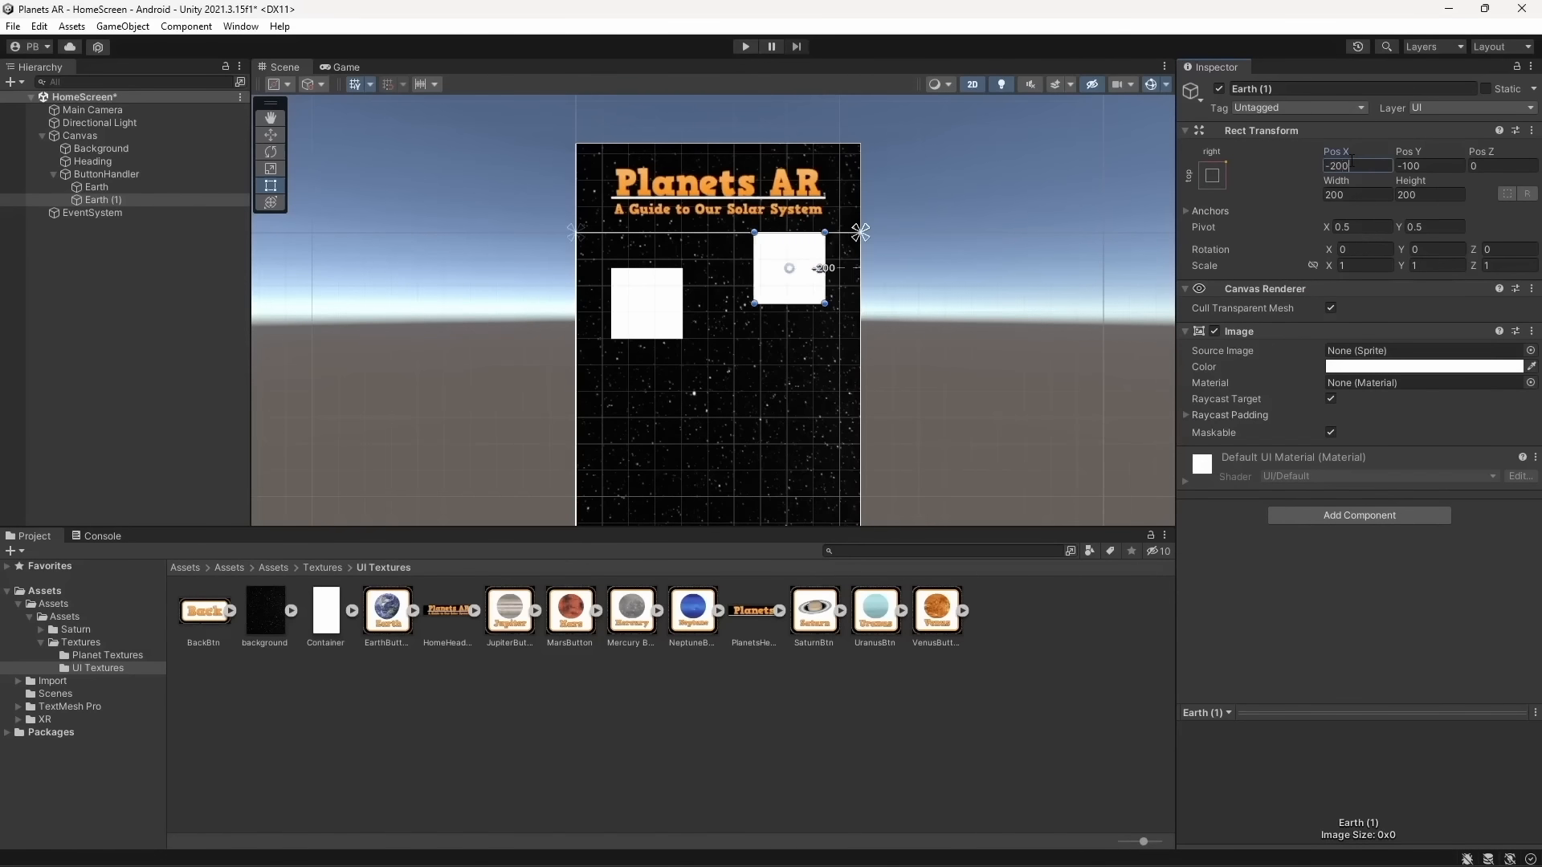
pyautogui.press('Tab')
pyautogui.write('-200')
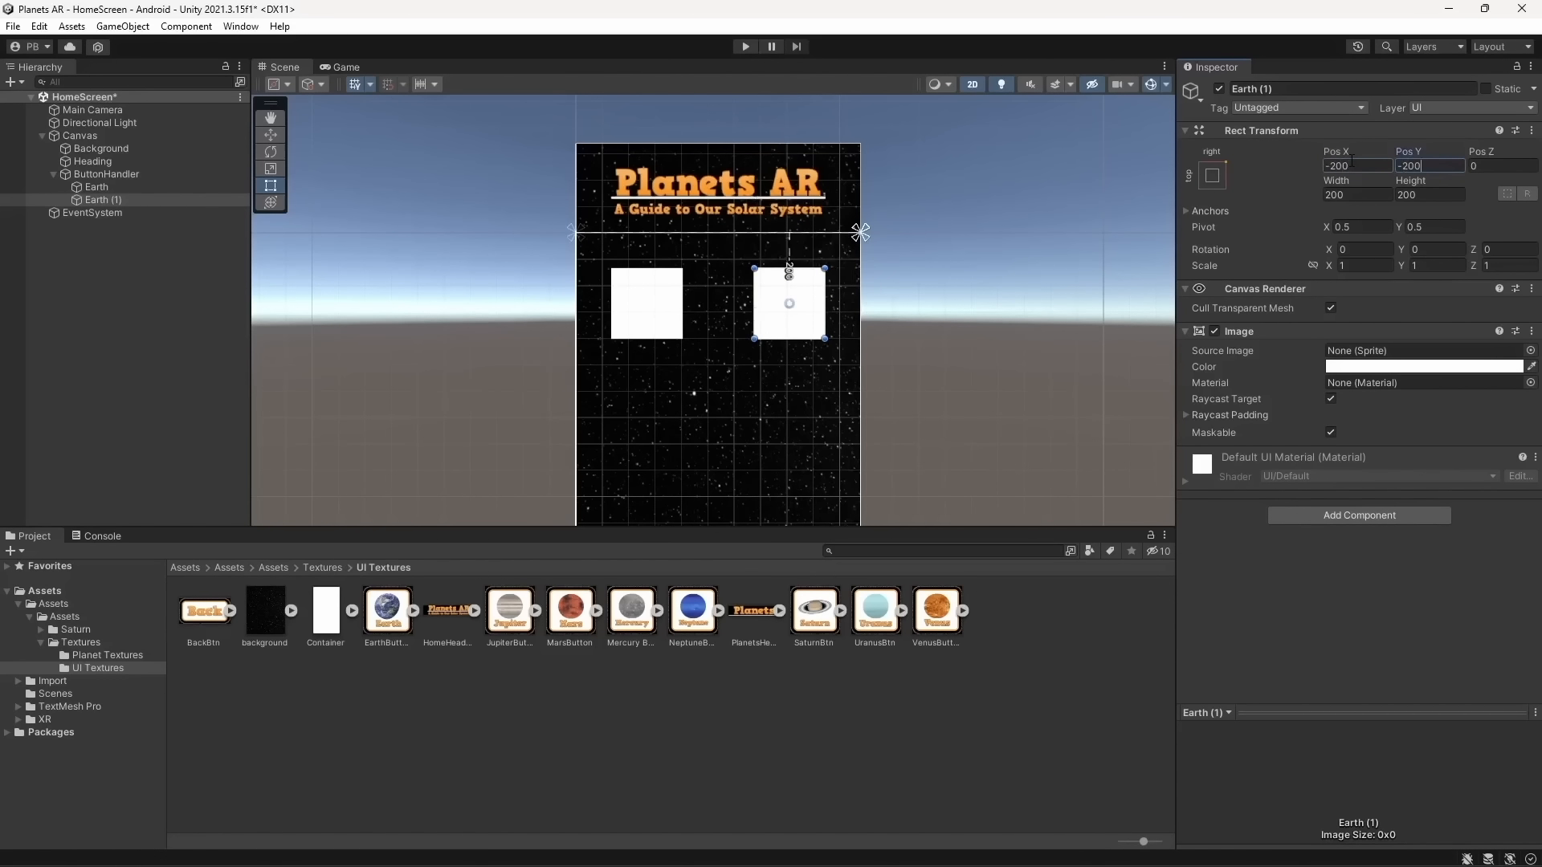
pyautogui.hotkey('ctrl', 's')
pyautogui.click(340, 67)
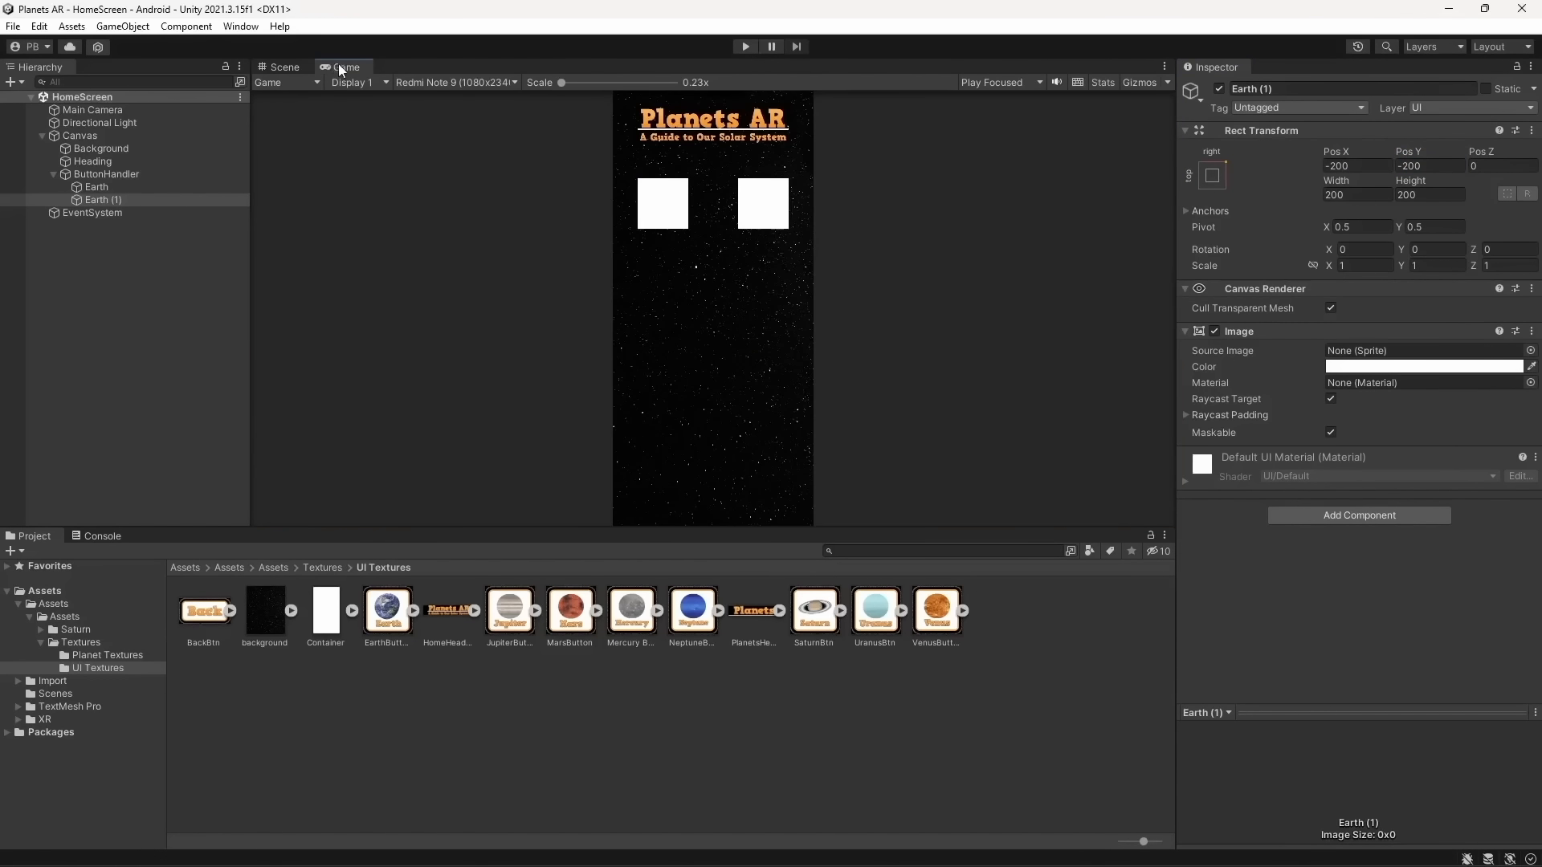
pyautogui.click(295, 69)
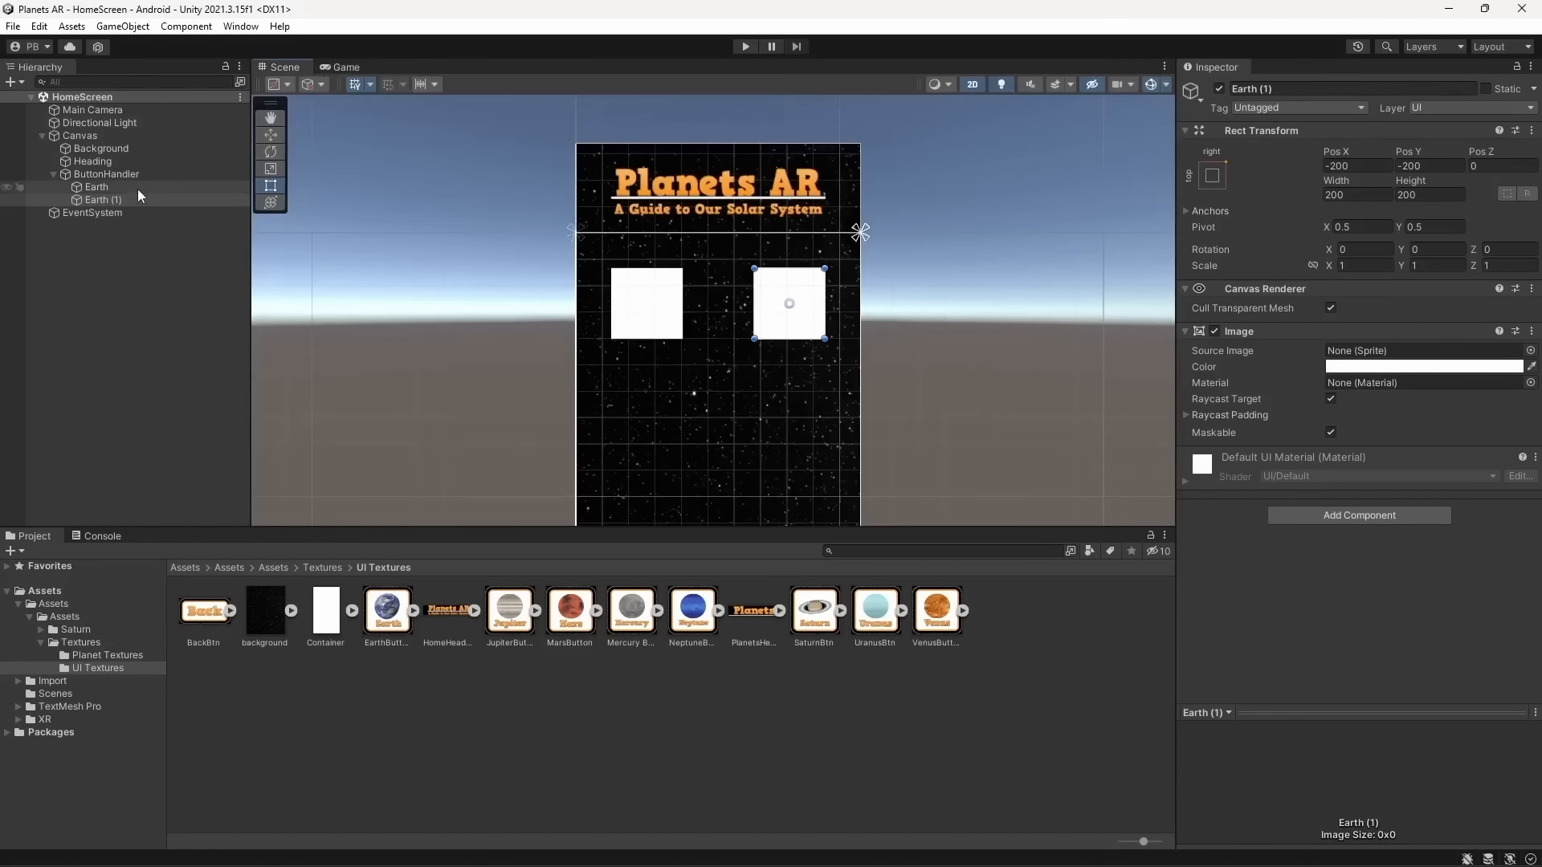
# Rename the duplicated Earth image as Mars and save the scene
pyautogui.click(1333, 86)
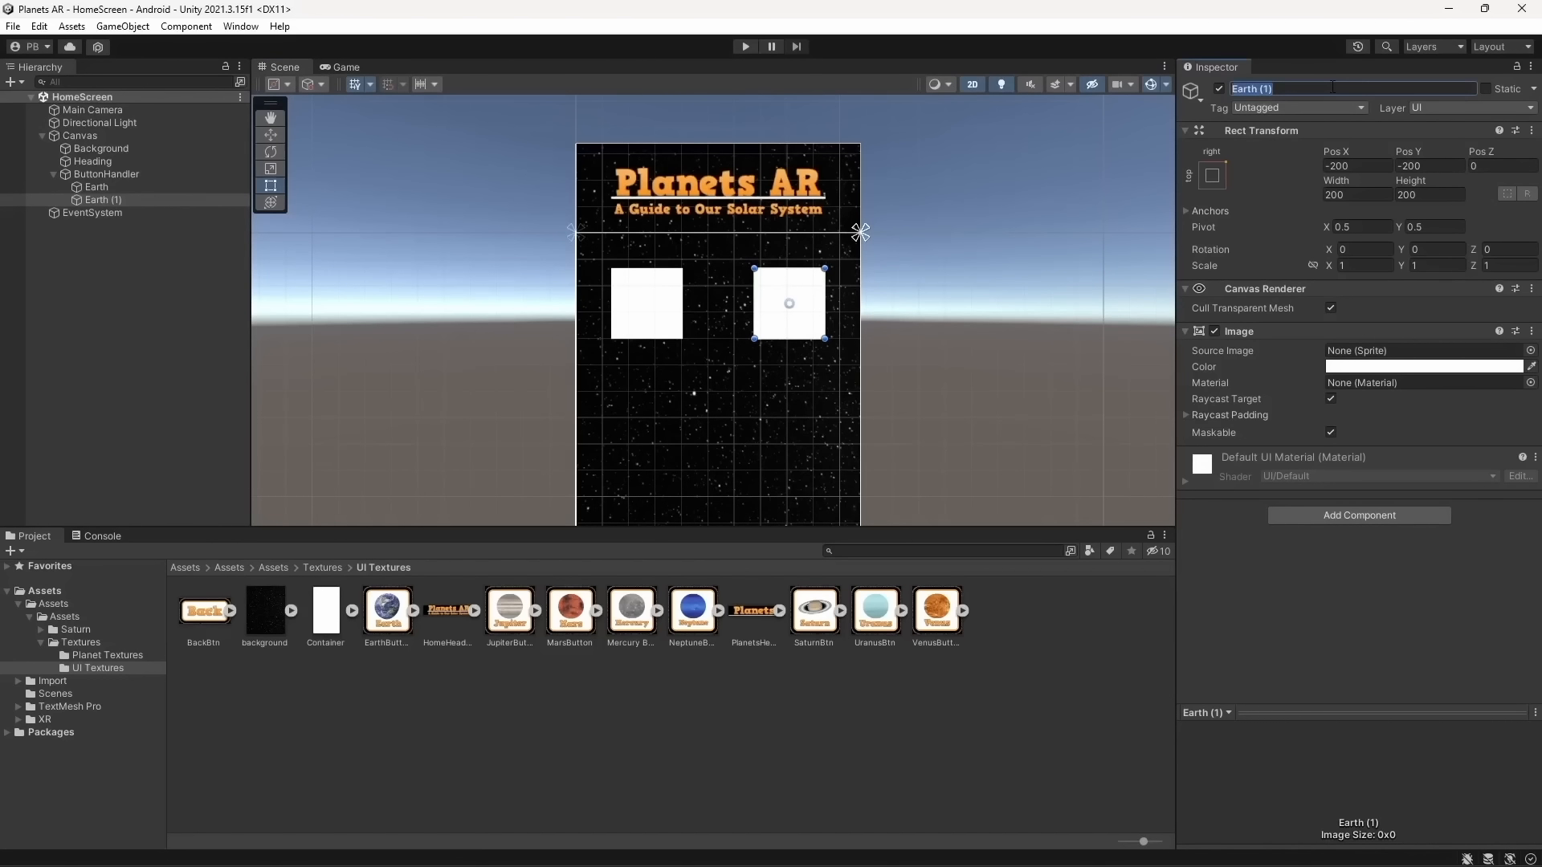
pyautogui.write('Mars')
pyautogui.press('Return')
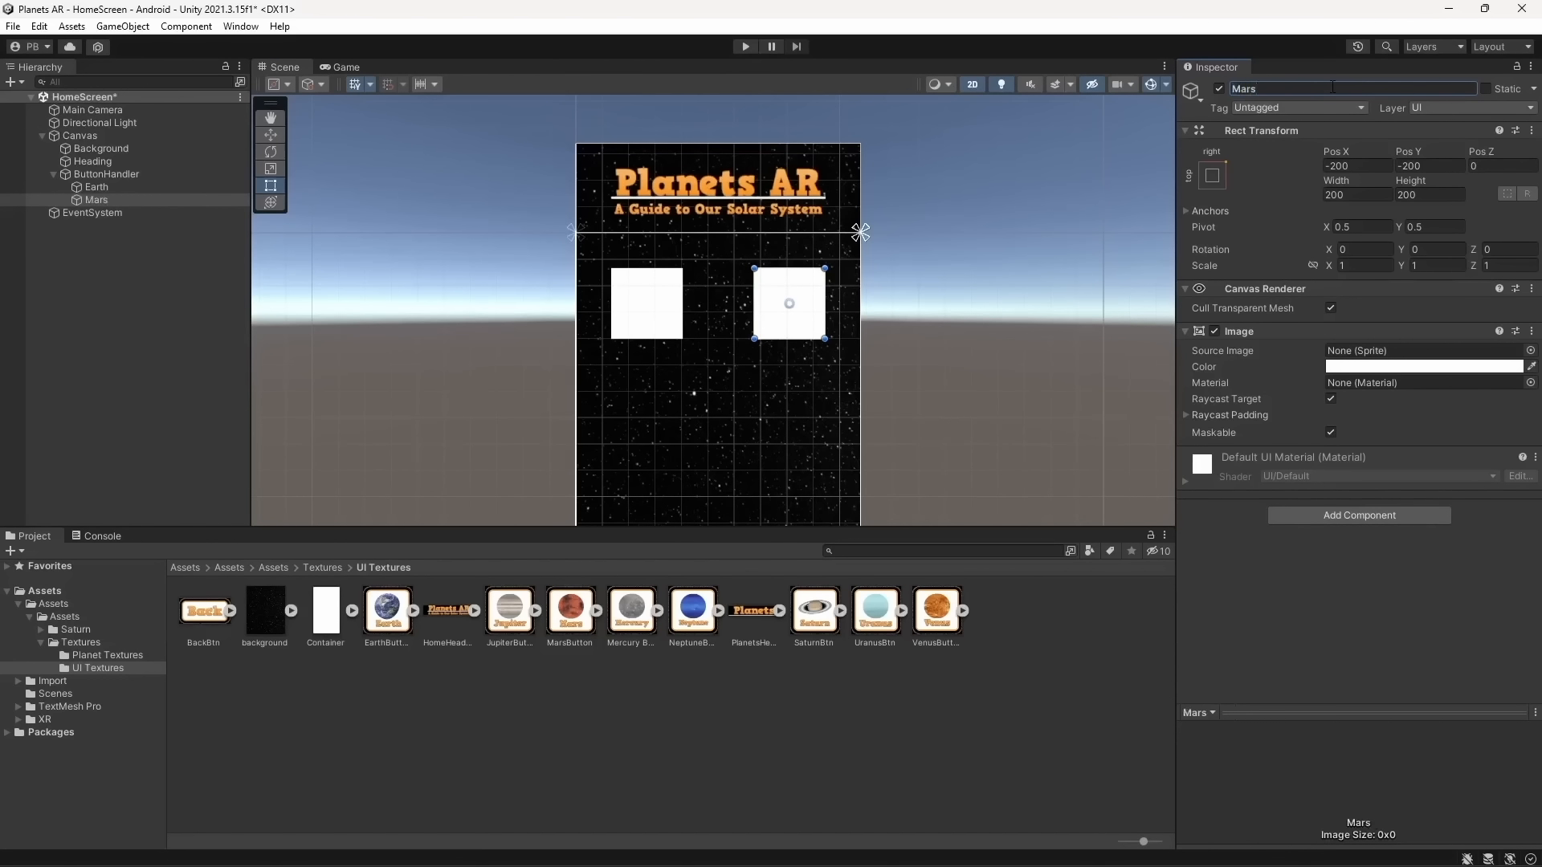
pyautogui.hotkey('ctrl', 's')
pyautogui.click(96, 187)
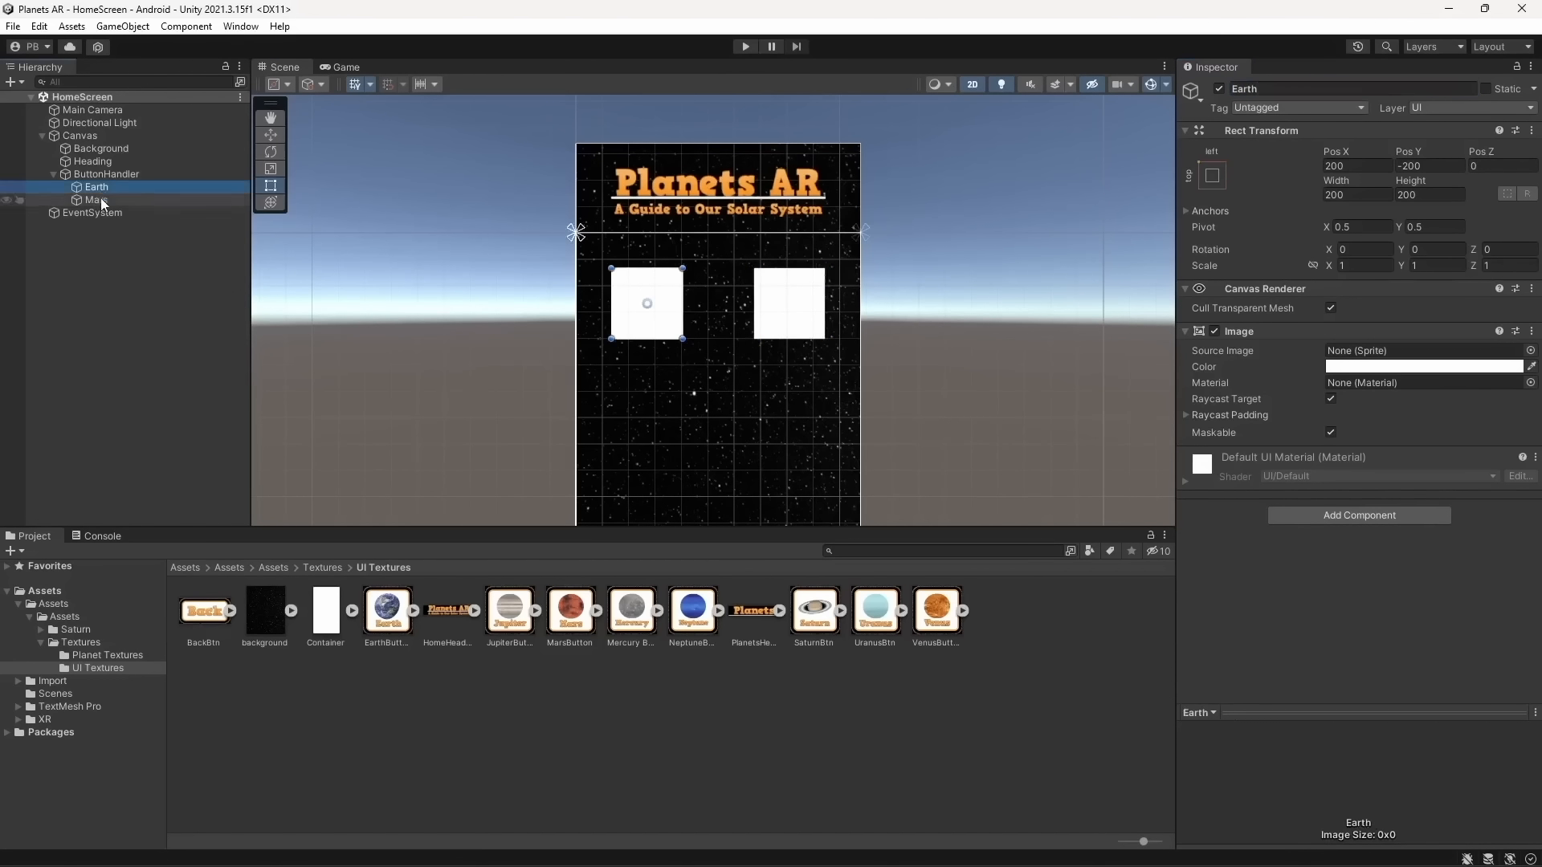
pyautogui.click(343, 67)
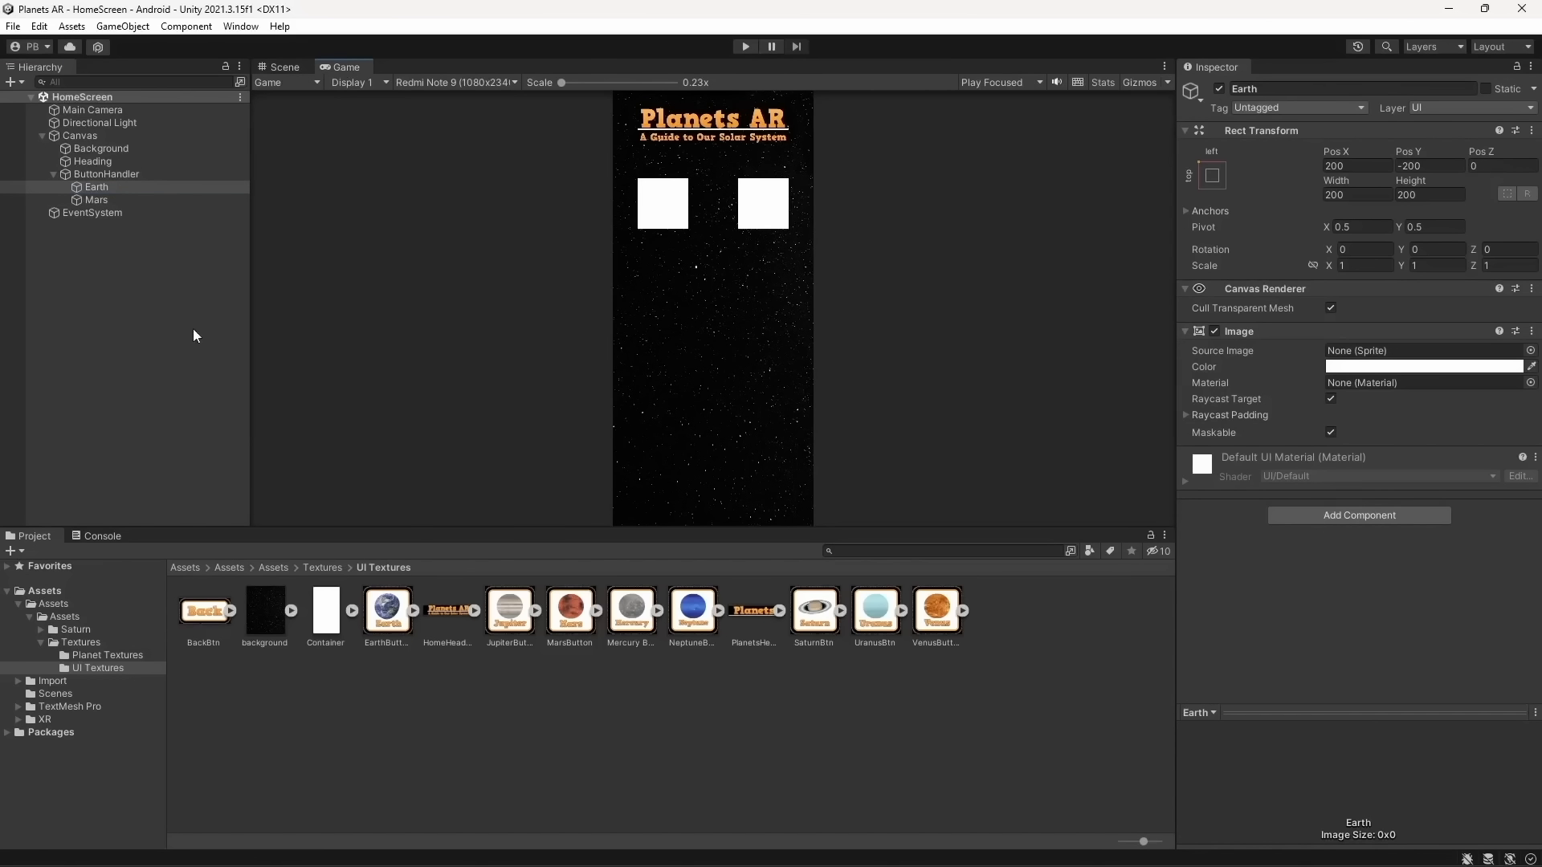
pyautogui.click(162, 200)
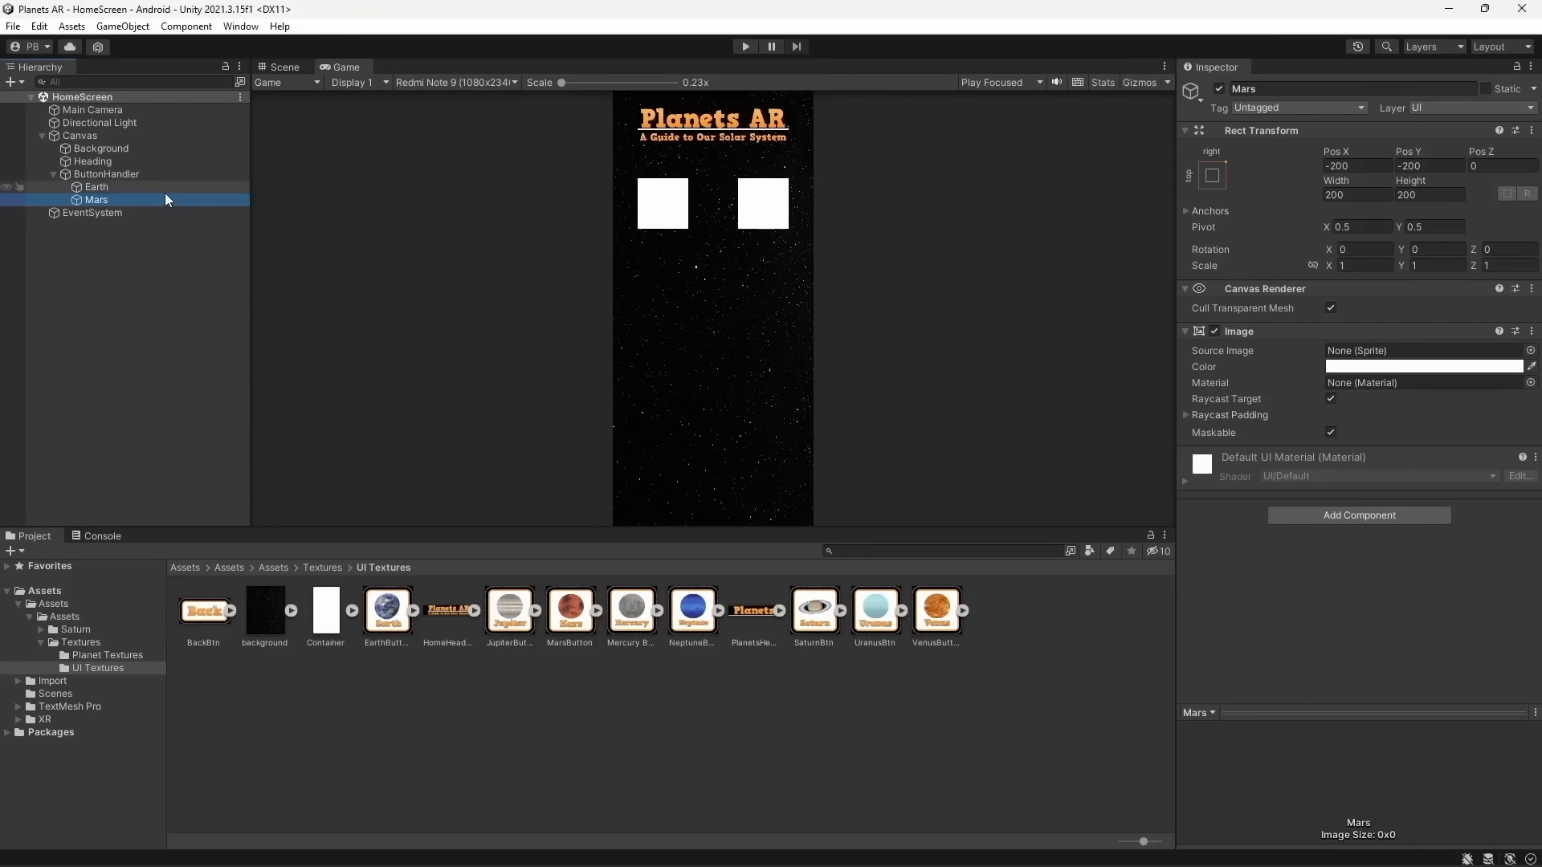
pyautogui.click(508, 630)
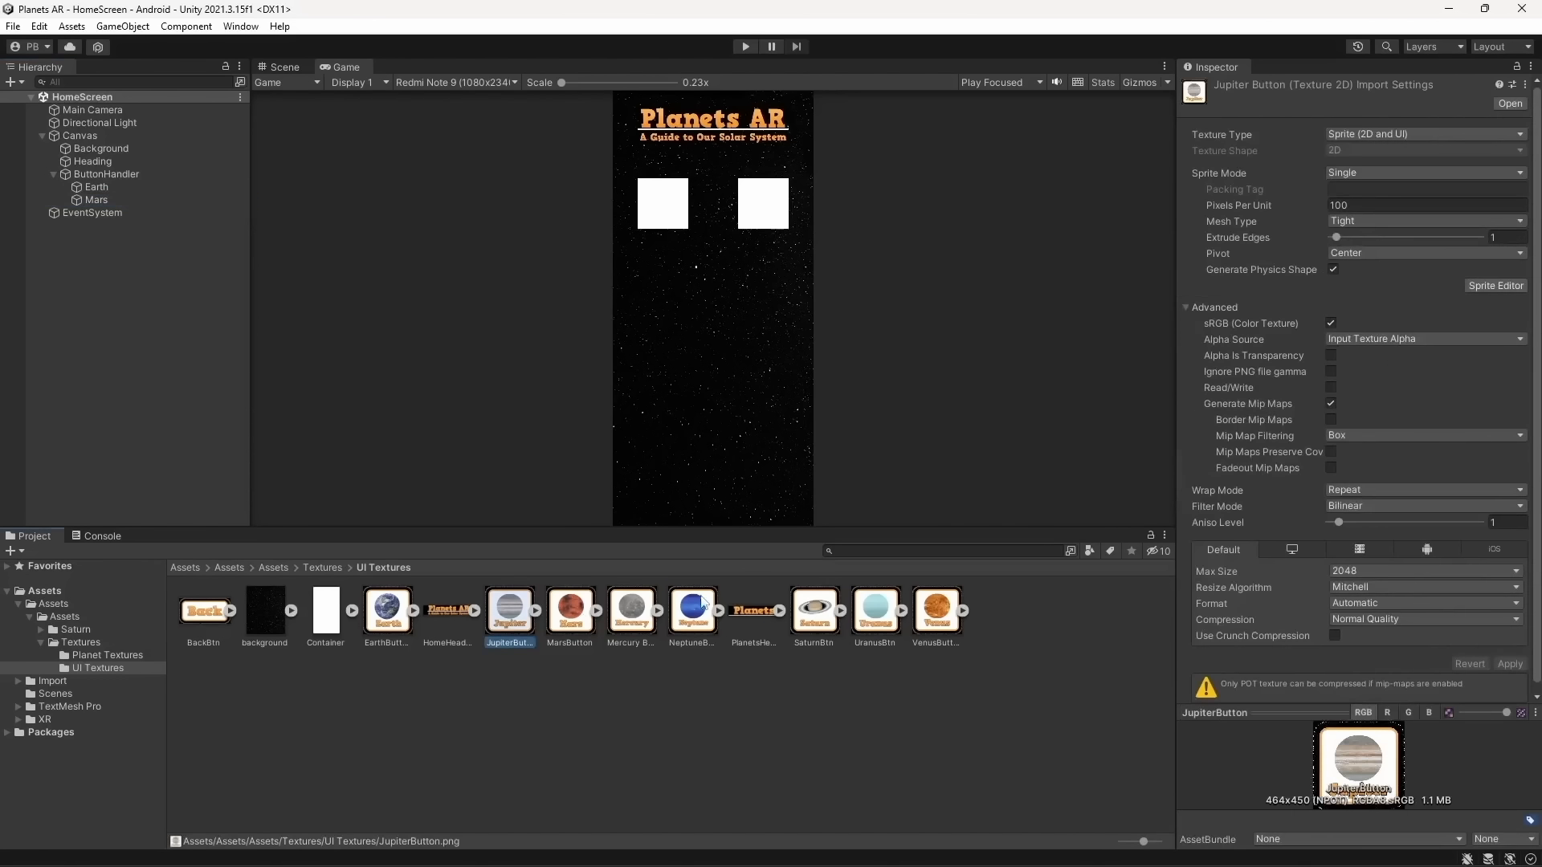
pyautogui.click(809, 620)
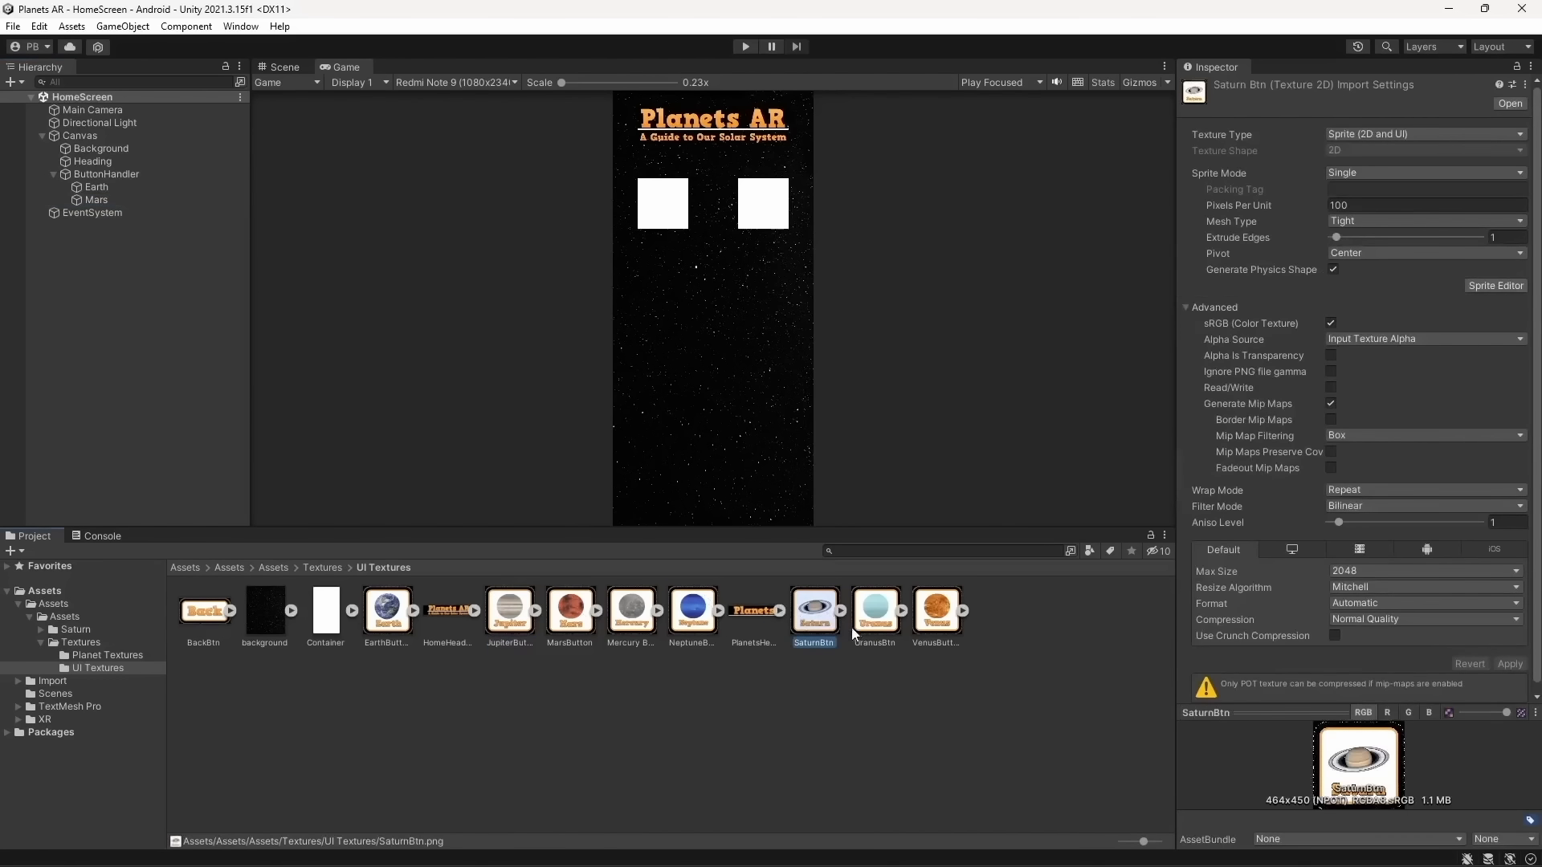
pyautogui.click(198, 190)
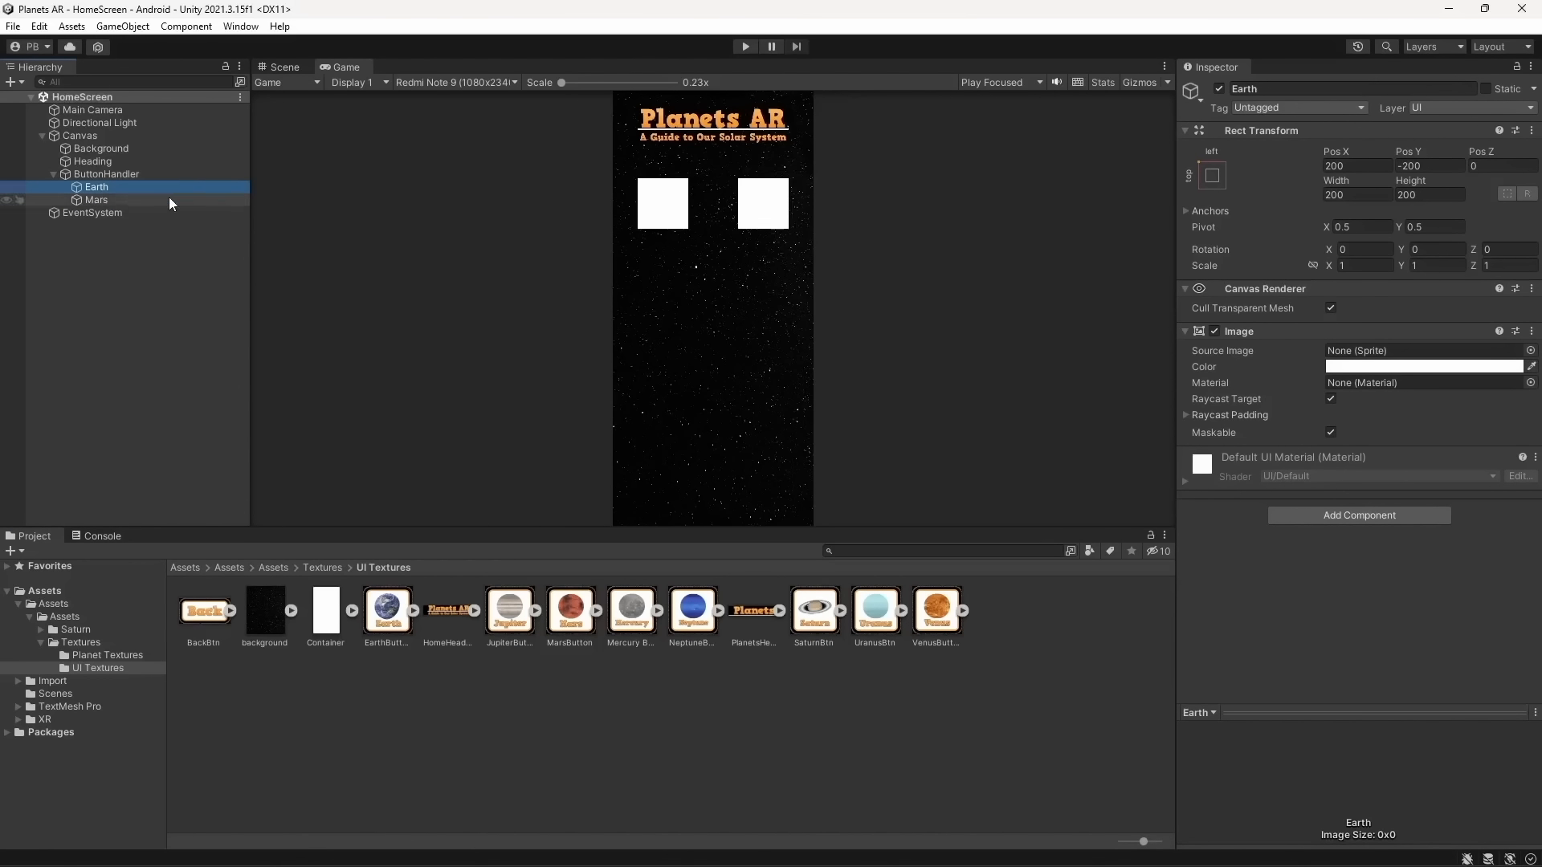
pyautogui.keyDown('ctrl'); pyautogui.click(168, 196); pyautogui.keyUp('ctrl')
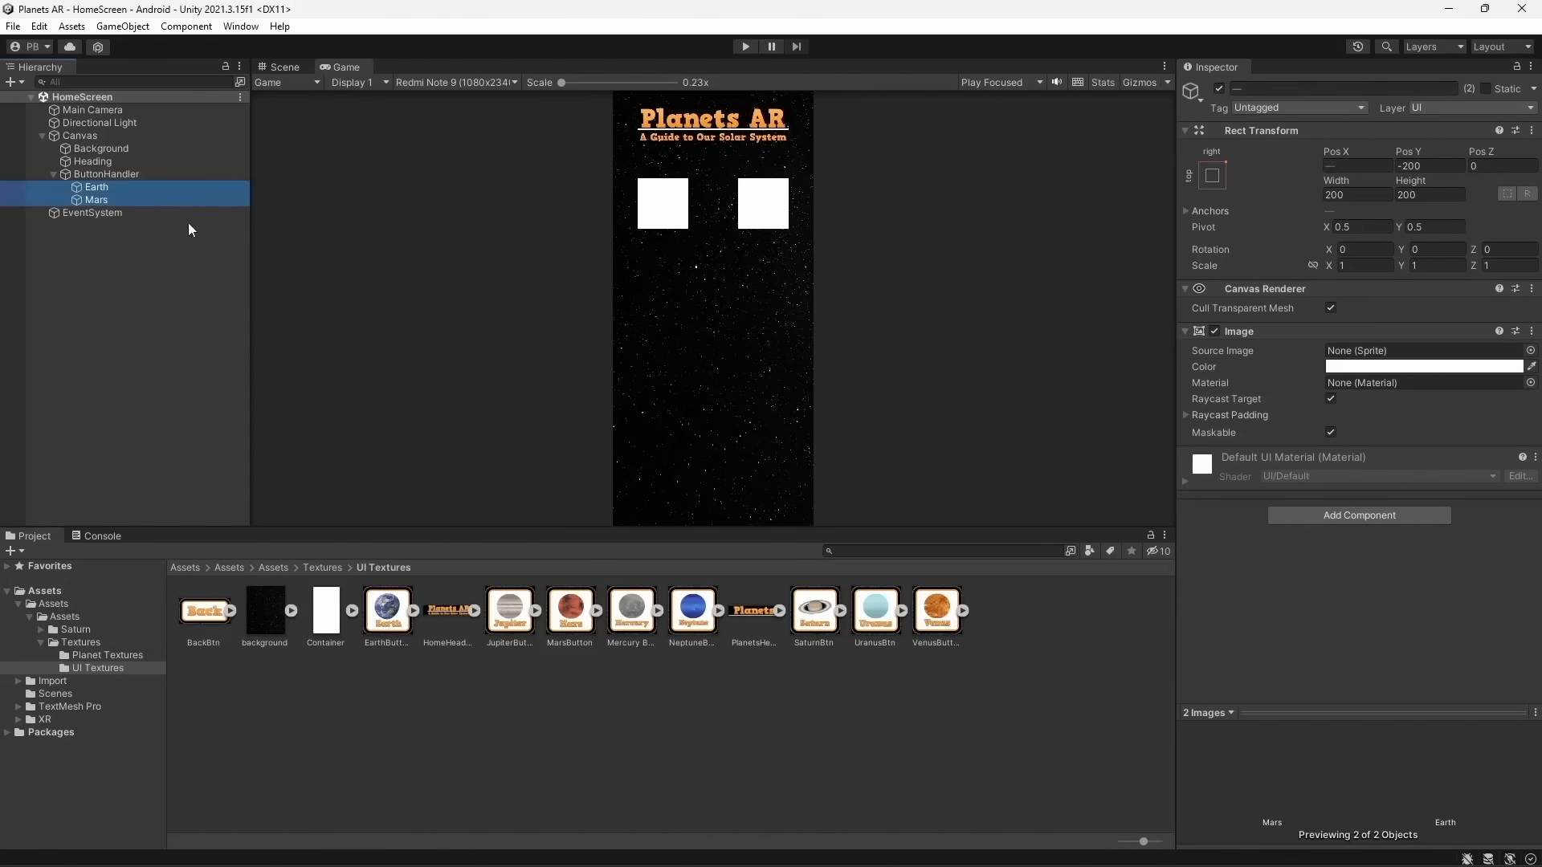
# Assign EarthButton as the Earth image's source and MarsButton as the Mars image's source, and save the scene
pyautogui.click(145, 187)
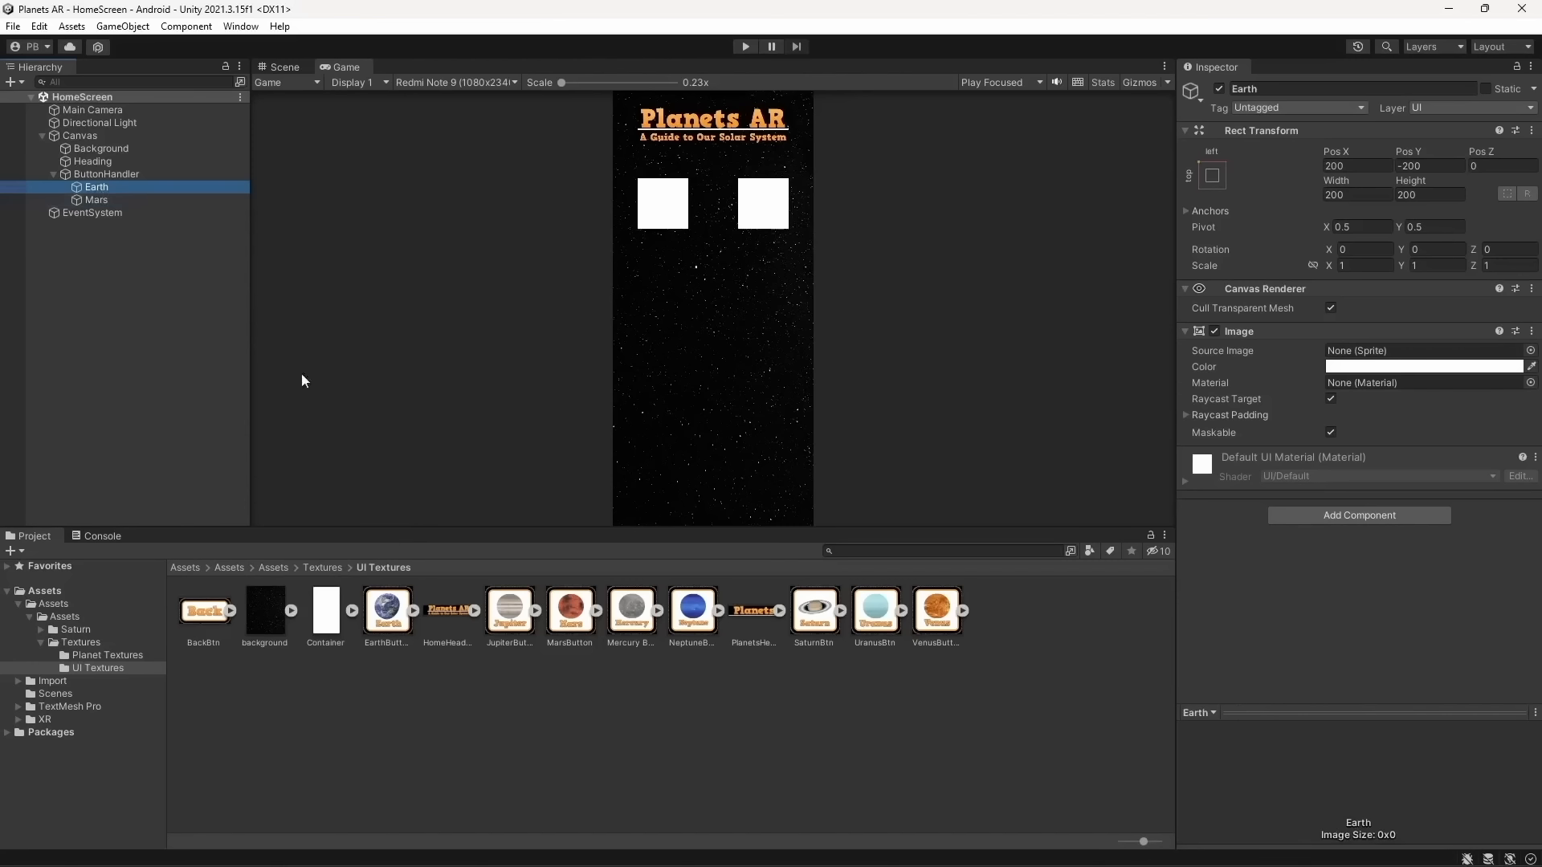
pyautogui.moveTo(387, 610); pyautogui.dragTo(1362, 359)
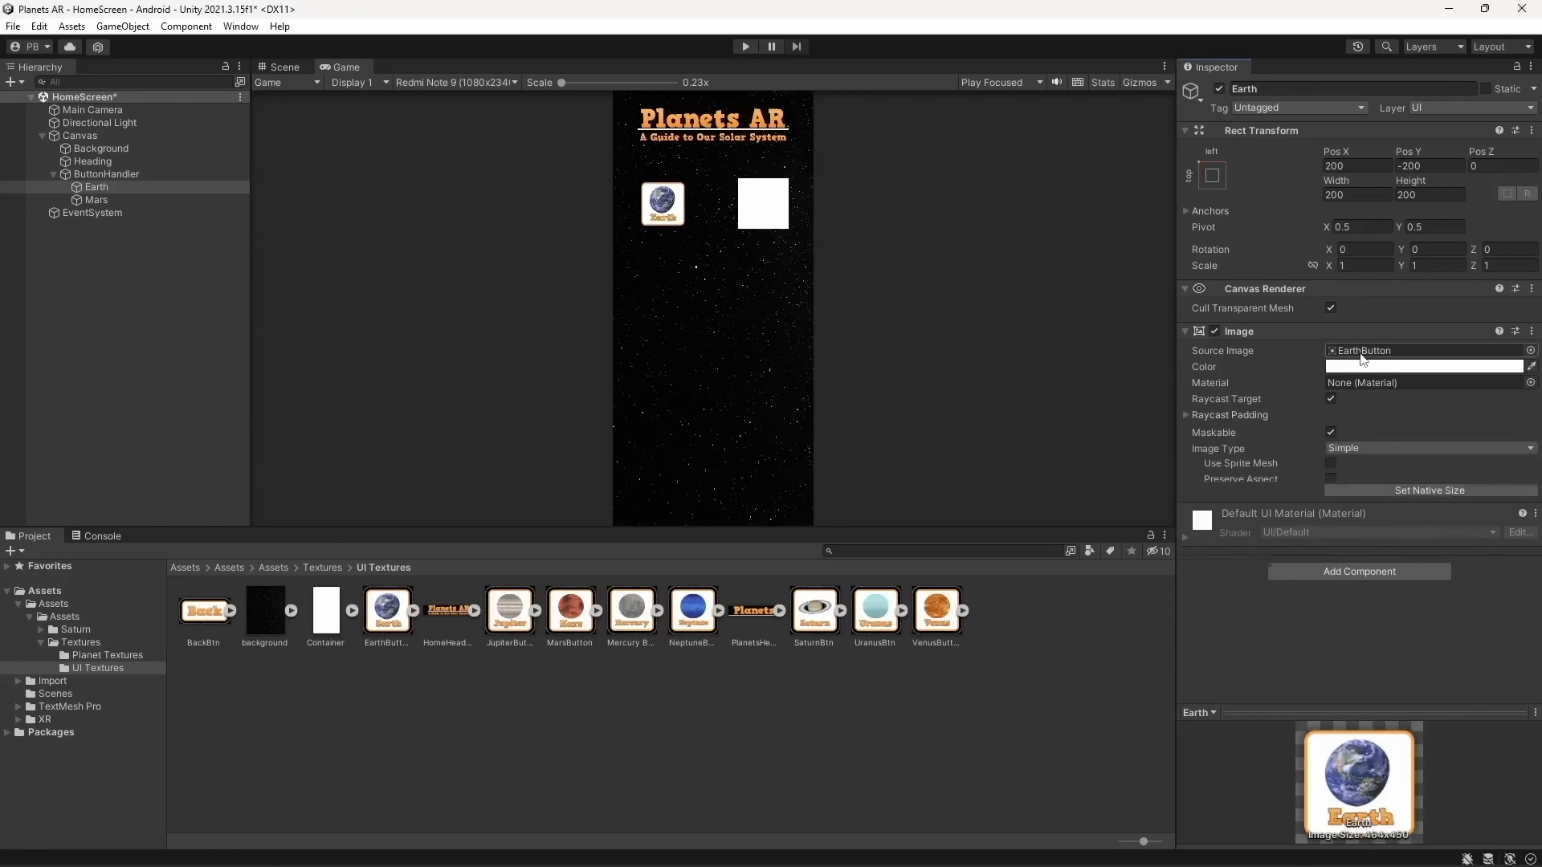
pyautogui.click(96, 200)
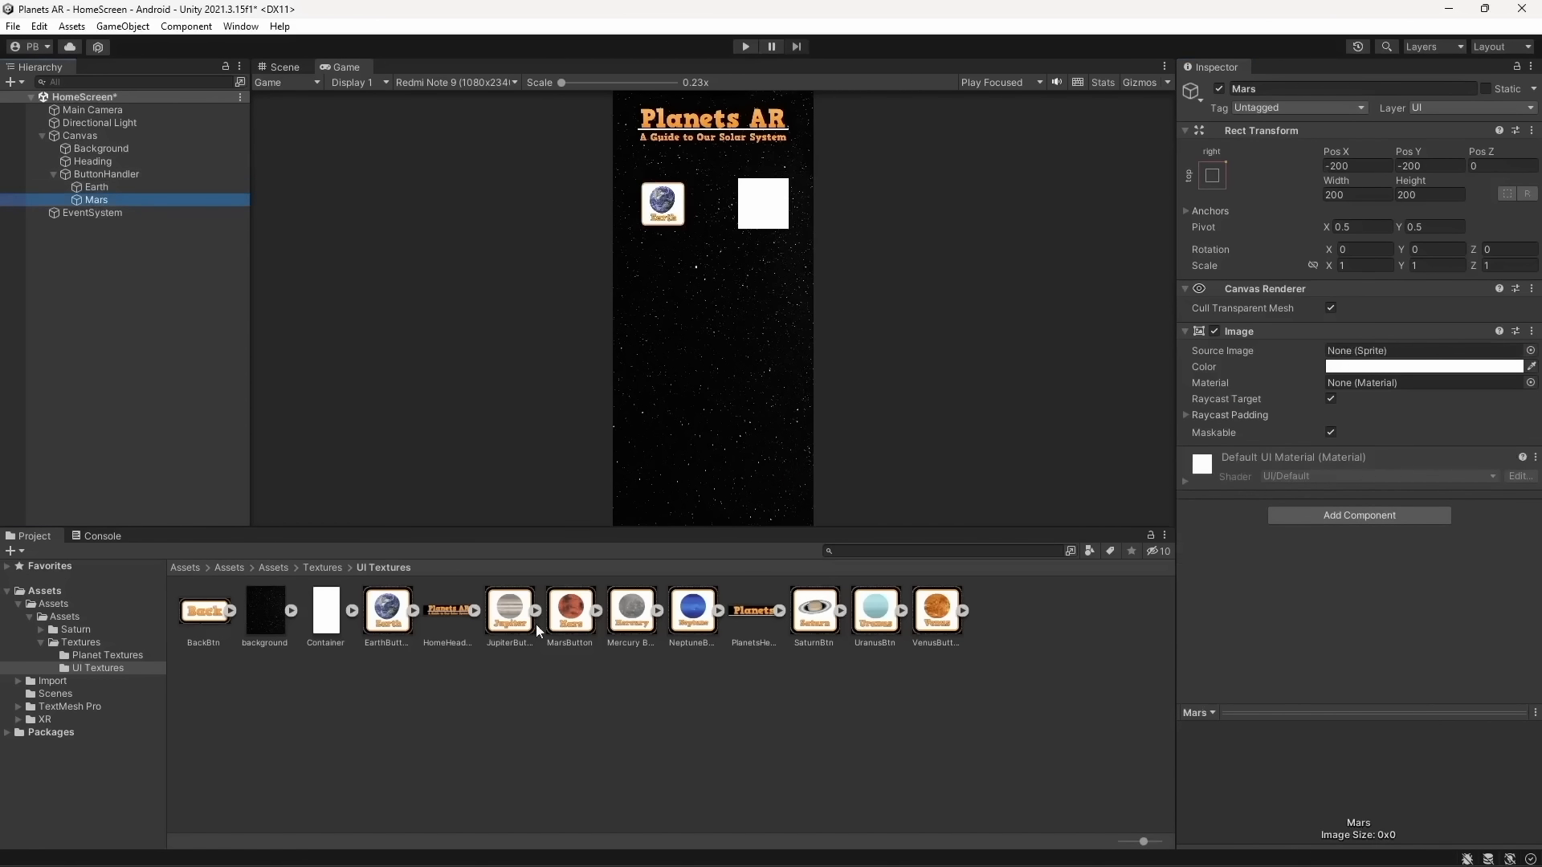
pyautogui.moveTo(572, 624); pyautogui.dragTo(1369, 359)
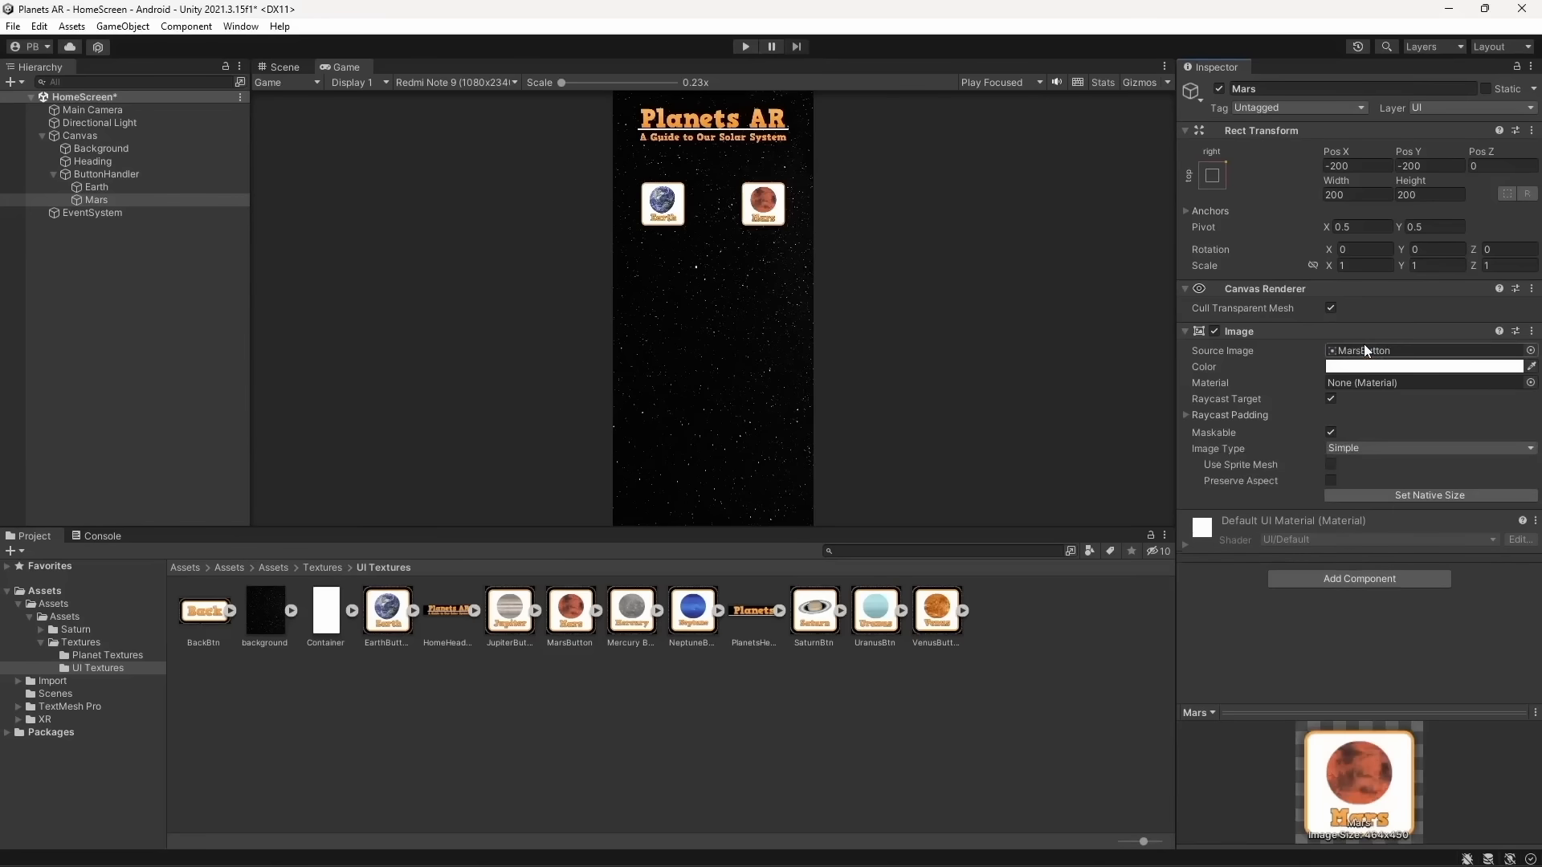
pyautogui.hotkey('ctrl', 's')
# Set the width and height of both the Earth and Mars images to 400 each
pyautogui.click(185, 191)
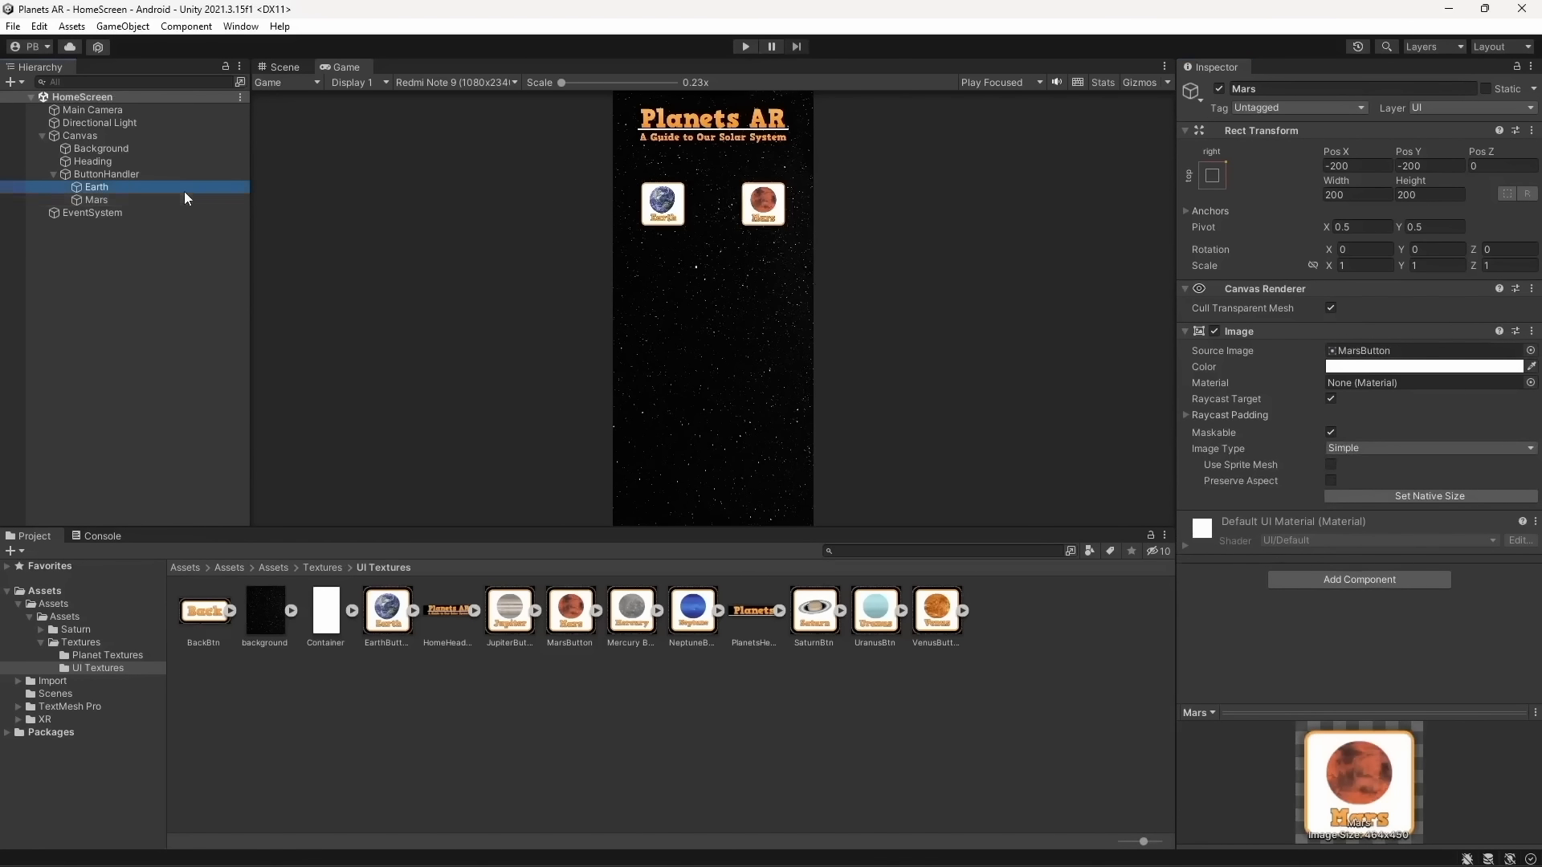
pyautogui.keyDown('ctrl'); pyautogui.click(181, 200); pyautogui.keyUp('ctrl')
pyautogui.click(1379, 195)
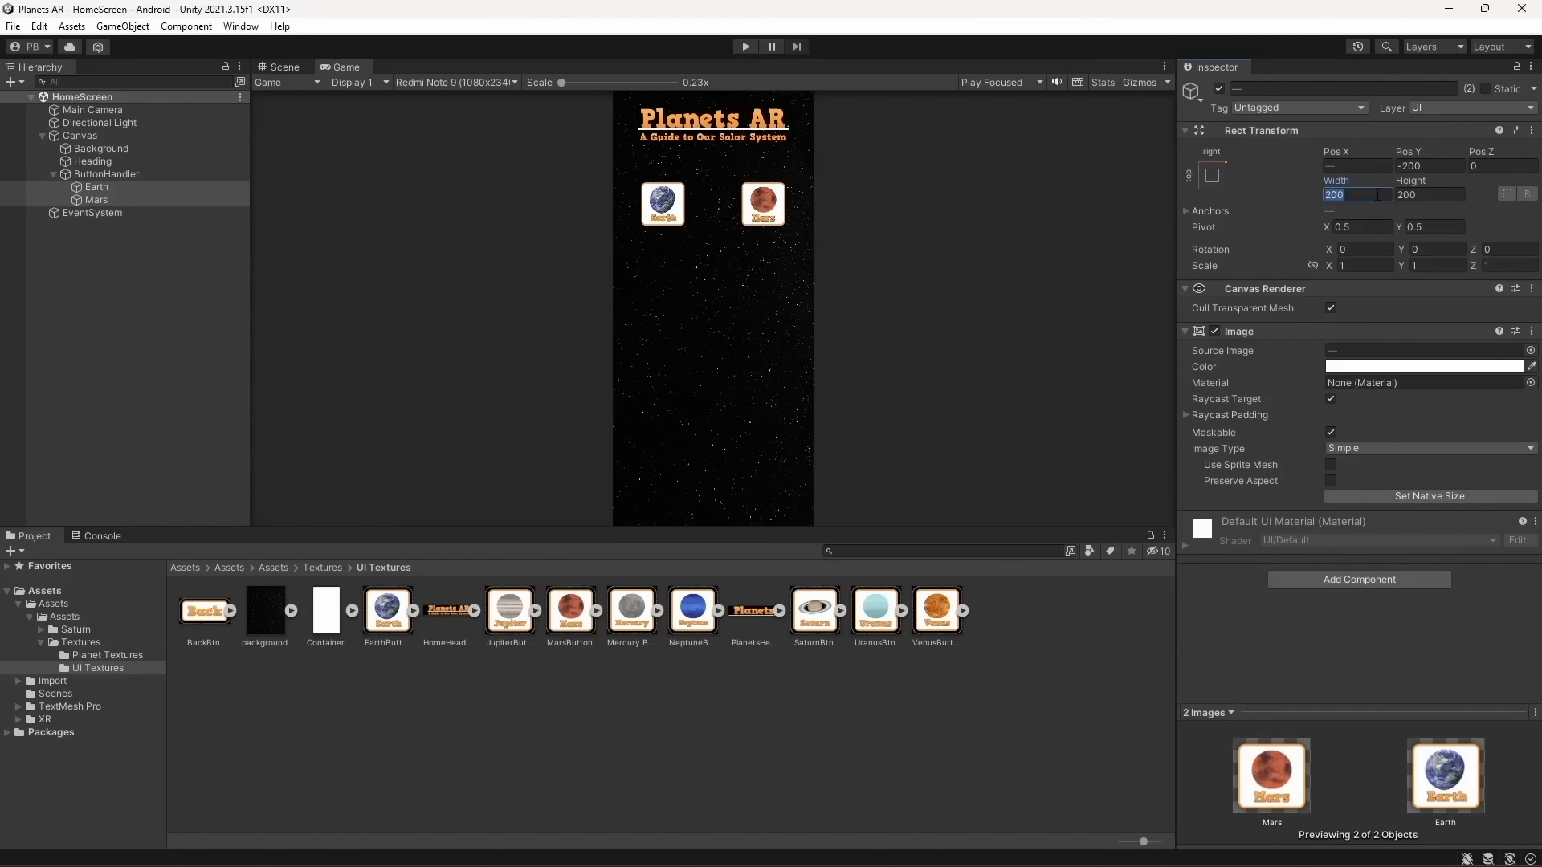
pyautogui.write('400')
pyautogui.press('Tab')
pyautogui.write('400')
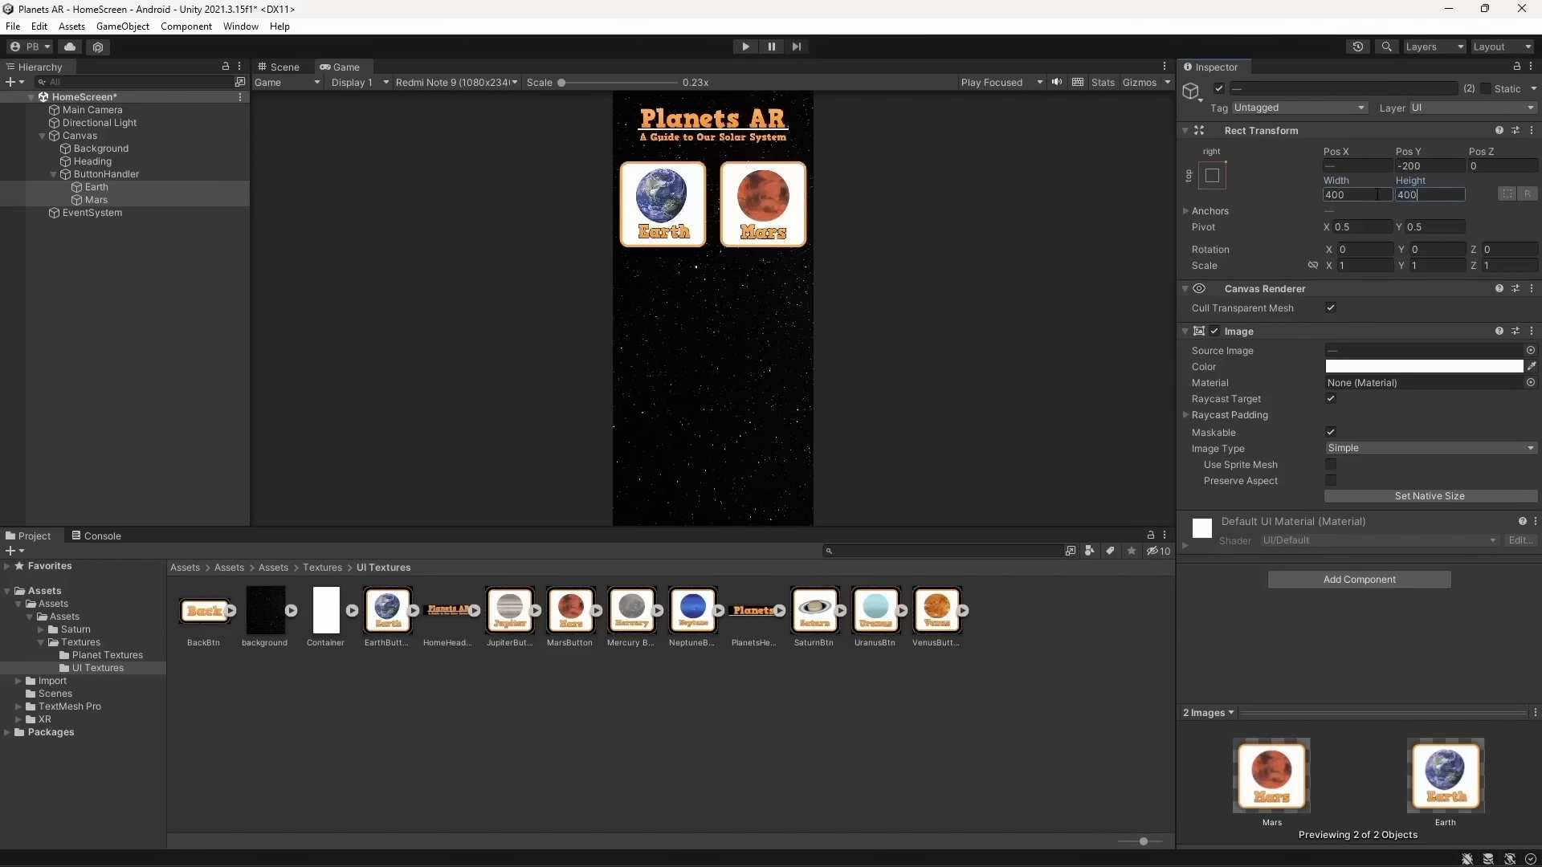
# Set the width and height of both the Earth and Mars images to 350 each and save the scene
pyautogui.click(1379, 195)
pyautogui.write('350')
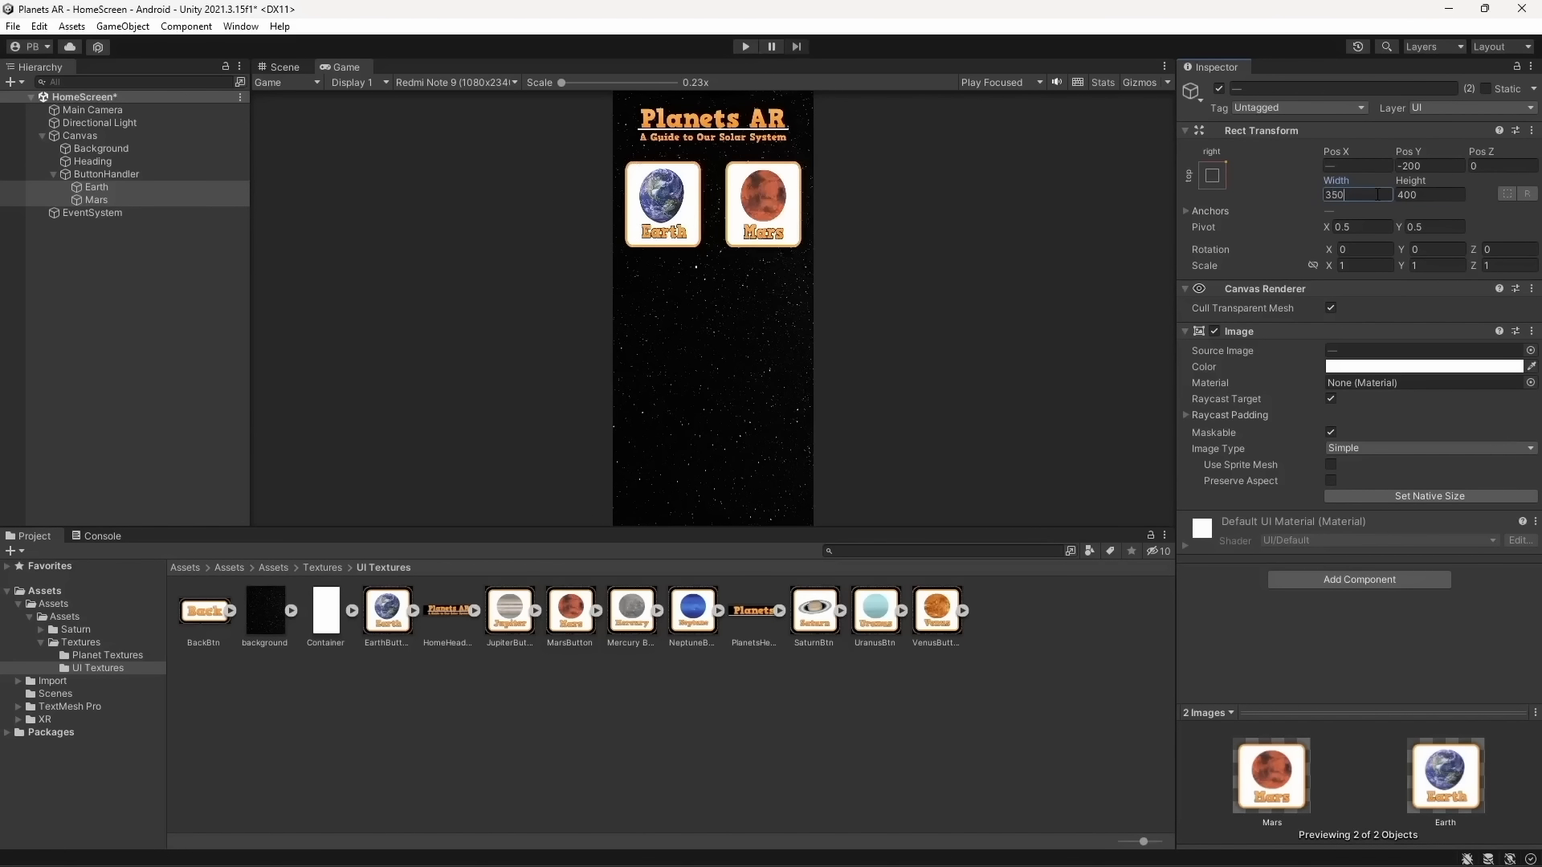
pyautogui.press('Tab')
pyautogui.write('350')
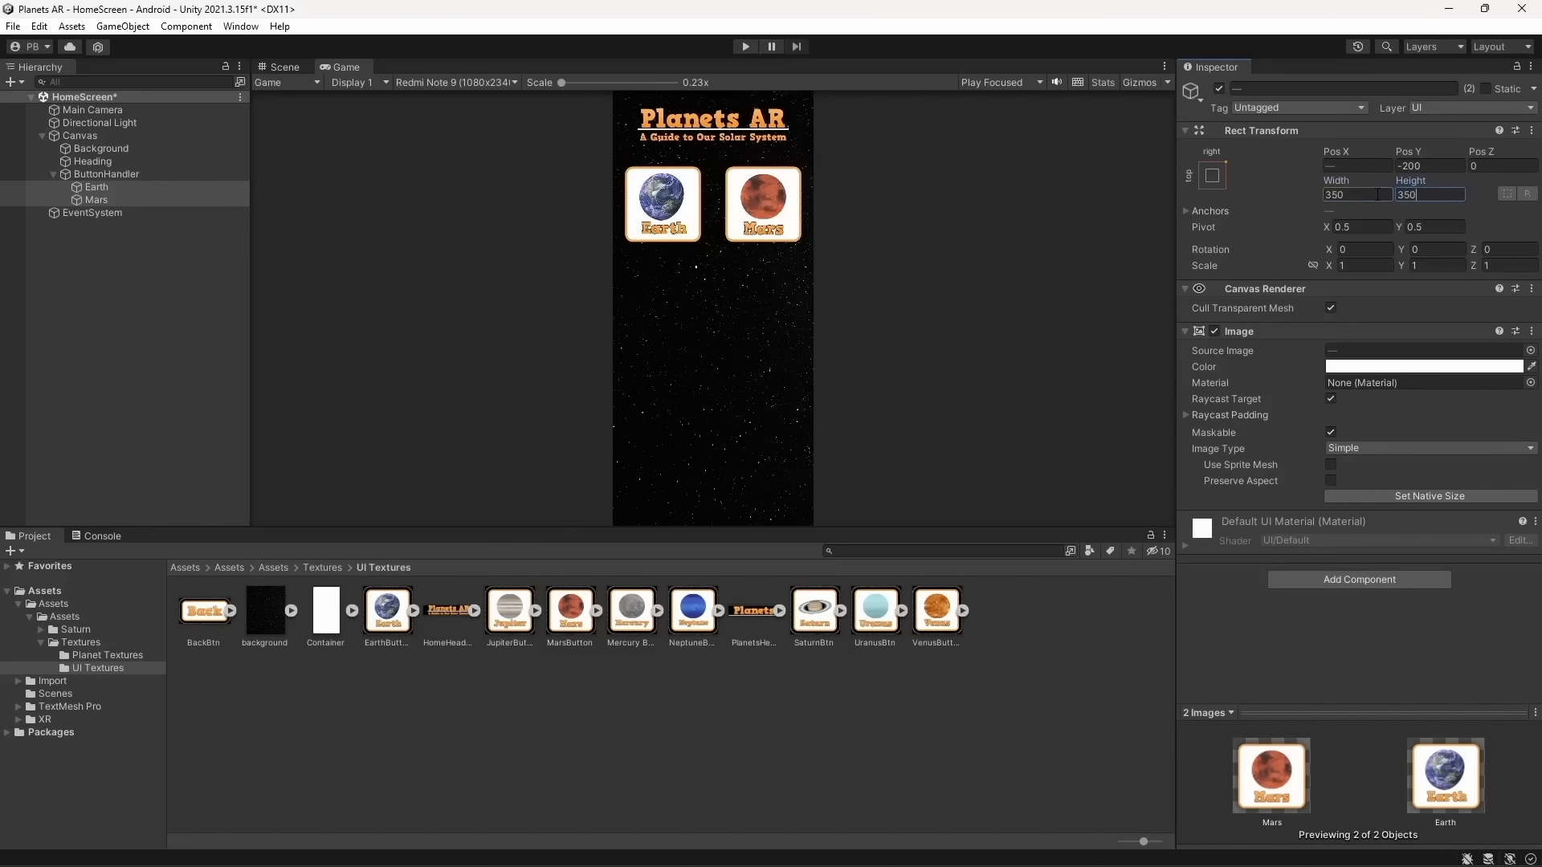
pyautogui.hotkey('ctrl', 's')
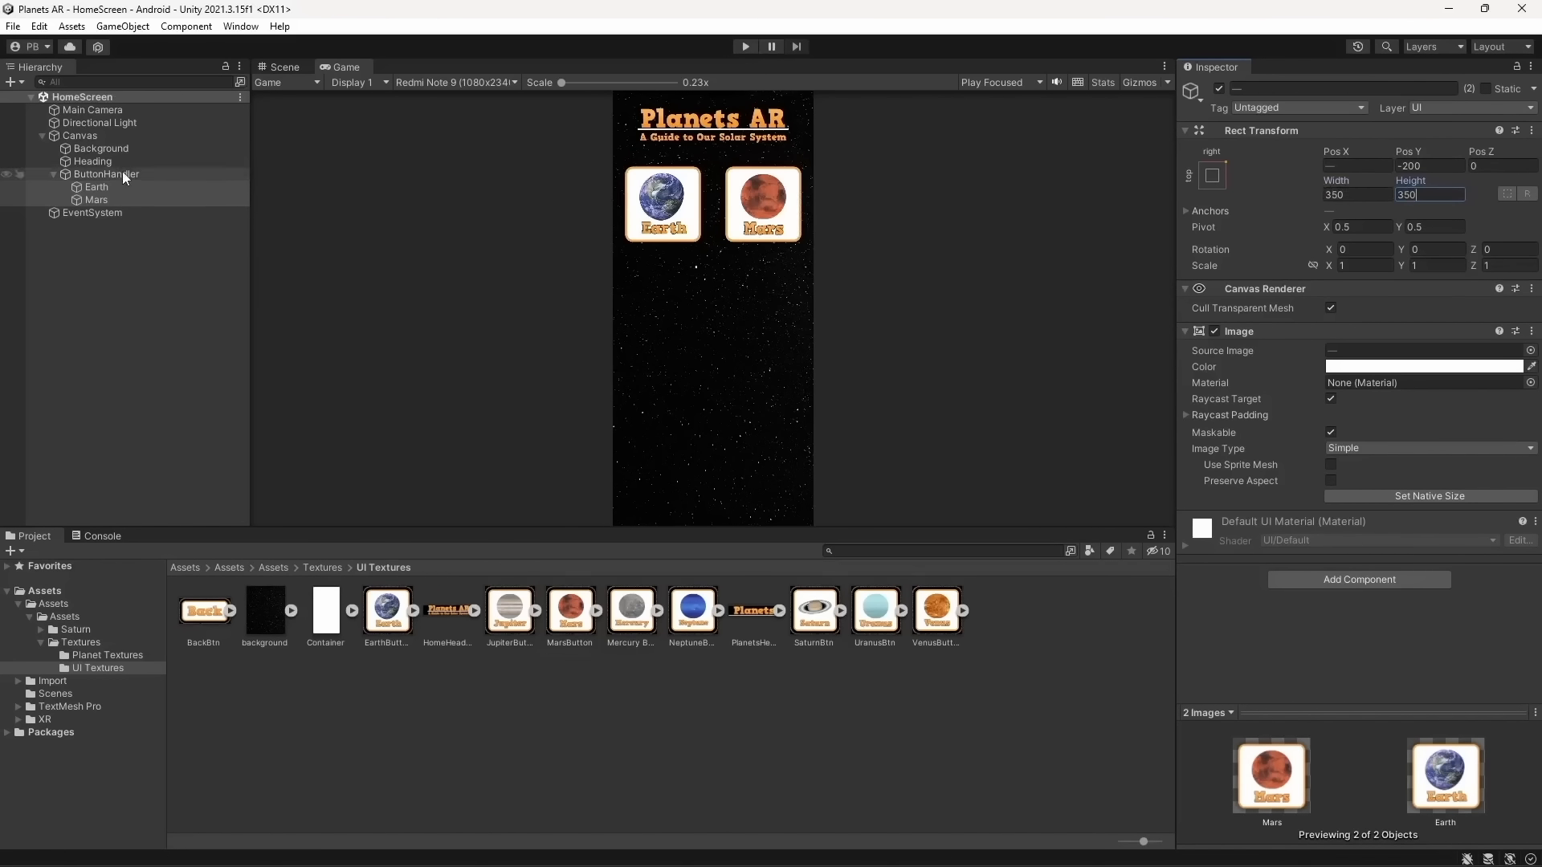
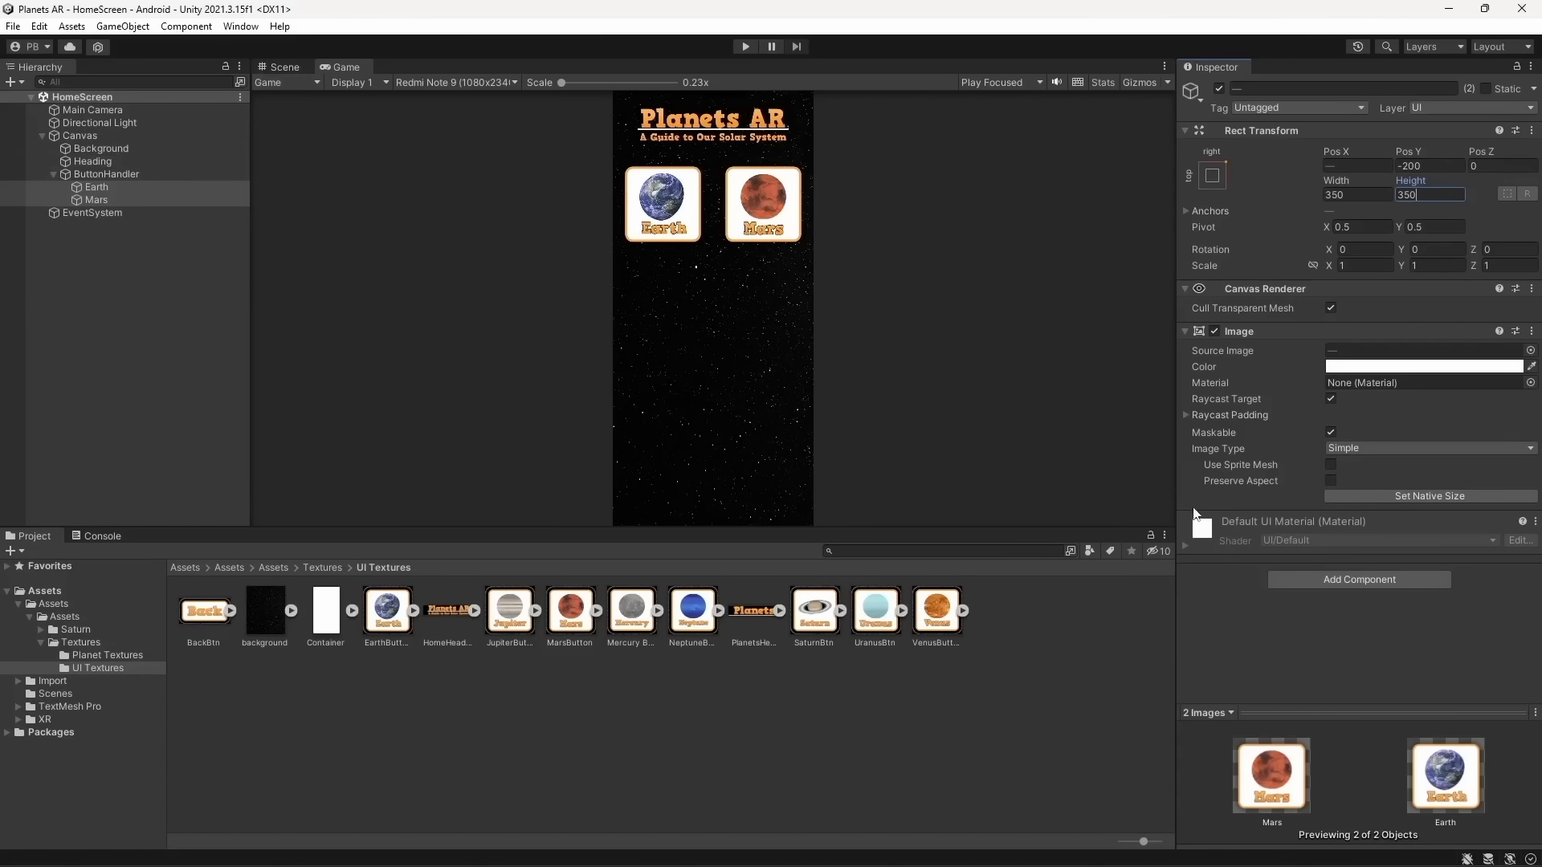
# Add a Button component to both the Earth and Mars images and save the scene
pyautogui.click(133, 186)
pyautogui.keyDown('ctrl'); pyautogui.click(132, 199); pyautogui.keyUp('ctrl')
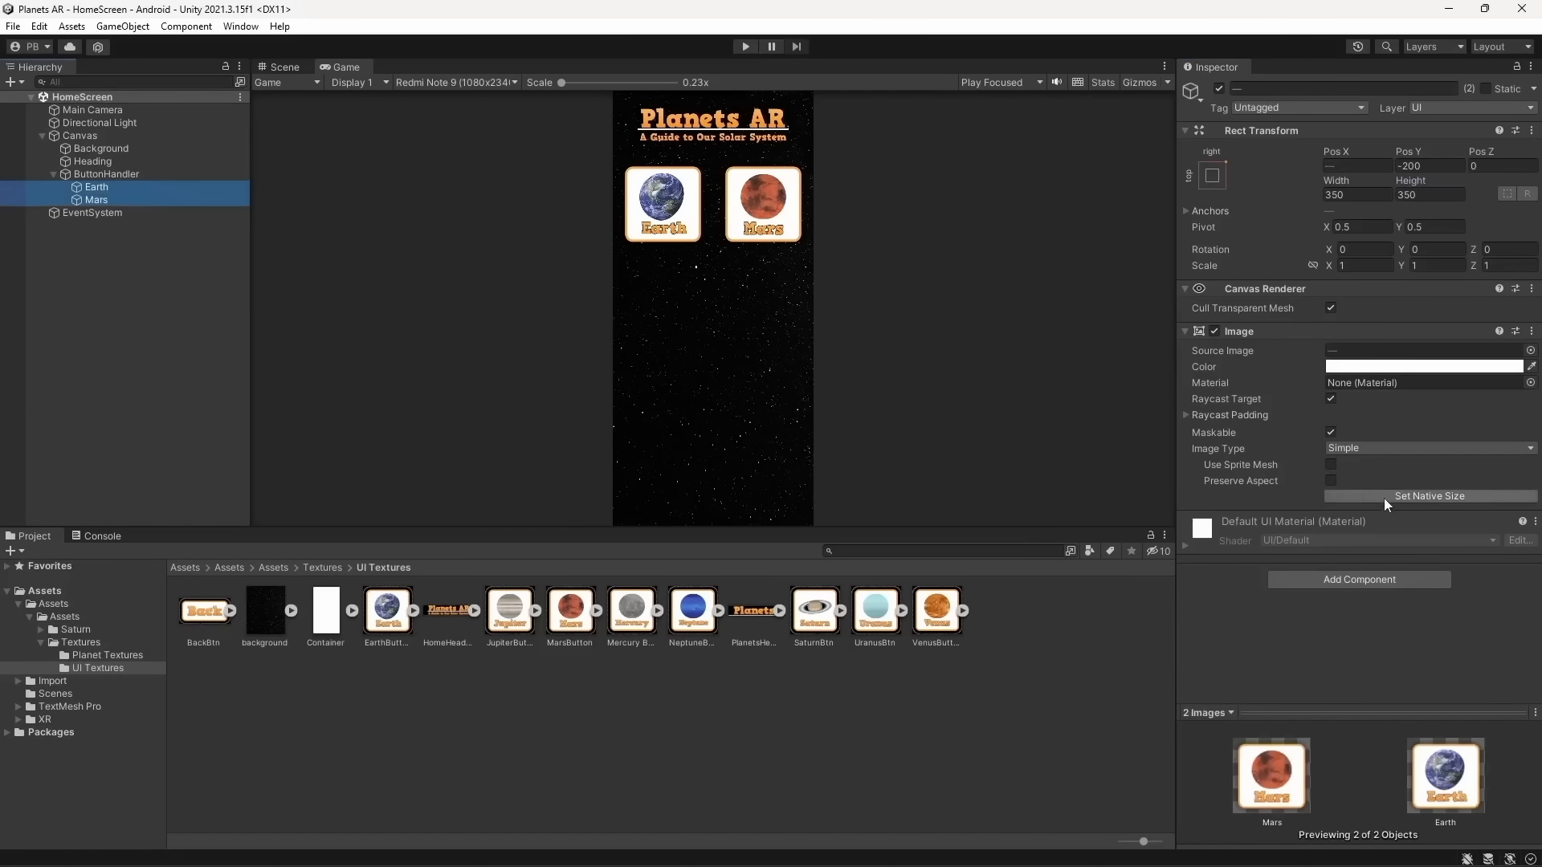
pyautogui.click(1343, 580)
pyautogui.write('button')
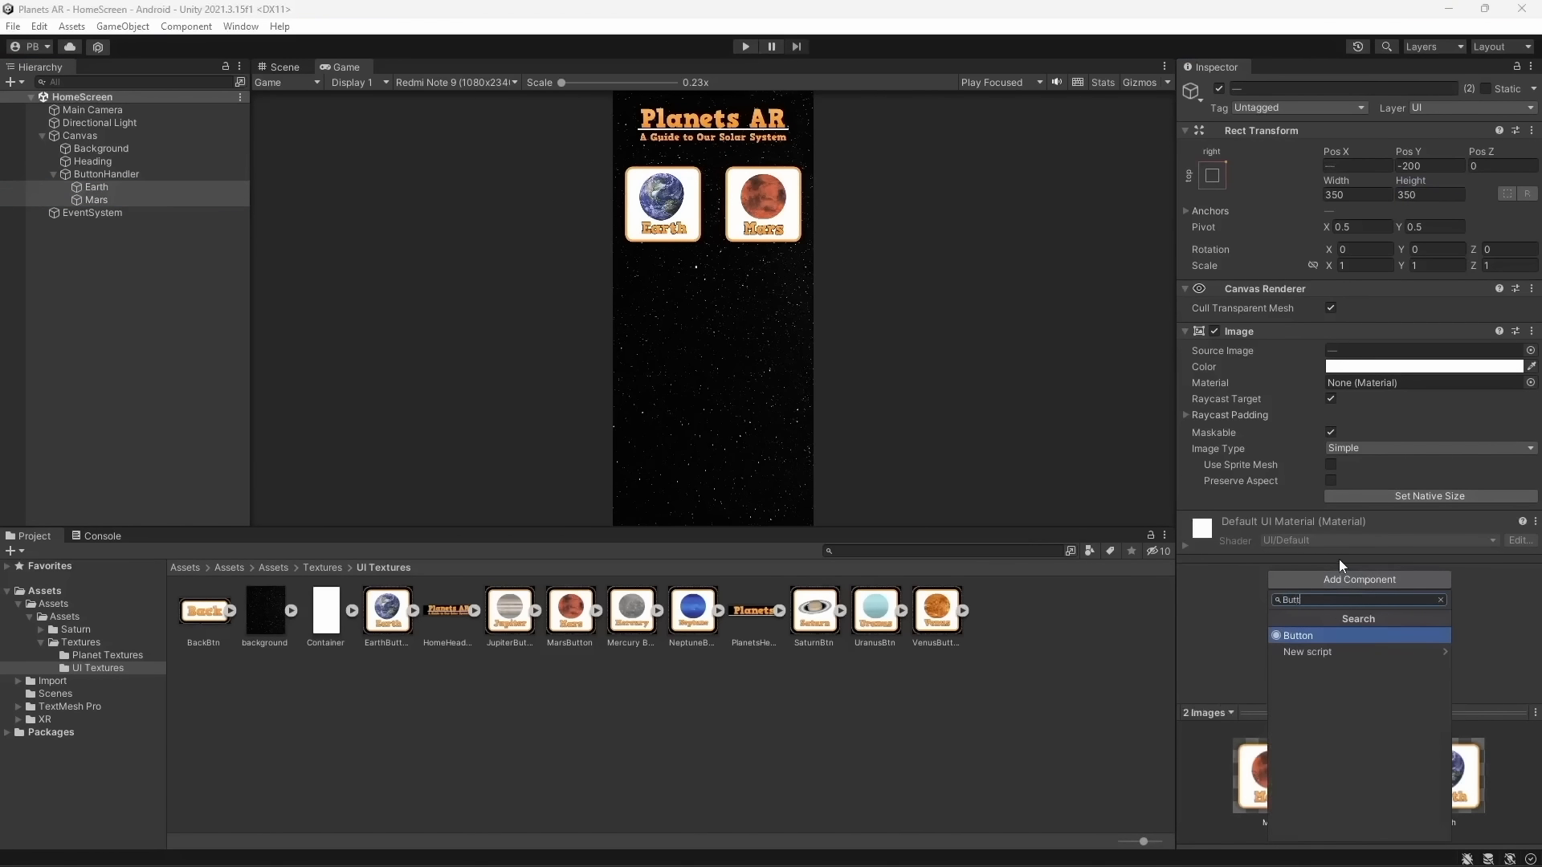
pyautogui.press('Return')
pyautogui.scroll(-5, 1312, 476)
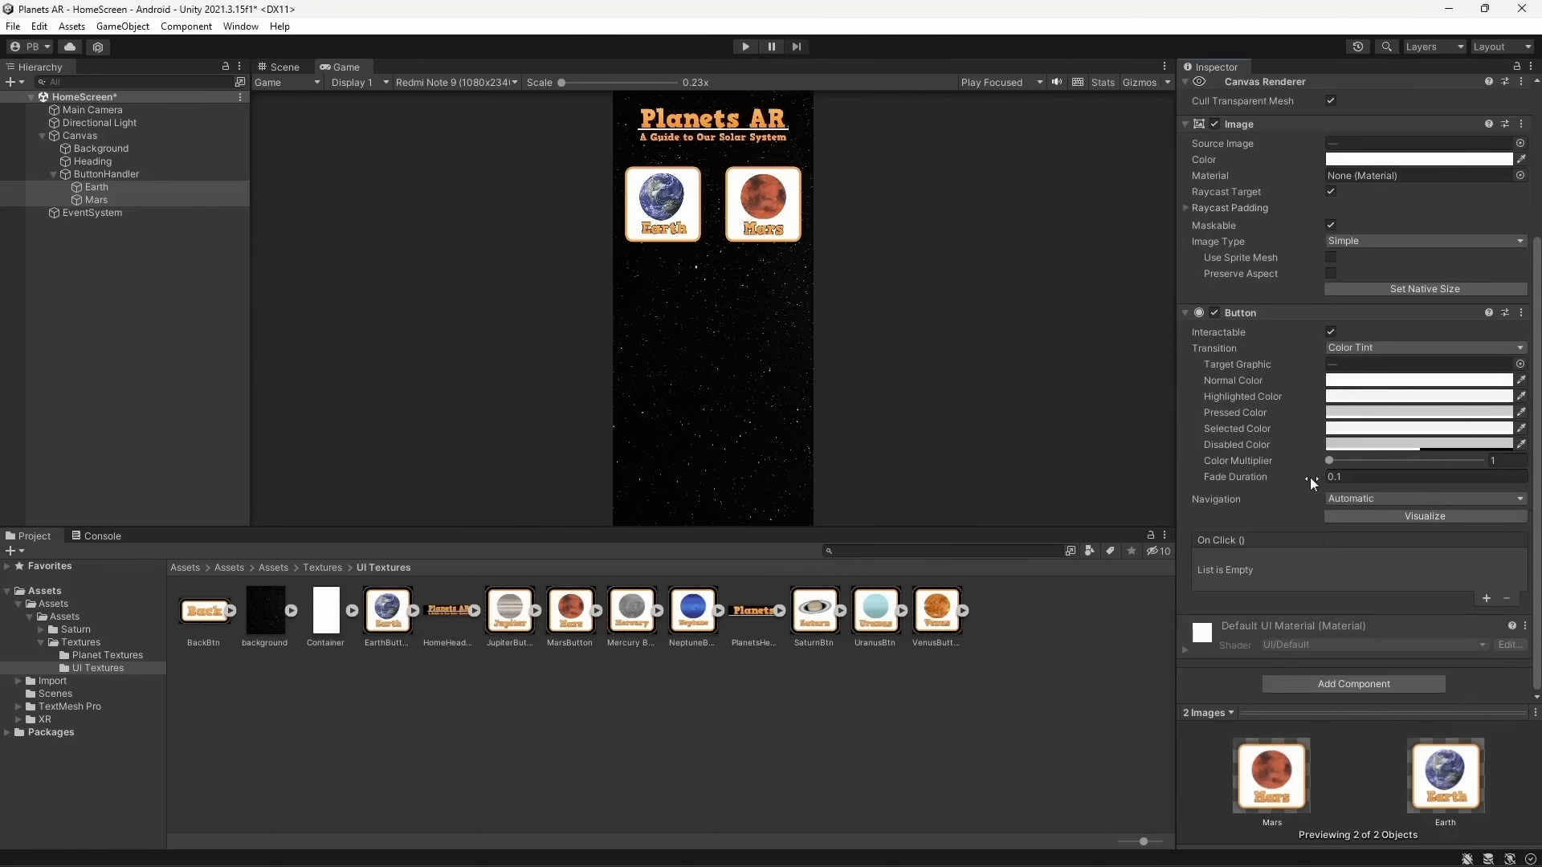
pyautogui.hotkey('ctrl', 's')
pyautogui.click(689, 215)
pyautogui.click(127, 201)
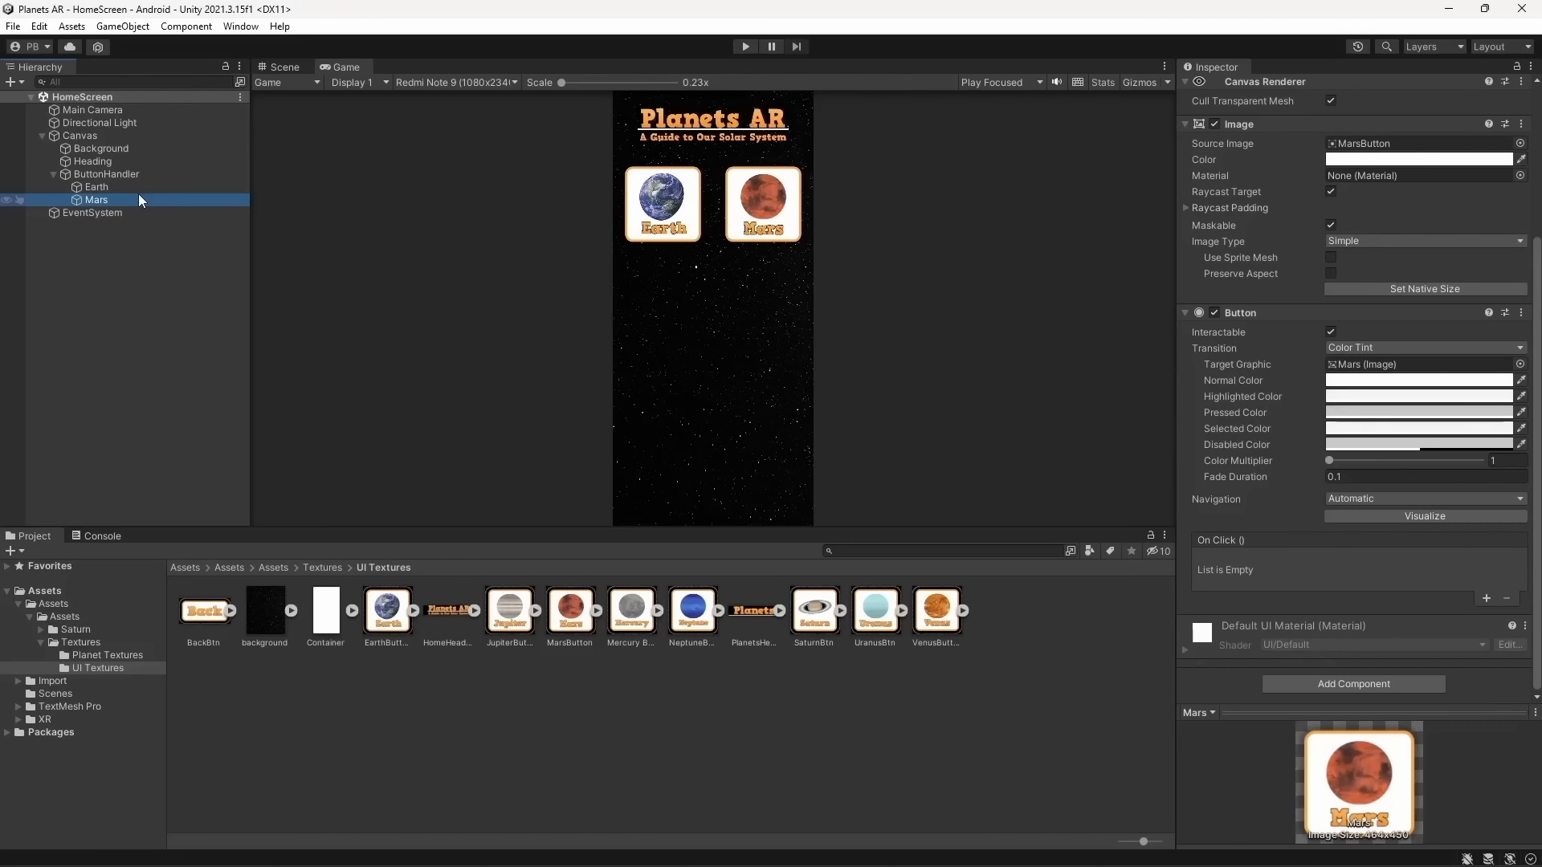
# Rename the Planets scene in the Scenes folder as Earth and open it
pyautogui.click(207, 572)
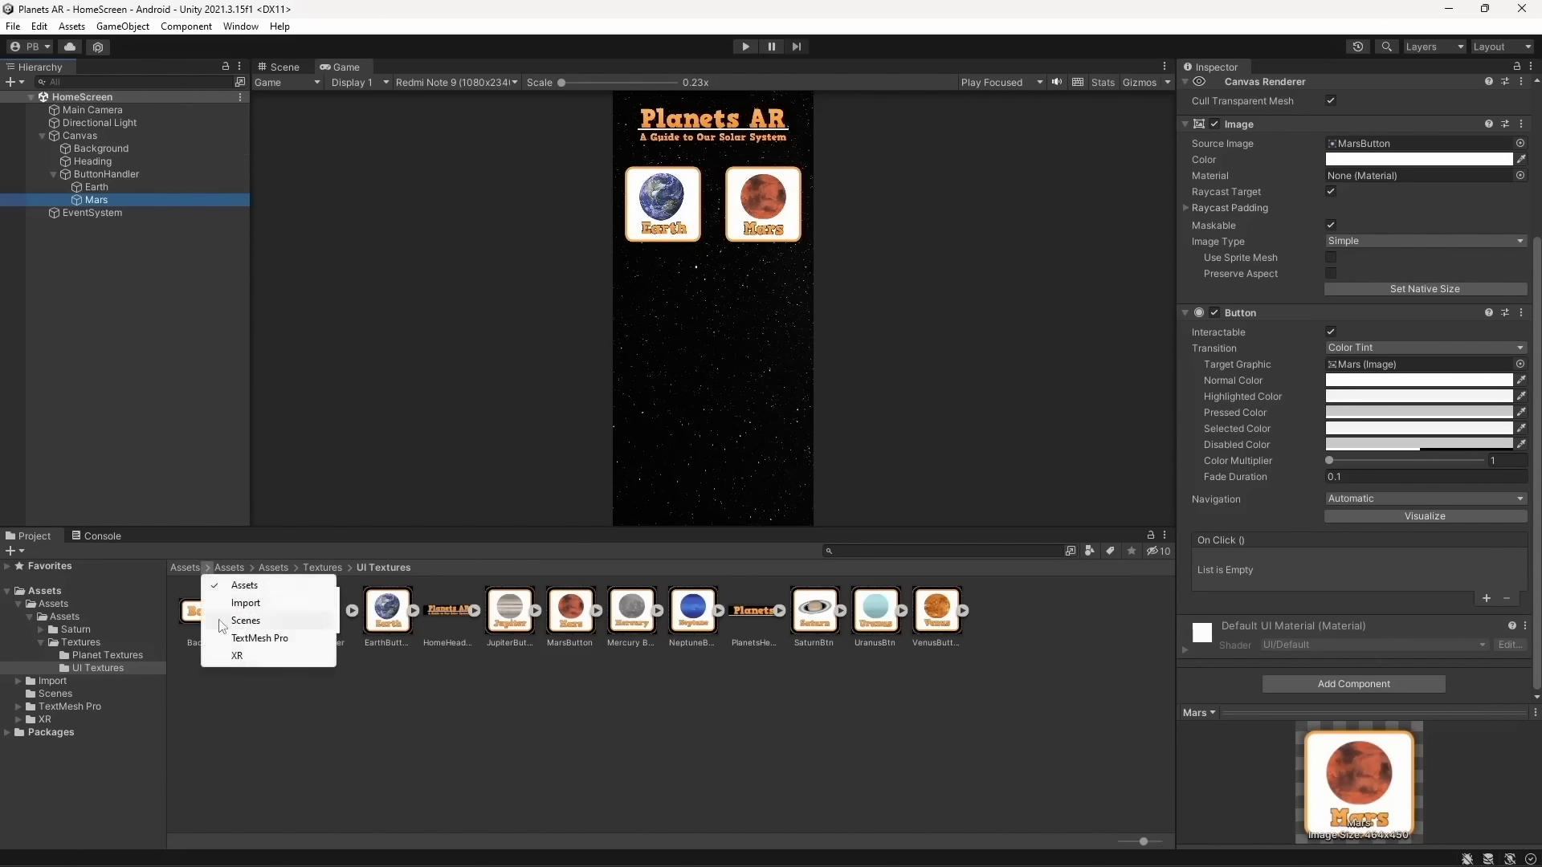
pyautogui.click(265, 620)
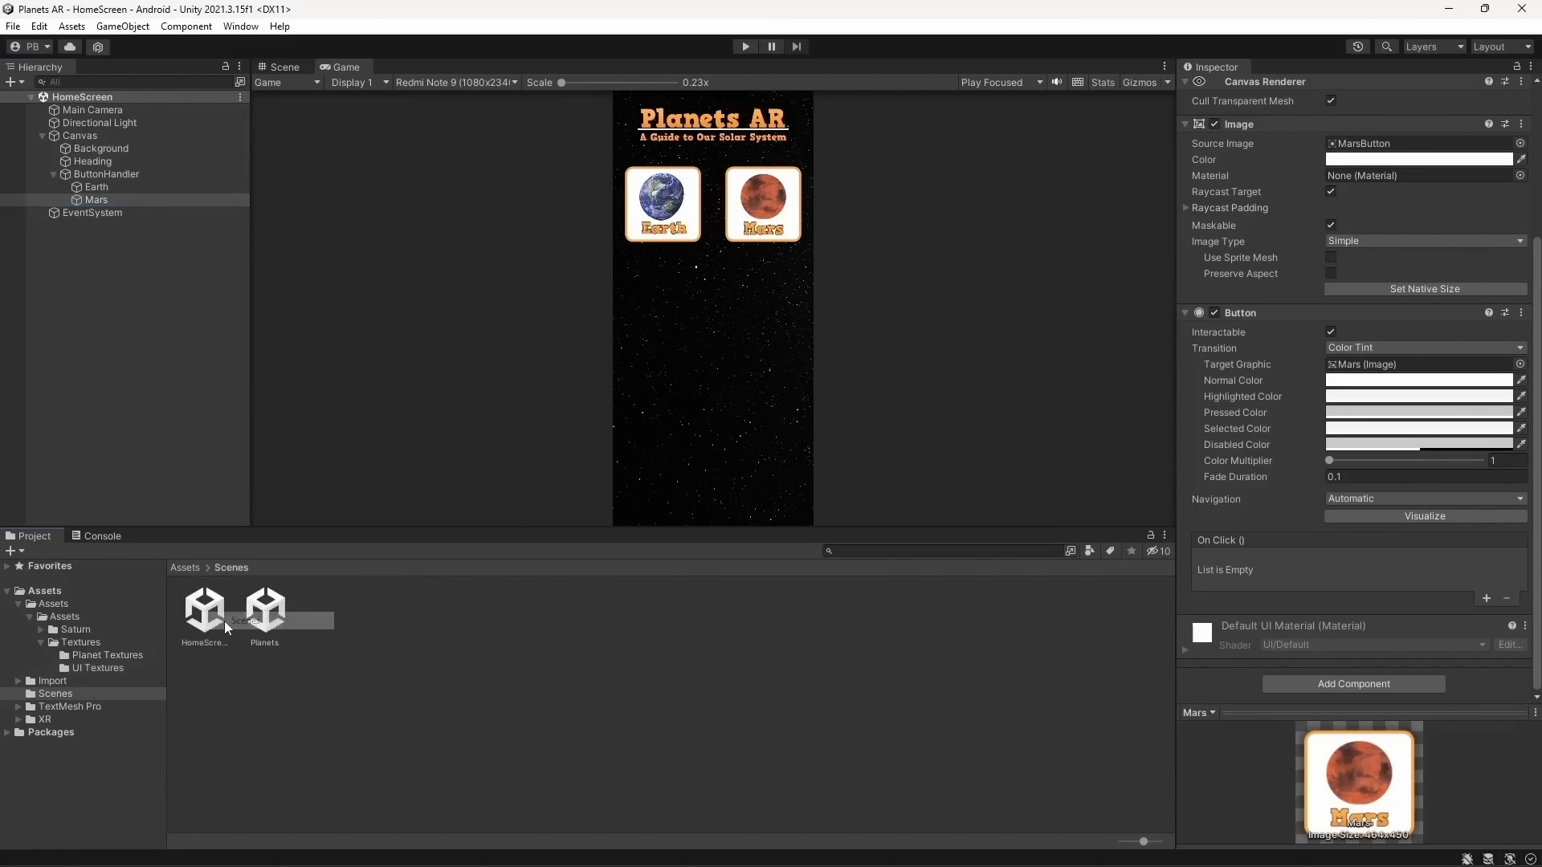
pyautogui.click(265, 612)
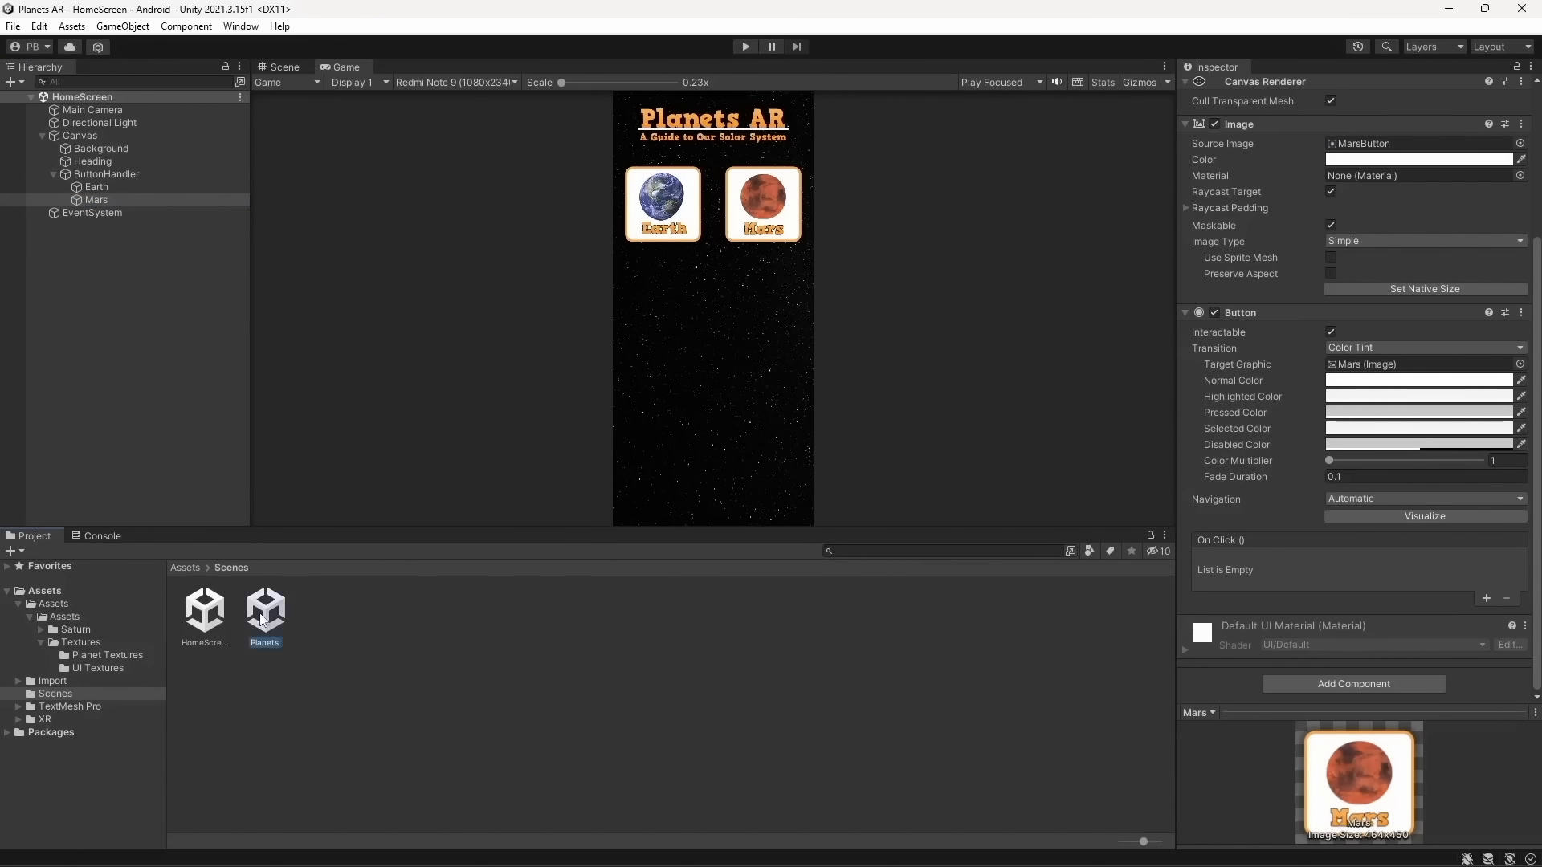
pyautogui.press('F2')
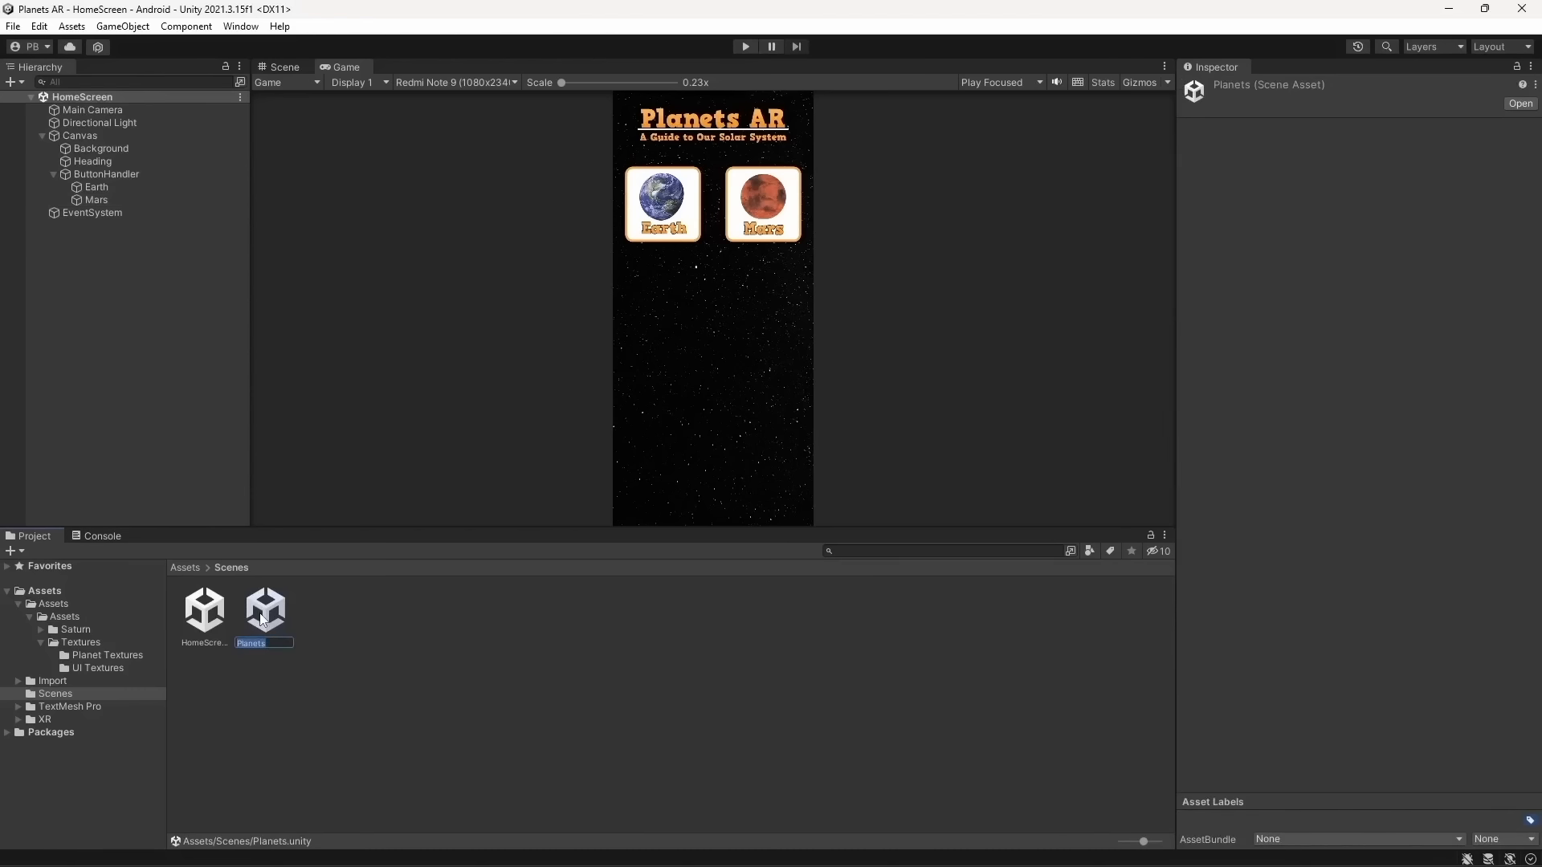
pyautogui.write('Earth')
pyautogui.press('Return')
pyautogui.press('Return')
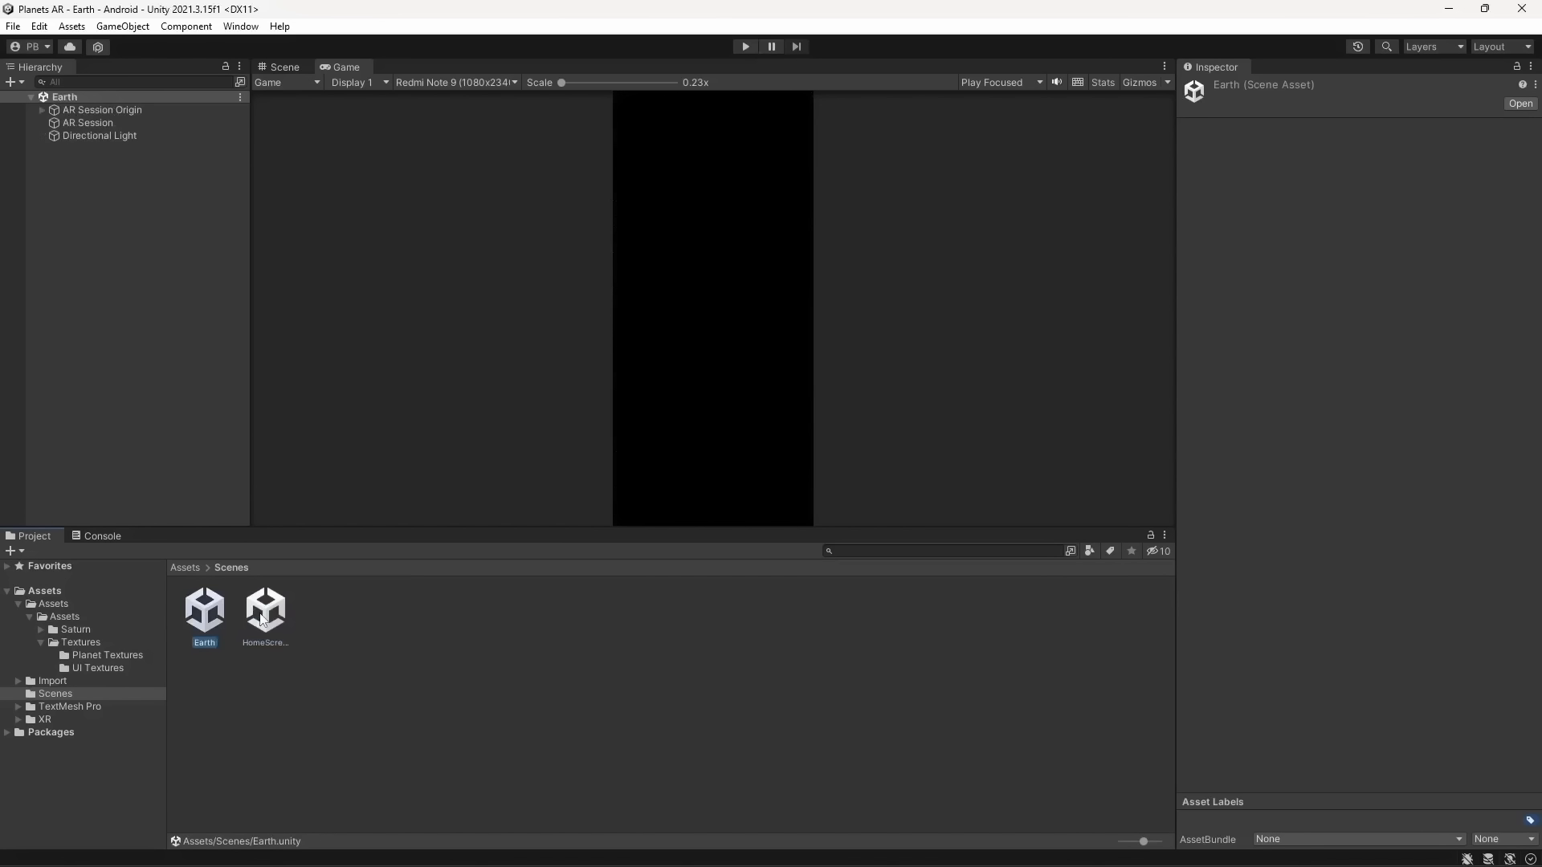
# Add a 3D sphere to the Earth scene and reset its transform
pyautogui.click(98, 210)
pyautogui.rightClick(159, 199)
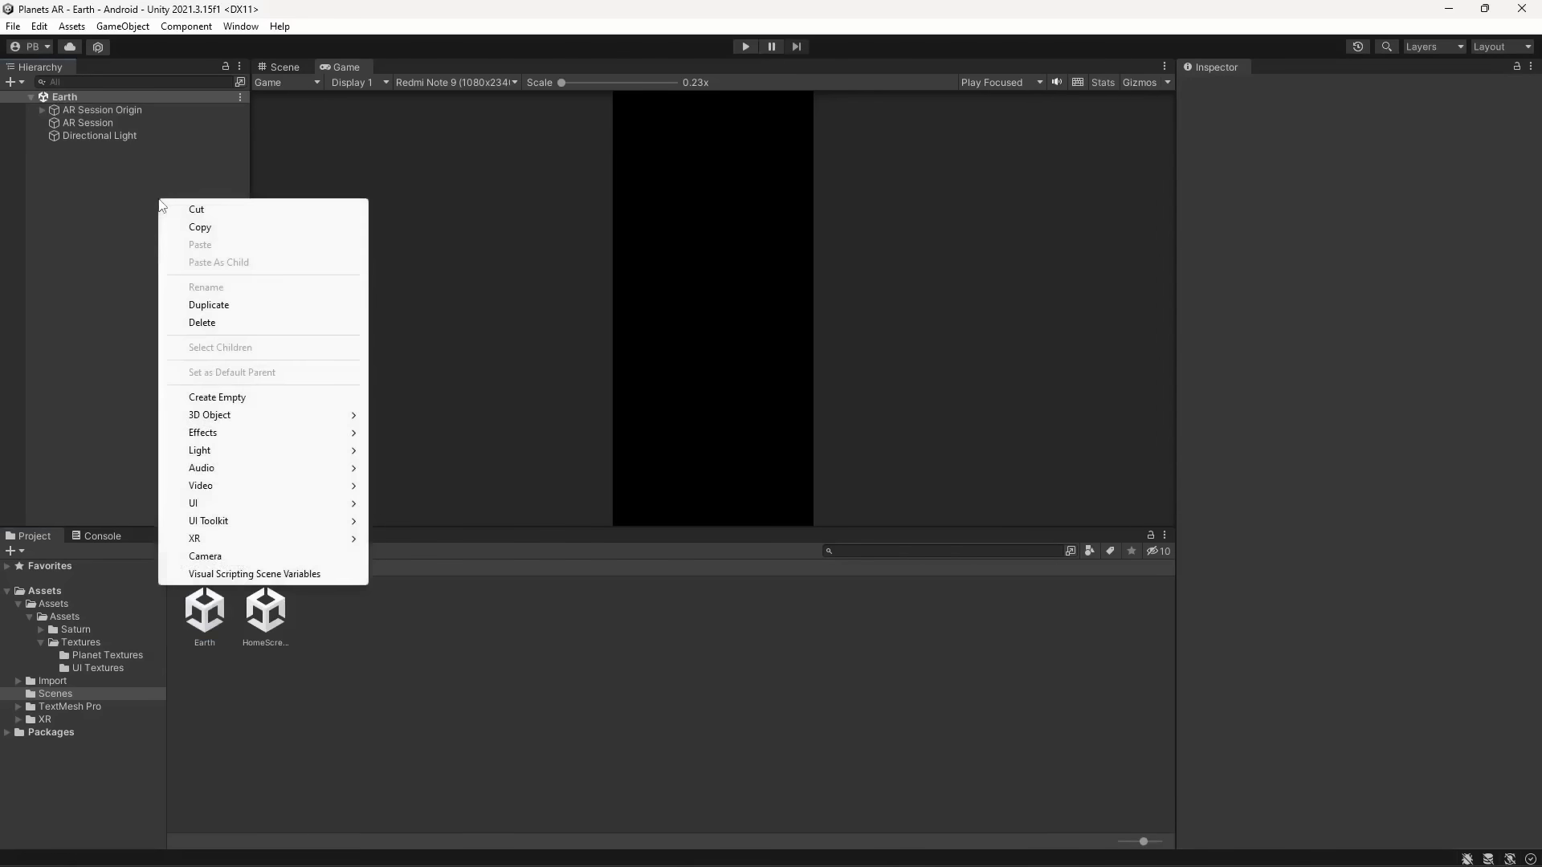
pyautogui.moveTo(221, 416)
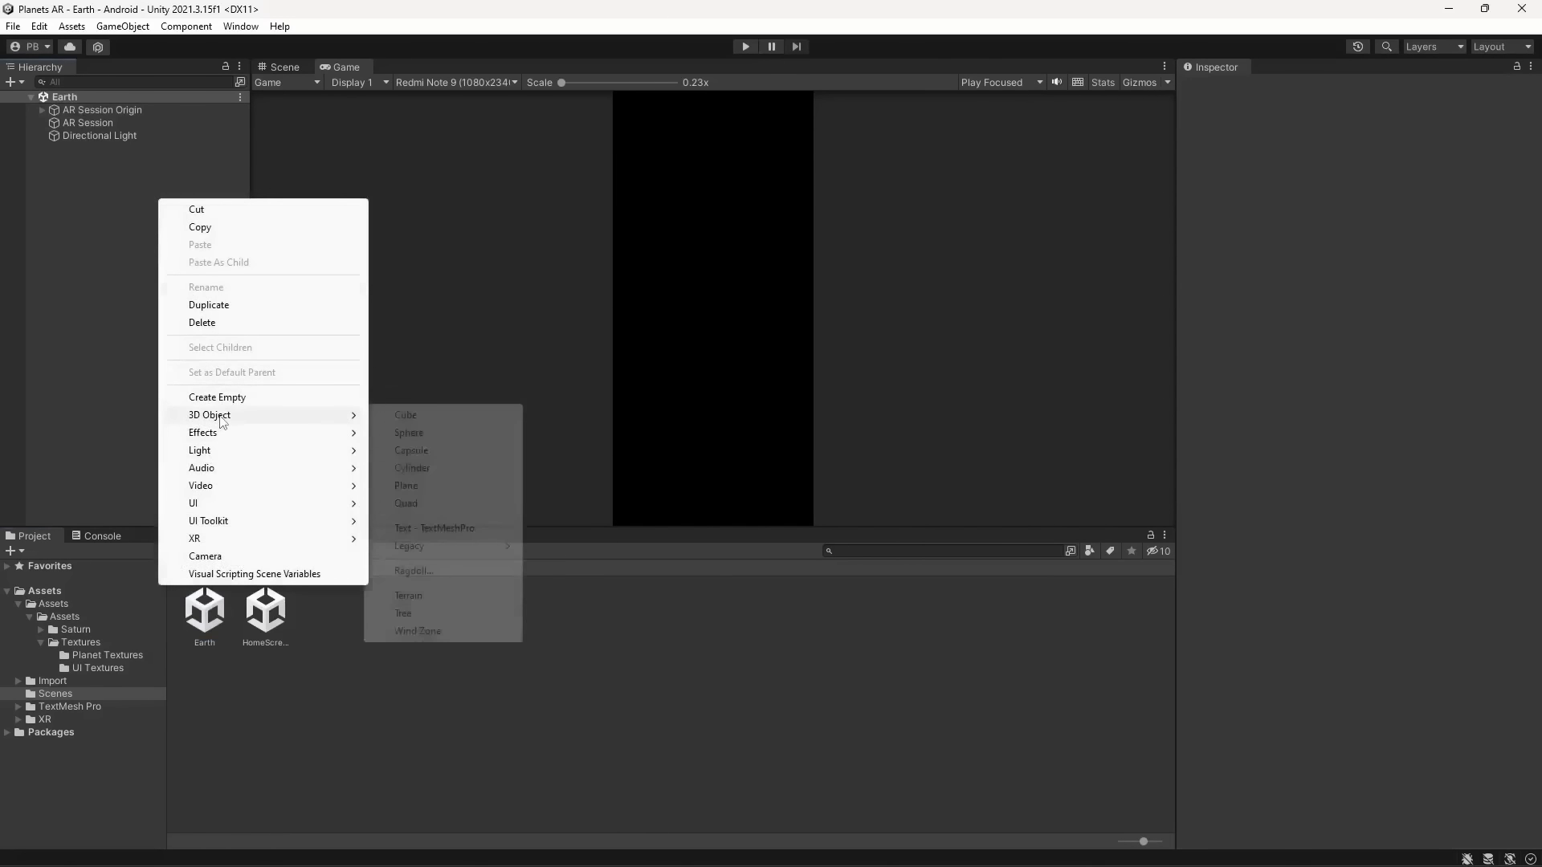
pyautogui.click(426, 432)
pyautogui.click(109, 148)
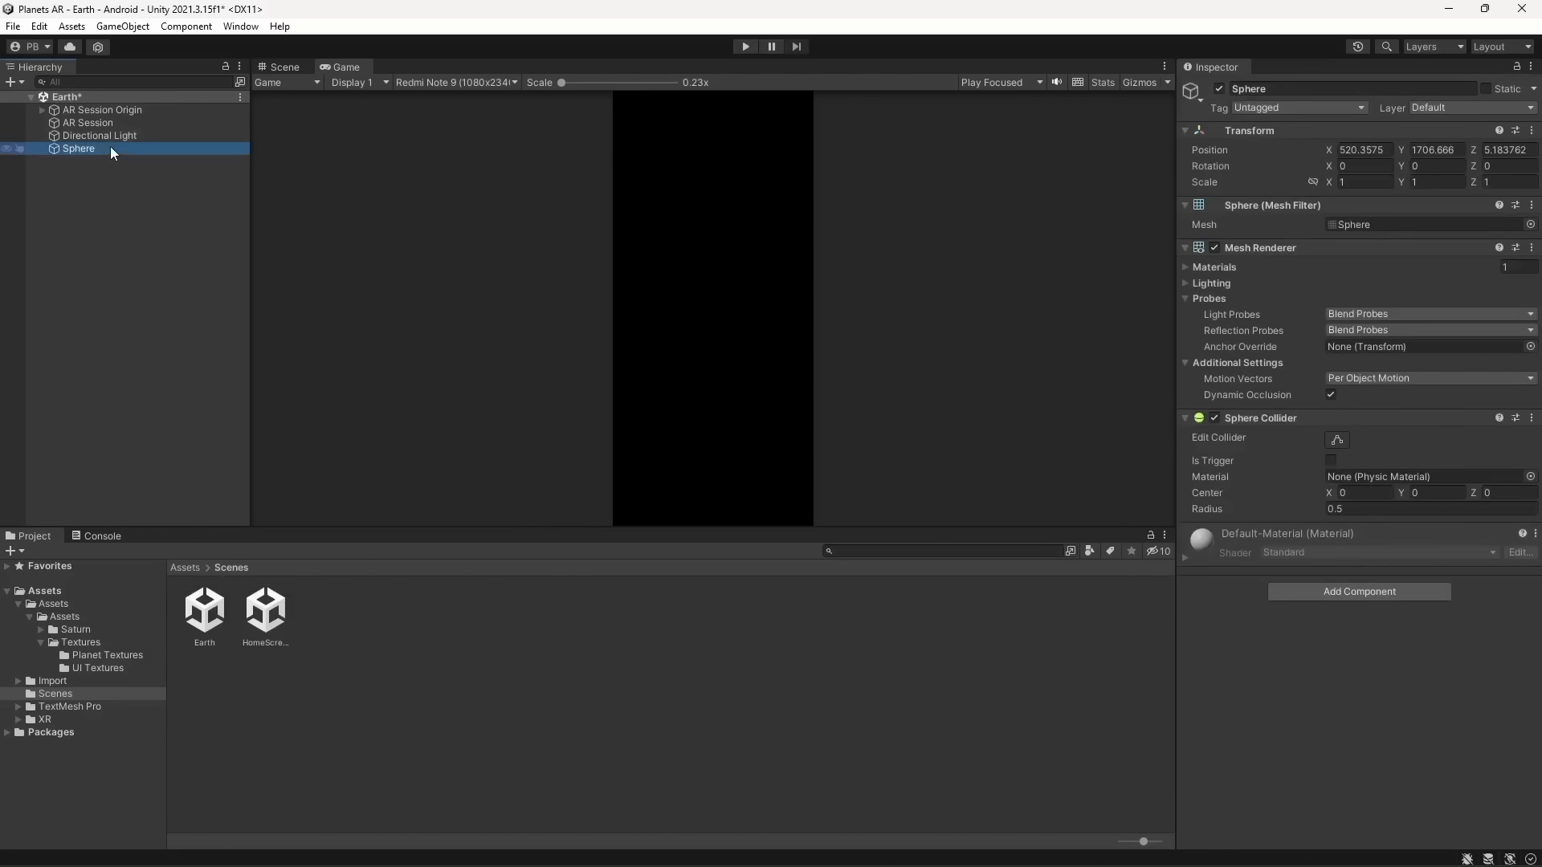
pyautogui.click(1533, 134)
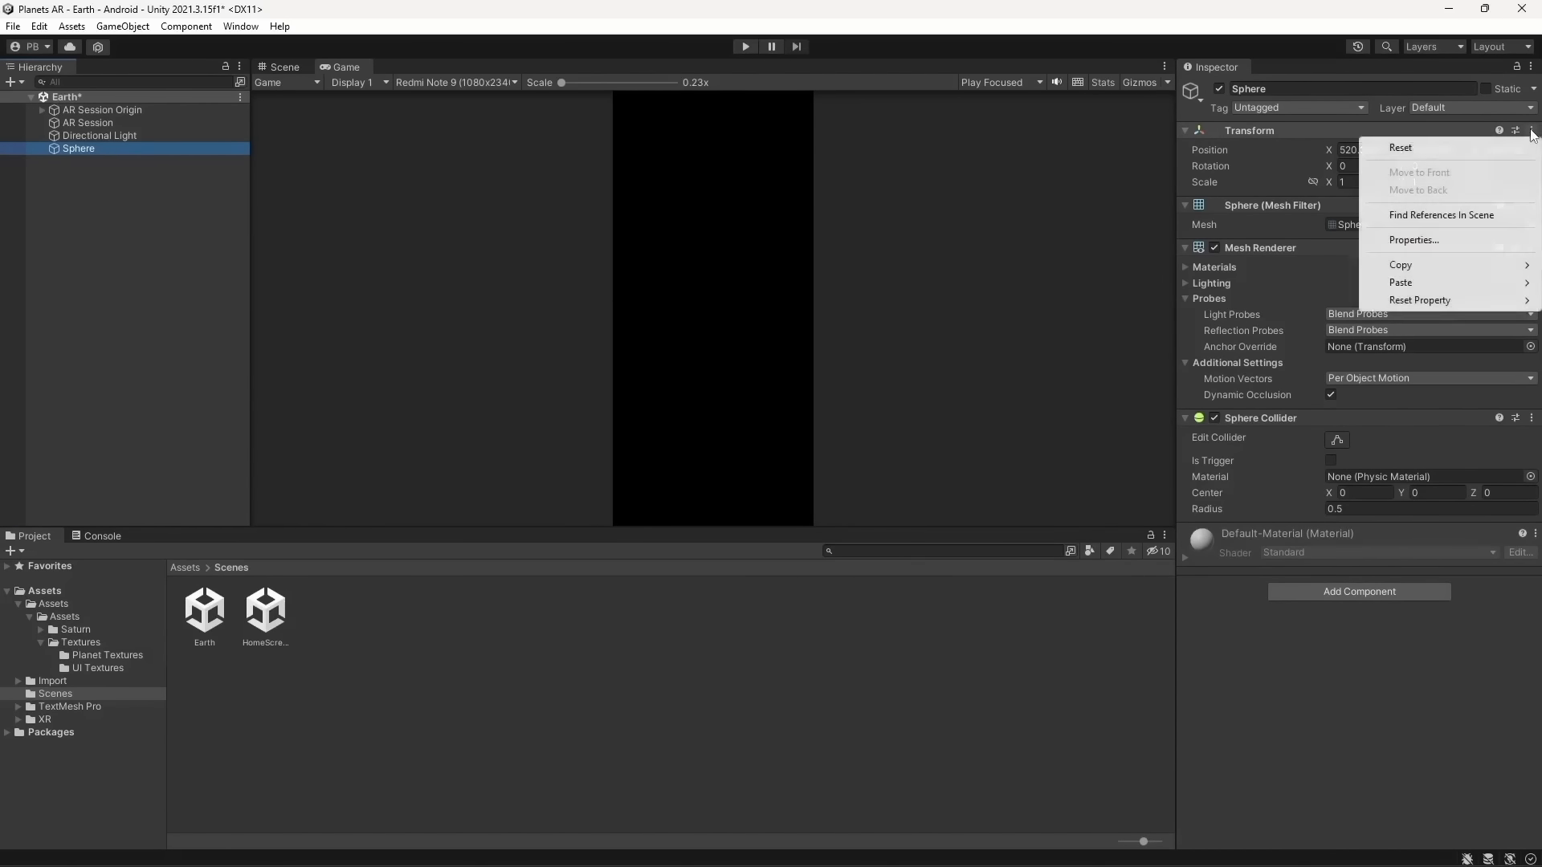
pyautogui.click(1402, 147)
# Set the sphere's Z position to 4
pyautogui.click(1498, 151)
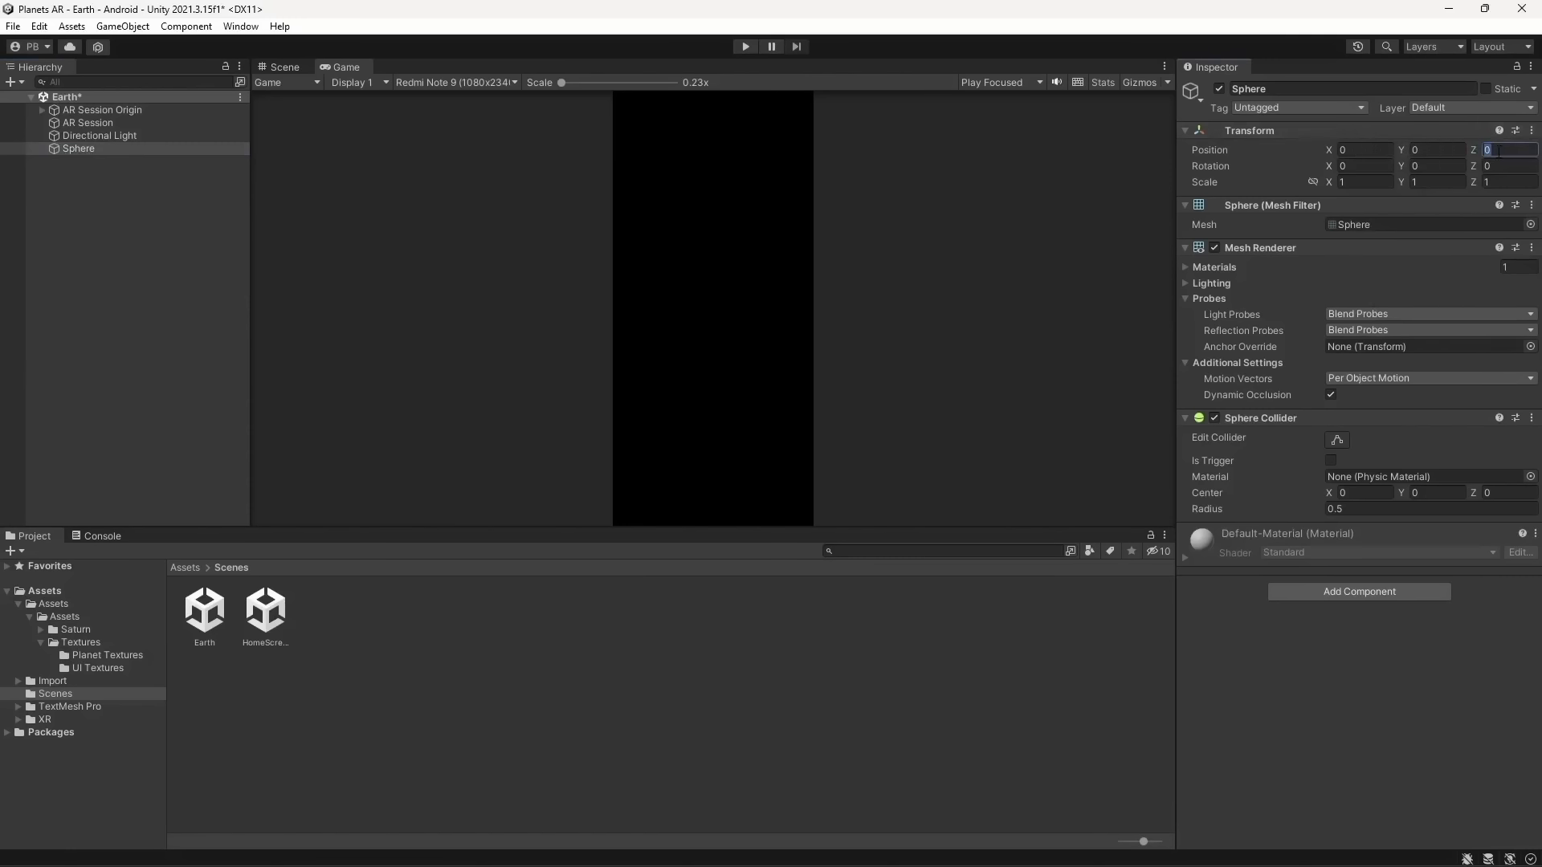
pyautogui.write('5')
pyautogui.press('BackSpace')
pyautogui.write('2')
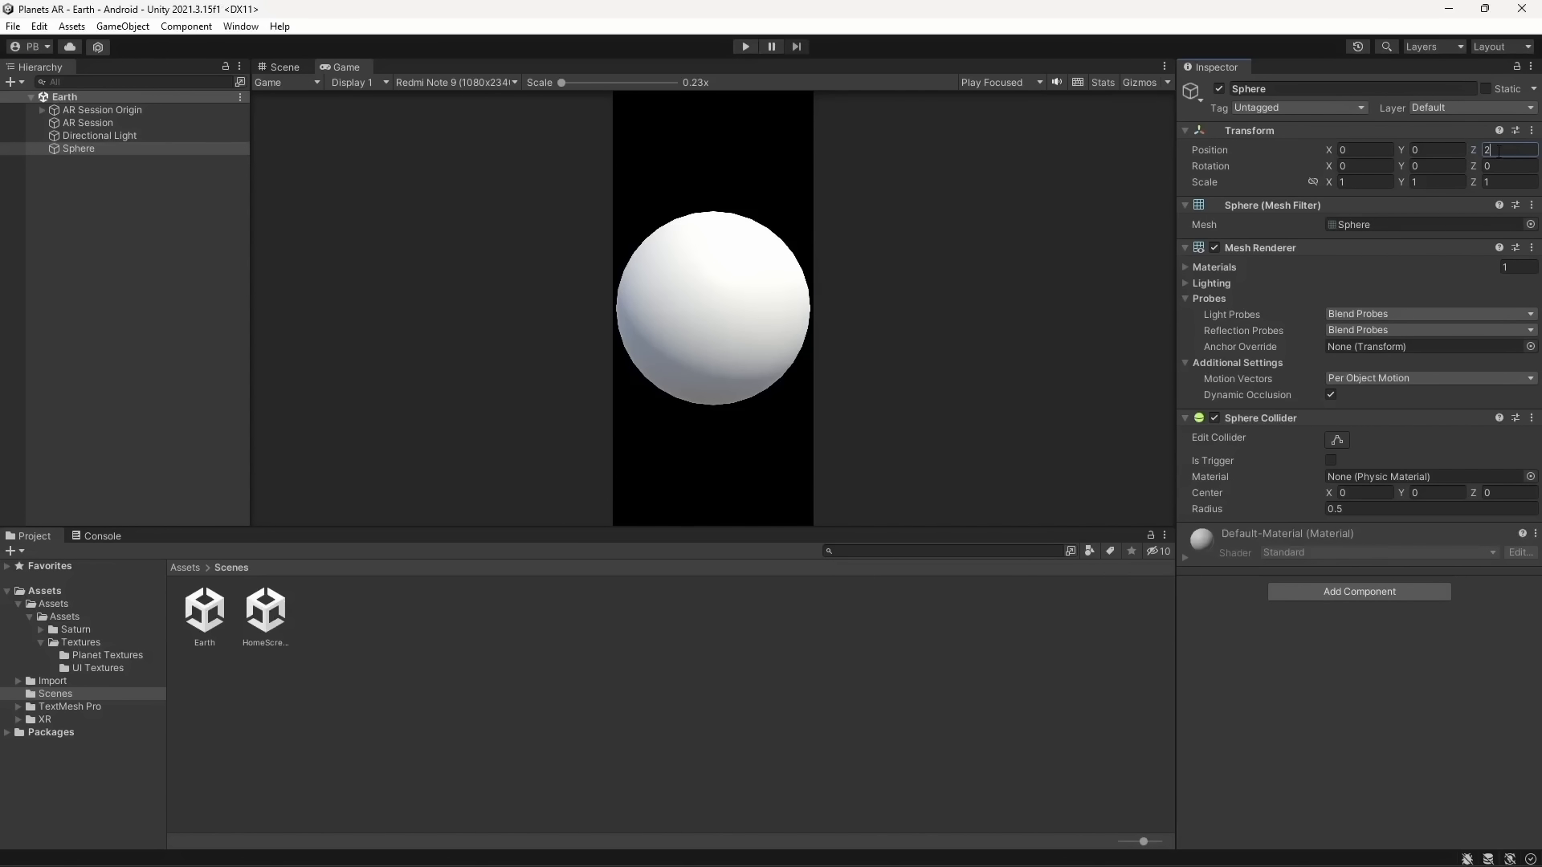
pyautogui.press('BackSpace')
pyautogui.write('4')
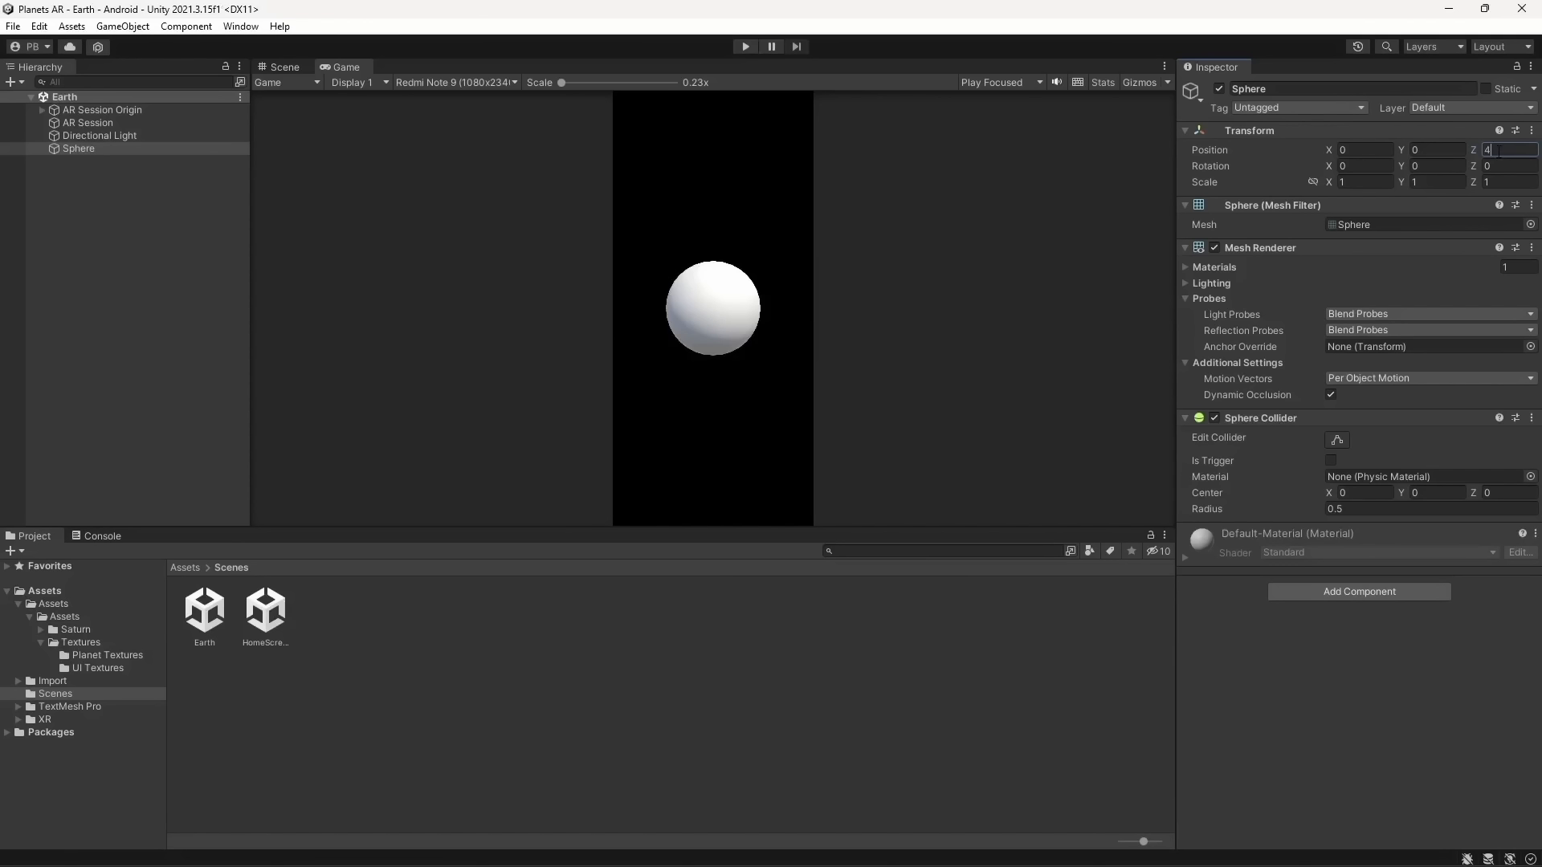
pyautogui.click(480, 240)
# Rename the sphere as Earth
pyautogui.click(108, 148)
pyautogui.click(1312, 87)
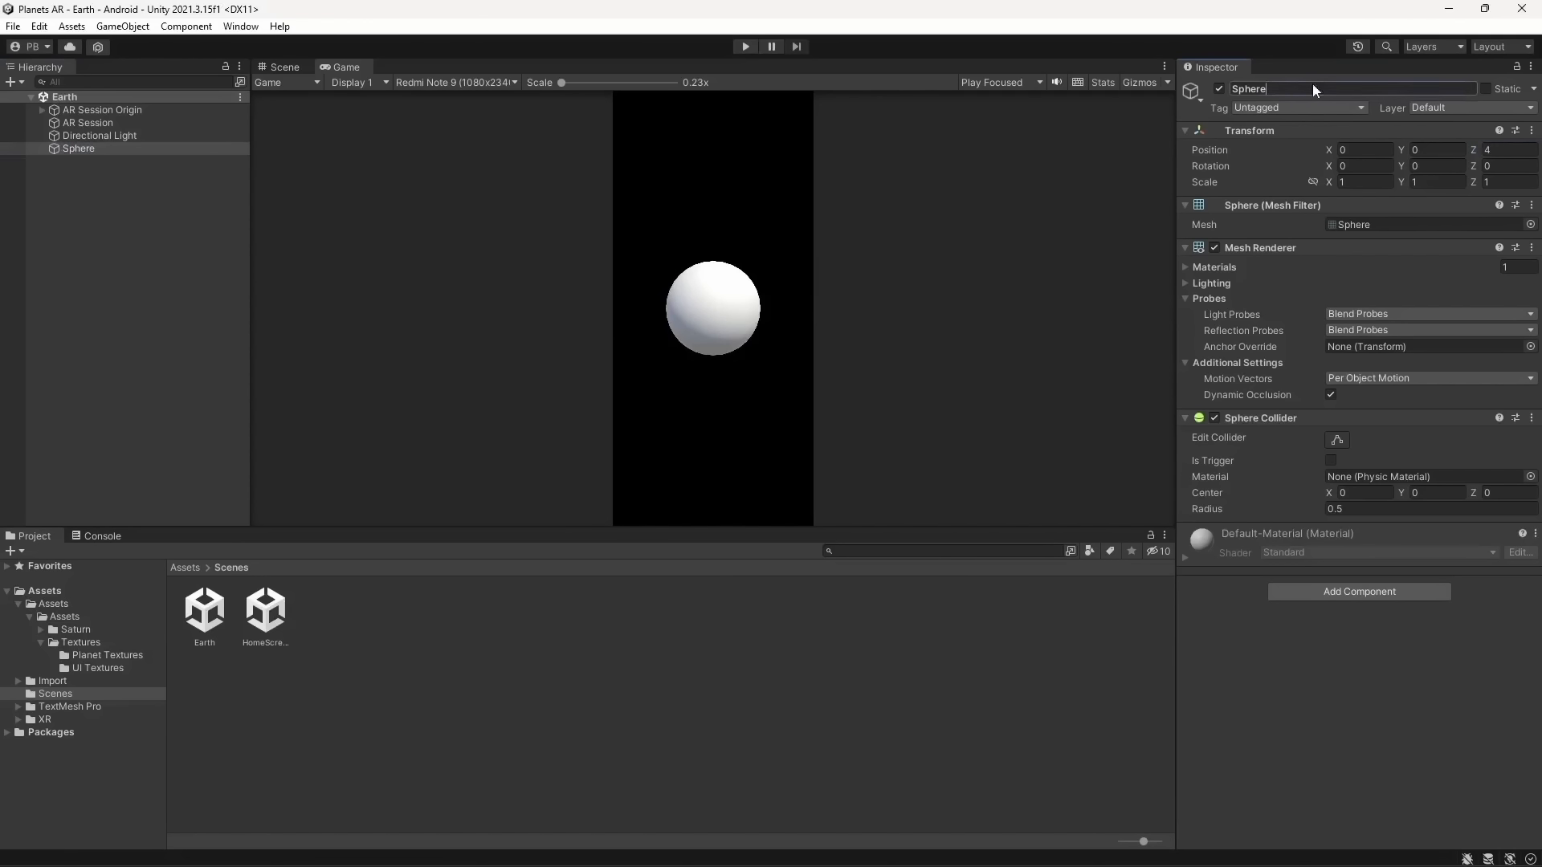
pyautogui.write('Earth')
pyautogui.press('Return')
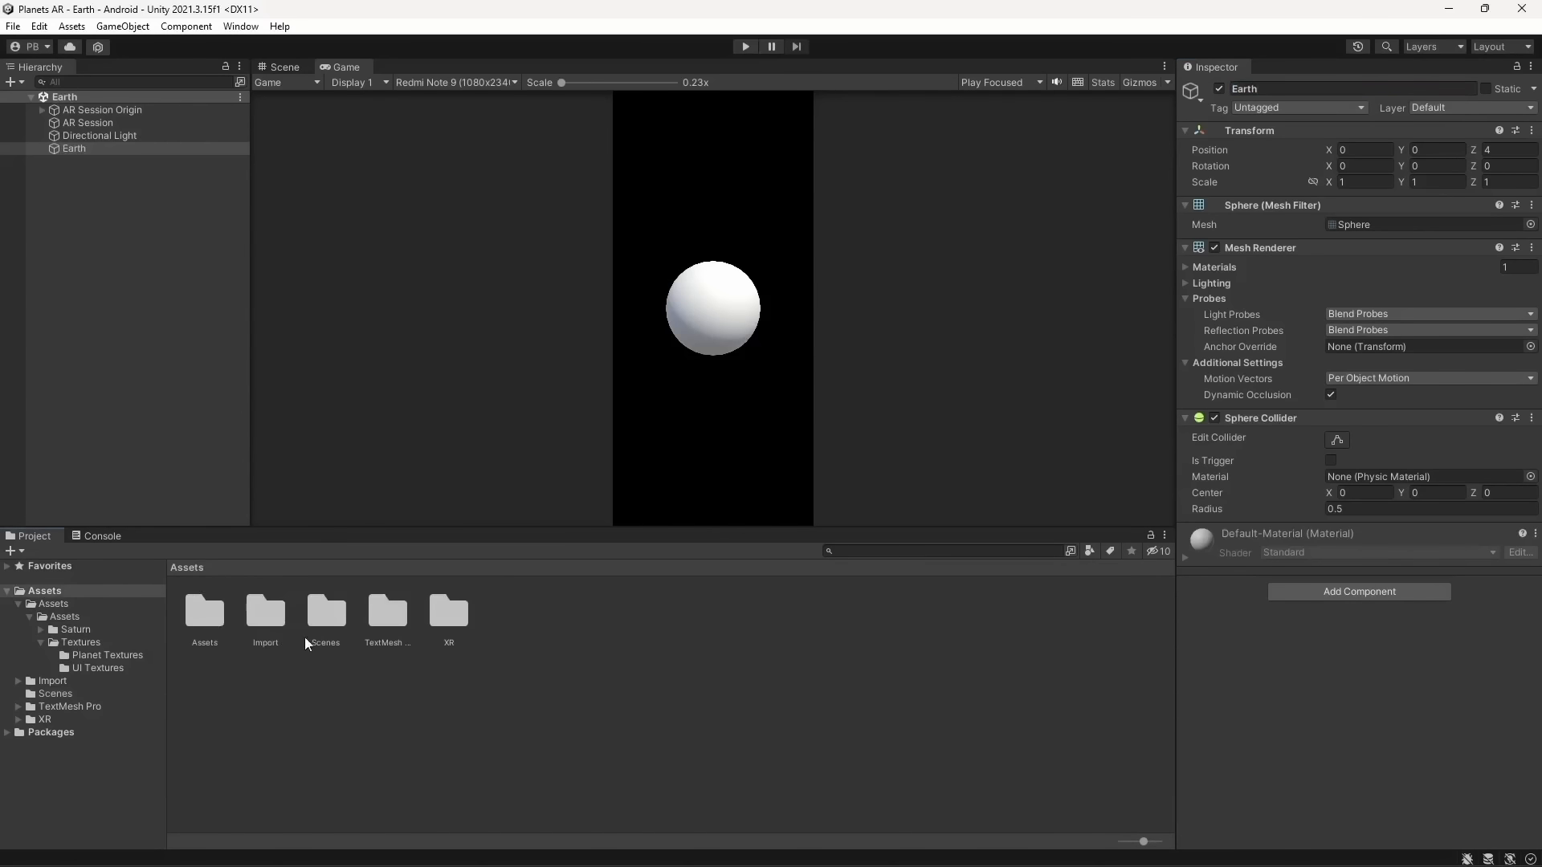
# Create a folder named Materials in the Assets folder and open it
pyautogui.rightClick(546, 633)
pyautogui.moveTo(723, 185)
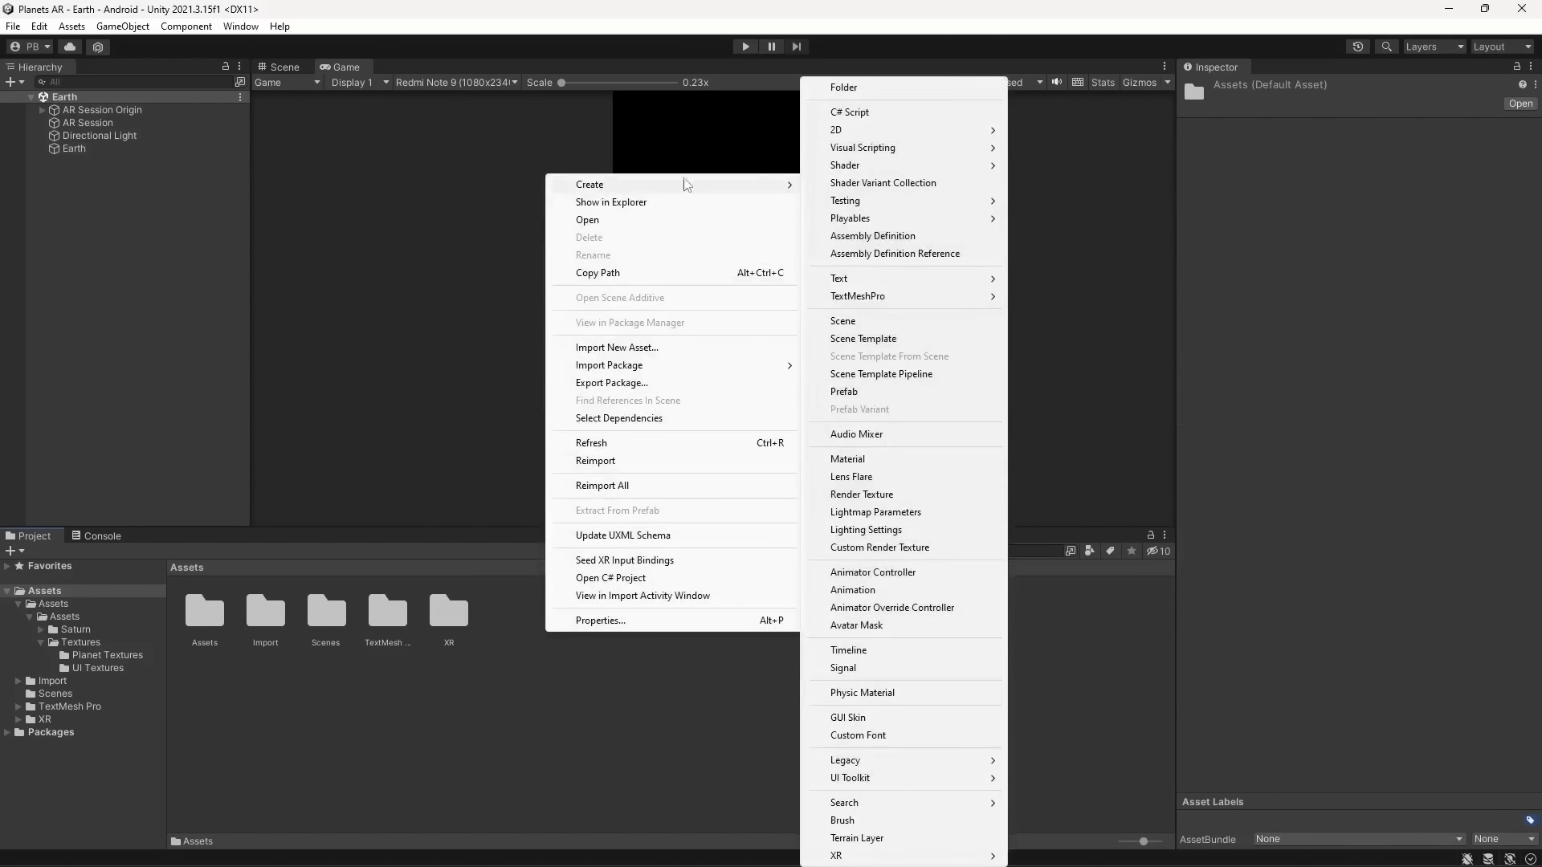
pyautogui.click(912, 87)
pyautogui.write('Ma')
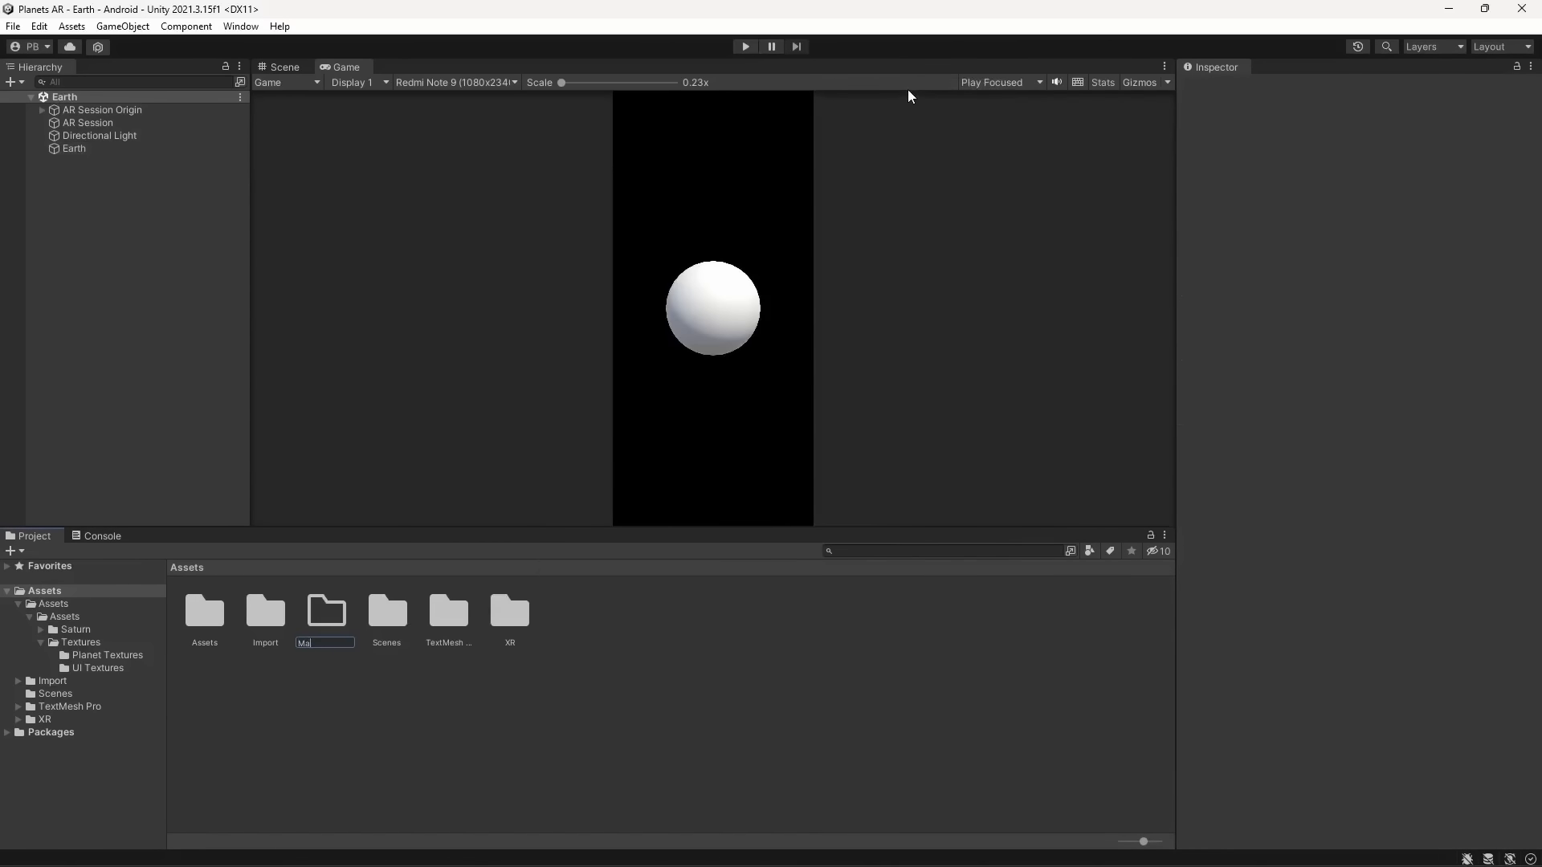
pyautogui.write('teria')
pyautogui.press('BackSpace')
pyautogui.write('ials')
pyautogui.press('Return')
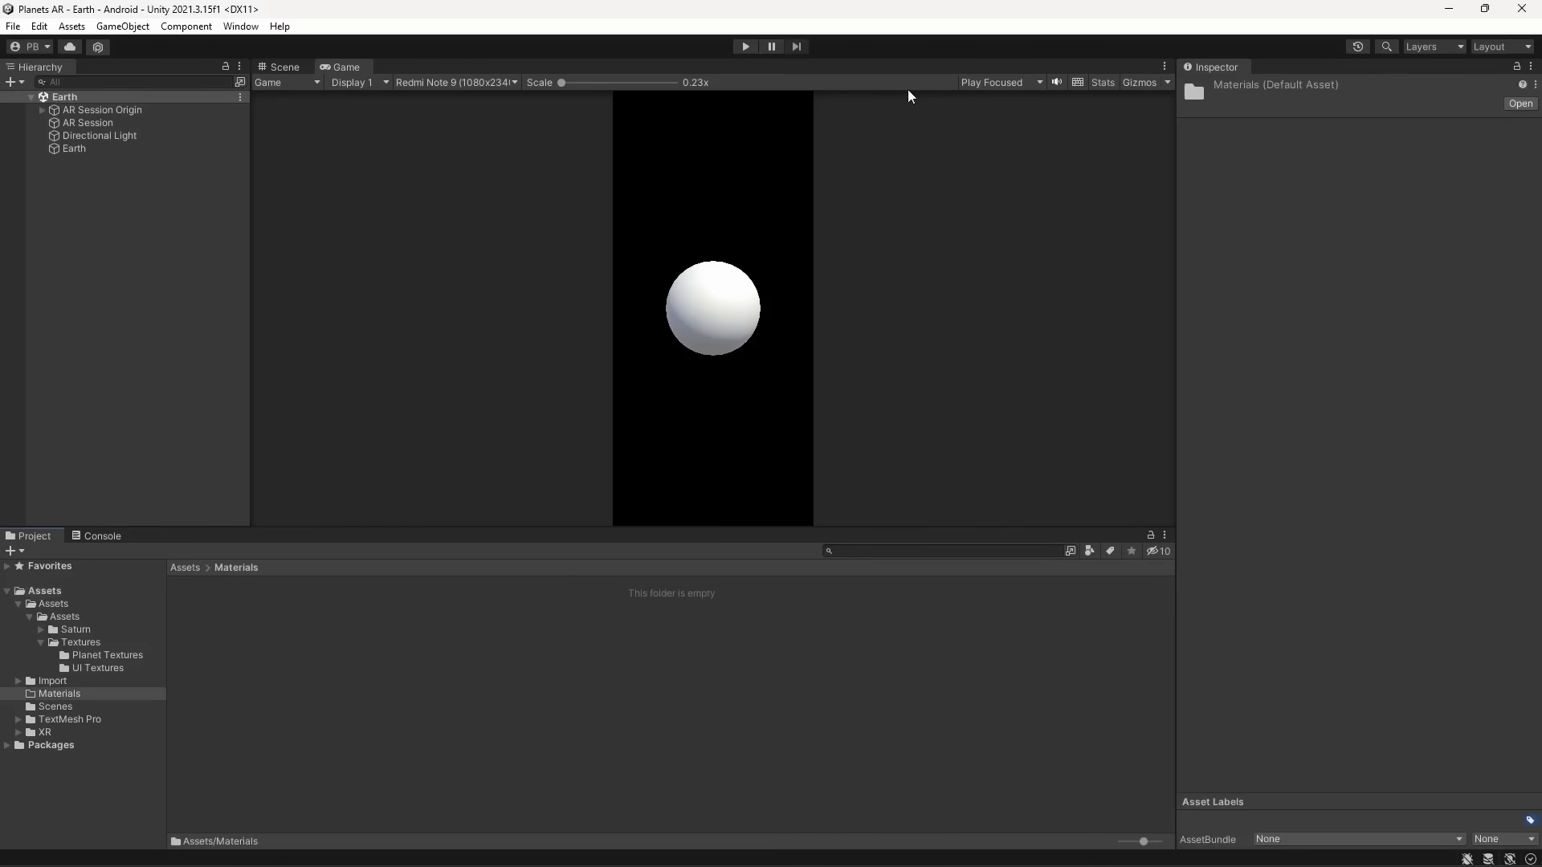
# Create a material named Earth in the Materials folder, assign it to the Earth sphere and save the scene
pyautogui.rightClick(426, 662)
pyautogui.moveTo(488, 212)
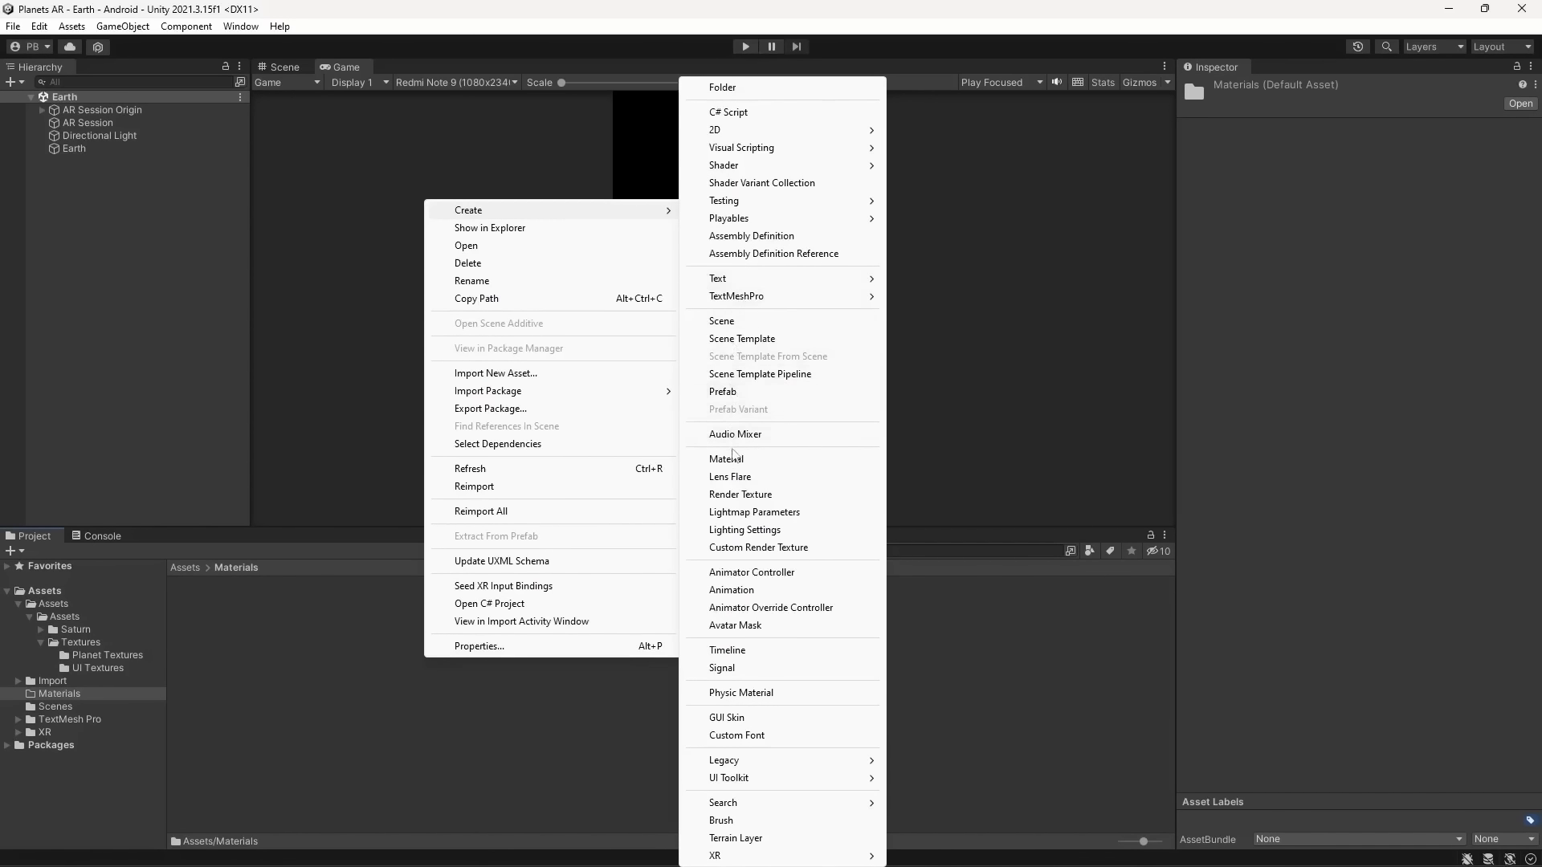
pyautogui.click(731, 460)
pyautogui.write('Earth')
pyautogui.press('Return')
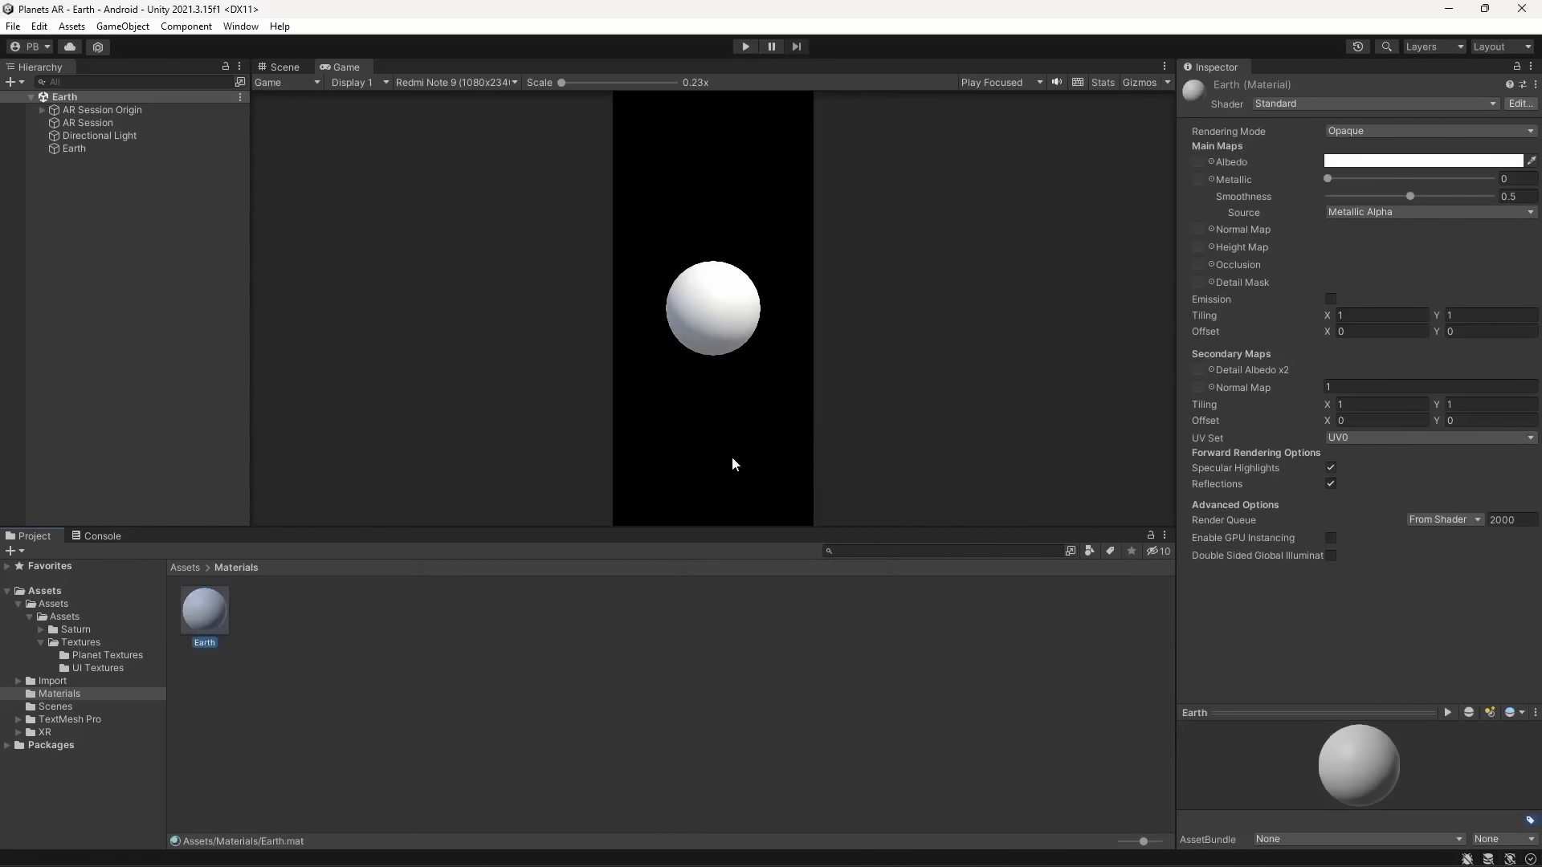
pyautogui.moveTo(224, 623); pyautogui.dragTo(123, 154)
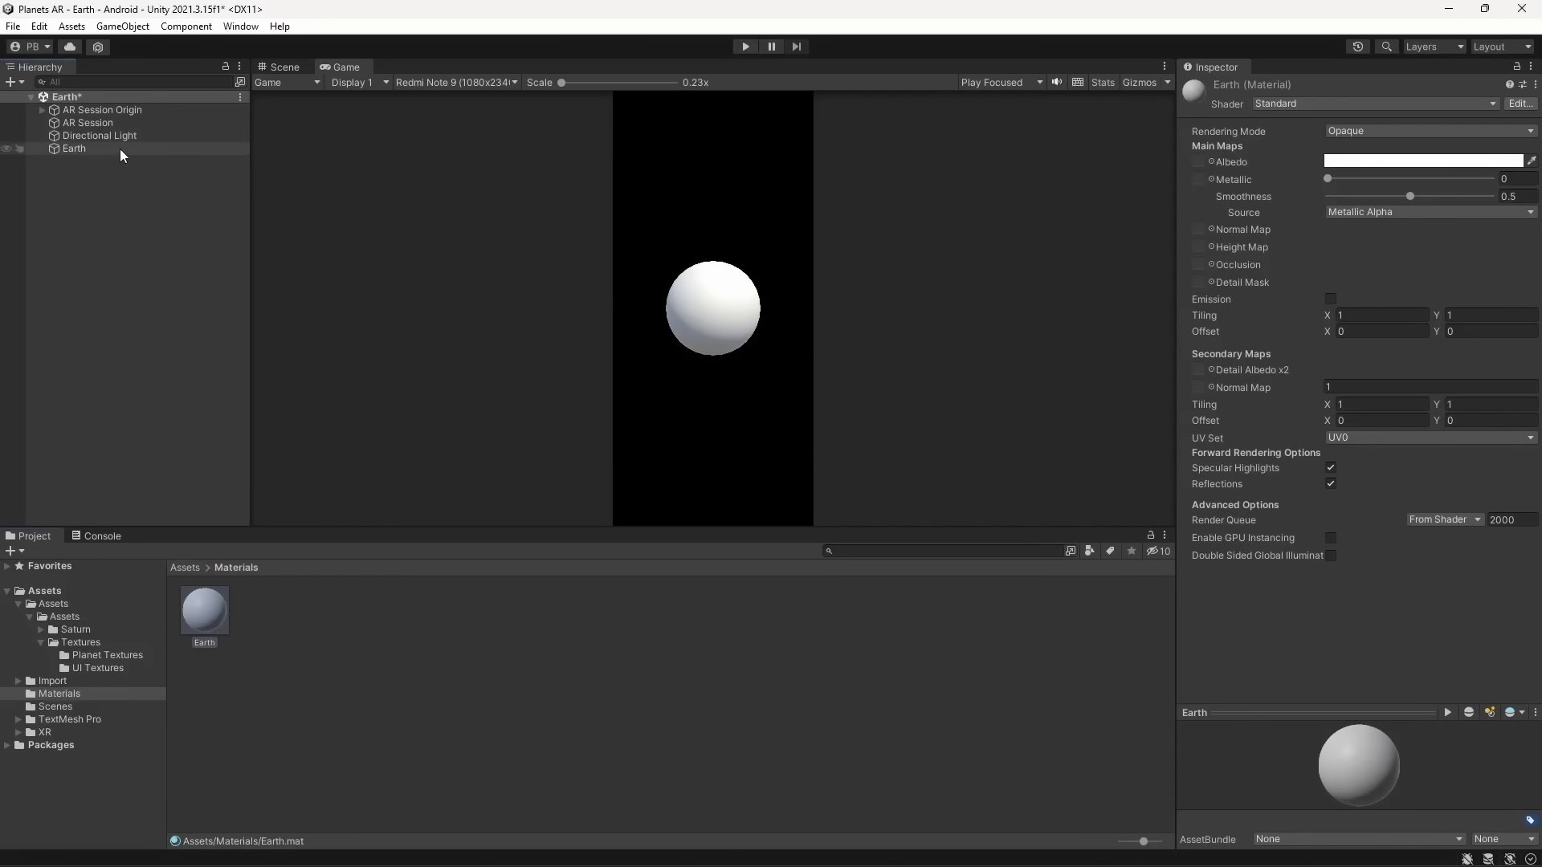
pyautogui.hotkey('ctrl', 's')
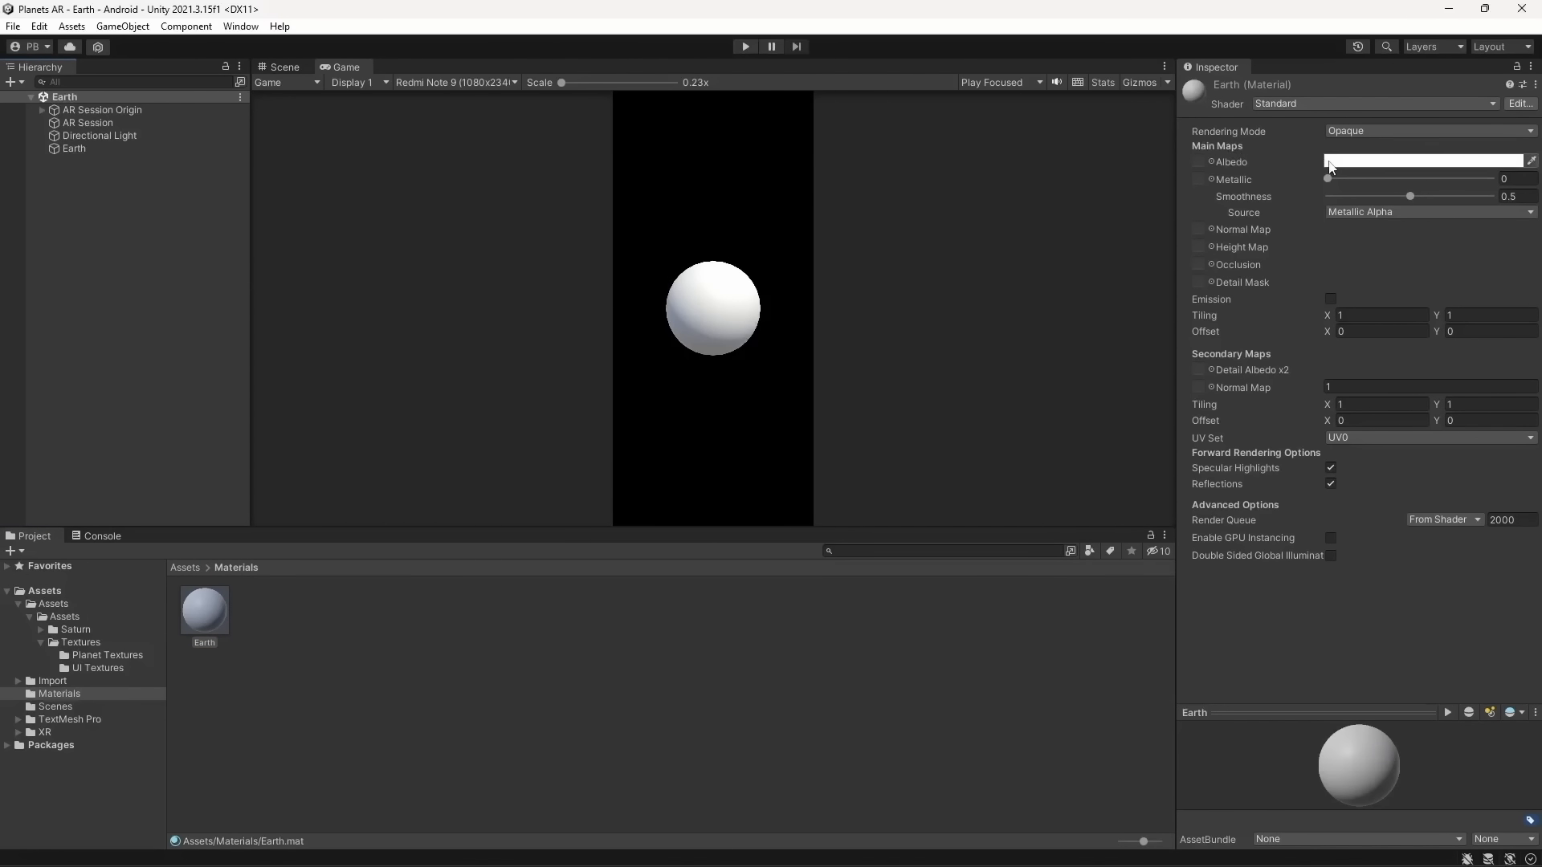
pyautogui.click(1365, 162)
pyautogui.moveTo(1366, 264)
pyautogui.mouseDown()
pyautogui.moveTo(1397, 349)
pyautogui.moveTo(1342, 261)
pyautogui.moveTo(1361, 216)
pyautogui.moveTo(1417, 212)
pyautogui.moveTo(1471, 250)
pyautogui.moveTo(1275, 223)
pyautogui.mouseUp()
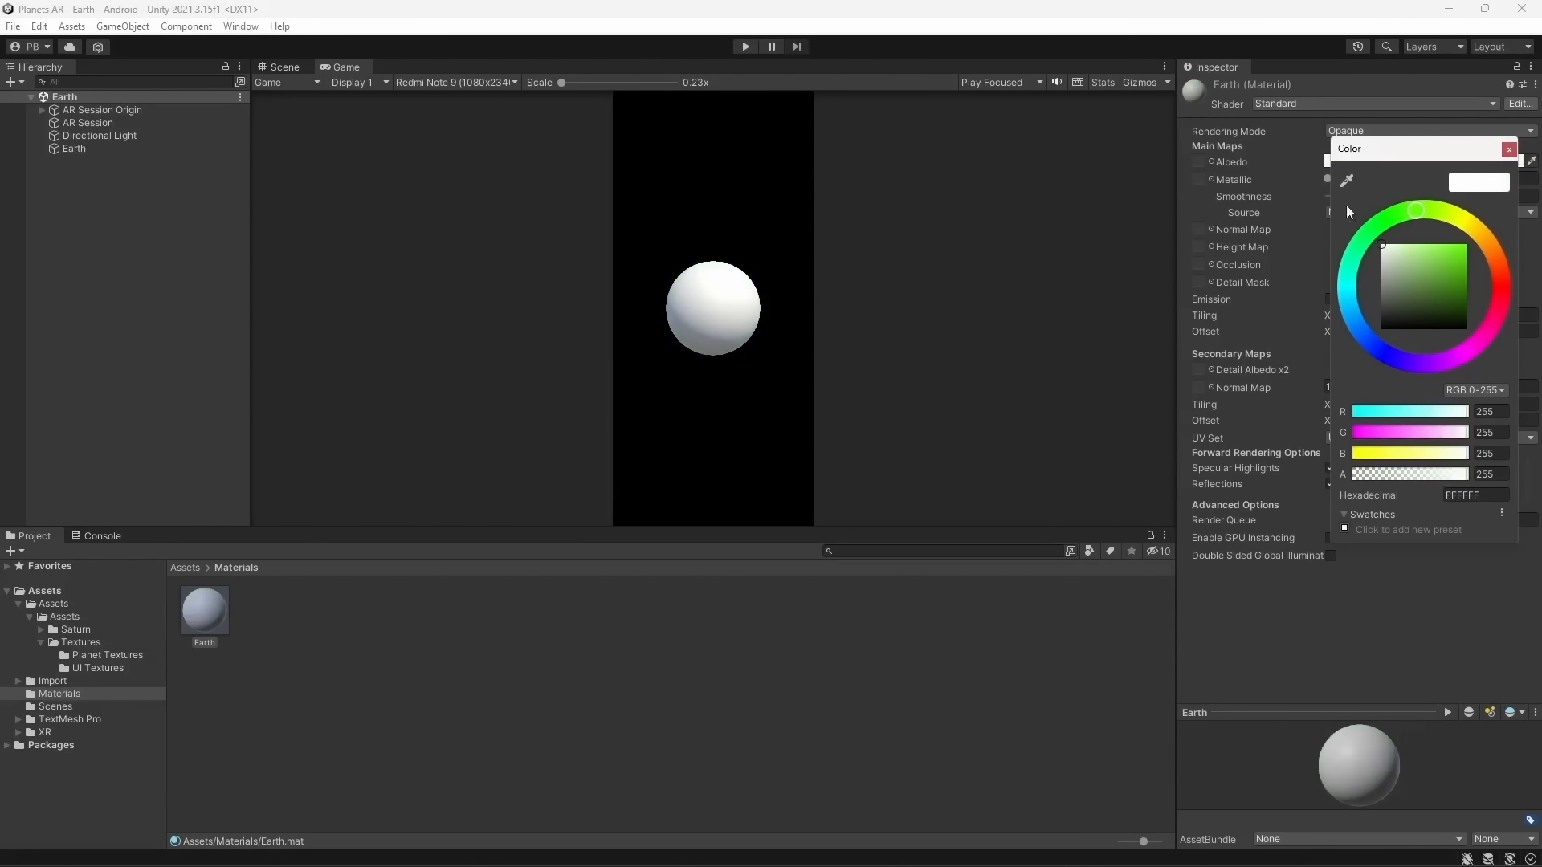
pyautogui.click(1509, 149)
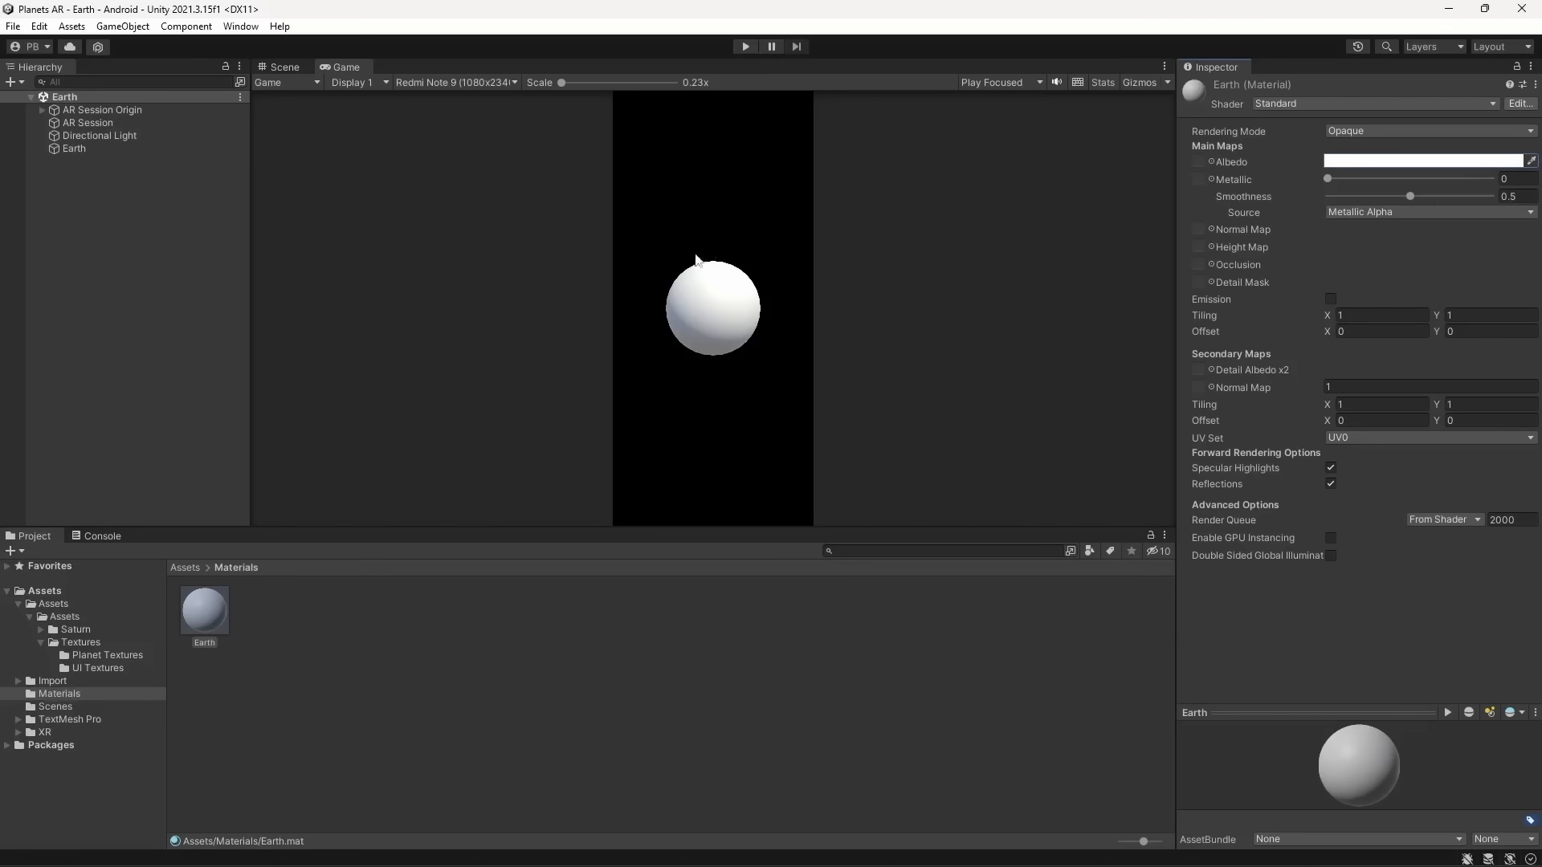
# Assign the 2k_earth_daymap texture to the Earth material's albedo map
pyautogui.click(1211, 164)
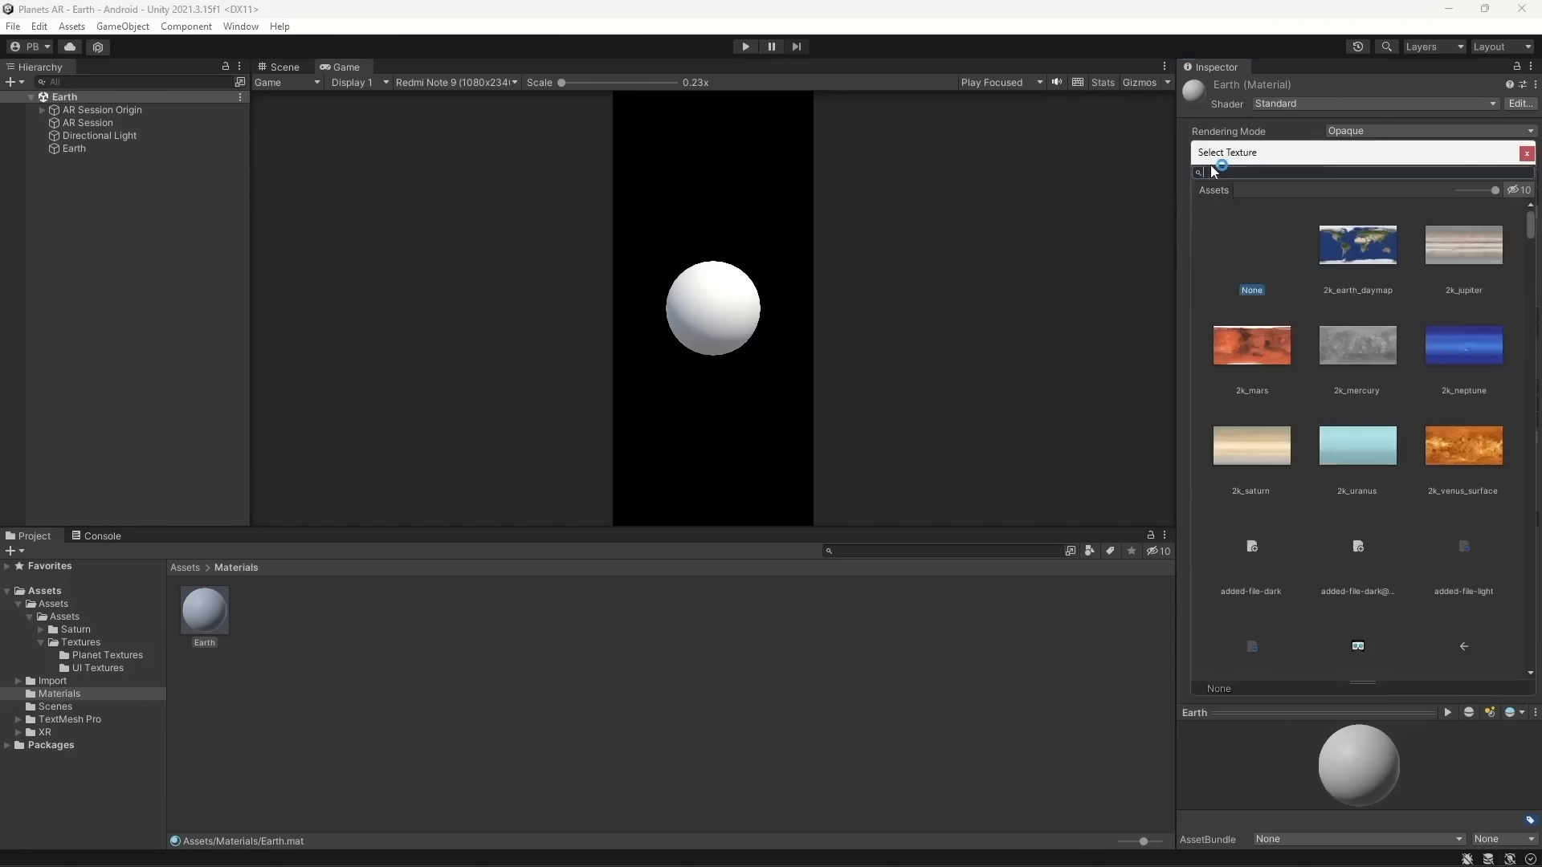
pyautogui.click(1357, 254)
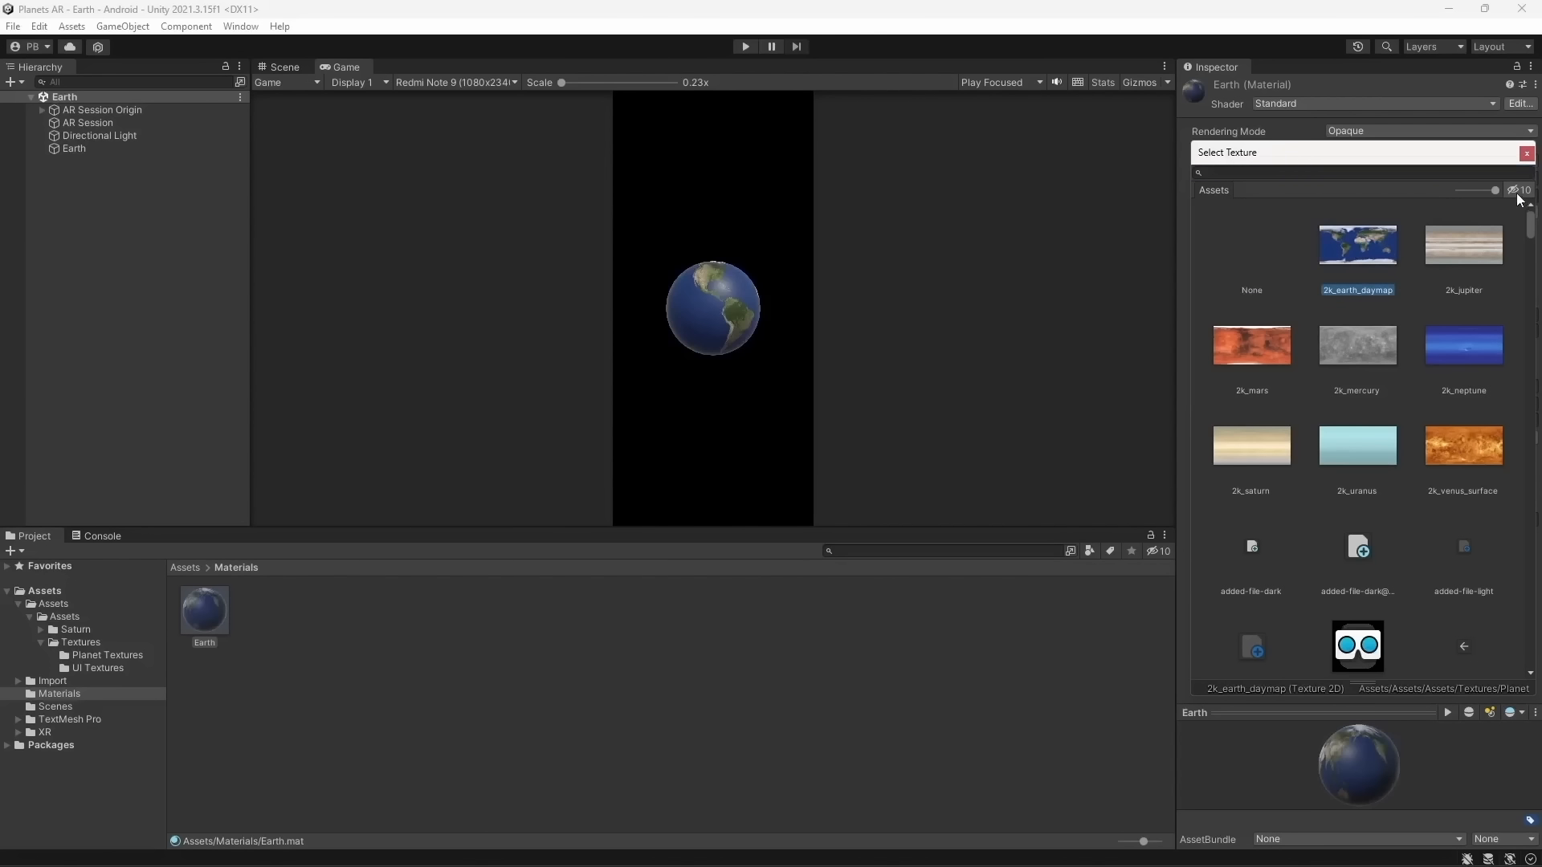
pyautogui.click(1527, 152)
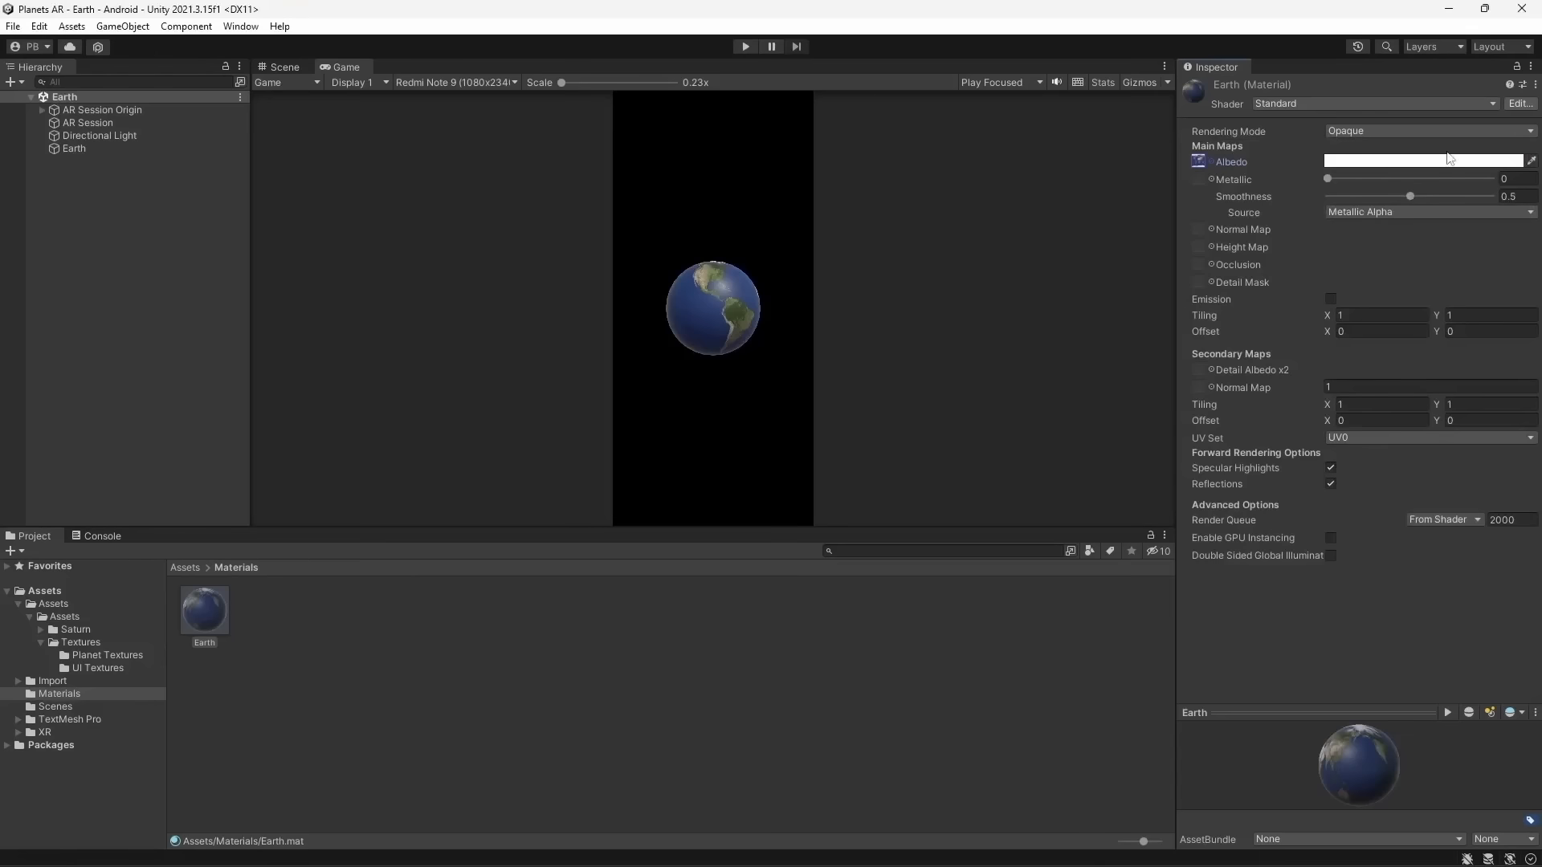
# Show the Scene view in 3D, frame the Earth sphere and examine its texture from several angles
pyautogui.click(285, 67)
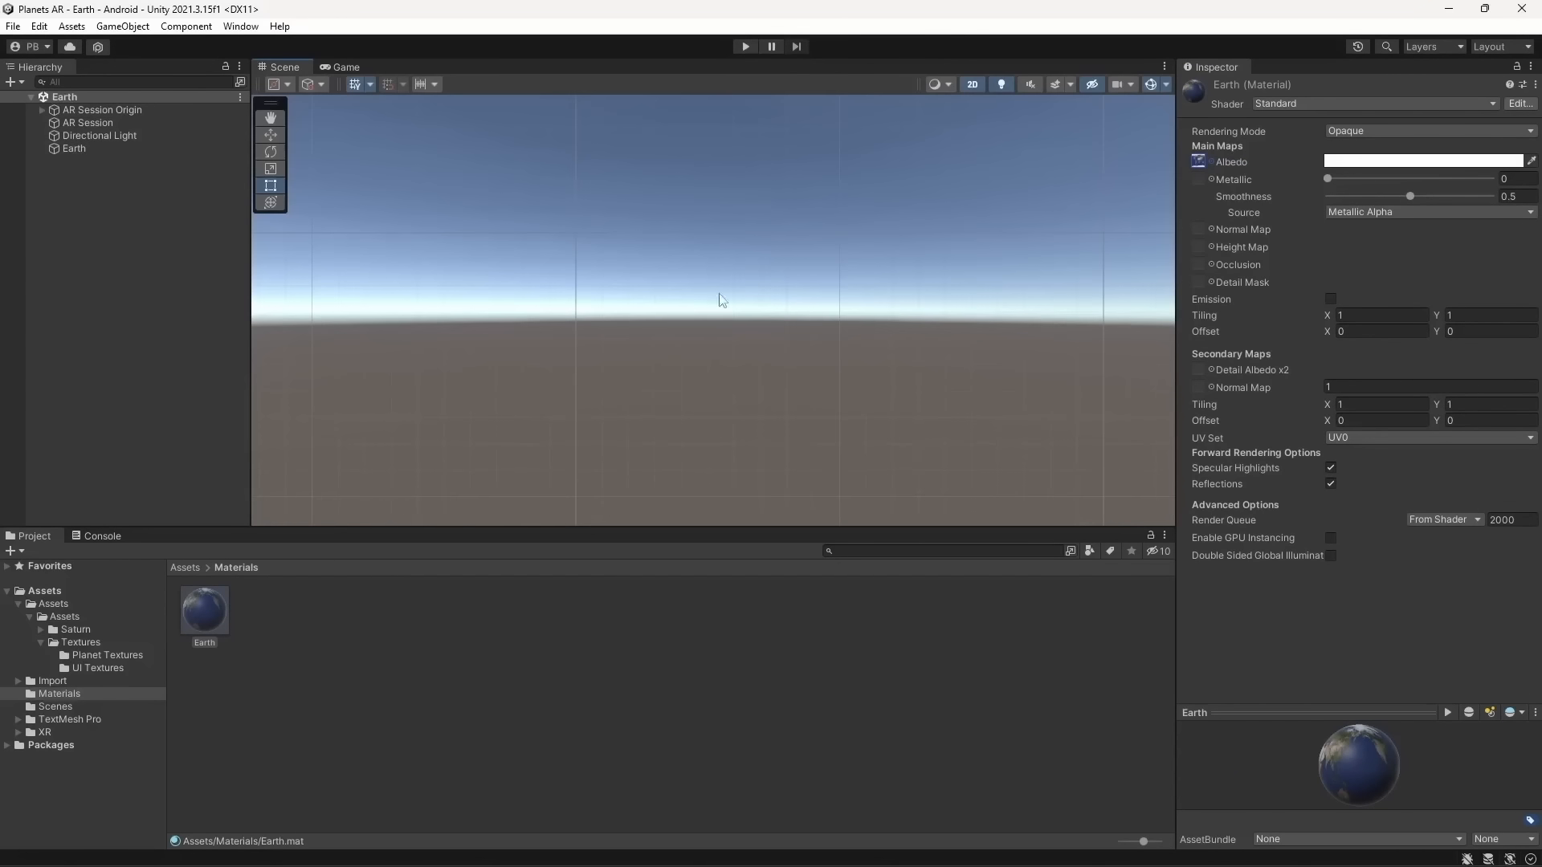
pyautogui.click(973, 84)
pyautogui.doubleClick(74, 148)
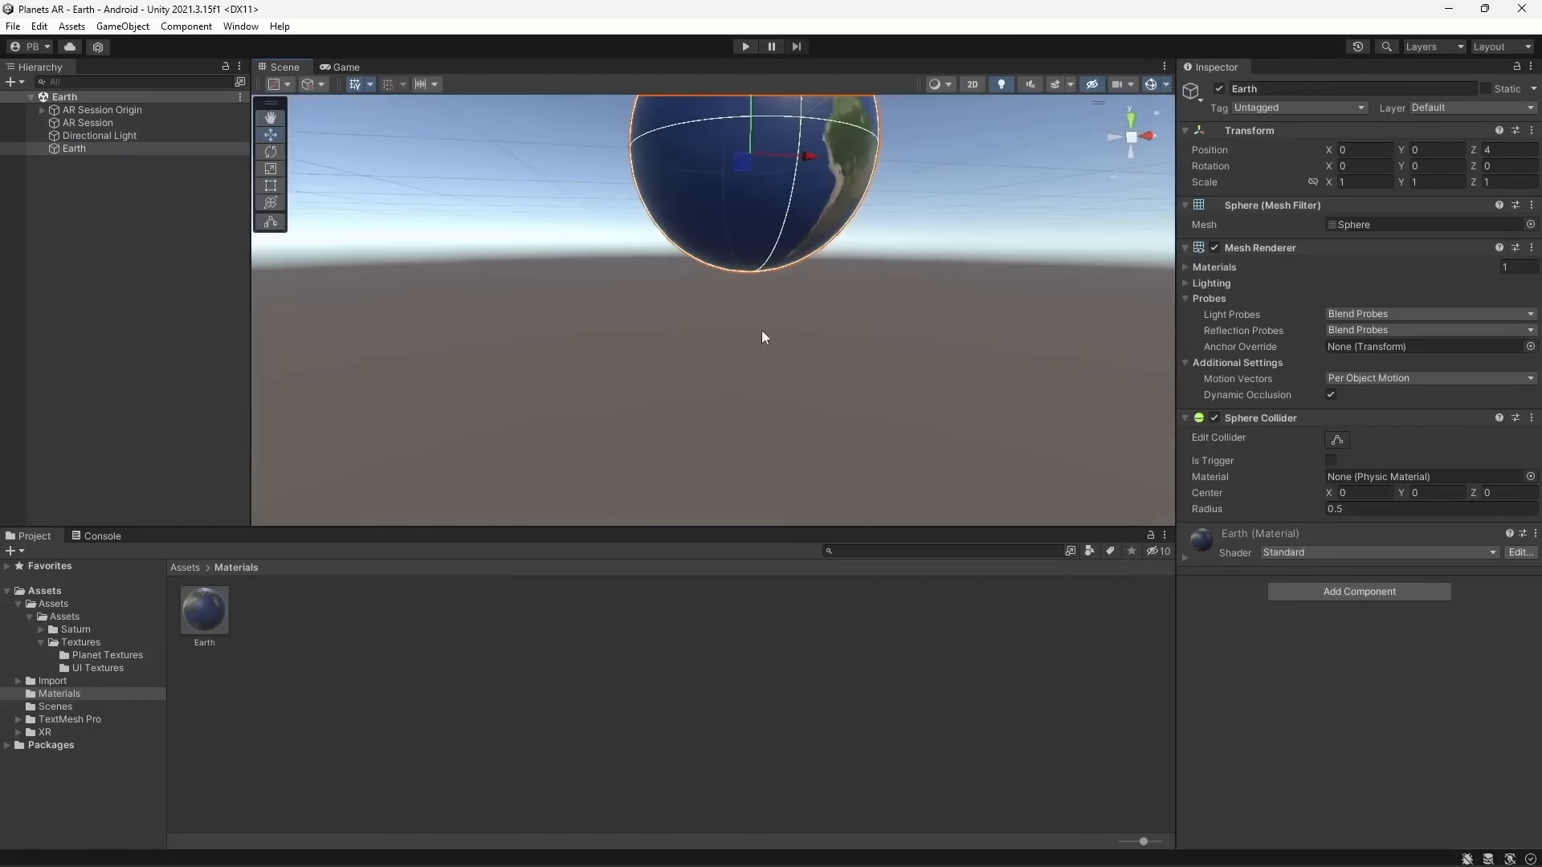
pyautogui.moveTo(793, 306); pyautogui.dragTo(722, 466, button='middle')
pyautogui.scroll(6, 743, 288)
pyautogui.moveTo(875, 233); pyautogui.dragTo(840, 255, button='right')
pyautogui.scroll(-4, 811, 258)
pyautogui.moveTo(805, 260); pyautogui.dragTo(767, 304, button='middle')
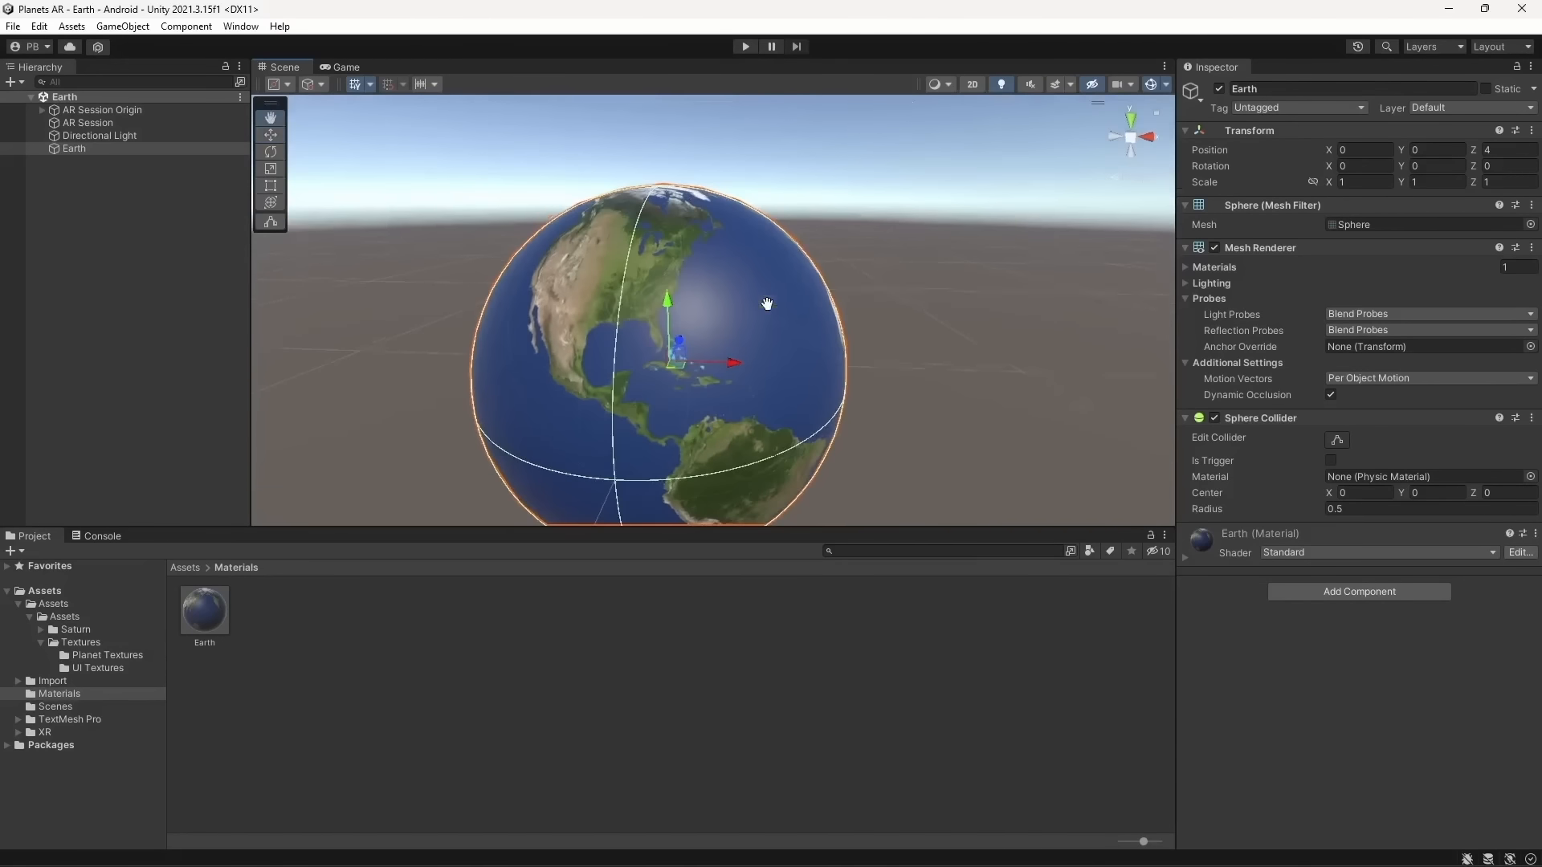
pyautogui.moveTo(767, 304); pyautogui.dragTo(759, 307, button='right')
pyautogui.scroll(-3, 757, 305)
pyautogui.moveTo(681, 270); pyautogui.dragTo(639, 293, button='middle')
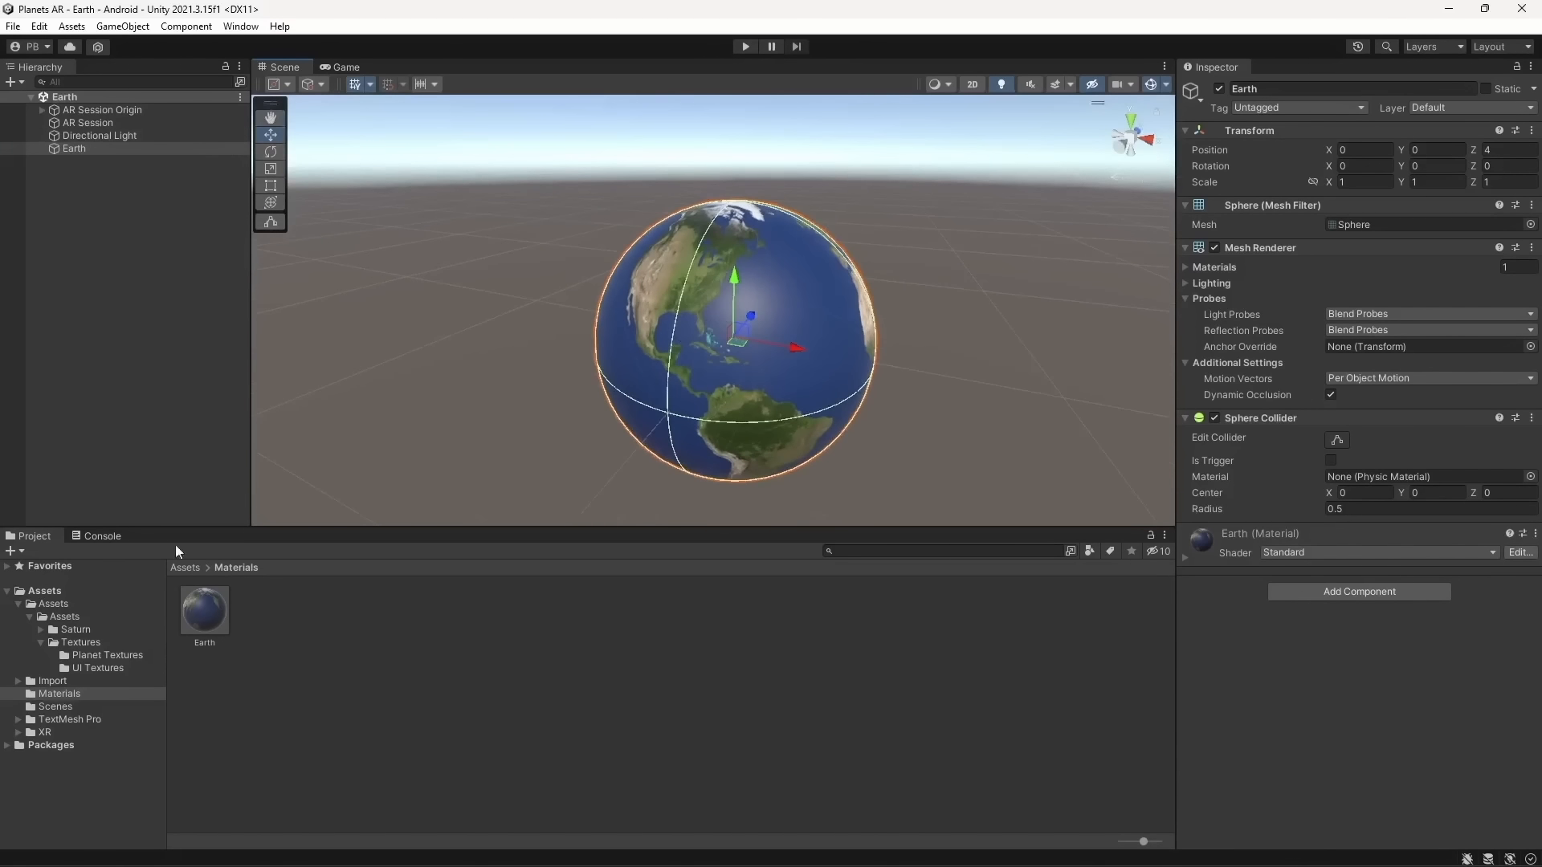
# Try the Unlit/Texture shader on the Earth material and examine the sphere with it
pyautogui.click(204, 615)
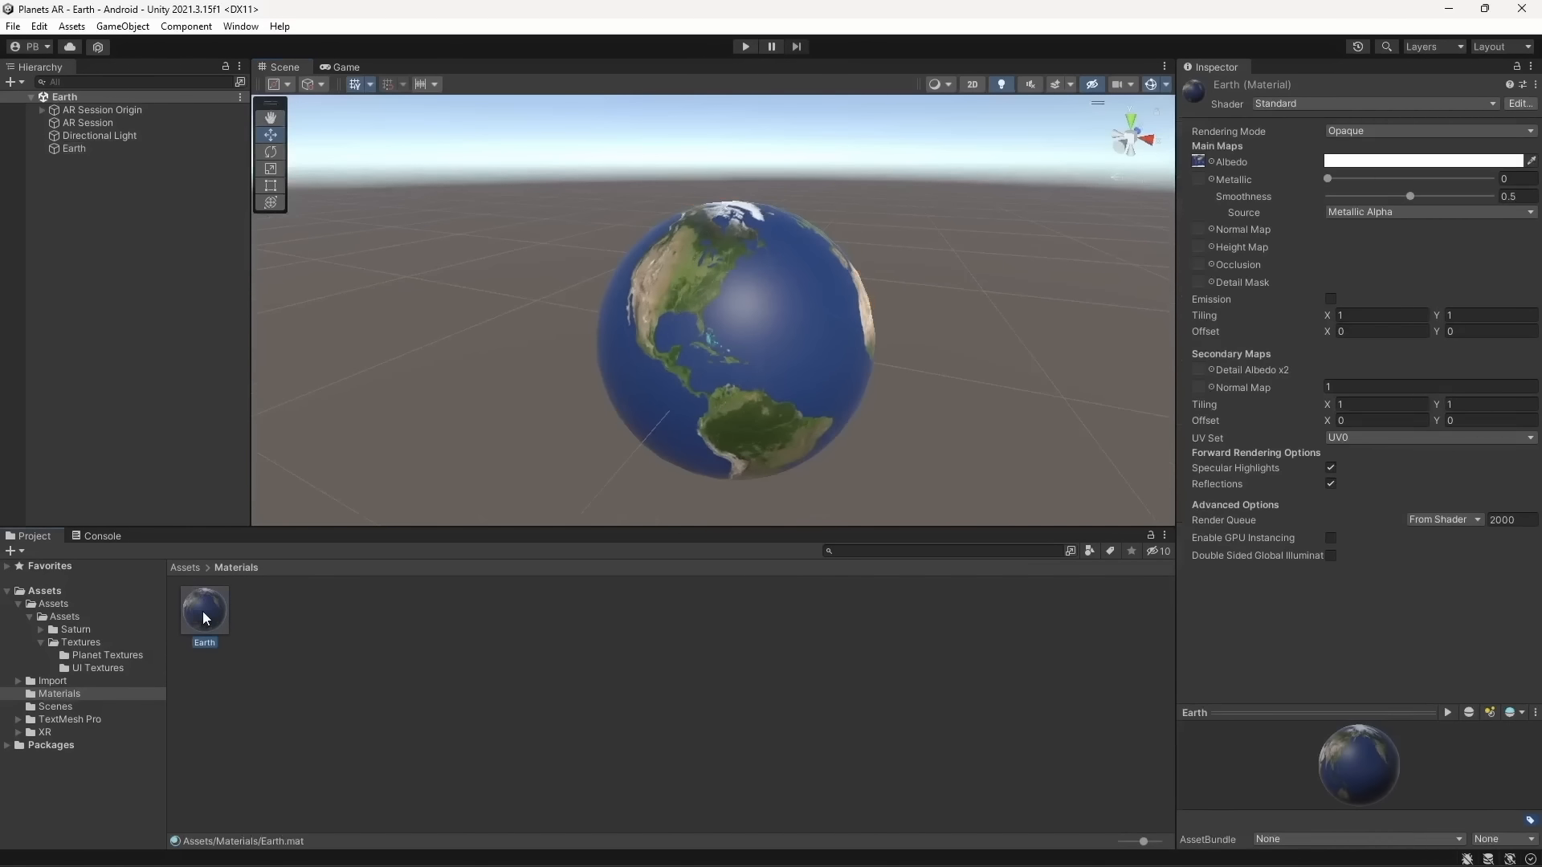
pyautogui.click(1418, 108)
pyautogui.click(1309, 291)
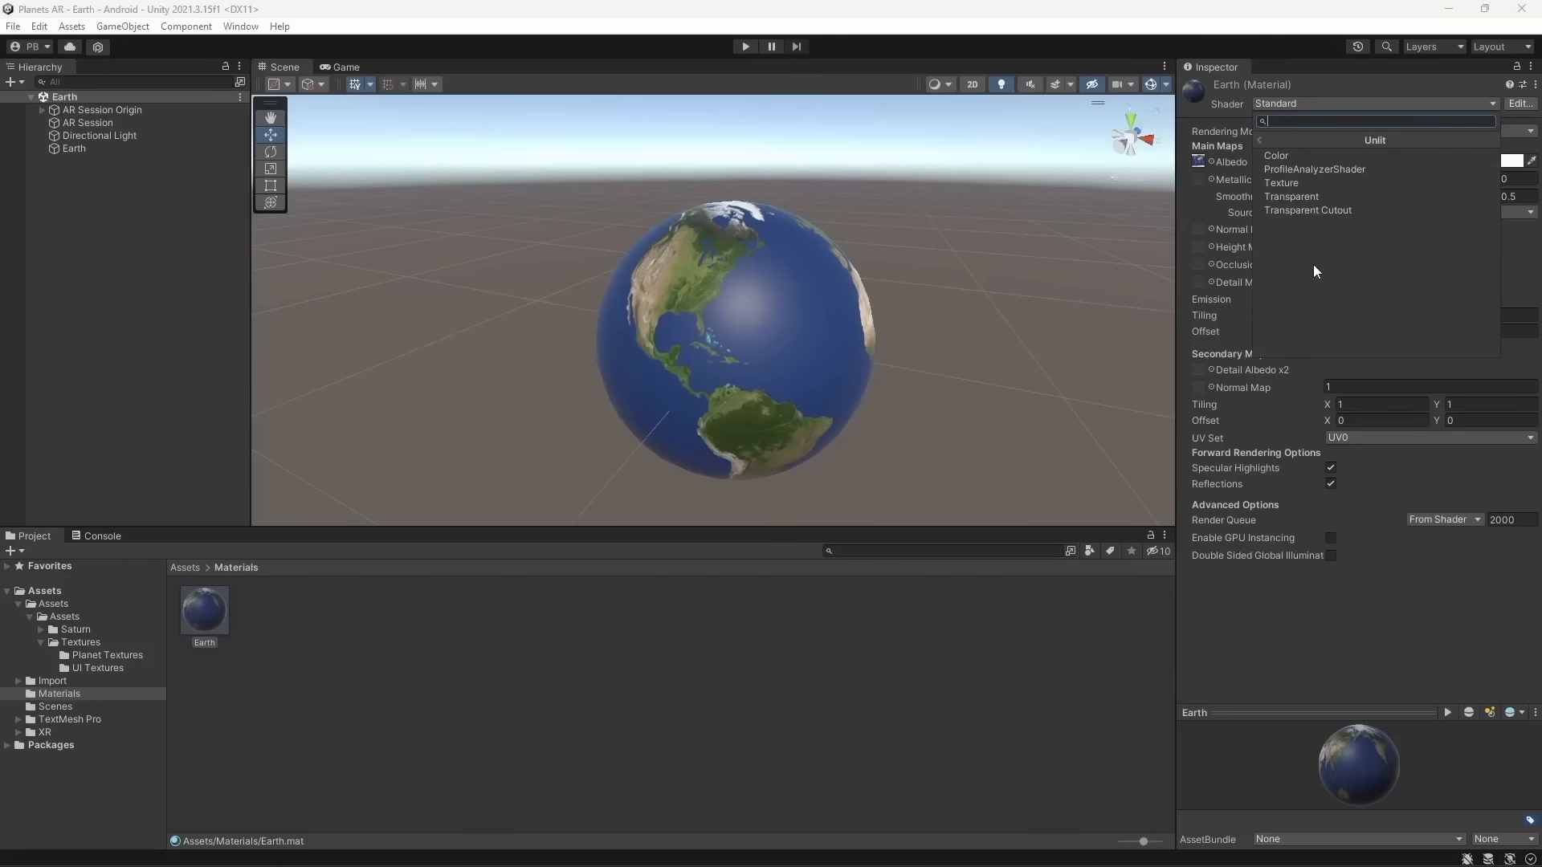
pyautogui.click(1318, 108)
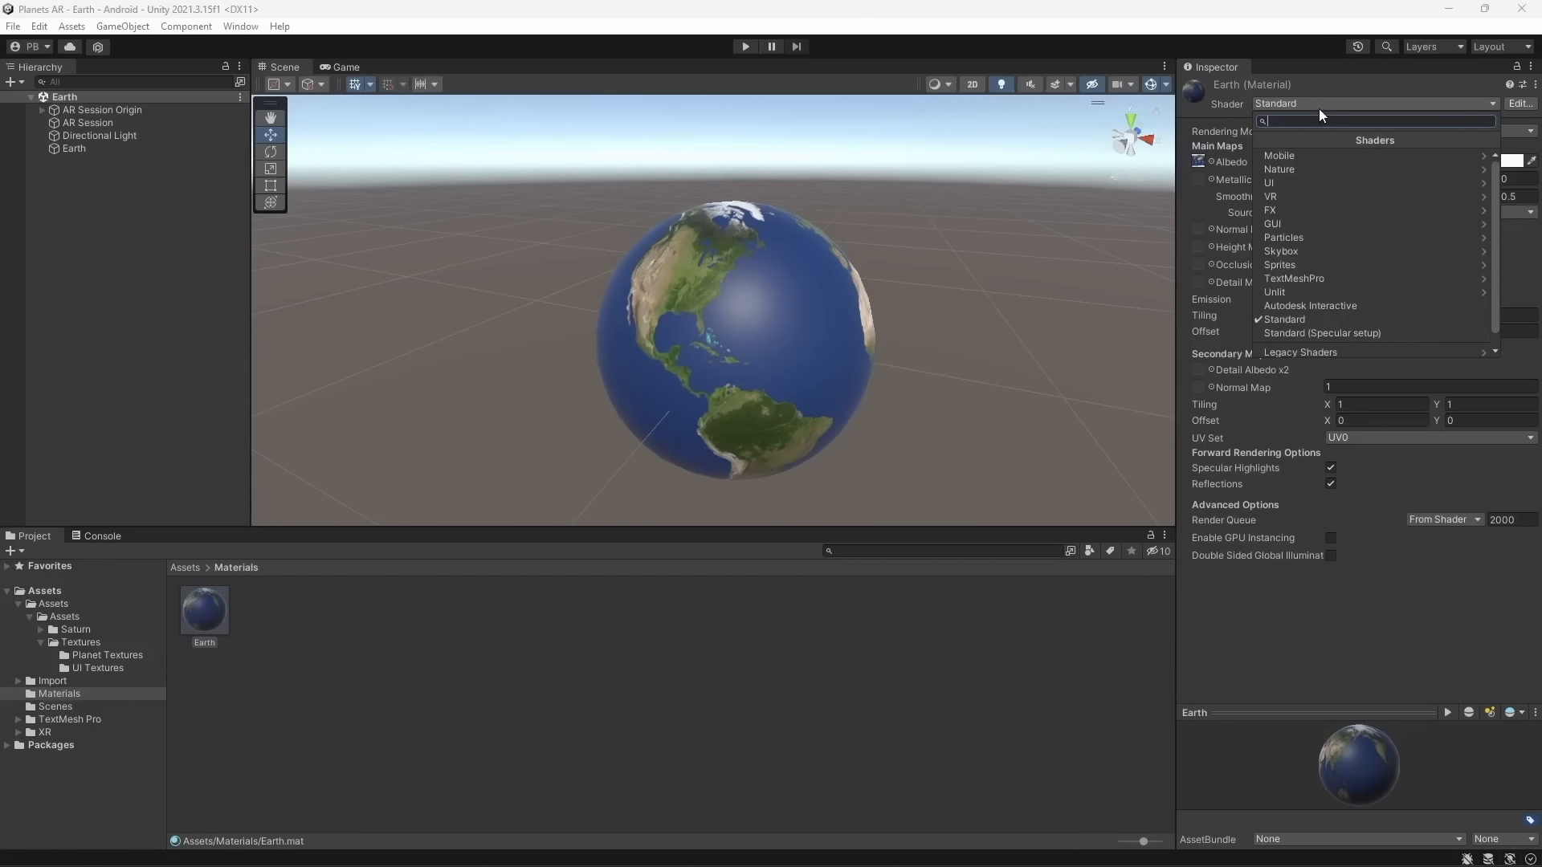
pyautogui.click(1299, 294)
pyautogui.click(1315, 185)
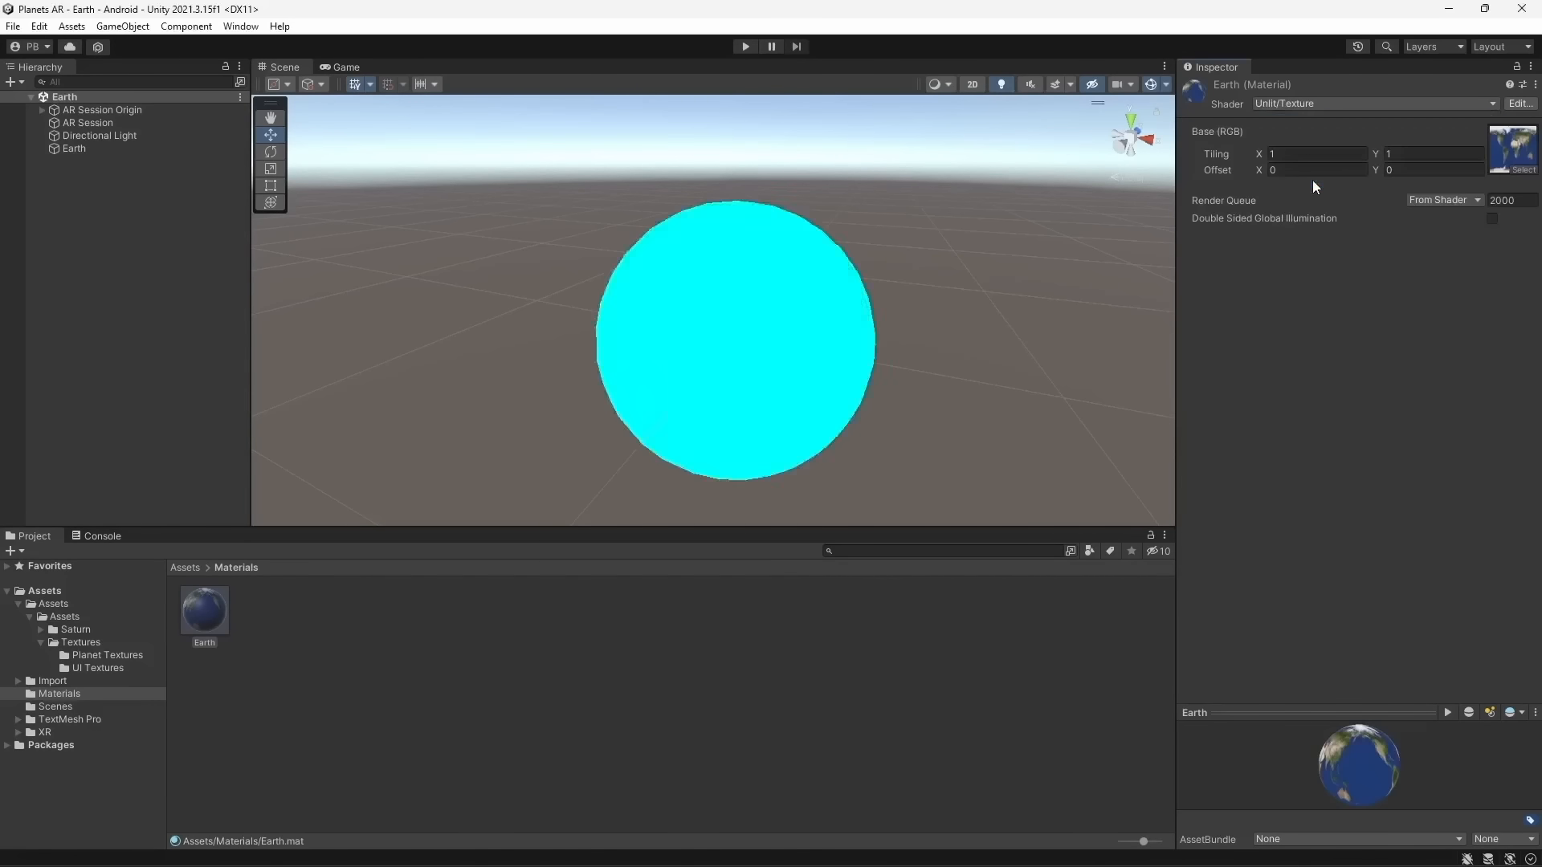
pyautogui.moveTo(755, 228); pyautogui.dragTo(740, 251, button='right')
pyautogui.moveTo(740, 251); pyautogui.dragTo(520, 313, button='middle')
pyautogui.moveTo(521, 313); pyautogui.dragTo(759, 330, button='right')
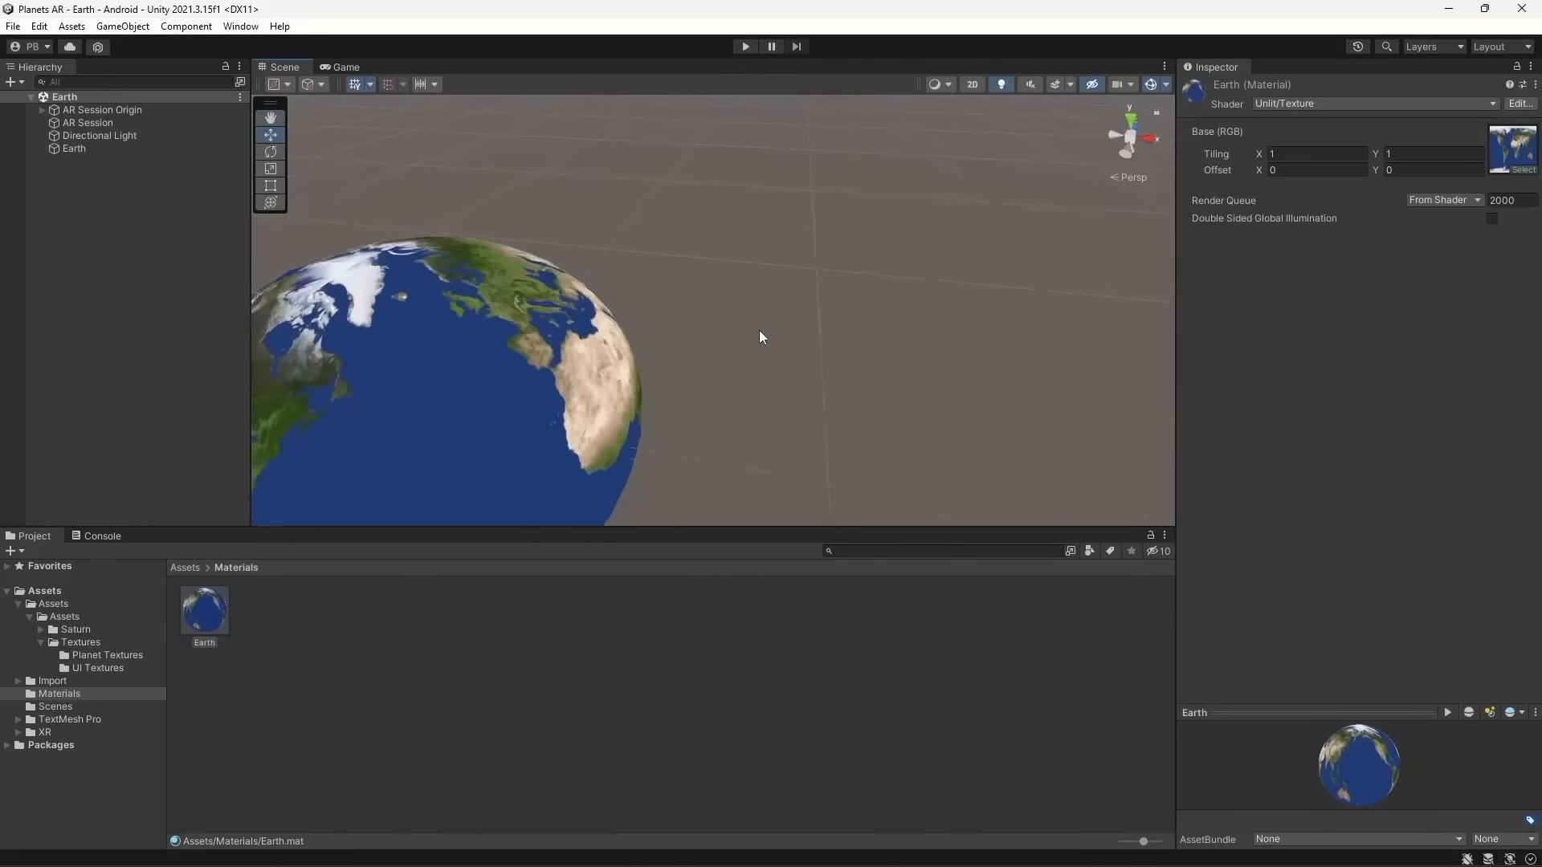
pyautogui.moveTo(759, 330); pyautogui.dragTo(907, 242, button='middle')
# Try the Legacy Shaders/Diffuse shader on the Earth material and examine the sphere with it
pyautogui.click(1289, 102)
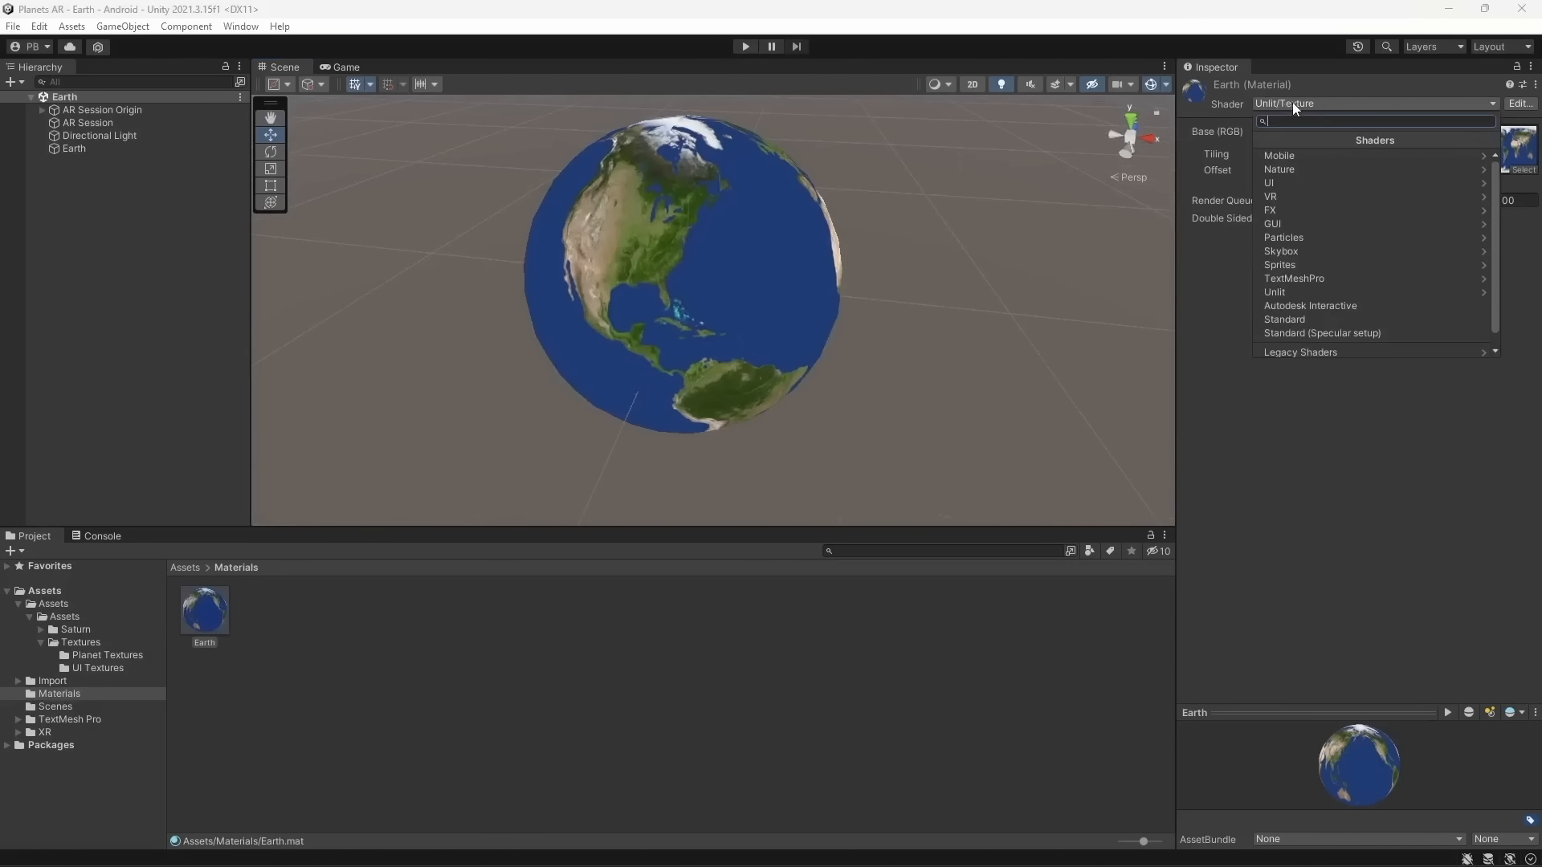
pyautogui.click(1310, 345)
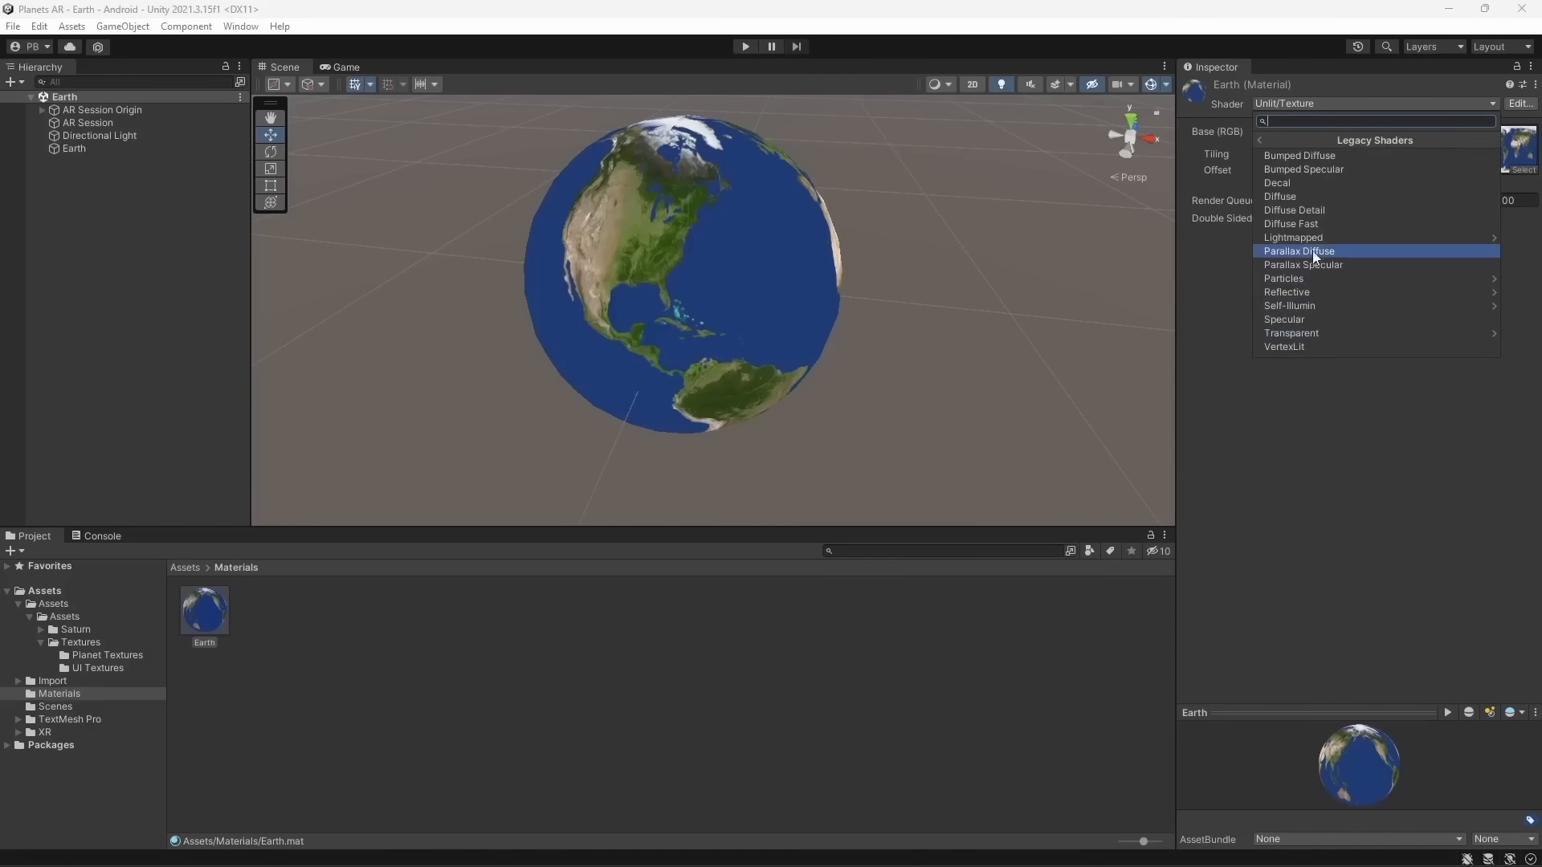
pyautogui.click(1313, 197)
pyautogui.moveTo(927, 237); pyautogui.dragTo(798, 203, button='right')
pyautogui.moveTo(882, 209); pyautogui.dragTo(699, 213, button='middle')
pyautogui.scroll(4, 699, 213)
pyautogui.moveTo(699, 213); pyautogui.dragTo(821, 128, button='right')
pyautogui.scroll(-3, 821, 129)
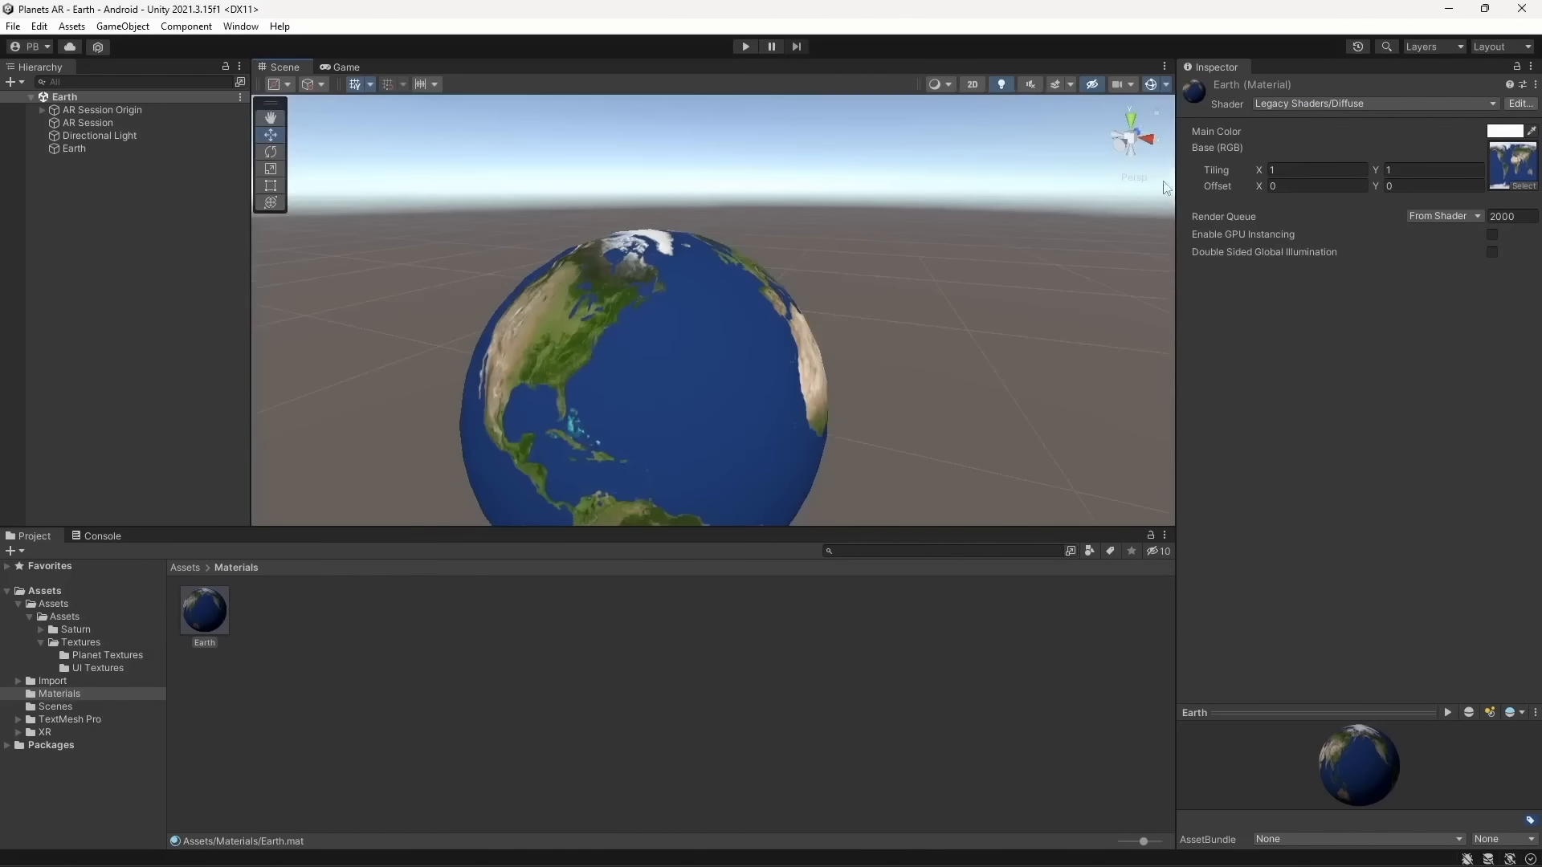
# Set the Earth material's shader back to Standard and examine the sphere
pyautogui.click(1354, 107)
pyautogui.click(1294, 323)
pyautogui.moveTo(750, 223); pyautogui.dragTo(912, 321, button='right')
pyautogui.scroll(-3, 953, 295)
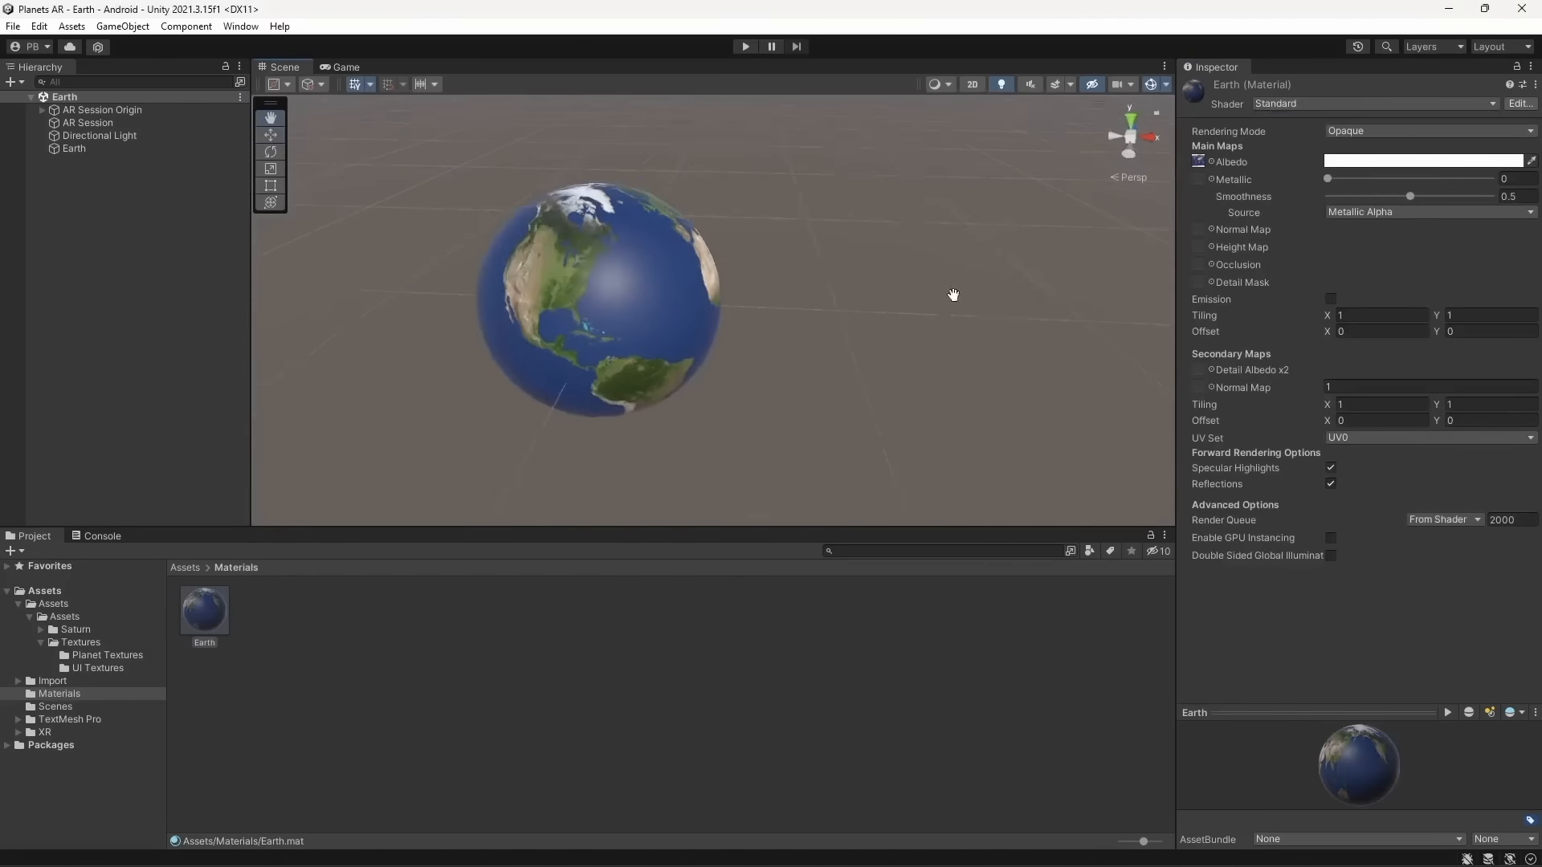
pyautogui.moveTo(953, 294); pyautogui.dragTo(962, 348, button='middle')
pyautogui.scroll(5, 799, 282)
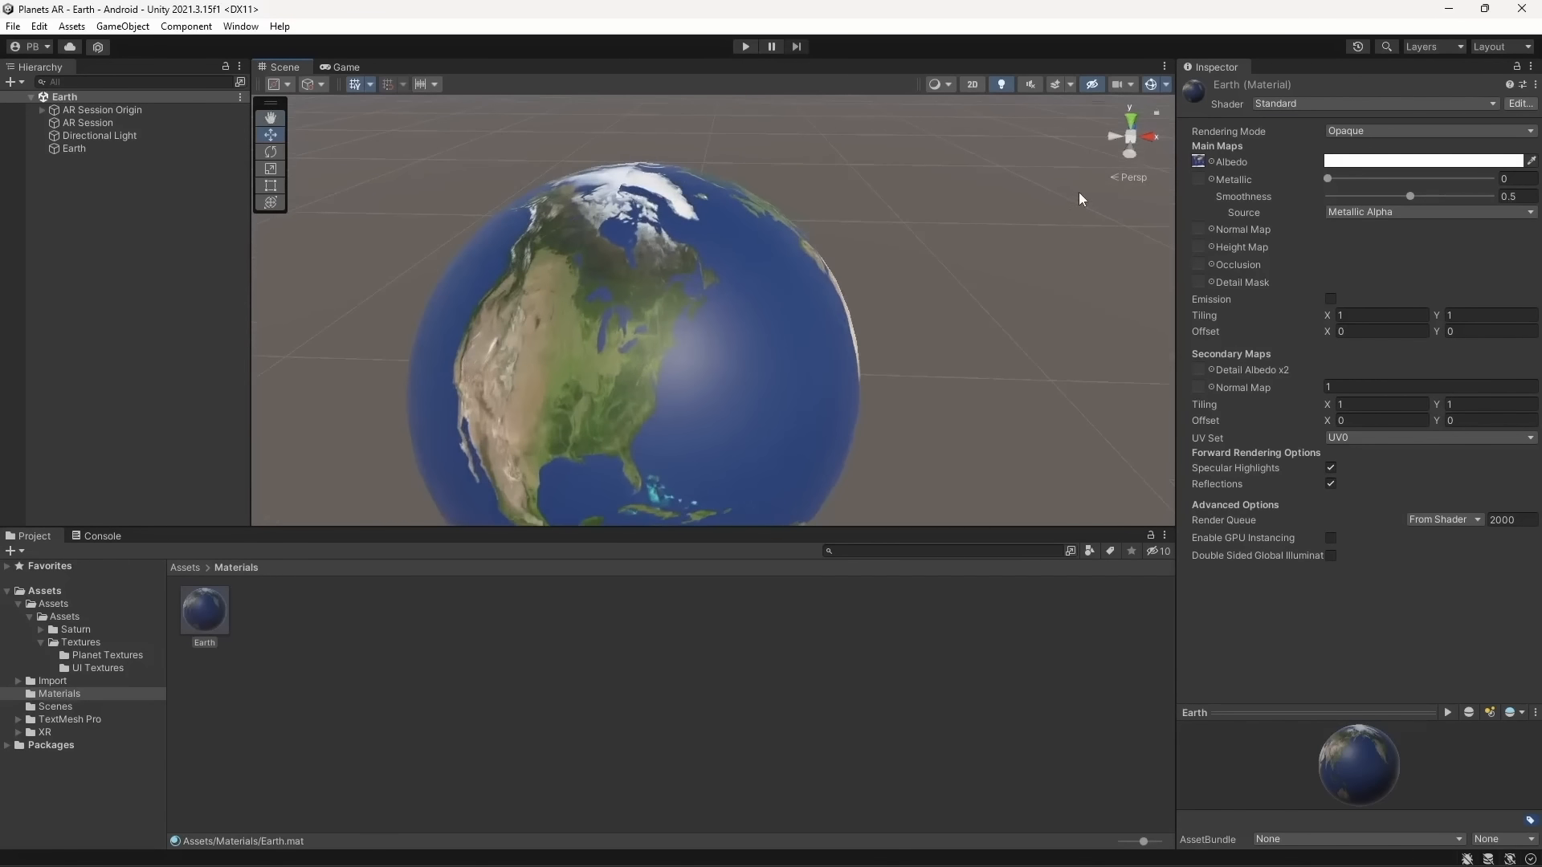
# Set the Earth material's smoothness to 0.4
pyautogui.moveTo(1412, 194); pyautogui.dragTo(1381, 190)
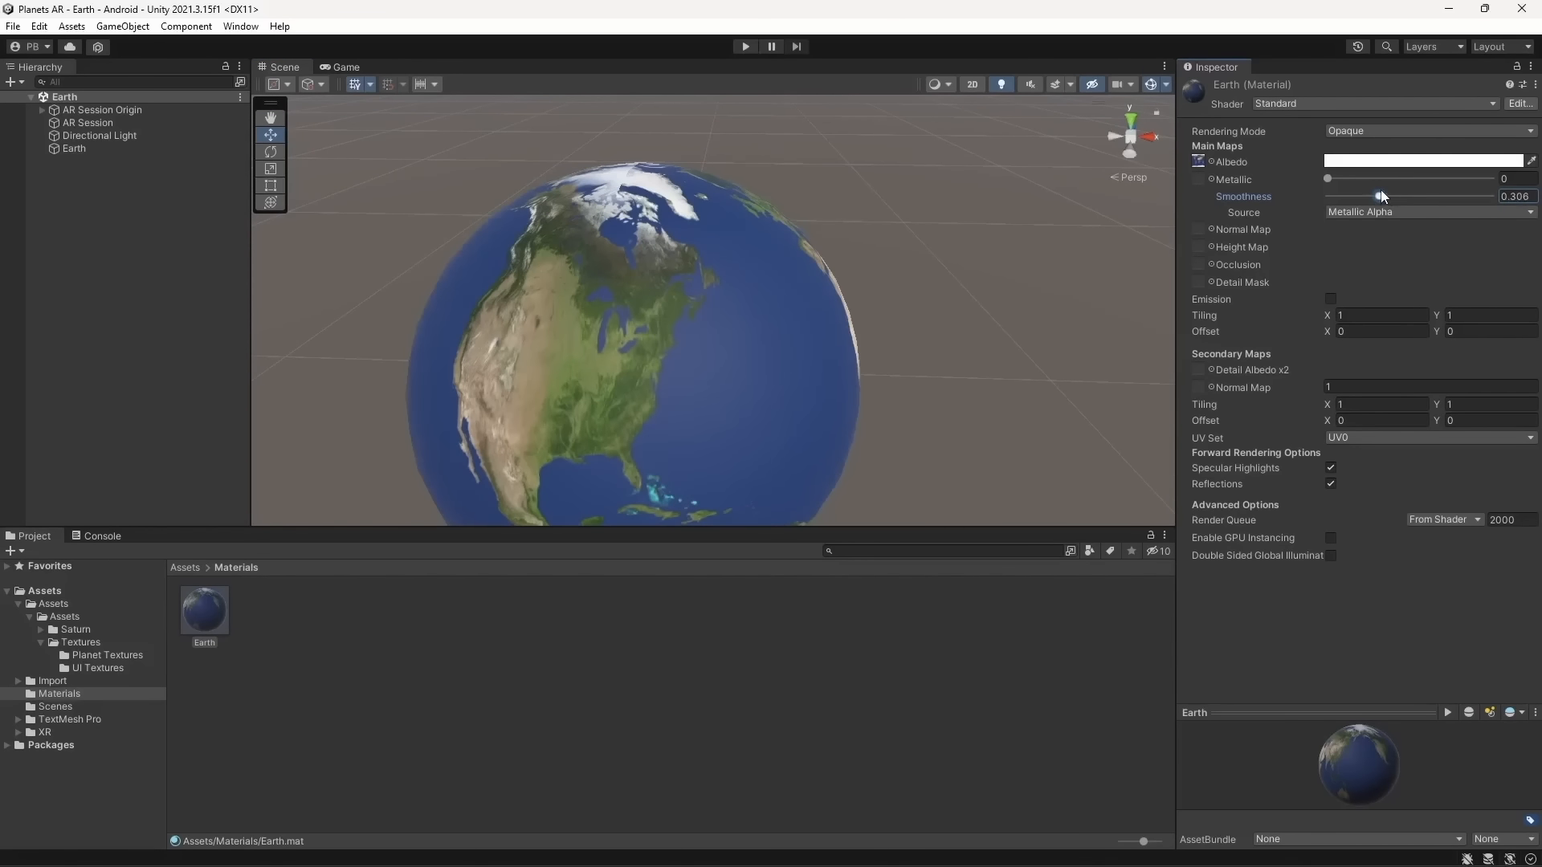
pyautogui.click(1514, 196)
pyautogui.write('0.4')
pyautogui.press('Return')
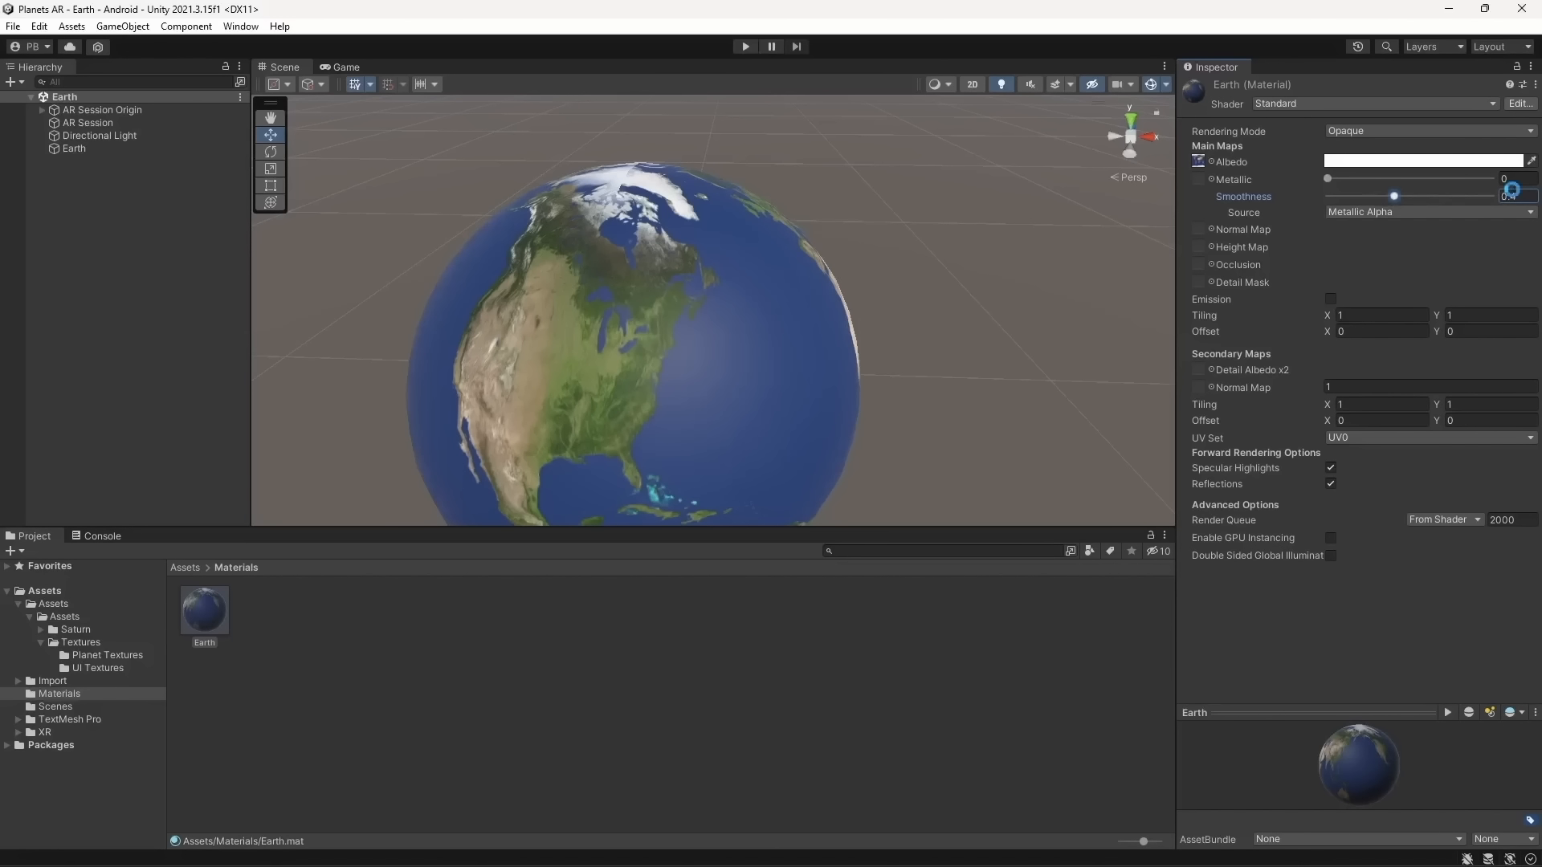
# Examine the Earth sphere from several angles in the Scene view and check its appearance and transform in the Game view
pyautogui.moveTo(812, 243); pyautogui.dragTo(832, 298, button='right')
pyautogui.scroll(-4, 834, 306)
pyautogui.moveTo(833, 314); pyautogui.dragTo(853, 202, button='middle')
pyautogui.moveTo(828, 233); pyautogui.dragTo(791, 197, button='right')
pyautogui.scroll(-3, 792, 199)
pyautogui.moveTo(791, 200); pyautogui.dragTo(812, 234, button='middle')
pyautogui.click(354, 65)
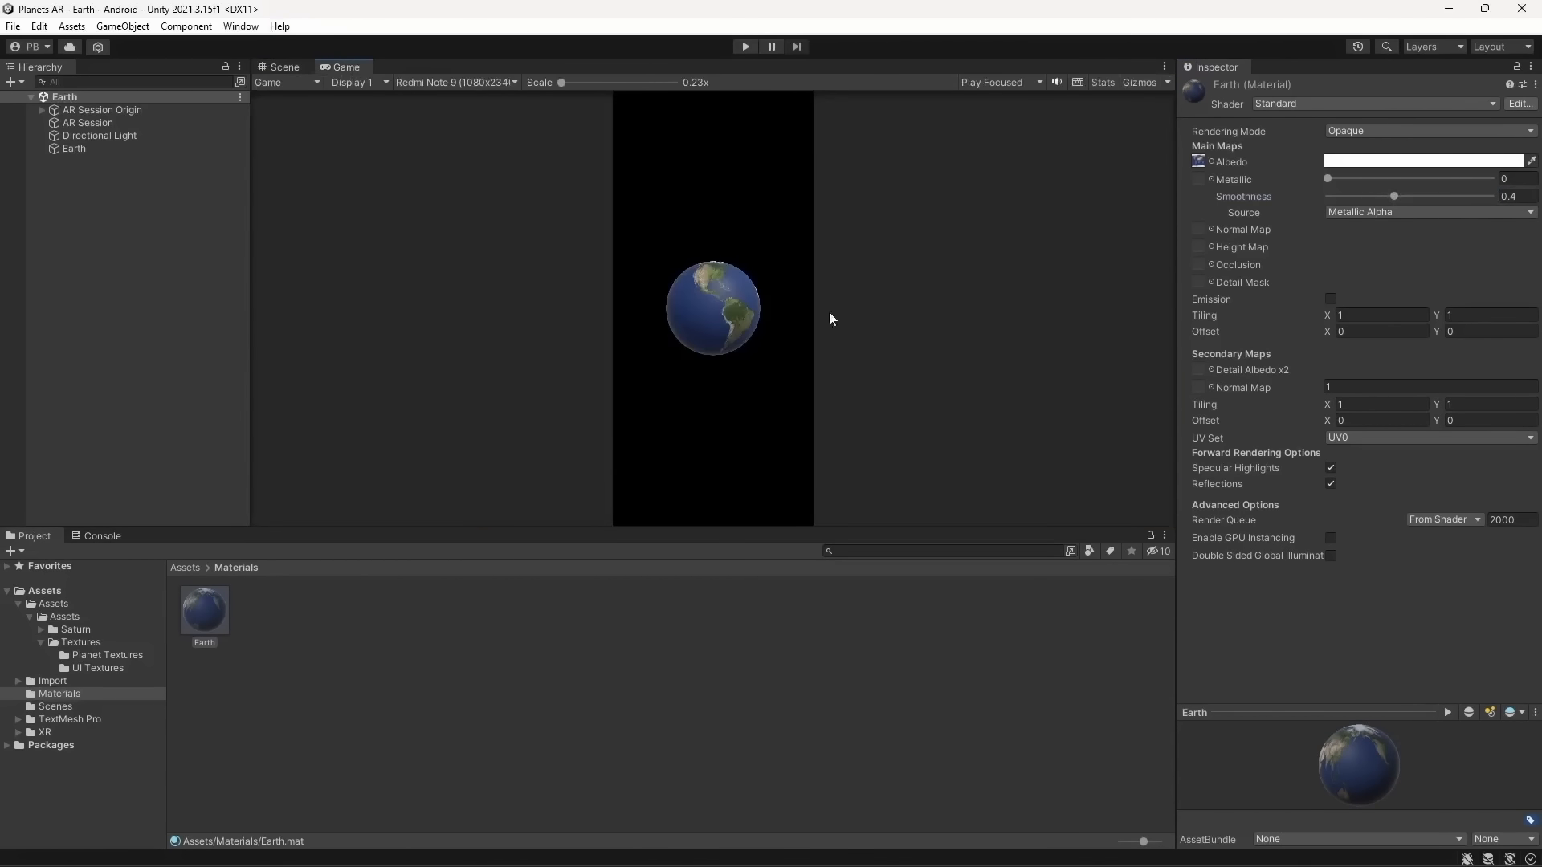
pyautogui.click(176, 150)
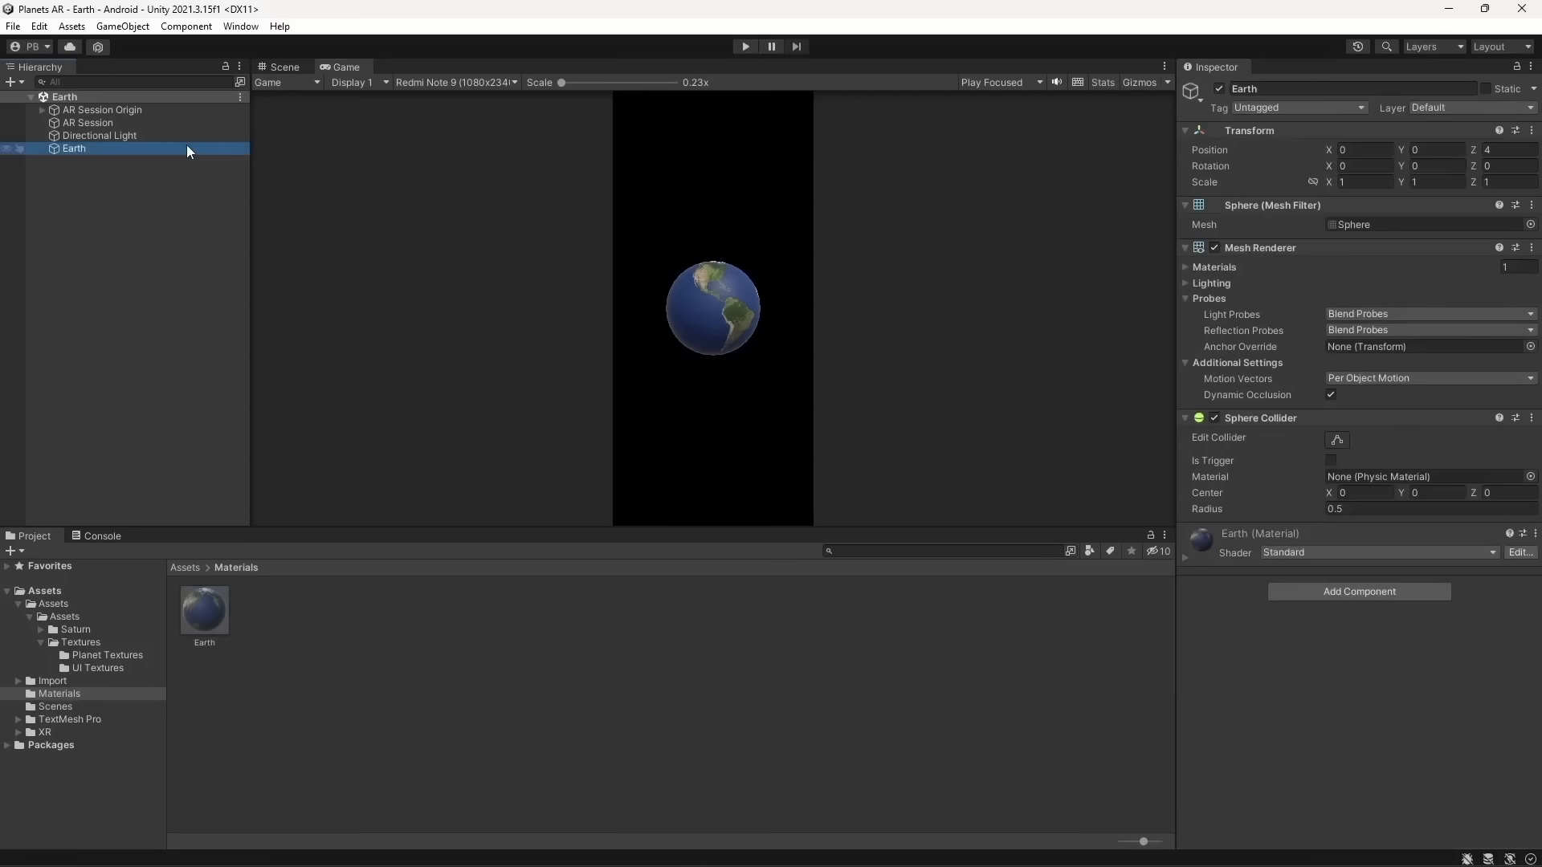
pyautogui.click(58, 239)
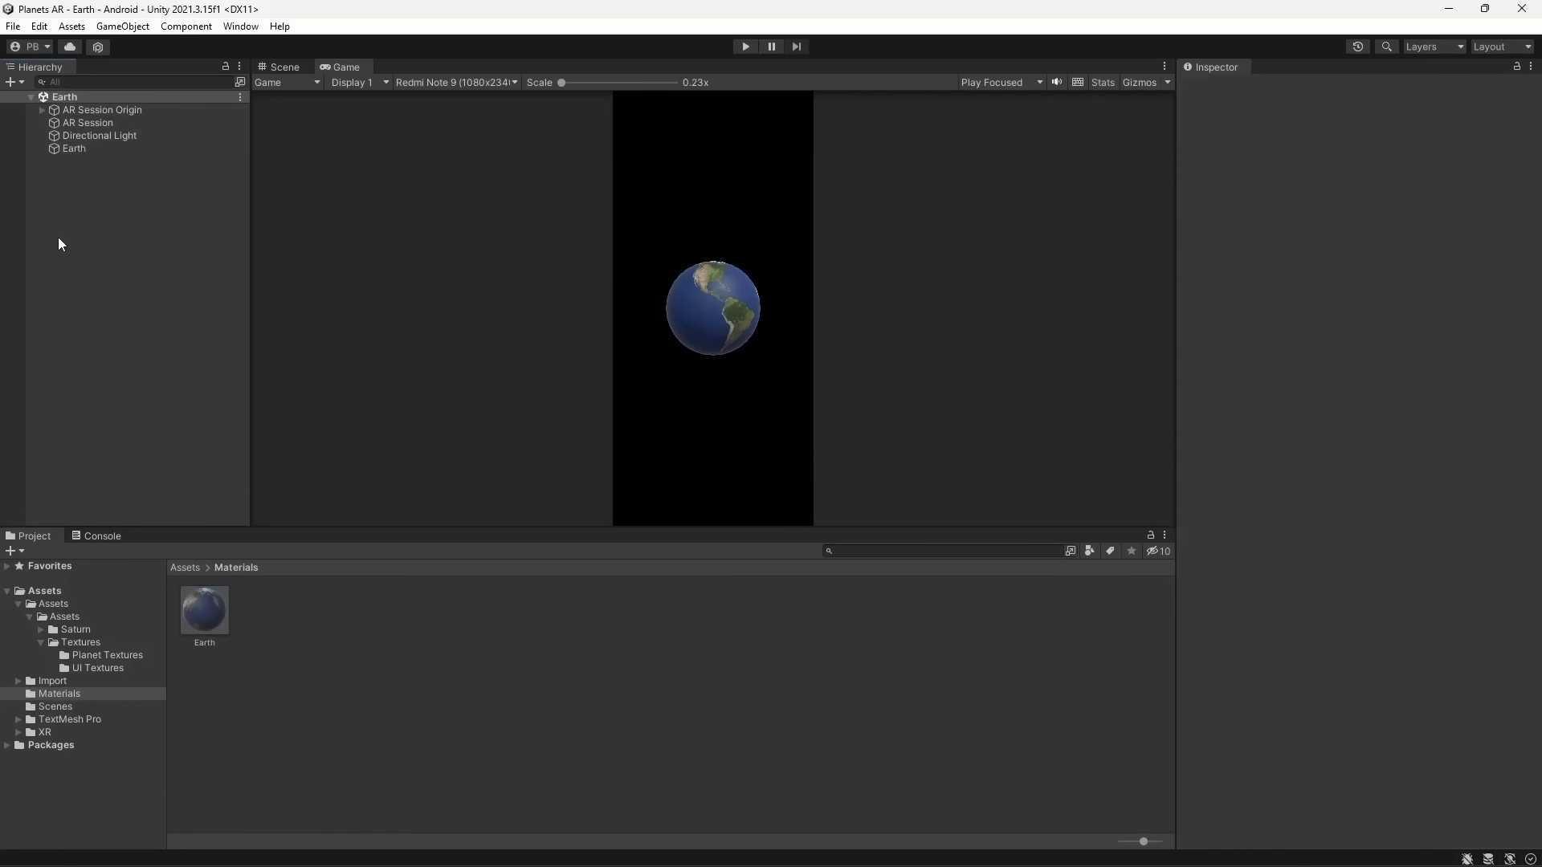
# Create a folder named Scripts in the top-level Assets folder and open it
pyautogui.click(190, 567)
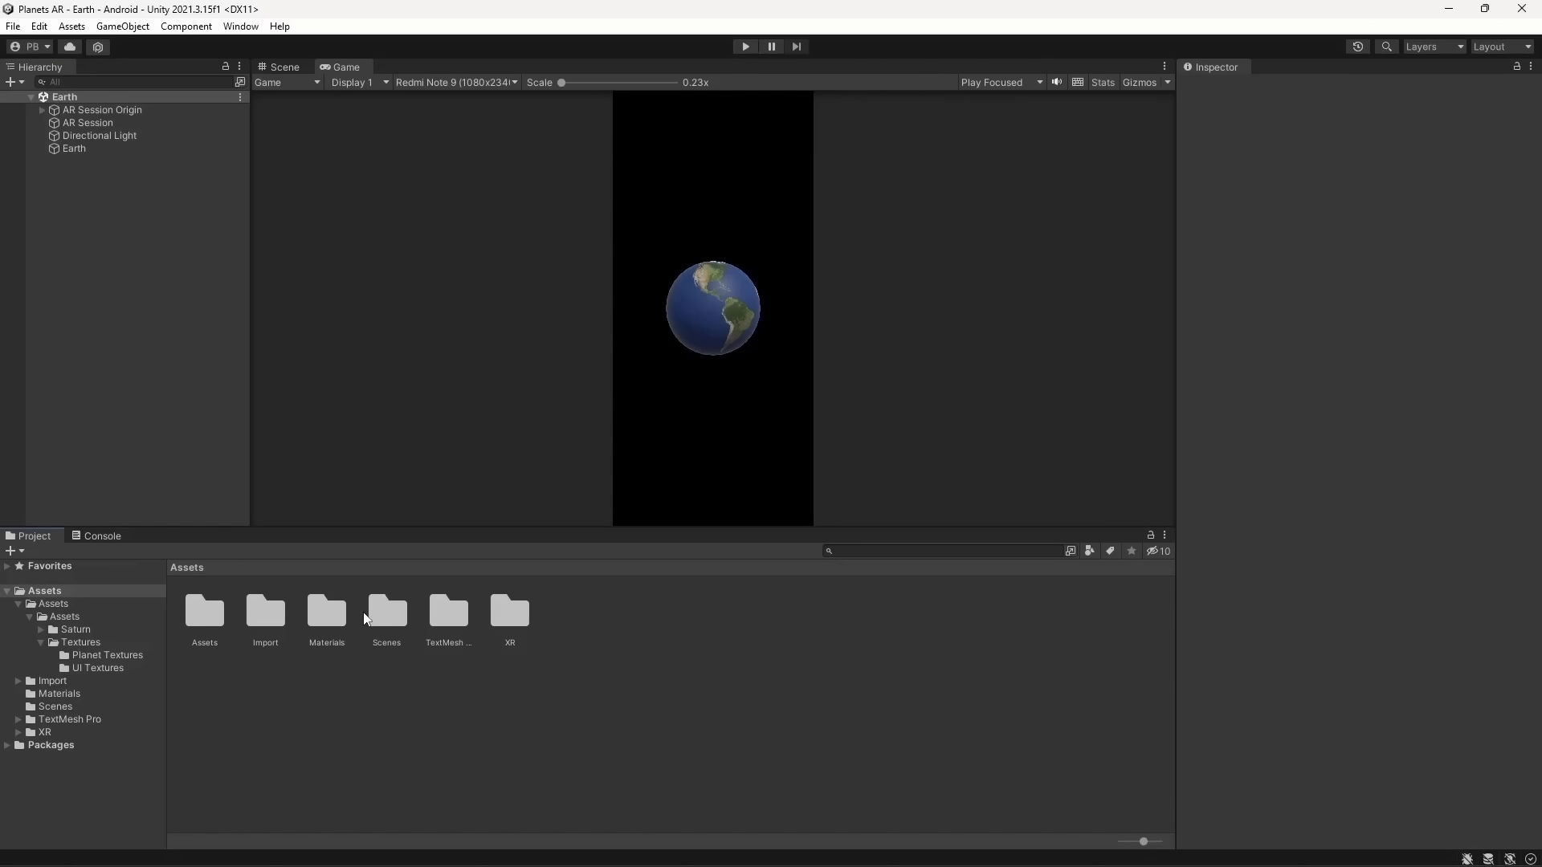
pyautogui.rightClick(663, 696)
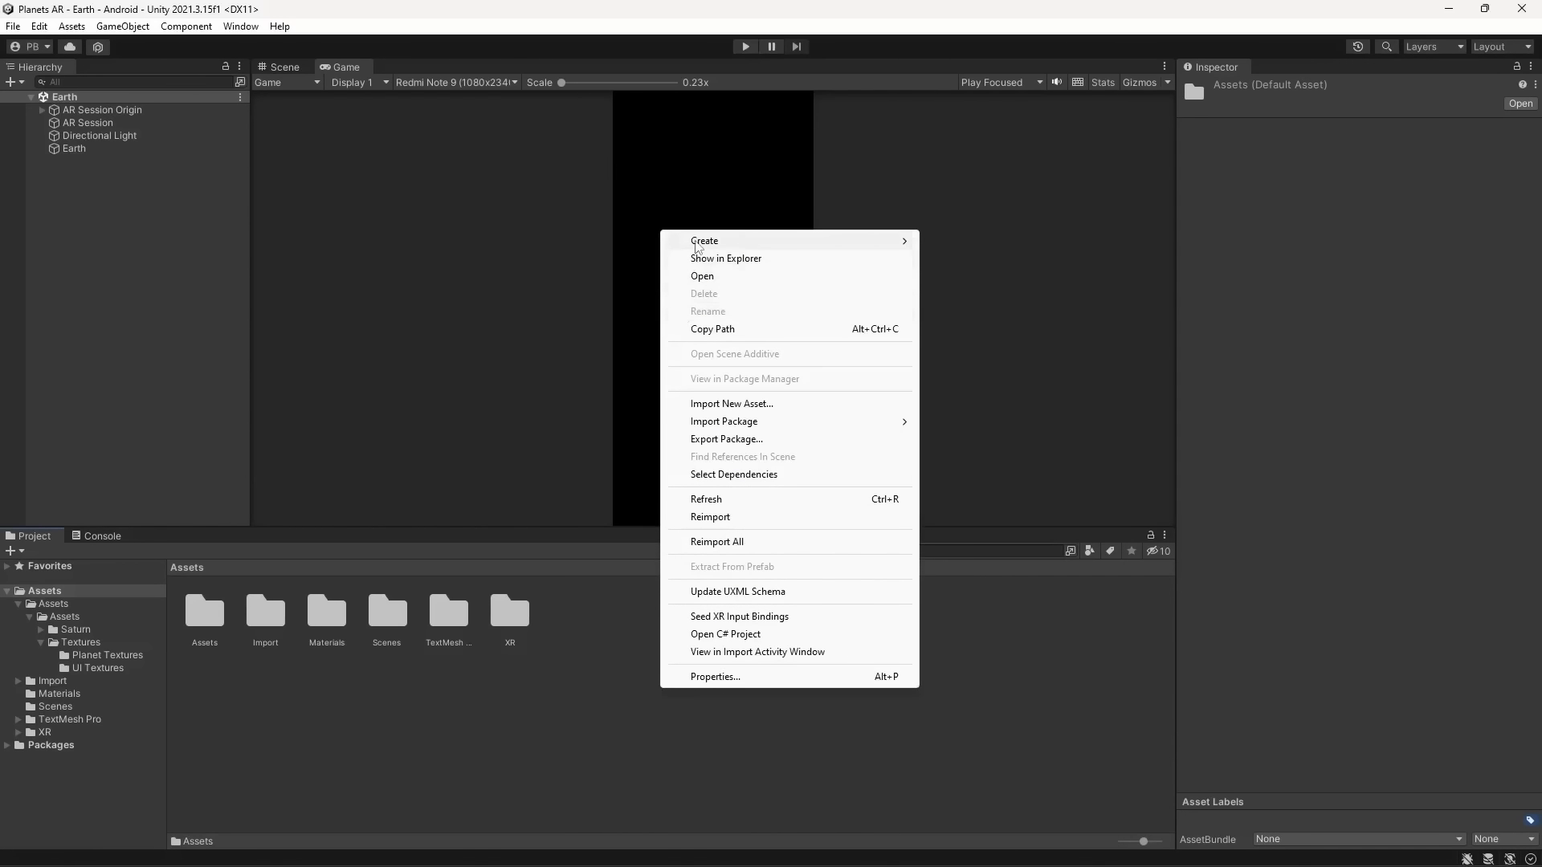
pyautogui.moveTo(741, 241)
pyautogui.click(966, 87)
pyautogui.write('Sc')
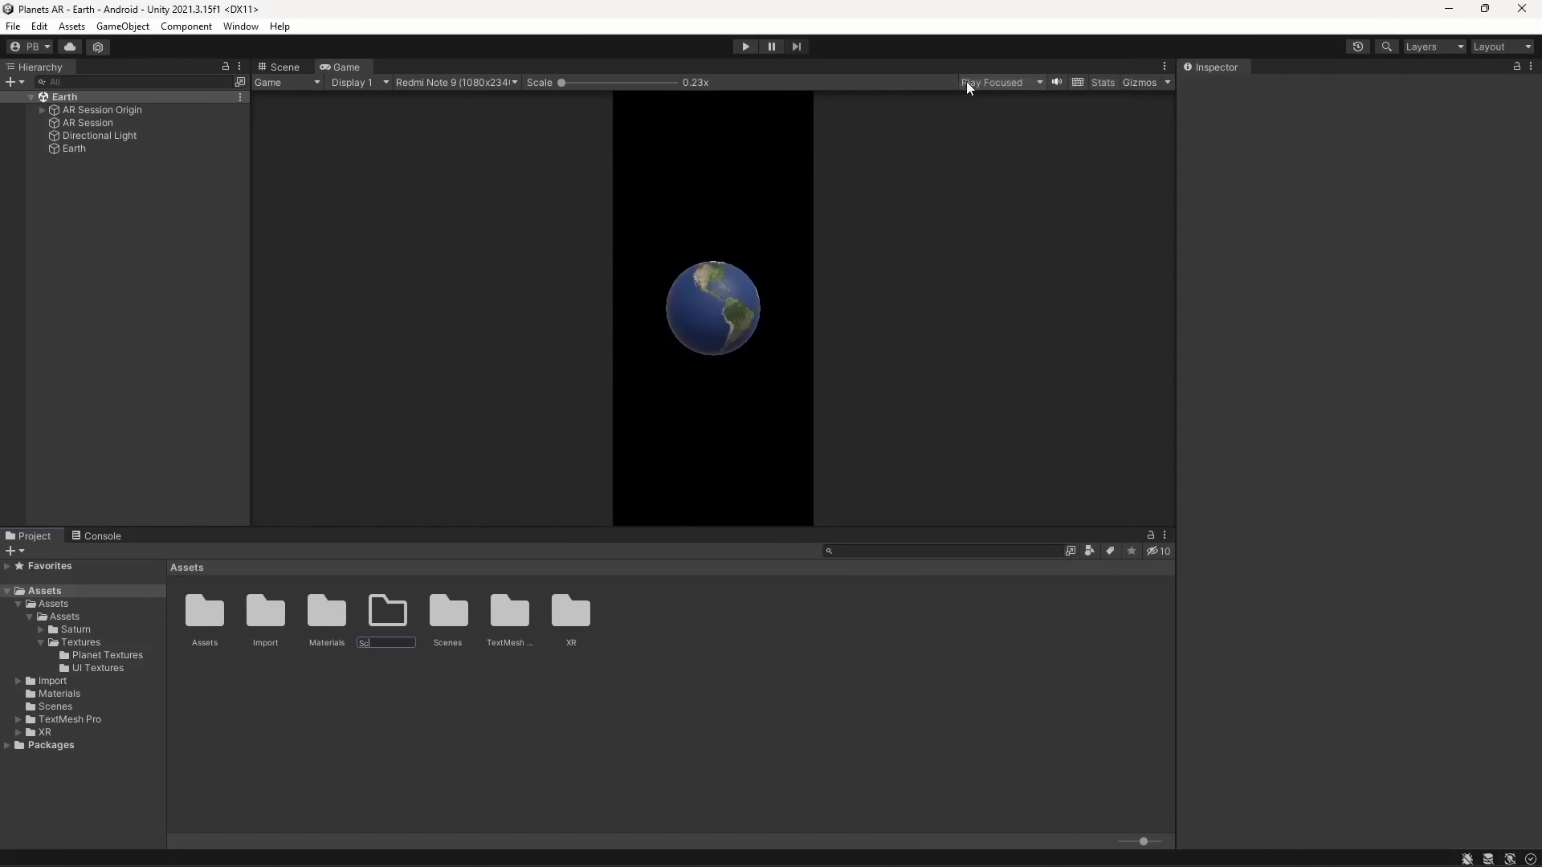
pyautogui.write('ripts')
pyautogui.press('Return')
pyautogui.press('Return')
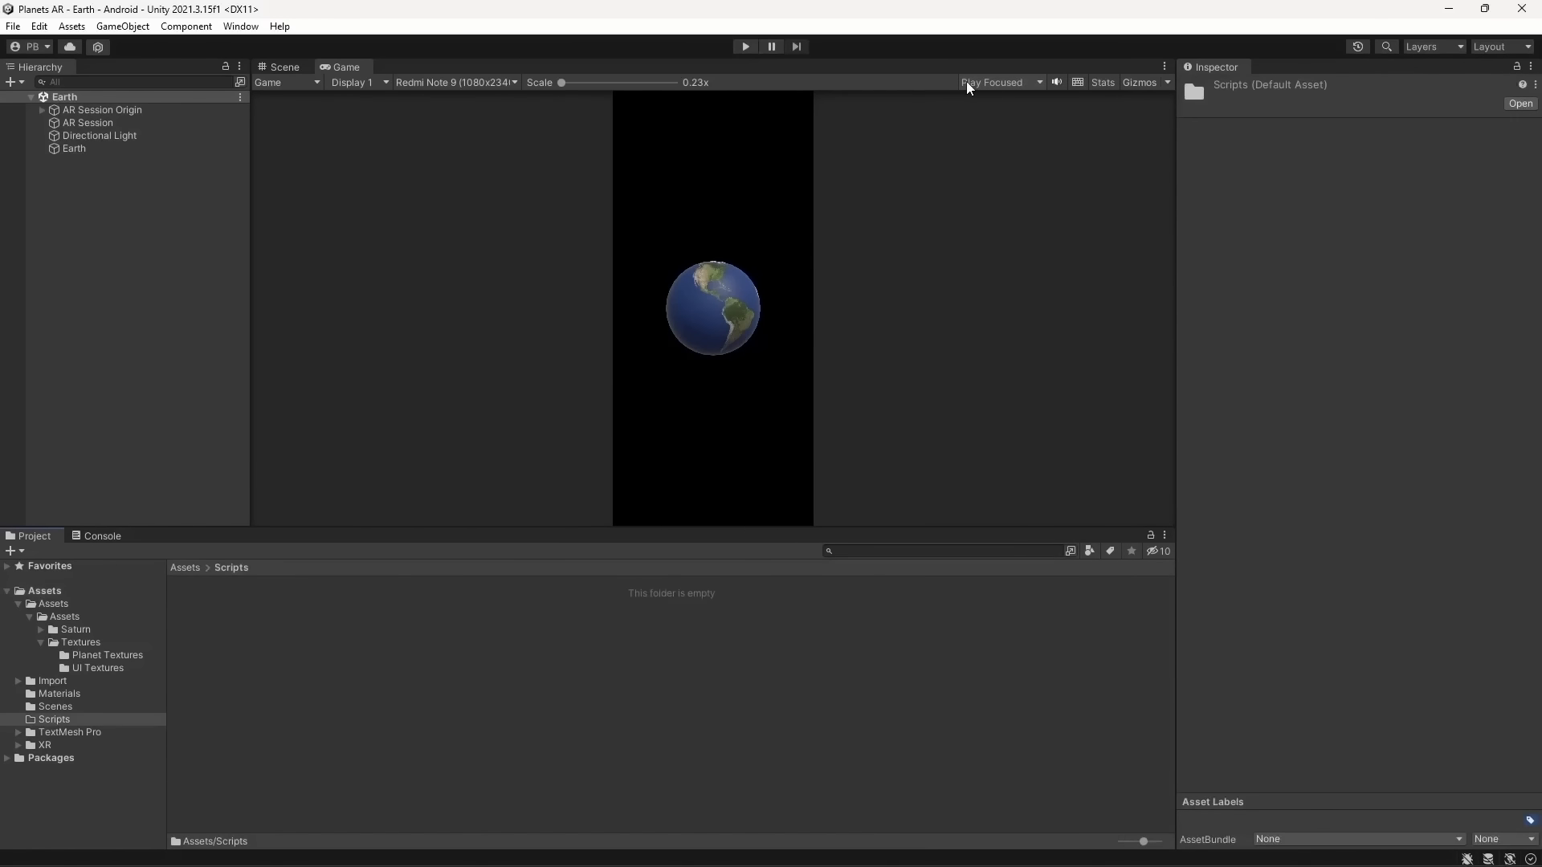
# Create a C# script named RotationController in the Scripts folder and open it in Visual Studio
pyautogui.rightClick(526, 735)
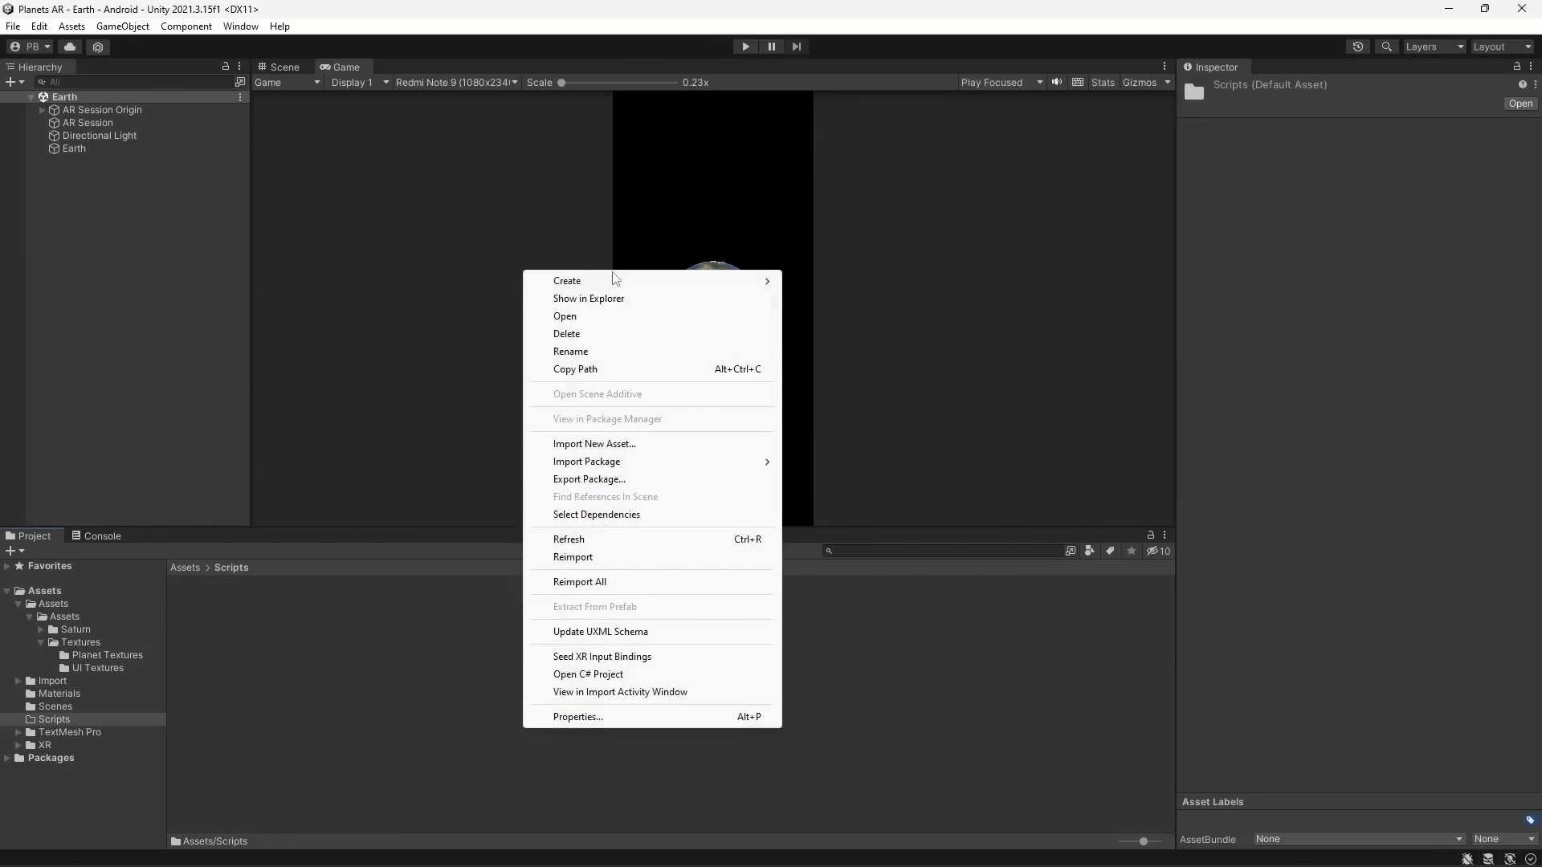
pyautogui.moveTo(618, 280)
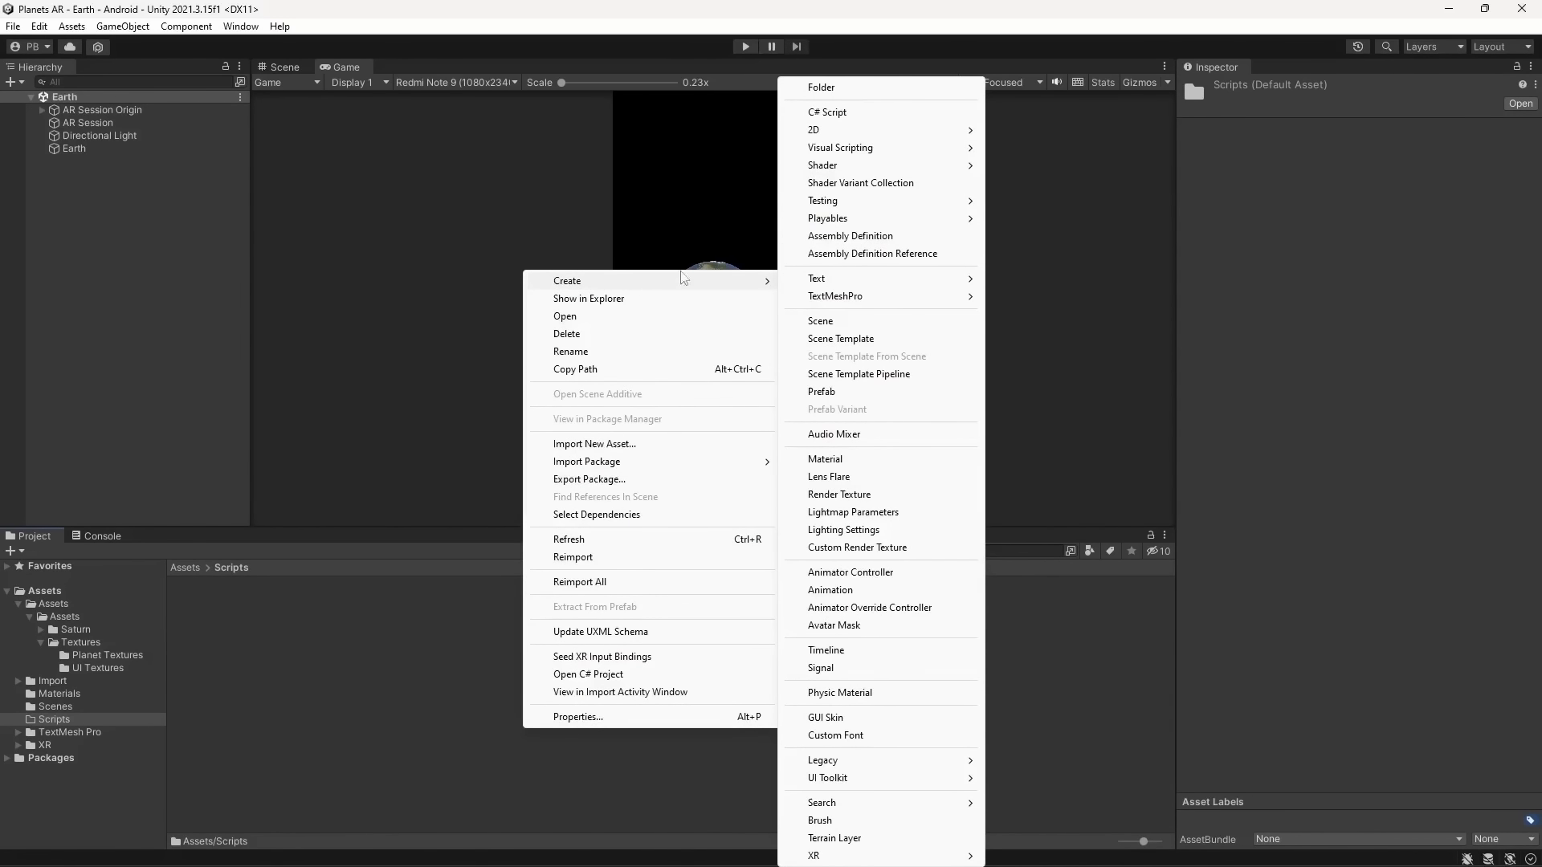
pyautogui.click(875, 113)
pyautogui.write('R')
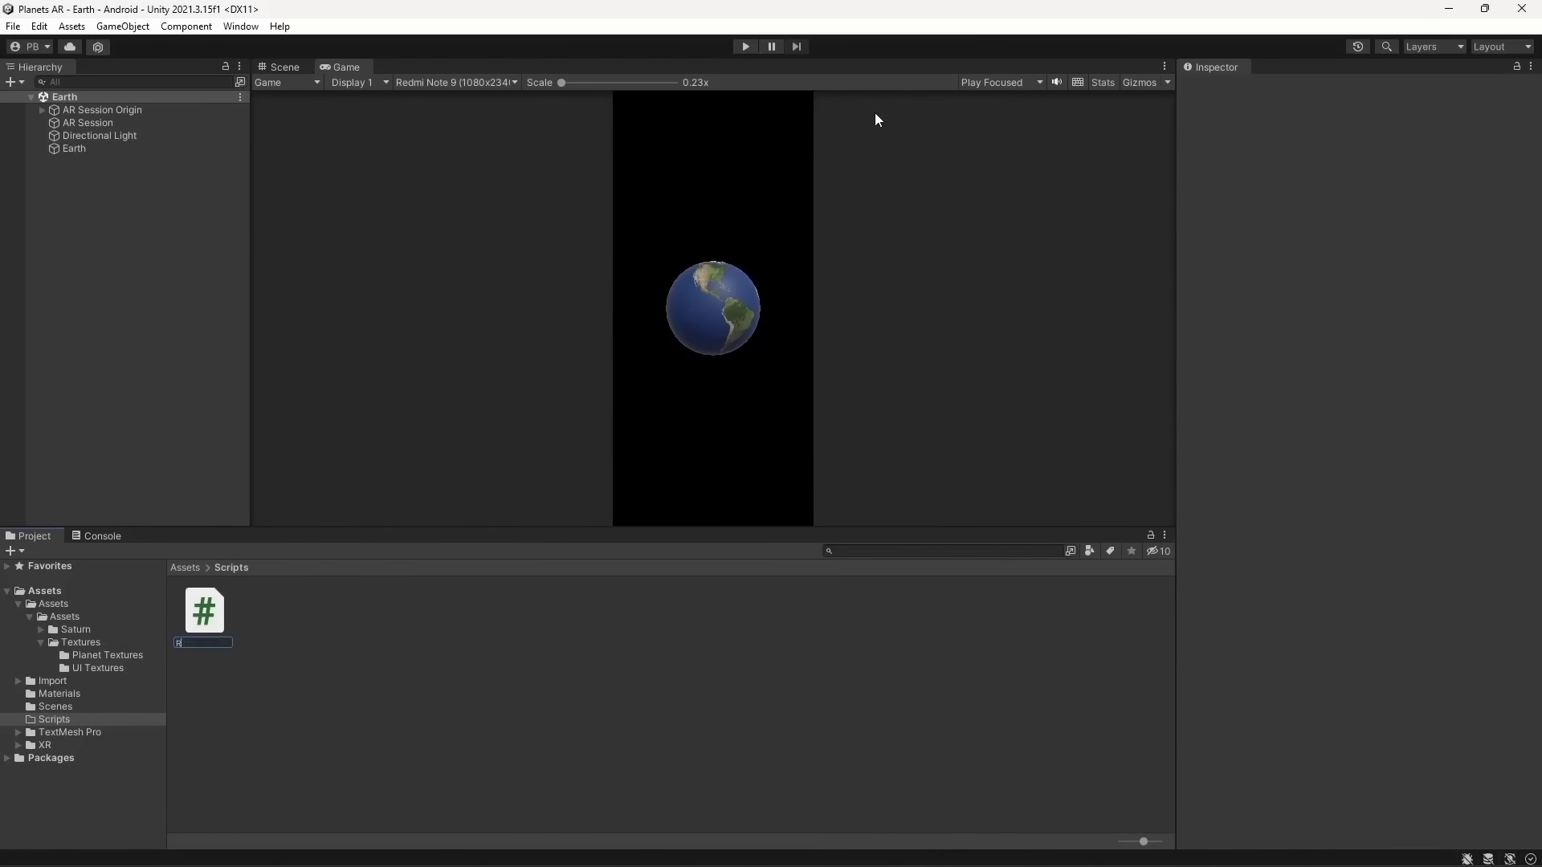
pyautogui.write('otationController')
pyautogui.press('Return')
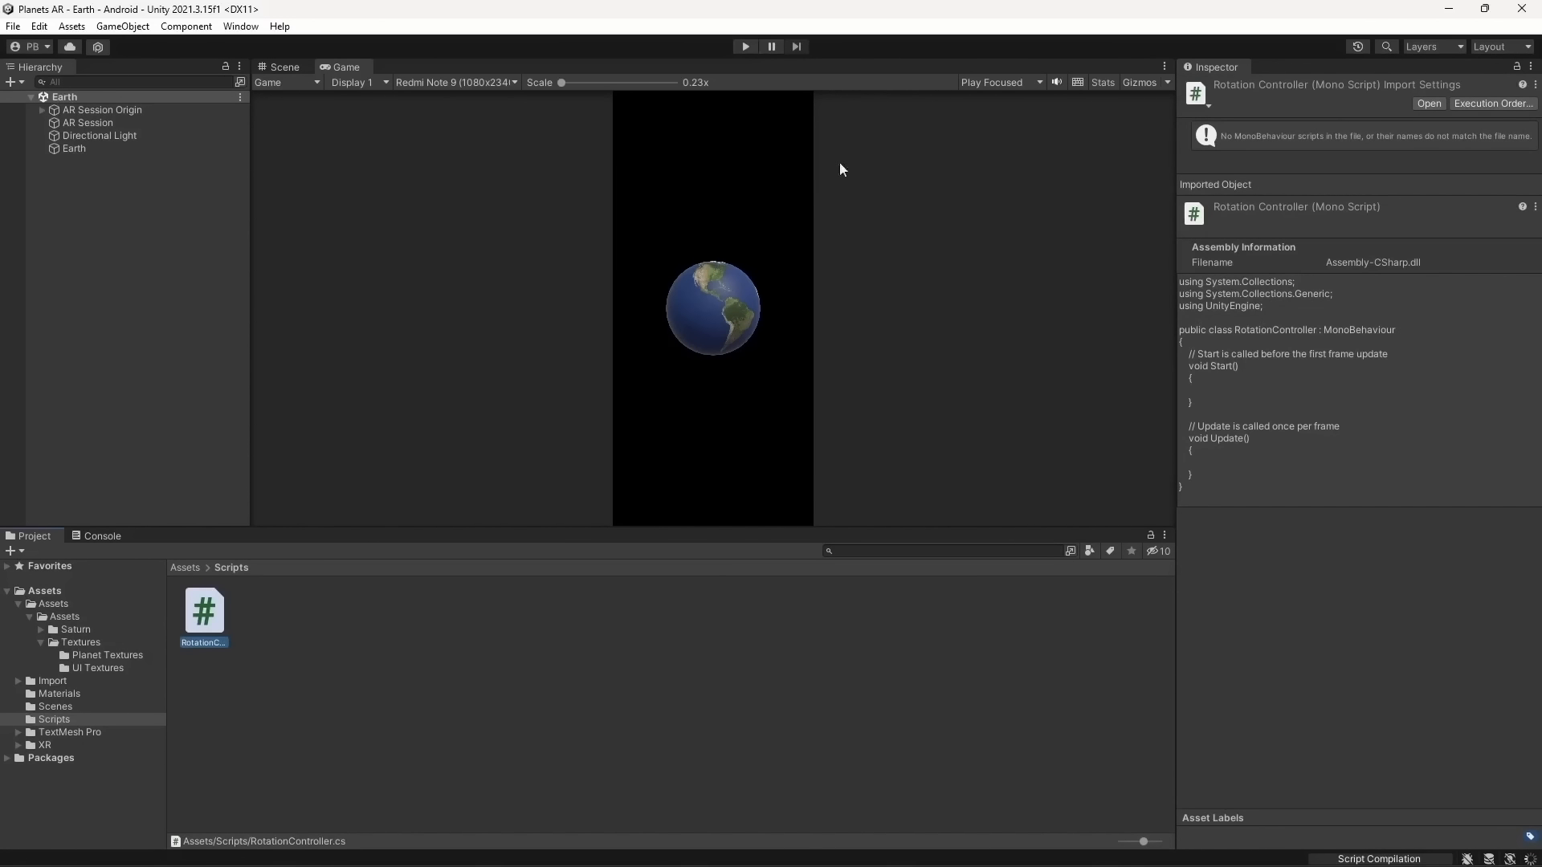
pyautogui.click(522, 720)
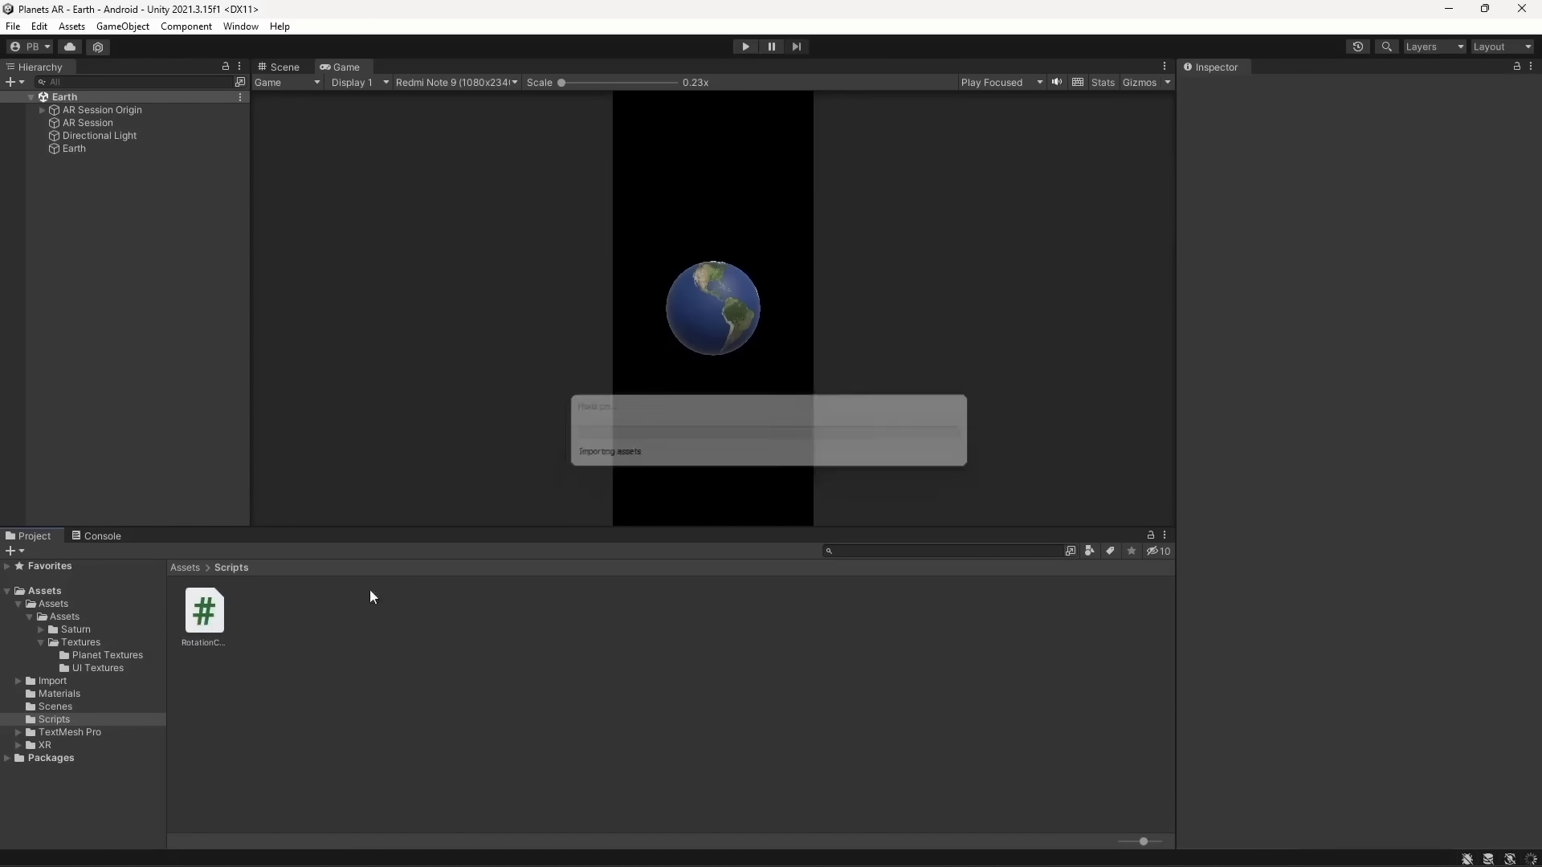
pyautogui.doubleClick(218, 637)
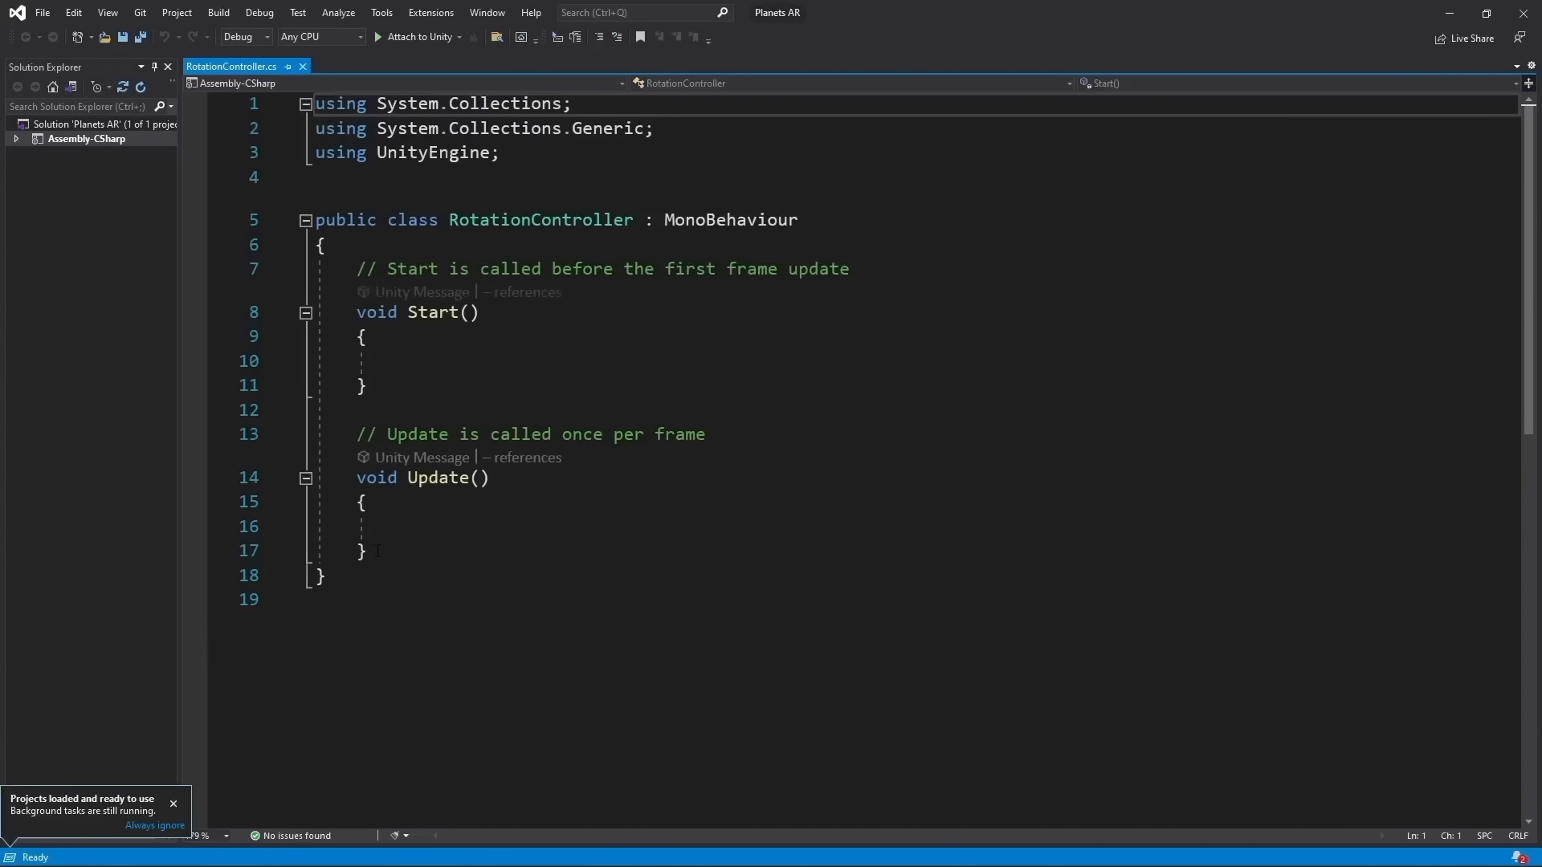
# Replace the default Start and Update methods of RotationController with a public GameObject field named PlanetObject
pyautogui.moveTo(388, 551); pyautogui.dragTo(361, 271)
pyautogui.write('pu')
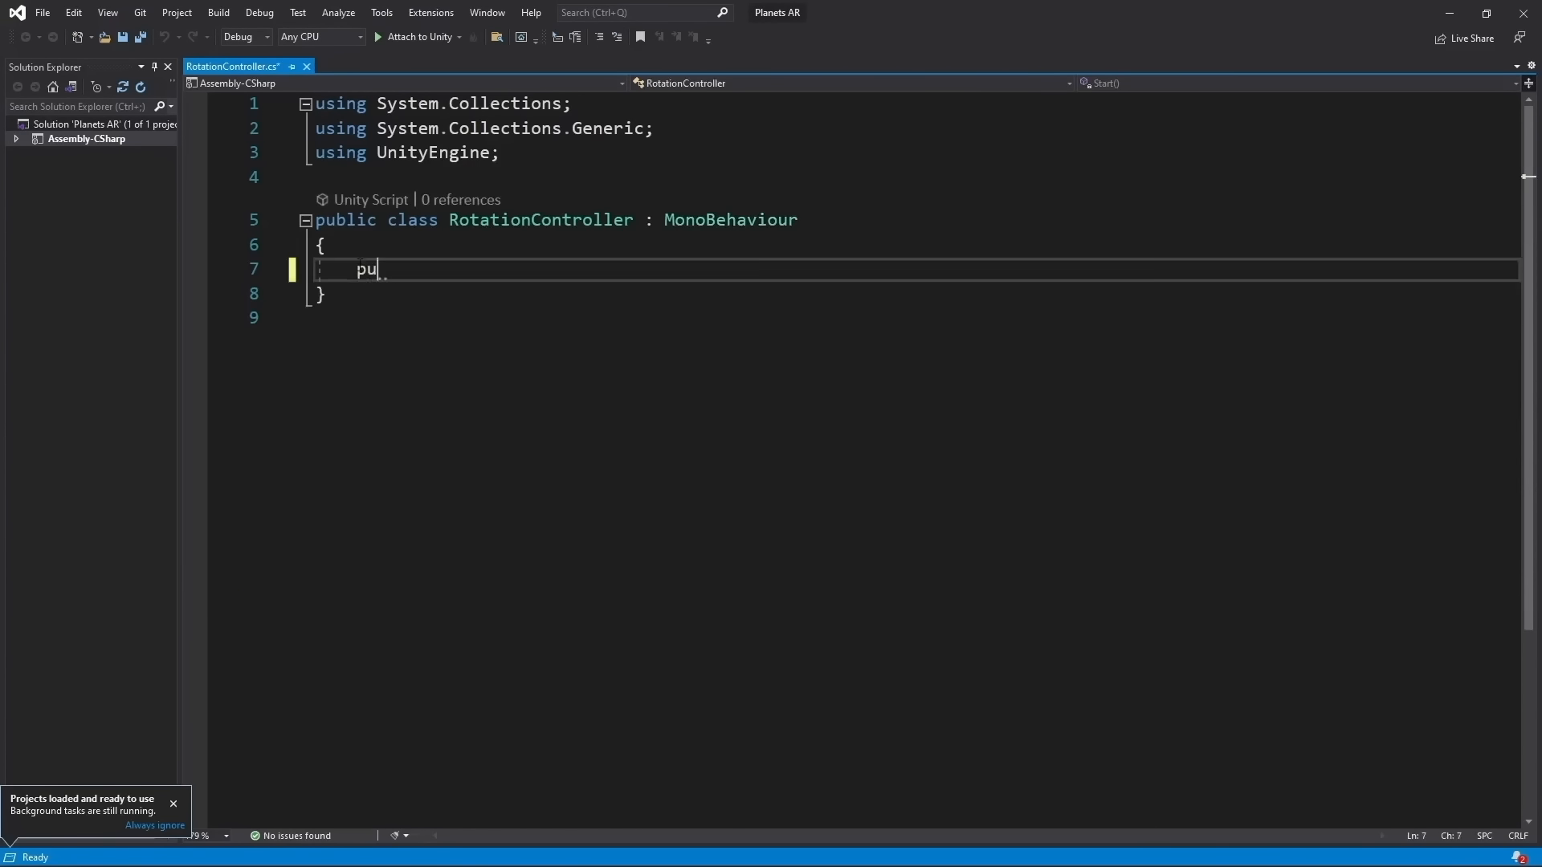
pyautogui.write('blic Trans')
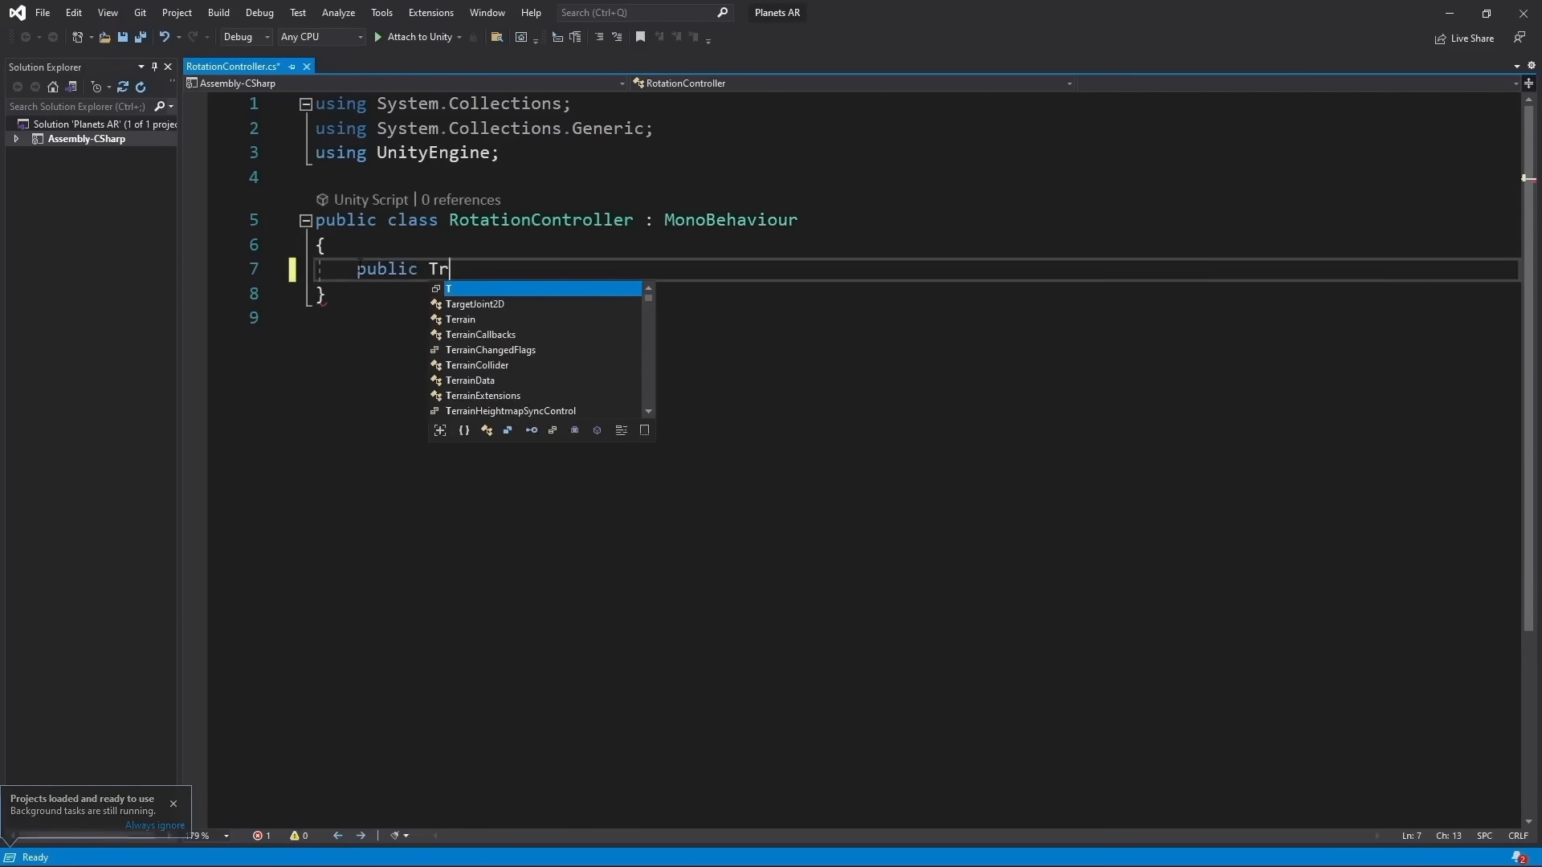
pyautogui.press('Escape')
pyautogui.press('BackSpace')
pyautogui.press('BackSpace')
pyautogui.press('BackSpace')
pyautogui.press('BackSpace')
pyautogui.press('BackSpace')
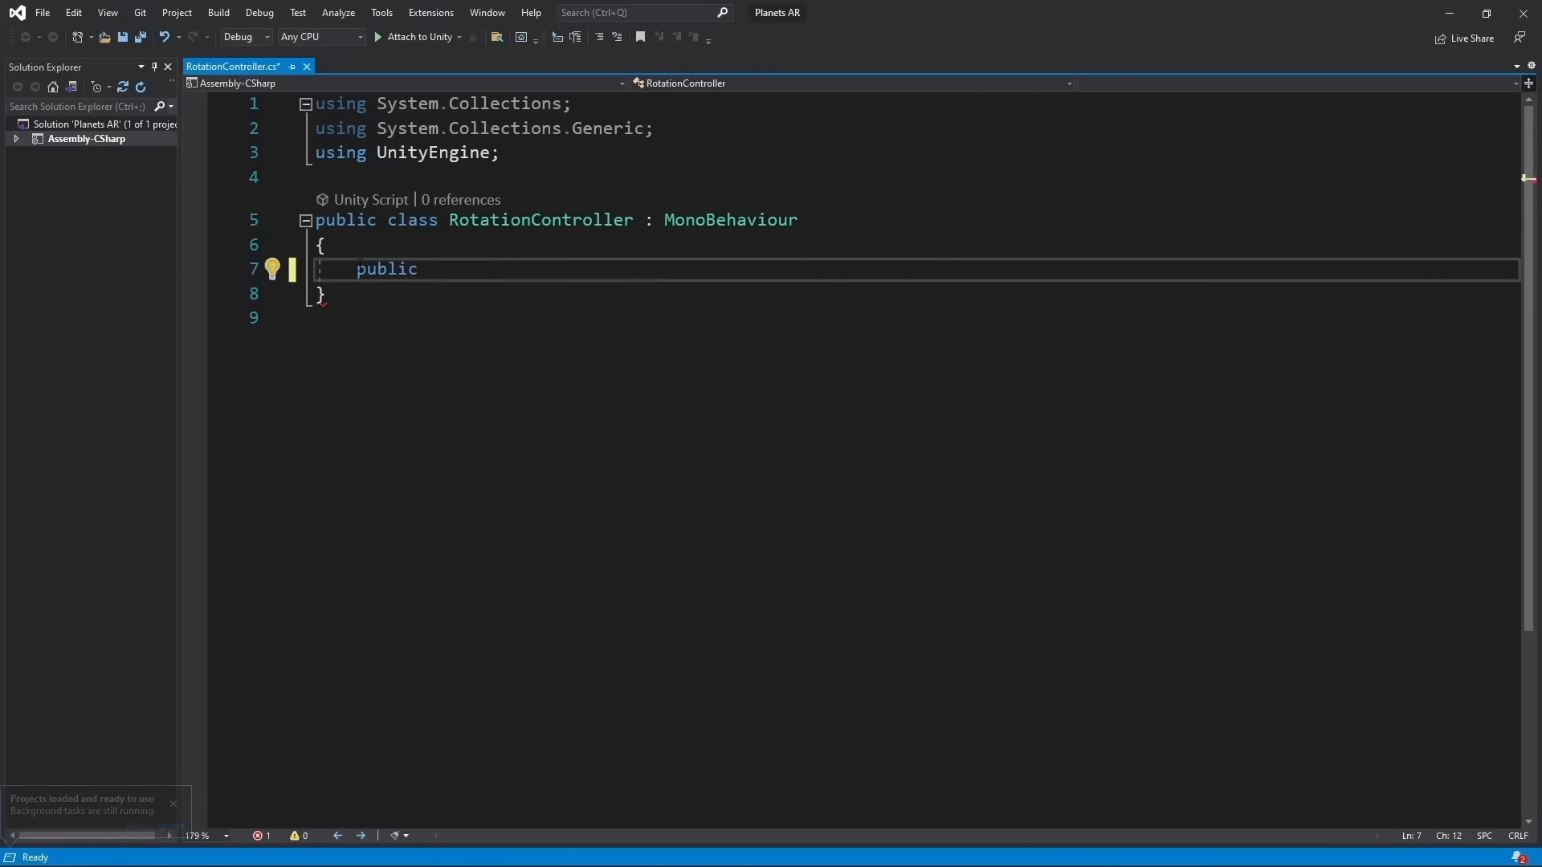
pyautogui.write('GameObject E')
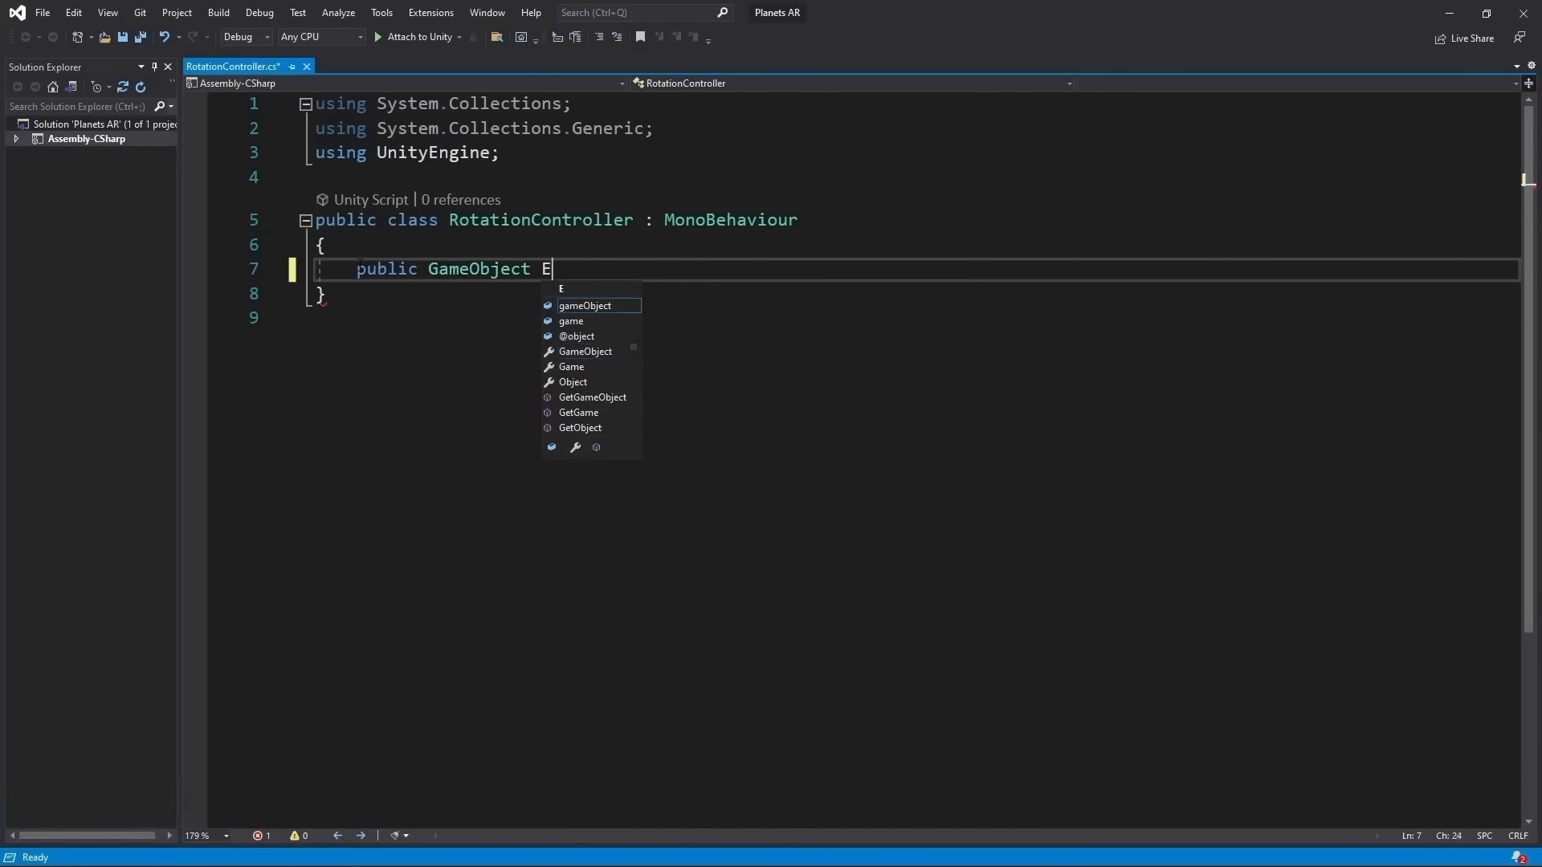
pyautogui.write('arthObject')
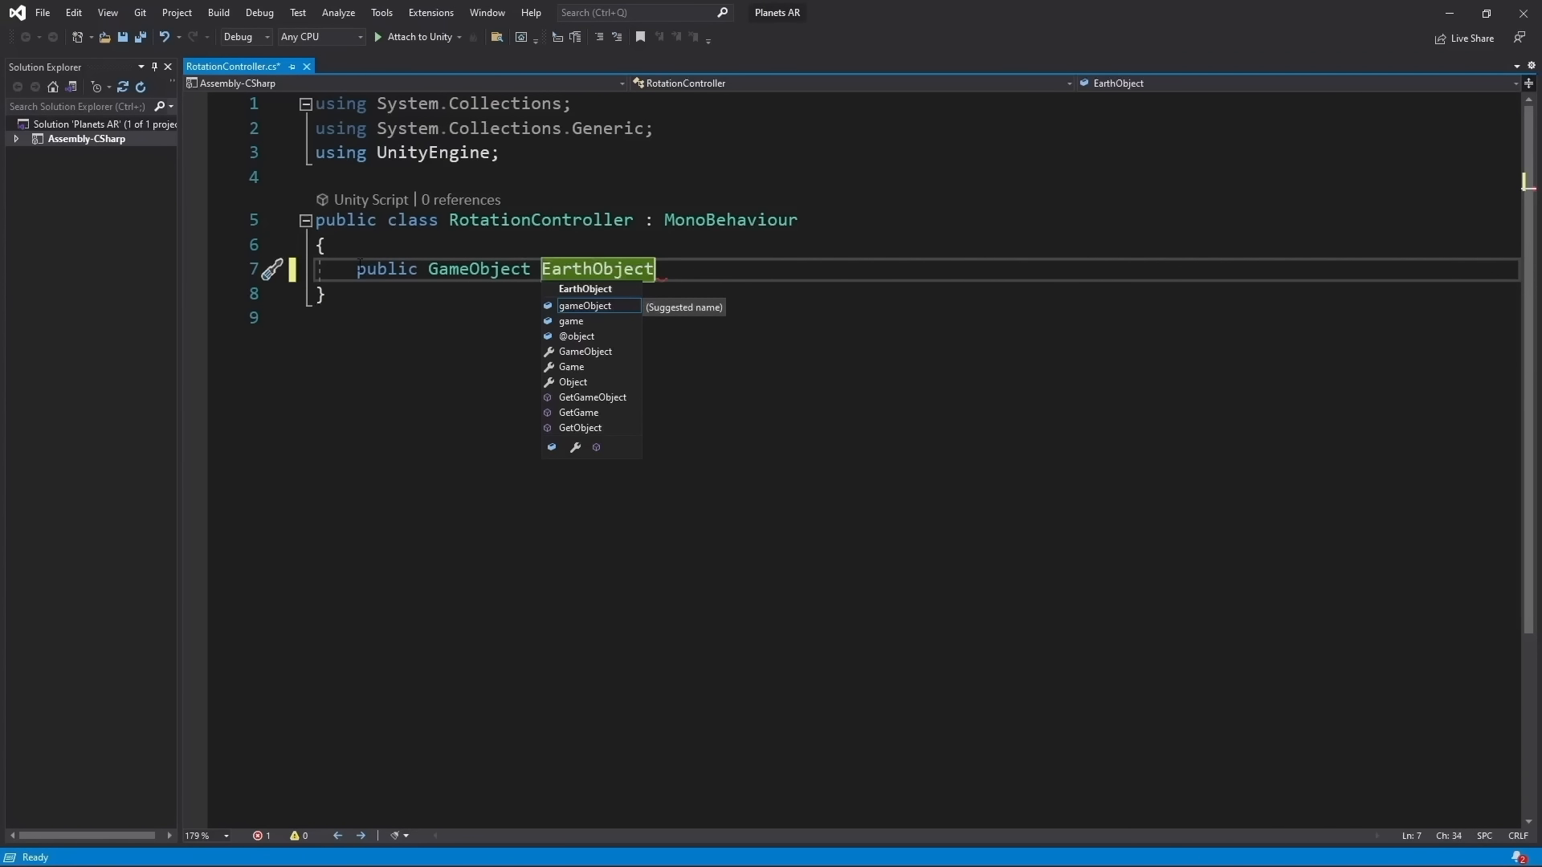
pyautogui.press('BackSpace')
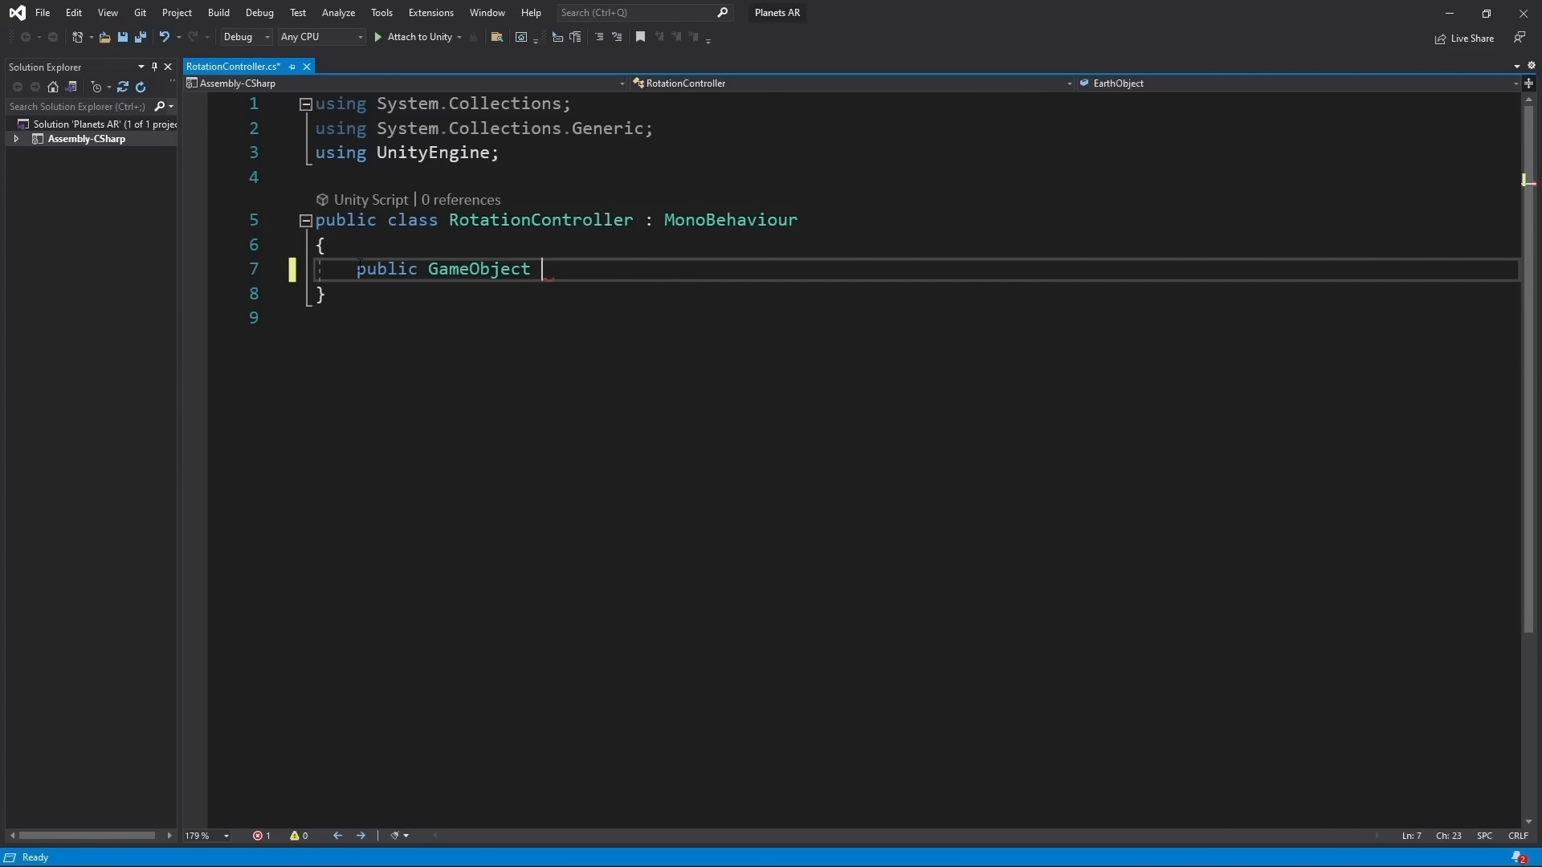
pyautogui.write('PlanetObject')
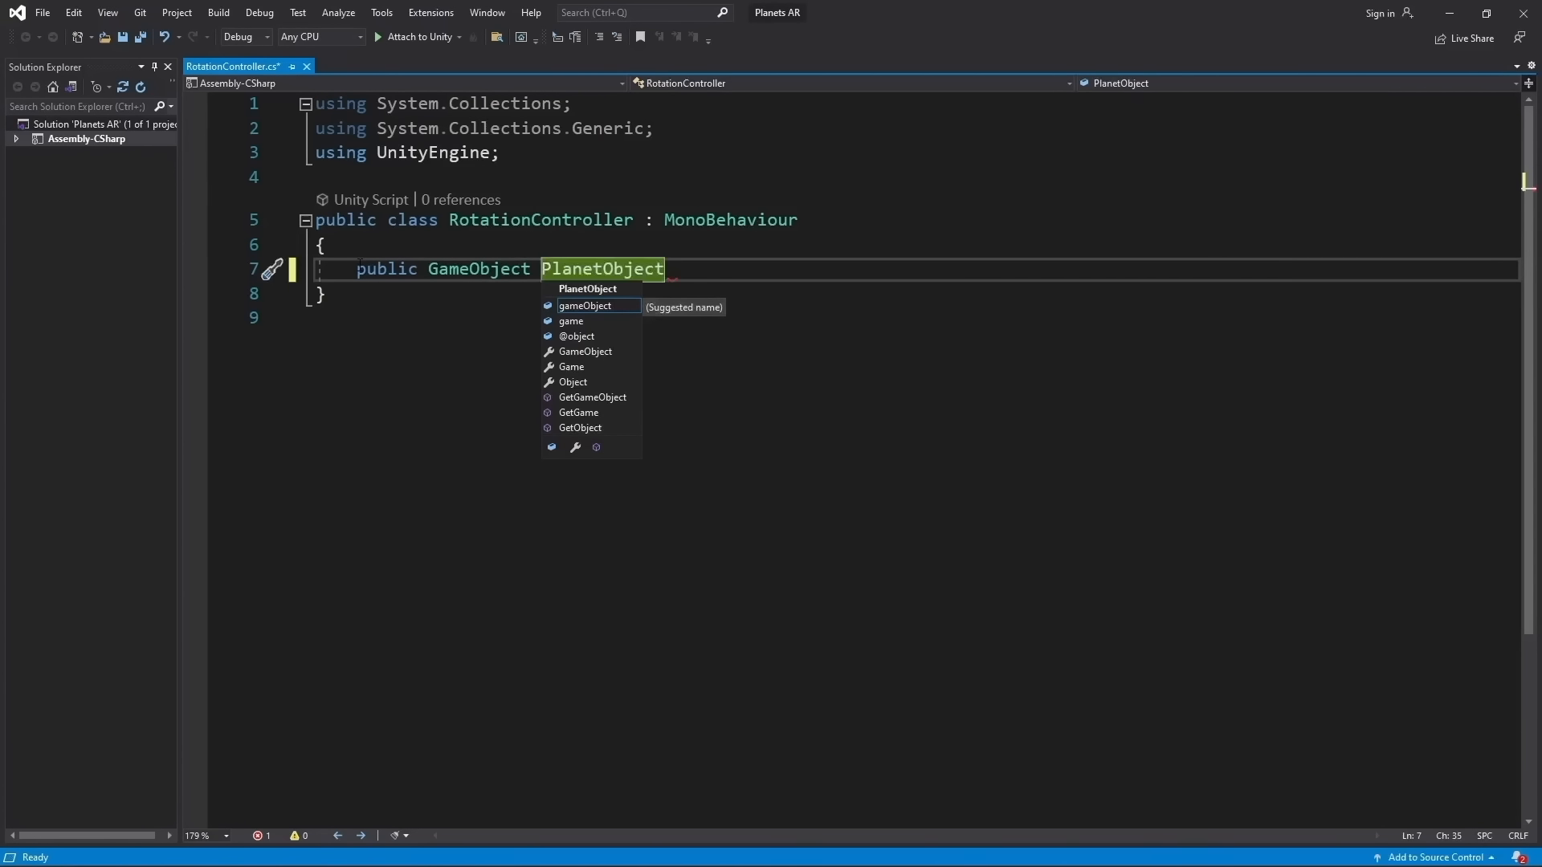
pyautogui.write(';')
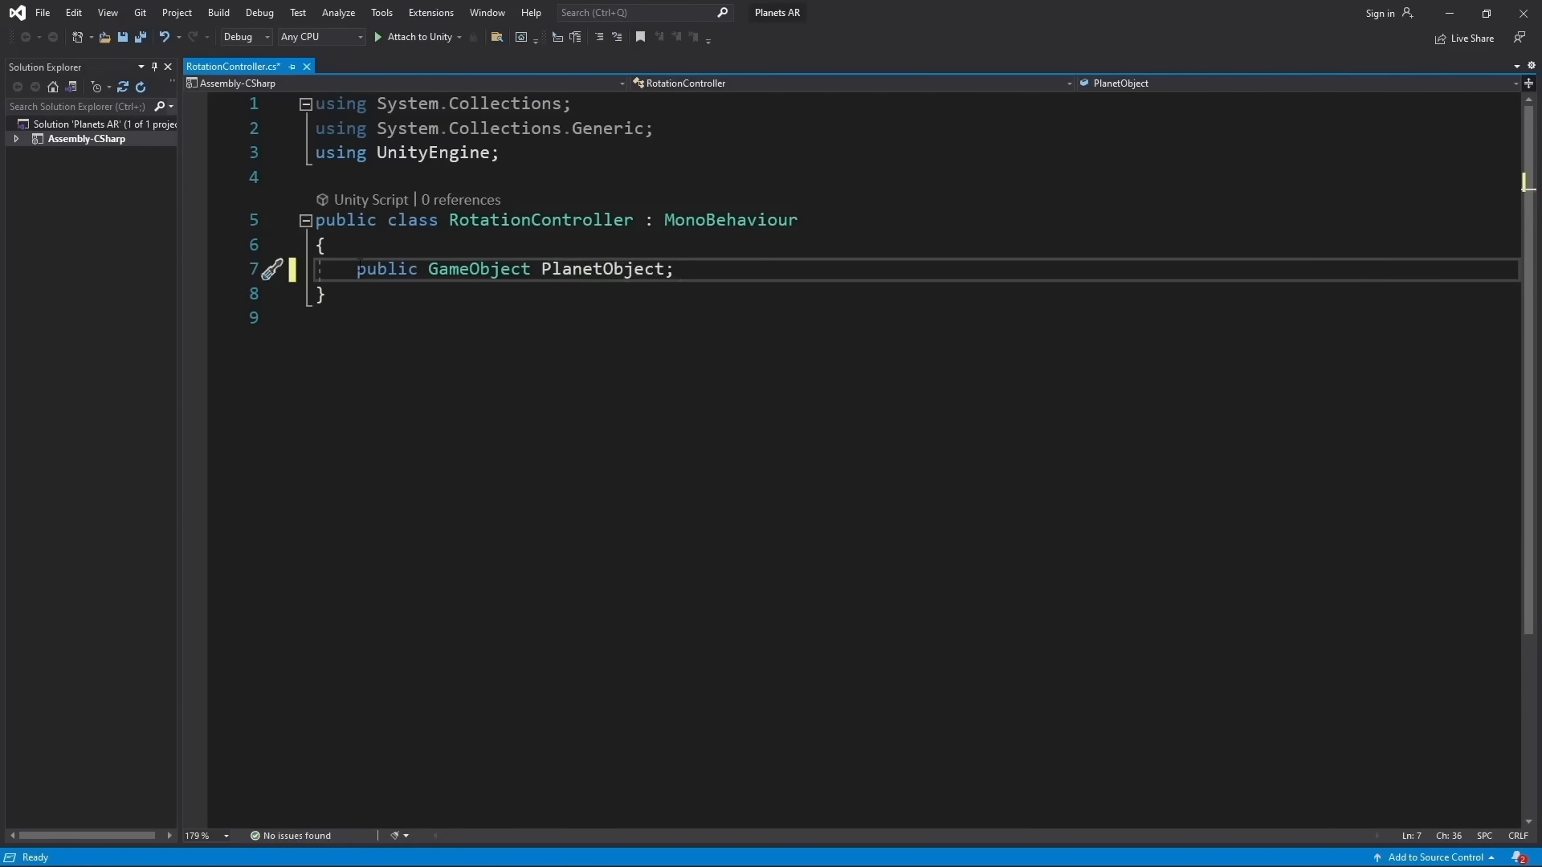
# Declare a public Vector3 field named RotationVector below PlanetObject
pyautogui.press('Return')
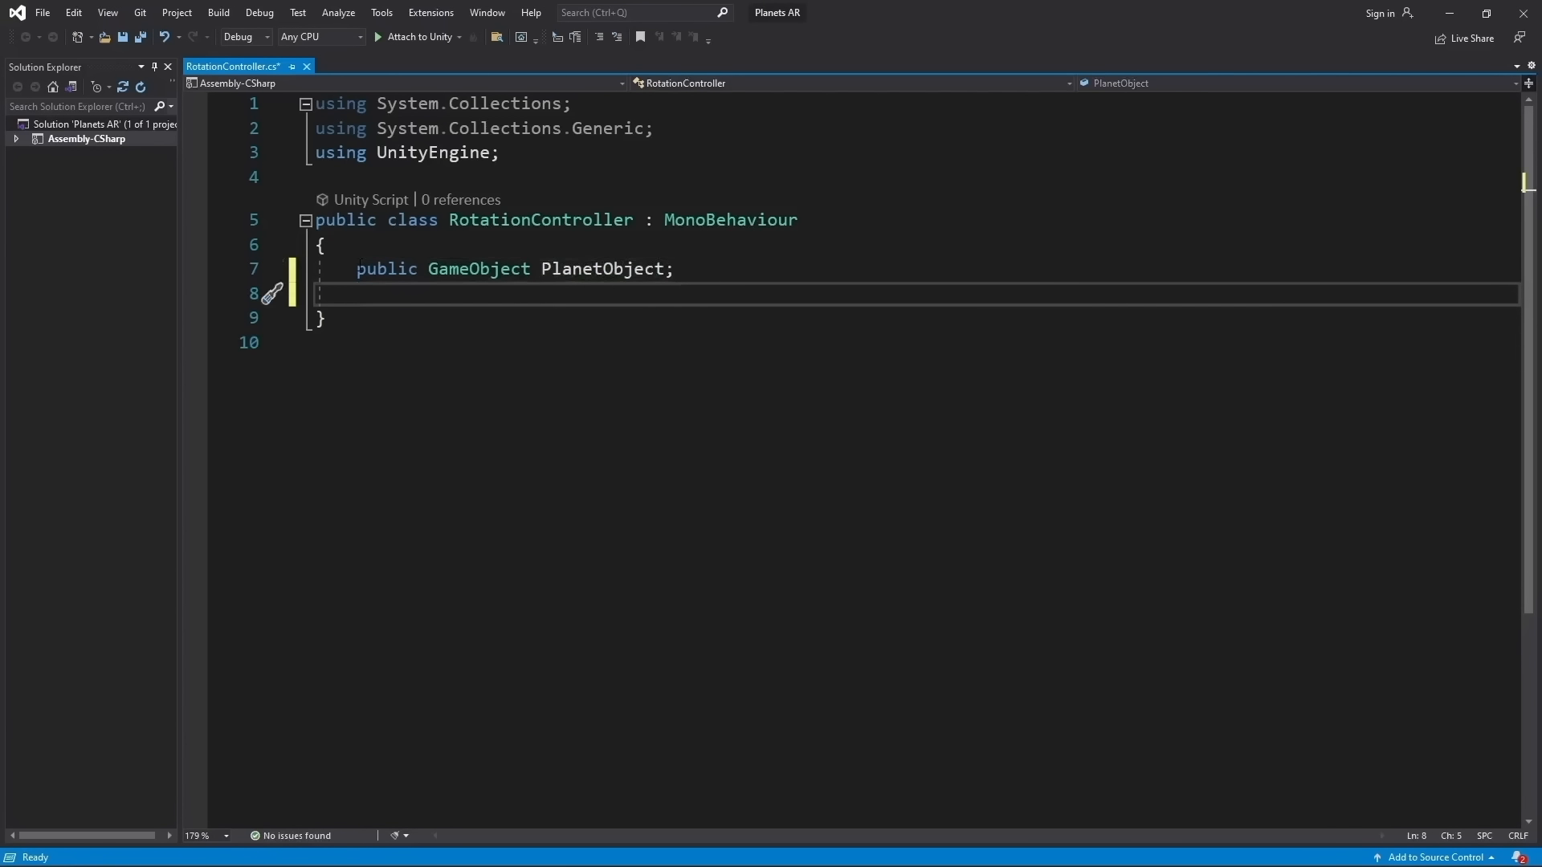
pyautogui.write('p')
pyautogui.press('BackSpace')
pyautogui.write('public')
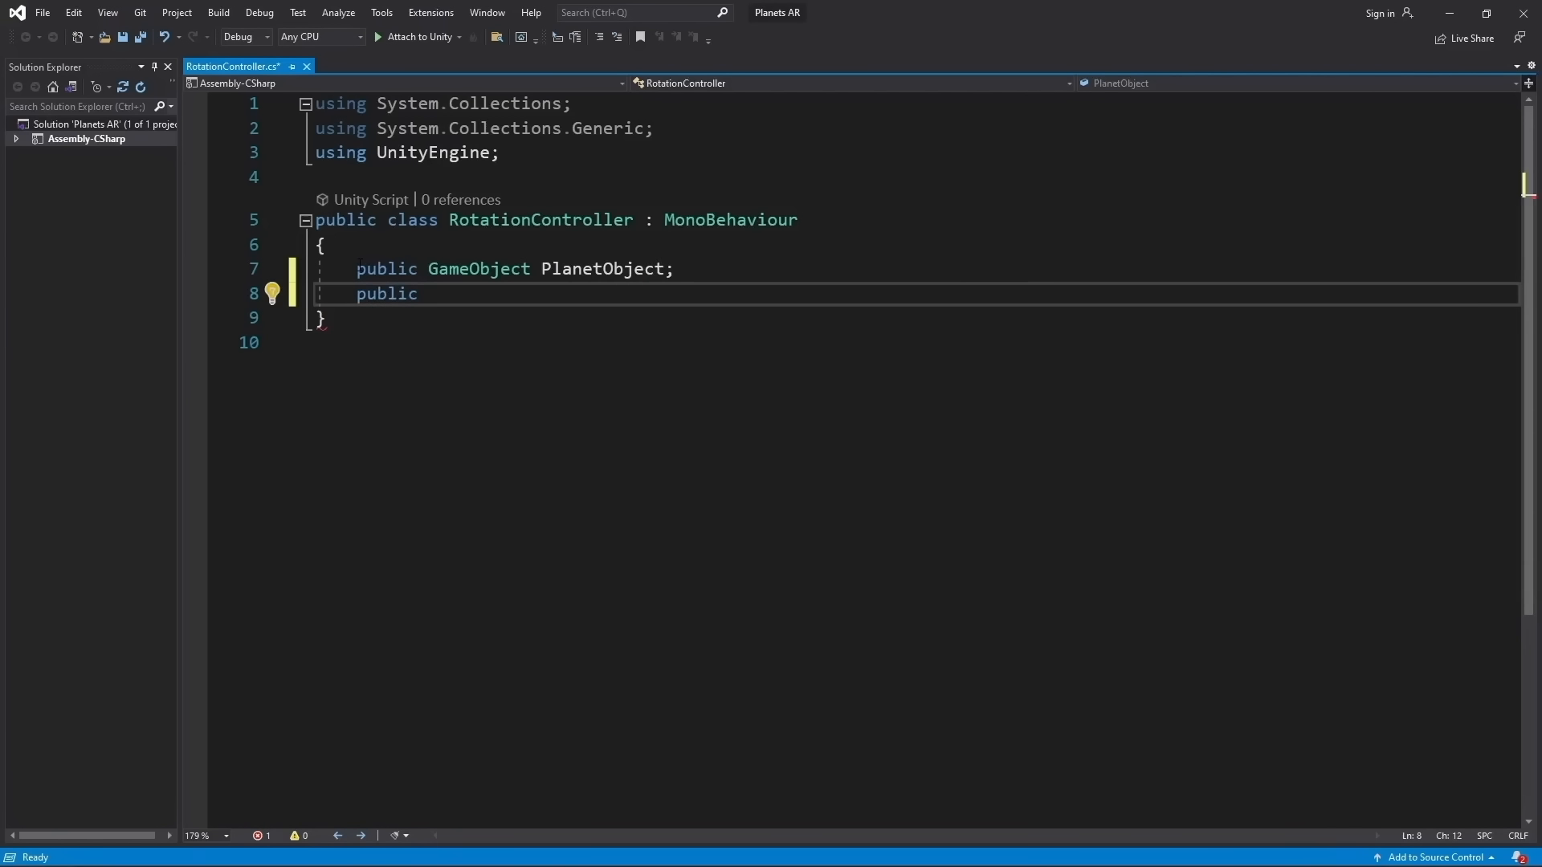
pyautogui.write('Ve')
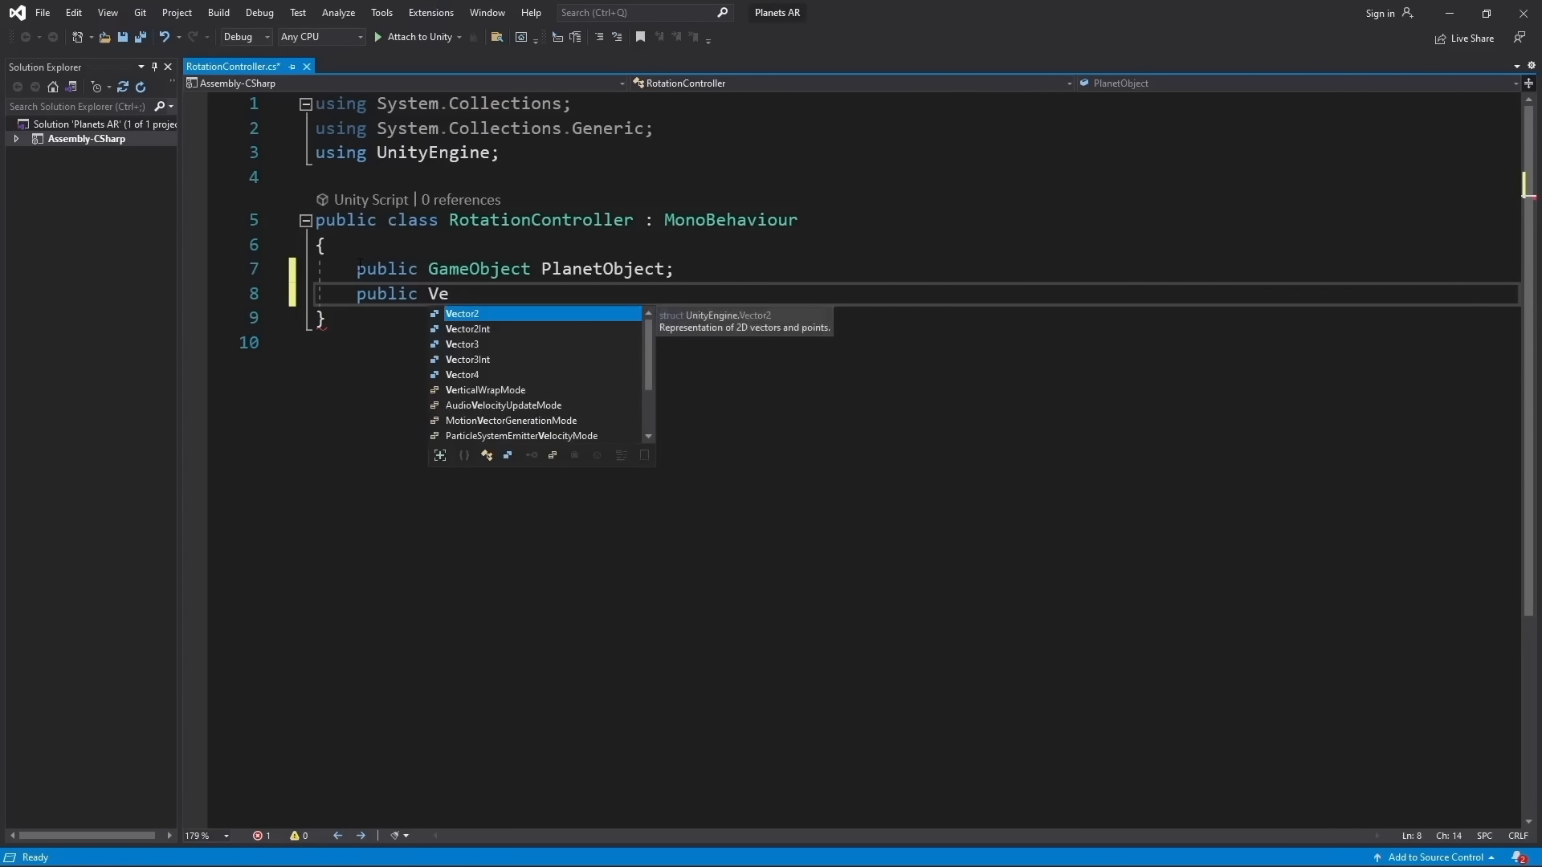
pyautogui.press('Down')
pyautogui.press('Down')
pyautogui.press('Tab')
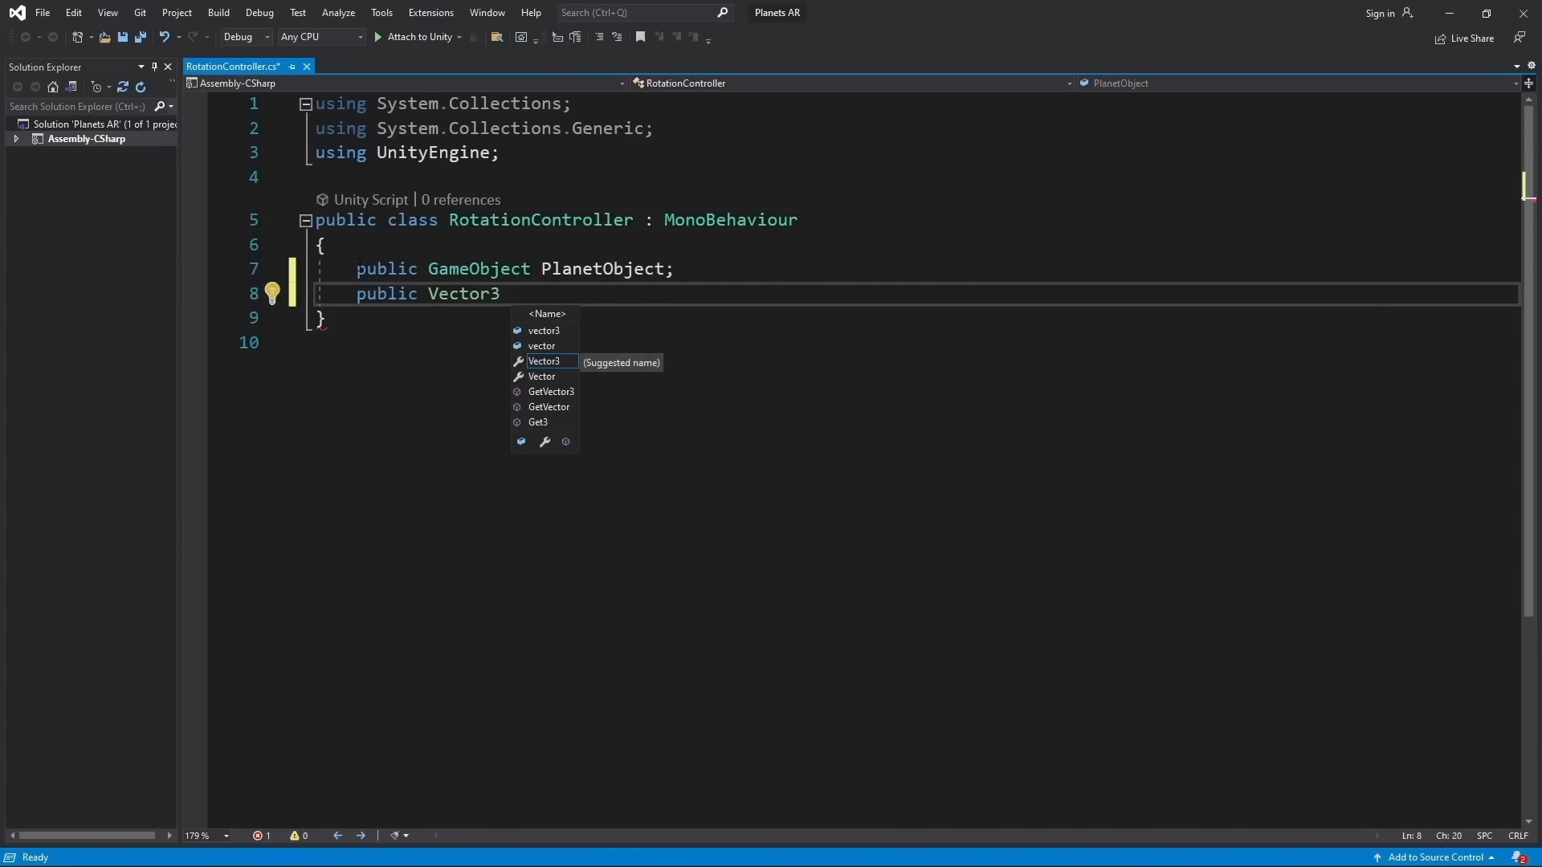
pyautogui.write('Rotation')
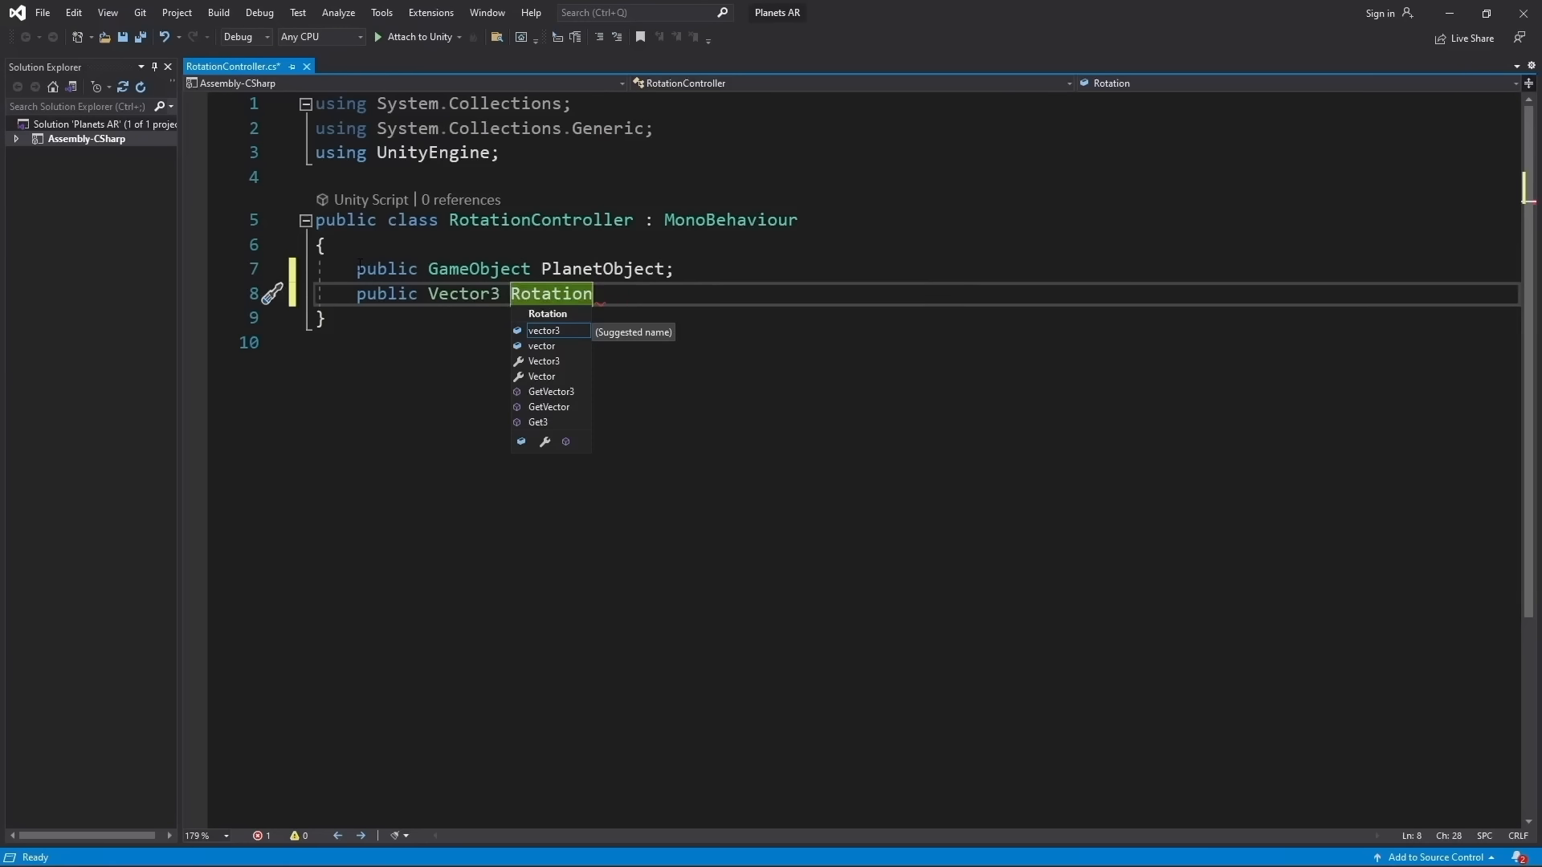
pyautogui.write('Vector;')
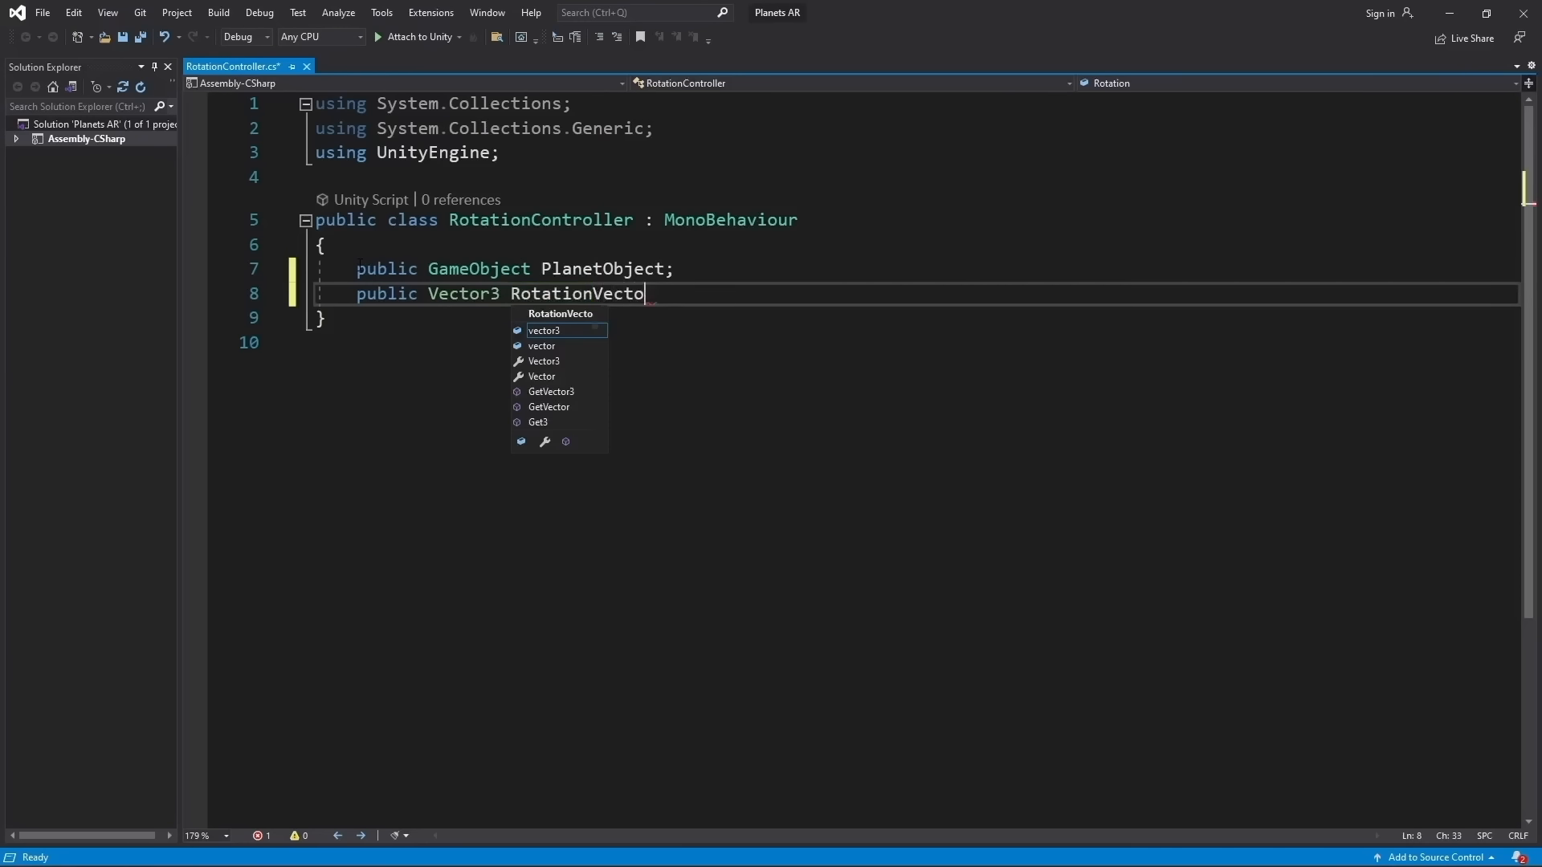
# Add a private void Update() method below the two fields, separated by a blank line
pyautogui.press('Return')
pyautogui.press('Return')
pyautogui.write('upda')
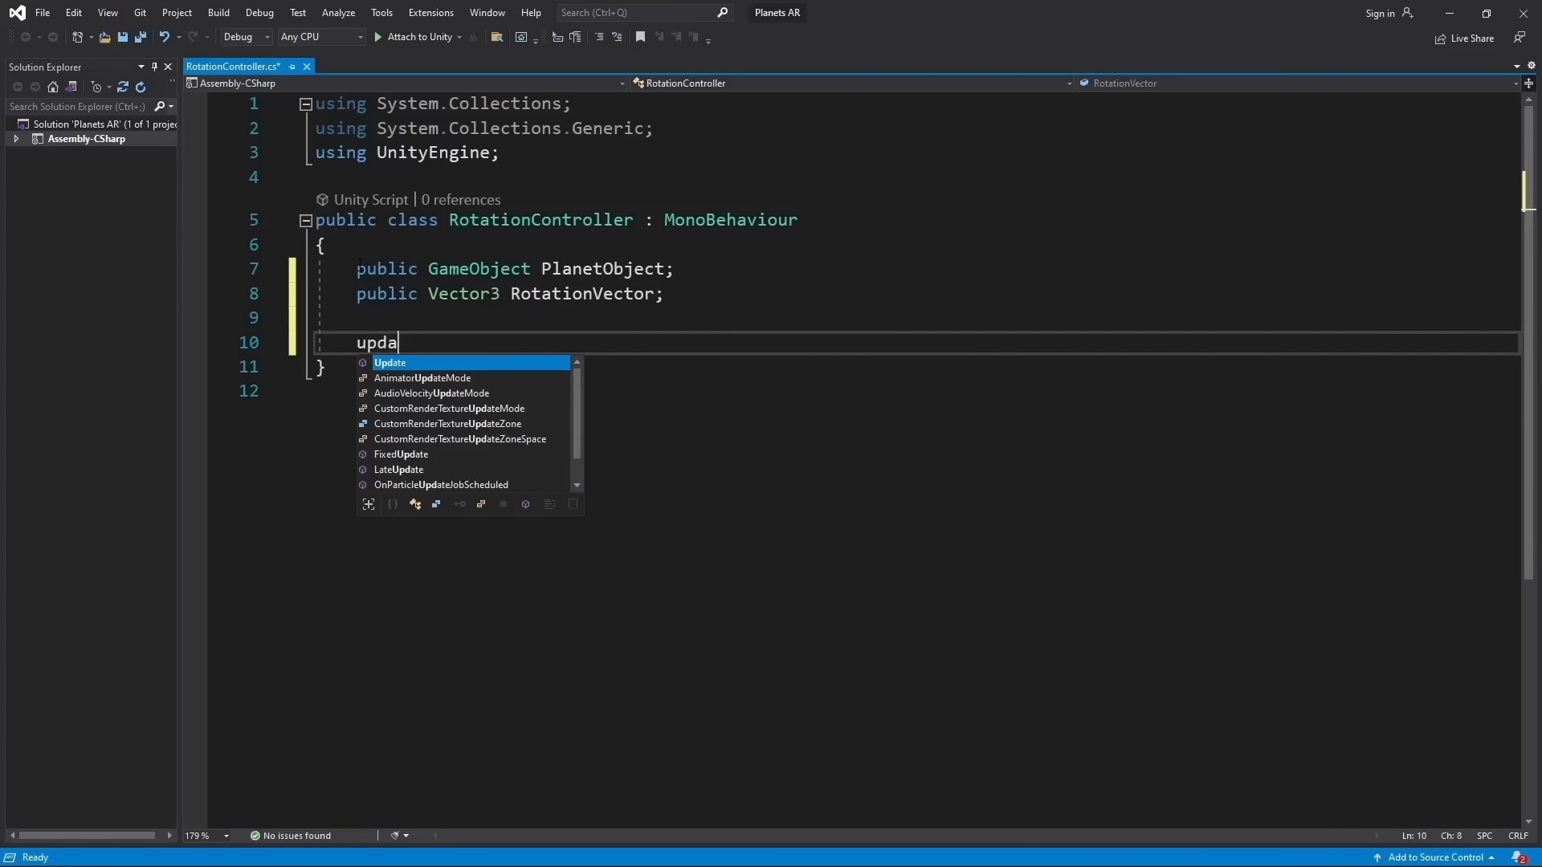
pyautogui.press('Tab')
# Inside Update, write a PlanetObject.transform.Rotate call that takes RotationVector as its argument
pyautogui.write('Pla')
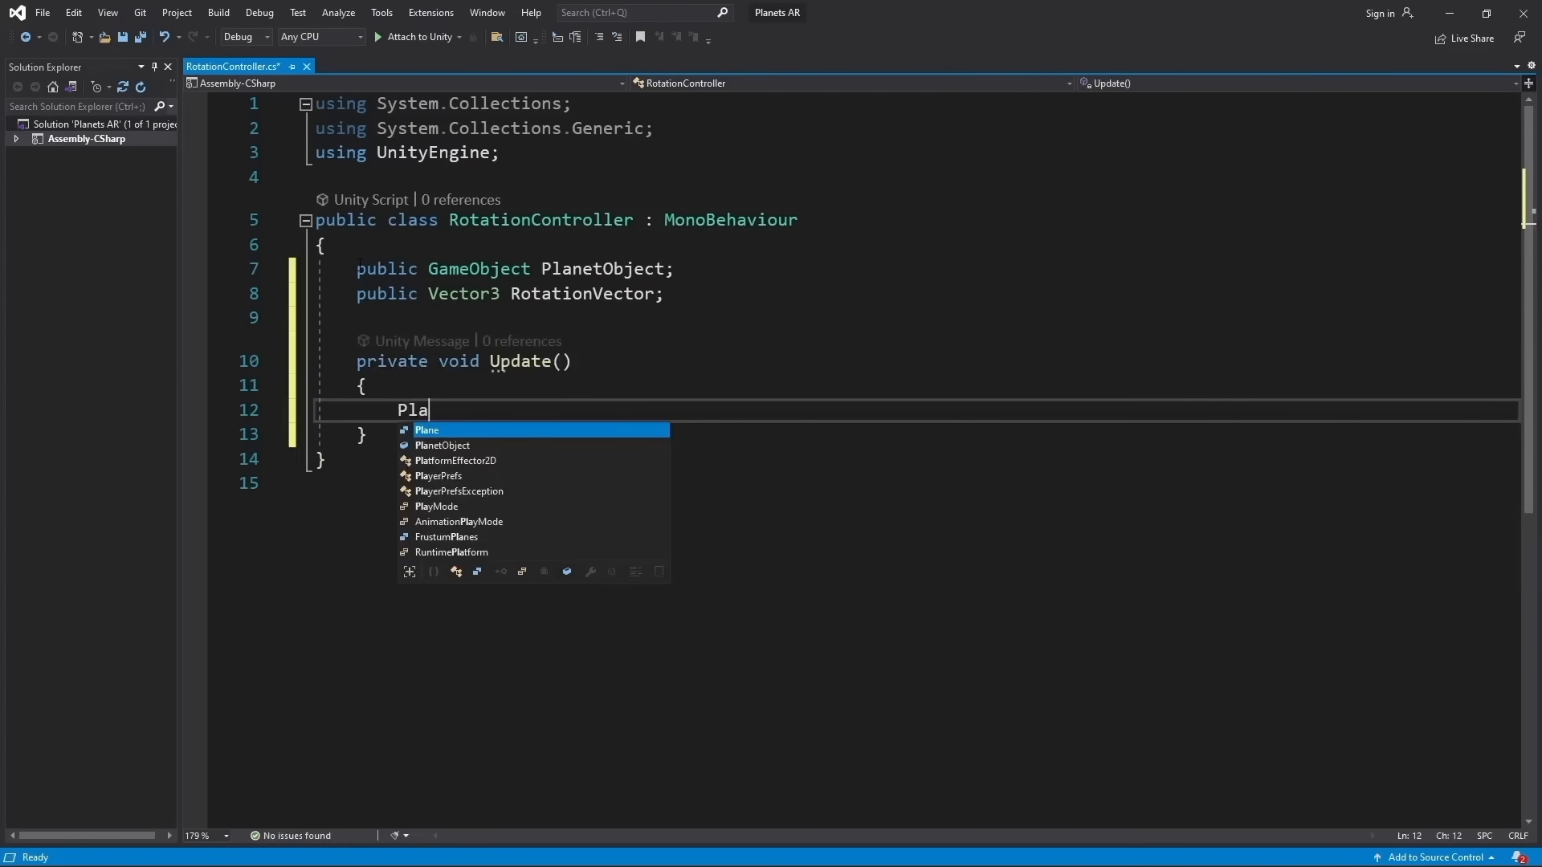
pyautogui.press('Down')
pyautogui.press('Tab')
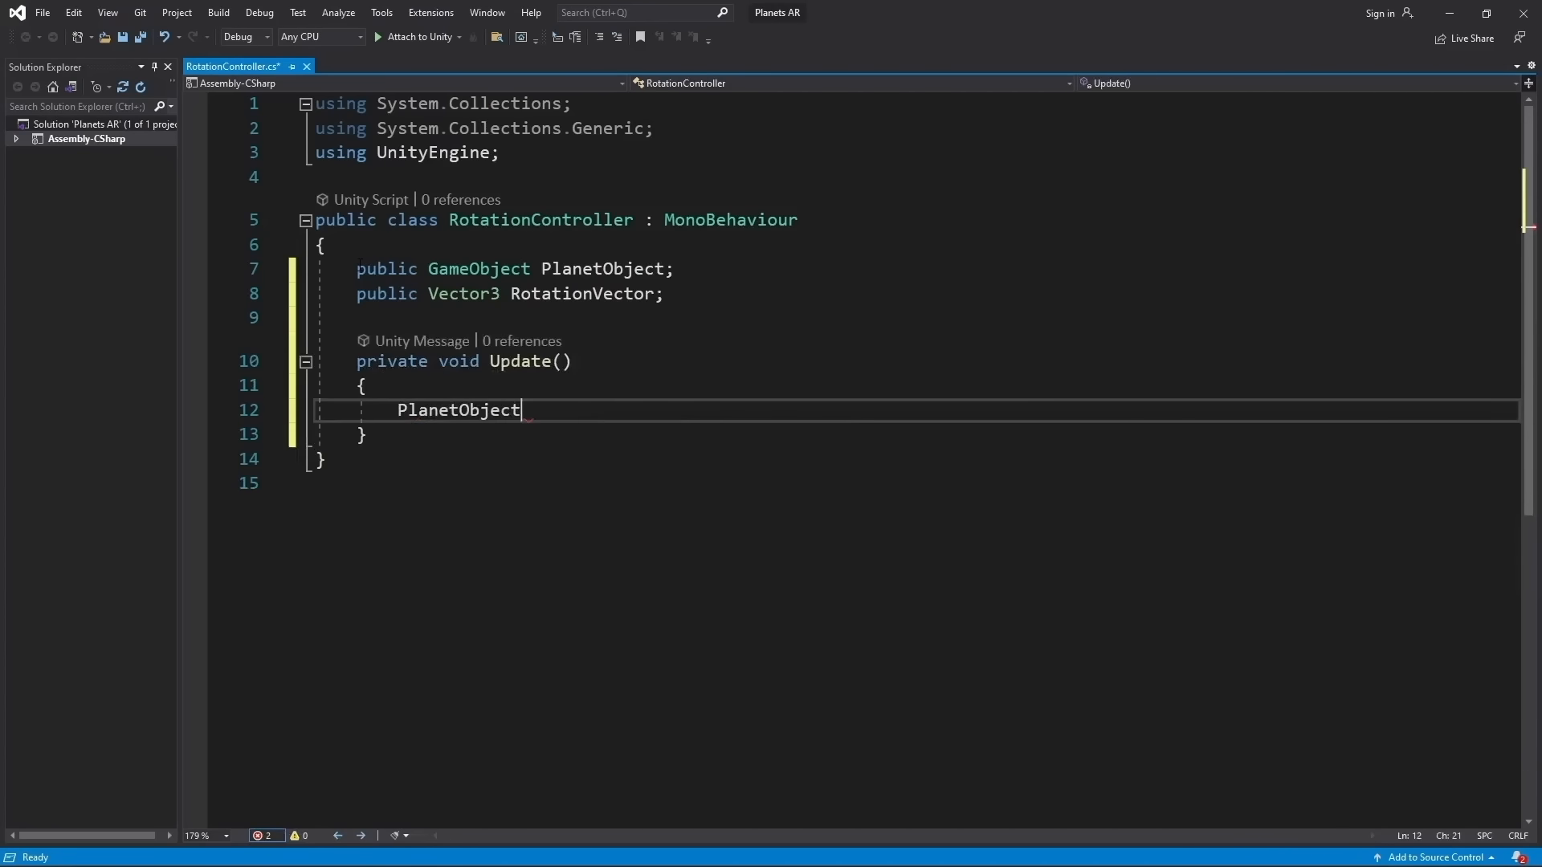
pyautogui.write('.tr')
pyautogui.press('Tab')
pyautogui.write('.Rota')
pyautogui.press('Tab')
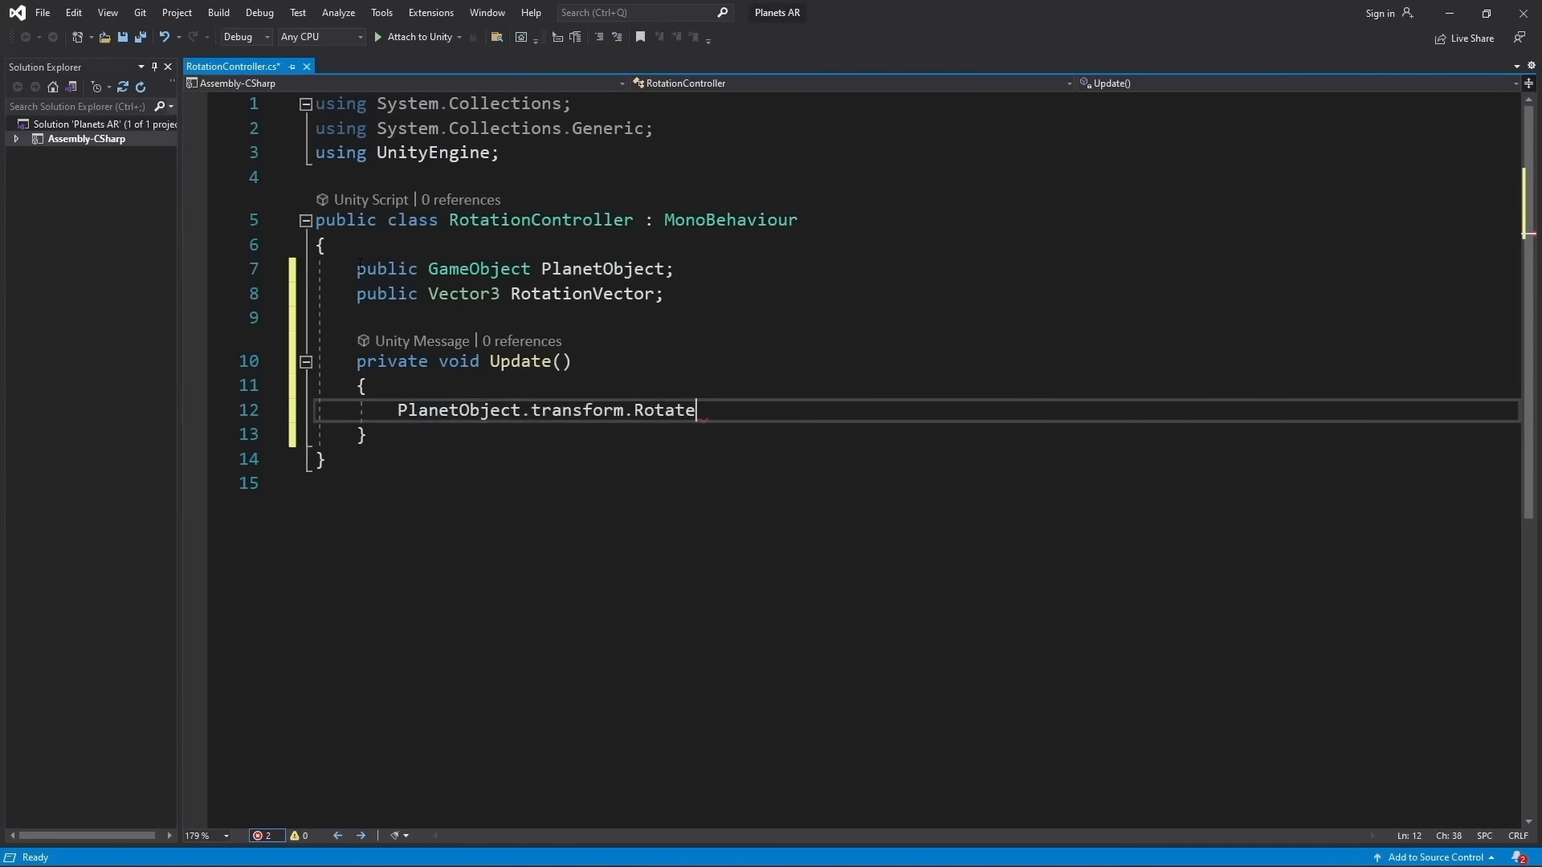
pyautogui.write('(rot')
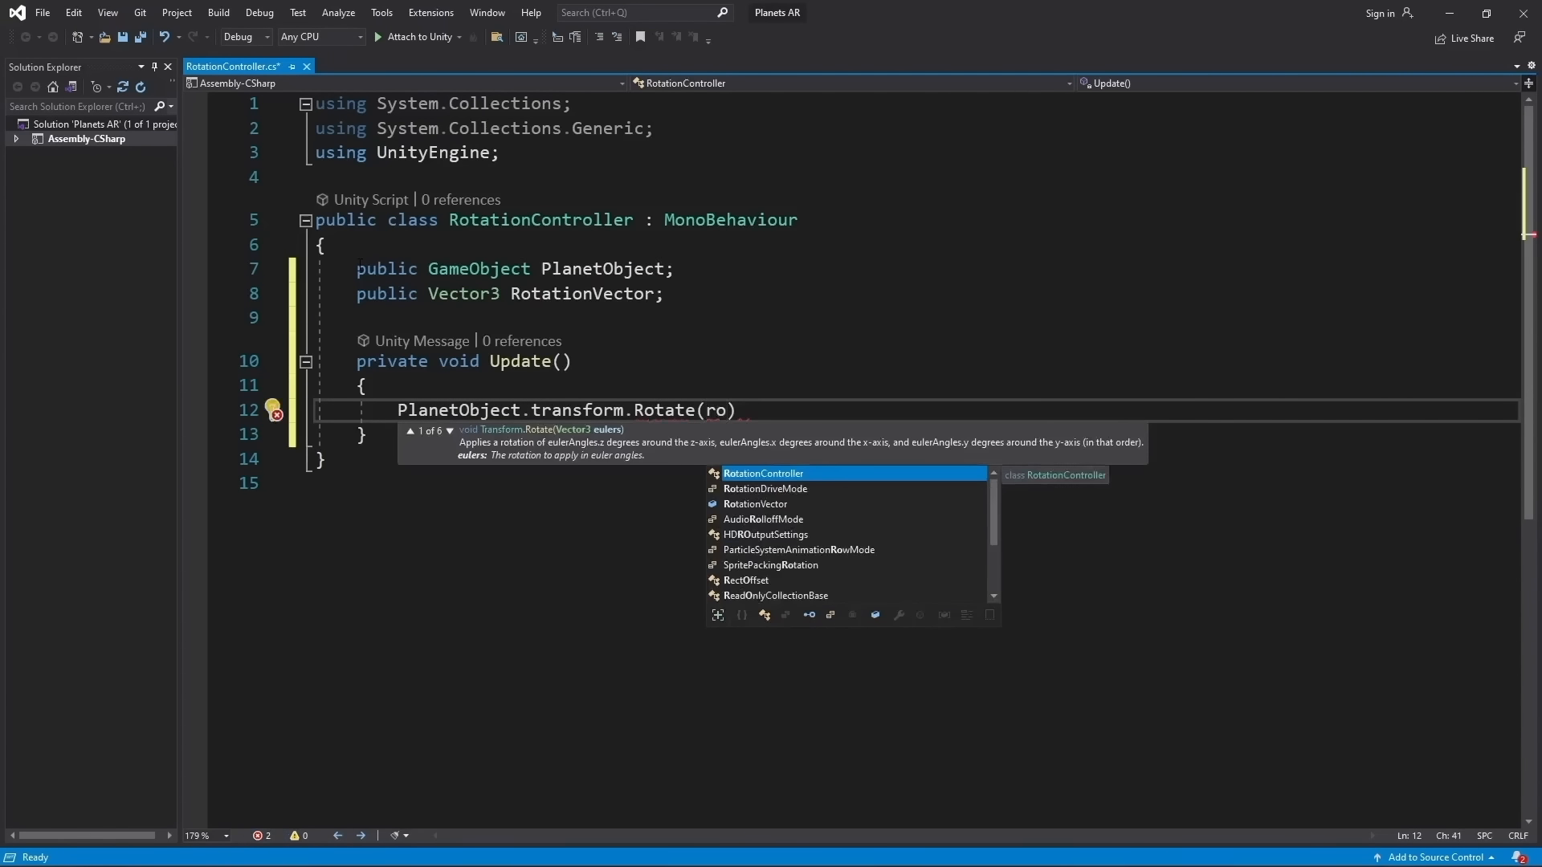
pyautogui.press('Down')
pyautogui.press('Down')
pyautogui.press('Tab')
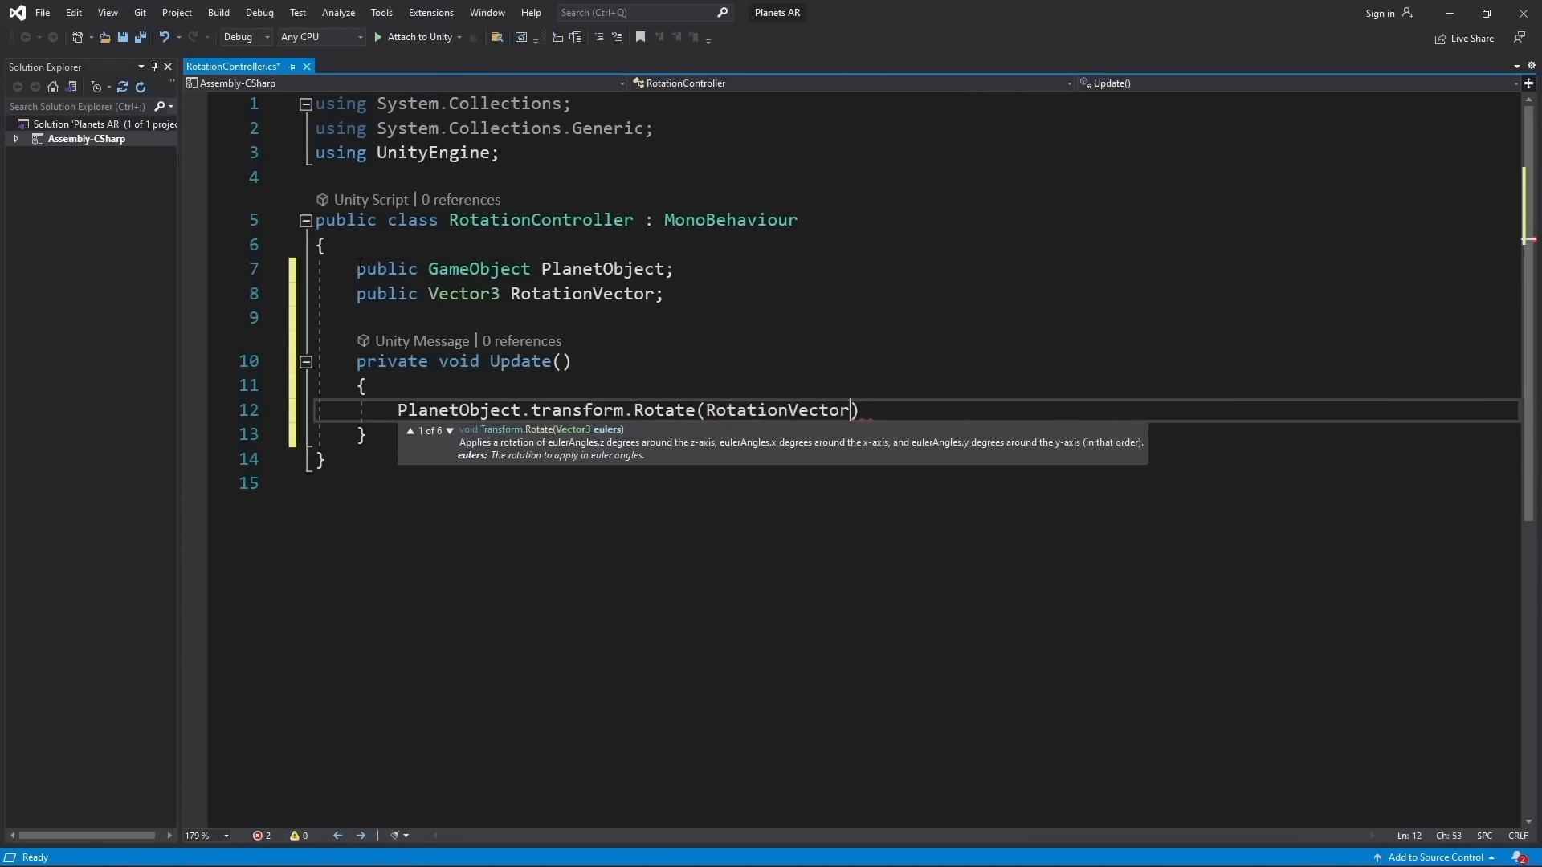
pyautogui.write(')')
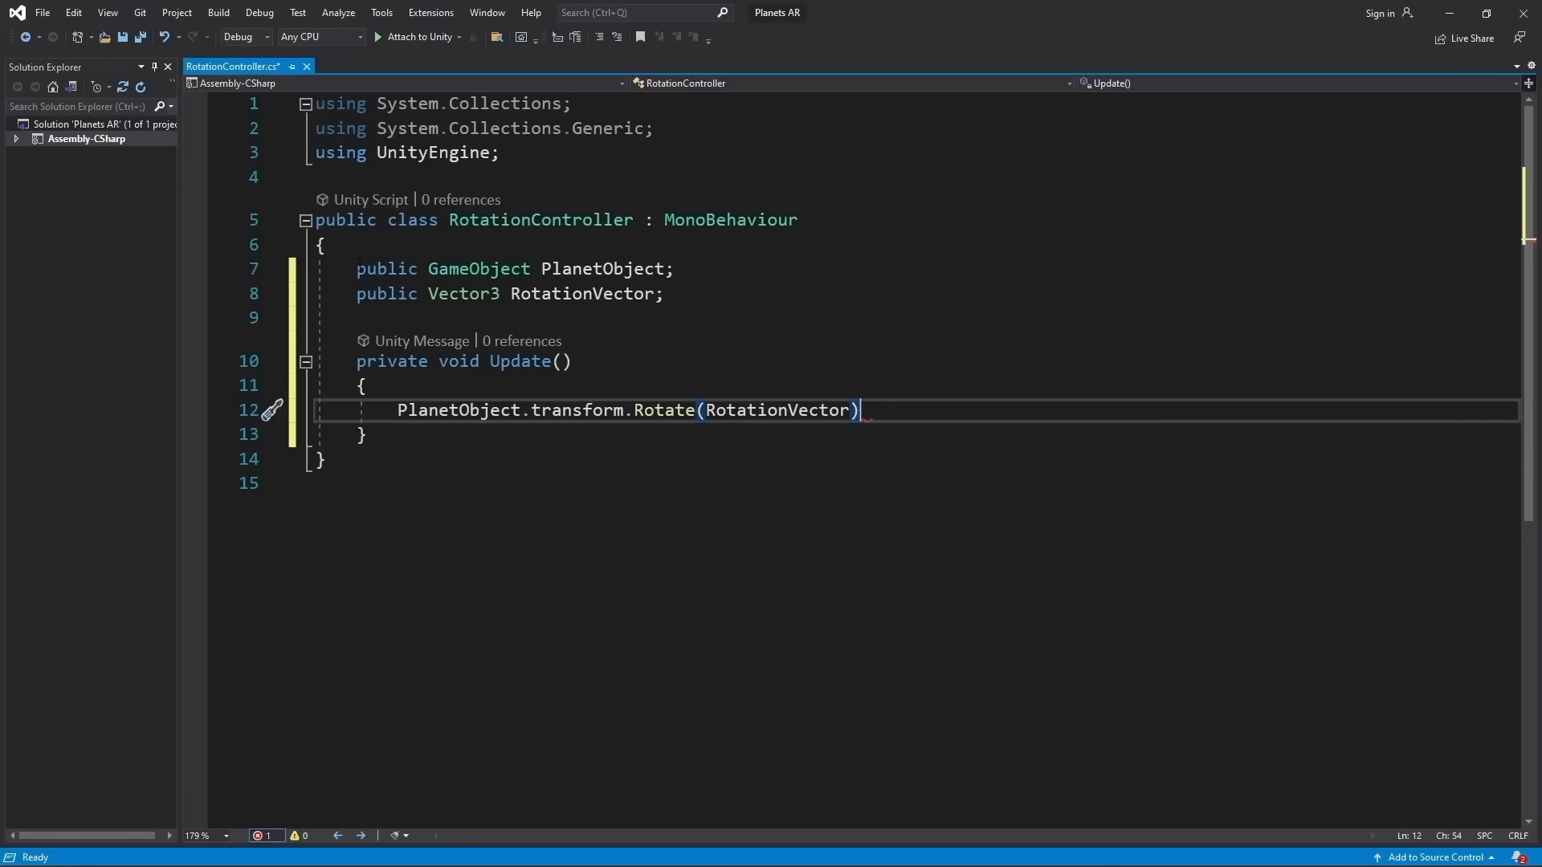
# Multiply RotationVector by Time.deltaTime inside the Rotate call, end the statement with a semicolon and save the script
pyautogui.write(' * time')
pyautogui.press('Tab')
pyautogui.write('.del')
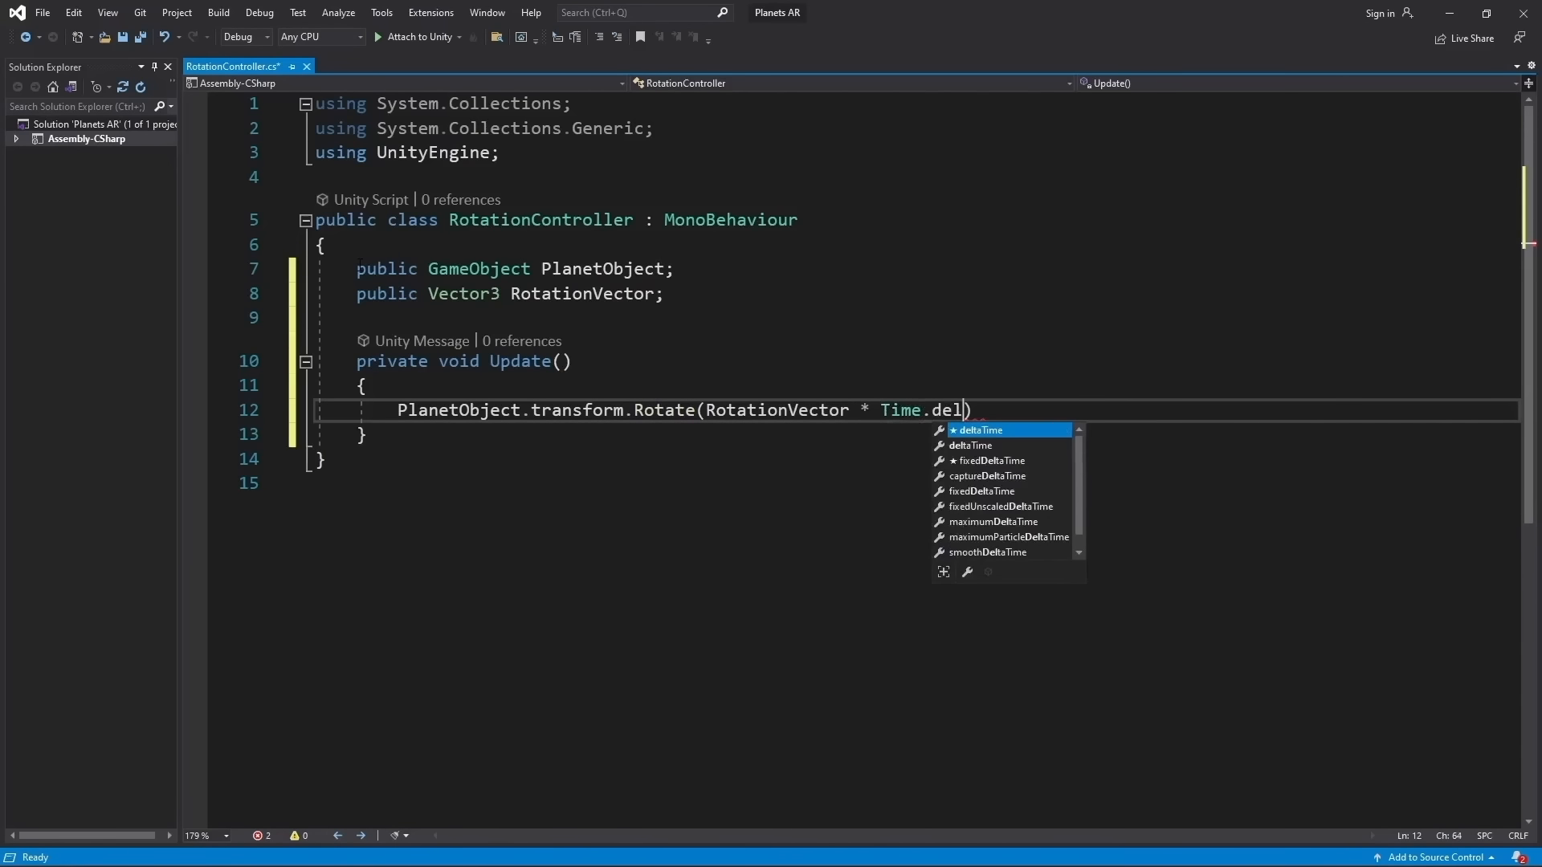
pyautogui.press('Tab')
pyautogui.write(');')
pyautogui.hotkey('ctrl', 's')
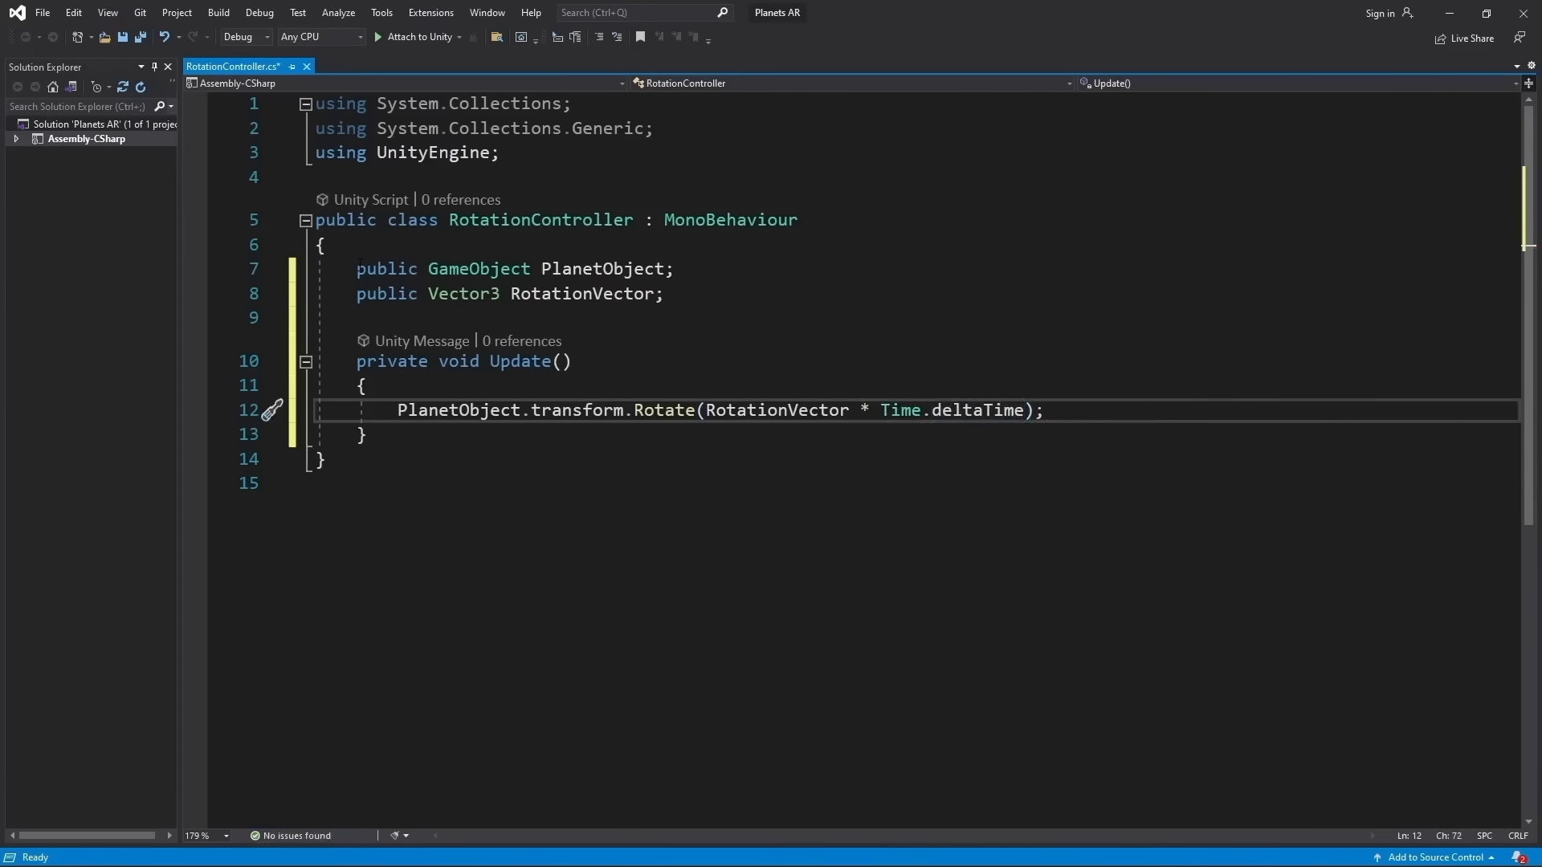
# Switch to Unity, attach the RotationController script to the Earth object and assign Earth as its Planet Object
pyautogui.hotkey('alt', 'Tab')
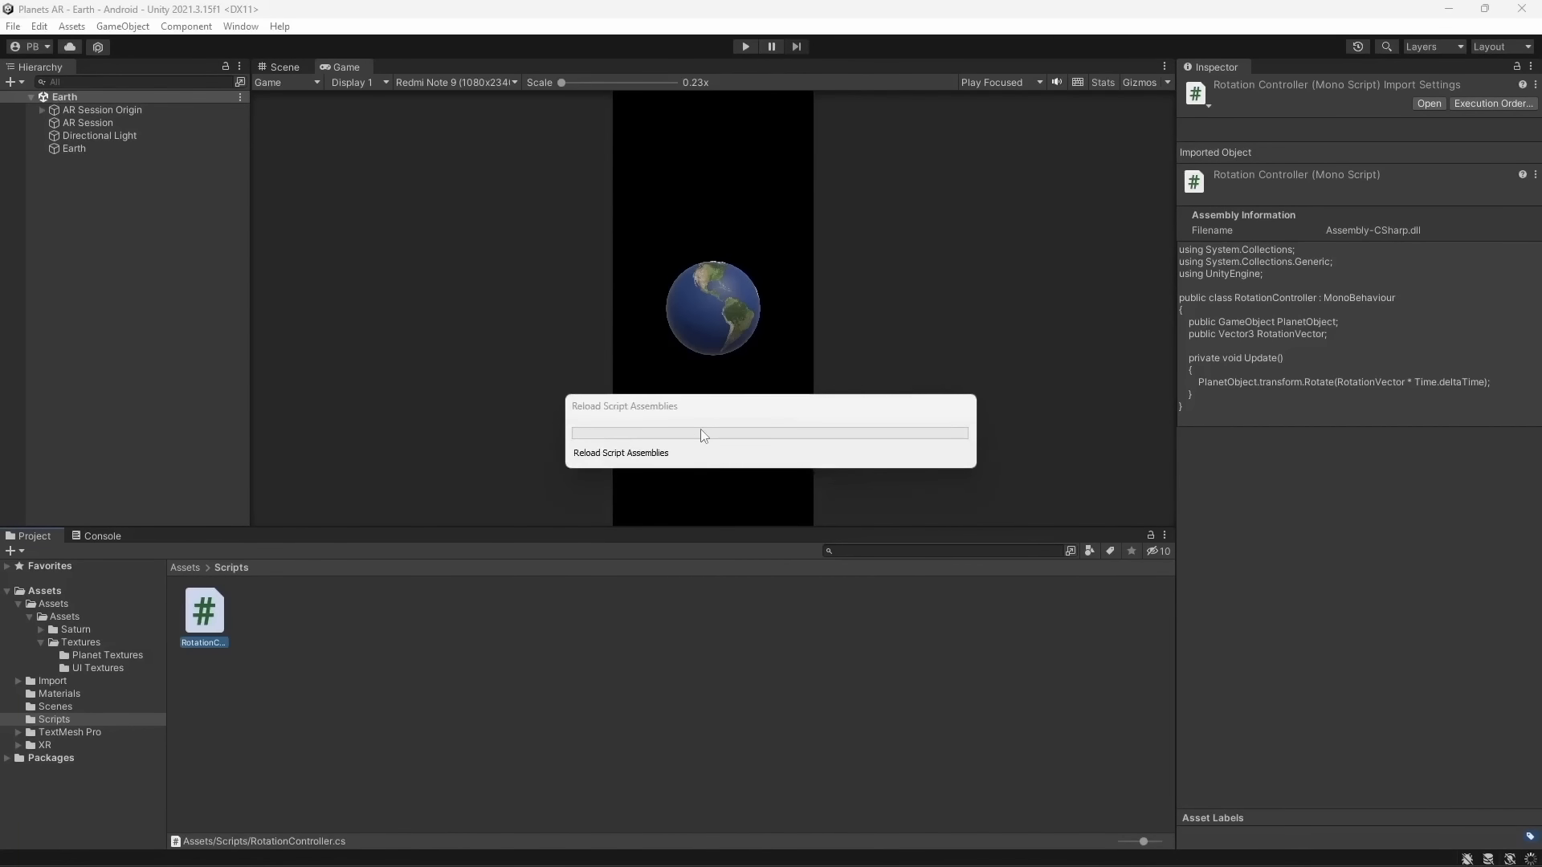
pyautogui.click(98, 149)
pyautogui.moveTo(200, 635); pyautogui.dragTo(1299, 614)
pyautogui.moveTo(77, 149); pyautogui.dragTo(1437, 569)
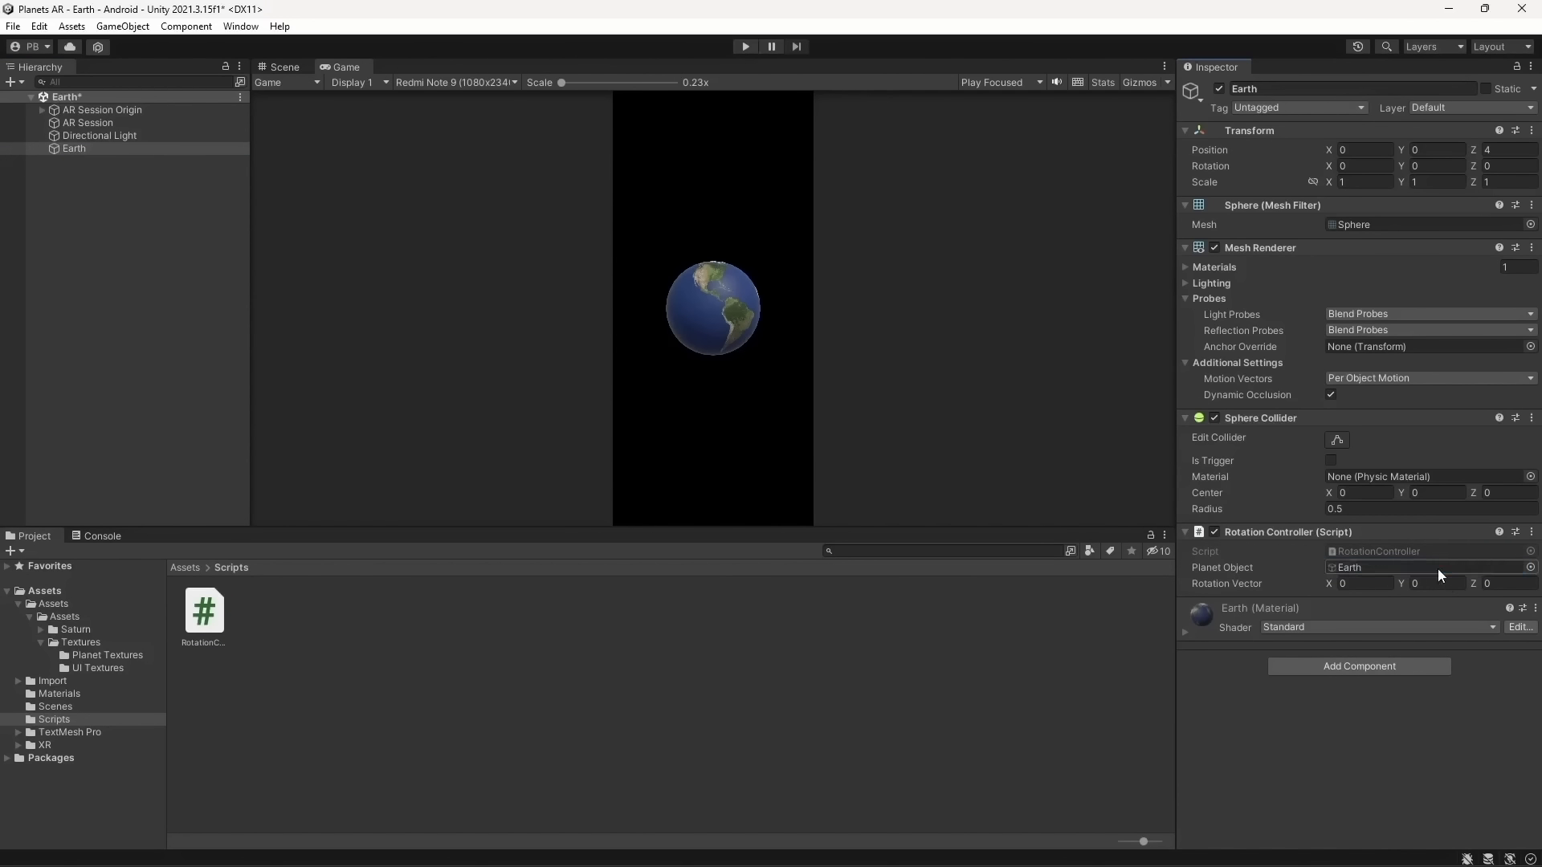
# Set Earth's Rotation Vector Y to 10 and save the scene, testing the rotation in play mode
pyautogui.click(751, 46)
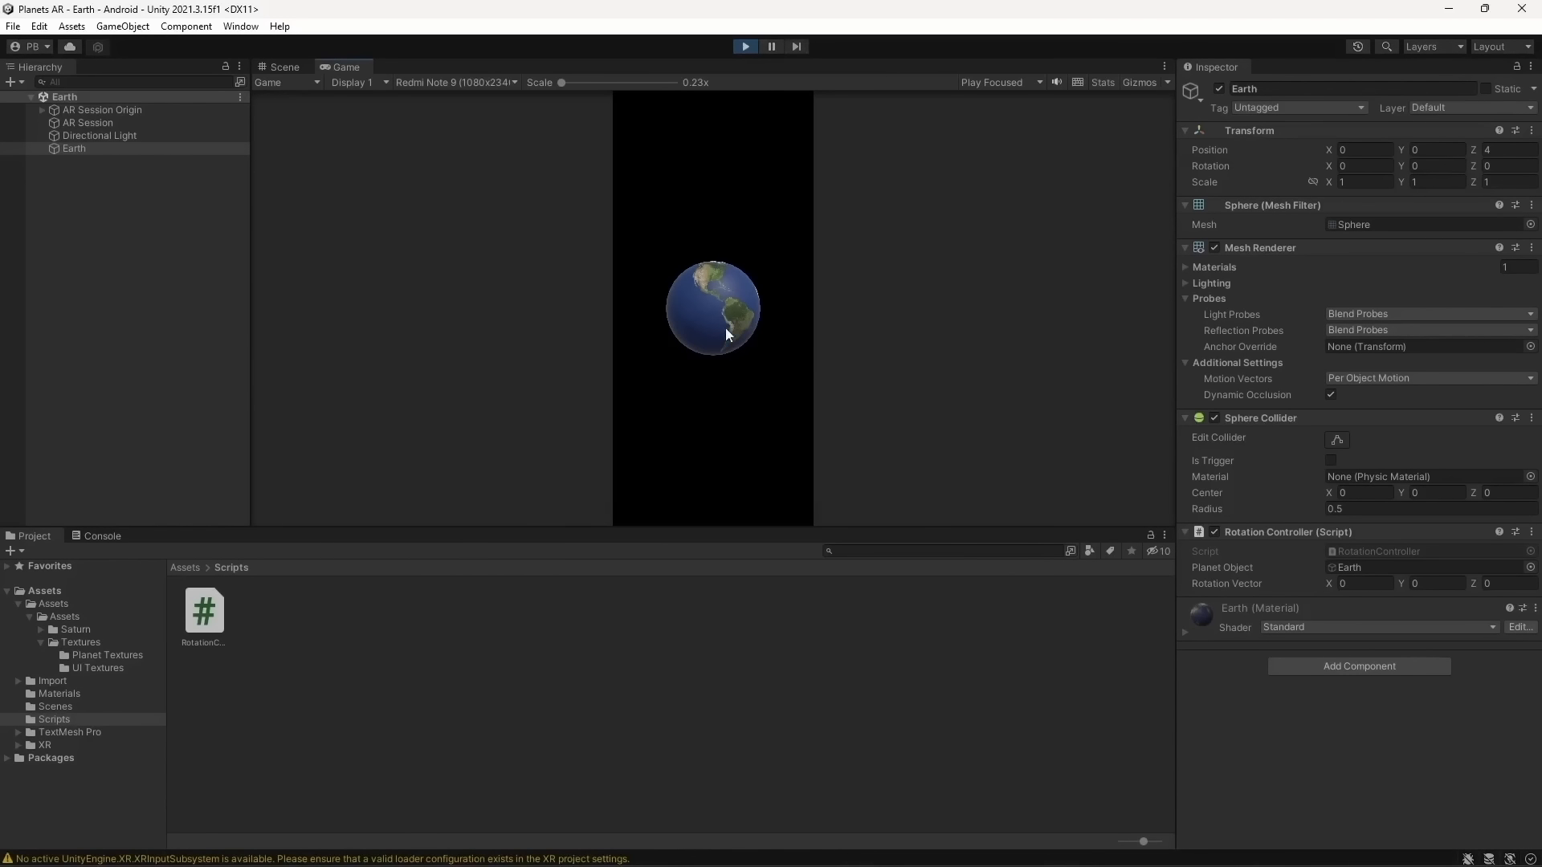
pyautogui.click(1427, 584)
pyautogui.write('10')
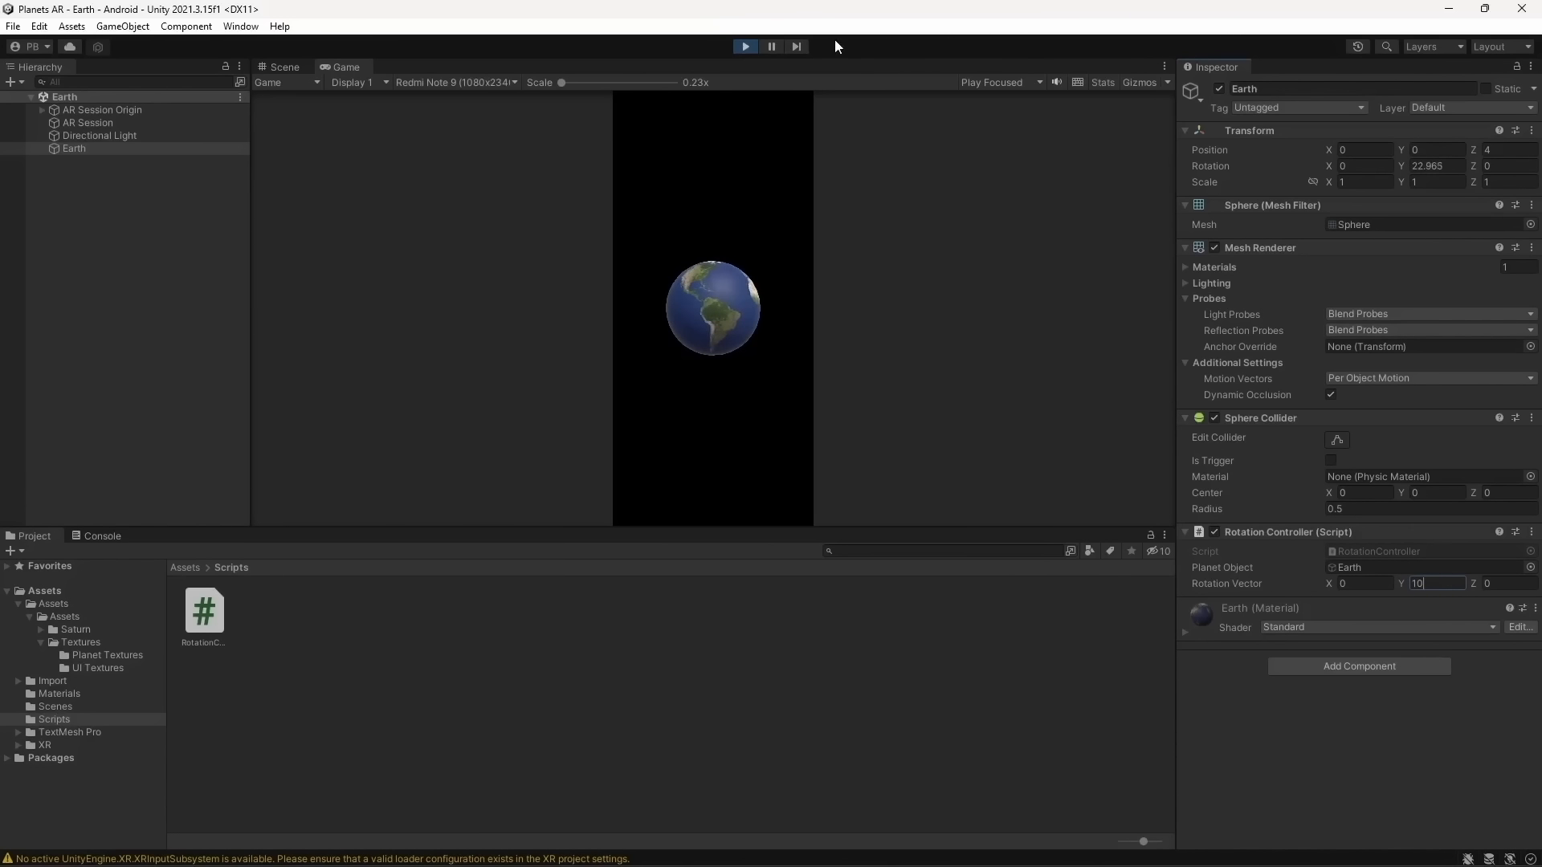
pyautogui.click(746, 46)
pyautogui.hotkey('ctrl', 's')
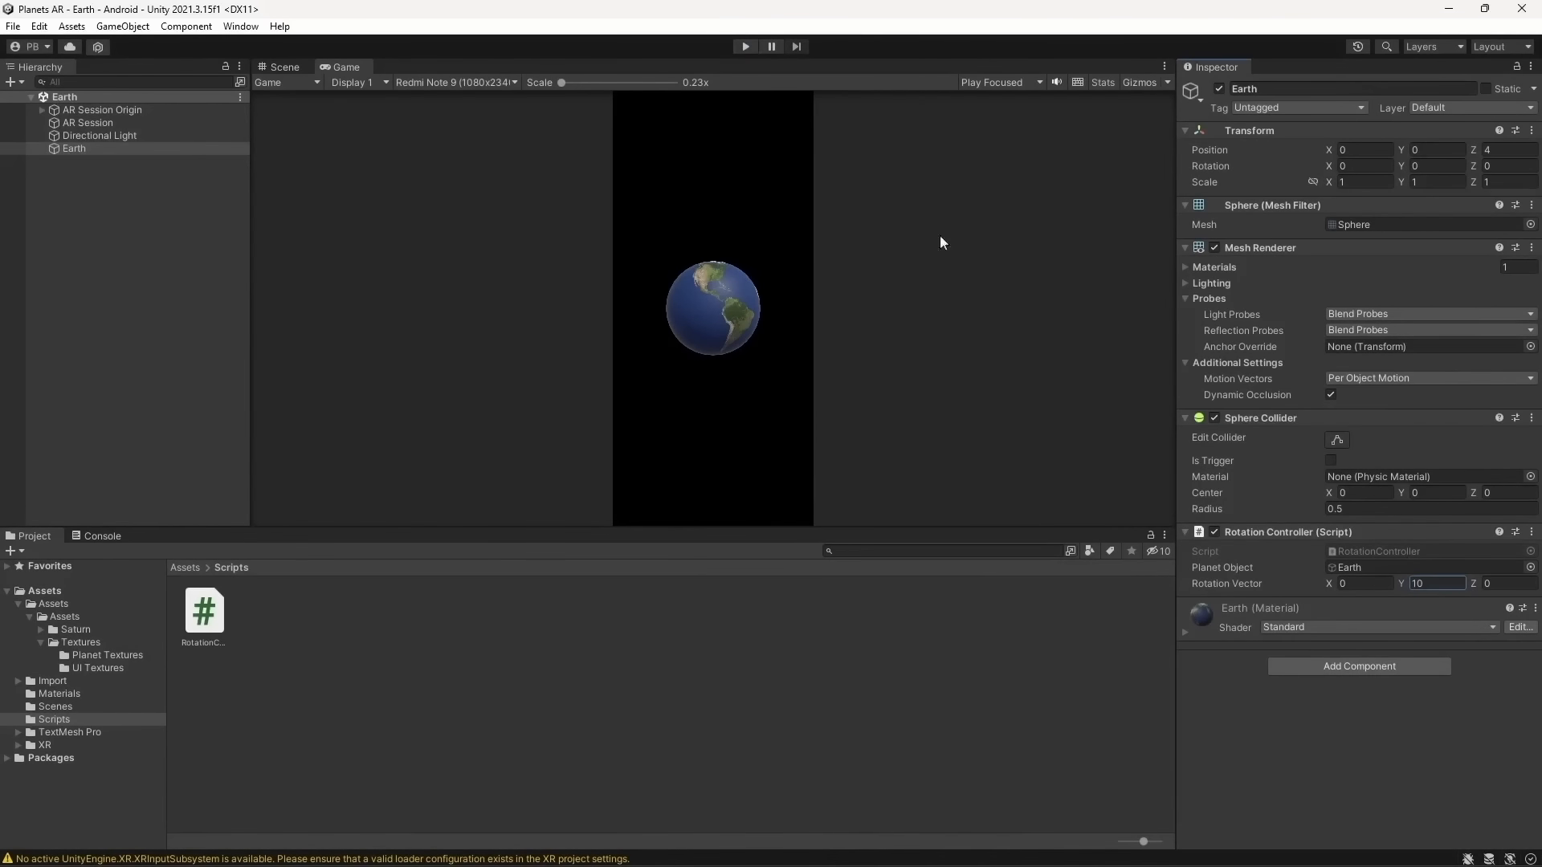
pyautogui.click(745, 46)
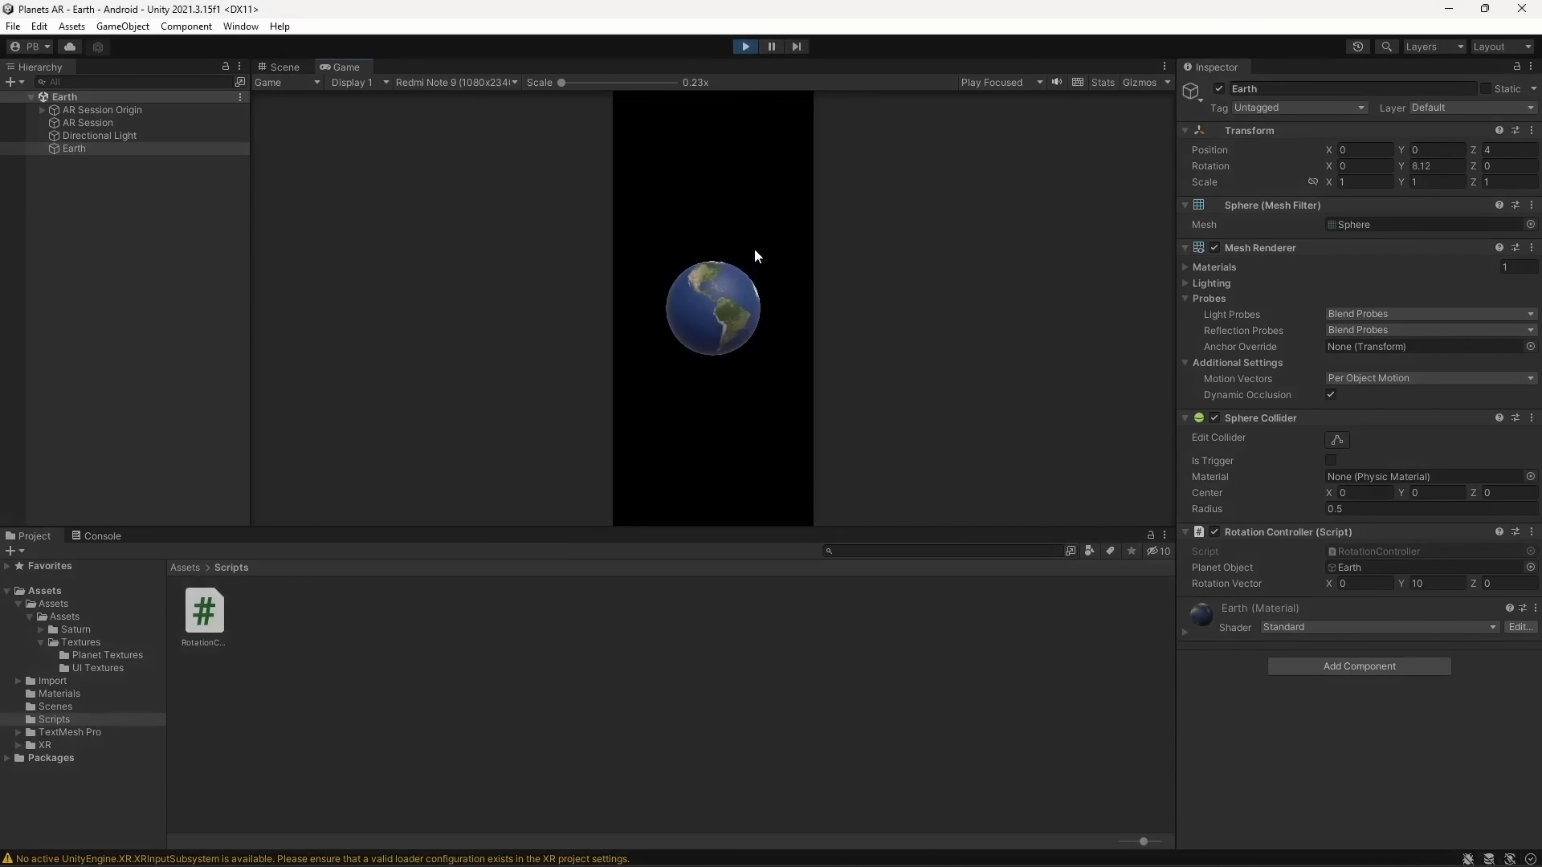
pyautogui.click(750, 46)
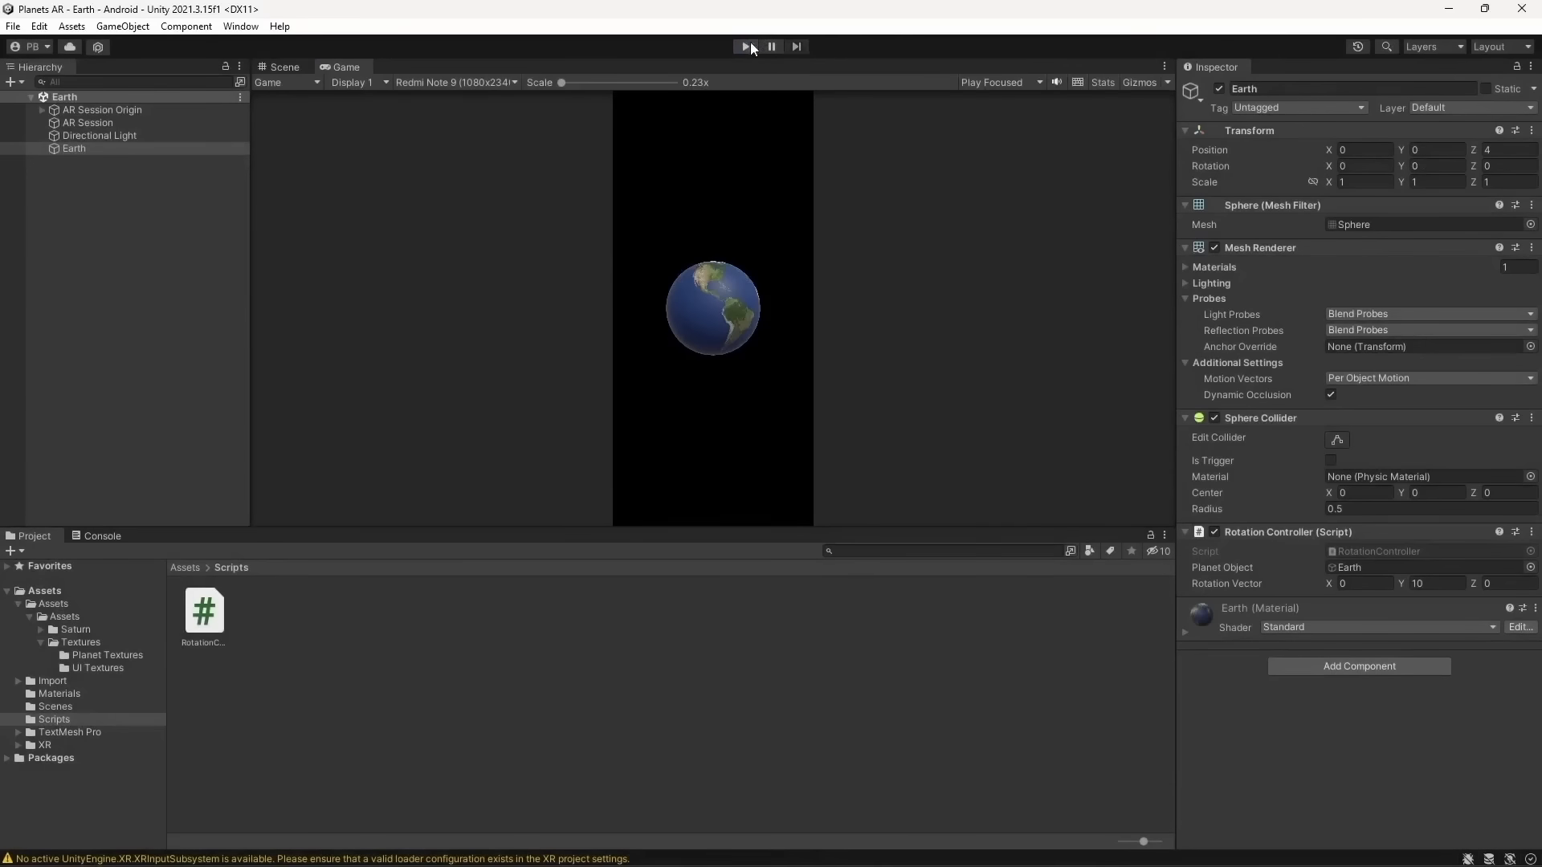
# Deselect the Earth object and open the Scenes folder in the project assets
pyautogui.click(213, 174)
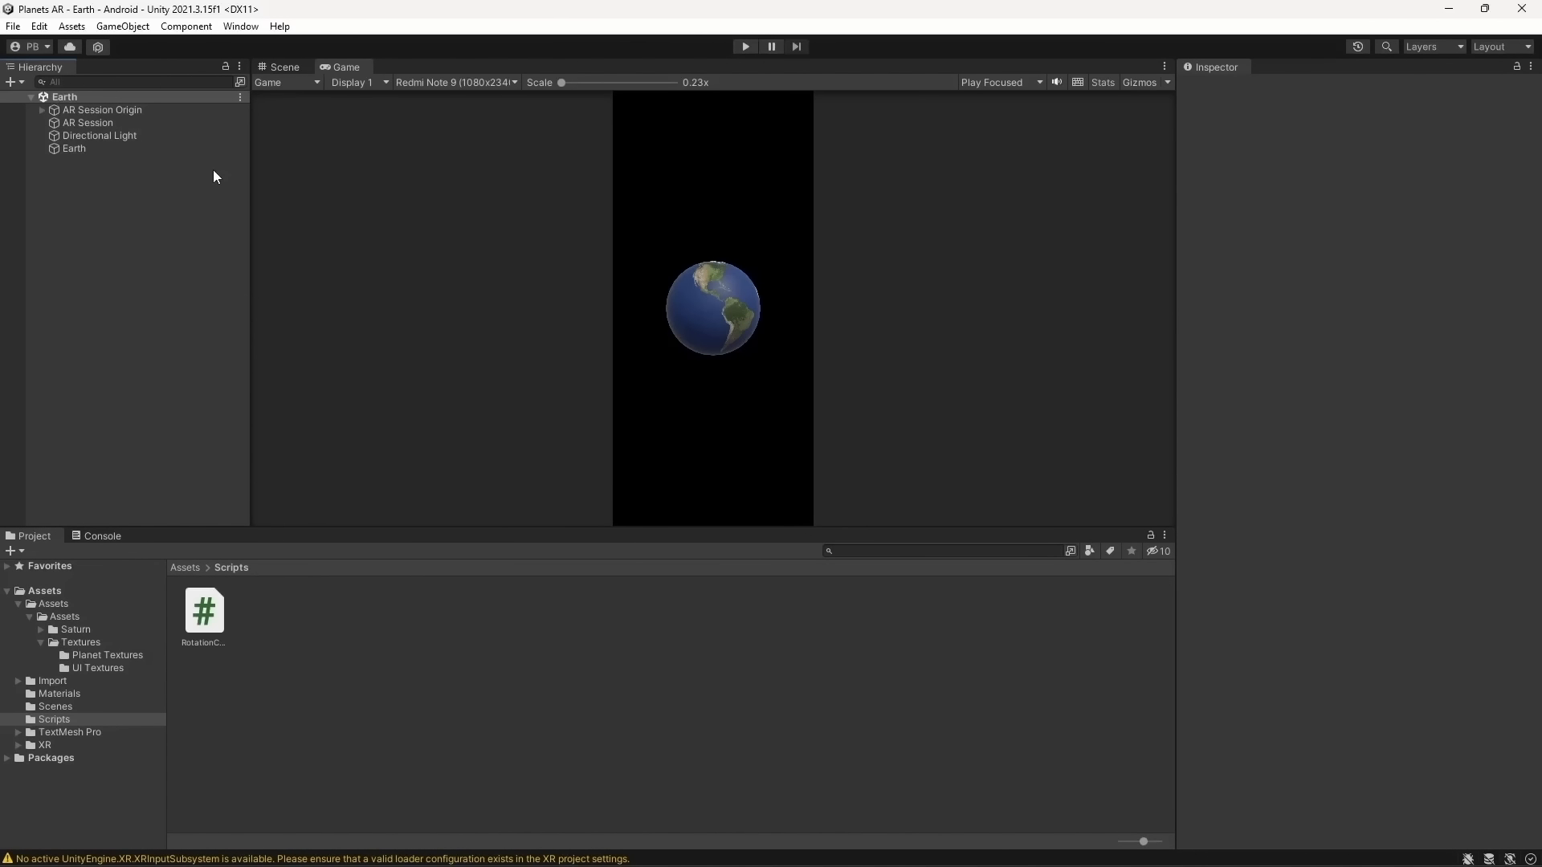
pyautogui.click(206, 567)
pyautogui.click(264, 632)
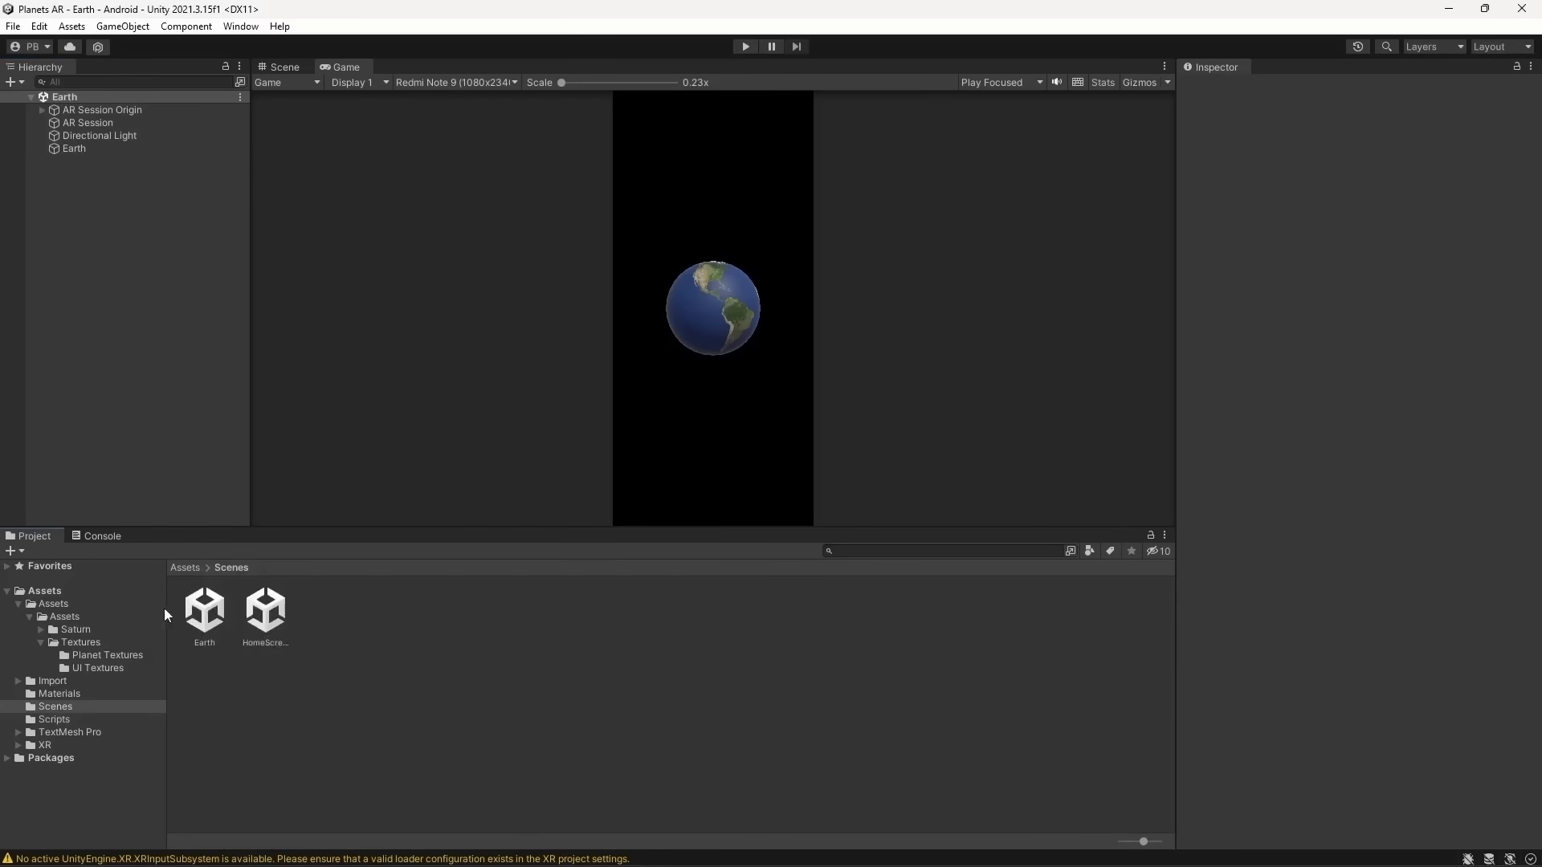
# Duplicate the Earth scene in the Scenes folder, rename the copy Mars and open it
pyautogui.click(197, 606)
pyautogui.hotkey('ctrl', 'd')
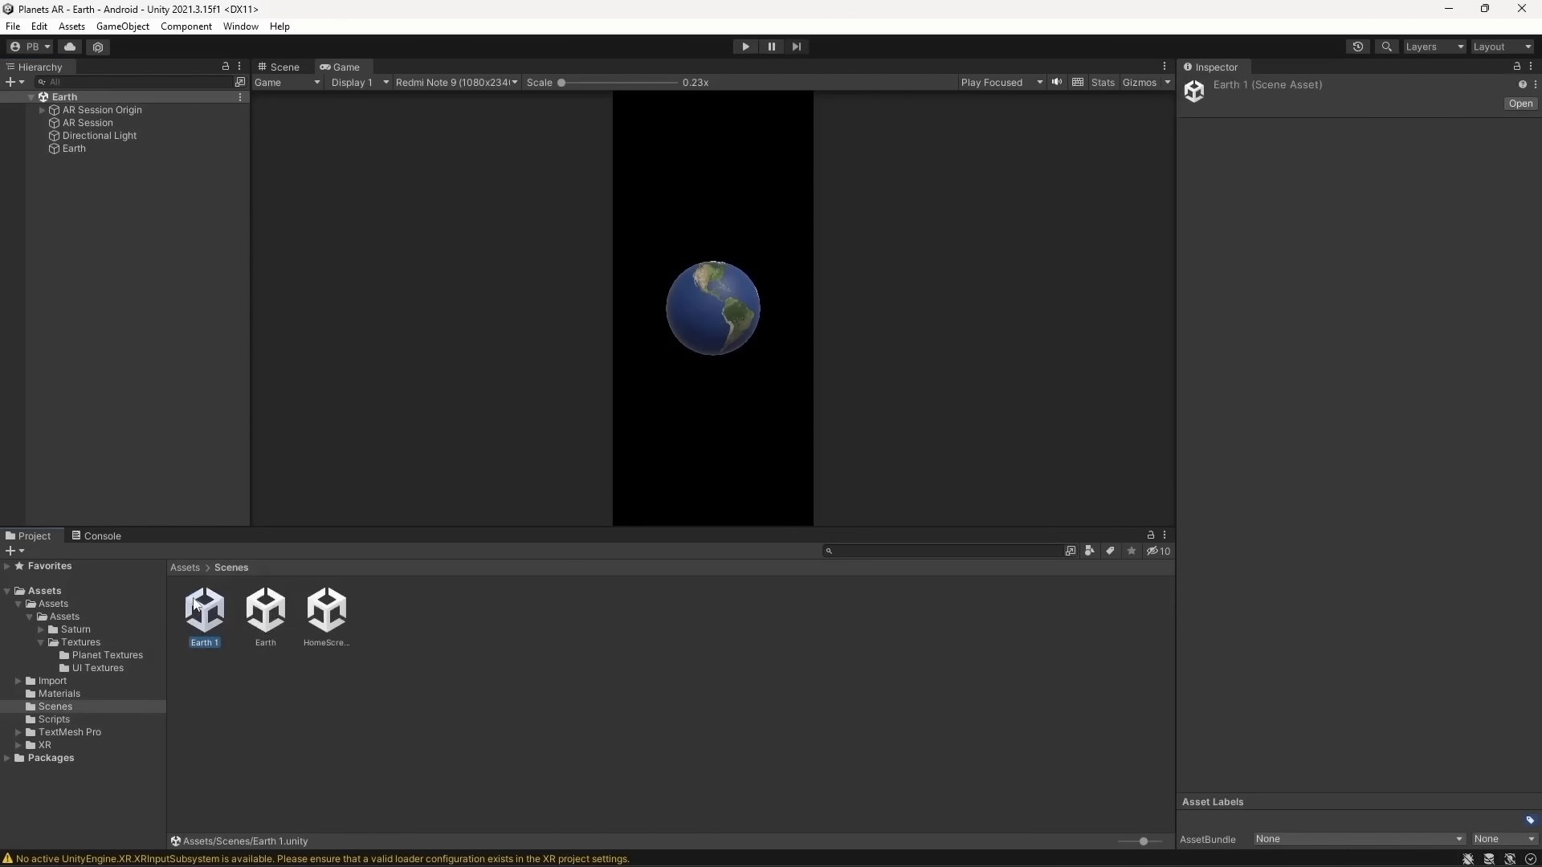
pyautogui.click(266, 615)
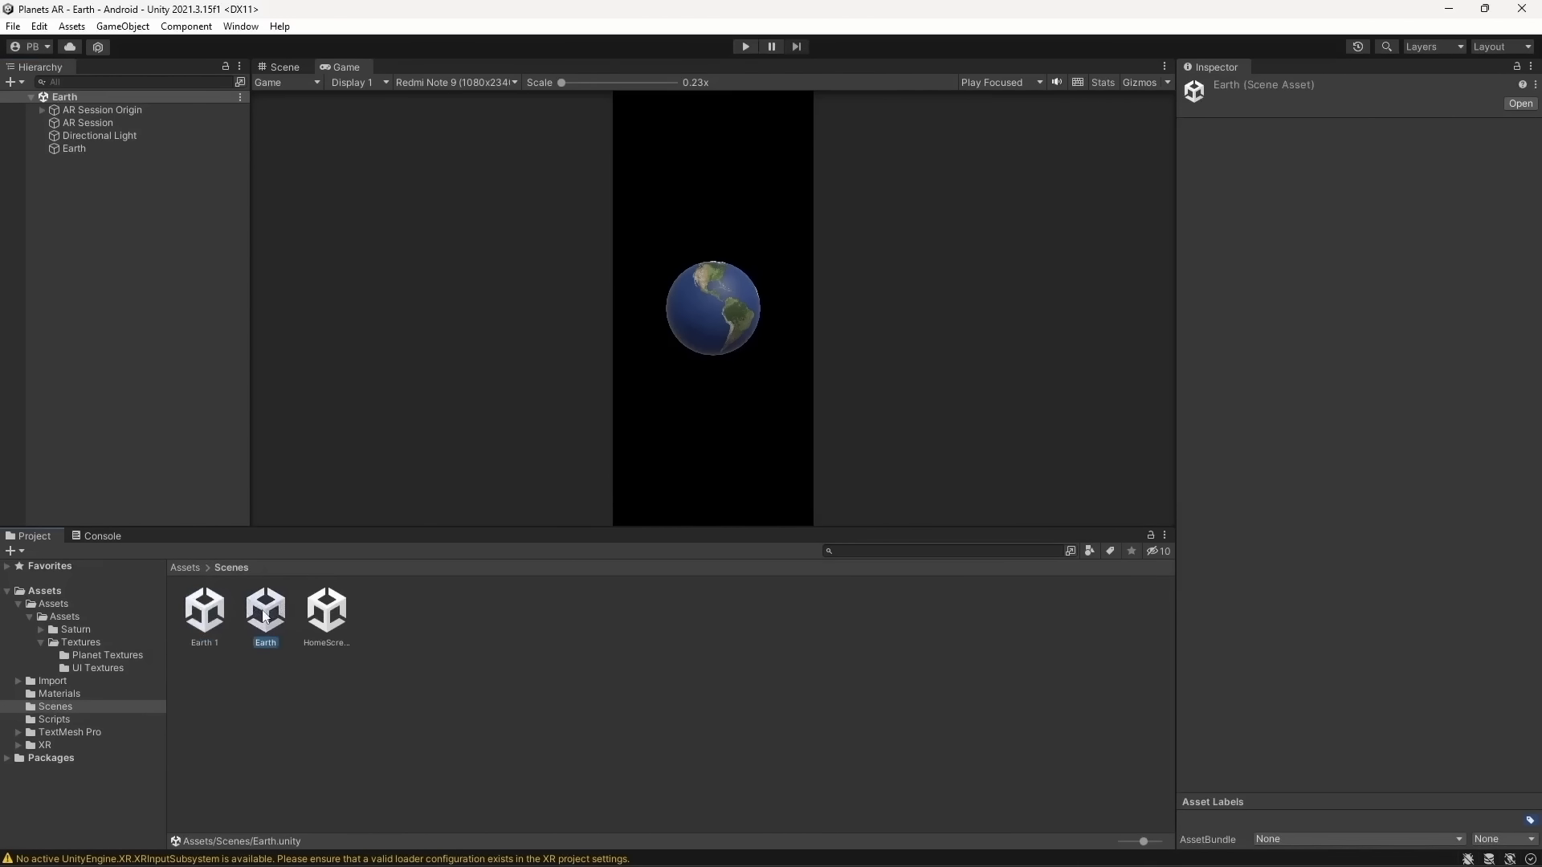
pyautogui.click(197, 618)
pyautogui.press('F2')
pyautogui.write('M')
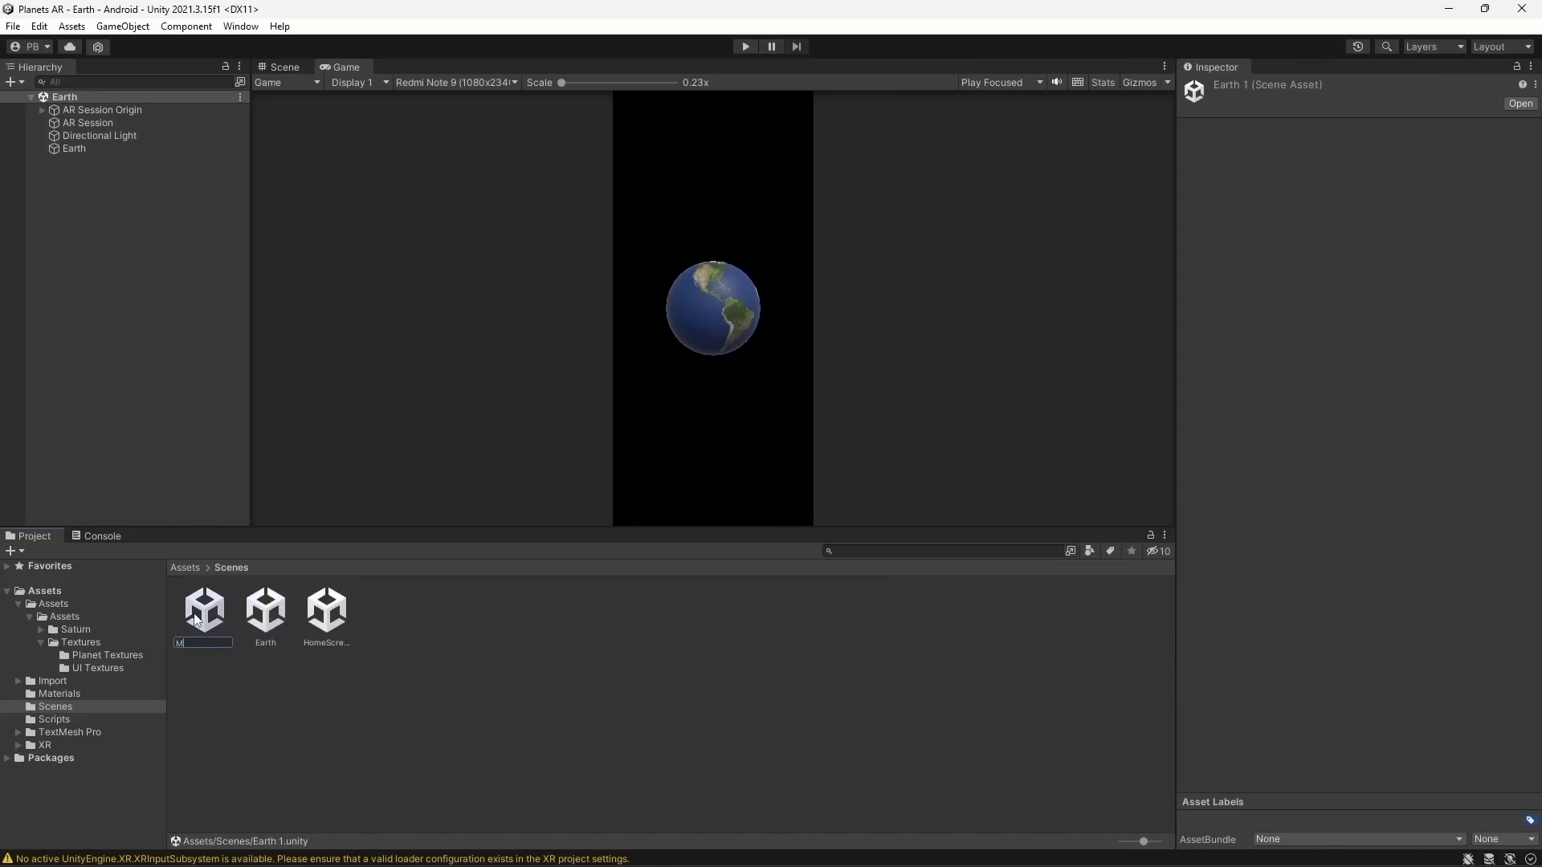
pyautogui.write('ars')
pyautogui.press('Return')
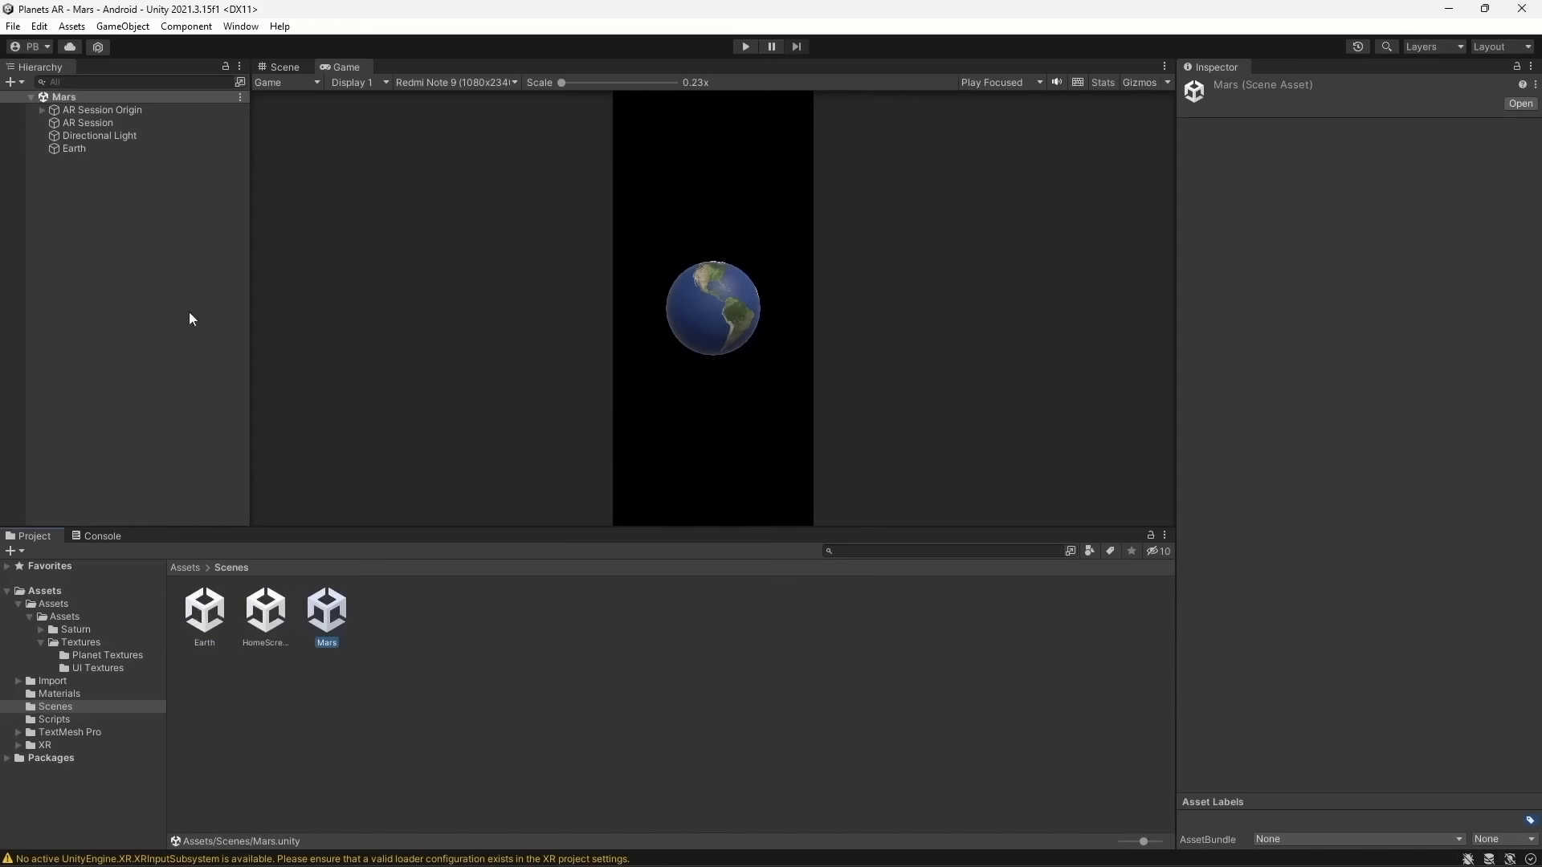
# Rename the Earth sphere object in the Mars scene to Mars
pyautogui.click(122, 146)
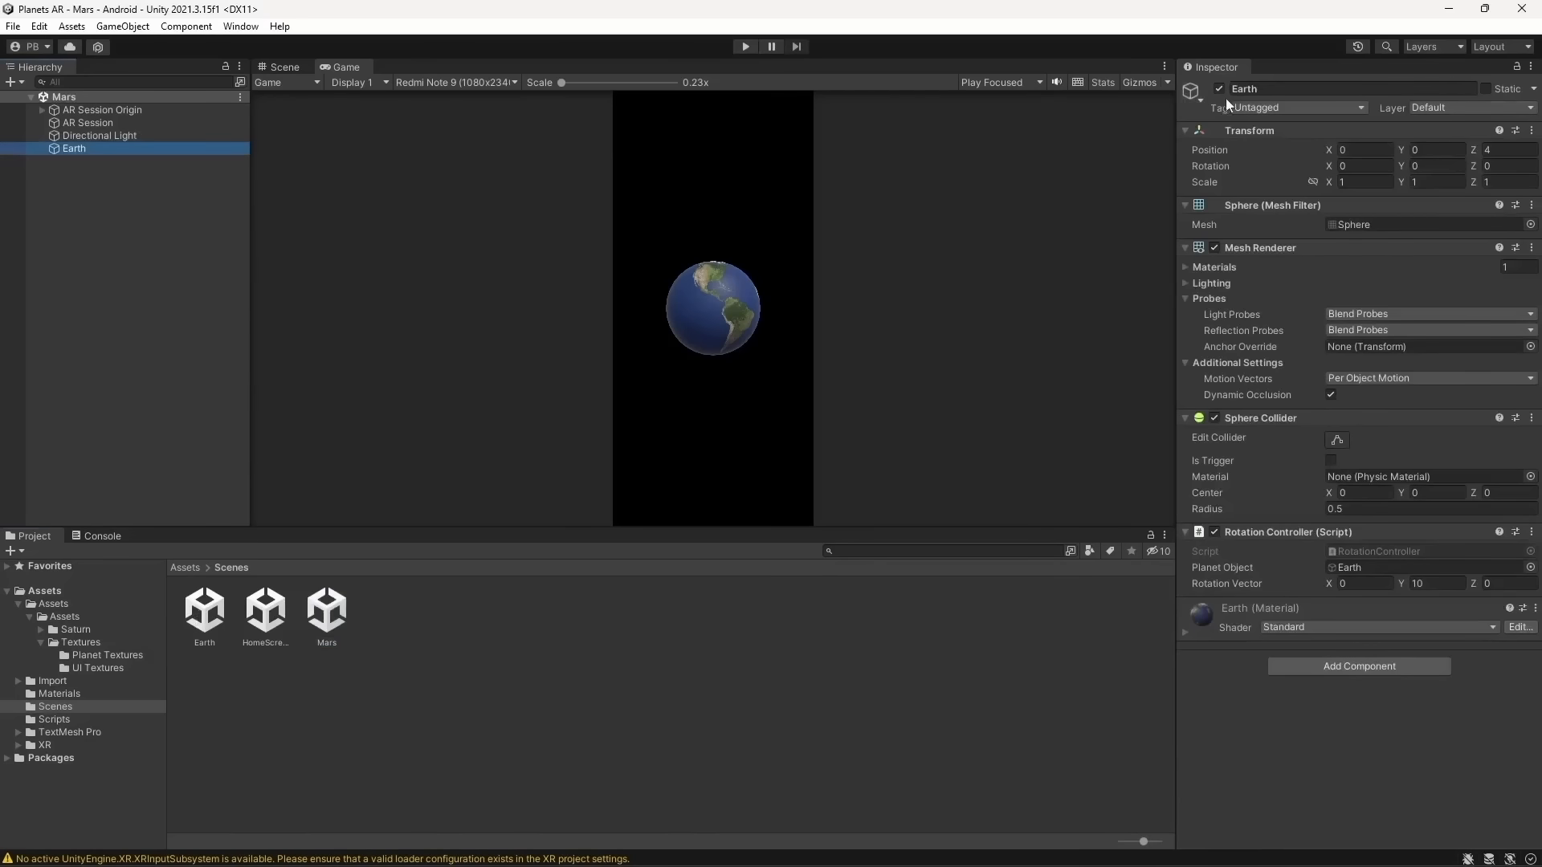
pyautogui.click(1255, 90)
pyautogui.write('Ea')
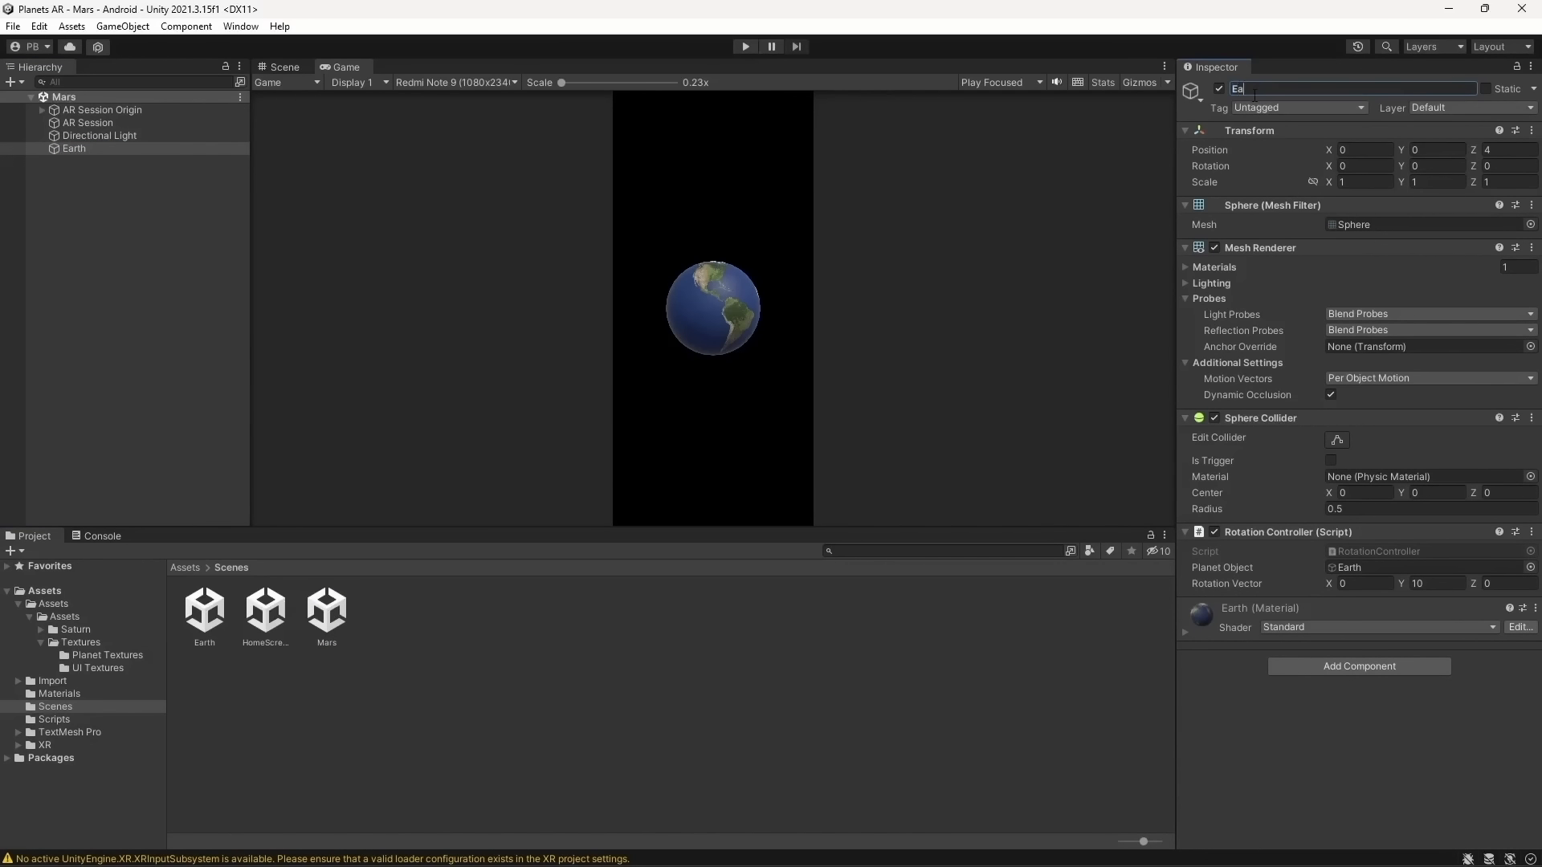
pyautogui.write('rs')
pyautogui.press('Return')
# Duplicate the Earth material in the Materials folder and name the copy Mars
pyautogui.click(208, 568)
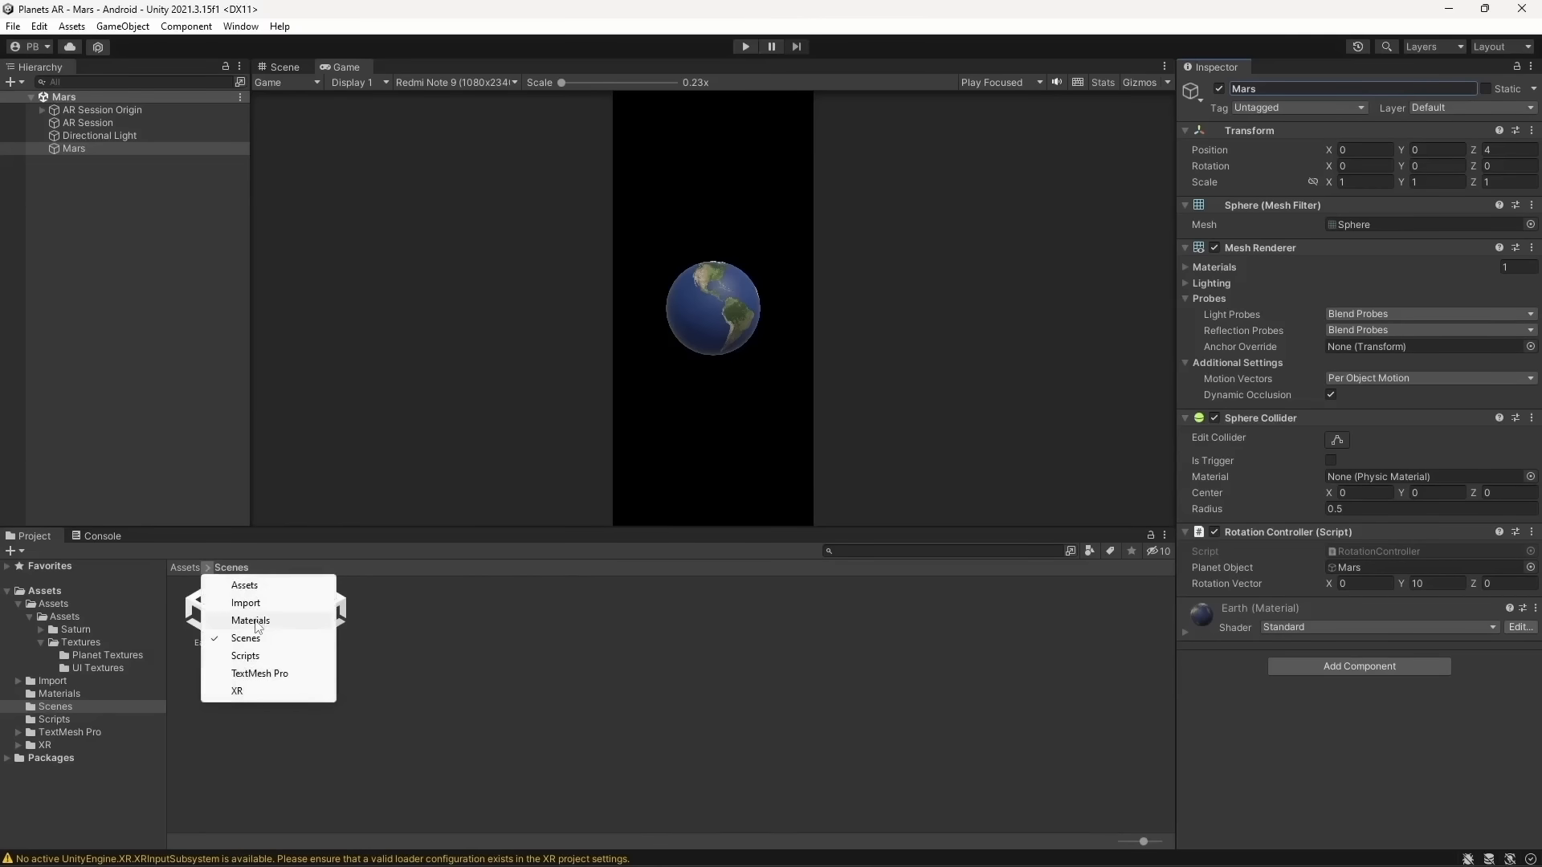
pyautogui.click(229, 620)
pyautogui.click(225, 603)
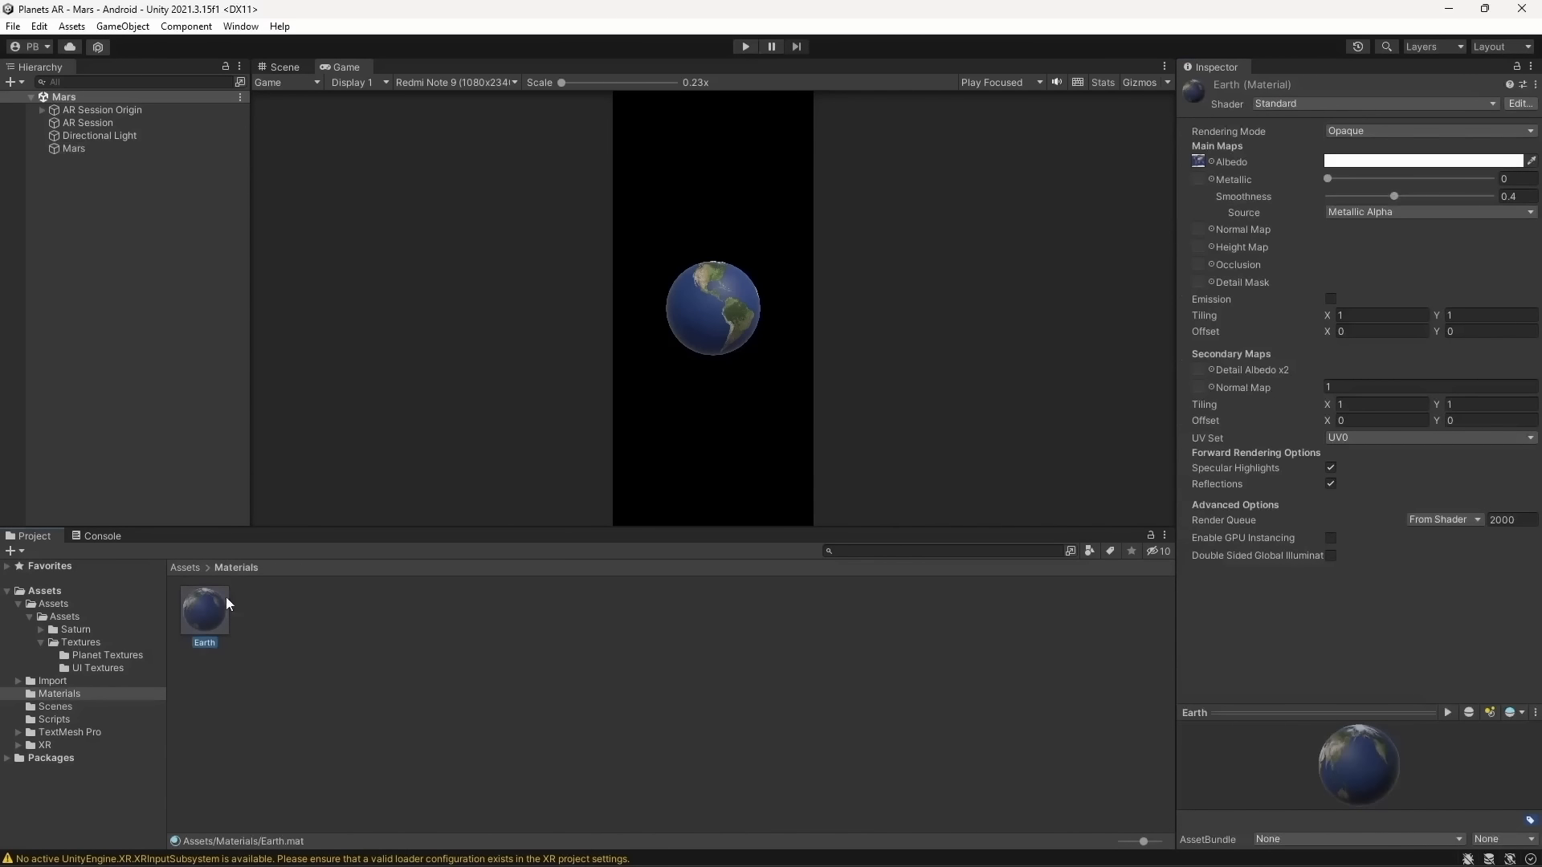
pyautogui.hotkey('ctrl', 'd')
pyautogui.write('Mars')
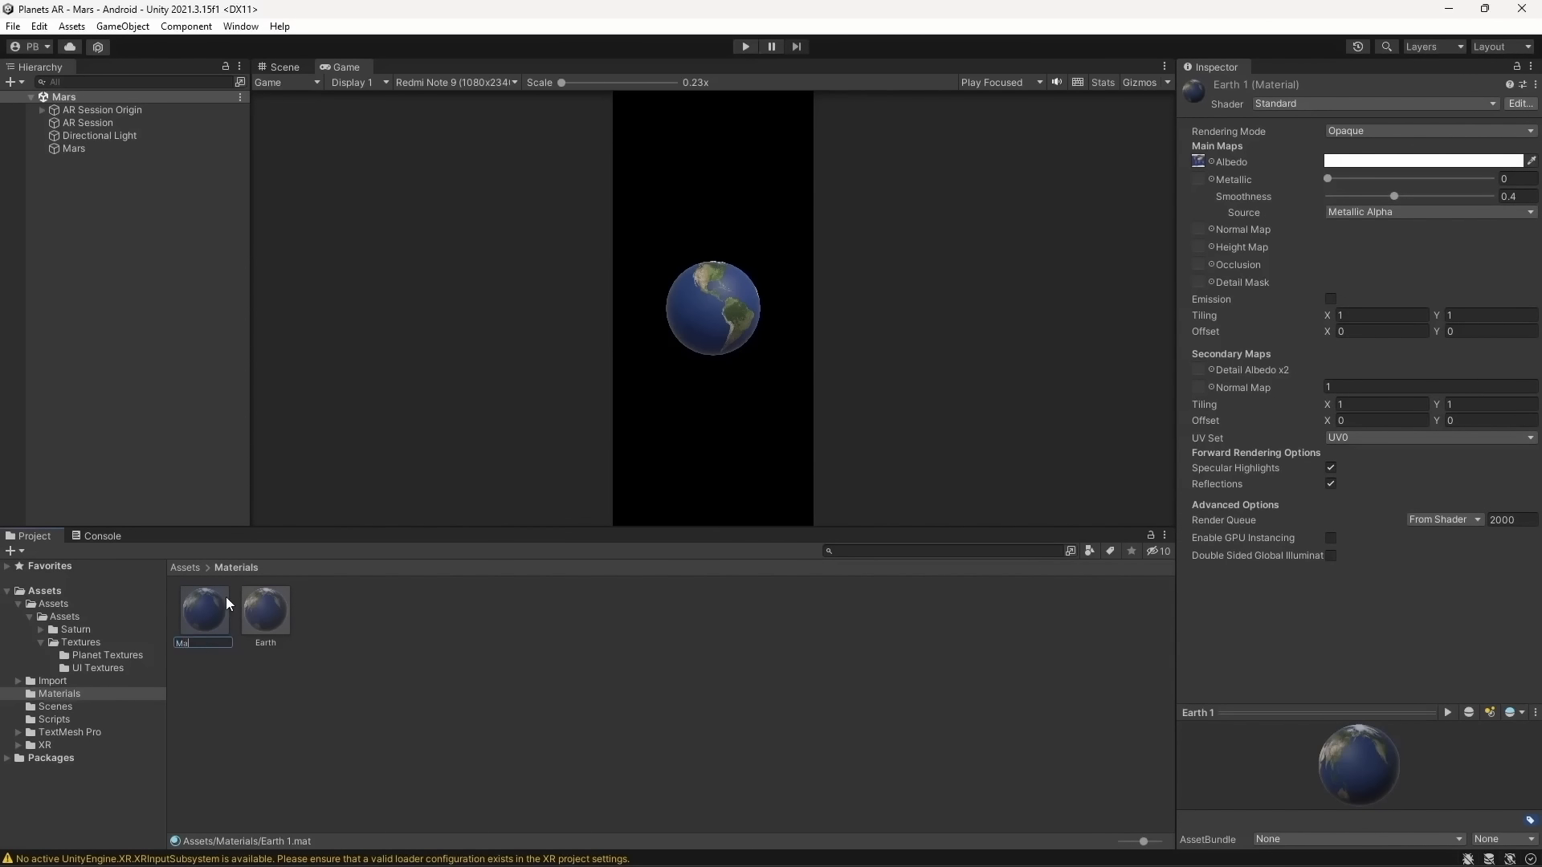
pyautogui.press('Return')
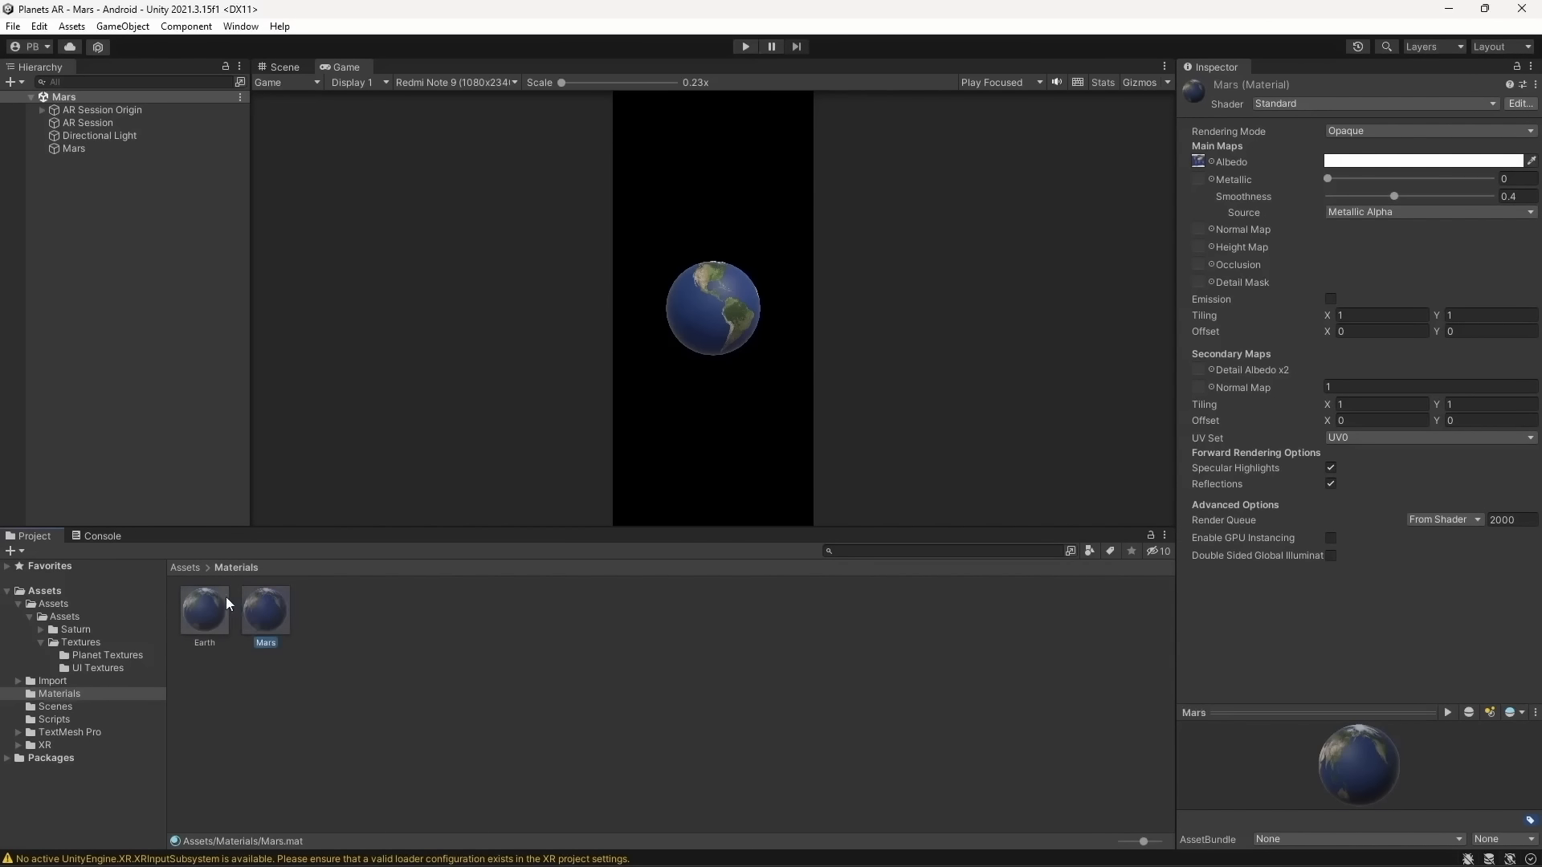
# Set the Mars material's albedo texture to 2k_mars and apply the material to the Mars object
pyautogui.click(1212, 161)
pyautogui.click(1243, 342)
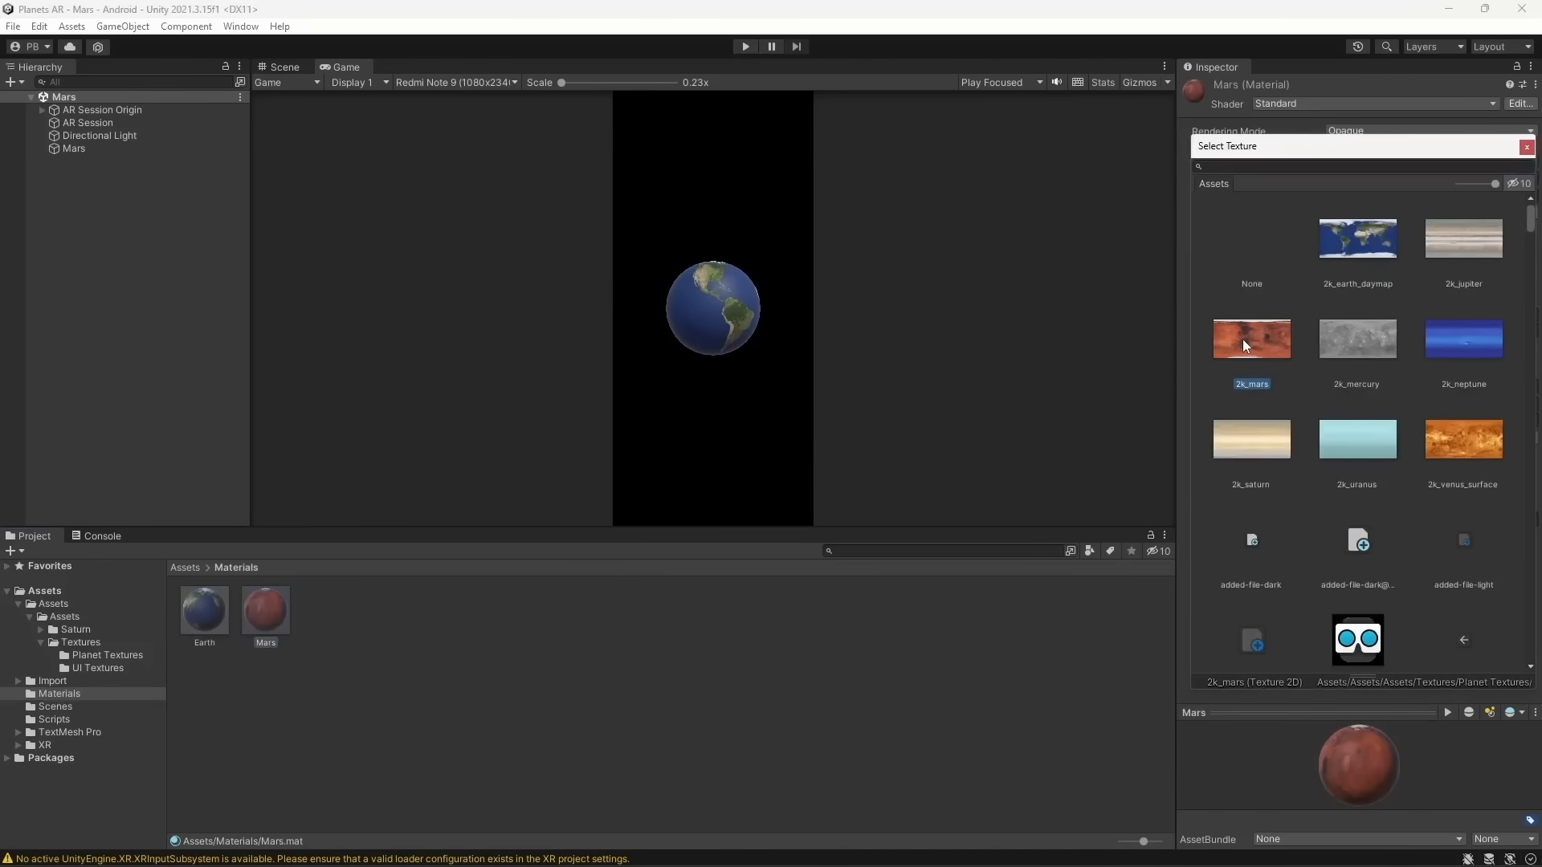
pyautogui.click(1525, 148)
pyautogui.moveTo(261, 614); pyautogui.dragTo(98, 150)
pyautogui.click(140, 235)
# Play-test the Mars scene, stop it and clear the console messages
pyautogui.click(745, 47)
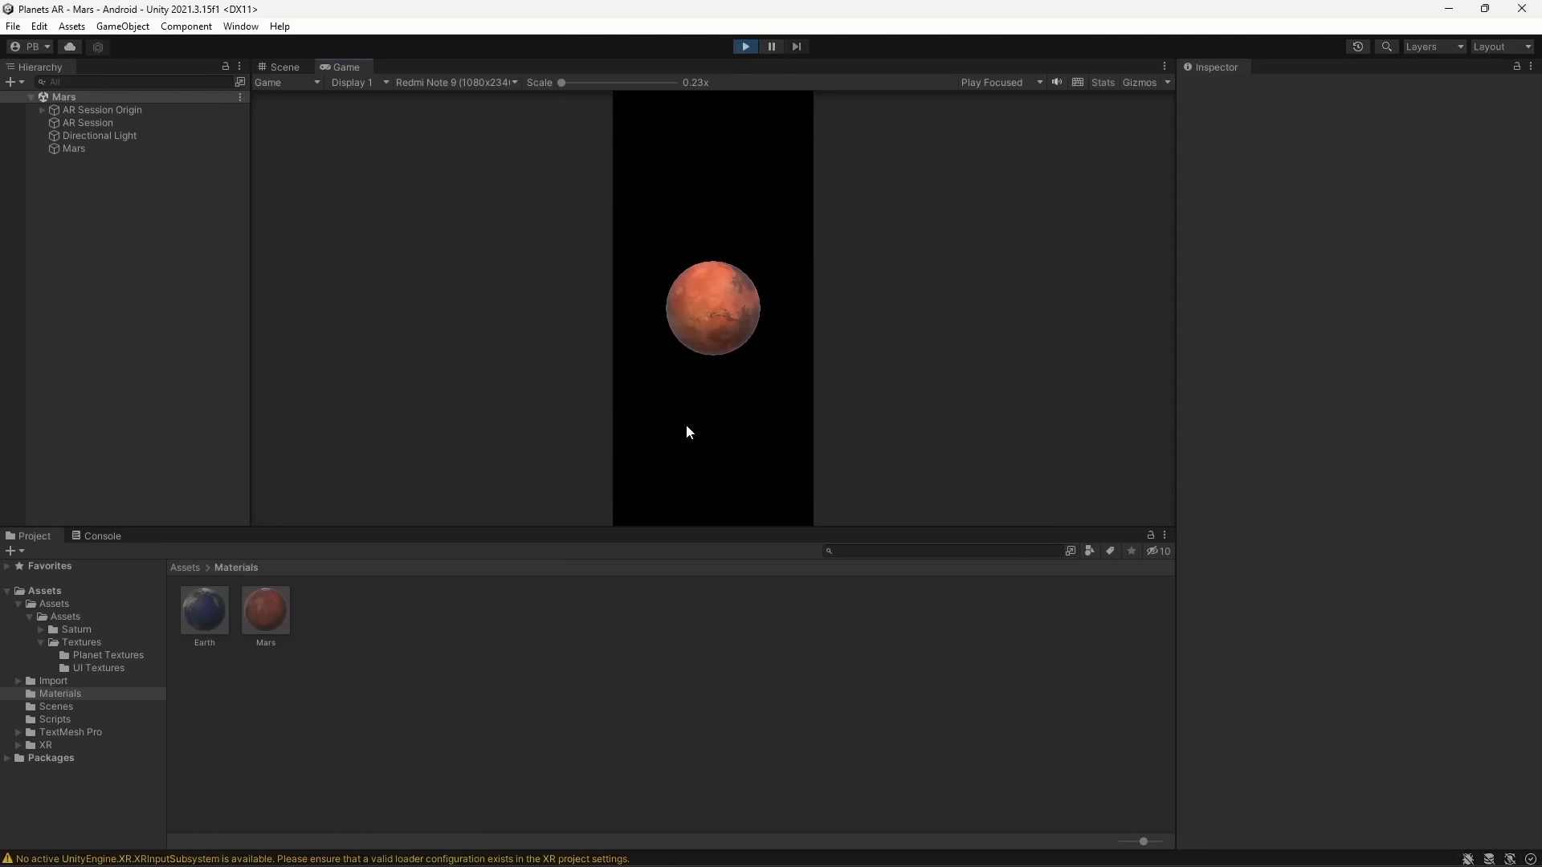
pyautogui.click(744, 46)
pyautogui.click(95, 536)
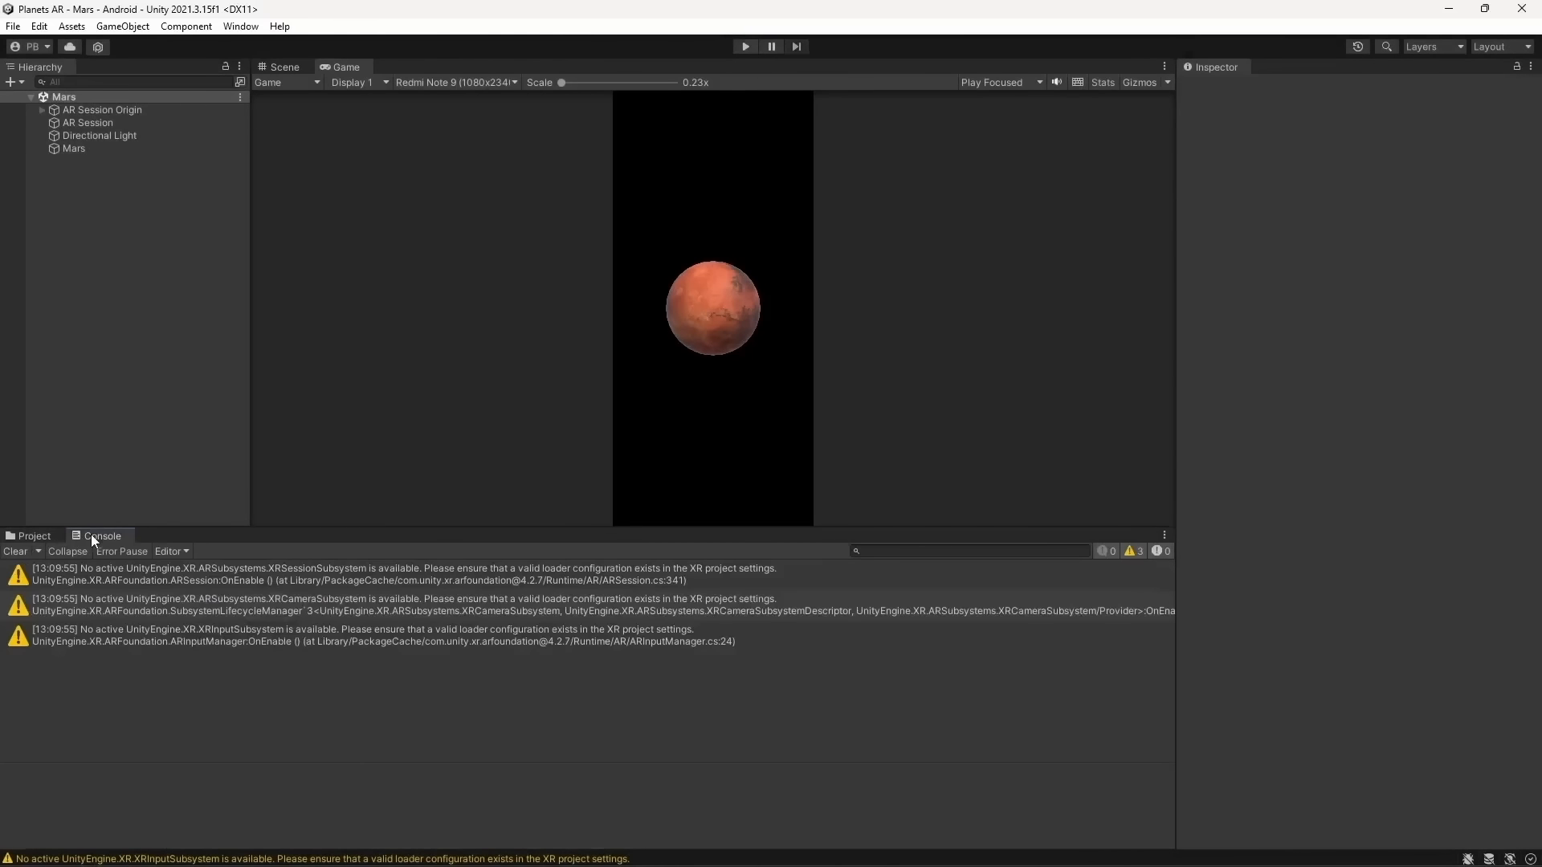
pyautogui.click(26, 551)
pyautogui.click(27, 540)
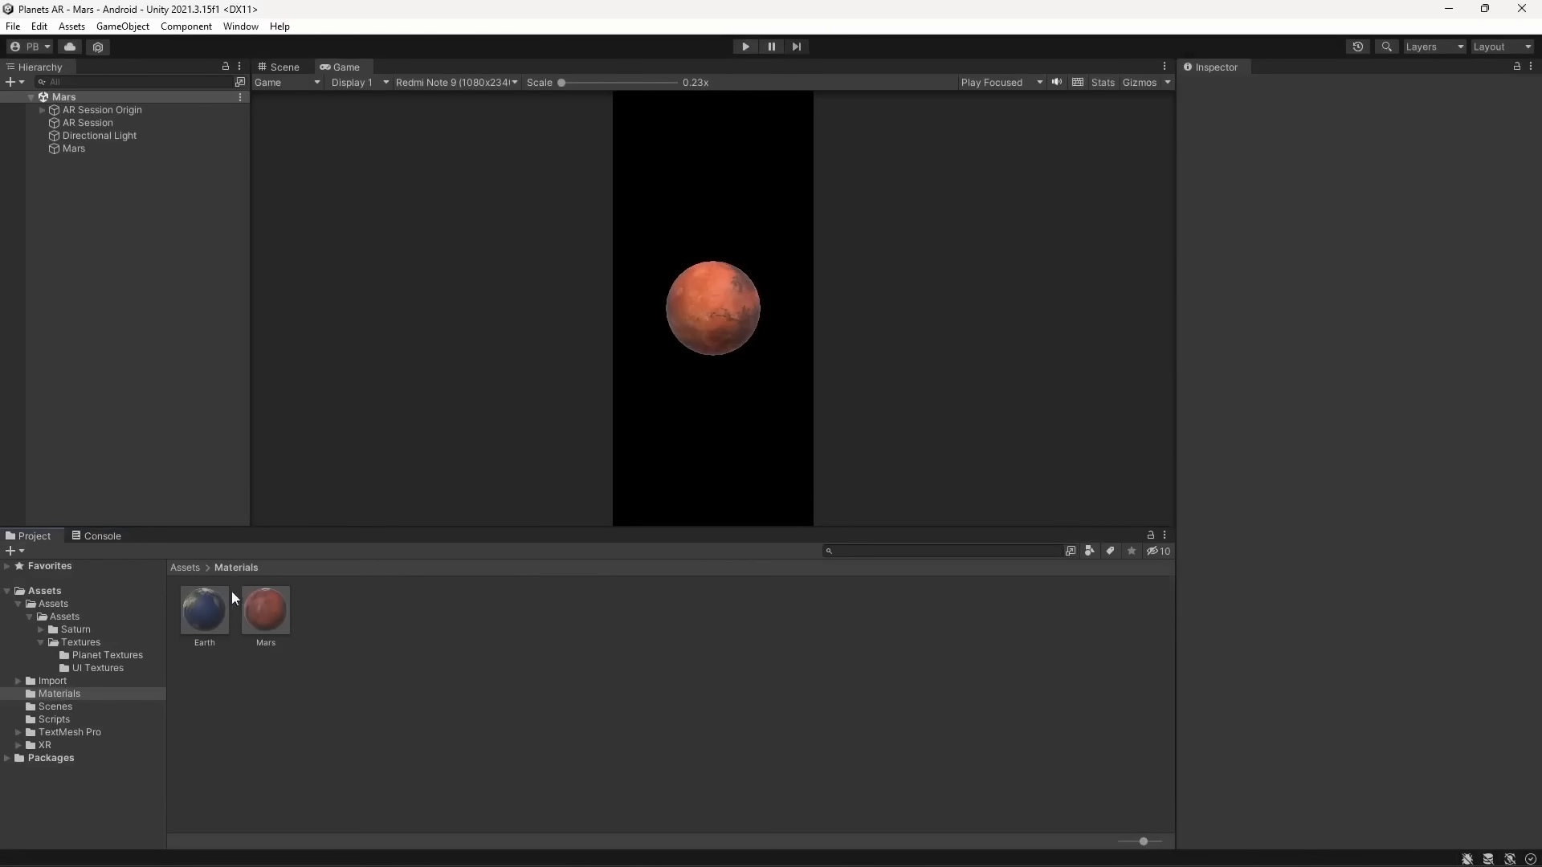
# Open the HomeScreen scene from the Scenes folder and run a play test of it
pyautogui.click(209, 568)
pyautogui.click(229, 639)
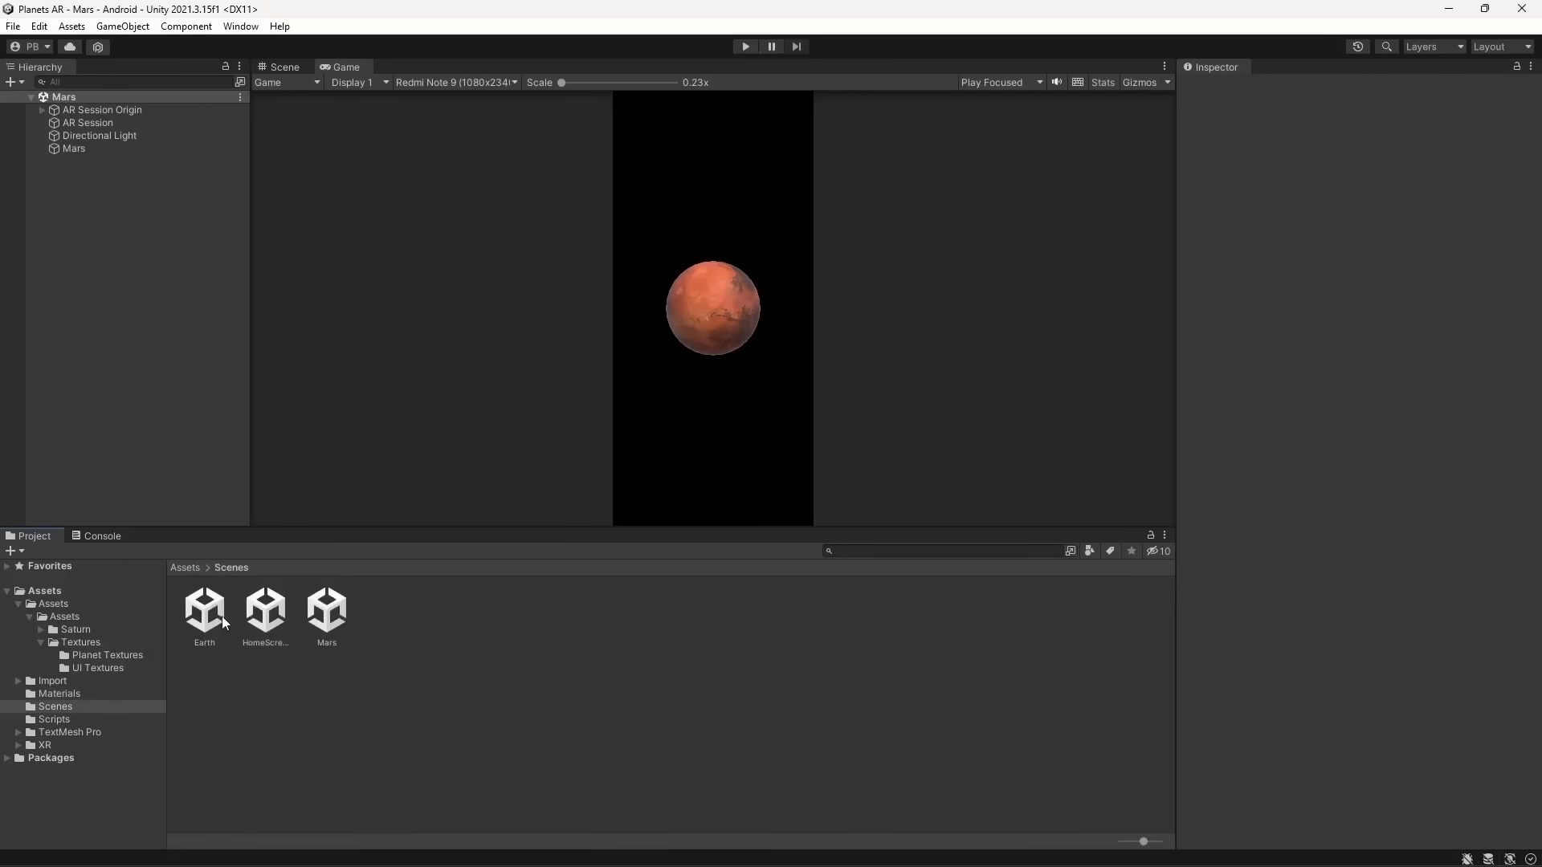
pyautogui.click(280, 628)
pyautogui.doubleClick(280, 628)
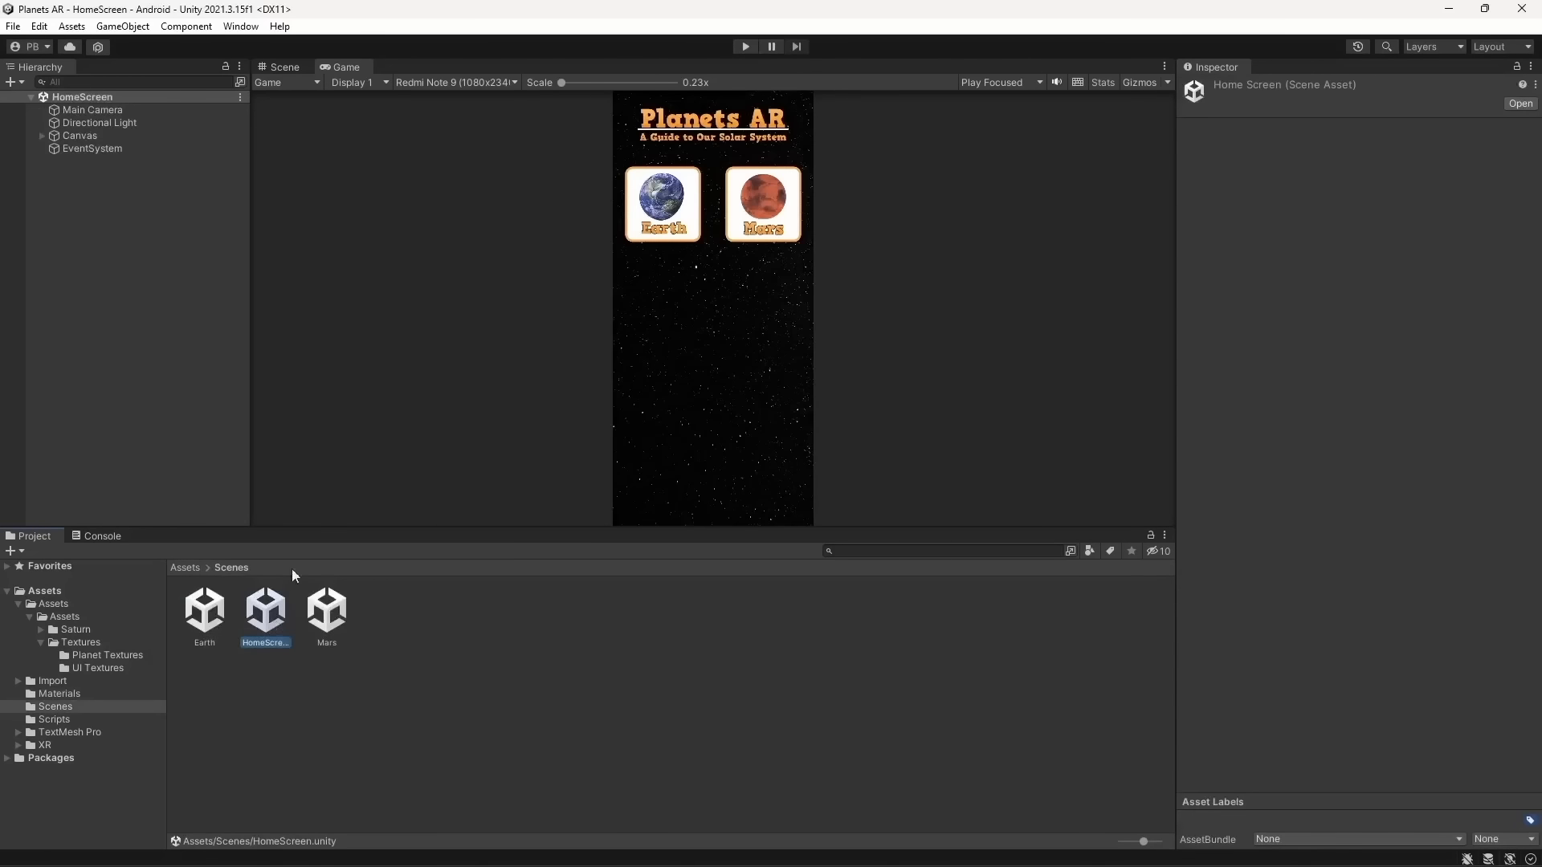
pyautogui.click(745, 46)
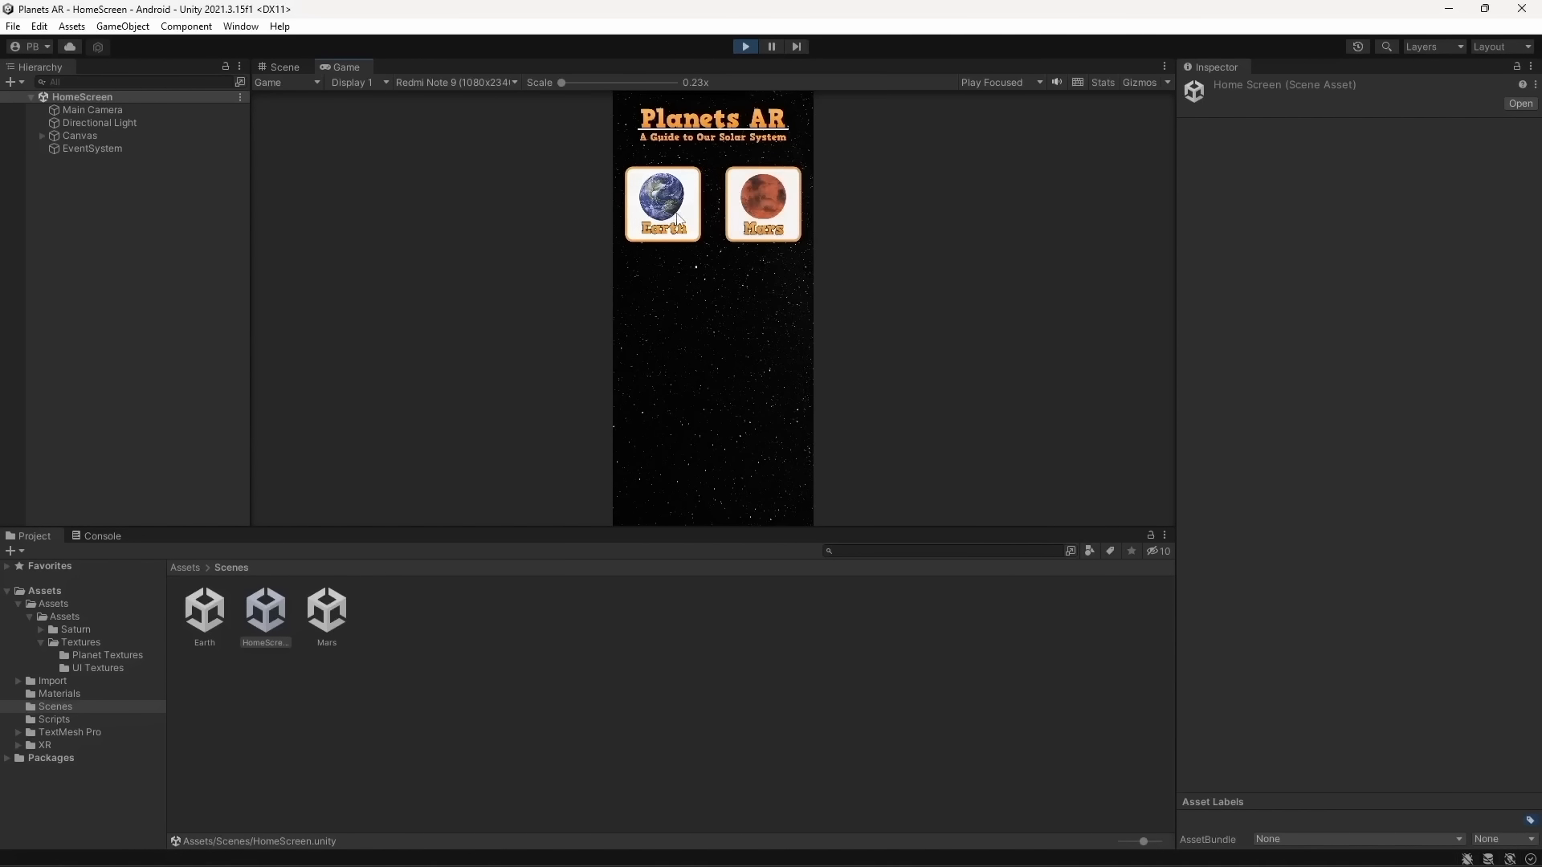
pyautogui.click(745, 47)
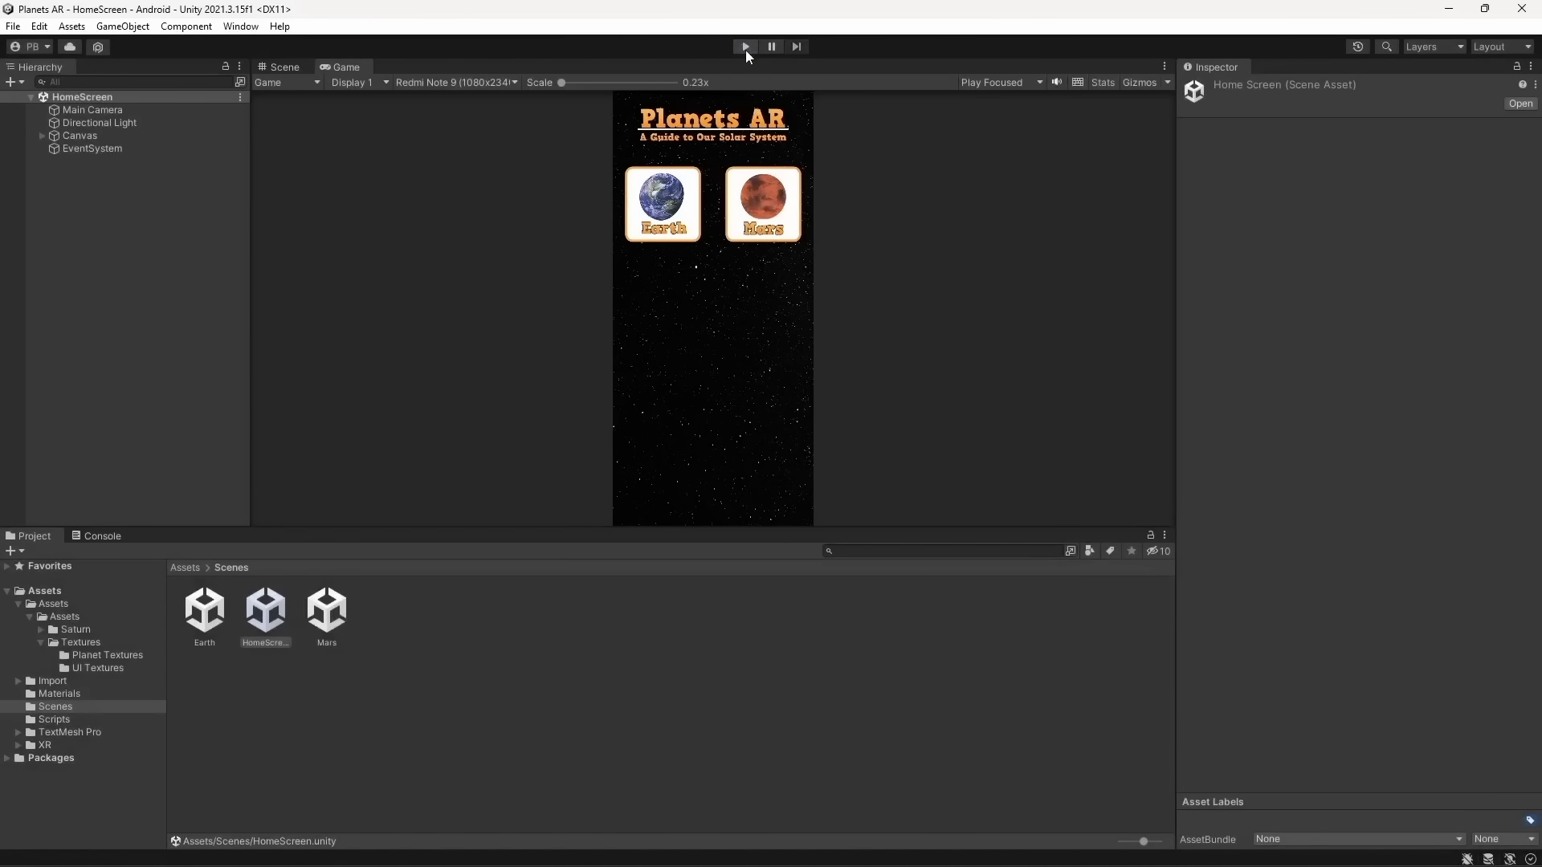
# Create a C# script named SceneController in the Scripts folder
pyautogui.click(206, 568)
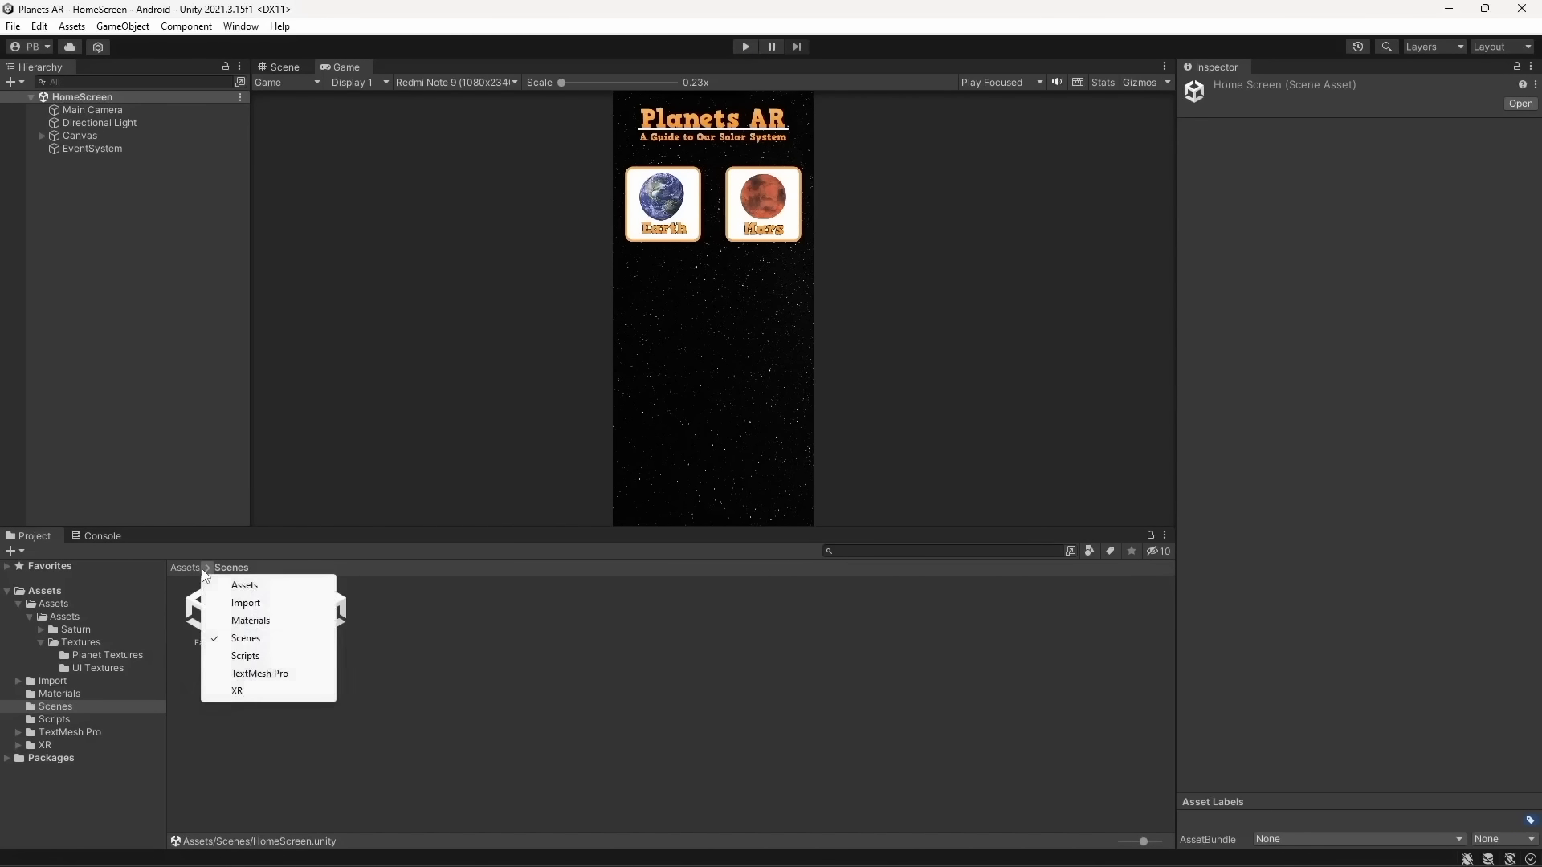
pyautogui.click(244, 654)
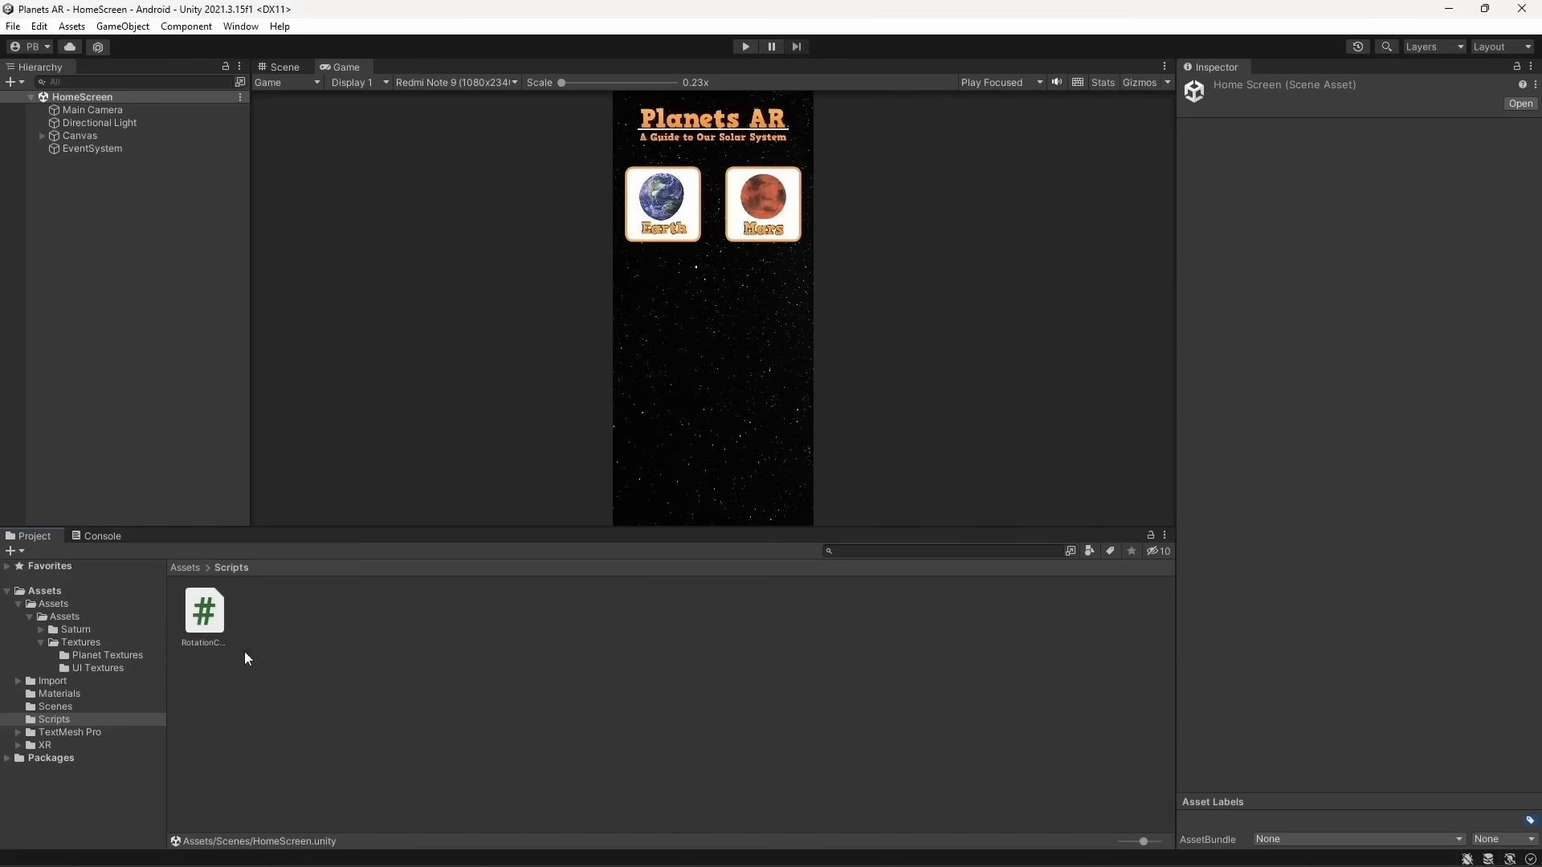
pyautogui.rightClick(335, 625)
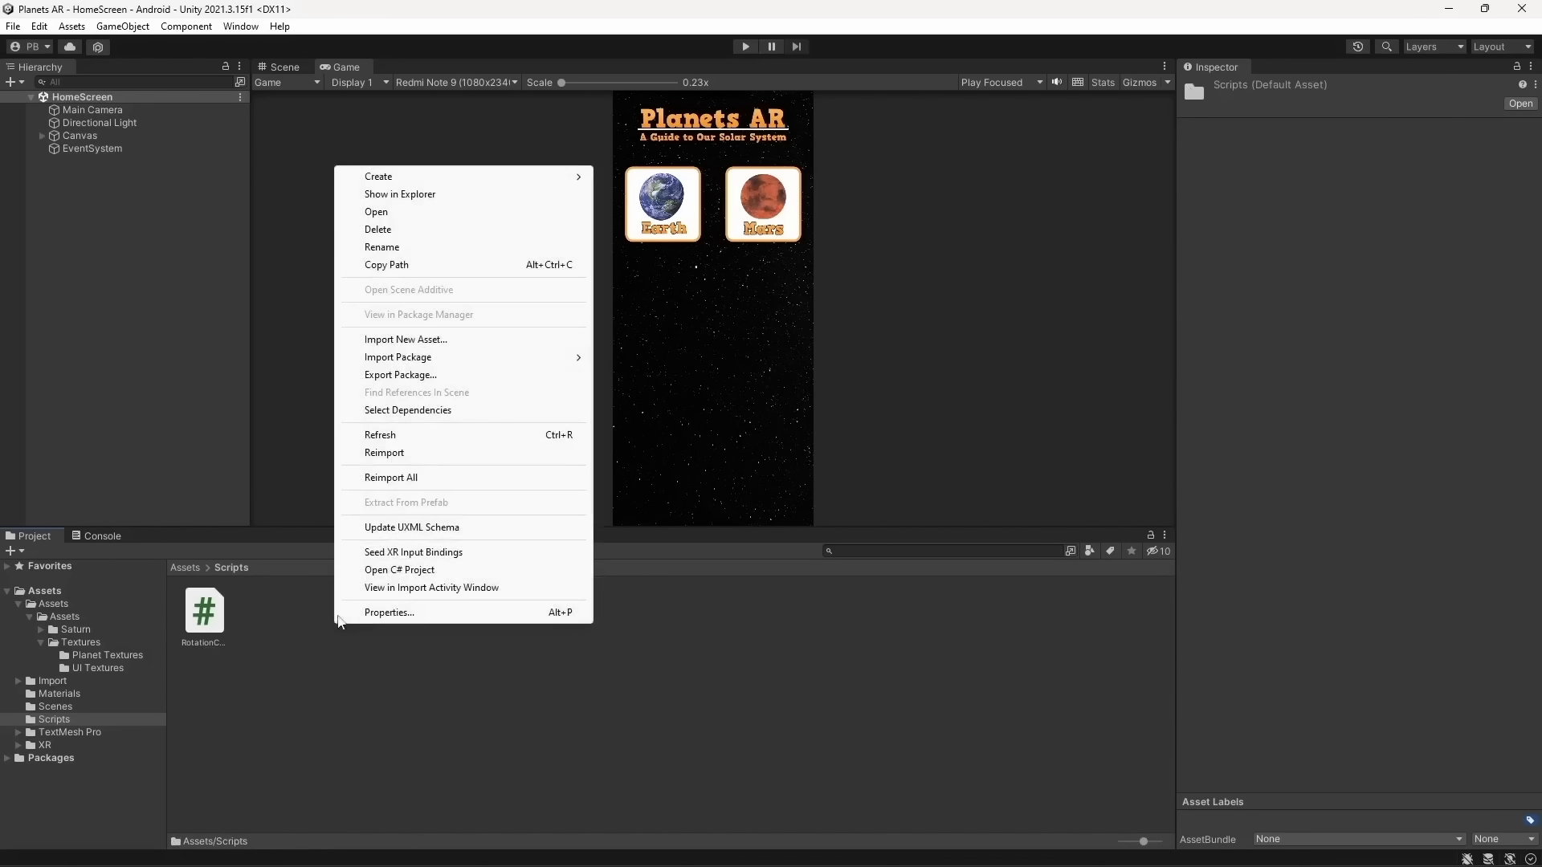
pyautogui.moveTo(441, 178)
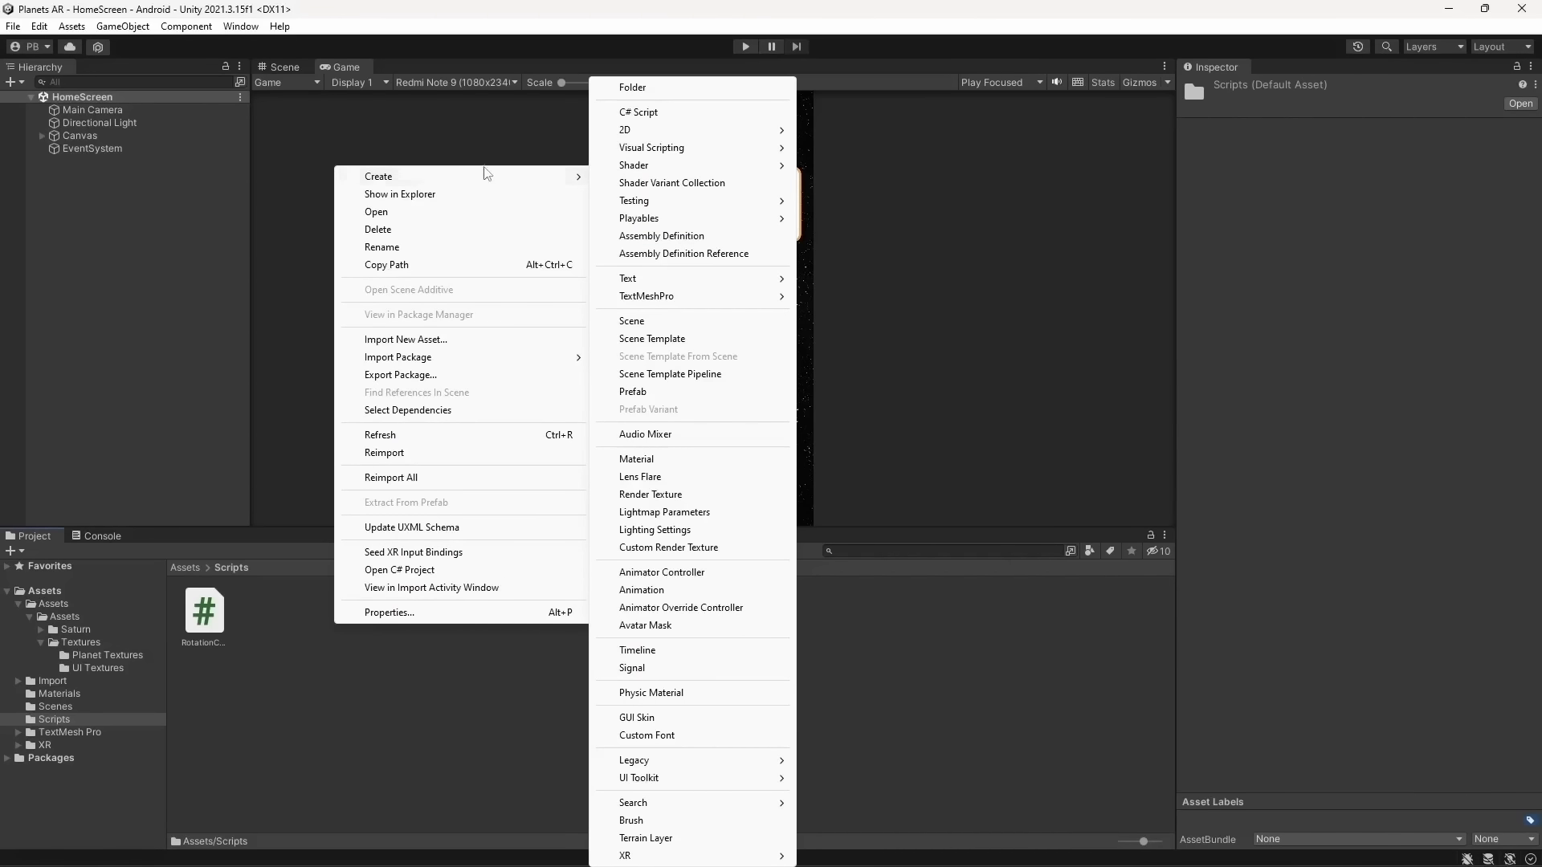
pyautogui.click(656, 113)
pyautogui.write('Sc')
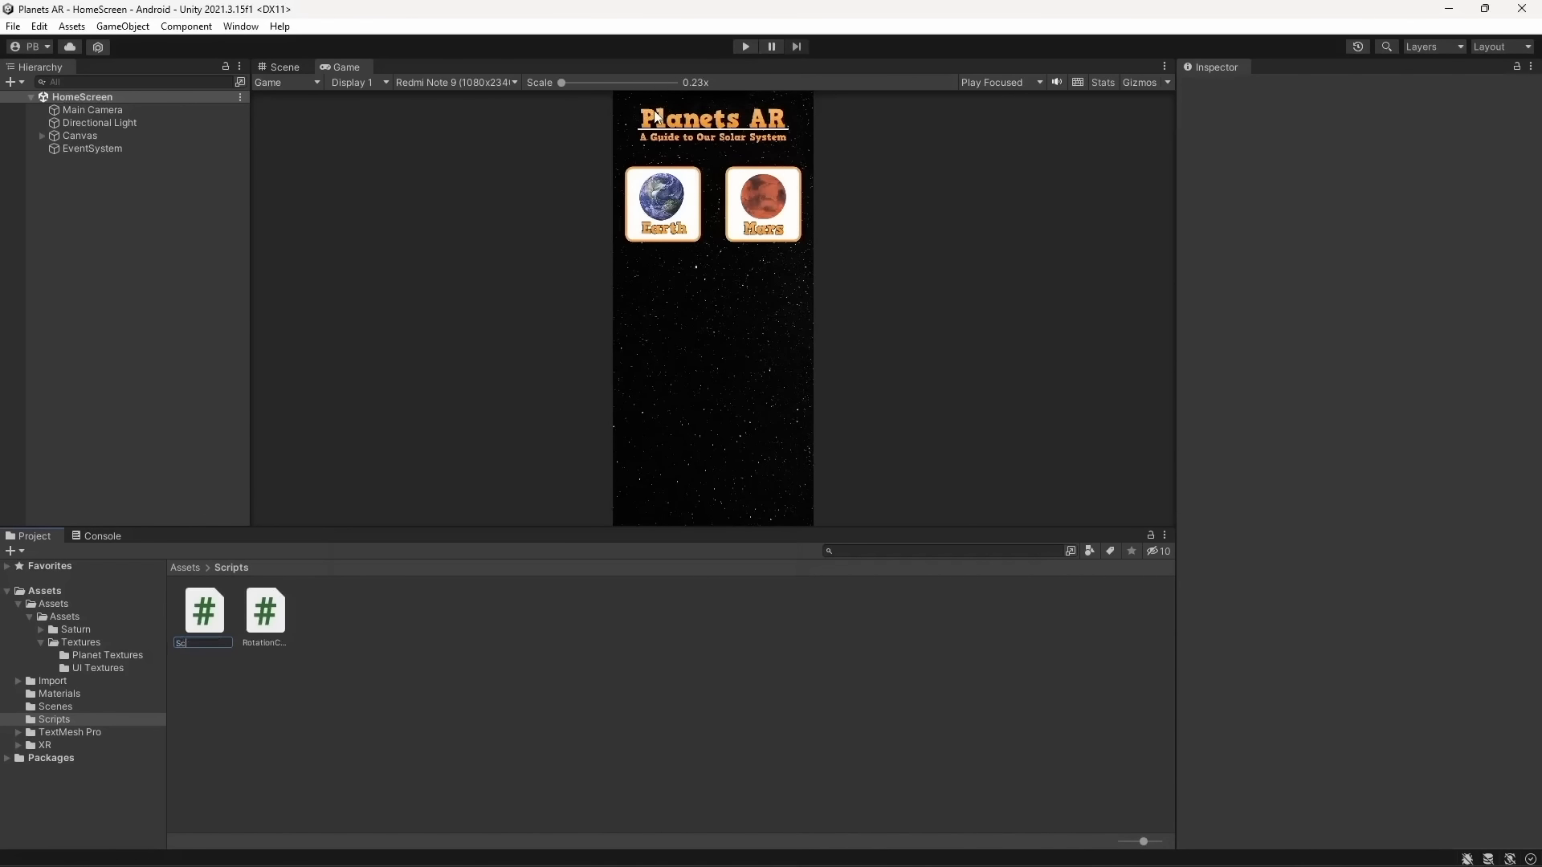
pyautogui.write('eneController')
pyautogui.press('Return')
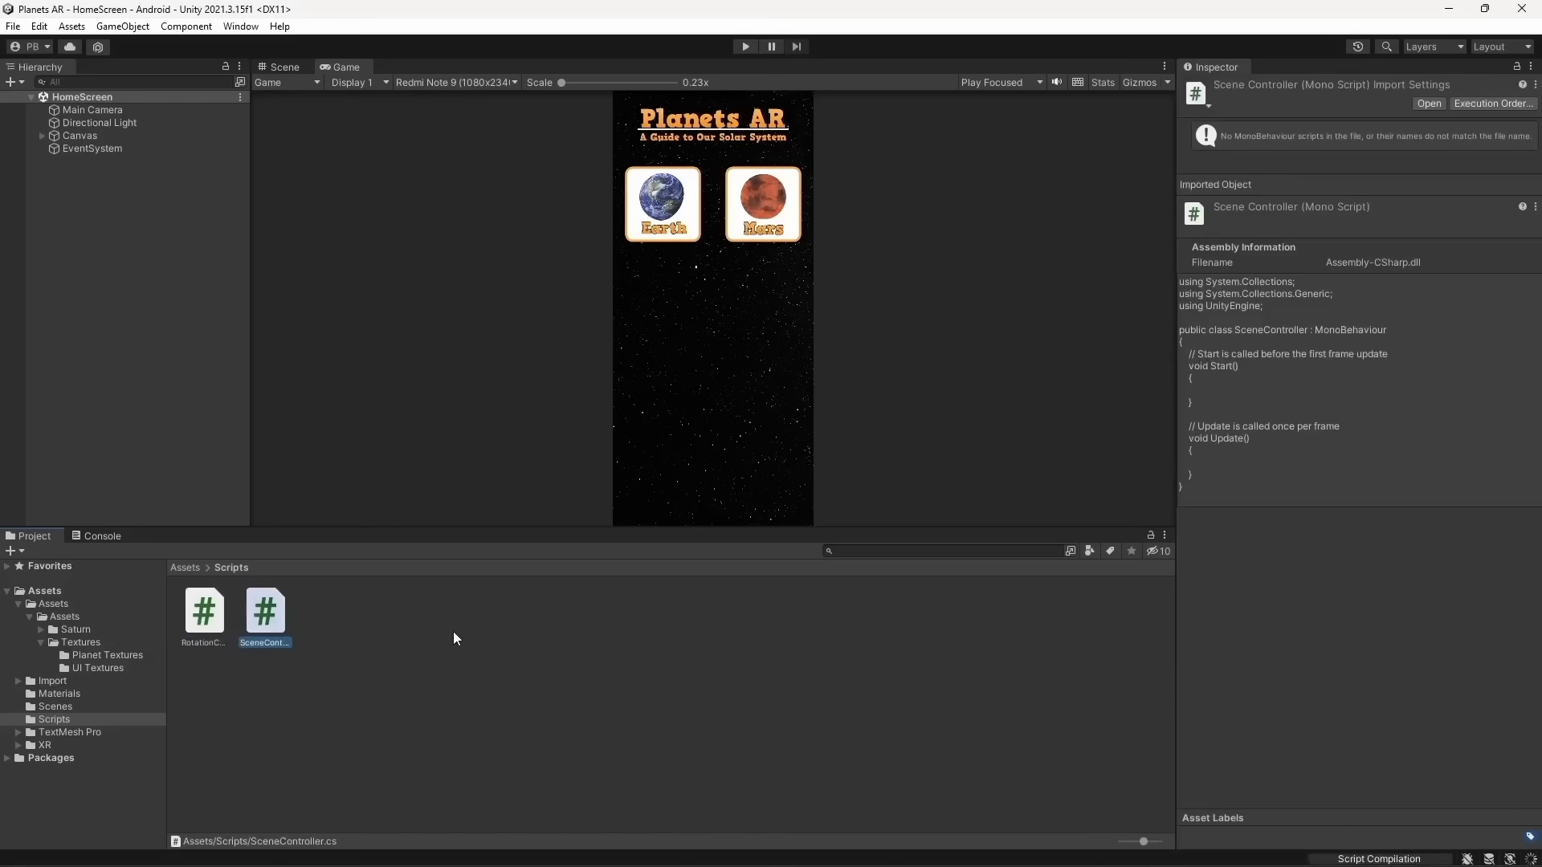
pyautogui.click(453, 631)
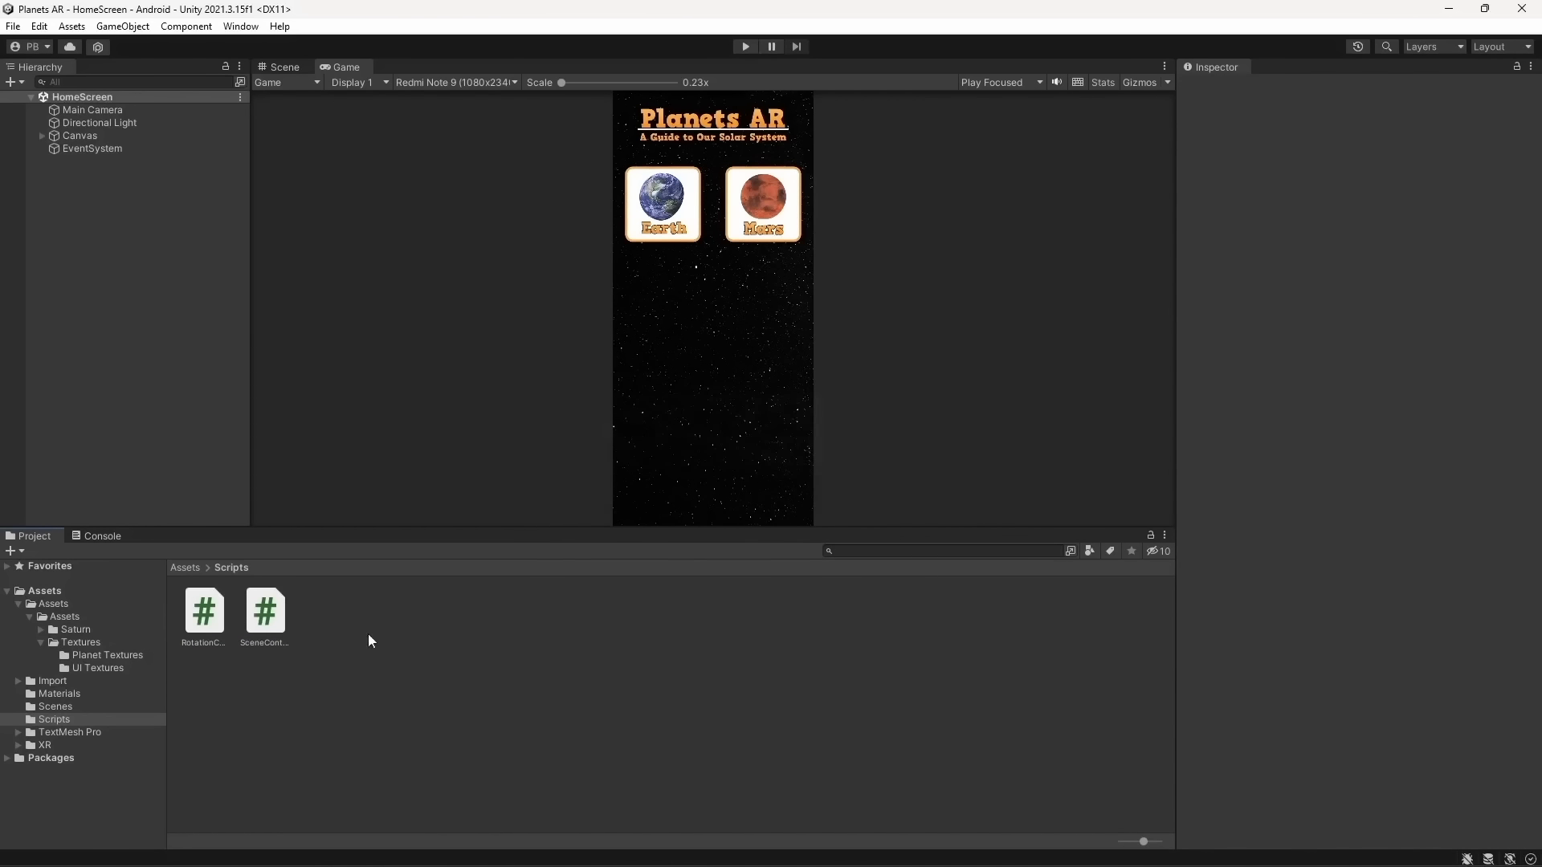
# Open the SceneController script in Visual Studio and add the directive "using UnityEngine.SceneManagement;" below the UnityEngine one
pyautogui.doubleClick(265, 612)
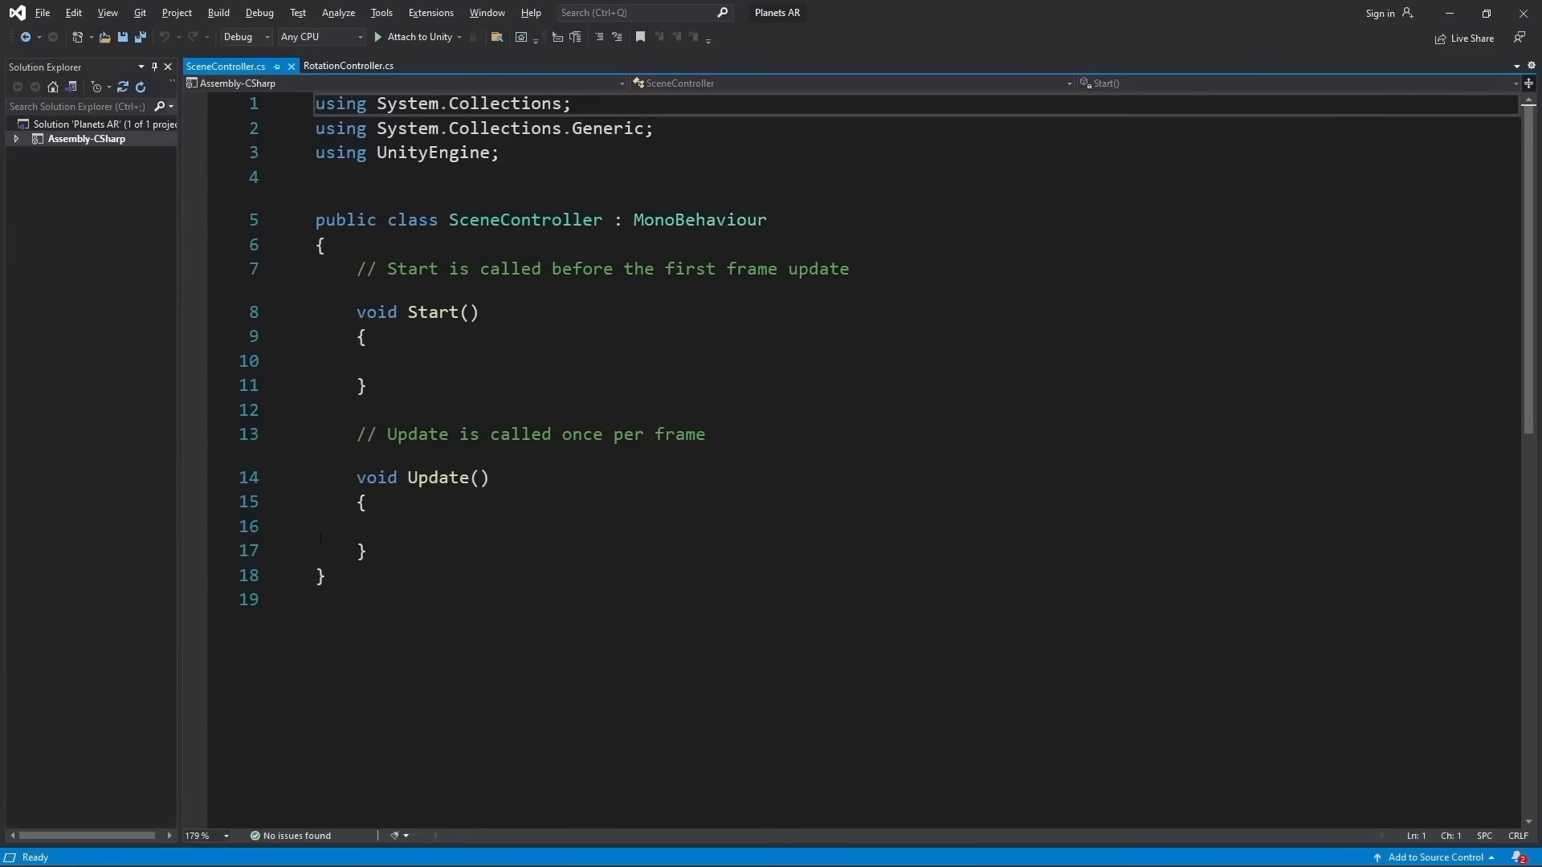
pyautogui.click(561, 161)
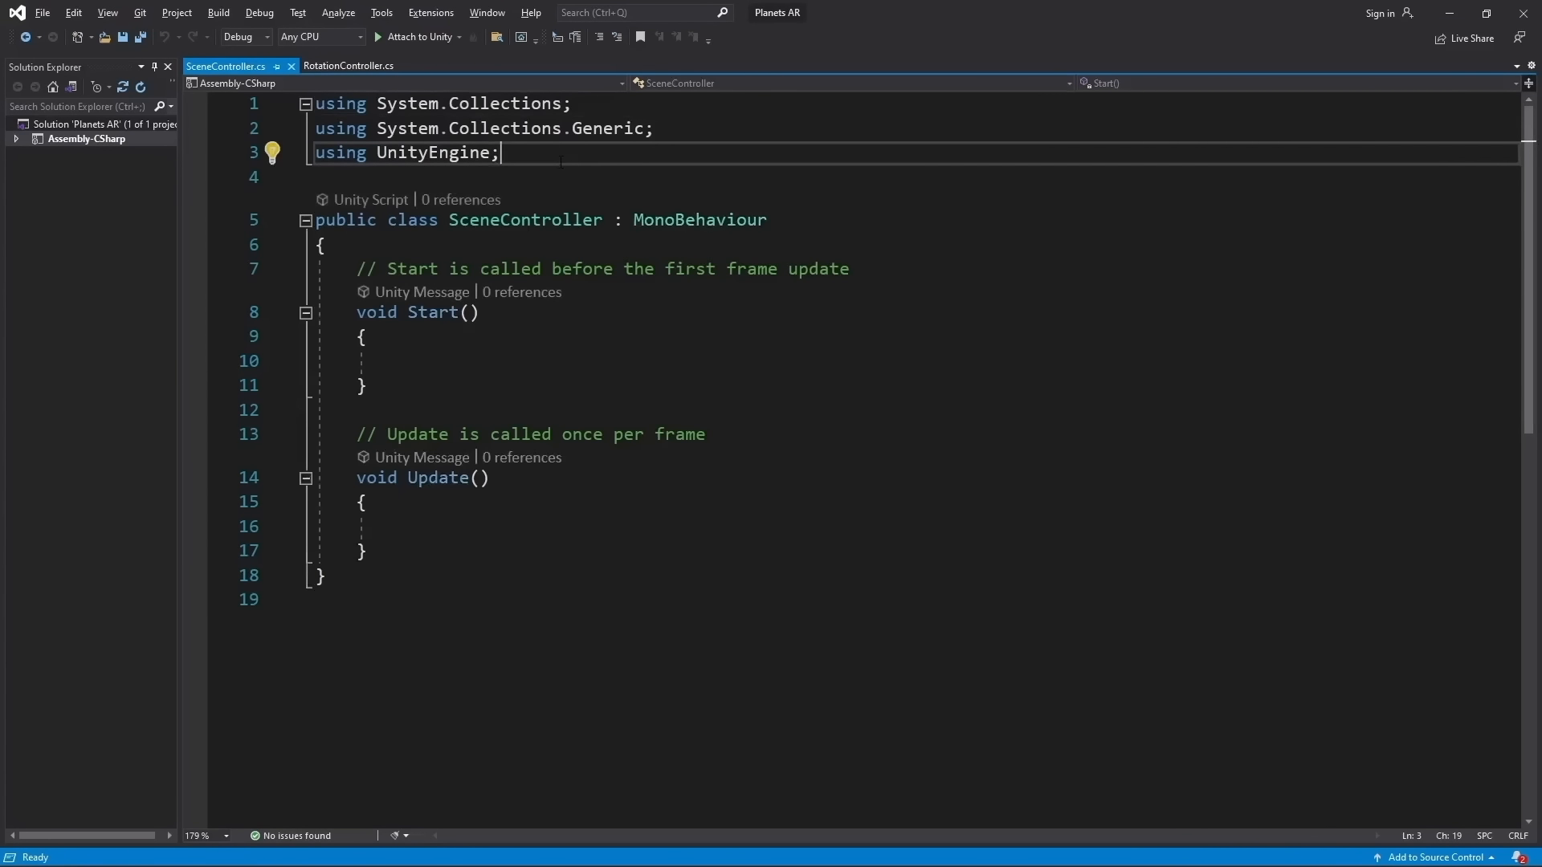
pyautogui.press('Return')
pyautogui.write('using ')
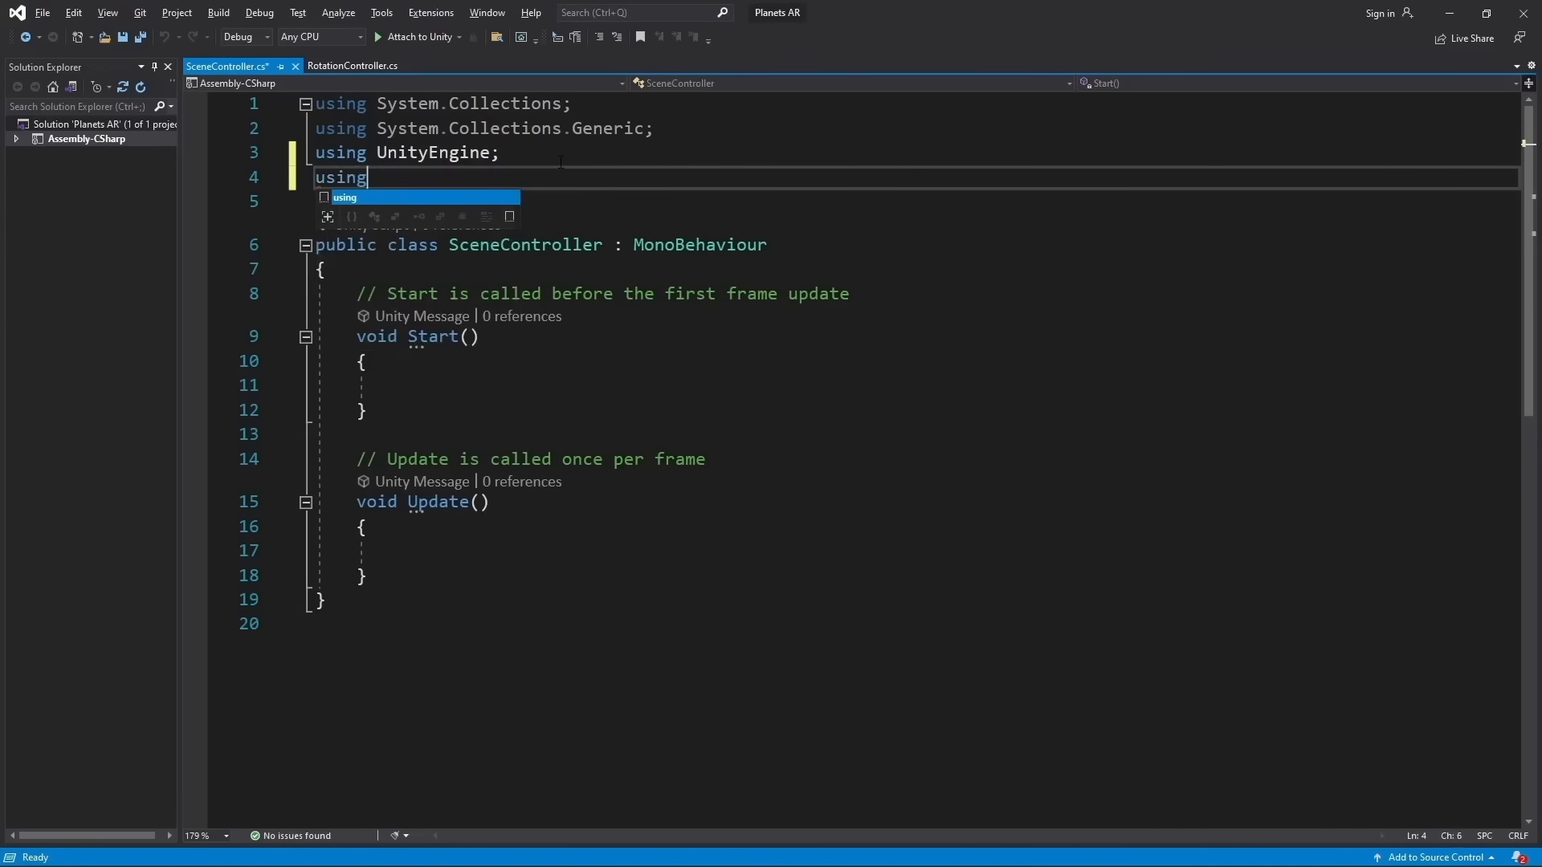
pyautogui.write('Uni')
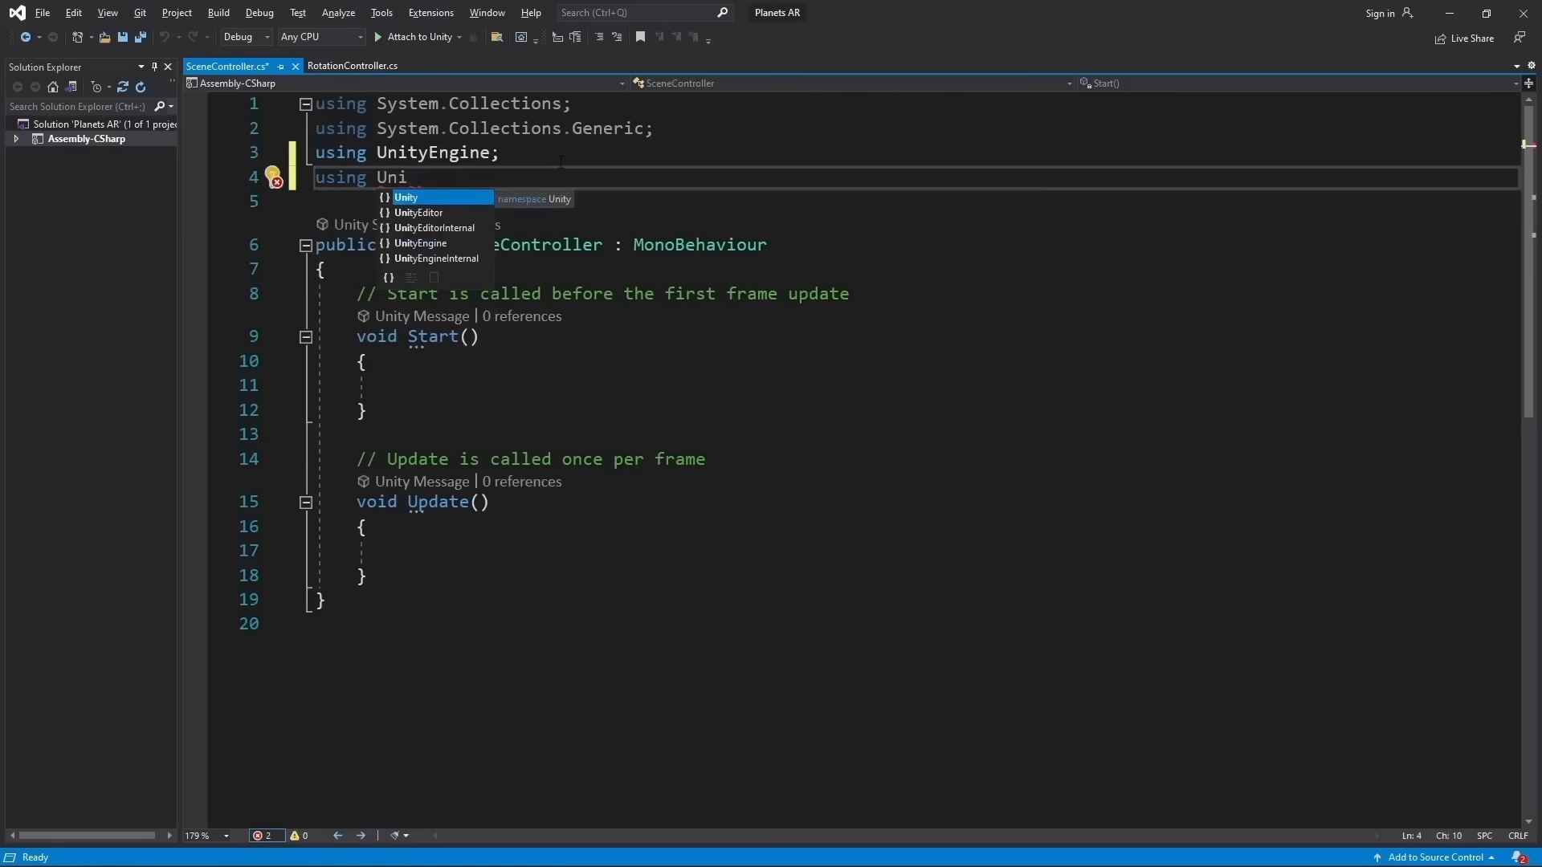
pyautogui.write('tyEng')
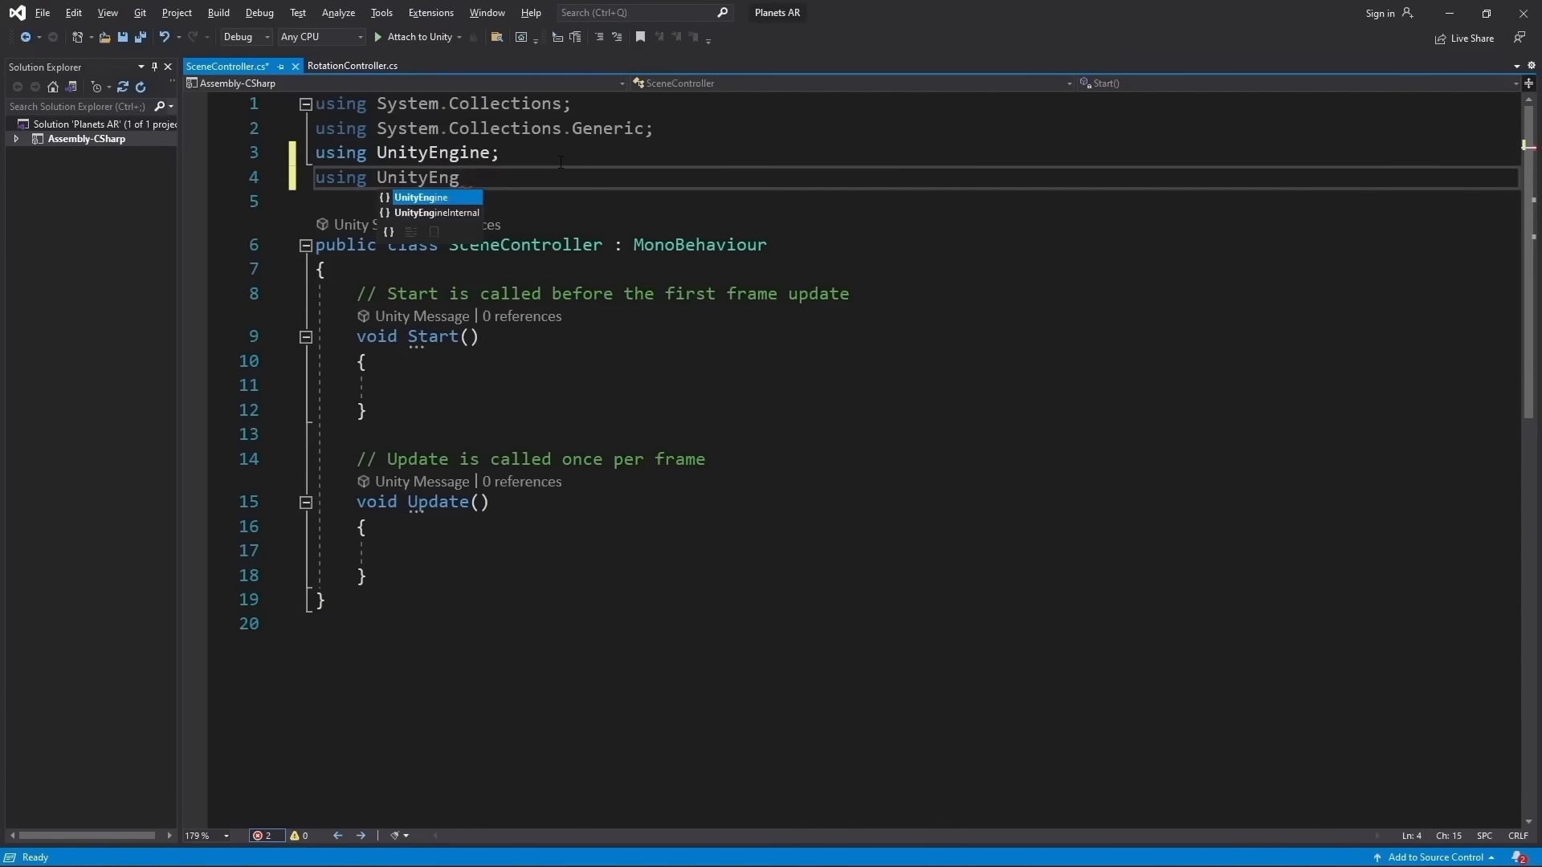
pyautogui.write('ine.')
pyautogui.press('Escape')
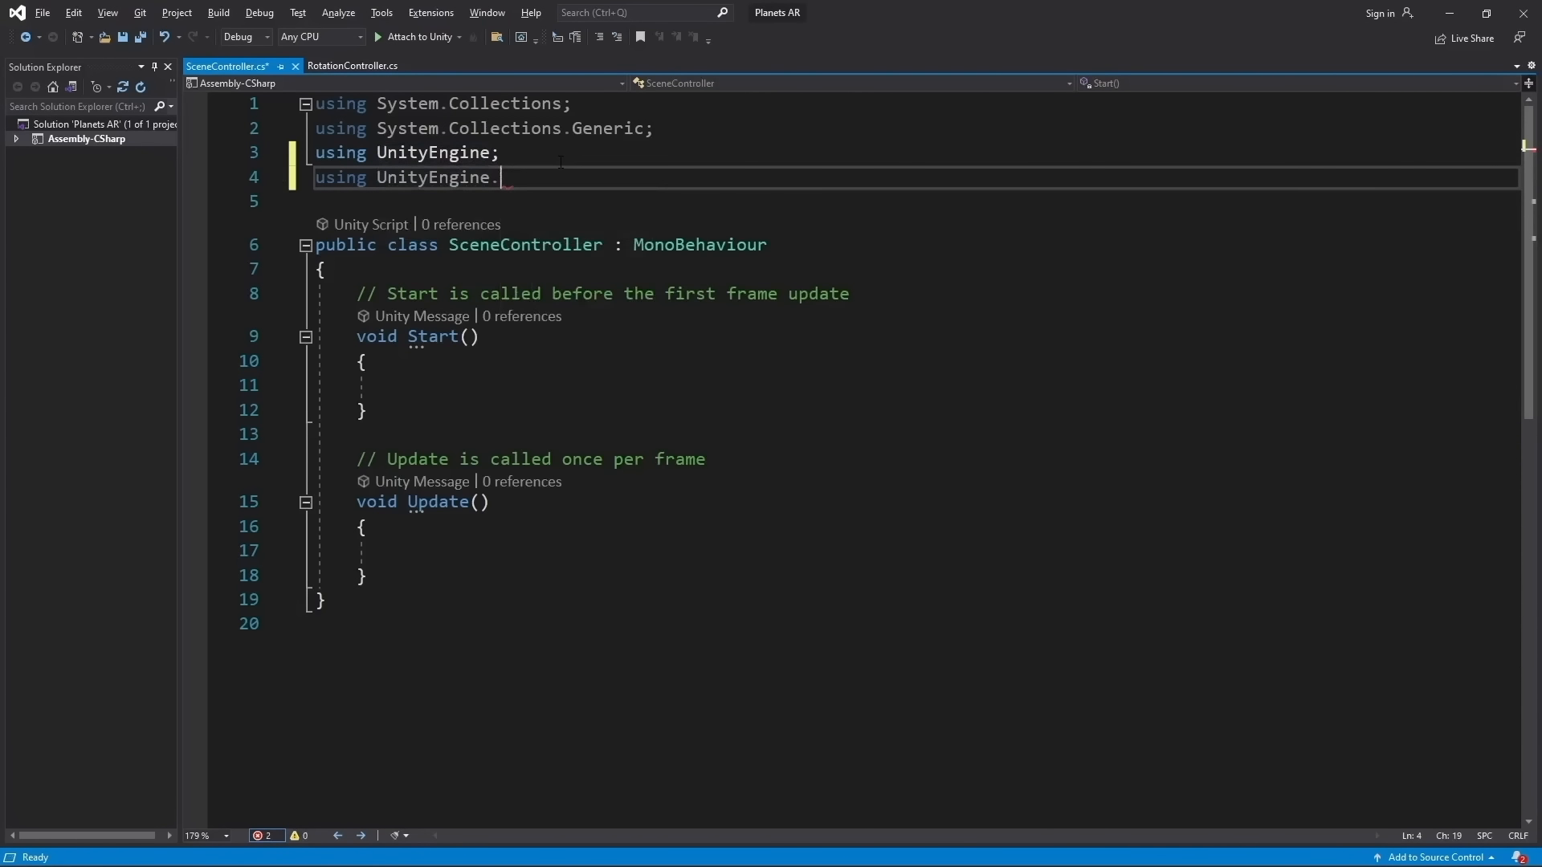
pyautogui.write('SceneManagement;')
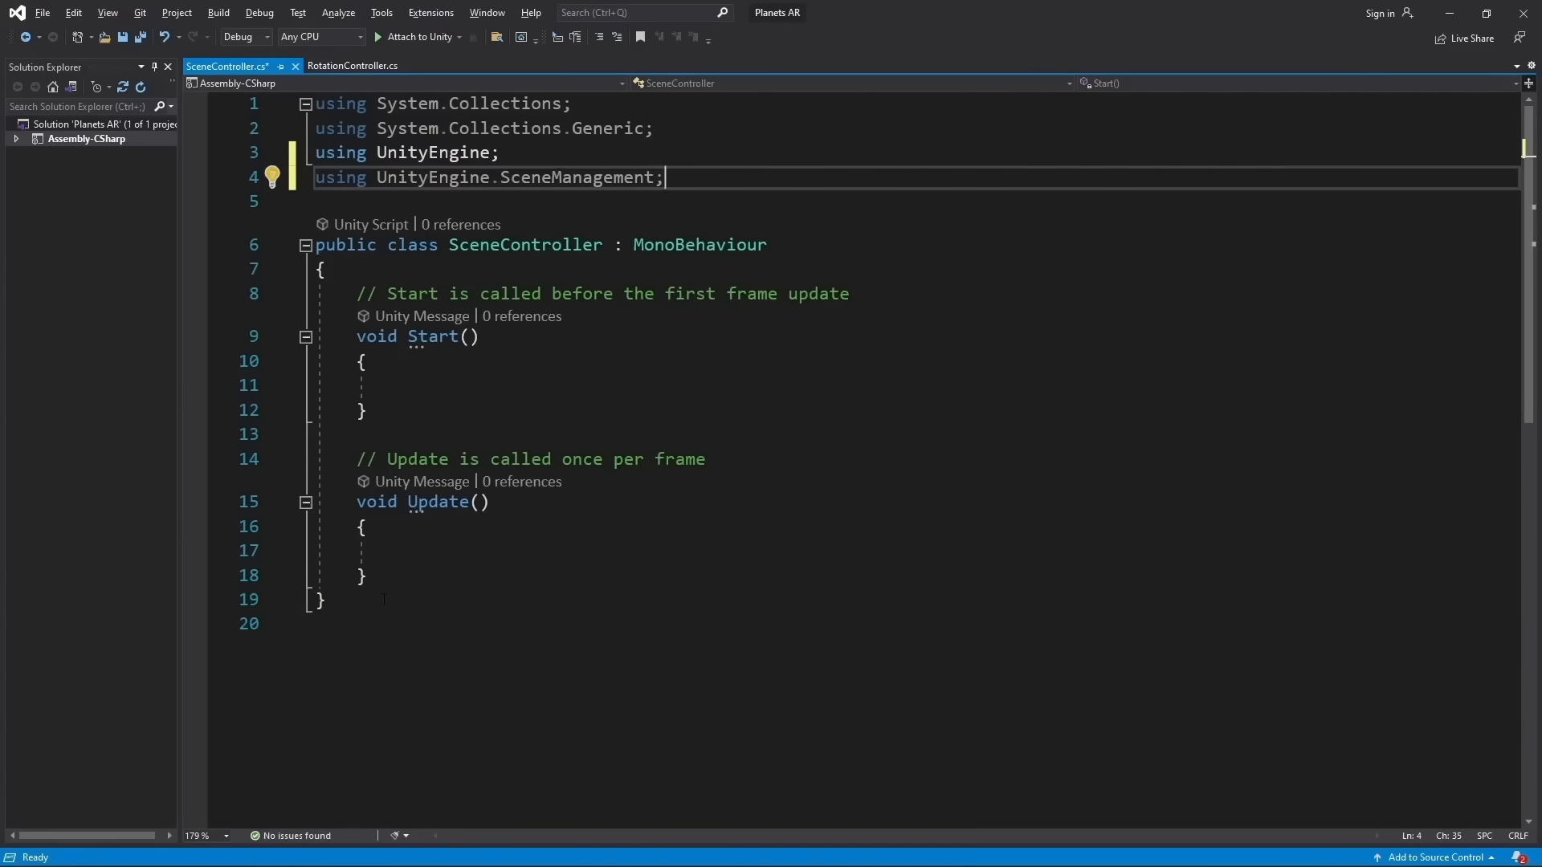
# Replace the Start and Update methods of the SceneController class with an empty method "public void SwitchScenes(string sceneName)"
pyautogui.moveTo(369, 576); pyautogui.dragTo(357, 294)
pyautogui.press('BackSpace')
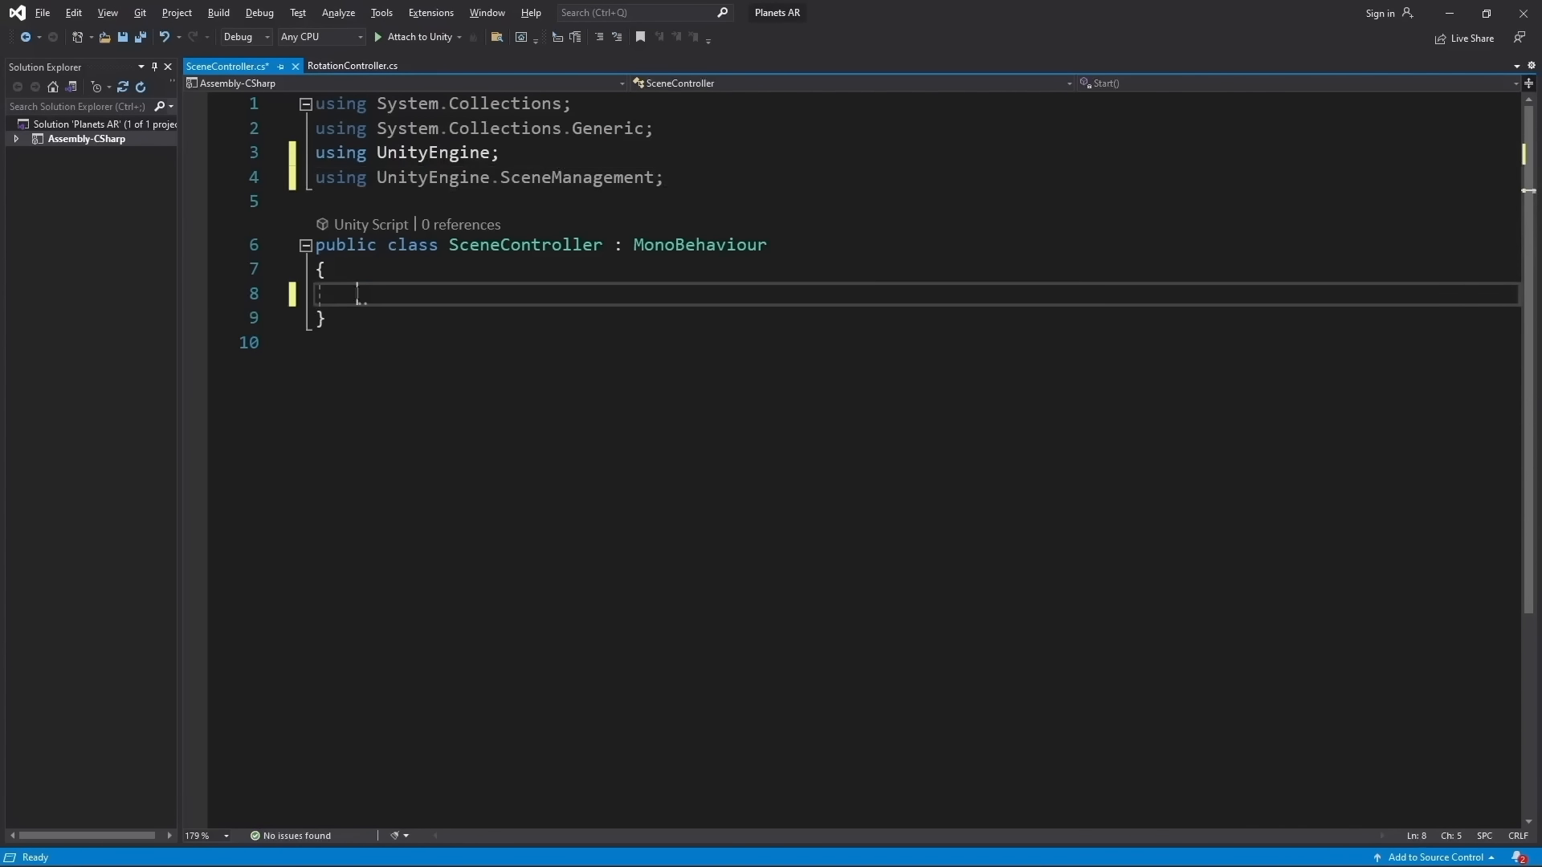
pyautogui.write('public vo')
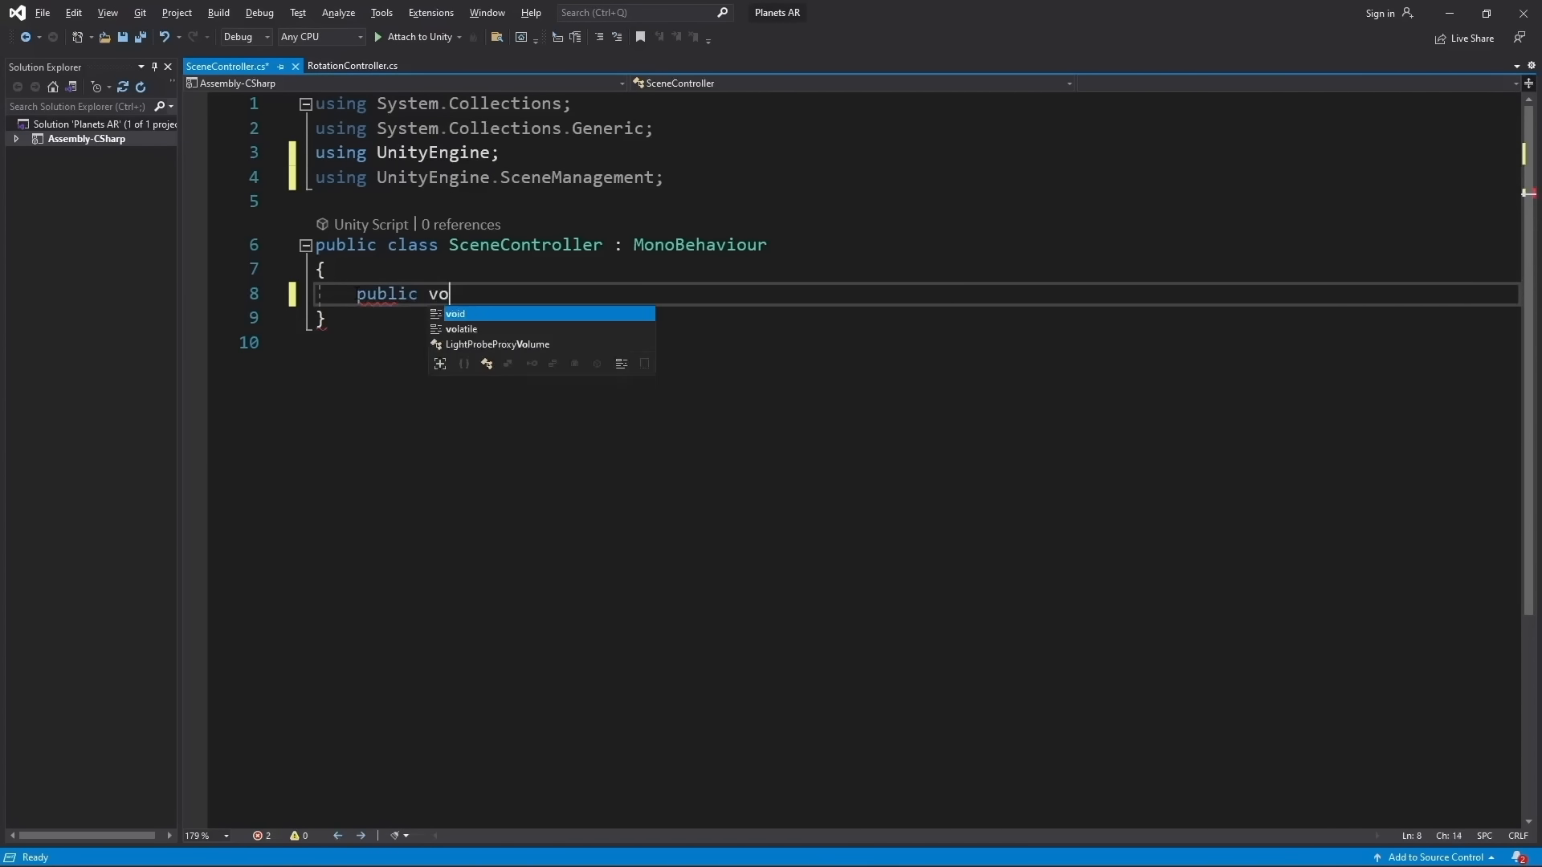
pyautogui.write('id Switch')
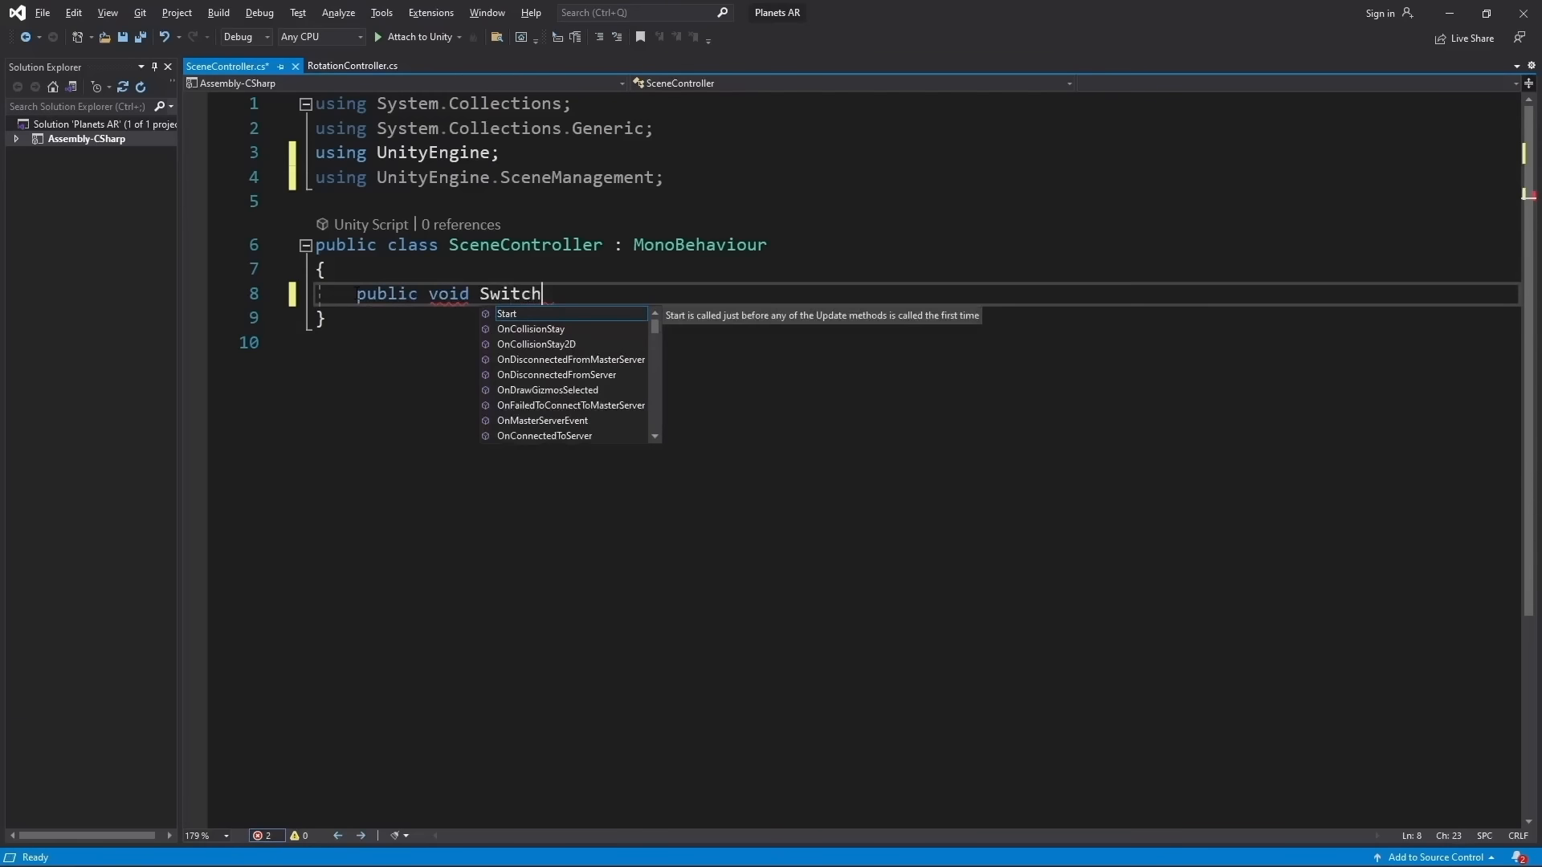
pyautogui.write('Scenes(string ')
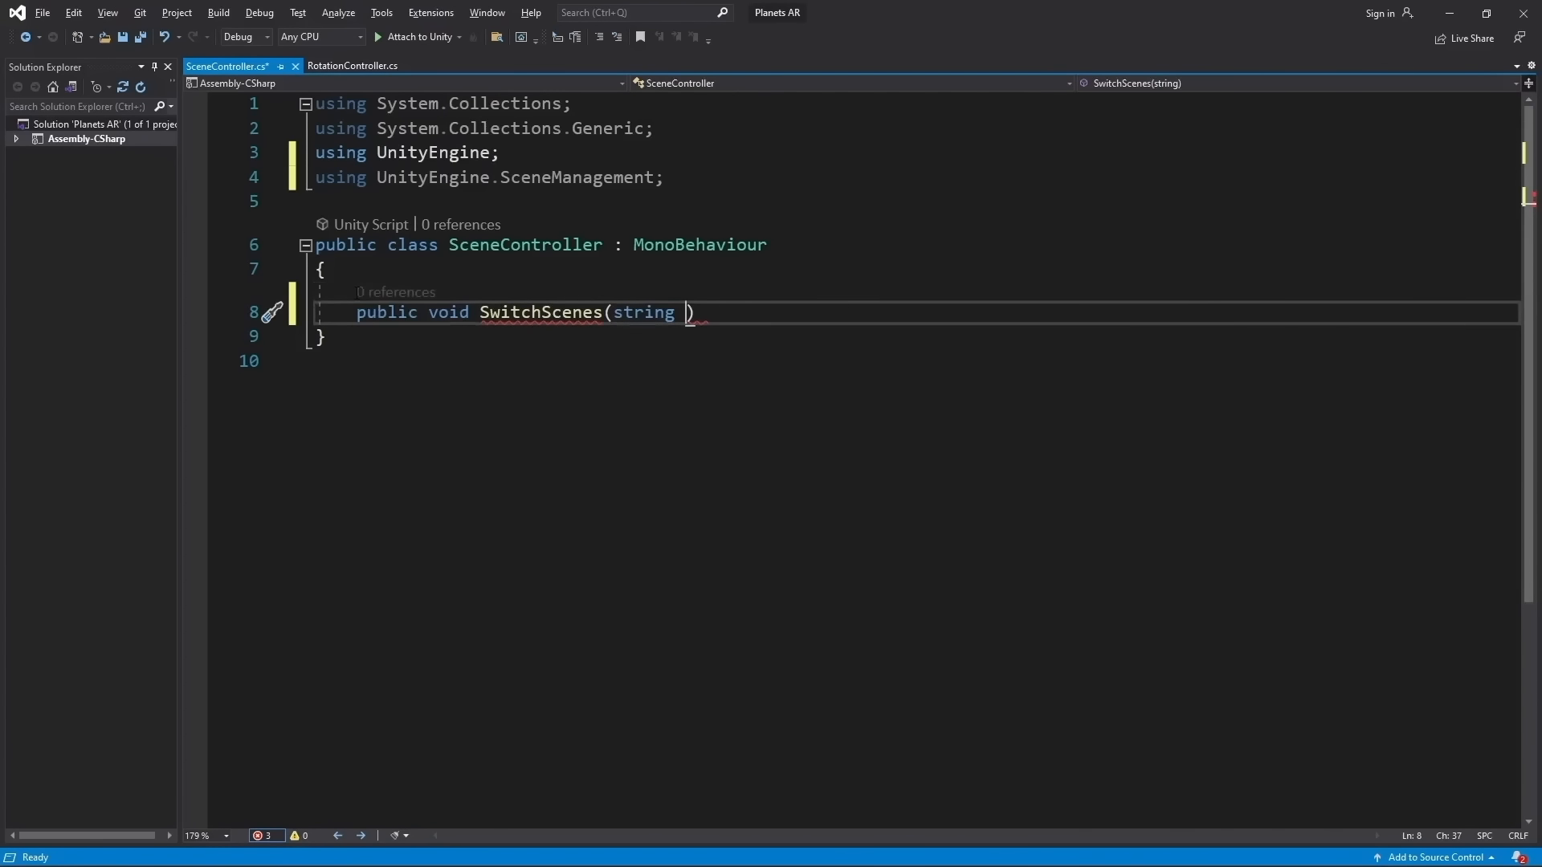
pyautogui.write('sceneName')
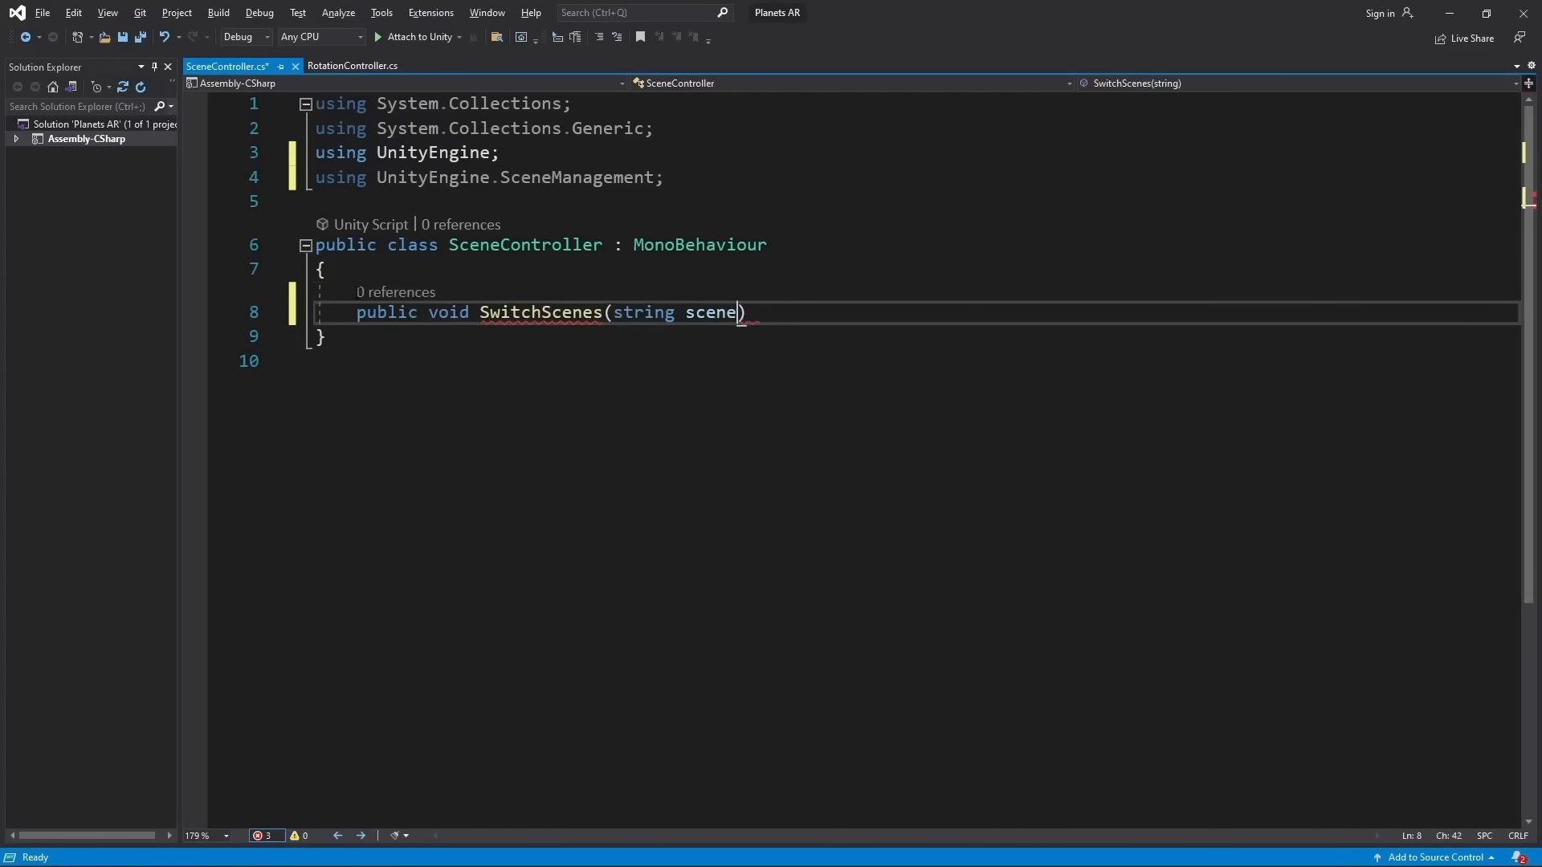
pyautogui.write('){')
pyautogui.press('Return')
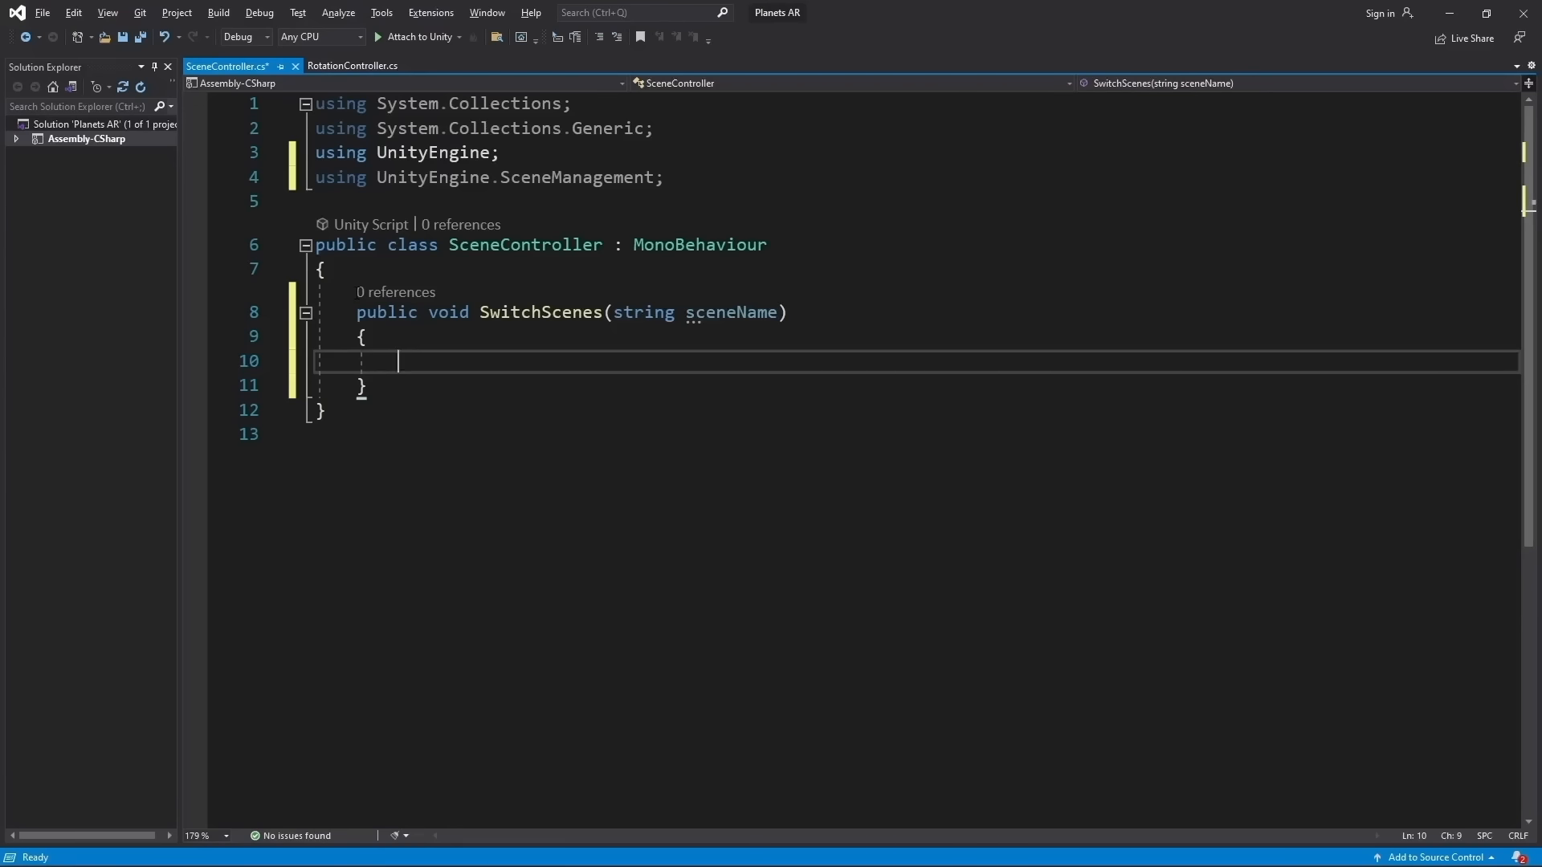
# Fill the SwitchScenes method with "SceneManager.LoadScene(sceneName);", save the script and switch back to Unity
pyautogui.write('Scenec')
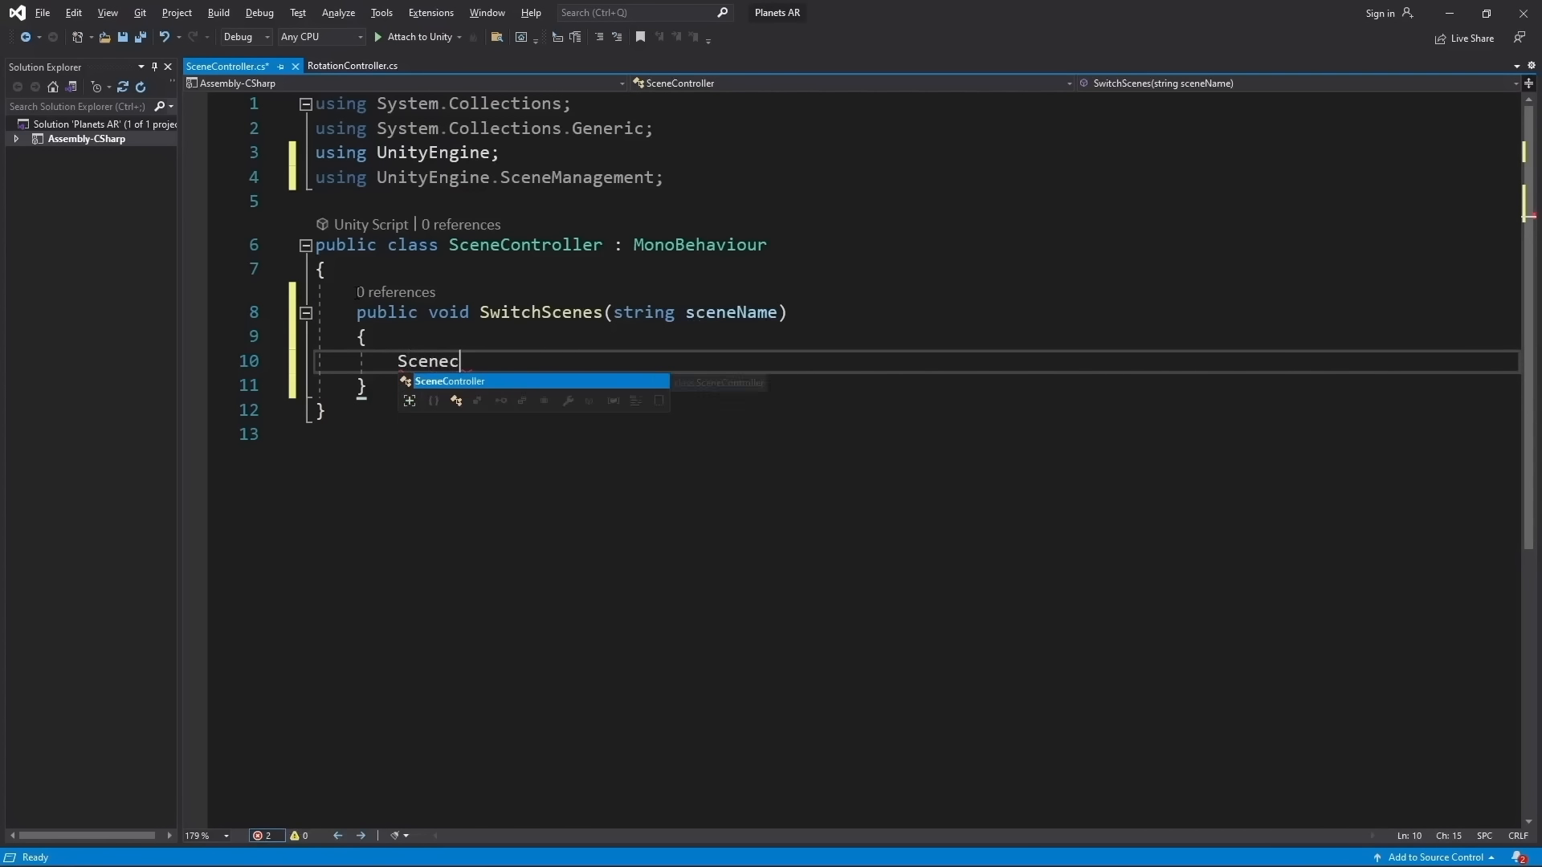
pyautogui.press('BackSpace')
pyautogui.press('BackSpace')
pyautogui.press('BackSpace')
pyautogui.press('BackSpace')
pyautogui.press('BackSpace')
pyautogui.write('Scene')
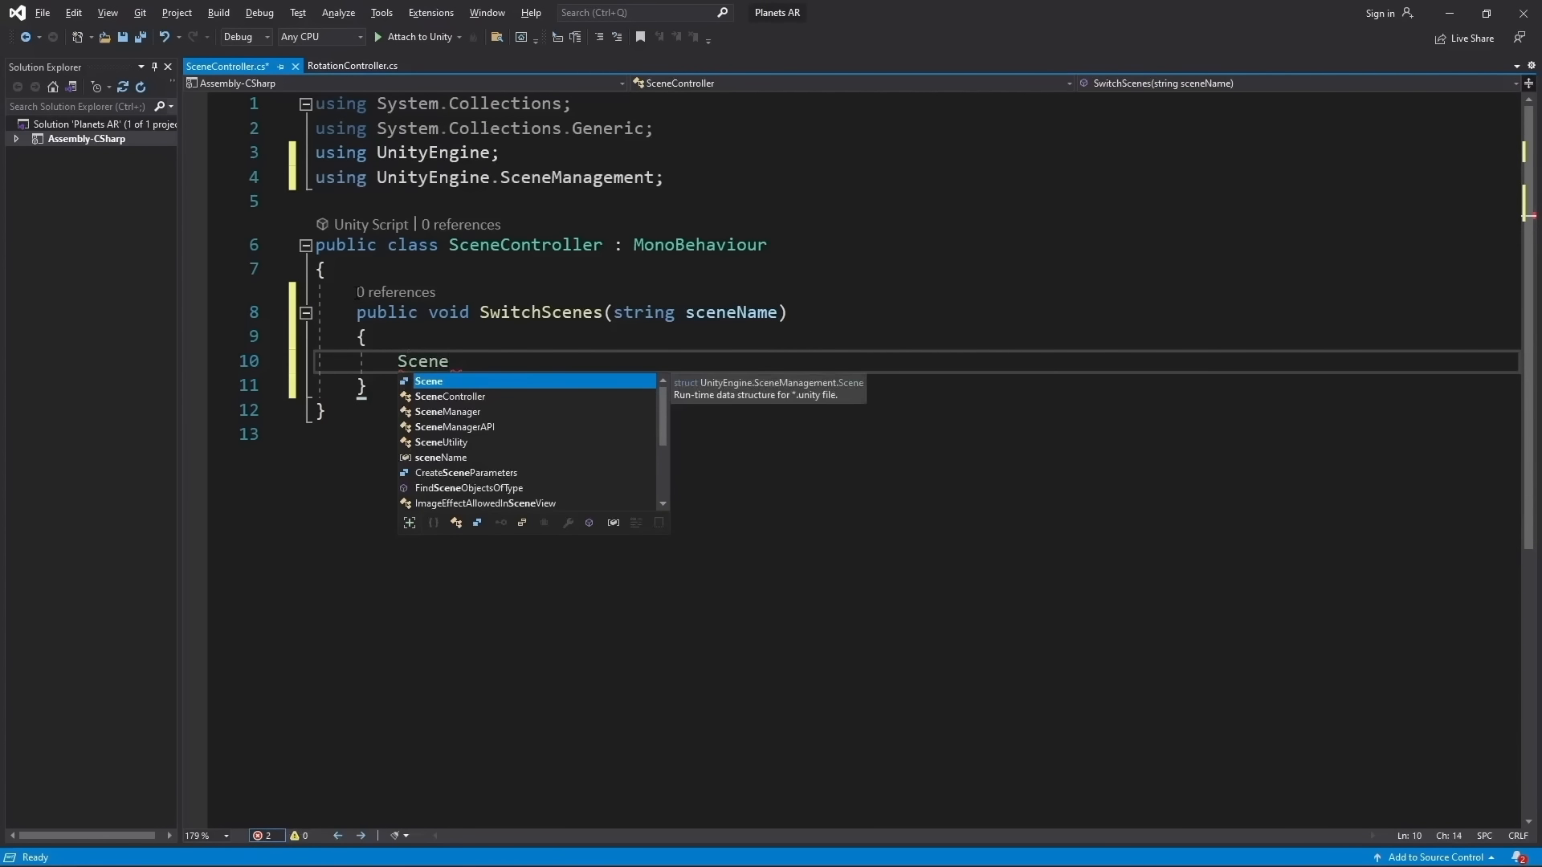
pyautogui.write('Mana')
pyautogui.press('Tab')
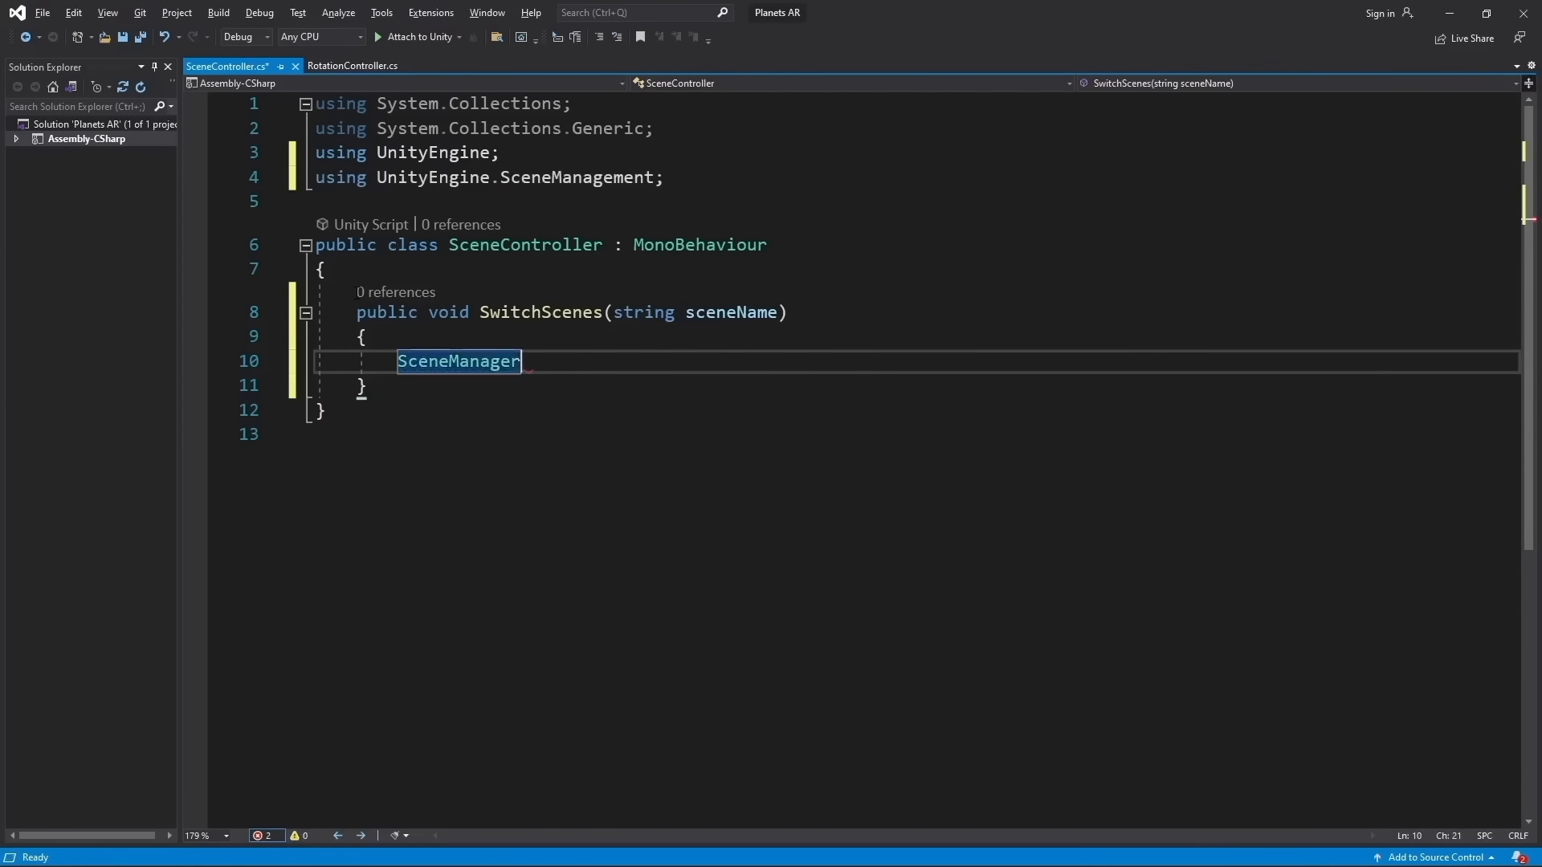
pyautogui.write('.')
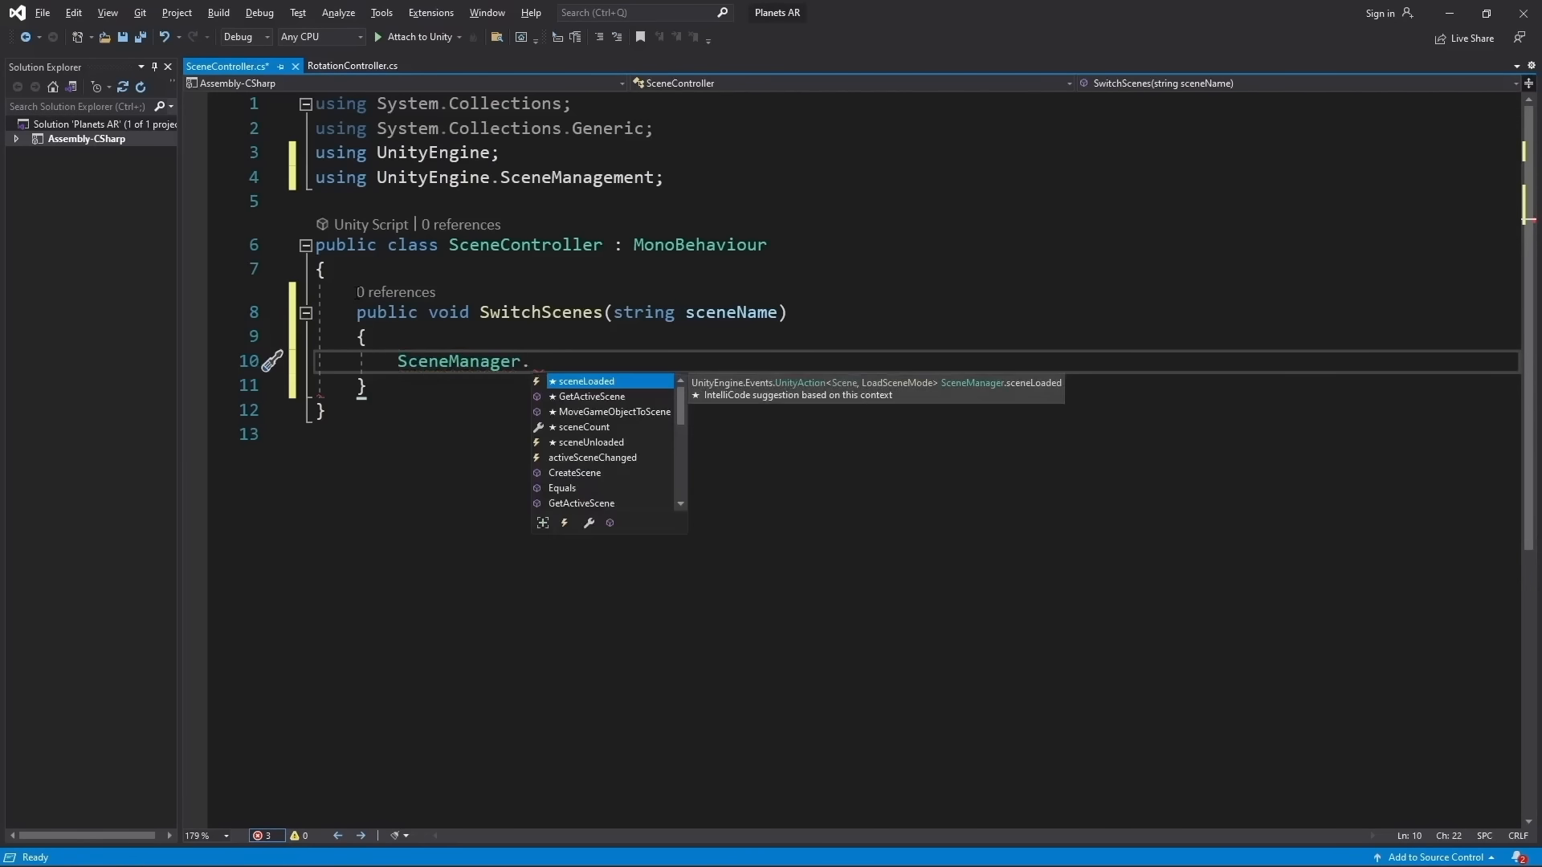
pyautogui.write('Loa')
pyautogui.press('Tab')
pyautogui.write('(')
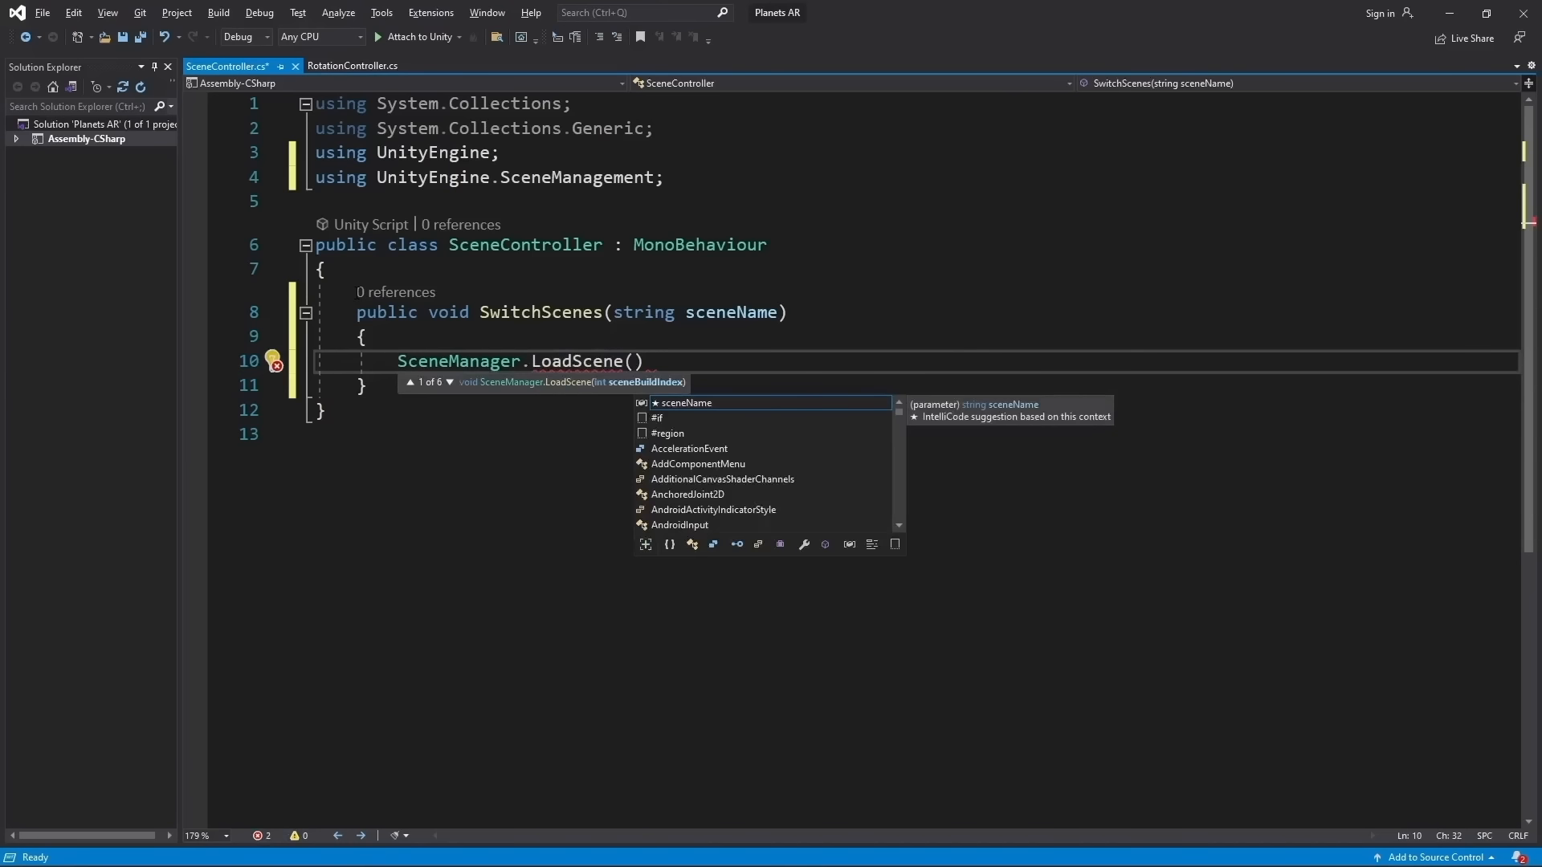
pyautogui.write('s')
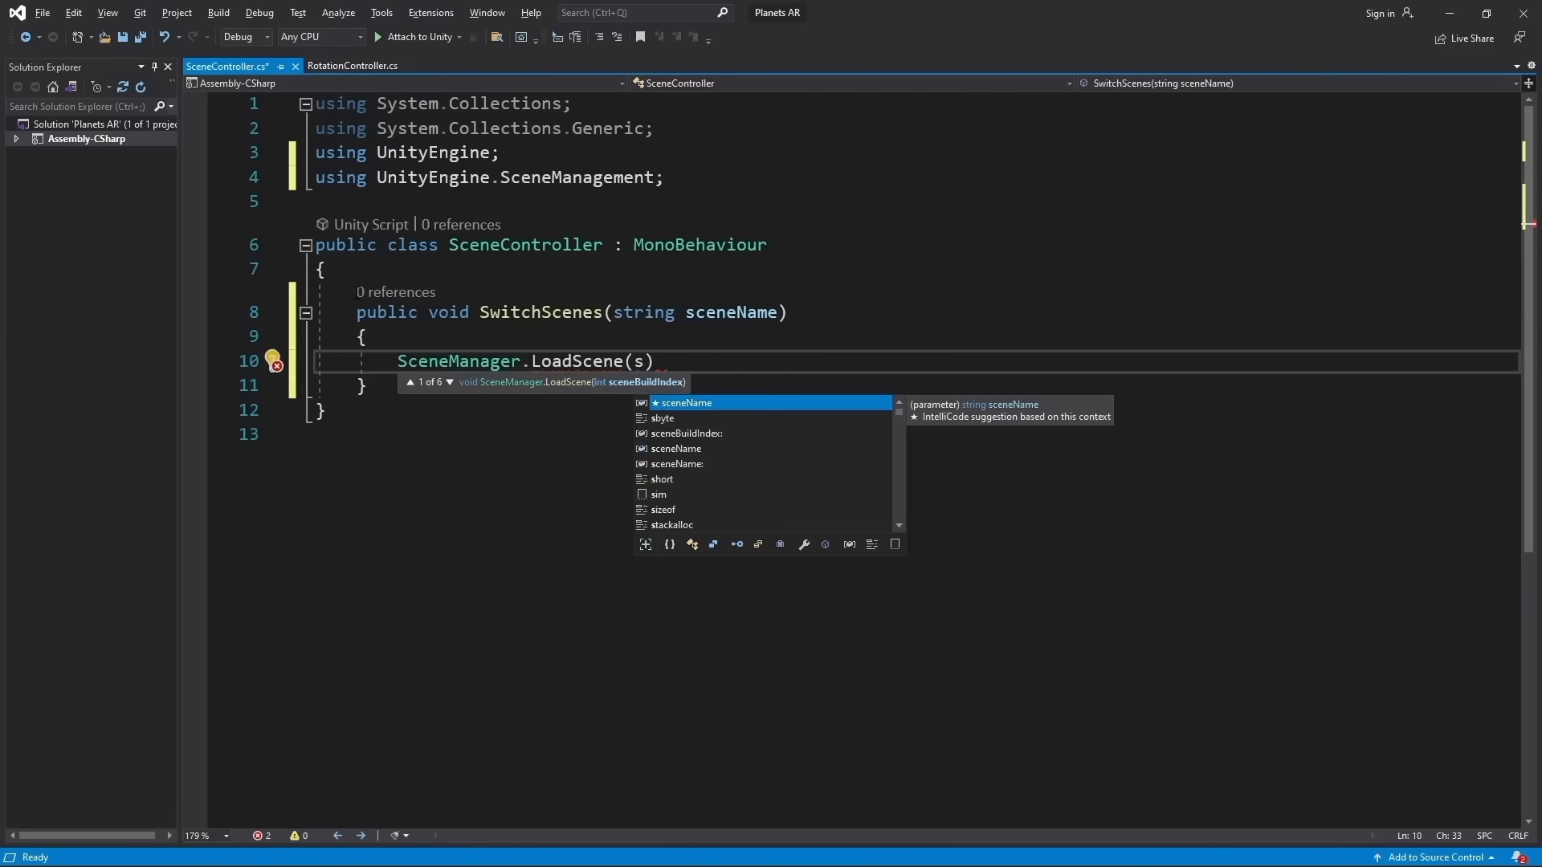
pyautogui.press('Tab')
pyautogui.write(');')
pyautogui.hotkey('ctrl', 's')
pyautogui.click(849, 251)
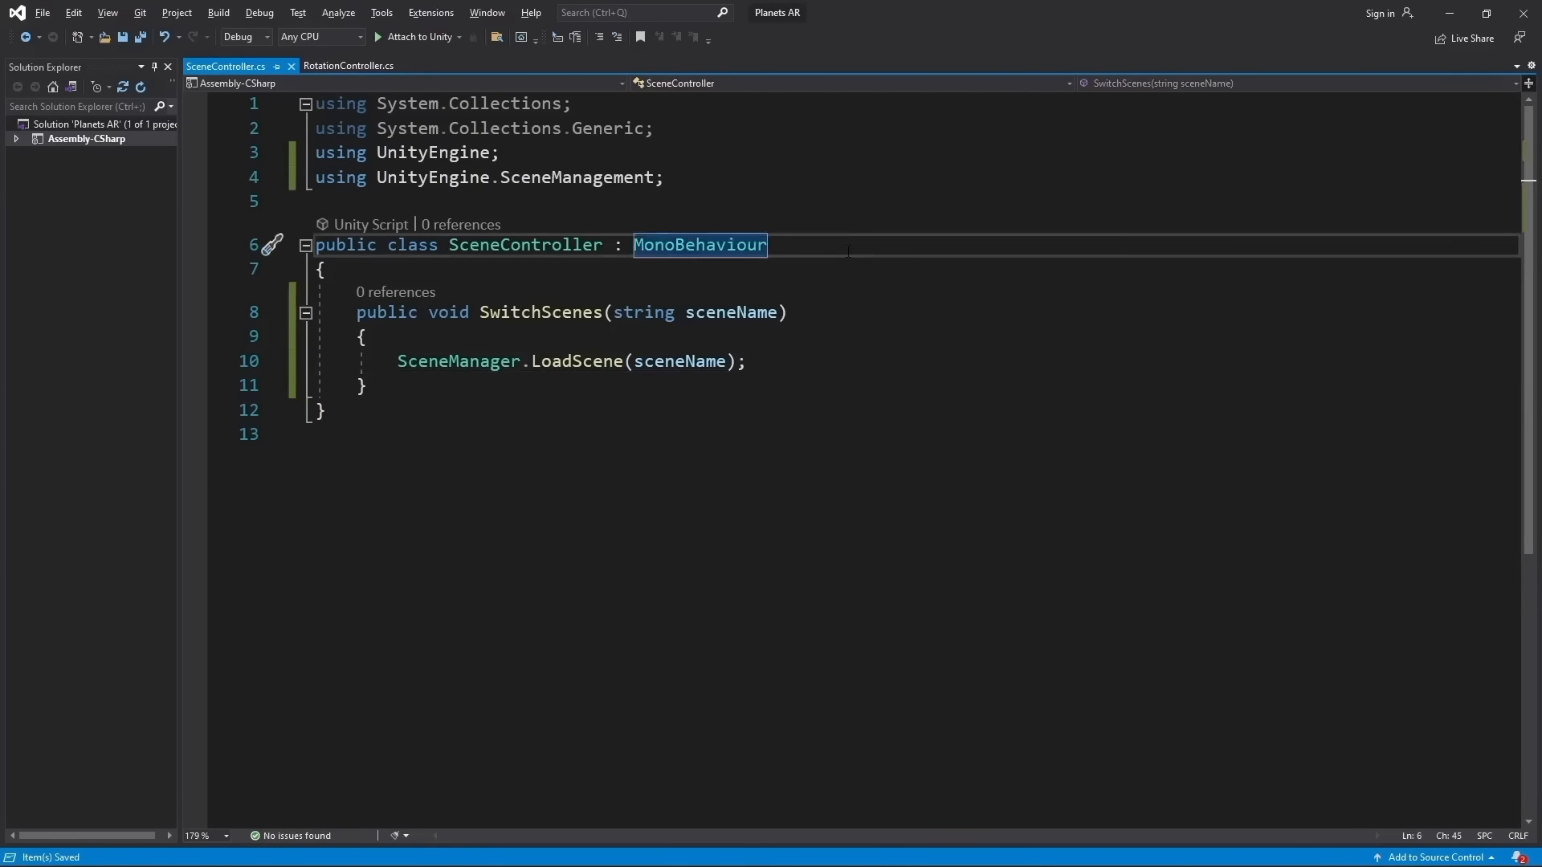
pyautogui.hotkey('alt', 'Tab')
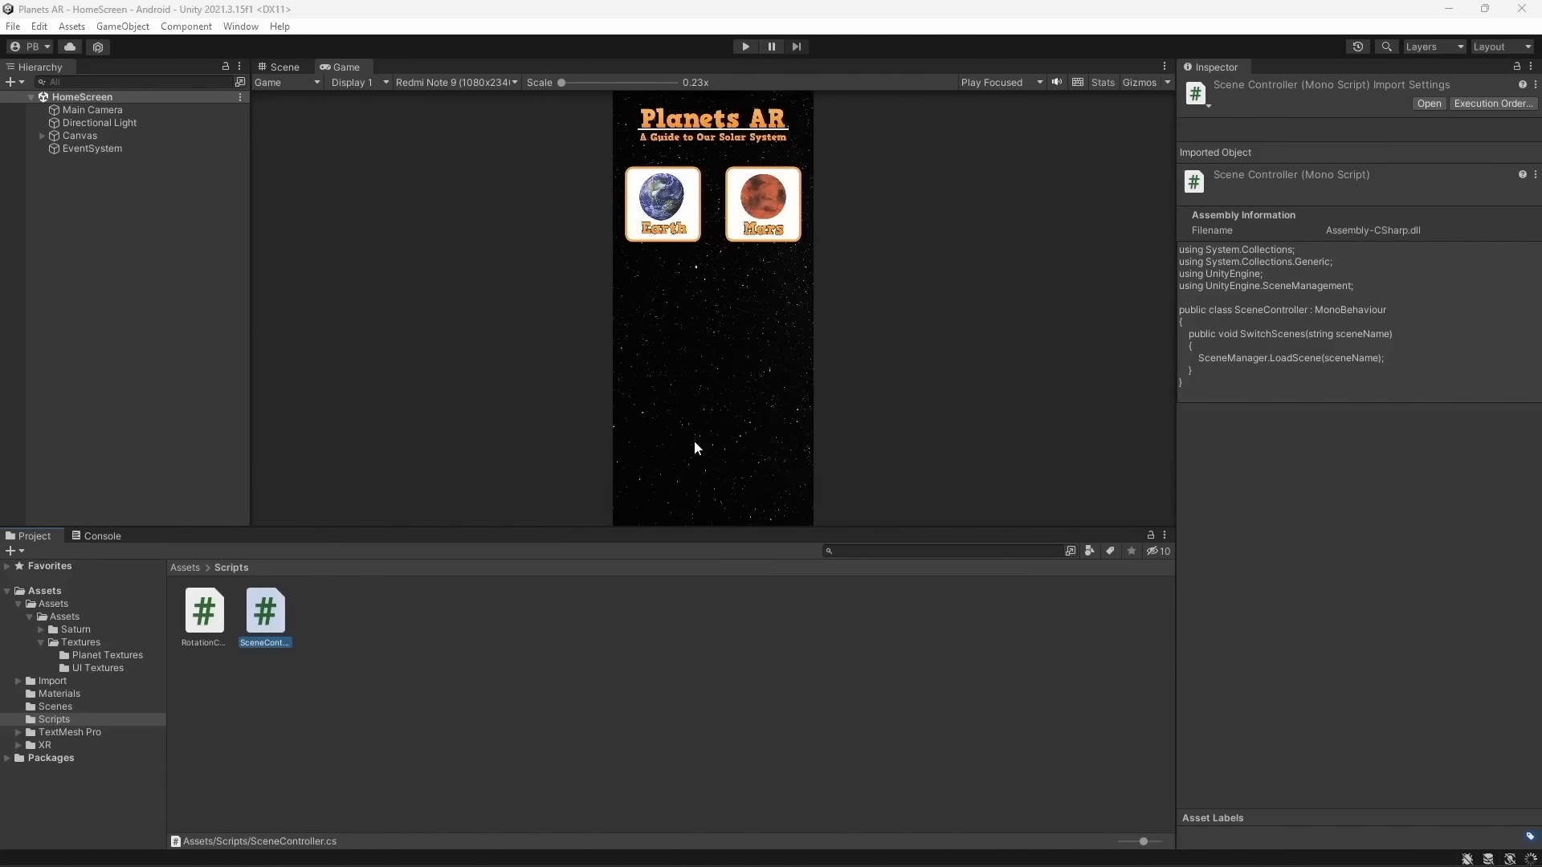
pyautogui.click(92, 135)
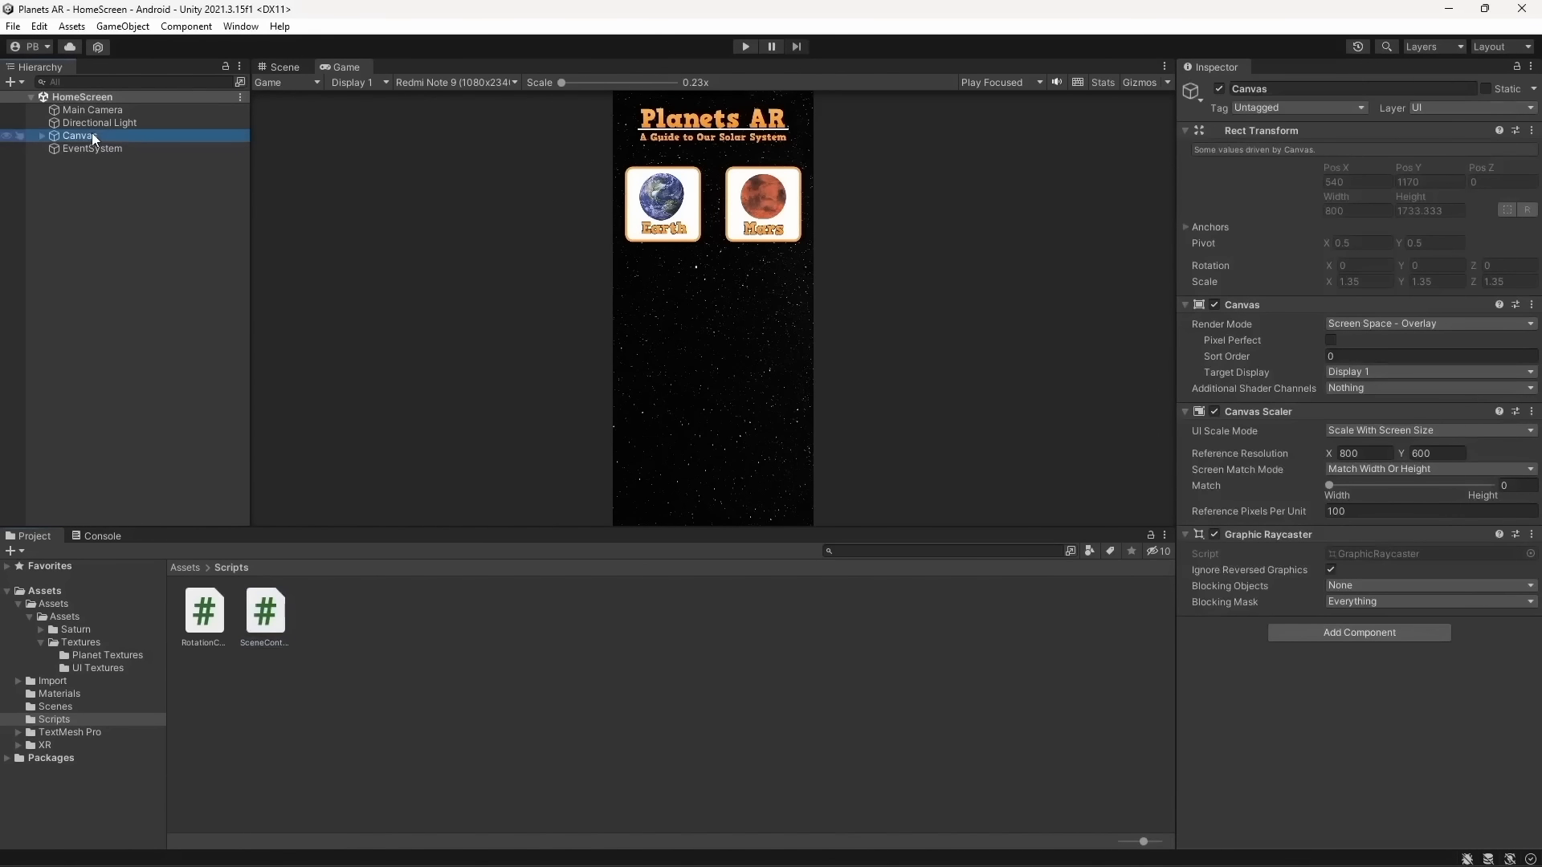
pyautogui.click(161, 254)
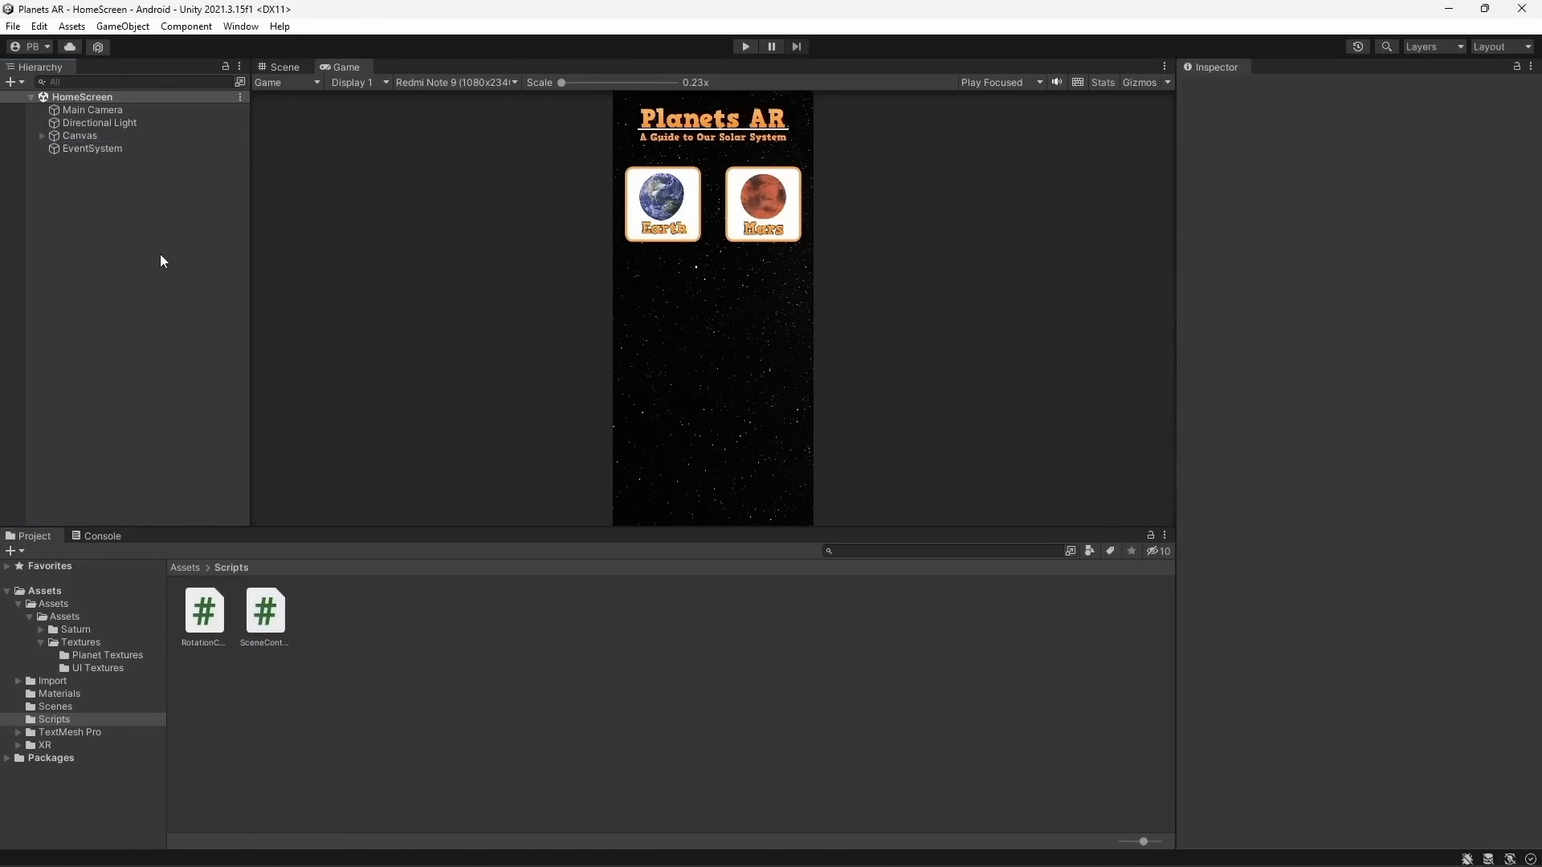
pyautogui.click(139, 136)
pyautogui.moveTo(265, 615); pyautogui.dragTo(1347, 748)
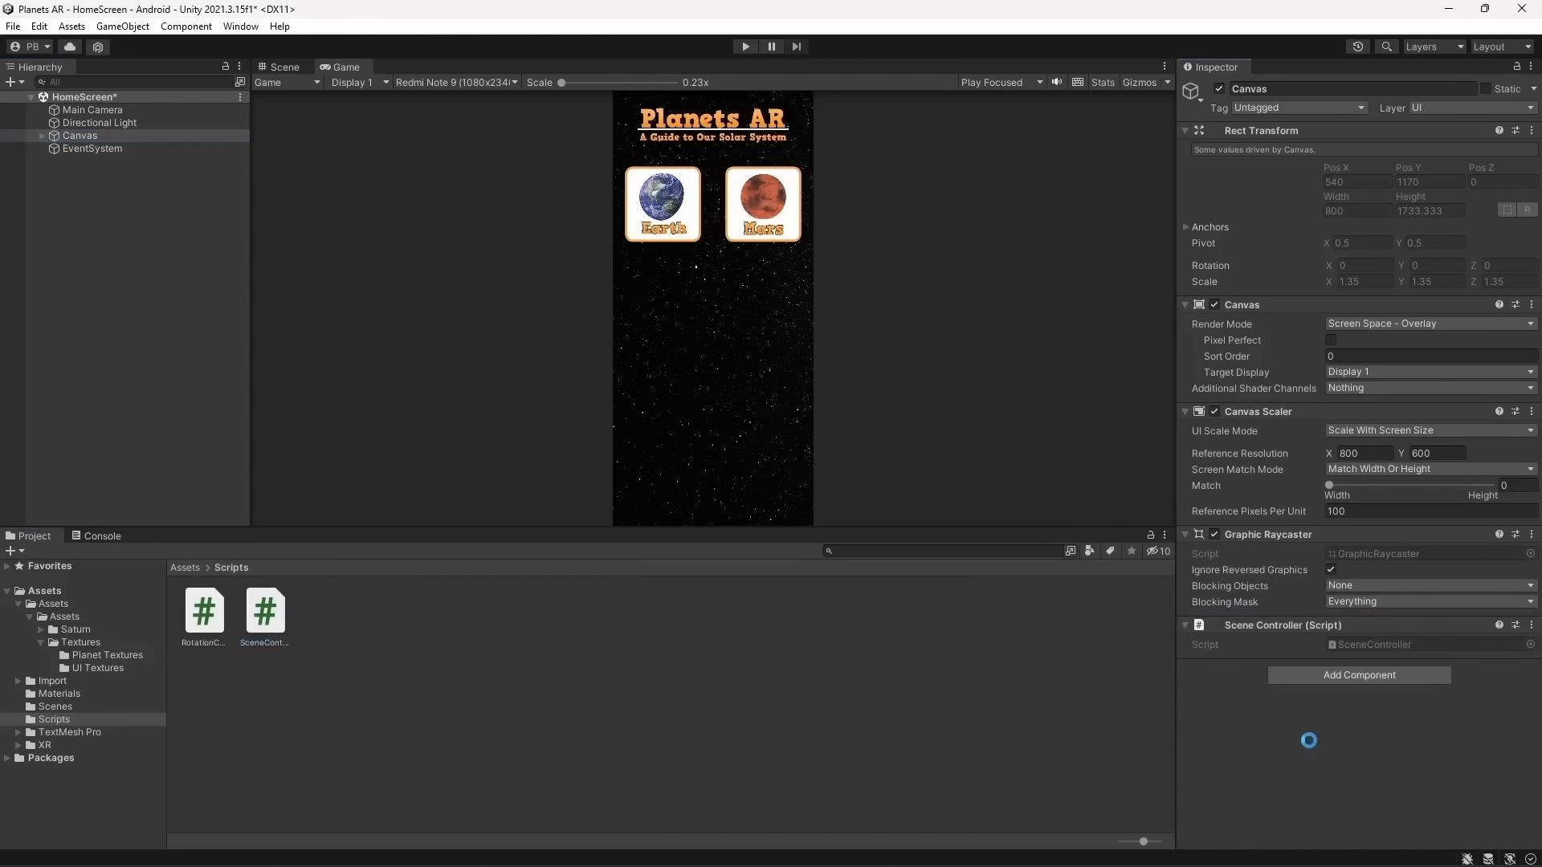
pyautogui.click(42, 135)
pyautogui.hotkey('ctrl', 'z')
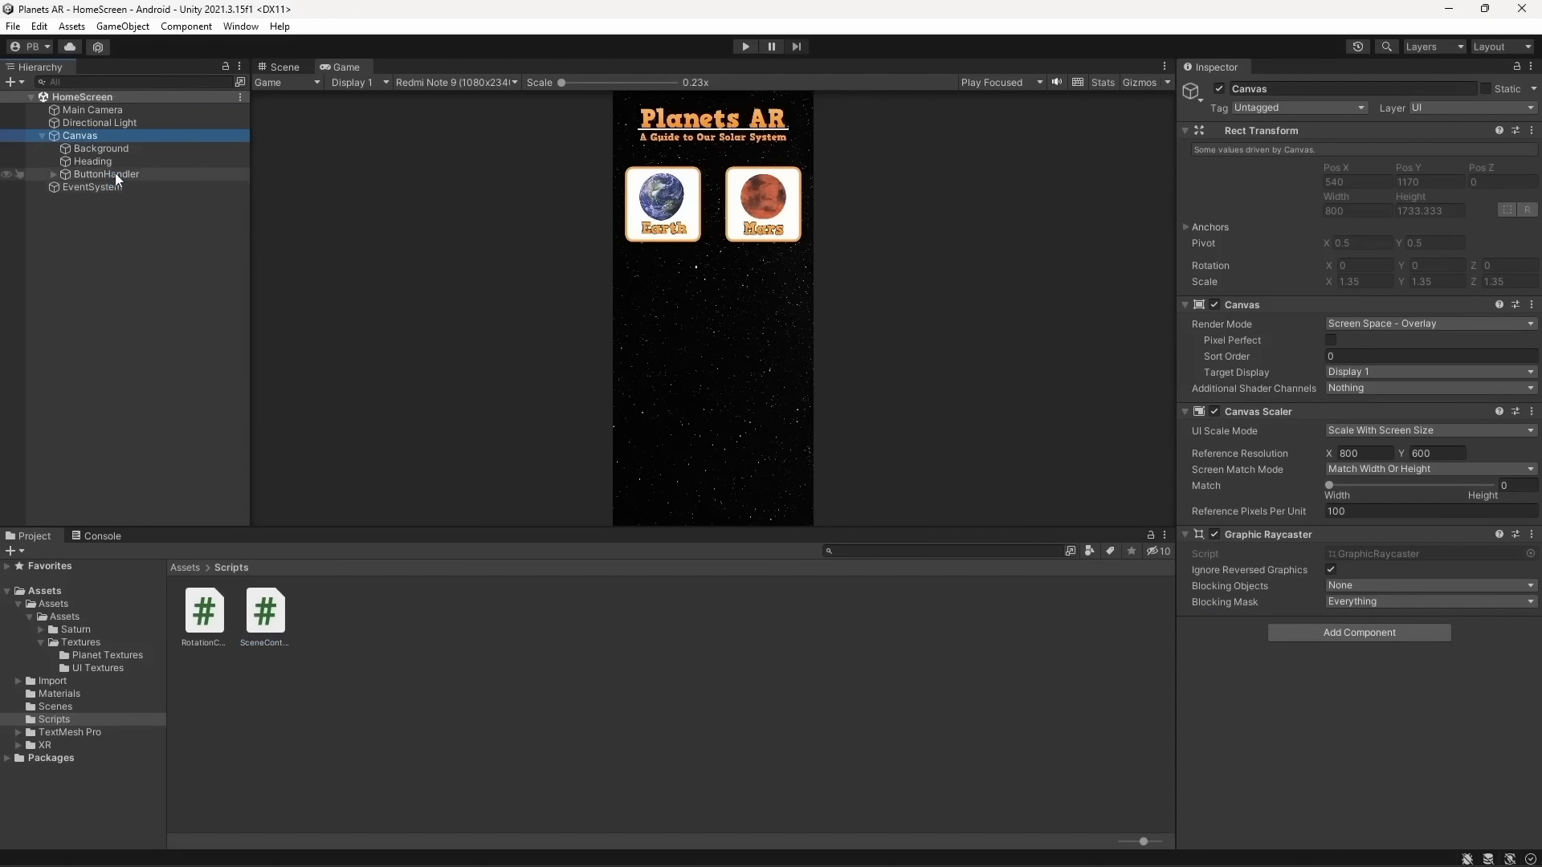
# Attach the SceneController script to the ButtonHandler object and save the scene
pyautogui.click(116, 172)
pyautogui.moveTo(252, 617); pyautogui.dragTo(1386, 478)
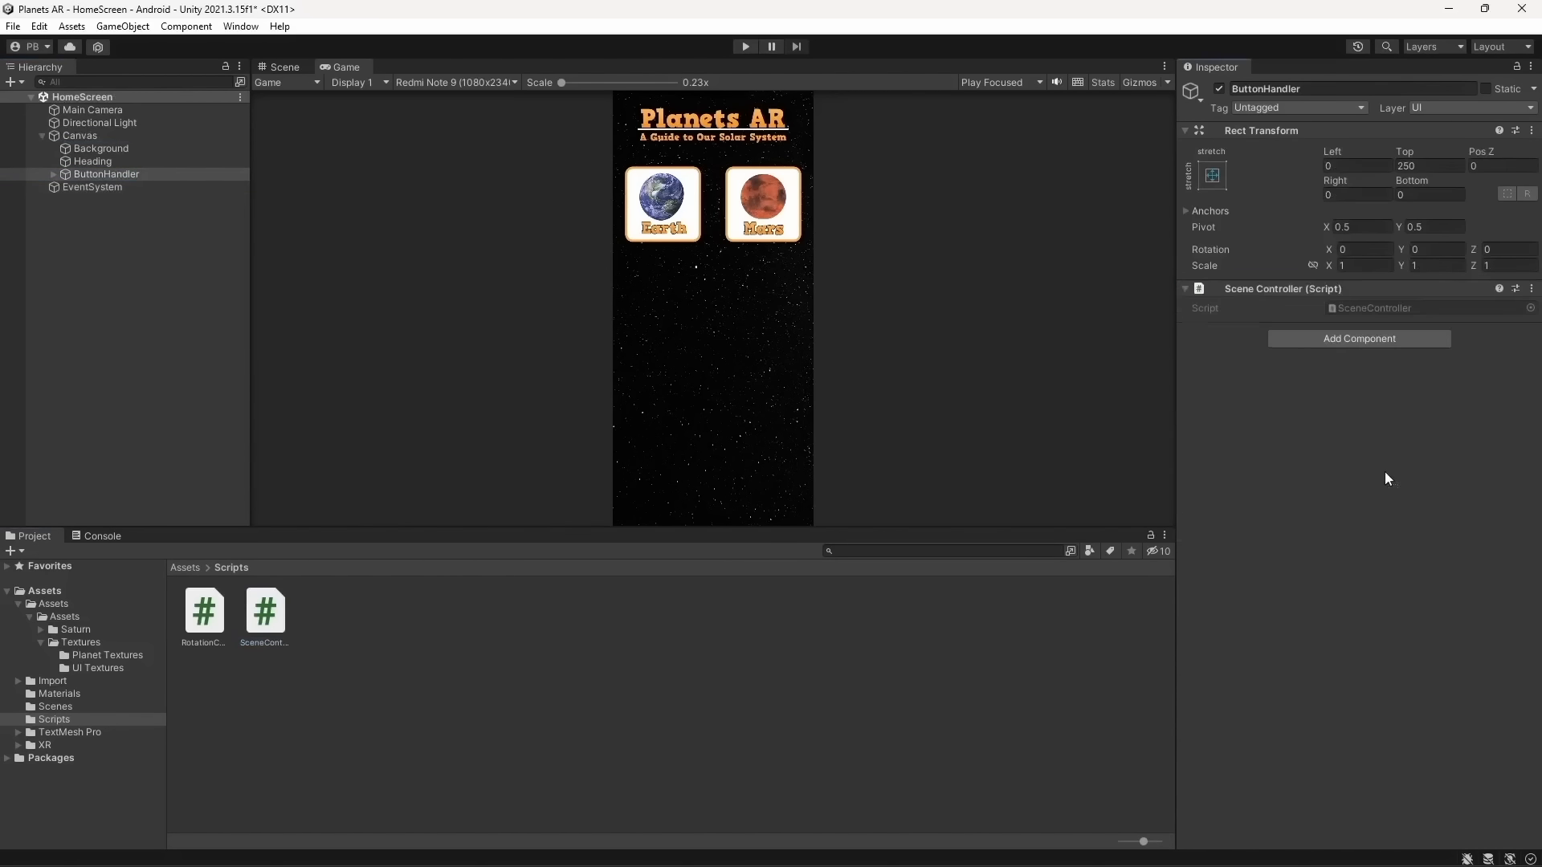
pyautogui.hotkey('ctrl', 's')
# Add an On Click event to both the Earth and Mars buttons, with ButtonHandler as its target object
pyautogui.click(54, 174)
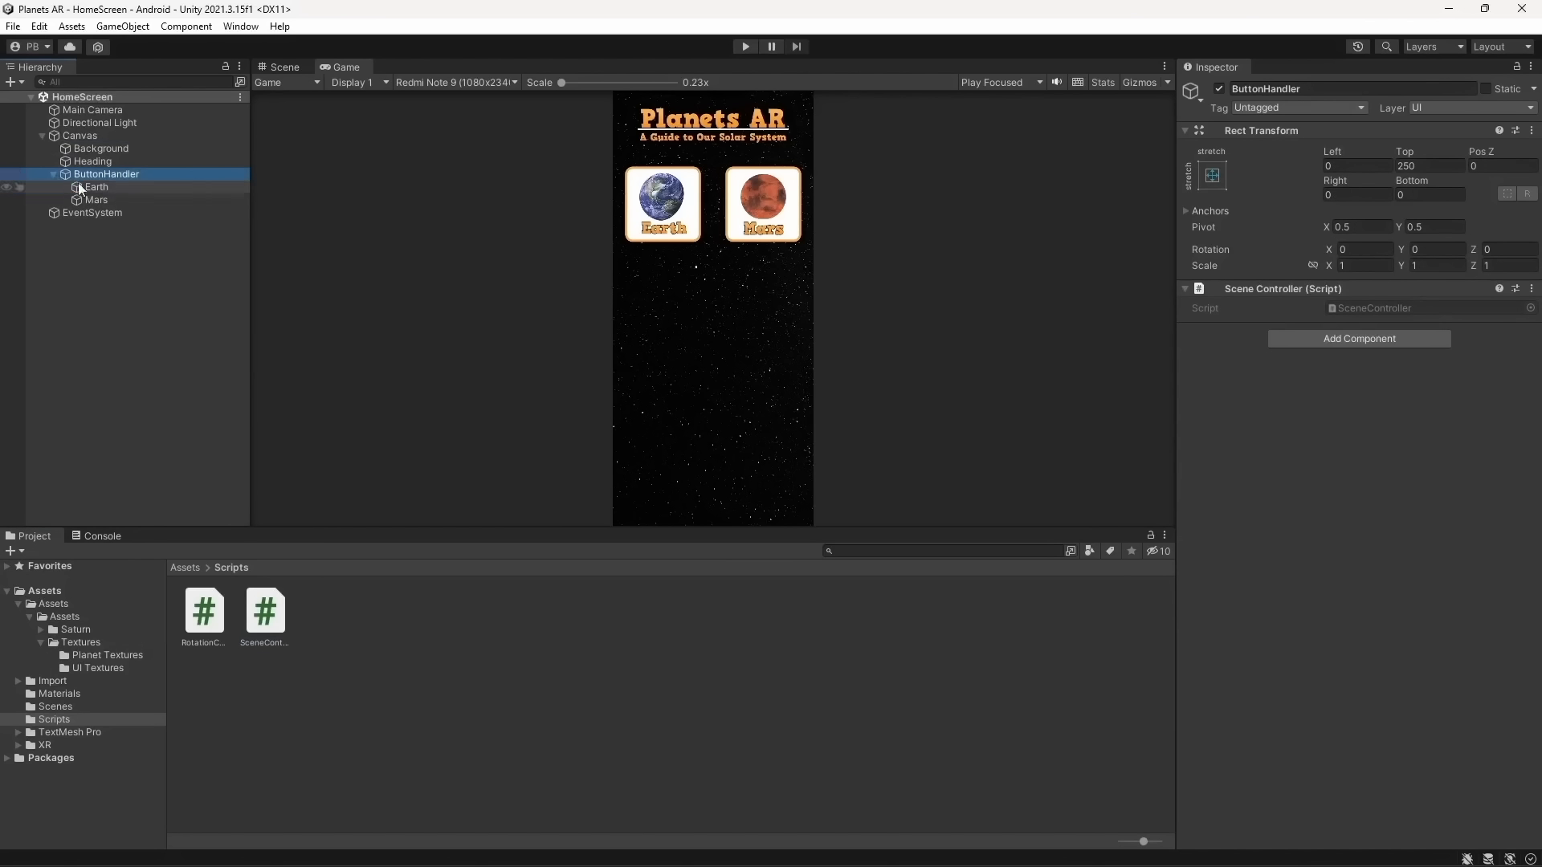
pyautogui.click(89, 187)
pyautogui.keyDown('ctrl'); pyautogui.click(90, 199); pyautogui.keyUp('ctrl')
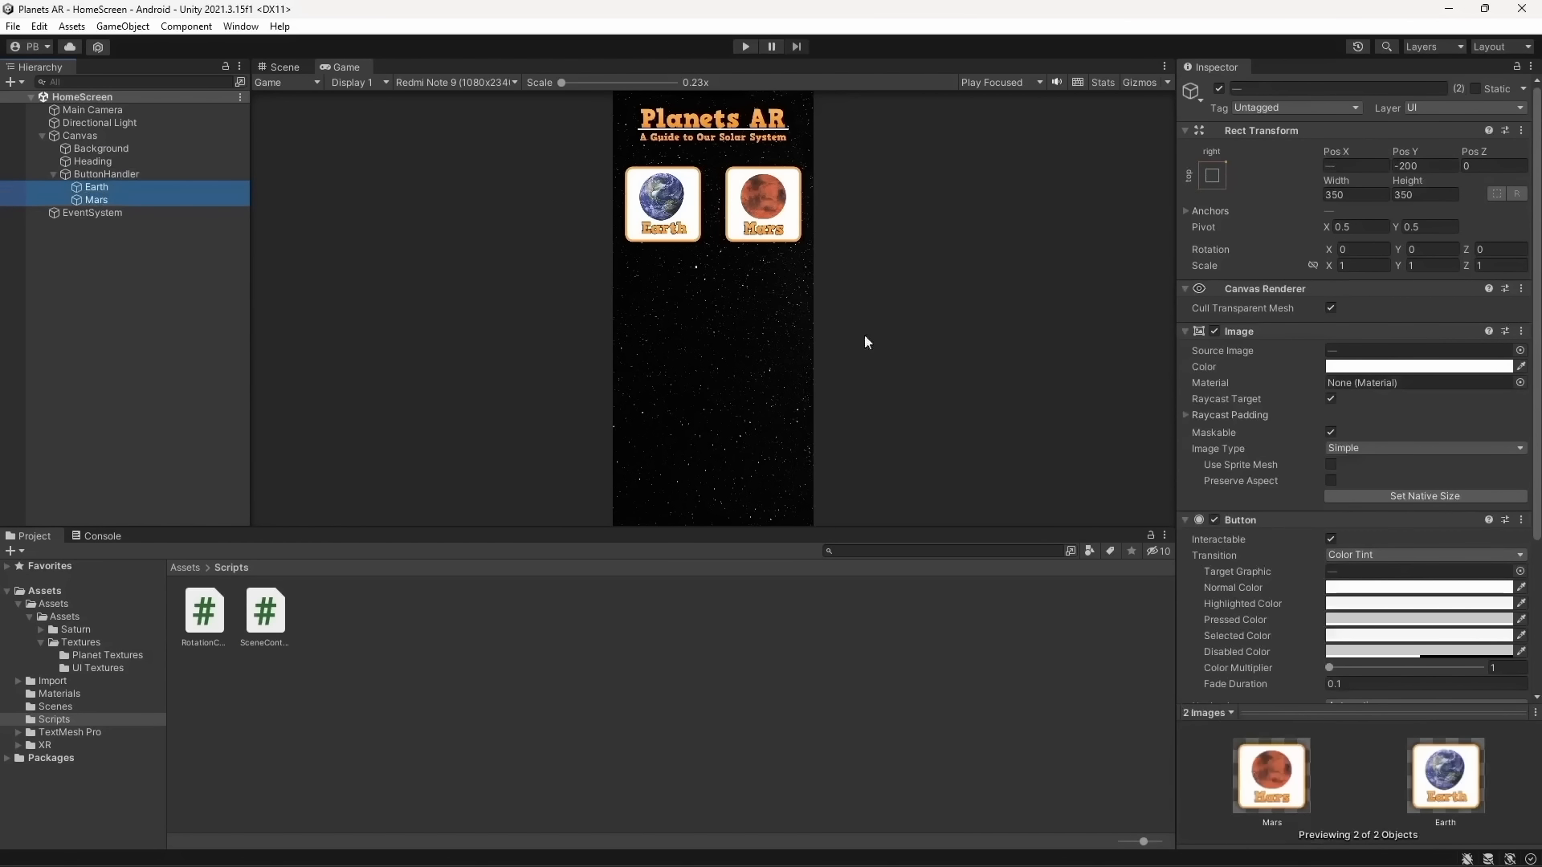
pyautogui.scroll(-4, 1518, 560)
pyautogui.click(1485, 599)
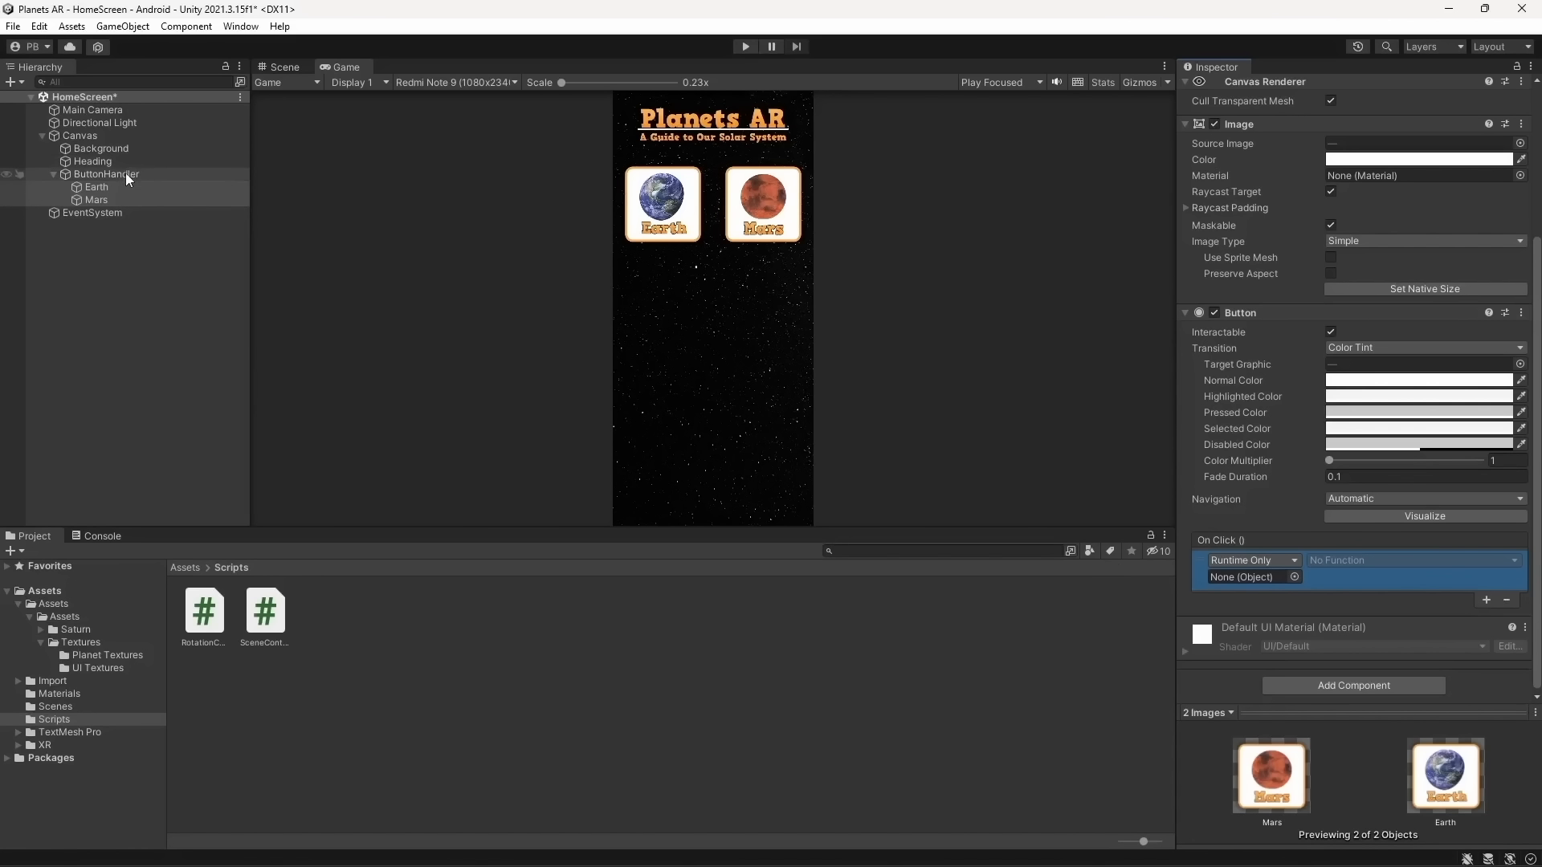
pyautogui.moveTo(129, 179); pyautogui.dragTo(1277, 586)
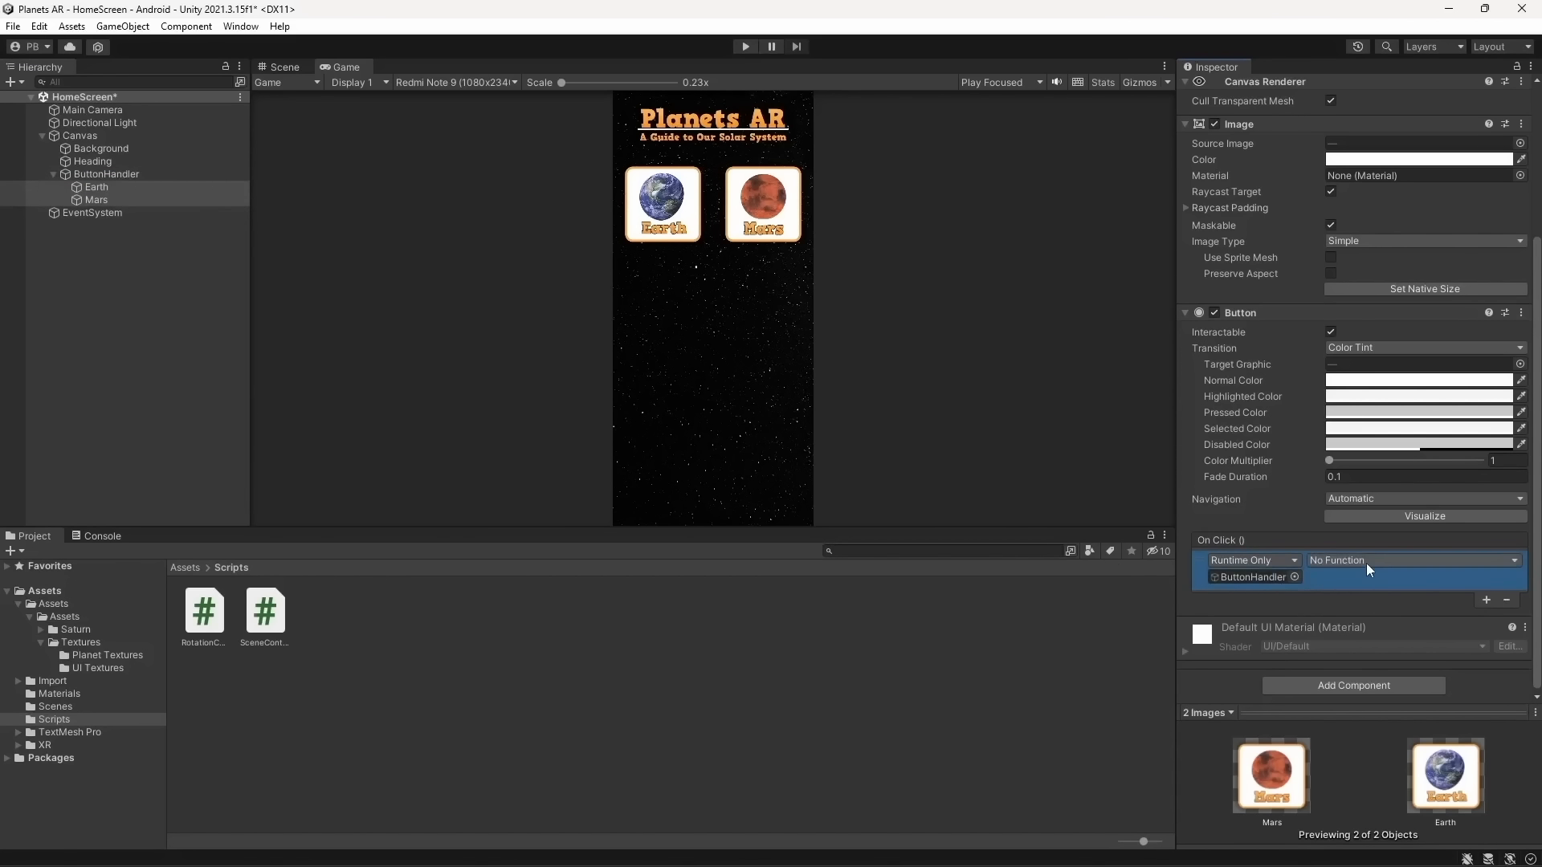
# Set the On Click function of both buttons to SceneController.SwitchScenes with the argument "Earth" and save the scene
pyautogui.click(1366, 562)
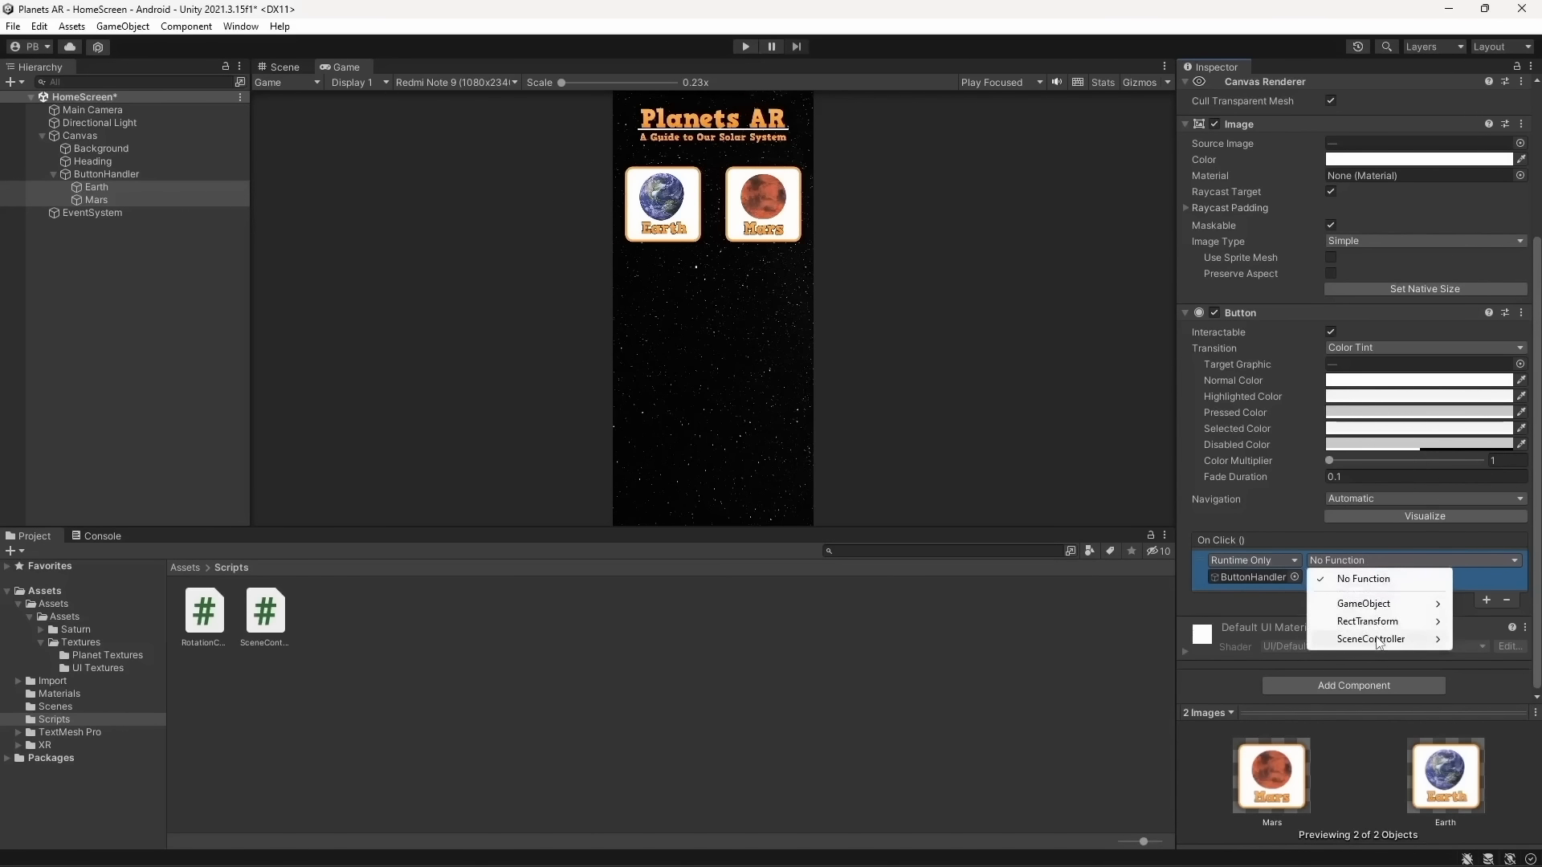
pyautogui.moveTo(1373, 639)
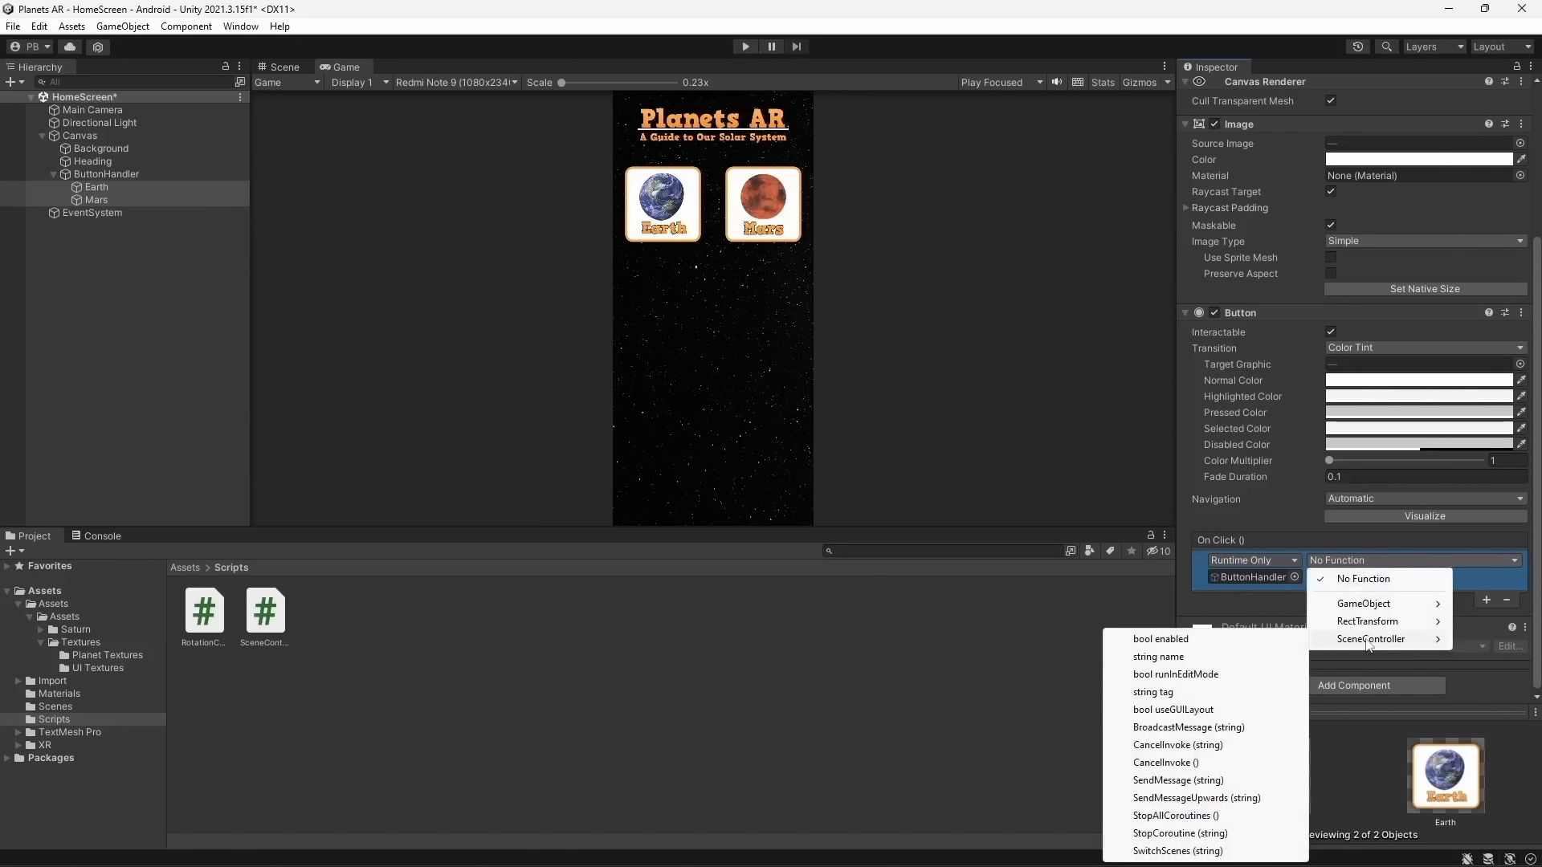
pyautogui.click(1216, 853)
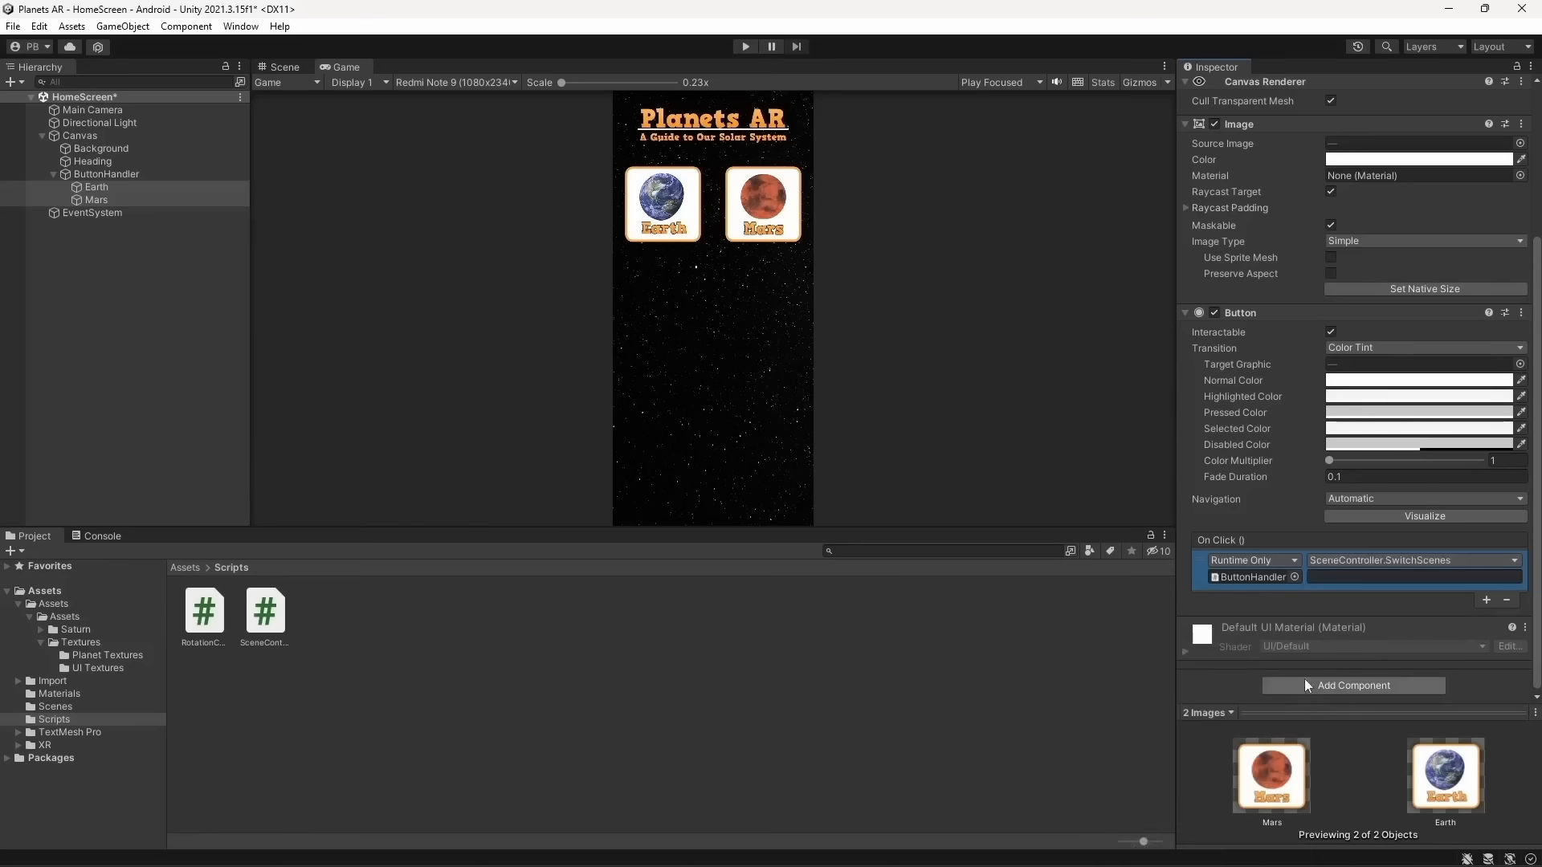
pyautogui.click(1333, 578)
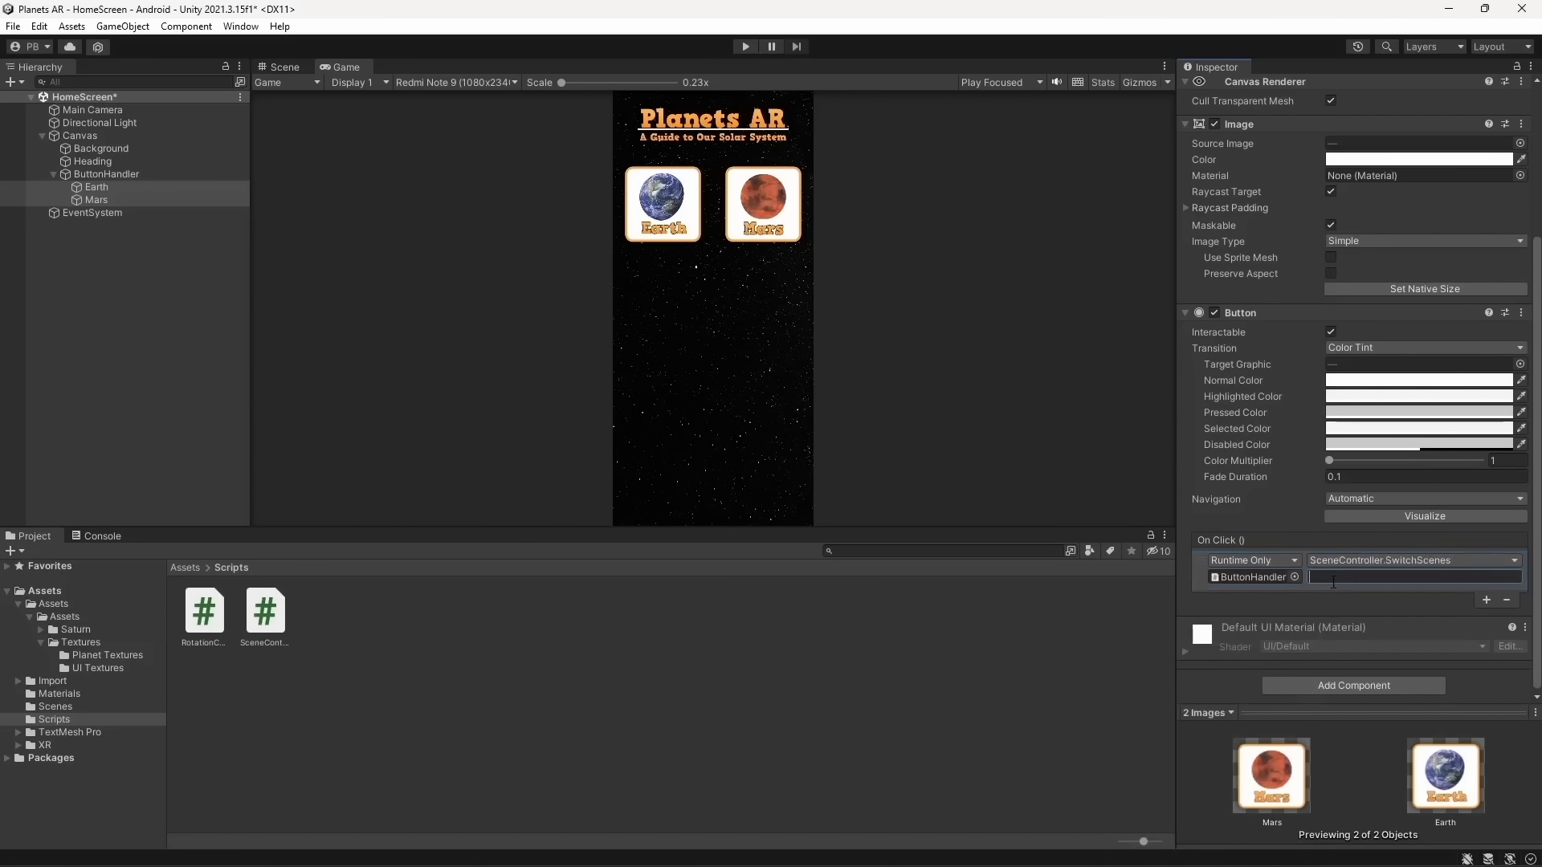
pyautogui.write('Earth')
pyautogui.hotkey('ctrl', 's')
# Change the On Click argument of the Mars button to "Mars" and save the scene
pyautogui.click(119, 202)
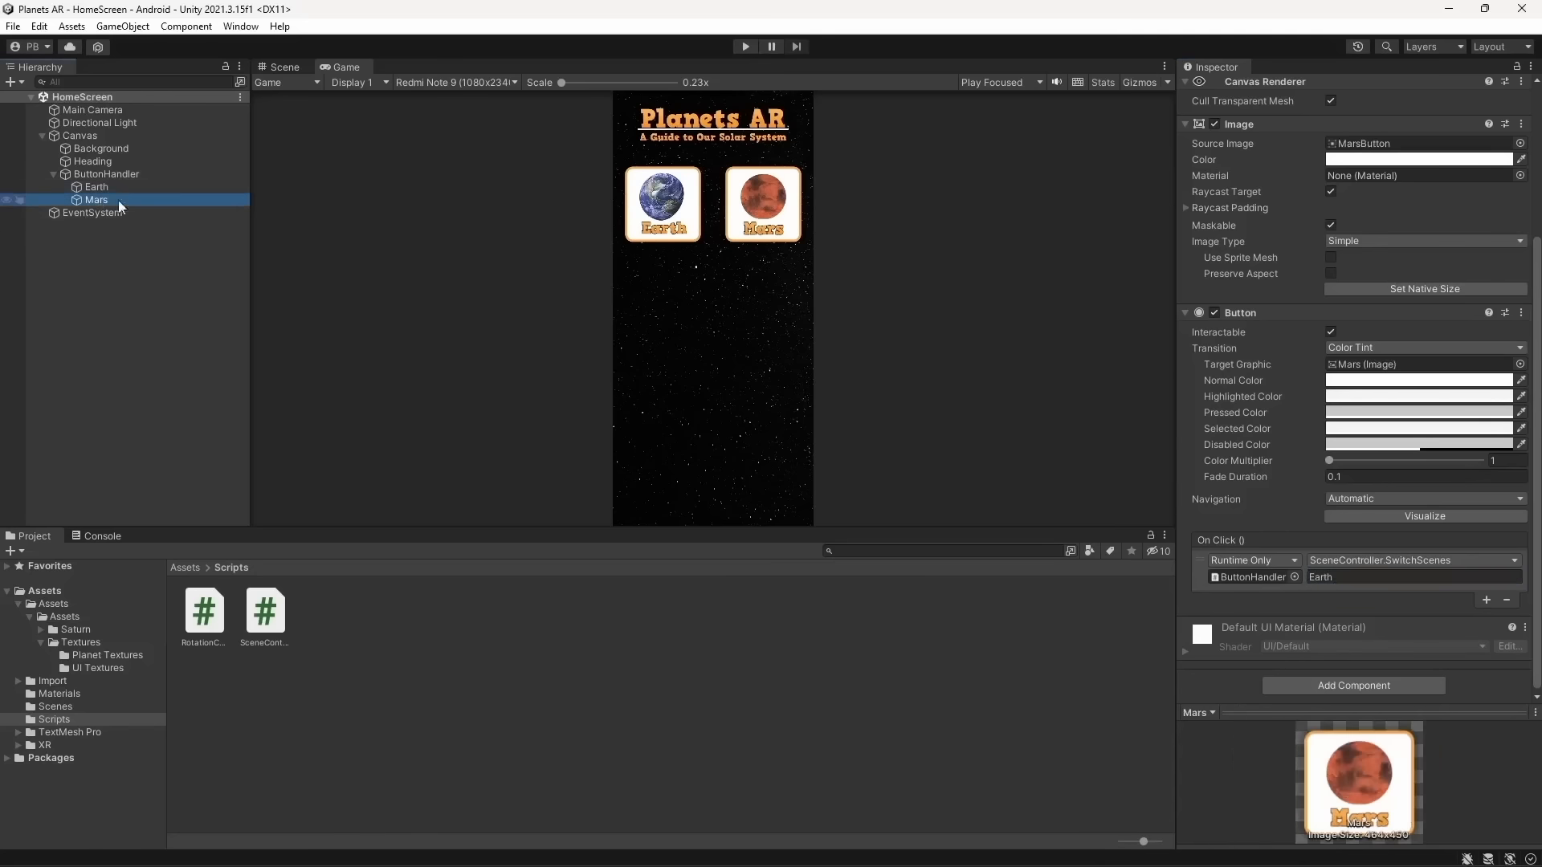
pyautogui.click(1331, 577)
pyautogui.write('Mars')
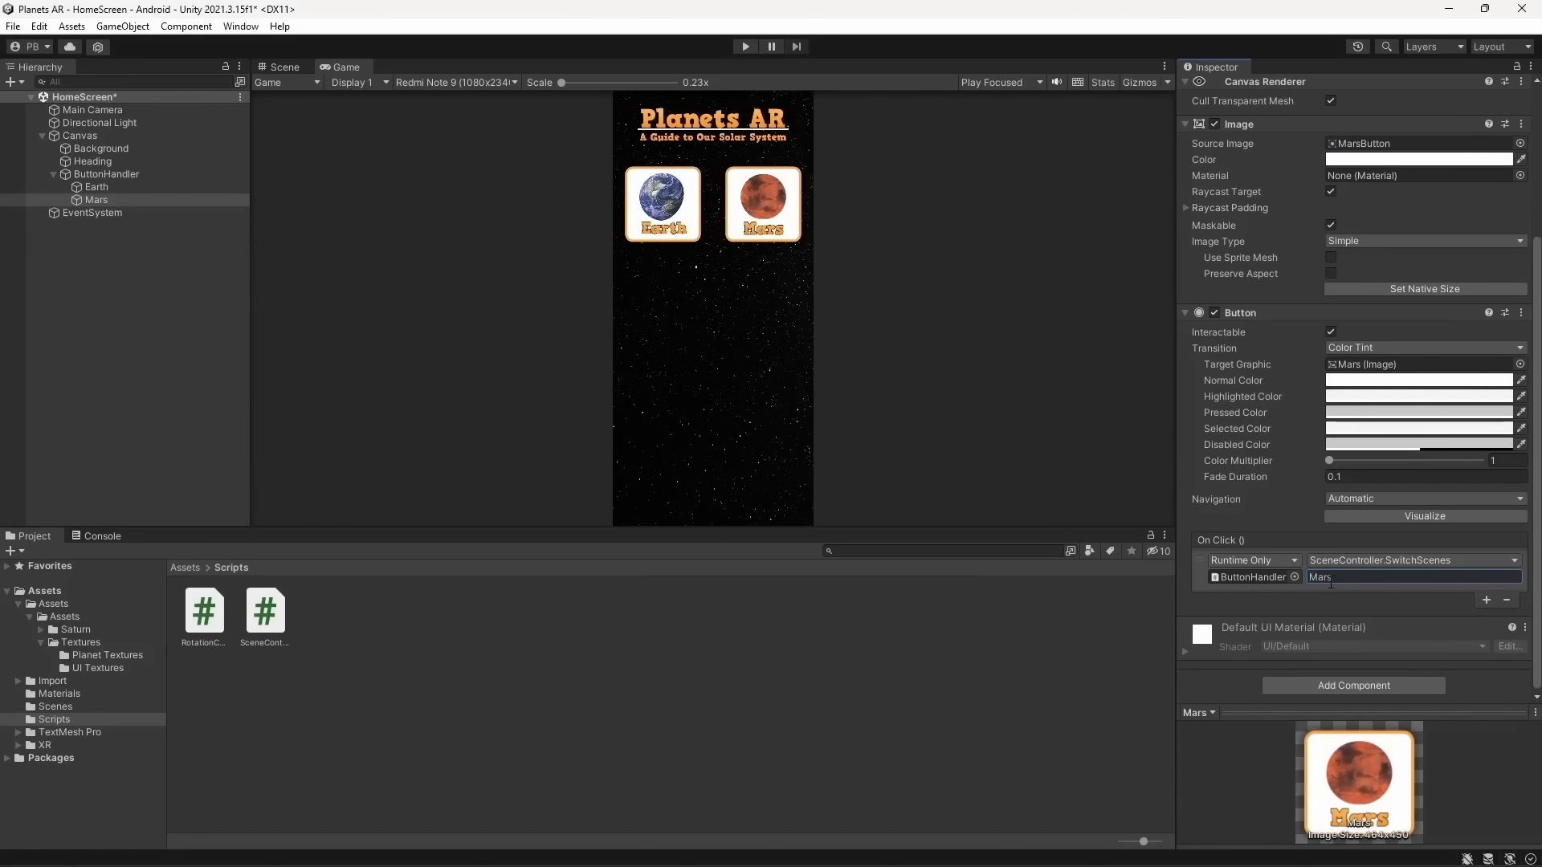
pyautogui.hotkey('ctrl', 's')
# Play-test the HomeScreen scene by trying the Earth and Mars buttons, and read the resulting console messages
pyautogui.click(745, 47)
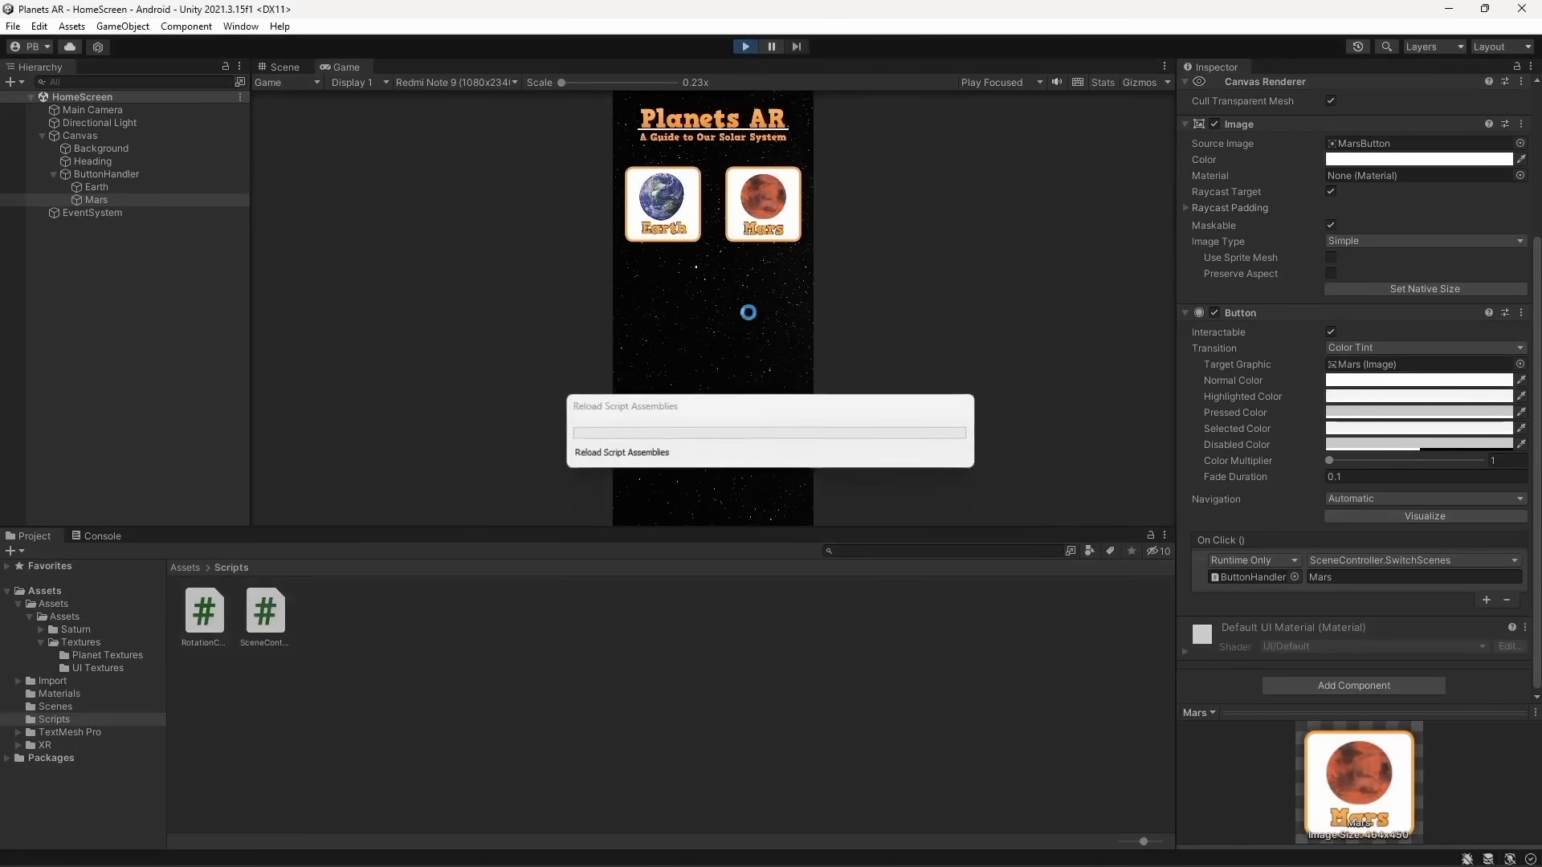
pyautogui.click(687, 228)
pyautogui.click(763, 215)
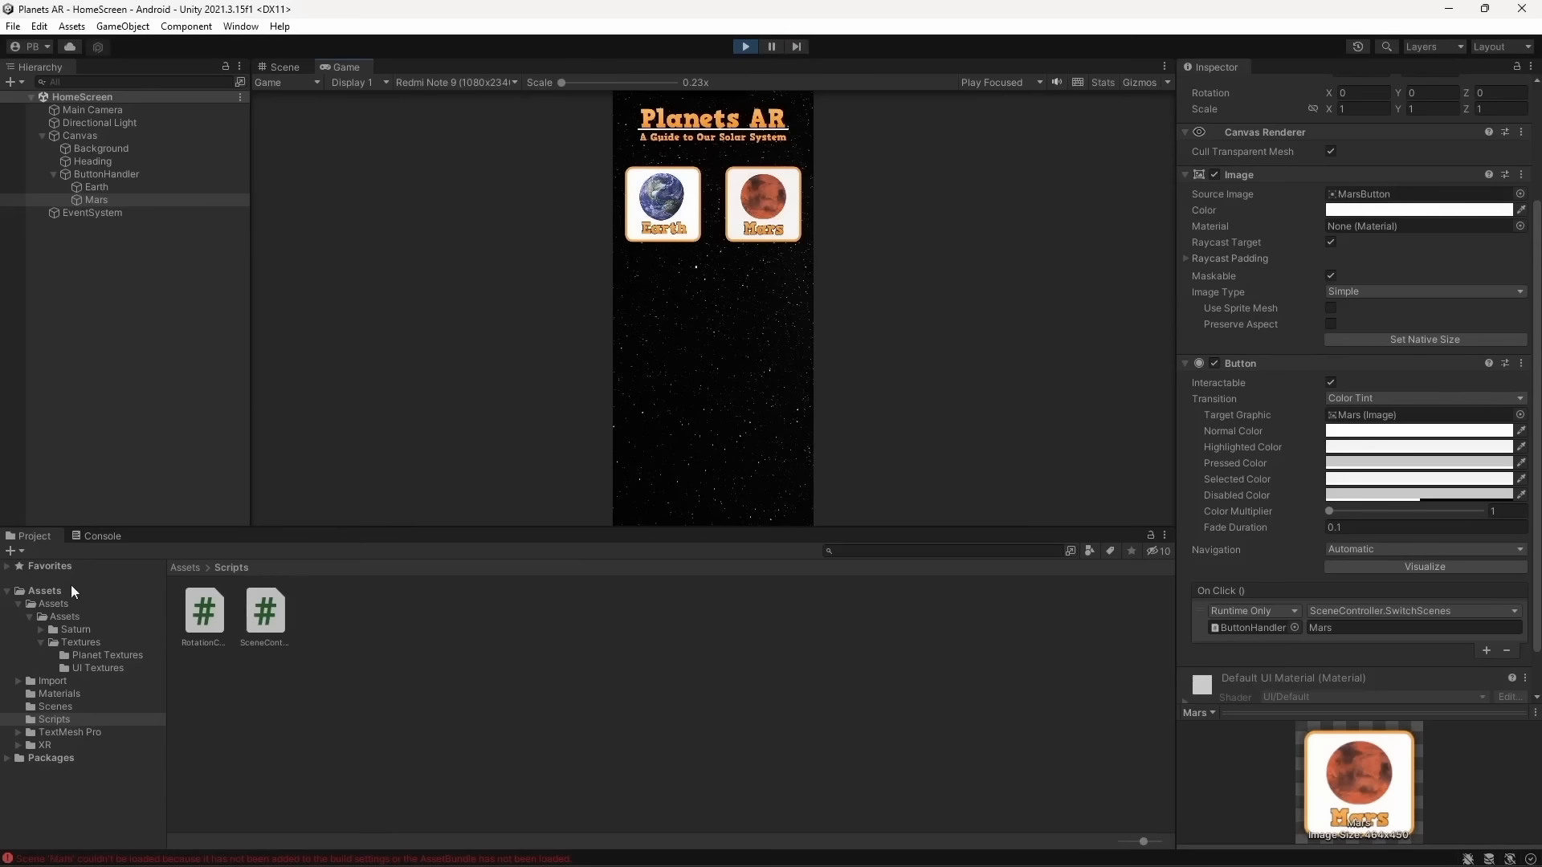
pyautogui.click(95, 537)
pyautogui.click(101, 572)
pyautogui.click(114, 601)
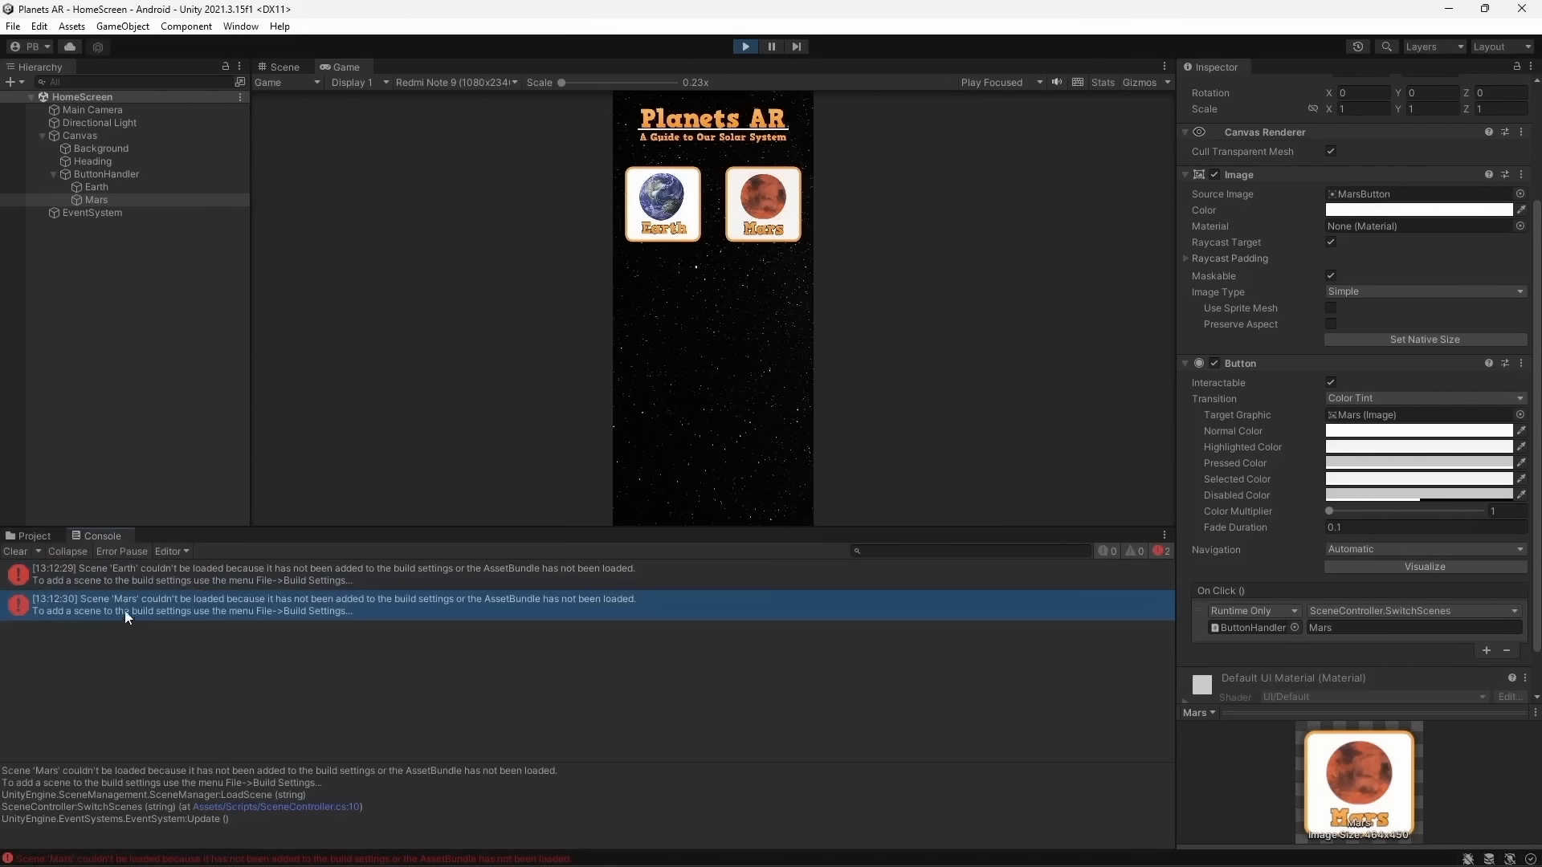
# Stop the play test, clear the console messages and return to the project files
pyautogui.click(746, 47)
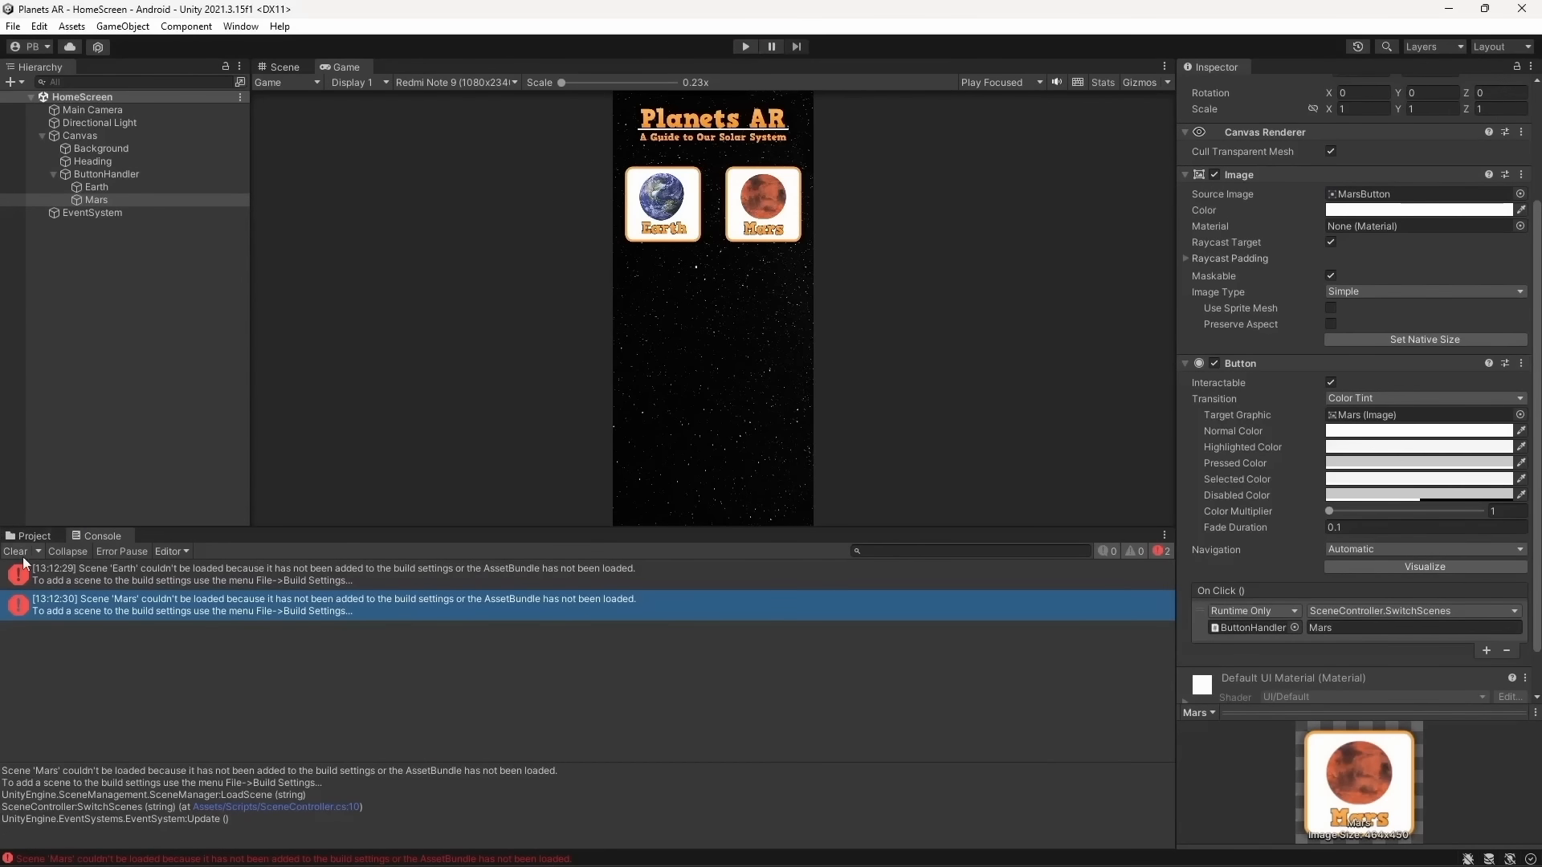
pyautogui.click(15, 551)
pyautogui.click(31, 537)
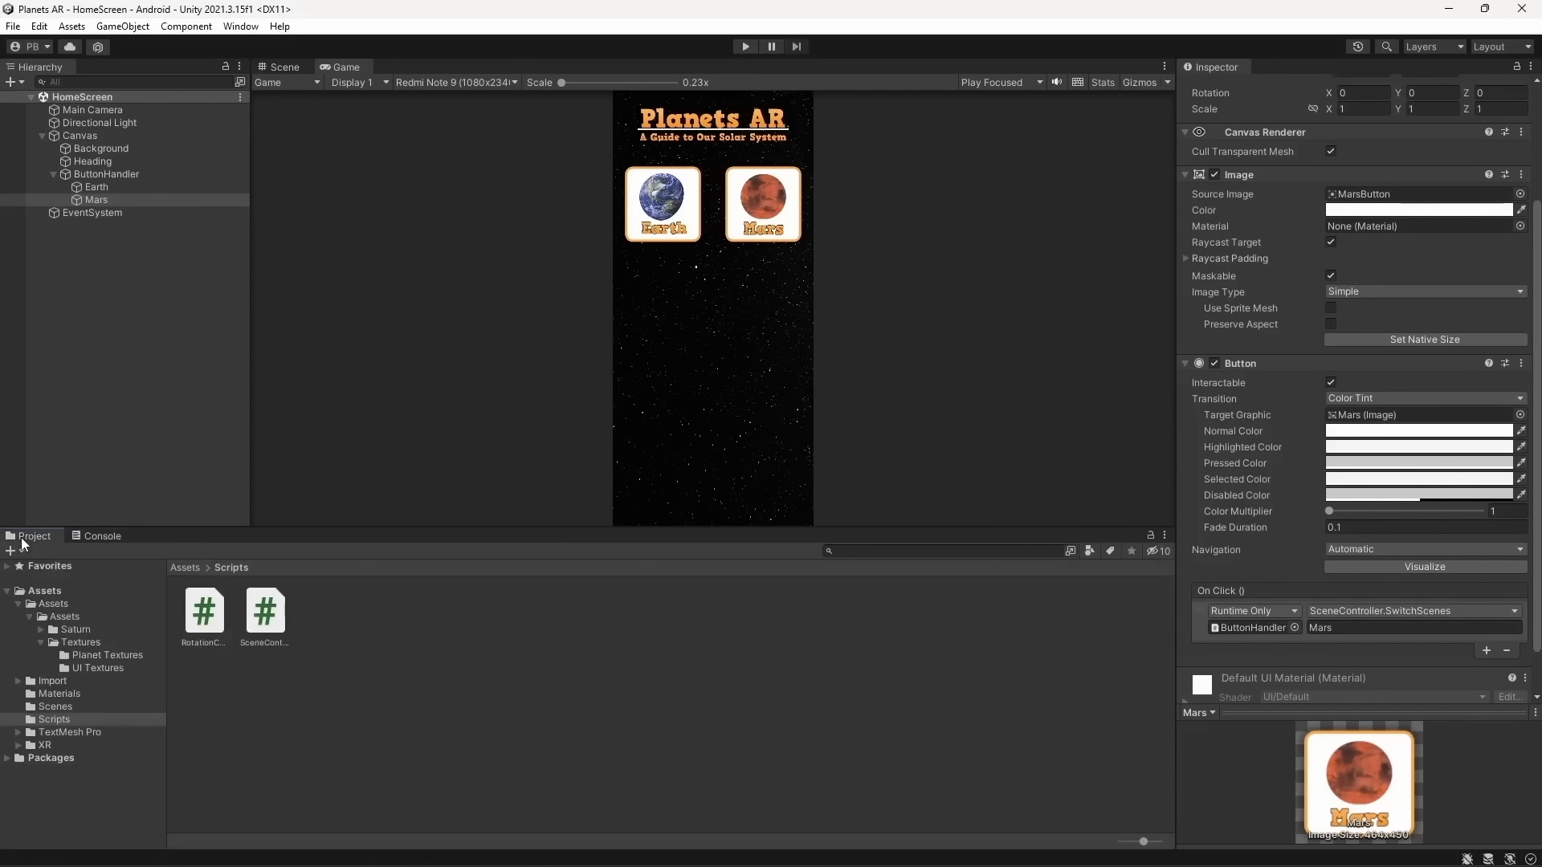
# Add the open HomeScreen scene and the Mars and Earth scenes to the build's scene list
pyautogui.click(13, 25)
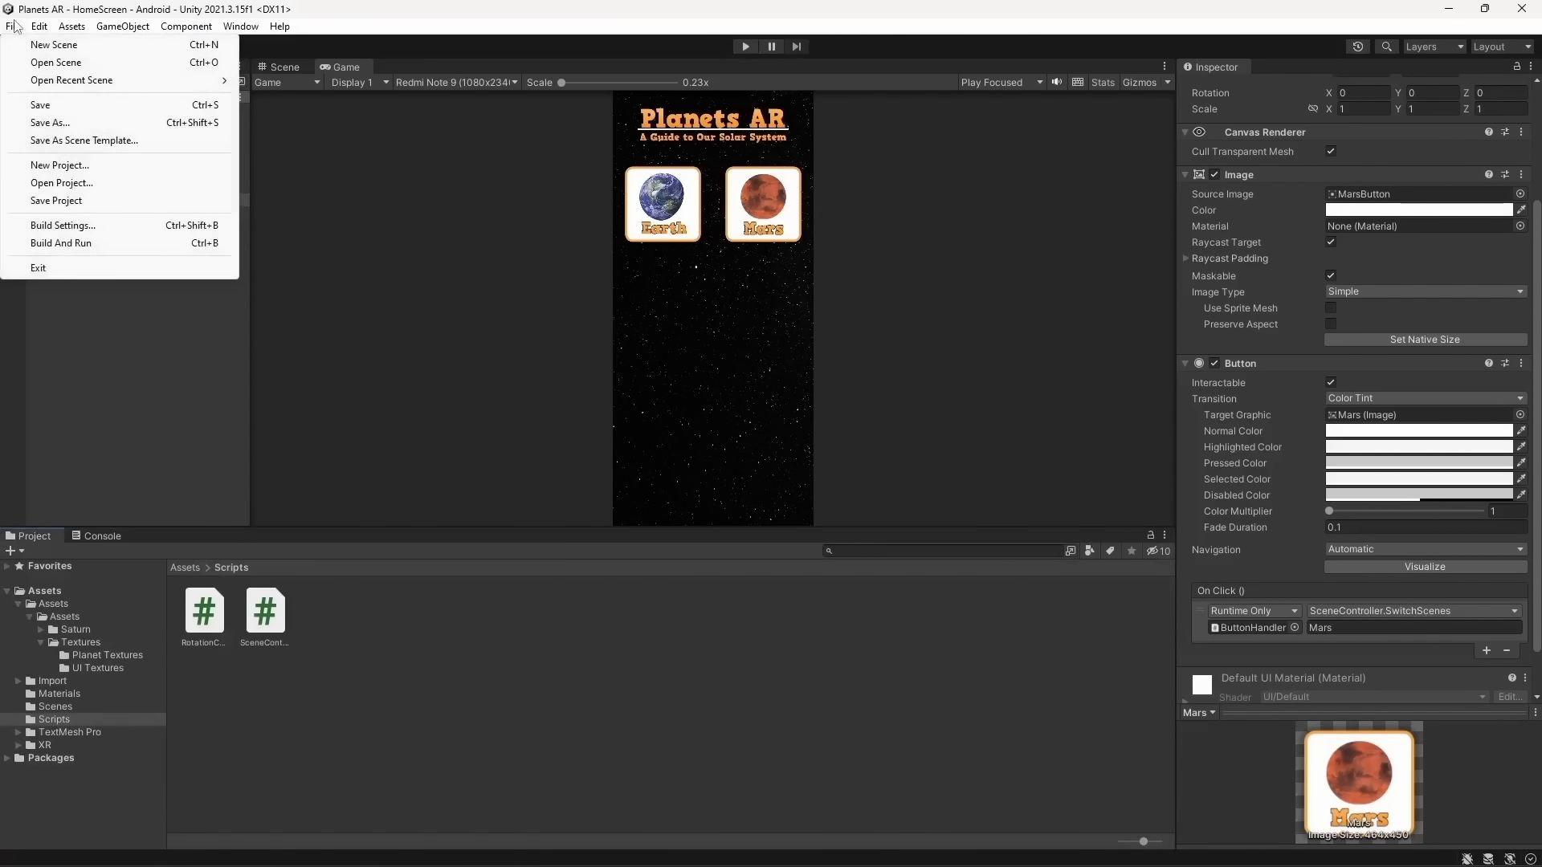
pyautogui.click(129, 226)
pyautogui.click(899, 328)
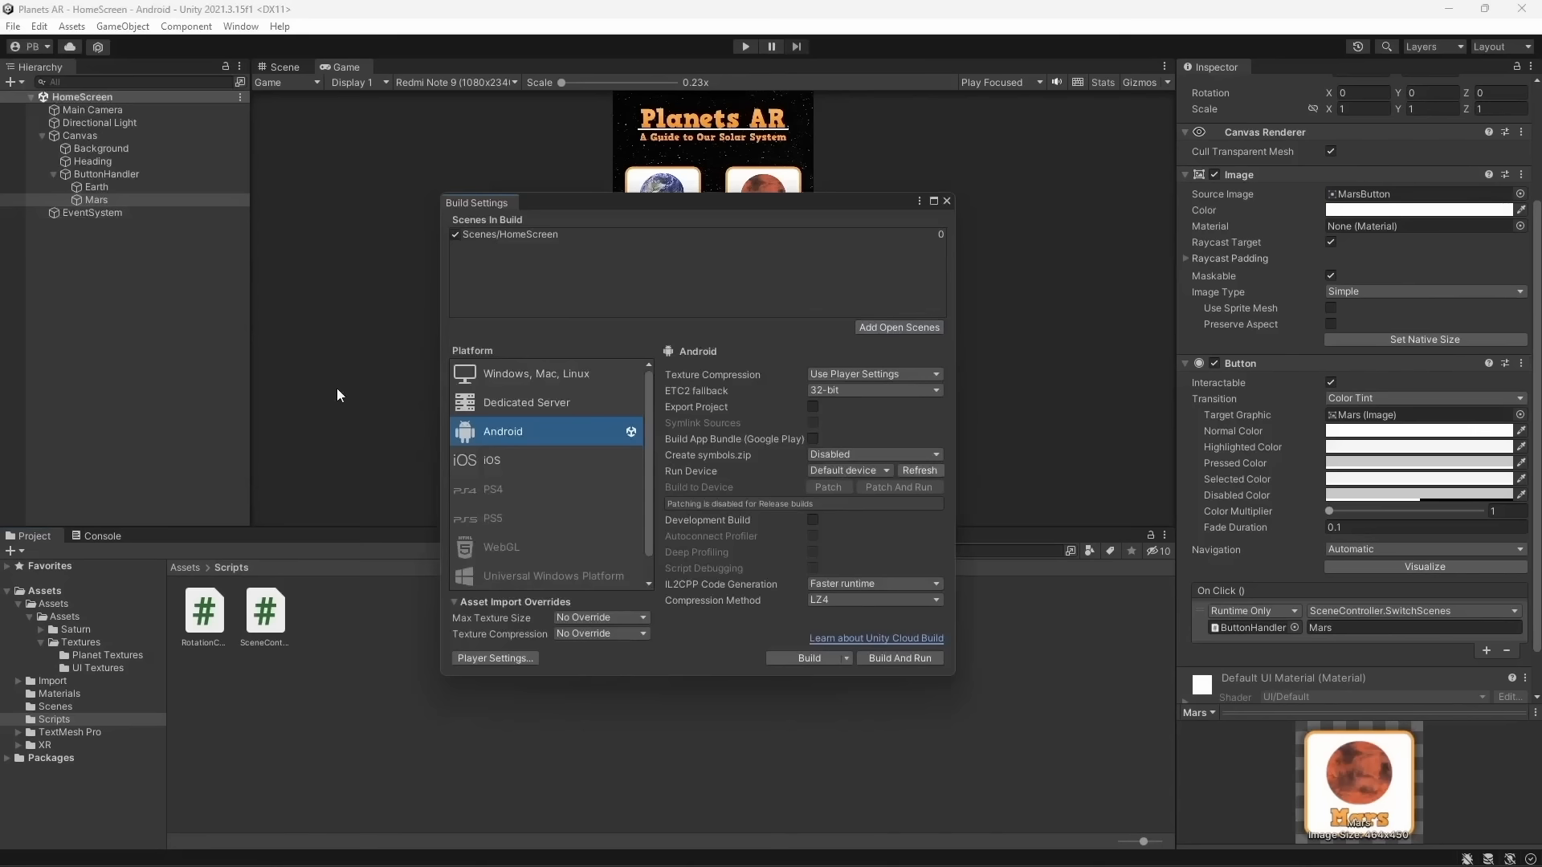
pyautogui.click(207, 567)
pyautogui.click(243, 639)
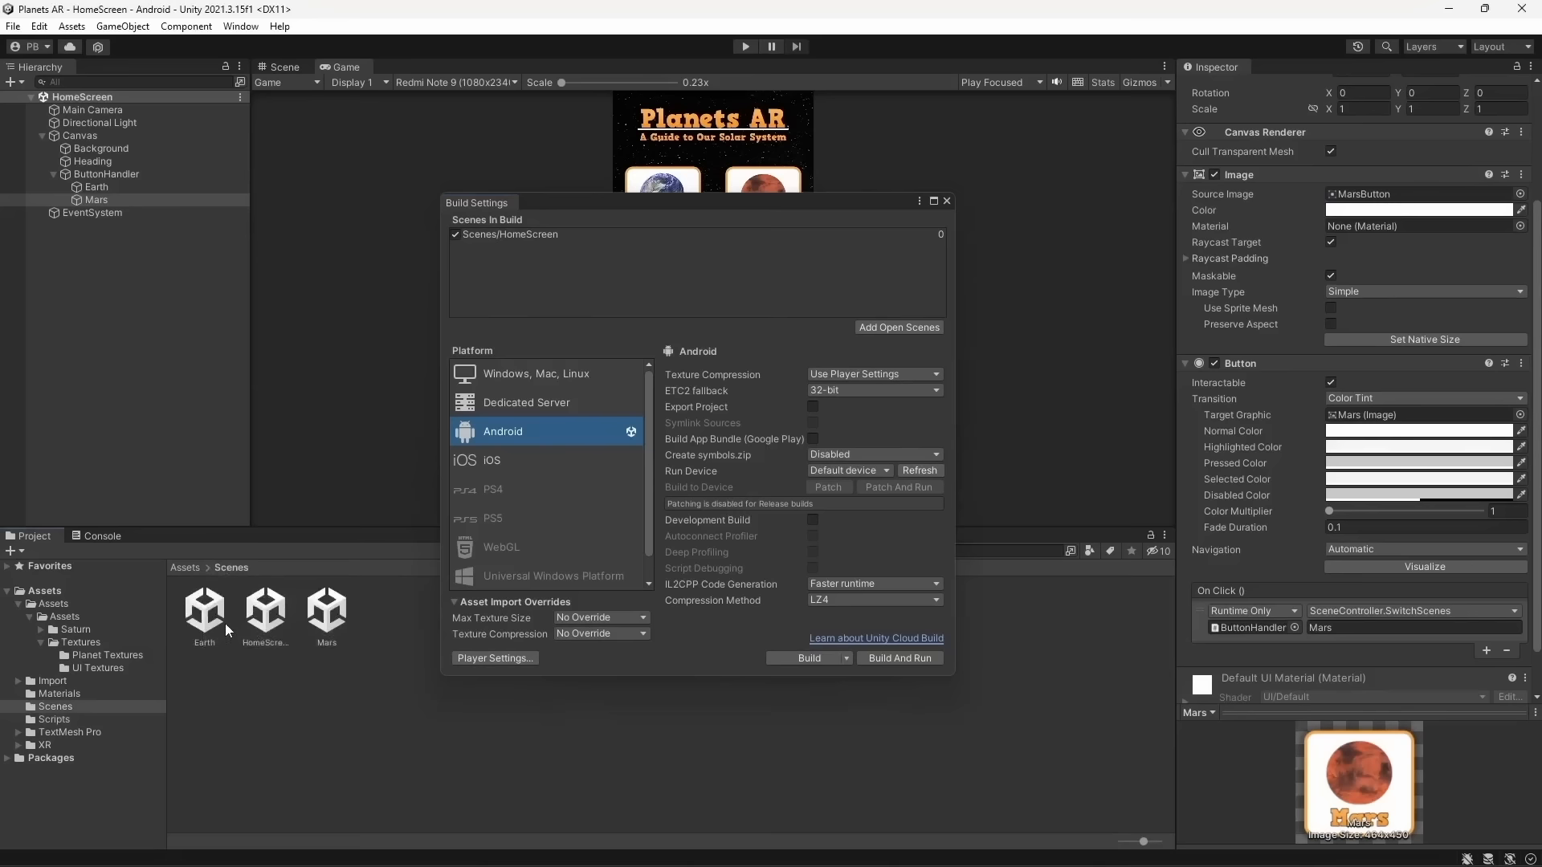
pyautogui.moveTo(318, 615); pyautogui.dragTo(543, 294)
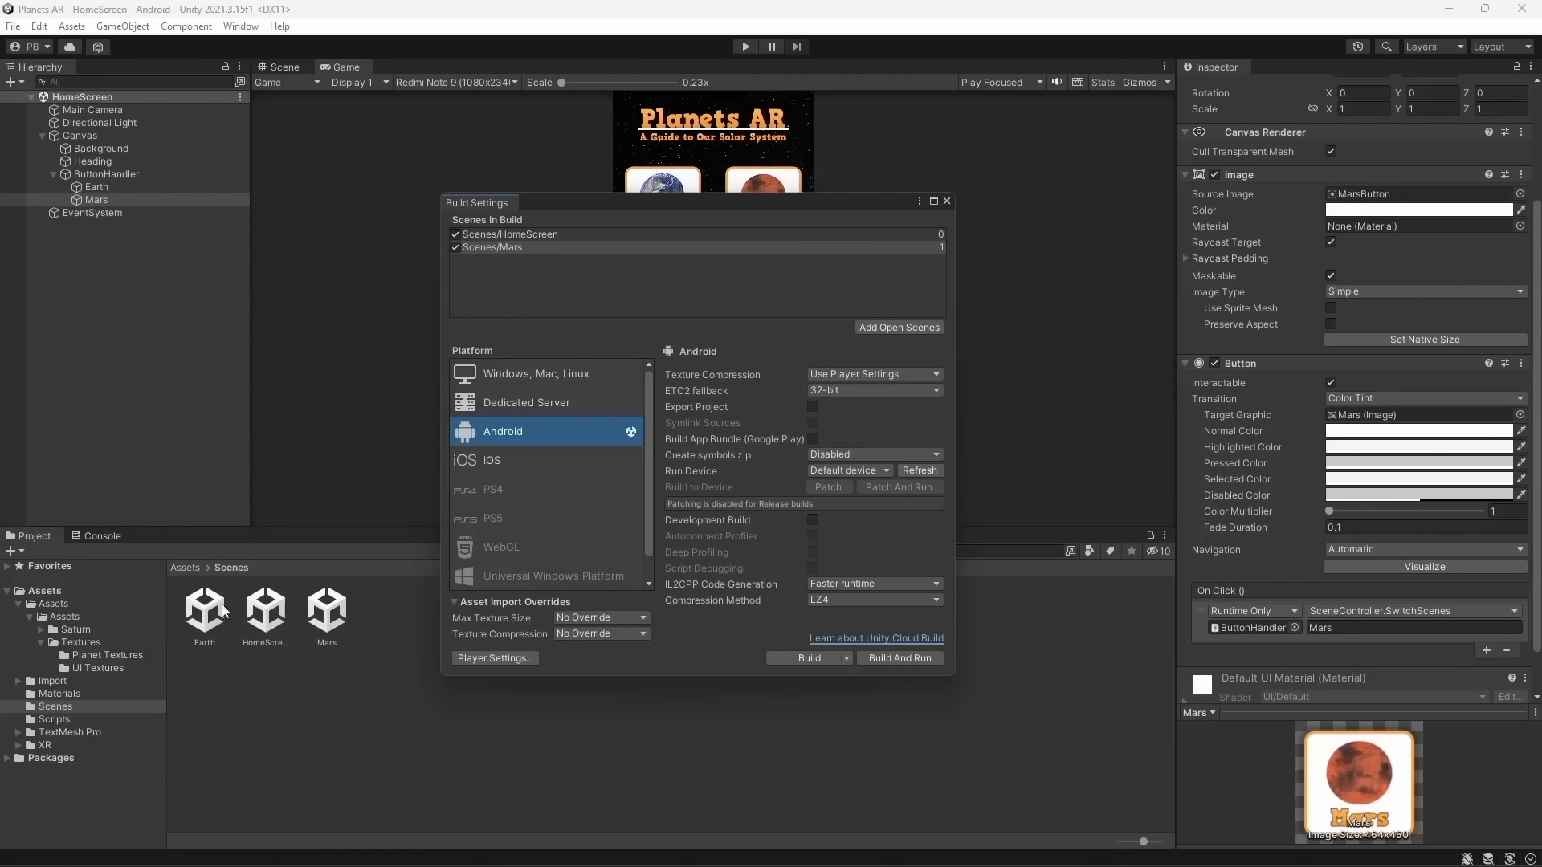
pyautogui.moveTo(204, 612); pyautogui.dragTo(588, 292)
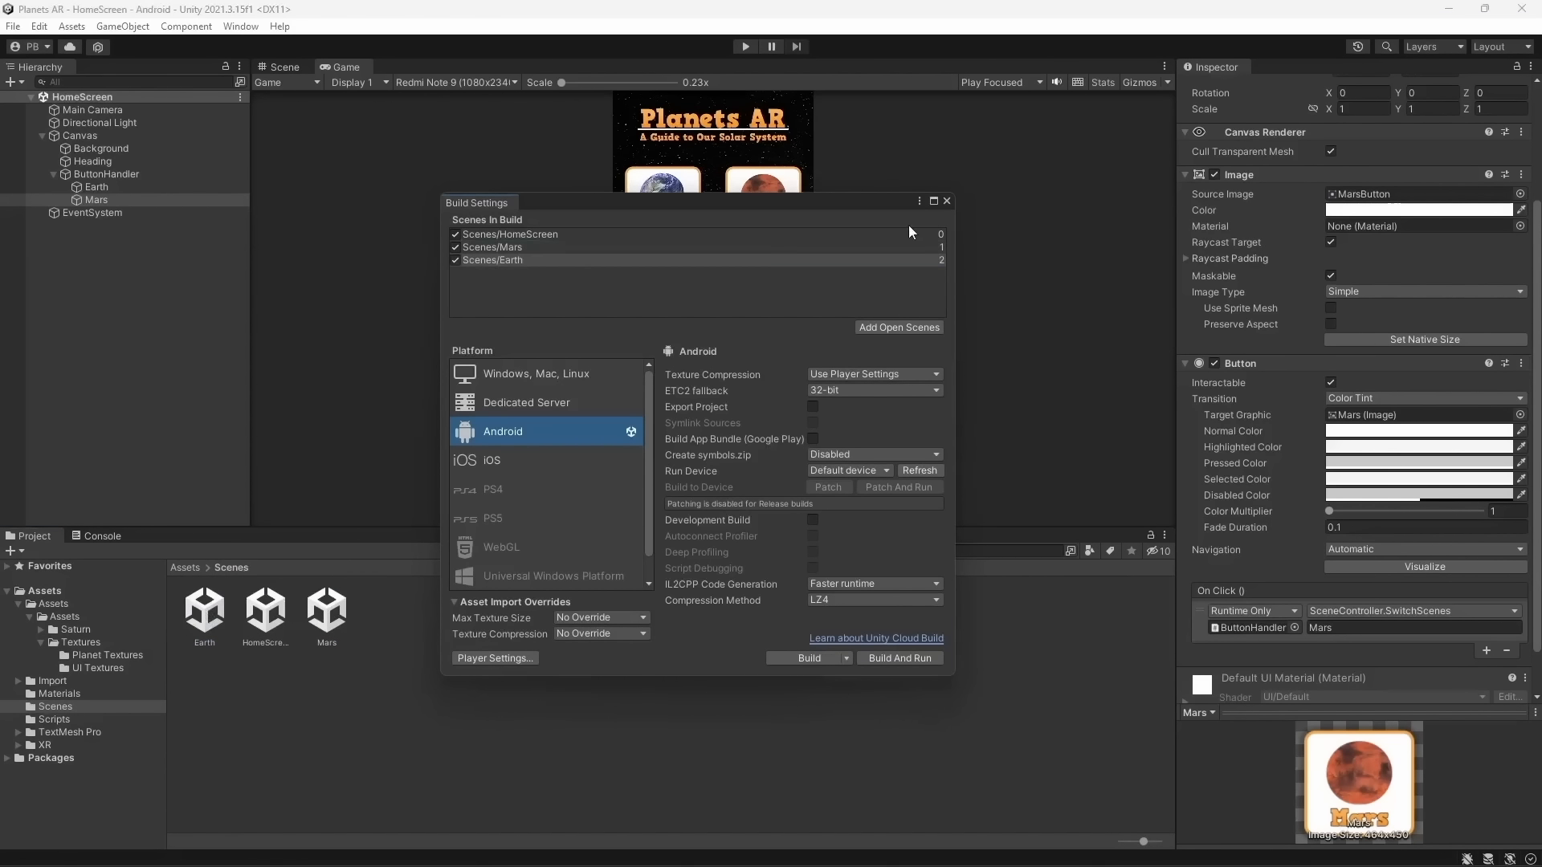
pyautogui.click(947, 201)
# Play-test the HomeScreen scene by using its Earth button, and stop the play test
pyautogui.click(746, 46)
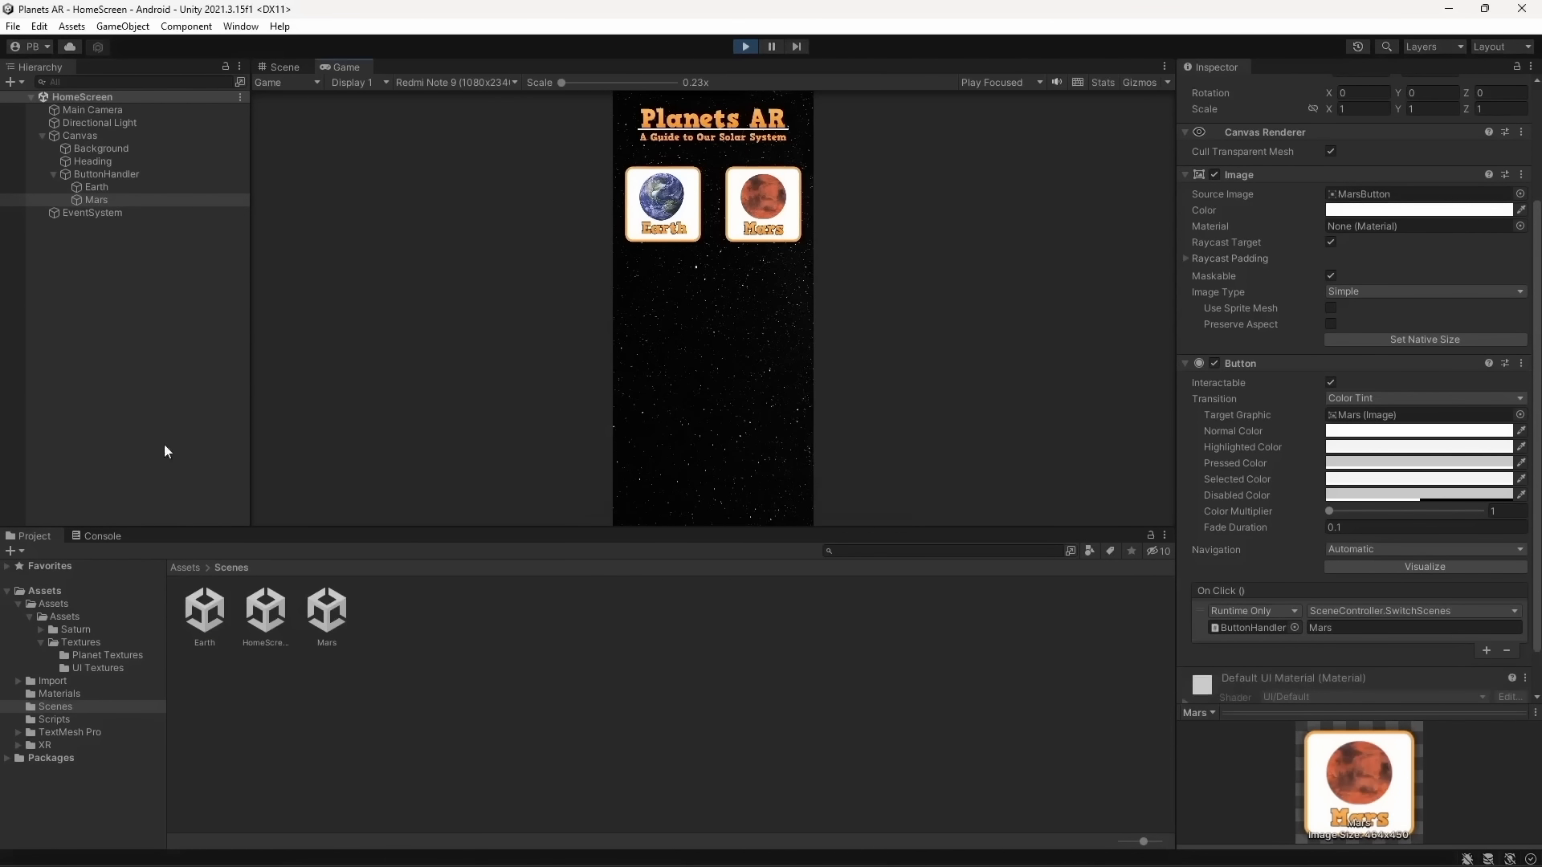
pyautogui.click(677, 204)
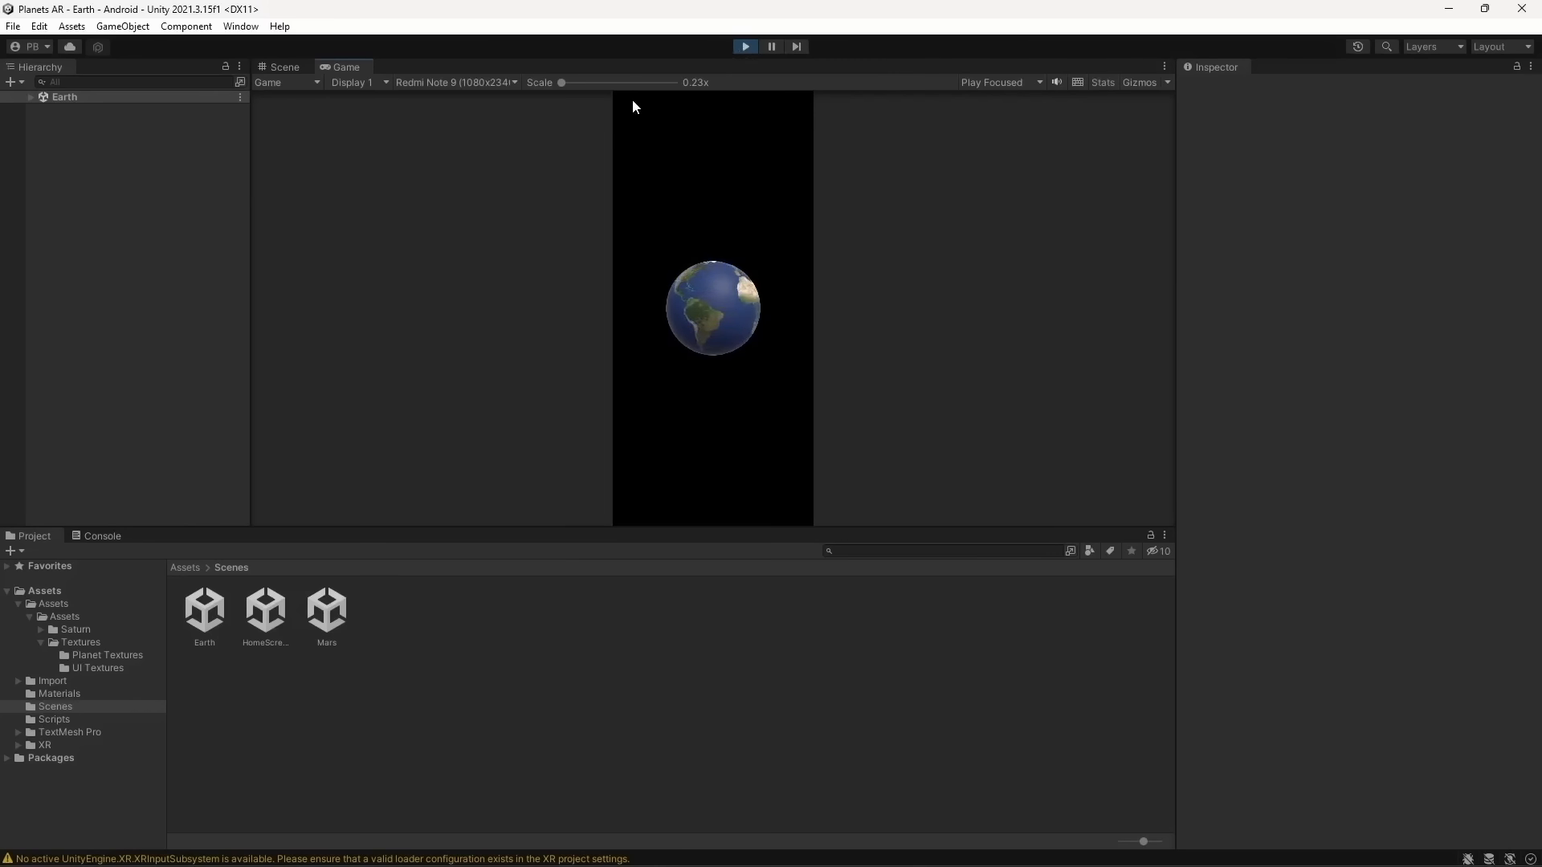
pyautogui.click(746, 46)
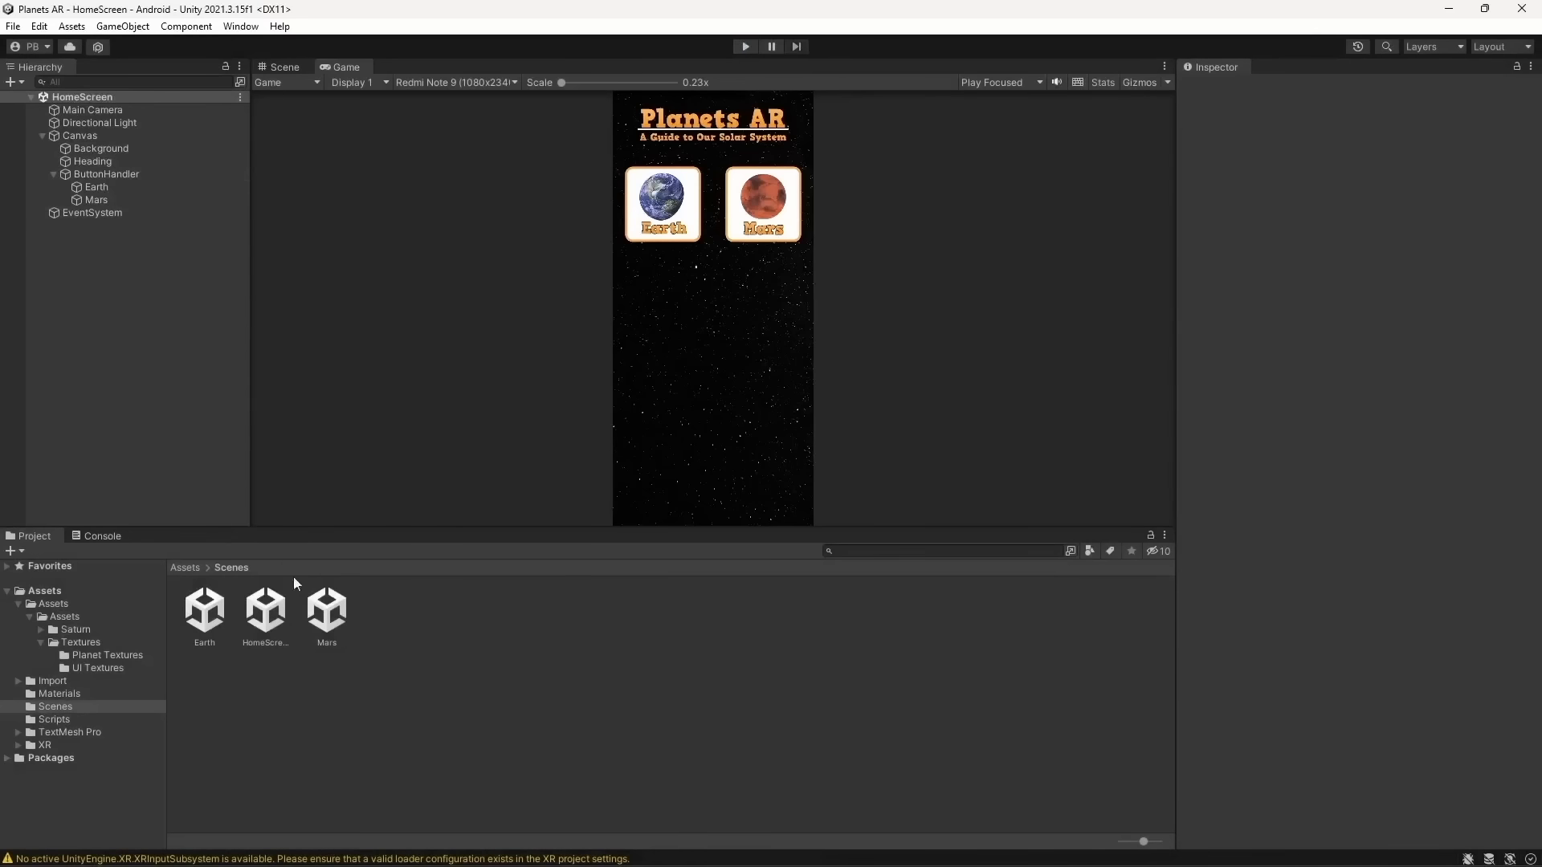
# Open the Earth scene and add a UI Canvas with its UI Scale Mode set to Scale With Screen Size
pyautogui.doubleClick(197, 618)
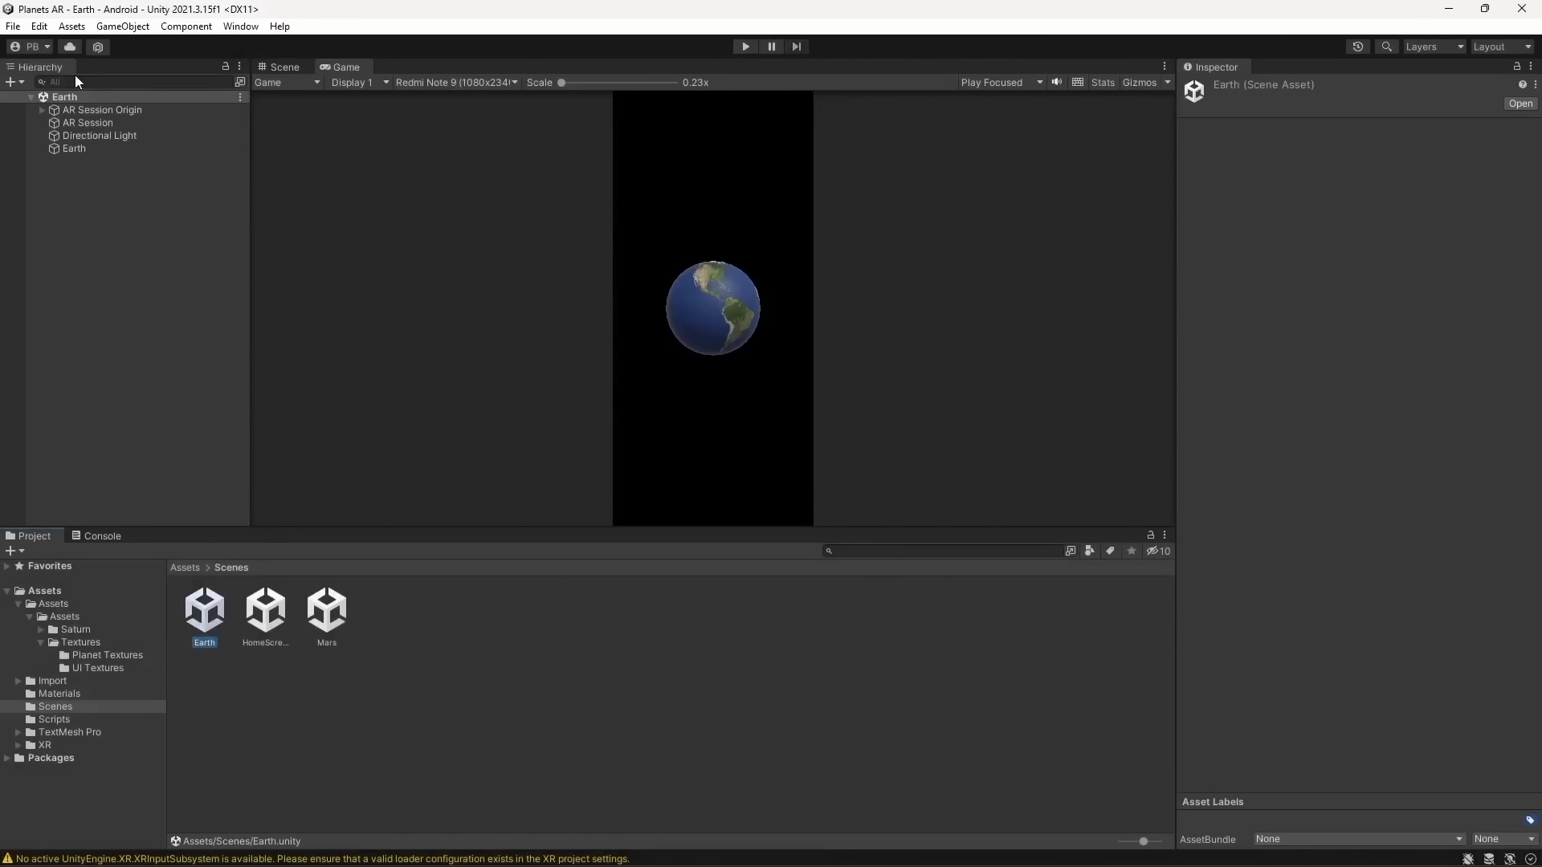
pyautogui.click(110, 199)
pyautogui.rightClick(107, 194)
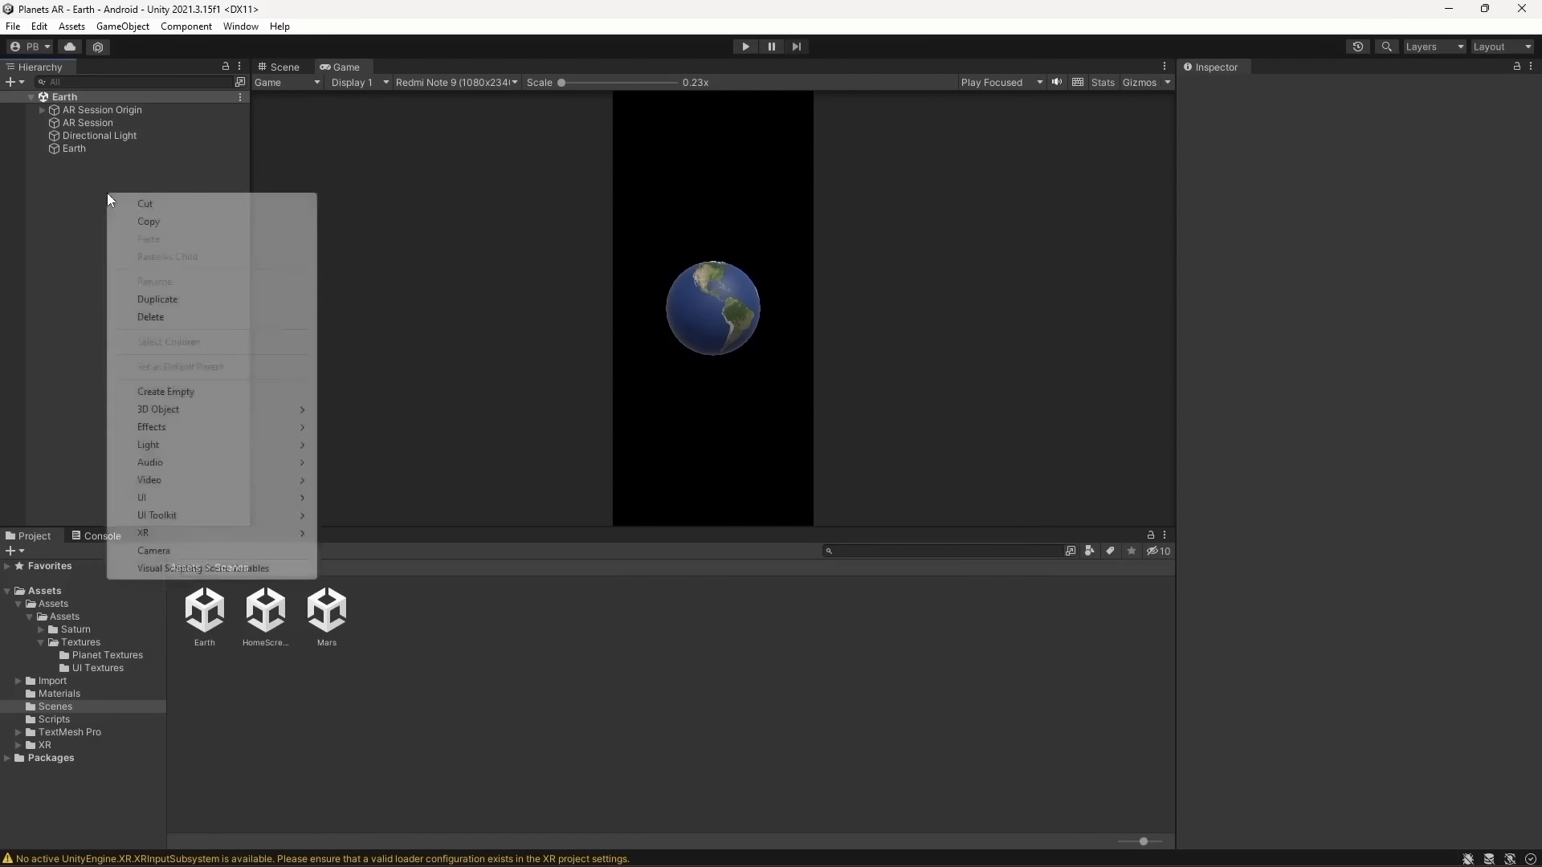
pyautogui.moveTo(179, 501)
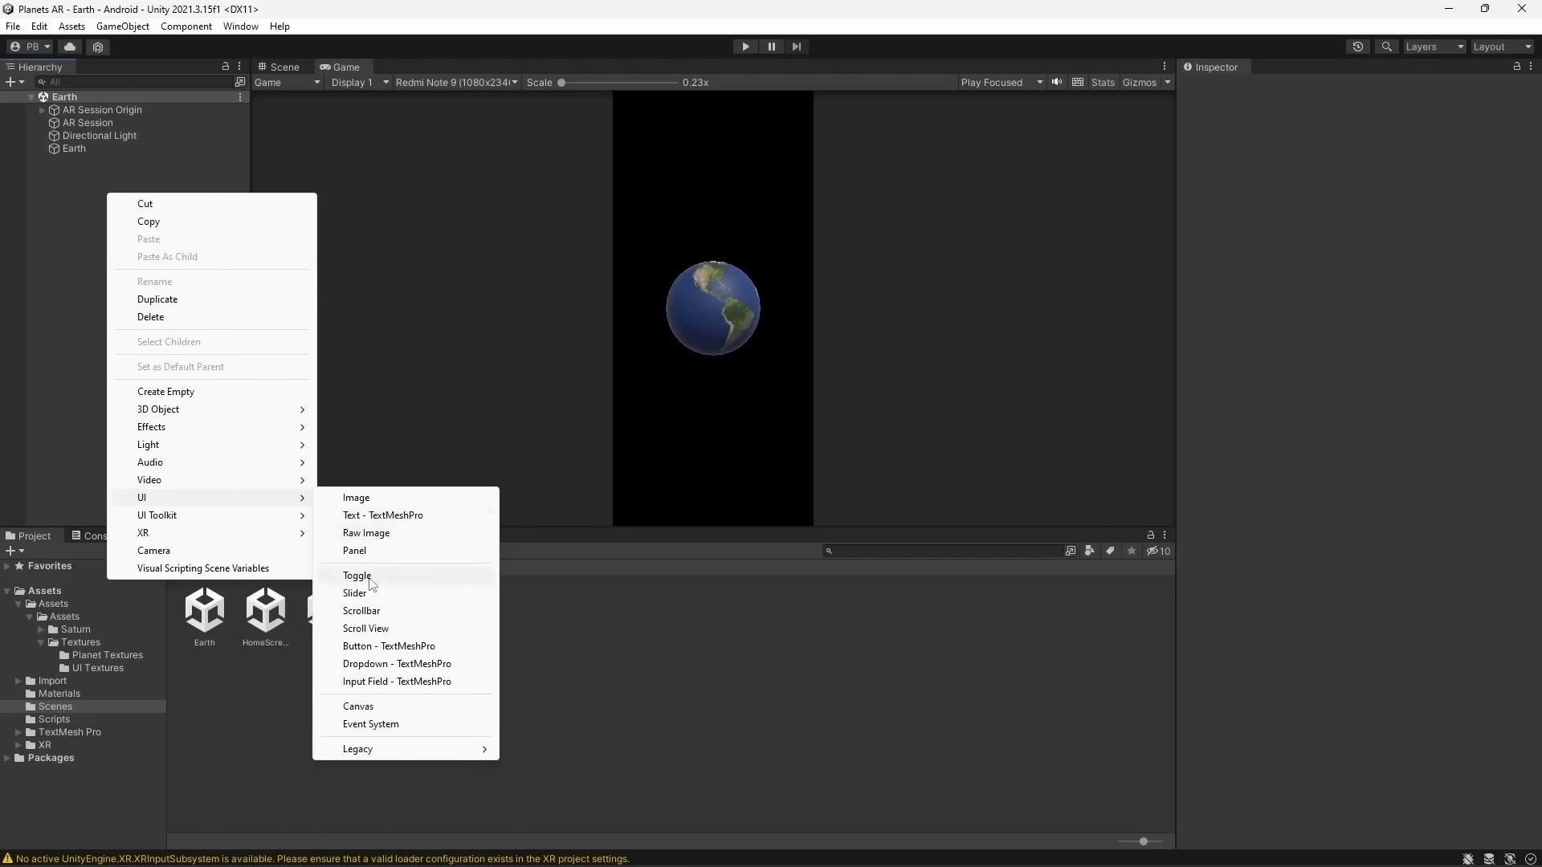
pyautogui.click(361, 706)
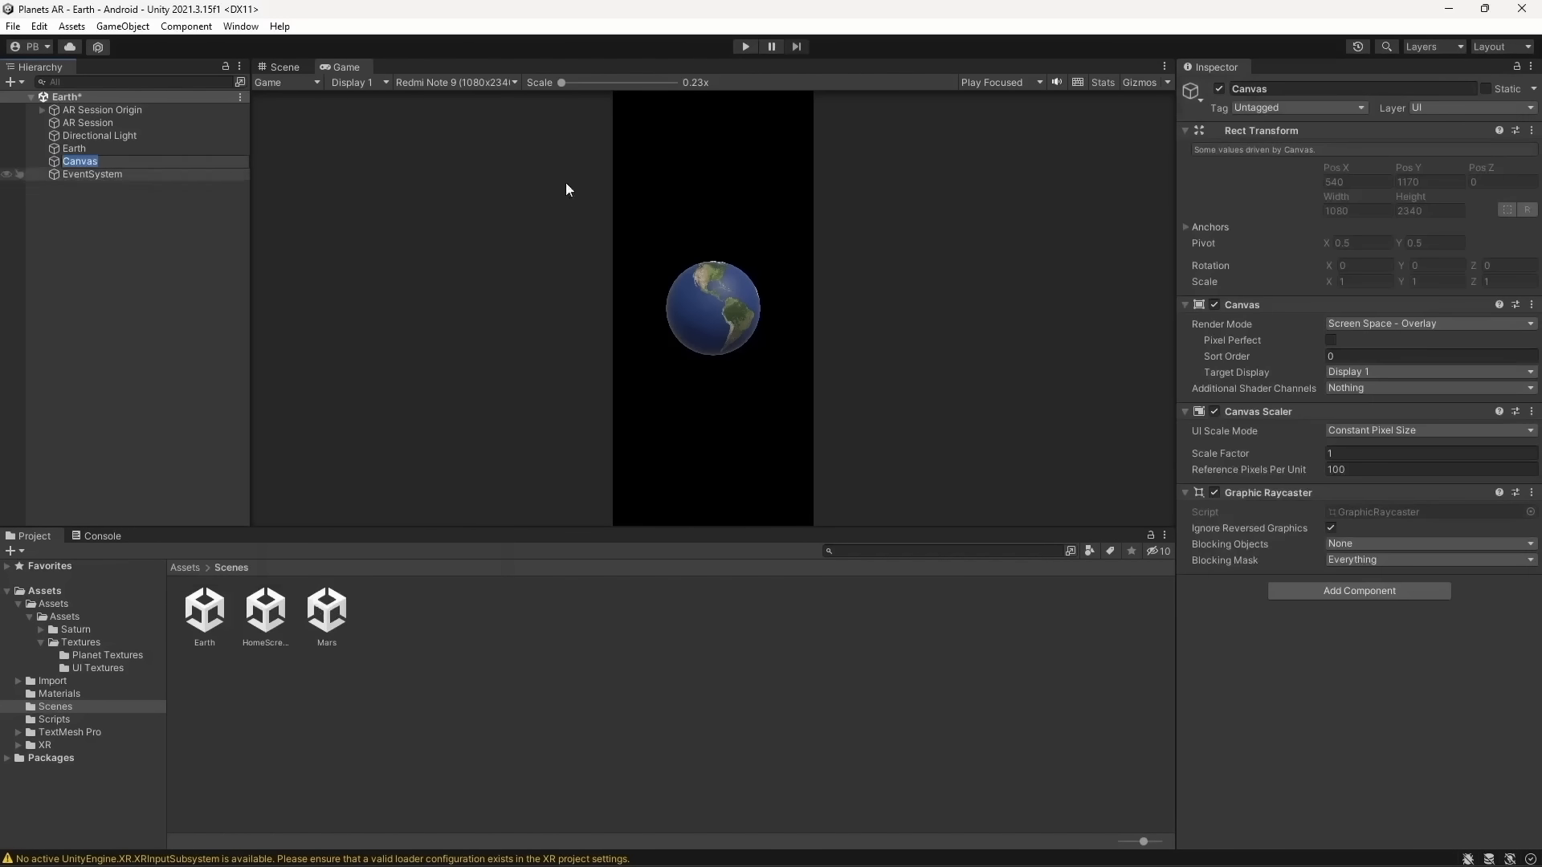
pyautogui.click(1354, 435)
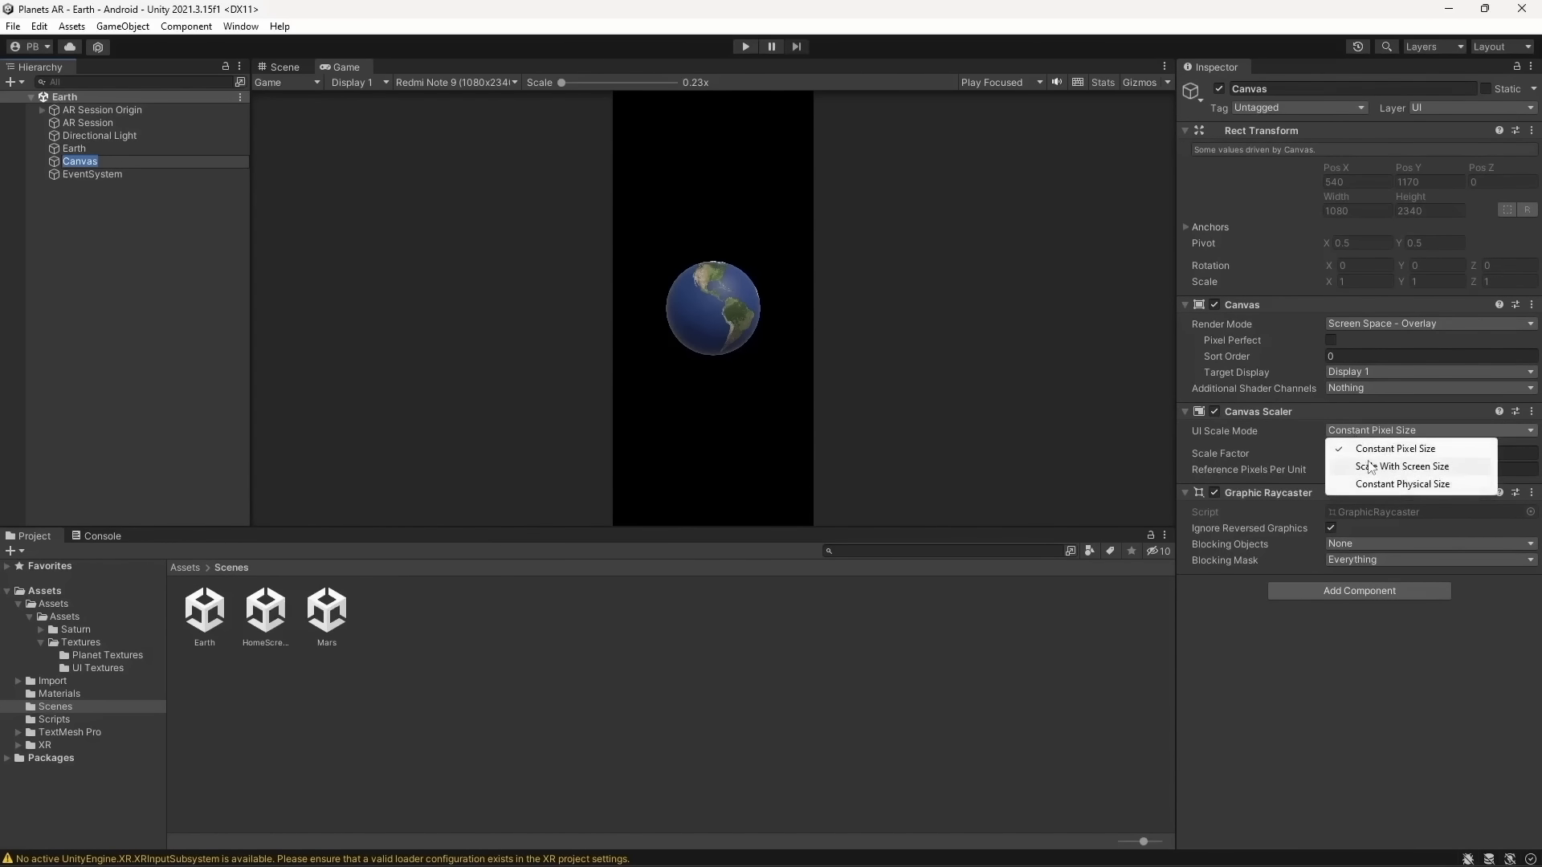
pyautogui.click(1375, 466)
# Add a UI Image under the Canvas, use the BackBtn sprite as its source and set it to native size
pyautogui.rightClick(83, 165)
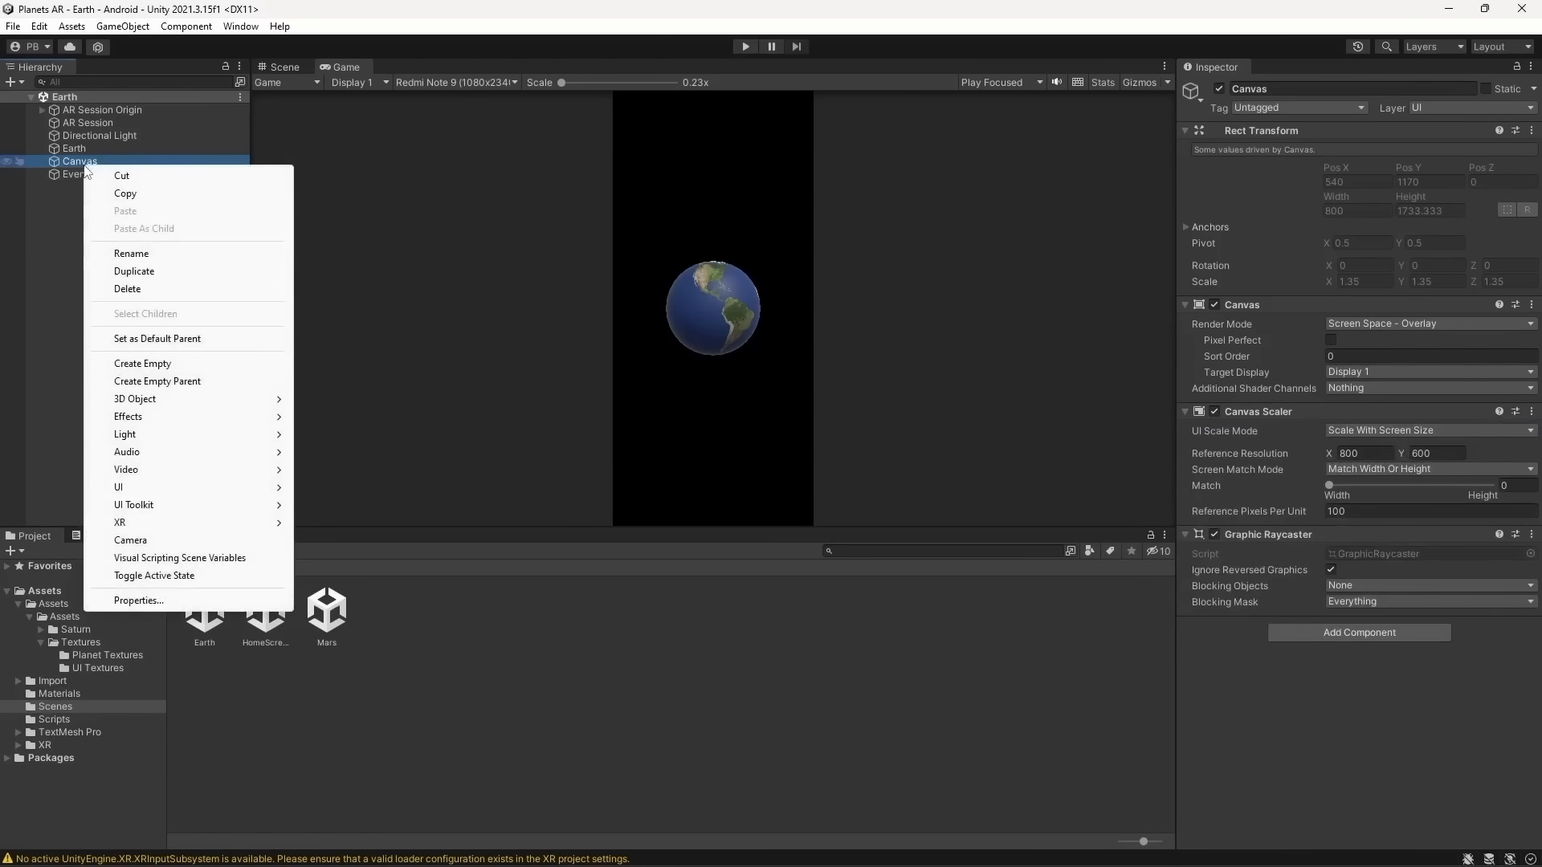
pyautogui.moveTo(161, 486)
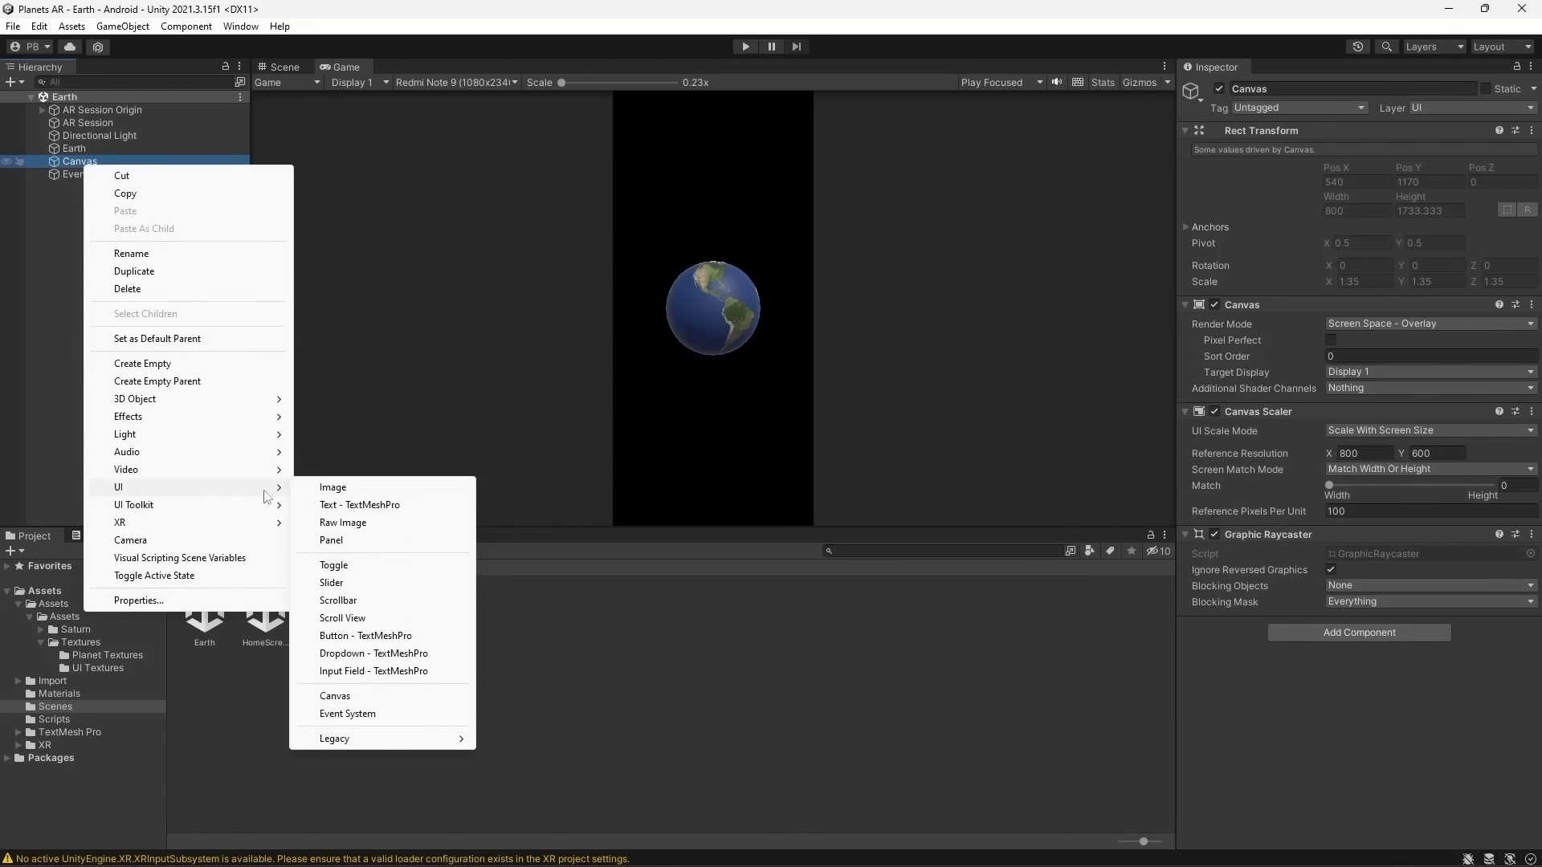
pyautogui.click(327, 485)
pyautogui.click(61, 177)
pyautogui.hotkey('ctrl', 's')
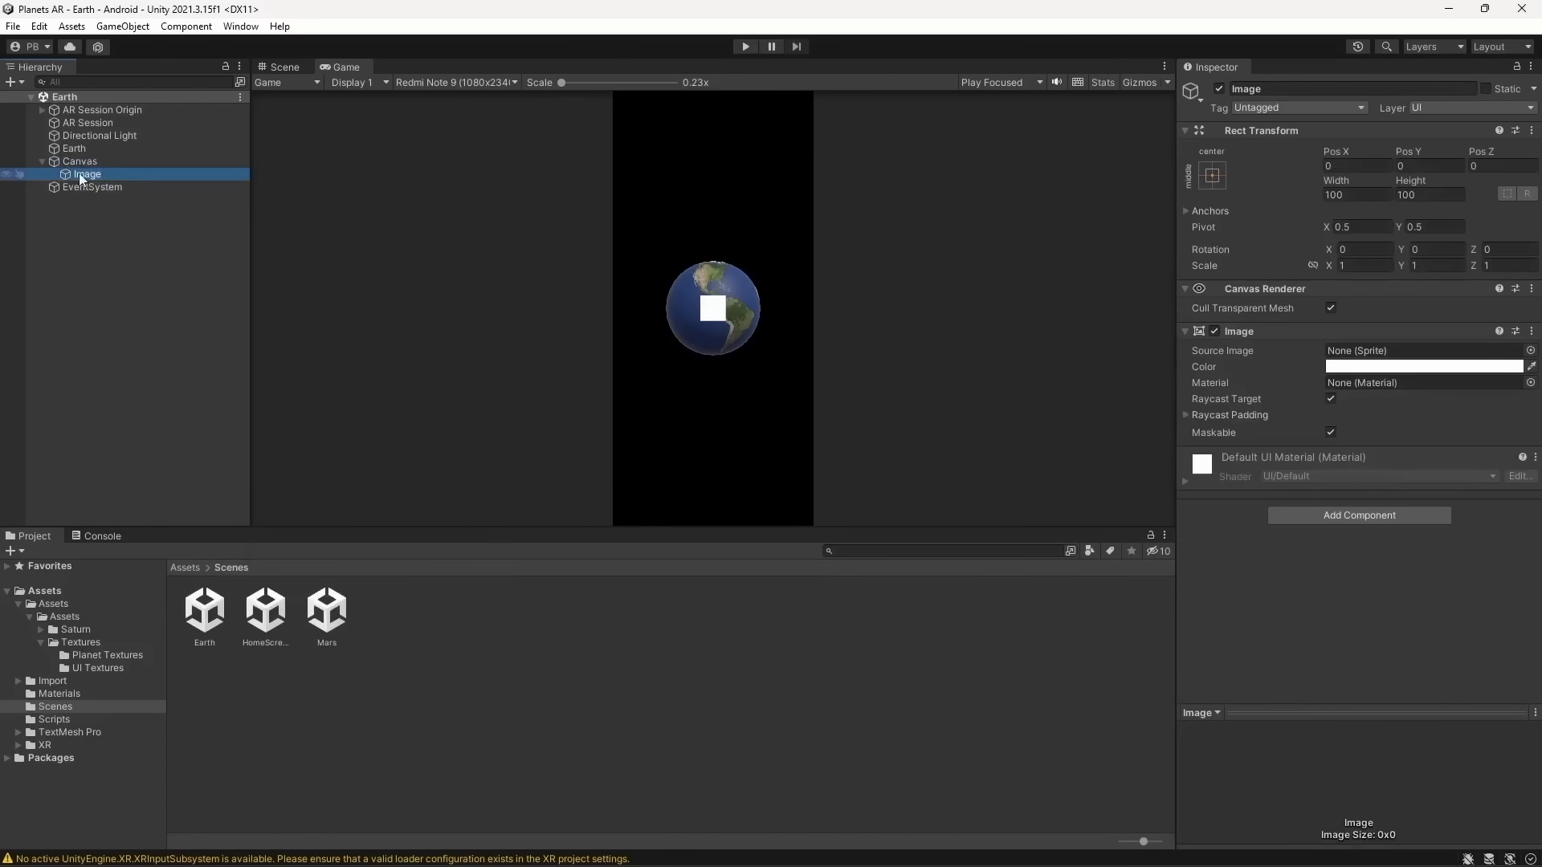
pyautogui.click(1529, 350)
pyautogui.click(1376, 431)
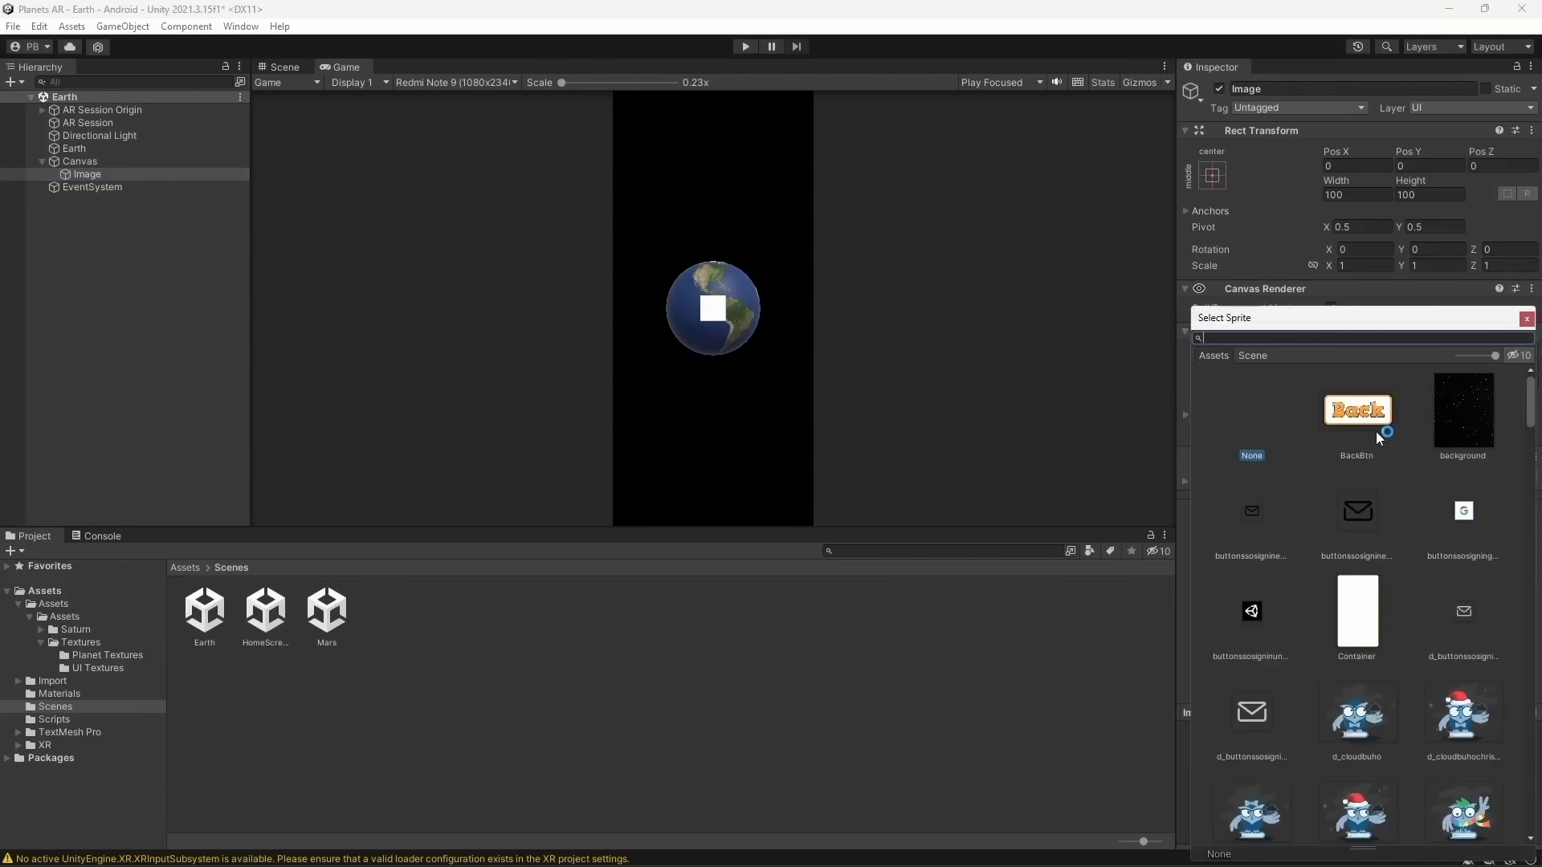
pyautogui.click(1526, 319)
pyautogui.hotkey('ctrl', 's')
pyautogui.click(1447, 496)
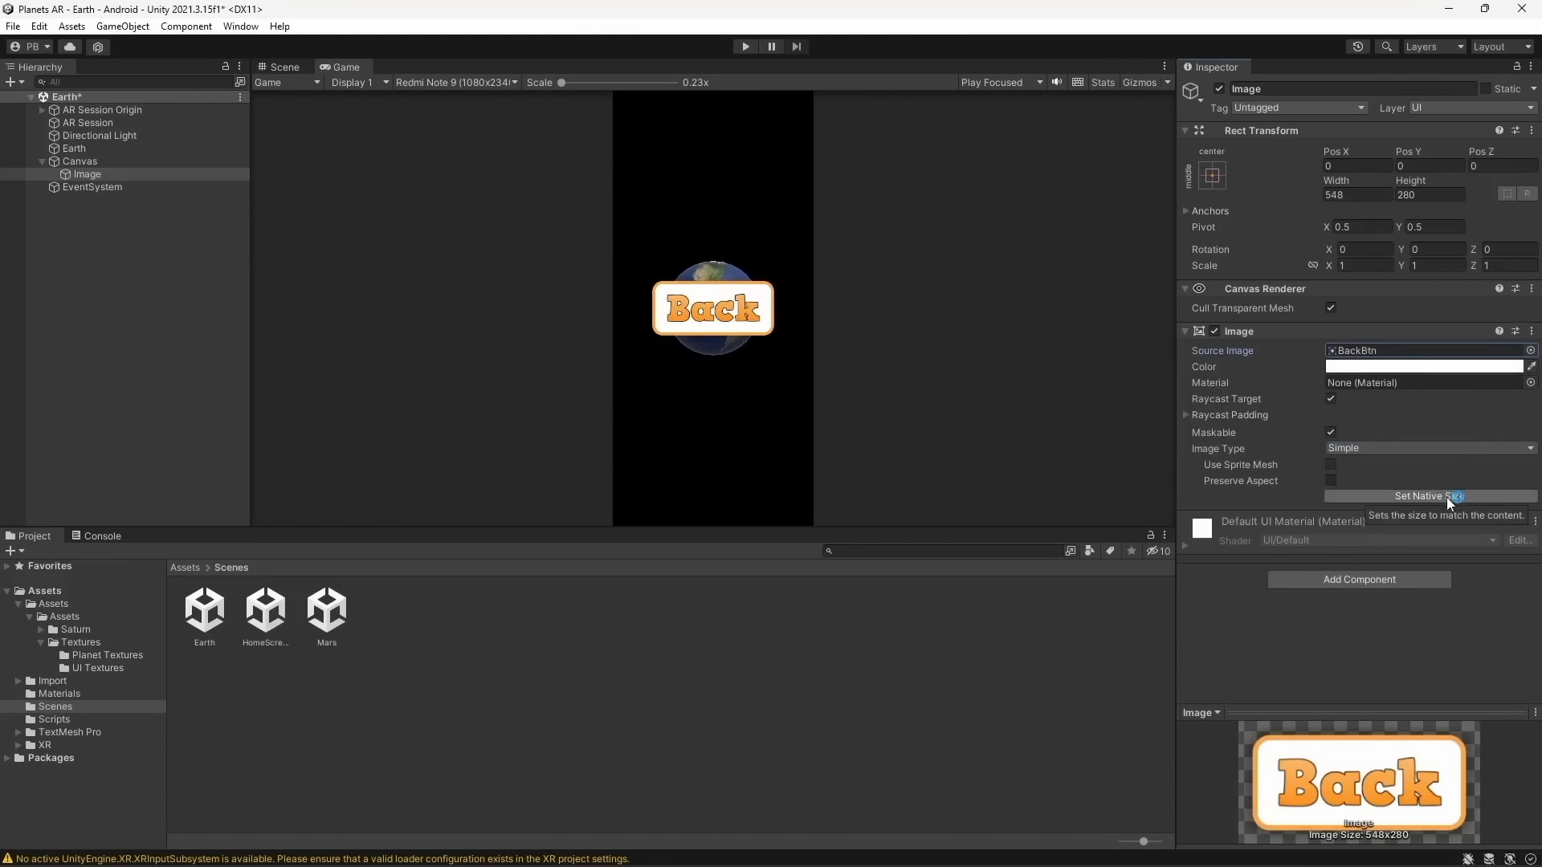
# Try scaling the Back image to 0.2 on all axes, followed by 0.5 on X
pyautogui.click(1366, 266)
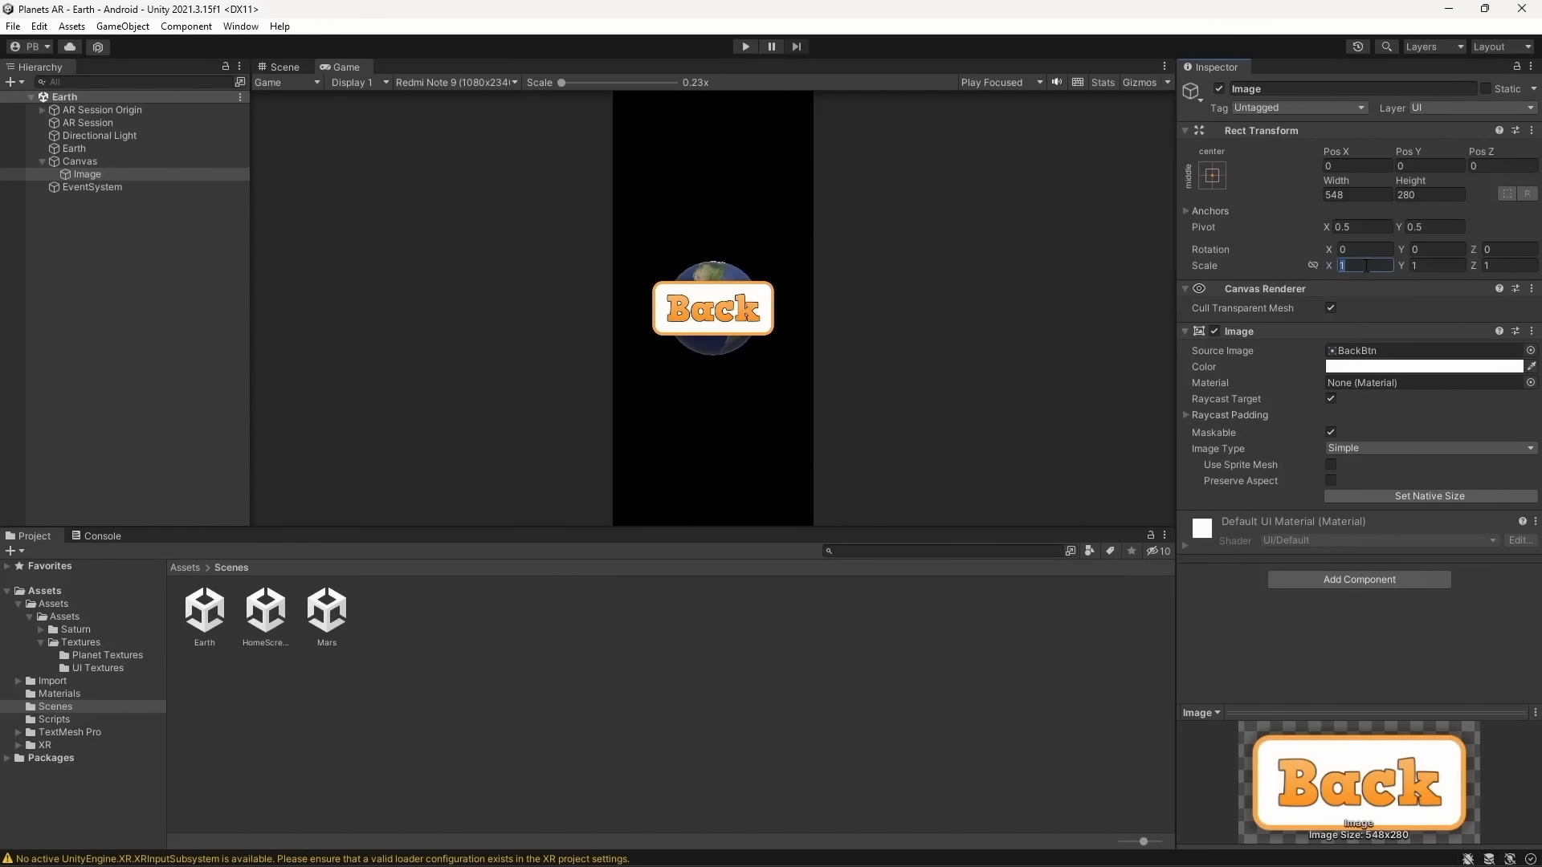
pyautogui.write('.2')
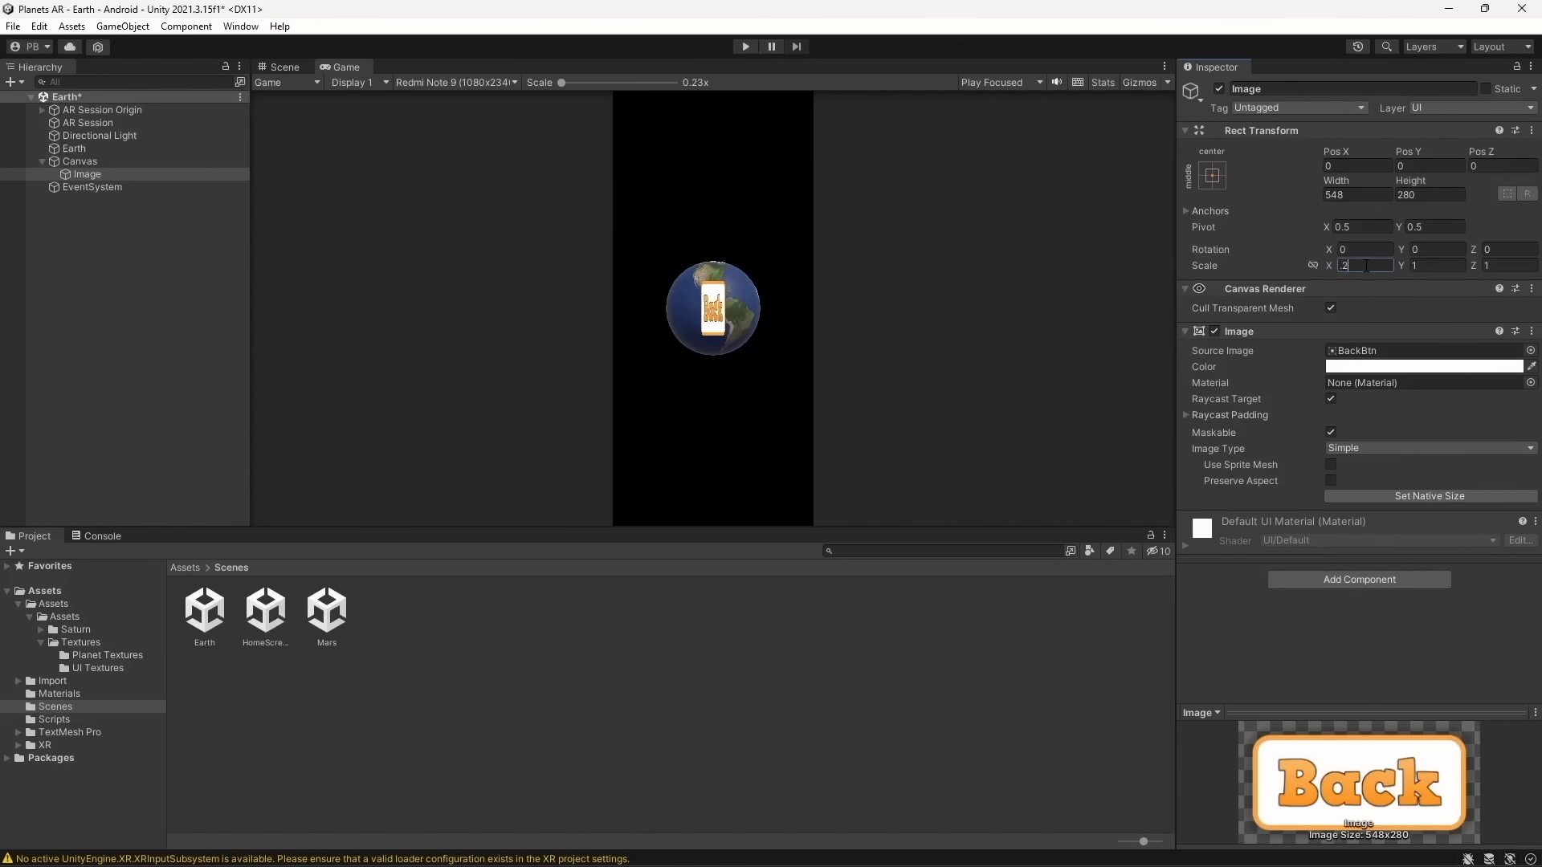
pyautogui.press('Tab')
pyautogui.write('.2')
pyautogui.press('Tab')
pyautogui.write('.2')
pyautogui.click(1366, 266)
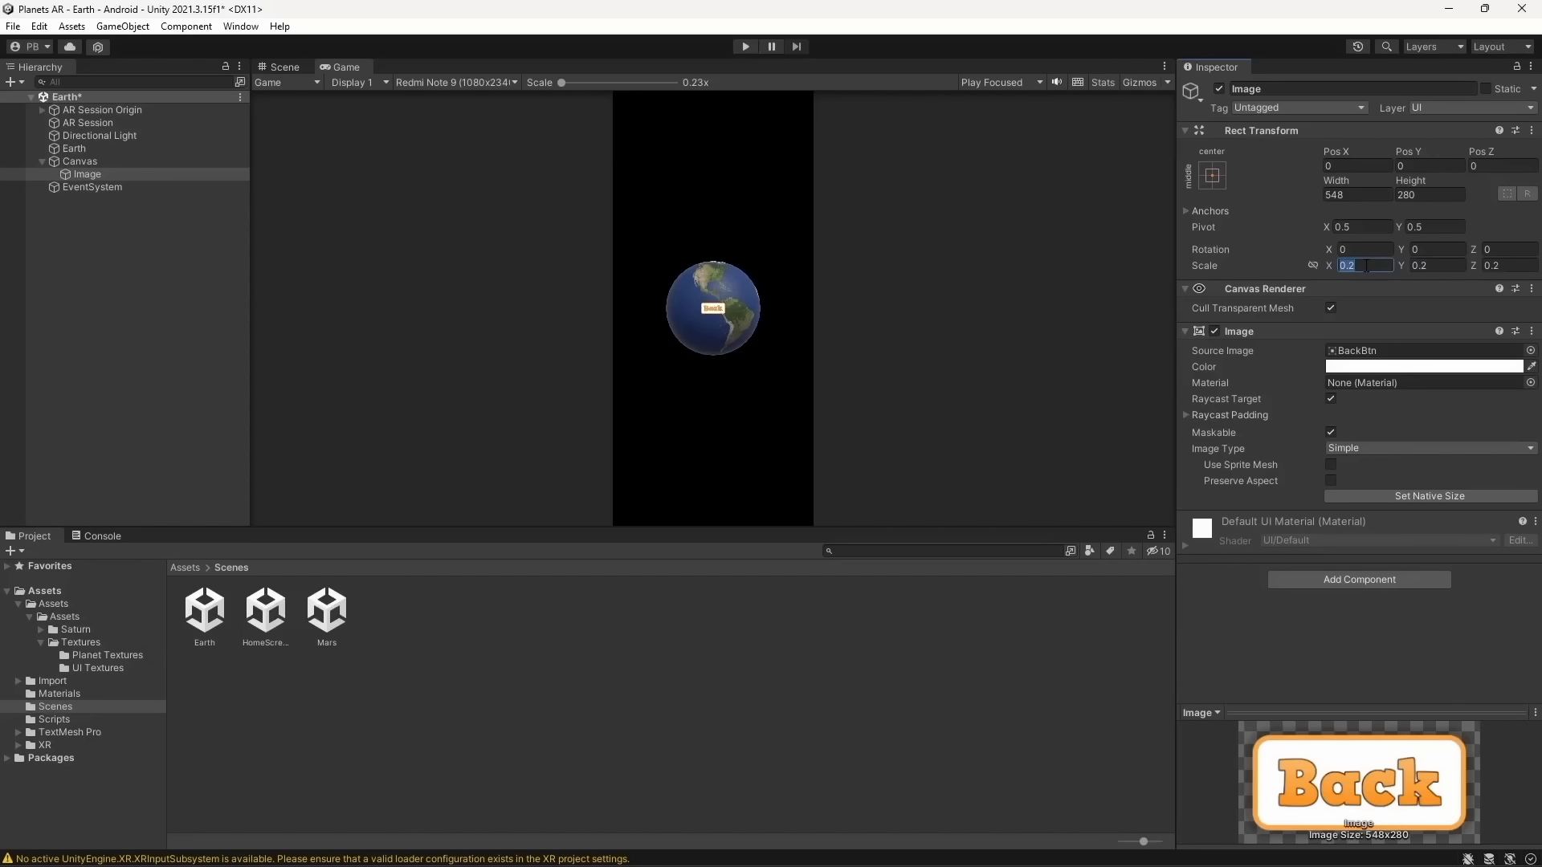
pyautogui.write('.5')
pyautogui.press('Tab')
# Set the Back image's scale to 0.4 on X, Y and Z and save the scene
pyautogui.click(1366, 266)
pyautogui.write('.4')
pyautogui.press('Tab')
pyautogui.write('.4')
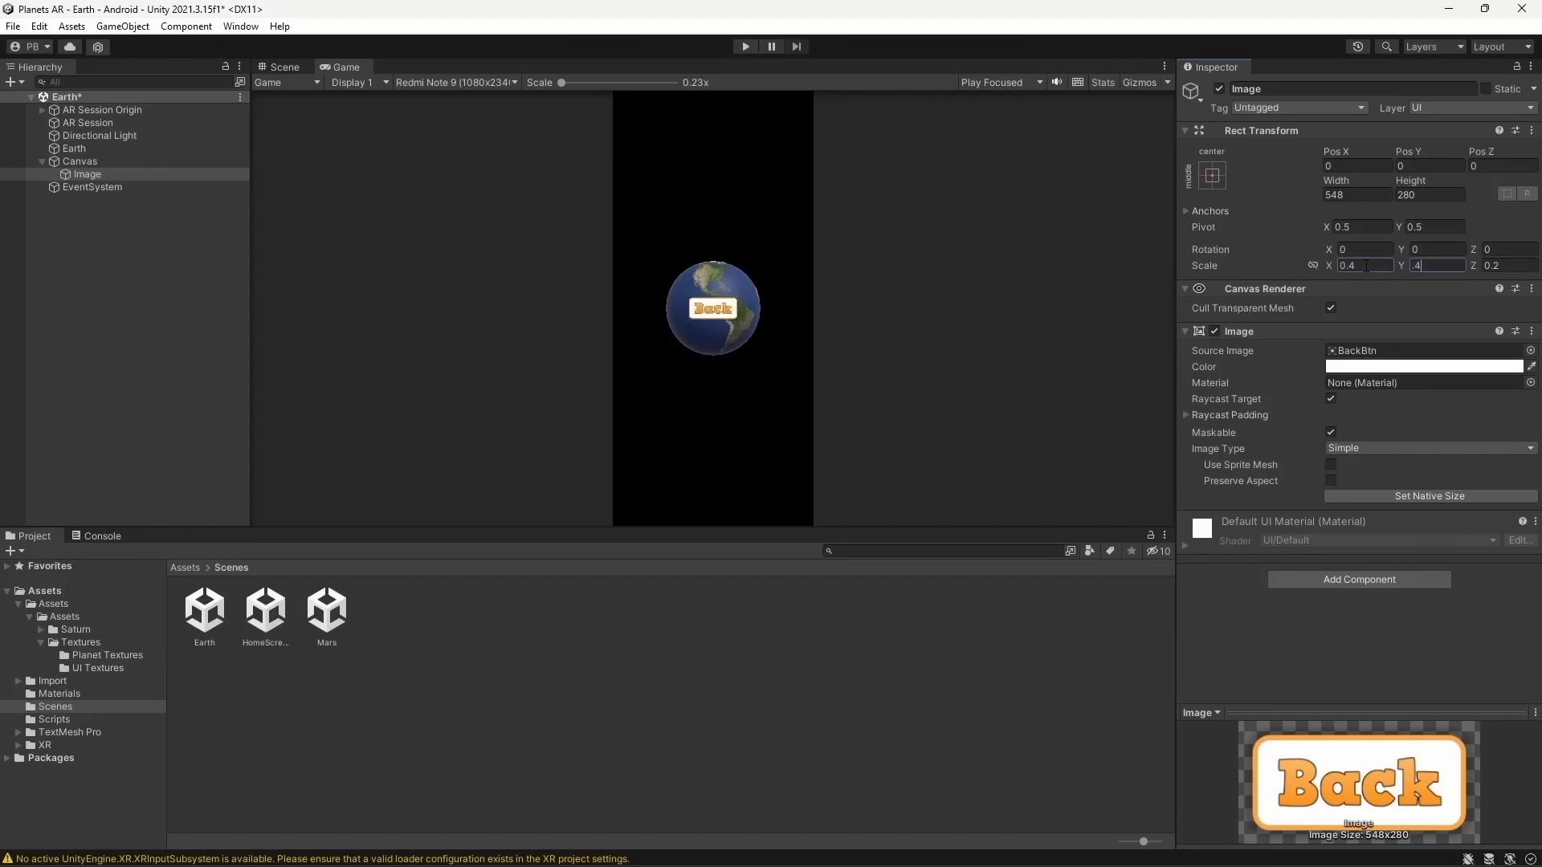
pyautogui.press('Tab')
pyautogui.write('.4')
pyautogui.press('Return')
pyautogui.hotkey('ctrl', 's')
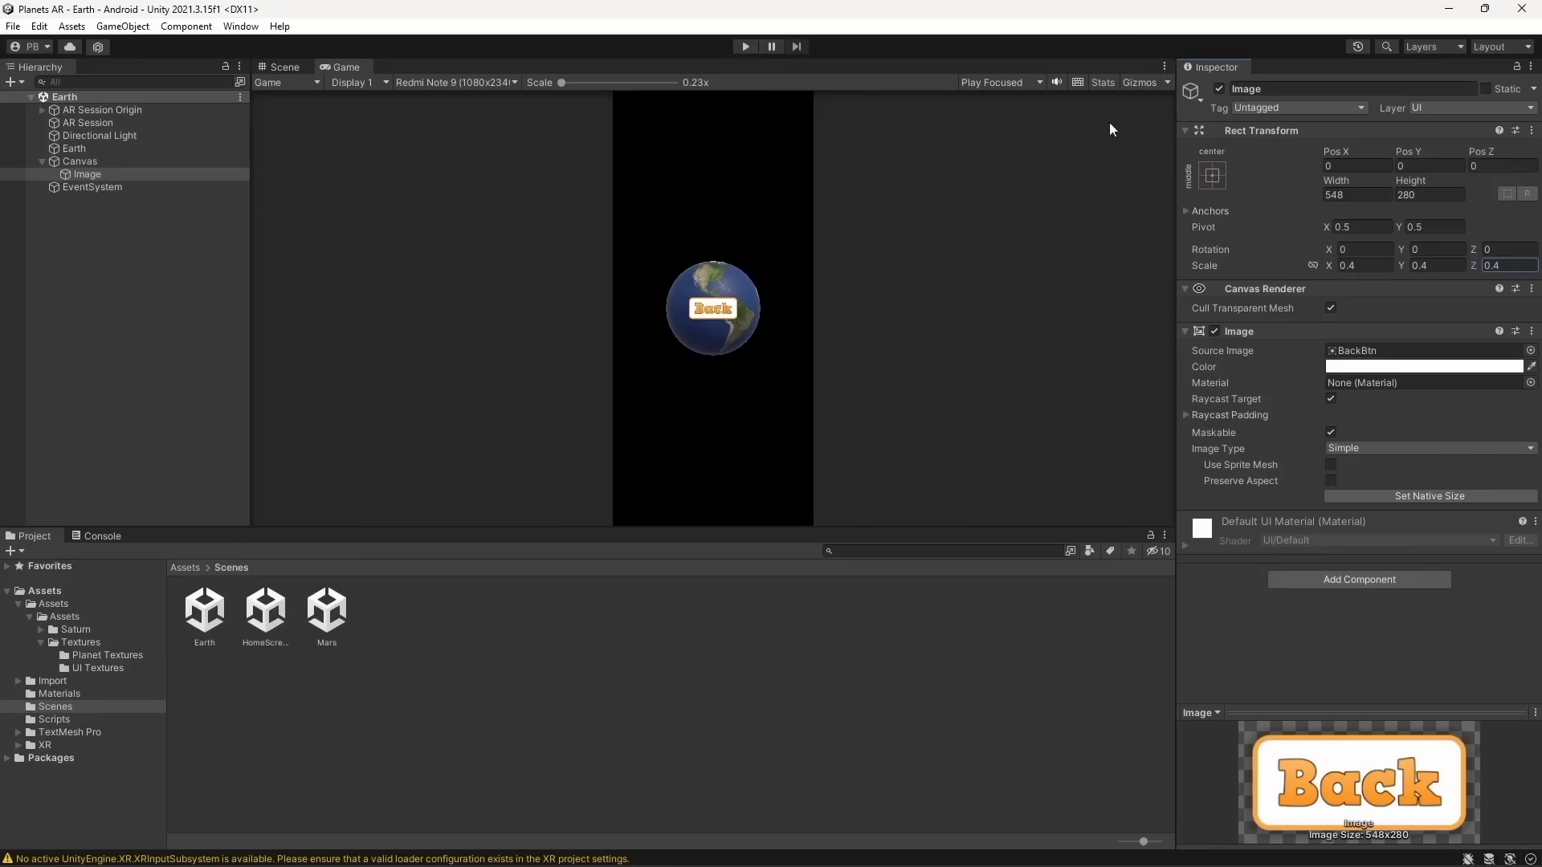
# Apply the top-left anchor preset to the Back image, including its position, and check it in the Game view
pyautogui.click(1214, 175)
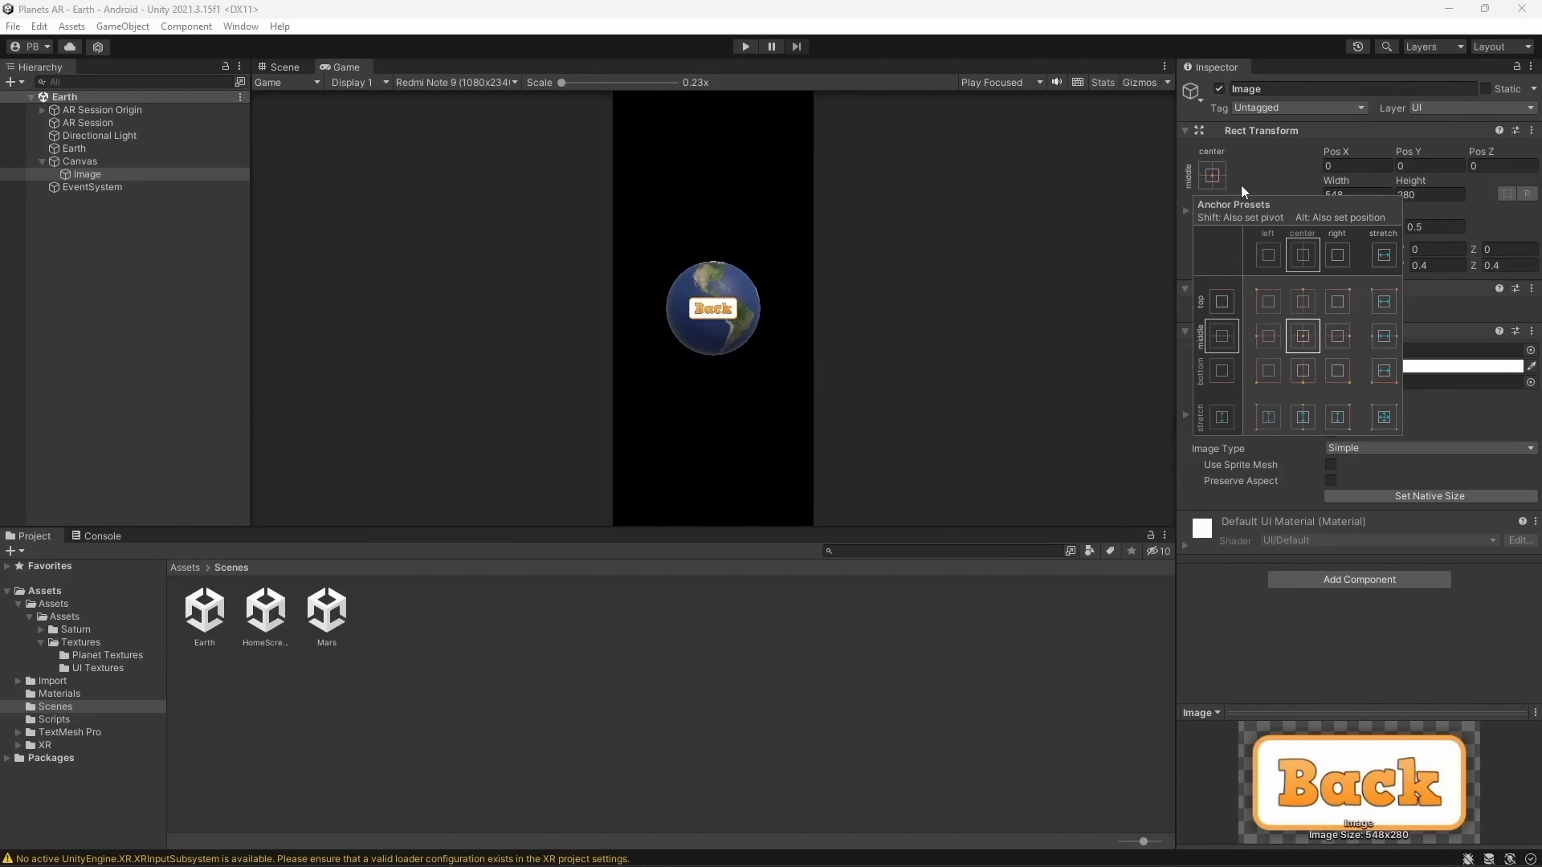
pyautogui.press('alt')
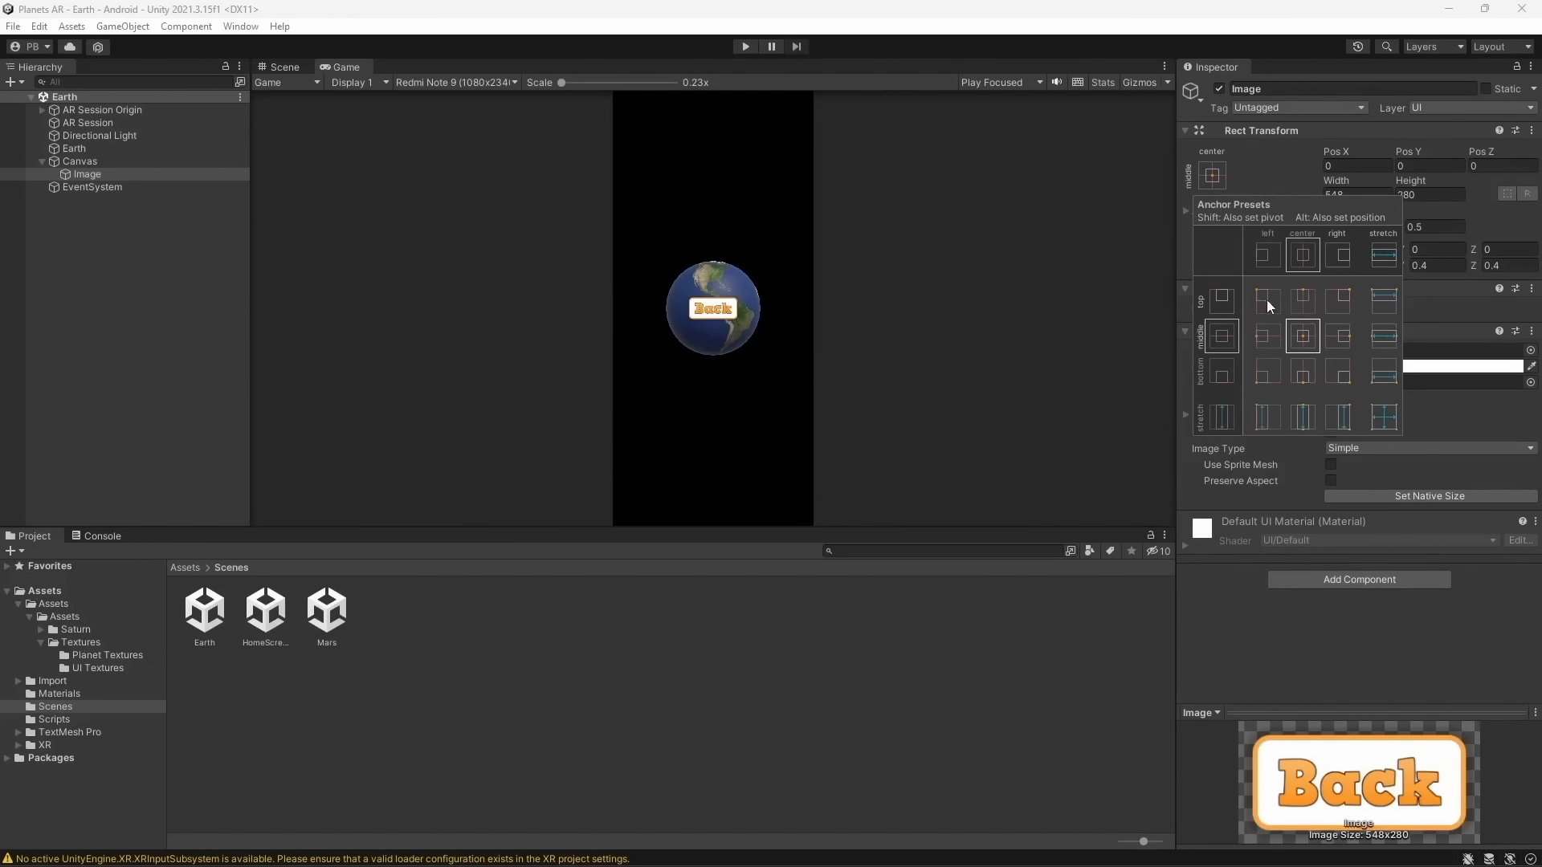
pyautogui.keyDown('alt'); pyautogui.click(1269, 300); pyautogui.keyUp('alt')
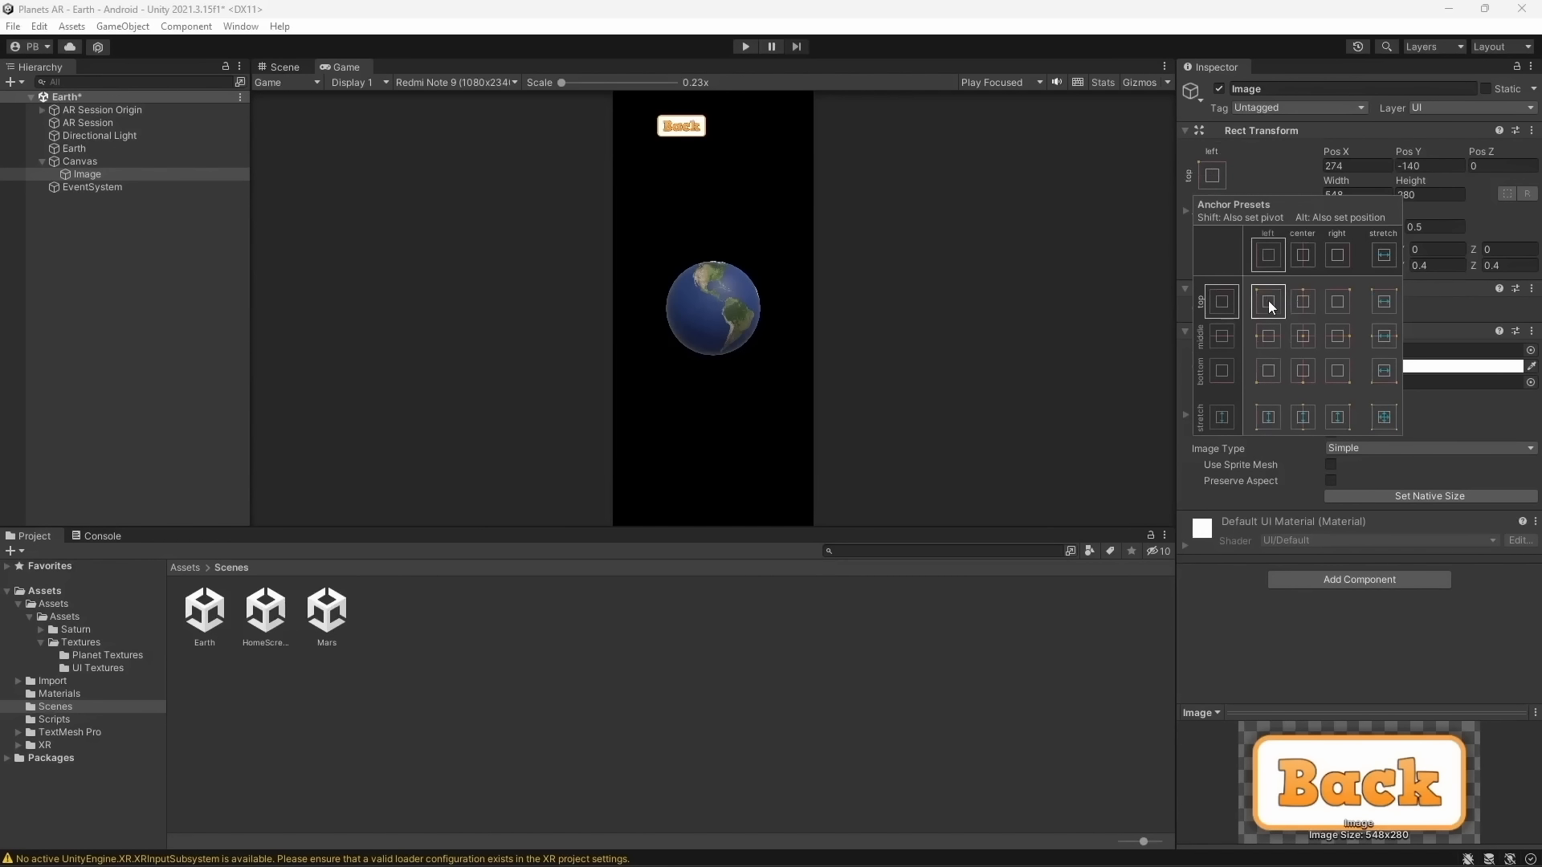
pyautogui.click(288, 62)
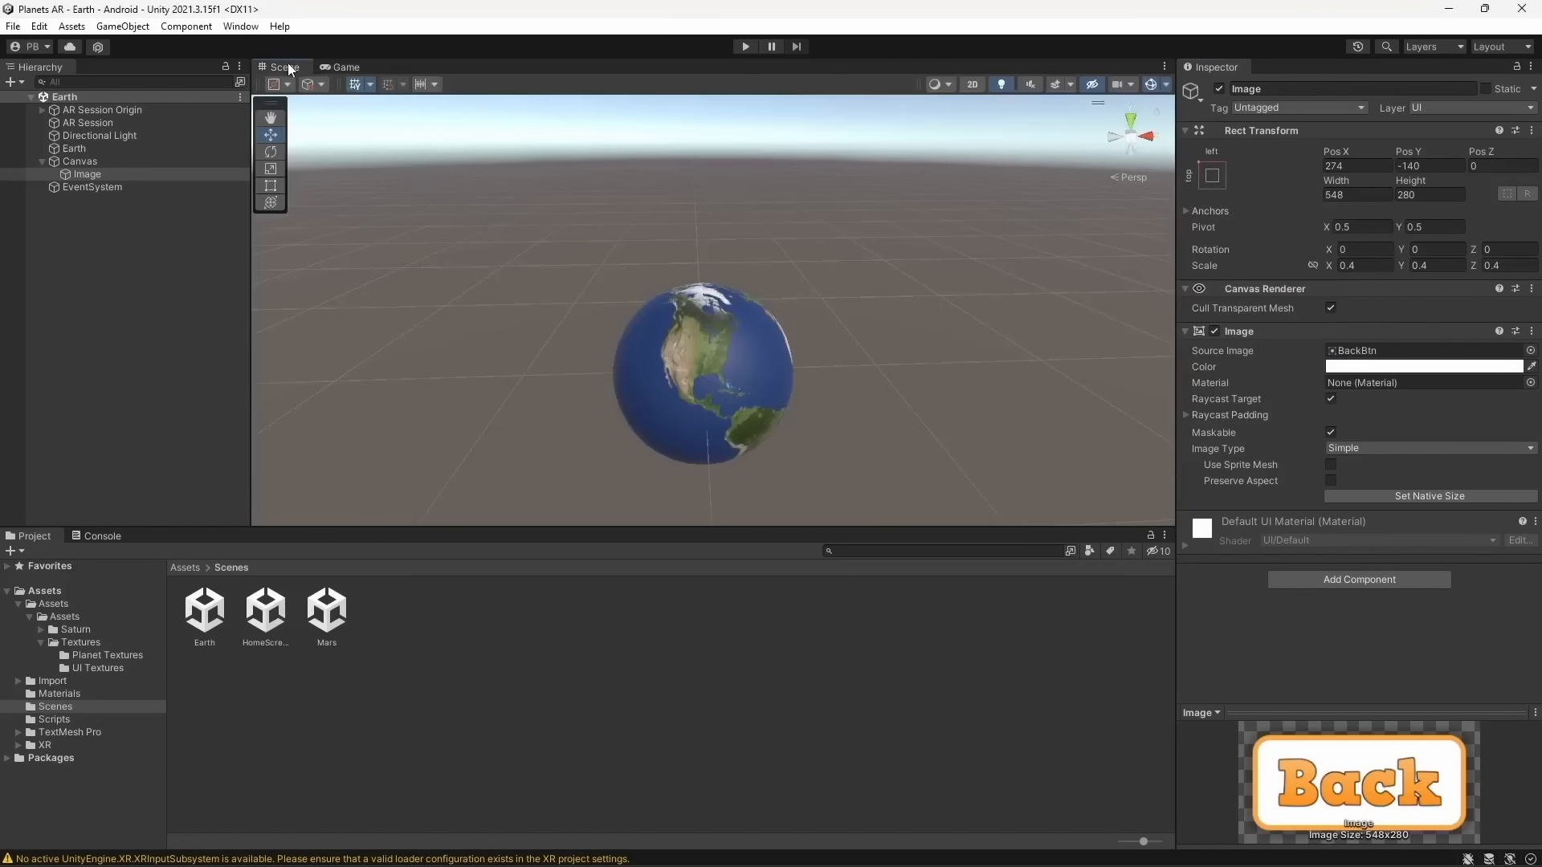
pyautogui.click(347, 66)
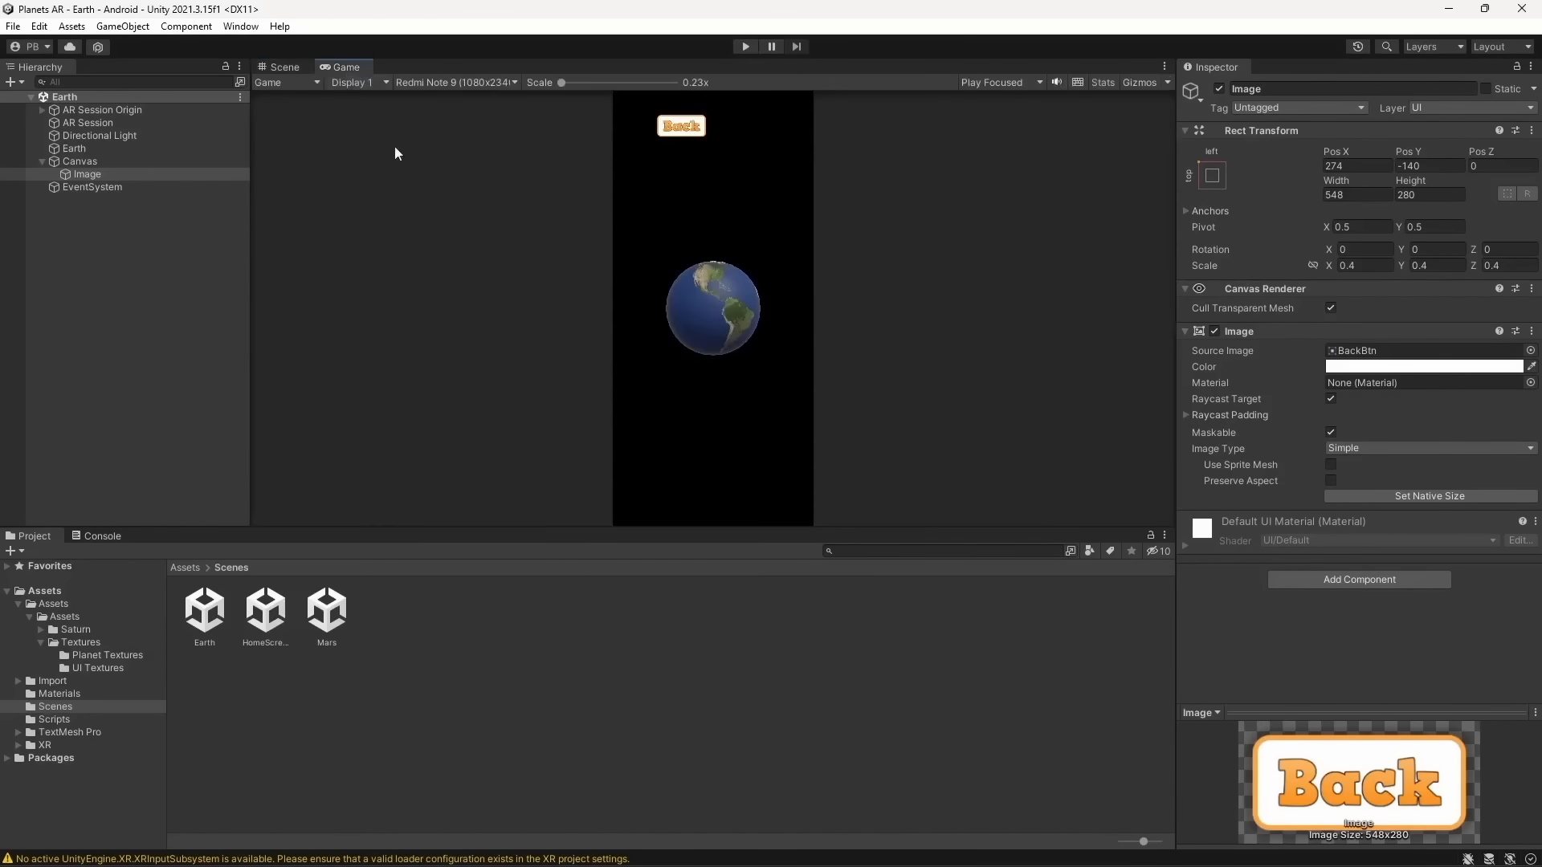
# Set the Back image's Pos X to 150 and Pos Y to -100, and save the scene
pyautogui.click(1351, 166)
pyautogui.write('100')
pyautogui.press('BackSpace')
pyautogui.press('BackSpace')
pyautogui.press('BackSpace')
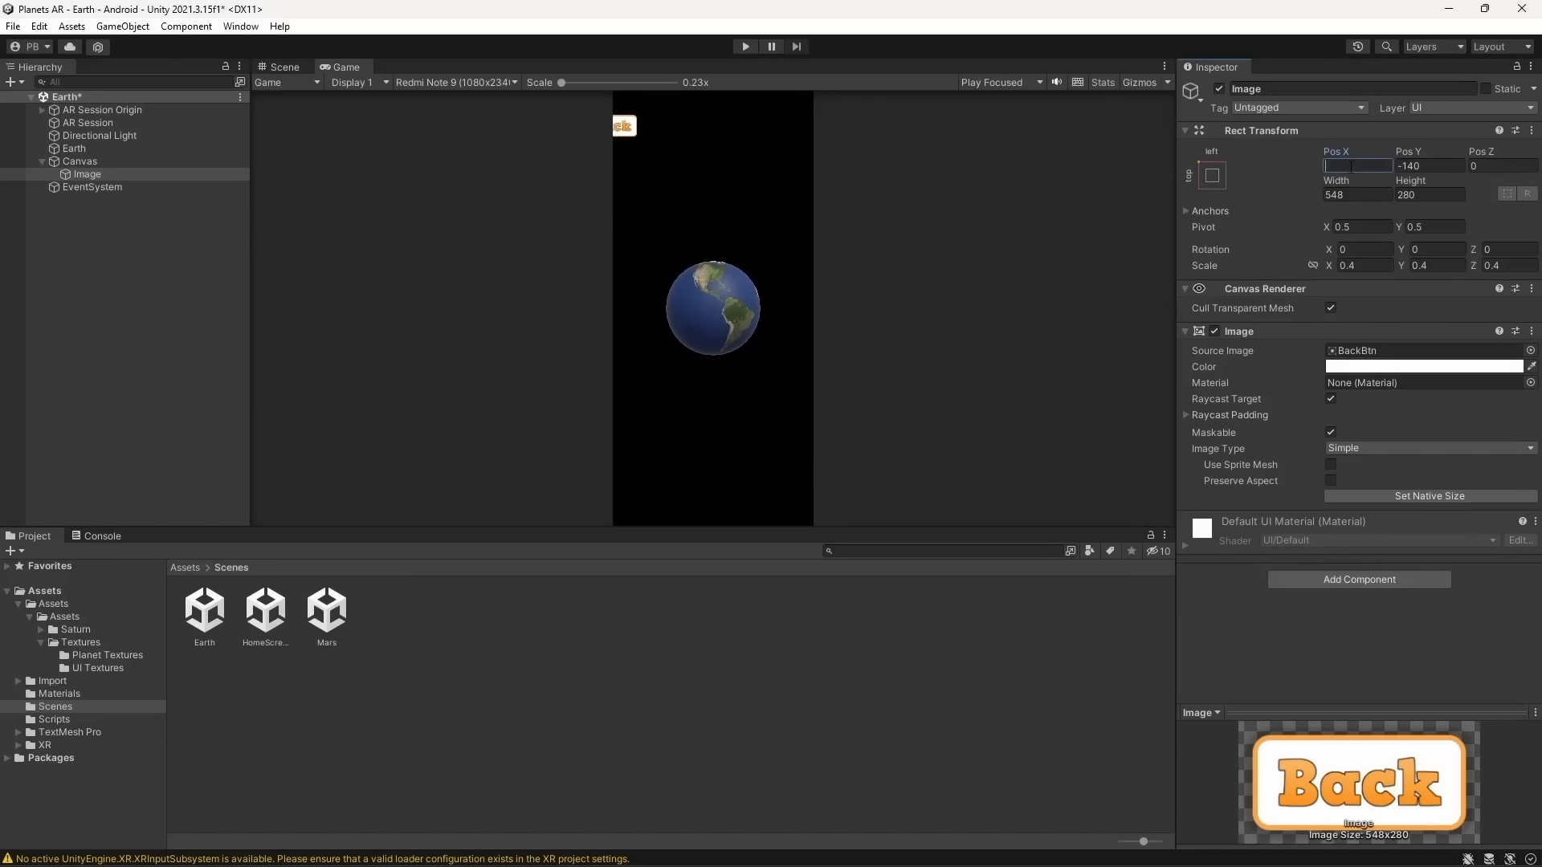
pyautogui.write('150')
pyautogui.press('Return')
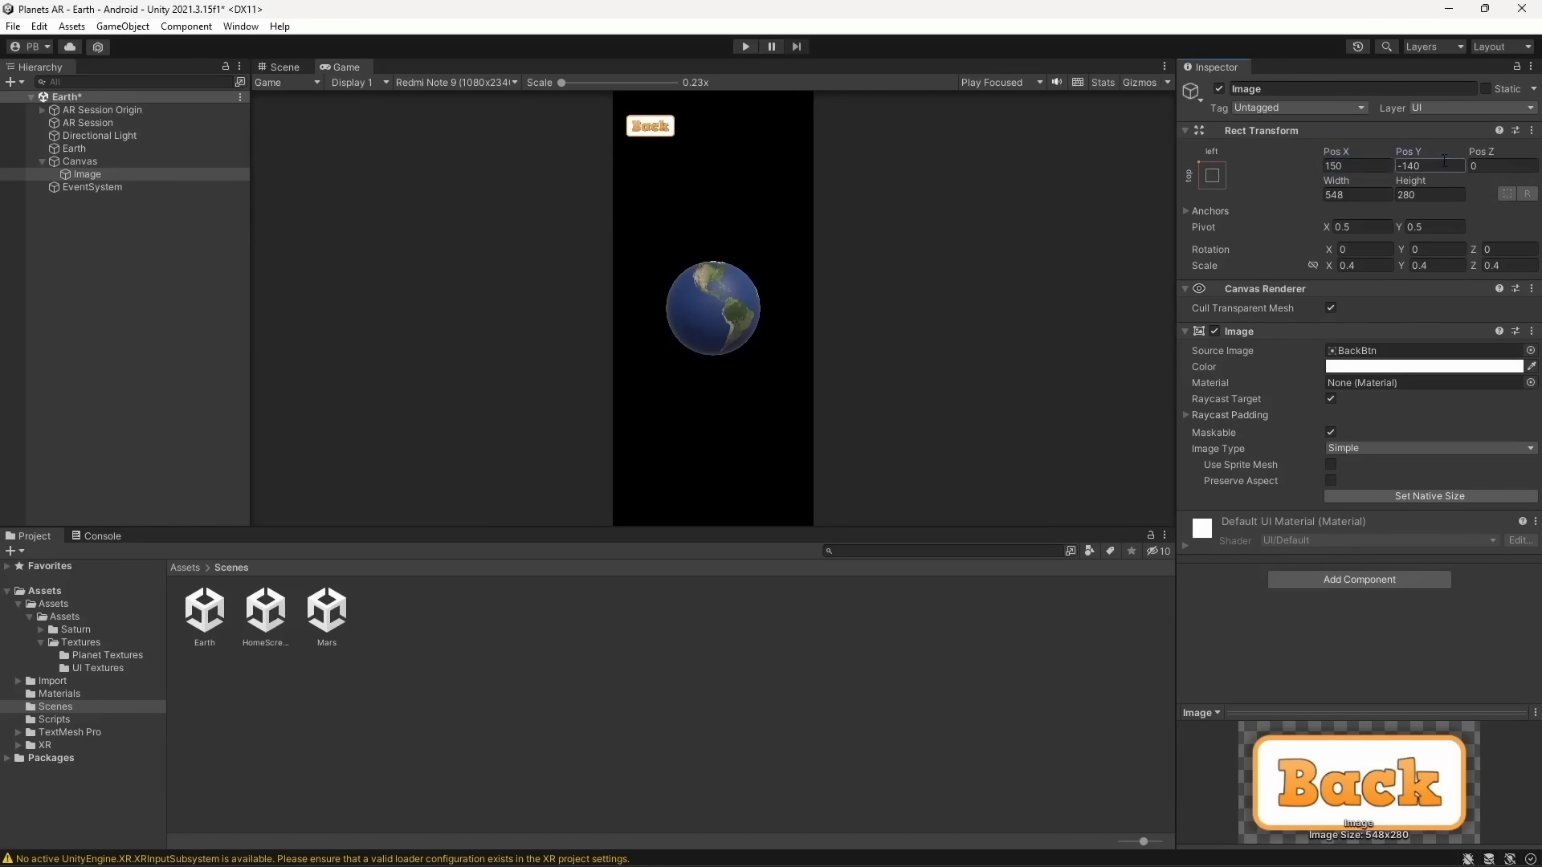
pyautogui.write('-100')
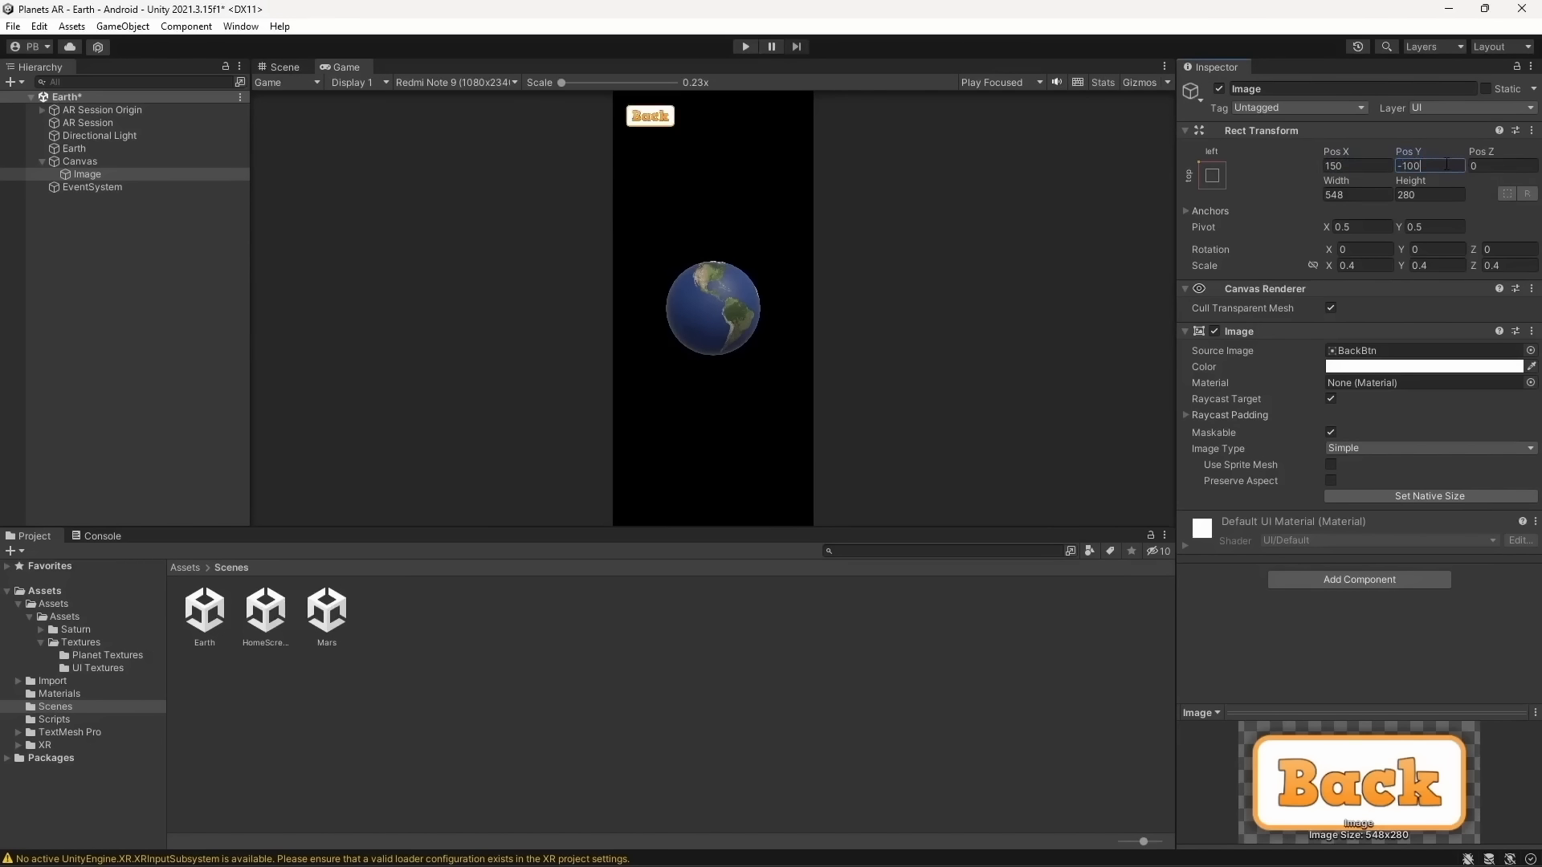
pyautogui.hotkey('ctrl', 's')
# Add a Button component to the Back image under the Canvas
pyautogui.click(69, 160)
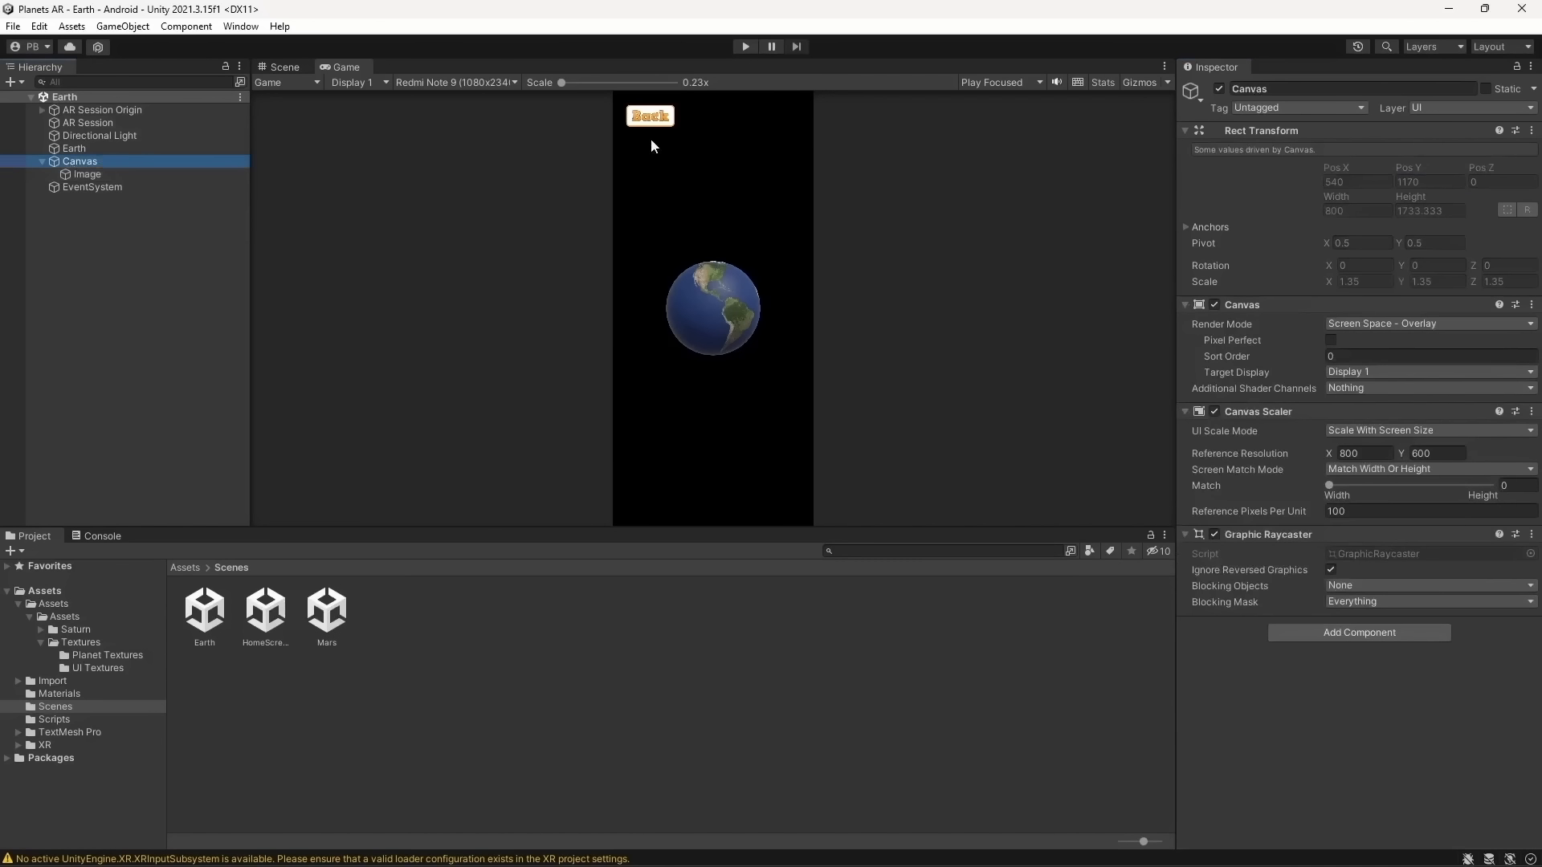
pyautogui.click(171, 175)
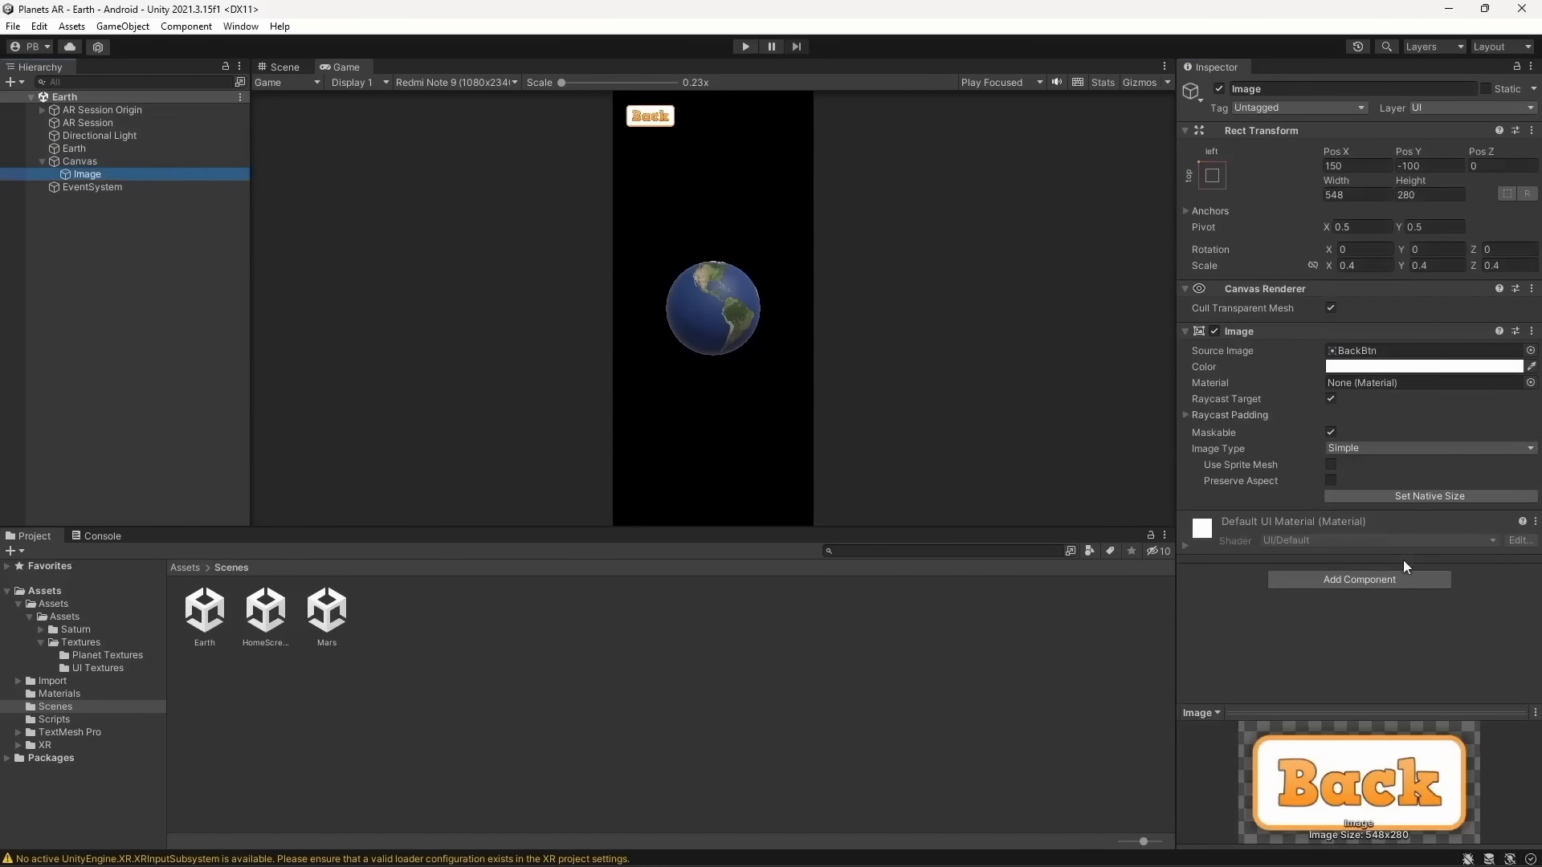
pyautogui.click(1359, 579)
pyautogui.press('Return')
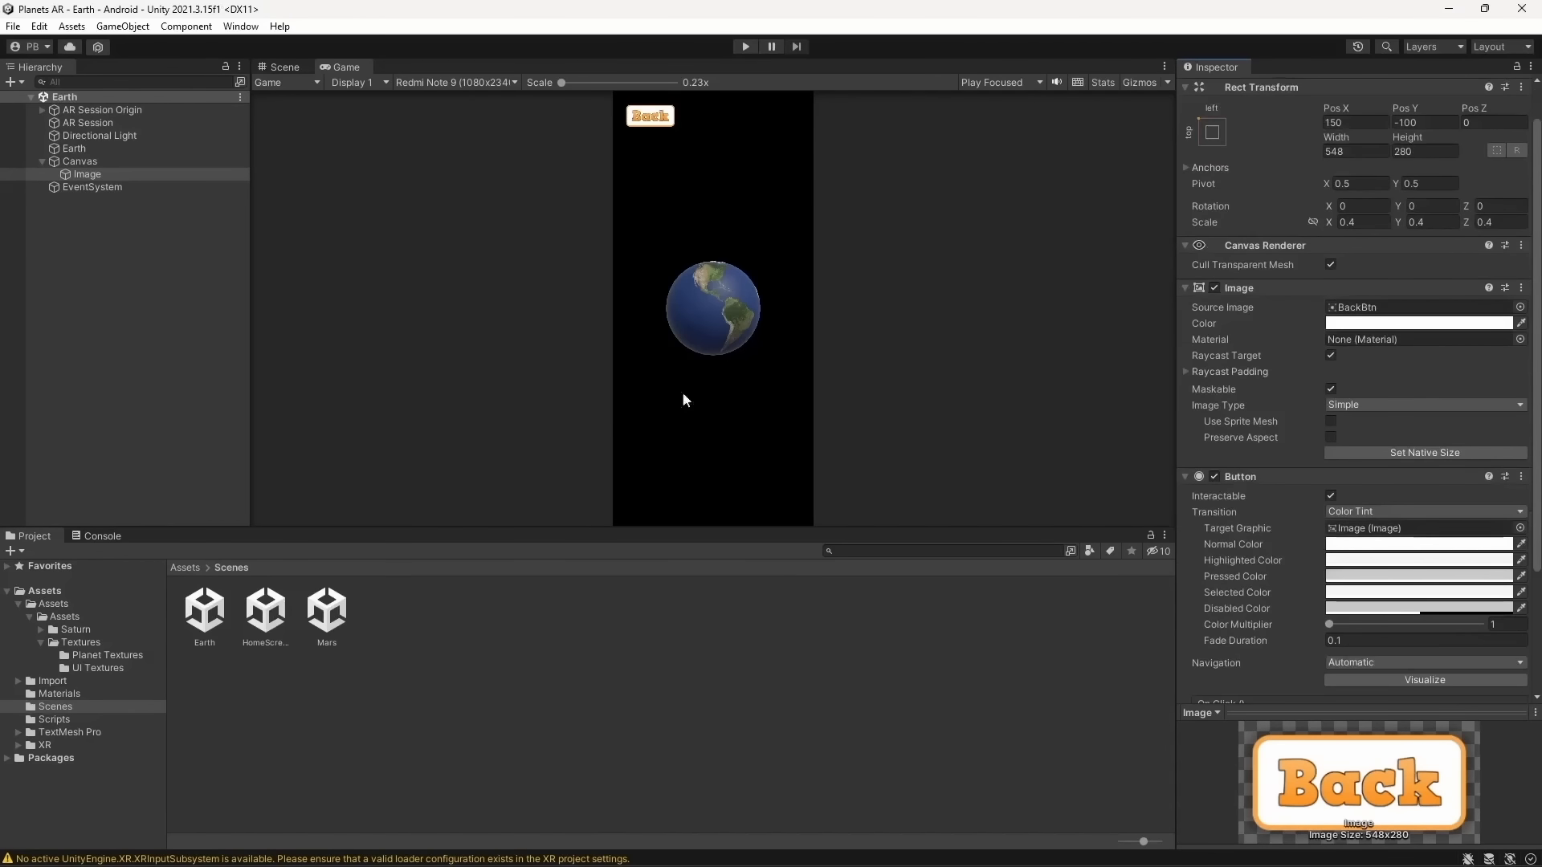
# Attach the SceneController script from the Scripts folder to the Canvas in the Earth scene
pyautogui.click(207, 567)
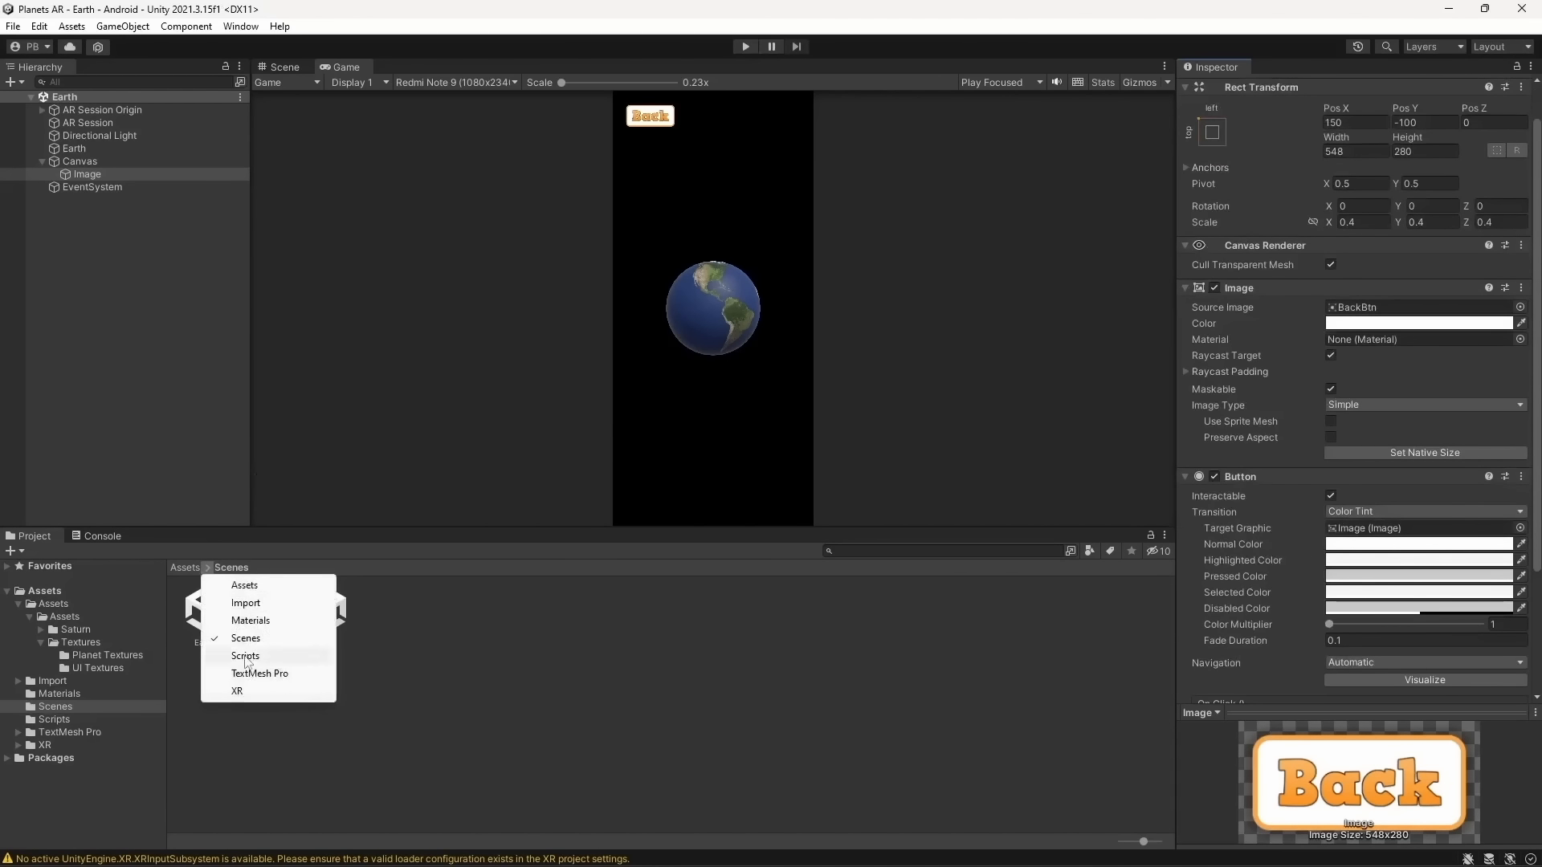
pyautogui.click(245, 656)
pyautogui.moveTo(265, 629); pyautogui.dragTo(119, 171)
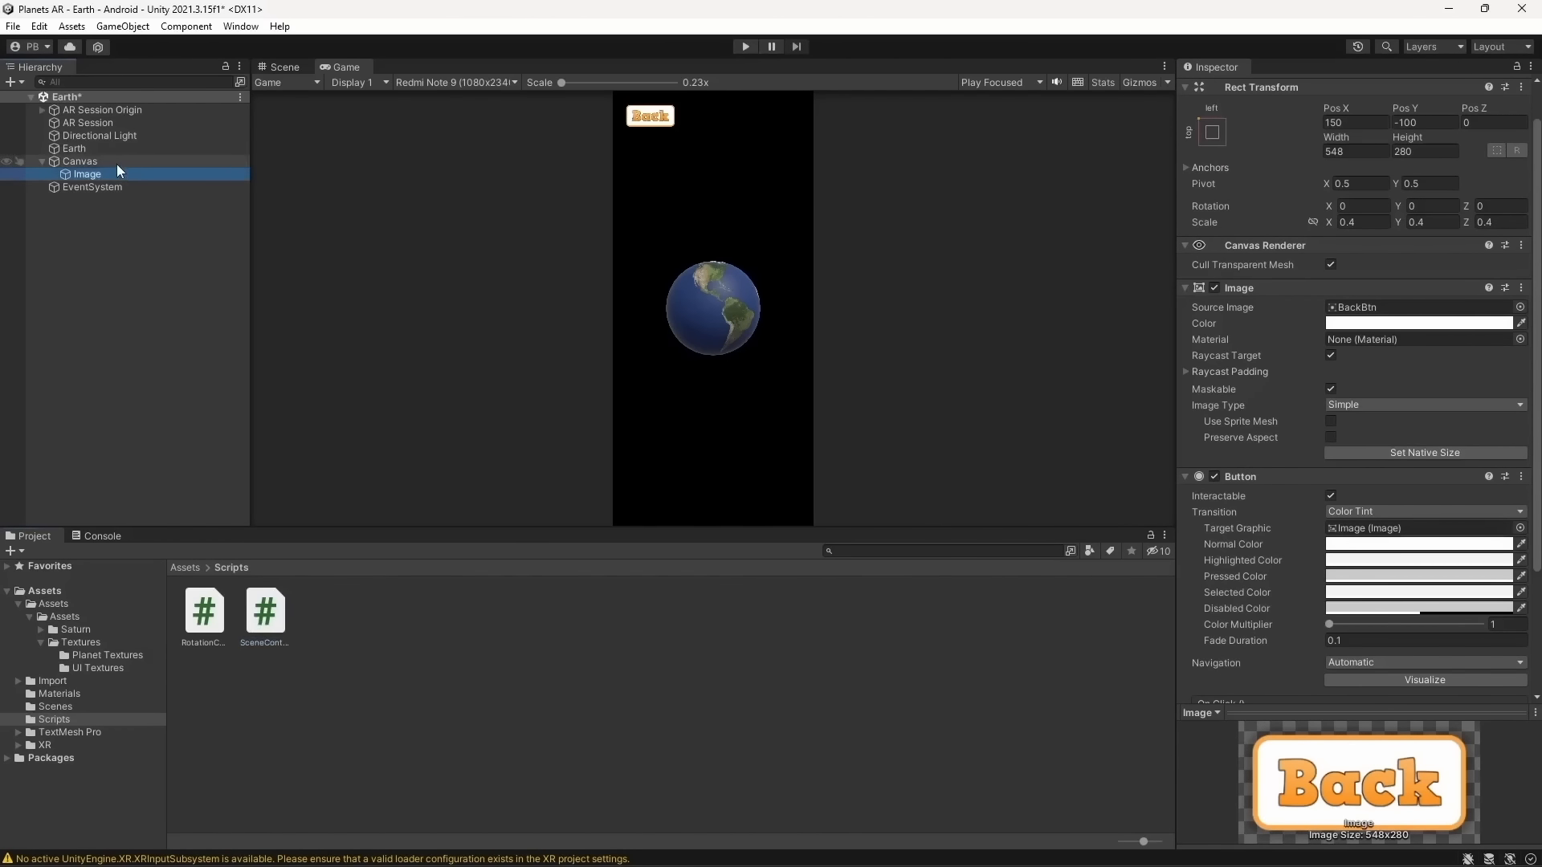
# Add an On Click event to the Back button that calls SceneController.SwitchScenes on the Canvas
pyautogui.scroll(-4, 1481, 644)
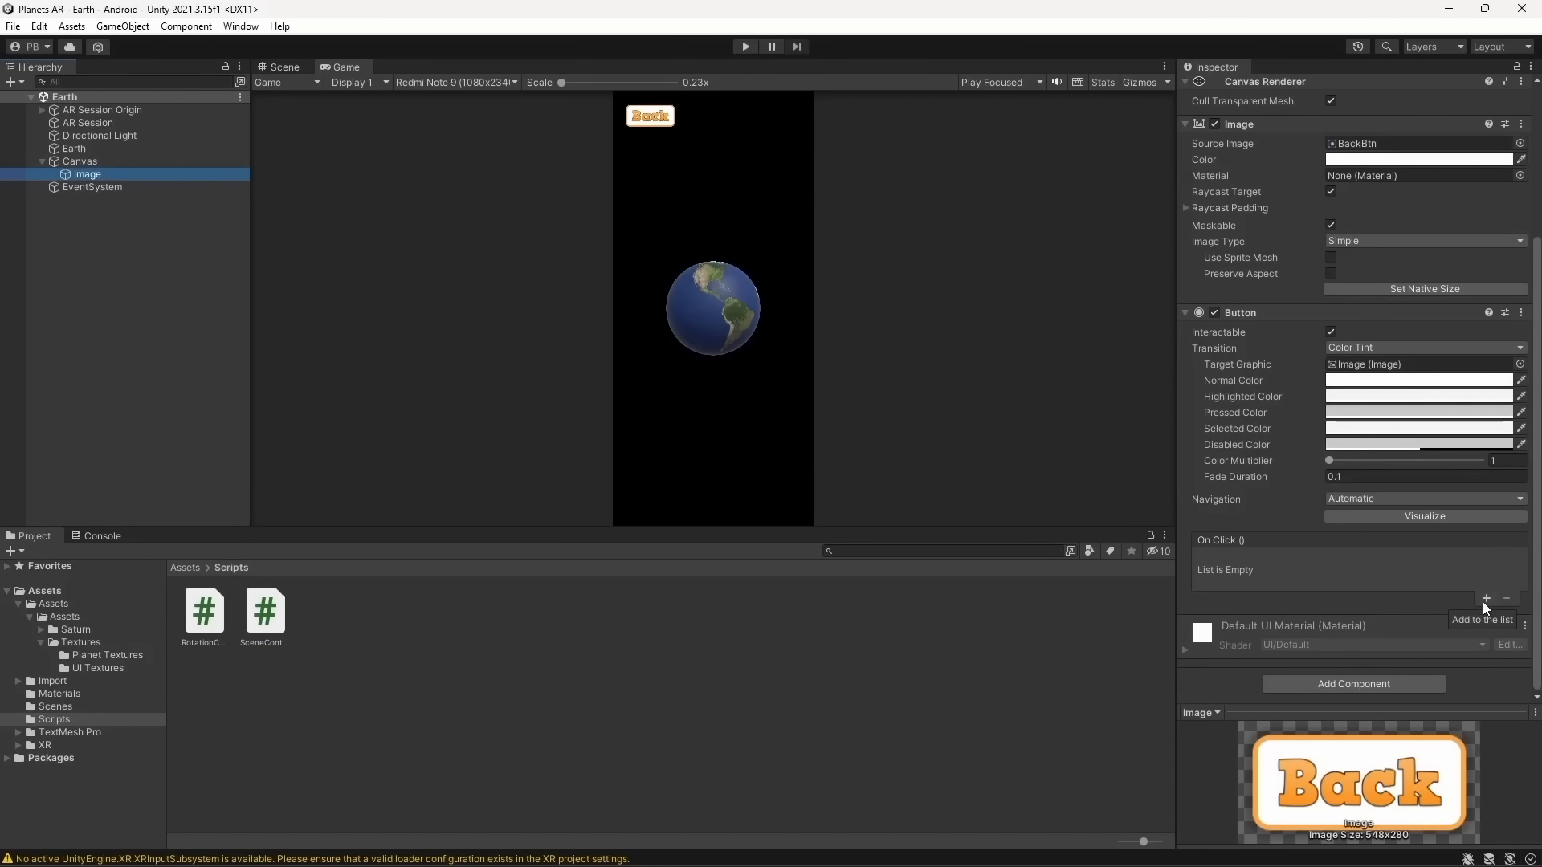
pyautogui.click(1486, 599)
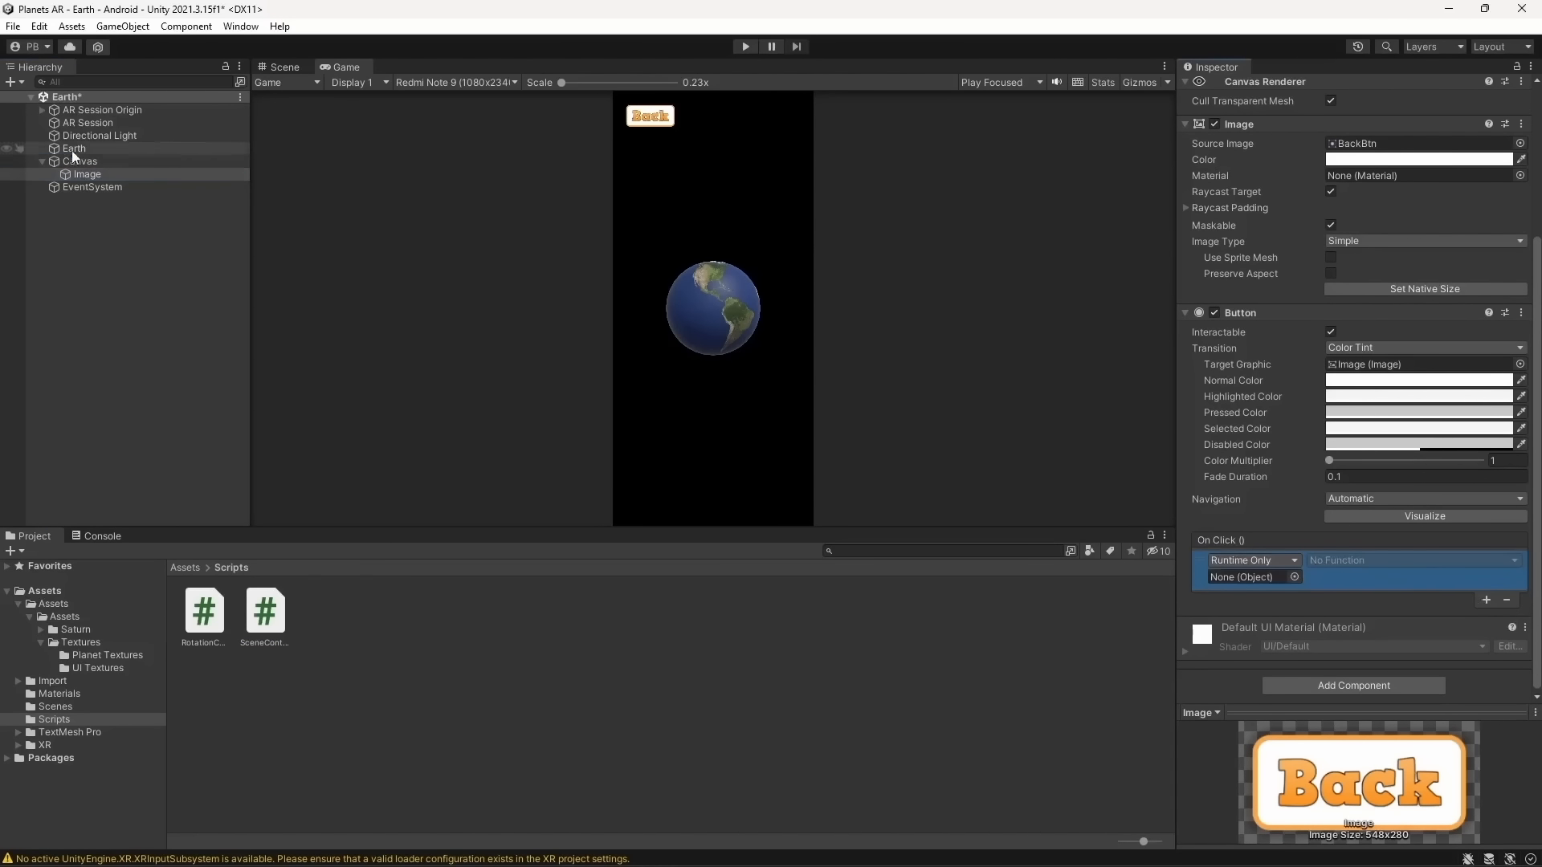
pyautogui.moveTo(79, 161); pyautogui.dragTo(1266, 573)
pyautogui.click(1328, 567)
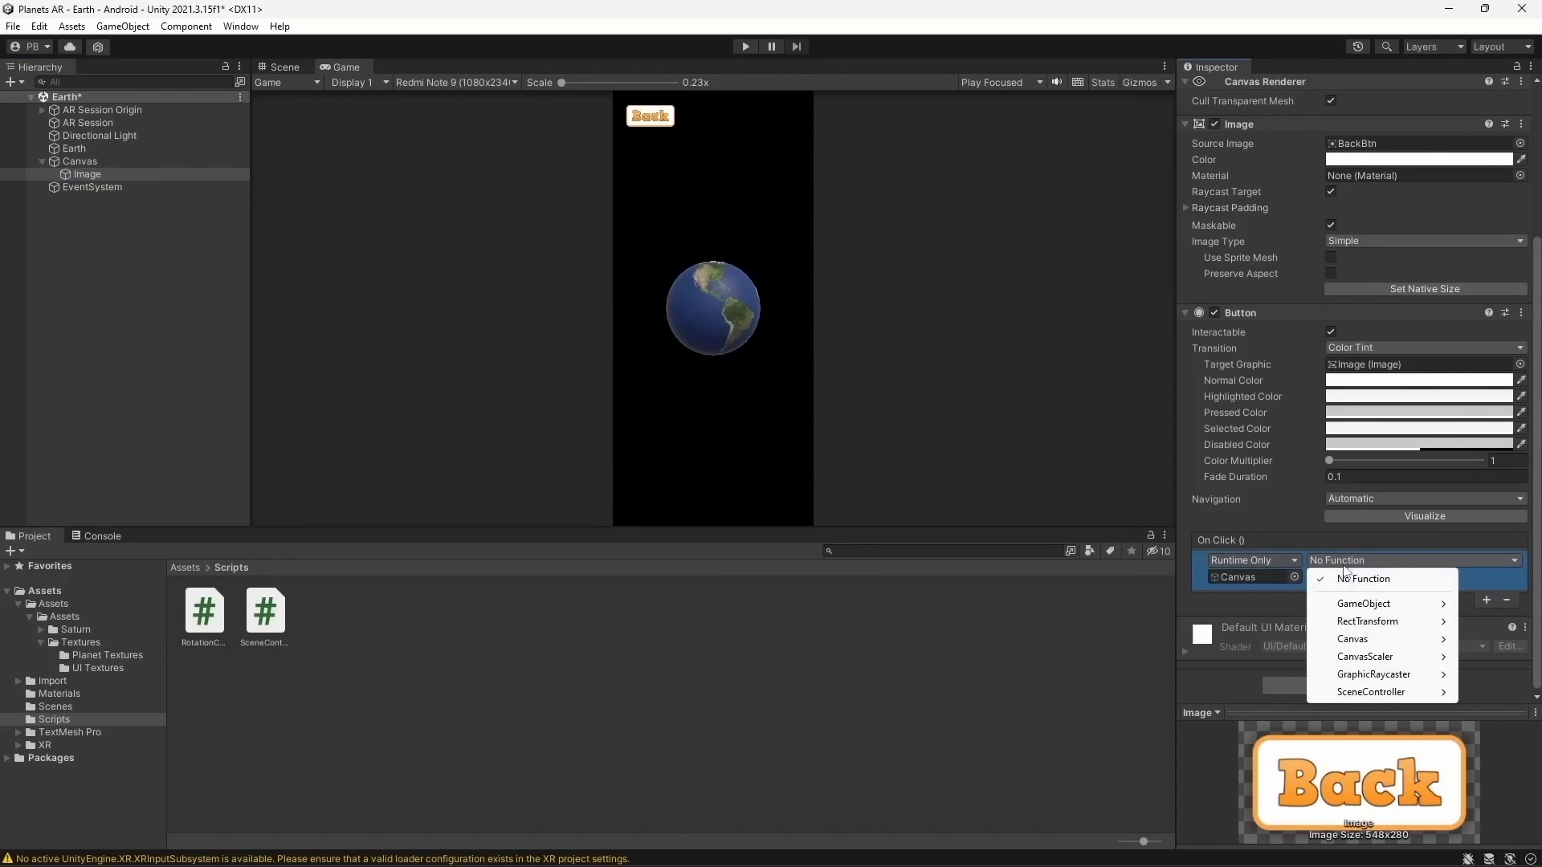
pyautogui.moveTo(1345, 692)
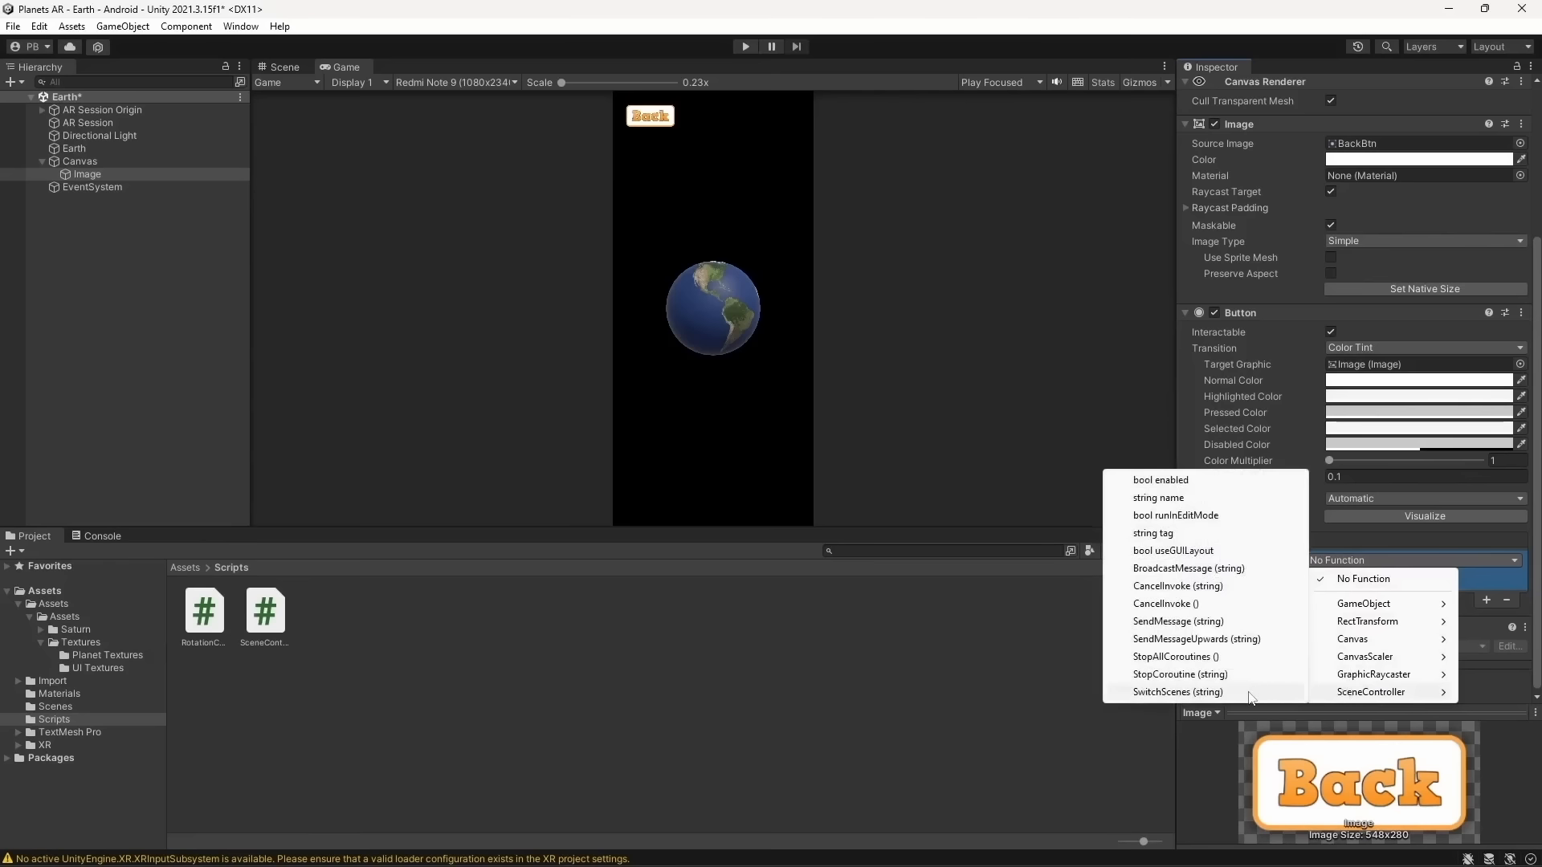
pyautogui.click(1177, 692)
# Set the SwitchScenes argument of the Back button to HomeScreen and save the Earth scene
pyautogui.click(1378, 578)
pyautogui.write('H')
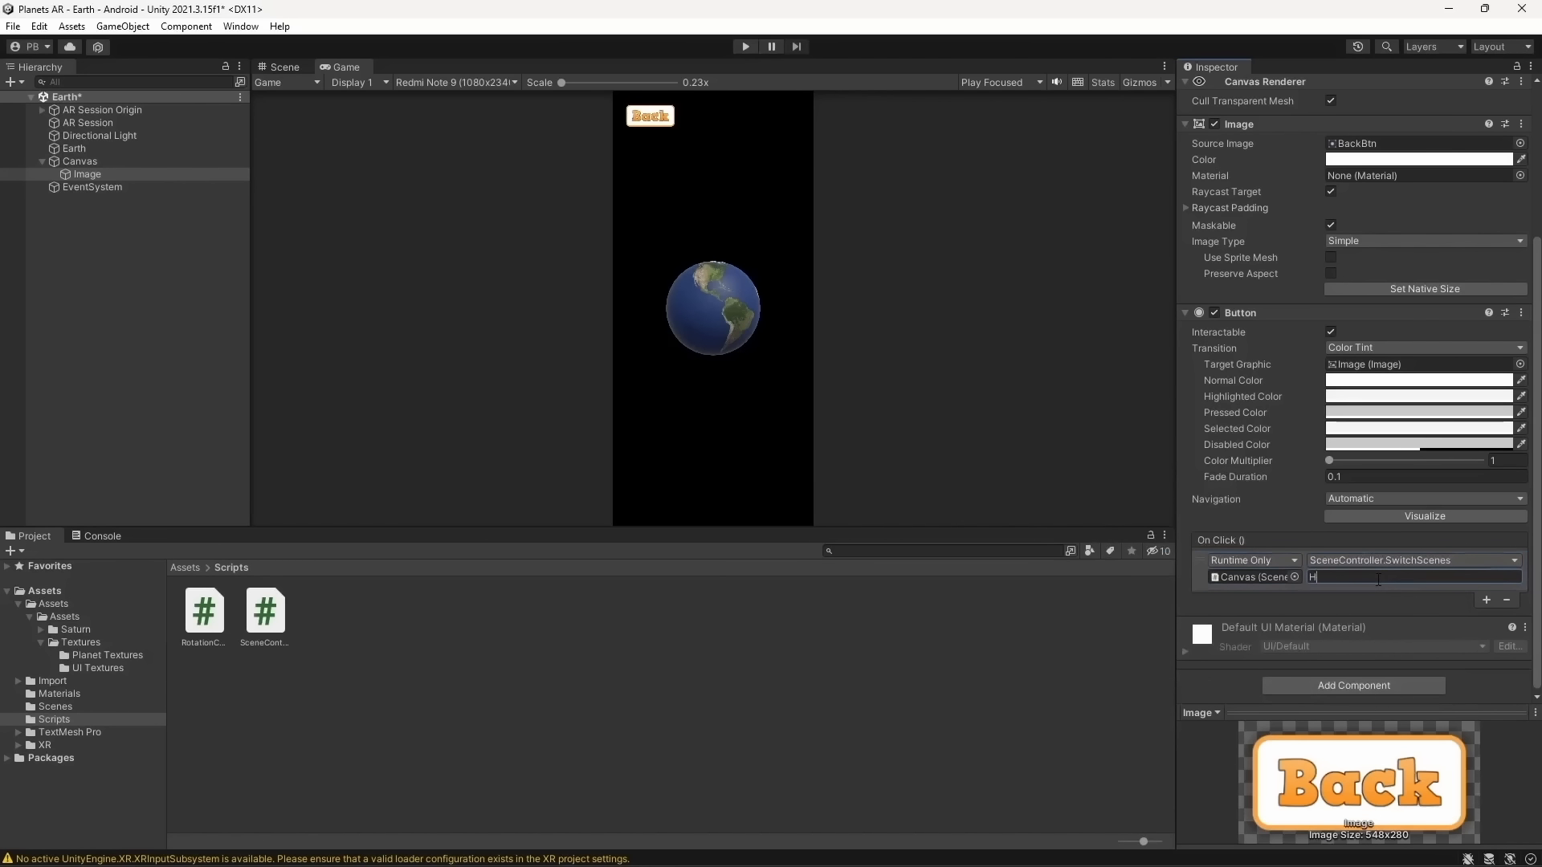
pyautogui.write('omeScreen')
pyautogui.hotkey('ctrl', 's')
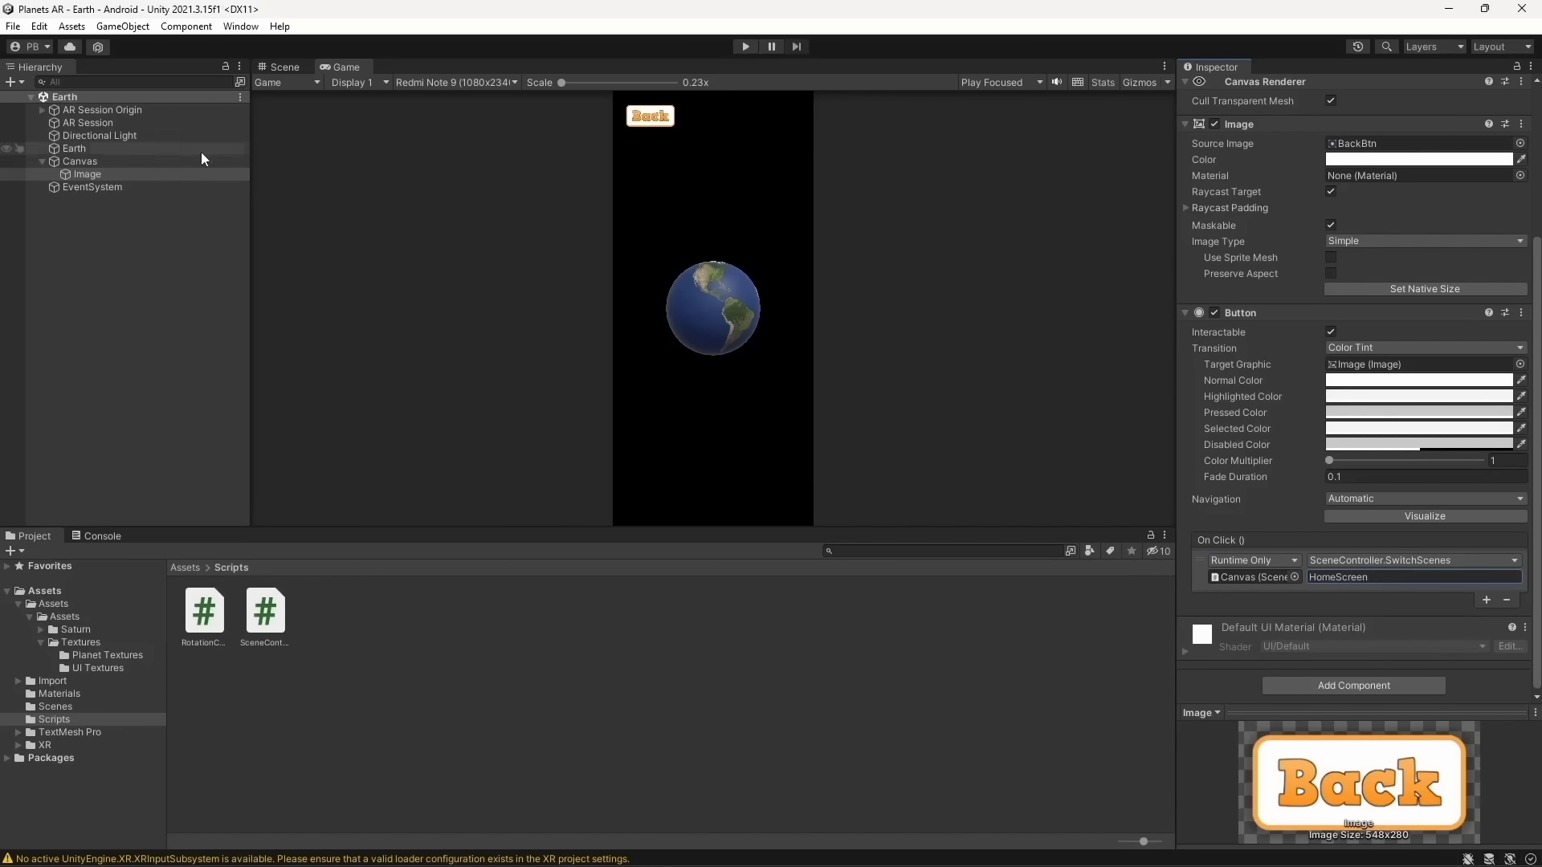
# Copy the Canvas and EventSystem from the Earth scene and paste them into the Mars scene
pyautogui.click(44, 164)
pyautogui.click(84, 171)
pyautogui.keyDown('ctrl'); pyautogui.click(85, 162); pyautogui.keyUp('ctrl')
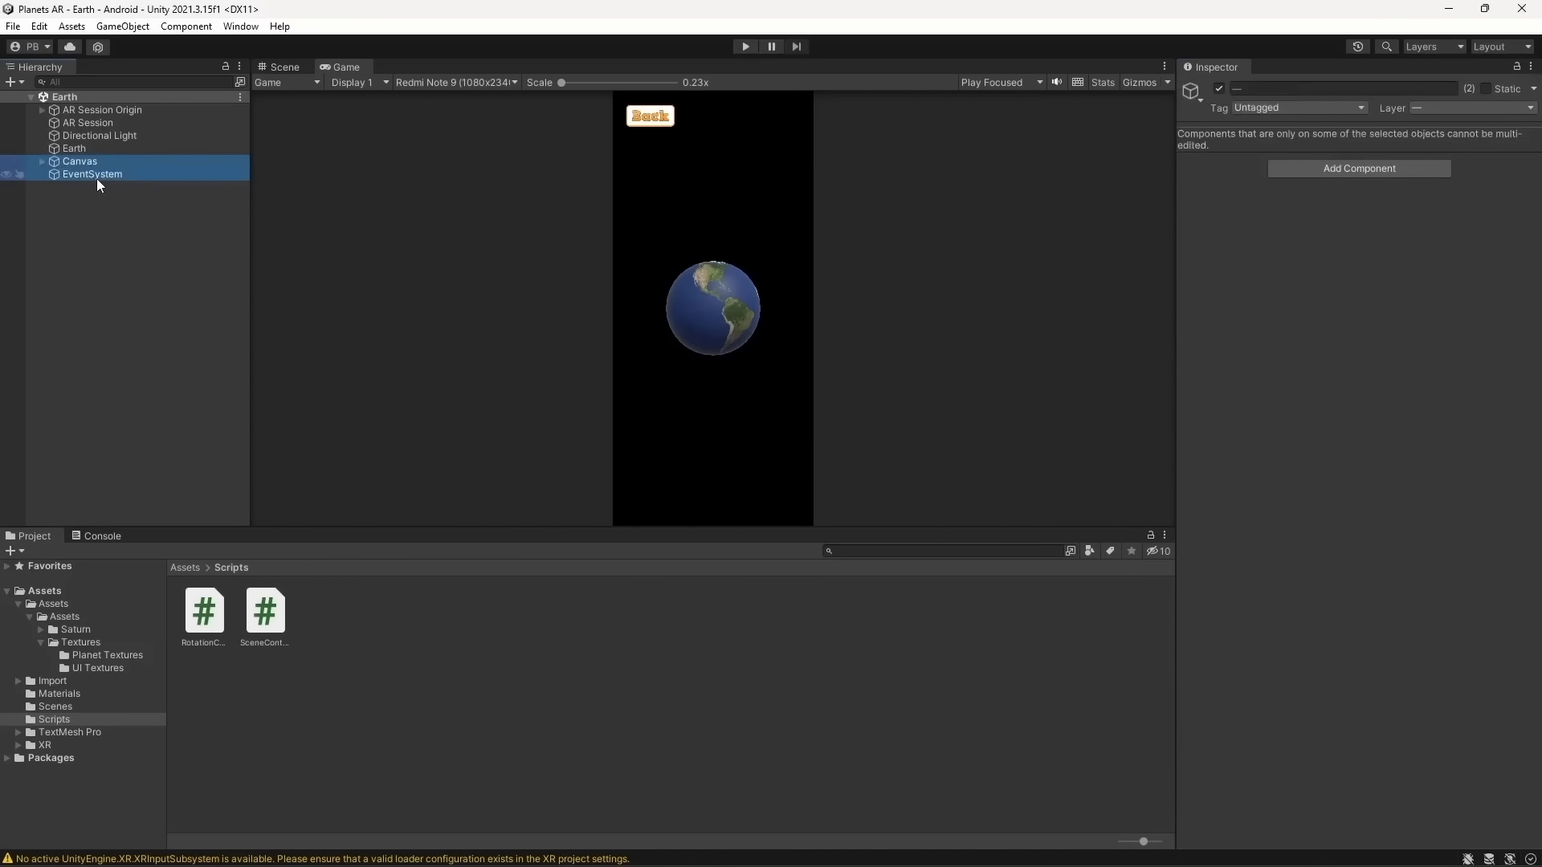
pyautogui.click(96, 166)
pyautogui.keyDown('ctrl'); pyautogui.click(98, 177); pyautogui.keyUp('ctrl')
pyautogui.click(207, 567)
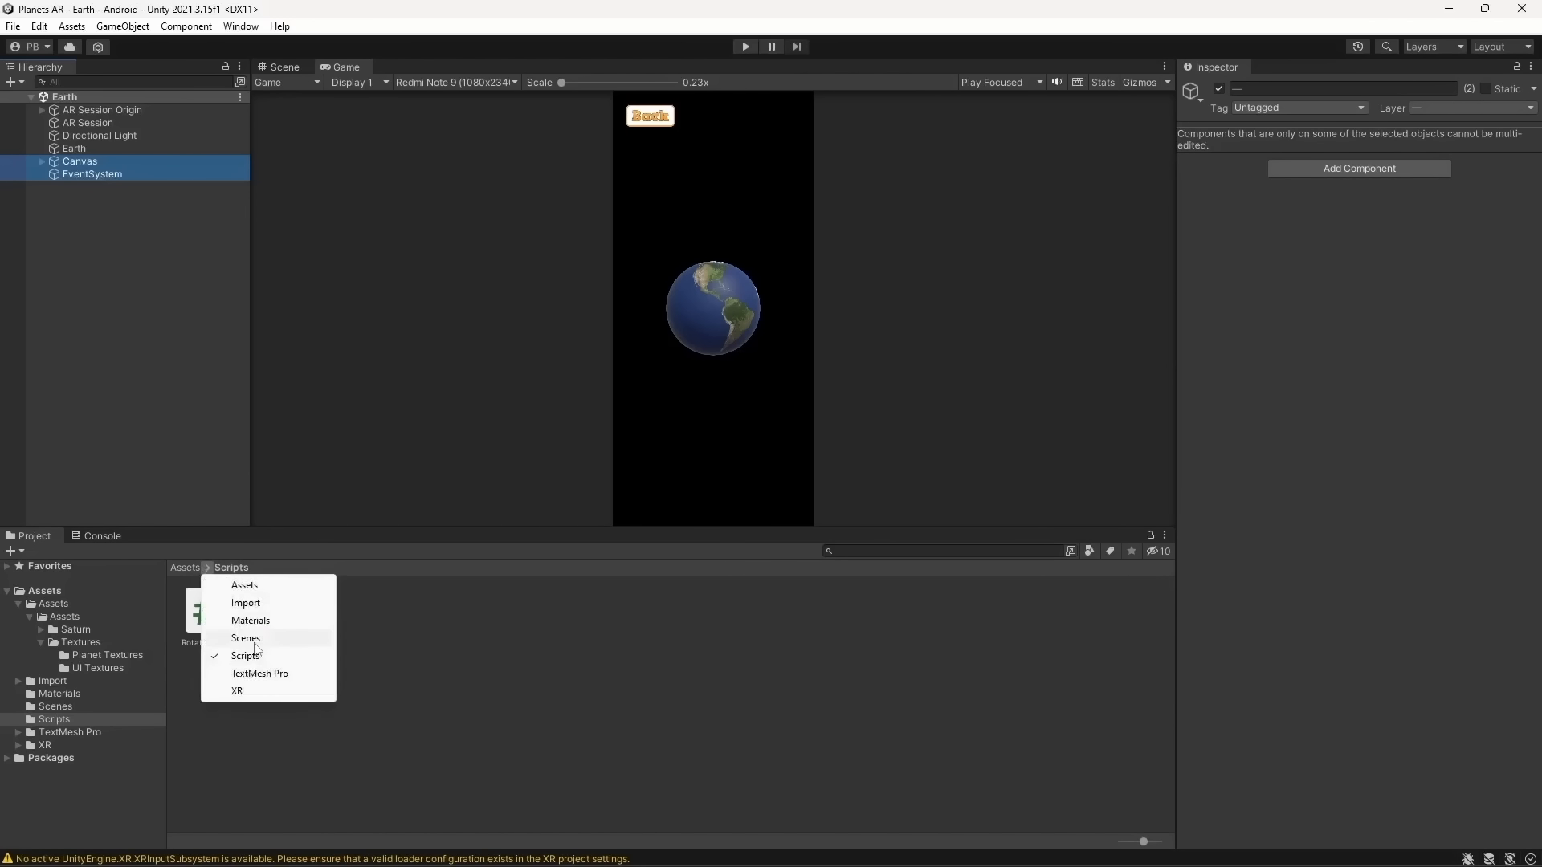
pyautogui.click(281, 639)
pyautogui.doubleClick(309, 625)
pyautogui.click(195, 382)
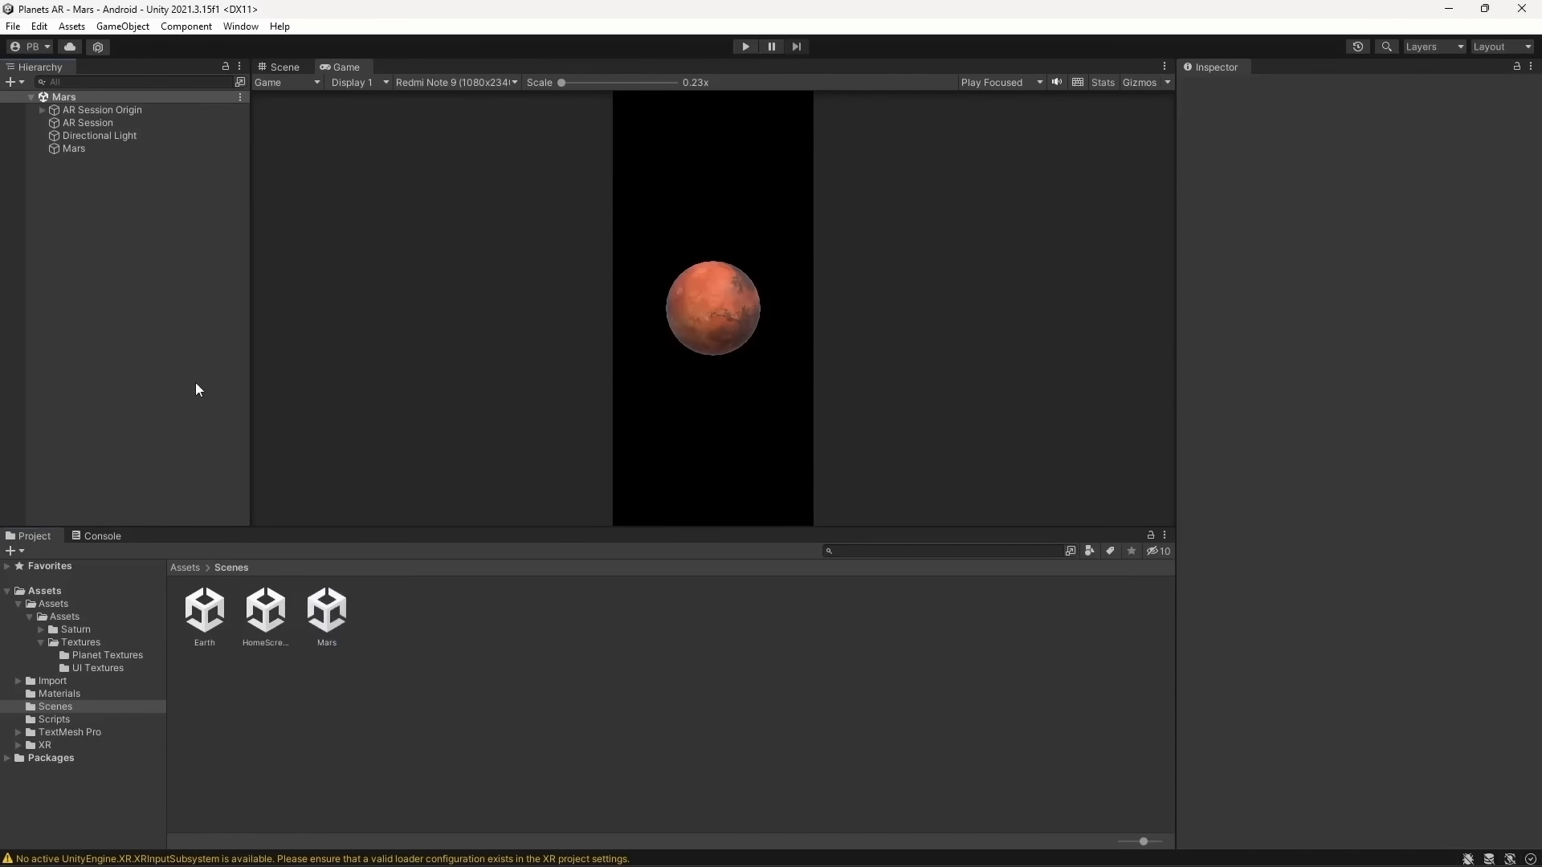
pyautogui.hotkey('ctrl', 'v')
# Check the On Click settings of the pasted Back button and the components of its Canvas in the Mars scene
pyautogui.click(42, 161)
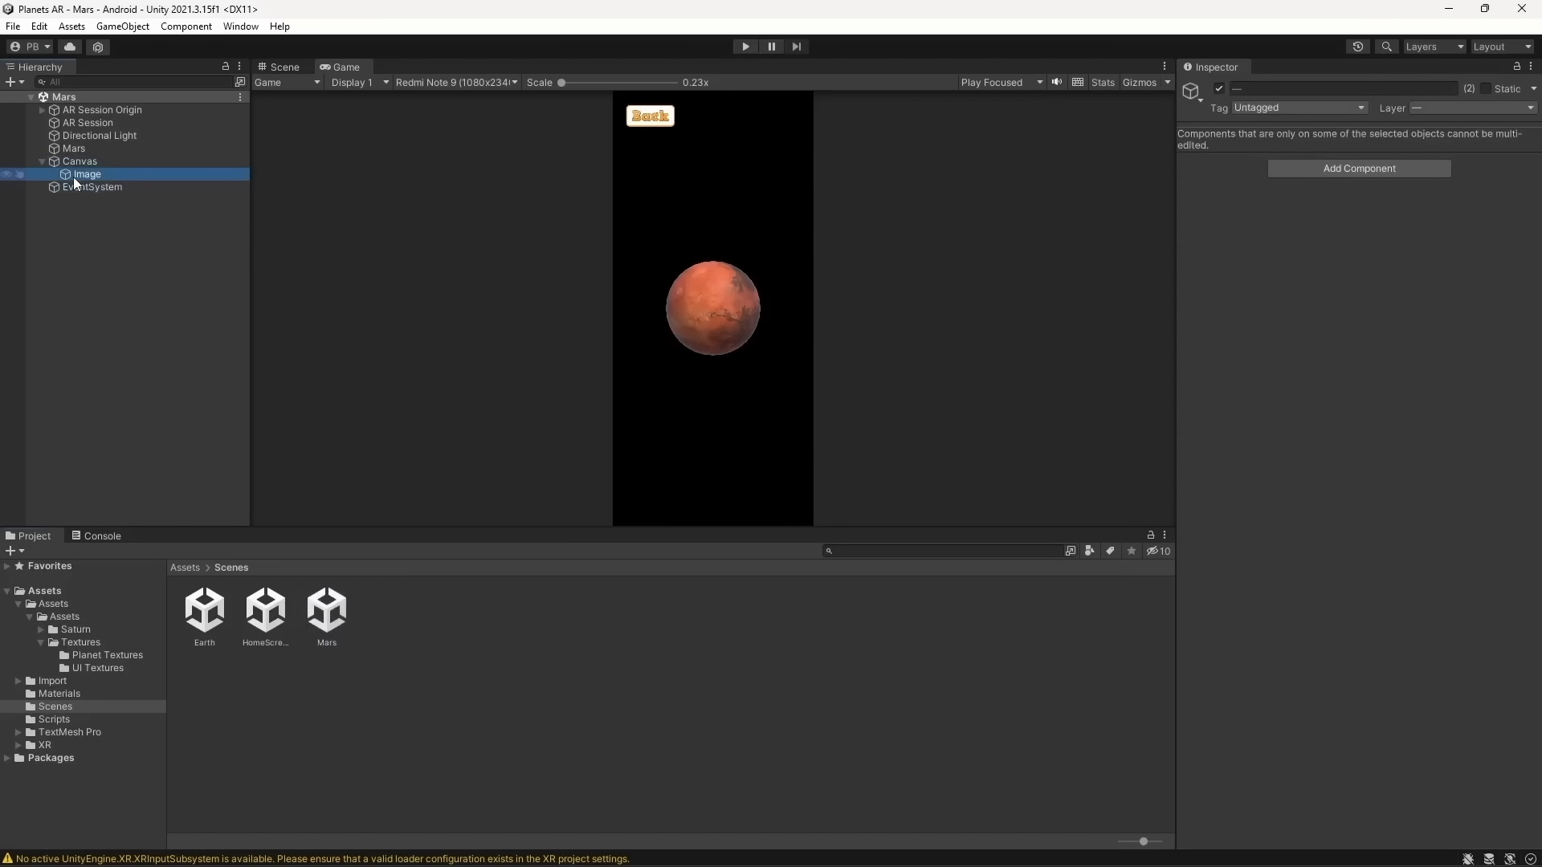
pyautogui.click(80, 174)
pyautogui.scroll(-5, 1363, 477)
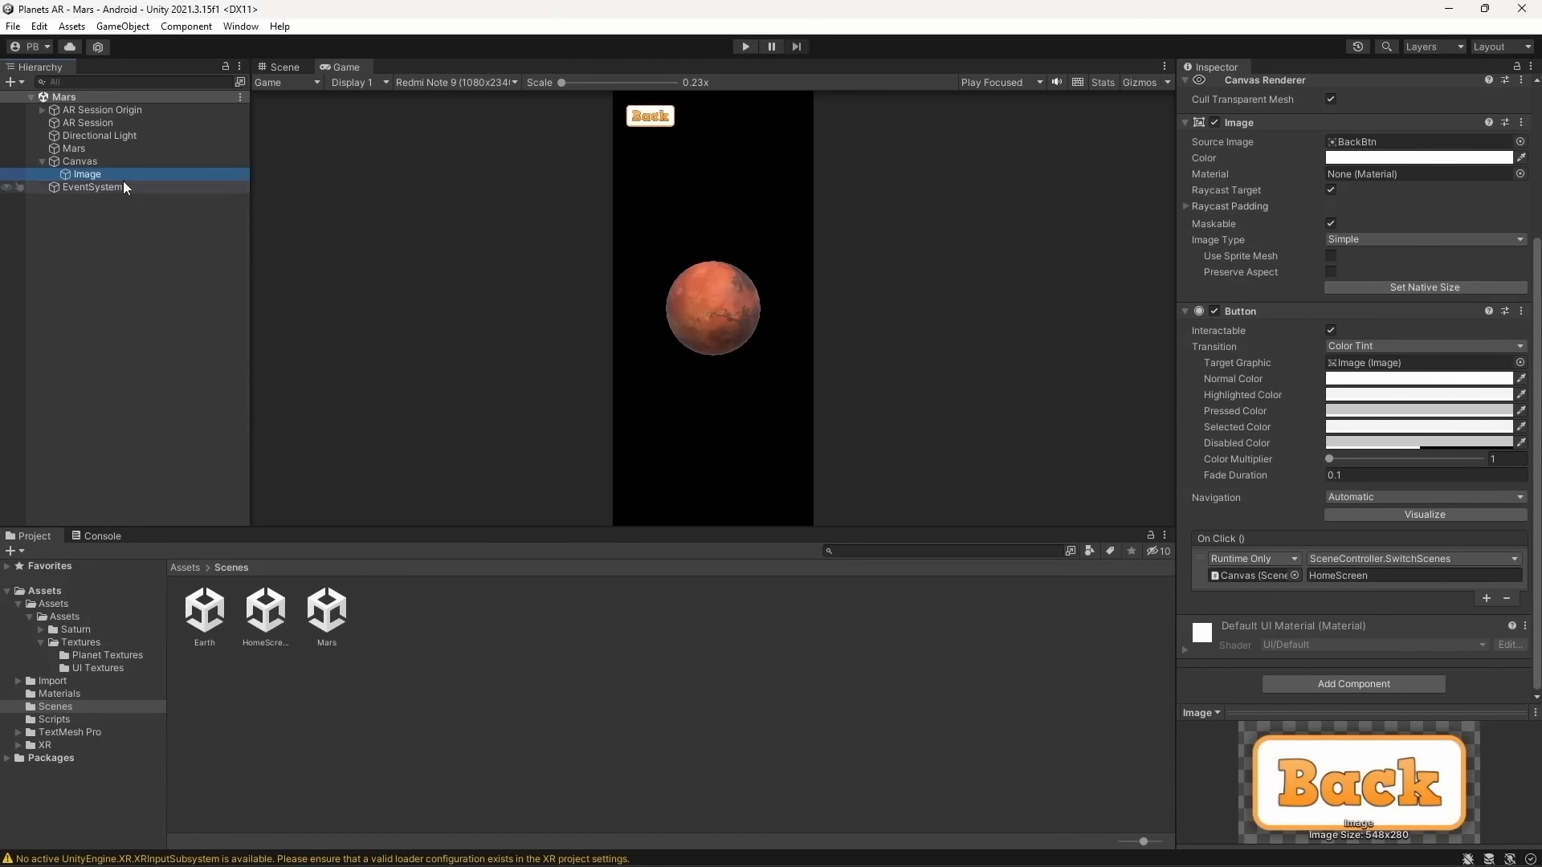
pyautogui.click(80, 161)
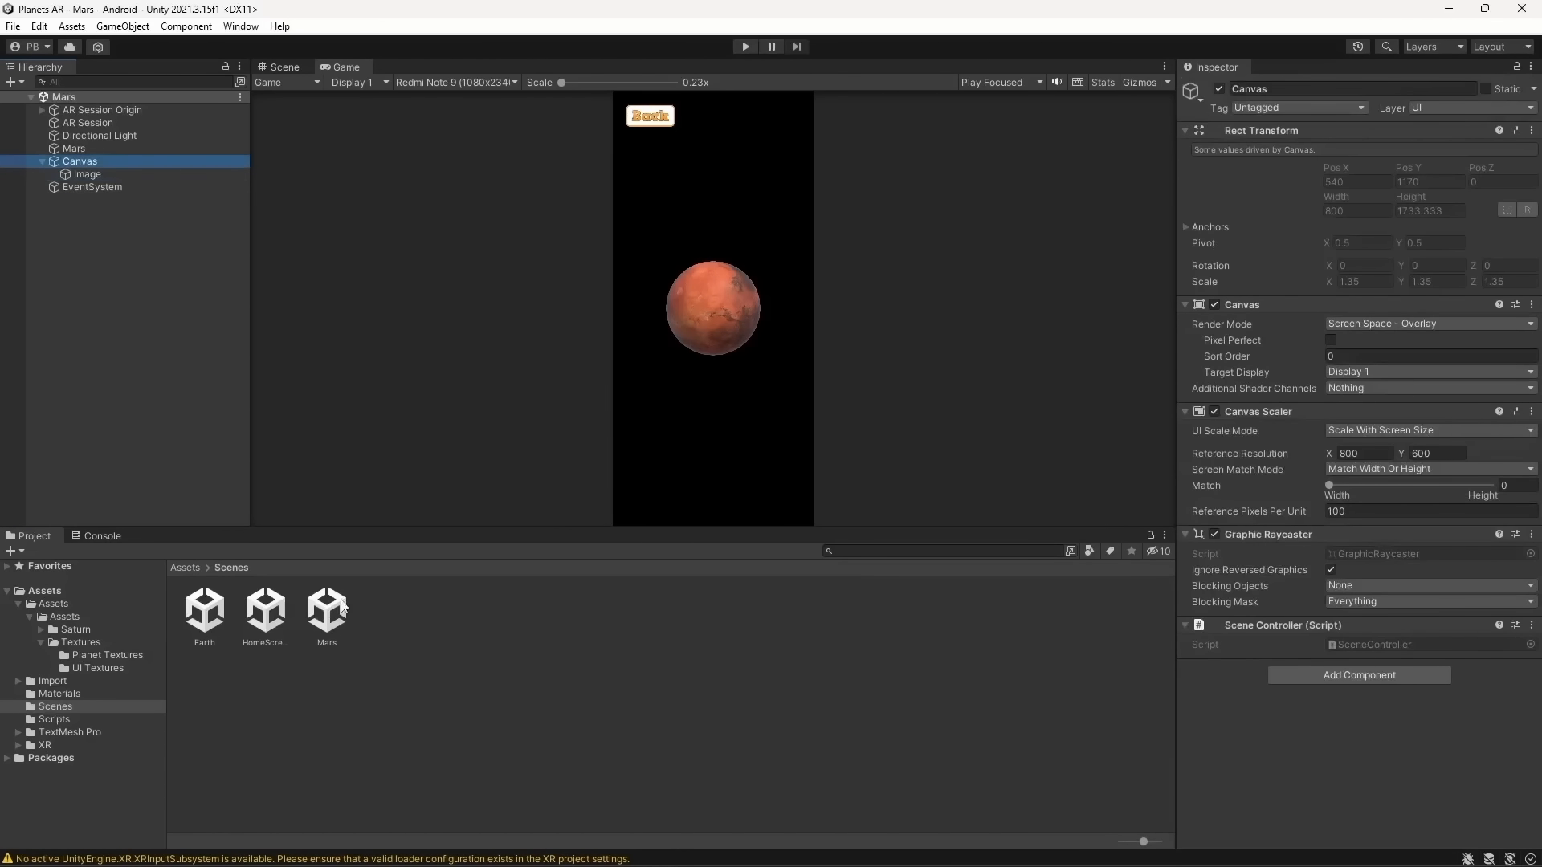
# Run the app in Play mode, test the Back button and the home screen's planet buttons, and stop playback
pyautogui.click(746, 47)
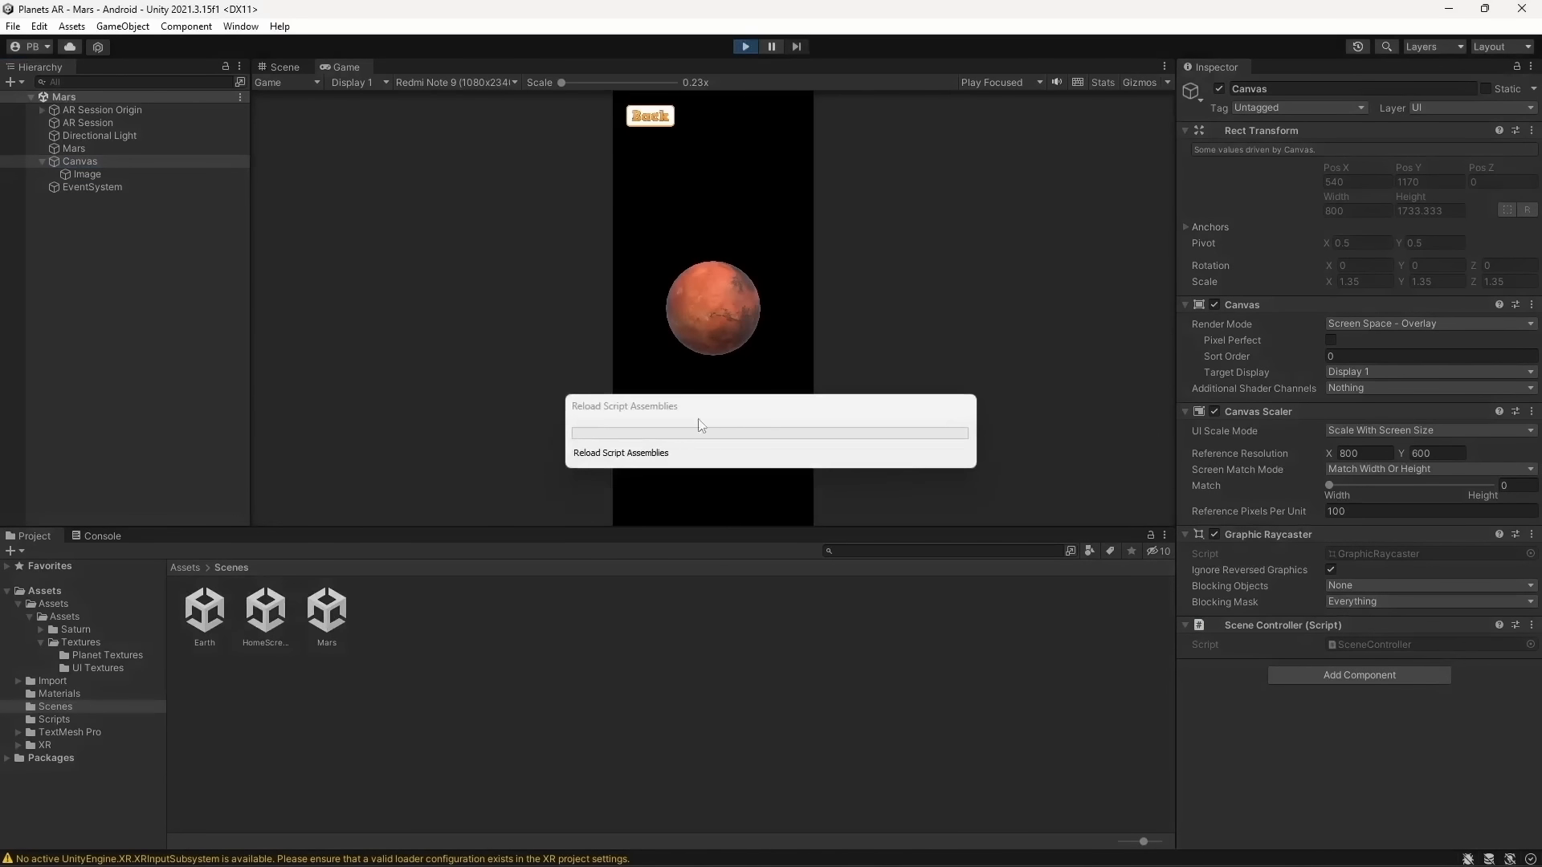
pyautogui.click(661, 122)
pyautogui.click(759, 207)
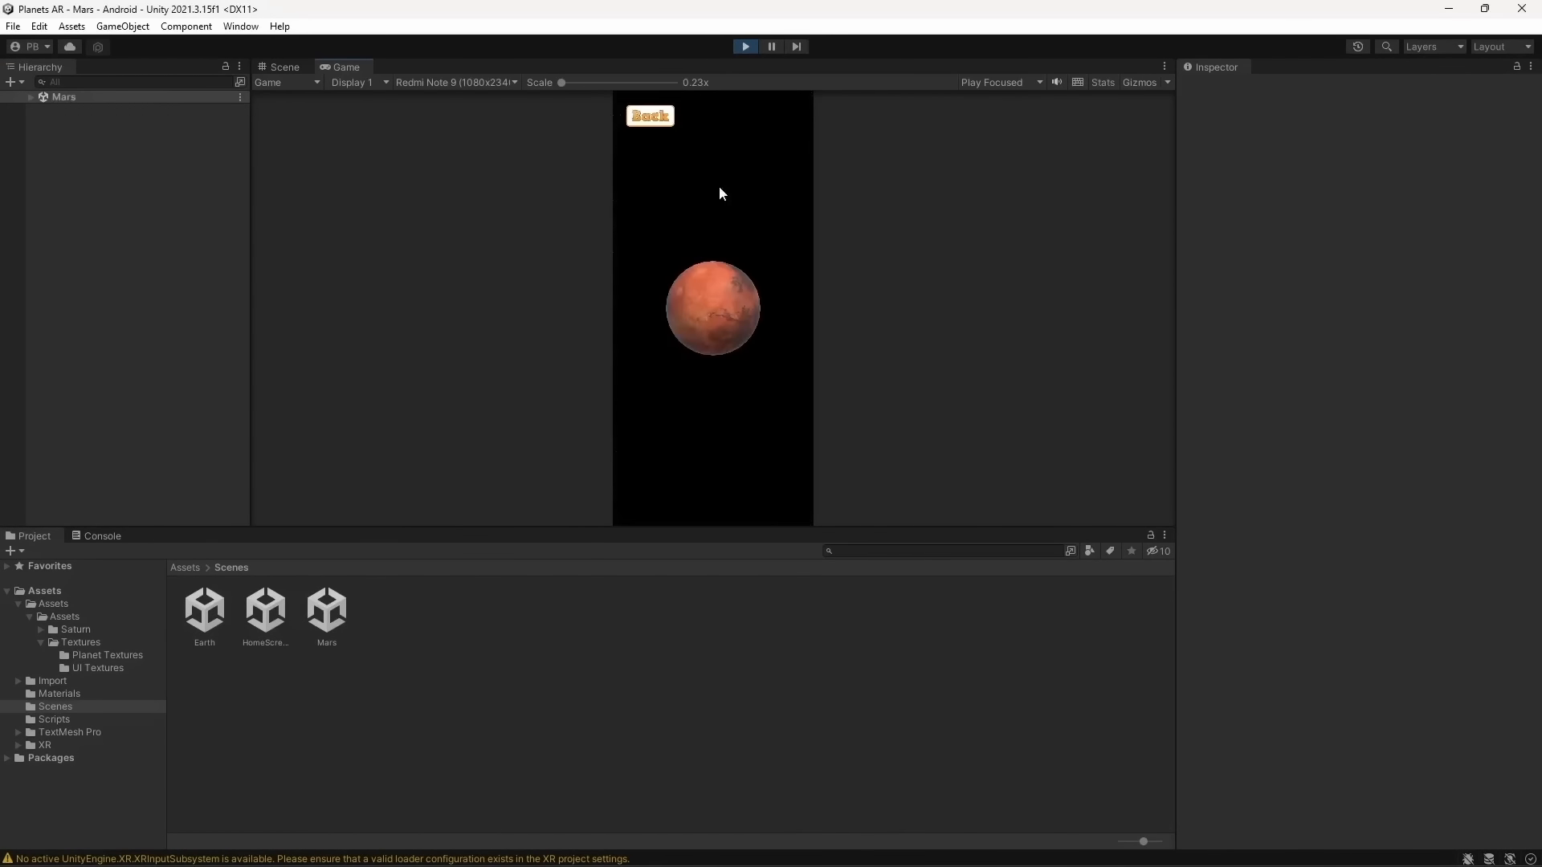
pyautogui.click(649, 122)
pyautogui.click(654, 205)
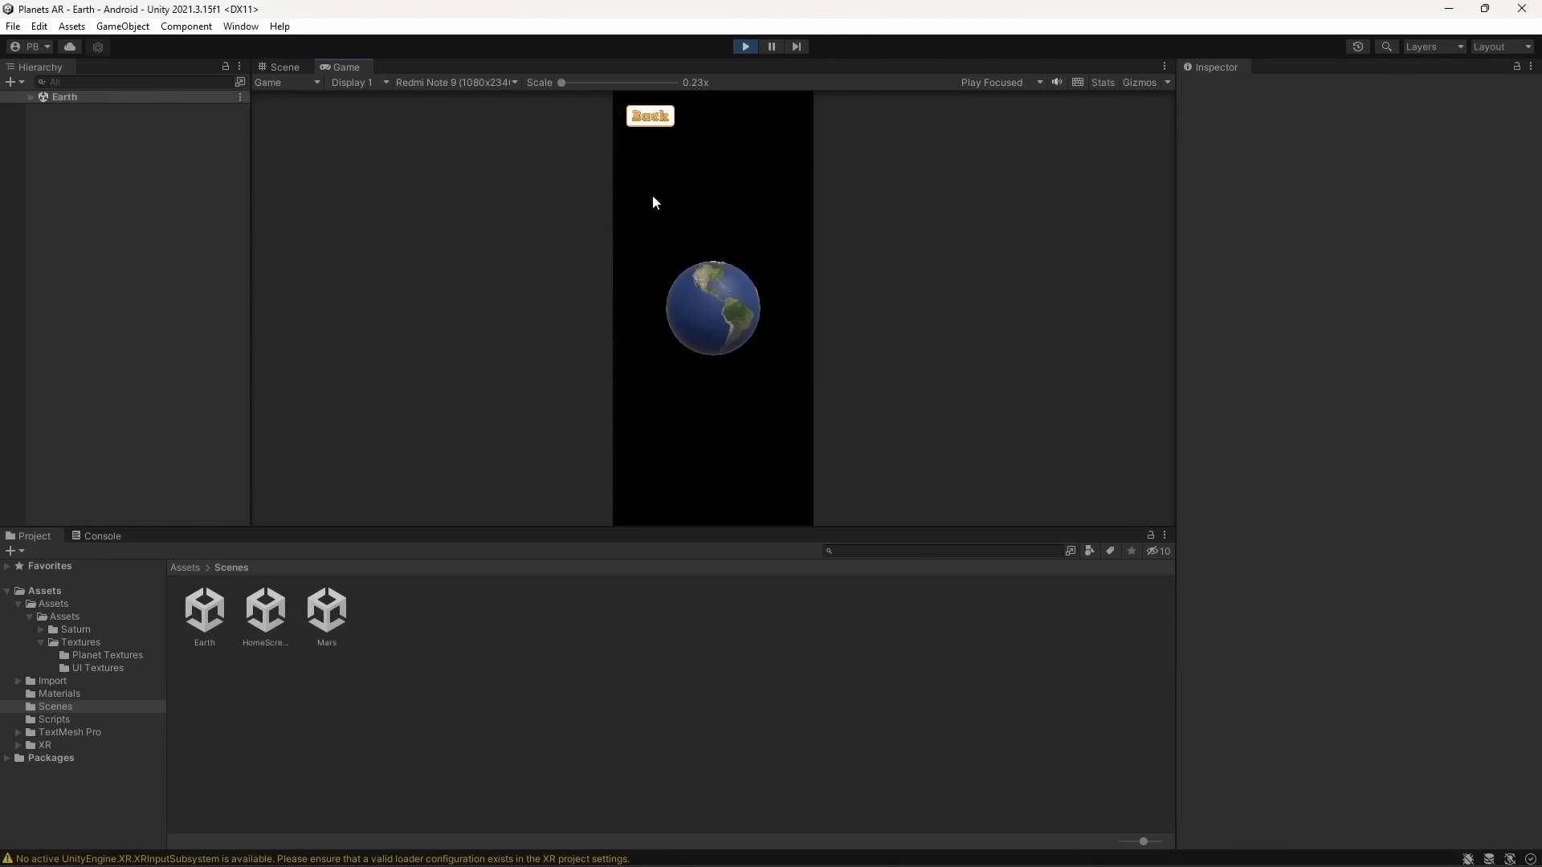
pyautogui.click(657, 119)
pyautogui.click(662, 205)
pyautogui.click(651, 117)
pyautogui.click(740, 49)
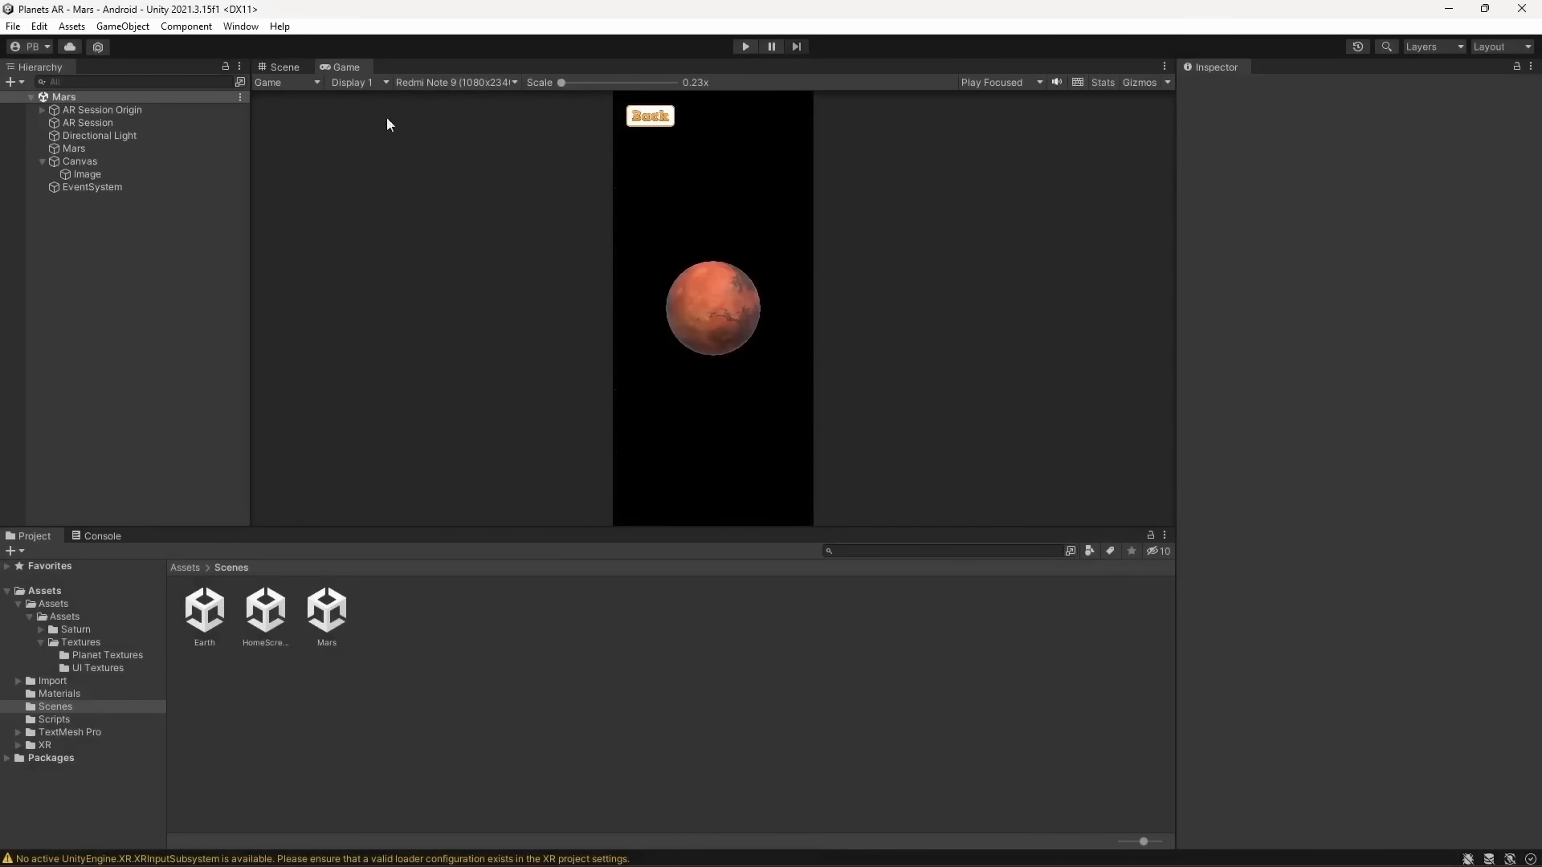
# Collapse the Canvas in the Mars scene's hierarchy and open the project's Build Settings
pyautogui.click(41, 160)
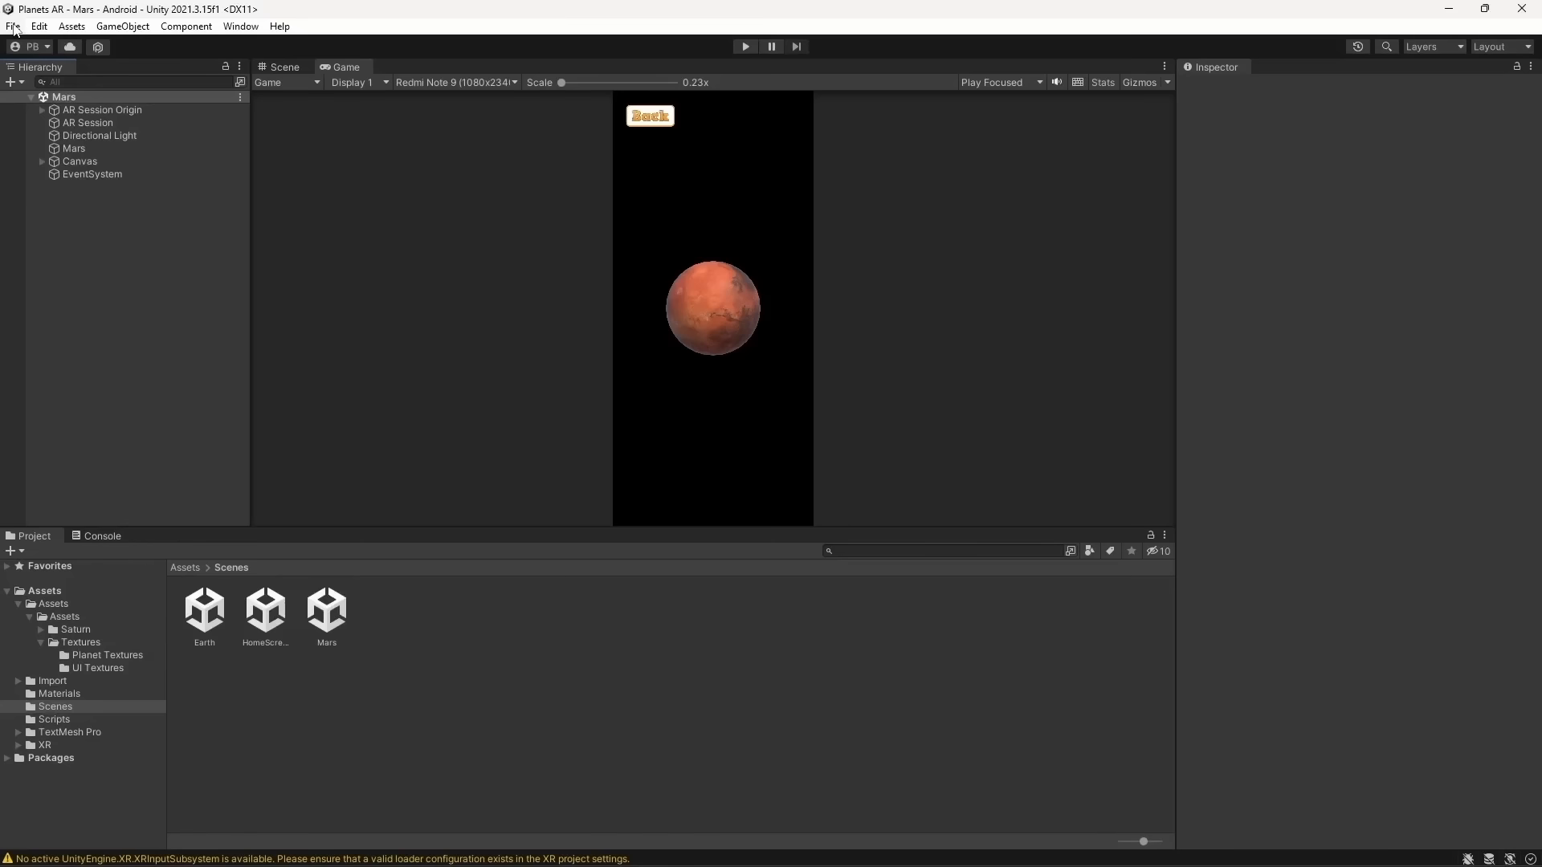
pyautogui.click(14, 26)
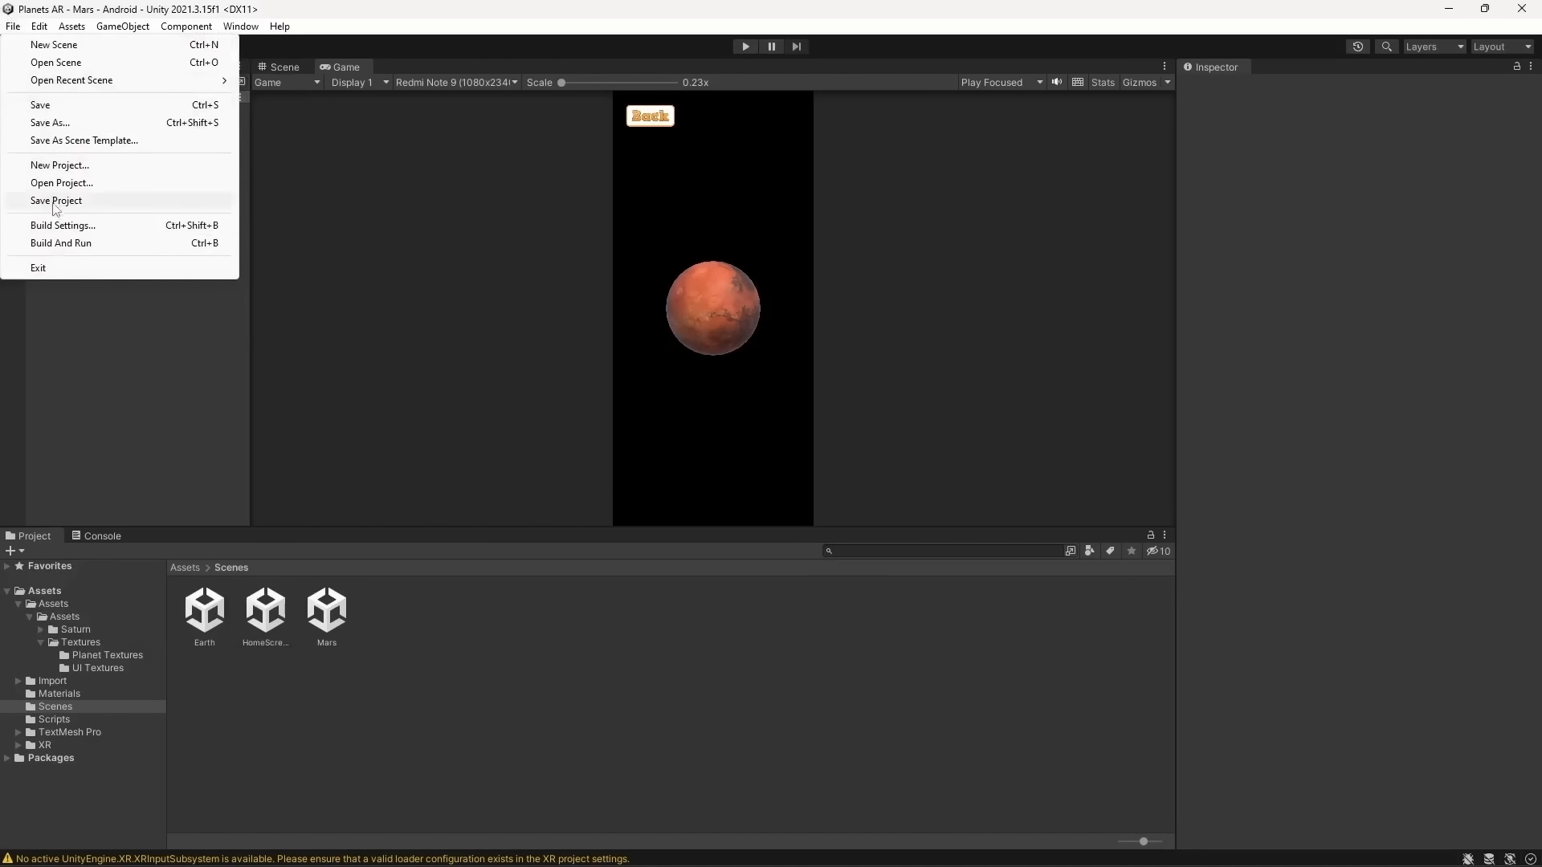
pyautogui.click(56, 224)
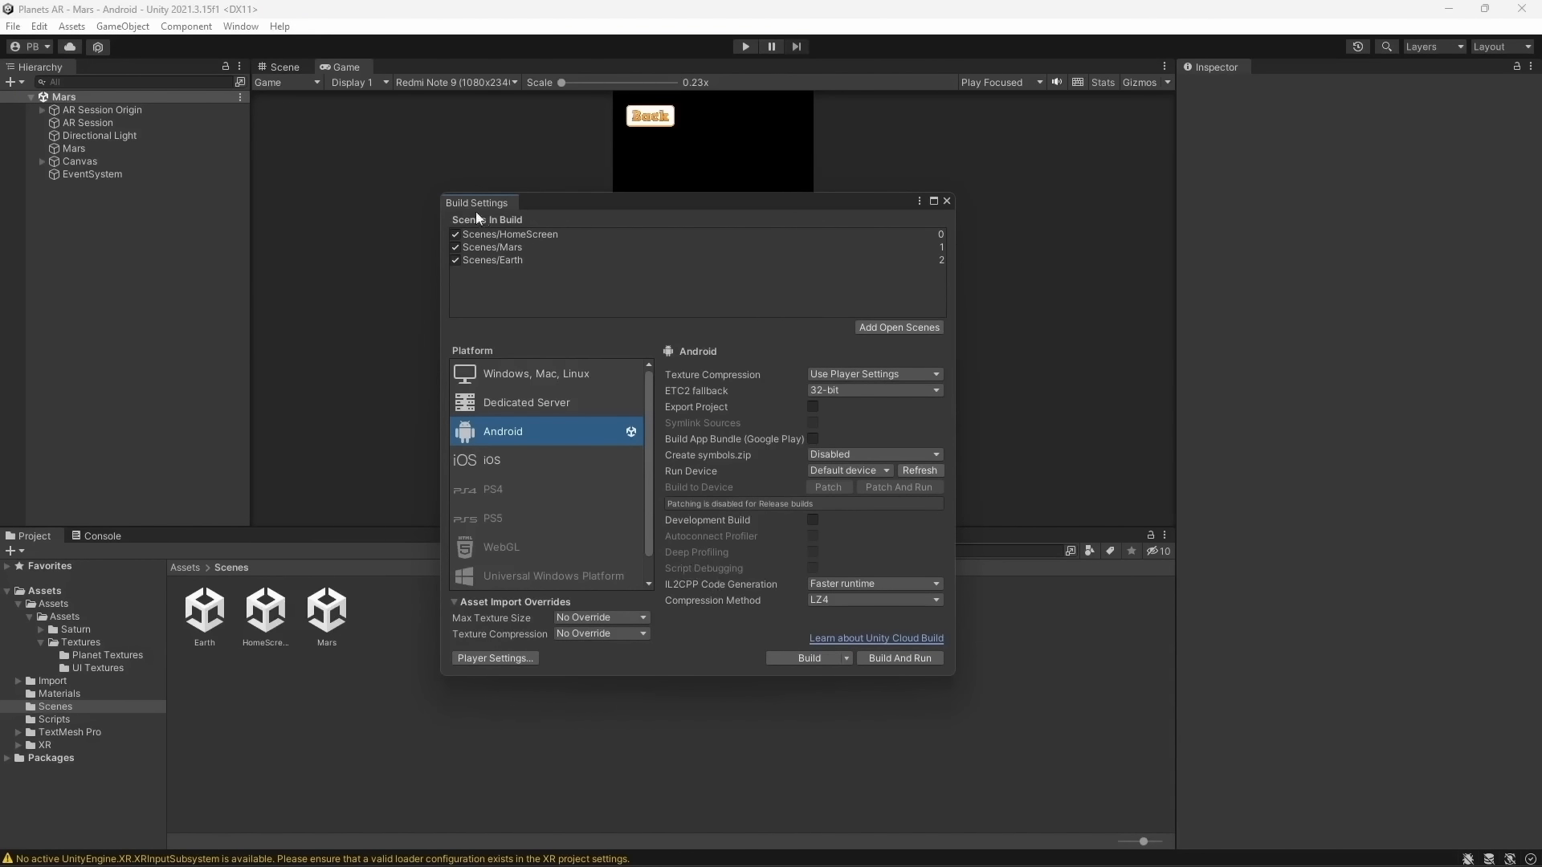
pyautogui.click(797, 656)
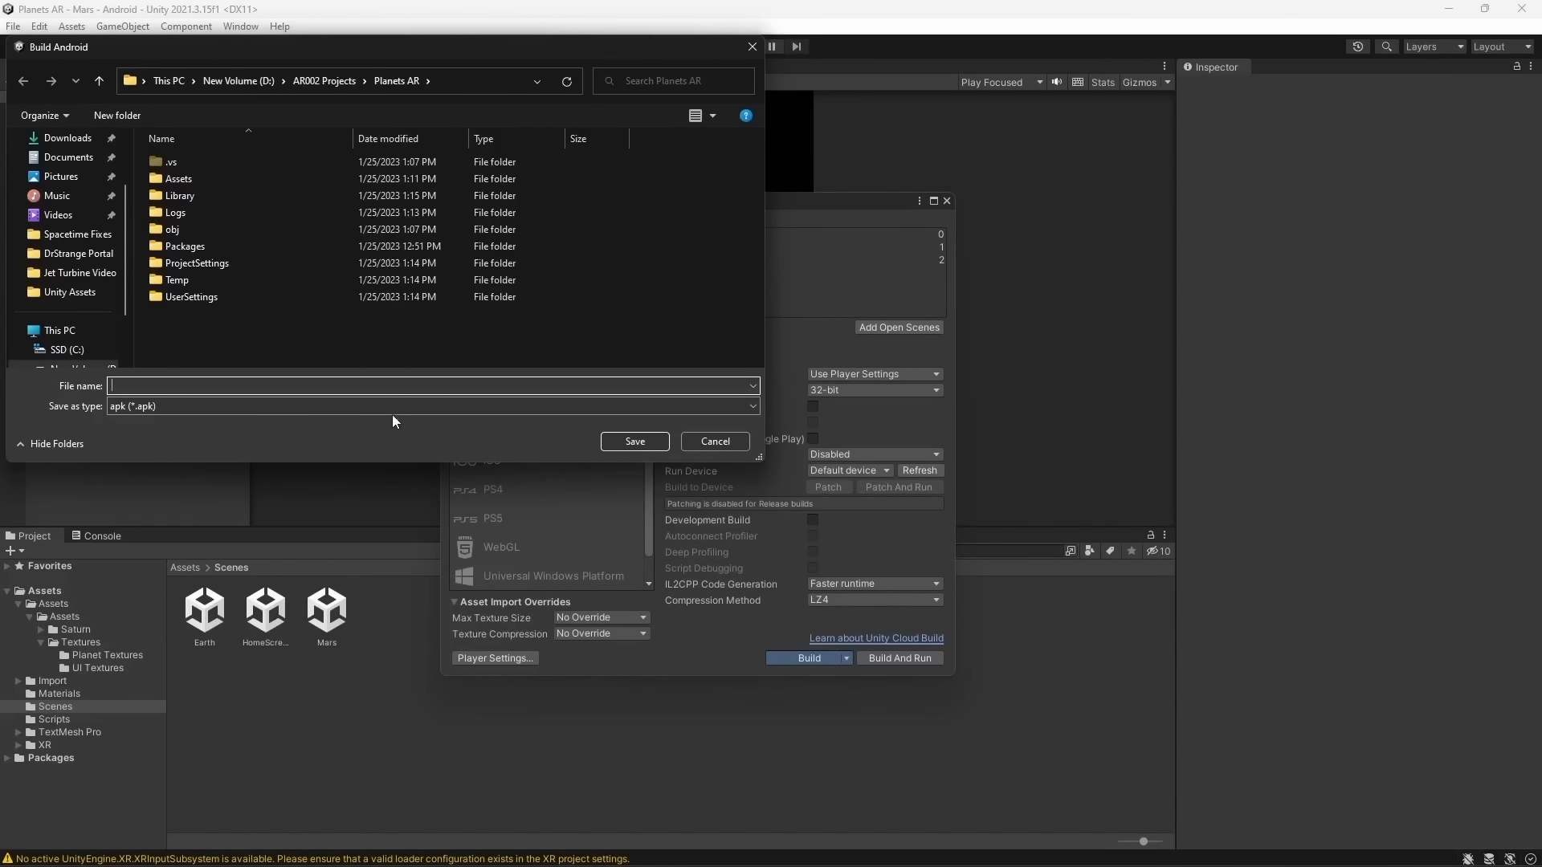
pyautogui.write('Bui')
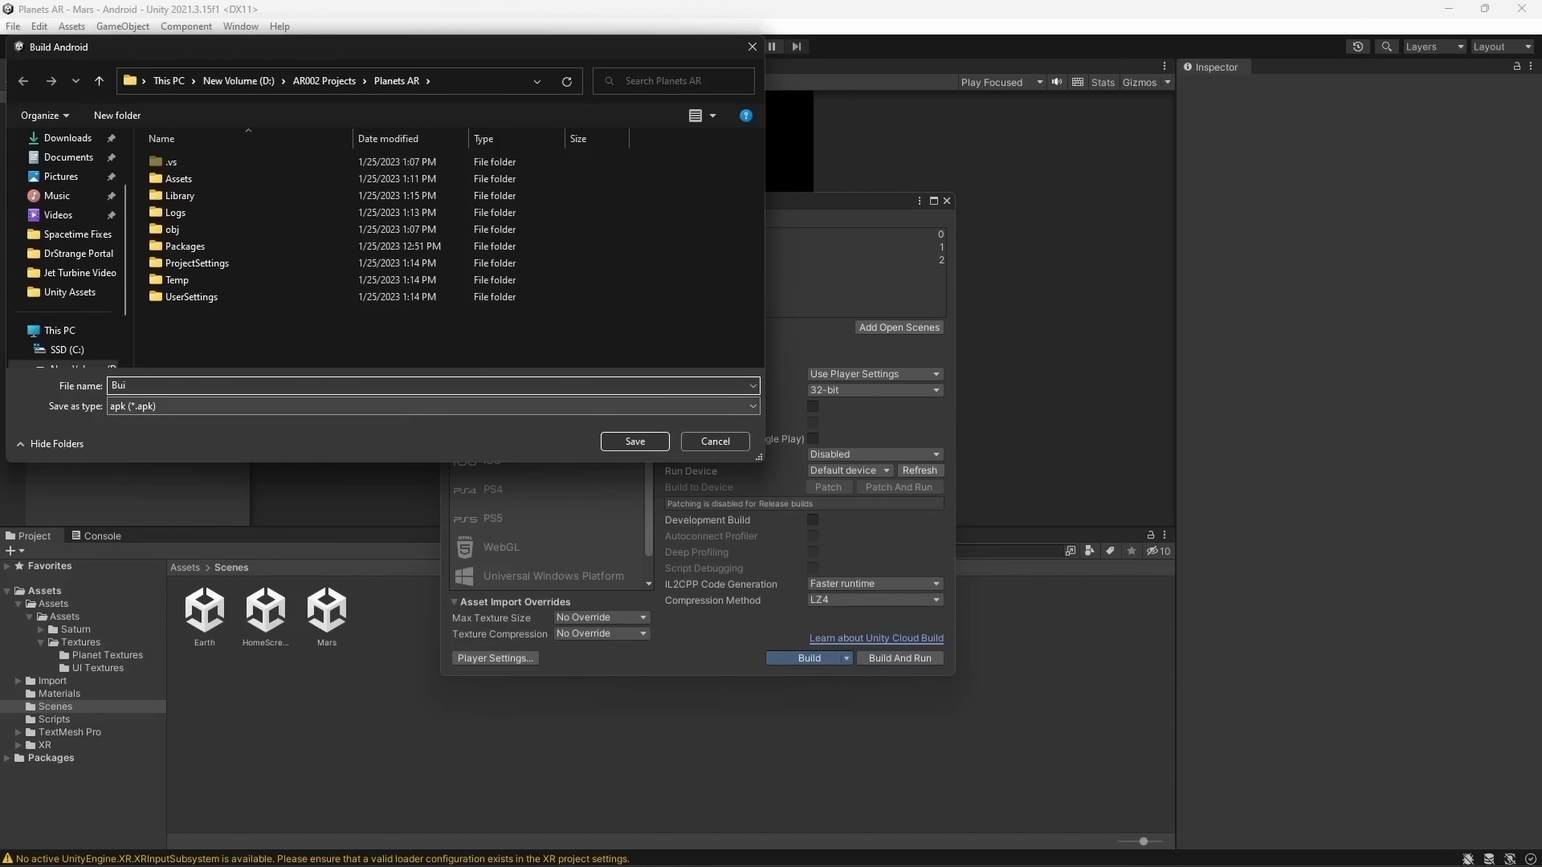
pyautogui.write('ld')
pyautogui.click(714, 446)
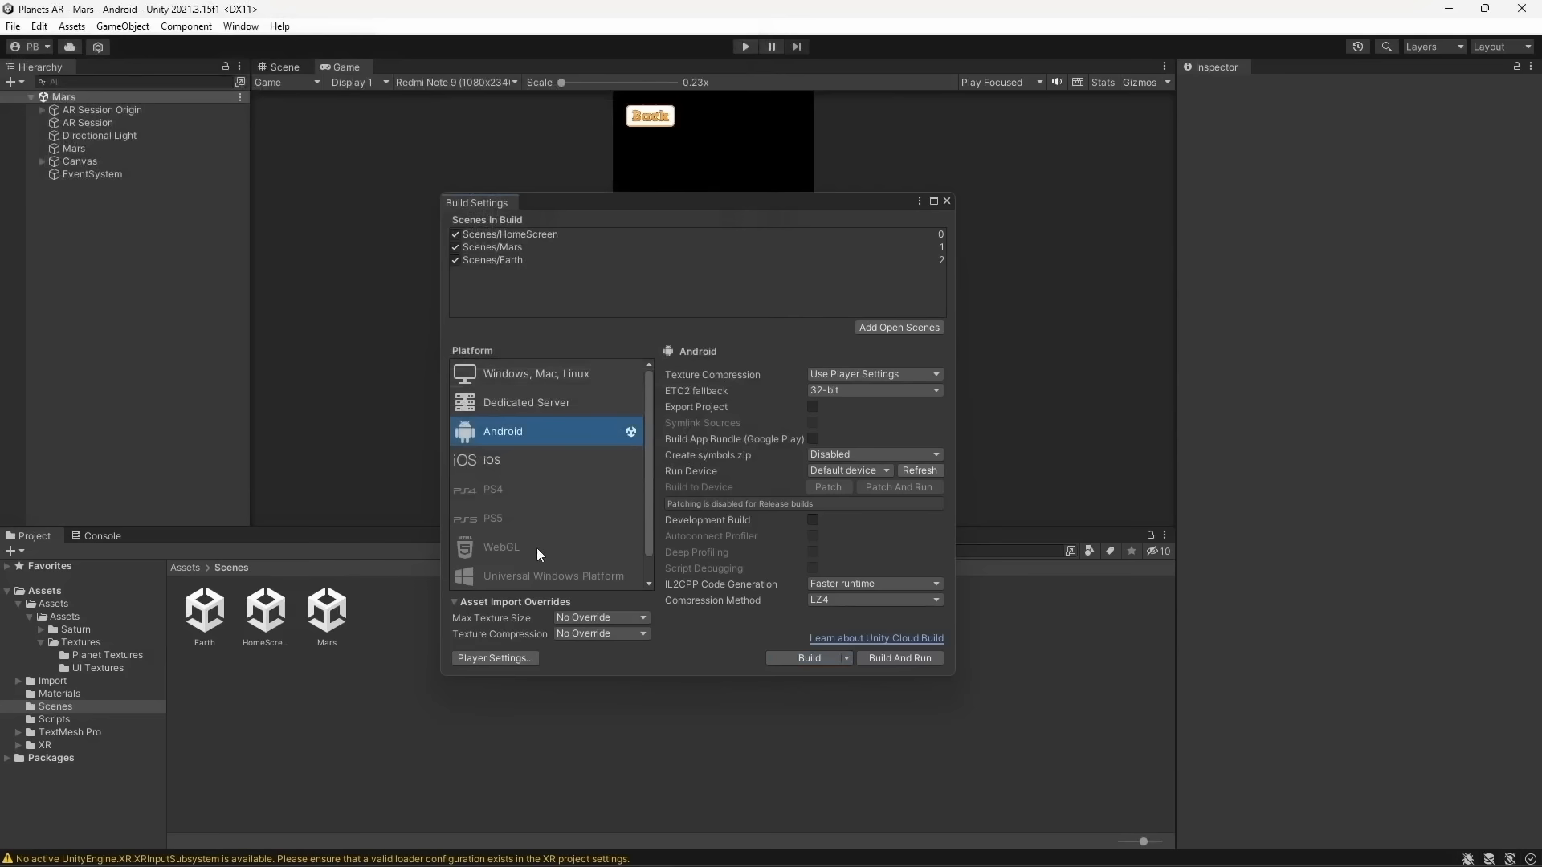
# Set the Default Icon in the Player settings to the Logo texture and close the Project Settings
pyautogui.click(517, 657)
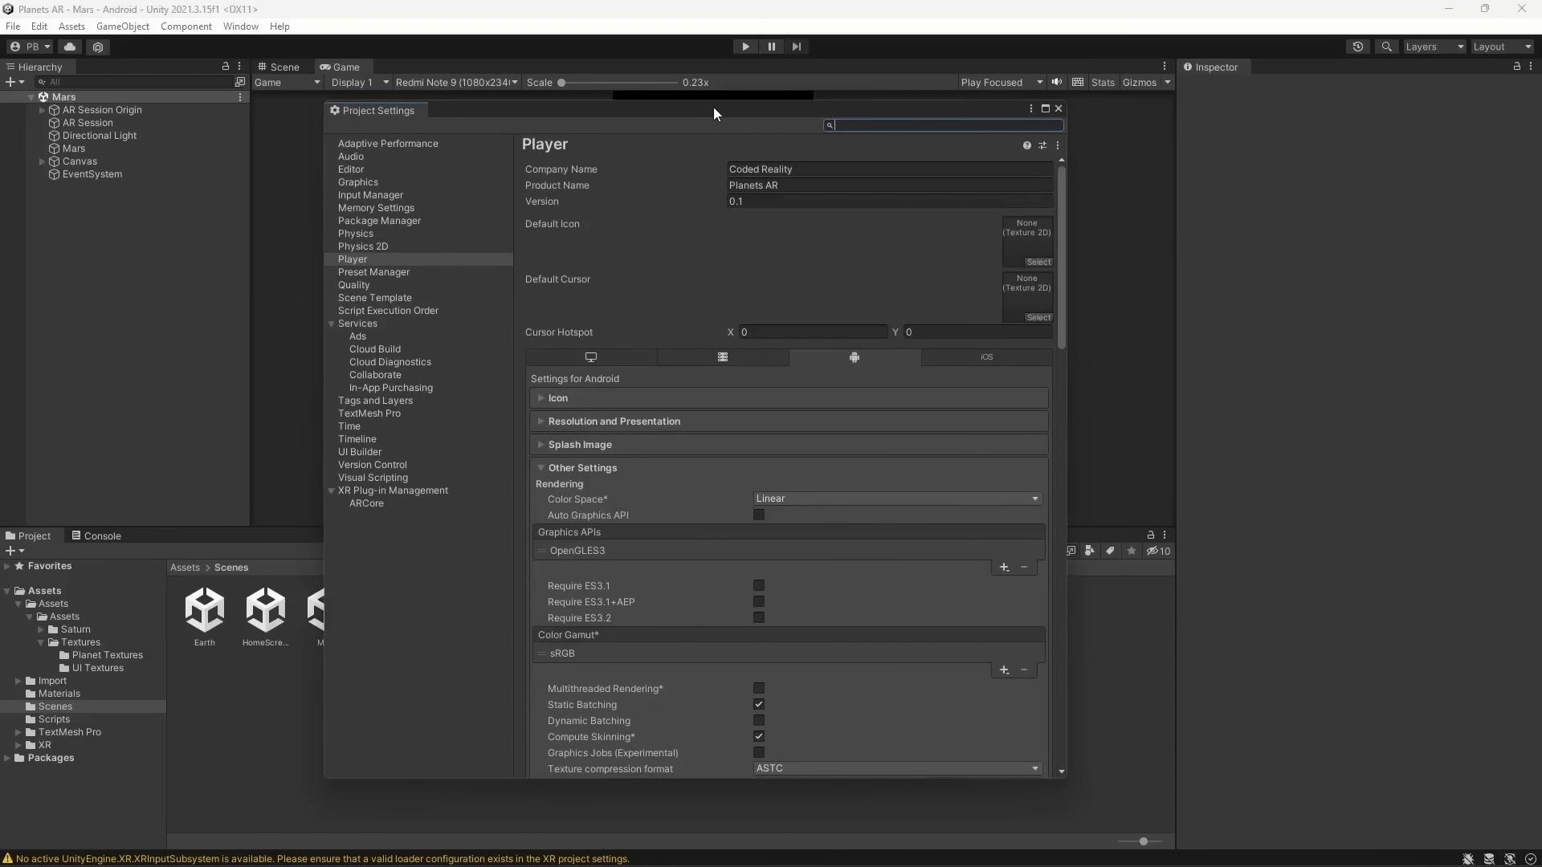
pyautogui.moveTo(714, 108); pyautogui.dragTo(705, 106)
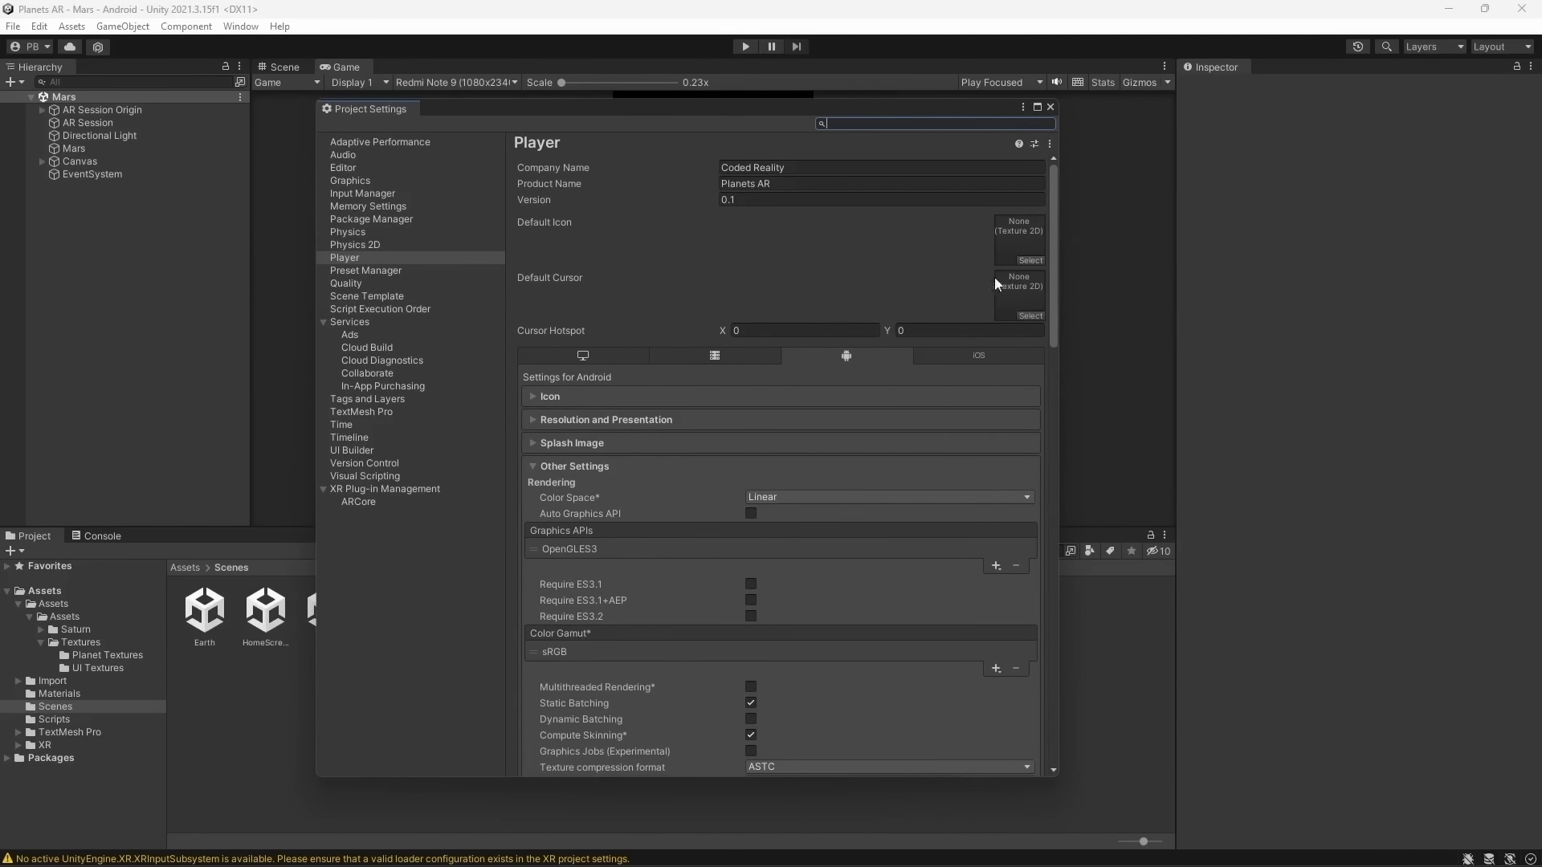
pyautogui.click(1033, 262)
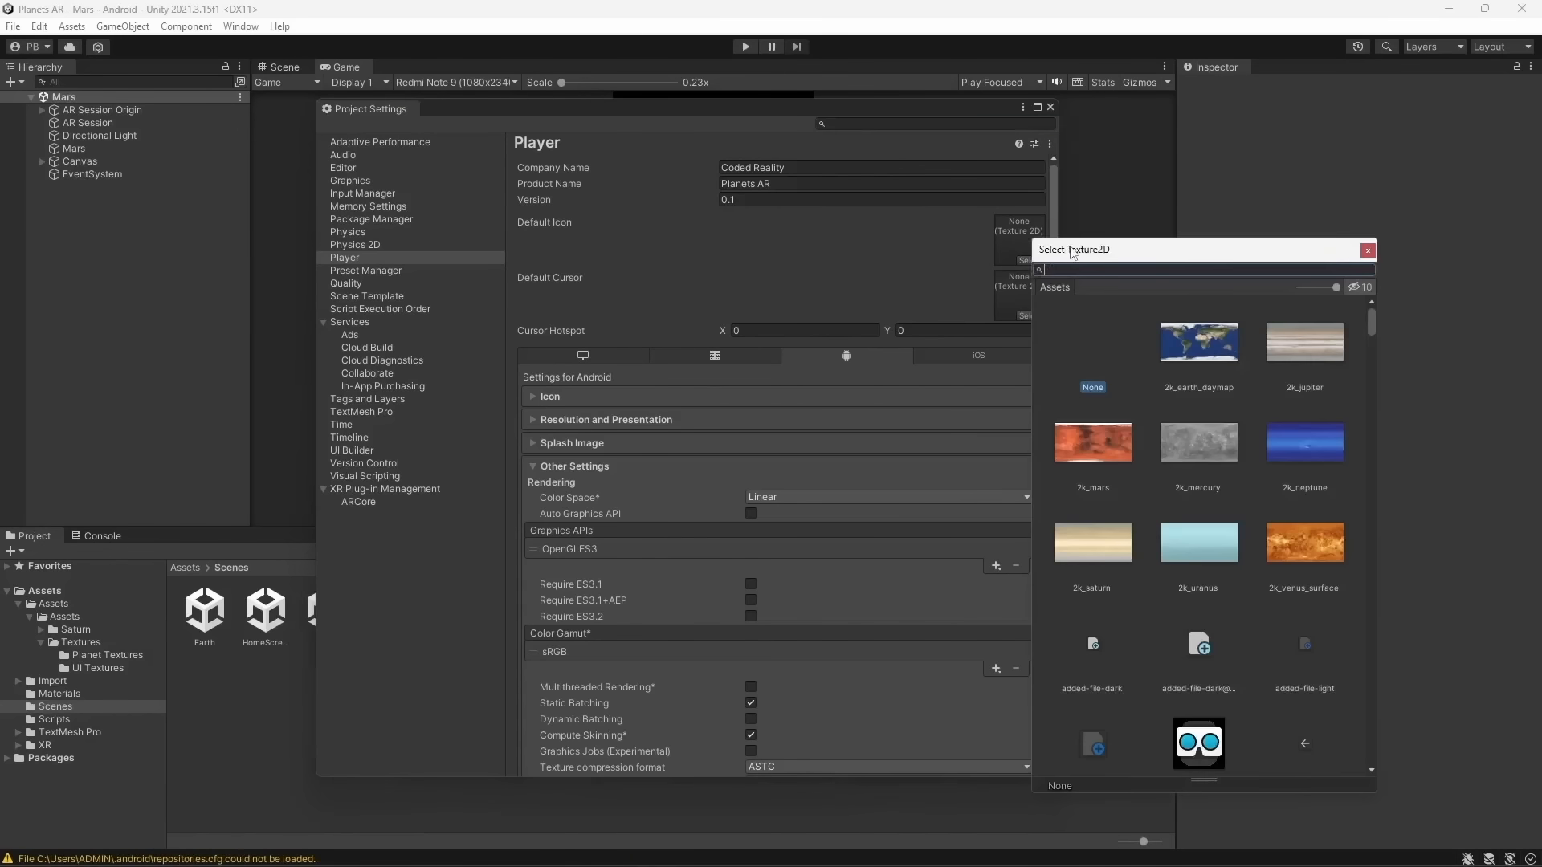
pyautogui.moveTo(1068, 252); pyautogui.dragTo(582, 161)
pyautogui.scroll(-10, 710, 446)
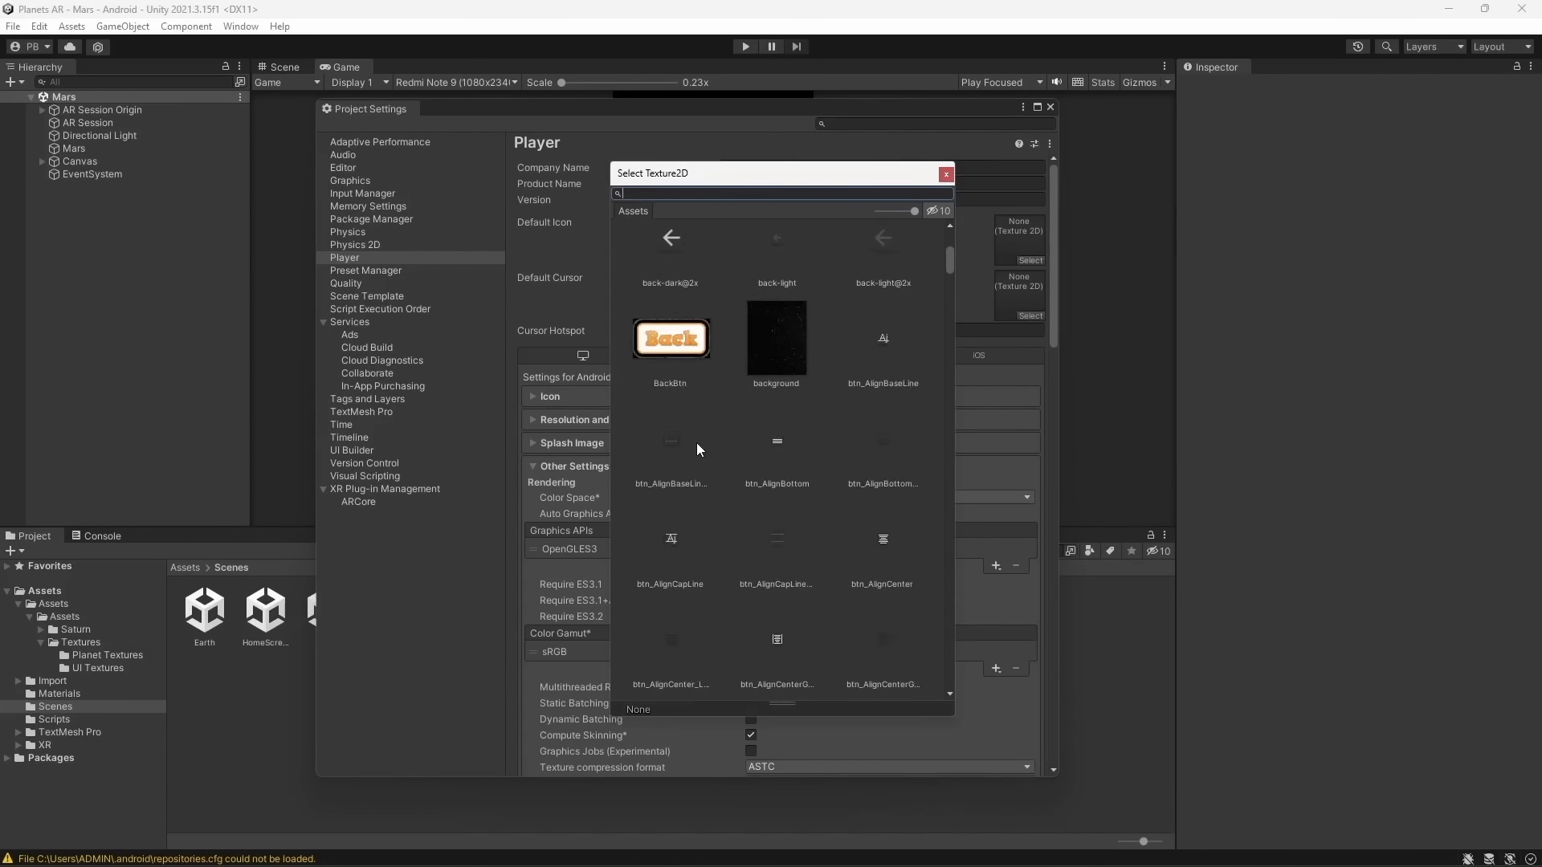
pyautogui.scroll(-5, 697, 442)
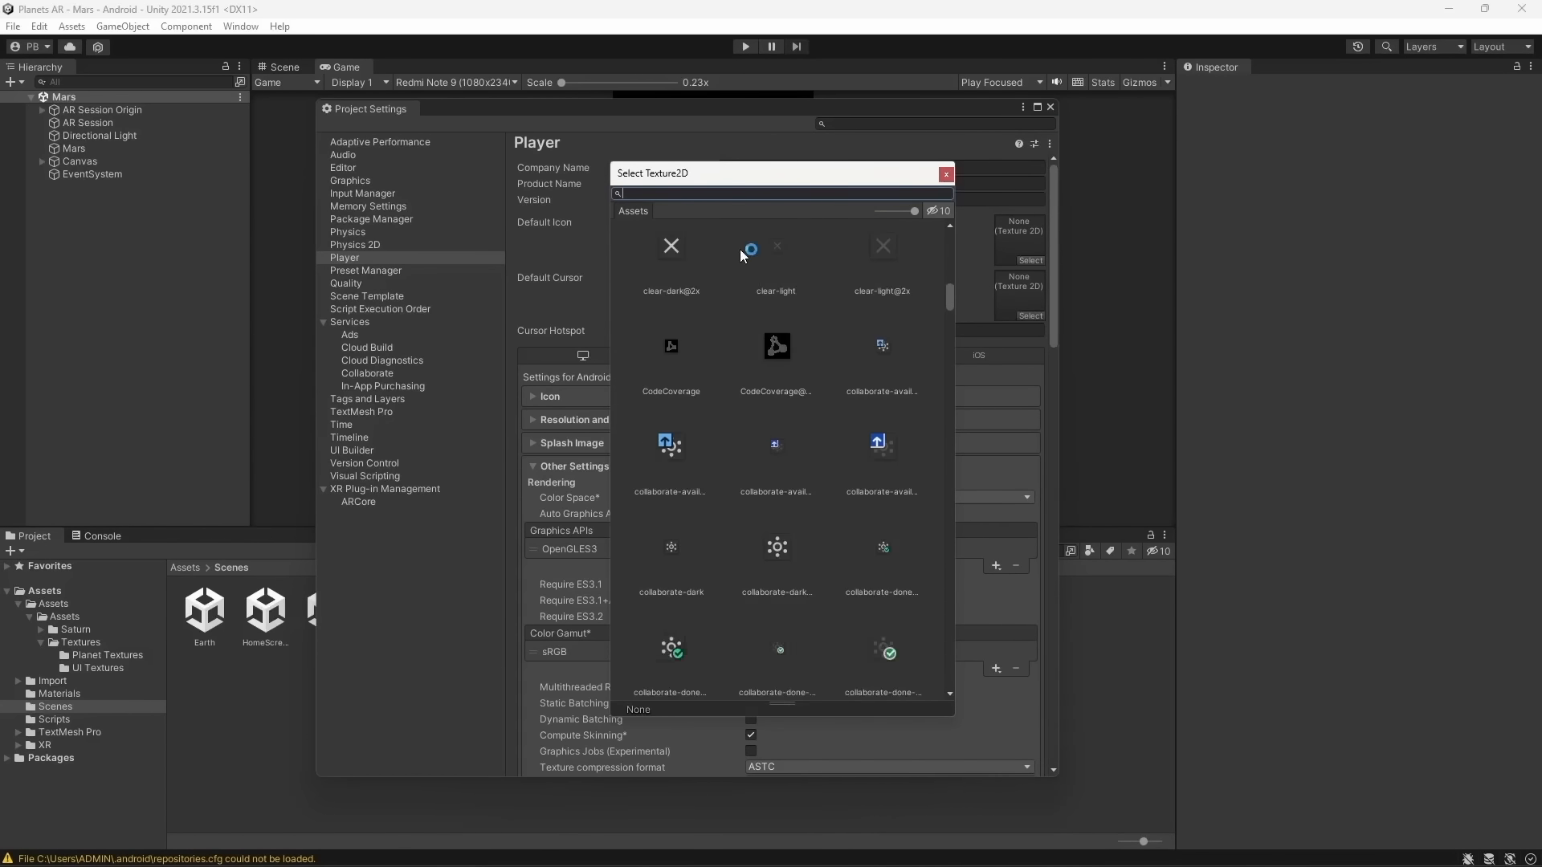
pyautogui.write('logo')
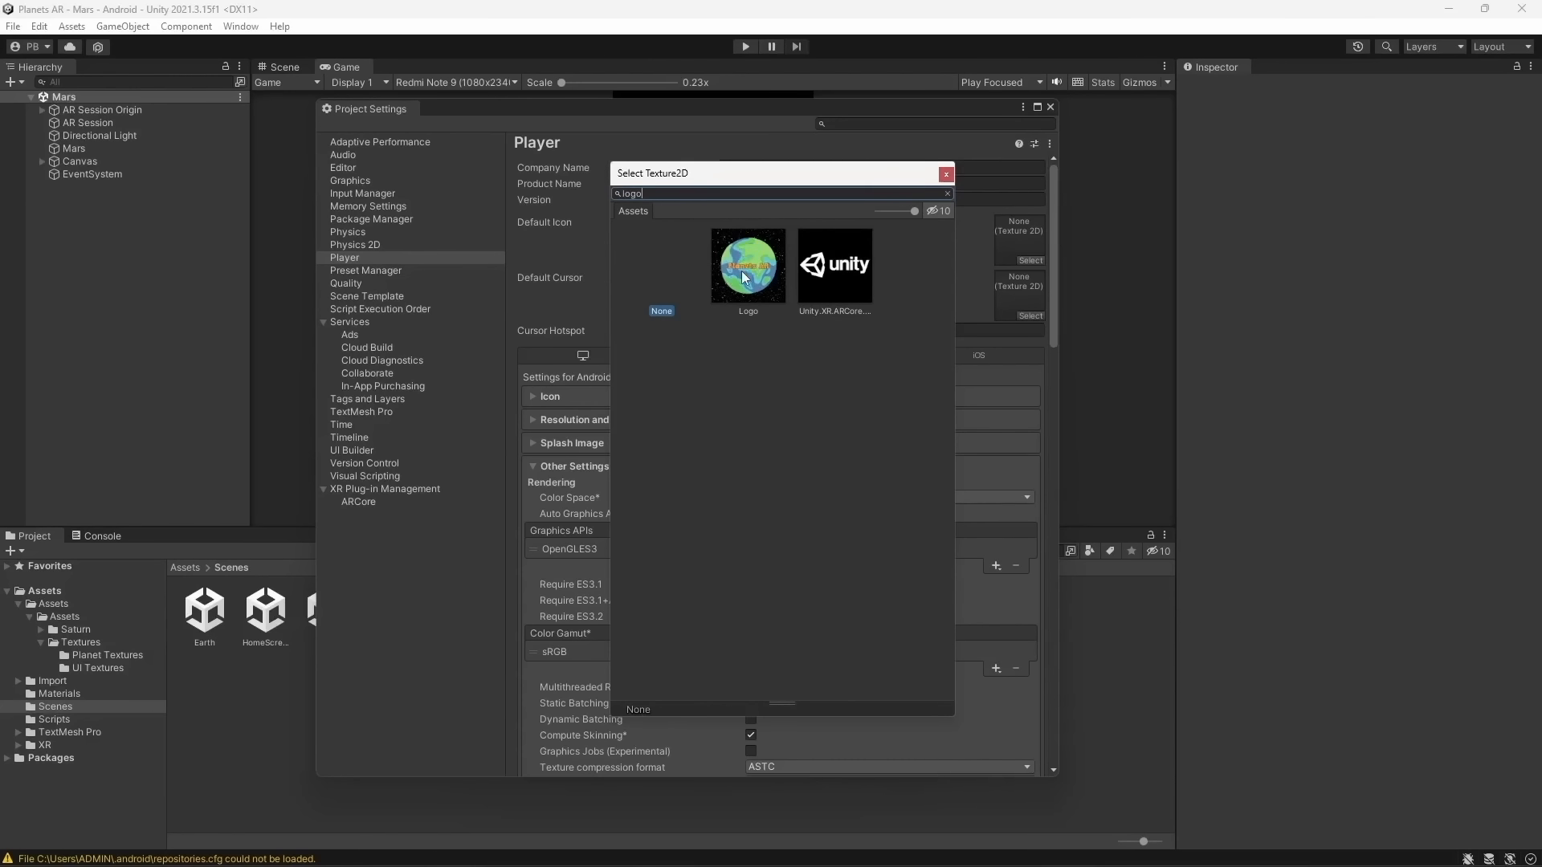
pyautogui.click(741, 258)
pyautogui.click(946, 174)
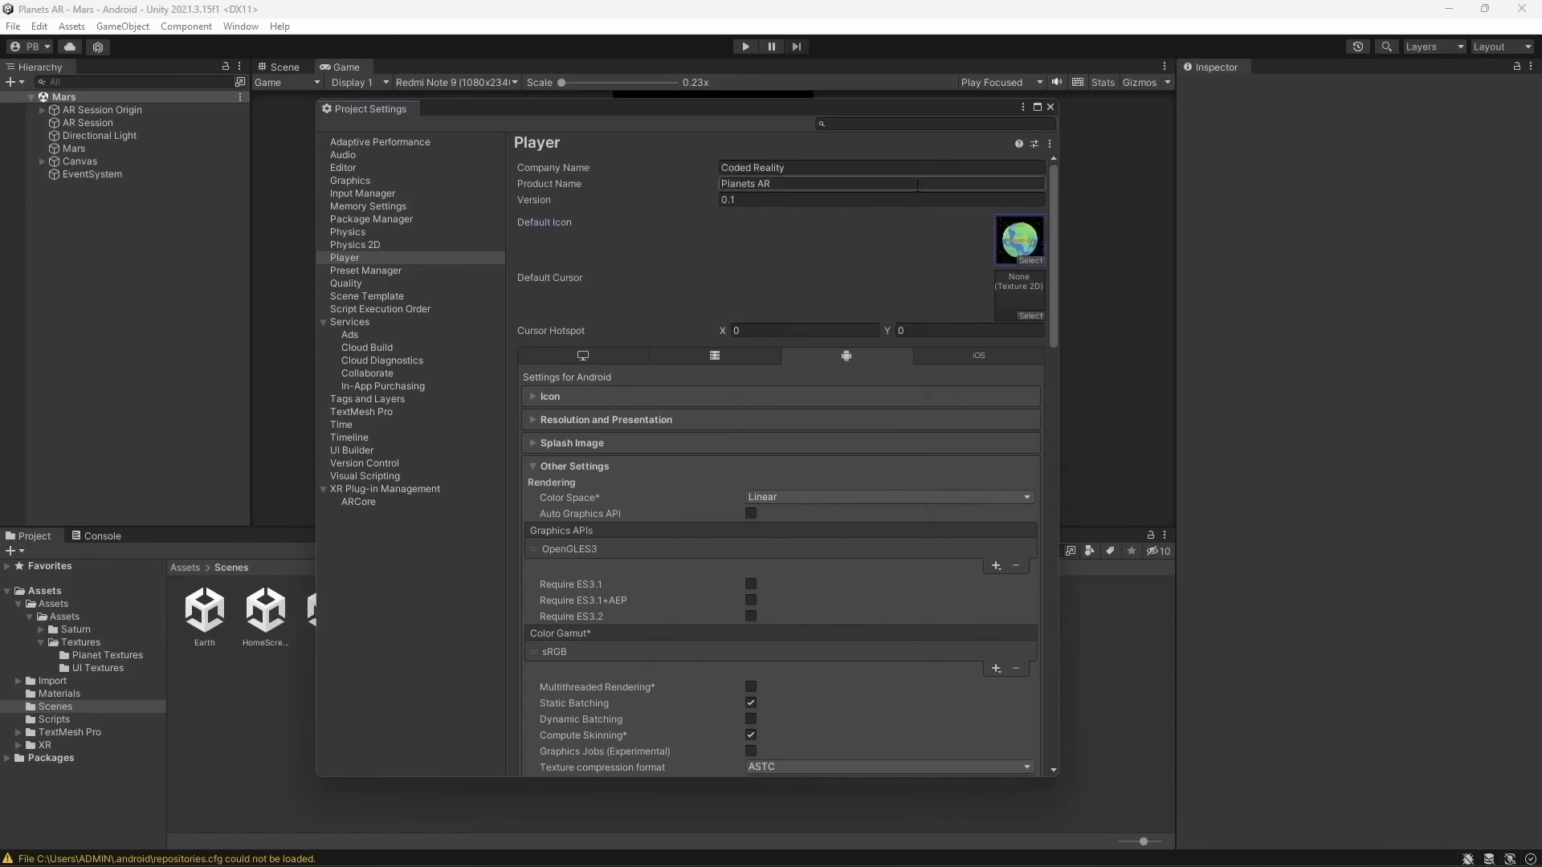
pyautogui.click(1050, 108)
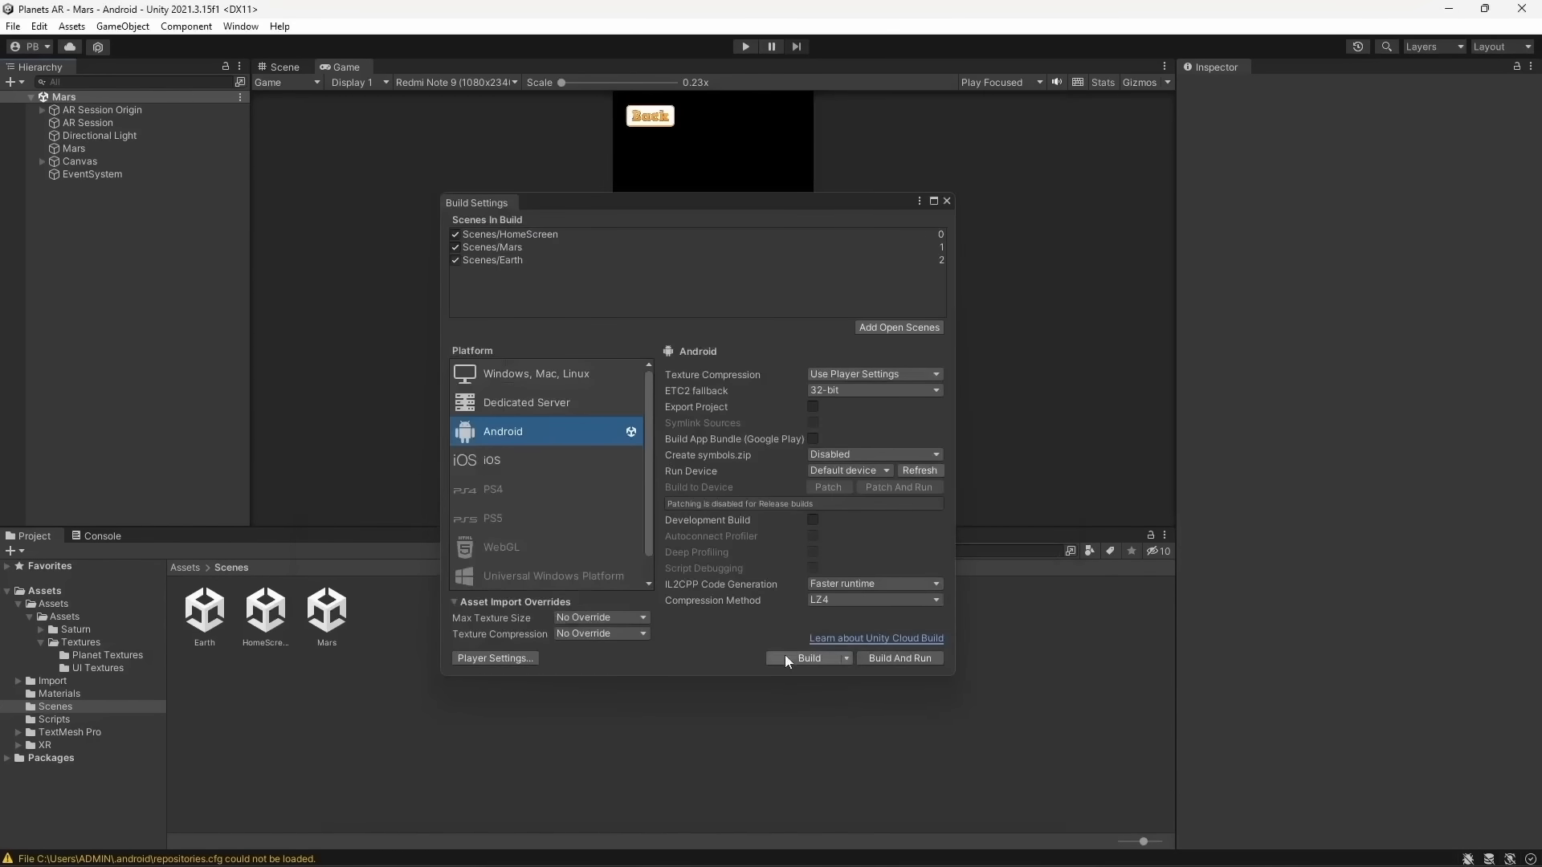
# Build the Android APK into the Planets AR folder with the file name Build
pyautogui.click(807, 658)
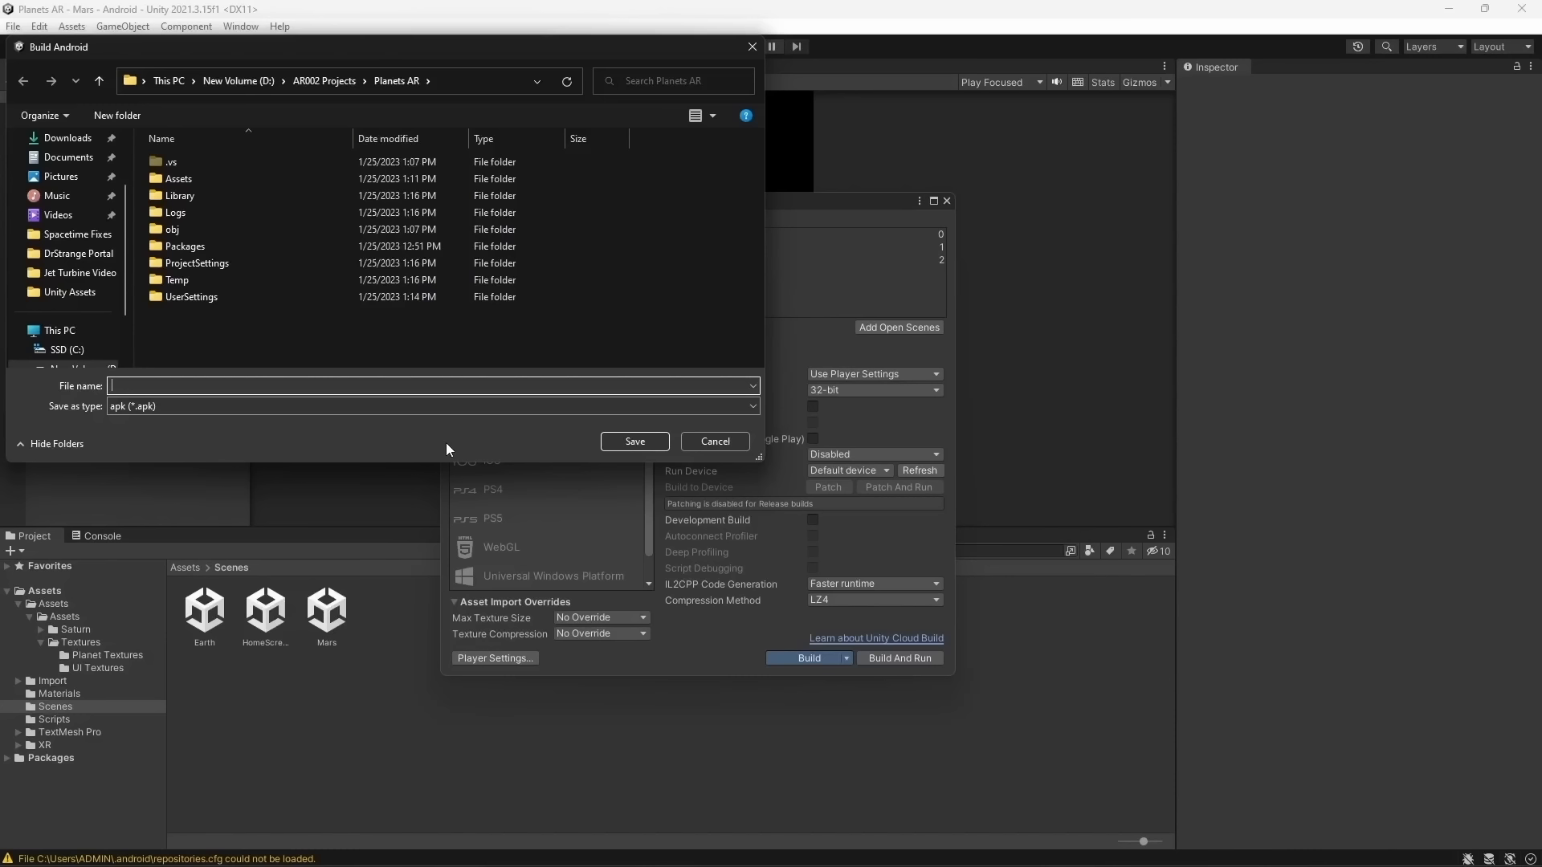
pyautogui.write('Build')
pyautogui.click(625, 446)
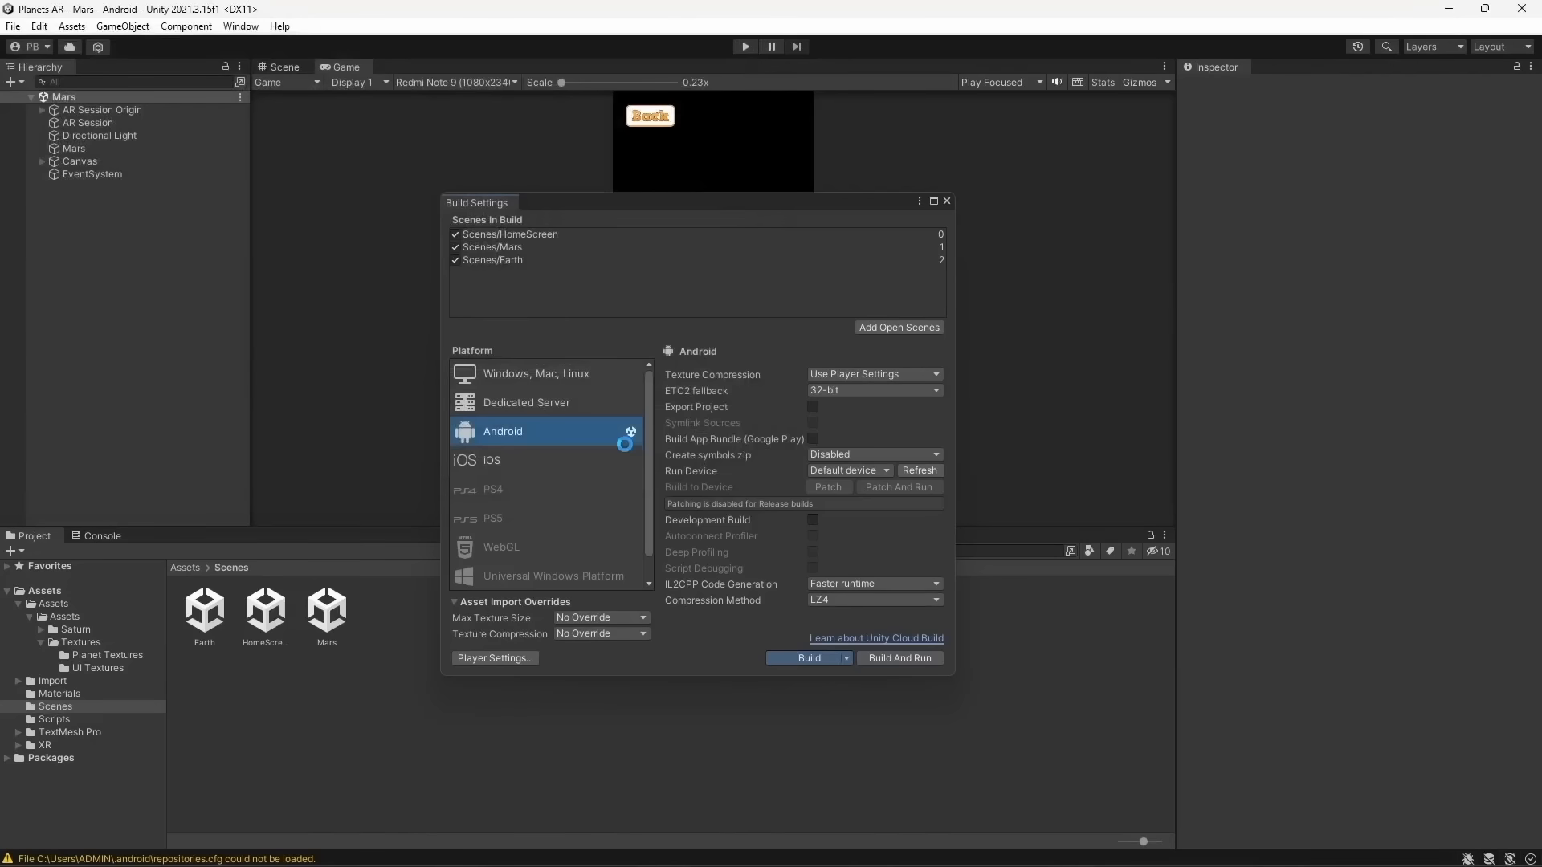
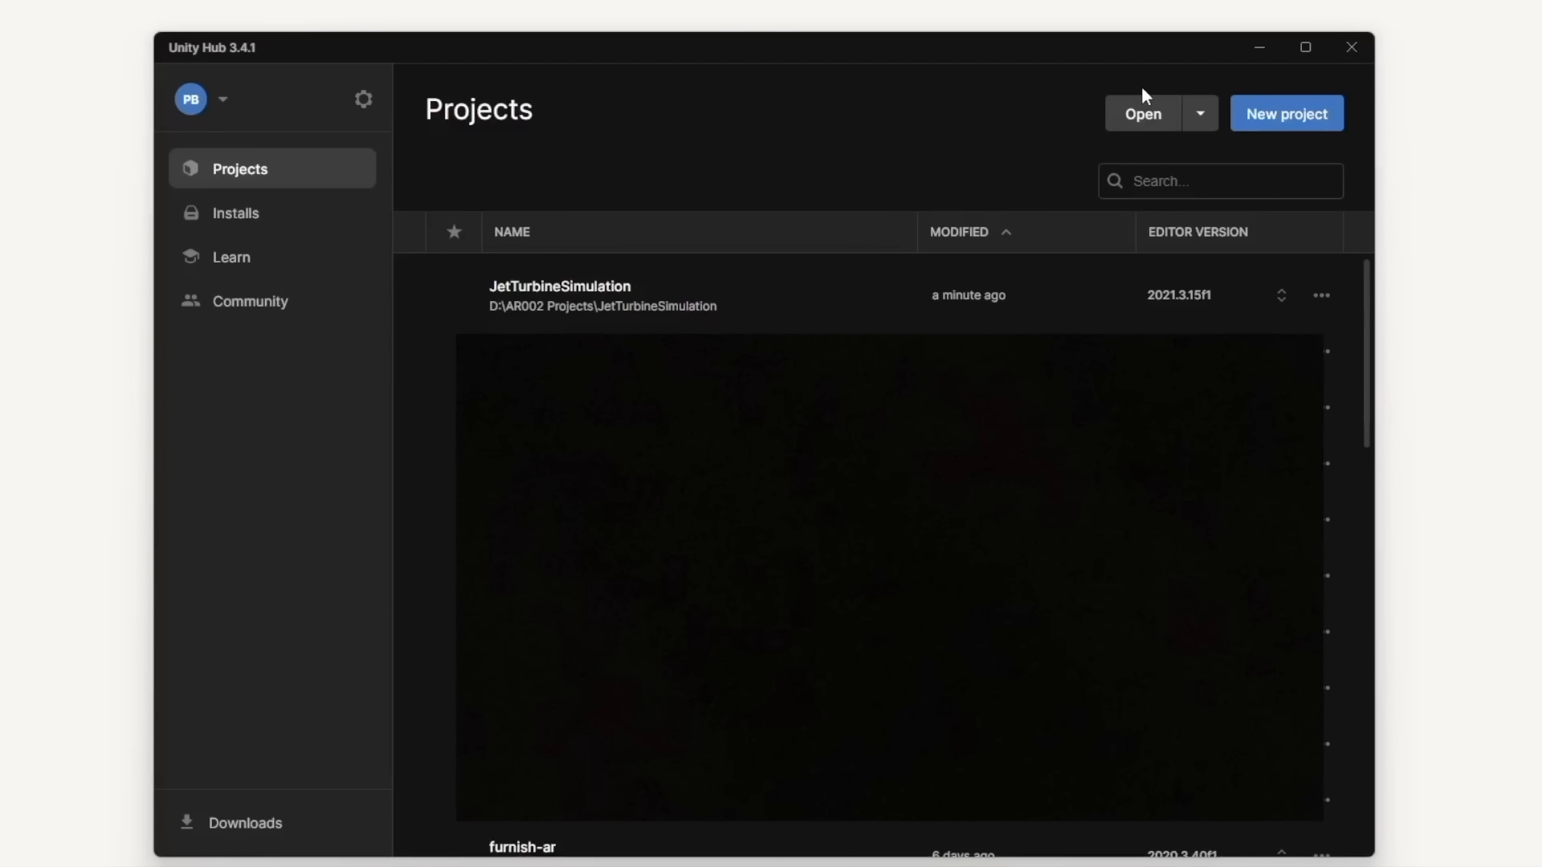
# Start a new project in Unity Hub and examine the available editor versions and project templates
pyautogui.click(1320, 115)
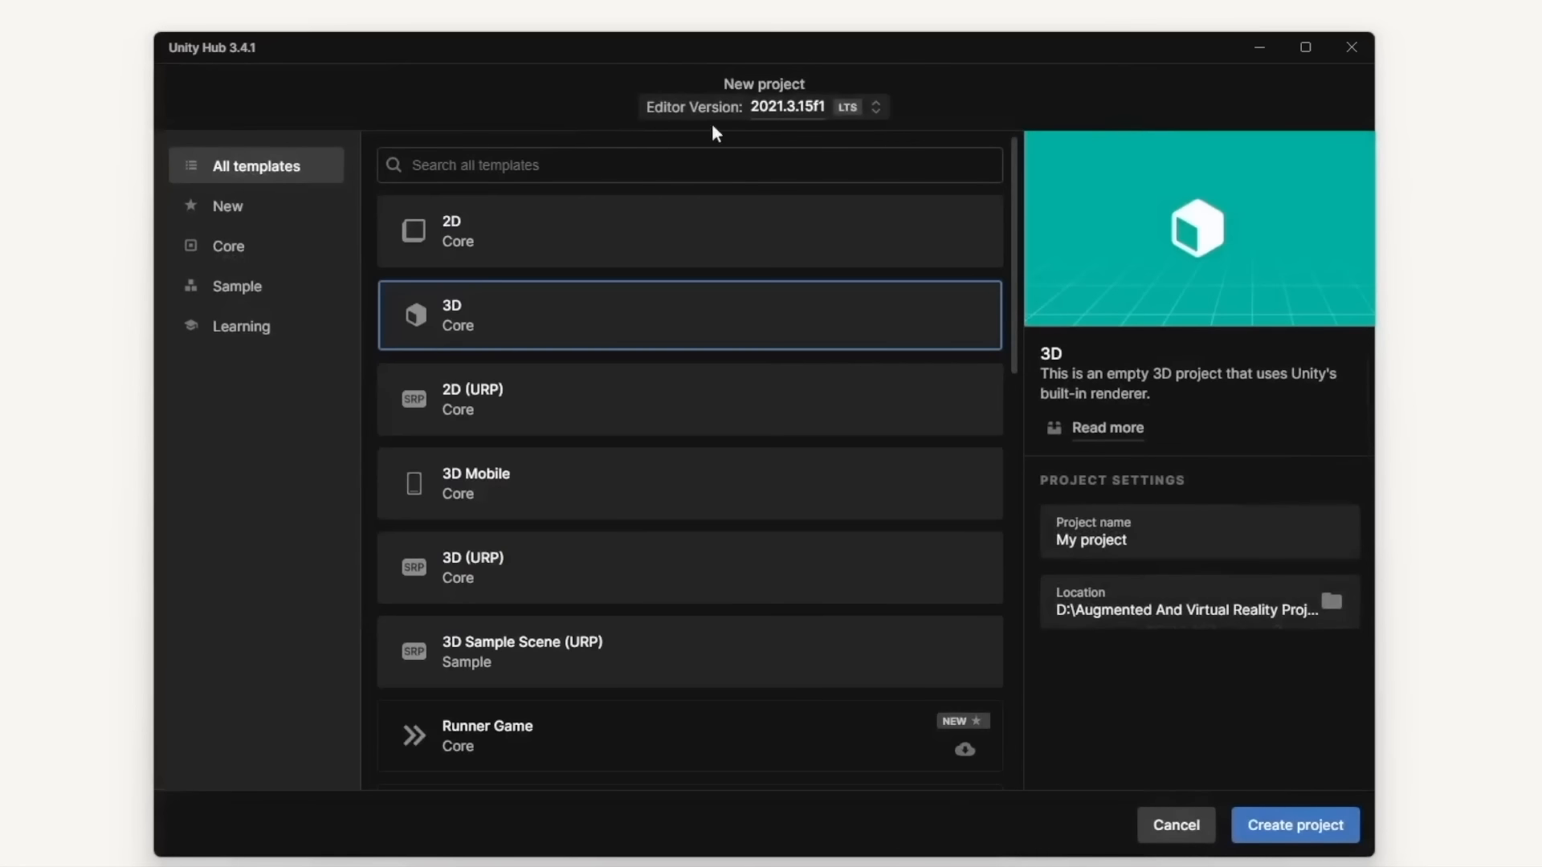
pyautogui.click(783, 119)
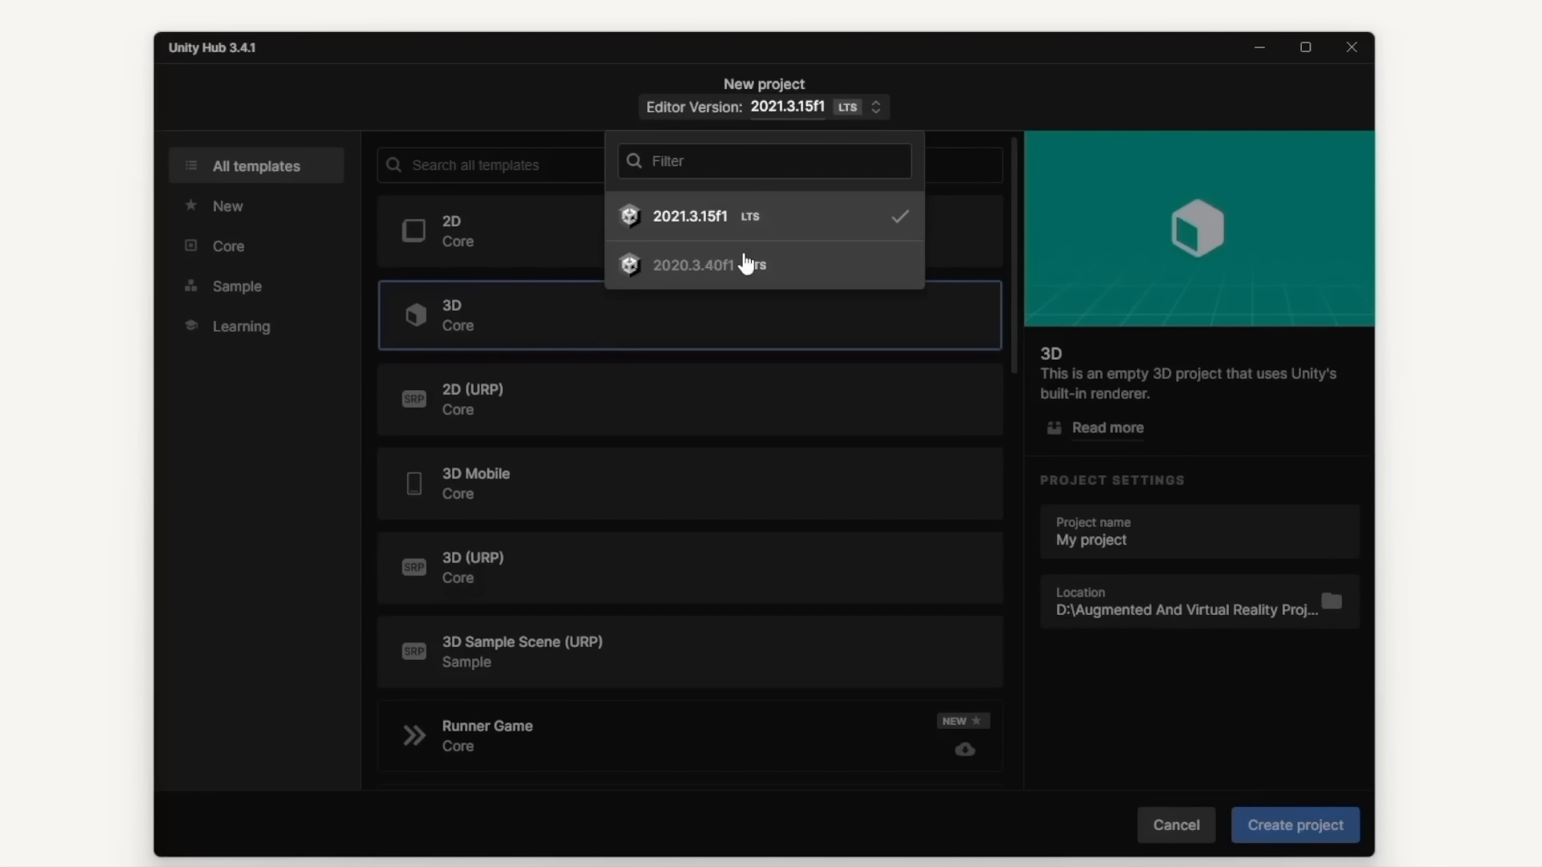
pyautogui.click(918, 106)
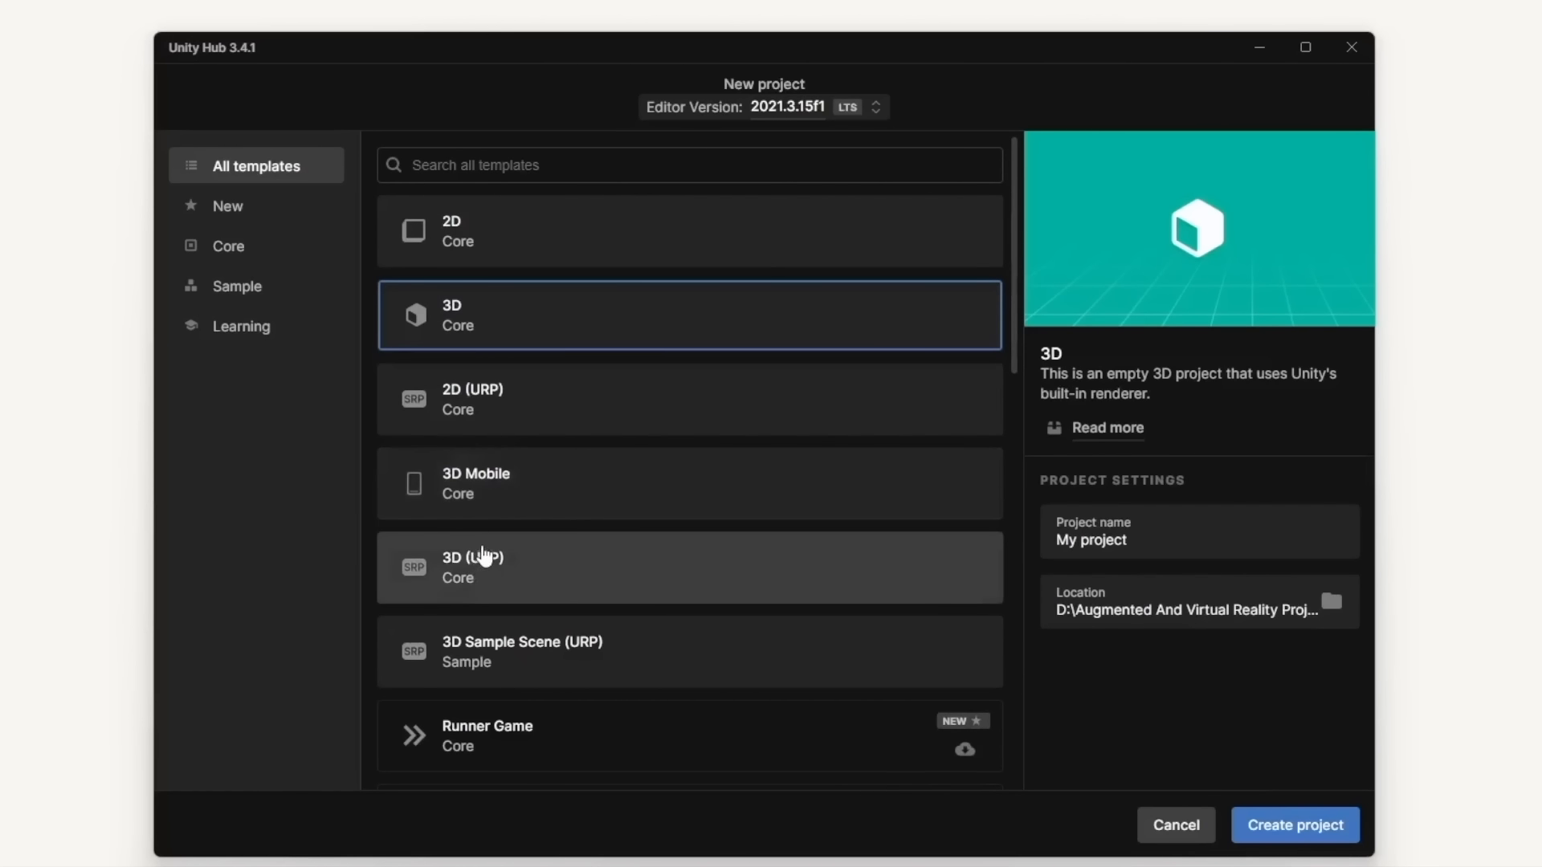
pyautogui.scroll(-9, 482, 554)
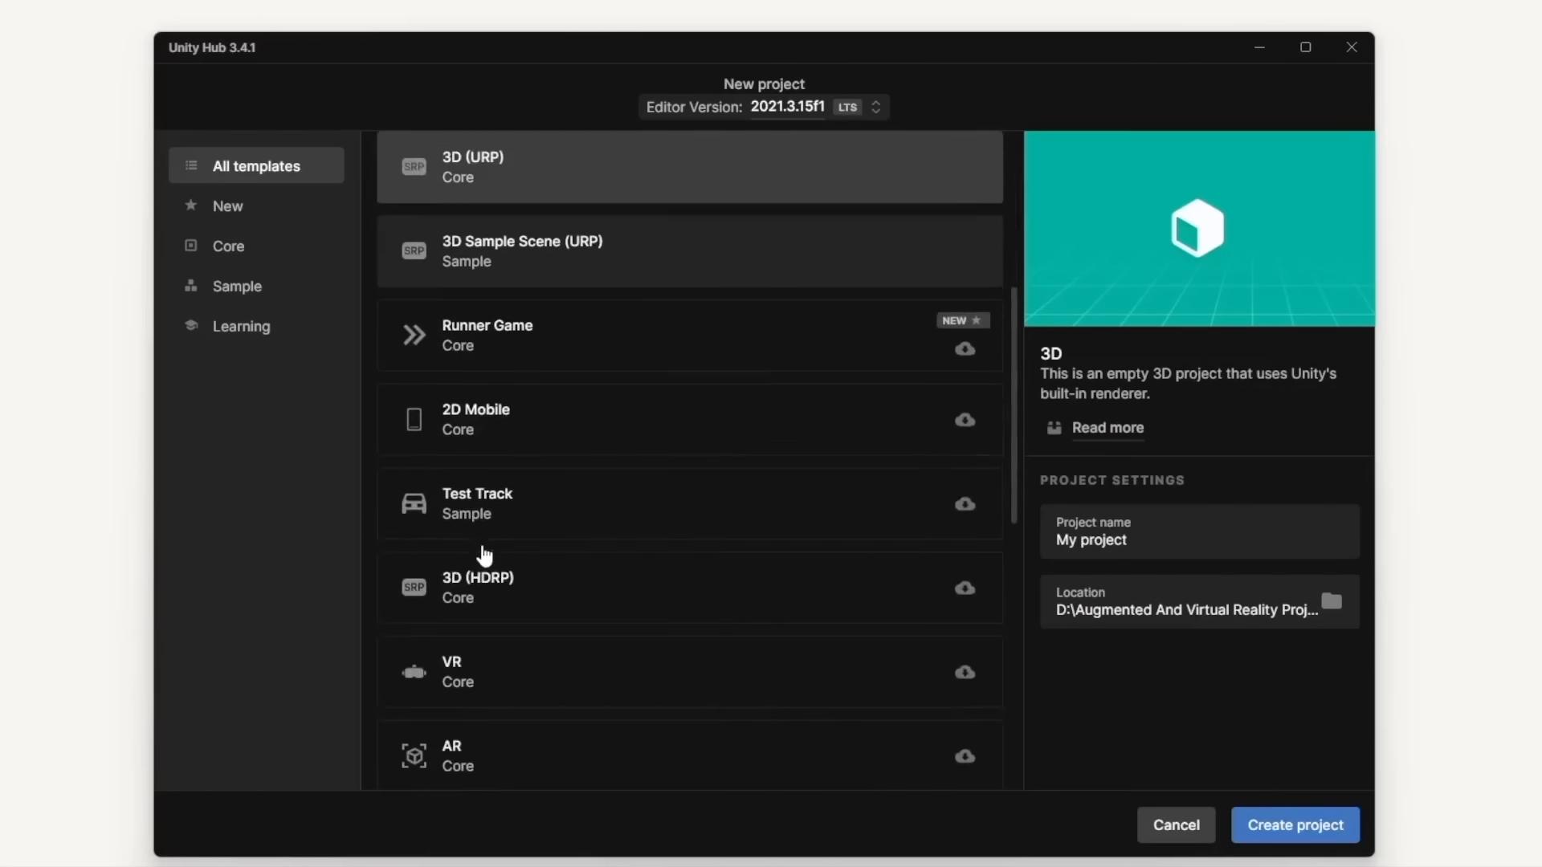
pyautogui.scroll(-4, 538, 643)
pyautogui.scroll(12, 537, 643)
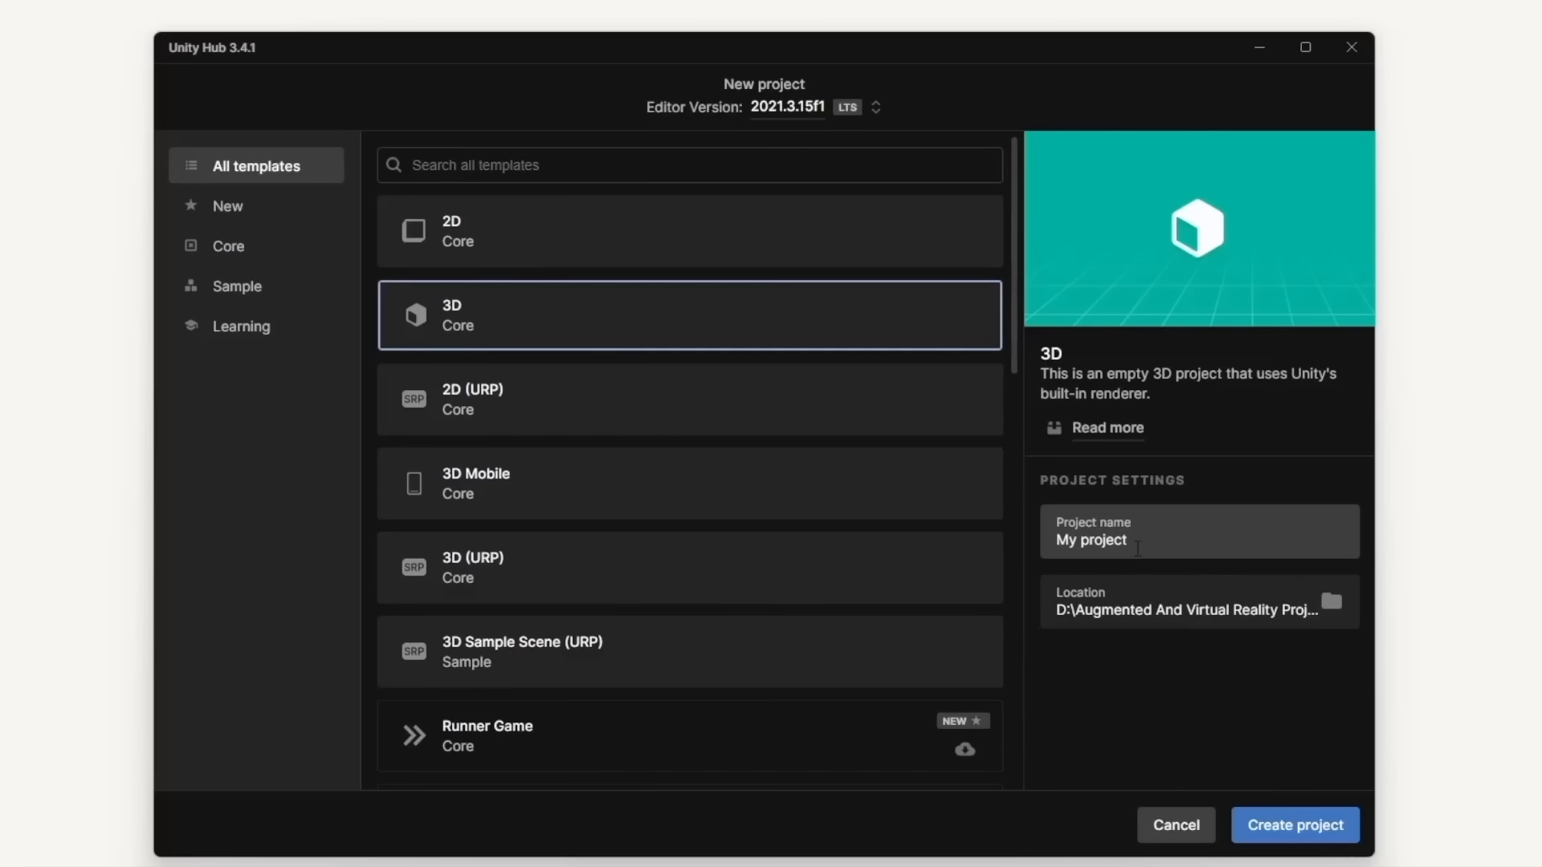
# Fill in a new 3D project named Jet Turbine Simulation located in D:\AR002 Projects, and cancel its creation
pyautogui.click(1138, 549)
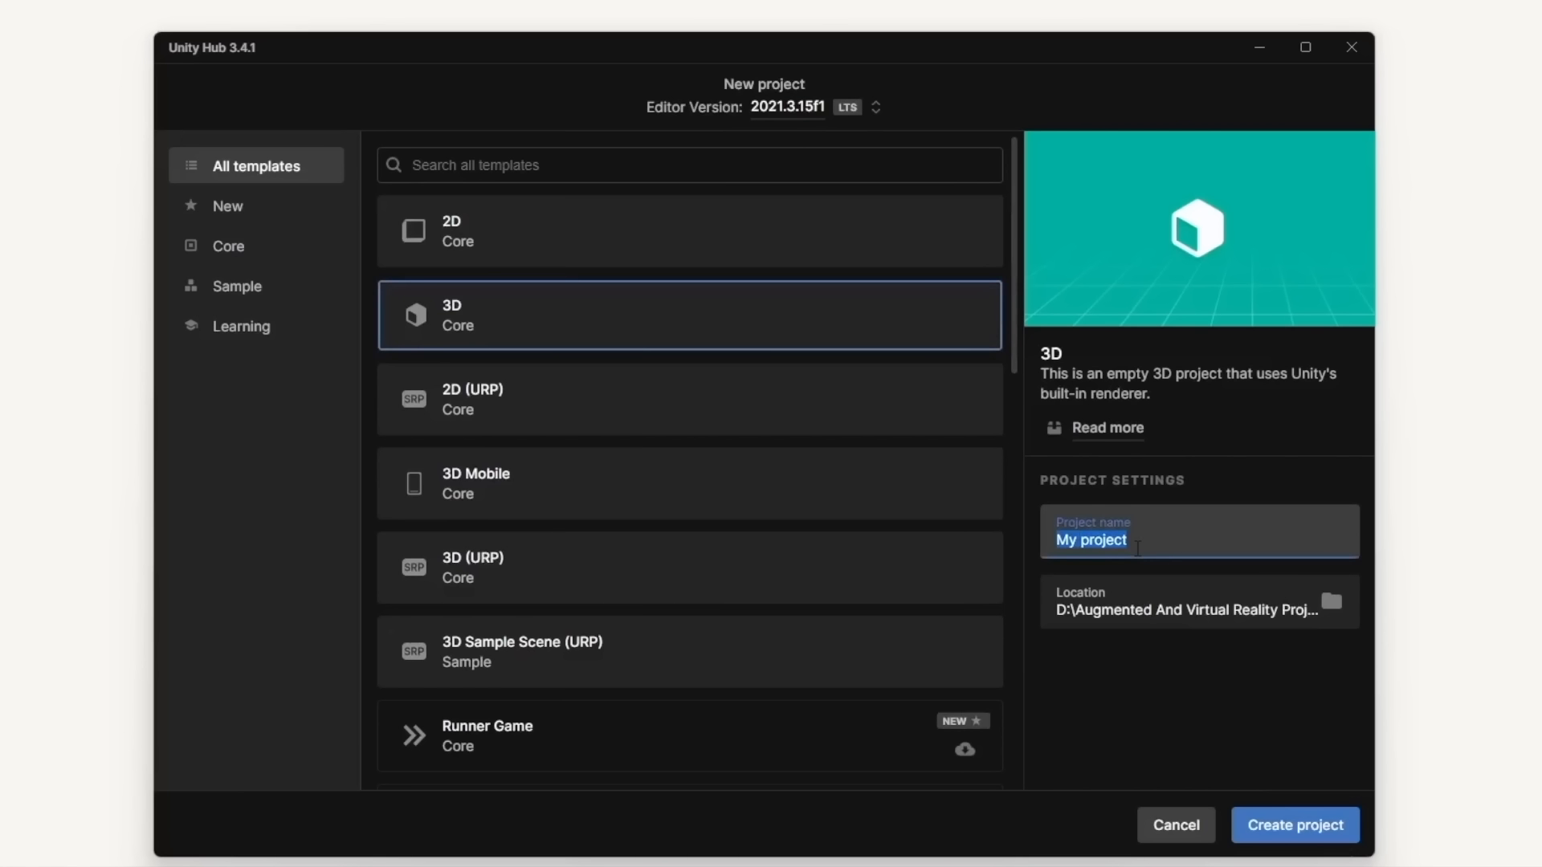
pyautogui.write('Jet Tu')
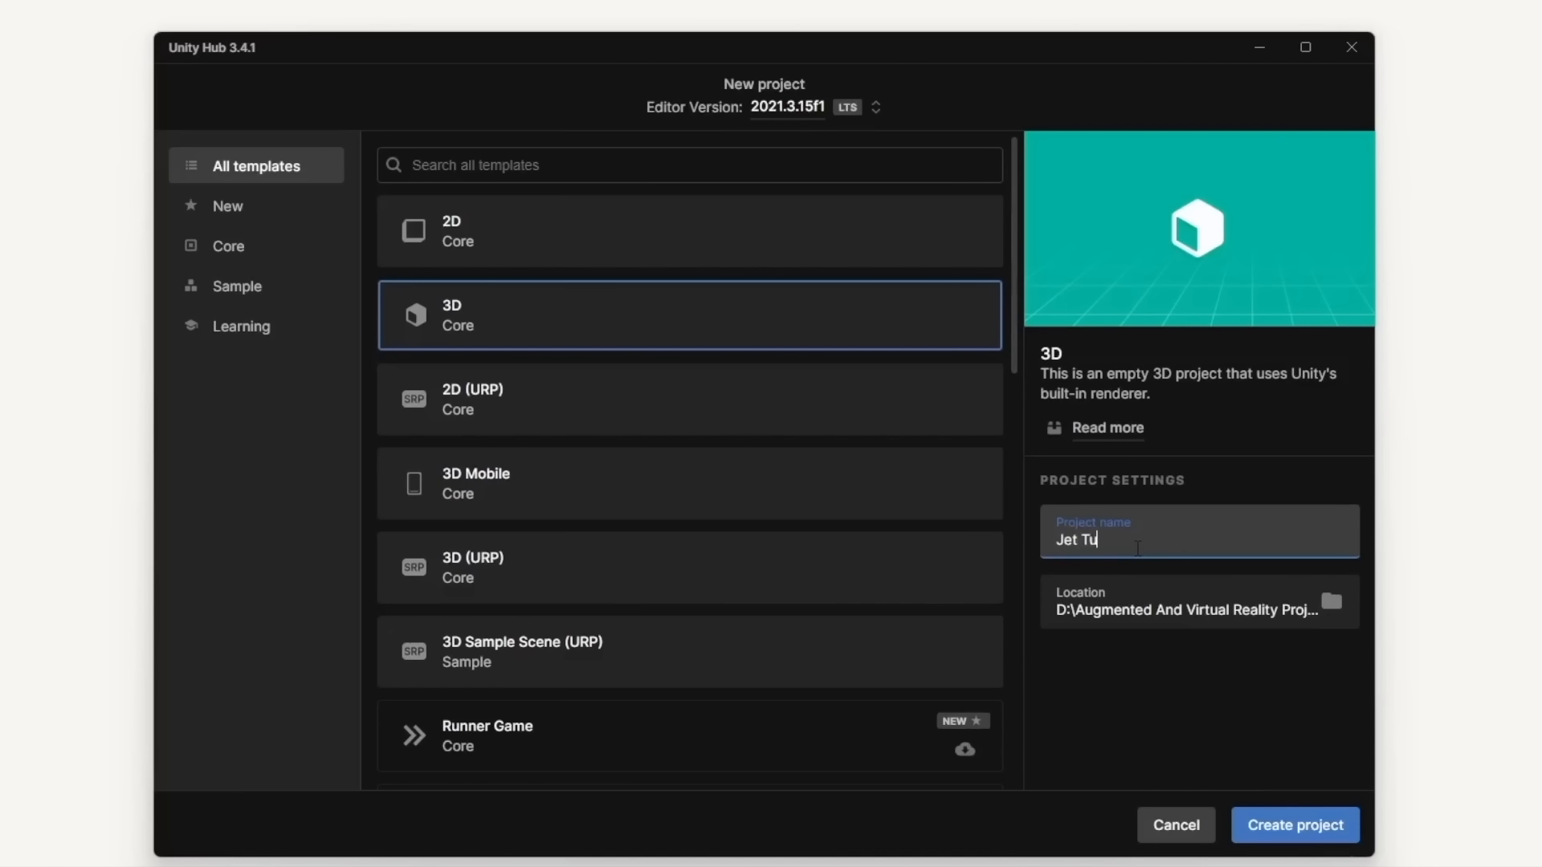
pyautogui.write('rbine Simulation')
pyautogui.click(1144, 375)
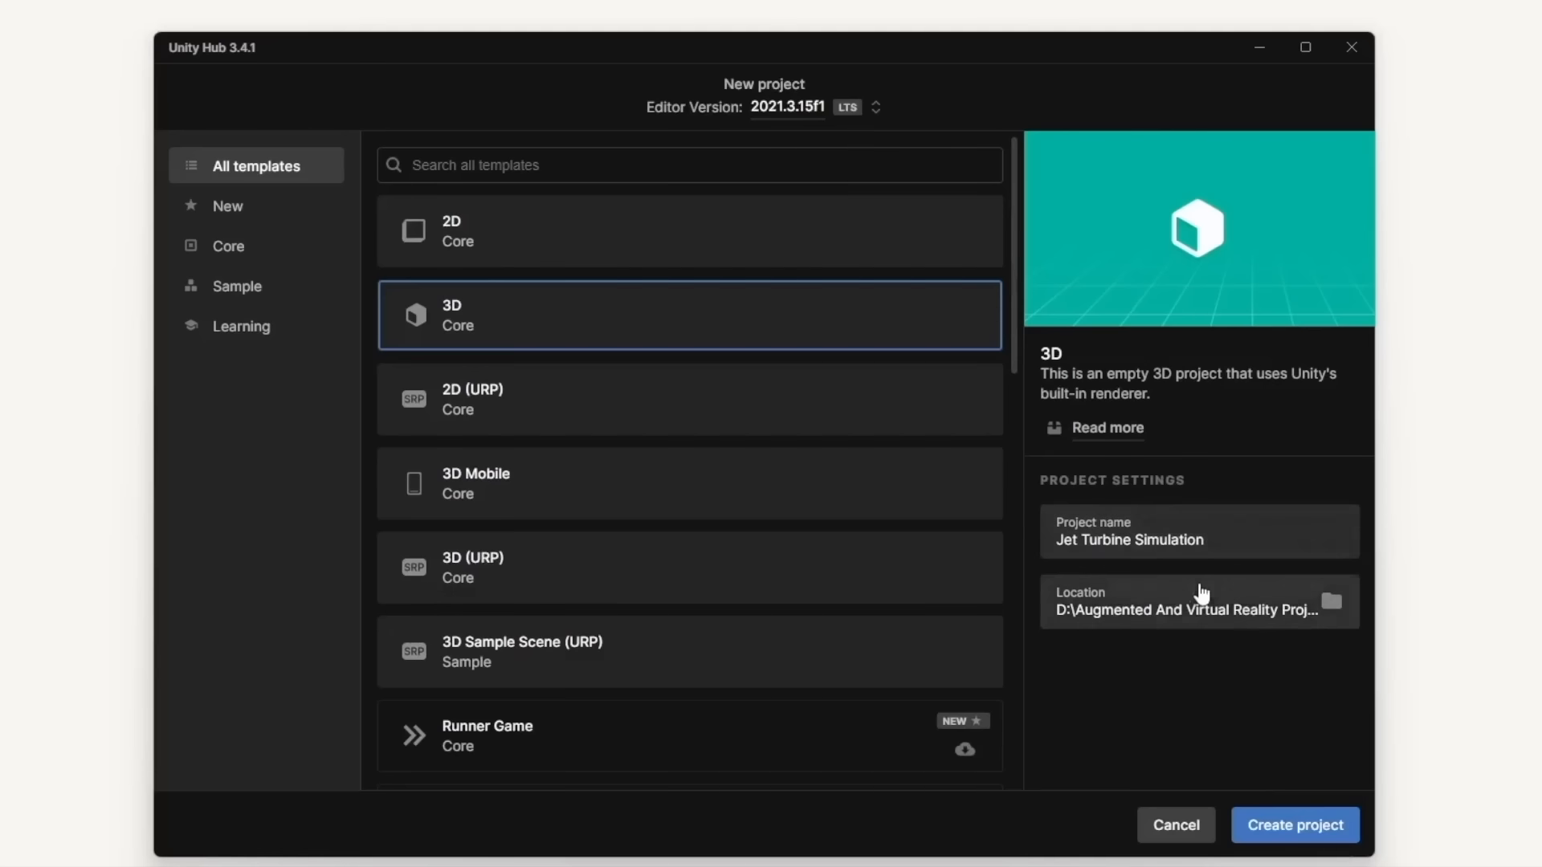
pyautogui.click(1115, 608)
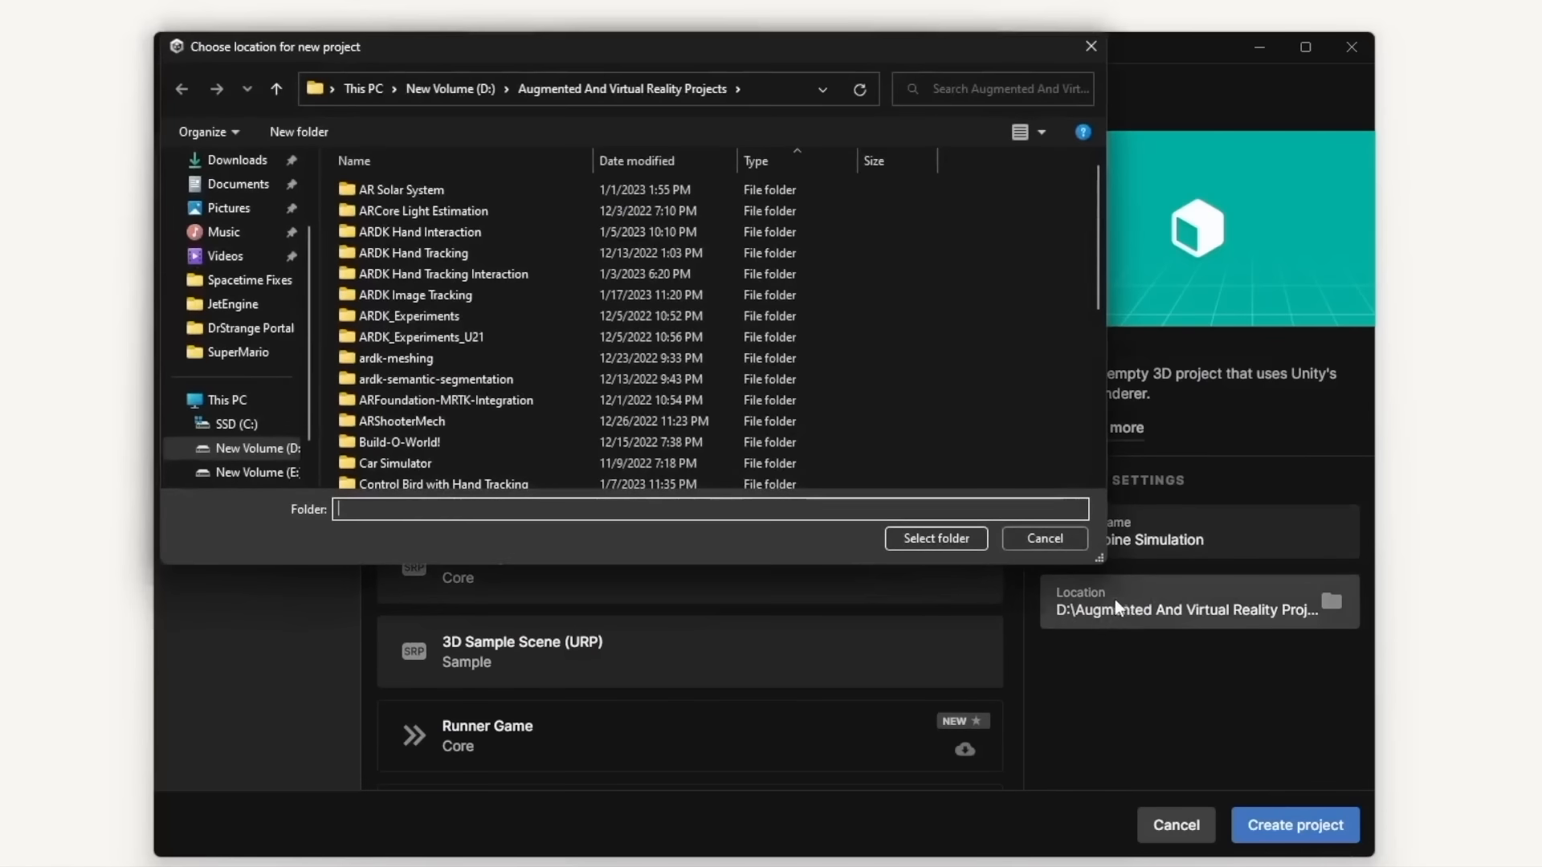
pyautogui.click(205, 447)
pyautogui.doubleClick(431, 192)
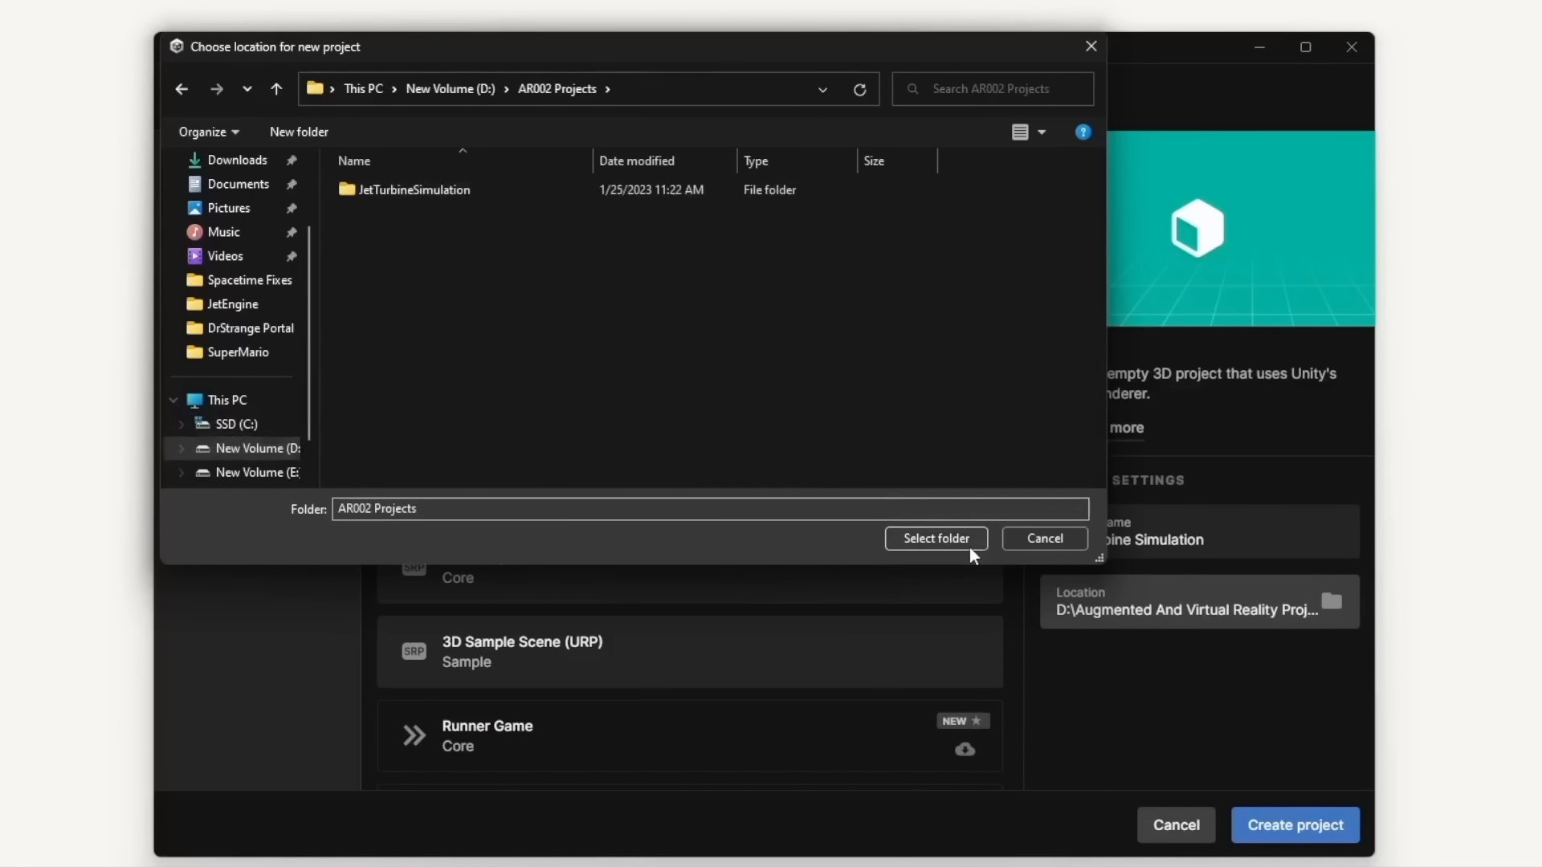
pyautogui.click(974, 539)
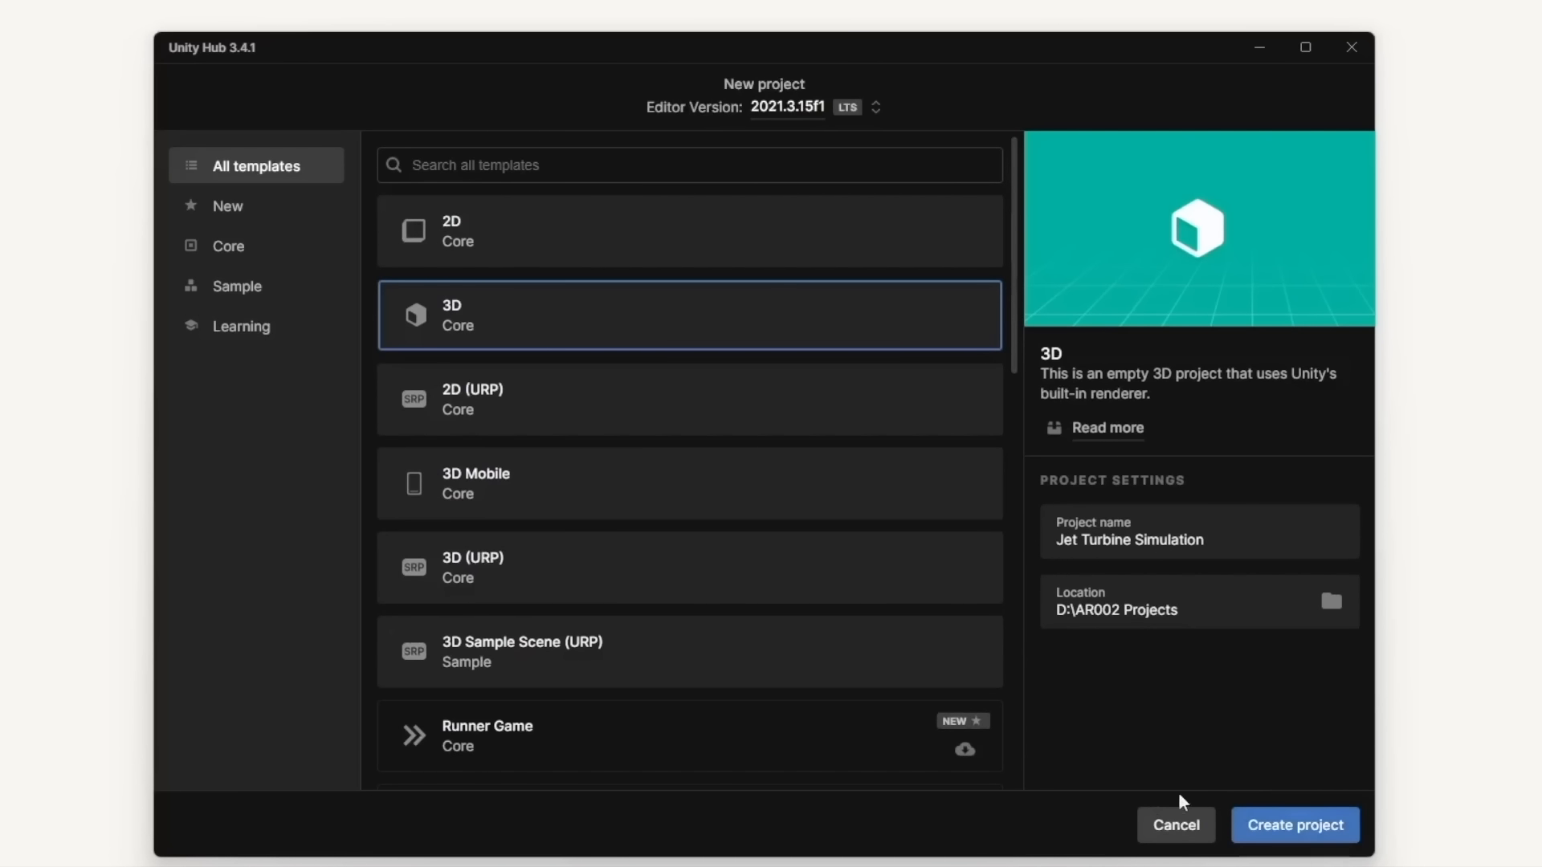
pyautogui.click(1188, 825)
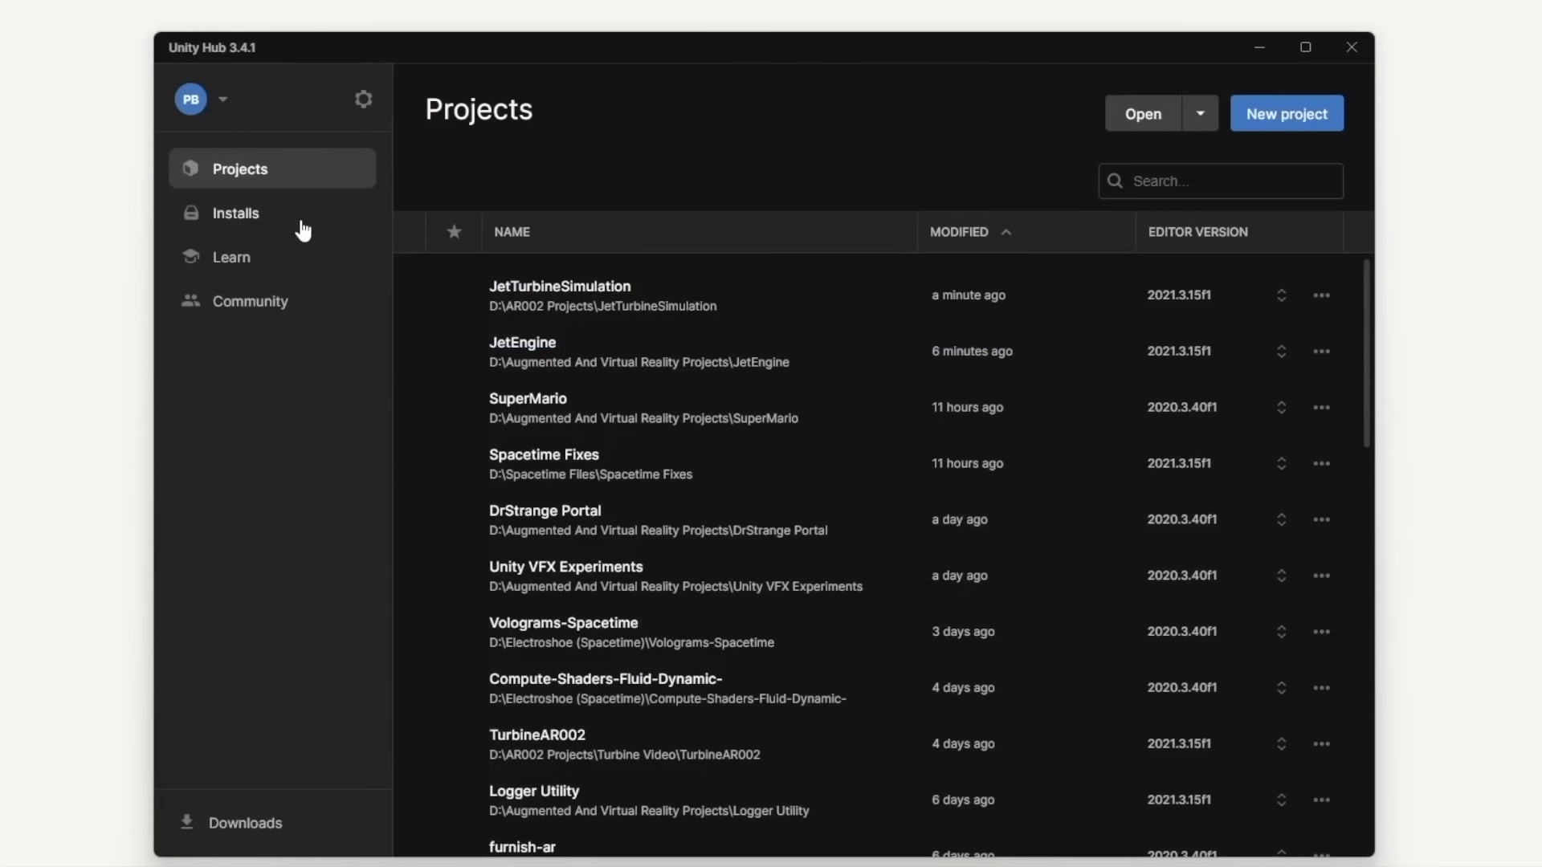
# Prepare a Unity 2021.3.17f1 installation with Android and iOS Build Support, accept the Android SDK license terms, and close the installer without installing
pyautogui.click(300, 229)
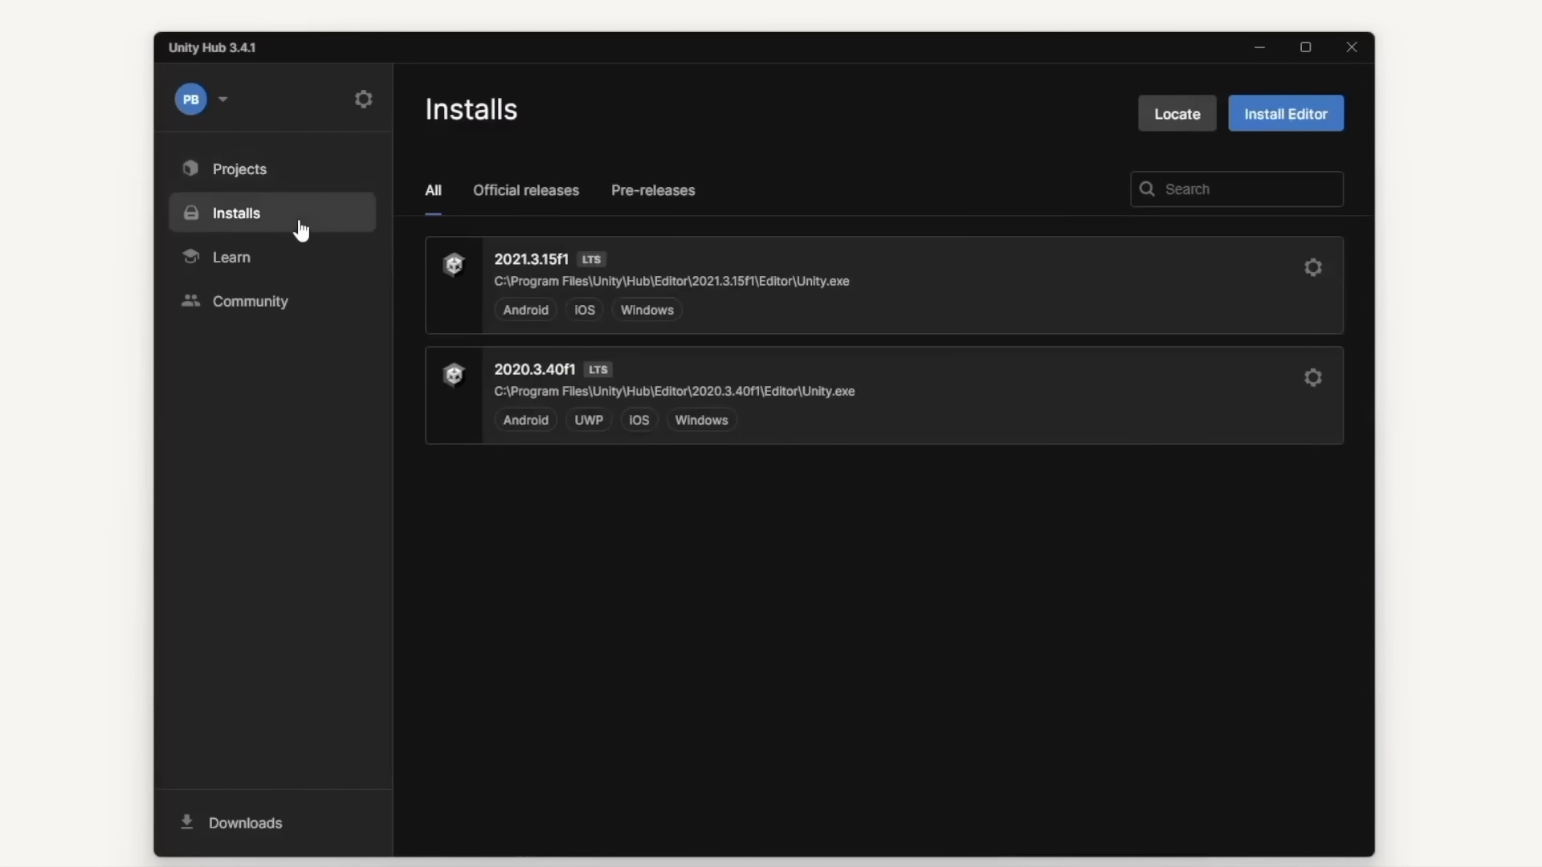
pyautogui.click(1325, 118)
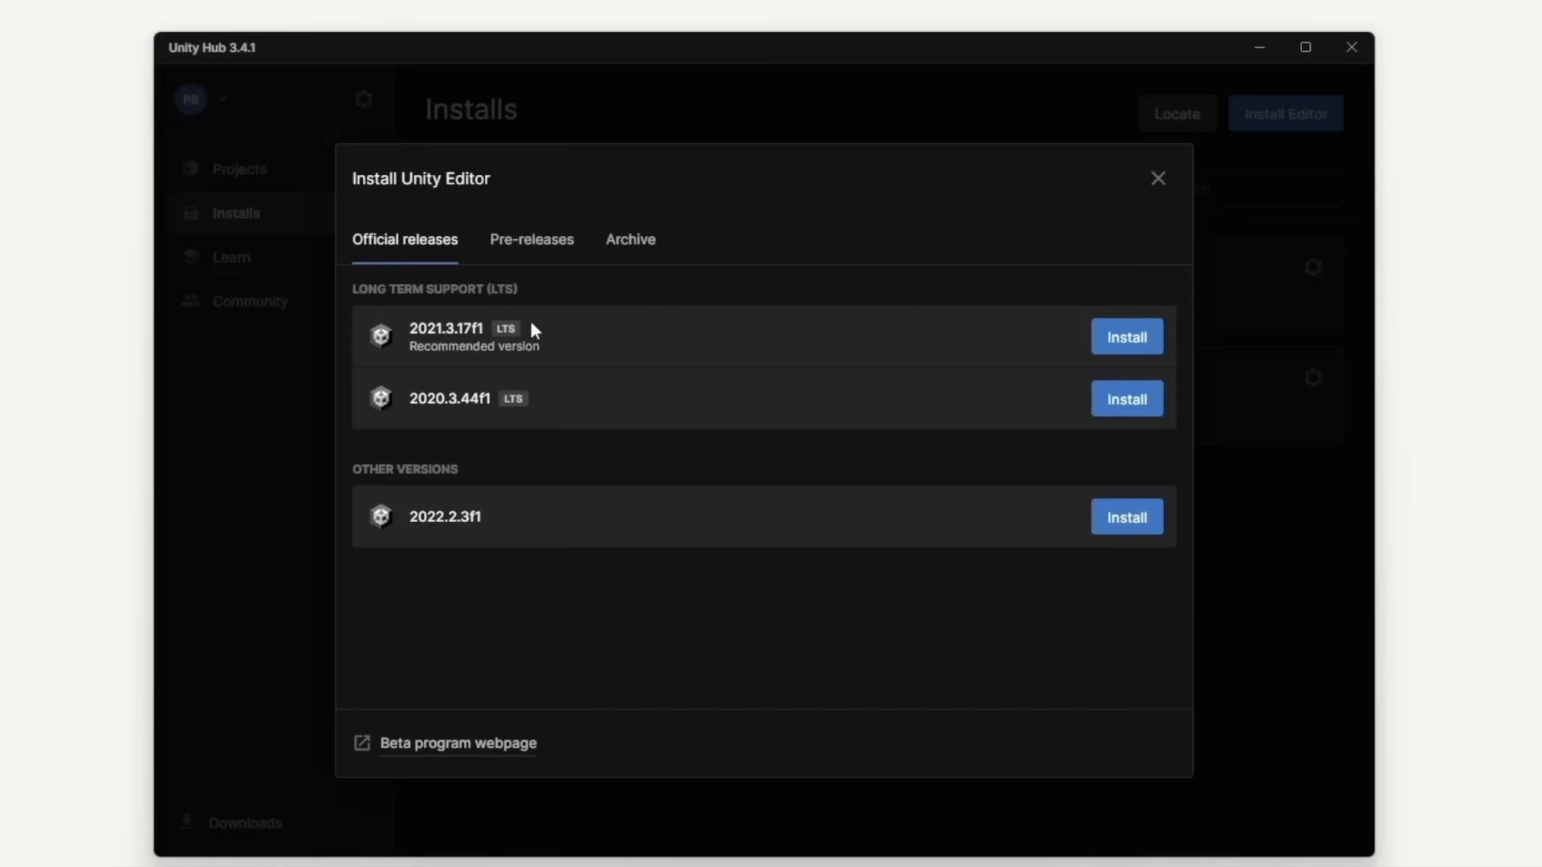
pyautogui.click(1153, 342)
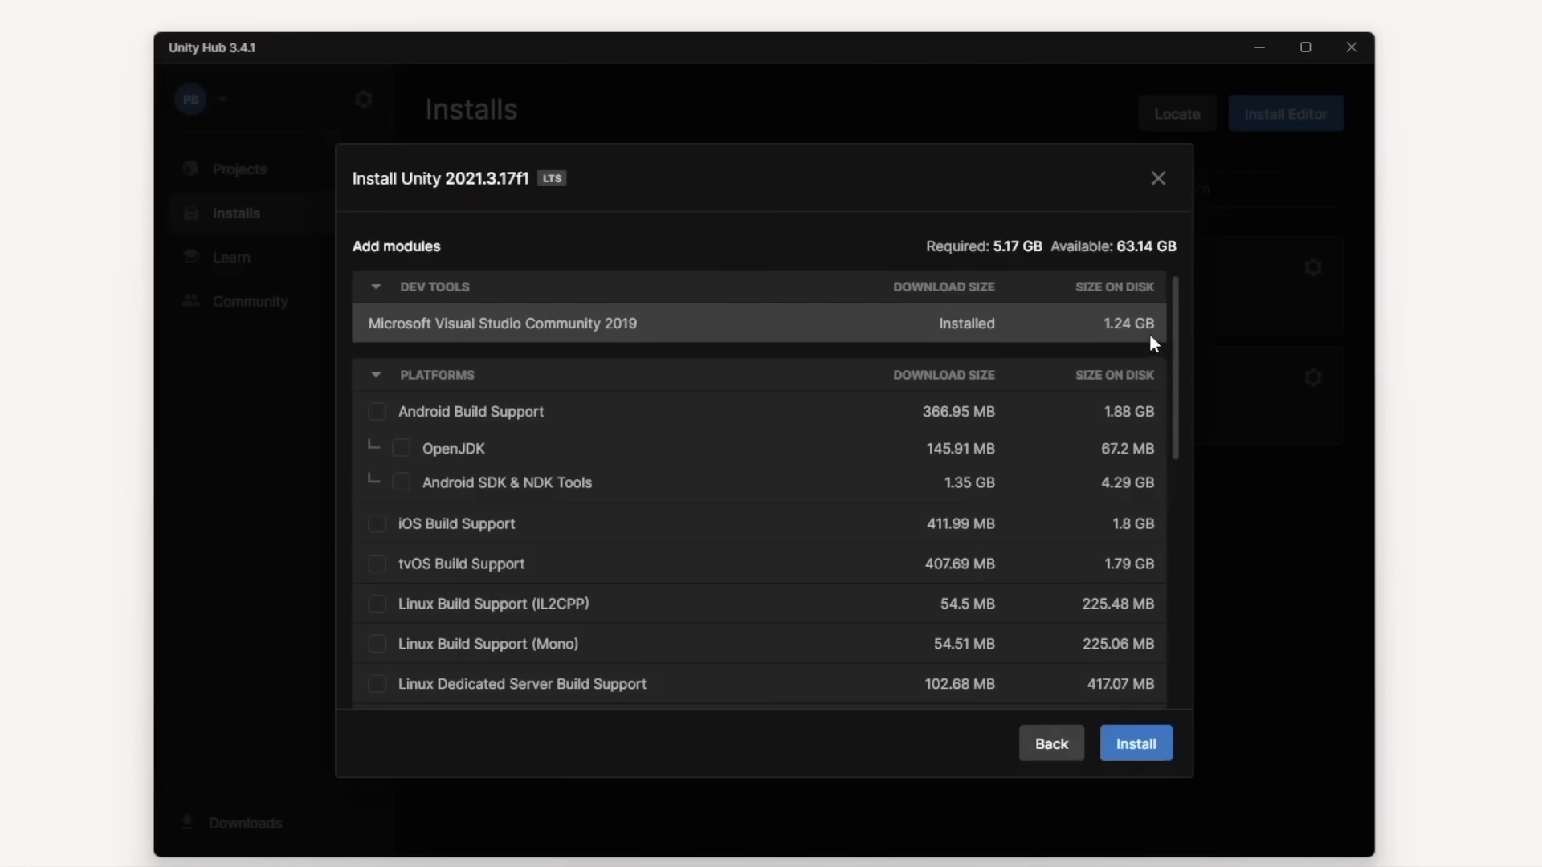
pyautogui.click(376, 411)
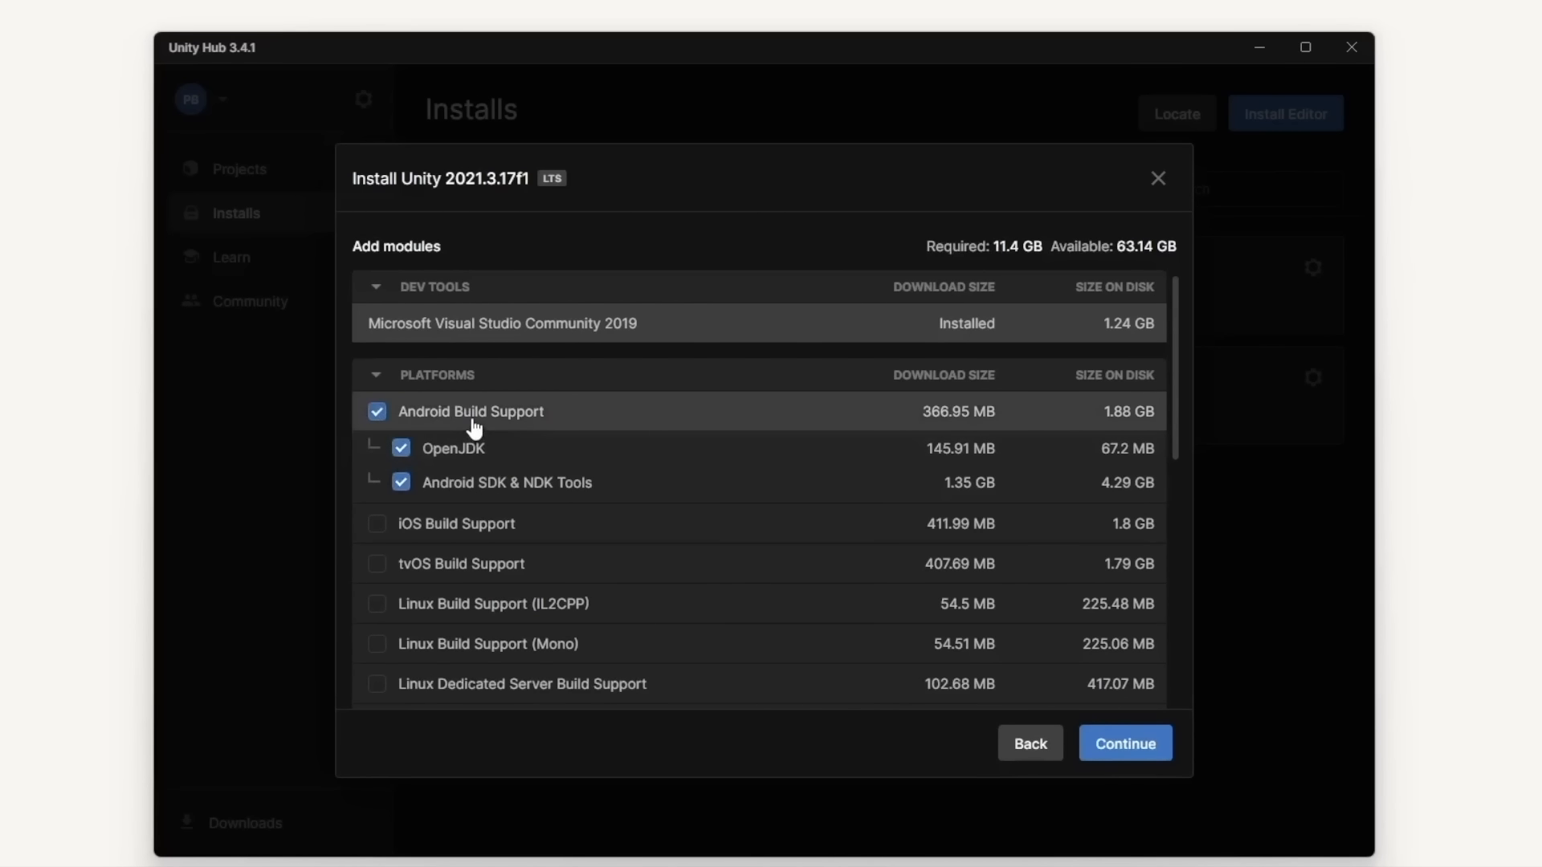
pyautogui.click(379, 524)
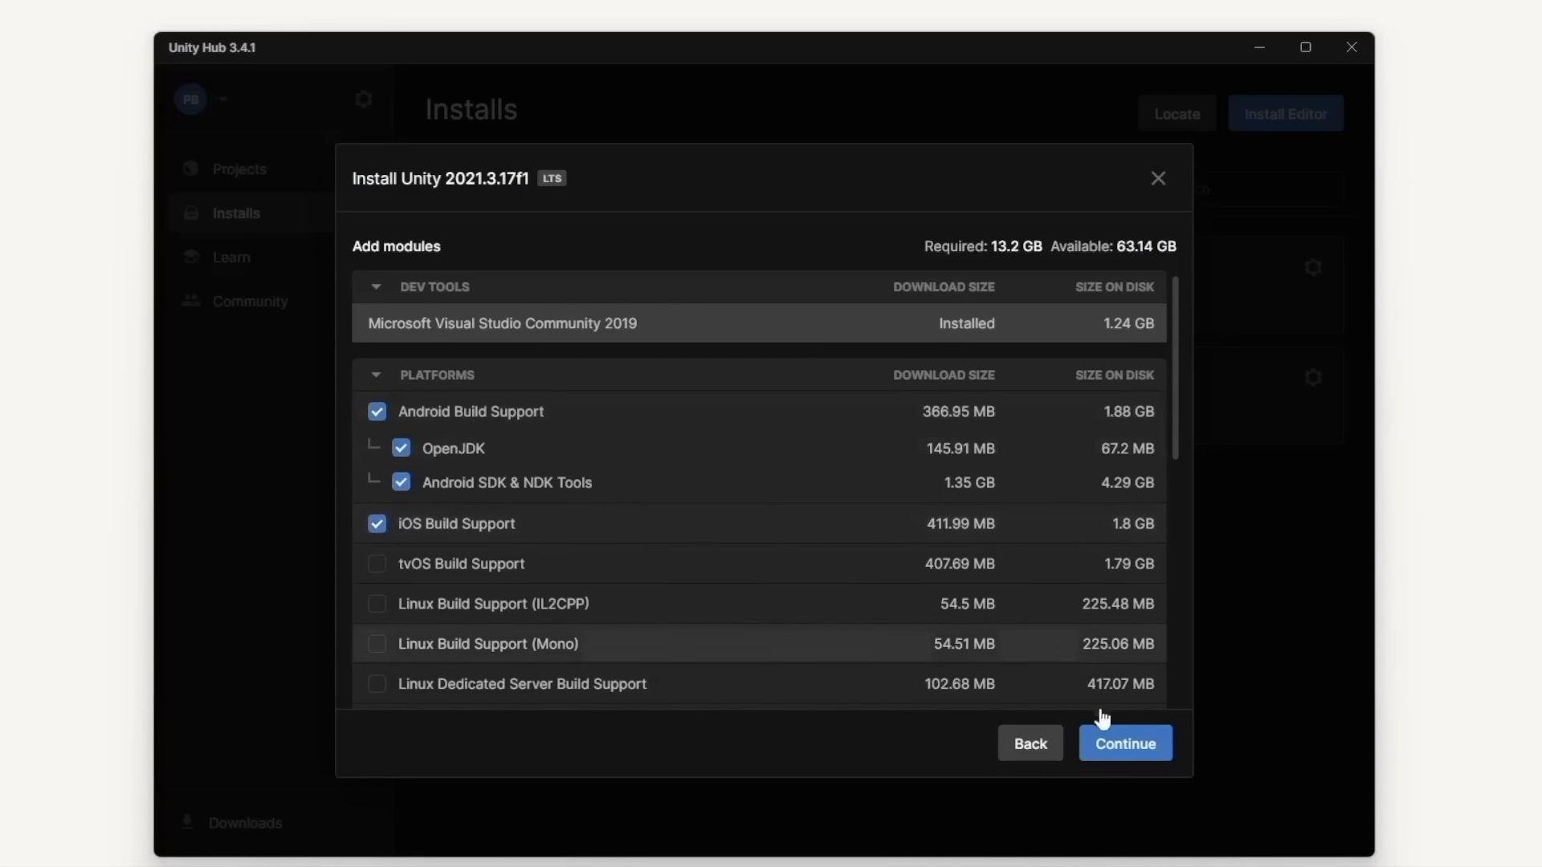
pyautogui.click(1123, 744)
pyautogui.click(504, 689)
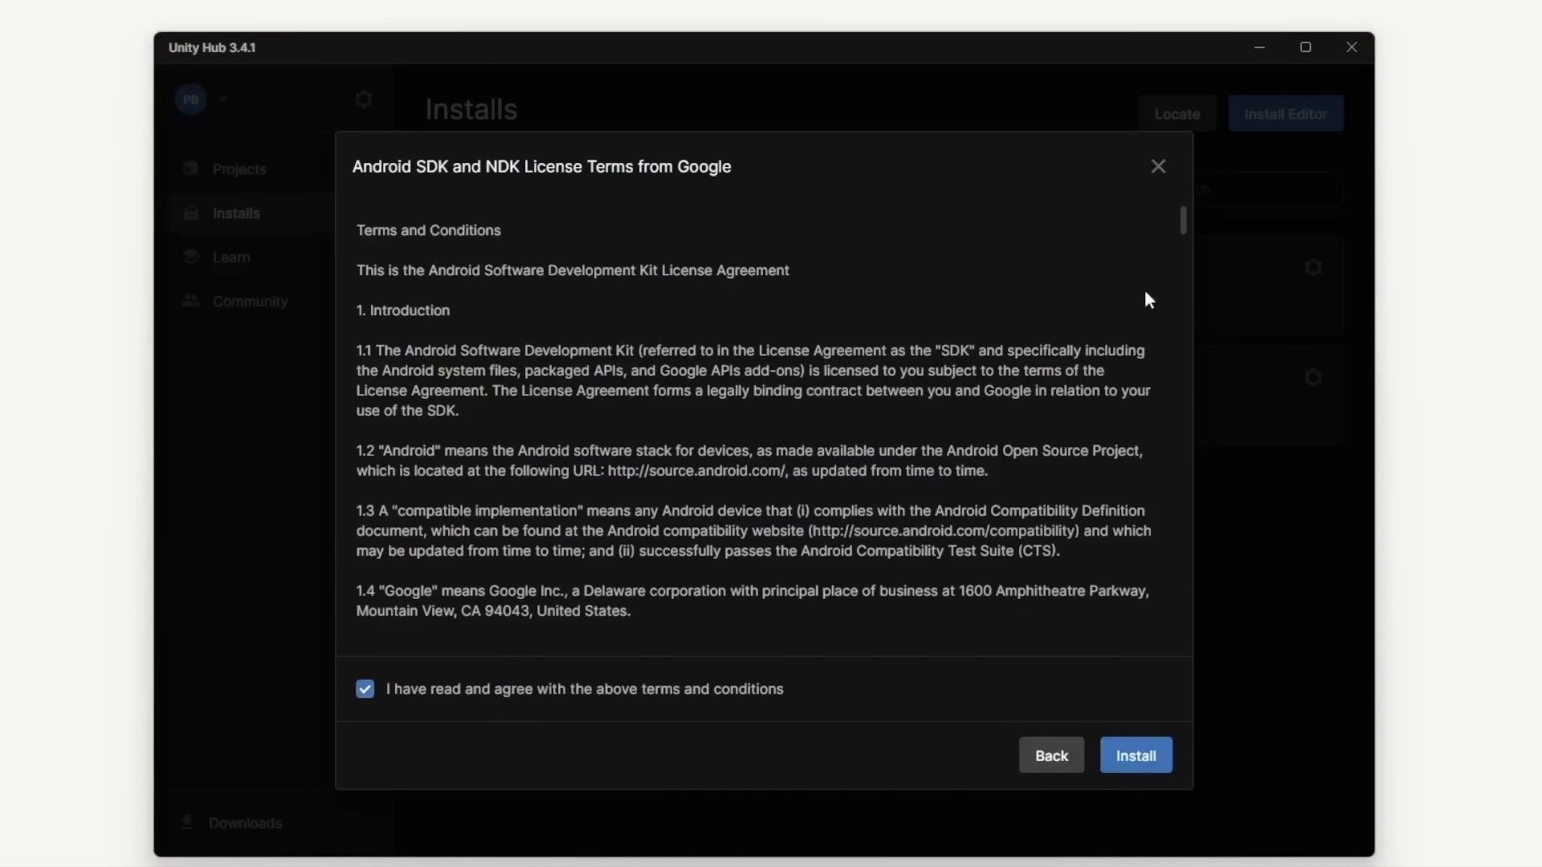
pyautogui.click(1159, 168)
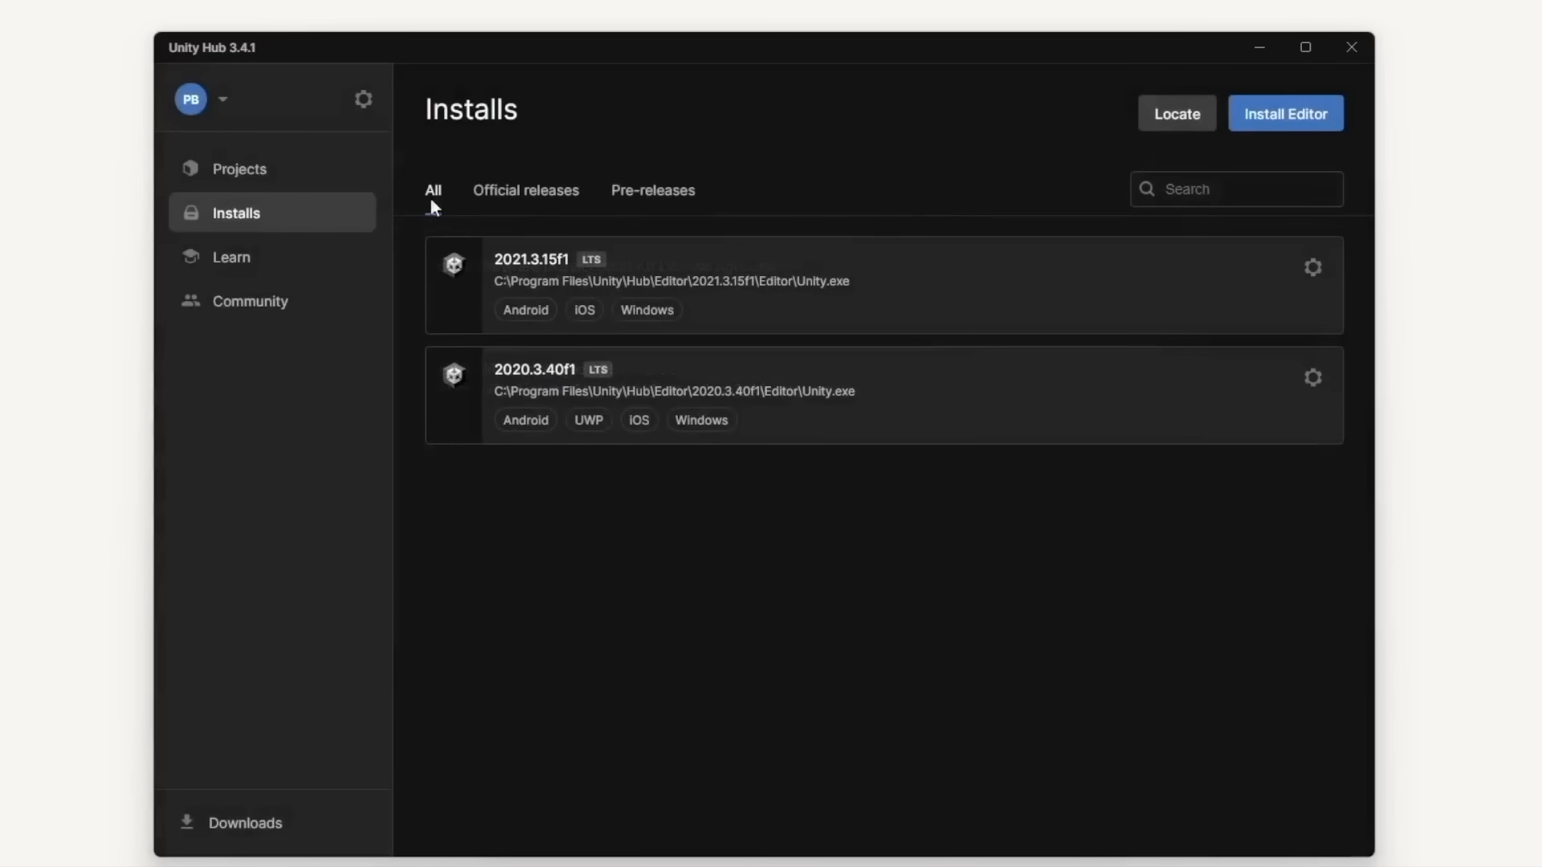
# Return to the Unity Hub projects and switch to the open JetTurbineSimulation project in the Unity editor
pyautogui.click(208, 169)
pyautogui.click(1261, 121)
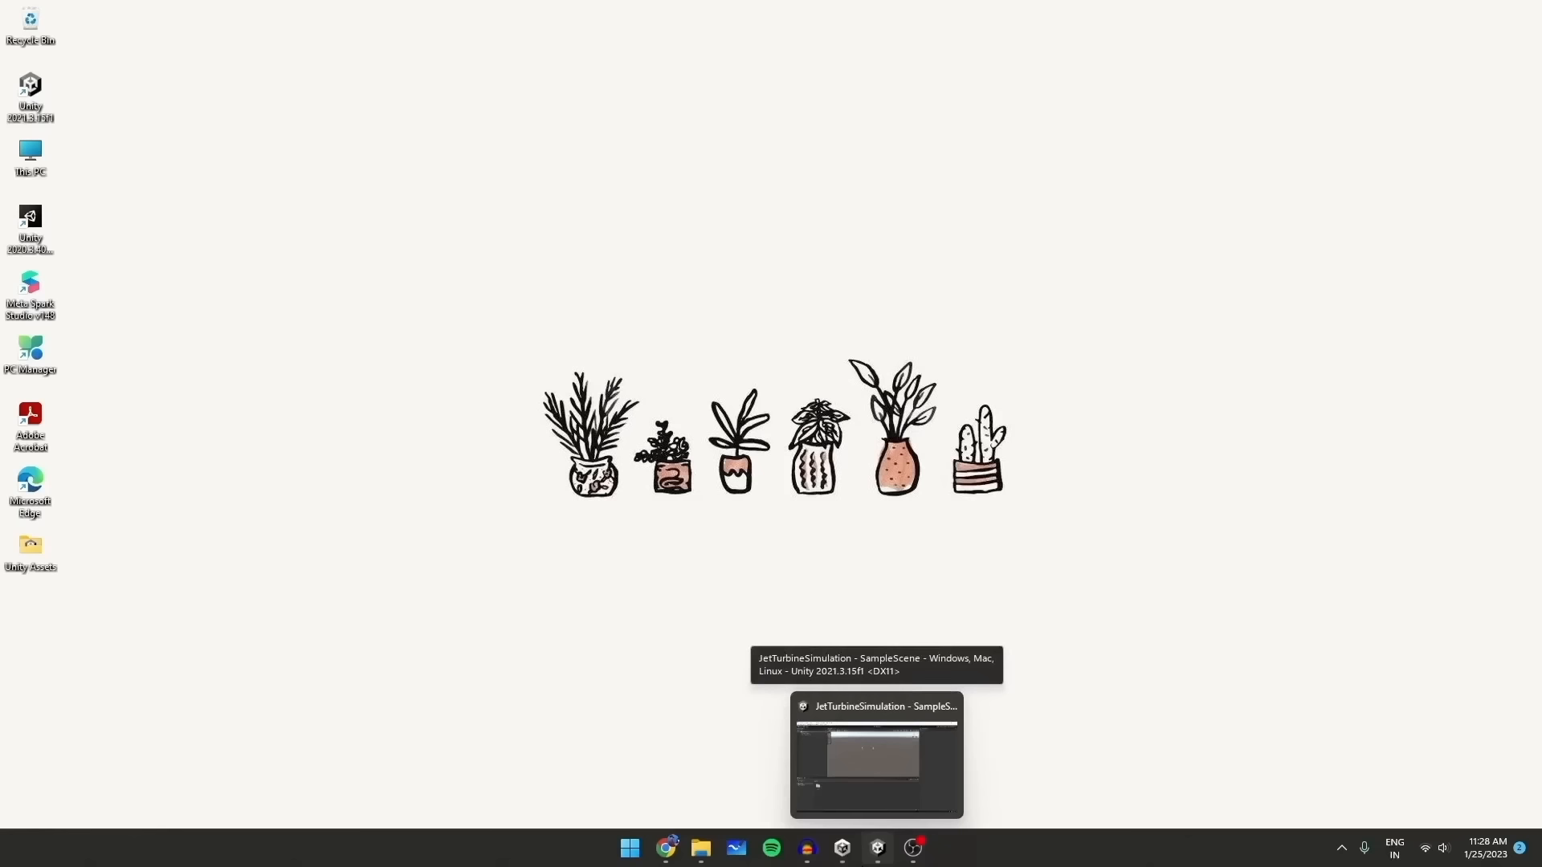
pyautogui.click(877, 755)
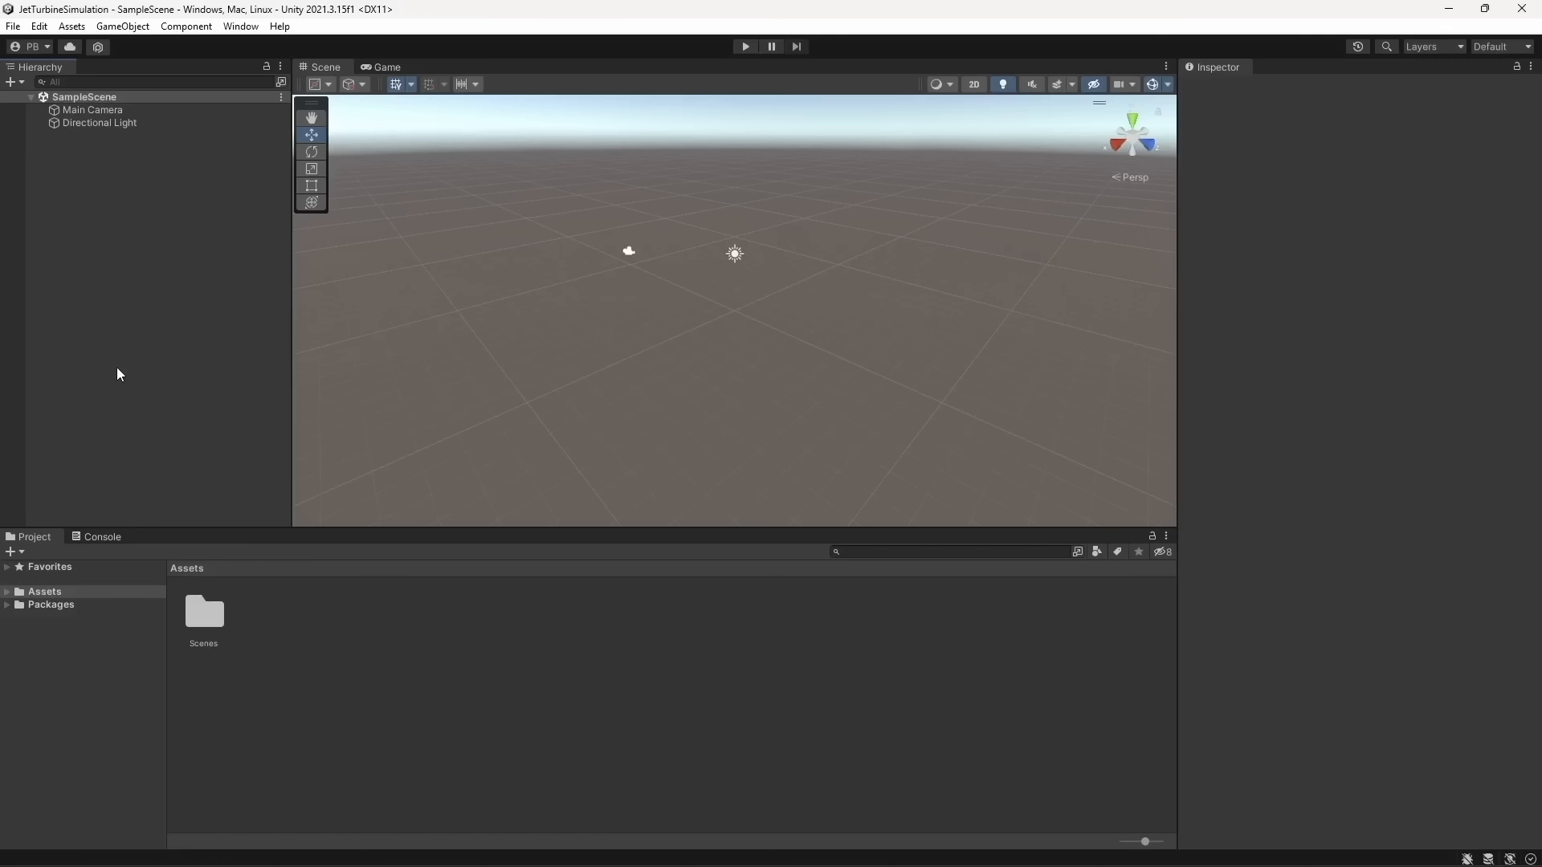
# Switch the project's build platform to Android in the Build Settings and reposition the Build Settings window
pyautogui.click(12, 26)
pyautogui.click(67, 228)
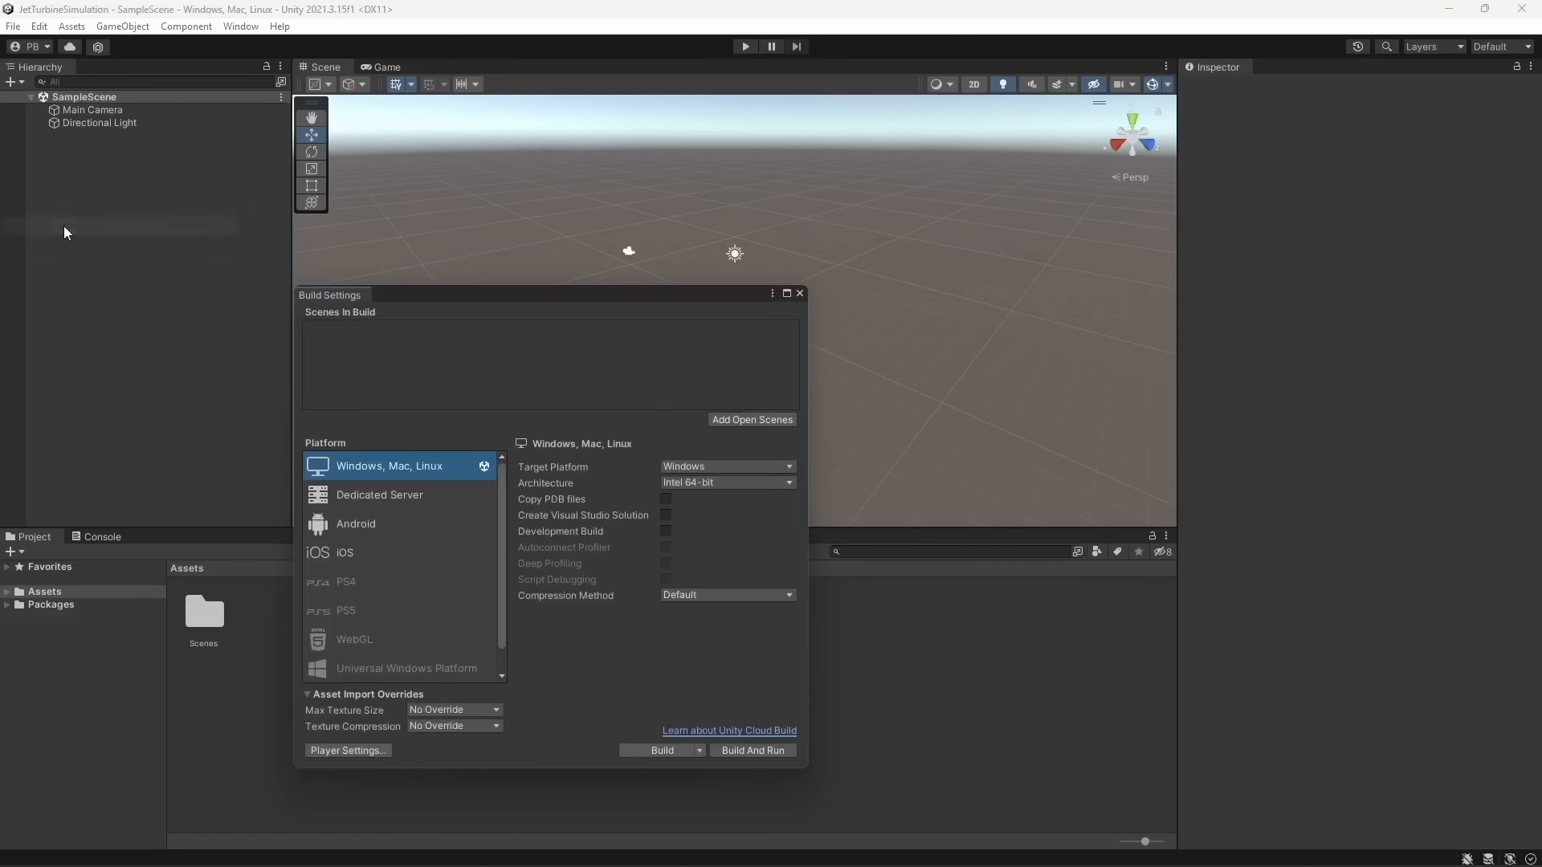
pyautogui.click(348, 524)
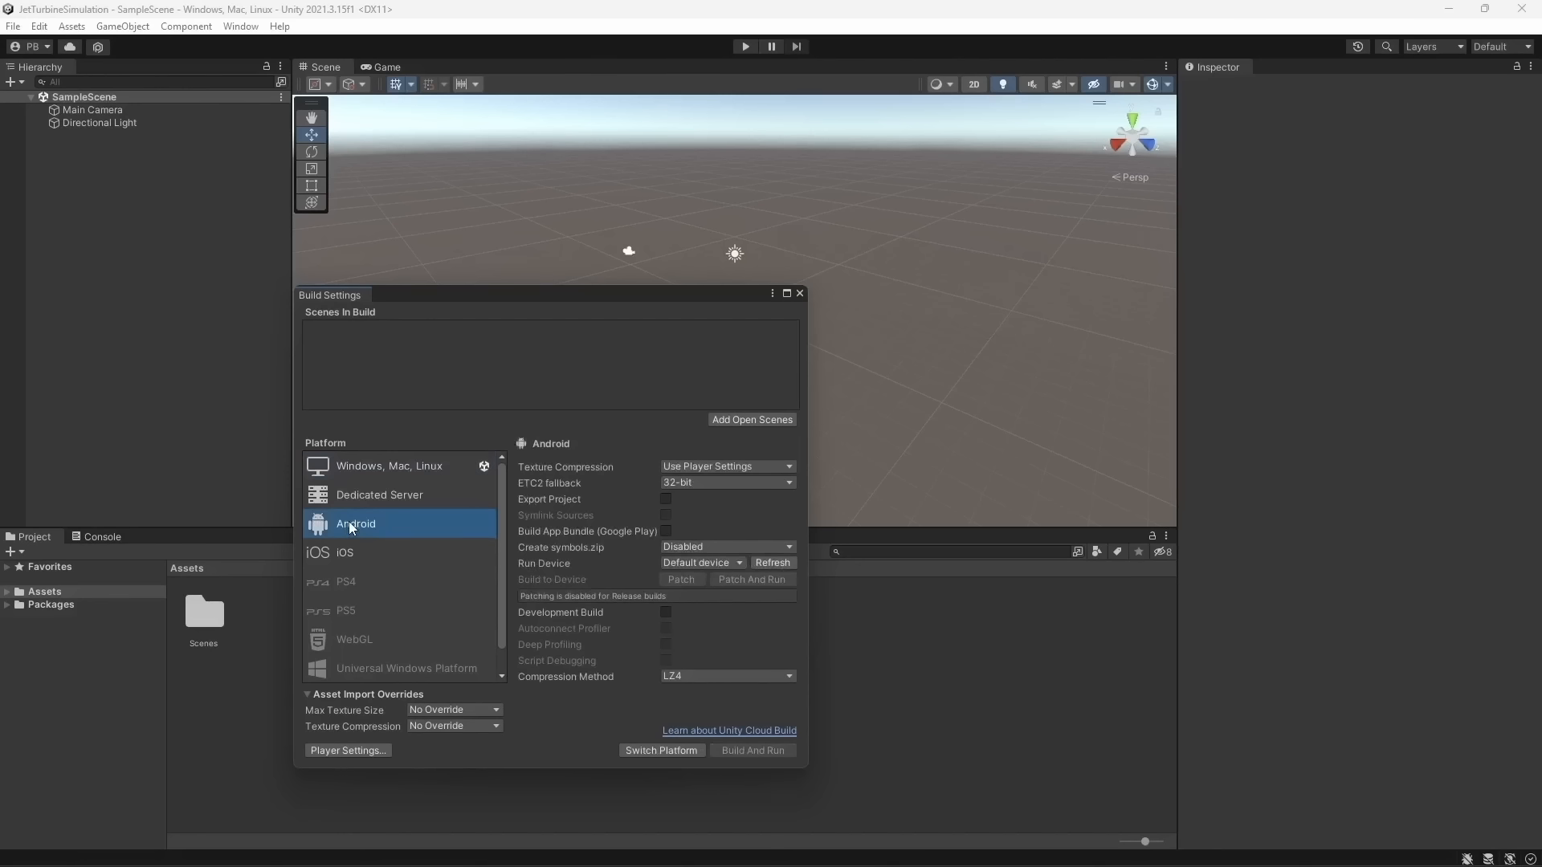
pyautogui.click(354, 555)
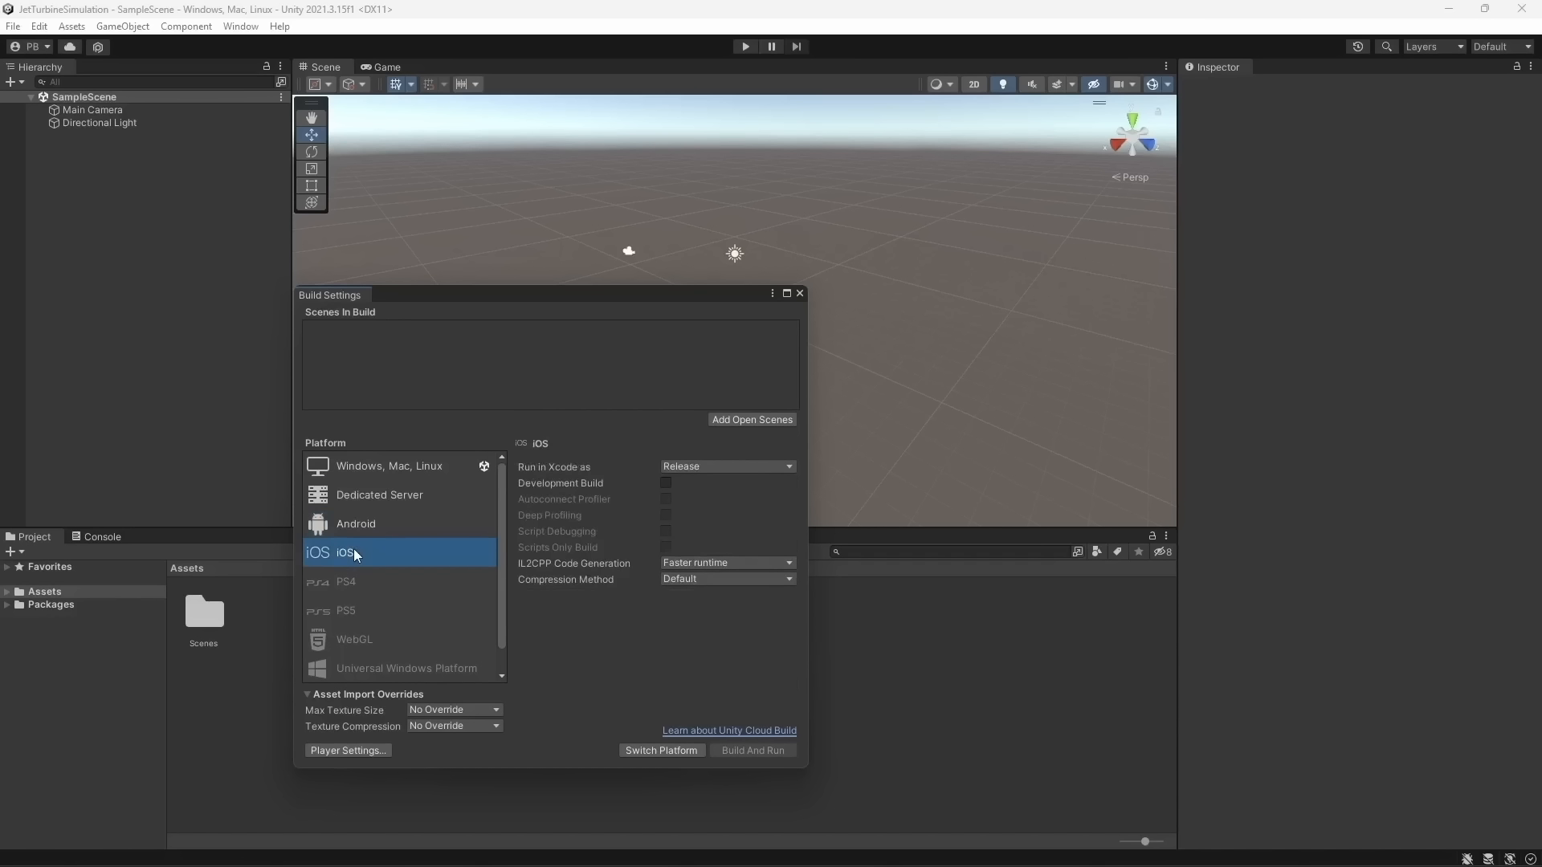
pyautogui.click(359, 530)
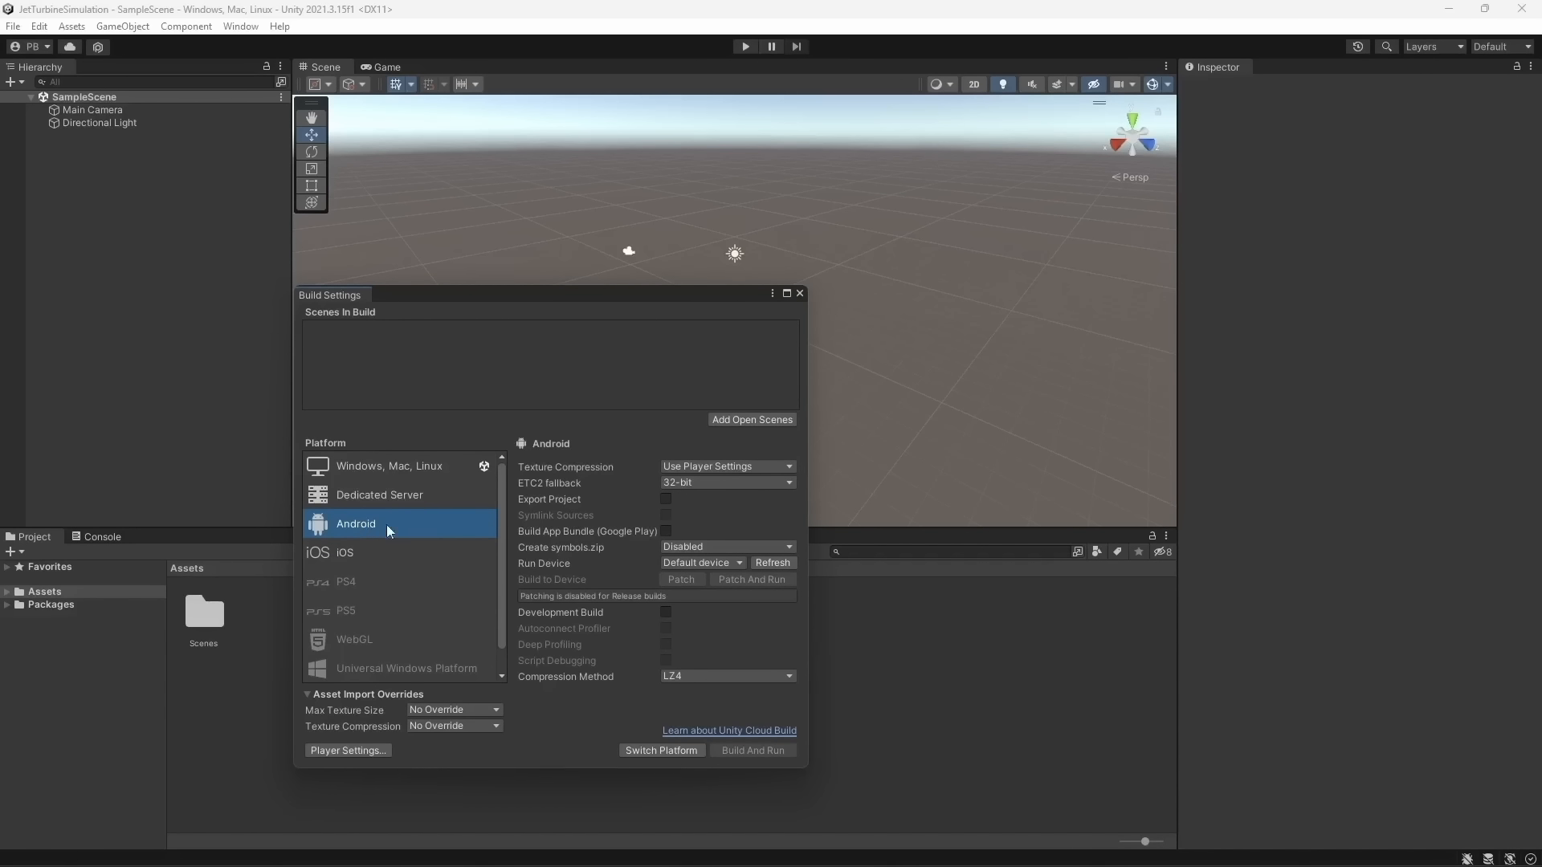
pyautogui.click(658, 753)
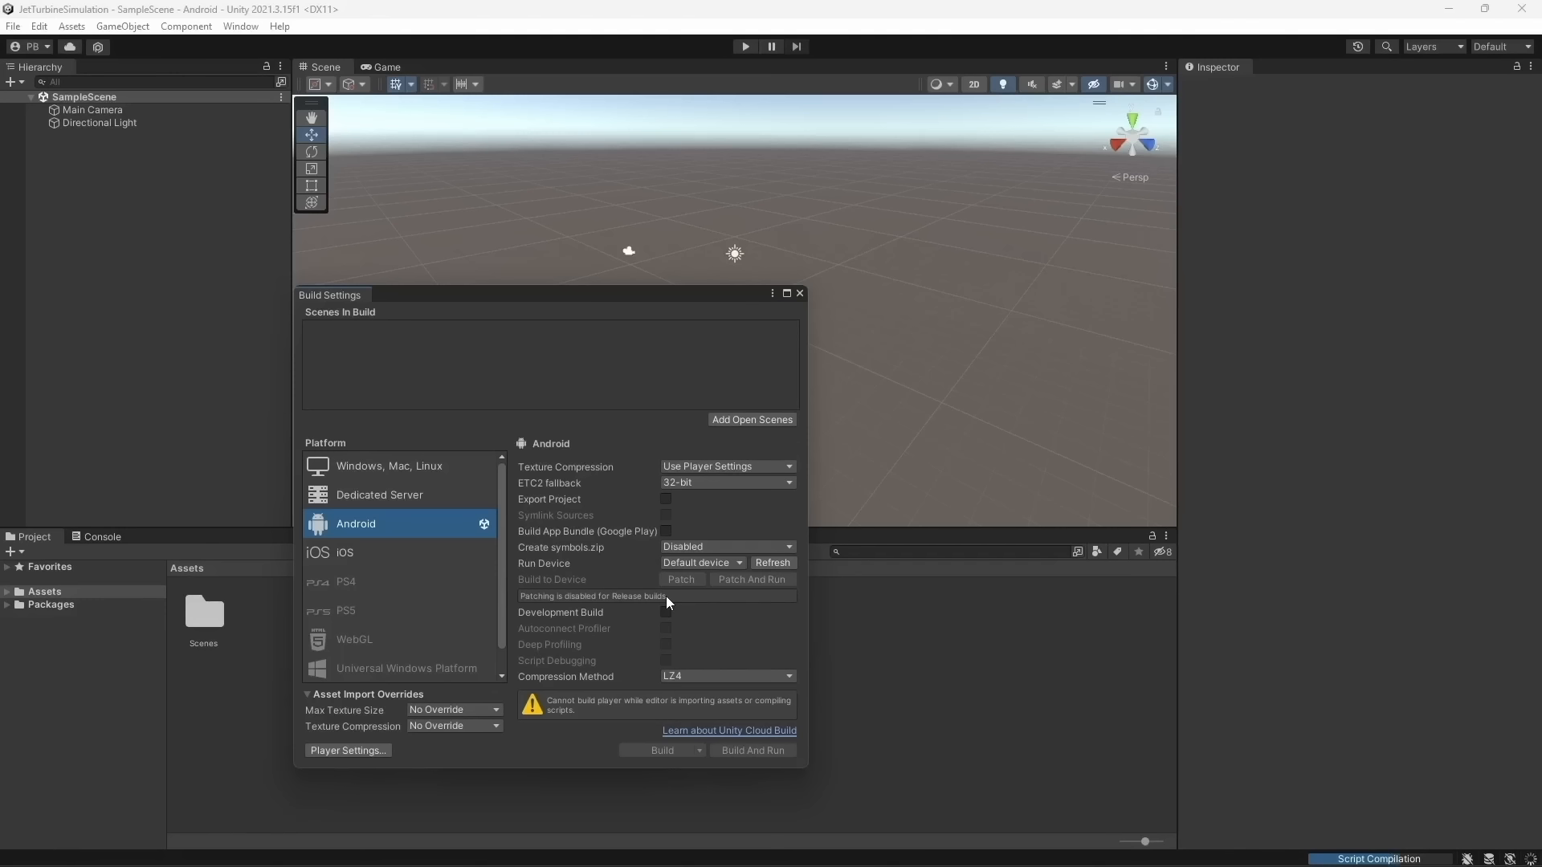
pyautogui.moveTo(623, 292); pyautogui.dragTo(742, 244)
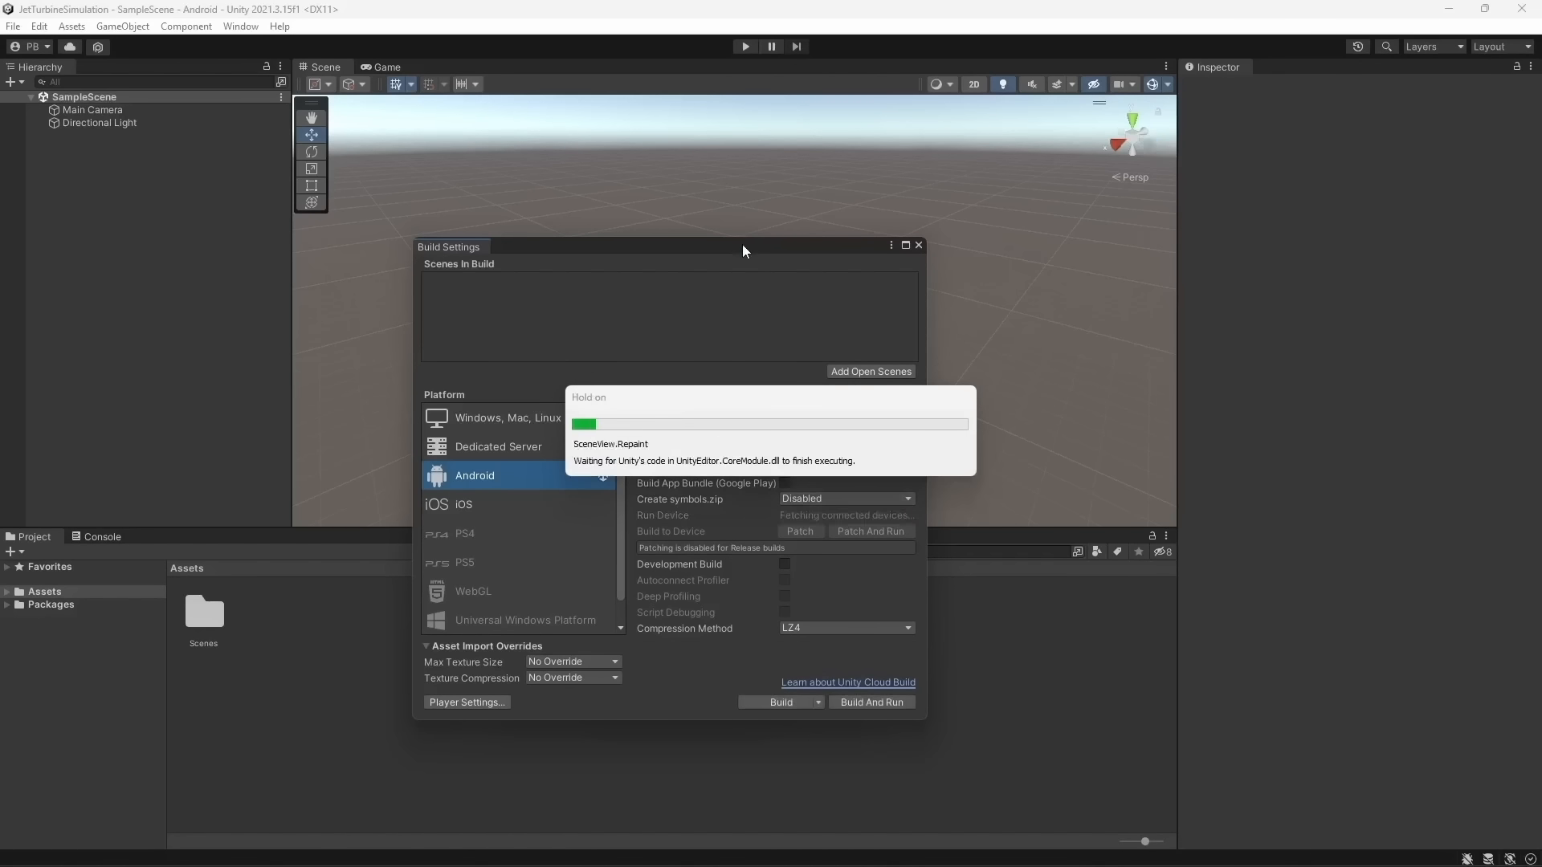
pyautogui.moveTo(742, 244); pyautogui.dragTo(772, 232)
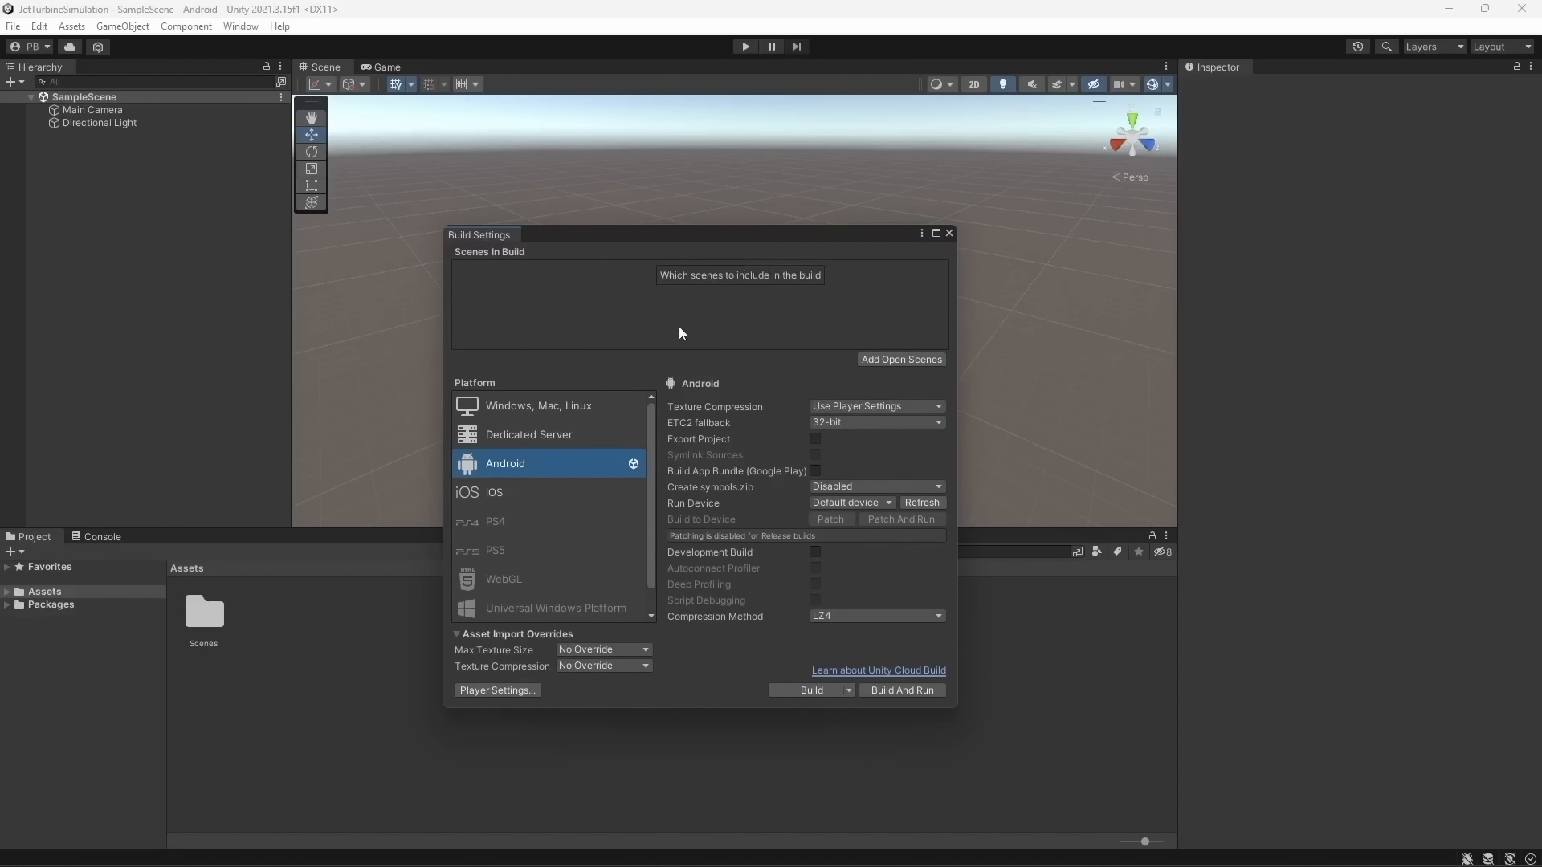
# Set the Company Name to CodedReality and the Product Name to Jet Turbine in the Player settings
pyautogui.click(500, 691)
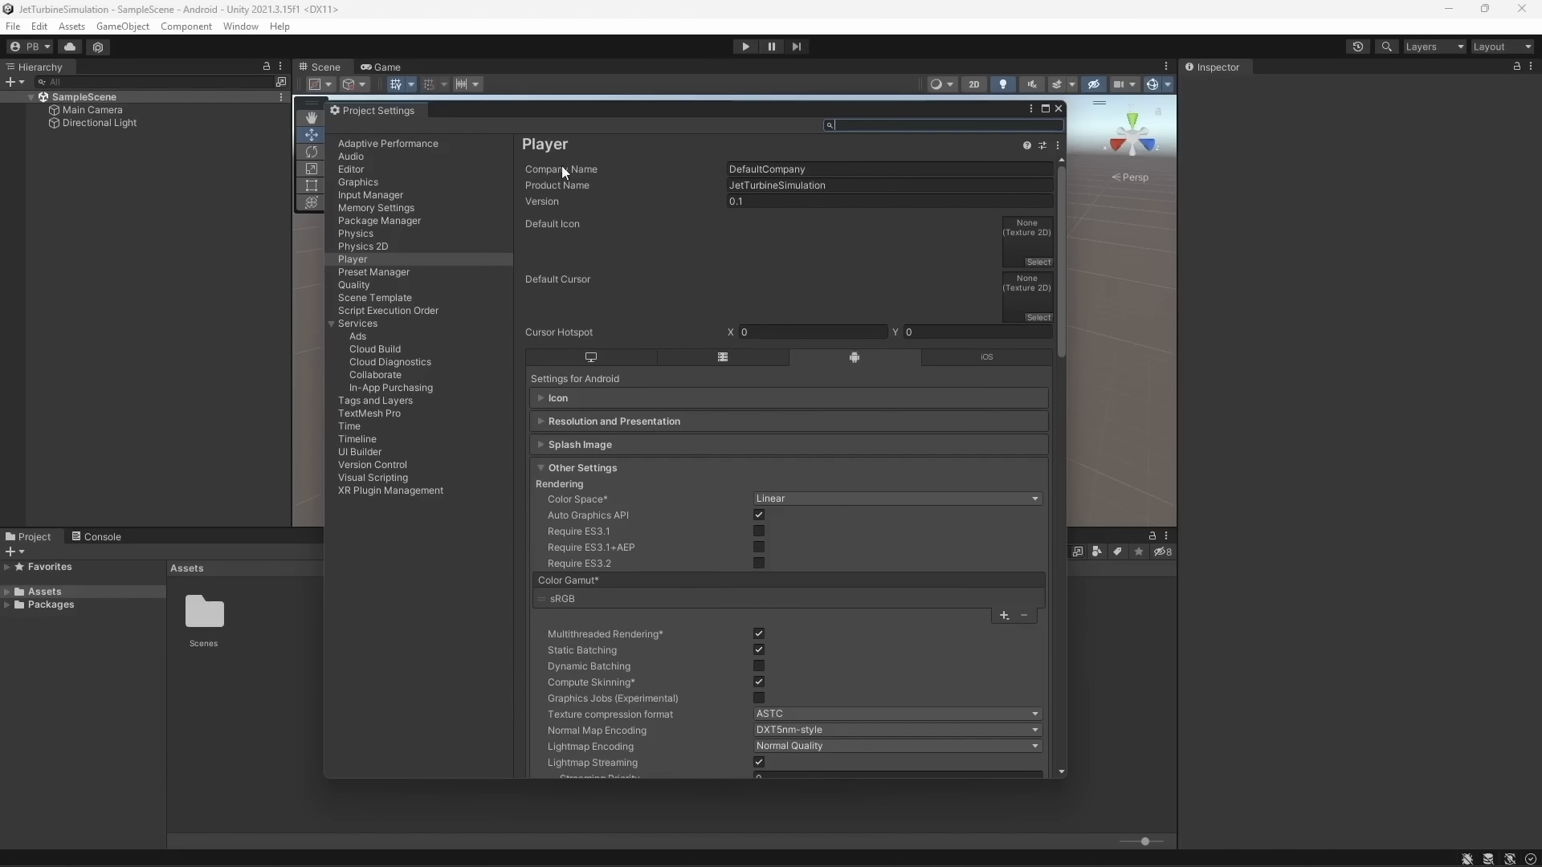
pyautogui.click(784, 169)
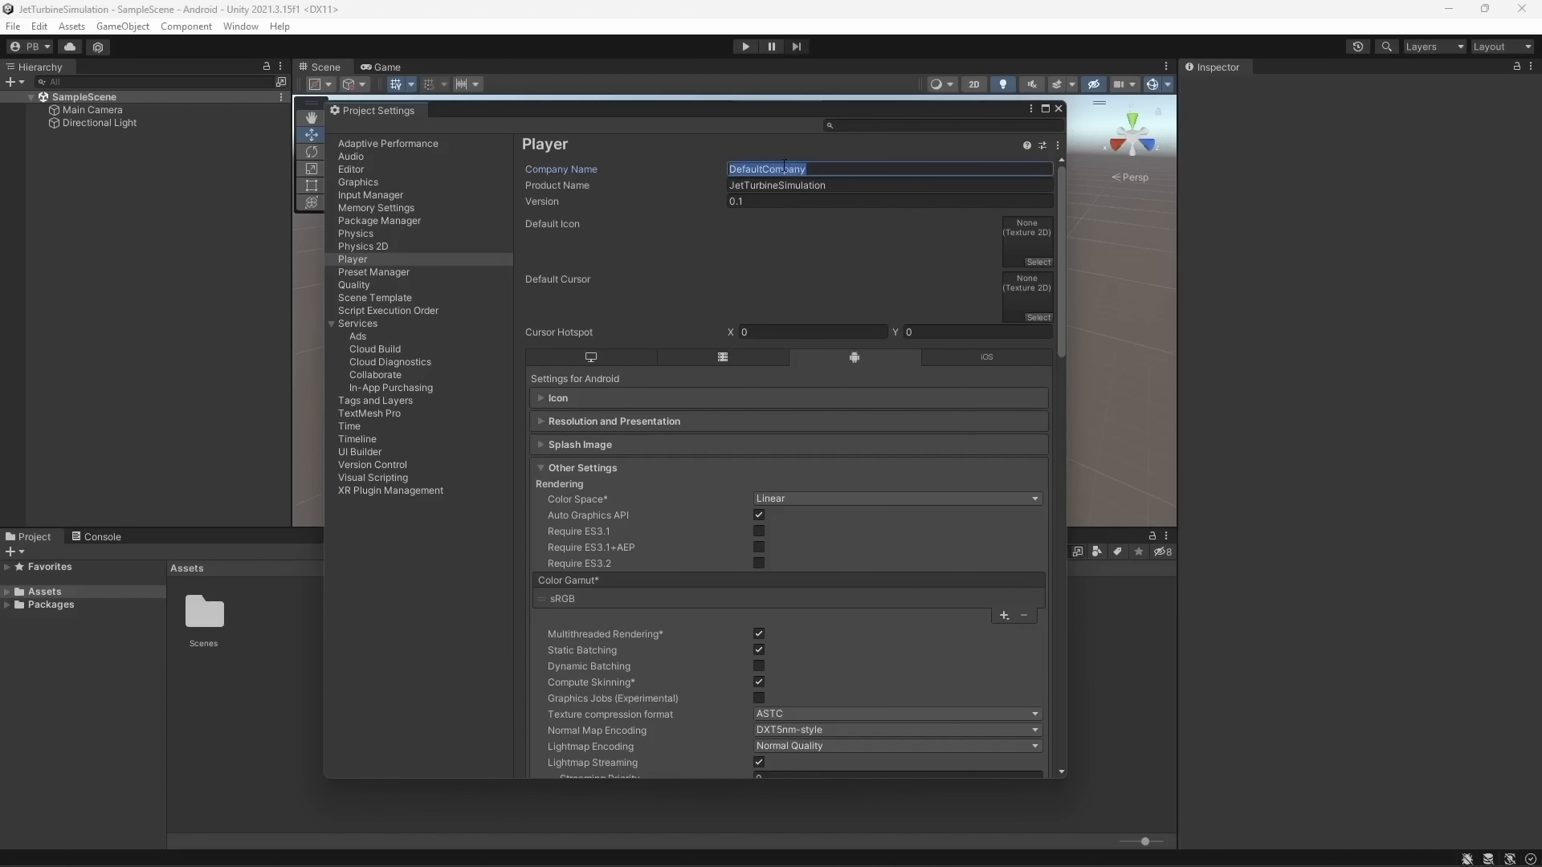
pyautogui.write('CodedRe')
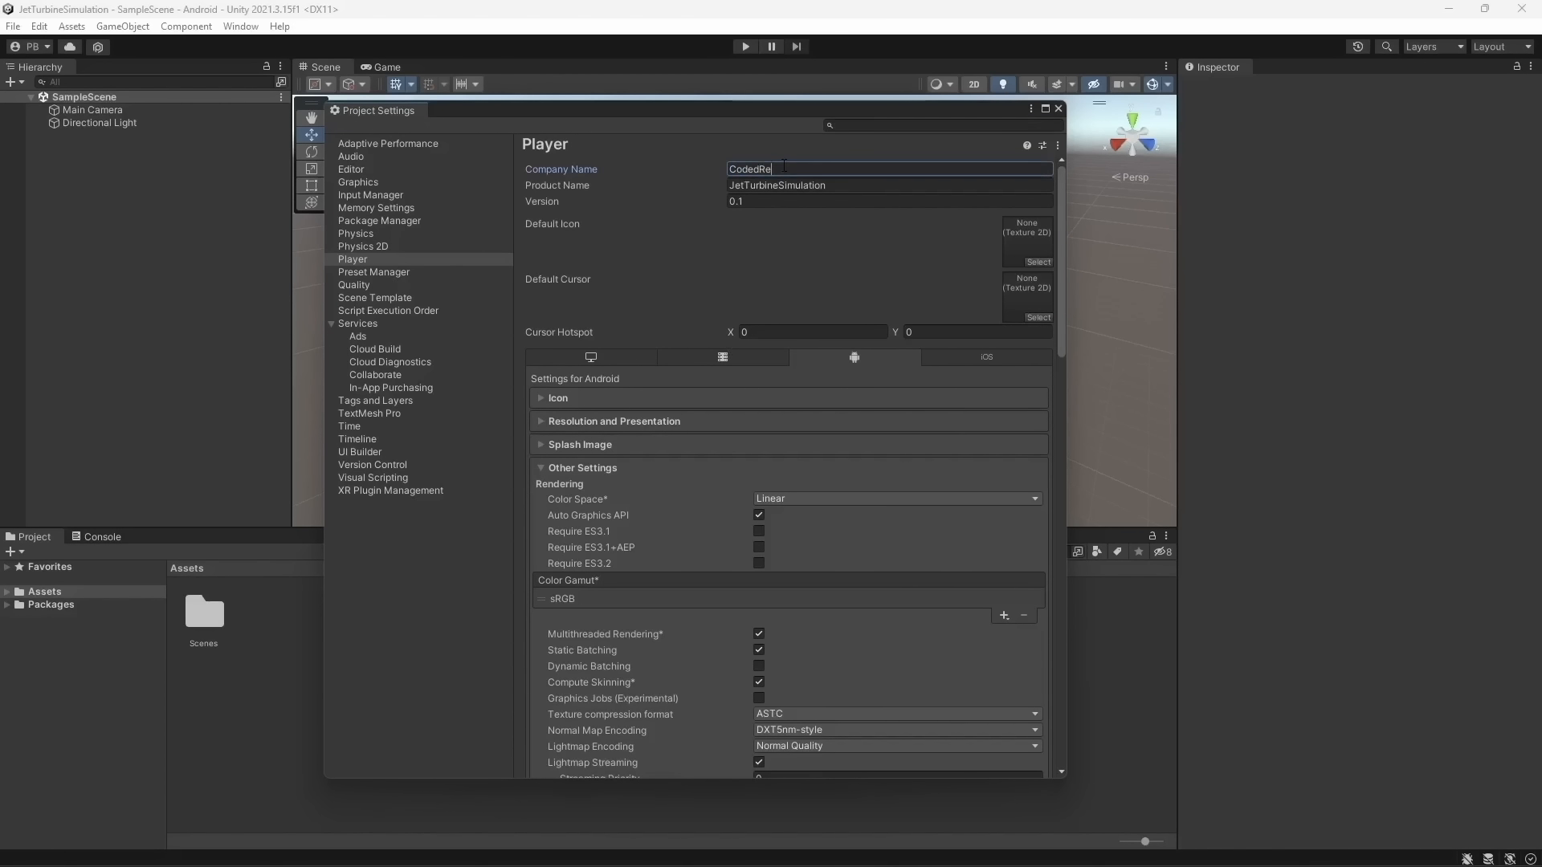
pyautogui.write('ality')
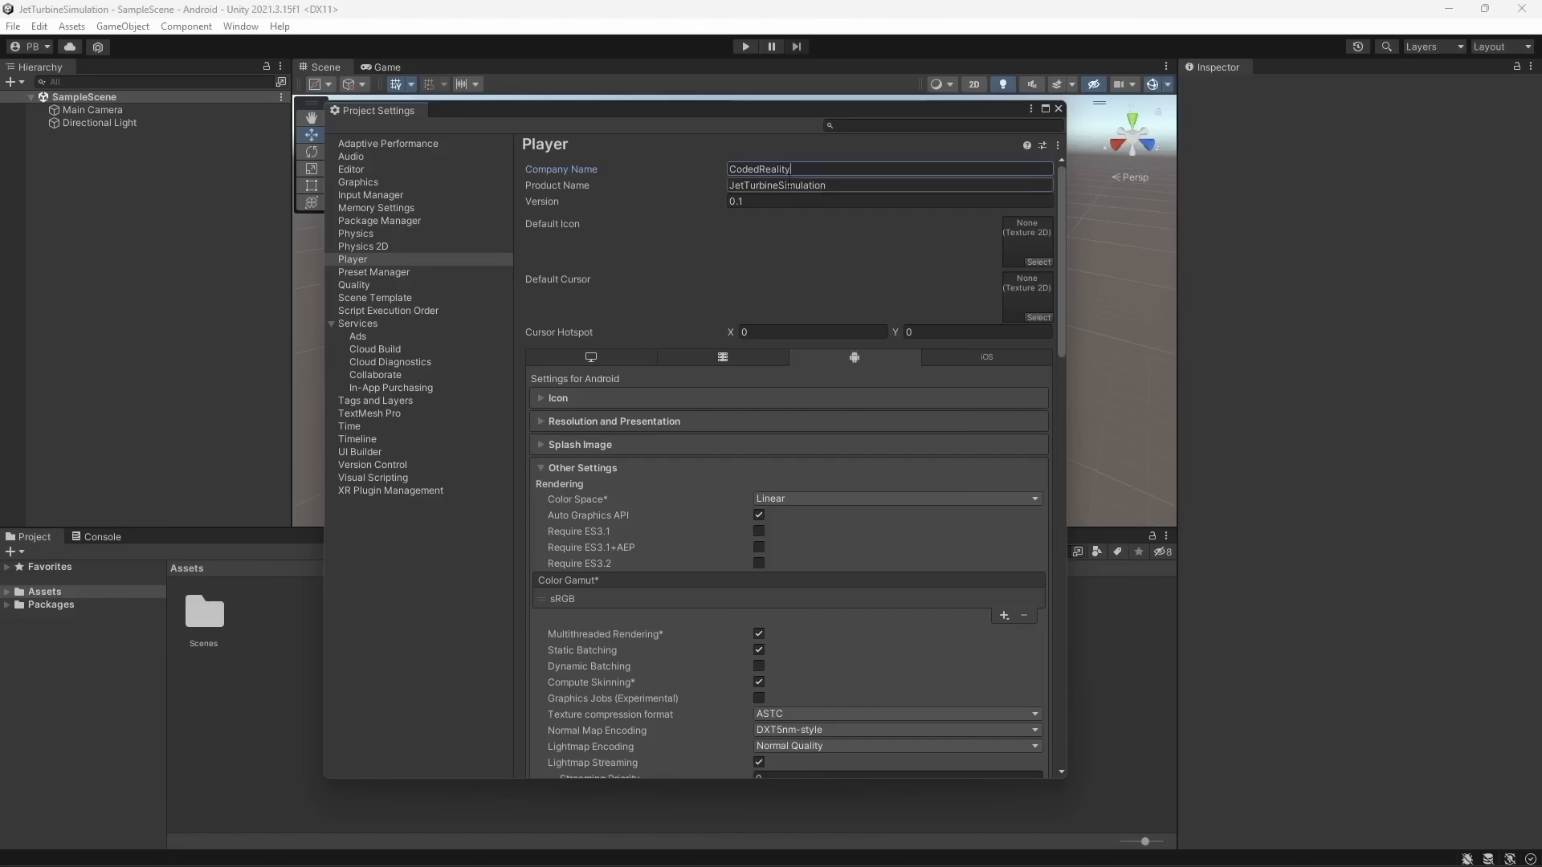
pyautogui.click(793, 185)
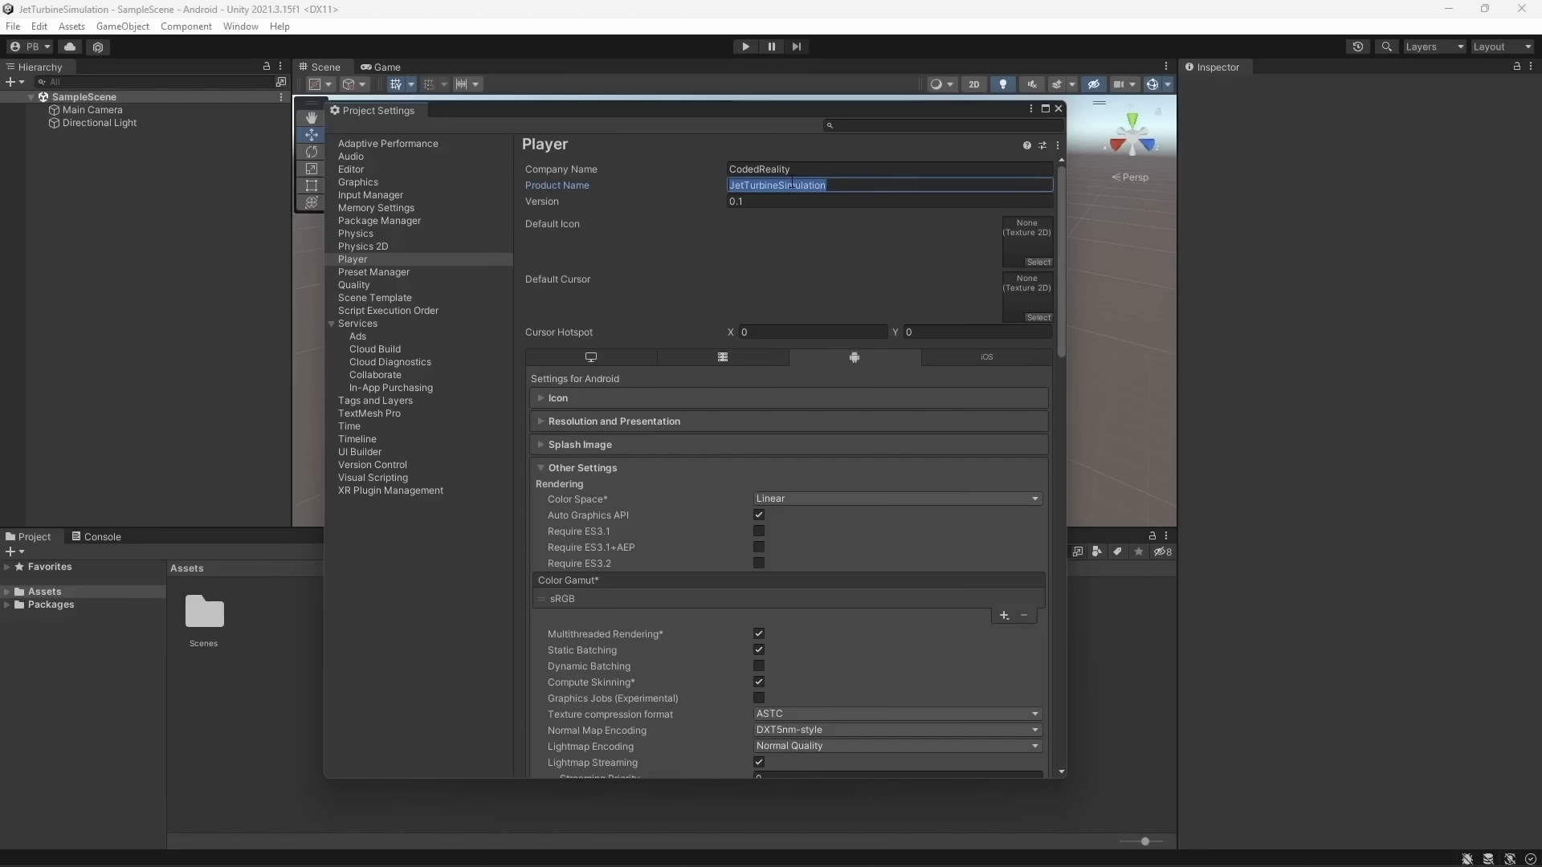
pyautogui.write('Jet T')
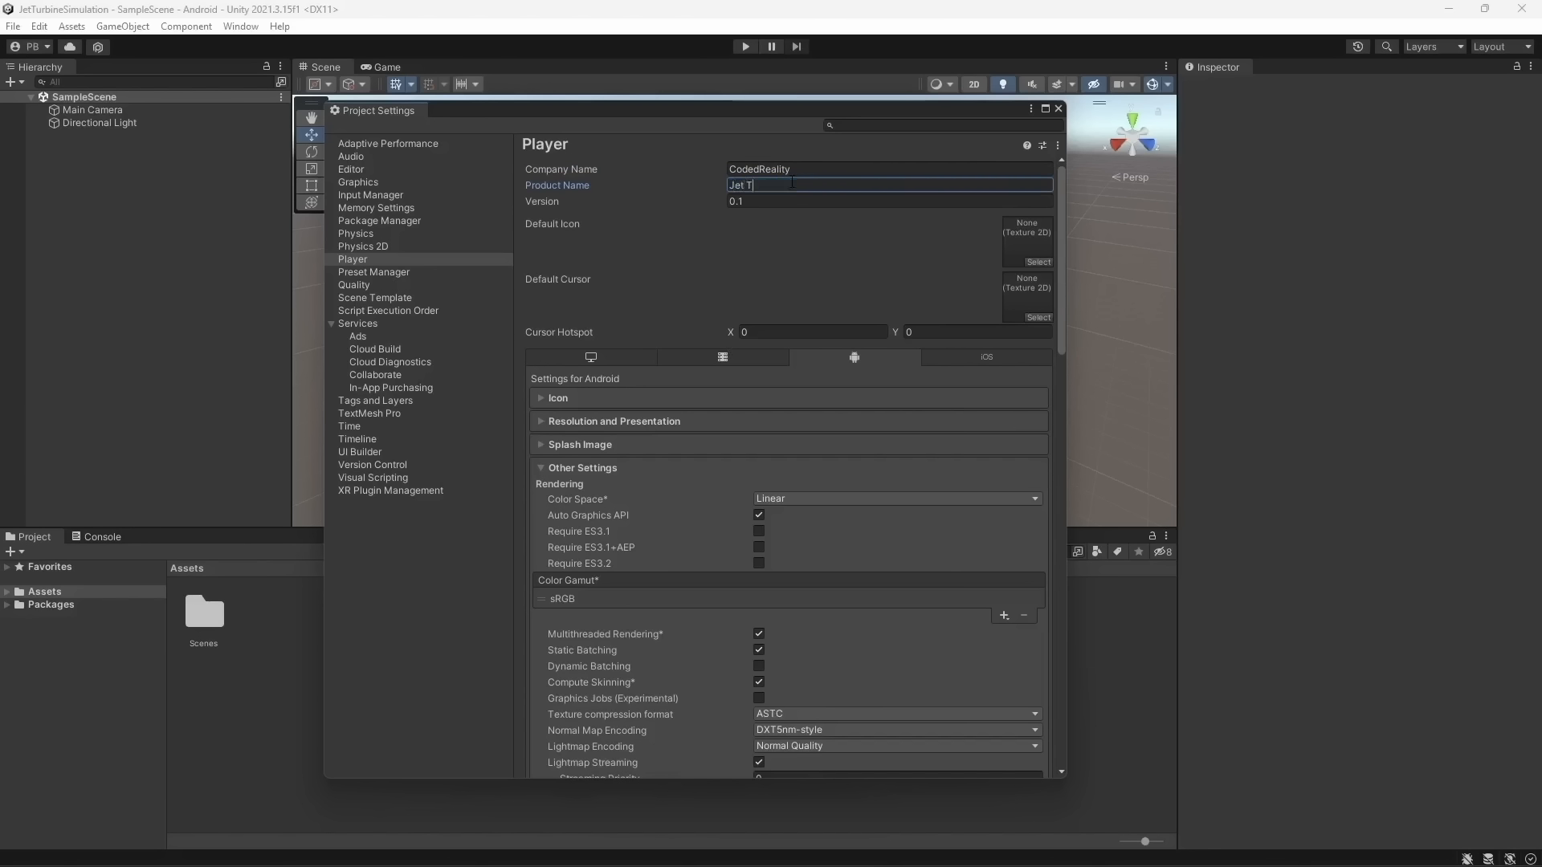
pyautogui.write('urbine')
pyautogui.click(617, 232)
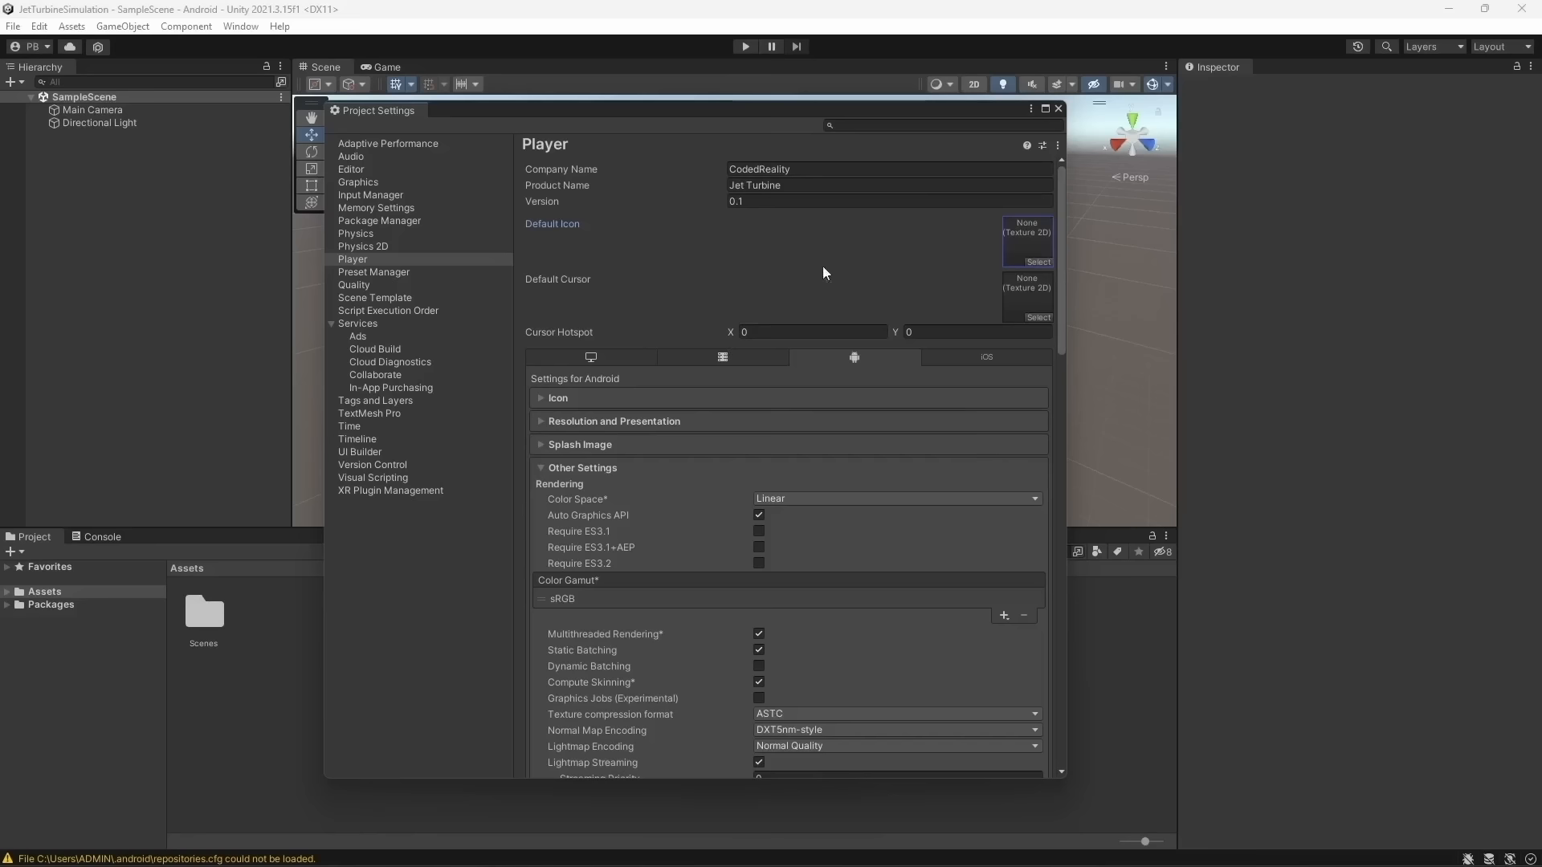
# Set the Default Orientation to Landscape Left in the Android Resolution and Presentation settings
pyautogui.click(659, 420)
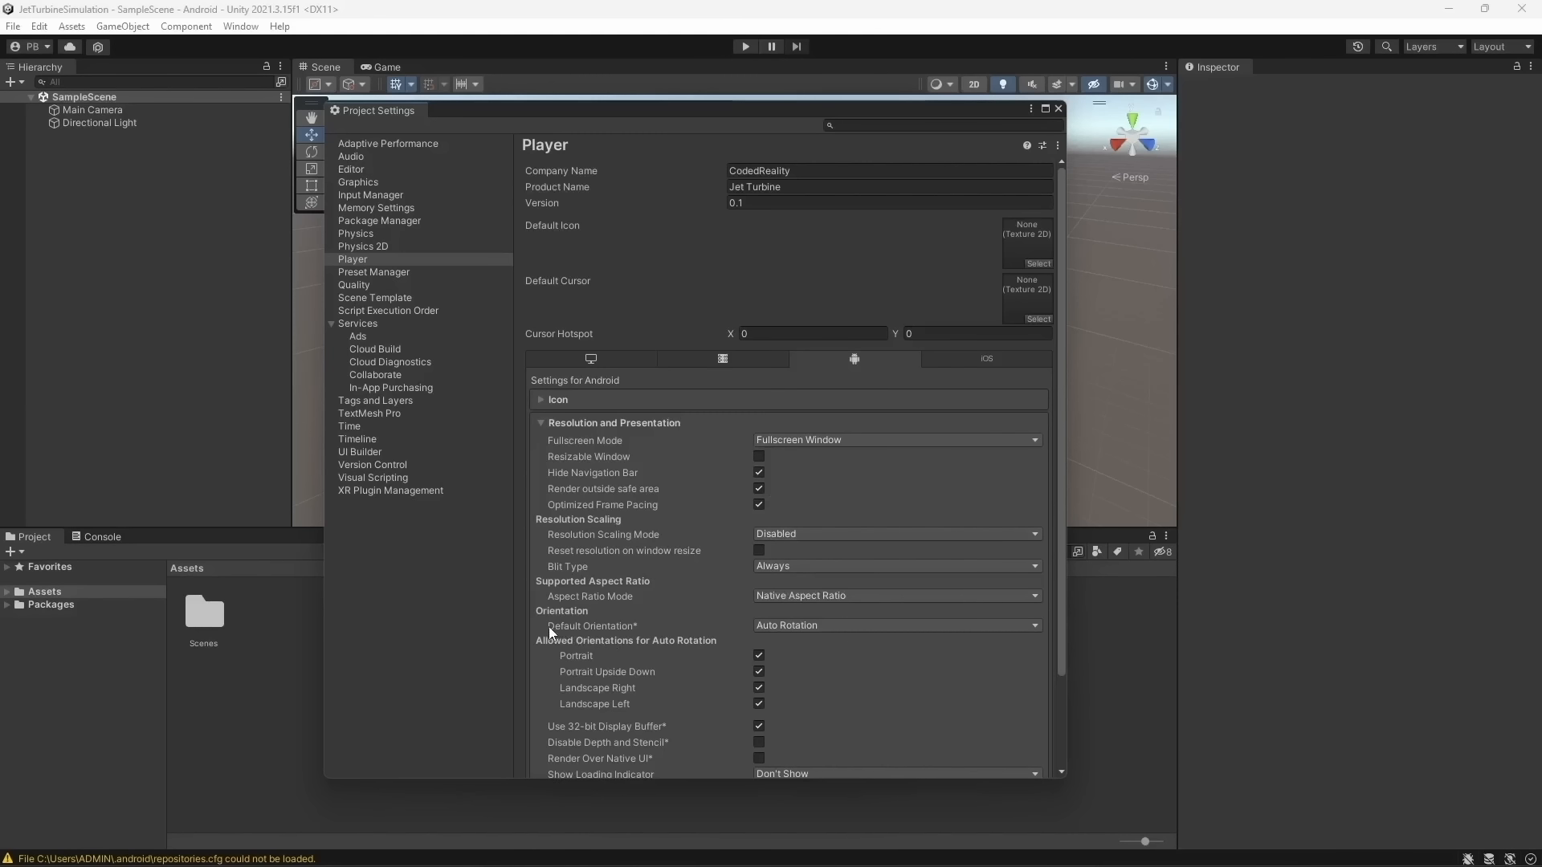
pyautogui.click(799, 626)
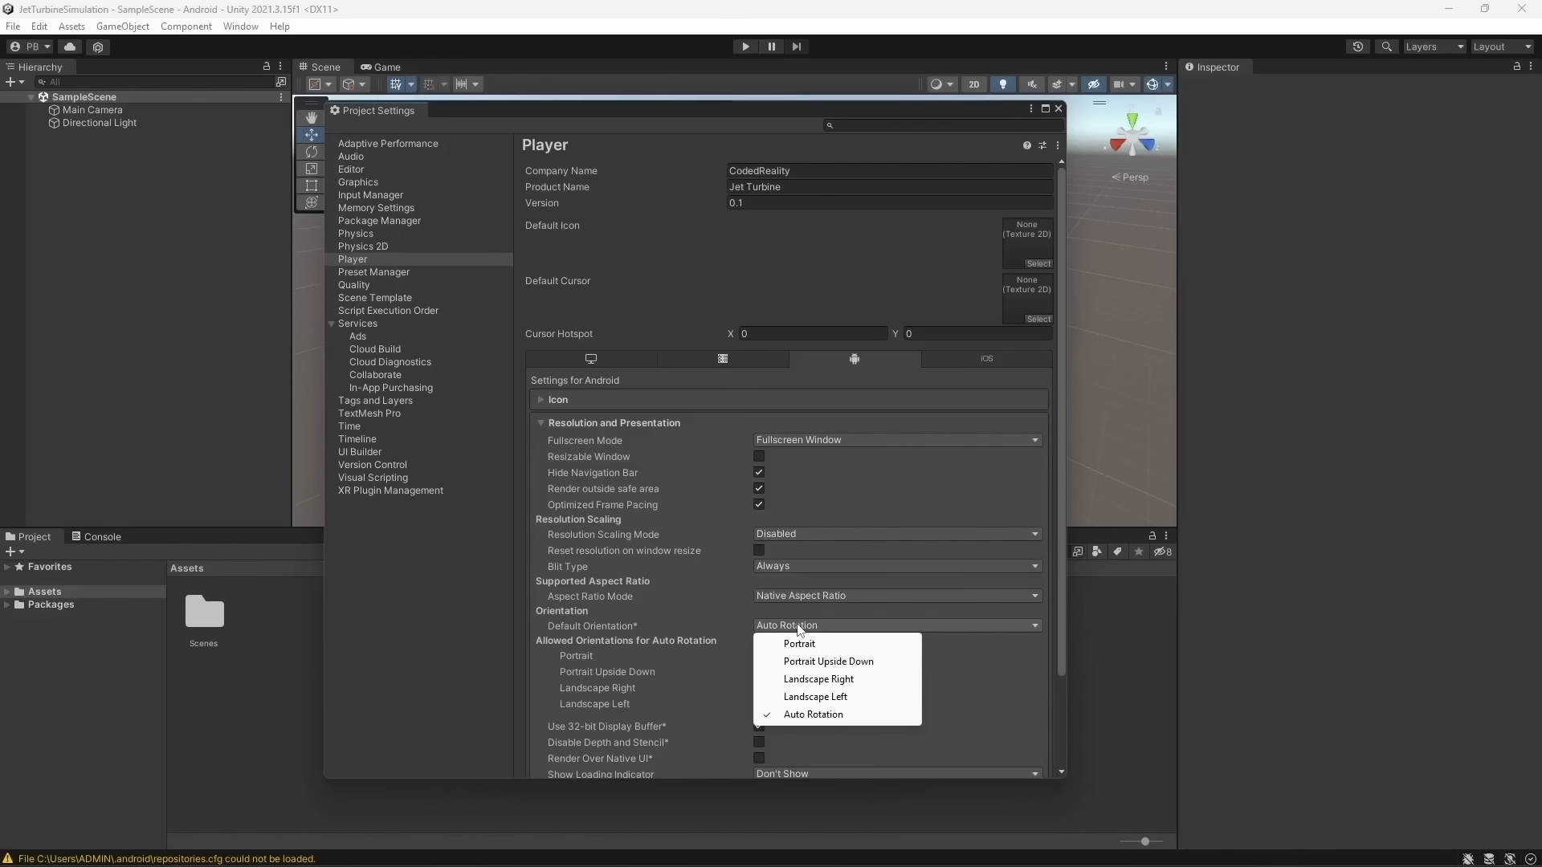
pyautogui.click(850, 695)
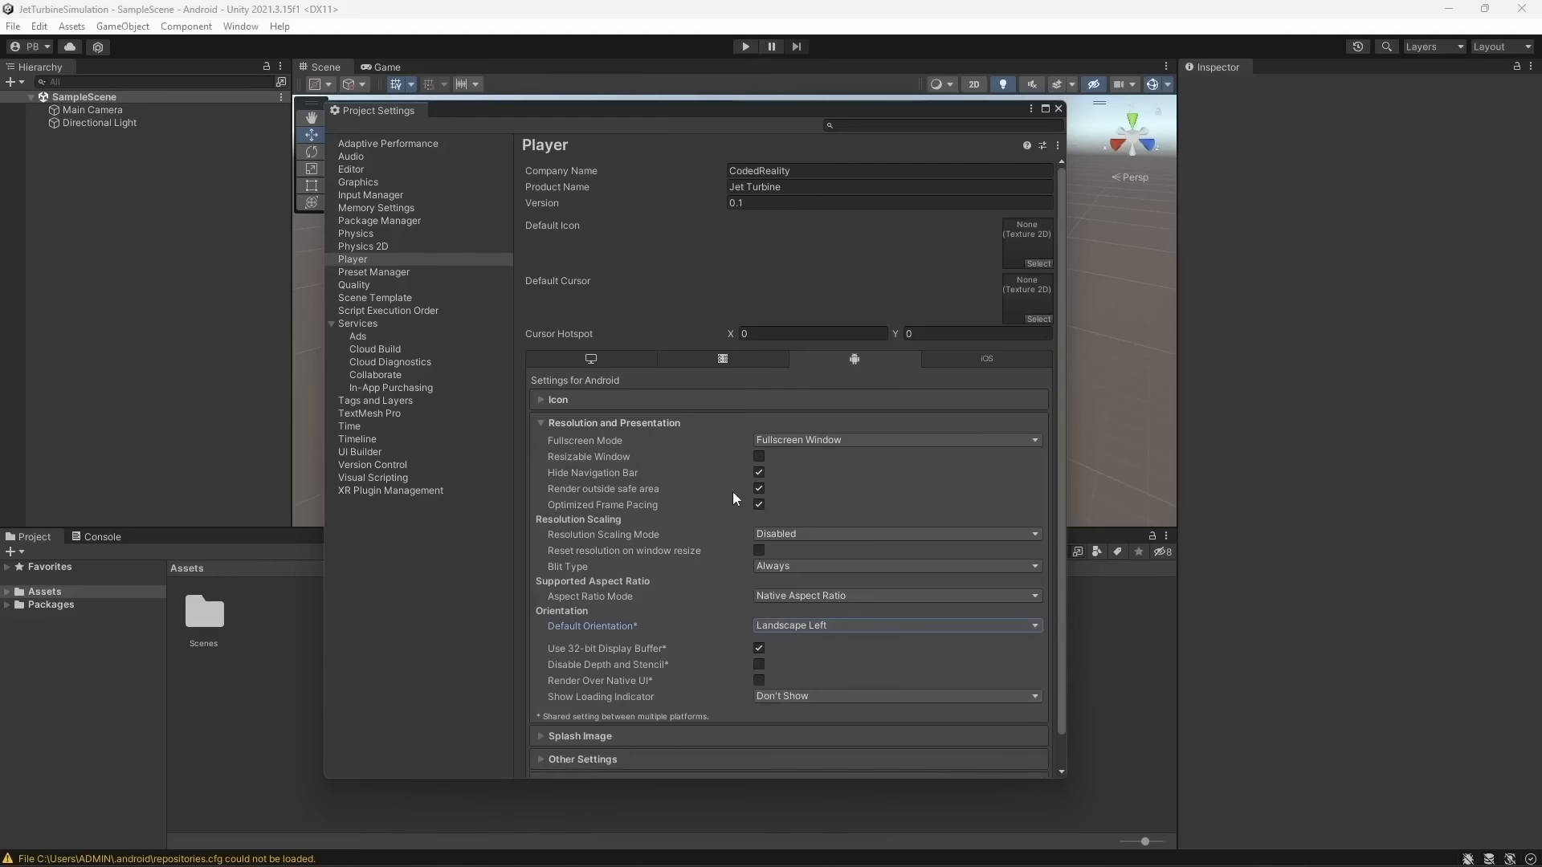
pyautogui.click(664, 422)
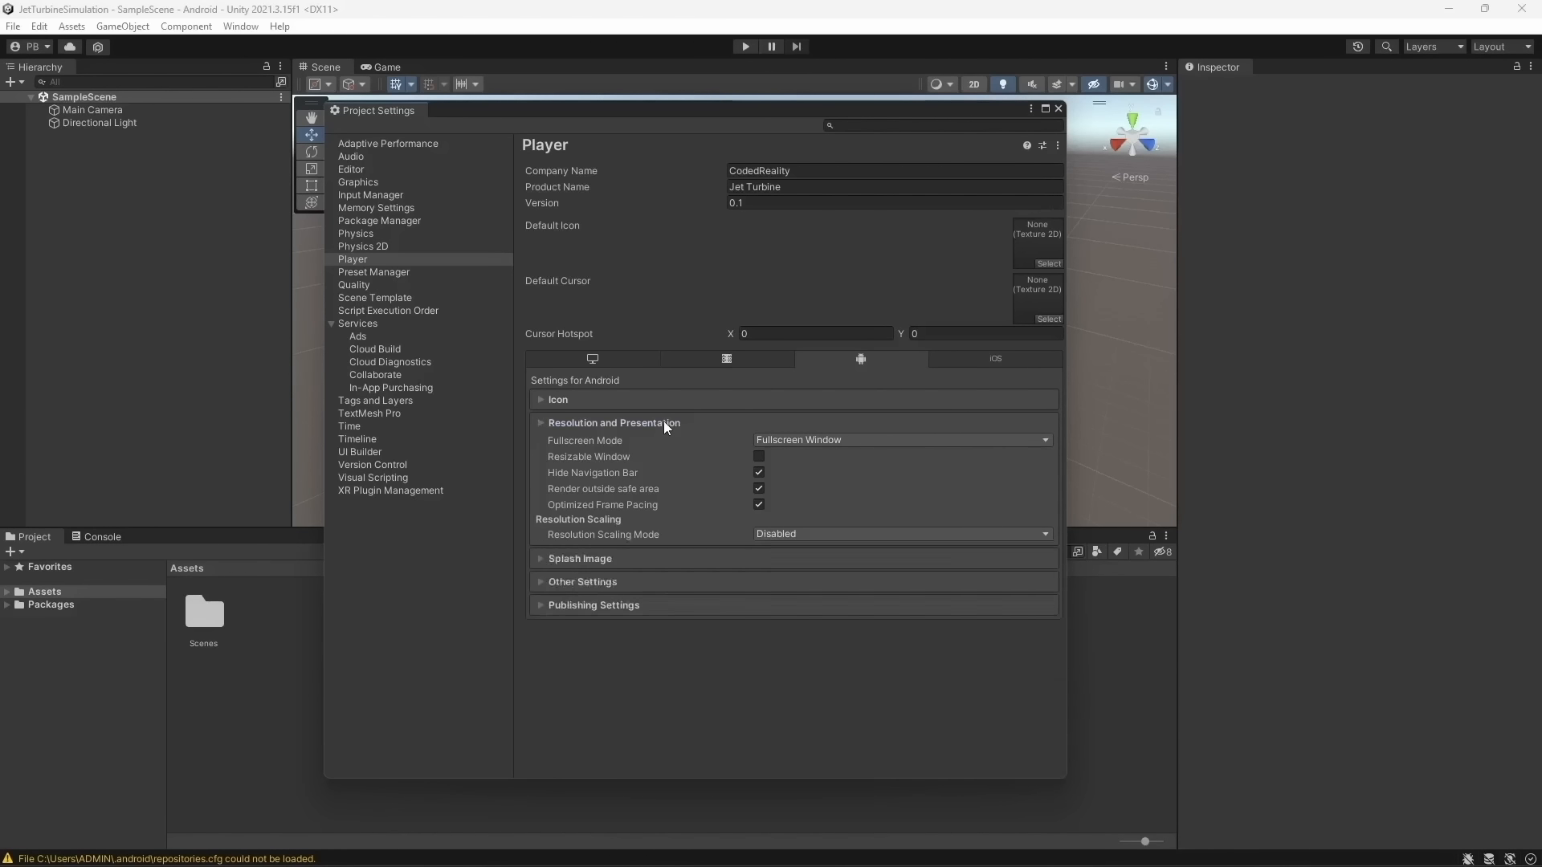
# Disable Auto Graphics API in the Android Other Settings and remove Vulkan from the Graphics APIs
pyautogui.click(618, 469)
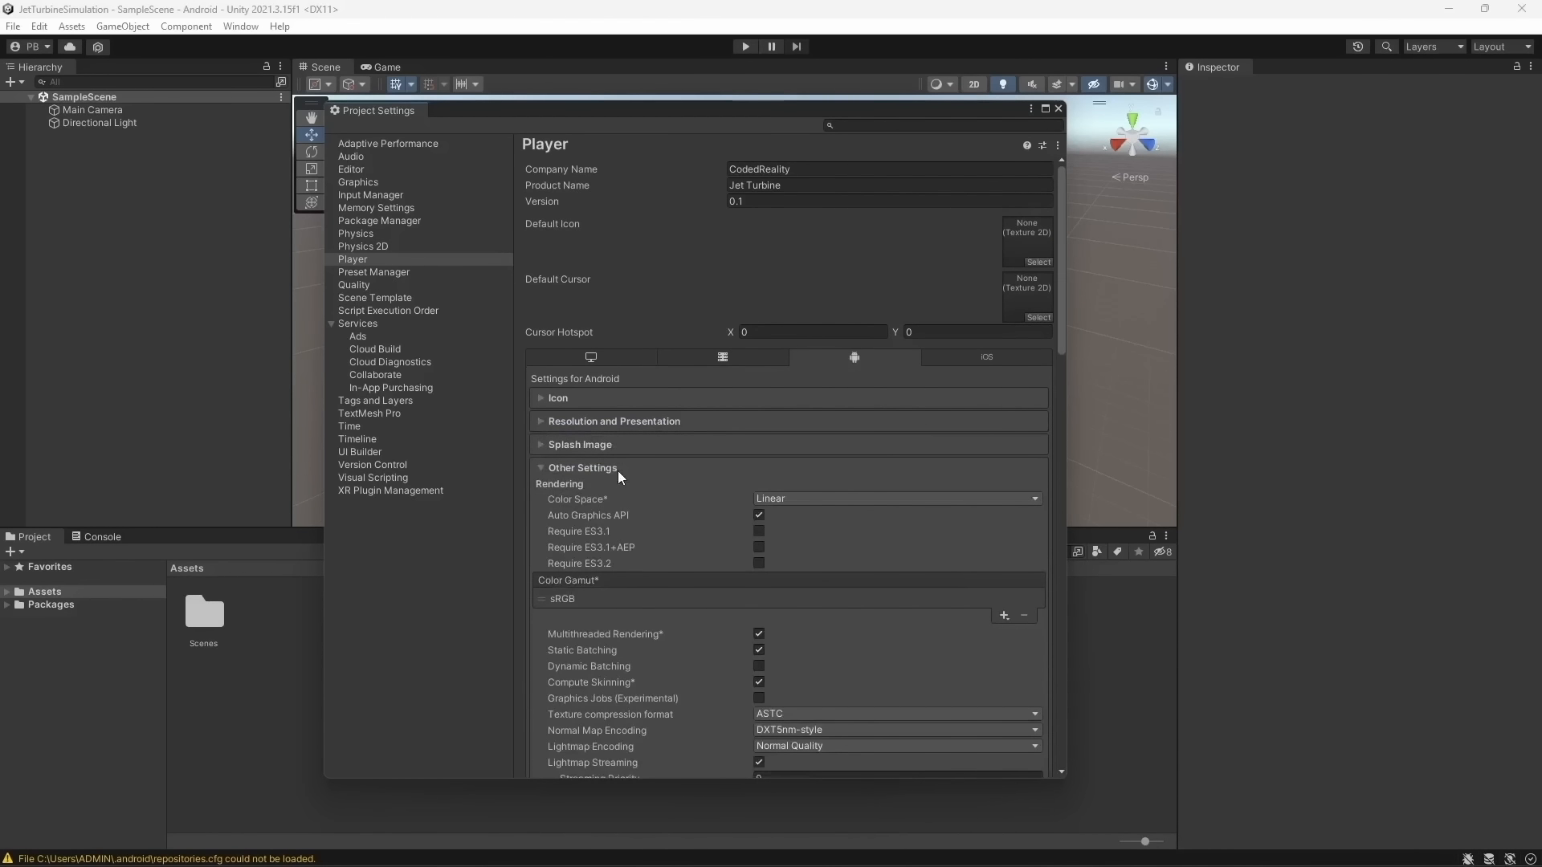
pyautogui.click(759, 516)
pyautogui.click(581, 552)
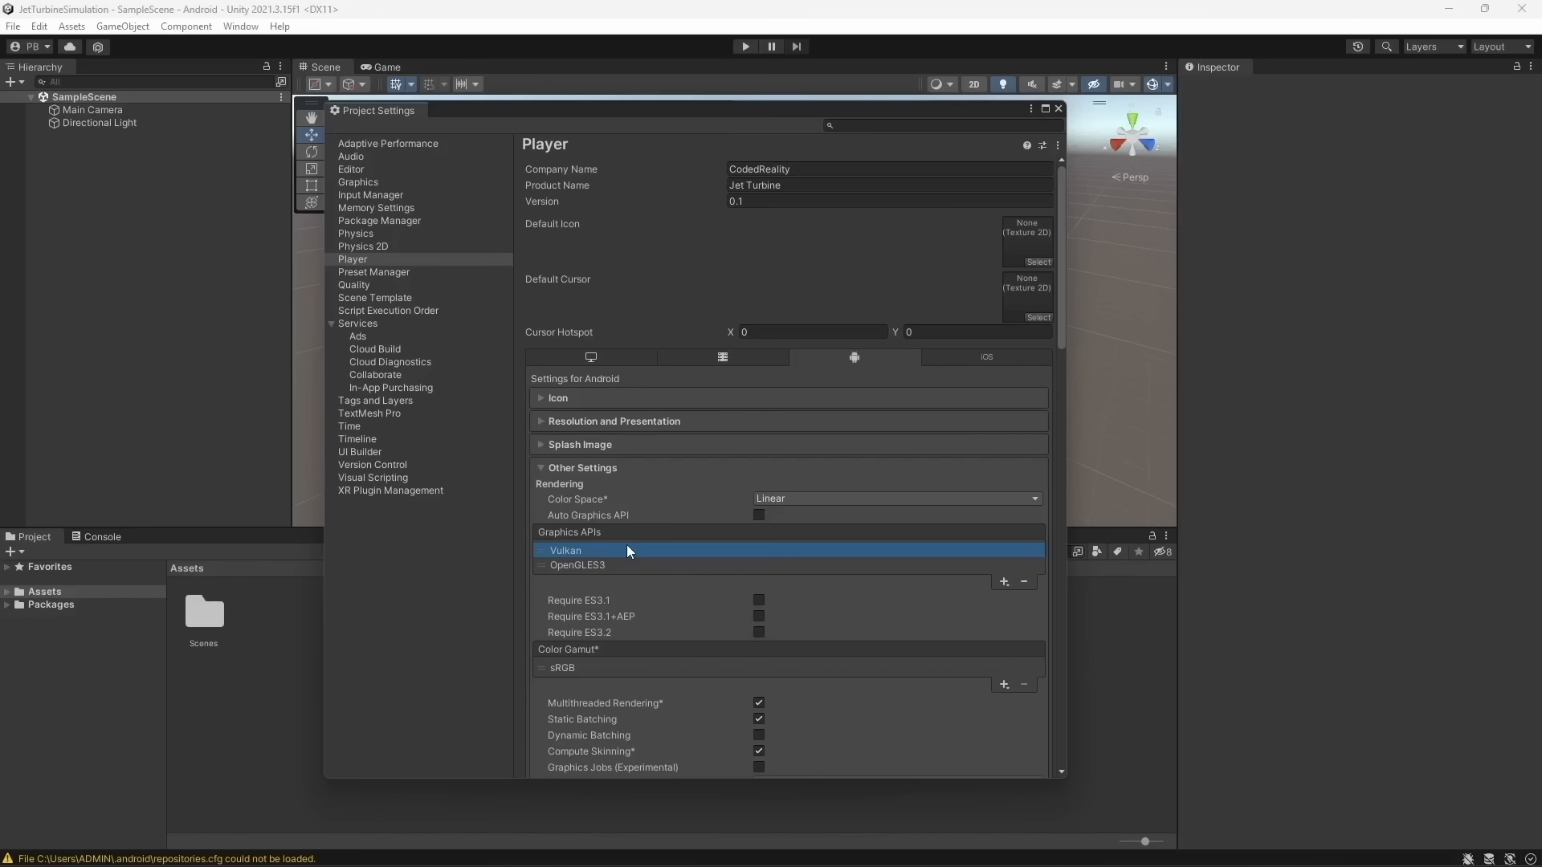
pyautogui.click(1025, 582)
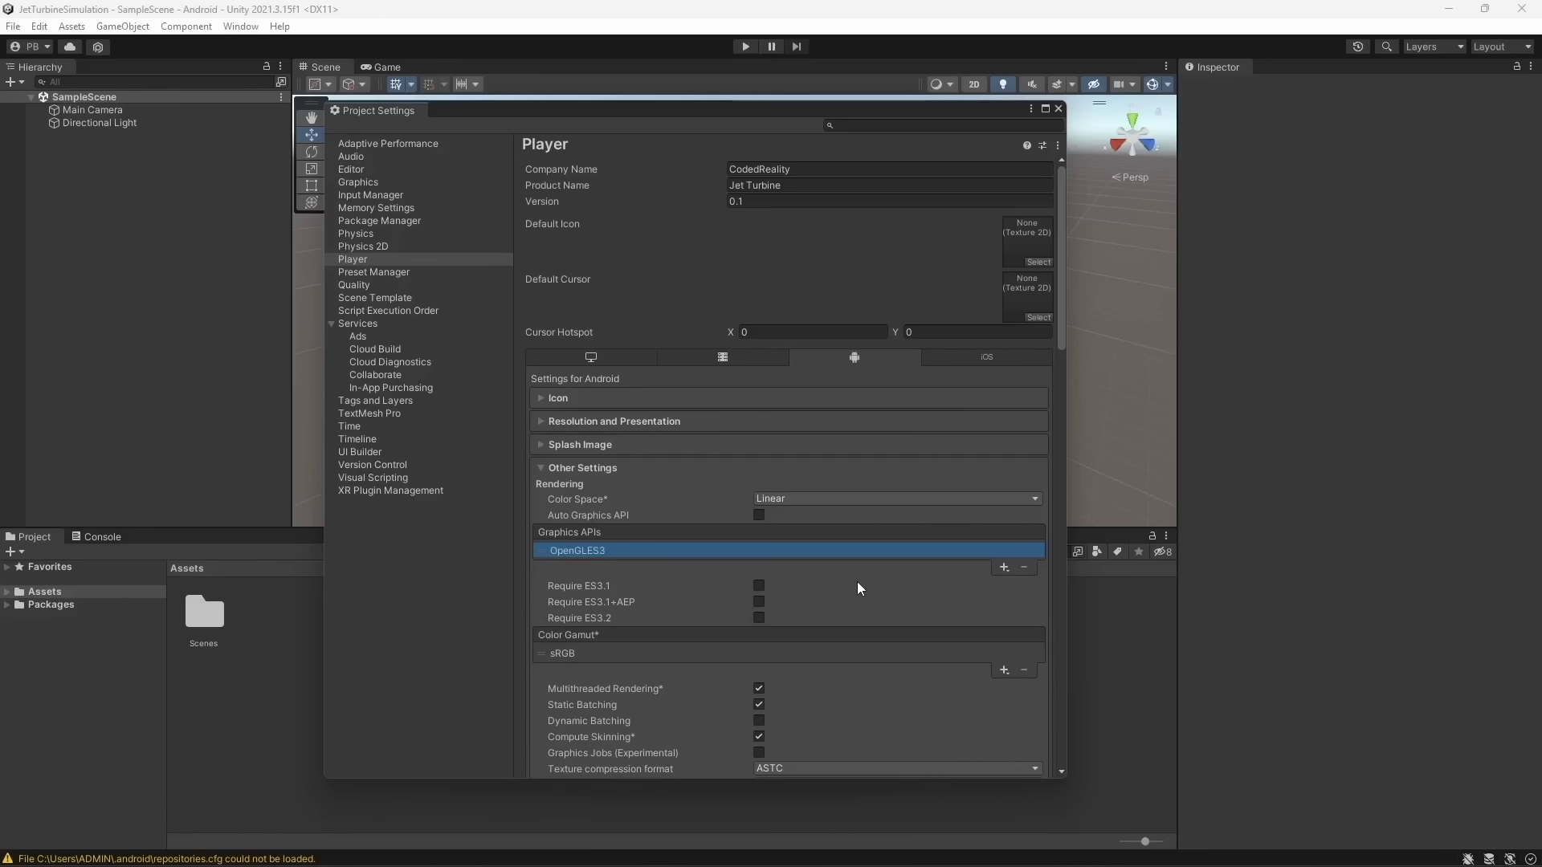
# Disable Multithreaded Rendering and set the Minimum API Level to Android 7.0 'Nougat' (API level 24)
pyautogui.scroll(-1, 858, 588)
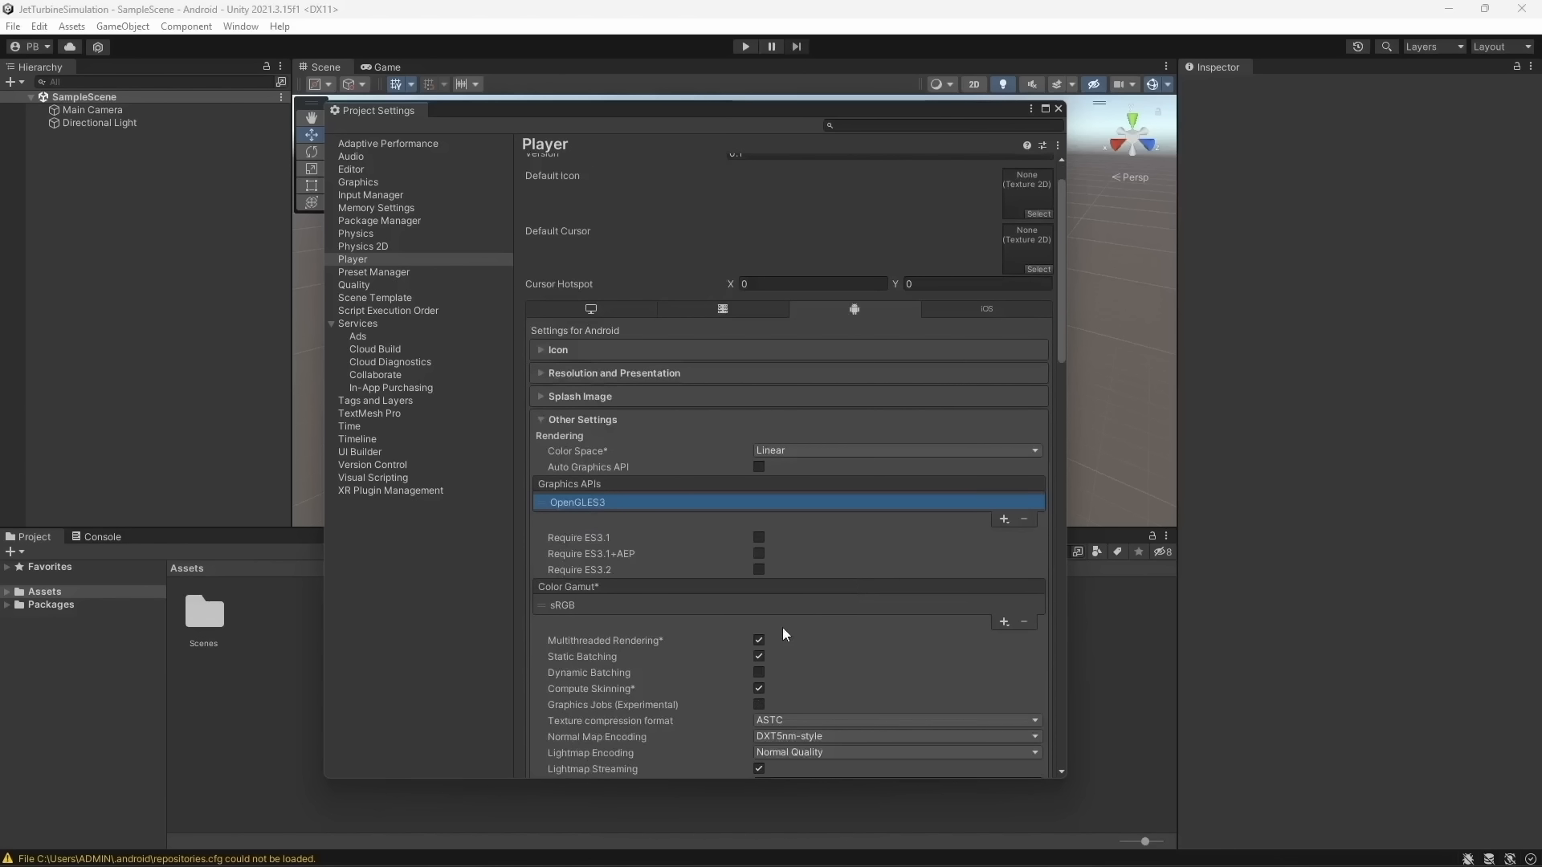
pyautogui.click(759, 642)
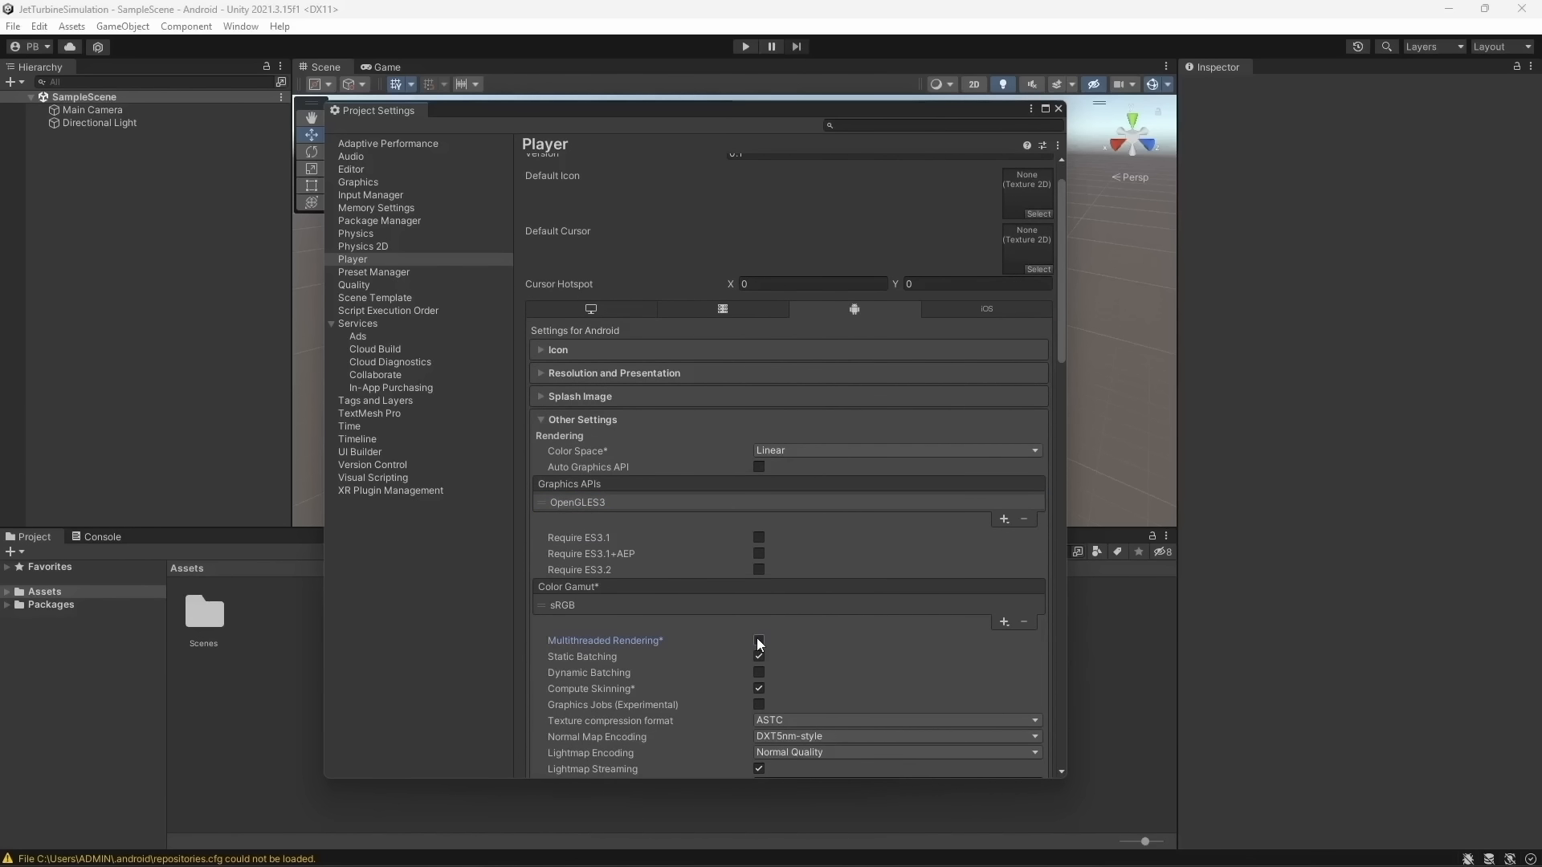
pyautogui.scroll(-8, 759, 634)
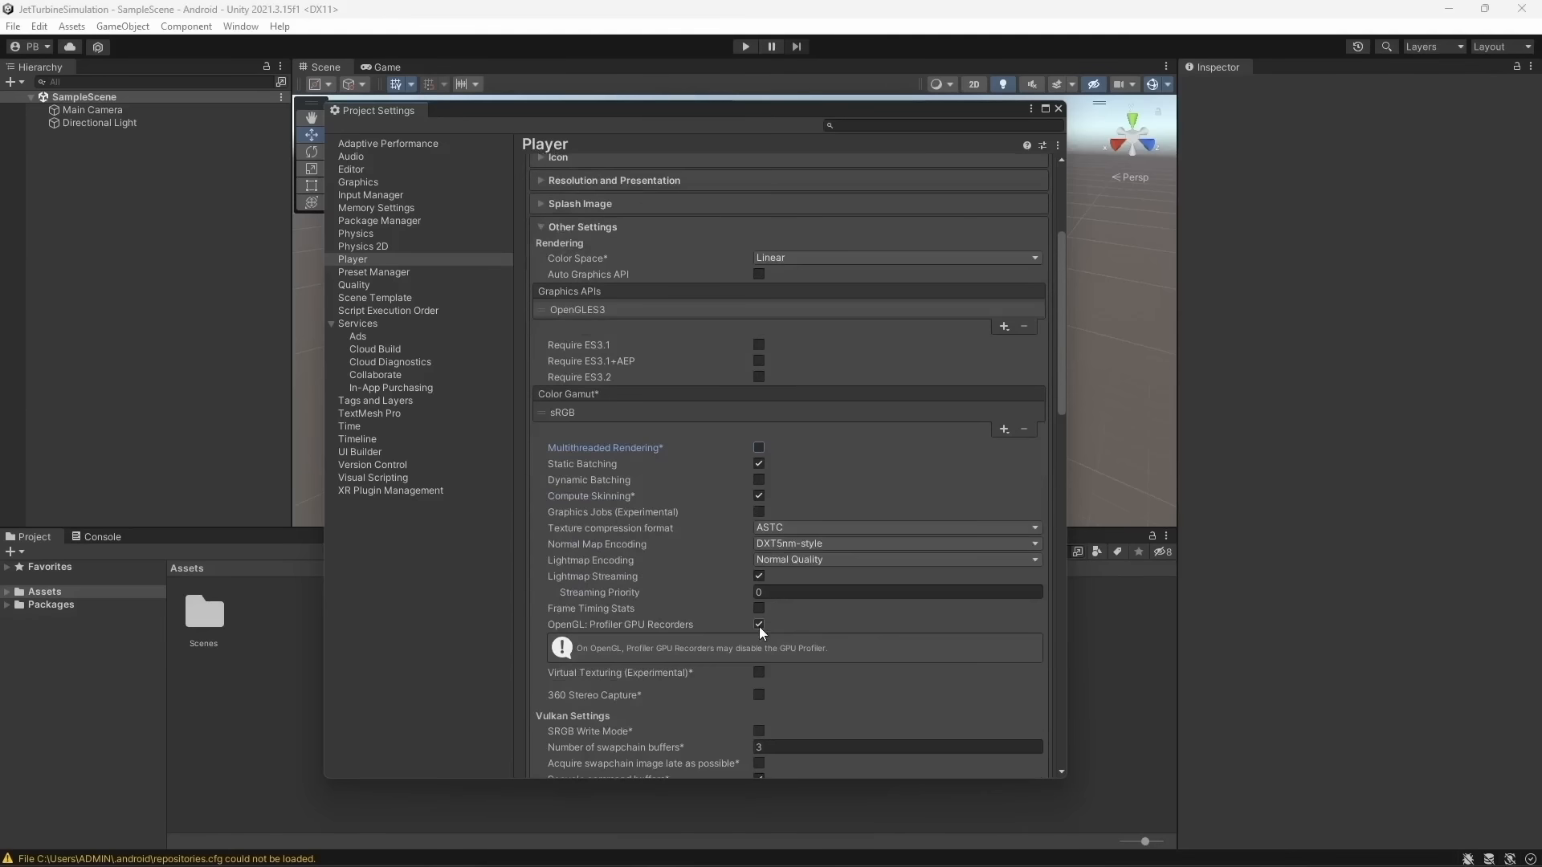
pyautogui.scroll(-1, 759, 653)
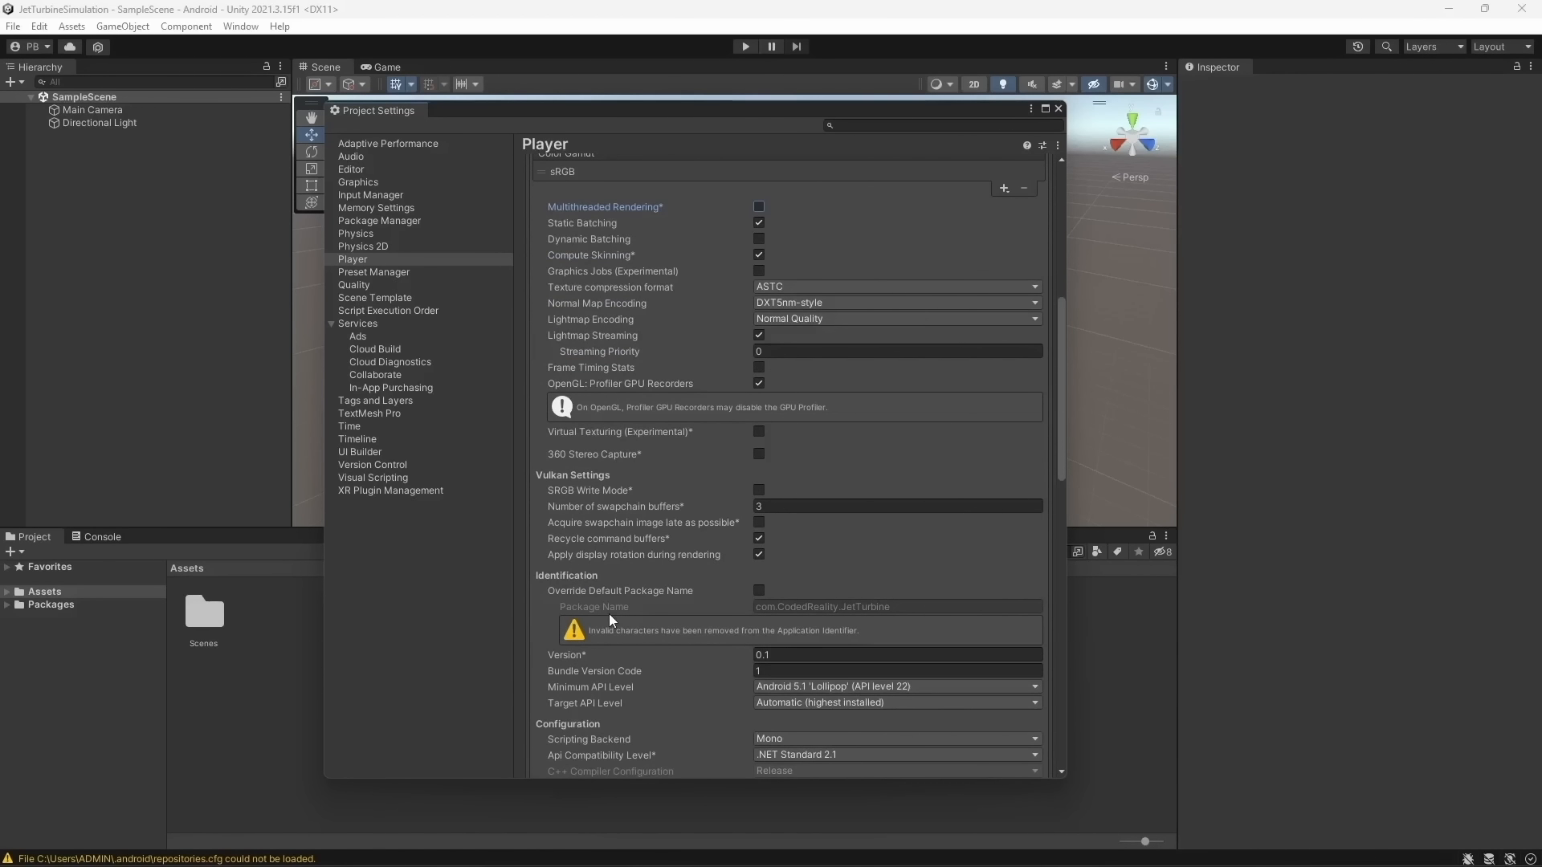
pyautogui.click(769, 688)
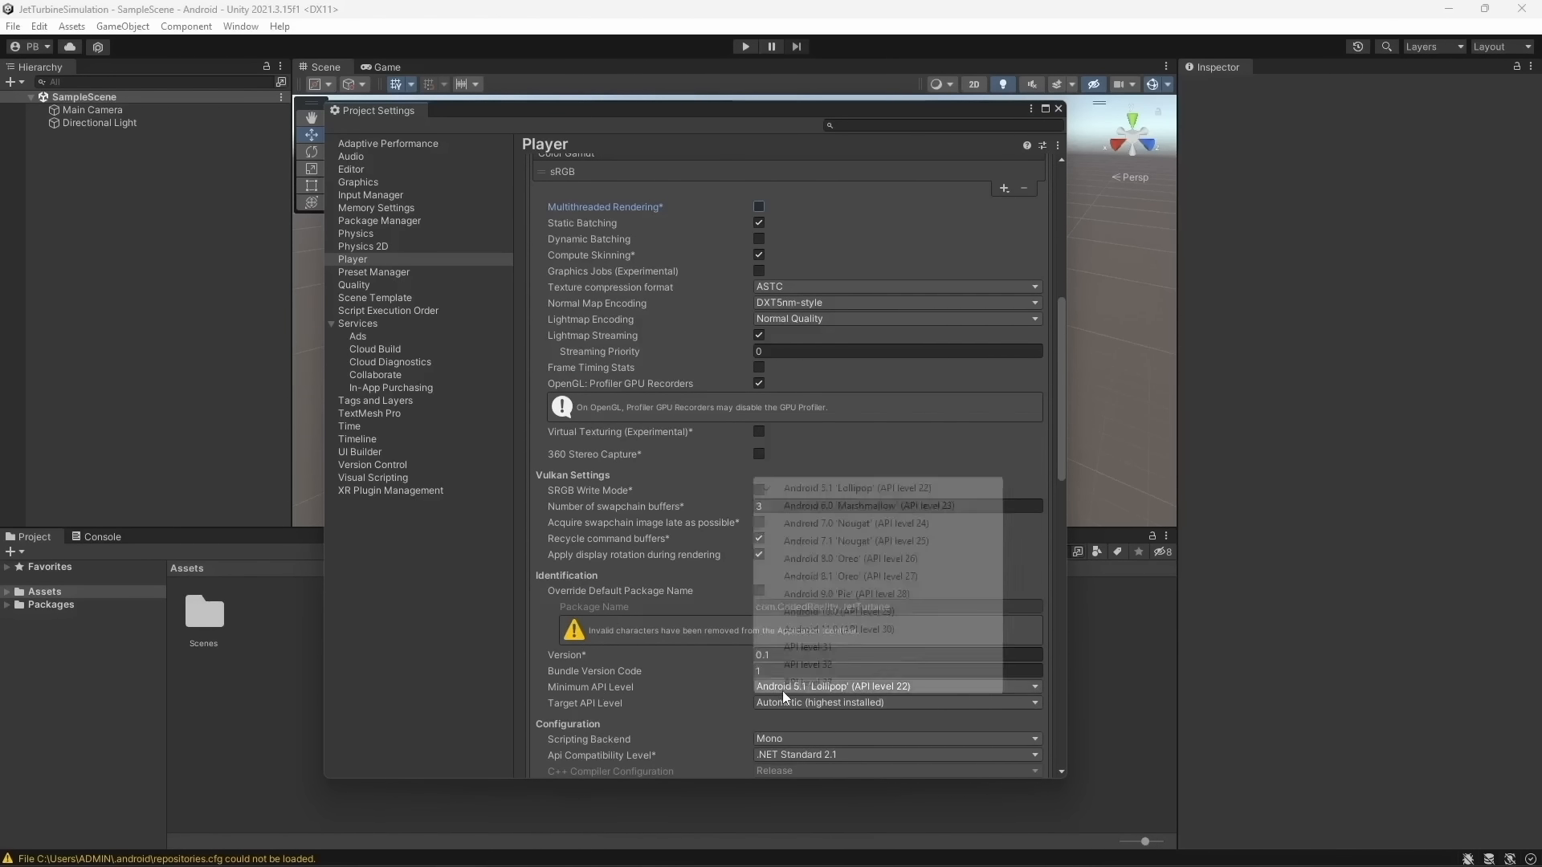
pyautogui.click(830, 524)
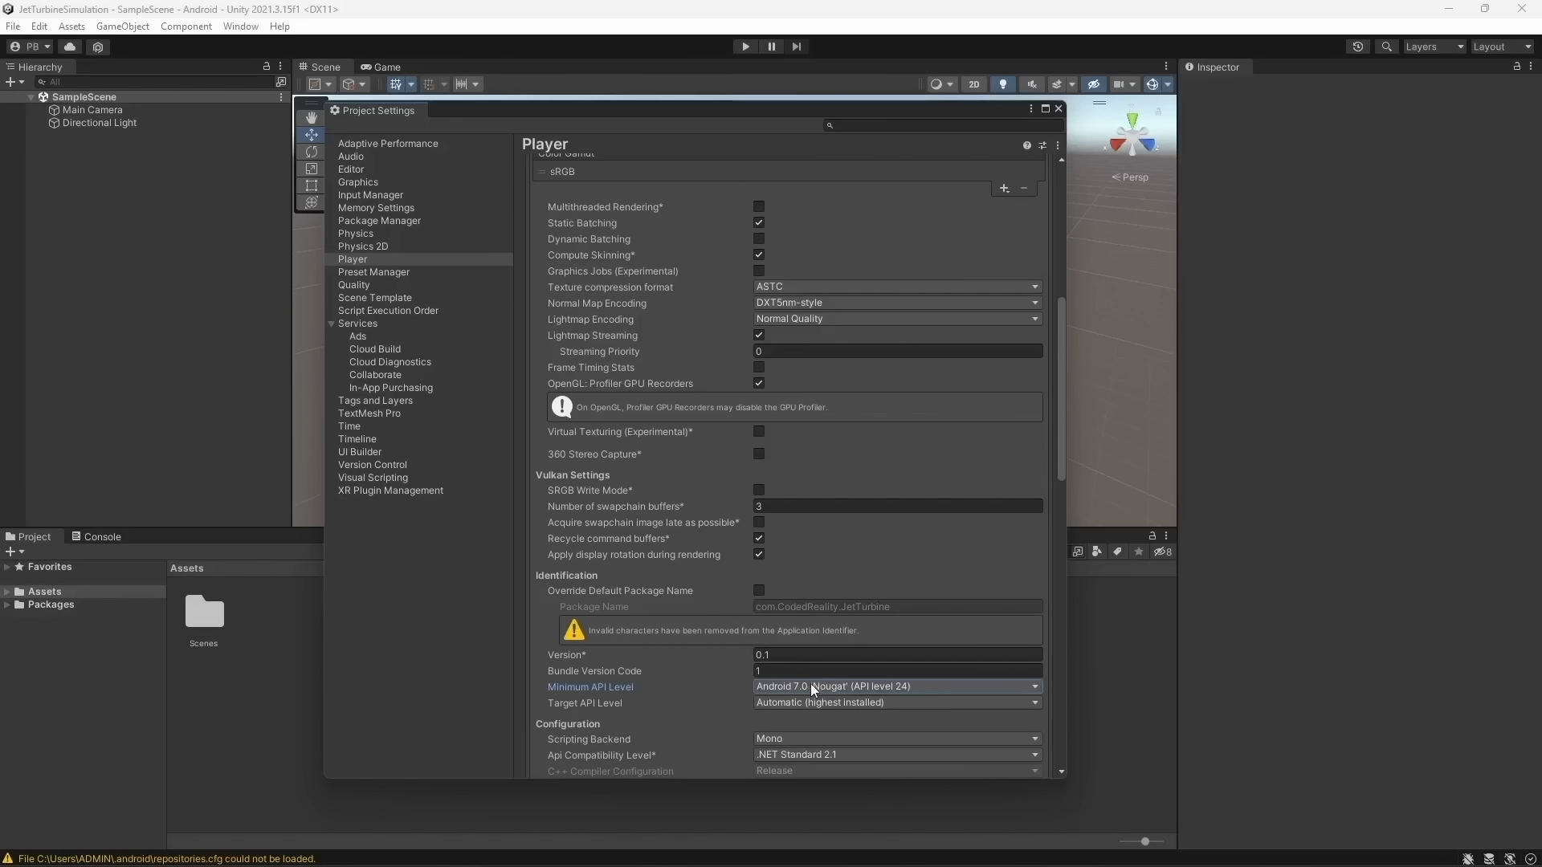
# Set the Scripting Backend to IL2CPP and enable ARM64 as a target architecture
pyautogui.scroll(-3, 811, 689)
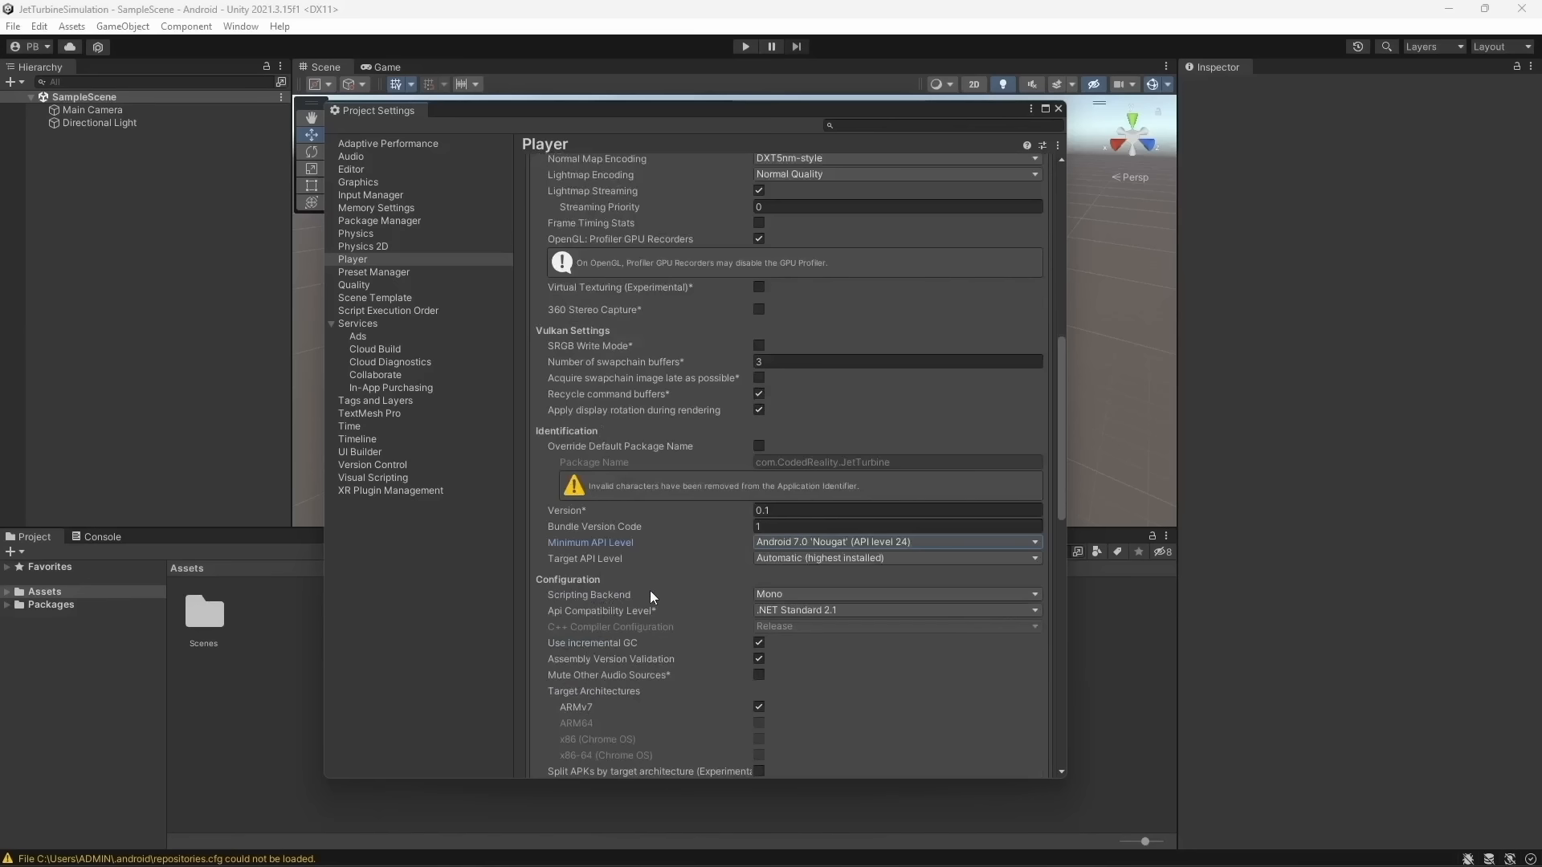
pyautogui.click(758, 596)
pyautogui.click(780, 631)
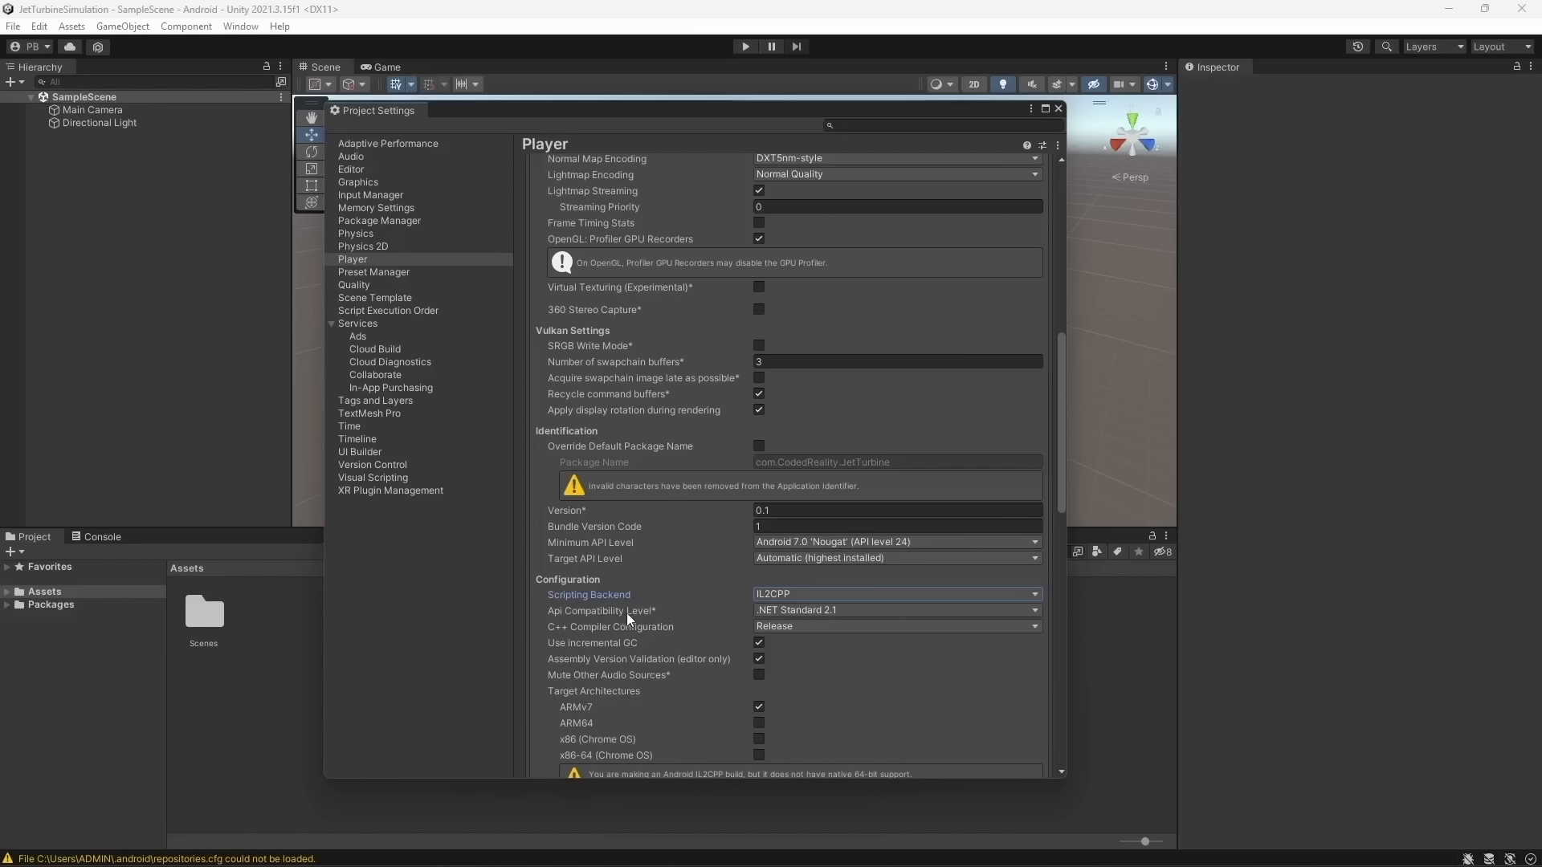
pyautogui.click(759, 724)
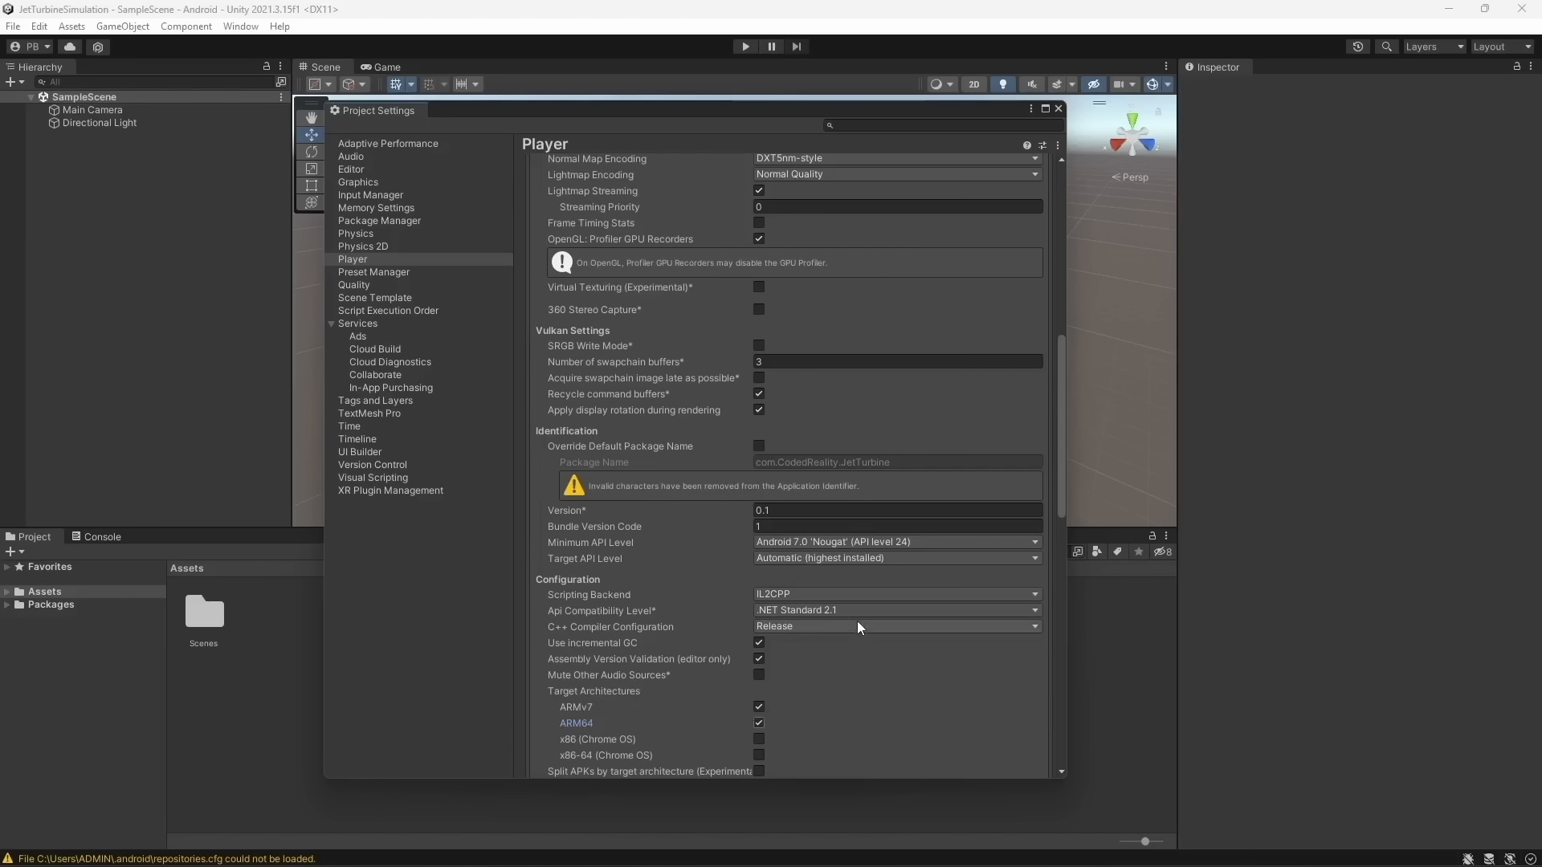
# Switch the Scripting Backend to Mono to compare the target architecture options, and return it to IL2CPP
pyautogui.click(850, 595)
pyautogui.click(803, 610)
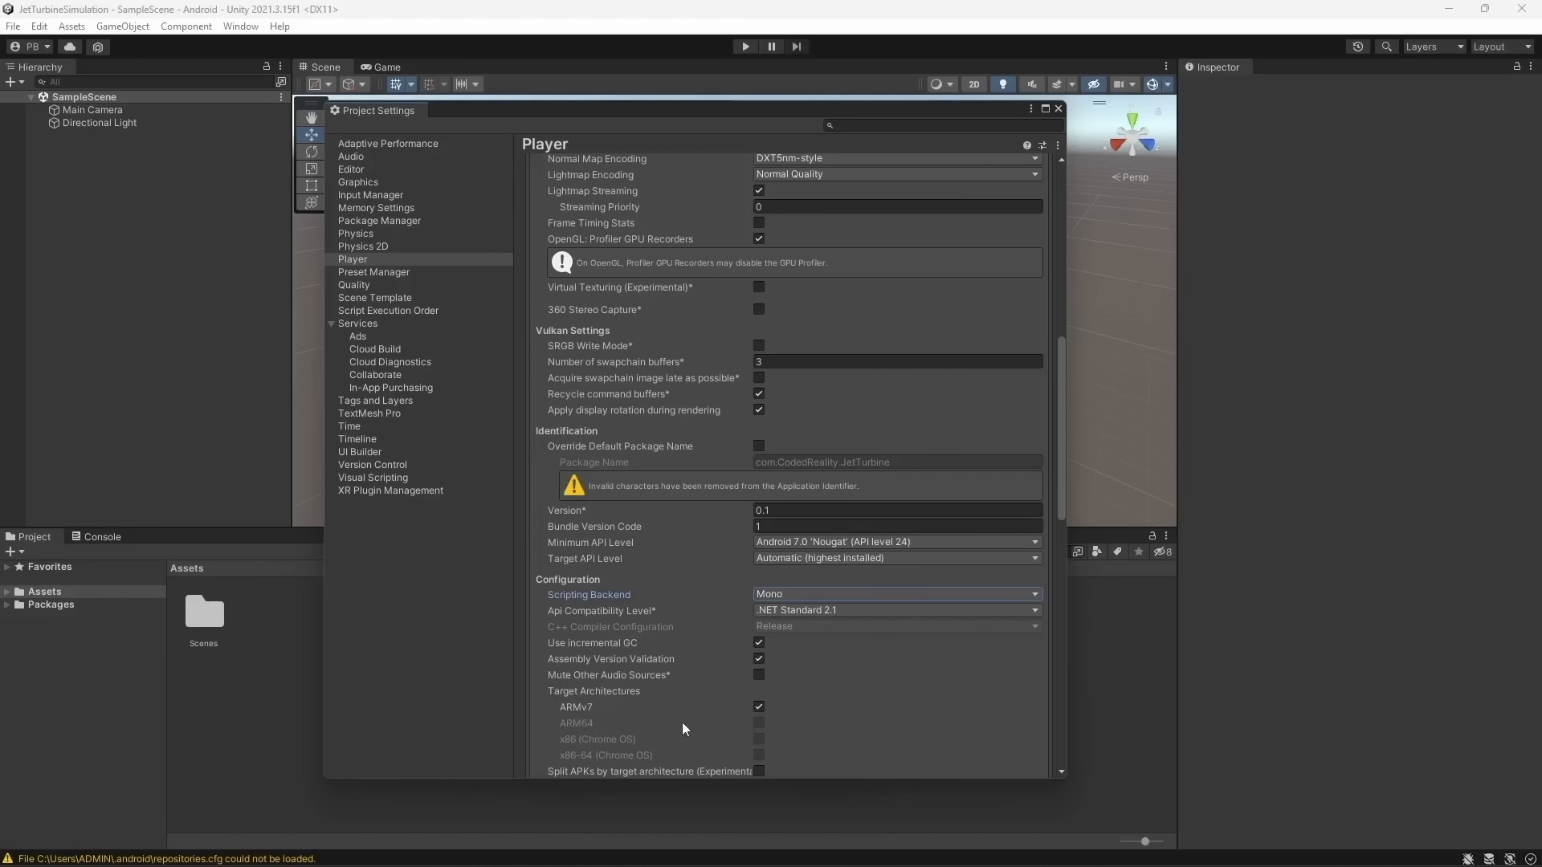
pyautogui.click(855, 594)
pyautogui.click(814, 631)
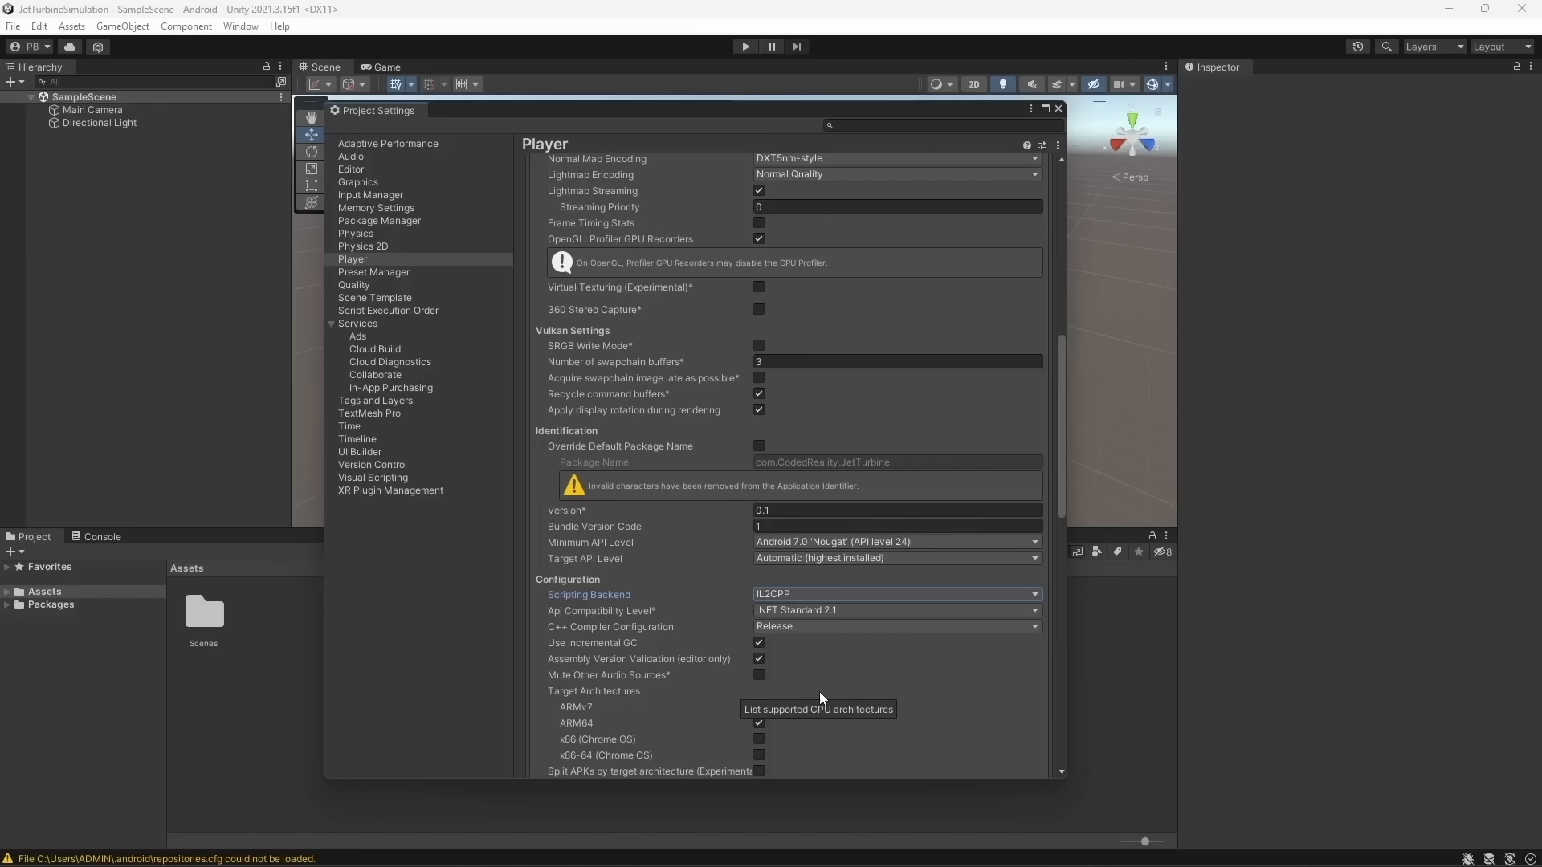
# Close the Project Settings and Build Settings windows
pyautogui.scroll(-3, 837, 476)
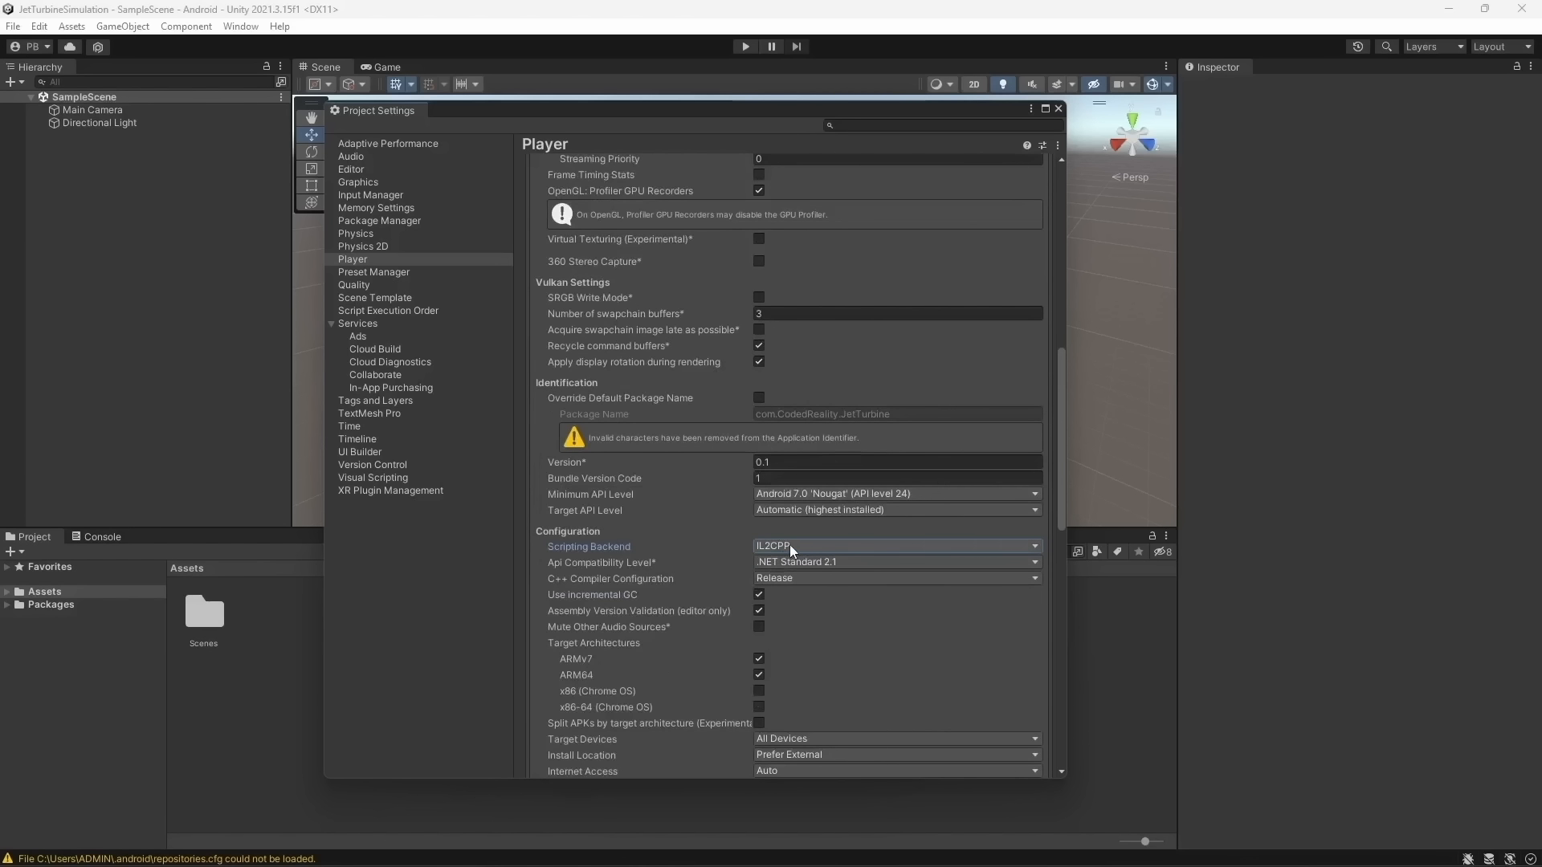
pyautogui.scroll(-10, 788, 545)
pyautogui.click(1058, 109)
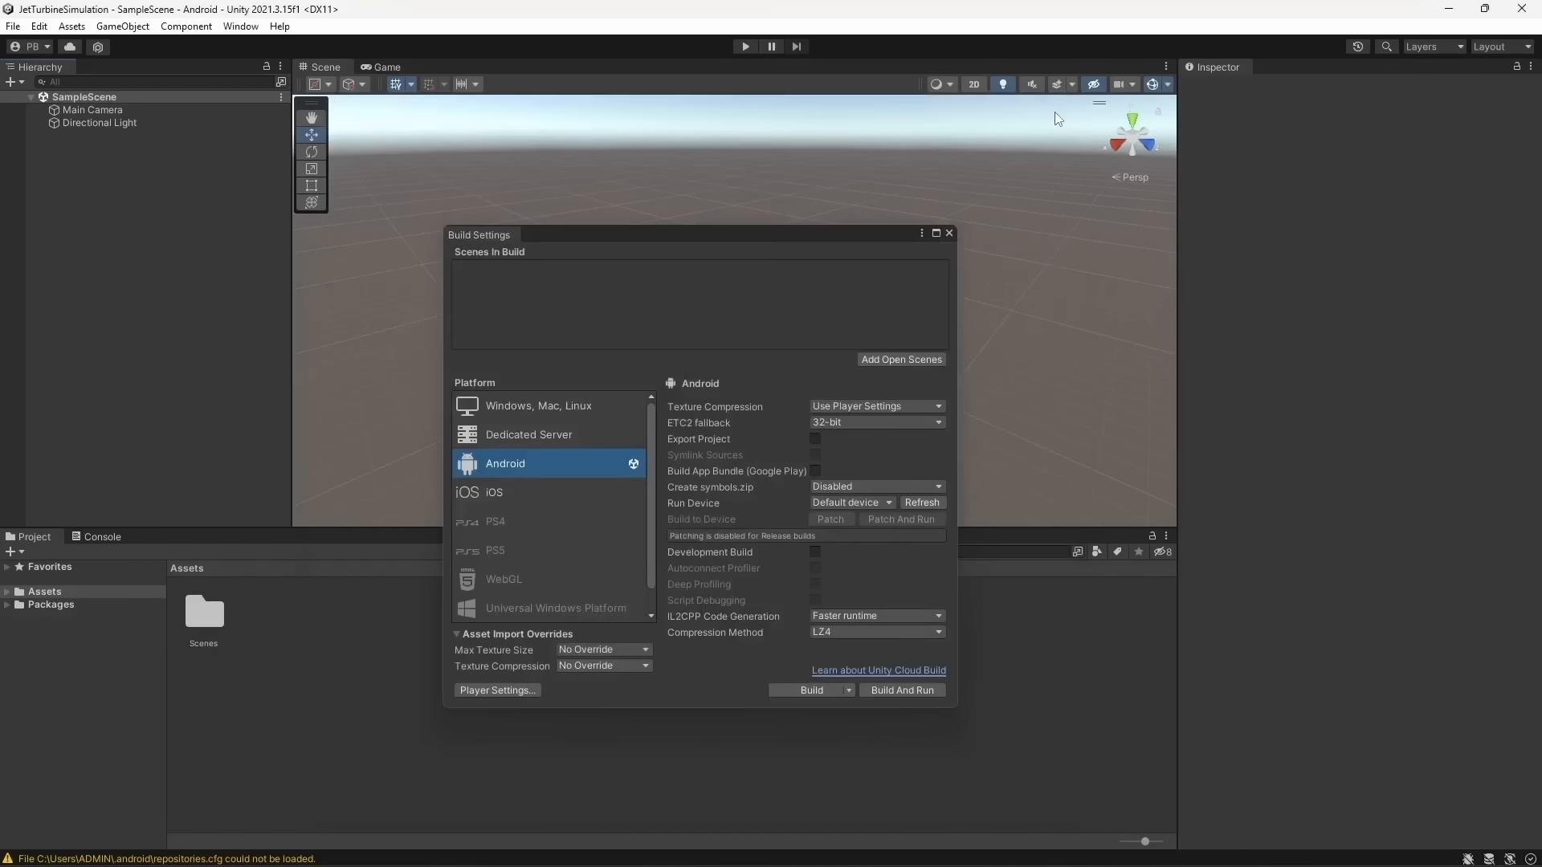
pyautogui.click(955, 229)
pyautogui.click(476, 192)
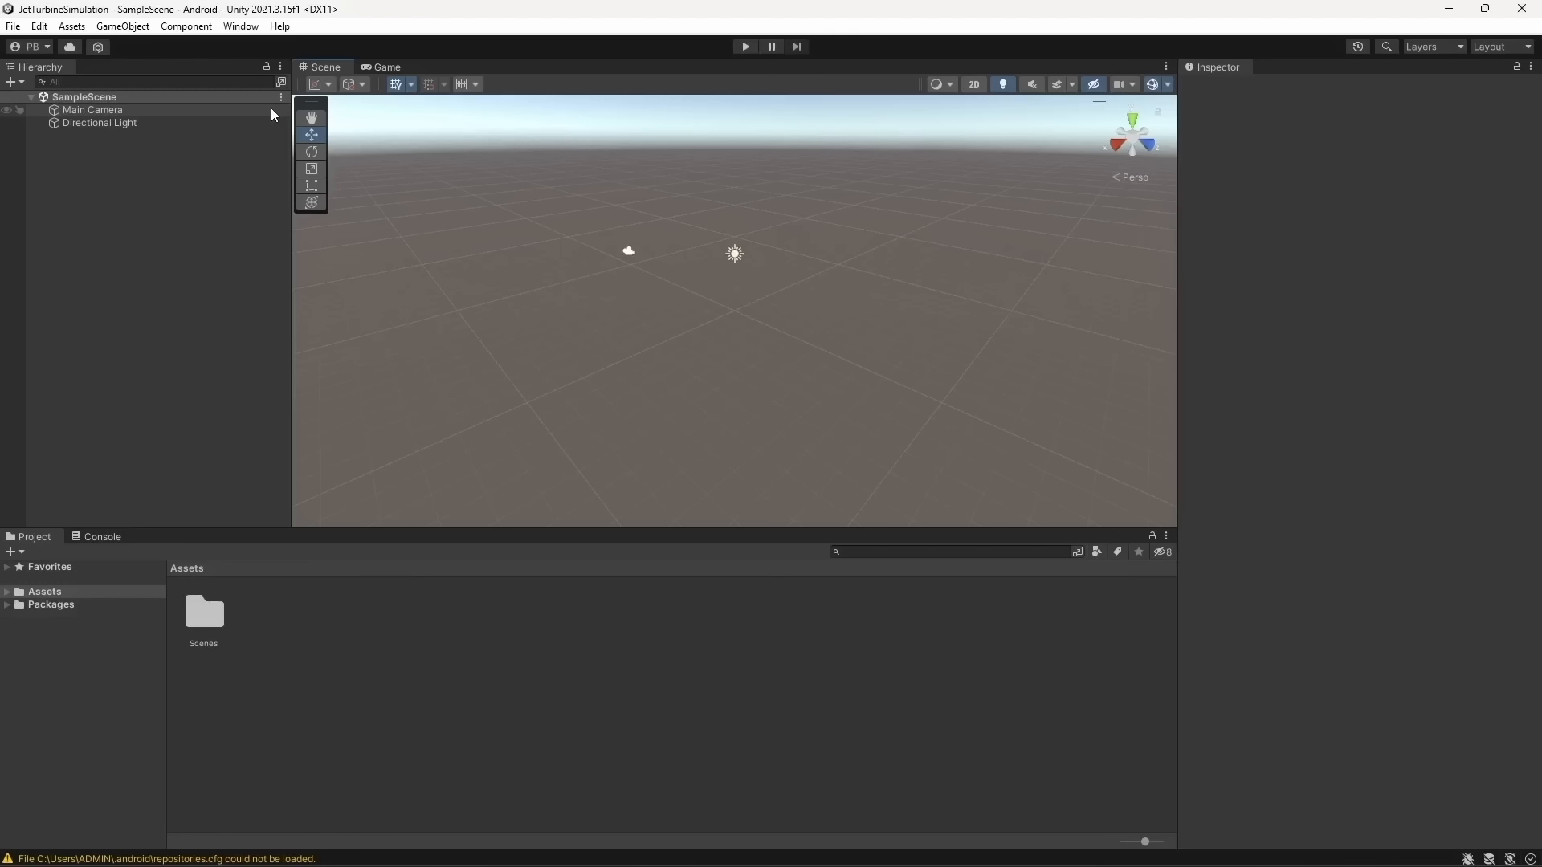
# Open the Package Manager, list the Unity Registry packages, and reposition the window over the scene view
pyautogui.click(255, 29)
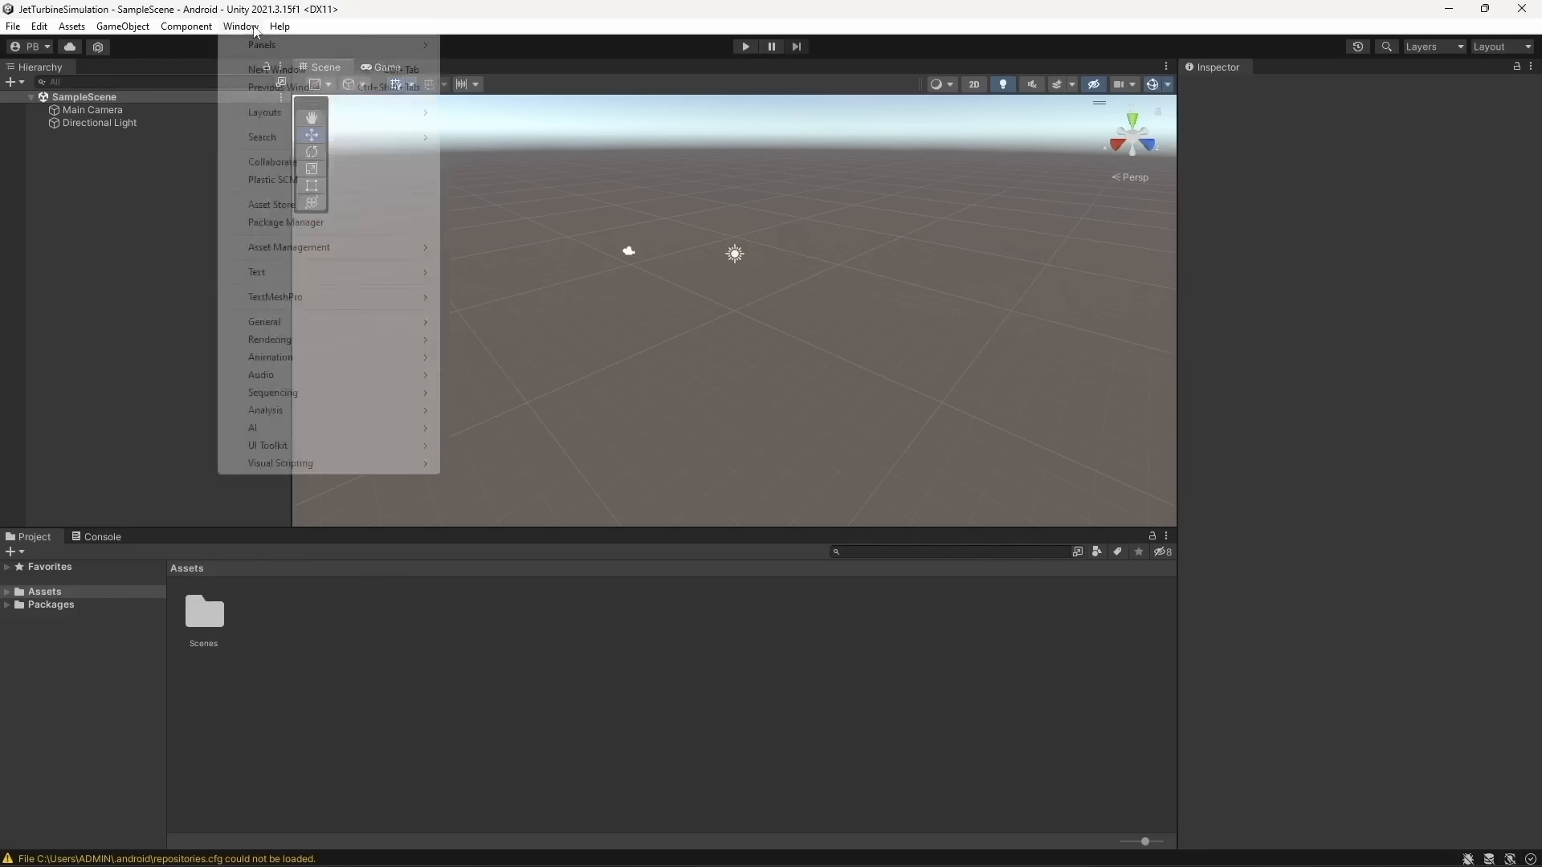
pyautogui.click(286, 224)
pyautogui.moveTo(299, 196); pyautogui.dragTo(457, 161)
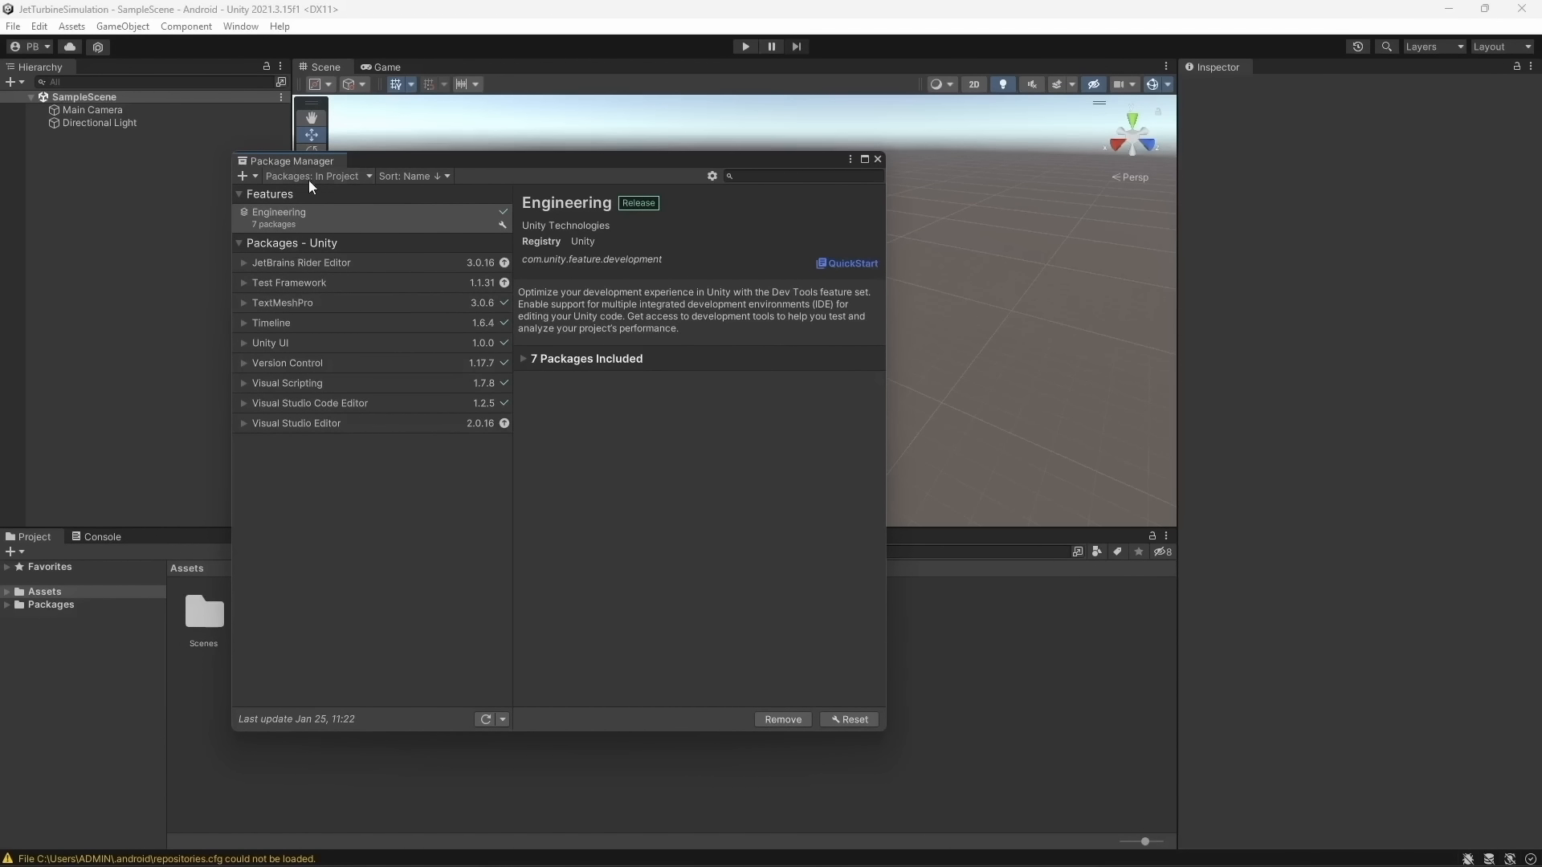
pyautogui.click(323, 176)
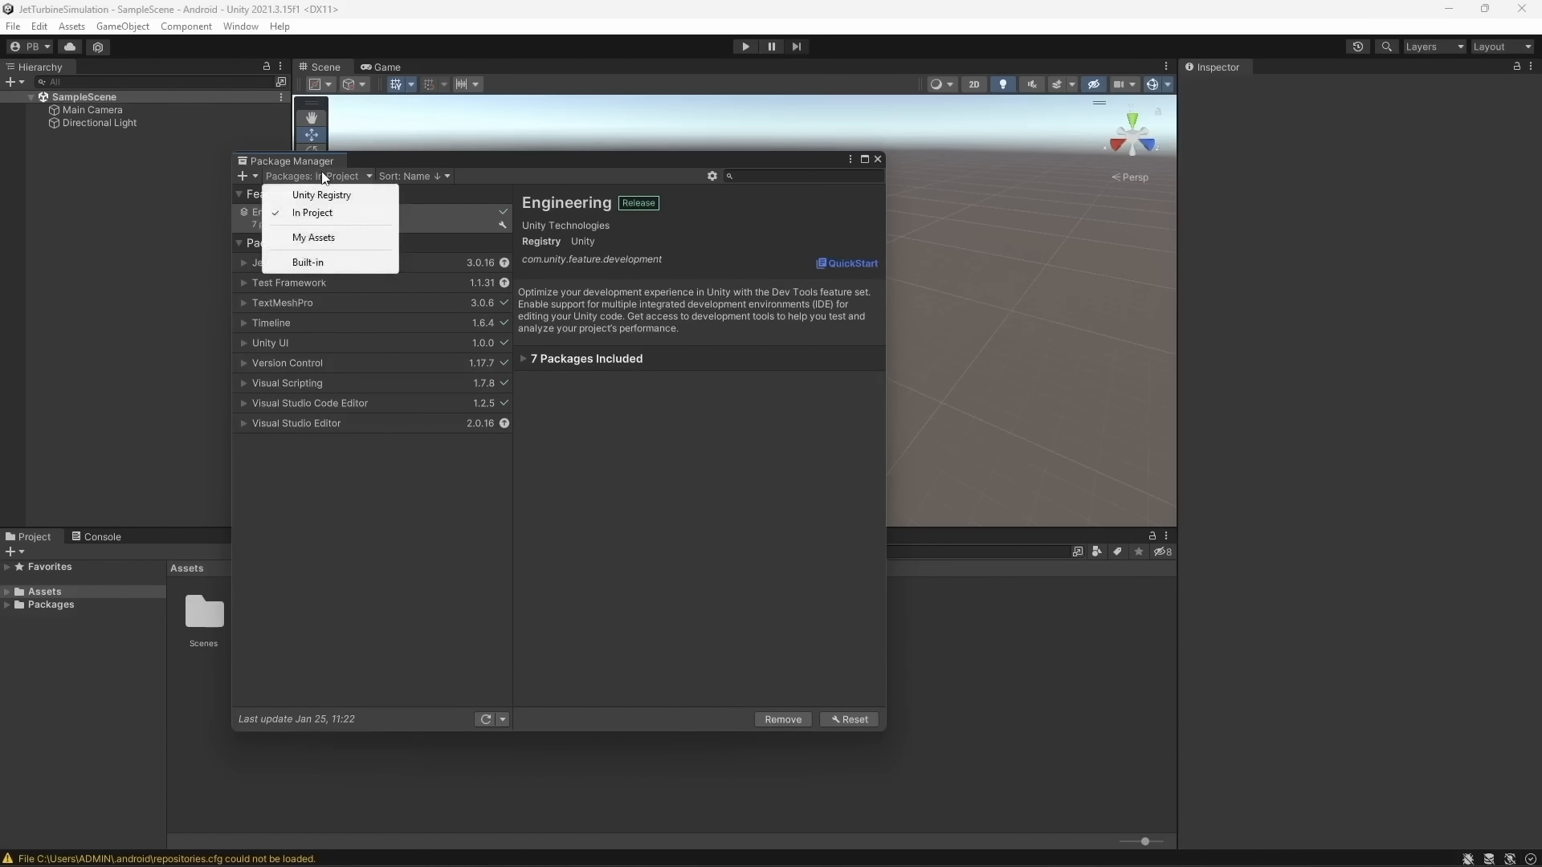
pyautogui.click(323, 195)
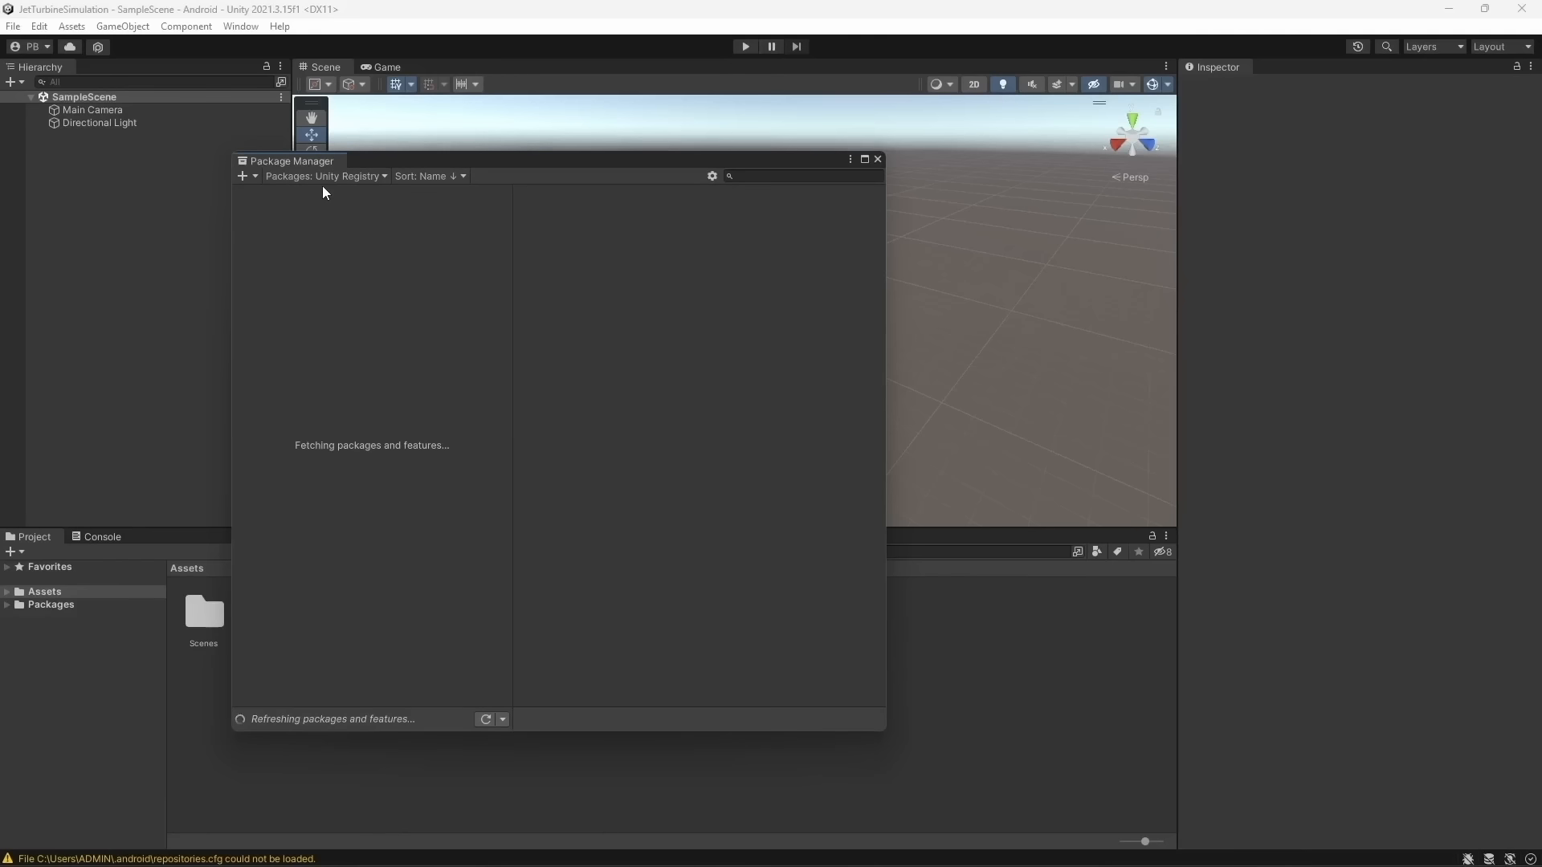
pyautogui.moveTo(400, 163); pyautogui.dragTo(459, 162)
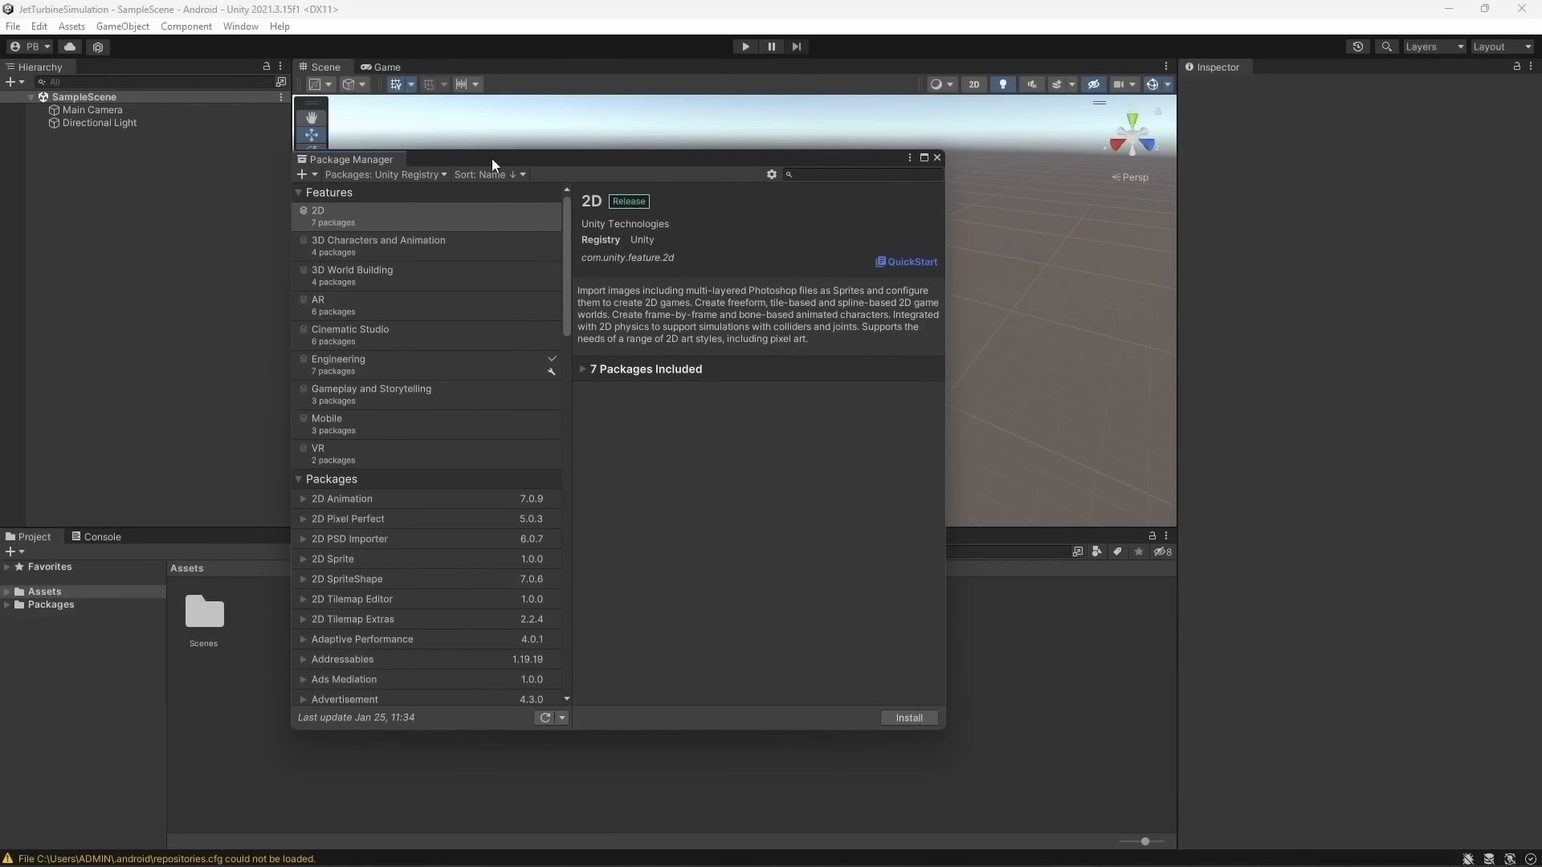
# Browse the Unity Registry package list and filter it with the search term AR
pyautogui.scroll(-15, 456, 341)
pyautogui.scroll(-5, 458, 347)
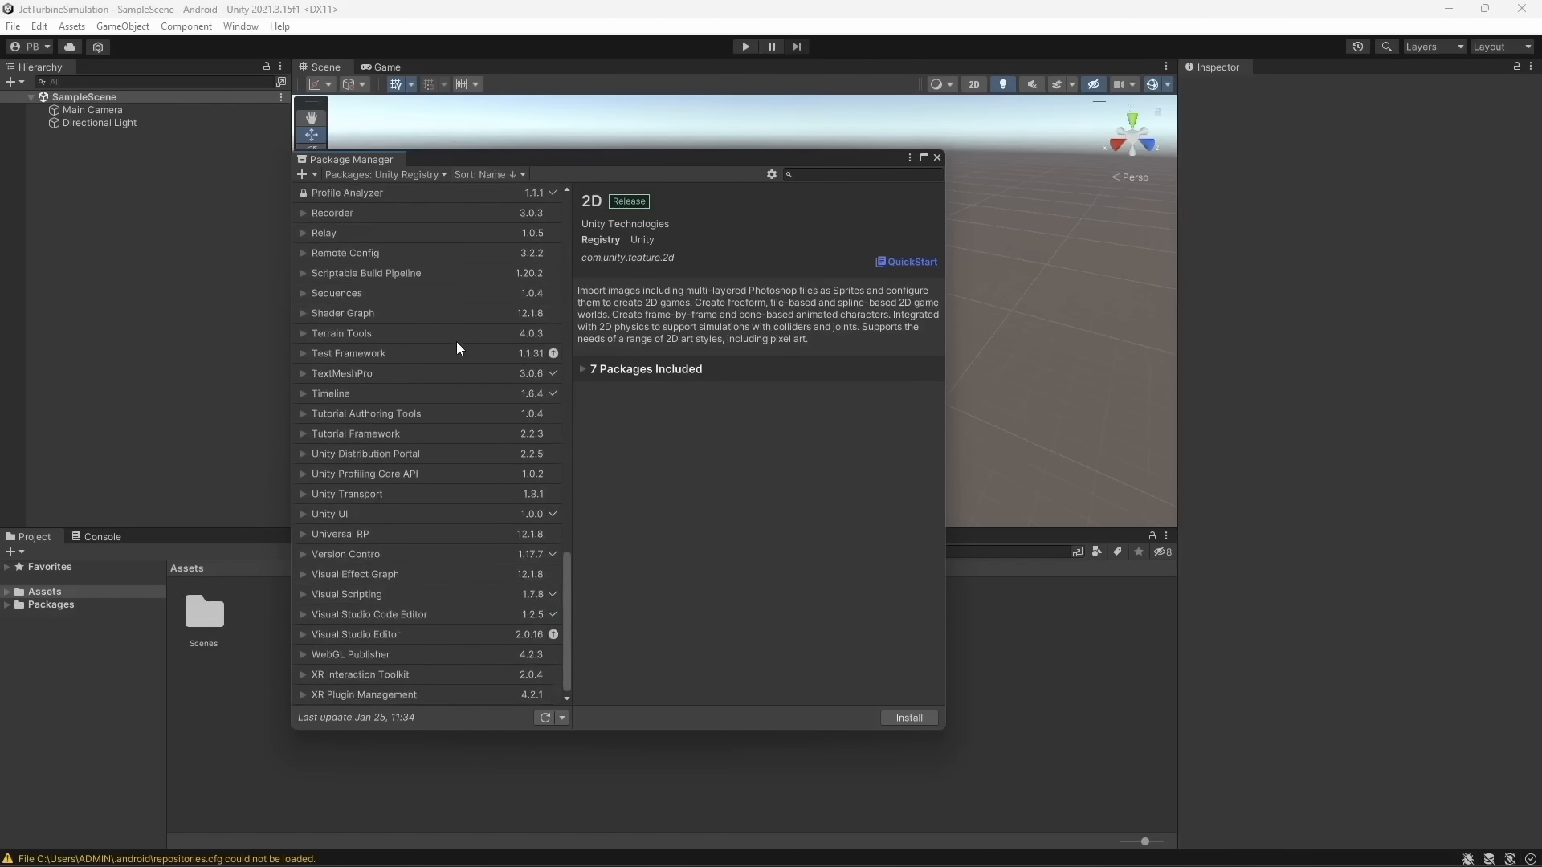
pyautogui.scroll(18, 458, 345)
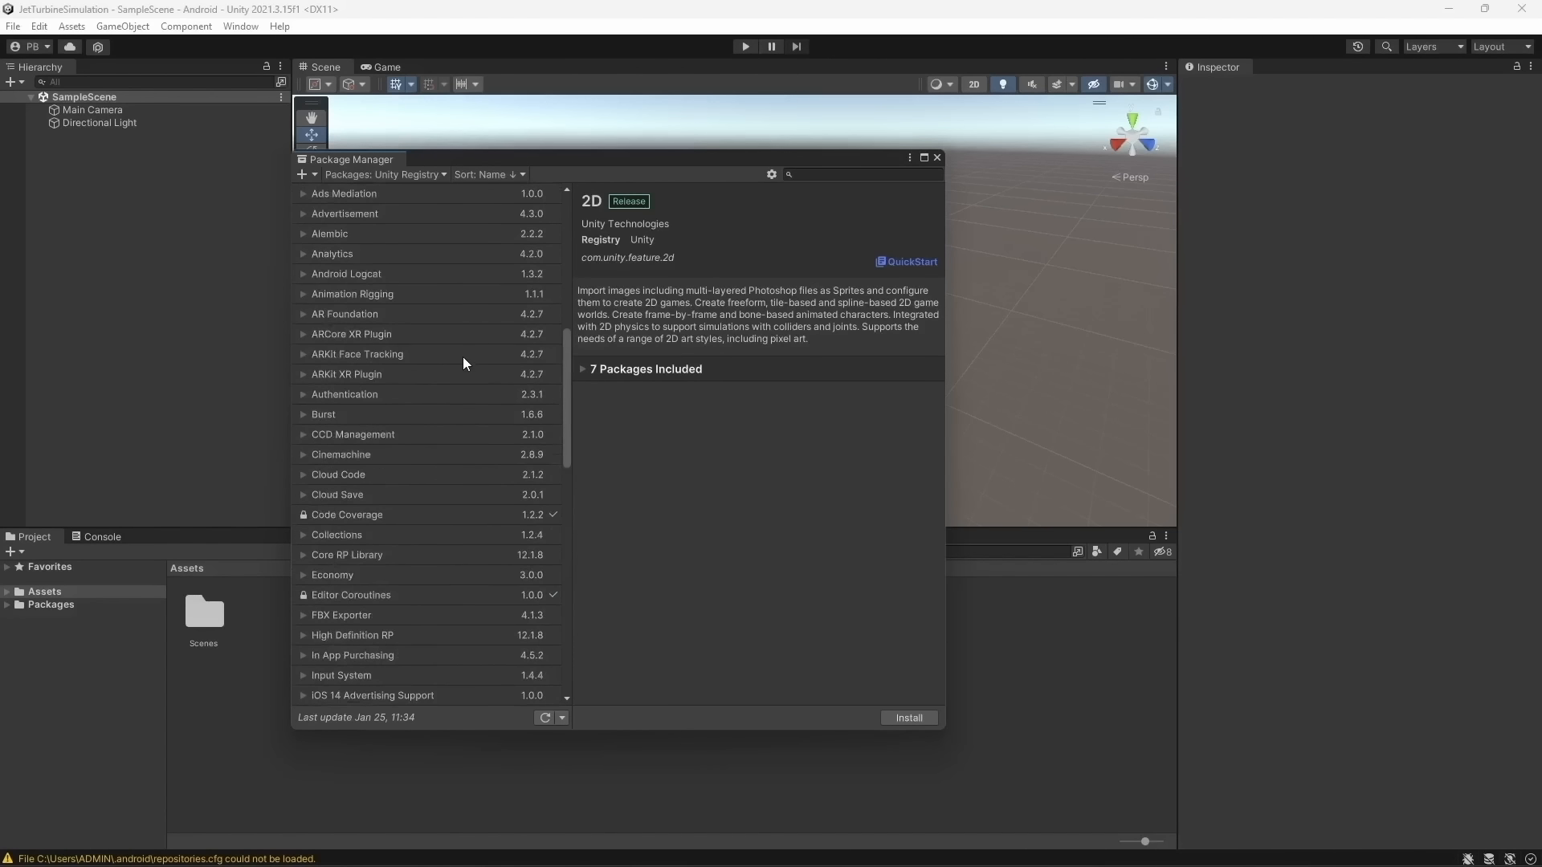
pyautogui.scroll(2, 470, 360)
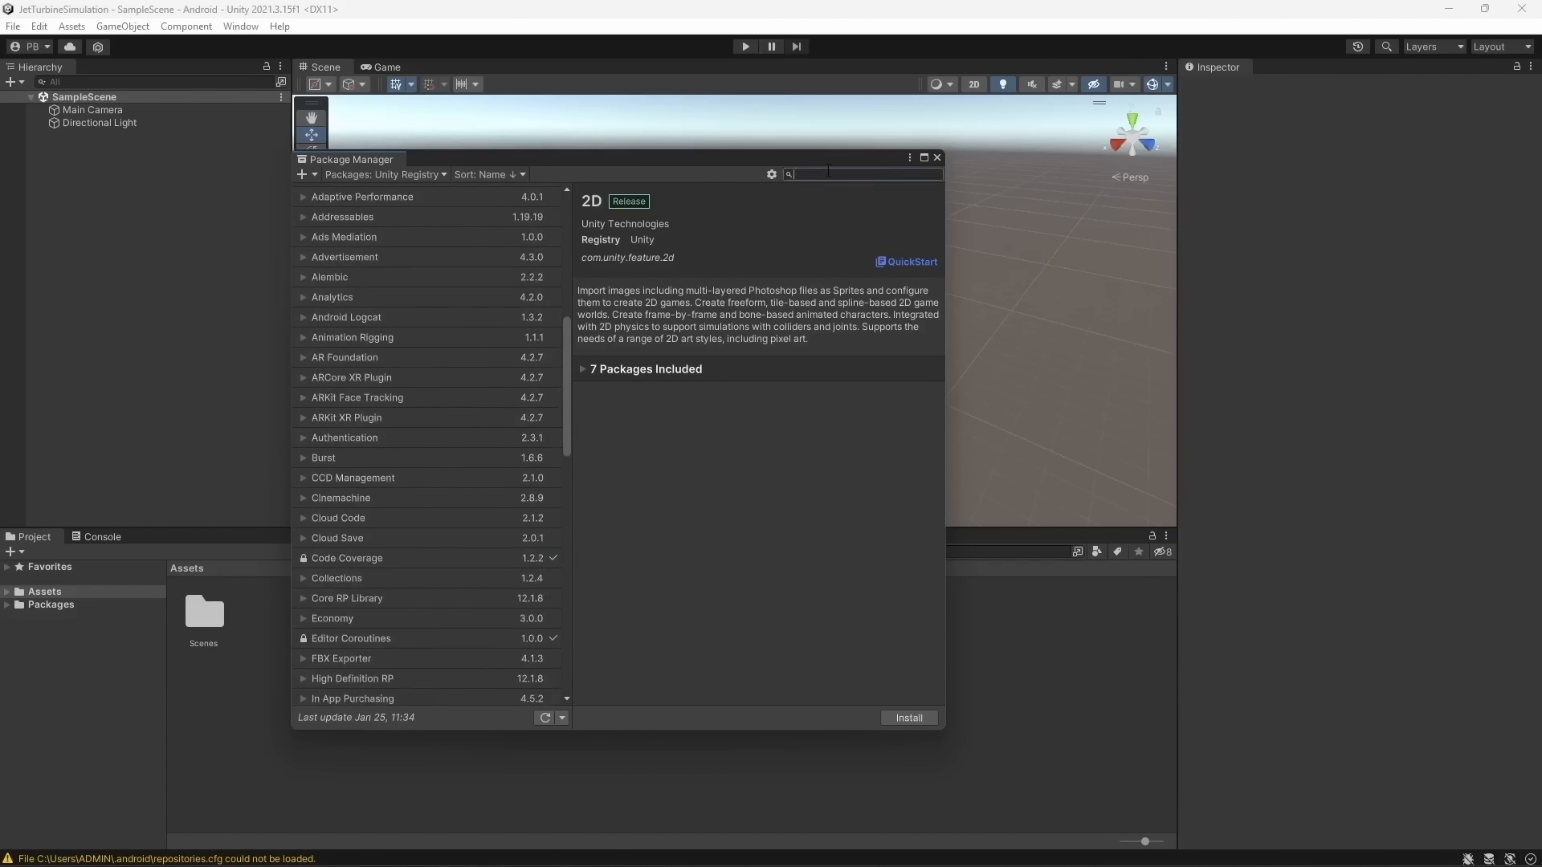
pyautogui.write('AR')
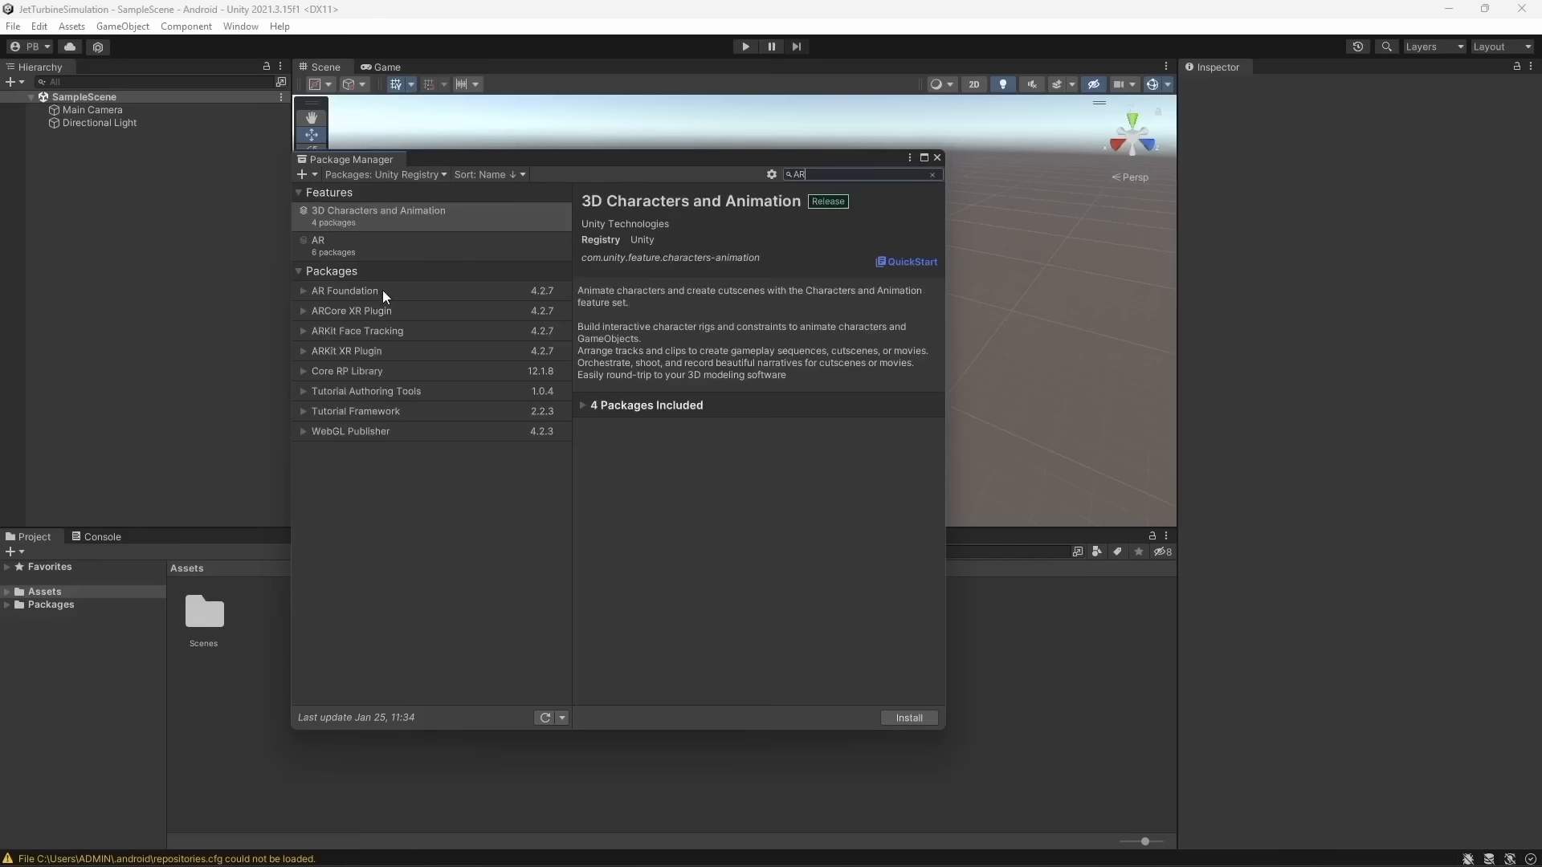
# Examine the details of the AR Foundation, ARCore XR Plugin, ARKit Face Tracking and ARKit XR Plugin packages
pyautogui.click(382, 290)
pyautogui.click(388, 310)
pyautogui.click(387, 330)
pyautogui.click(392, 351)
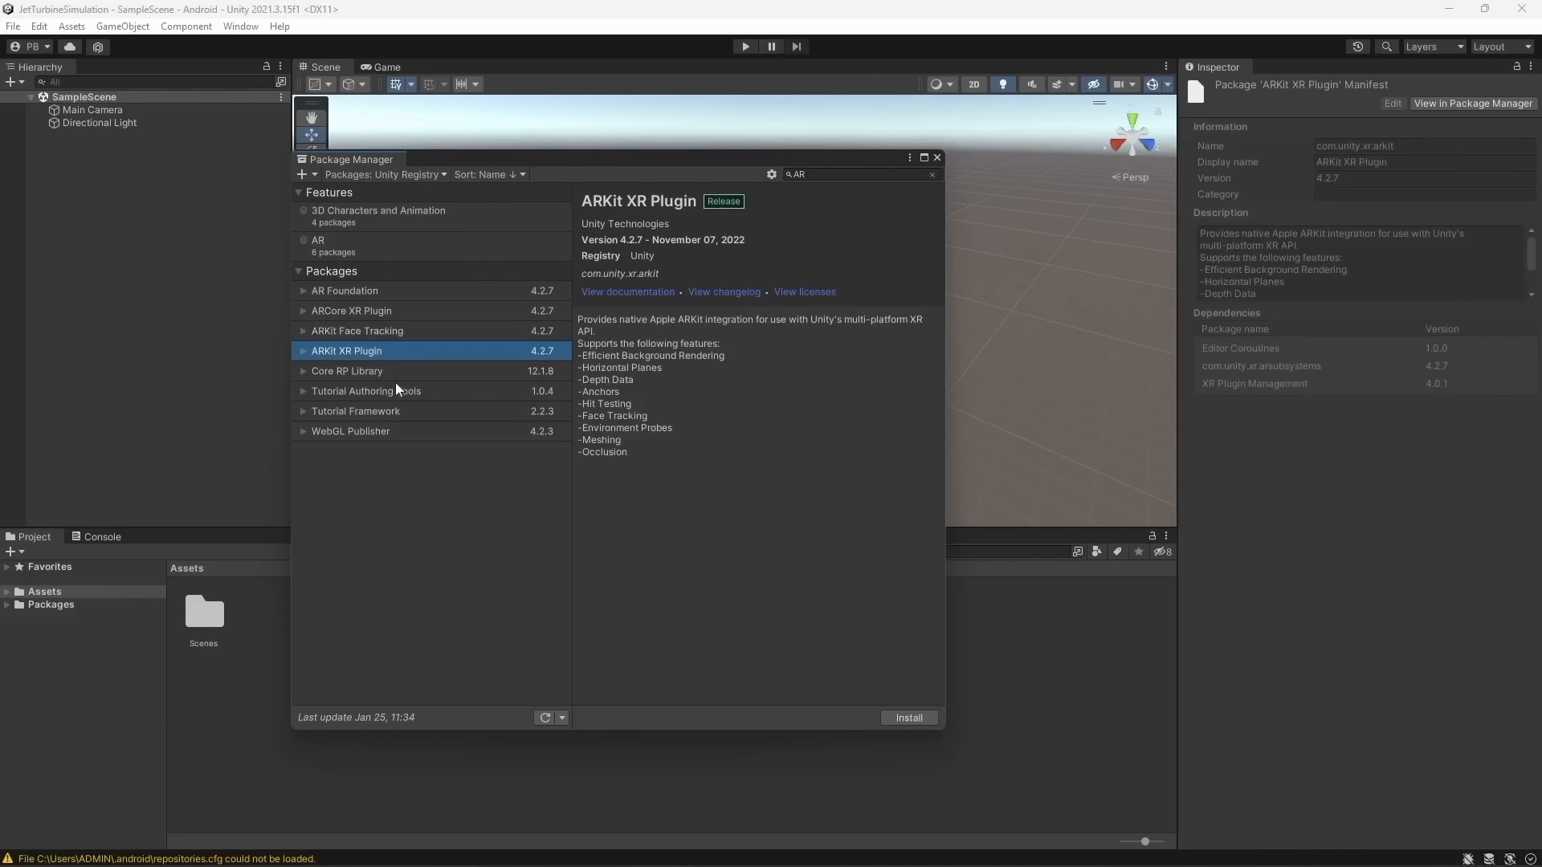
pyautogui.click(394, 390)
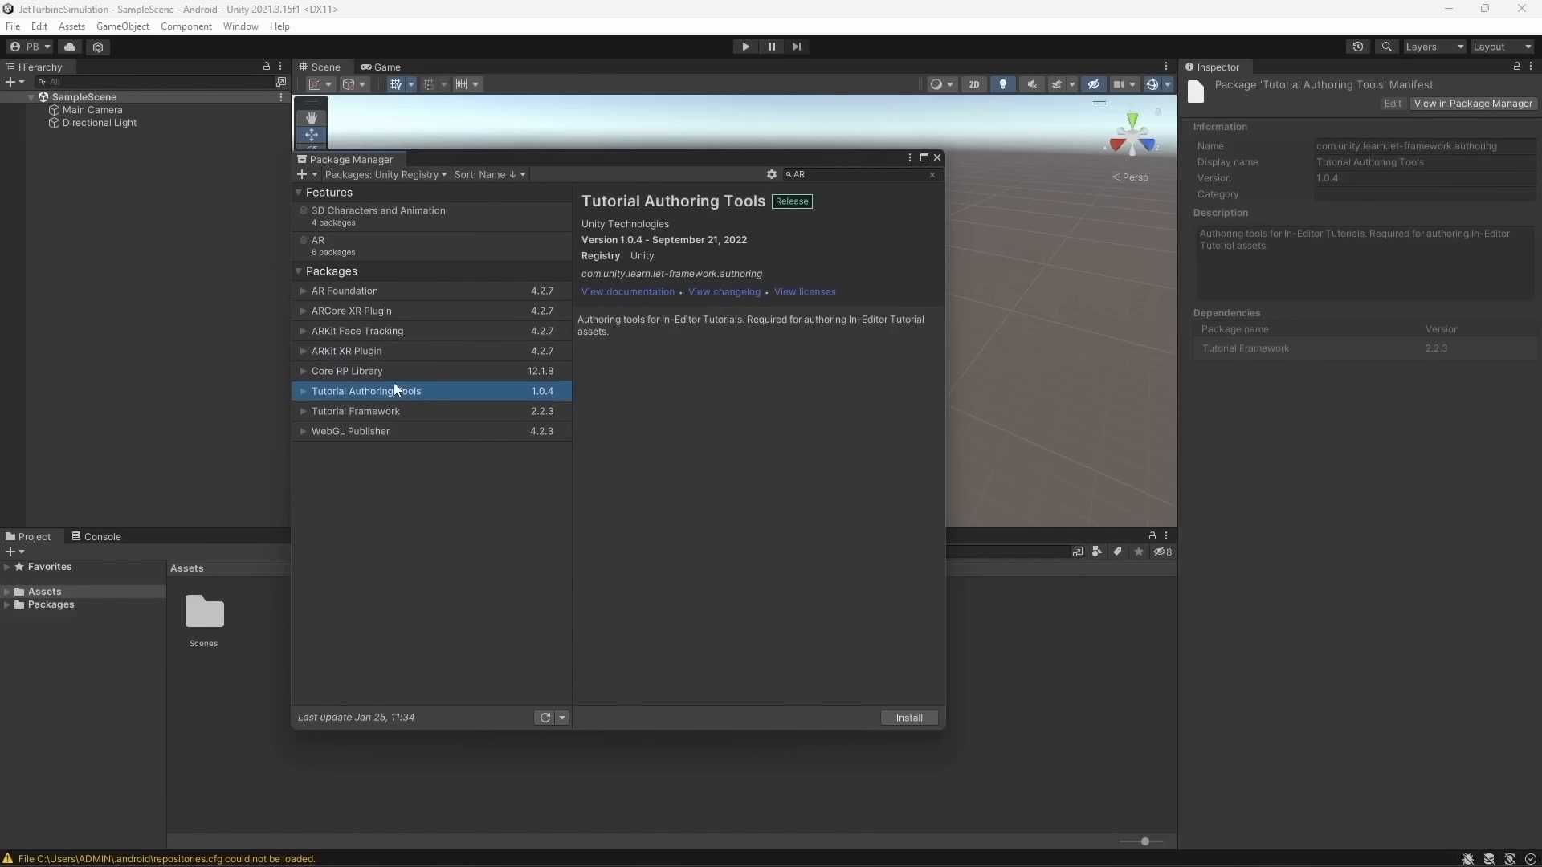
pyautogui.click(394, 292)
pyautogui.click(392, 311)
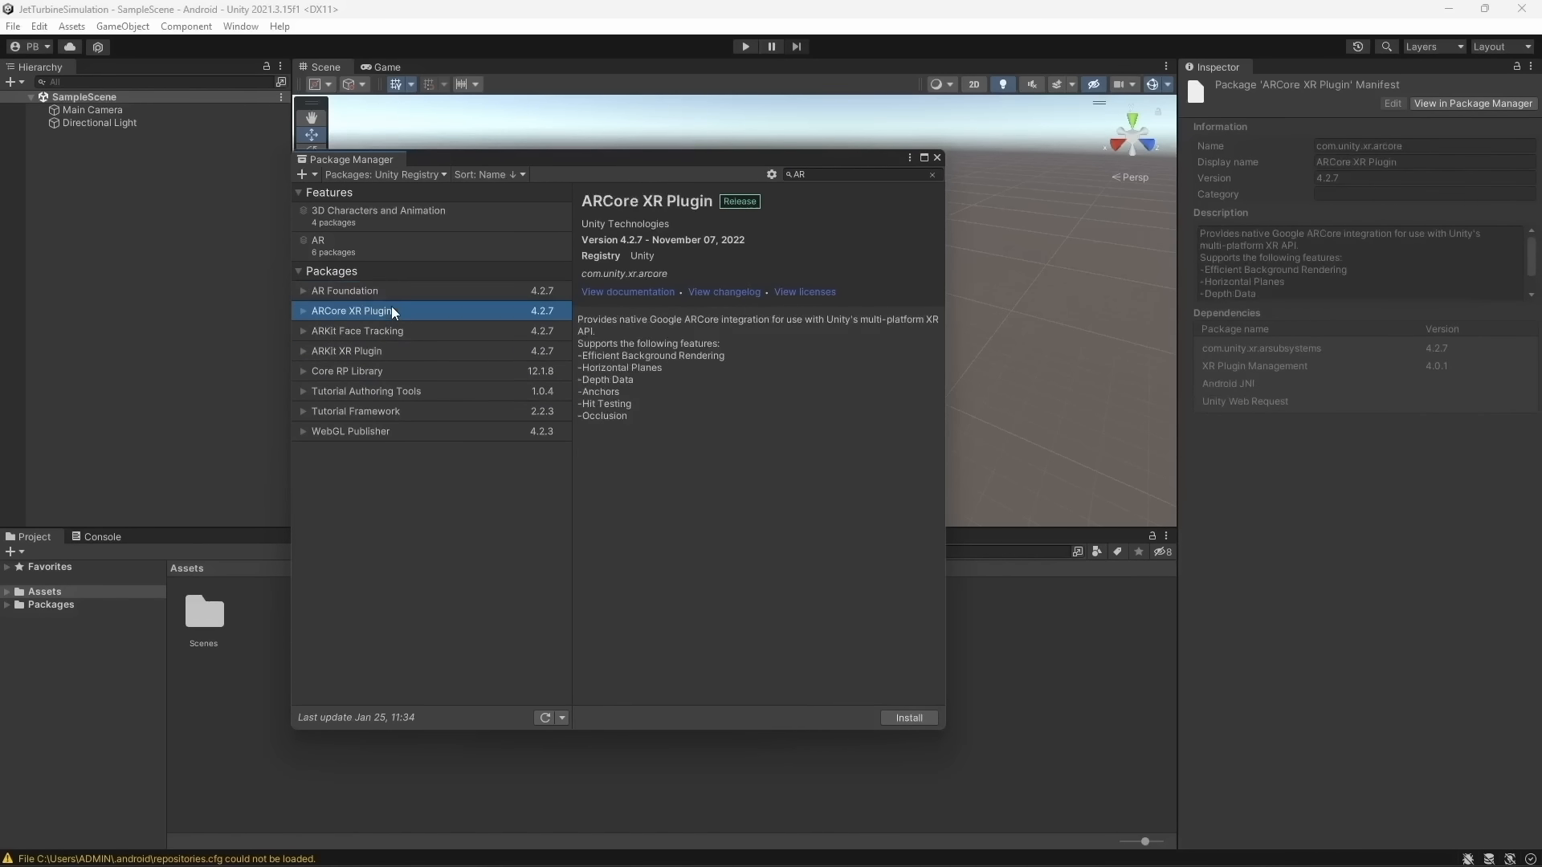
pyautogui.click(390, 351)
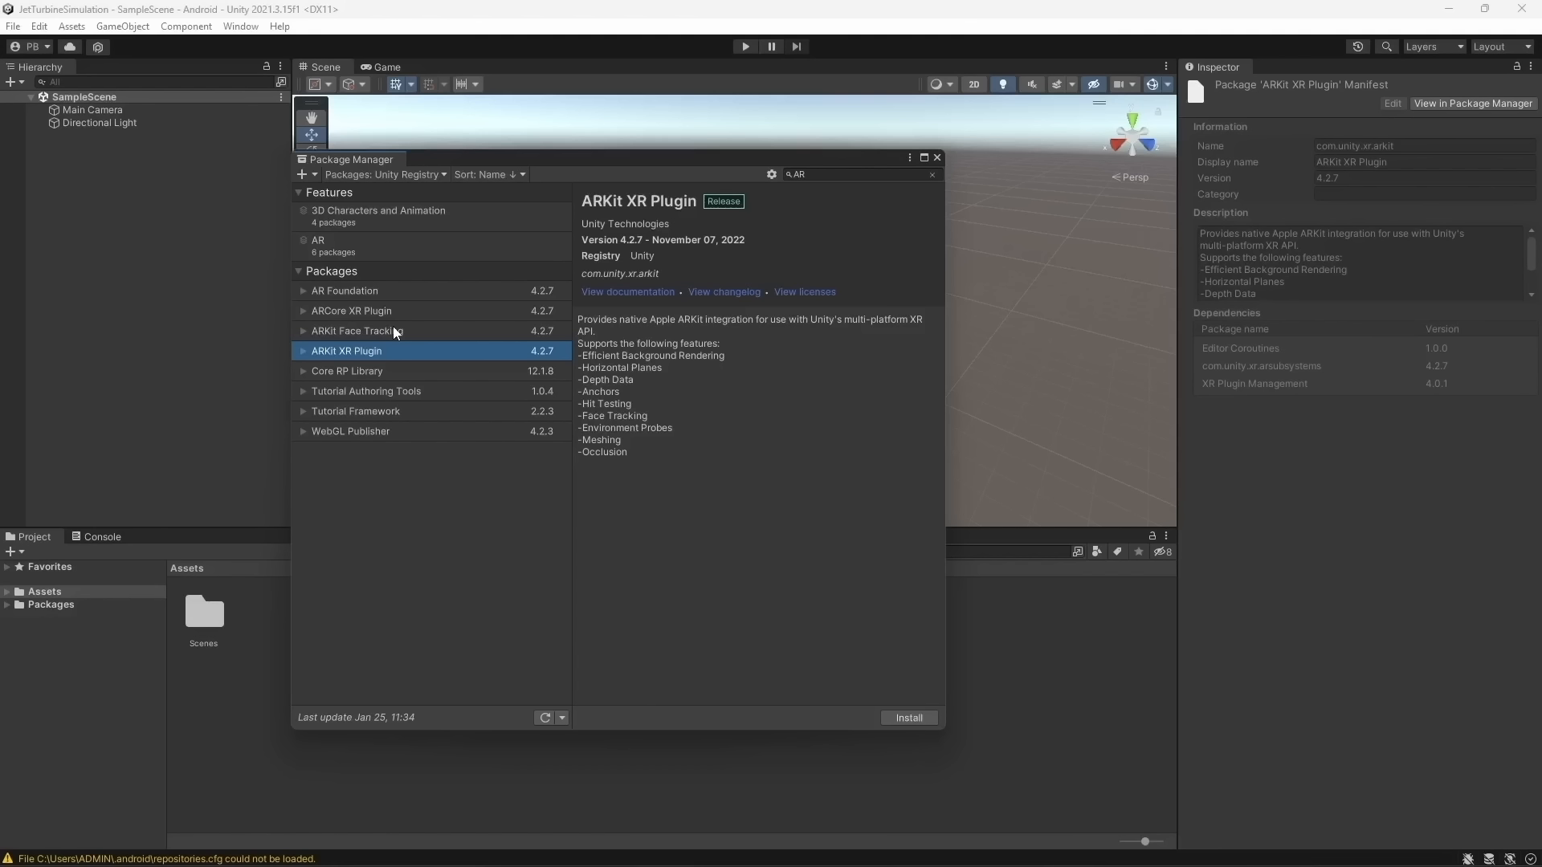
pyautogui.click(402, 297)
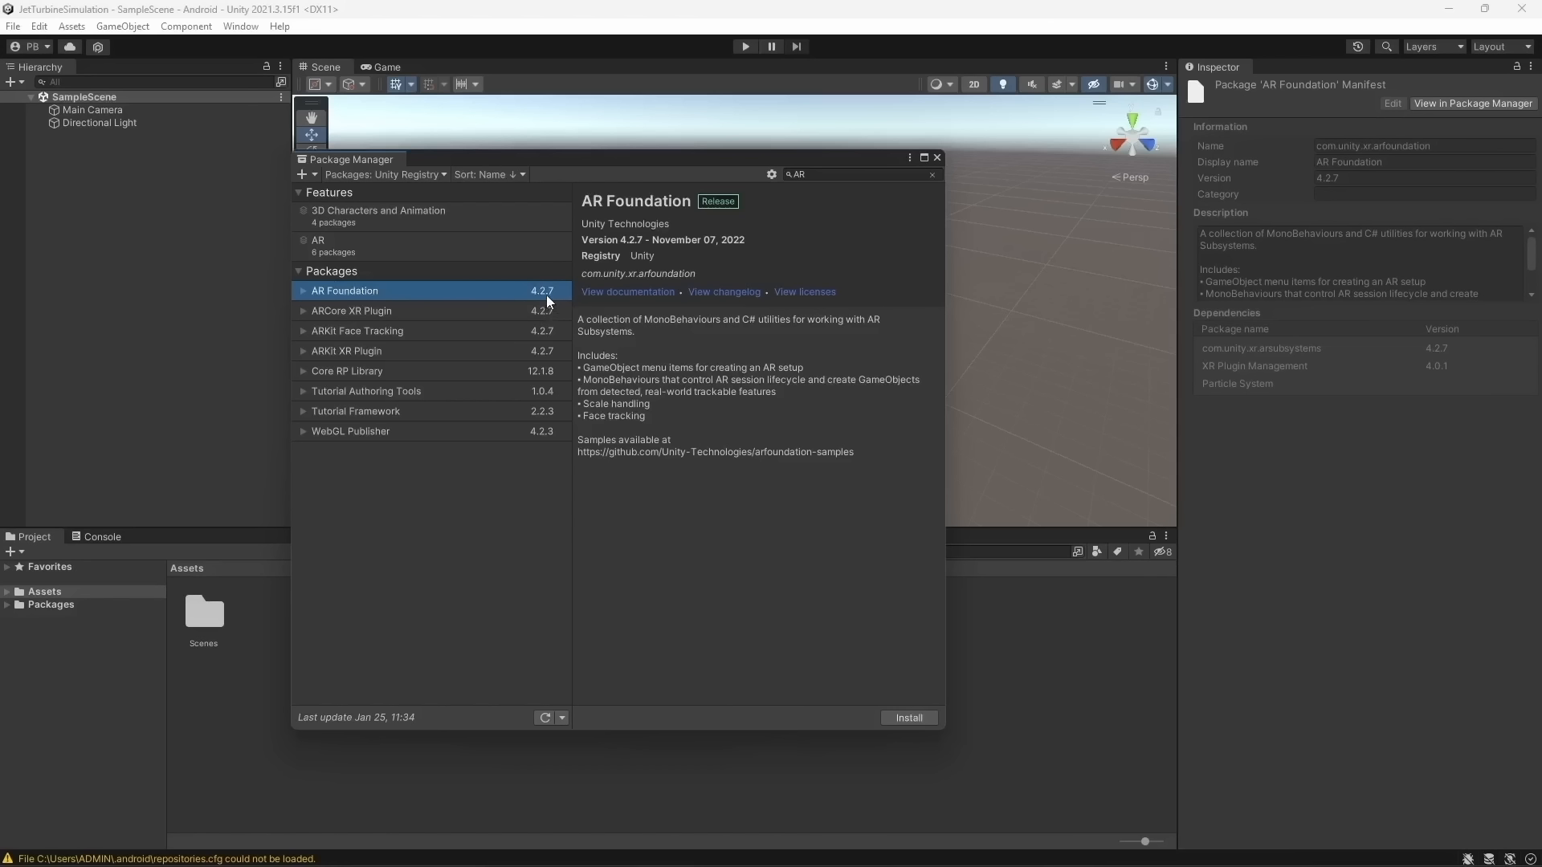
# Install the AR Foundation and ARCore XR Plugin packages, version 4.2.7, and close the Package Manager
pyautogui.click(924, 720)
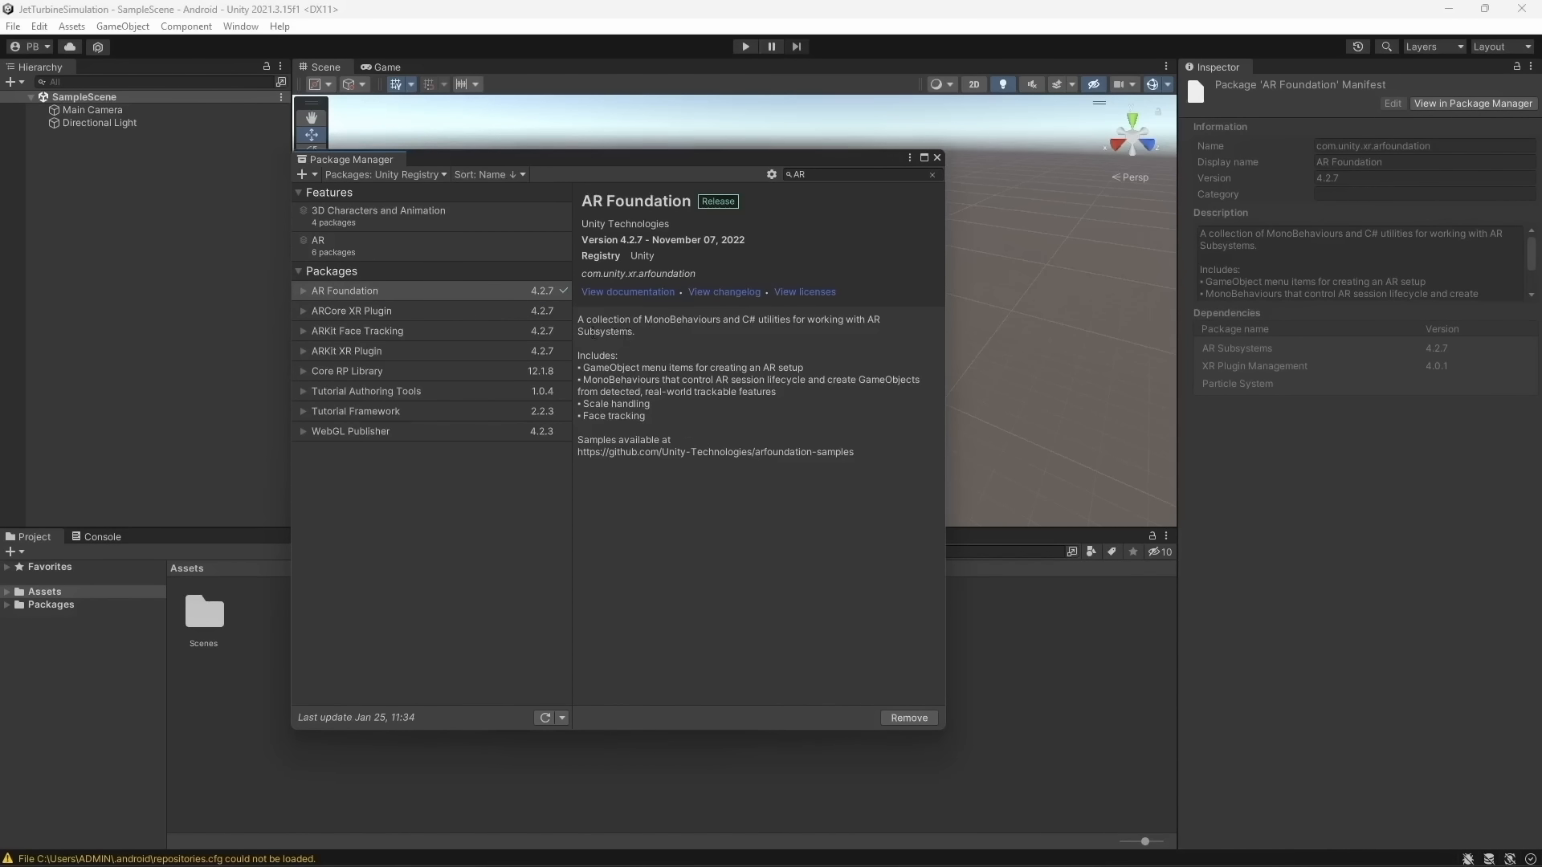
pyautogui.click(538, 313)
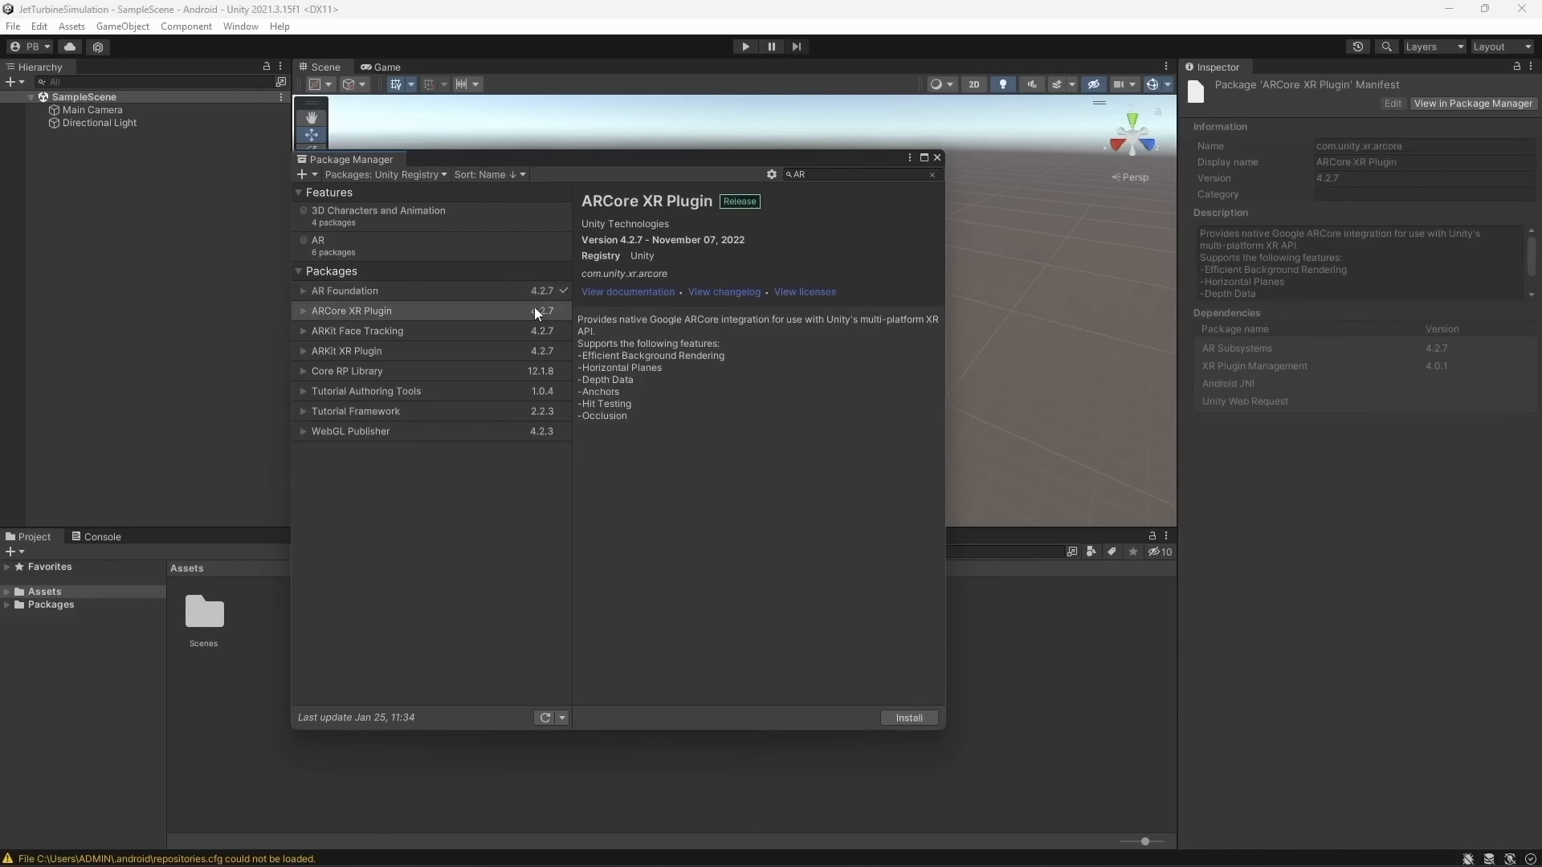
pyautogui.click(908, 718)
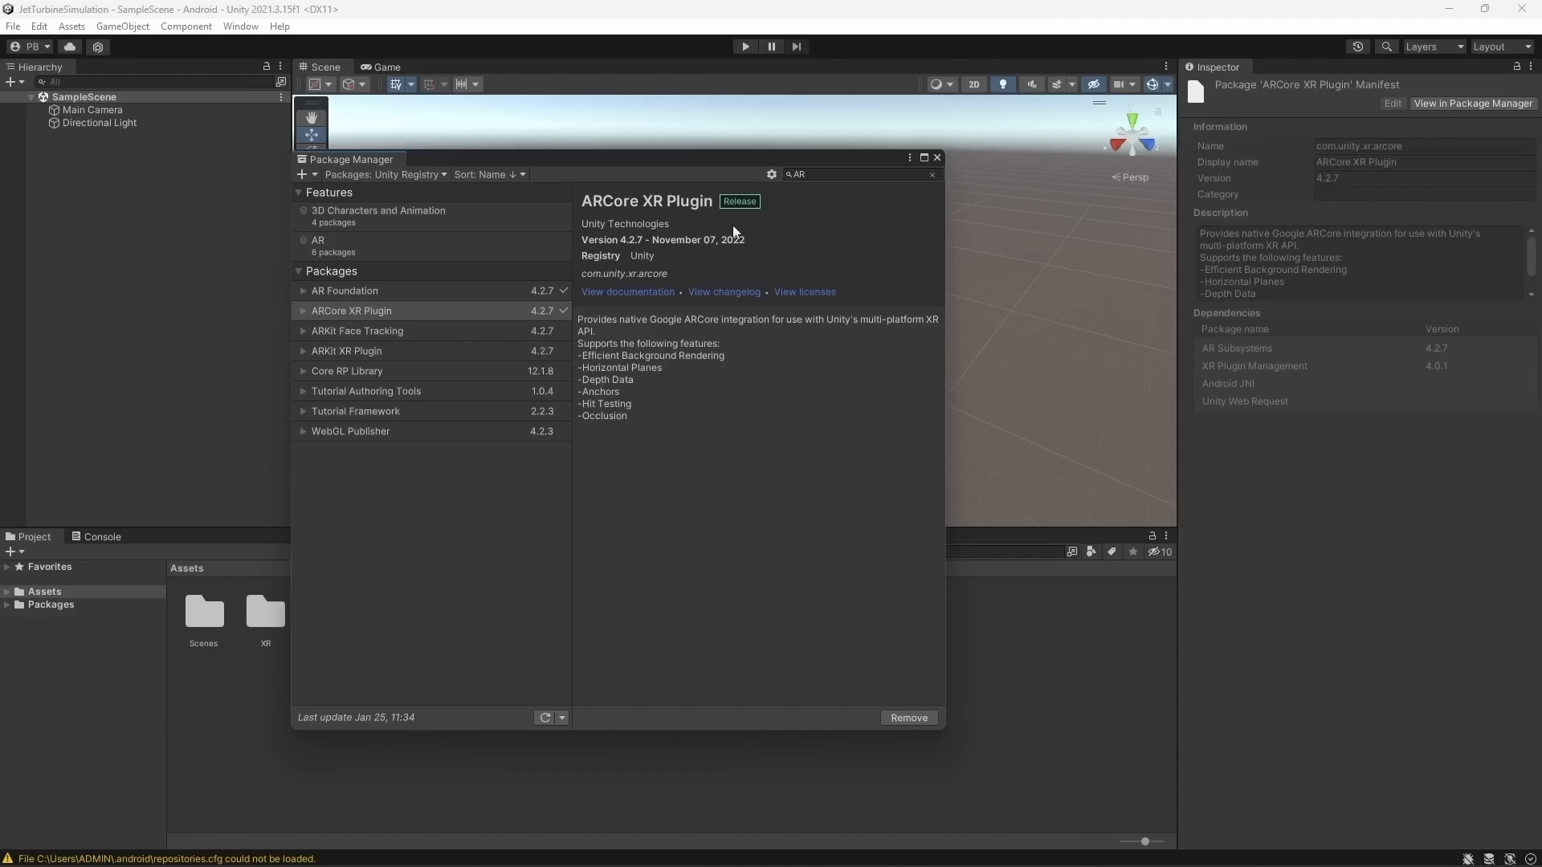
pyautogui.click(928, 158)
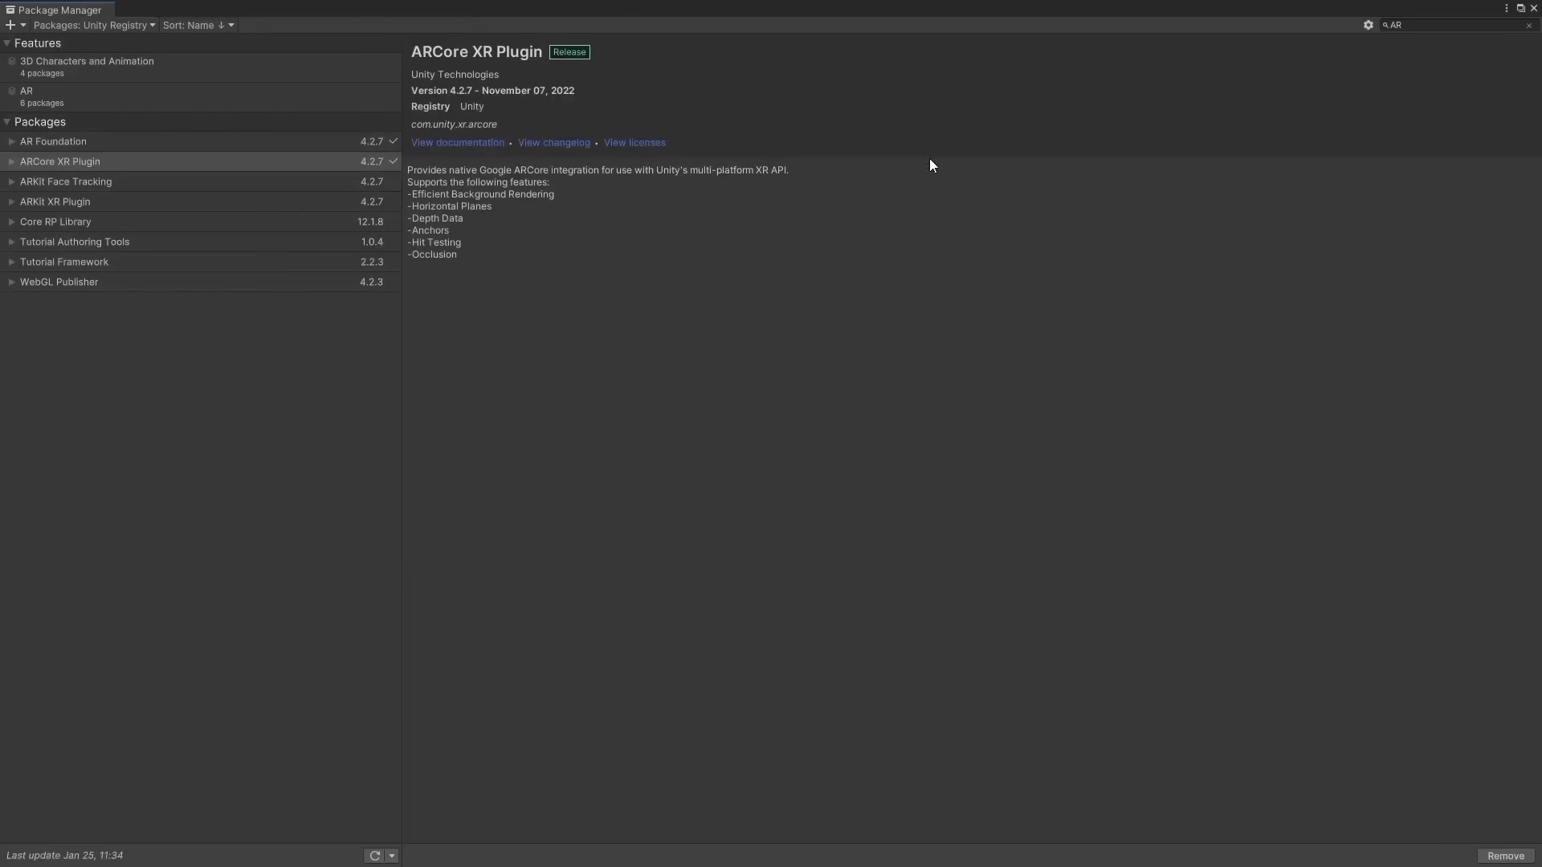
pyautogui.click(1520, 9)
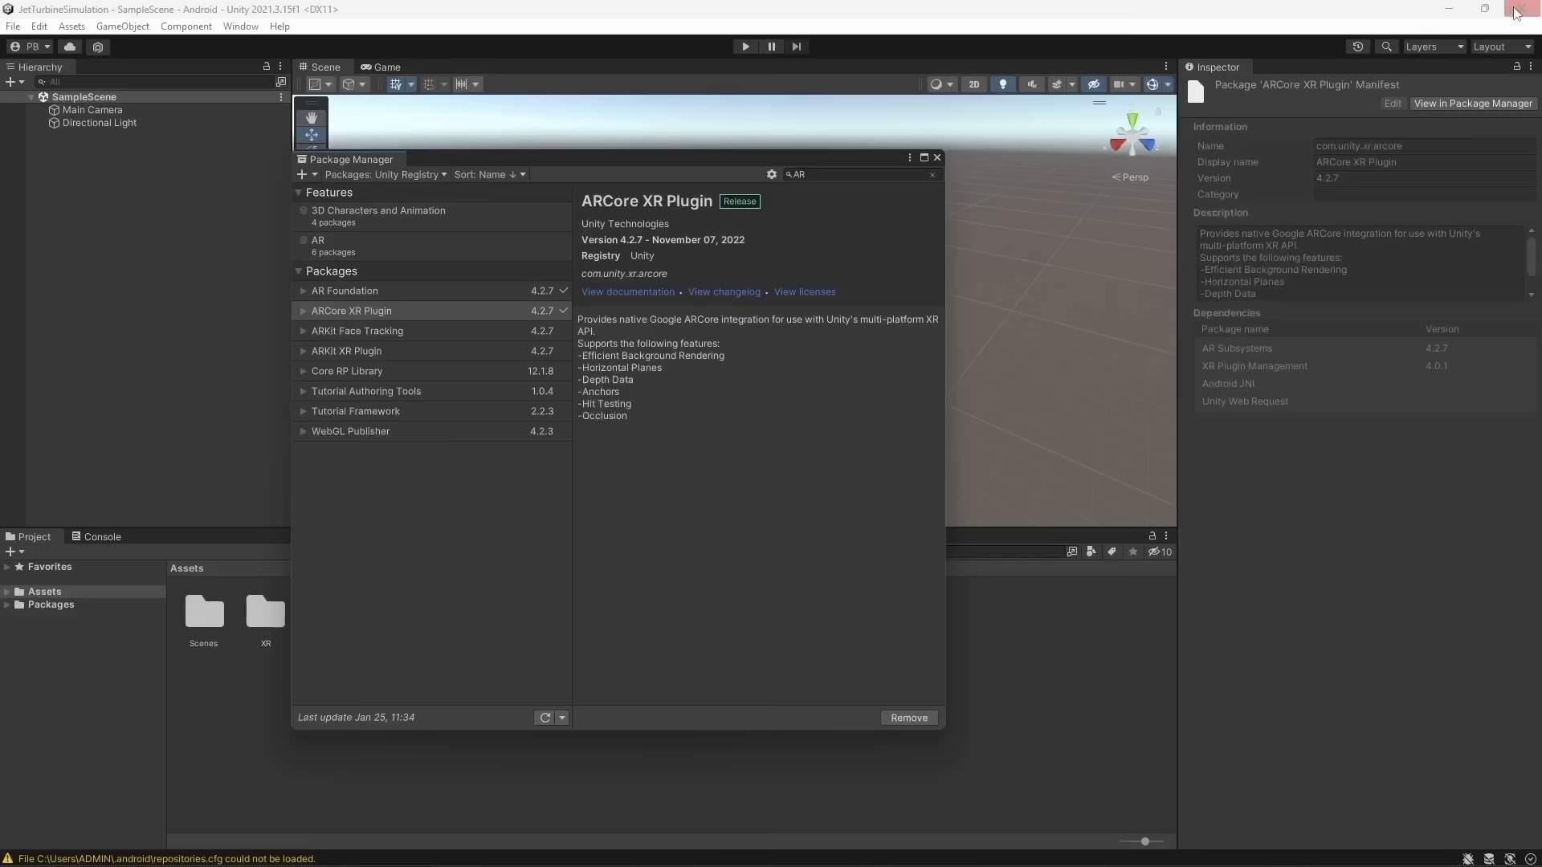
pyautogui.click(938, 158)
# Enable ARCore as the Android plug-in provider in XR Plug-in Management, and close the settings windows
pyautogui.click(12, 27)
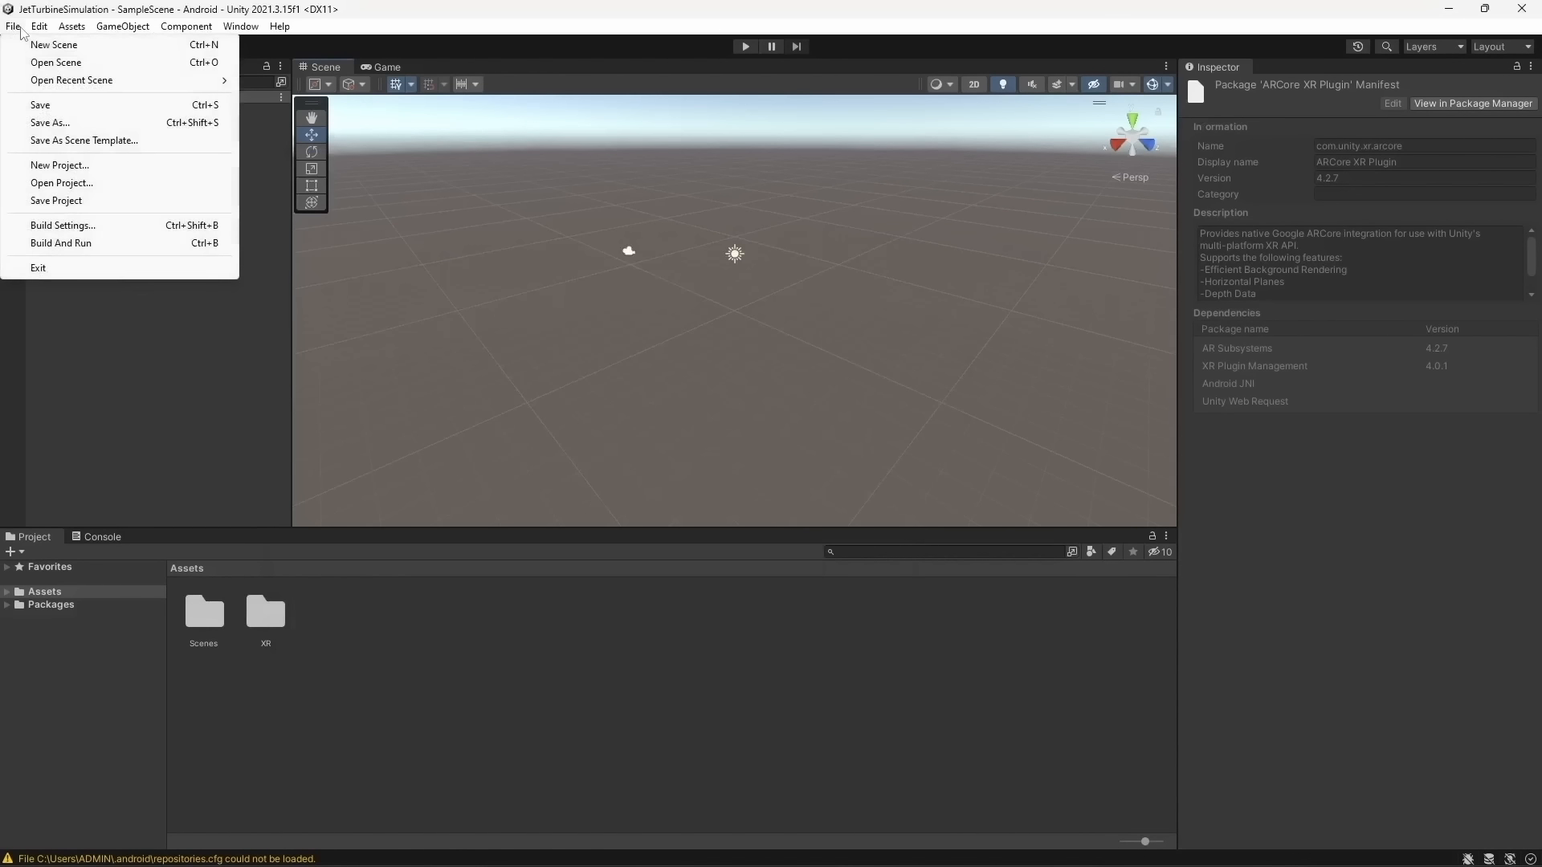
pyautogui.click(65, 226)
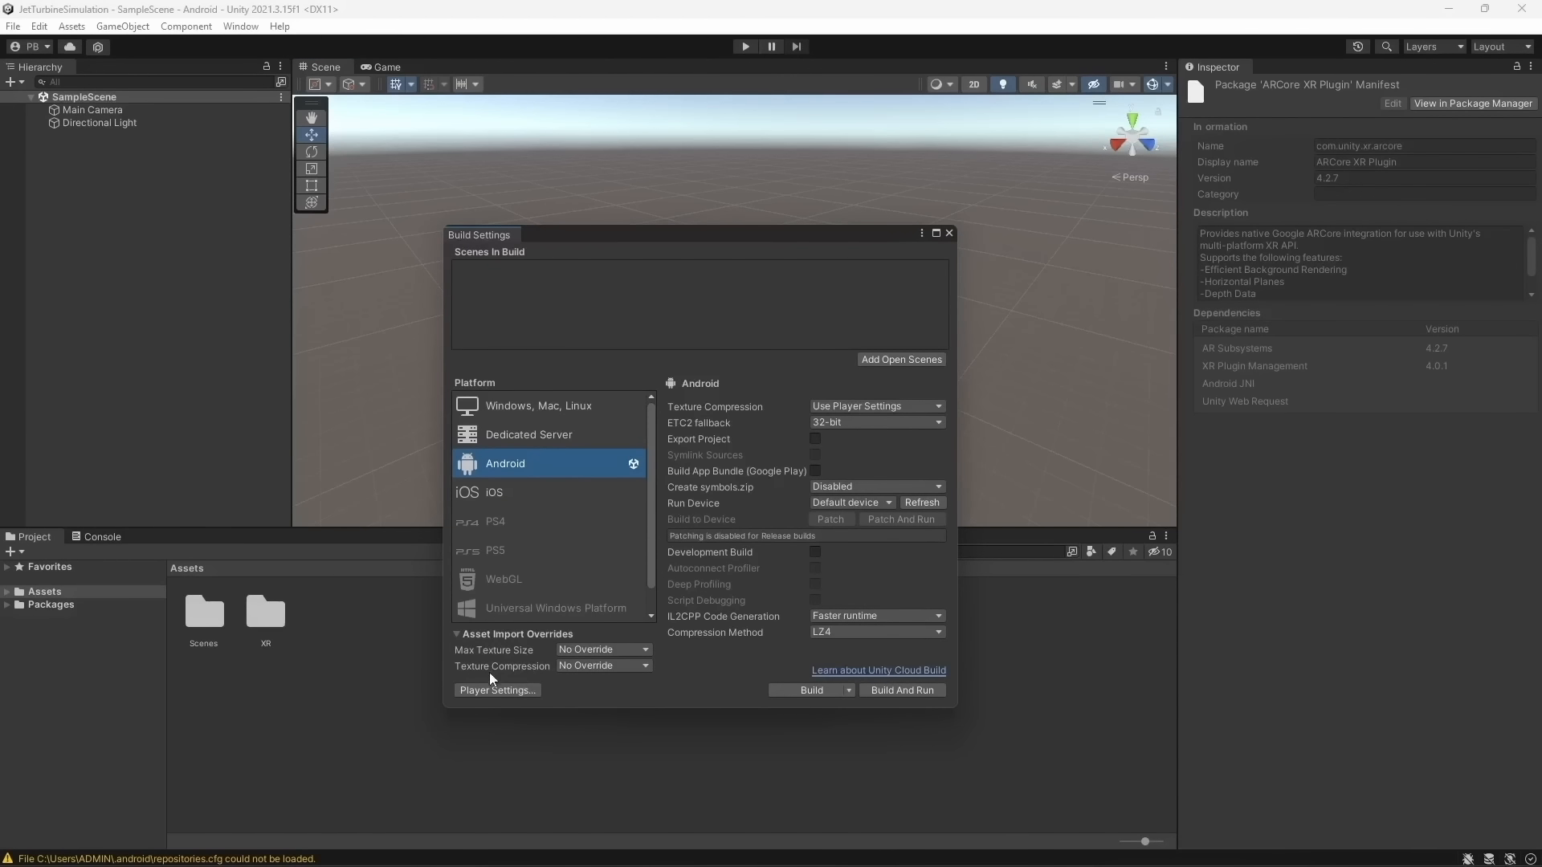
pyautogui.click(485, 688)
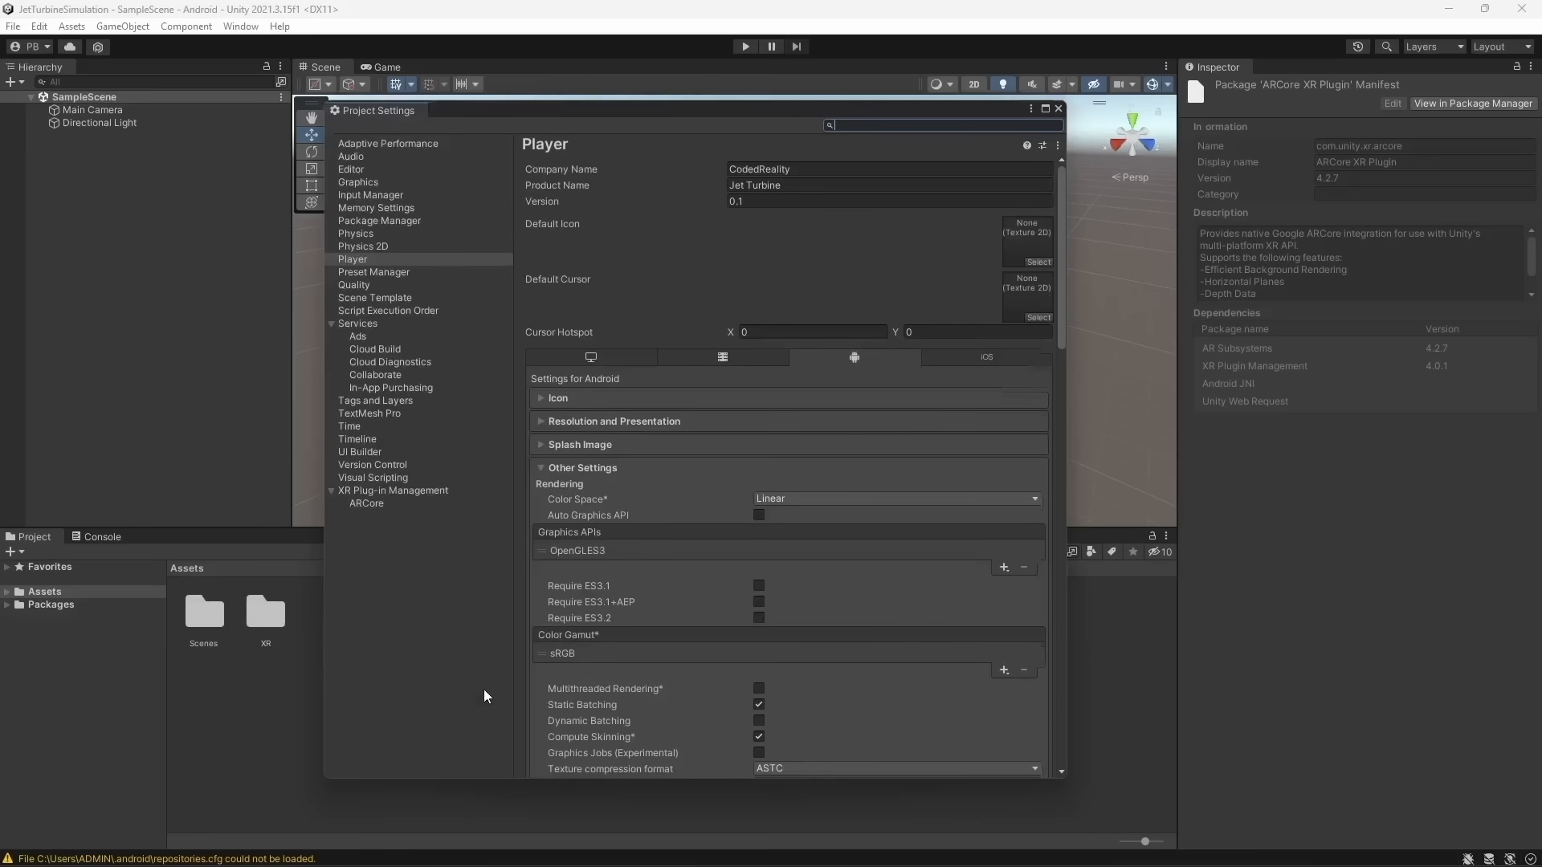
pyautogui.click(390, 493)
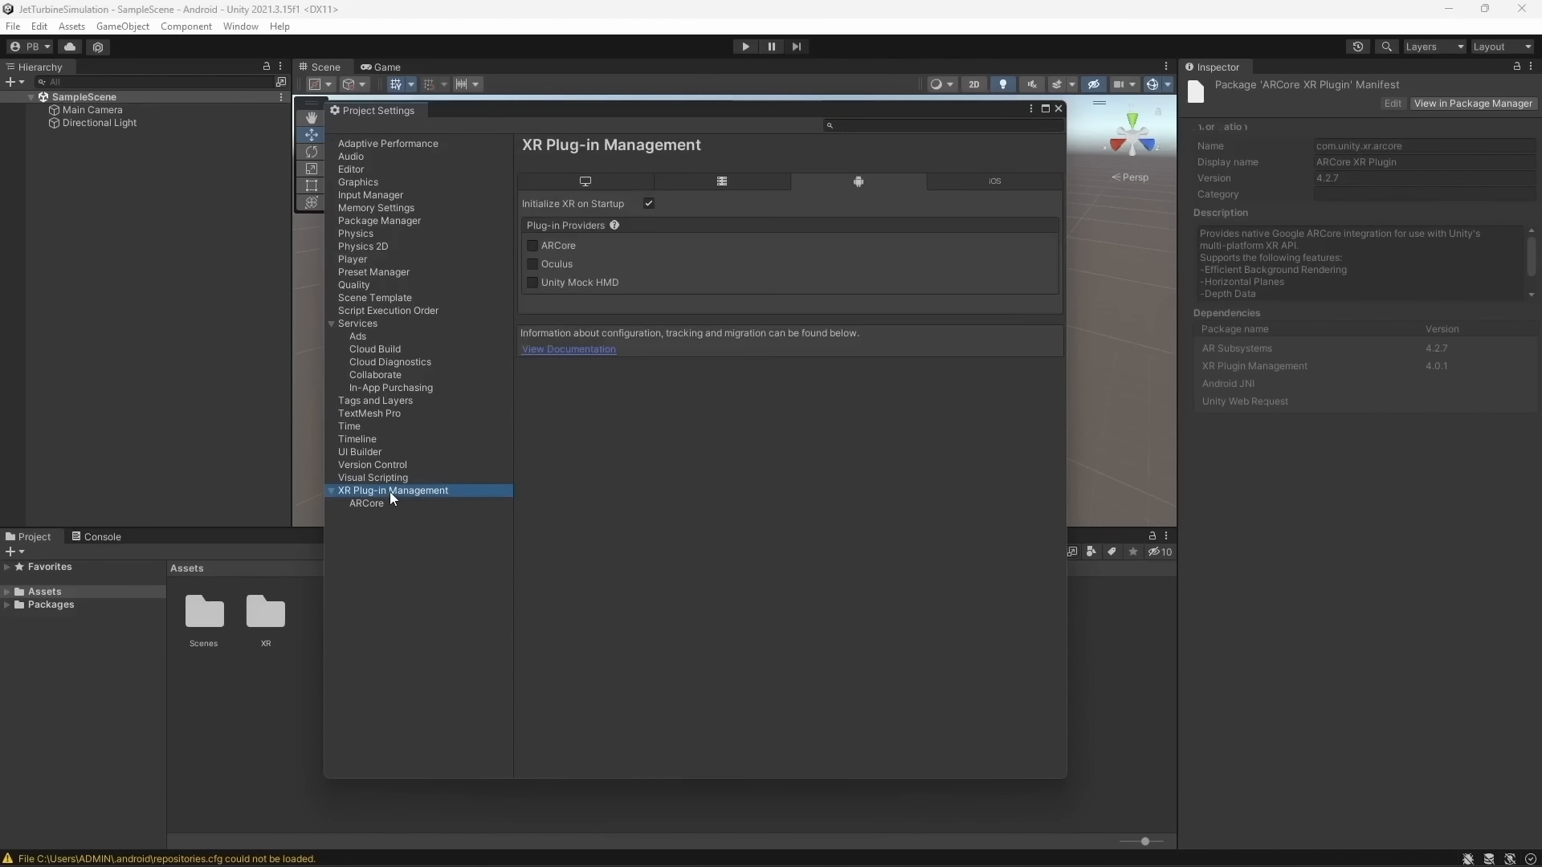
pyautogui.click(533, 246)
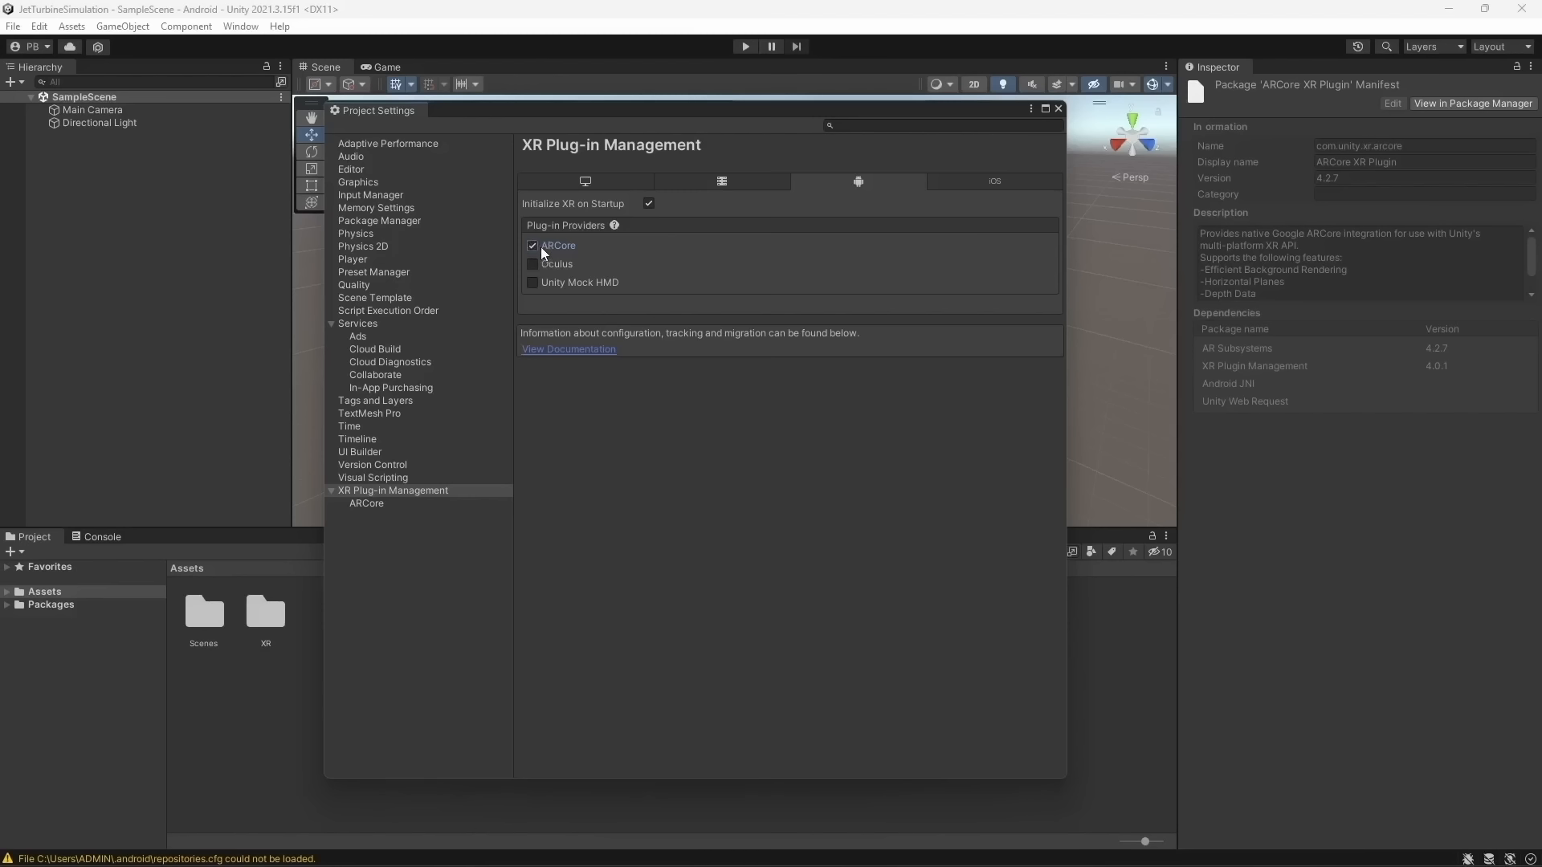
pyautogui.click(1059, 109)
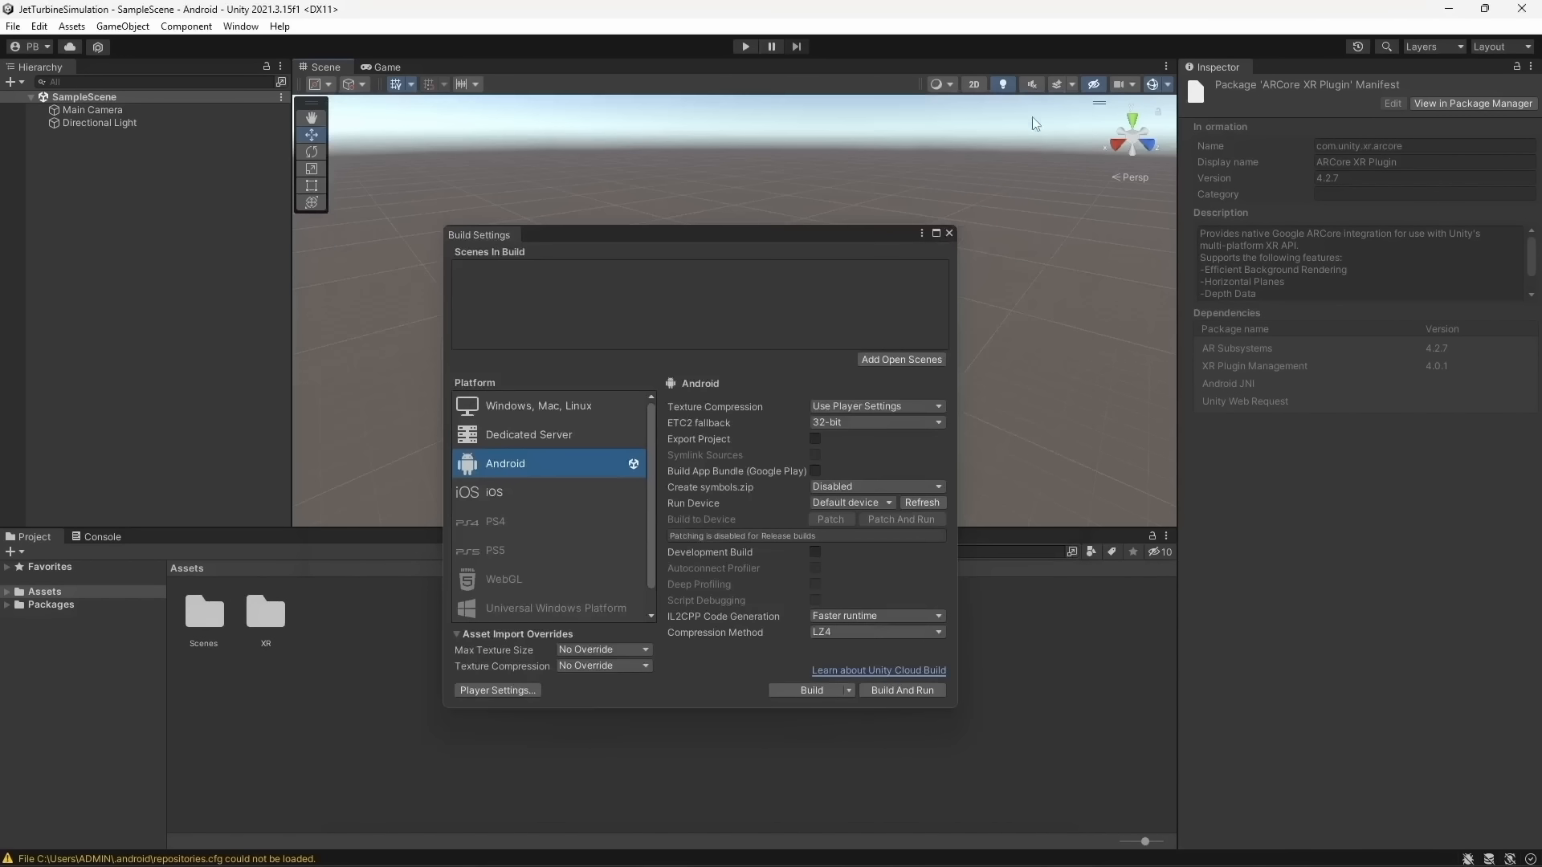
pyautogui.click(948, 233)
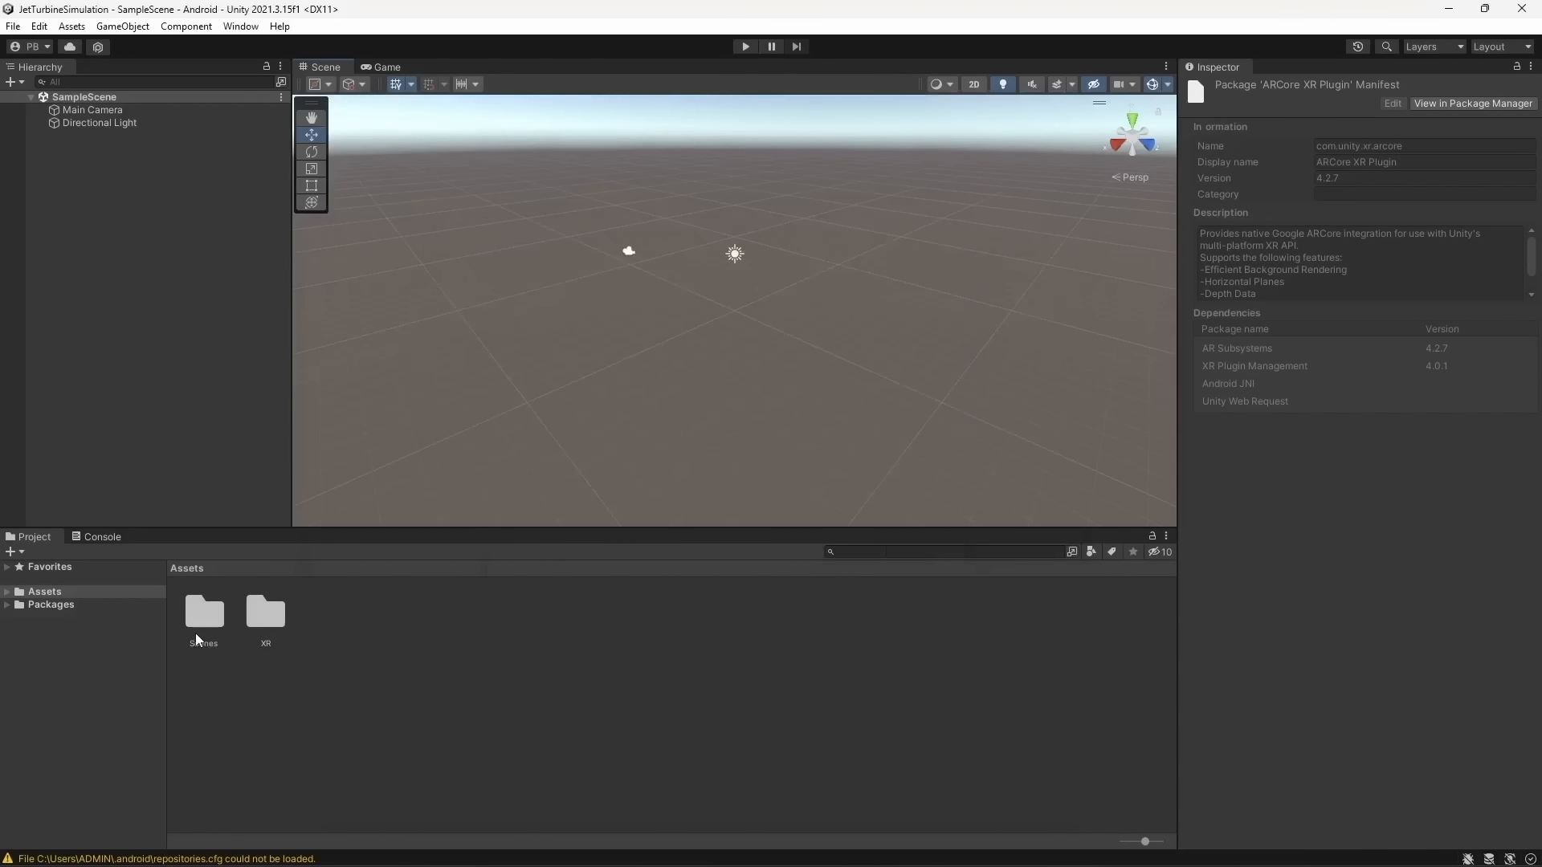
# Rename the SampleScene asset in the Scenes folder as JetTurbine and reload the open scene
pyautogui.doubleClick(204, 615)
pyautogui.click(211, 618)
pyautogui.press('F2')
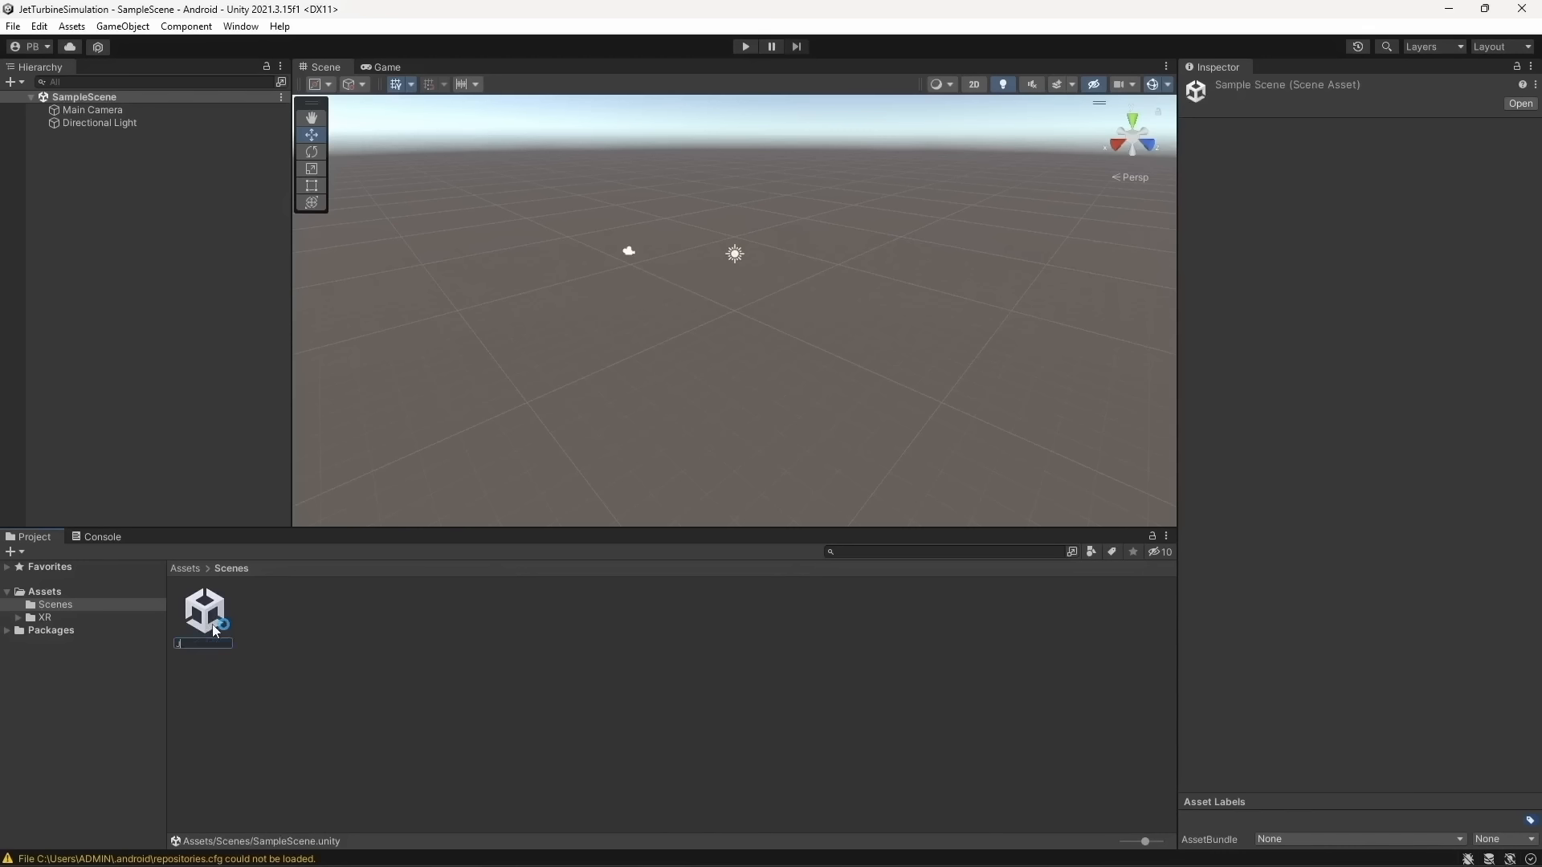
pyautogui.write('JetTurbine')
pyautogui.press('Return')
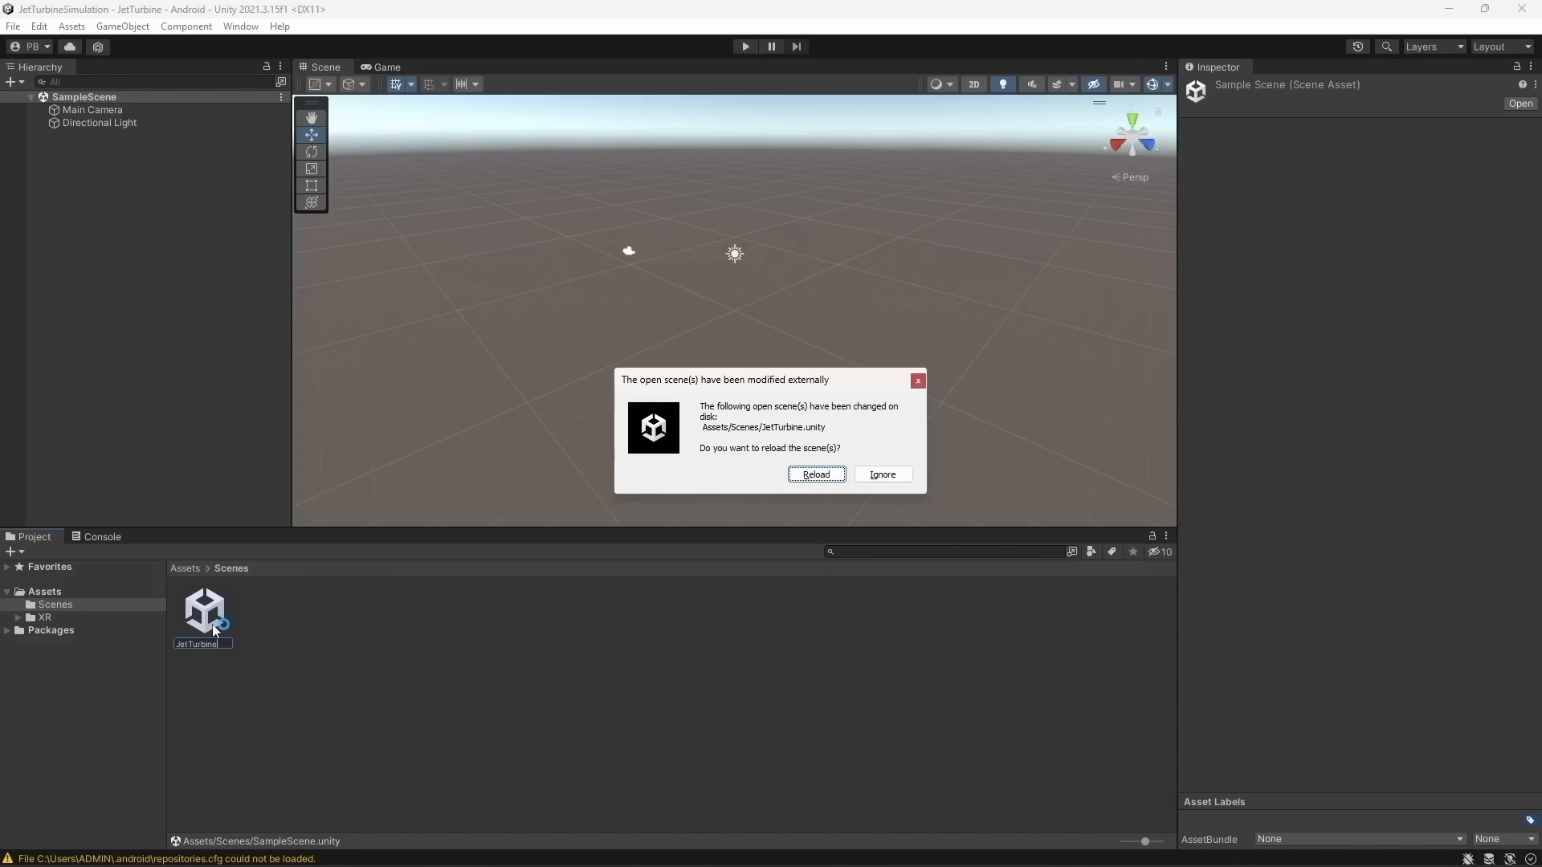
pyautogui.click(799, 477)
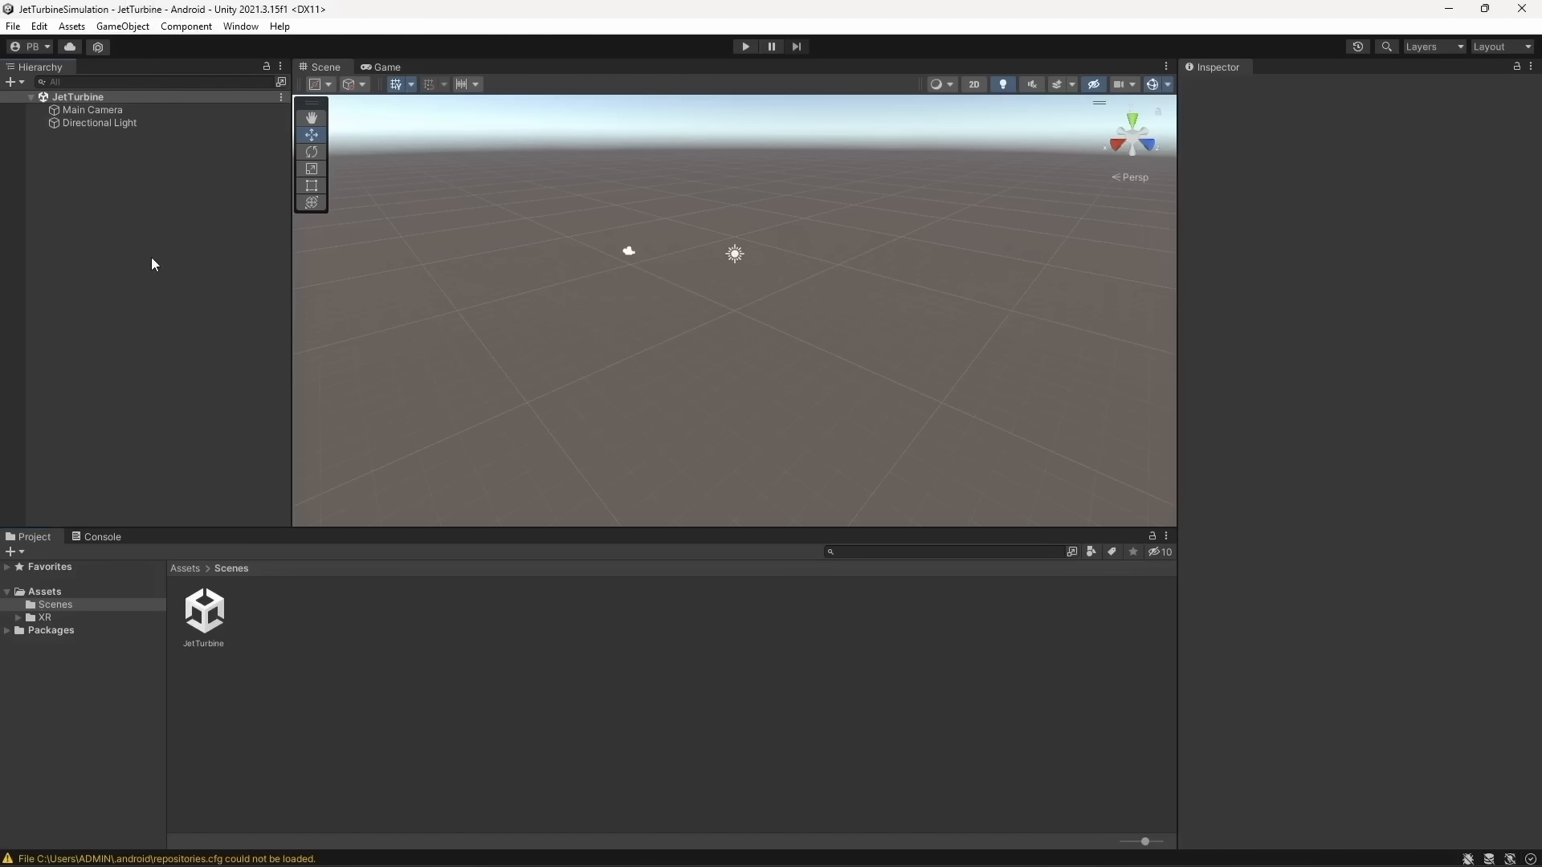
# Review the Android Player settings, including graphics APIs, API levels, scripting backend and target architectures
pyautogui.click(12, 27)
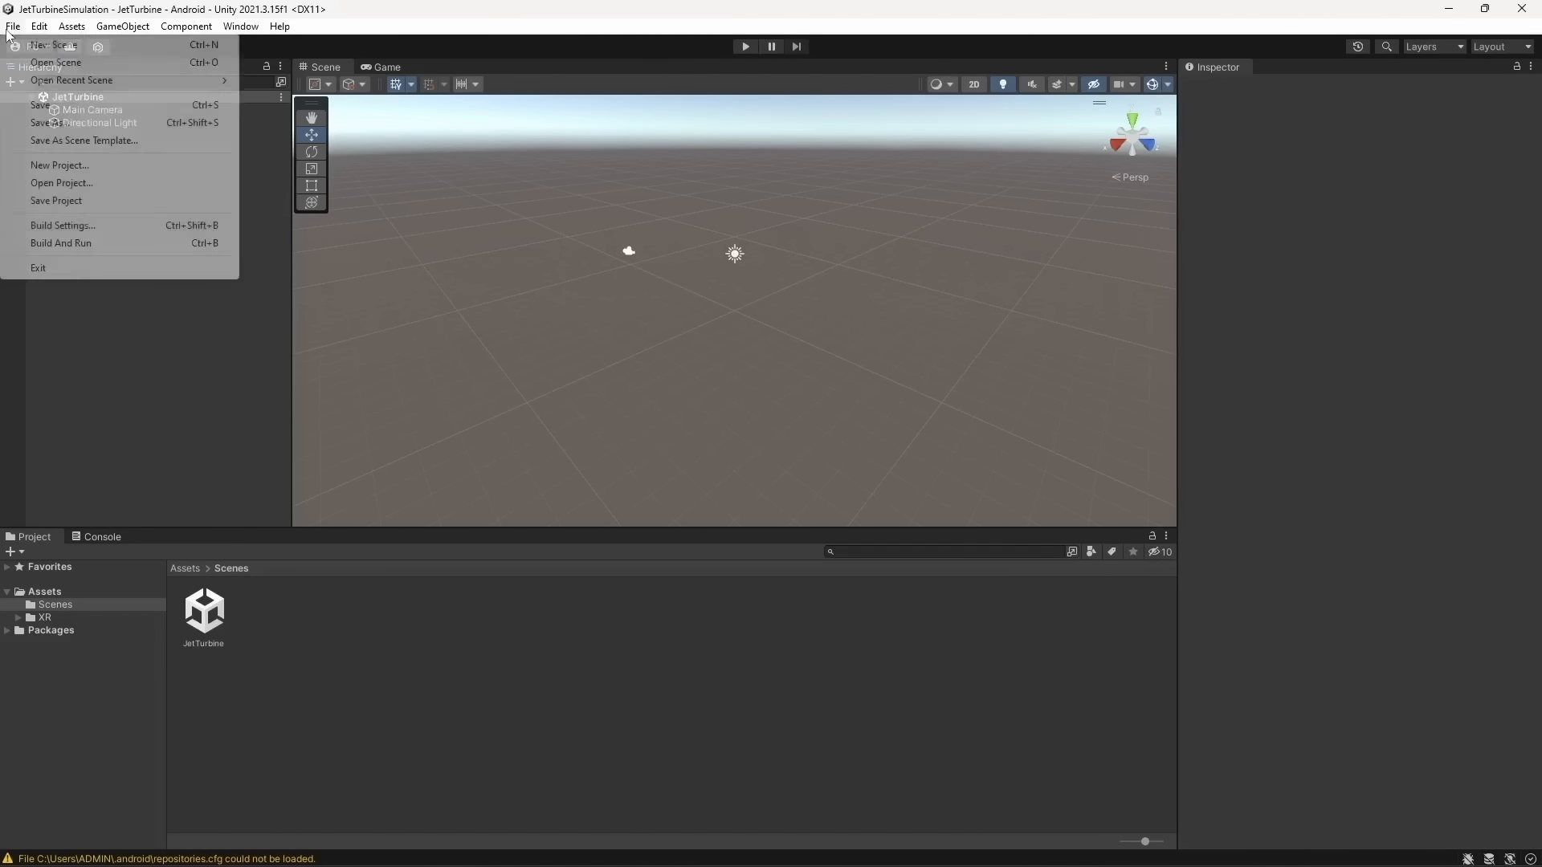
pyautogui.click(144, 231)
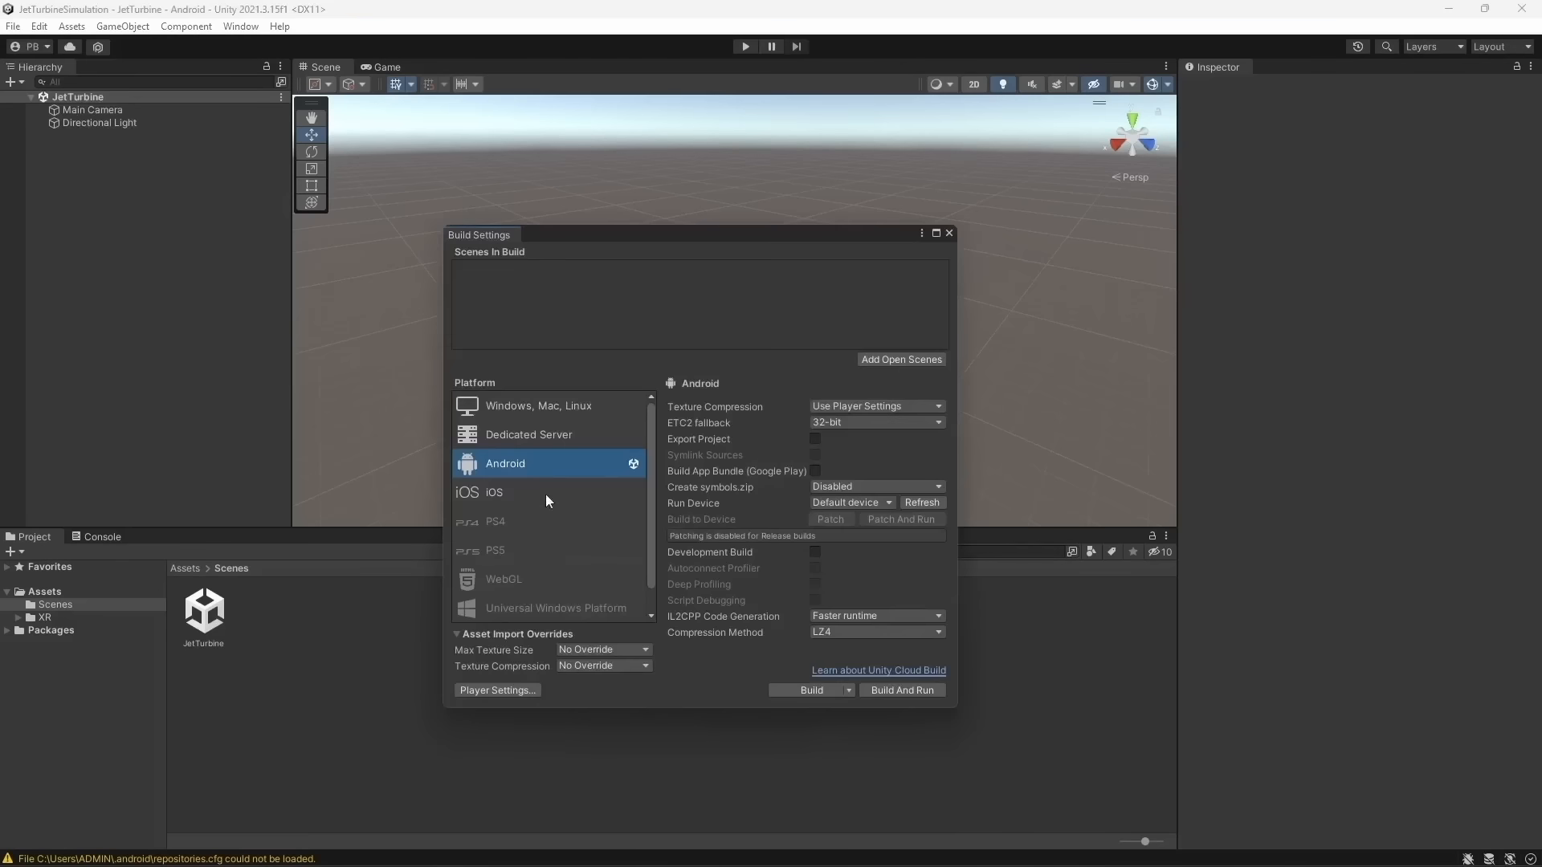
pyautogui.click(515, 689)
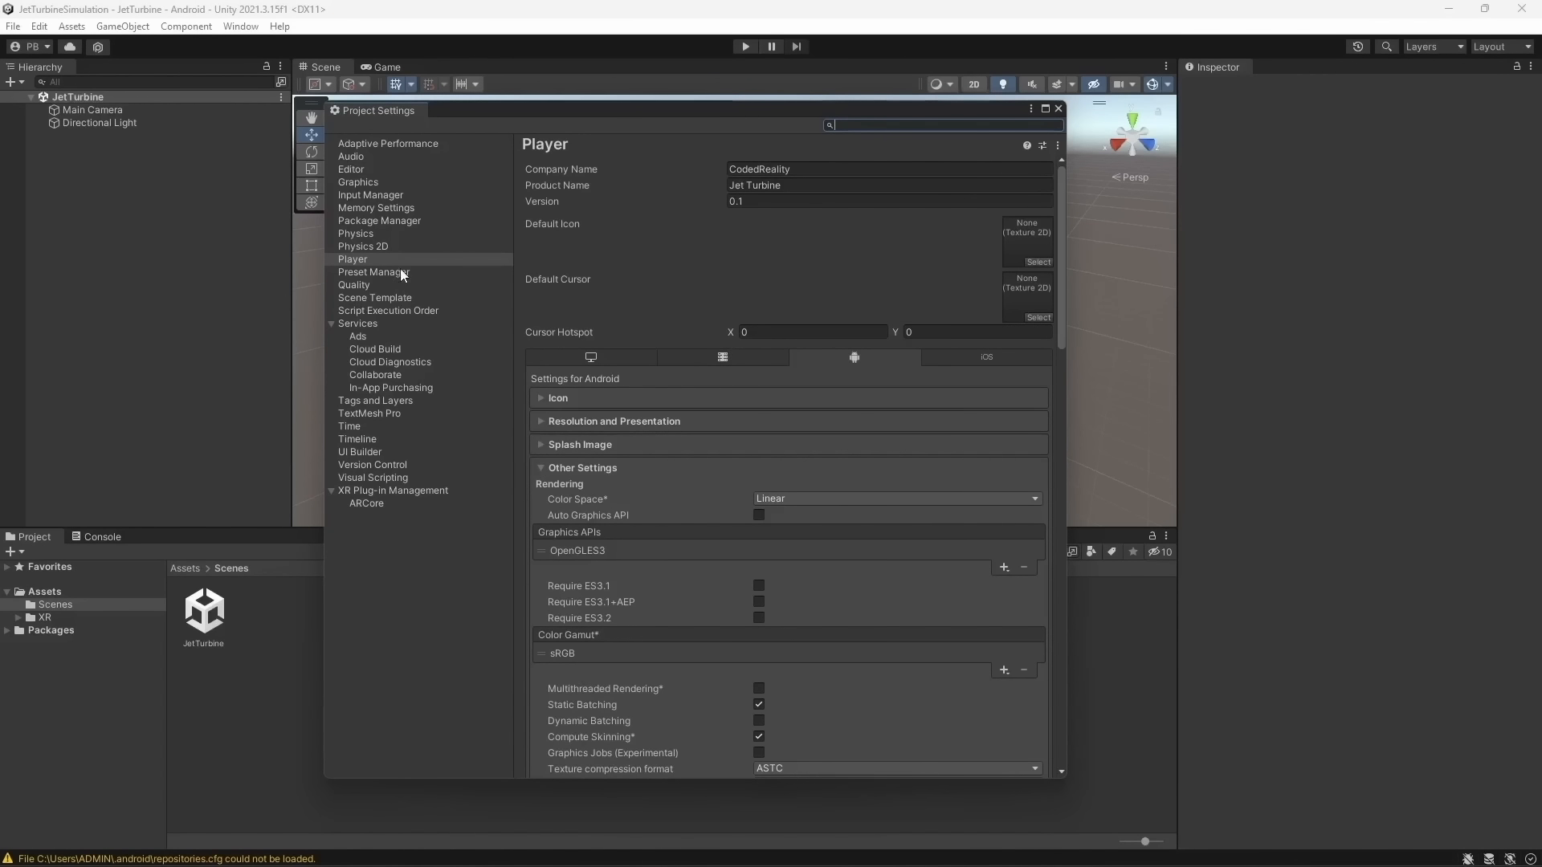
pyautogui.scroll(-3, 626, 443)
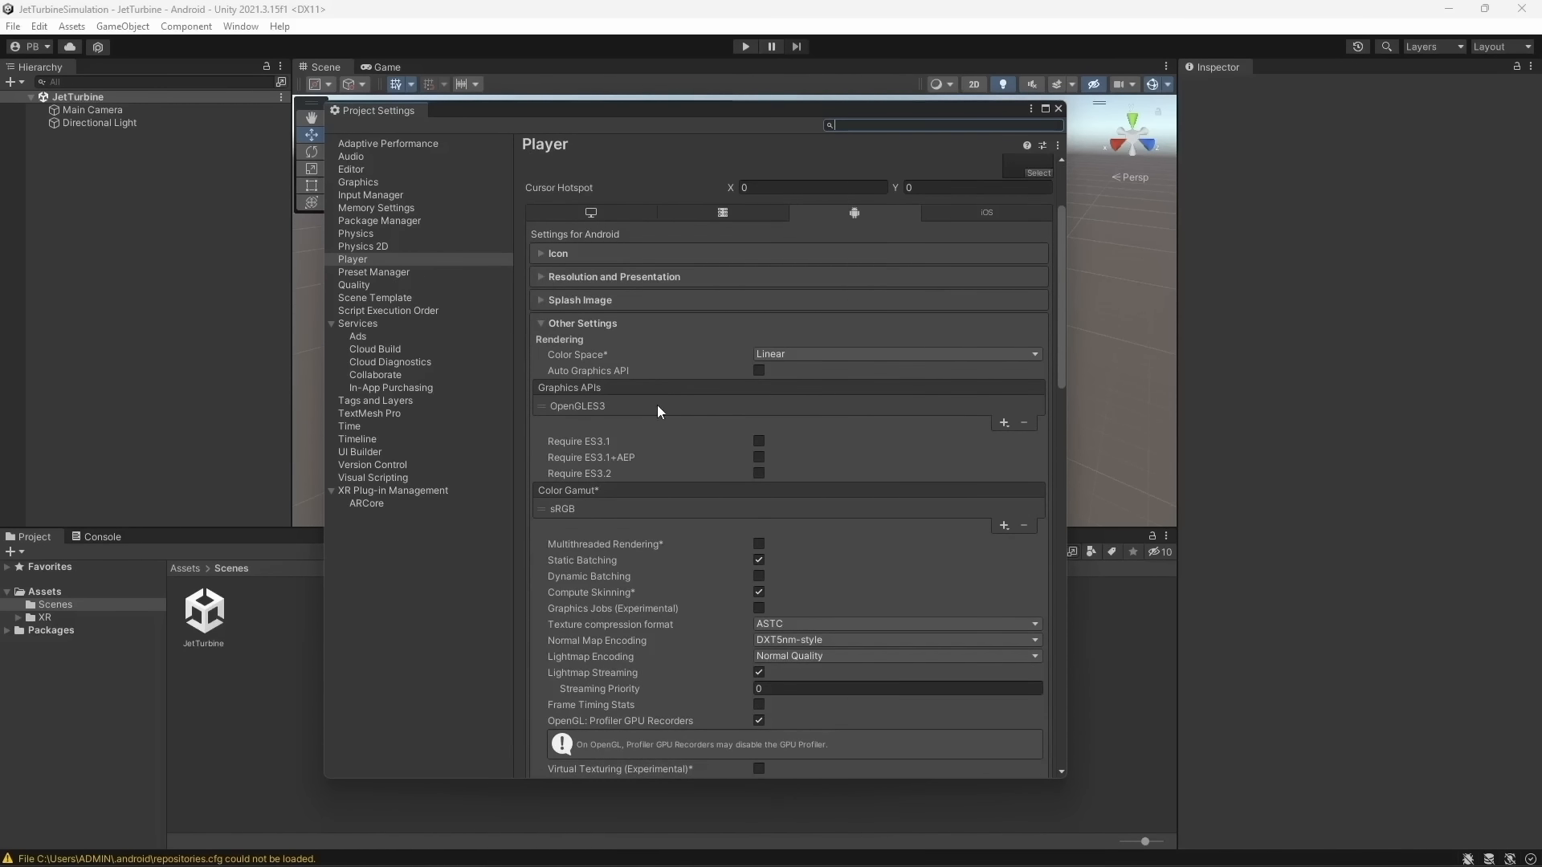
pyautogui.scroll(-4, 610, 559)
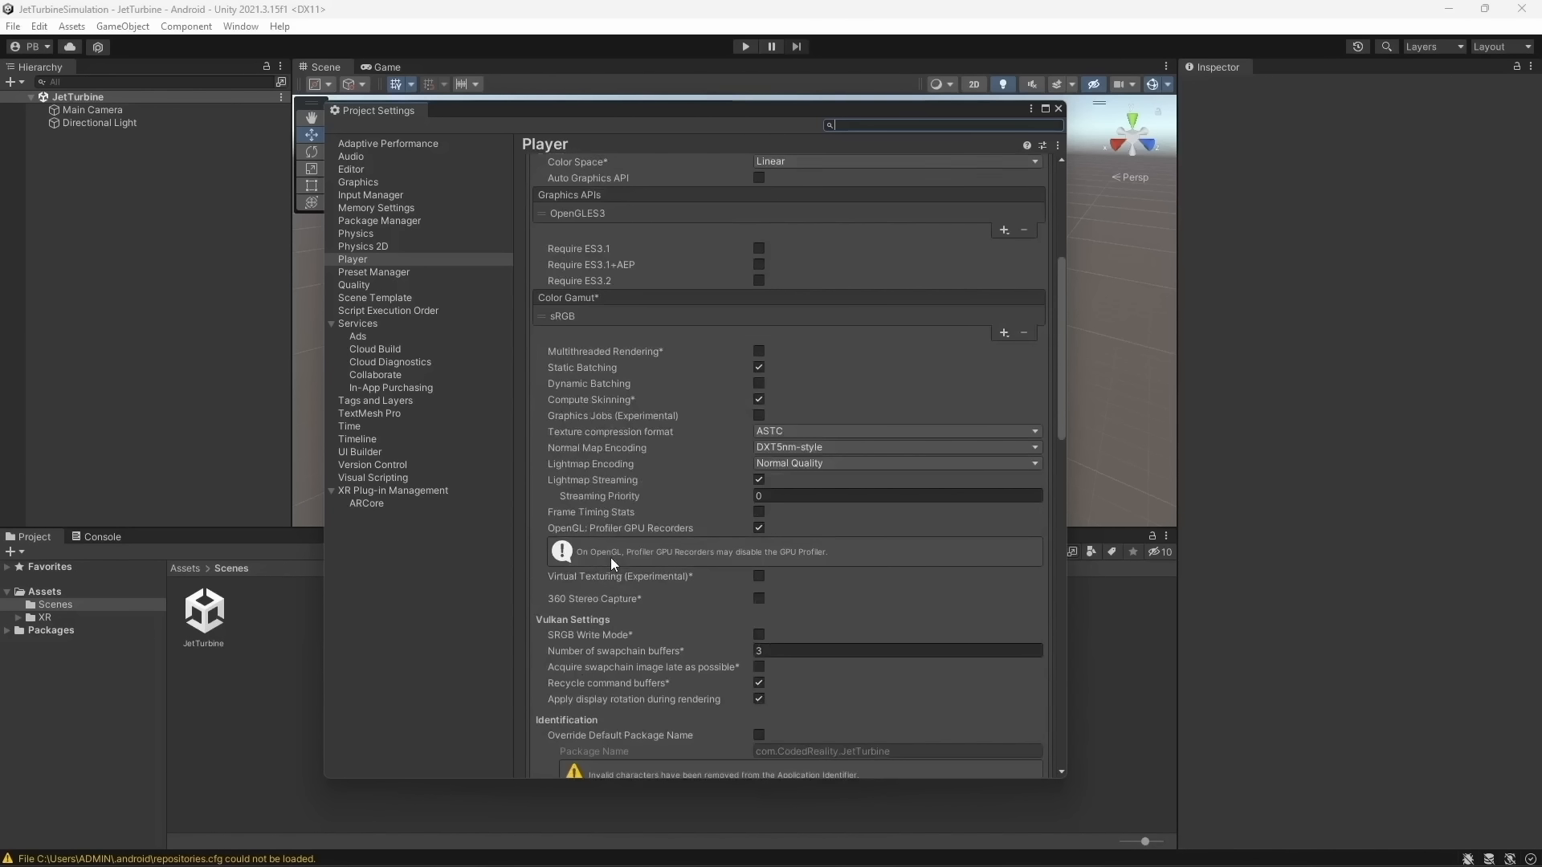
pyautogui.scroll(-4, 611, 560)
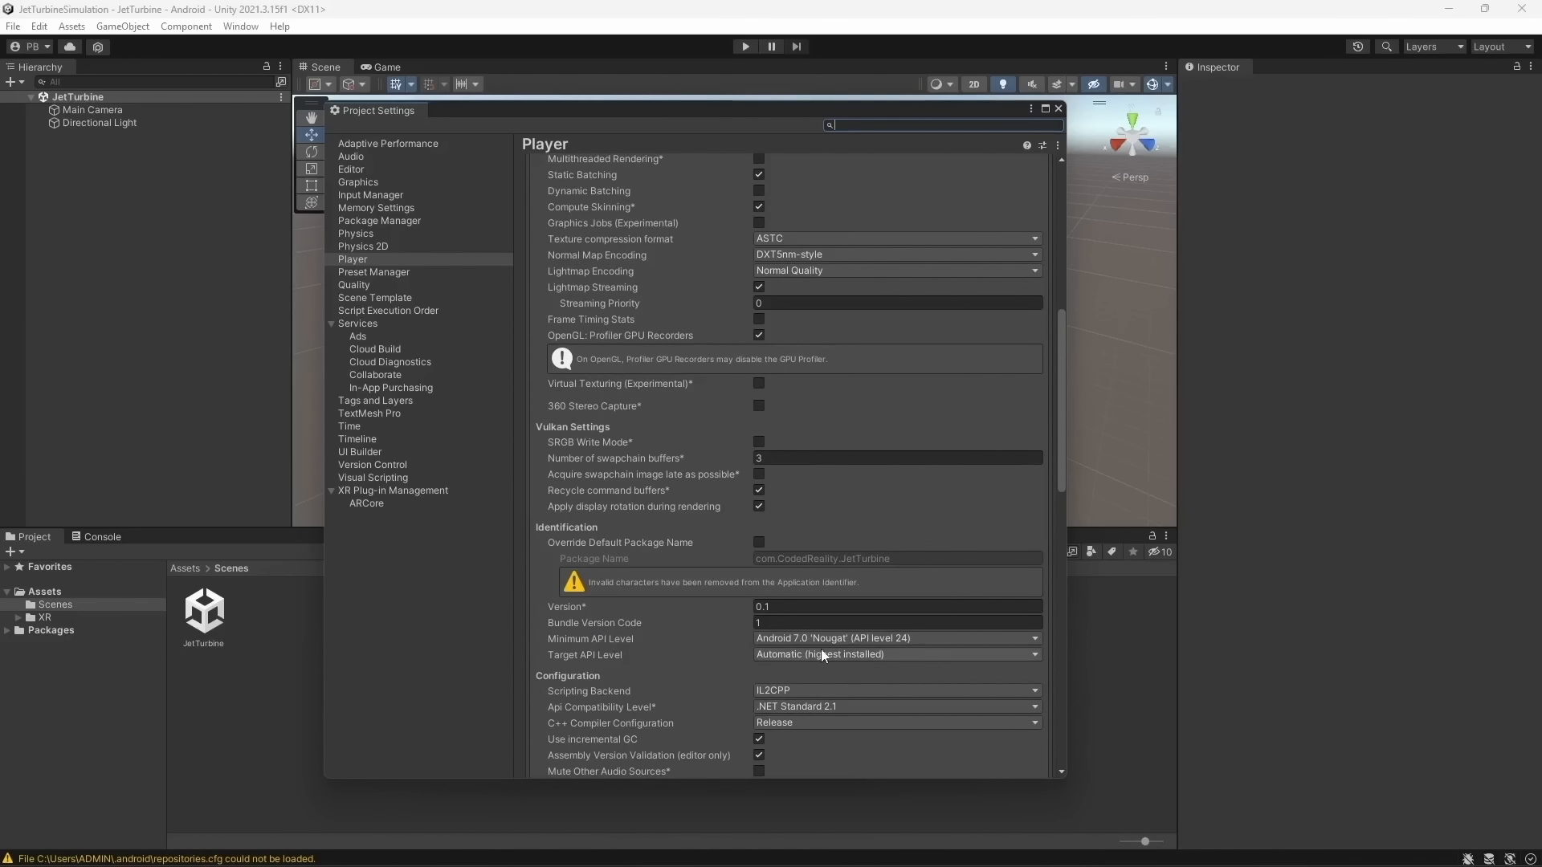
pyautogui.scroll(-3, 825, 638)
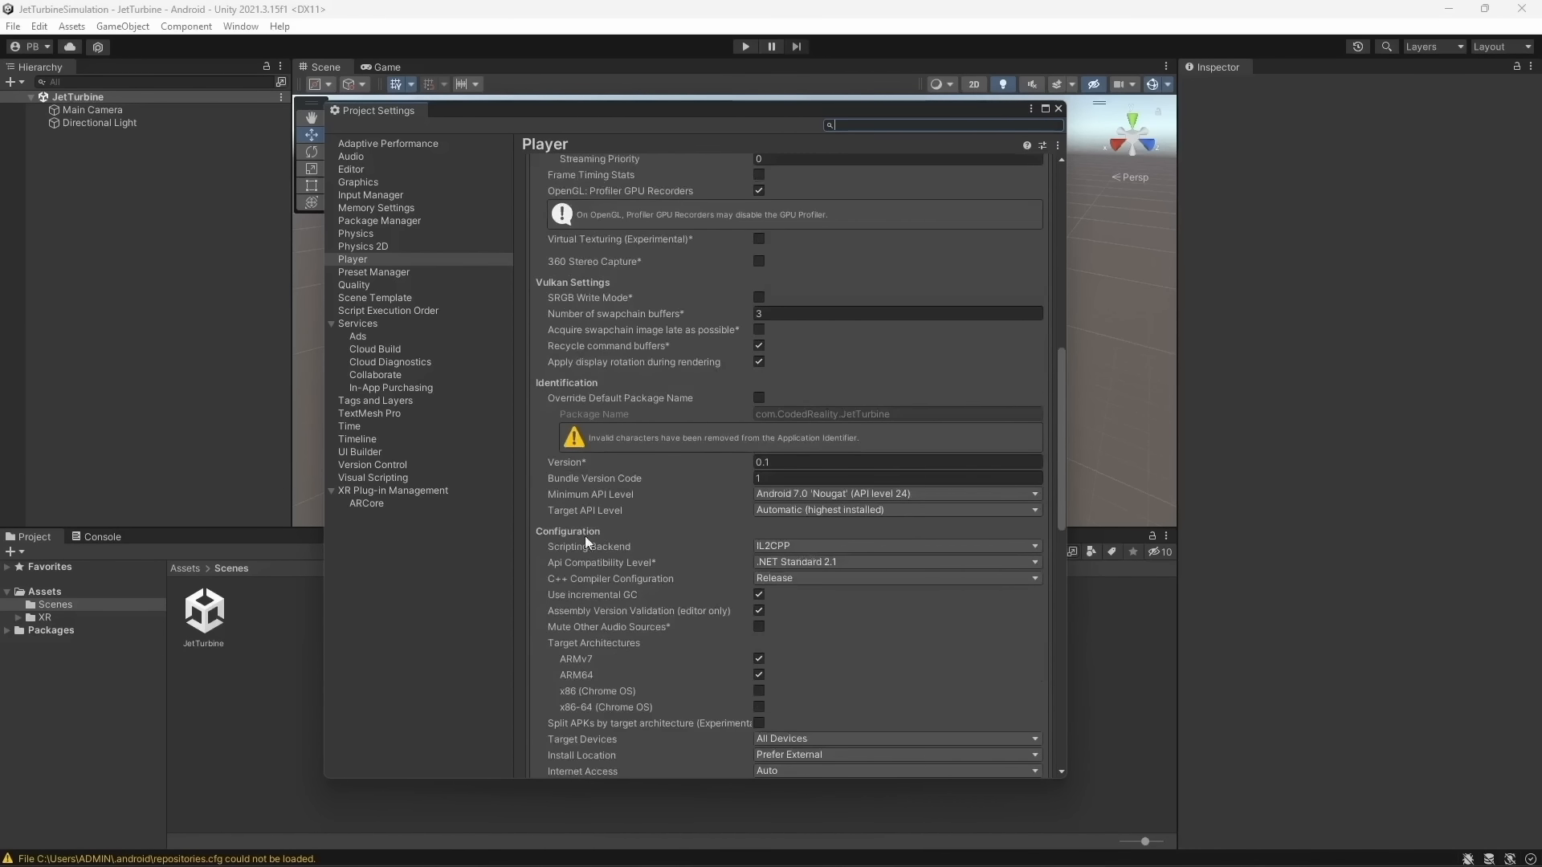
pyautogui.scroll(-2, 590, 542)
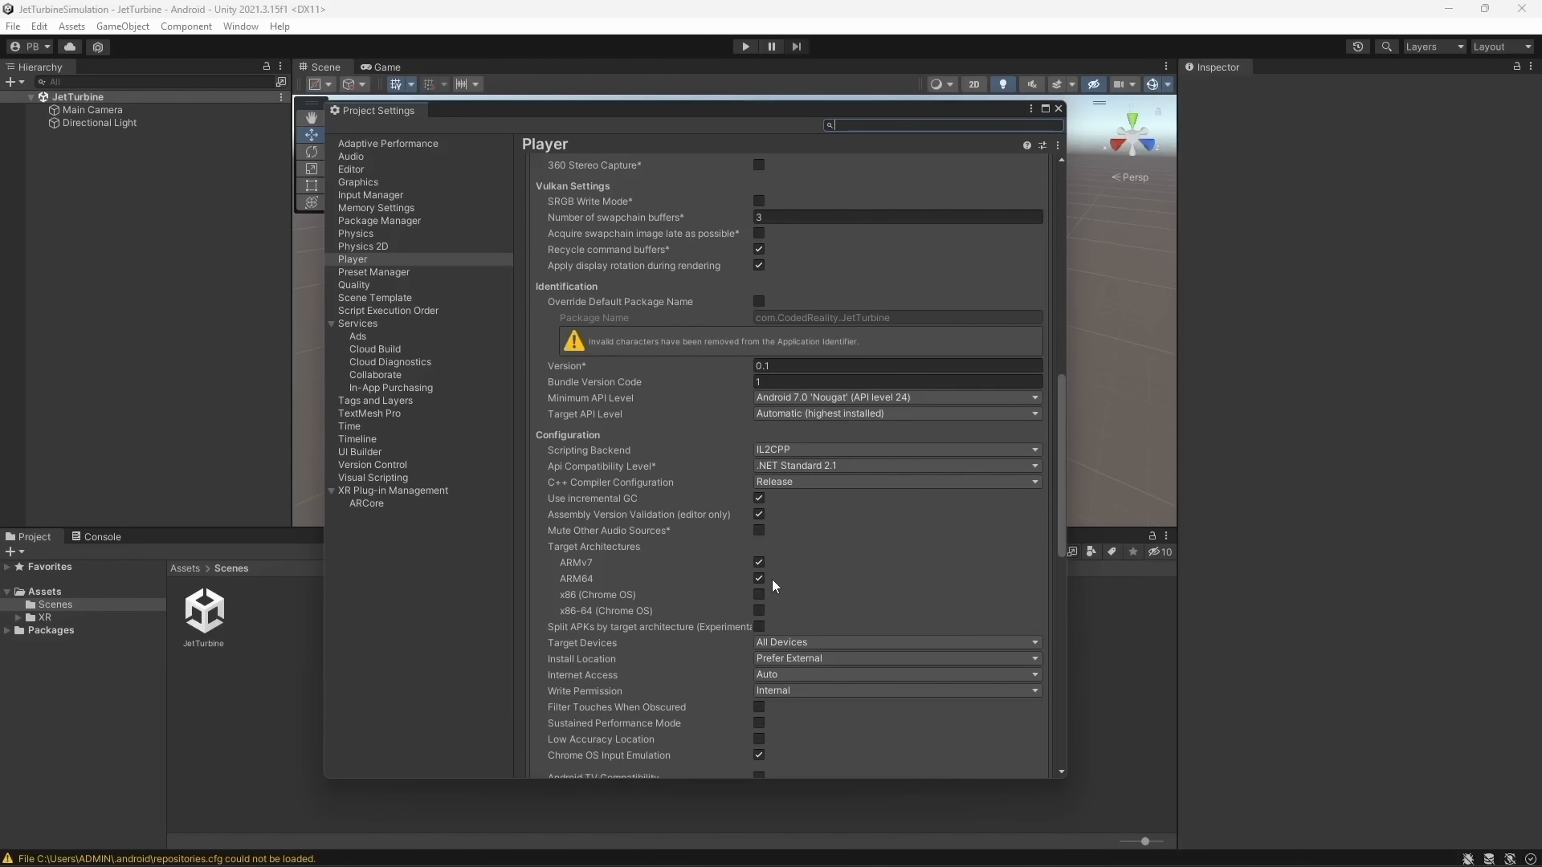
pyautogui.click(758, 563)
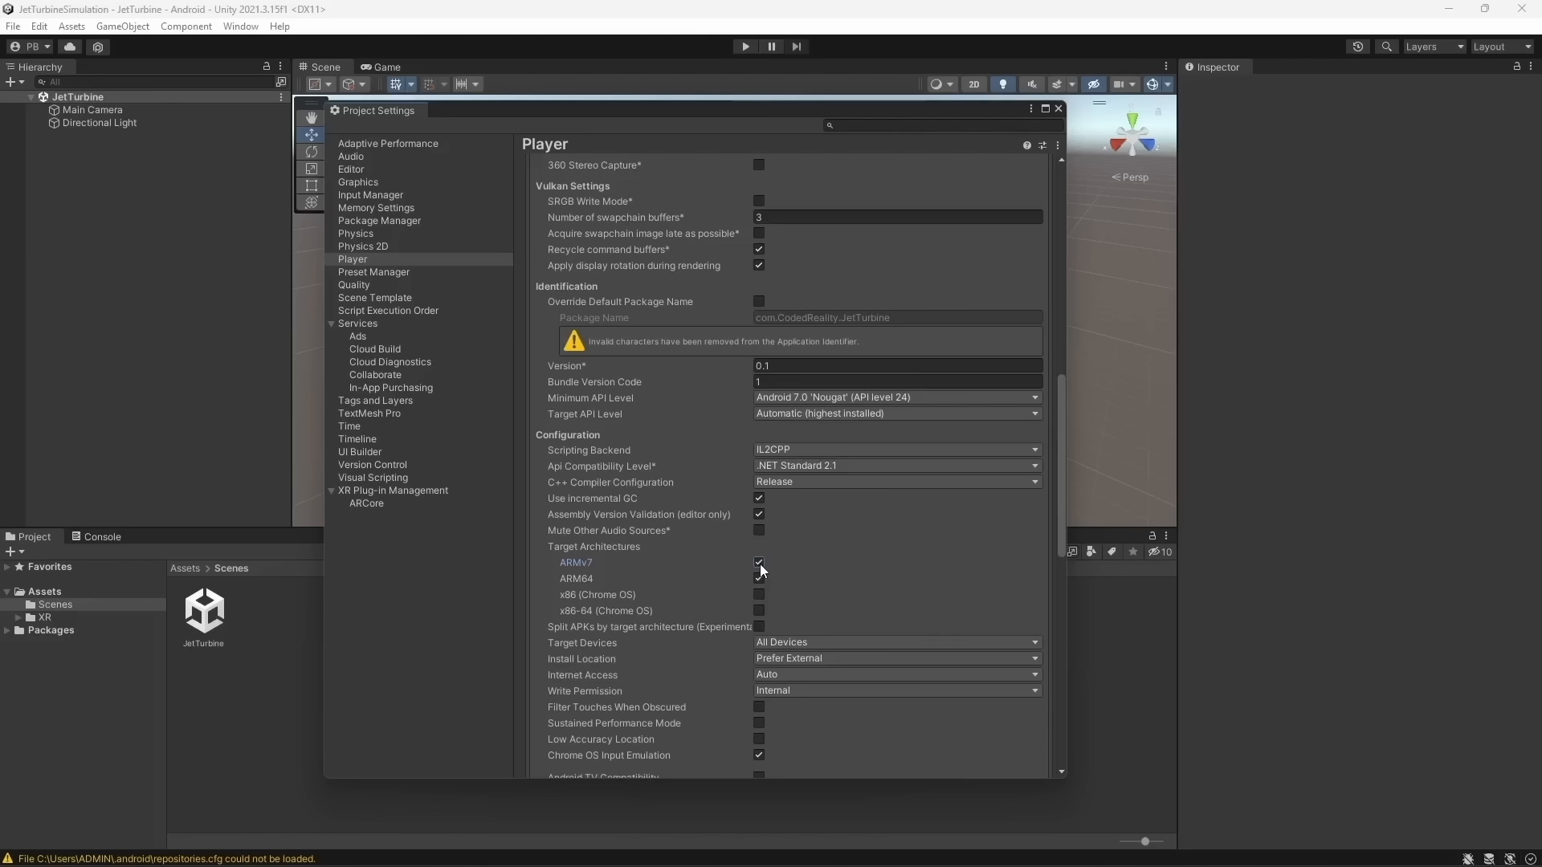
pyautogui.scroll(-5, 779, 558)
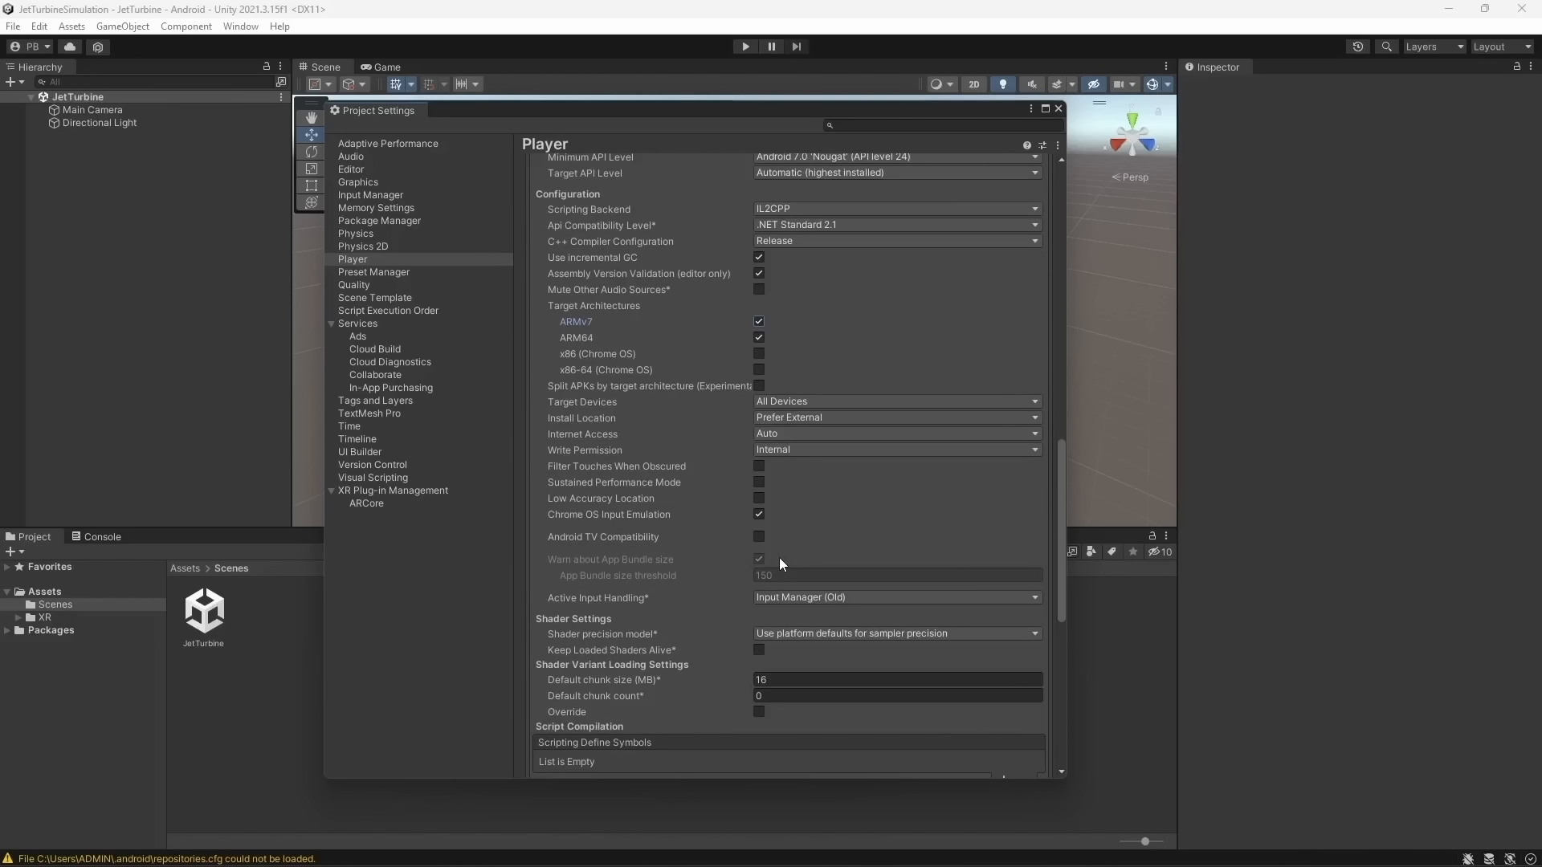
pyautogui.scroll(-10, 779, 558)
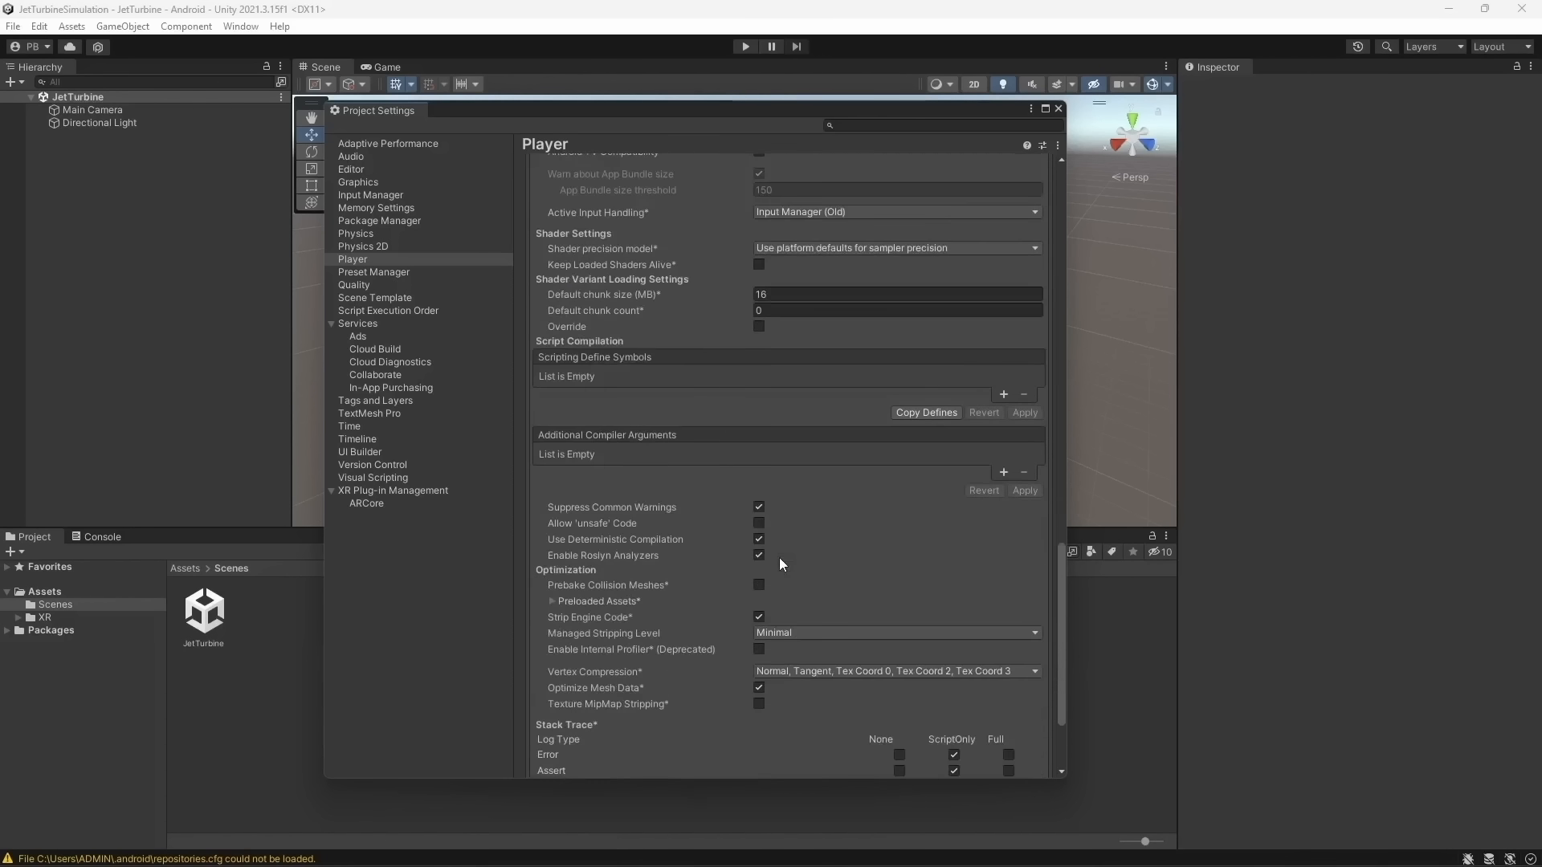
# Check the Android plug-in providers in XR Plug-in Management and close the Project Settings and Build Settings windows
pyautogui.click(393, 490)
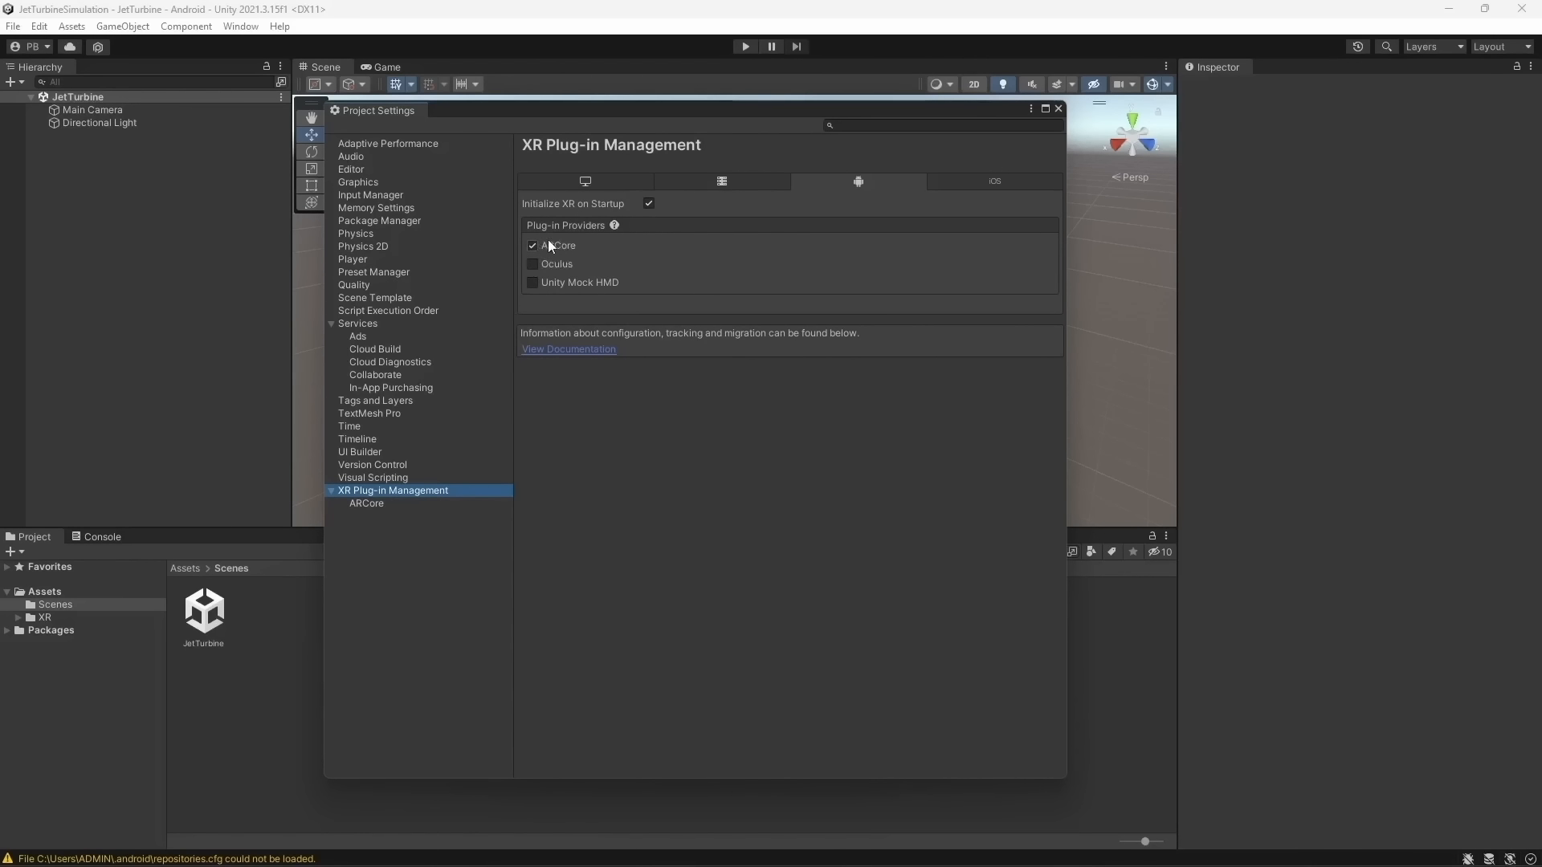
pyautogui.click(1058, 109)
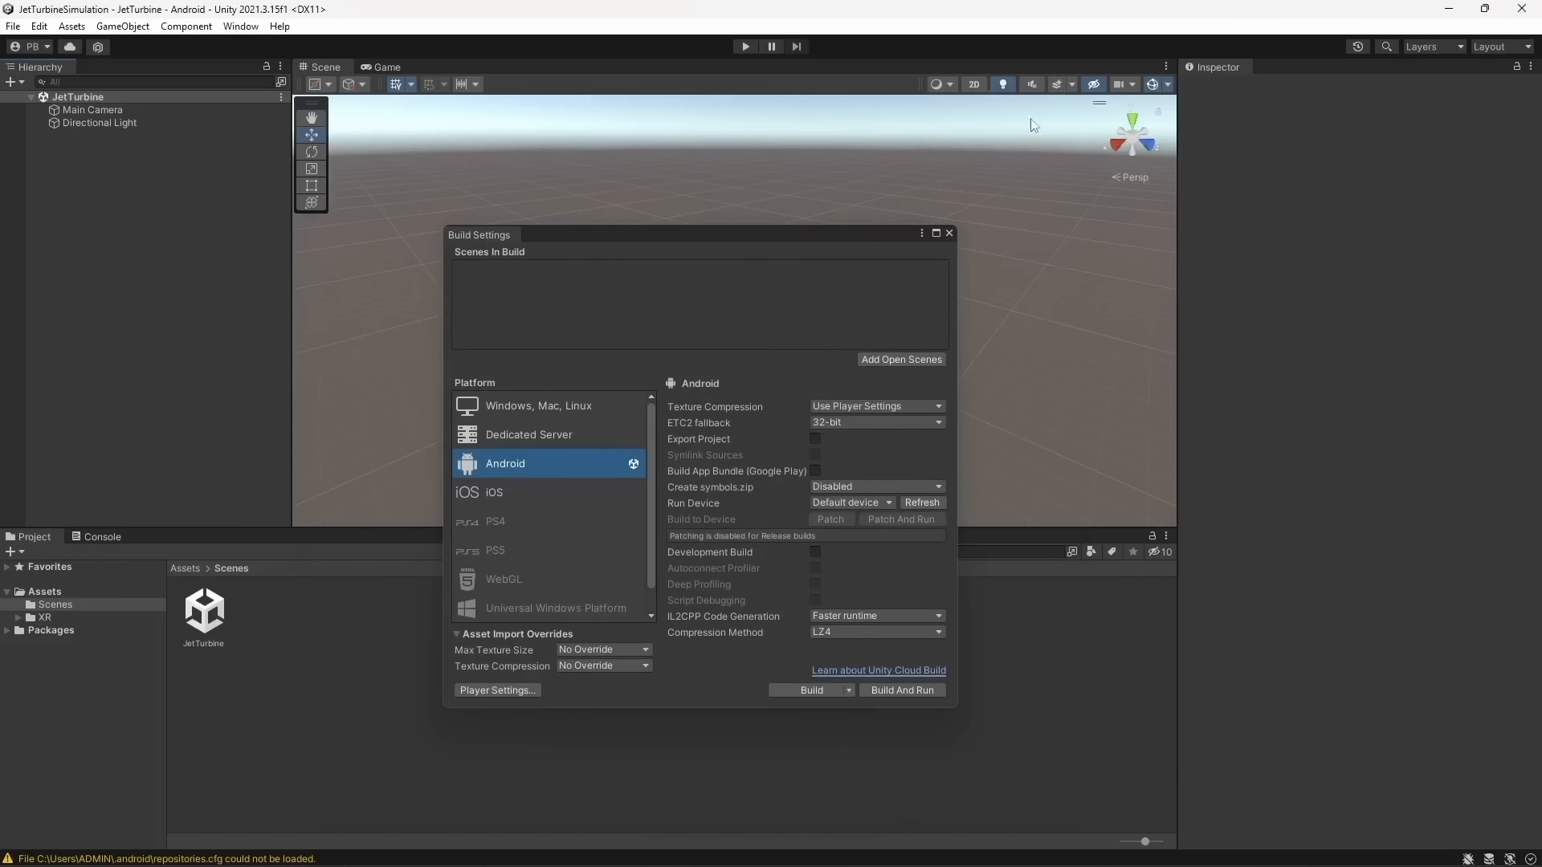
pyautogui.click(949, 234)
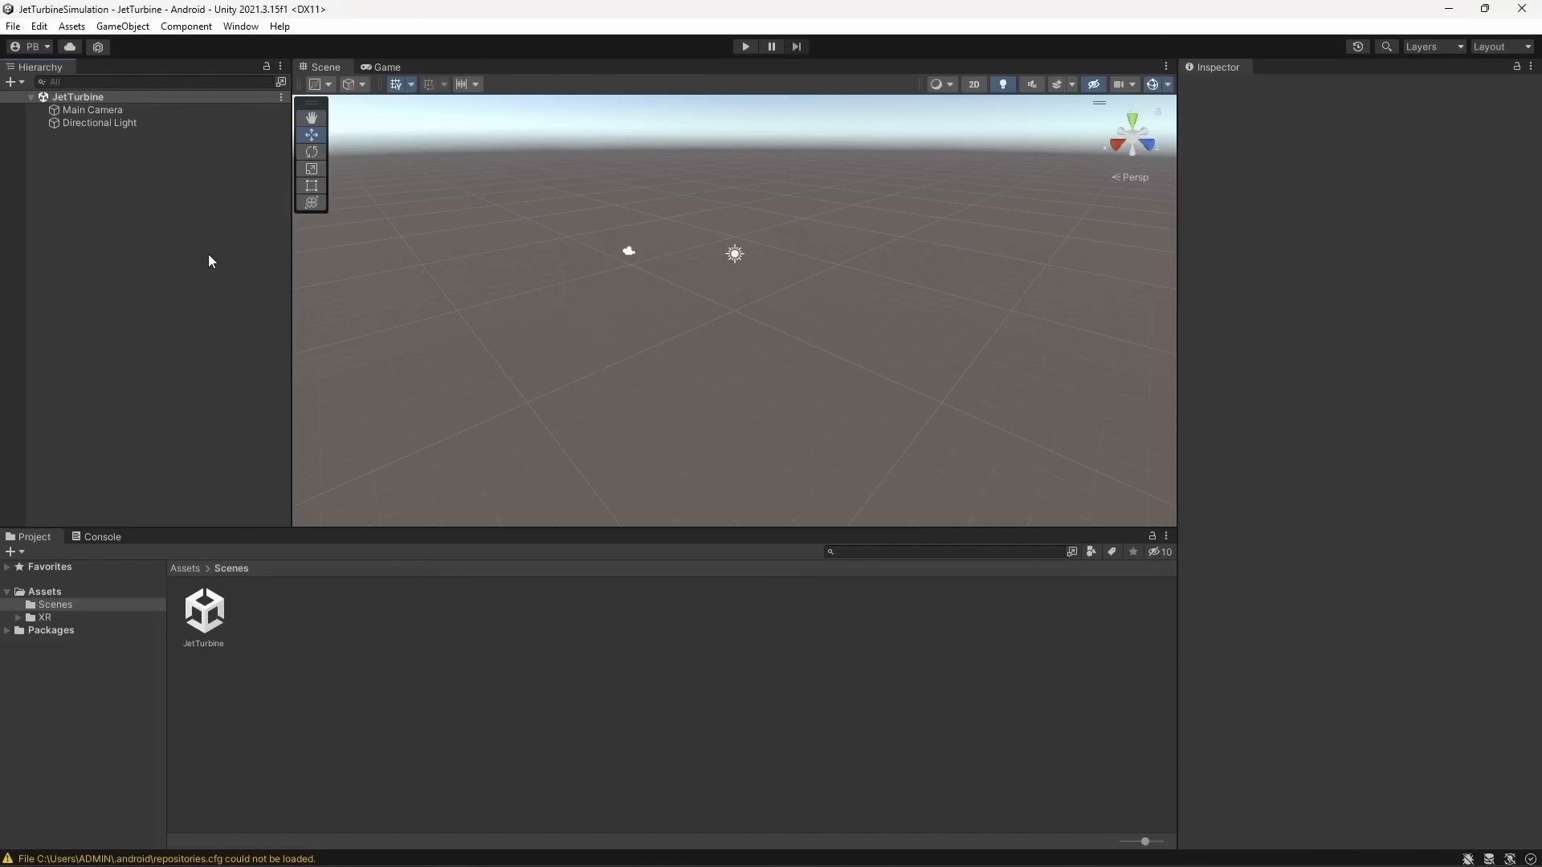
# Delete the Main Camera from the JetTurbine scene
pyautogui.click(153, 111)
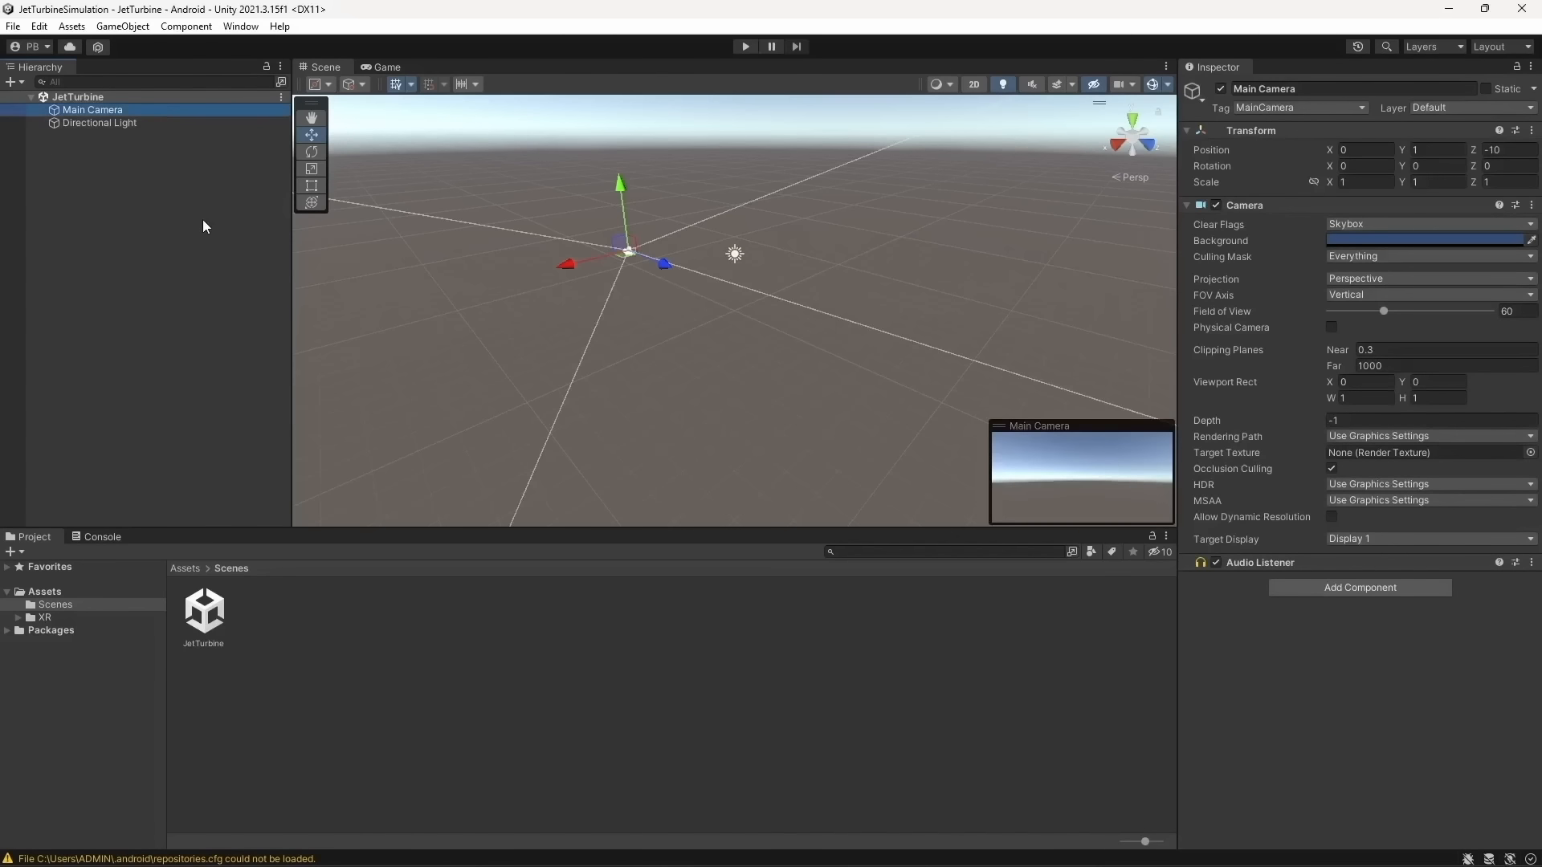
pyautogui.press('Delete')
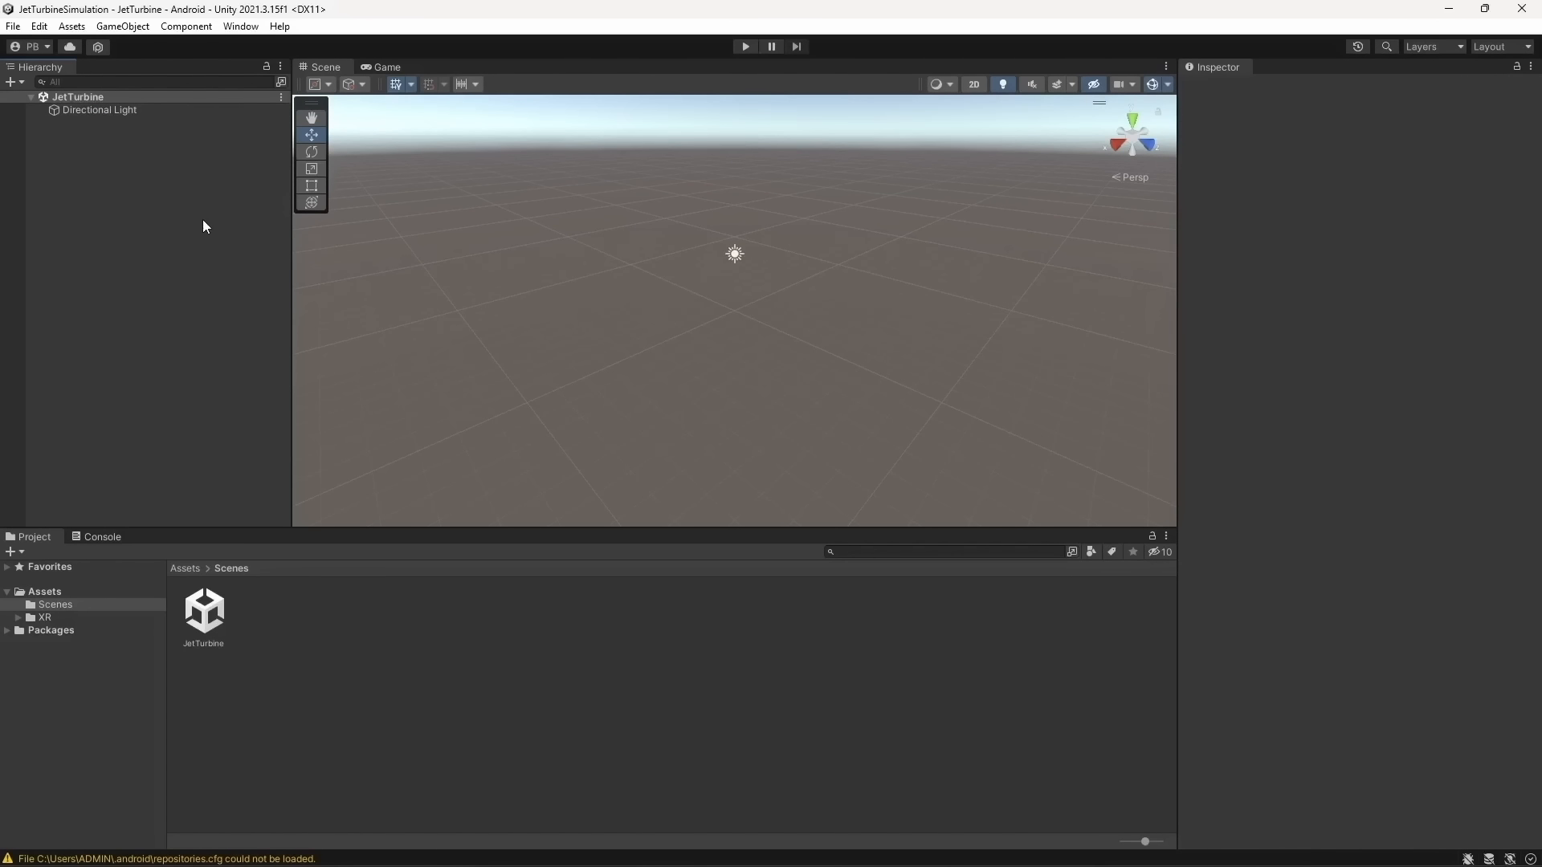
pyautogui.moveTo(412, 211); pyautogui.dragTo(416, 146, button='right')
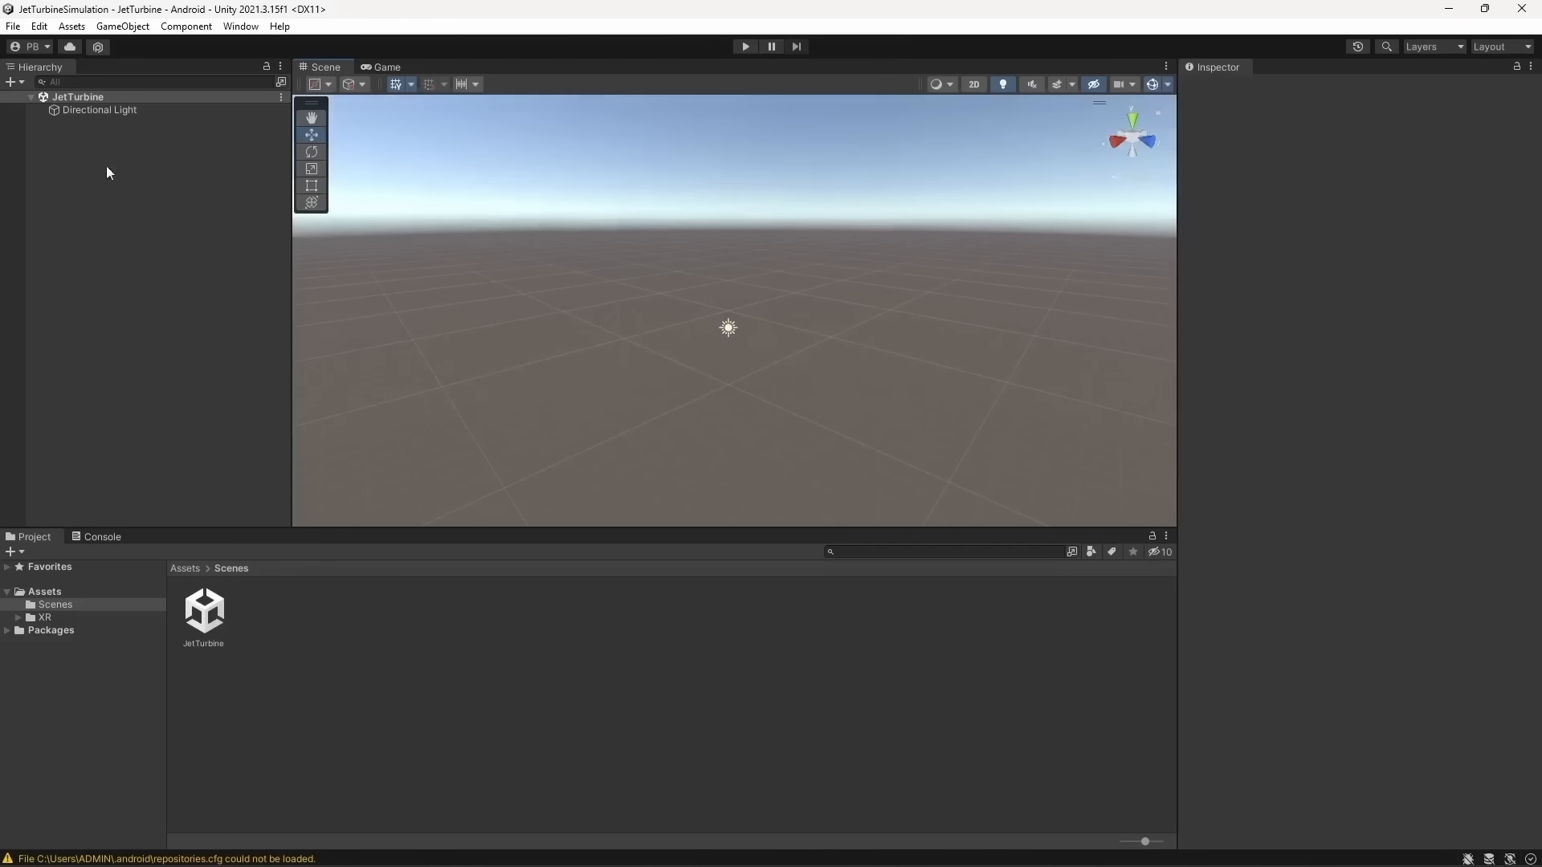
# Add an AR Session Origin object to the JetTurbine scene
pyautogui.rightClick(151, 168)
pyautogui.moveTo(241, 508)
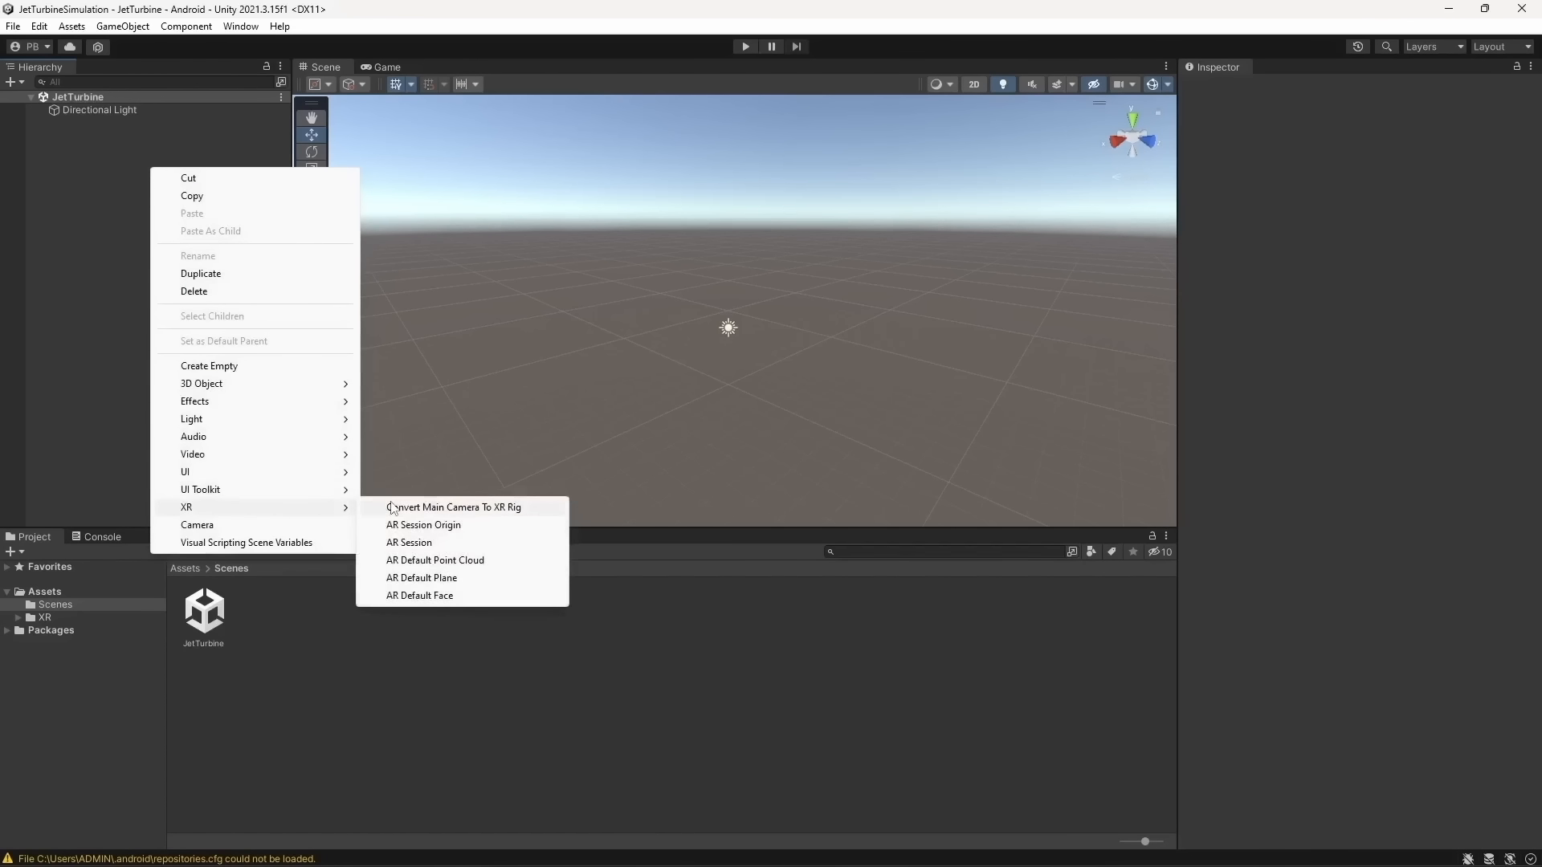
pyautogui.click(80, 322)
pyautogui.rightClick(87, 166)
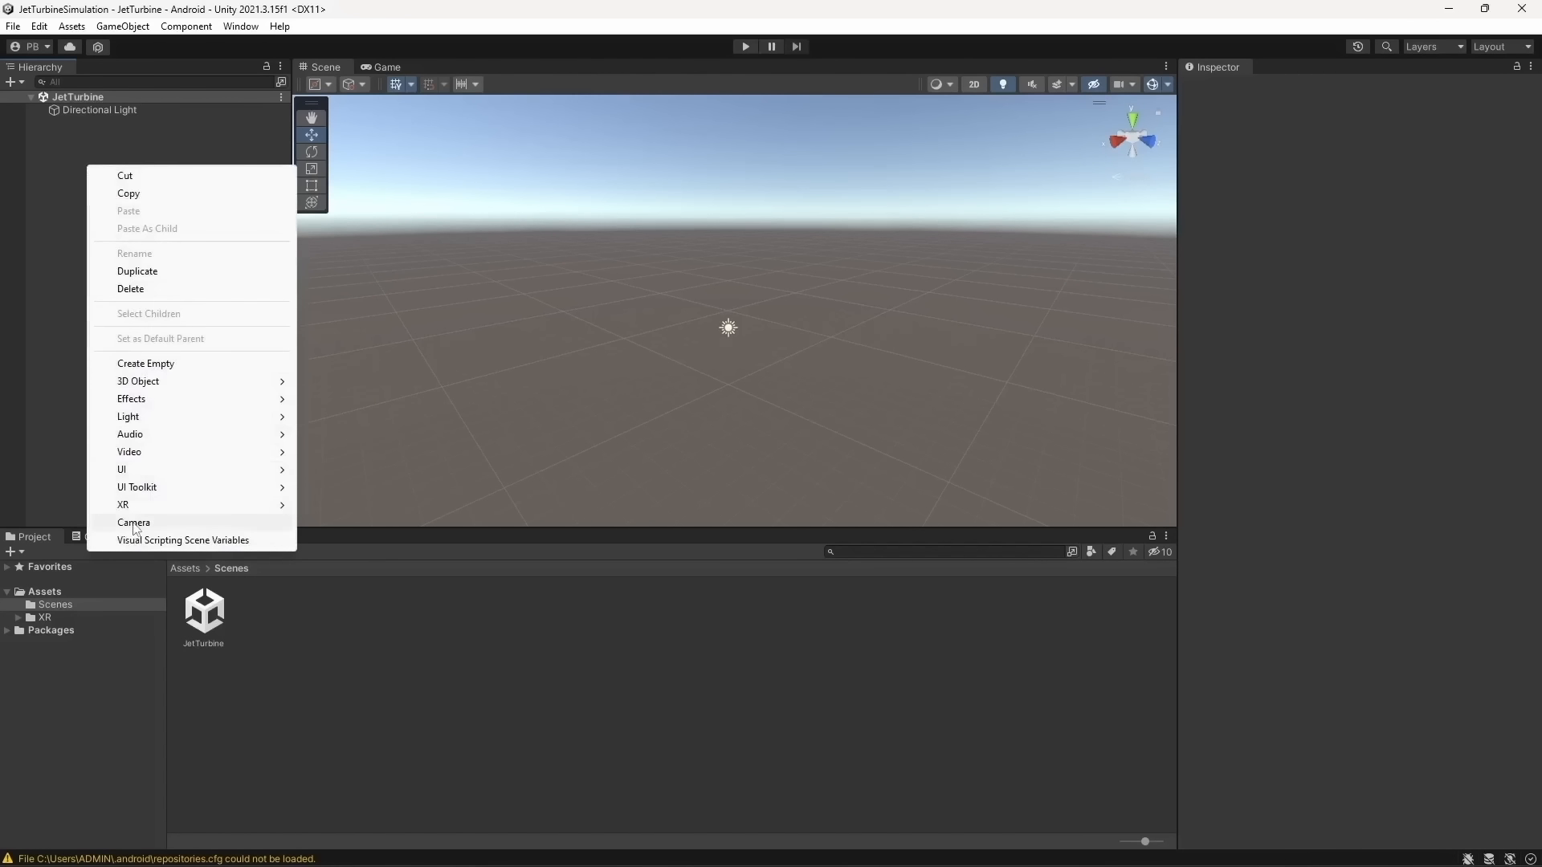
pyautogui.moveTo(134, 506)
pyautogui.click(334, 524)
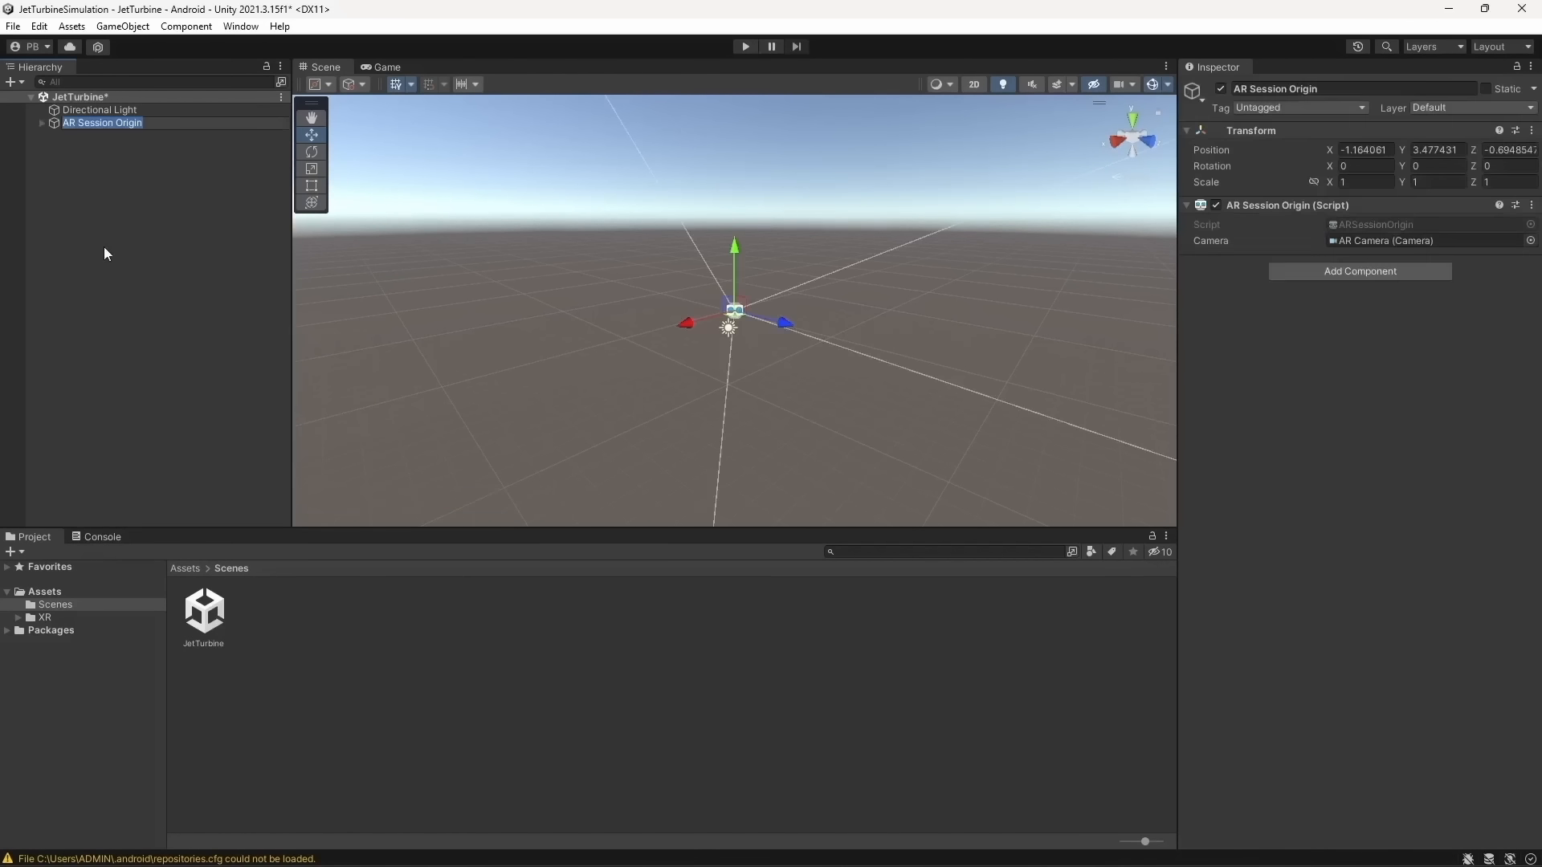
# Add an AR Session object to the JetTurbine scene
pyautogui.rightClick(104, 247)
pyautogui.moveTo(201, 588)
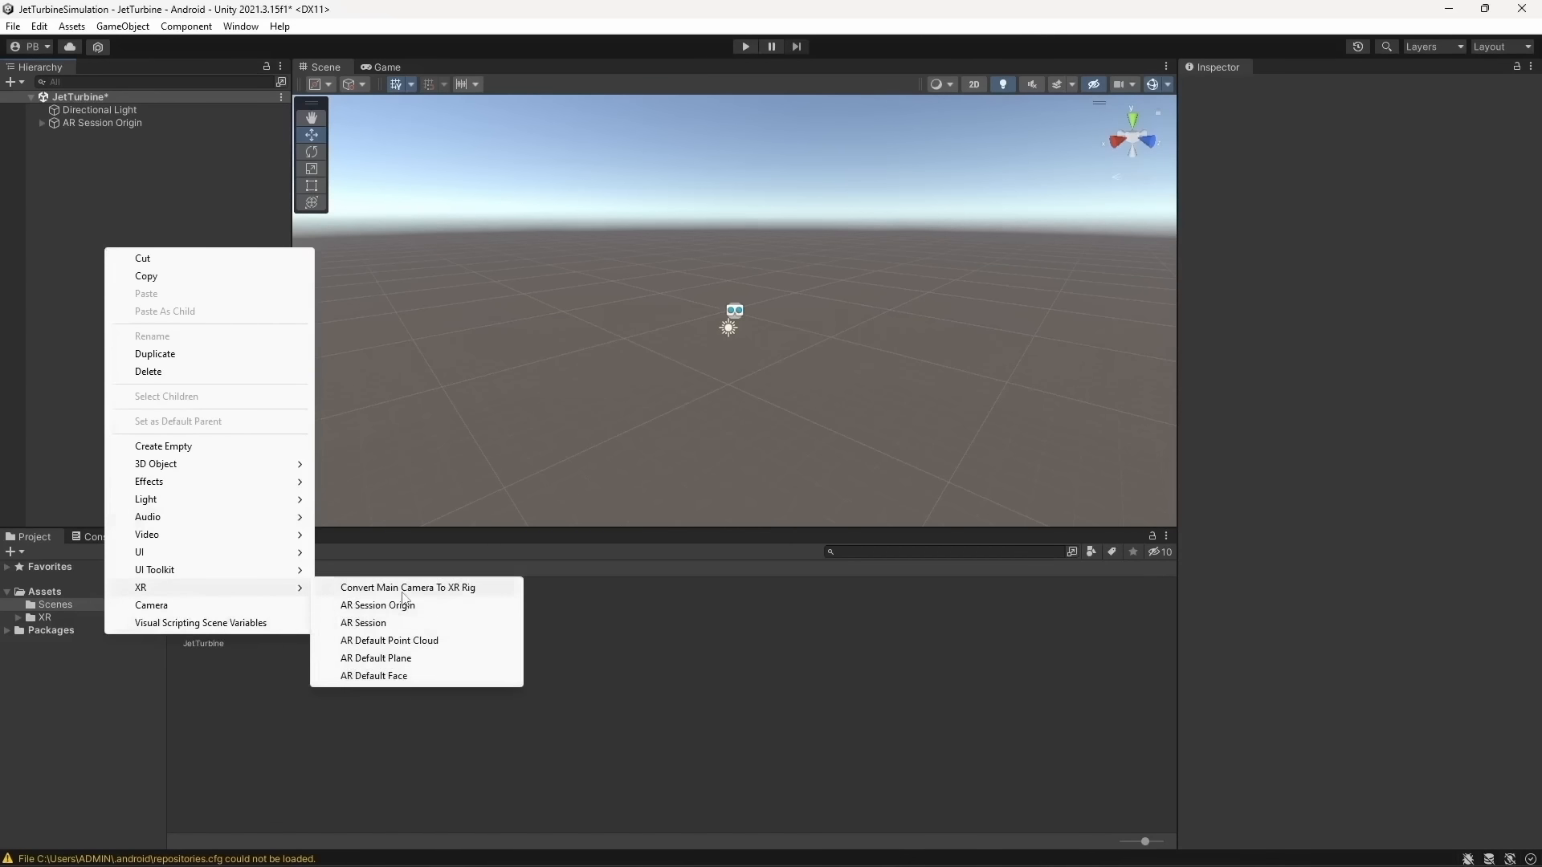
pyautogui.click(418, 621)
# Move AR Session Origin and AR Session above the Directional Light in the hierarchy and save the scene
pyautogui.click(138, 122)
pyautogui.keyDown('ctrl'); pyautogui.click(134, 135); pyautogui.keyUp('ctrl')
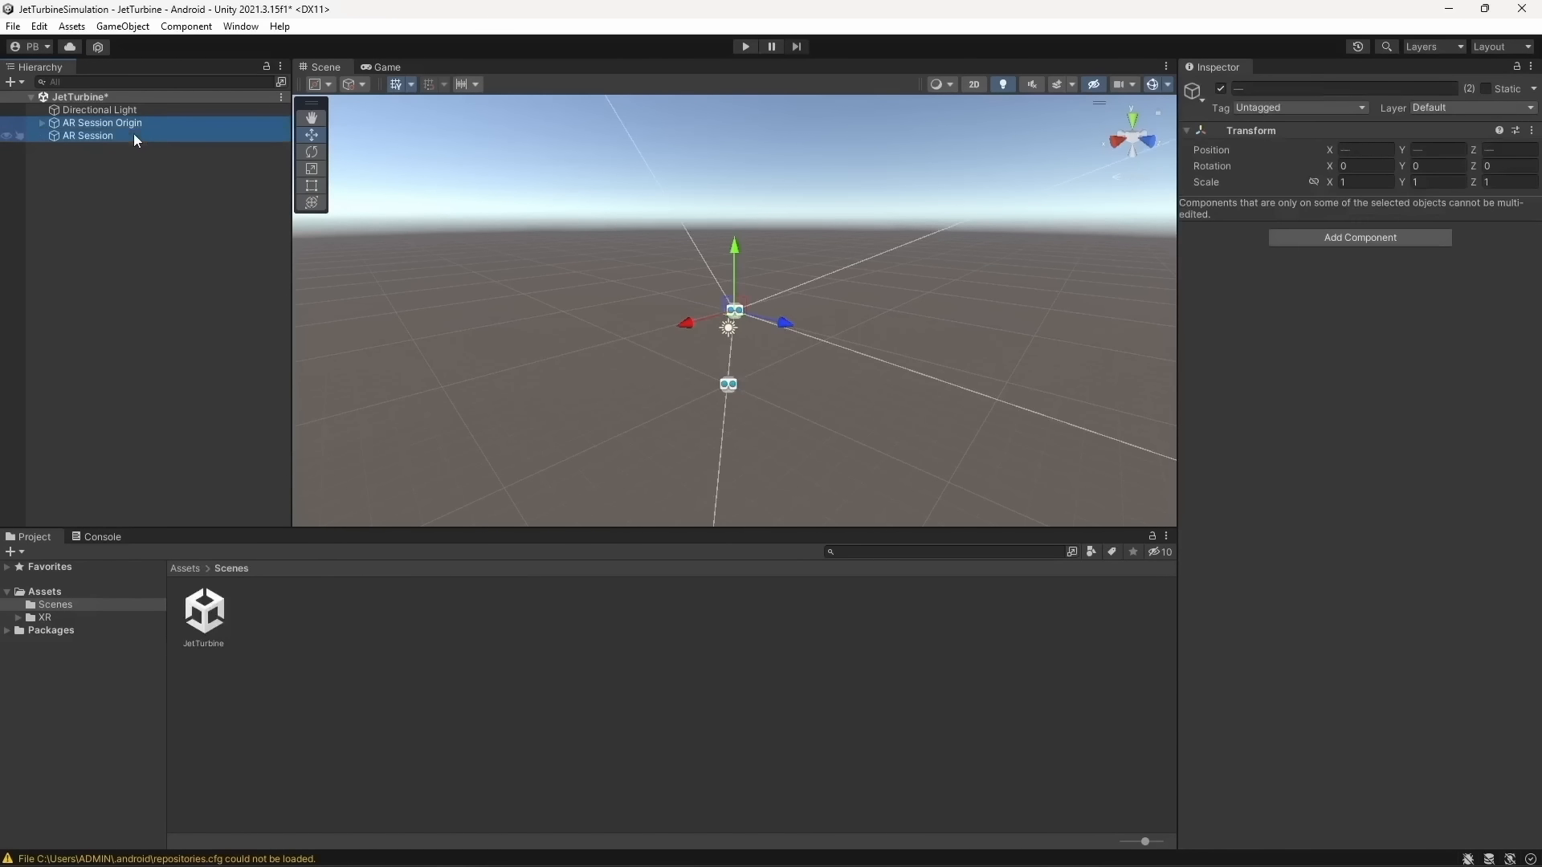
pyautogui.moveTo(133, 135); pyautogui.dragTo(133, 102)
pyautogui.hotkey('ctrl', 's')
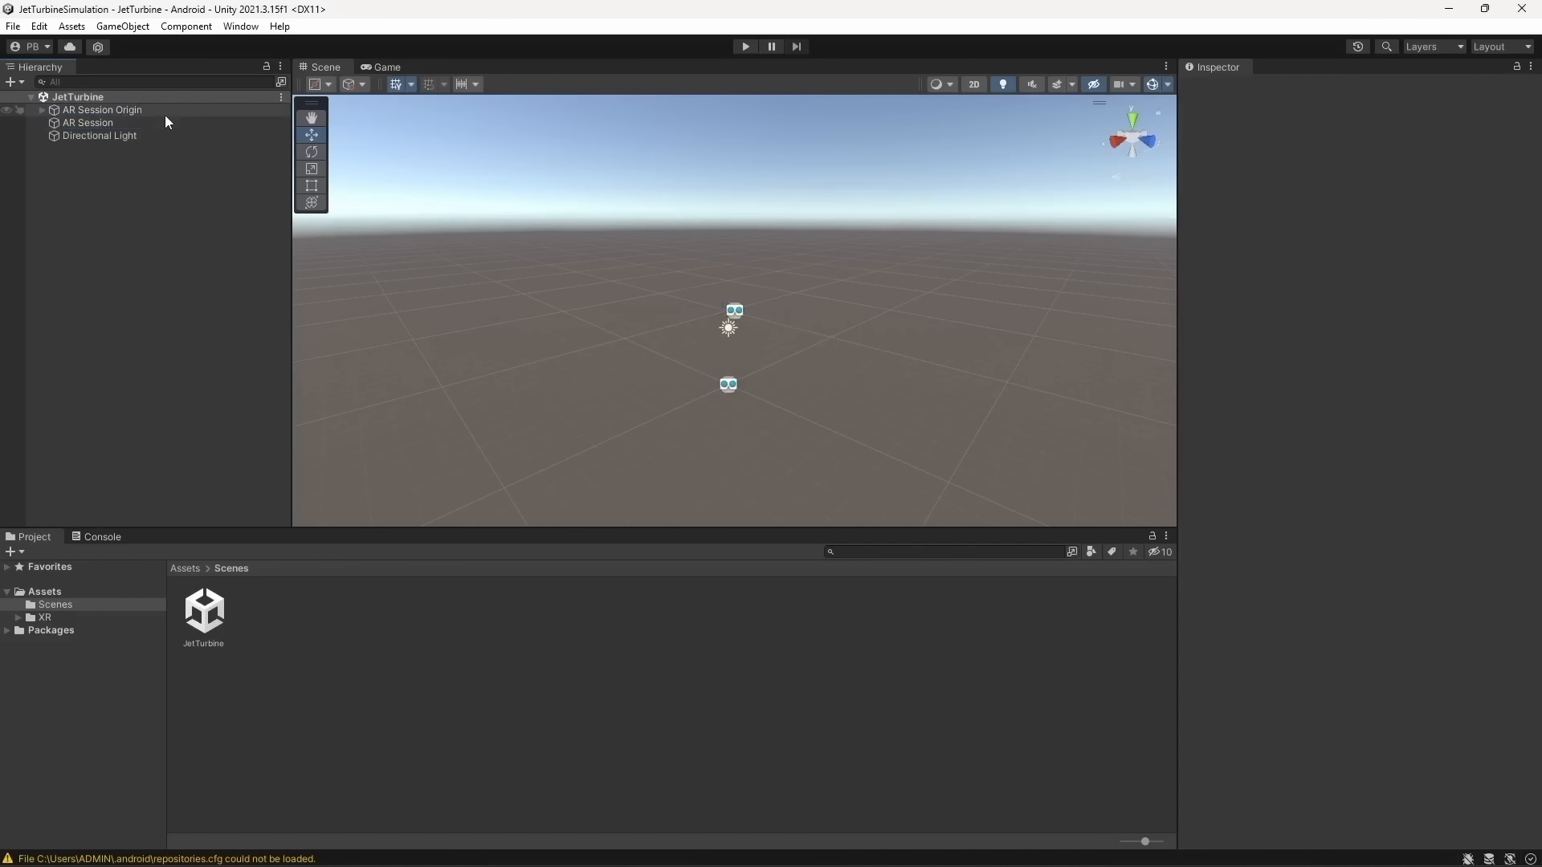
# Review the components of the AR Session Origin and AR Session objects
pyautogui.click(166, 114)
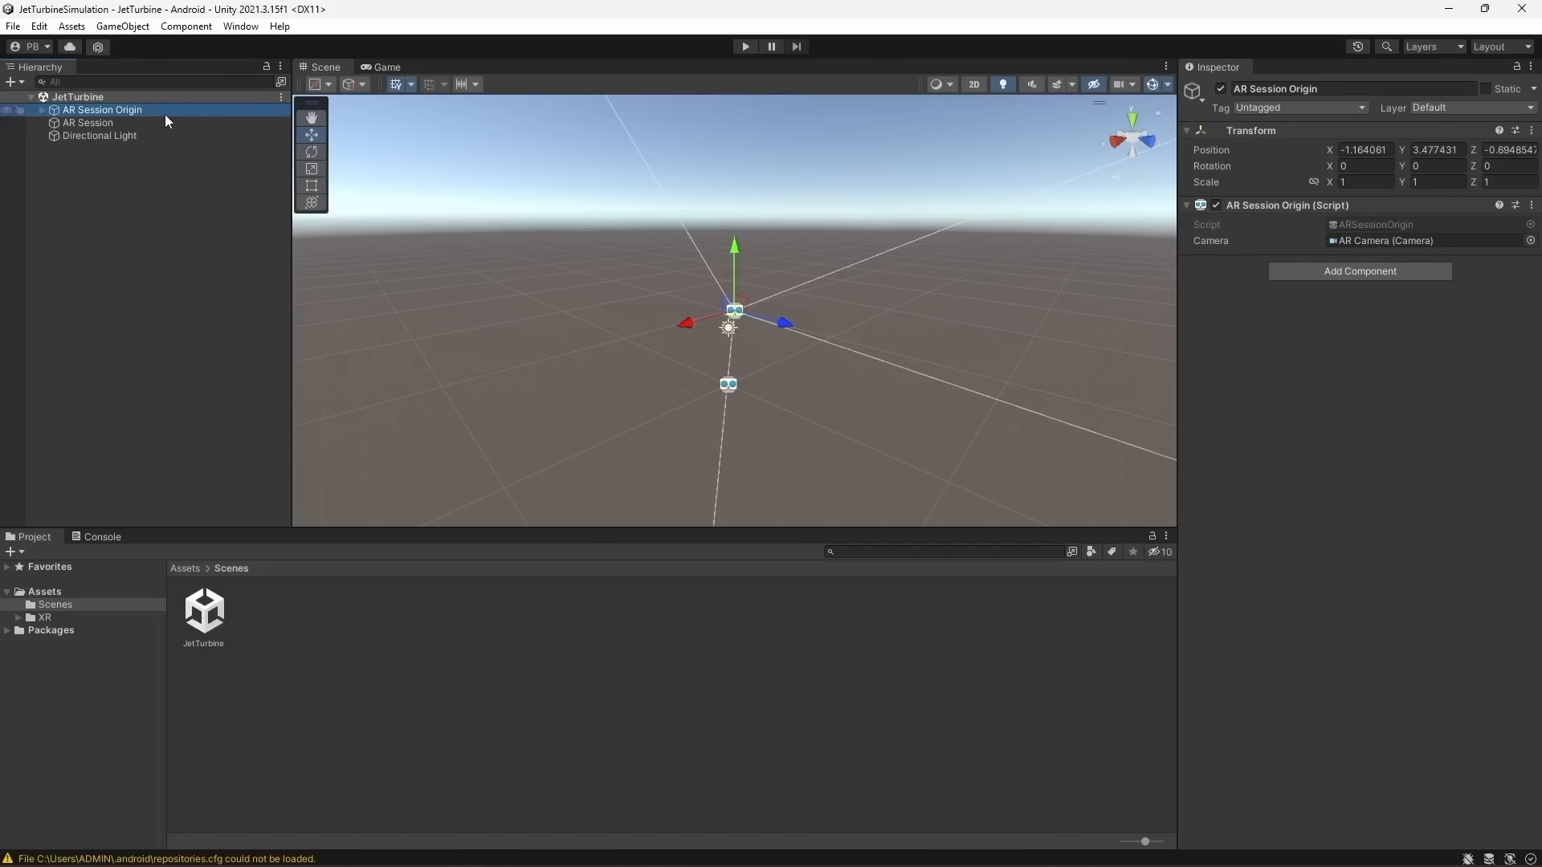
pyautogui.click(120, 126)
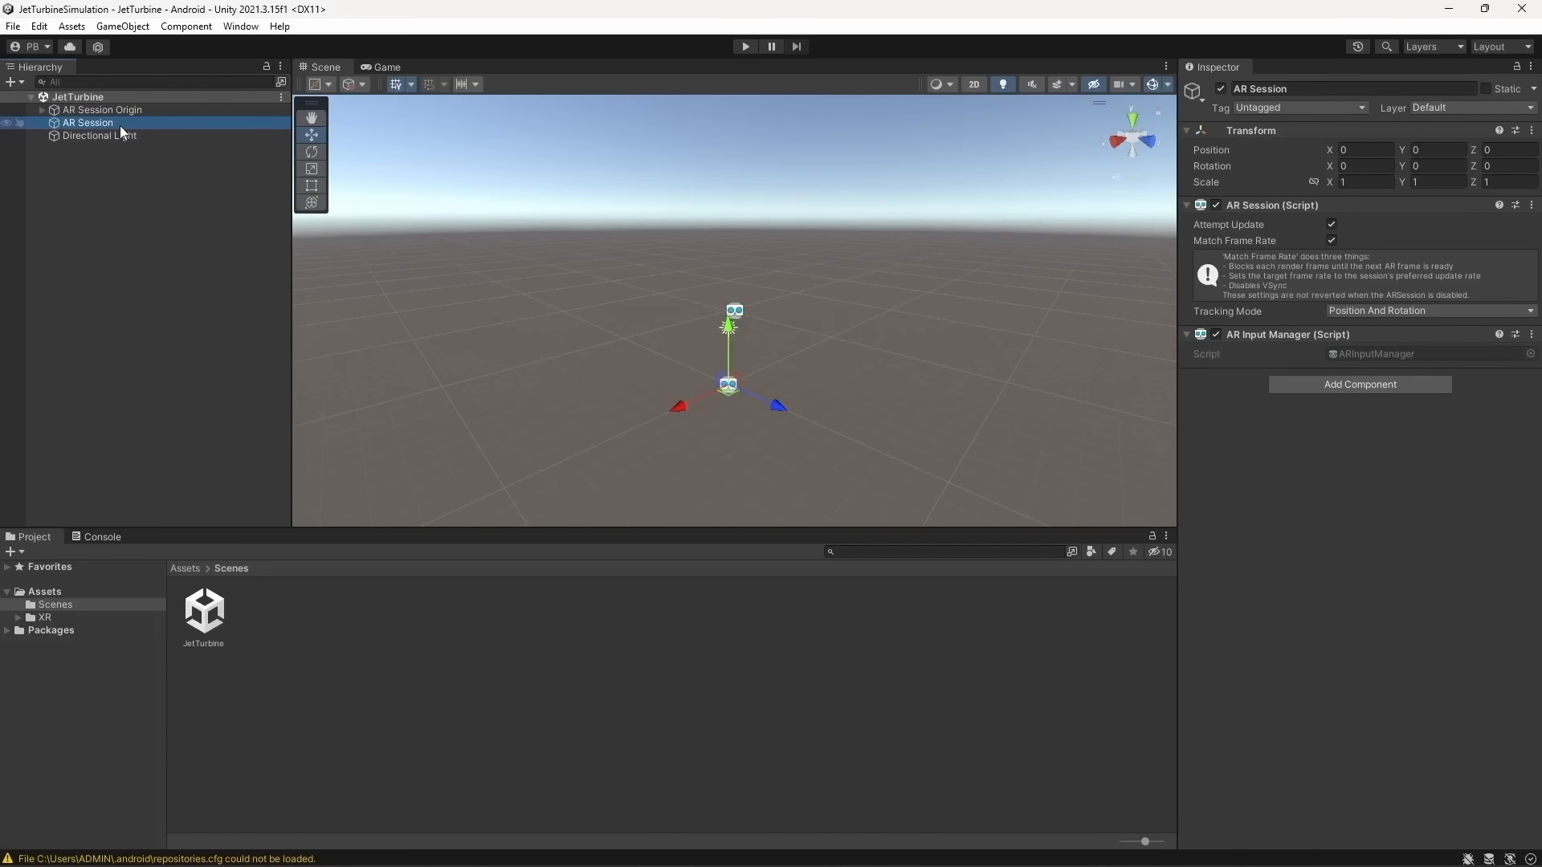
pyautogui.click(180, 253)
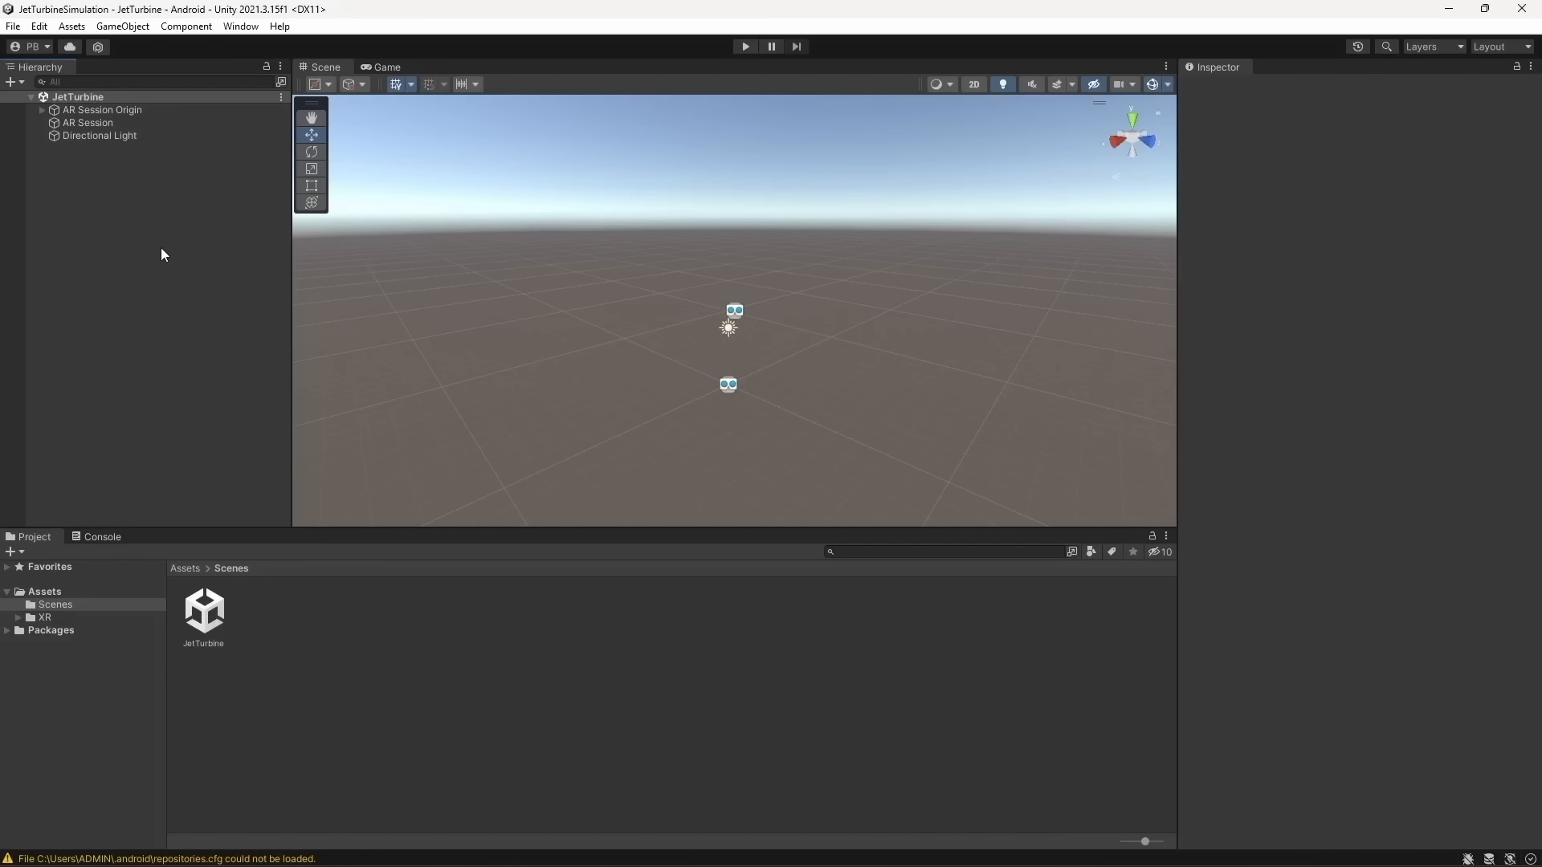
# Create a folder named Scripts in the project's main Assets folder
pyautogui.click(183, 568)
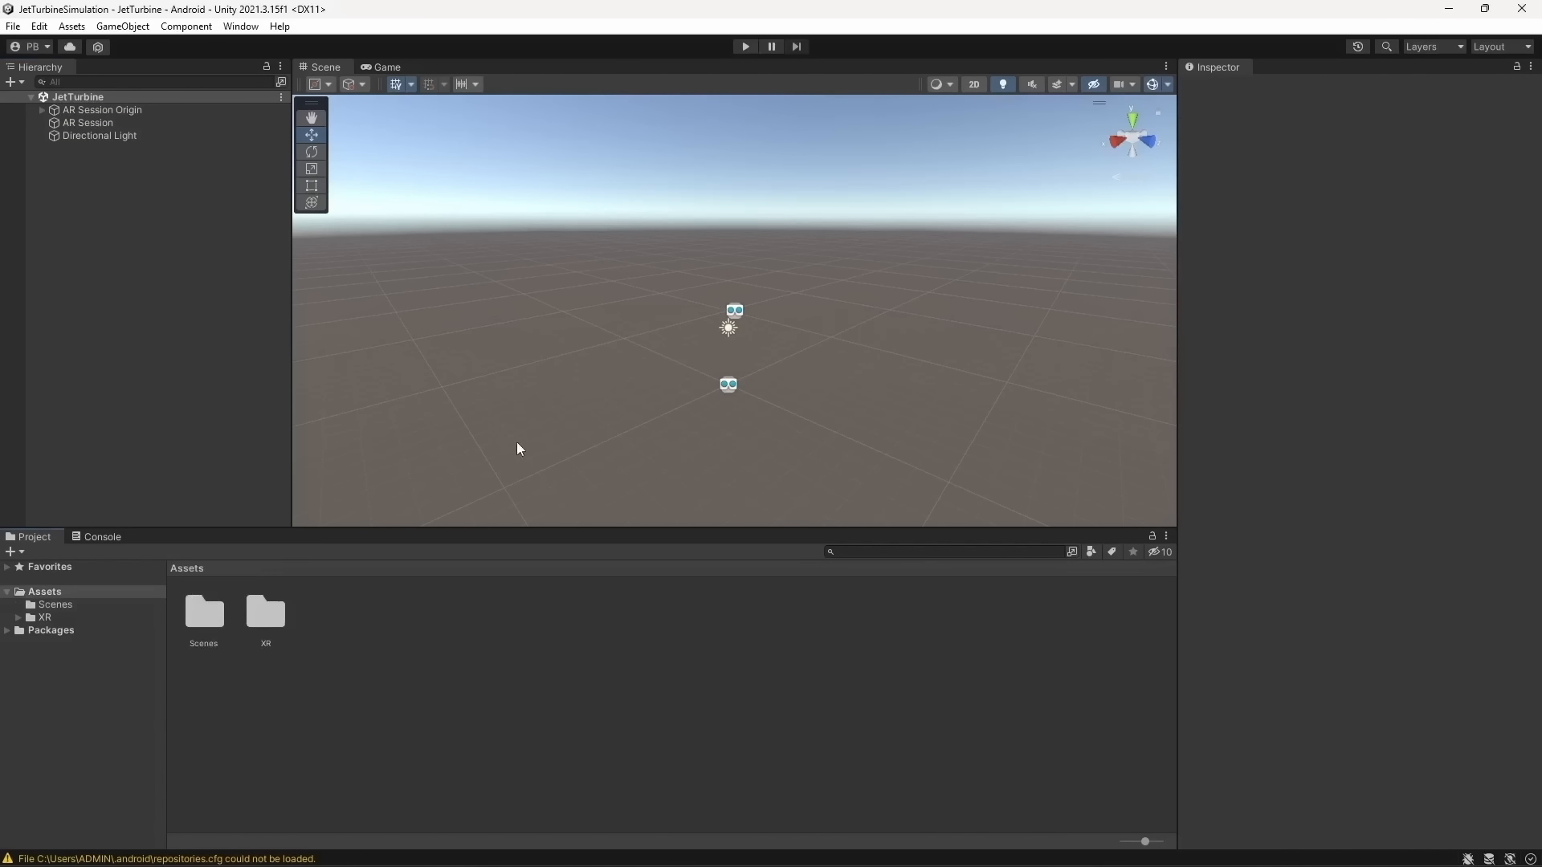
pyautogui.rightClick(397, 751)
pyautogui.moveTo(492, 307)
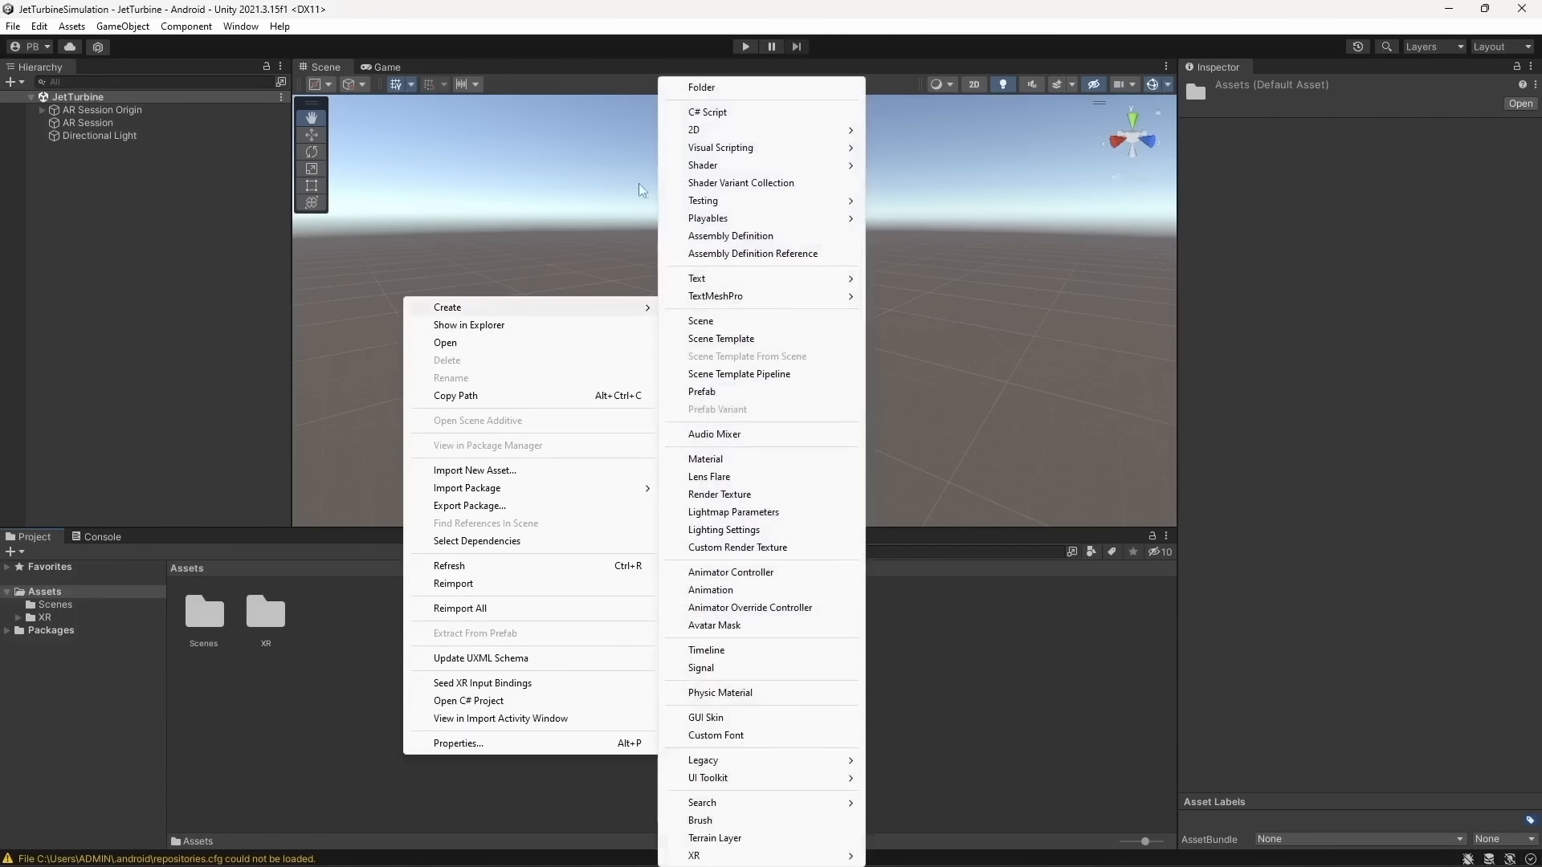
pyautogui.click(683, 90)
pyautogui.write('s')
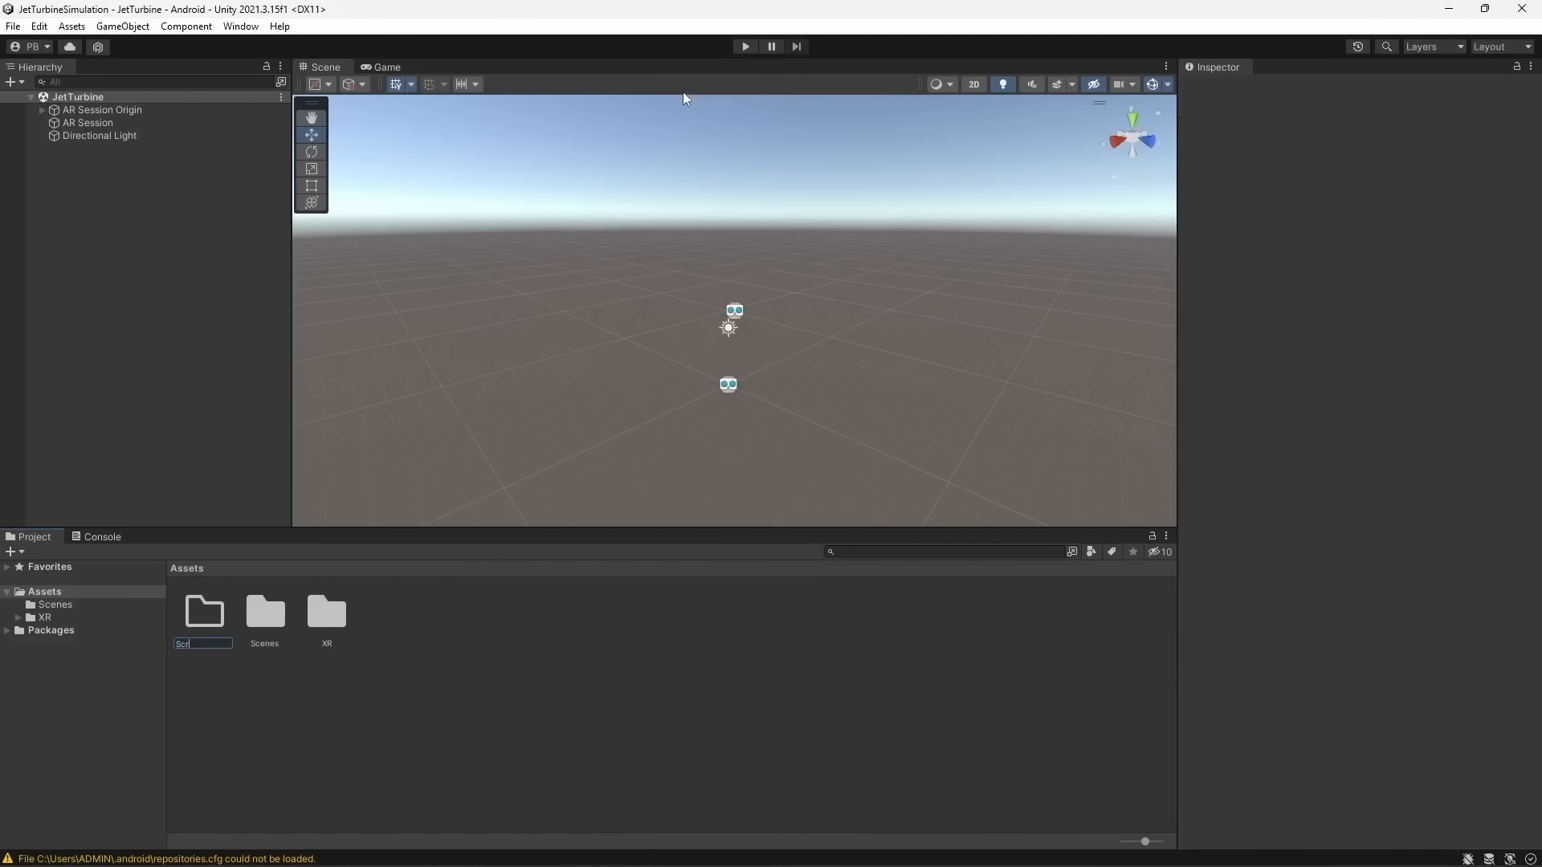
pyautogui.write('cripts')
pyautogui.press('Return')
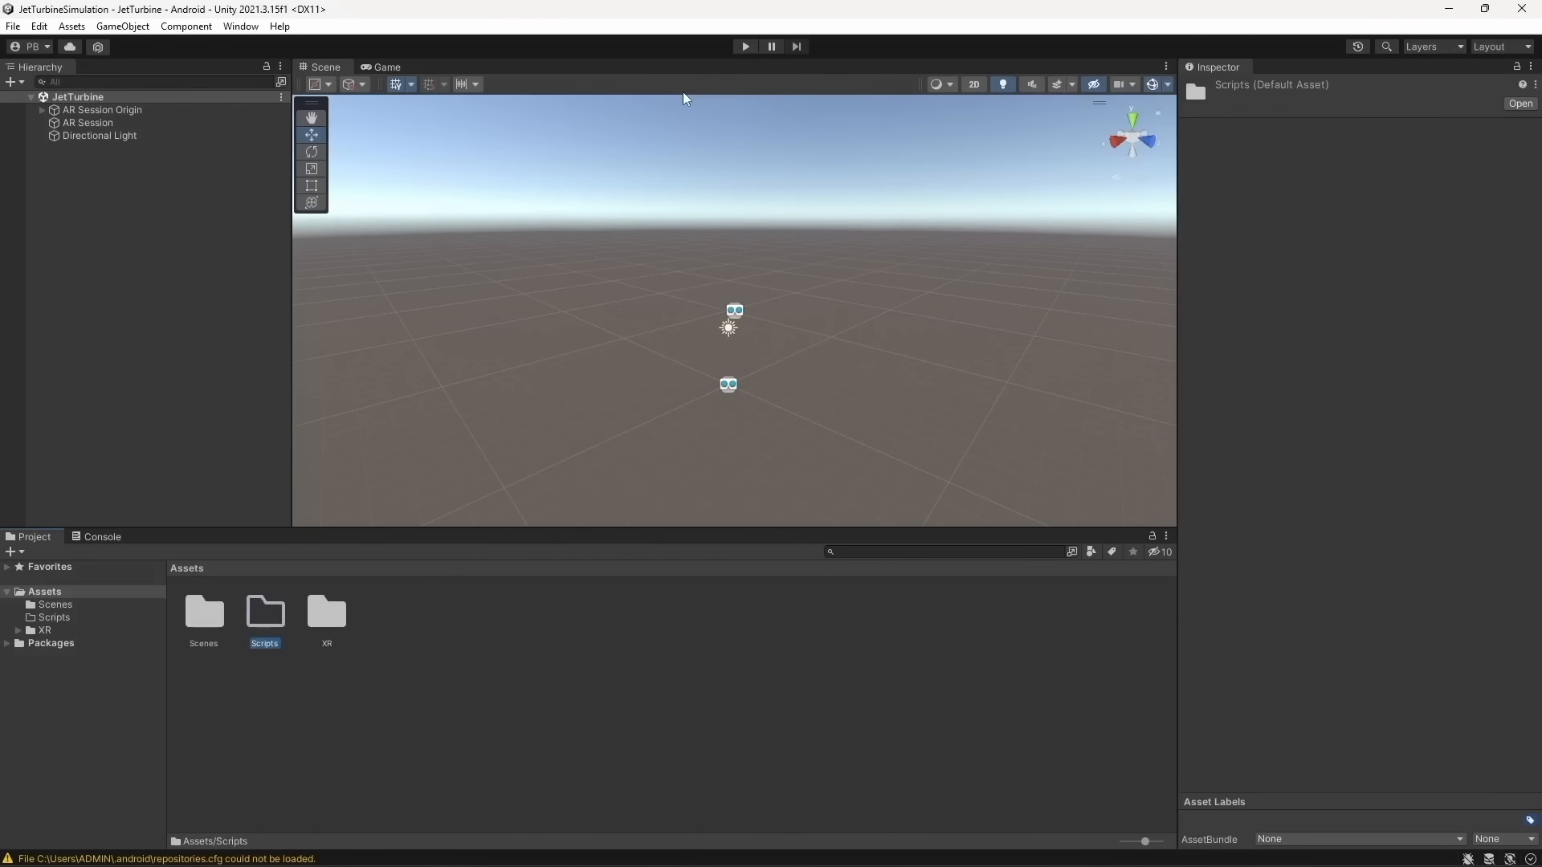
# Create a folder named Prefabs in the project's main Assets folder
pyautogui.rightClick(425, 687)
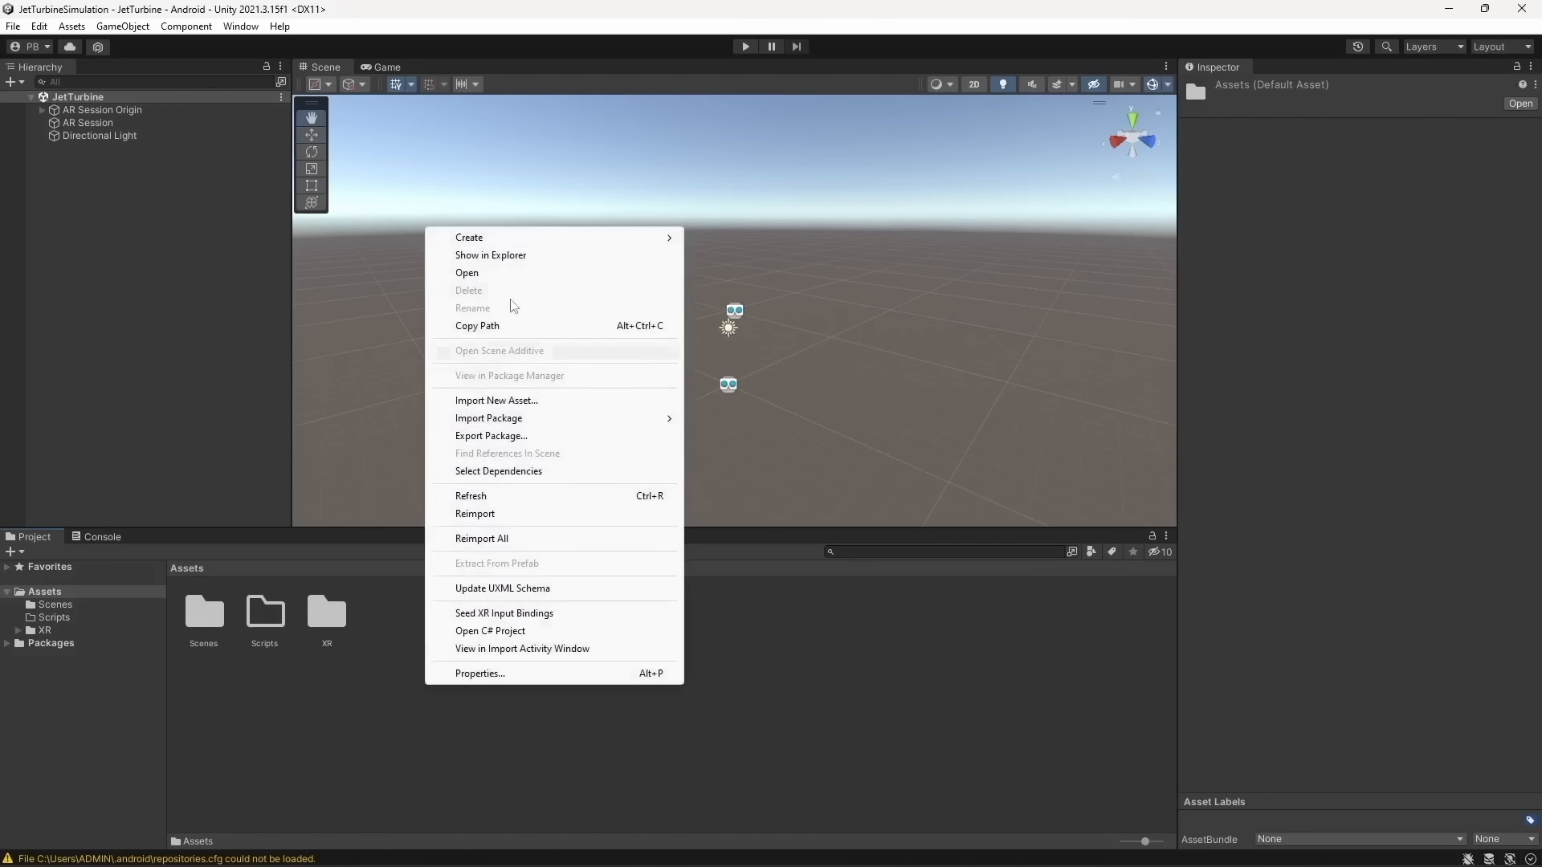
pyautogui.moveTo(492, 238)
pyautogui.click(768, 91)
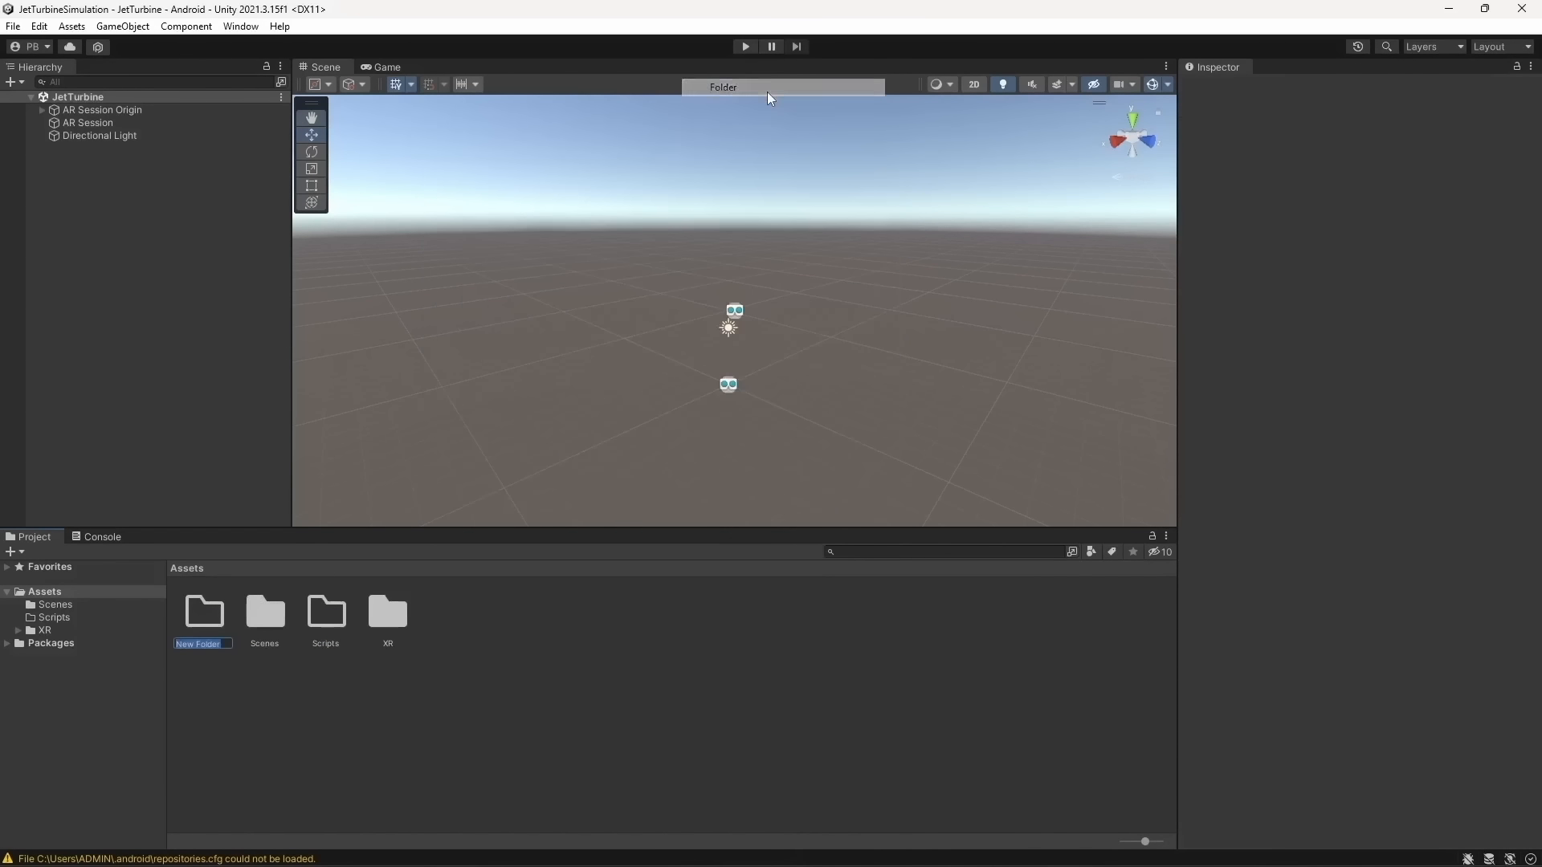
pyautogui.write('Prefabs')
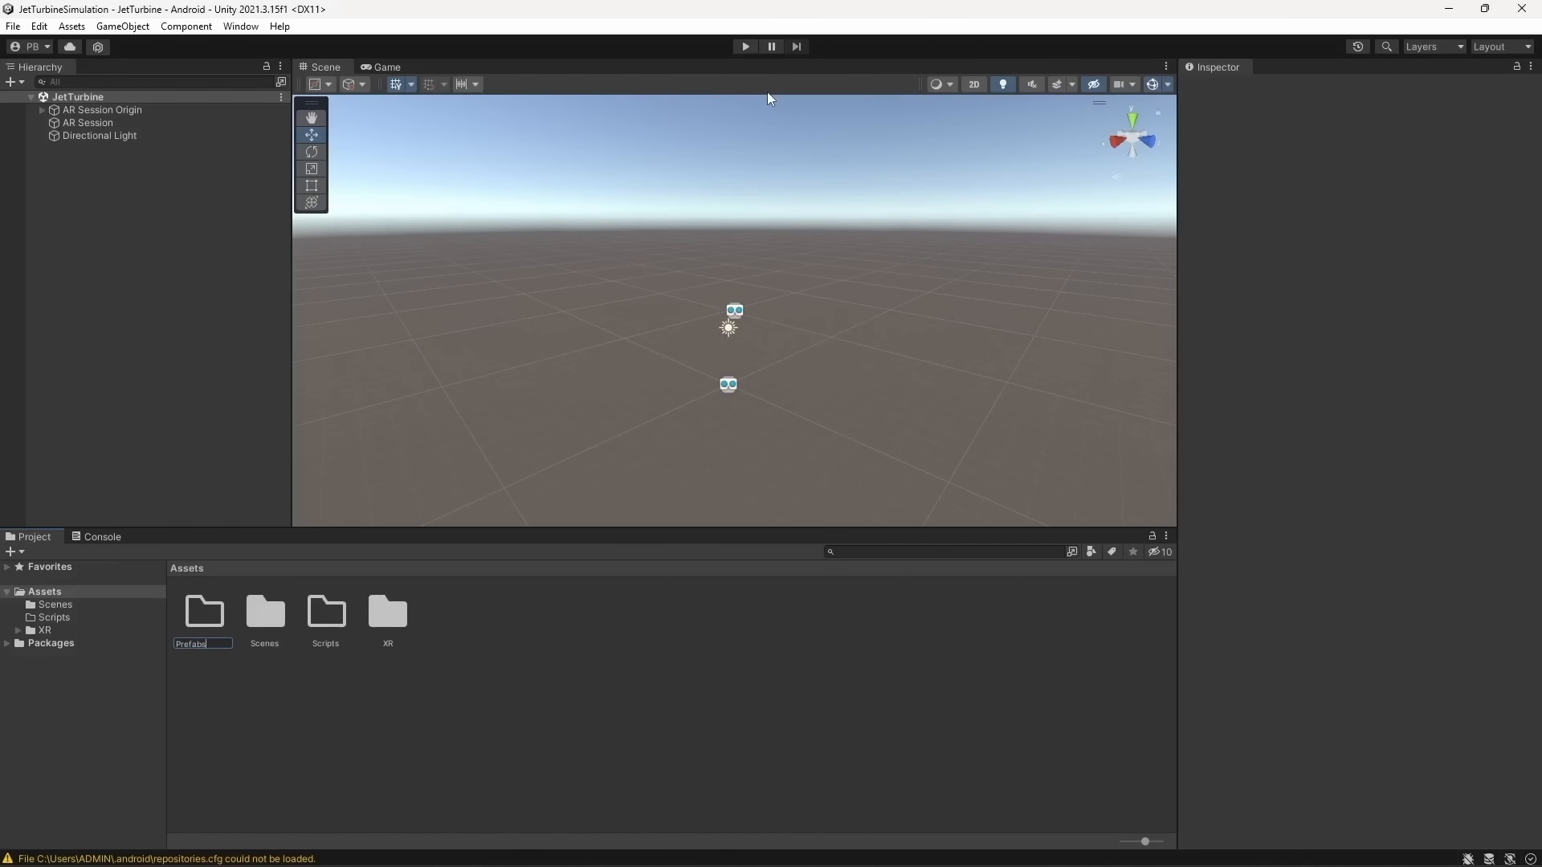
pyautogui.press('Return')
# Create a folder named Materials in the project's main Assets folder
pyautogui.rightClick(605, 620)
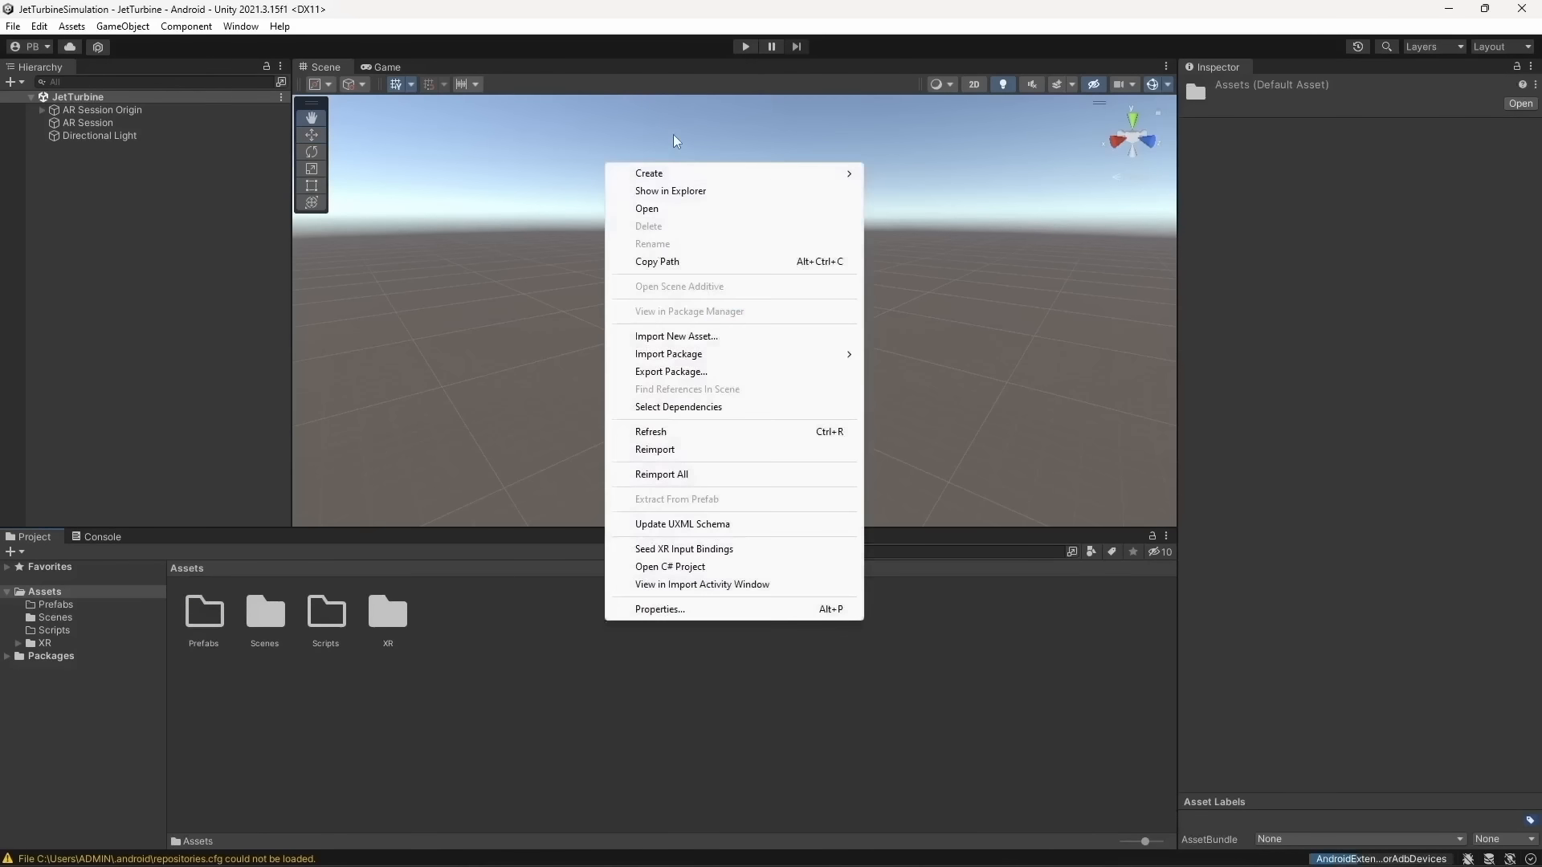
pyautogui.moveTo(675, 173)
pyautogui.click(927, 88)
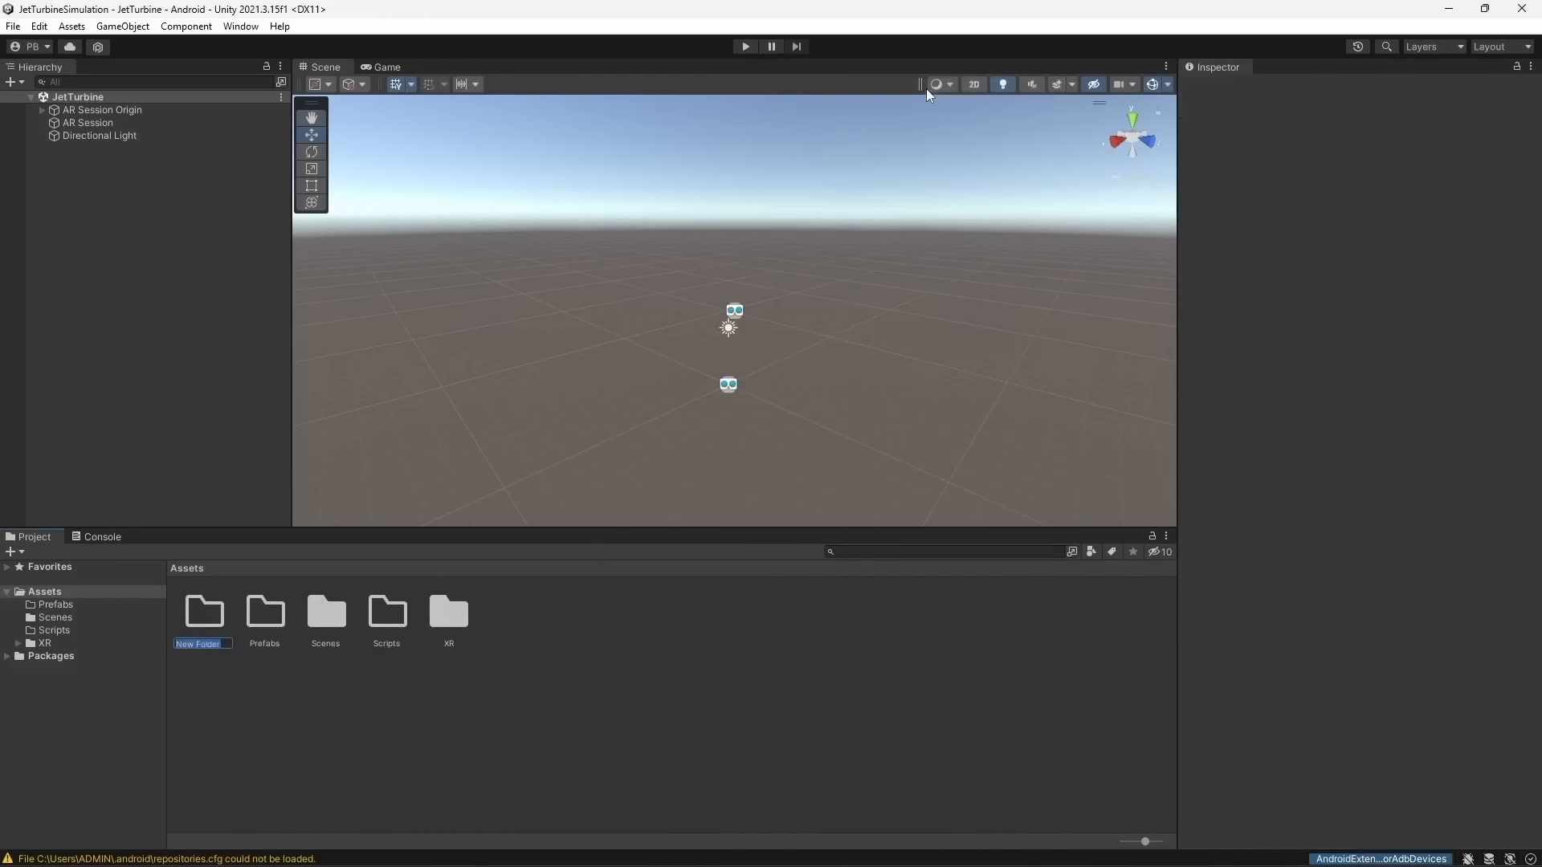
pyautogui.write('Materials')
pyautogui.press('Return')
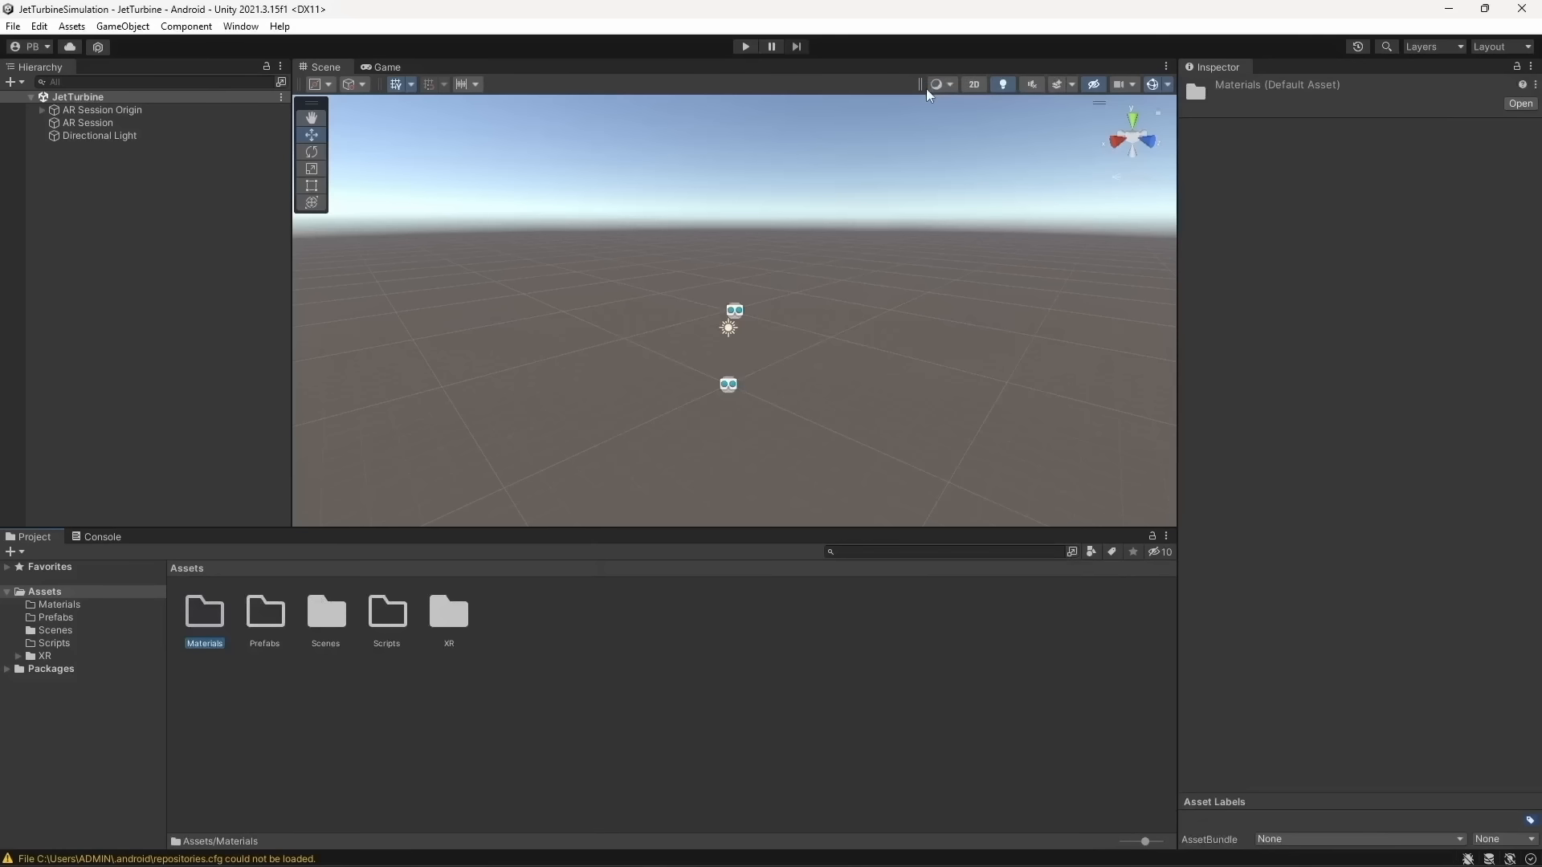
pyautogui.click(626, 696)
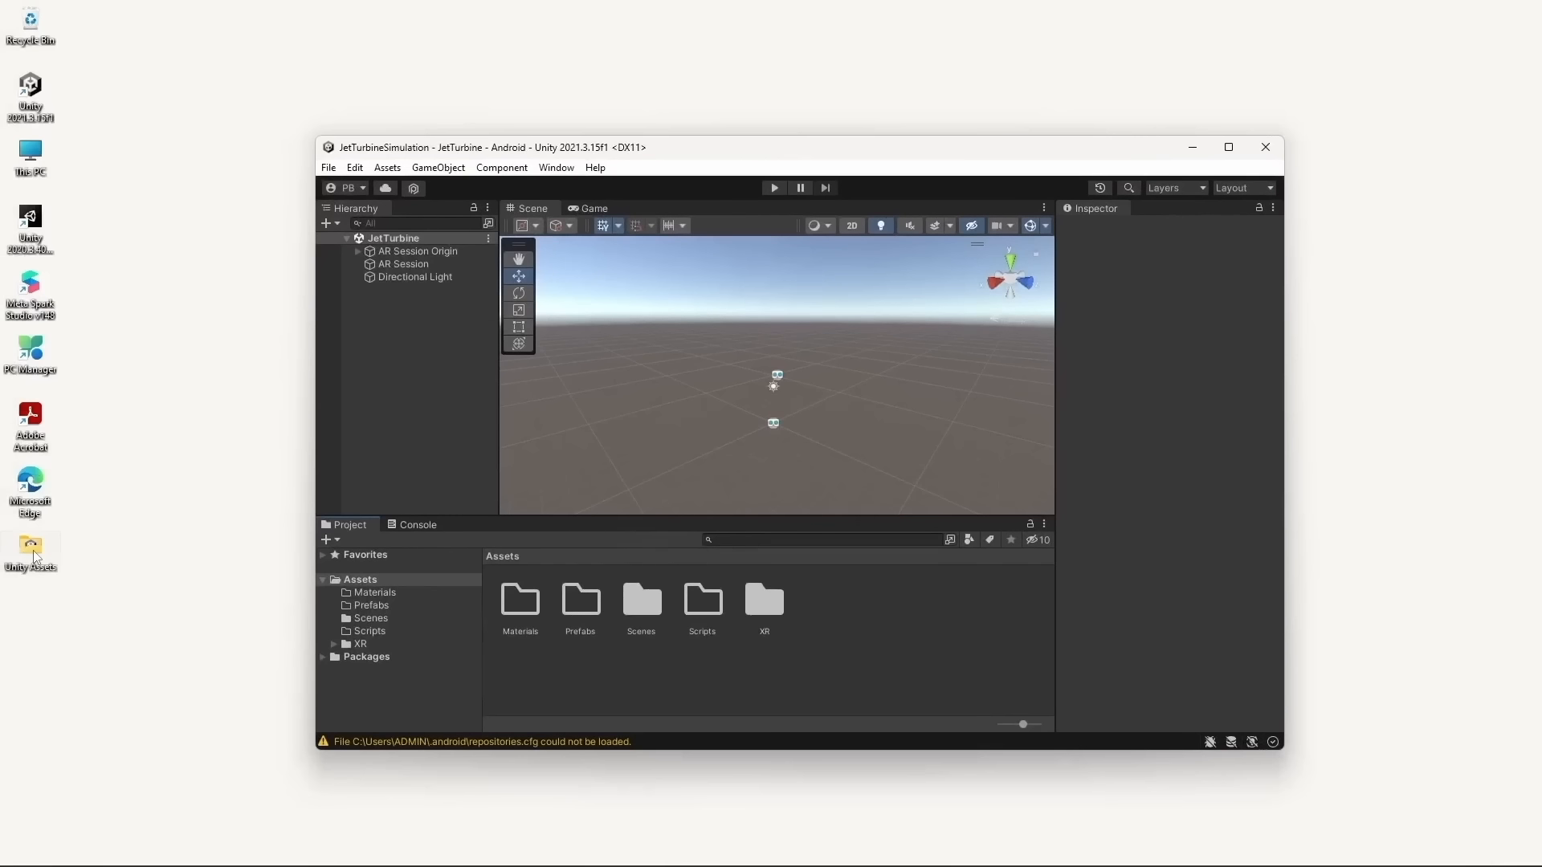
# Import all contents of Jet Turbine Assets.unitypackage from the desktop's Unity Assets folder into the project as a custom package
pyautogui.doubleClick(32, 550)
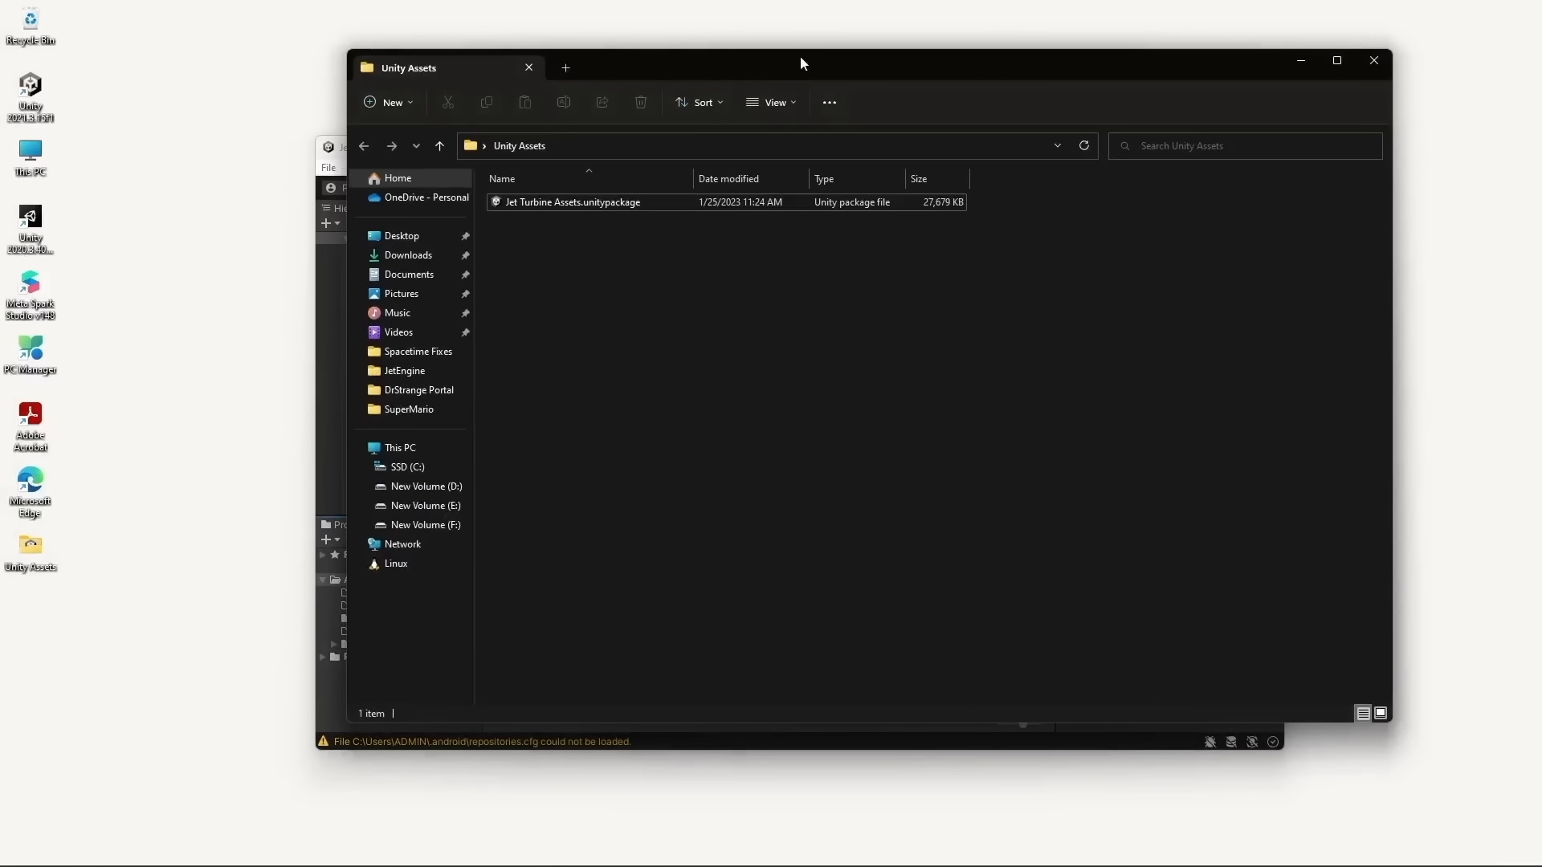
pyautogui.moveTo(801, 58); pyautogui.dragTo(1231, 81)
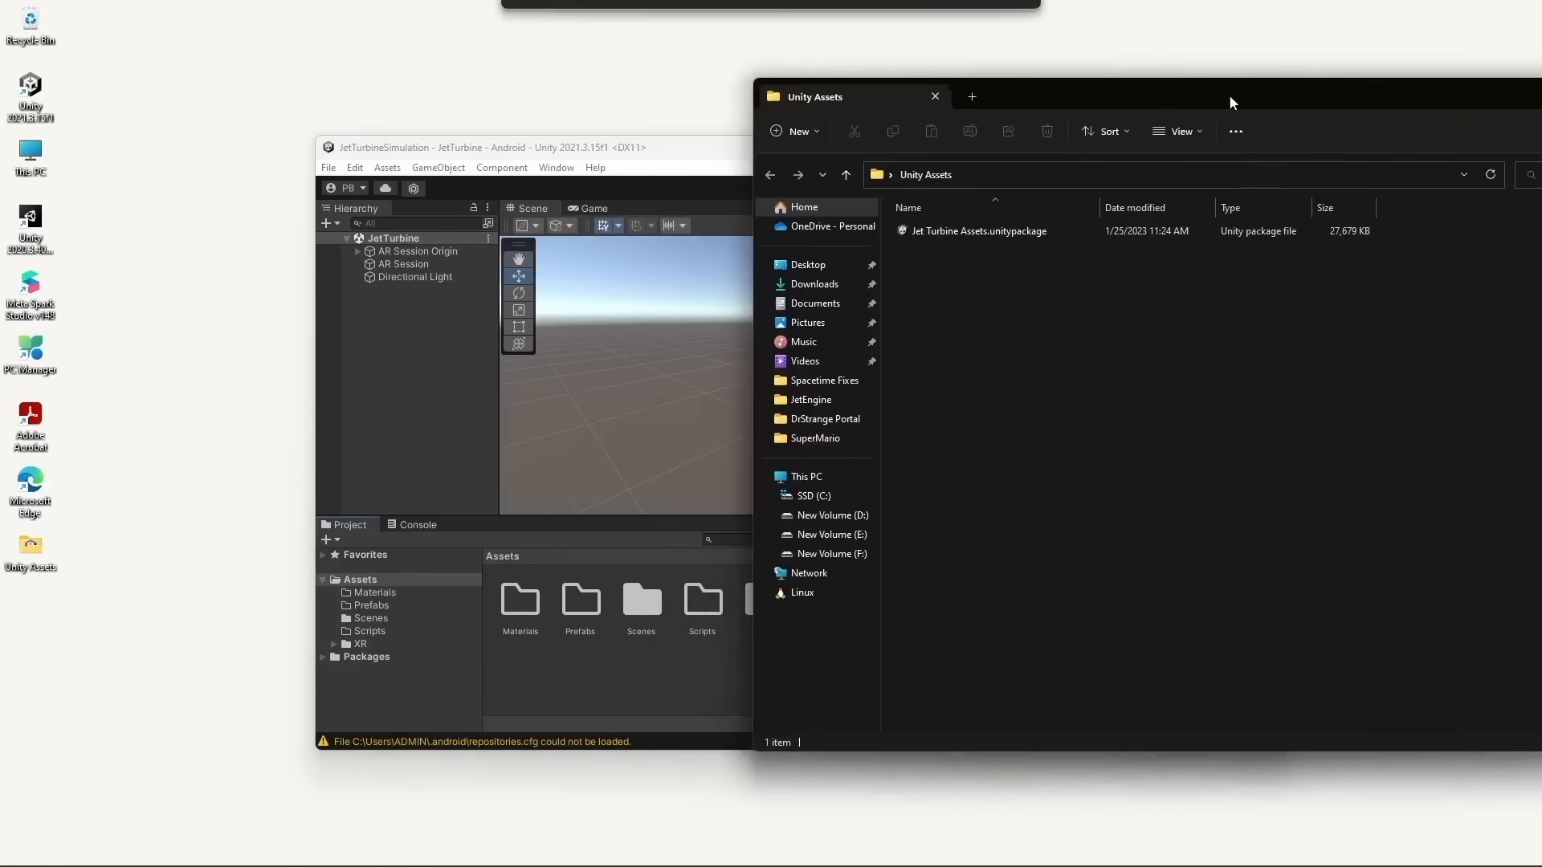
pyautogui.click(601, 685)
pyautogui.rightClick(601, 686)
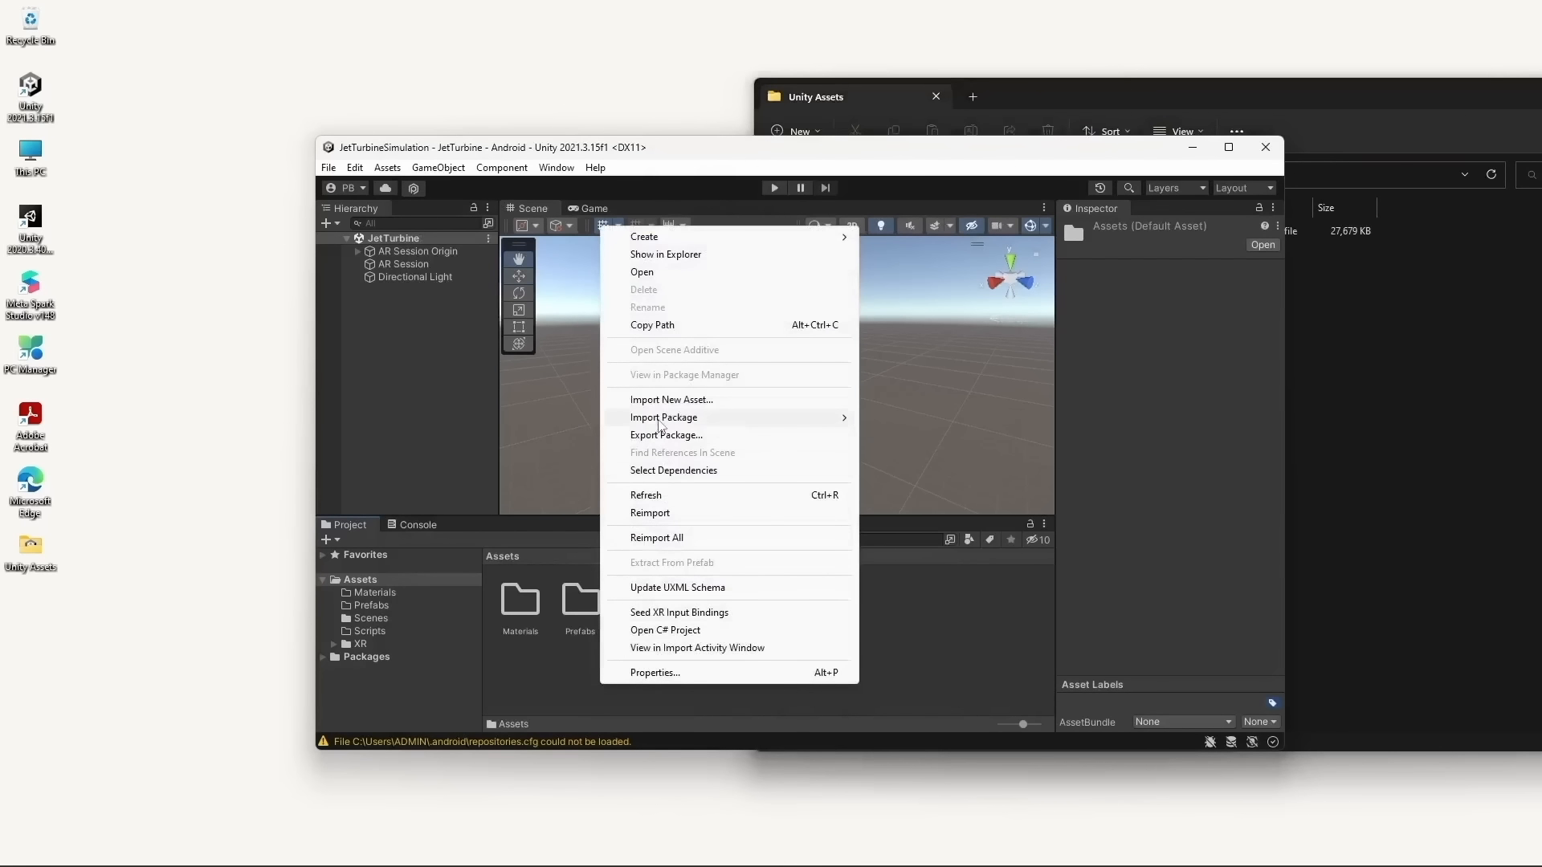
pyautogui.moveTo(660, 425)
pyautogui.click(877, 418)
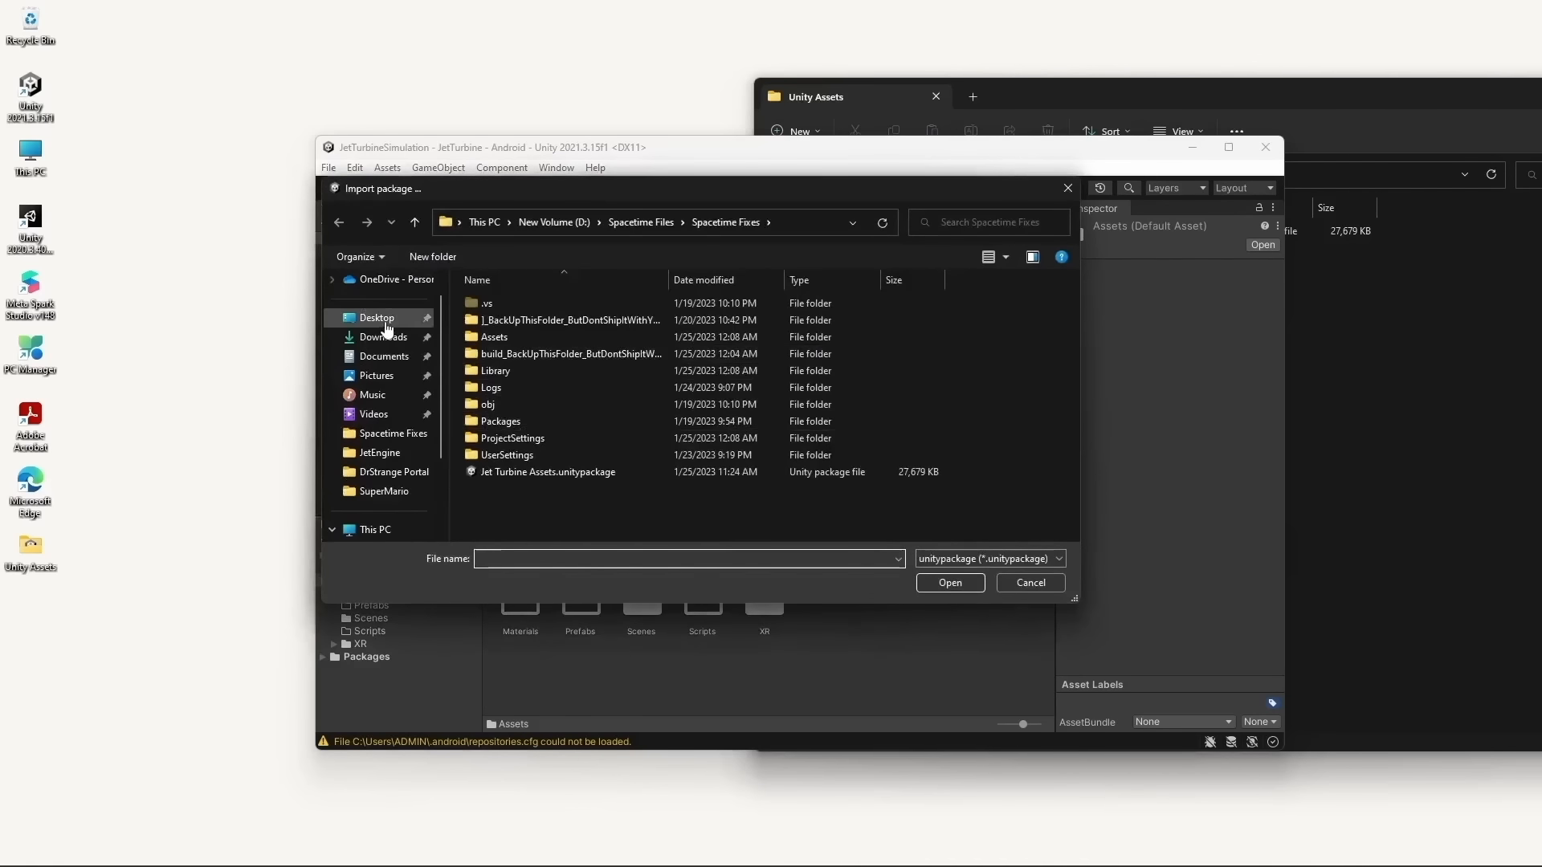
pyautogui.click(386, 321)
pyautogui.doubleClick(528, 305)
pyautogui.click(527, 305)
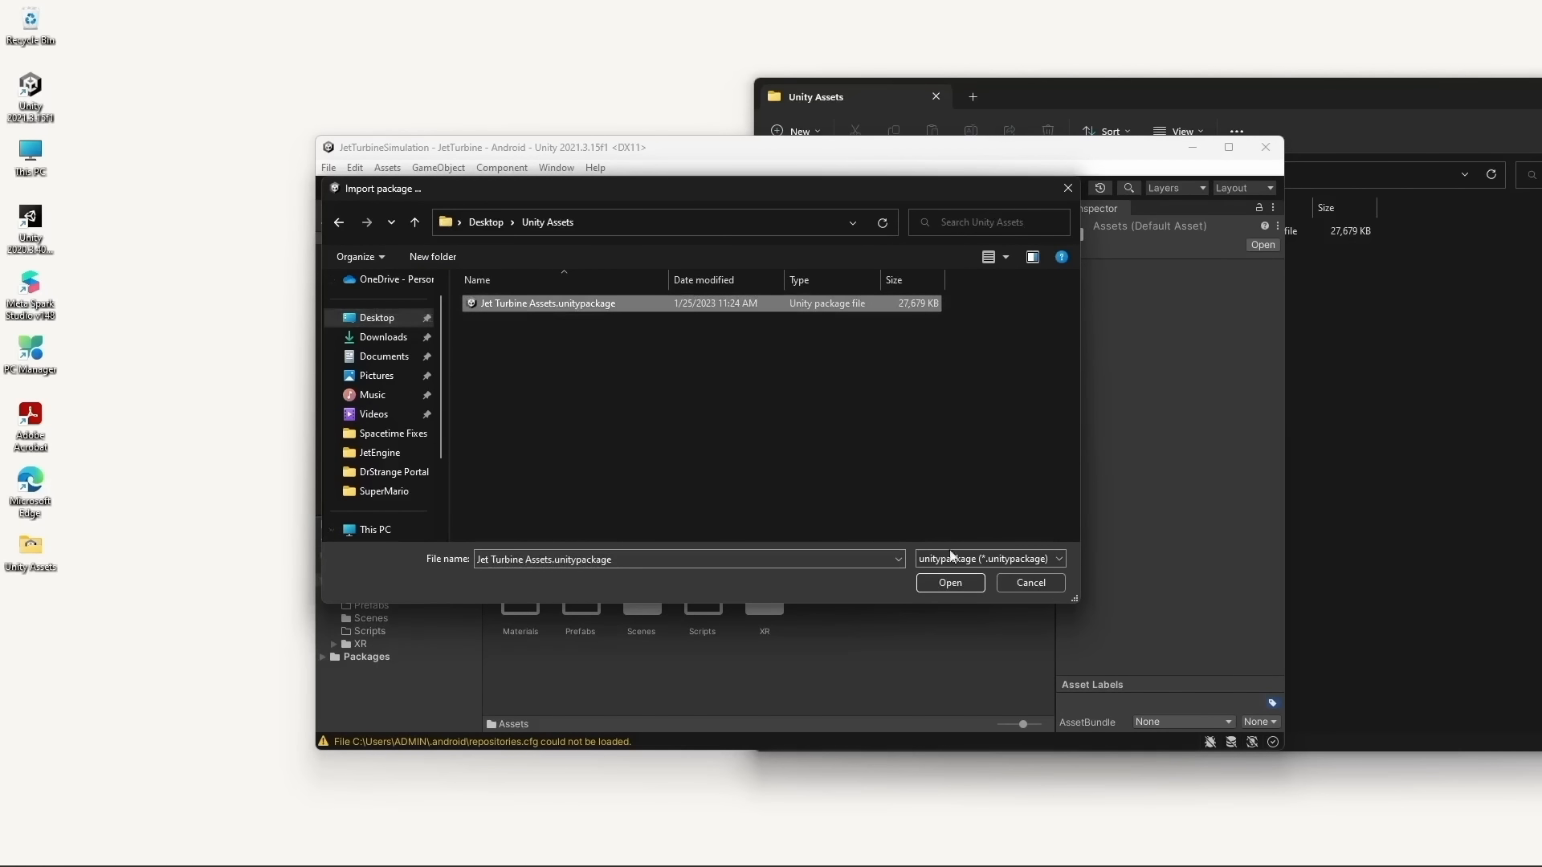
pyautogui.click(950, 582)
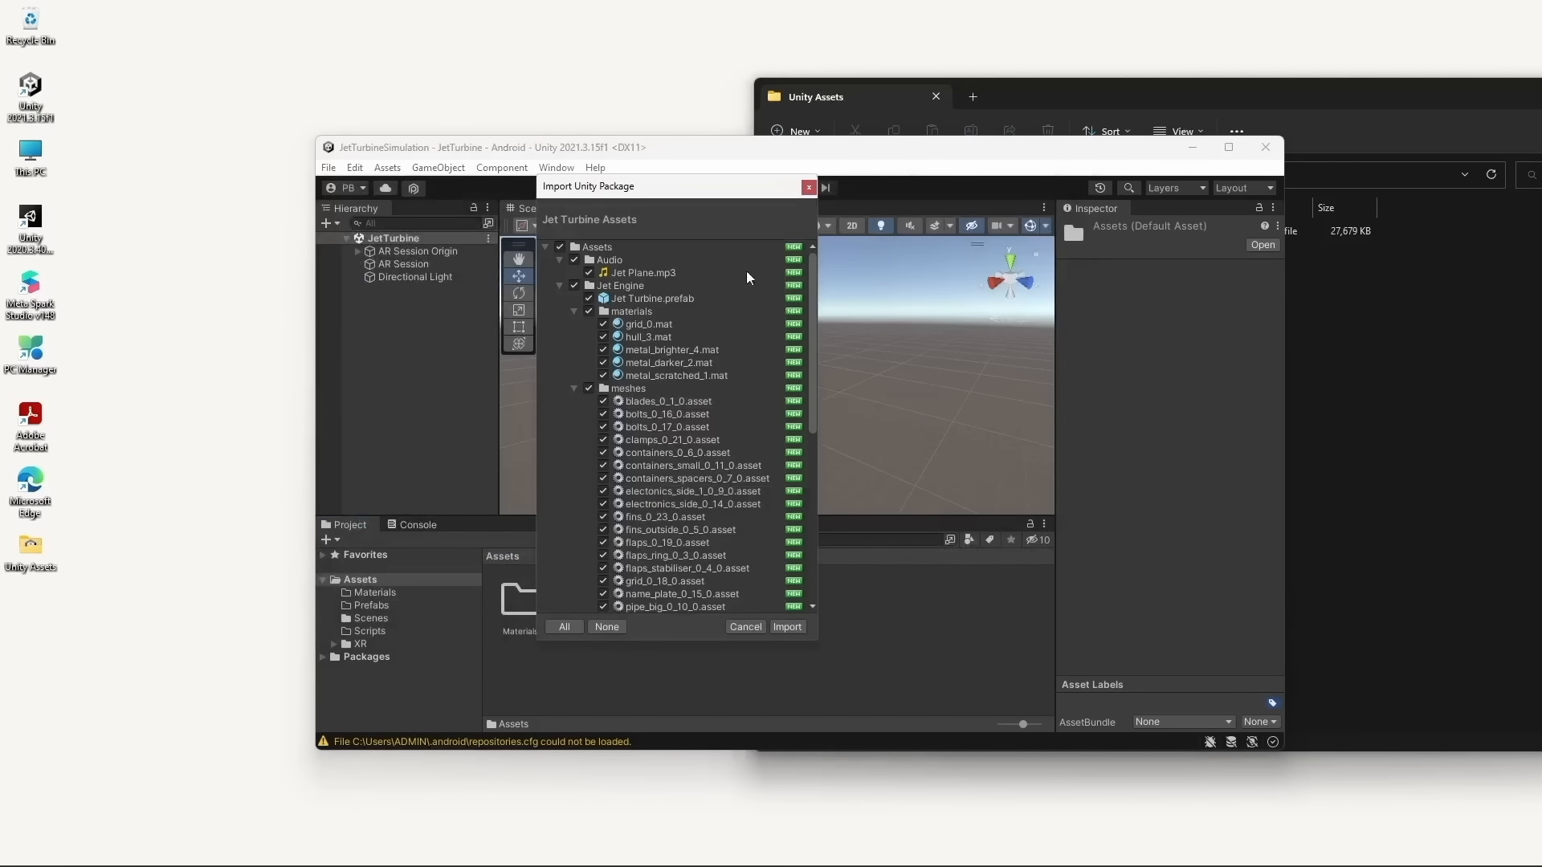
pyautogui.moveTo(812, 276)
pyautogui.mouseDown()
pyautogui.moveTo(809, 490)
pyautogui.moveTo(820, 265)
pyautogui.mouseUp()
pyautogui.click(786, 628)
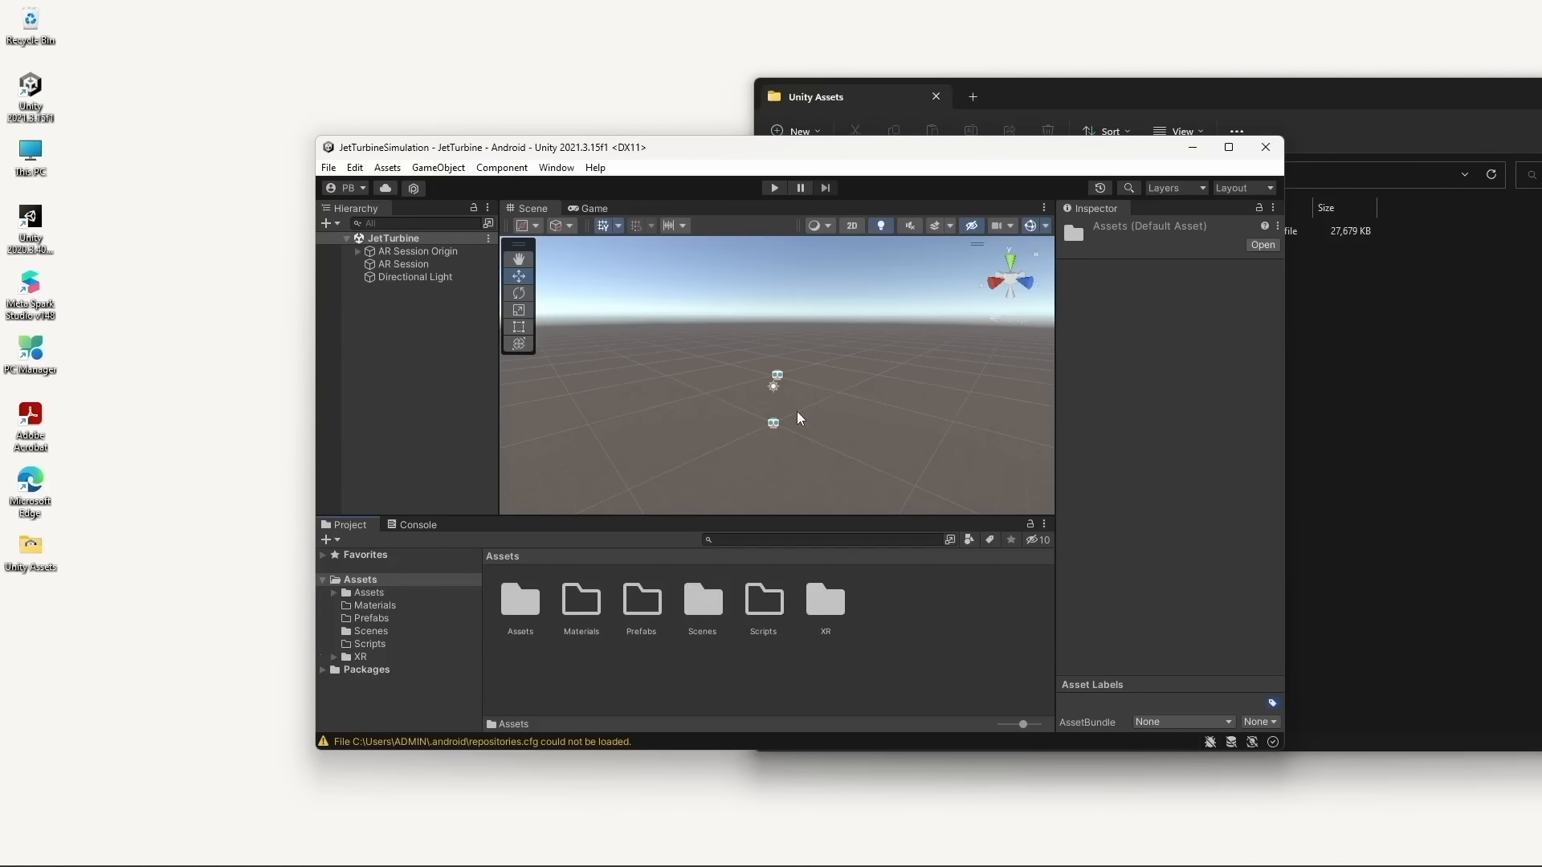
# Browse the imported Audio and Jet Engine folders to locate the Jet Turbine prefab, and maximize the Unity window
pyautogui.doubleClick(520, 602)
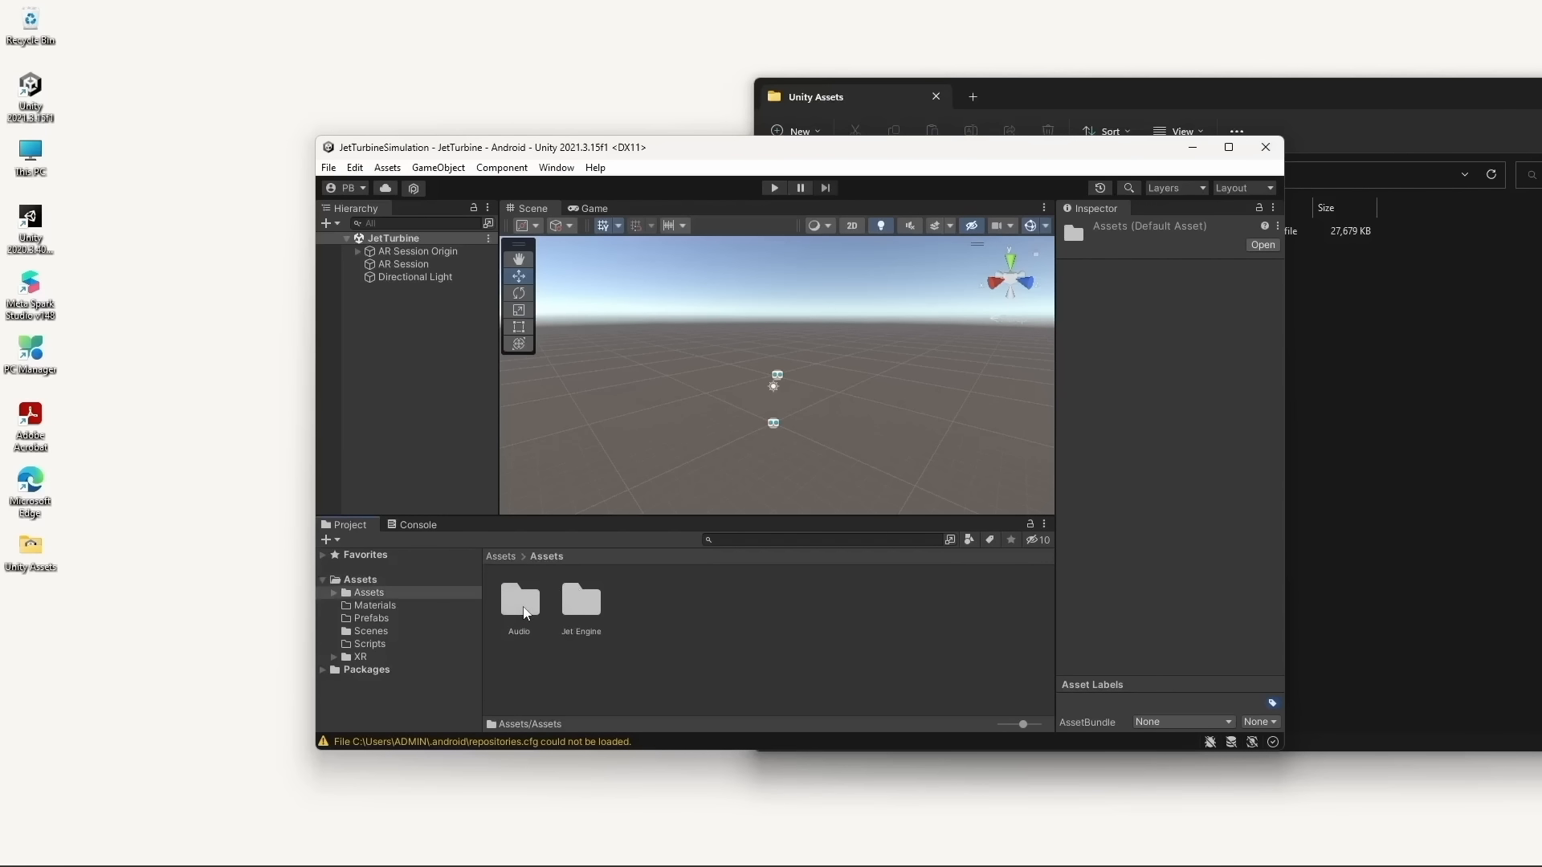
pyautogui.doubleClick(521, 602)
pyautogui.click(544, 556)
pyautogui.doubleClick(582, 602)
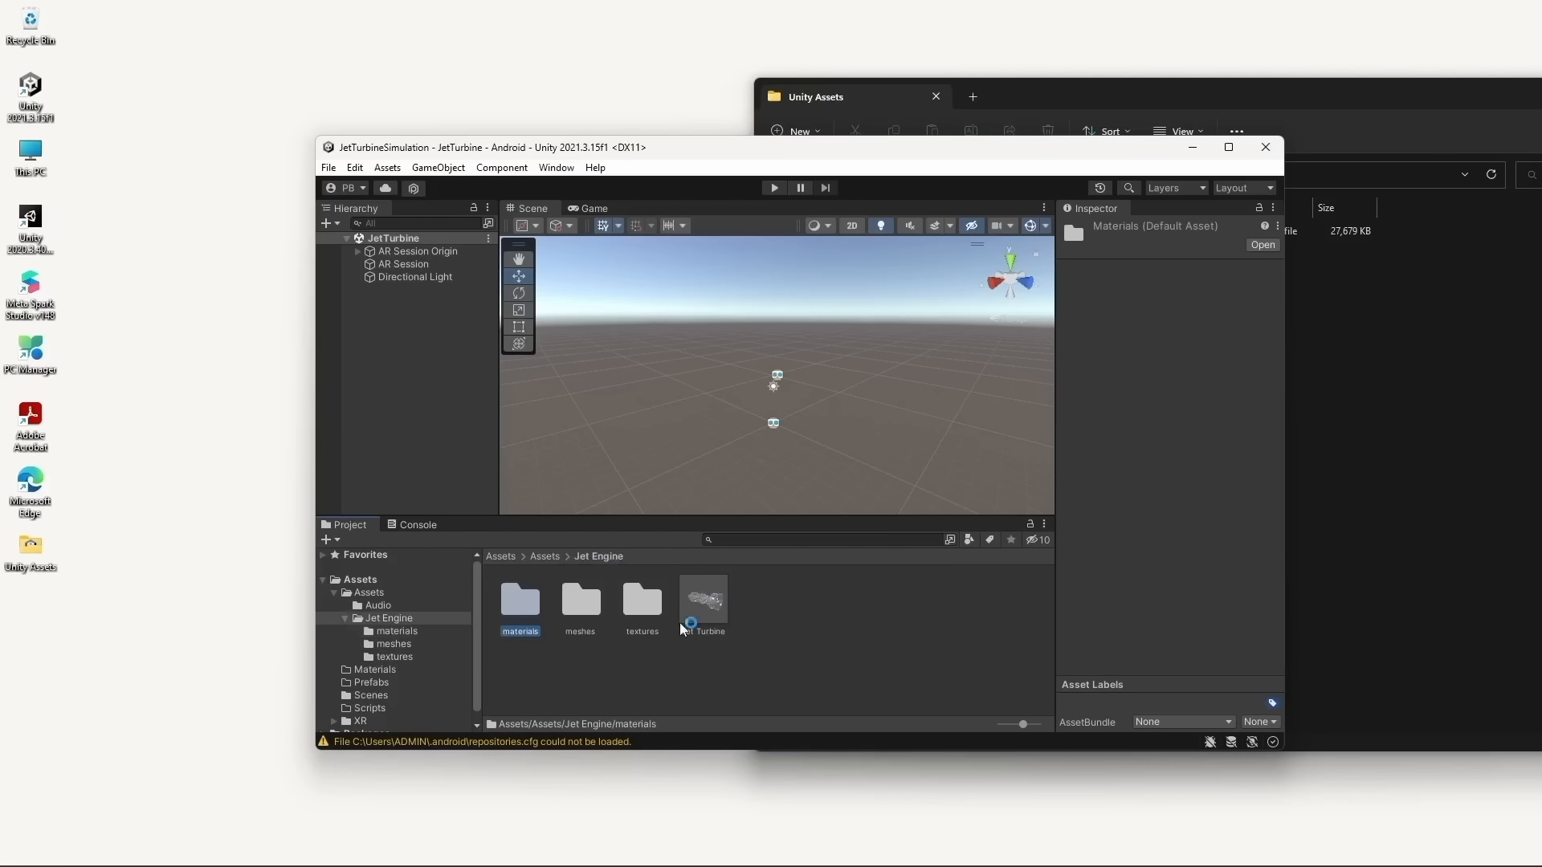
pyautogui.click(715, 609)
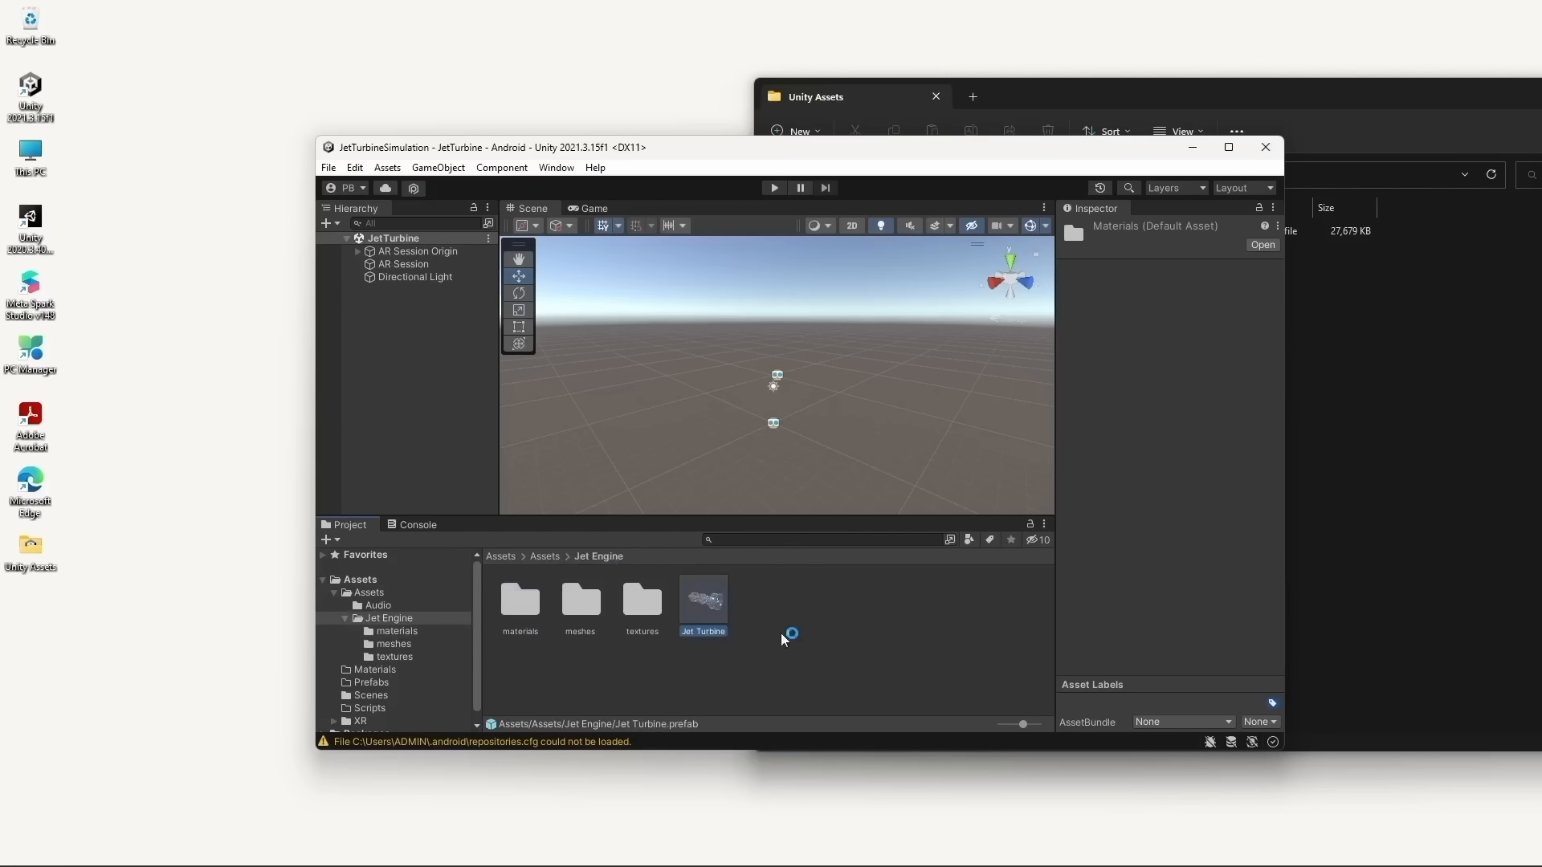
pyautogui.click(1227, 149)
pyautogui.click(496, 674)
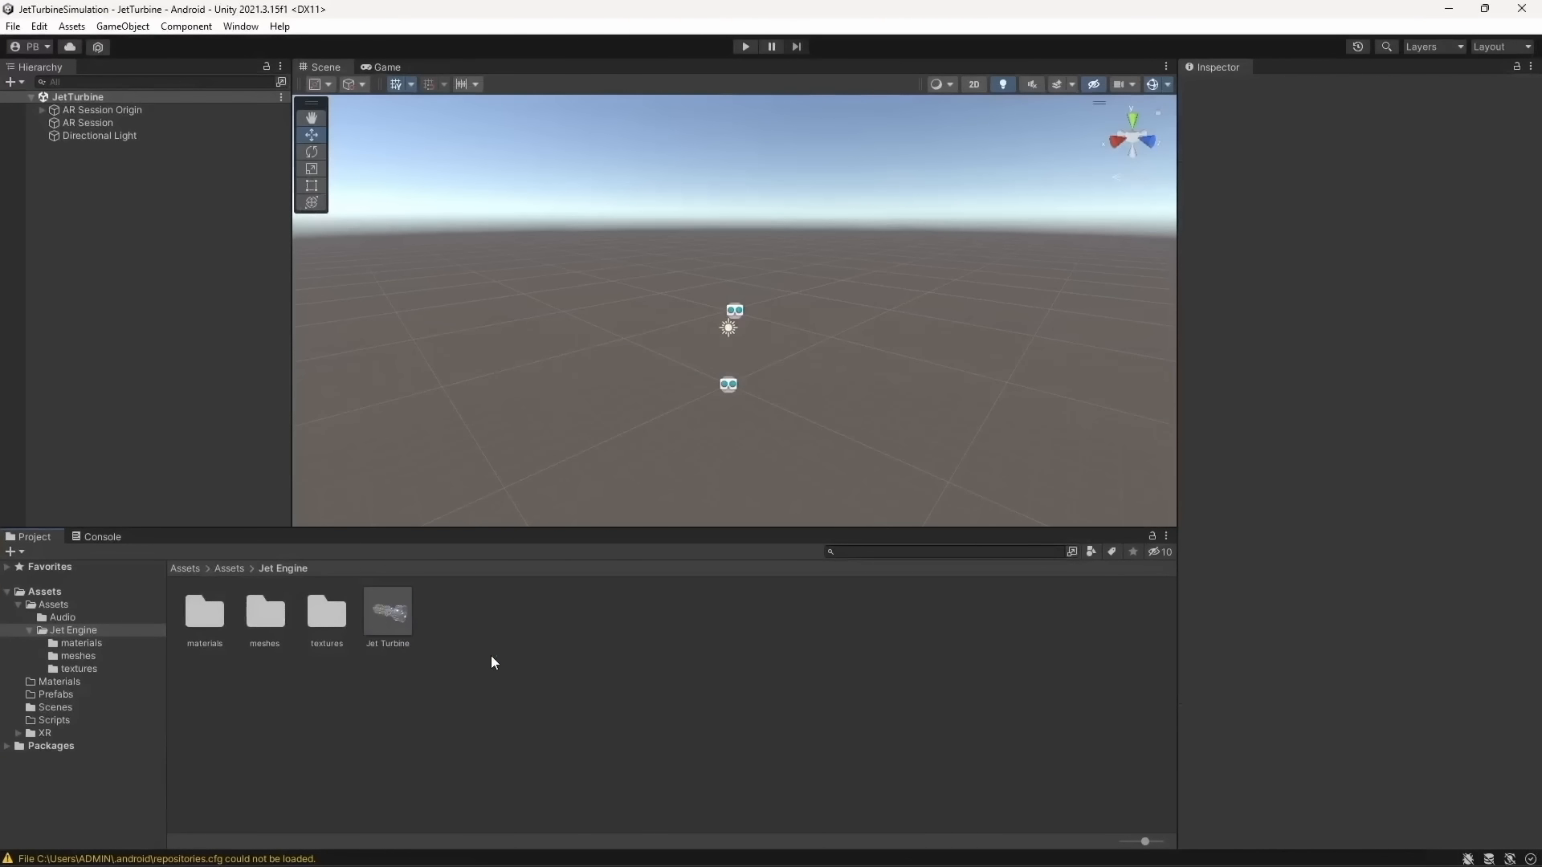
# Place the Jet Turbine prefab in the JetTurbine scene hierarchy and save the scene
pyautogui.click(191, 275)
pyautogui.moveTo(387, 615); pyautogui.dragTo(257, 347)
pyautogui.moveTo(215, 284); pyautogui.dragTo(215, 284)
pyautogui.hotkey('ctrl', 's')
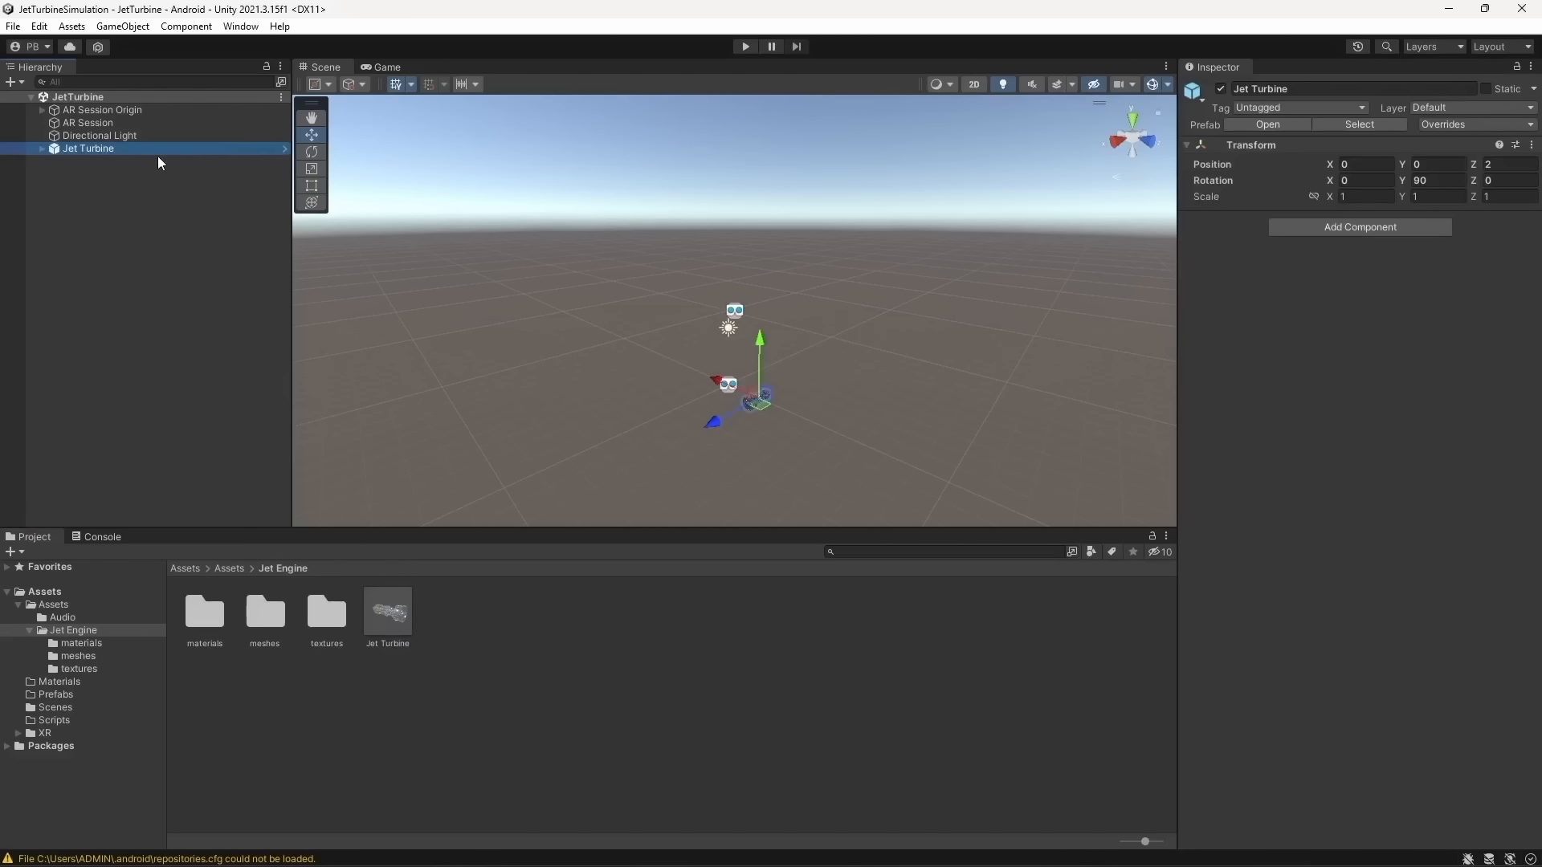
# Frame the Jet Turbine model in the scene and examine it from different angles and distances
pyautogui.doubleClick(143, 150)
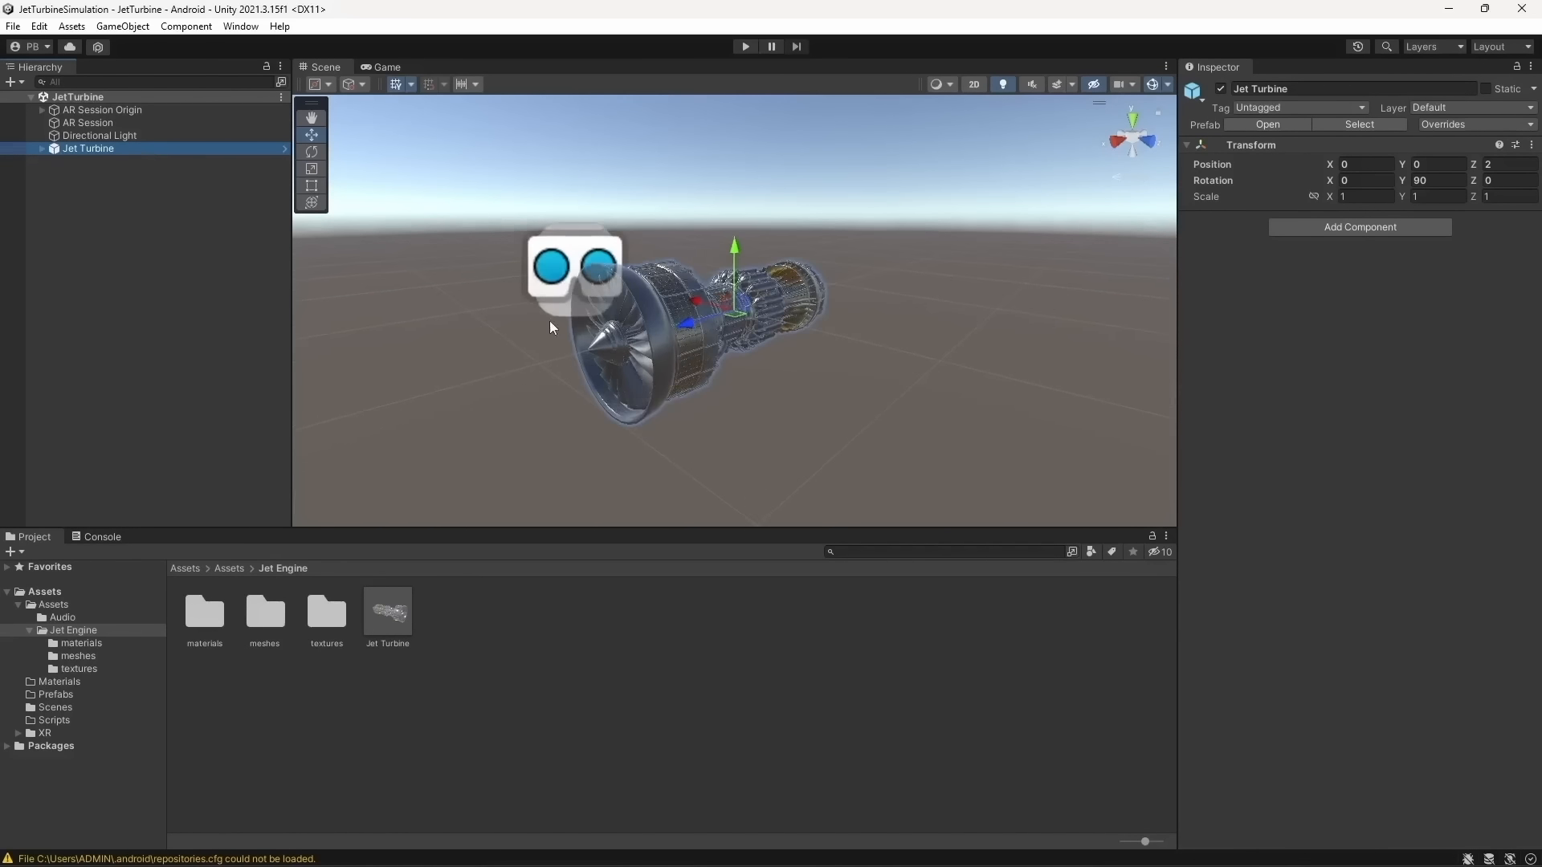
pyautogui.moveTo(549, 321); pyautogui.dragTo(692, 390, button='right')
pyautogui.moveTo(695, 392); pyautogui.dragTo(1111, 438, button='middle')
pyautogui.moveTo(817, 427); pyautogui.dragTo(880, 452, button='right')
pyautogui.scroll(-4, 851, 440)
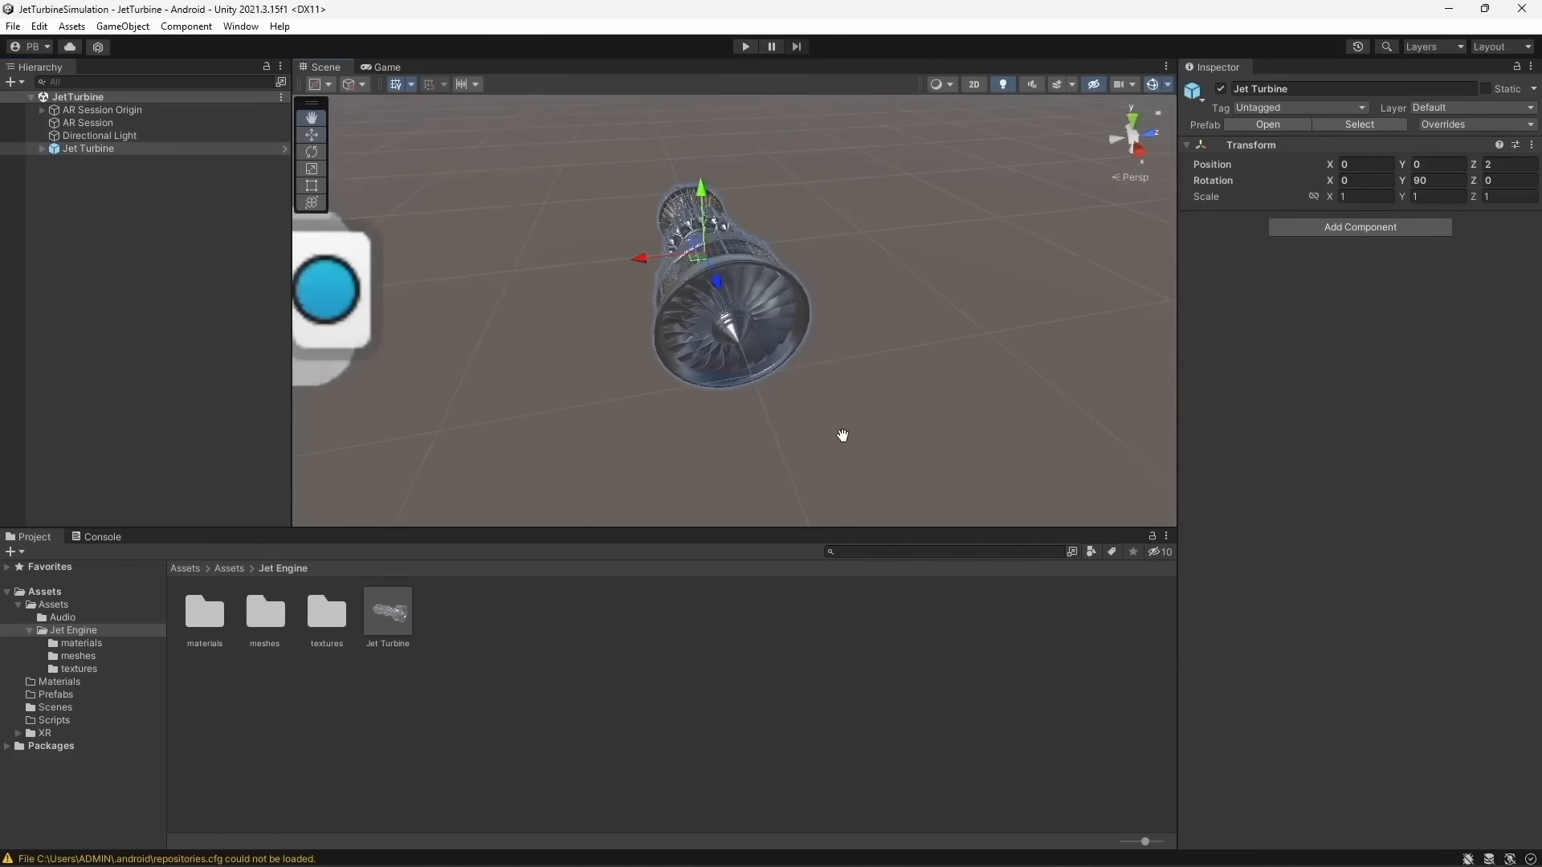
pyautogui.moveTo(842, 437); pyautogui.dragTo(797, 375, button='middle')
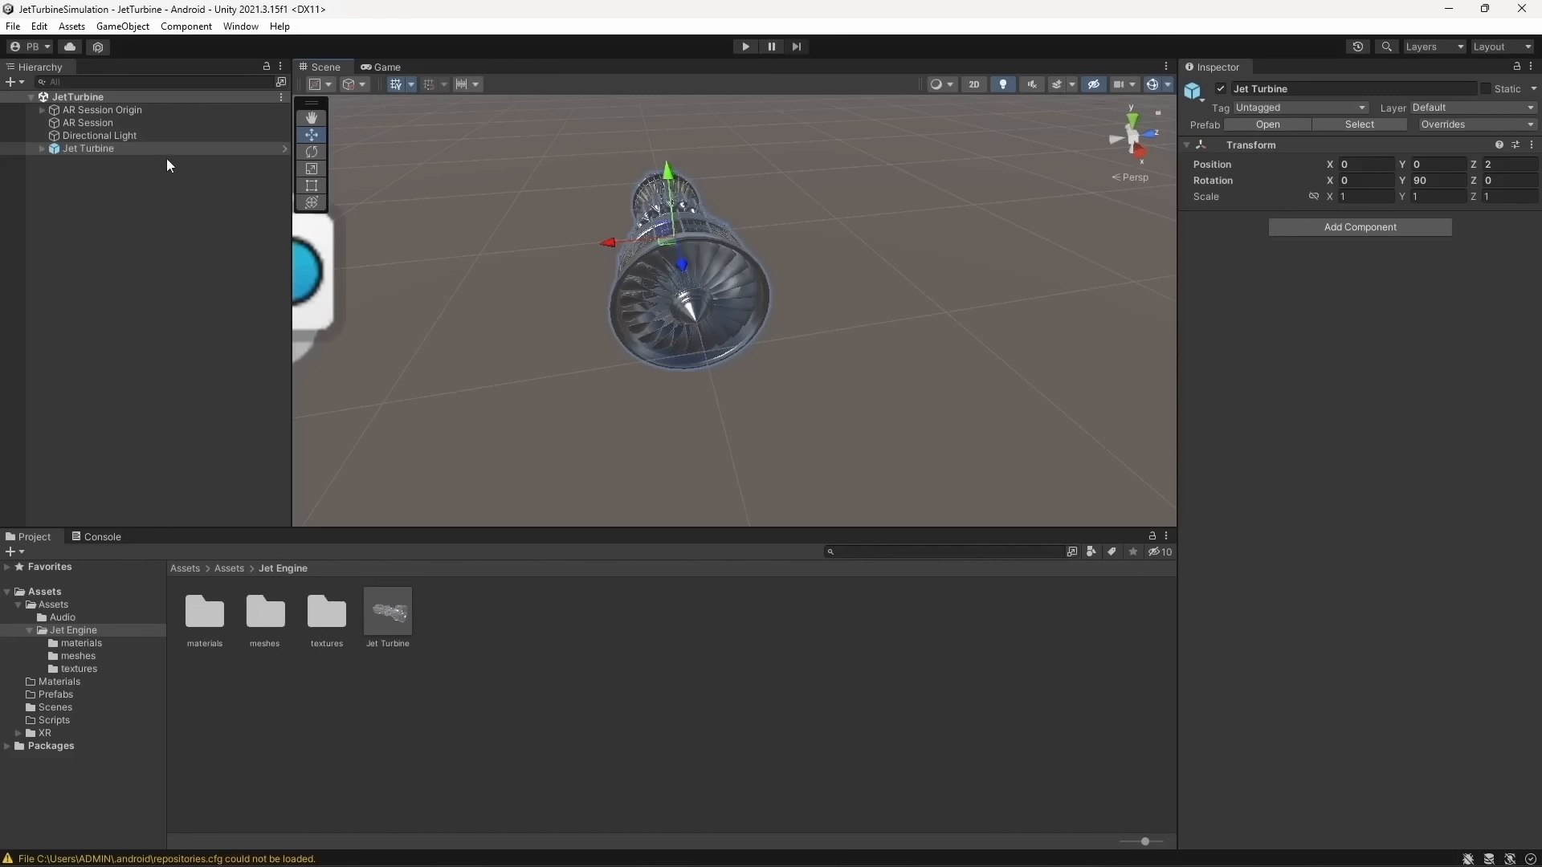
pyautogui.moveTo(1020, 227); pyautogui.dragTo(673, 269, button='middle')
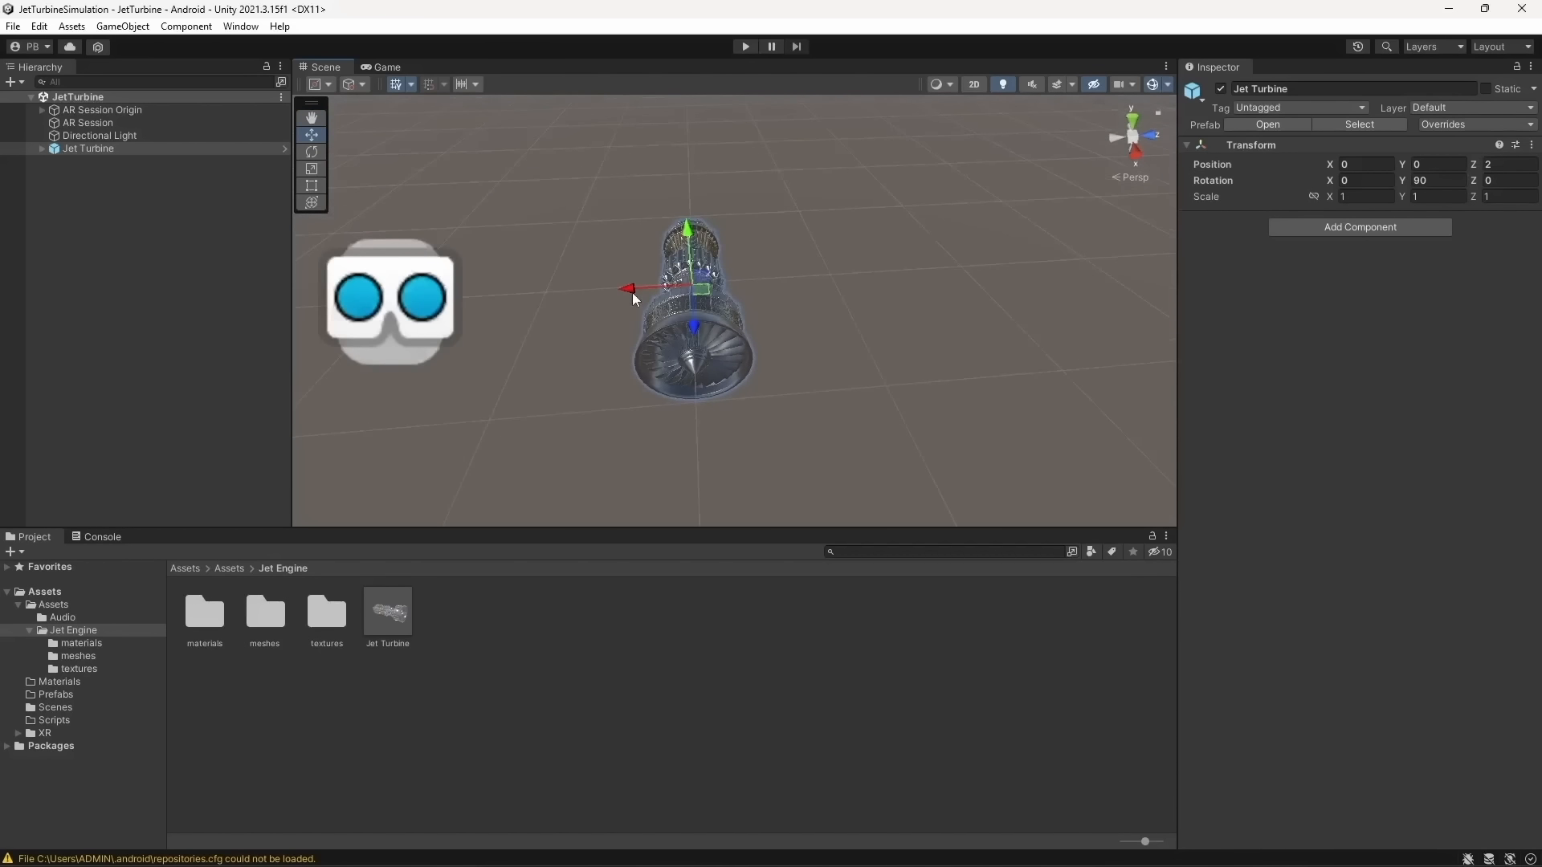
pyautogui.moveTo(633, 299); pyautogui.dragTo(980, 350)
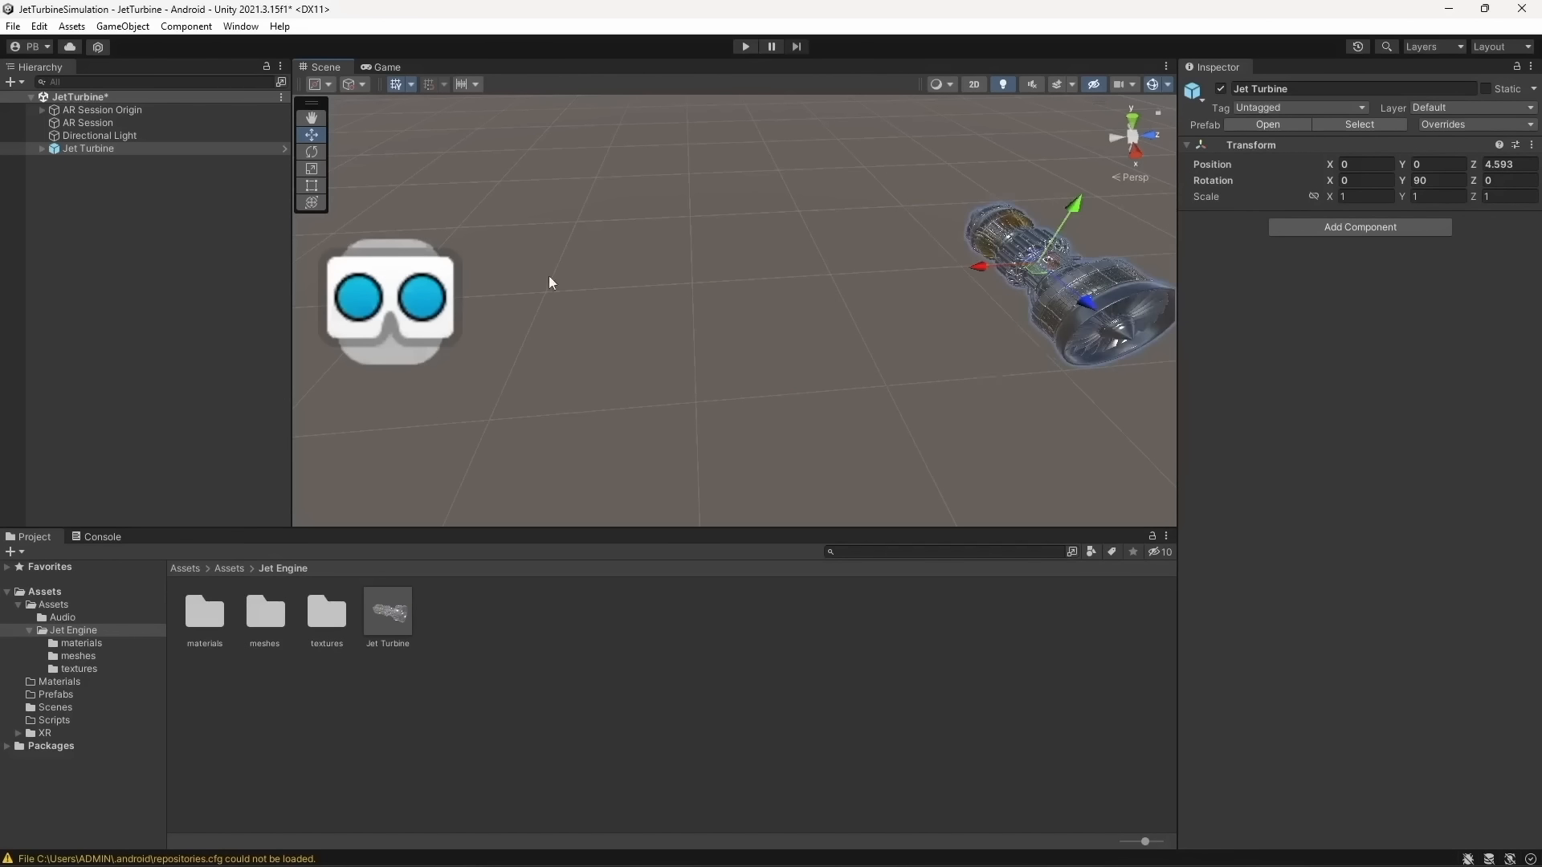
pyautogui.hotkey('ctrl', 'z')
pyautogui.hotkey('ctrl', 'z')
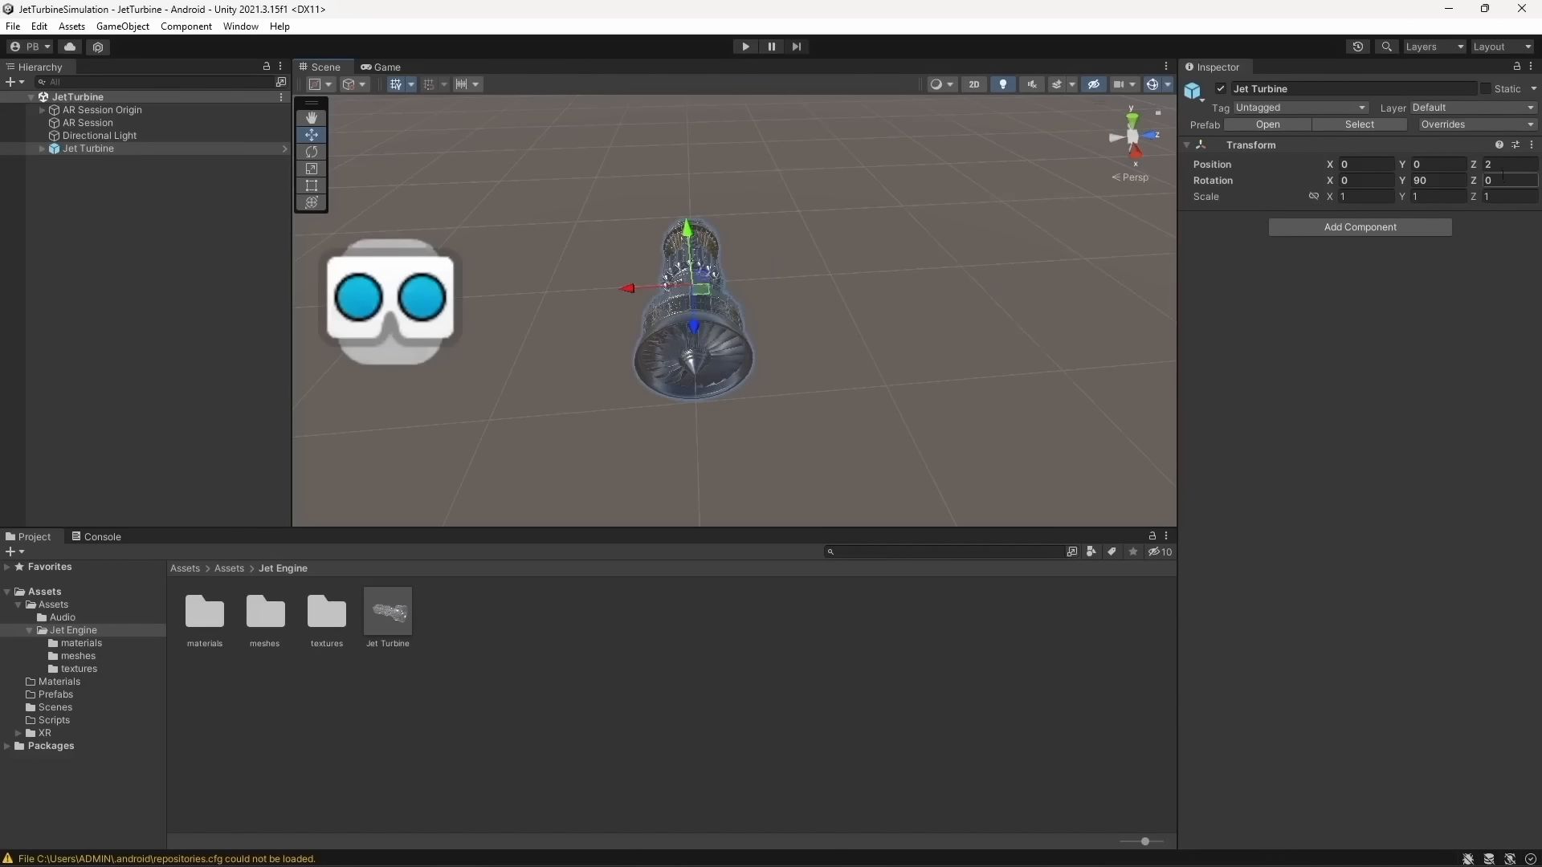
# Try Y rotations of 0 and 180 on the Jet Turbine and check its orientation in the scene
pyautogui.click(1506, 165)
pyautogui.click(1440, 181)
pyautogui.write('0')
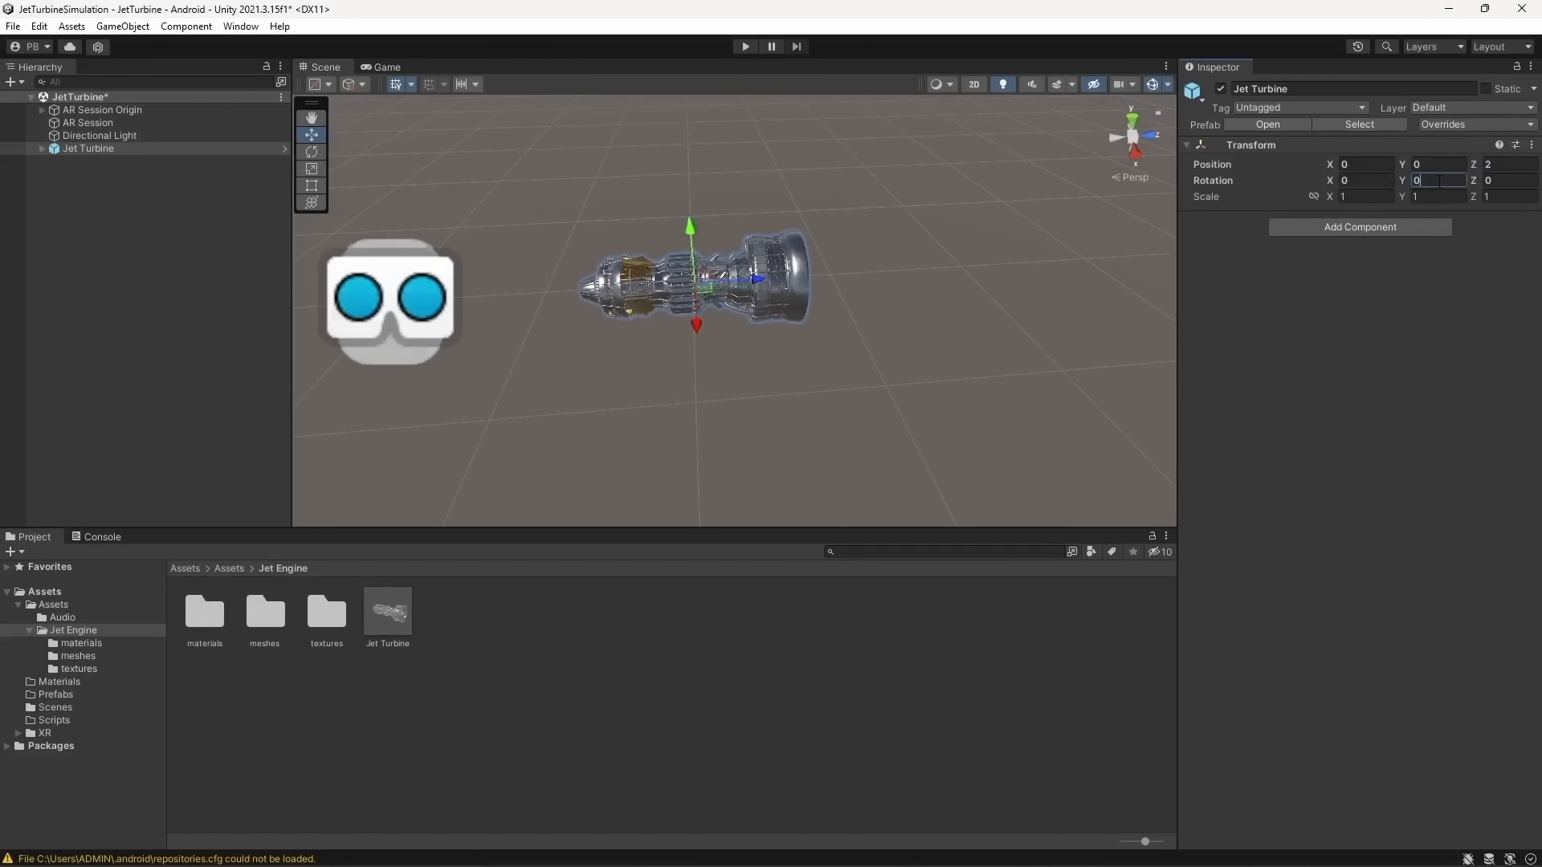
pyautogui.press('BackSpace')
pyautogui.write('90')
pyautogui.press('BackSpace')
pyautogui.press('BackSpace')
pyautogui.write('180')
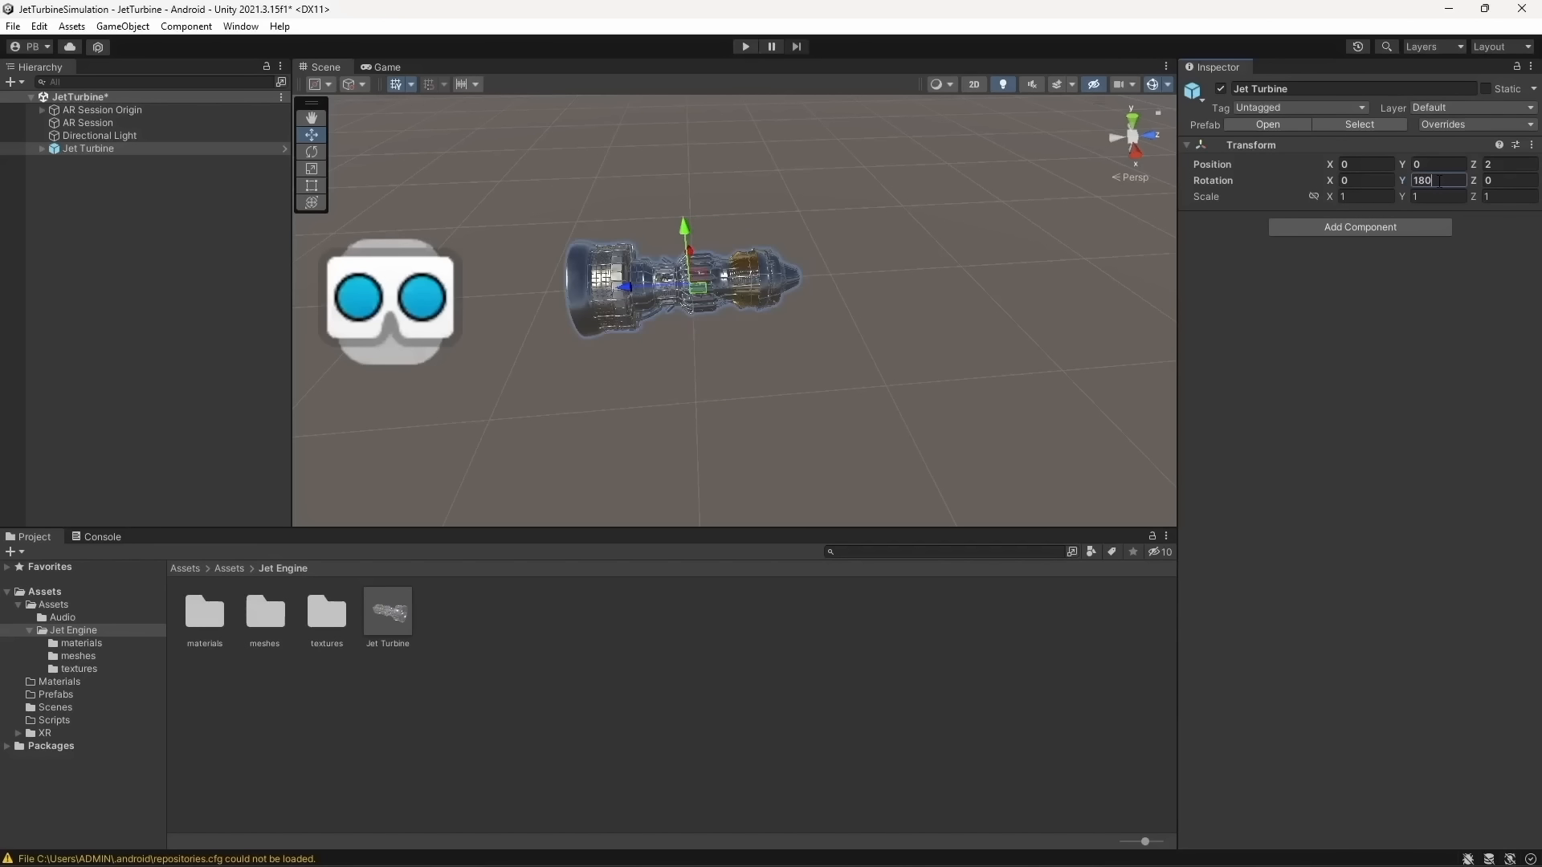
pyautogui.moveTo(559, 277); pyautogui.dragTo(754, 309, button='right')
pyautogui.moveTo(754, 309); pyautogui.dragTo(977, 196, button='middle')
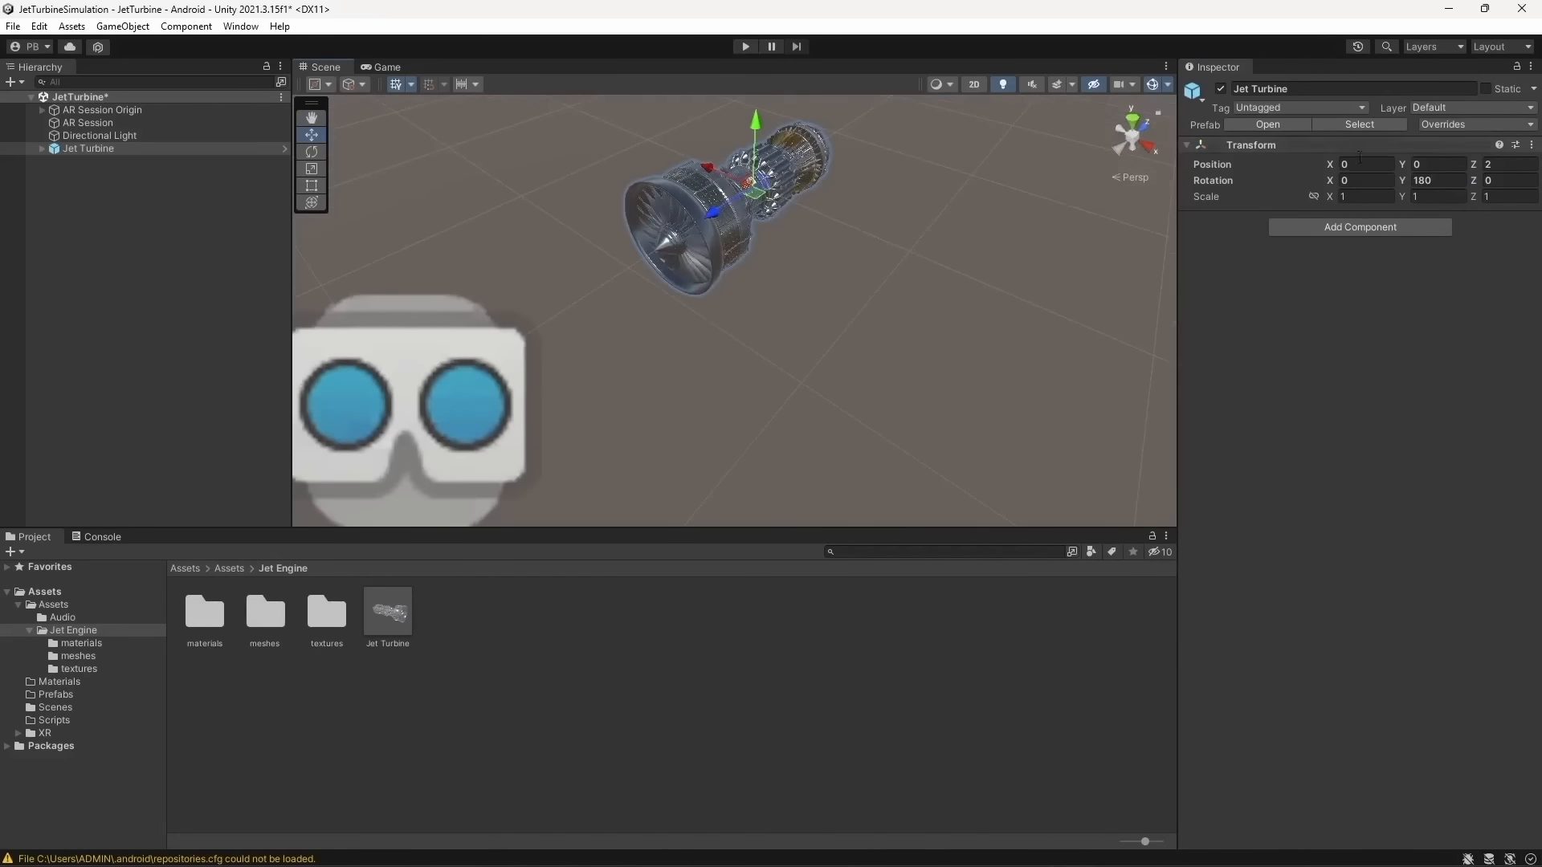
# Set the Jet Turbine's Y rotation to 90, save the scene and check the orientation
pyautogui.click(1453, 180)
pyautogui.write('90')
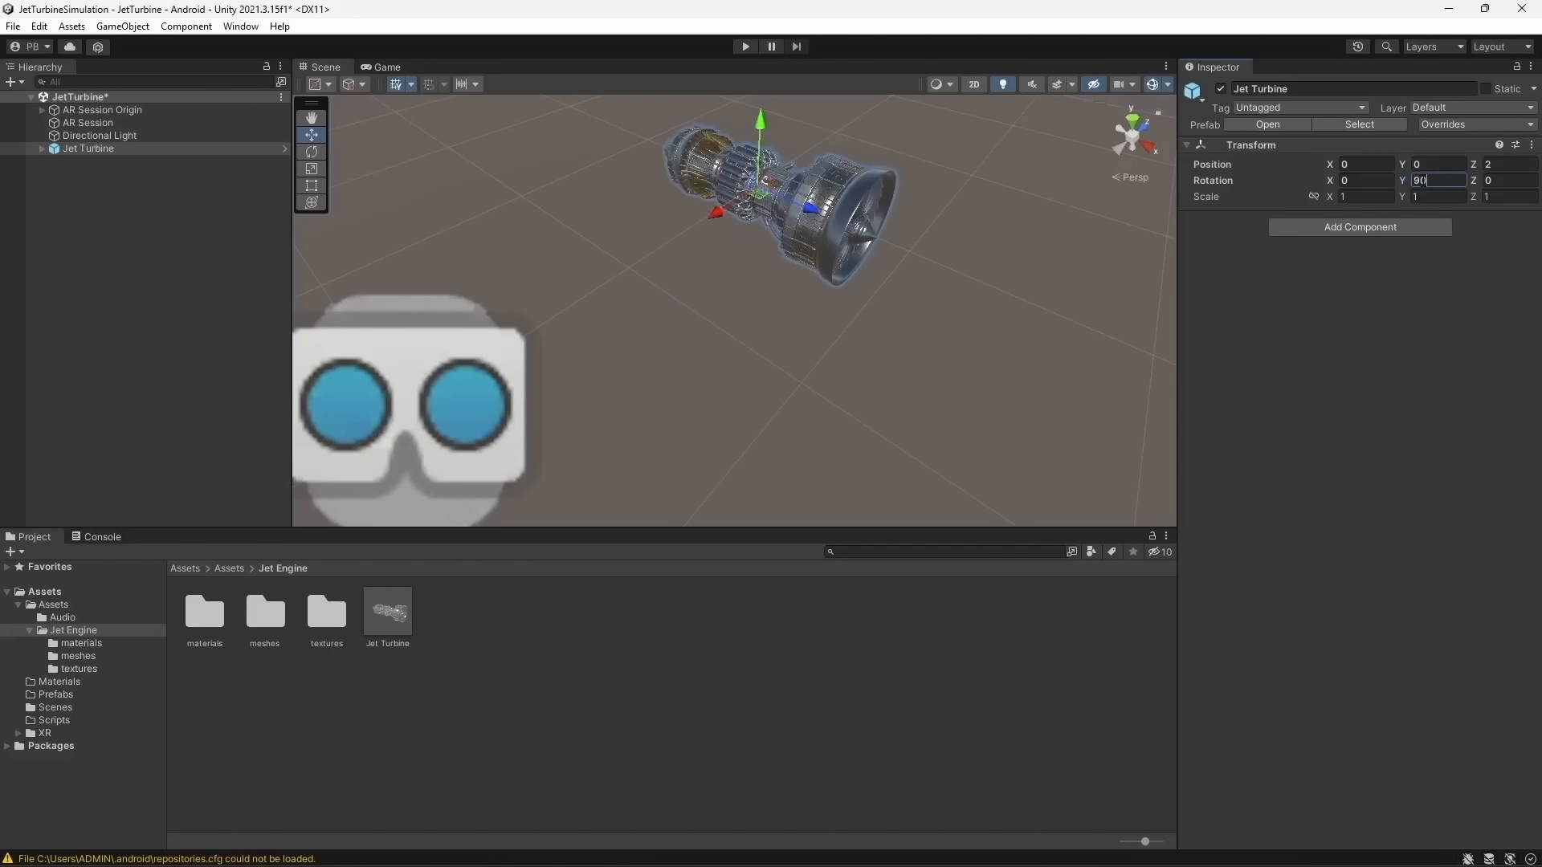
pyautogui.hotkey('ctrl', 's')
pyautogui.moveTo(1167, 267); pyautogui.dragTo(908, 346, button='right')
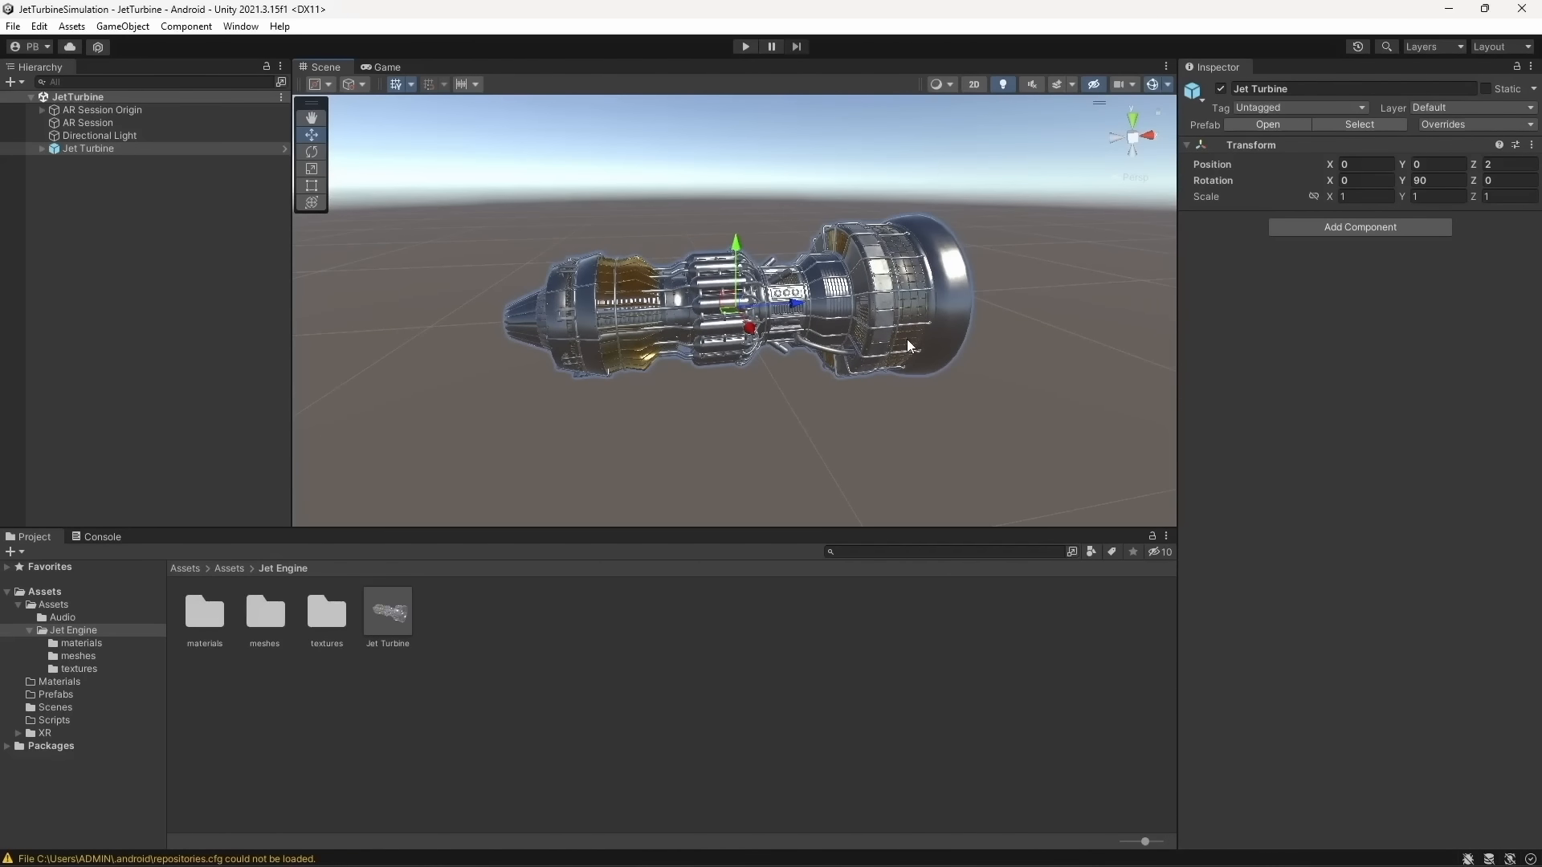
# Check the camera's game view, and frame AR Session Origin to compare its position with the Jet Turbine
pyautogui.click(364, 69)
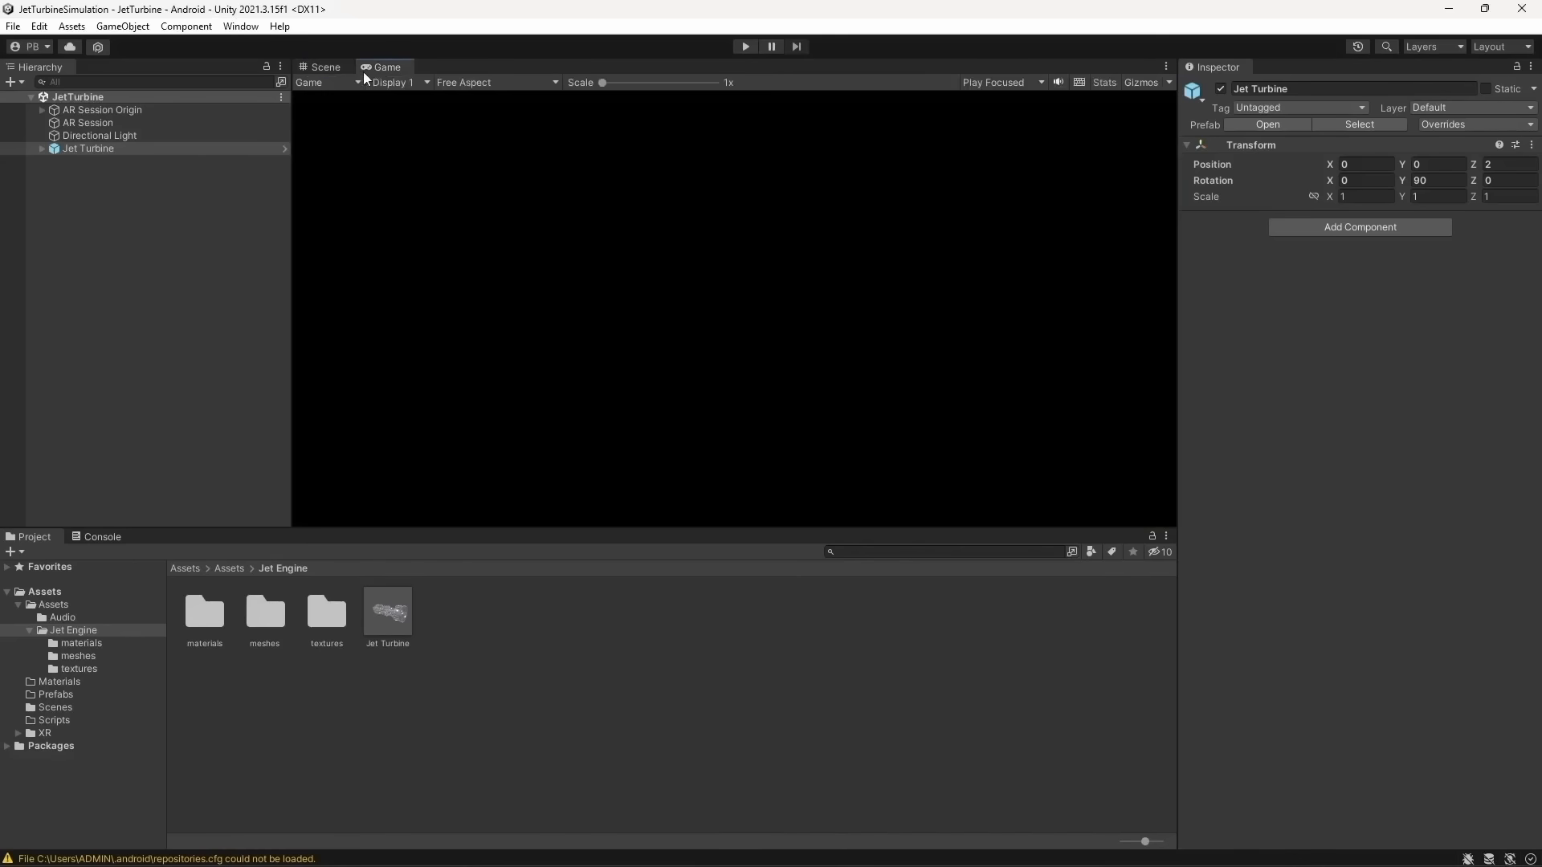
pyautogui.click(323, 67)
pyautogui.click(135, 110)
pyautogui.moveTo(433, 230); pyautogui.dragTo(440, 234, button='right')
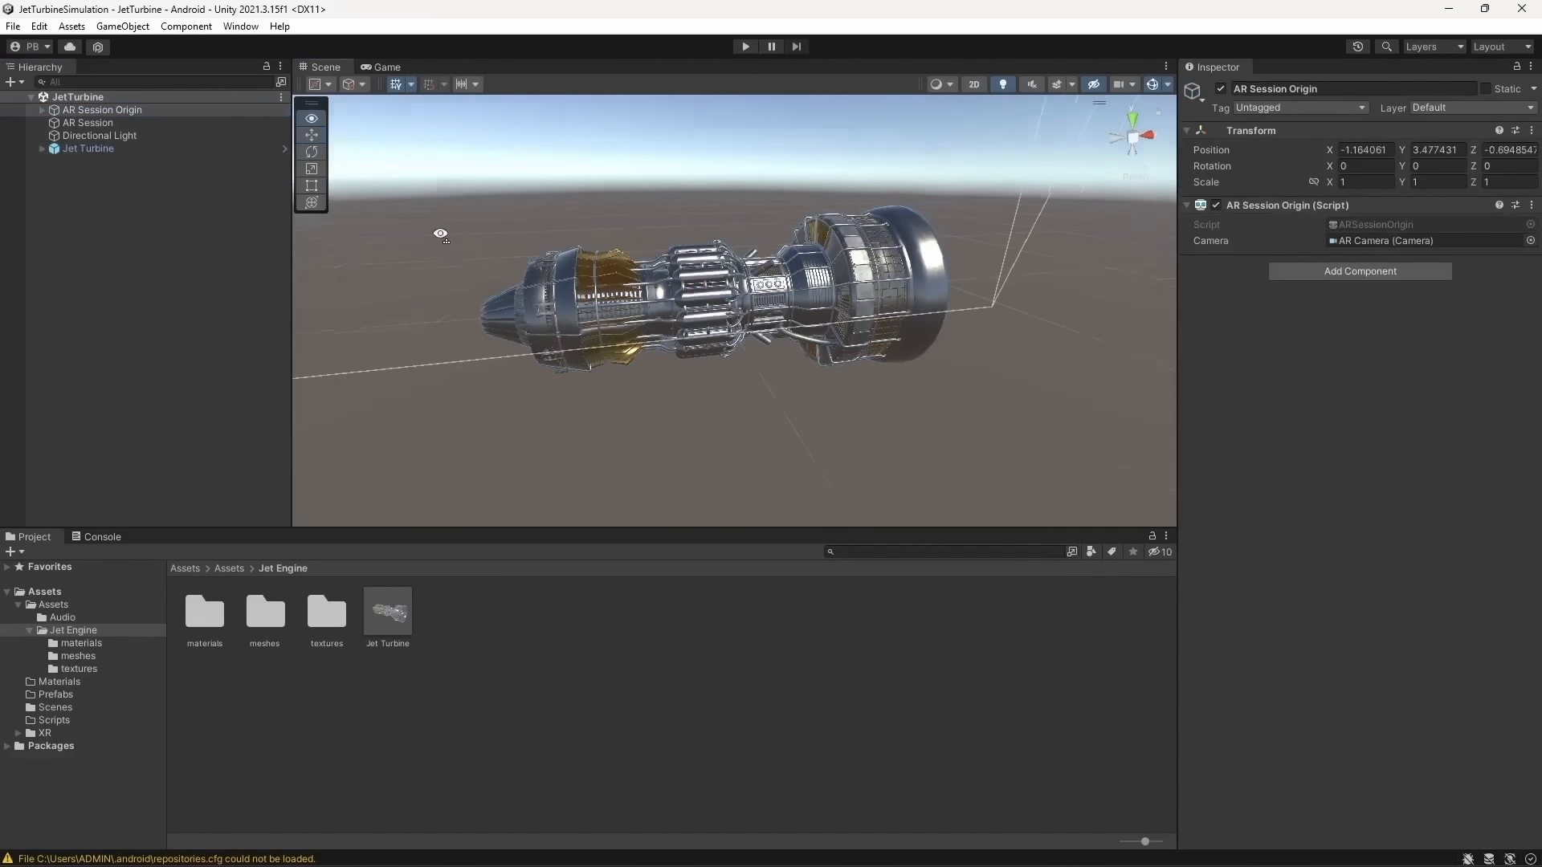
pyautogui.press('f')
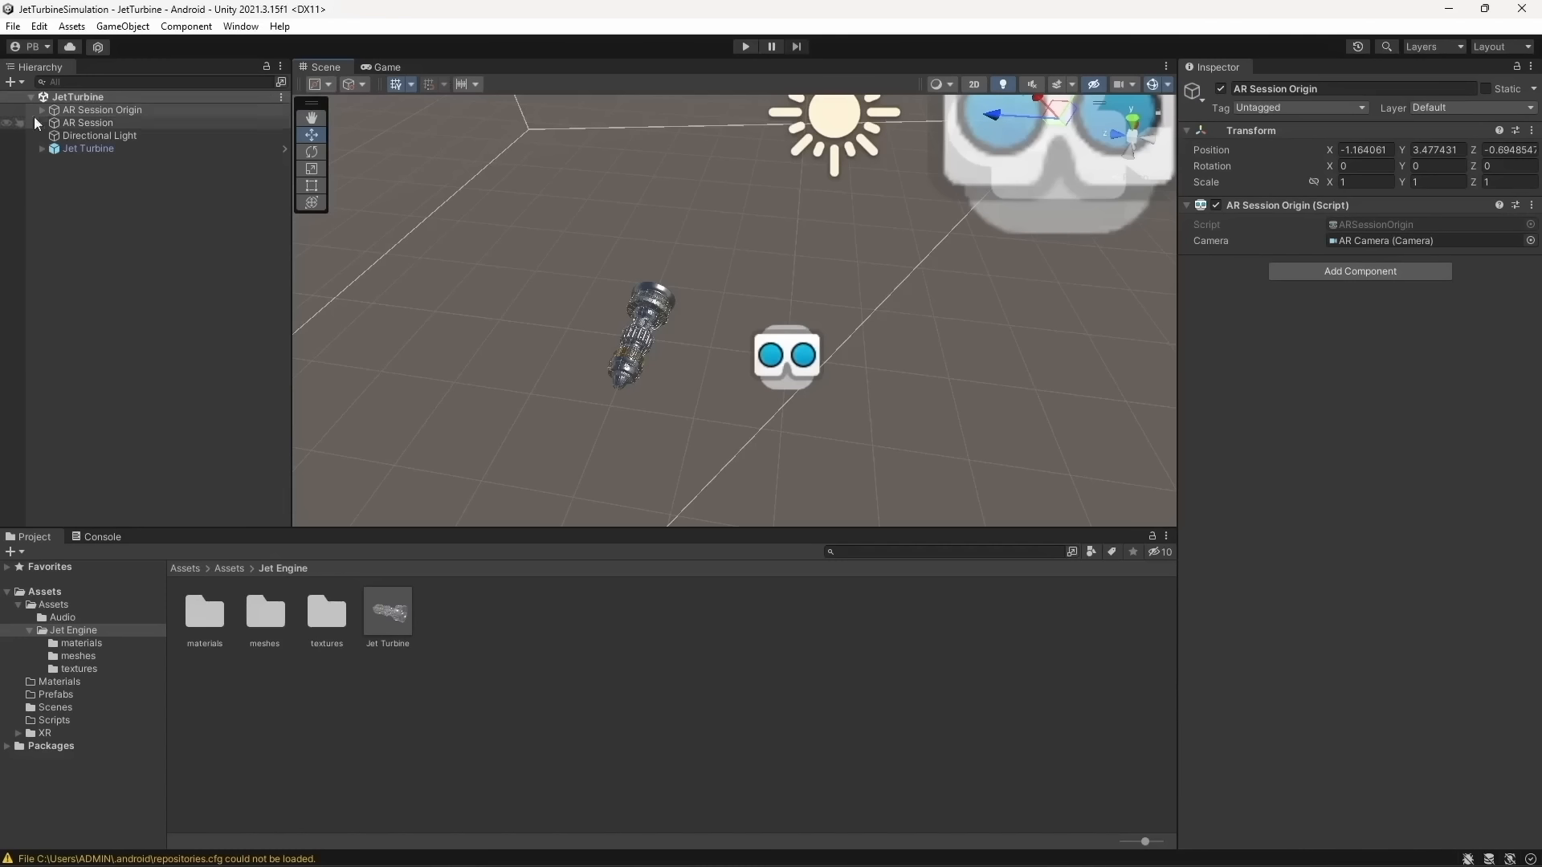
pyautogui.click(90, 110)
pyautogui.moveTo(534, 269); pyautogui.dragTo(678, 225, button='right')
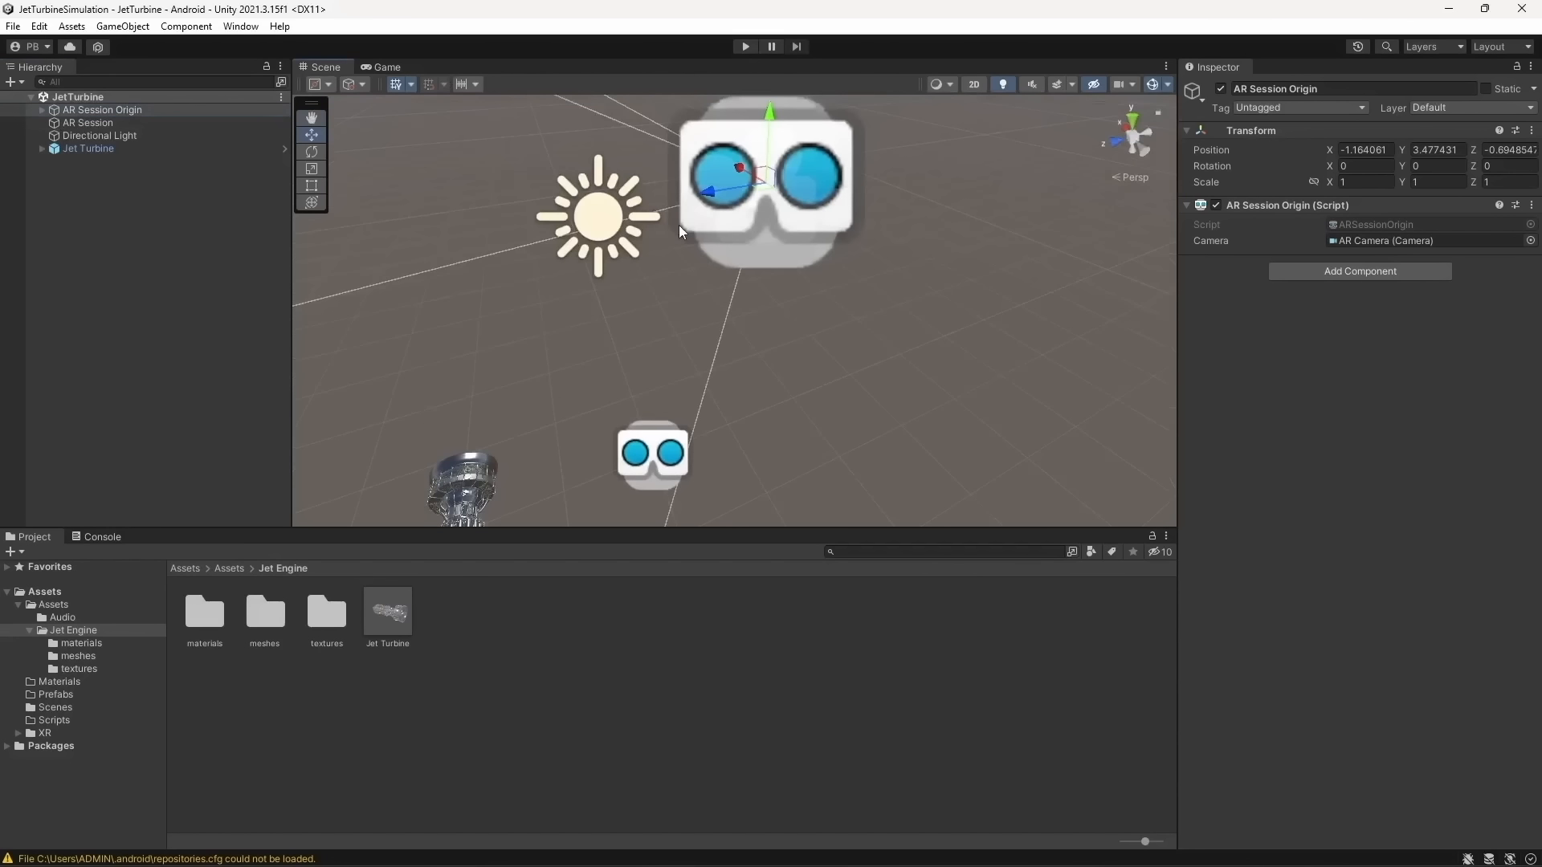
pyautogui.scroll(-3, 678, 225)
pyautogui.moveTo(678, 225); pyautogui.dragTo(632, 201, button='middle')
pyautogui.moveTo(632, 201); pyautogui.dragTo(646, 220, button='right')
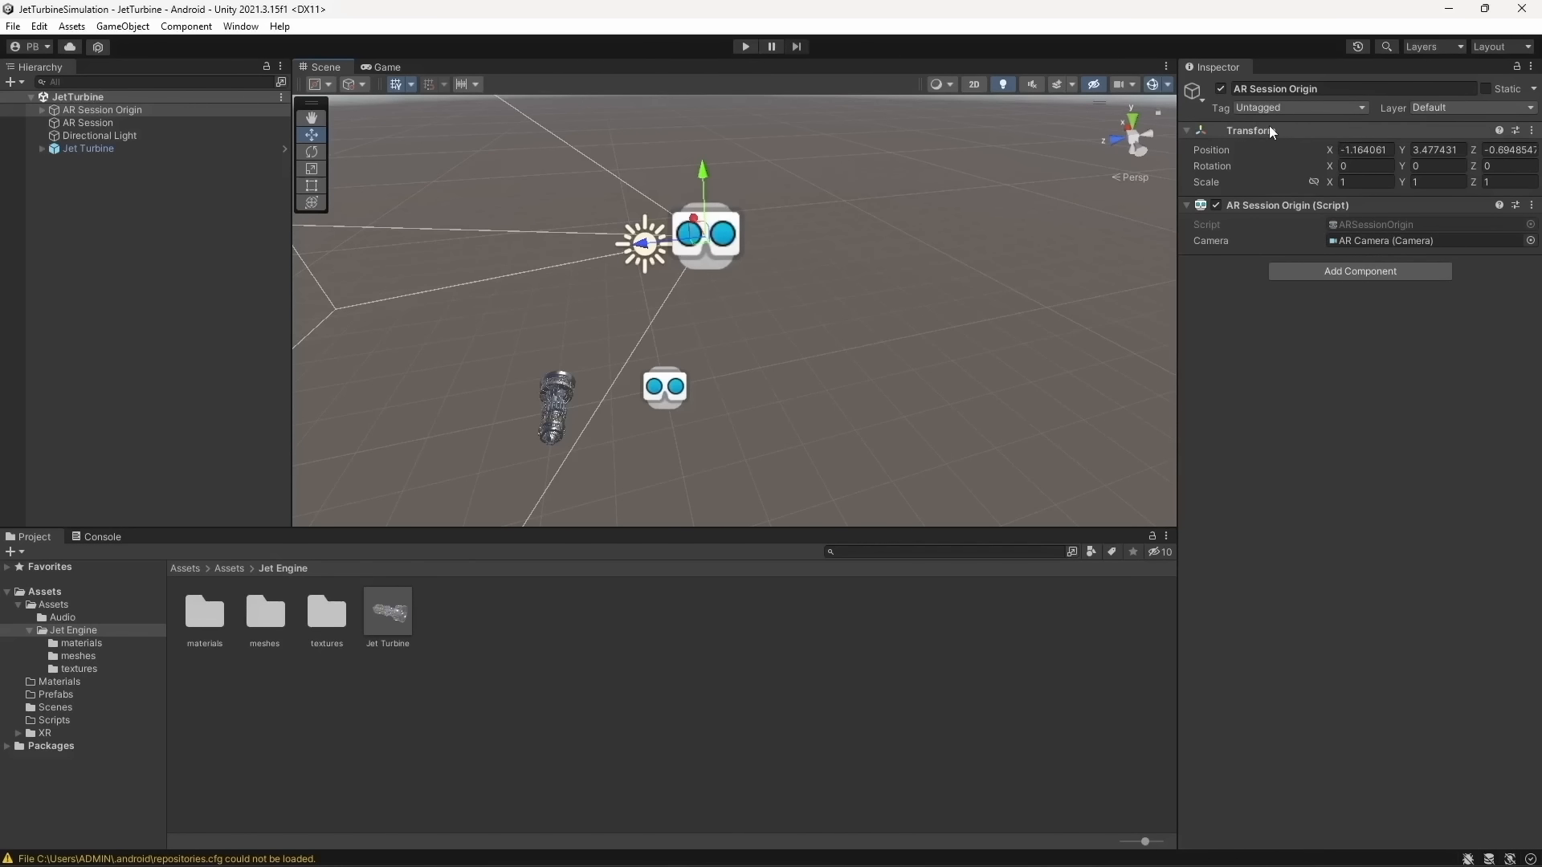
# Reset AR Session Origin's transform to its defaults, save the scene and check the result in the game view
pyautogui.click(104, 110)
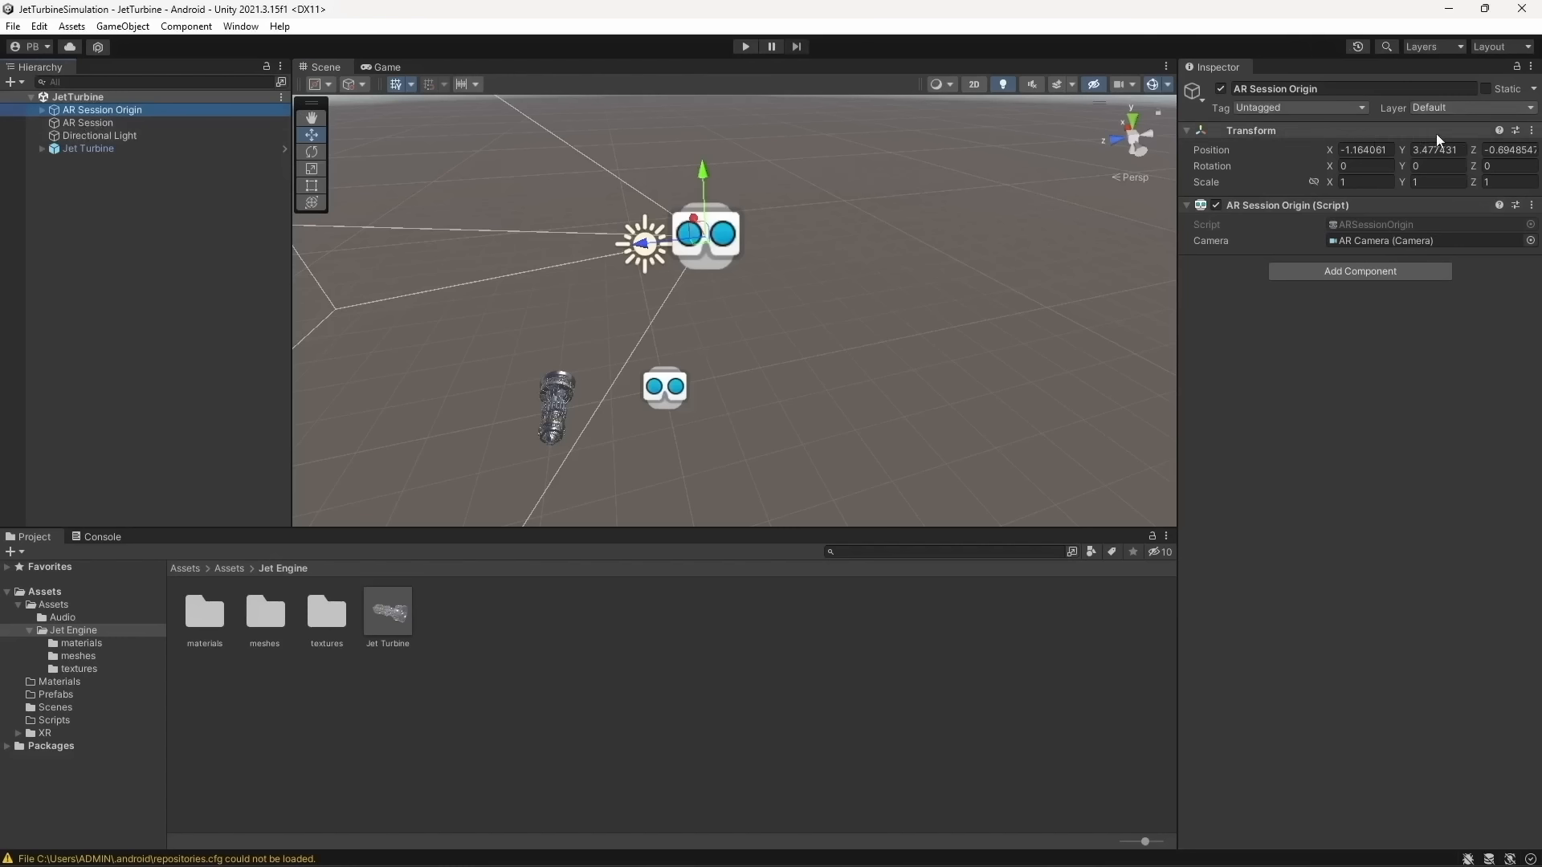
pyautogui.click(1532, 131)
pyautogui.click(1480, 148)
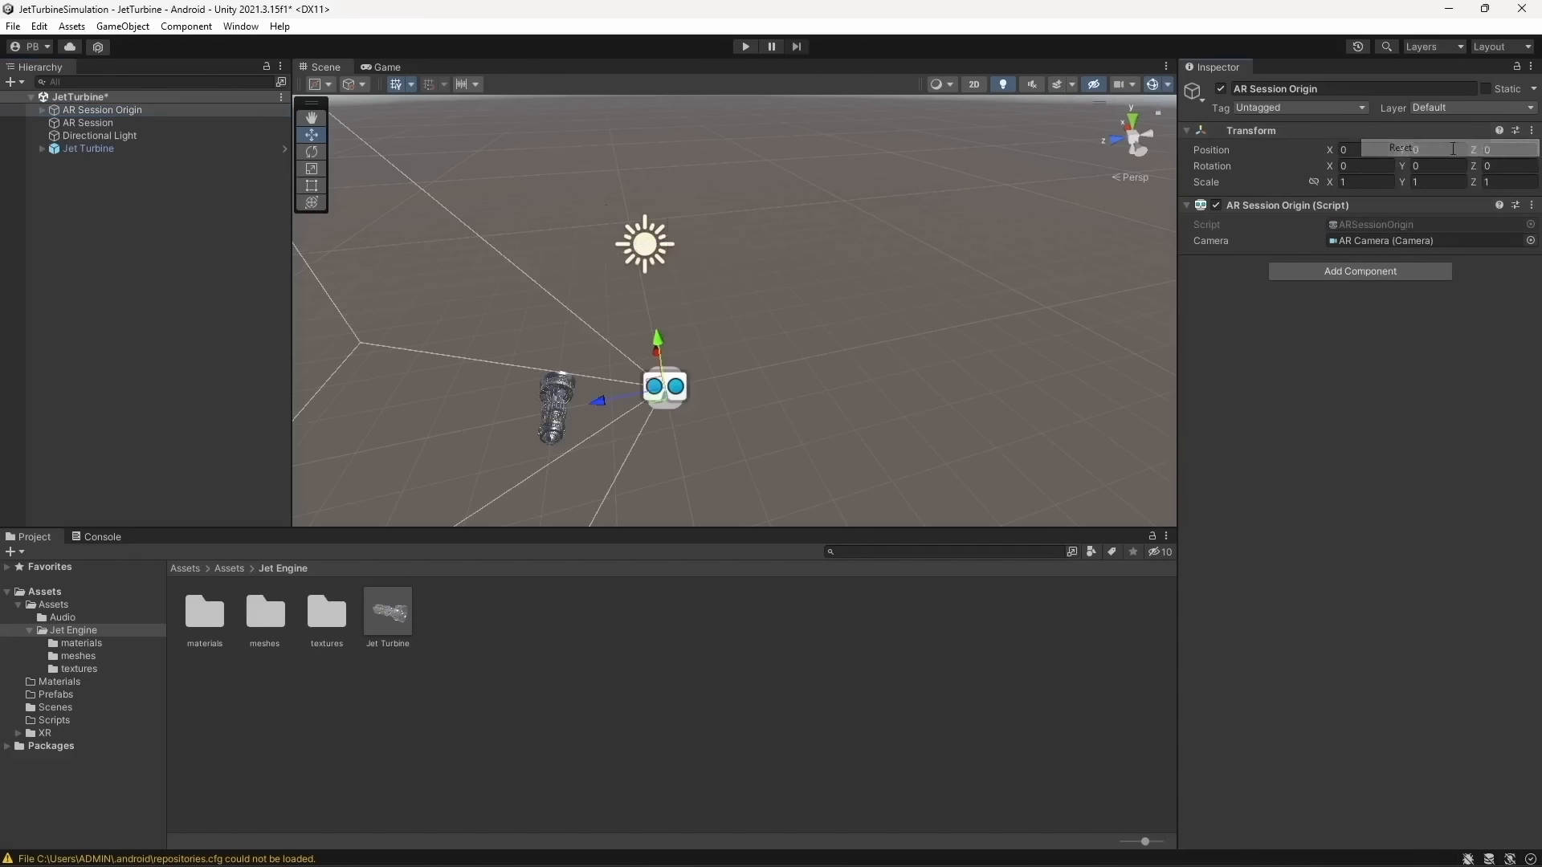
pyautogui.hotkey('ctrl', 's')
pyautogui.click(387, 67)
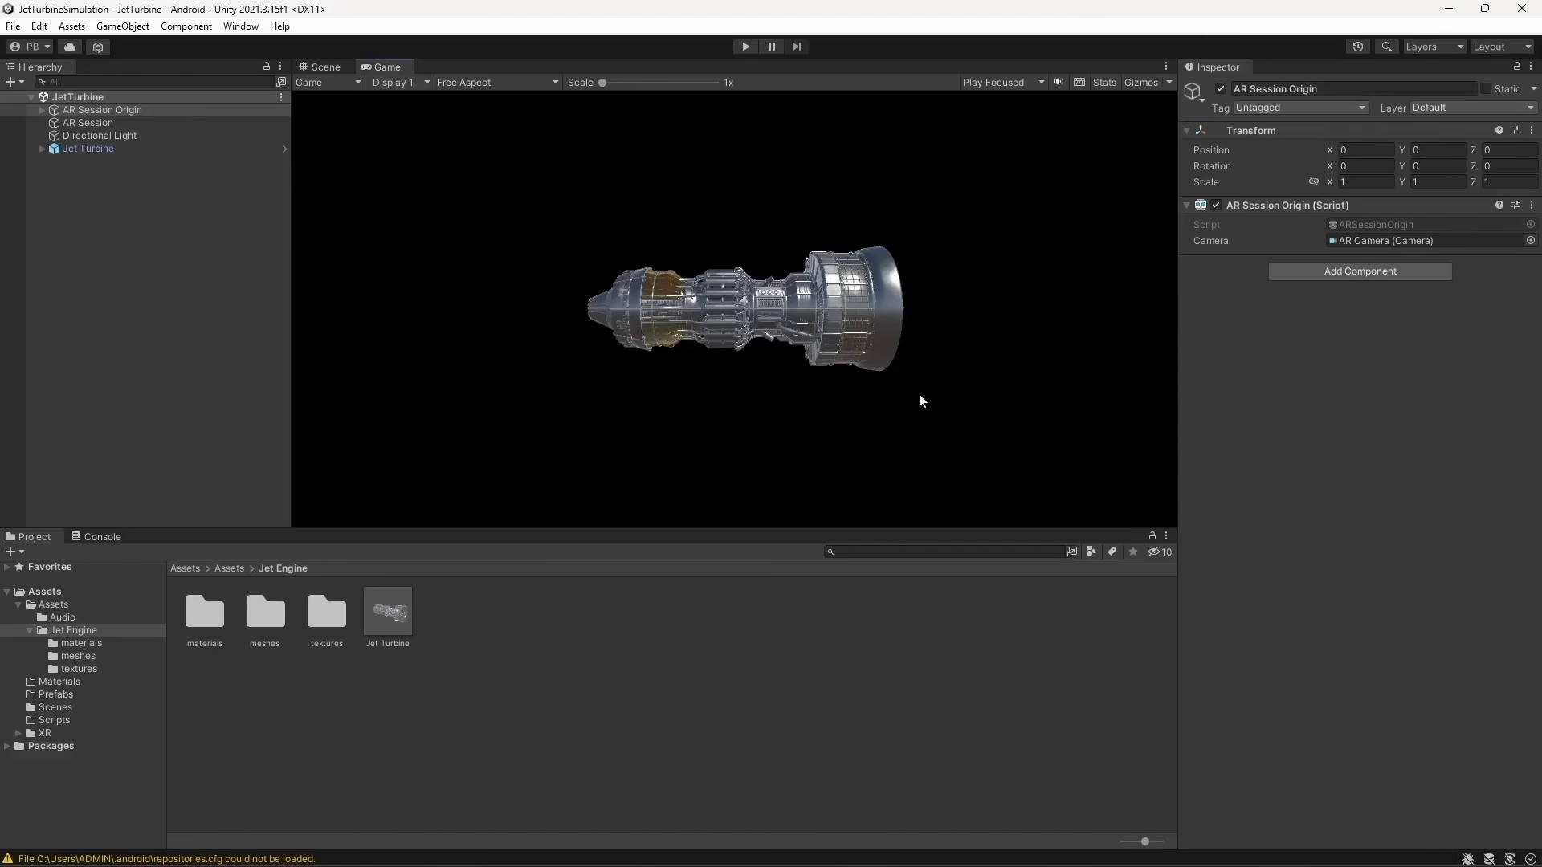
# Return to the scene view and examine the Jet Turbine's outer details from several angles and distances
pyautogui.click(321, 67)
pyautogui.scroll(5, 943, 311)
pyautogui.moveTo(942, 311); pyautogui.dragTo(561, 334, button='right')
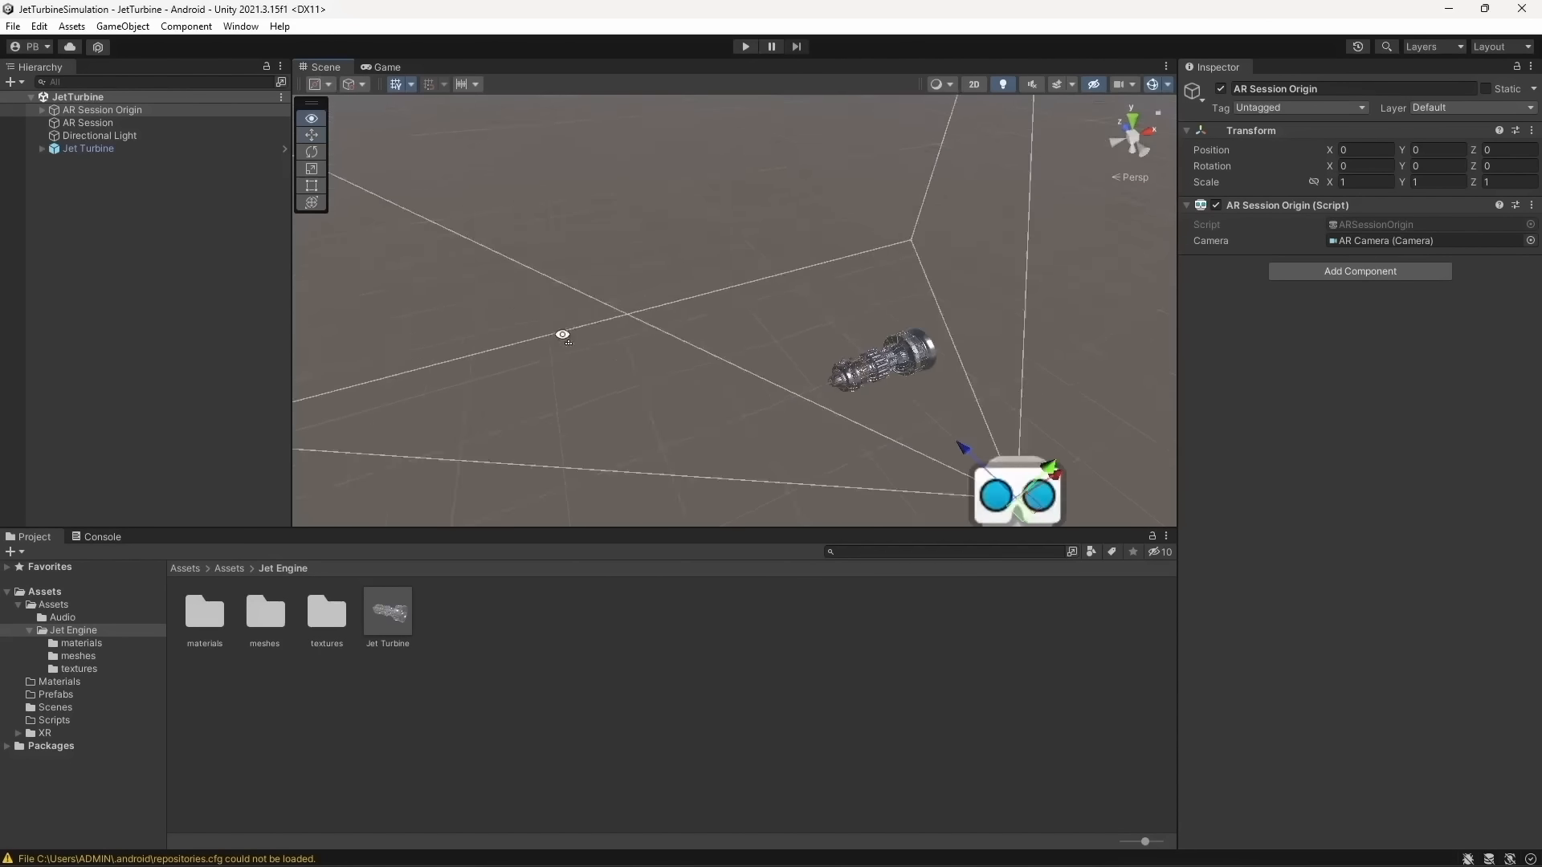
pyautogui.scroll(3, 931, 362)
pyautogui.moveTo(931, 361); pyautogui.dragTo(847, 332, button='middle')
pyautogui.scroll(4, 848, 334)
pyautogui.moveTo(931, 356); pyautogui.dragTo(862, 325, button='middle')
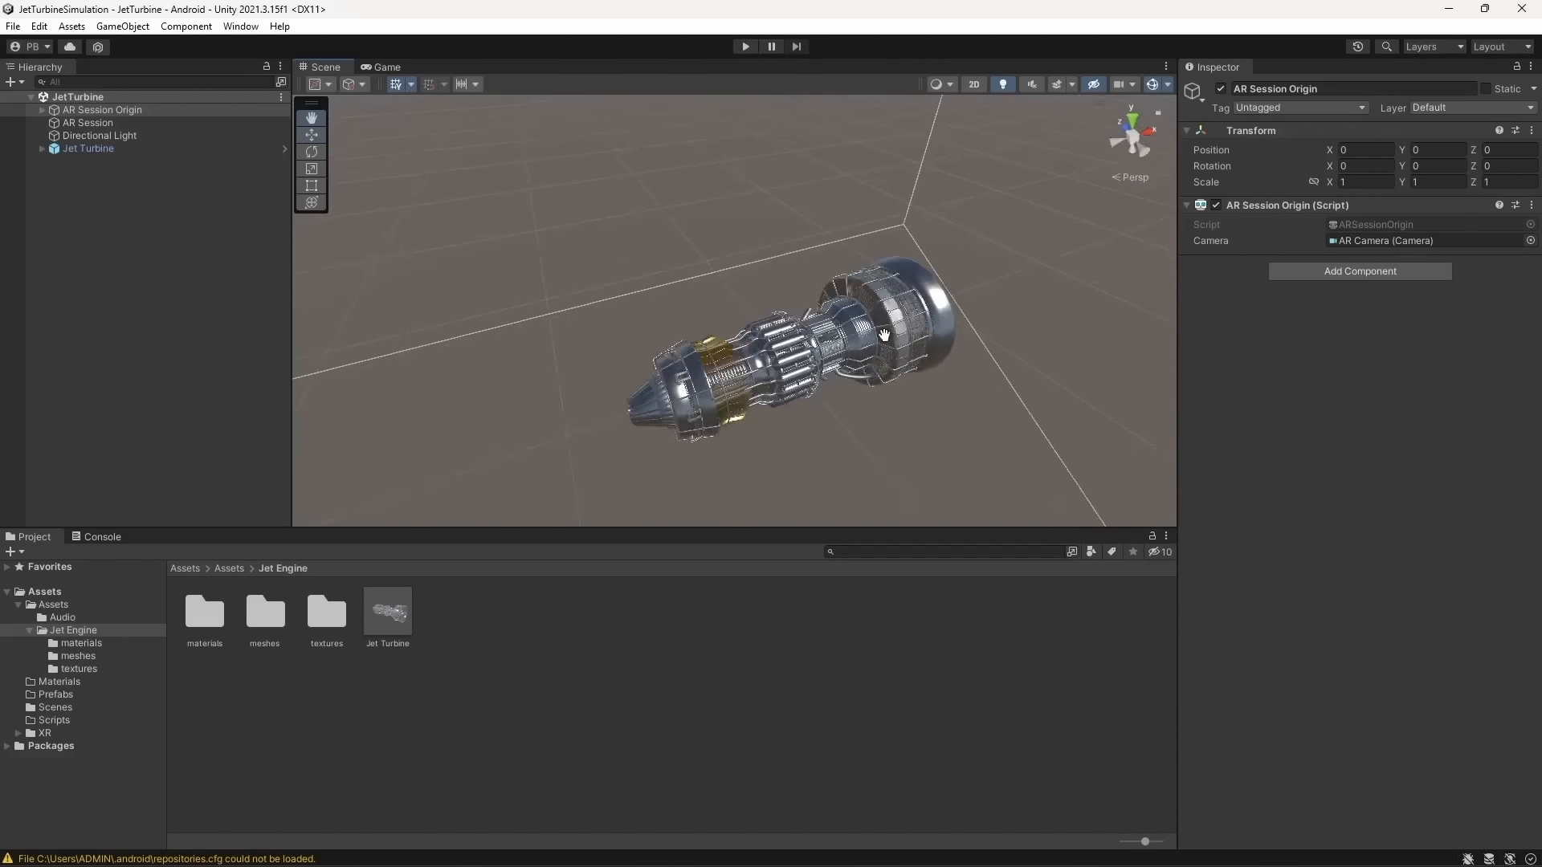
pyautogui.scroll(5, 862, 328)
pyautogui.moveTo(859, 337); pyautogui.dragTo(806, 272, button='right')
pyautogui.scroll(-2, 702, 354)
pyautogui.scroll(5, 702, 353)
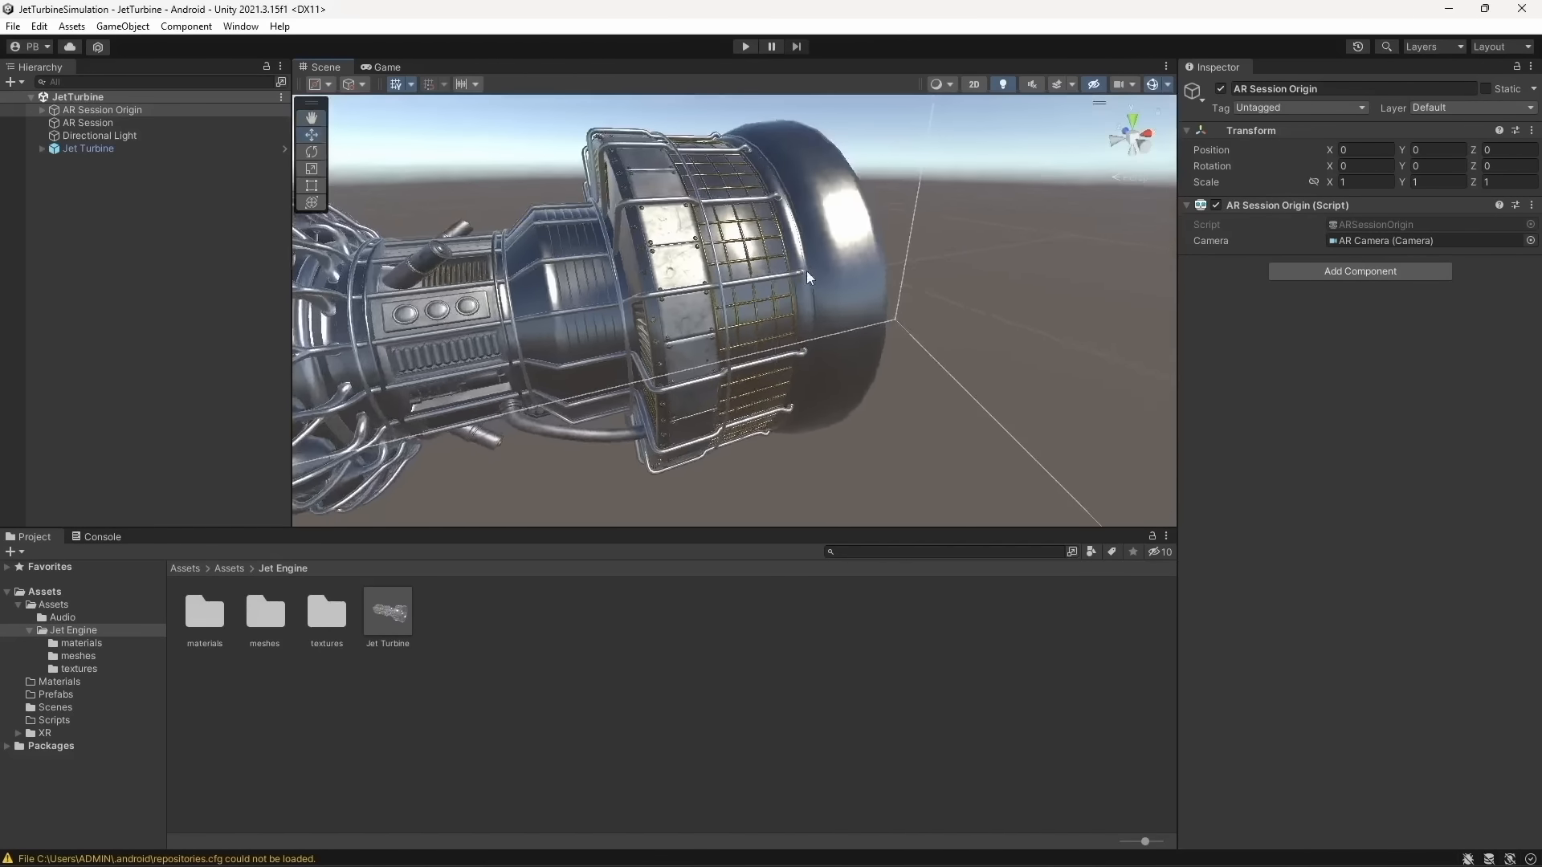
pyautogui.scroll(-3, 807, 271)
pyautogui.moveTo(806, 272); pyautogui.dragTo(878, 298, button='middle')
pyautogui.scroll(-4, 882, 289)
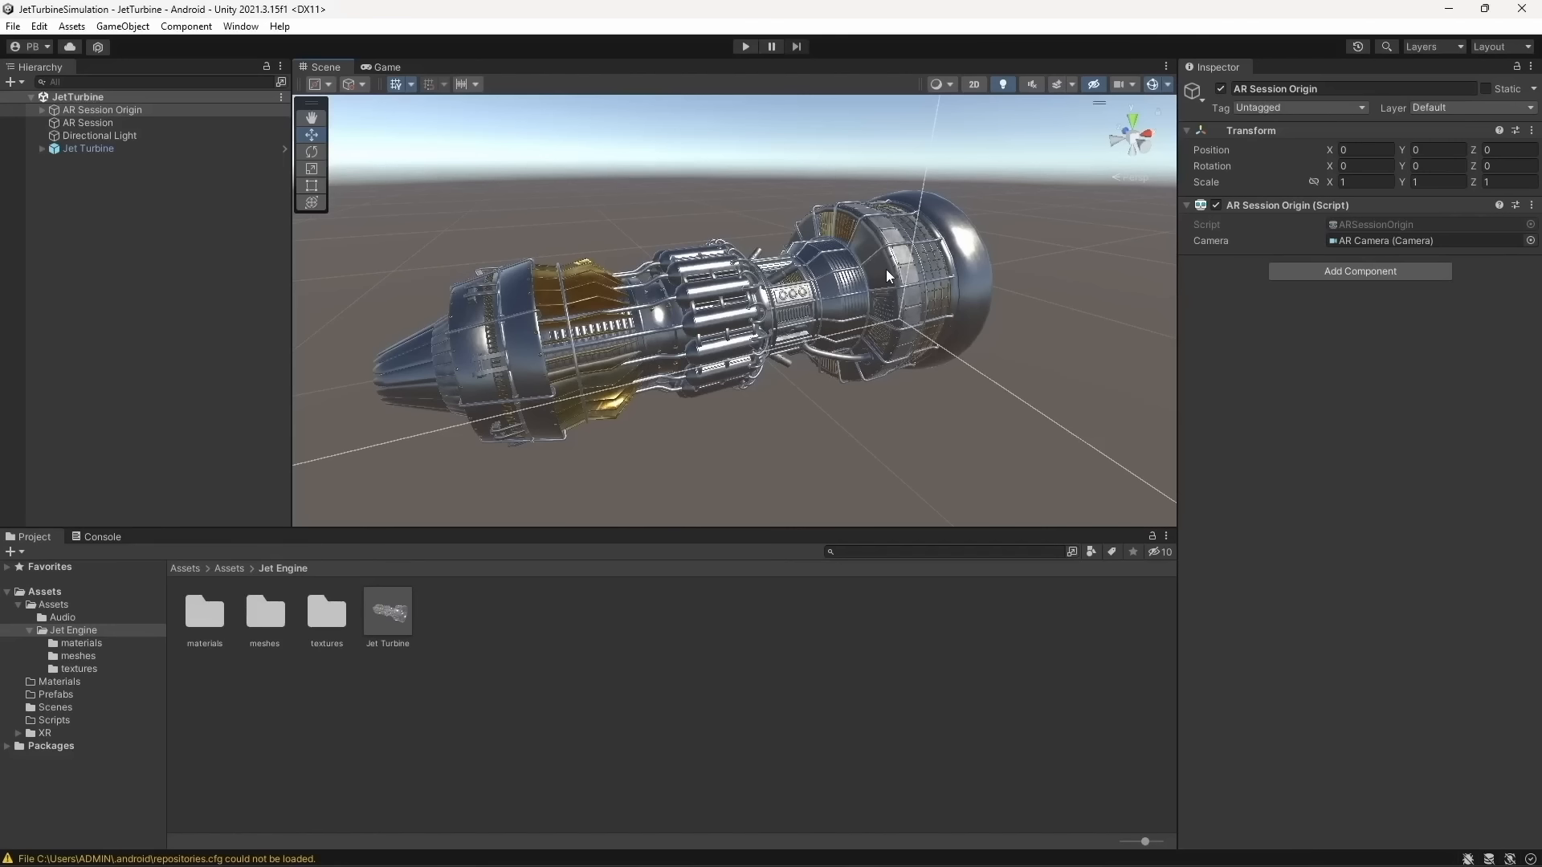
pyautogui.moveTo(885, 268); pyautogui.dragTo(837, 278, button='middle')
pyautogui.moveTo(837, 278); pyautogui.dragTo(777, 301, button='right')
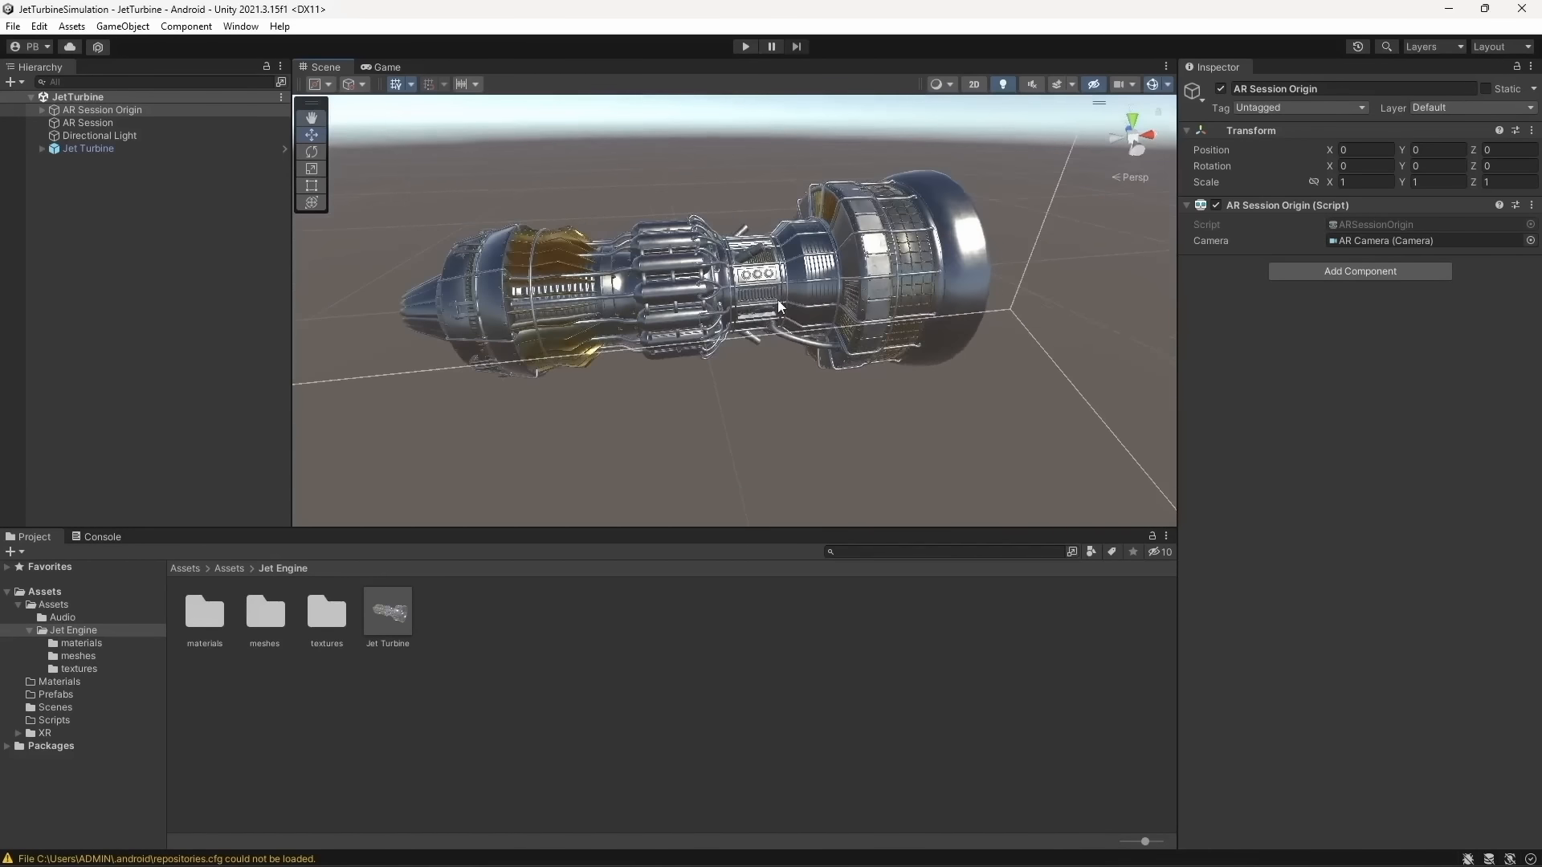
pyautogui.scroll(2, 778, 300)
pyautogui.moveTo(778, 300); pyautogui.dragTo(790, 314, button='middle')
pyautogui.scroll(-2, 789, 314)
pyautogui.moveTo(789, 314); pyautogui.dragTo(797, 316, button='right')
pyautogui.scroll(2, 798, 317)
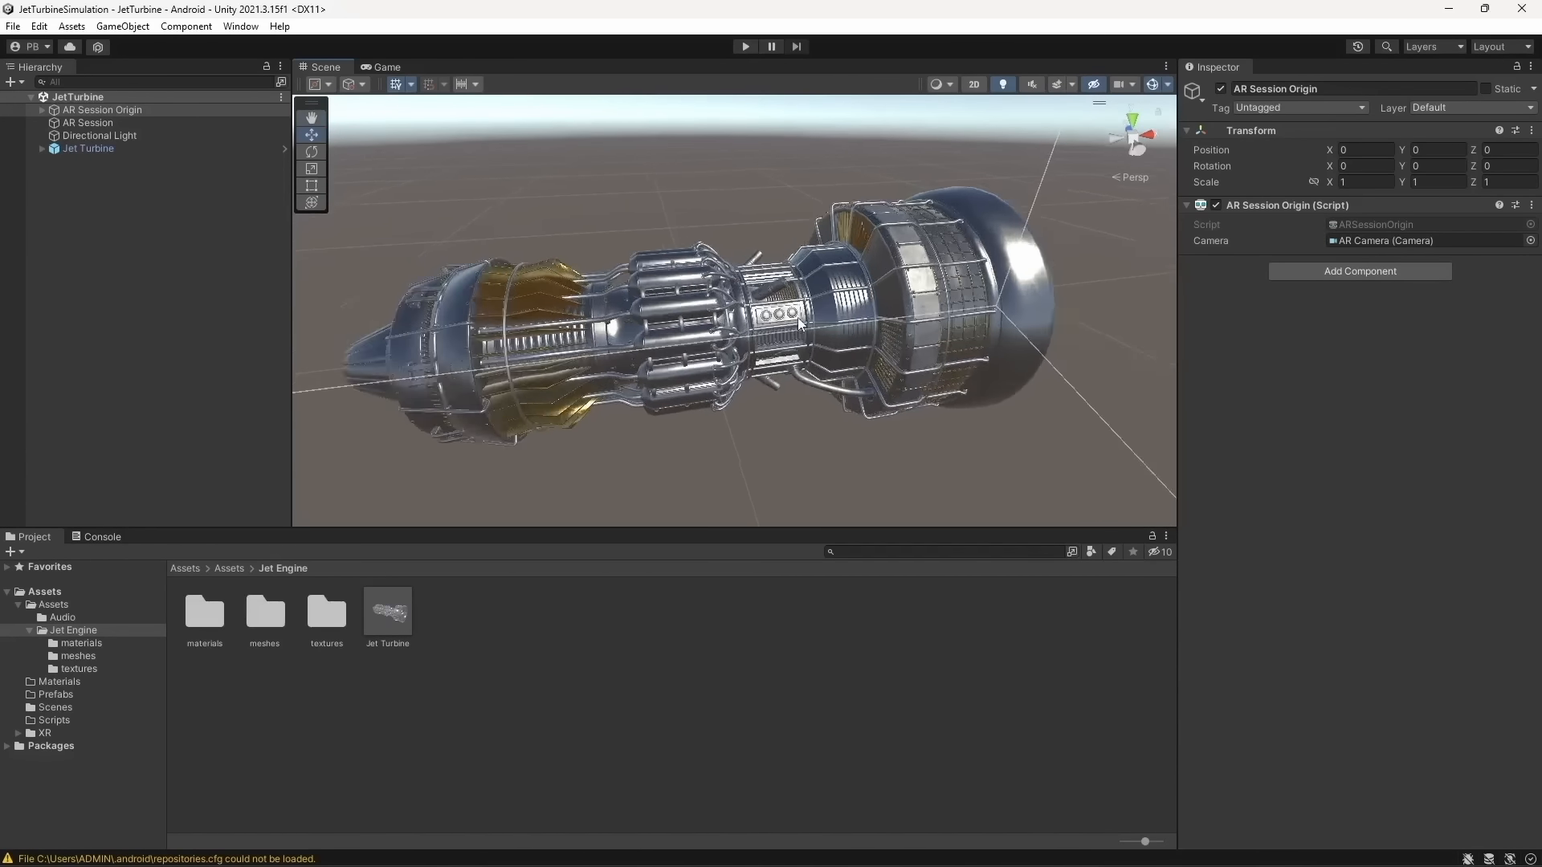
pyautogui.scroll(2, 798, 317)
pyautogui.moveTo(798, 317); pyautogui.dragTo(779, 296, button='middle')
# Expand the Jet Turbine hierarchy to the parts under Root, and select and frame the Hull
pyautogui.click(802, 244)
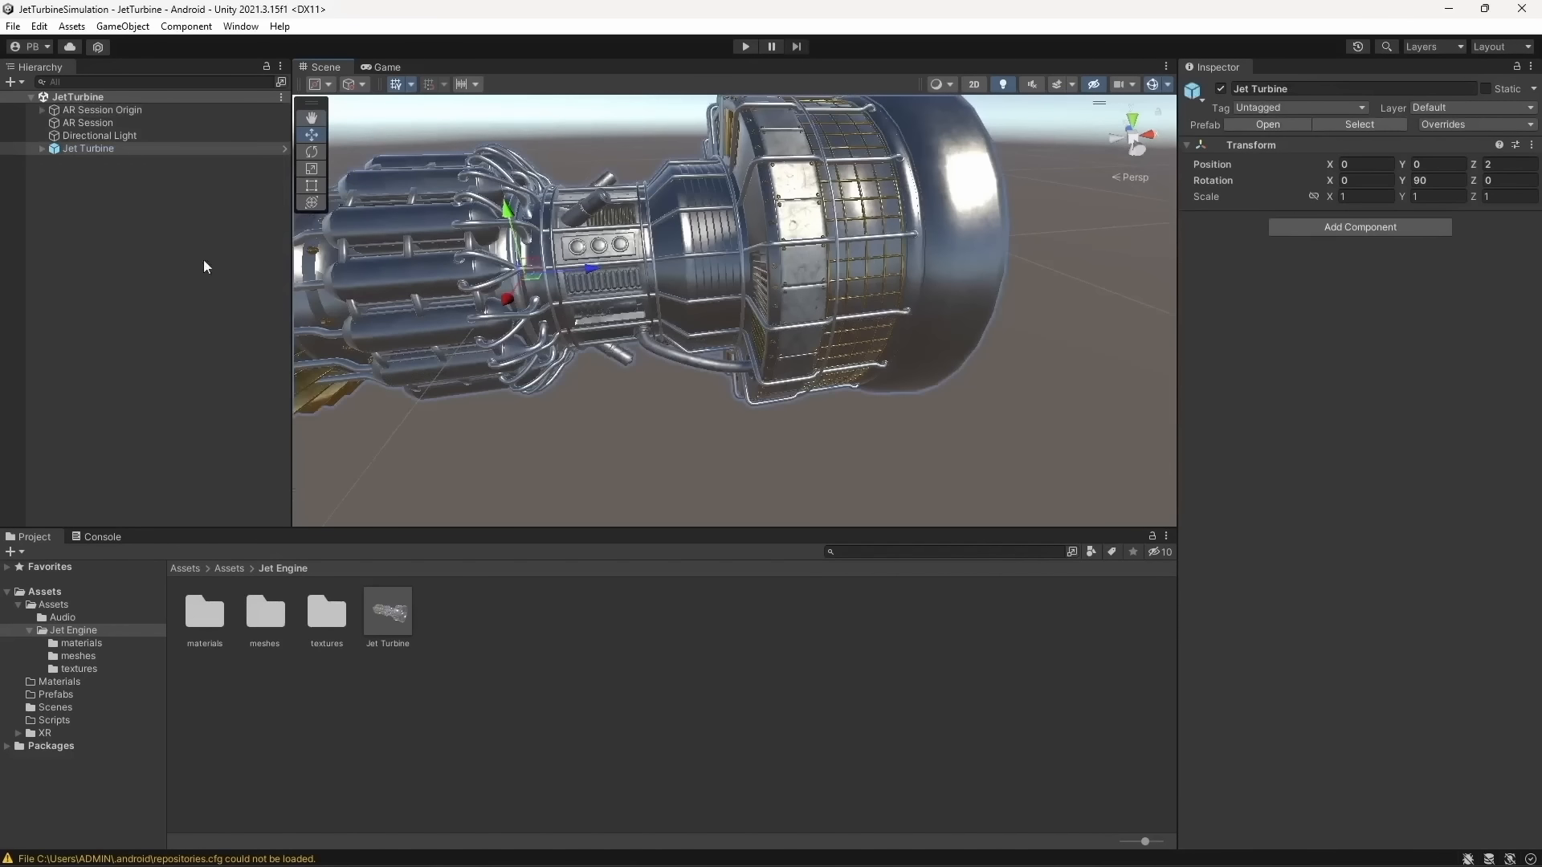
pyautogui.click(42, 148)
pyautogui.click(53, 161)
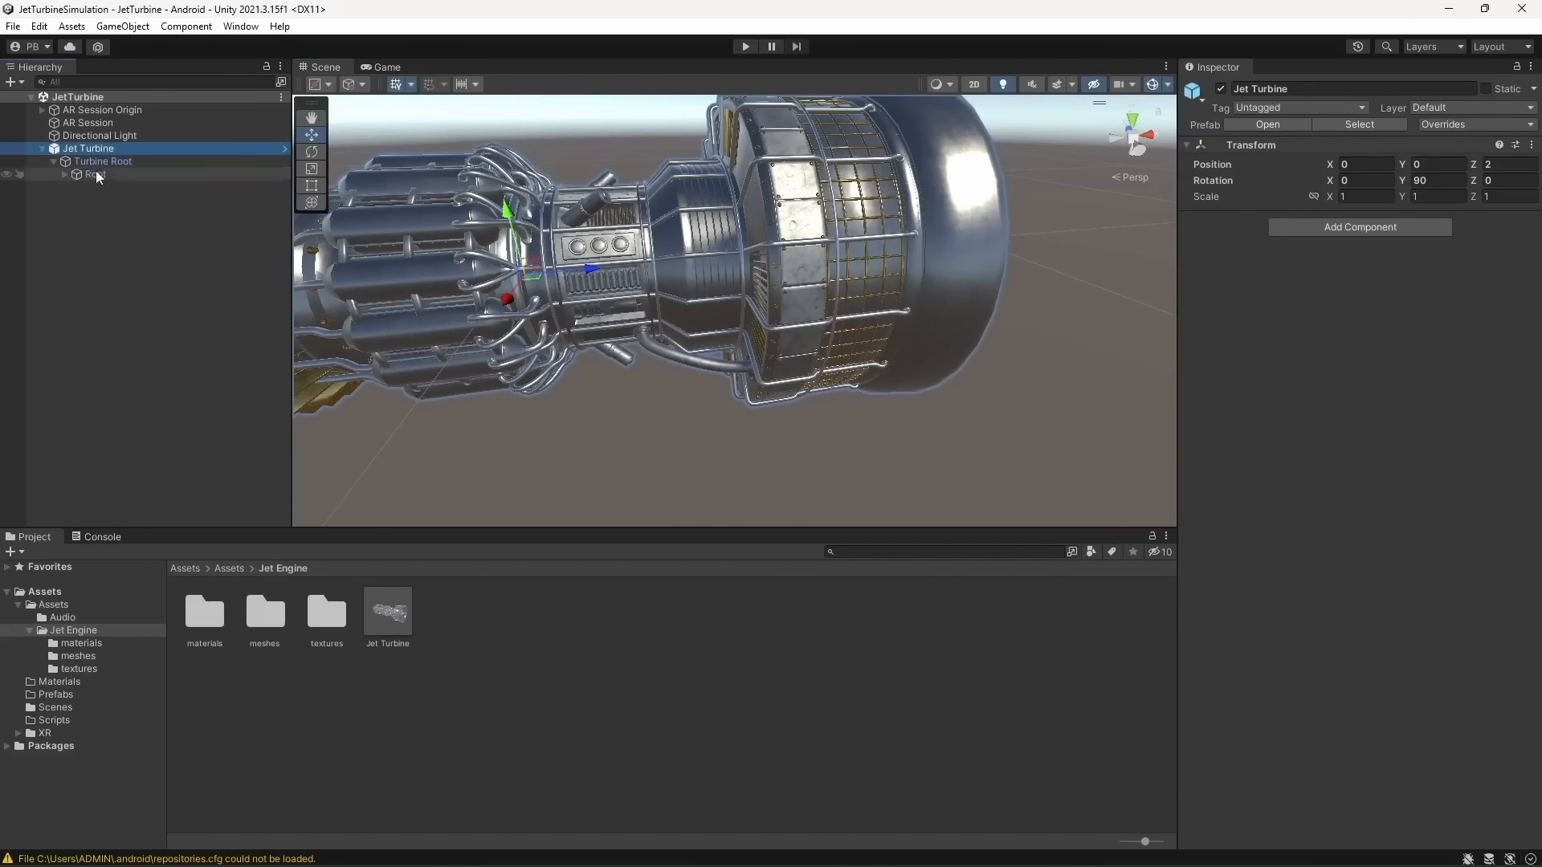
pyautogui.click(66, 173)
pyautogui.click(100, 187)
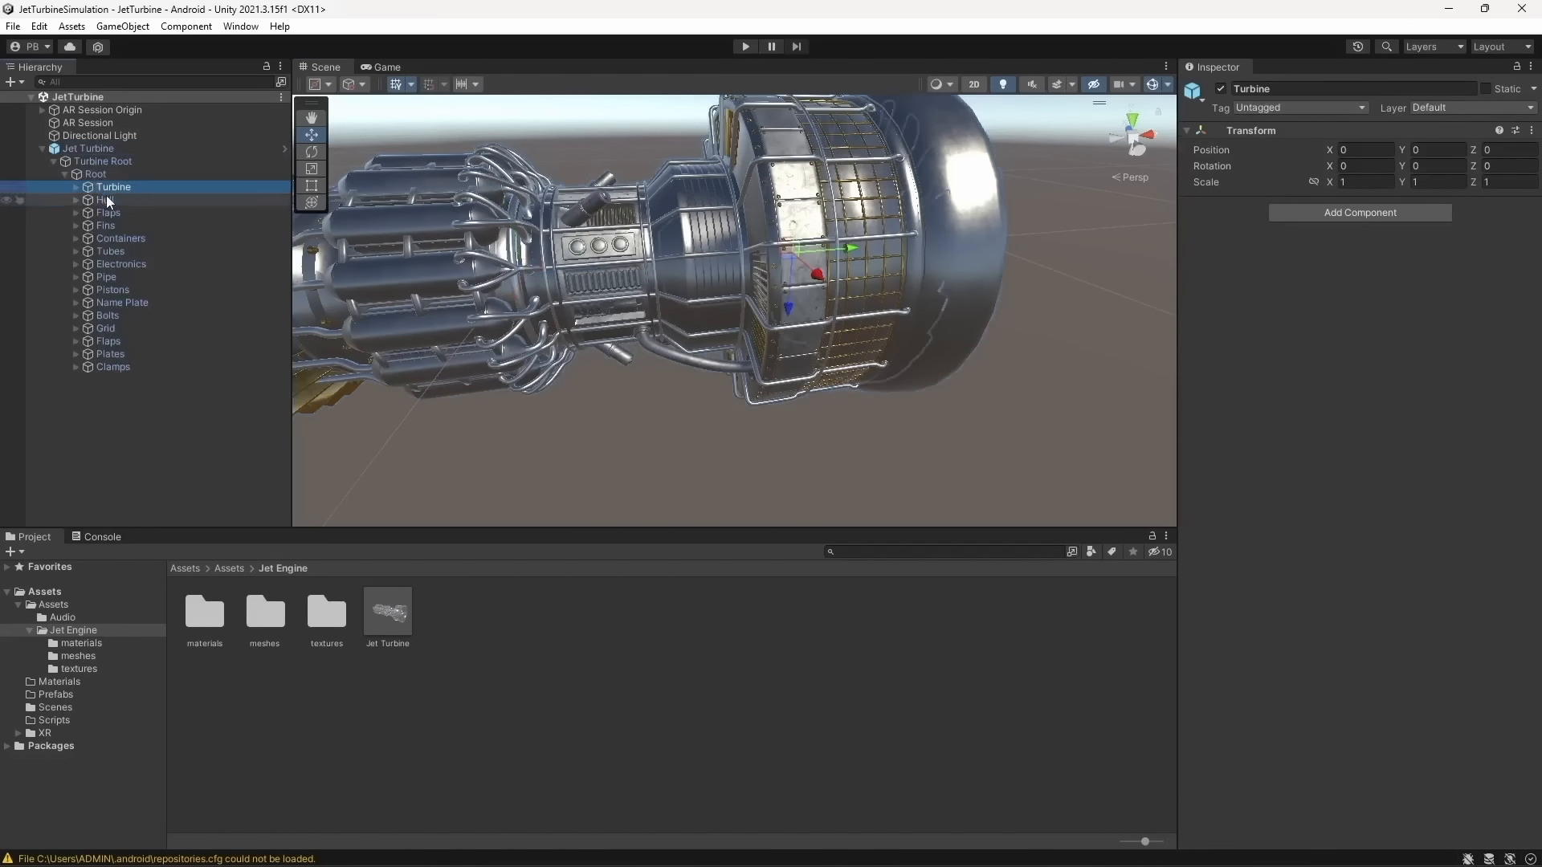
pyautogui.click(106, 200)
pyautogui.press('f')
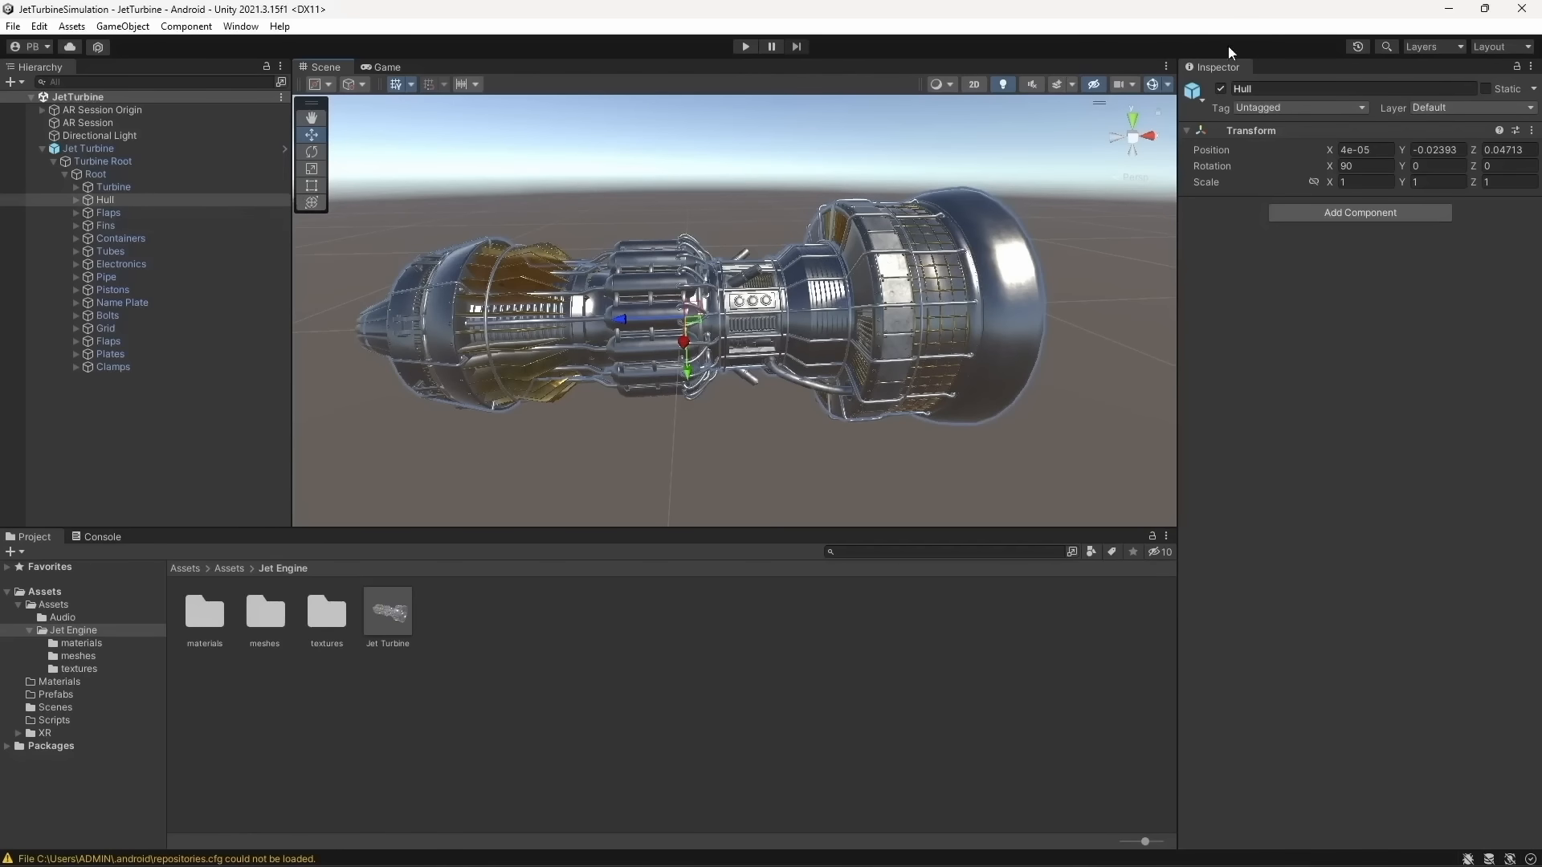
# Deactivate the Hull to examine the turbine's internal parts, and reactivate it and save the scene
pyautogui.click(1226, 85)
pyautogui.keyDown('alt'); pyautogui.moveTo(937, 239); pyautogui.dragTo(624, 237); pyautogui.keyUp('alt')
pyautogui.scroll(-5, 624, 236)
pyautogui.moveTo(623, 236); pyautogui.dragTo(734, 237, button='middle')
pyautogui.scroll(4, 771, 243)
pyautogui.moveTo(774, 244); pyautogui.dragTo(946, 273, button='right')
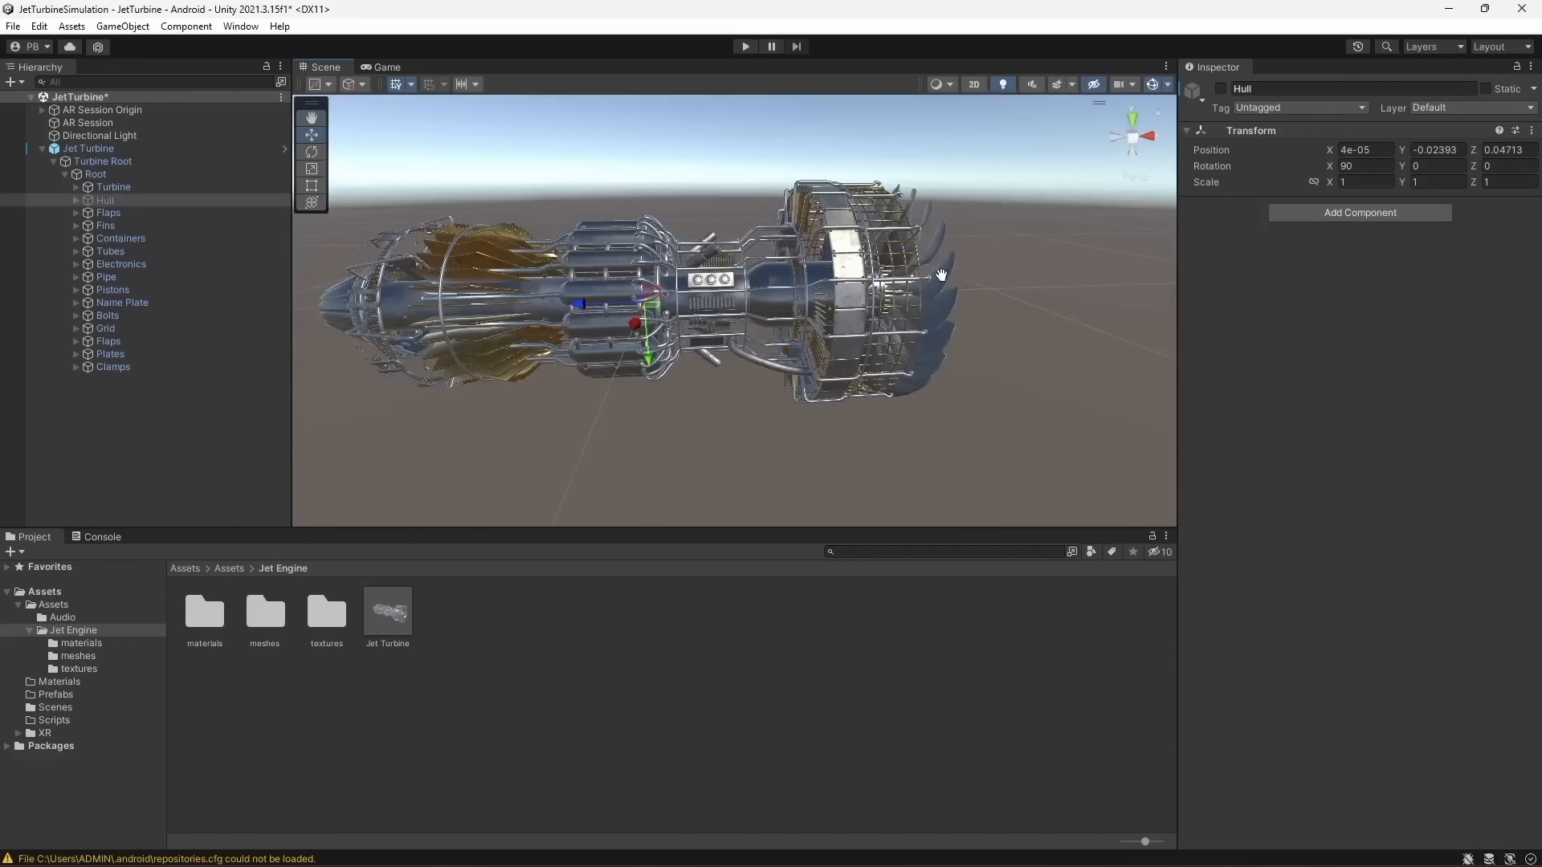
pyautogui.moveTo(791, 281); pyautogui.dragTo(806, 330, button='middle')
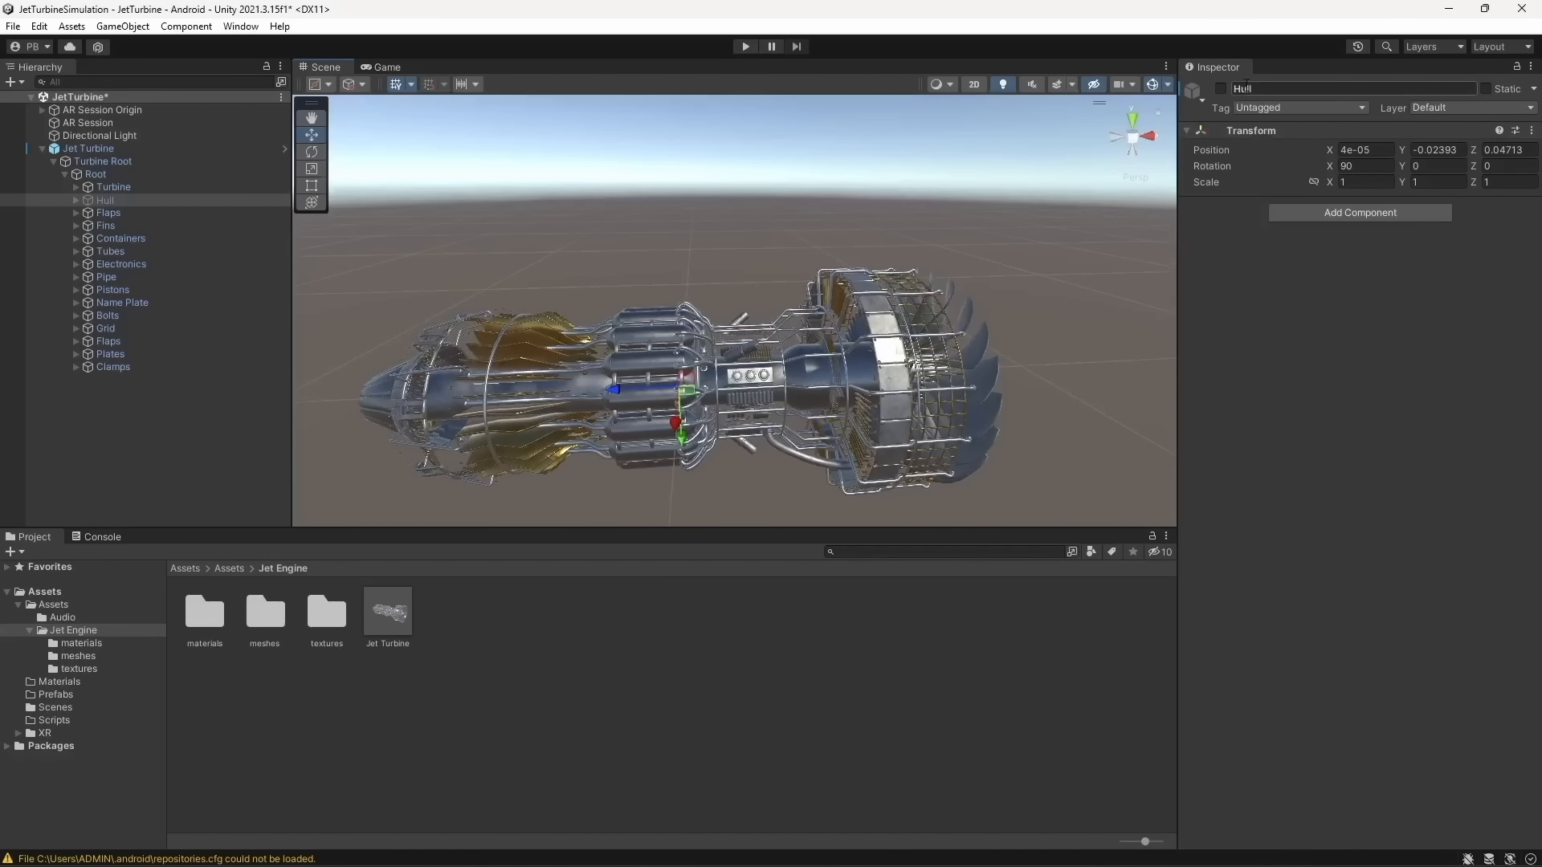
pyautogui.click(1225, 92)
pyautogui.moveTo(740, 341); pyautogui.dragTo(747, 271, button='middle')
pyautogui.hotkey('ctrl', 's')
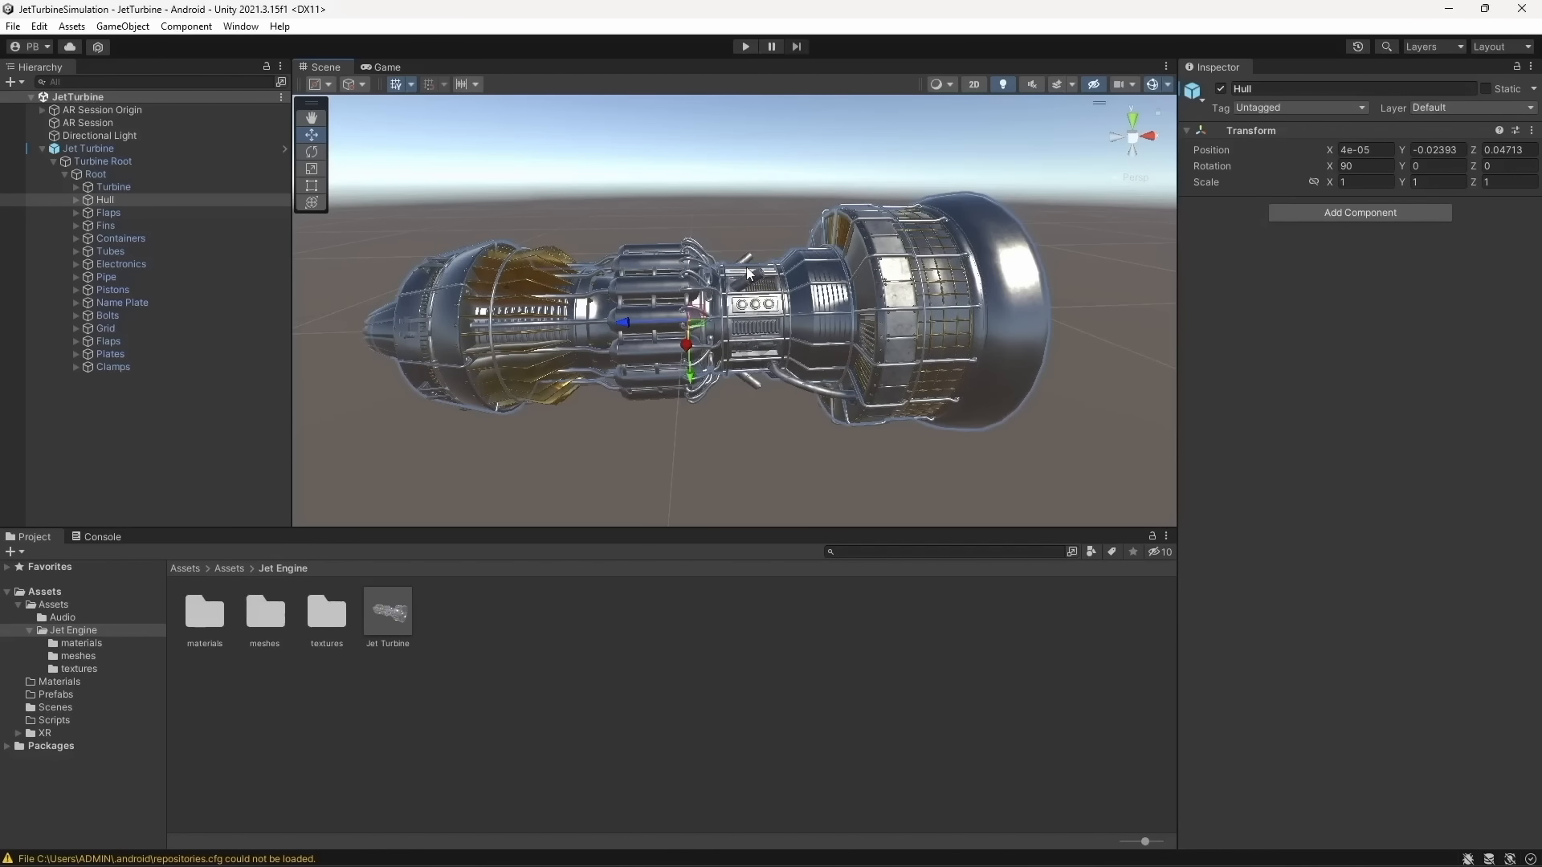
# Examine the engine's front fan, locate its blades in the hierarchy and select their parent Turbine object
pyautogui.click(40, 148)
pyautogui.click(103, 233)
pyautogui.moveTo(1085, 321); pyautogui.dragTo(685, 404, button='middle')
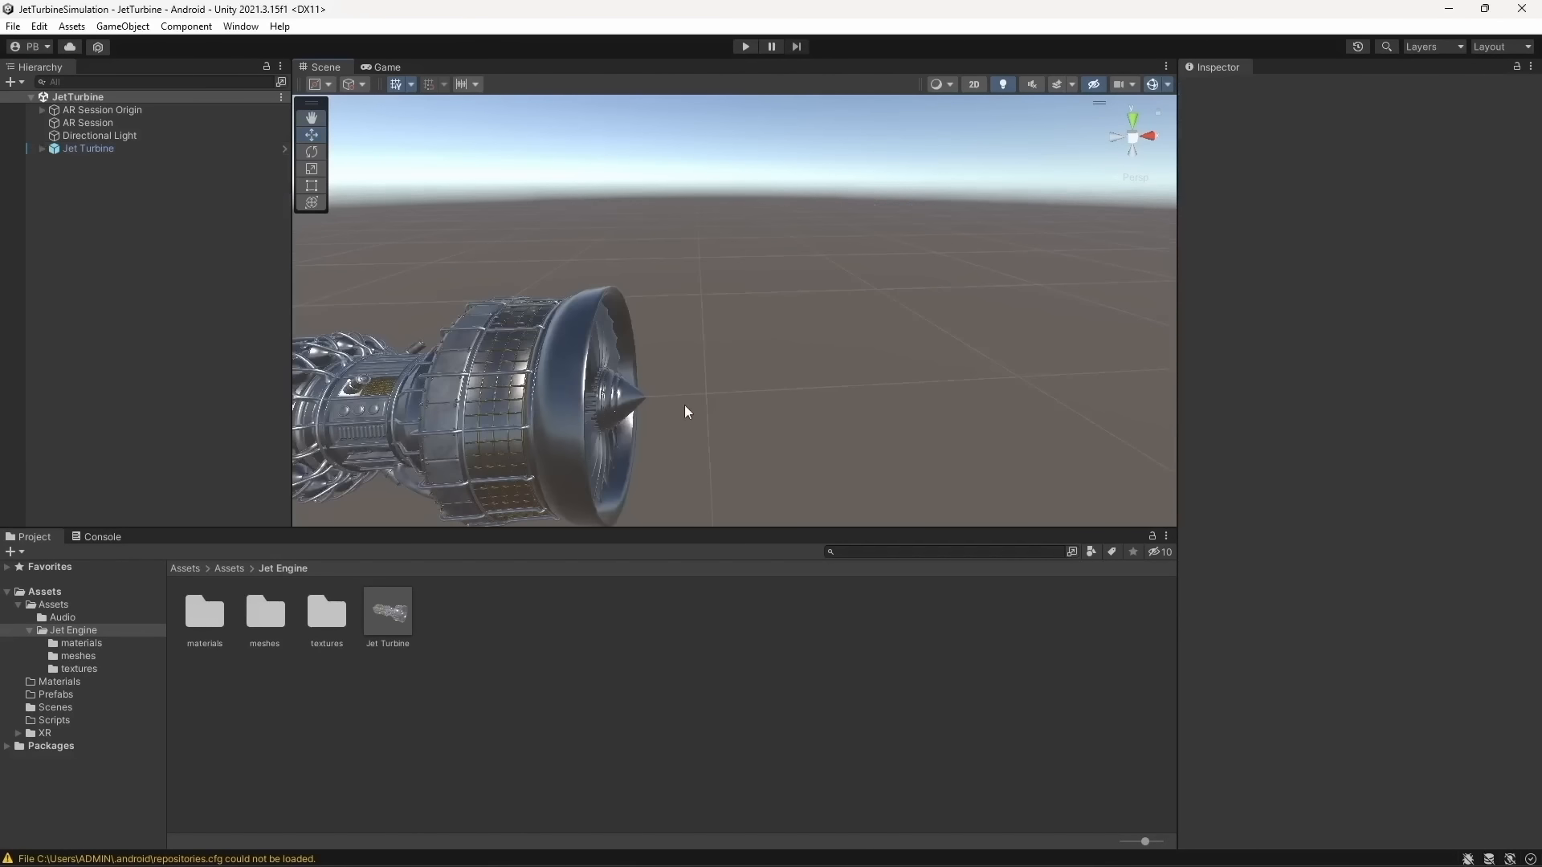
pyautogui.moveTo(684, 405); pyautogui.dragTo(587, 406, button='right')
pyautogui.moveTo(586, 406); pyautogui.dragTo(461, 401, button='middle')
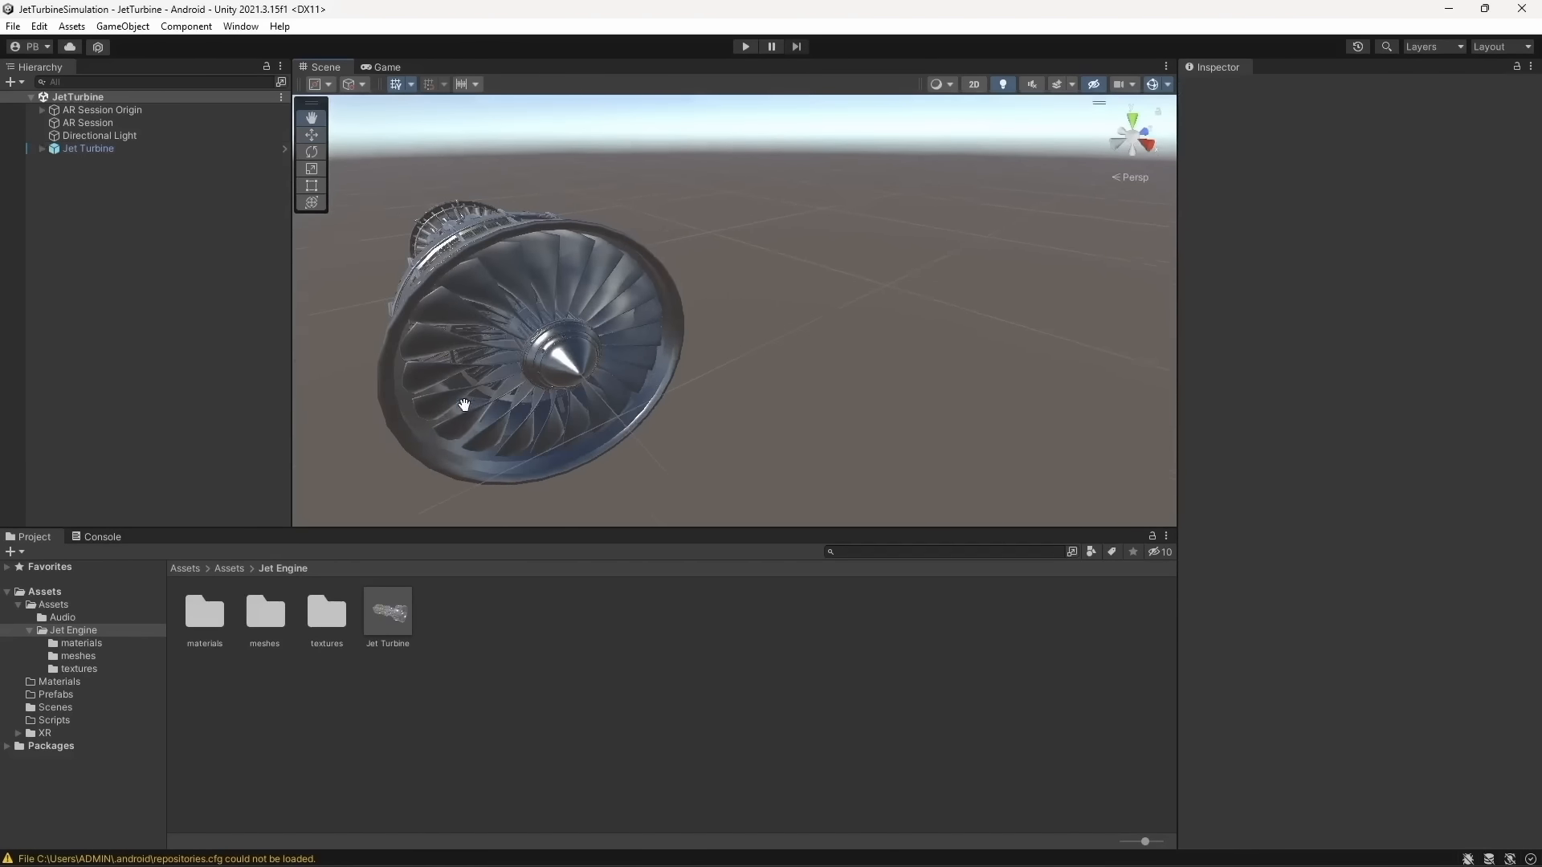
pyautogui.moveTo(461, 402); pyautogui.dragTo(518, 384, button='right')
pyautogui.click(421, 326)
pyautogui.press('f')
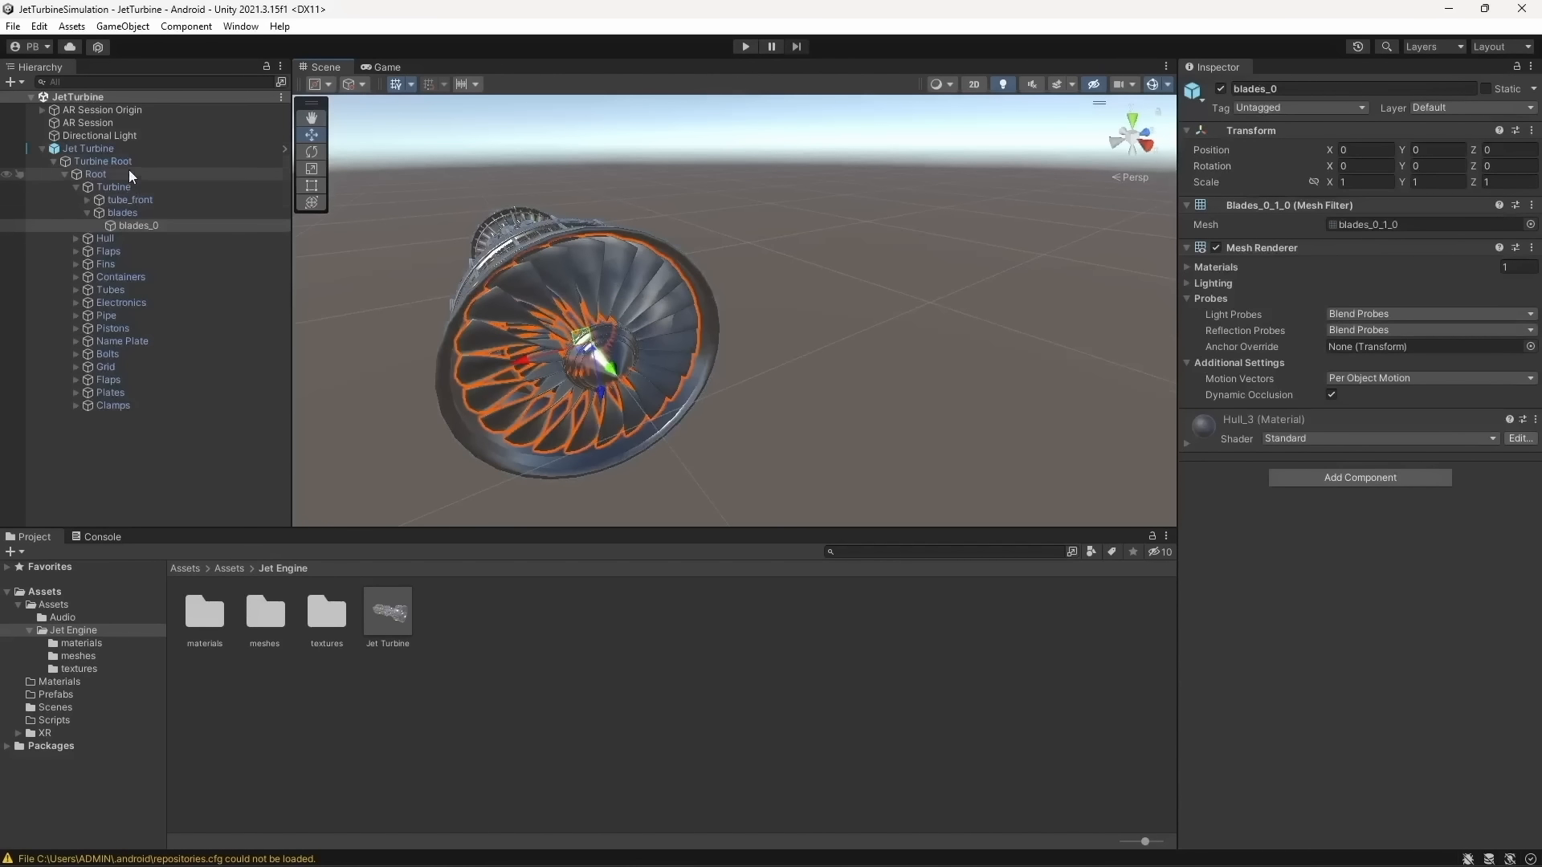
pyautogui.click(127, 186)
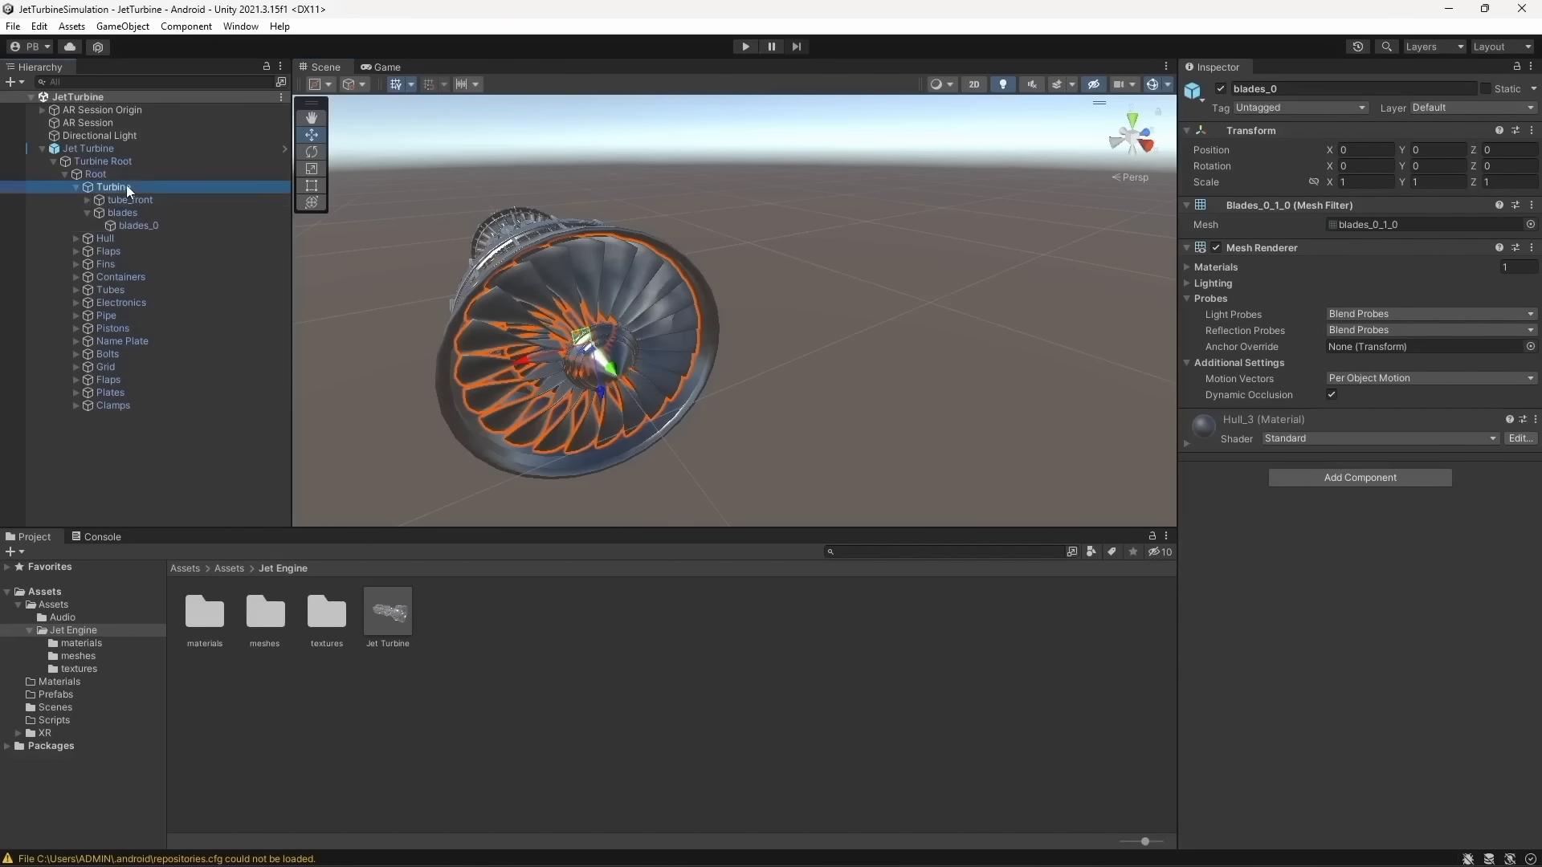
pyautogui.click(77, 187)
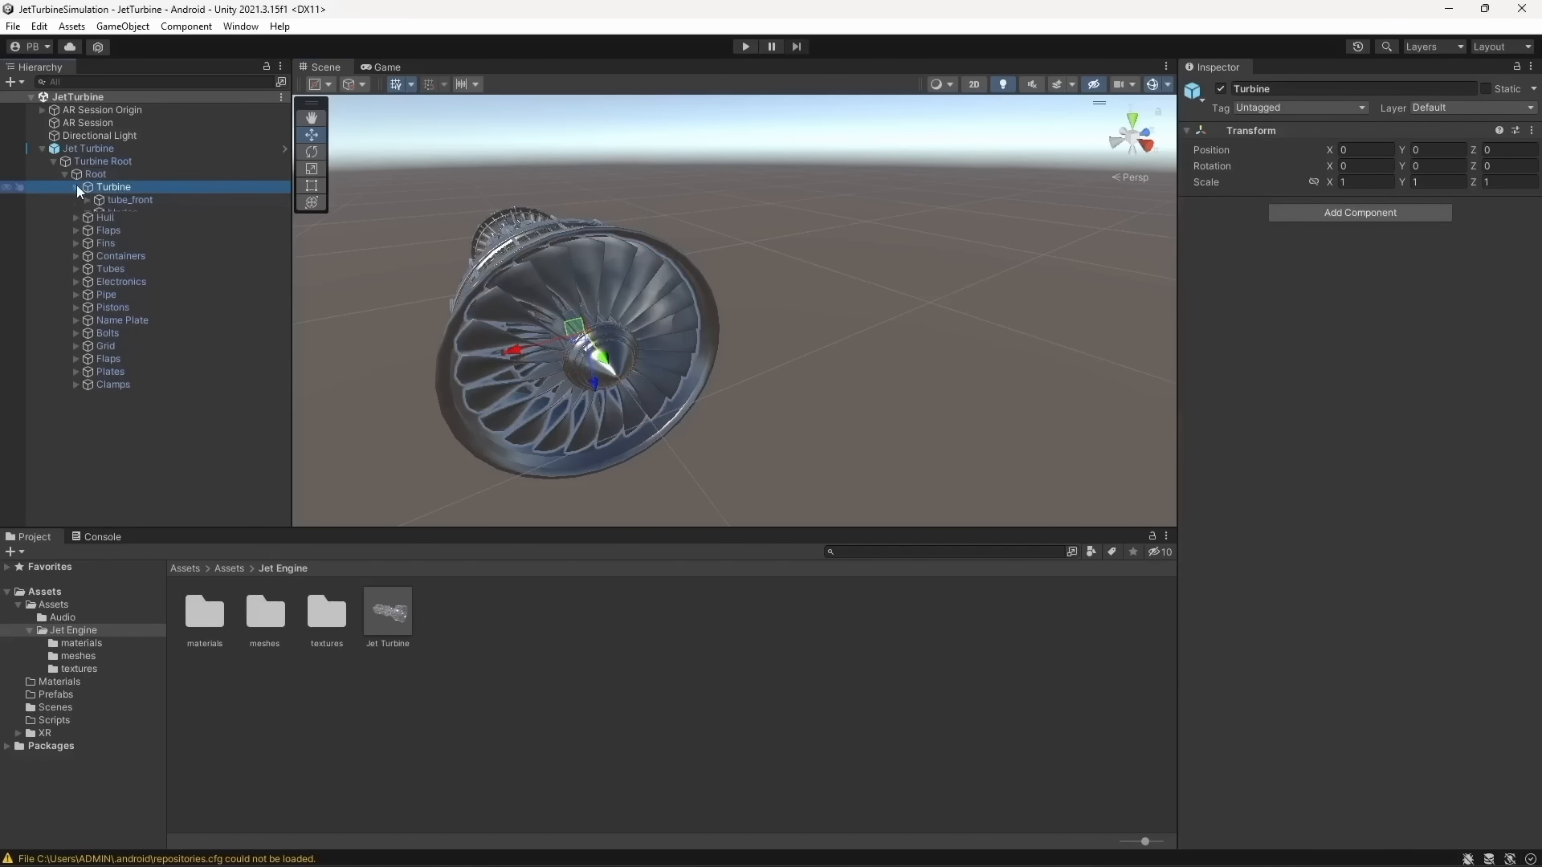
# Create a C# script named RotationController in the project's Scripts folder
pyautogui.click(185, 568)
pyautogui.doubleClick(451, 619)
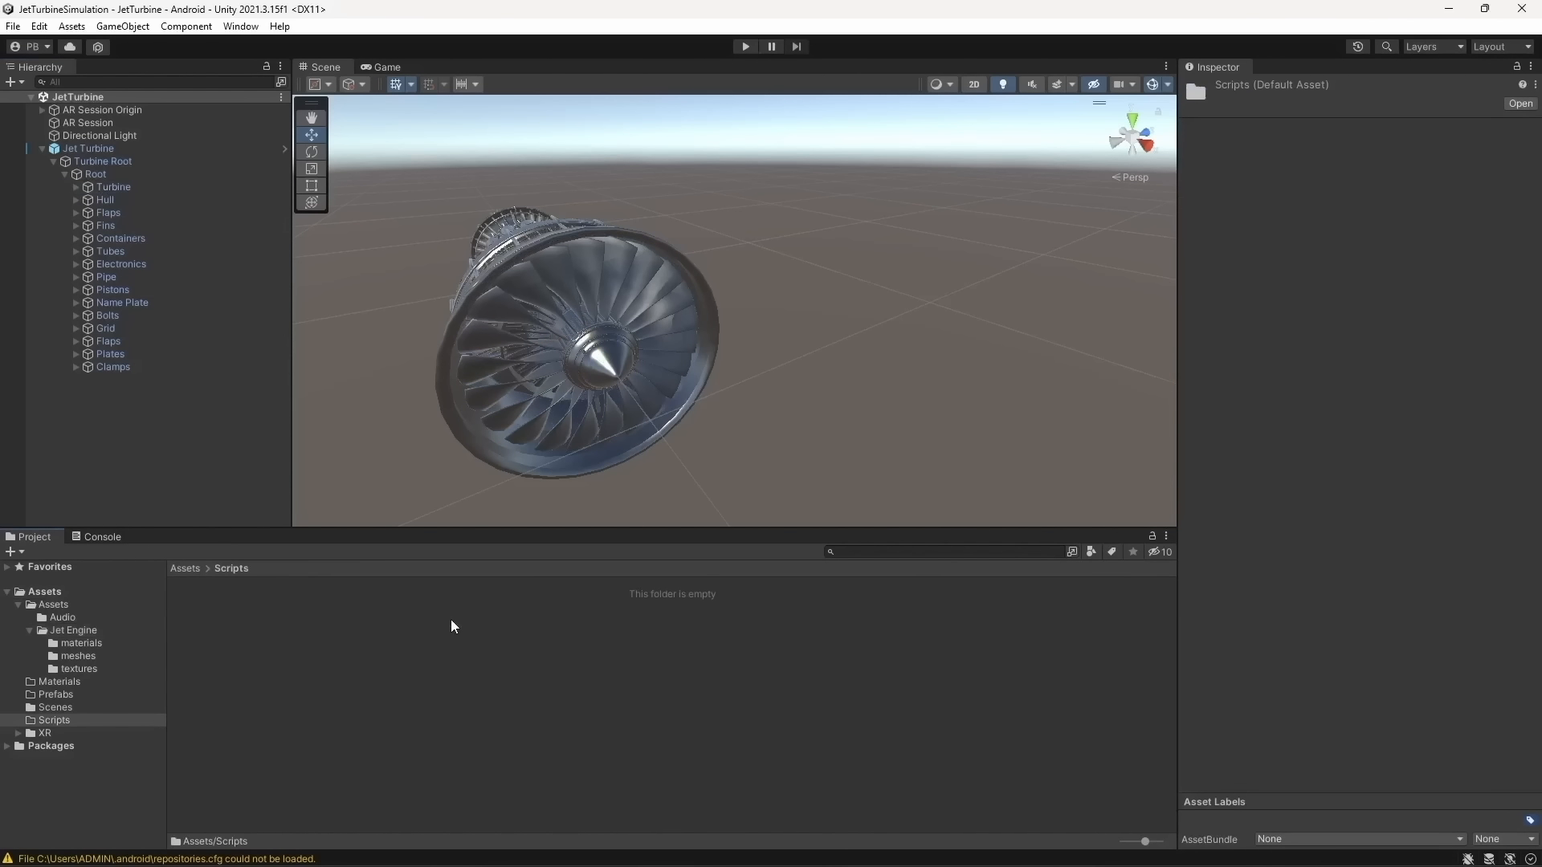
pyautogui.rightClick(452, 621)
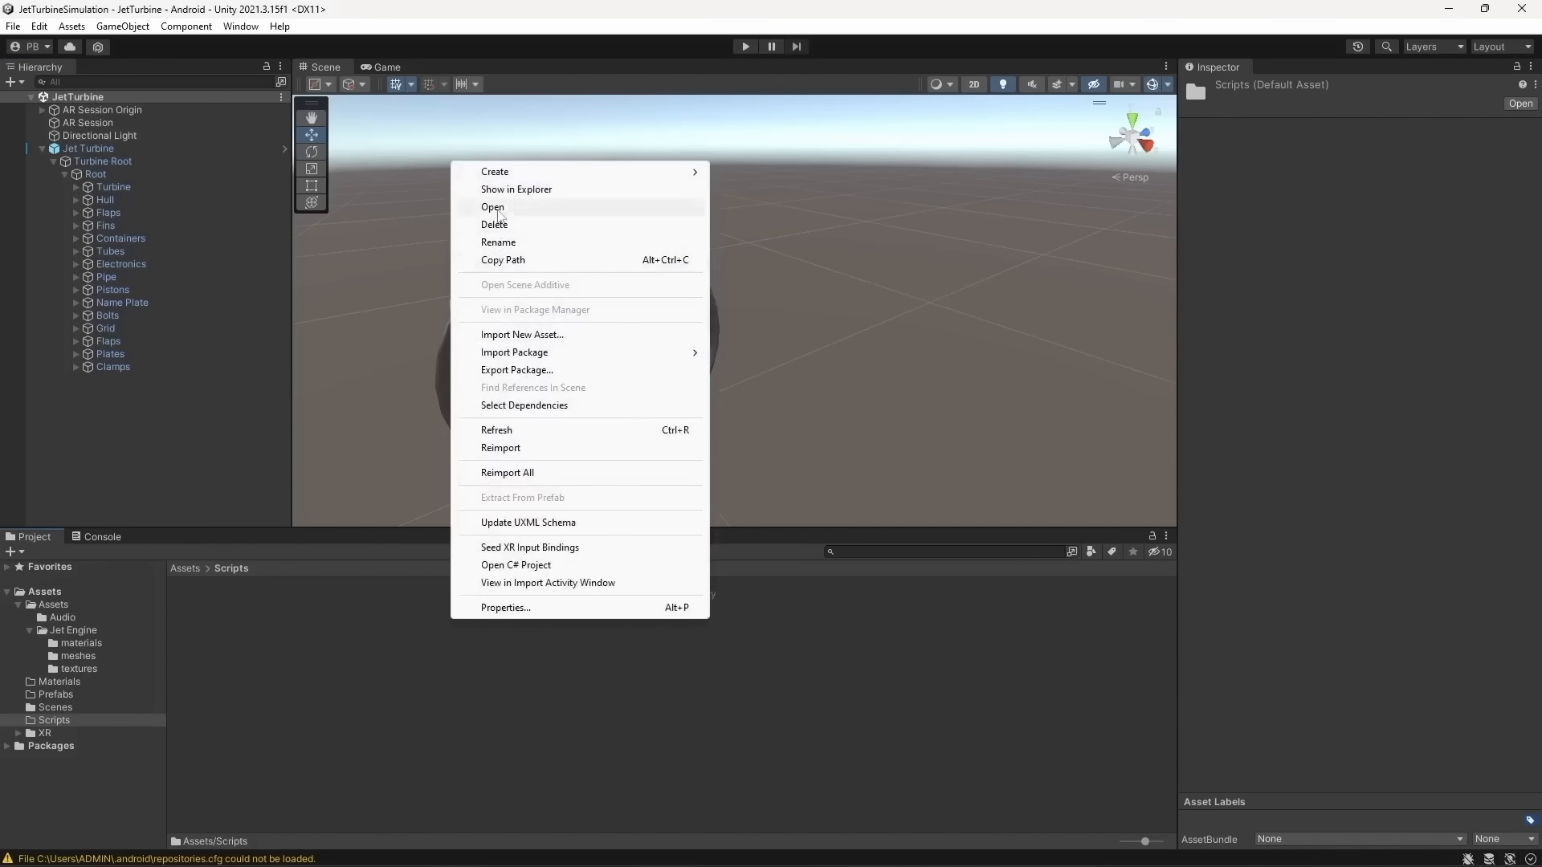
pyautogui.click(143, 594)
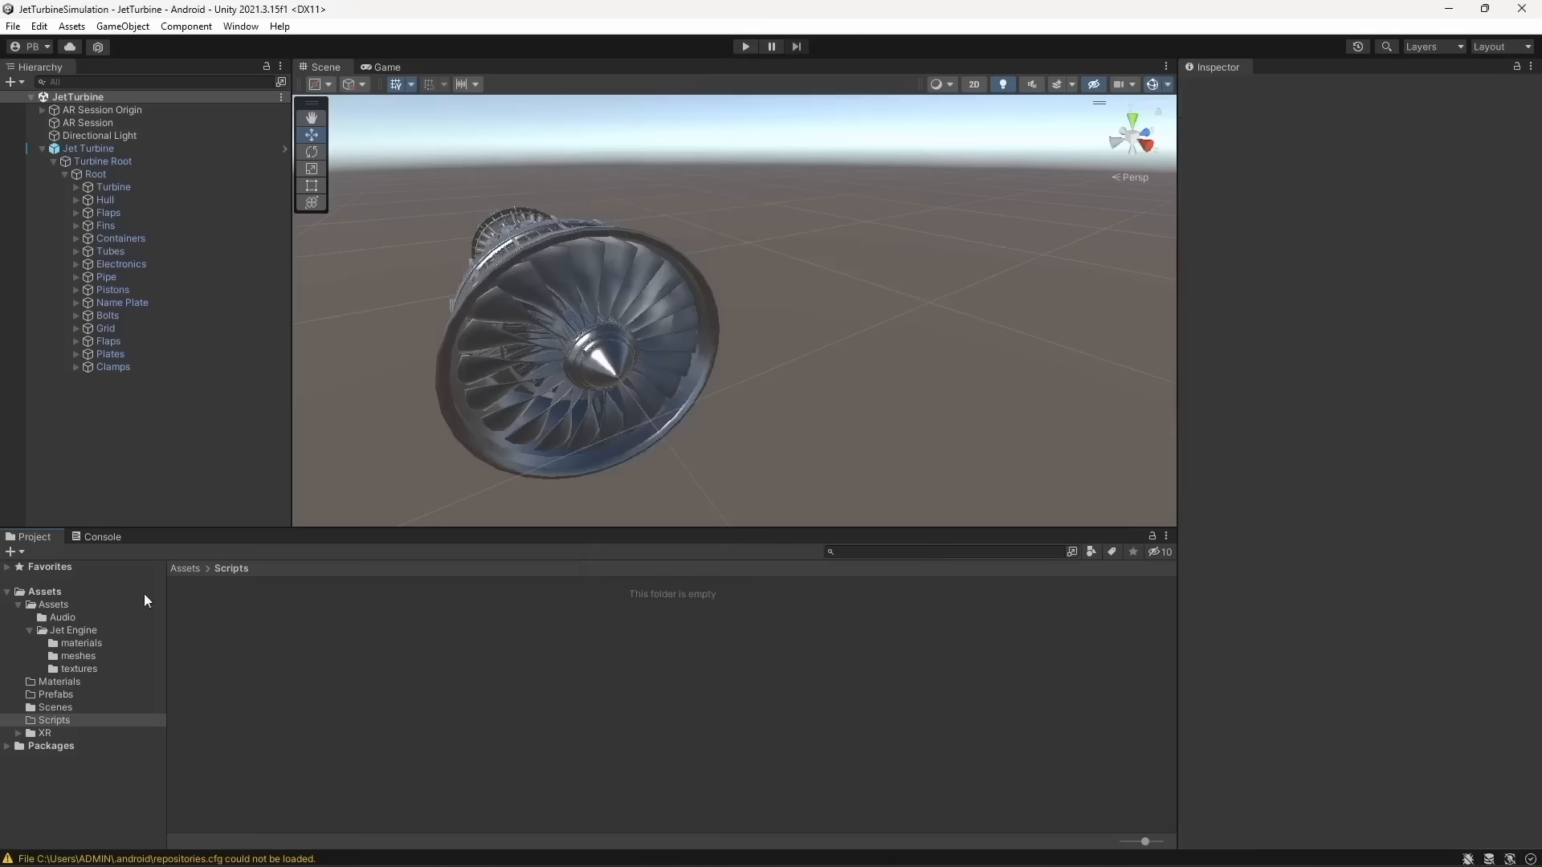
pyautogui.click(55, 716)
pyautogui.rightClick(438, 683)
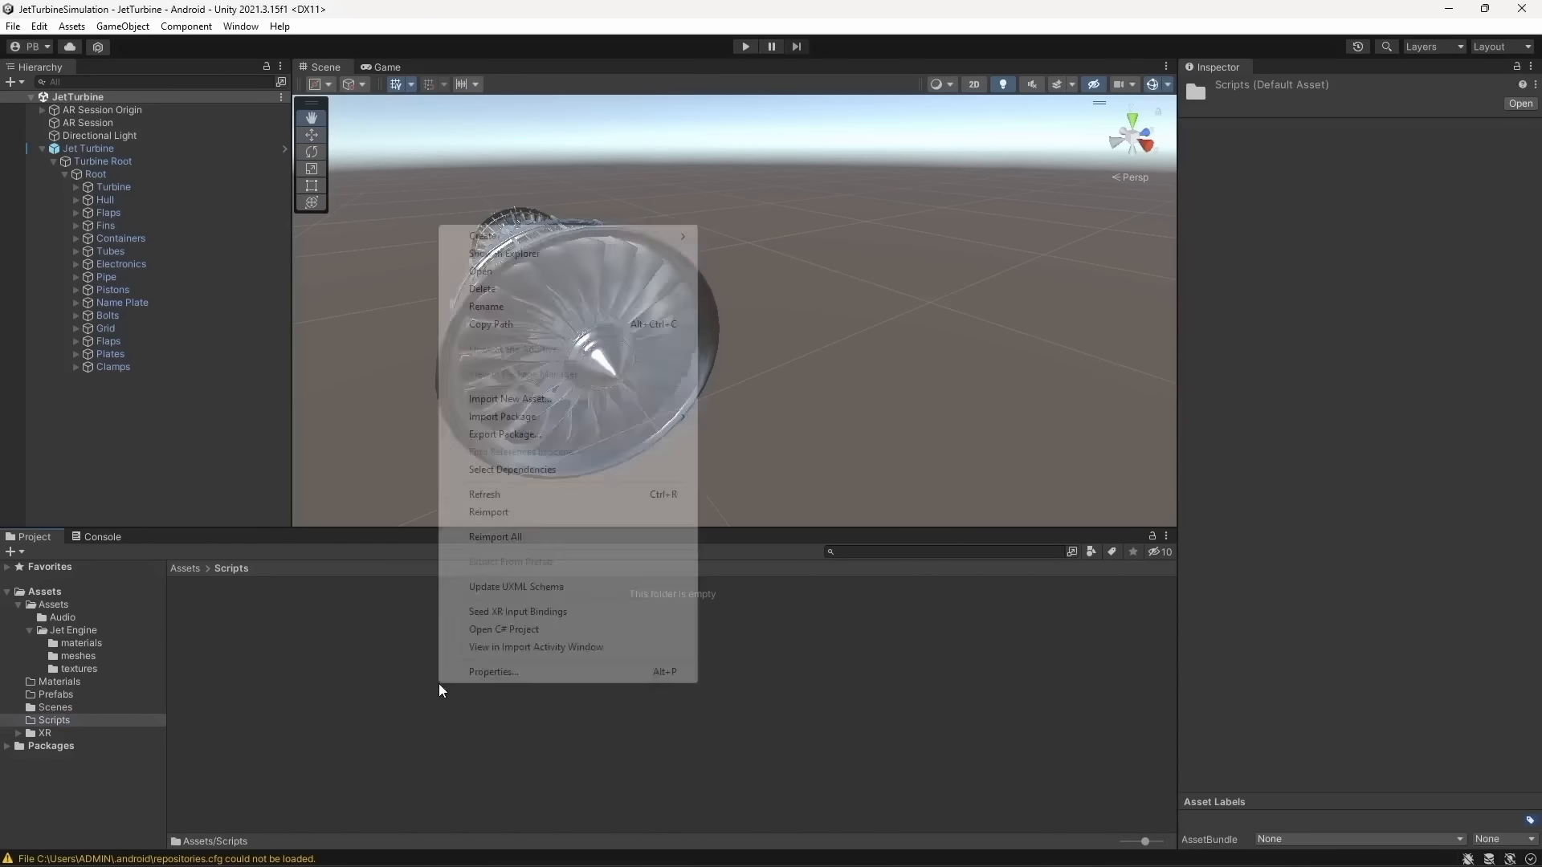
pyautogui.moveTo(514, 236)
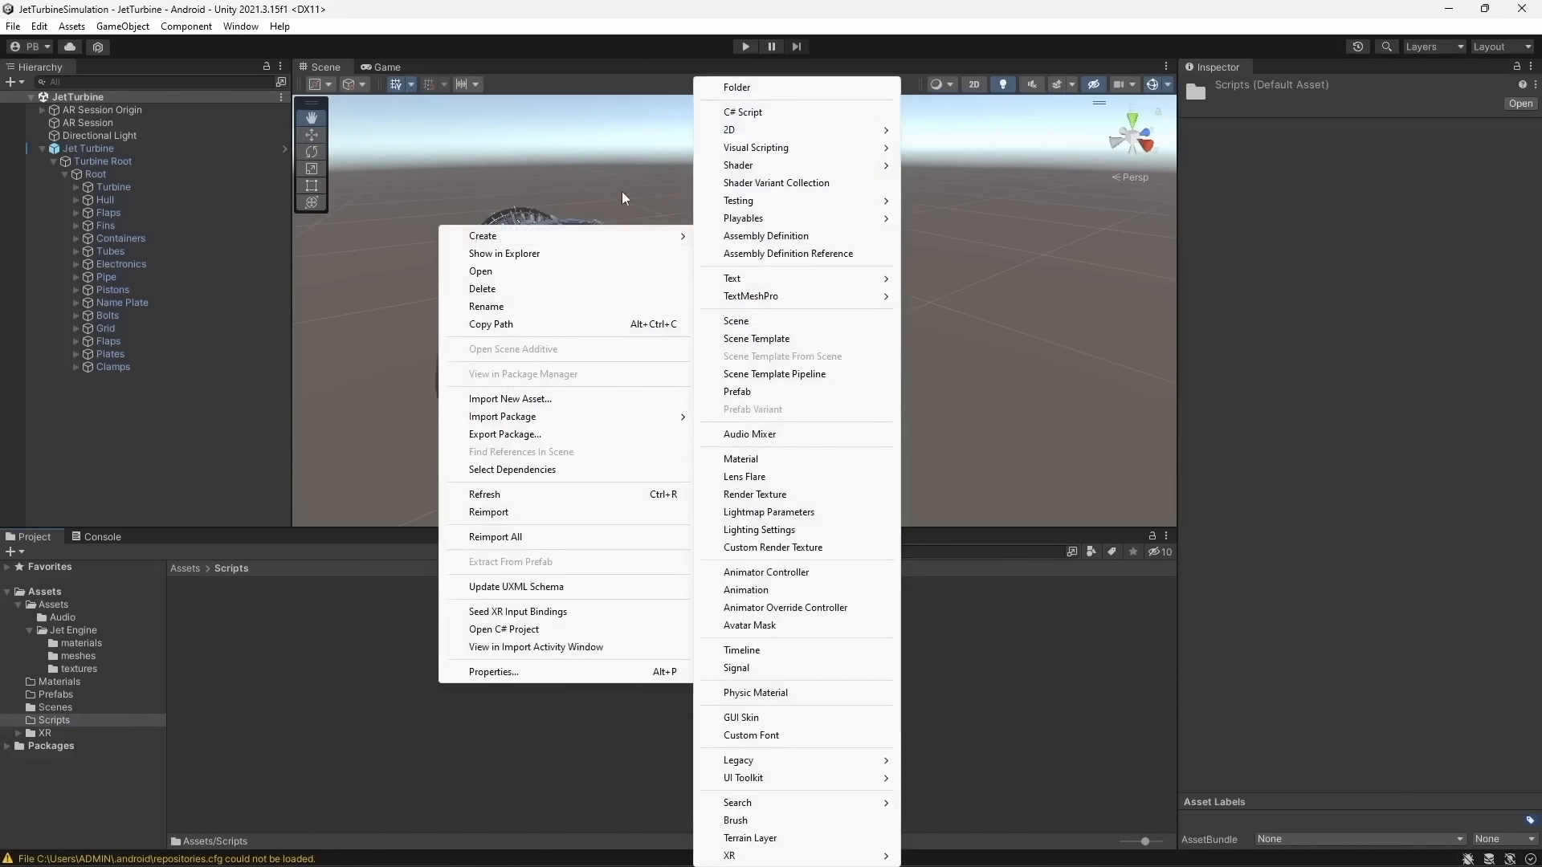
pyautogui.click(742, 112)
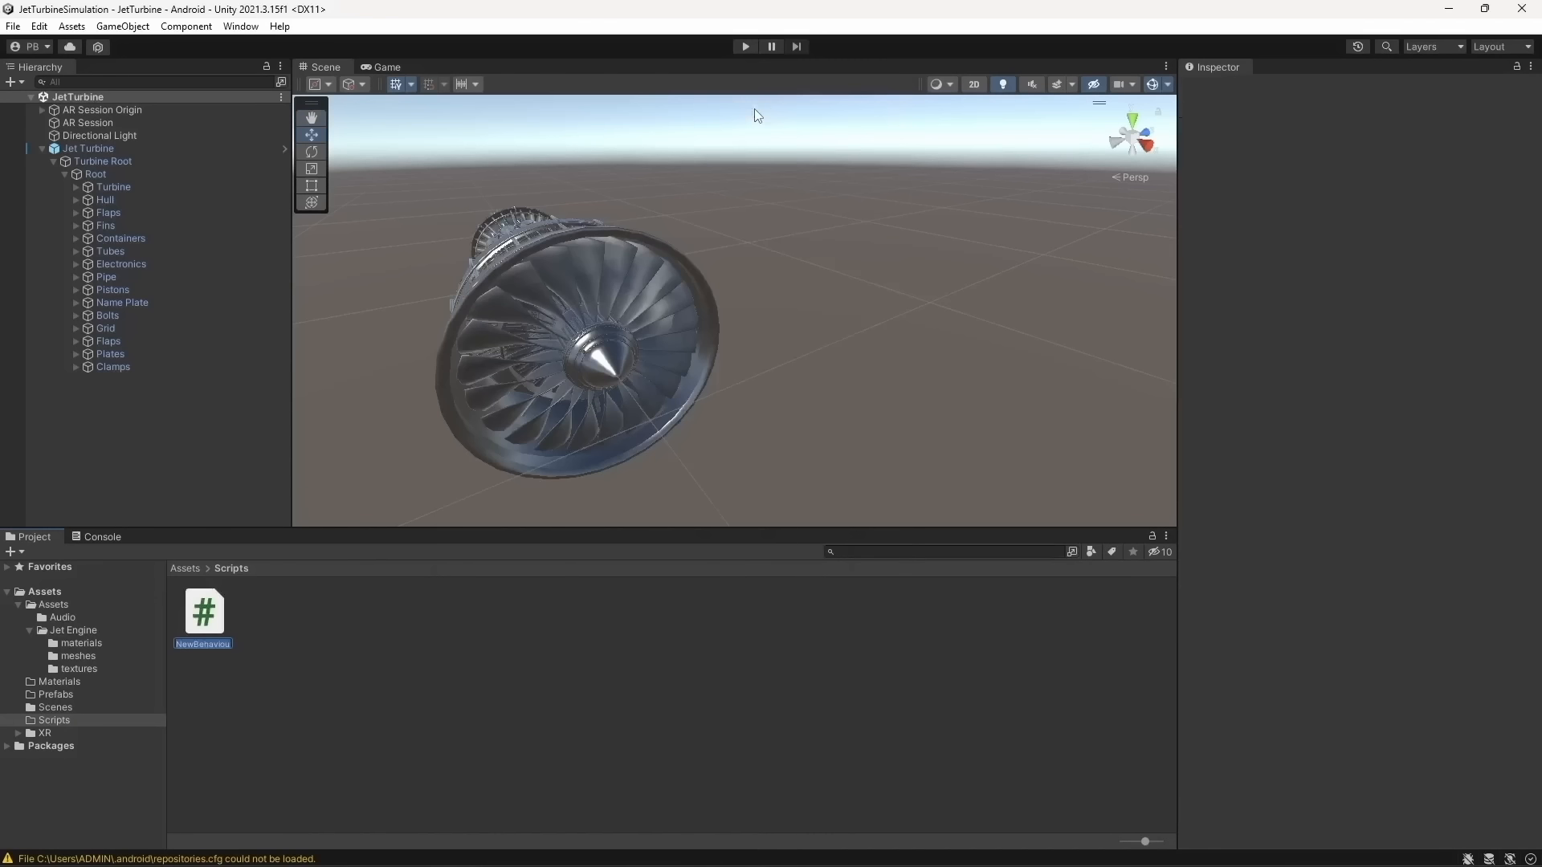
pyautogui.write('Ro')
pyautogui.write('tationController')
pyautogui.press('Return')
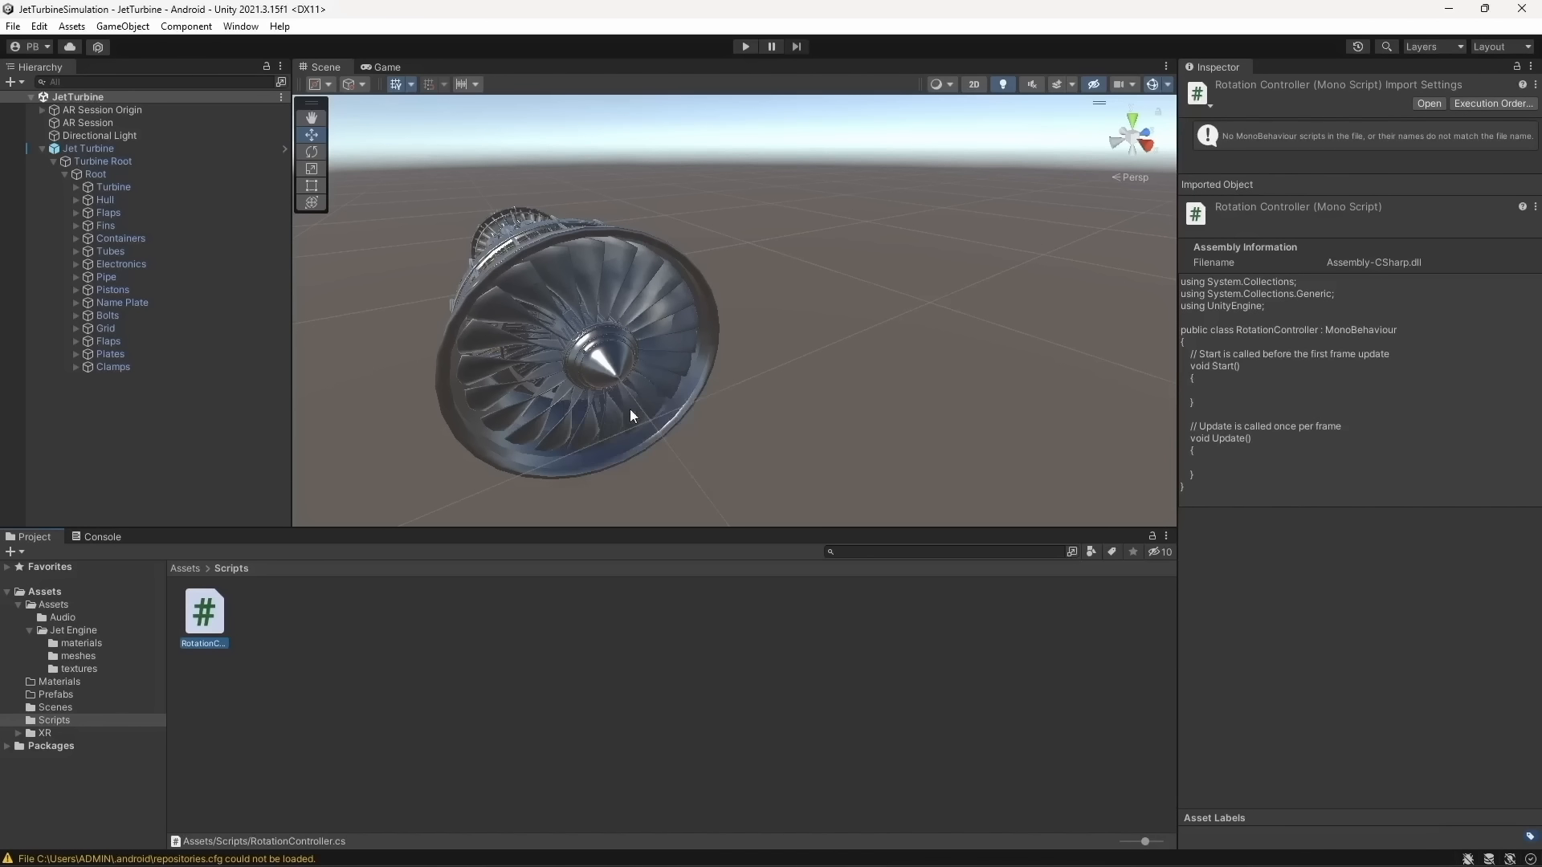
# Open the RotationController script in Visual Studio and delete the default Start and Update methods with their comments
pyautogui.doubleClick(205, 620)
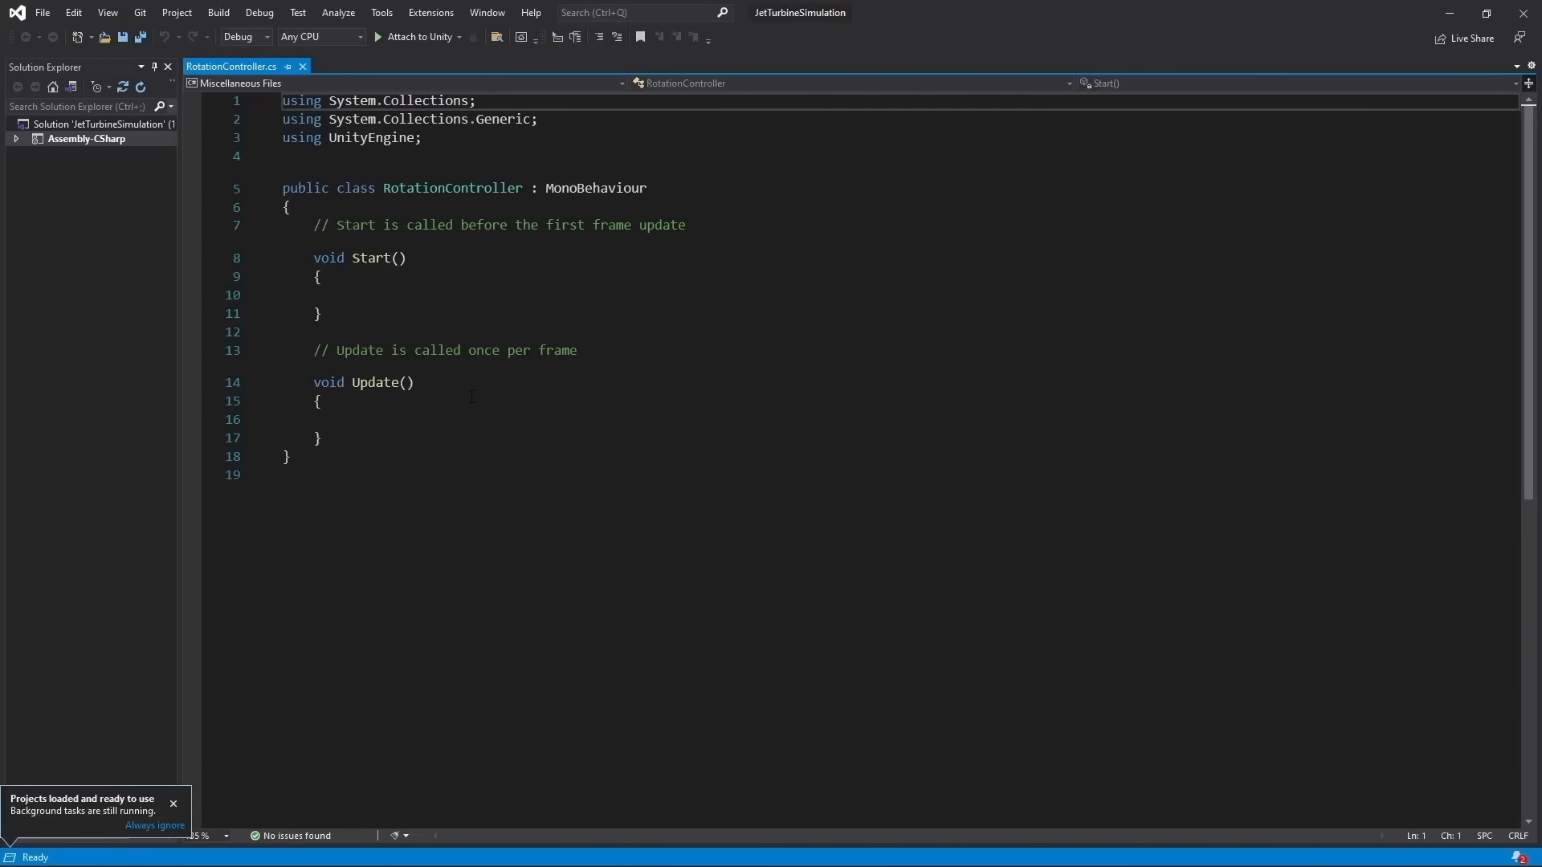
pyautogui.keyDown('ctrl'); pyautogui.scroll(3, 439, 567); pyautogui.keyUp('ctrl')
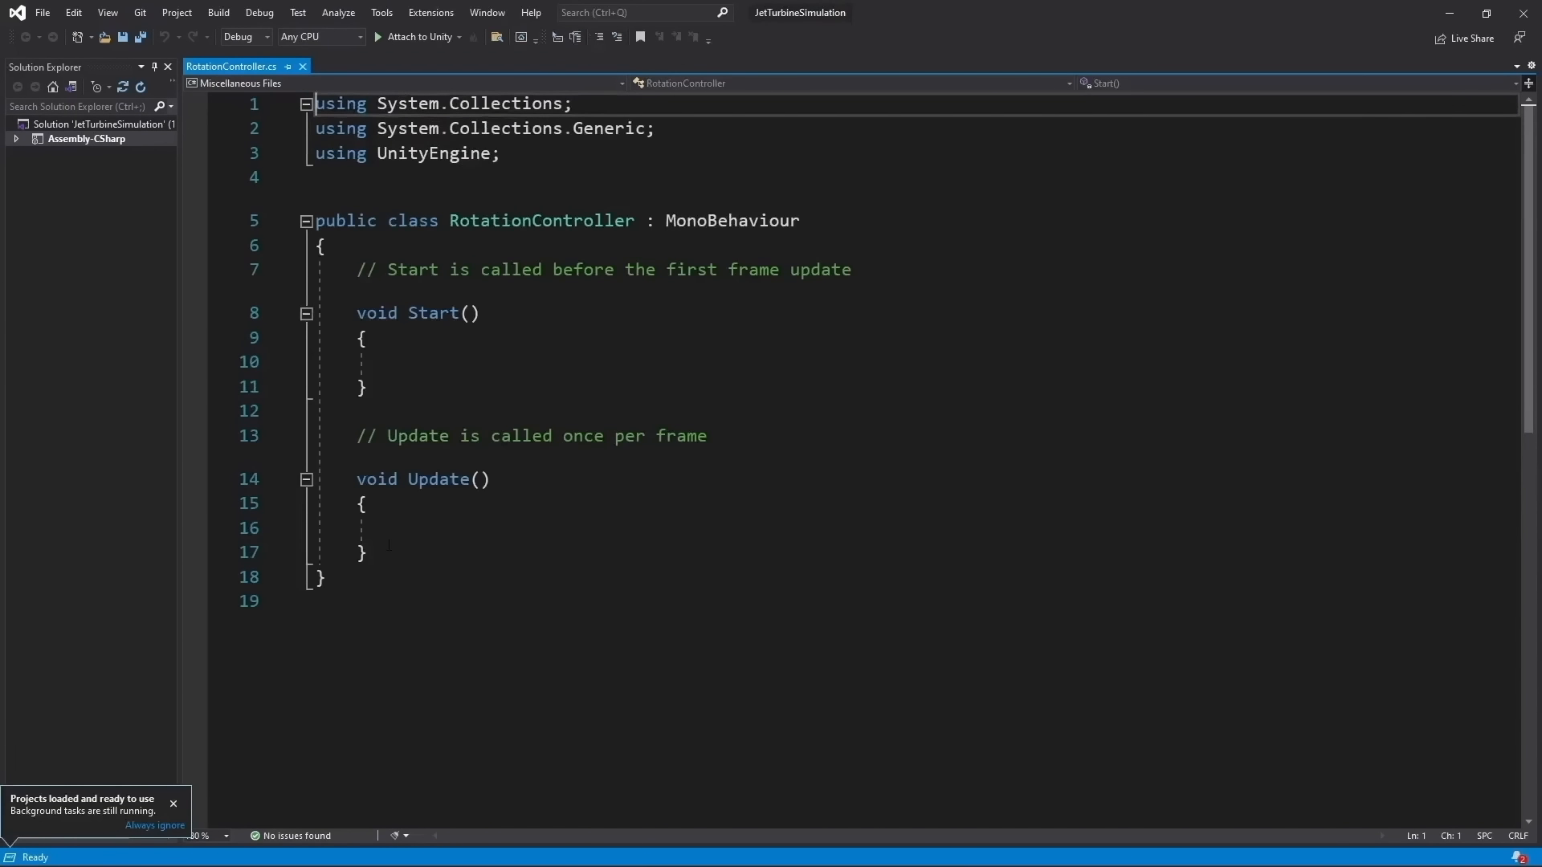
pyautogui.moveTo(388, 545)
pyautogui.mouseDown()
pyautogui.moveTo(359, 270)
pyautogui.moveTo(399, 549)
pyautogui.mouseUp()
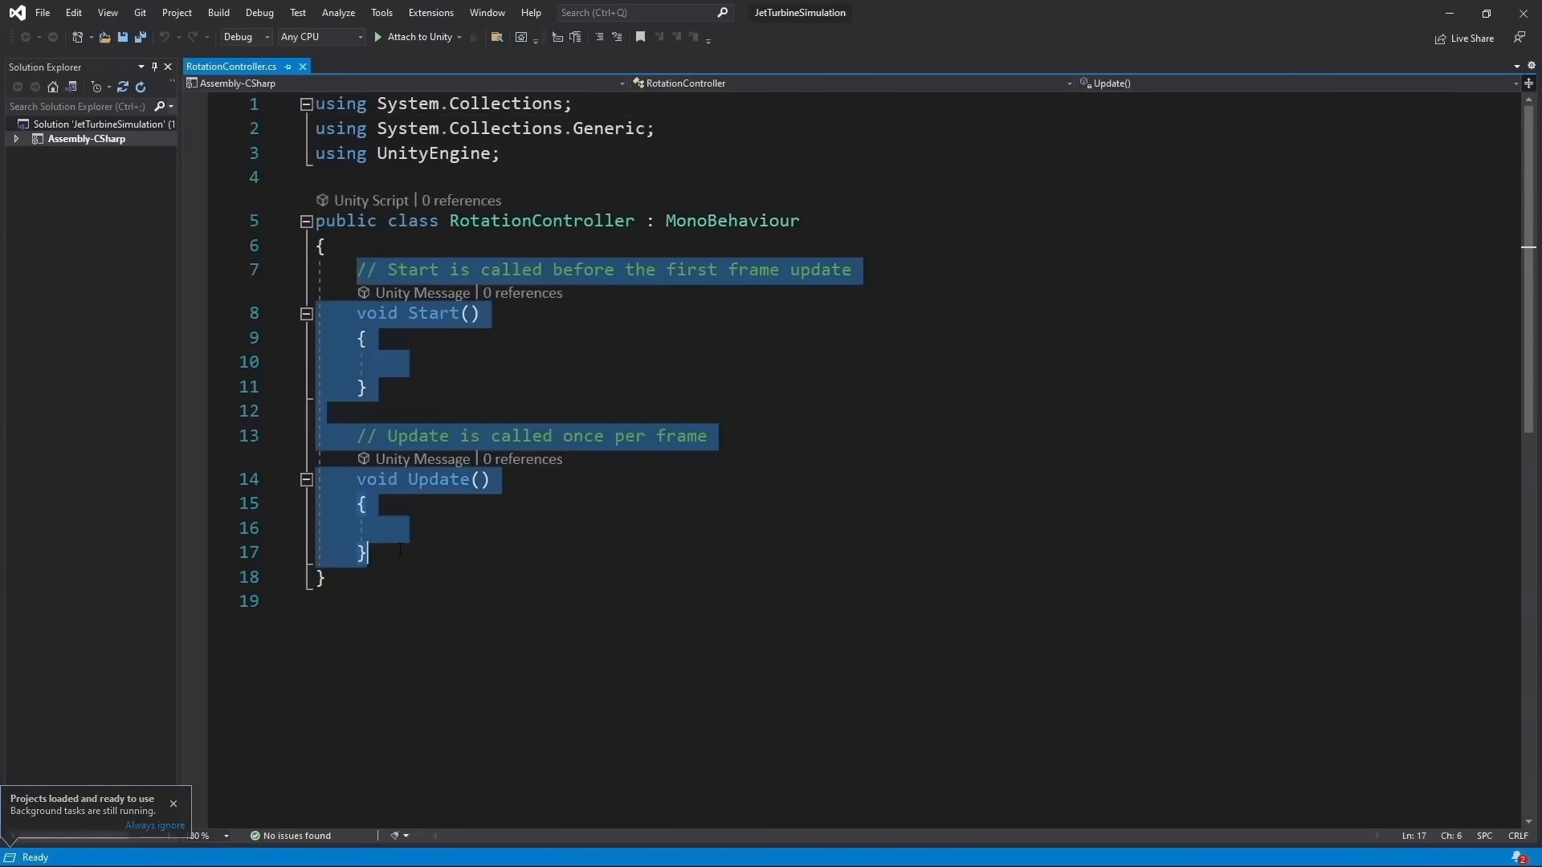
pyautogui.press('BackSpace')
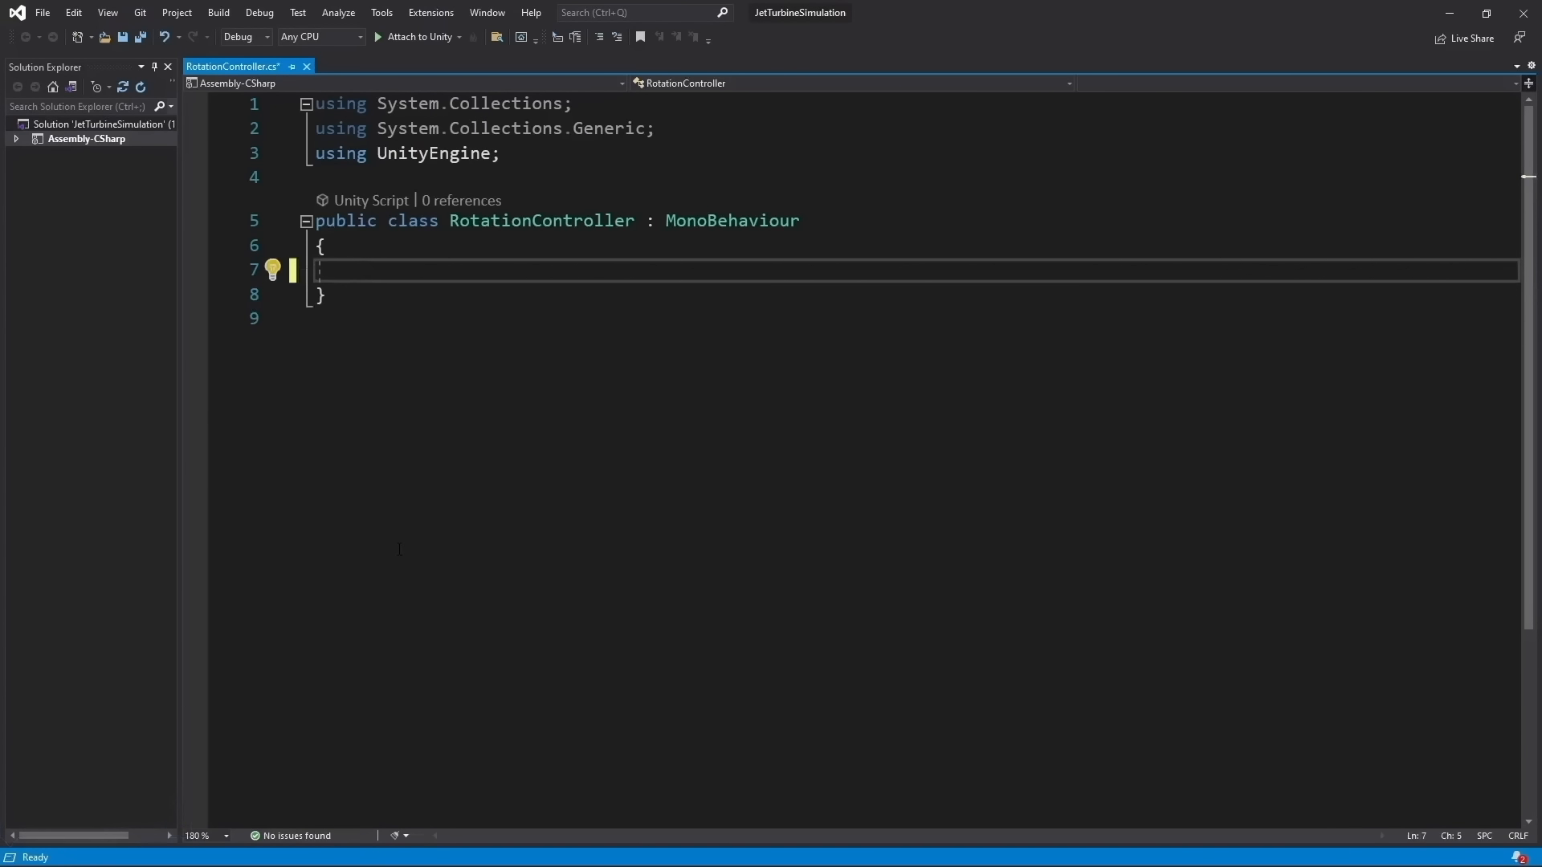
# Declare a public Vector3 field named rotationVector in the RotationController class
pyautogui.write('public Ve')
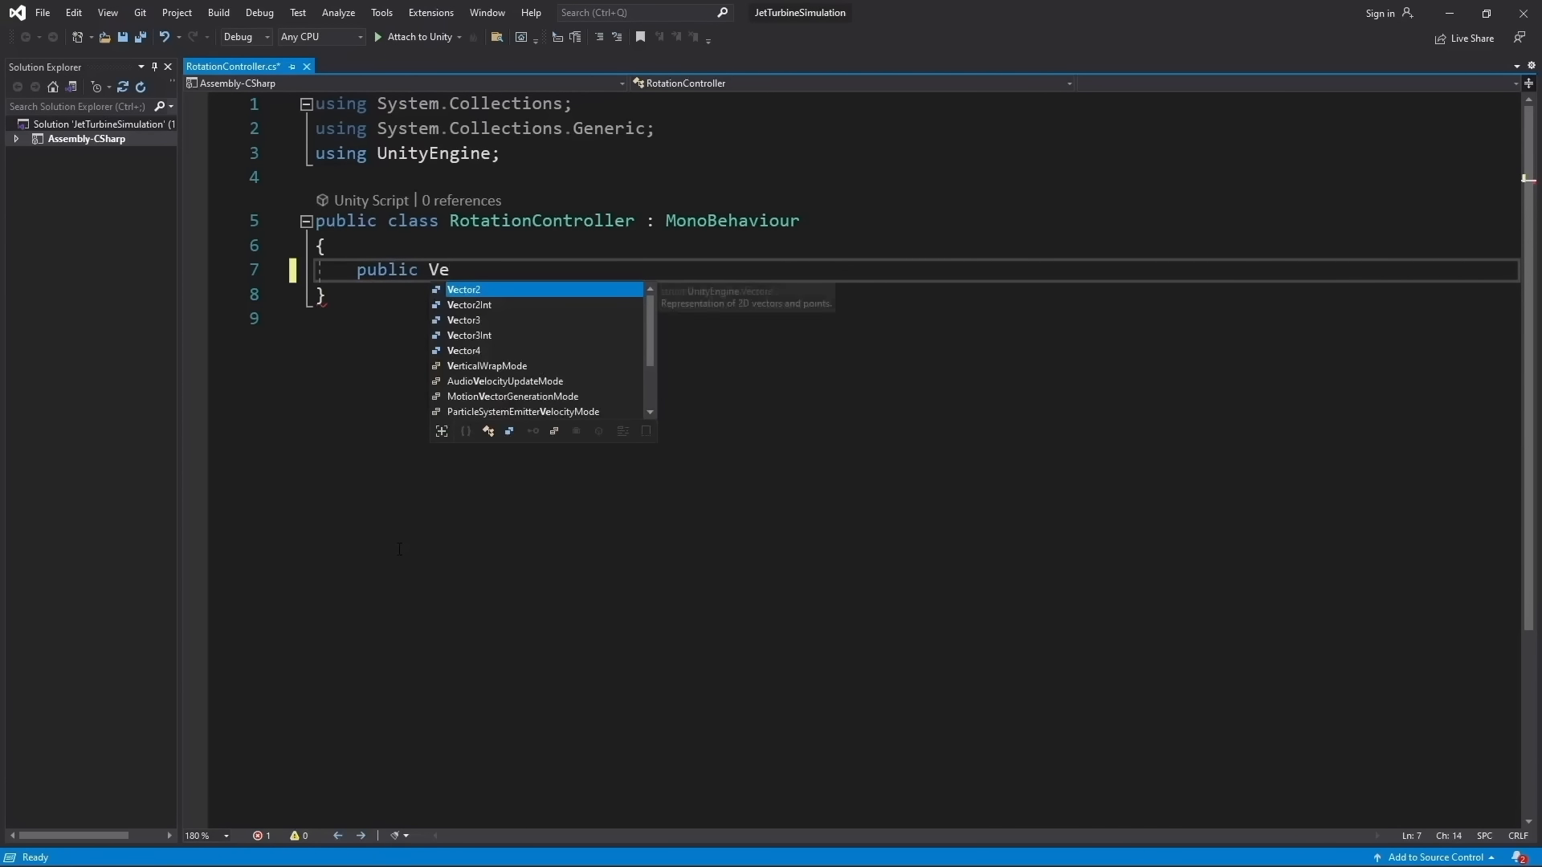
pyautogui.press('Down')
pyautogui.press('Down')
pyautogui.press('Tab')
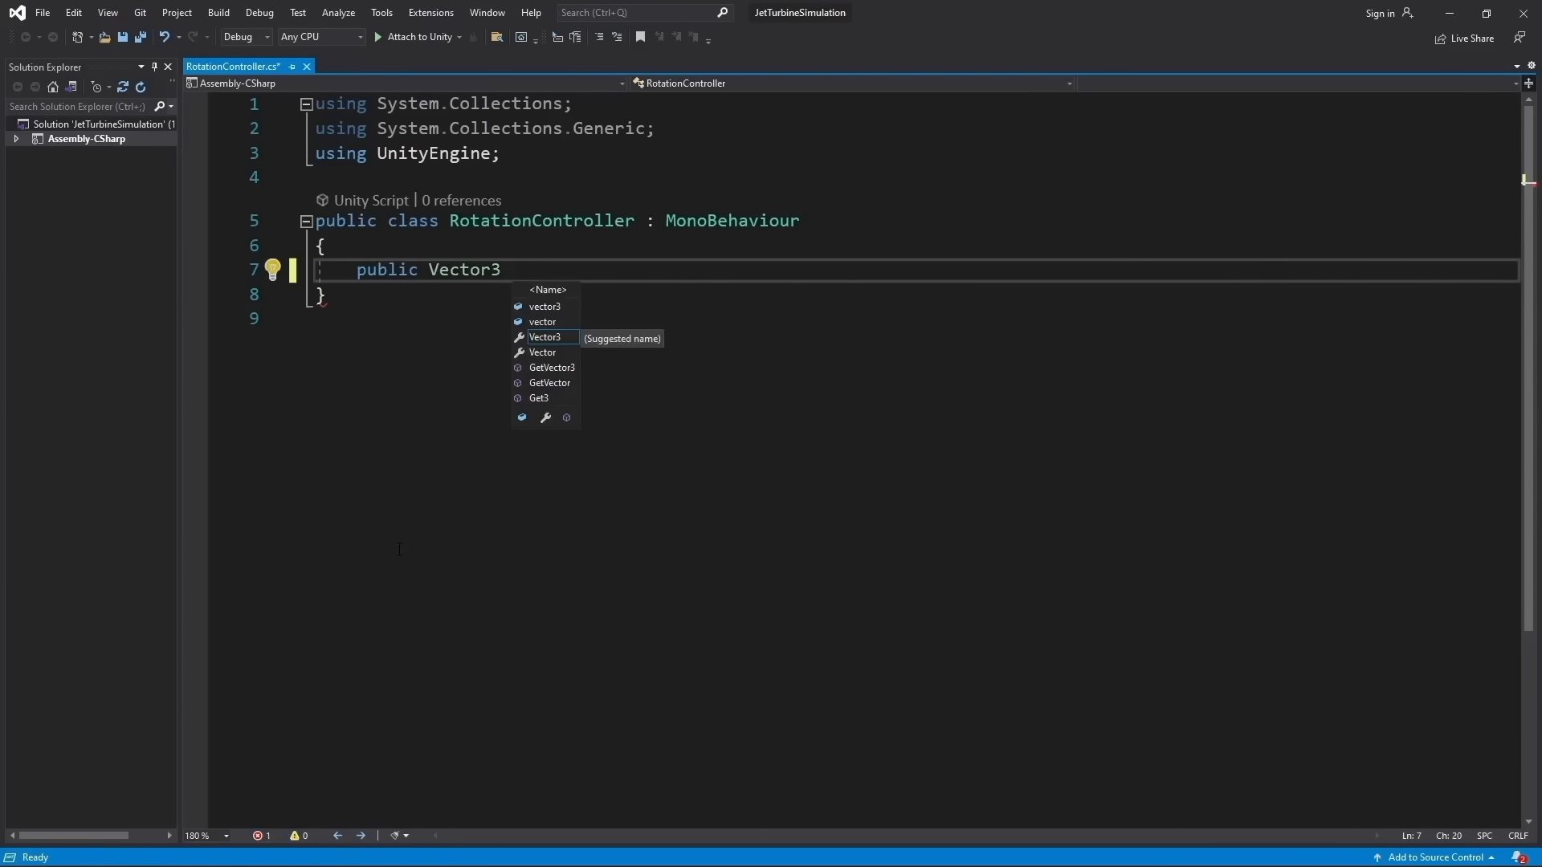
pyautogui.write('rot')
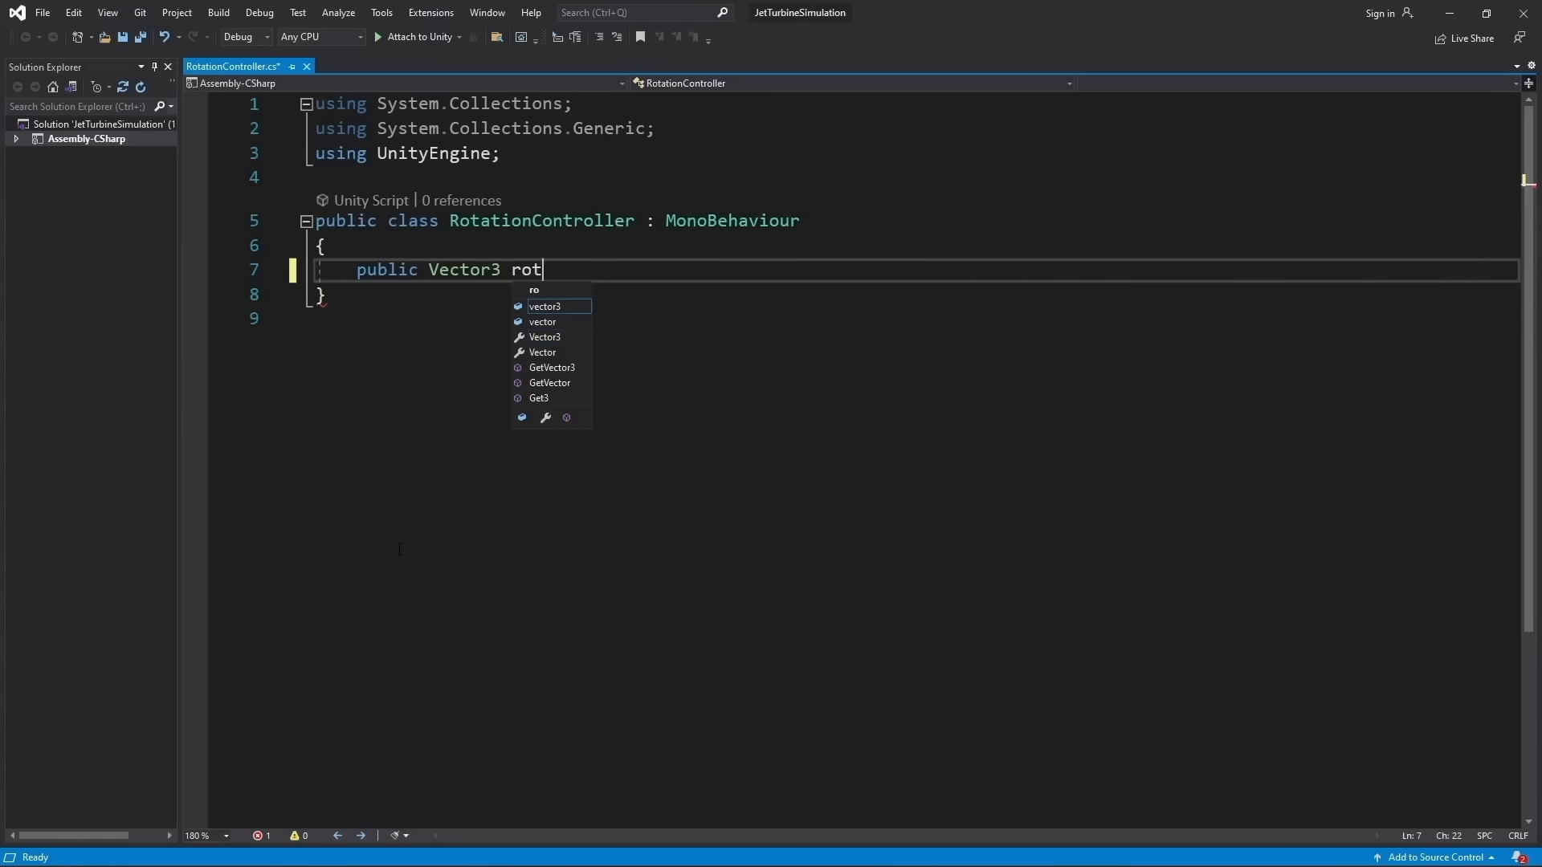
pyautogui.write('ationVector;')
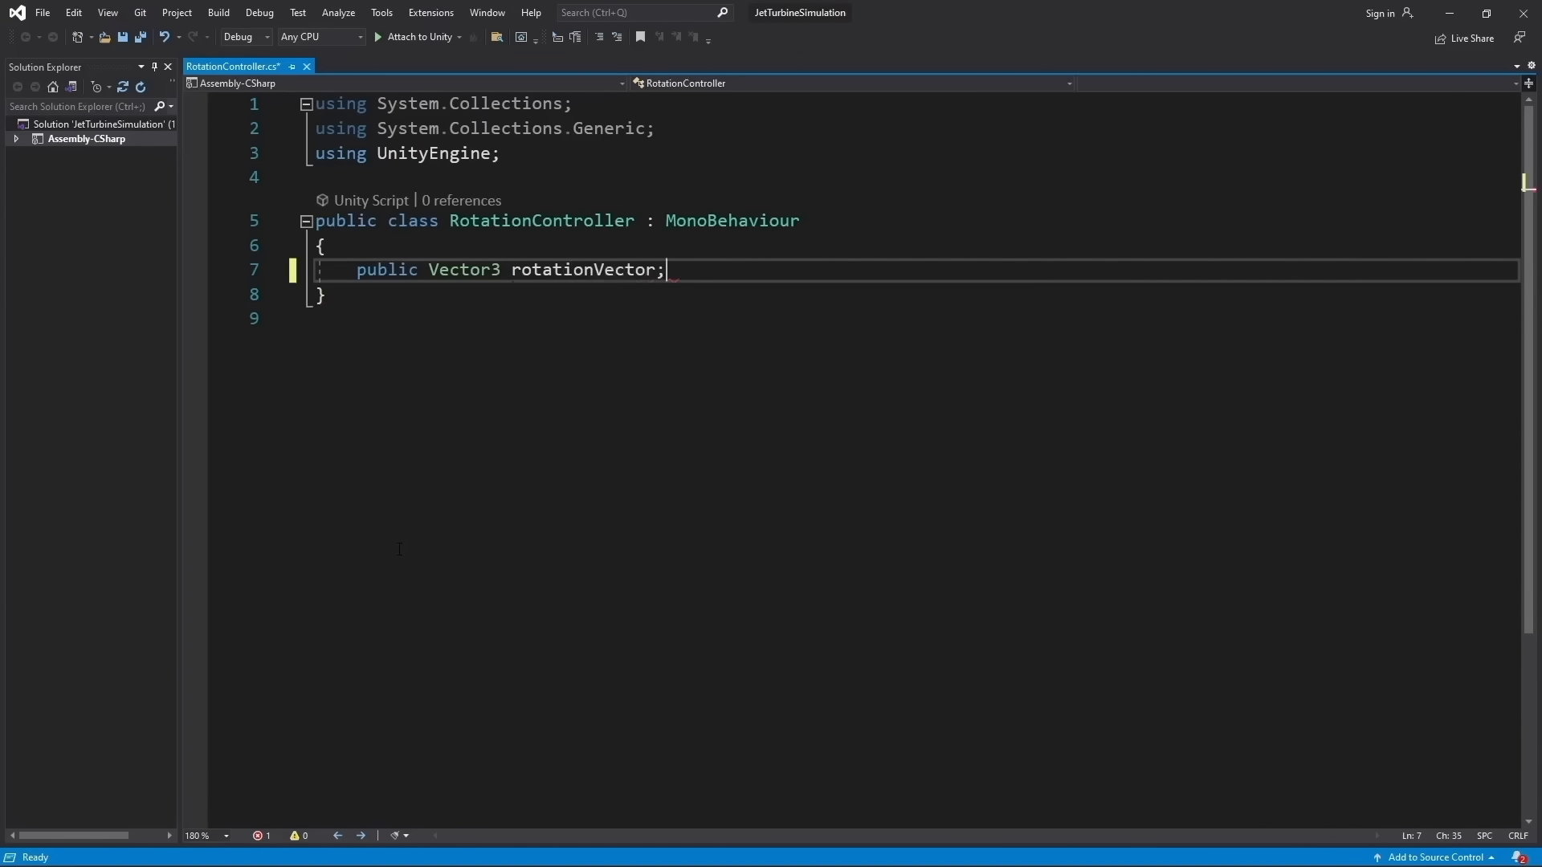
pyautogui.press('Return')
pyautogui.press('Return')
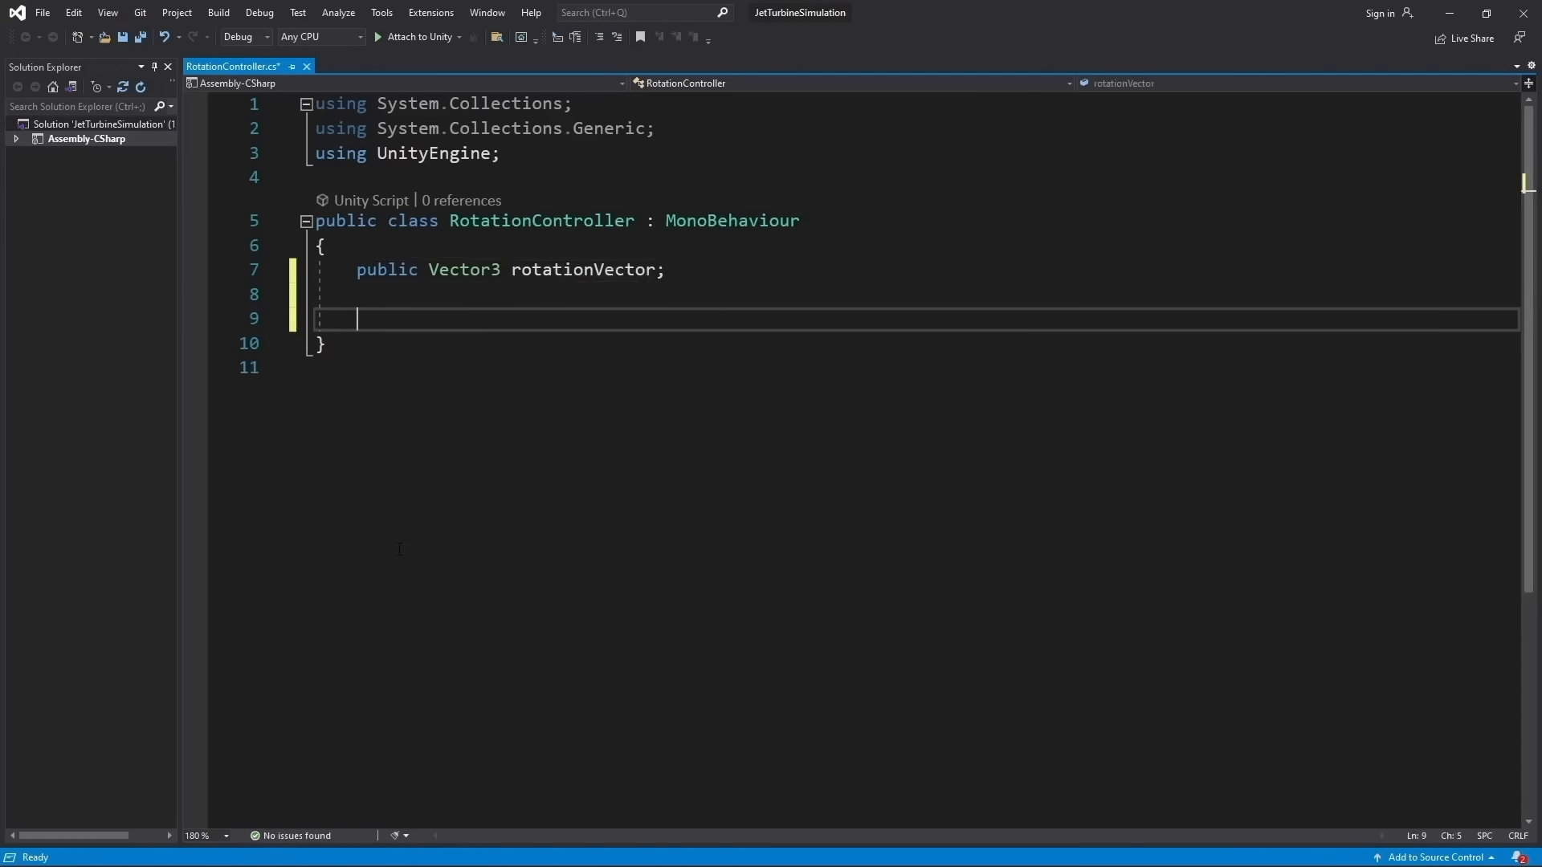
# Add an empty private void Update() method below the rotationVector field
pyautogui.press('Return')
pyautogui.press('Up')
pyautogui.write('upd')
pyautogui.press('Tab')
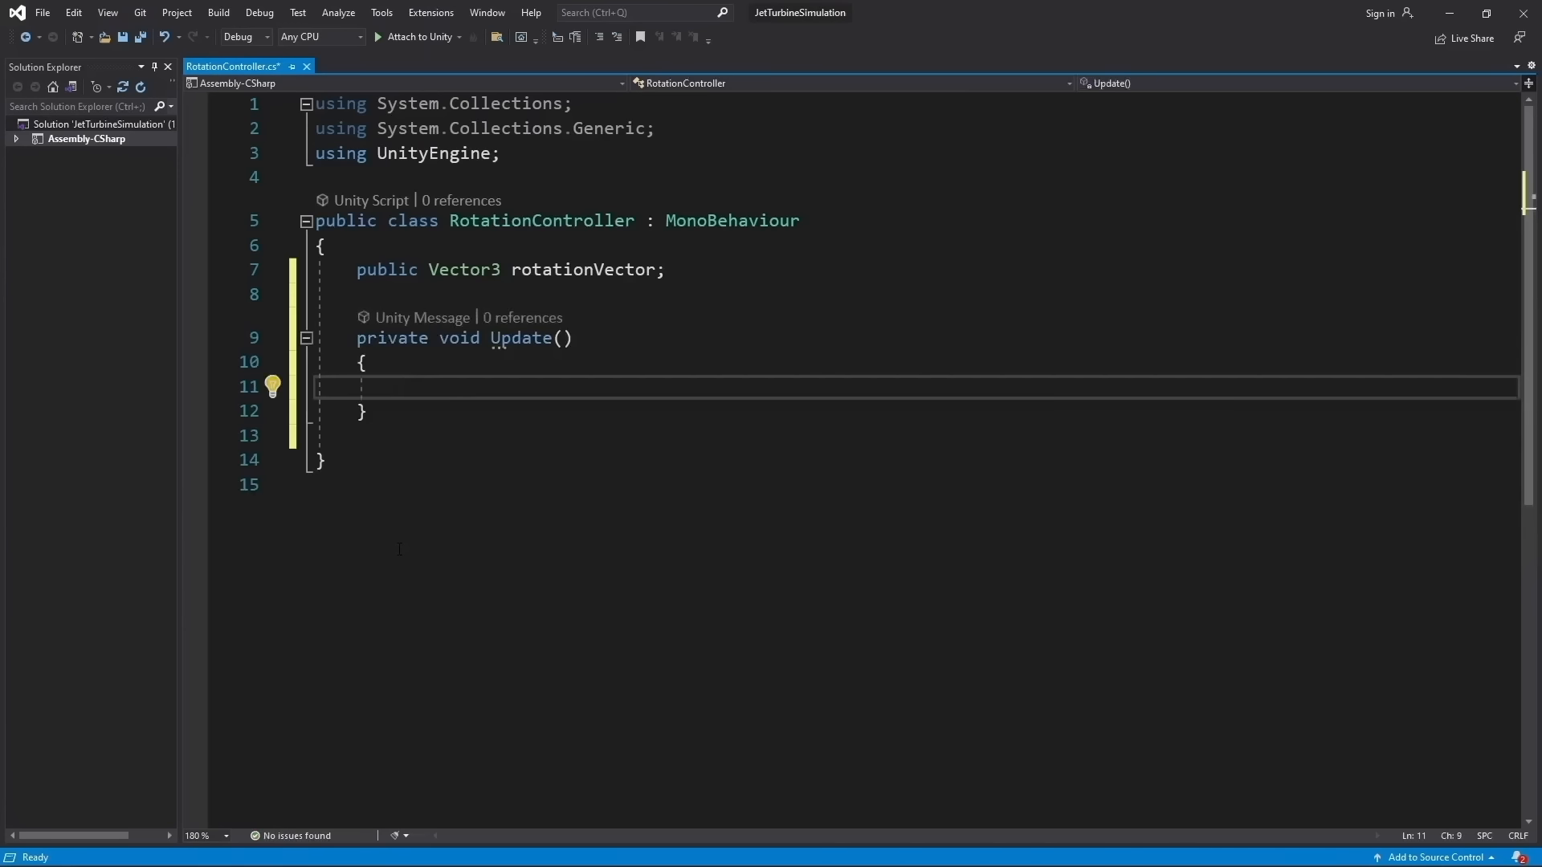
# Add transform.Rotate(rotationVector * Time.deltaTime); to the Update method, save the script and switch to Unity
pyautogui.write('transform.rotation')
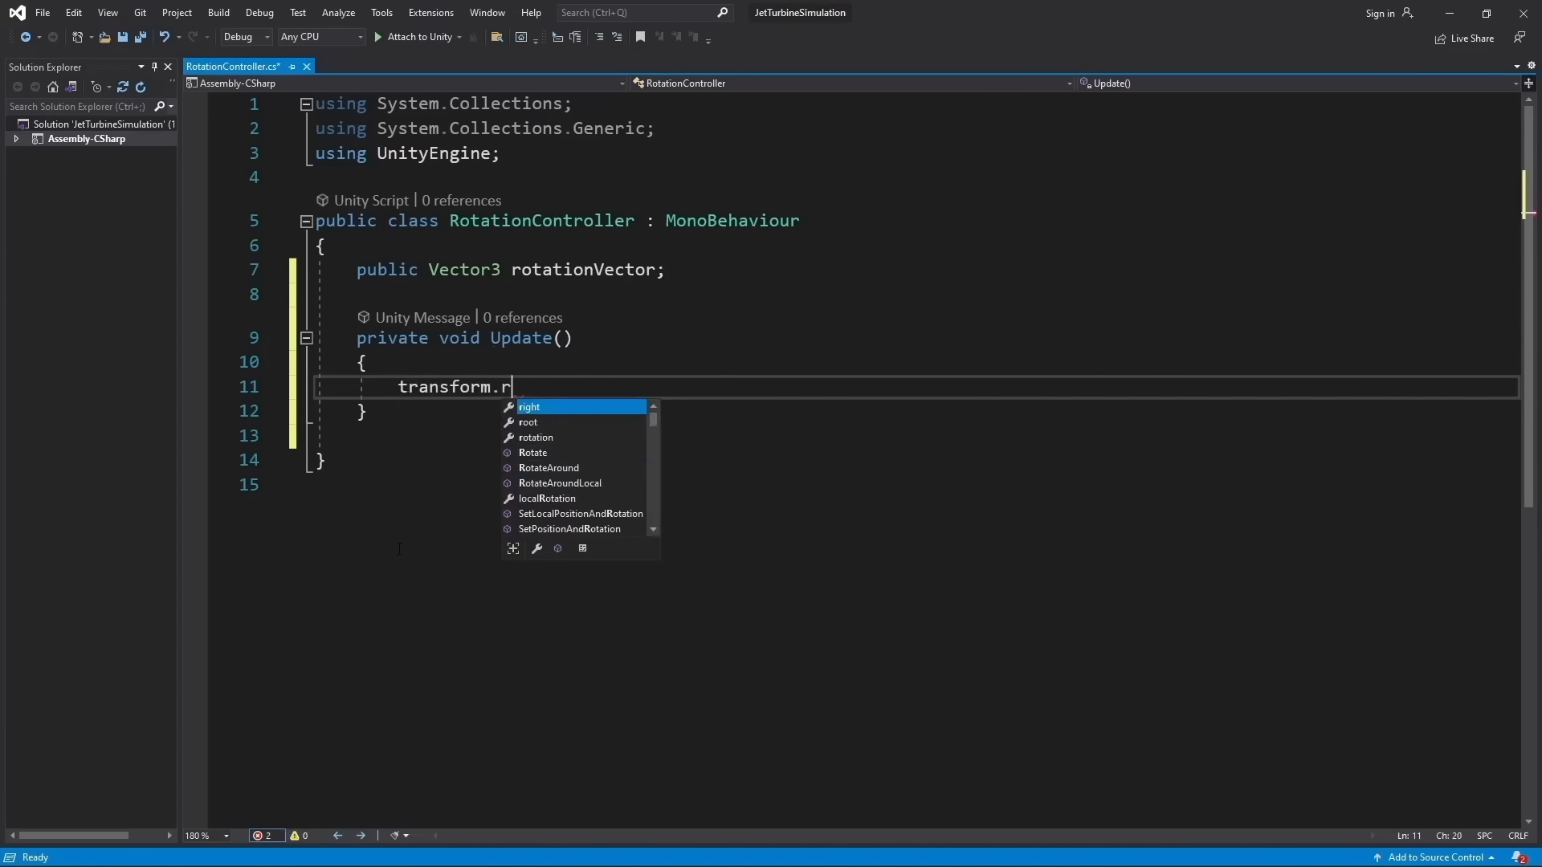
pyautogui.press('BackSpace')
pyautogui.press('BackSpace')
pyautogui.press('BackSpace')
pyautogui.press('BackSpace')
pyautogui.press('BackSpace')
pyautogui.press('BackSpace')
pyautogui.write('ta')
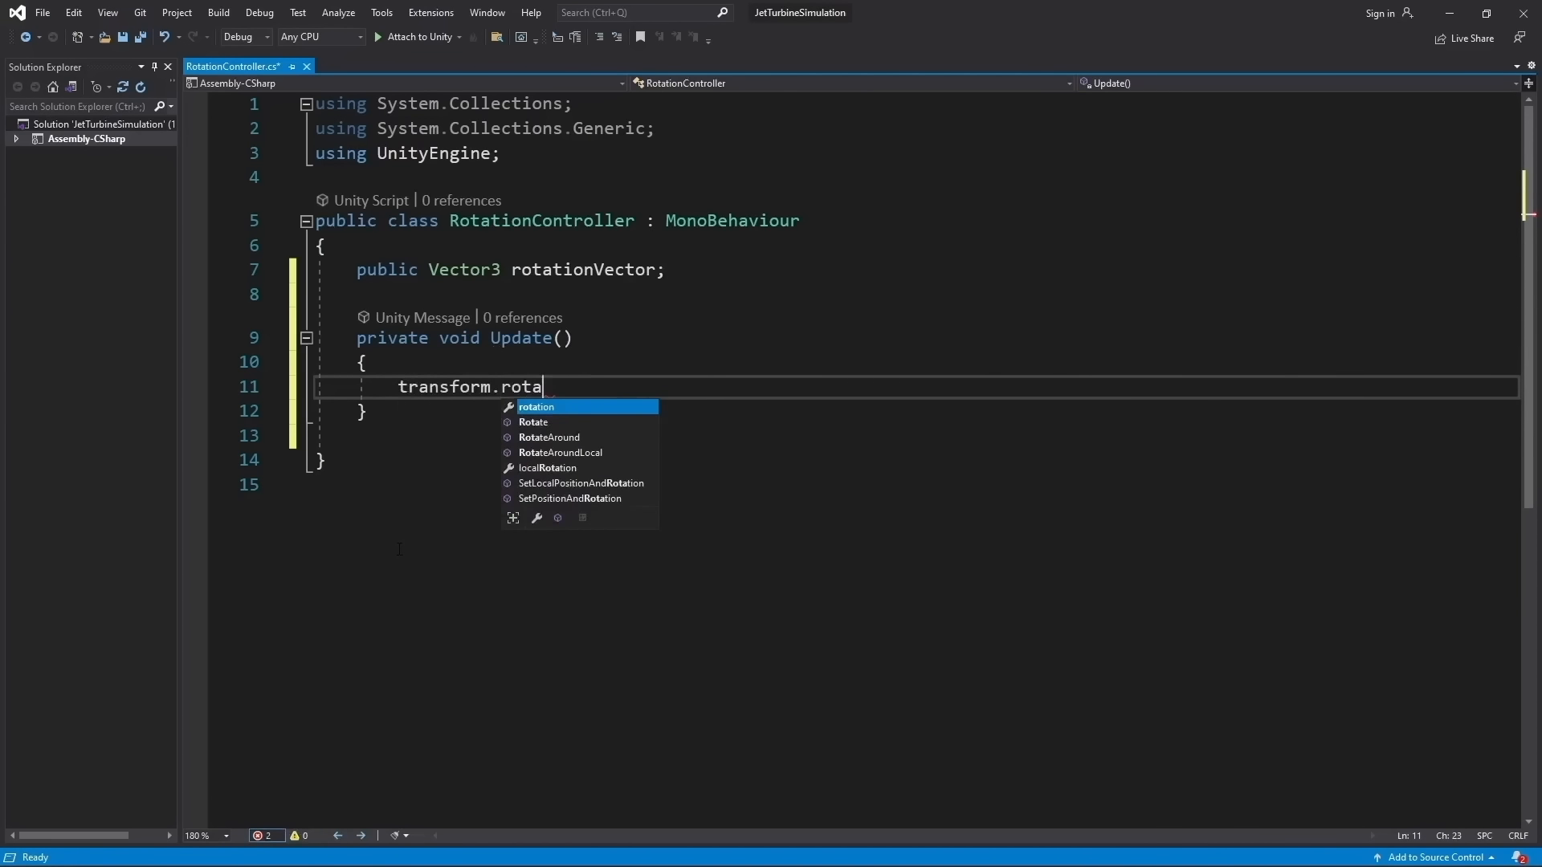
pyautogui.press('Tab')
pyautogui.write('(ro')
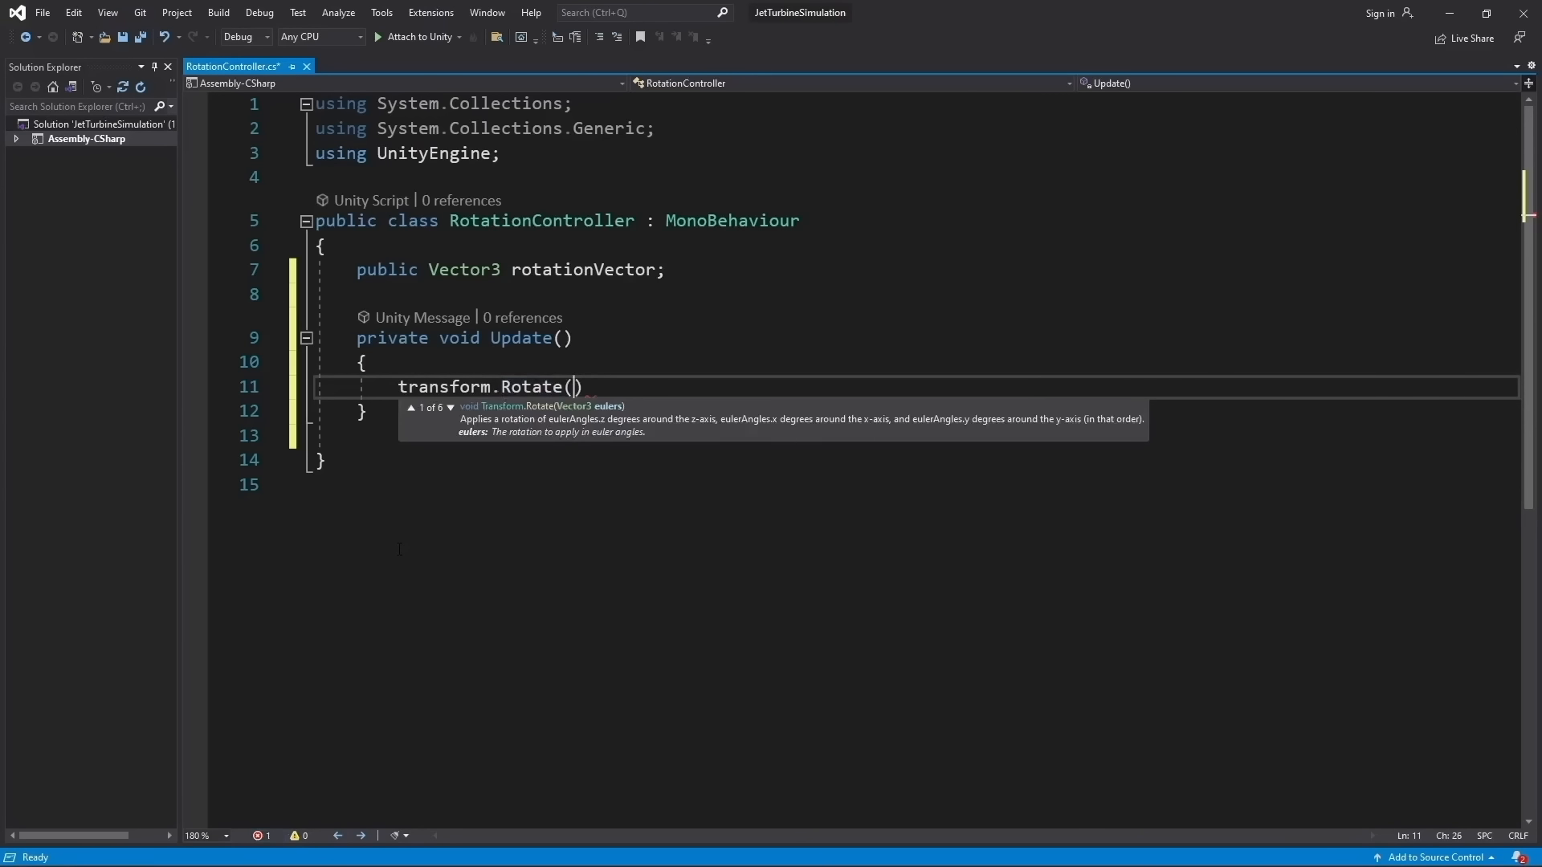
pyautogui.press('Tab')
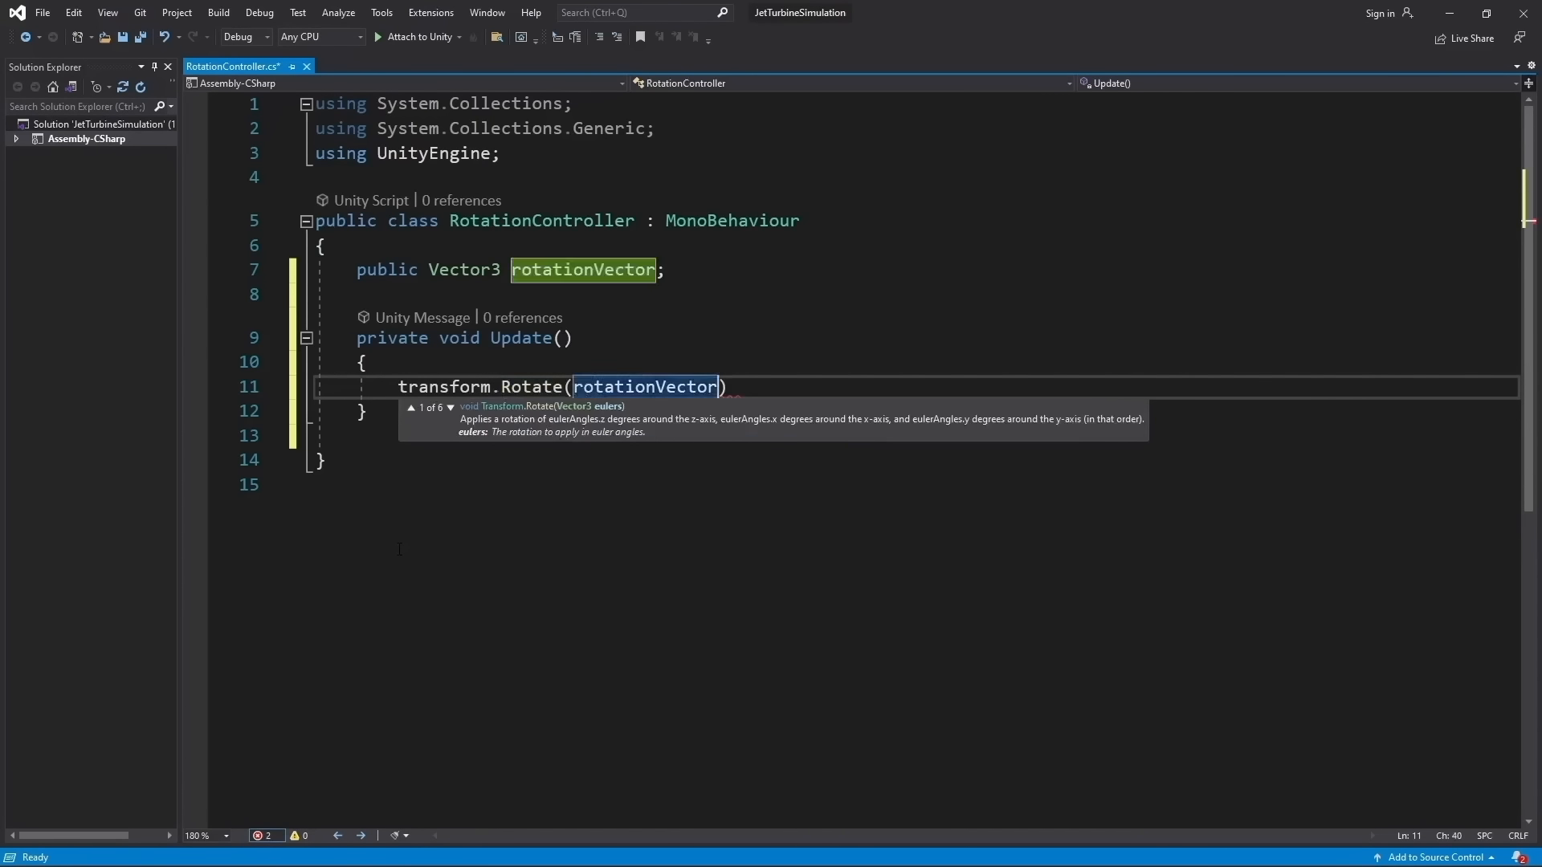
pyautogui.write('* tim')
pyautogui.press('Tab')
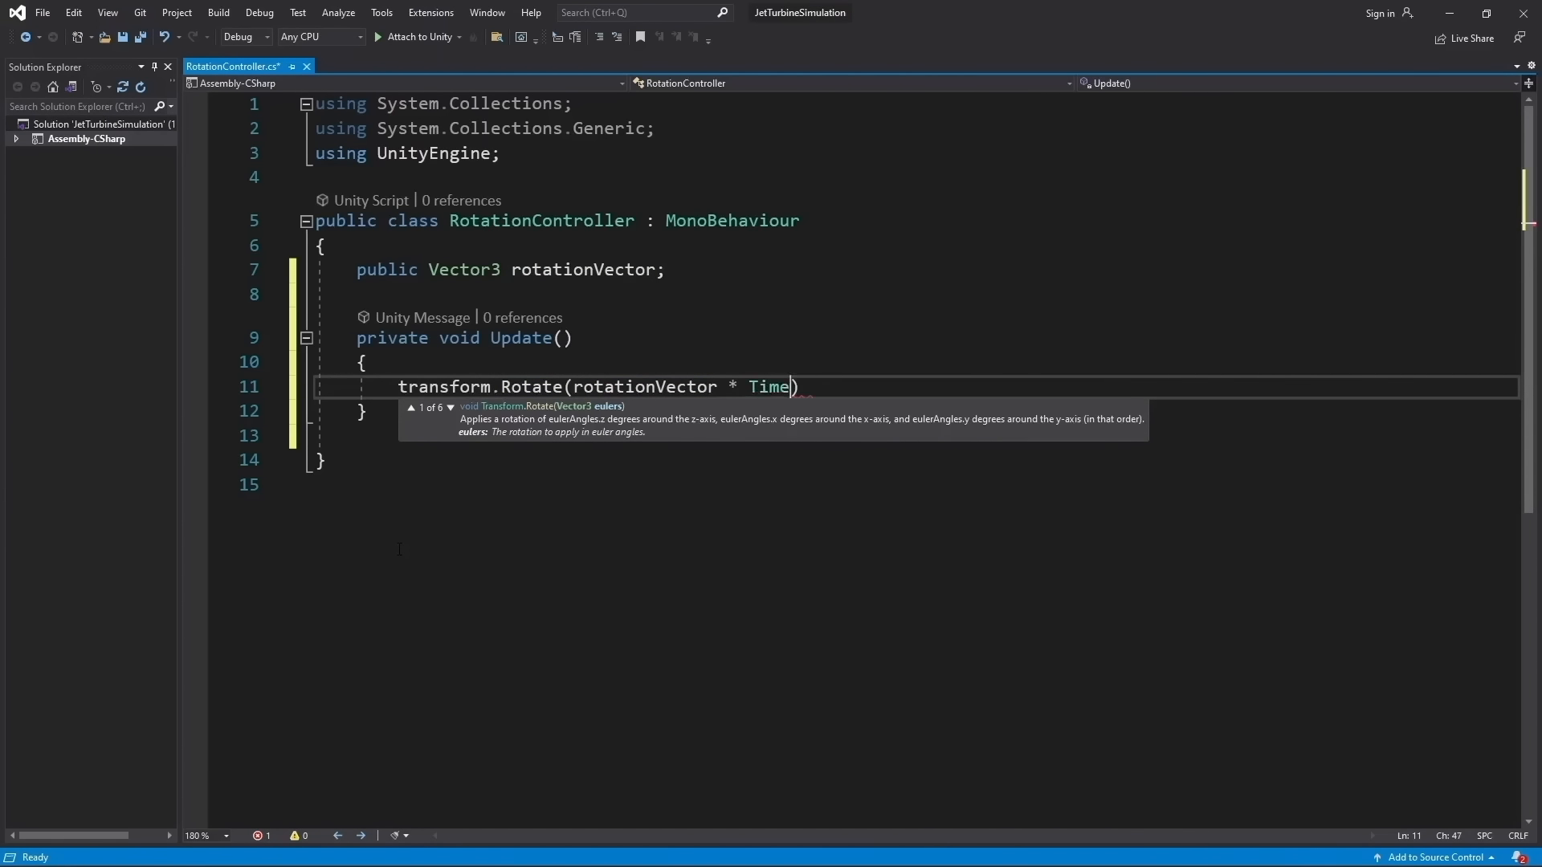
pyautogui.write('.deltaTime);')
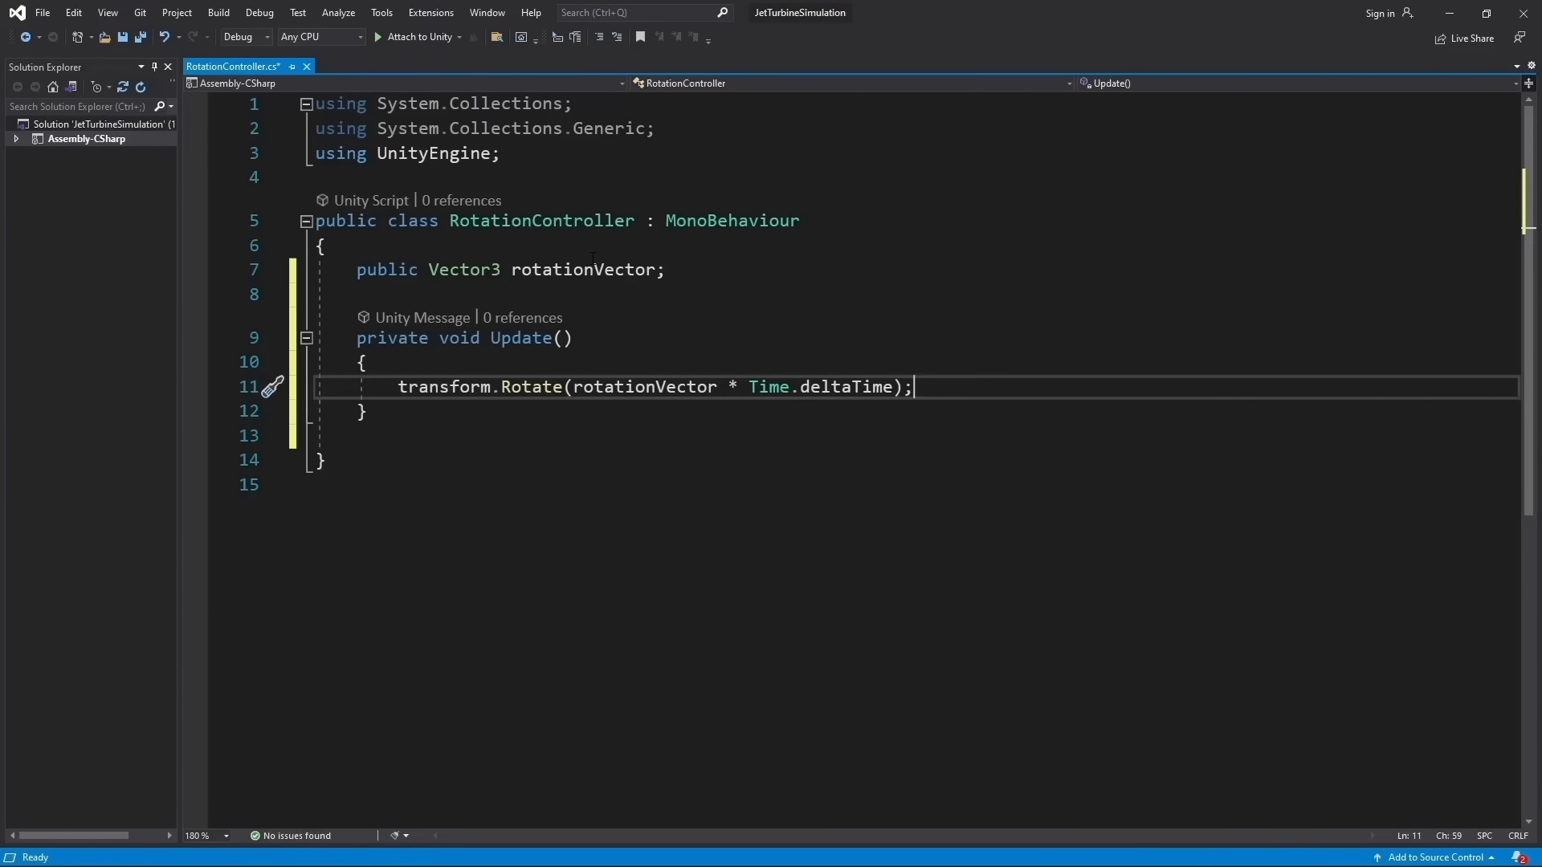
pyautogui.hotkey('ctrl', 's')
pyautogui.hotkey('alt', 'Tab')
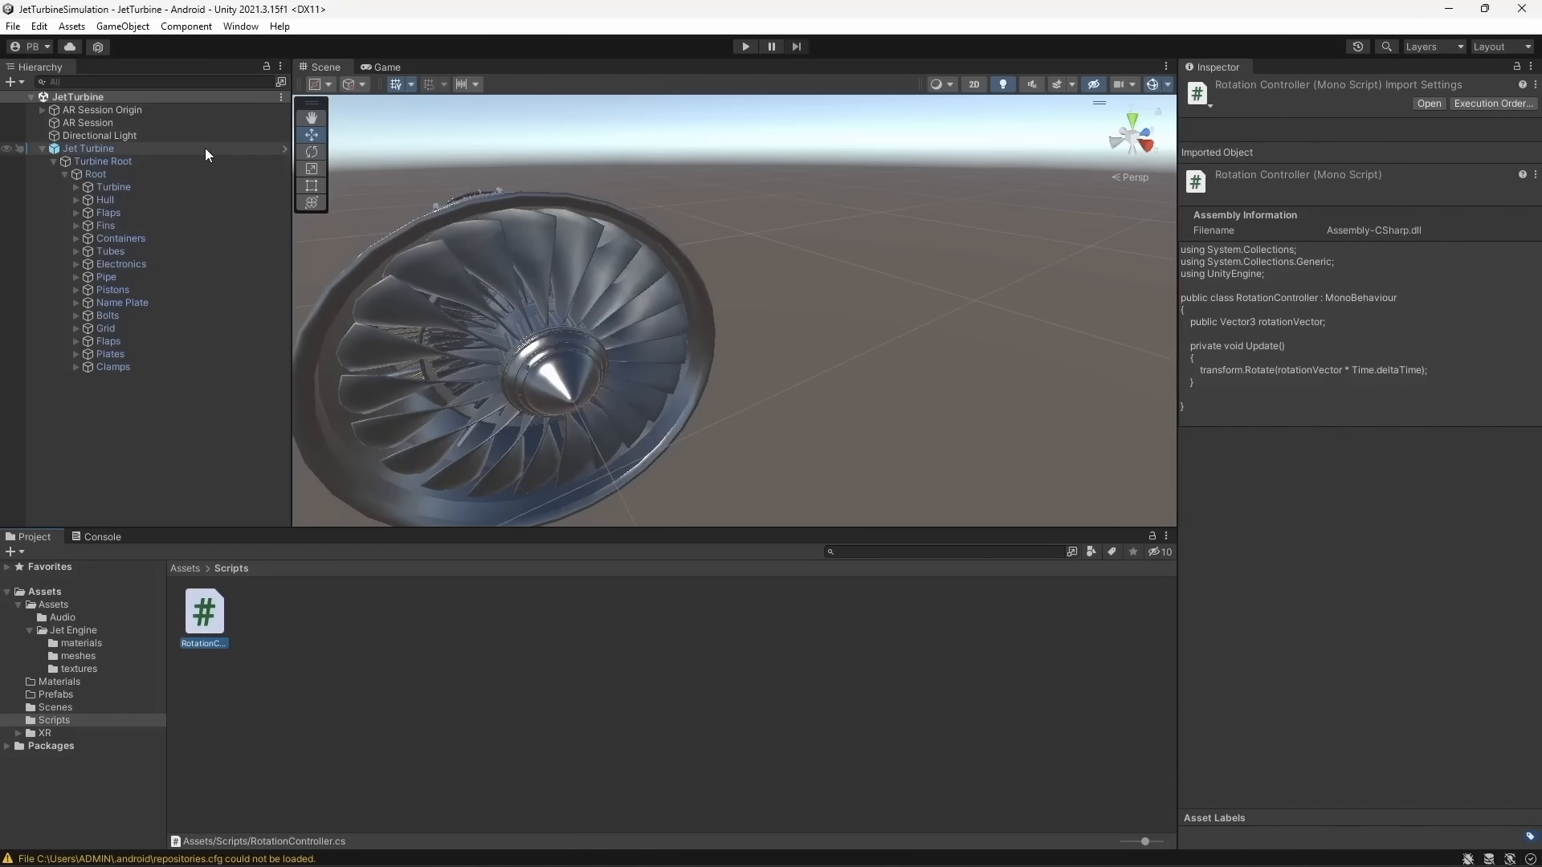
# Try rotating the Turbine object about its Y axis in the scene, and undo the rotation
pyautogui.click(175, 201)
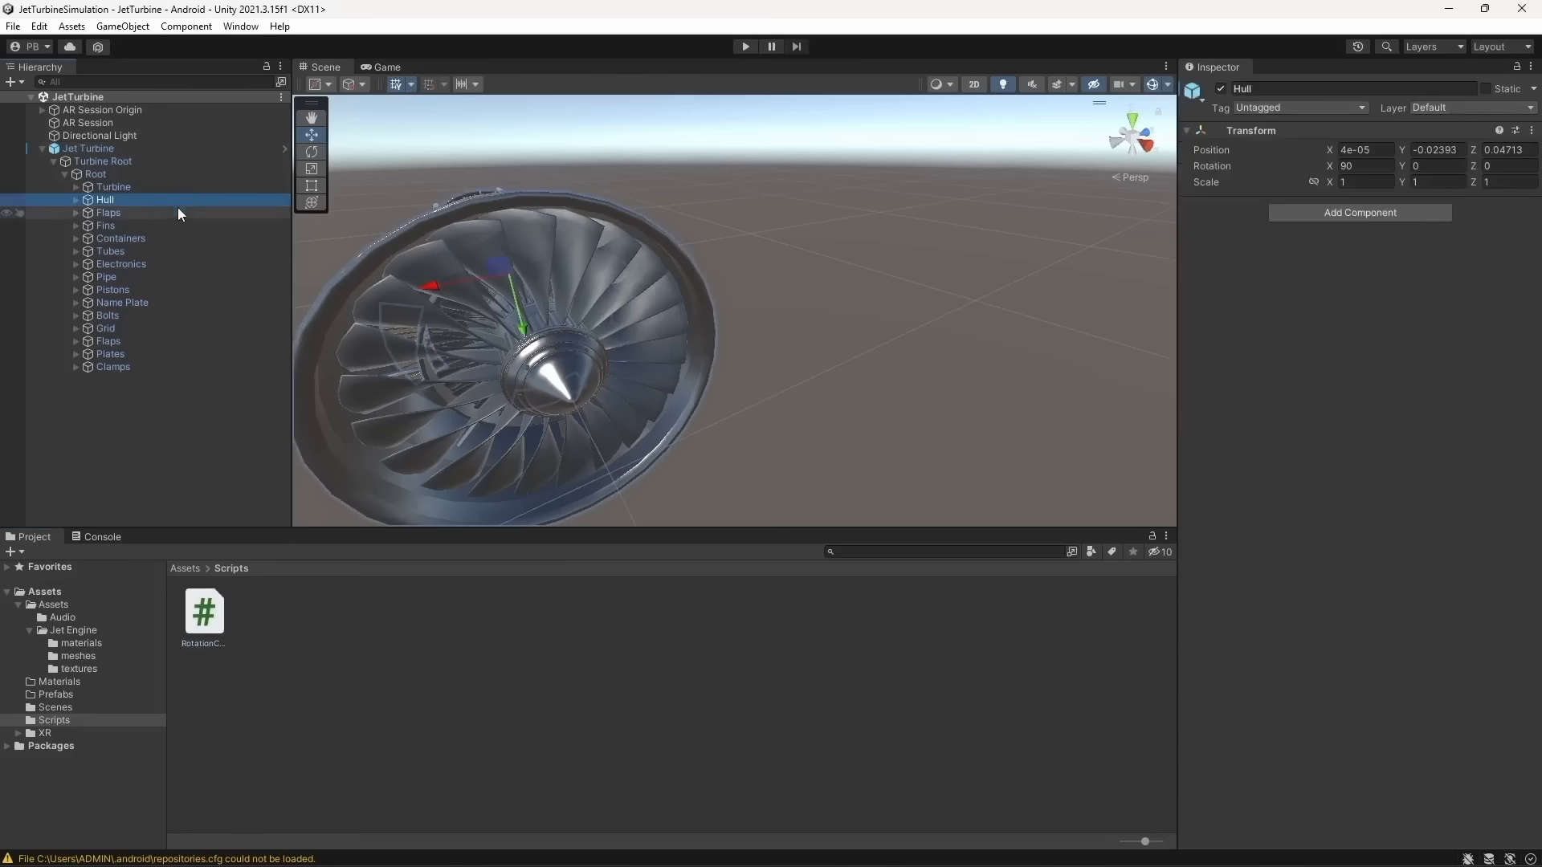
pyautogui.moveTo(495, 250); pyautogui.dragTo(524, 248, button='middle')
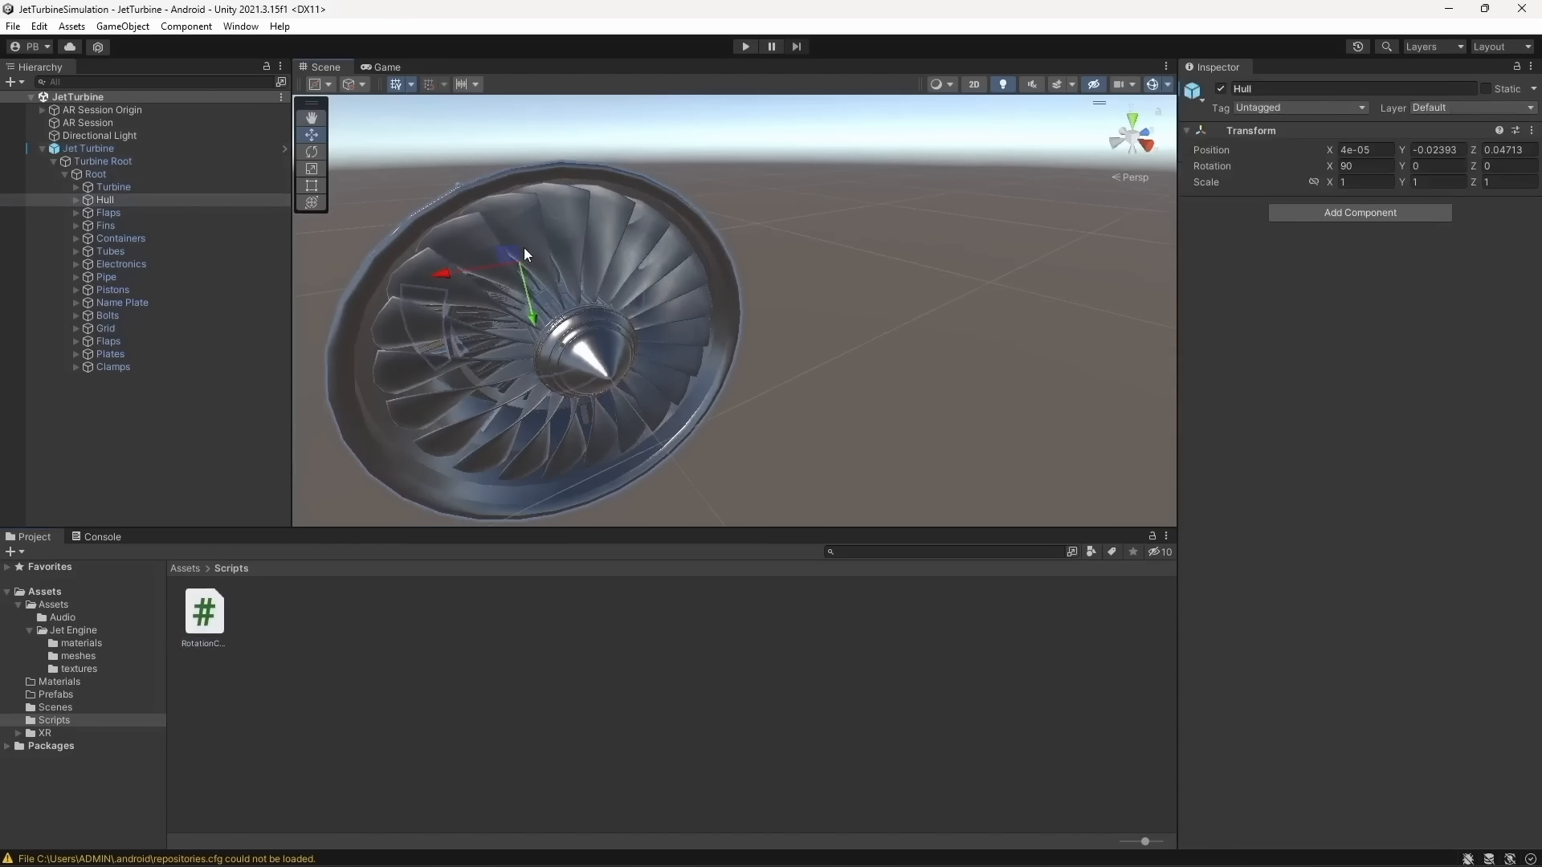
pyautogui.click(523, 247)
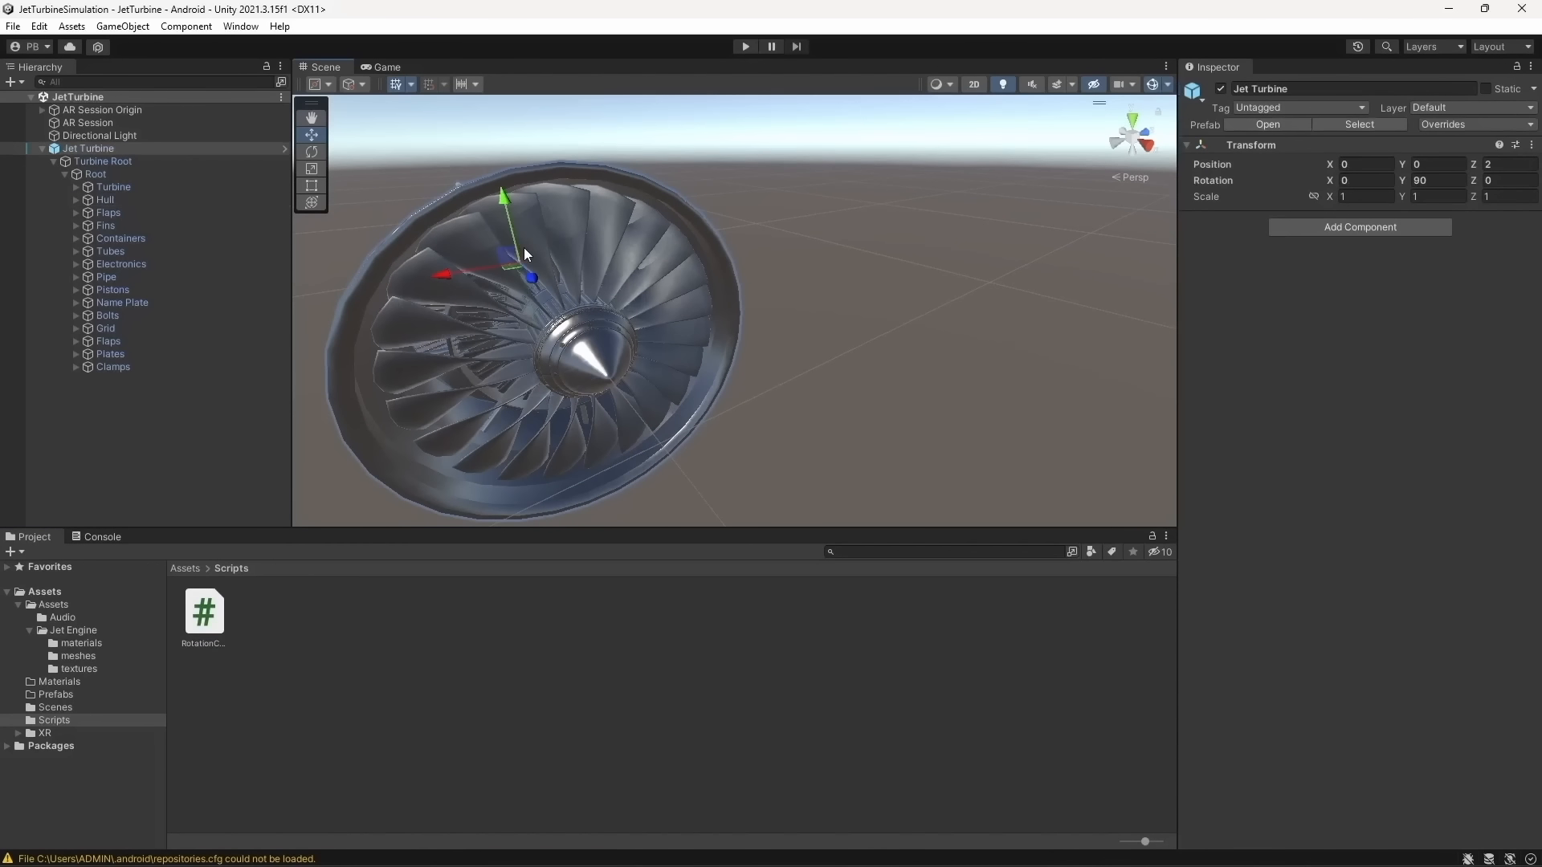
pyautogui.click(133, 189)
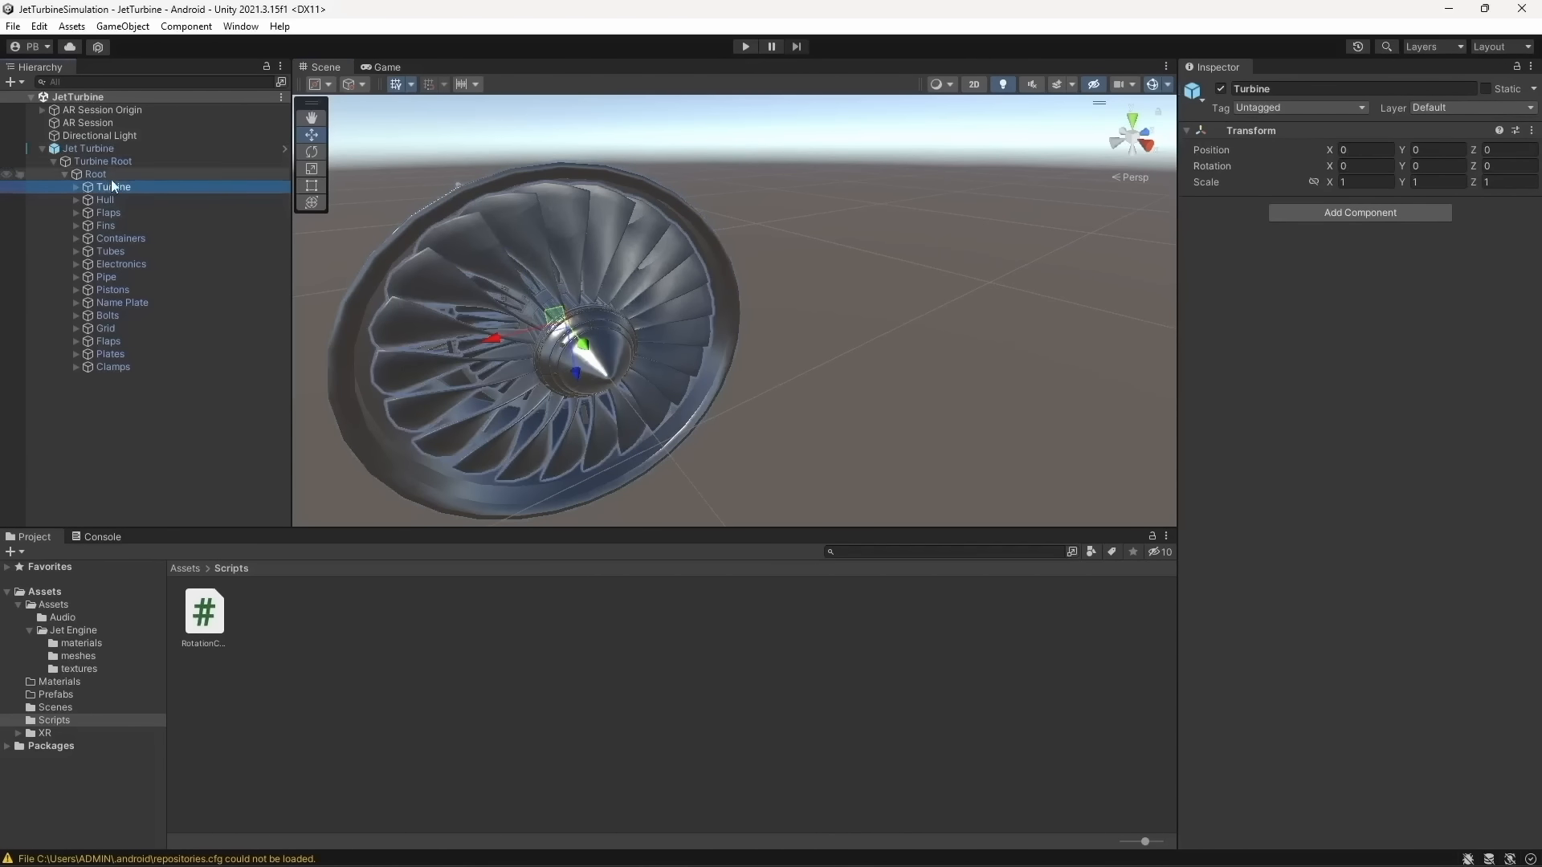
pyautogui.click(315, 150)
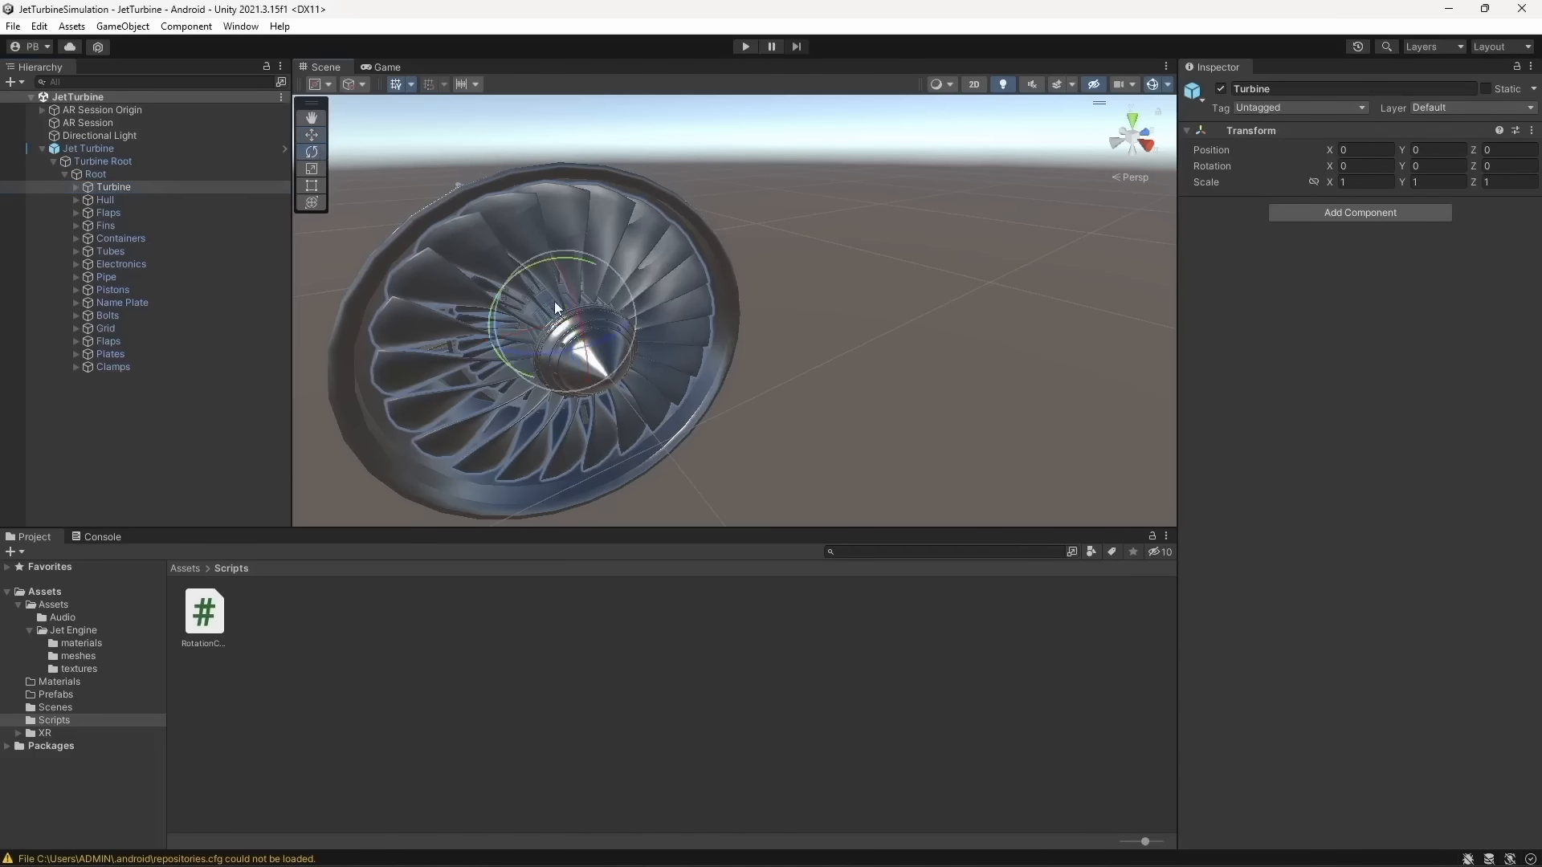
pyautogui.moveTo(523, 275); pyautogui.dragTo(806, 326)
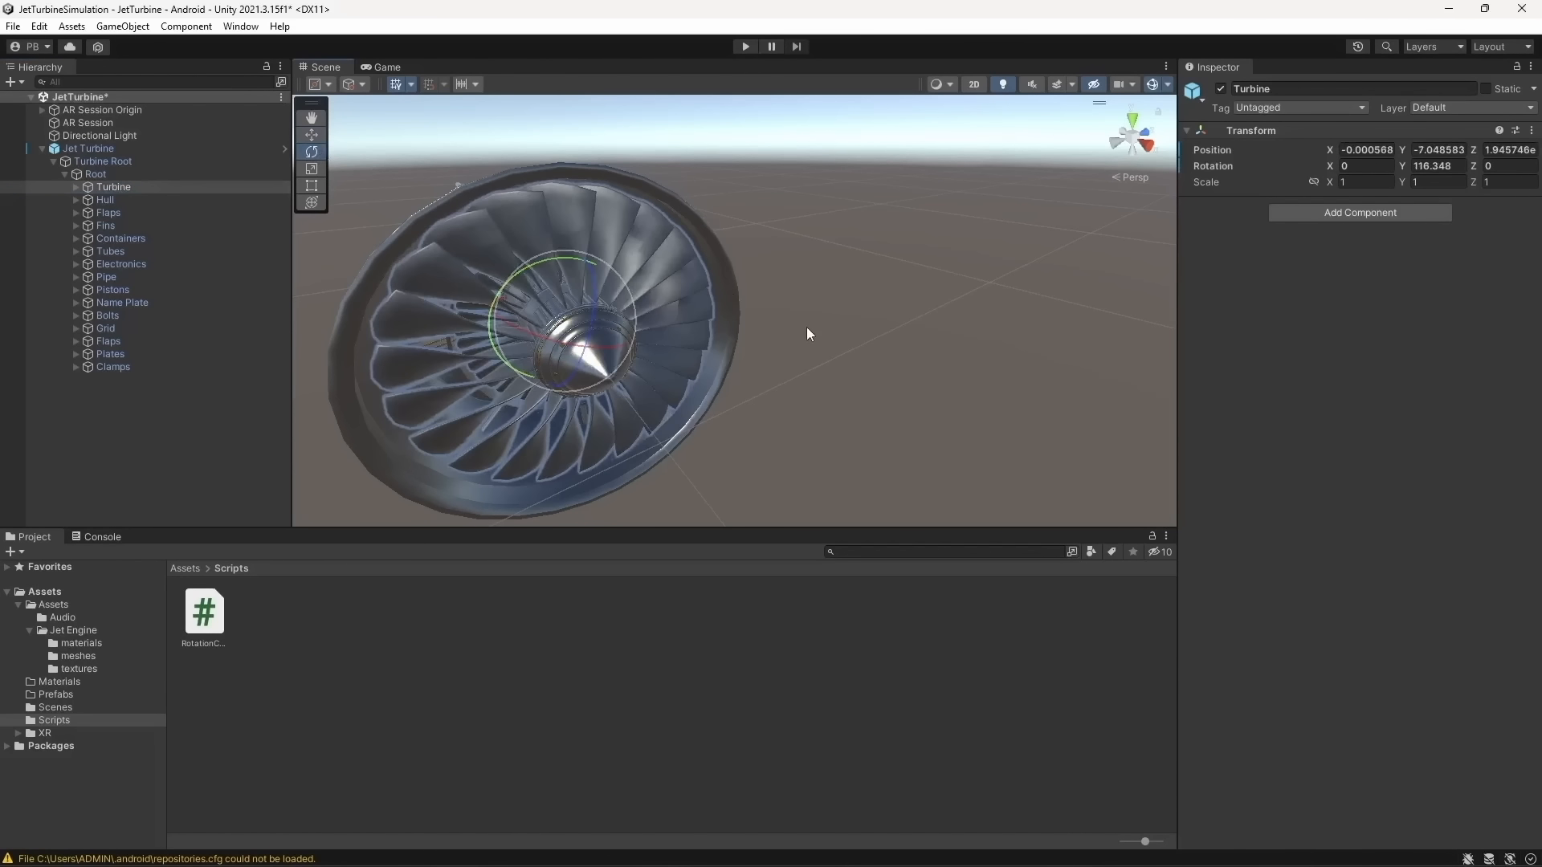
pyautogui.hotkey('ctrl', 'z')
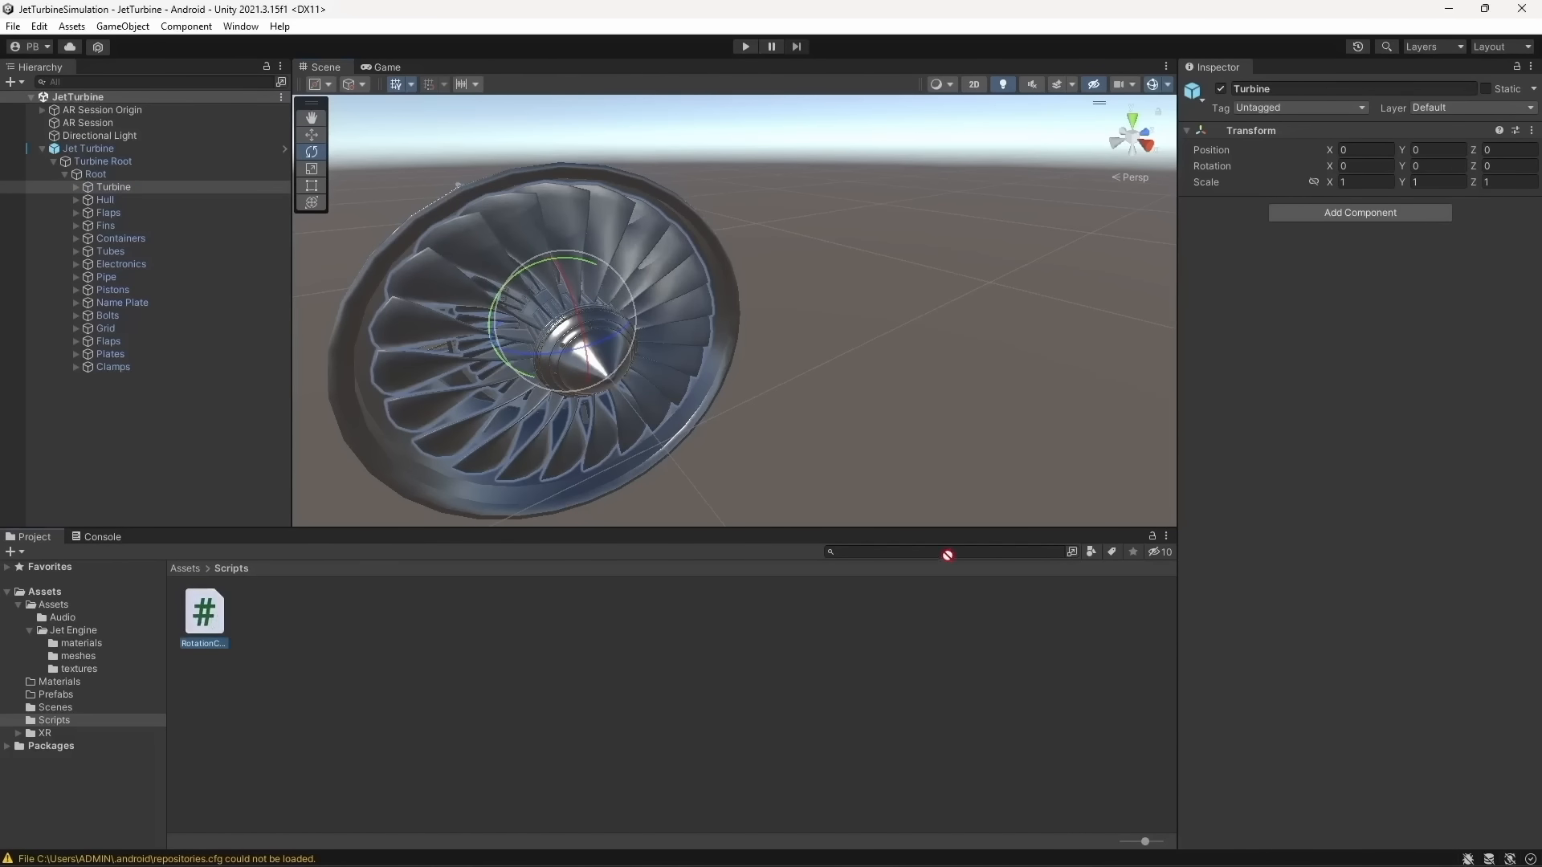
# Attach the RotationController script to the Turbine object
pyautogui.click(119, 187)
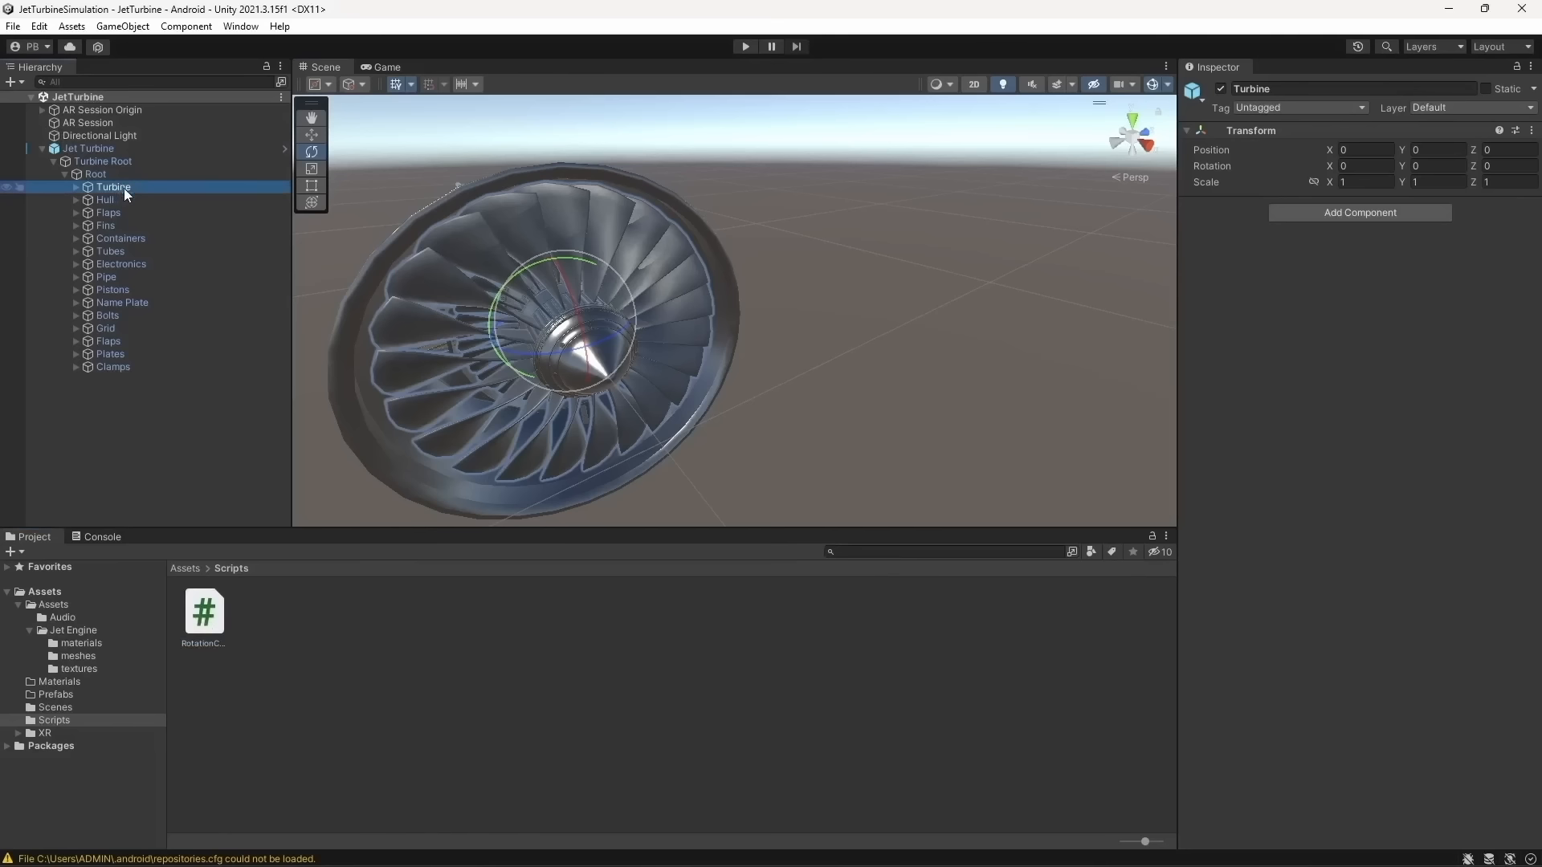
pyautogui.moveTo(204, 614); pyautogui.dragTo(1323, 534)
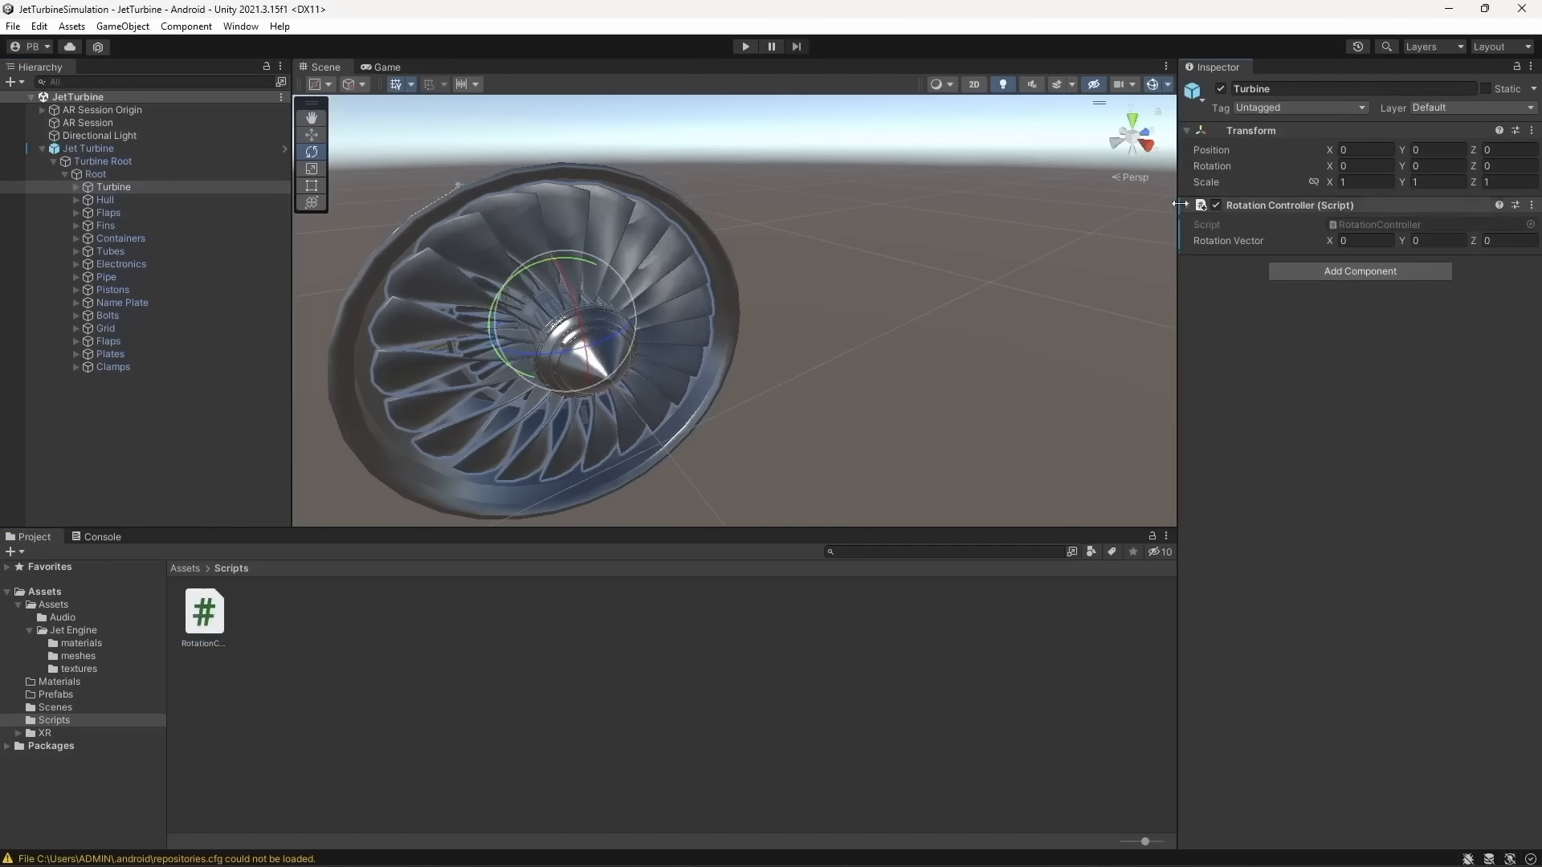
# Try changing the Turbine's Y rotation value in its Transform, and undo the change
pyautogui.click(1431, 241)
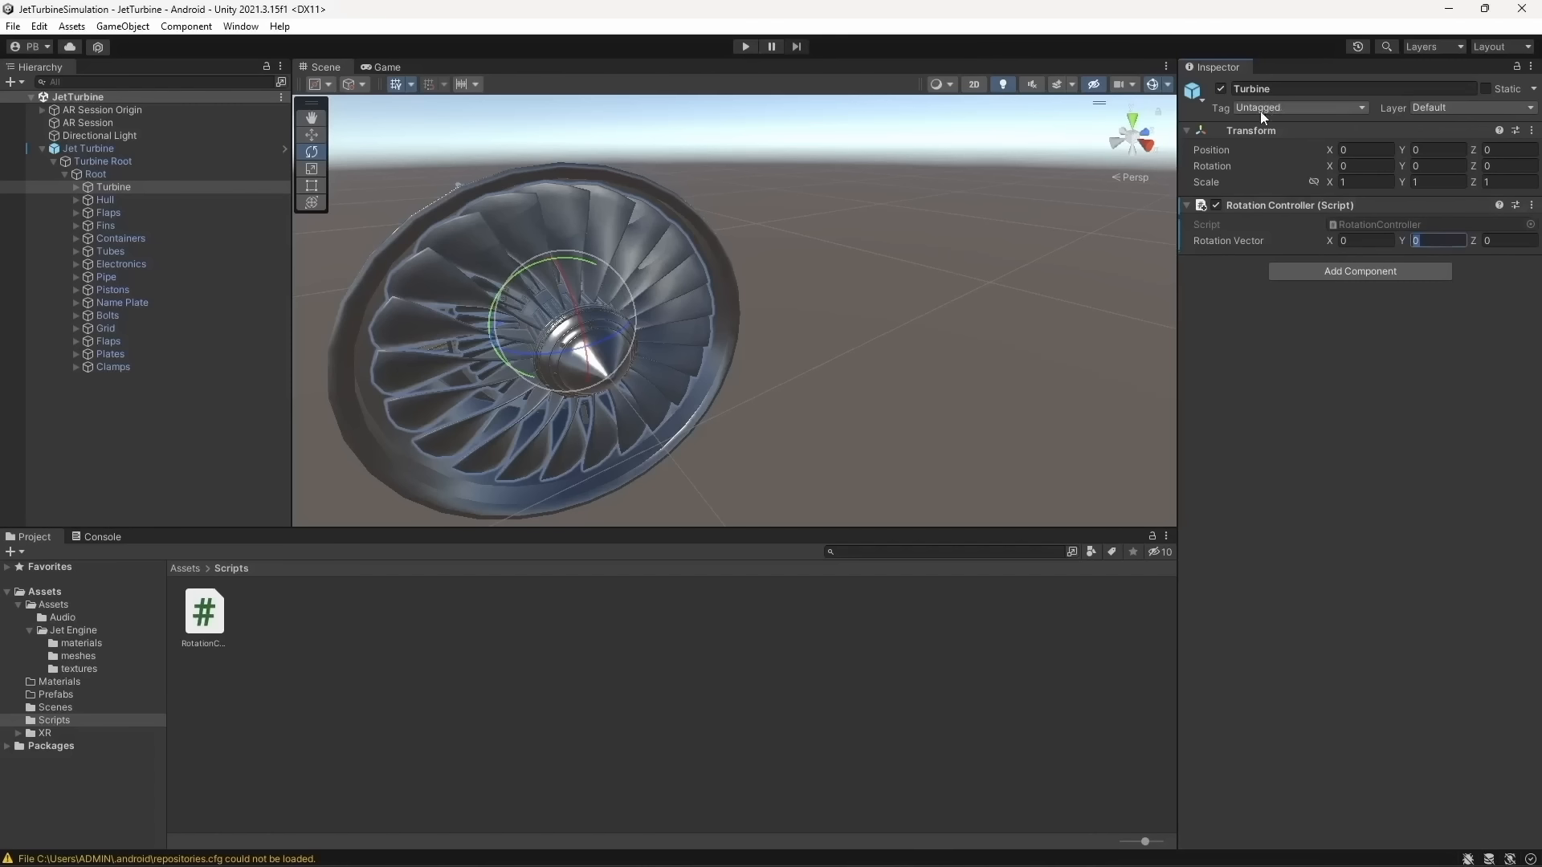
pyautogui.moveTo(1404, 169); pyautogui.dragTo(361, 208)
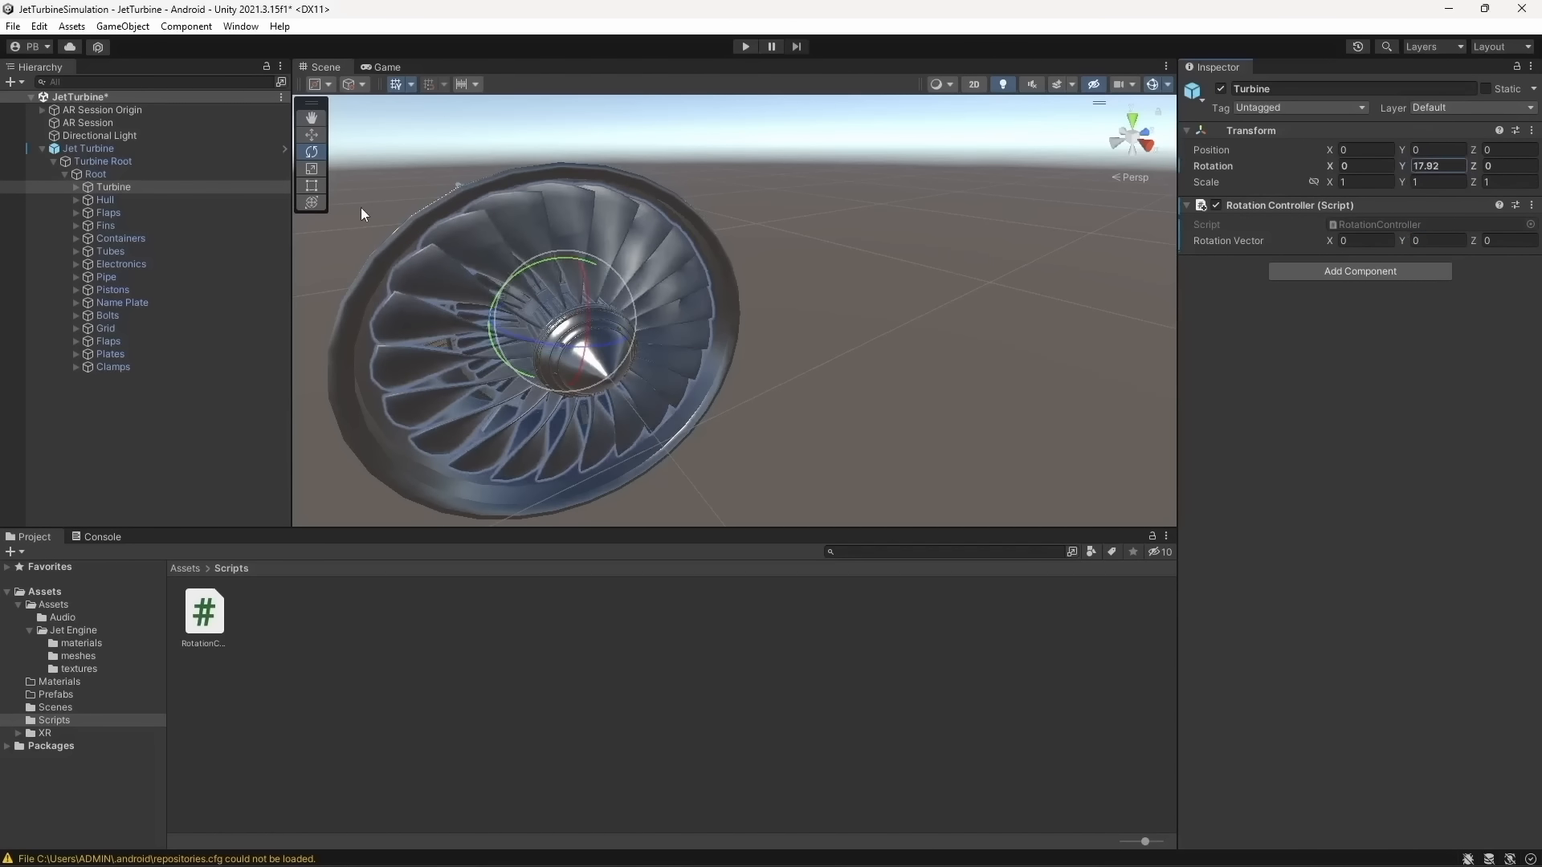
pyautogui.hotkey('ctrl', 'z')
# Set the Y component of the Turbine's Rotation Vector to 100, save the scene and deselect the object
pyautogui.click(1433, 241)
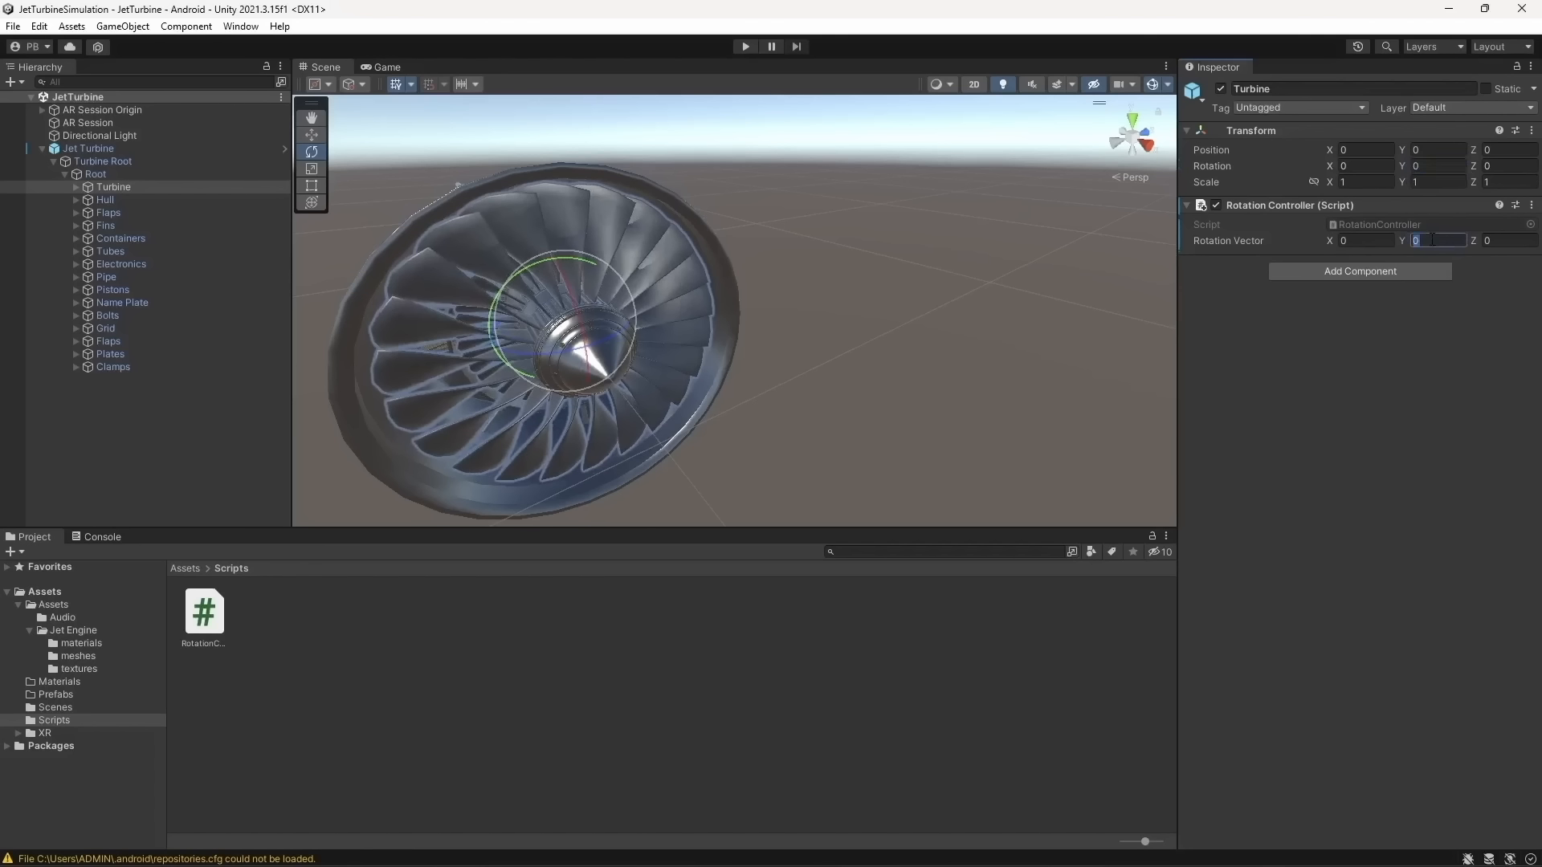
pyautogui.write('100')
pyautogui.hotkey('ctrl', 's')
pyautogui.click(866, 232)
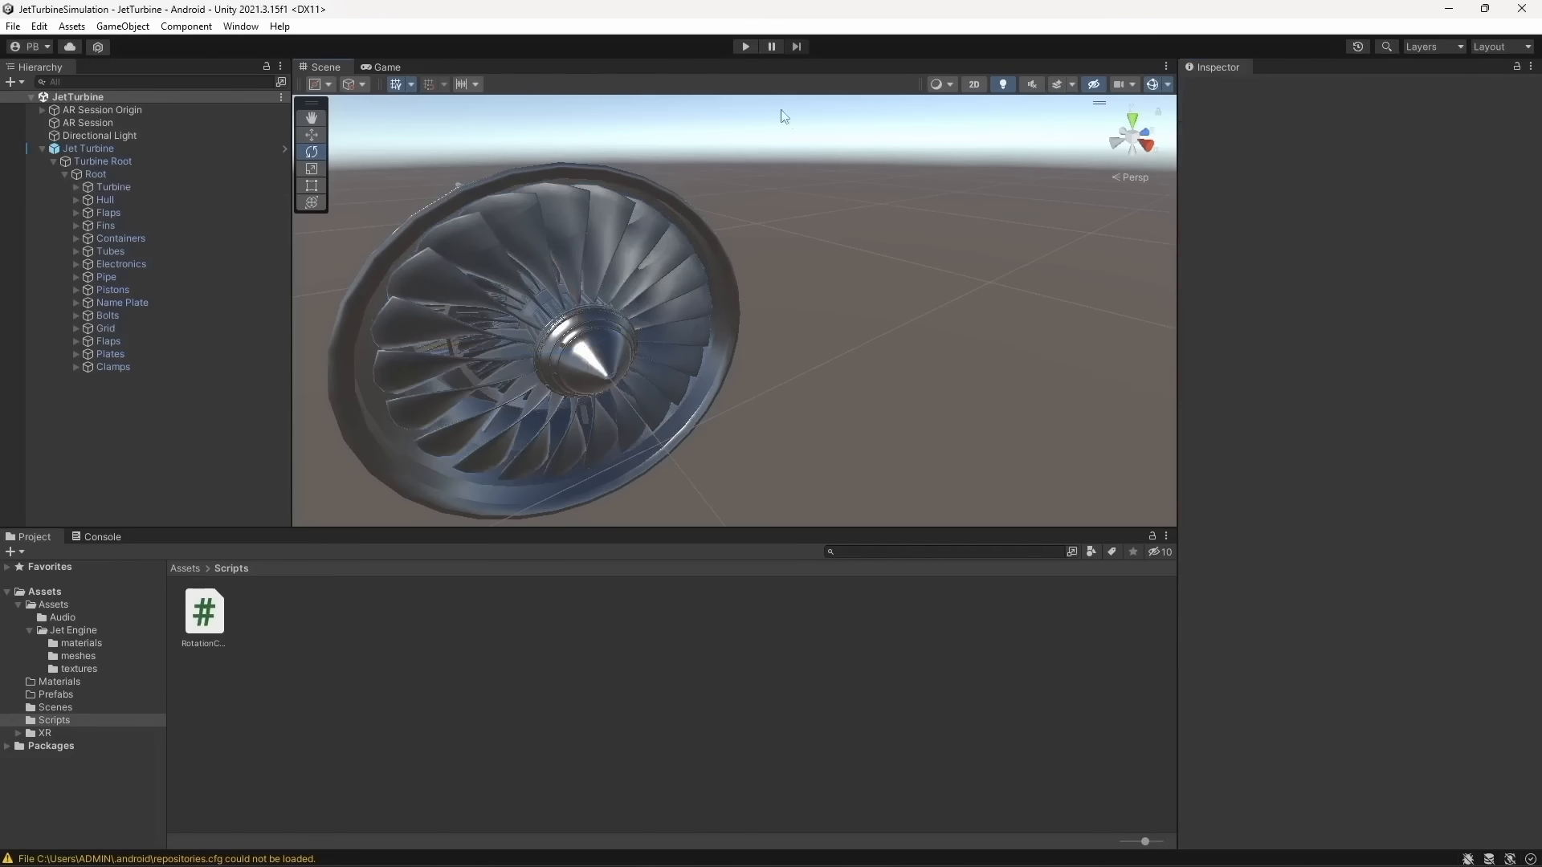
# Run the scene, examine the turbine's rotation in the Scene view from several angles, and stop play mode
pyautogui.click(745, 47)
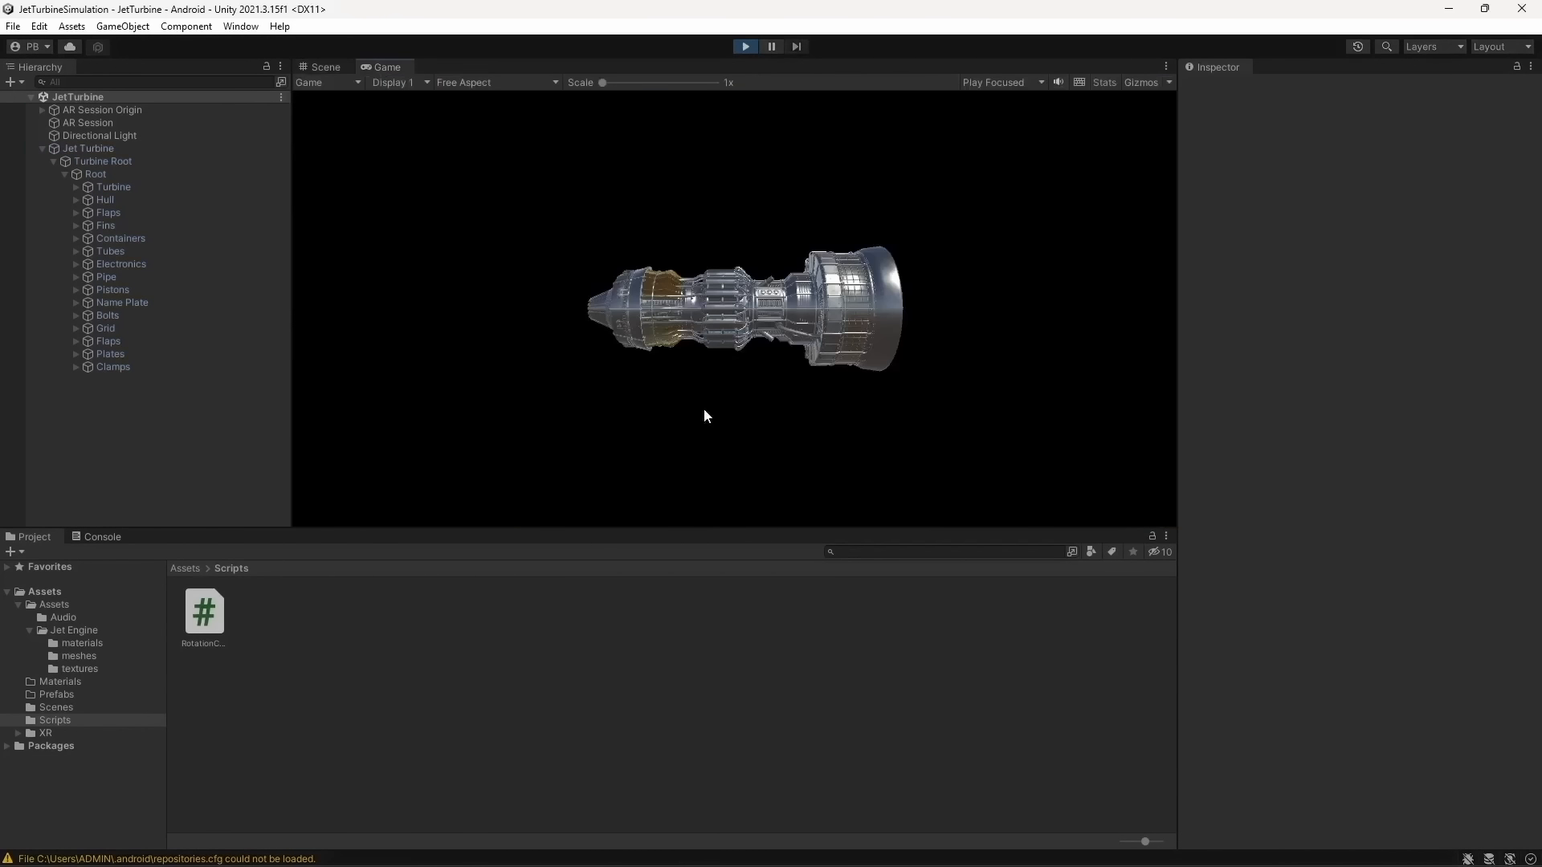
pyautogui.click(323, 67)
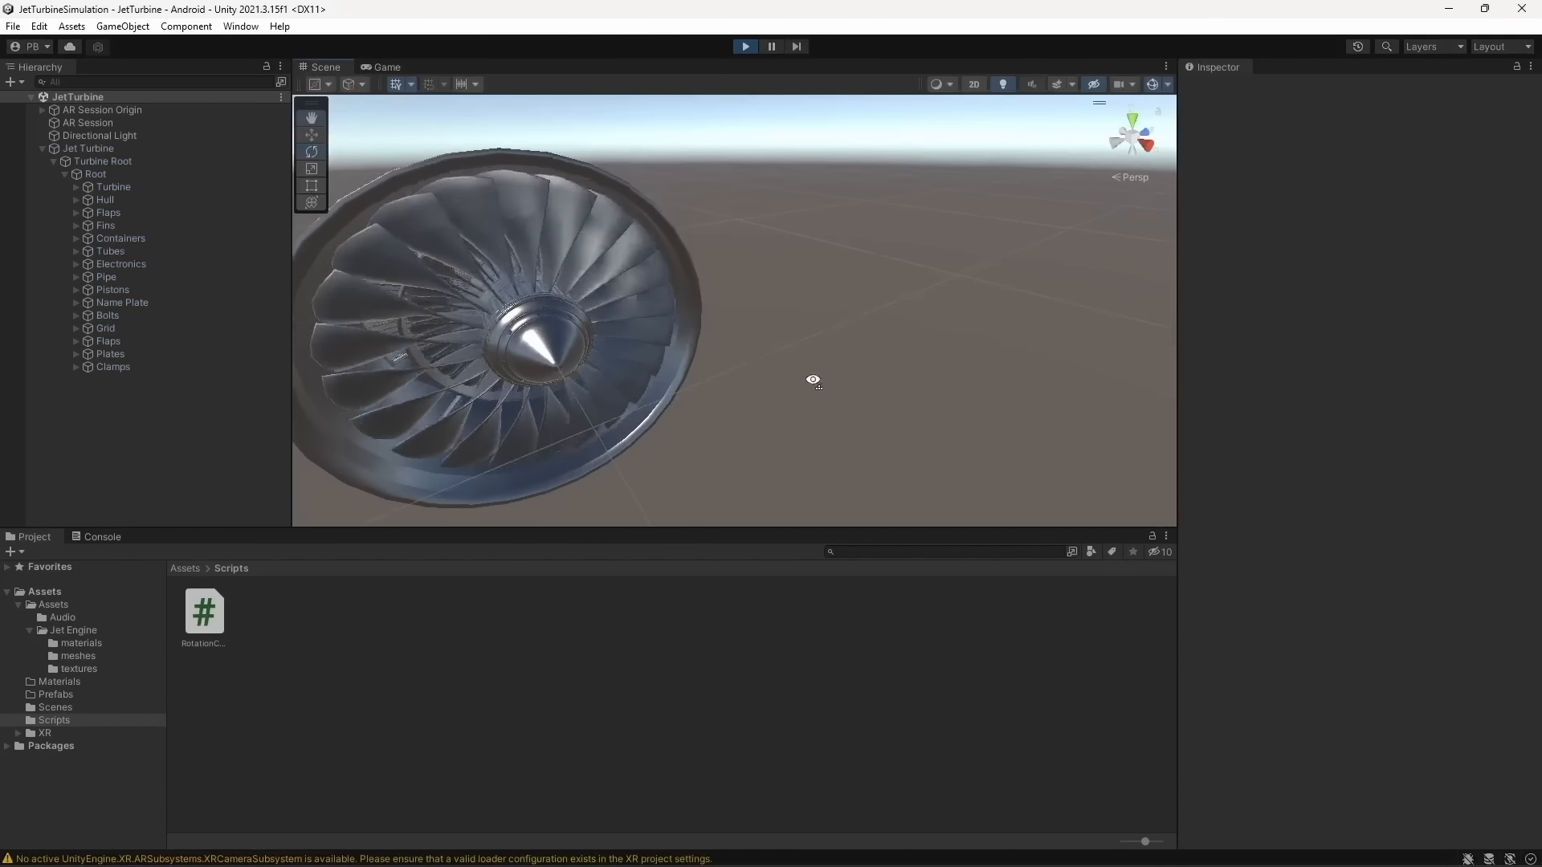
pyautogui.keyDown('alt'); pyautogui.moveTo(696, 242); pyautogui.dragTo(779, 421); pyautogui.keyUp('alt')
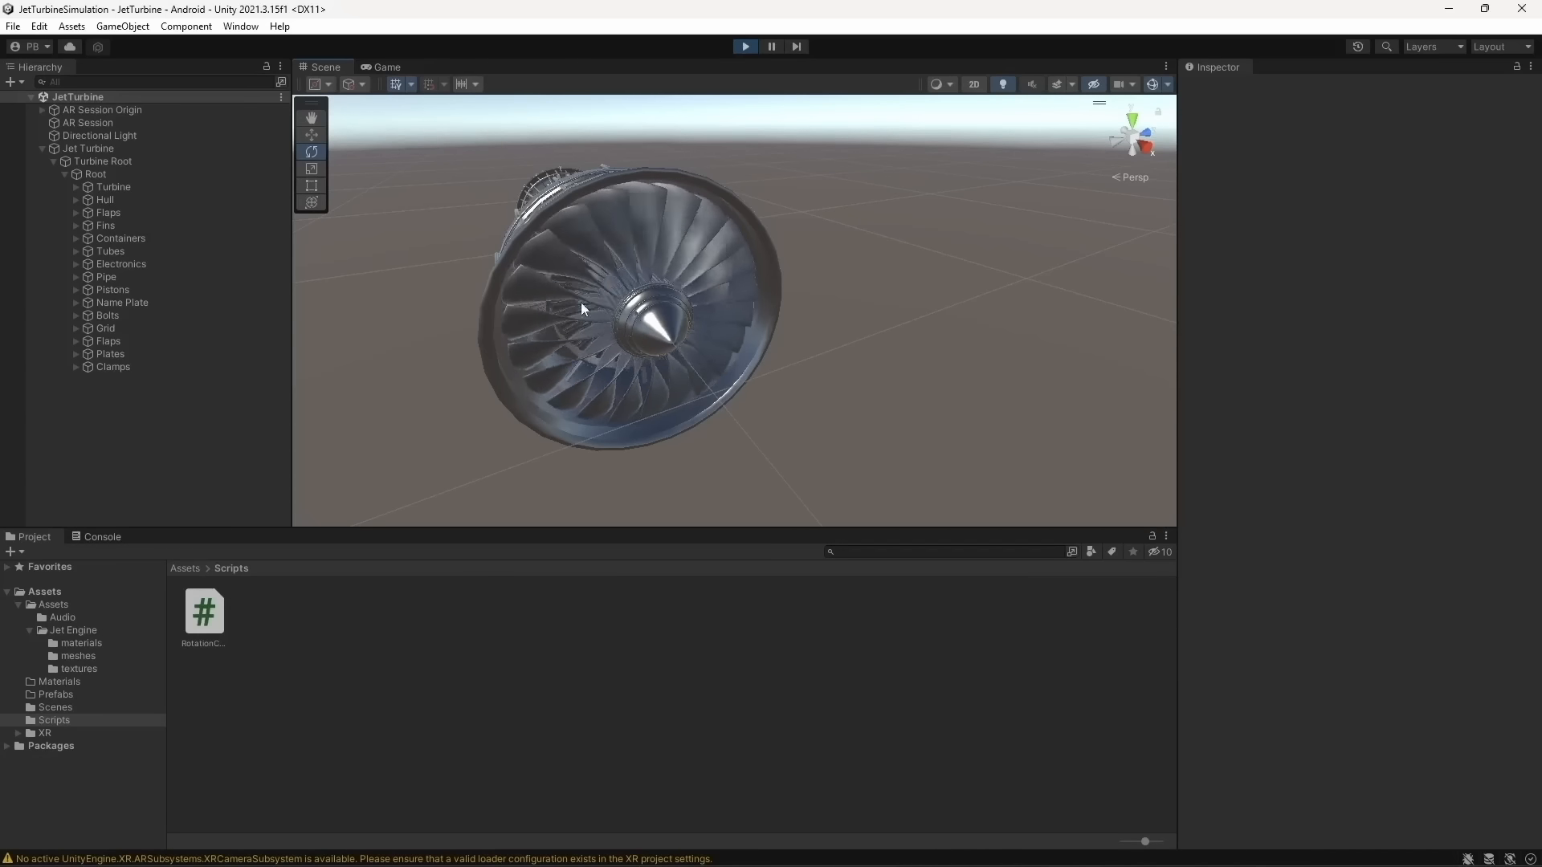
pyautogui.moveTo(581, 302); pyautogui.dragTo(639, 311, button='right')
pyautogui.moveTo(639, 311); pyautogui.dragTo(732, 331, button='middle')
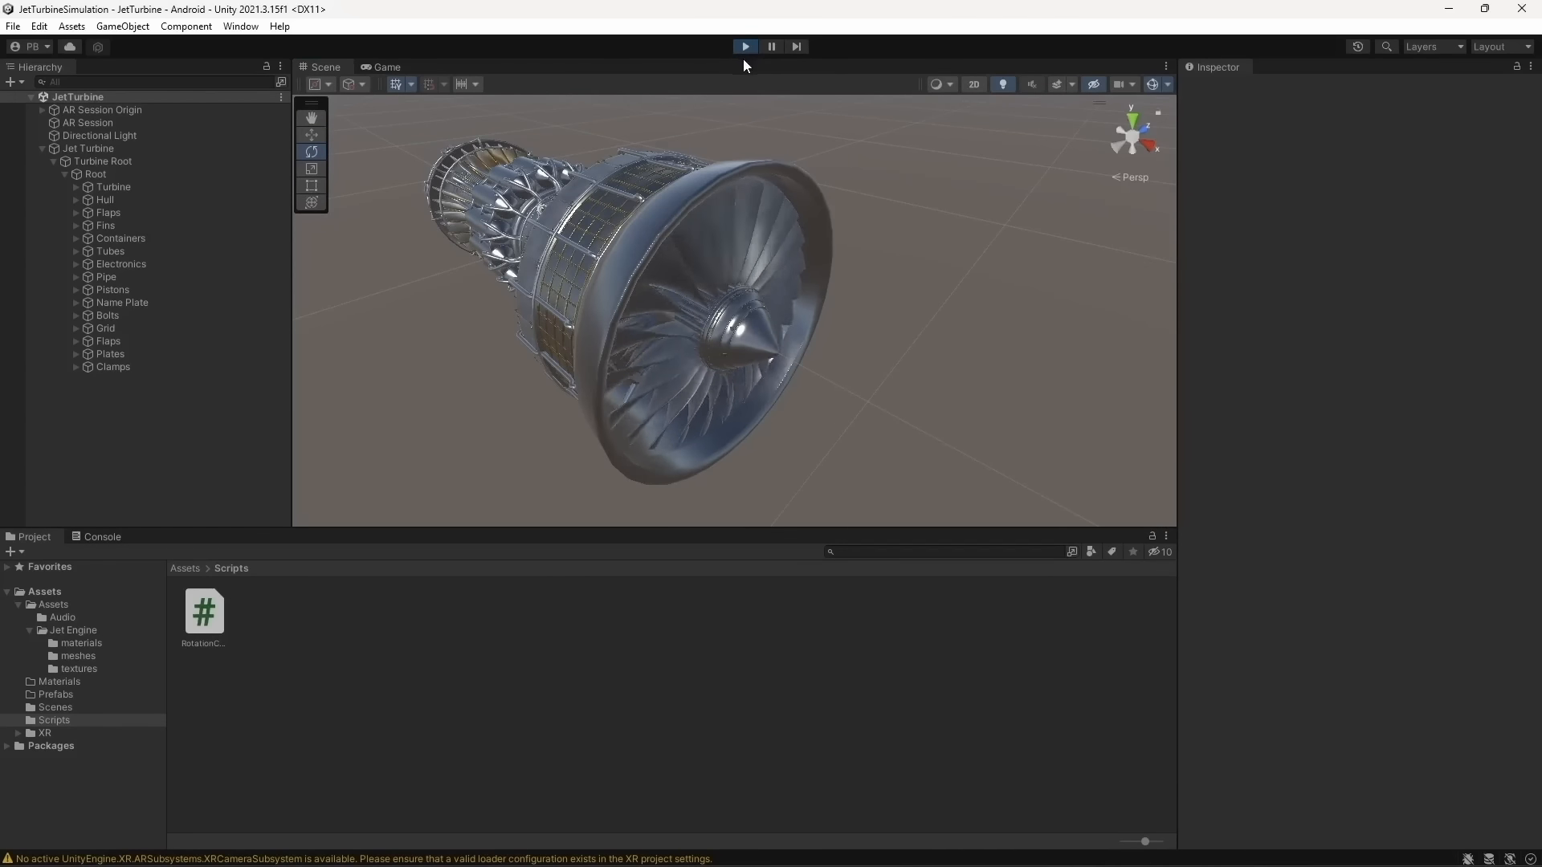
pyautogui.click(745, 47)
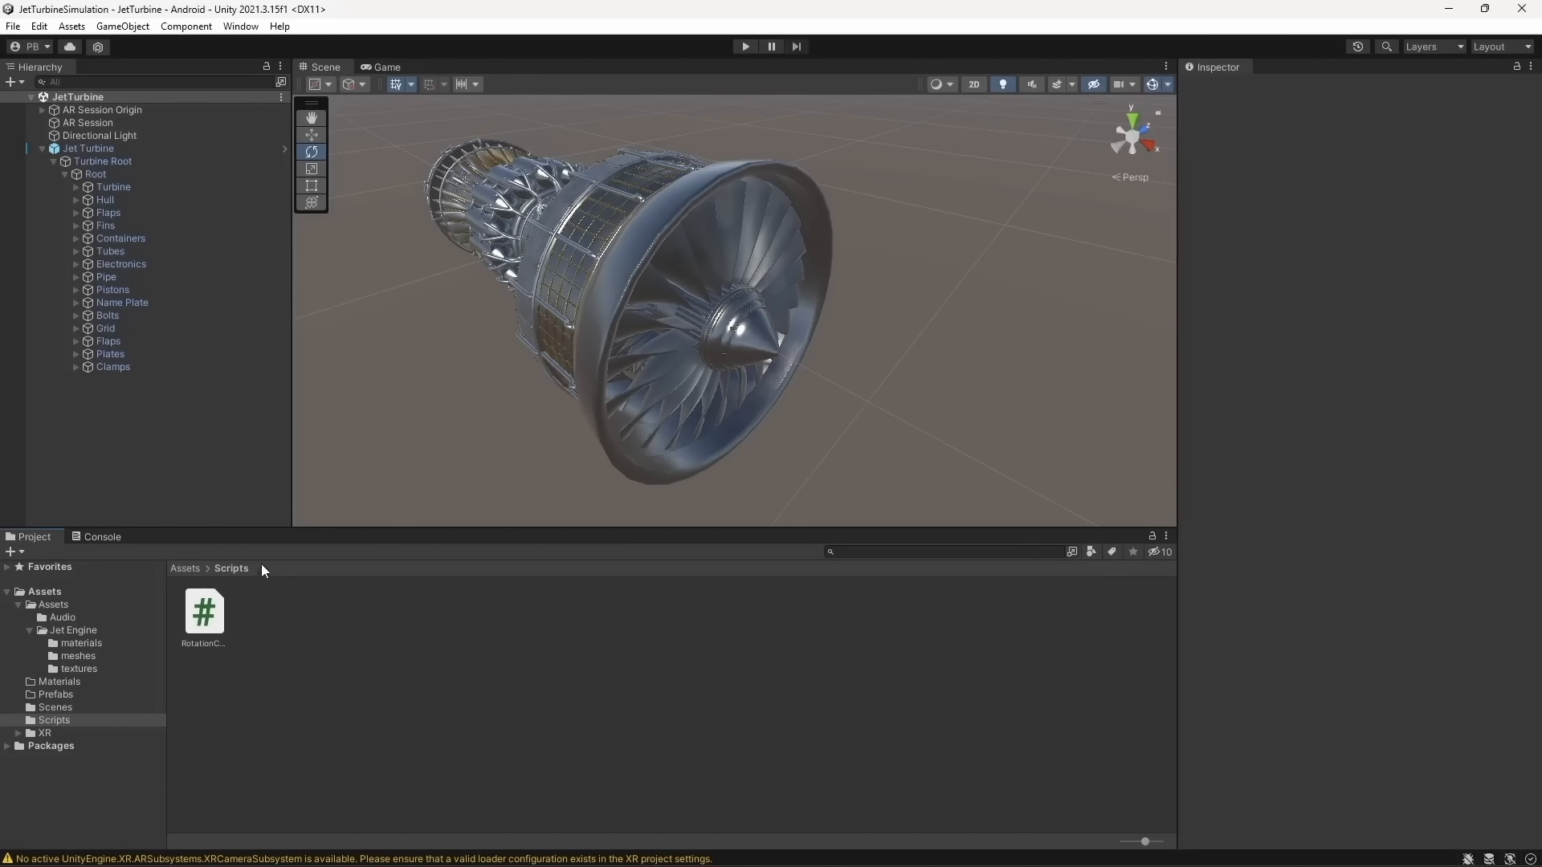
# Collapse the Jet Turbine hierarchy, add a UI Canvas at the scene's root level and frame it in the Scene view
pyautogui.click(42, 149)
pyautogui.rightClick(109, 207)
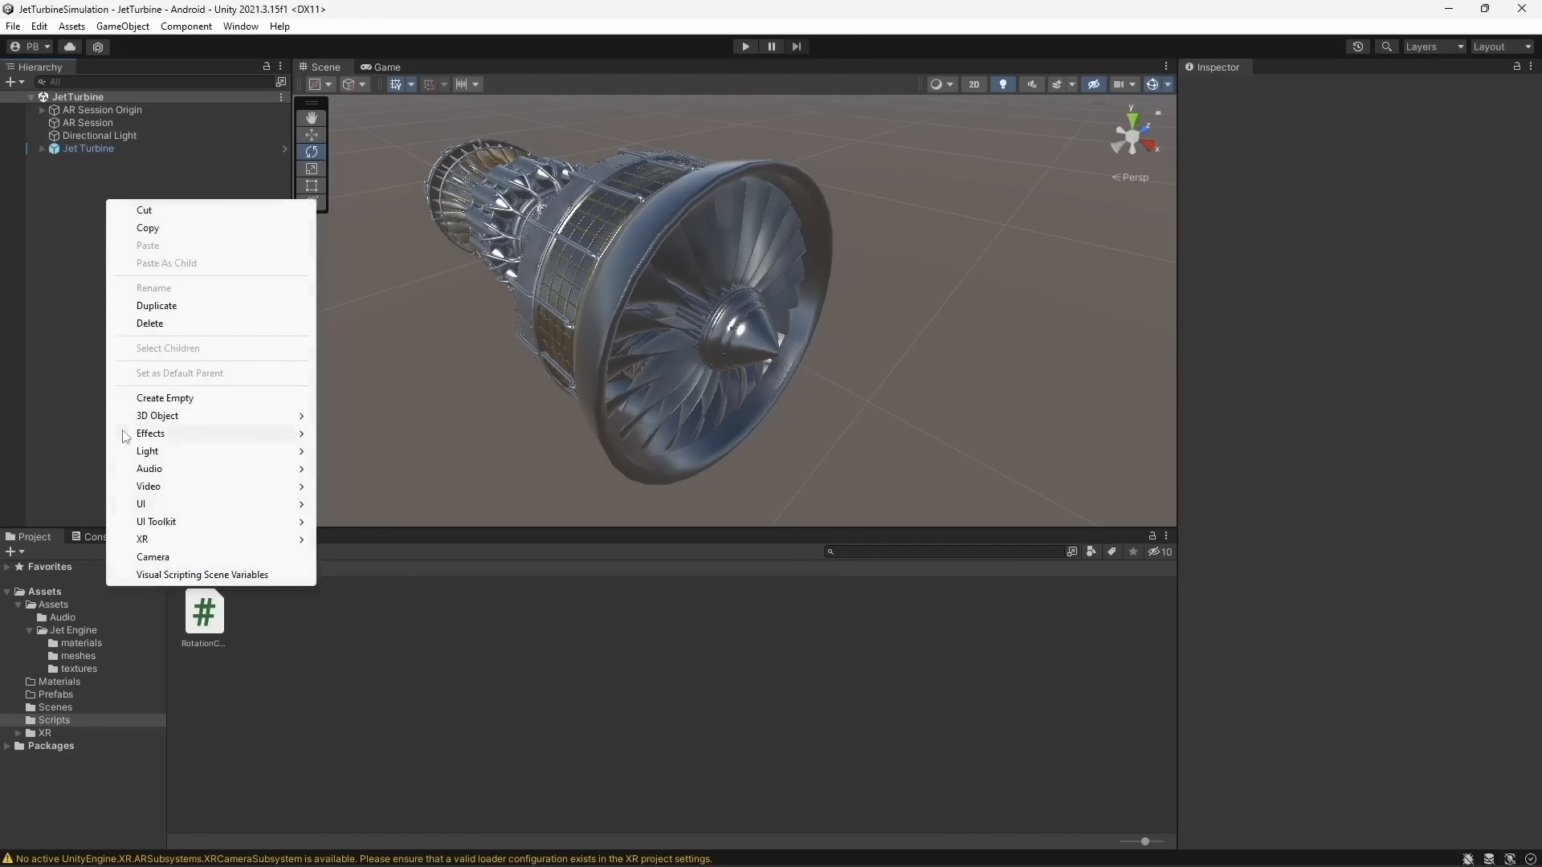
pyautogui.click(61, 240)
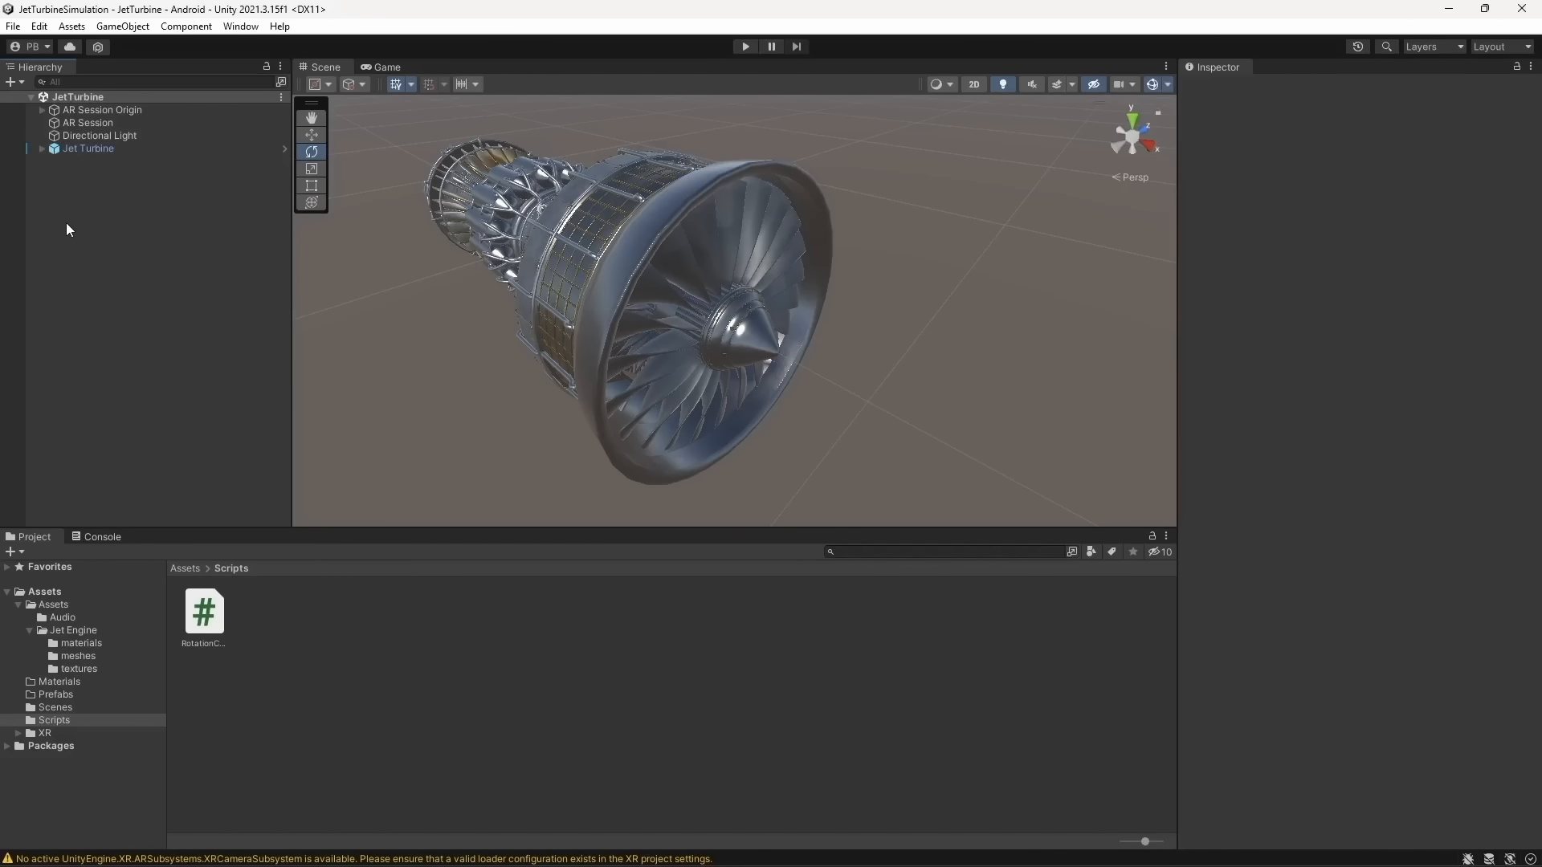
pyautogui.rightClick(66, 224)
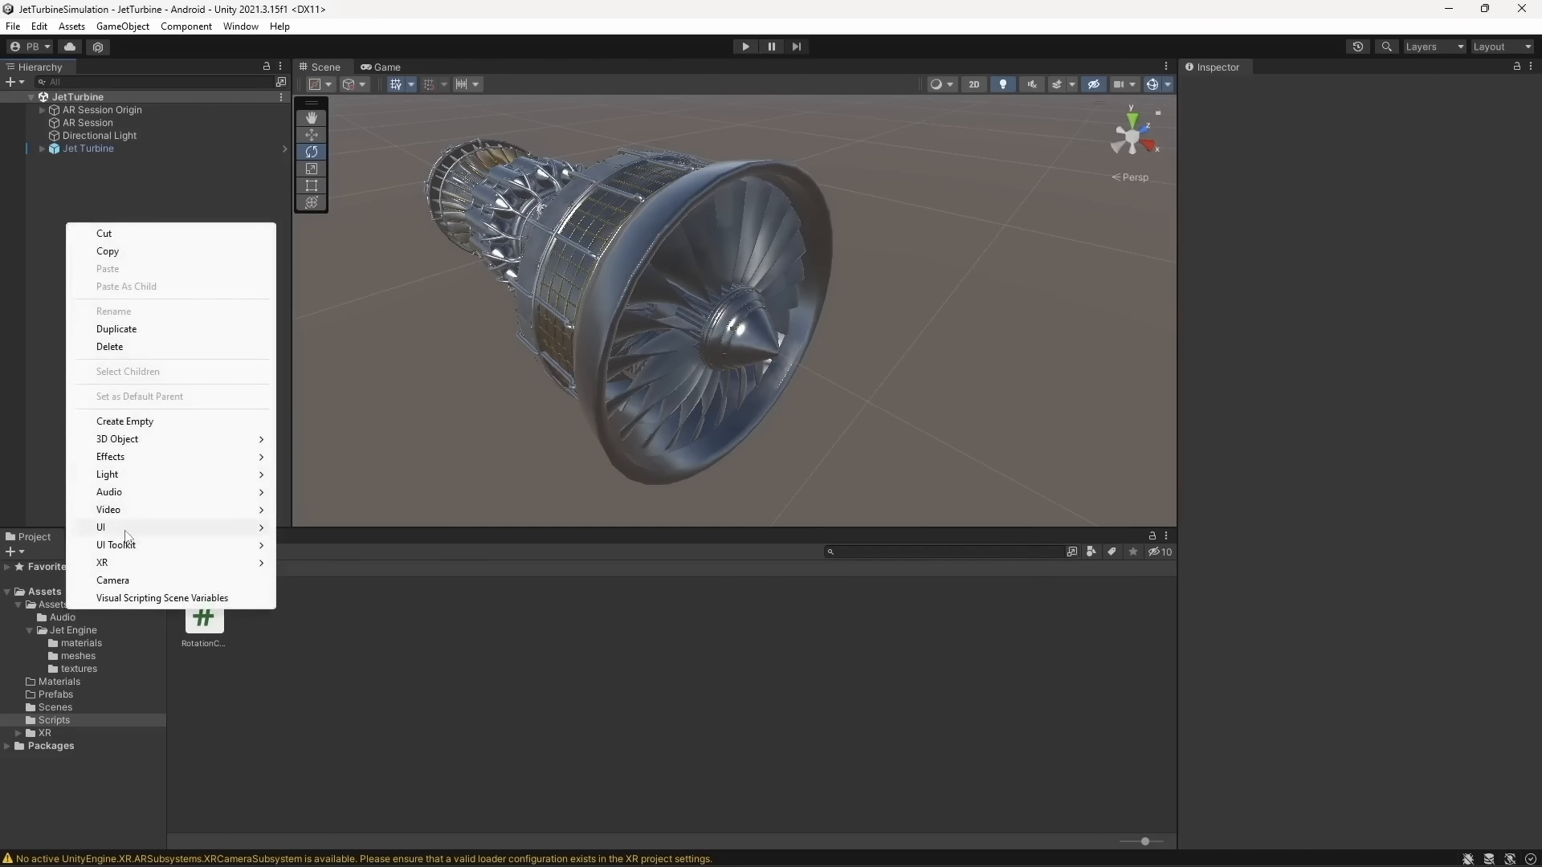
pyautogui.moveTo(128, 529)
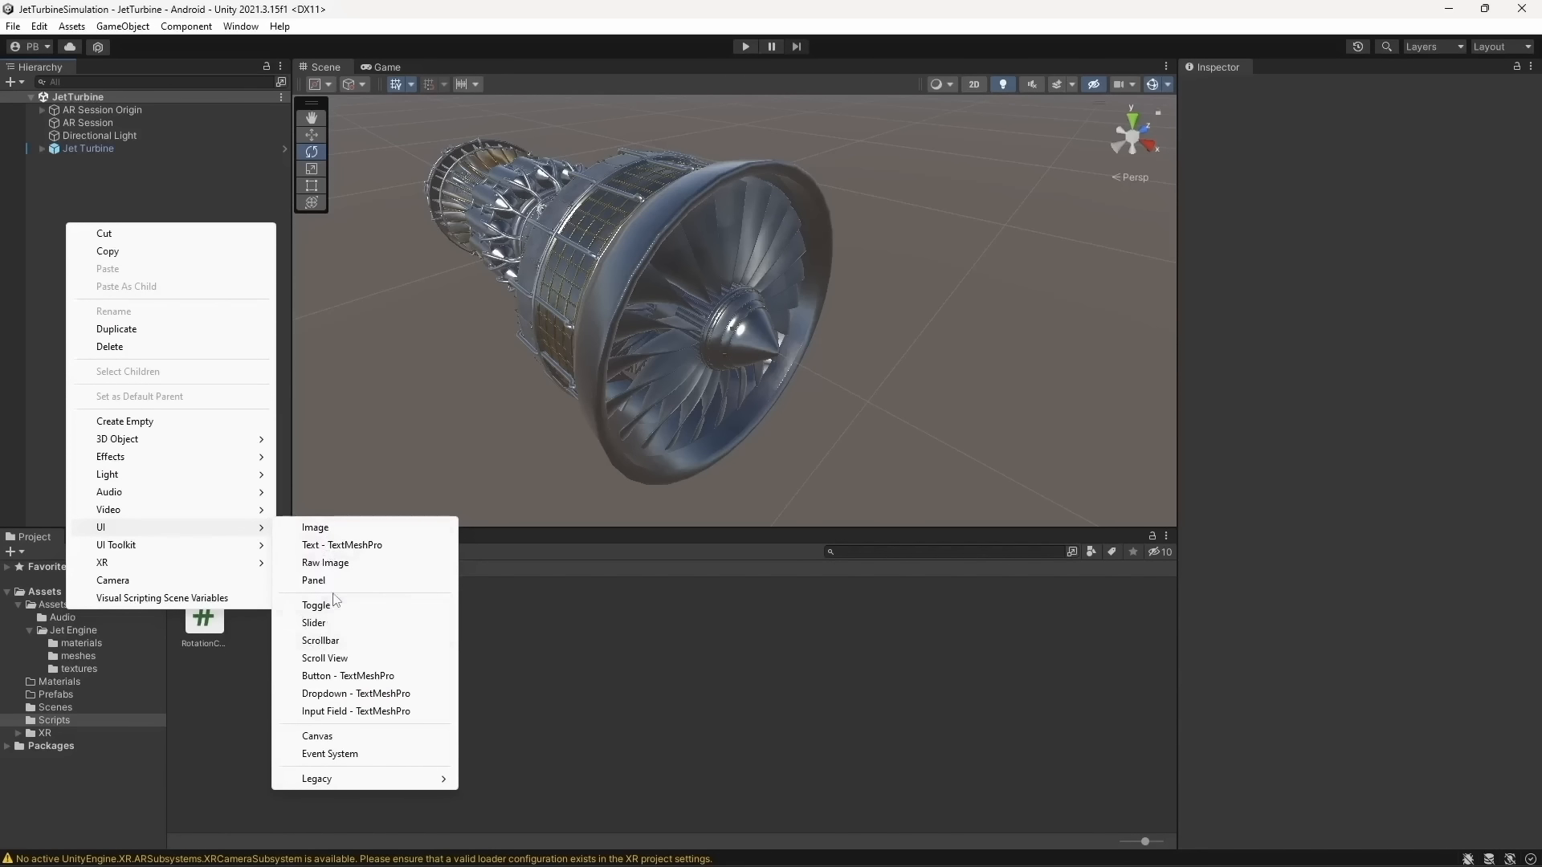
pyautogui.click(317, 735)
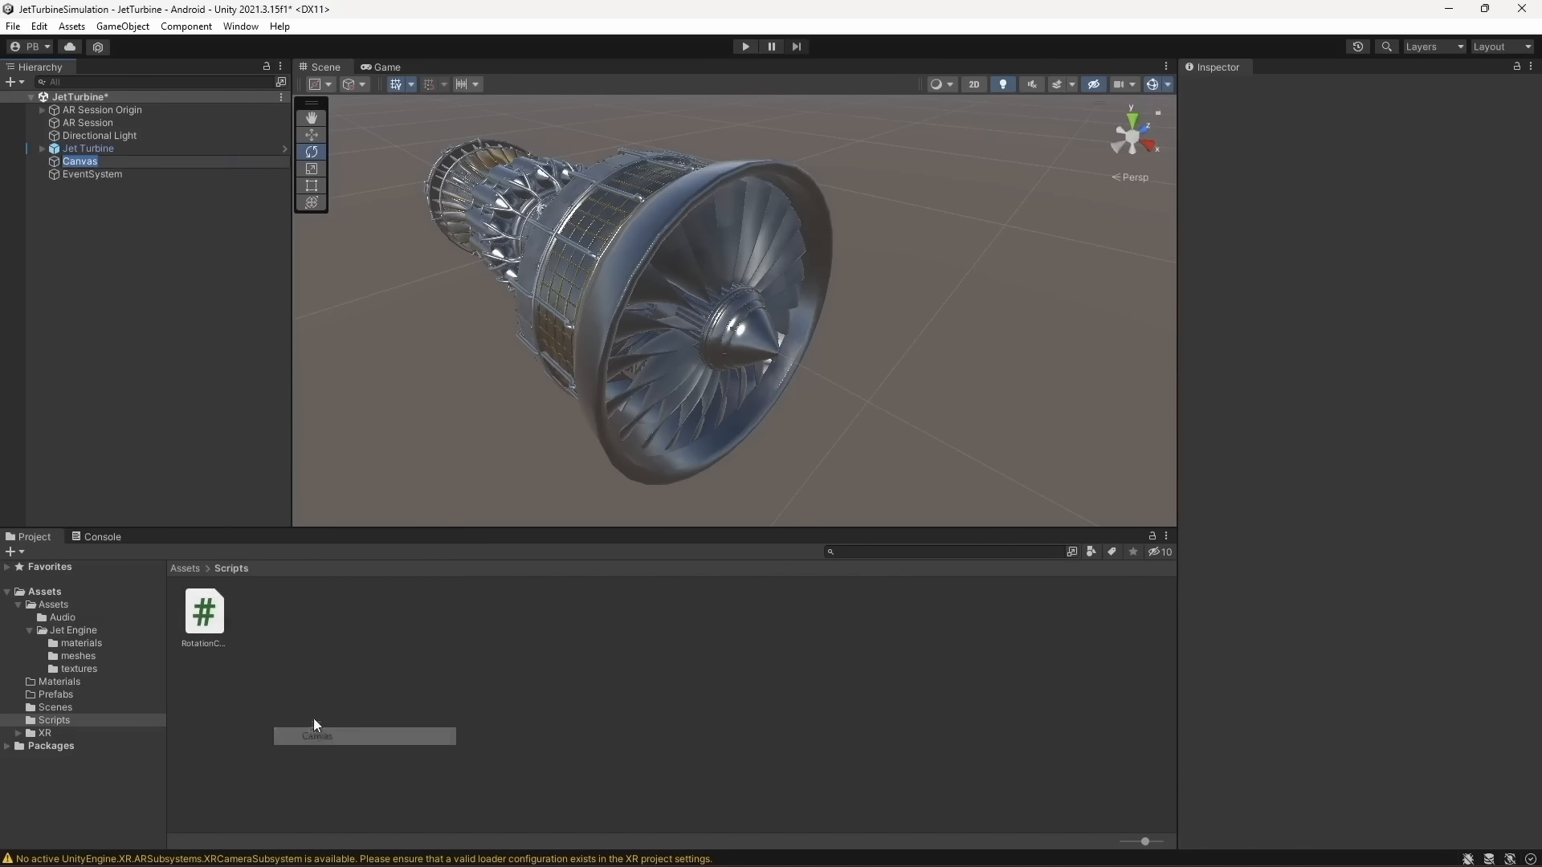
pyautogui.doubleClick(100, 158)
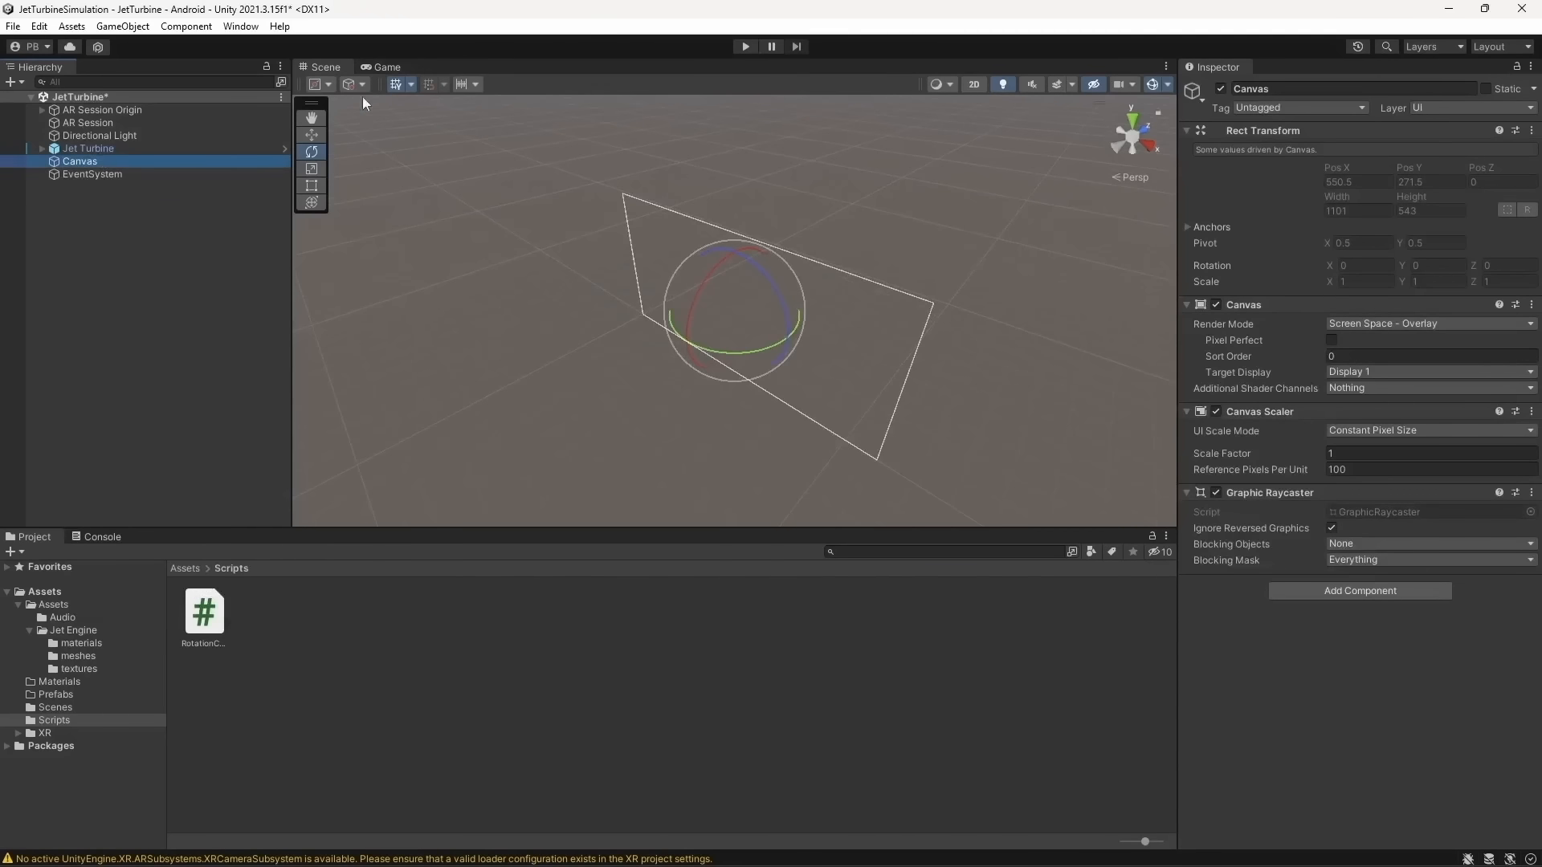
# Set the Game view resolution to OnePlus NORD CE 2 Lite Landscape (2412x1080) and save the scene
pyautogui.click(388, 66)
pyautogui.click(492, 83)
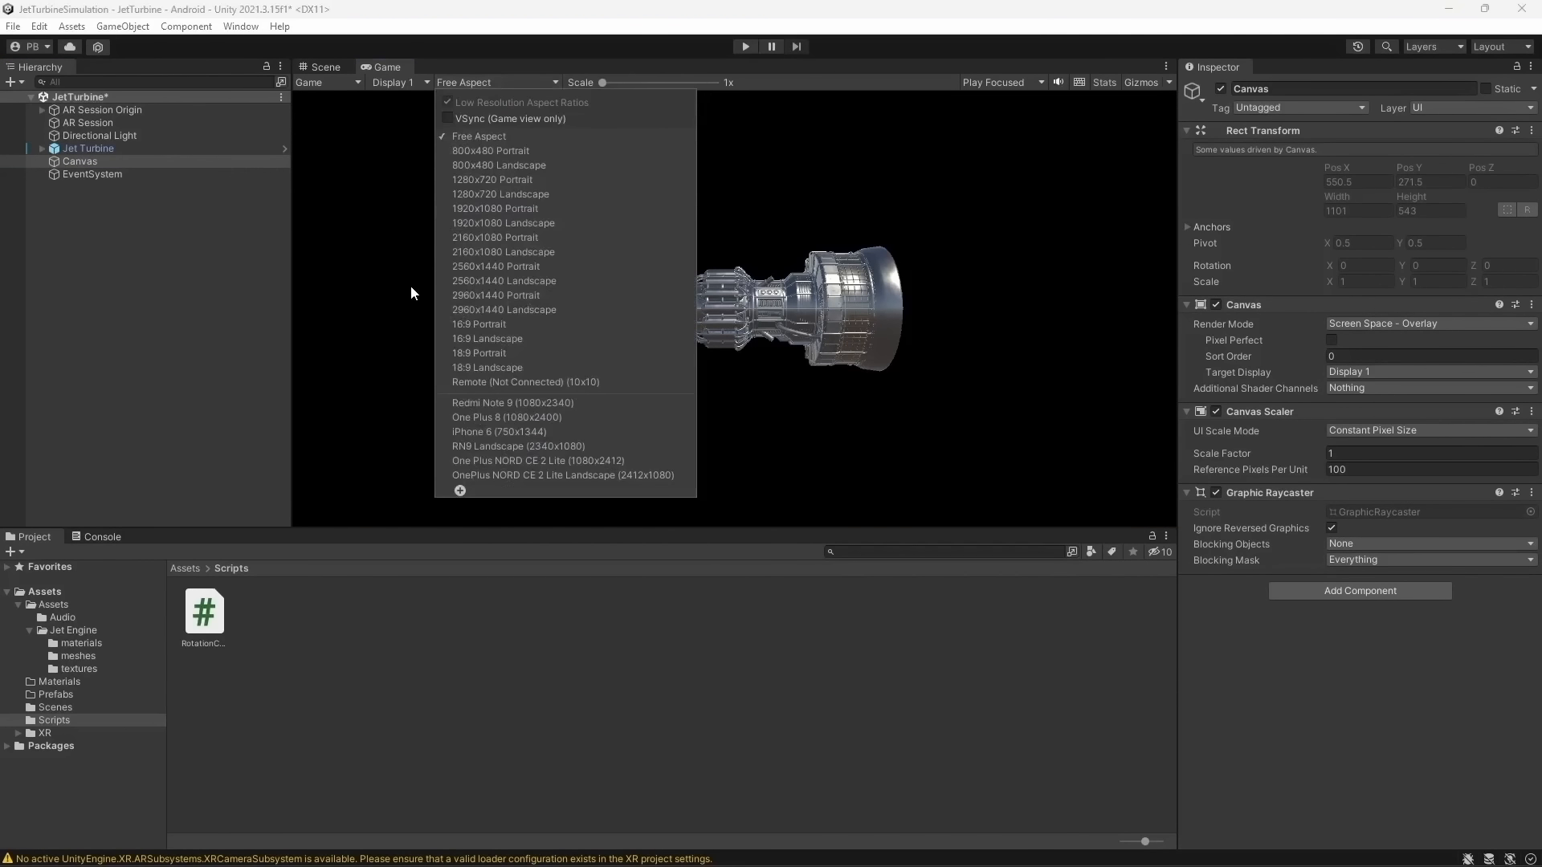
pyautogui.click(515, 474)
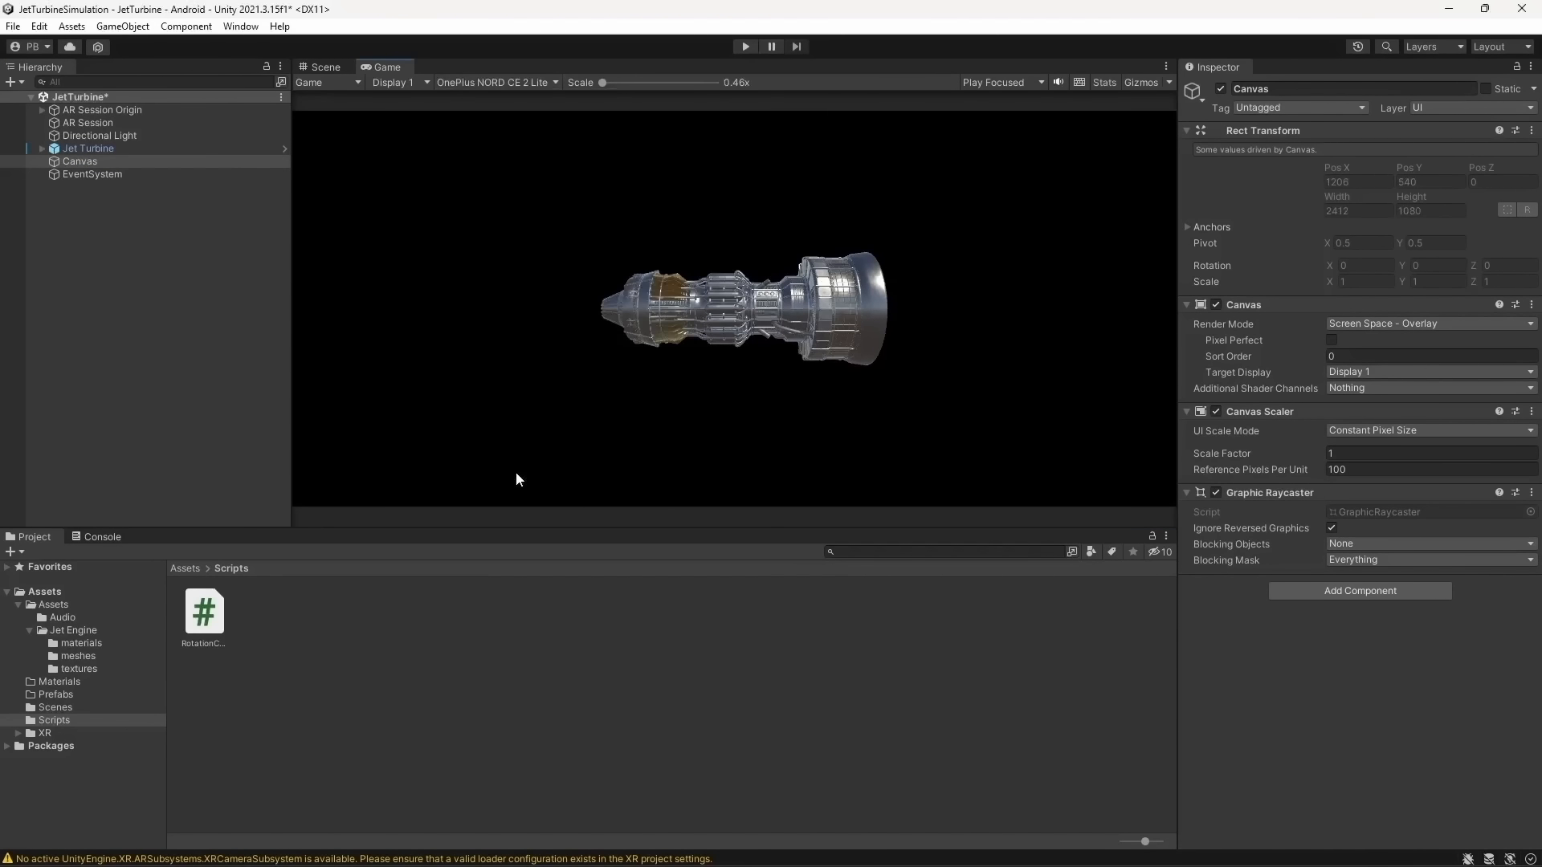
pyautogui.click(464, 84)
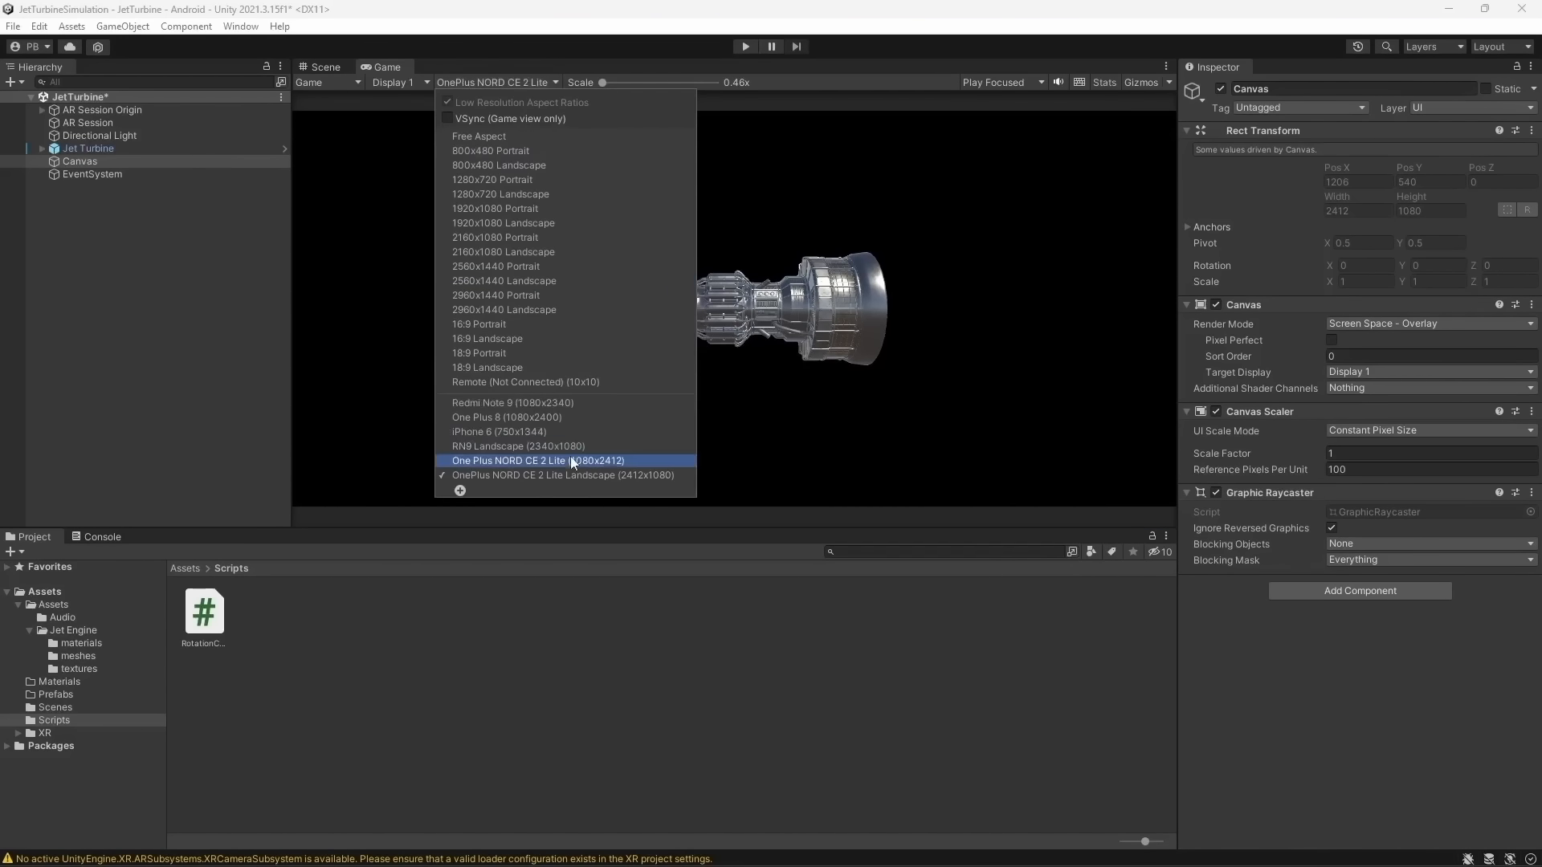
pyautogui.hotkey('ctrl', 's')
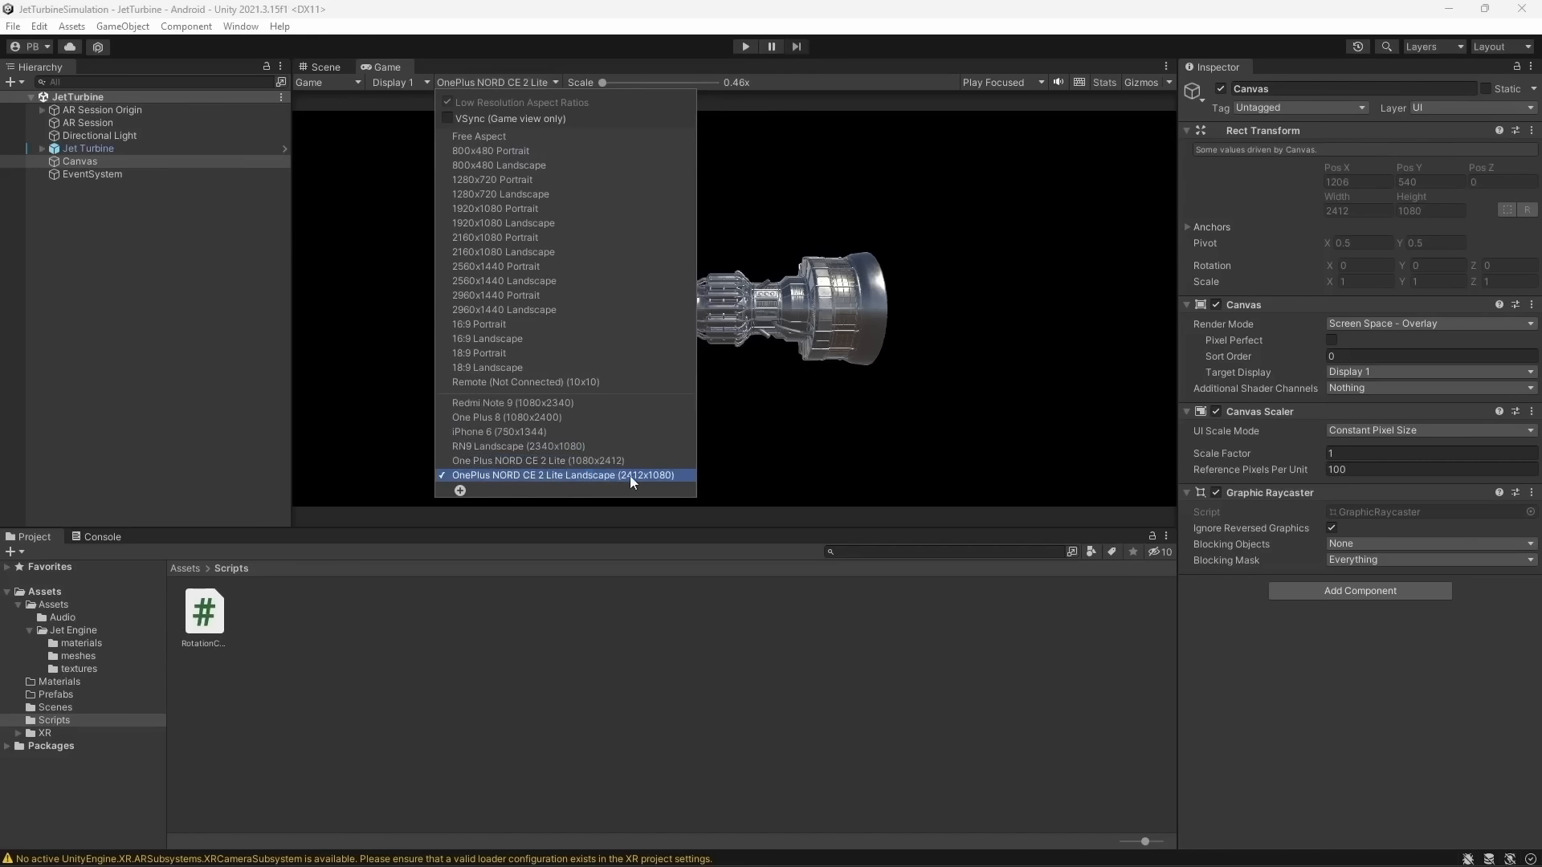
pyautogui.click(535, 476)
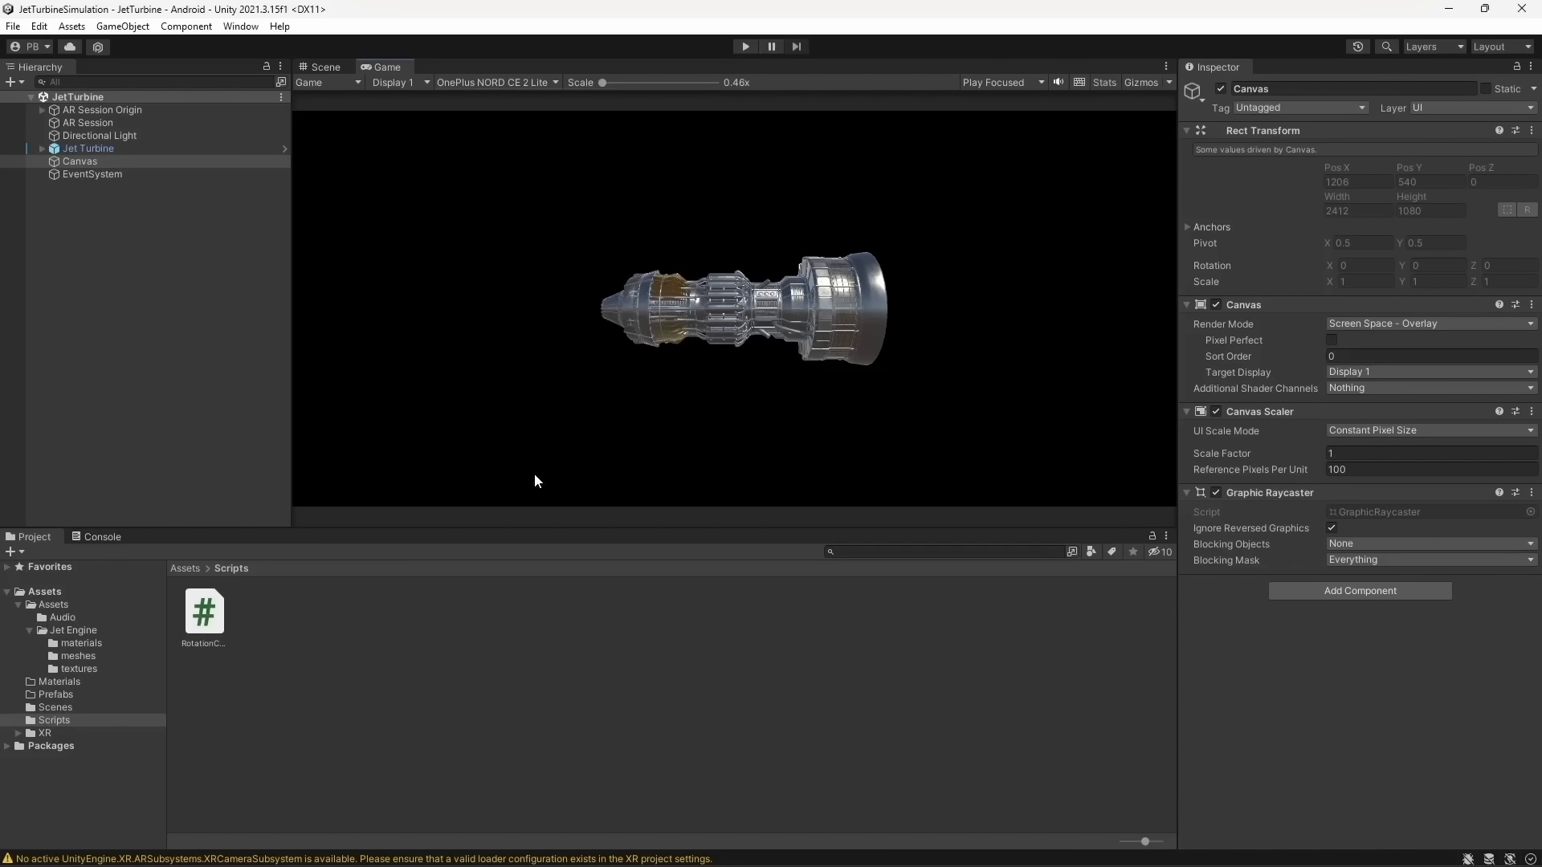
pyautogui.click(514, 82)
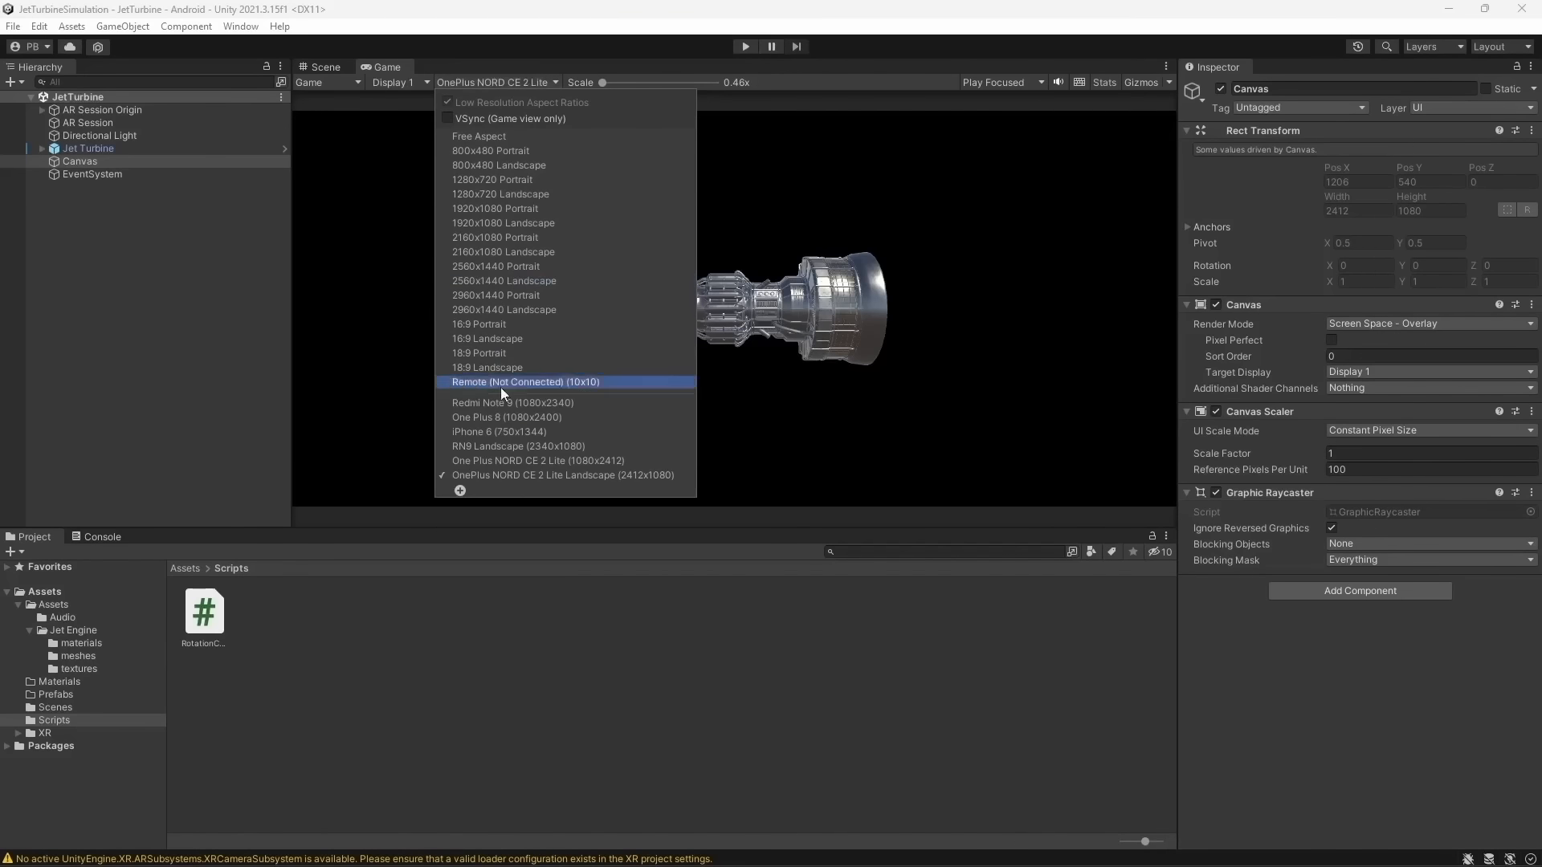
pyautogui.click(458, 490)
pyautogui.click(565, 515)
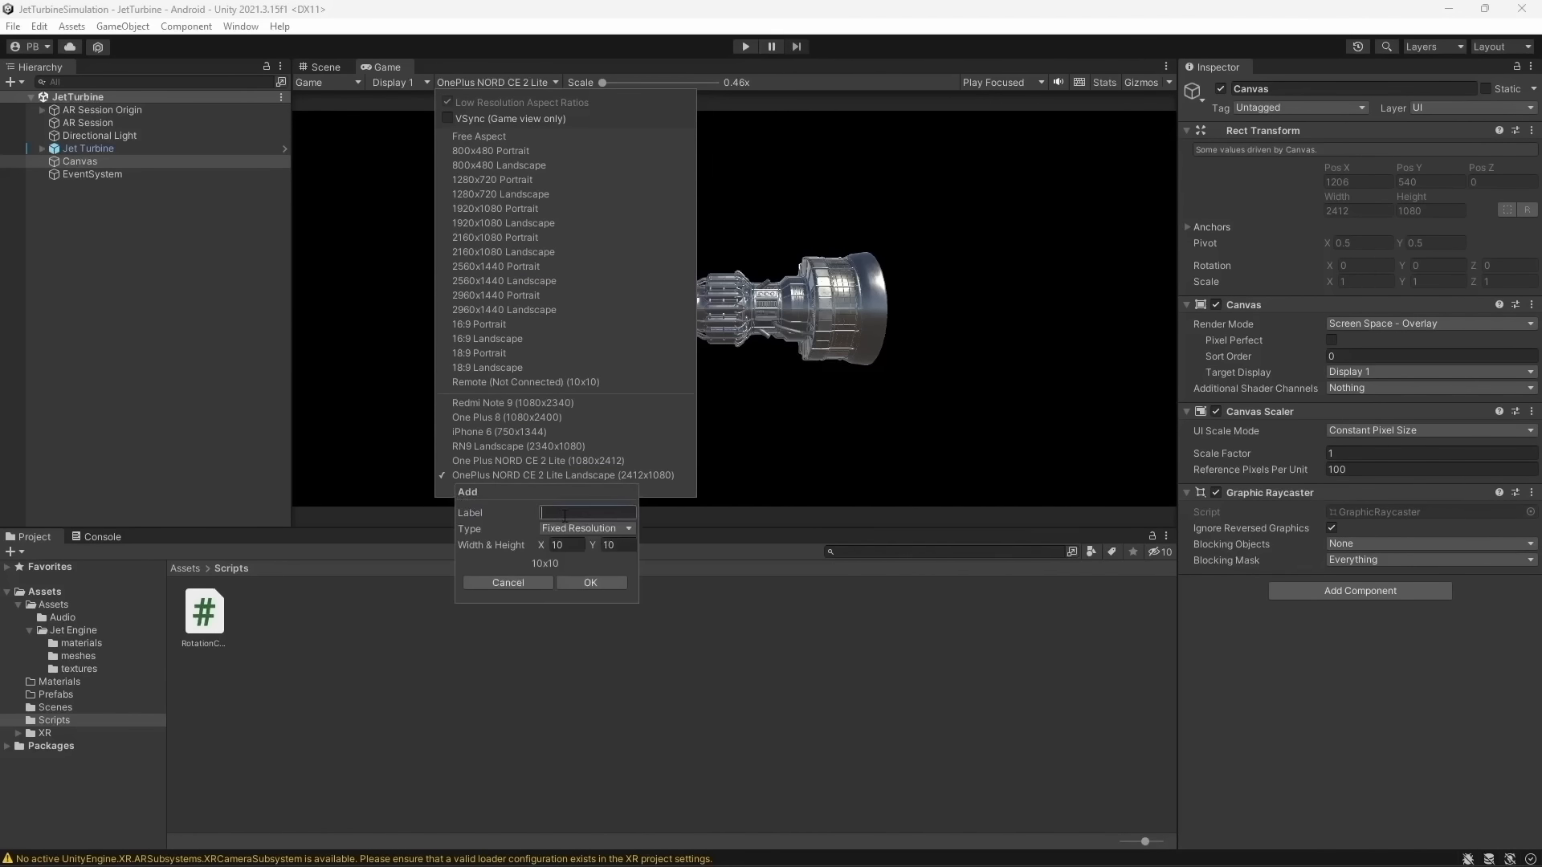
pyautogui.click(517, 580)
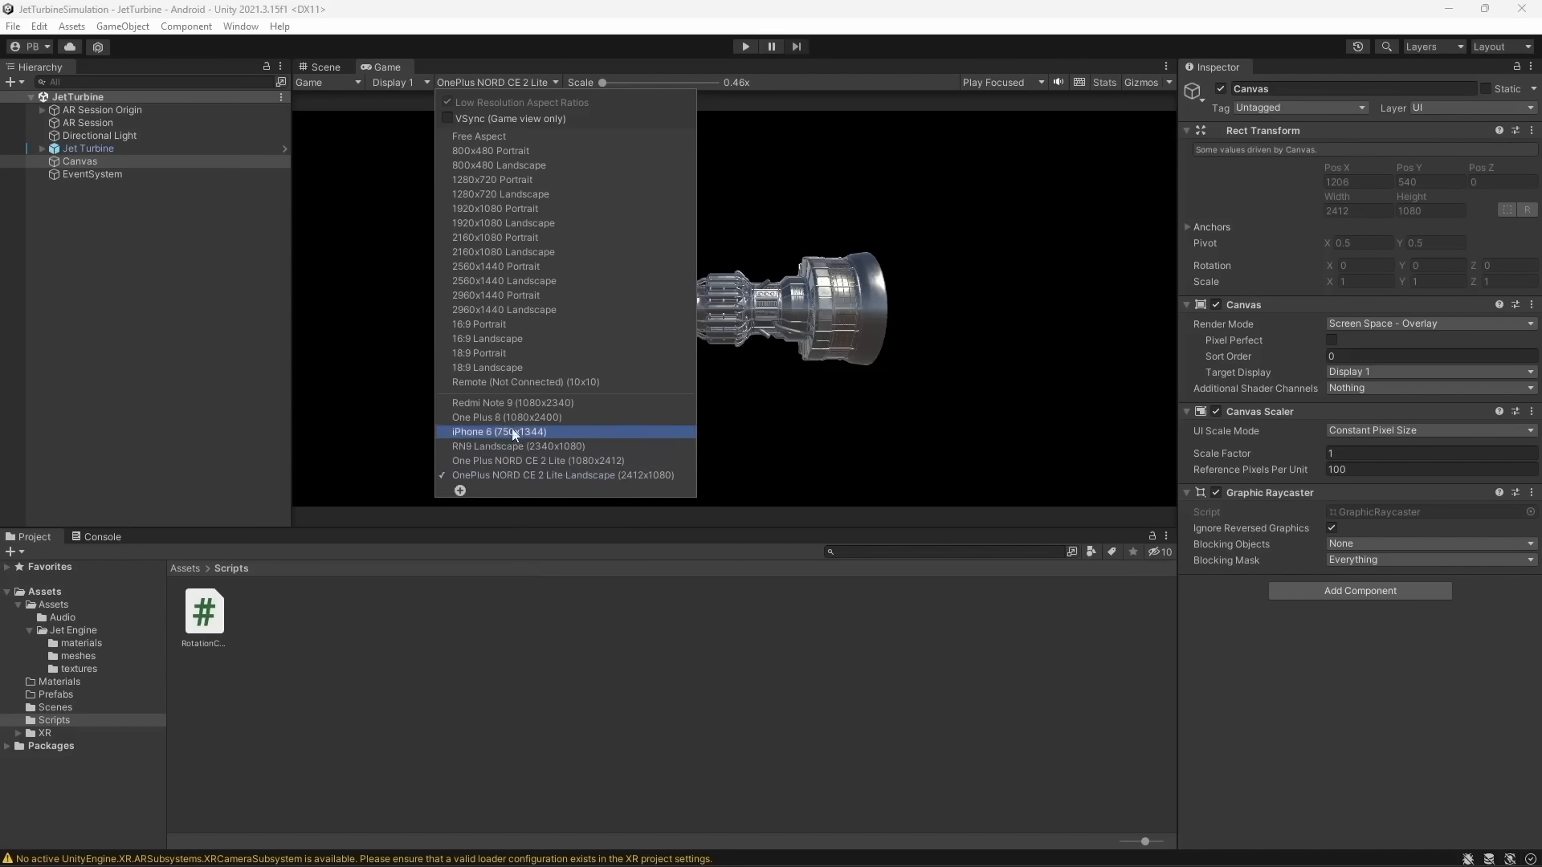
# Preview the Game view at Redmi Note 9 (1080x2340) and return it to OnePlus NORD CE 2 Lite Landscape (2412x1080)
pyautogui.click(514, 403)
pyautogui.click(466, 81)
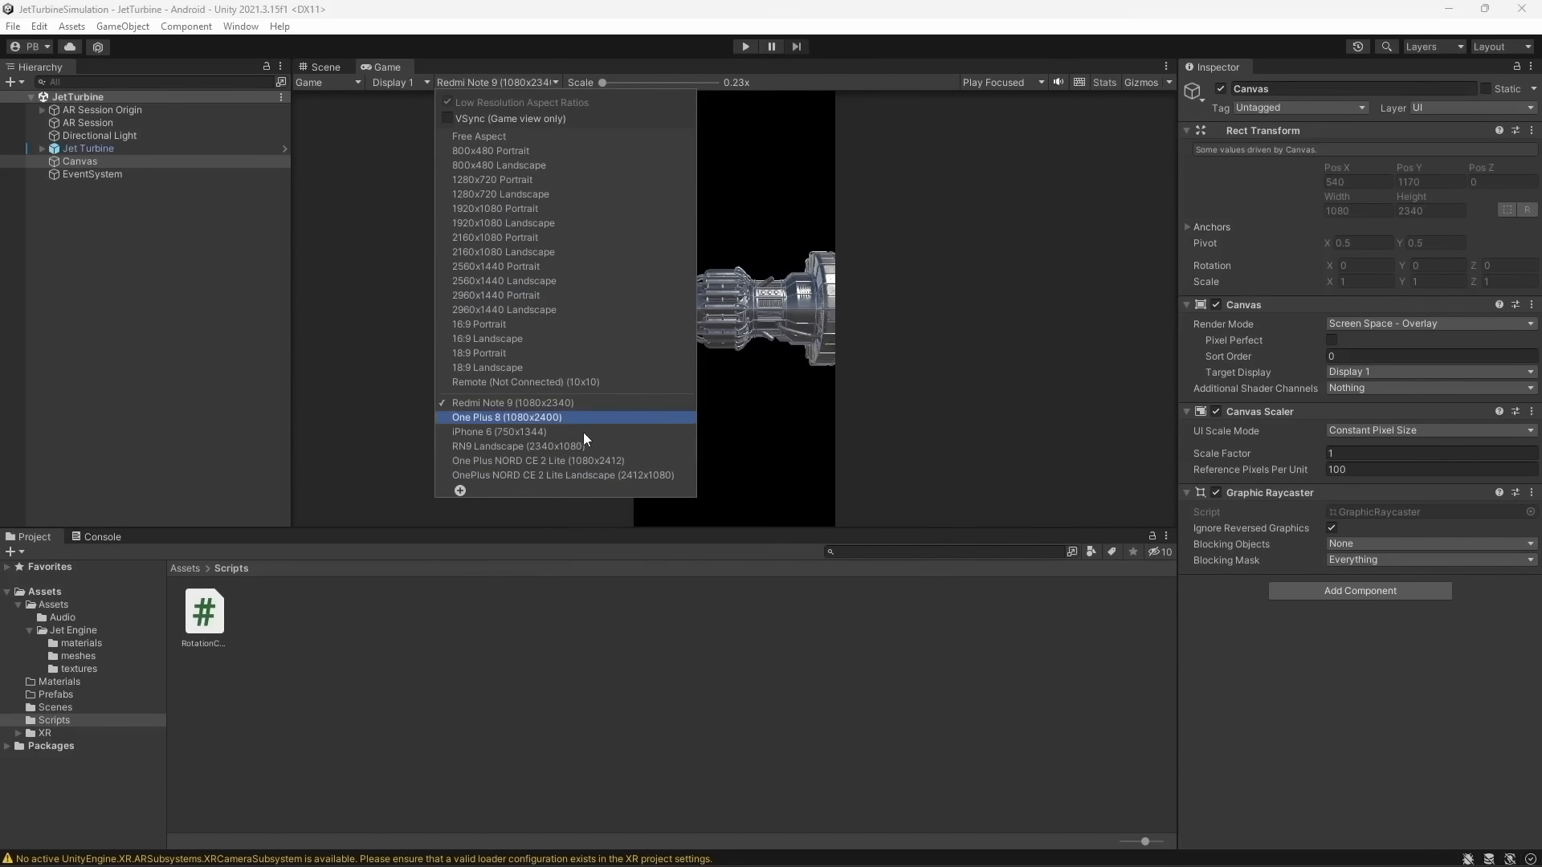
pyautogui.click(584, 472)
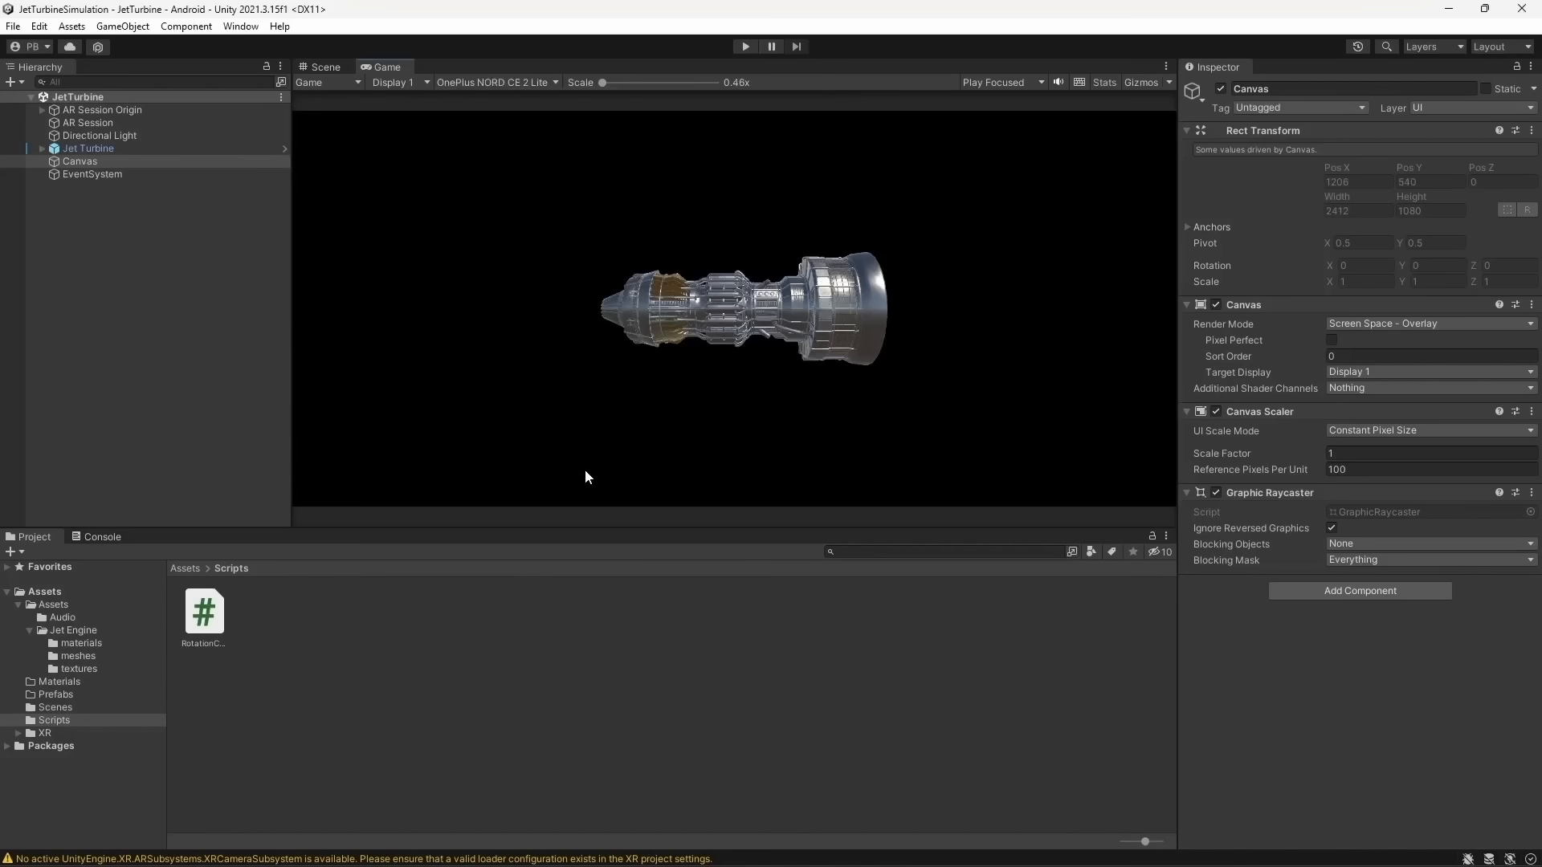
# Set the Canvas Scaler's UI Scale Mode to Scale With Screen Size and save the scene
pyautogui.click(133, 164)
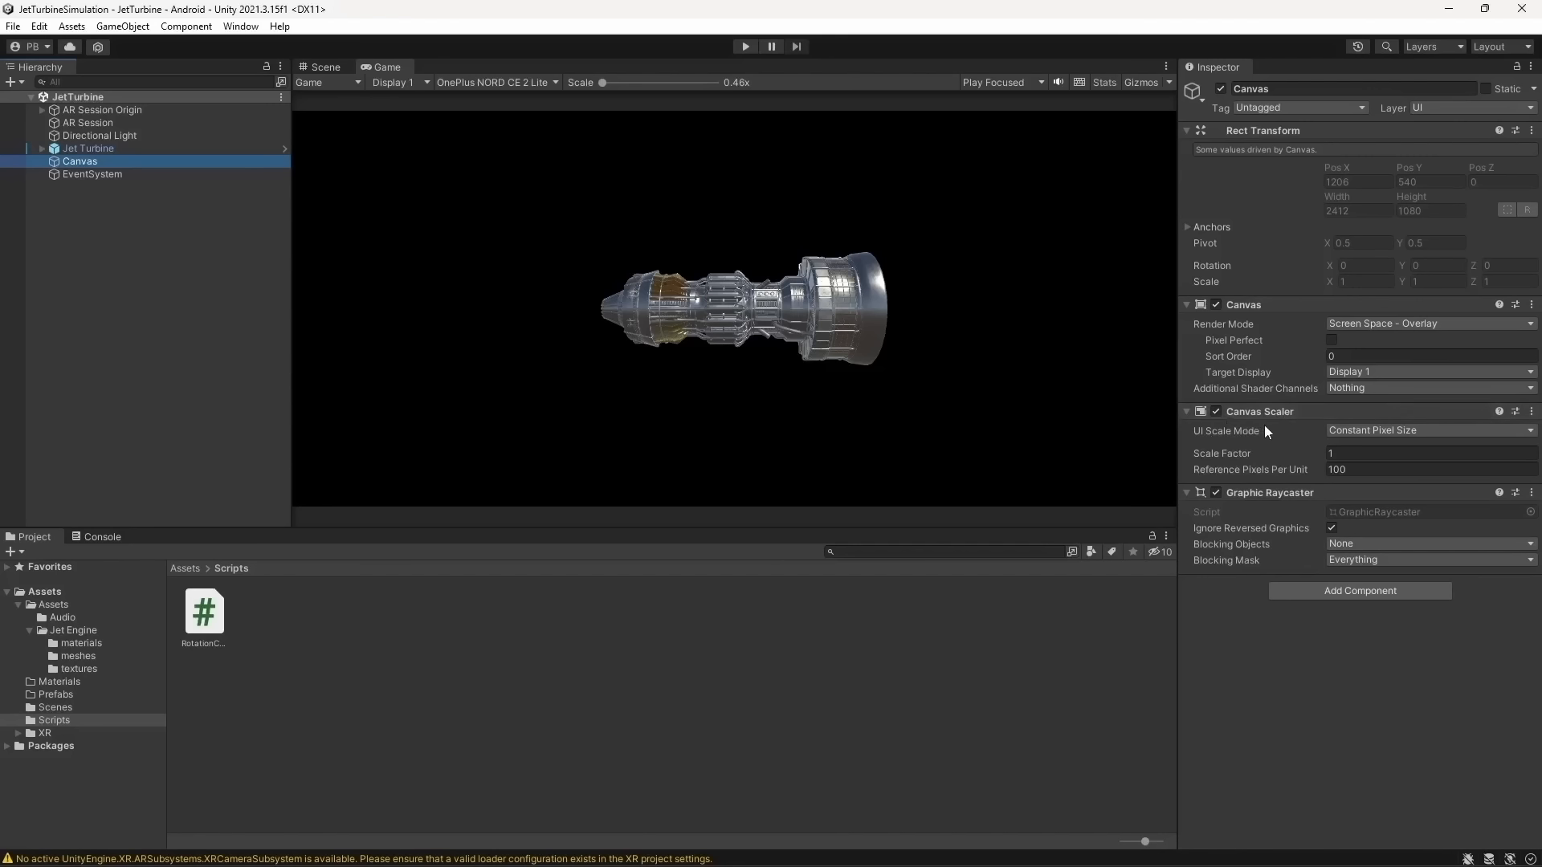
pyautogui.click(1341, 431)
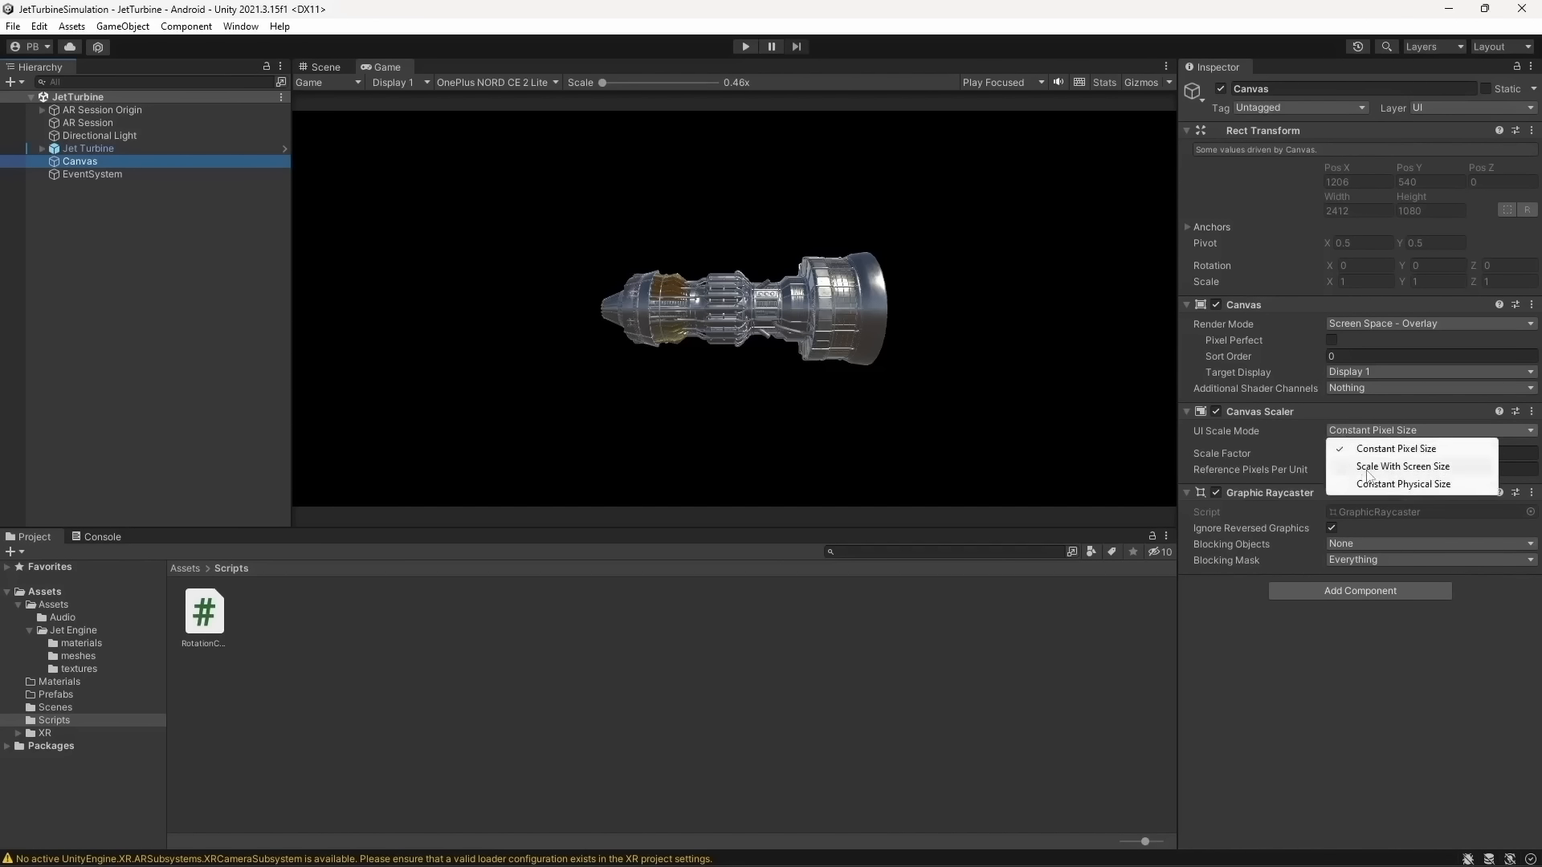
pyautogui.click(1366, 470)
pyautogui.hotkey('ctrl', 's')
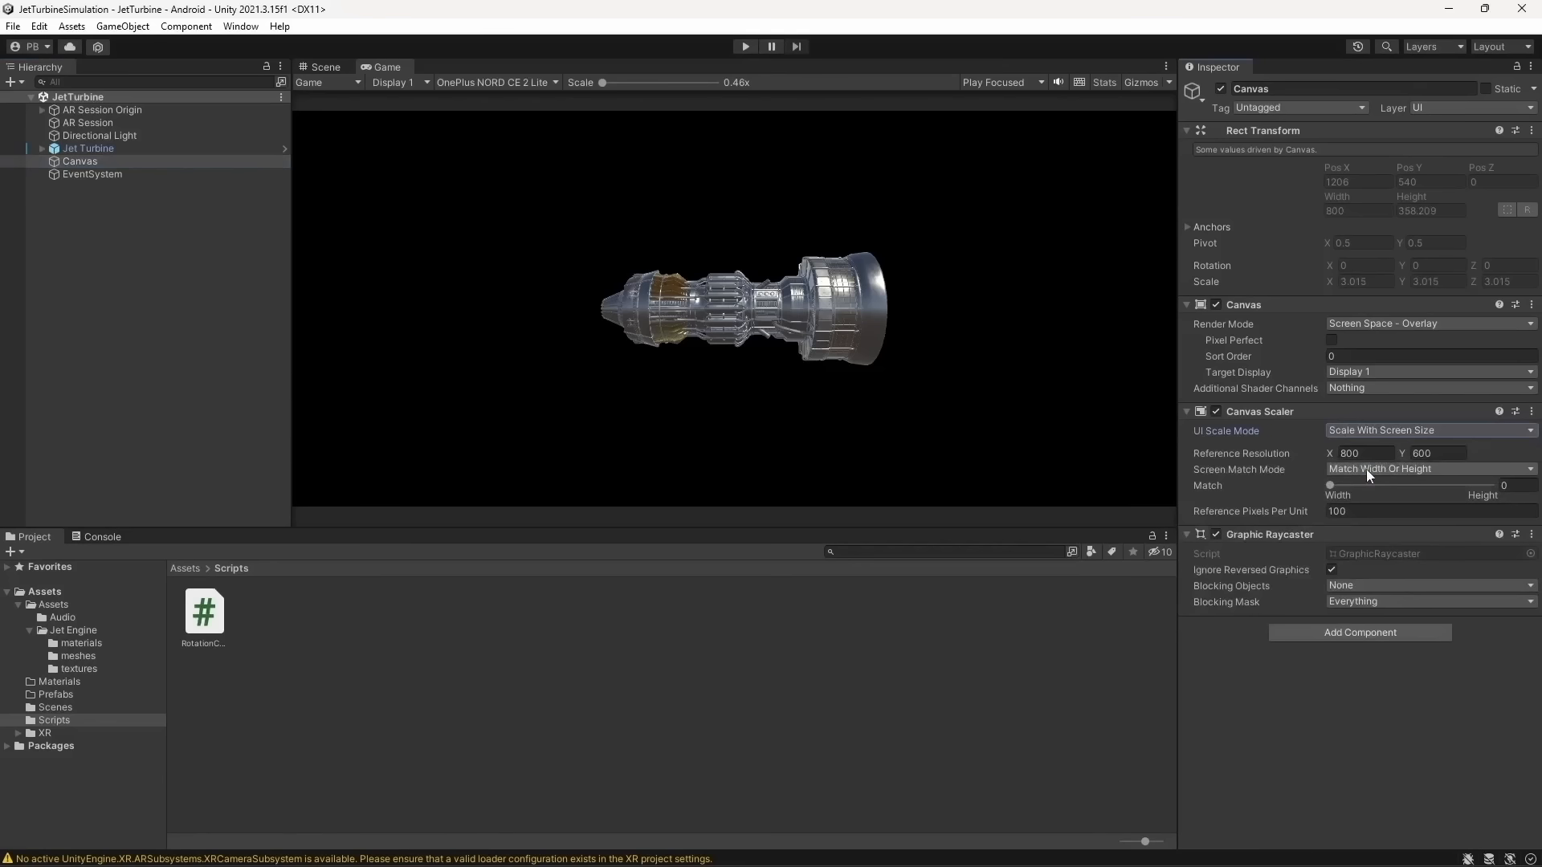
# Add a TextMeshPro button under the Canvas, import the TMP Essentials, and save the scene
pyautogui.click(194, 160)
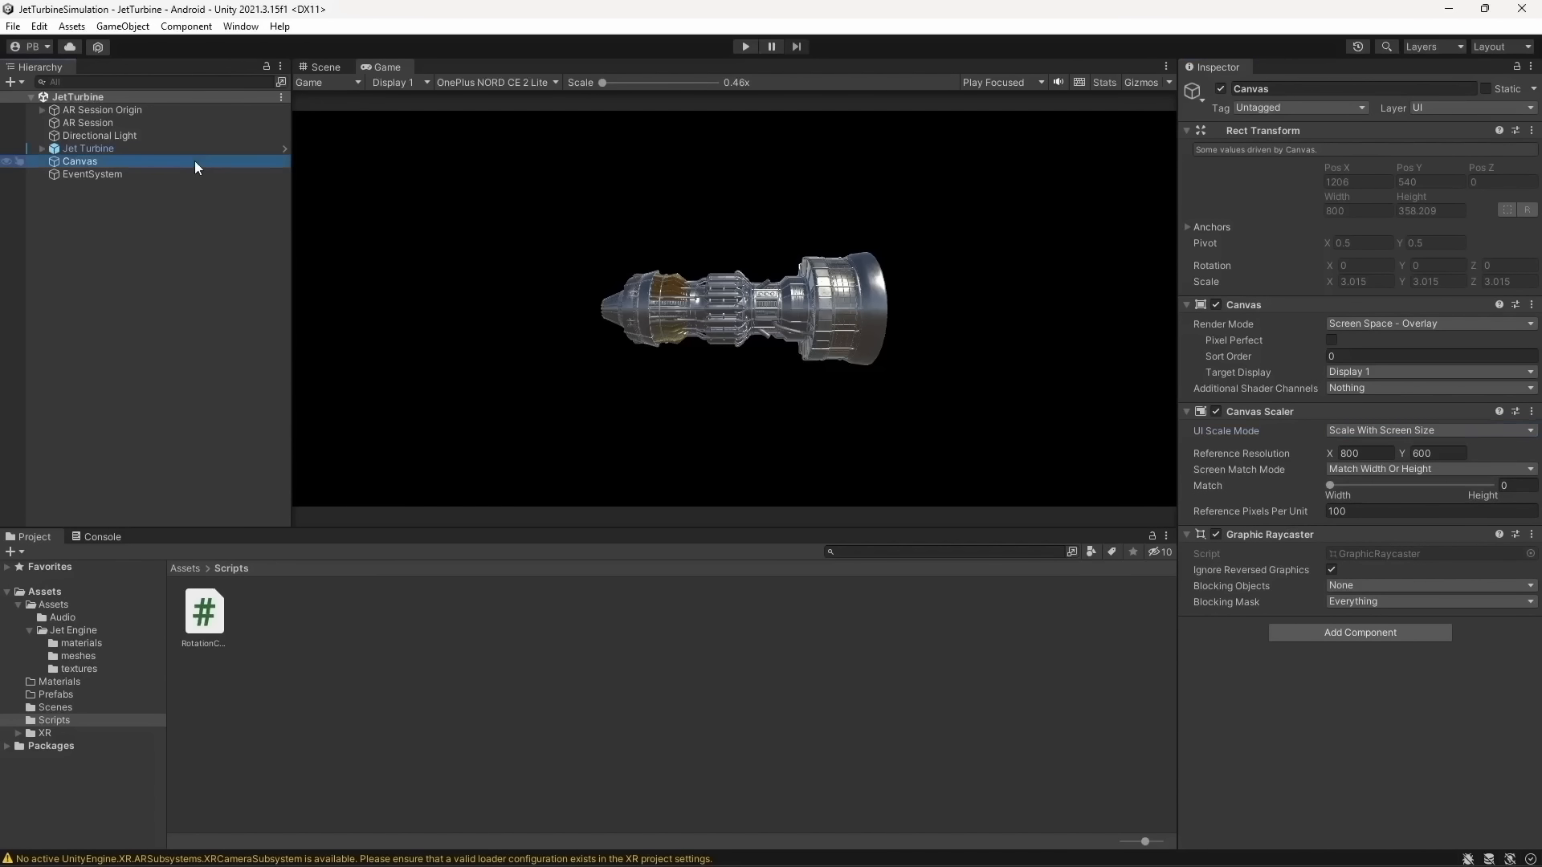
pyautogui.rightClick(194, 161)
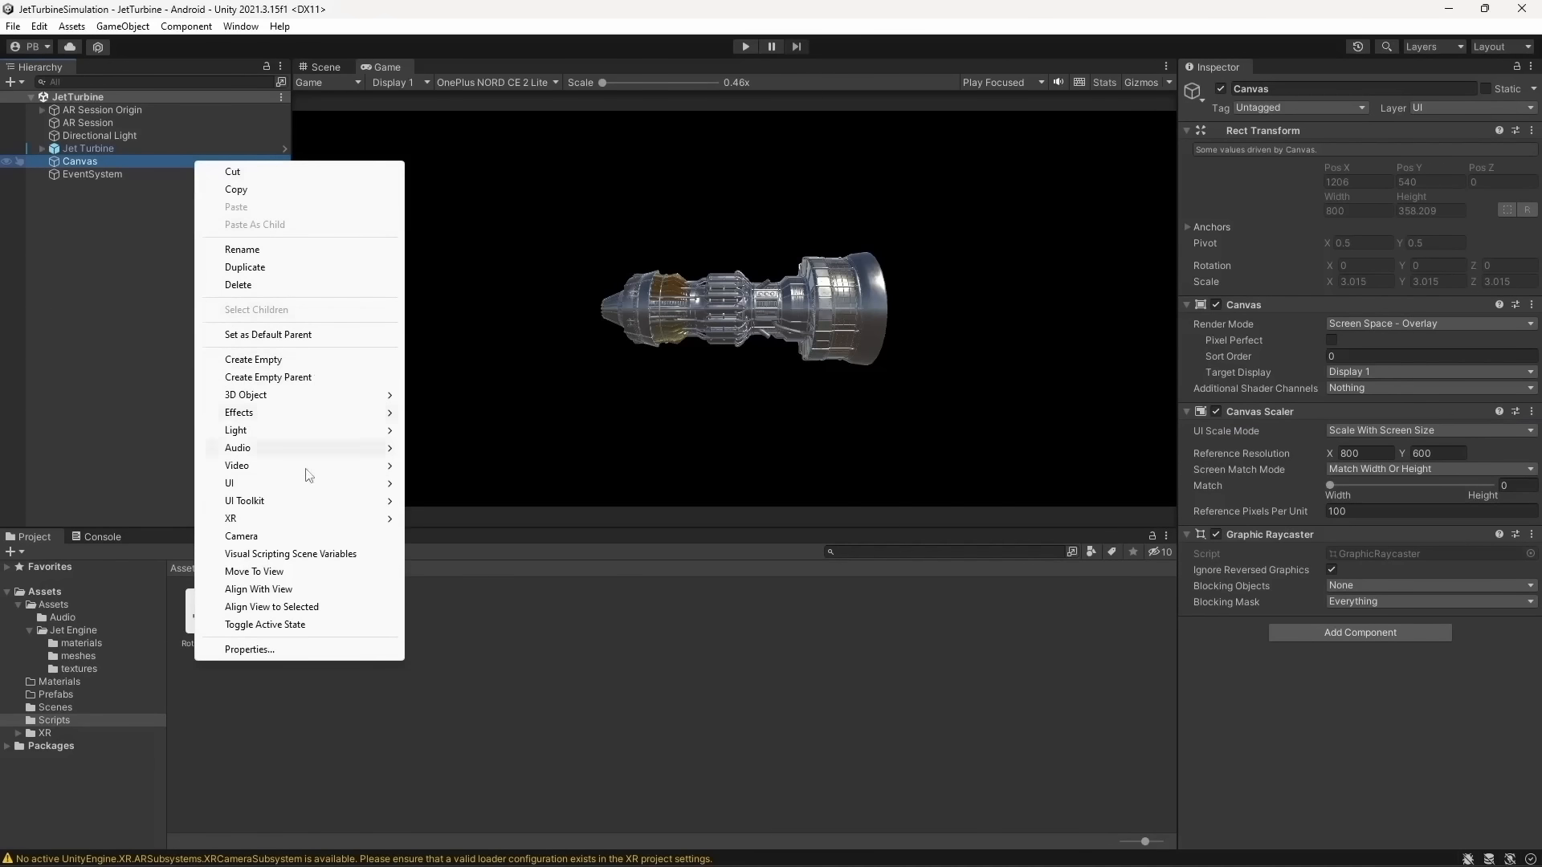
pyautogui.moveTo(311, 483)
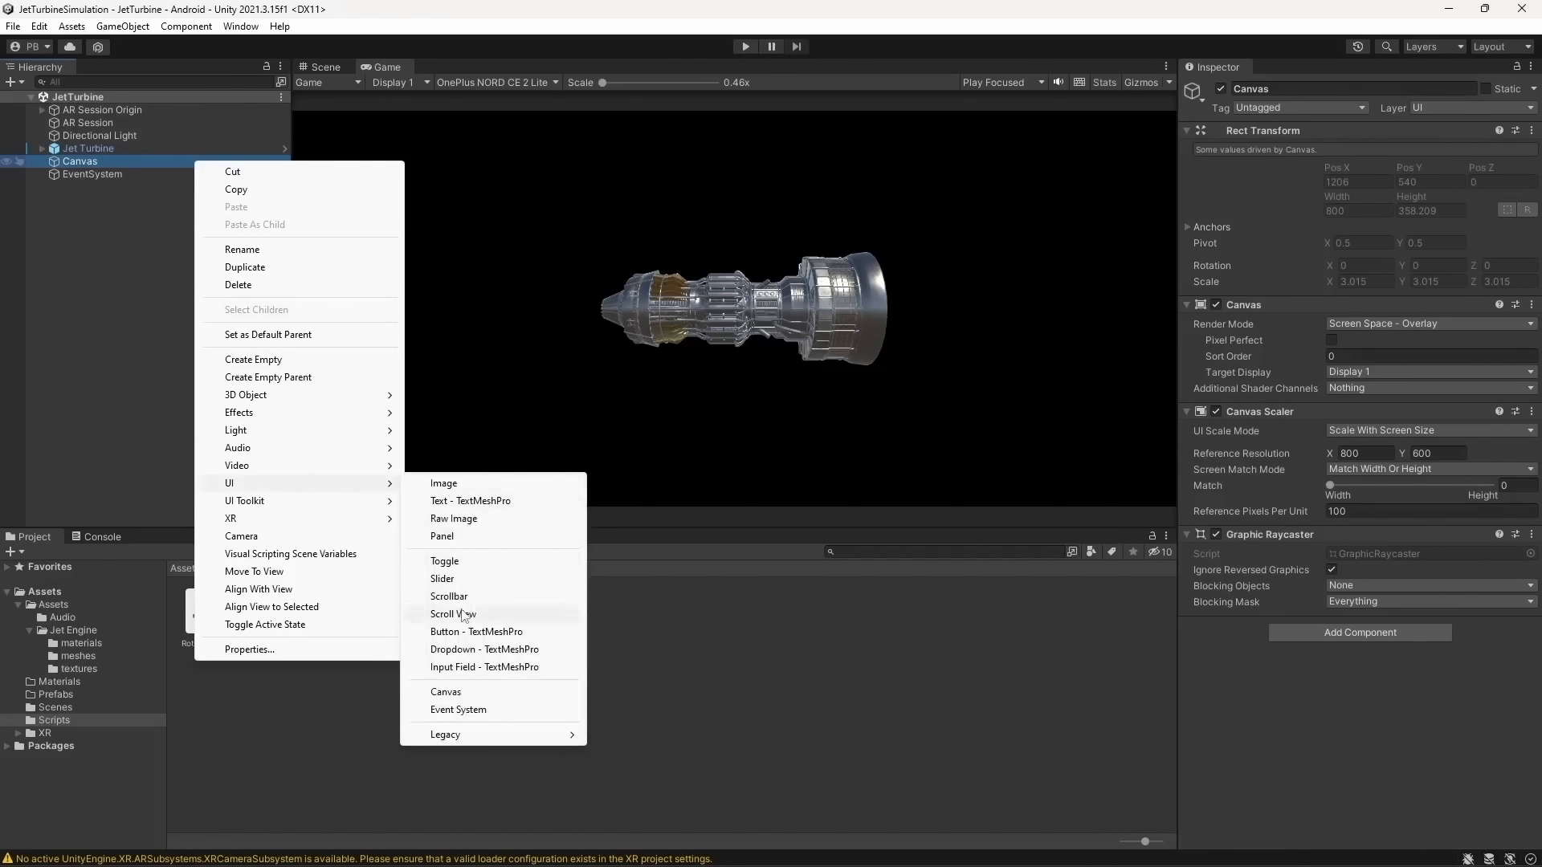
pyautogui.click(482, 632)
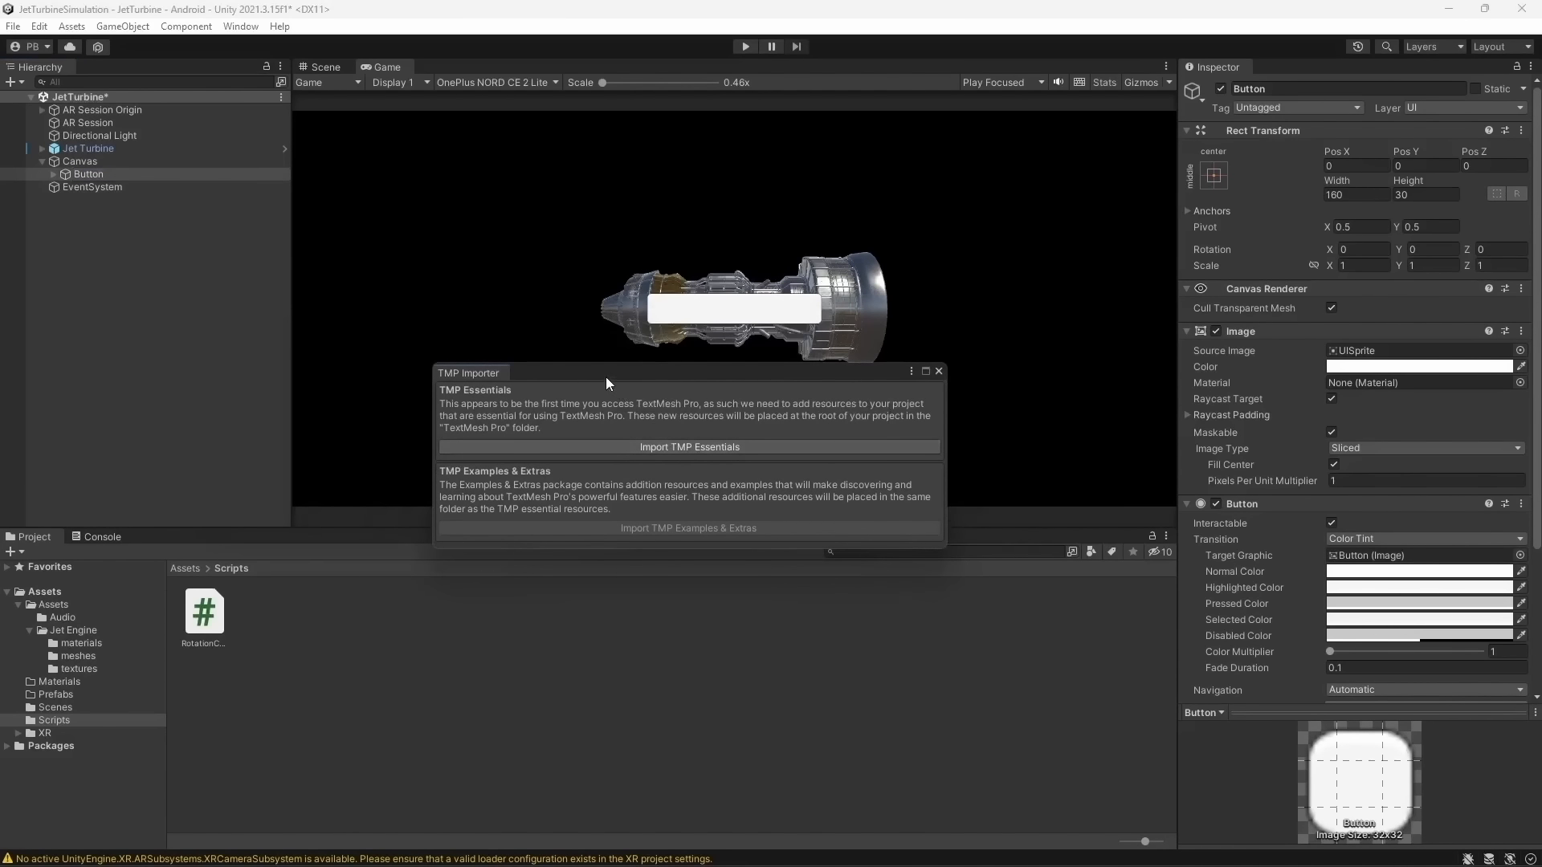
pyautogui.click(700, 449)
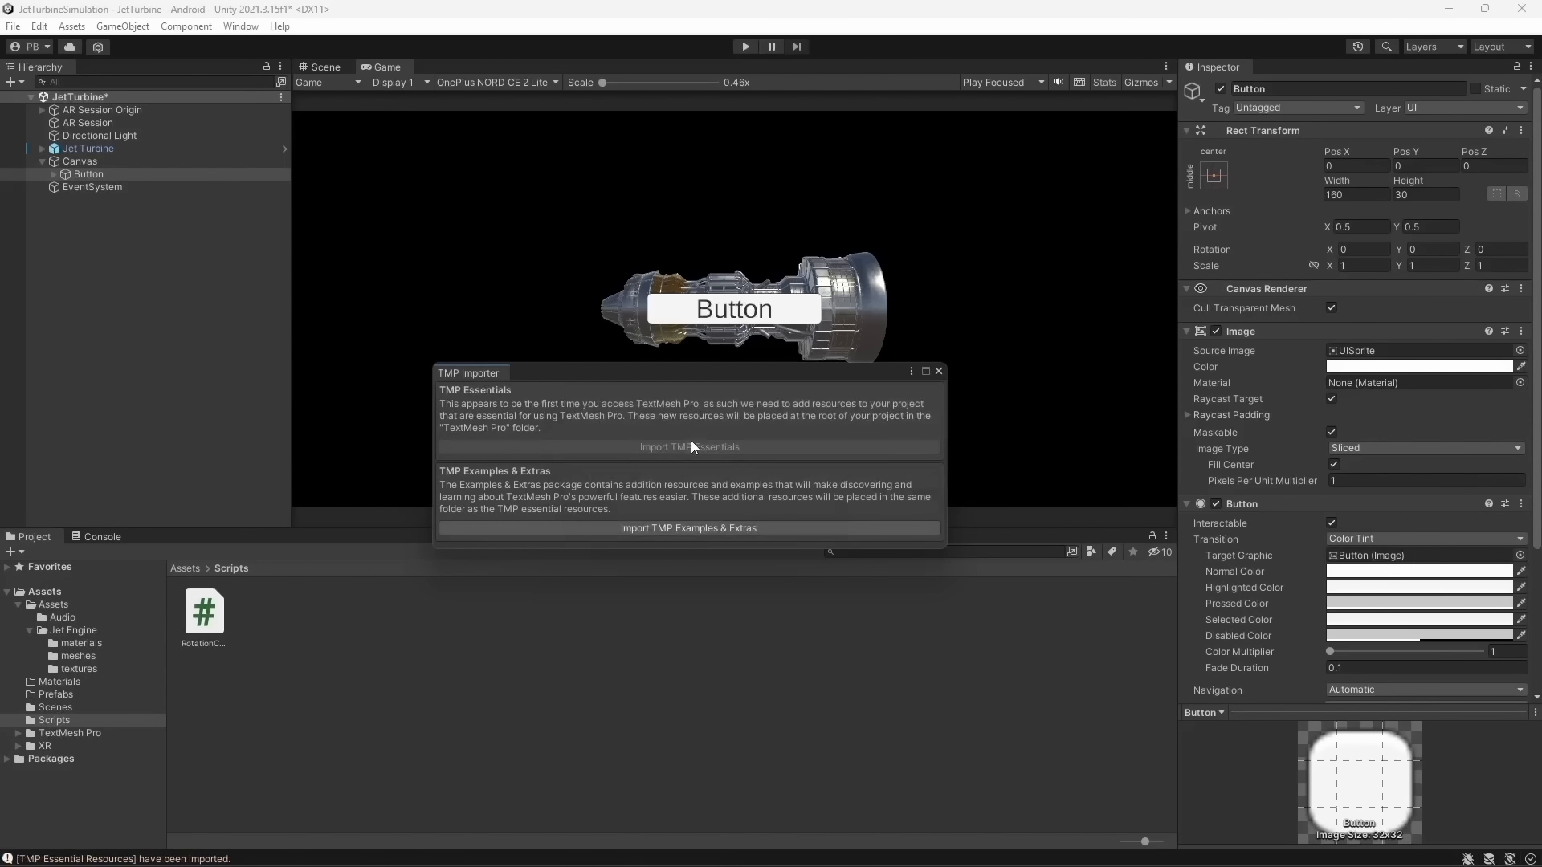
pyautogui.click(938, 370)
pyautogui.hotkey('ctrl', 's')
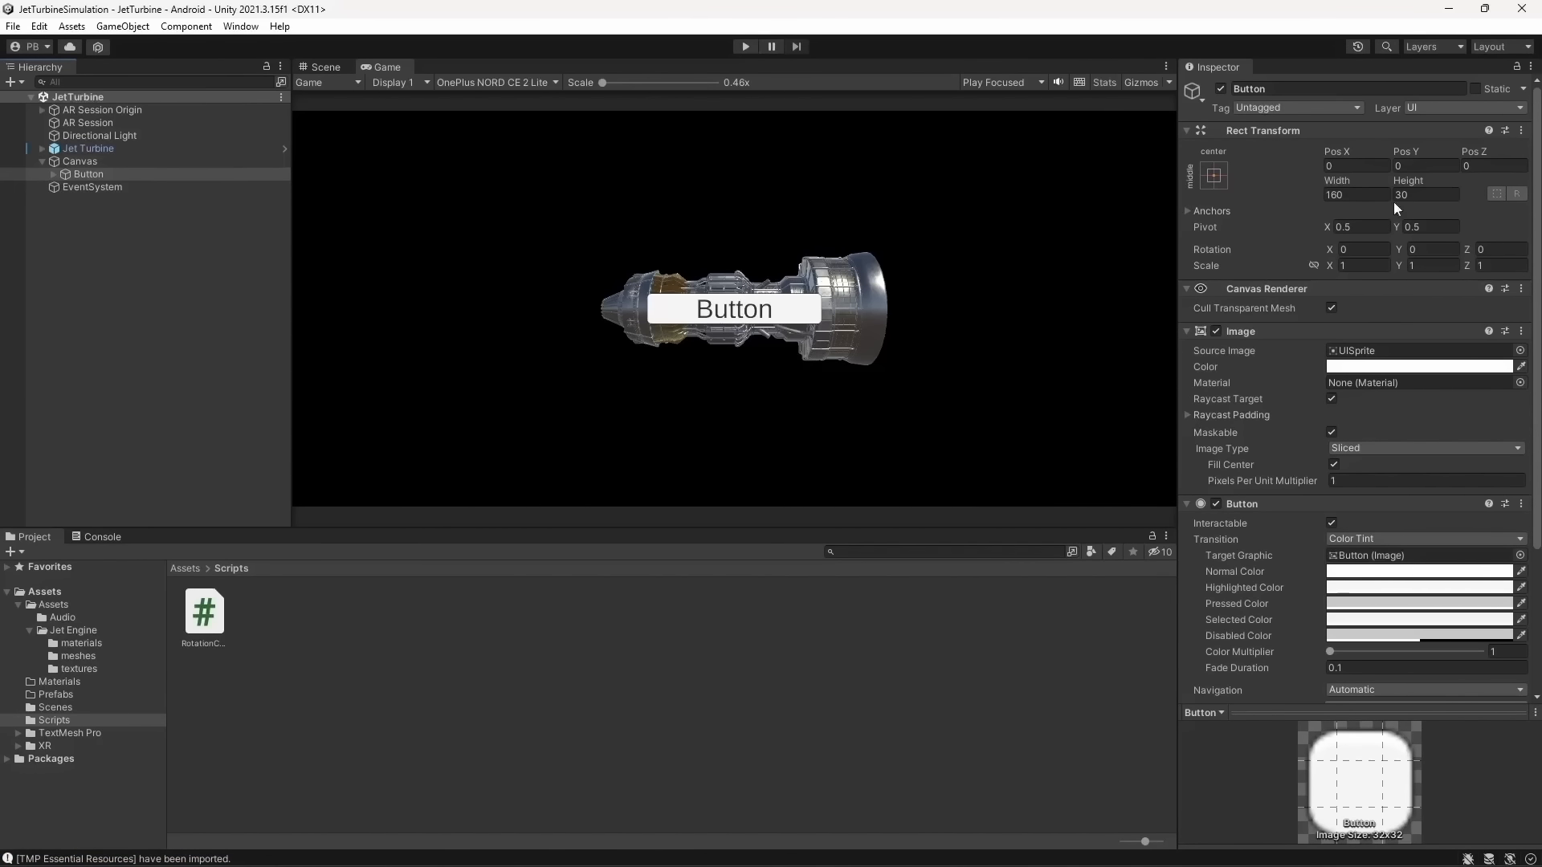
# Set the button's width to 100
pyautogui.click(1370, 196)
pyautogui.write('1')
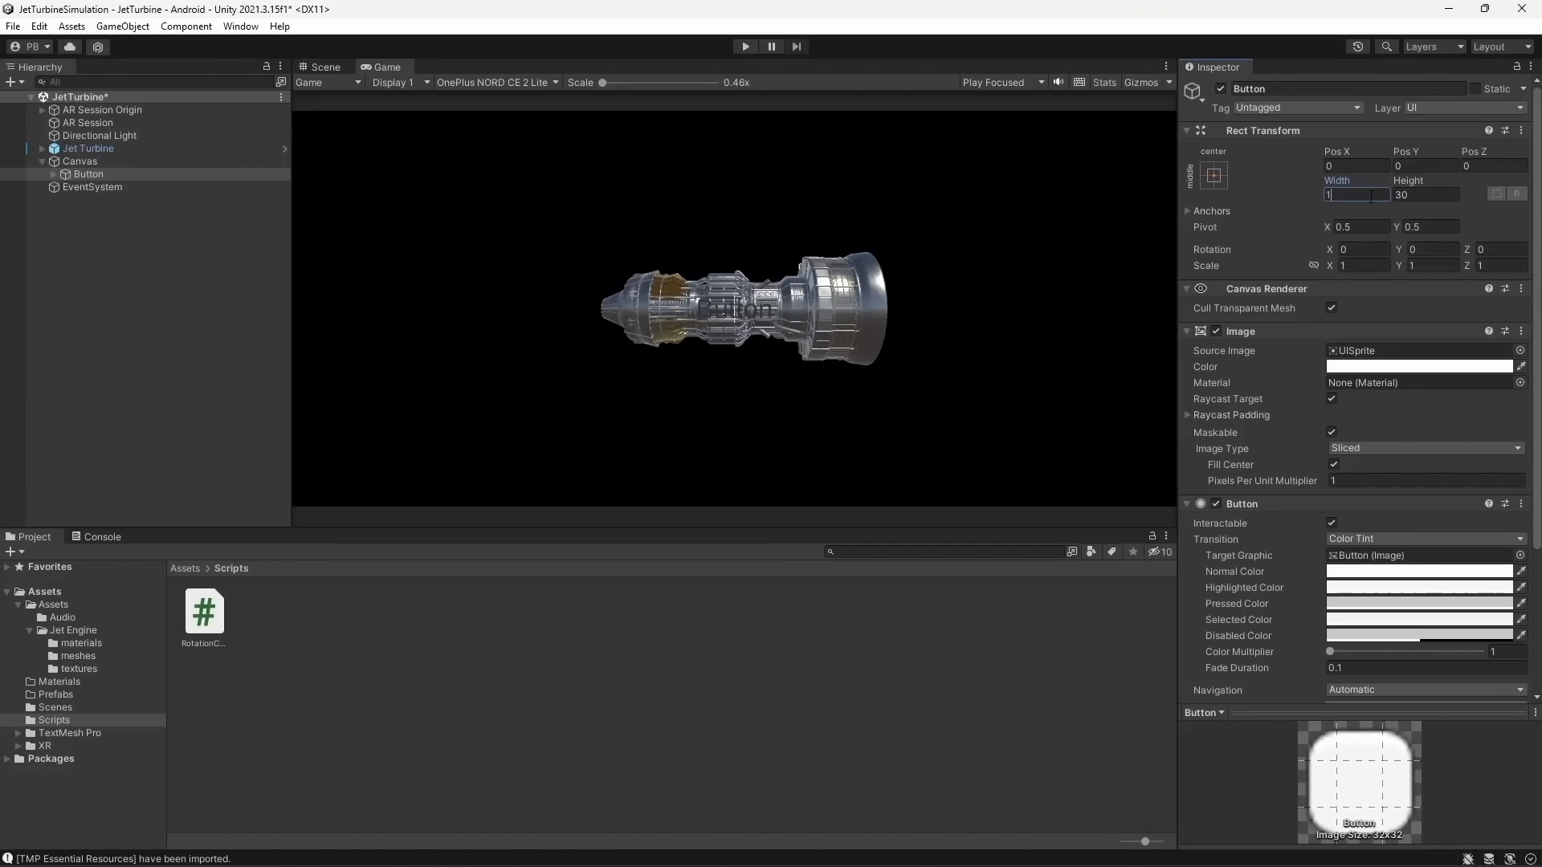
pyautogui.write('00')
pyautogui.press('Return')
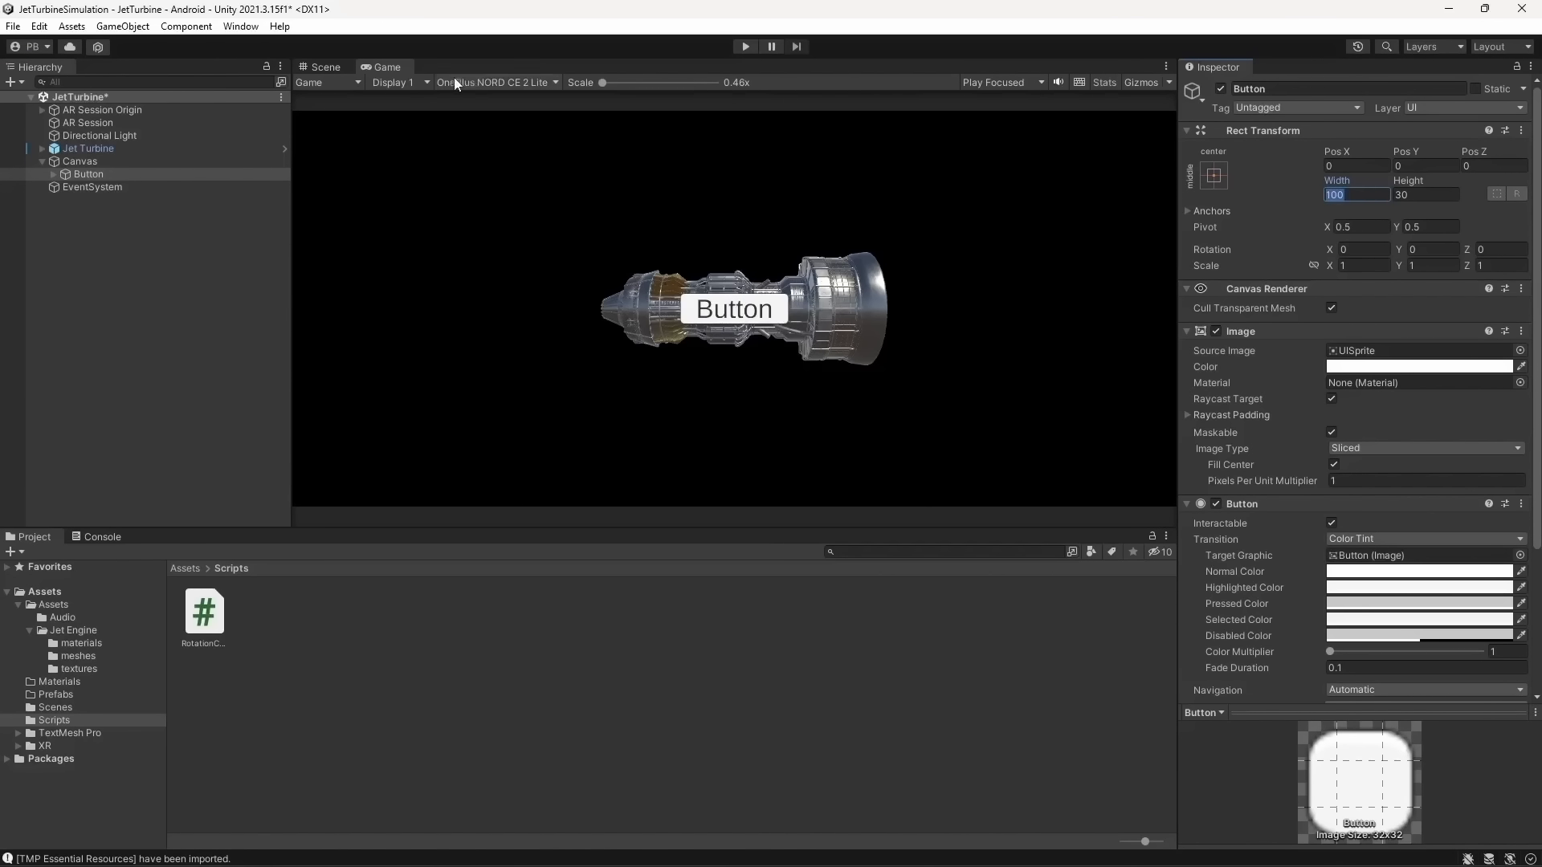
# Resize the button around its centre to about 127 x 47 with the Rect tool in the 2D Scene view
pyautogui.click(329, 66)
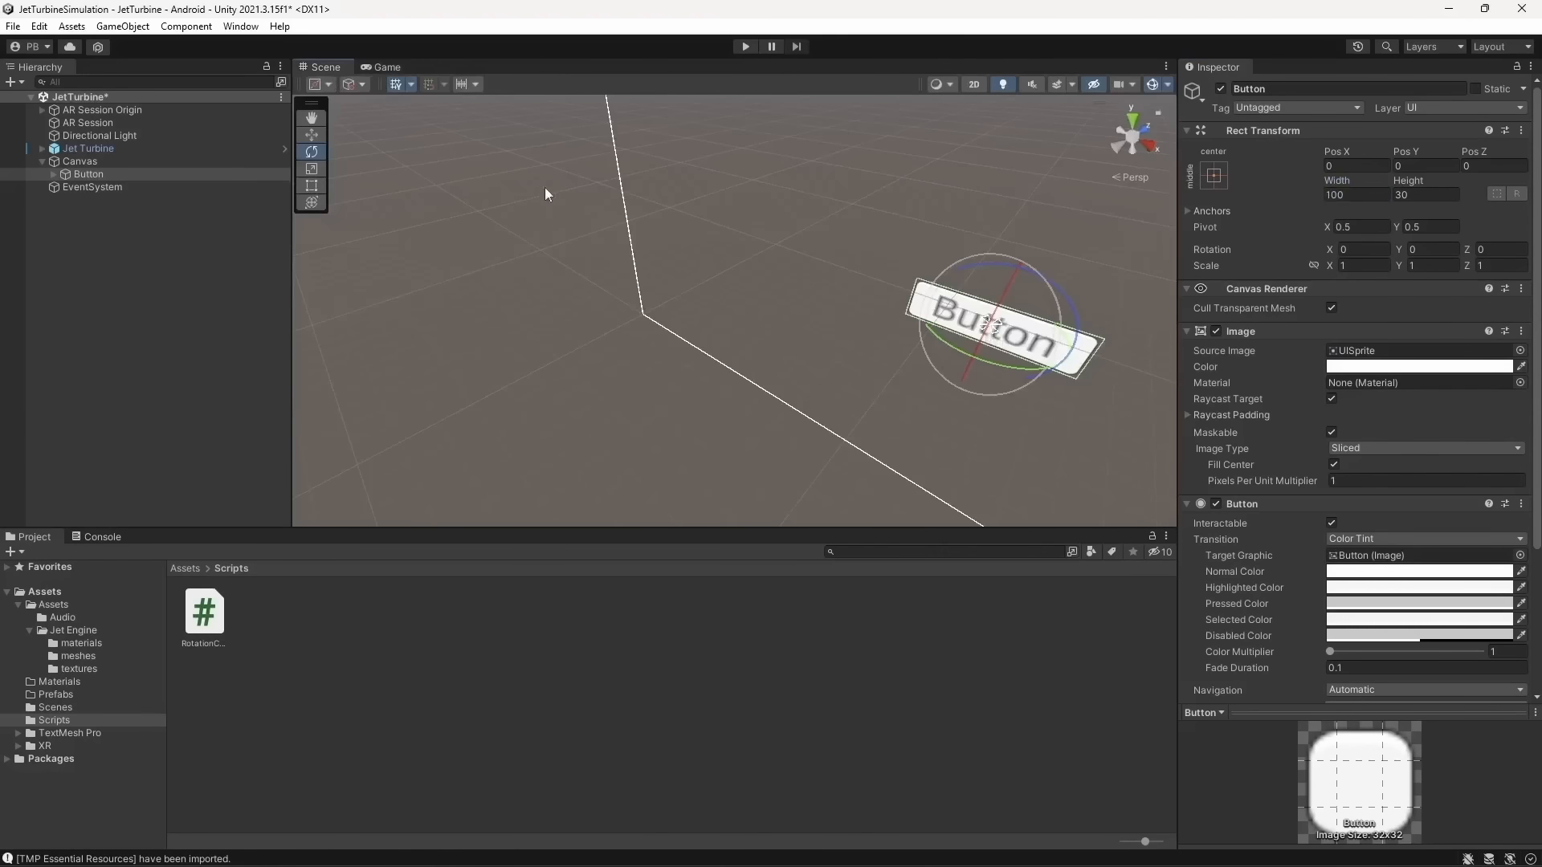
pyautogui.click(974, 84)
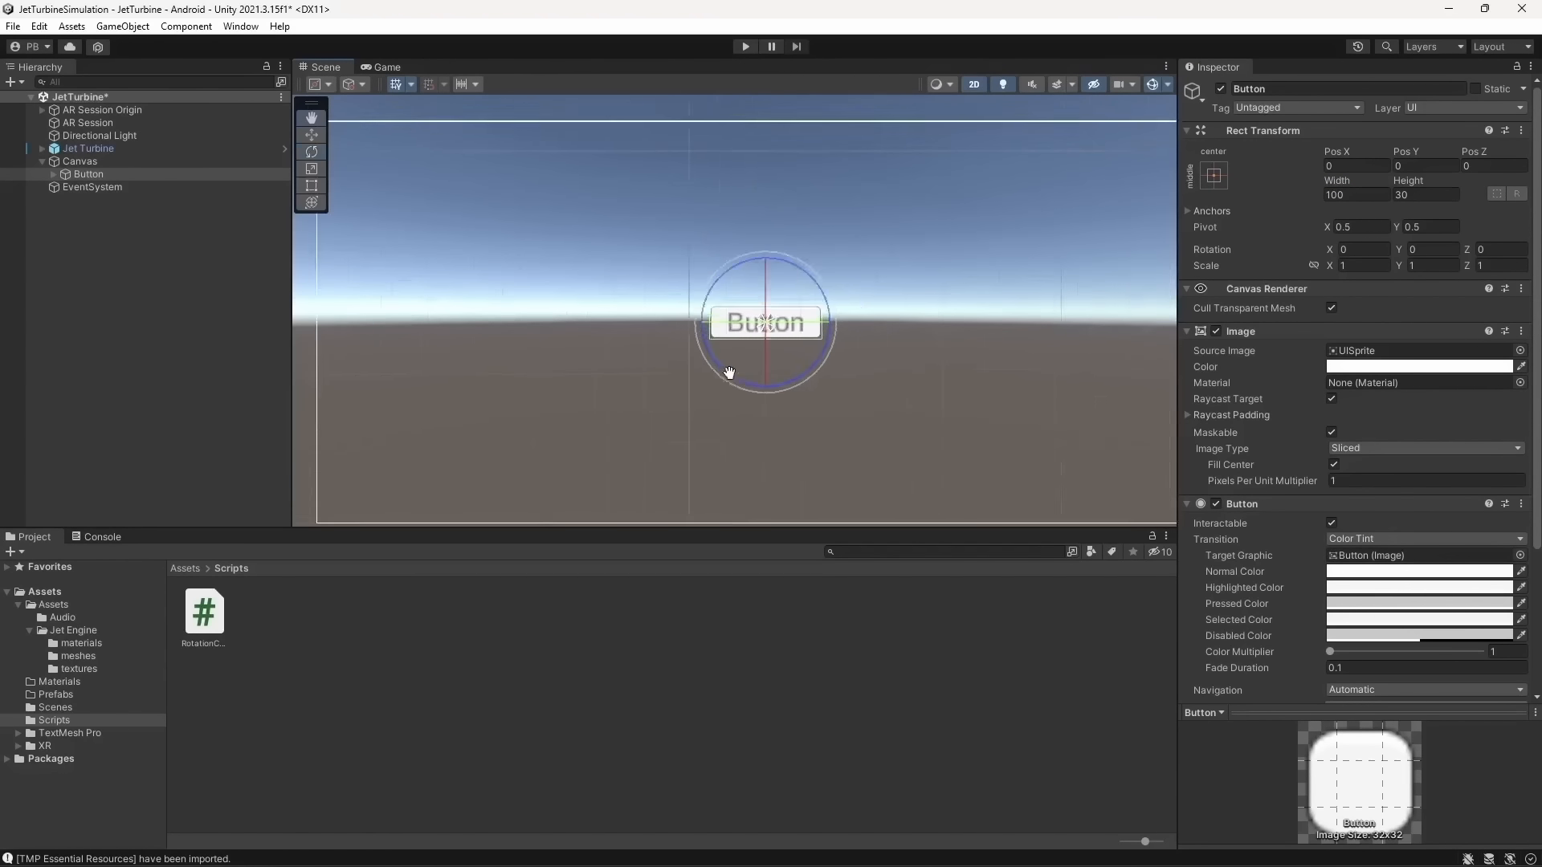
pyautogui.press('t')
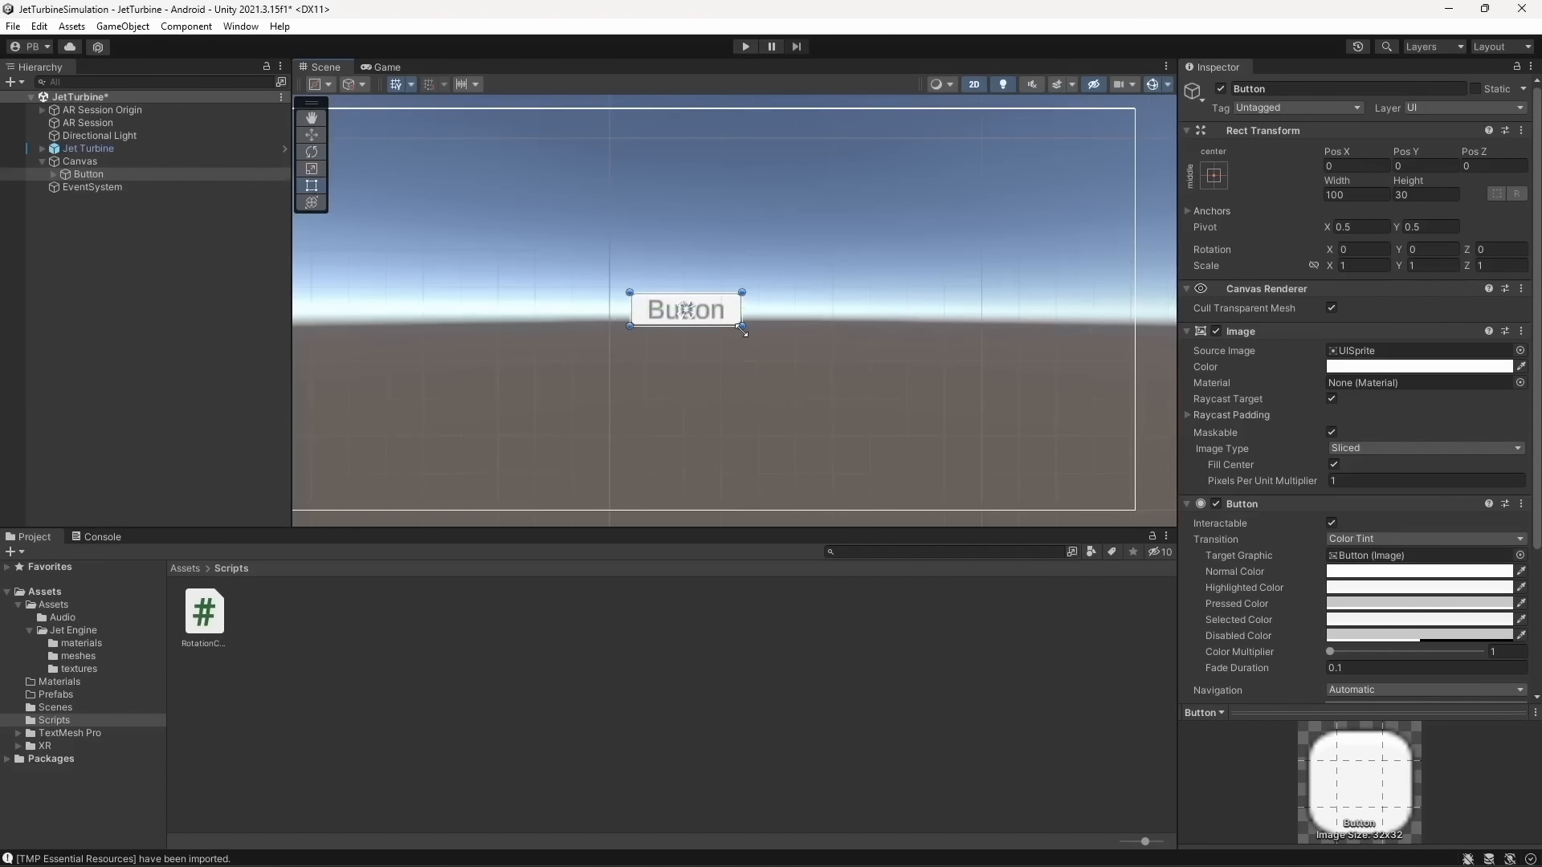
pyautogui.moveTo(741, 327)
pyautogui.mouseDown()
pyautogui.moveTo(772, 346)
pyautogui.moveTo(722, 315)
pyautogui.mouseUp()
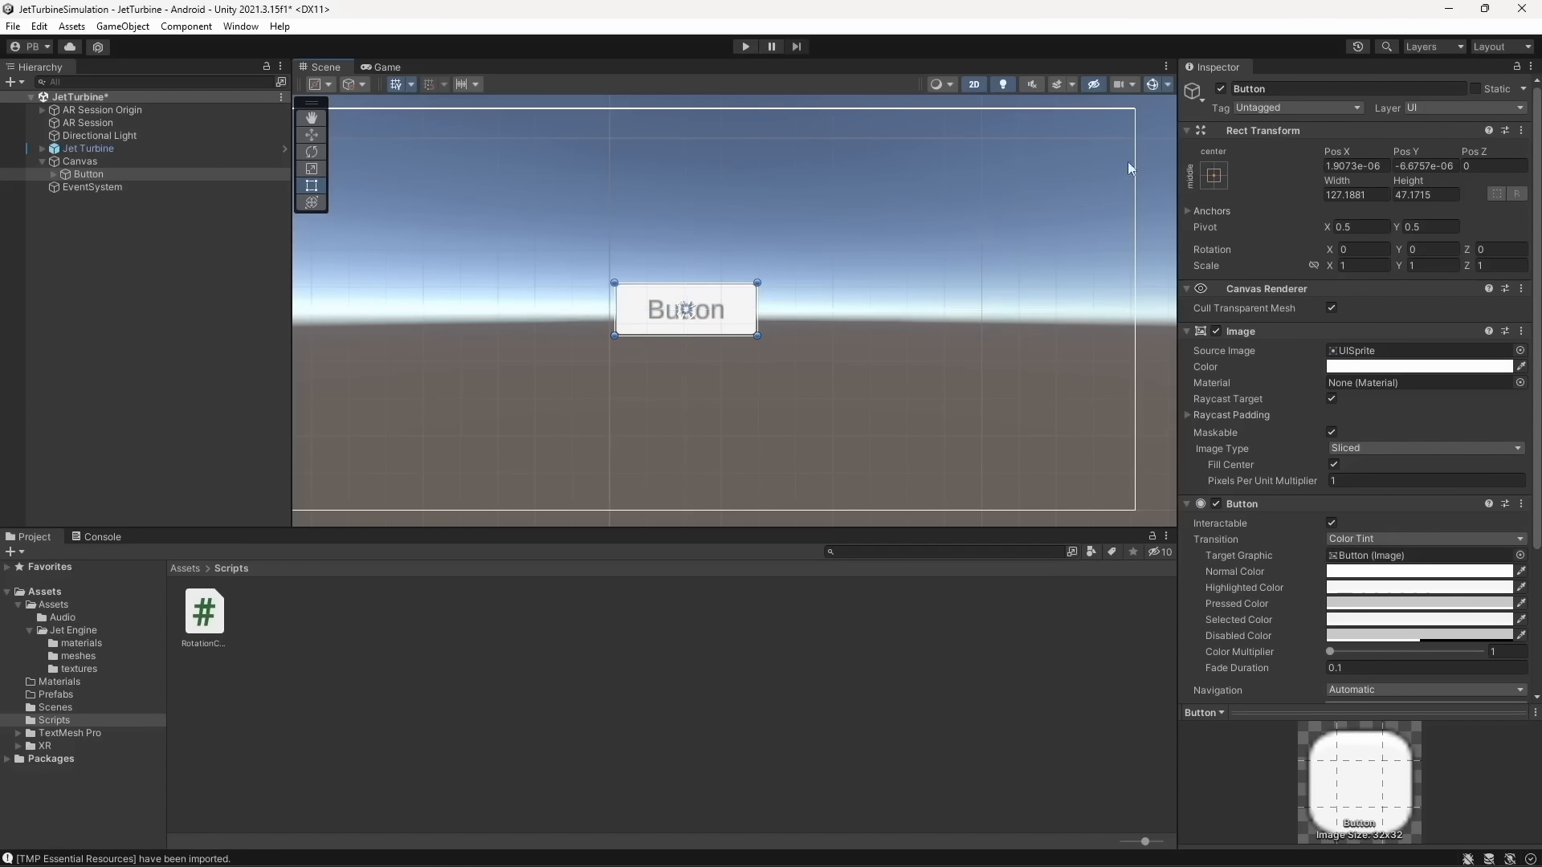
# Try a scale of 0.5 on the button's X, Y and Z axes while viewing it in the Game view
pyautogui.click(388, 67)
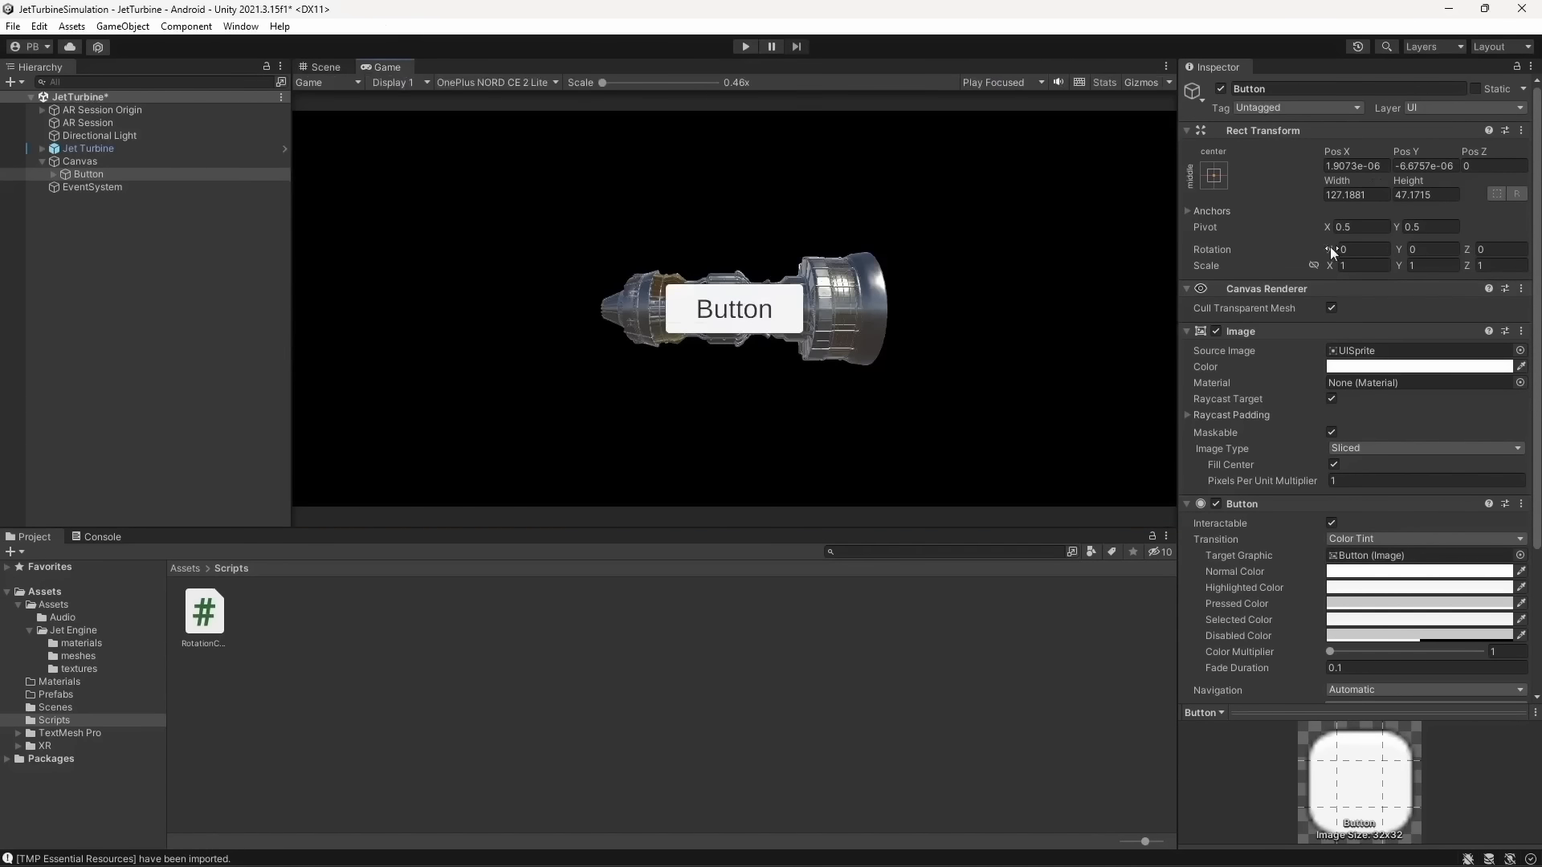
pyautogui.click(1369, 264)
pyautogui.write('.5')
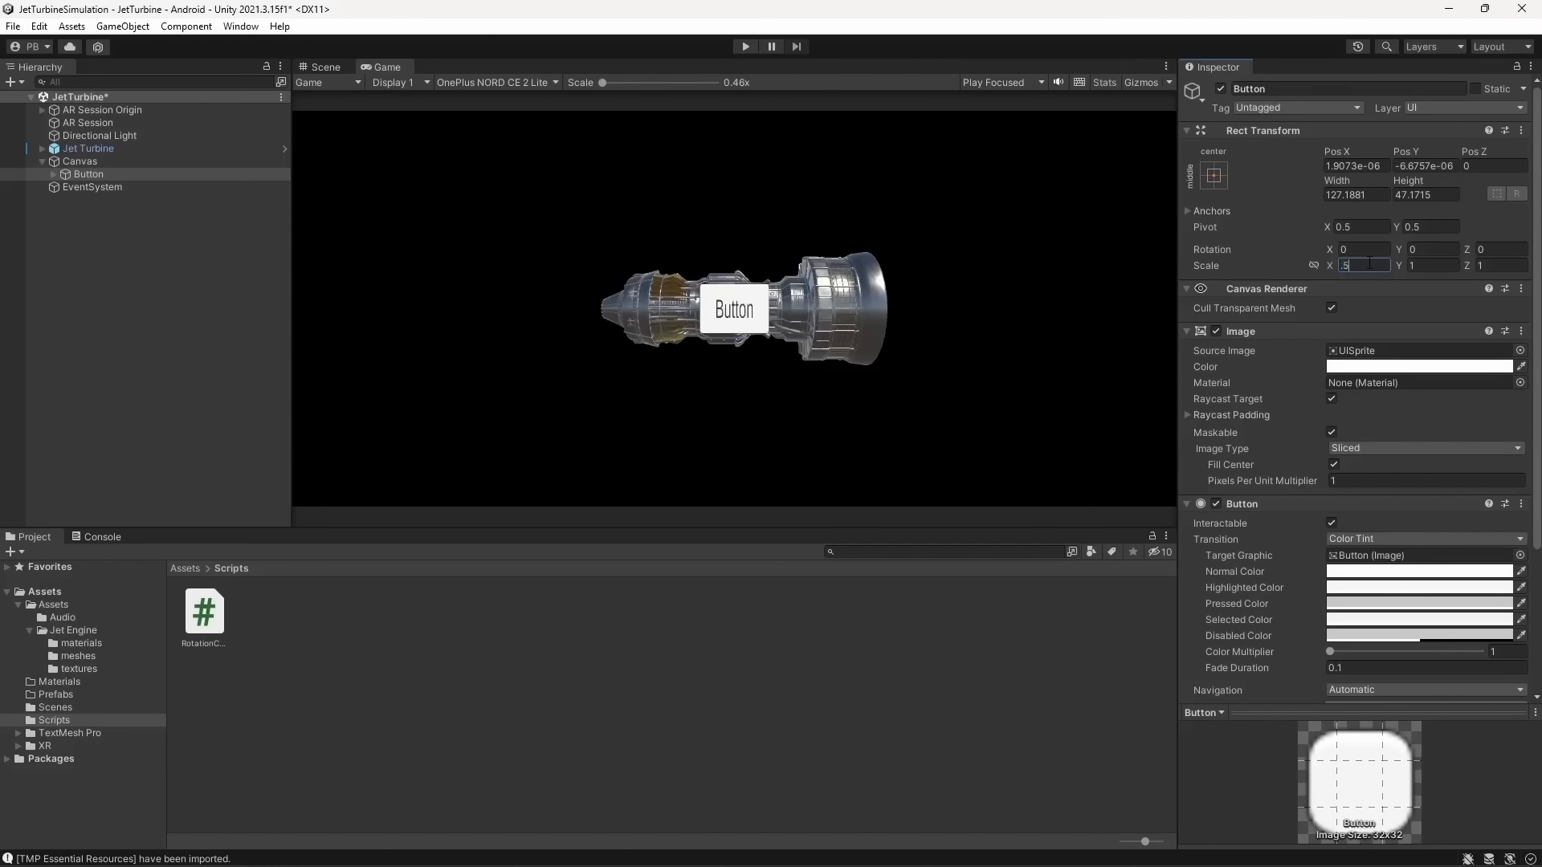
pyautogui.press('Tab')
pyautogui.write('.5')
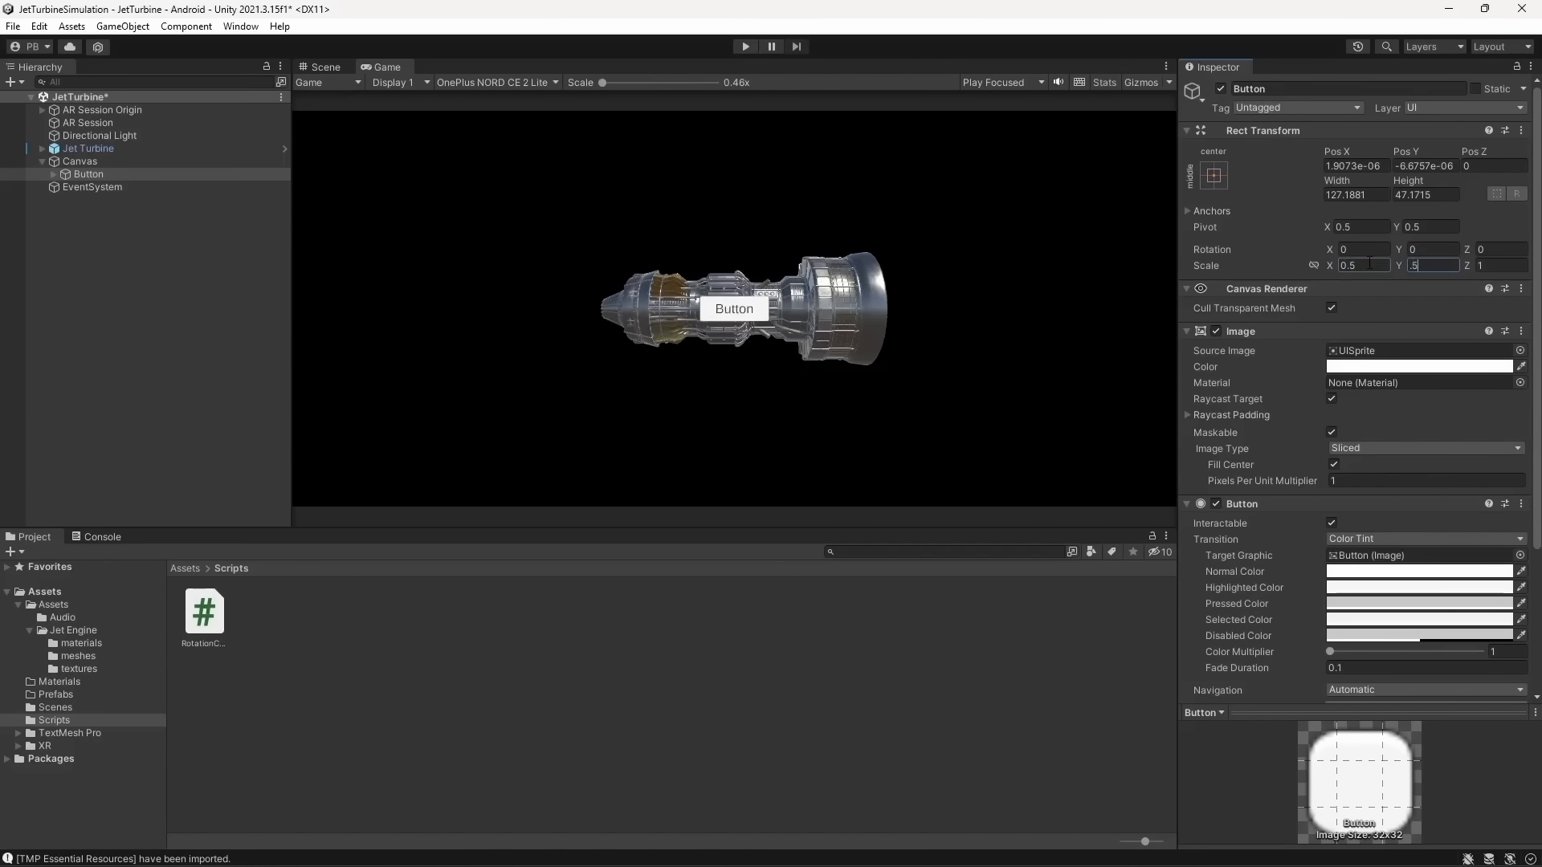
pyautogui.press('Tab')
pyautogui.write('.5')
# Set the button's scale to 0.8 on the X, Y and Z axes and save the scene
pyautogui.click(1369, 262)
pyautogui.write('.8')
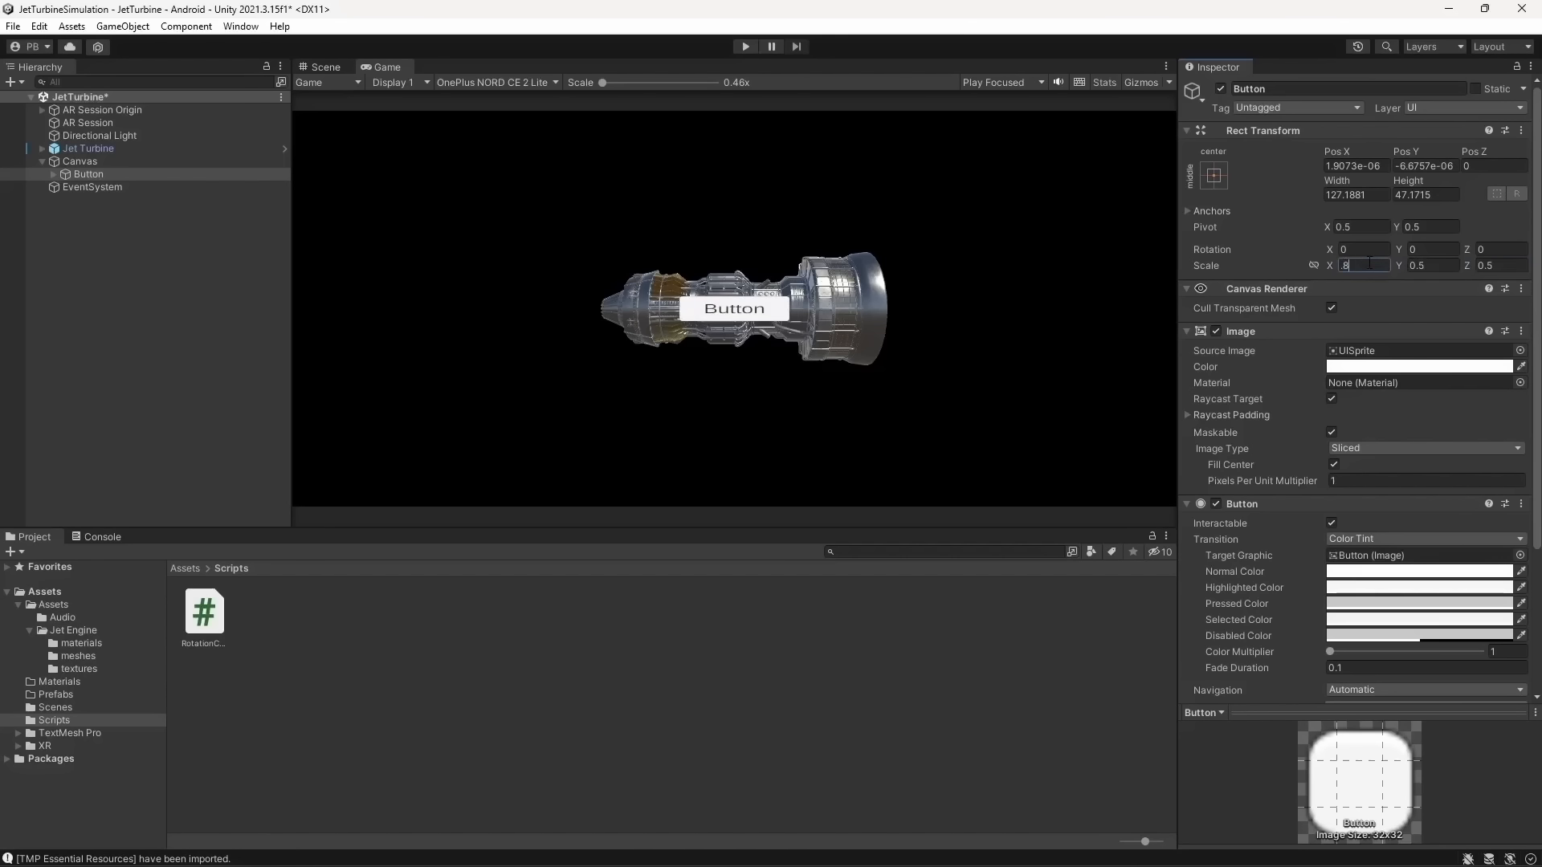
pyautogui.press('Tab')
pyautogui.write('.8')
pyautogui.press('Tab')
pyautogui.press('BackSpace')
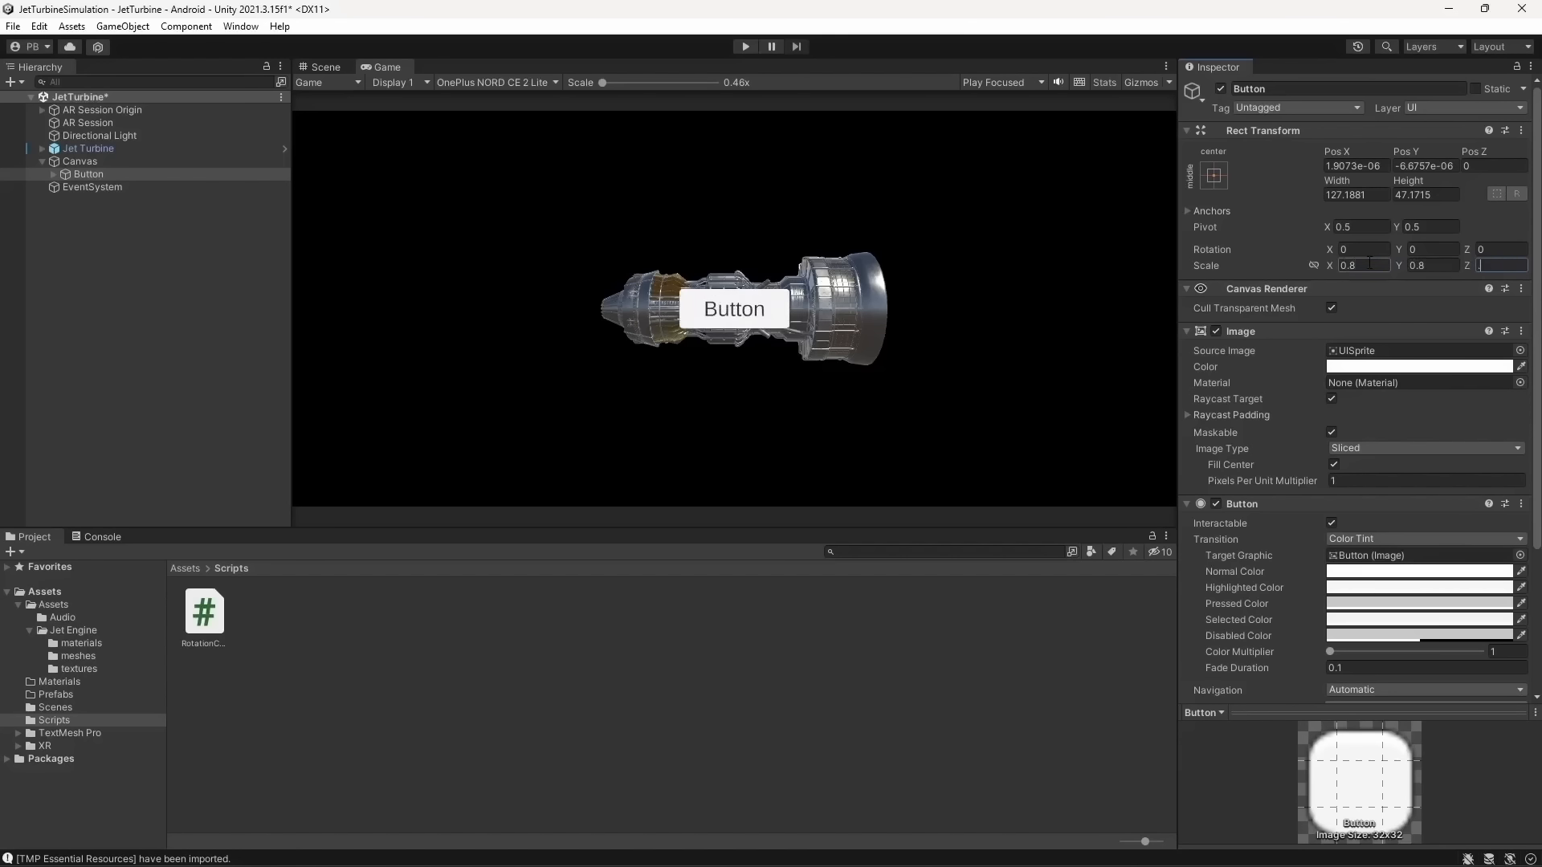
pyautogui.write('.8')
pyautogui.hotkey('ctrl', 's')
# Anchor and position the button at the canvas's bottom-right corner using the anchor presets, then save the scene
pyautogui.click(1212, 176)
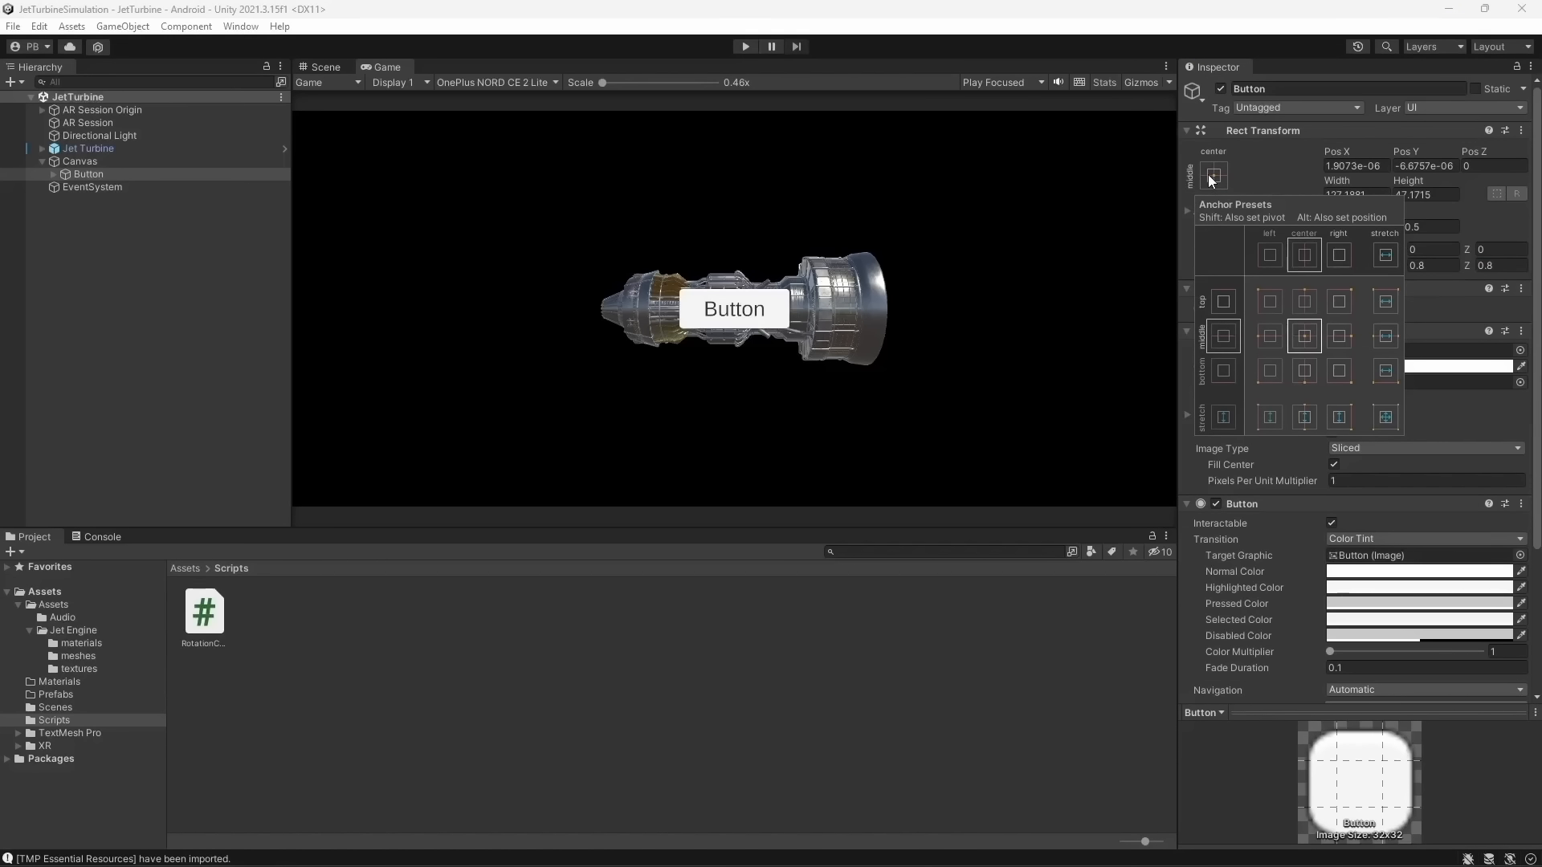
pyautogui.press('alt')
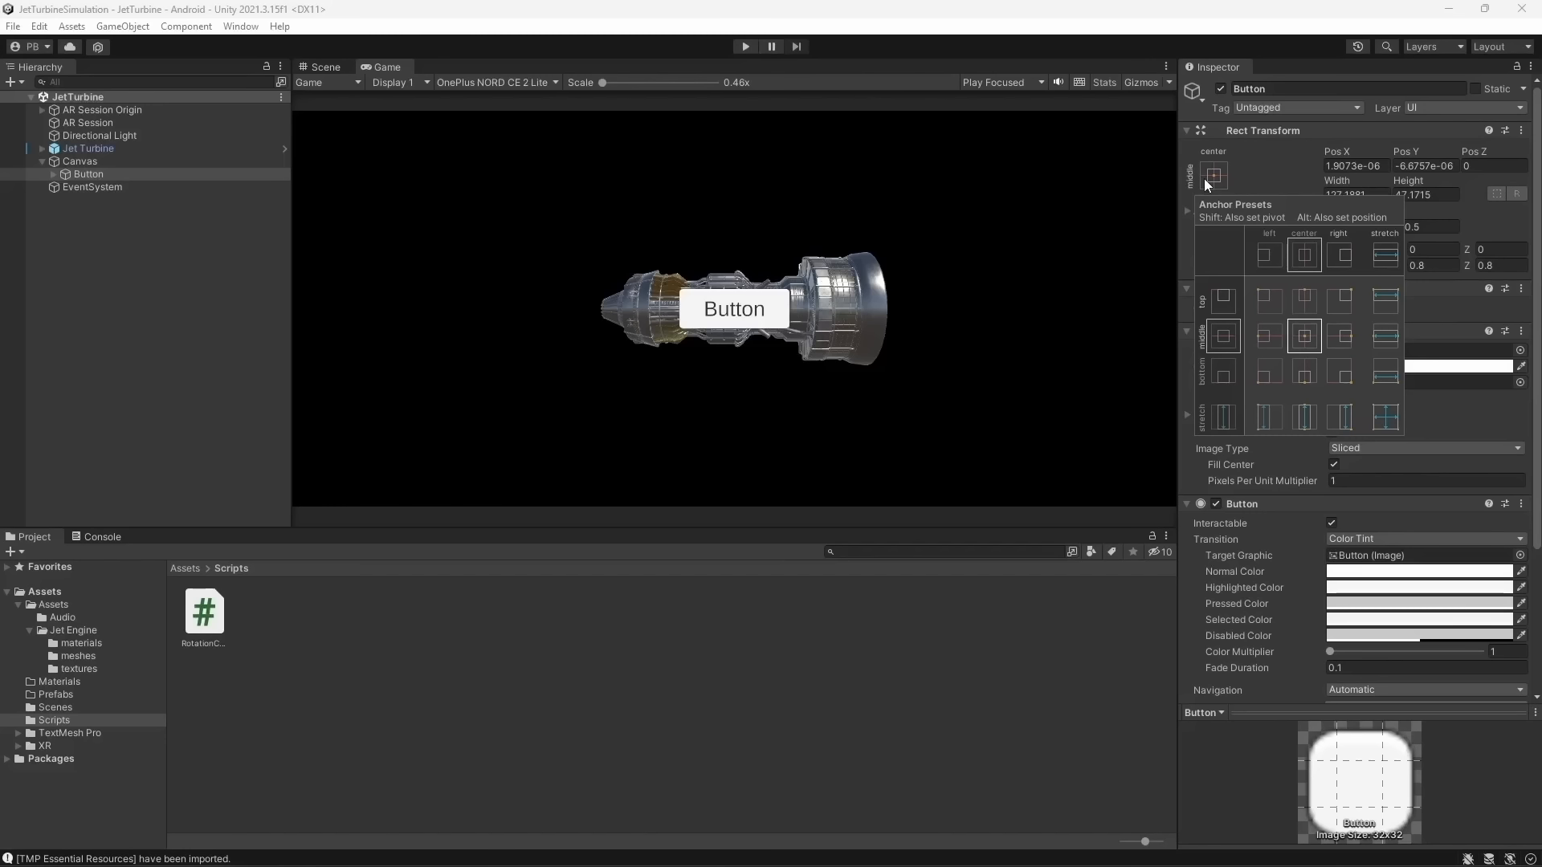
pyautogui.keyDown('alt'); pyautogui.click(1346, 370); pyautogui.keyUp('alt')
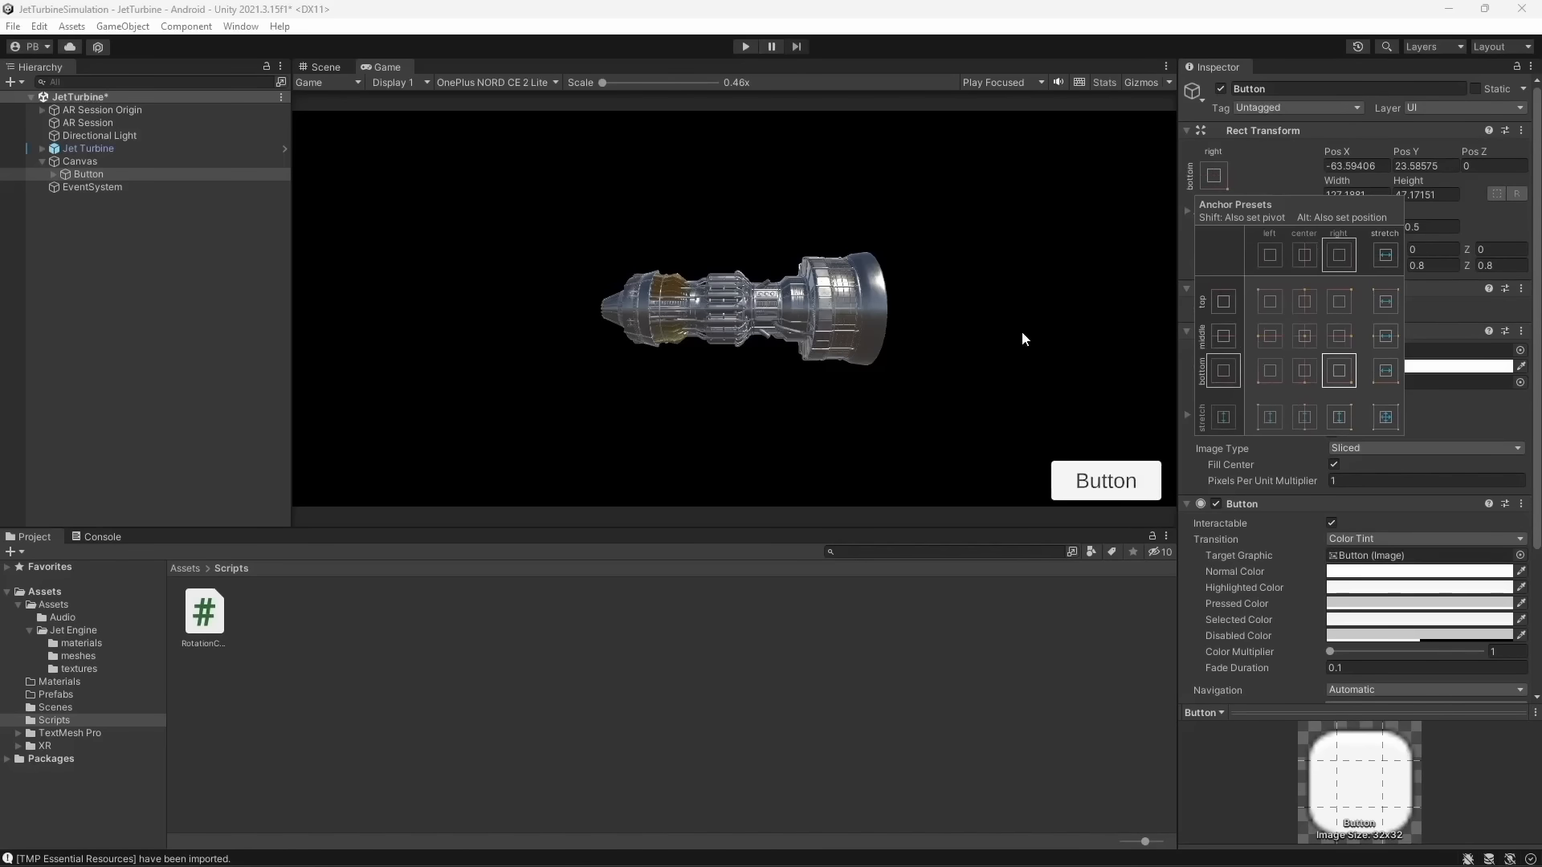
pyautogui.hotkey('ctrl', 's')
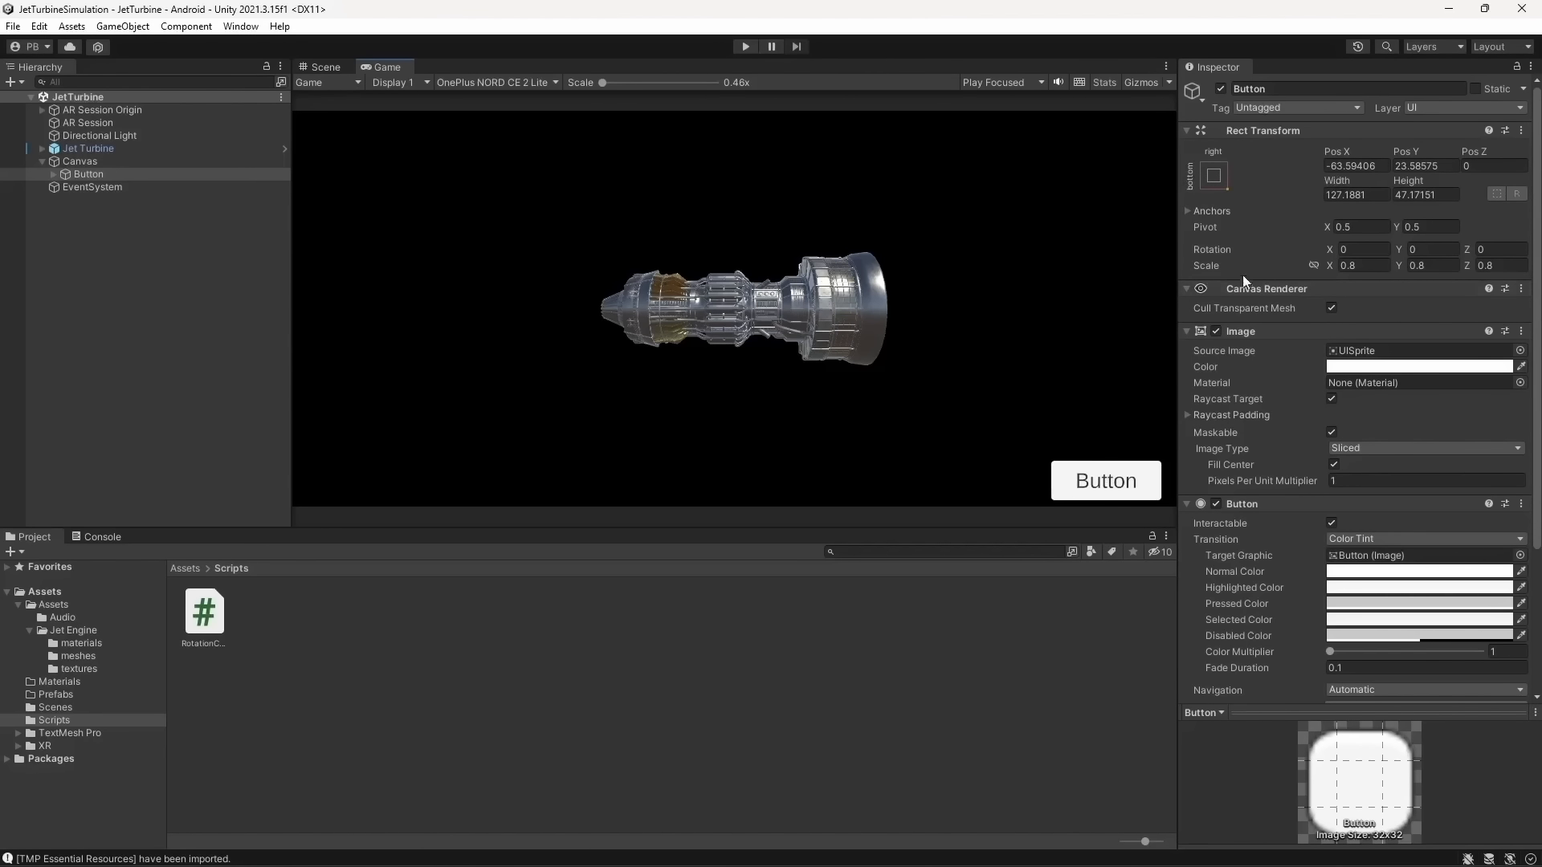
# Raise the button to a Pos Y of 33.1 and save the scene
pyautogui.moveTo(1335, 154); pyautogui.dragTo(1452, 152)
pyautogui.hotkey('ctrl', 'z')
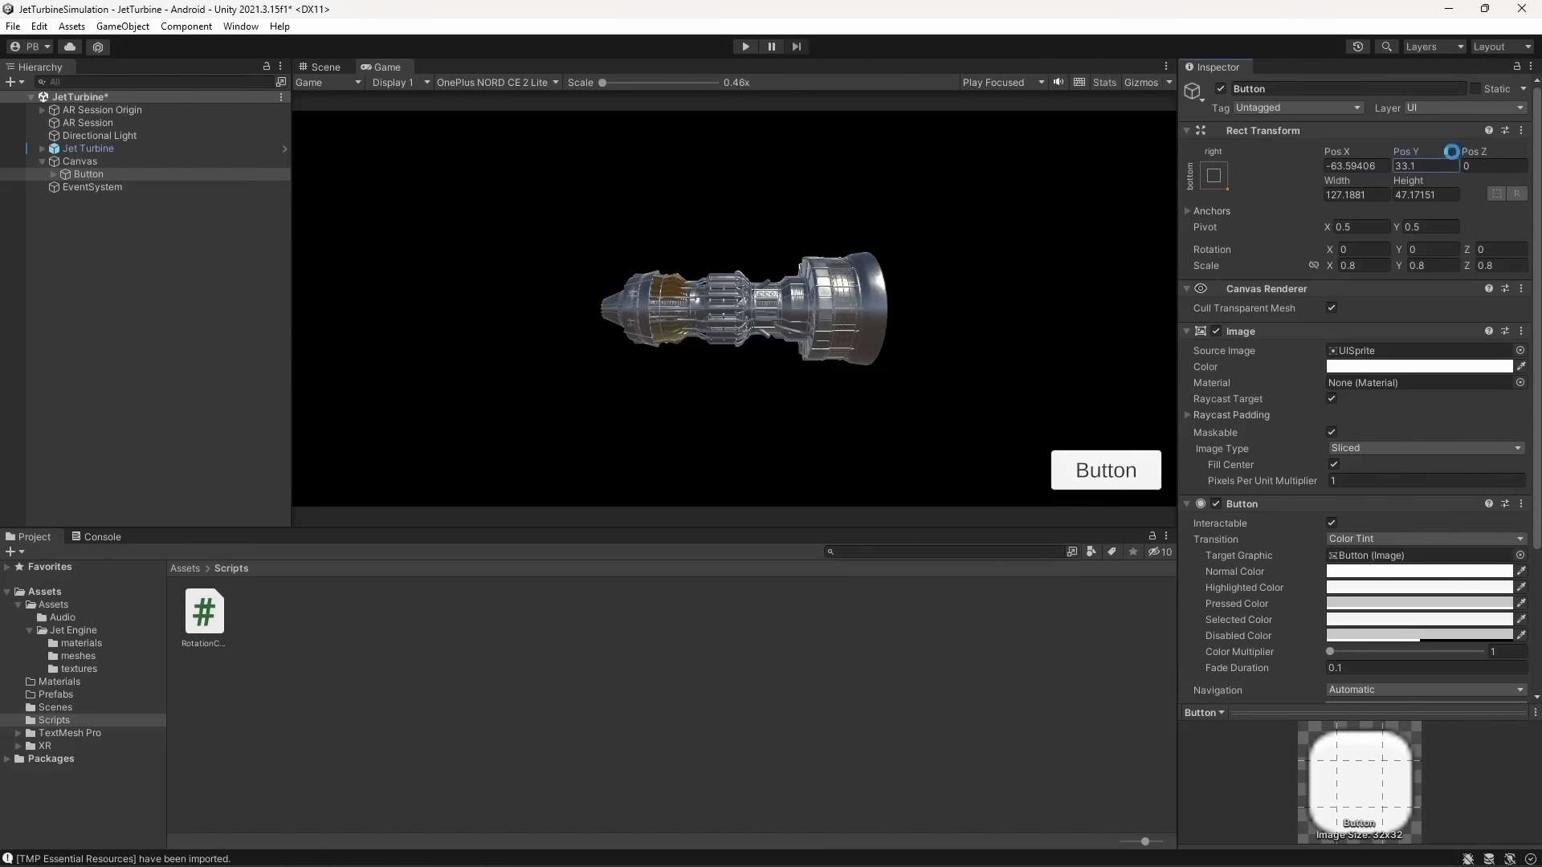
pyautogui.hotkey('ctrl', 's')
# Rename the Button object under the Canvas as HULL and save the scene
pyautogui.click(192, 175)
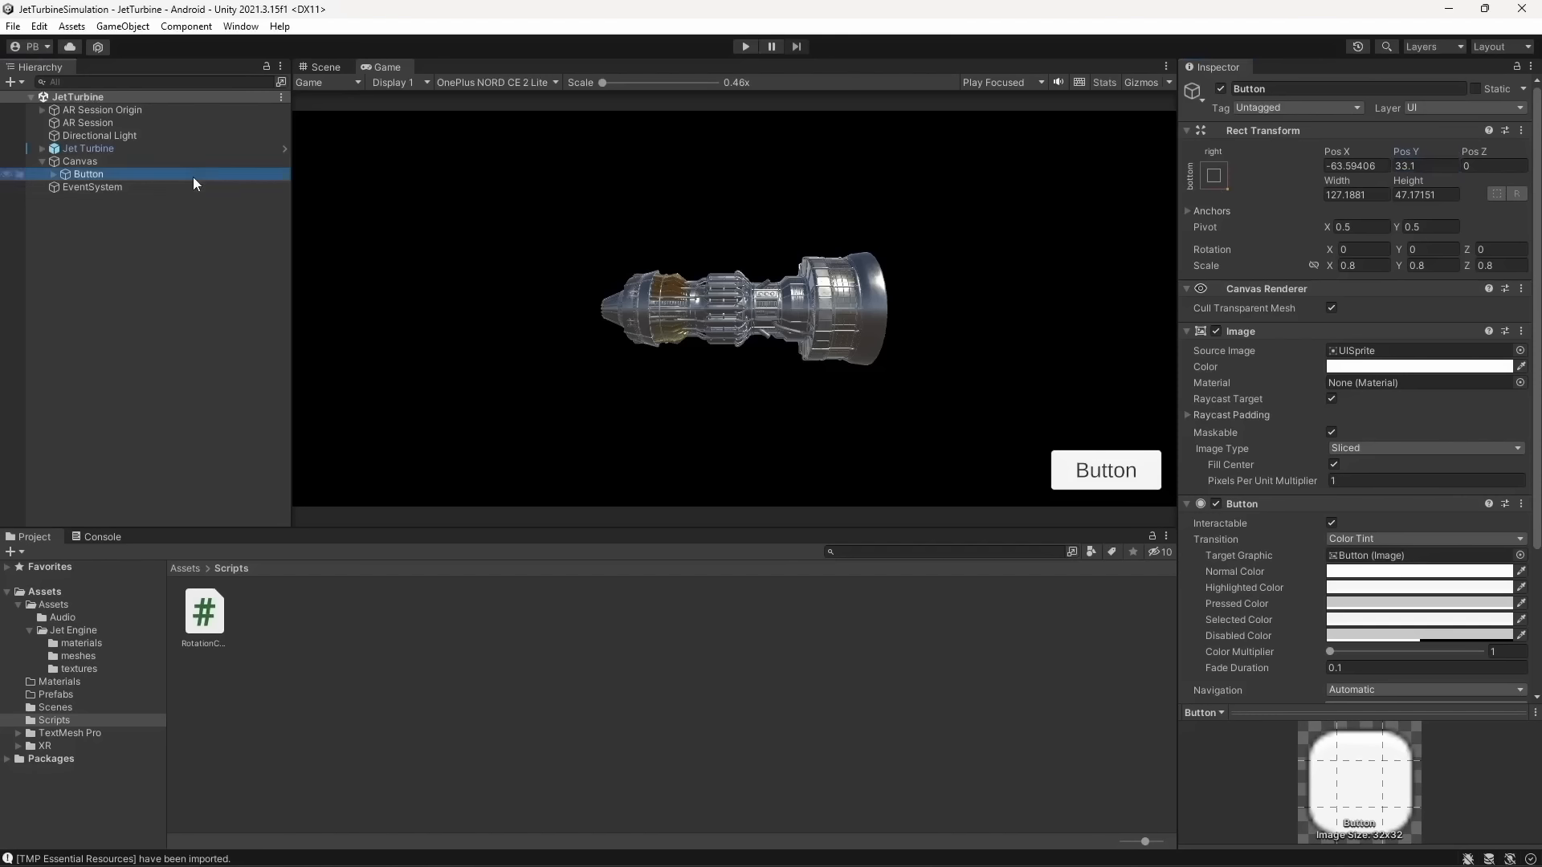
pyautogui.click(1253, 89)
pyautogui.write('HULL')
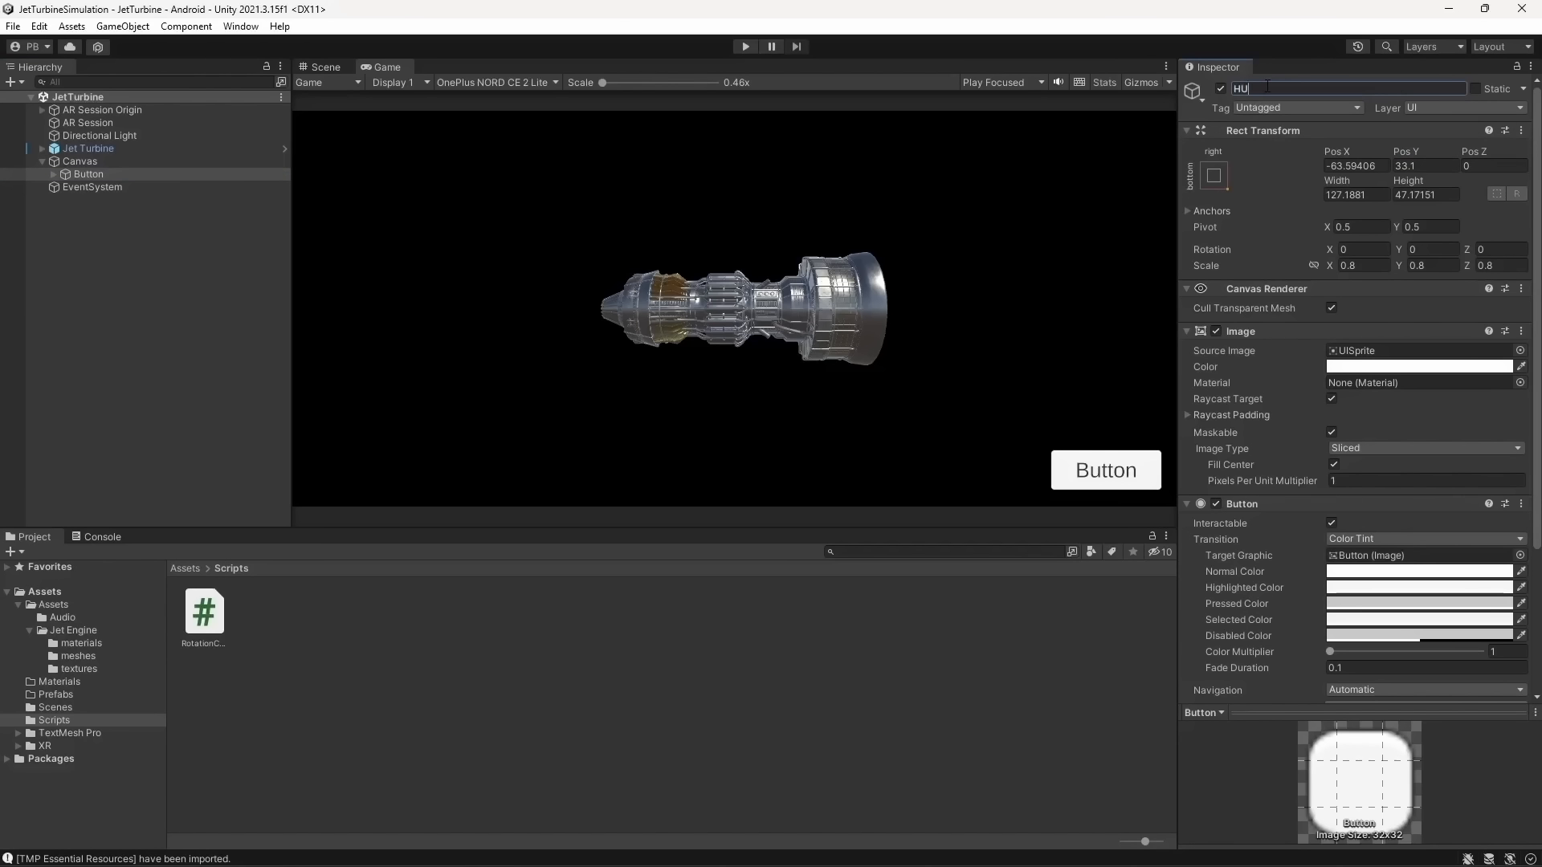
pyautogui.press('Return')
pyautogui.hotkey('ctrl', 's')
# Set the HULL button's label text to HULL in bold and save the scene
pyautogui.click(1268, 87)
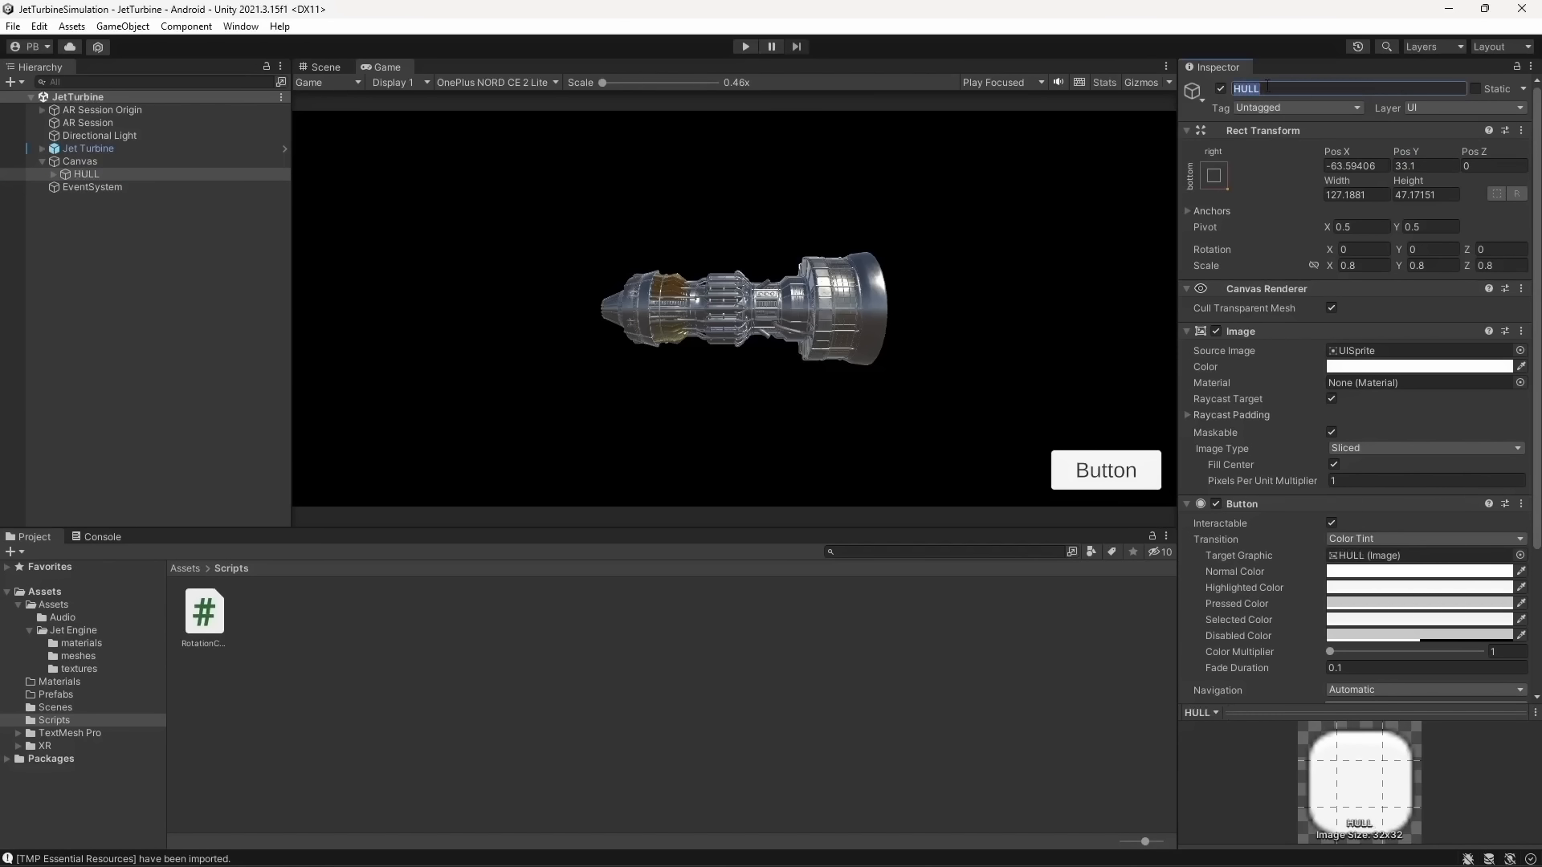
pyautogui.click(53, 174)
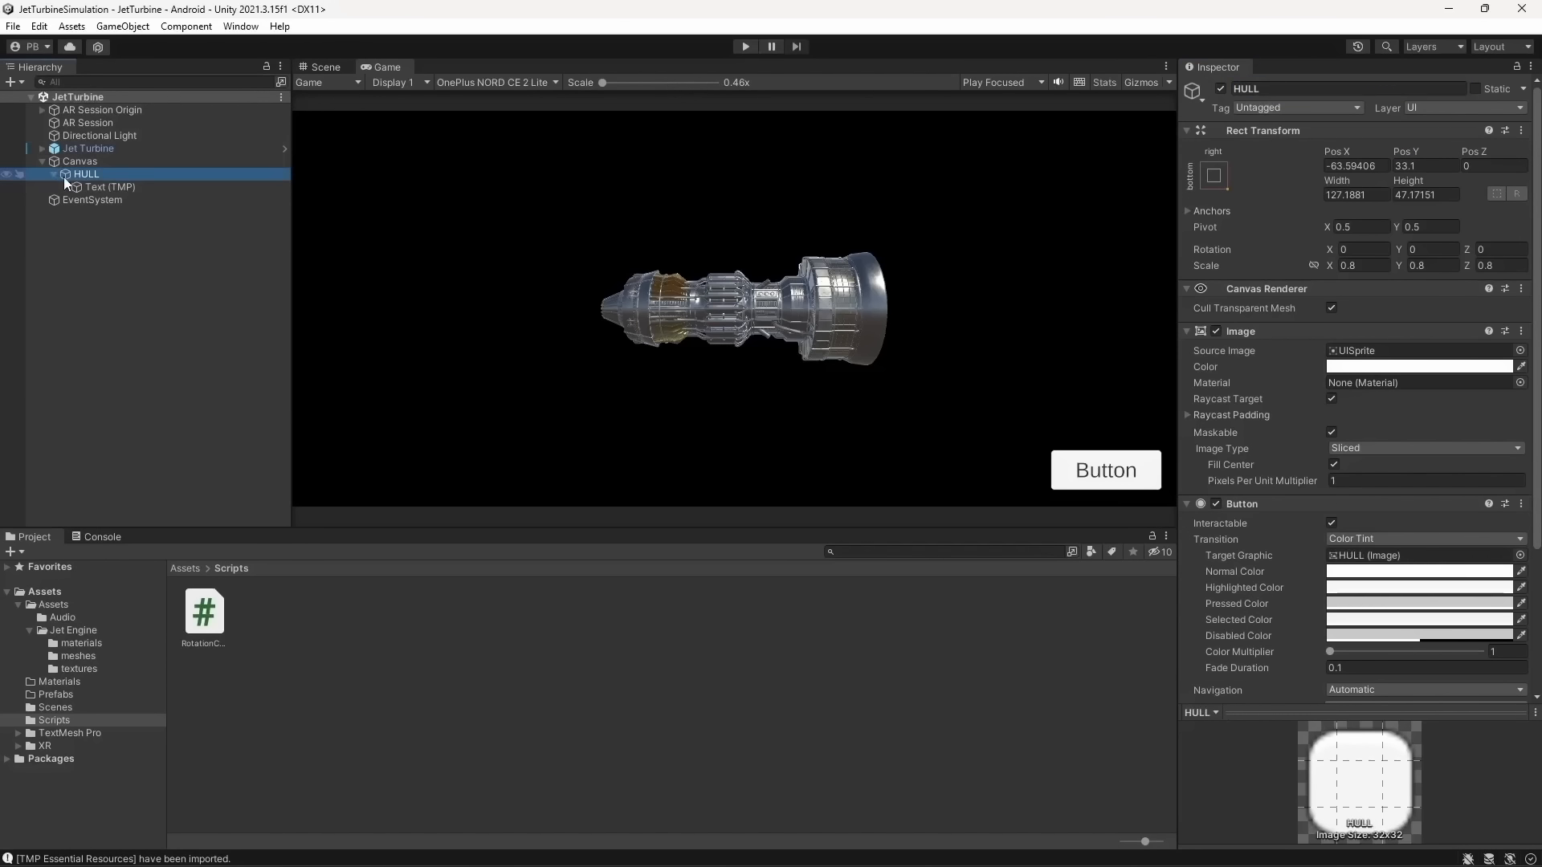
pyautogui.click(96, 186)
pyautogui.click(1321, 412)
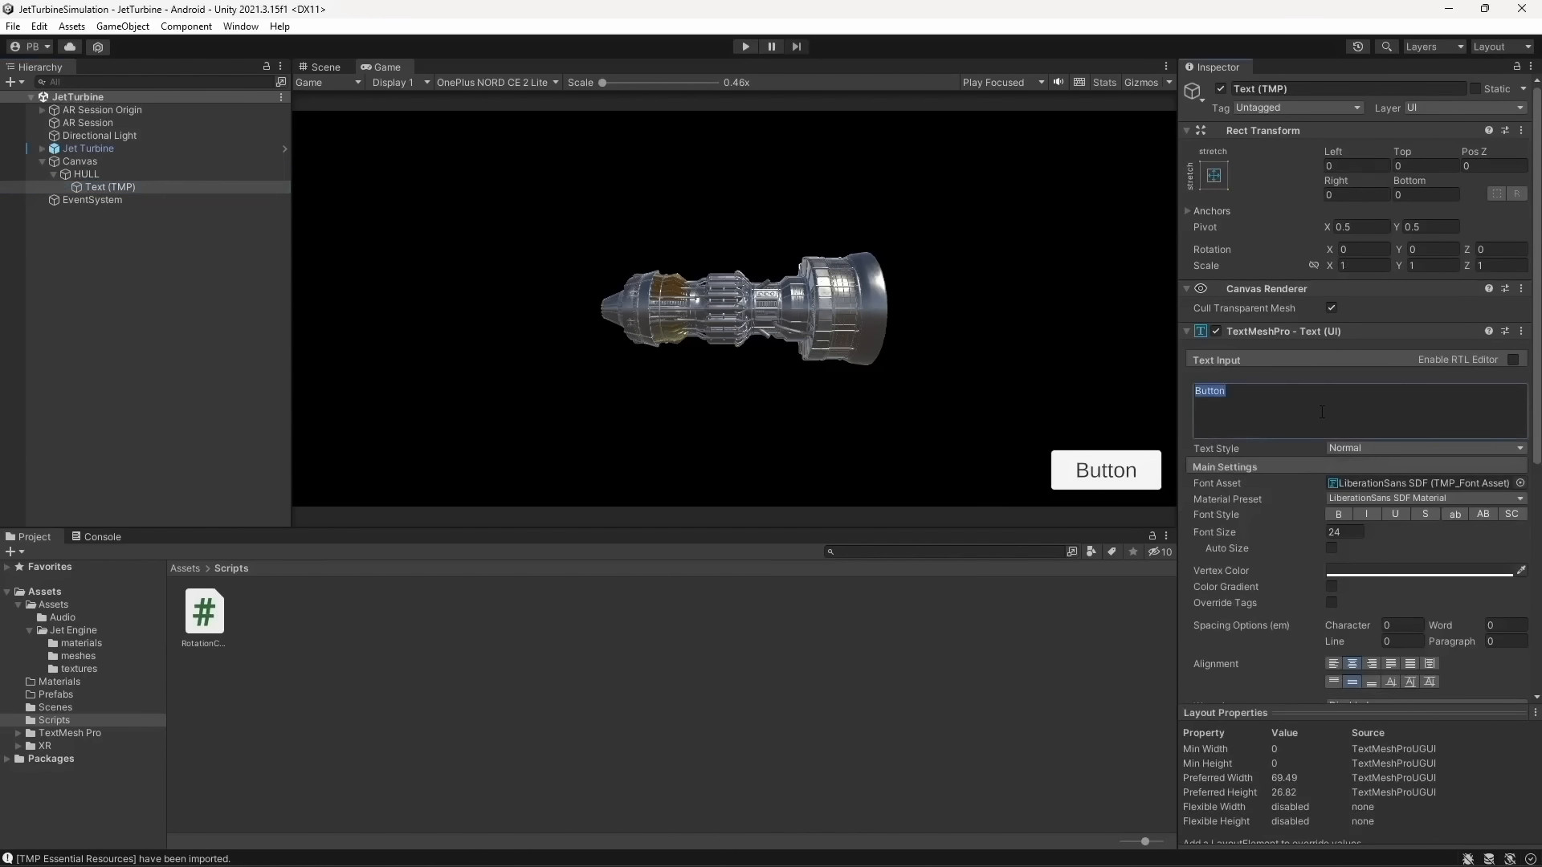
pyautogui.write('HULL')
pyautogui.click(1337, 515)
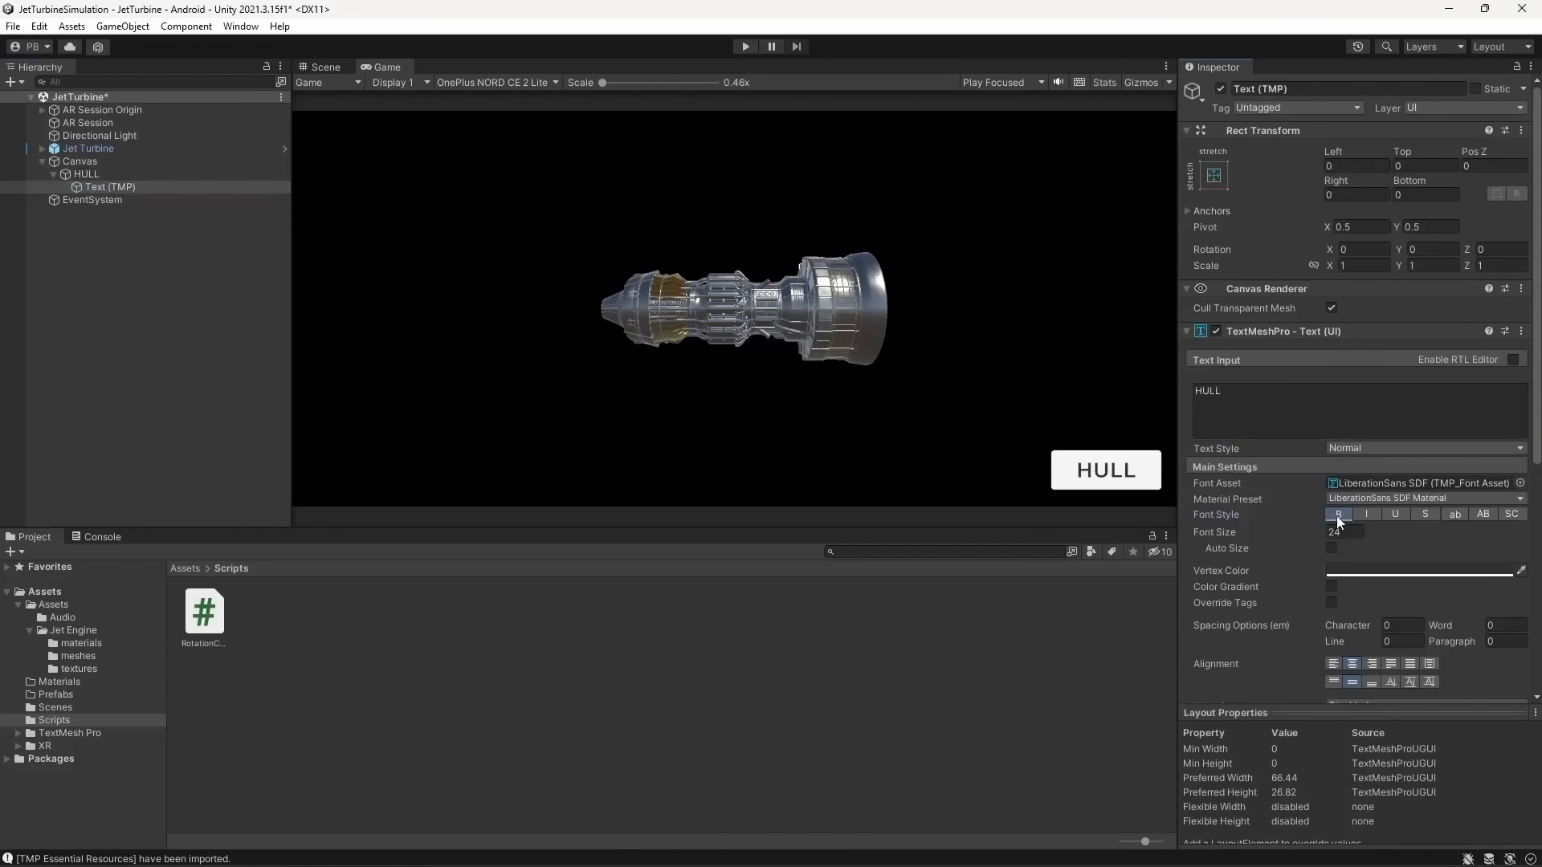
pyautogui.hotkey('ctrl', 's')
pyautogui.click(55, 174)
# Duplicate the HULL button under the Canvas and remove the number suffix from the copy's name
pyautogui.click(95, 174)
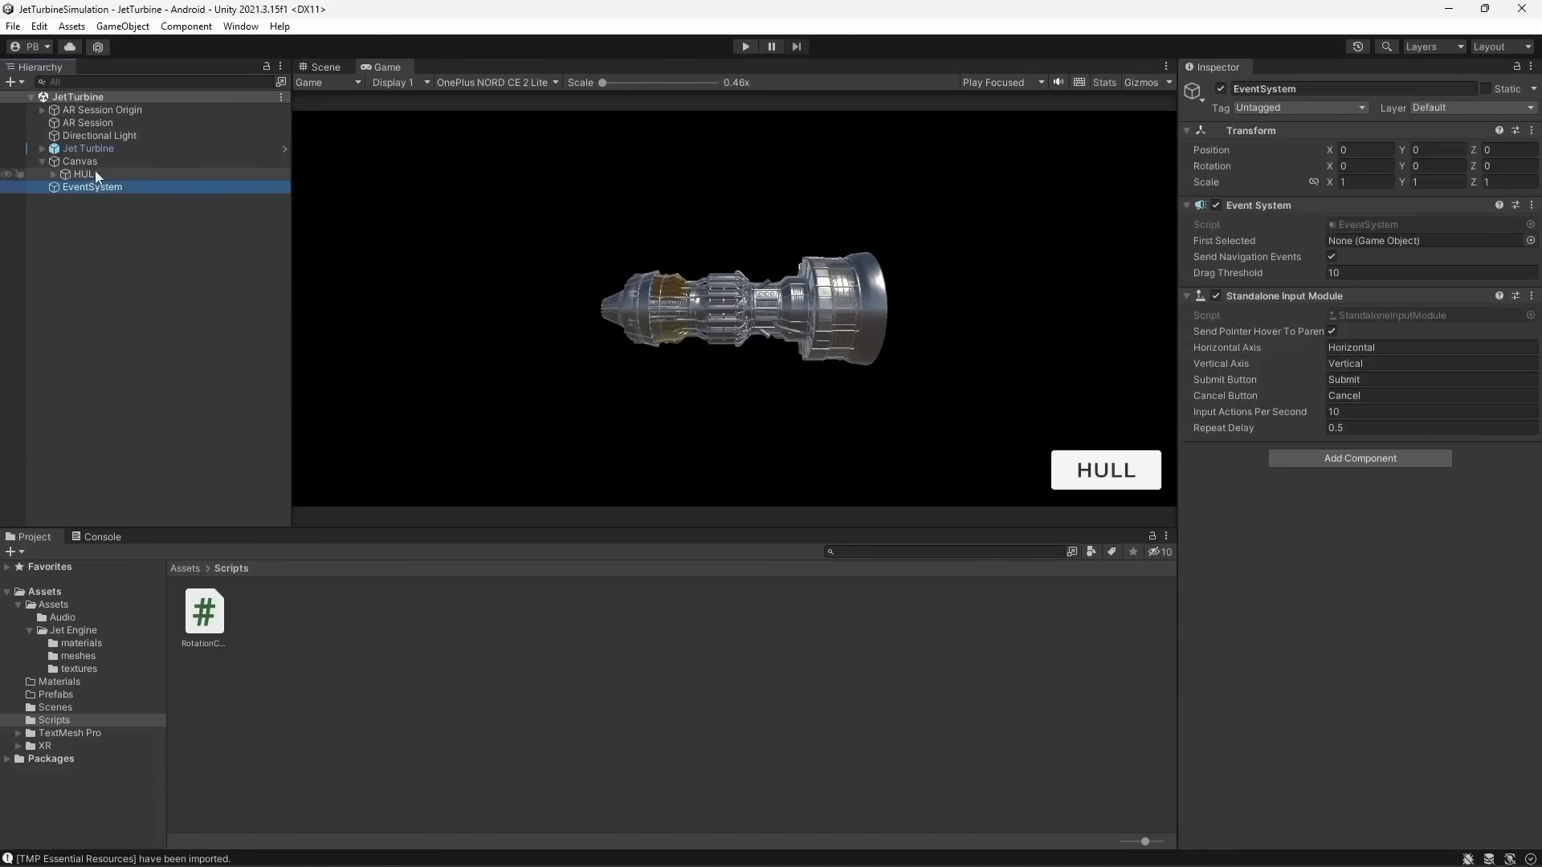
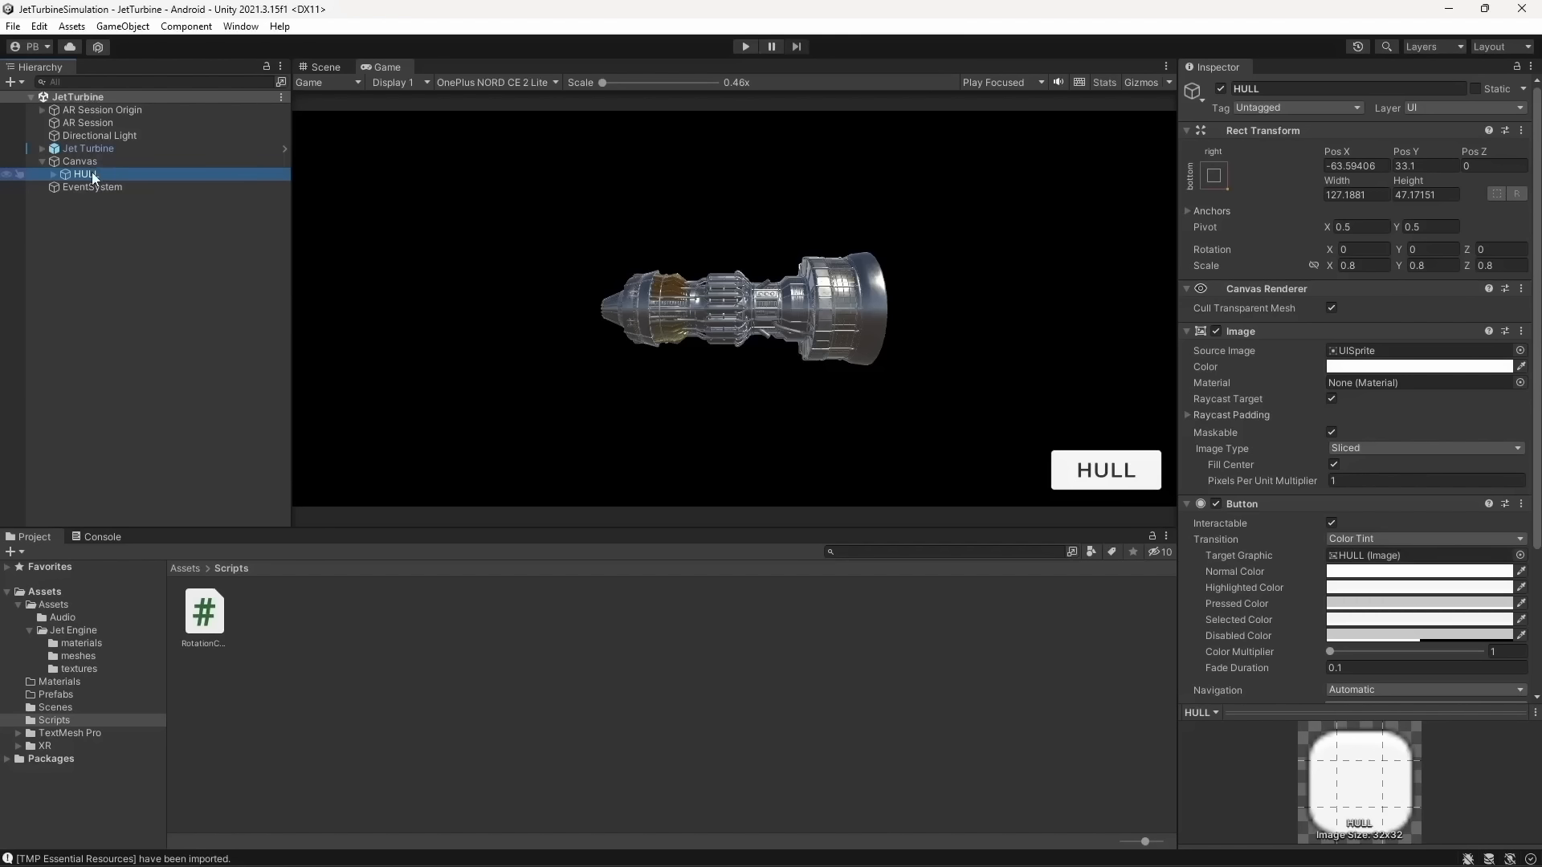
pyautogui.hotkey('ctrl', 'd')
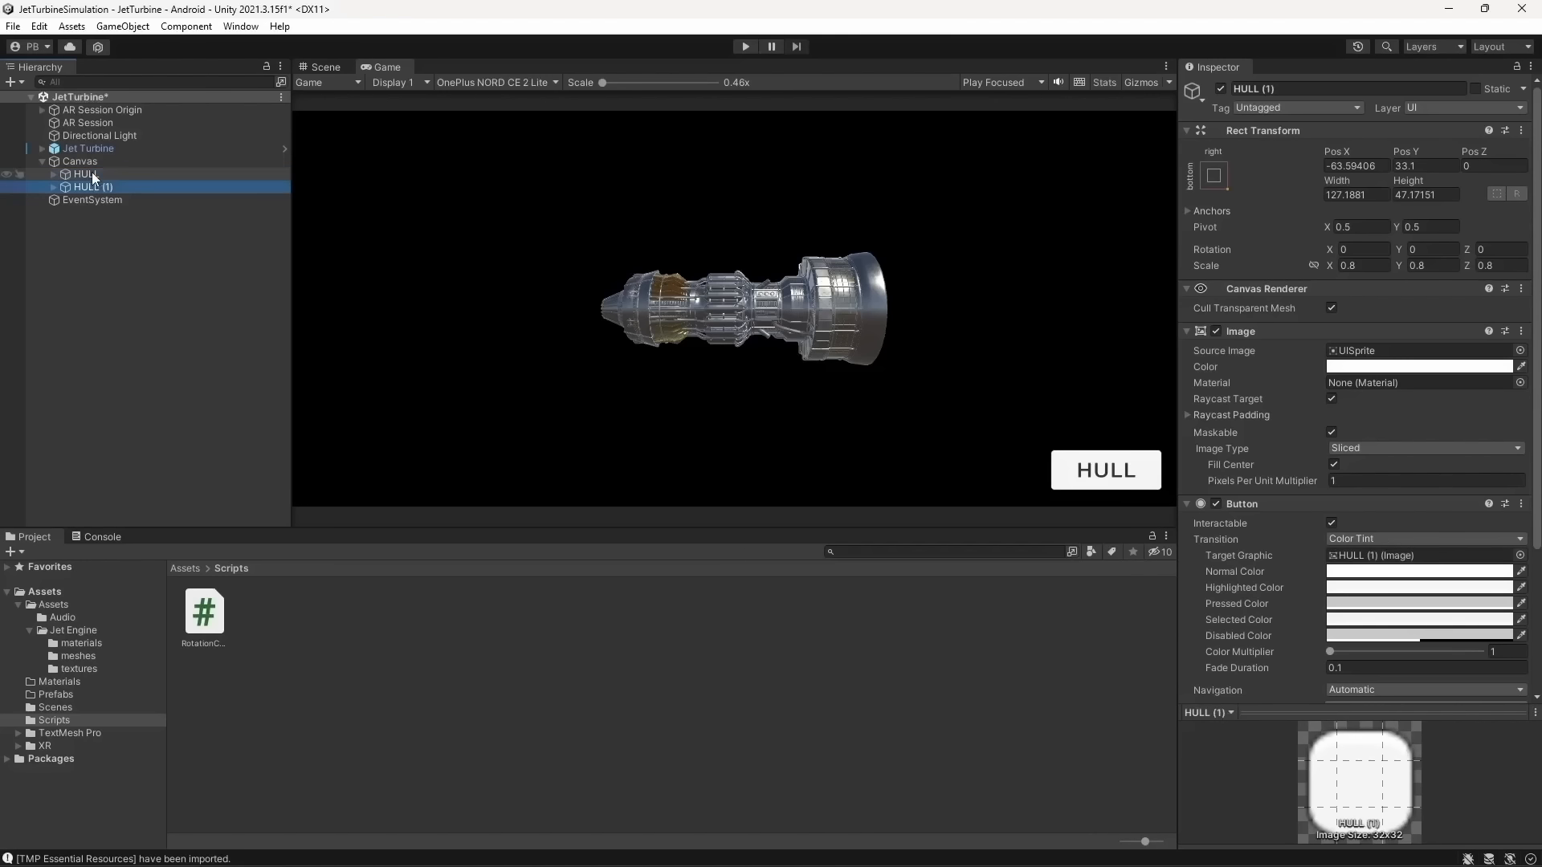
pyautogui.click(1314, 85)
pyautogui.press('End')
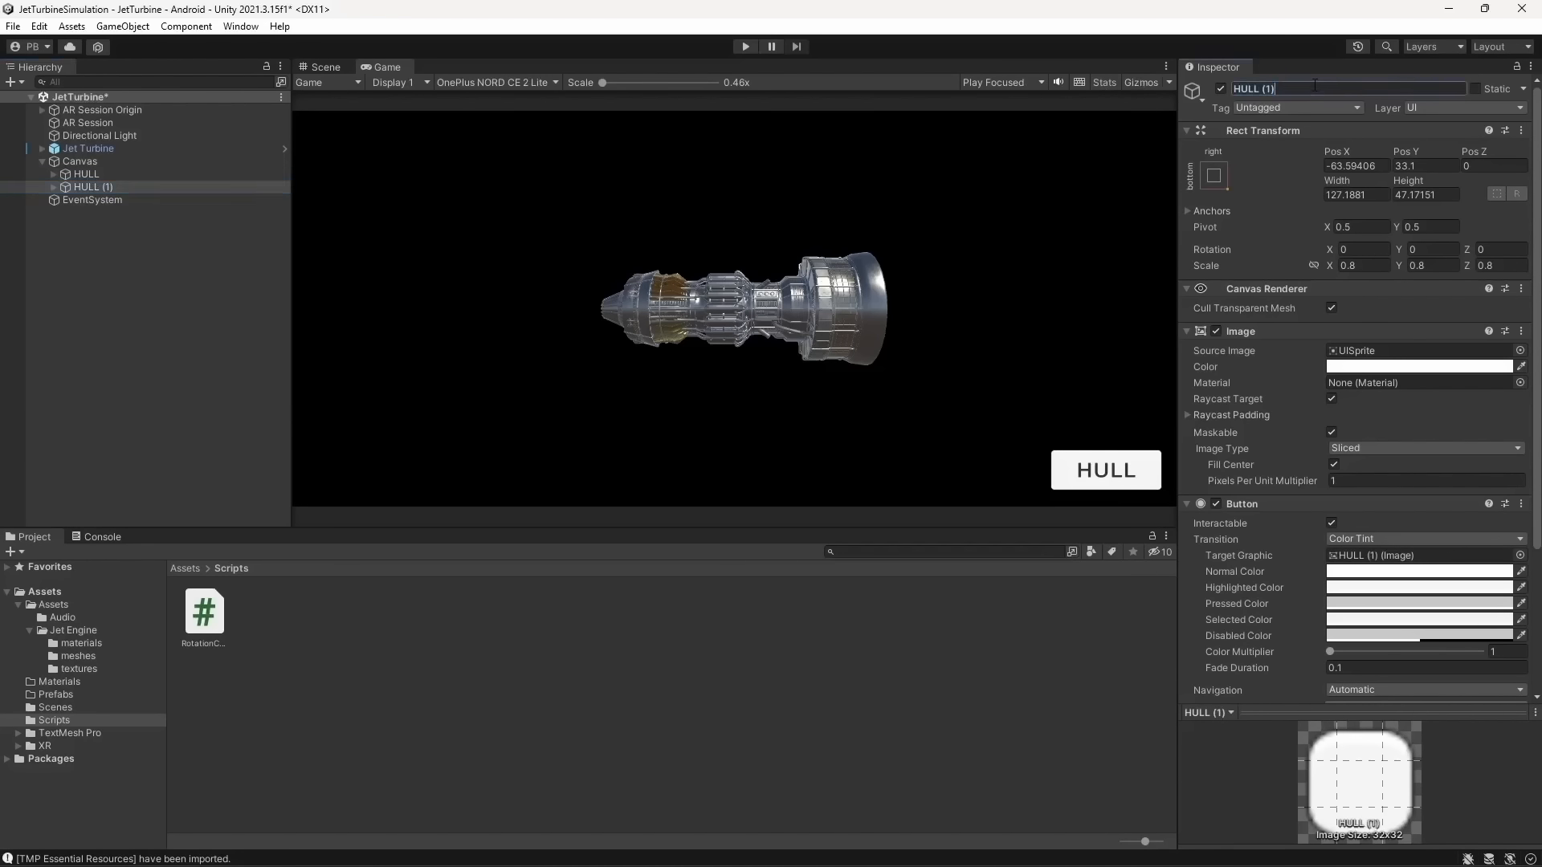
pyautogui.press('BackSpace')
pyautogui.press('BackSpace')
pyautogui.press('BackSpace')
pyautogui.press('BackSpace')
# Expand the Jet Turbine hierarchy to check its part names, and rename the copied button as TUBES
pyautogui.click(42, 148)
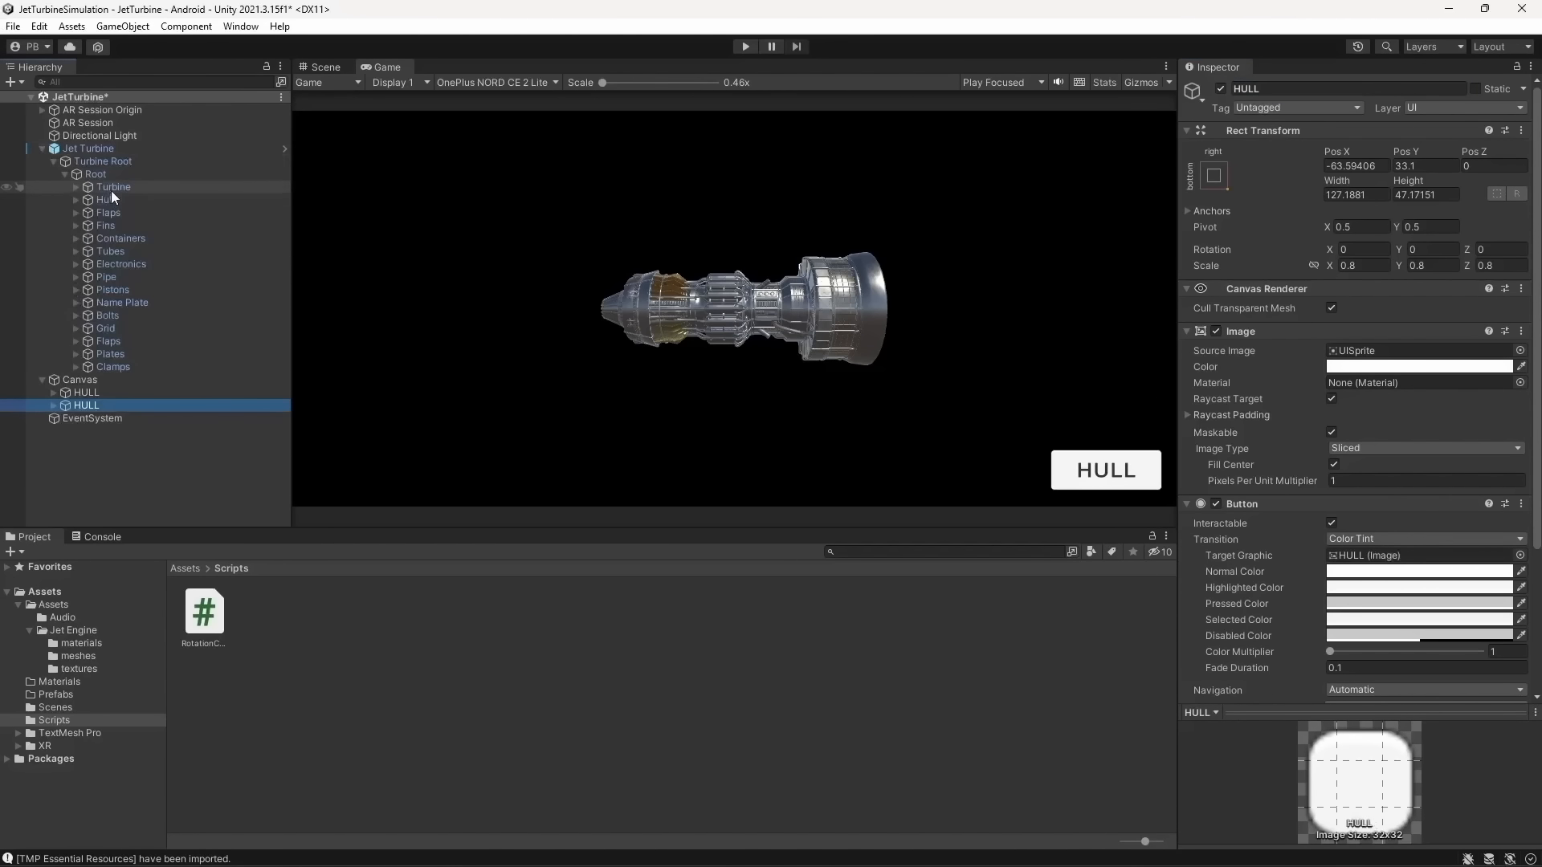
pyautogui.click(128, 252)
pyautogui.click(96, 405)
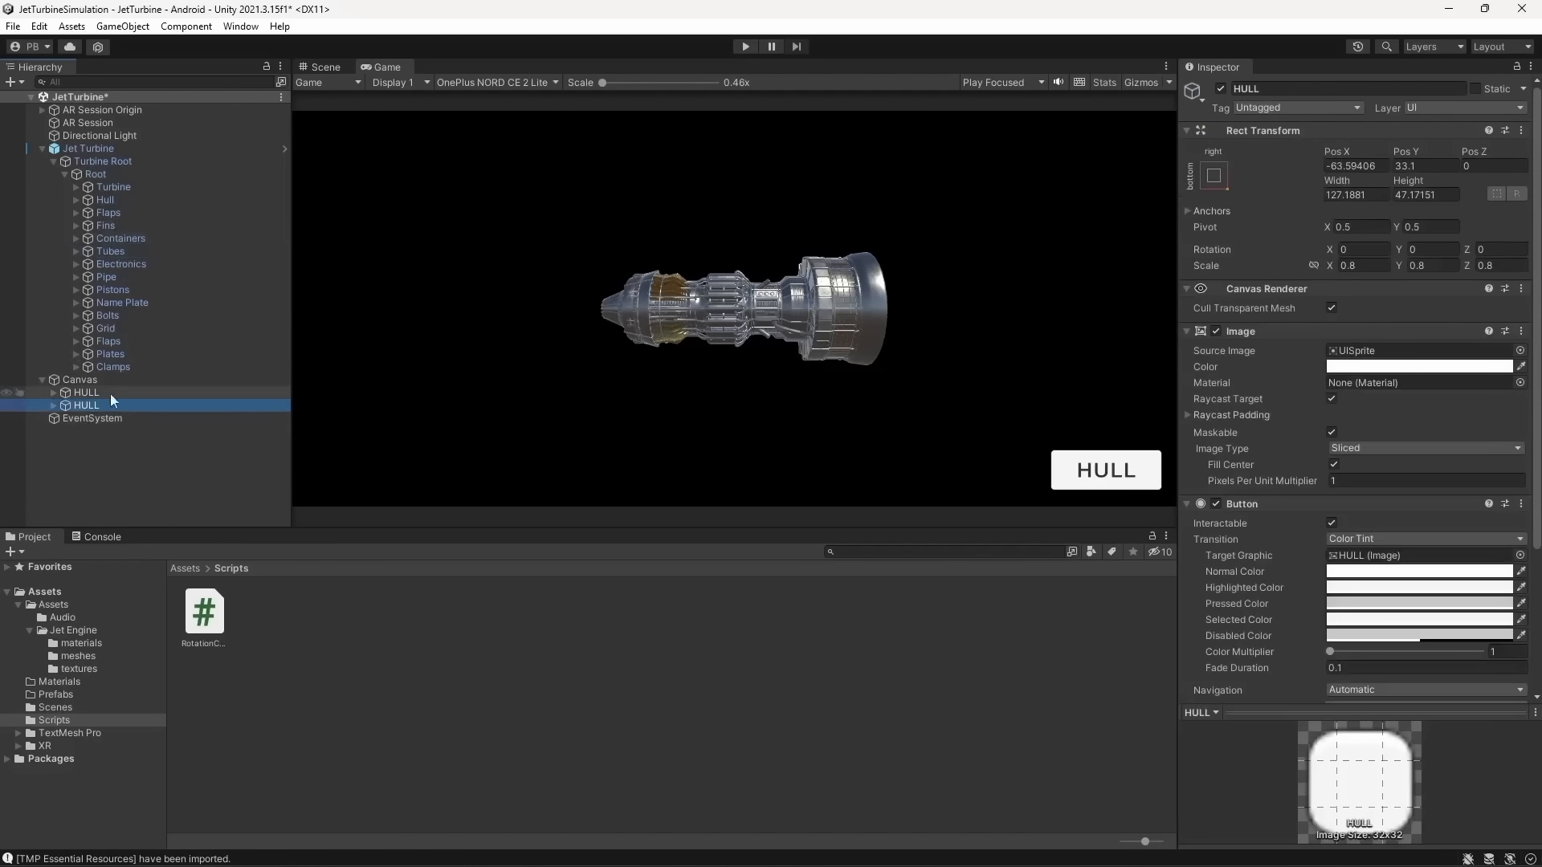
pyautogui.click(1250, 89)
pyautogui.write('t')
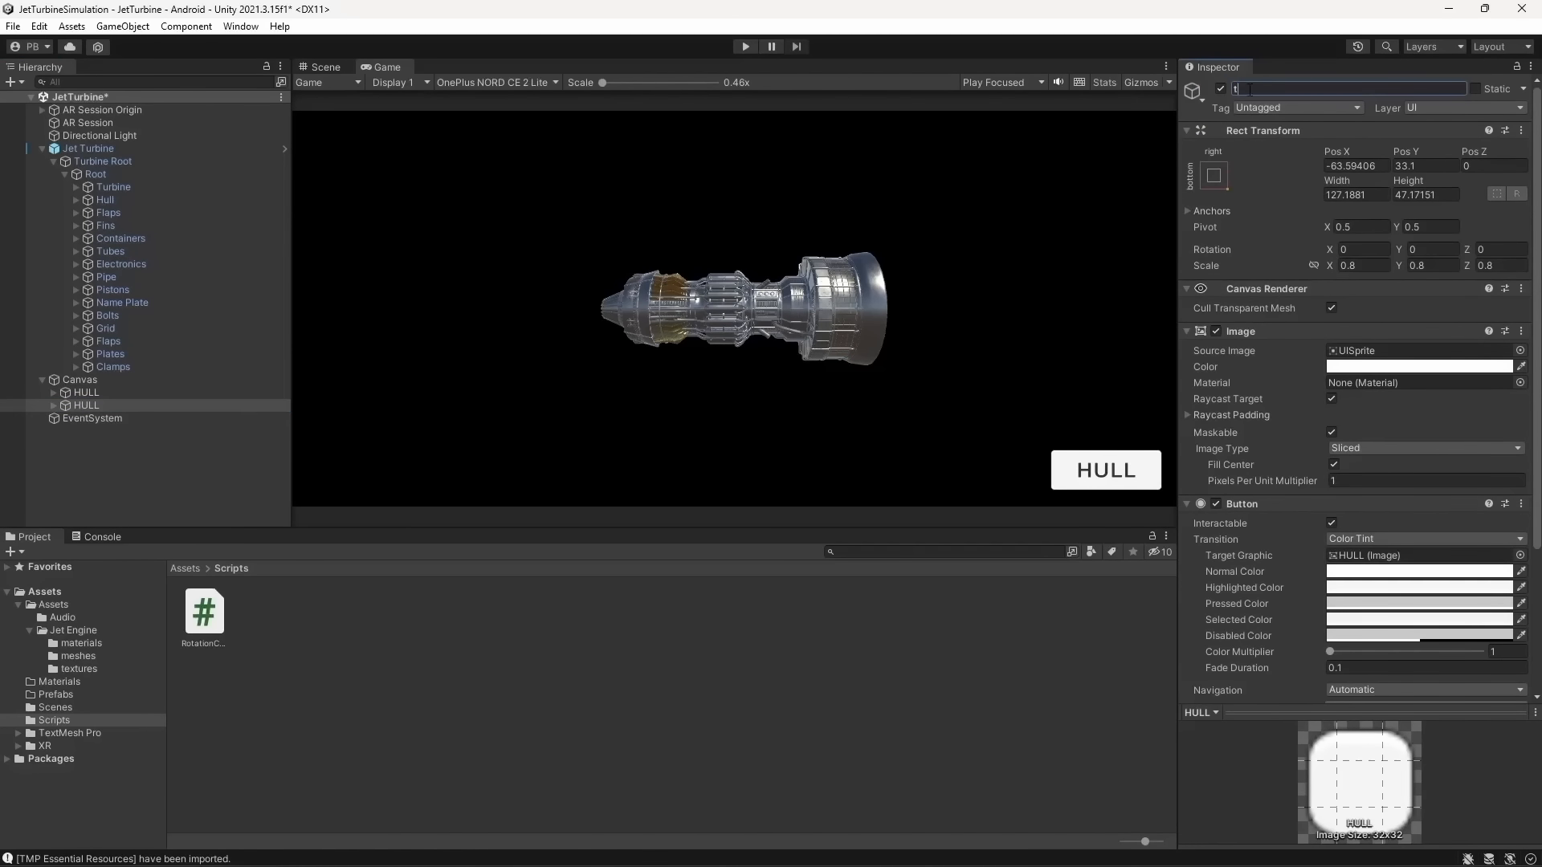
pyautogui.write('ube')
pyautogui.press('BackSpace')
pyautogui.press('BackSpace')
pyautogui.press('BackSpace')
pyautogui.press('BackSpace')
pyautogui.write('TUBES')
pyautogui.press('Return')
# Set the TUBES button's label text to TUBES and save the scene
pyautogui.click(132, 403)
pyautogui.scroll(-5, 1410, 549)
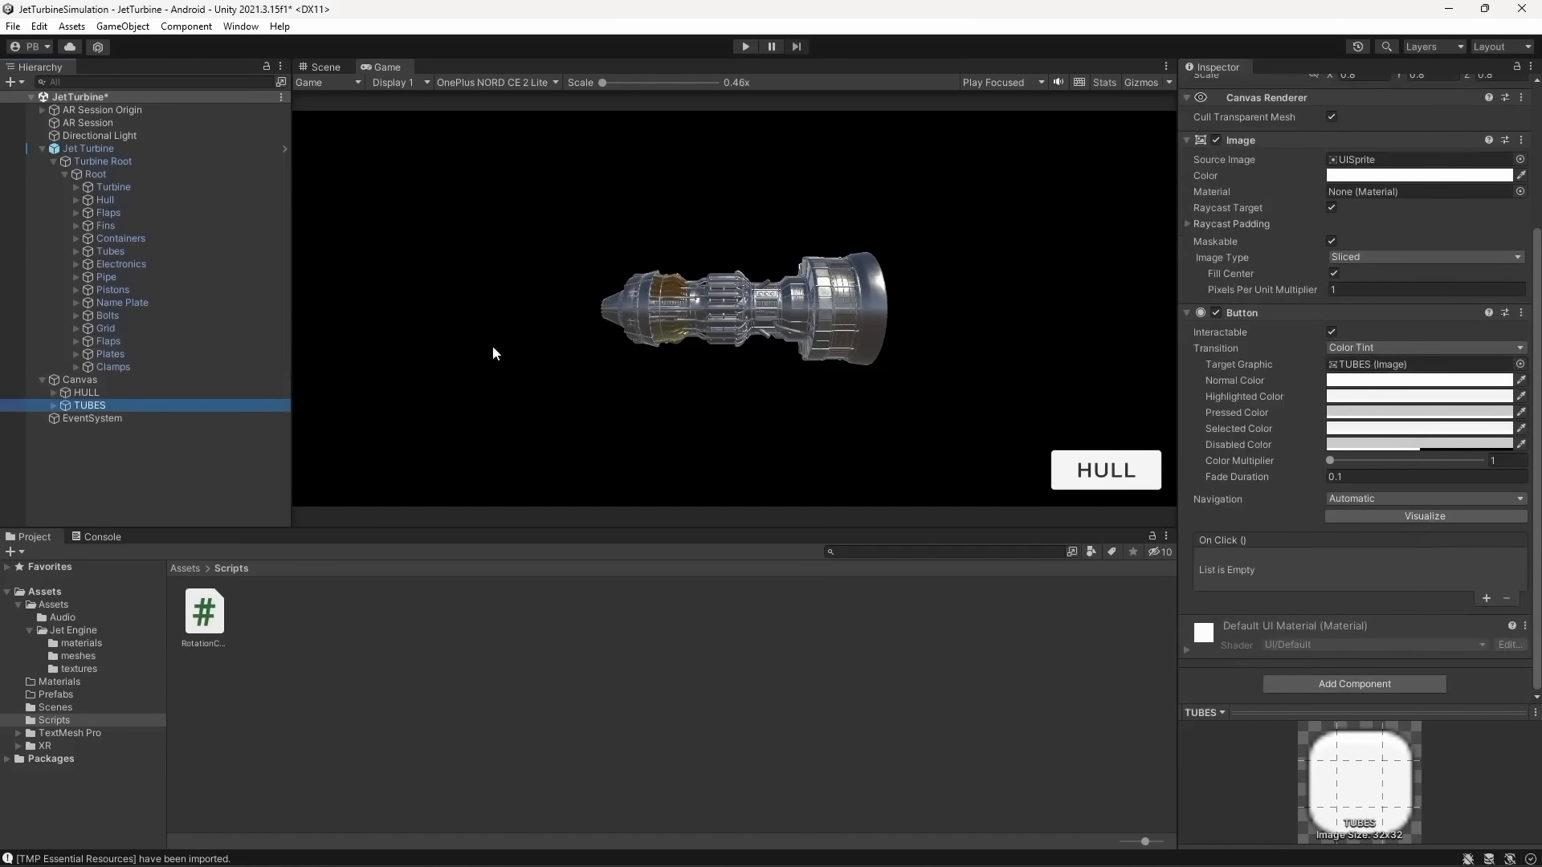
pyautogui.click(54, 404)
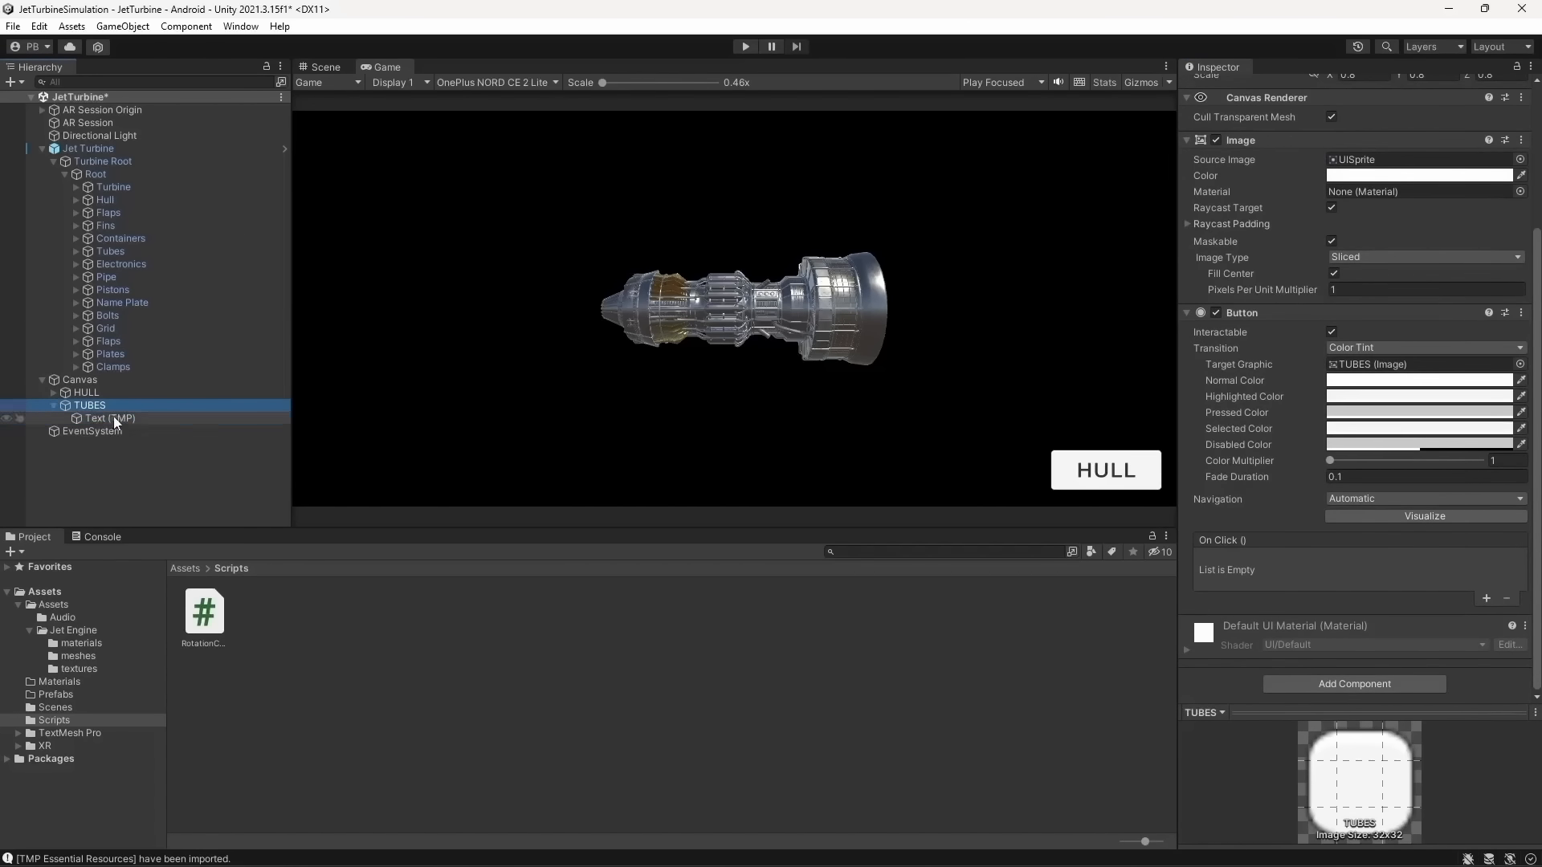
pyautogui.click(113, 416)
pyautogui.click(1385, 220)
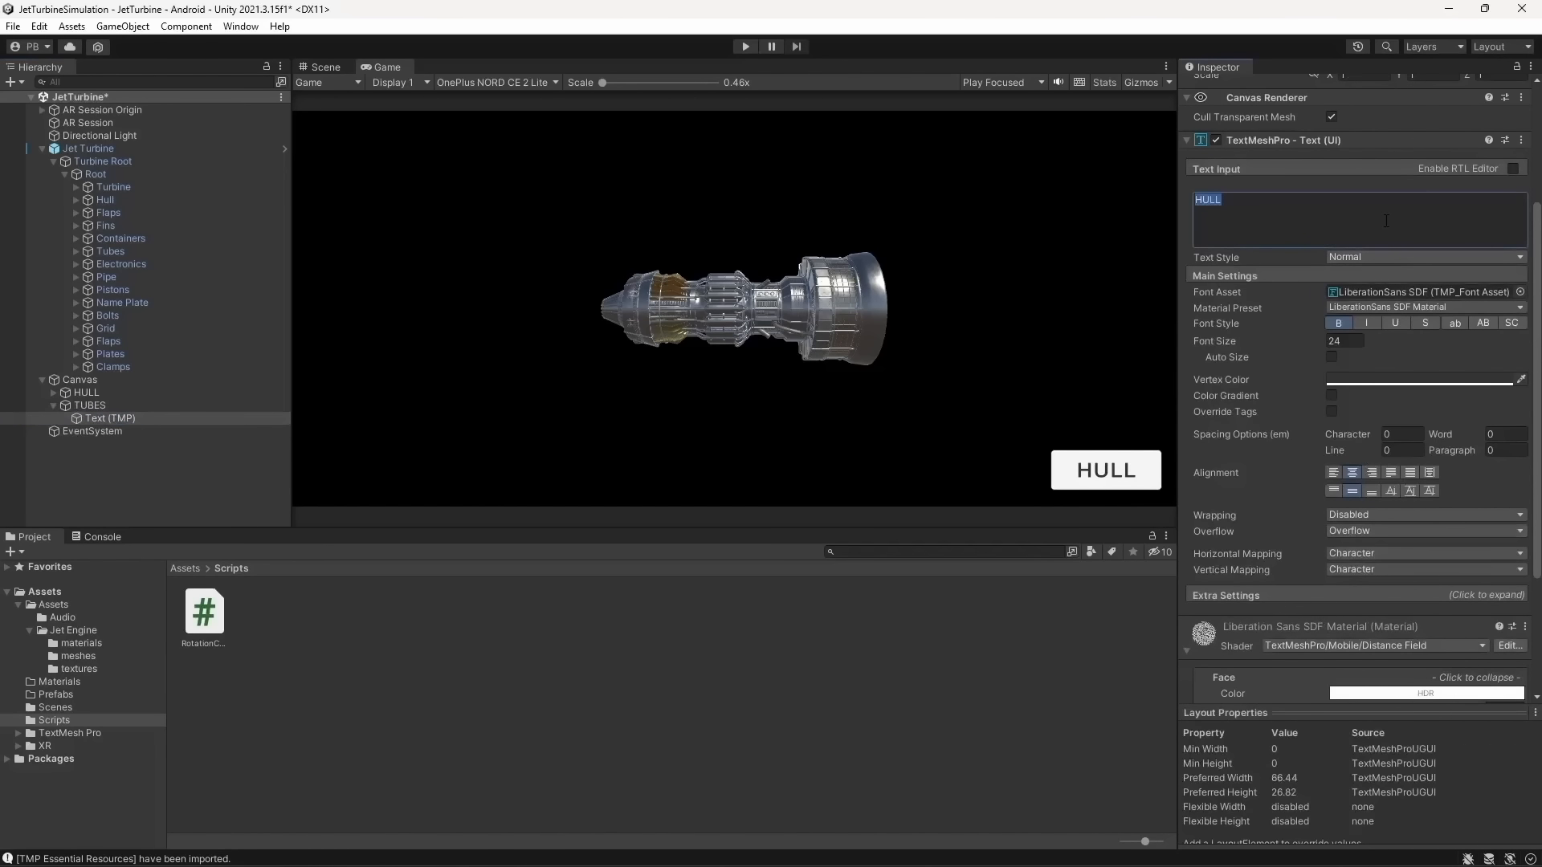
pyautogui.write('TUBES')
pyautogui.scroll(3, 1385, 220)
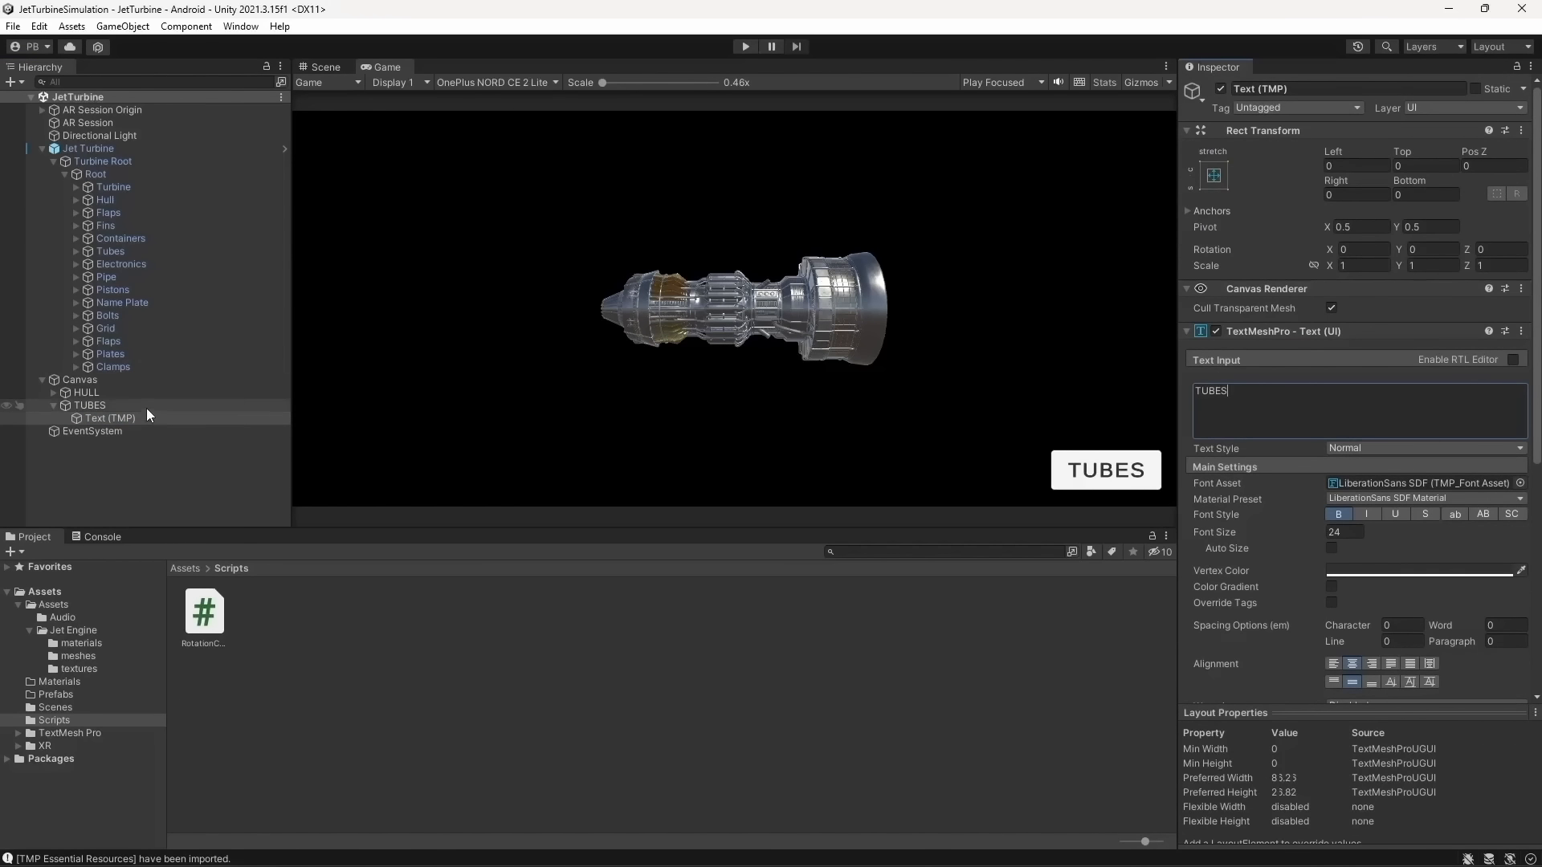
# Offset the TUBES button's Pos X by -110 to -173.5941, placing it beside the HULL button, and save the scene
pyautogui.click(147, 406)
pyautogui.click(1351, 165)
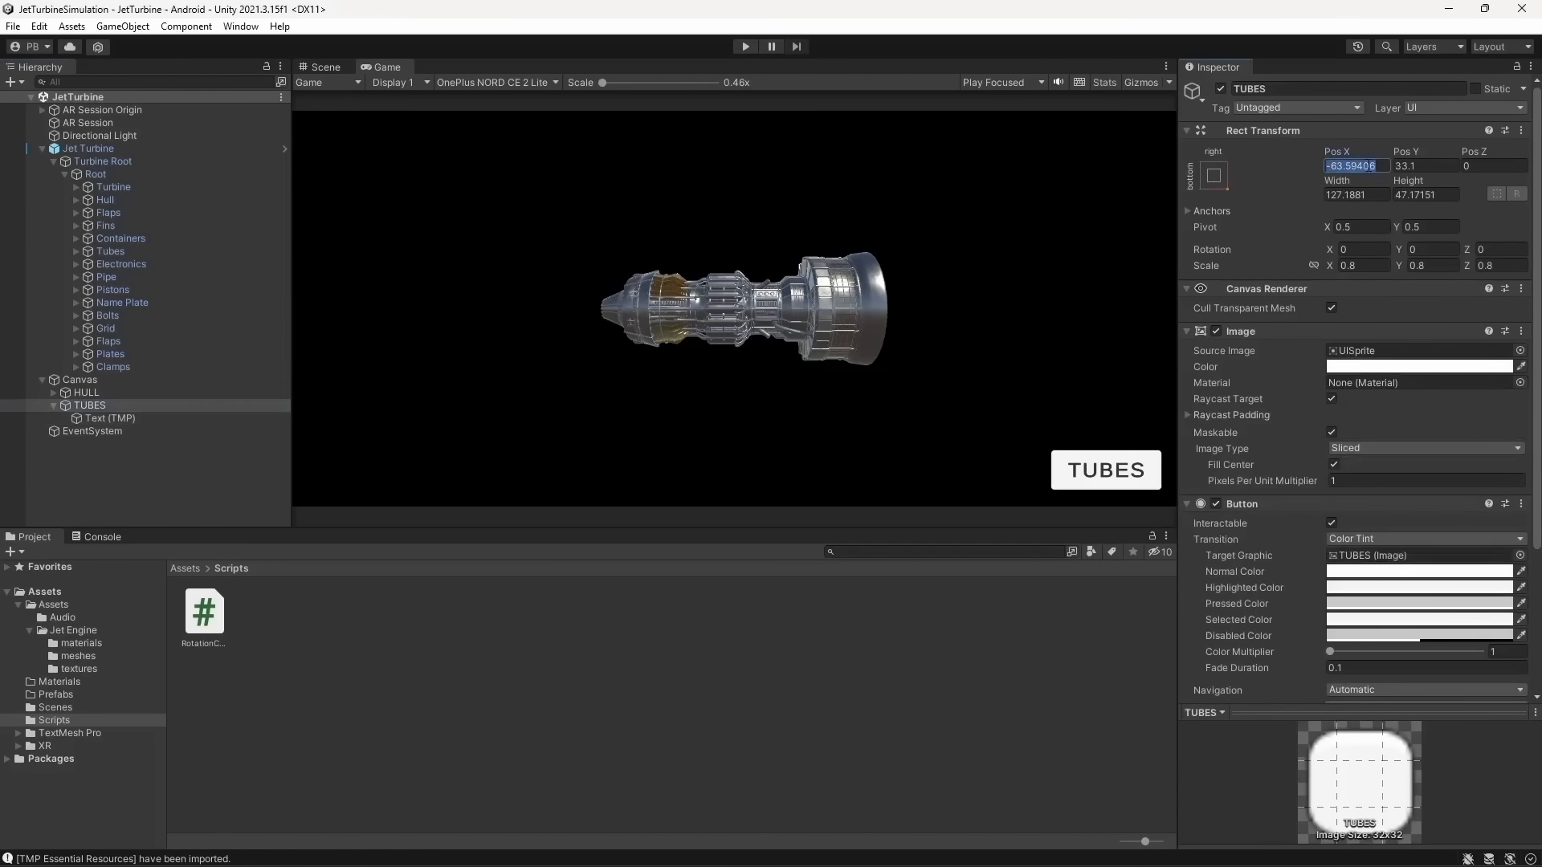
pyautogui.press('Right')
pyautogui.write('-120')
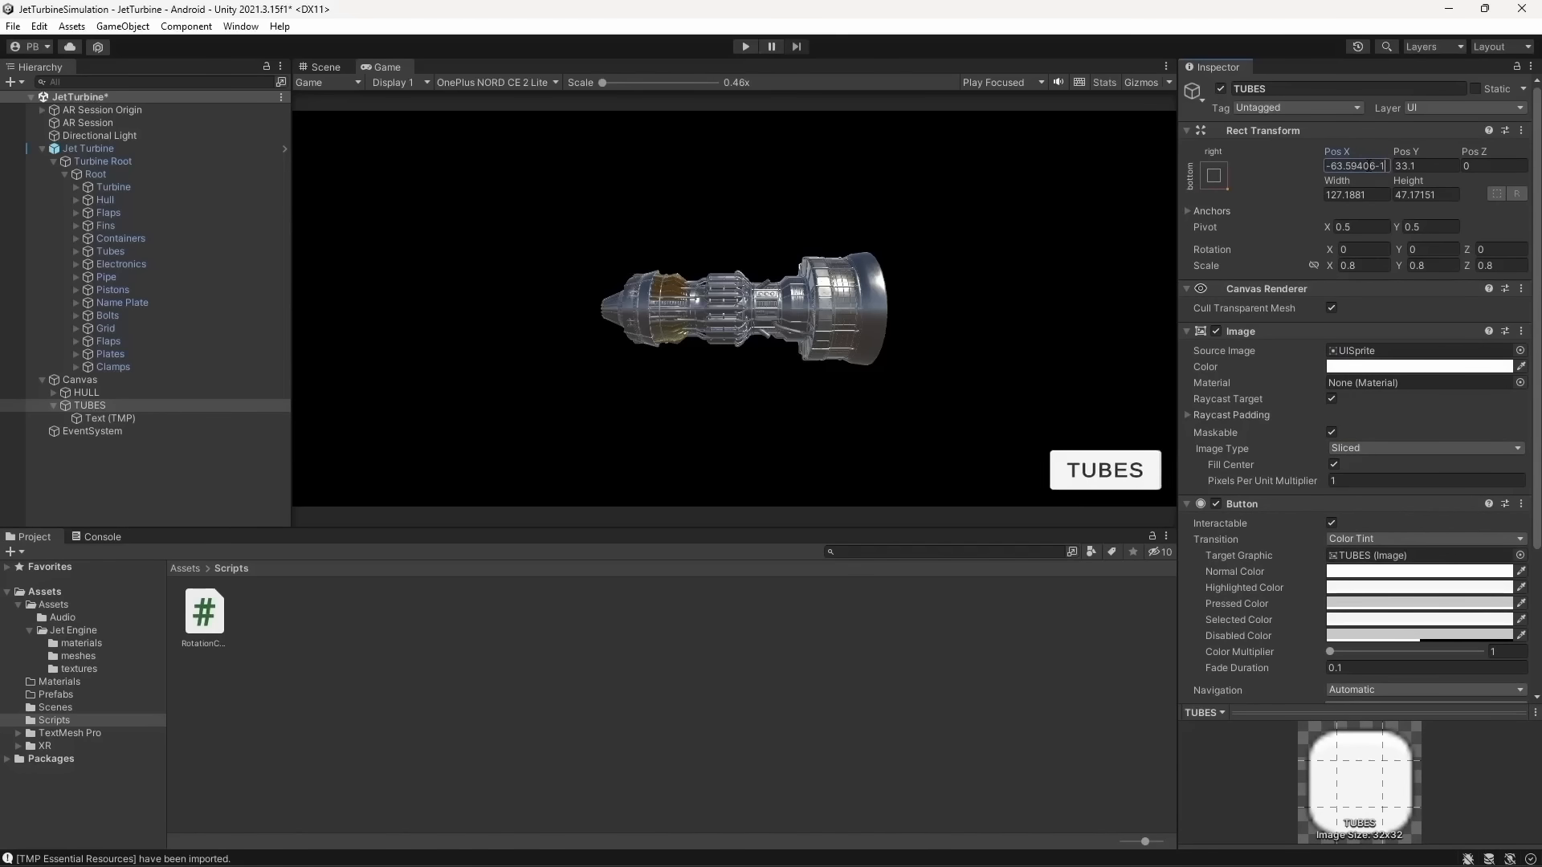
pyautogui.press('BackSpace')
pyautogui.press('BackSpace')
pyautogui.write('10')
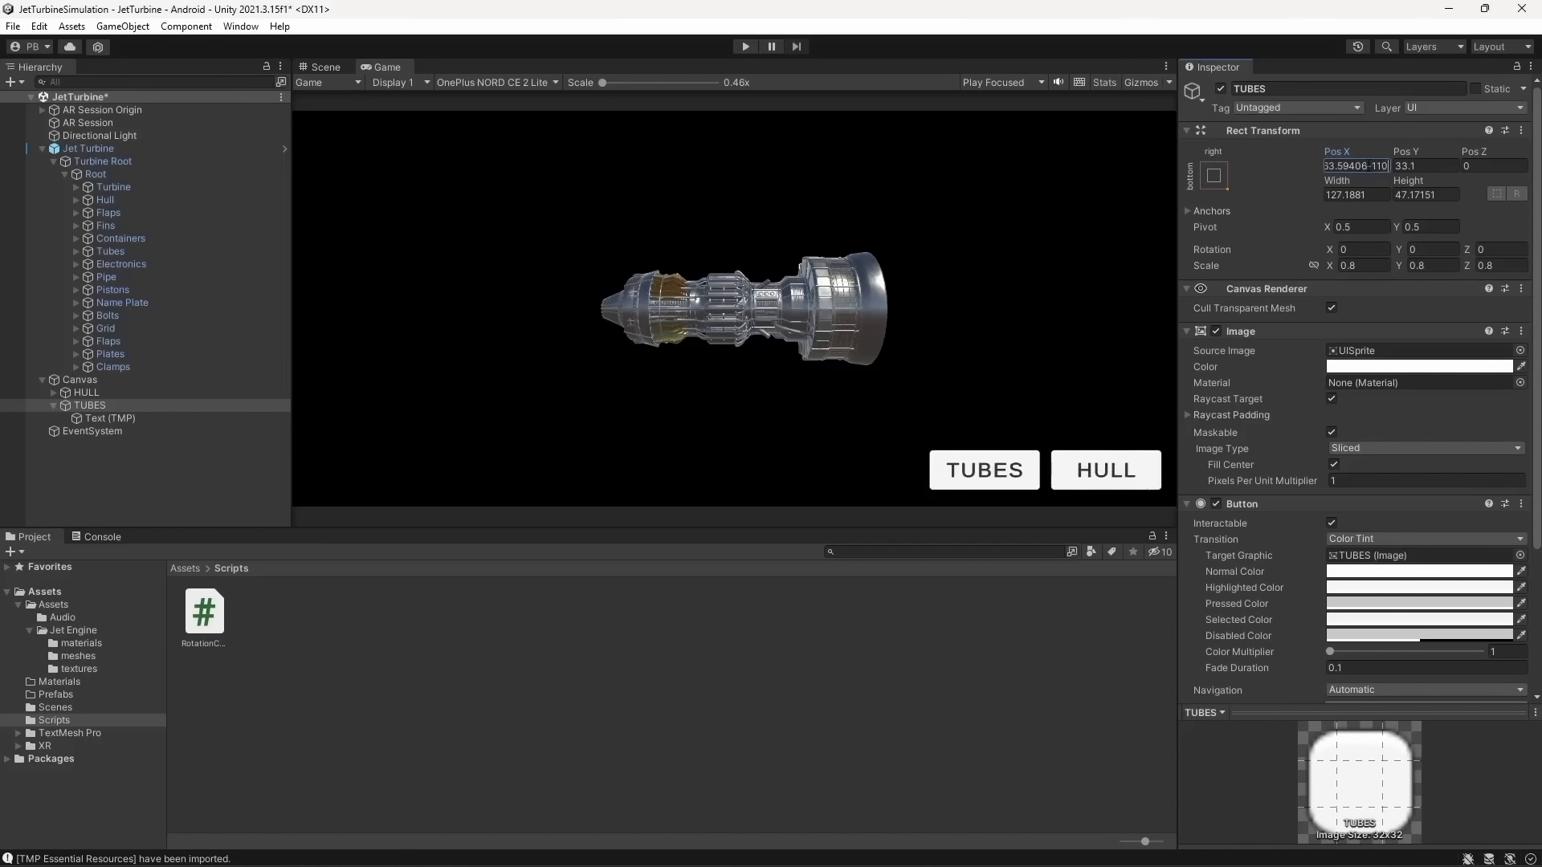
pyautogui.hotkey('ctrl', 's')
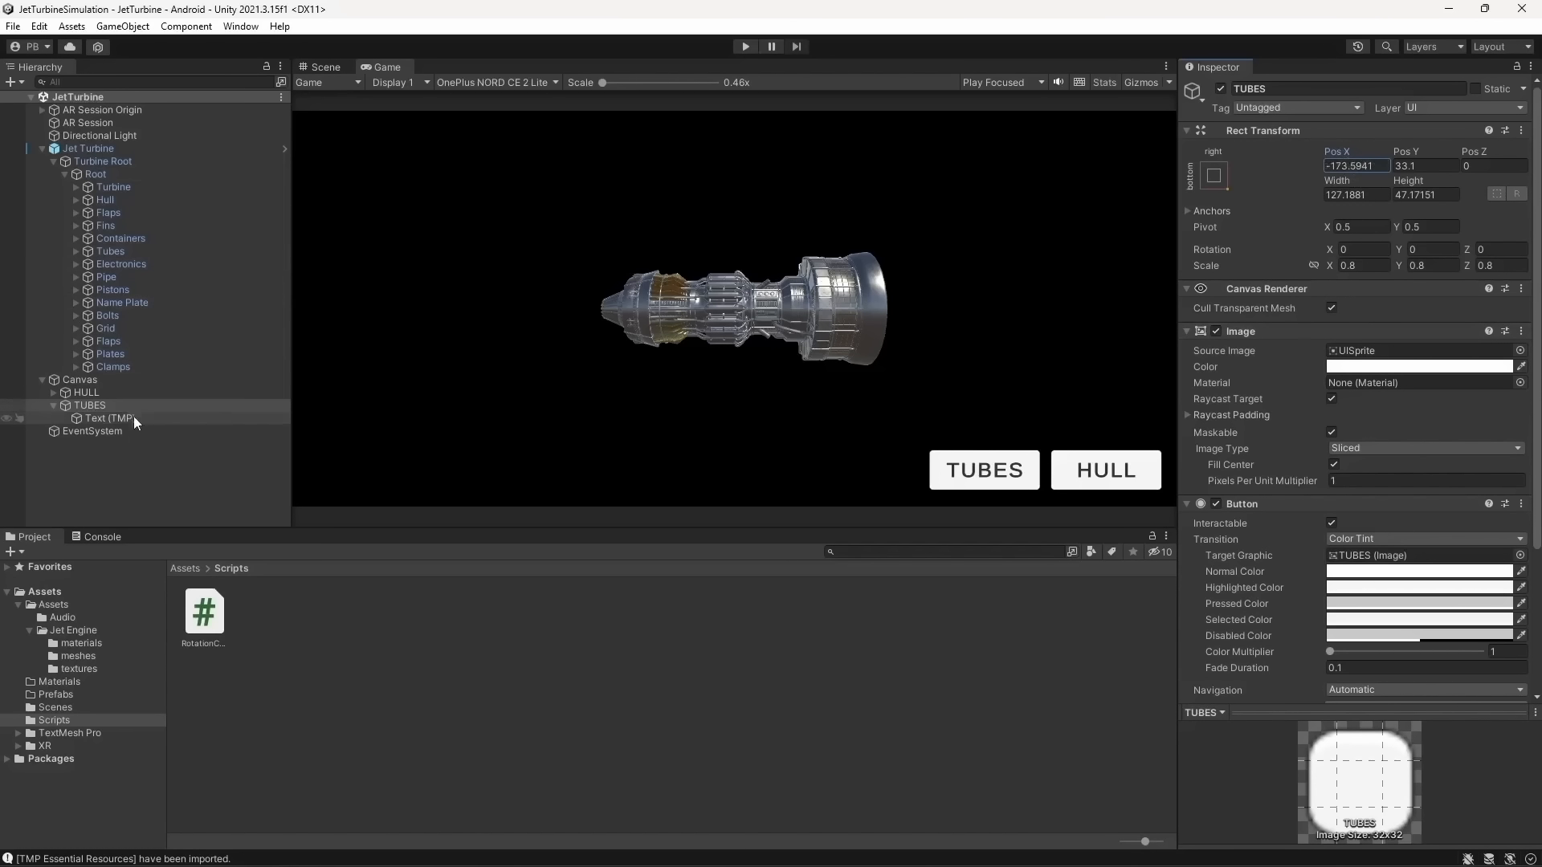
# Duplicate the TUBES button and rename the copy as GRID
pyautogui.click(53, 405)
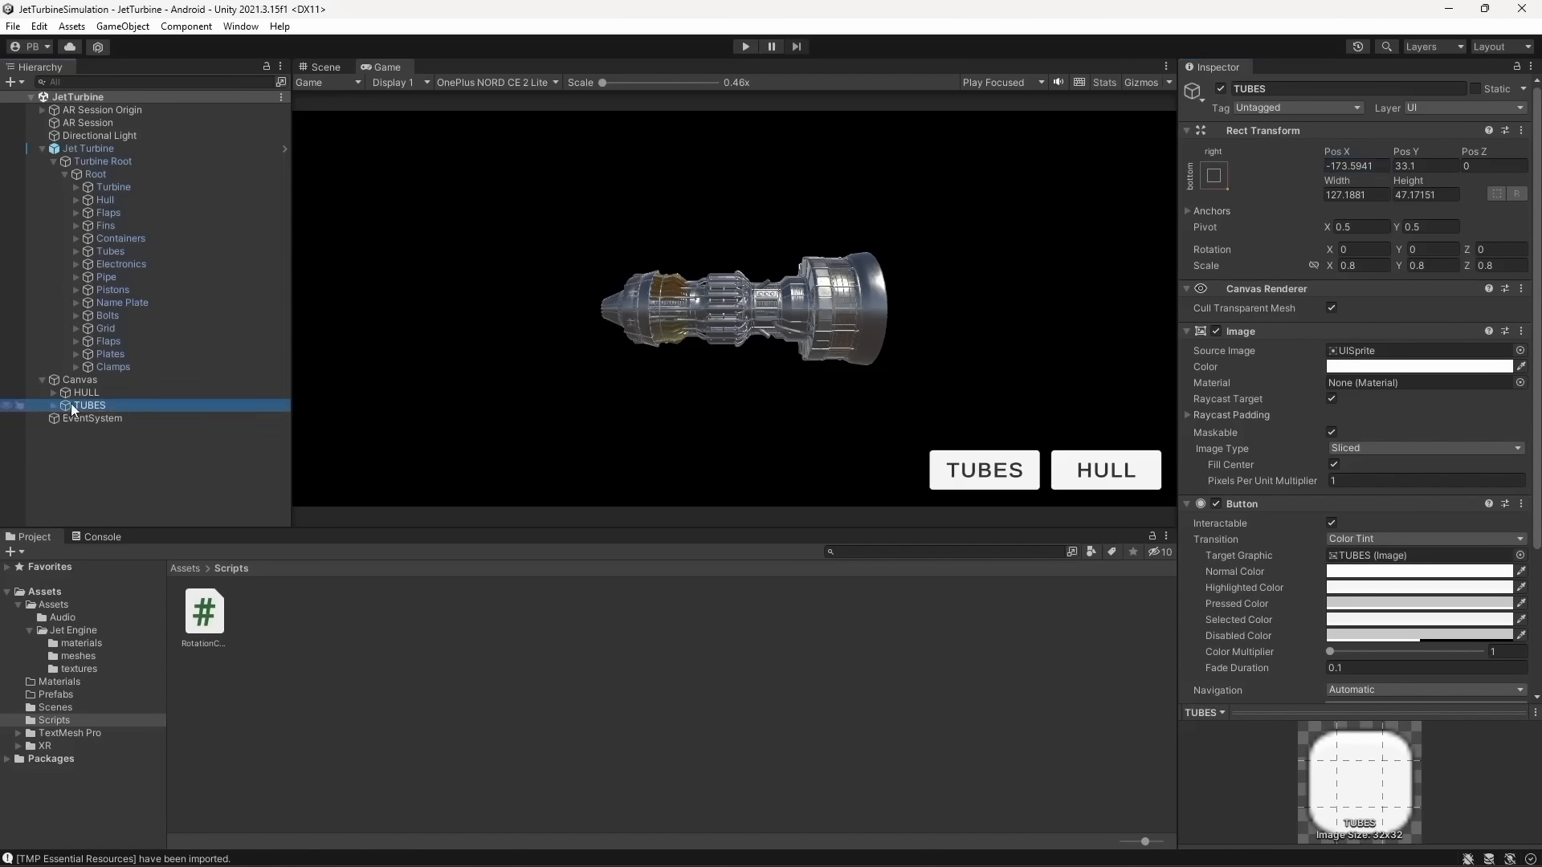
pyautogui.hotkey('ctrl', 'd')
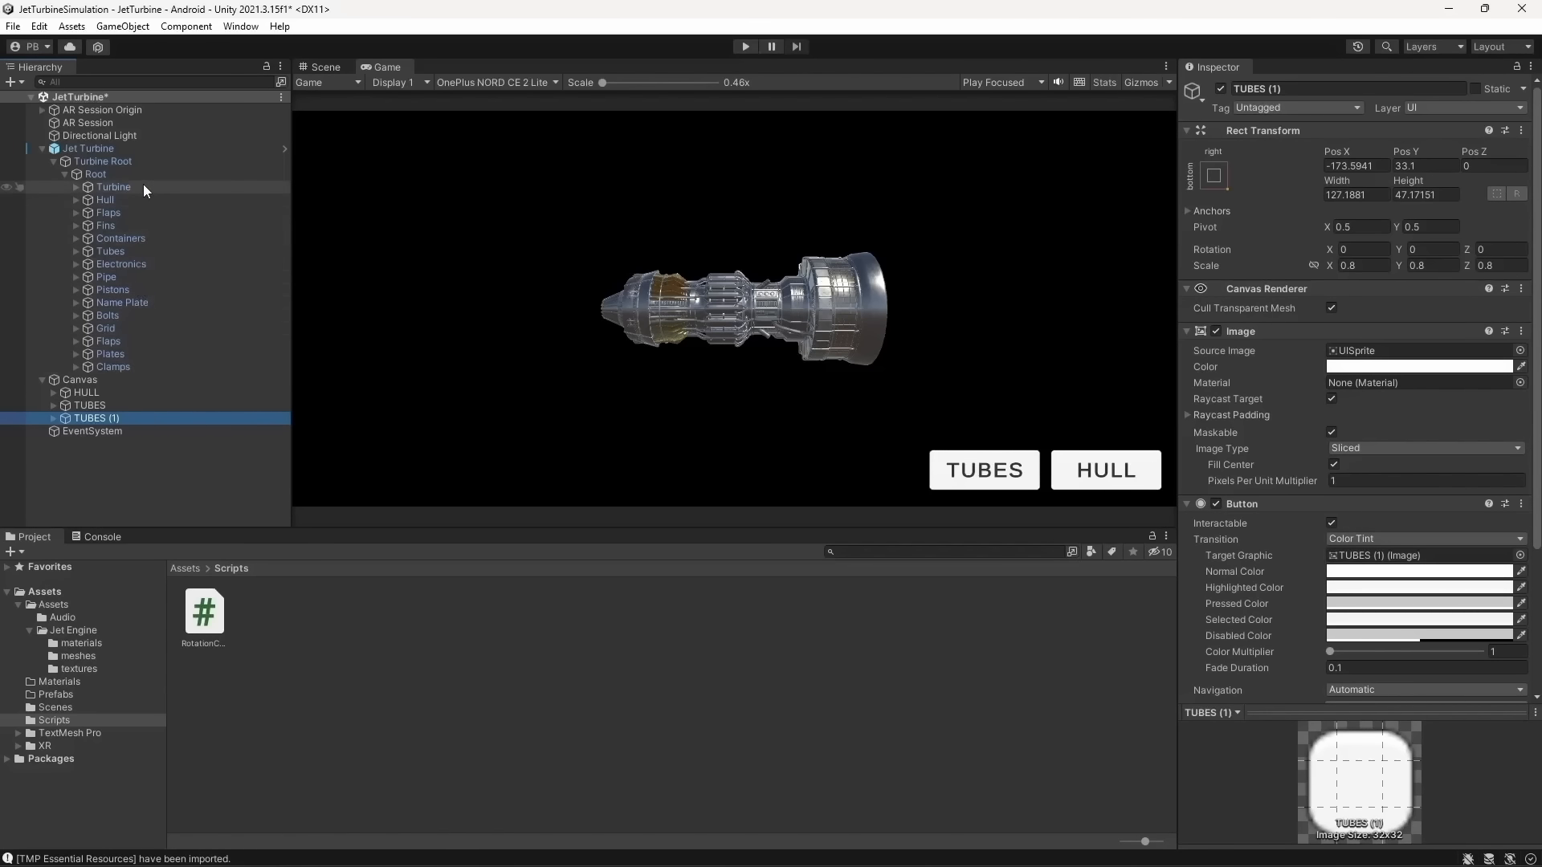
pyautogui.click(1277, 89)
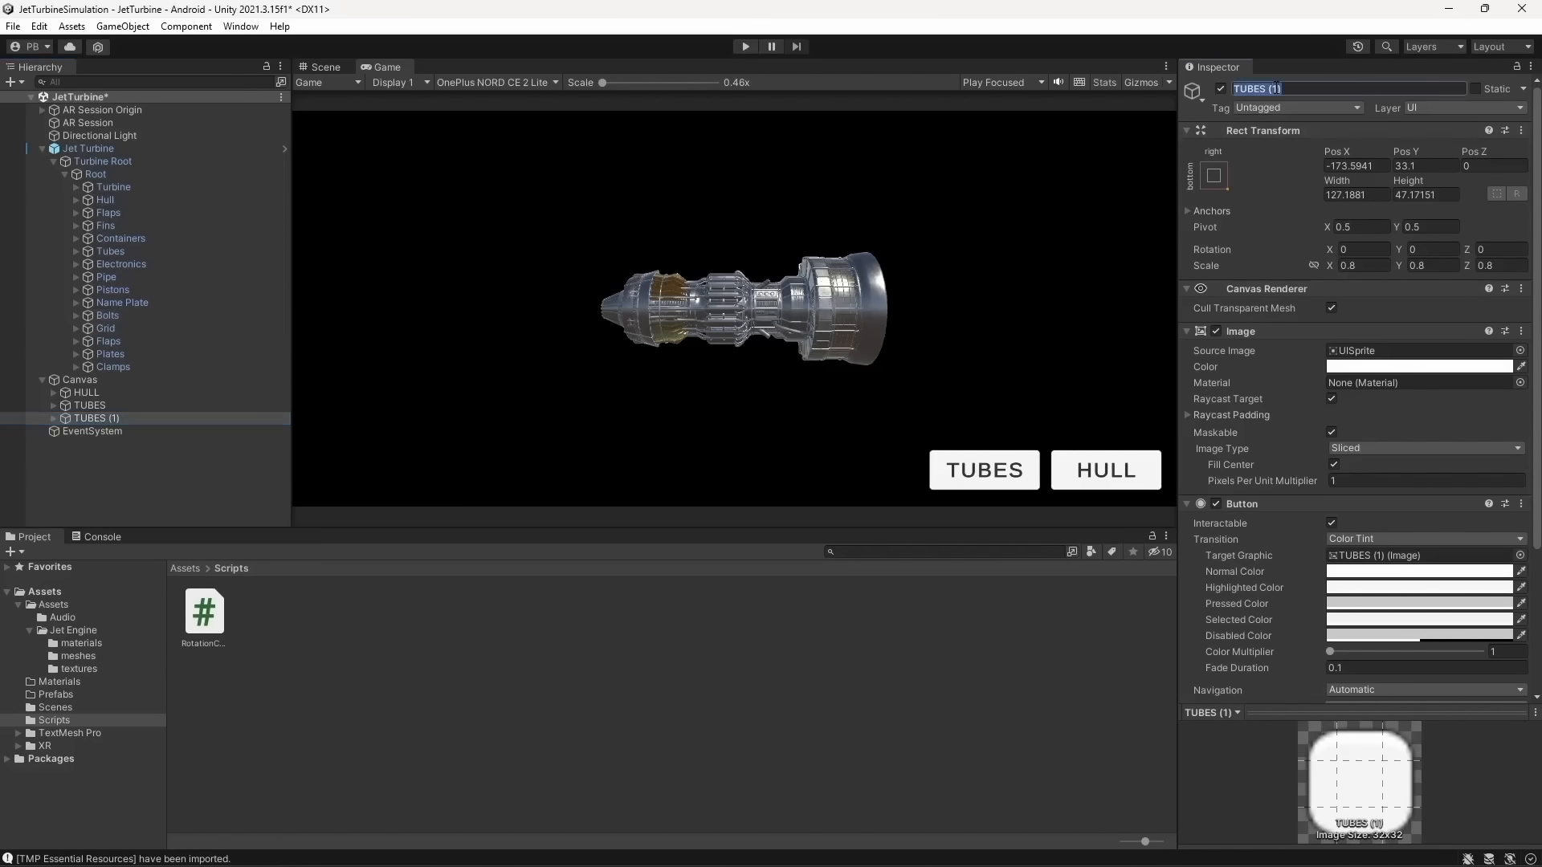
pyautogui.write('GRID')
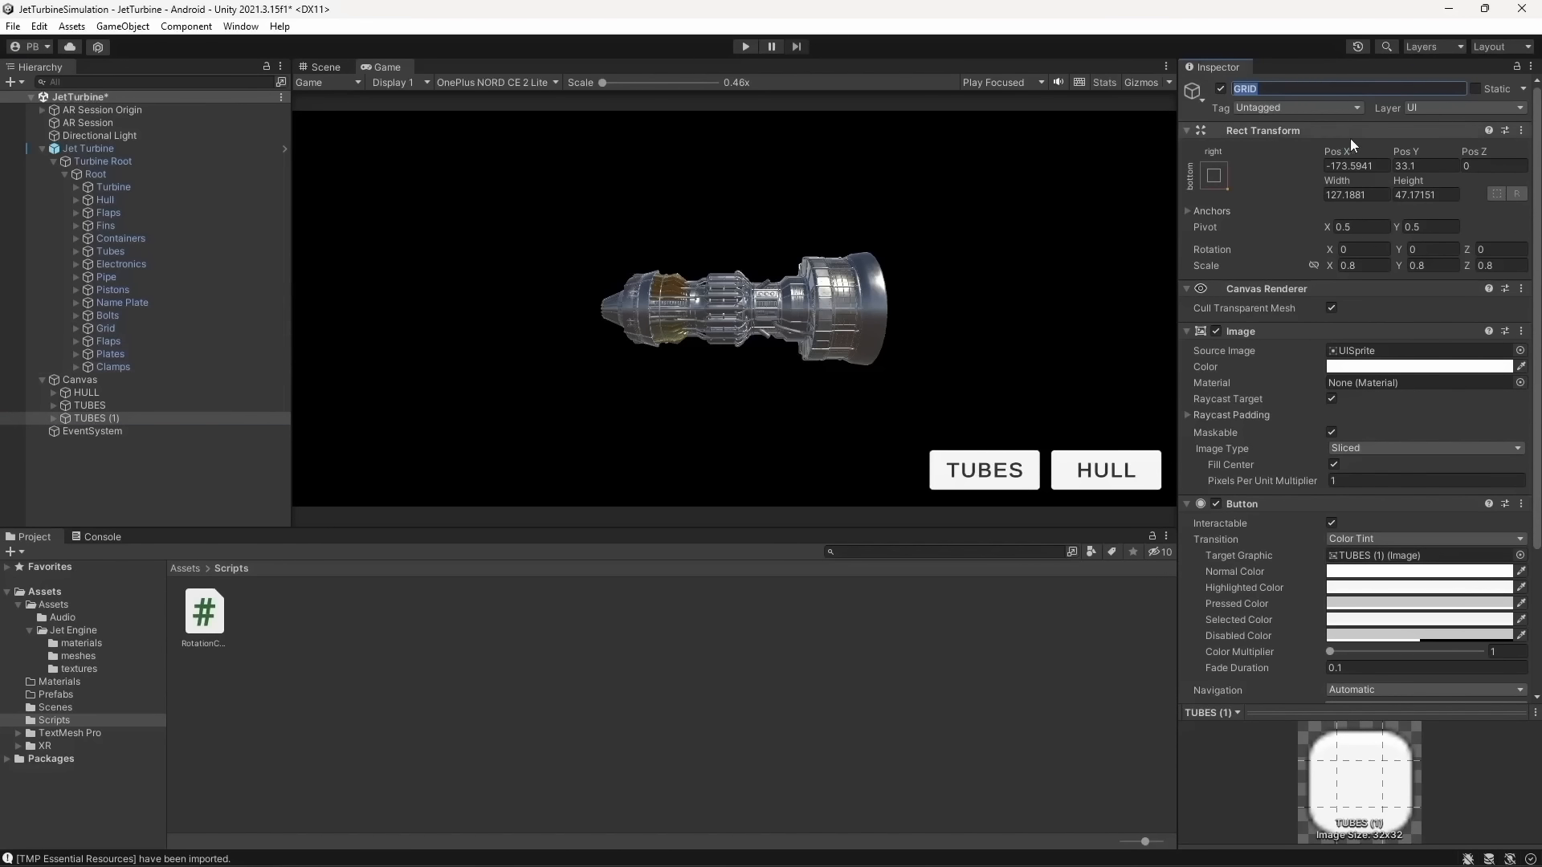
# Set the GRID button's Pos X to -283.5941 by subtracting another 110, and save the scene
pyautogui.click(1378, 165)
pyautogui.write('-283.5941')
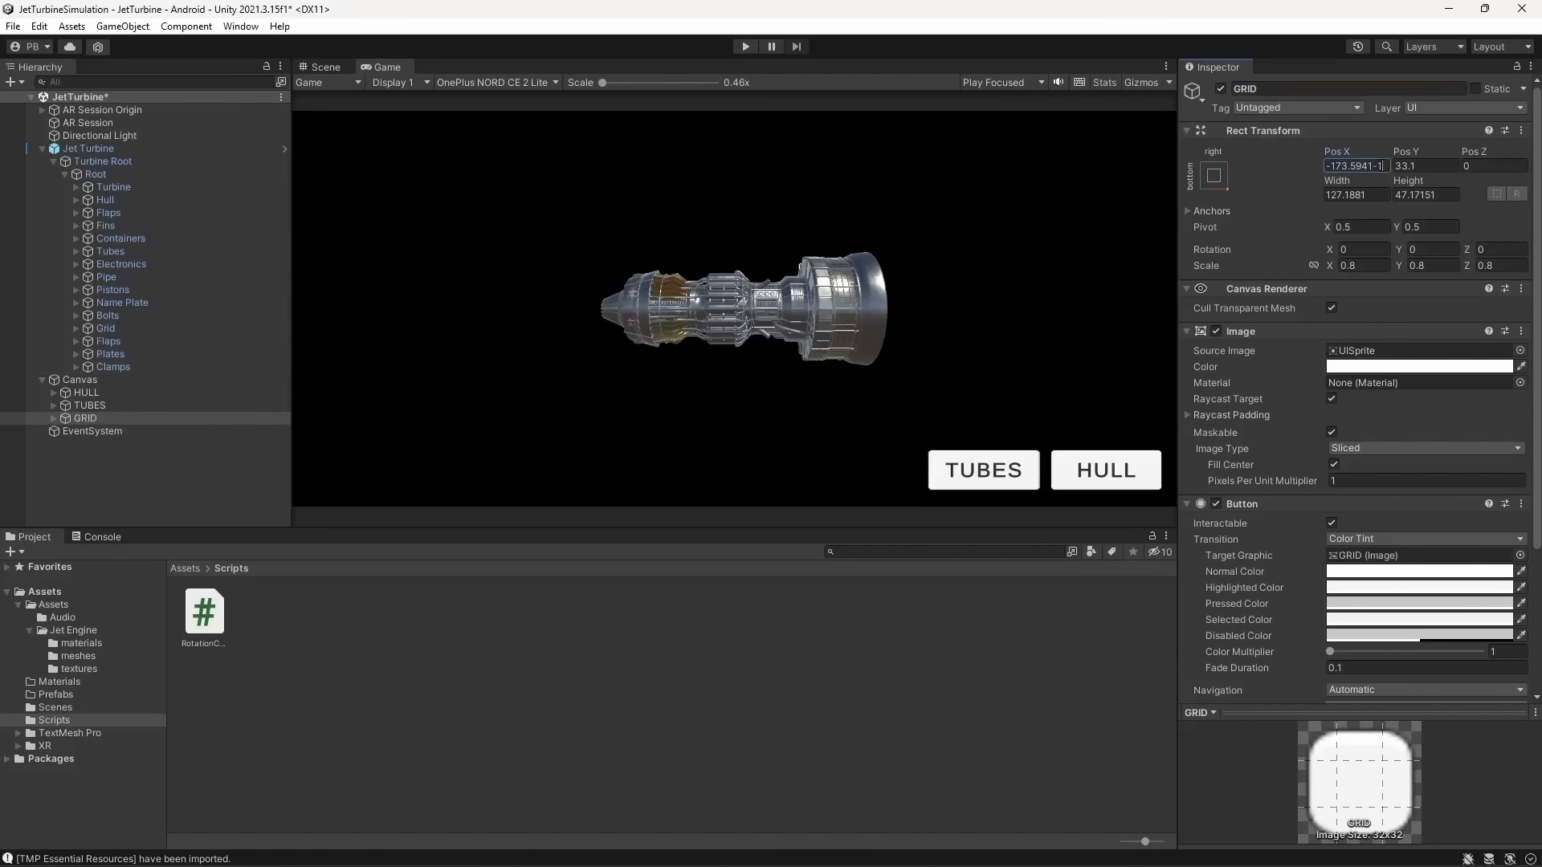
pyautogui.press('Return')
pyautogui.hotkey('ctrl', 's')
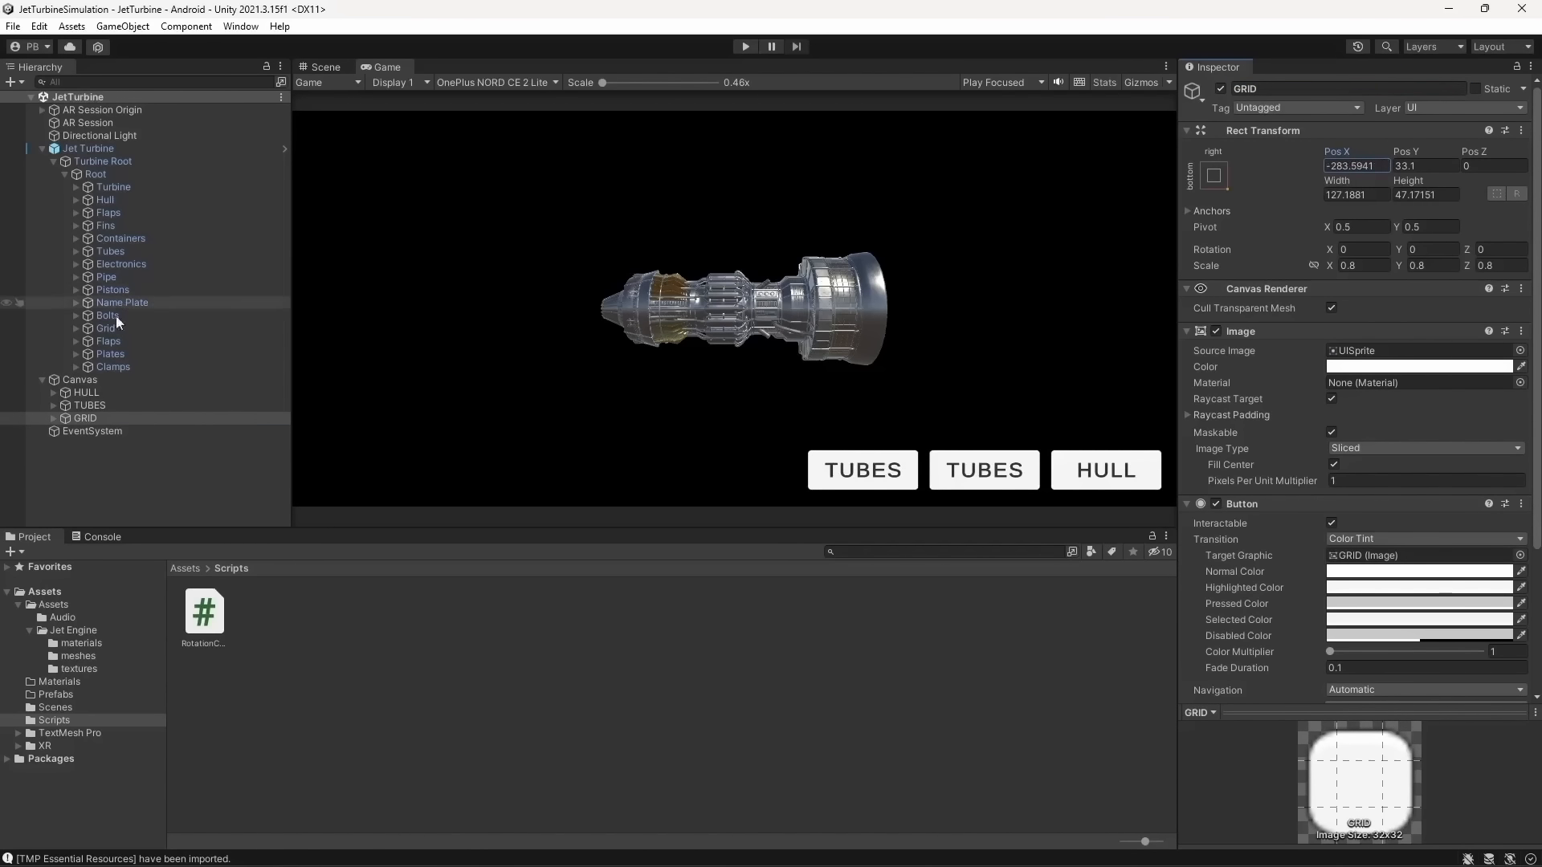
# Set the GRID button's label text to GRID, dismissing the Android build dialog, and save the scene
pyautogui.click(54, 418)
pyautogui.click(146, 432)
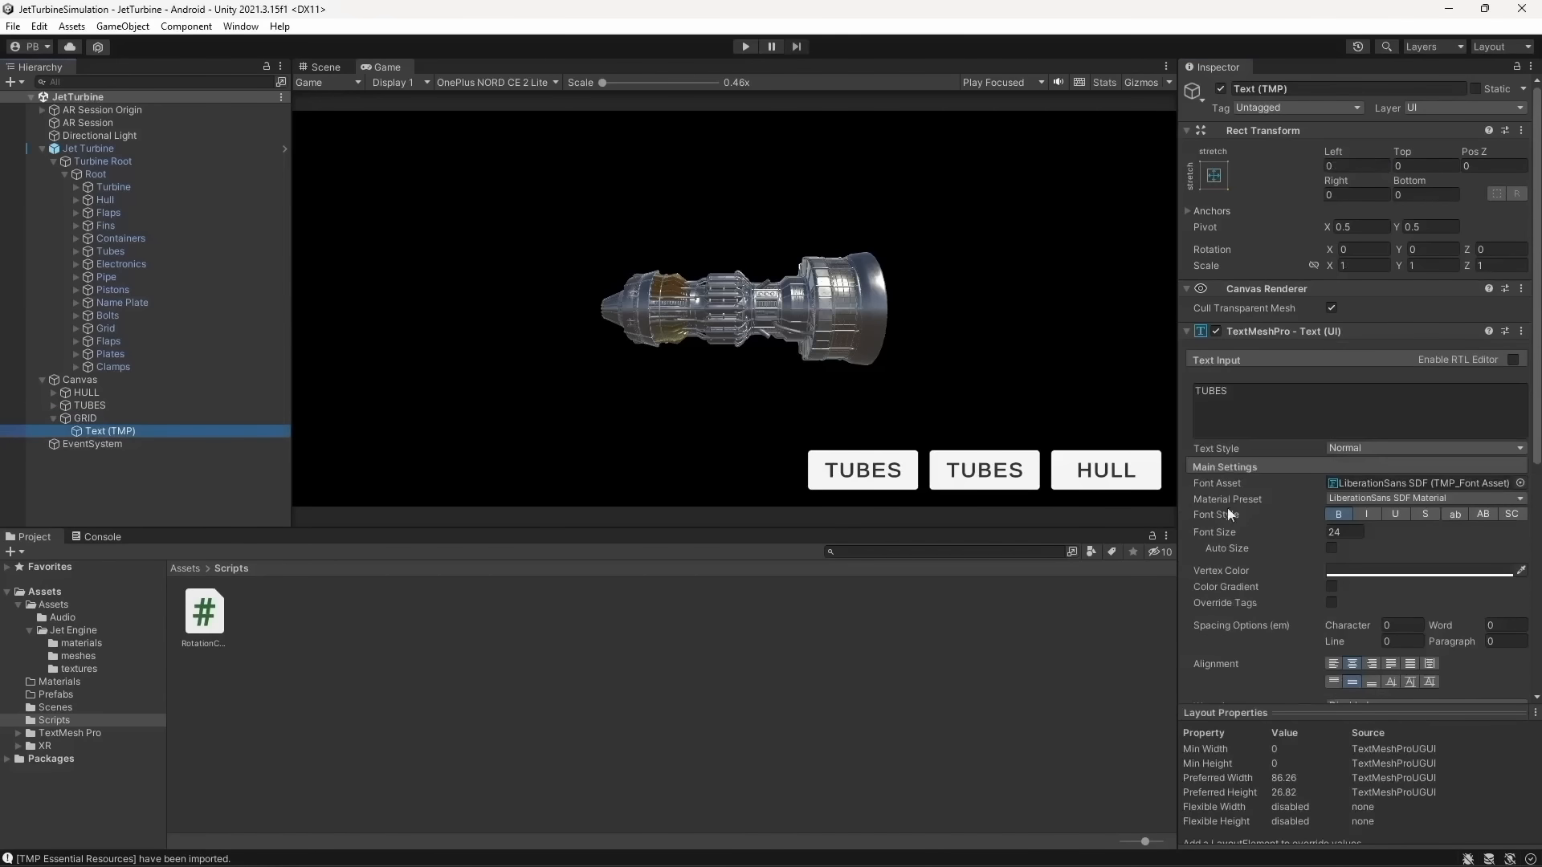
pyautogui.click(1245, 405)
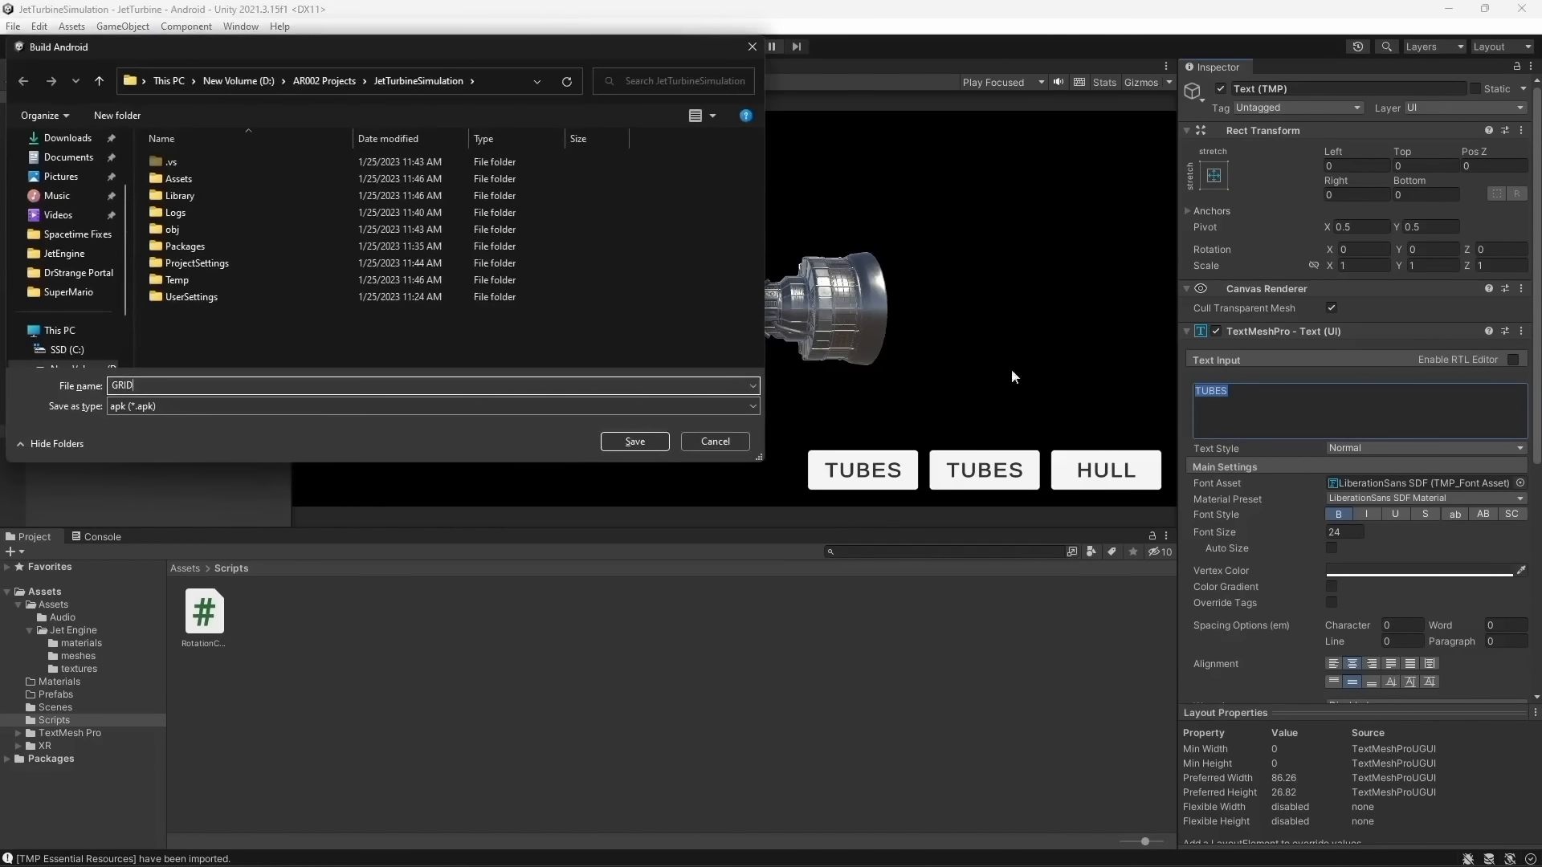
pyautogui.press('Escape')
pyautogui.write('GRID')
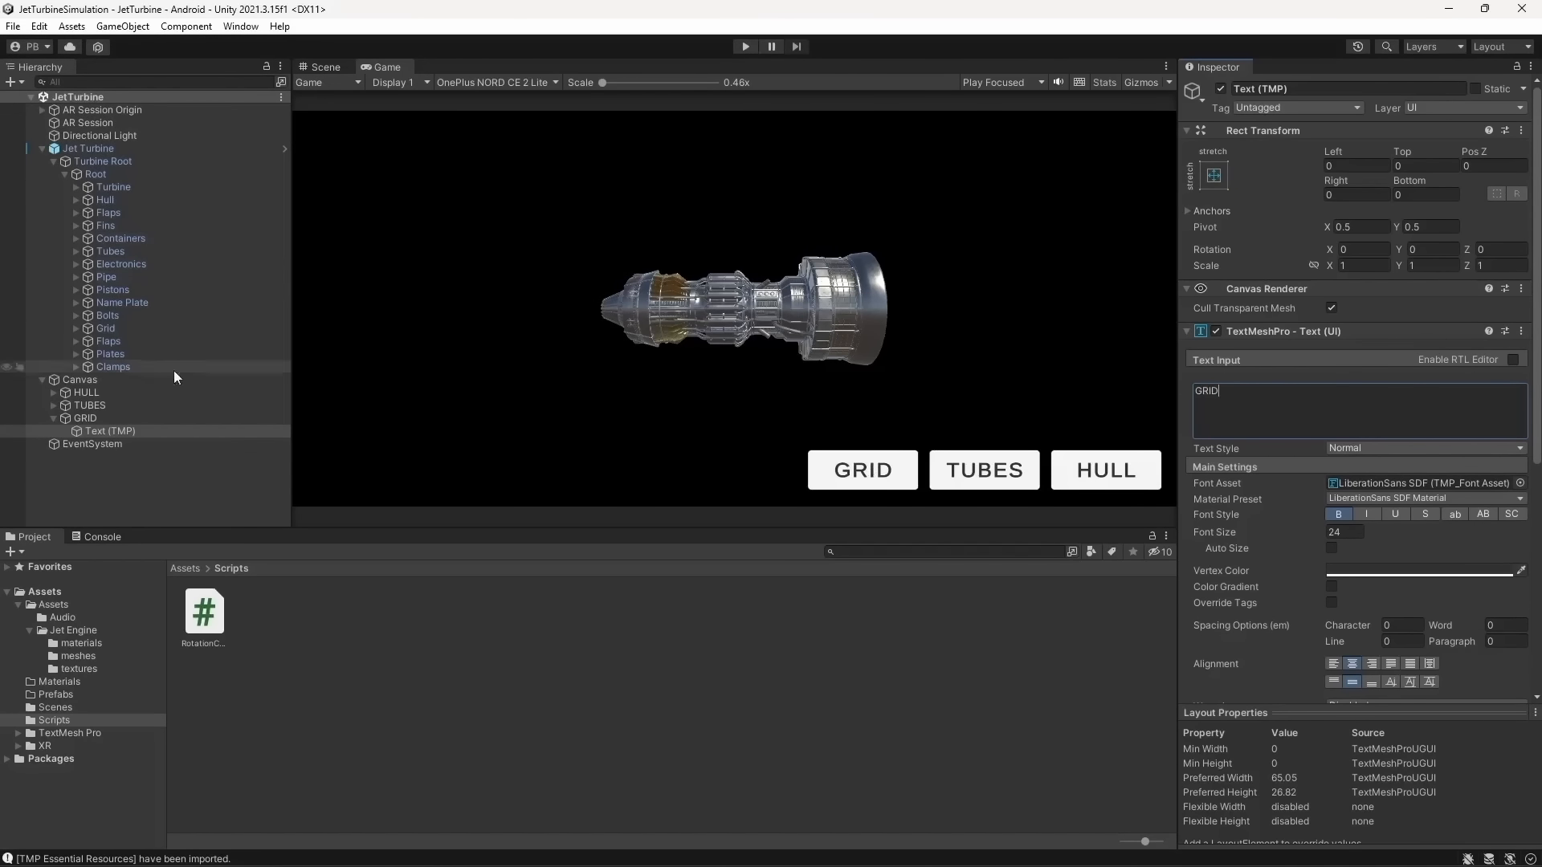
# Duplicate the GRID button under the Canvas and rename the copy as PISTONS
pyautogui.click(68, 417)
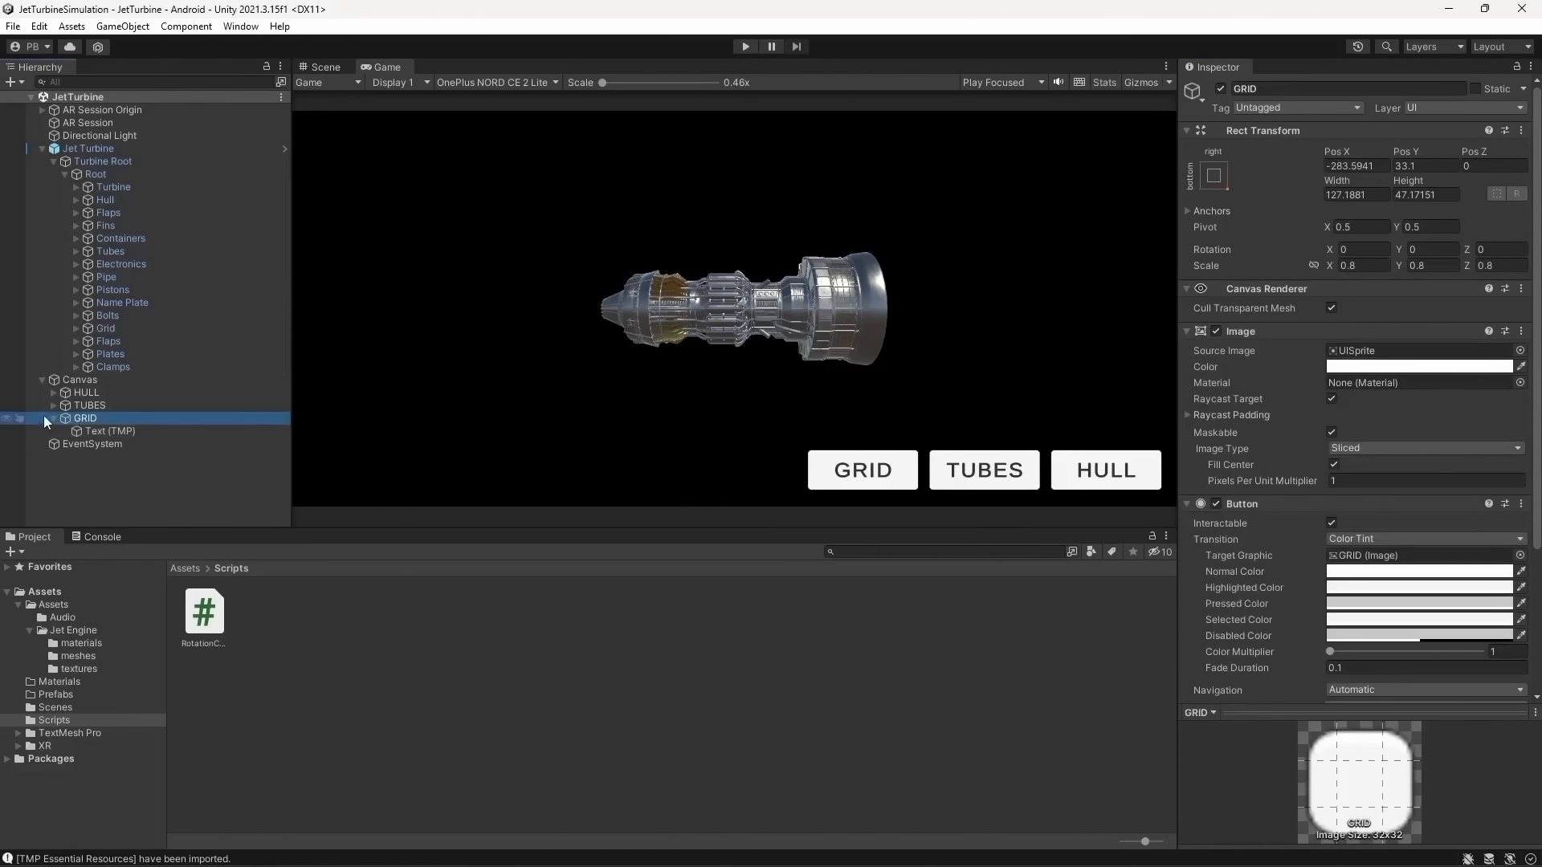
pyautogui.click(53, 417)
pyautogui.hotkey('ctrl', 'd')
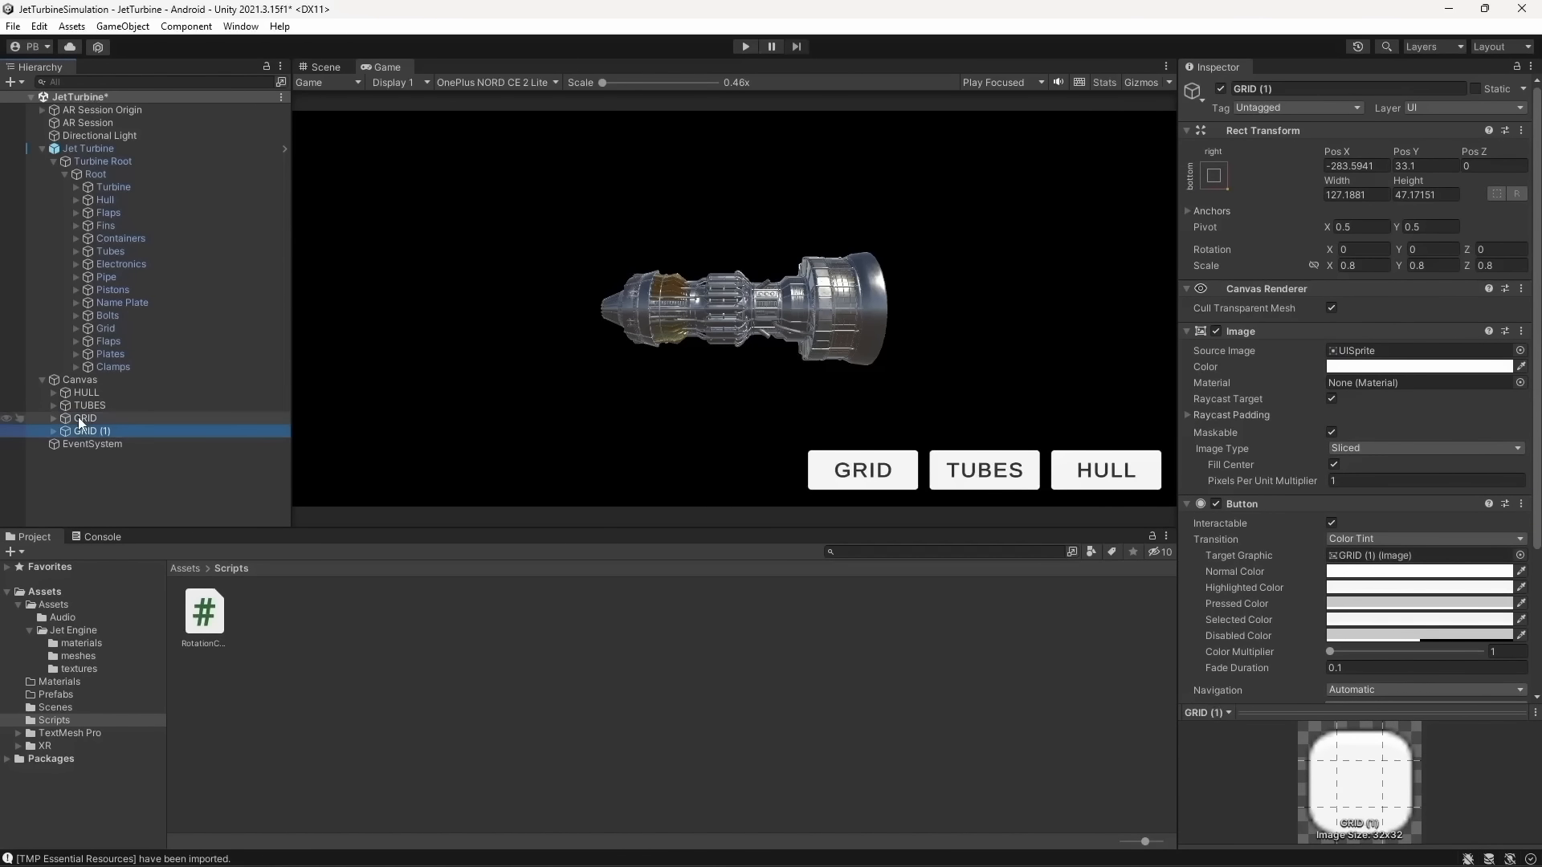
pyautogui.click(1326, 89)
pyautogui.write('P')
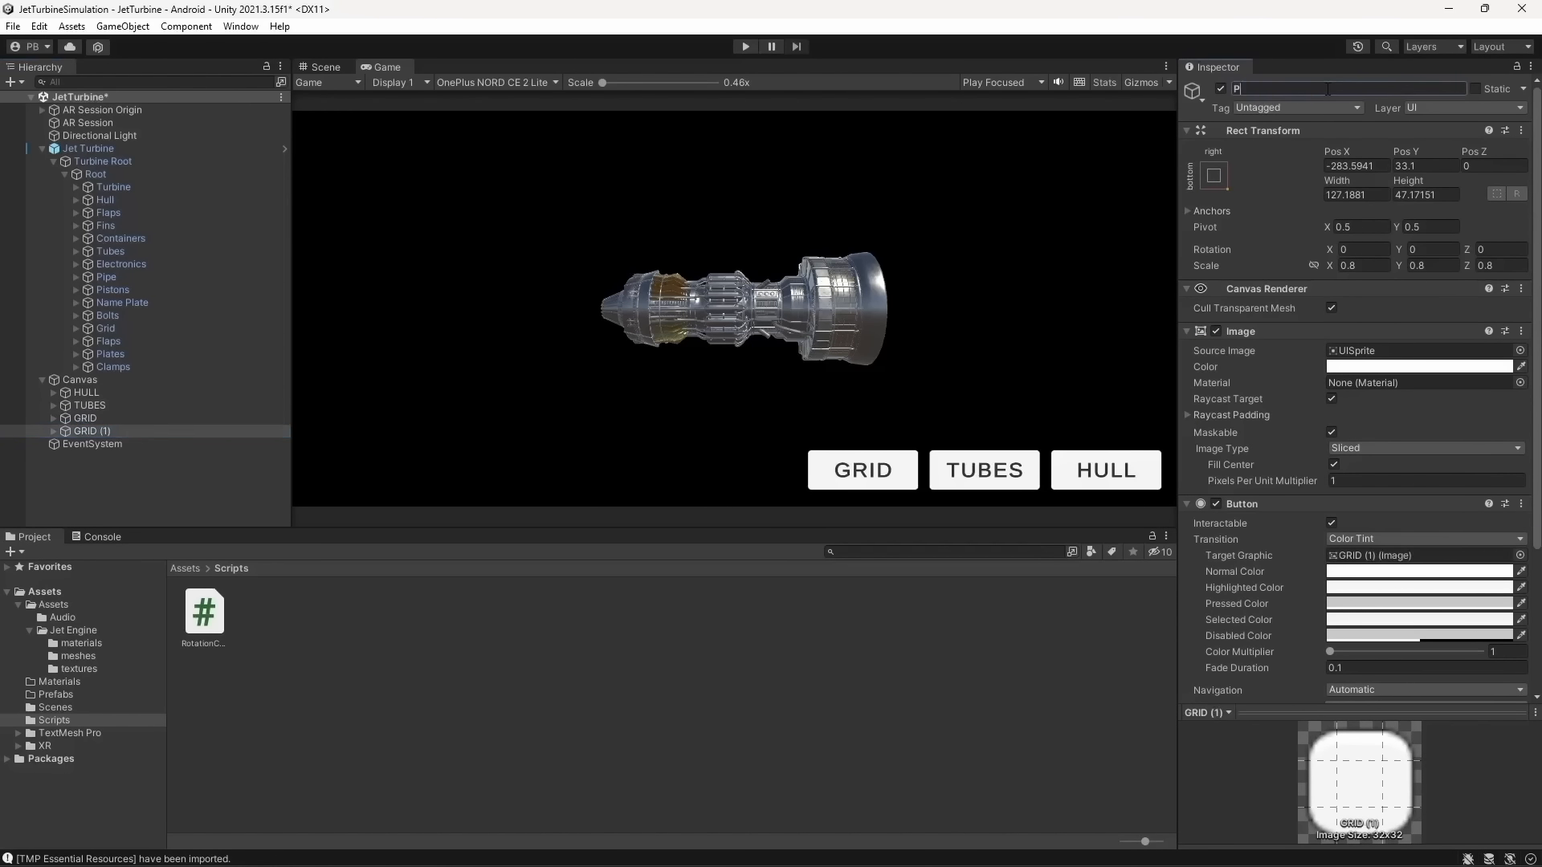
pyautogui.write('ISTONS')
pyautogui.press('Return')
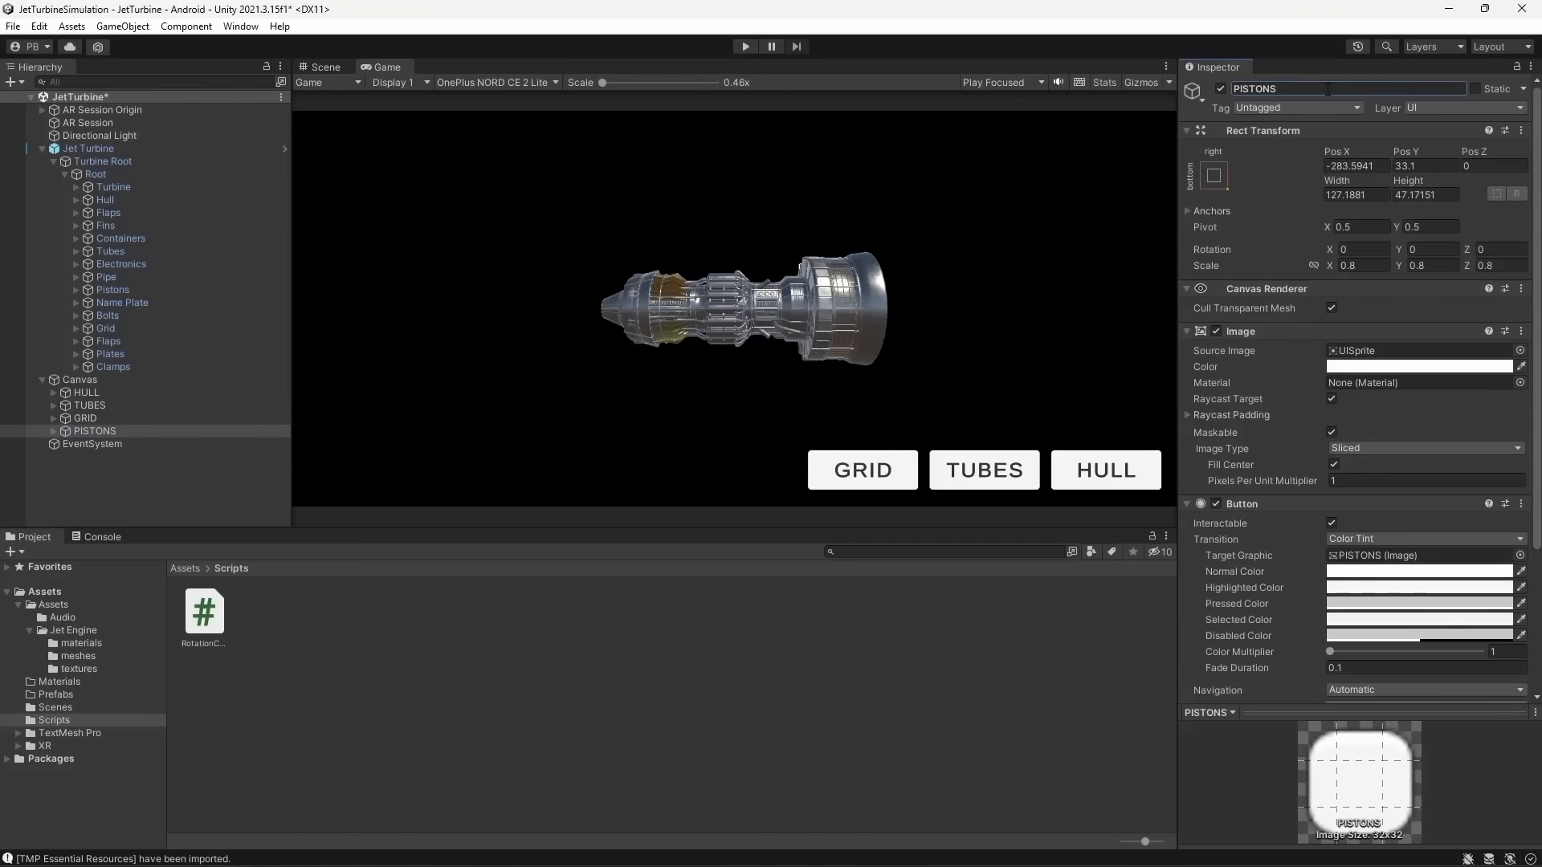
pyautogui.click(1327, 89)
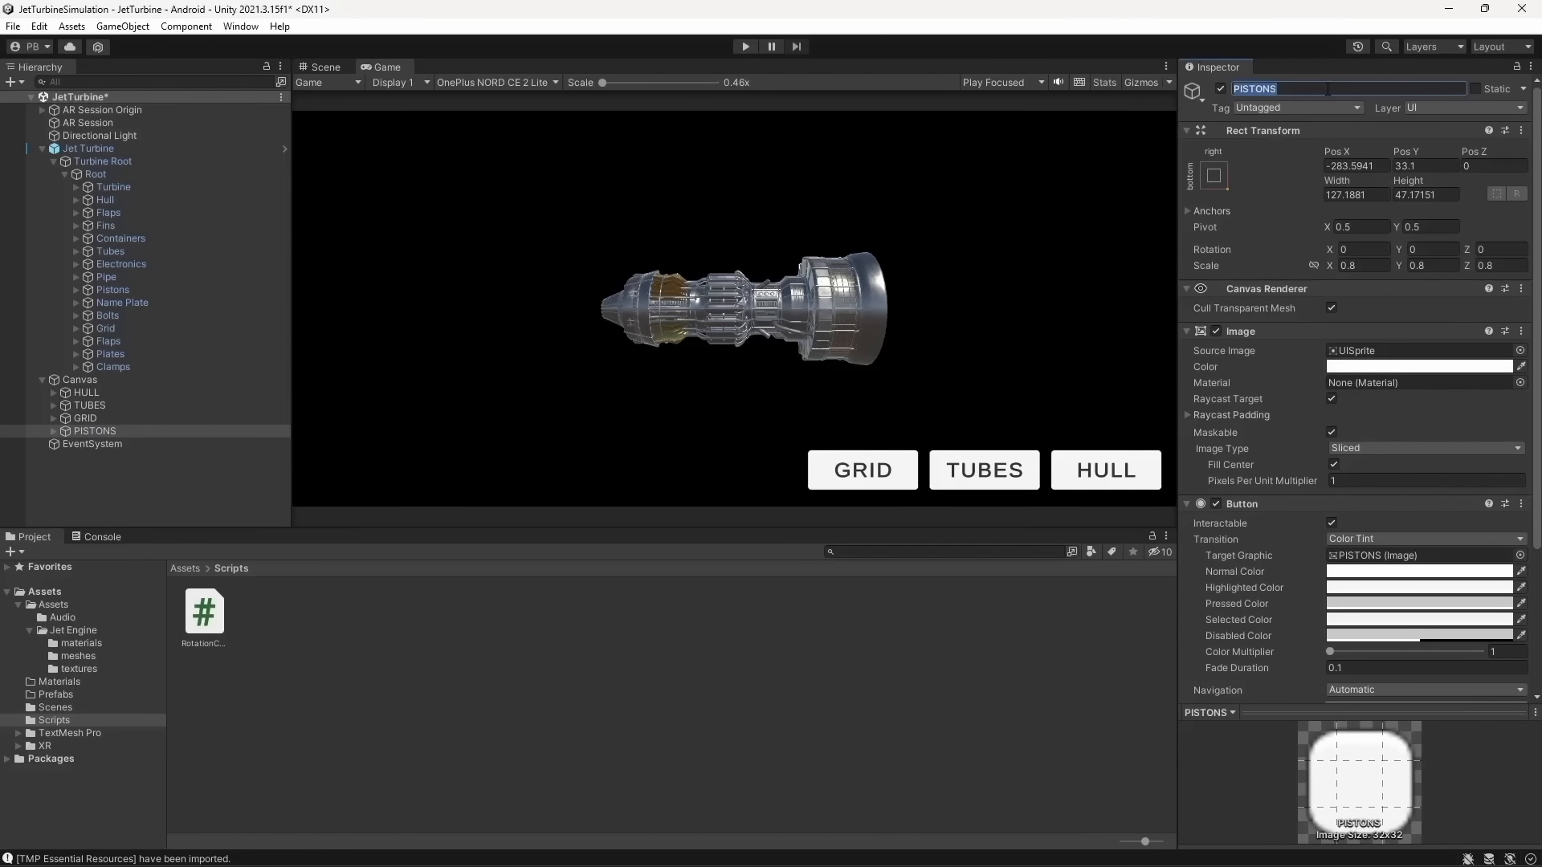
# Set the PISTONS button's label text to PISTONS, save the scene and reselect the button
pyautogui.click(53, 431)
pyautogui.click(132, 444)
pyautogui.click(1333, 392)
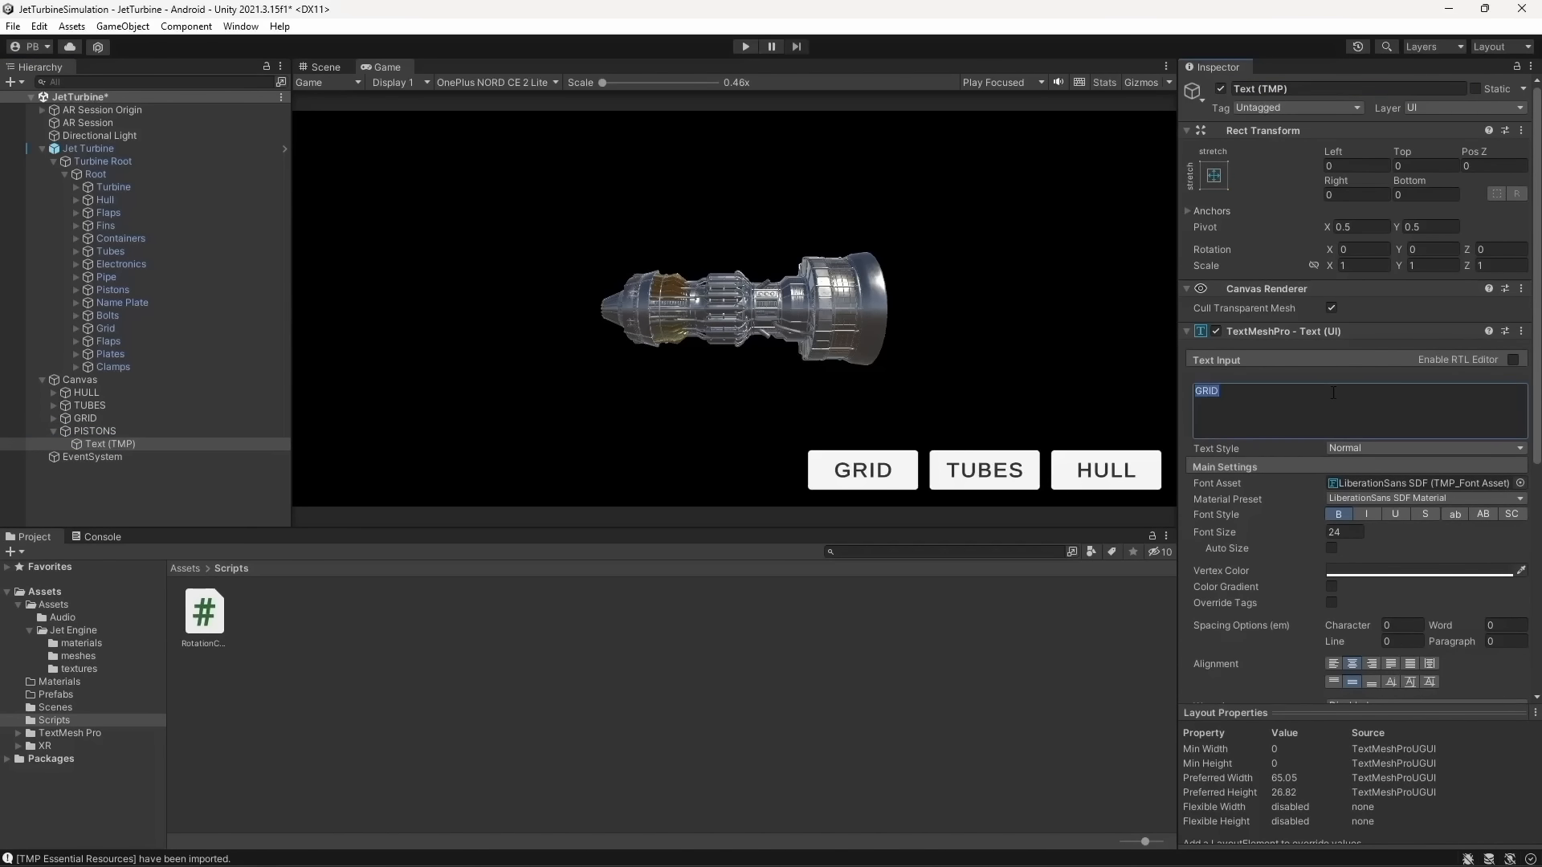
pyautogui.write('PISTONS')
pyautogui.click(95, 432)
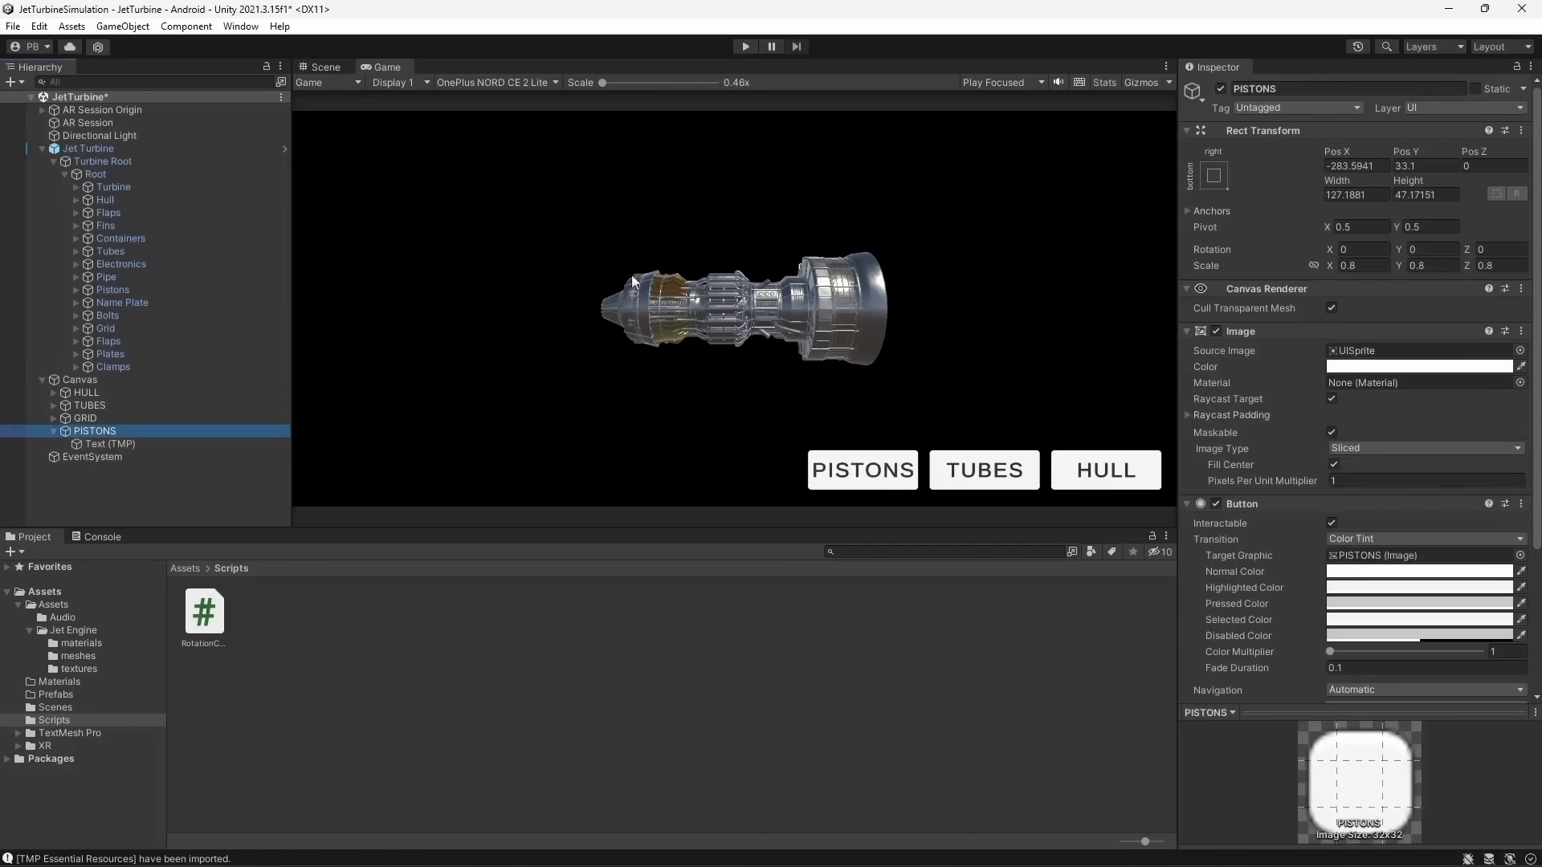
# Set the PISTONS button's Pos X to -393.5941 by subtracting another 110, save the scene and collapse the button's hierarchy entry
pyautogui.click(1370, 164)
pyautogui.click(1370, 165)
pyautogui.write('-')
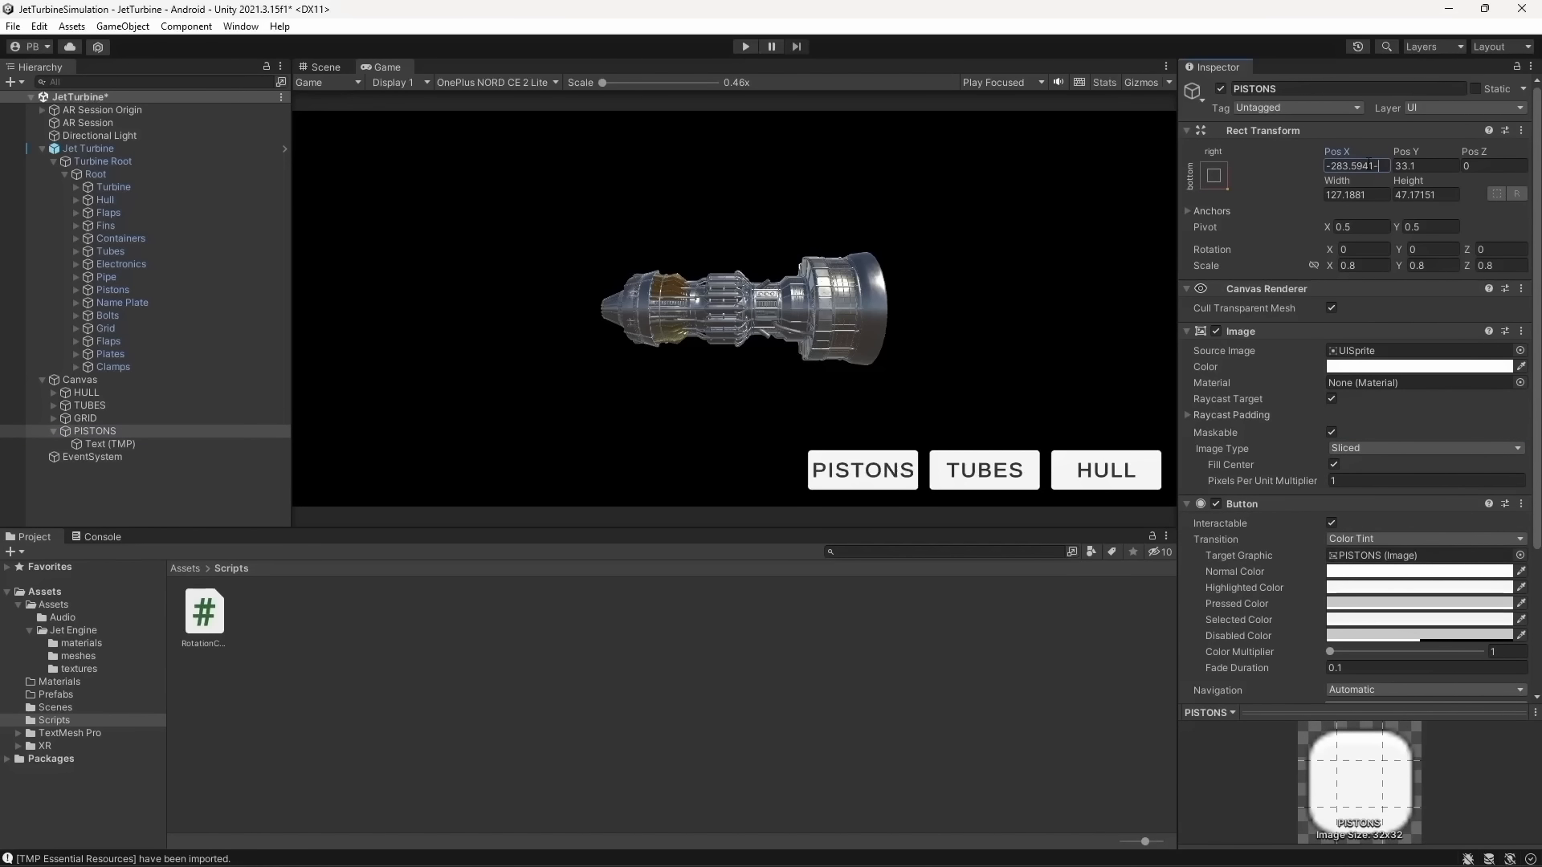
pyautogui.write('110')
pyautogui.press('Return')
pyautogui.hotkey('ctrl', 's')
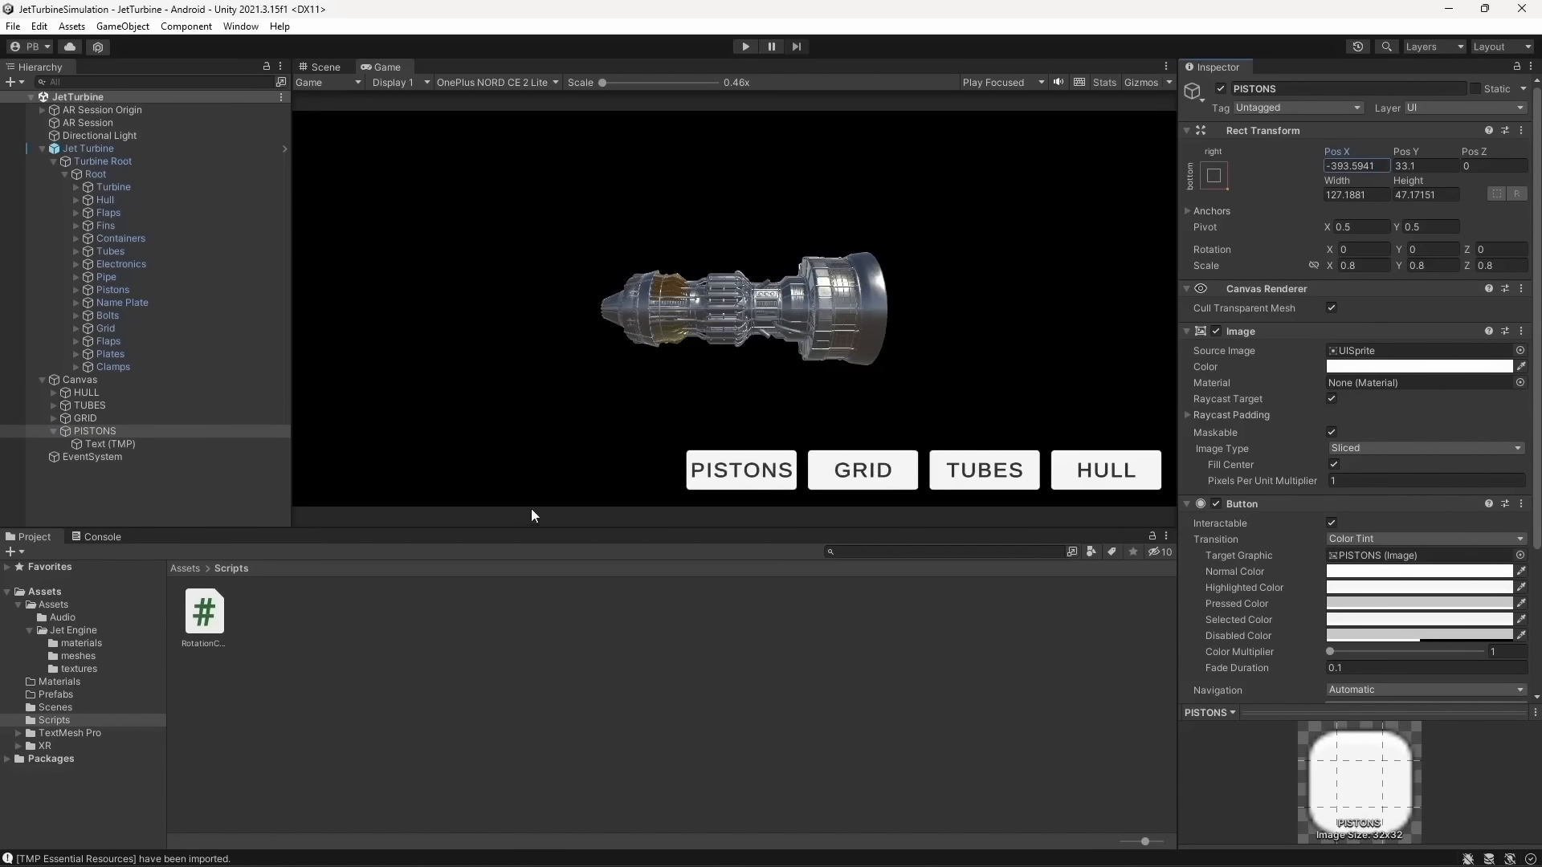
pyautogui.click(51, 432)
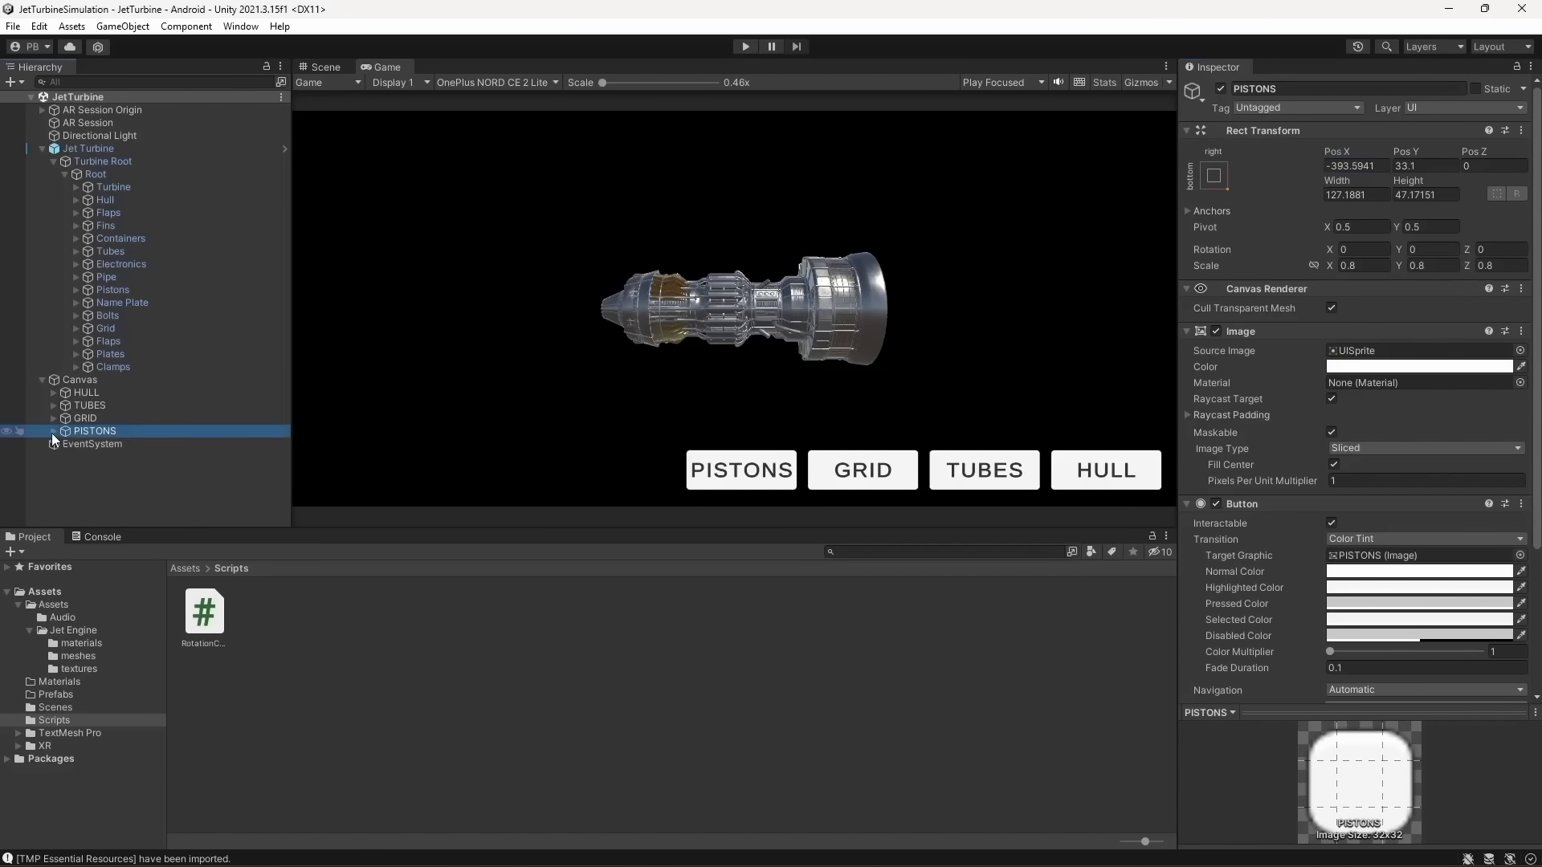
# Check the button layout at RN9, 2160x1080 and 2560x1440 Landscape, then return the Game view to OnePlus NORD CE 2 Lite Landscape
pyautogui.click(508, 81)
pyautogui.click(522, 452)
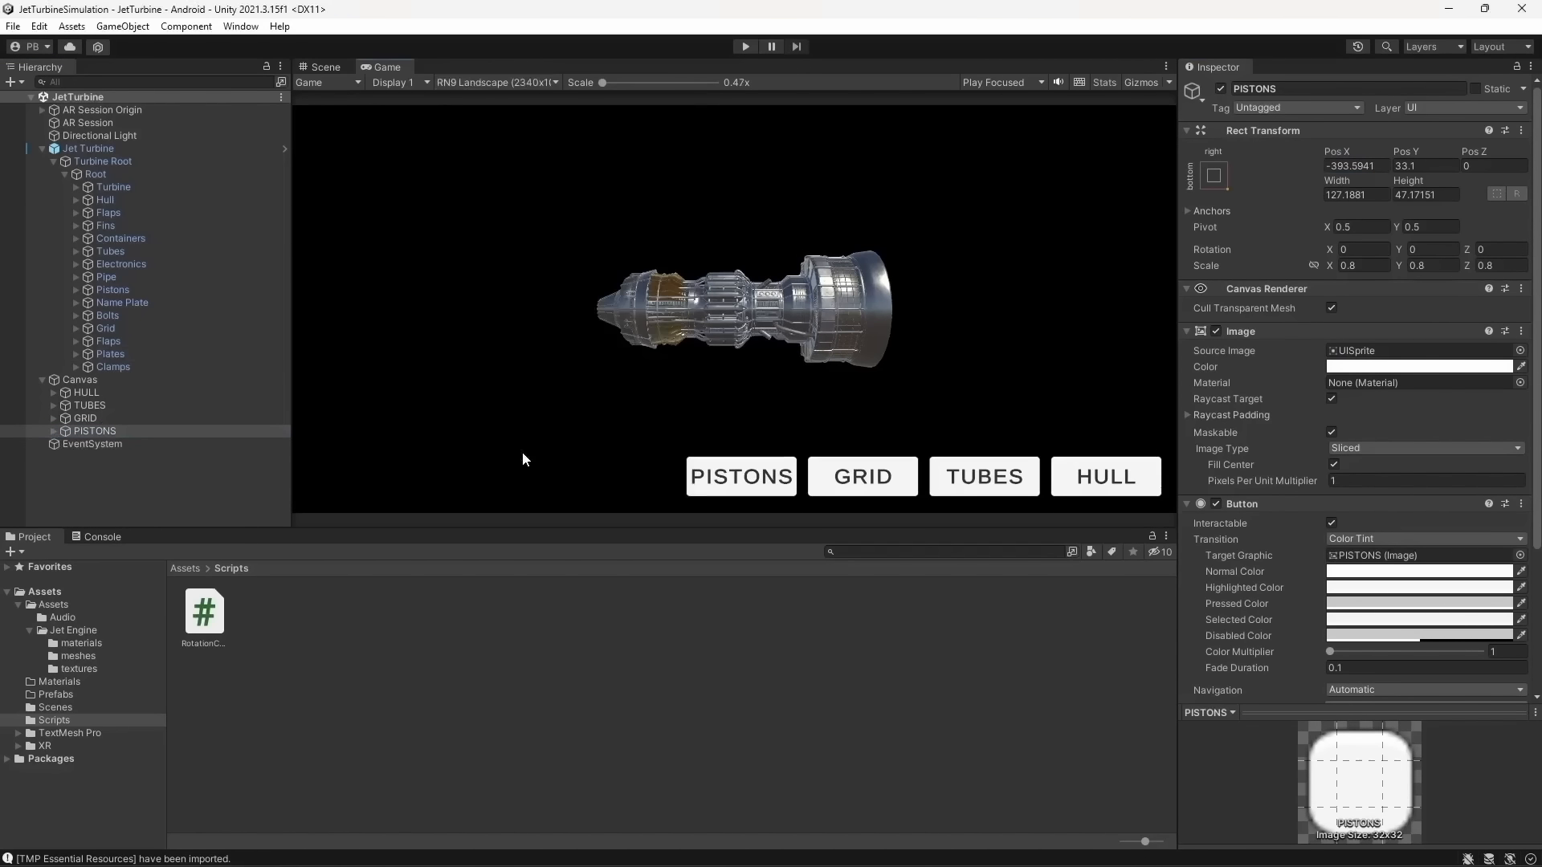
pyautogui.click(484, 84)
pyautogui.click(537, 252)
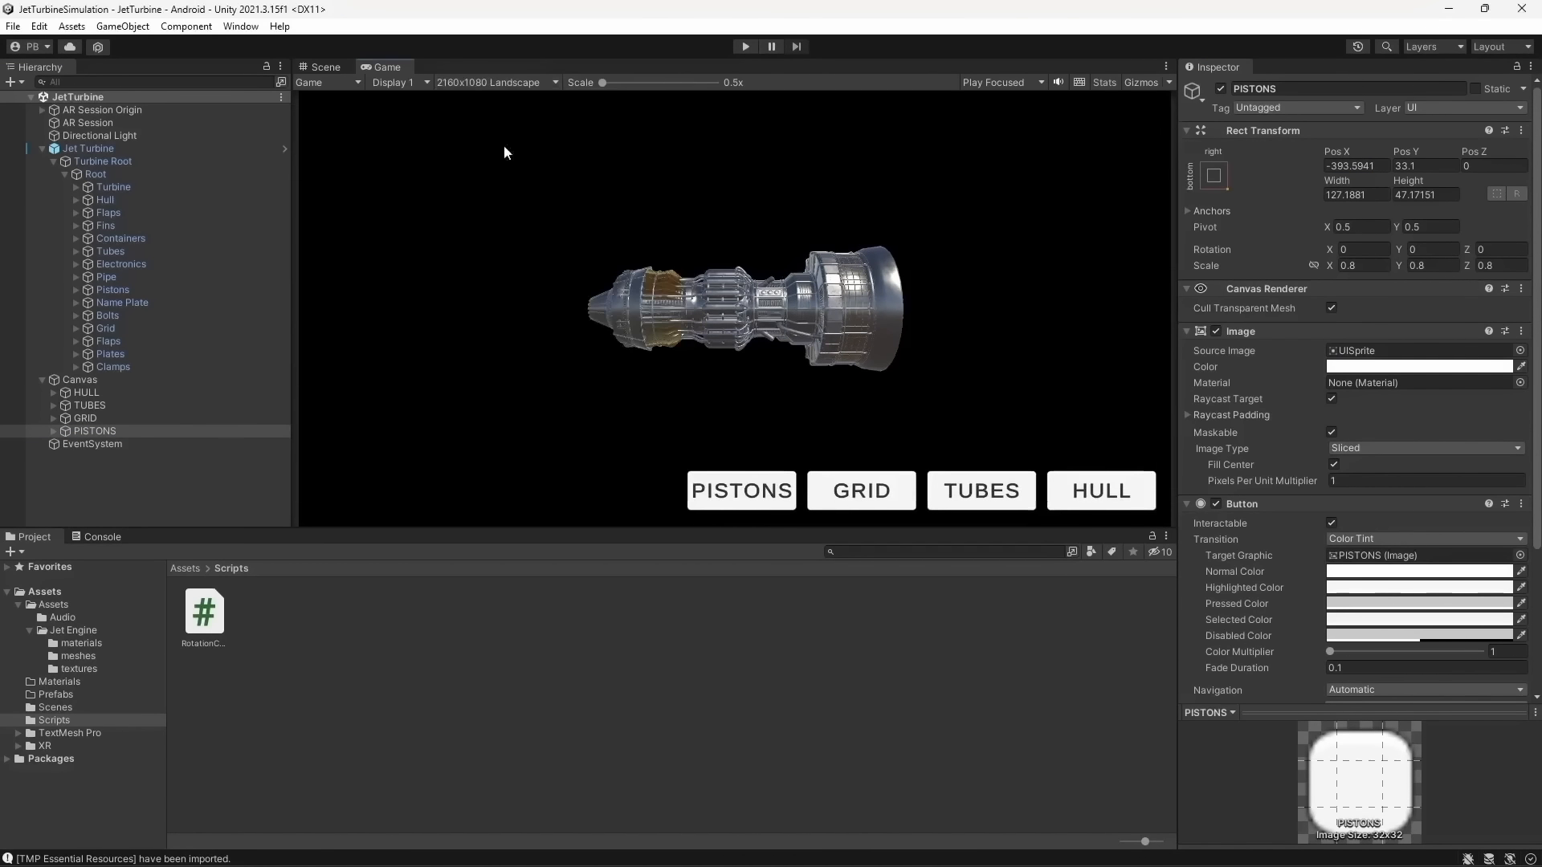
pyautogui.click(488, 82)
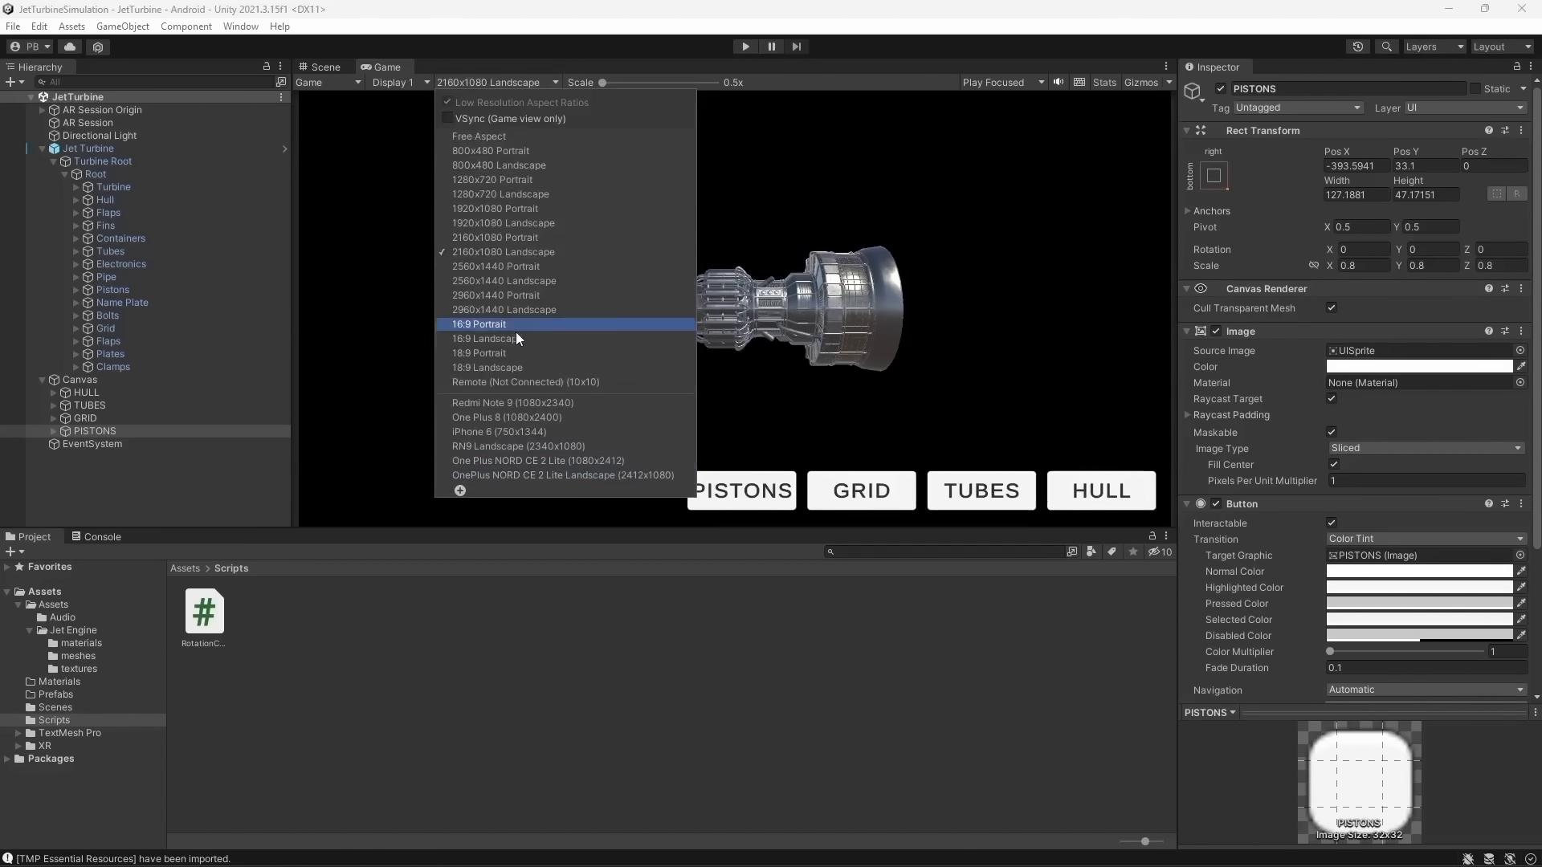
pyautogui.click(519, 284)
pyautogui.click(475, 87)
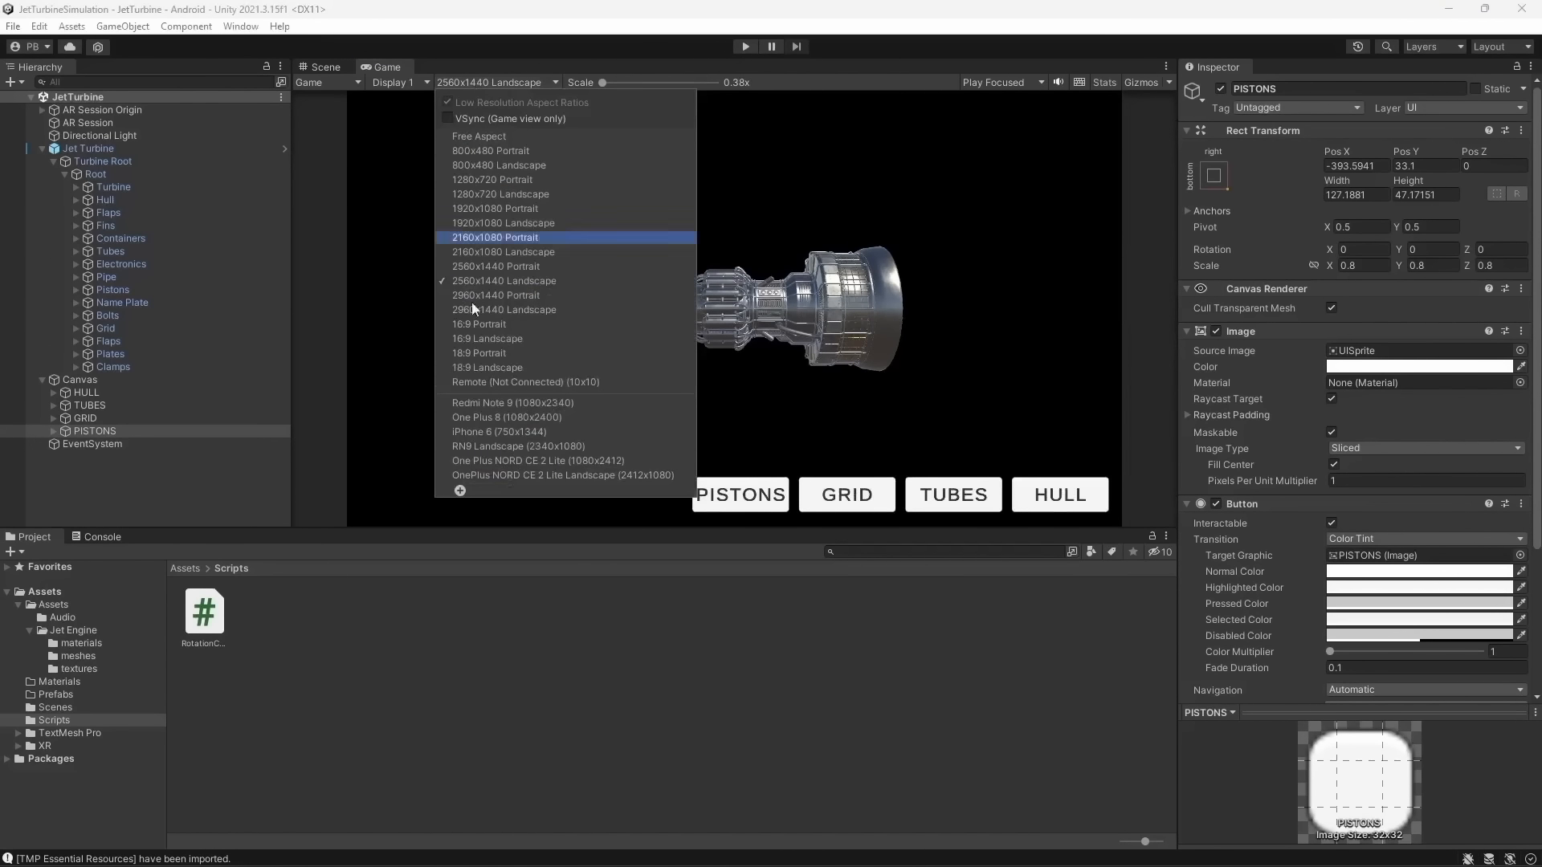
pyautogui.click(485, 480)
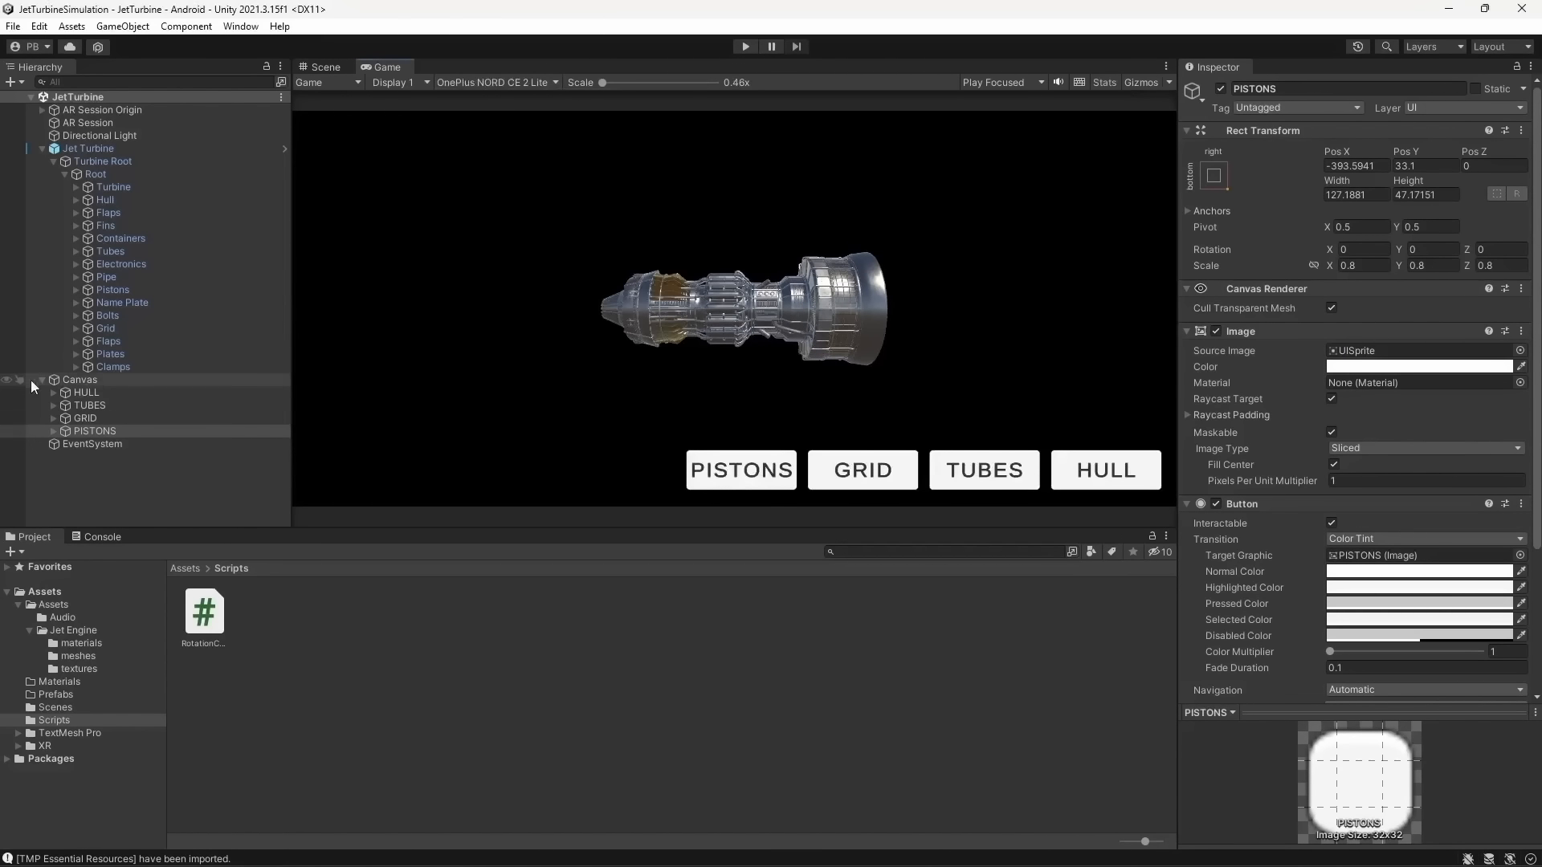
# Create a C# script named MeshToggler in the Scripts folder
pyautogui.click(292, 638)
pyautogui.click(123, 392)
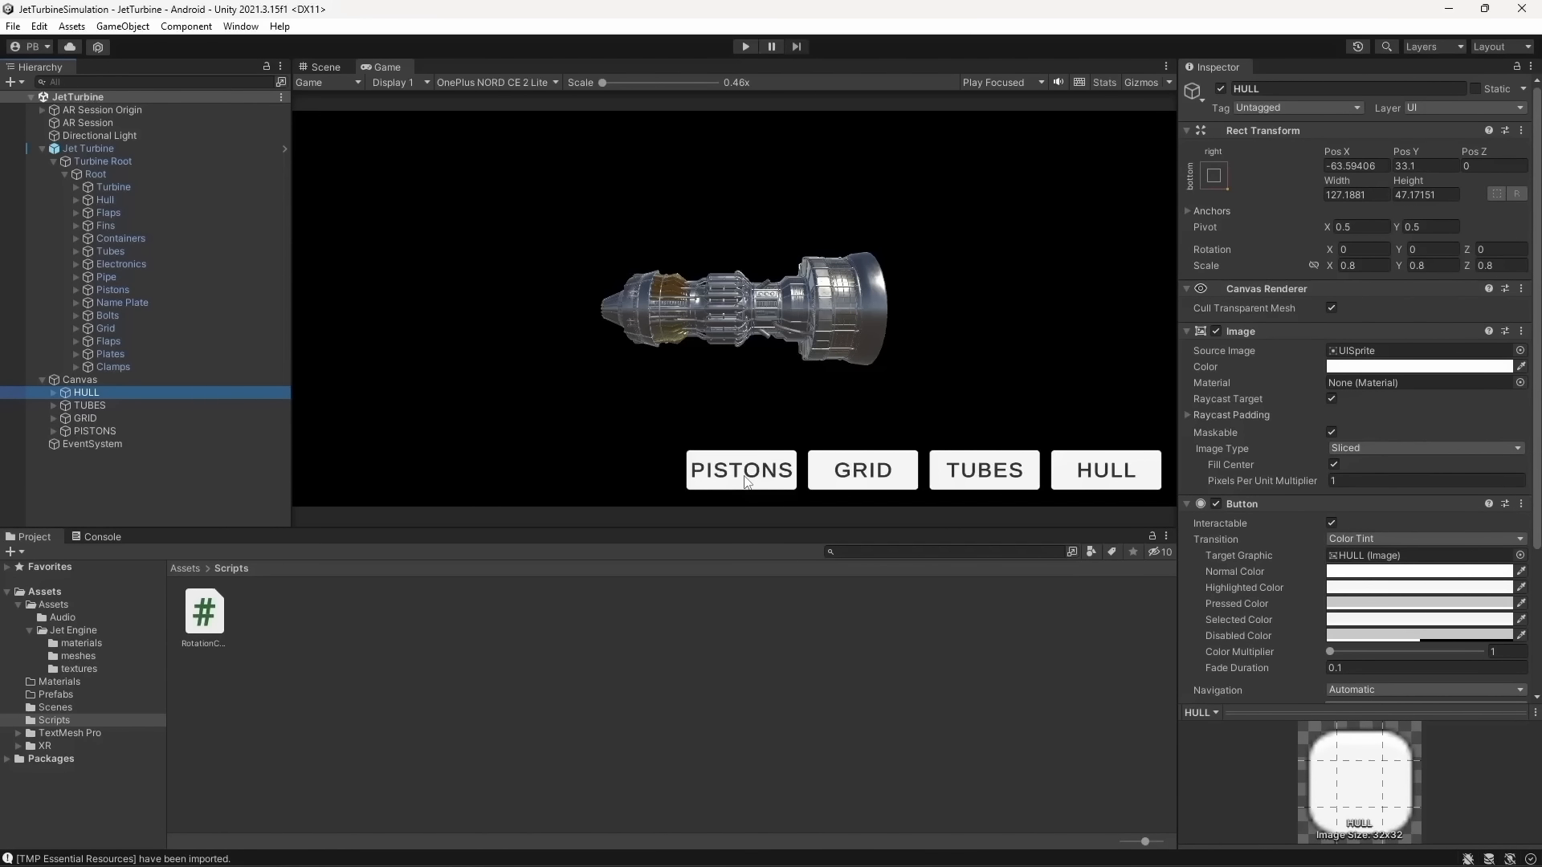
pyautogui.click(606, 679)
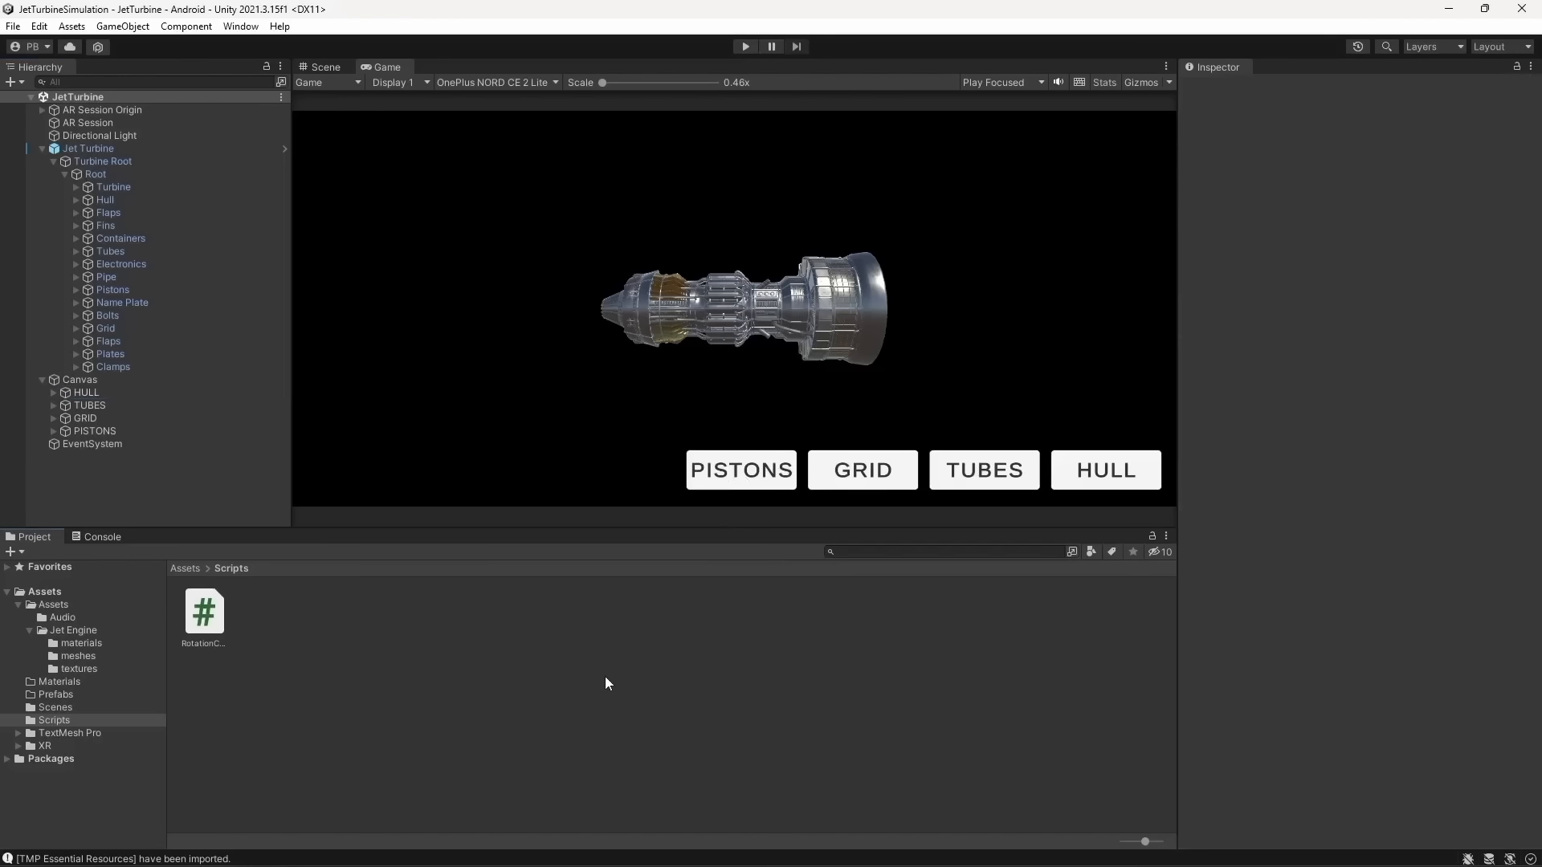
pyautogui.rightClick(605, 680)
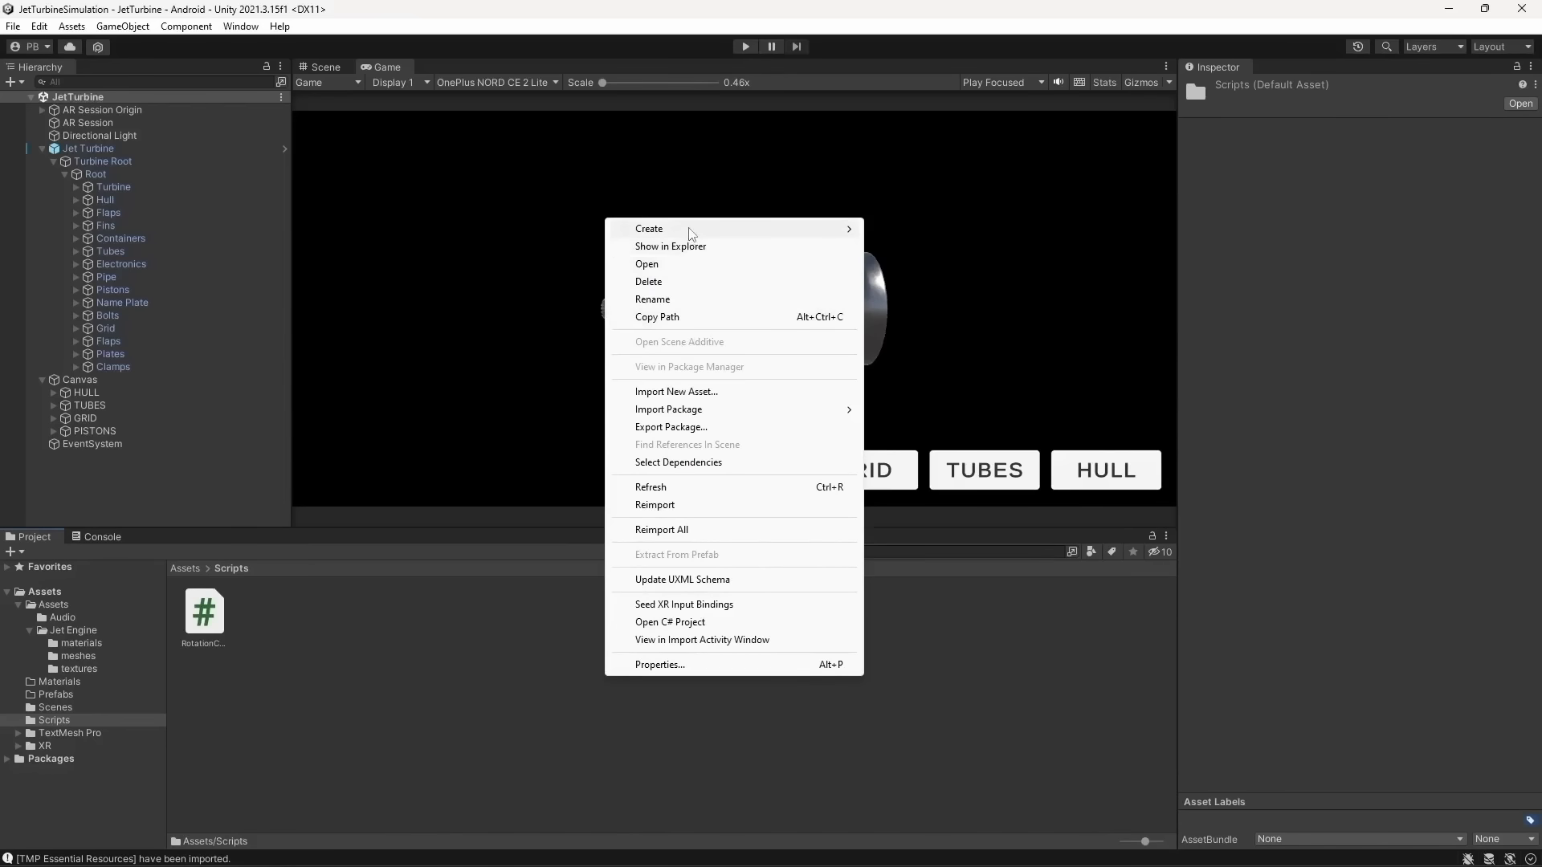
pyautogui.moveTo(692, 234)
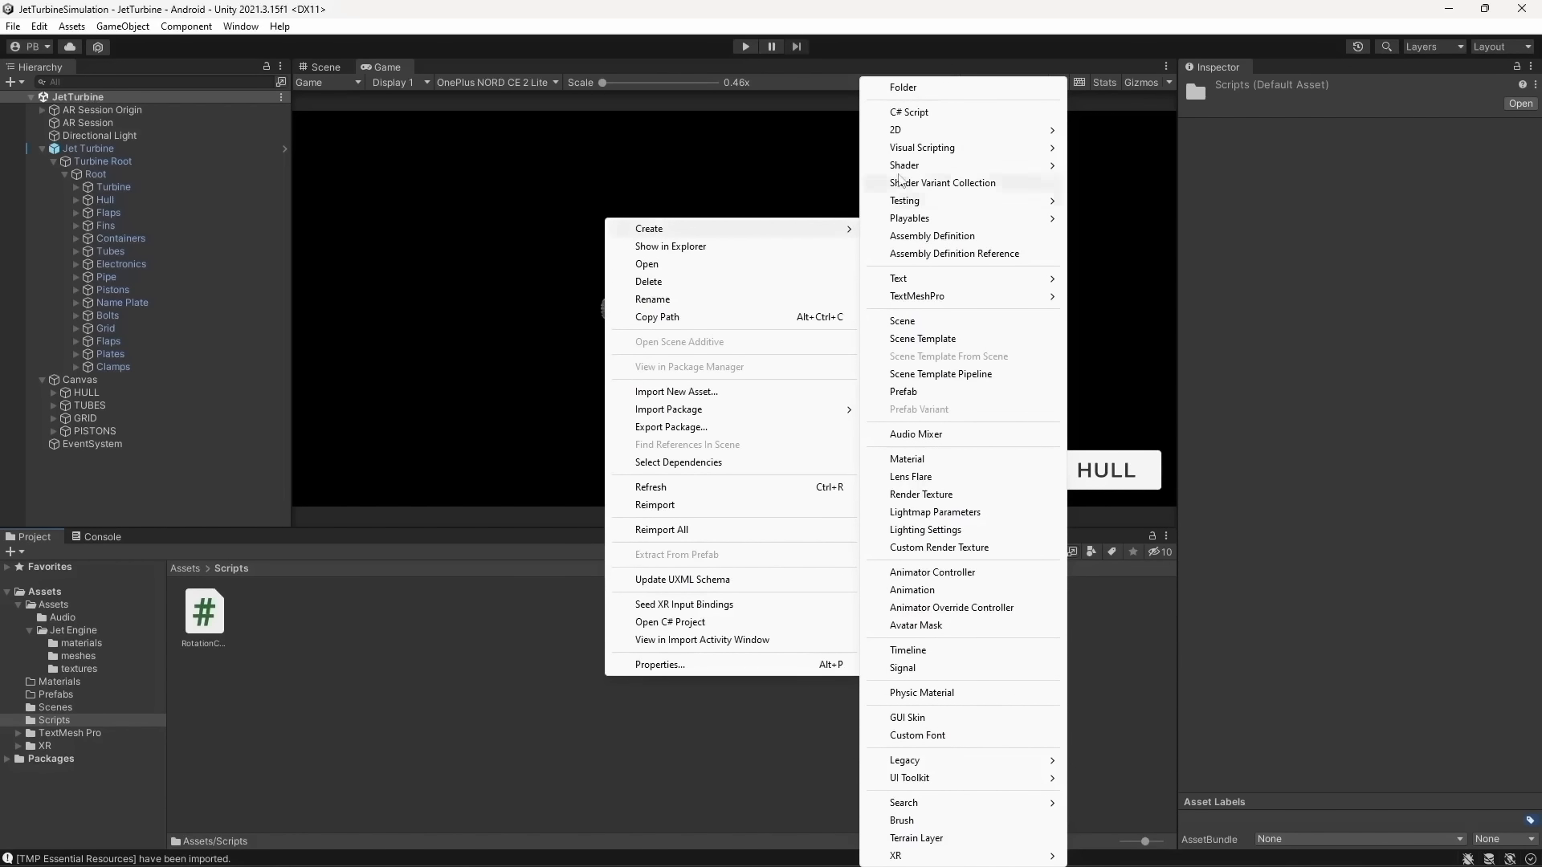
pyautogui.click(920, 112)
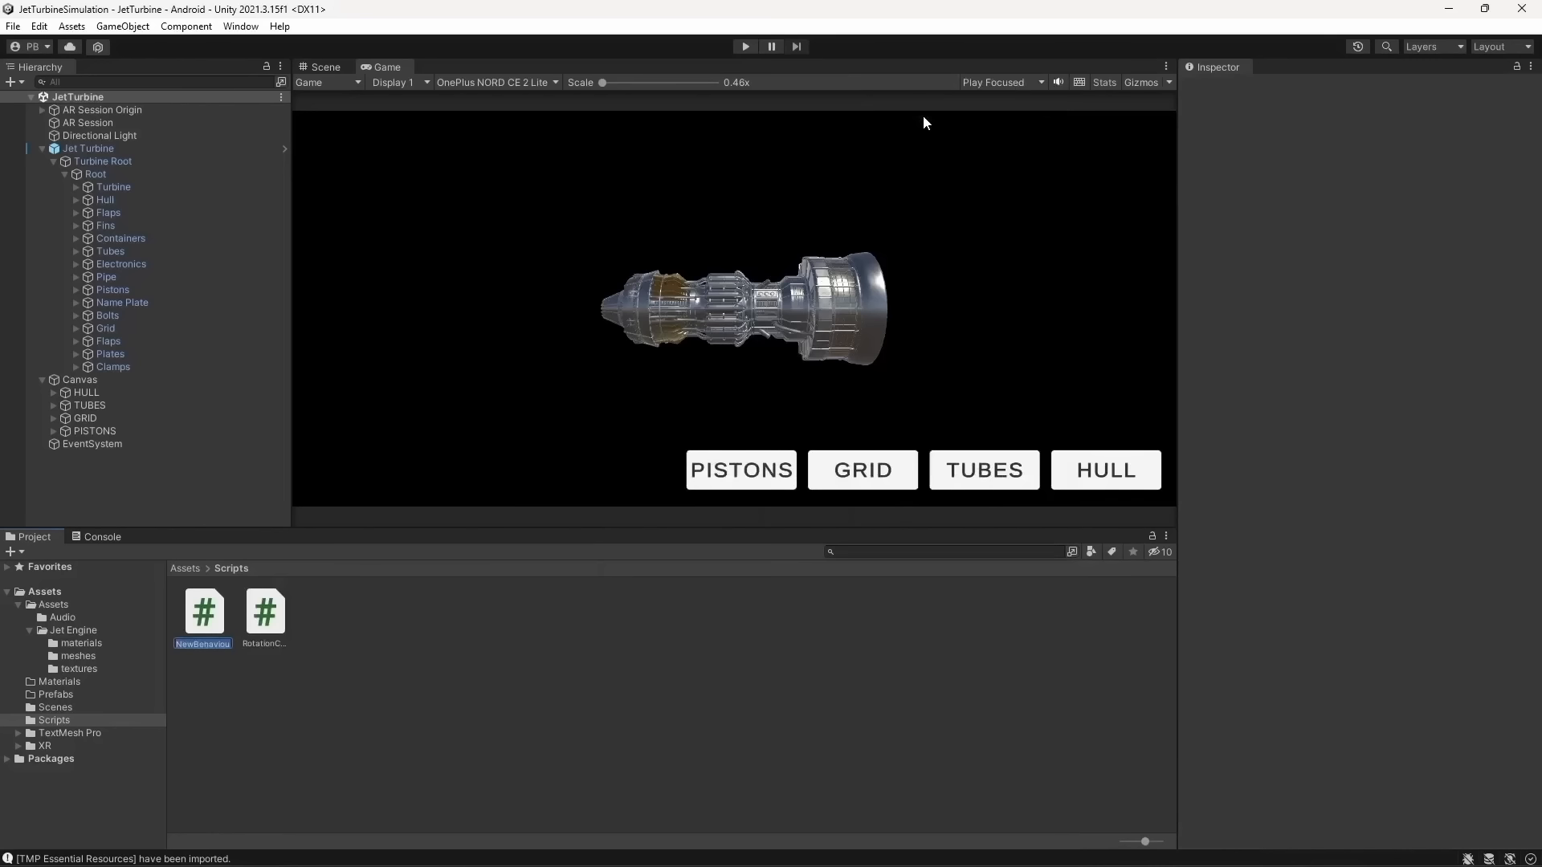
pyautogui.write('mE')
pyautogui.press('BackSpace')
pyautogui.press('BackSpace')
pyautogui.write('M')
pyautogui.write('eshTooggler')
pyautogui.press('Return')
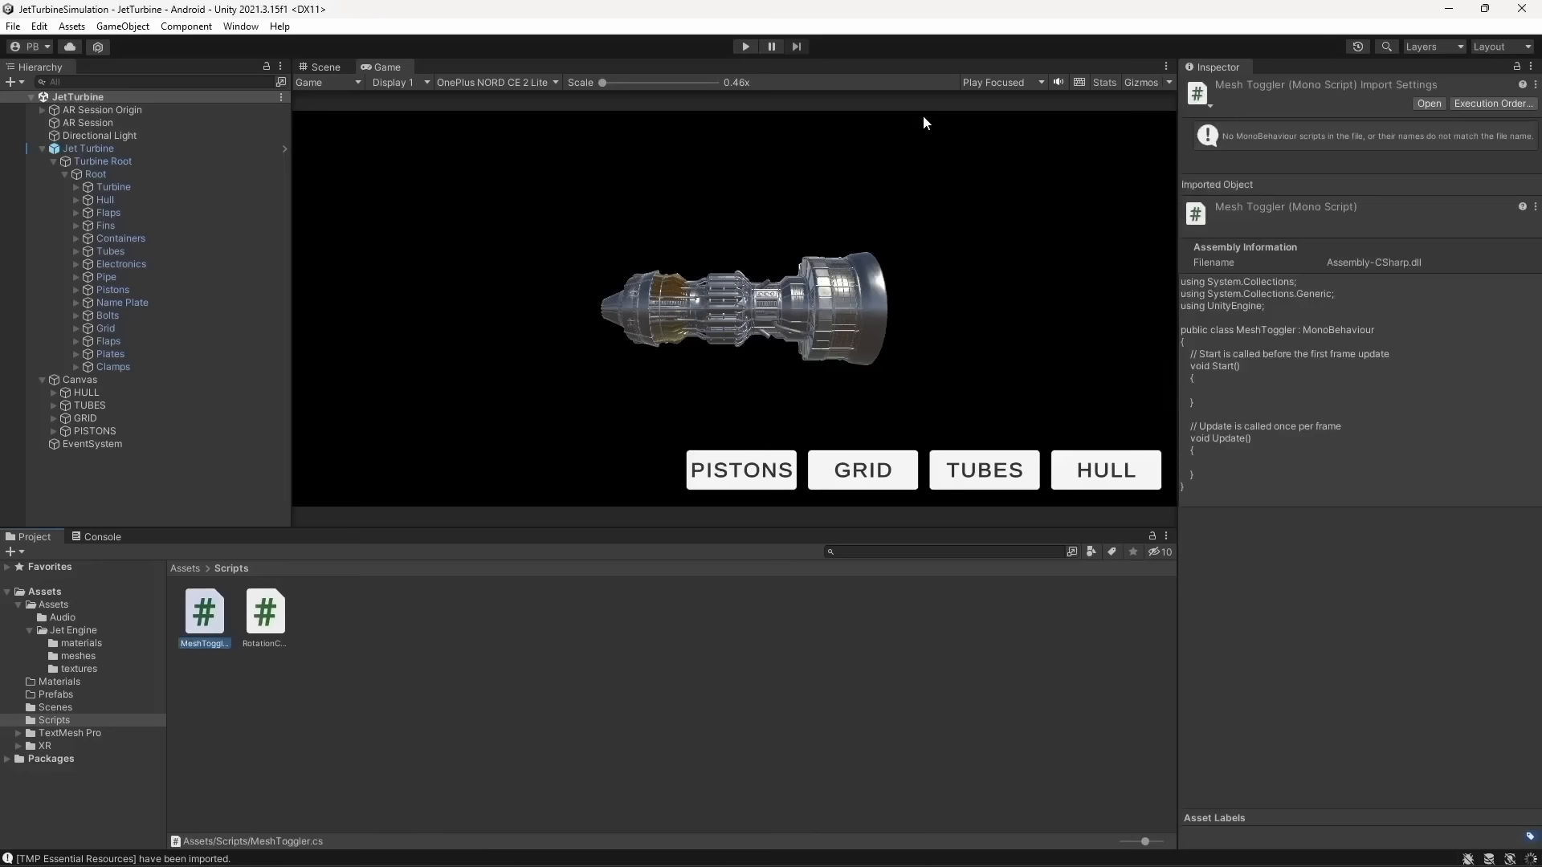
pyautogui.click(567, 623)
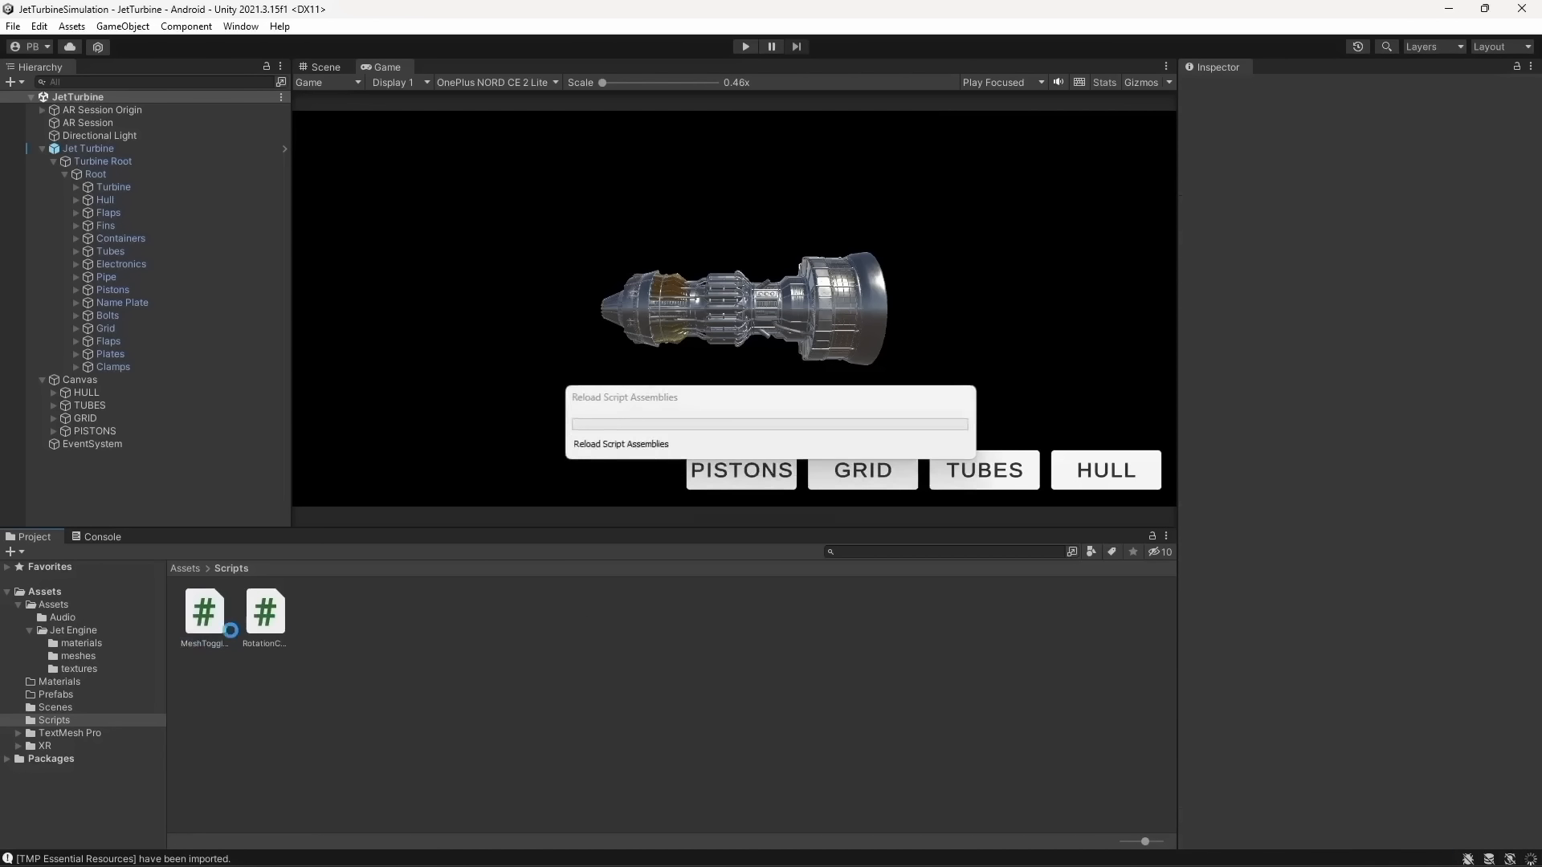
# Open the MeshToggler script in Visual Studio and delete the default Start and Update methods with their comments
pyautogui.doubleClick(205, 613)
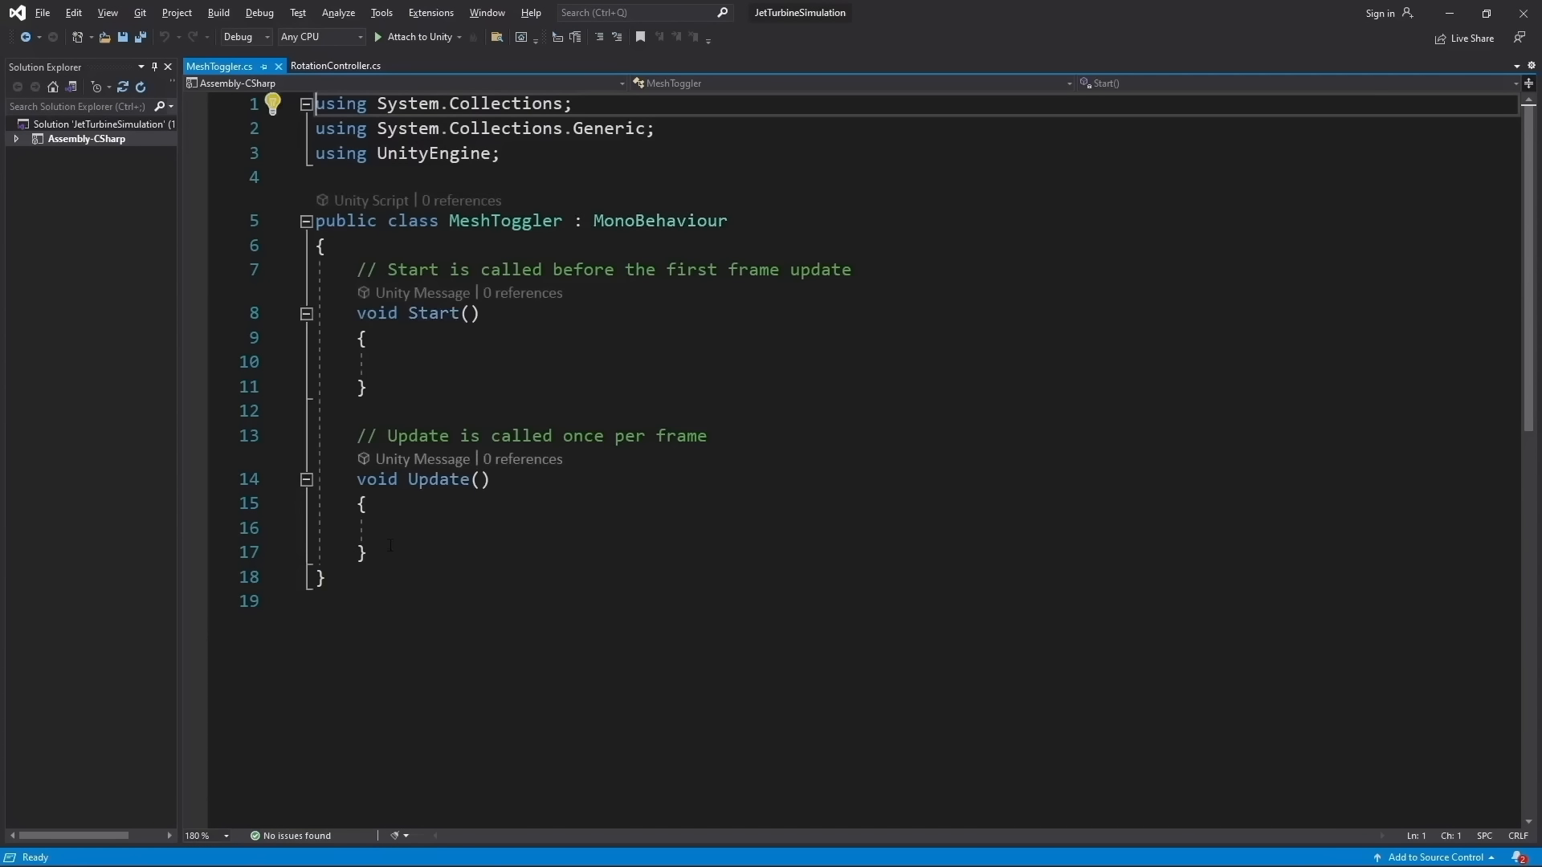
pyautogui.moveTo(369, 554); pyautogui.dragTo(352, 274)
pyautogui.press('Delete')
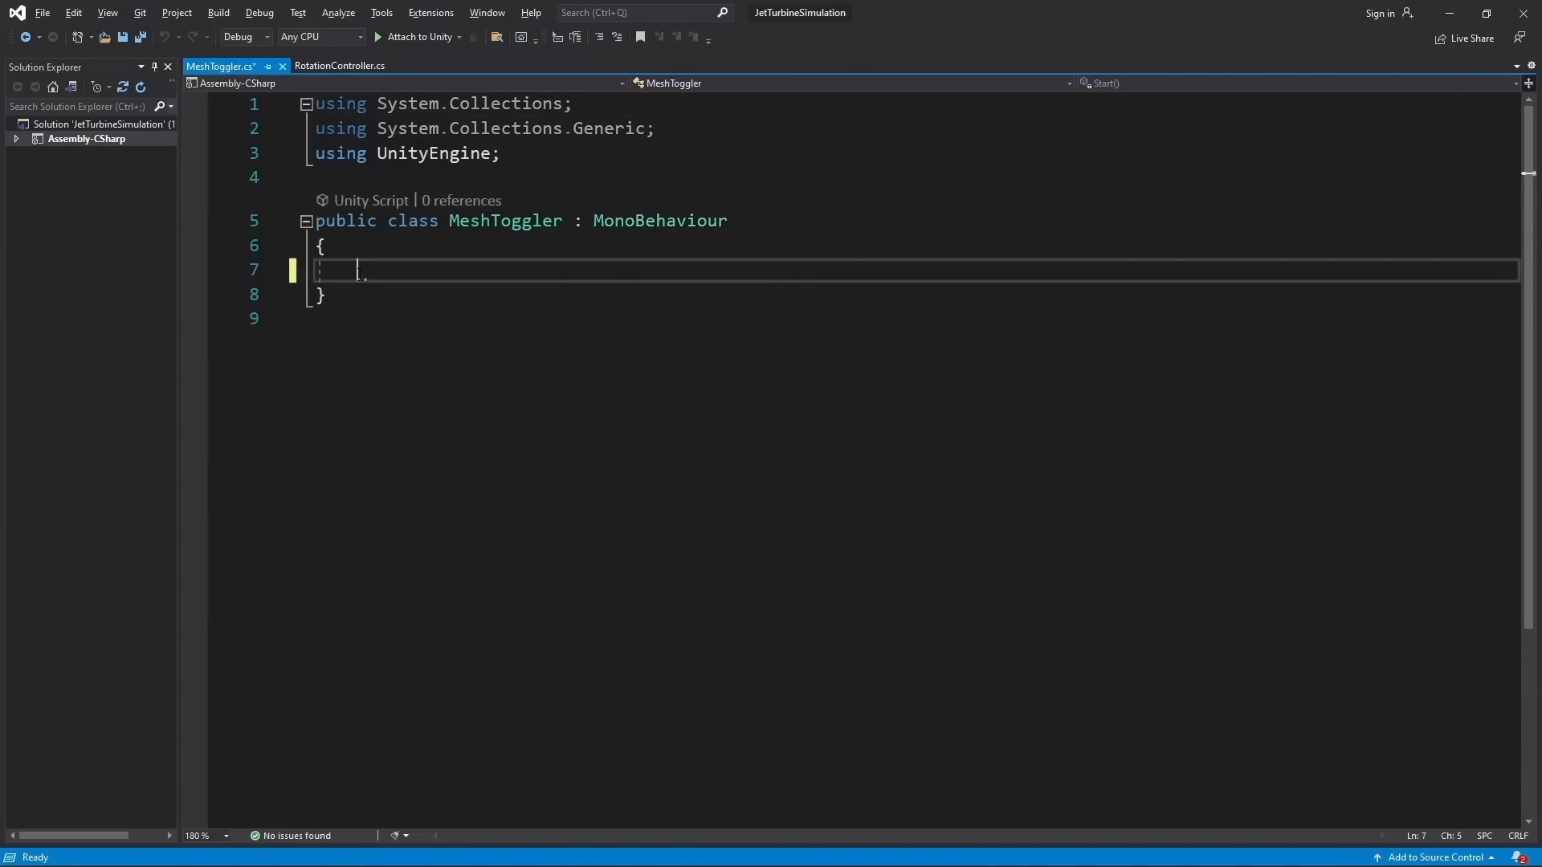
# Declare a public GameObject field named TurbineObject in the MeshToggler class
pyautogui.write('public GameObject')
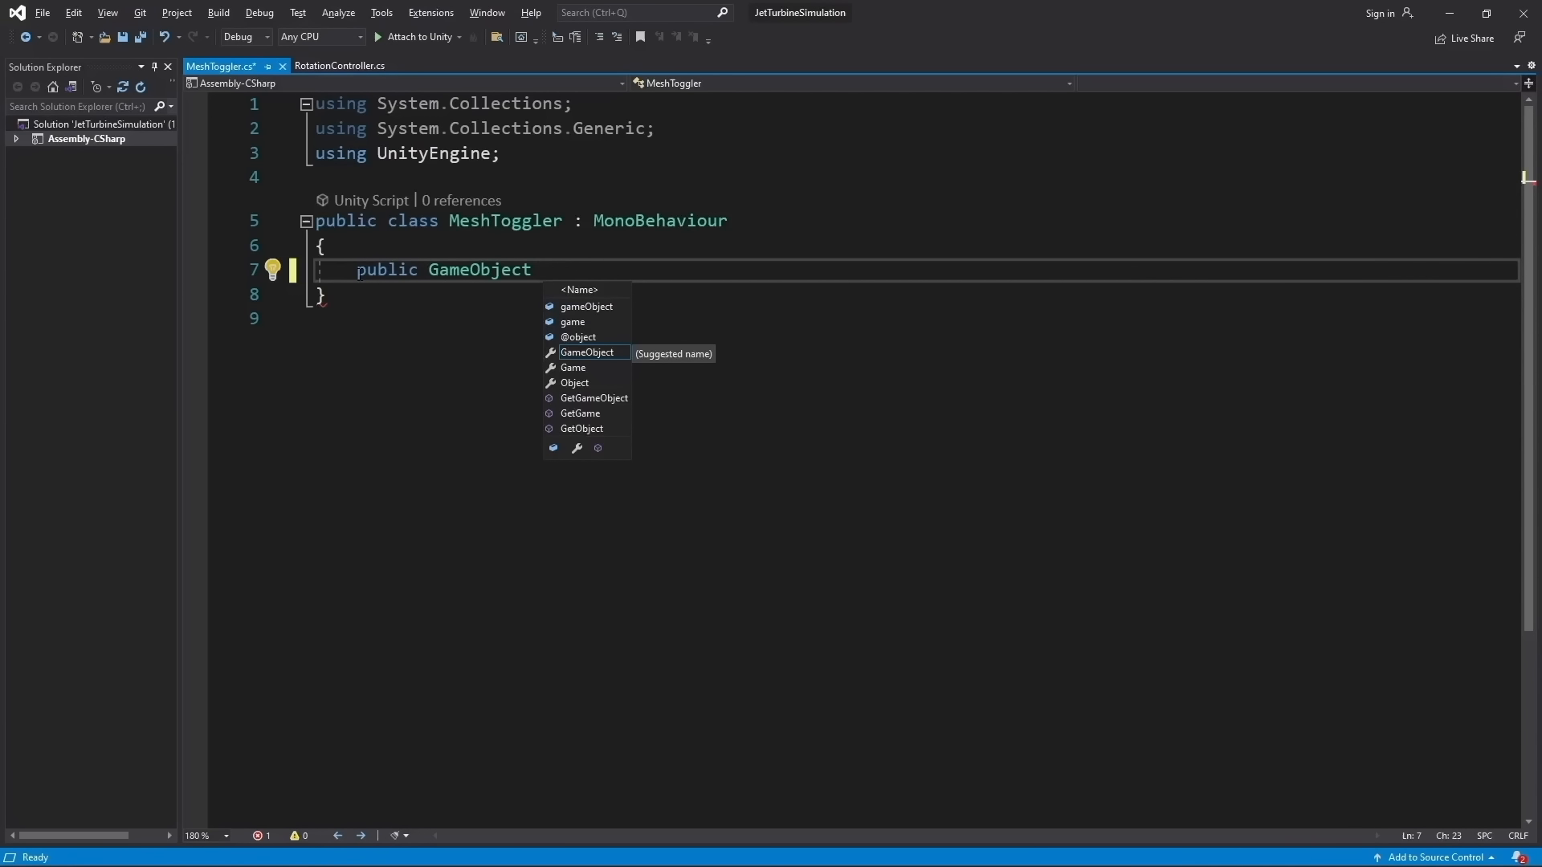
pyautogui.write(' TurbineObje')
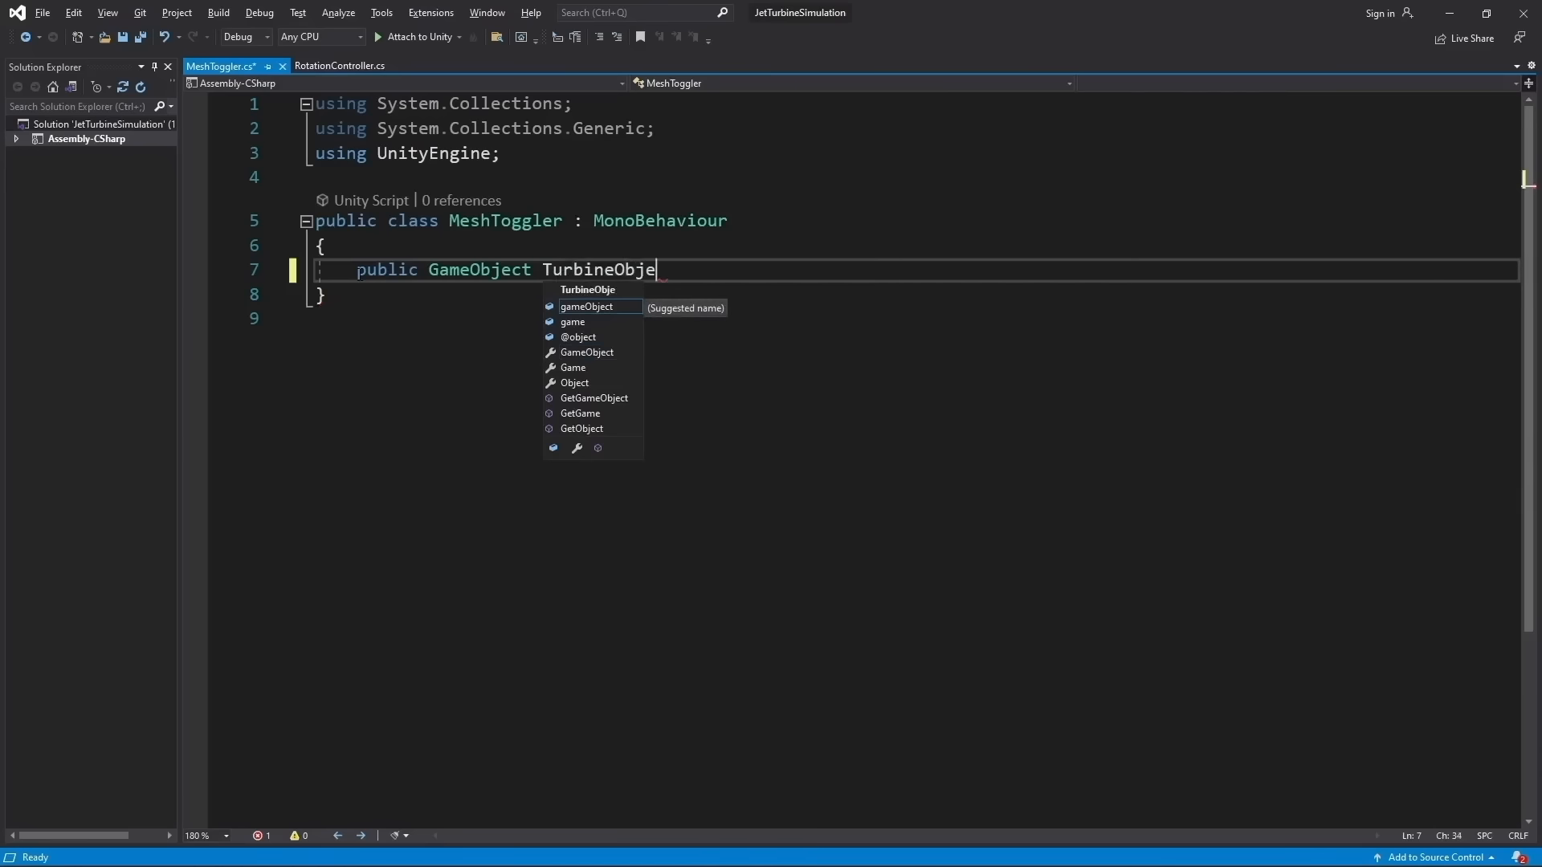
pyautogui.write('ct;')
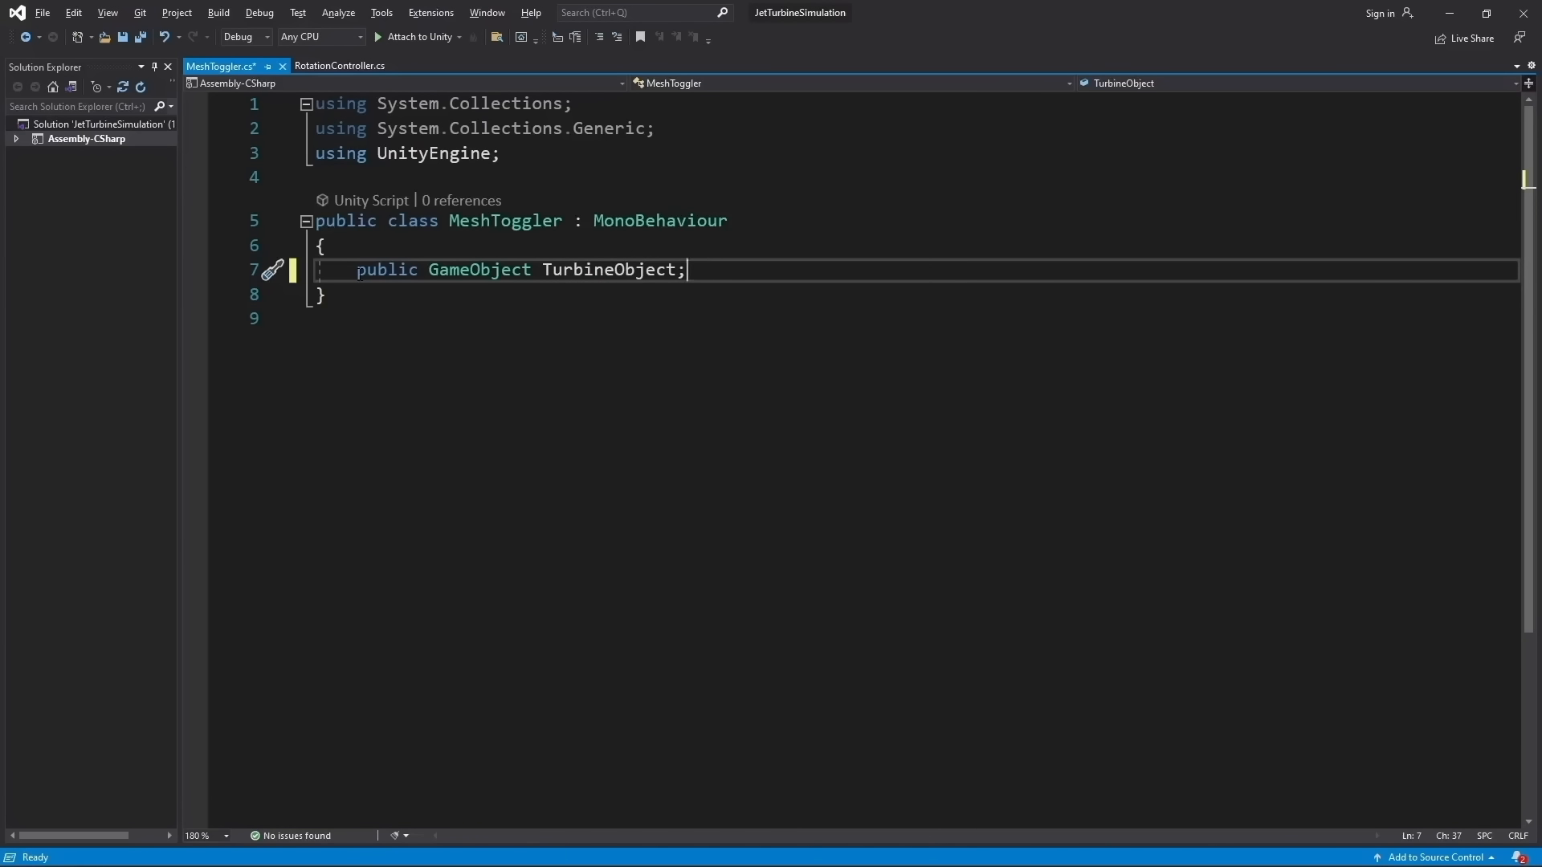
pyautogui.press('Return')
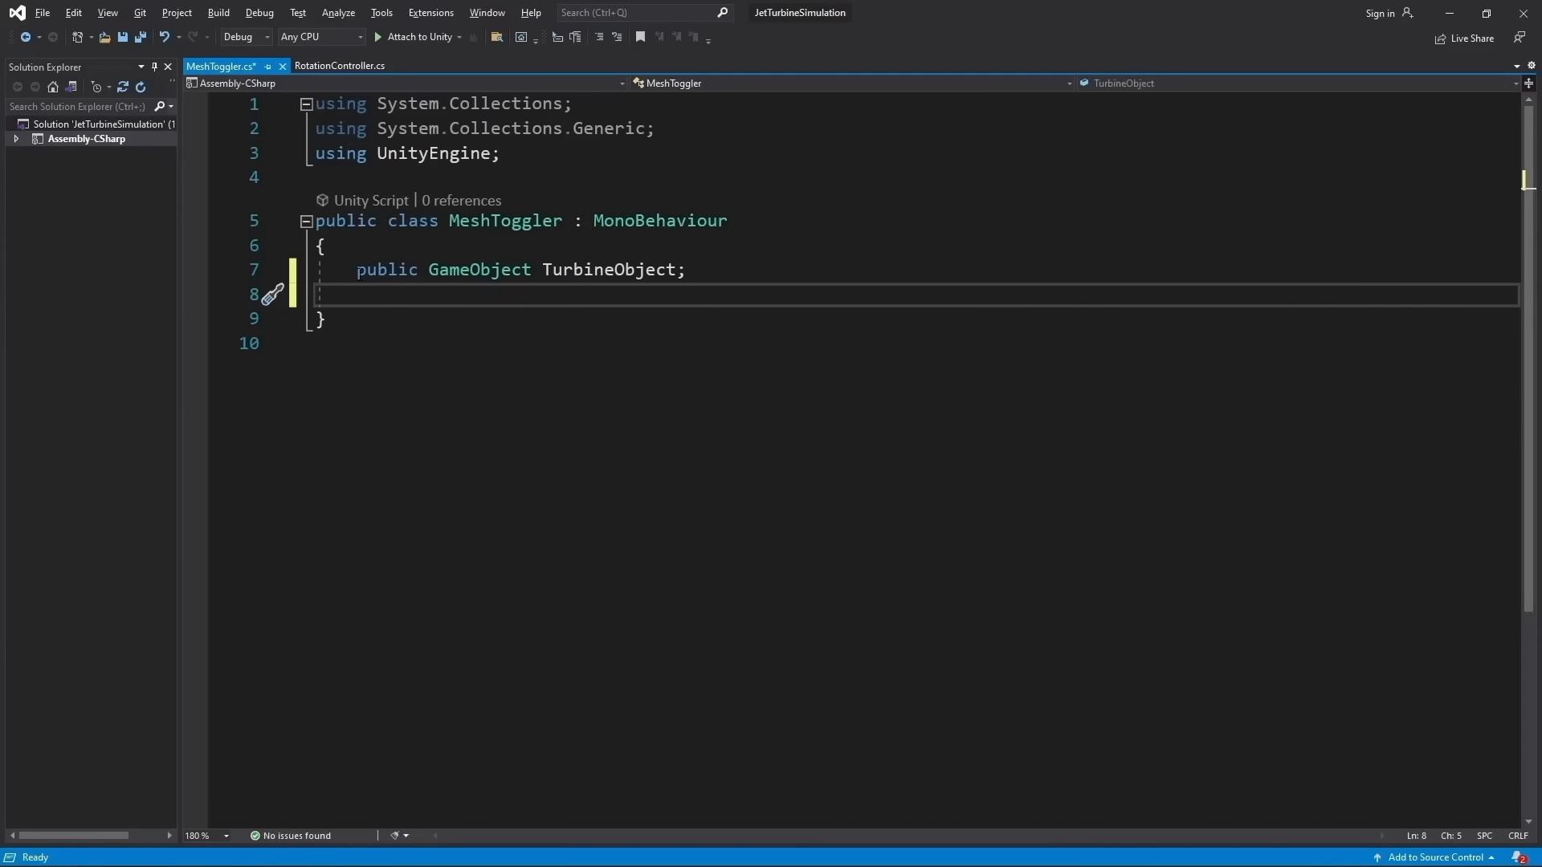
# Declare a private bool isActive initialised to true below TurbineObject, followed by blank lines
pyautogui.write('private v')
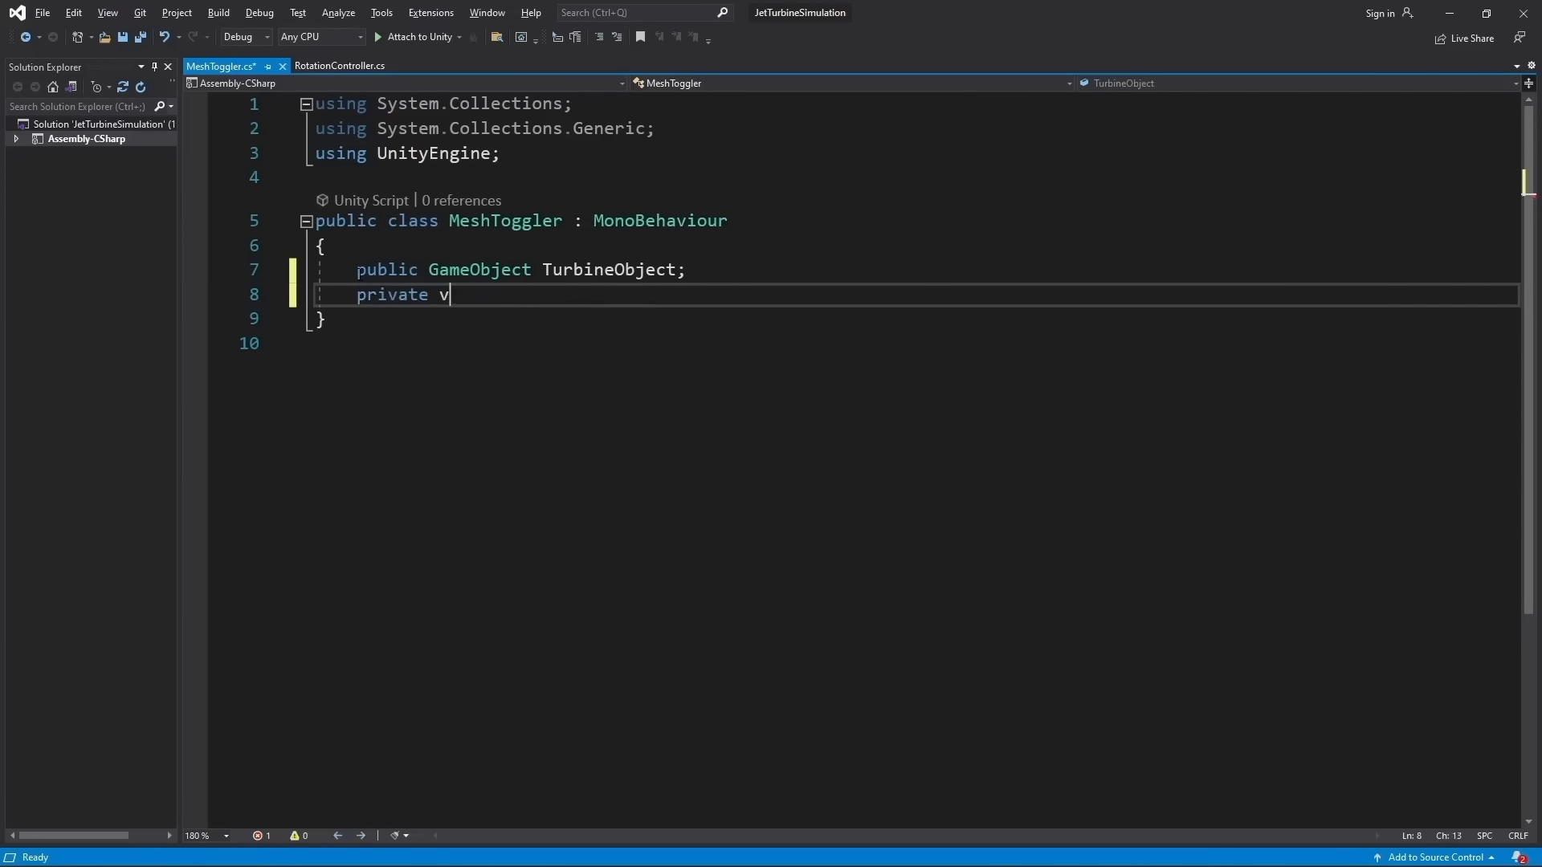
pyautogui.press('BackSpace')
pyautogui.write('bool isActive')
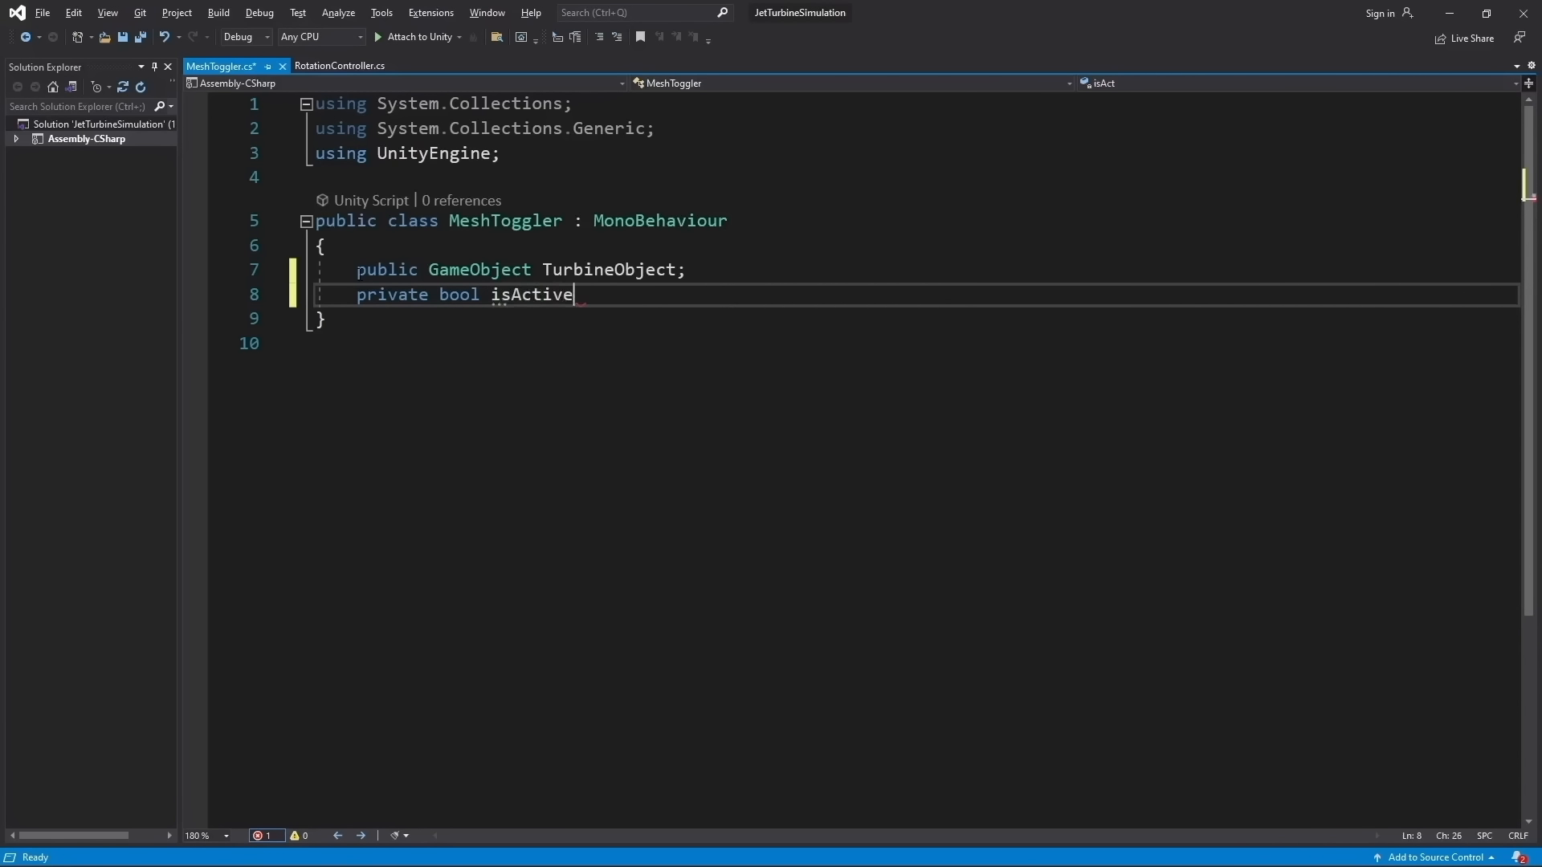
pyautogui.write(' =')
pyautogui.write('true;')
pyautogui.press('Return')
pyautogui.press('Return')
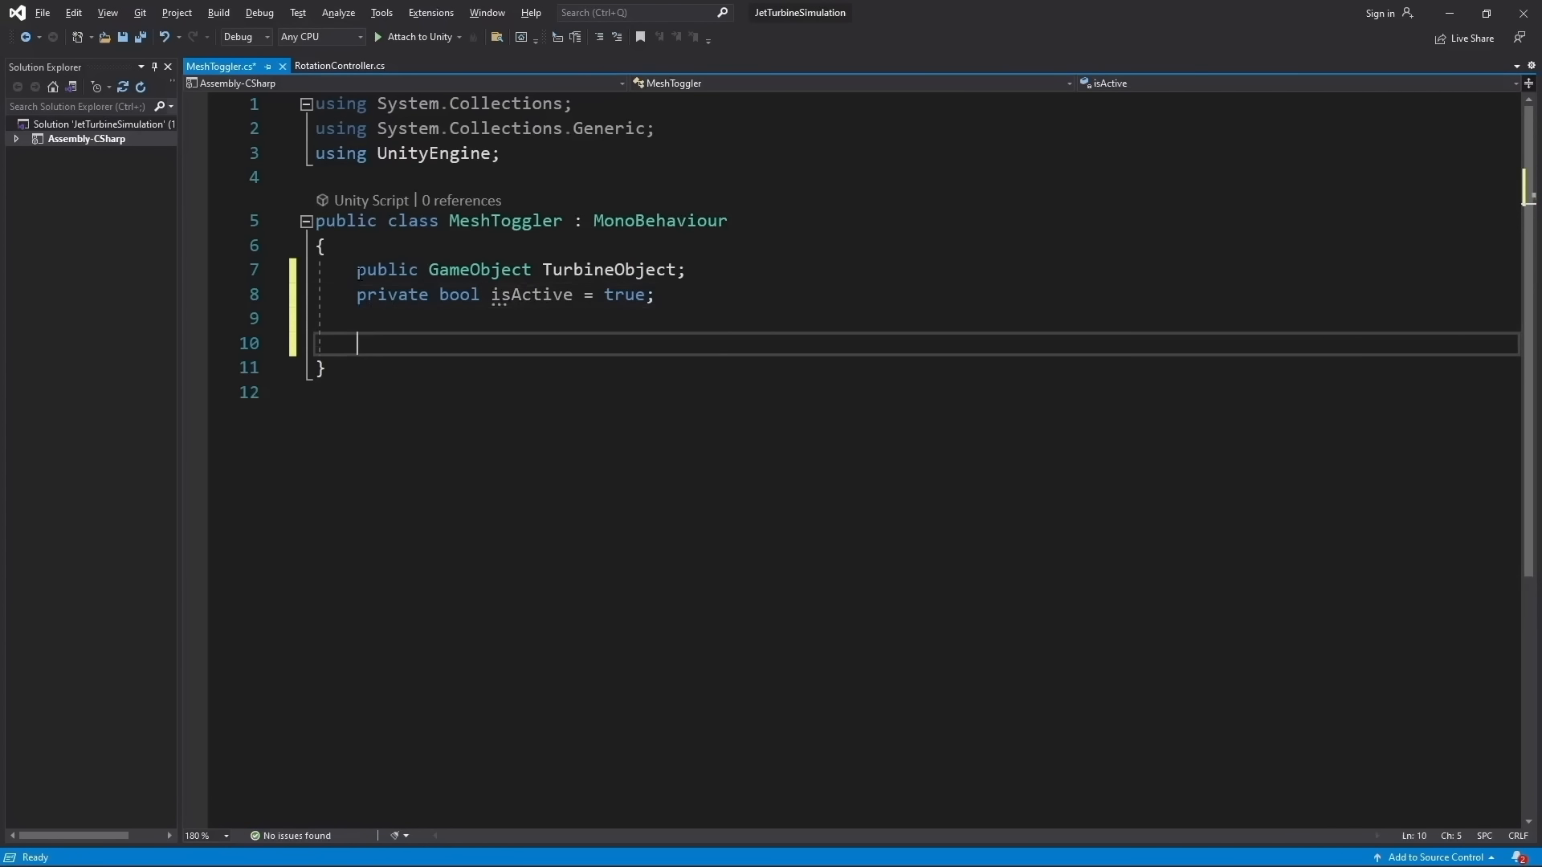
pyautogui.press('Up')
pyautogui.press('Return')
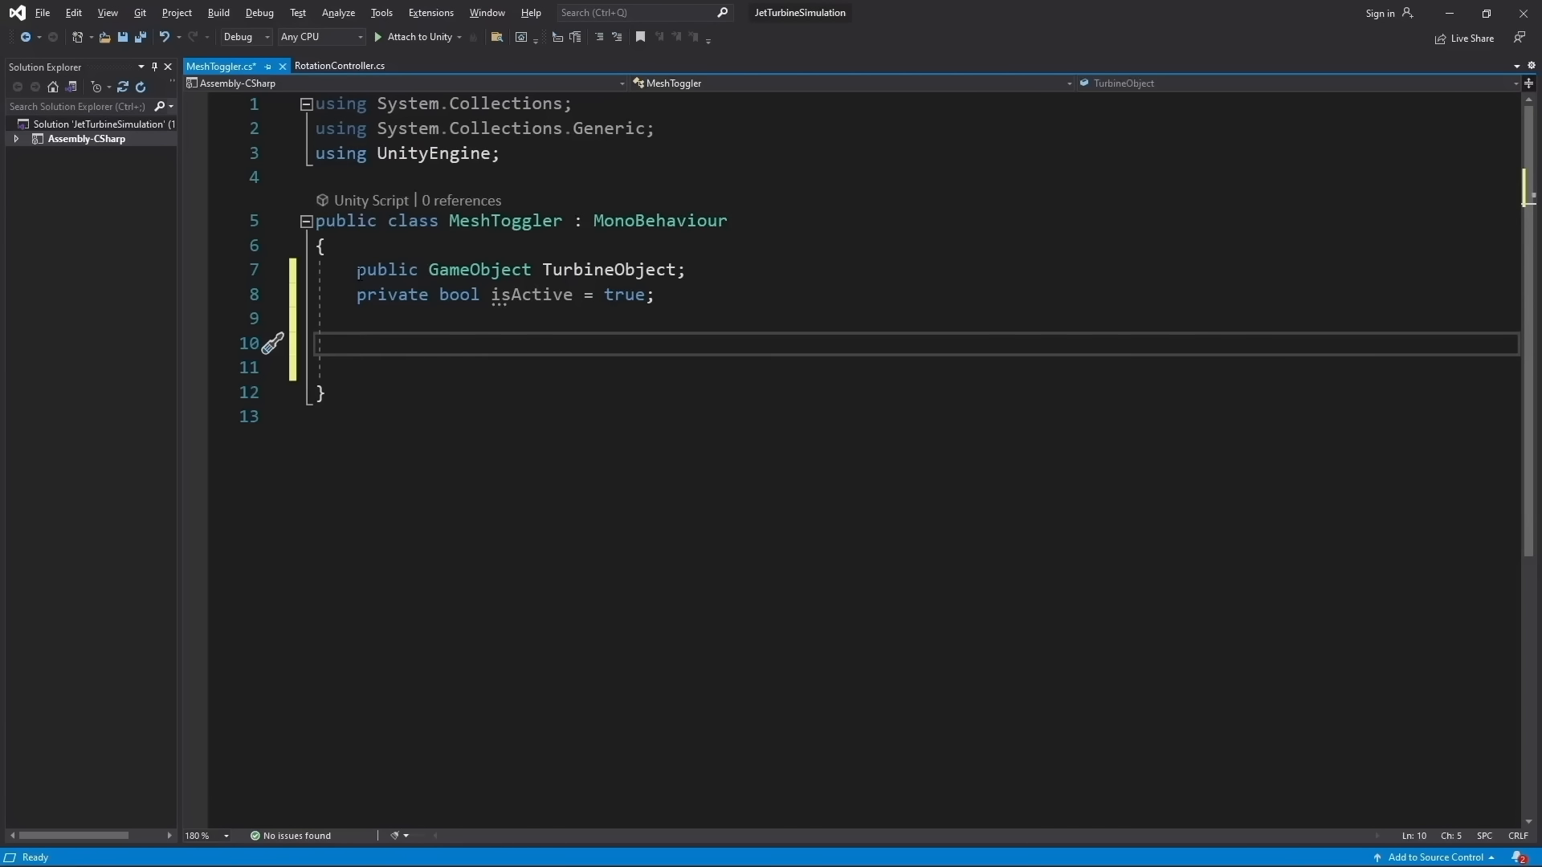
pyautogui.write('publi')
pyautogui.press('BackSpace')
pyautogui.press('BackSpace')
pyautogui.press('BackSpace')
pyautogui.press('BackSpace')
pyautogui.press('BackSpace')
pyautogui.write('public')
pyautogui.press('BackSpace')
pyautogui.press('BackSpace')
pyautogui.press('BackSpace')
pyautogui.press('BackSpace')
pyautogui.press('BackSpace')
pyautogui.press('BackSpace')
pyautogui.press('BackSpace')
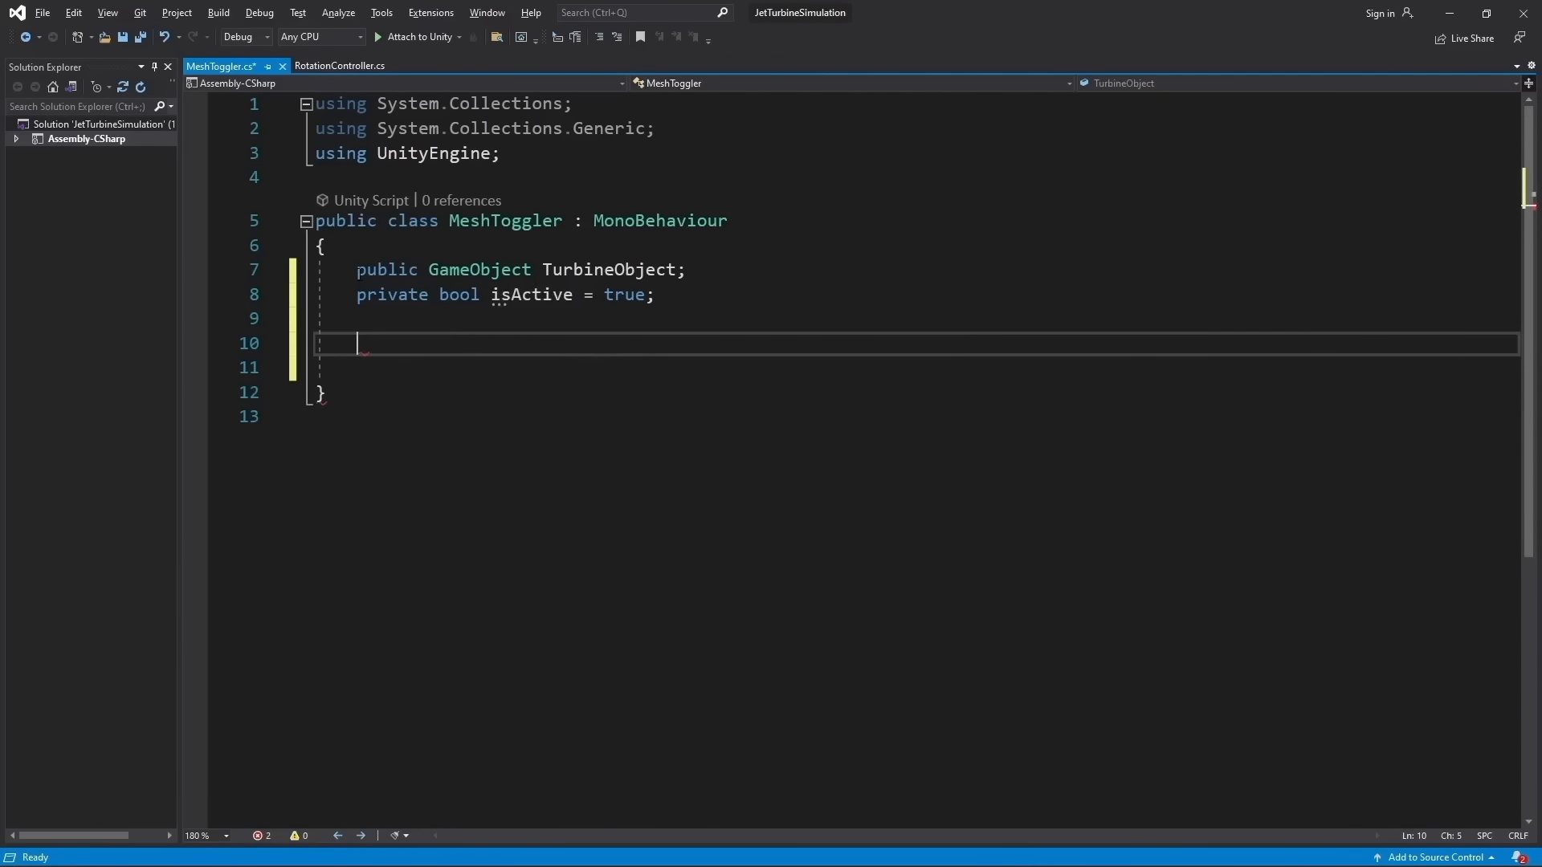
# Add an empty public void Toggle() method below the field declarations
pyautogui.write('public void Tofg')
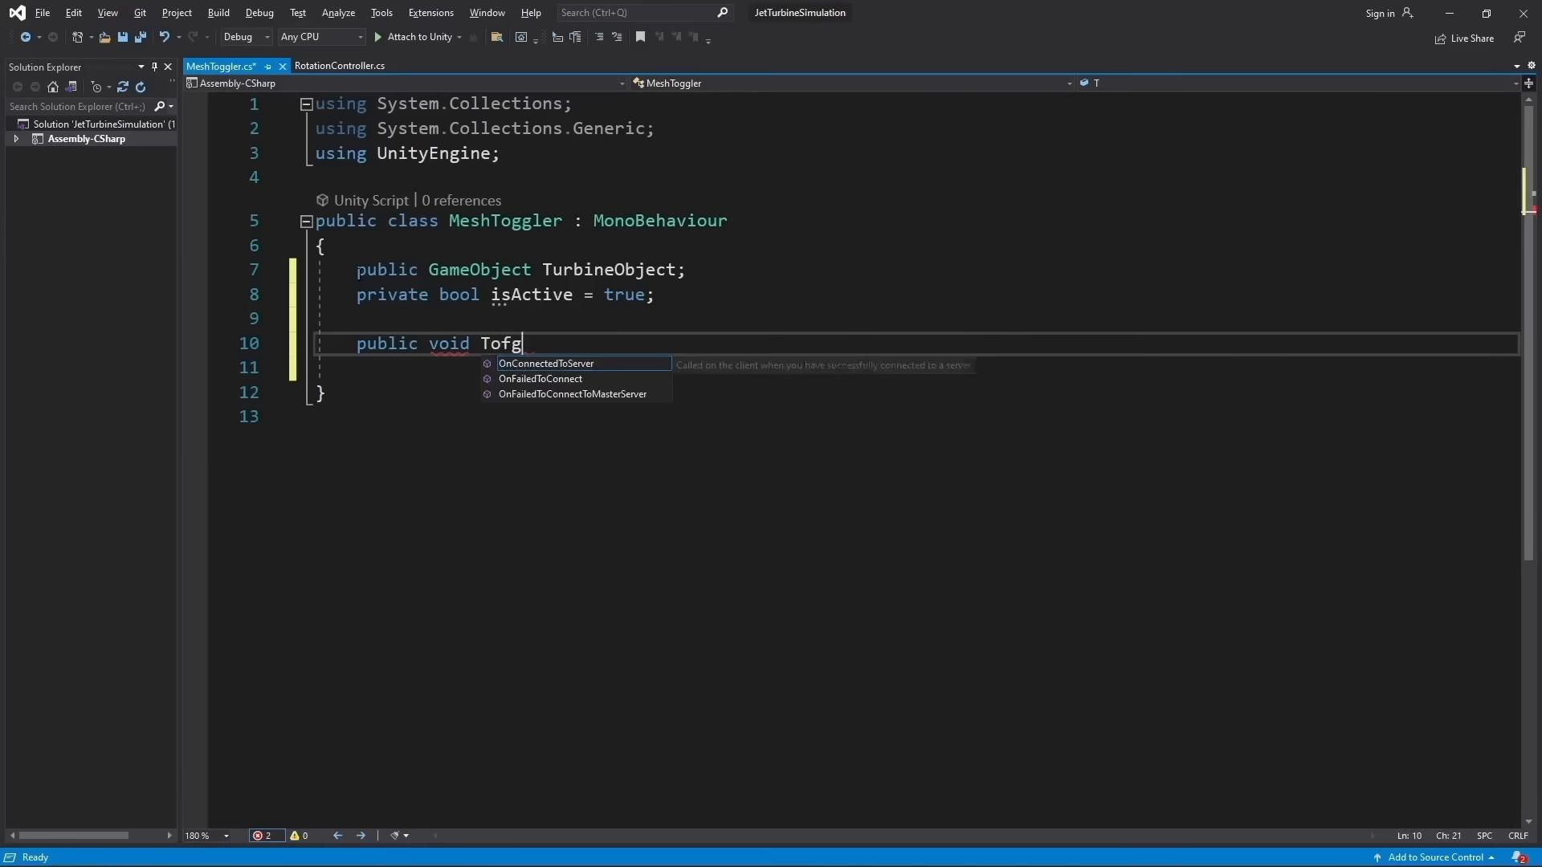
pyautogui.press('BackSpace')
pyautogui.press('BackSpace')
pyautogui.write('ggle')
pyautogui.press('Escape')
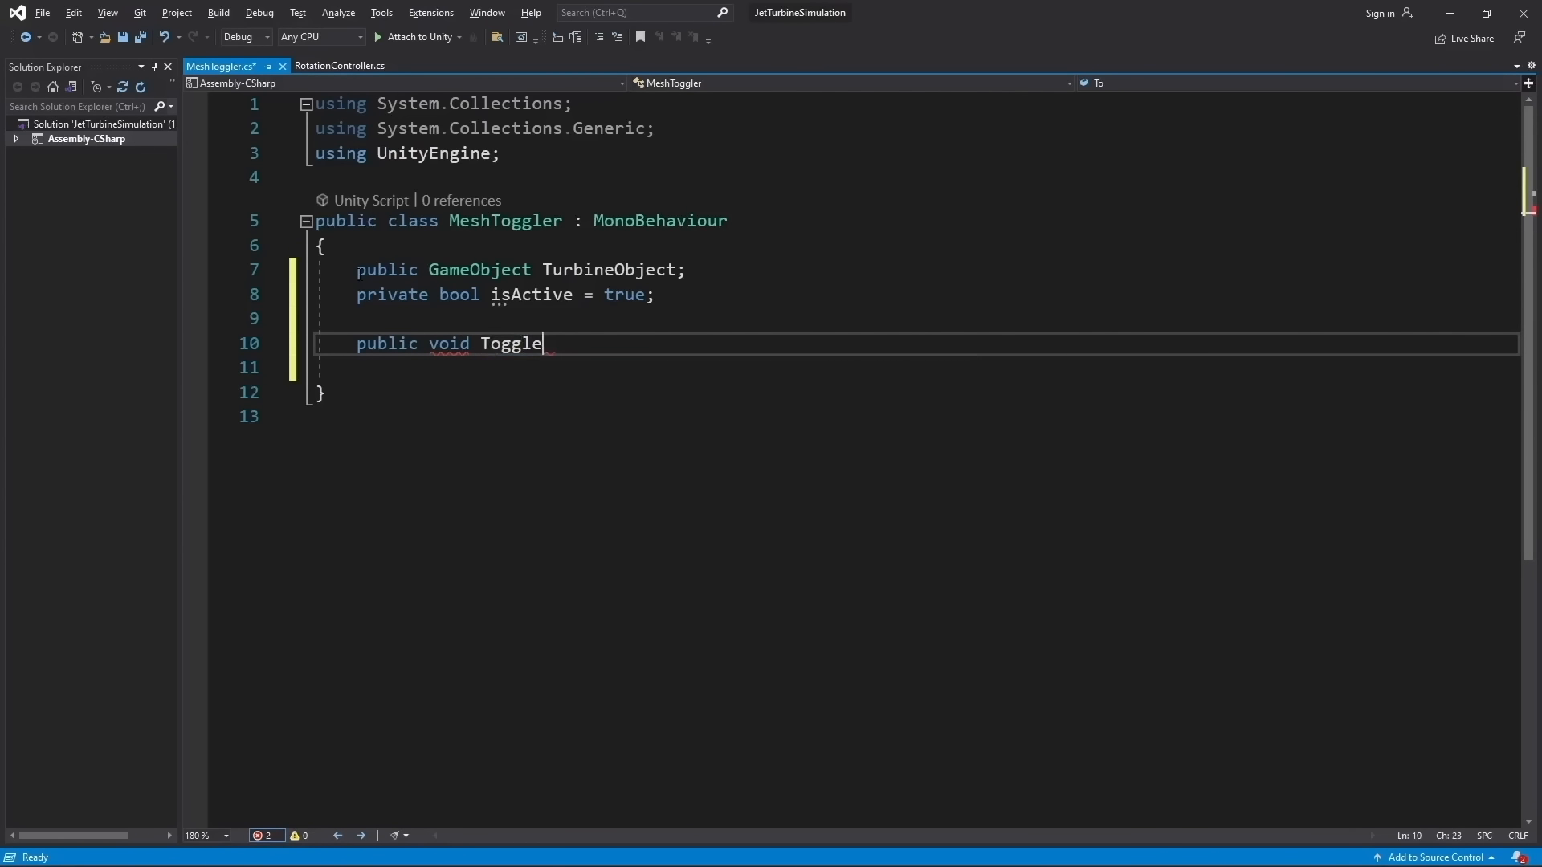
pyautogui.write('(){')
pyautogui.press('Return')
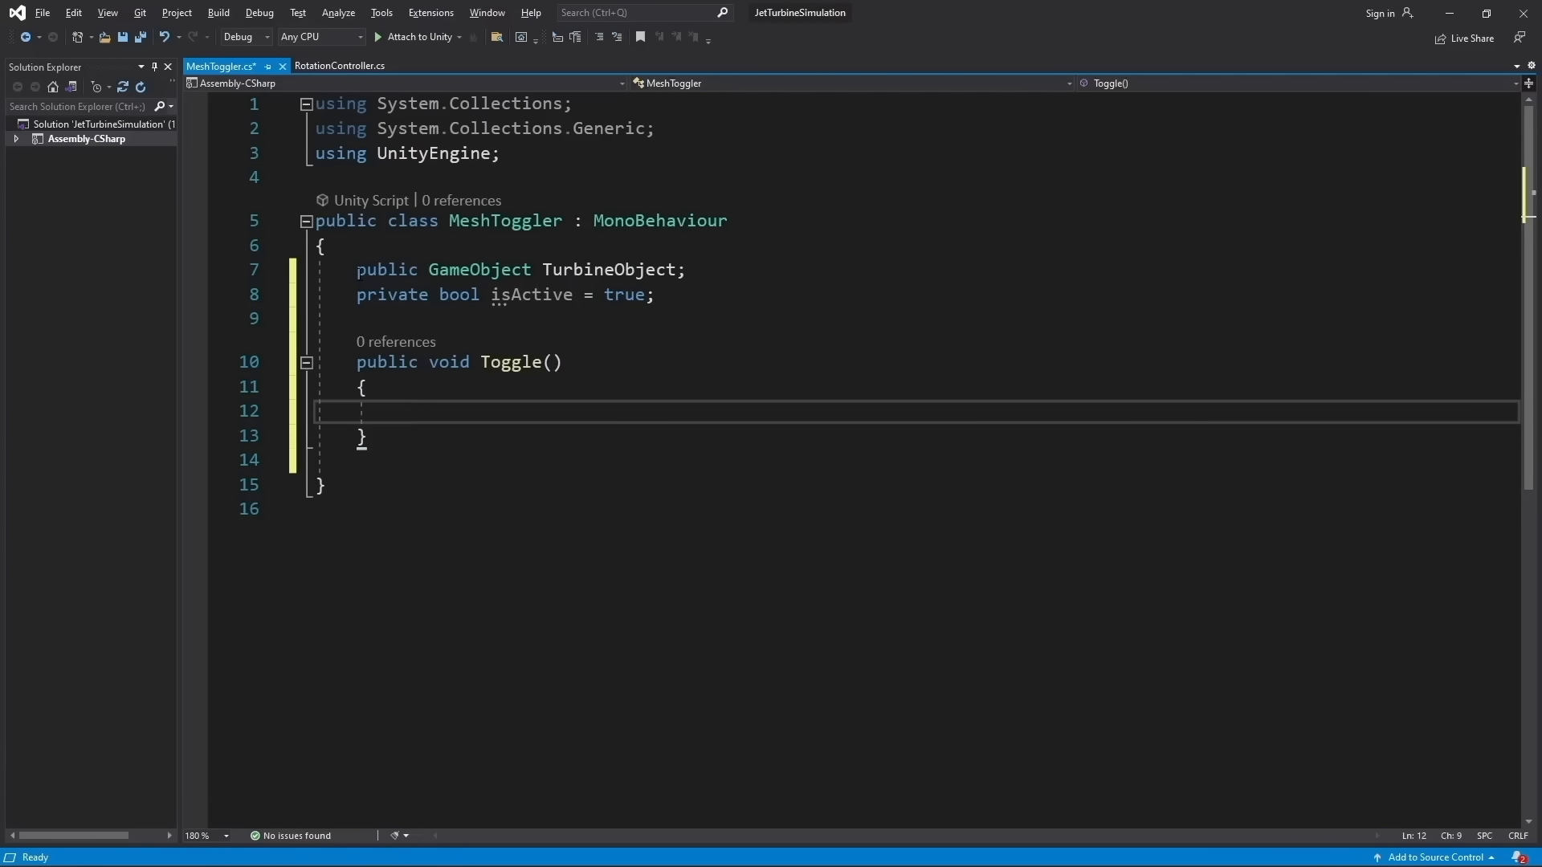
# Add an if(isActive) block with braces inside the Toggle method
pyautogui.write('if(isActive')
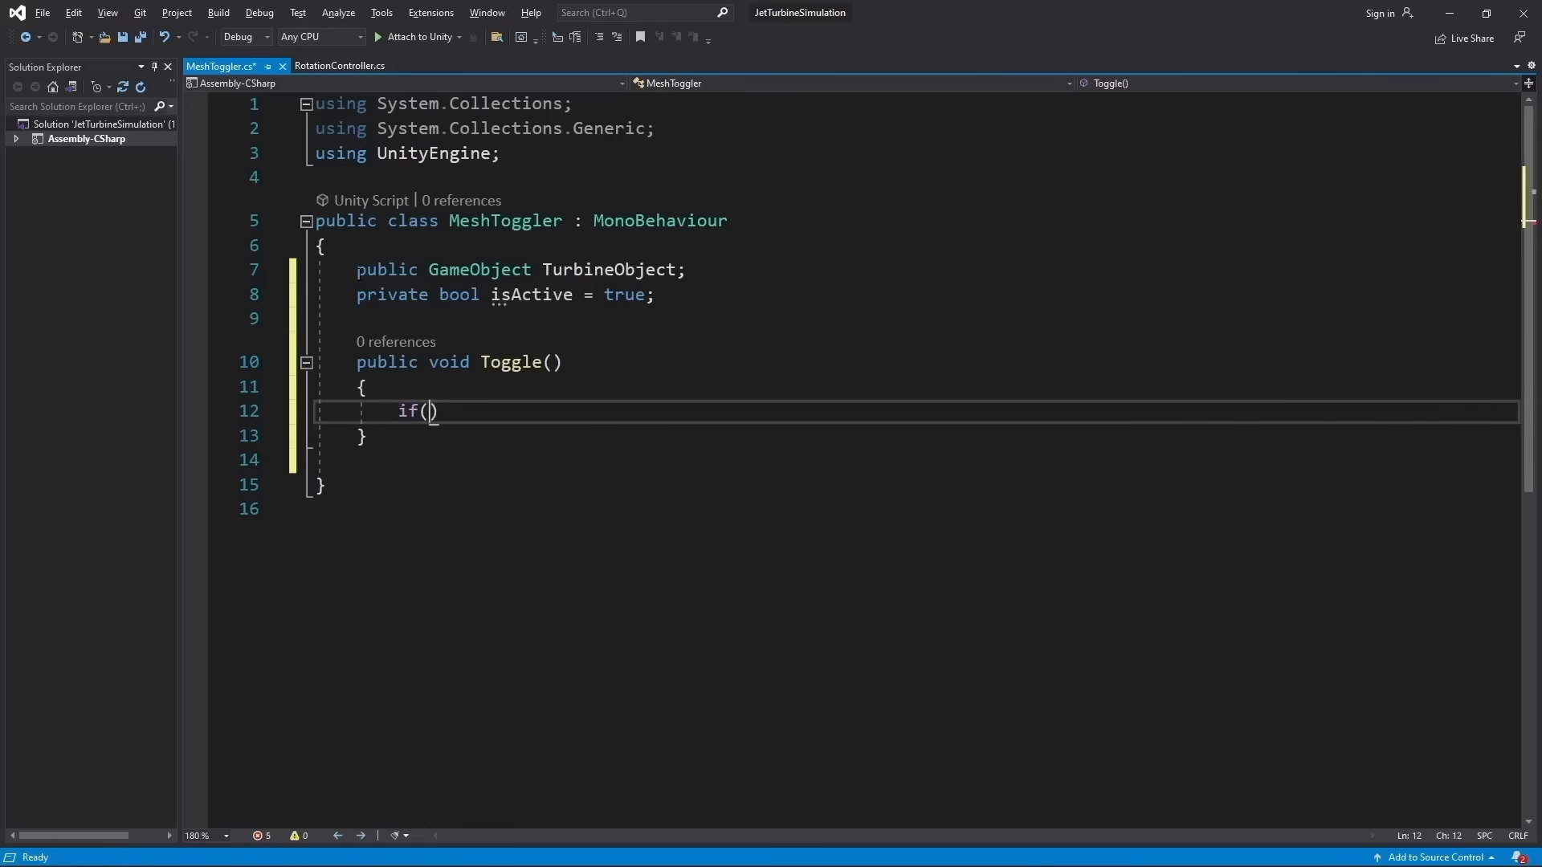
pyautogui.press('Up')
pyautogui.press('Down')
pyautogui.write(') {')
pyautogui.press('Return')
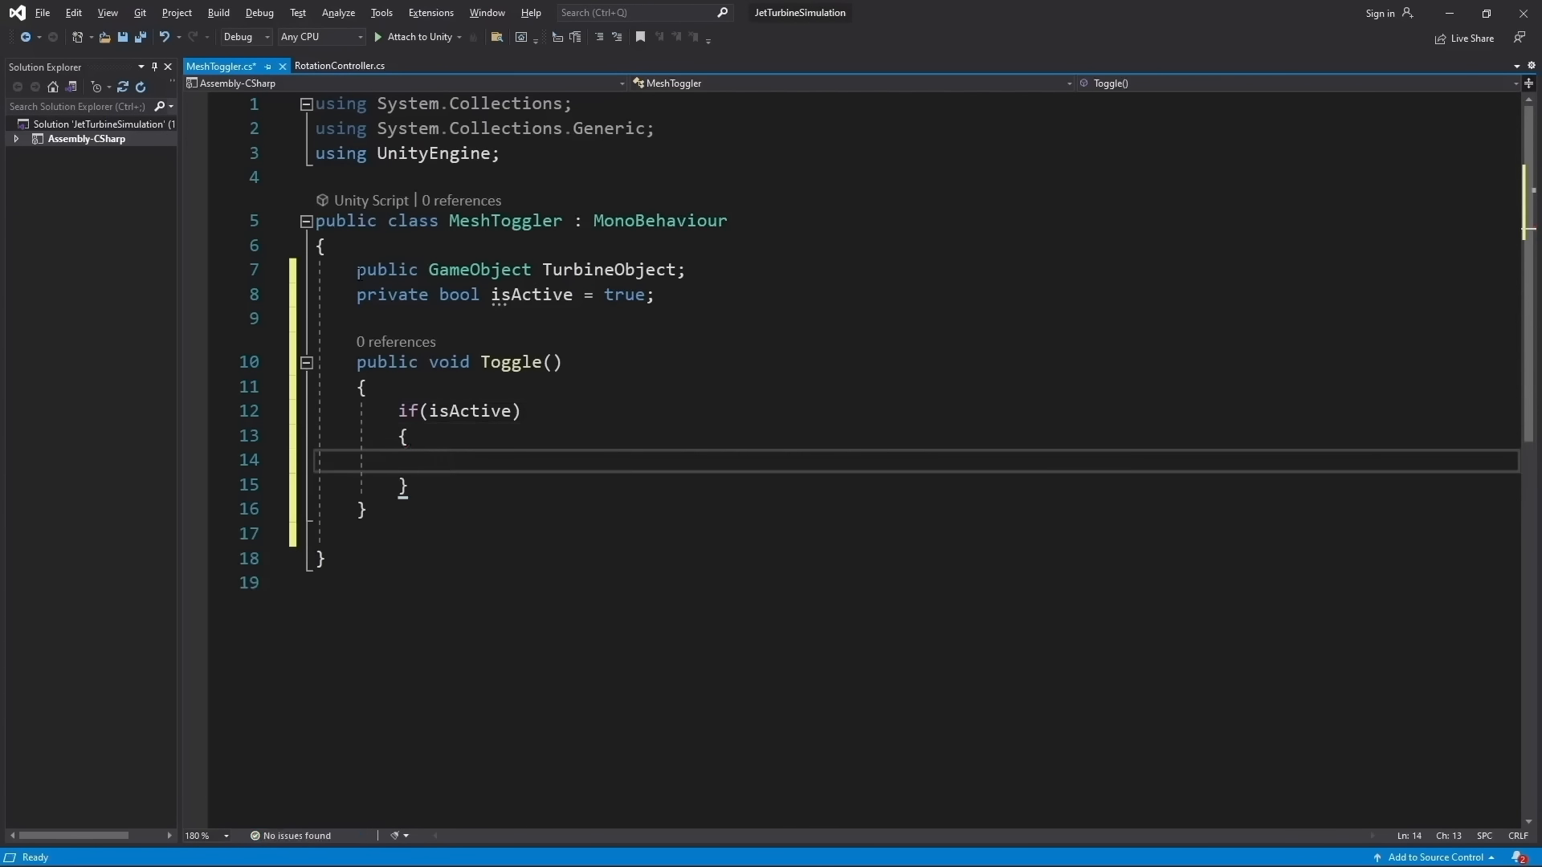
# Call TurbineObject.SetActive(false); inside the if(isActive) block
pyautogui.write('TurbineObject.se')
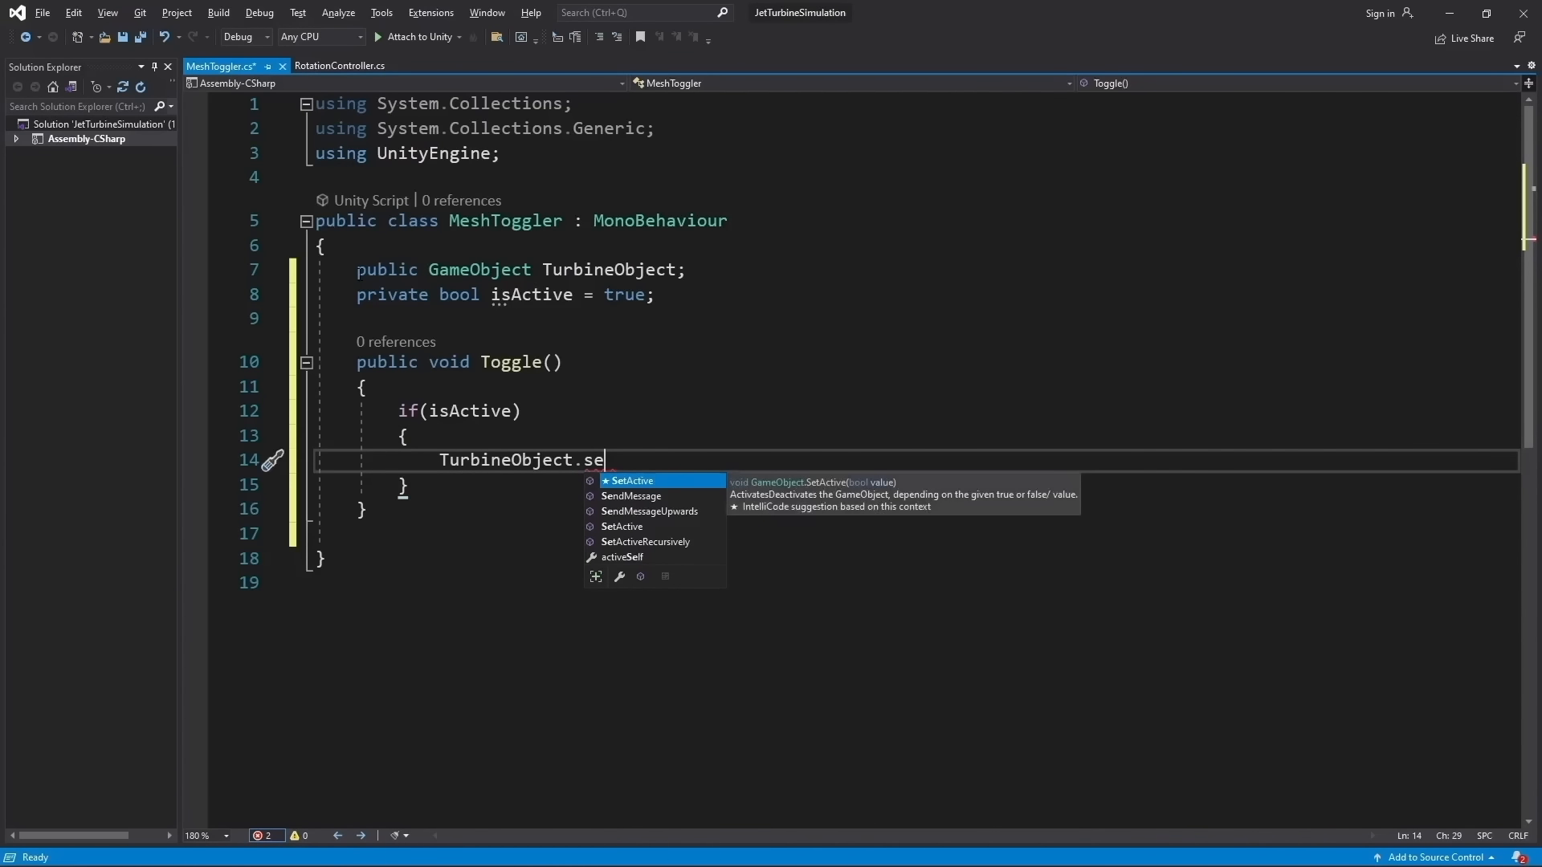
pyautogui.press('Tab')
pyautogui.write('(false);')
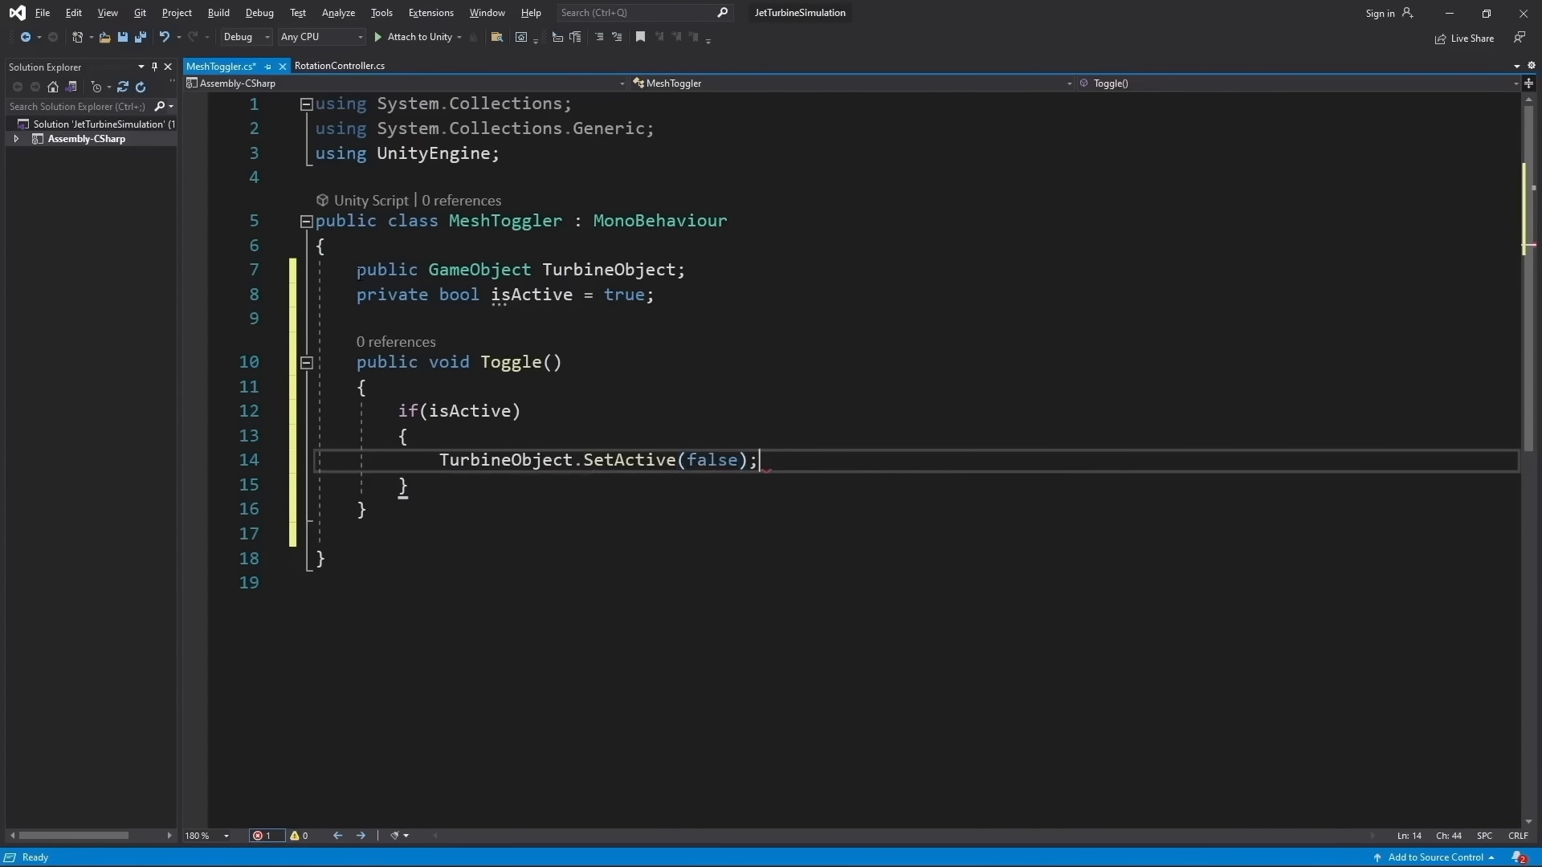
# Add the statement isActive = false; below the SetActive call inside the if(isActive) block
pyautogui.press('Return')
pyautogui.write('isActive')
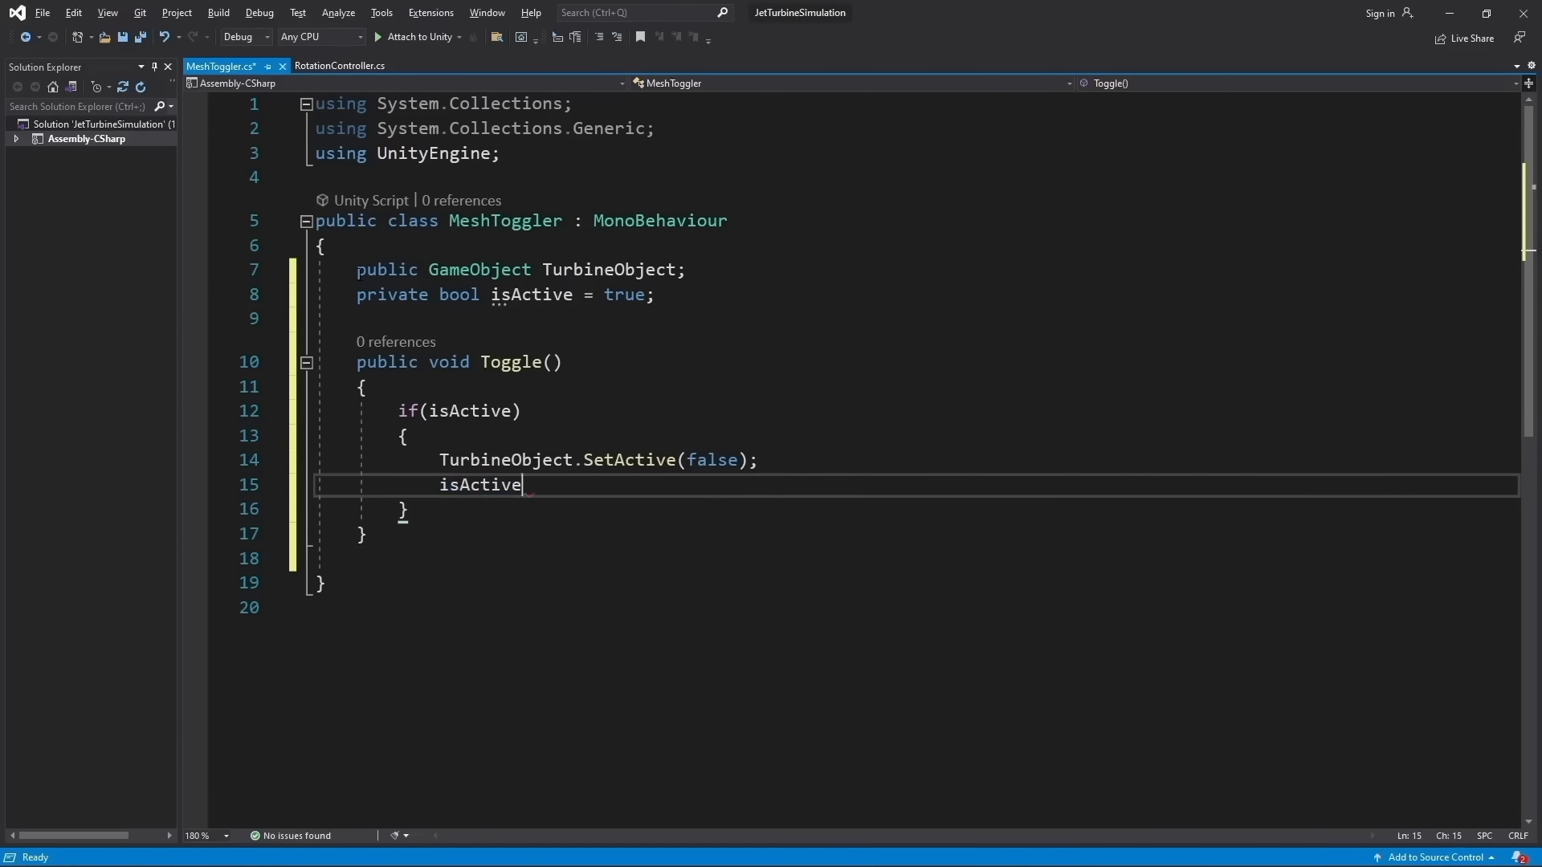
pyautogui.write(' = tru')
pyautogui.press('BackSpace')
pyautogui.press('BackSpace')
pyautogui.press('BackSpace')
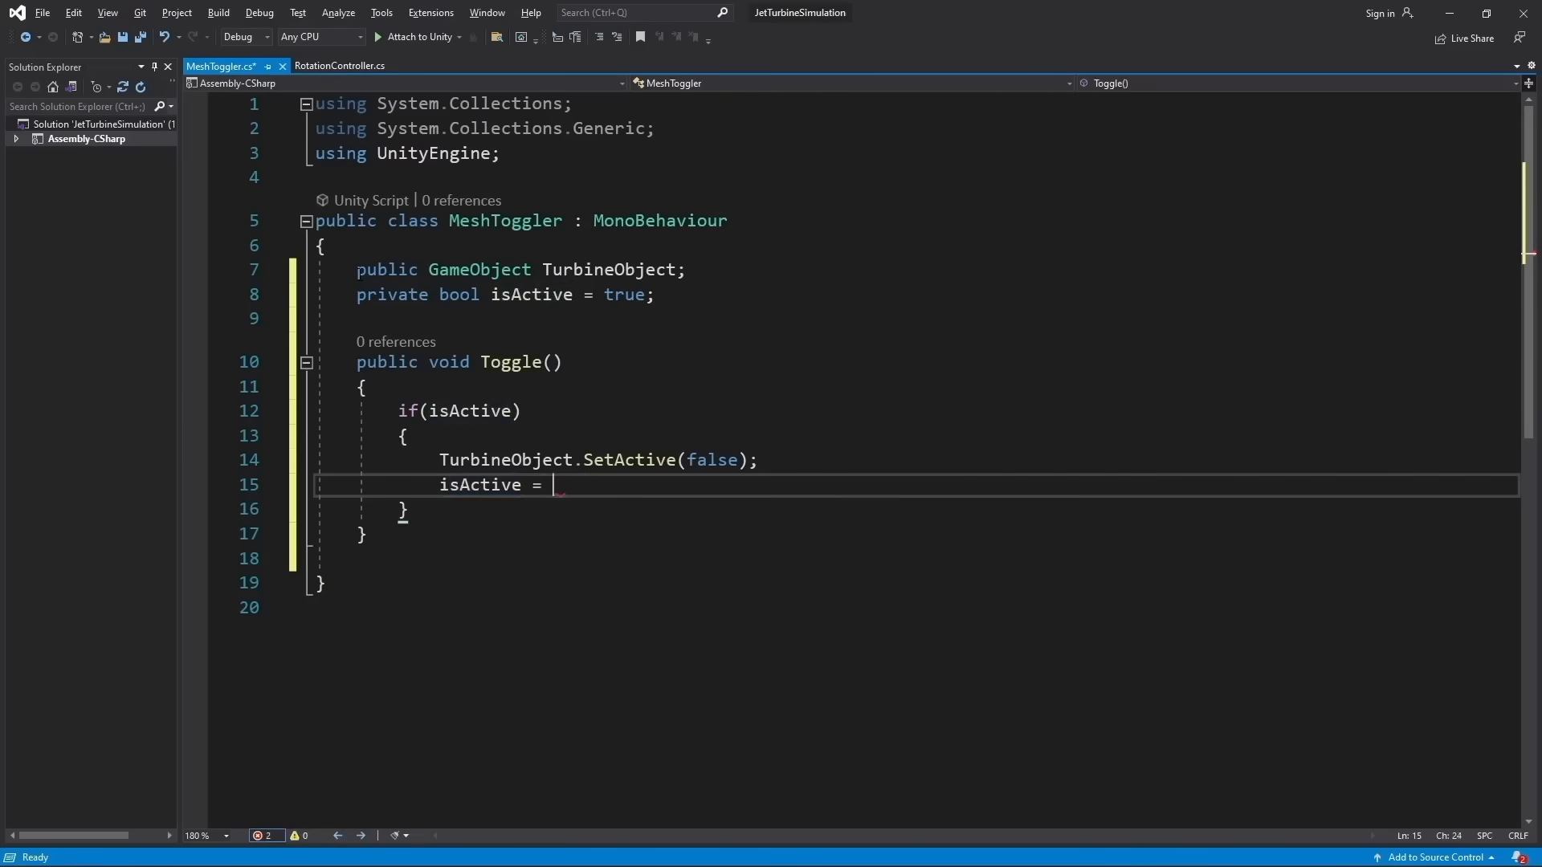
pyautogui.write('false;')
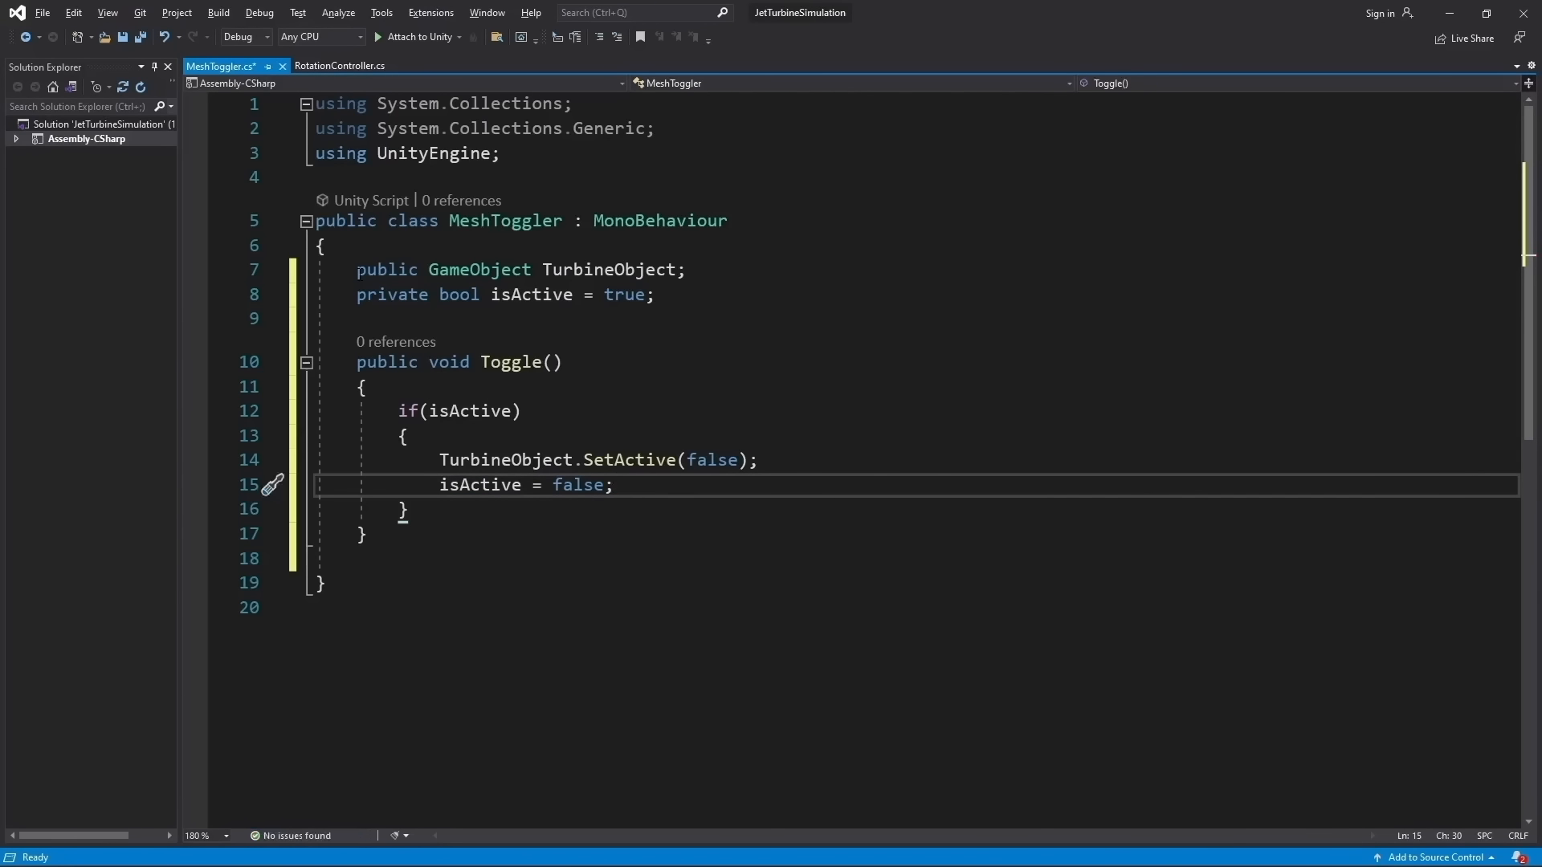
# Add an else block with braces after the if(isActive) block in the Toggle method
pyautogui.press('Down')
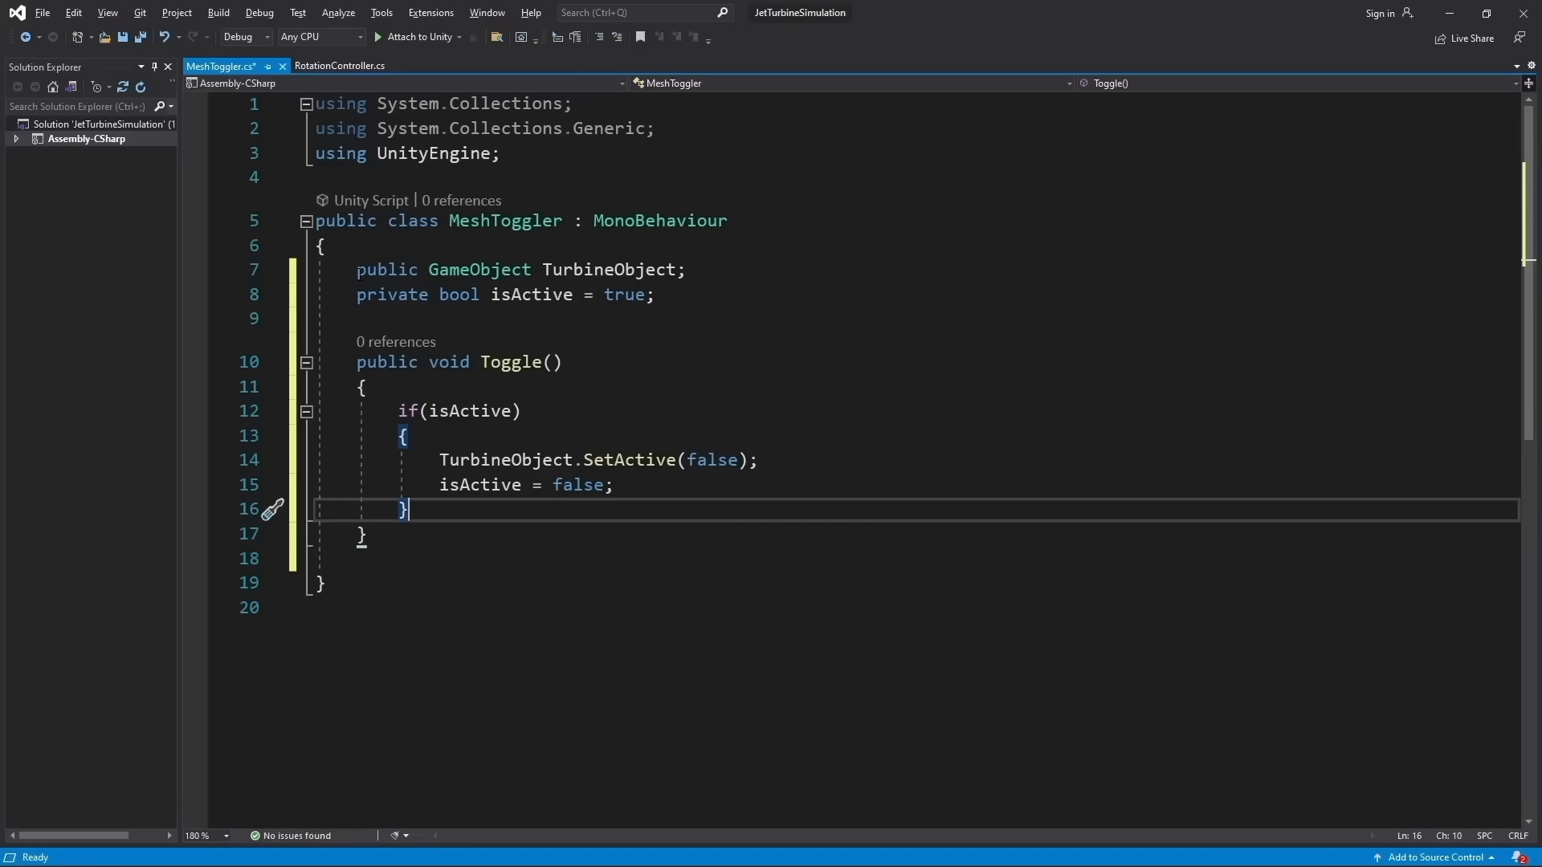
pyautogui.press('Return')
pyautogui.write('else ')
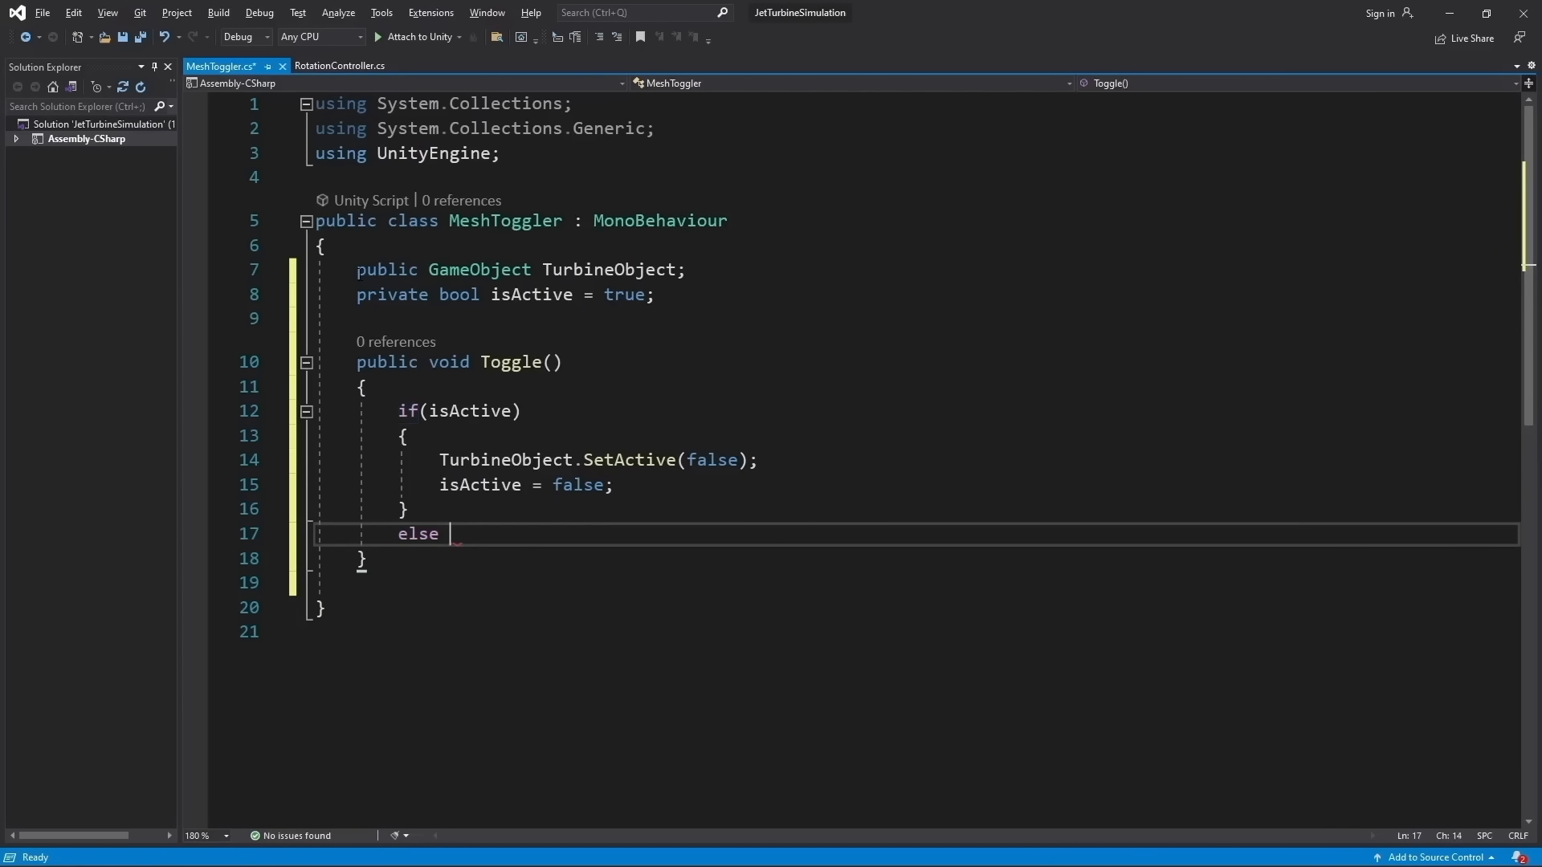
pyautogui.write('{')
pyautogui.press('Return')
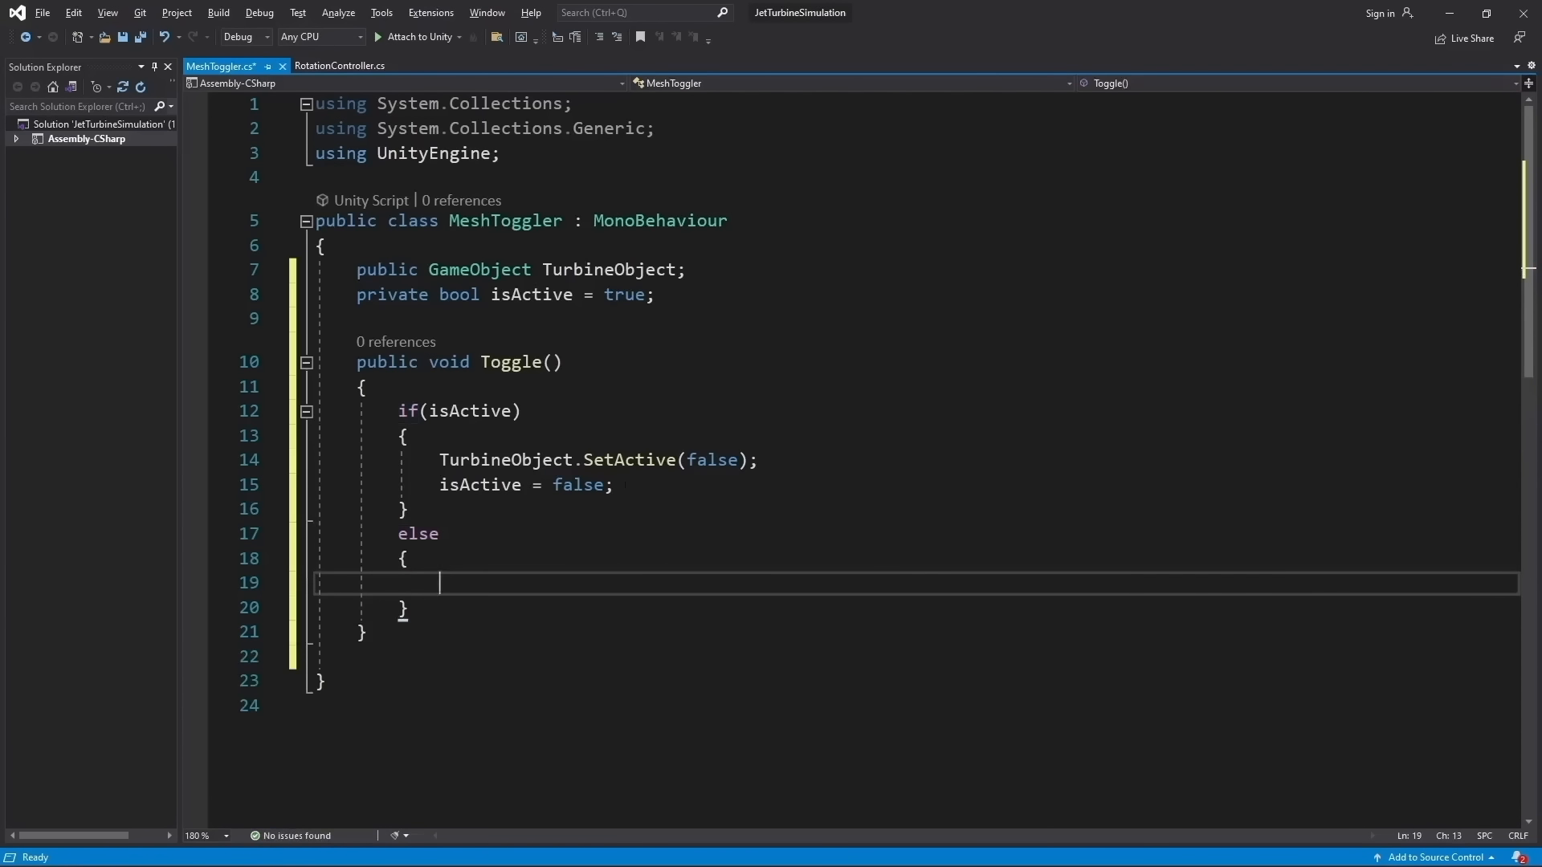
# Copy the SetActive and isActive statements from the if block into the else block
pyautogui.moveTo(625, 485); pyautogui.dragTo(440, 460)
pyautogui.hotkey('ctrl', 'c')
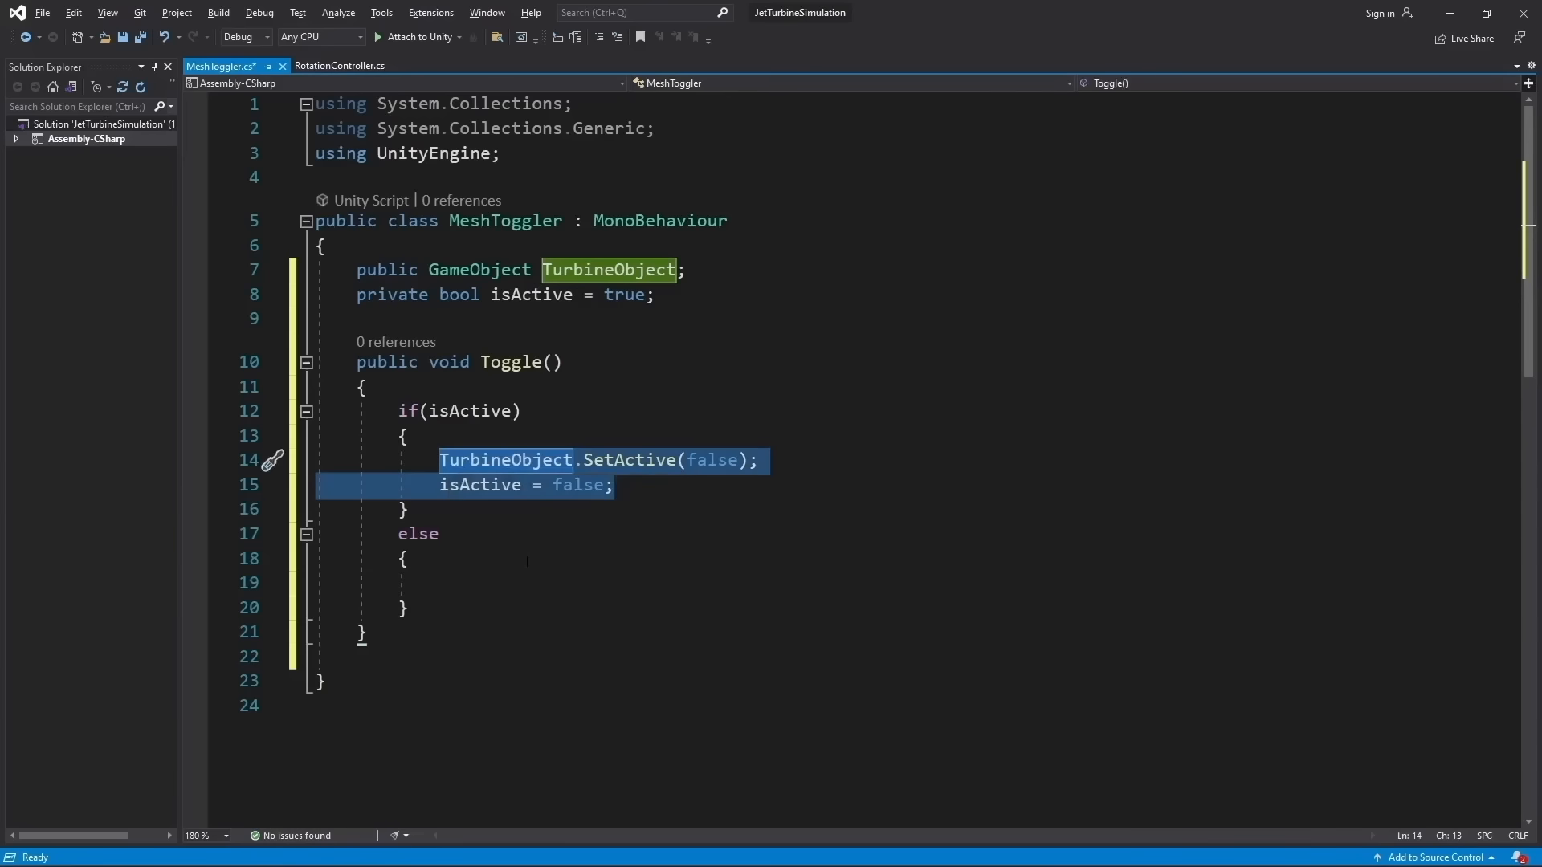
pyautogui.click(520, 580)
pyautogui.hotkey('ctrl', 'v')
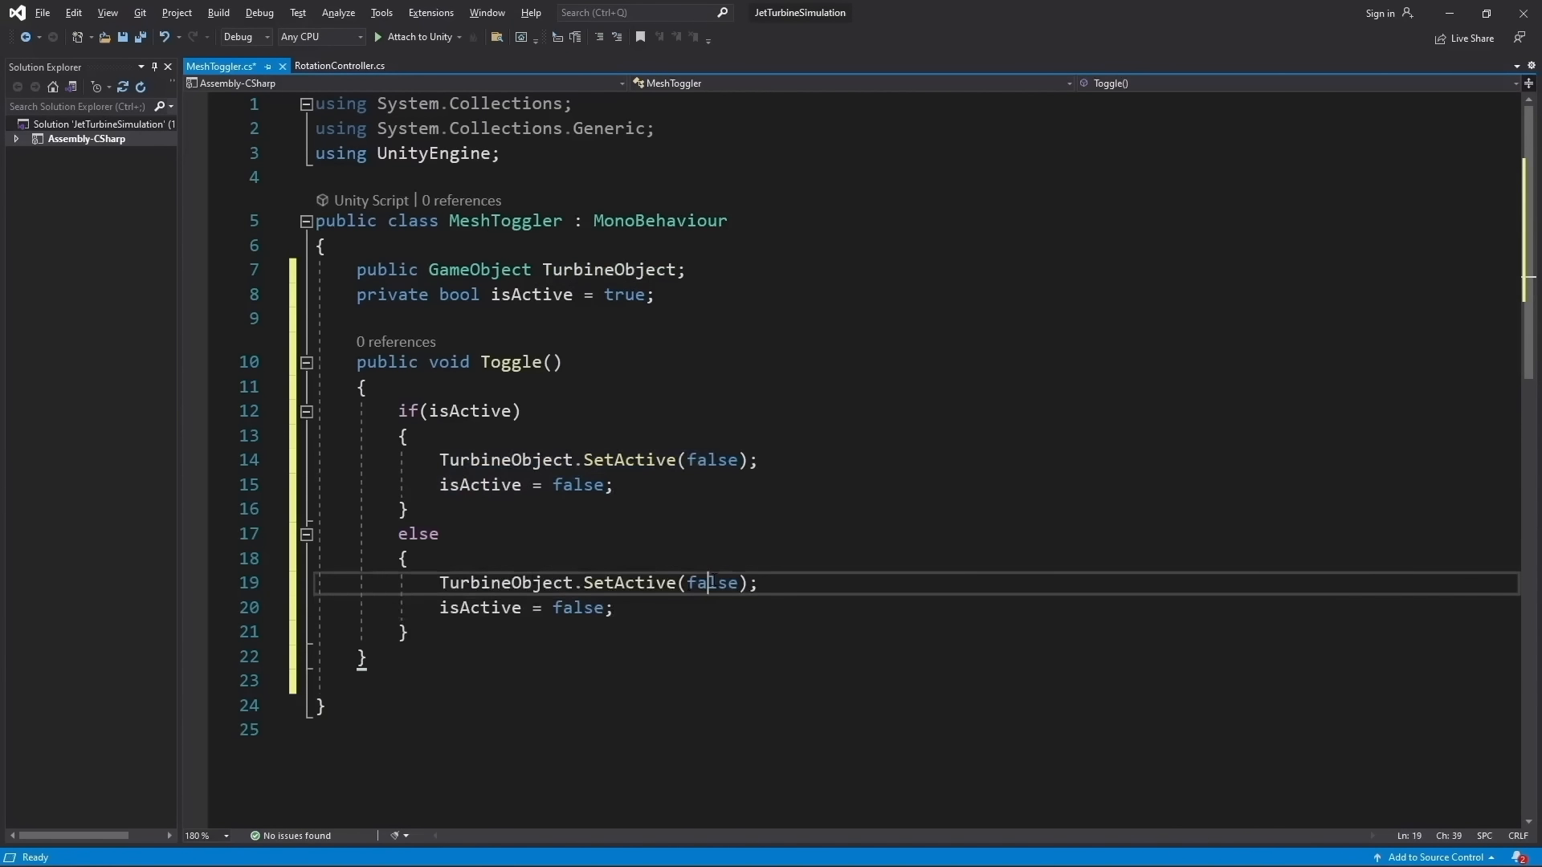
# Change both false values in the else block to true, for the SetActive argument and the isActive assignment
pyautogui.doubleClick(714, 584)
pyautogui.press('BackSpace')
pyautogui.write('true')
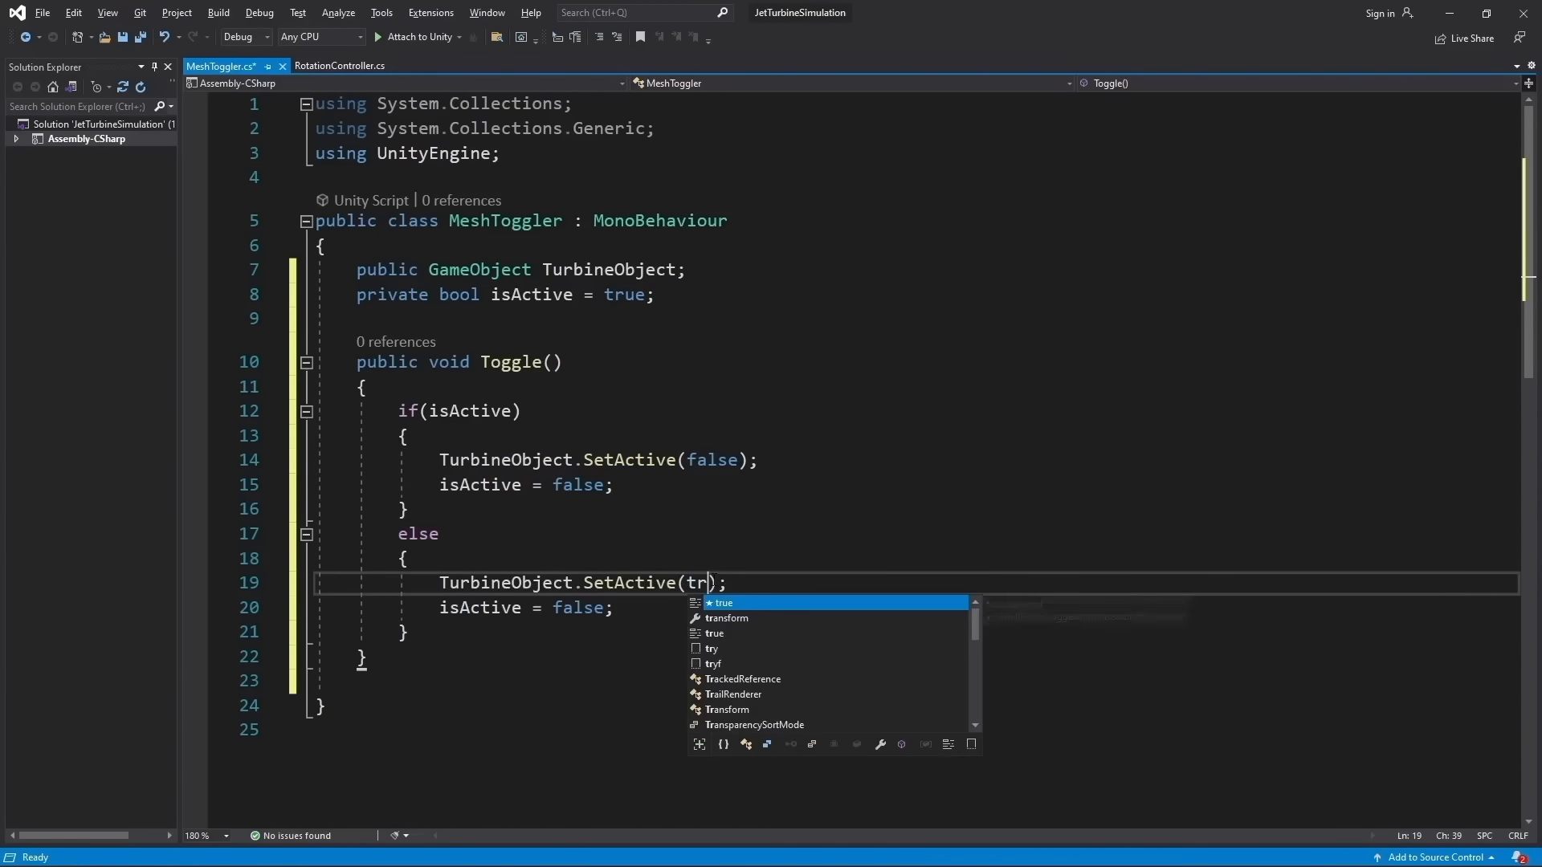
pyautogui.click(589, 615)
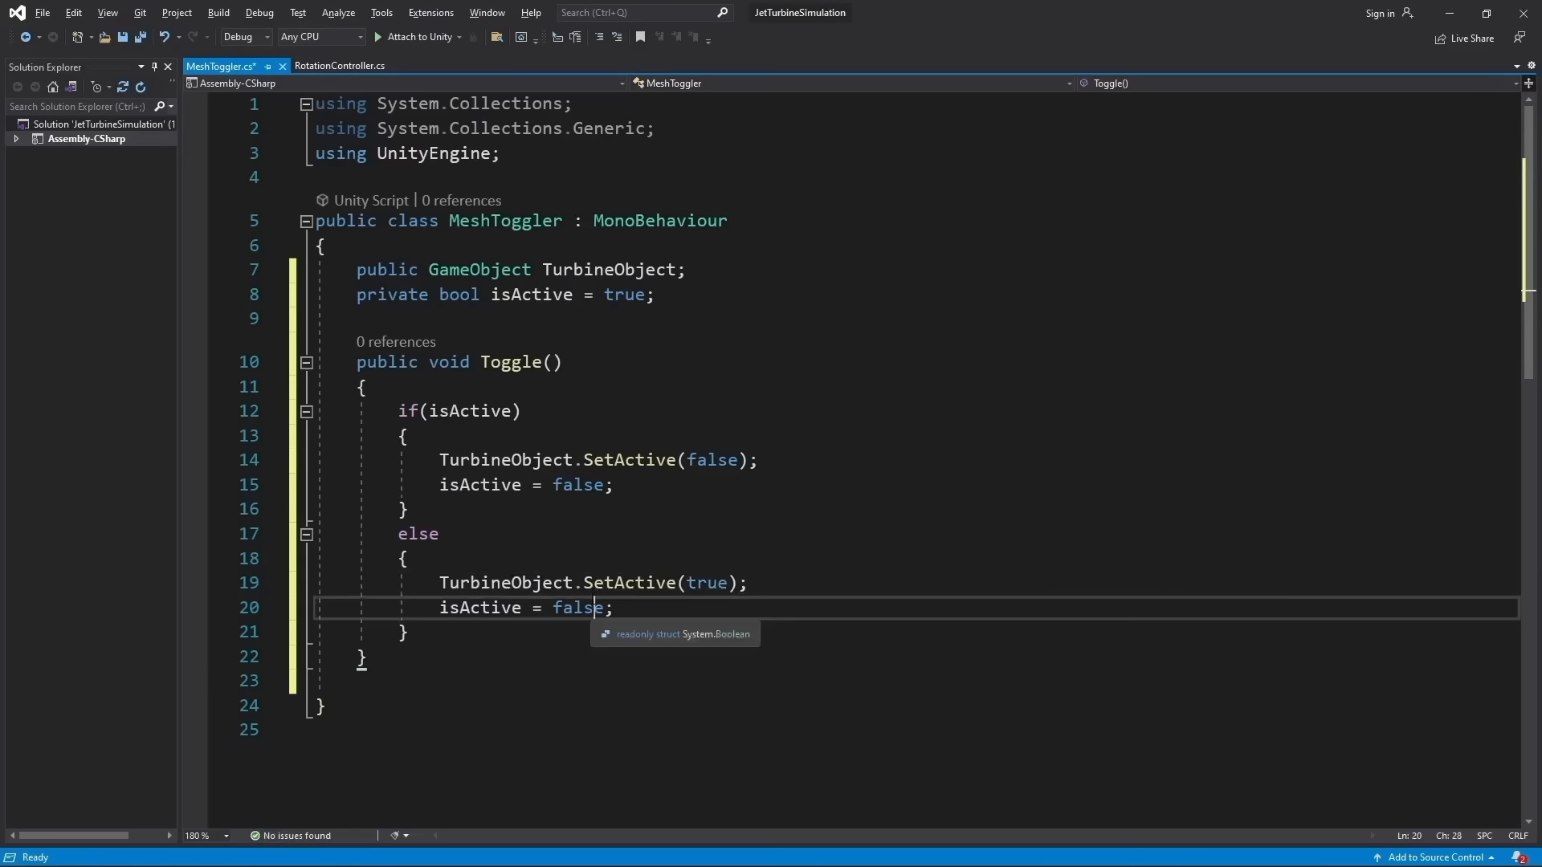
pyautogui.doubleClick(589, 616)
pyautogui.write('rt')
pyautogui.press('BackSpace')
pyautogui.press('BackSpace')
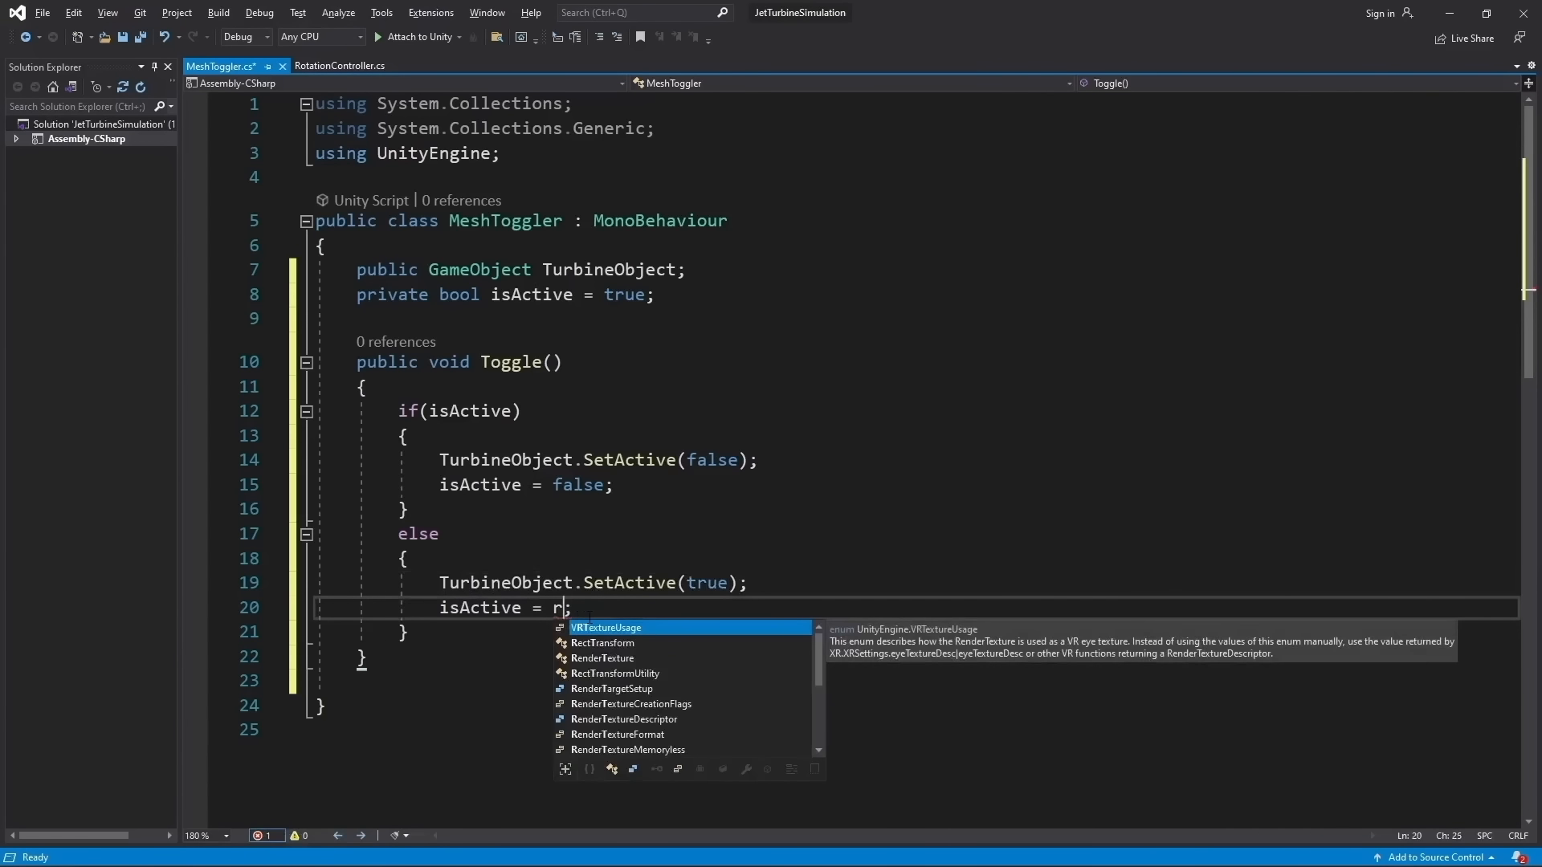
pyautogui.write('tr')
pyautogui.press('Escape')
pyautogui.write('ue')
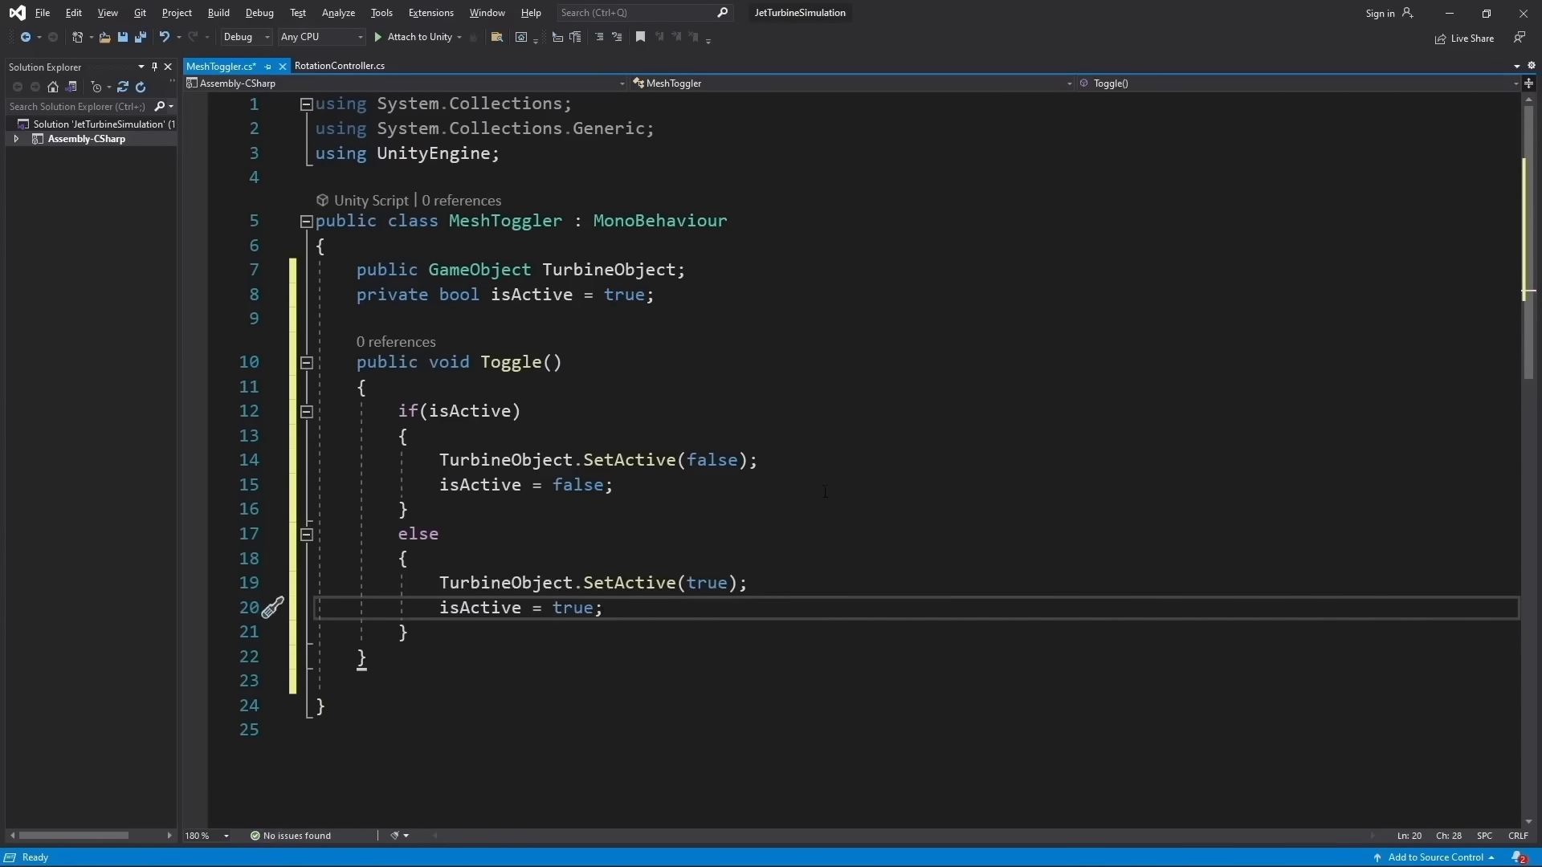
# Save the MeshToggler script and switch to Unity to let it import
pyautogui.click(825, 491)
pyautogui.hotkey('ctrl', 's')
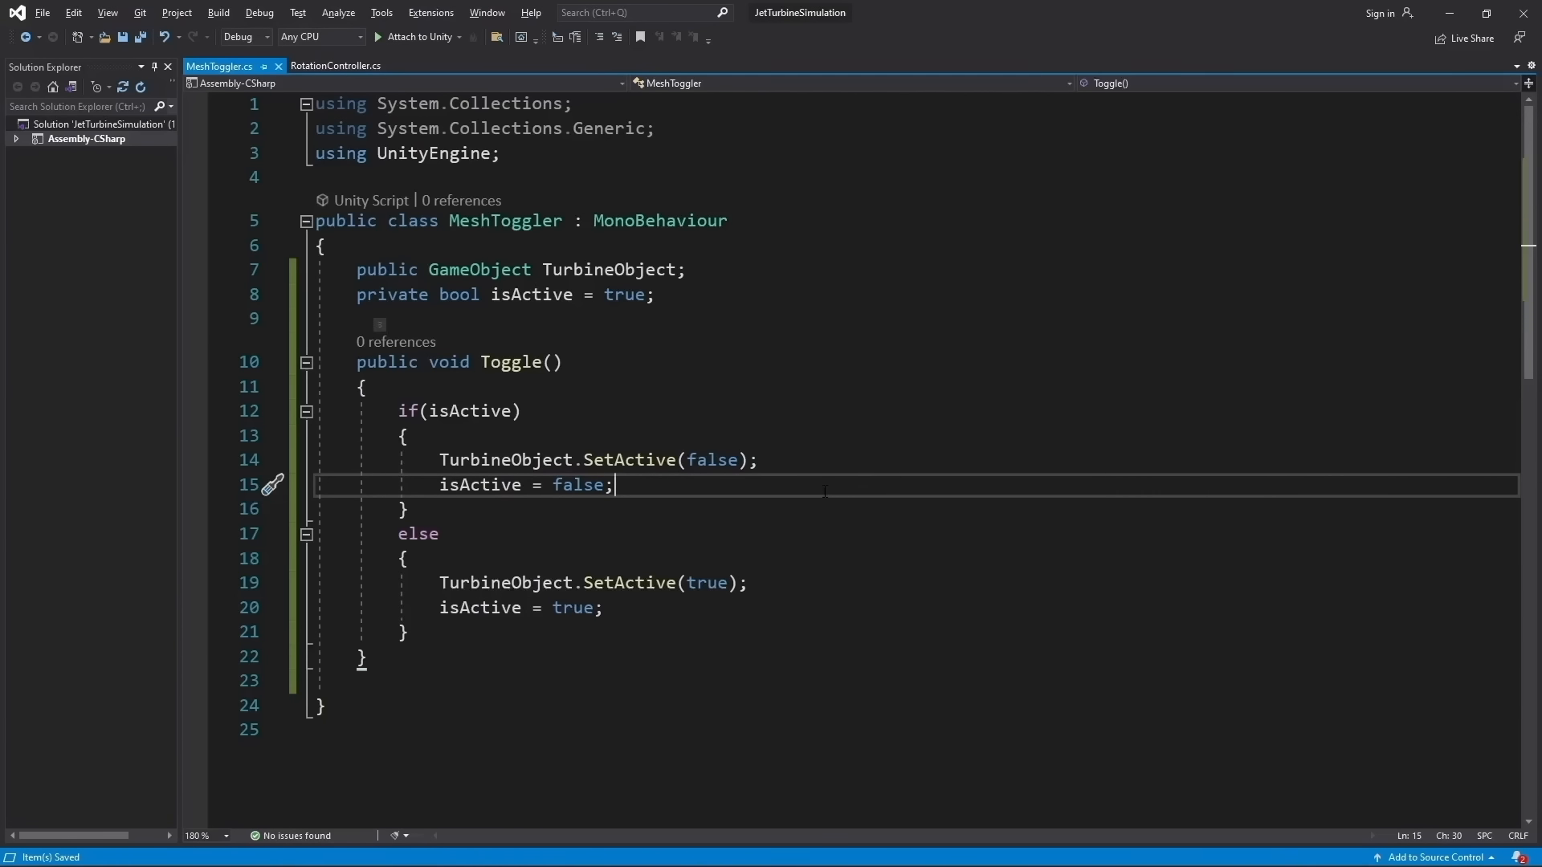
pyautogui.hotkey('alt', 'Tab')
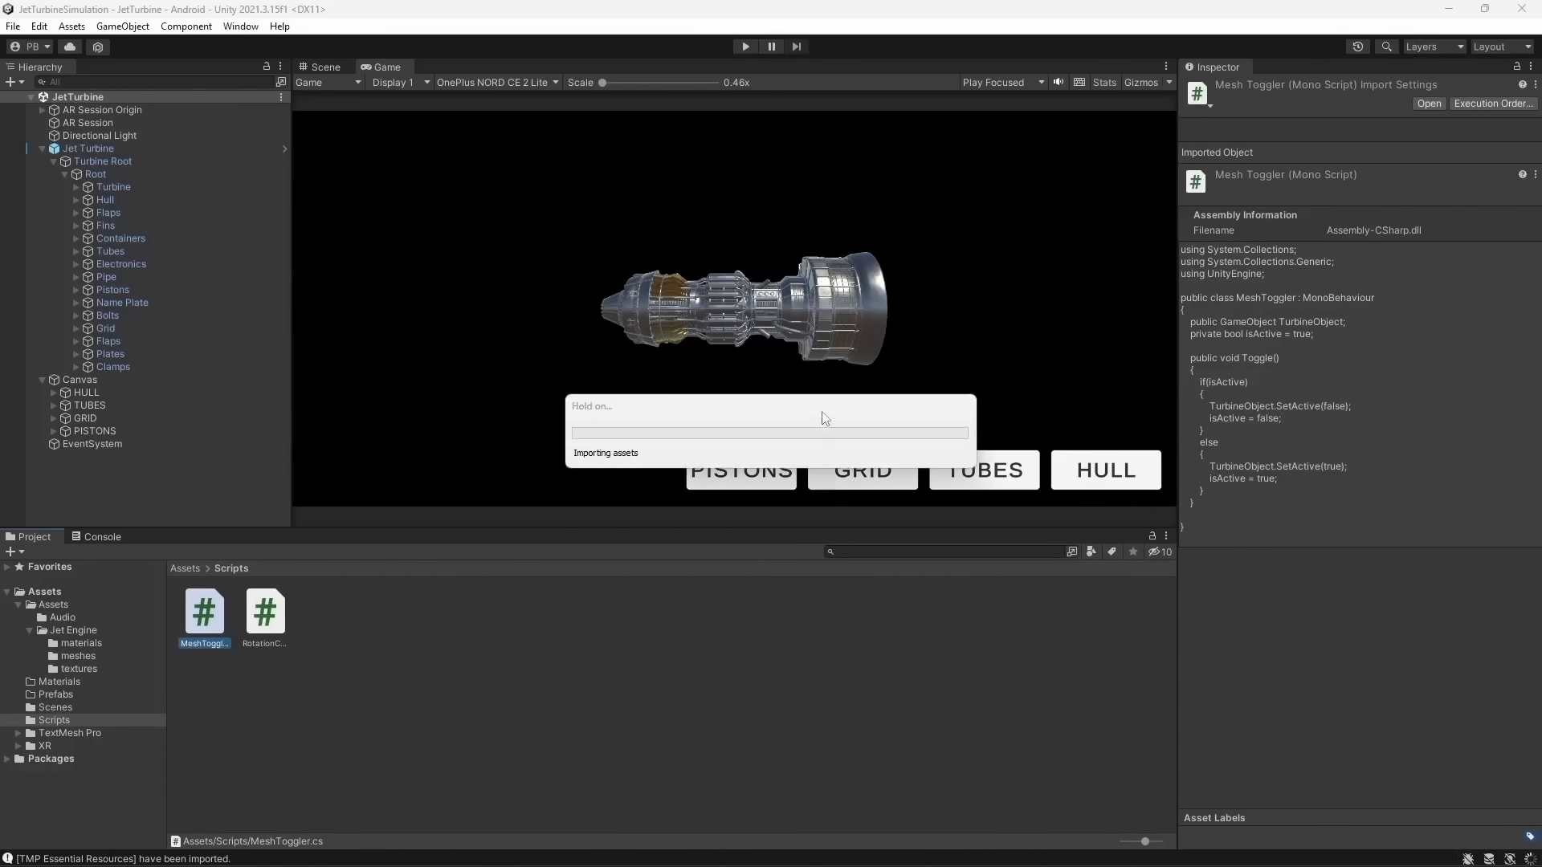
pyautogui.click(438, 623)
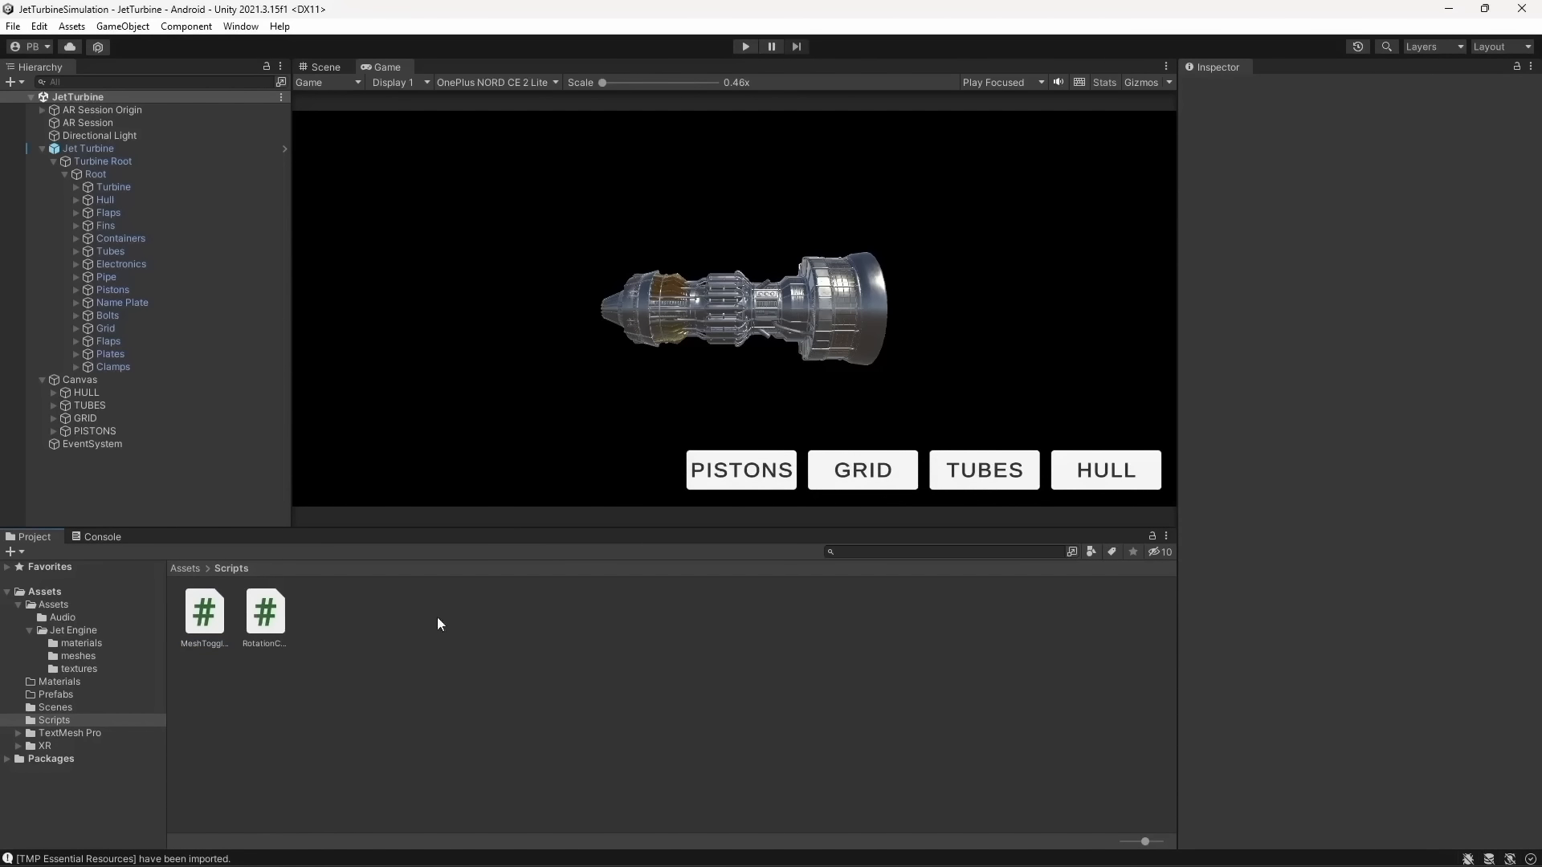
# Attach the MeshToggler script to the Hull, Tubes, Pistons and Grid objects of the turbine together
pyautogui.click(110, 187)
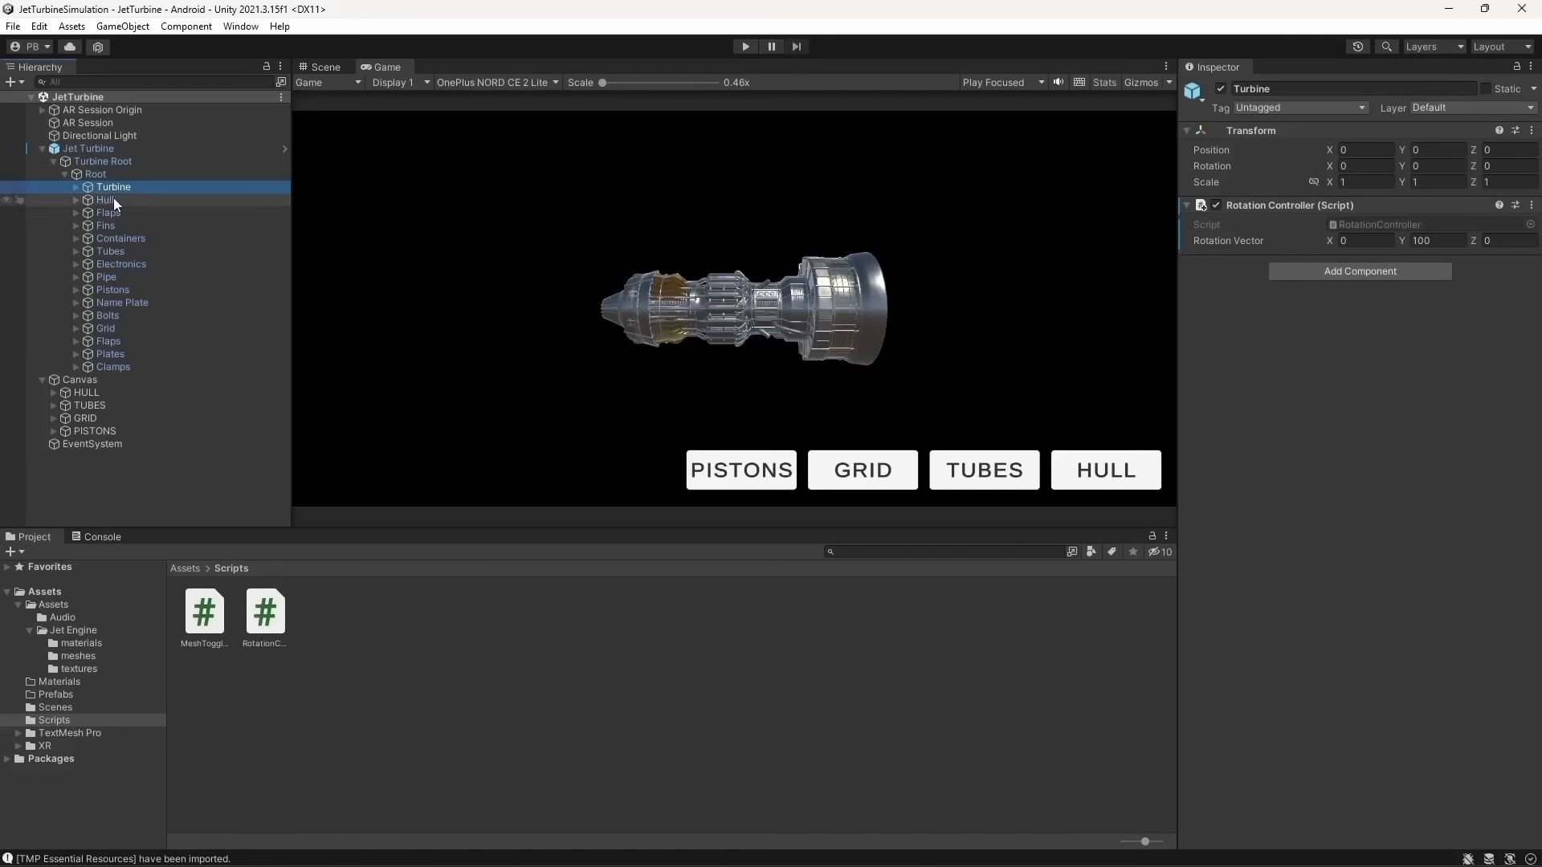
pyautogui.click(113, 199)
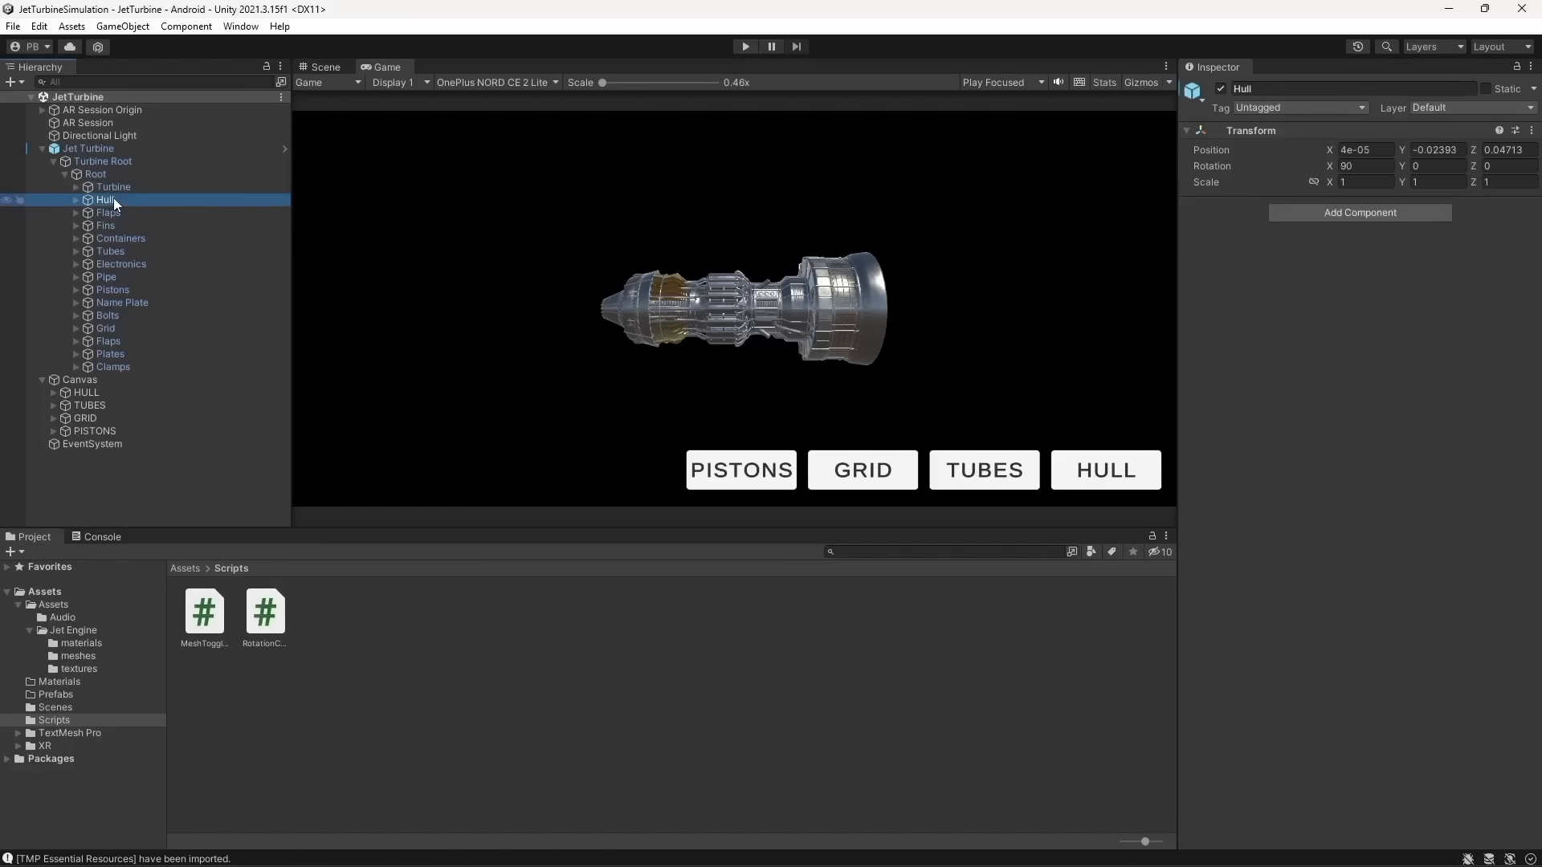
pyautogui.keyDown('ctrl'); pyautogui.click(103, 249); pyautogui.keyUp('ctrl')
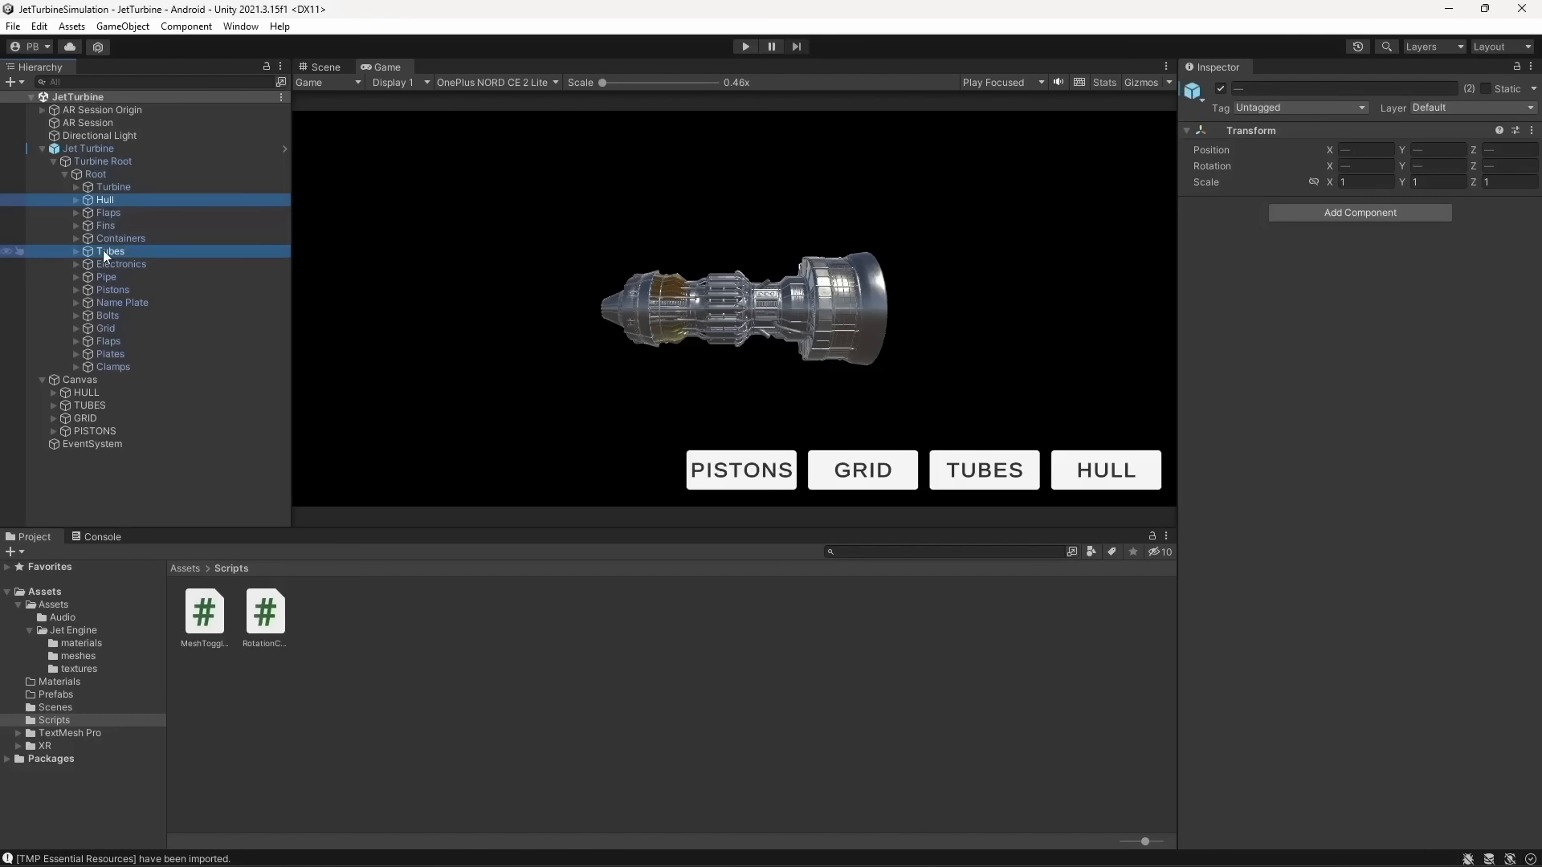
pyautogui.keyDown('ctrl'); pyautogui.click(106, 291); pyautogui.keyUp('ctrl')
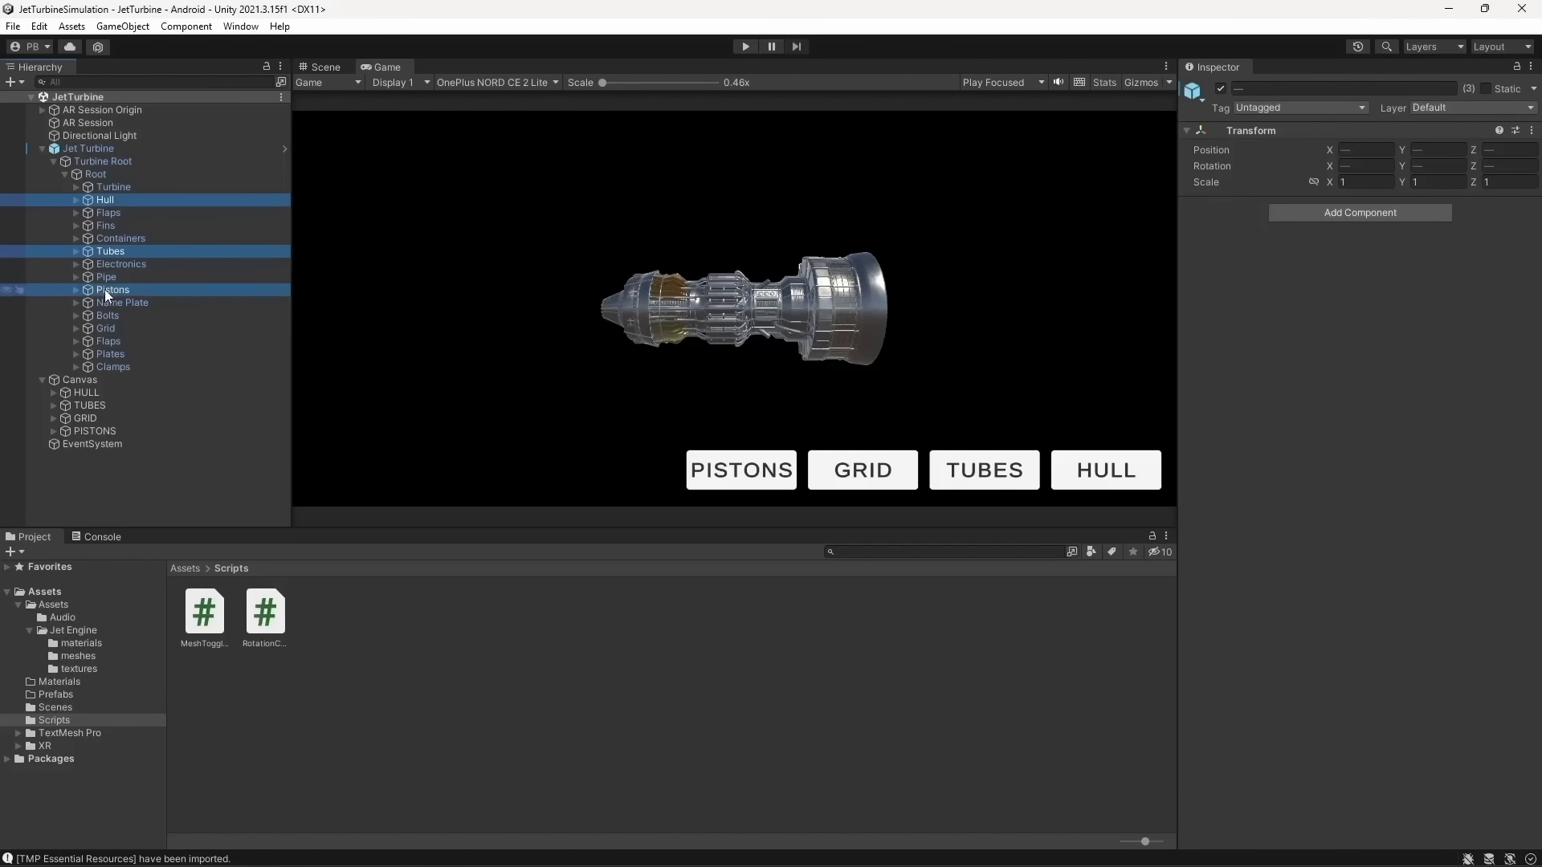
pyautogui.keyDown('ctrl'); pyautogui.click(113, 328); pyautogui.keyUp('ctrl')
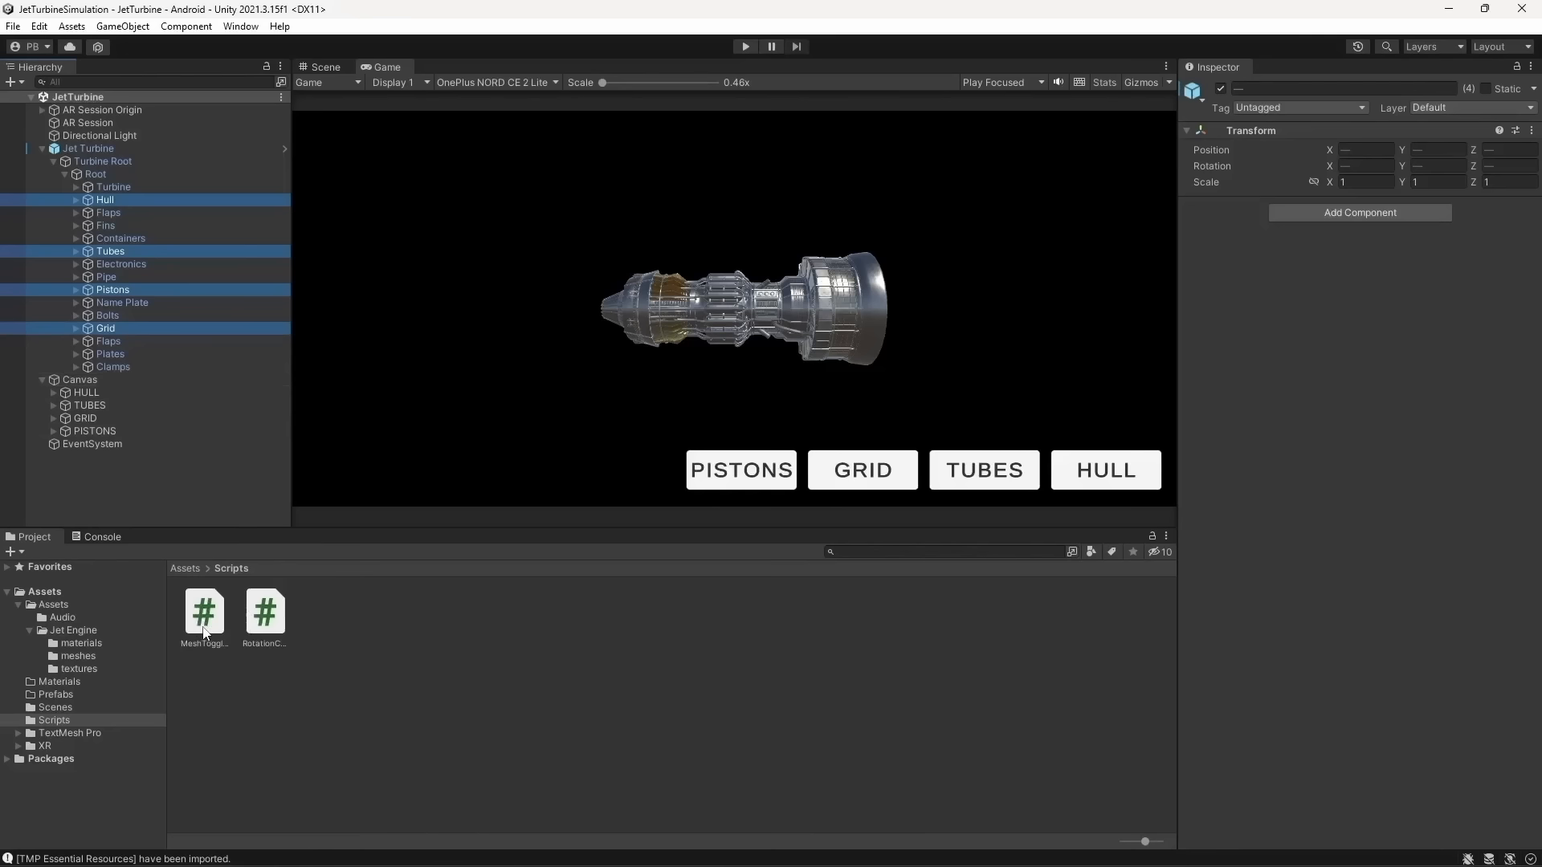
pyautogui.moveTo(205, 634); pyautogui.dragTo(1449, 450)
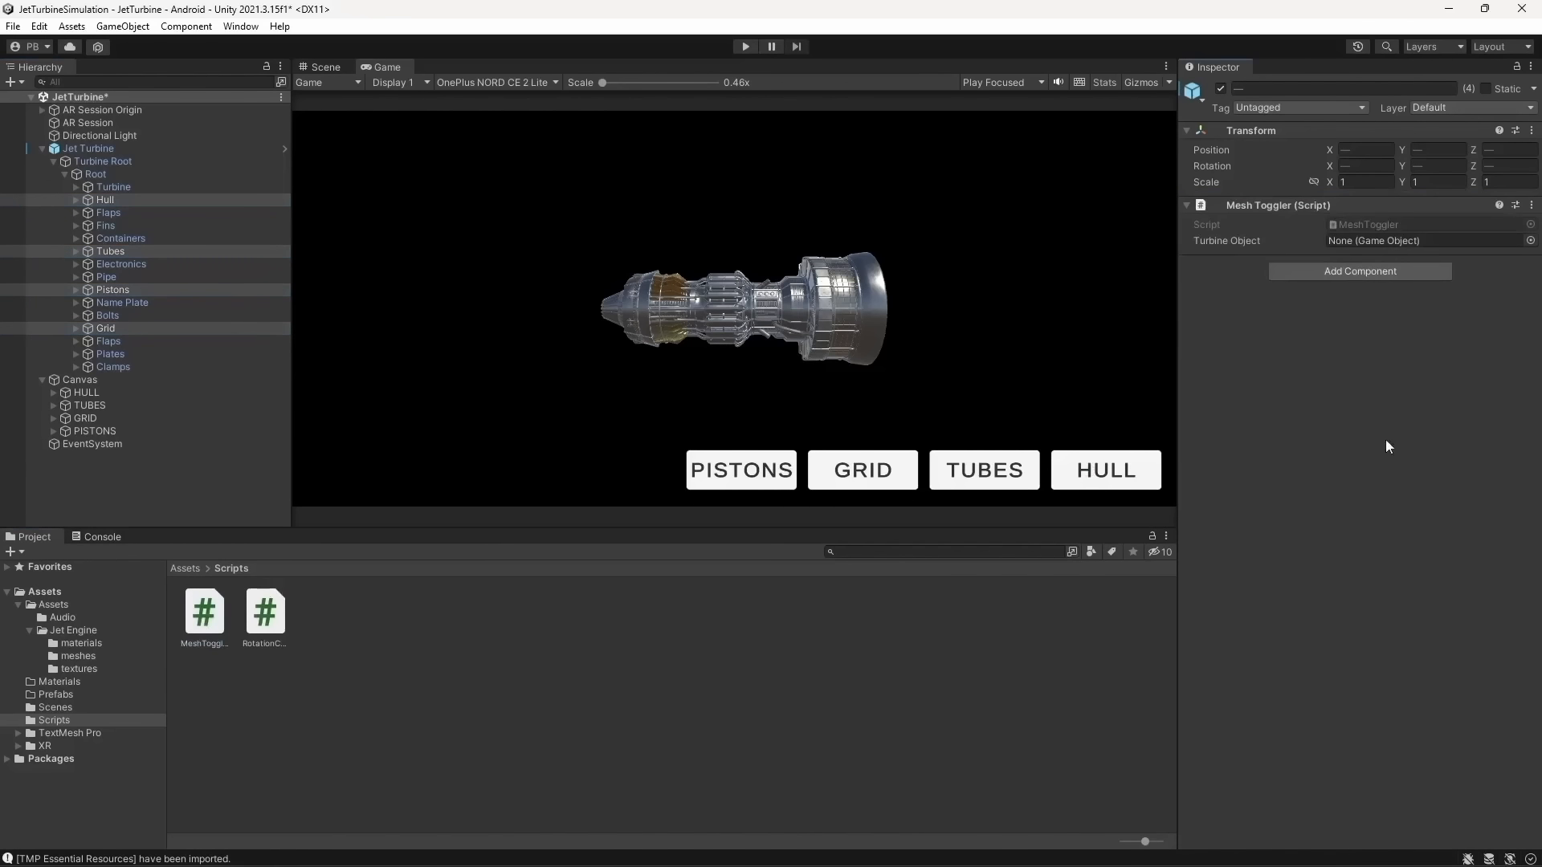
# Assign Hull, Tubes, Pistons and Grid each as the Turbine Object of their own Mesh Toggler component
pyautogui.click(113, 200)
pyautogui.moveTo(125, 200); pyautogui.dragTo(1470, 244)
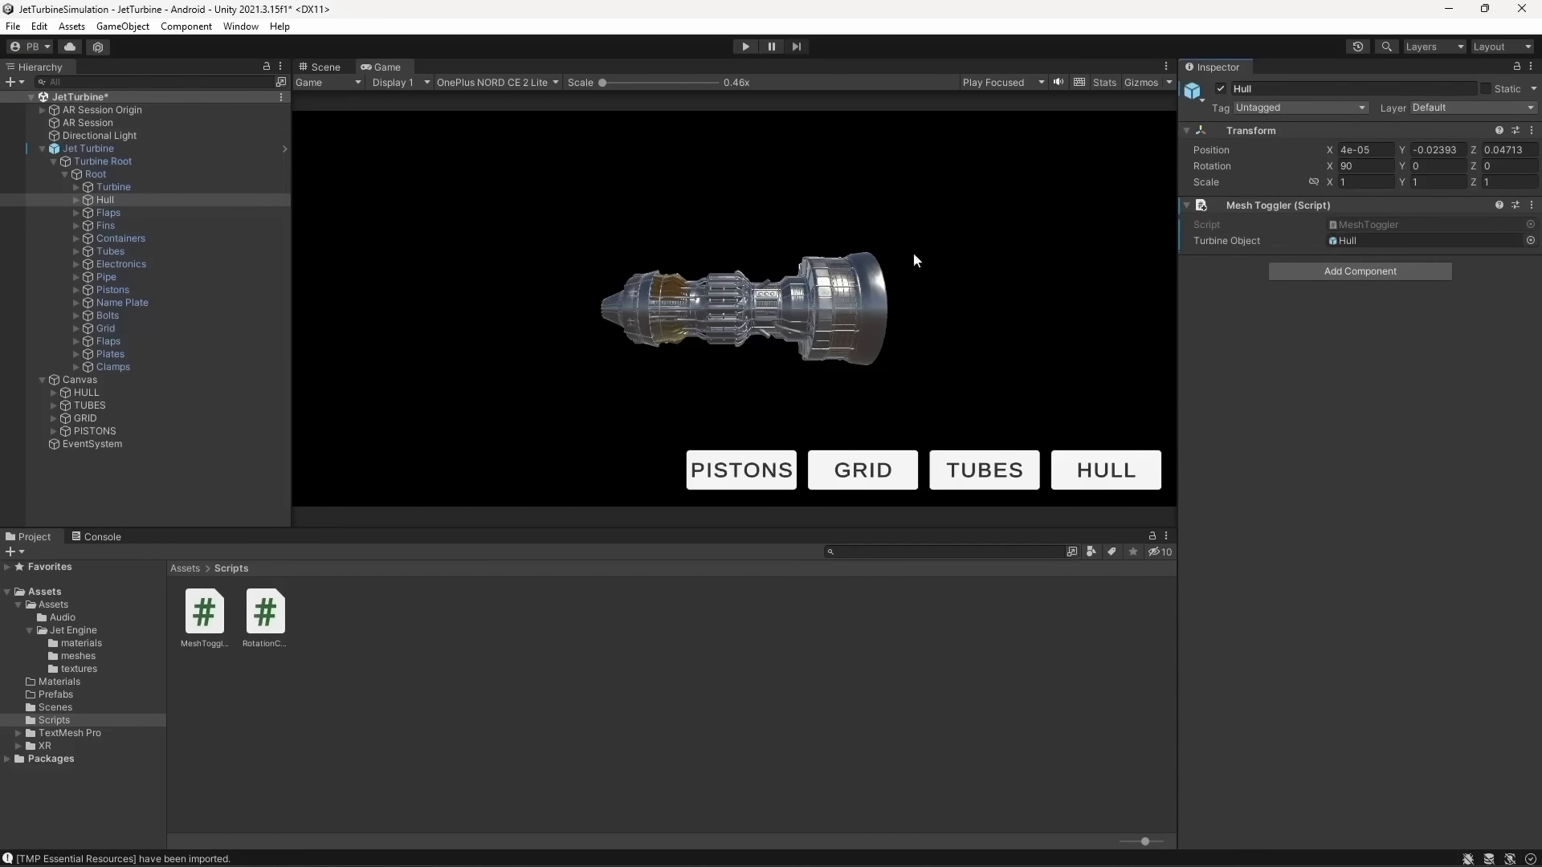
pyautogui.click(112, 252)
pyautogui.moveTo(112, 252); pyautogui.dragTo(1388, 242)
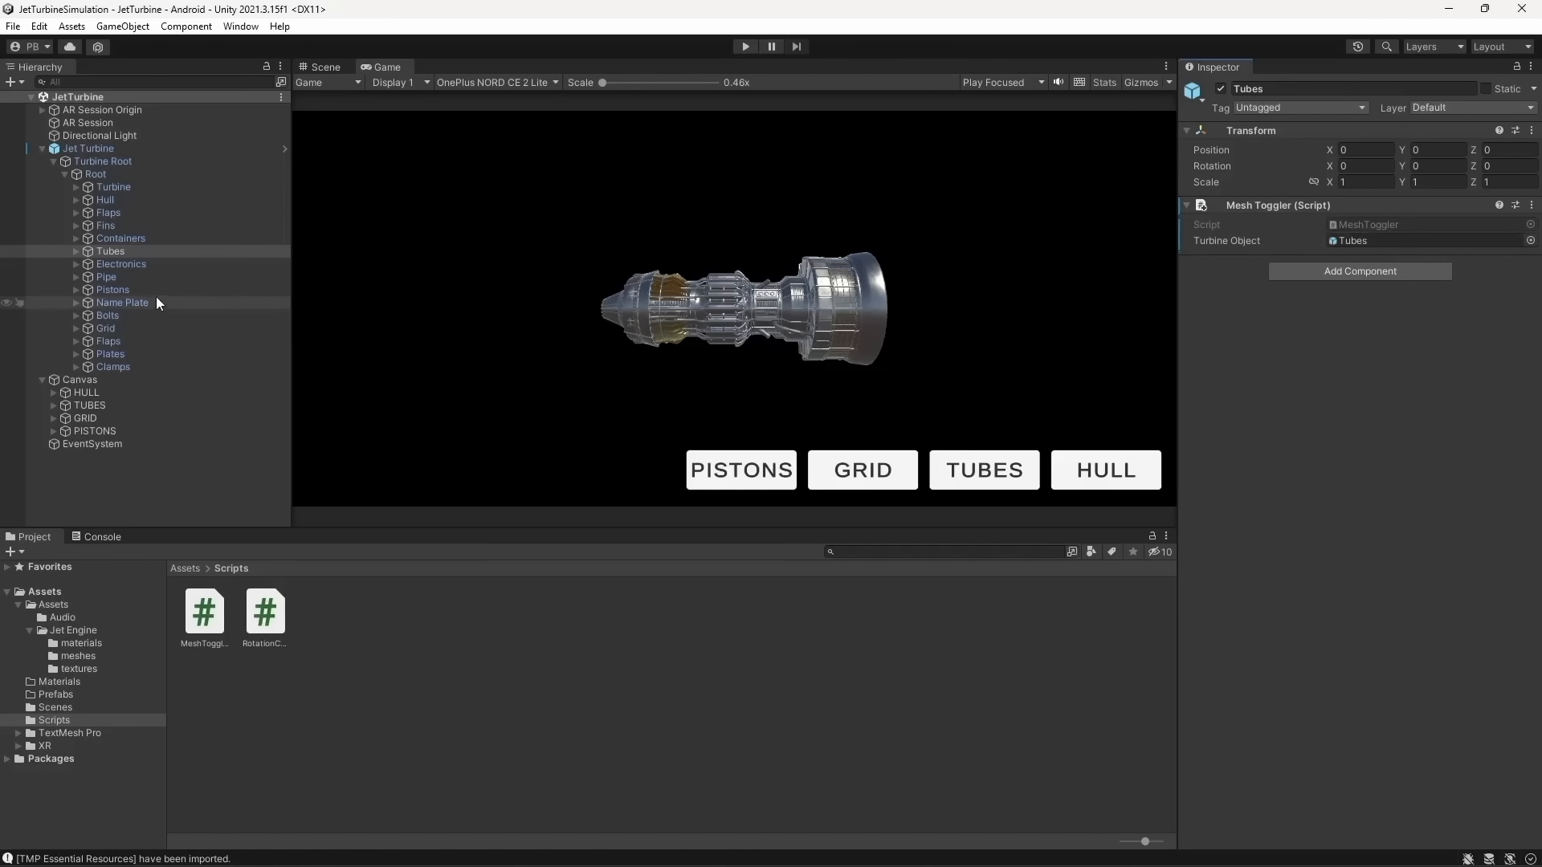
pyautogui.moveTo(159, 289); pyautogui.dragTo(1420, 247)
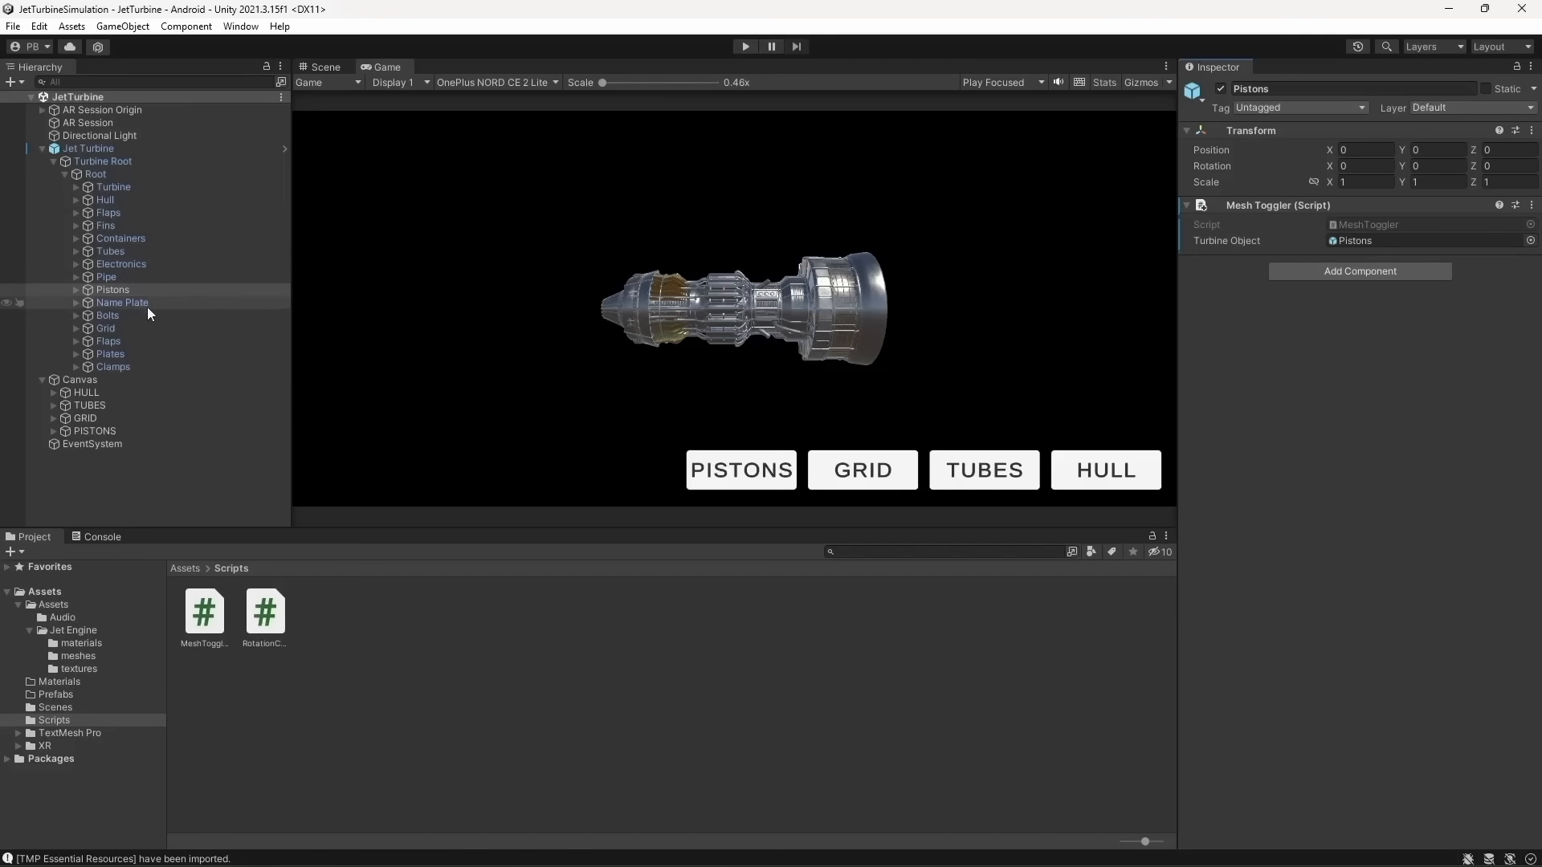
pyautogui.click(118, 329)
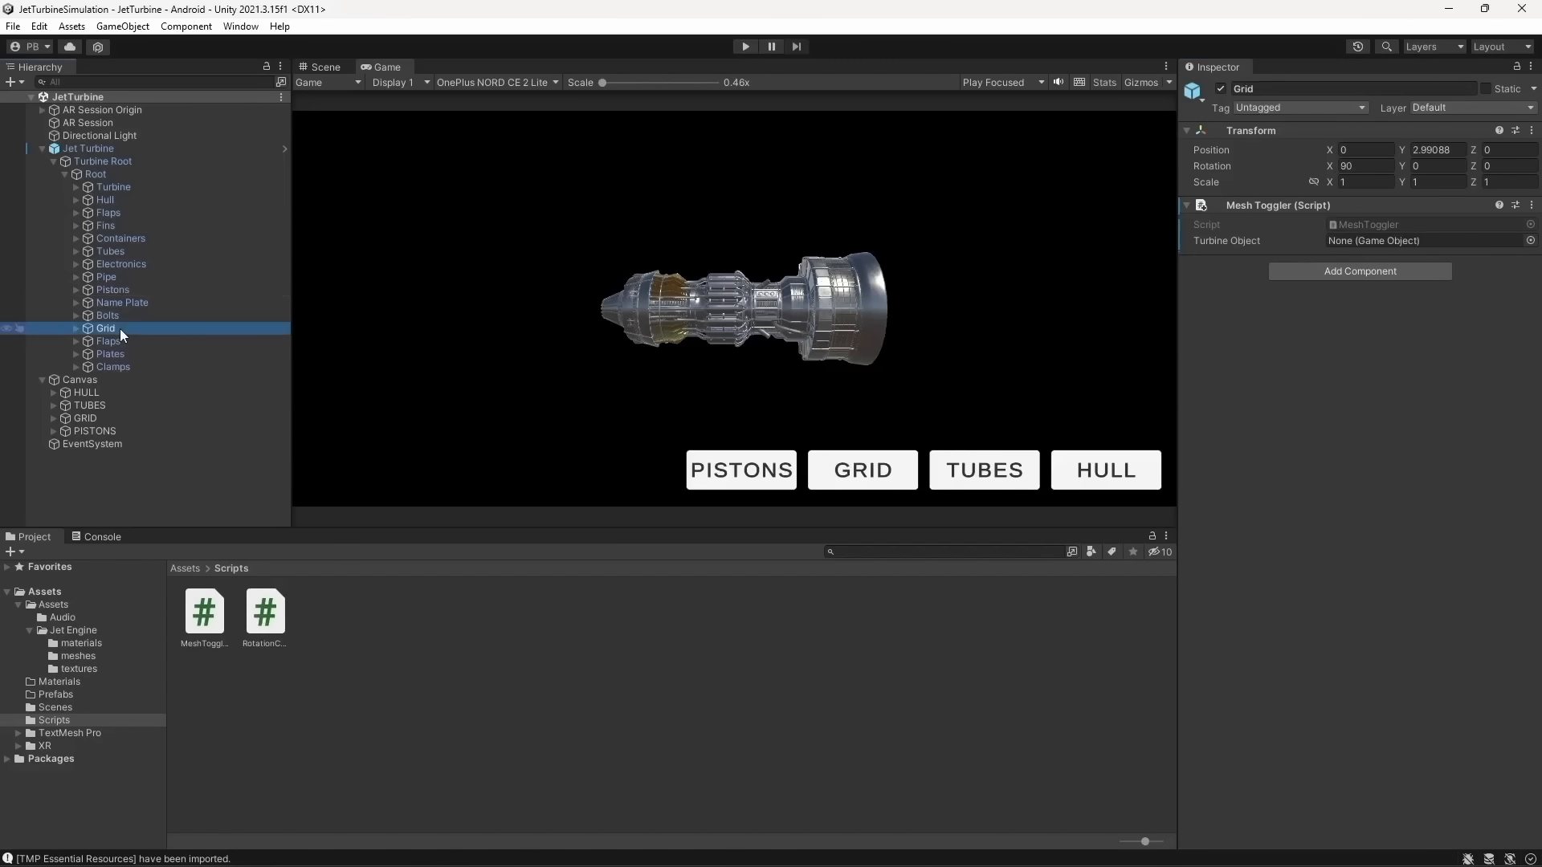
pyautogui.moveTo(119, 329); pyautogui.dragTo(1353, 245)
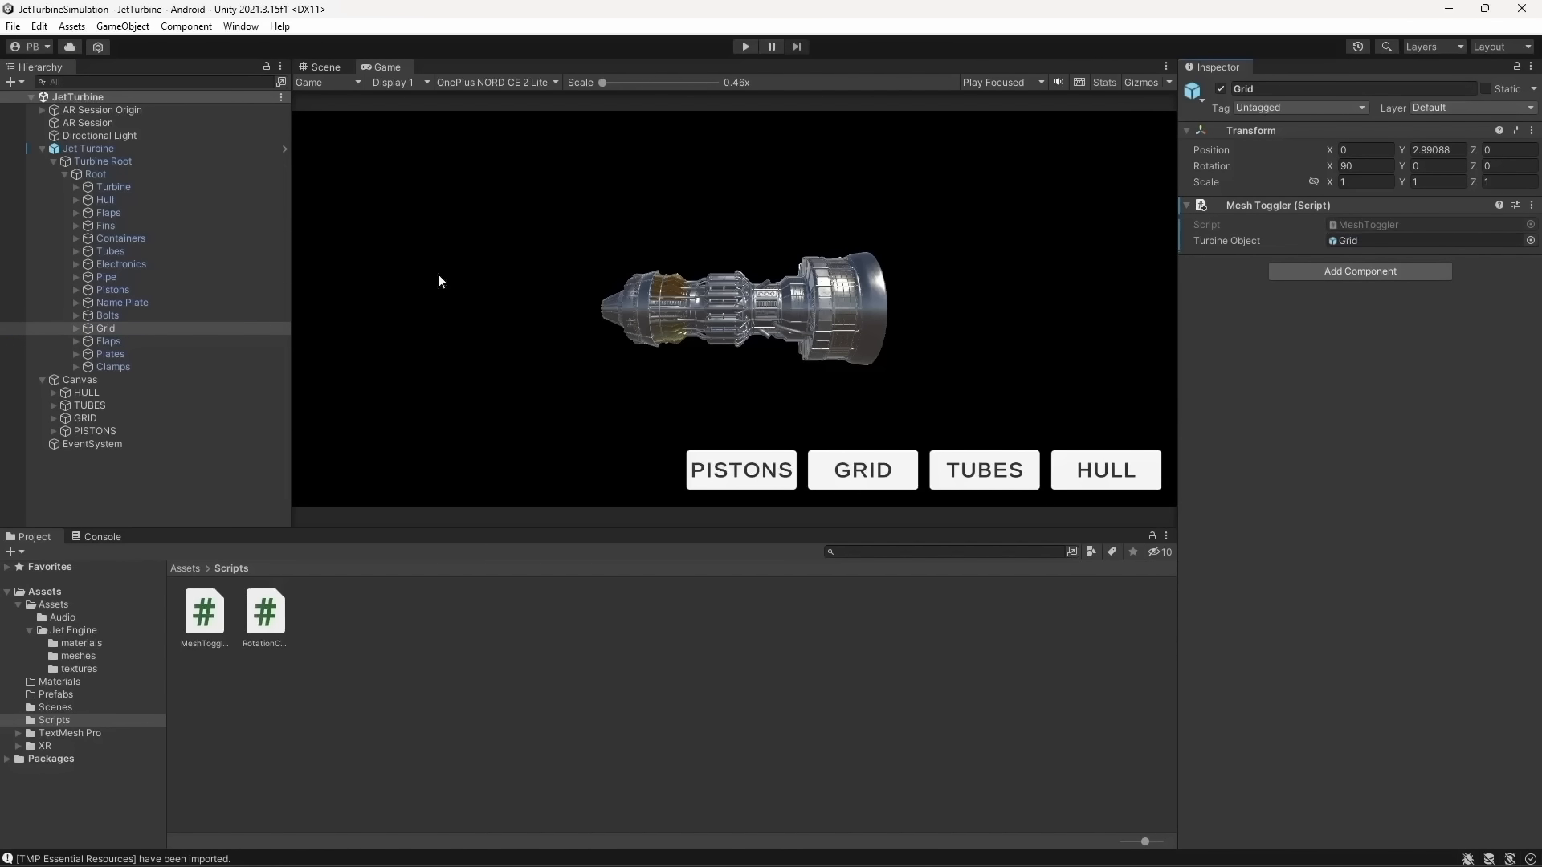
# Add an On Click entry to the HULL, TUBES, GRID and PISTONS buttons together, with the turbine's Hull as its object
pyautogui.click(122, 393)
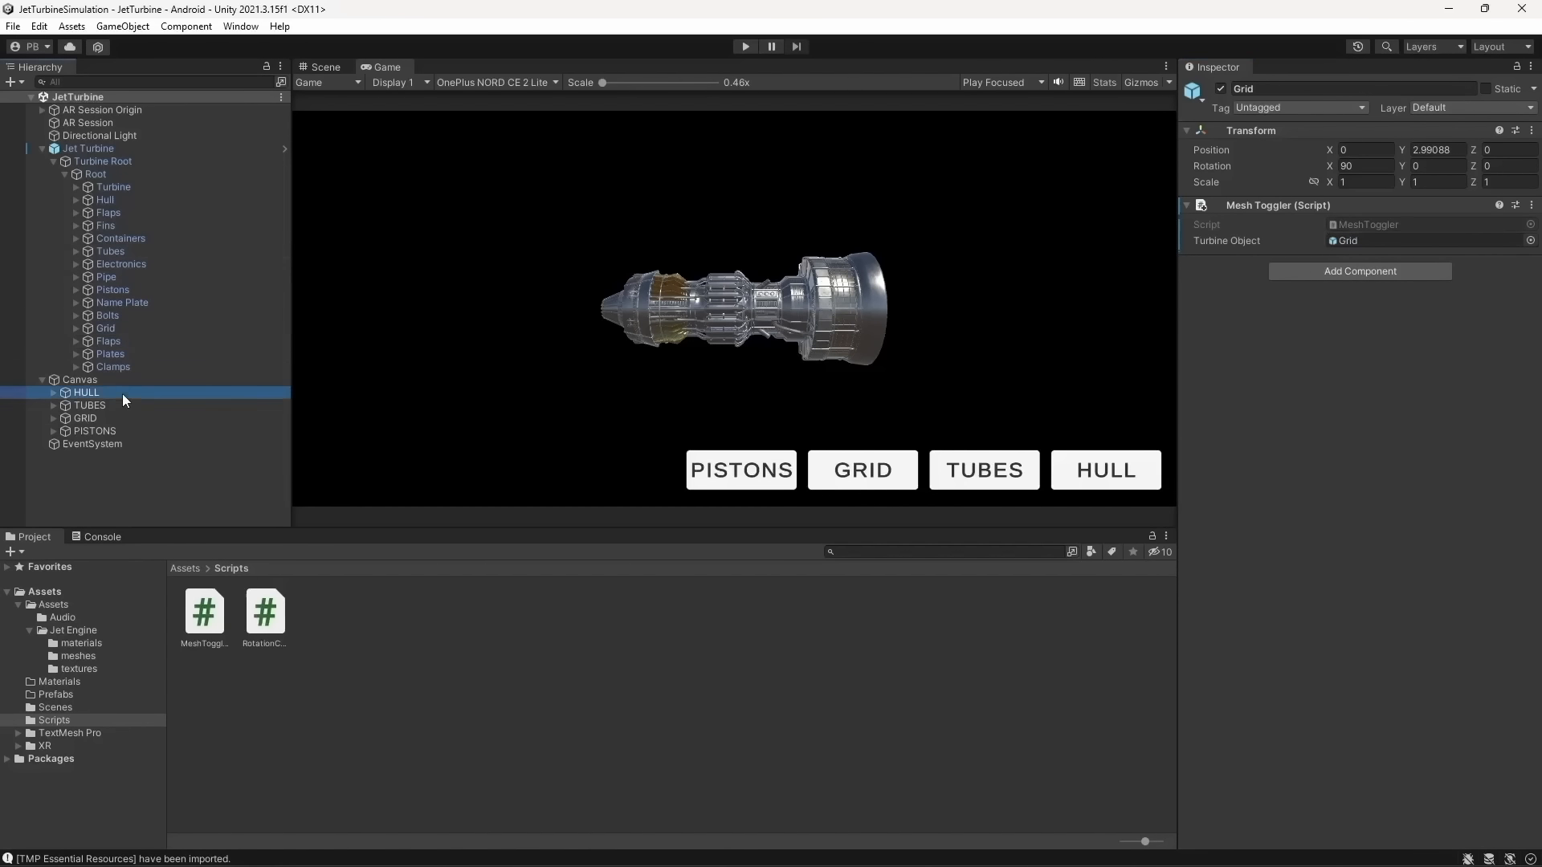
pyautogui.keyDown('shift'); pyautogui.click(94, 432); pyautogui.keyUp('shift')
pyautogui.scroll(-3, 1284, 530)
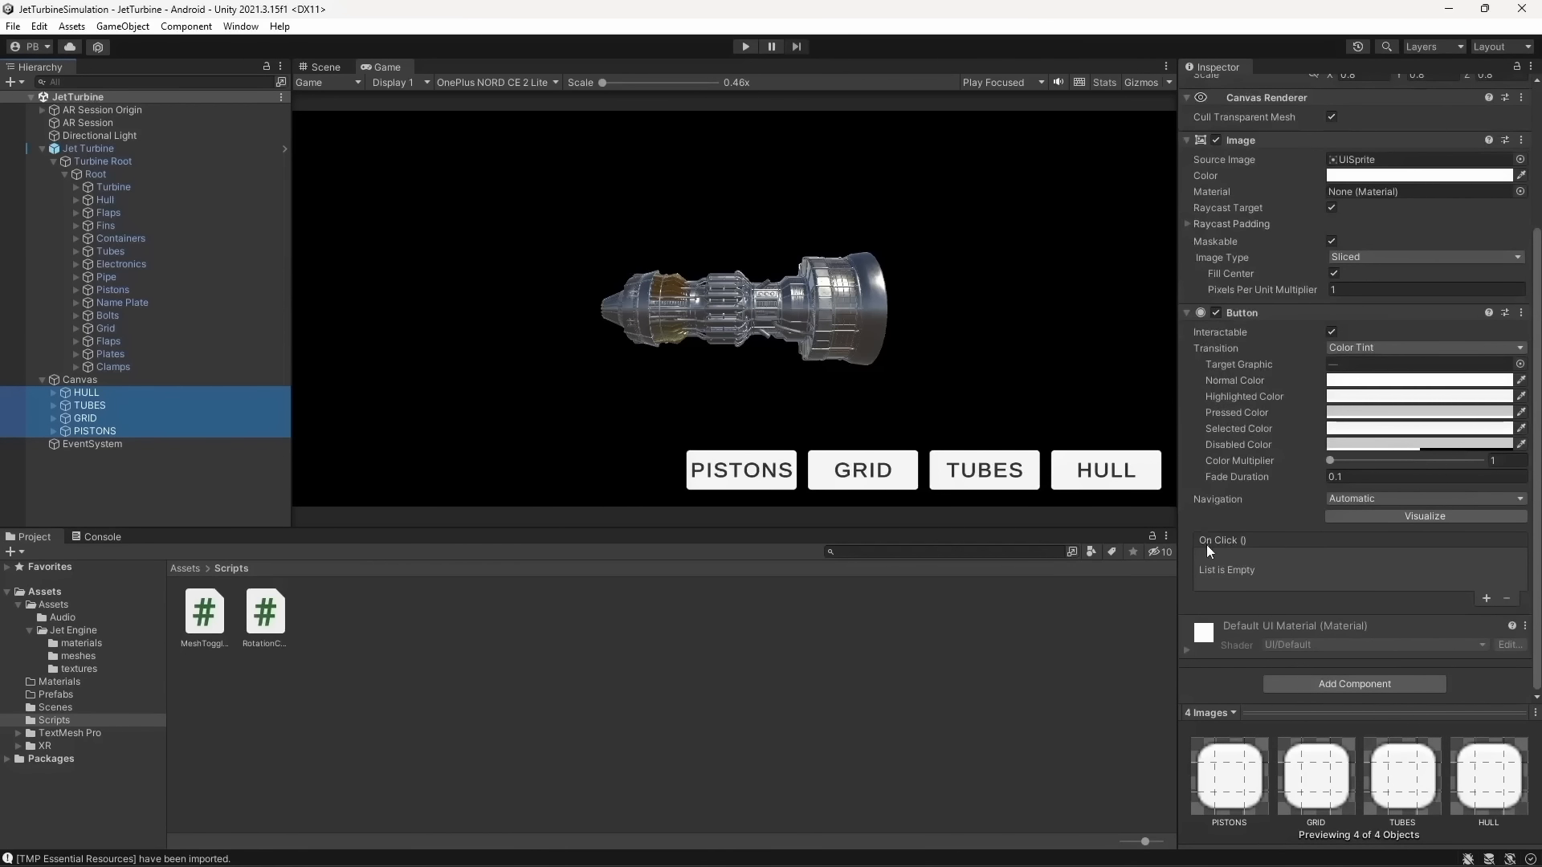
pyautogui.click(1487, 599)
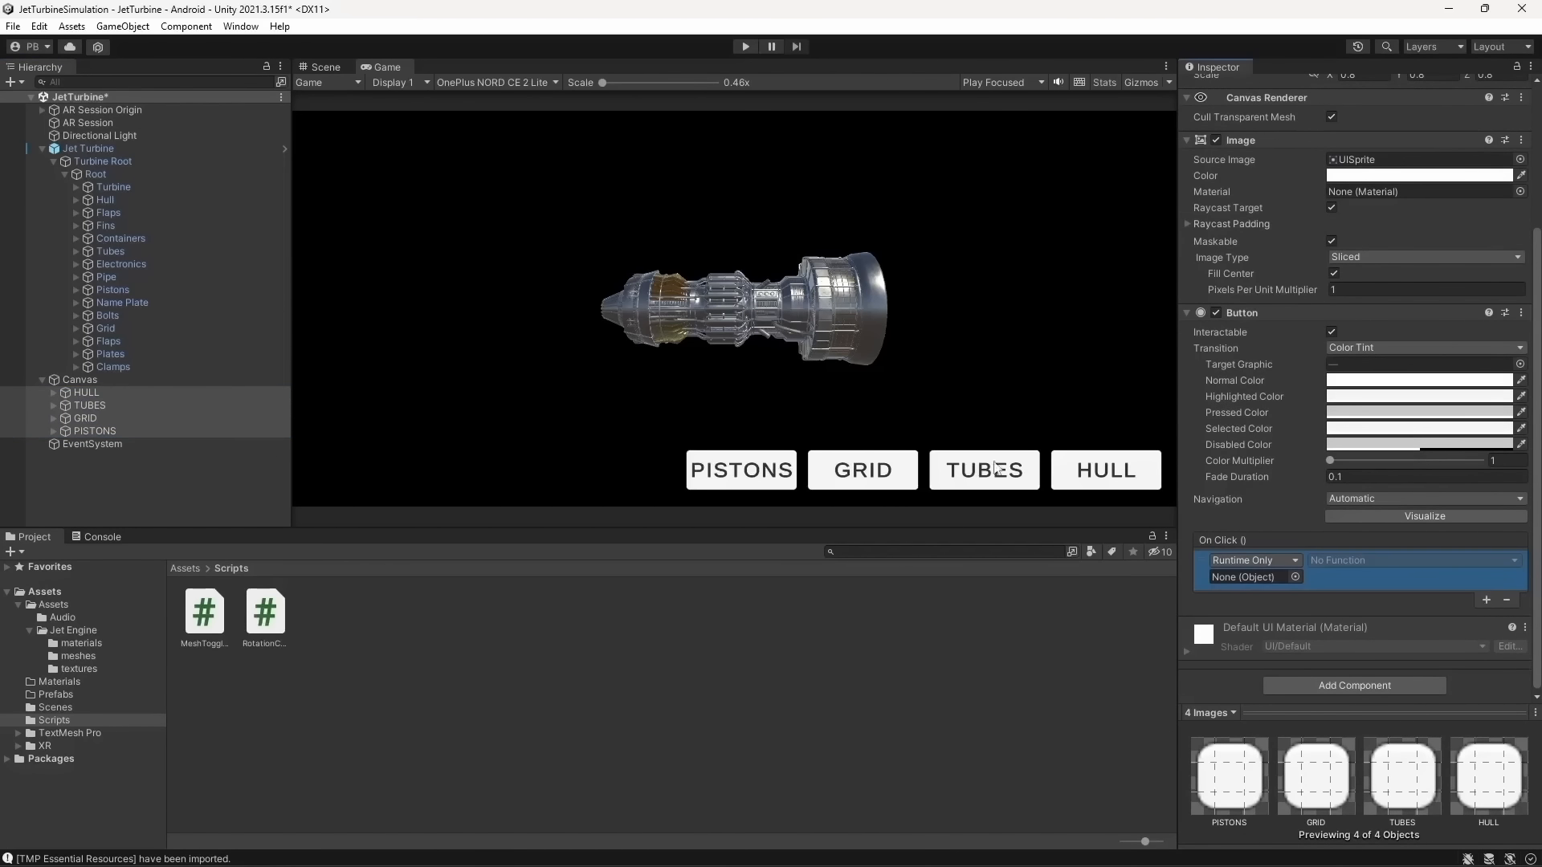
pyautogui.moveTo(195, 202); pyautogui.dragTo(1259, 575)
pyautogui.click(1317, 563)
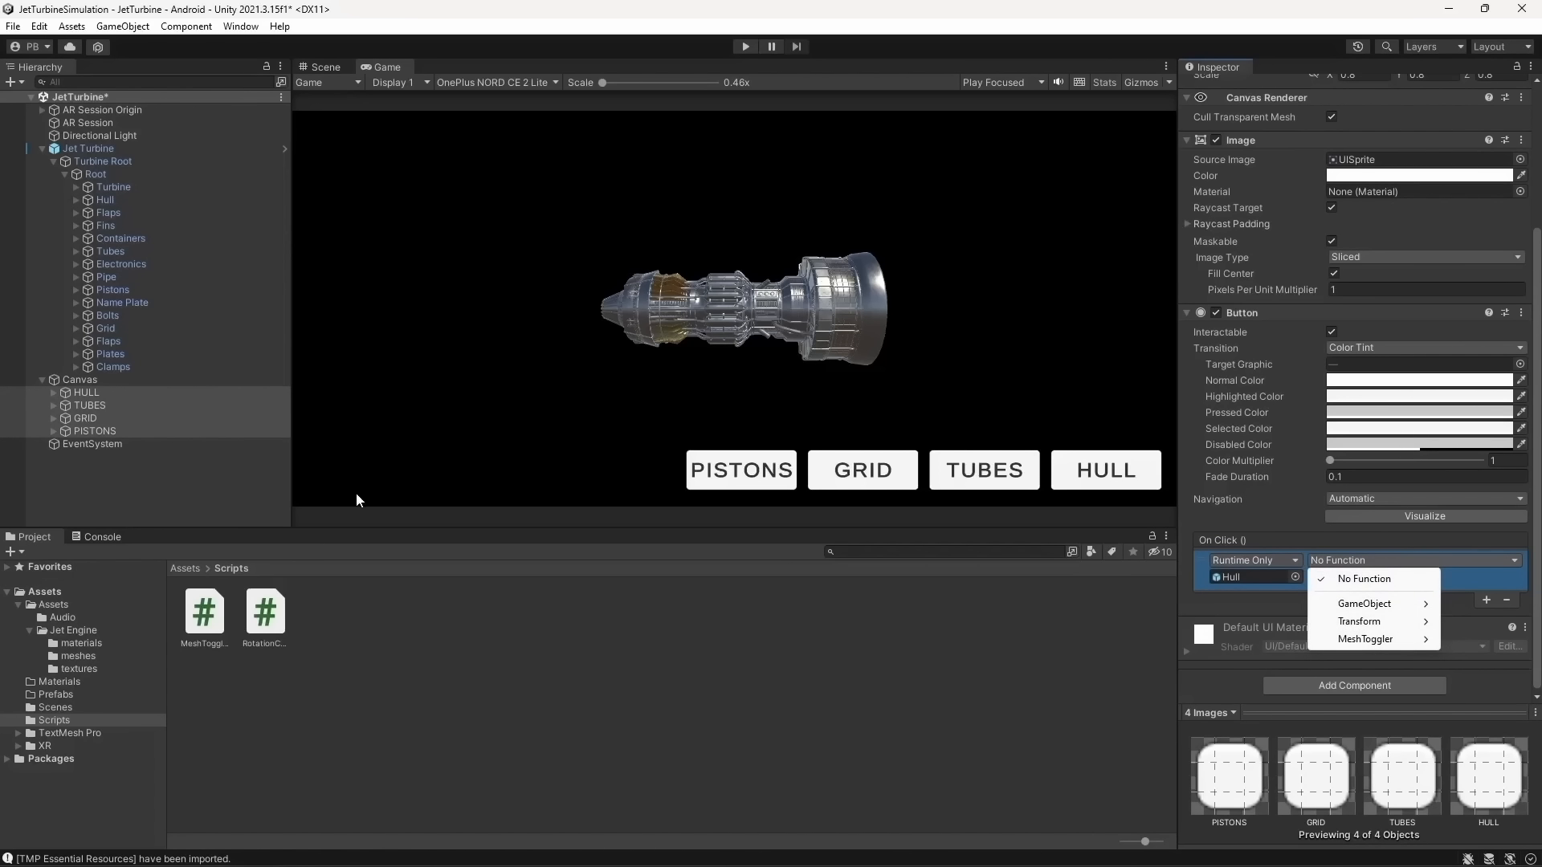
# Set the HULL button's On Click function to MeshToggler.Toggle on the turbine's Hull, and save the scene
pyautogui.click(119, 395)
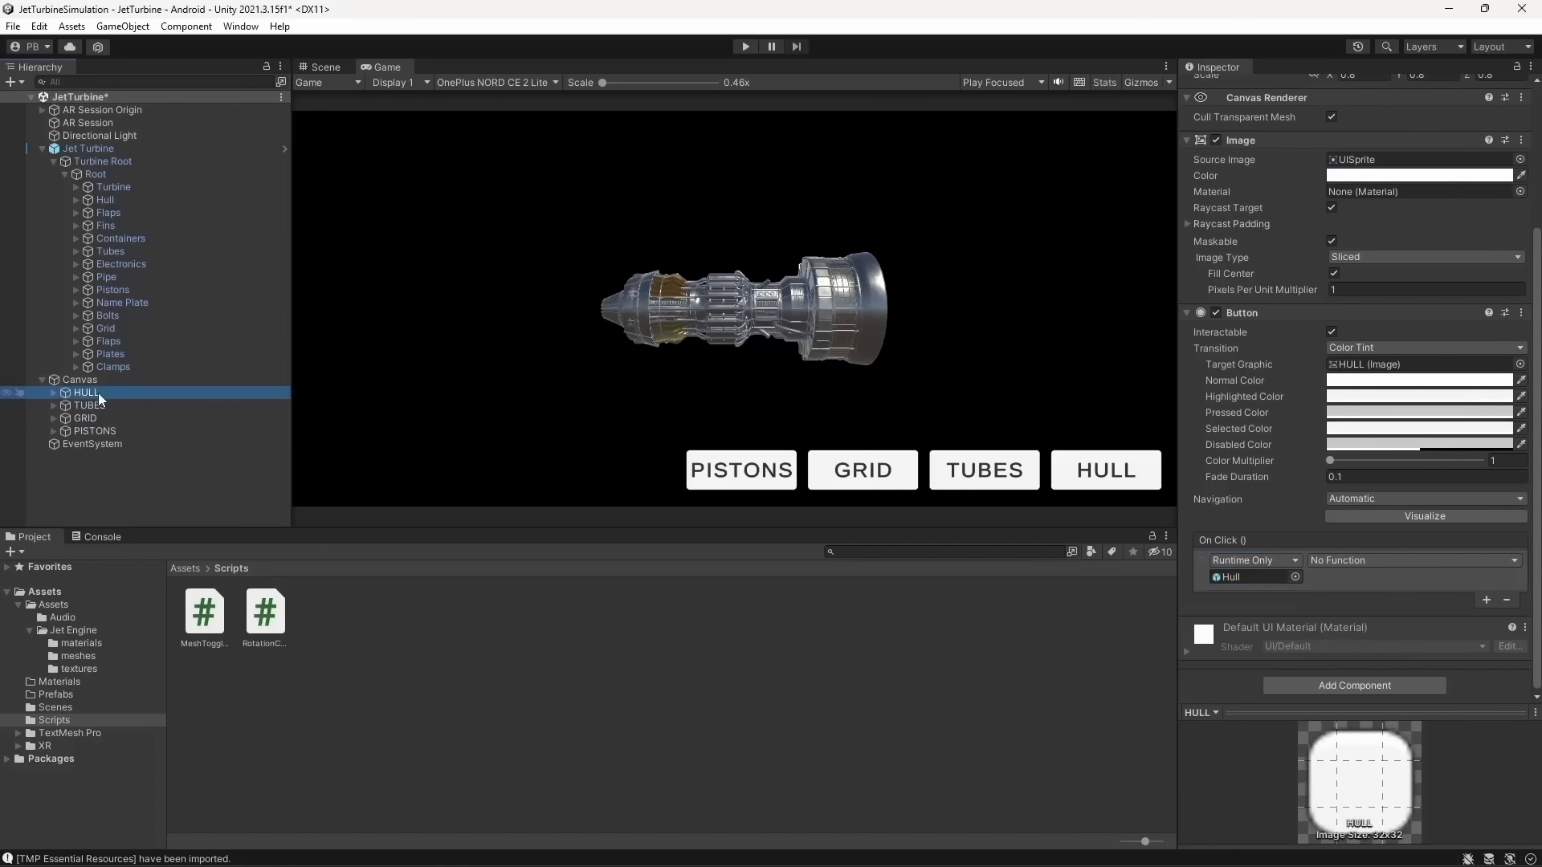
pyautogui.click(1395, 560)
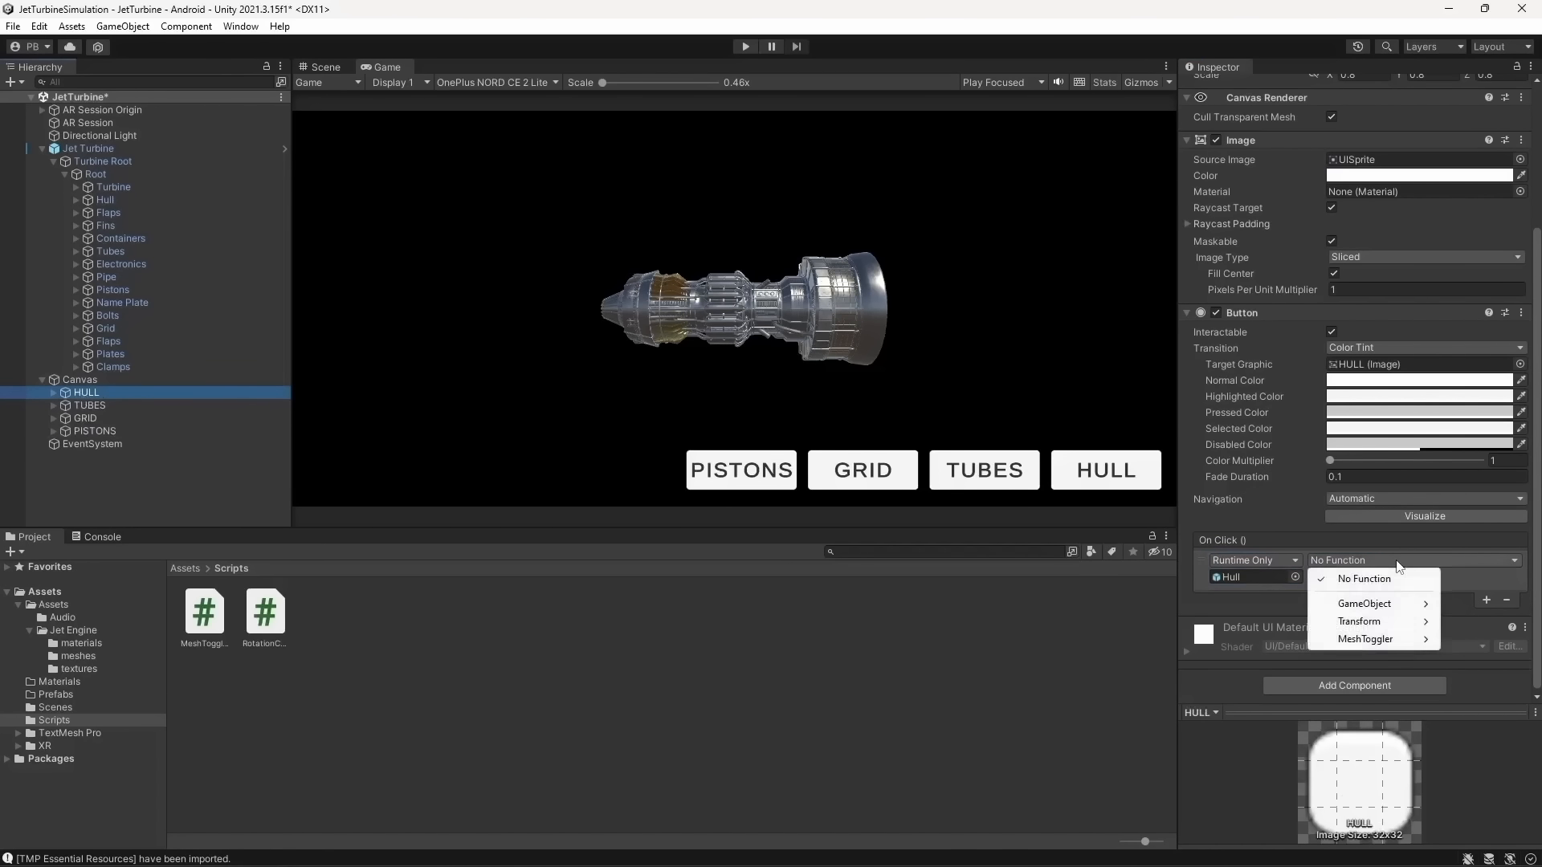
pyautogui.click(1256, 577)
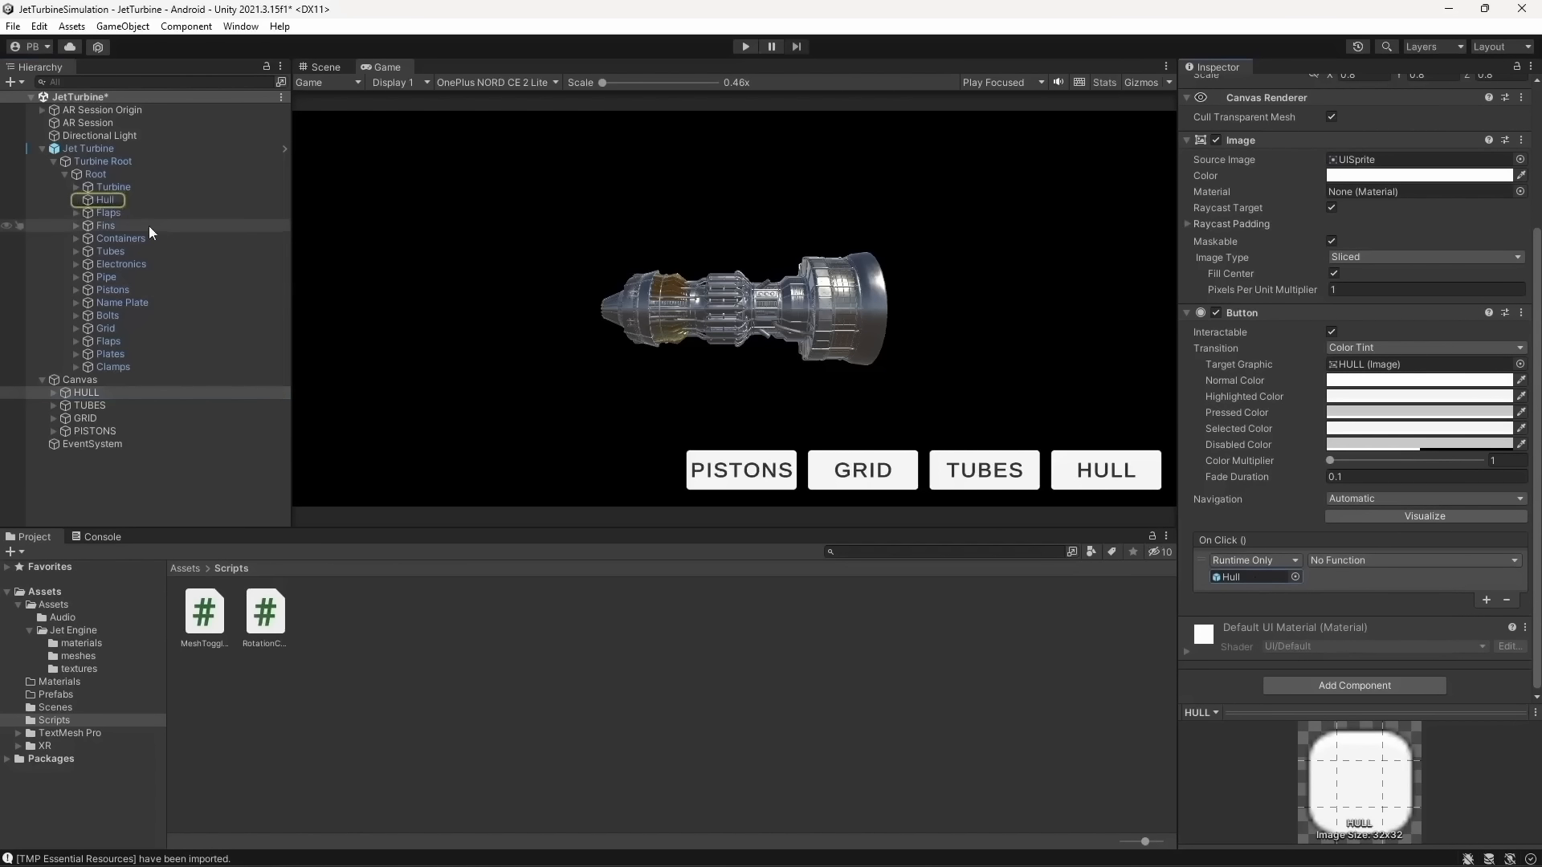
pyautogui.click(1385, 560)
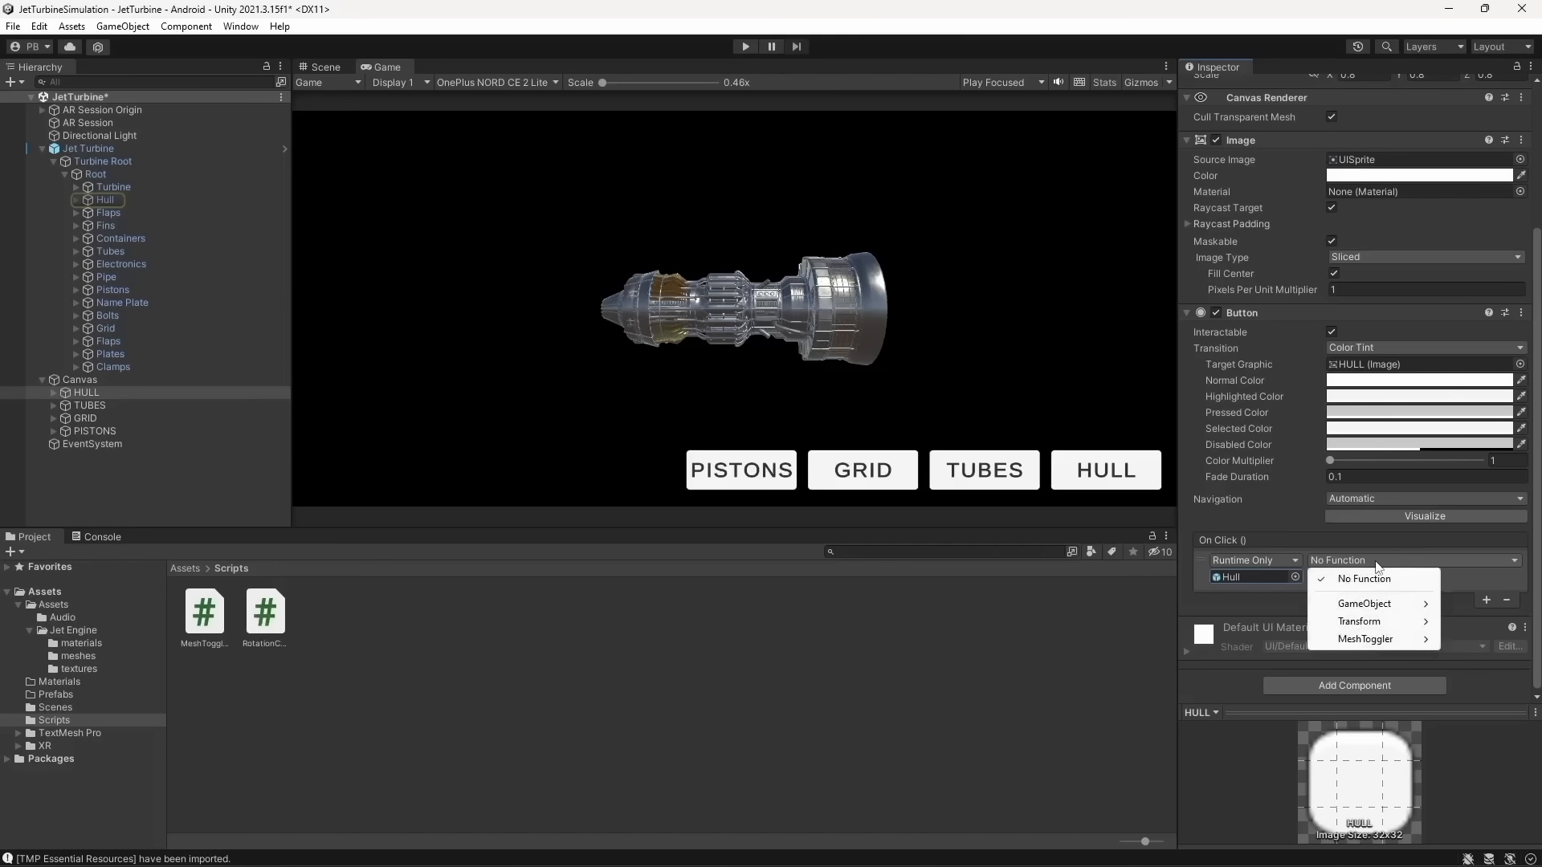
pyautogui.moveTo(1375, 641)
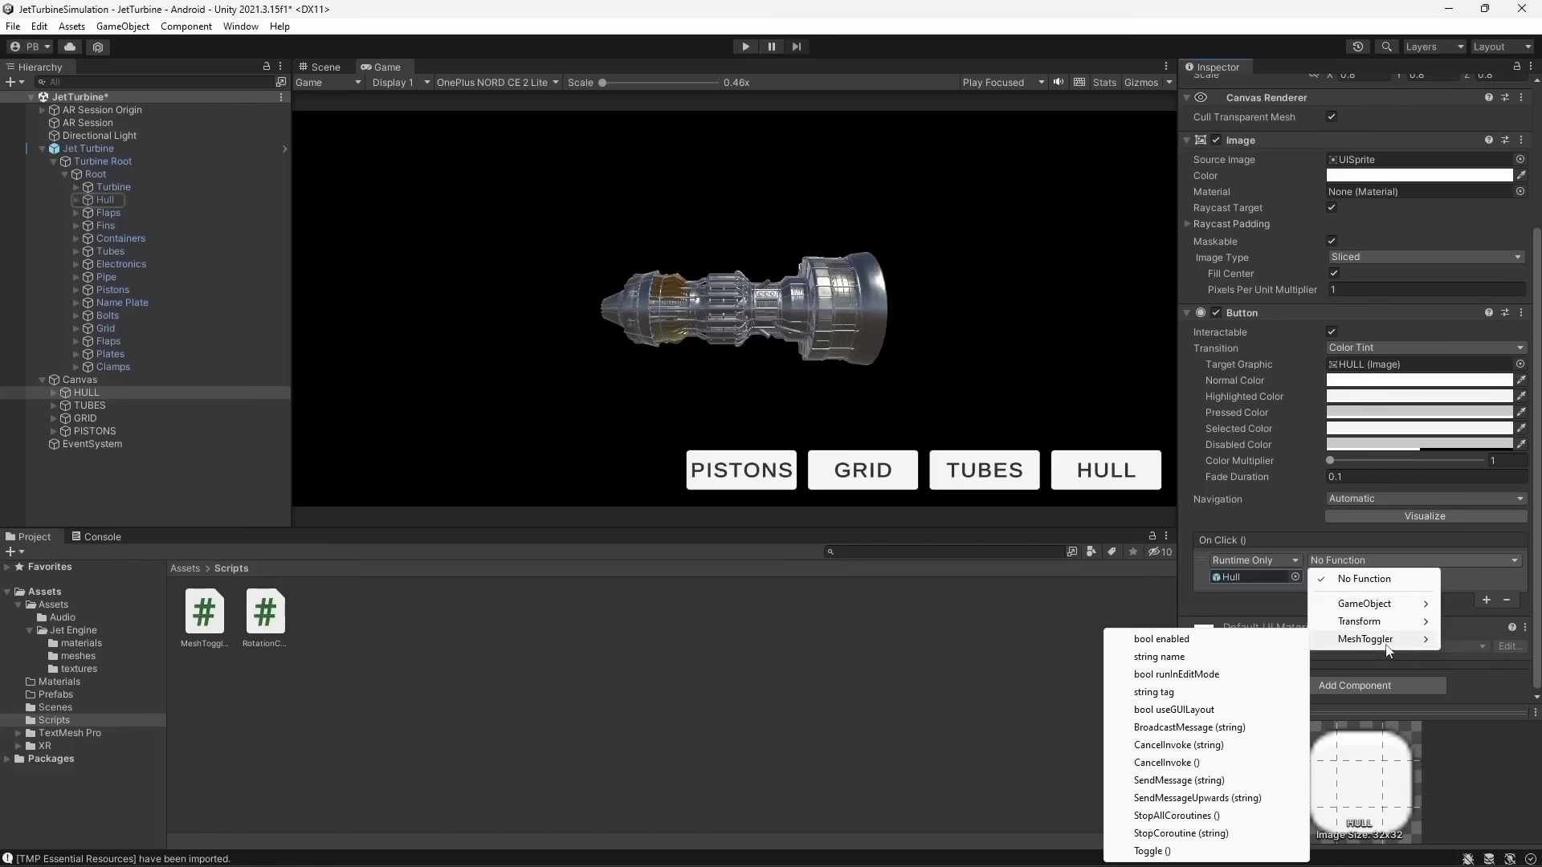
pyautogui.click(925, 852)
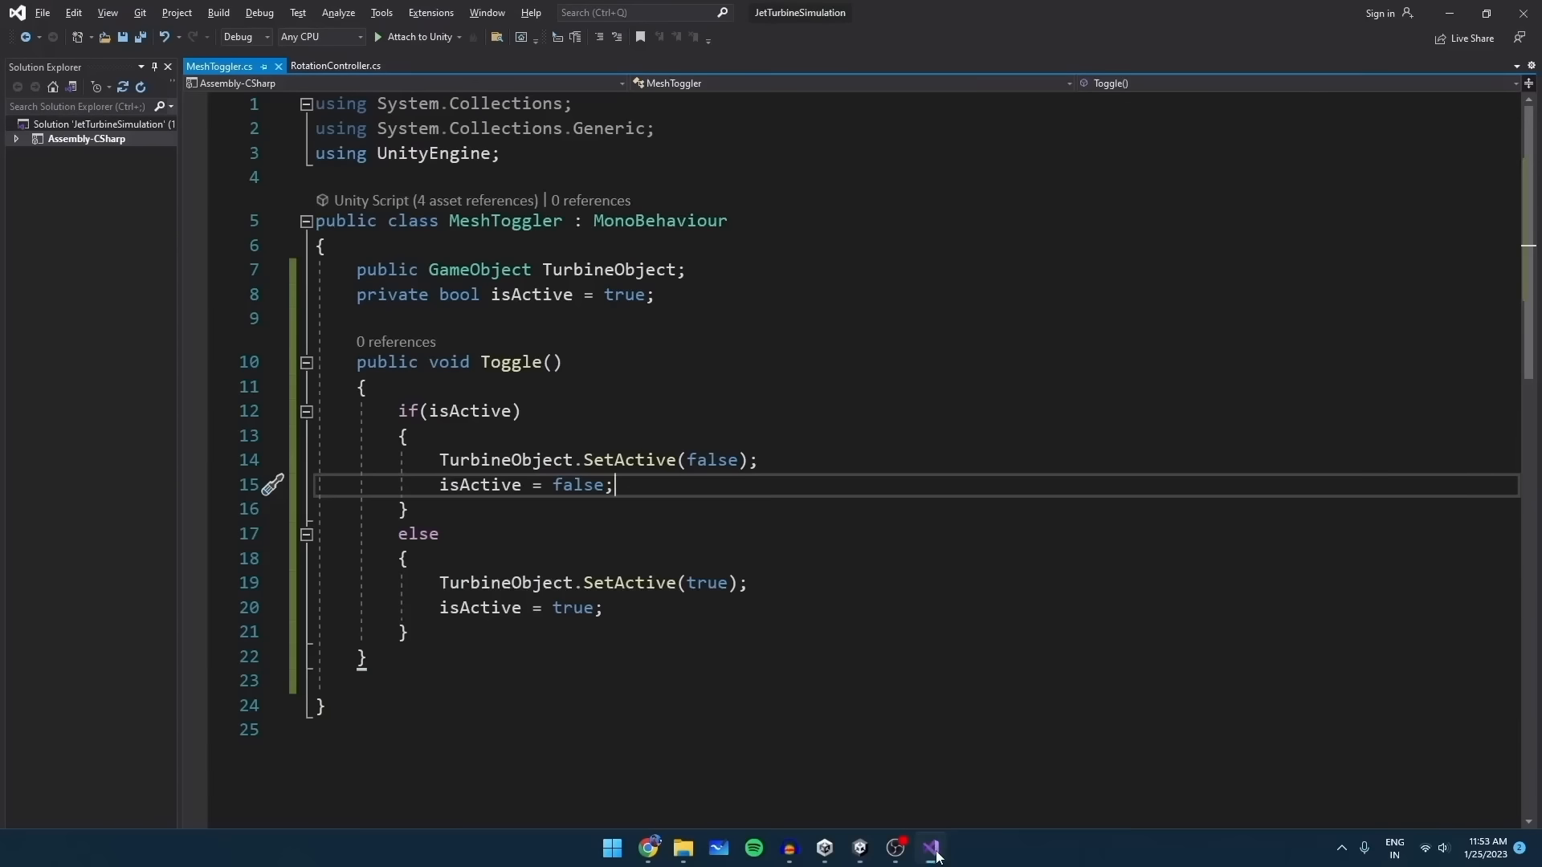
pyautogui.click(925, 853)
pyautogui.click(1335, 561)
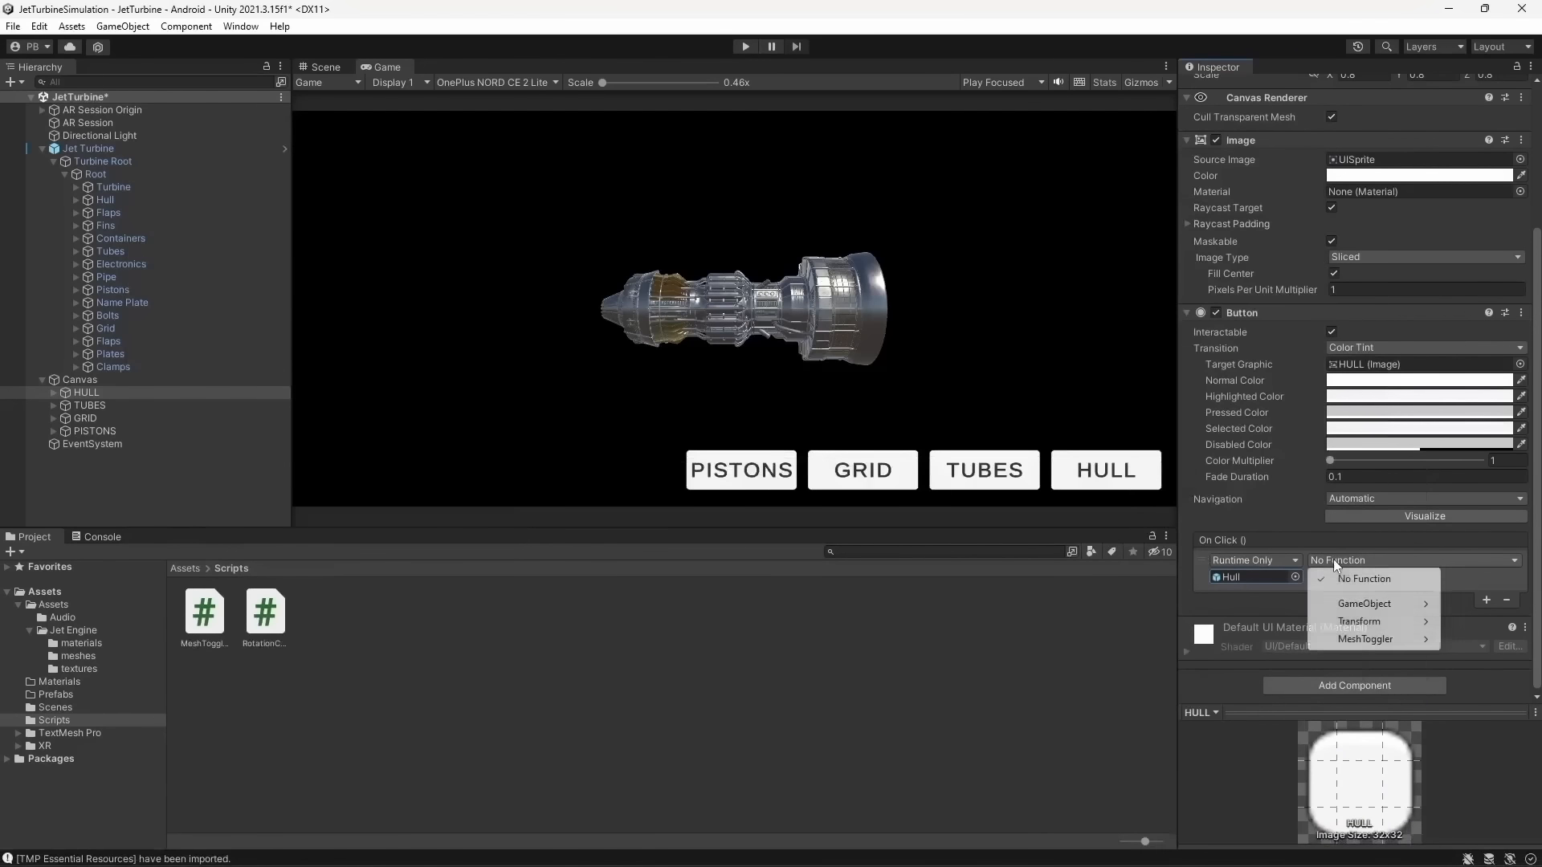
pyautogui.moveTo(1358, 604)
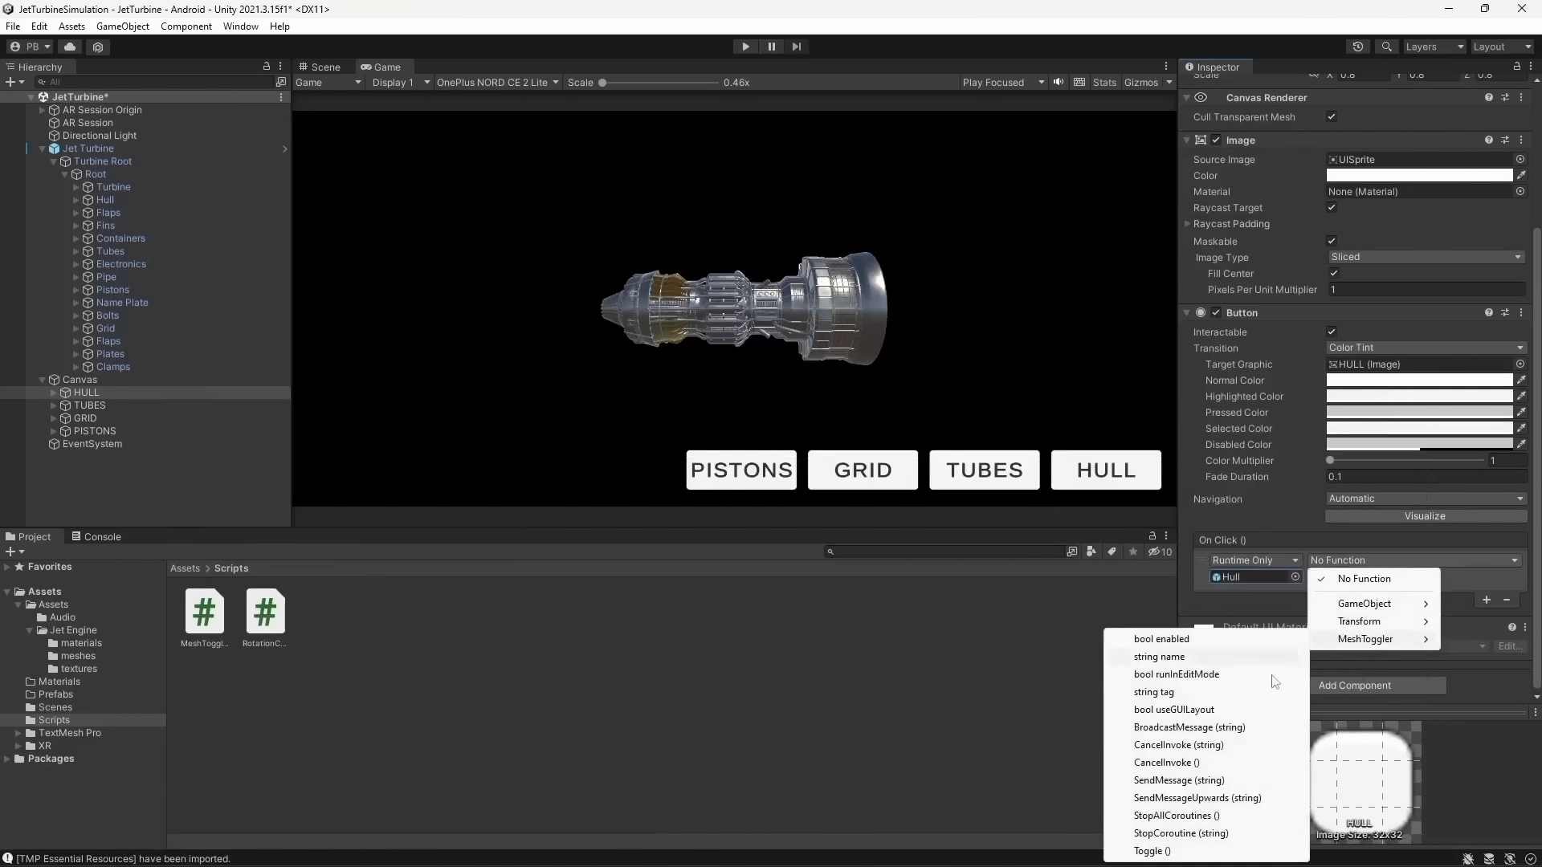
pyautogui.click(1155, 851)
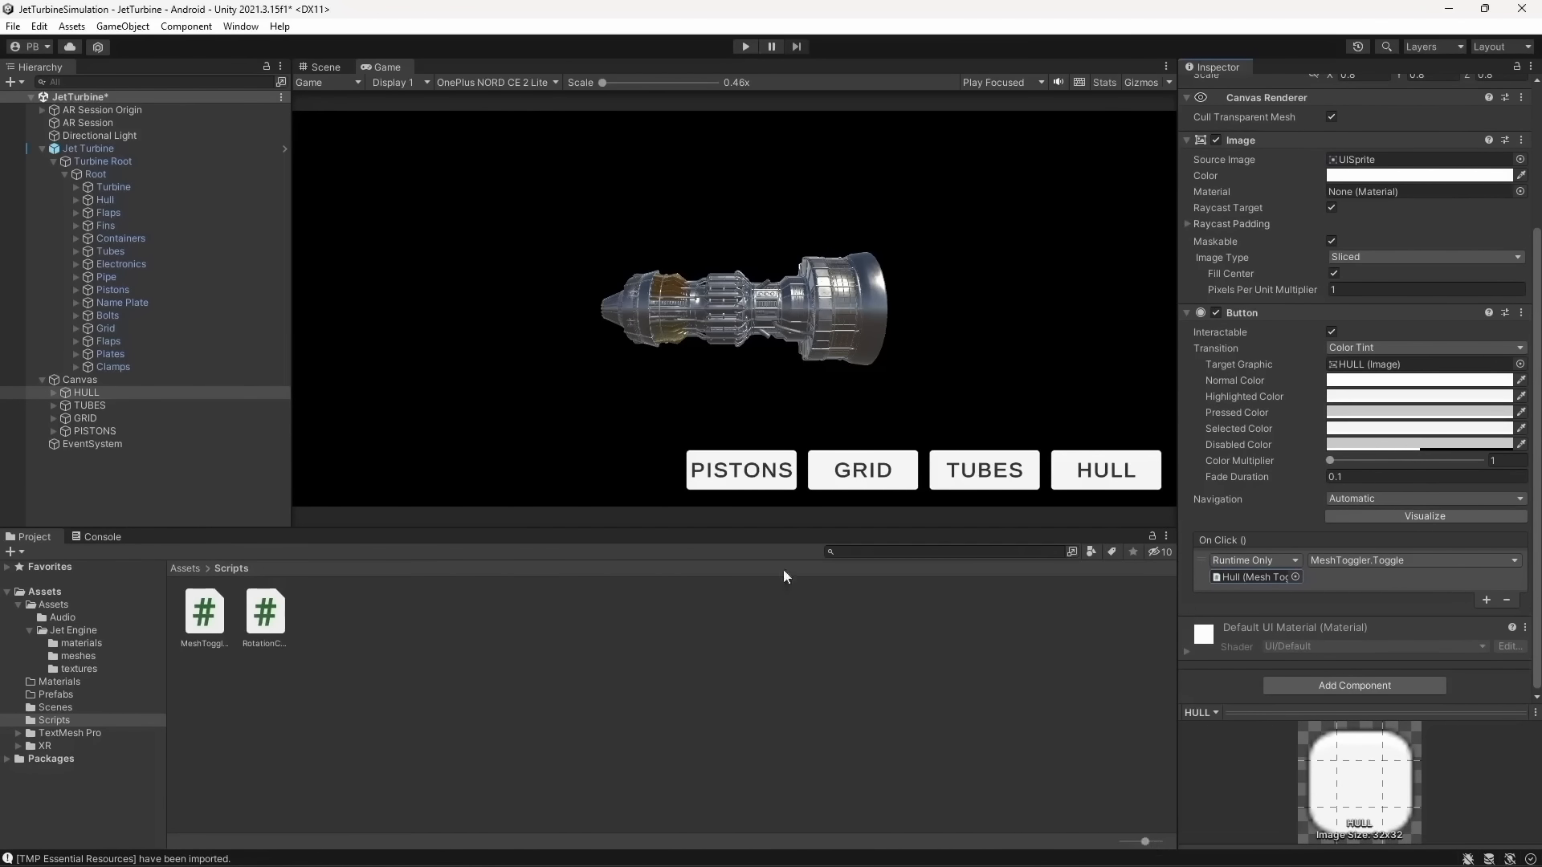
pyautogui.hotkey('ctrl', 's')
# Run the scene in play mode, toggle the hull several times with the HULL button, and stop playing
pyautogui.click(743, 46)
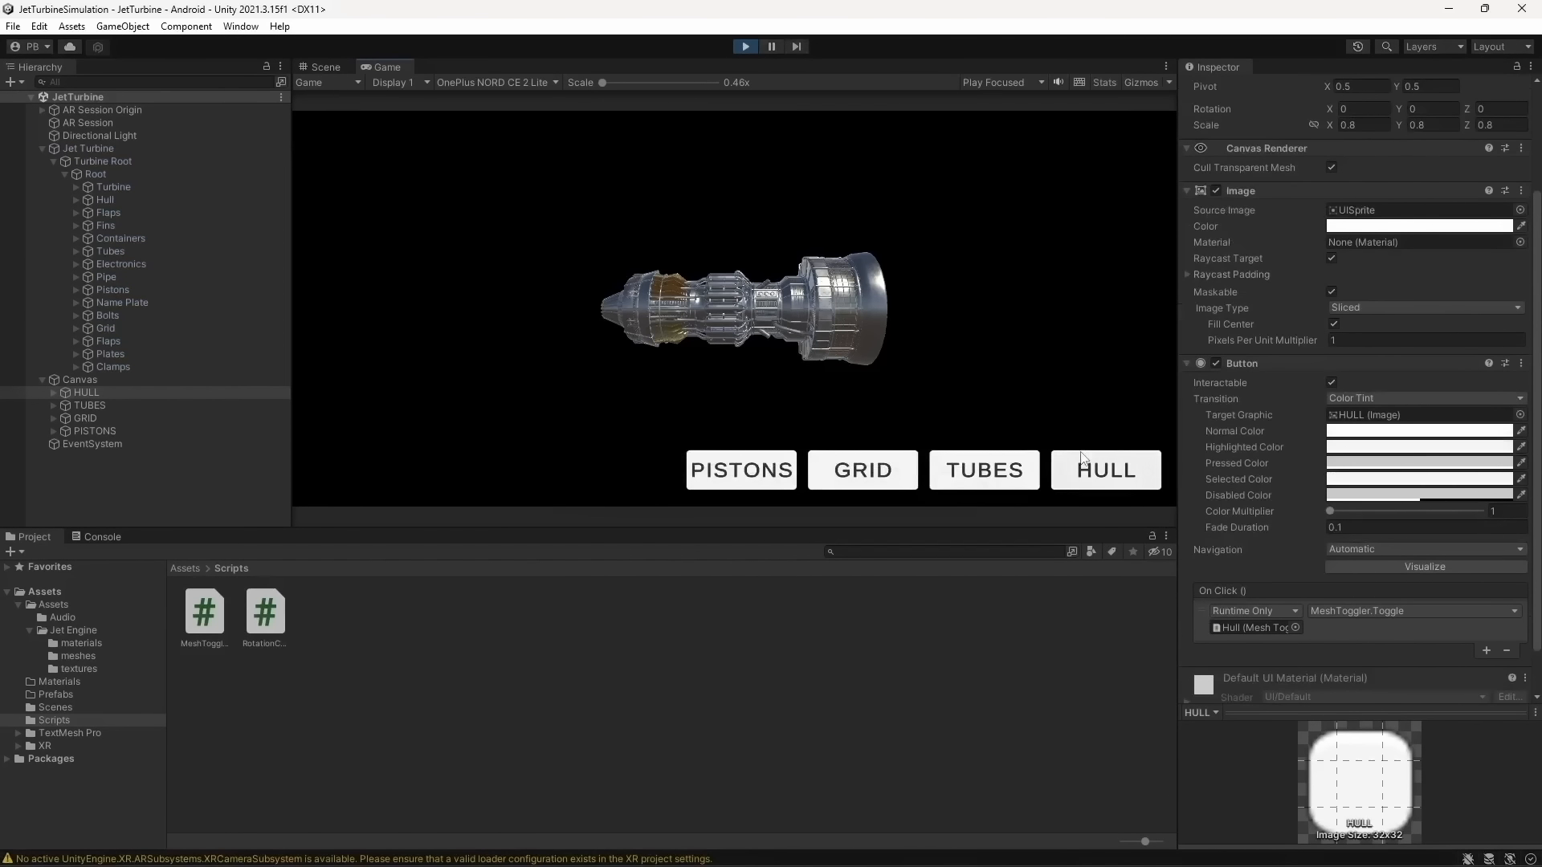
pyautogui.click(1097, 474)
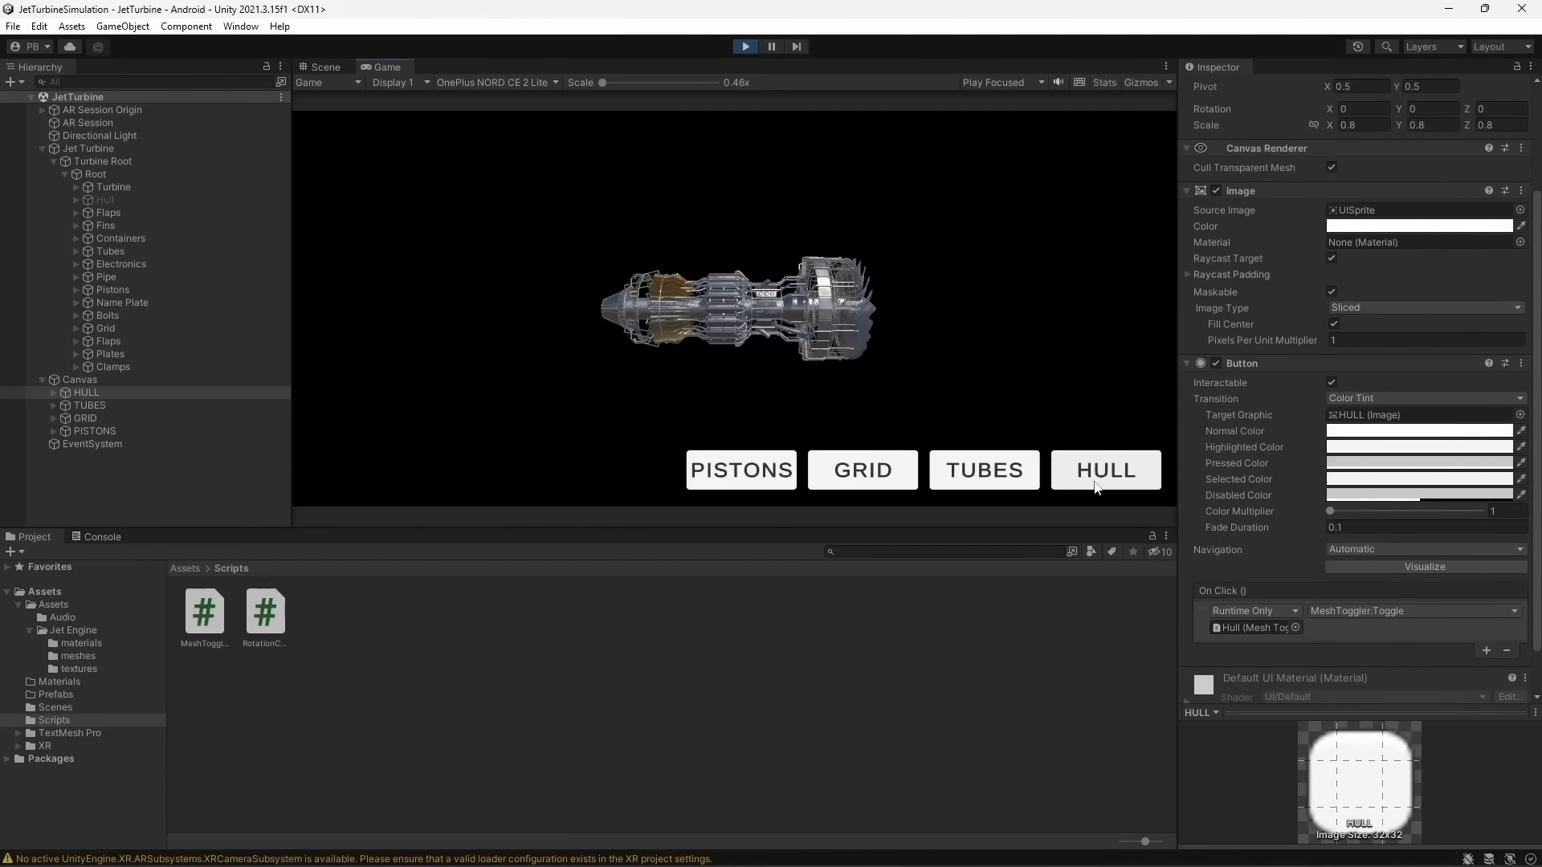
pyautogui.click(1097, 474)
pyautogui.click(1097, 474)
pyautogui.click(1098, 479)
pyautogui.click(748, 46)
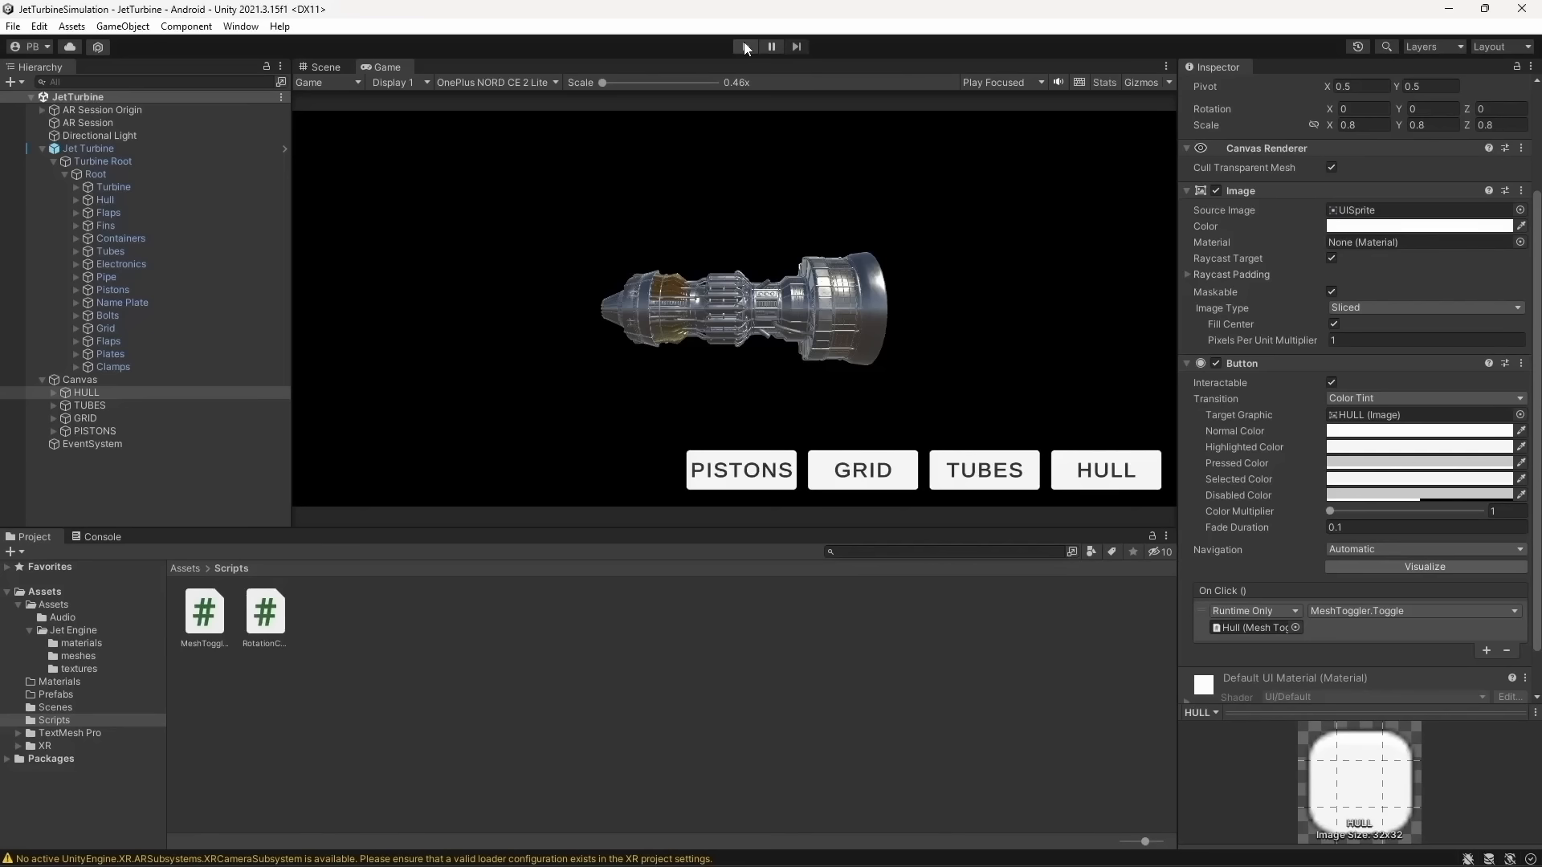
# Set the TUBES button's On Click object to the turbine's Tubes with the MeshToggler.Toggle function, and save the scene
pyautogui.click(161, 406)
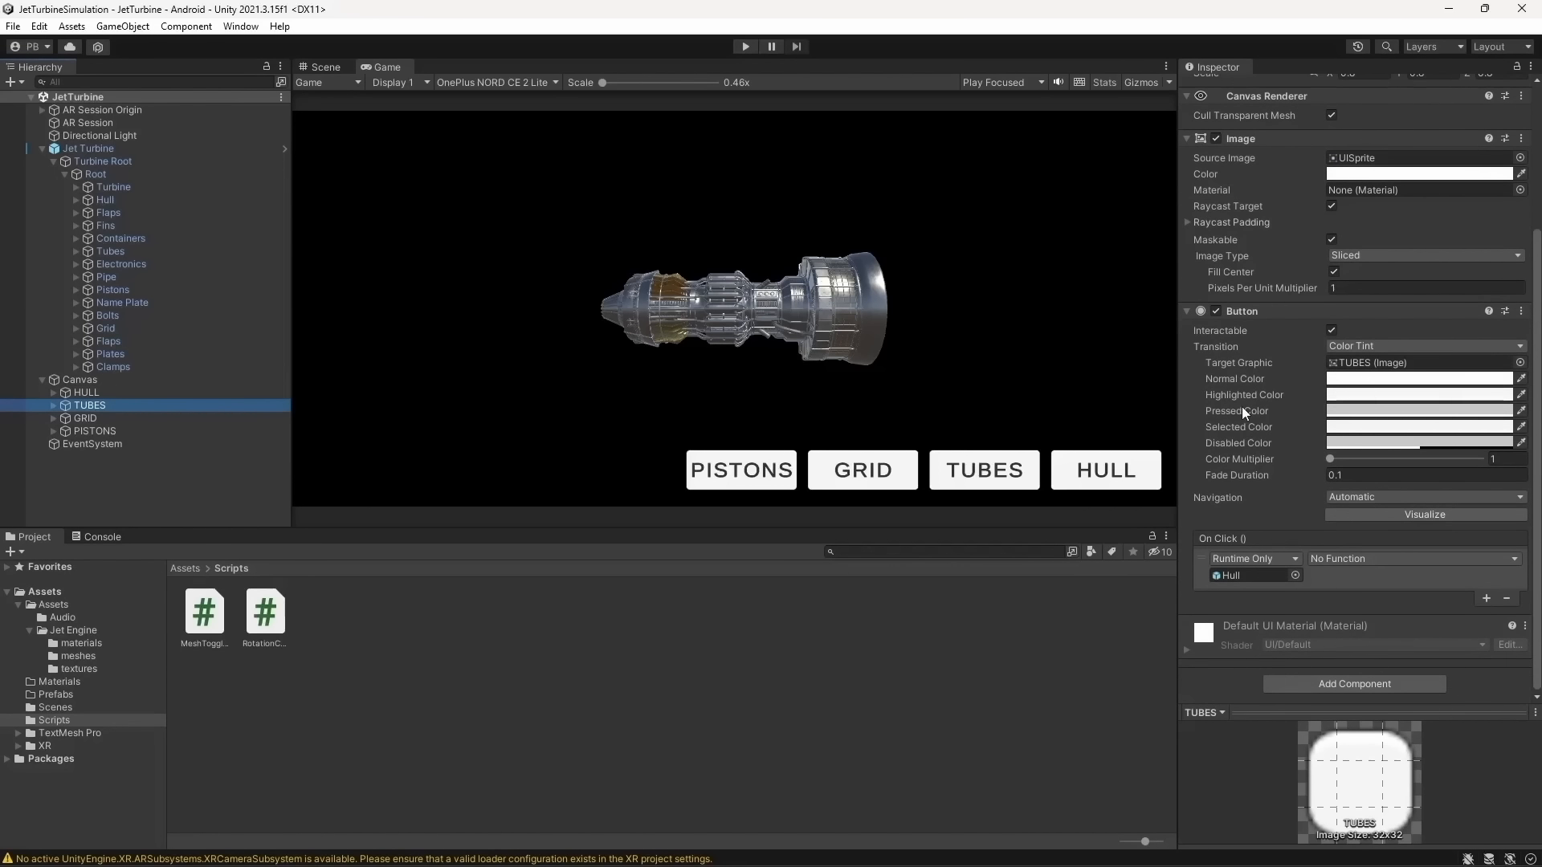
pyautogui.click(1253, 576)
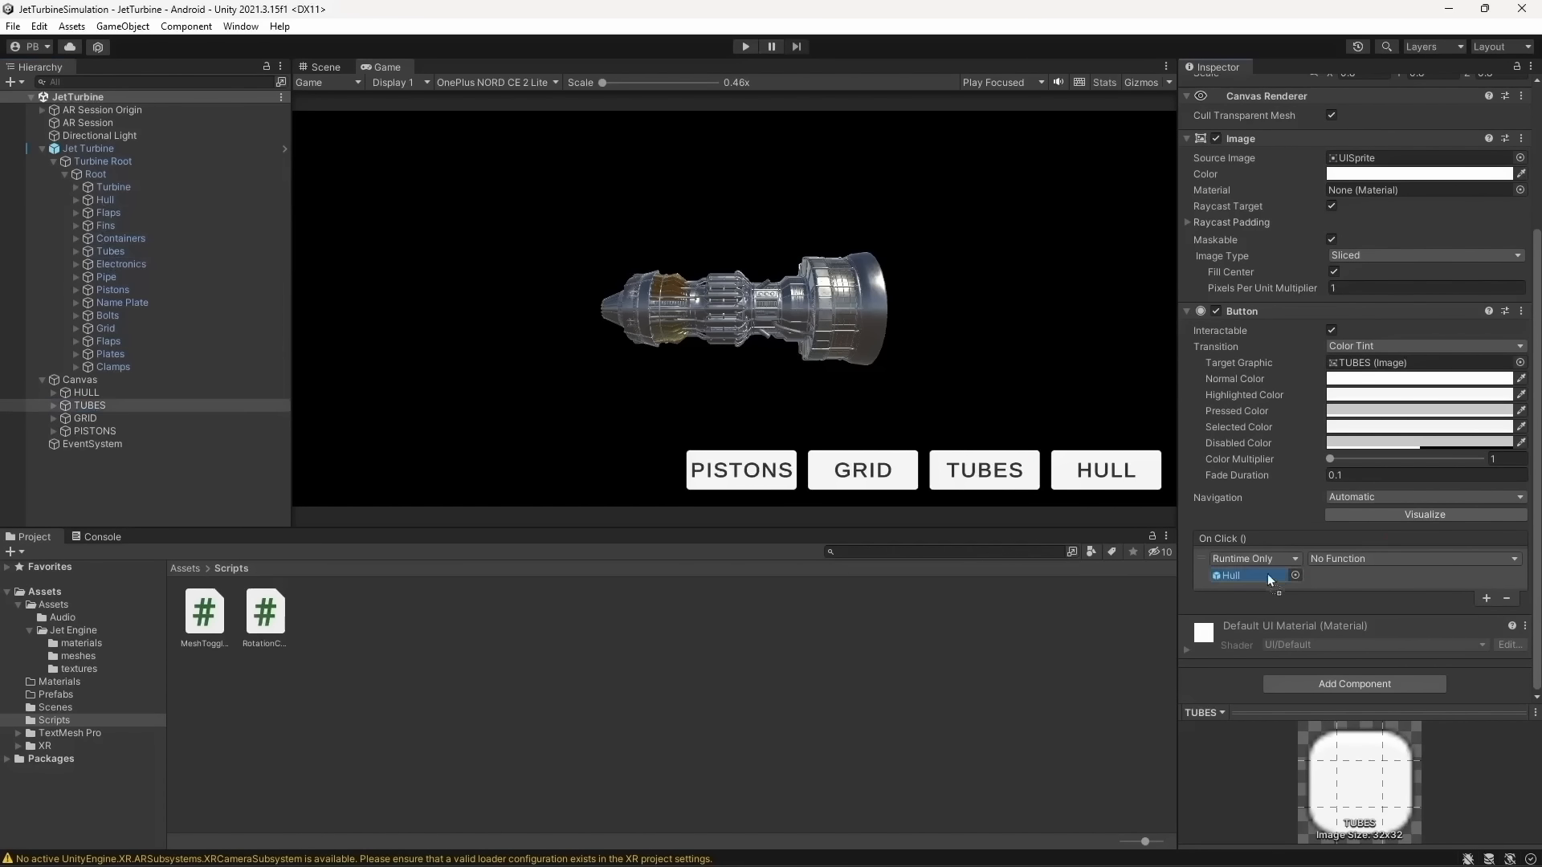
pyautogui.moveTo(1270, 580); pyautogui.dragTo(1271, 579)
pyautogui.click(1337, 561)
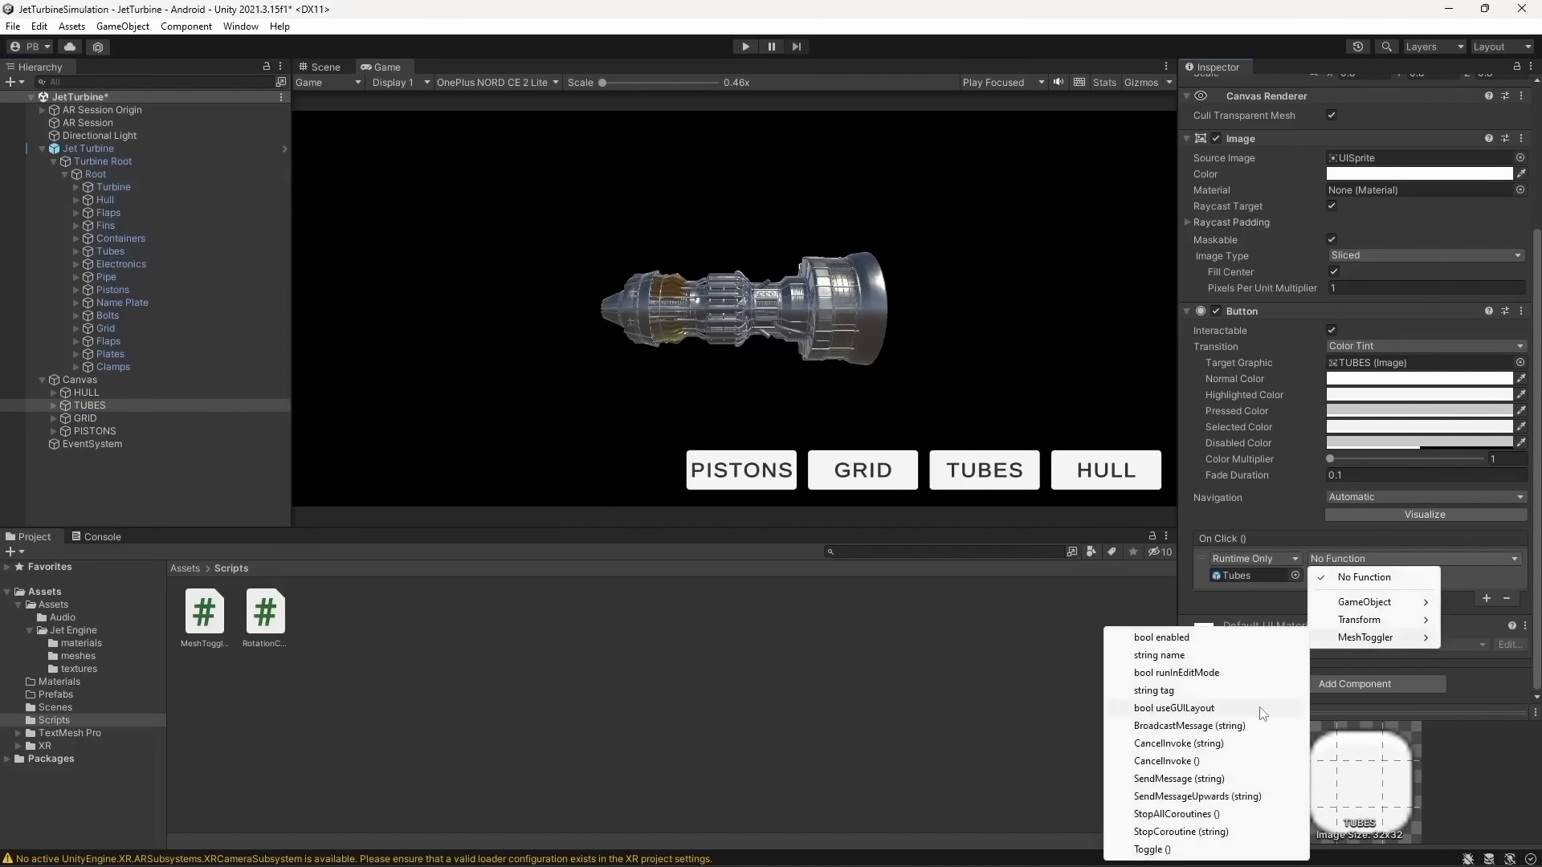
pyautogui.click(1156, 849)
pyautogui.hotkey('ctrl', 's')
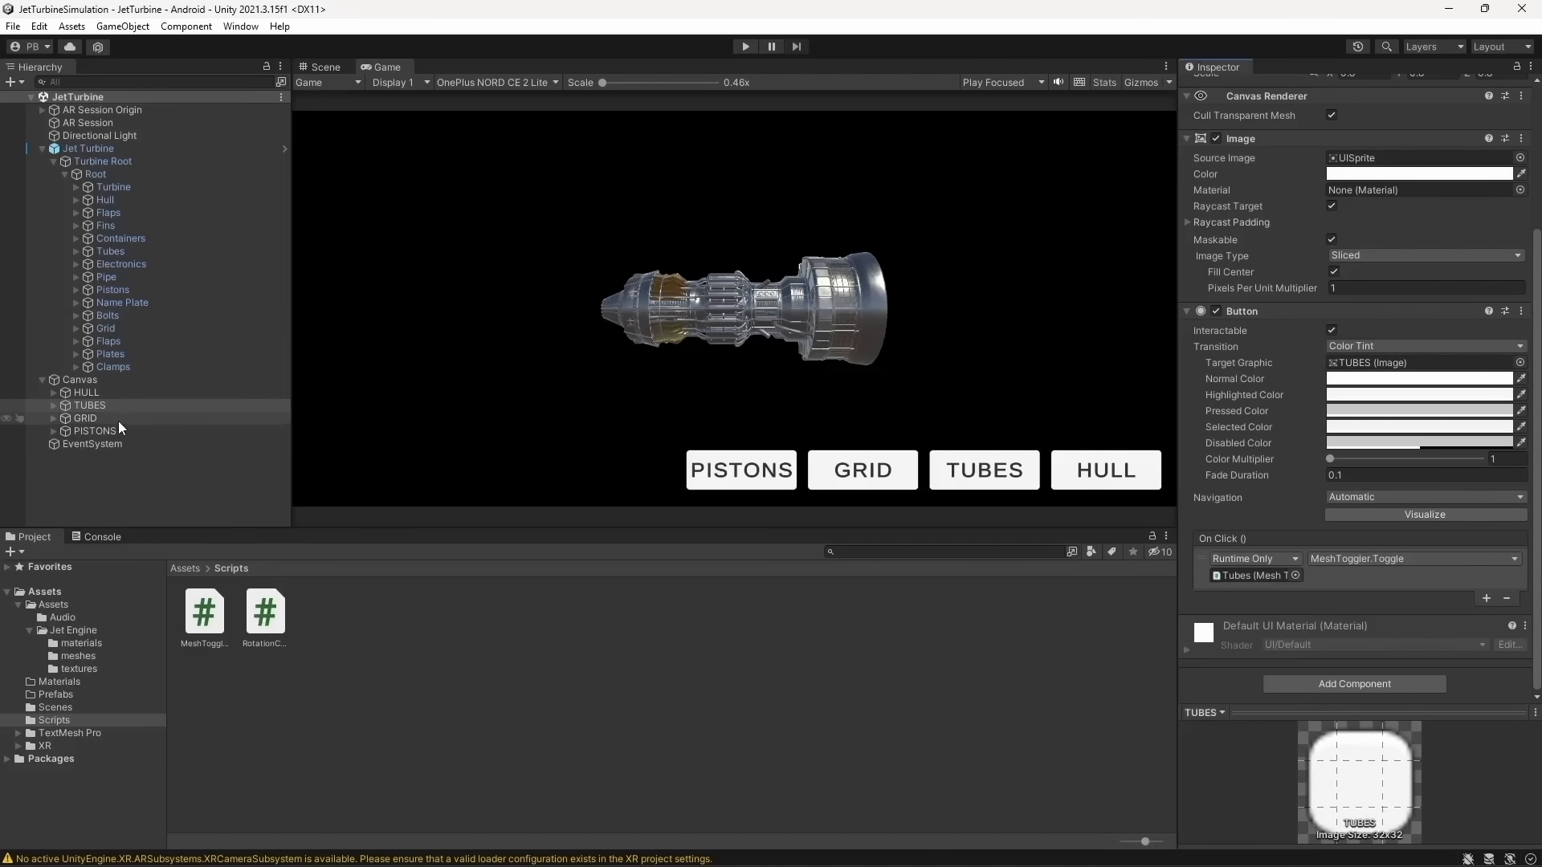
# Set the GRID button's On Click object to the turbine's Grid with the MeshToggler.Toggle function
pyautogui.click(118, 419)
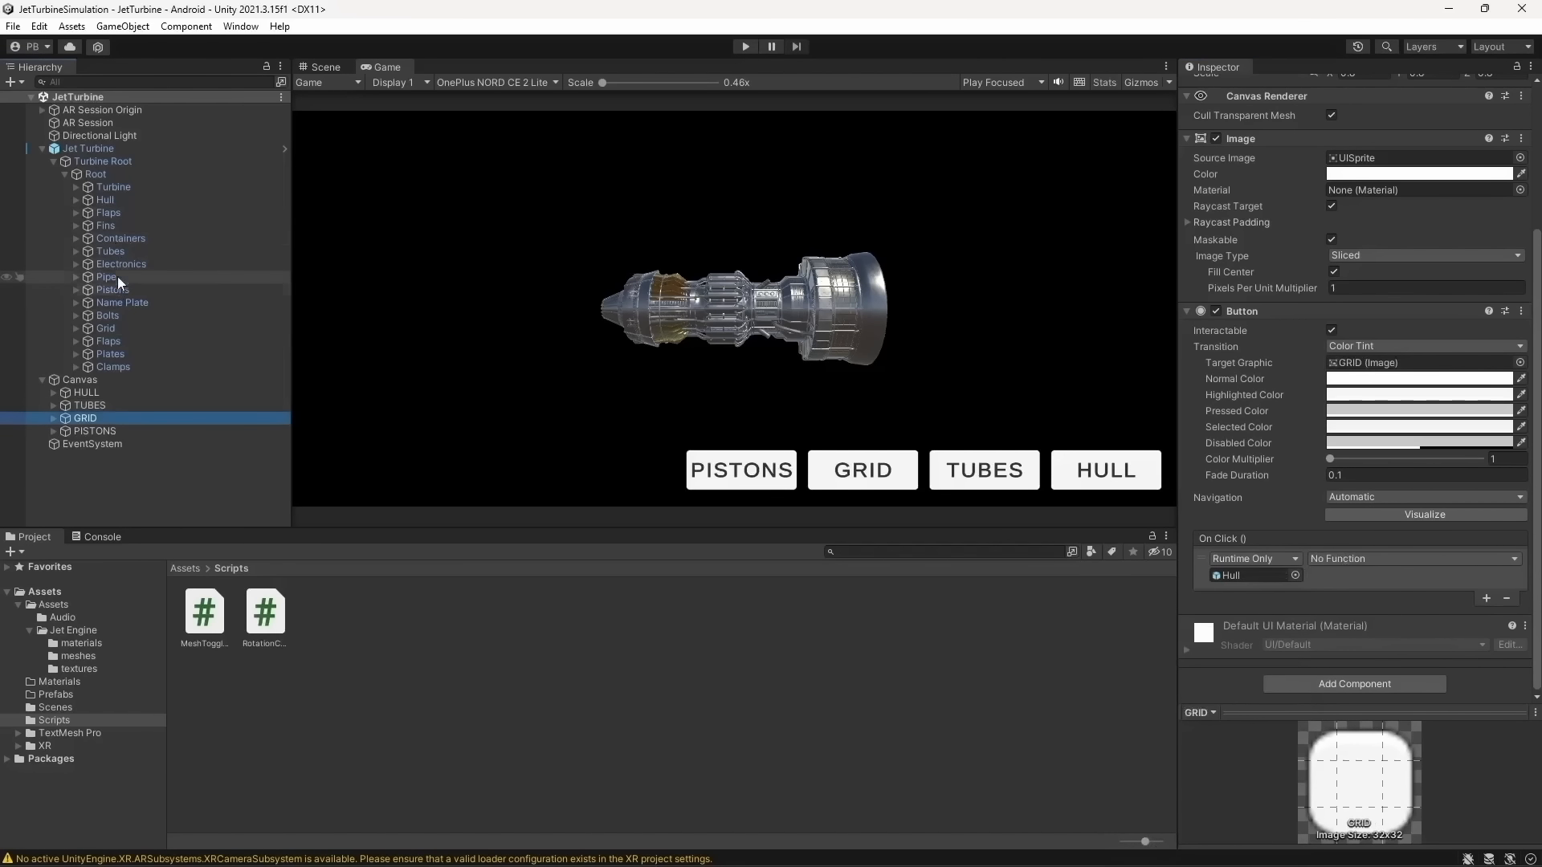
pyautogui.click(1292, 577)
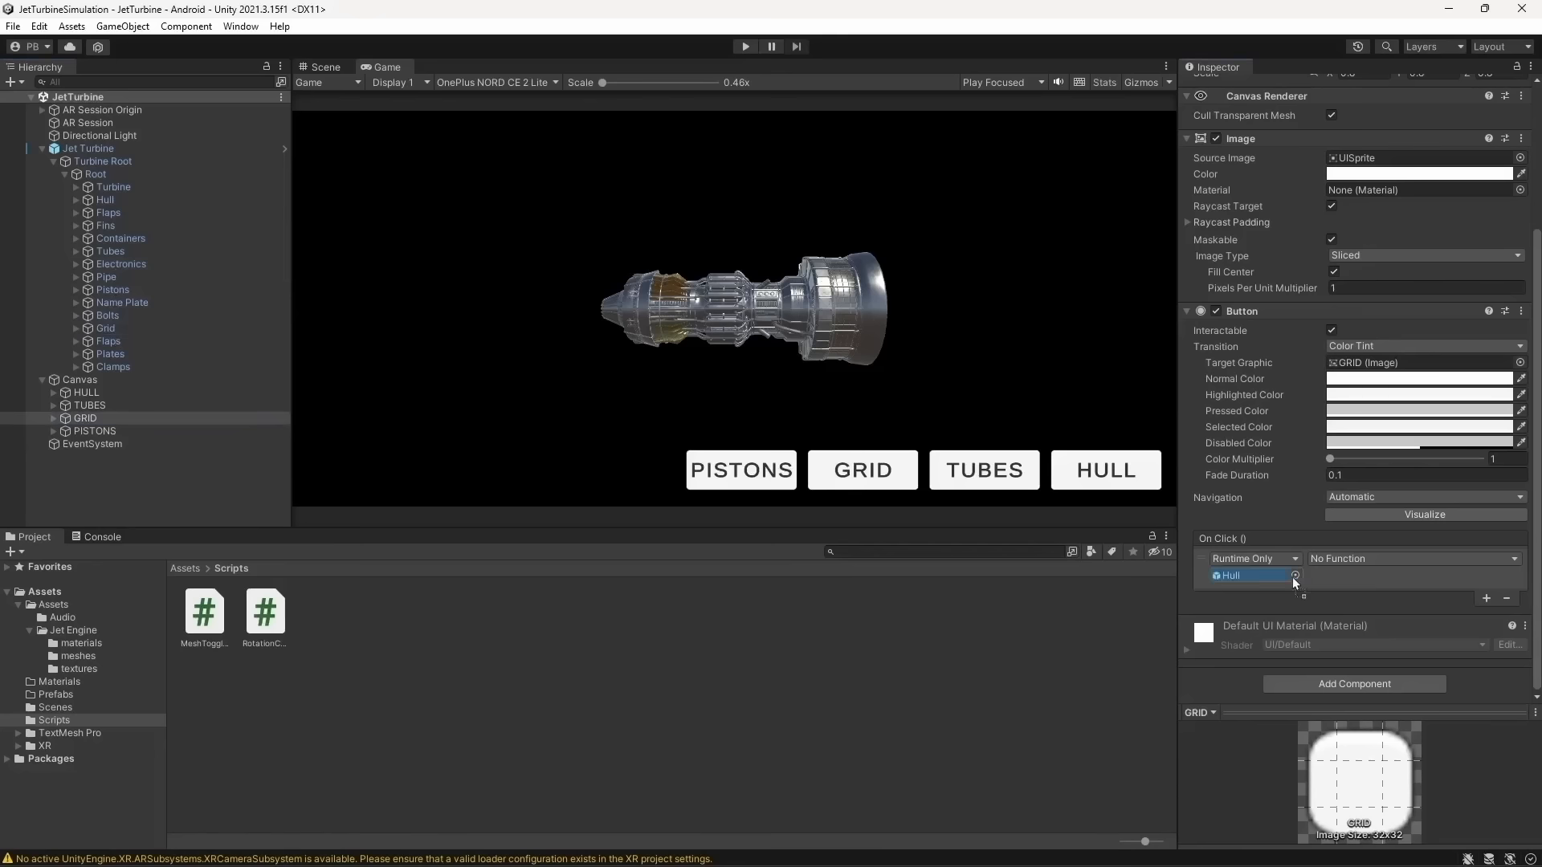
pyautogui.click(1411, 559)
pyautogui.moveTo(1365, 638)
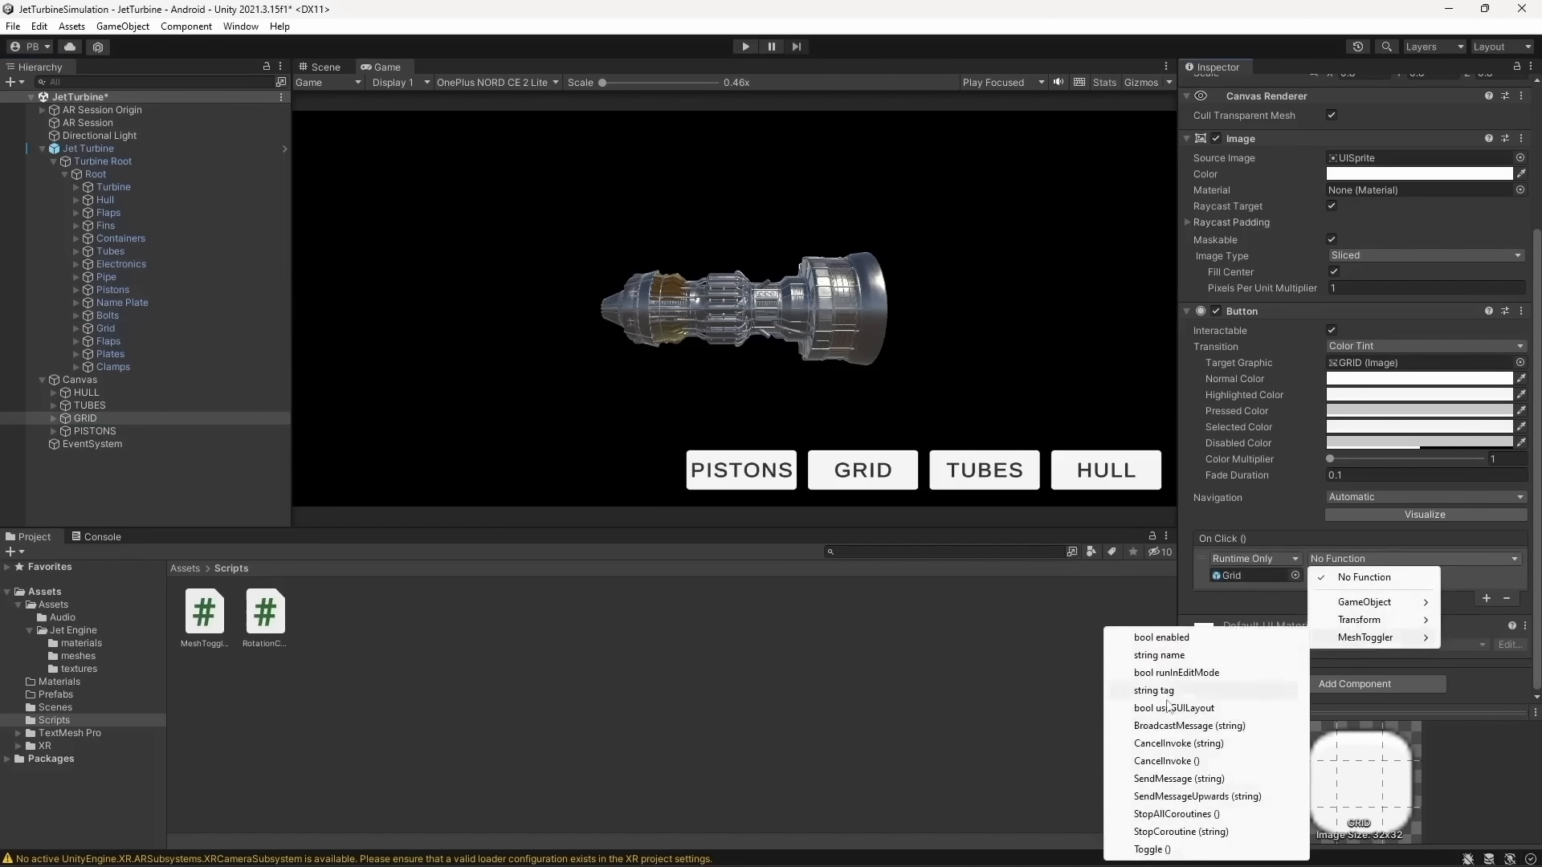
pyautogui.click(1156, 849)
# Set the PISTONS button's On Click object to the turbine's Pistons with the MeshToggler.Toggle function, and save the scene
pyautogui.click(156, 432)
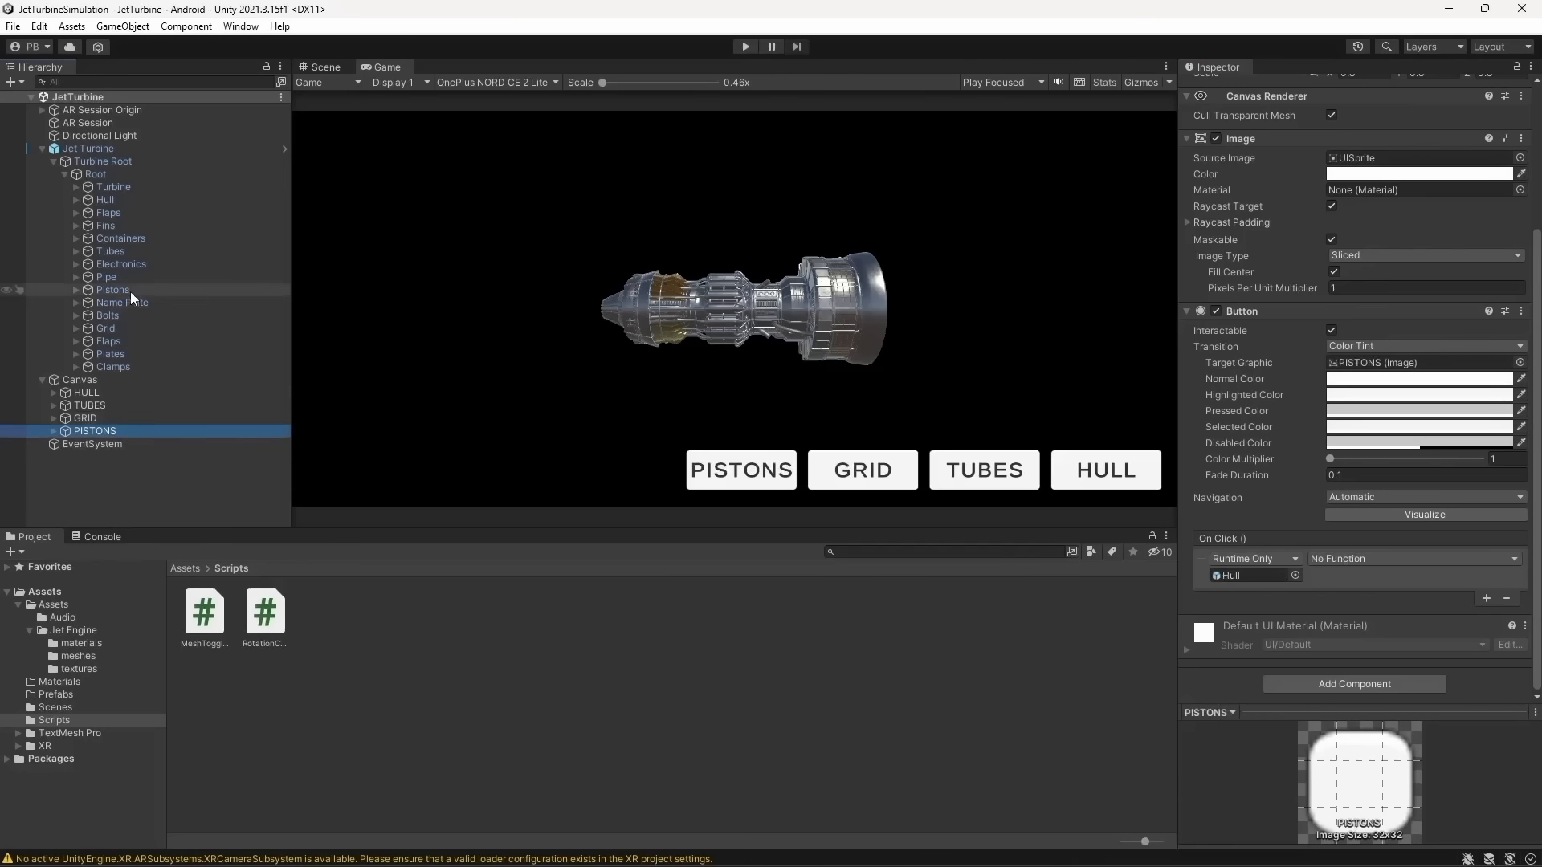
pyautogui.moveTo(132, 297); pyautogui.dragTo(1265, 575)
pyautogui.click(1411, 559)
pyautogui.moveTo(1357, 639)
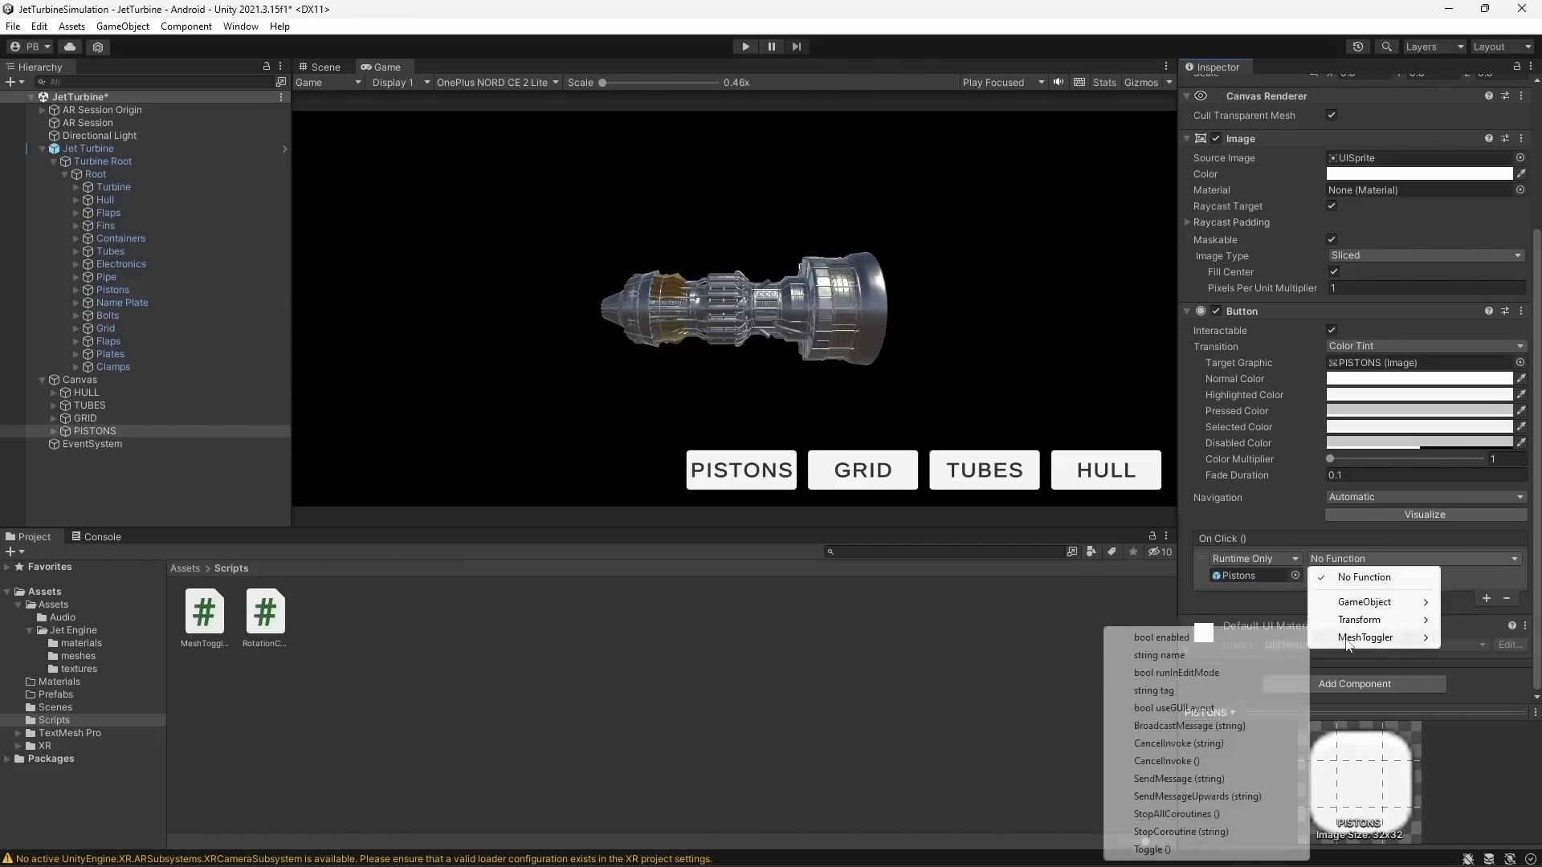
pyautogui.click(1156, 849)
pyautogui.hotkey('ctrl', 's')
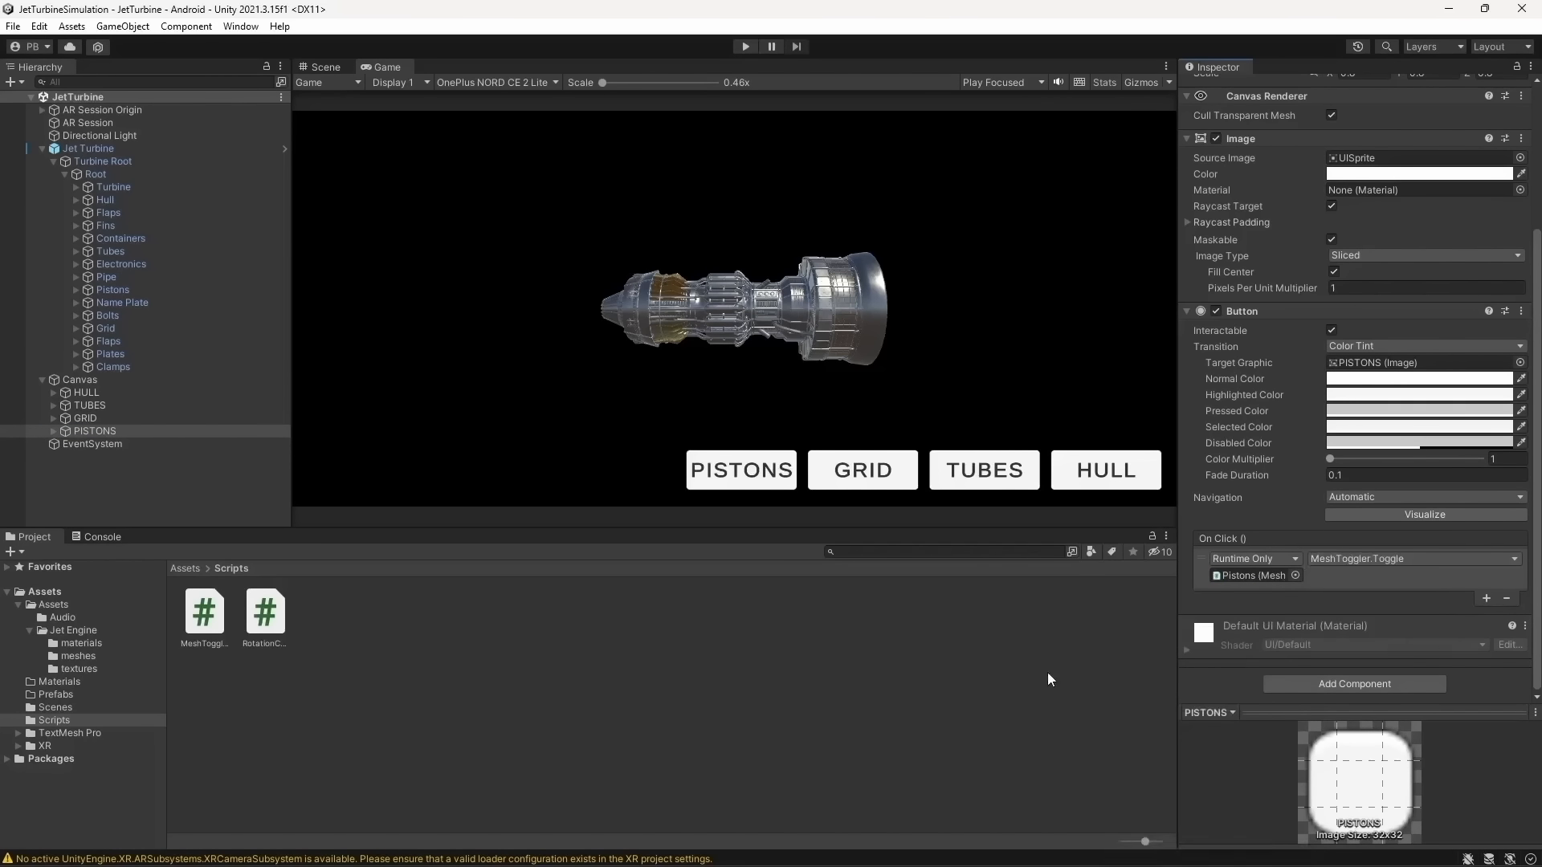
# Run the scene in play mode, toggle each part off and on with HULL, TUBES, GRID and PISTONS, and stop playing
pyautogui.click(704, 351)
pyautogui.click(746, 46)
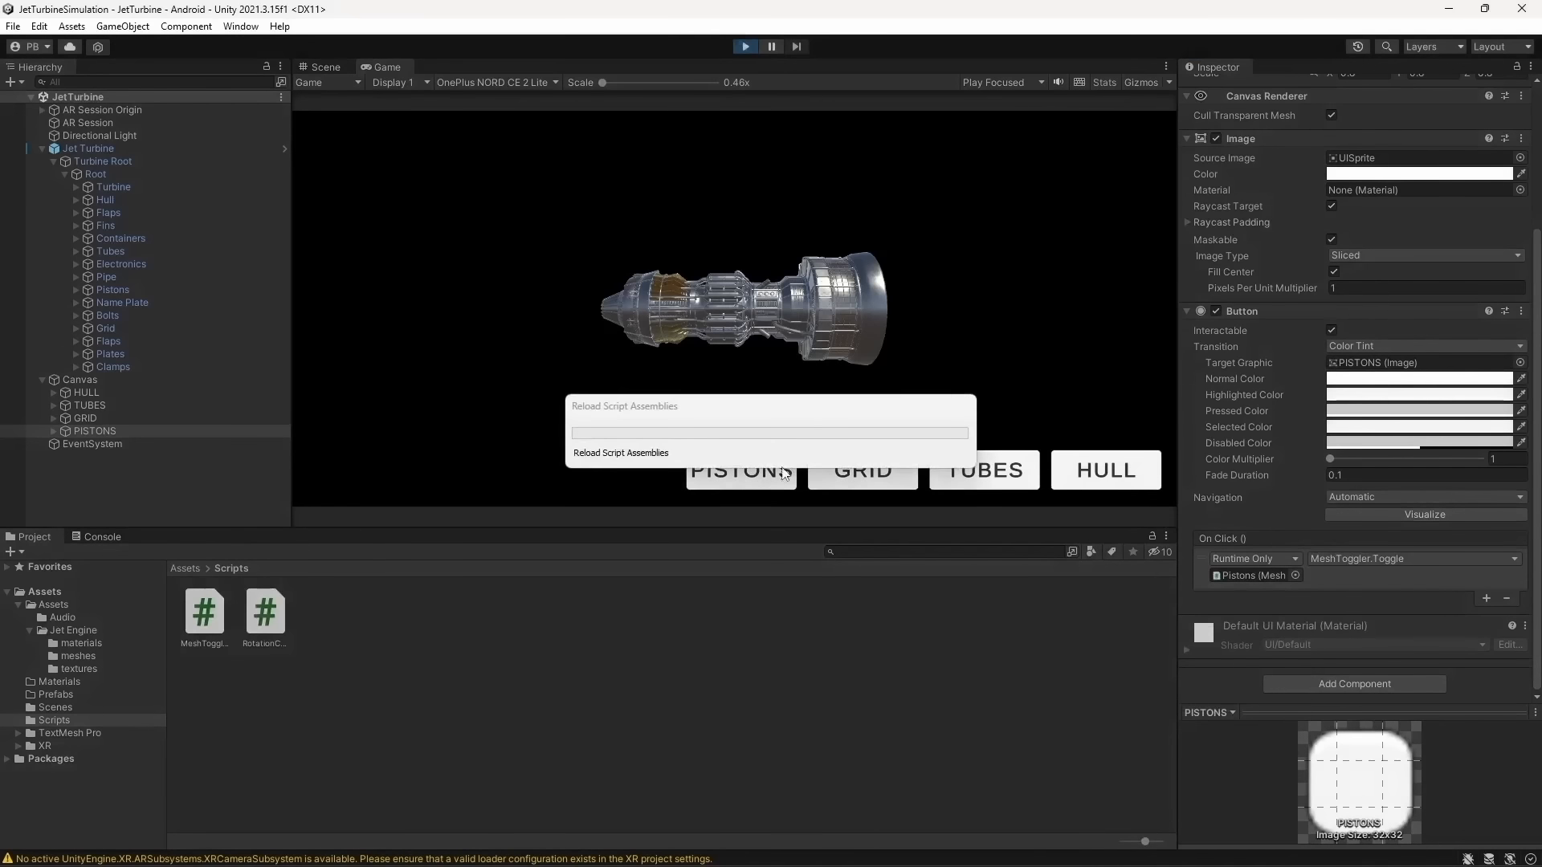
pyautogui.click(1117, 470)
pyautogui.click(1116, 471)
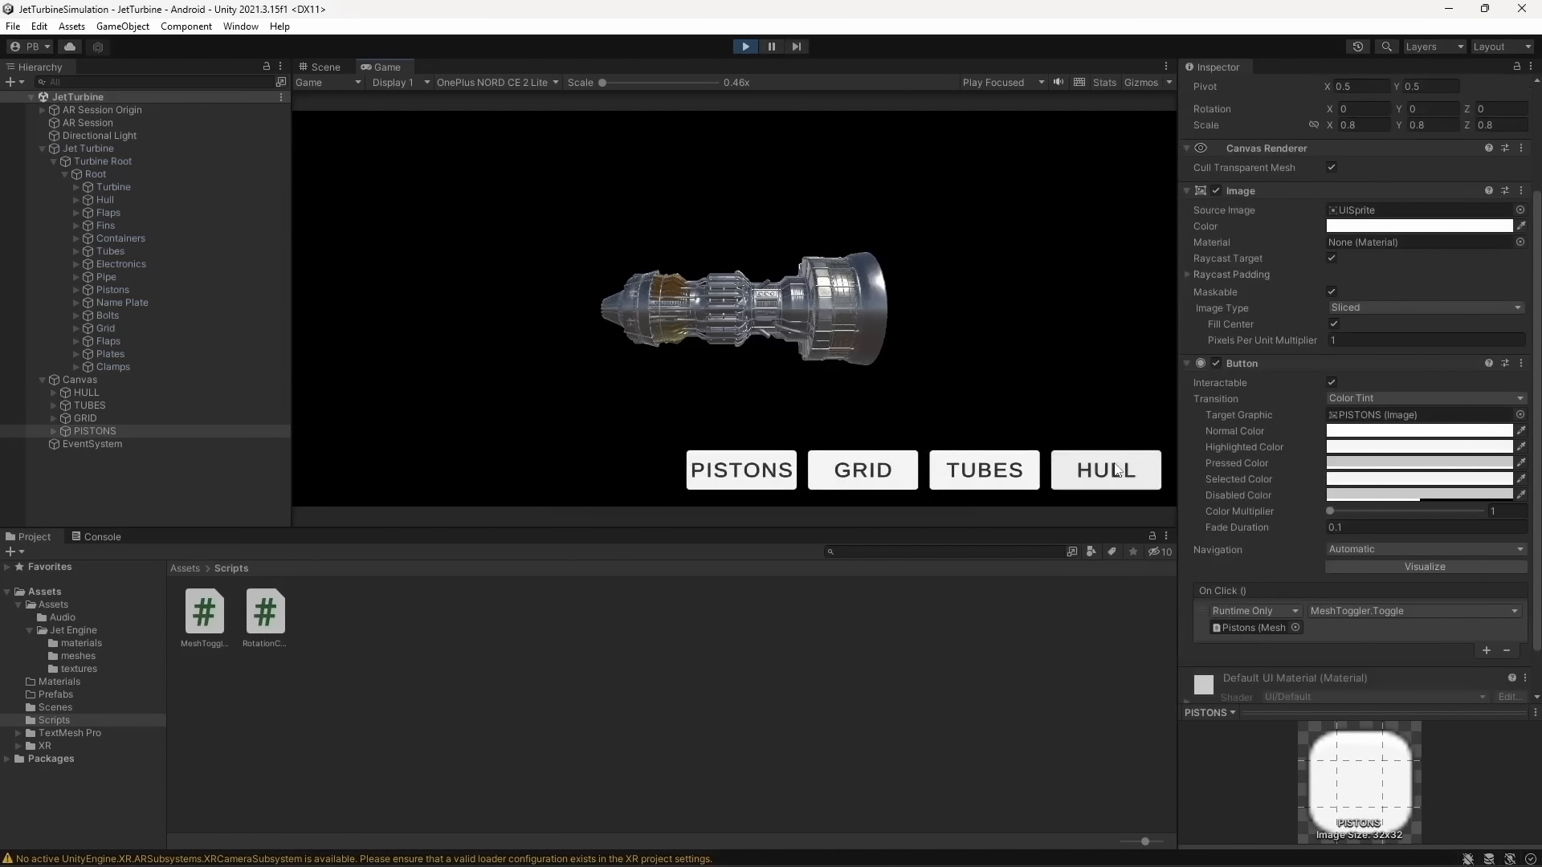
pyautogui.click(987, 477)
pyautogui.click(987, 477)
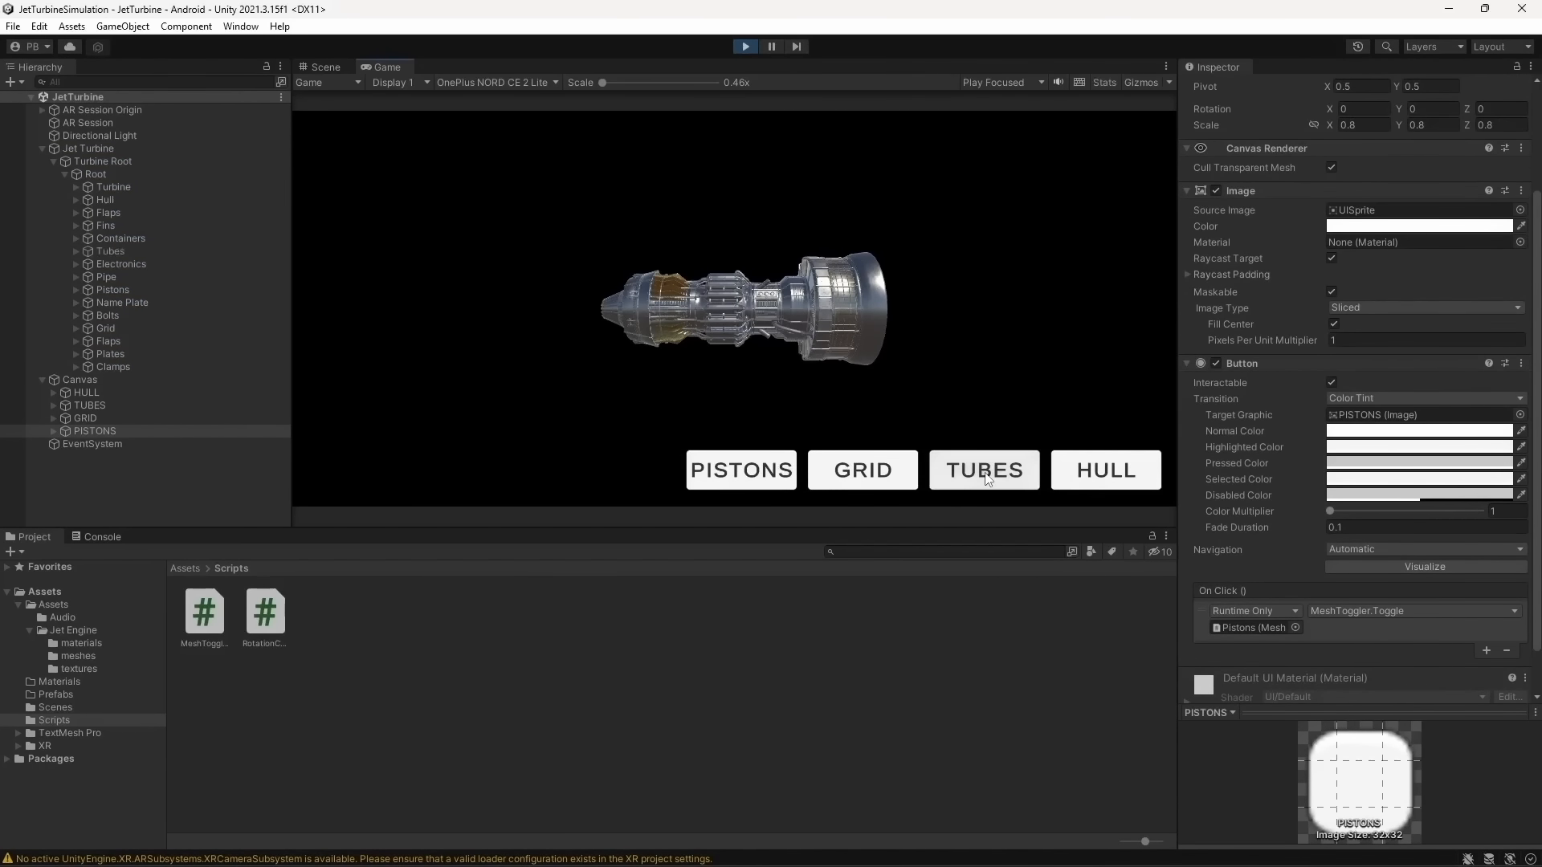
pyautogui.click(889, 472)
pyautogui.click(889, 472)
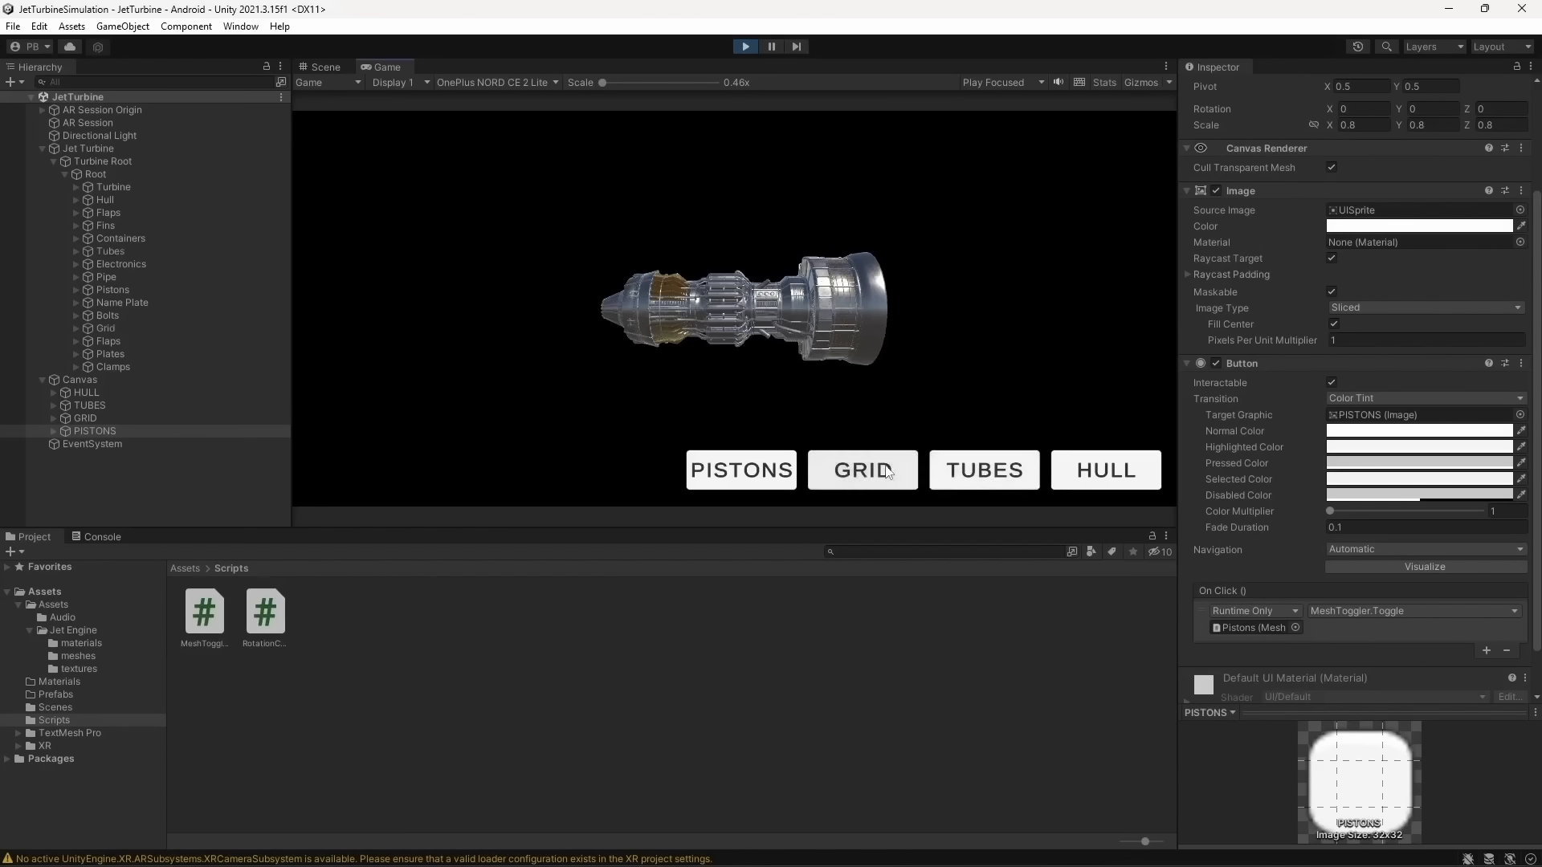
pyautogui.click(743, 472)
pyautogui.click(743, 472)
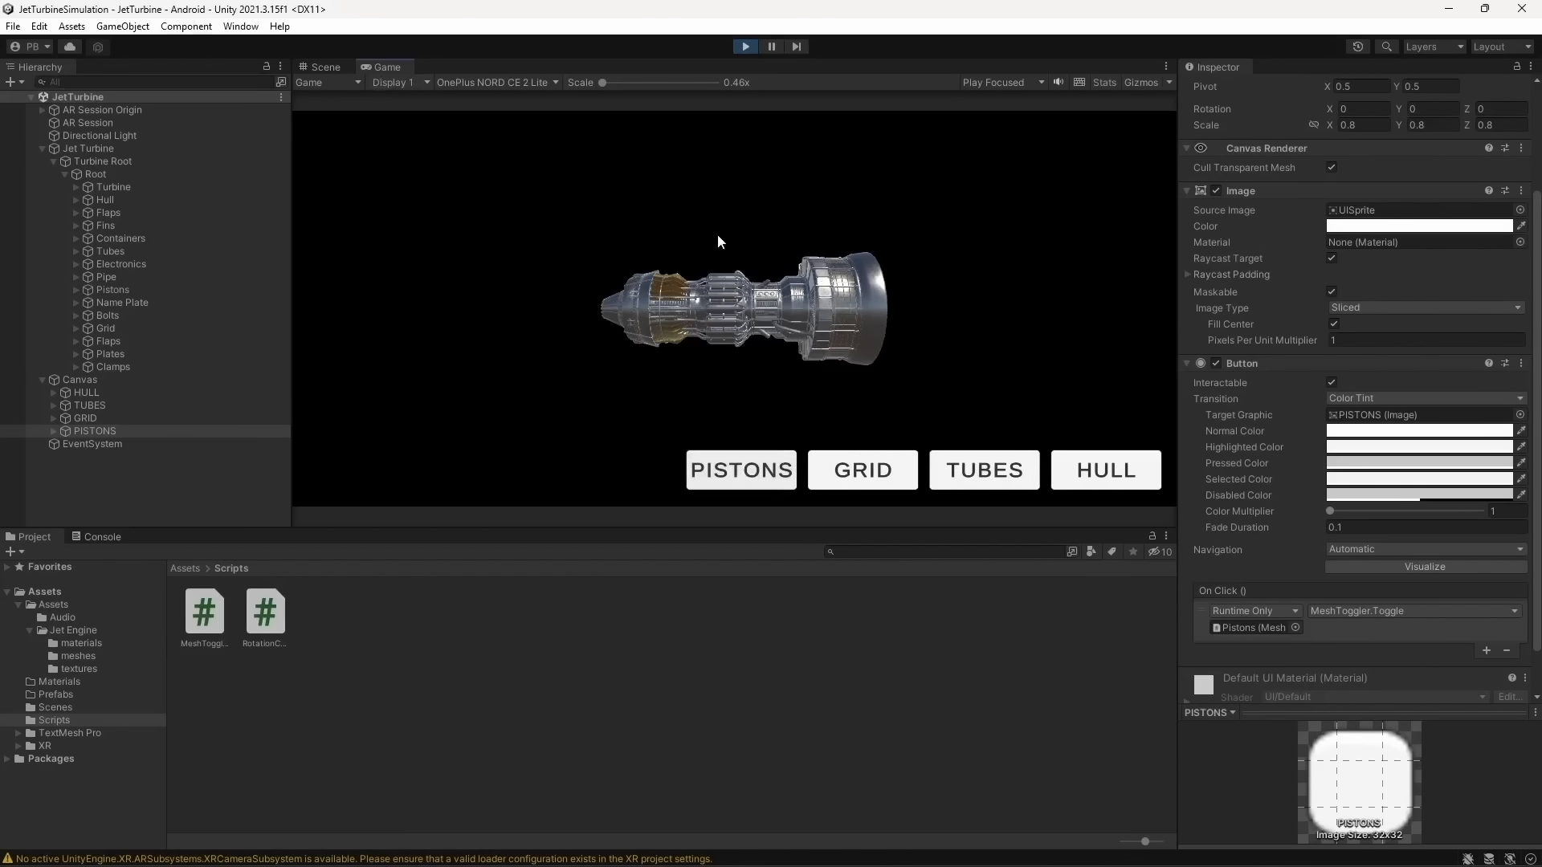
pyautogui.click(746, 46)
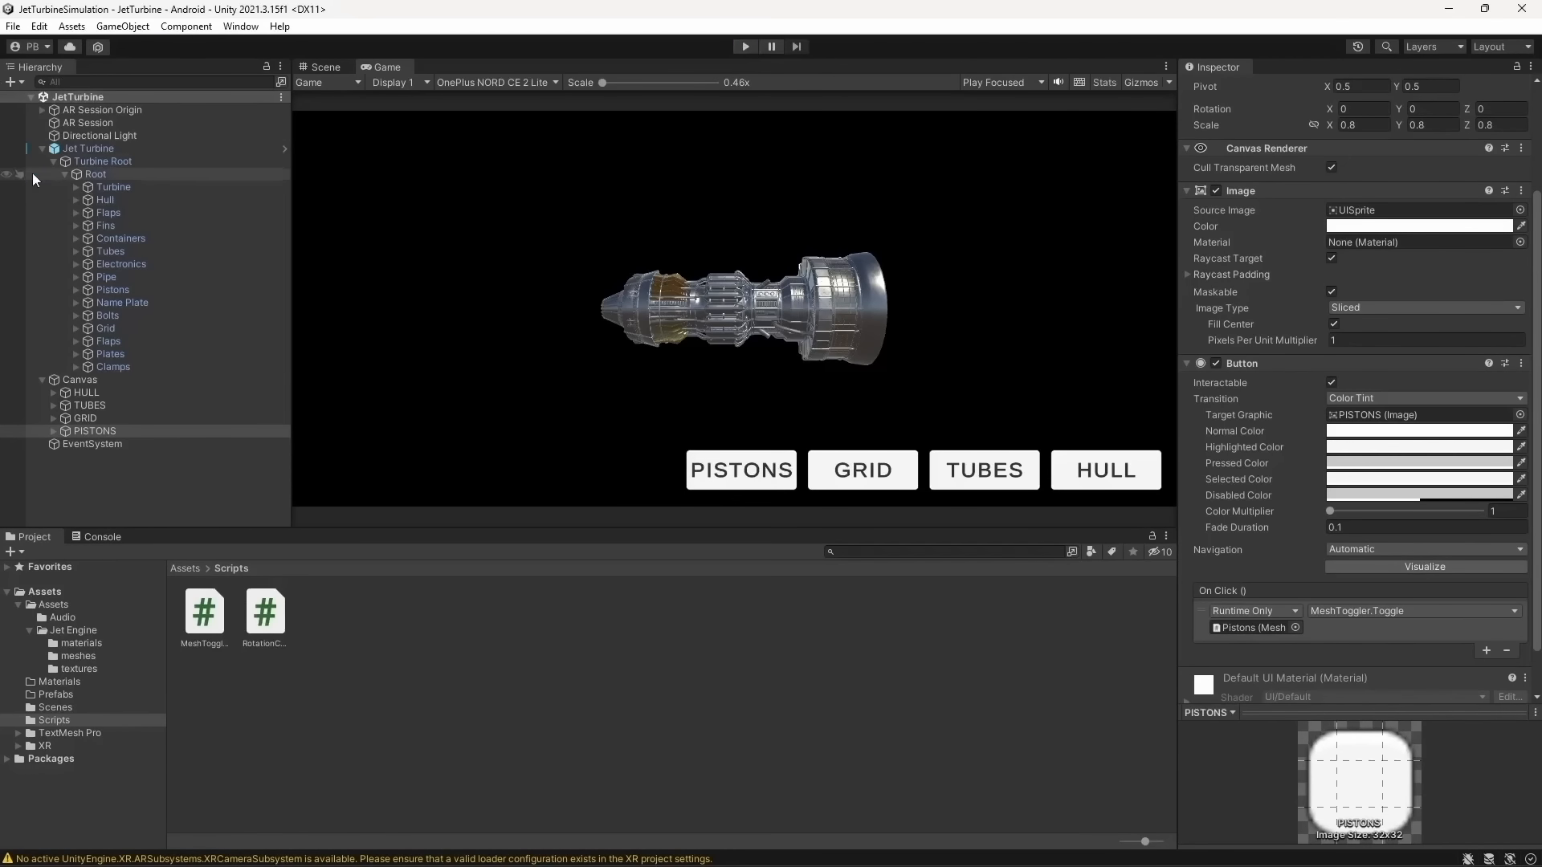
# Collapse the Jet Turbine and Canvas objects in the Hierarchy and clear the selection
pyautogui.click(41, 150)
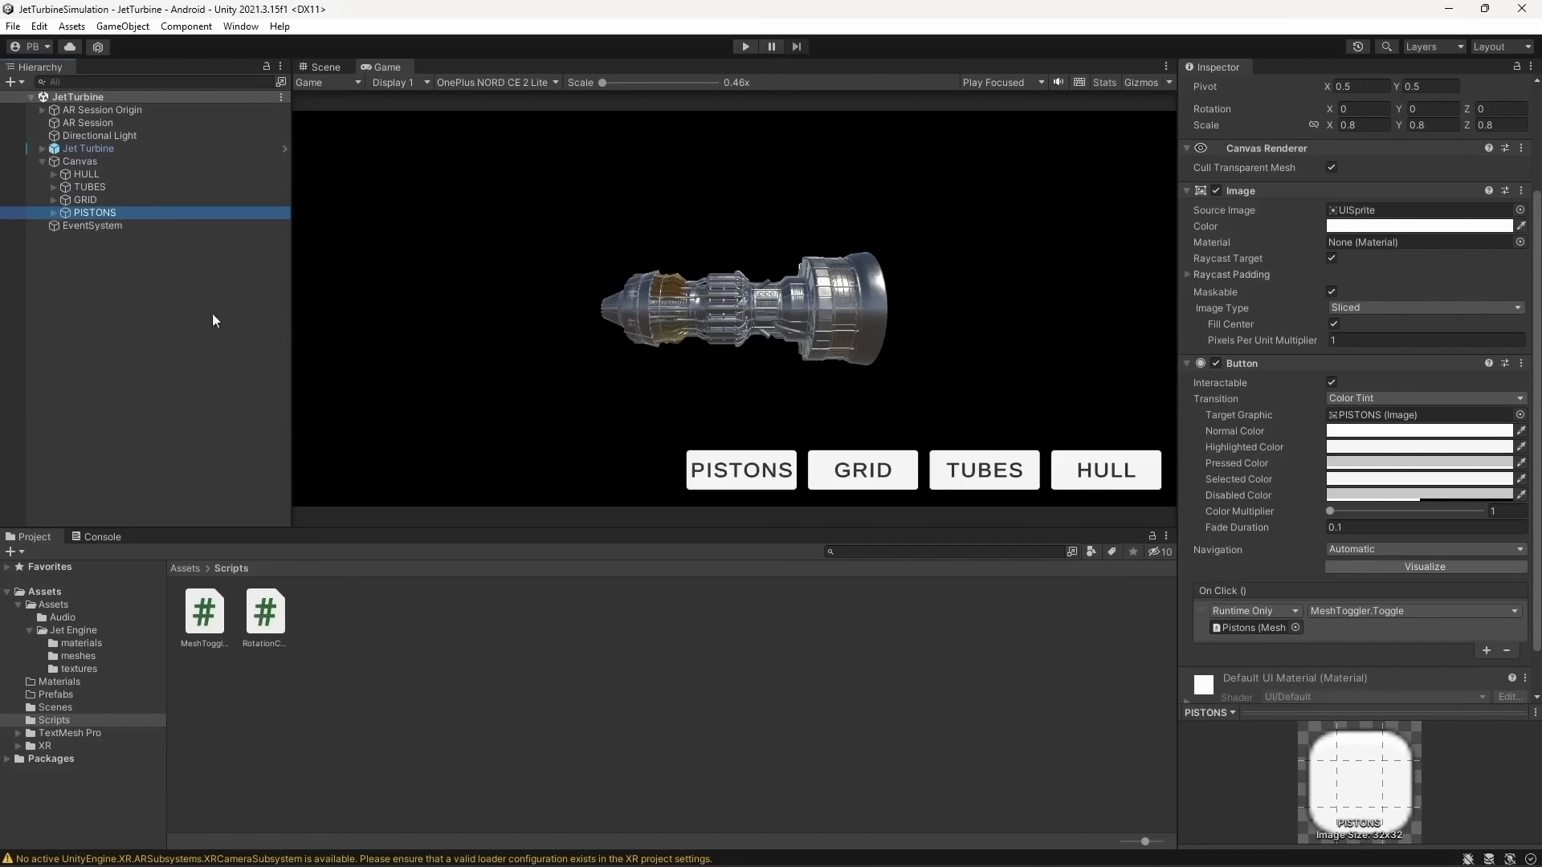
pyautogui.click(48, 163)
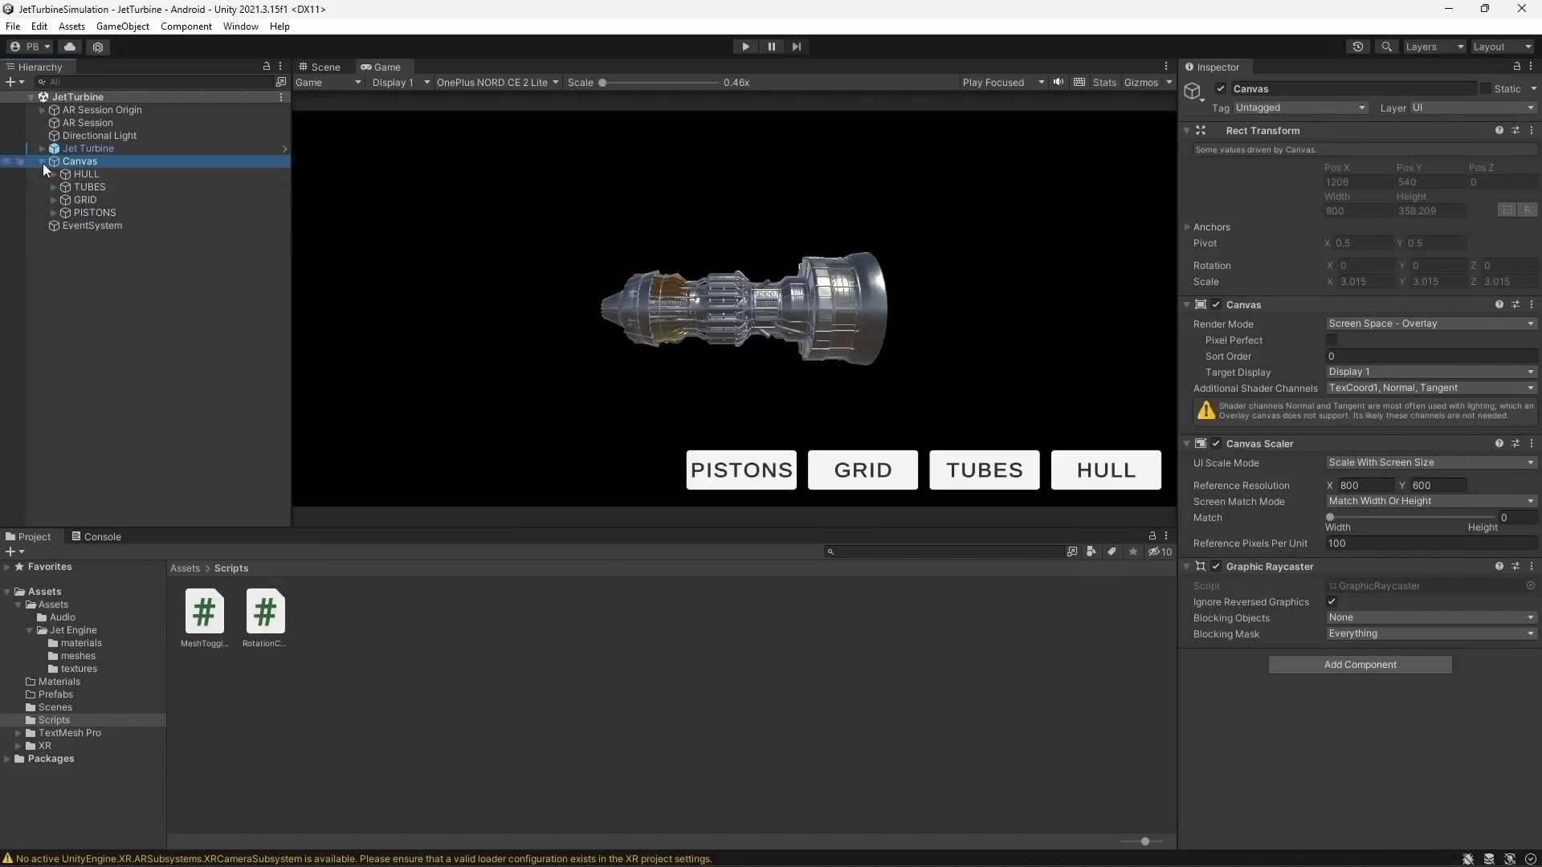
pyautogui.click(42, 162)
pyautogui.click(93, 231)
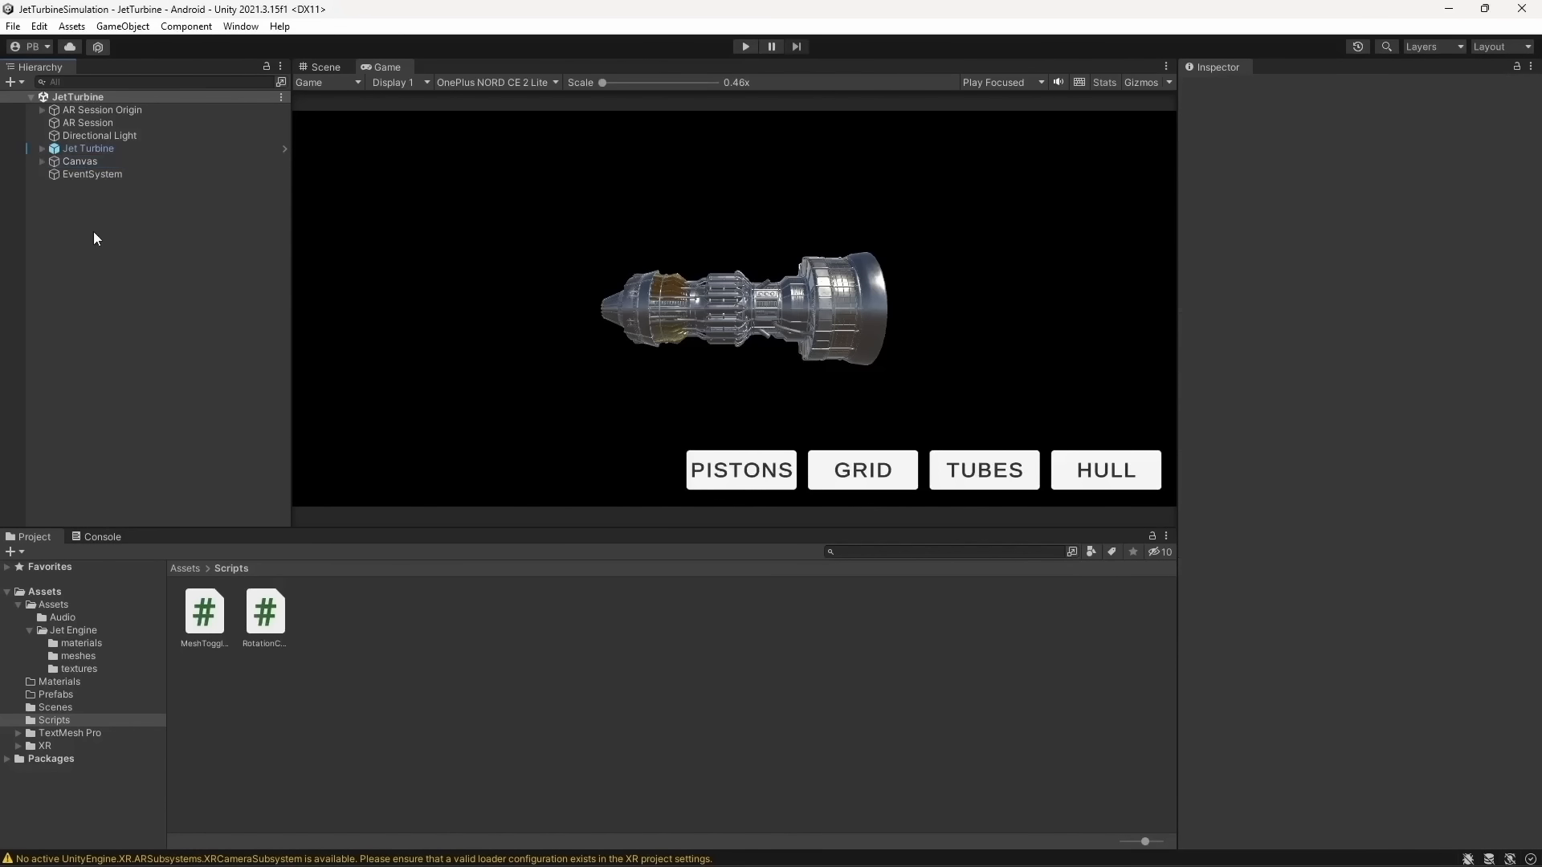
# Open the build settings and add the open JetTurbine scene to the scenes in the Android build
pyautogui.click(13, 25)
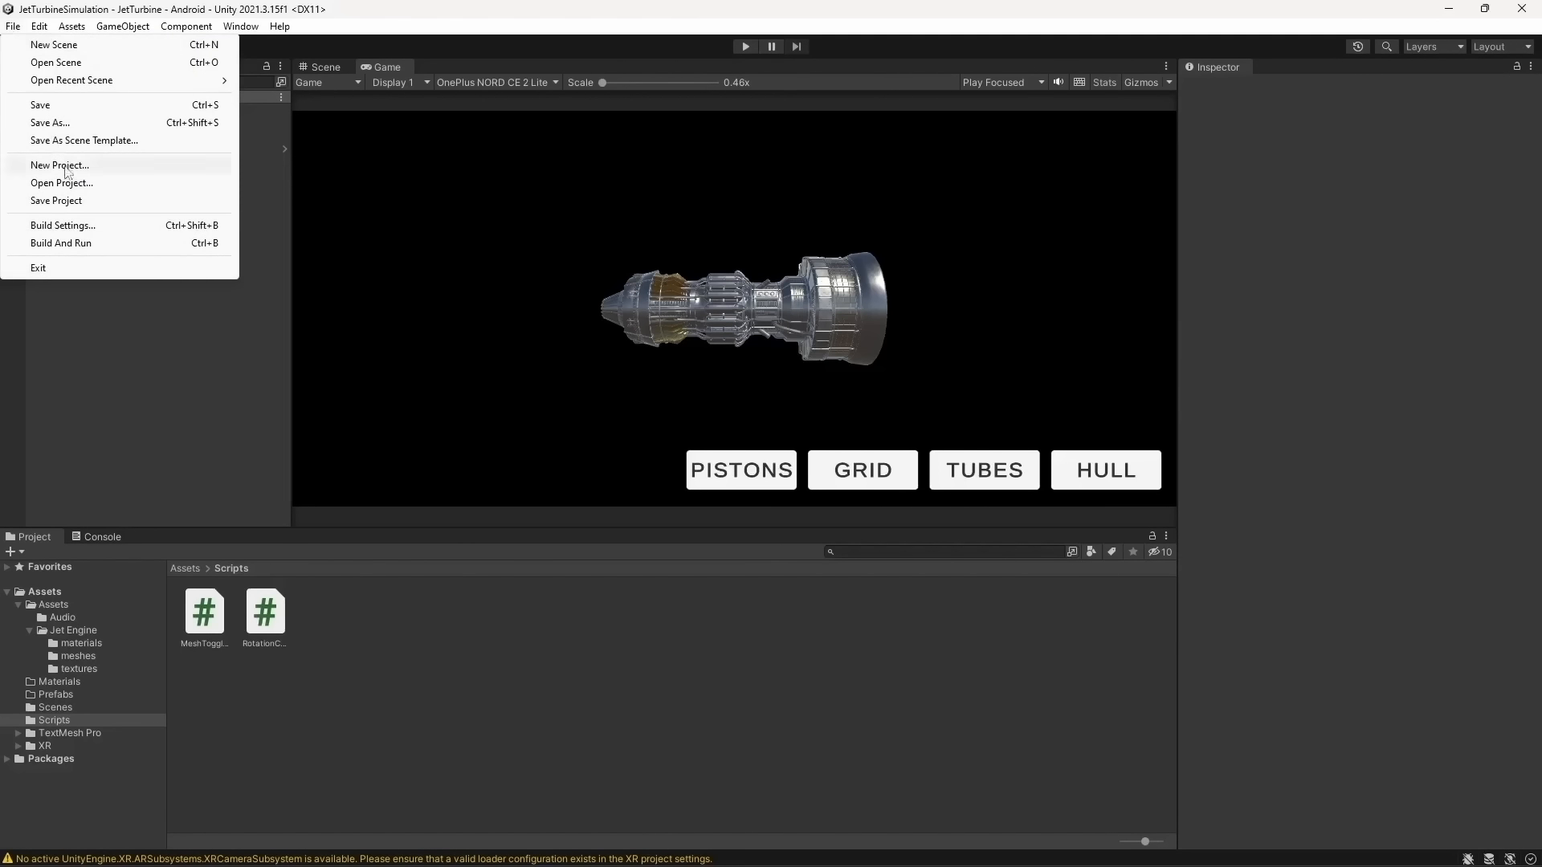
pyautogui.click(68, 225)
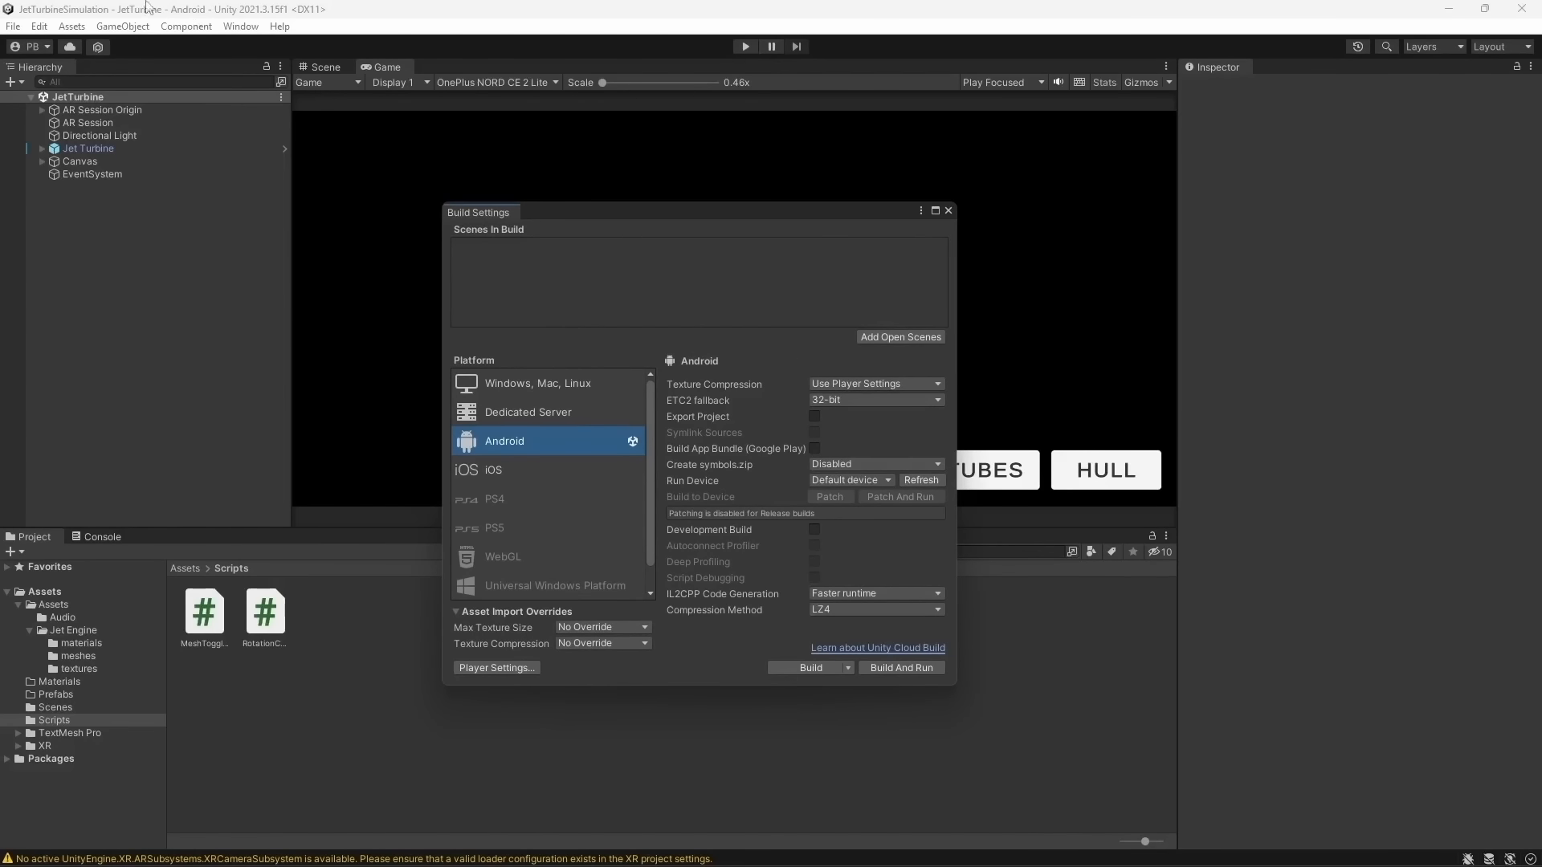
pyautogui.click(209, 567)
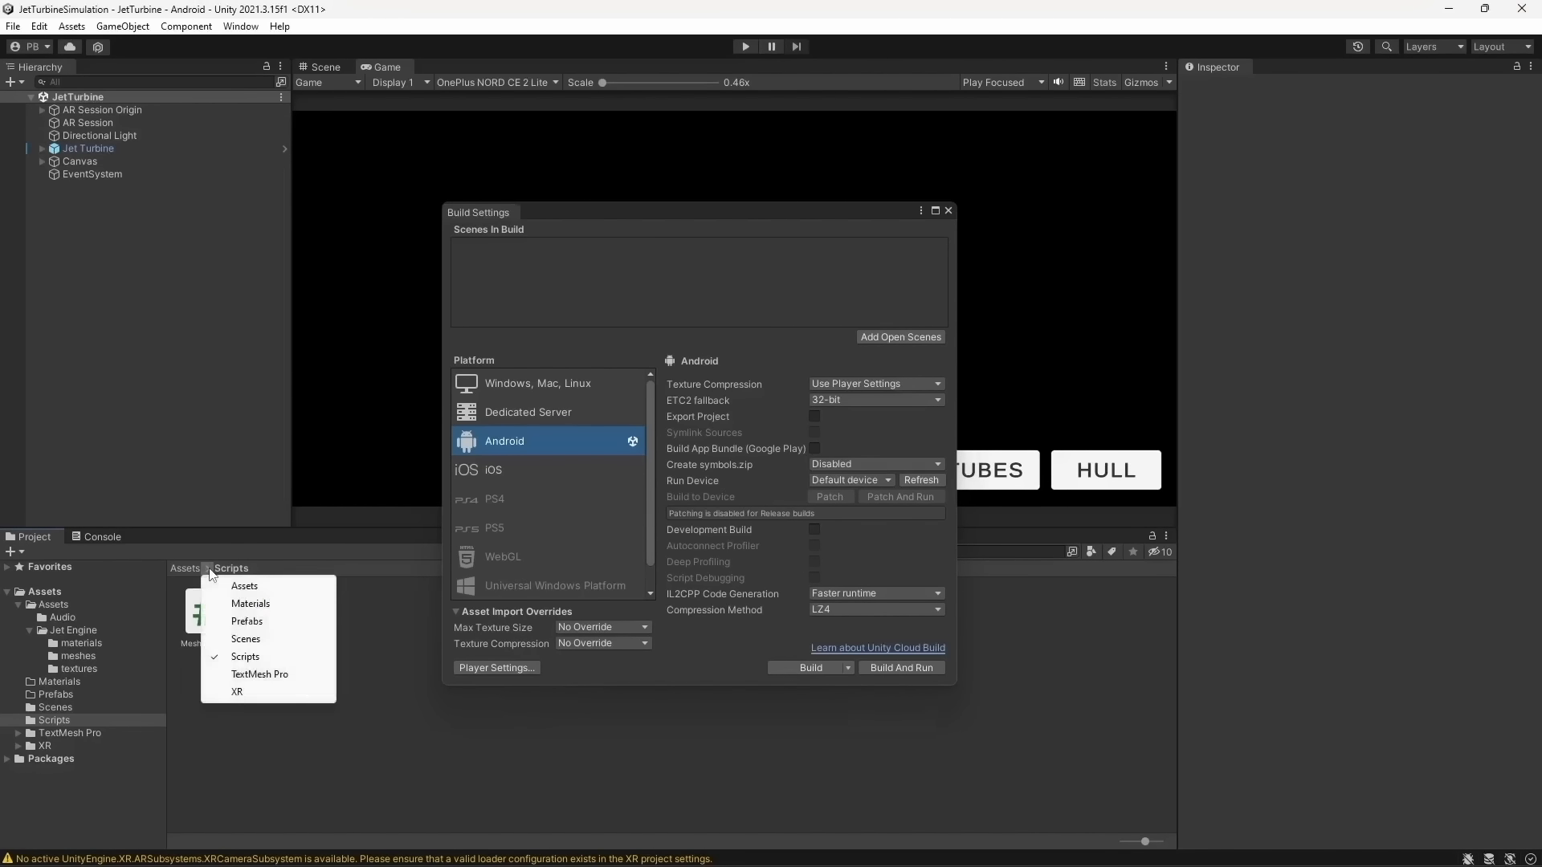
pyautogui.click(252, 634)
pyautogui.moveTo(201, 623); pyautogui.dragTo(377, 595)
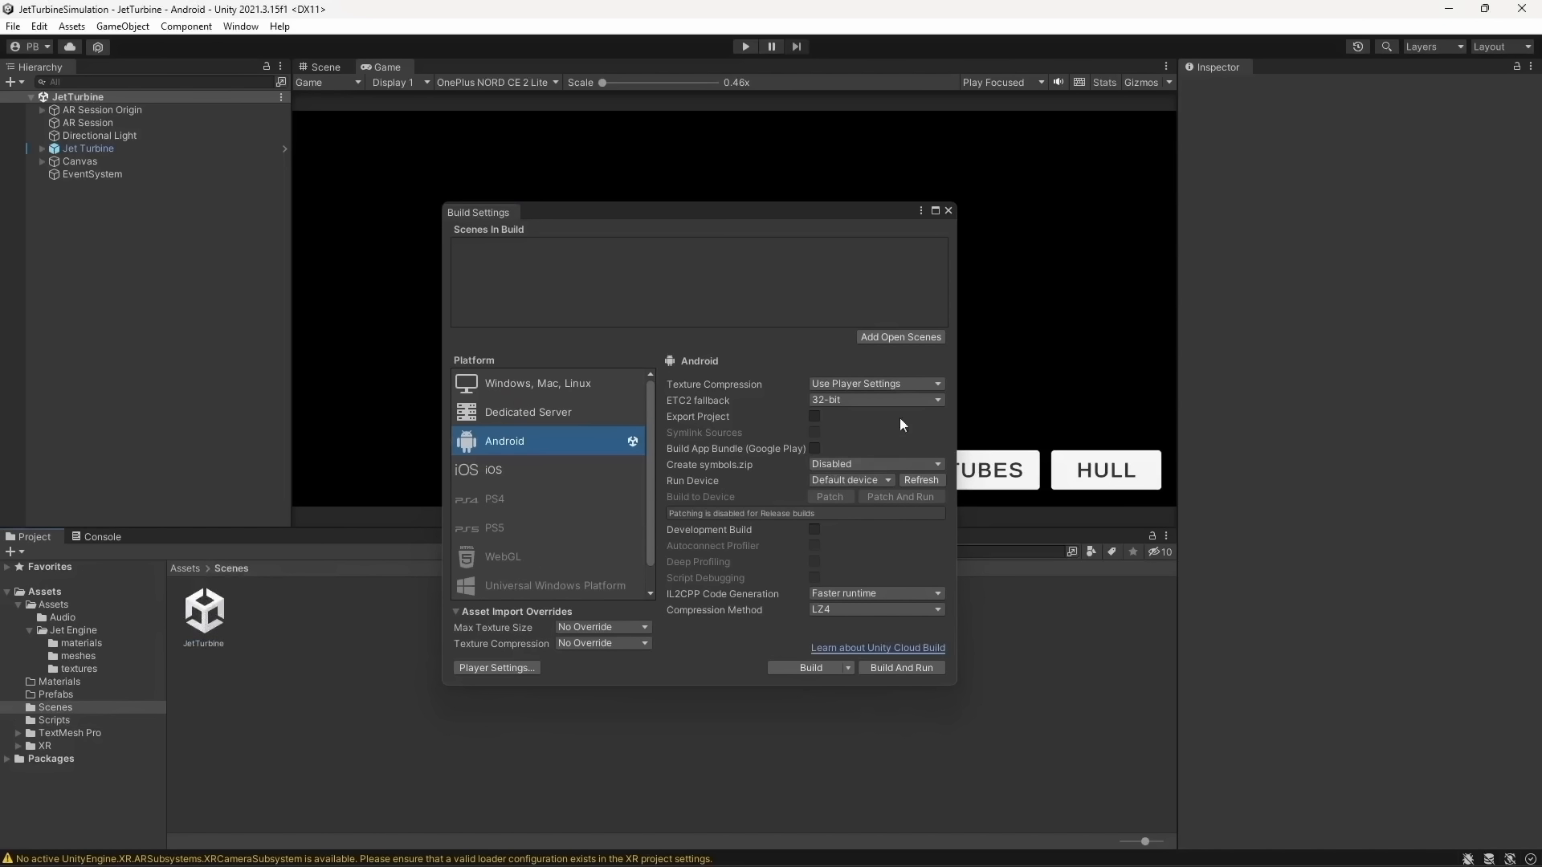
pyautogui.click(894, 341)
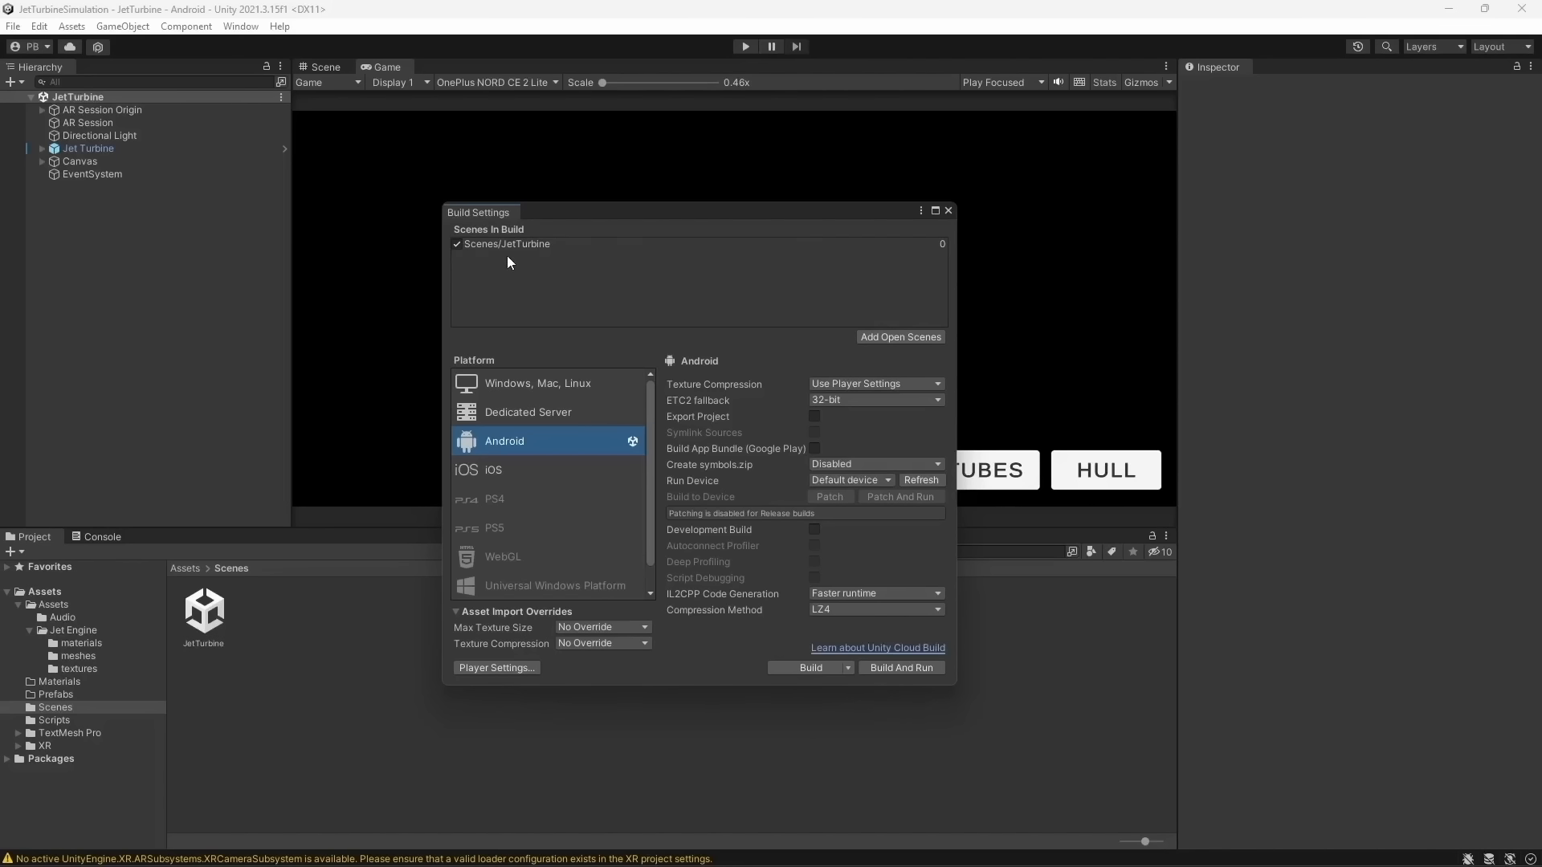
pyautogui.click(553, 243)
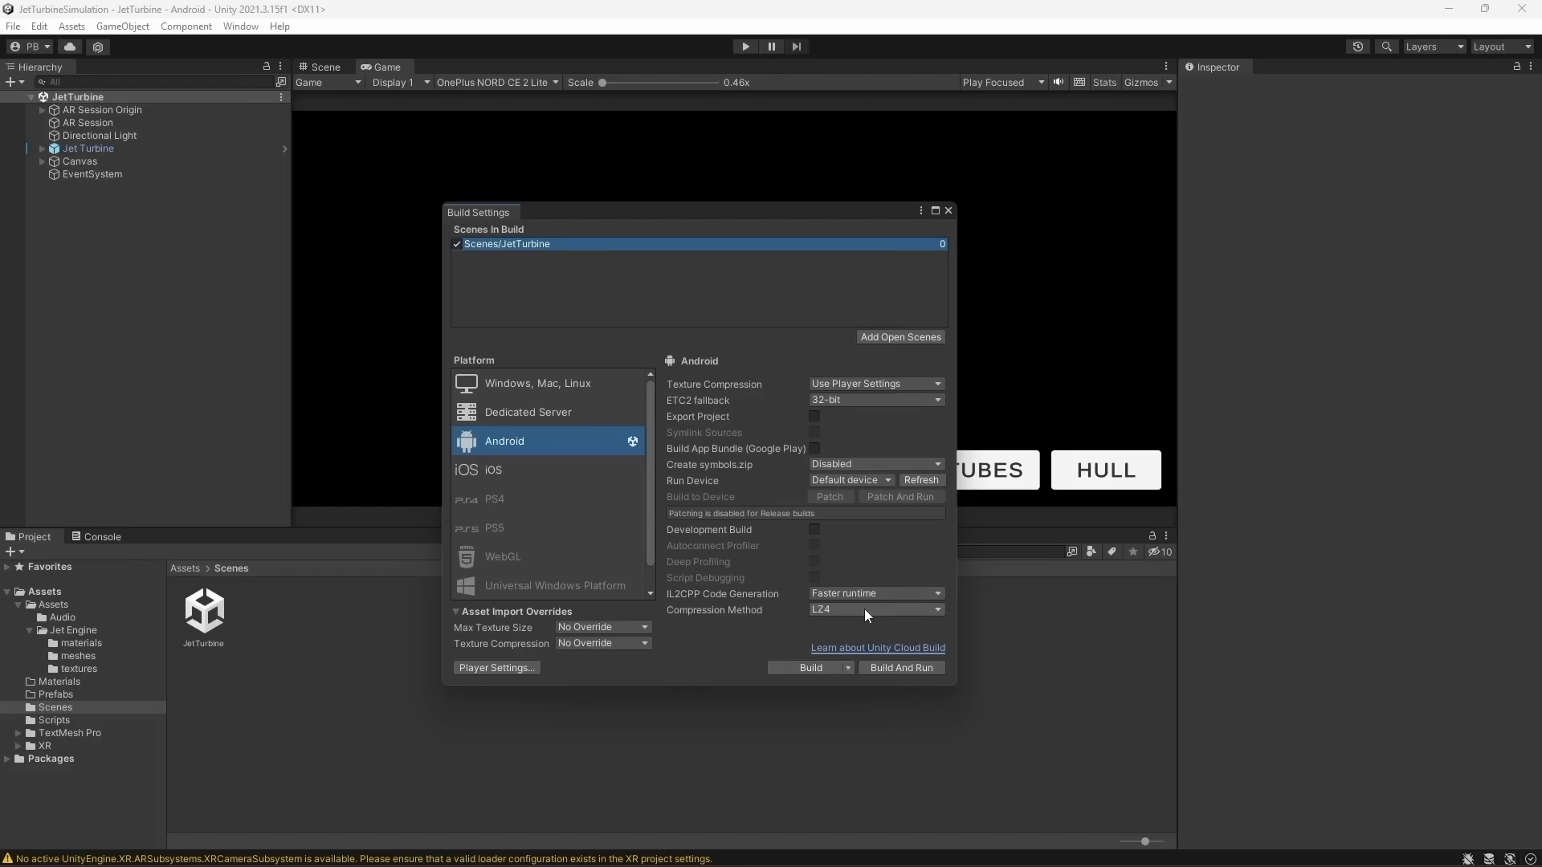
pyautogui.click(811, 667)
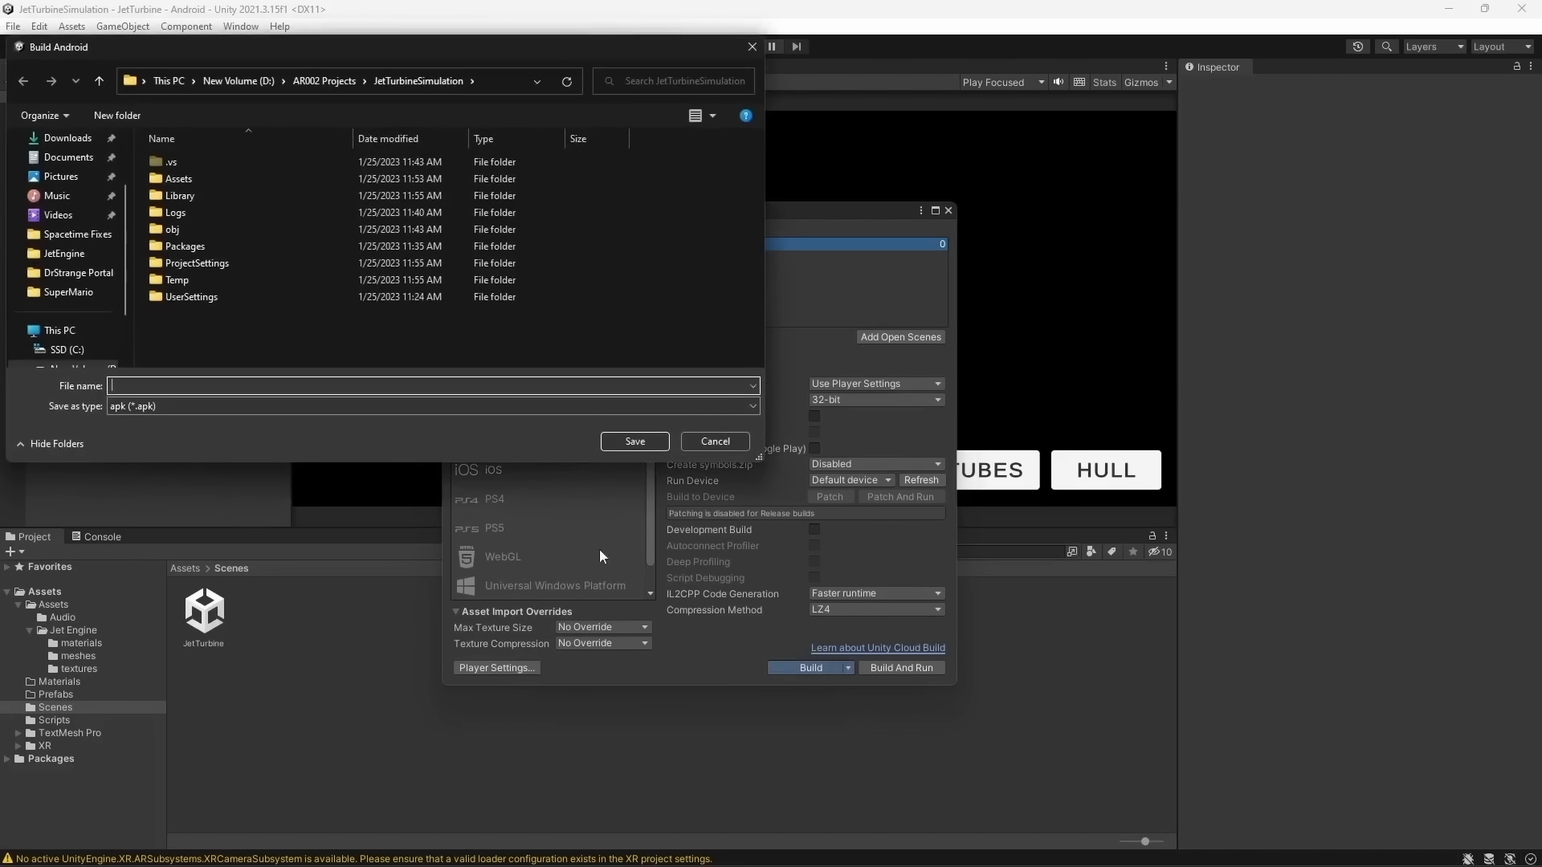
pyautogui.write('Jet')
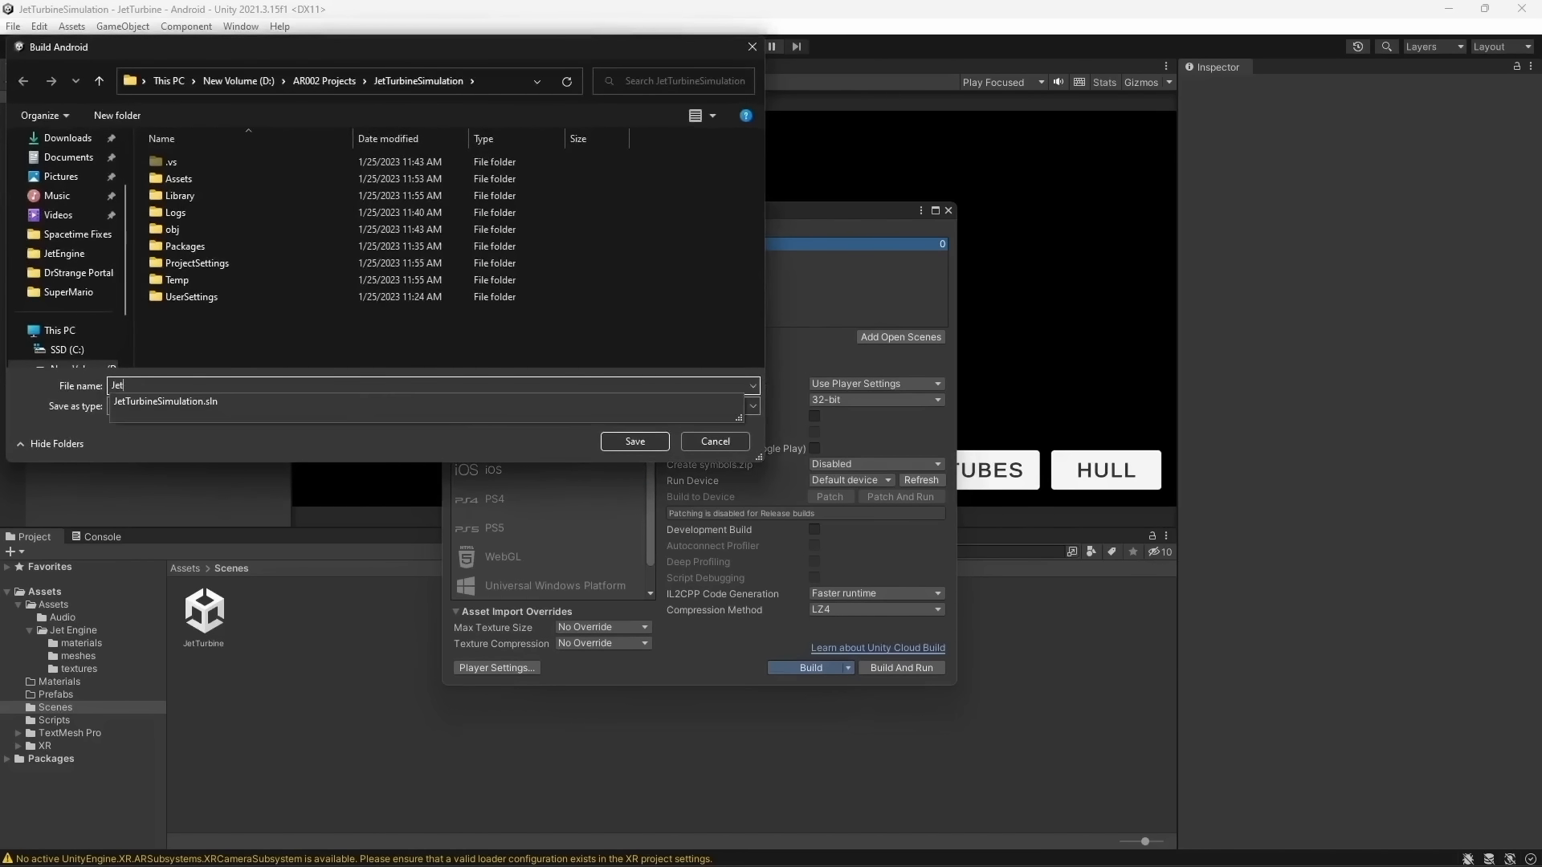
pyautogui.write('Turbine')
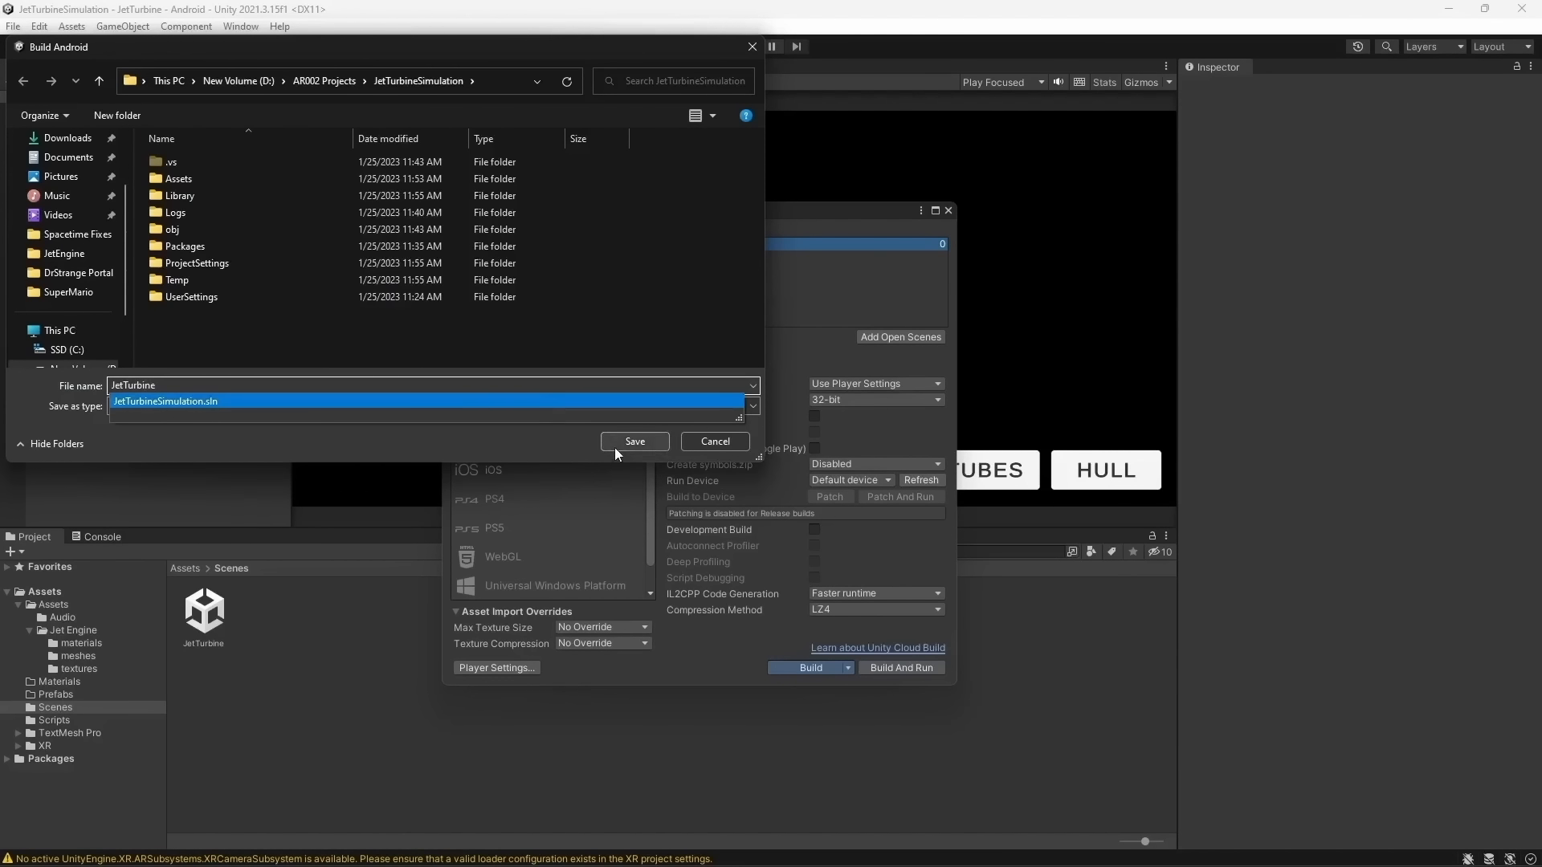
pyautogui.click(629, 305)
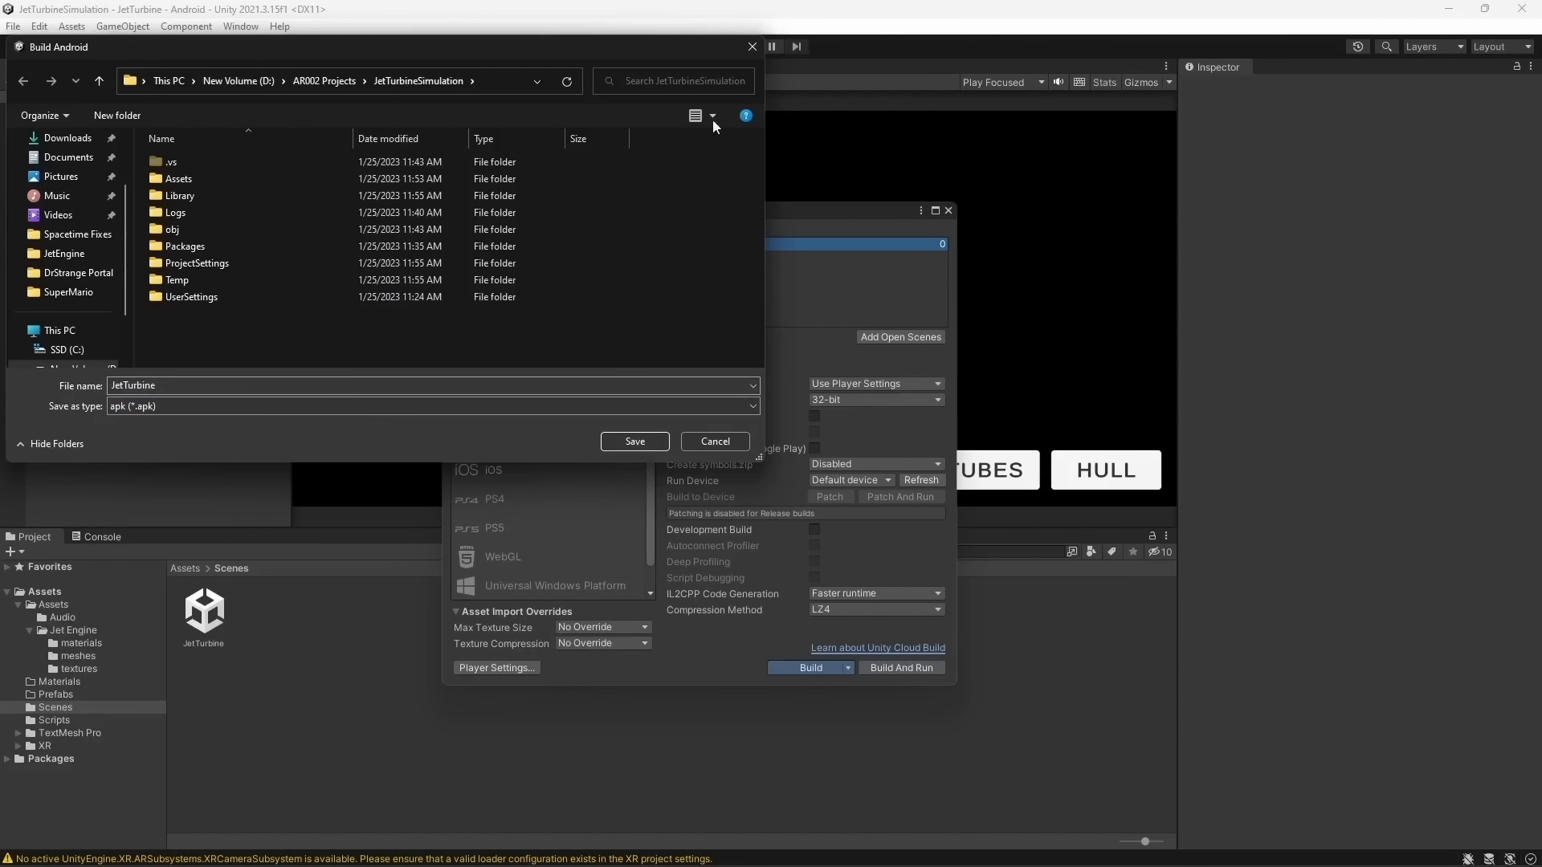
pyautogui.click(746, 56)
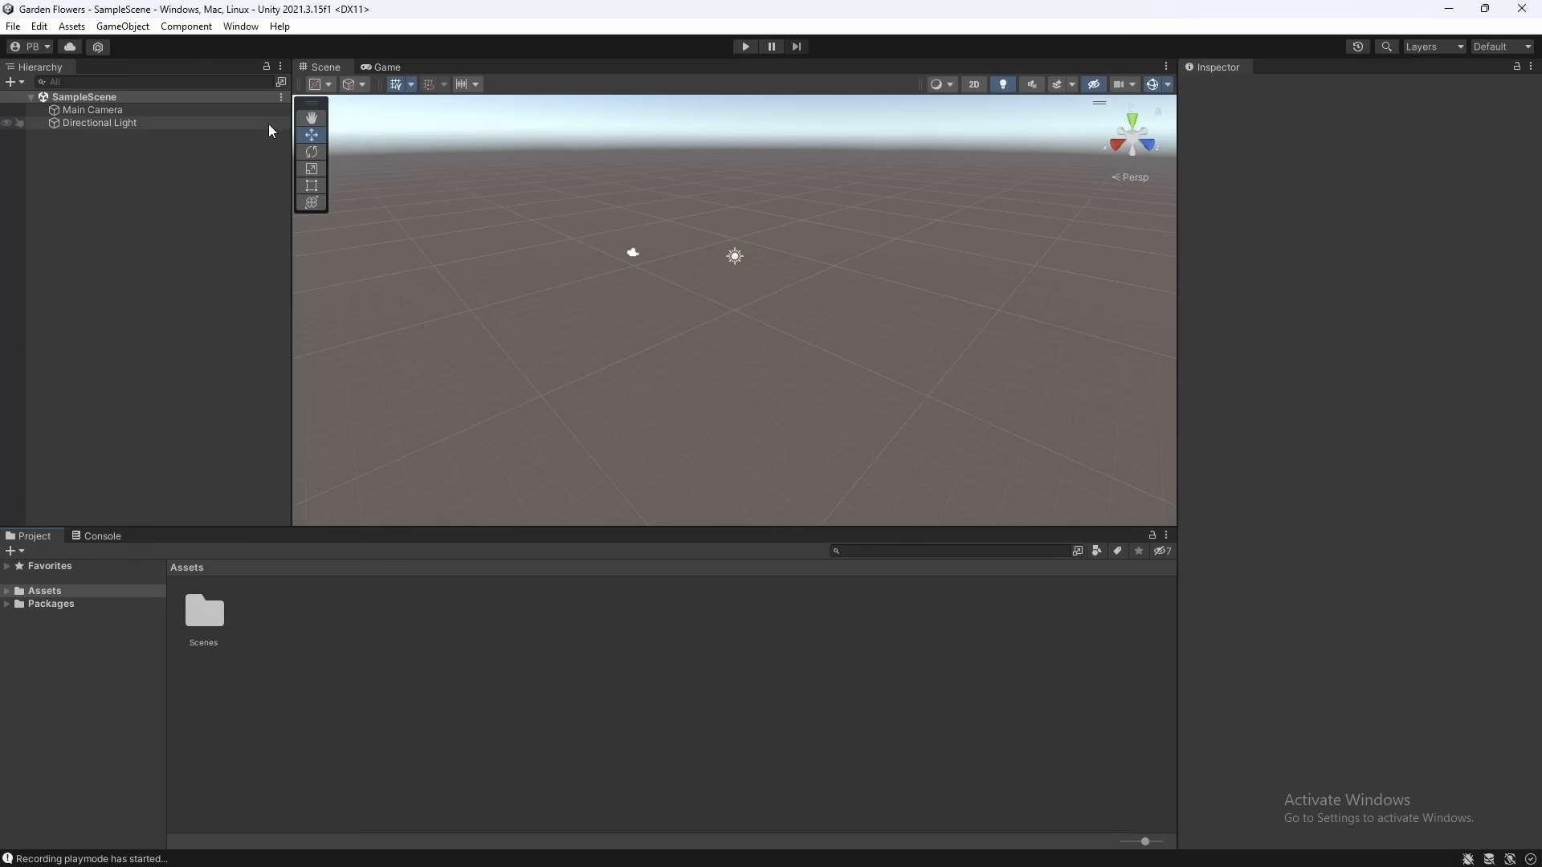
# In the Garden Flowers project, find AR Foundation in the Unity Registry packages and install it
pyautogui.click(248, 32)
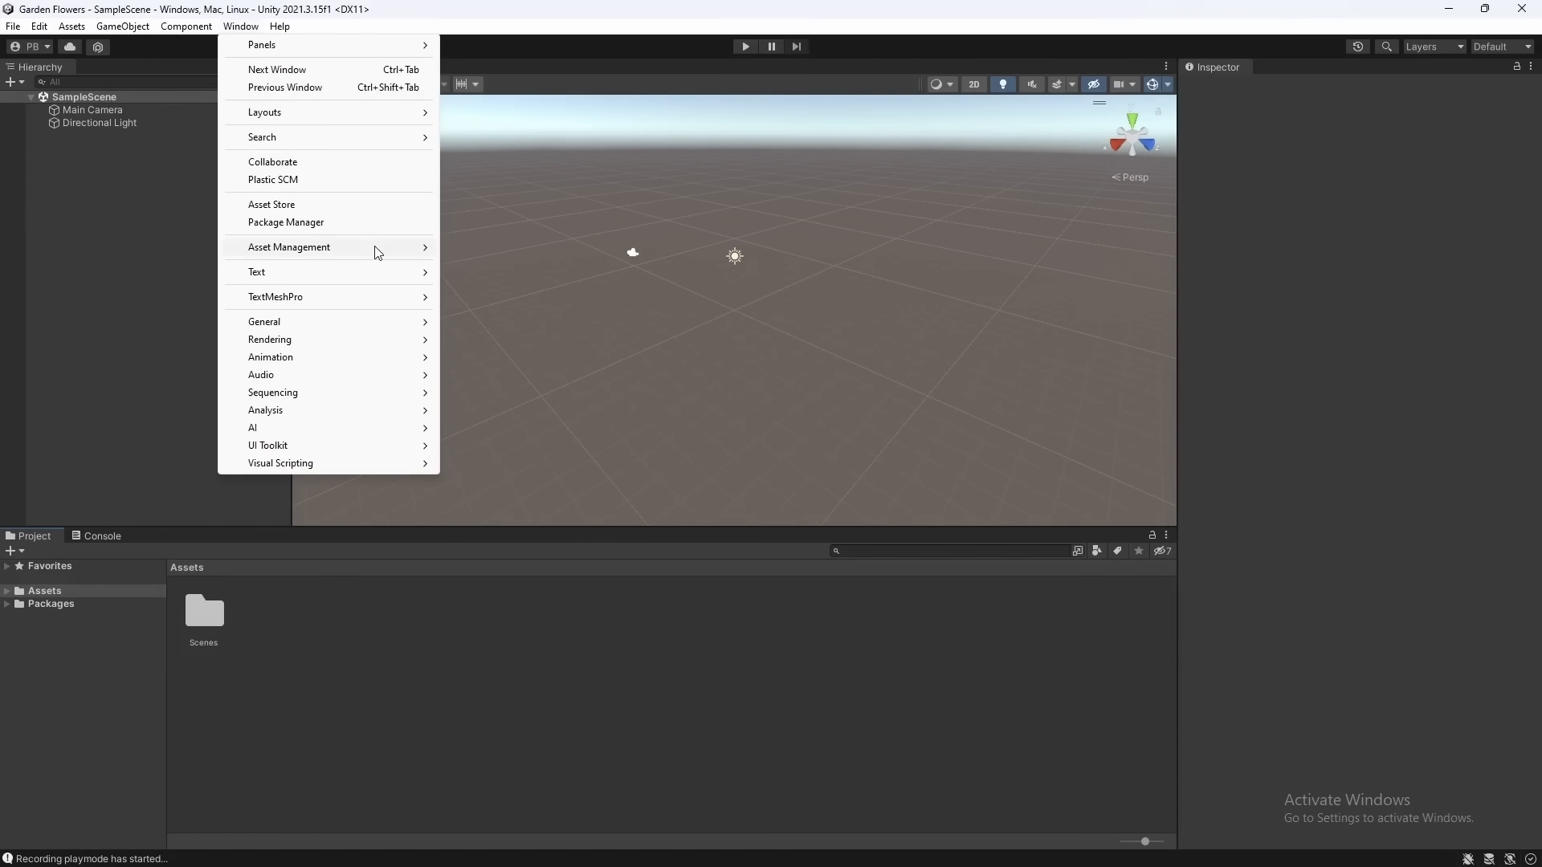
pyautogui.click(362, 224)
pyautogui.click(519, 174)
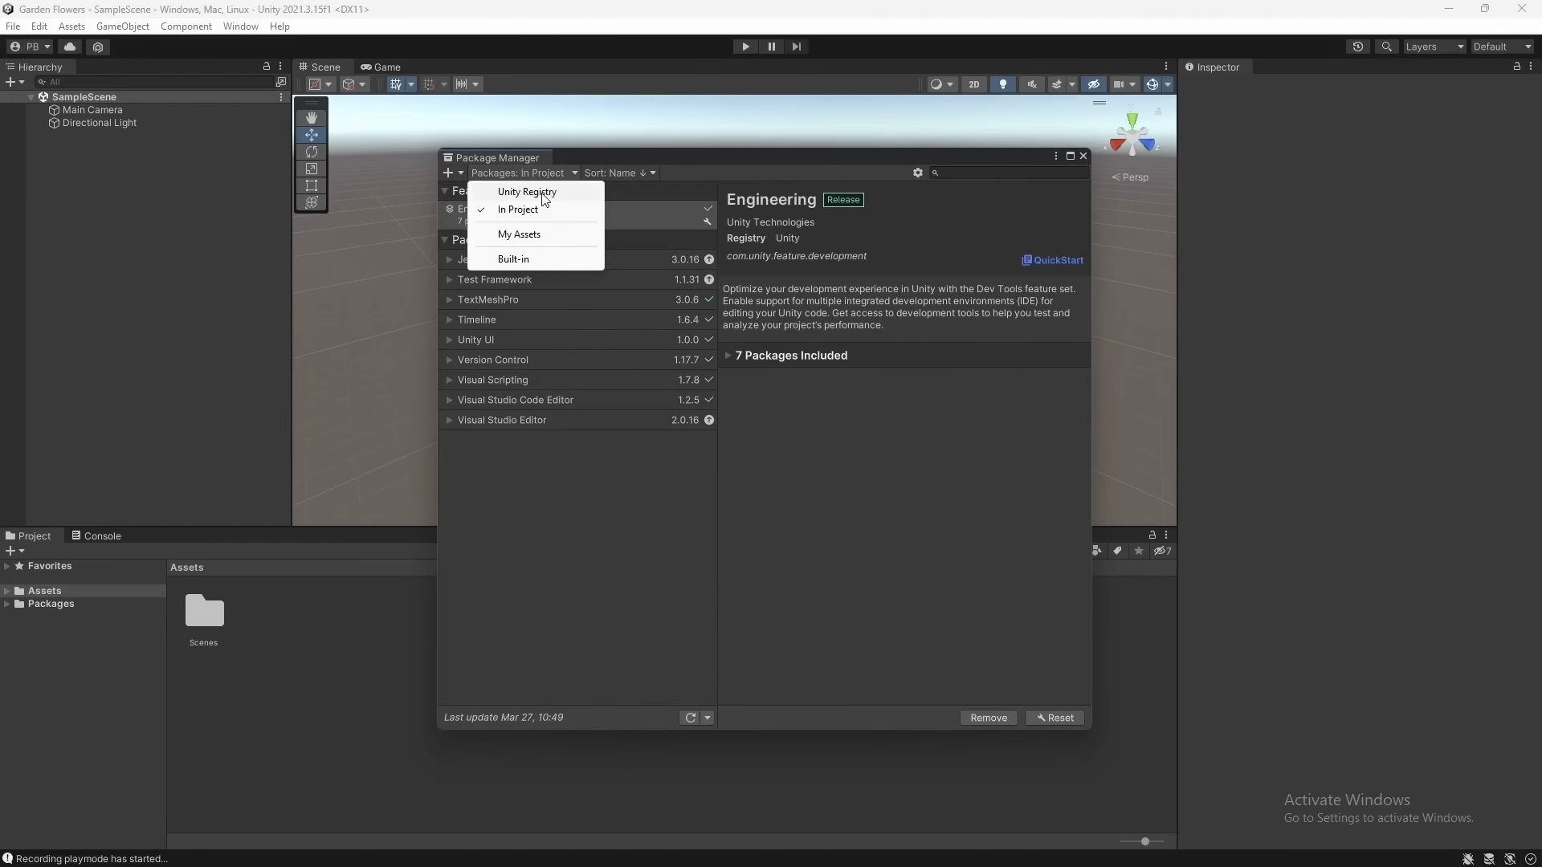
pyautogui.click(543, 189)
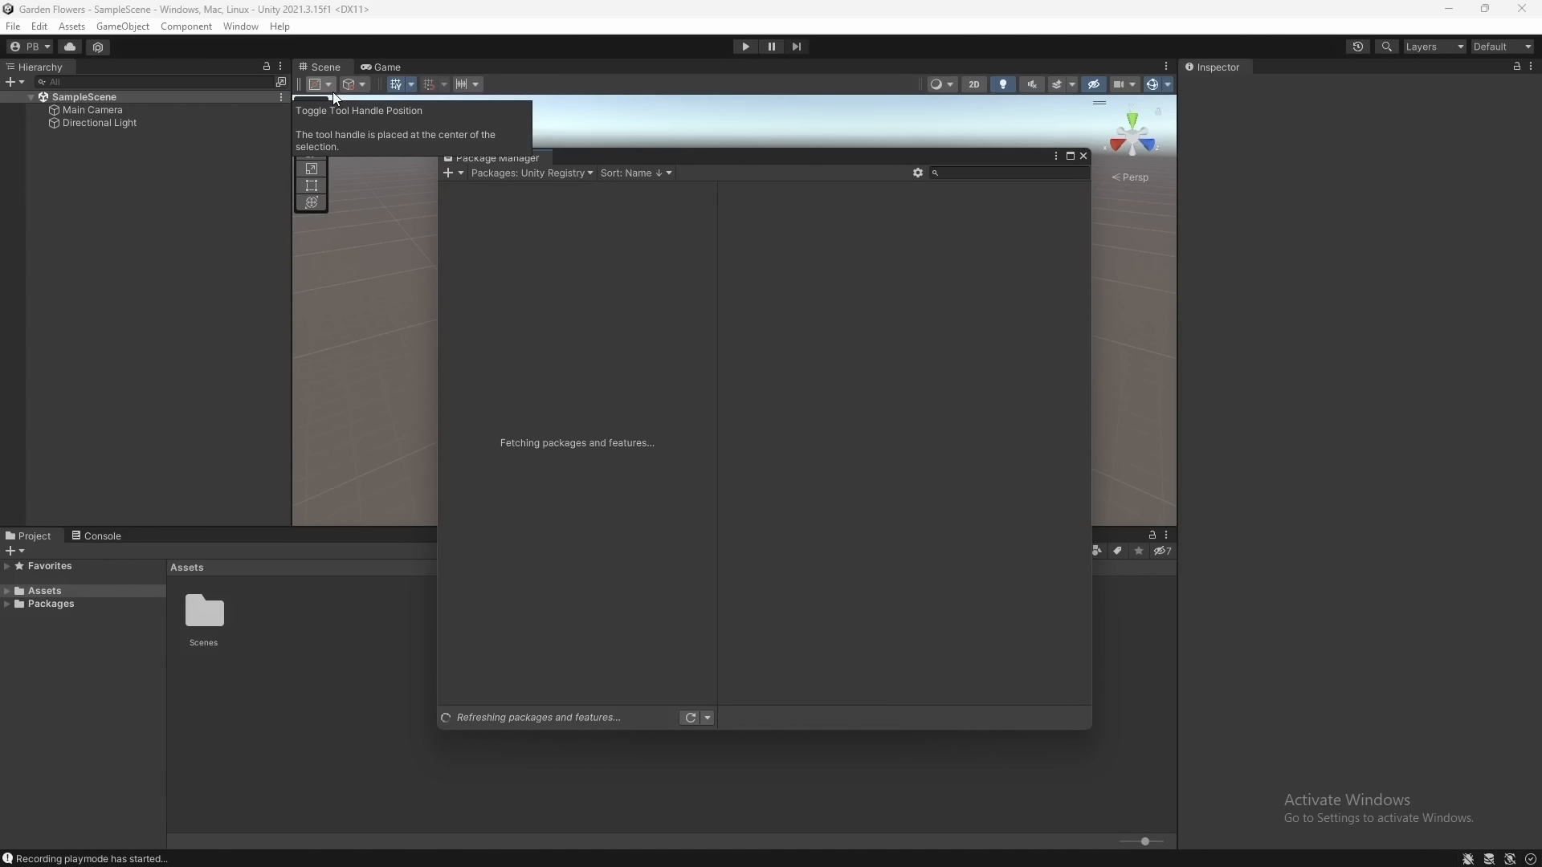
pyautogui.click(534, 174)
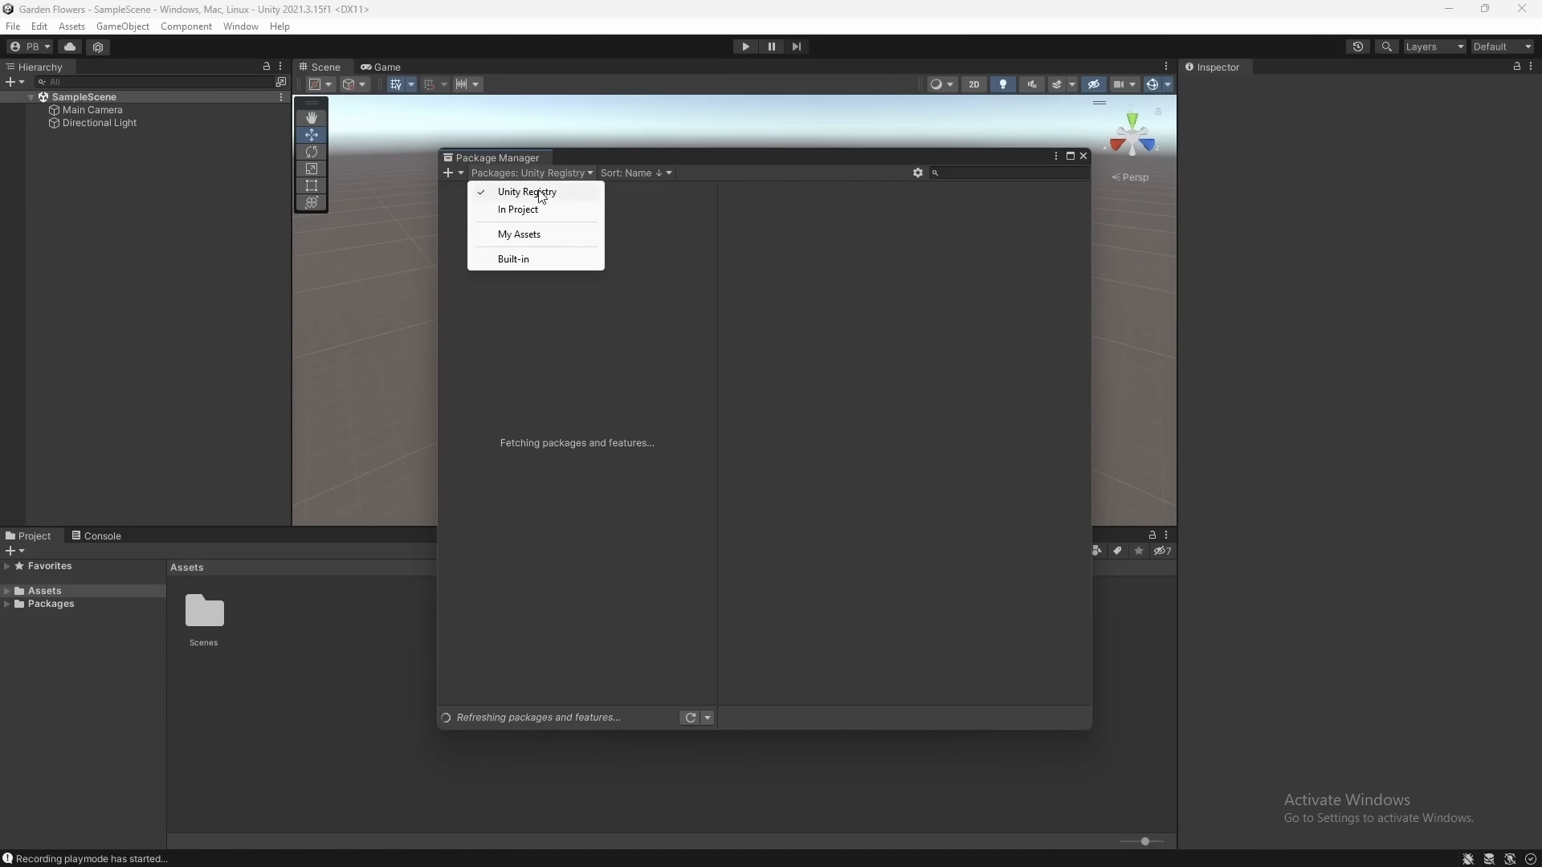
pyautogui.click(541, 193)
pyautogui.click(966, 171)
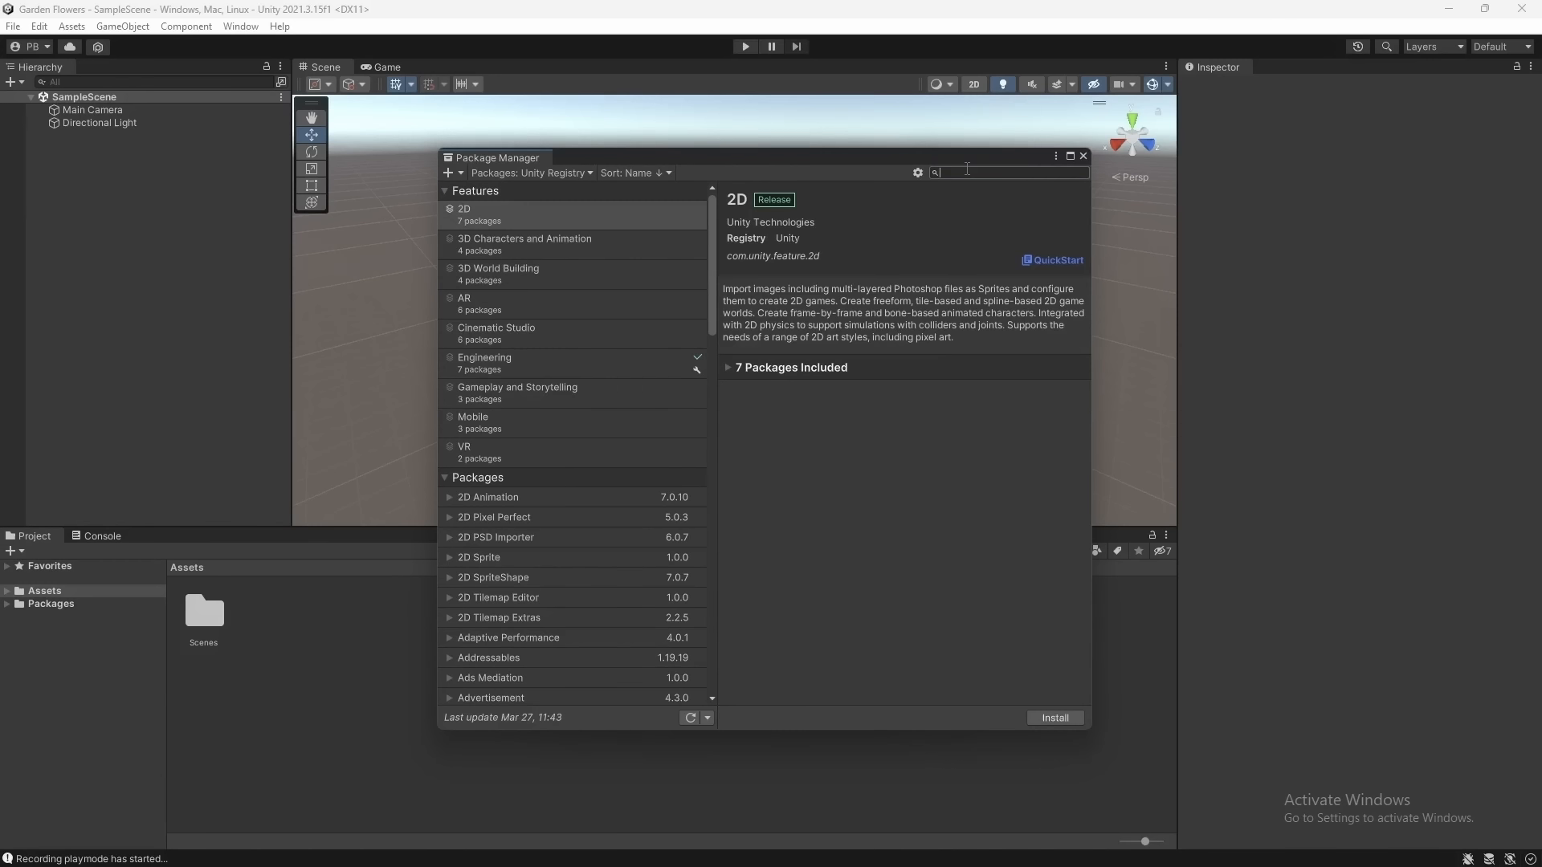
pyautogui.write('ARF')
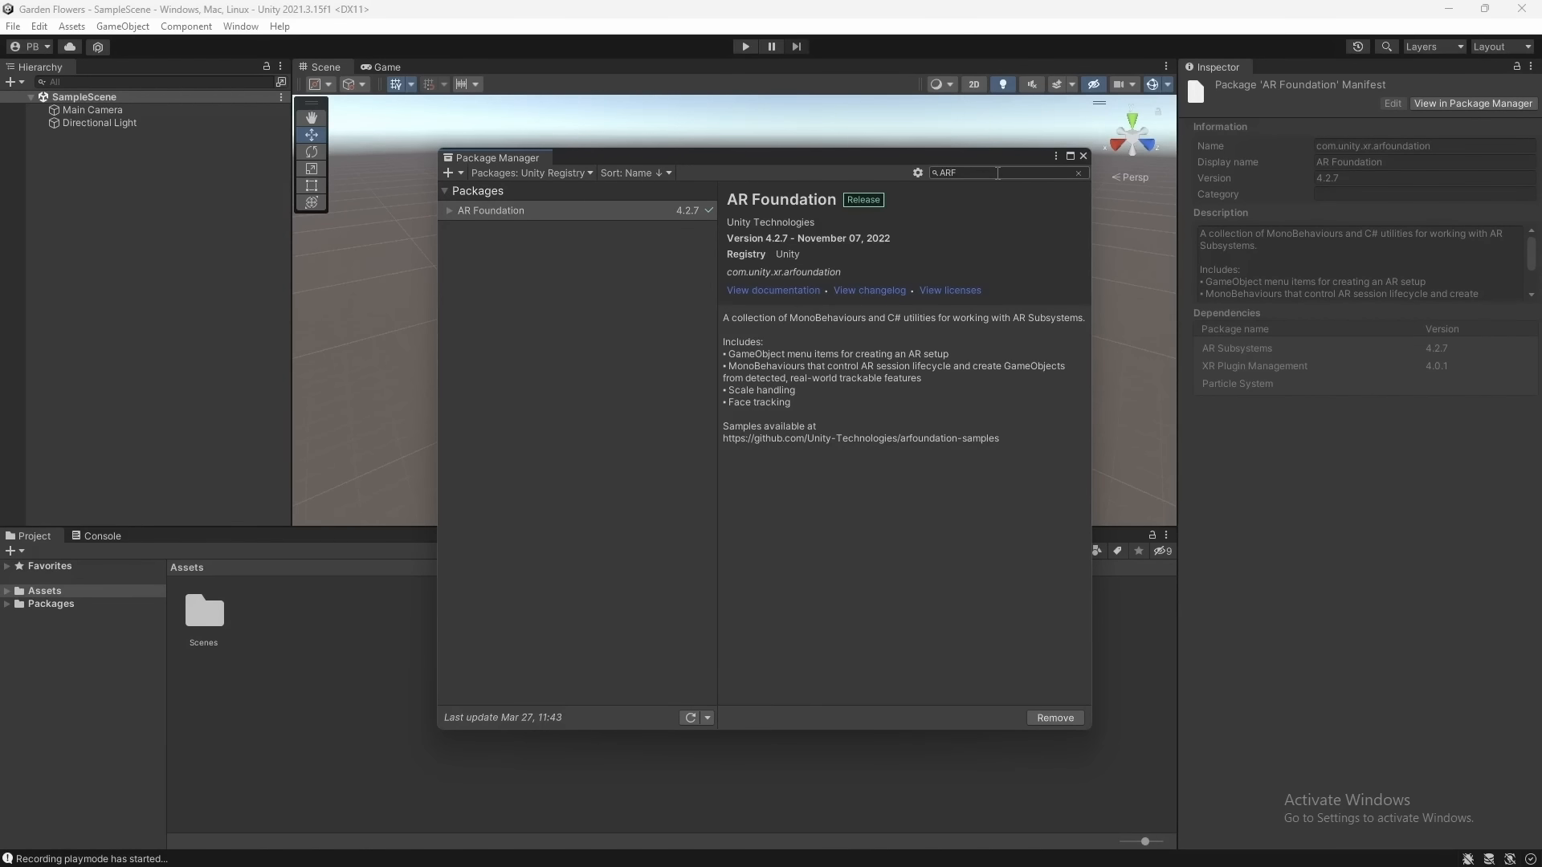
# Search the registry for ARCore, install the ARCore XR Plugin package, and close the Package Manager
pyautogui.press('BackSpace')
pyautogui.write('Core')
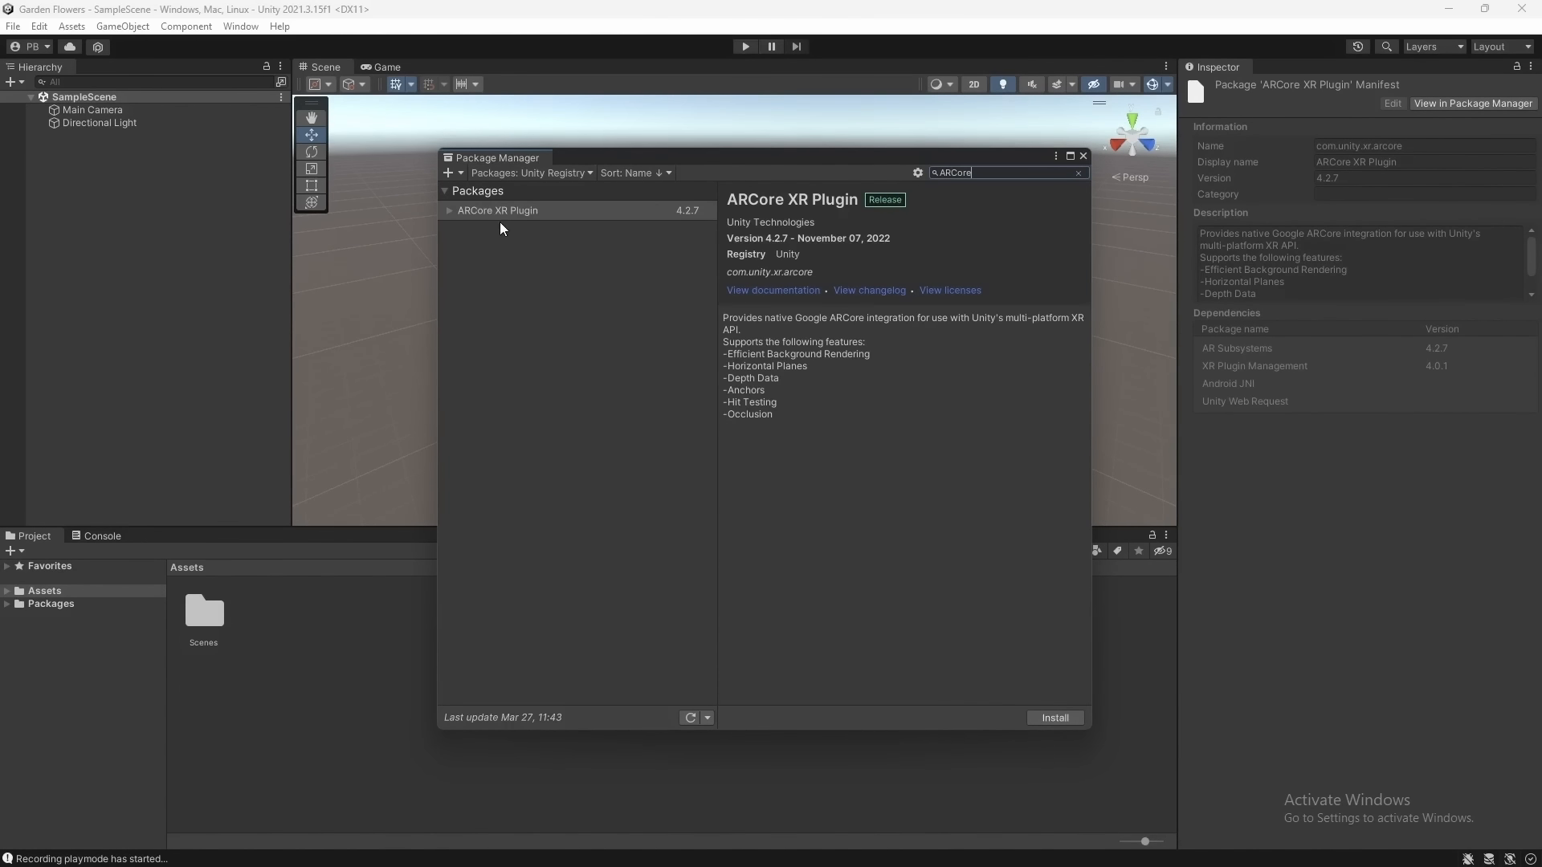
pyautogui.click(500, 215)
pyautogui.click(1055, 715)
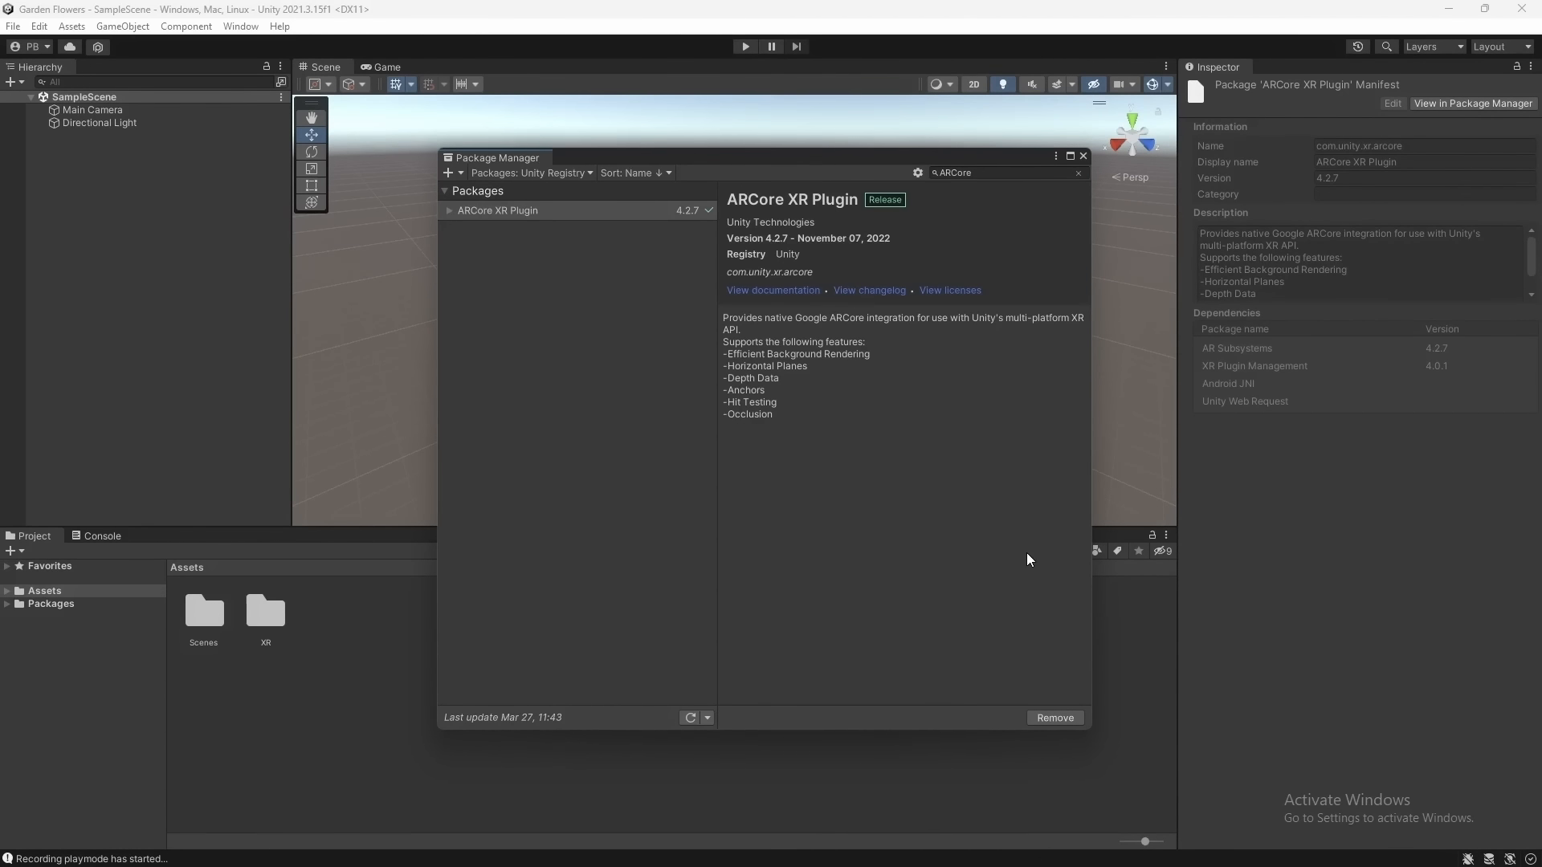
pyautogui.click(1083, 157)
# Switch the project's build platform to Android
pyautogui.click(13, 27)
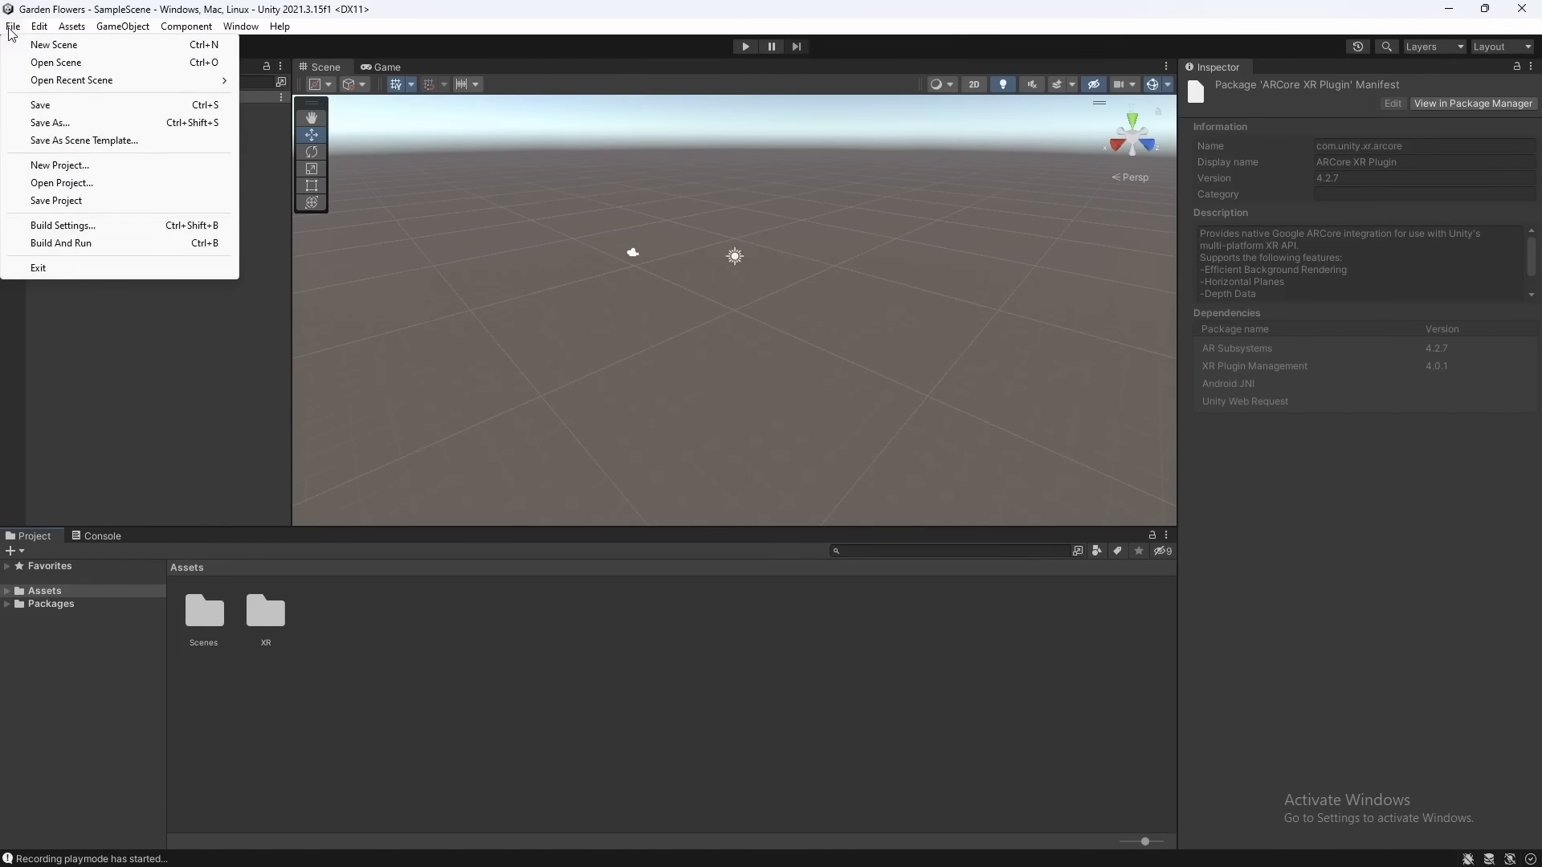
pyautogui.click(90, 228)
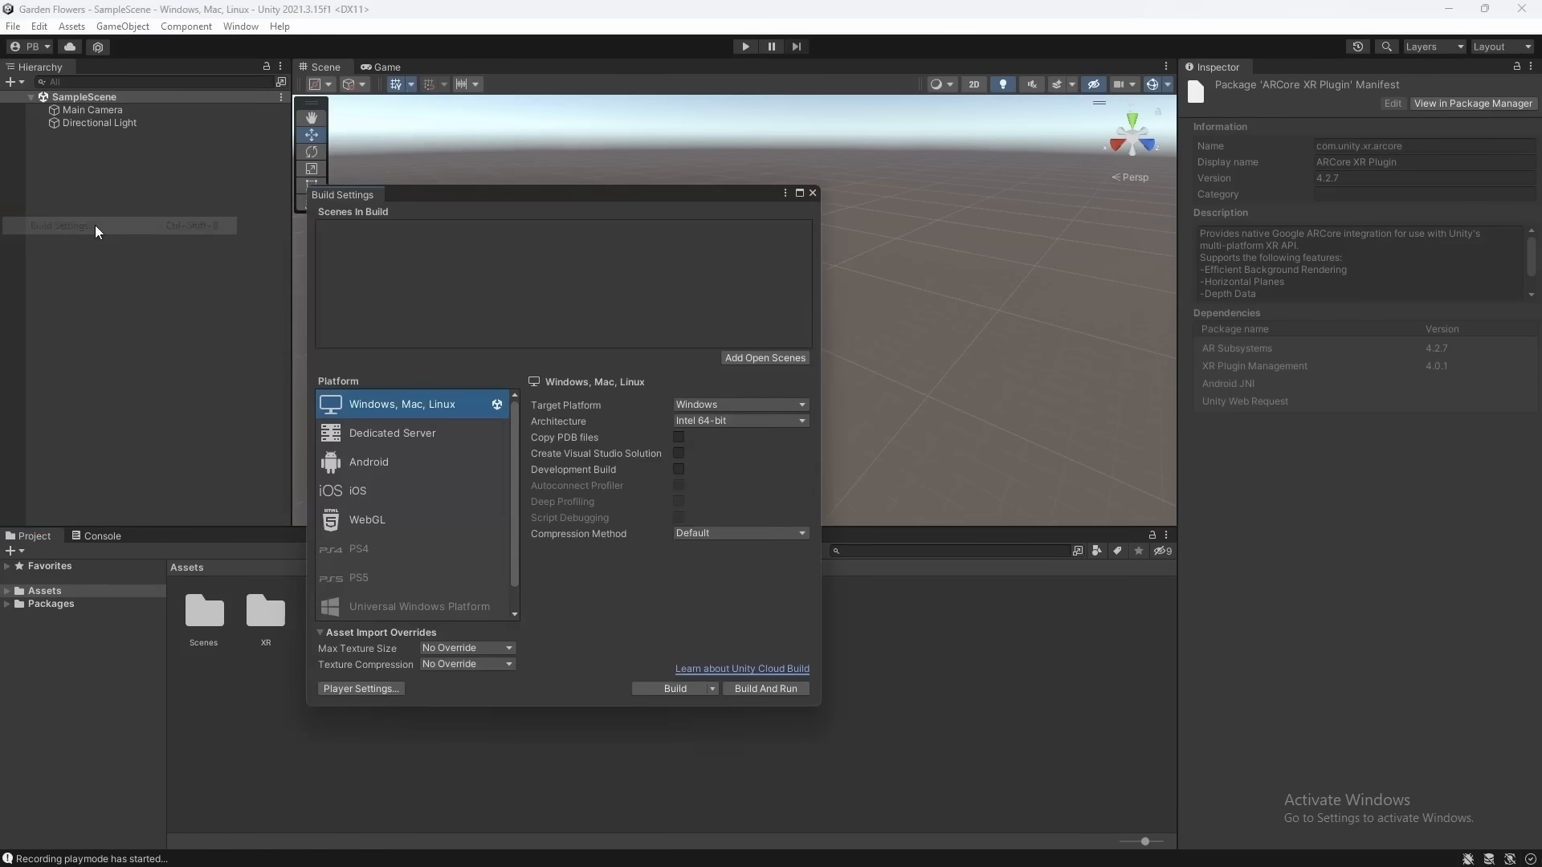
pyautogui.click(395, 462)
pyautogui.click(676, 689)
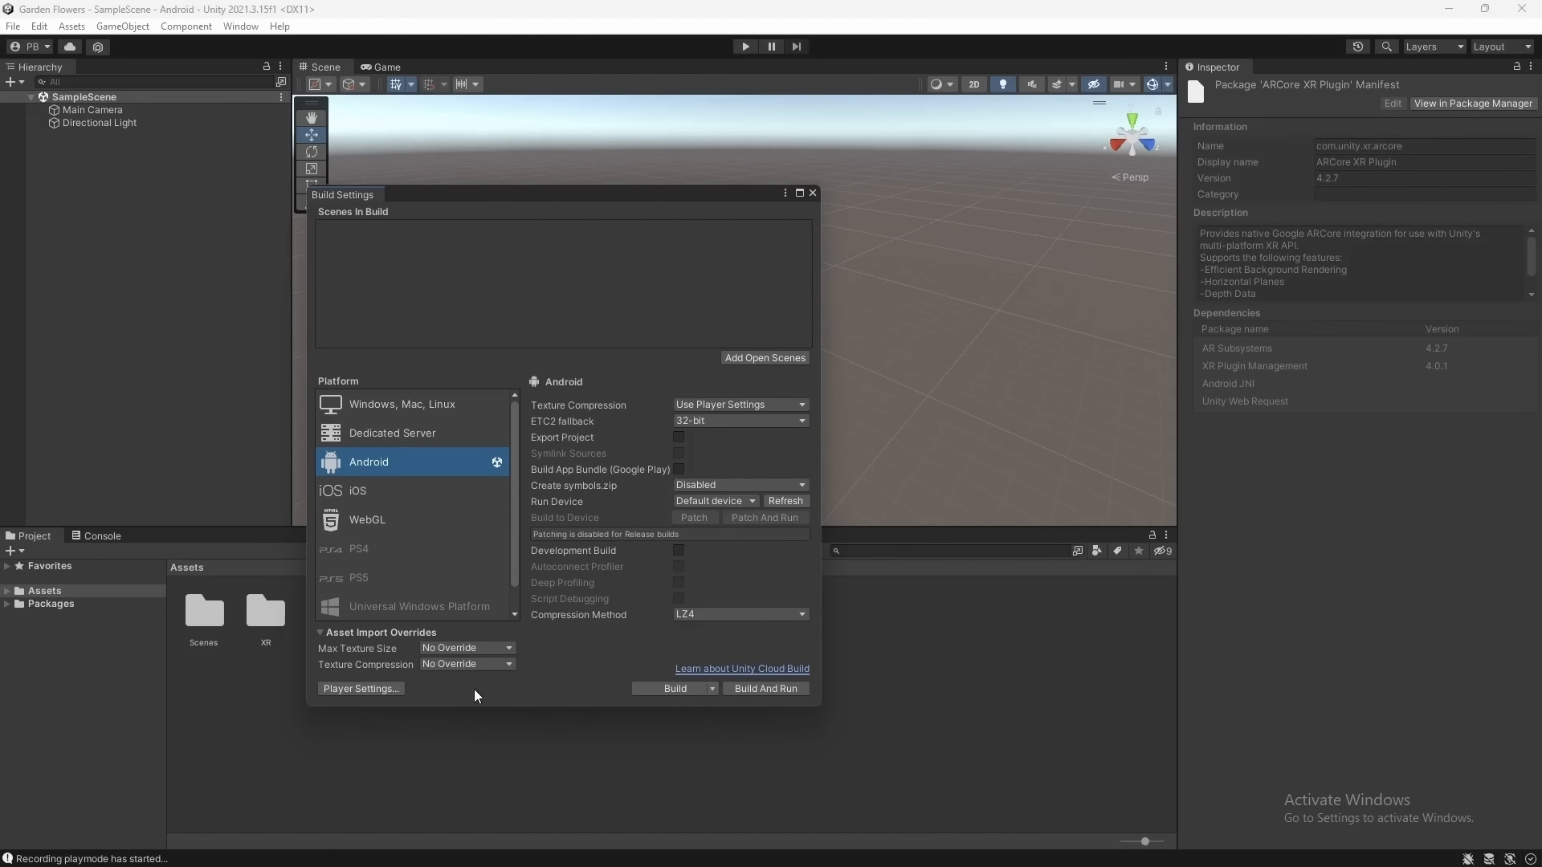
# Set the Android player's default orientation to Portrait in the Resolution and Presentation settings
pyautogui.click(398, 688)
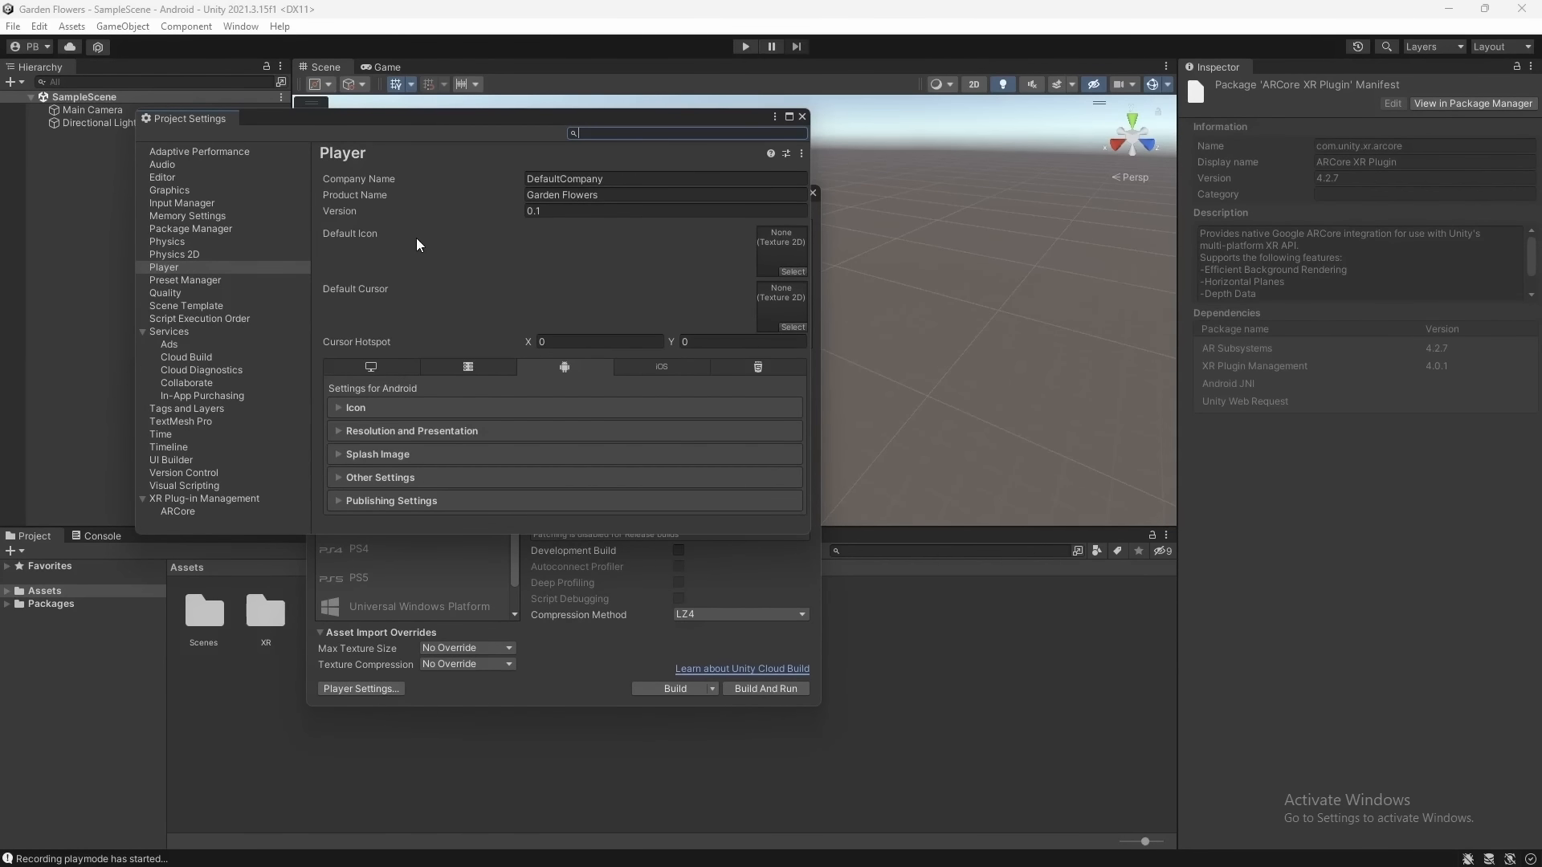
pyautogui.click(384, 430)
pyautogui.scroll(-5, 384, 430)
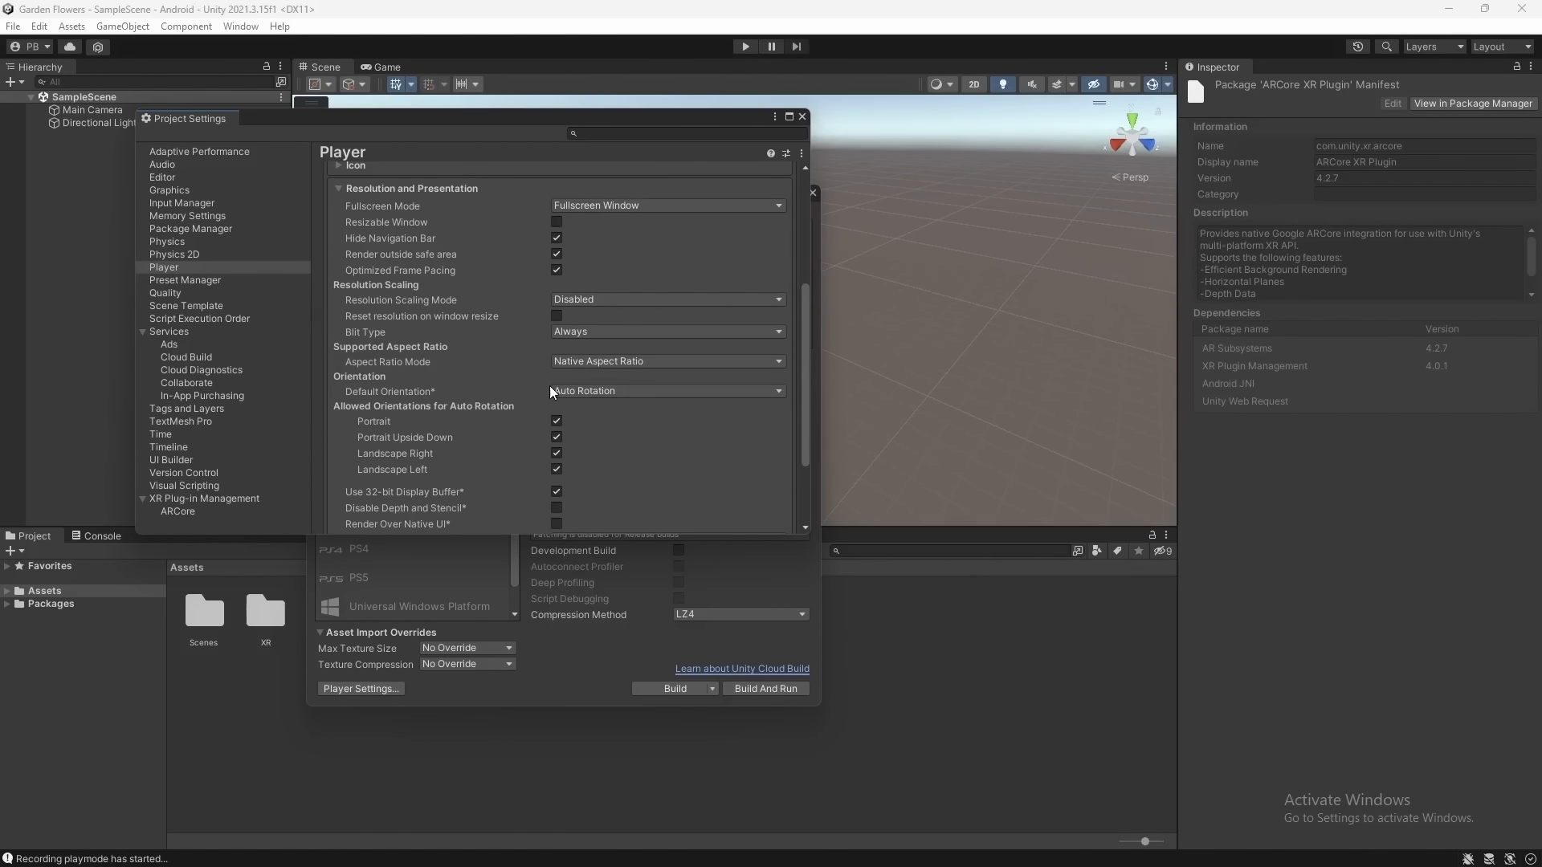
pyautogui.click(602, 391)
pyautogui.click(597, 409)
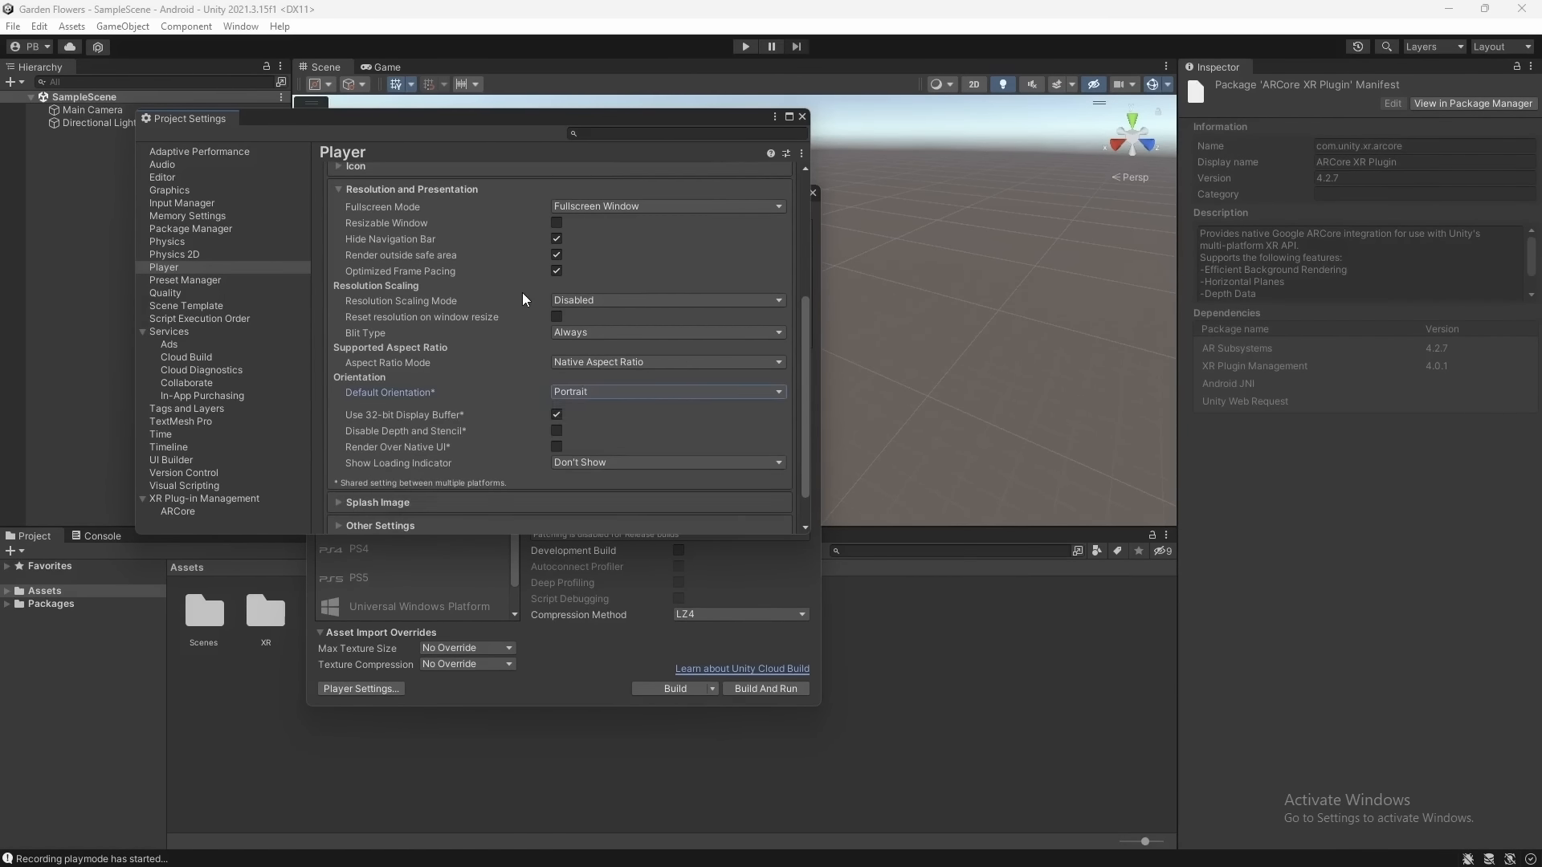
pyautogui.scroll(3, 514, 289)
pyautogui.click(475, 284)
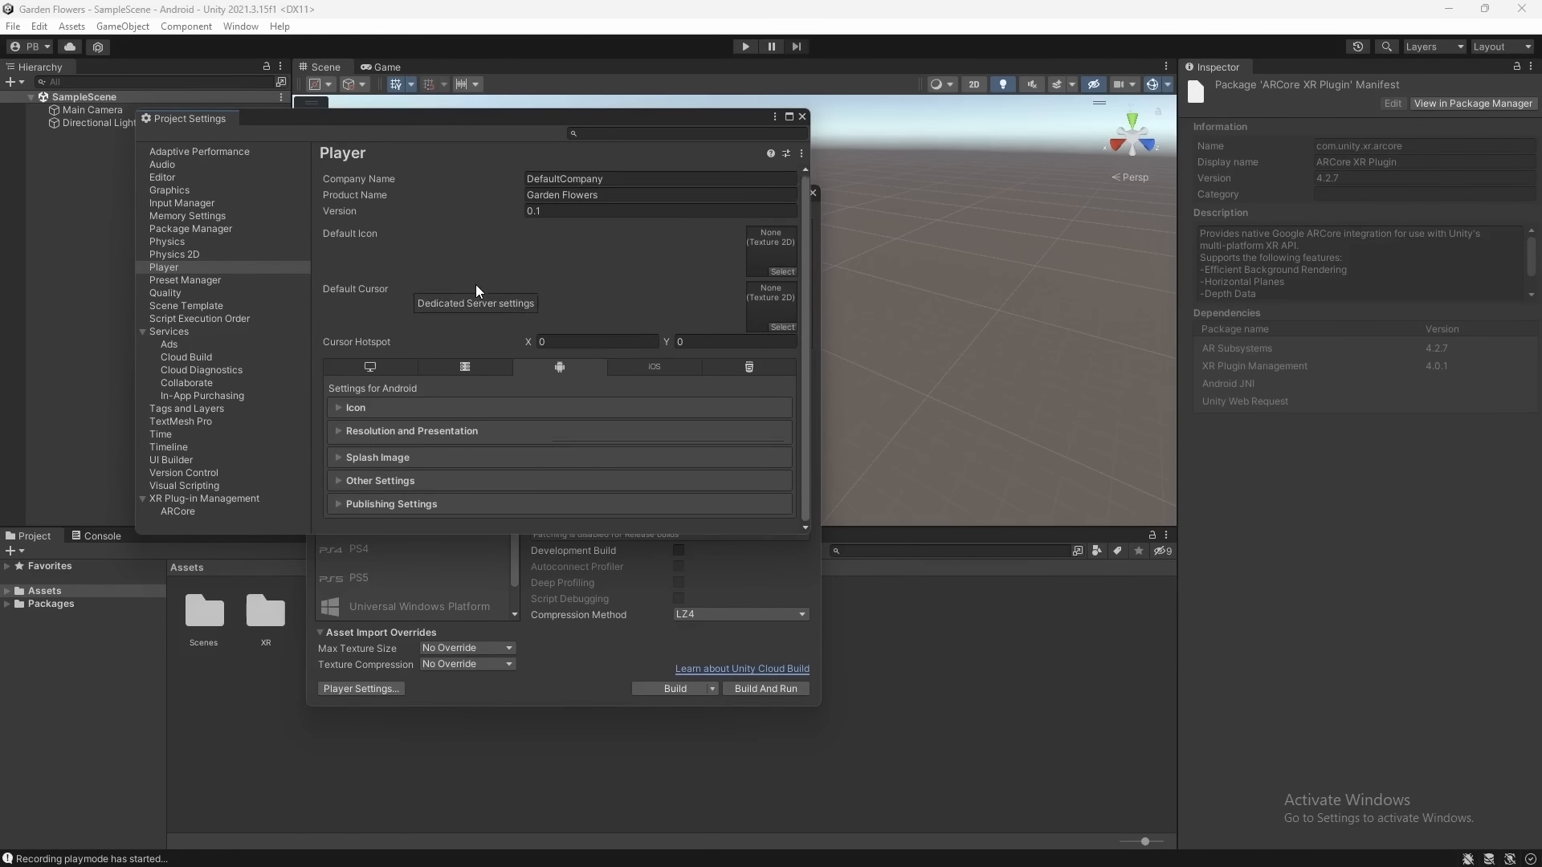
# Turn off Auto Graphics API, remove Vulkan from the graphics APIs, and disable Multithreaded Rendering for Android
pyautogui.click(396, 477)
pyautogui.scroll(-5, 397, 466)
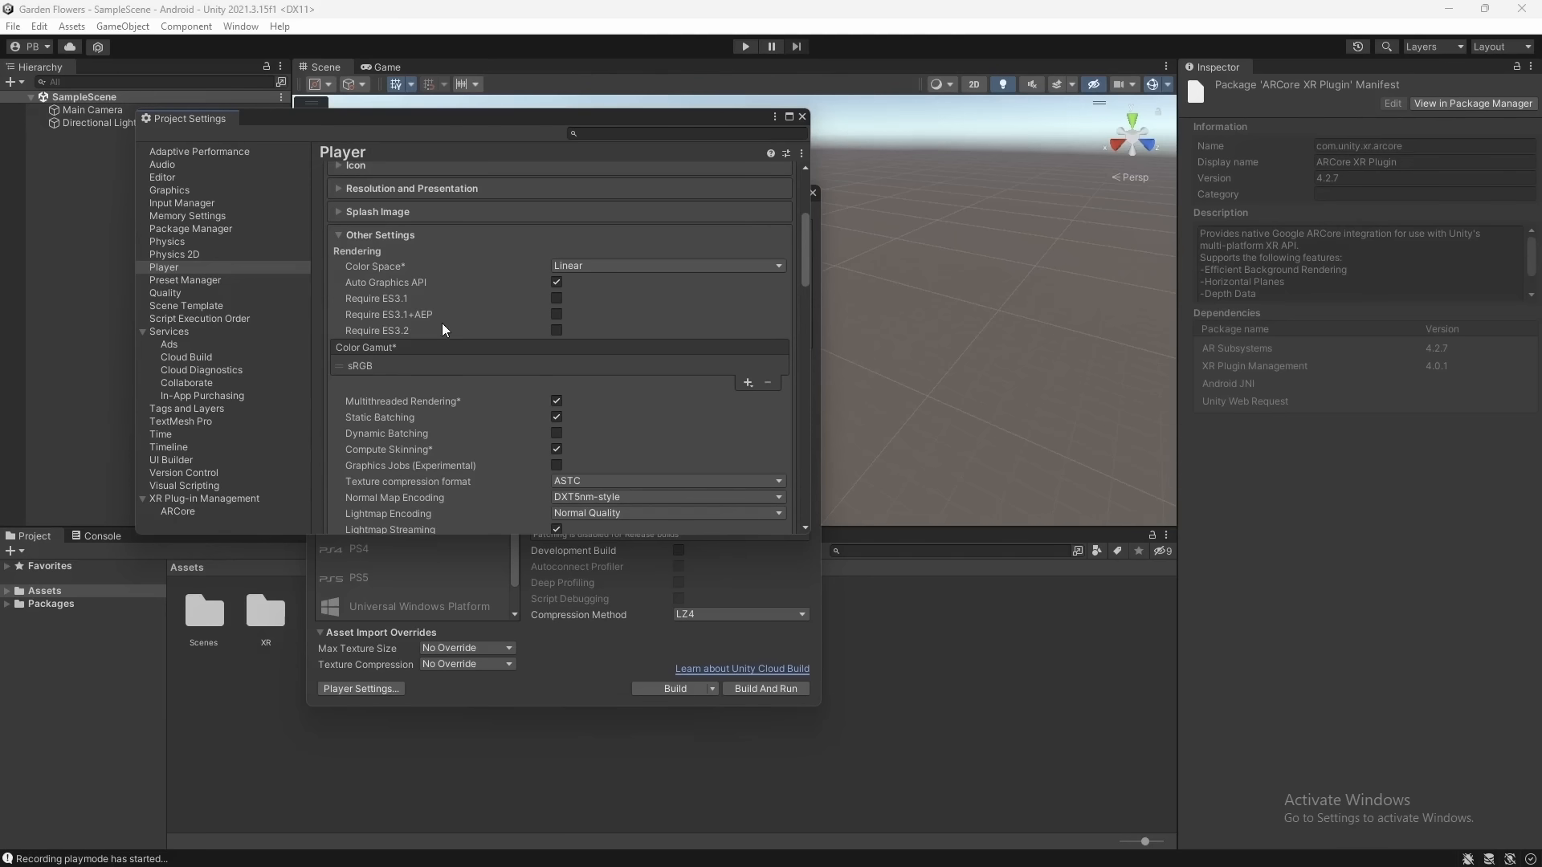
pyautogui.click(556, 282)
pyautogui.click(524, 316)
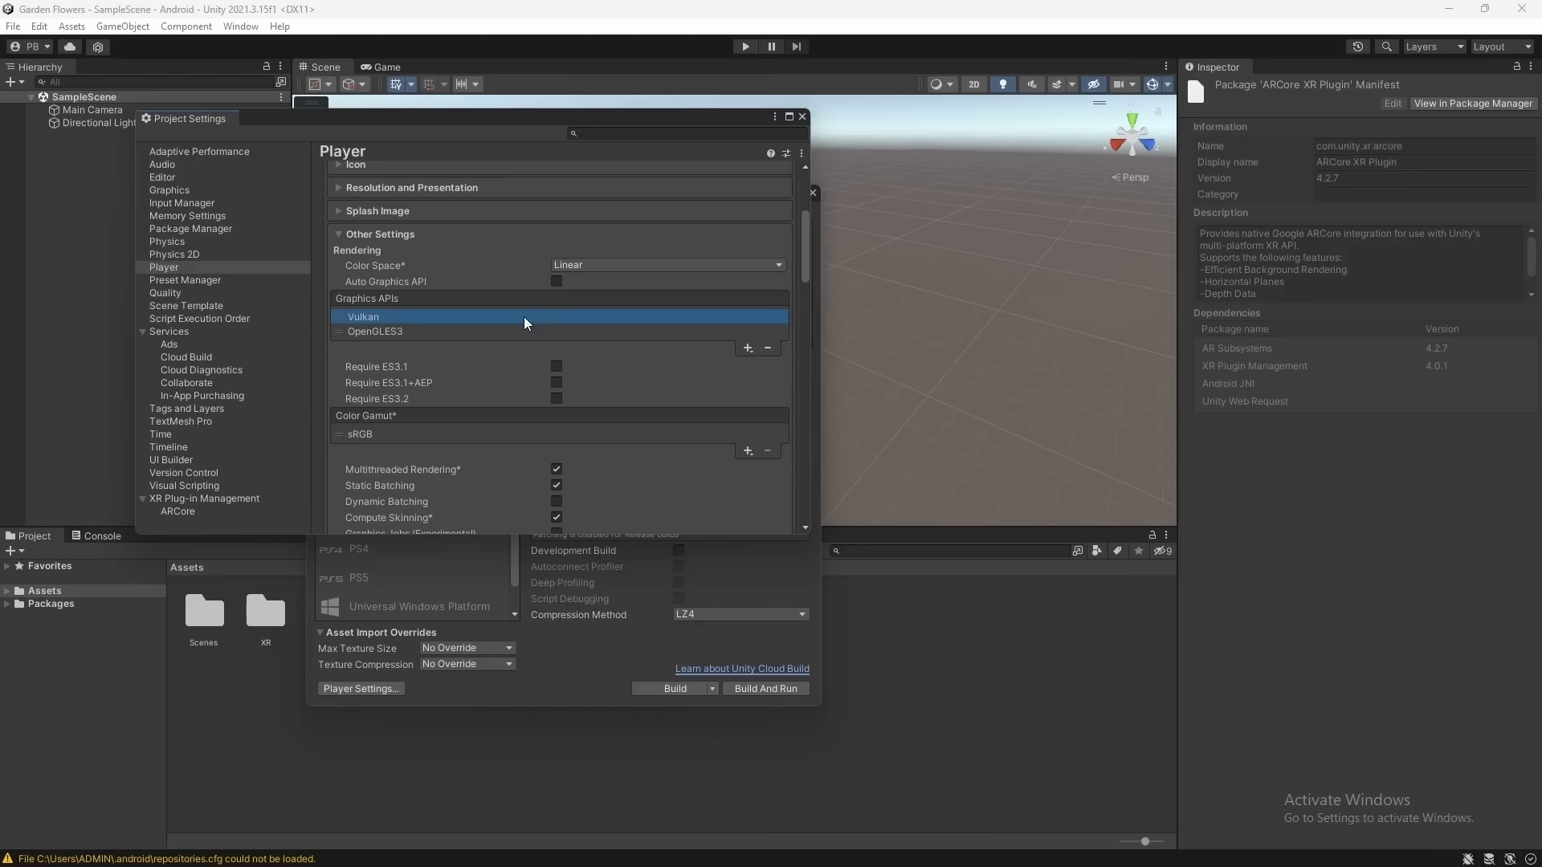
pyautogui.click(768, 348)
pyautogui.scroll(-2, 546, 402)
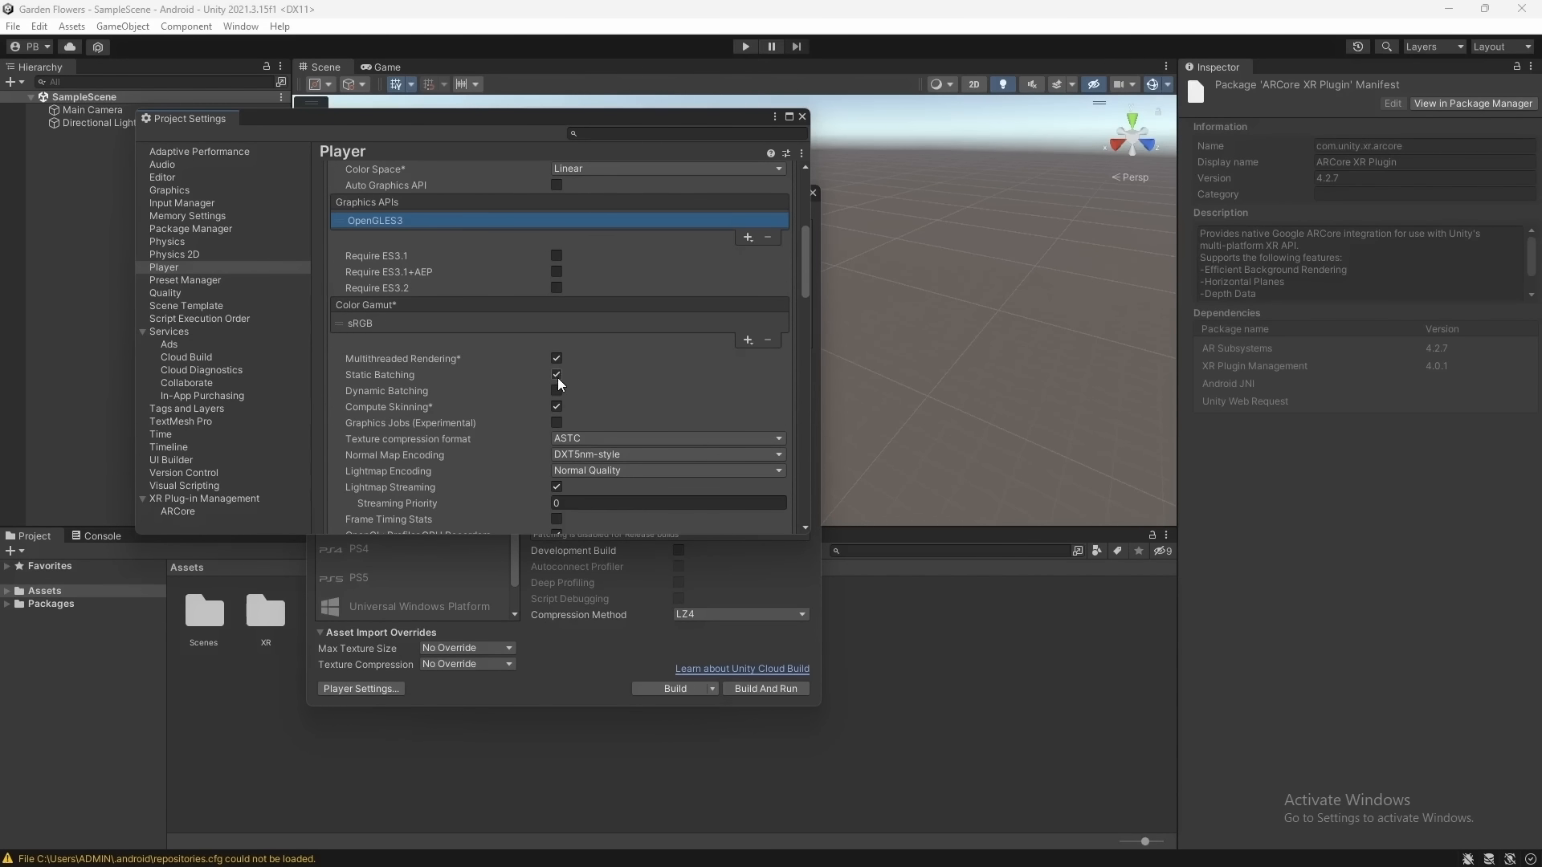
pyautogui.scroll(-8, 562, 361)
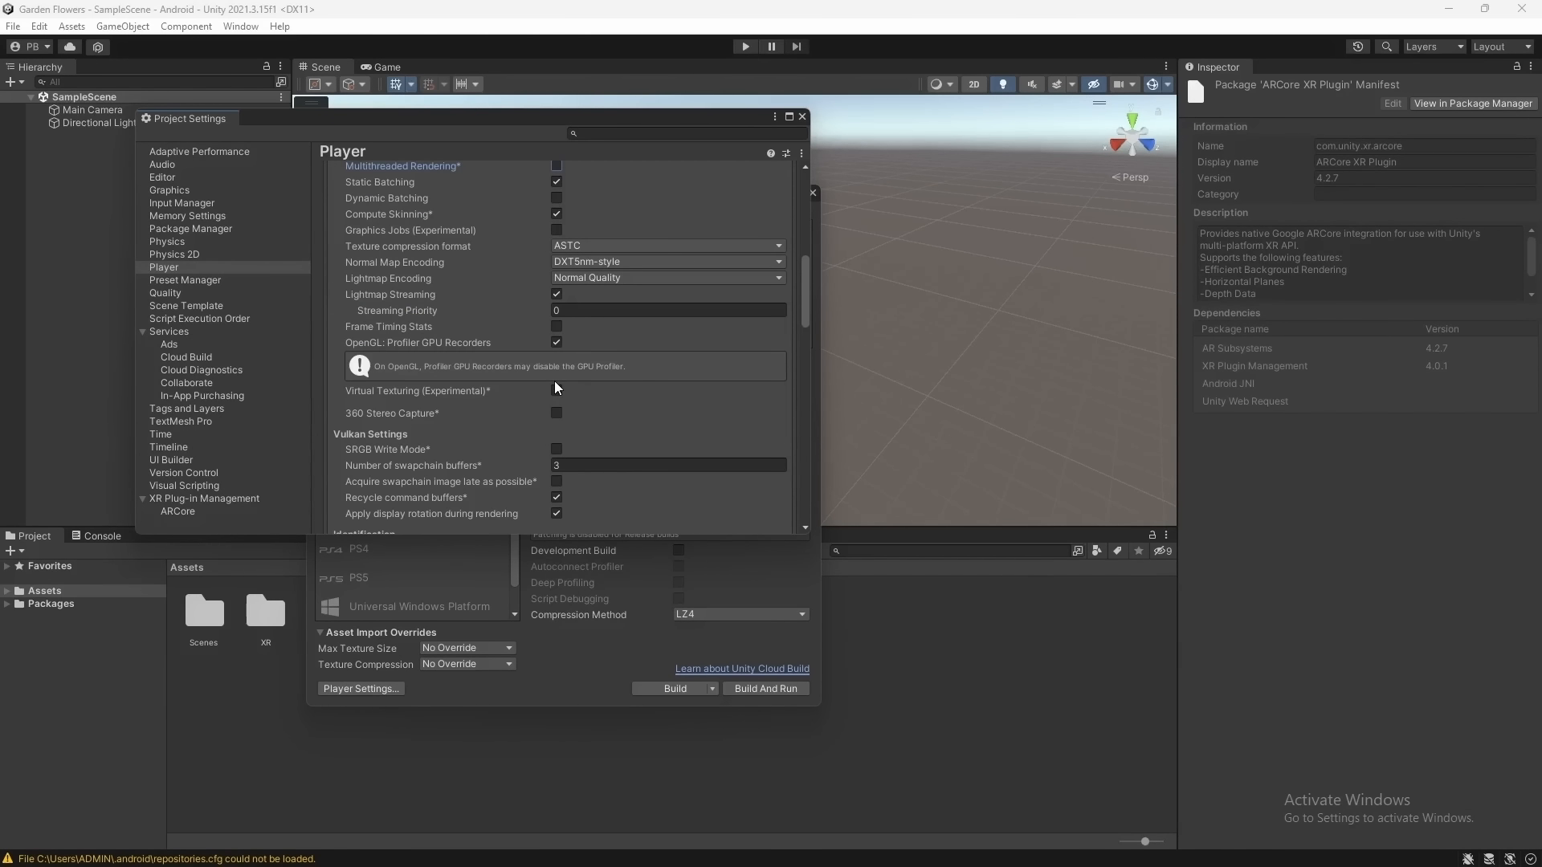
# Set the minimum API level to Android 7.0 'Nougat' (API level 24)
pyautogui.scroll(-2, 555, 389)
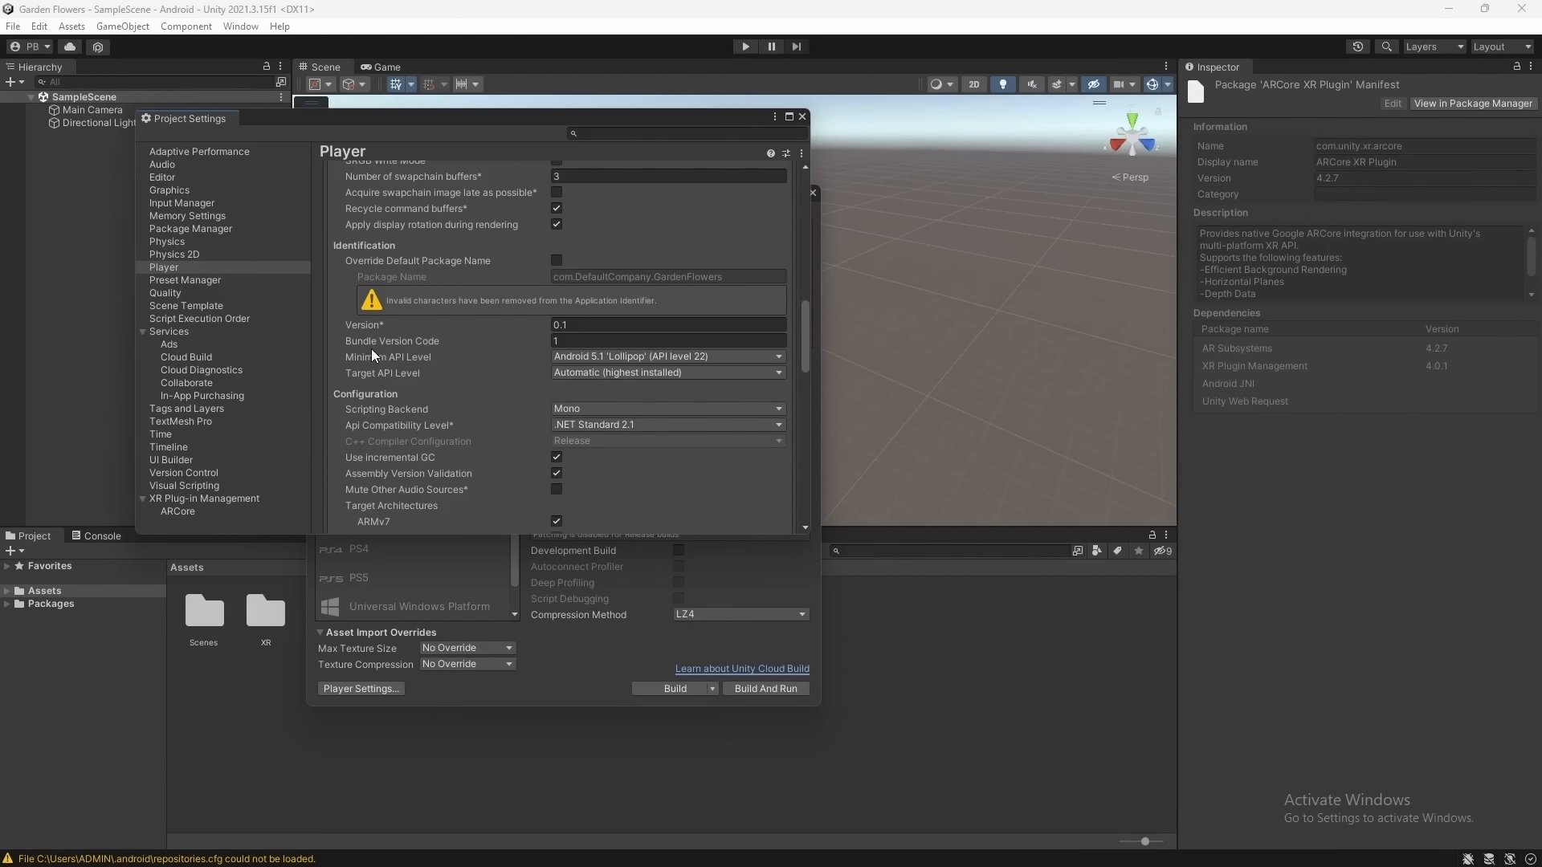
pyautogui.click(682, 357)
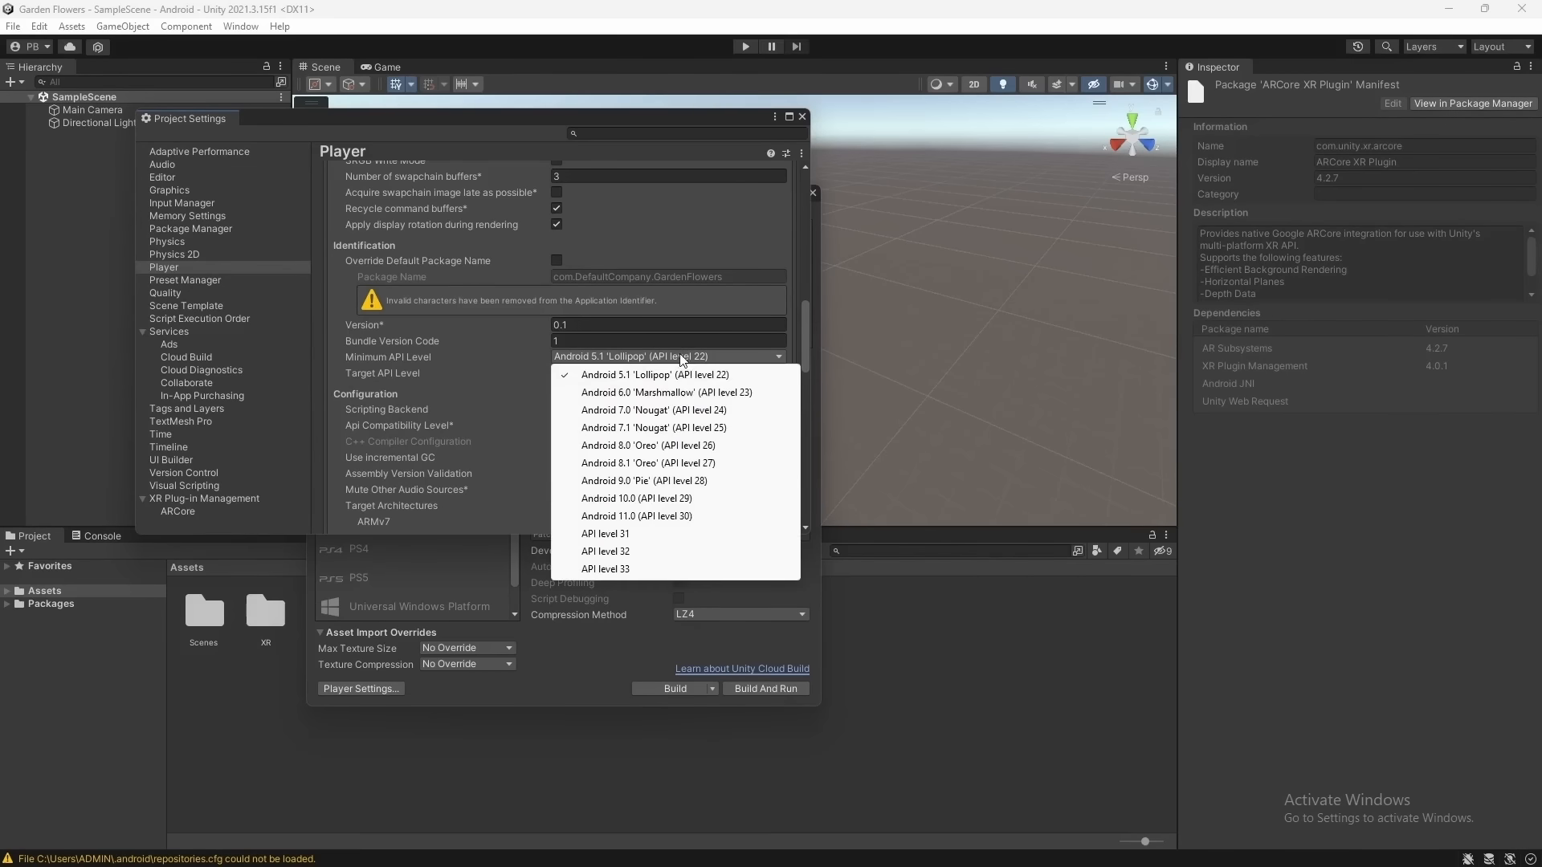
pyautogui.click(668, 411)
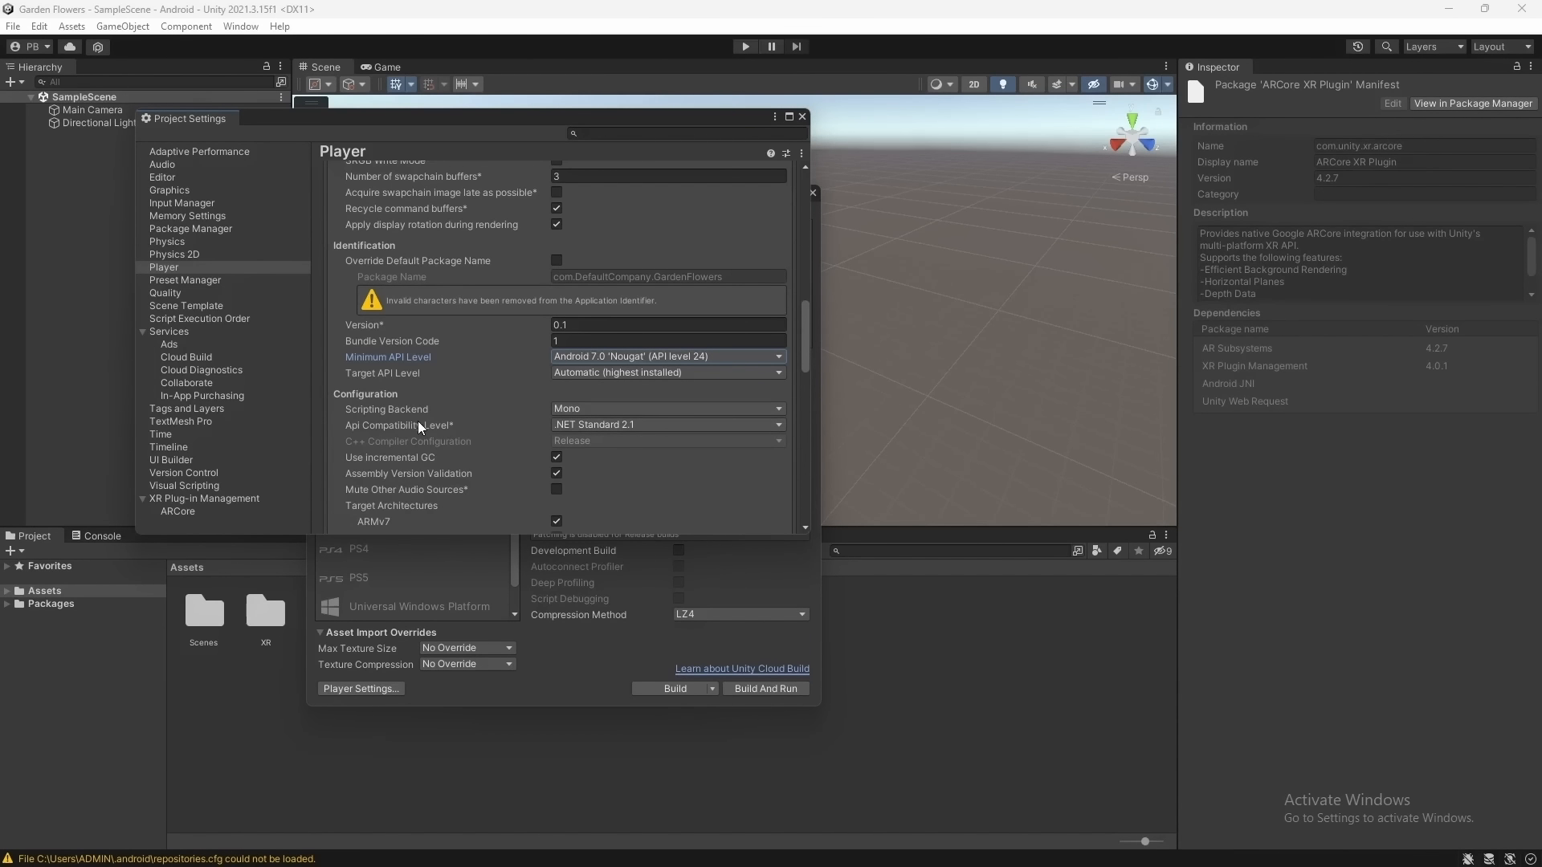
# Set the scripting backend to IL2CPP and enable ARM64 as a target architecture
pyautogui.click(612, 408)
pyautogui.click(607, 445)
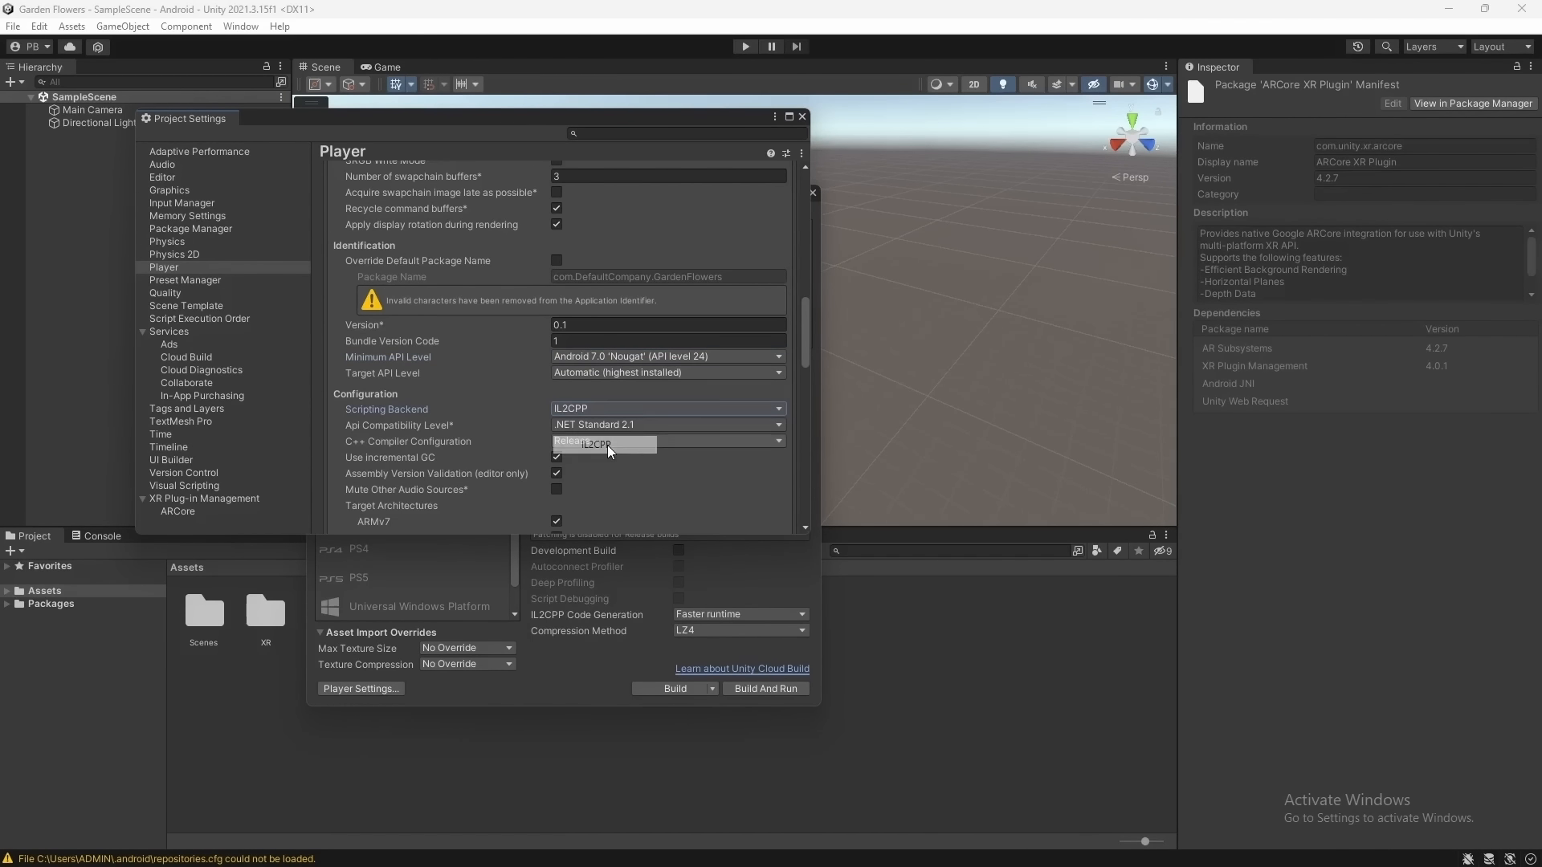
pyautogui.scroll(-2, 607, 445)
pyautogui.click(556, 442)
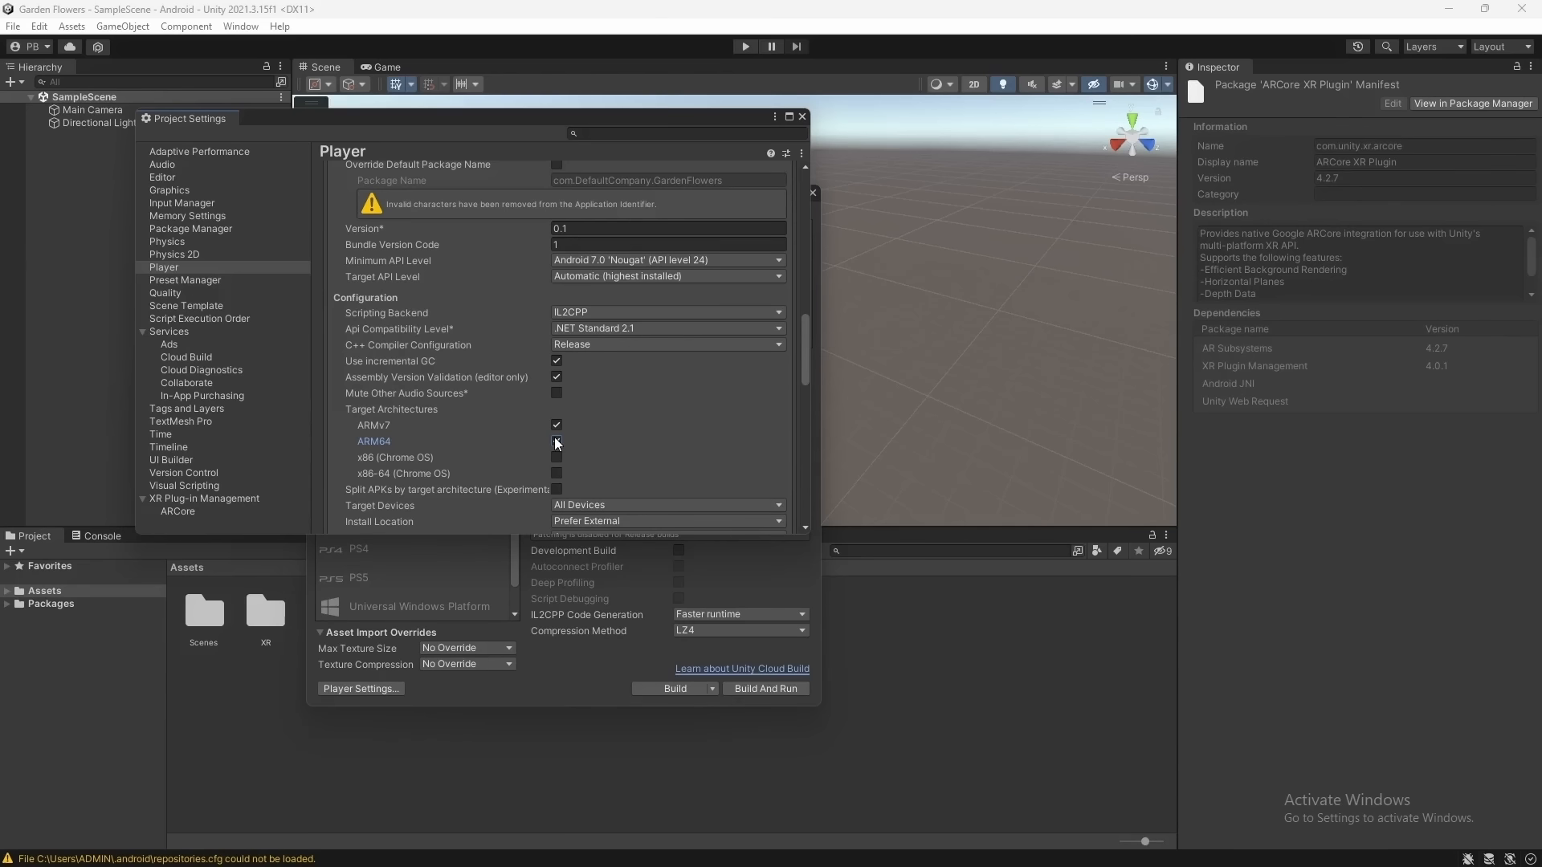
# Check the Android plug-in provider in XR Plug-in Management, and close the project settings and build settings
pyautogui.scroll(-2, 578, 426)
pyautogui.scroll(-2, 578, 426)
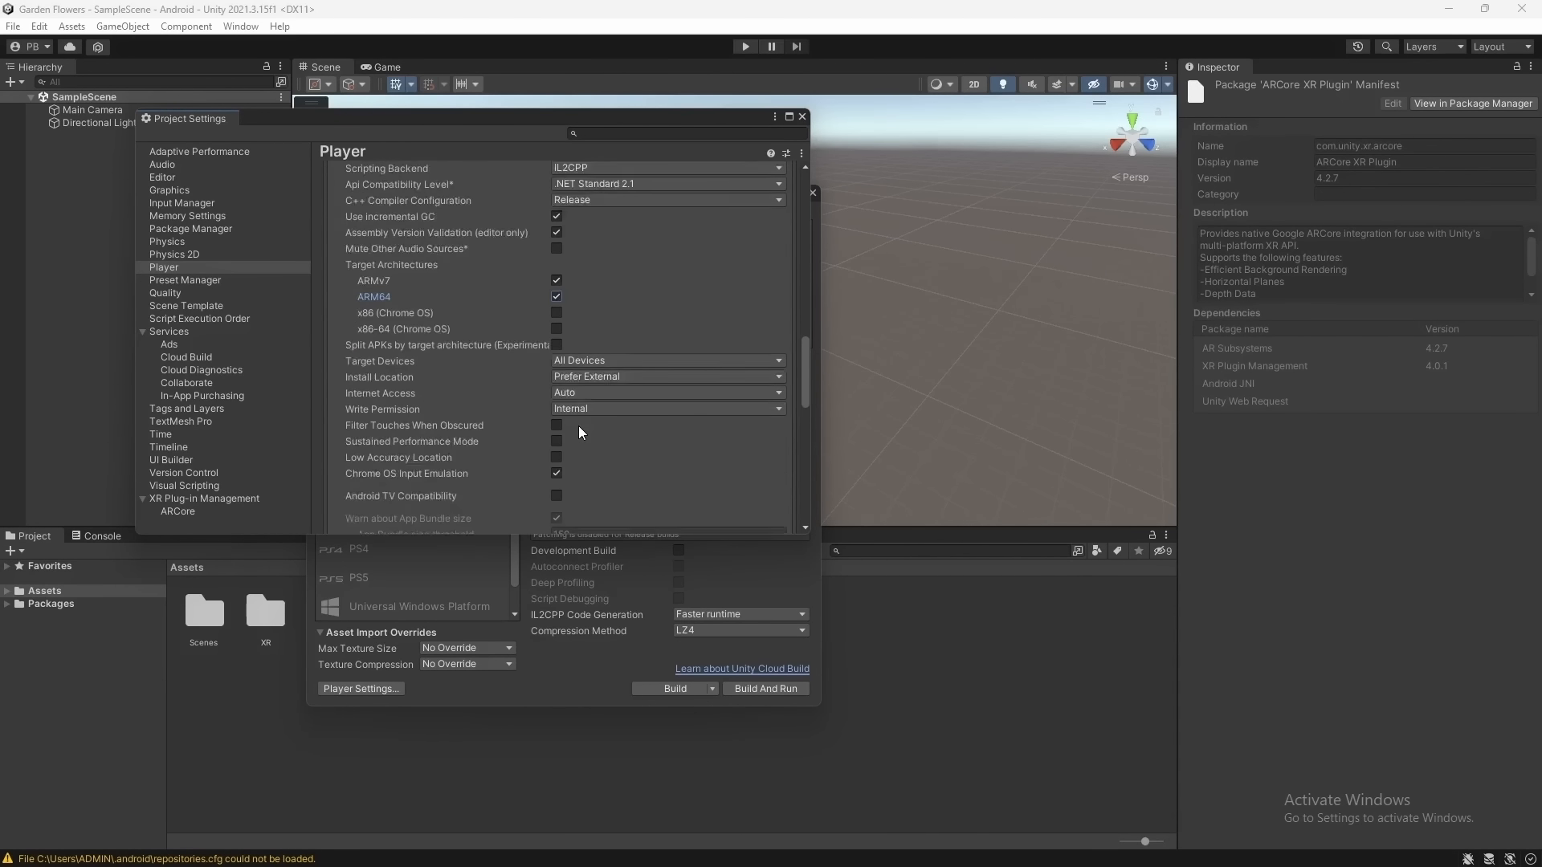
pyautogui.scroll(2, 578, 426)
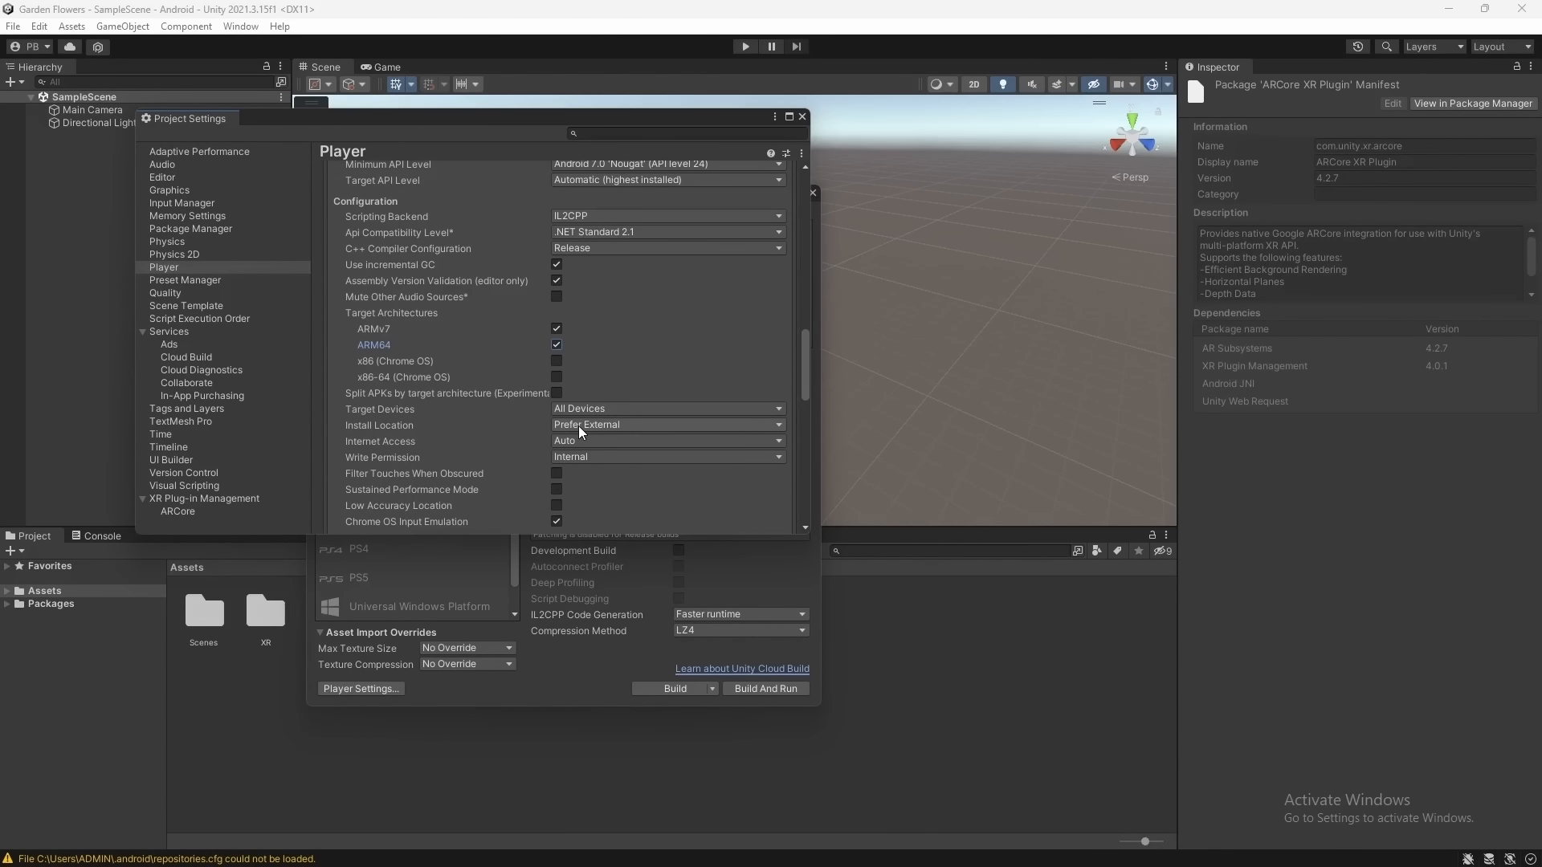
pyautogui.click(202, 498)
pyautogui.click(354, 255)
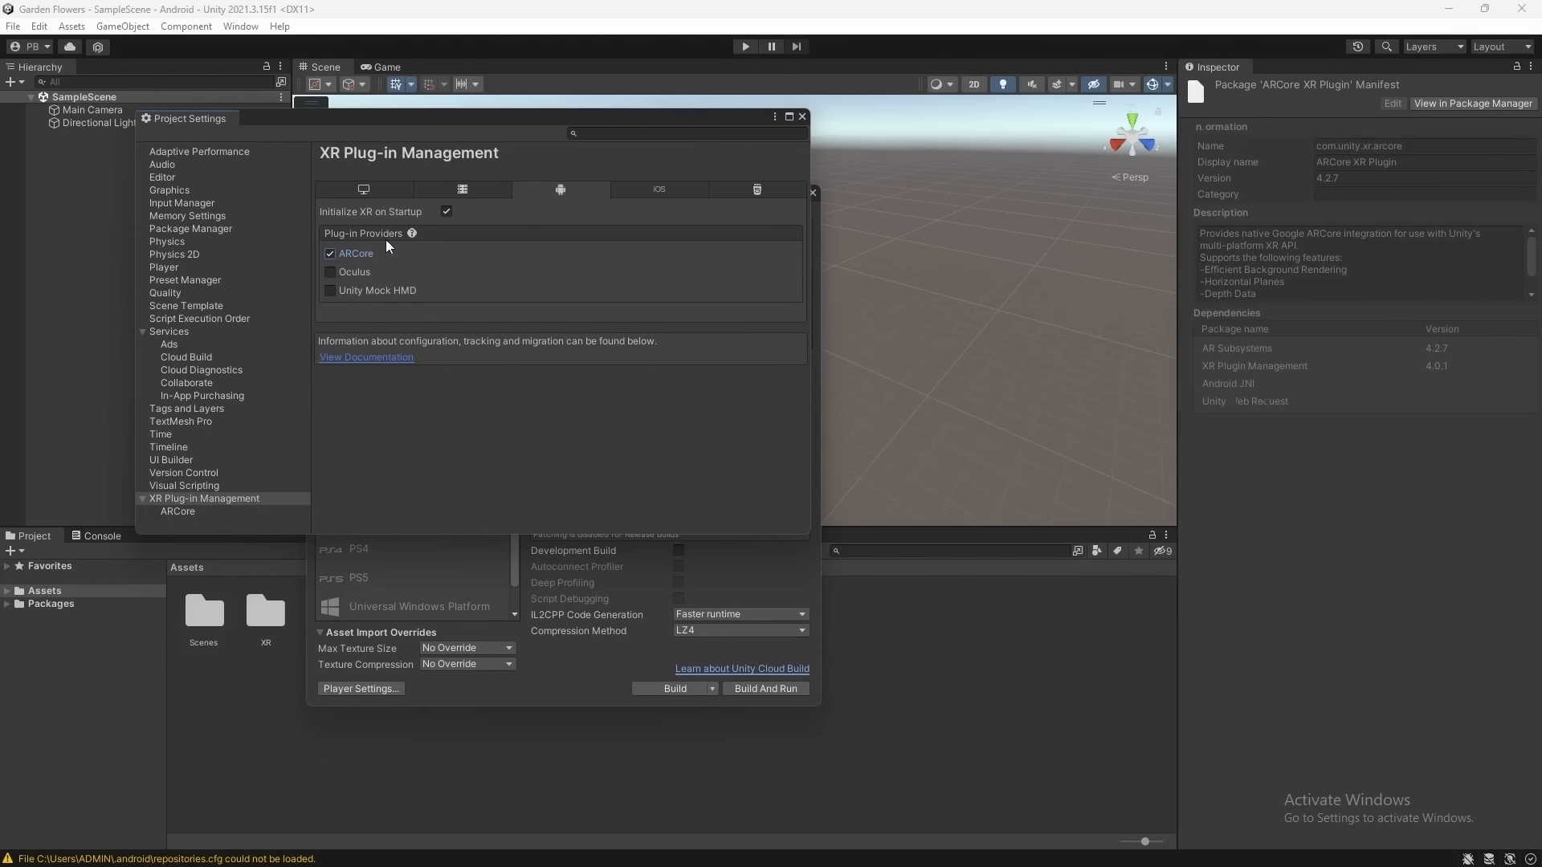
pyautogui.click(802, 116)
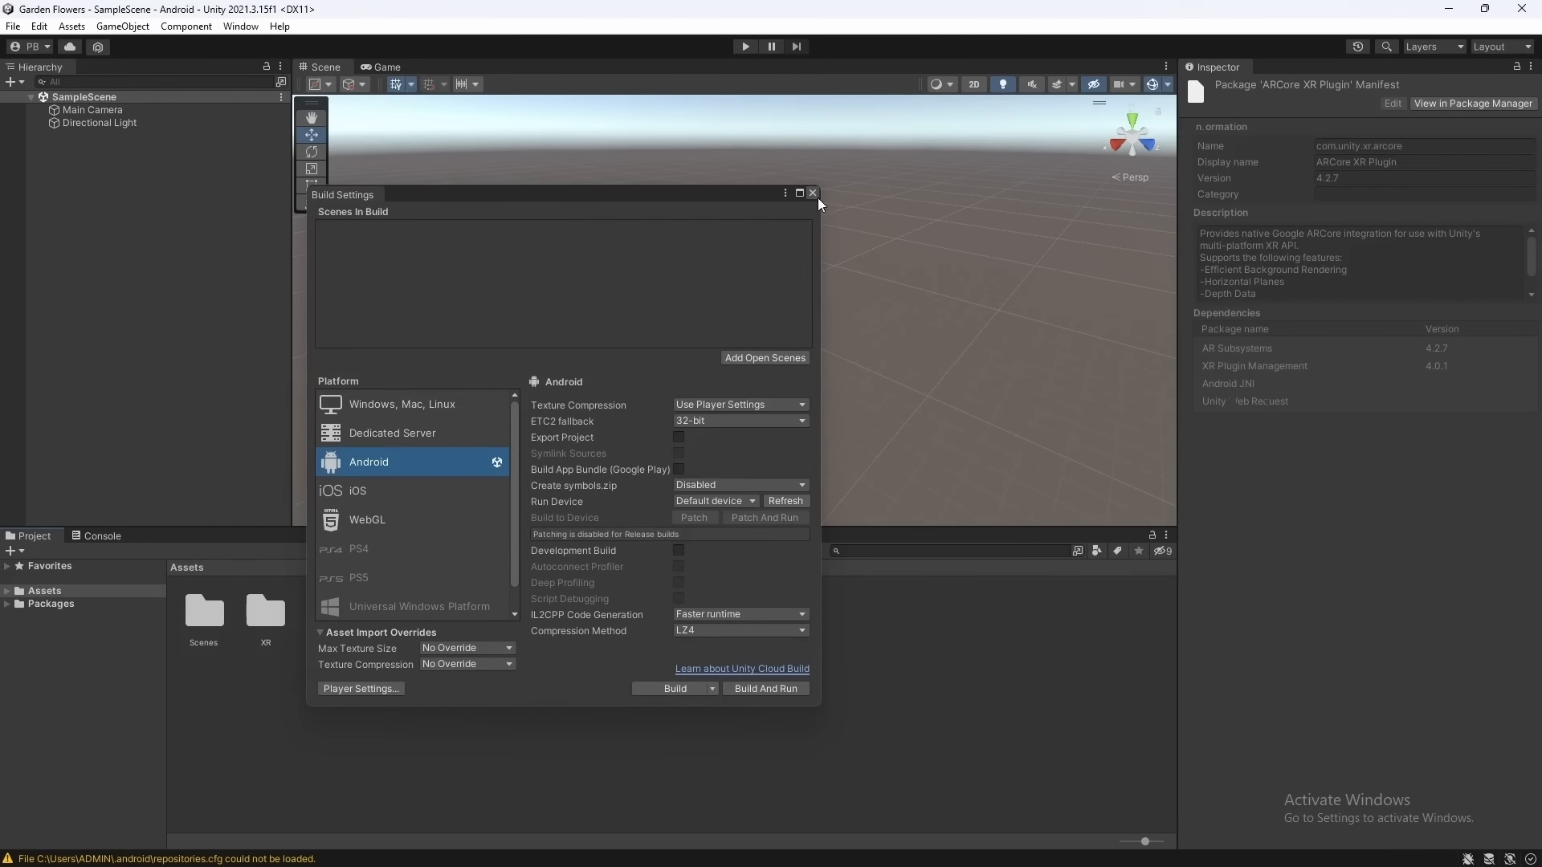
pyautogui.click(812, 193)
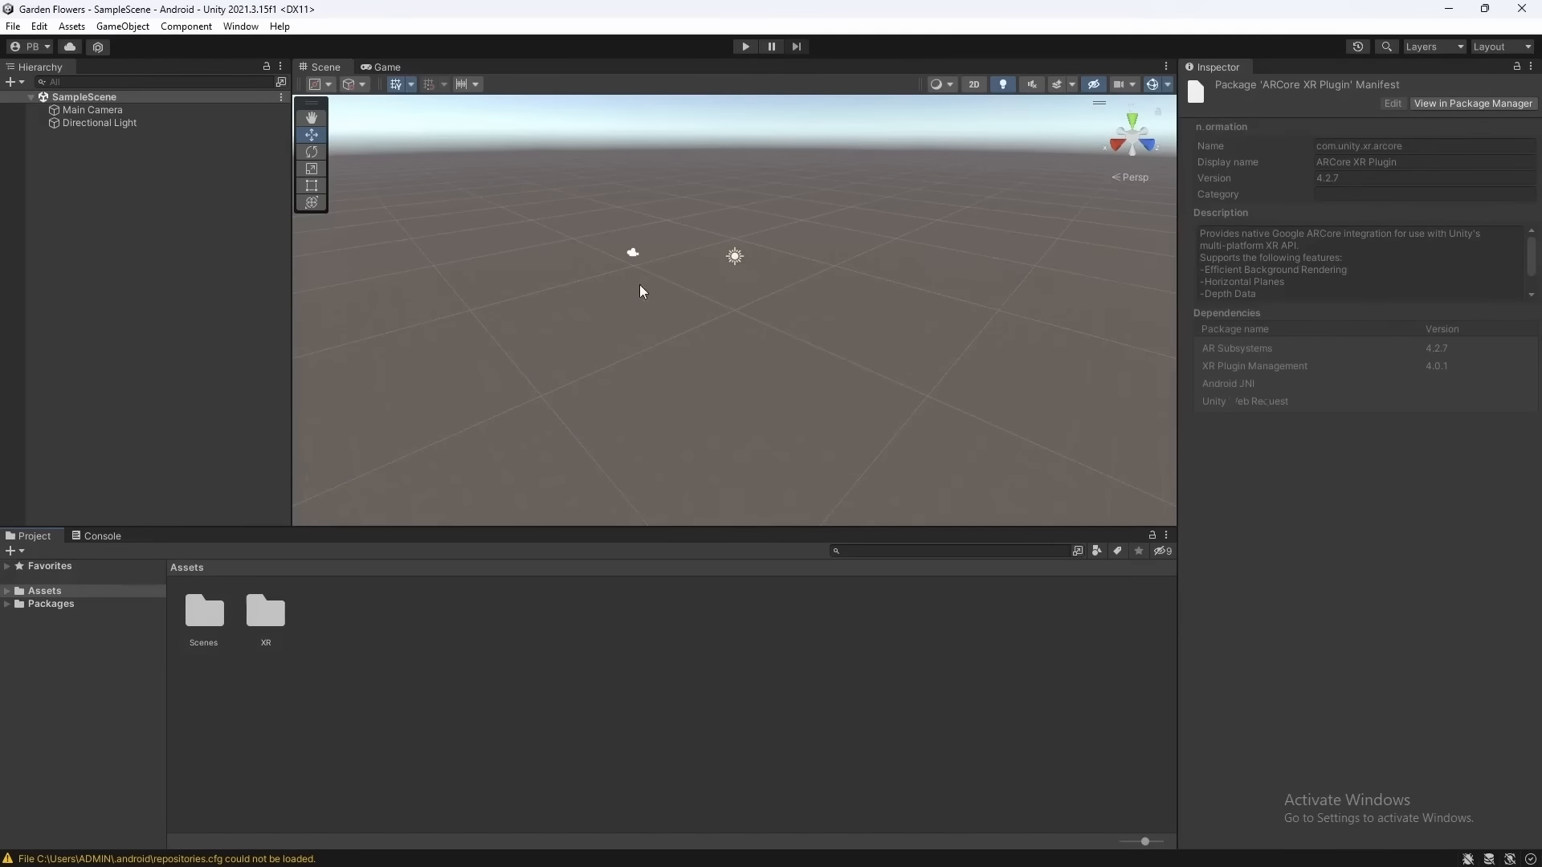
# Delete the Main Camera from SampleScene and save the scene
pyautogui.click(101, 111)
pyautogui.press('Delete')
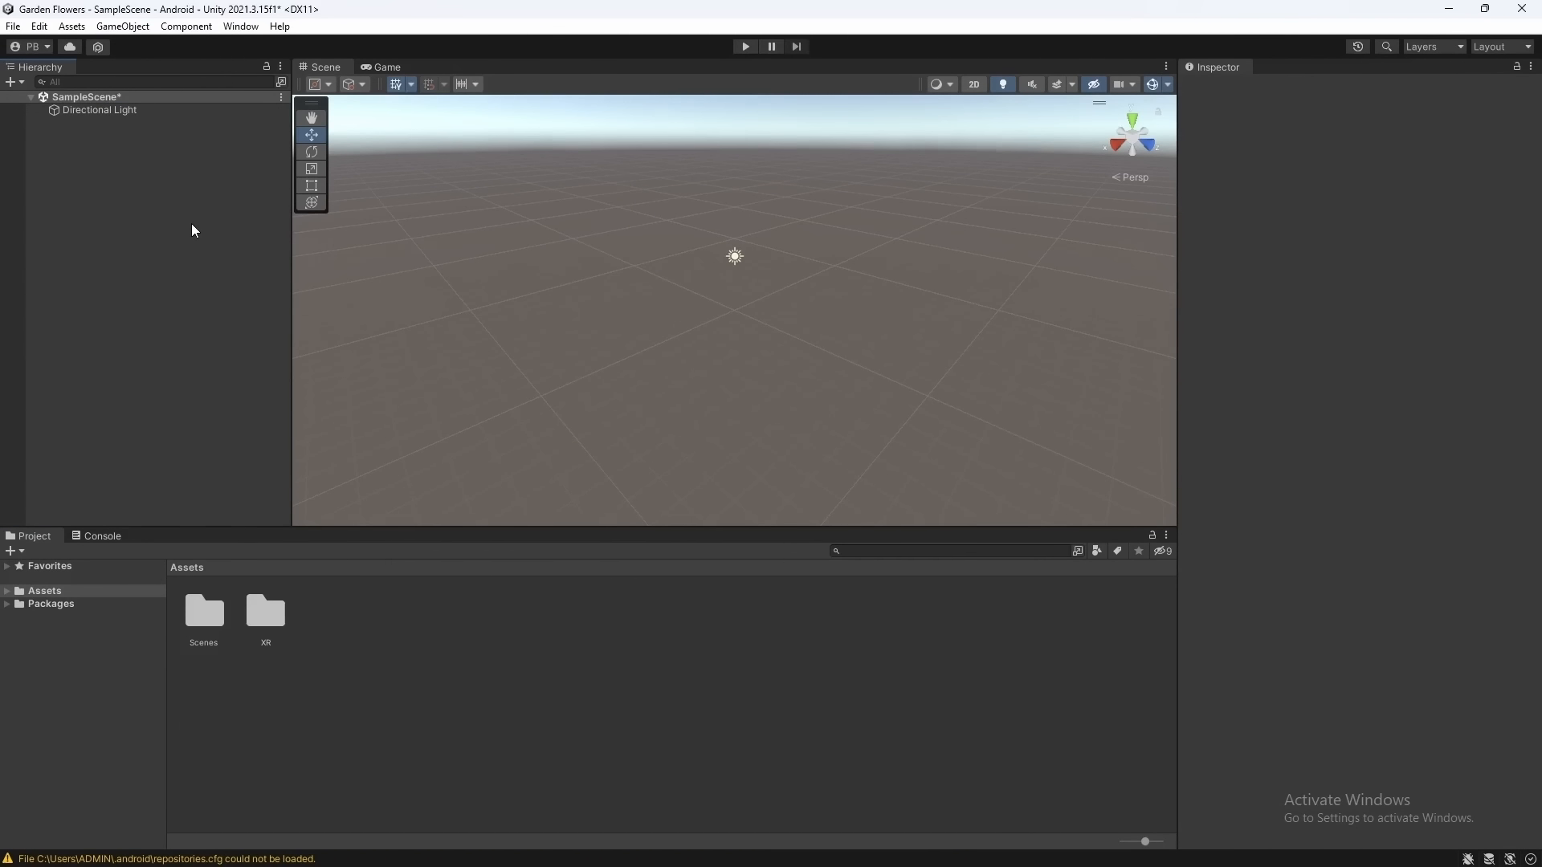
pyautogui.hotkey('ctrl', 's')
# Add an AR Session Origin and an AR Session object to the scene
pyautogui.rightClick(192, 231)
pyautogui.moveTo(243, 565)
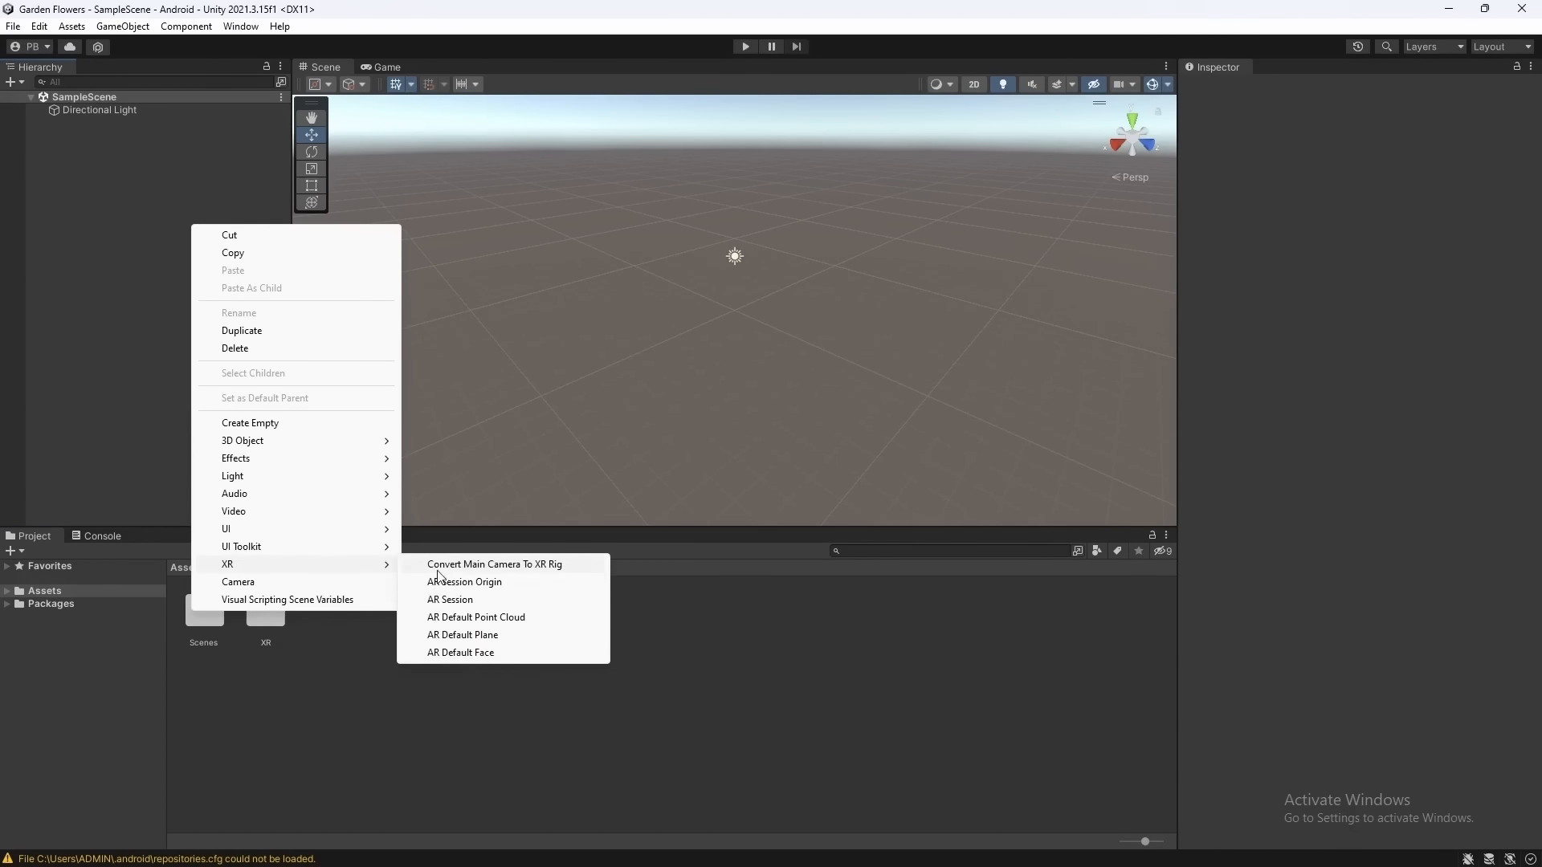
pyautogui.click(446, 582)
pyautogui.click(228, 310)
pyautogui.rightClick(227, 307)
pyautogui.moveTo(249, 648)
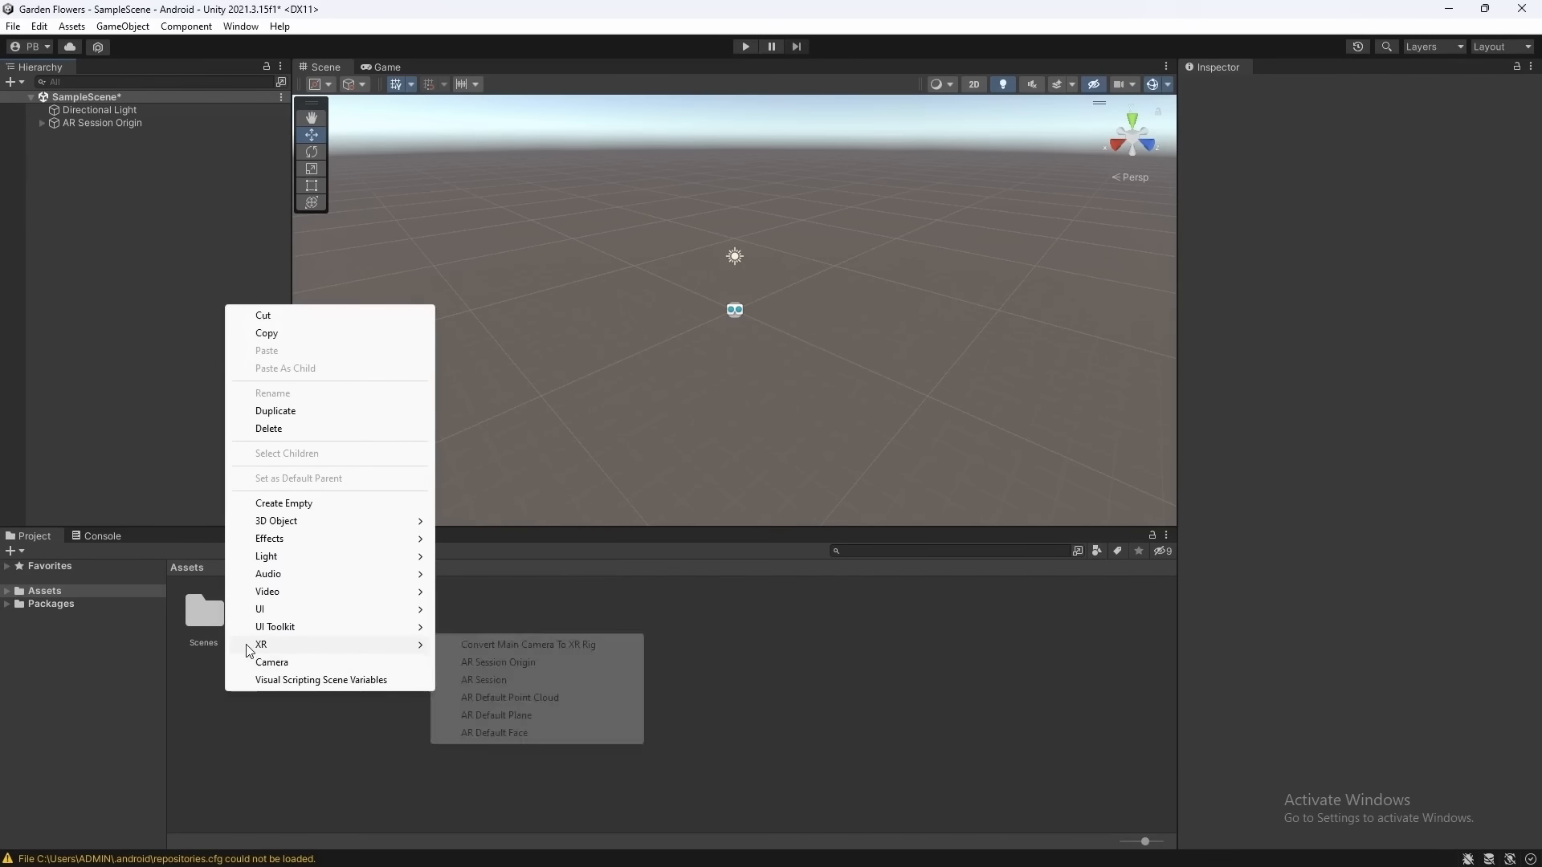
pyautogui.click(483, 680)
# Move AR Session Origin and AR Session above the Directional Light in the hierarchy and save the scene
pyautogui.click(95, 123)
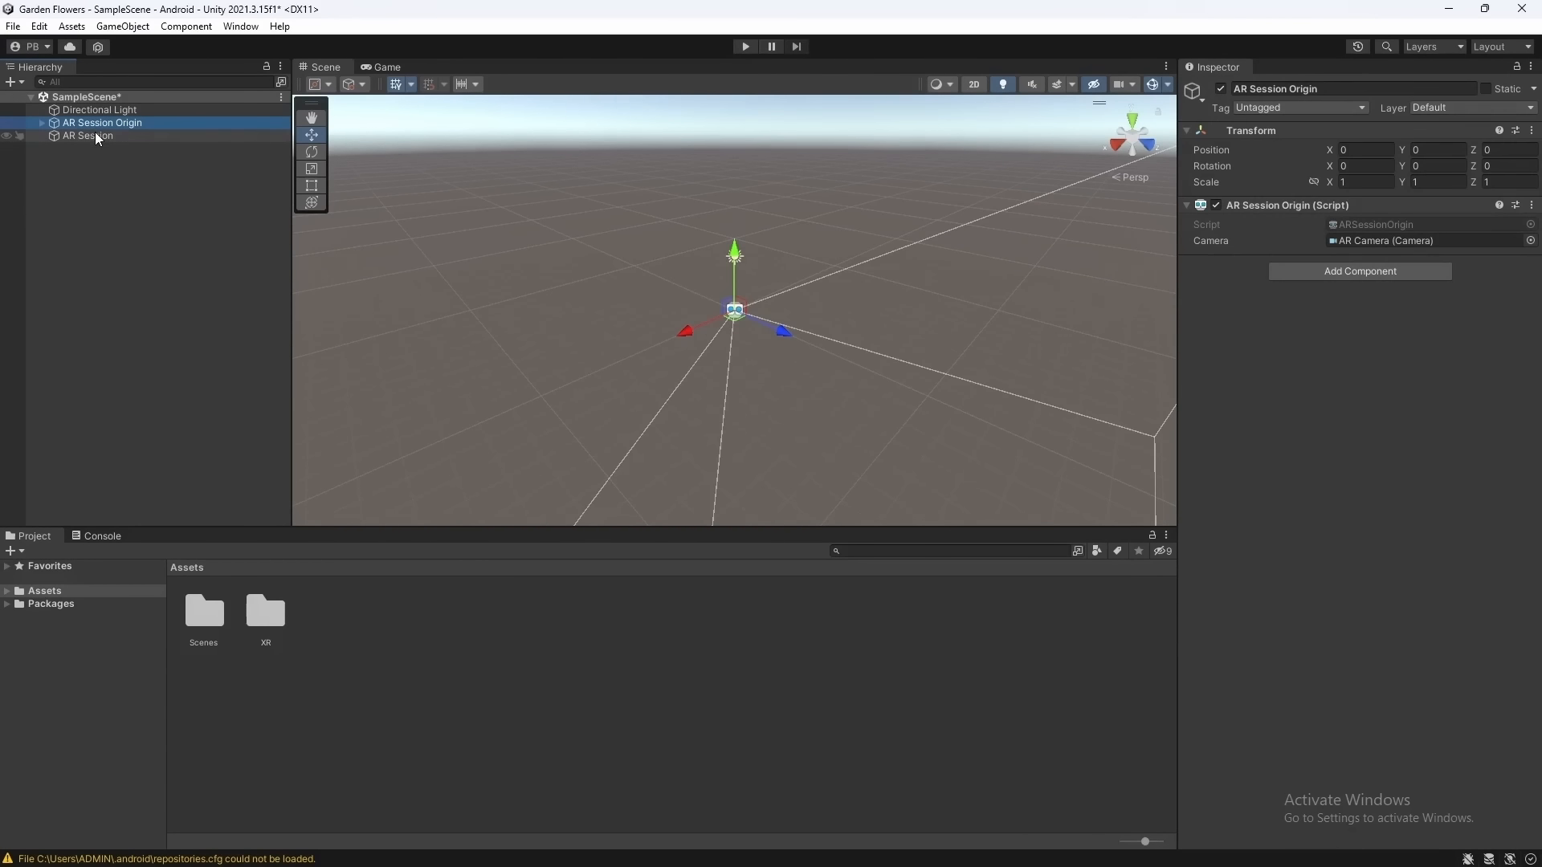
pyautogui.keyDown('ctrl'); pyautogui.click(95, 136); pyautogui.keyUp('ctrl')
pyautogui.moveTo(92, 127); pyautogui.dragTo(108, 91)
pyautogui.click(114, 170)
pyautogui.hotkey('ctrl', 's')
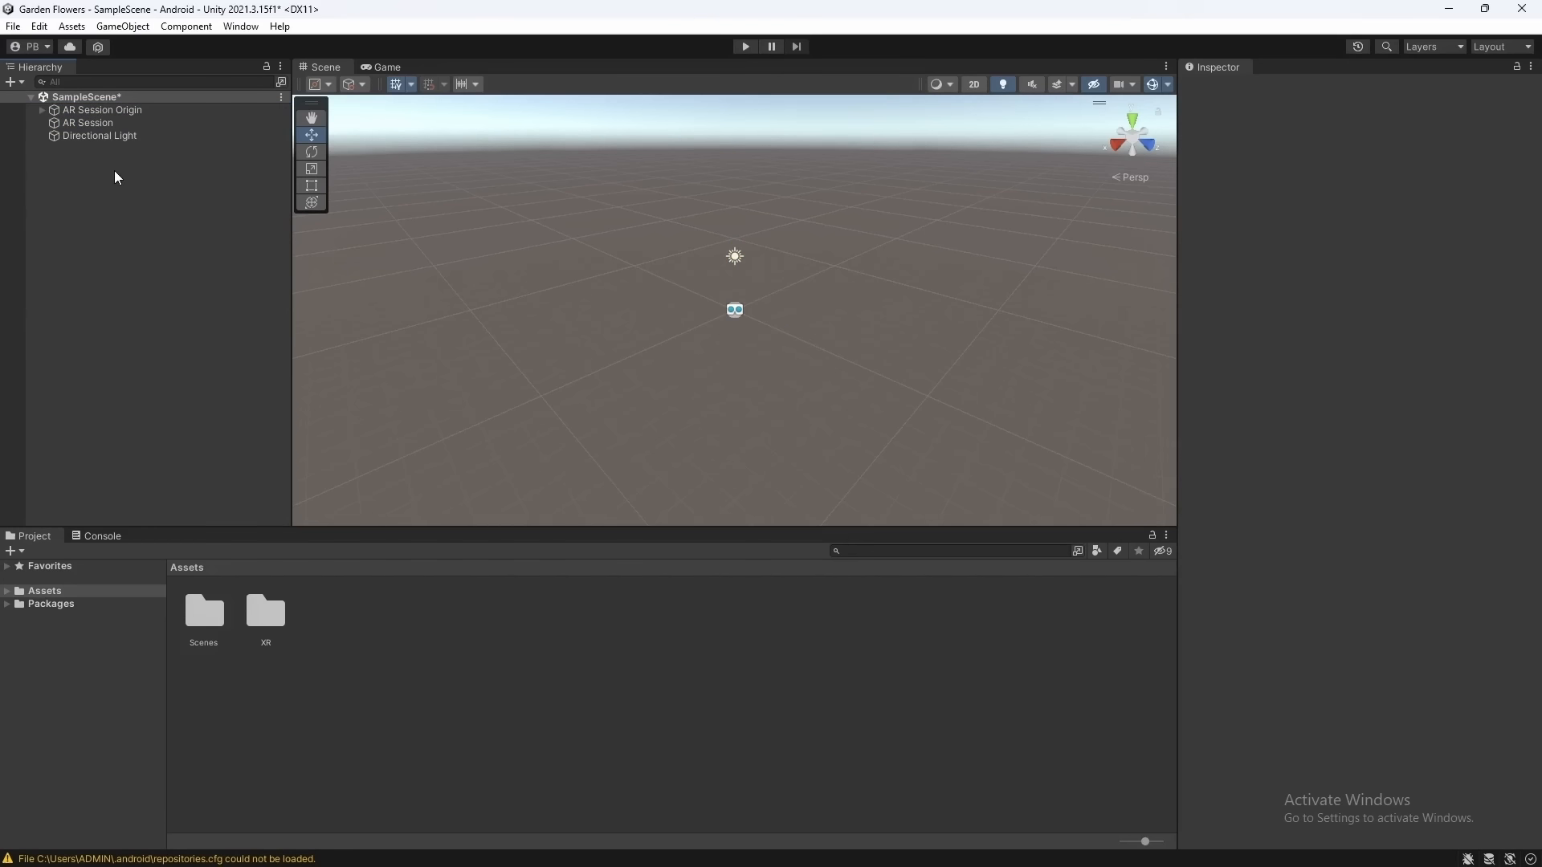
# Add the AR Raycast Manager and AR Plane Manager components to AR Session Origin
pyautogui.click(132, 114)
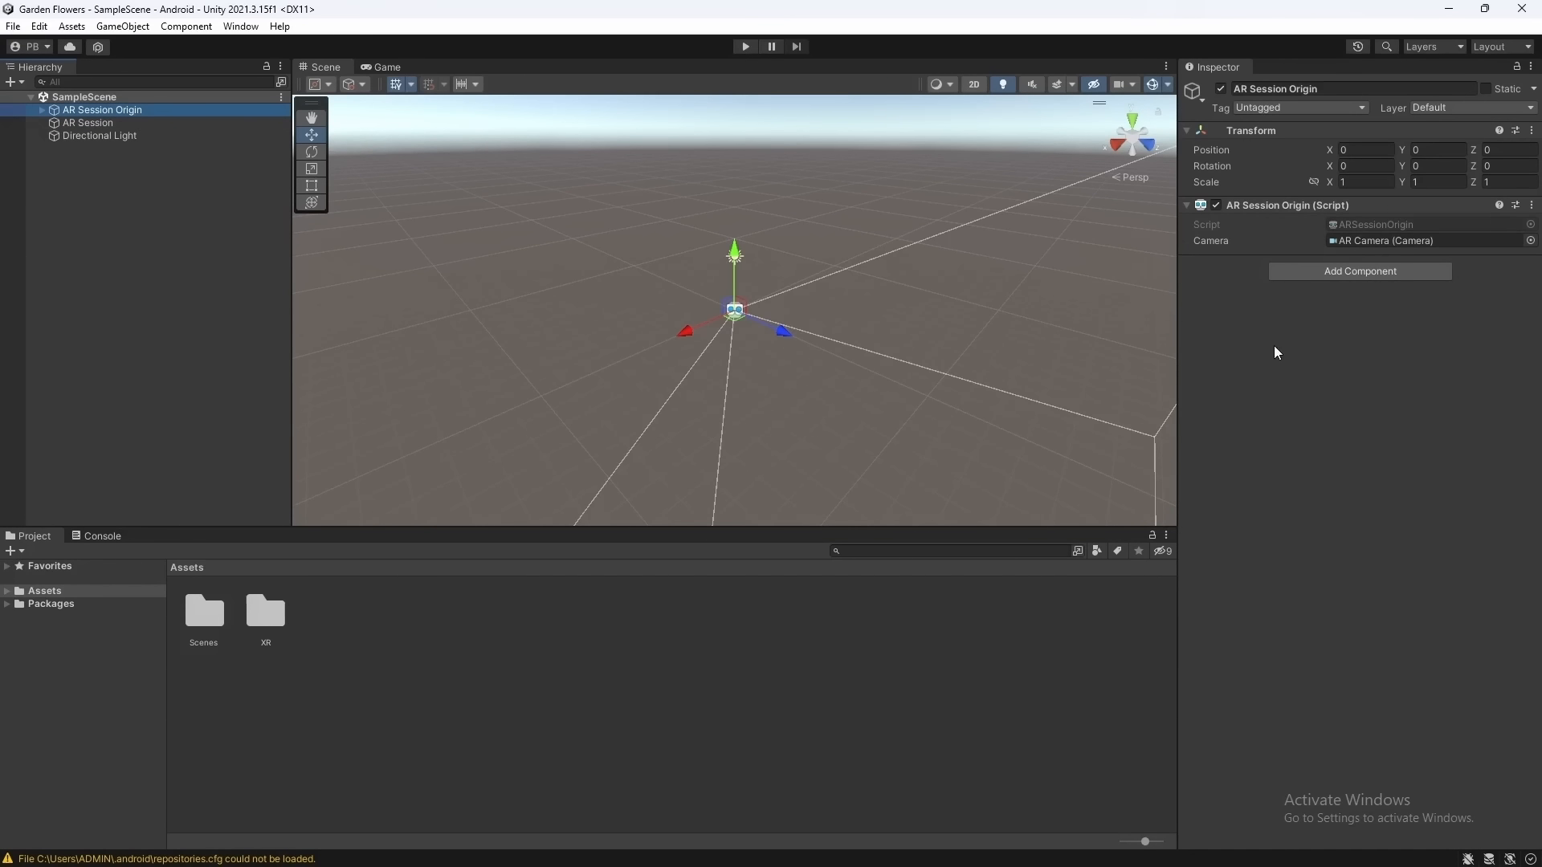
pyautogui.click(1307, 268)
pyautogui.write('AR Rayca')
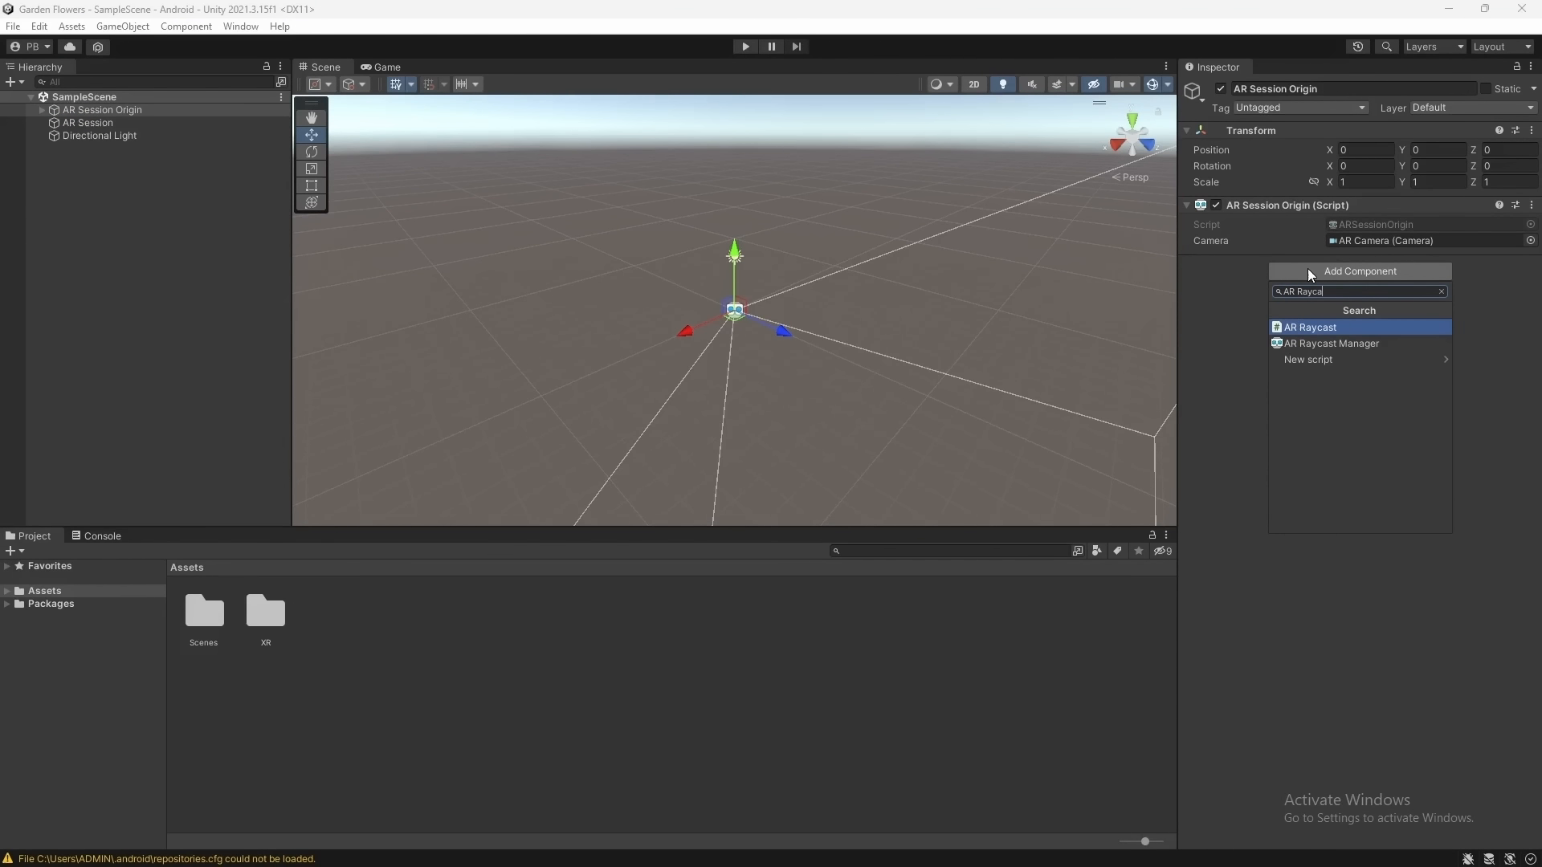
pyautogui.press('Down')
pyautogui.press('Return')
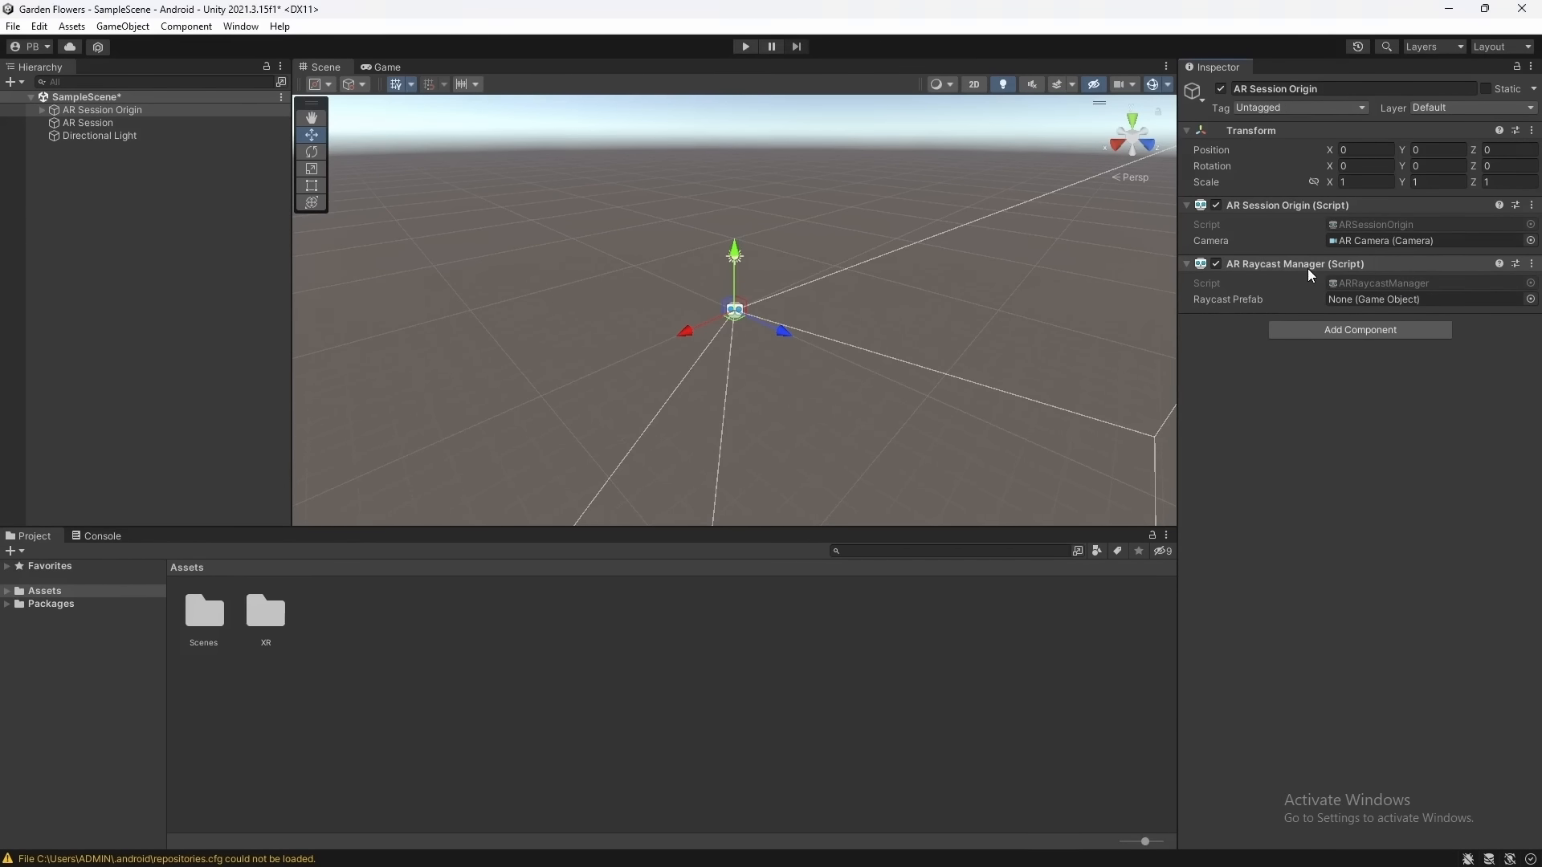
pyautogui.click(1360, 329)
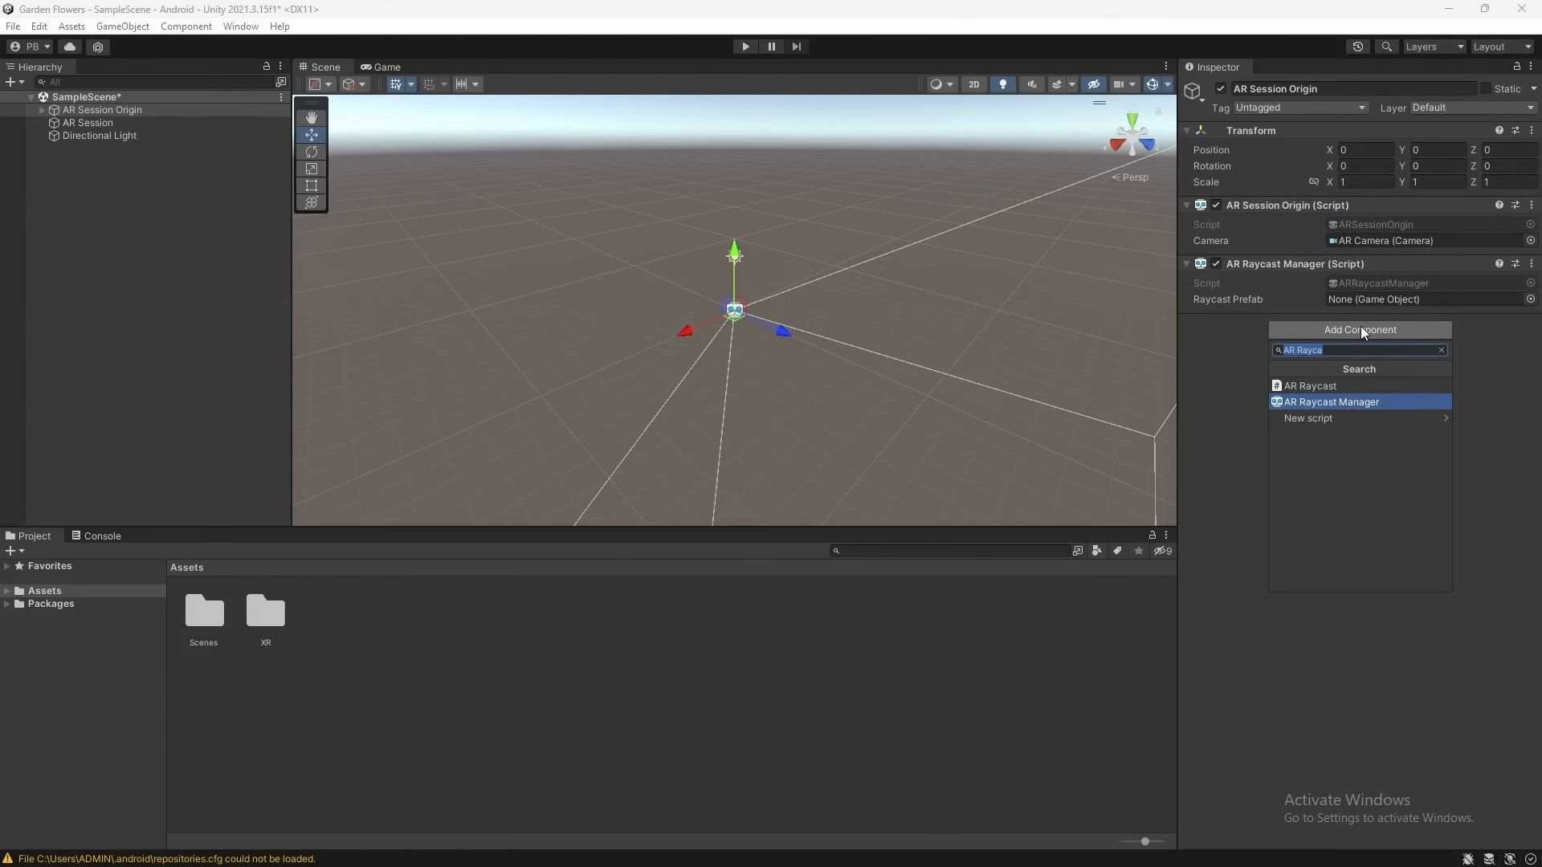
pyautogui.write('AR Plane')
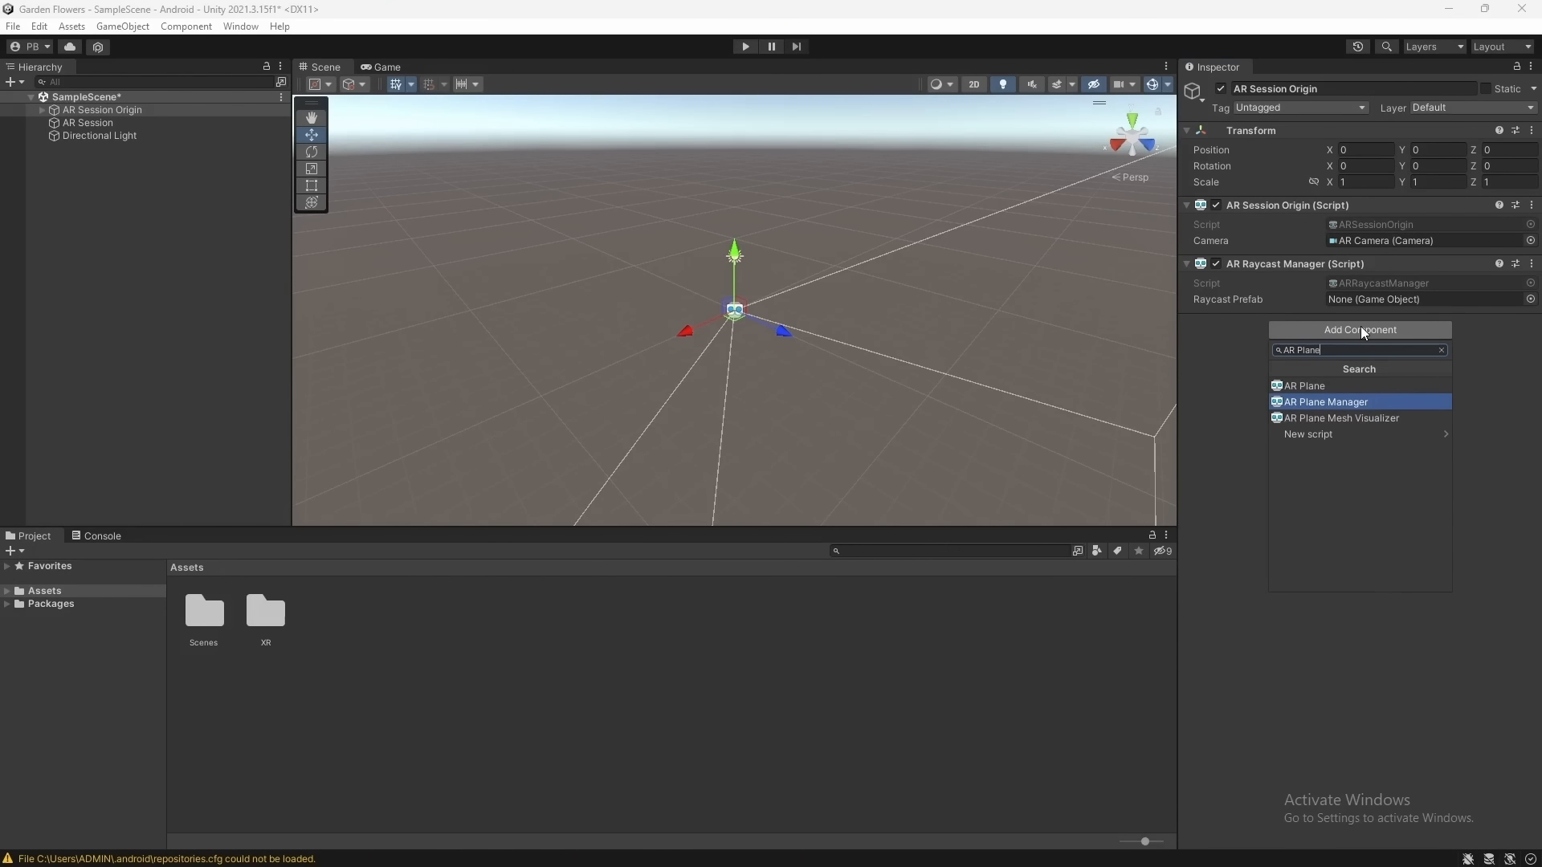
pyautogui.press('Return')
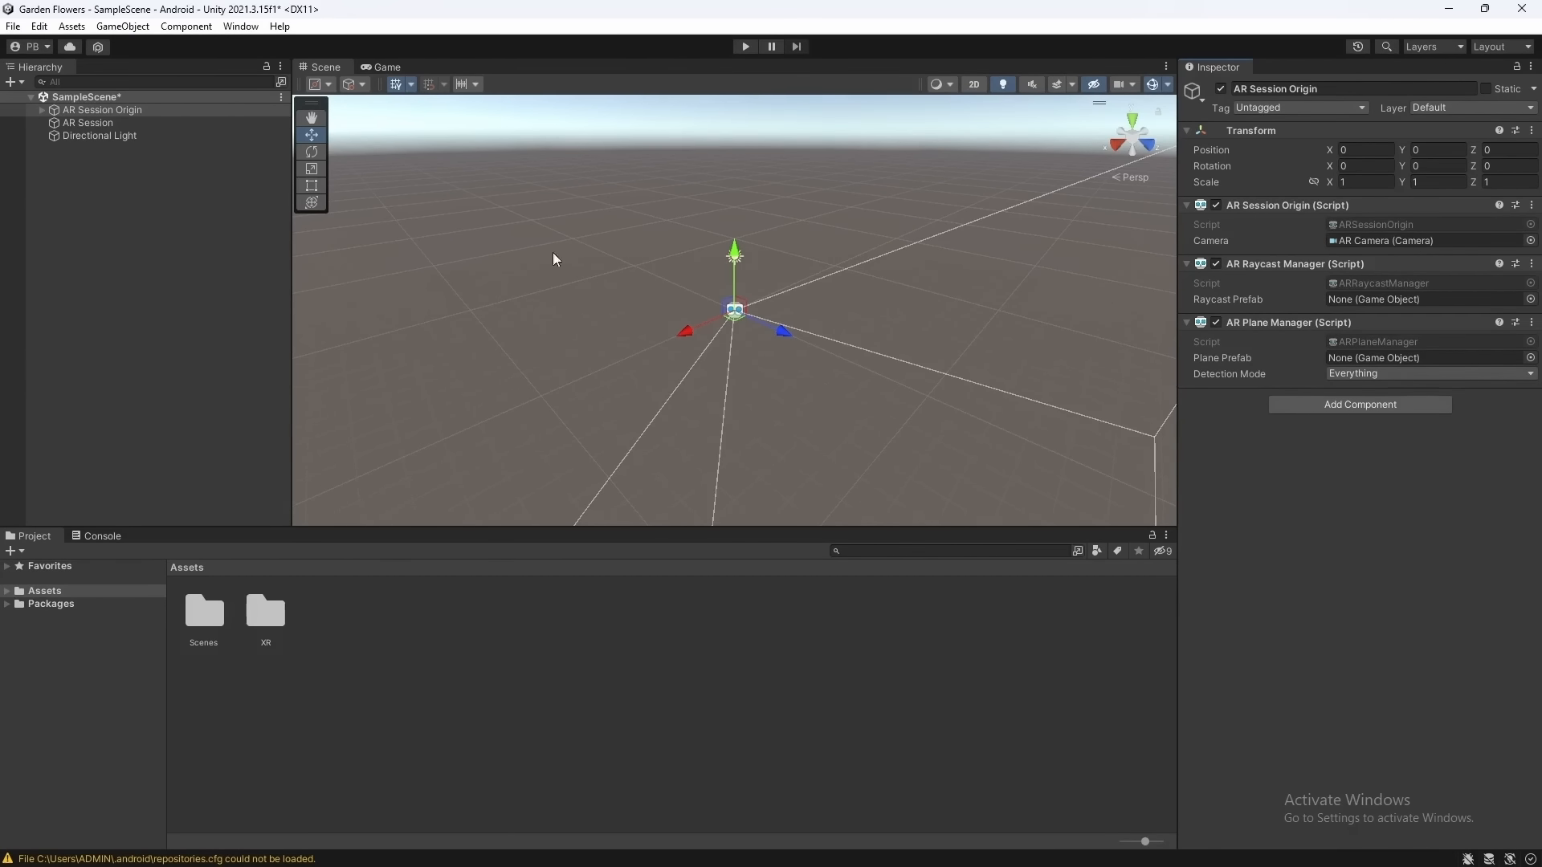
# Import all contents of the Garden Plants Assets custom package from the Unity Assets folder
pyautogui.rightClick(592, 647)
pyautogui.moveTo(678, 384)
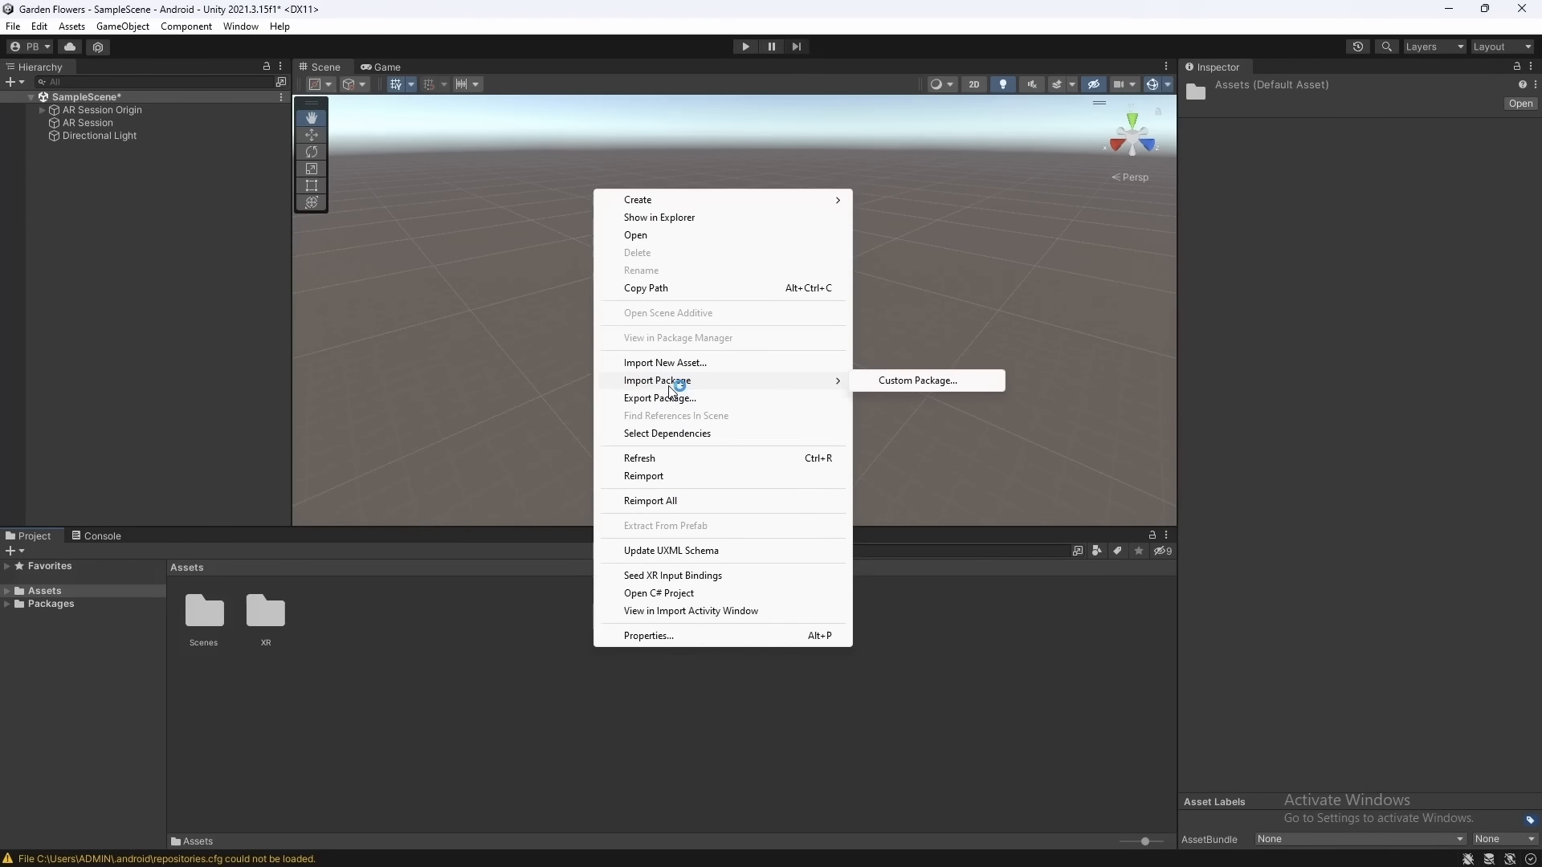
pyautogui.click(884, 382)
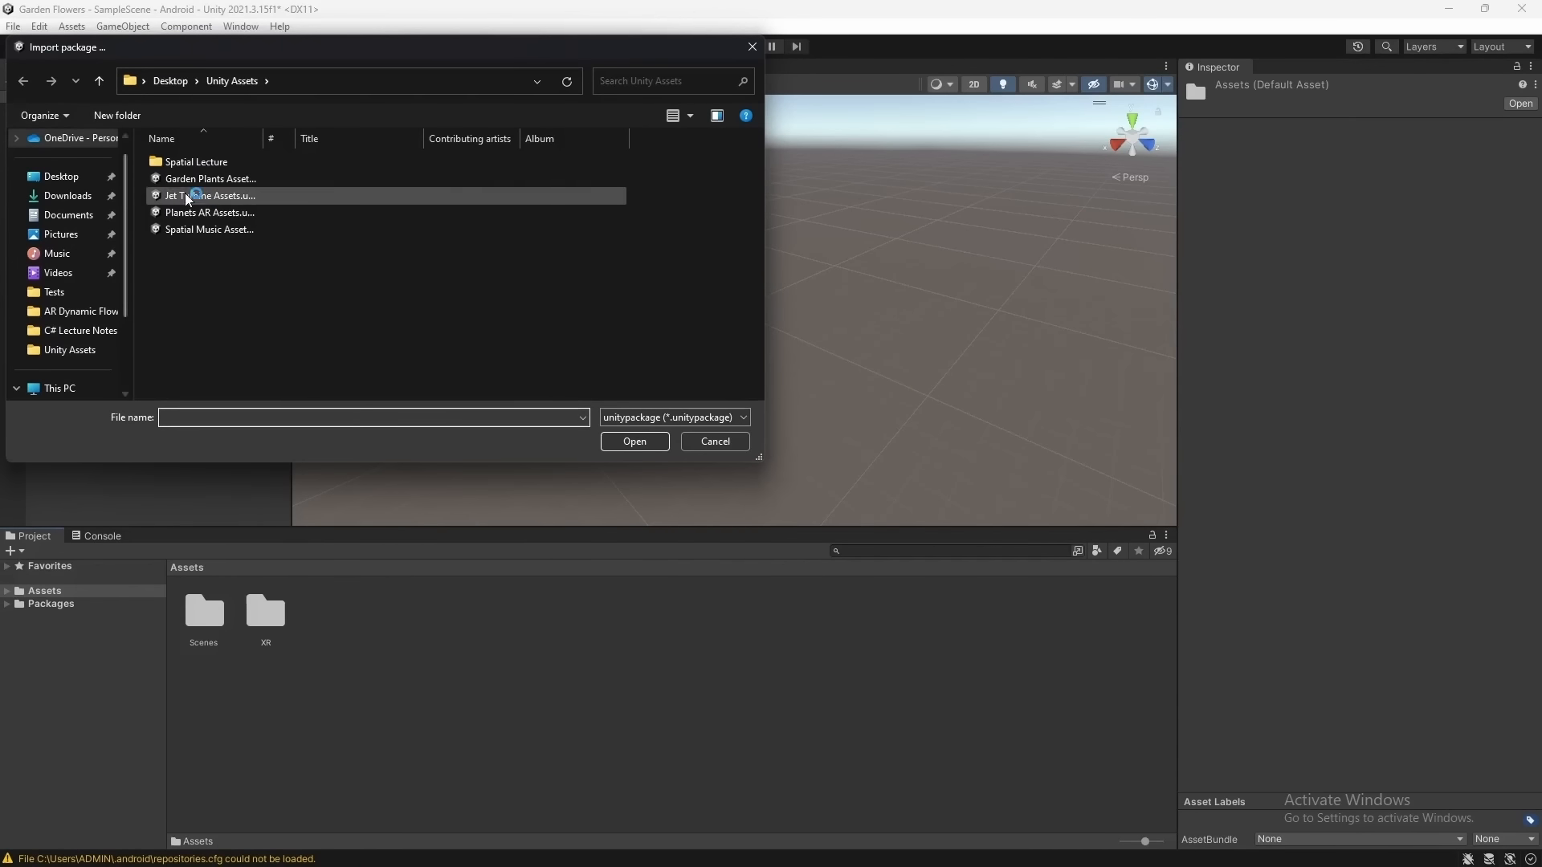
pyautogui.doubleClick(210, 180)
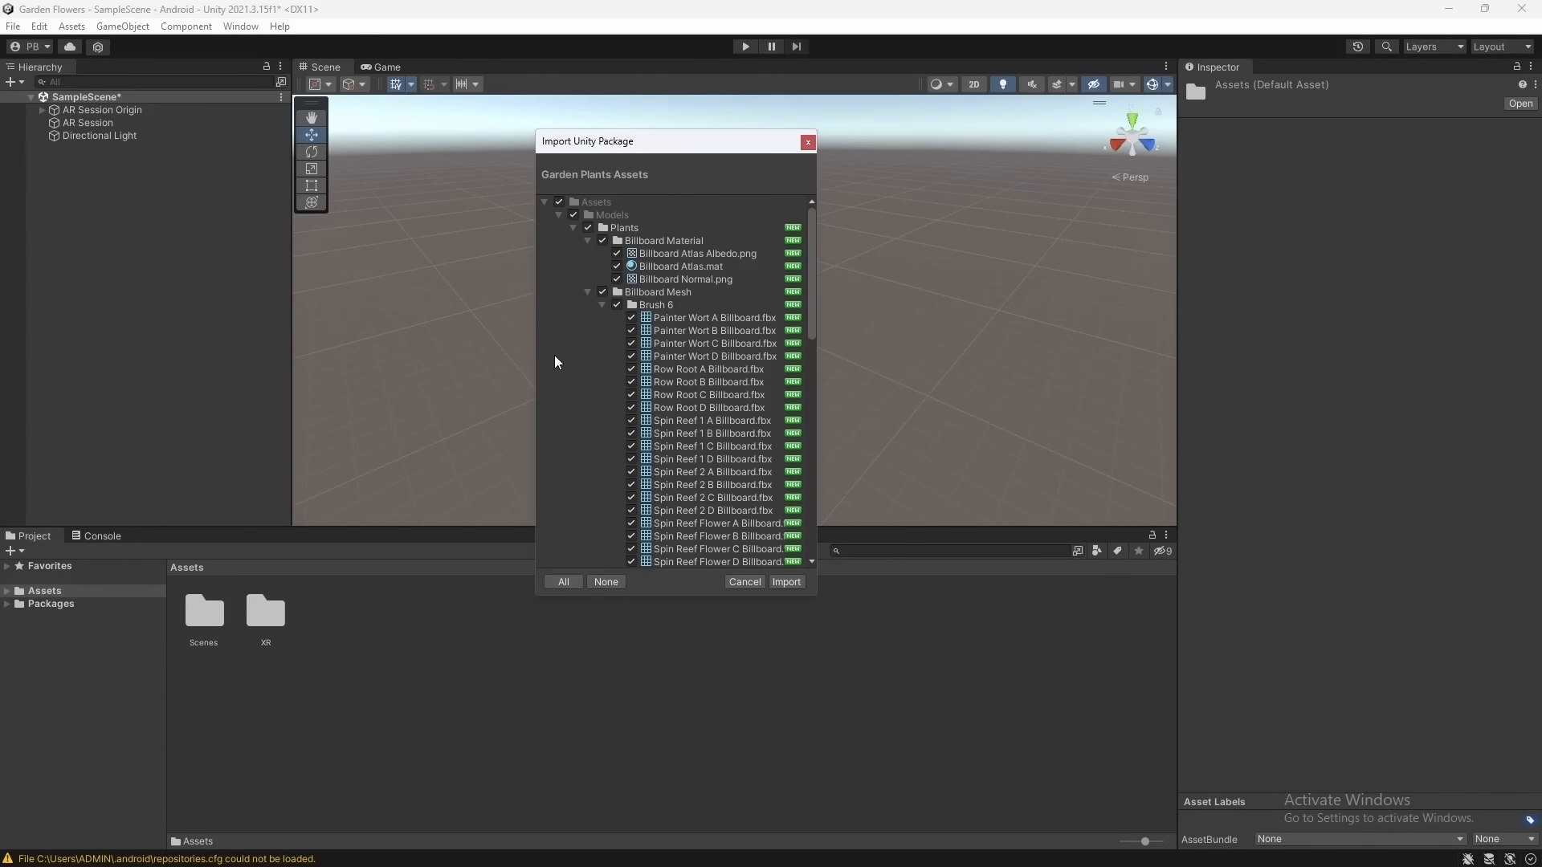
pyautogui.click(799, 583)
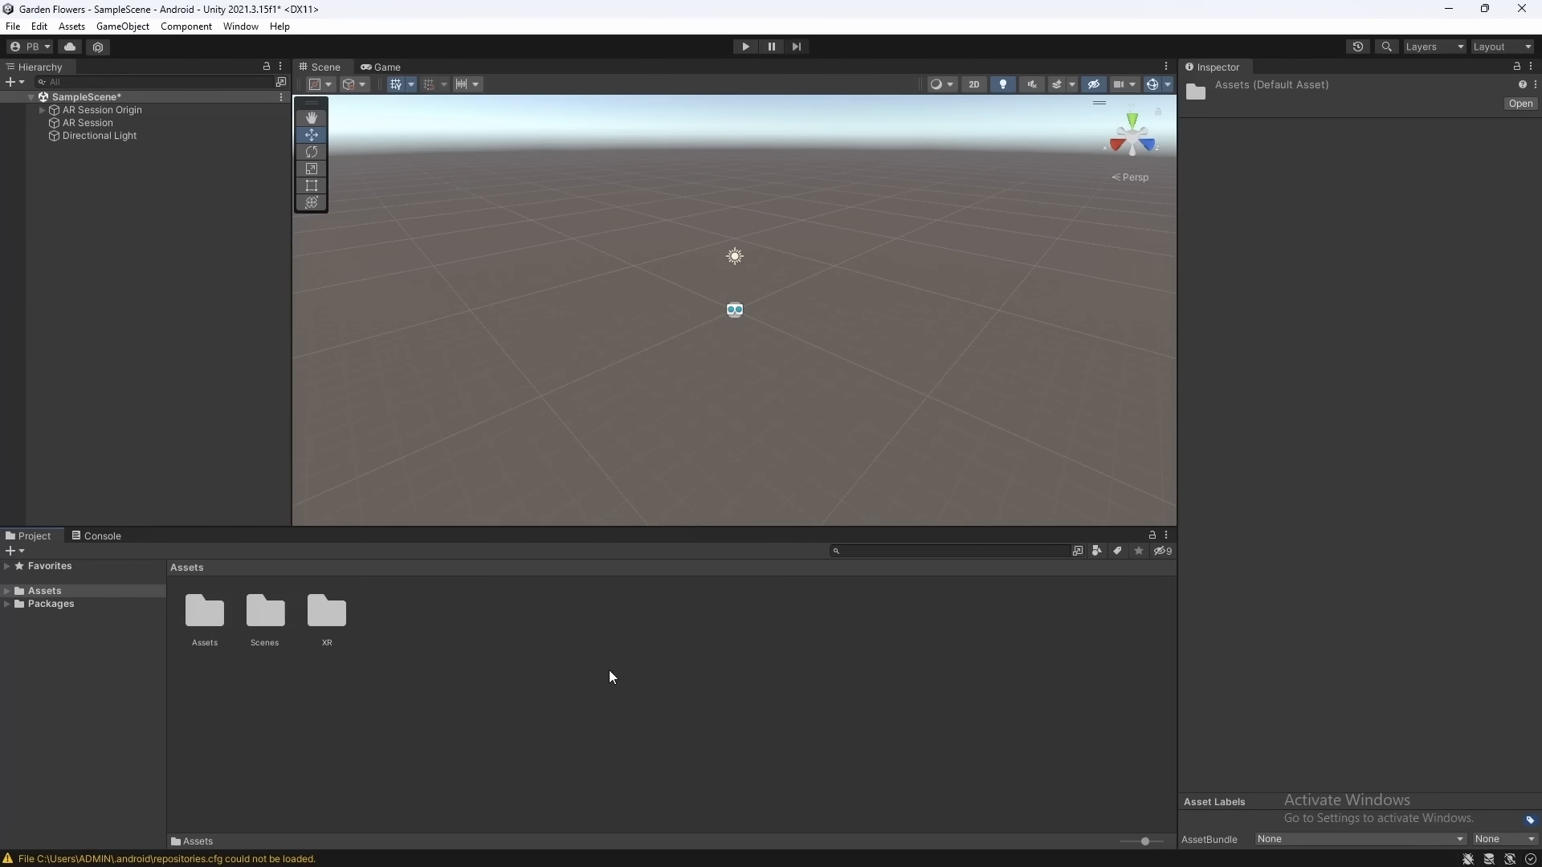
# Create a folder named Scripts in the project's Assets folder
pyautogui.rightClick(575, 625)
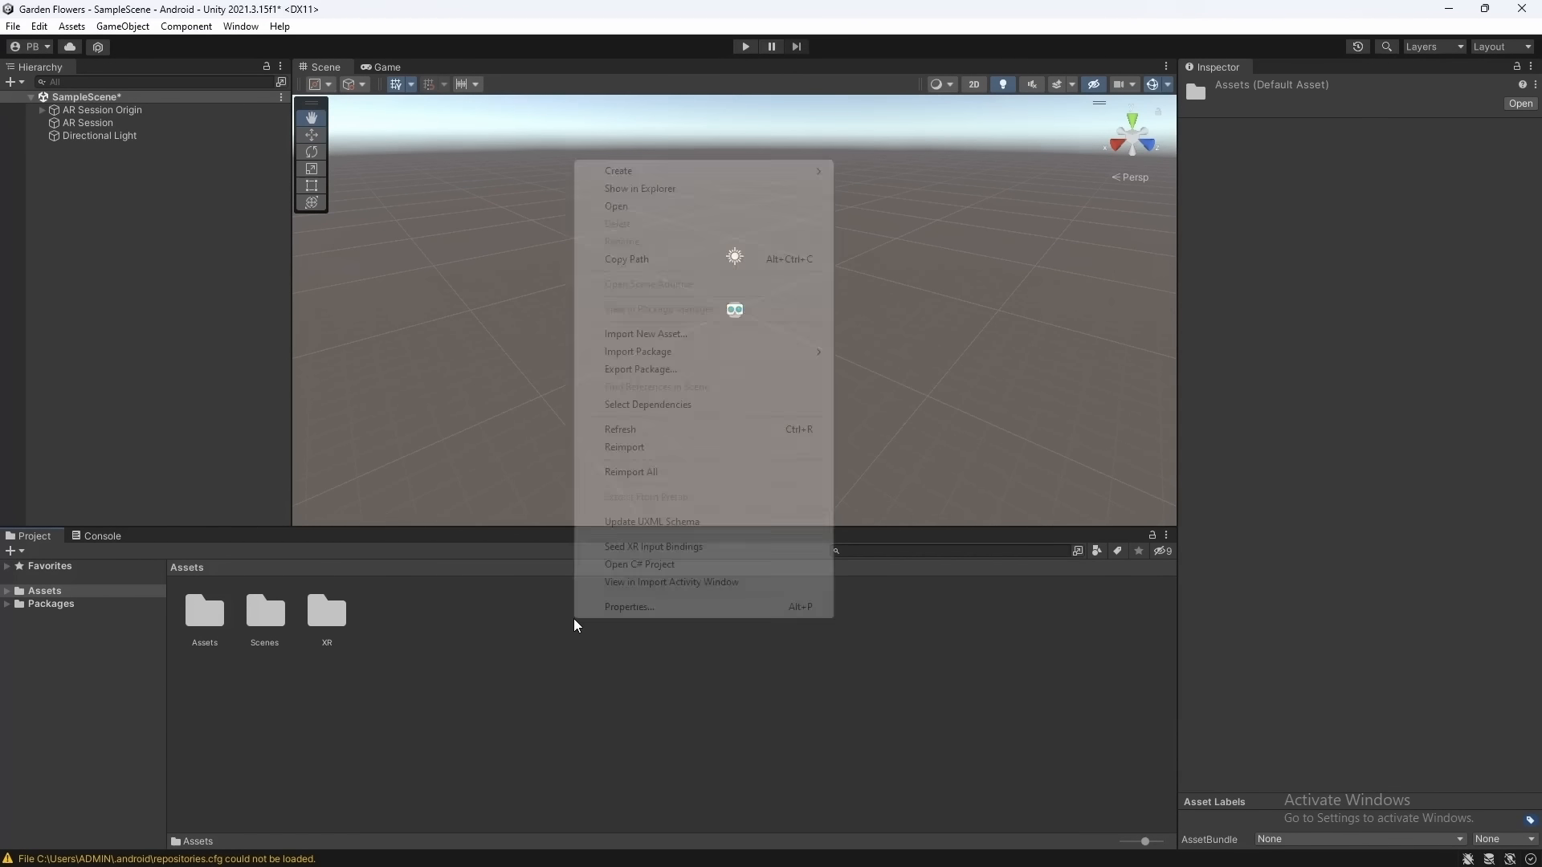
pyautogui.moveTo(663, 173)
pyautogui.click(944, 88)
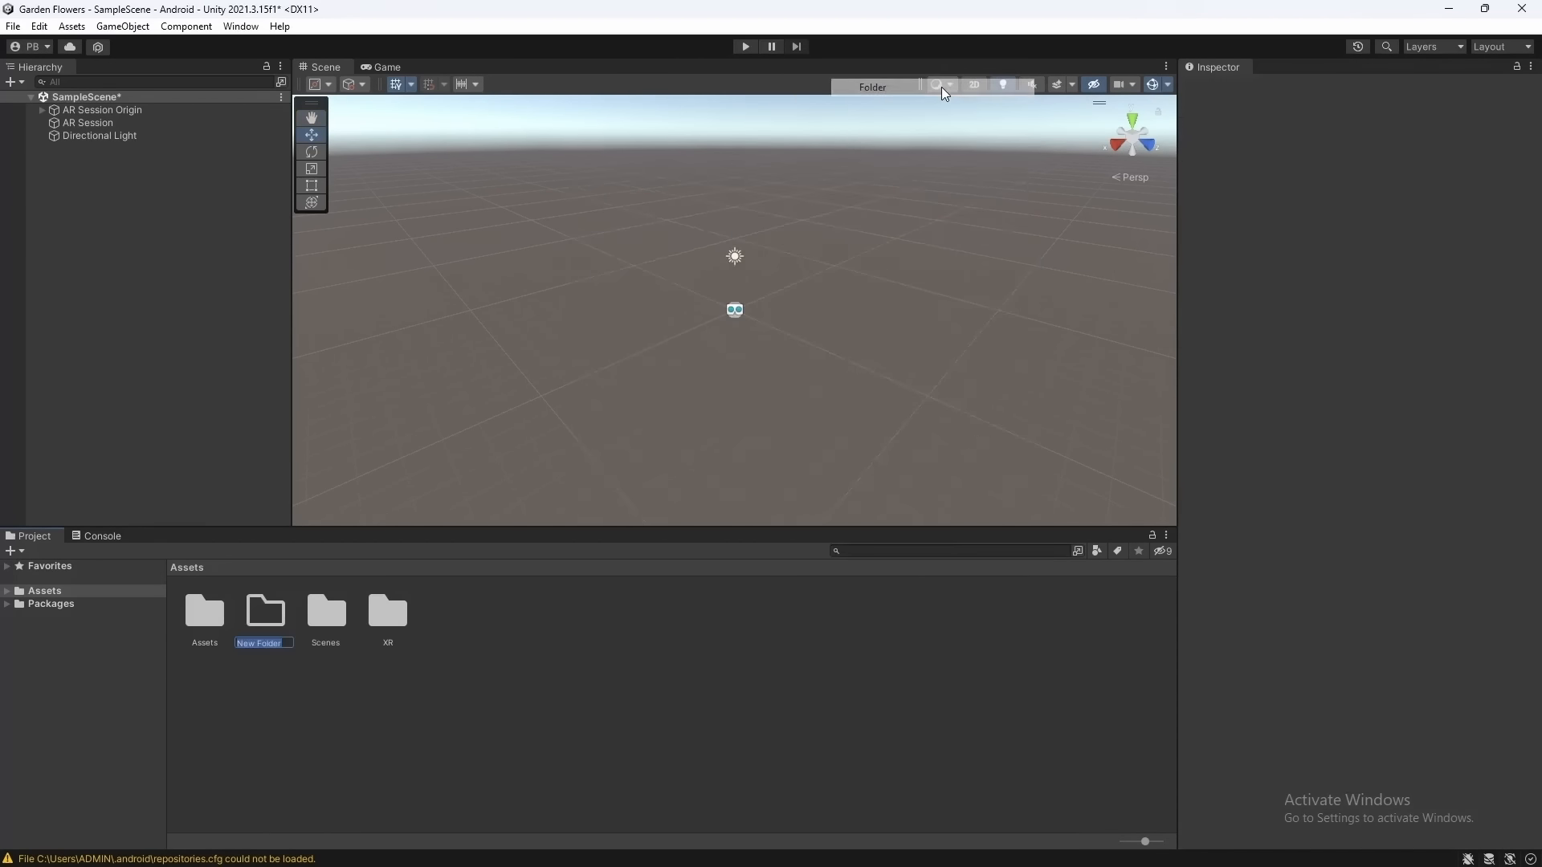
pyautogui.write('Scripts')
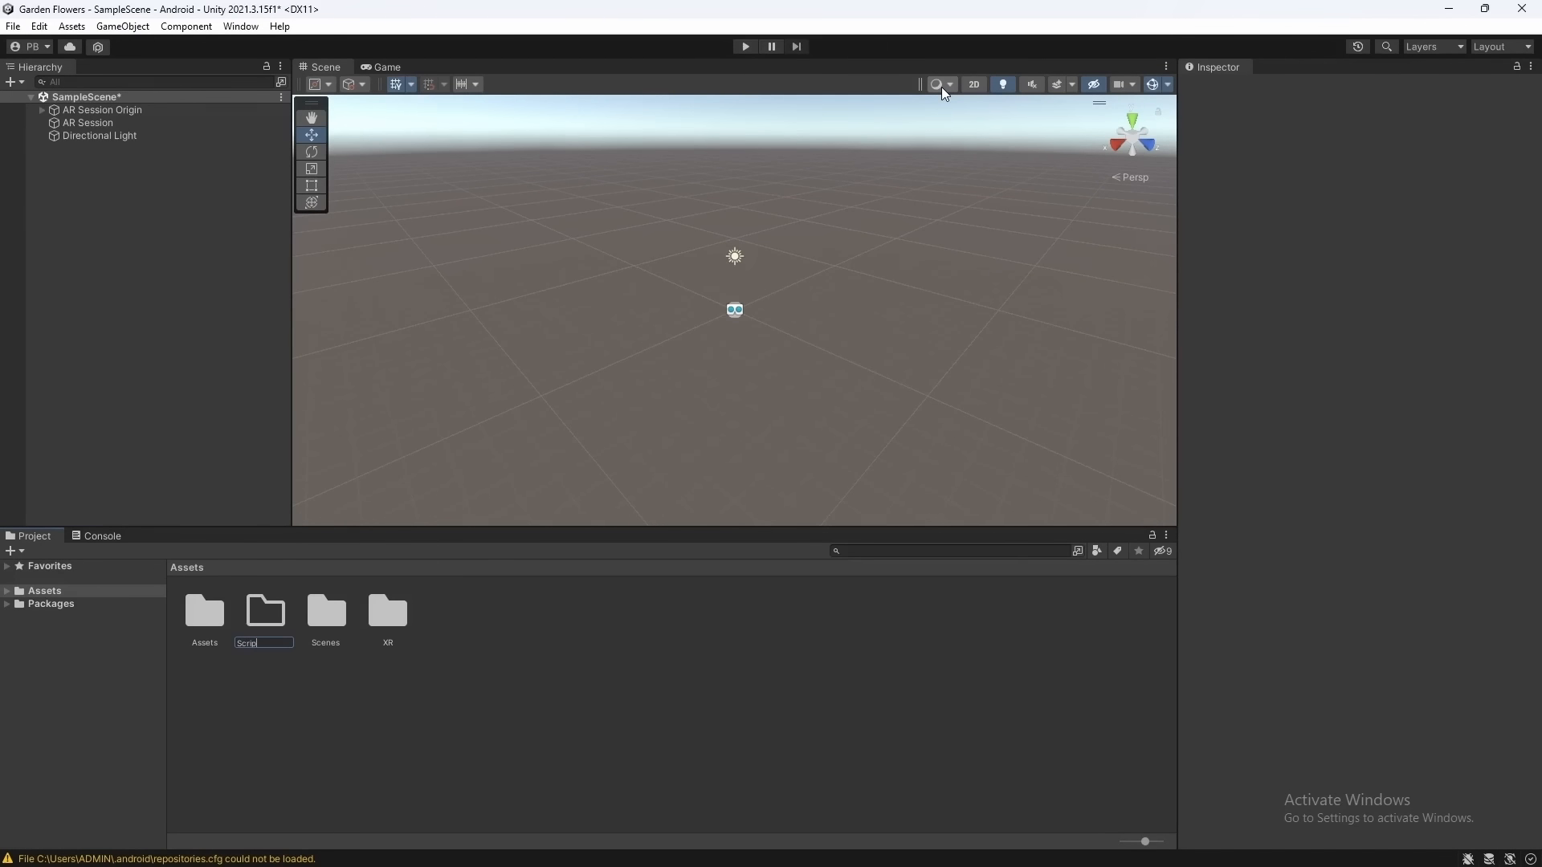
pyautogui.press('Return')
pyautogui.rightClick(514, 630)
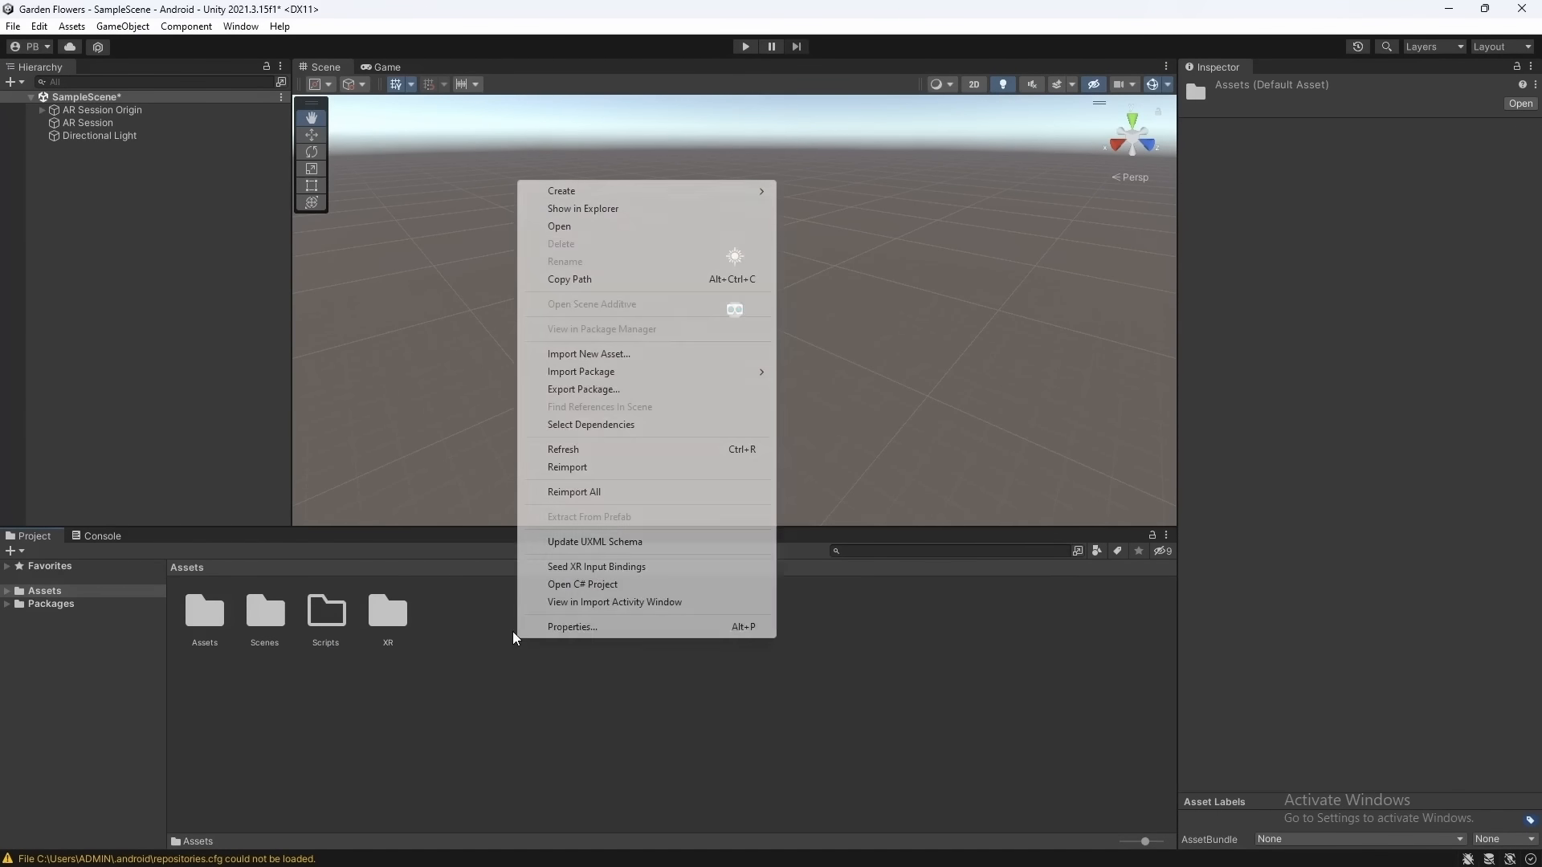
pyautogui.click(574, 208)
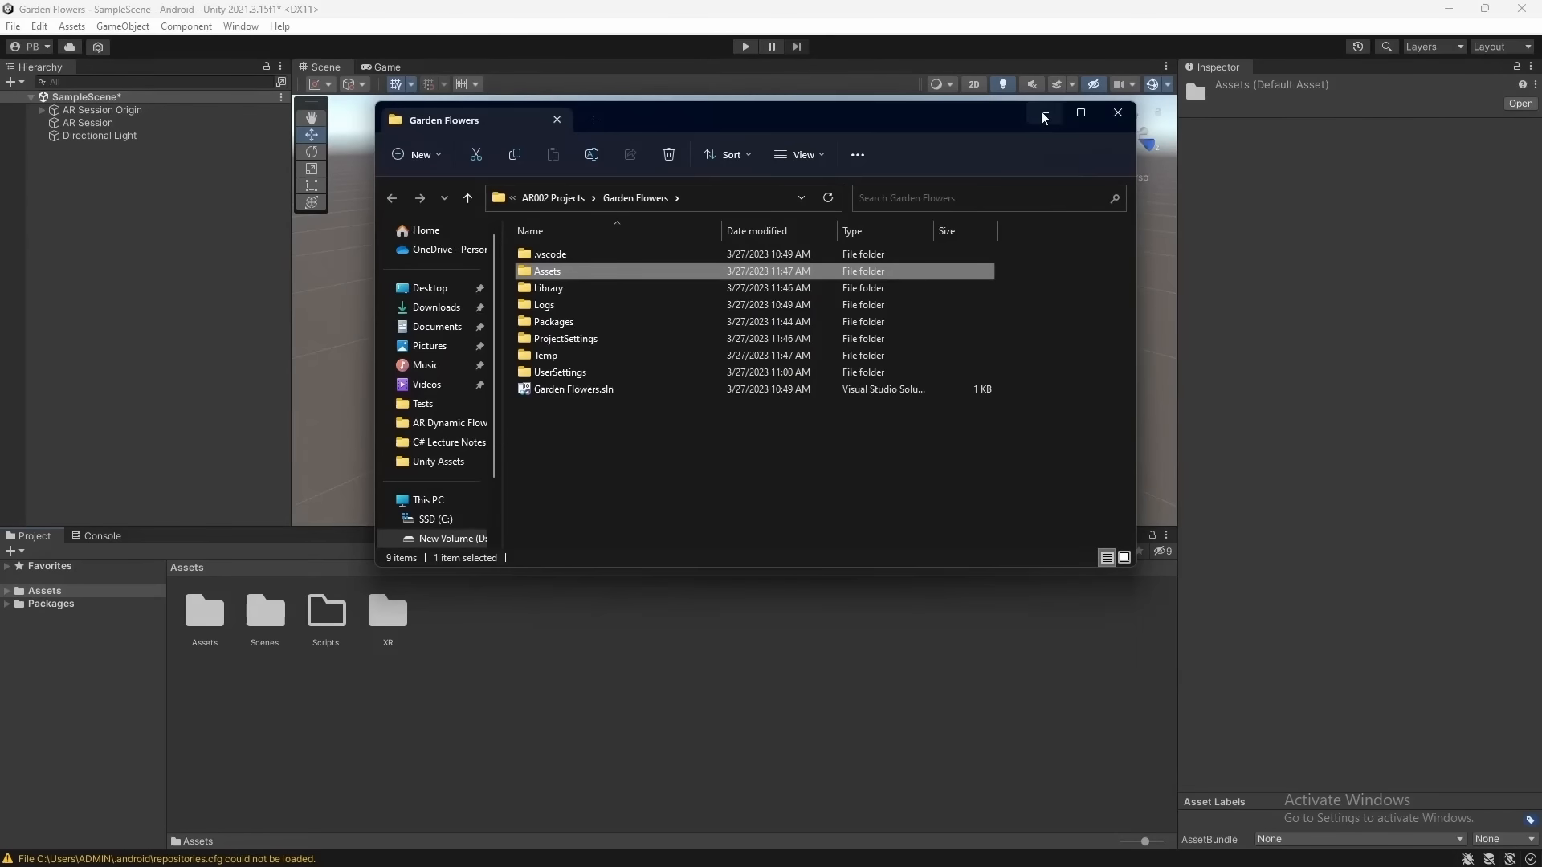
pyautogui.click(1044, 113)
# Create a folder named Materials in the project's Assets folder and open it
pyautogui.rightClick(640, 714)
pyautogui.moveTo(747, 241)
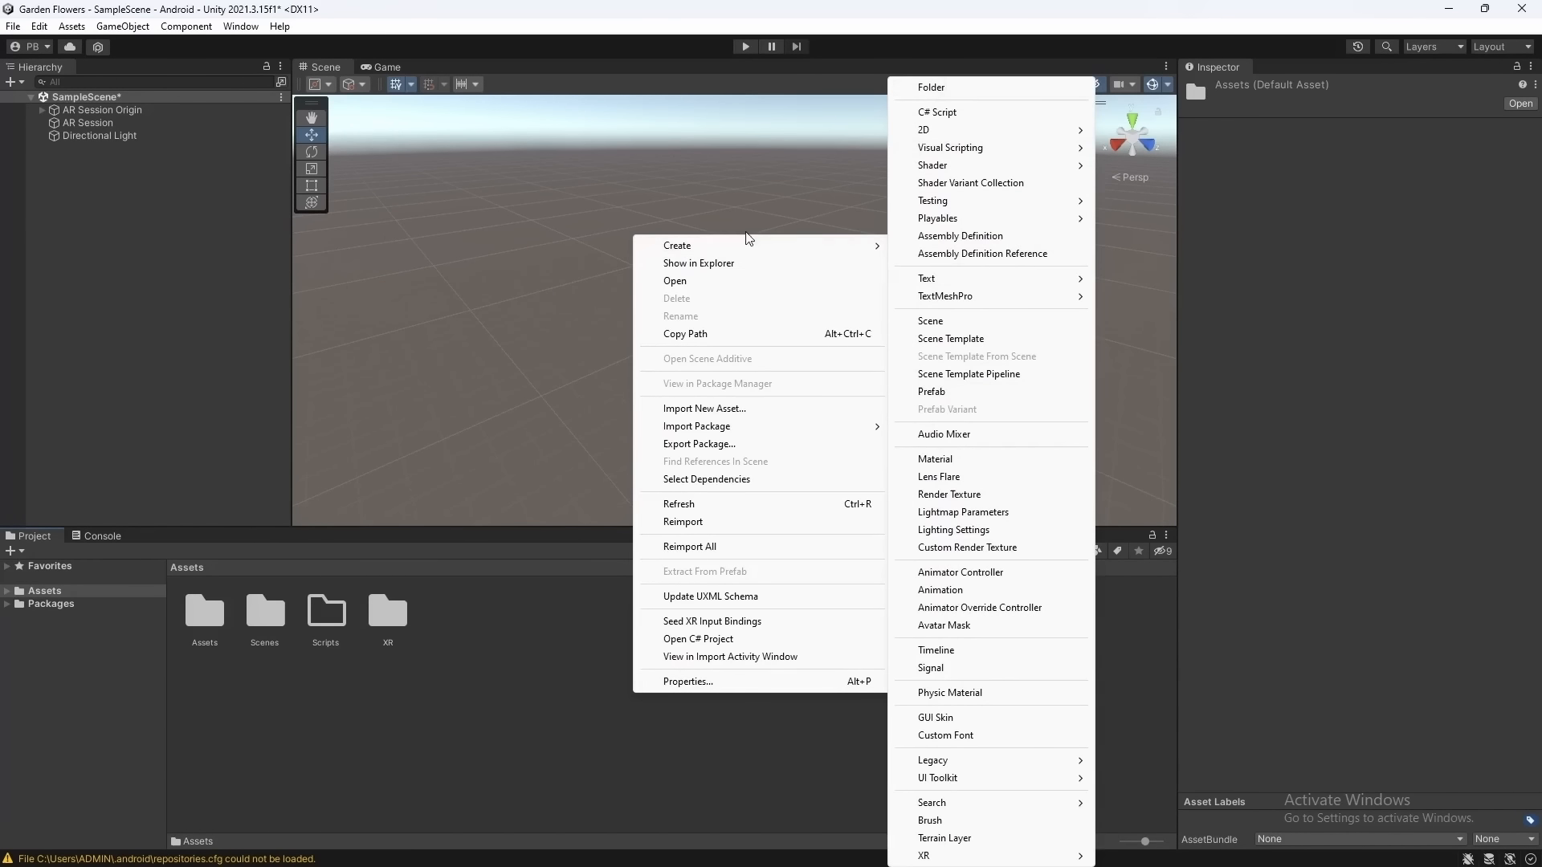
pyautogui.click(988, 97)
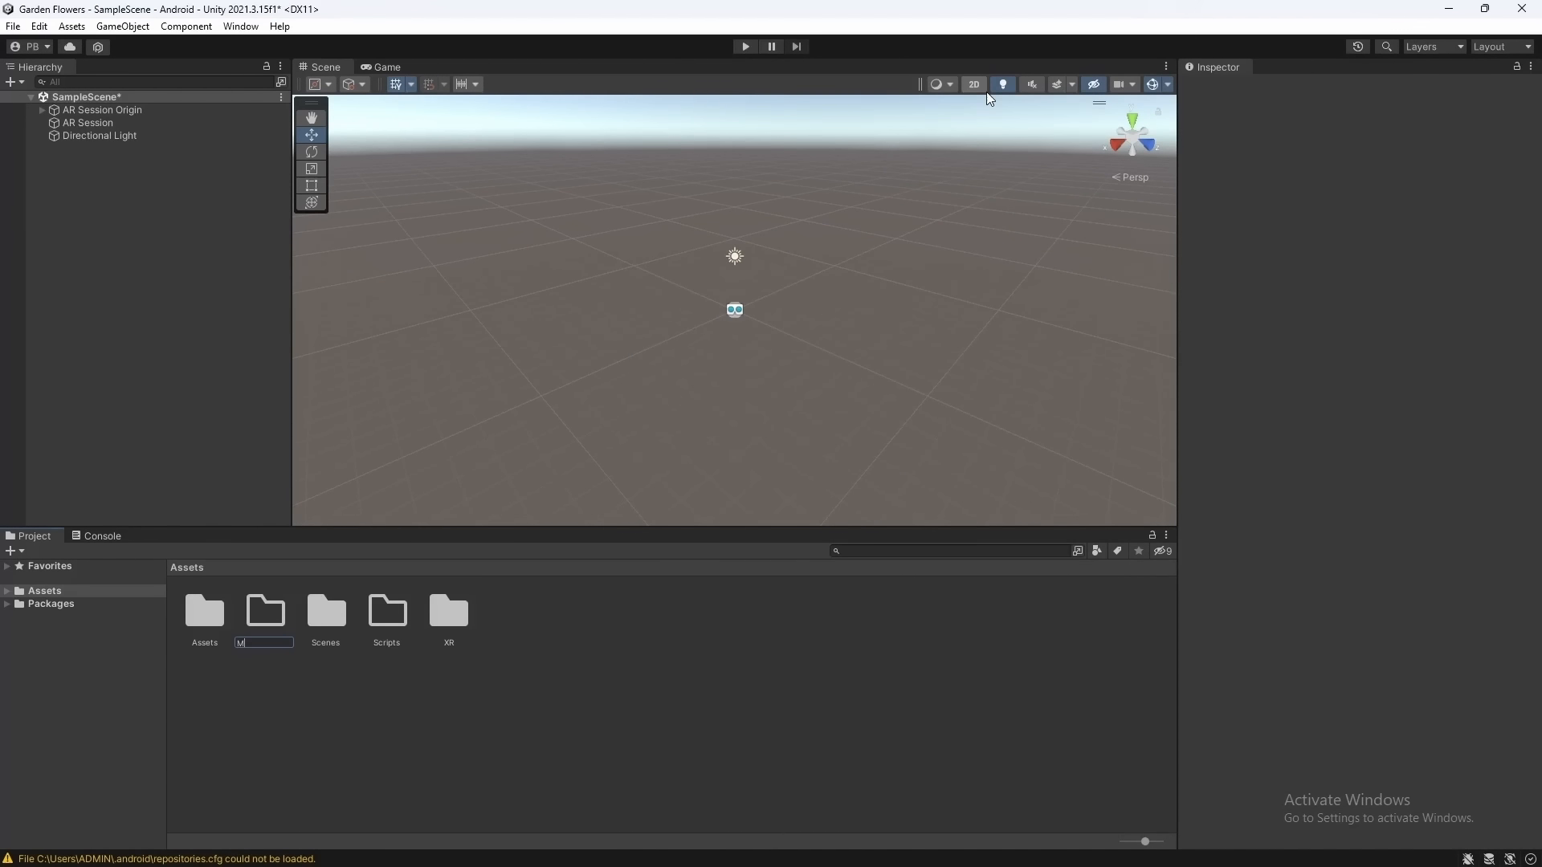
pyautogui.write('MATERIA')
pyautogui.press('BackSpace')
pyautogui.press('BackSpace')
pyautogui.press('BackSpace')
pyautogui.press('BackSpace')
pyautogui.press('BackSpace')
pyautogui.press('BackSpace')
pyautogui.press('BackSpace')
pyautogui.write('Materials')
pyautogui.press('Return')
pyautogui.press('Return')
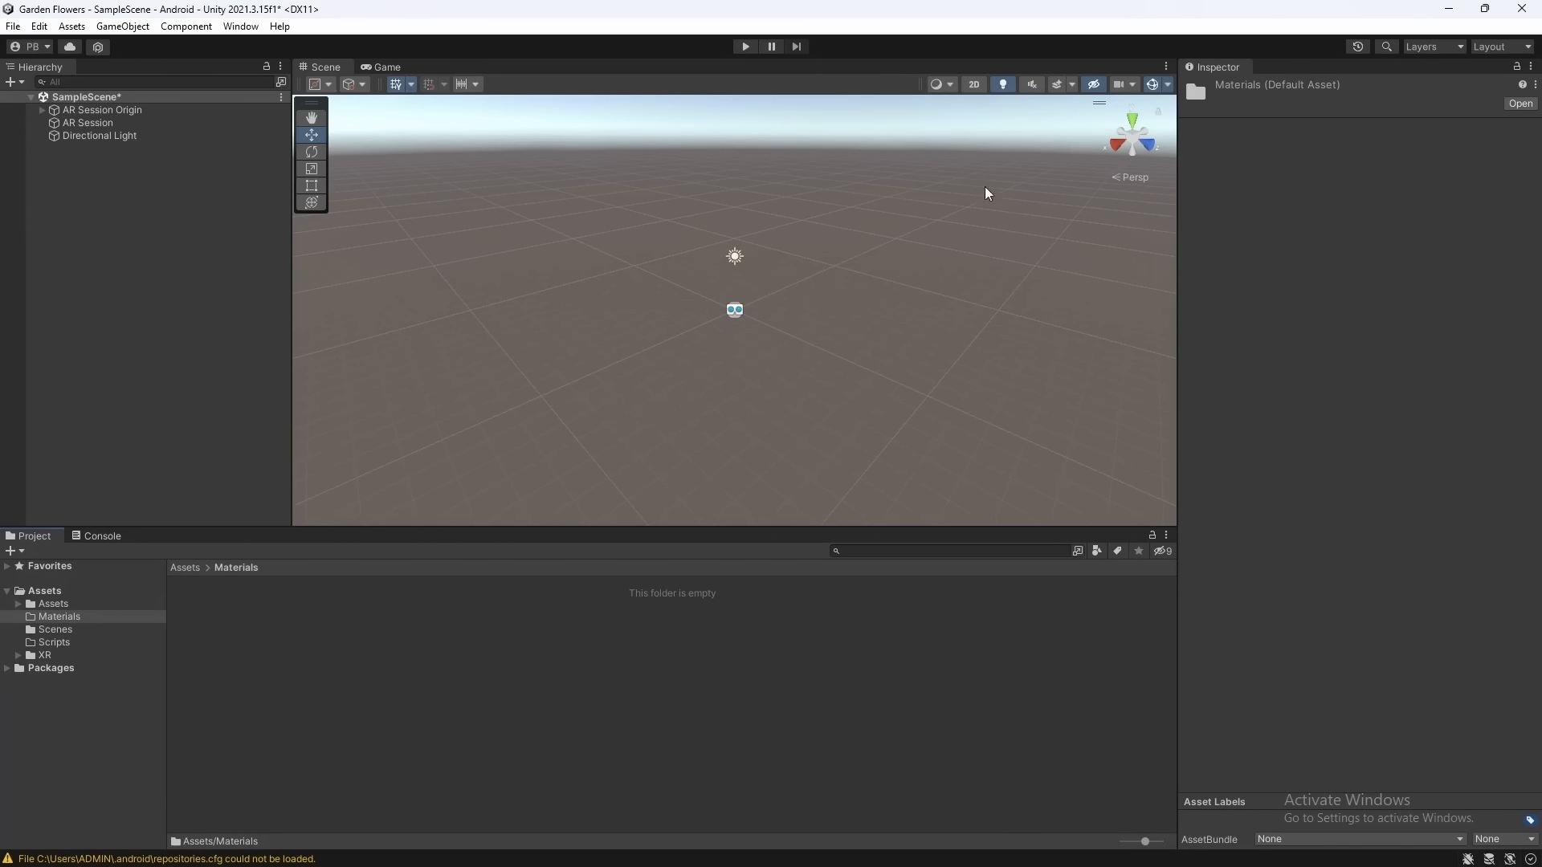
# Create a material named PlaneTranparentMat in the Materials folder
pyautogui.rightClick(591, 594)
pyautogui.moveTo(690, 156)
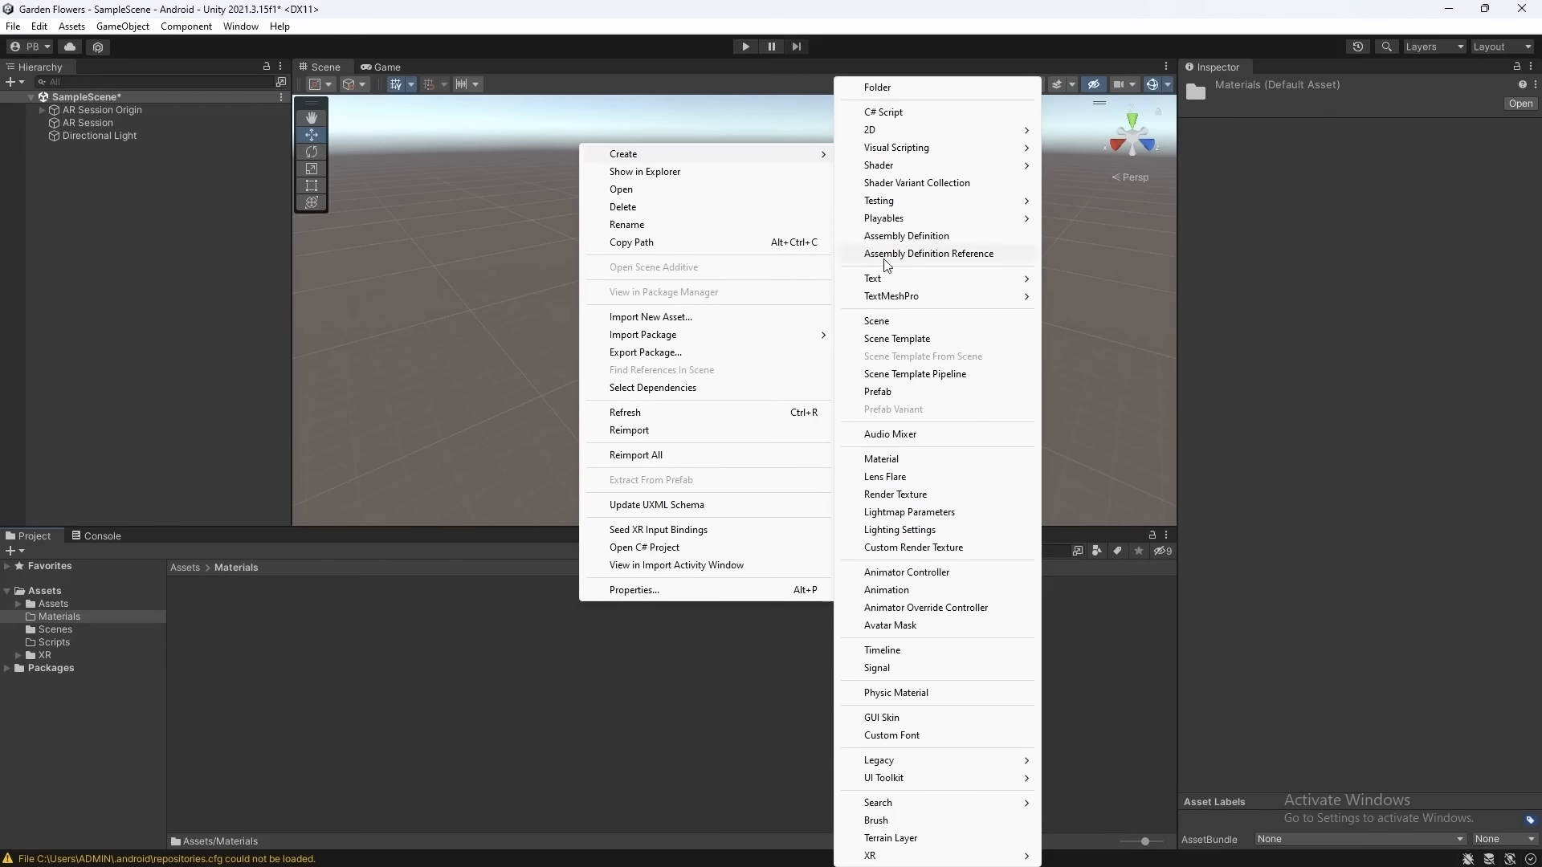
pyautogui.click(886, 459)
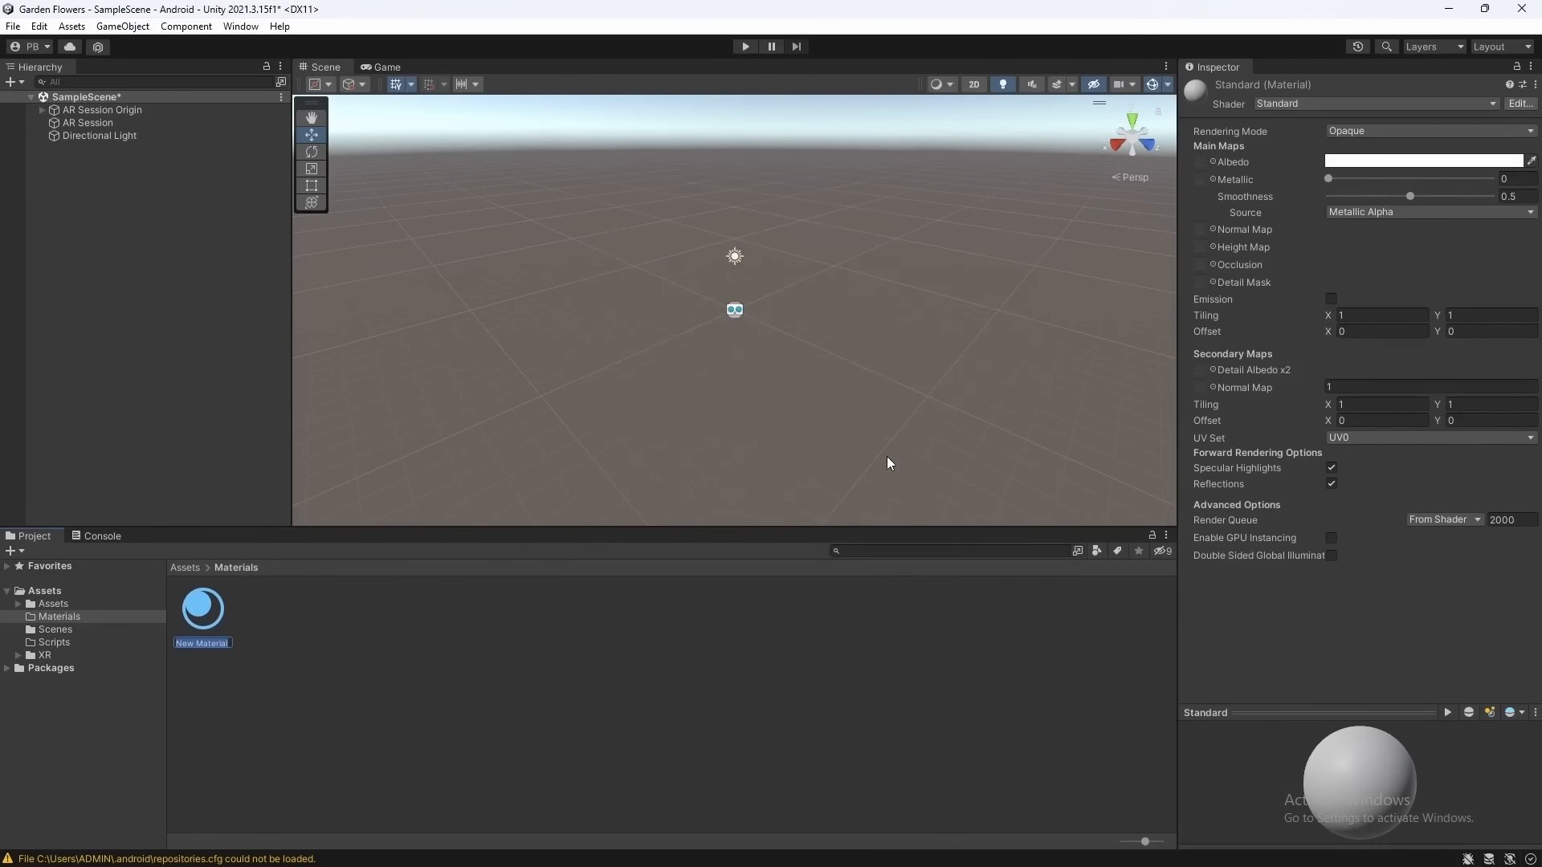
pyautogui.write('PlaneTranparentMat')
pyautogui.press('Return')
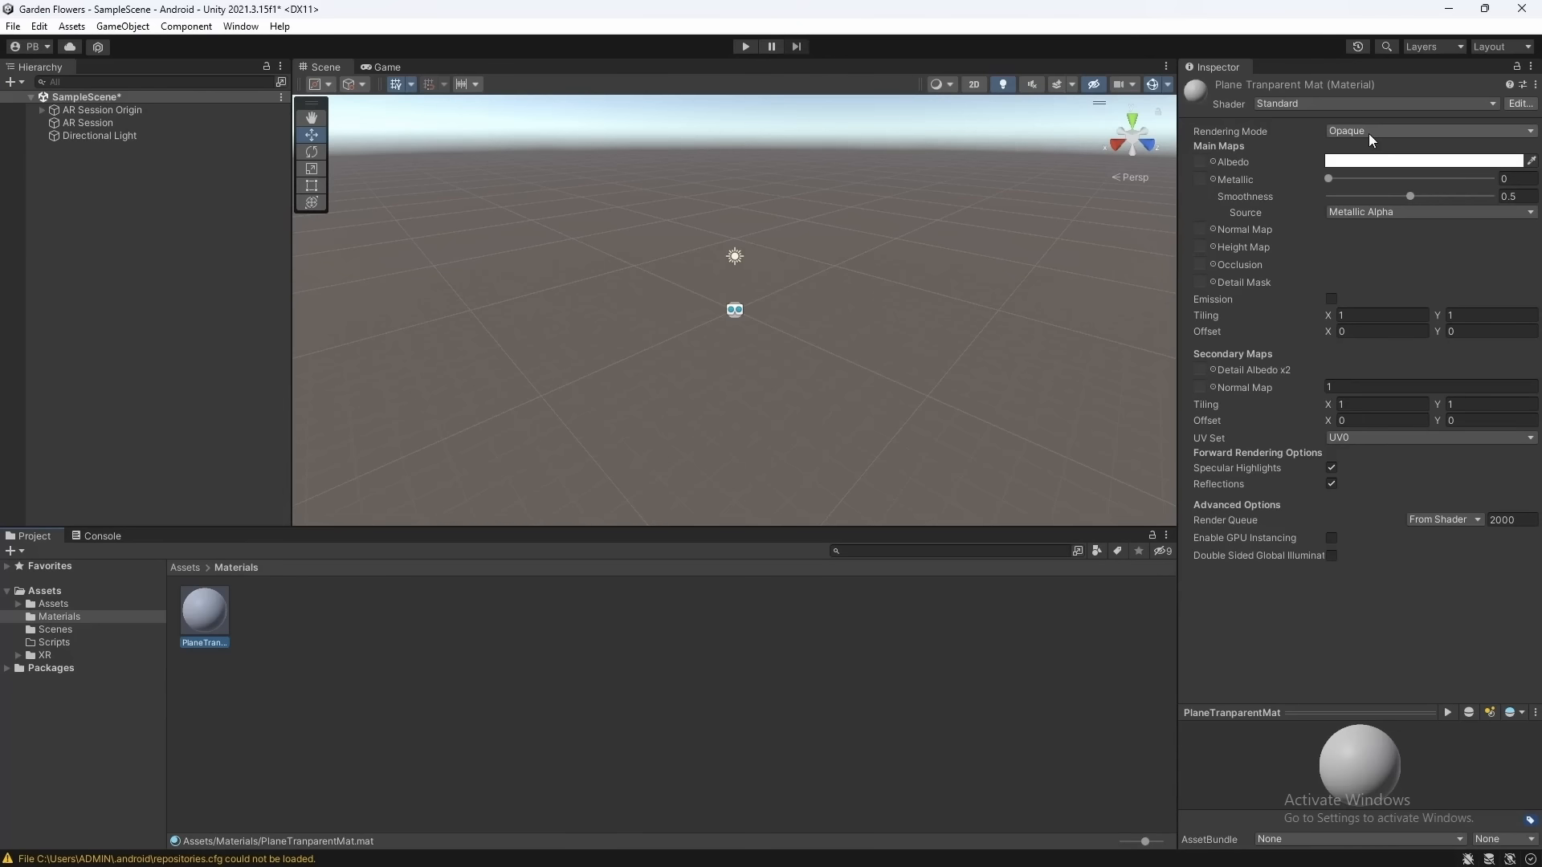
# Set PlaneTranparentMat's rendering mode to Transparent and its albedo alpha to 0
pyautogui.click(1437, 131)
pyautogui.click(1389, 202)
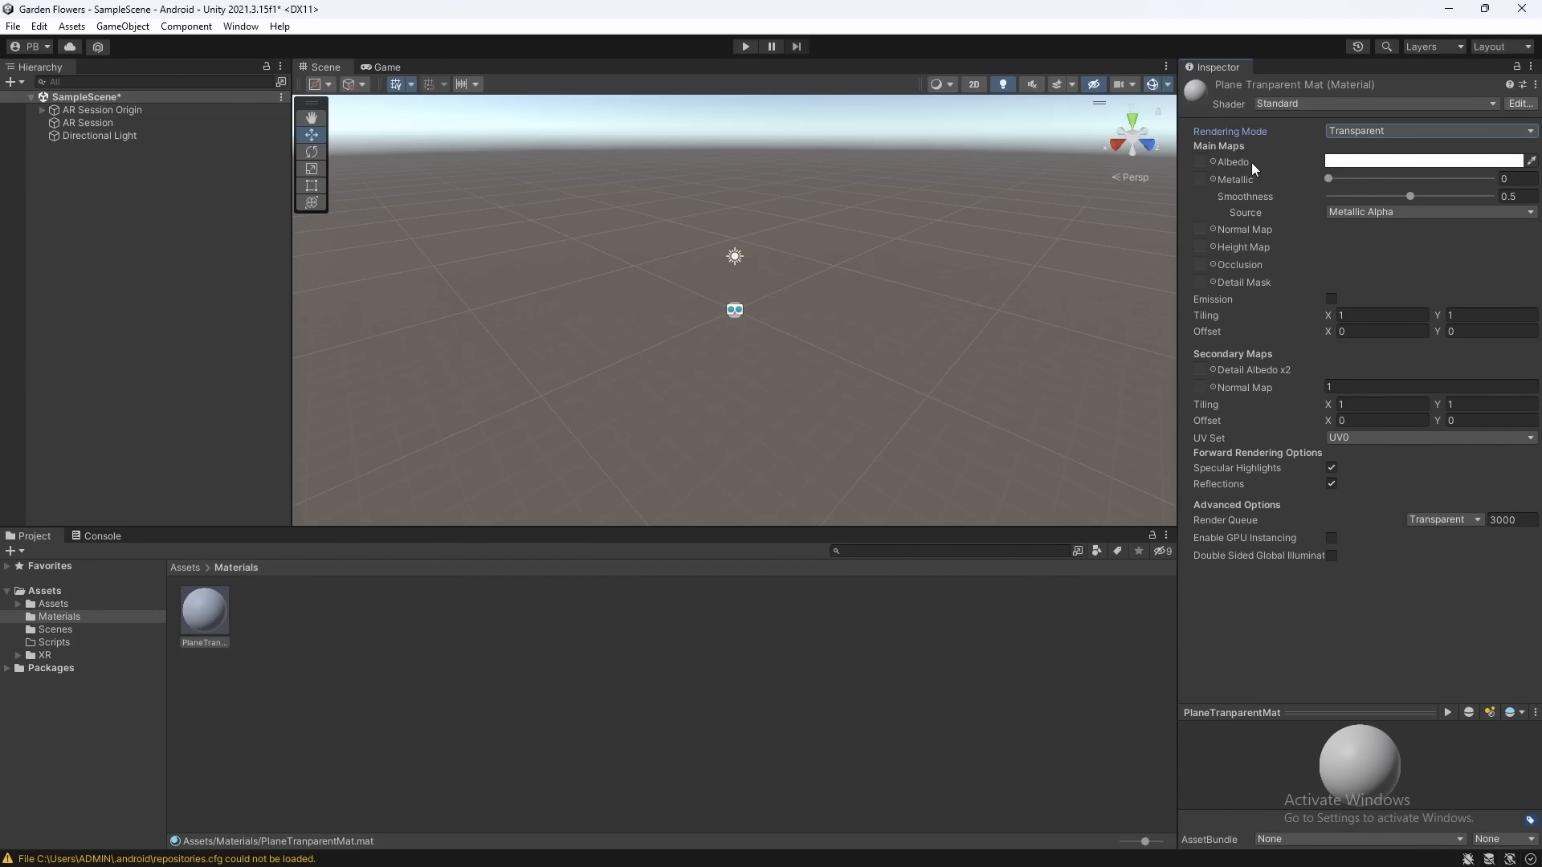
pyautogui.click(1466, 160)
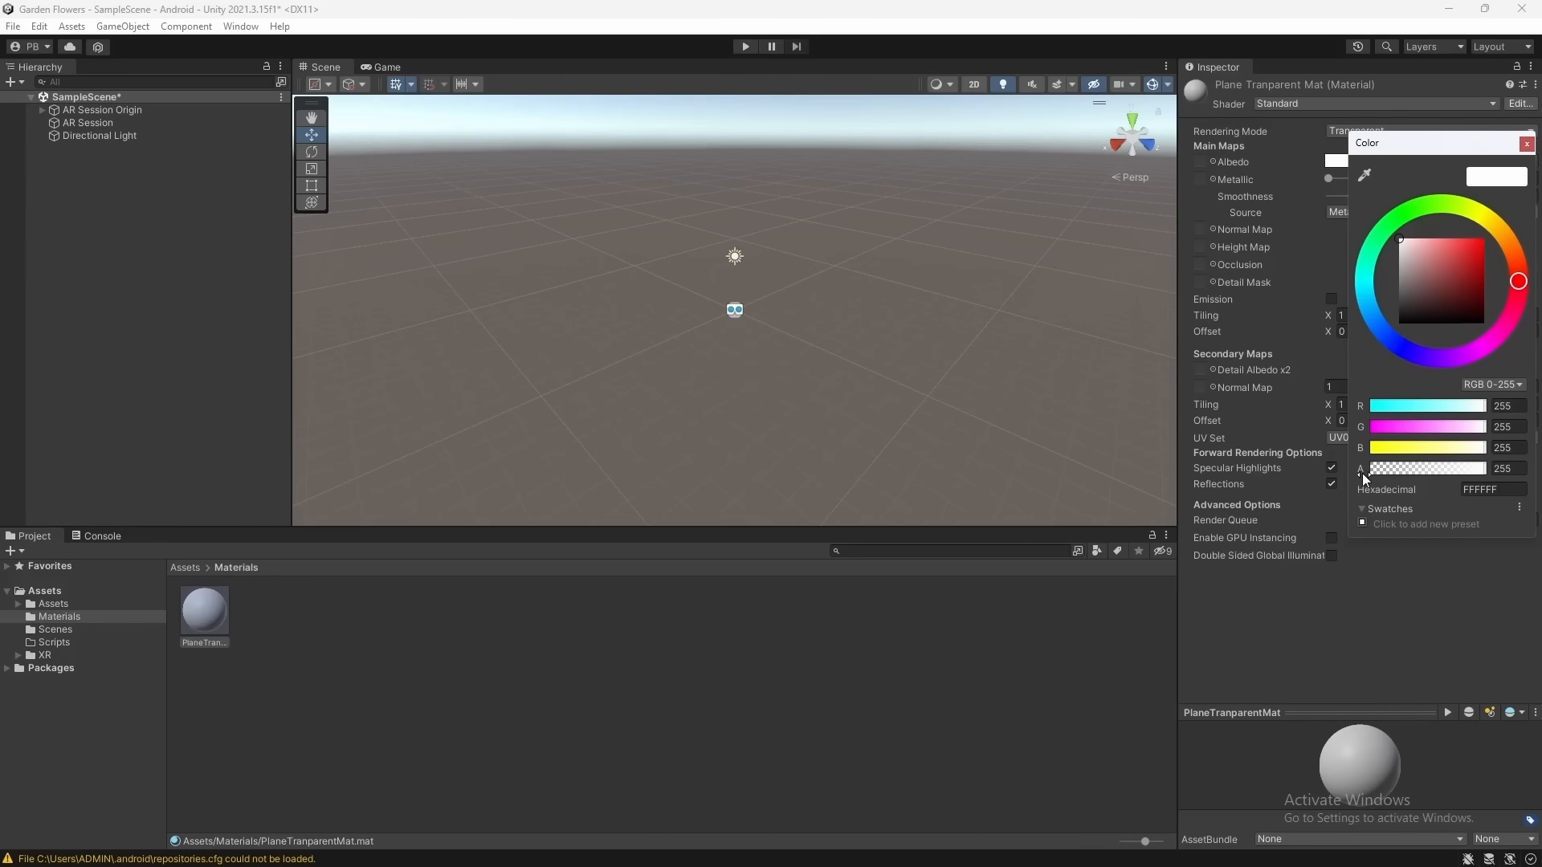
pyautogui.click(1522, 470)
pyautogui.write('0')
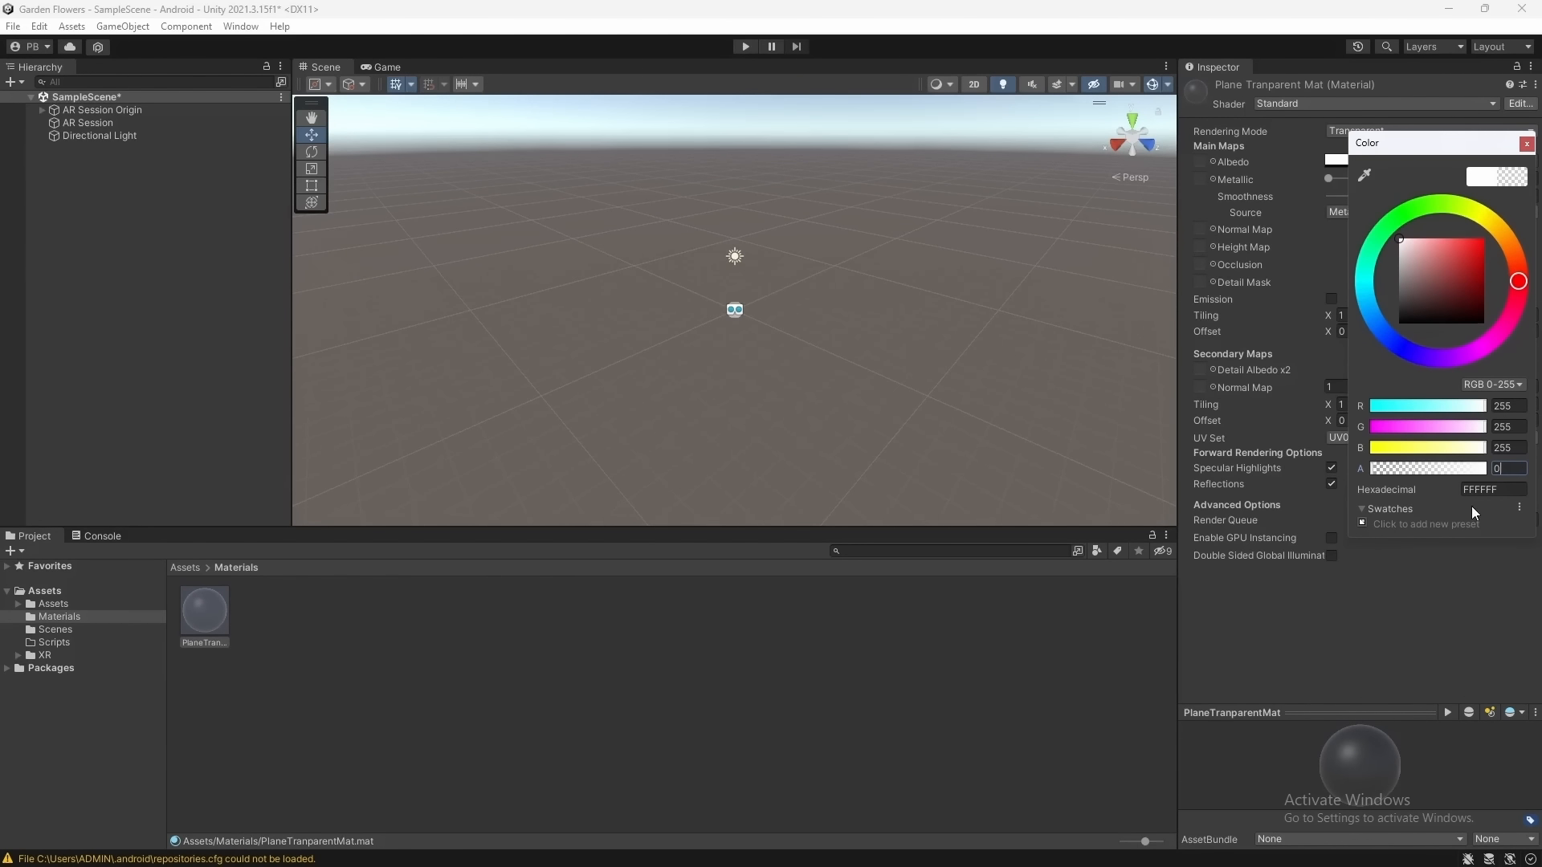
pyautogui.click(1436, 491)
pyautogui.click(1527, 144)
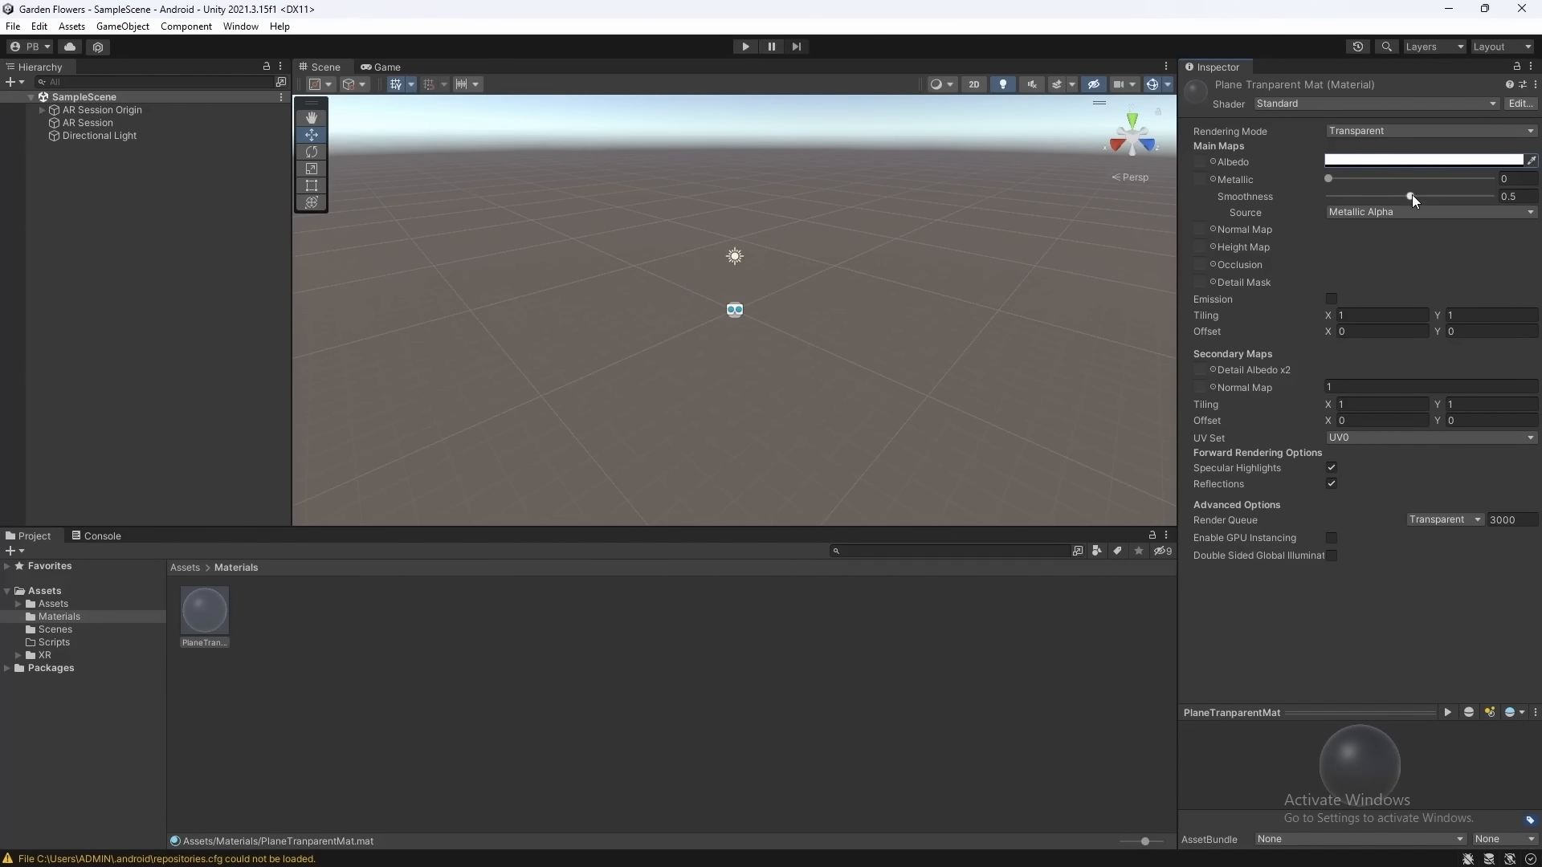
# Set the PlaneTranparentMat material's smoothness to 0
pyautogui.moveTo(1411, 197); pyautogui.dragTo(1276, 196)
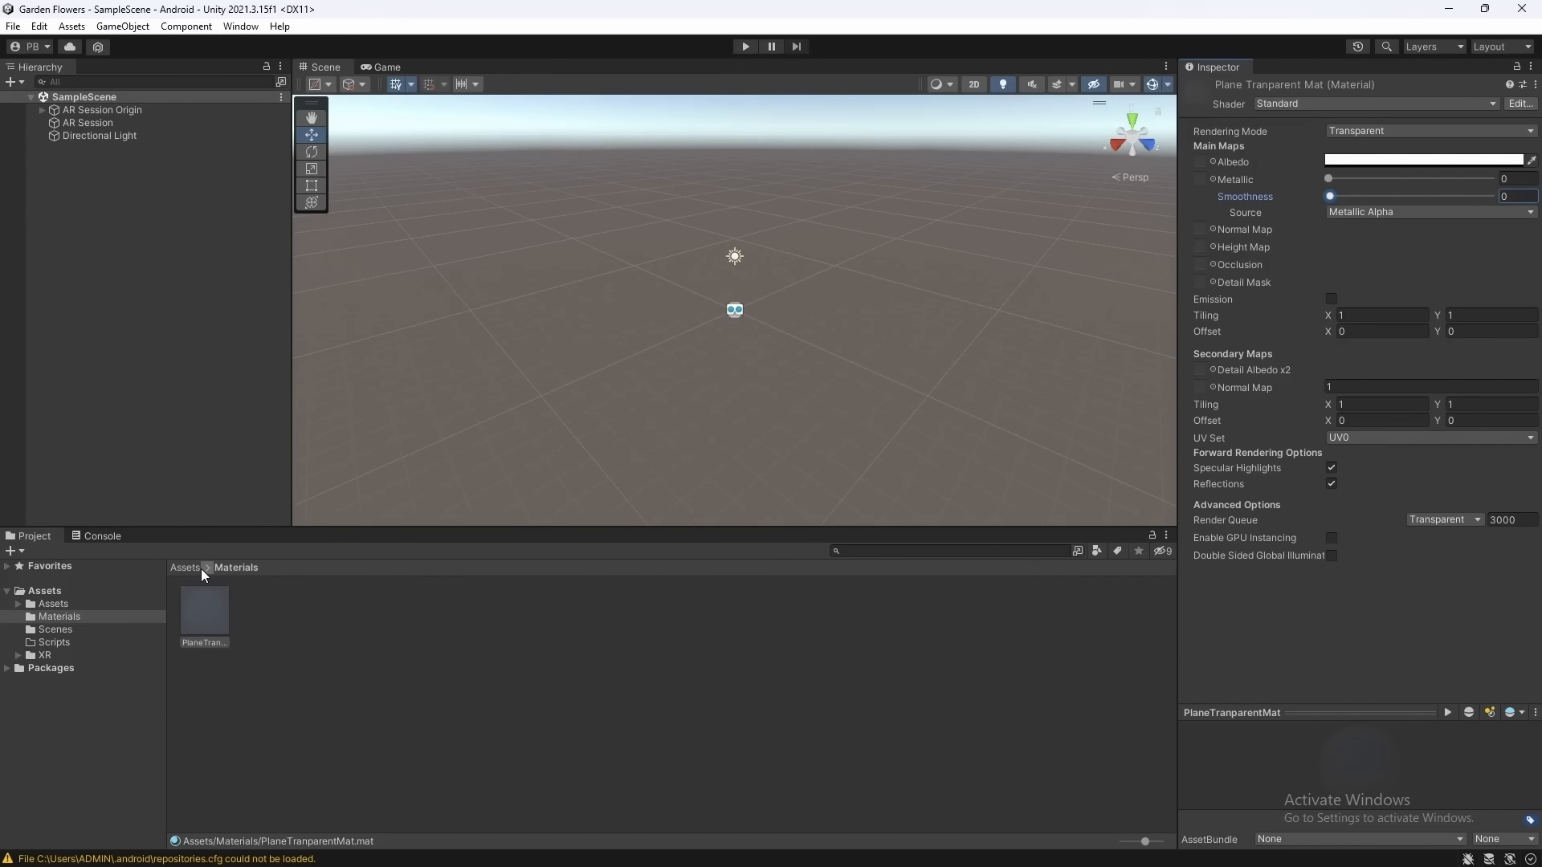
pyautogui.click(138, 173)
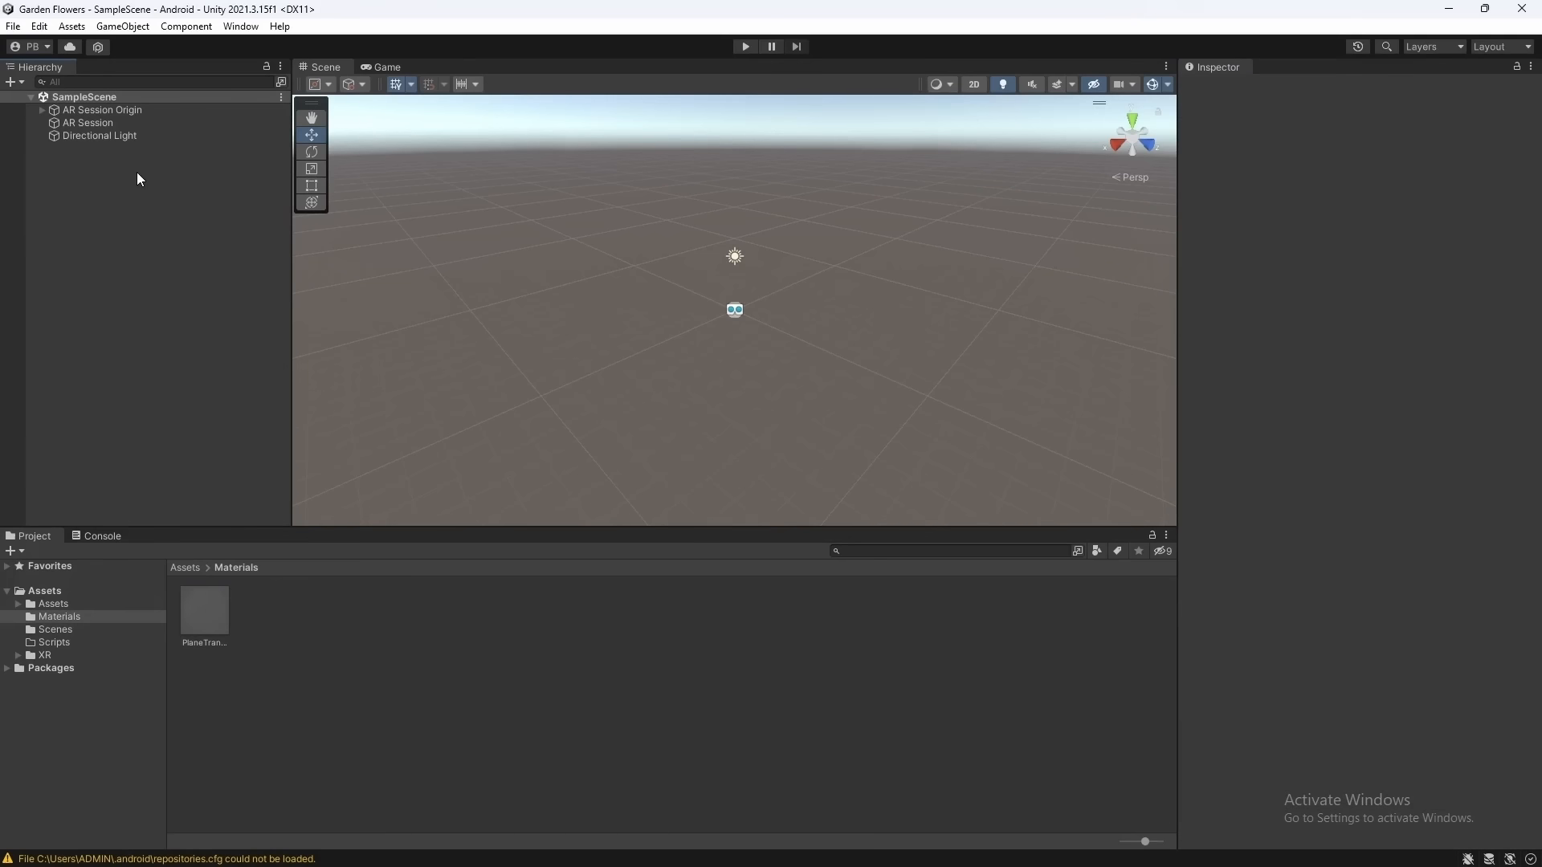
# Add an AR Default Plane object to SampleScene and save the scene
pyautogui.rightClick(137, 173)
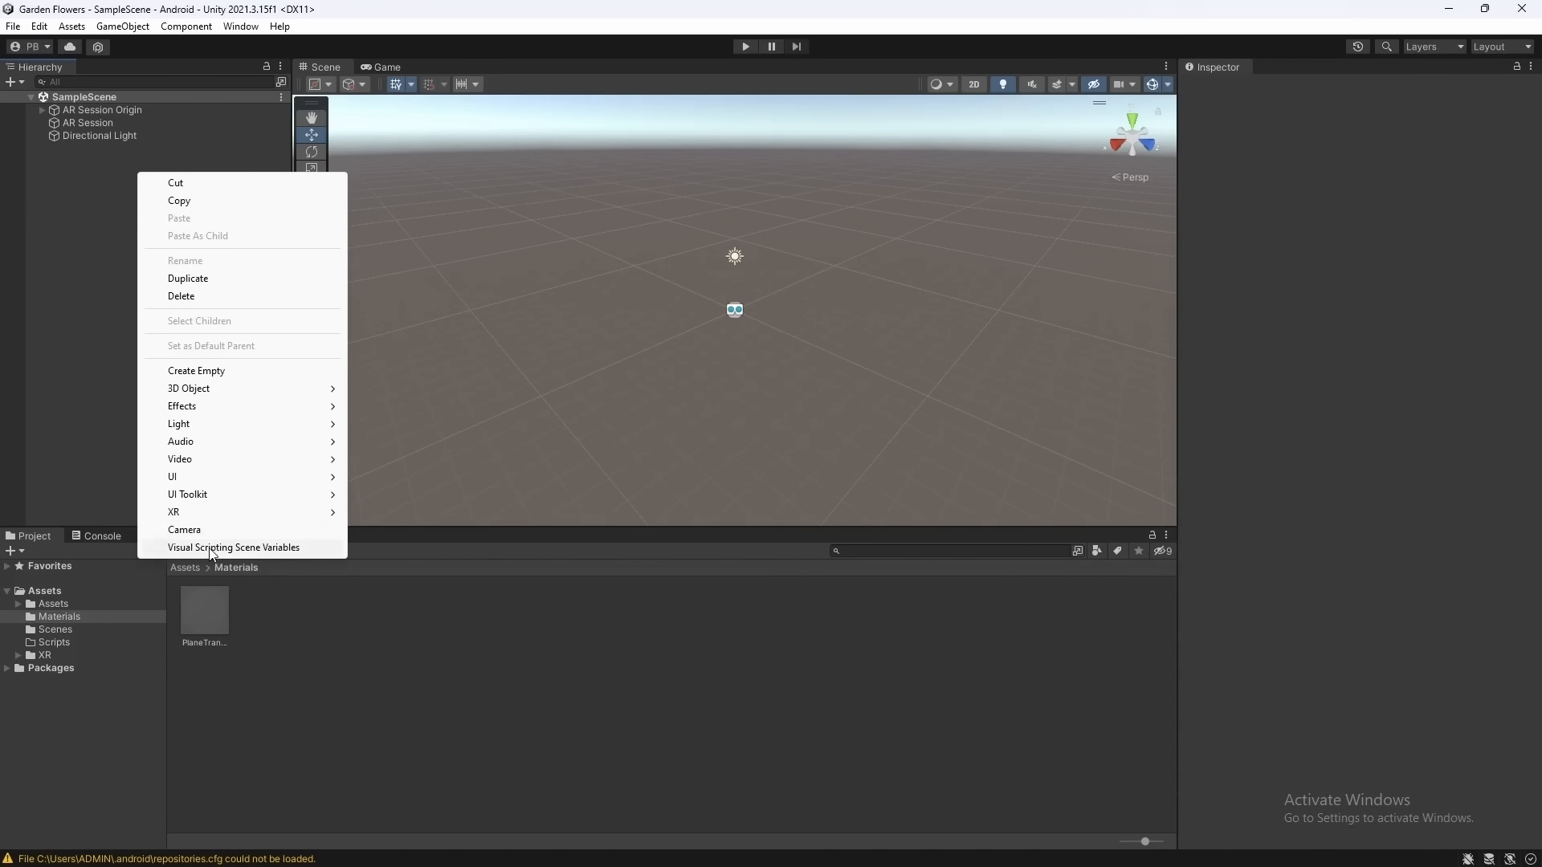
pyautogui.moveTo(216, 518)
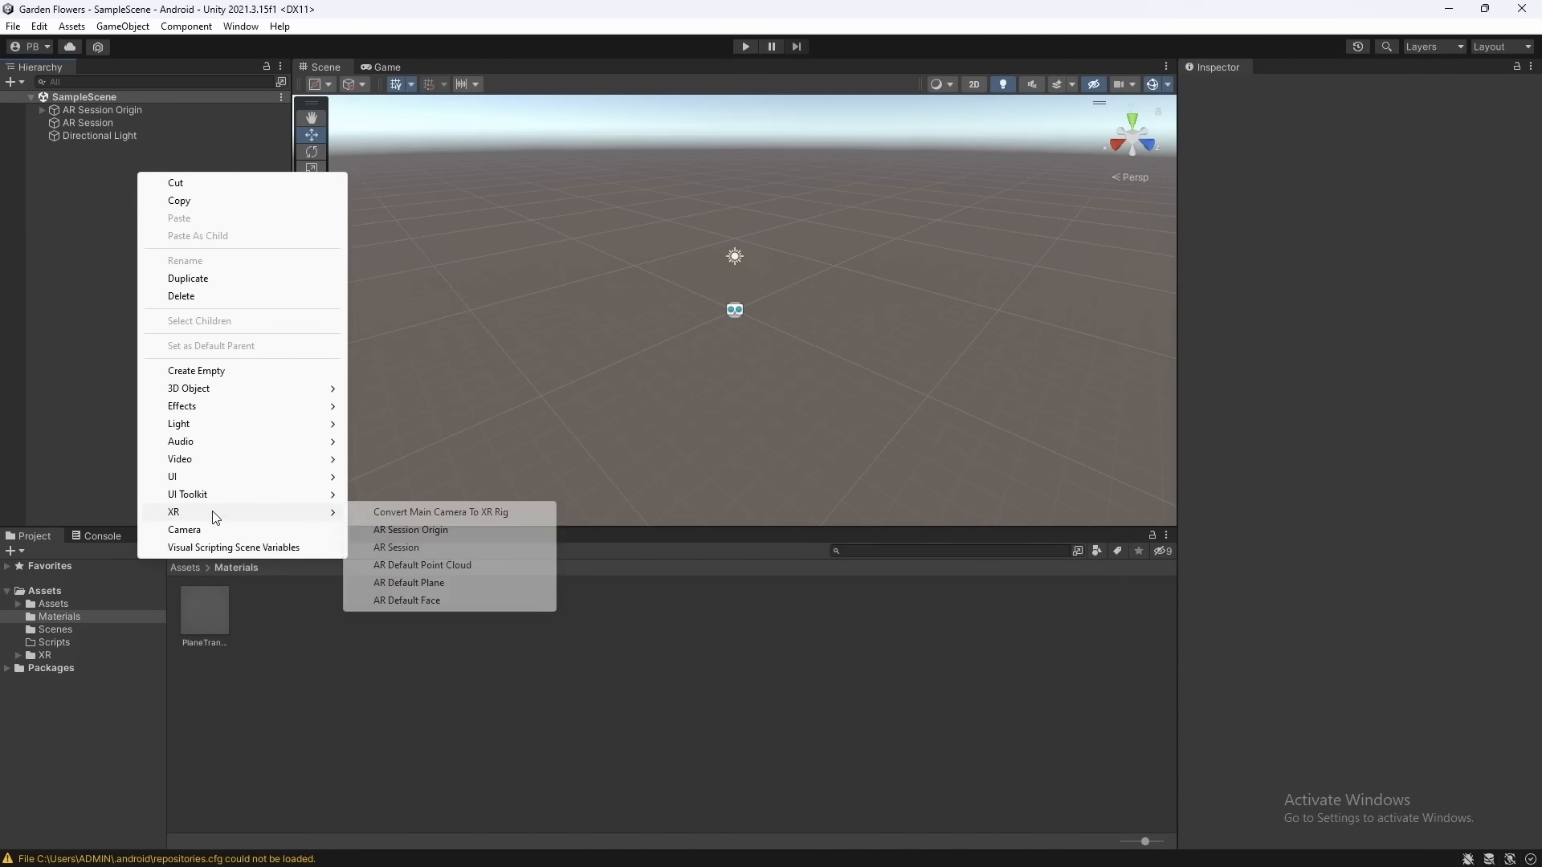
pyautogui.click(417, 583)
pyautogui.click(136, 151)
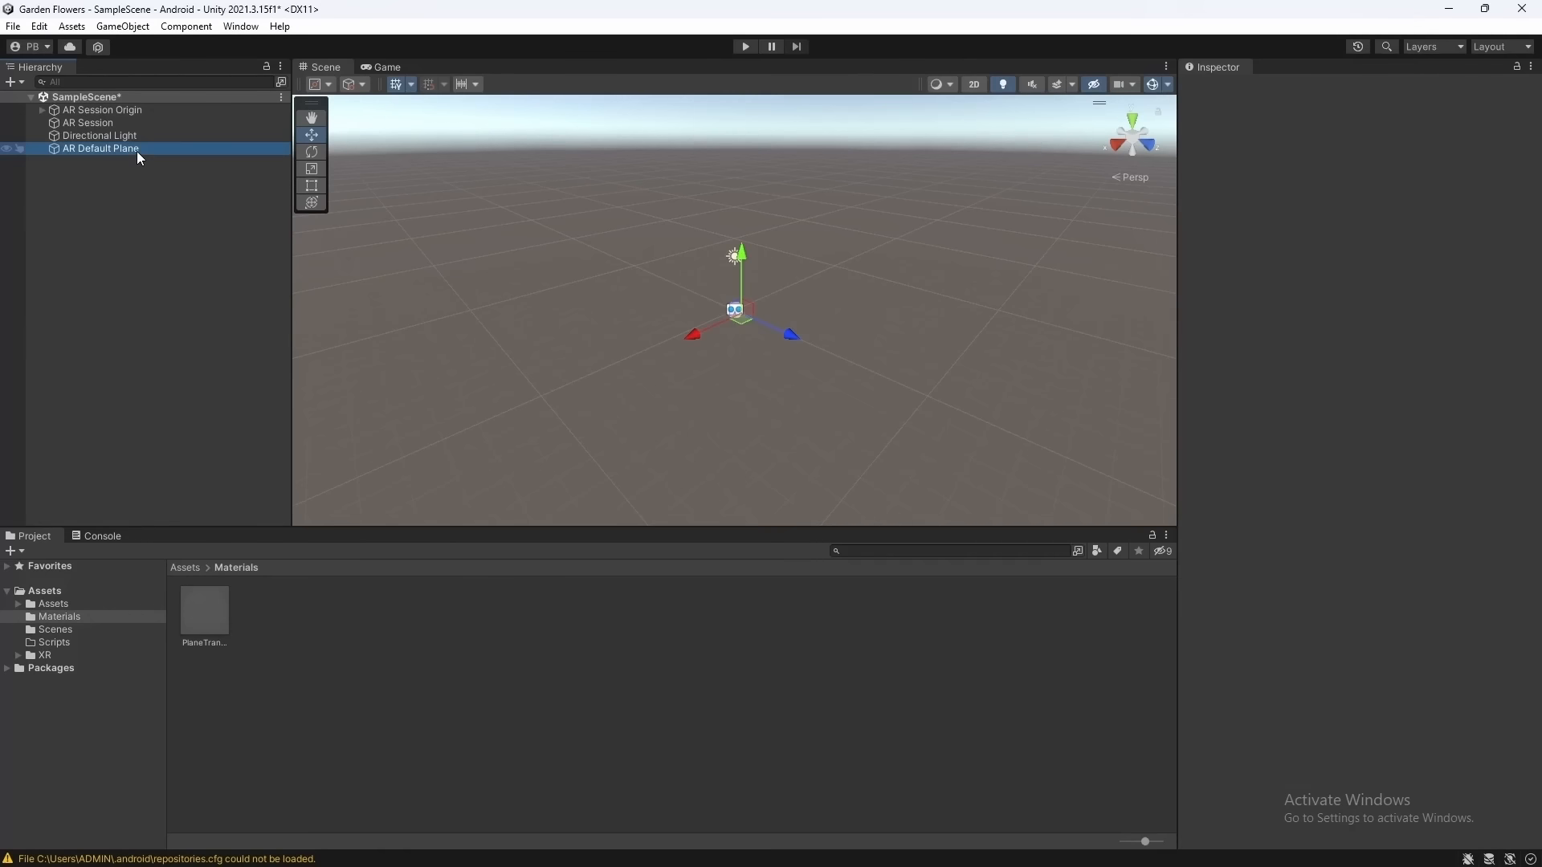
pyautogui.hotkey('ctrl', 's')
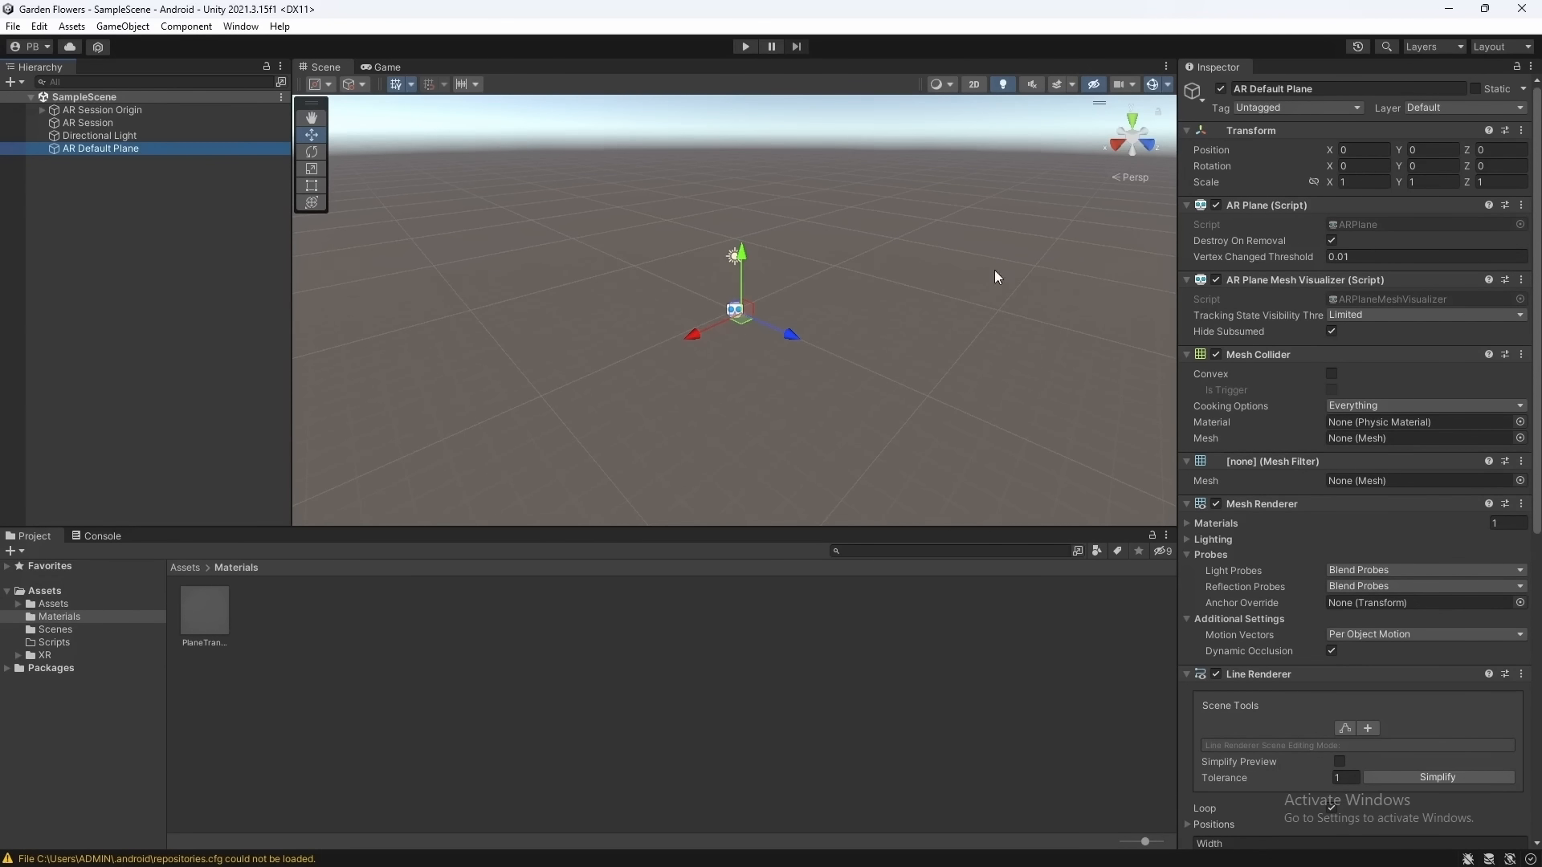
# Assign PlaneTranparentMat as Element 0 of the AR Default Plane's Mesh Renderer materials and save the scene
pyautogui.click(1253, 523)
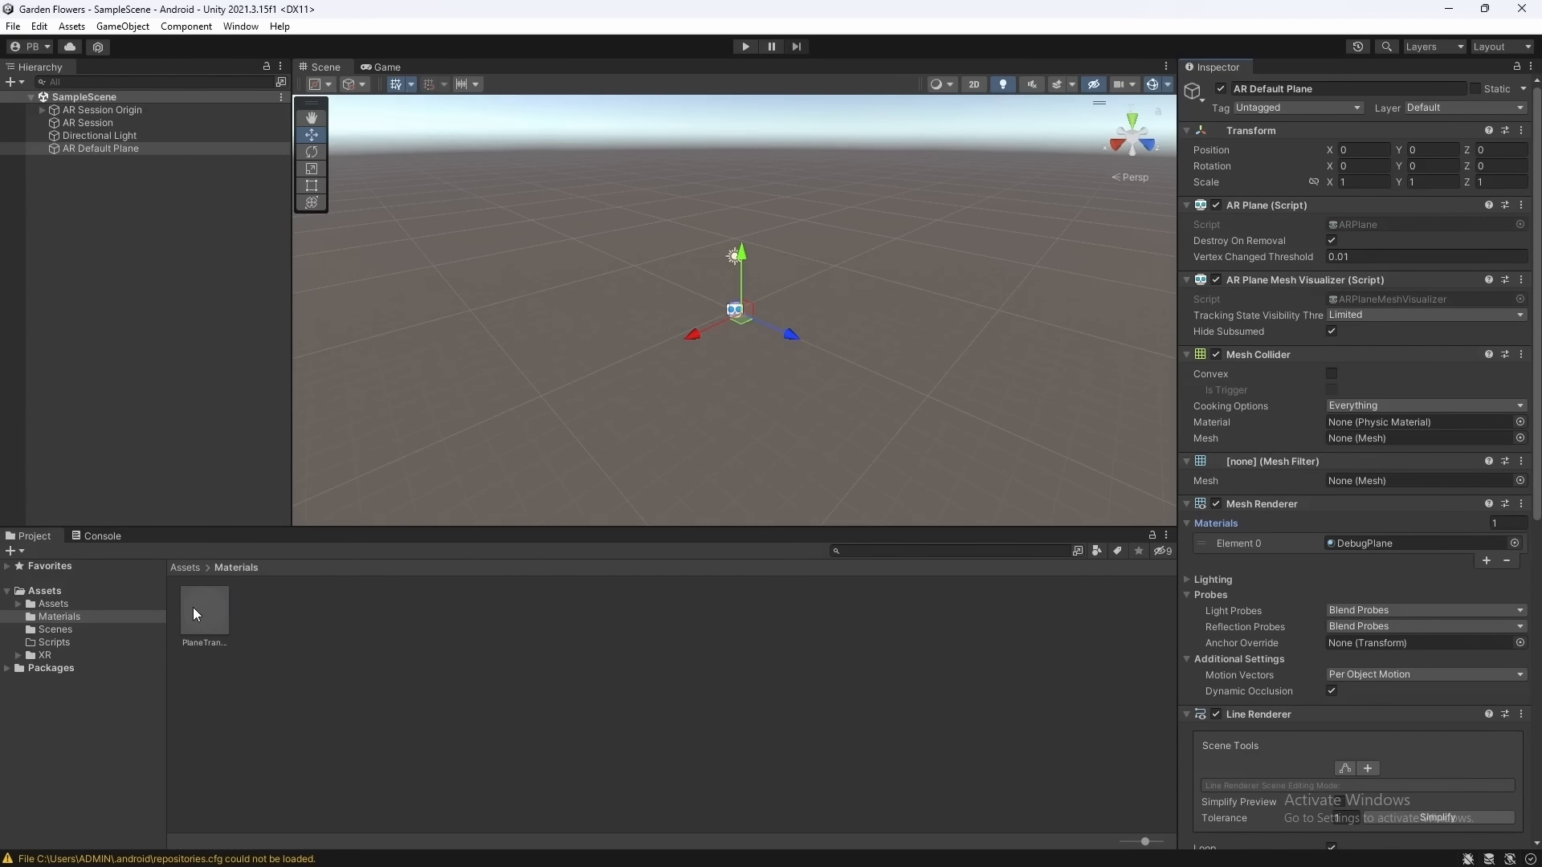
pyautogui.moveTo(195, 615); pyautogui.dragTo(1351, 539)
pyautogui.hotkey('ctrl', 's')
# Create a folder named Prefabs in the project's Assets folder and open it
pyautogui.click(184, 567)
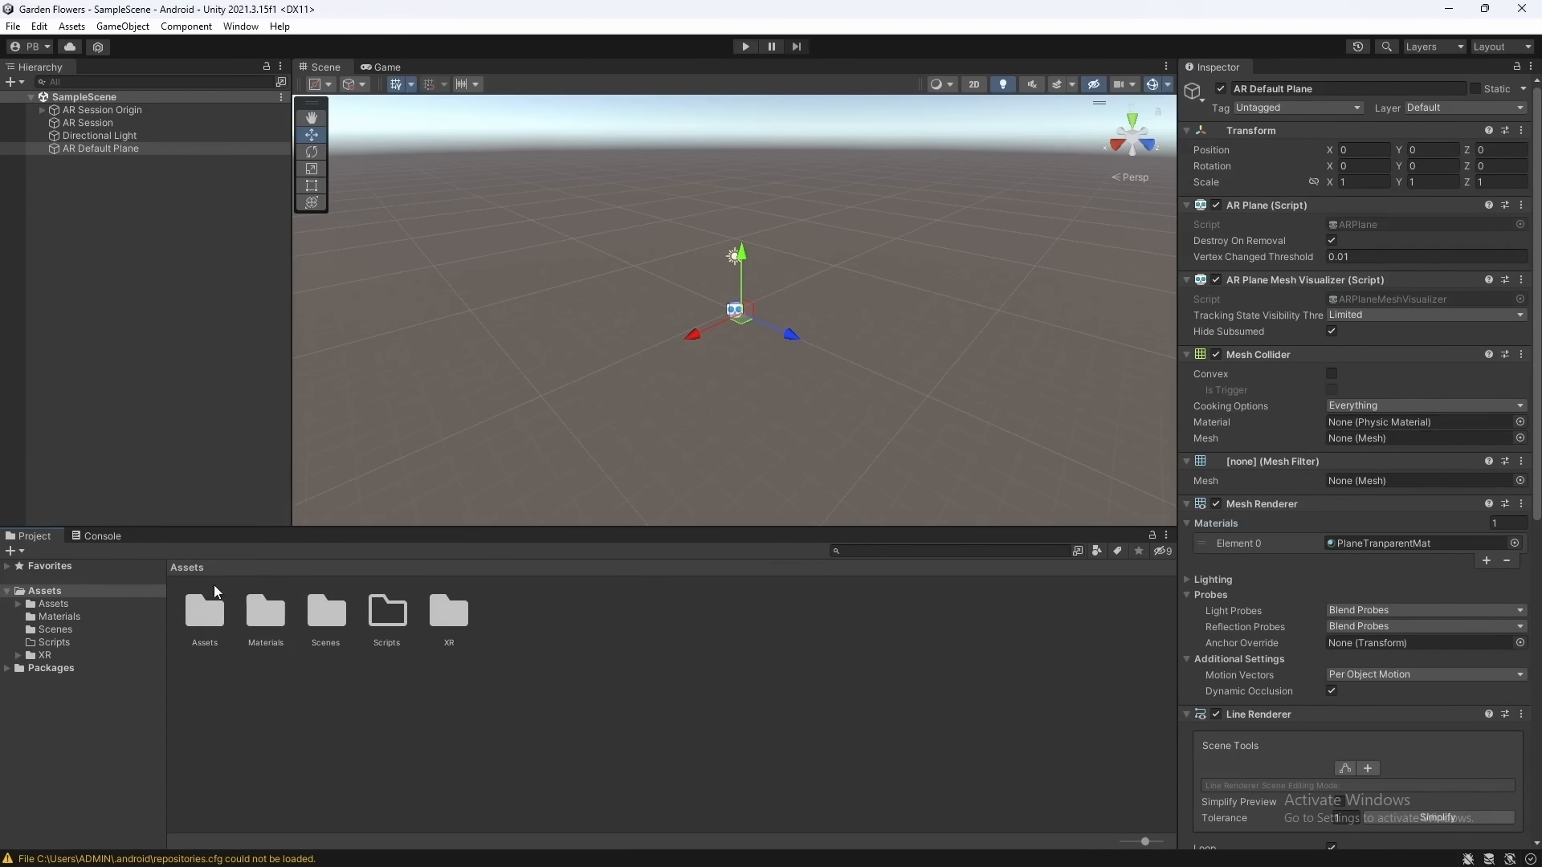
pyautogui.rightClick(462, 713)
pyautogui.moveTo(567, 267)
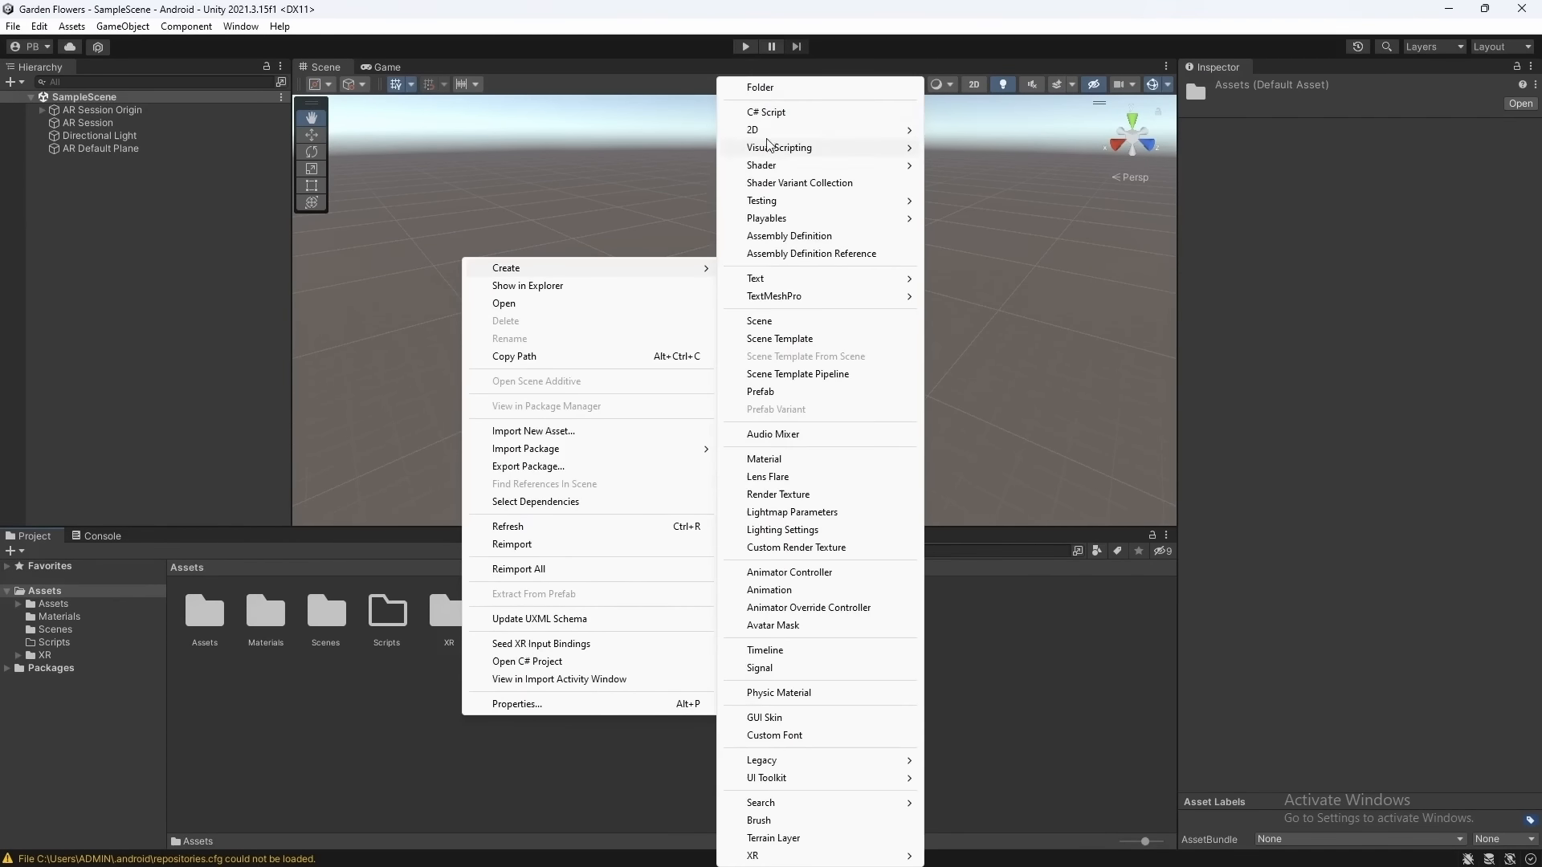
pyautogui.click(785, 95)
pyautogui.write('Pre')
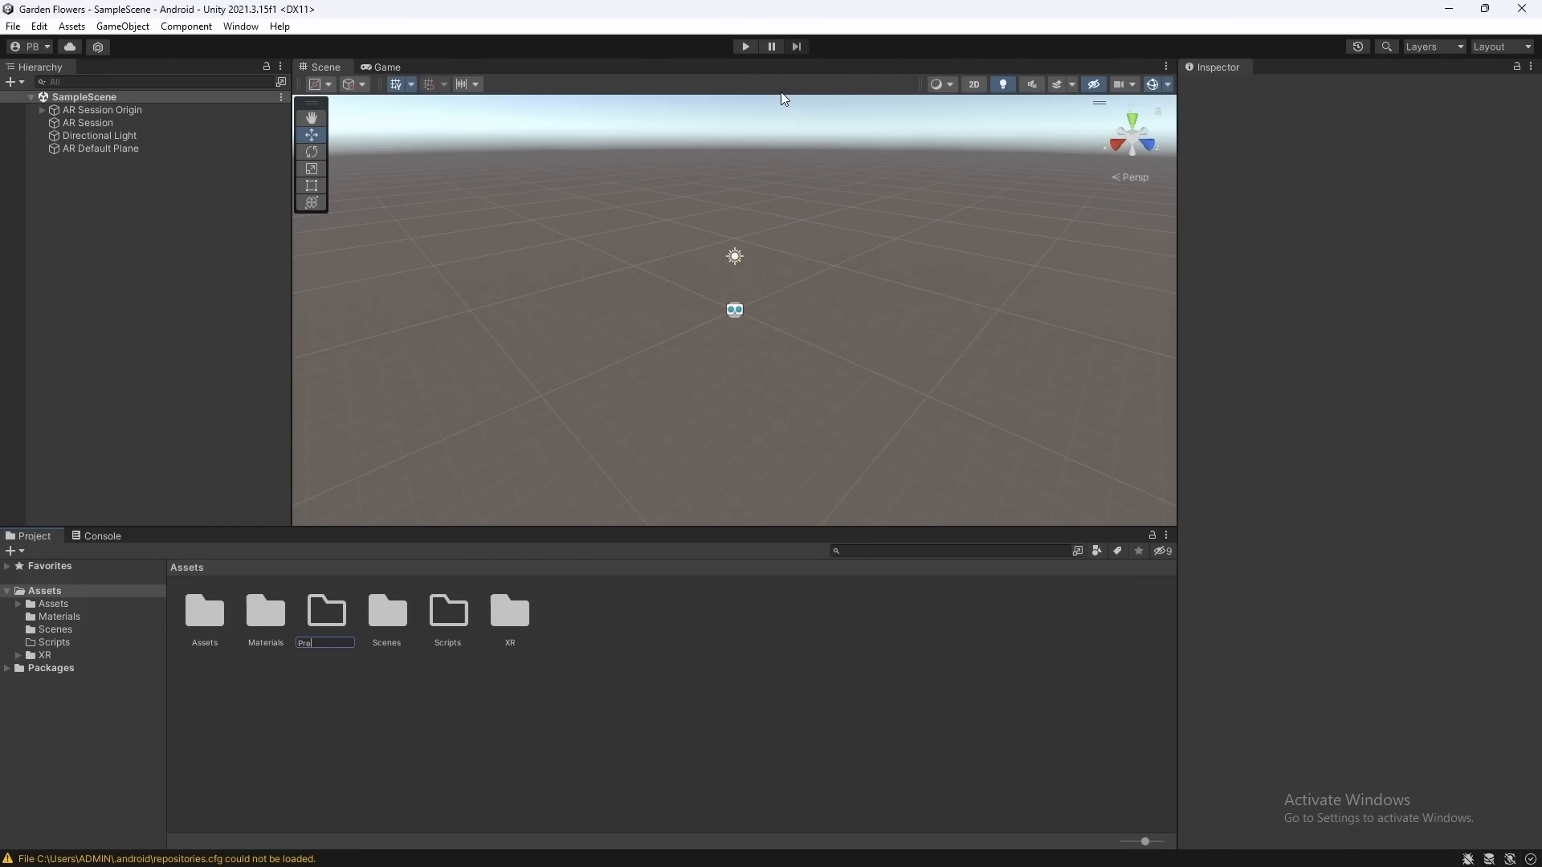
pyautogui.write('fabs')
pyautogui.press('Return')
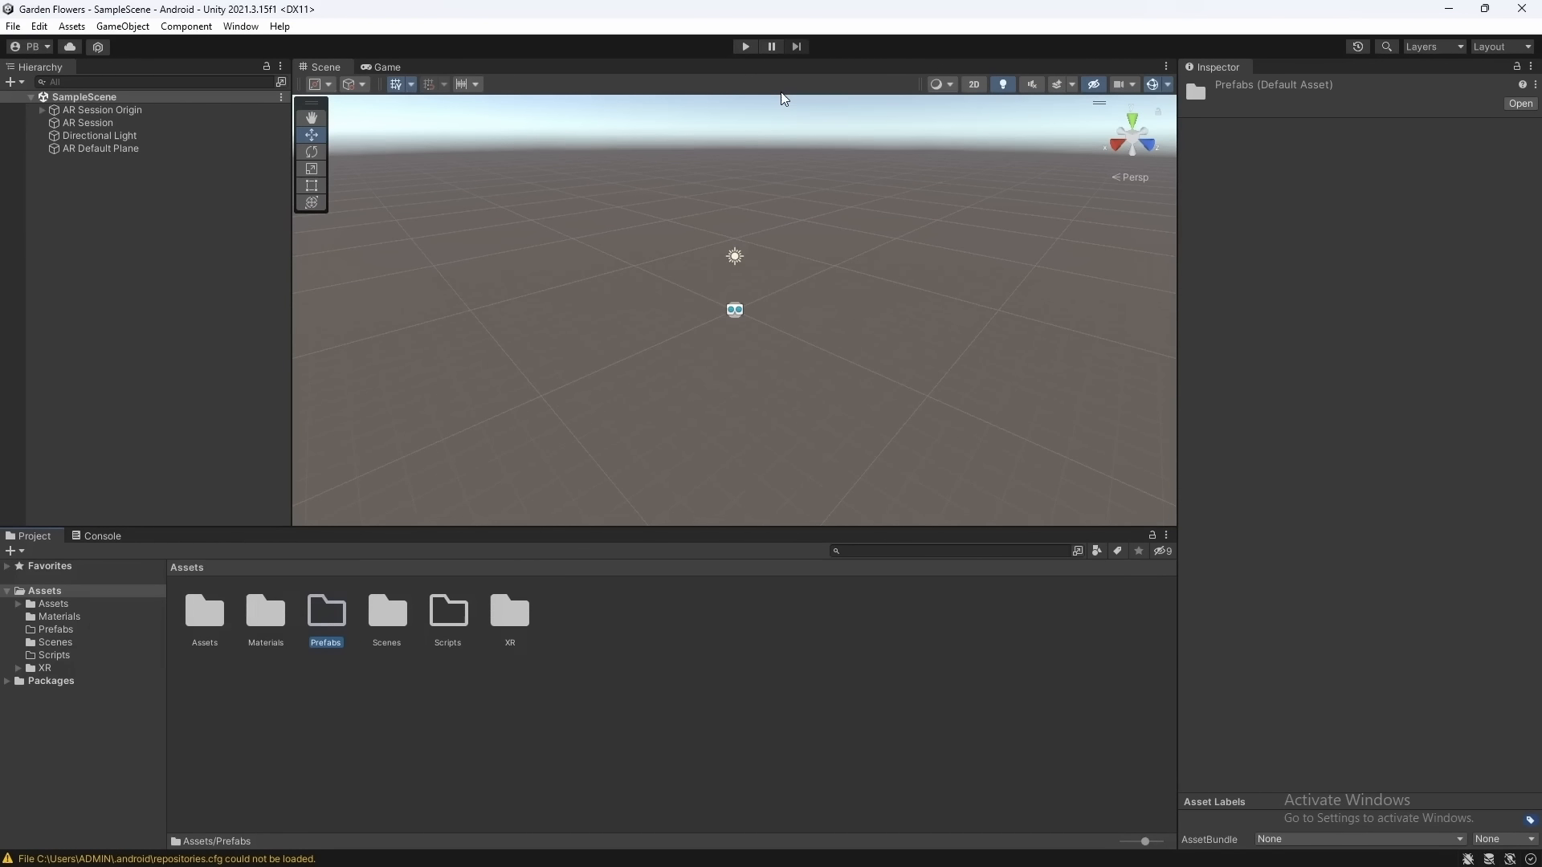
pyautogui.press('Return')
# Make a prefab of AR Default Plane in the Prefabs folder, delete the original from the scene and save
pyautogui.moveTo(128, 149); pyautogui.dragTo(465, 700)
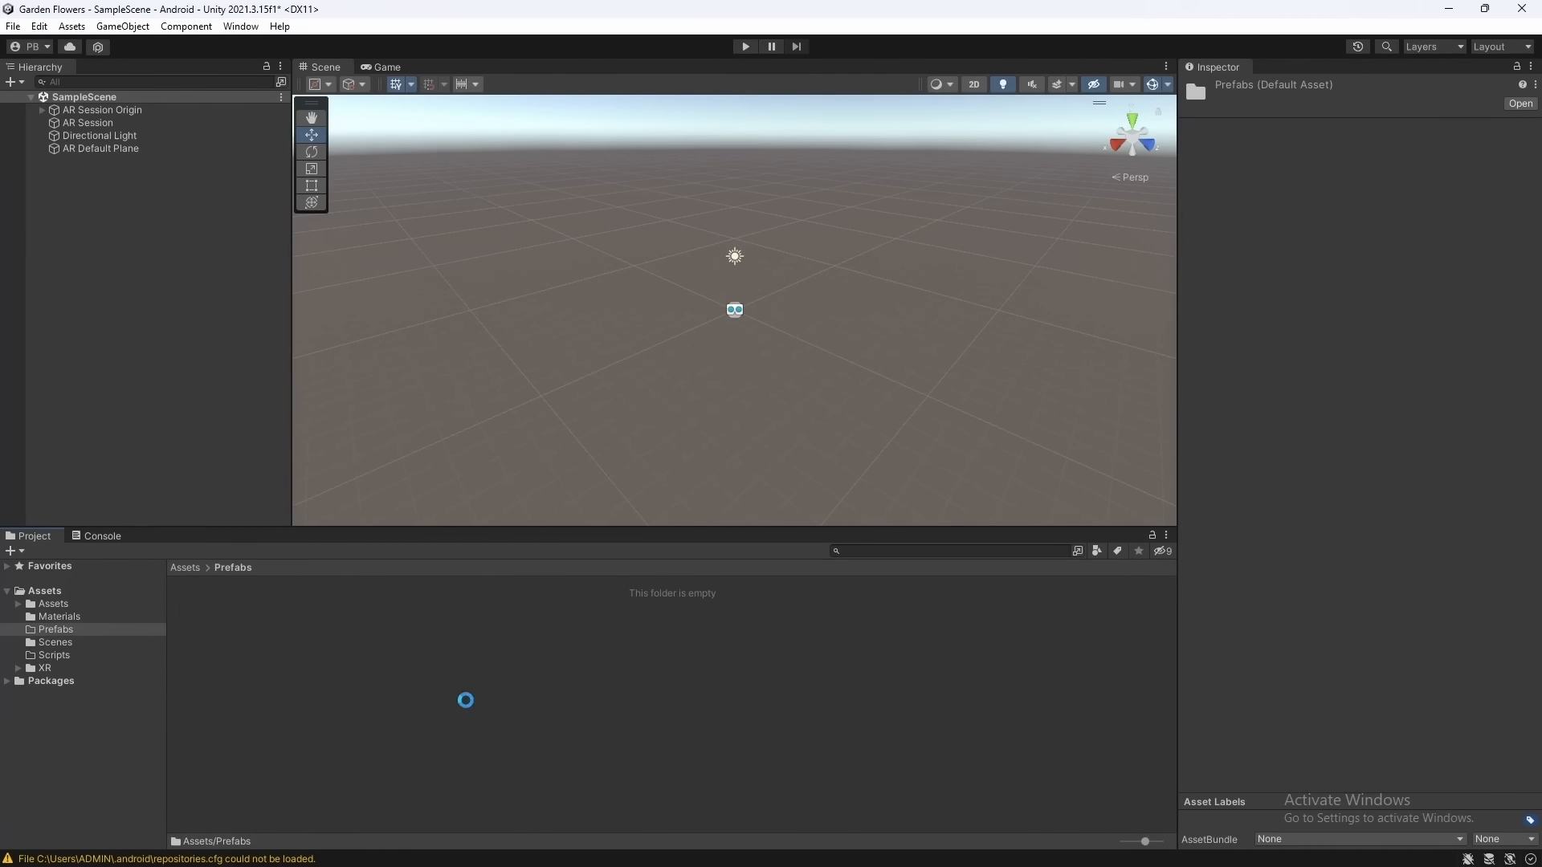
pyautogui.click(116, 150)
pyautogui.press('Delete')
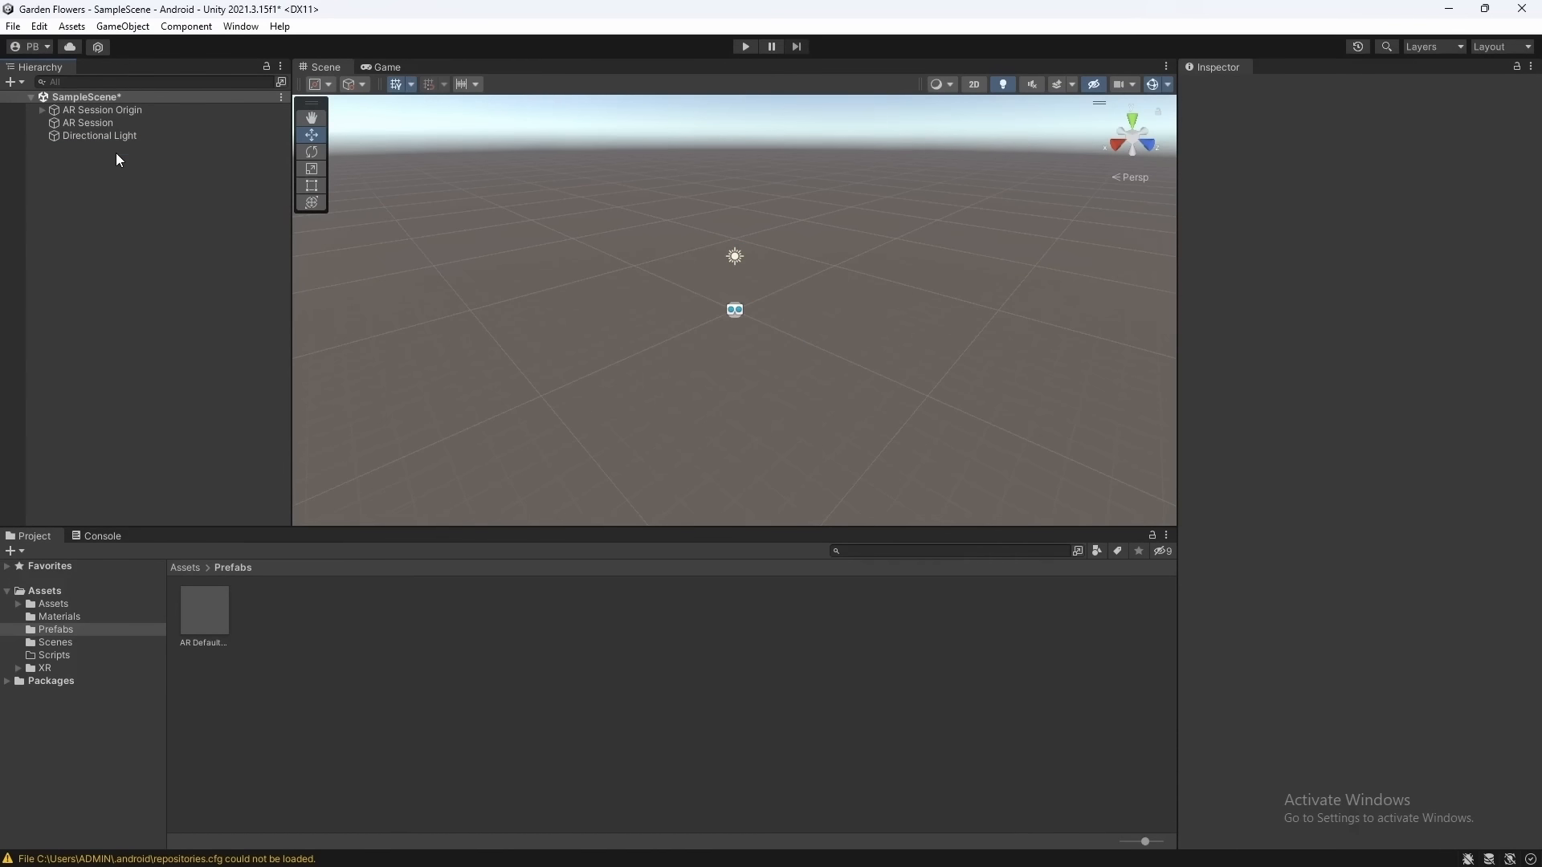
pyautogui.hotkey('ctrl', 's')
# Assign the AR Default Plane prefab as the Plane Prefab of AR Session Origin's AR Plane Manager and save the scene
pyautogui.click(130, 113)
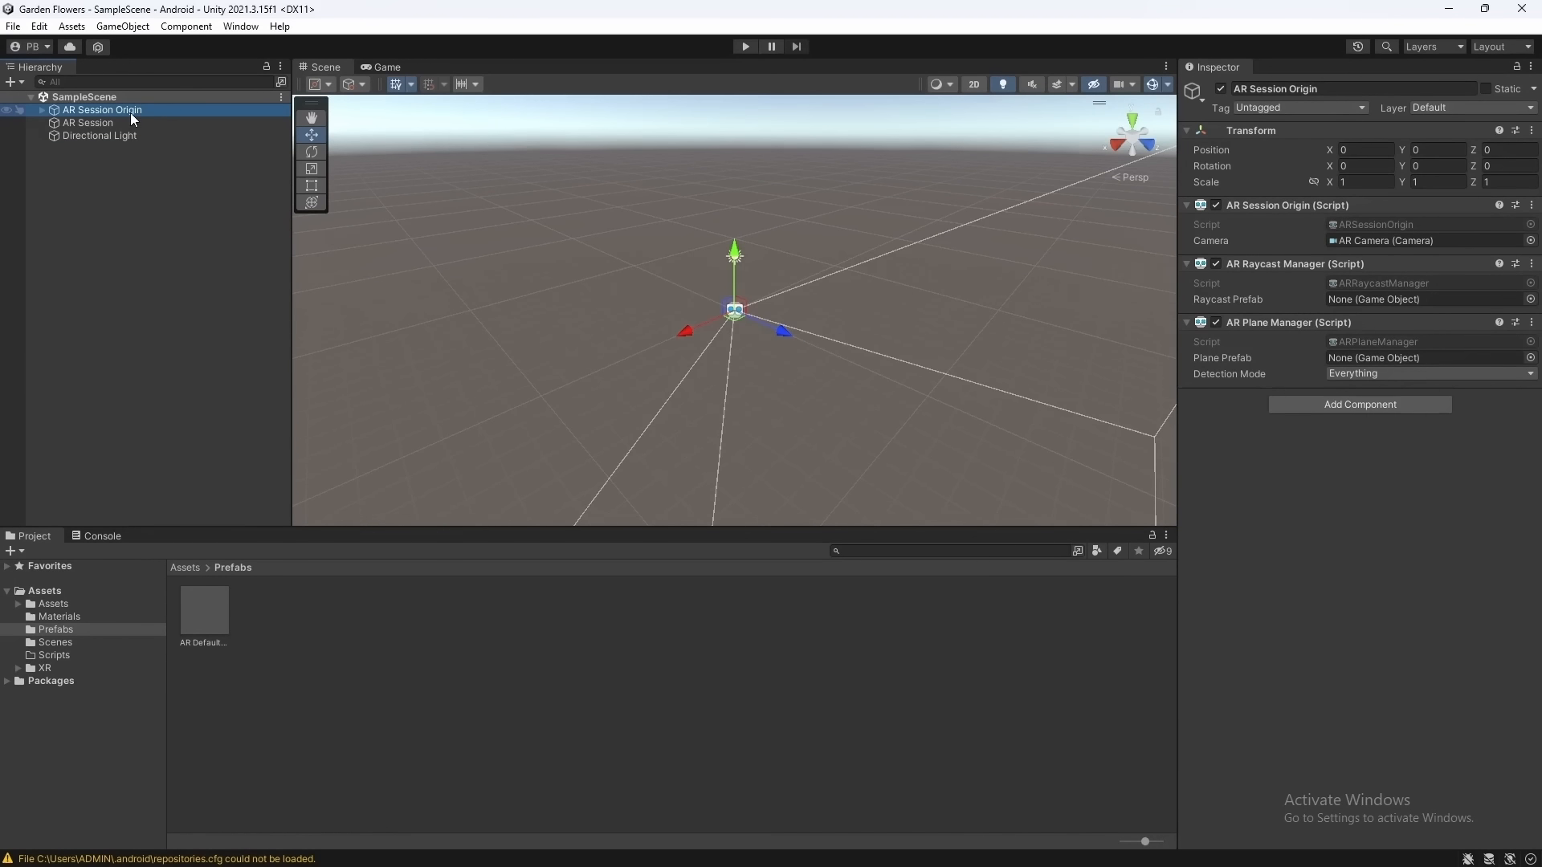
pyautogui.moveTo(131, 113); pyautogui.dragTo(1418, 355)
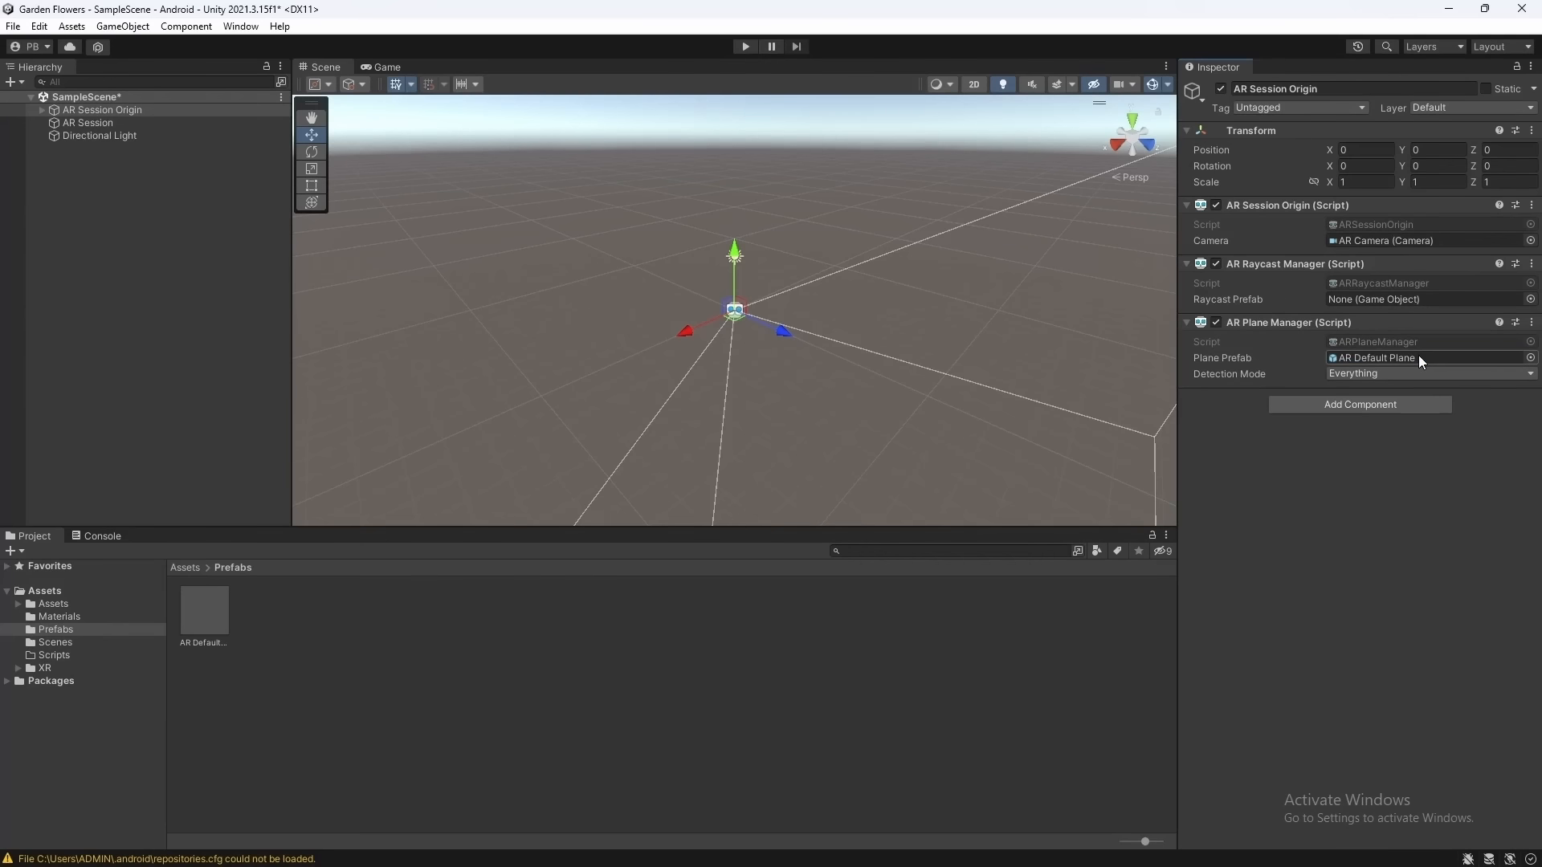
pyautogui.hotkey('ctrl', 's')
# Examine the plant prefabs in the Assets/Models/Plants/Prefabs folder
pyautogui.click(207, 568)
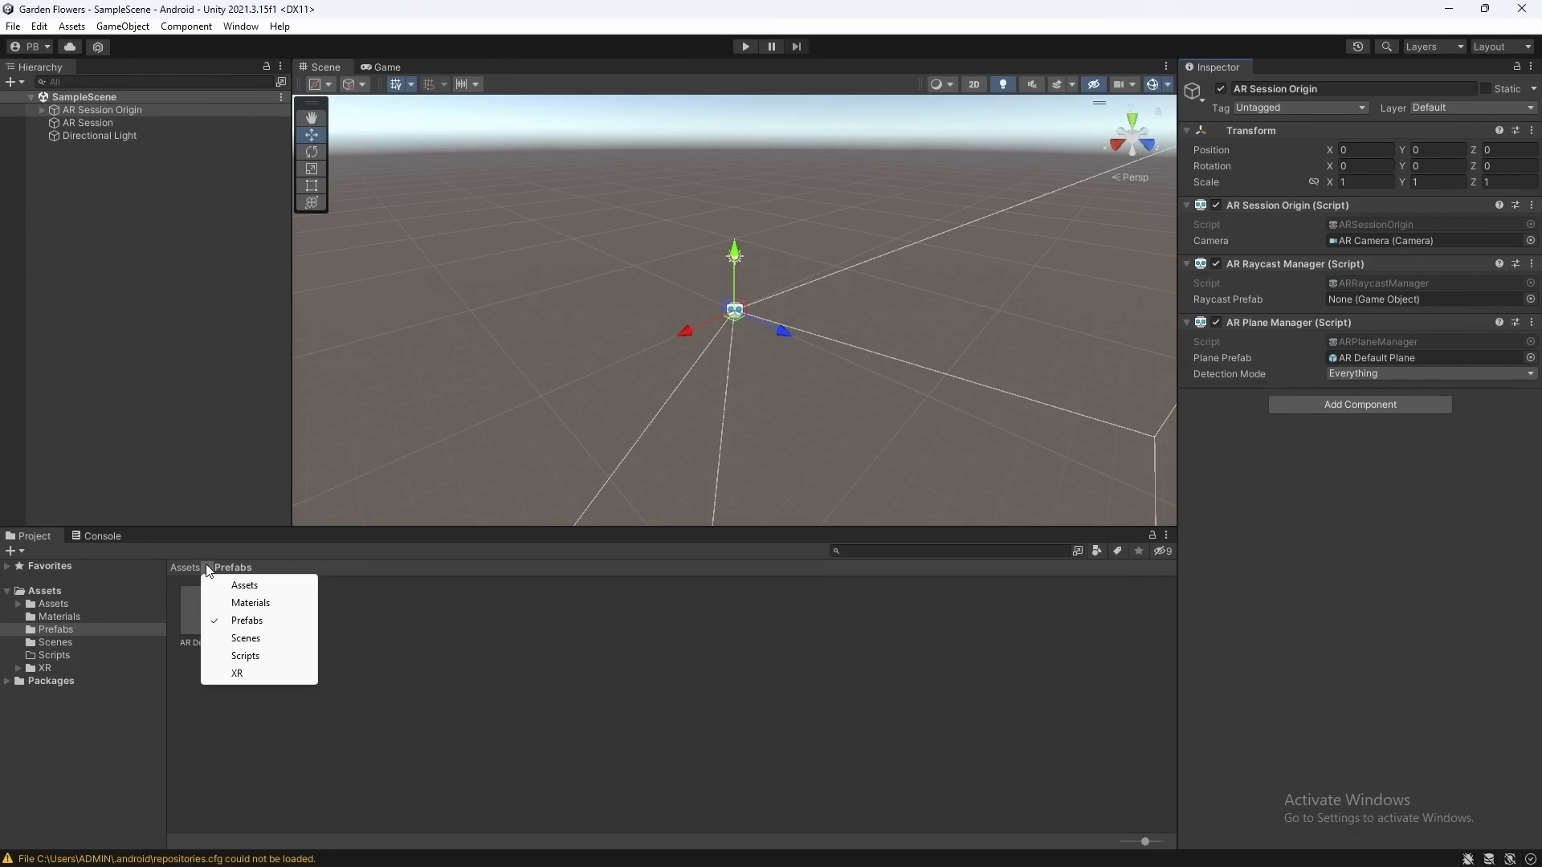
pyautogui.click(201, 570)
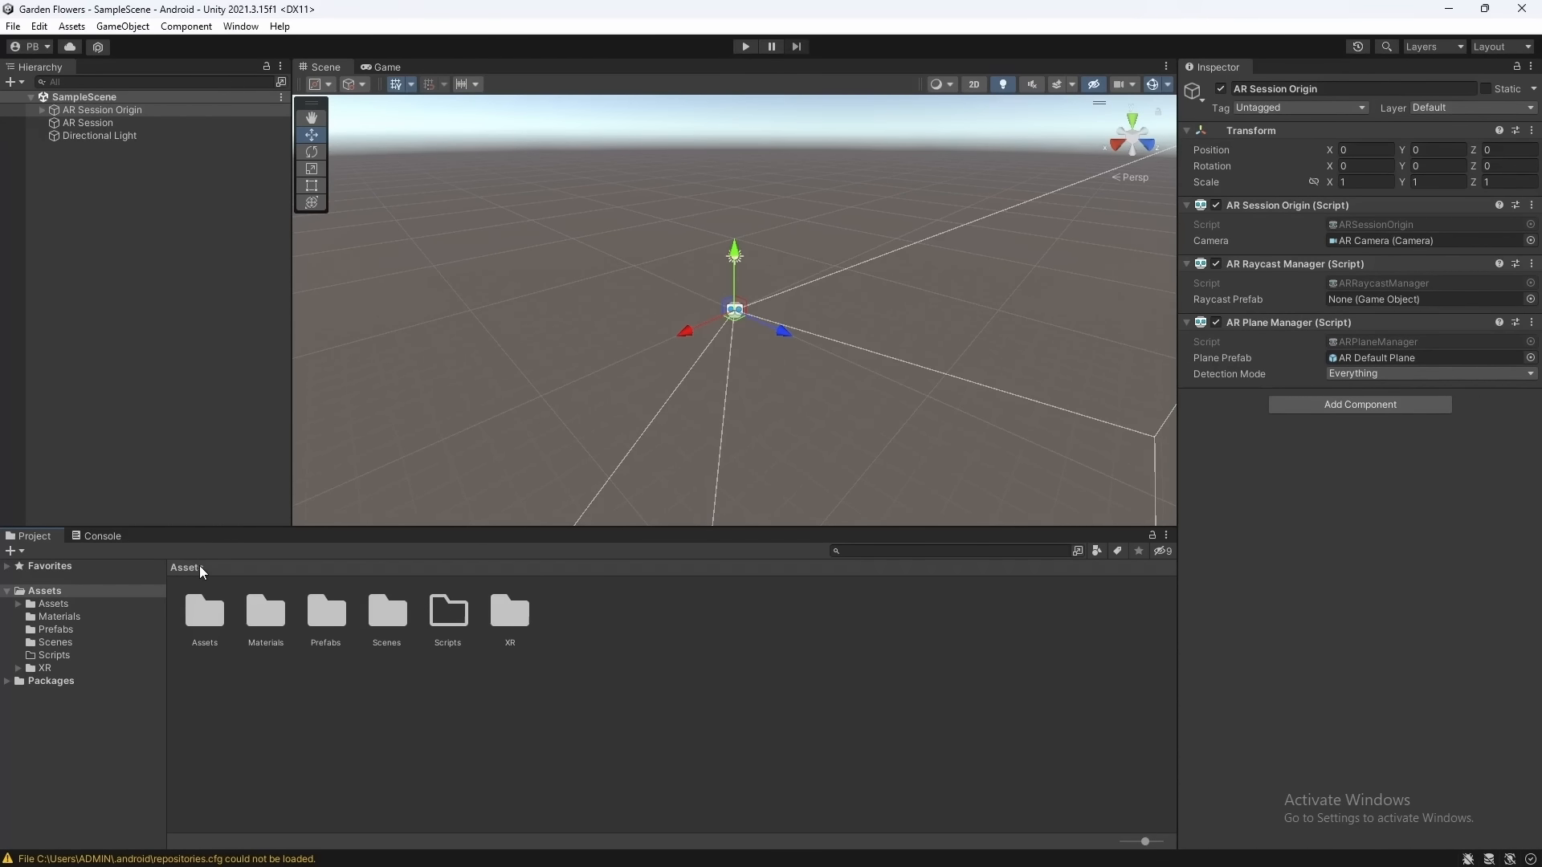
pyautogui.doubleClick(207, 632)
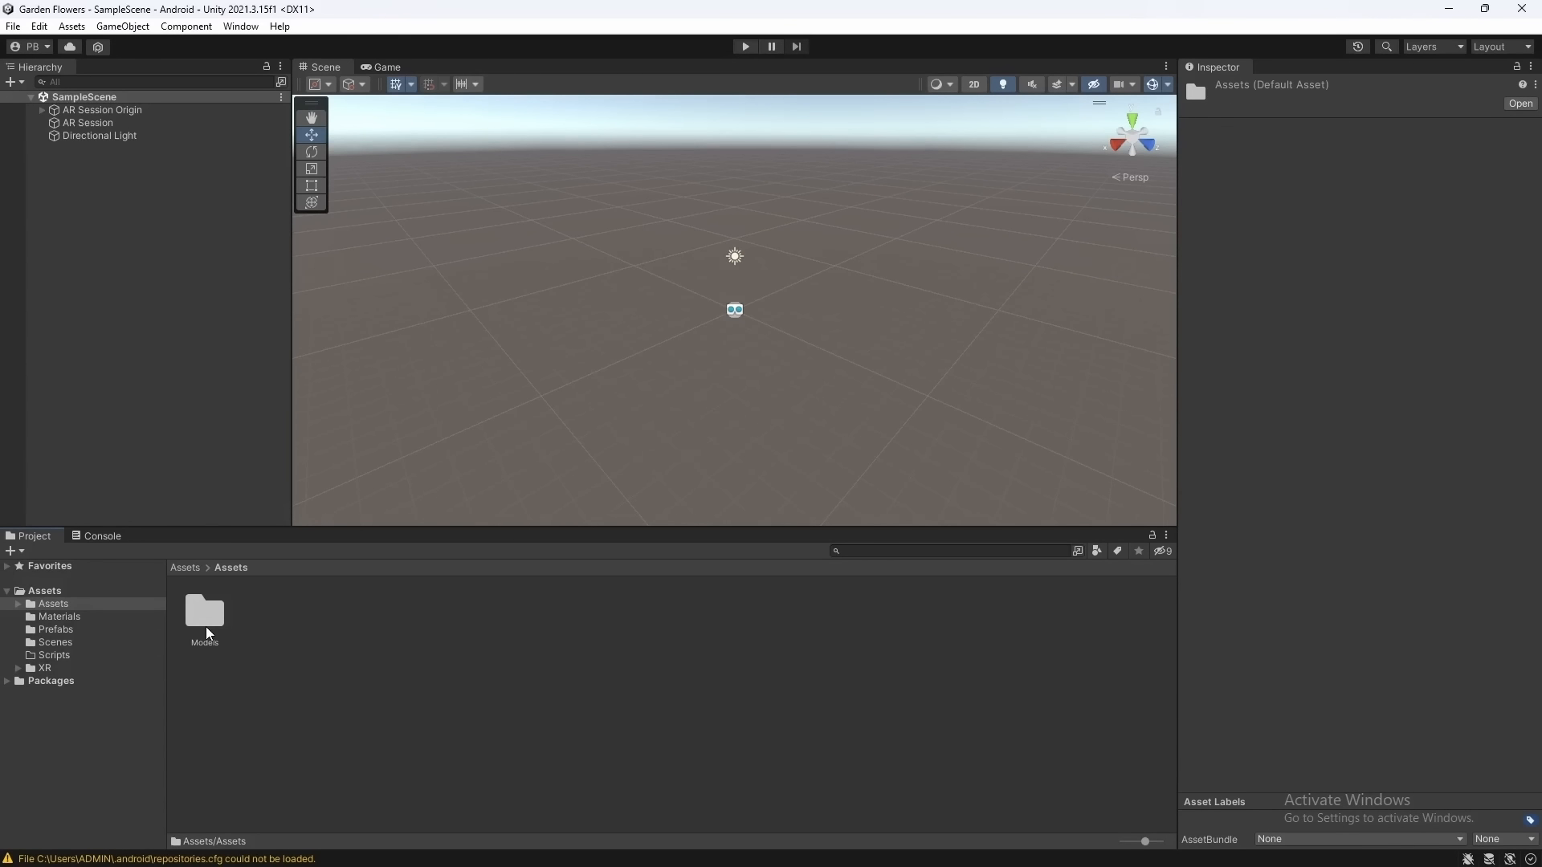
pyautogui.doubleClick(206, 632)
pyautogui.doubleClick(207, 632)
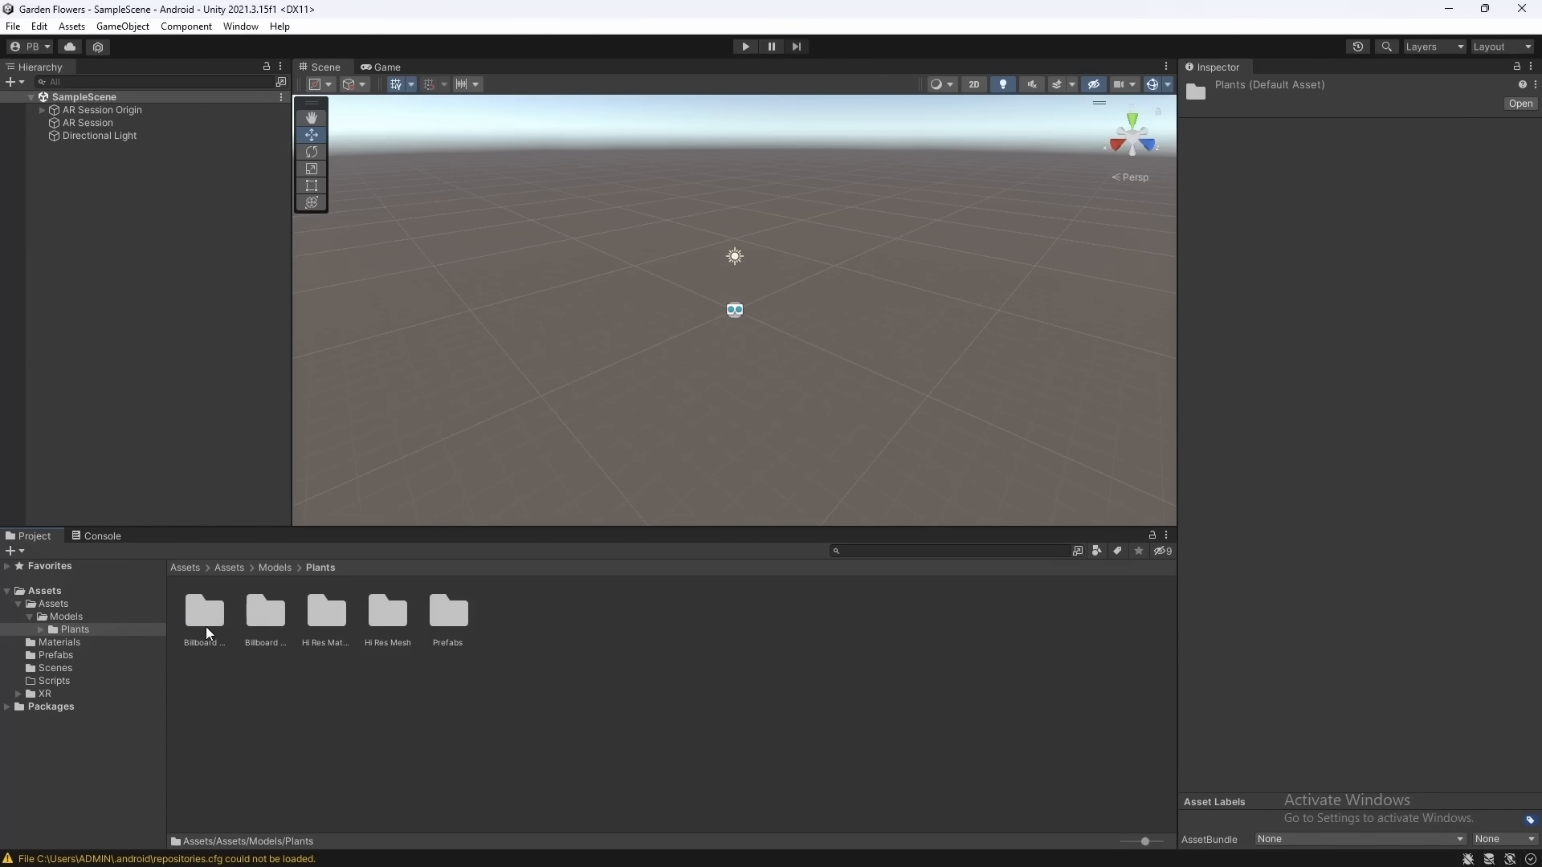
pyautogui.doubleClick(447, 615)
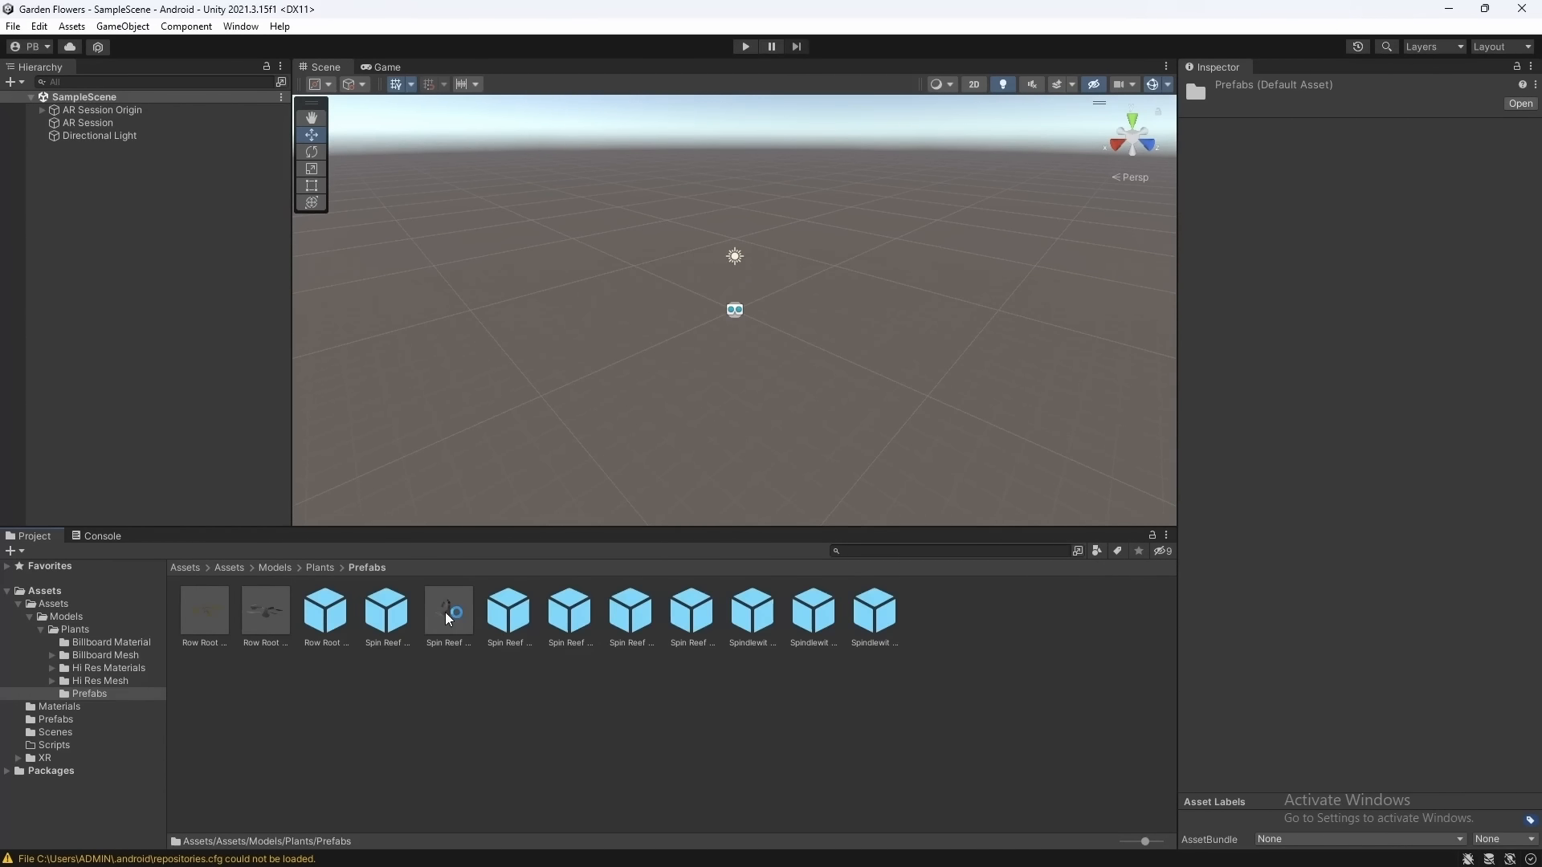
pyautogui.click(219, 617)
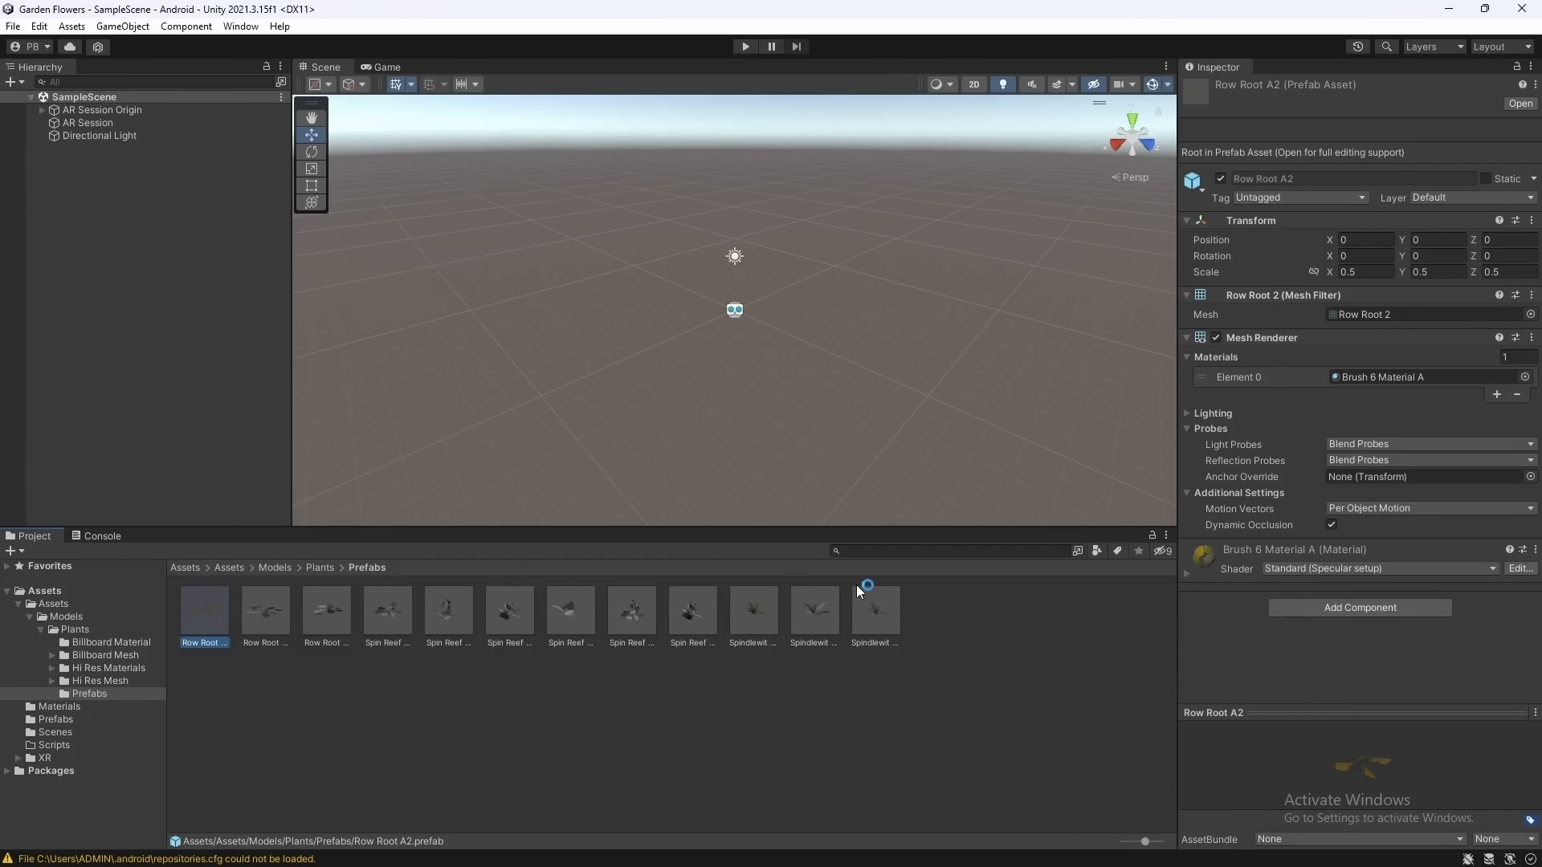
pyautogui.keyDown('shift'); pyautogui.click(872, 622); pyautogui.keyUp('shift')
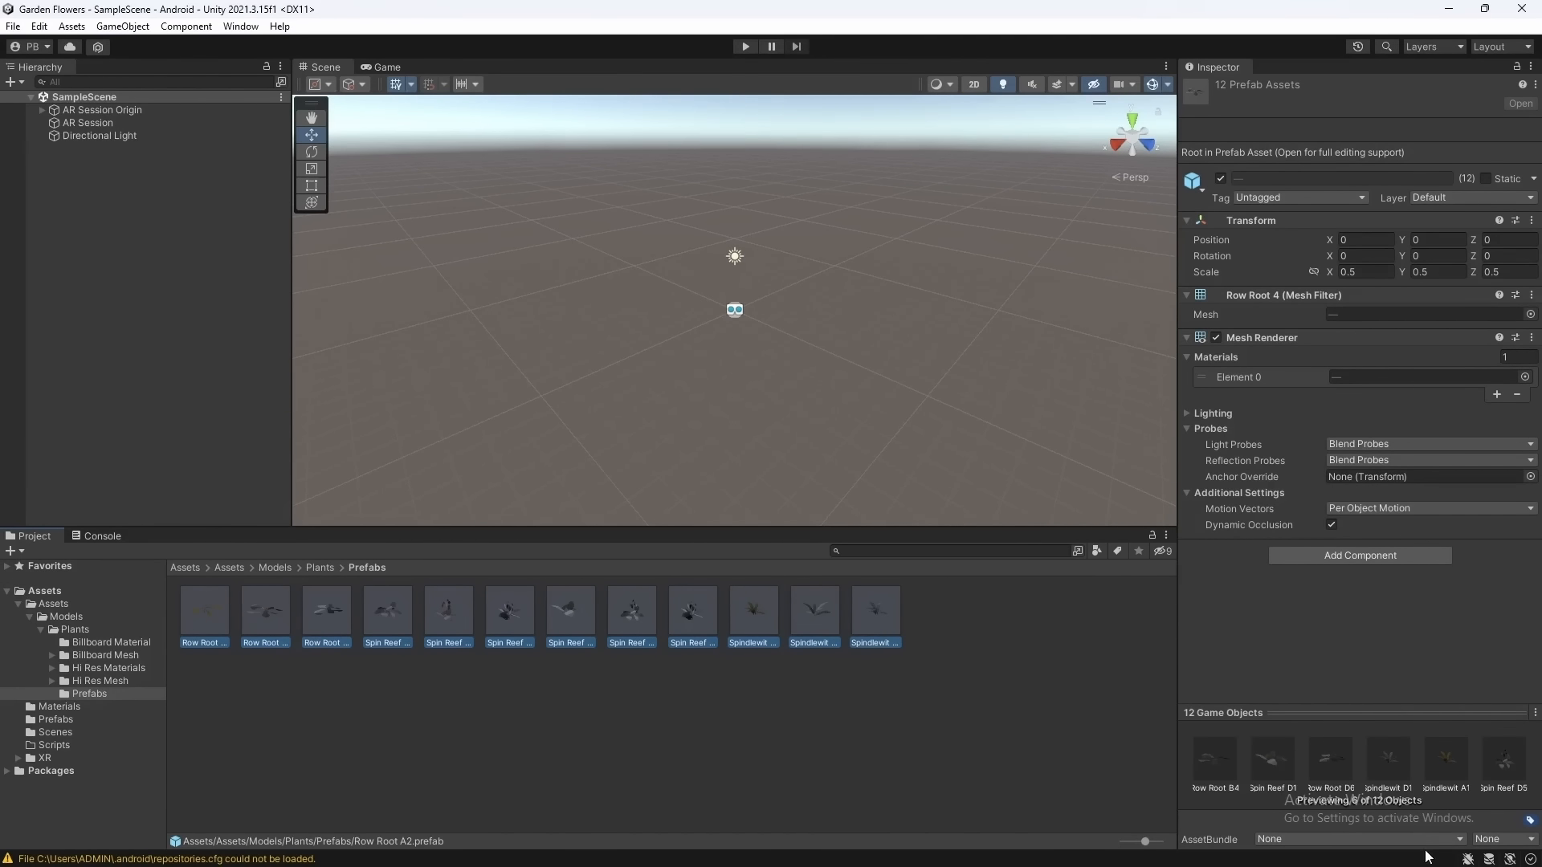
pyautogui.click(735, 735)
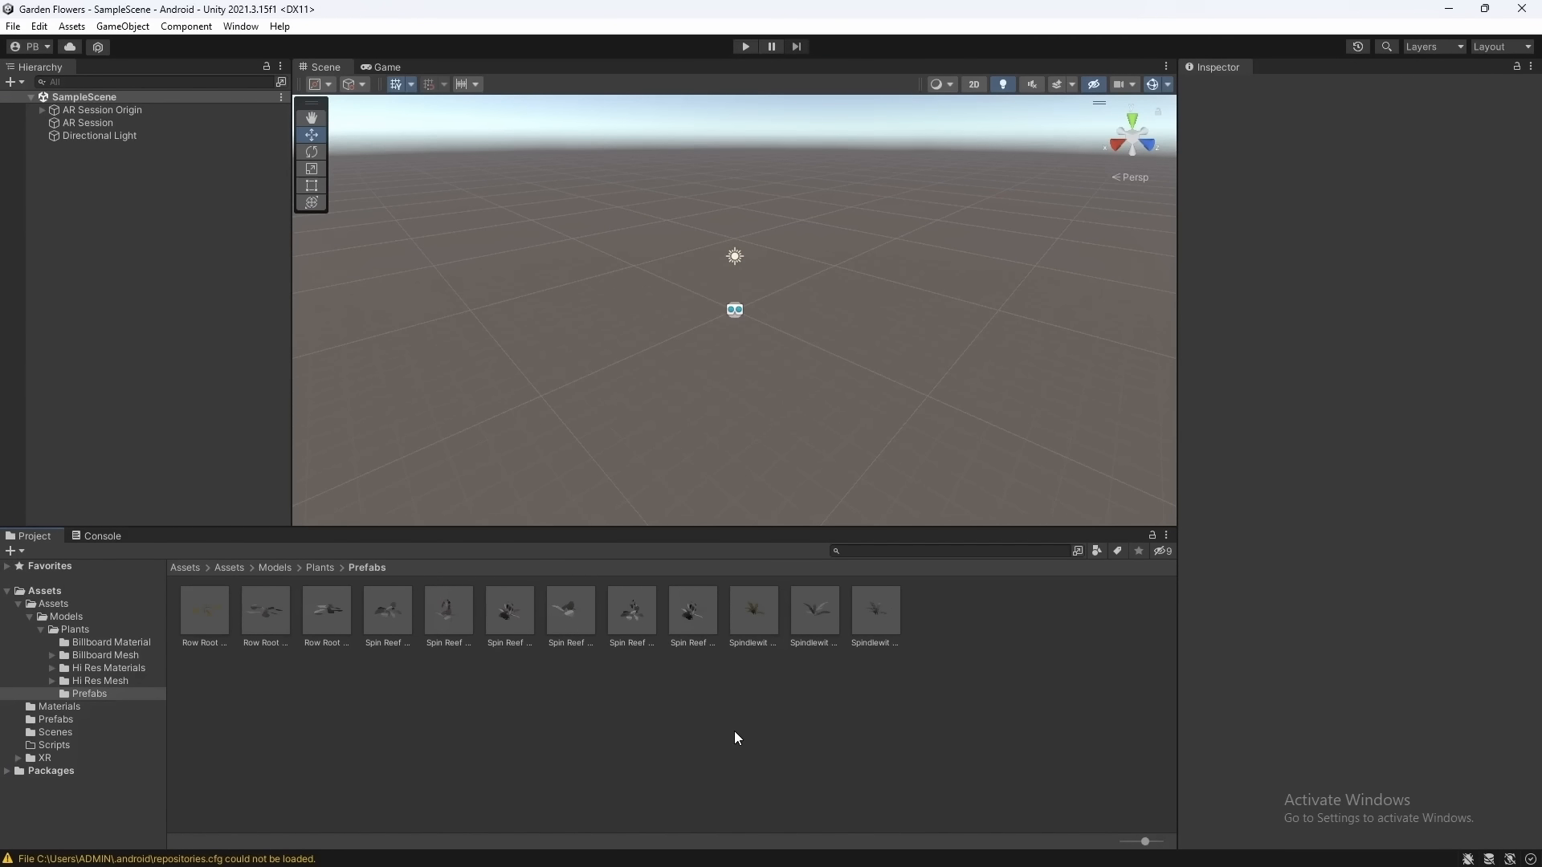
# Create a C# script named PlantPlacementManager in the Scripts folder
pyautogui.click(196, 568)
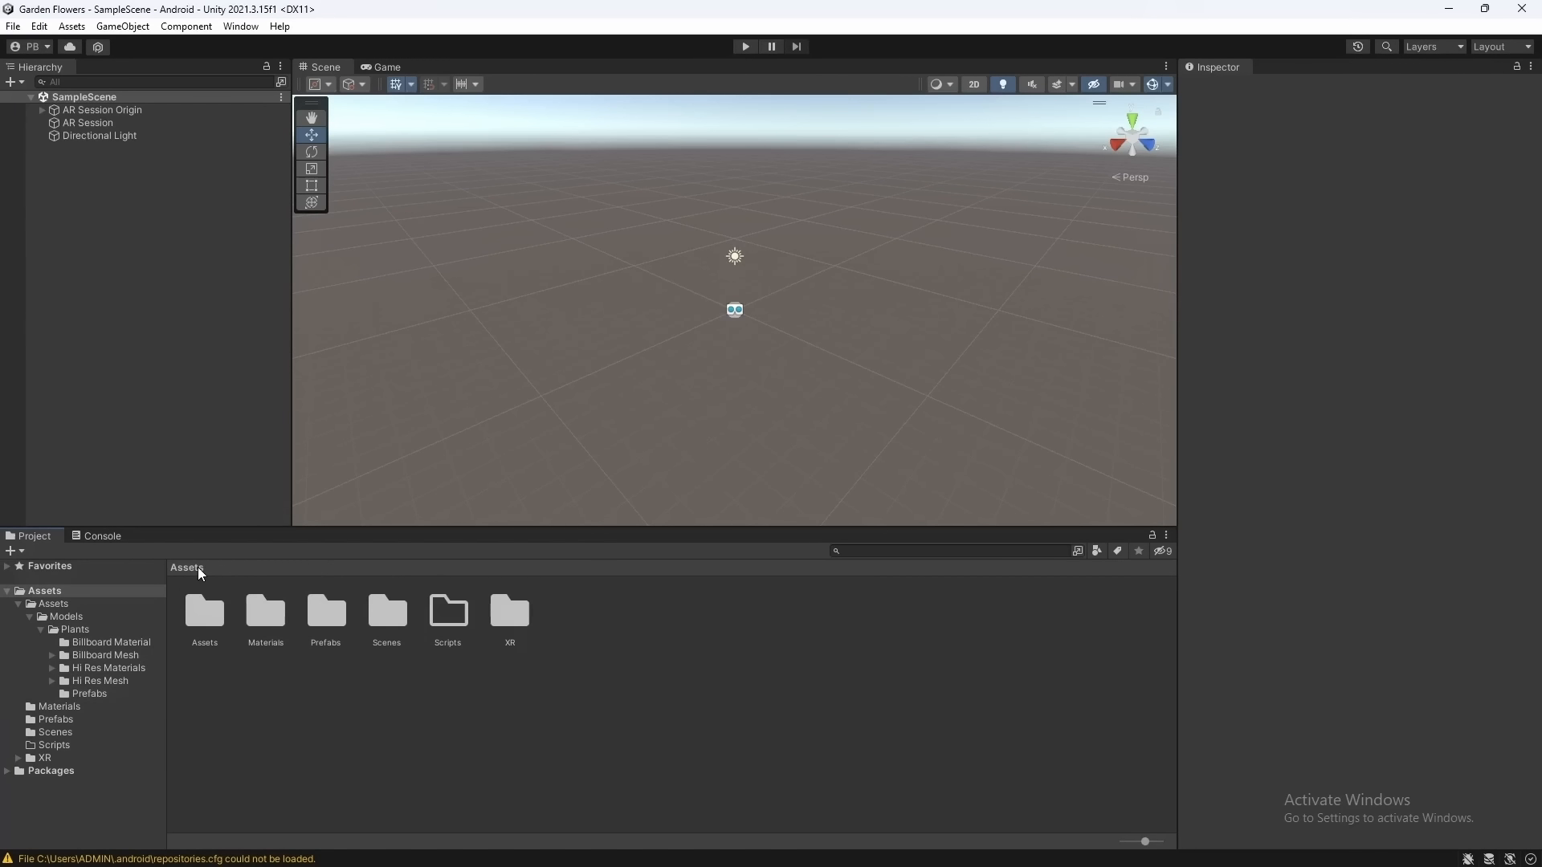
pyautogui.doubleClick(448, 614)
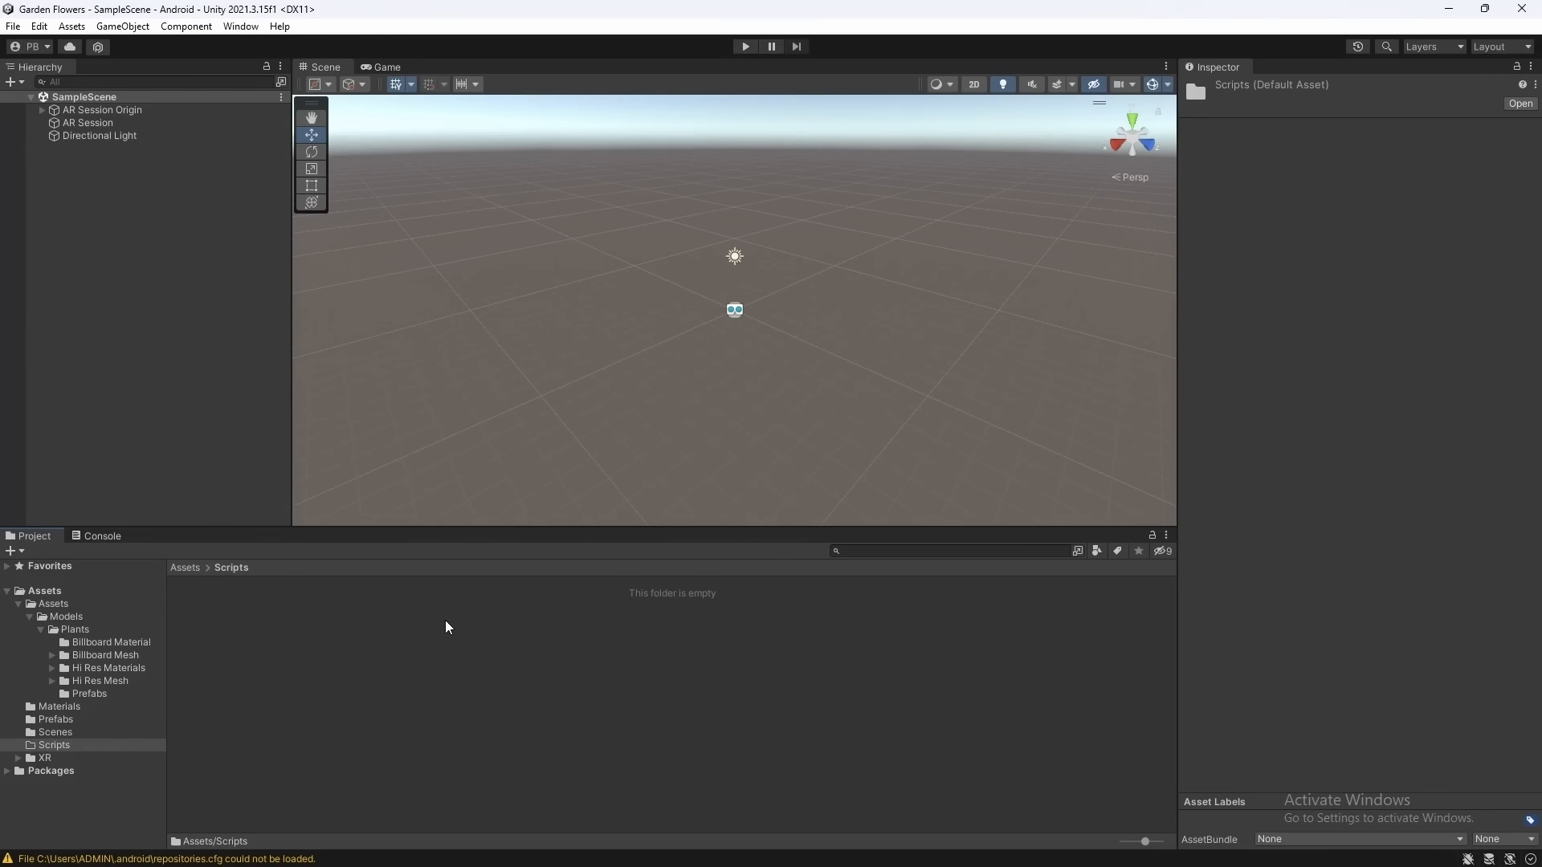
pyautogui.rightClick(447, 625)
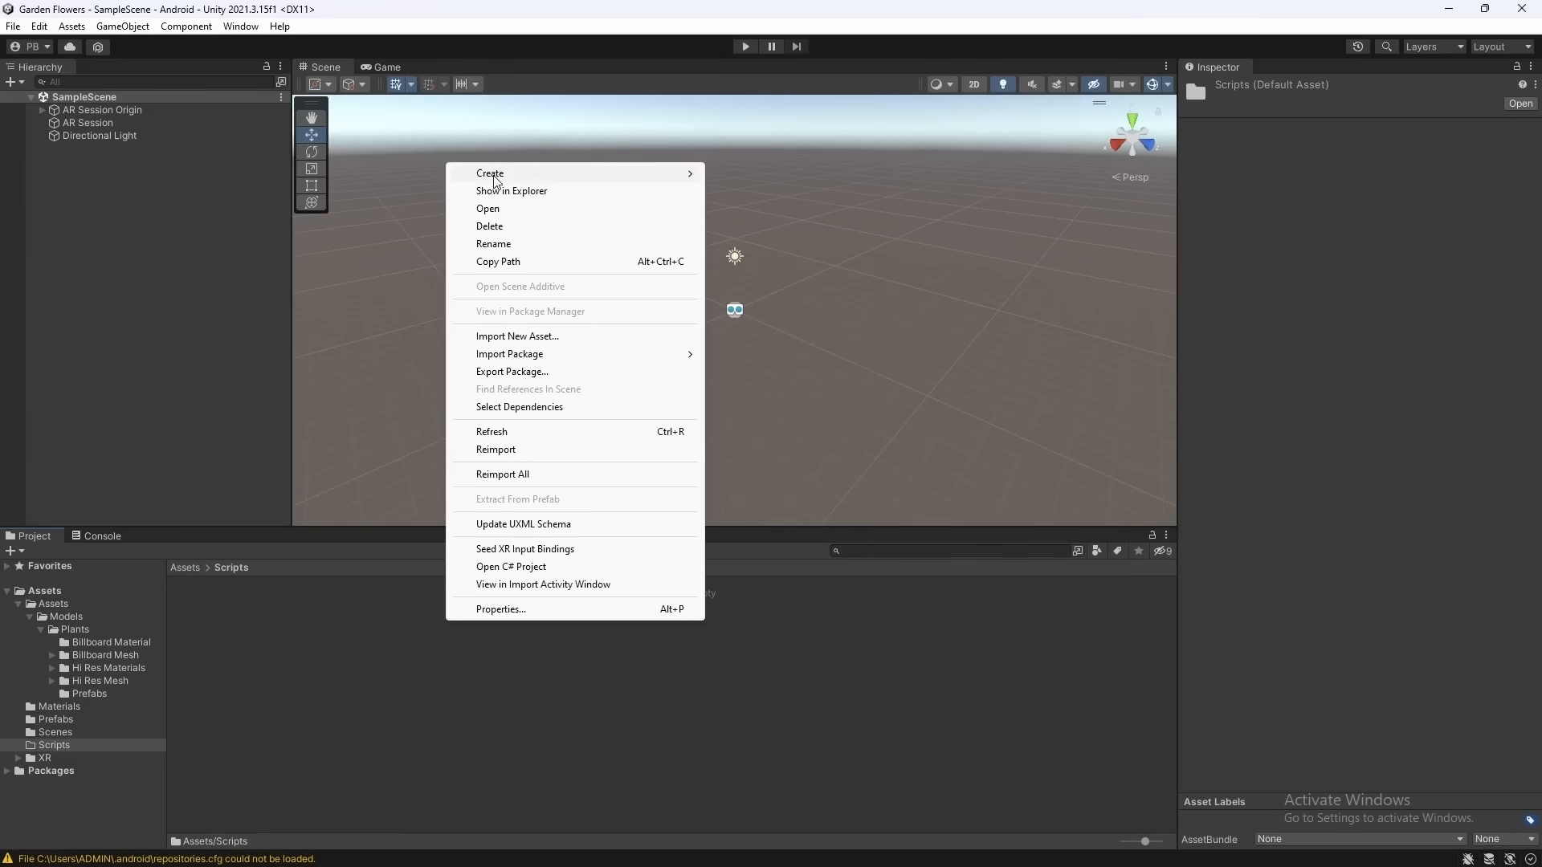
pyautogui.moveTo(482, 173)
pyautogui.click(776, 112)
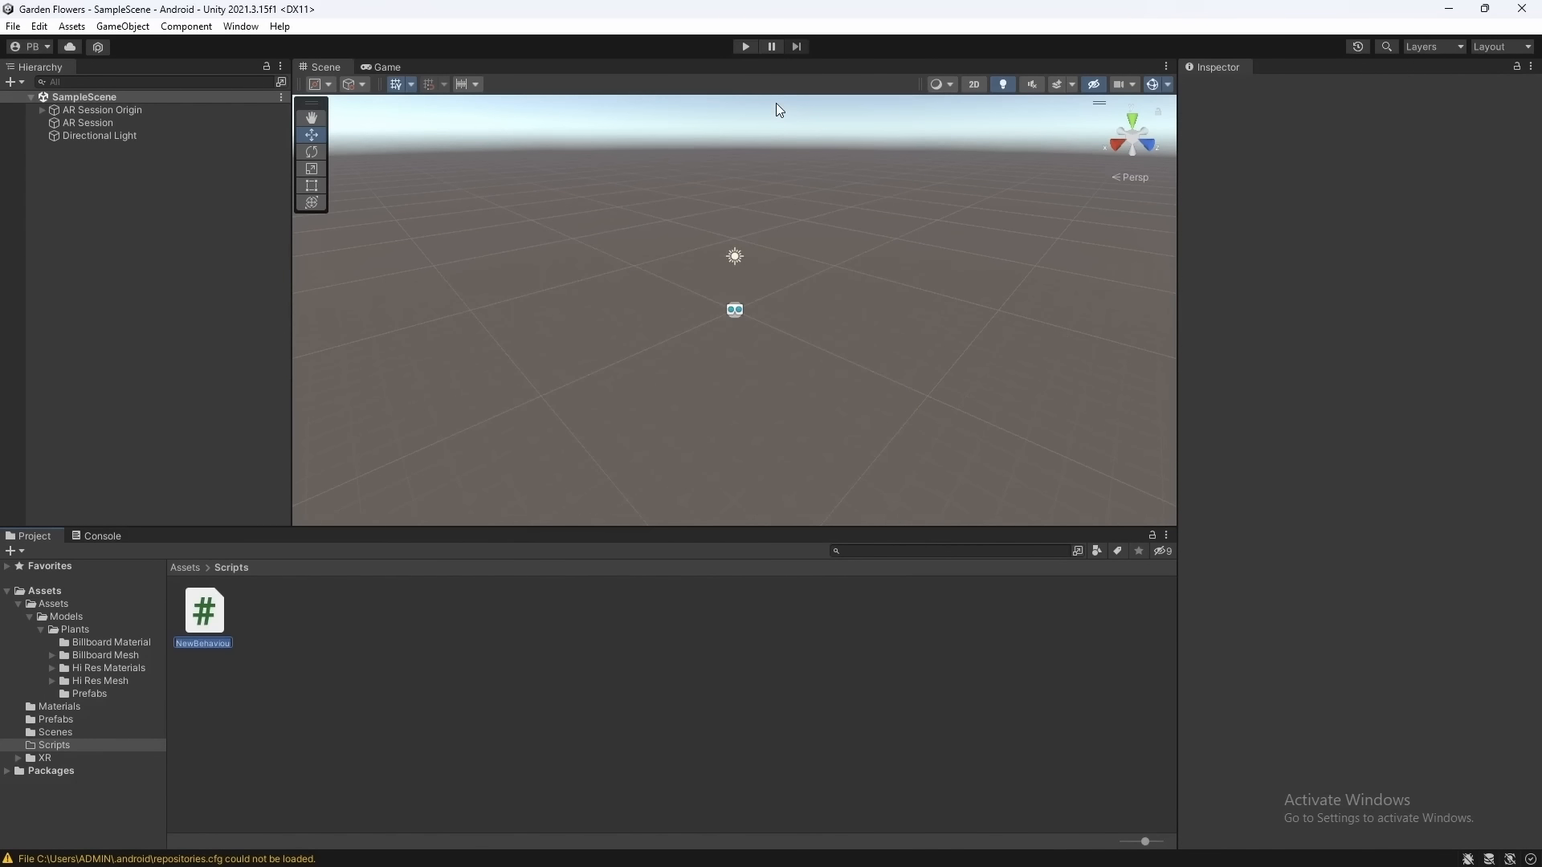
pyautogui.write('Plant')
pyautogui.write('PlacementManager')
pyautogui.write('r')
pyautogui.press('BackSpace')
pyautogui.press('BackSpace')
pyautogui.press('BackSpace')
pyautogui.write('er')
pyautogui.press('Return')
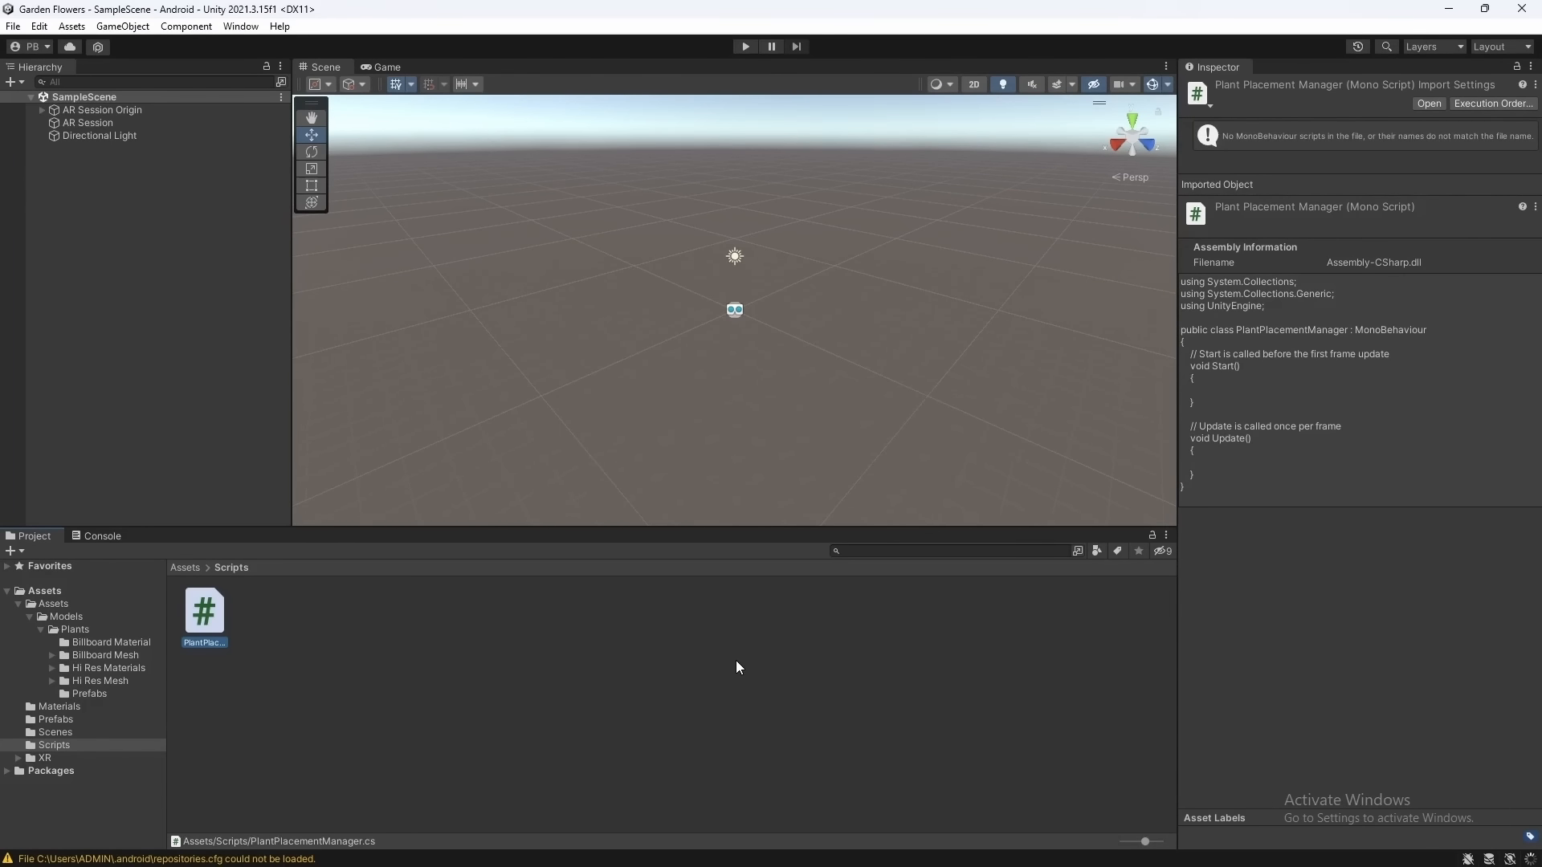
# Open the PlantPlacementManager script in Visual Studio Code, hide the file explorer and dismiss the Discord connection notification
pyautogui.click(448, 647)
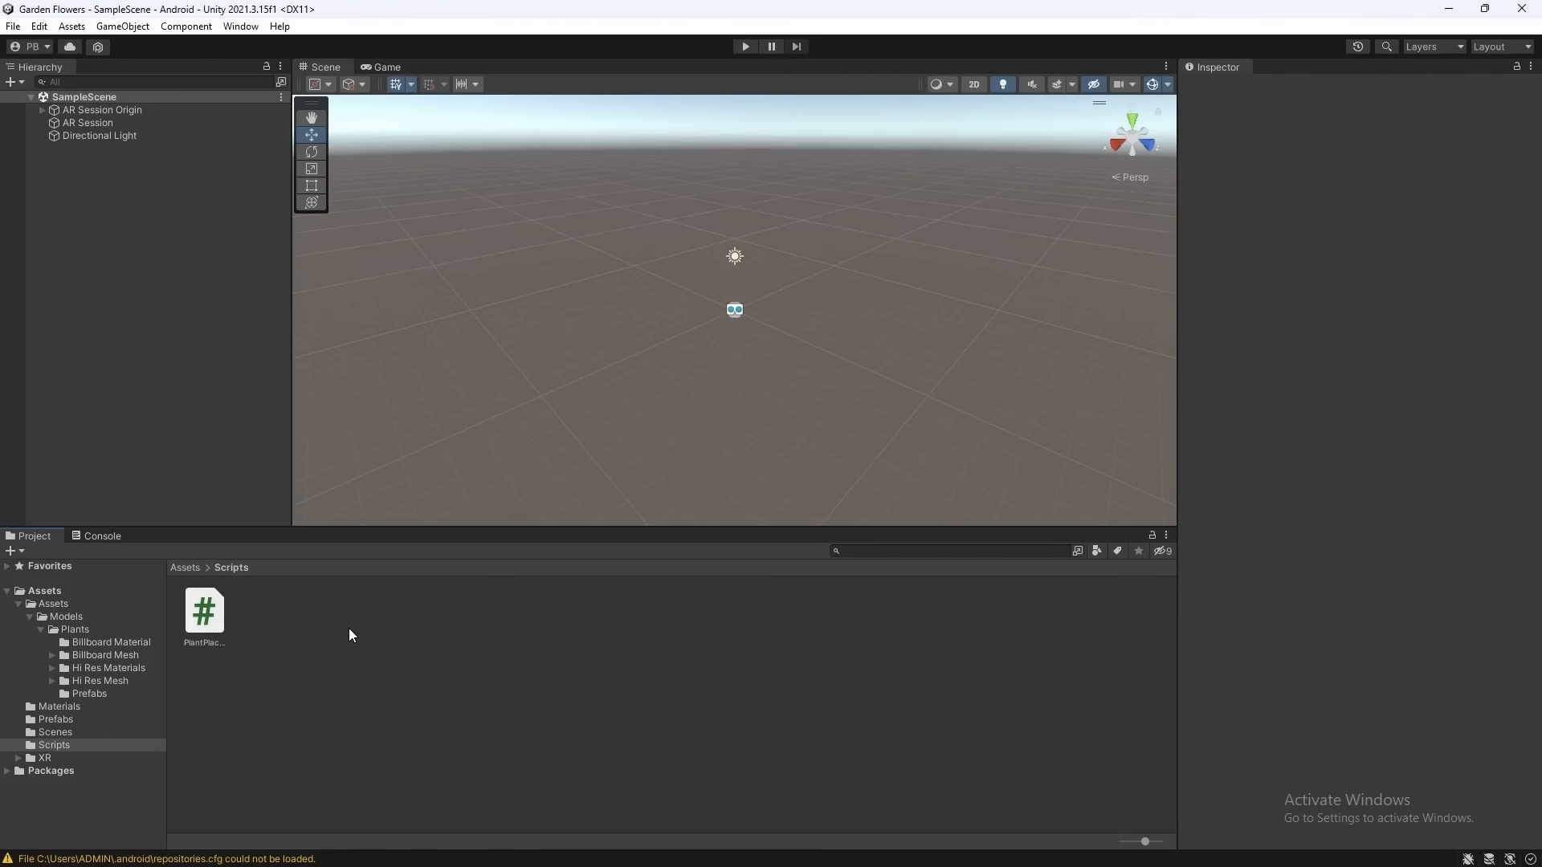
pyautogui.doubleClick(204, 614)
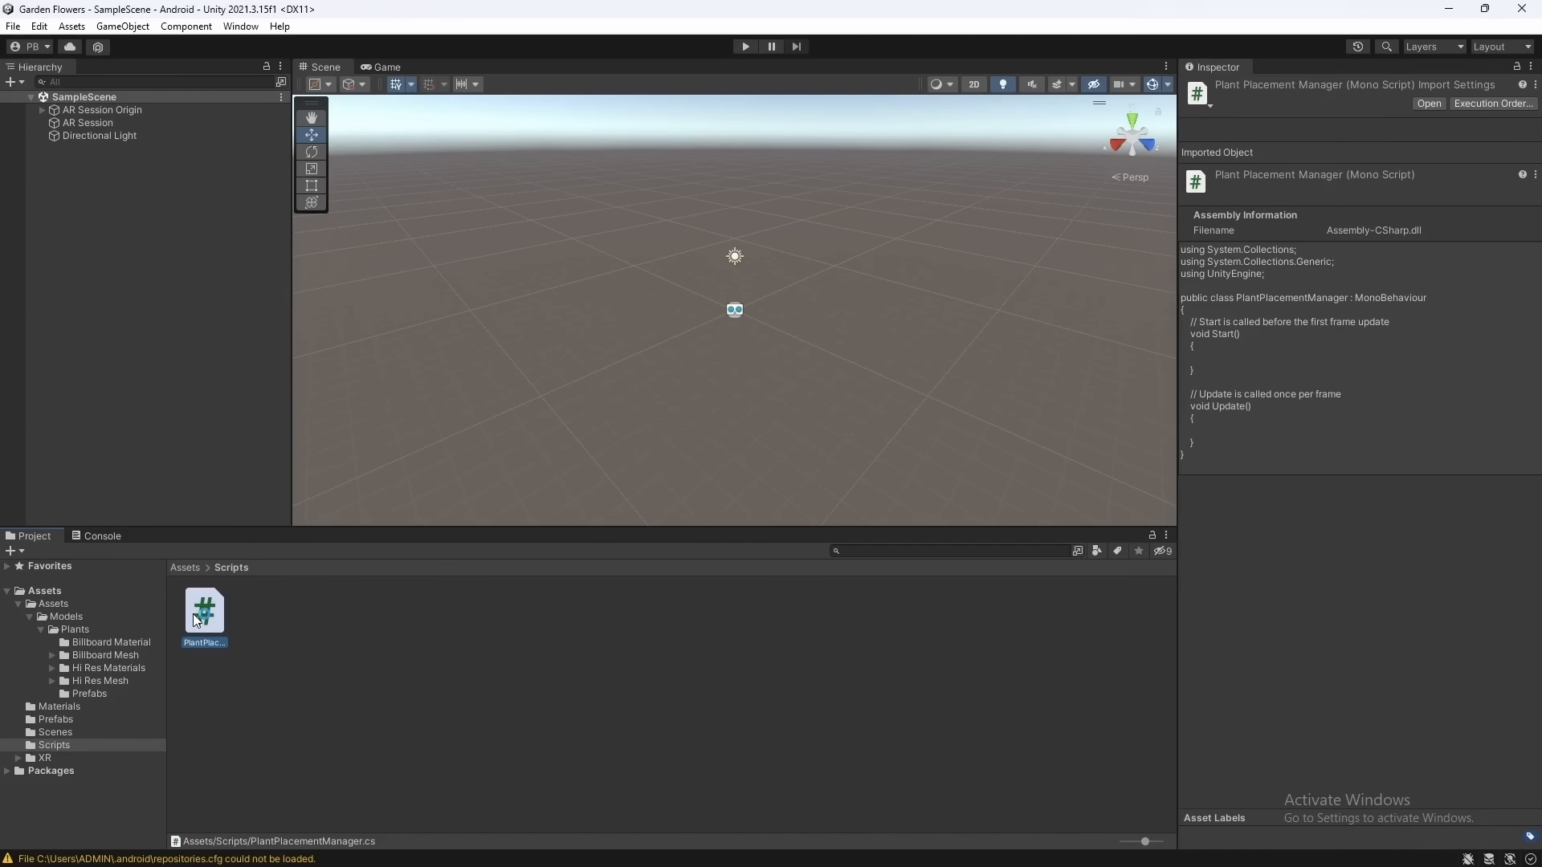
pyautogui.click(1132, 139)
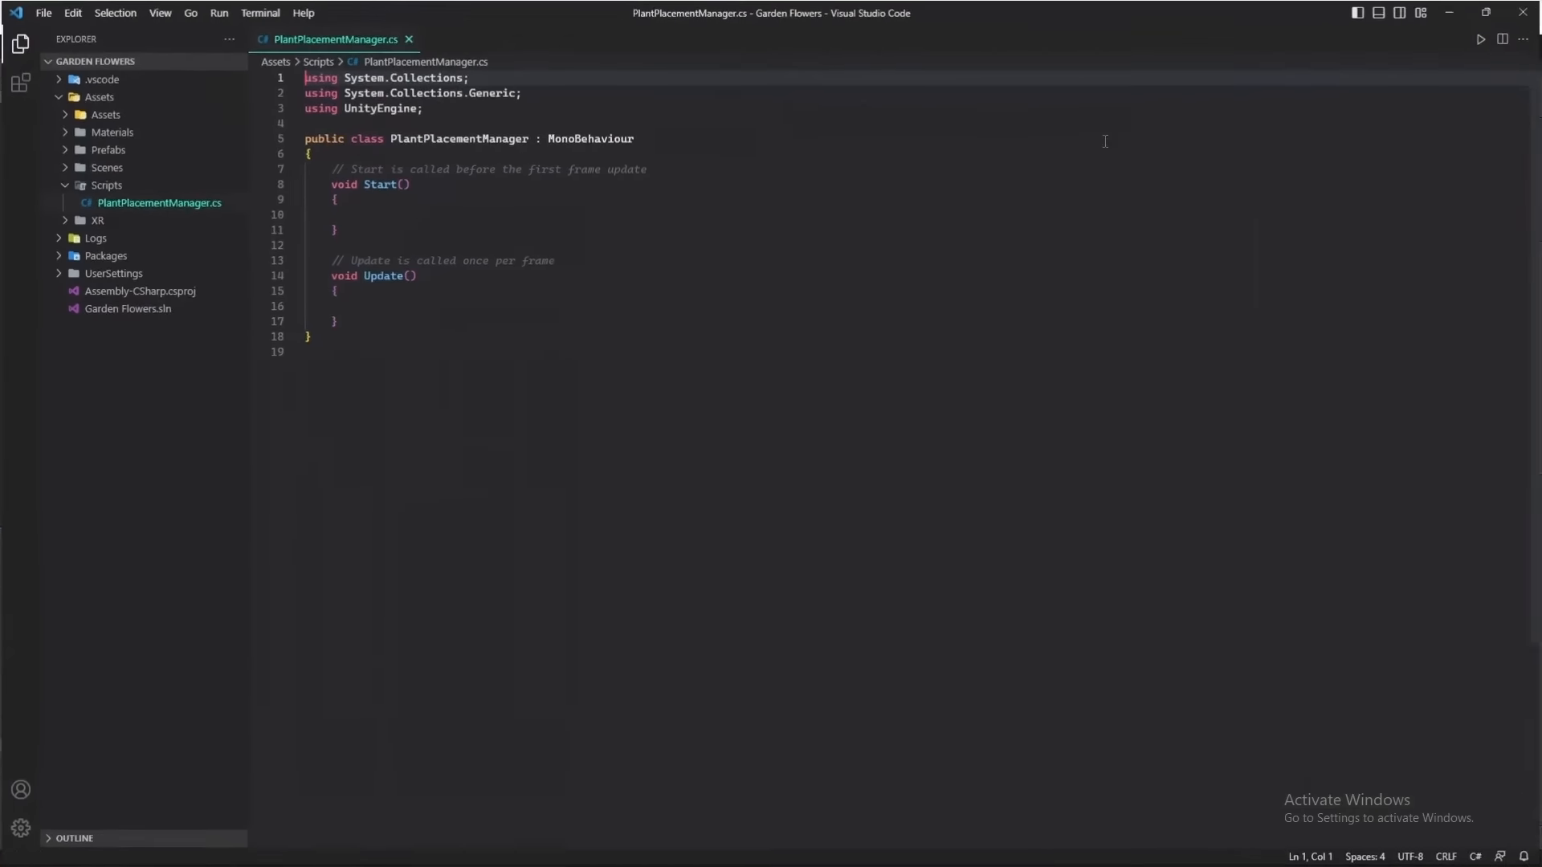
pyautogui.click(18, 42)
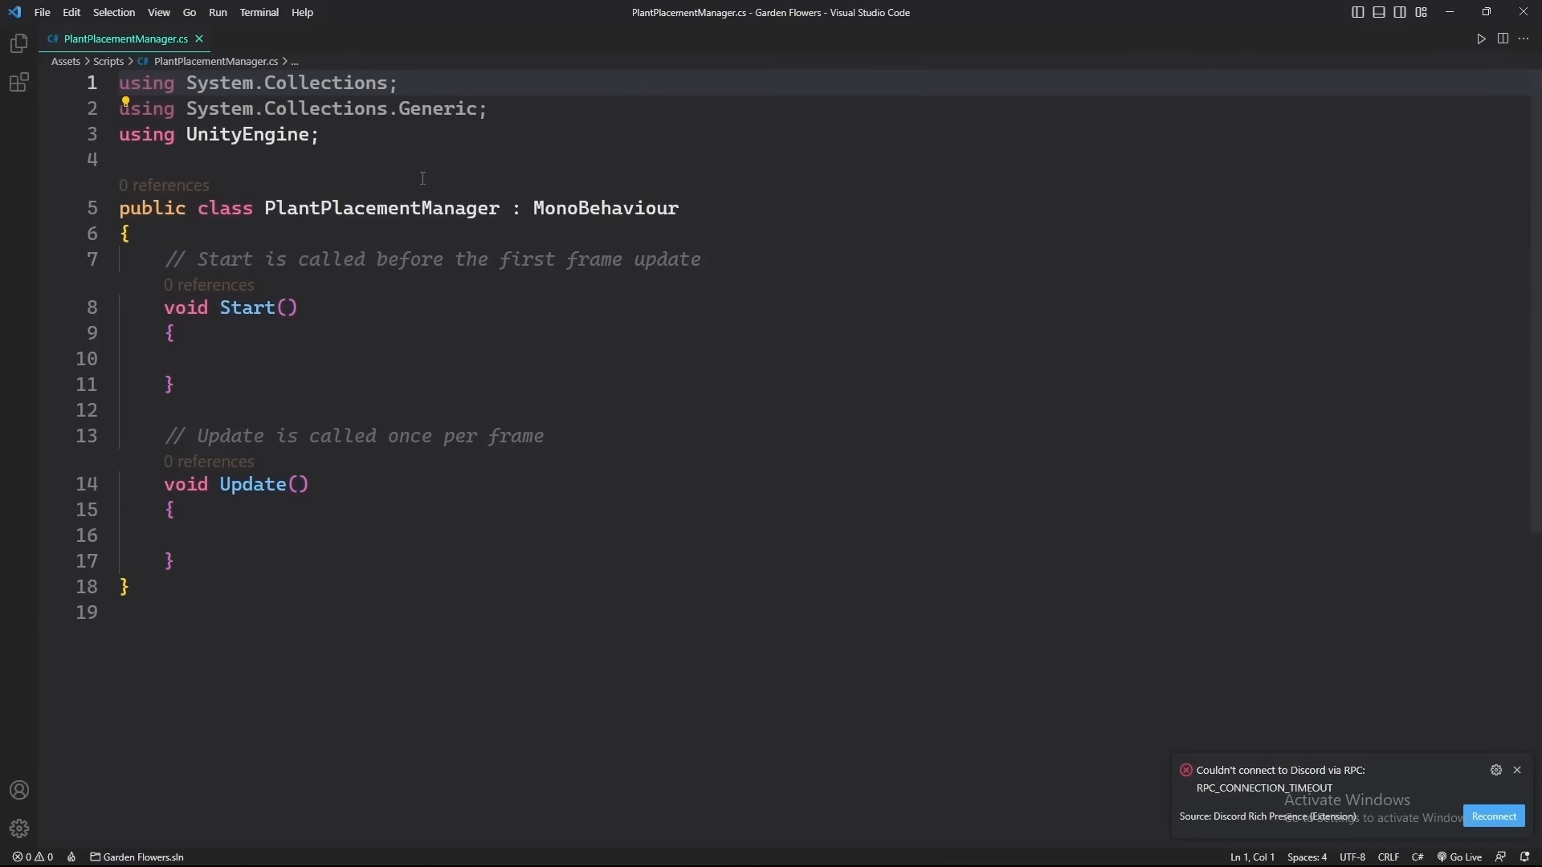
pyautogui.click(1517, 770)
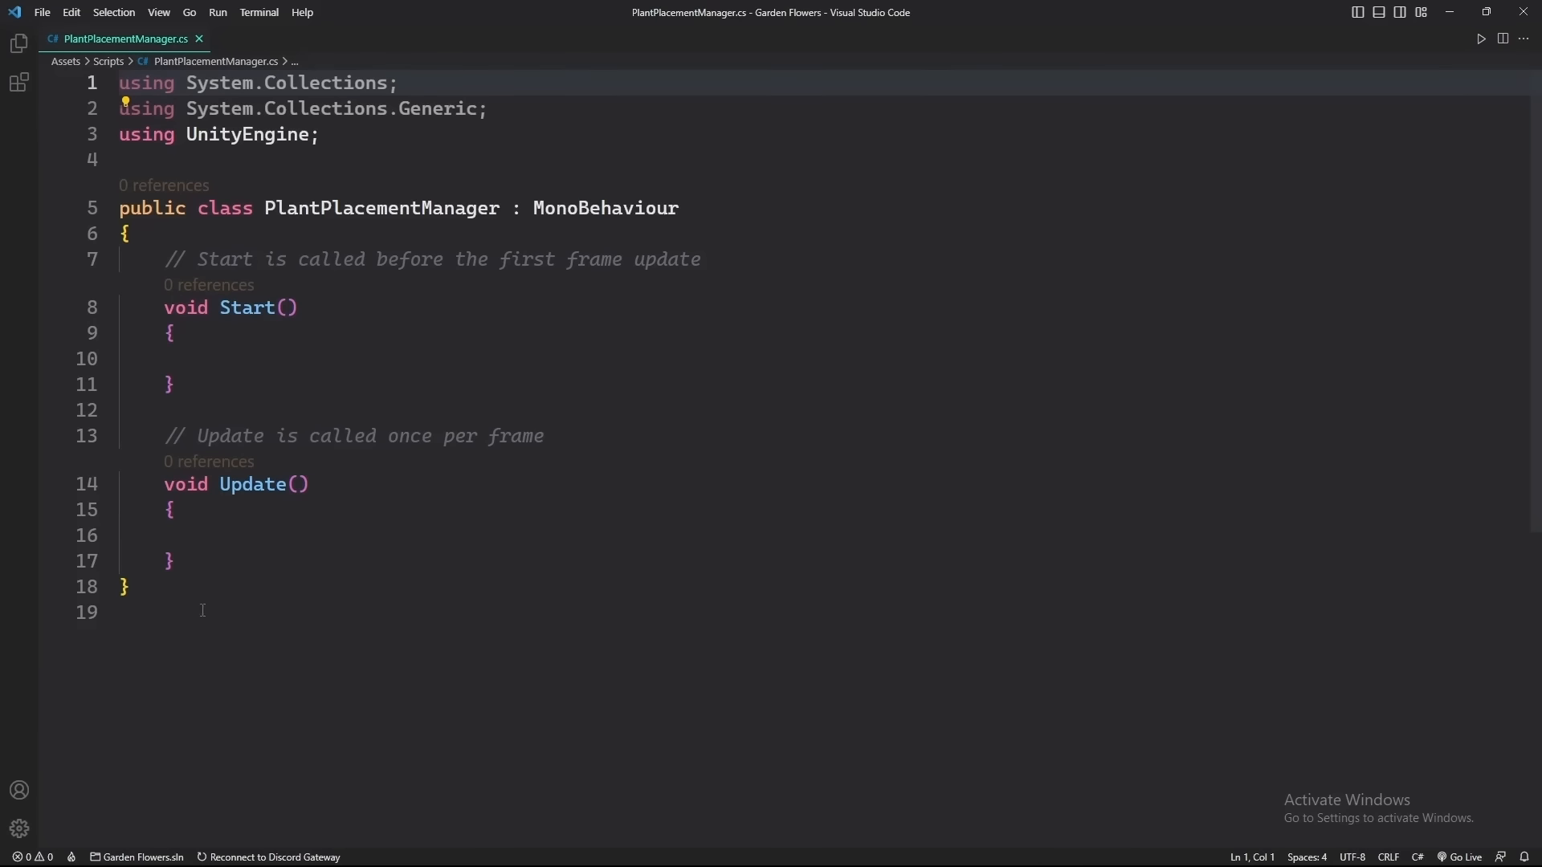
# Replace the Start and Update methods in PlantPlacementManager with a public GameObject[] array named flowers and save the script
pyautogui.moveTo(178, 562); pyautogui.dragTo(165, 259)
pyautogui.press('BackSpace')
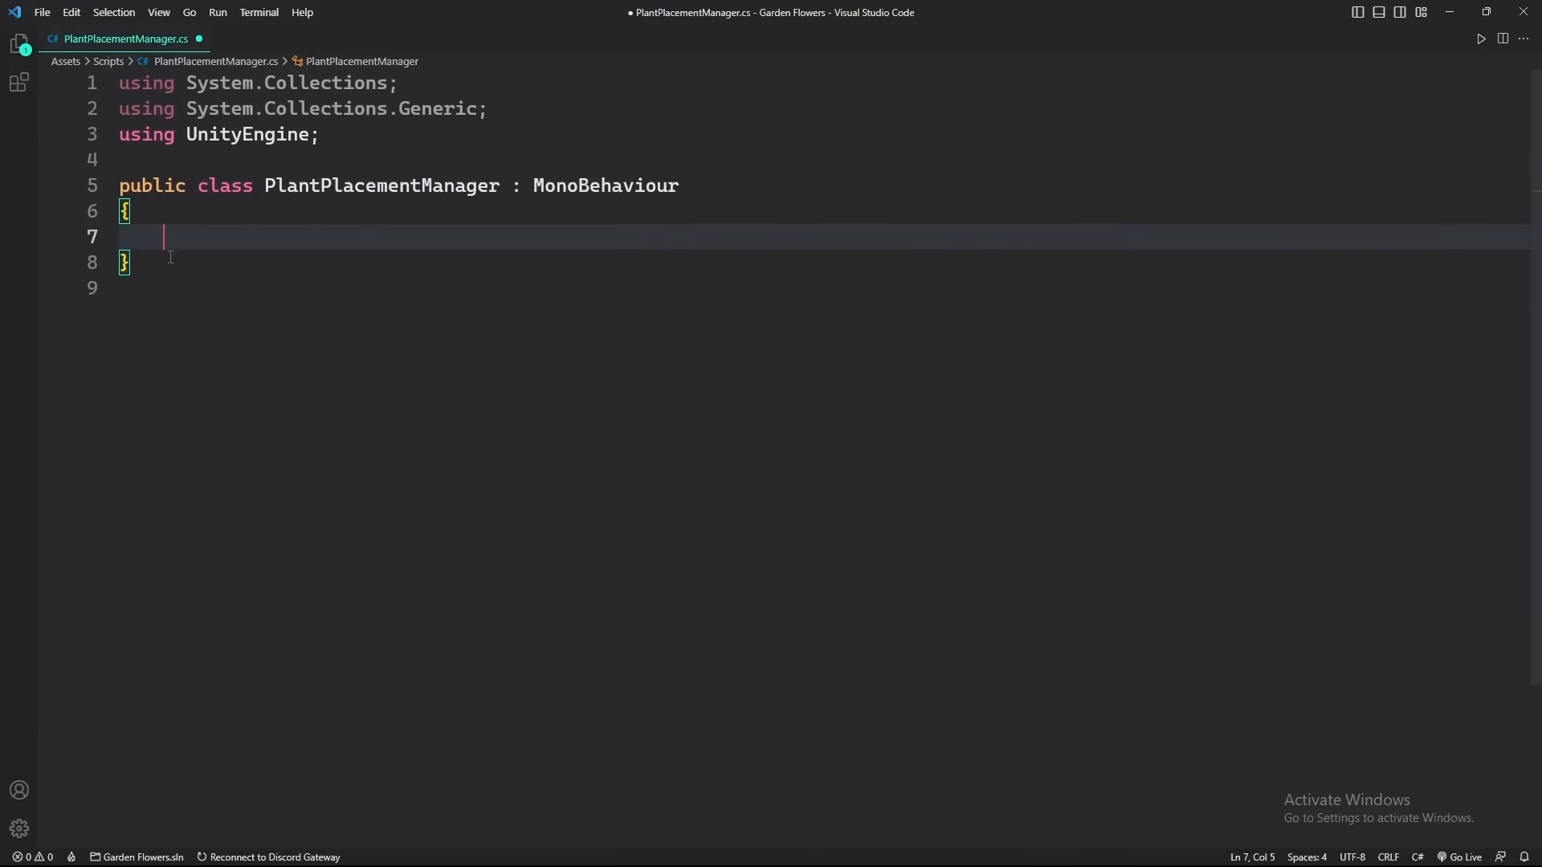
pyautogui.write('public Gam')
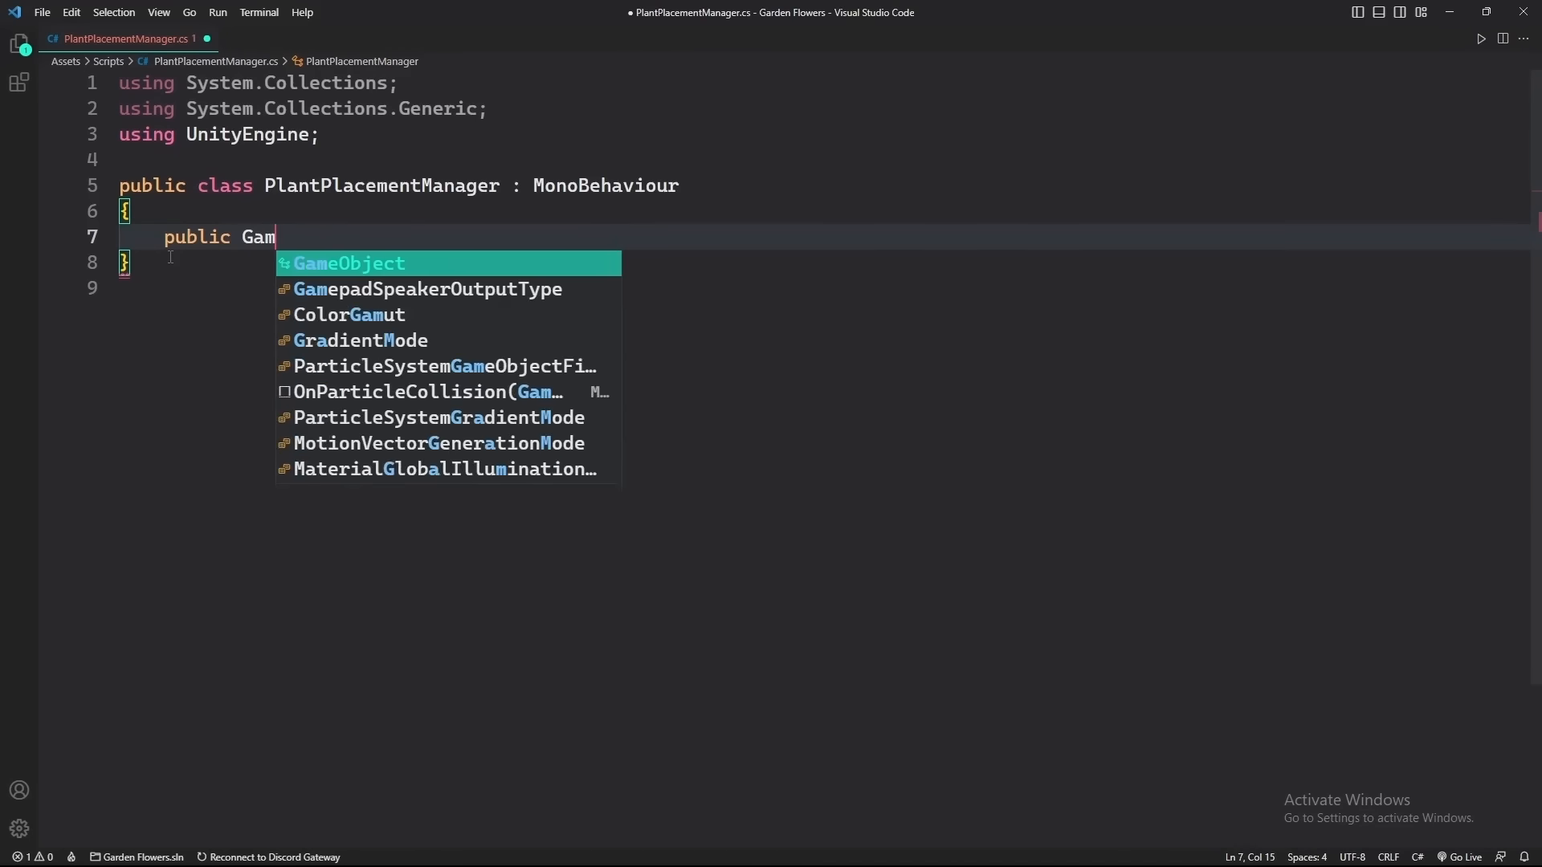
pyautogui.press('Tab')
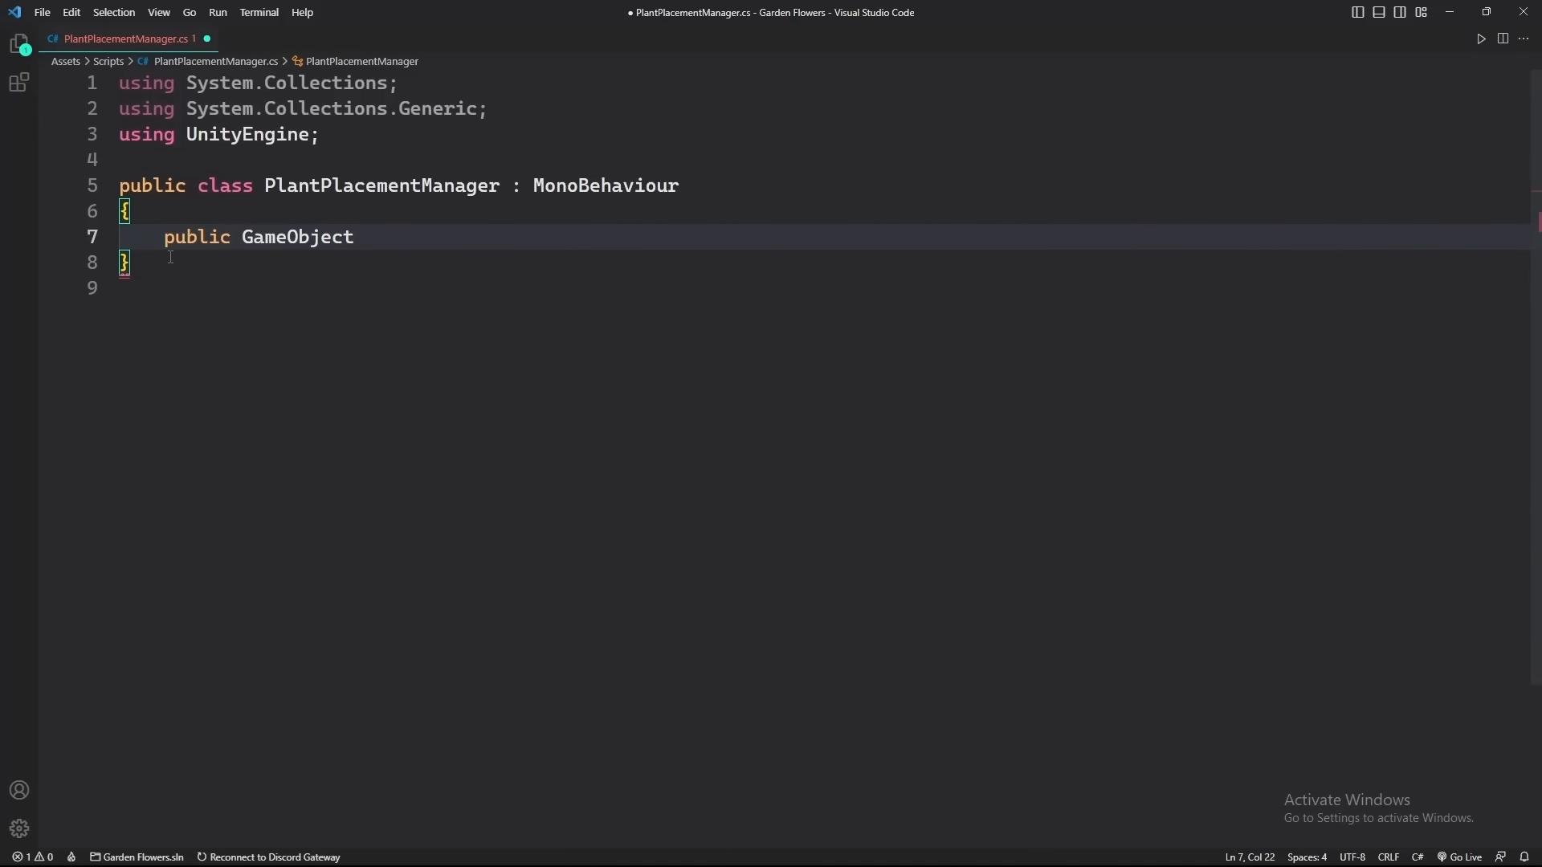
pyautogui.write('[] flowers;')
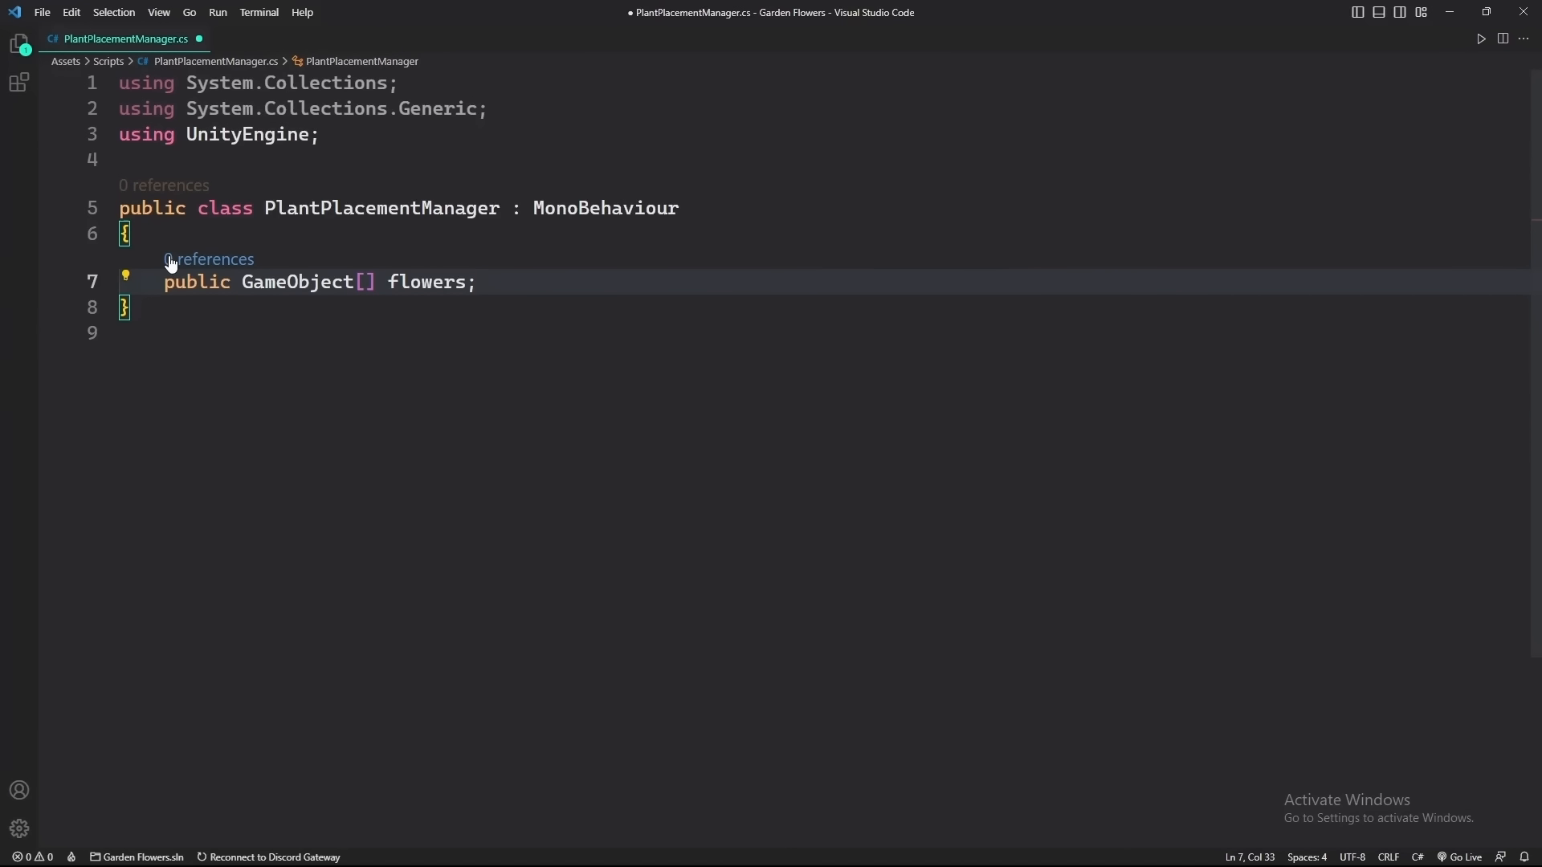
pyautogui.hotkey('ctrl', 's')
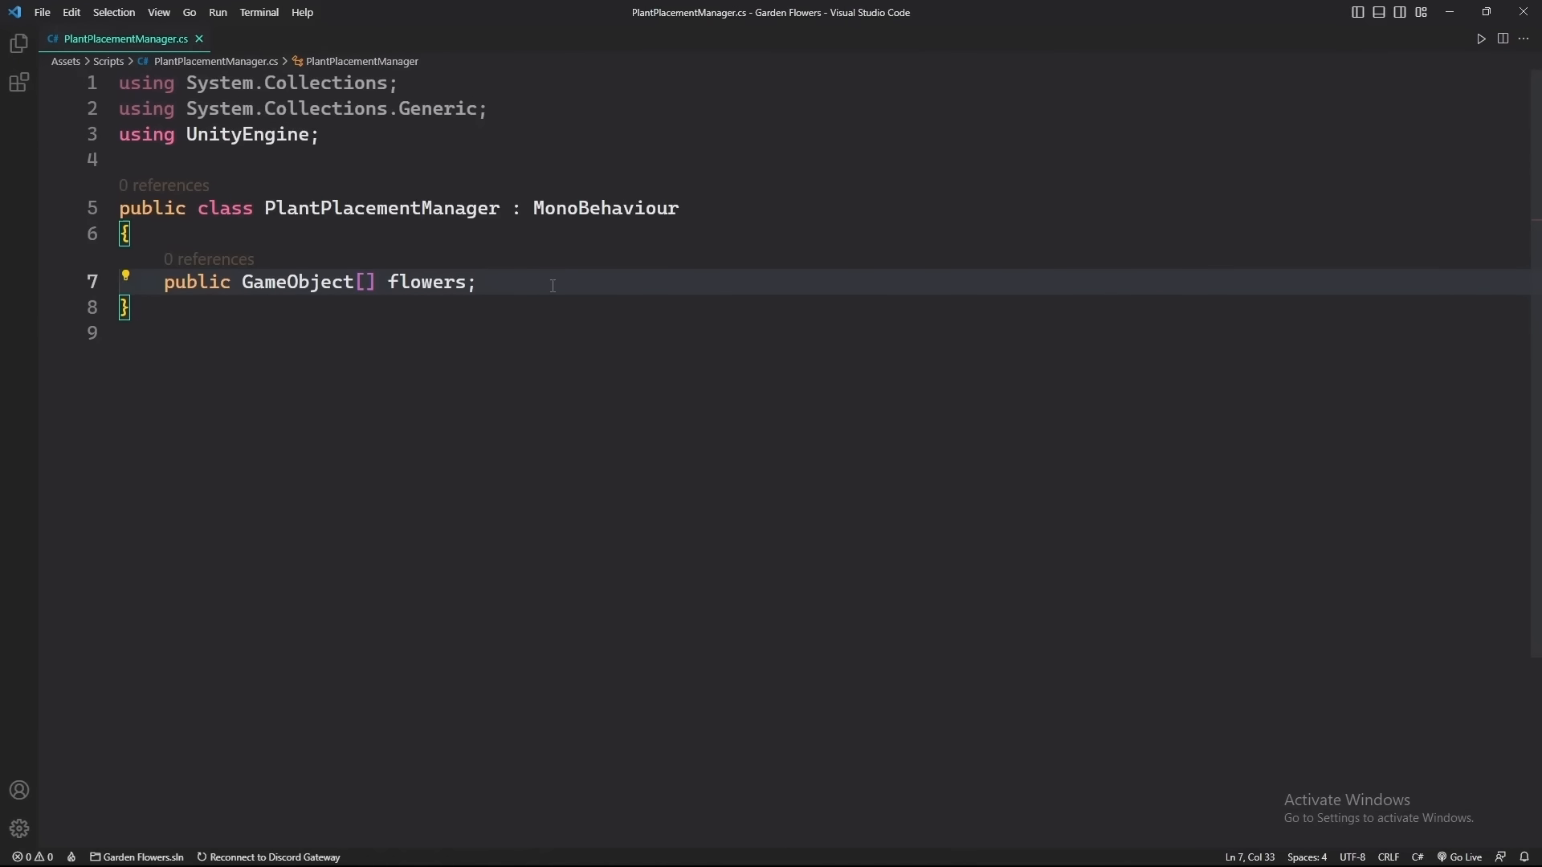
# Switch to Unity and attach the PlantPlacementManager script to AR Session Origin, showing its Flowers list
pyautogui.hotkey('alt', 'Tab')
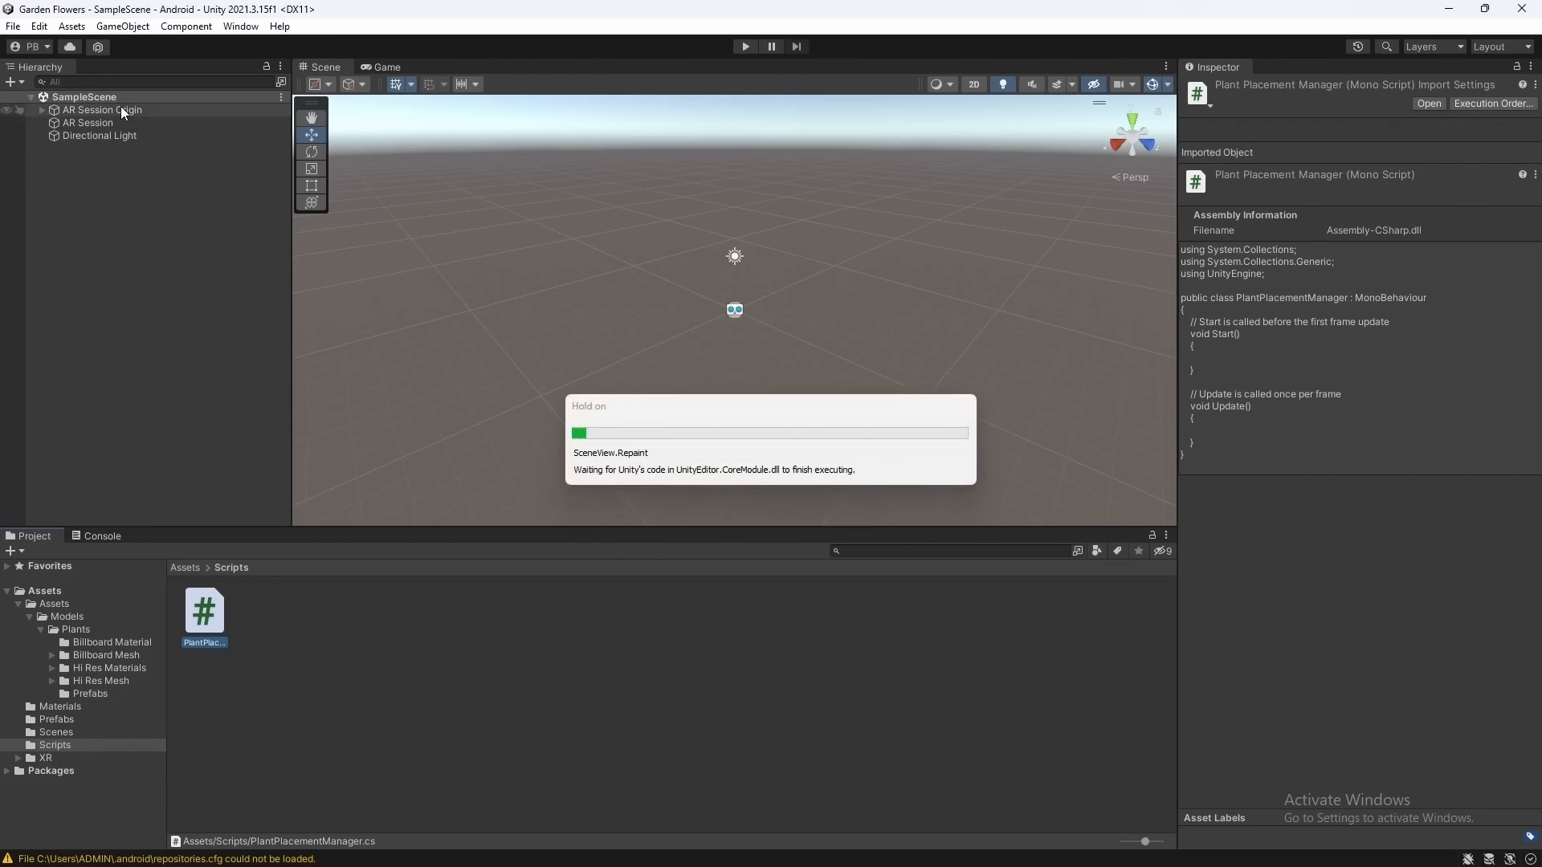
pyautogui.click(120, 110)
pyautogui.moveTo(206, 617); pyautogui.dragTo(1463, 569)
pyautogui.click(1294, 433)
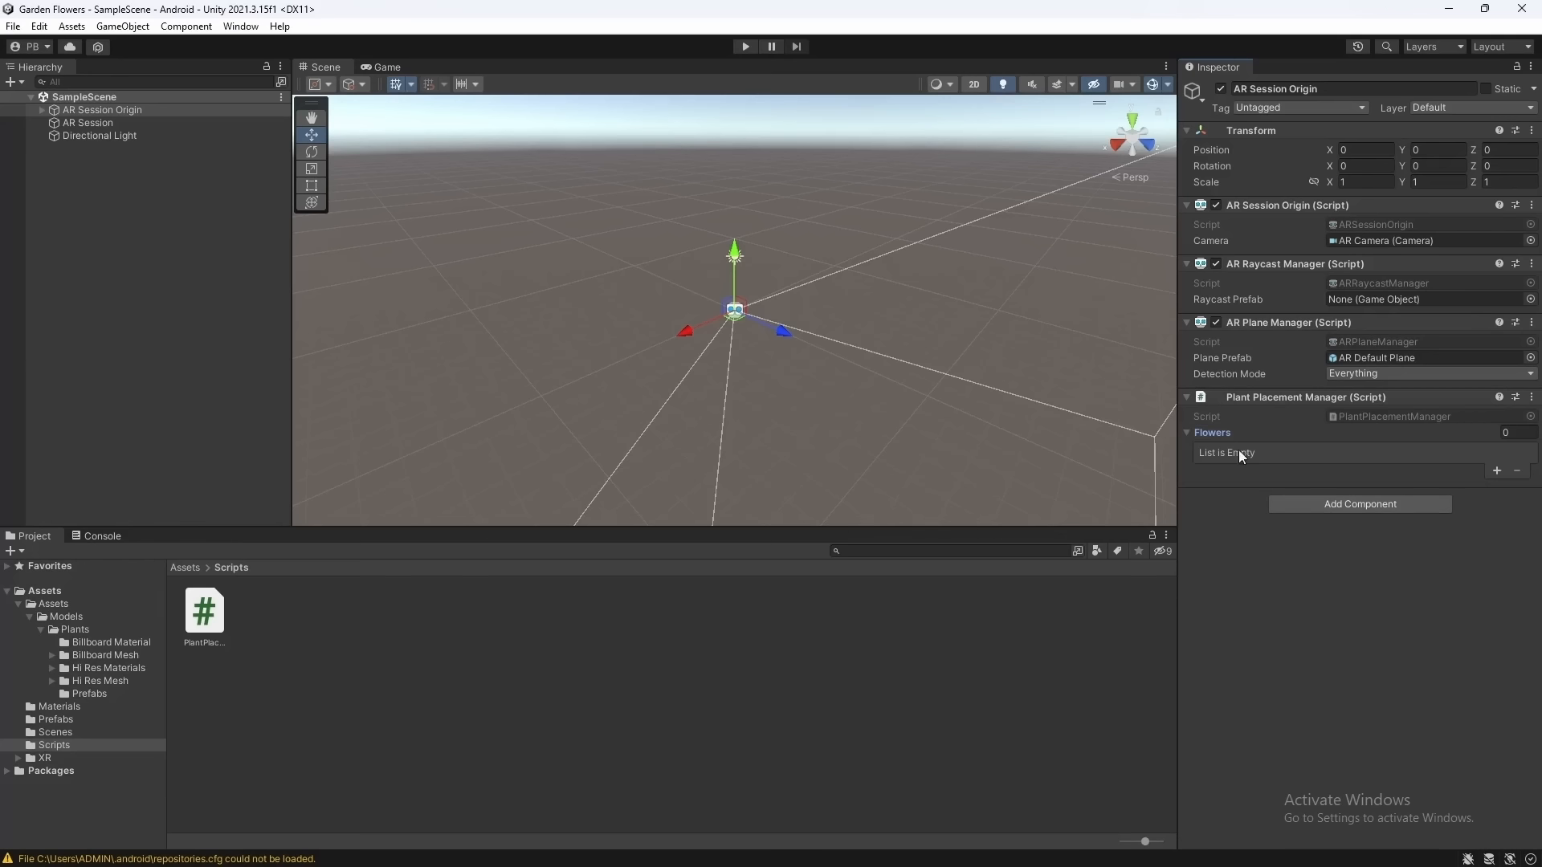
# Open the Assets/Models/Plants/Prefabs folder and lock the Inspector on AR Session Origin
pyautogui.click(207, 567)
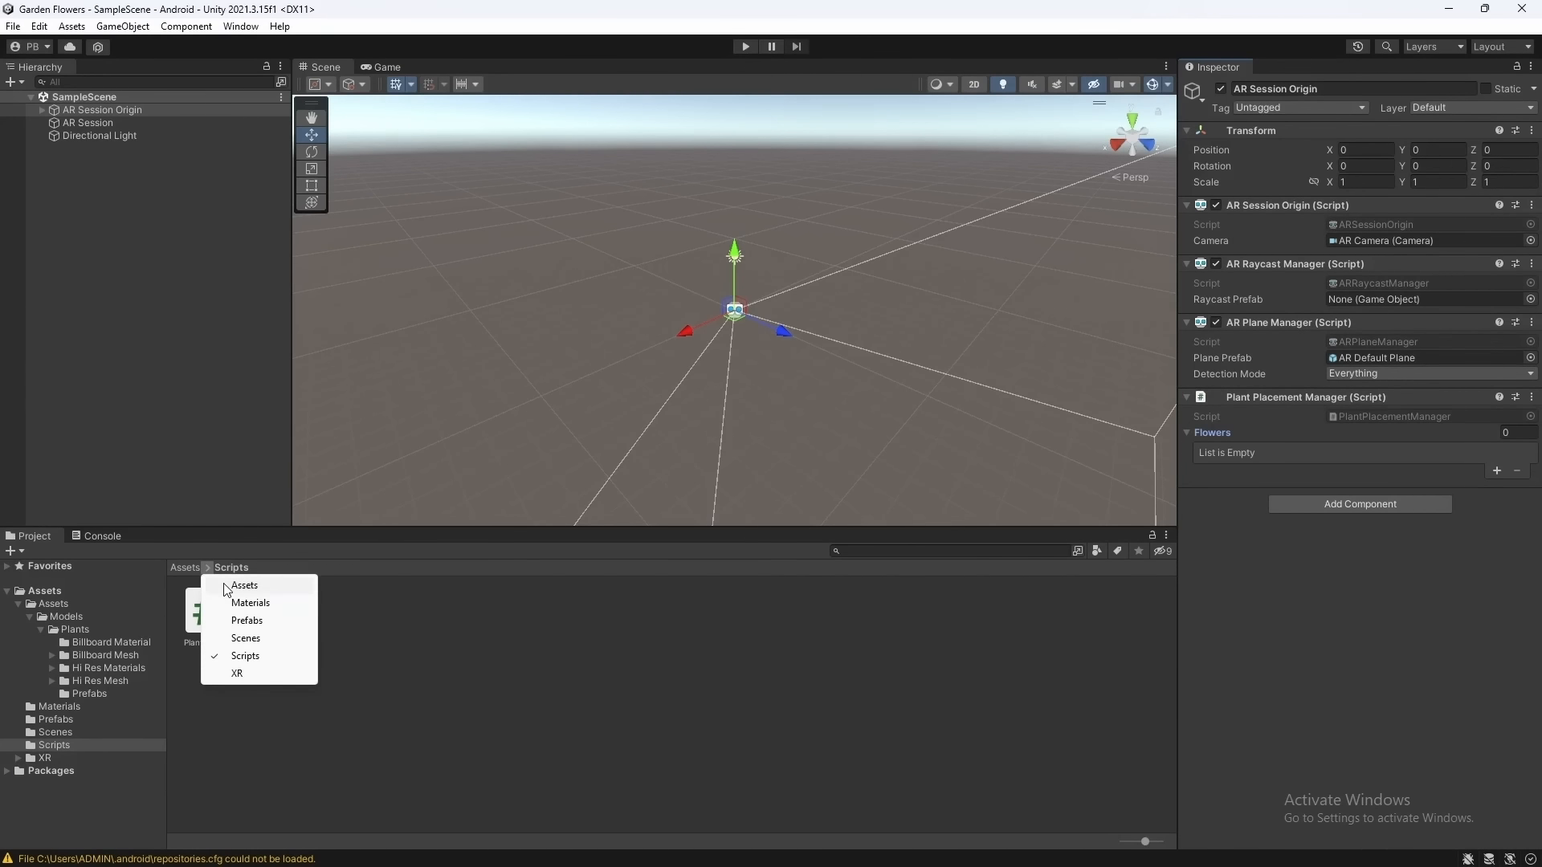
pyautogui.click(225, 585)
pyautogui.doubleClick(220, 603)
pyautogui.doubleClick(220, 602)
pyautogui.doubleClick(459, 604)
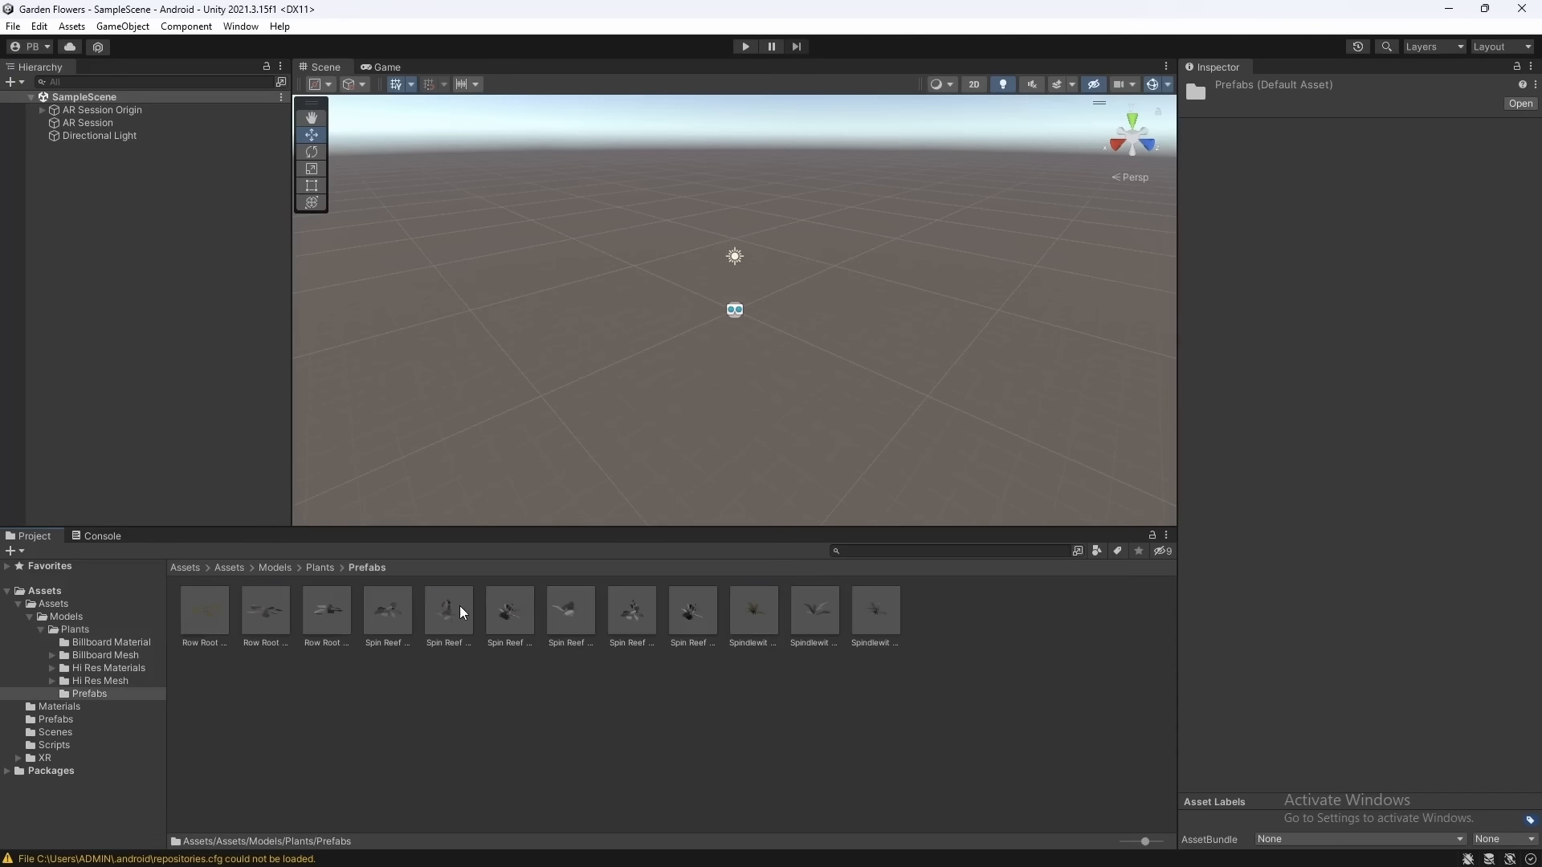
pyautogui.click(120, 109)
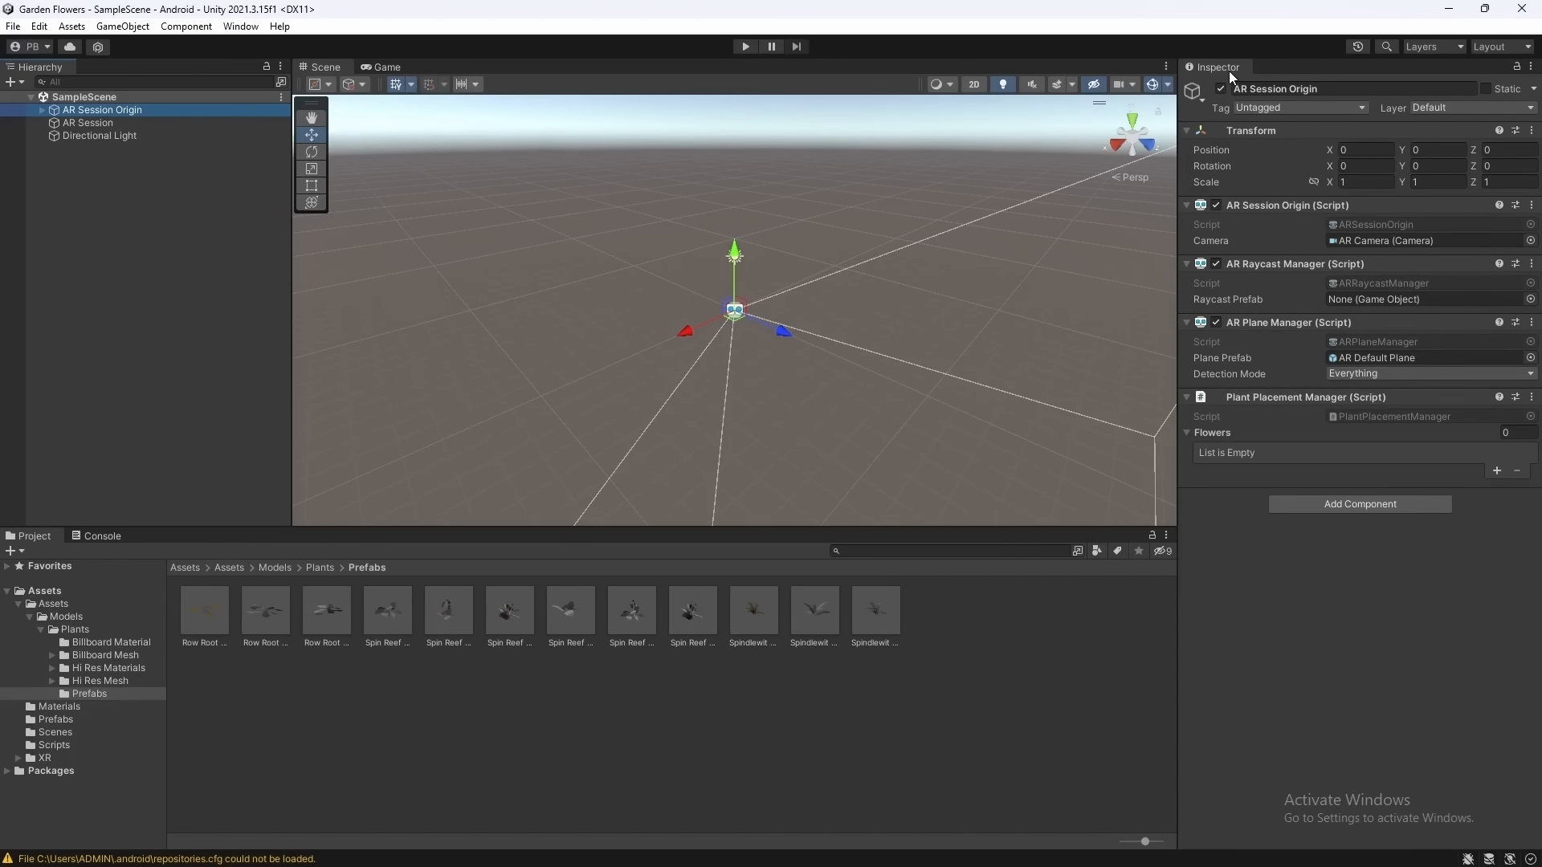
pyautogui.click(1518, 71)
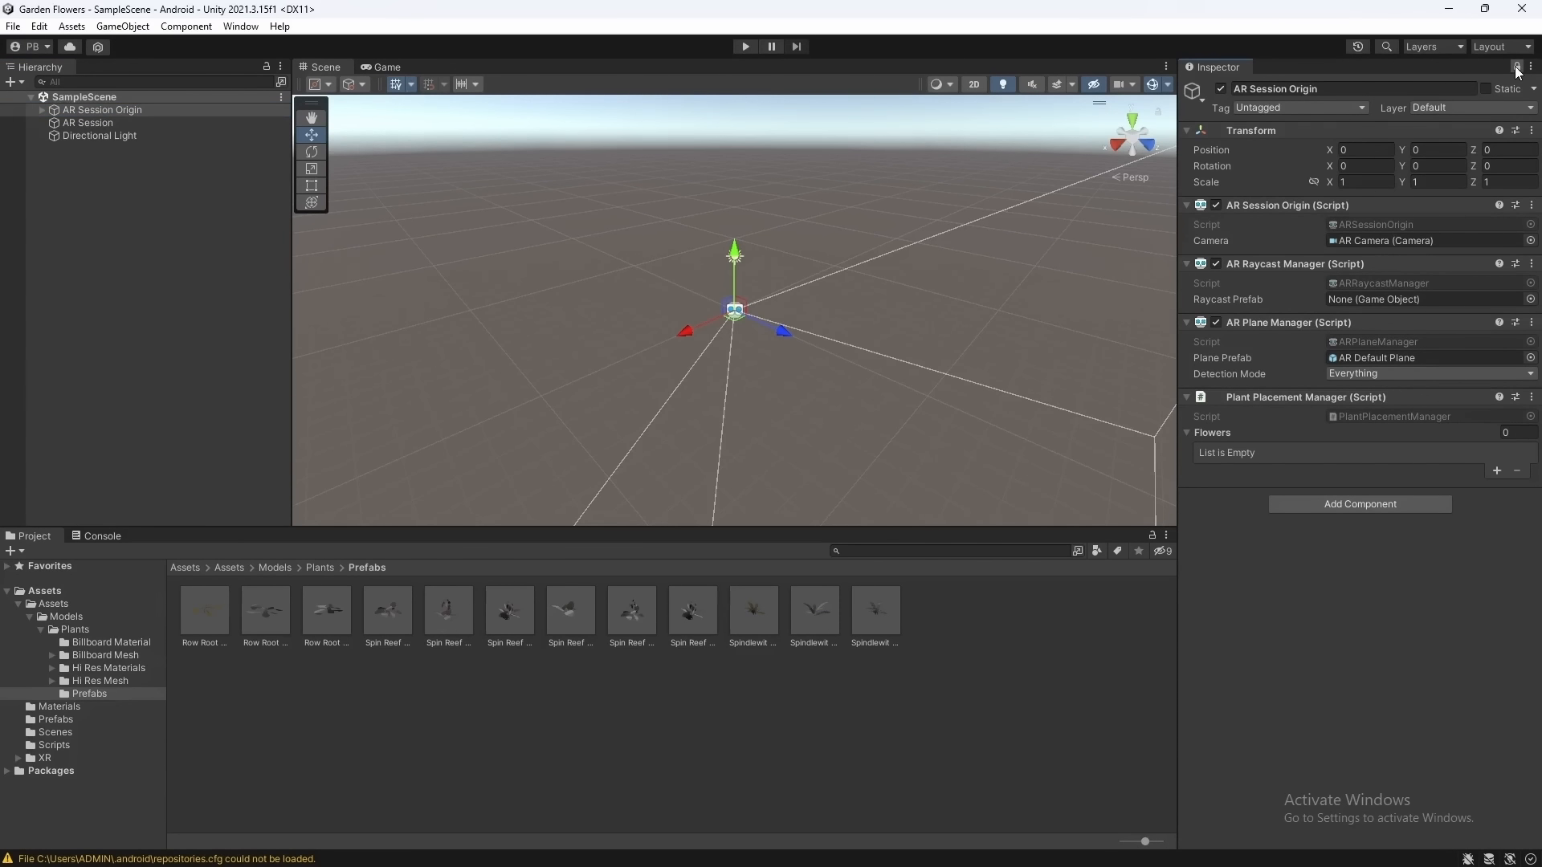
# Add all plant prefabs from the folder to Plant Placement Manager's Flowers array, unlock the Inspector and return to the root Assets folder
pyautogui.click(803, 623)
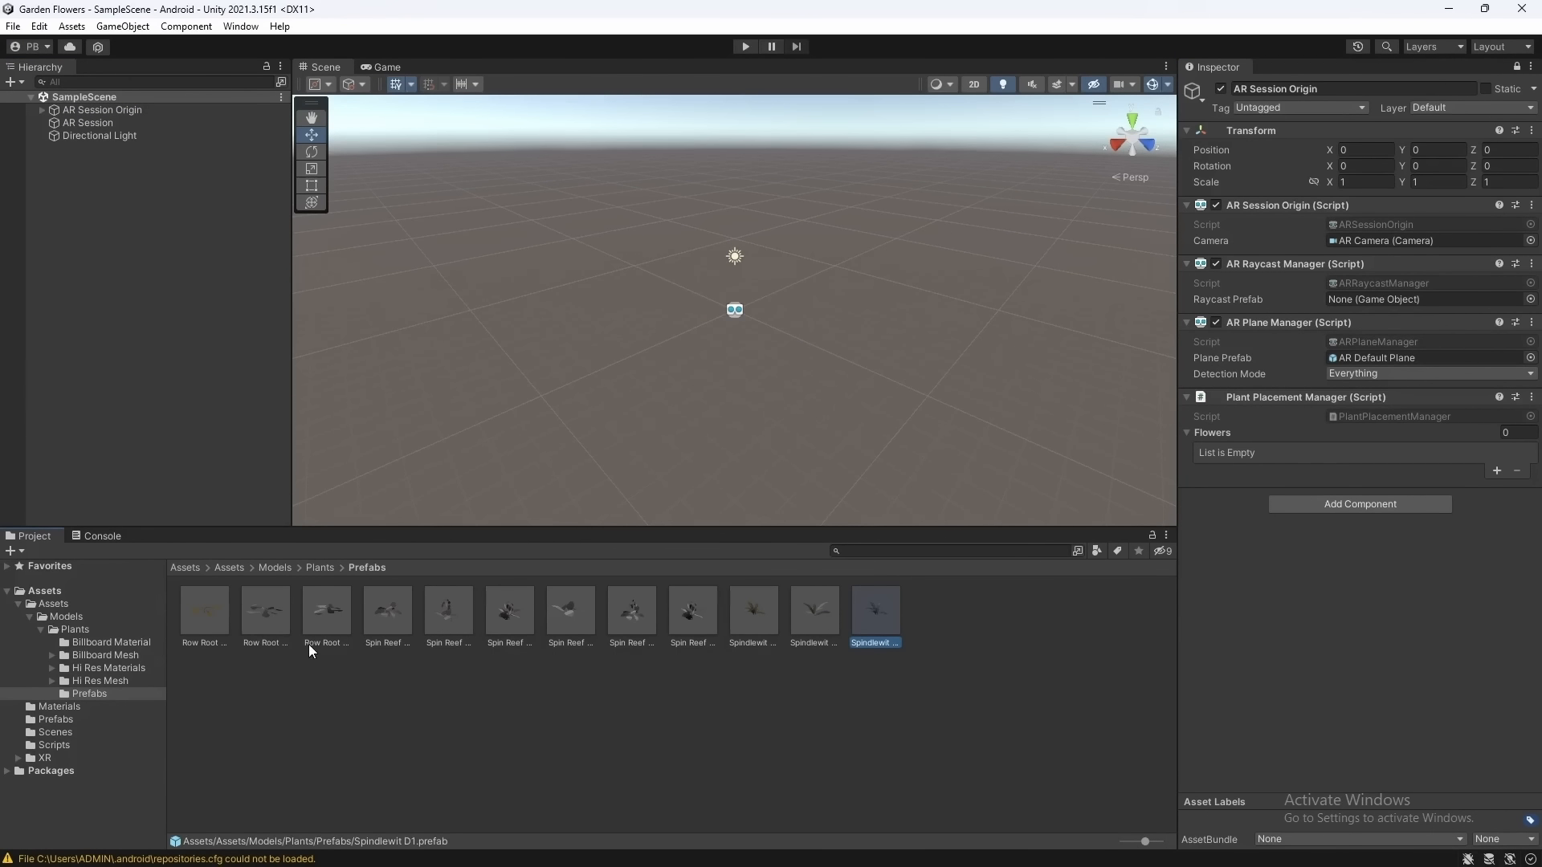
pyautogui.click(212, 612)
pyautogui.click(302, 610)
pyautogui.click(681, 628)
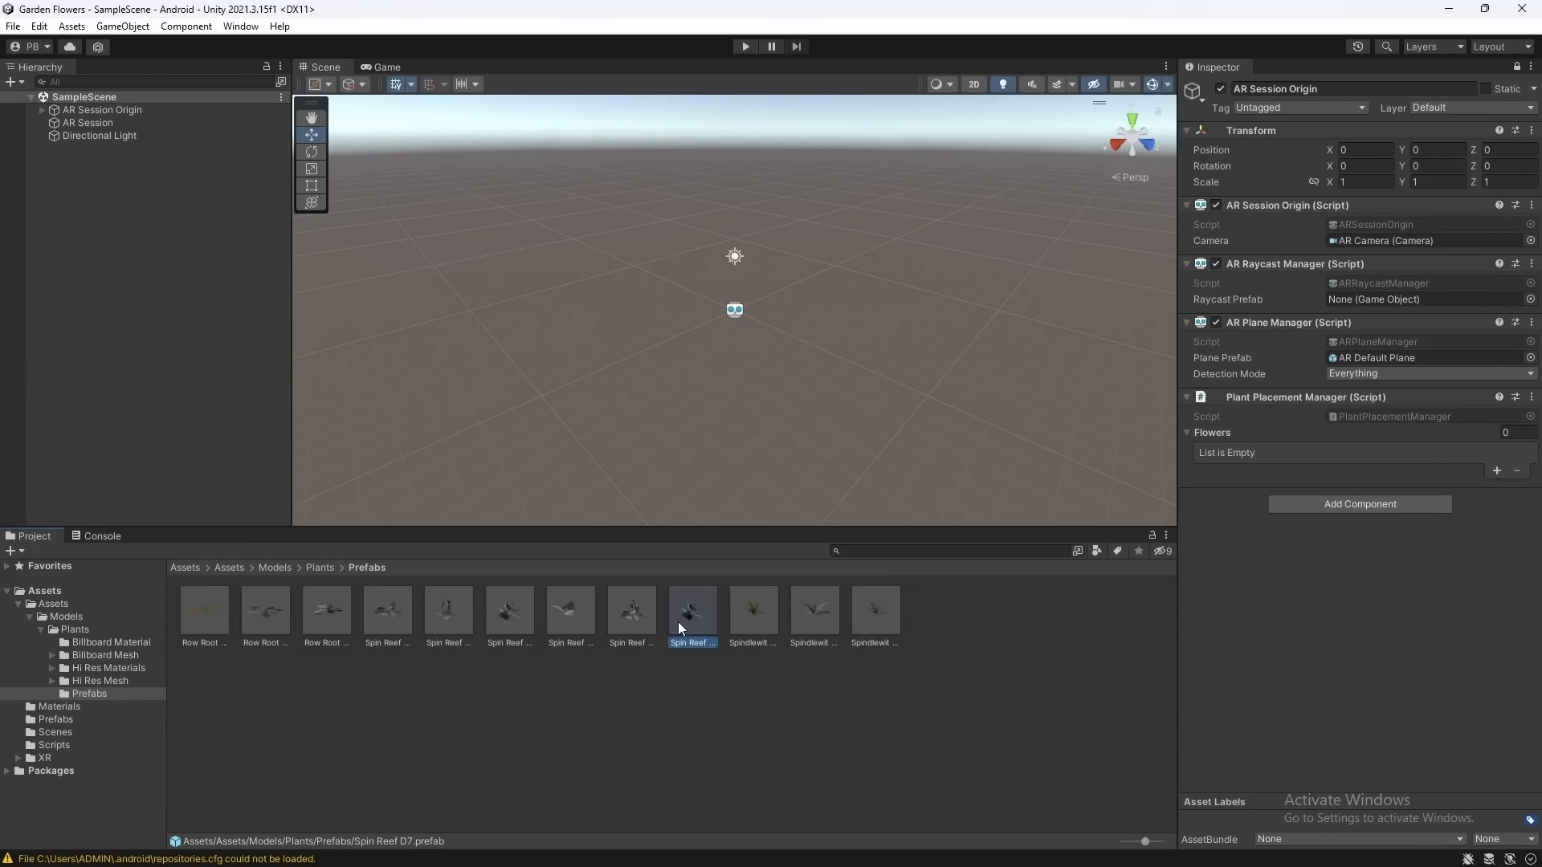
pyautogui.click(920, 720)
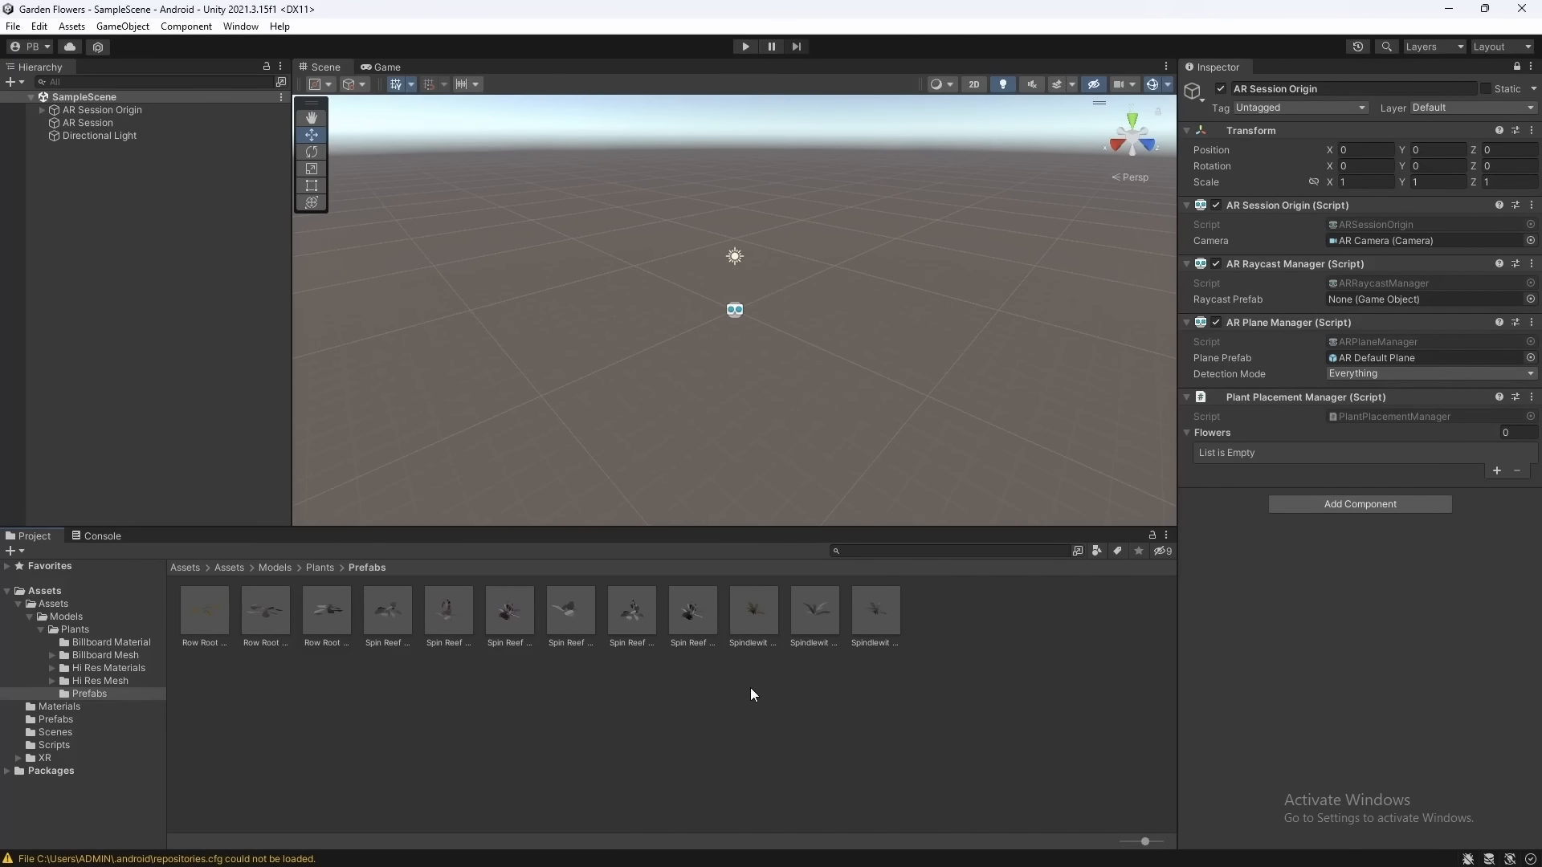
pyautogui.hotkey('ctrl', 'a')
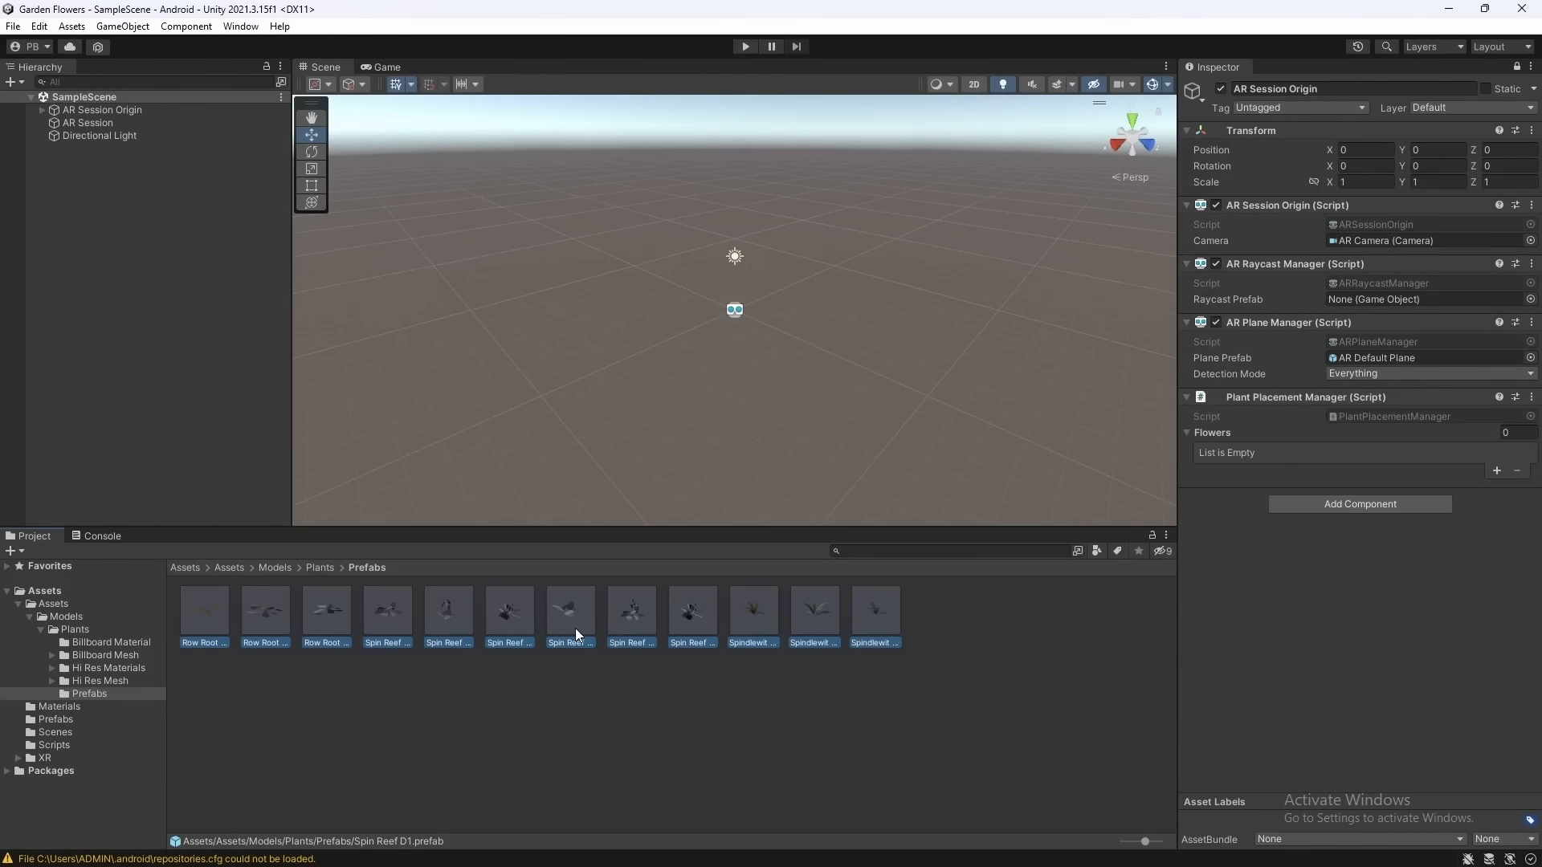
pyautogui.moveTo(551, 635); pyautogui.dragTo(1367, 432)
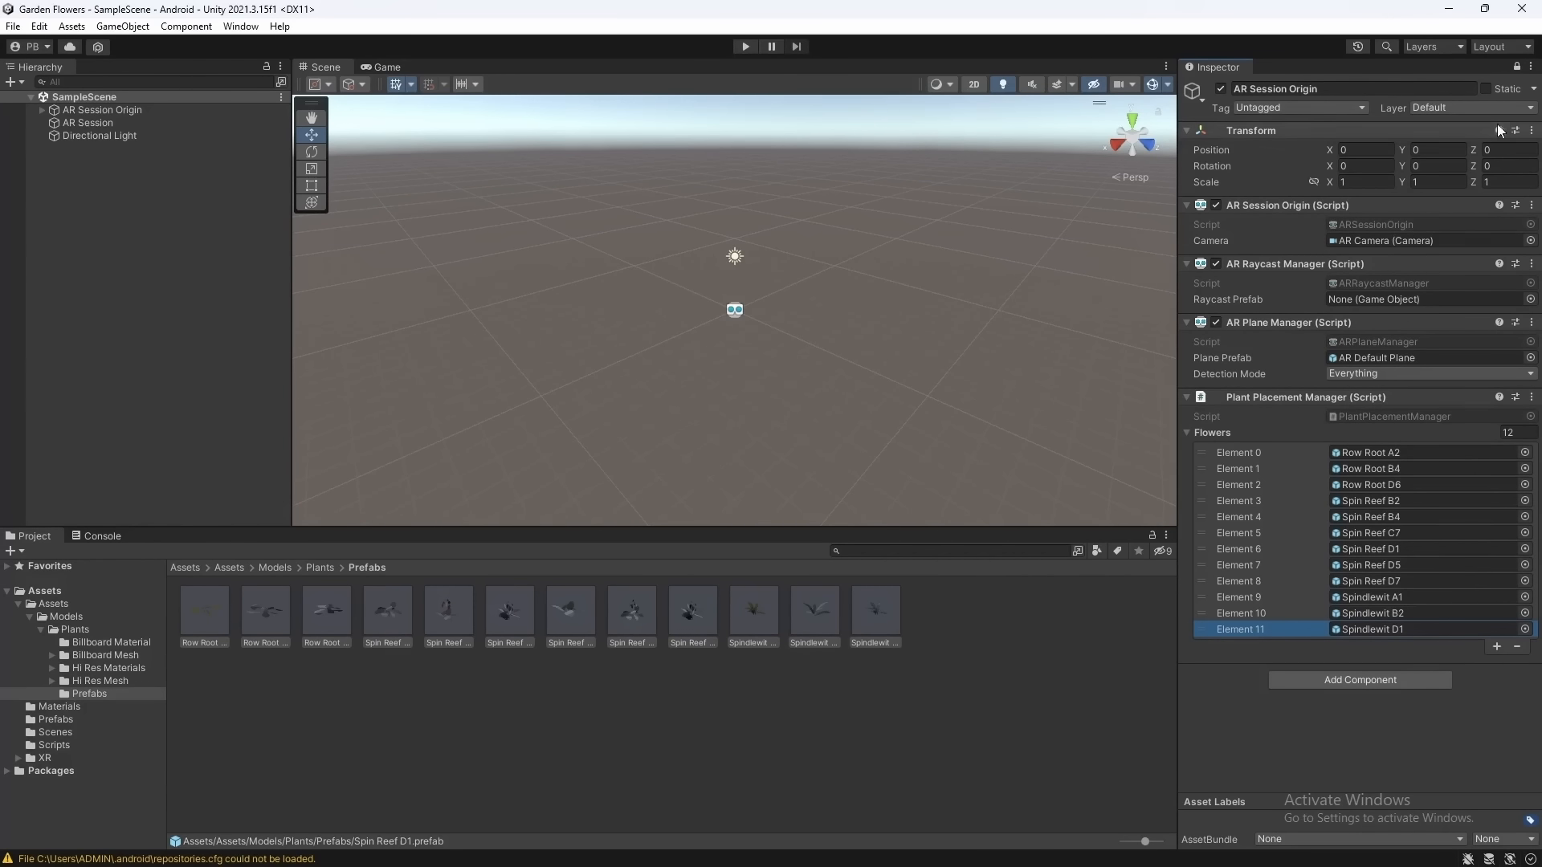
pyautogui.click(1516, 67)
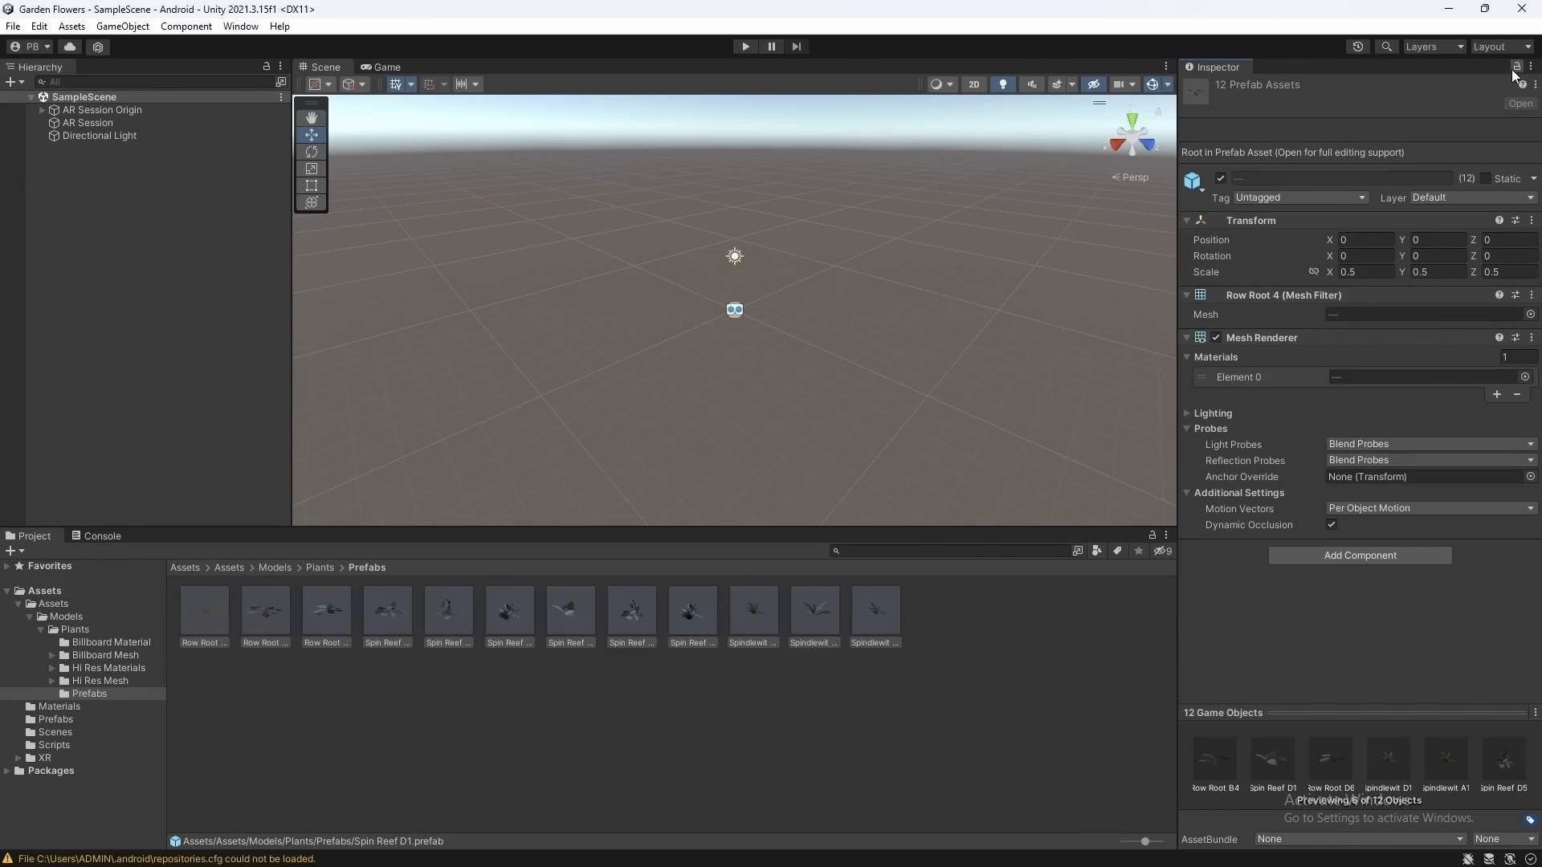
pyautogui.click(191, 568)
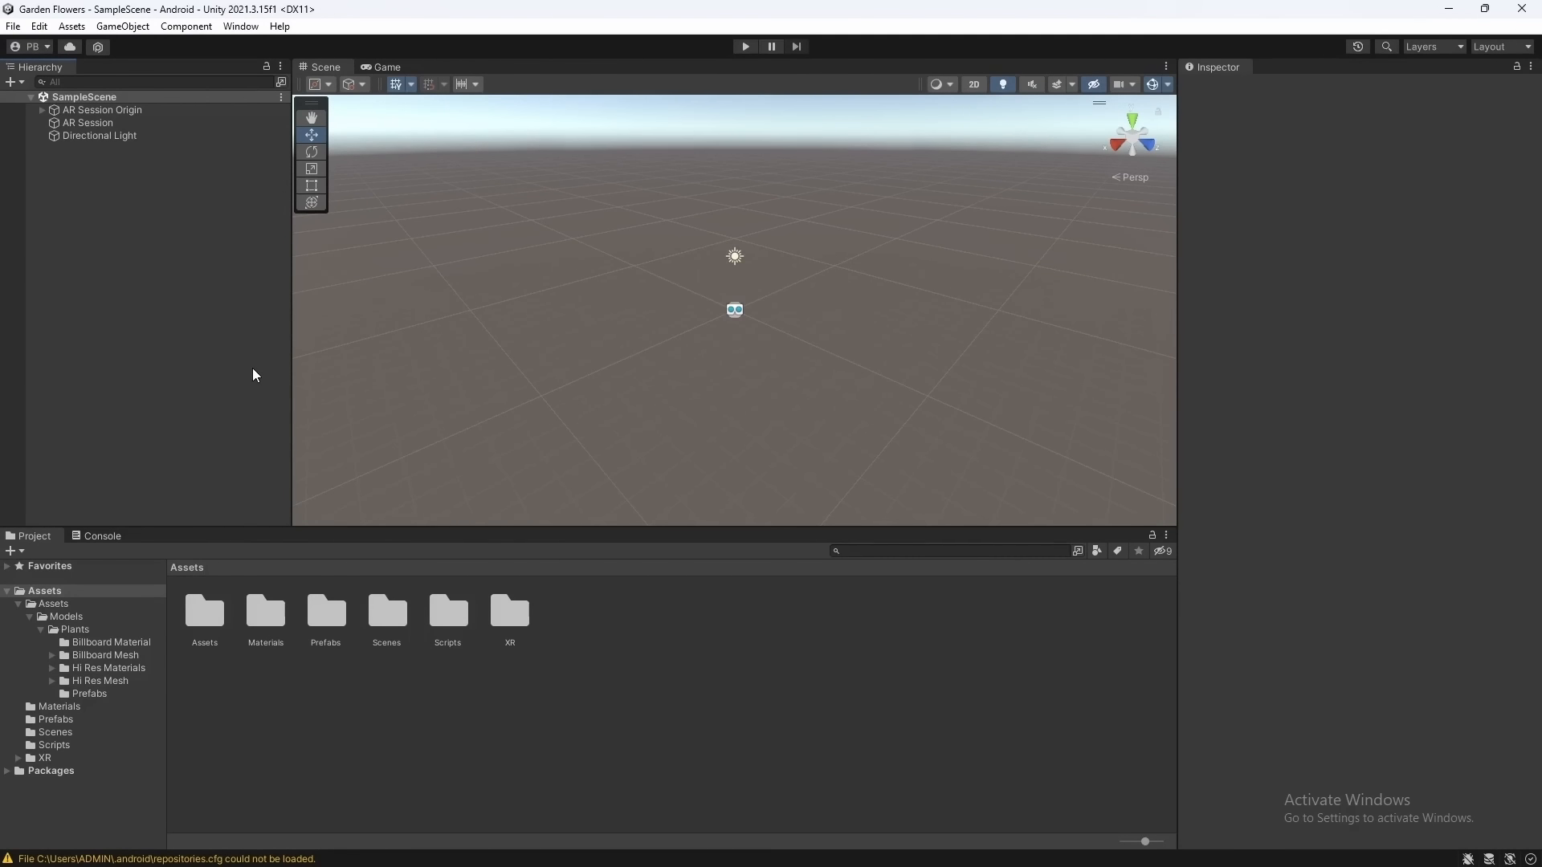
# Switch to Visual Studio Code and start a new line, after a blank one, below the flowers array declaration in PlantPlacementManager
pyautogui.moveTo(936, 865)
pyautogui.moveTo(859, 862)
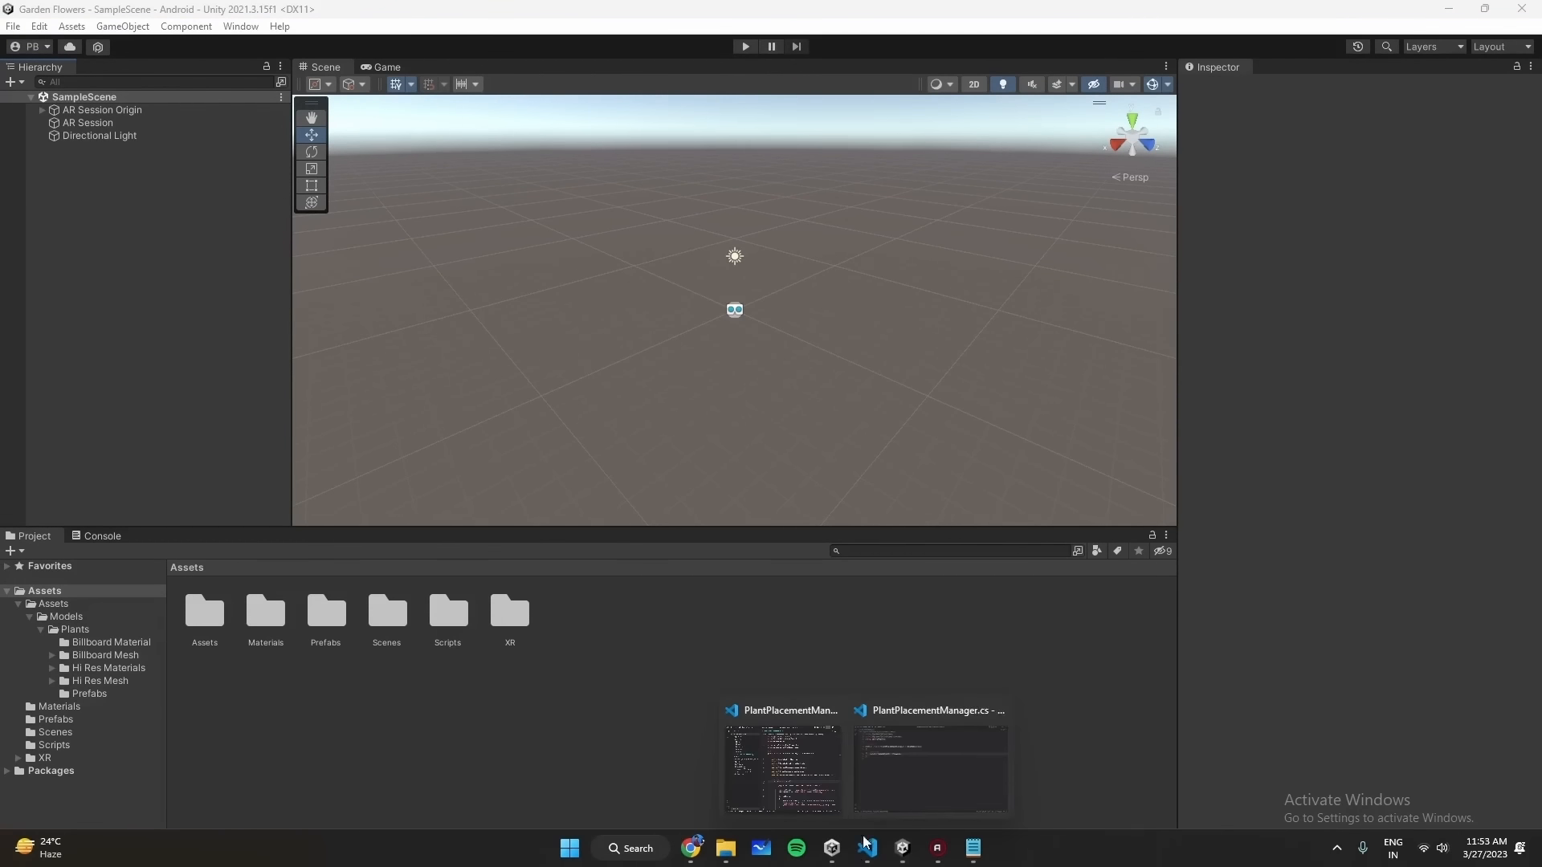
pyautogui.click(836, 798)
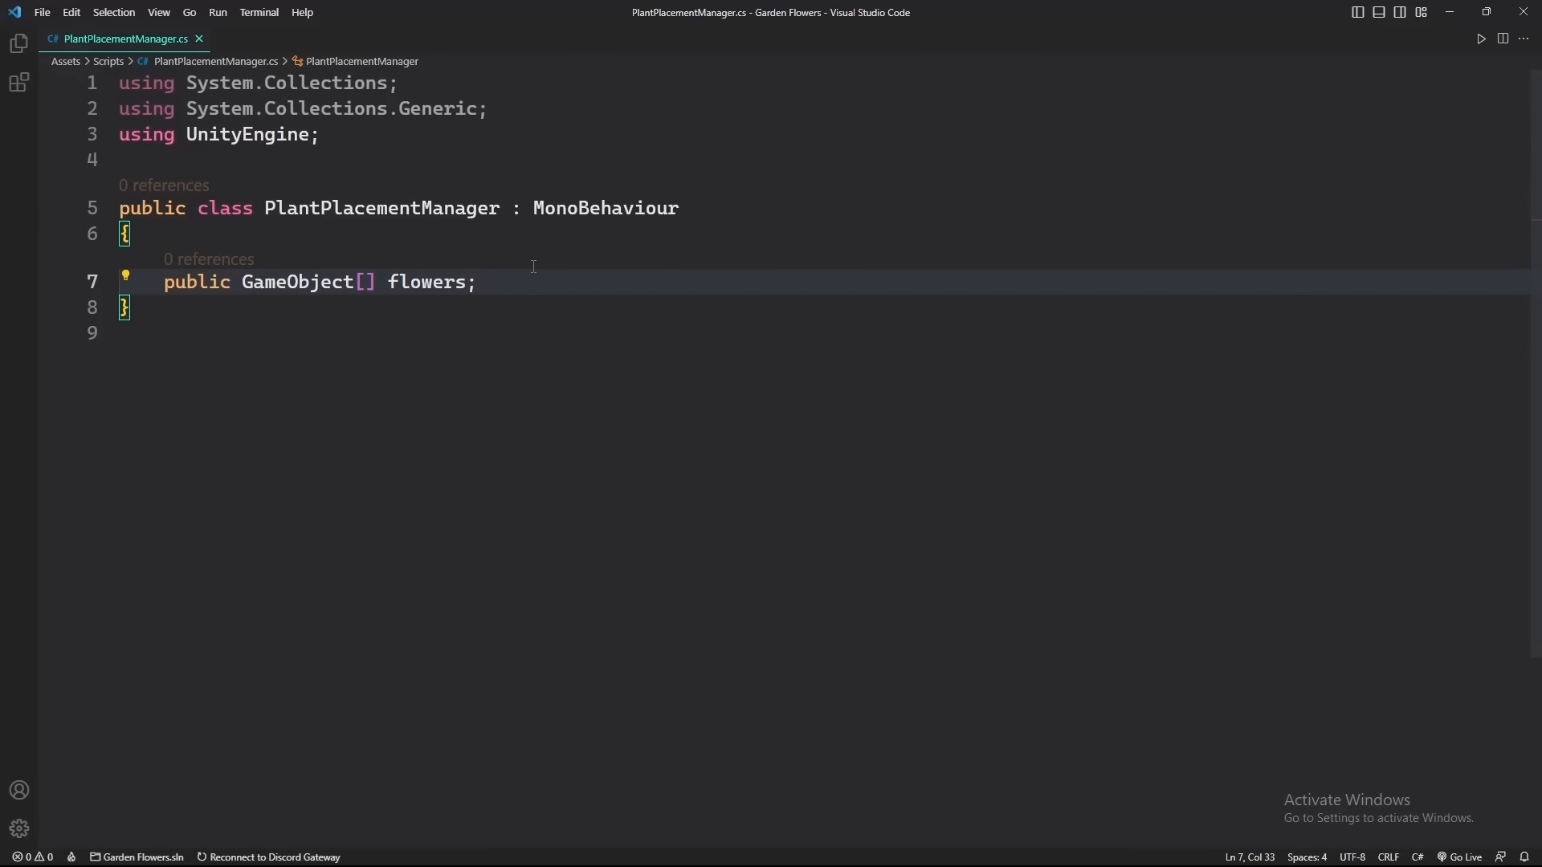
pyautogui.press('Return')
pyautogui.press('Return')
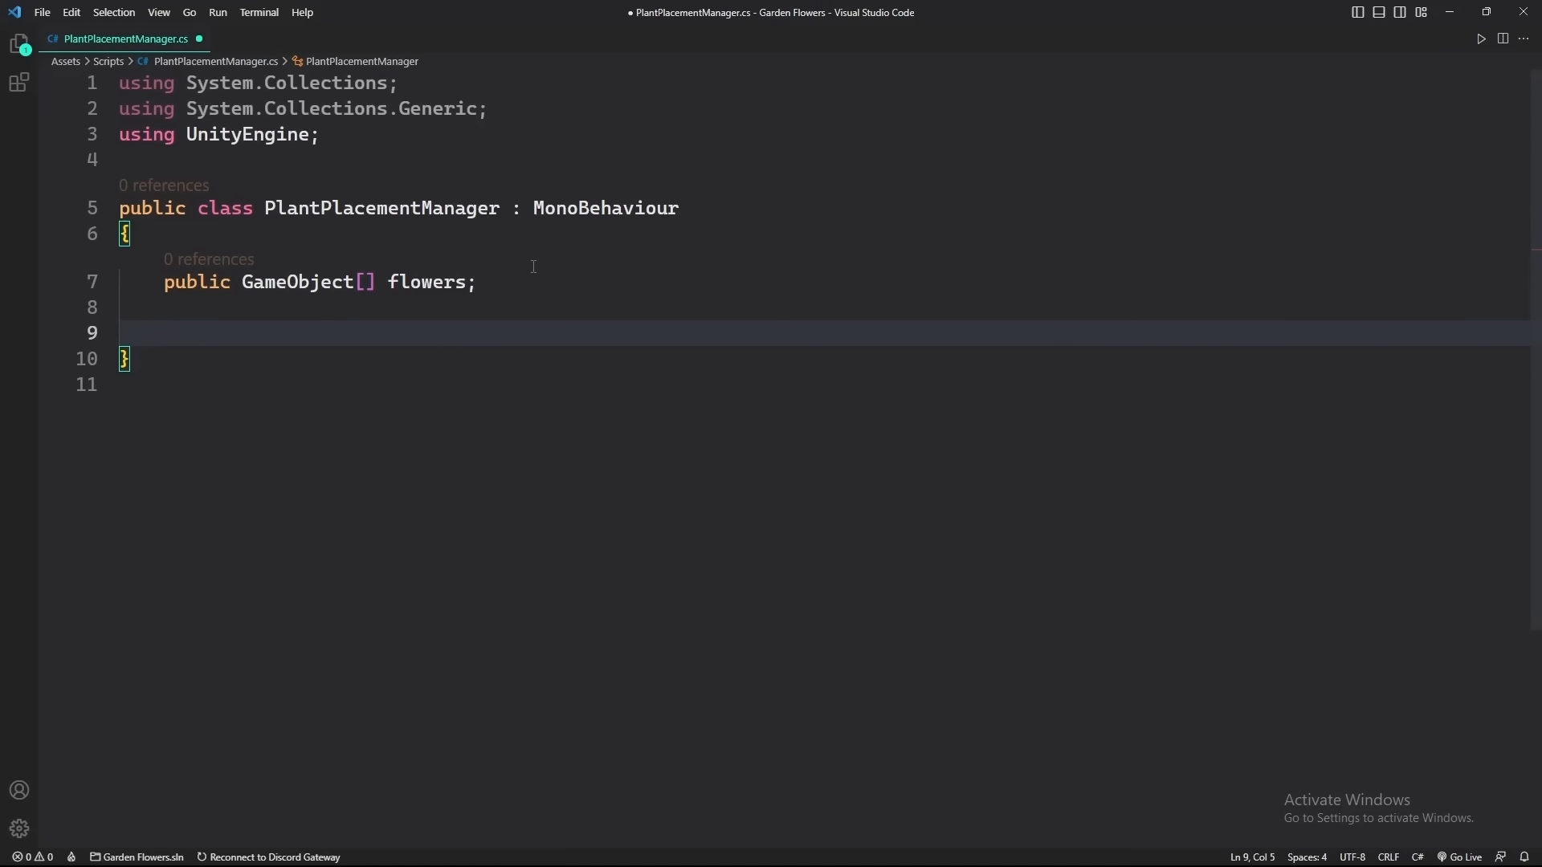
# Switch to Unity and examine the components attached to AR Session Origin
pyautogui.moveTo(859, 862)
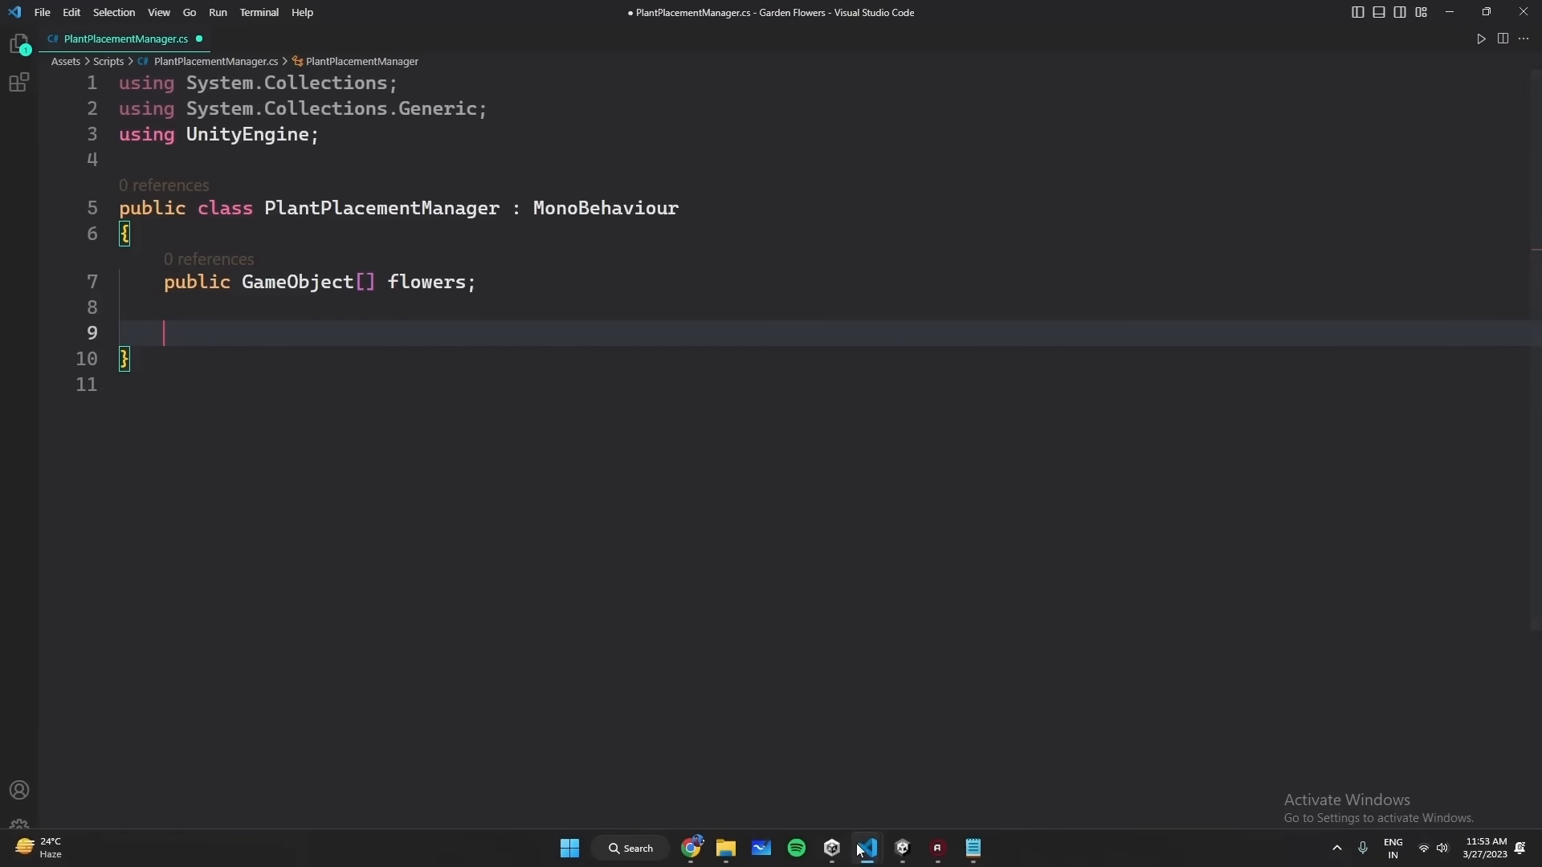
pyautogui.click(901, 850)
pyautogui.click(204, 110)
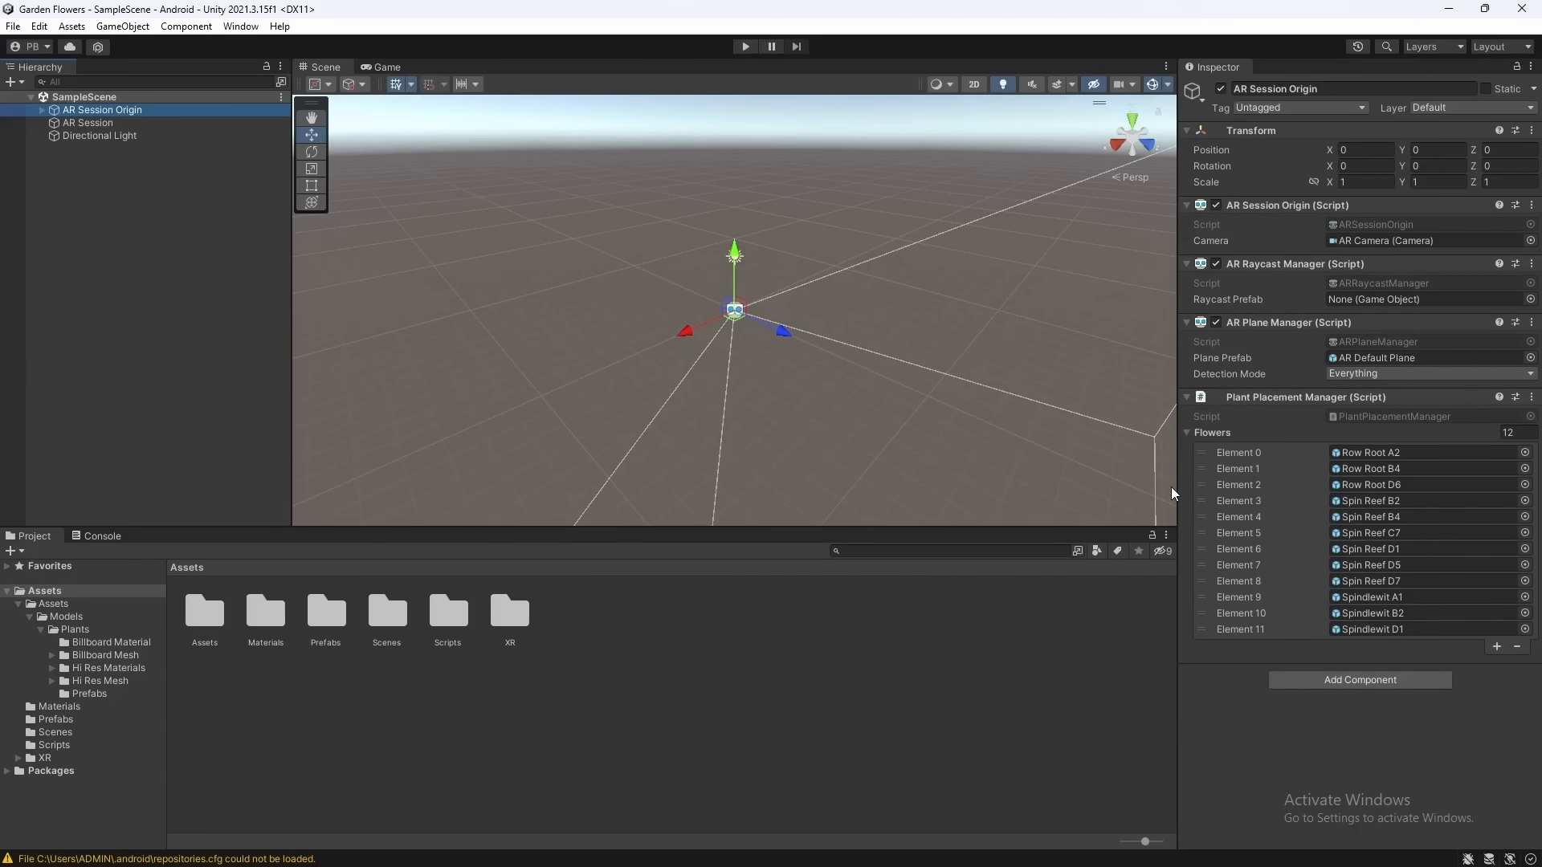
# Switch to Visual Studio Code with the PlantPlacementManager.cs script
pyautogui.moveTo(868, 848)
pyautogui.click(932, 757)
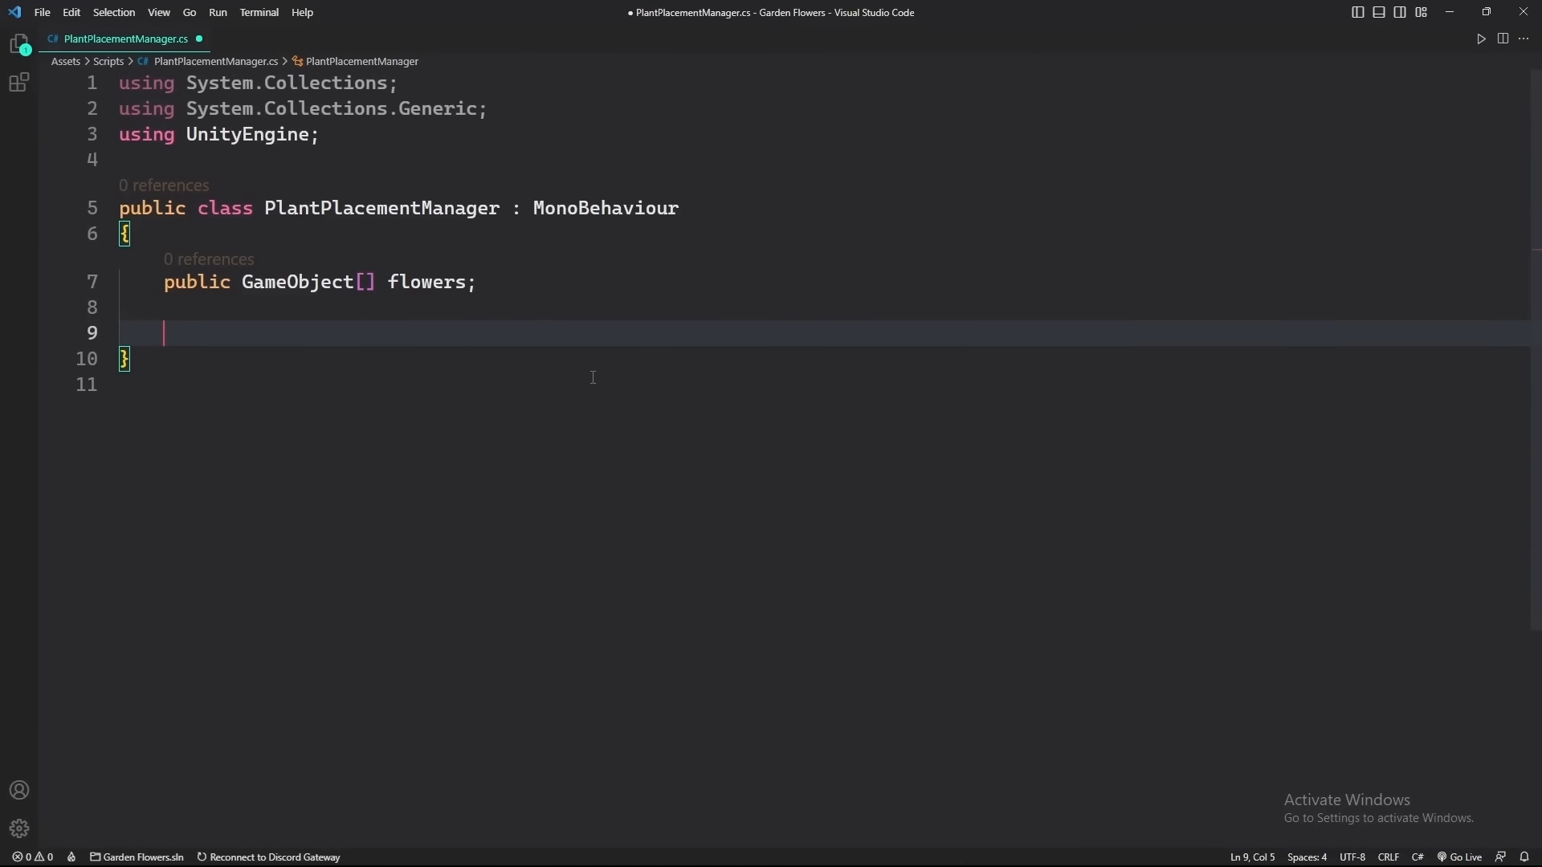
pyautogui.write('public ARS')
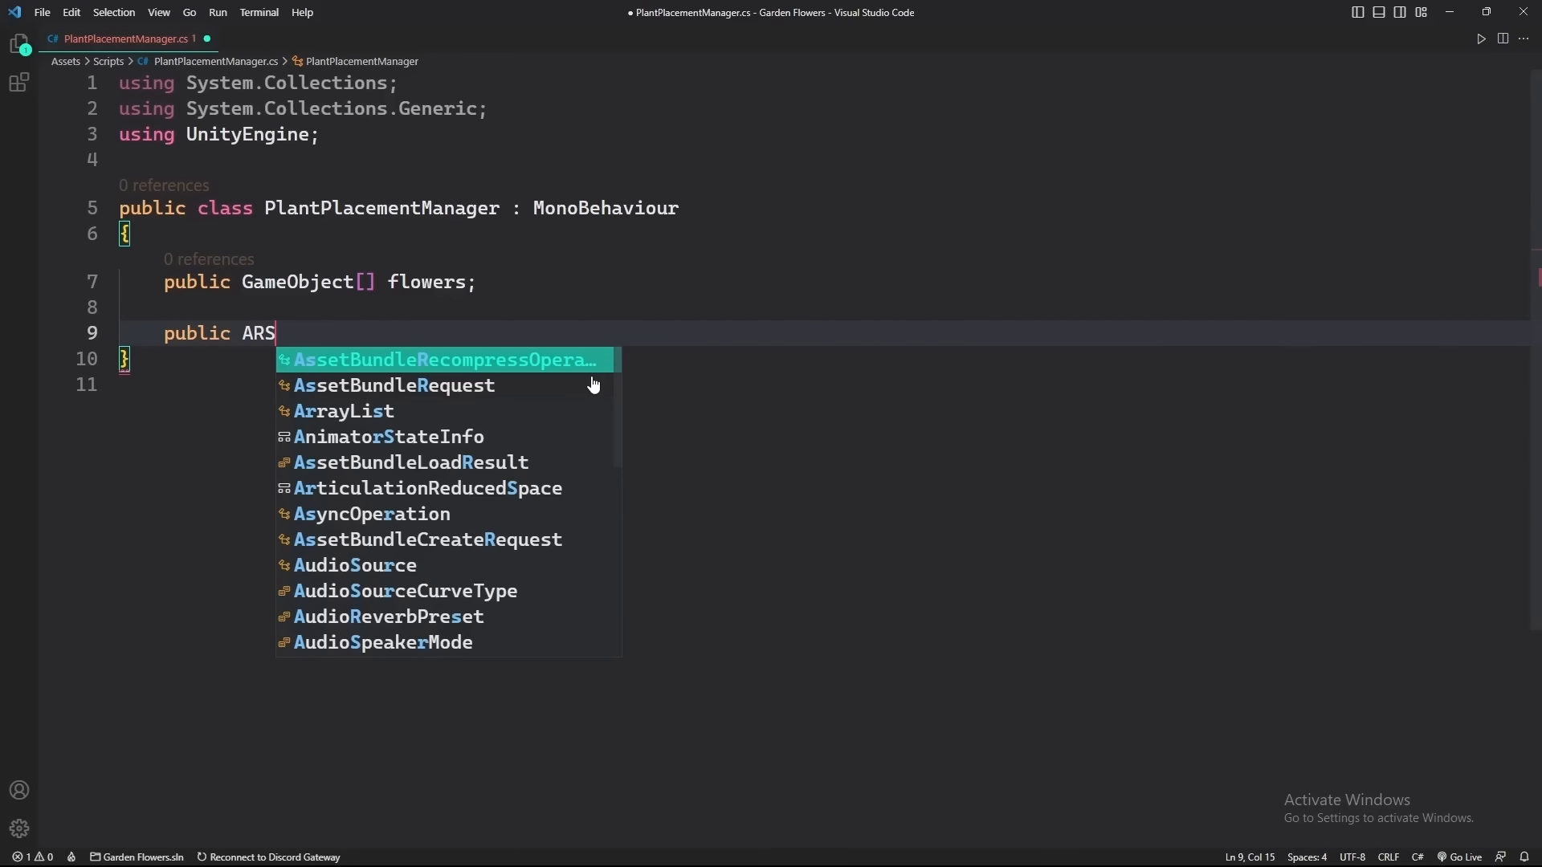
pyautogui.write('ession')
pyautogui.hotkey('ctrl', 'BackSpace')
pyautogui.hotkey('ctrl', 'BackSpace')
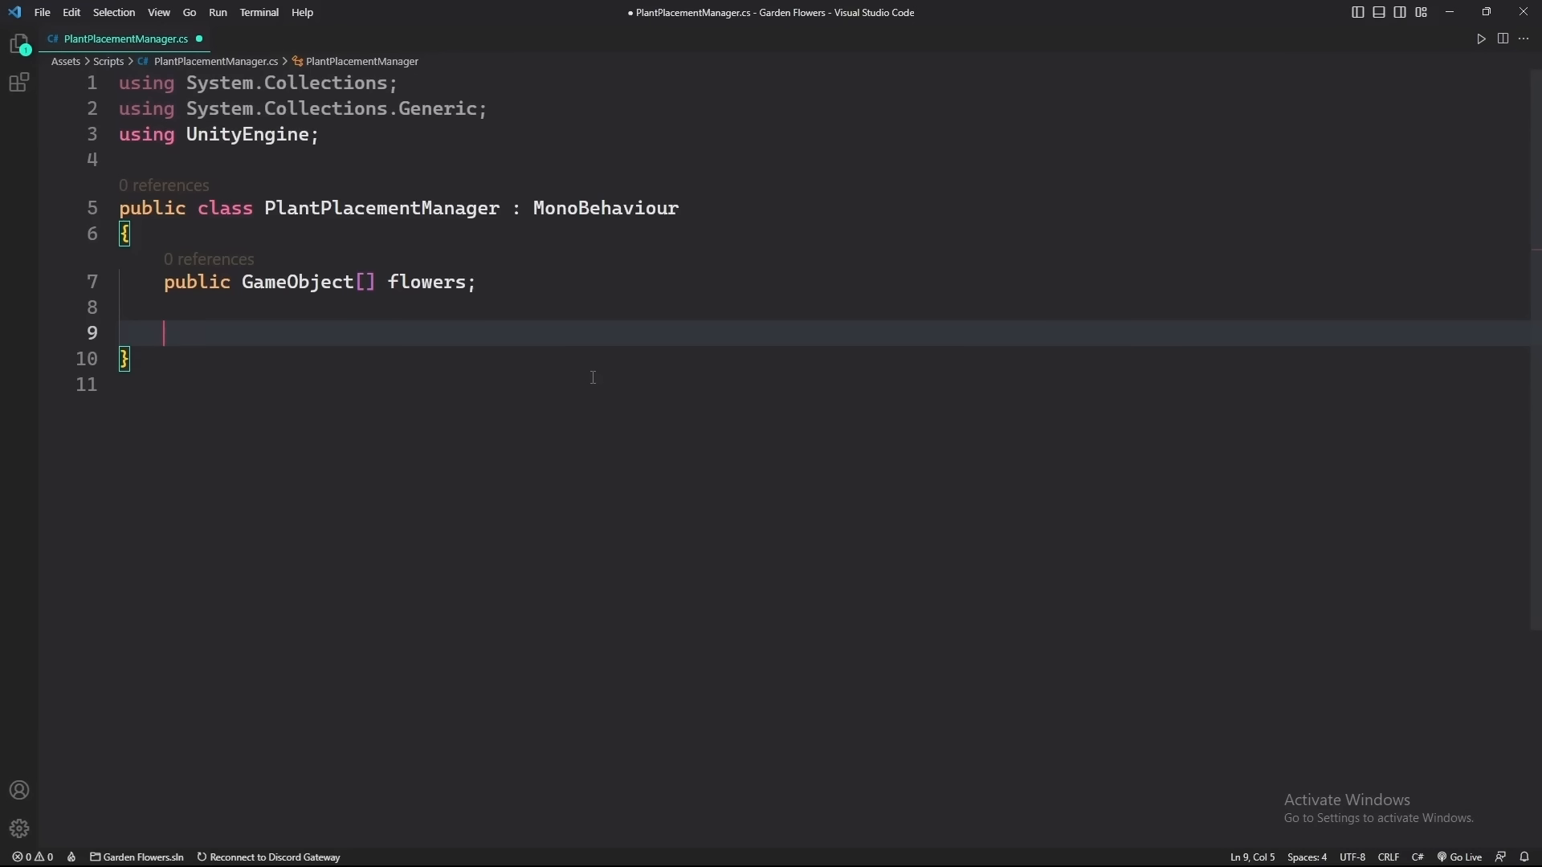
# Add the directive "using UnityEngine.XR.ARFoundation;" below the existing using lines, separated by a blank line
pyautogui.click(407, 139)
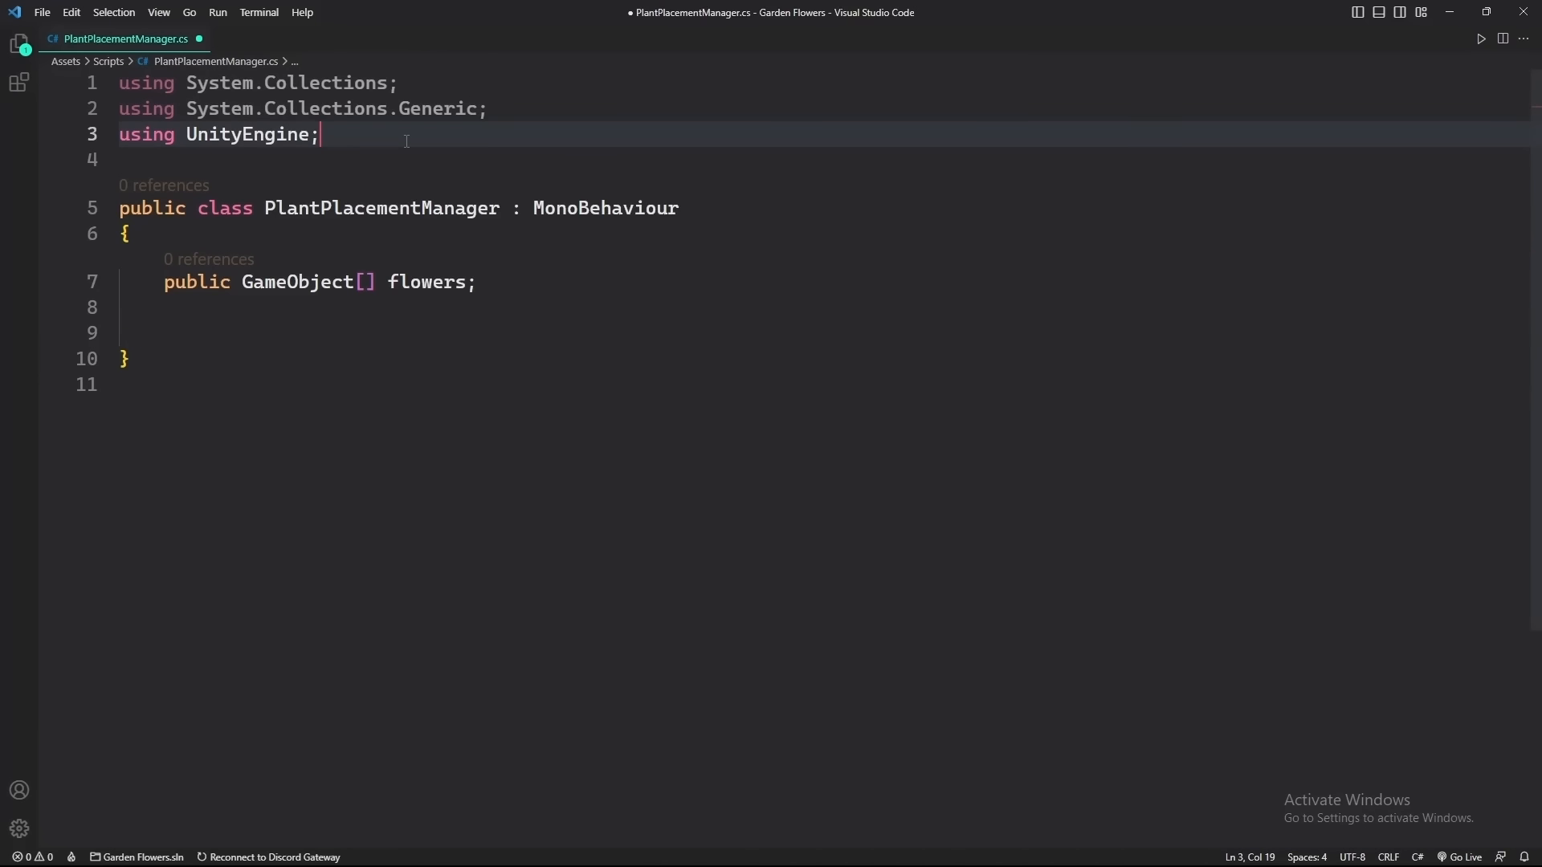
pyautogui.press('Return')
pyautogui.press('Return')
pyautogui.write('using ')
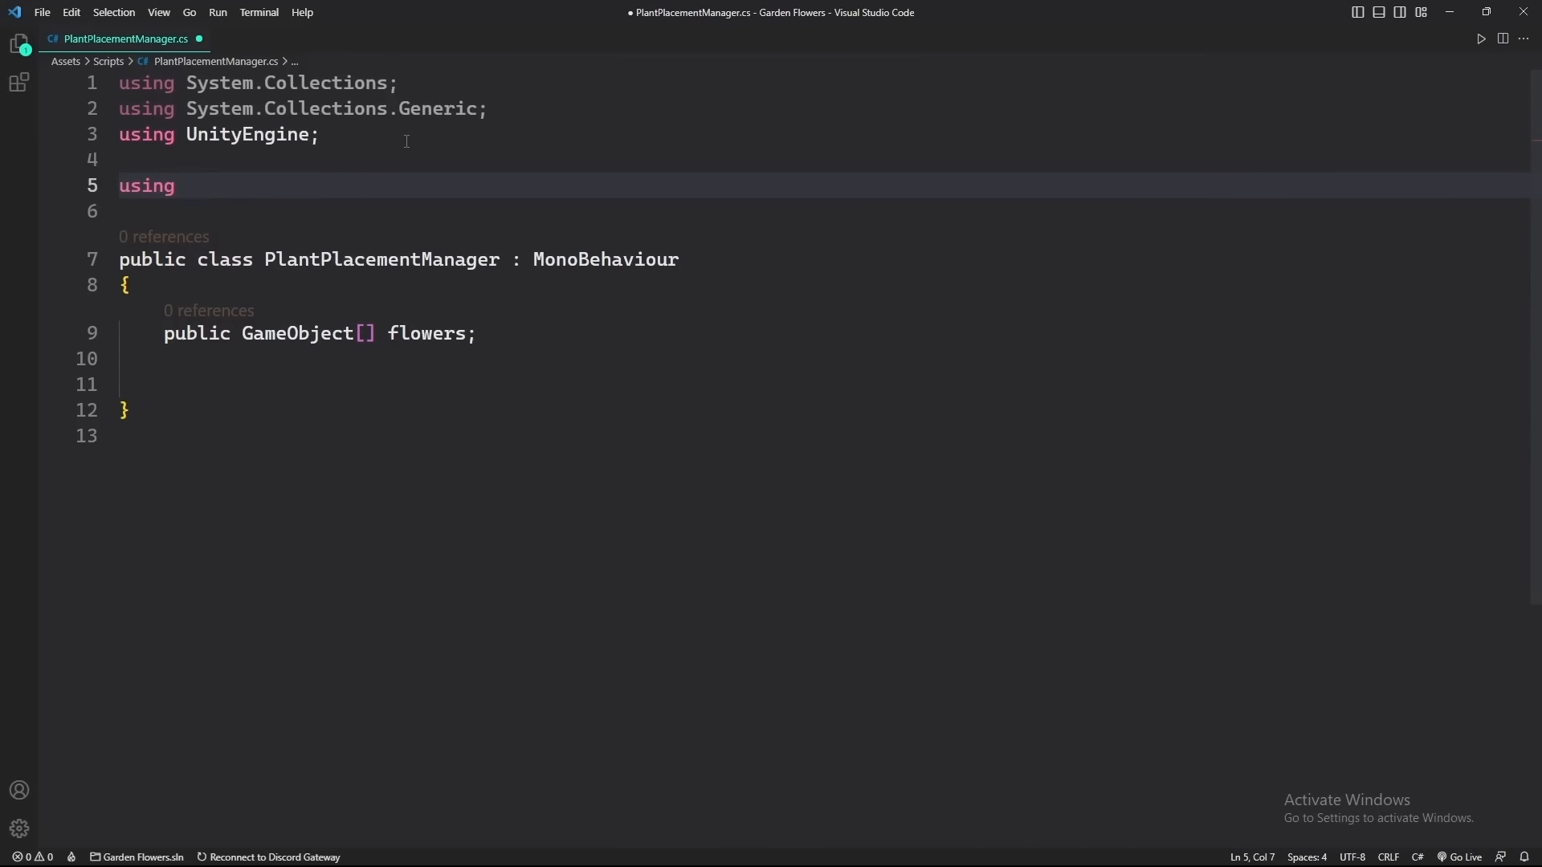
pyautogui.write('UnityEngine')
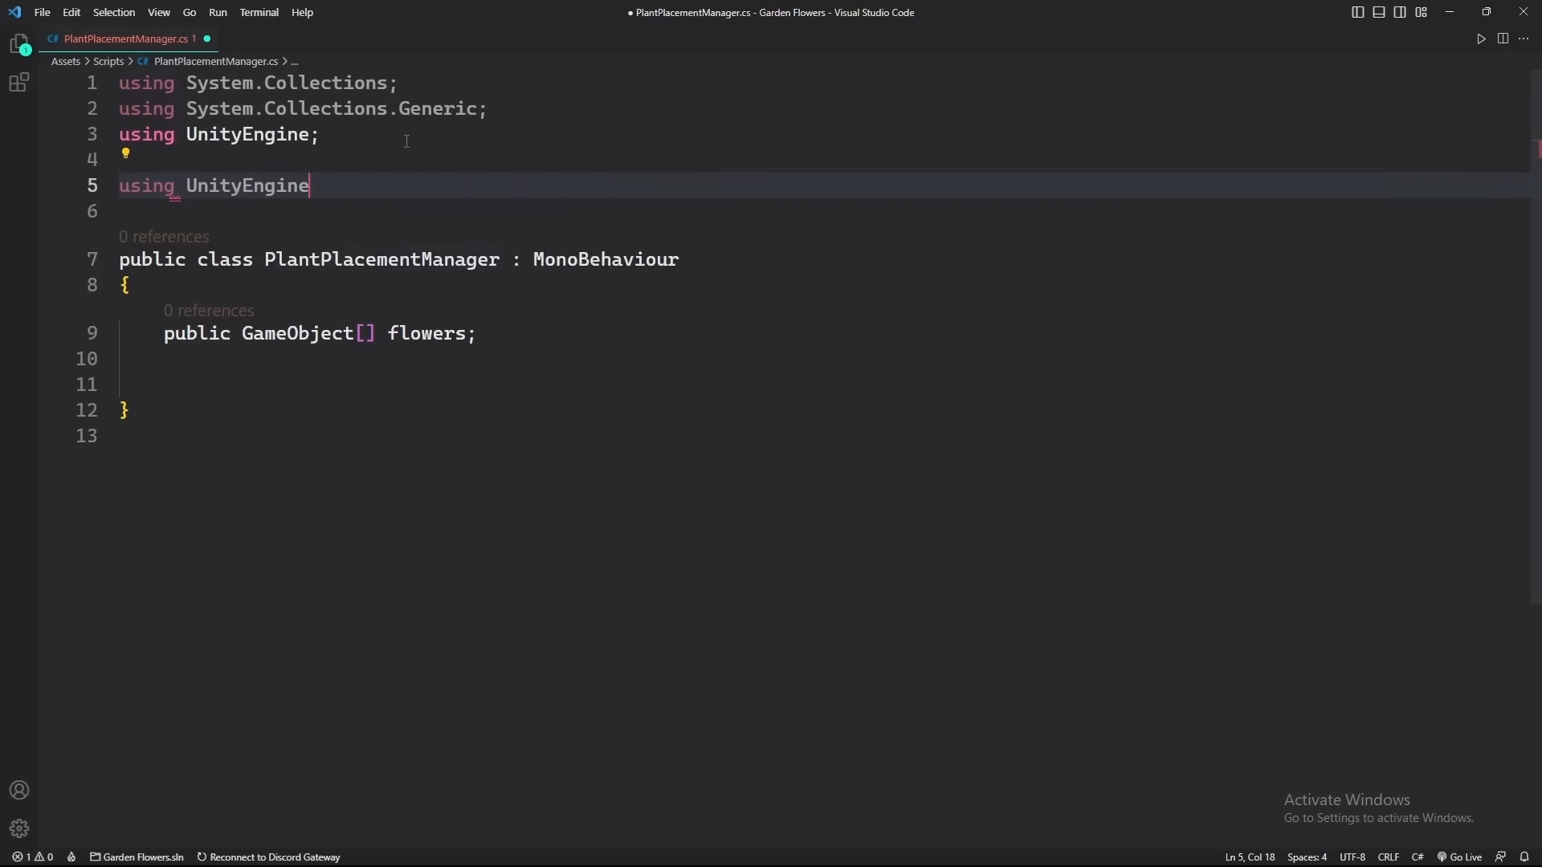
pyautogui.write('.XR.ARFl')
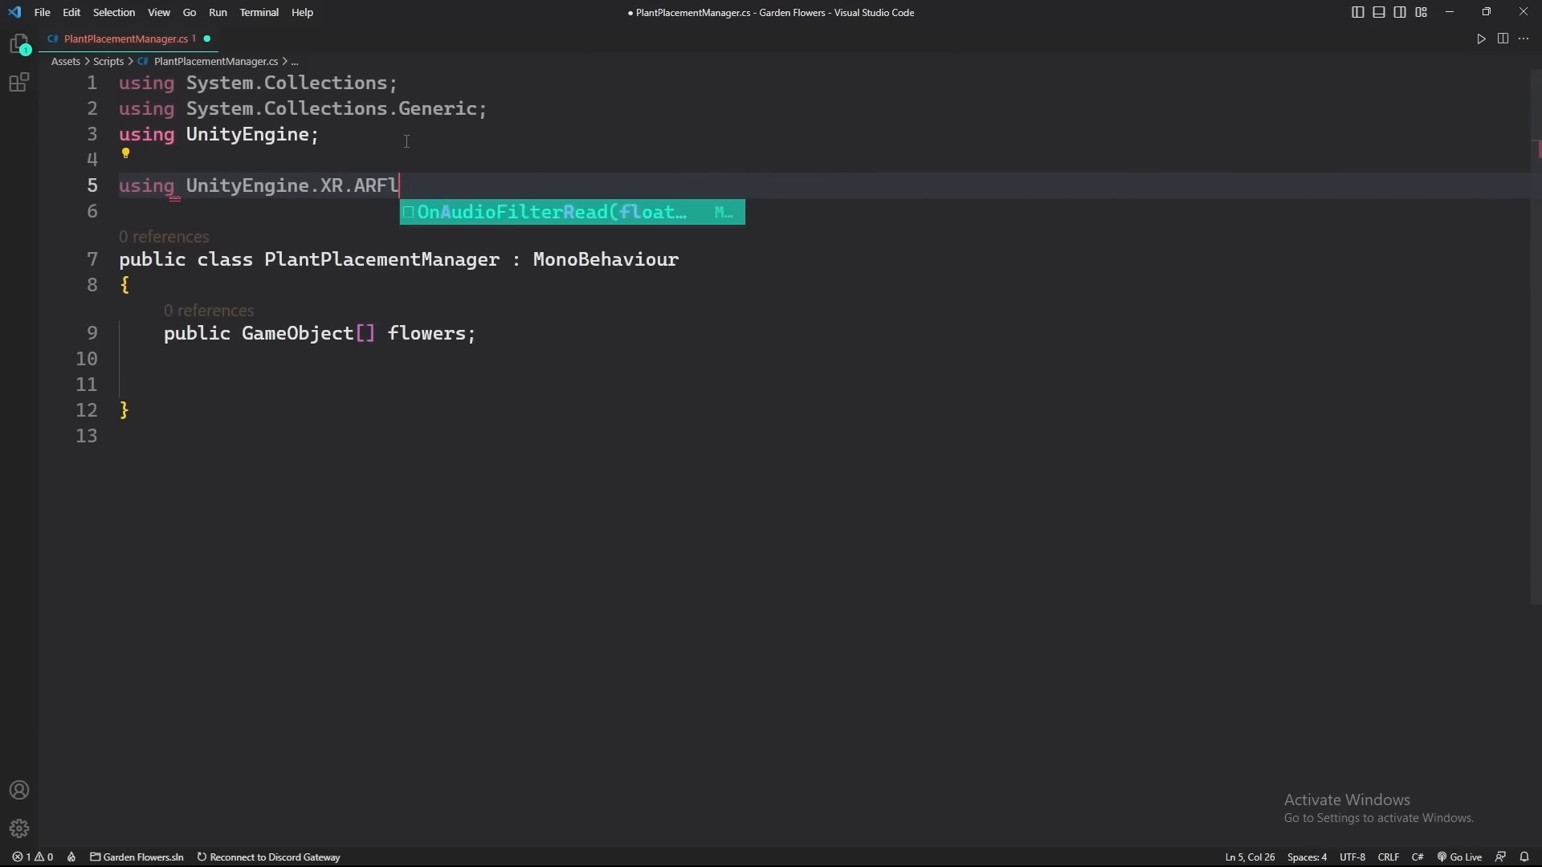
pyautogui.press('Tab')
pyautogui.hotkey('ctrl', 'z')
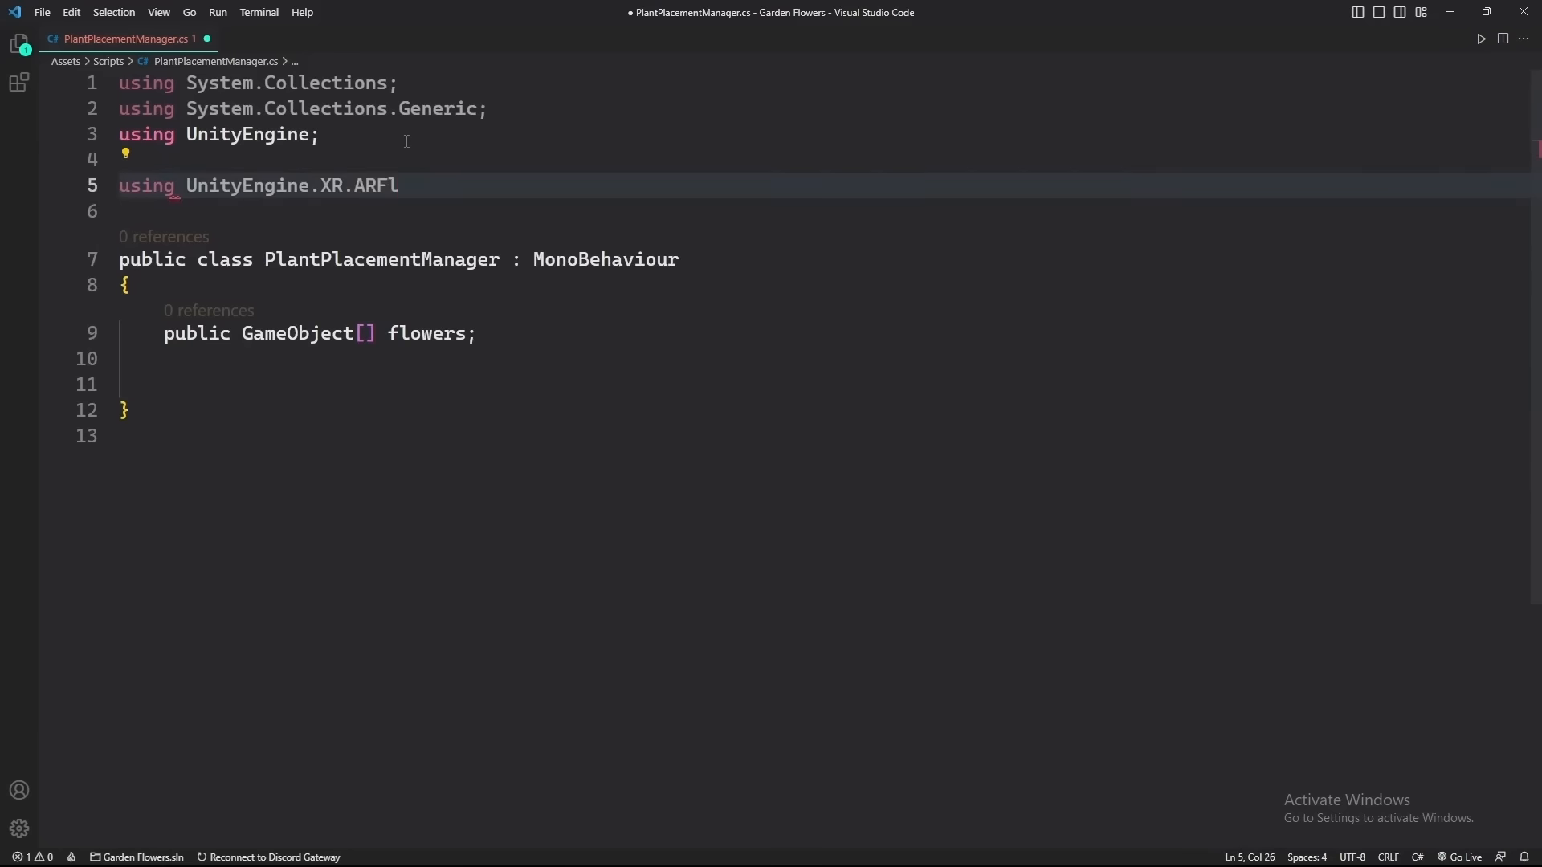
pyautogui.press('BackSpace')
pyautogui.write('o')
pyautogui.press('Tab')
pyautogui.write('l')
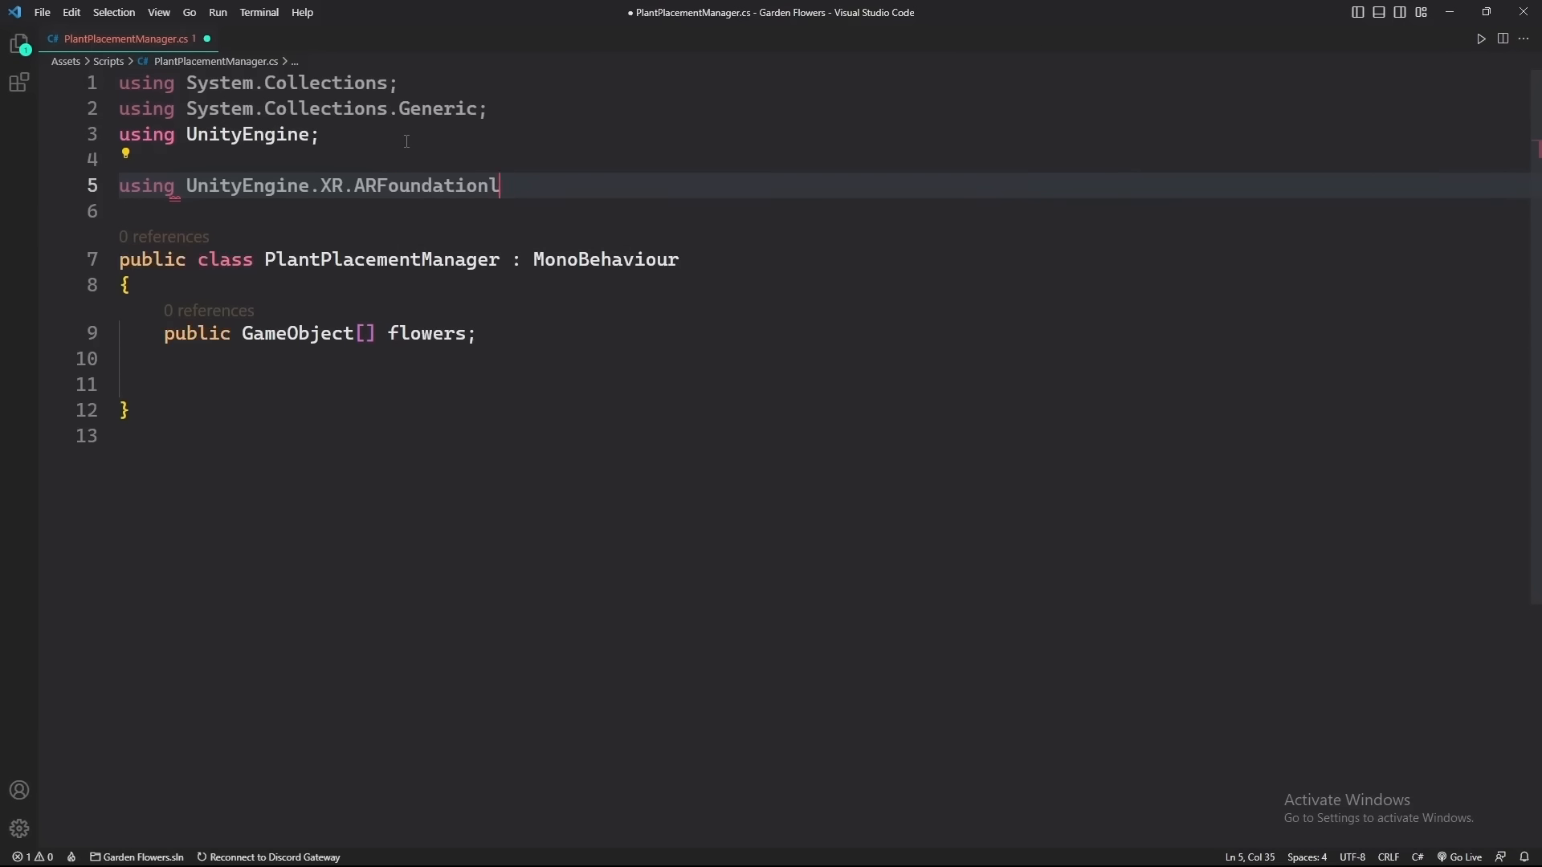
pyautogui.press('BackSpace')
pyautogui.write(';')
# Add the directive "using UnityEngine.XR.ARSubsystems;" directly below the ARFoundation directive
pyautogui.press('Return')
pyautogui.write('using U')
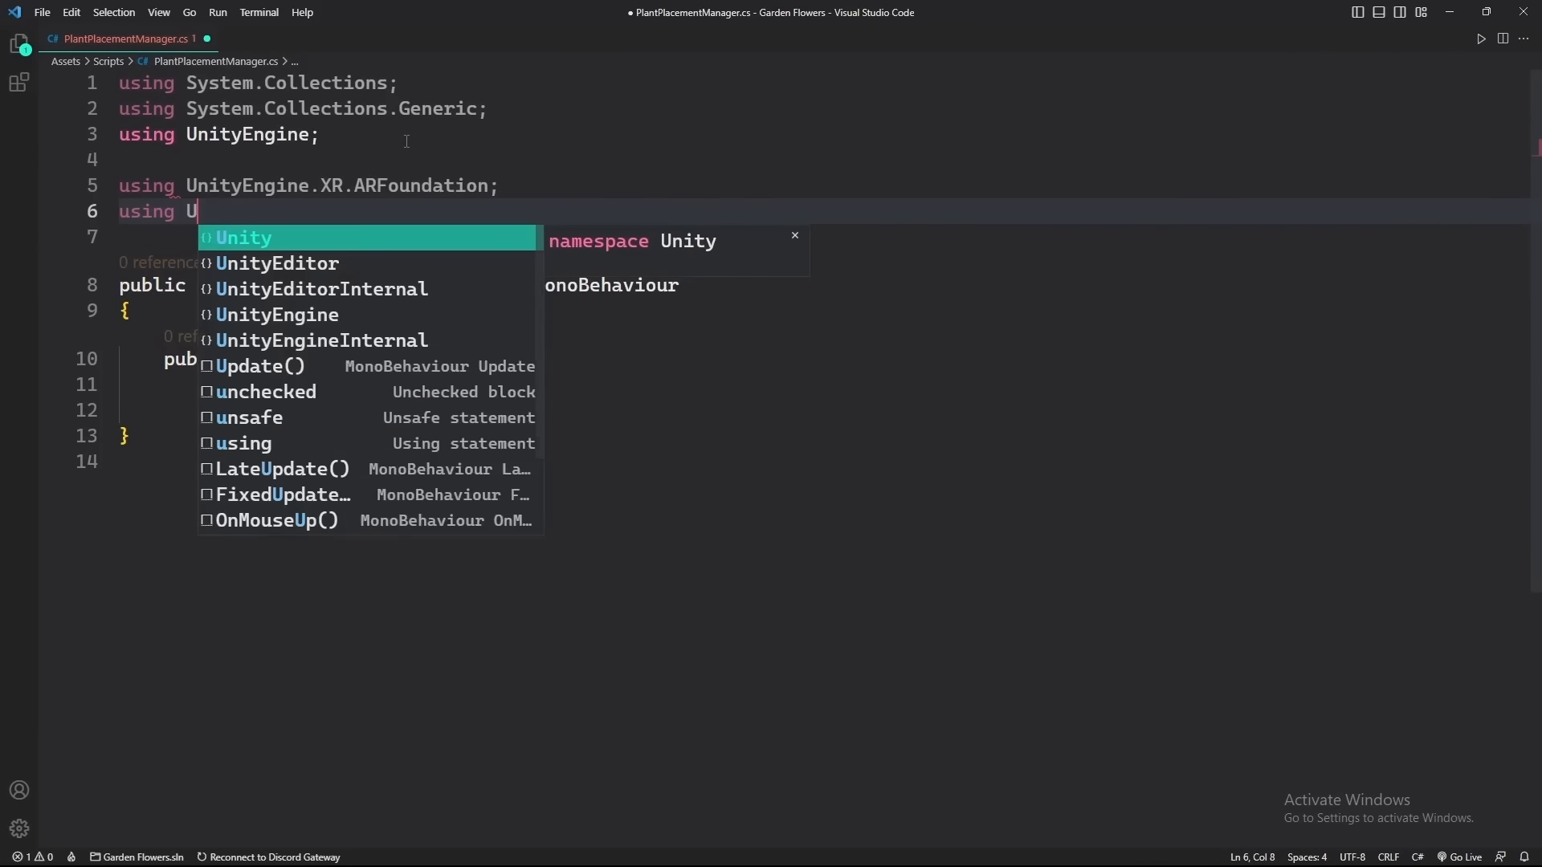
pyautogui.write('nityEn')
pyautogui.press('Tab')
pyautogui.write('.X')
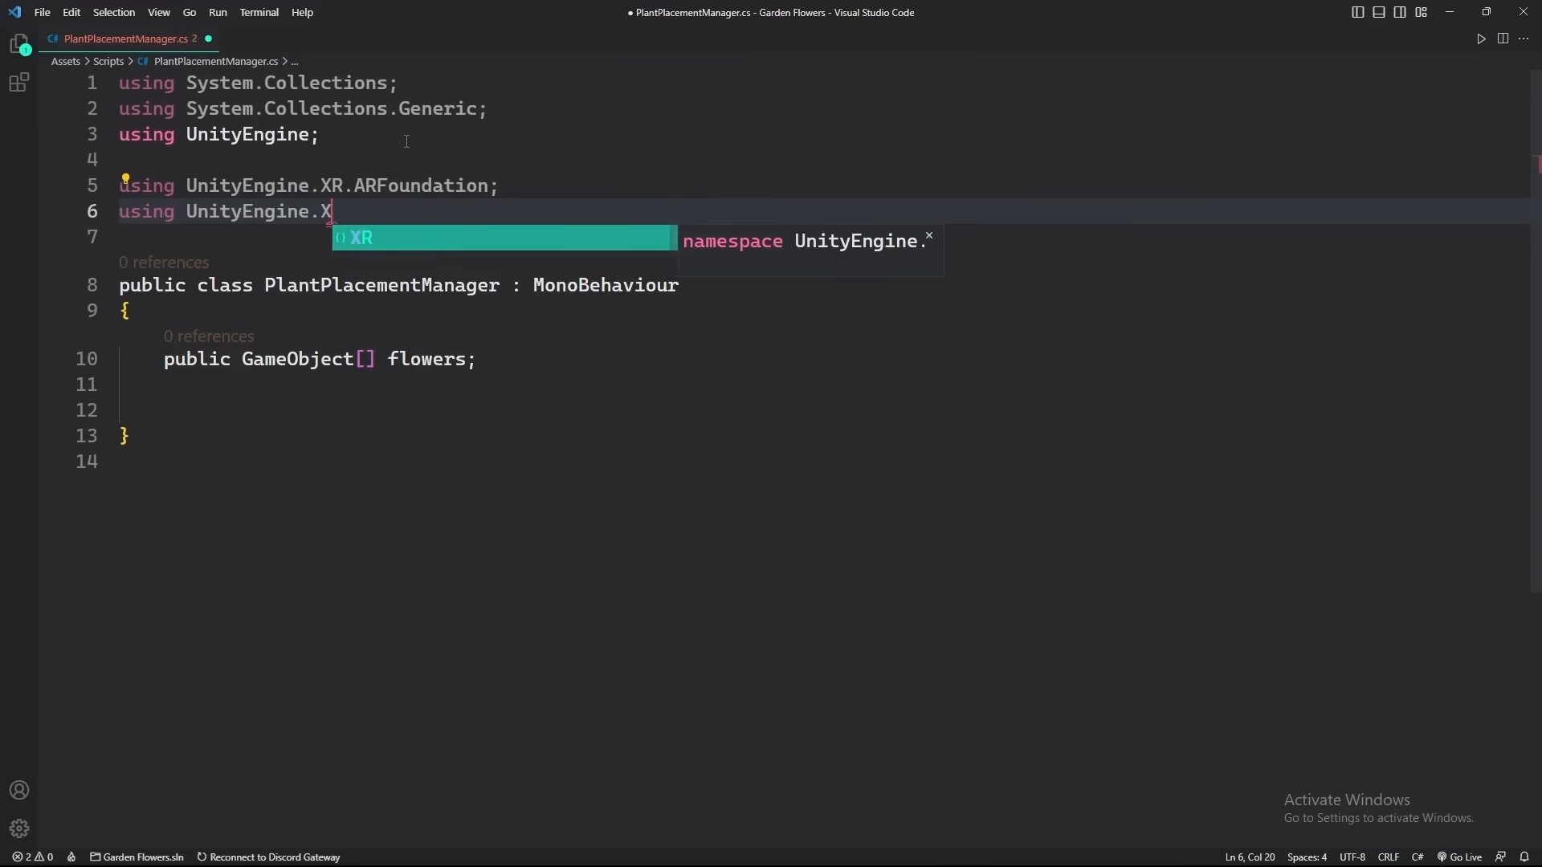
pyautogui.press('Tab')
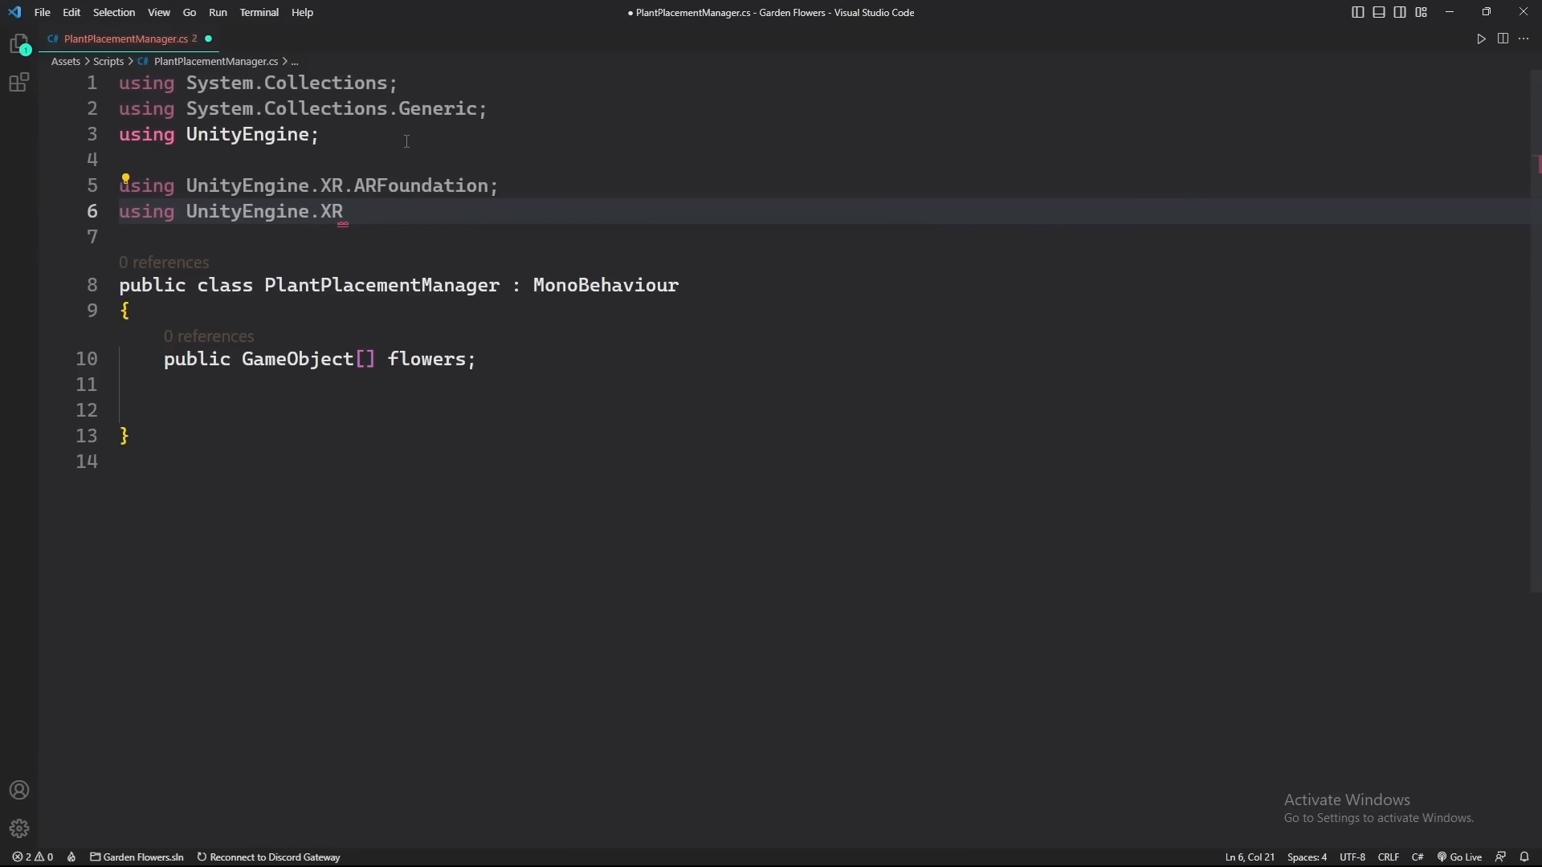
pyautogui.write('.ARS')
pyautogui.press('Tab')
pyautogui.write(';')
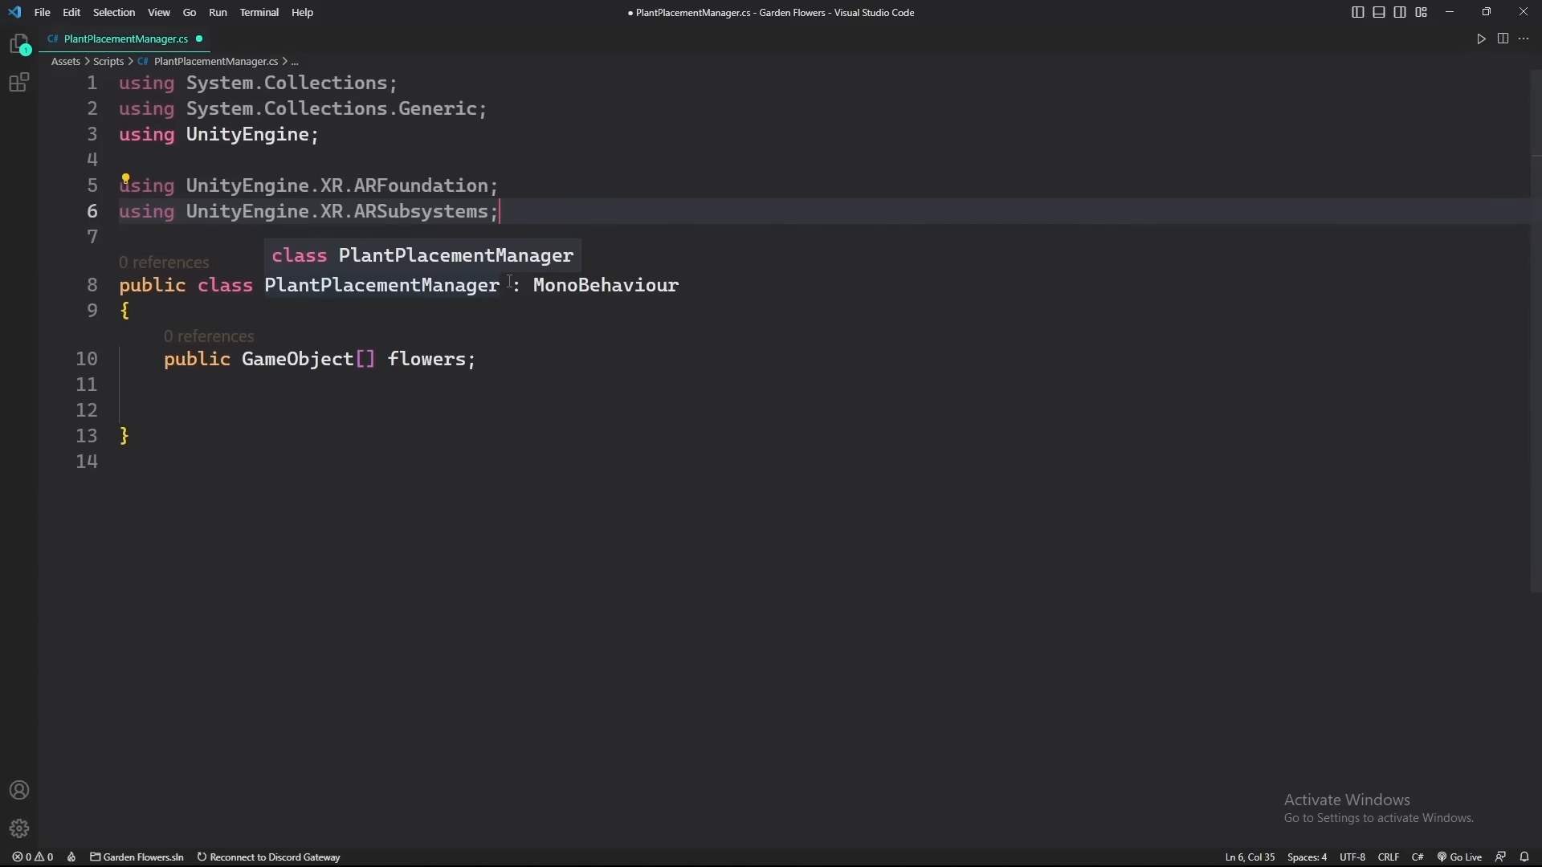
# Declare a public ARSessionOrigin field named sessionOrigin below the flowers array, separated by a blank line
pyautogui.click(487, 387)
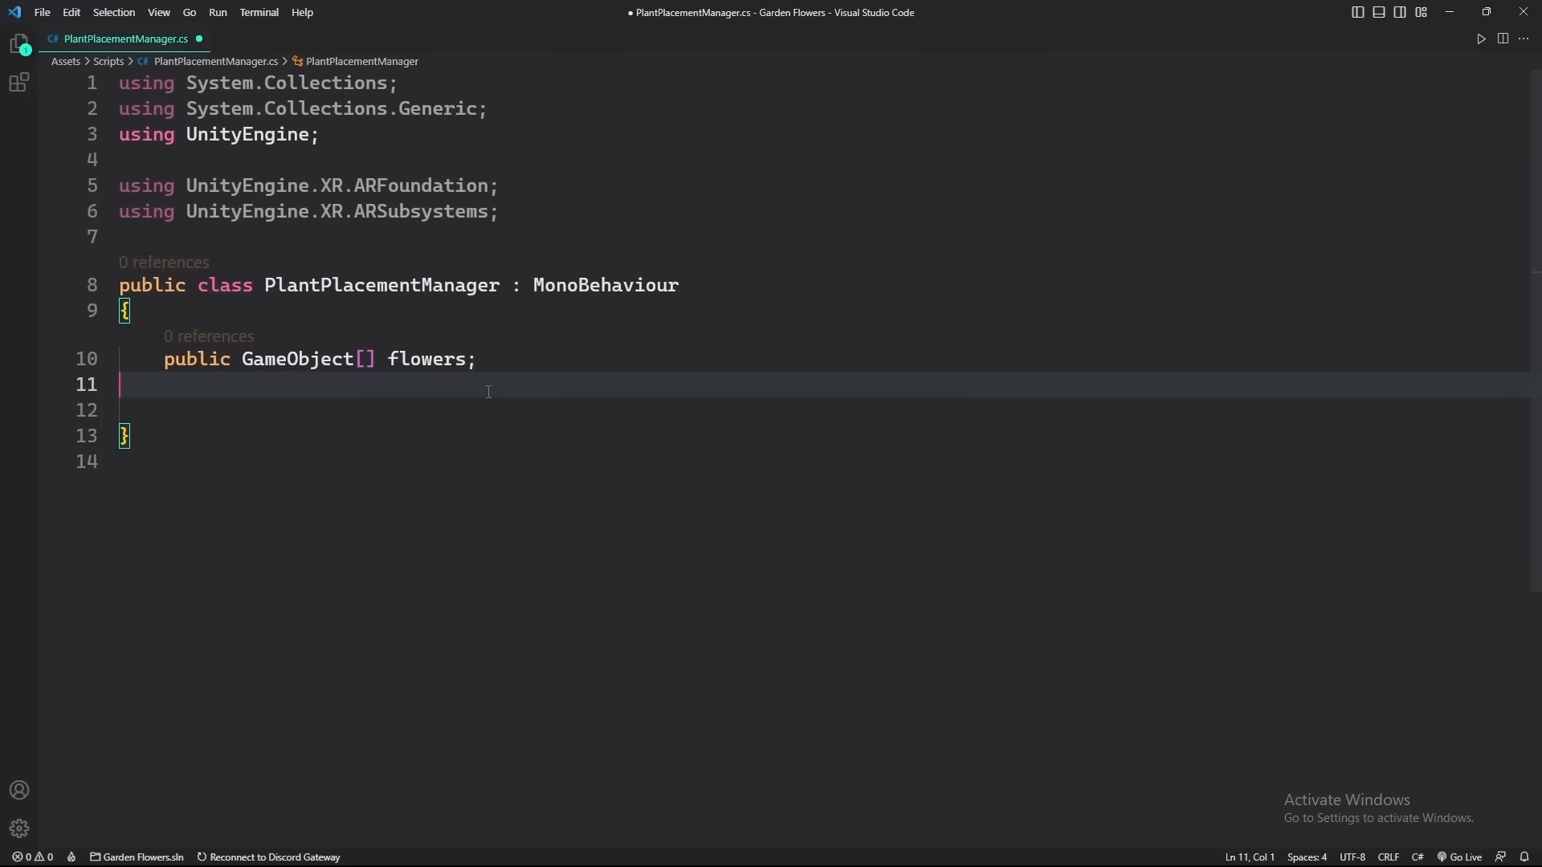
pyautogui.press('BackSpace')
pyautogui.press('Return')
pyautogui.press('Return')
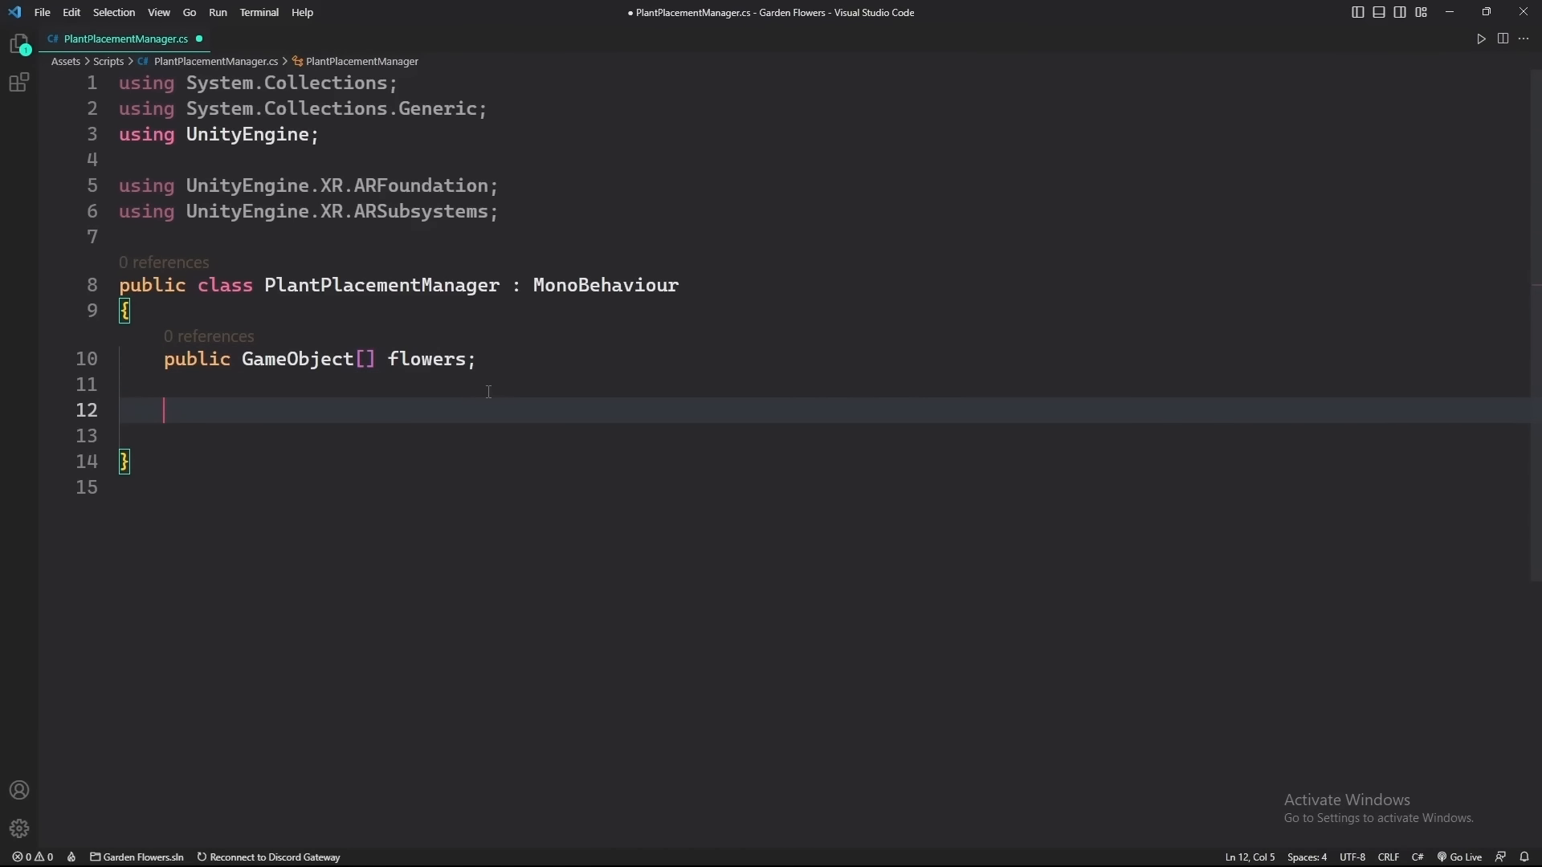
pyautogui.write('public')
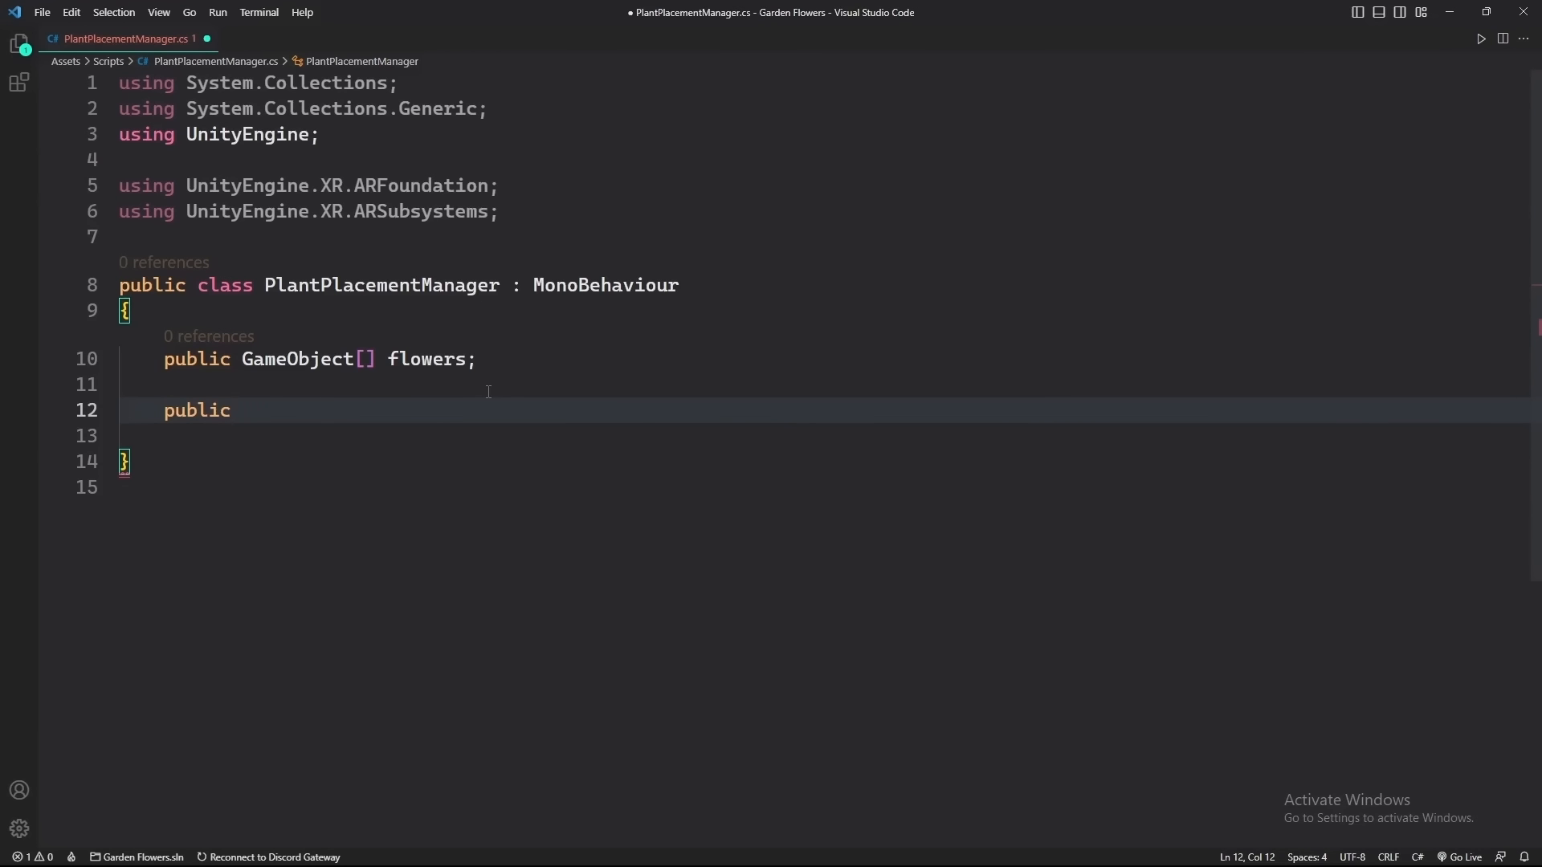
pyautogui.write(' ARSess')
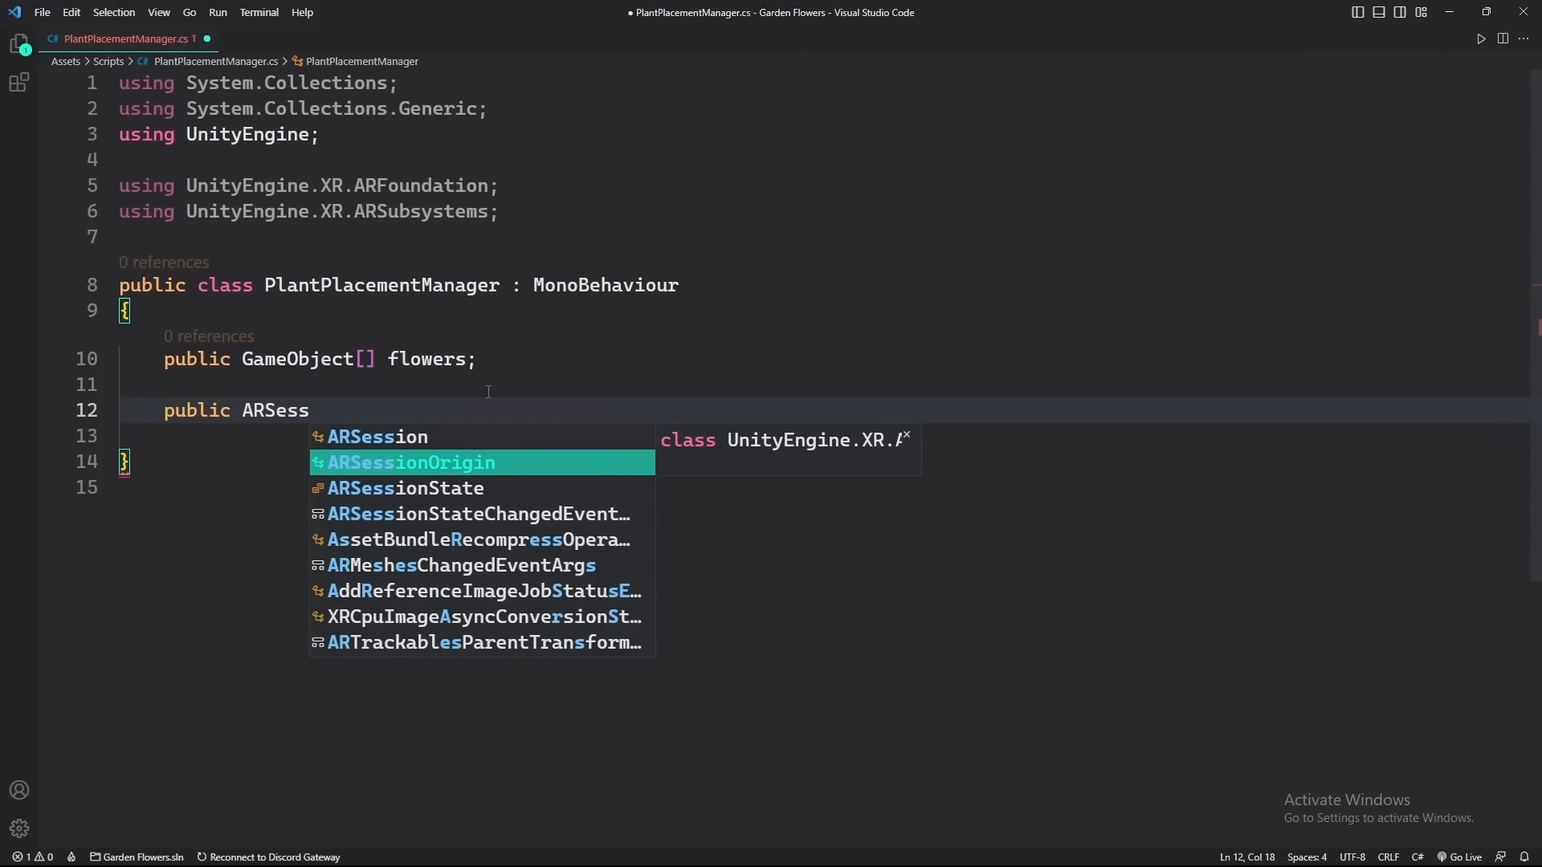
pyautogui.press('Tab')
pyautogui.write('sessio')
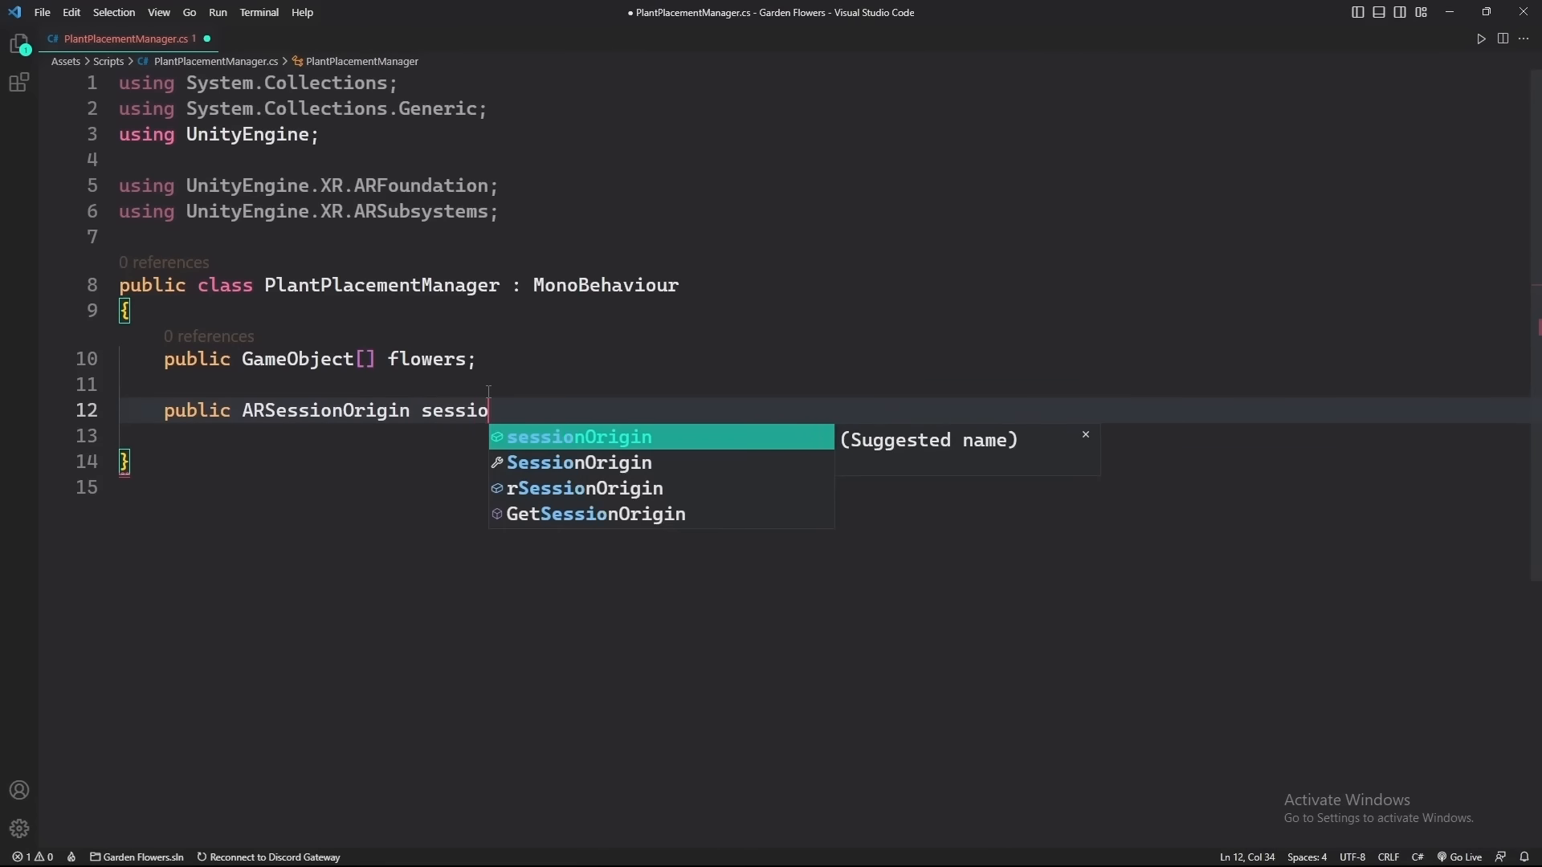
pyautogui.press('Tab')
pyautogui.write(';')
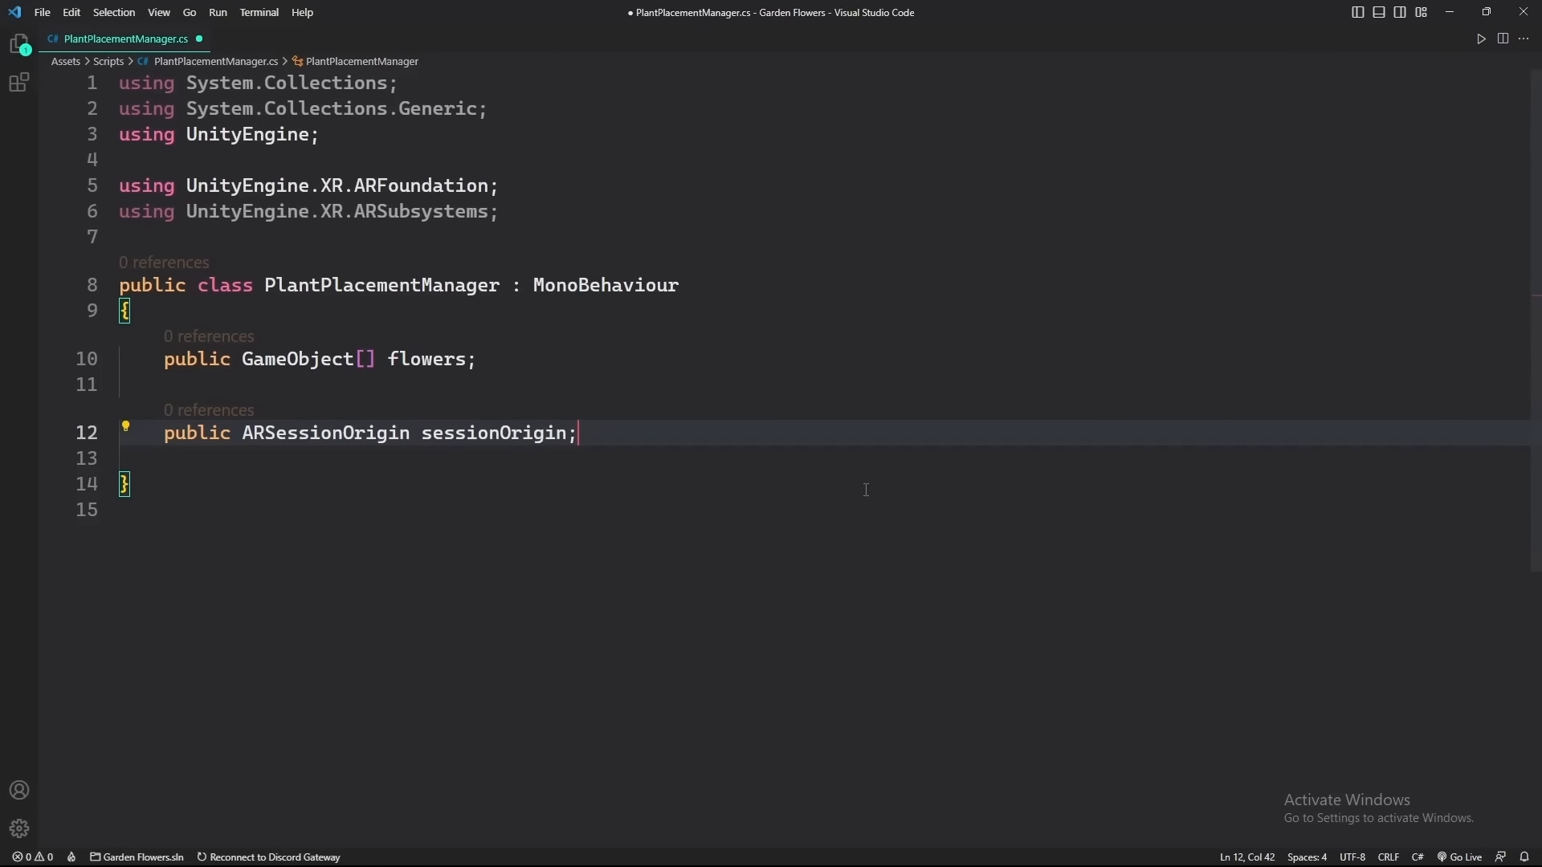
# Declare a public ARRaycastManager field named raycastManager below sessionOrigin
pyautogui.press('Return')
pyautogui.write('public ')
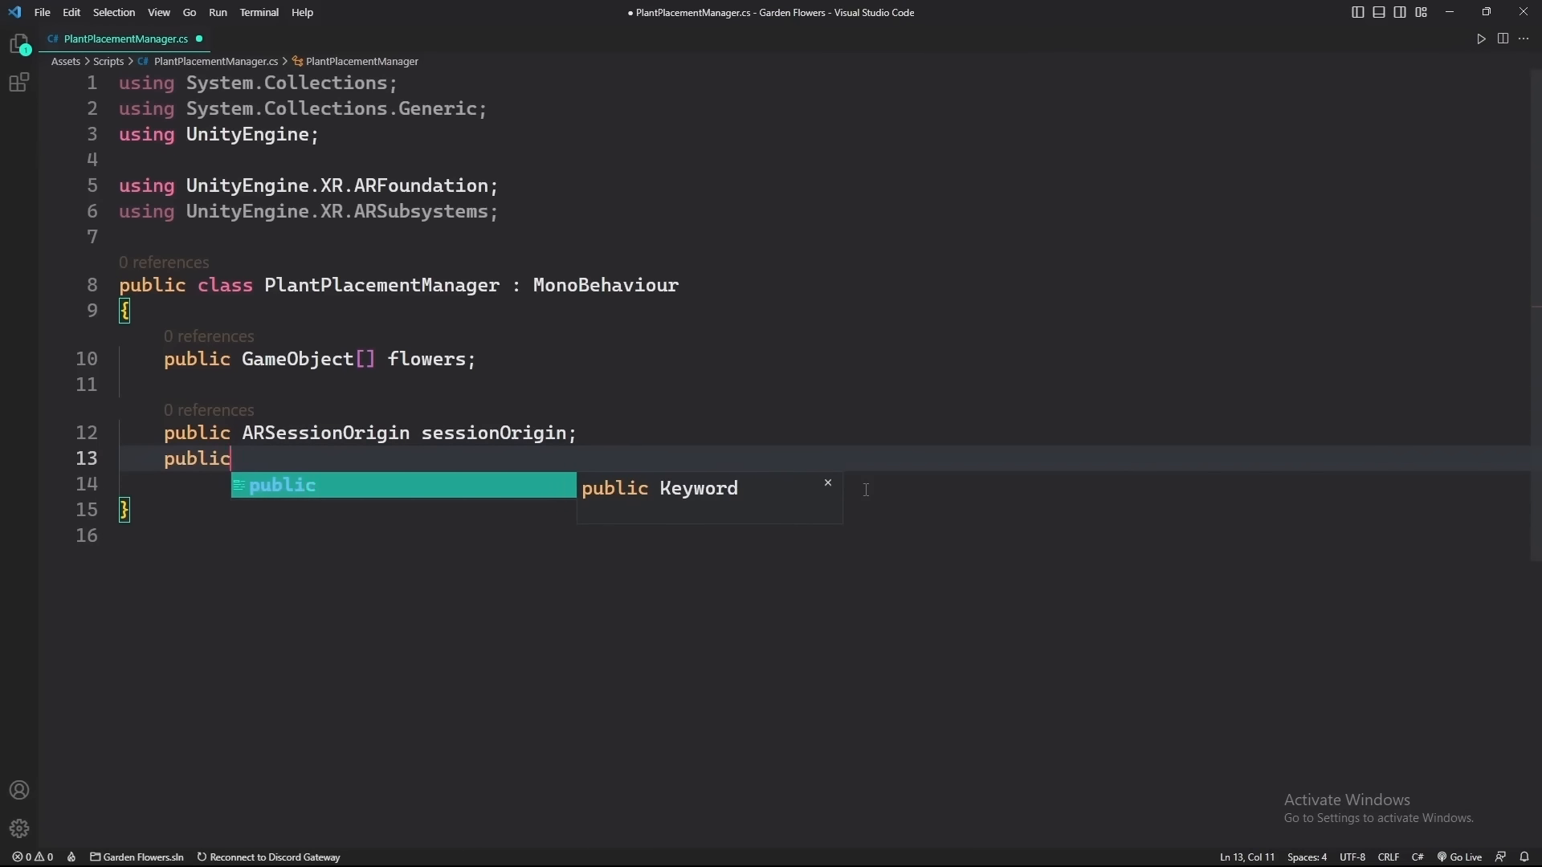
pyautogui.write('ARRay')
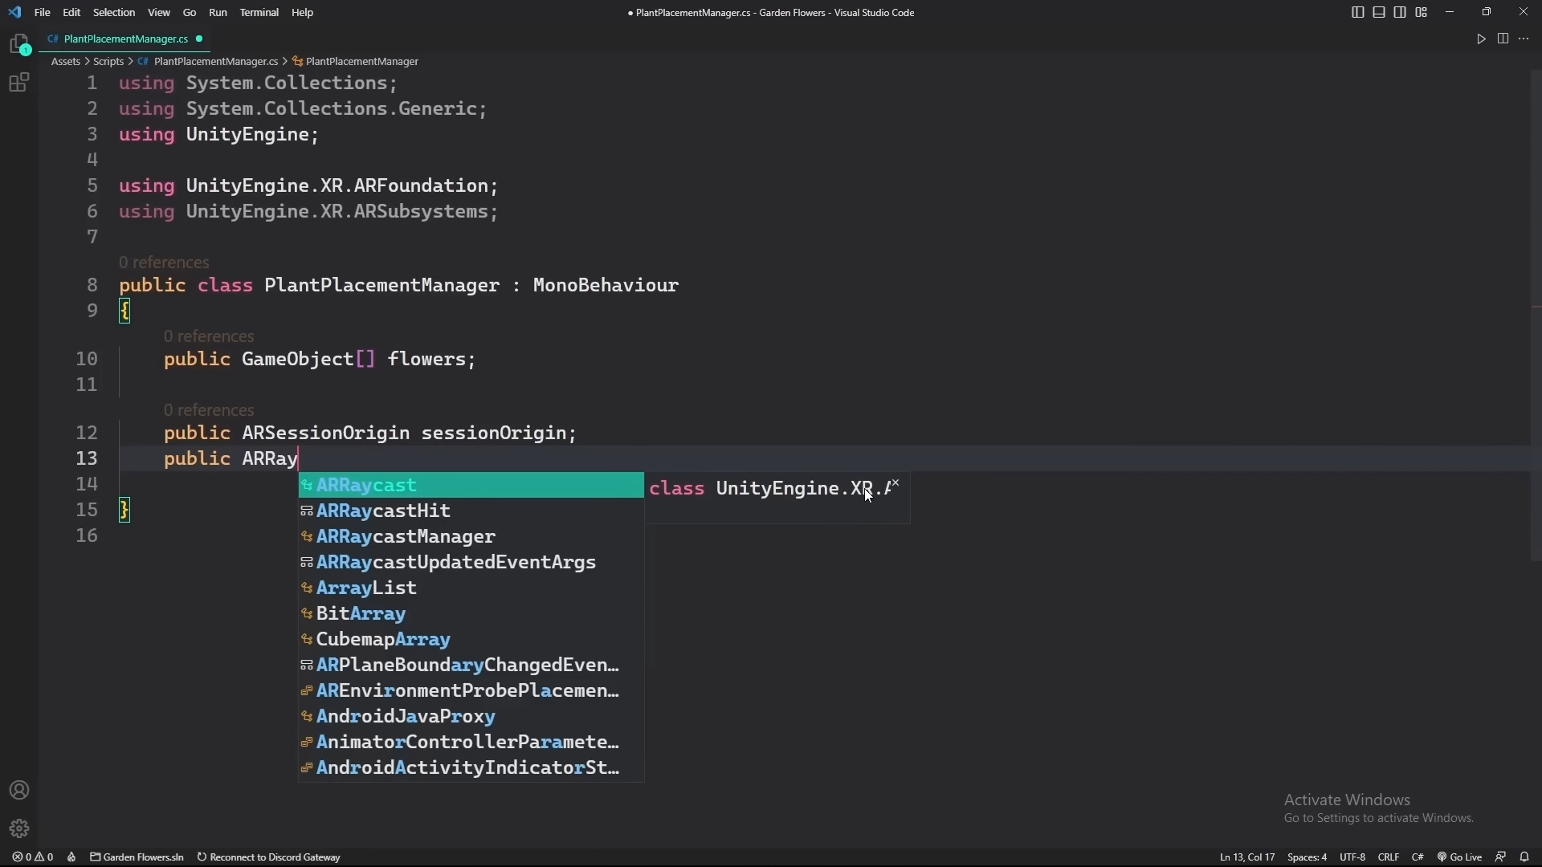
pyautogui.write('castM')
pyautogui.press('Tab')
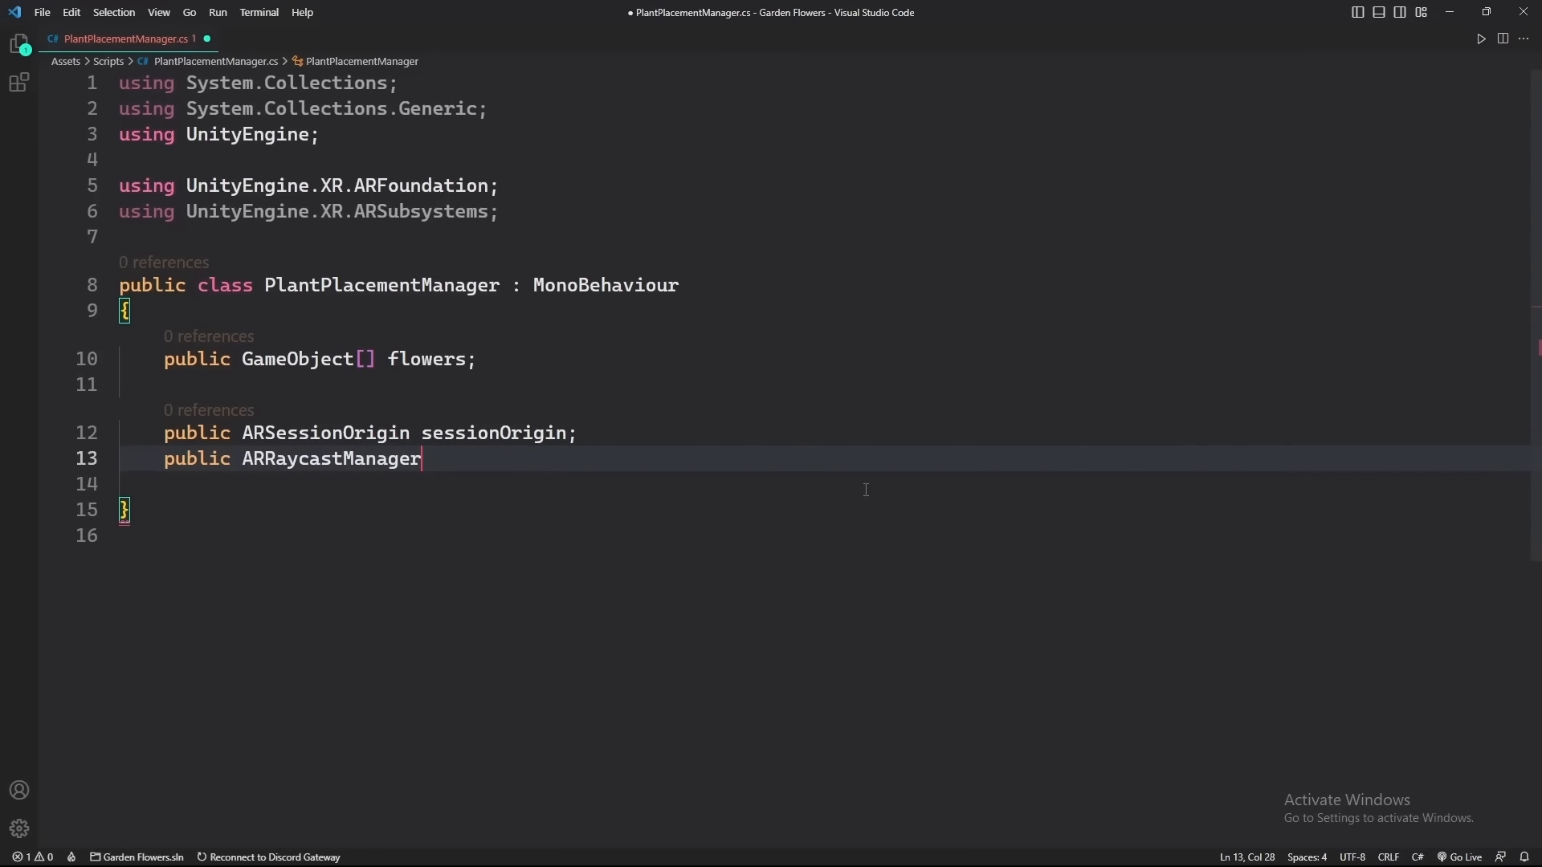
pyautogui.write('ray')
pyautogui.press('Tab')
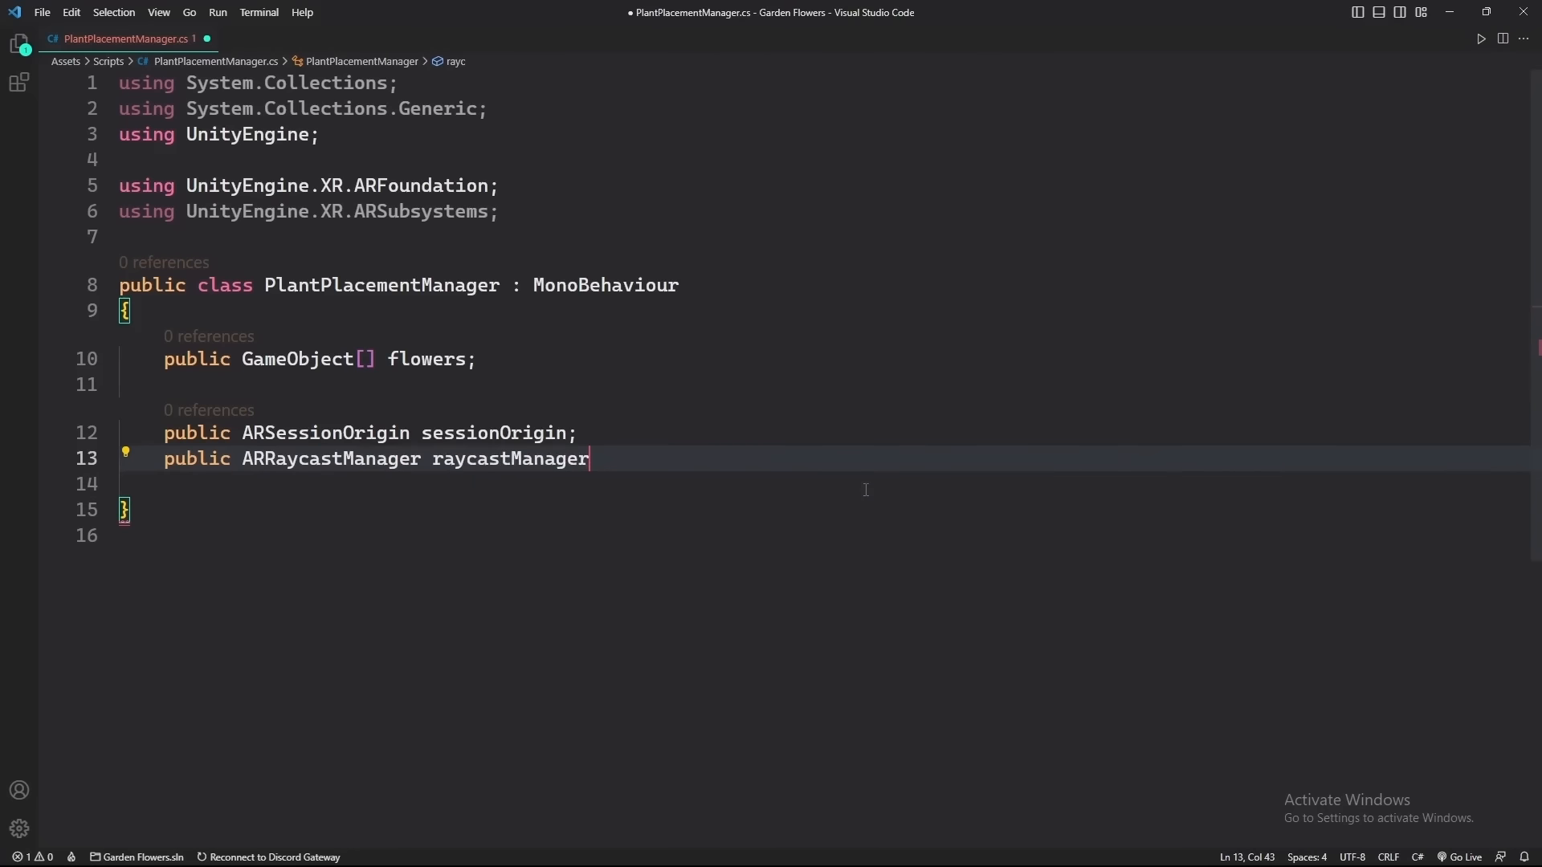
pyautogui.write(';')
# Declare a public ARPlaneManager field named planeManager below raycastManager and save the script
pyautogui.press('Return')
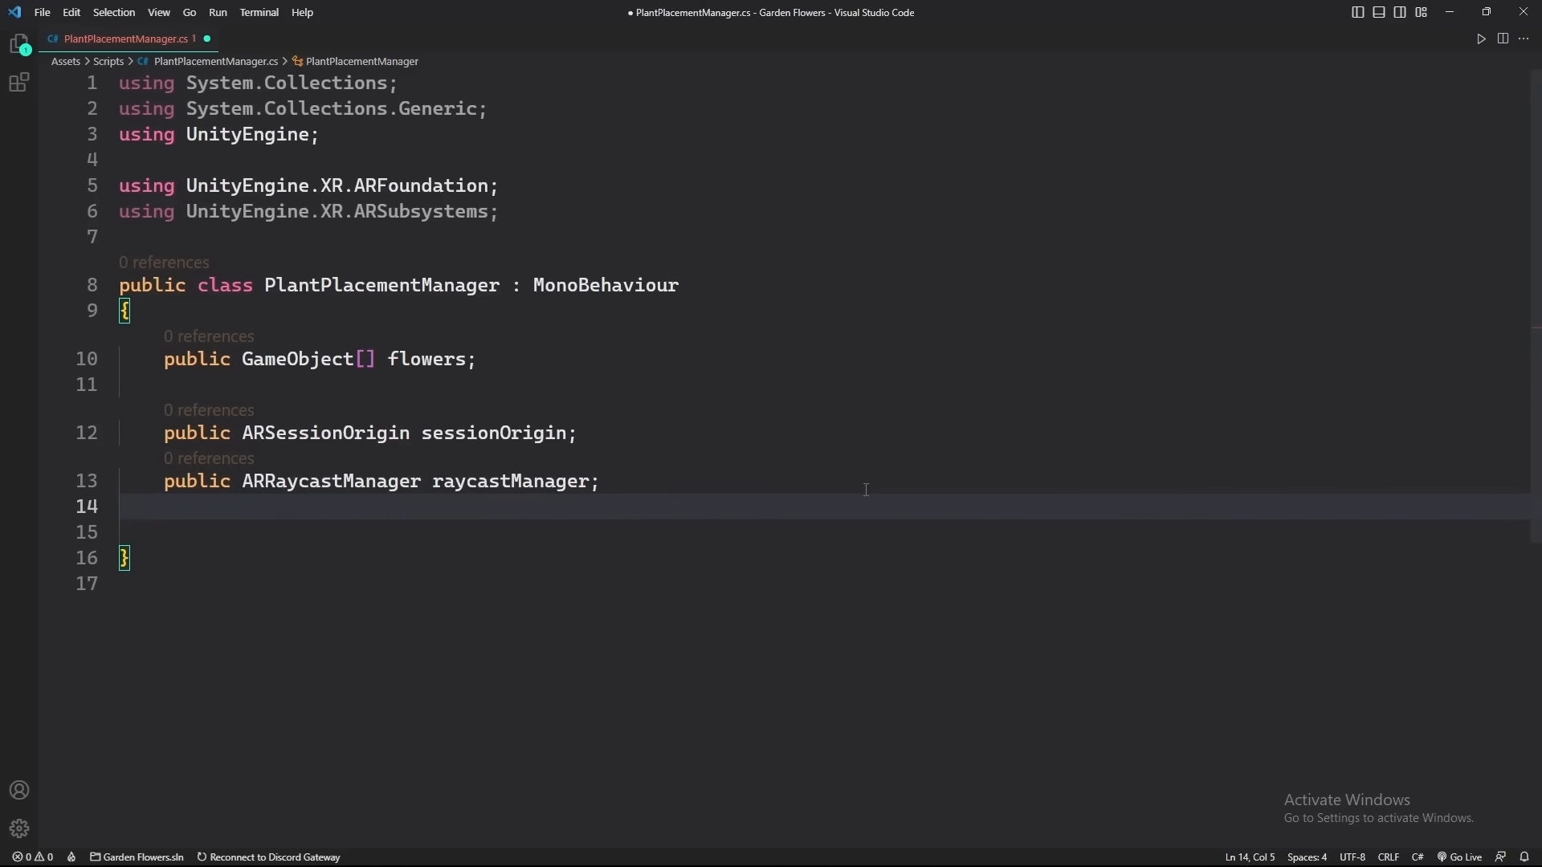
pyautogui.write('public ARPlane')
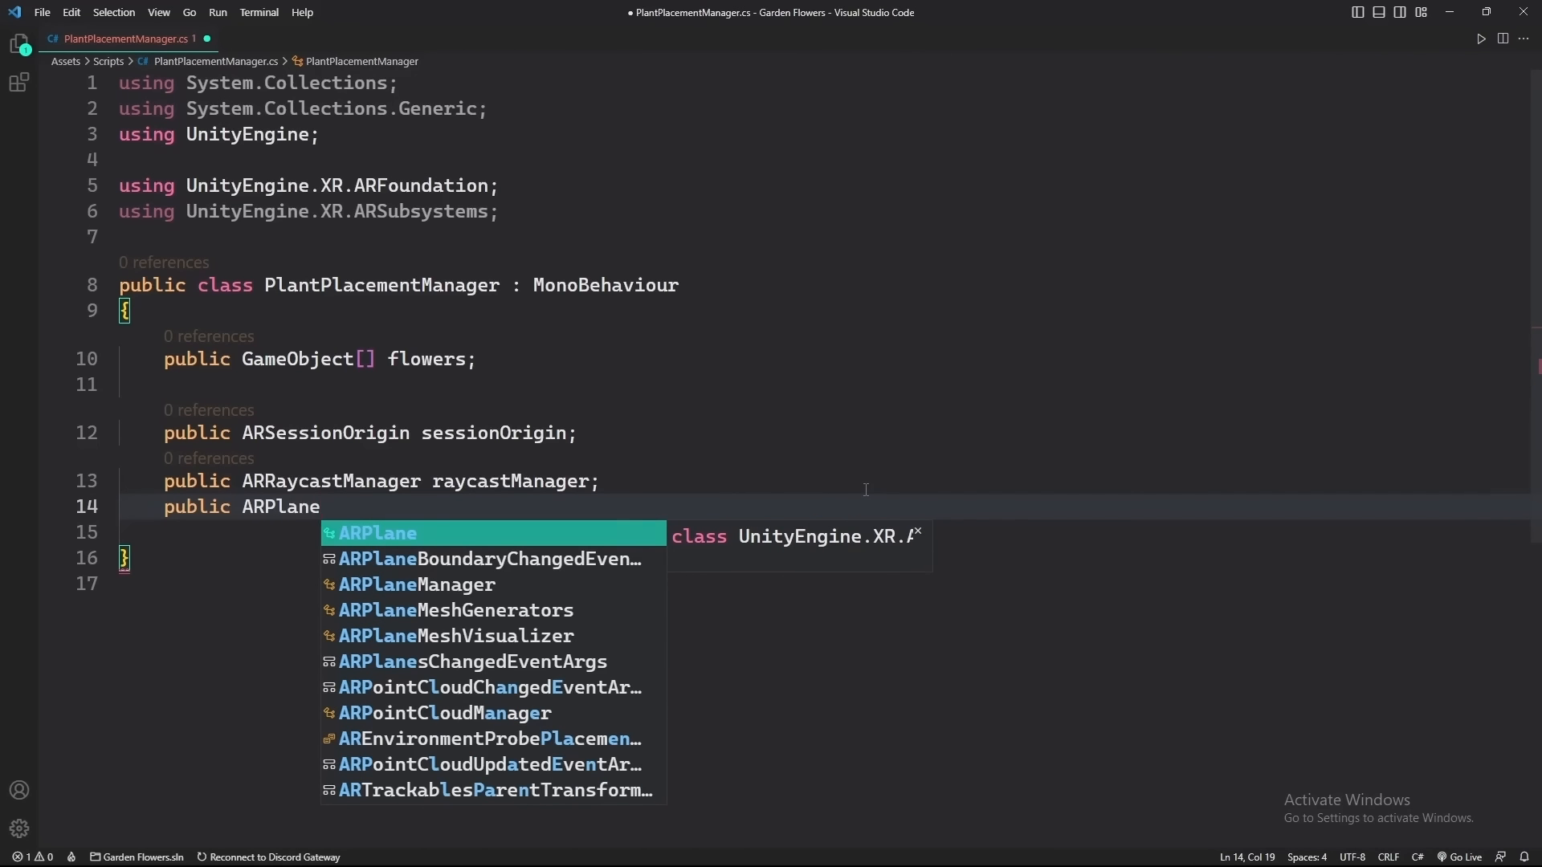
pyautogui.press('Down')
pyautogui.press('Down')
pyautogui.press('Tab')
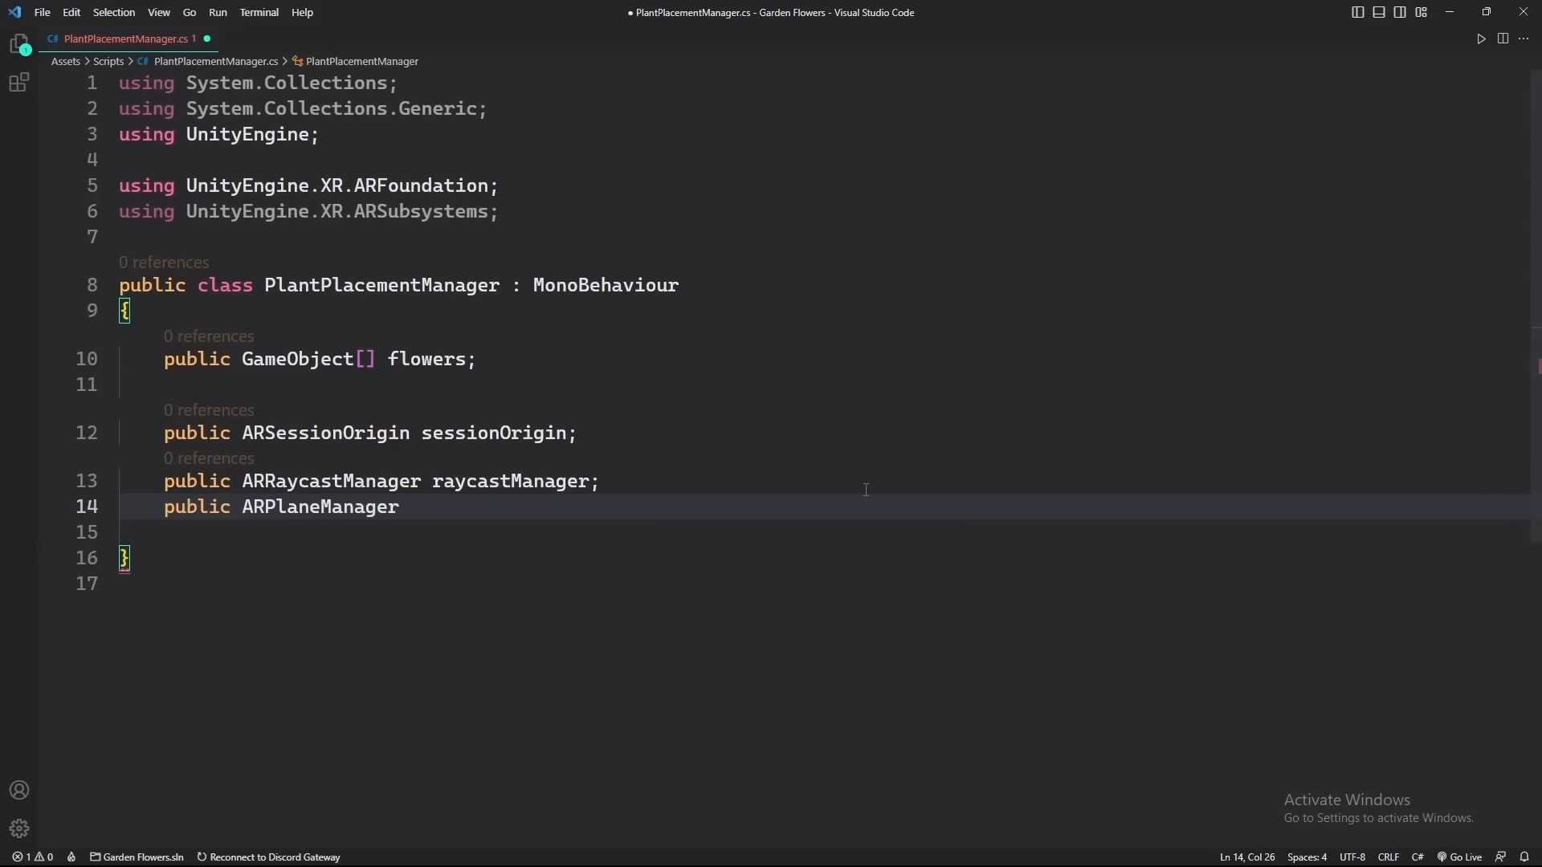
pyautogui.write('plan')
pyautogui.press('Tab')
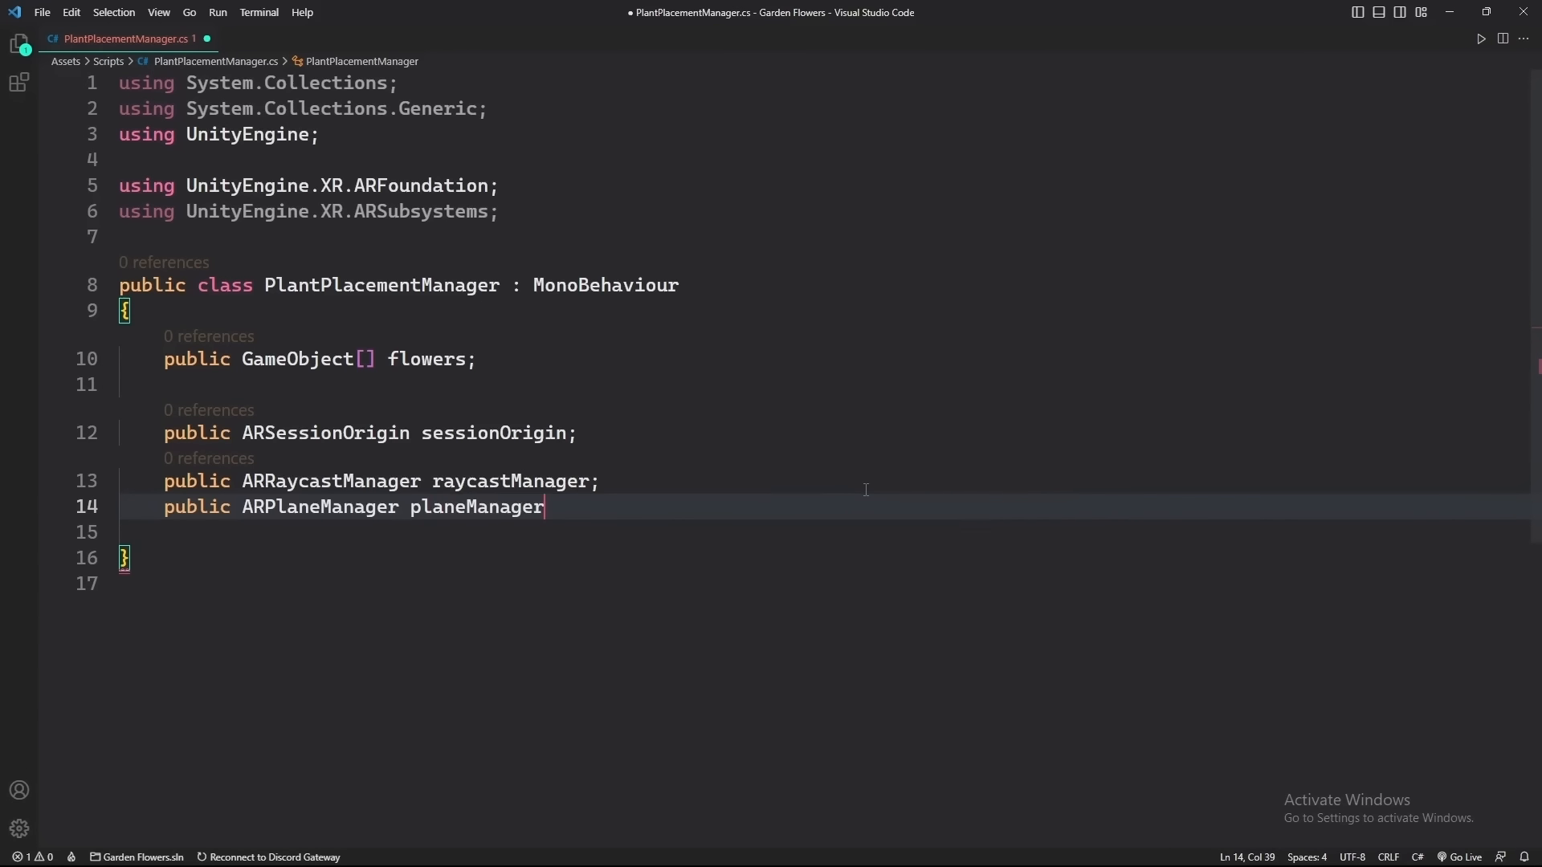
pyautogui.write(';')
pyautogui.press('Return')
pyautogui.hotkey('ctrl', 's')
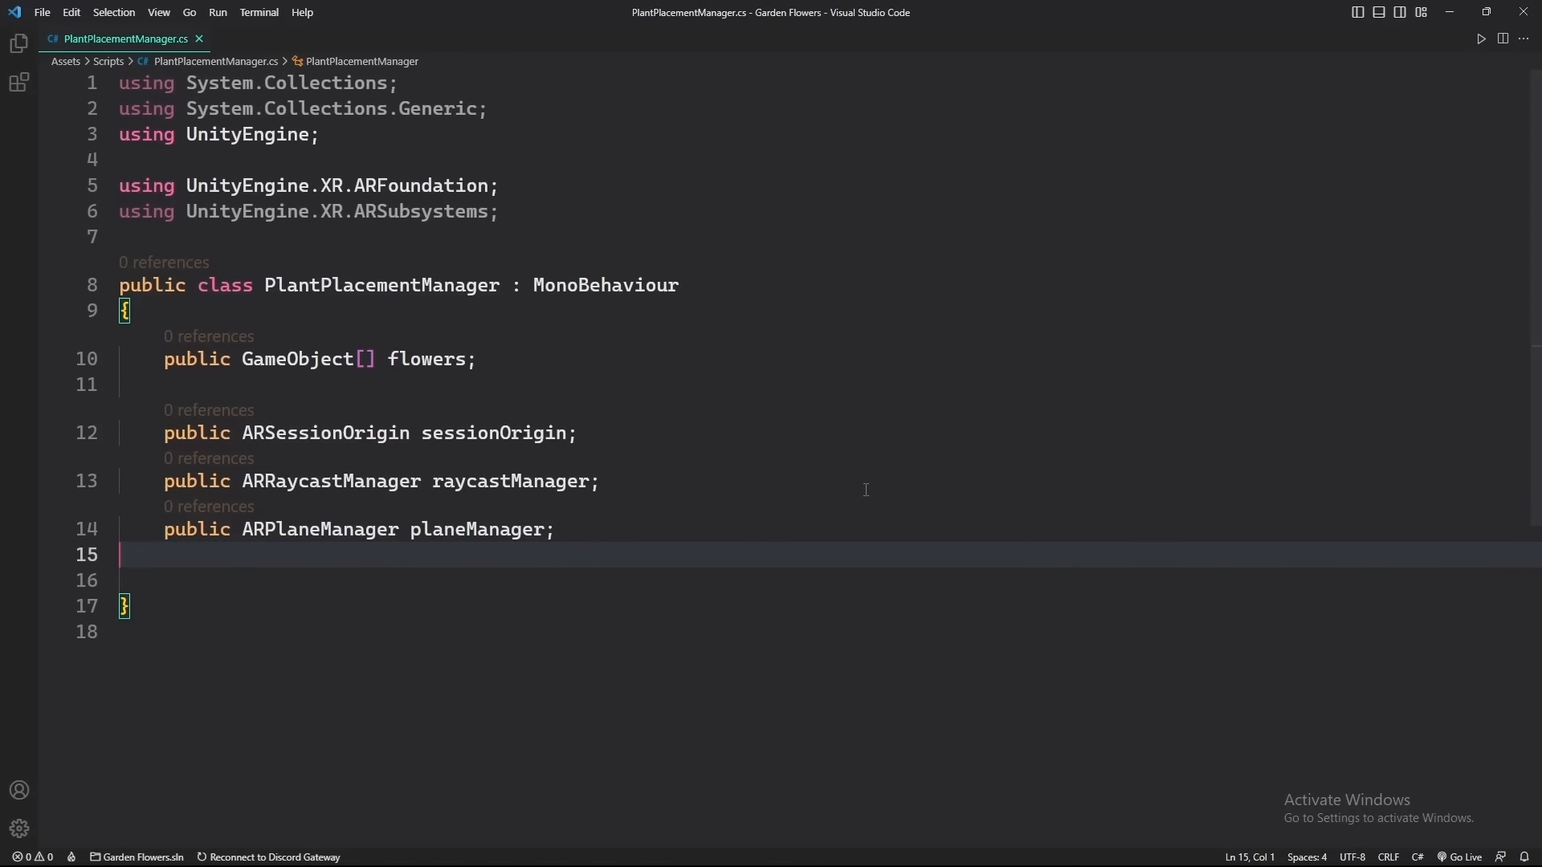
# In Unity, assign AR Session Origin's components to Plant Placement Manager's Session Origin, Raycast Manager and Plane Manager references, and save the scene
pyautogui.hotkey('alt', 'Tab')
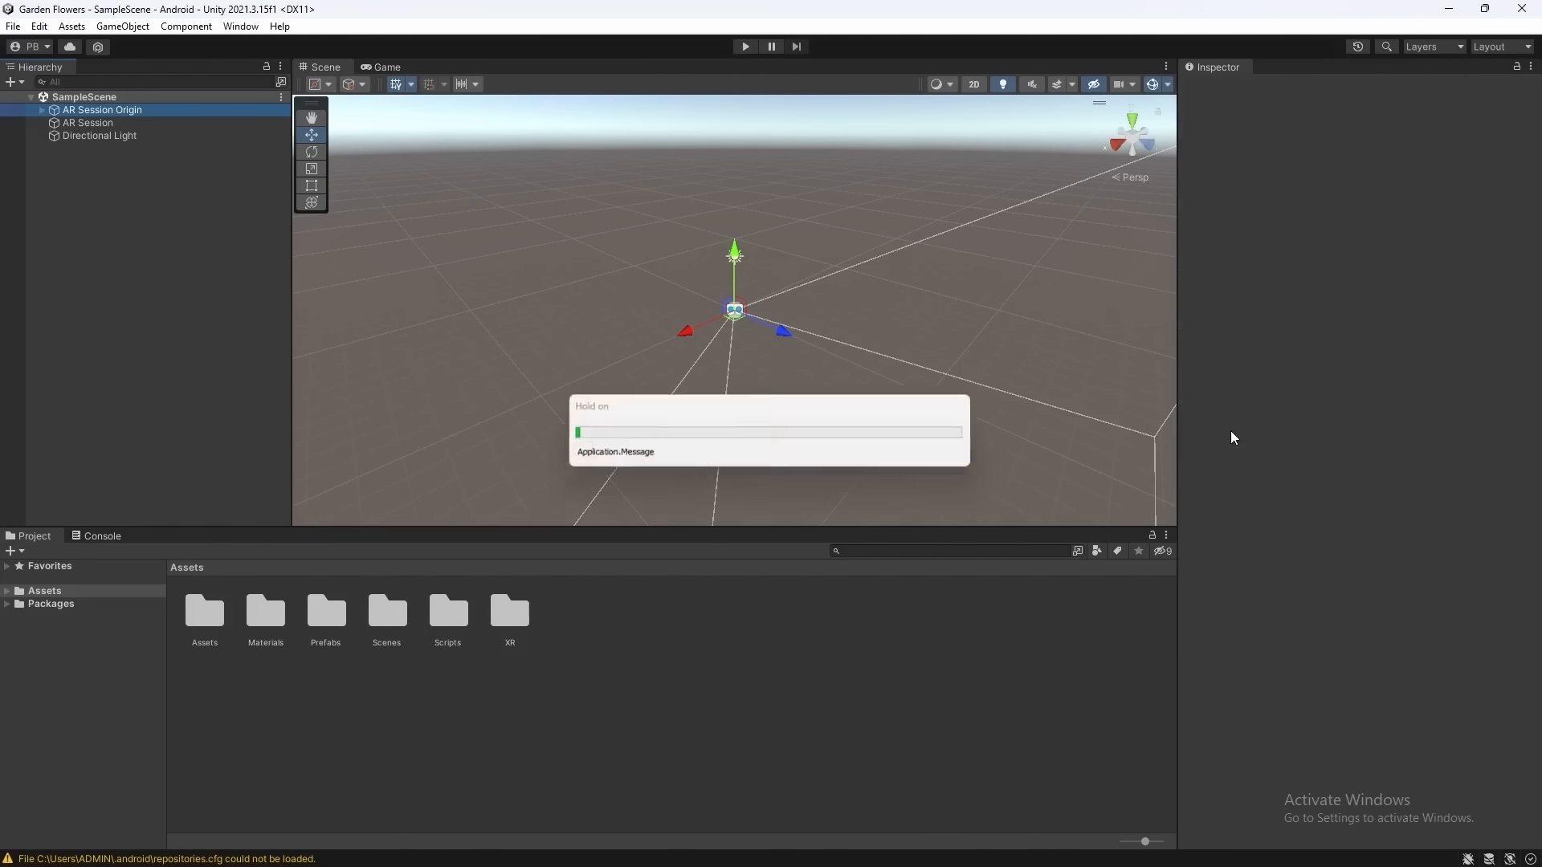
pyautogui.click(1229, 434)
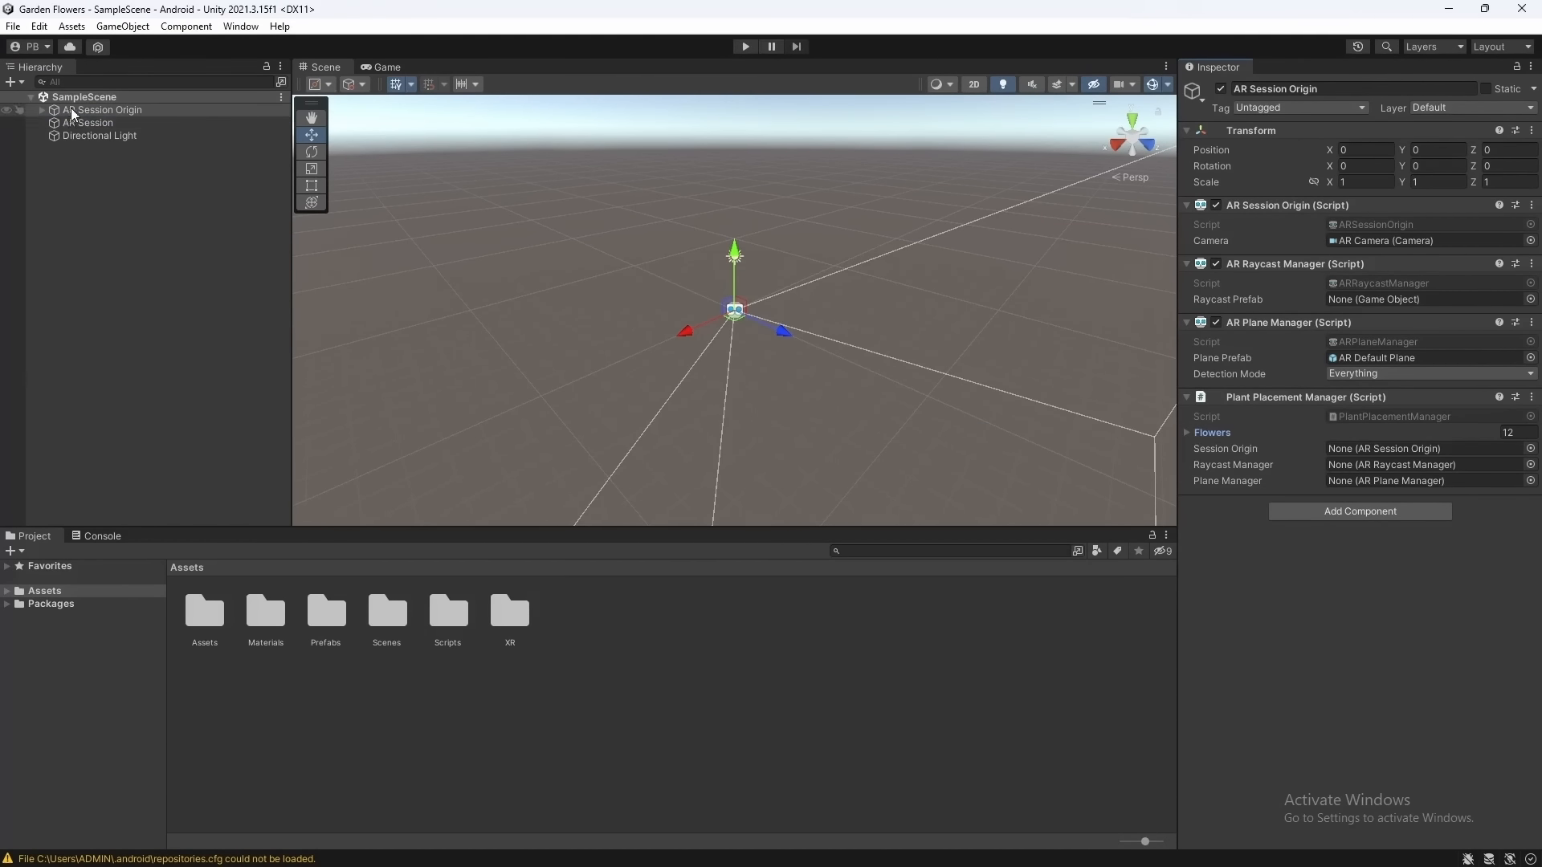
pyautogui.moveTo(1170, 364); pyautogui.dragTo(1414, 448)
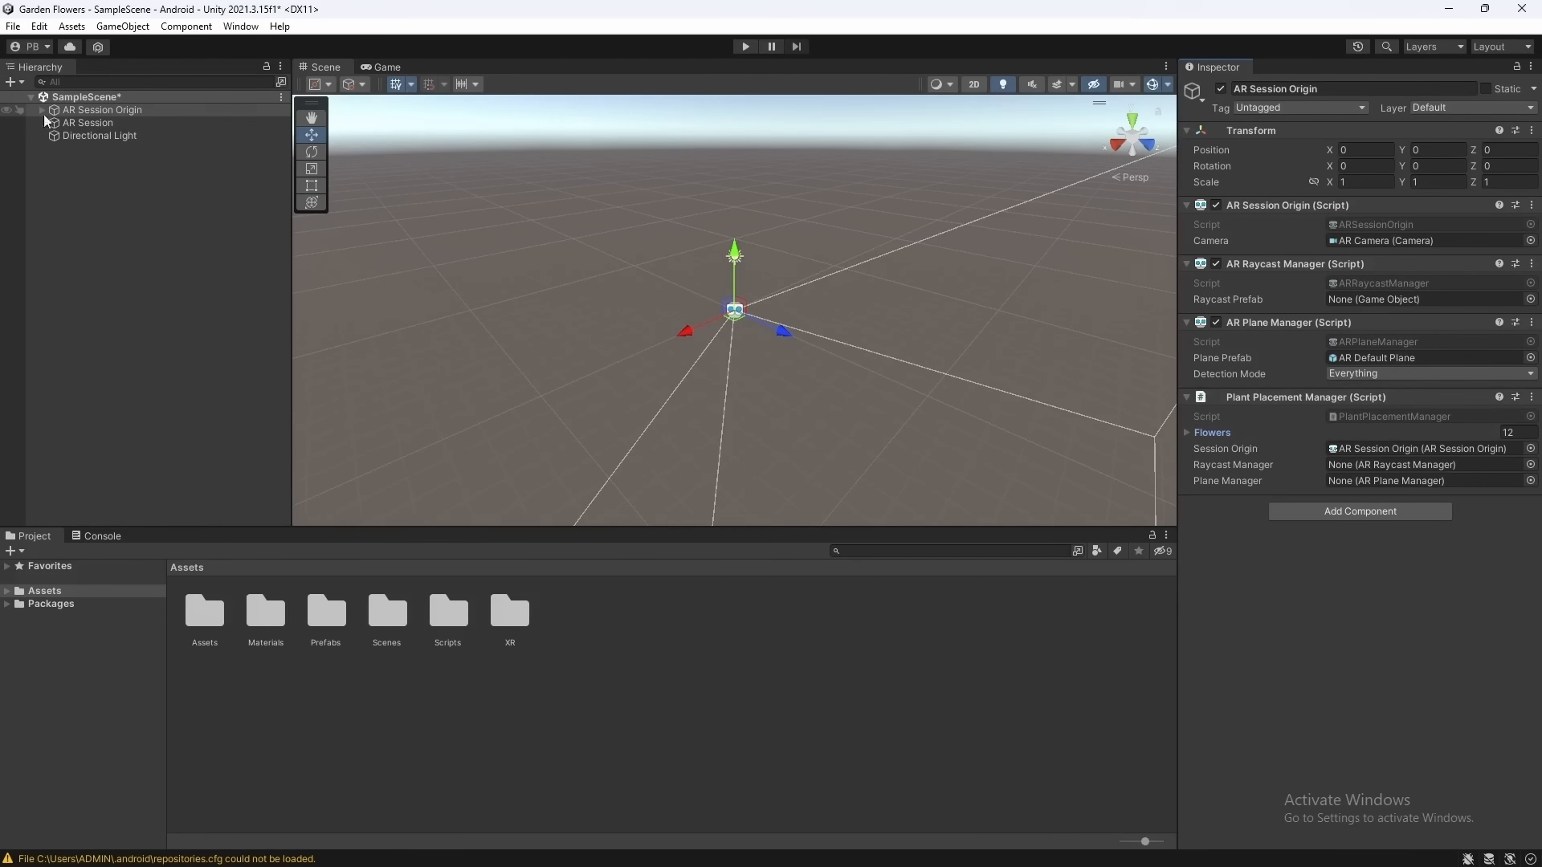
pyautogui.moveTo(88, 110); pyautogui.dragTo(1437, 464)
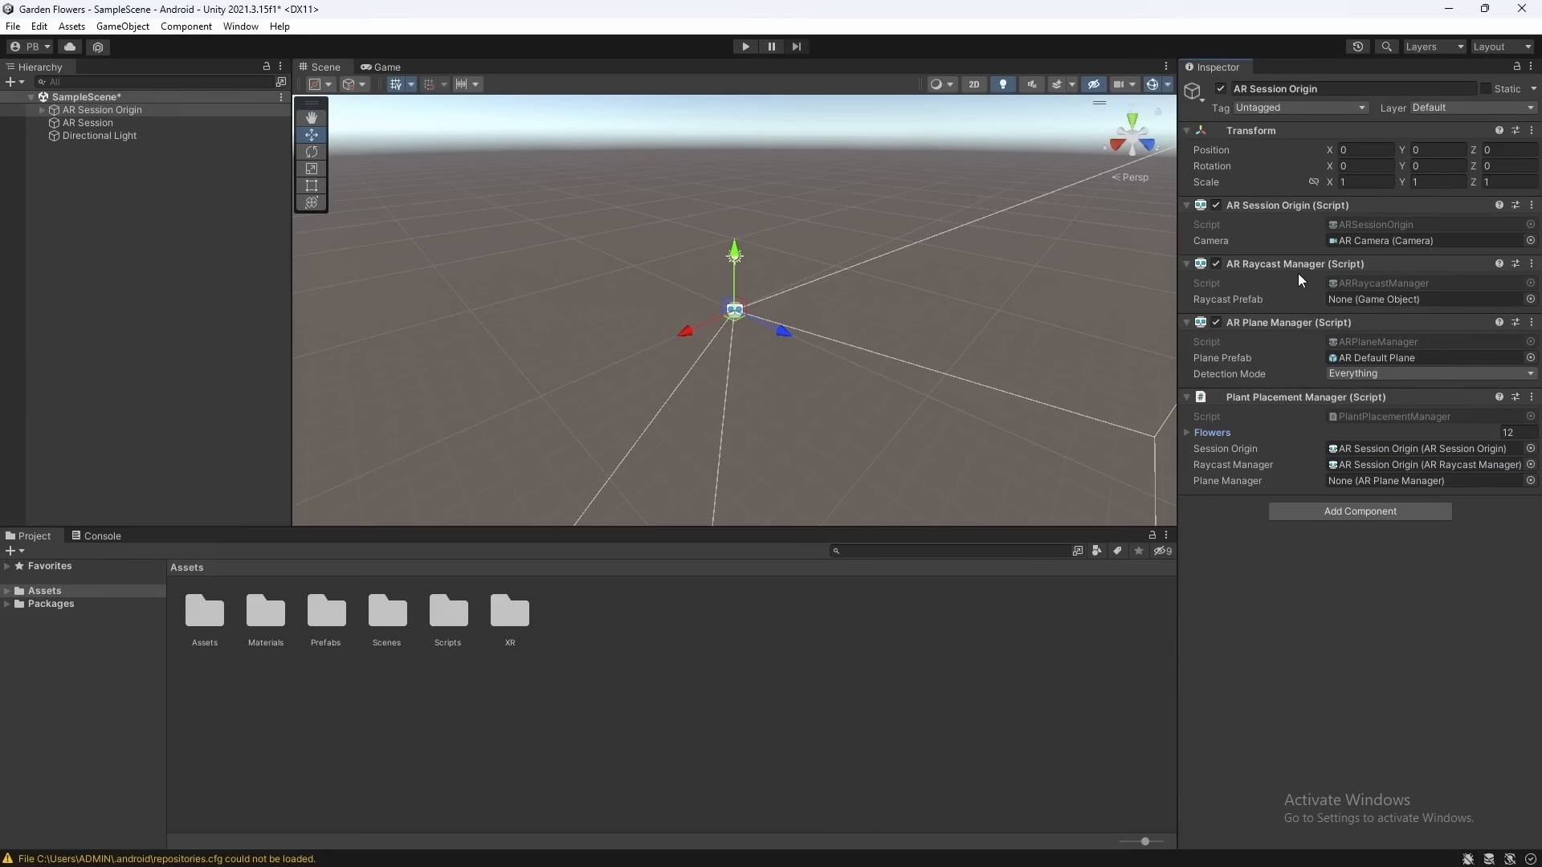
pyautogui.moveTo(1303, 325); pyautogui.dragTo(1414, 482)
pyautogui.hotkey('ctrl', 's')
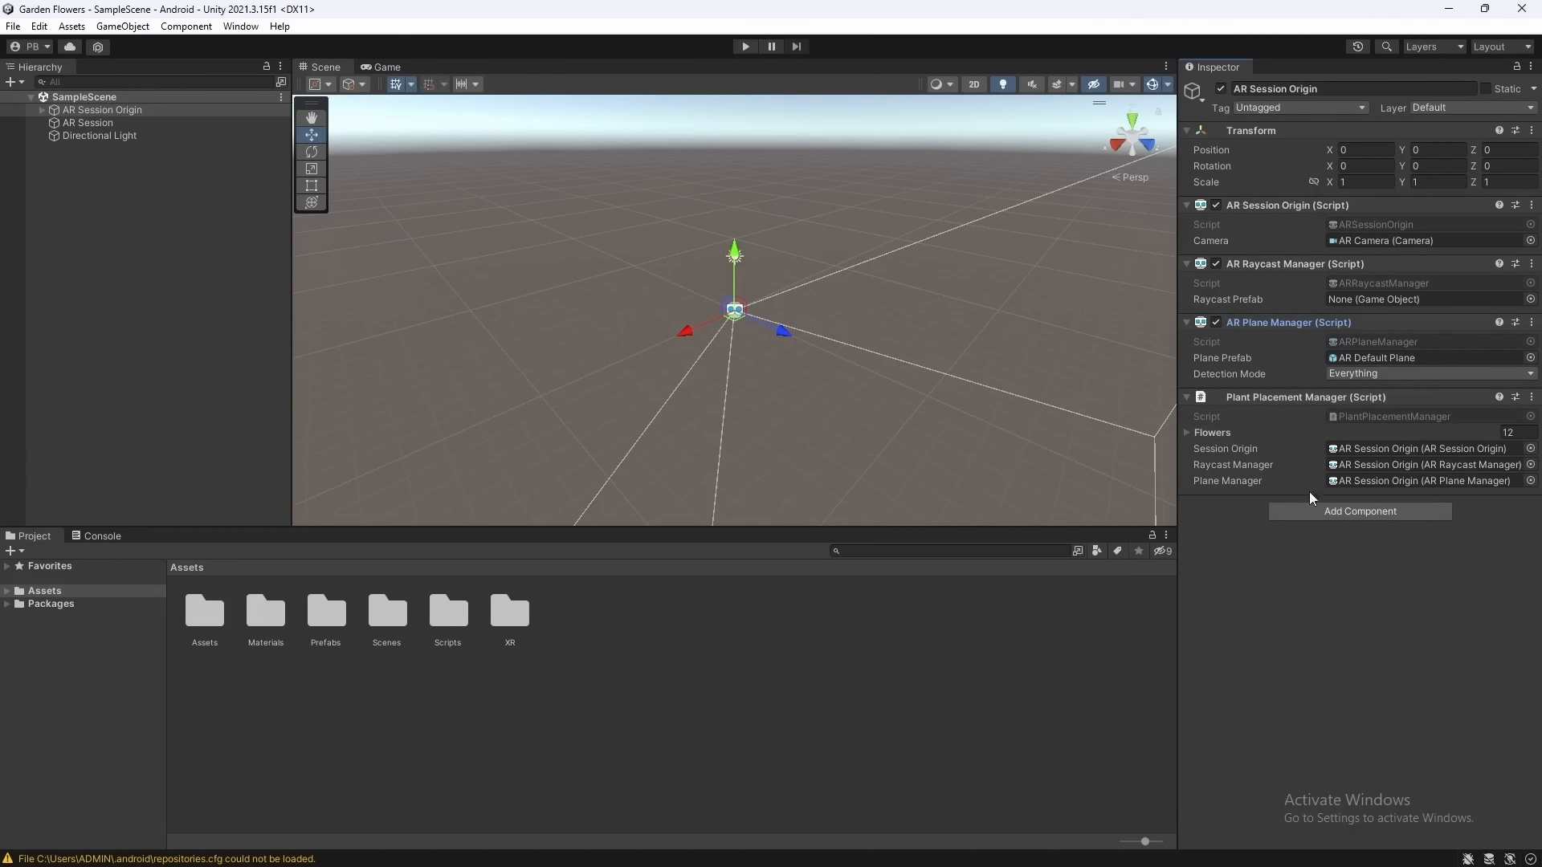
# In the PlantPlacementManager script in Visual Studio Code, declare a private List<ARRaycastHit> field named raycastHits below planeManager, separated by a blank line
pyautogui.hotkey('alt', 'Tab')
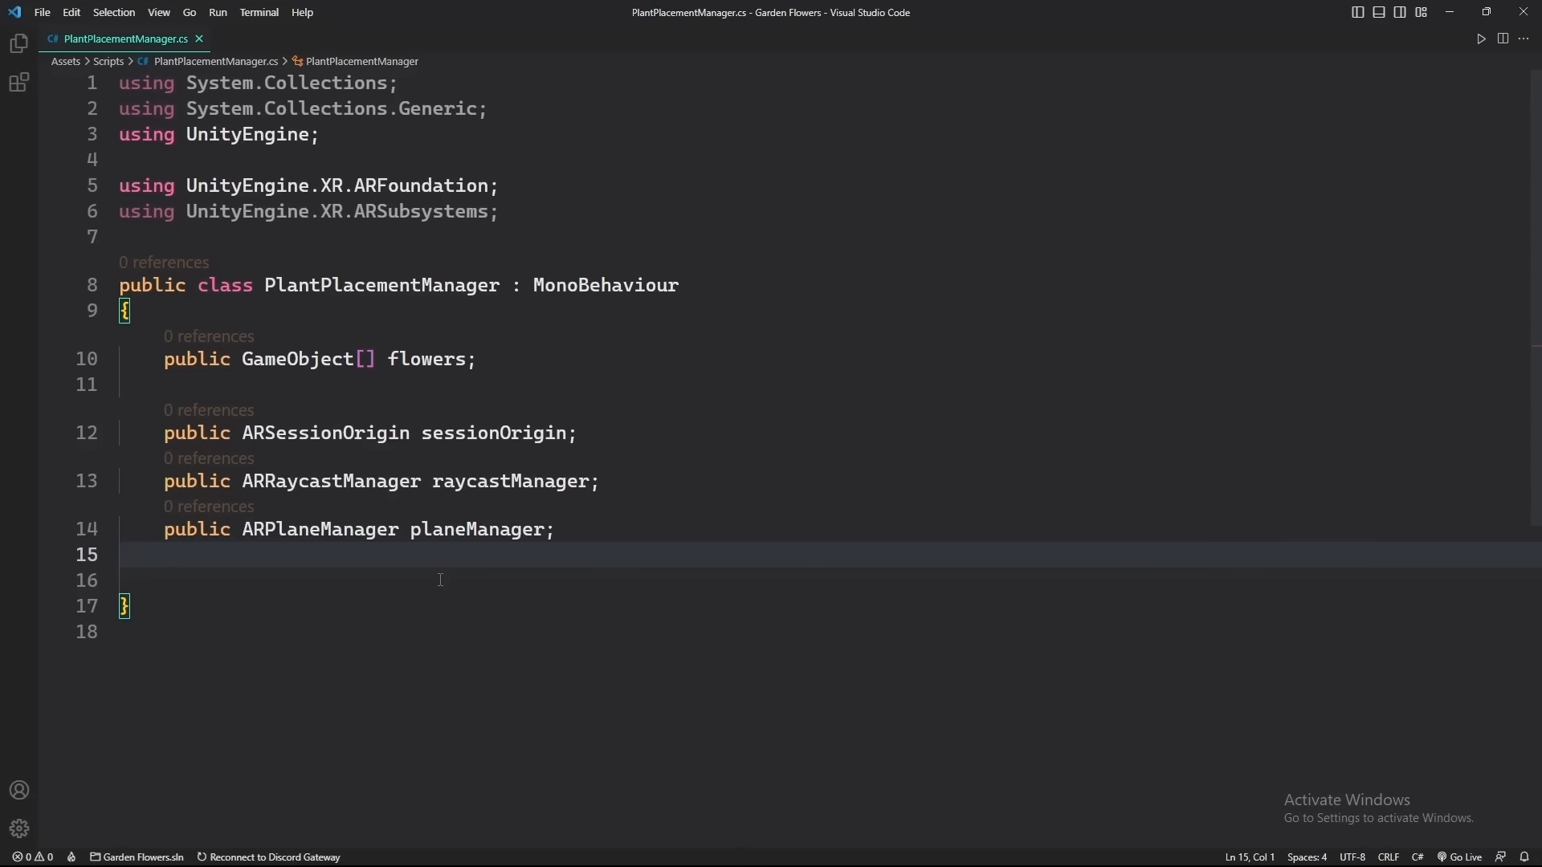
pyautogui.press('Return')
pyautogui.press('Return')
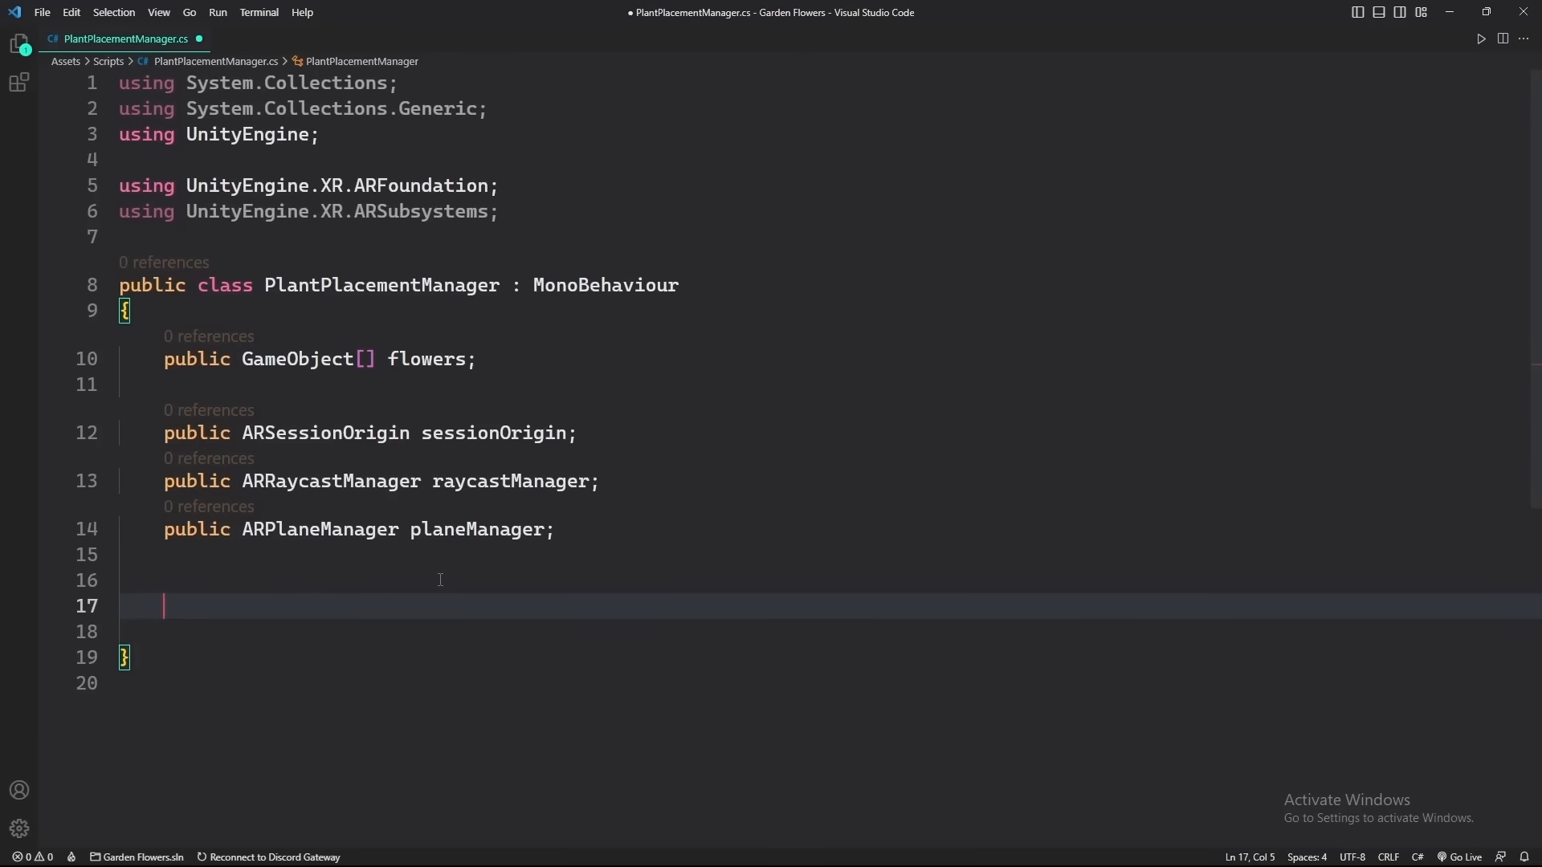
pyautogui.click(441, 579)
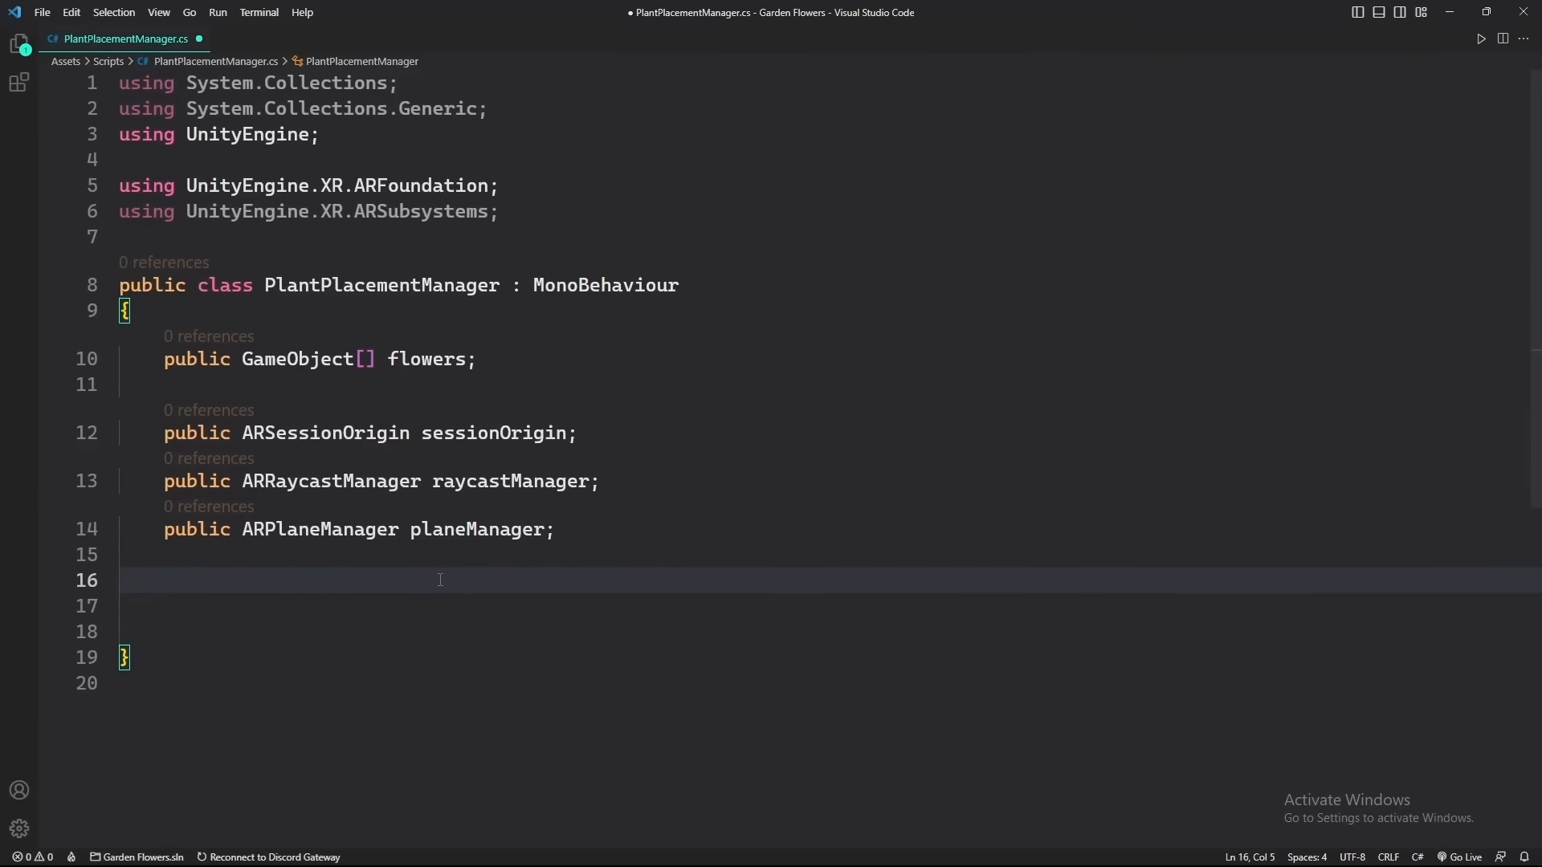
pyautogui.write('private ')
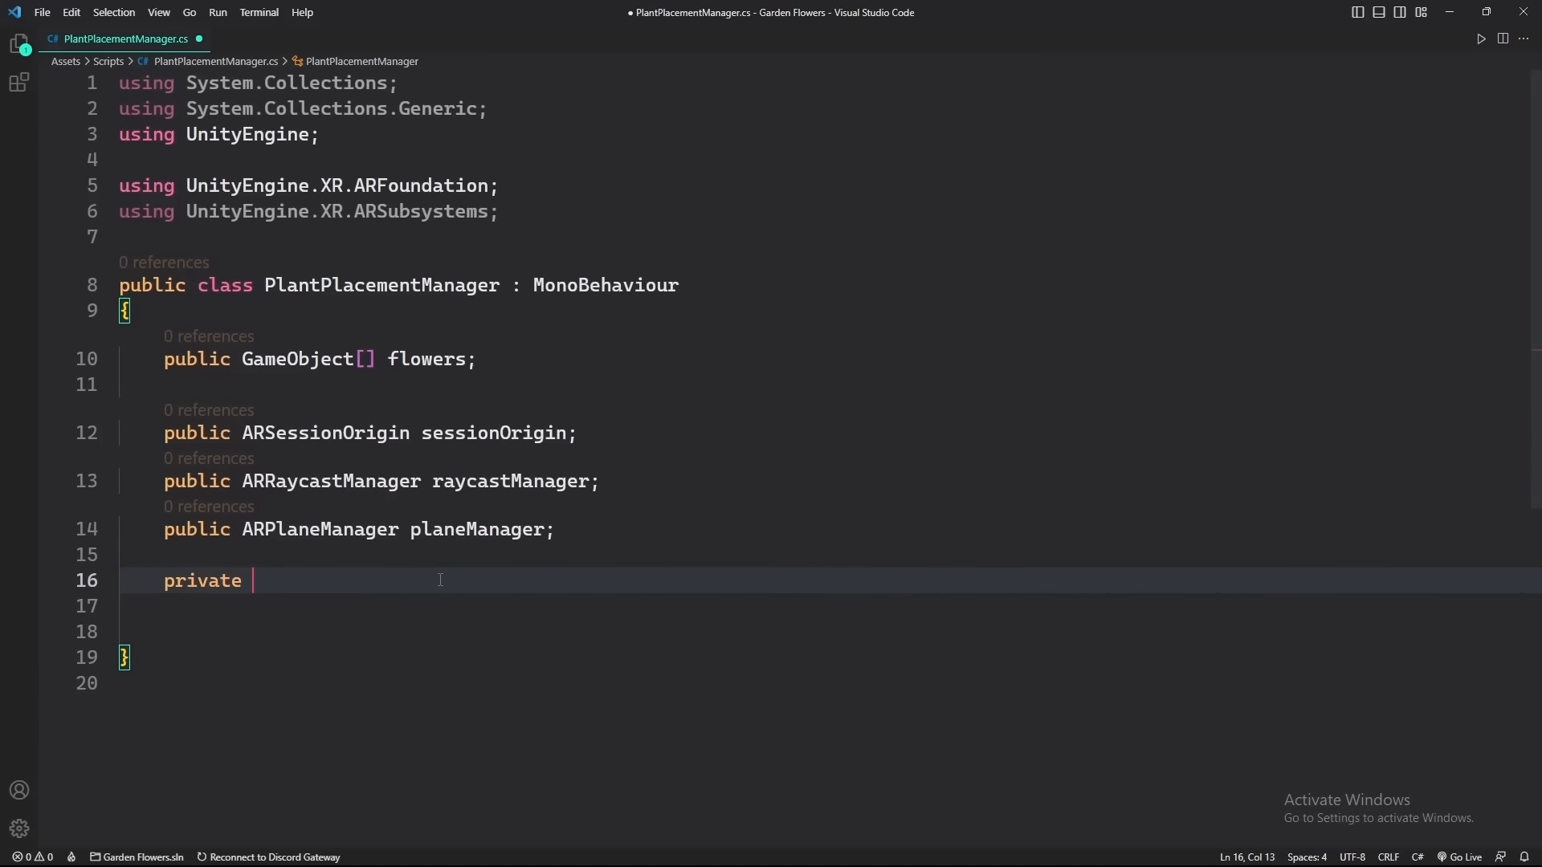
pyautogui.write('List<ARRay')
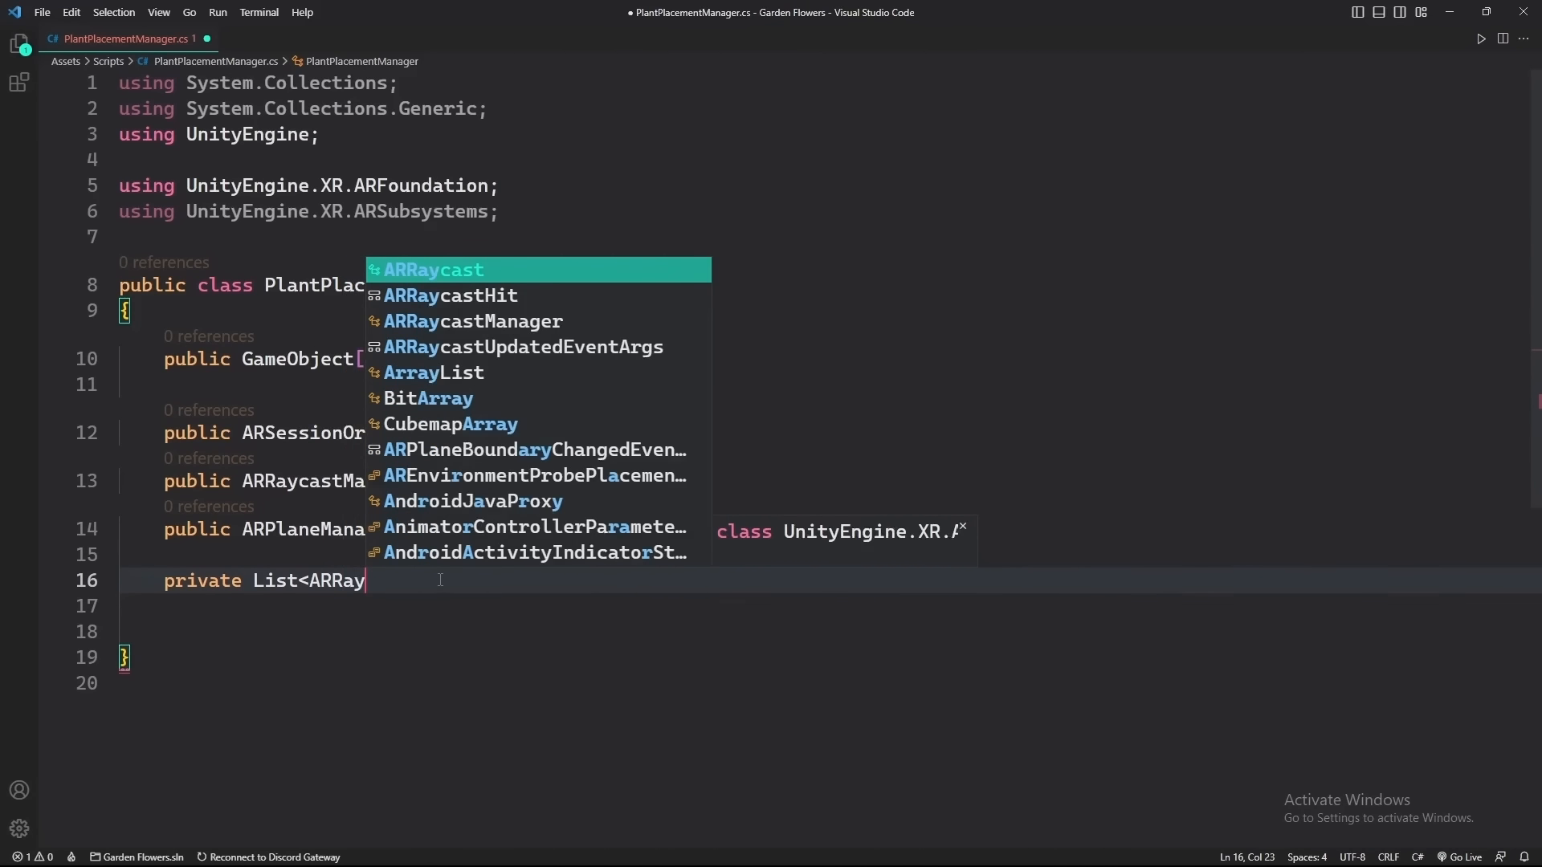
pyautogui.press('Down')
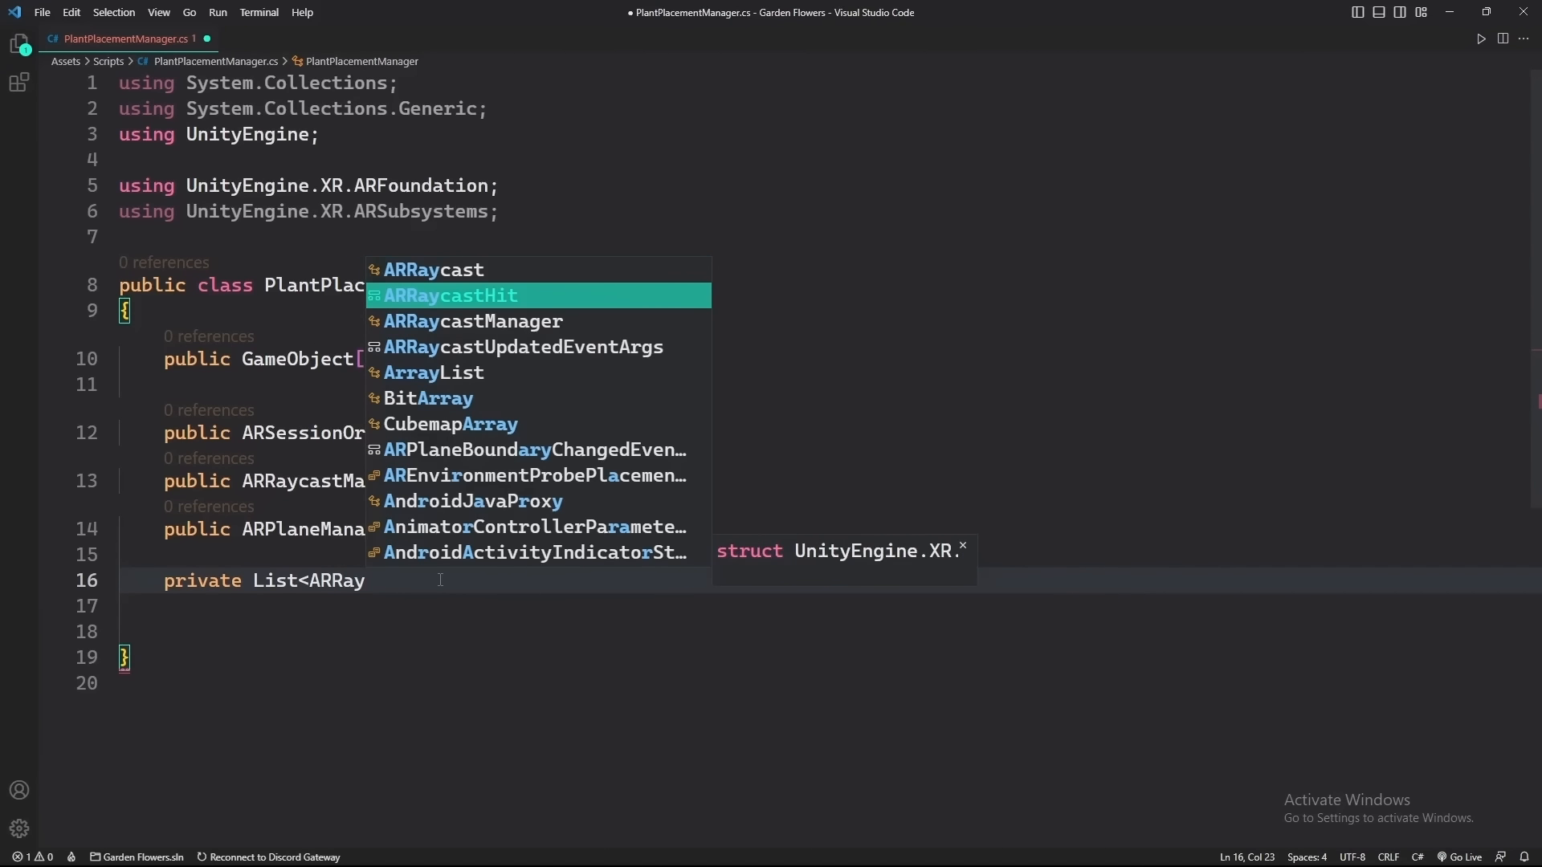
pyautogui.press('Tab')
pyautogui.write('>')
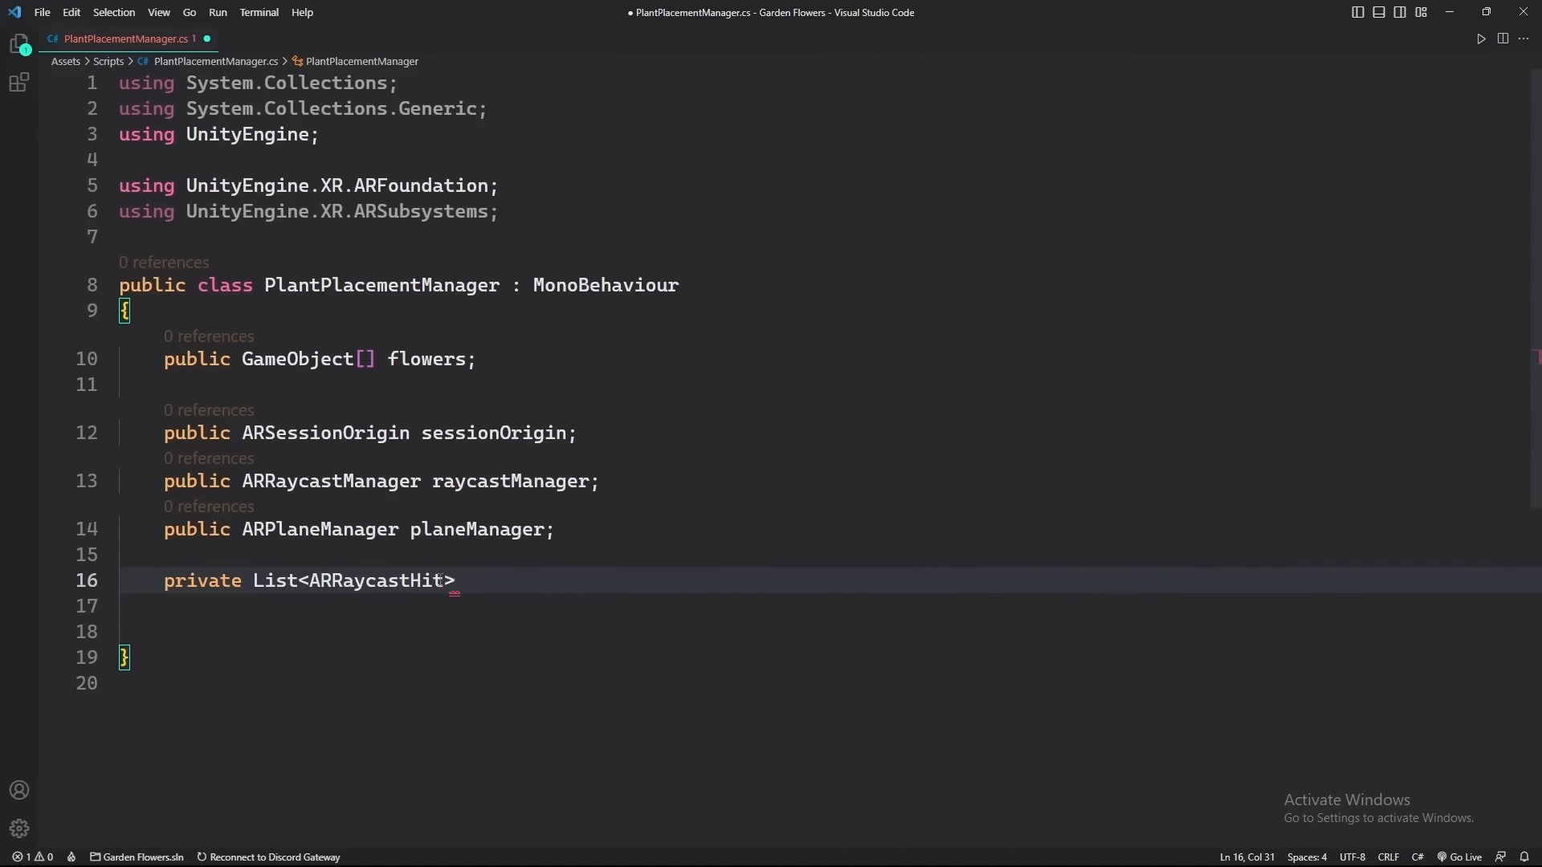
pyautogui.write(' rayc')
pyautogui.press('Tab')
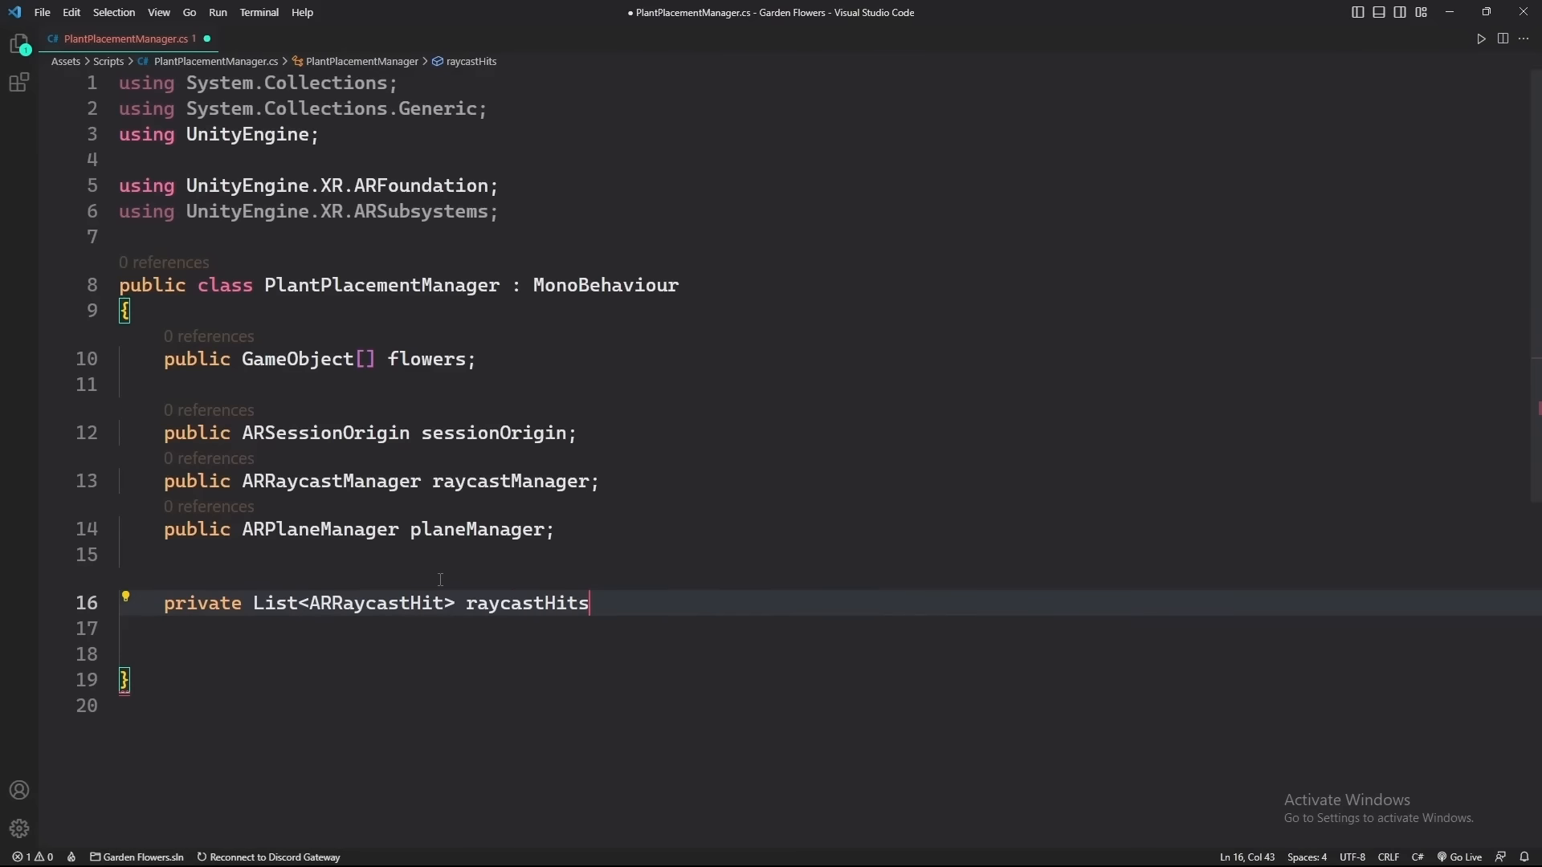
# Initialize raycastHits with new List<ARRaycastHit>(), add blank lines below the declaration and save the script
pyautogui.write('= new')
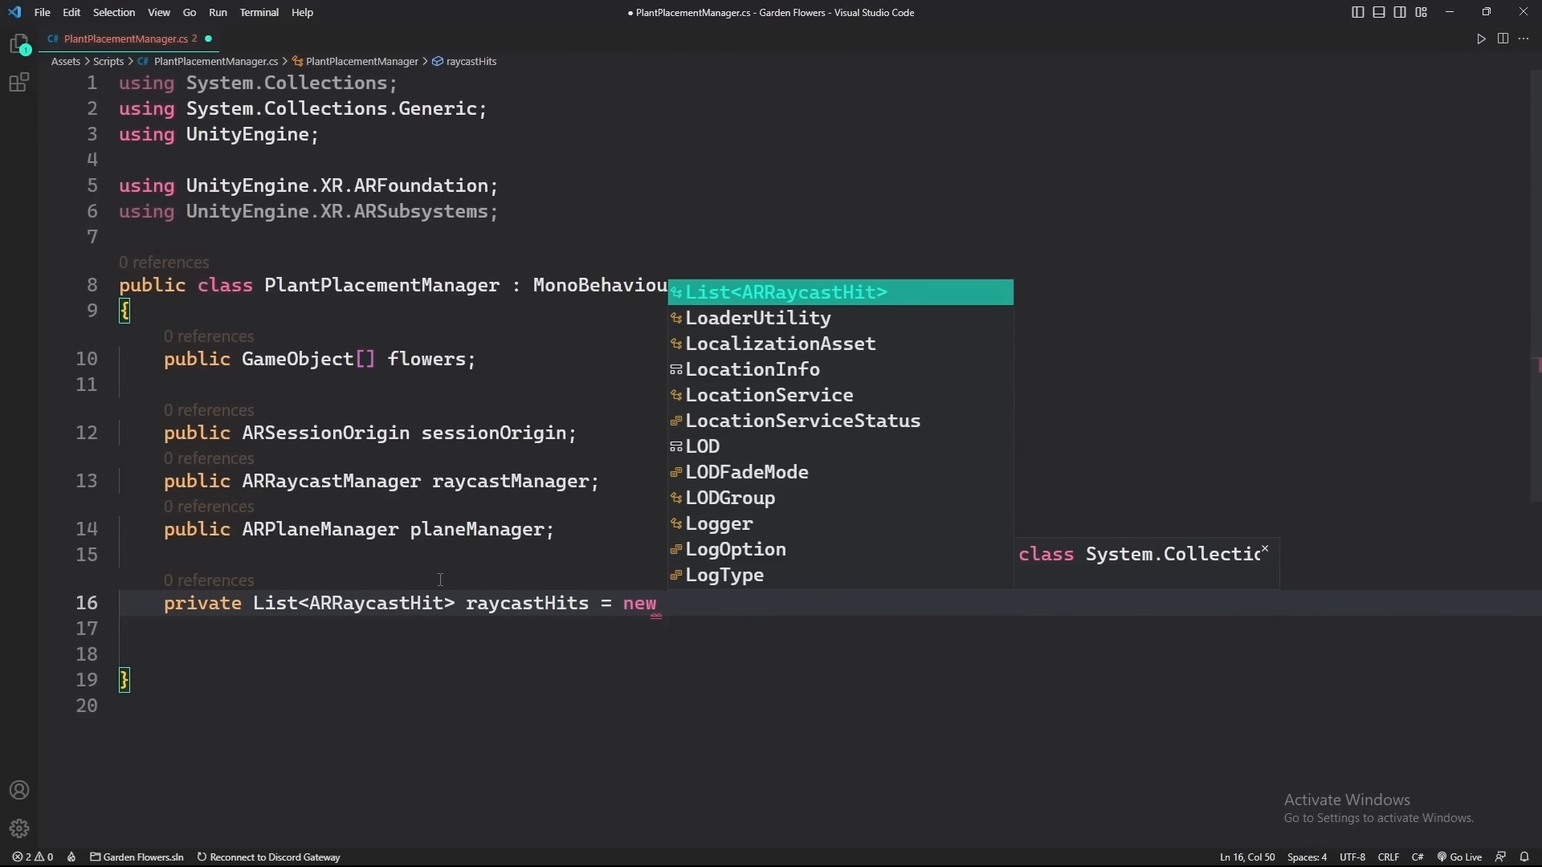
pyautogui.write(' Lis')
pyautogui.press('Tab')
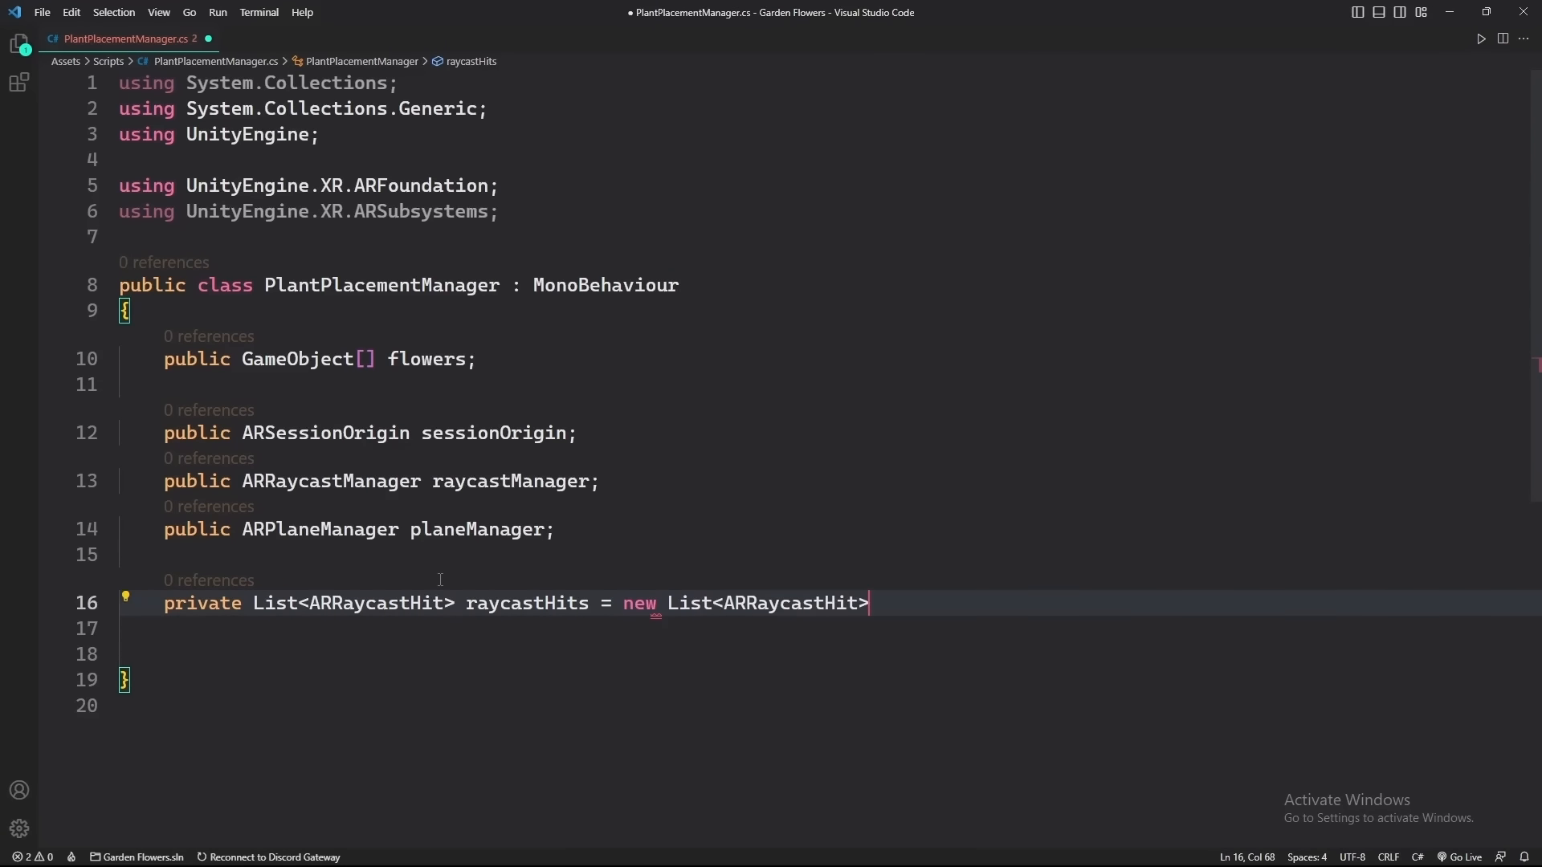
pyautogui.write('();')
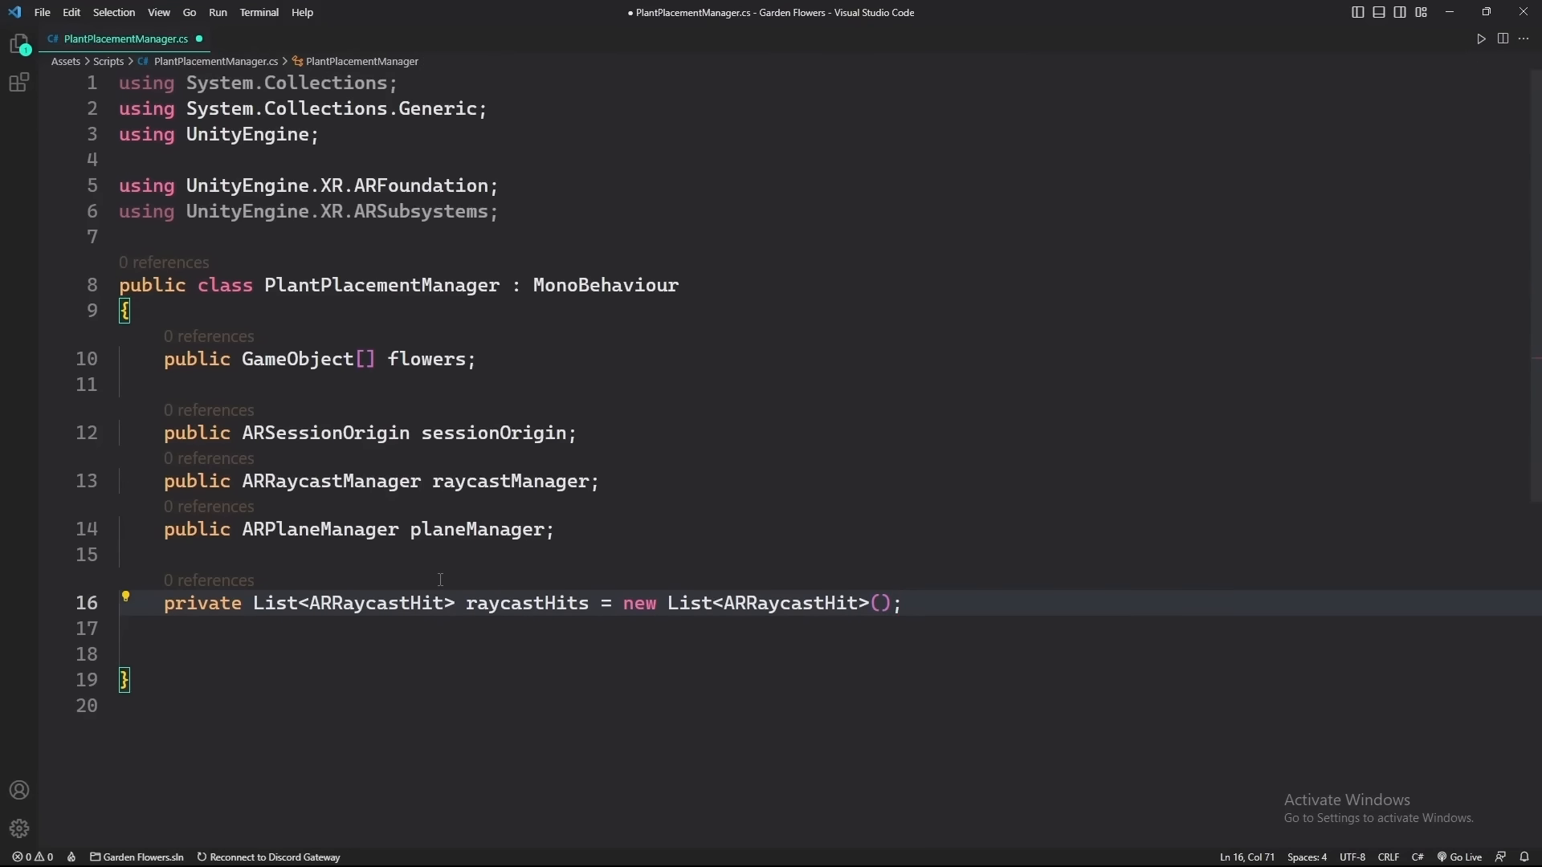
pyautogui.press('Return')
pyautogui.press('Return')
pyautogui.hotkey('ctrl', 's')
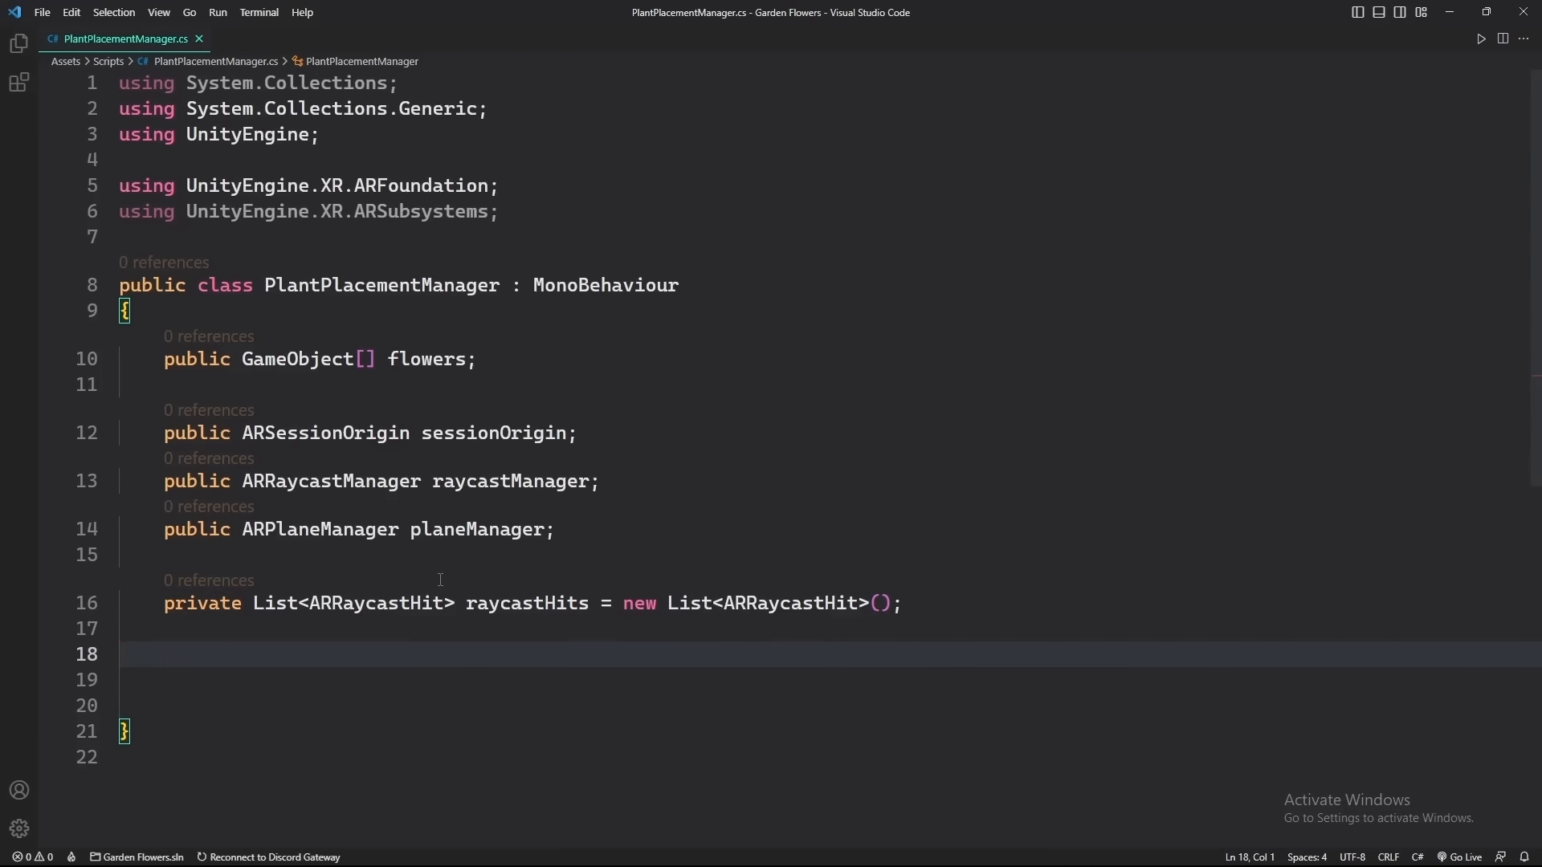
# Add an empty private void Update() method below the raycastHits field
pyautogui.scroll(-2, 441, 580)
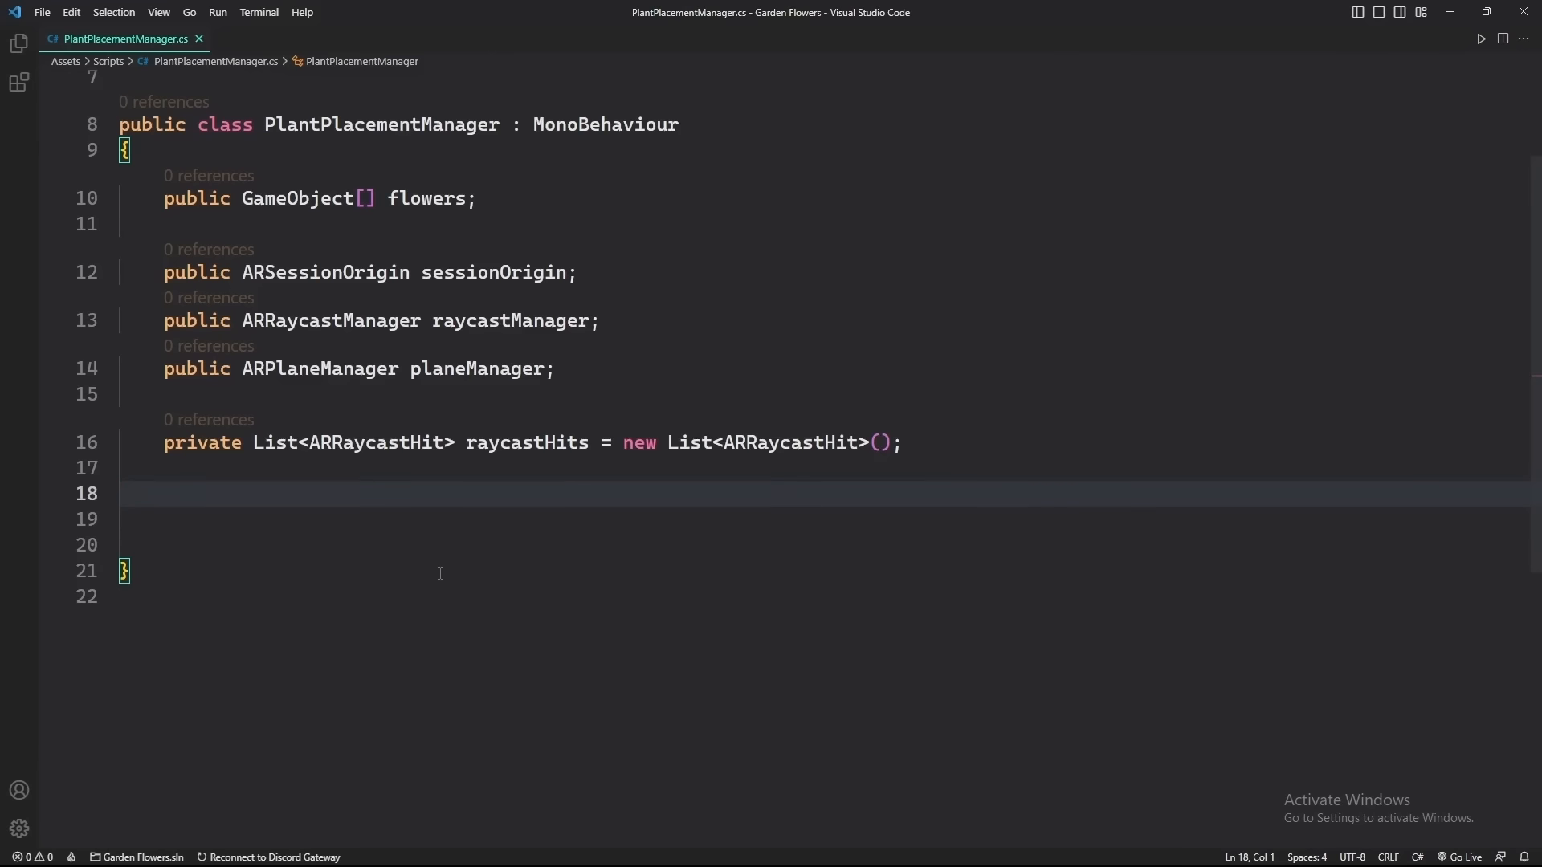
pyautogui.press('Tab')
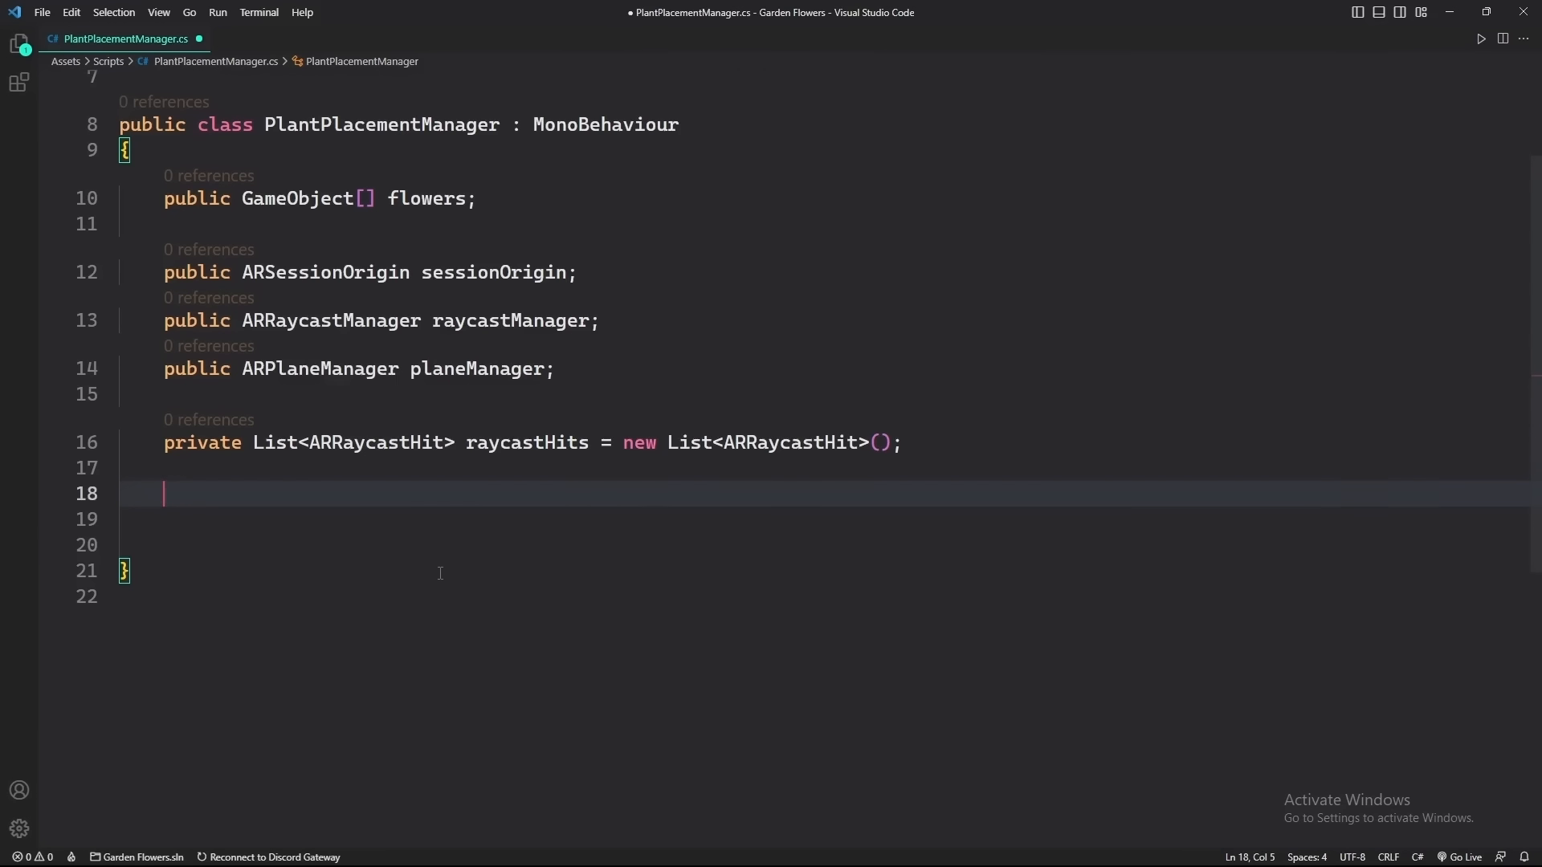
pyautogui.write('upda')
pyautogui.press('Return')
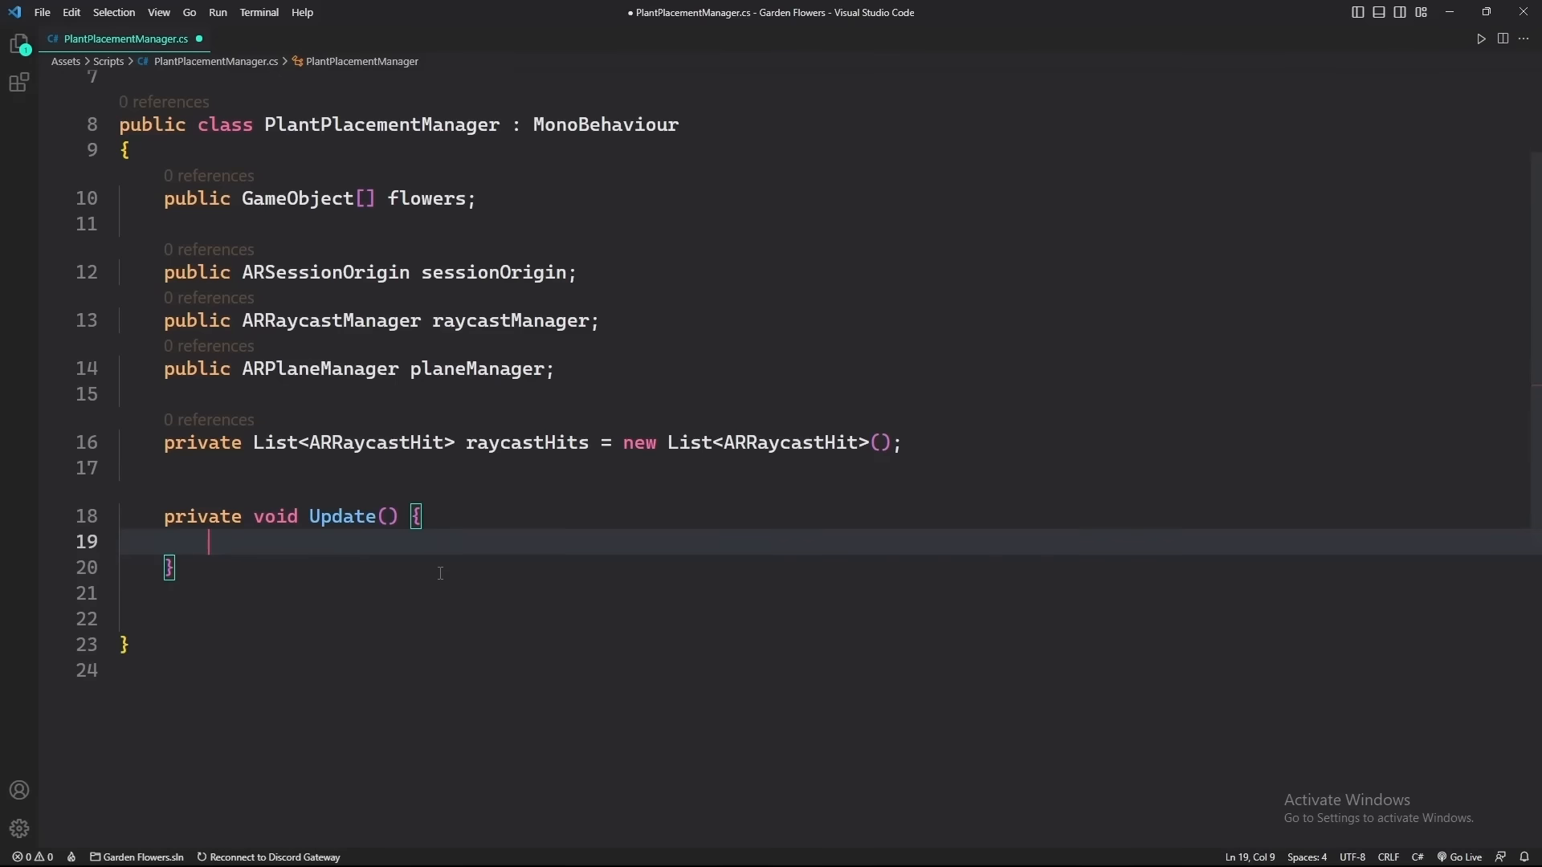
# Begin an if statement inside Update() whose condition reads the first touch with Input.GetTouch(0)
pyautogui.scroll(-2, 441, 573)
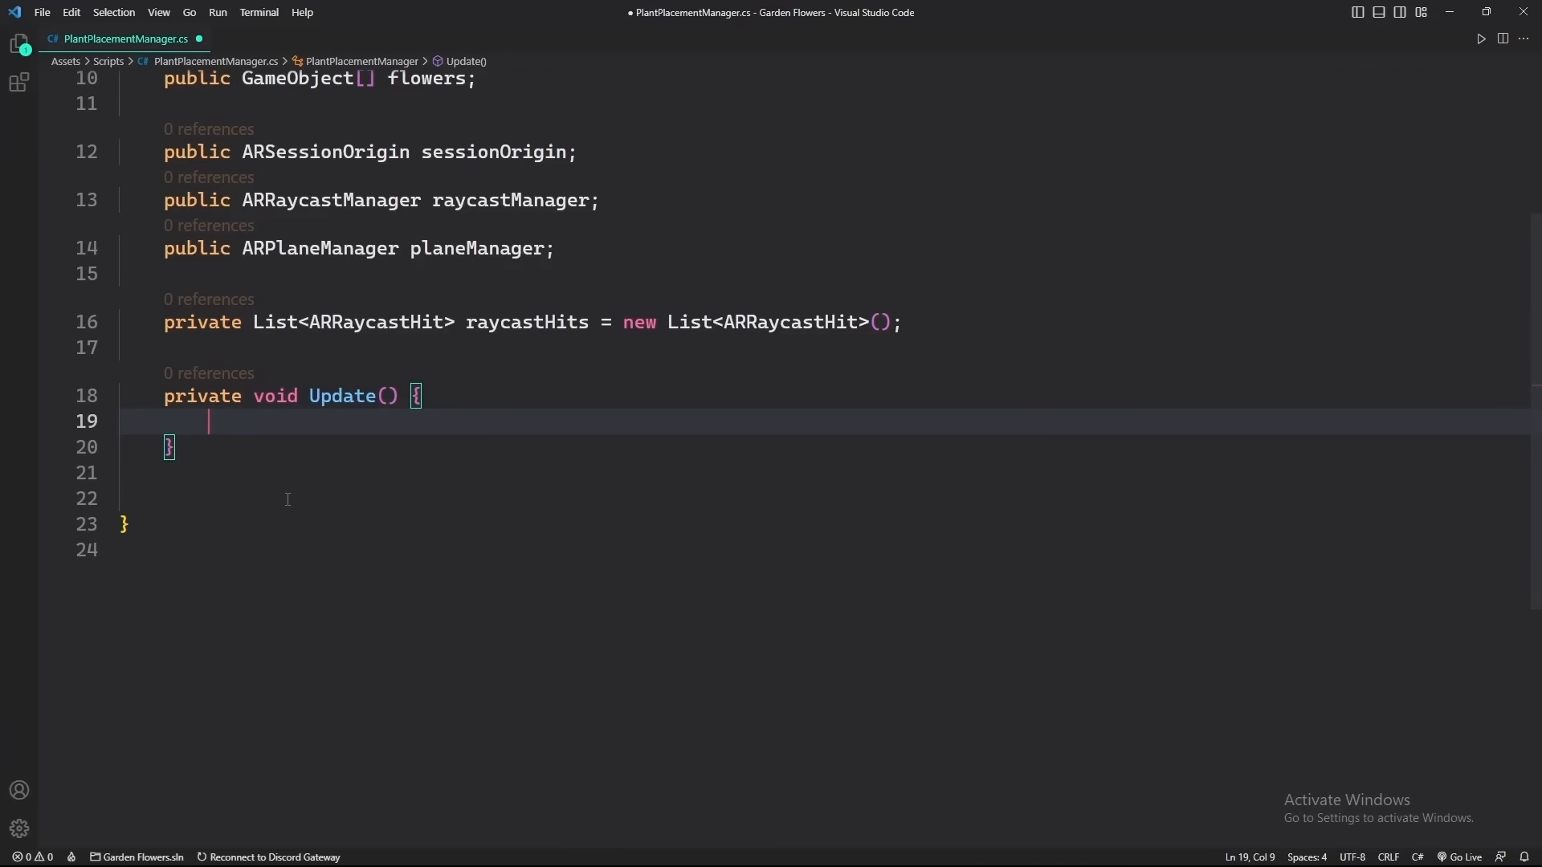
pyautogui.write('if')
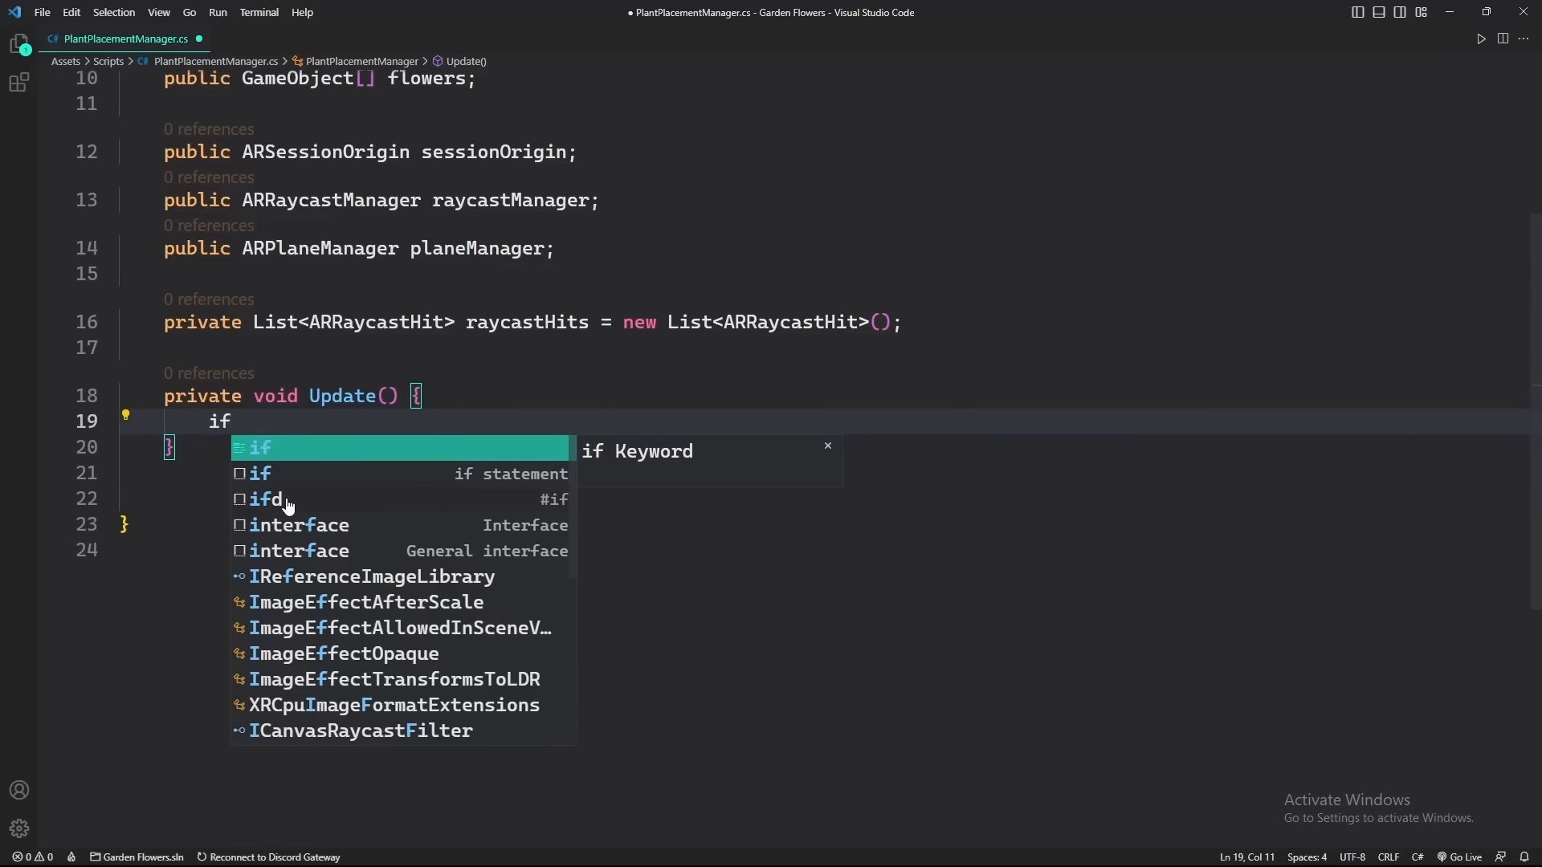
pyautogui.press('Escape')
pyautogui.write('(')
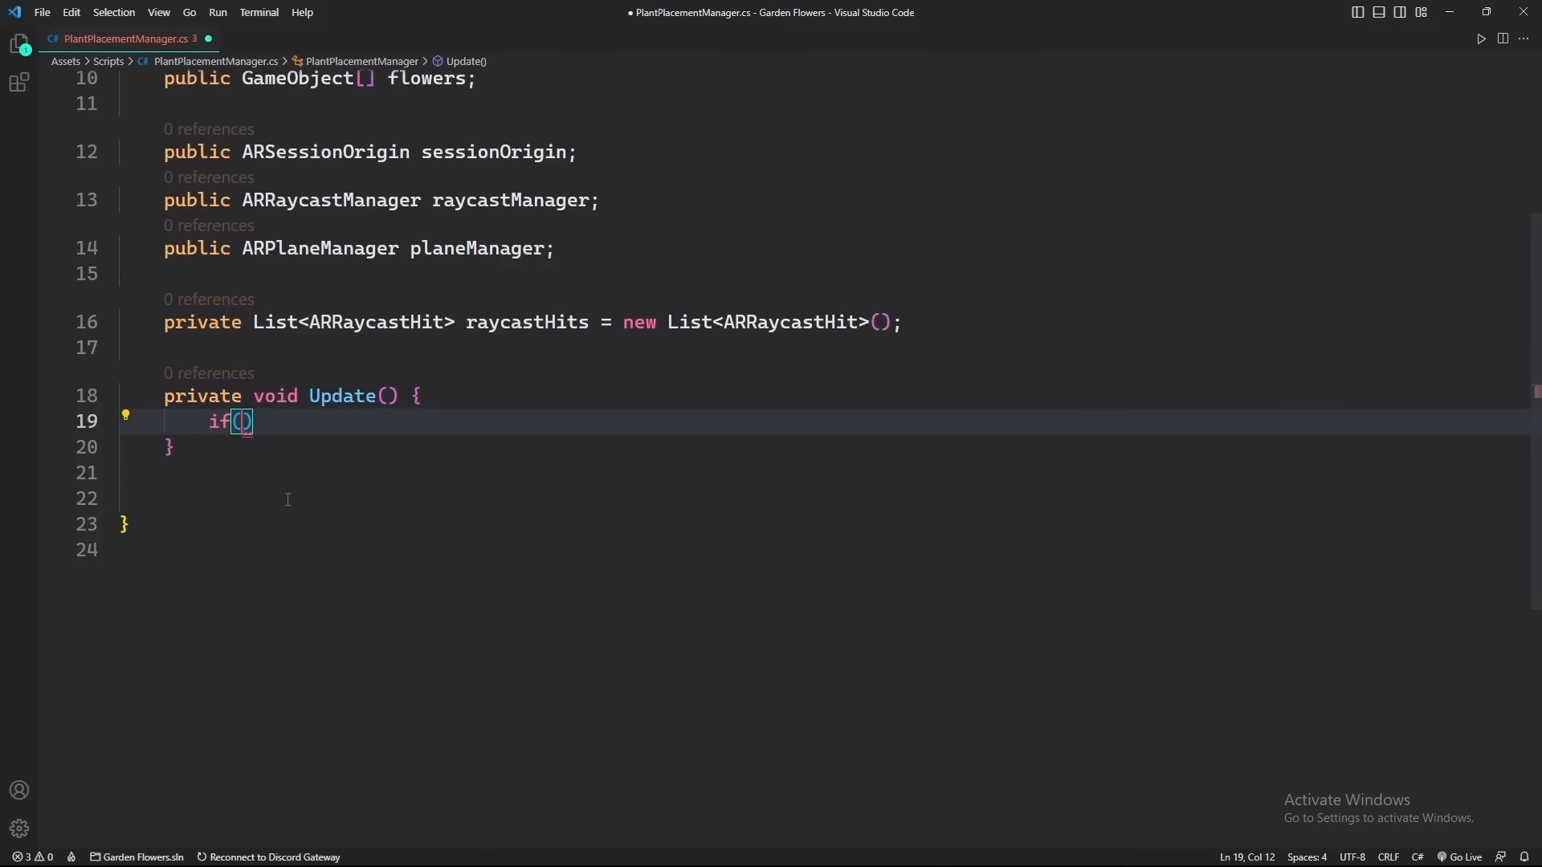
pyautogui.write('Input.Ge')
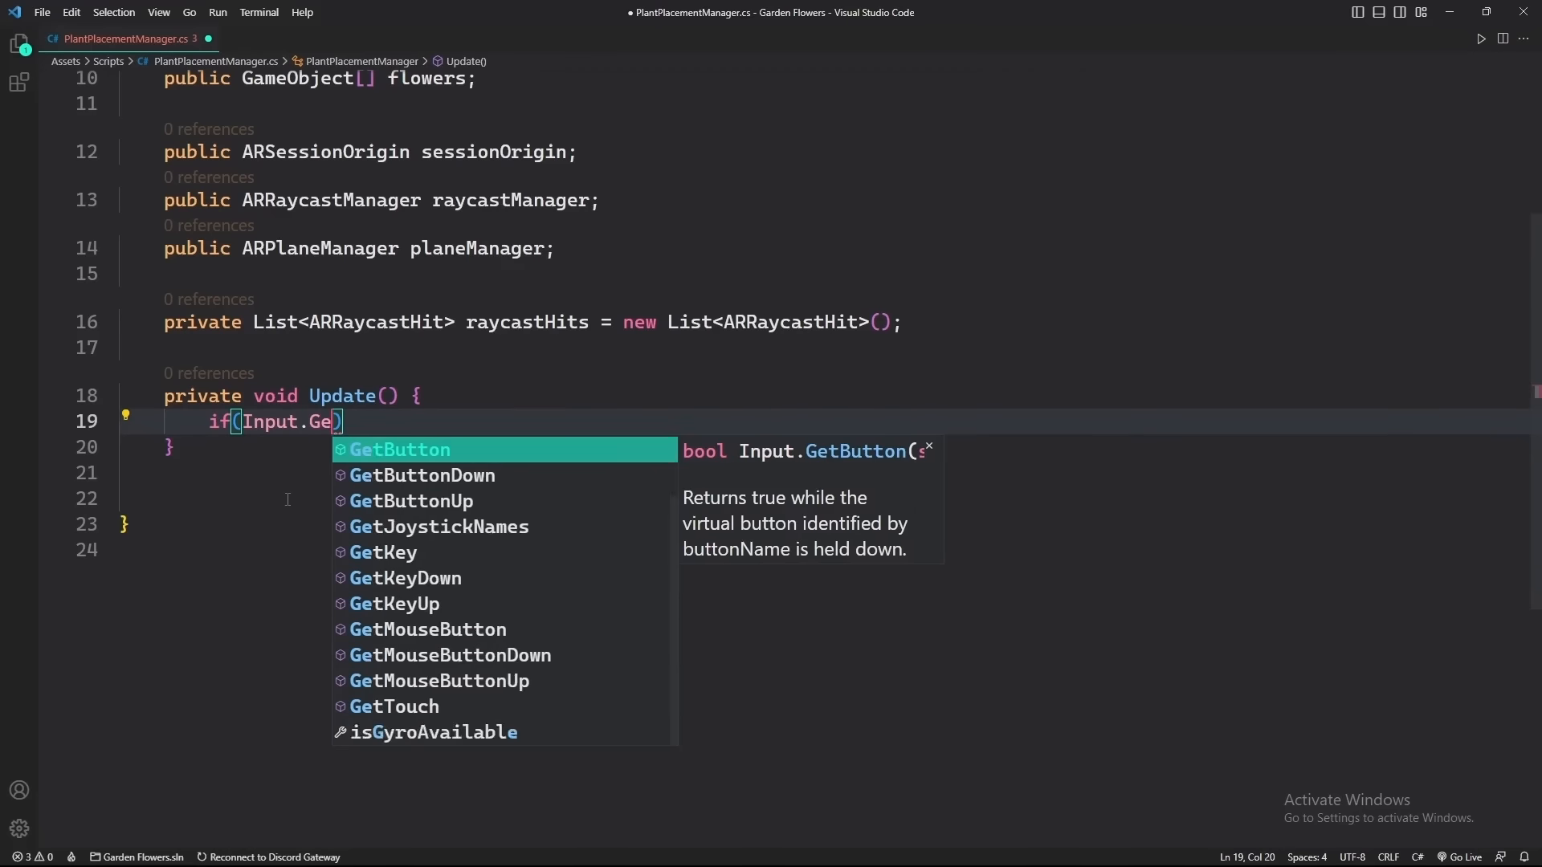
pyautogui.write('tT')
pyautogui.press('Tab')
pyautogui.write('.')
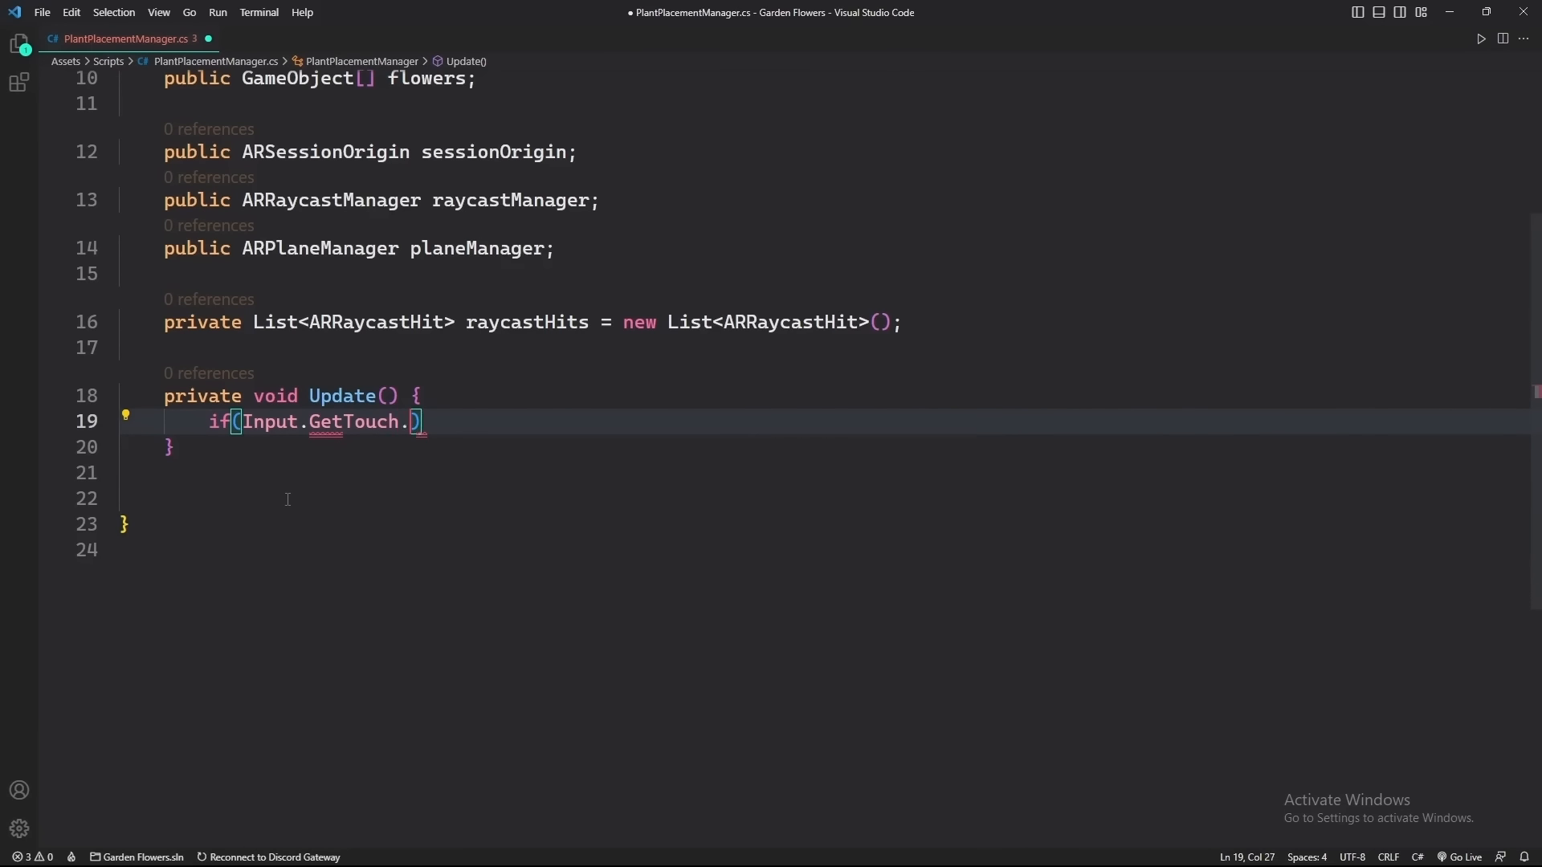
pyautogui.press('BackSpace')
pyautogui.write('(0')
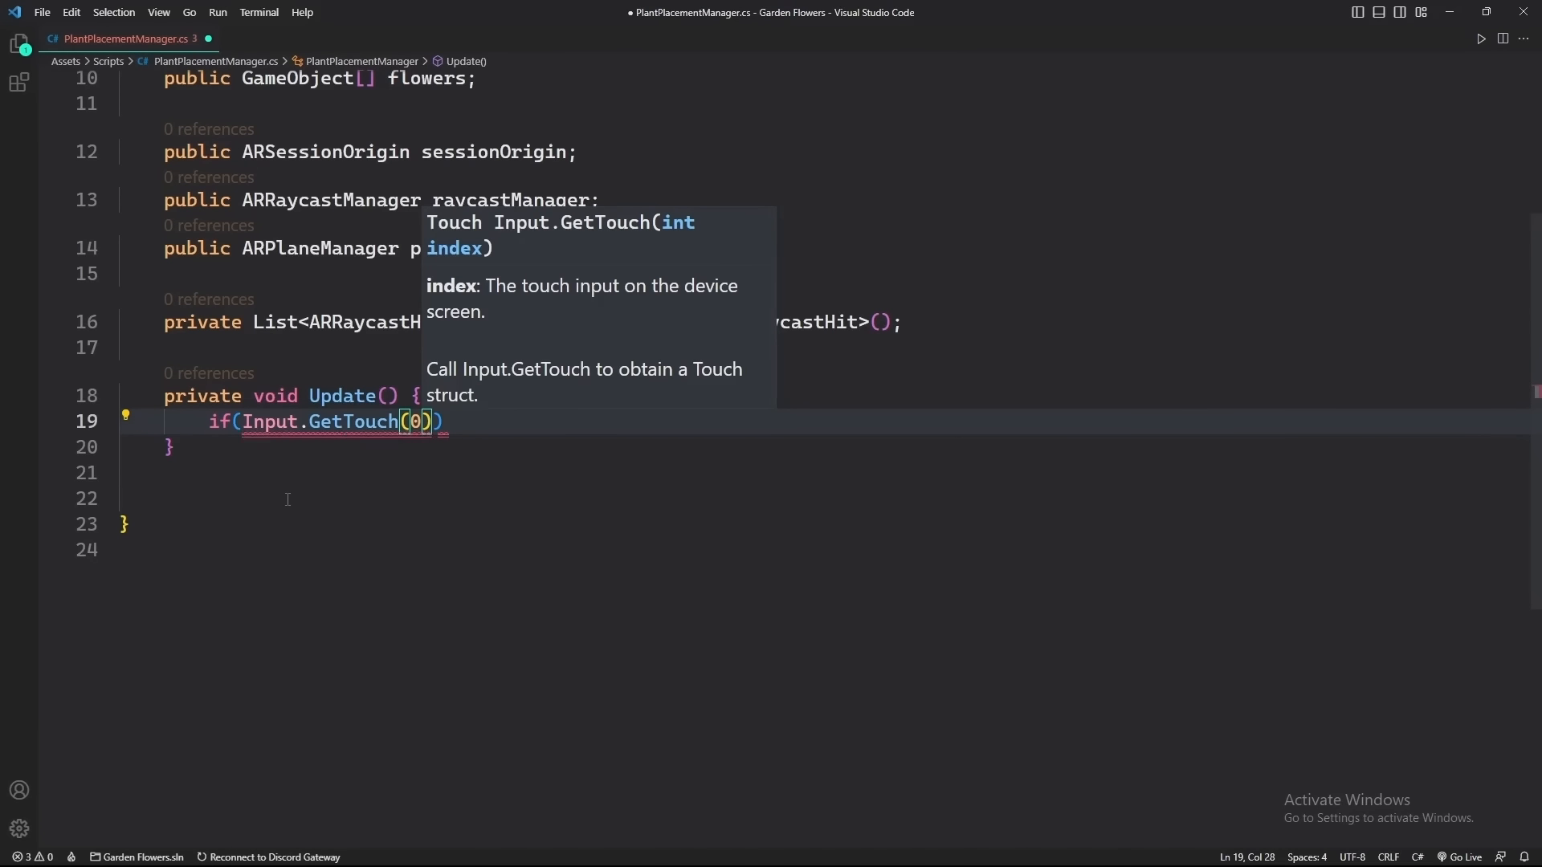
pyautogui.write(')')
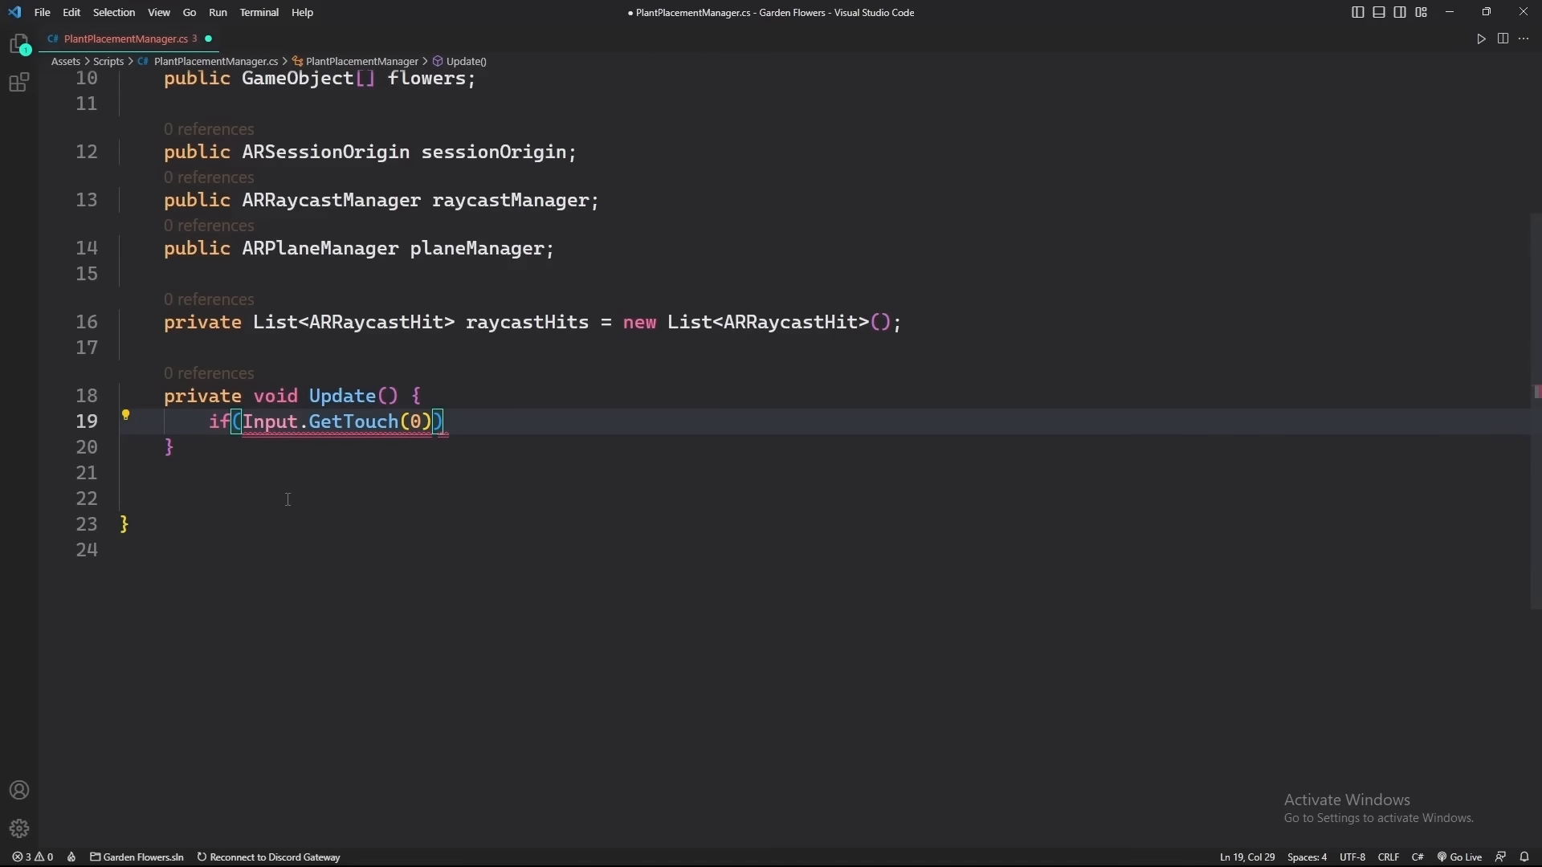
# Complete the if condition by comparing the touch's phase with TouchPhase.Began, and open the statement's body block
pyautogui.write('.')
pyautogui.write('phase == T')
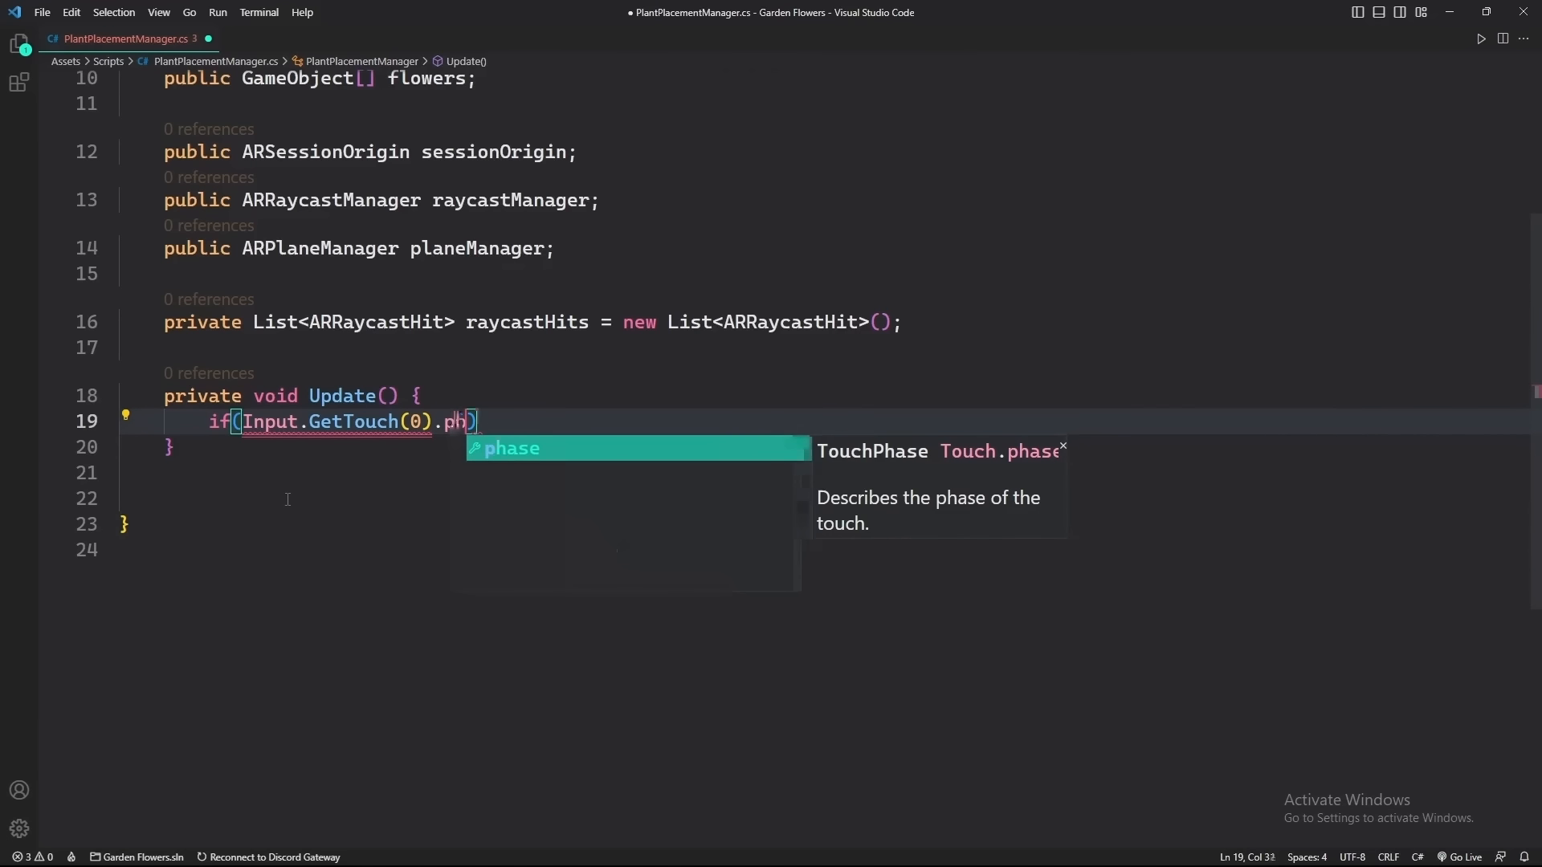
pyautogui.write('ouch')
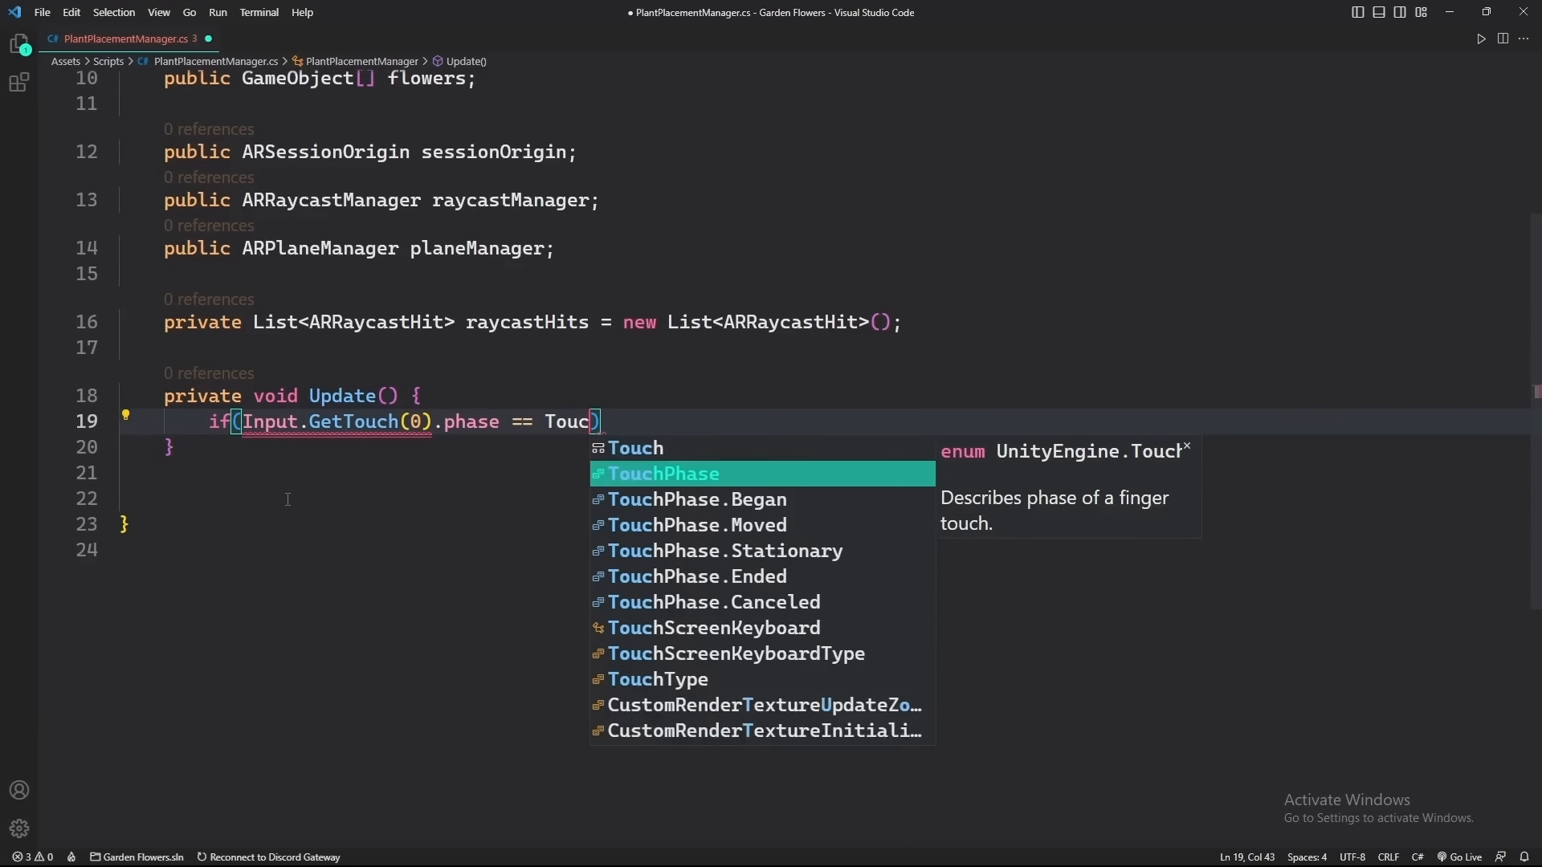
pyautogui.press('Down')
pyautogui.press('Down')
pyautogui.press('Tab')
pyautogui.write(') {')
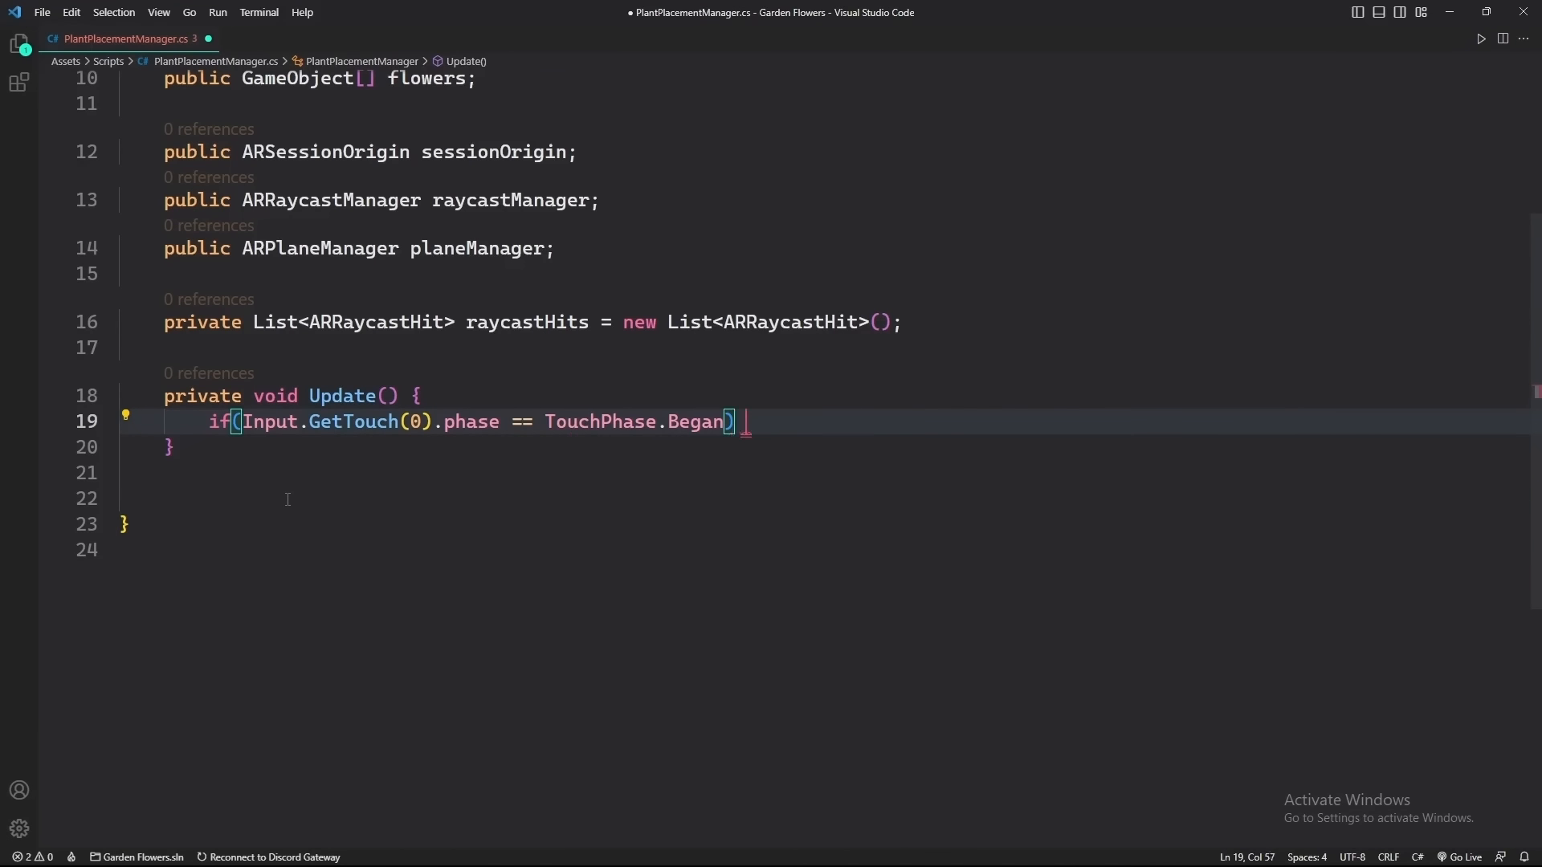
pyautogui.press('Return')
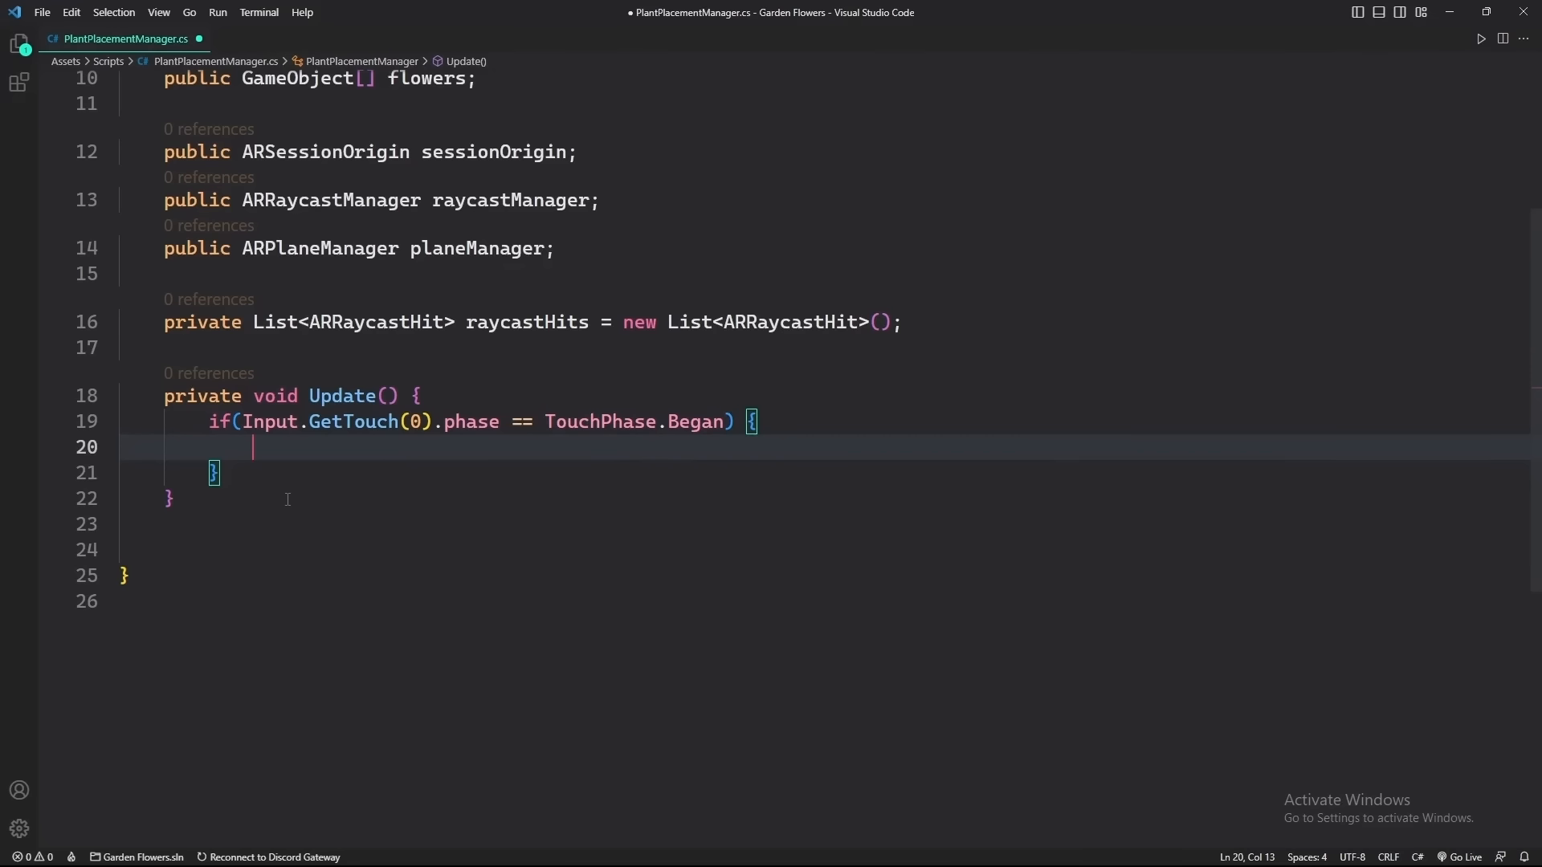
# Add the comments "// Shoot Raycast" and "// Place The Objects Randomly" on separate lines inside the if block
pyautogui.write('// Shoot Raycast')
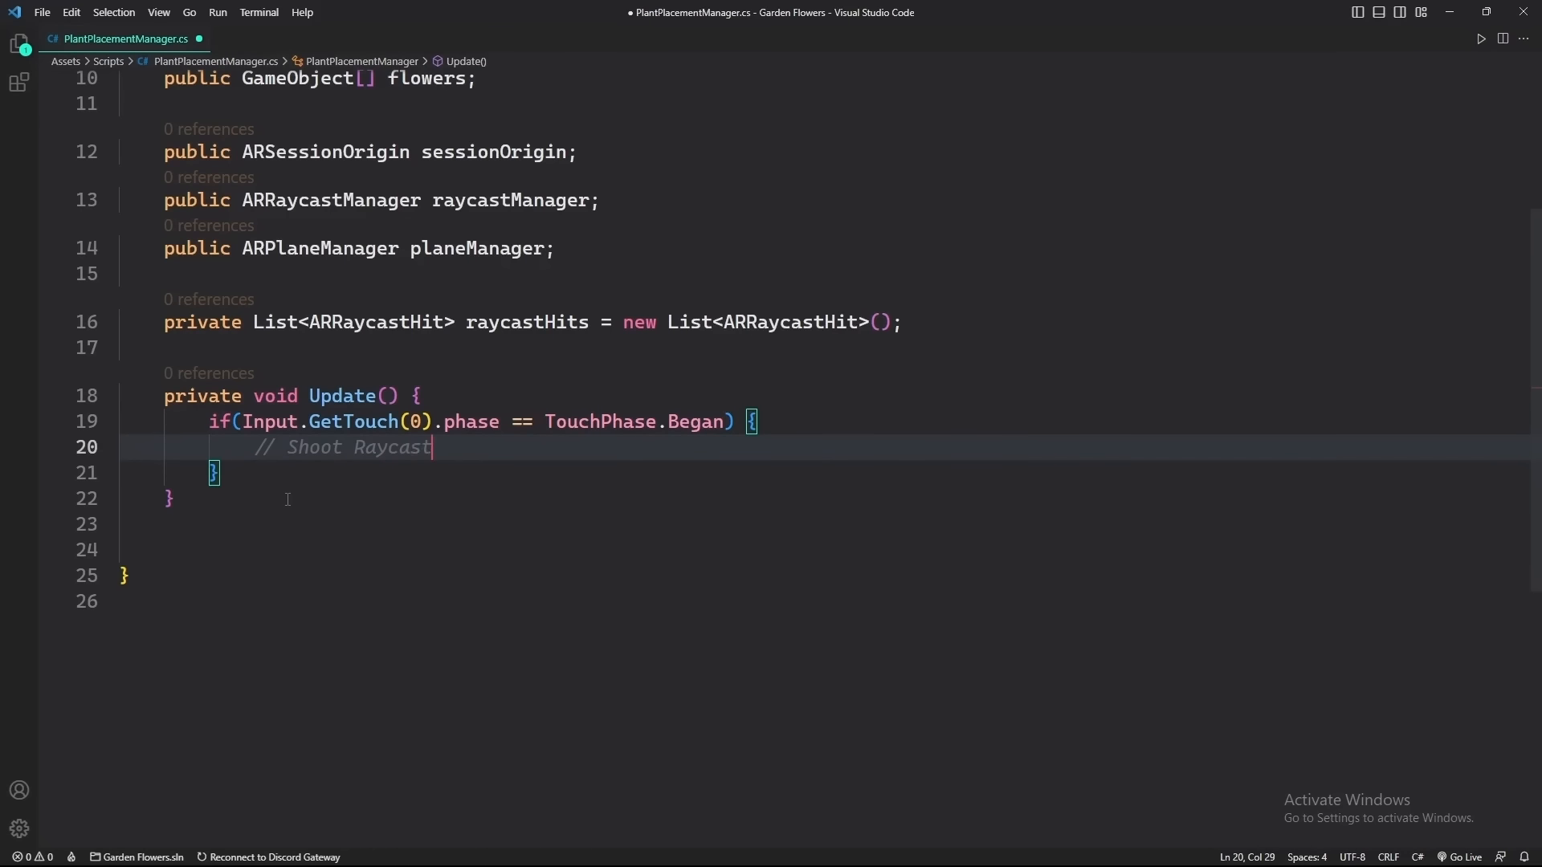
pyautogui.press('Return')
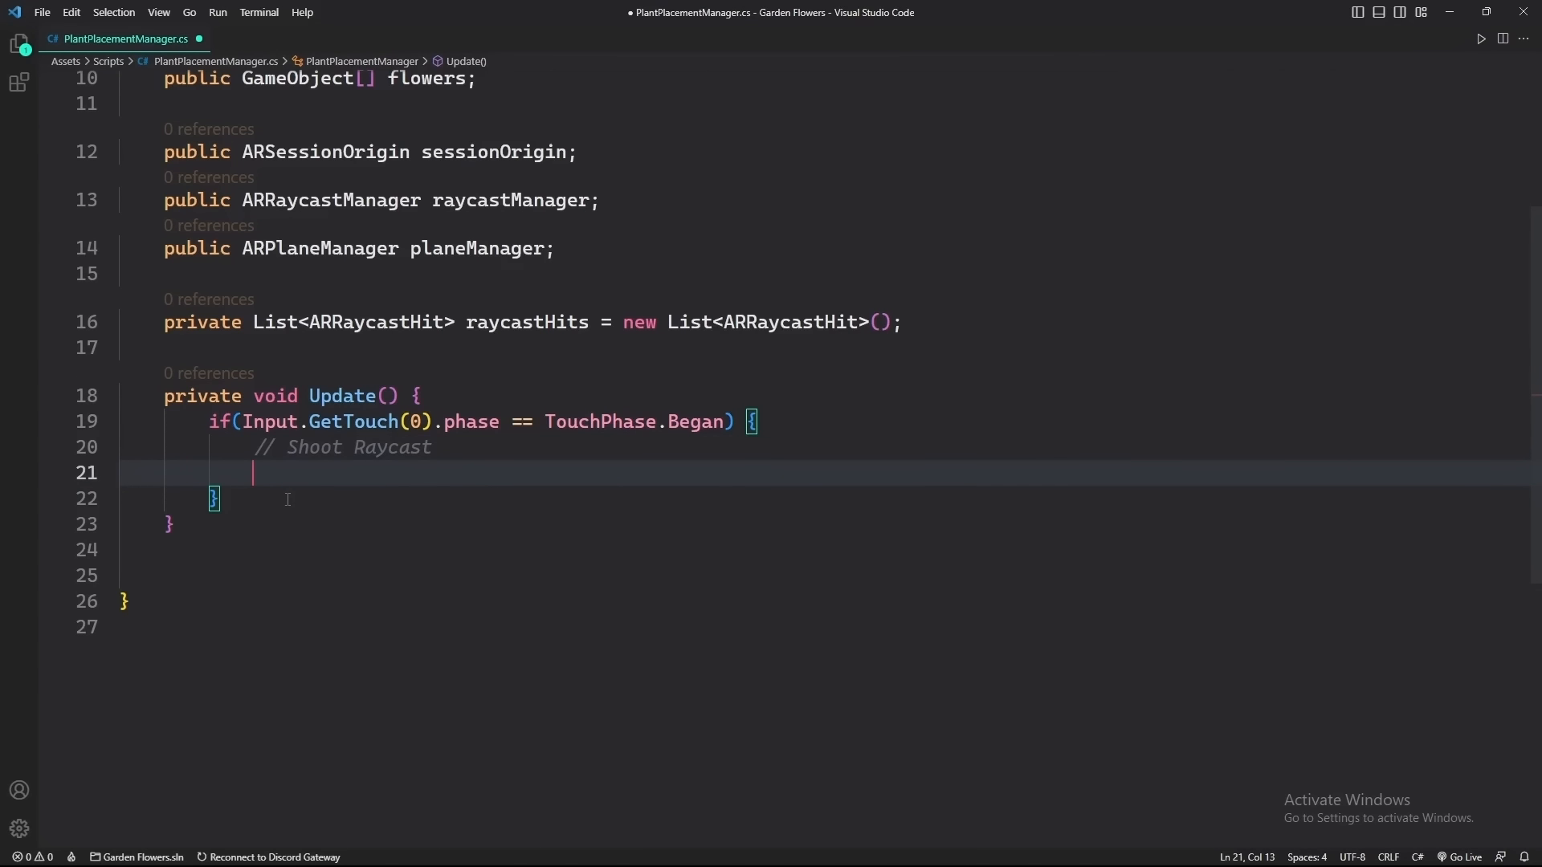
pyautogui.write('// Place The Ray')
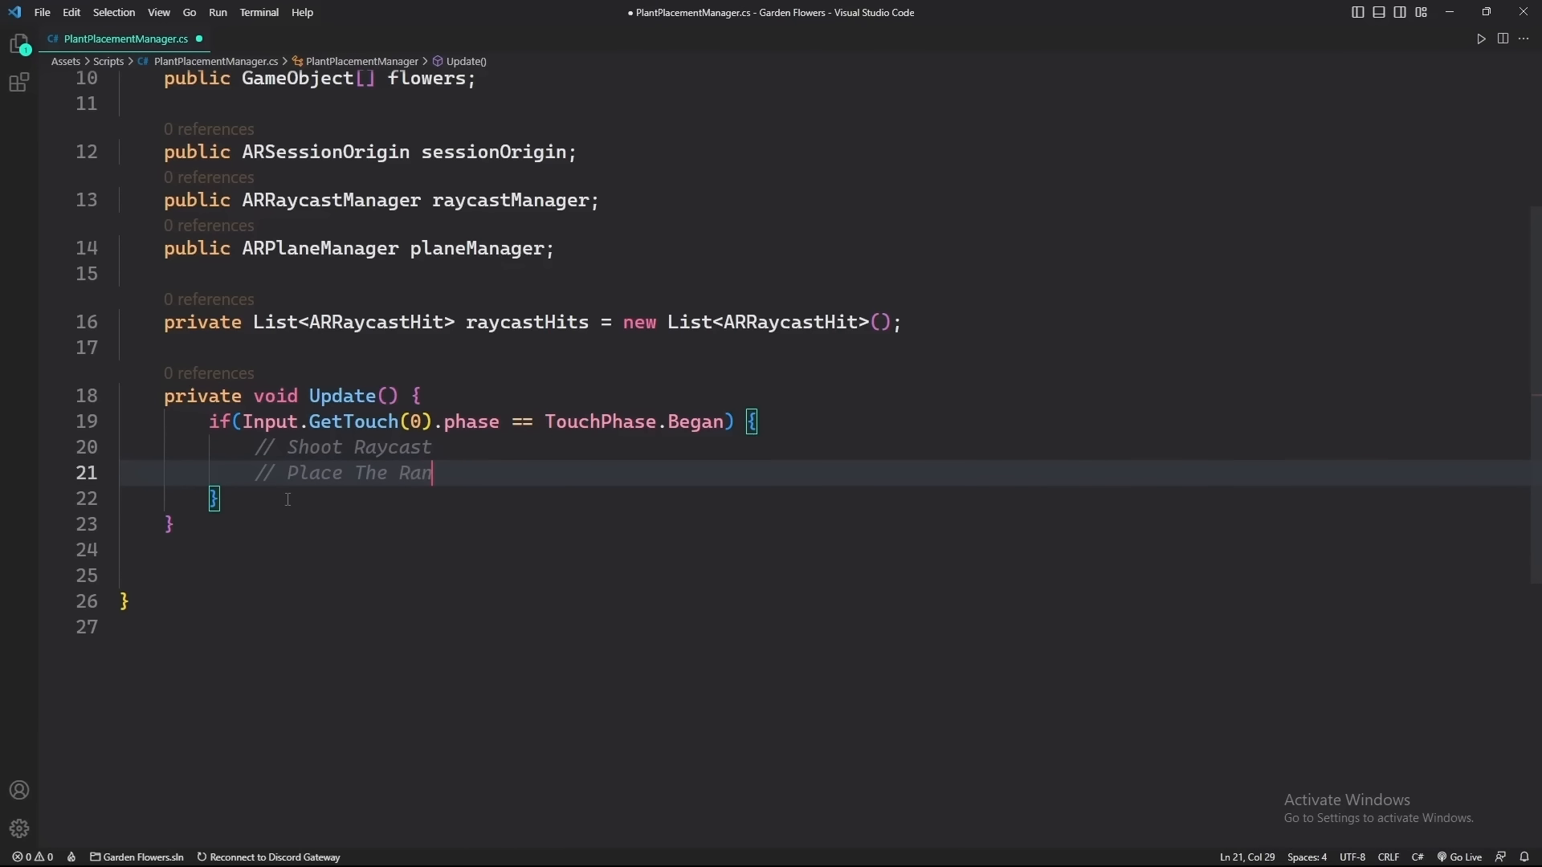
pyautogui.press('BackSpace')
pyautogui.press('BackSpace')
pyautogui.press('BackSpace')
pyautogui.write('Objects Randomly')
pyautogui.press('Return')
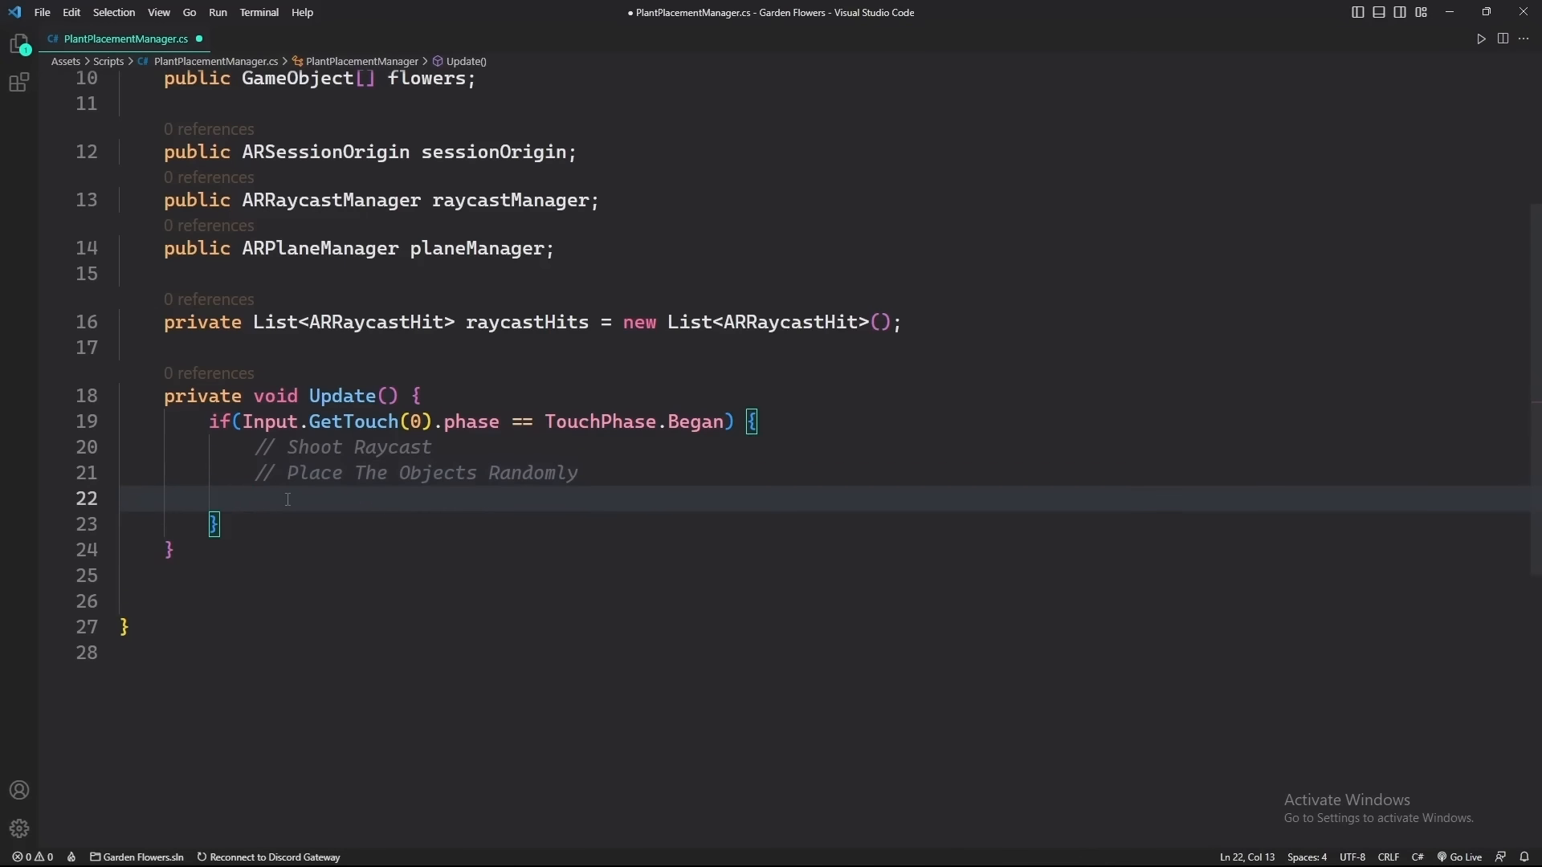
# Add a third comment, "// Disable The Planes and The Plane Manager", followed by blank lines inside the if block
pyautogui.write('//')
pyautogui.write('Disable The Planes and The Pl')
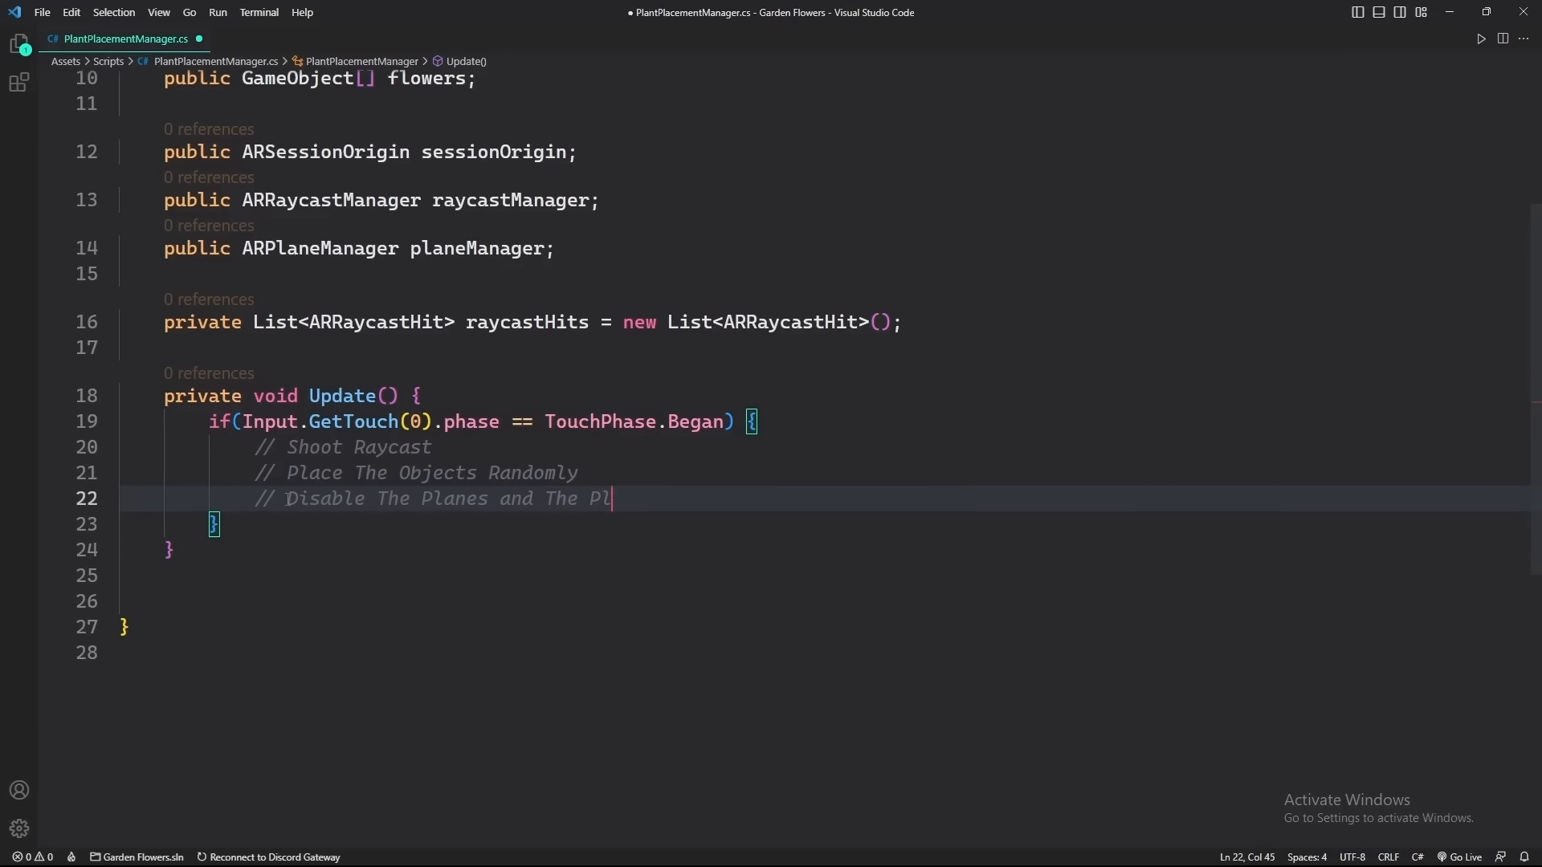
pyautogui.write('ane Manager')
pyautogui.press('Return')
pyautogui.press('Return')
pyautogui.press('Up')
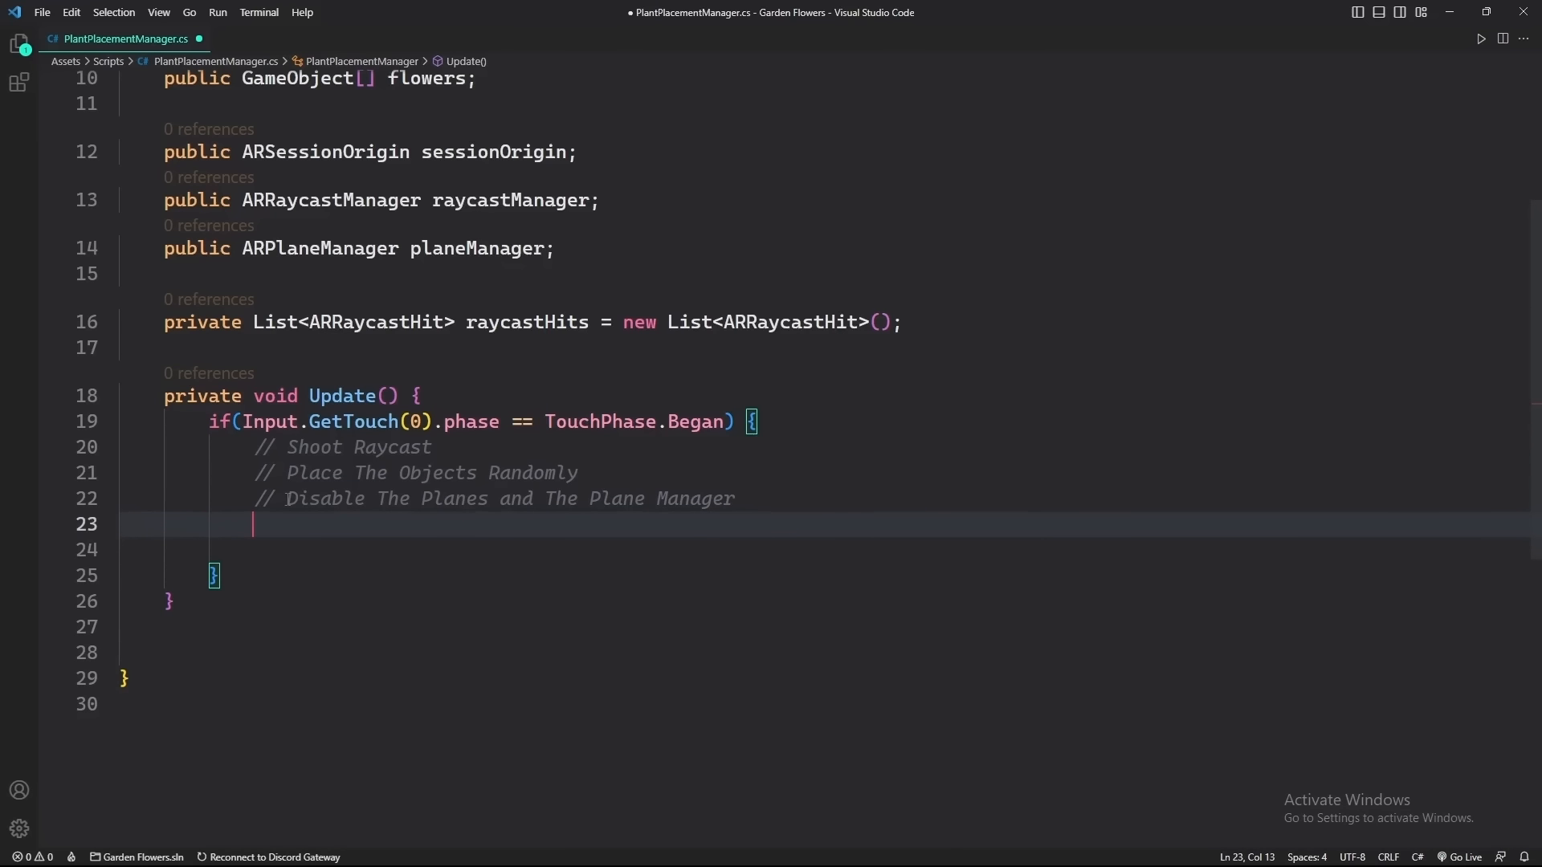
# Begin a raycastManager.Raycast call beneath the comments inside the touch if block
pyautogui.press('Return')
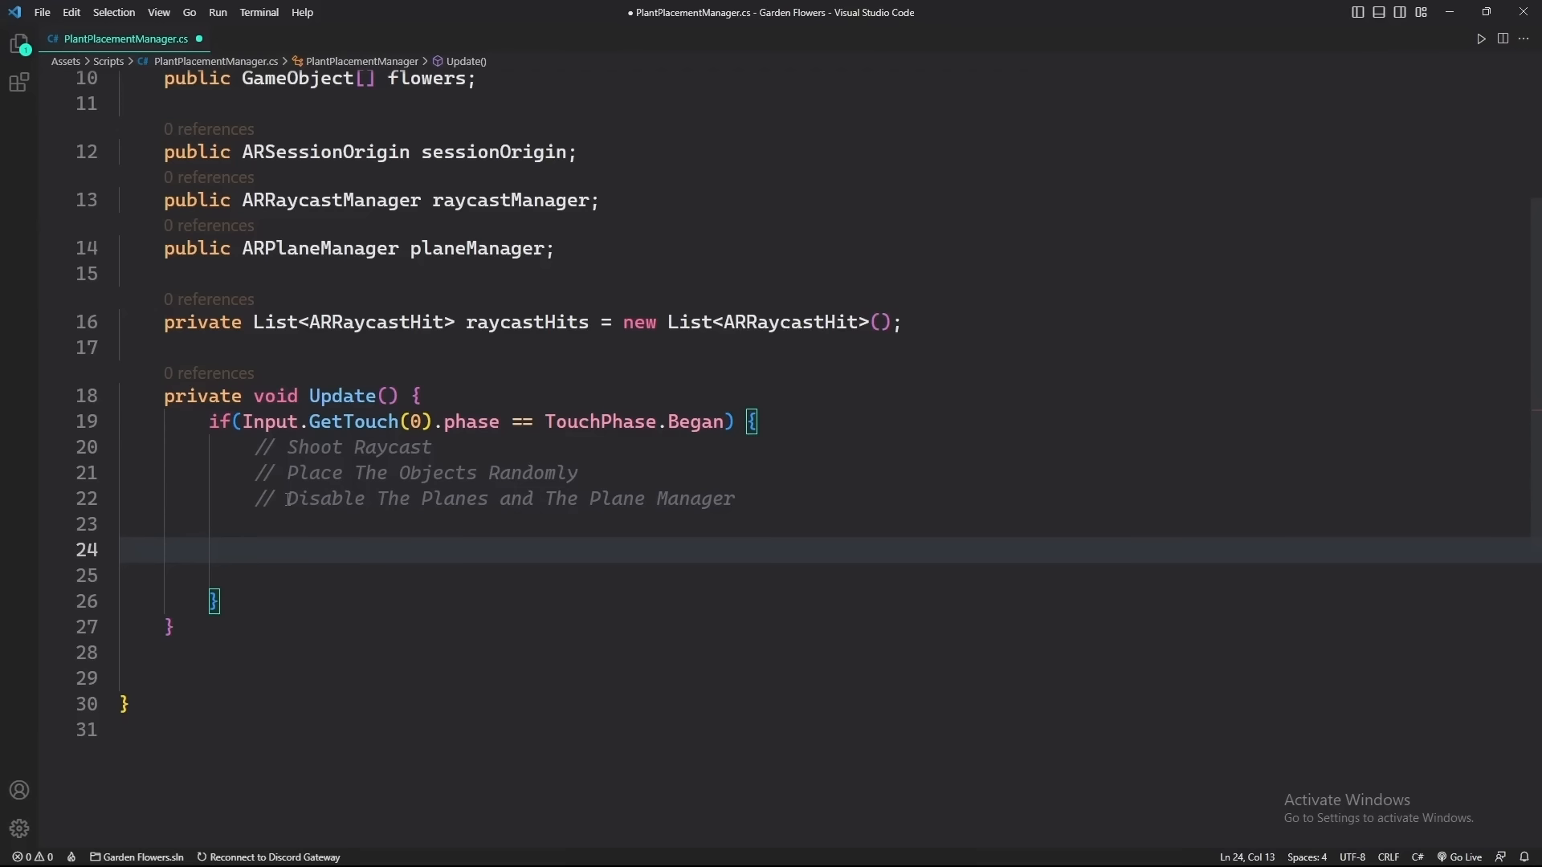
pyautogui.write('ray')
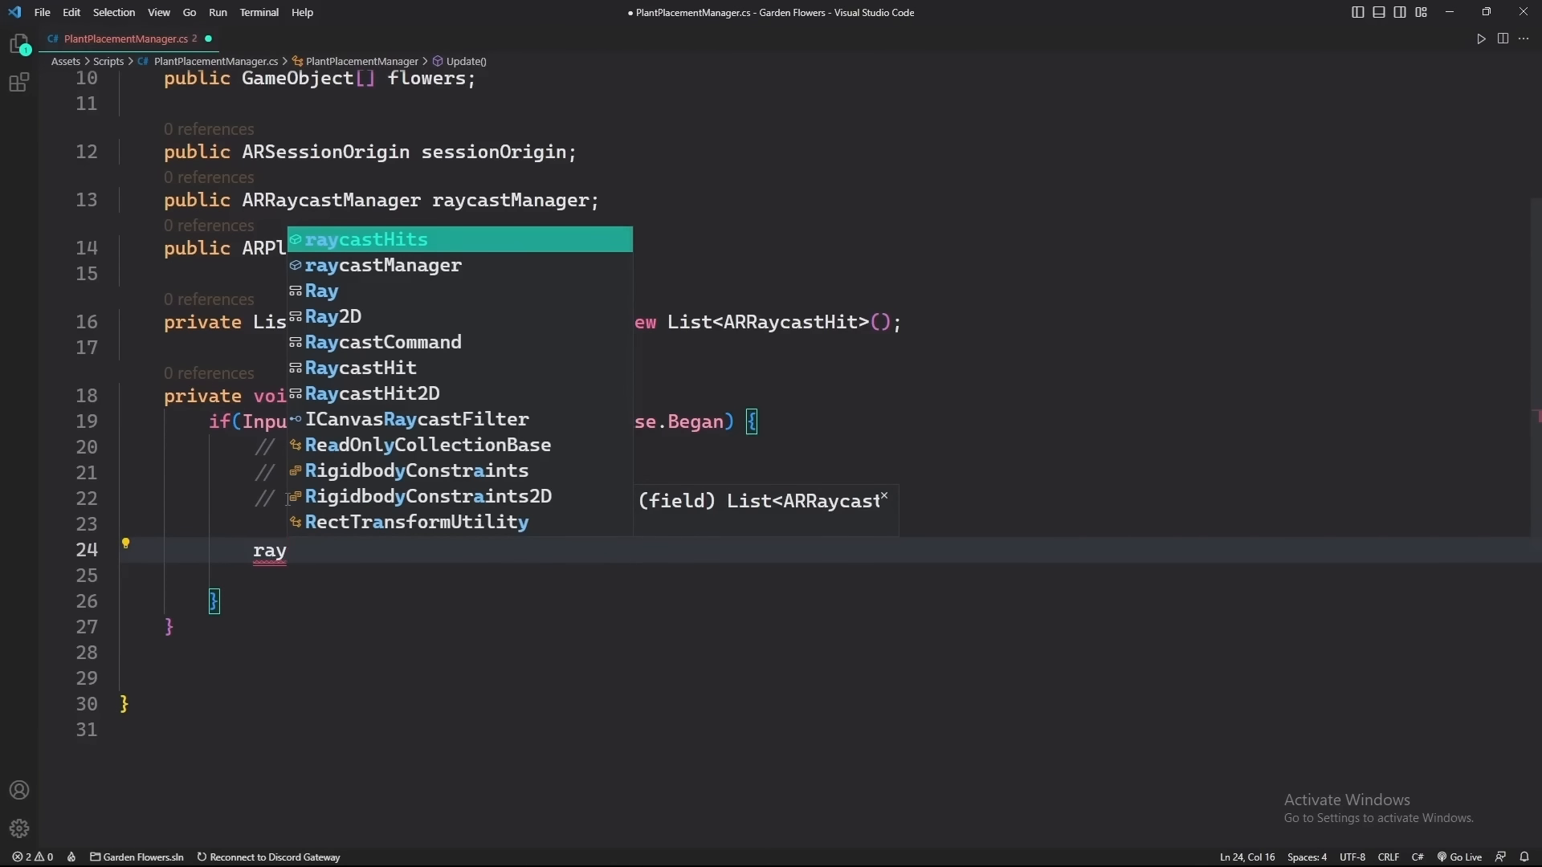
pyautogui.press('Down')
pyautogui.press('Tab')
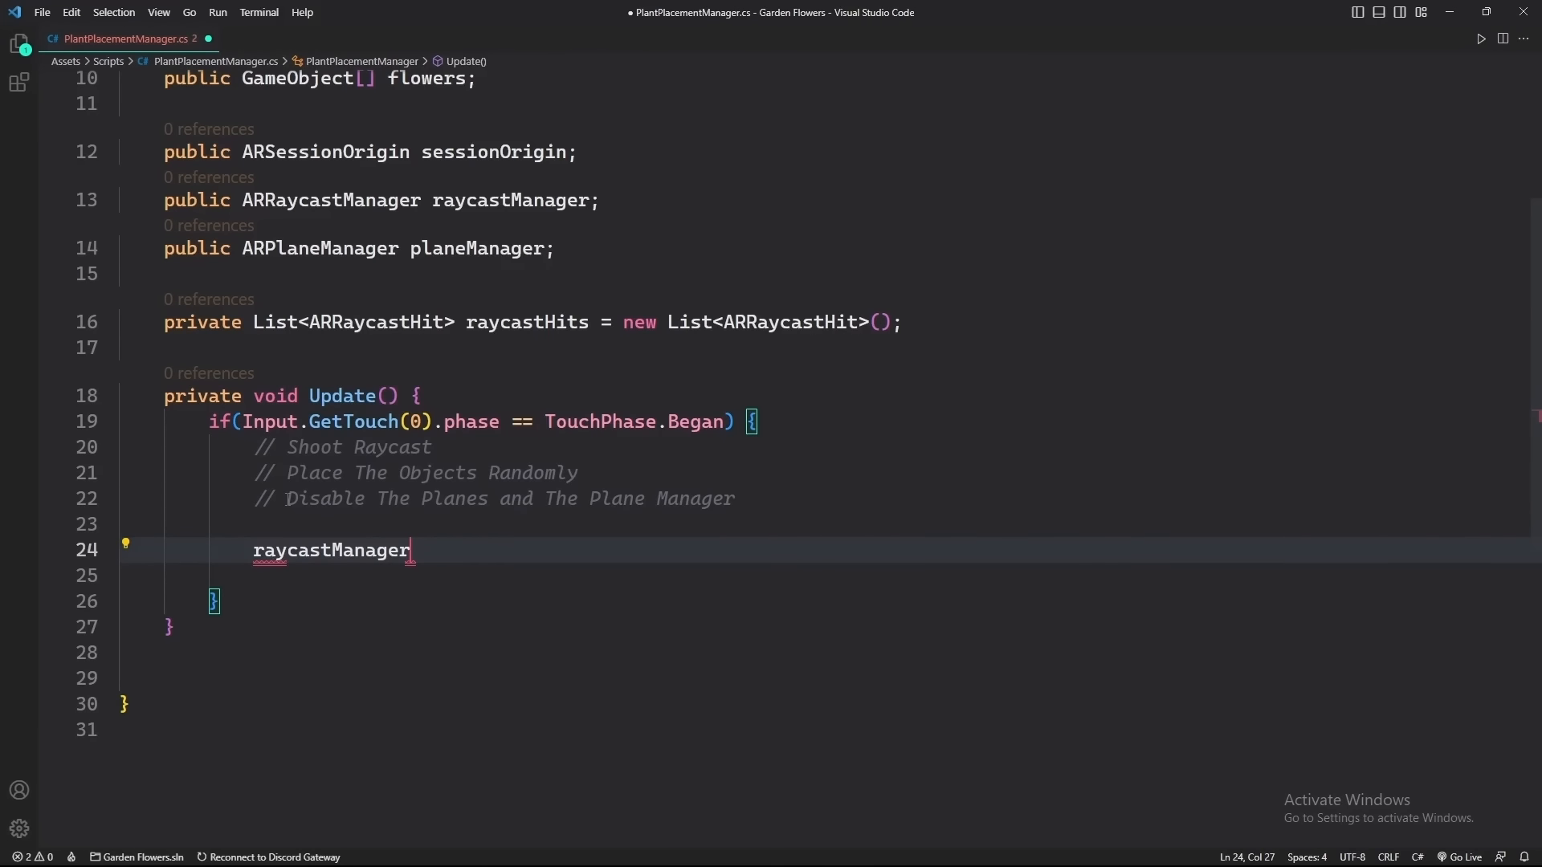
pyautogui.write('.Ray')
pyautogui.press('Tab')
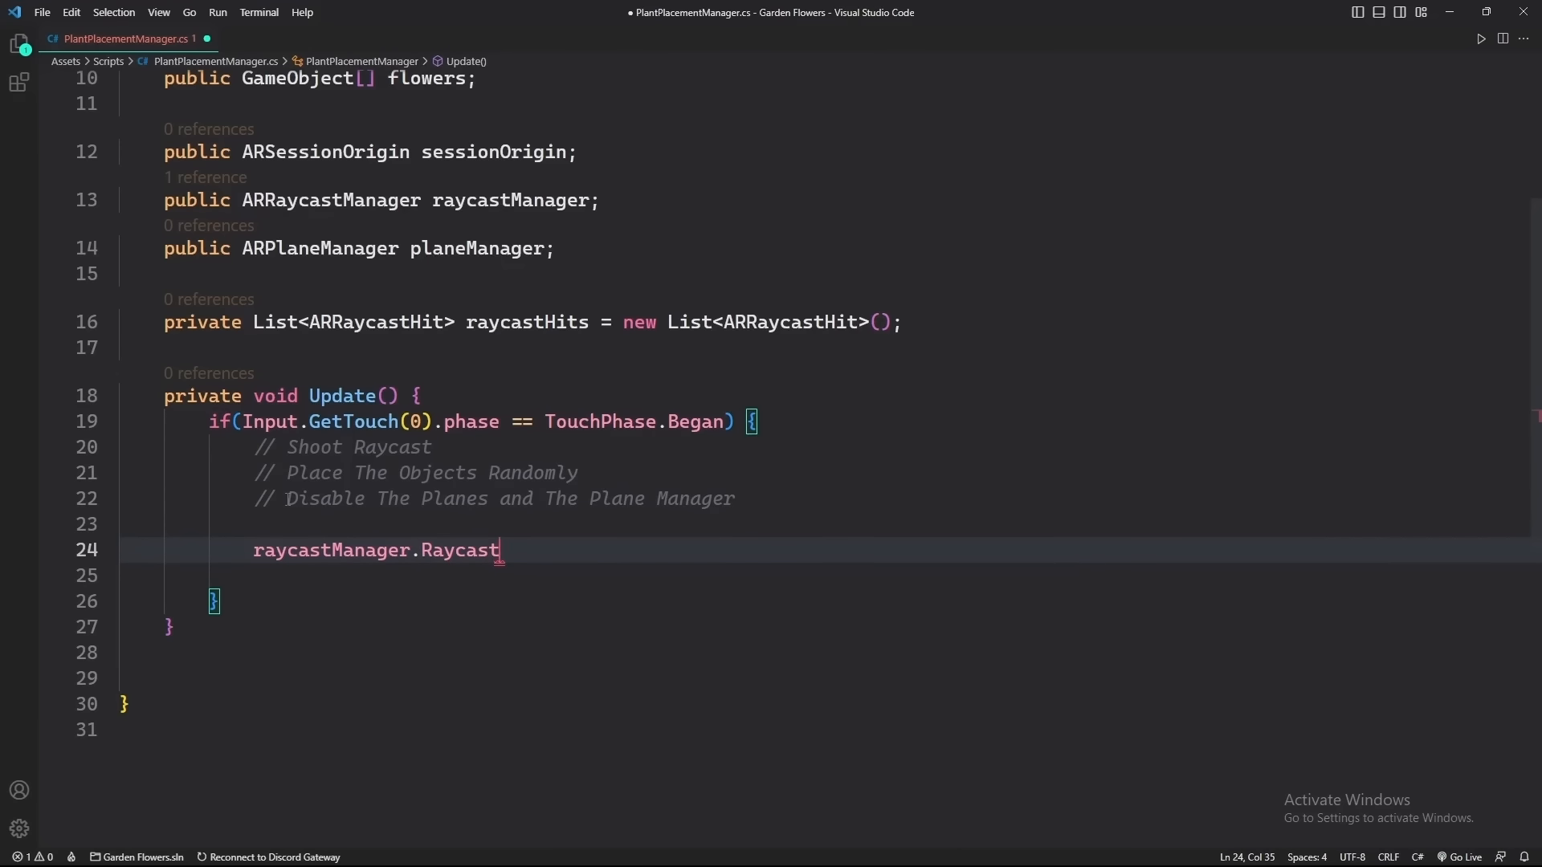
# Open the Raycast call's argument list and pass Input.mousePosition as the first argument
pyautogui.write('(i')
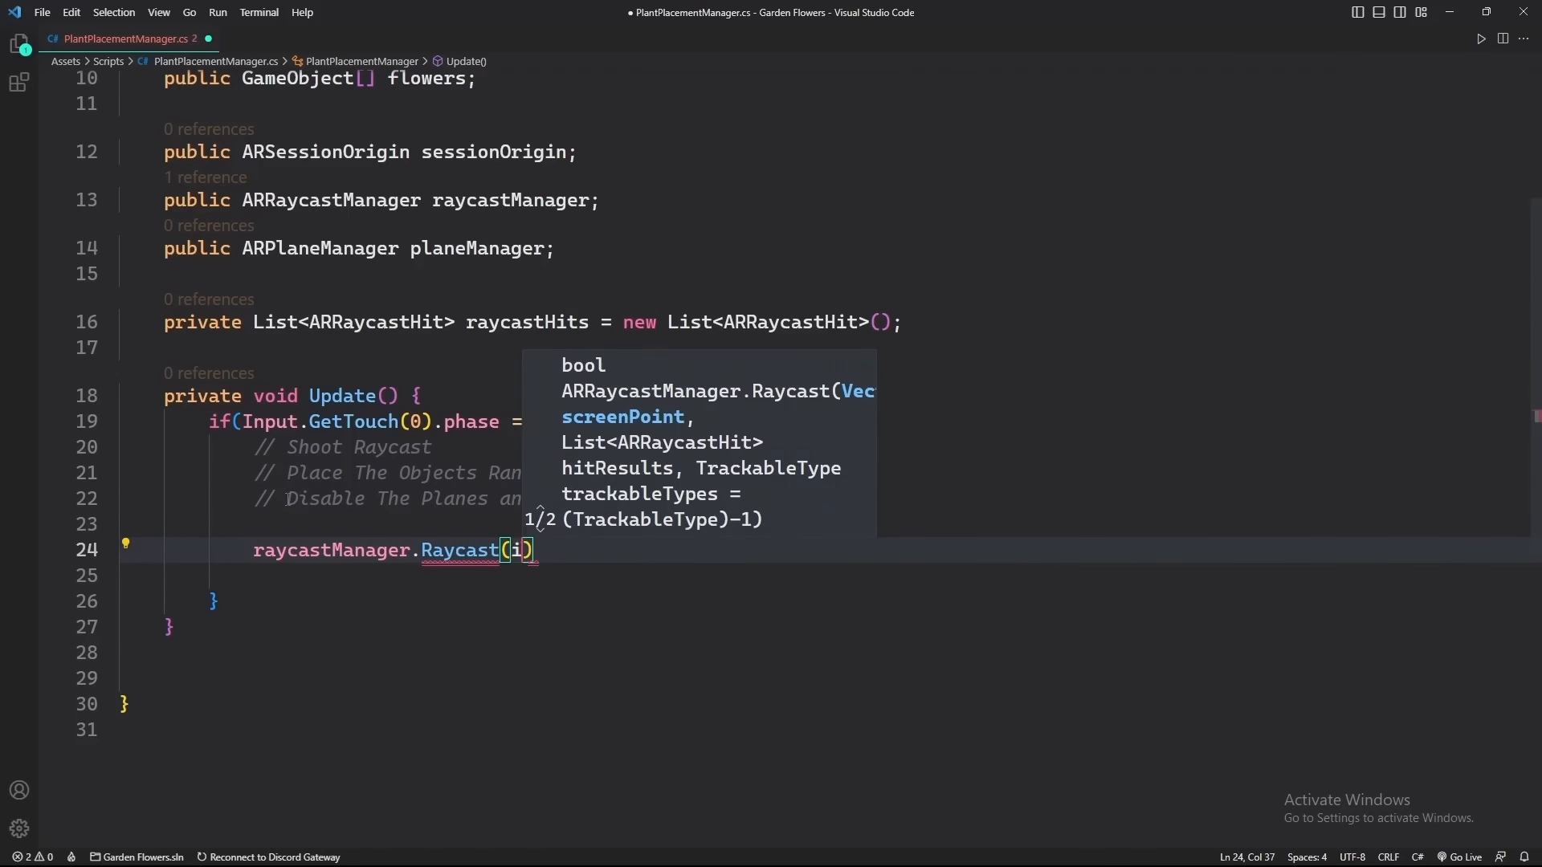
pyautogui.write('nput')
pyautogui.press('Tab')
pyautogui.write('.Mous')
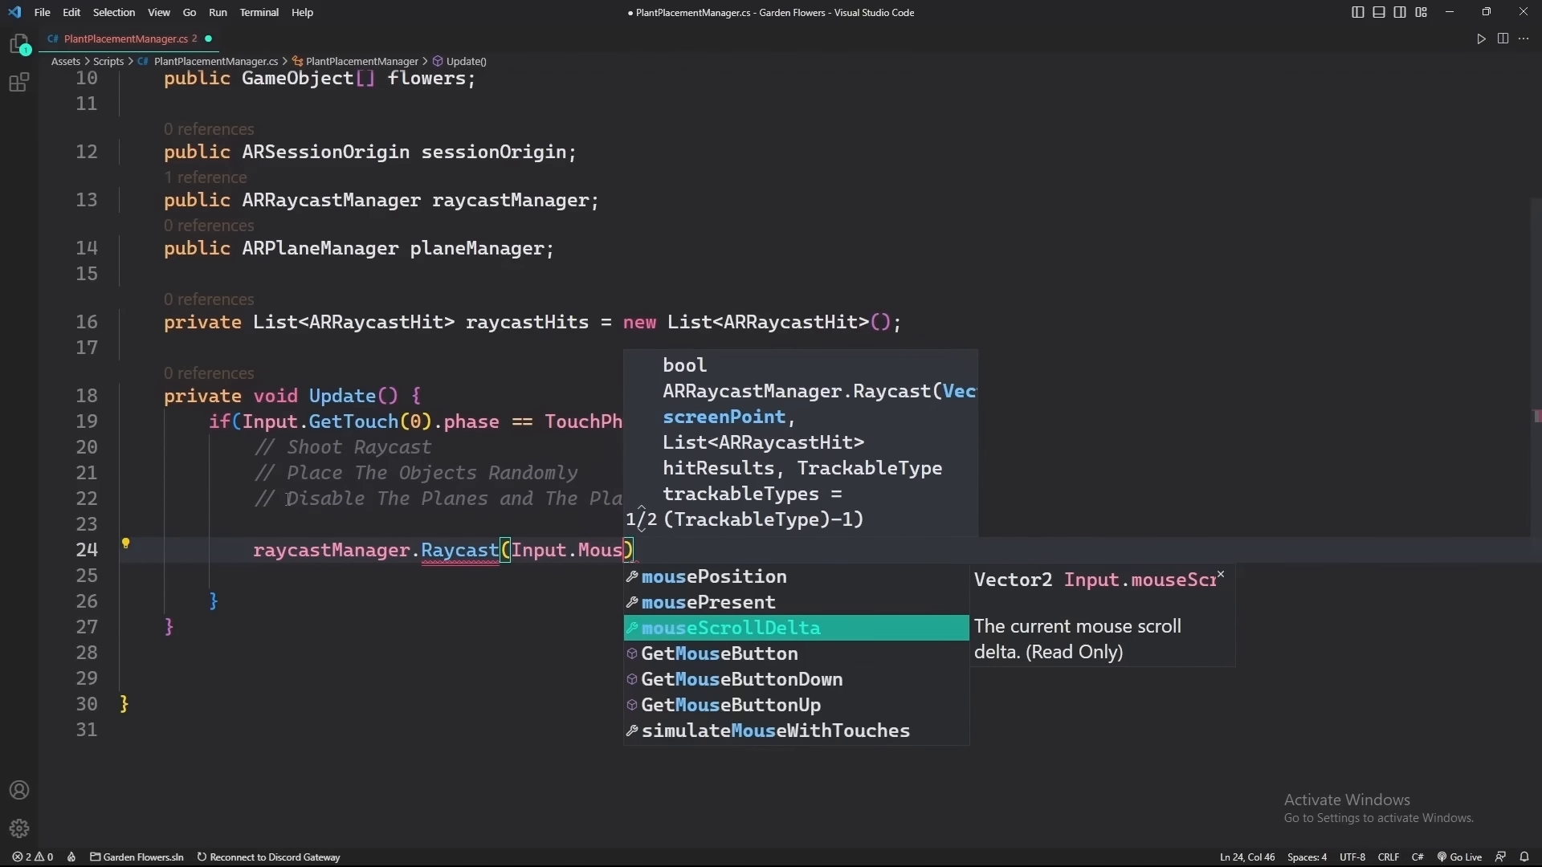
pyautogui.press('Up')
pyautogui.press('Up')
pyautogui.press('Tab')
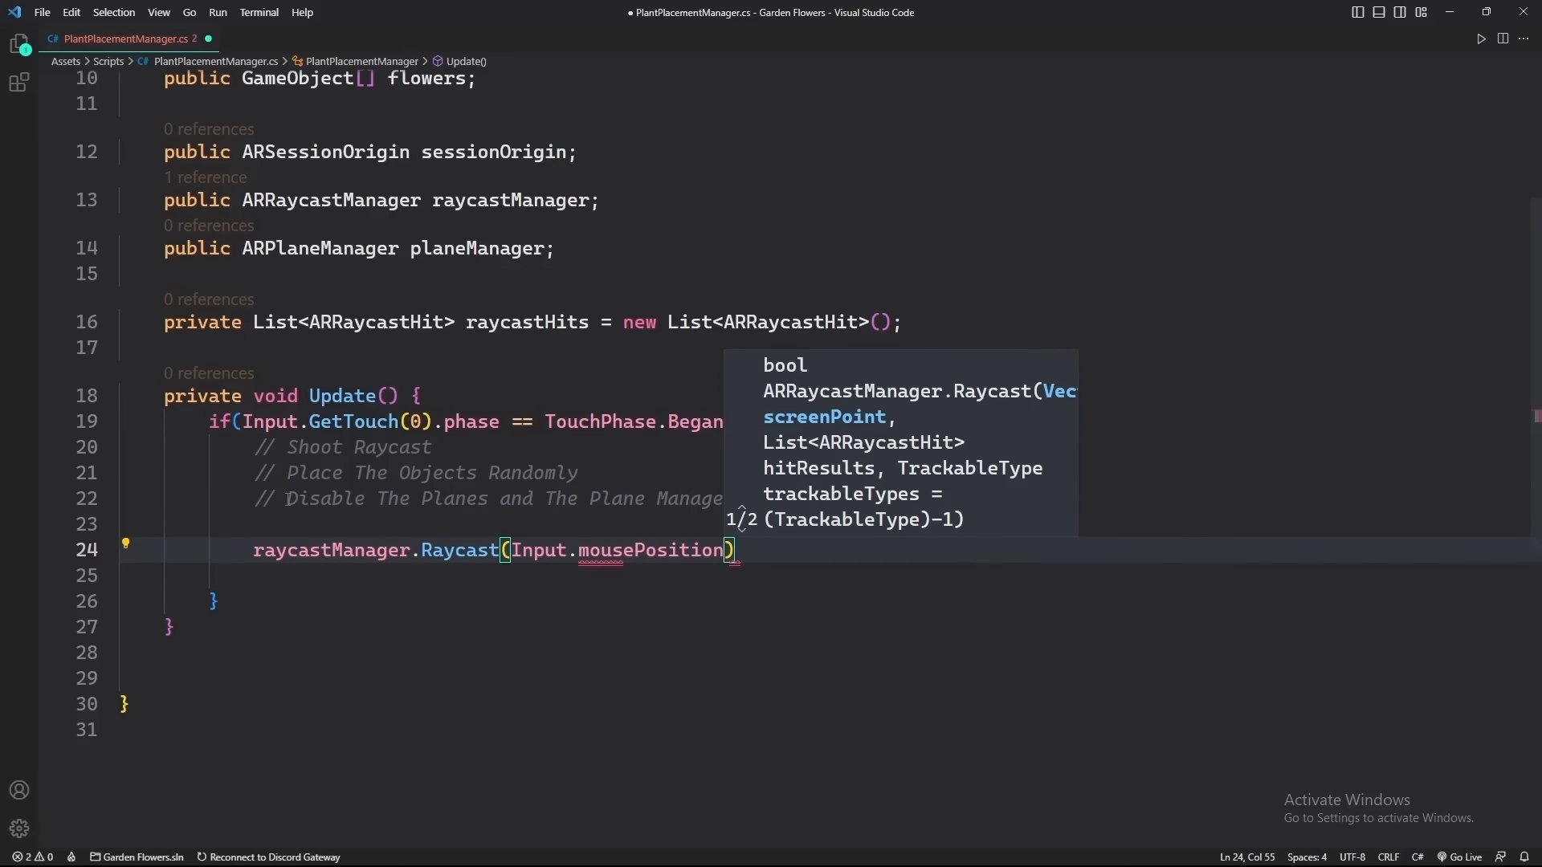
pyautogui.write('(0')
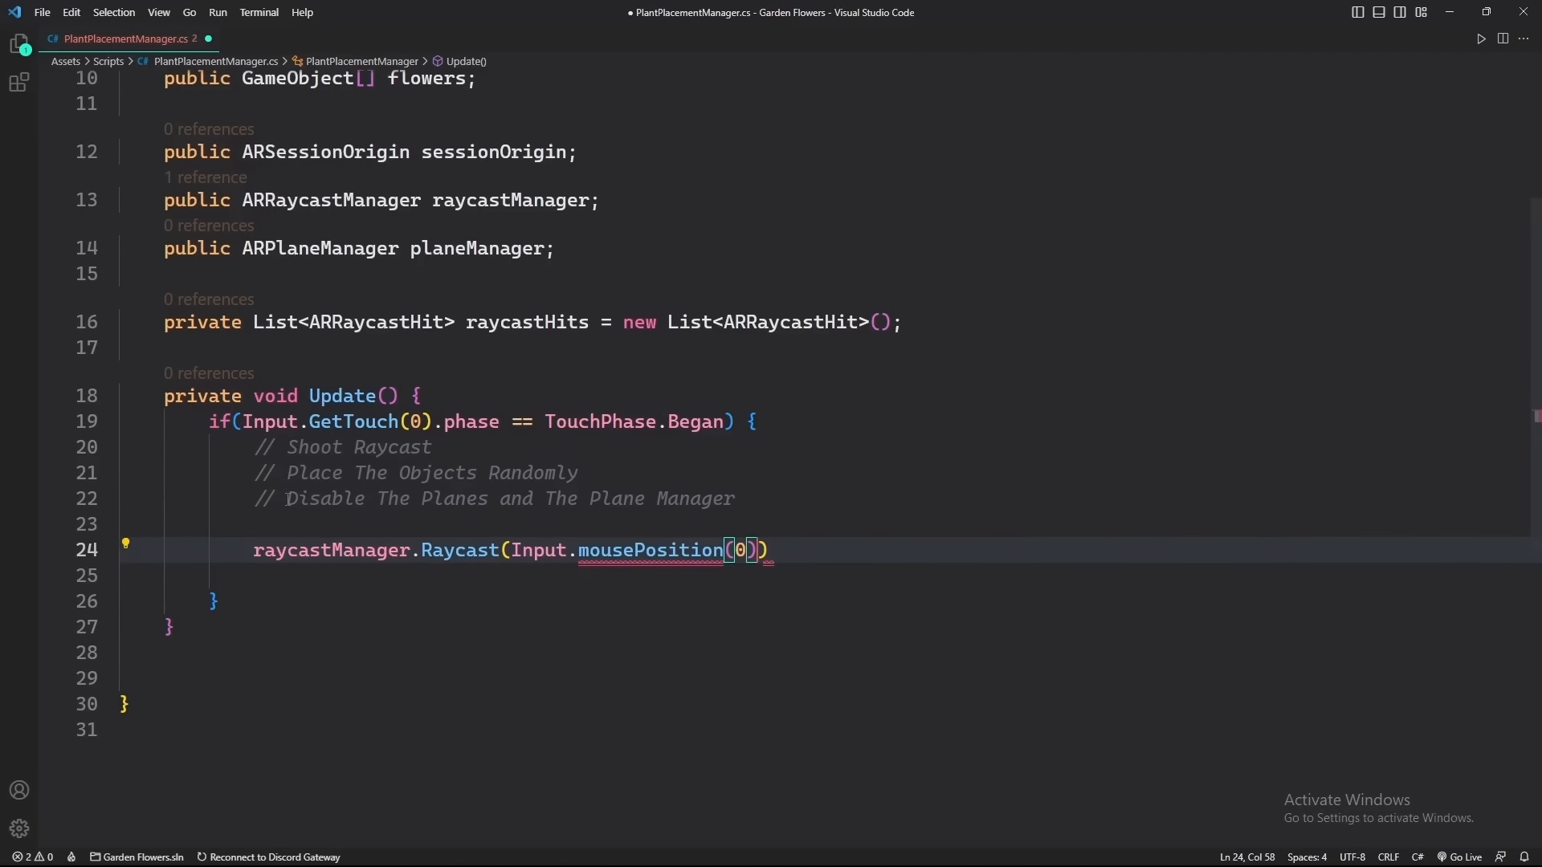
pyautogui.write(')')
pyautogui.press('BackSpace')
pyautogui.press('BackSpace')
pyautogui.press('BackSpace')
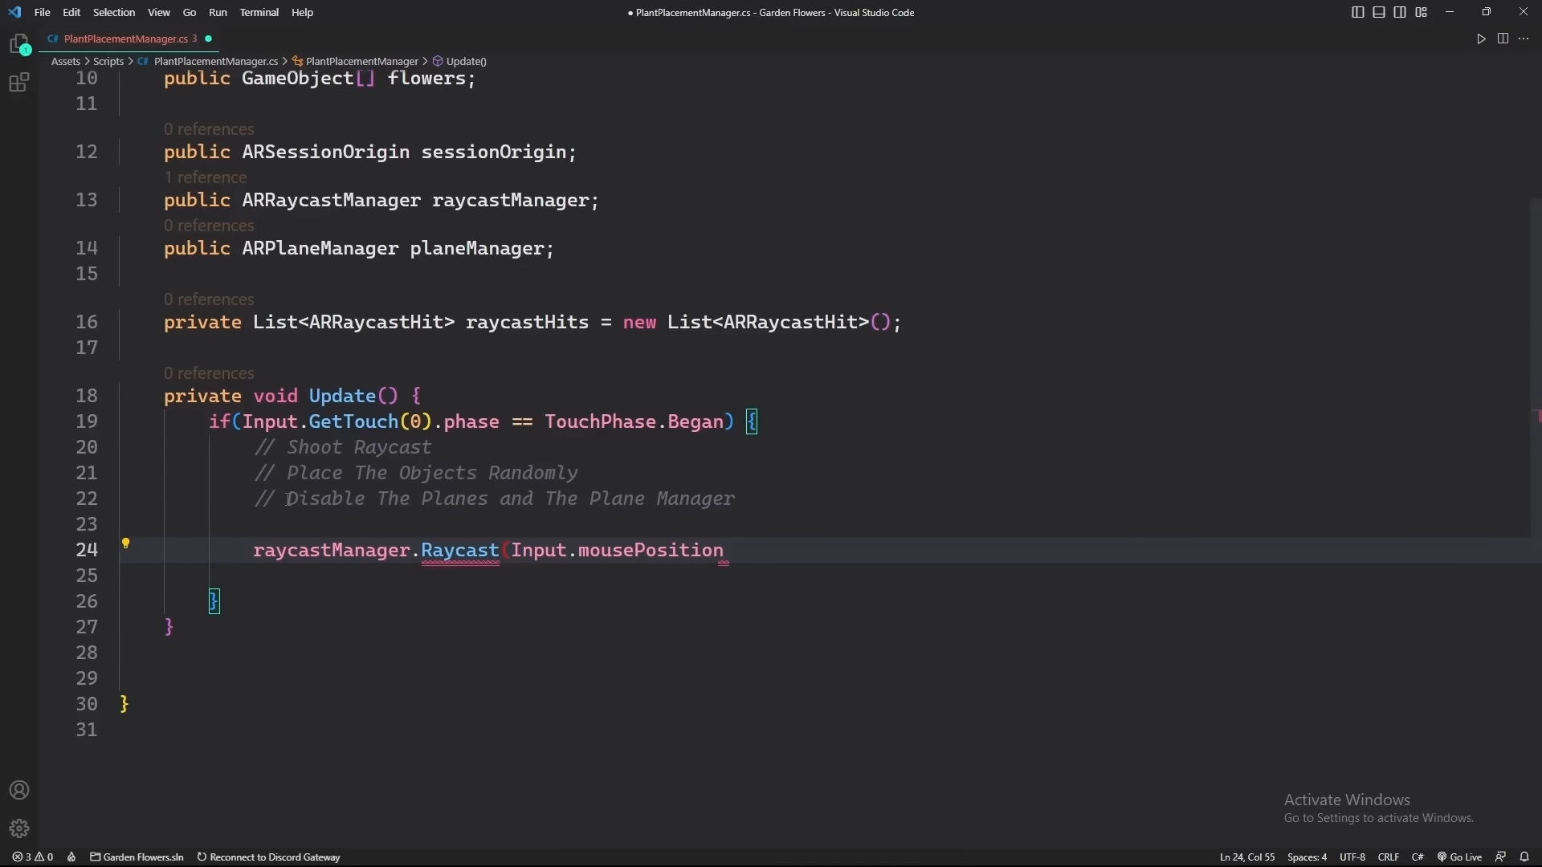
pyautogui.write('(')
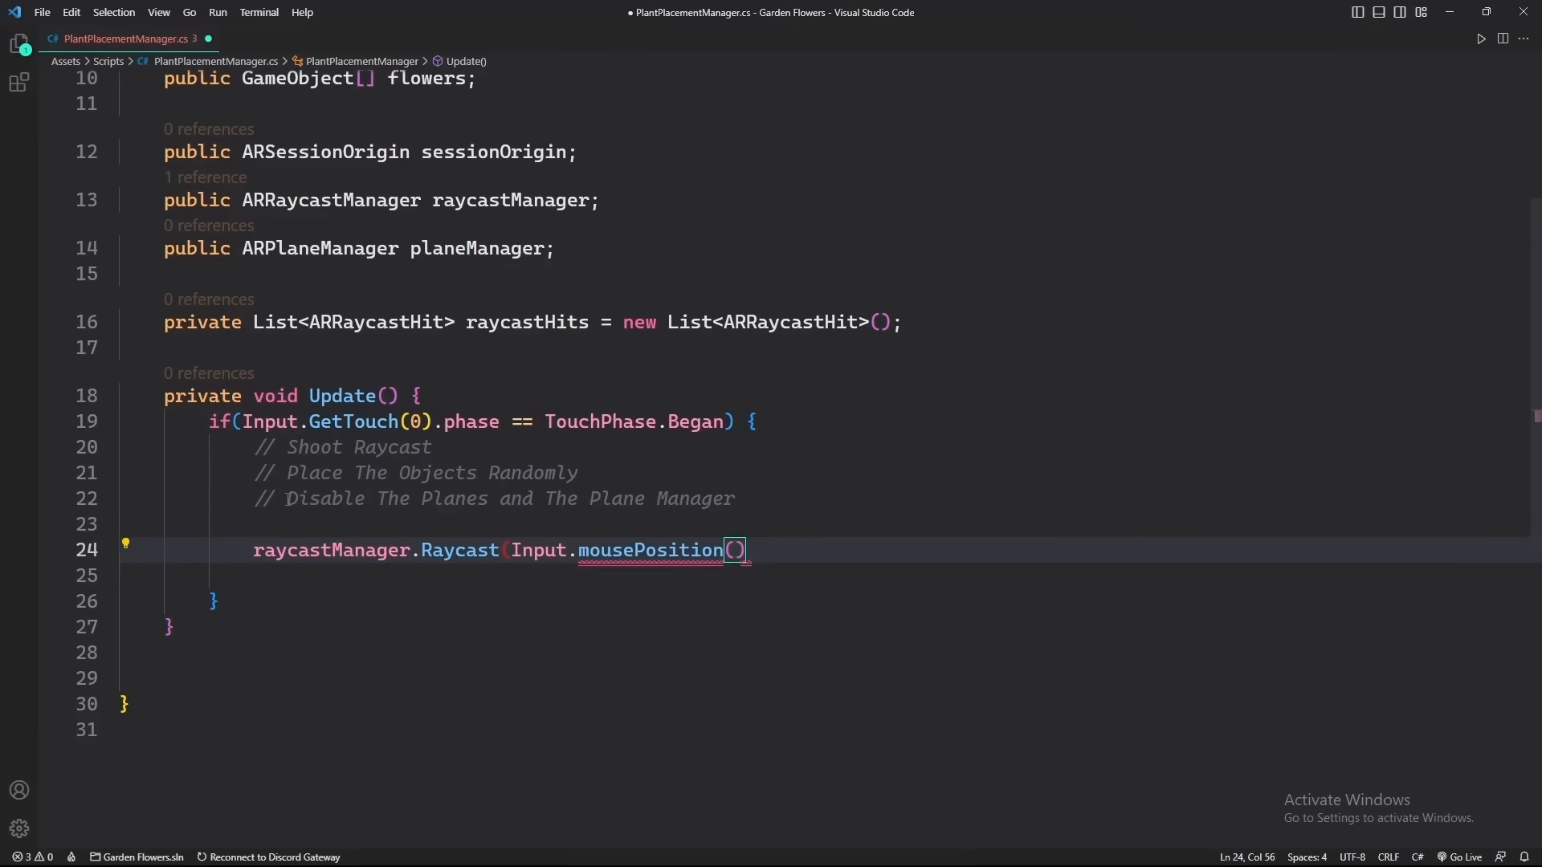
pyautogui.press('BackSpace')
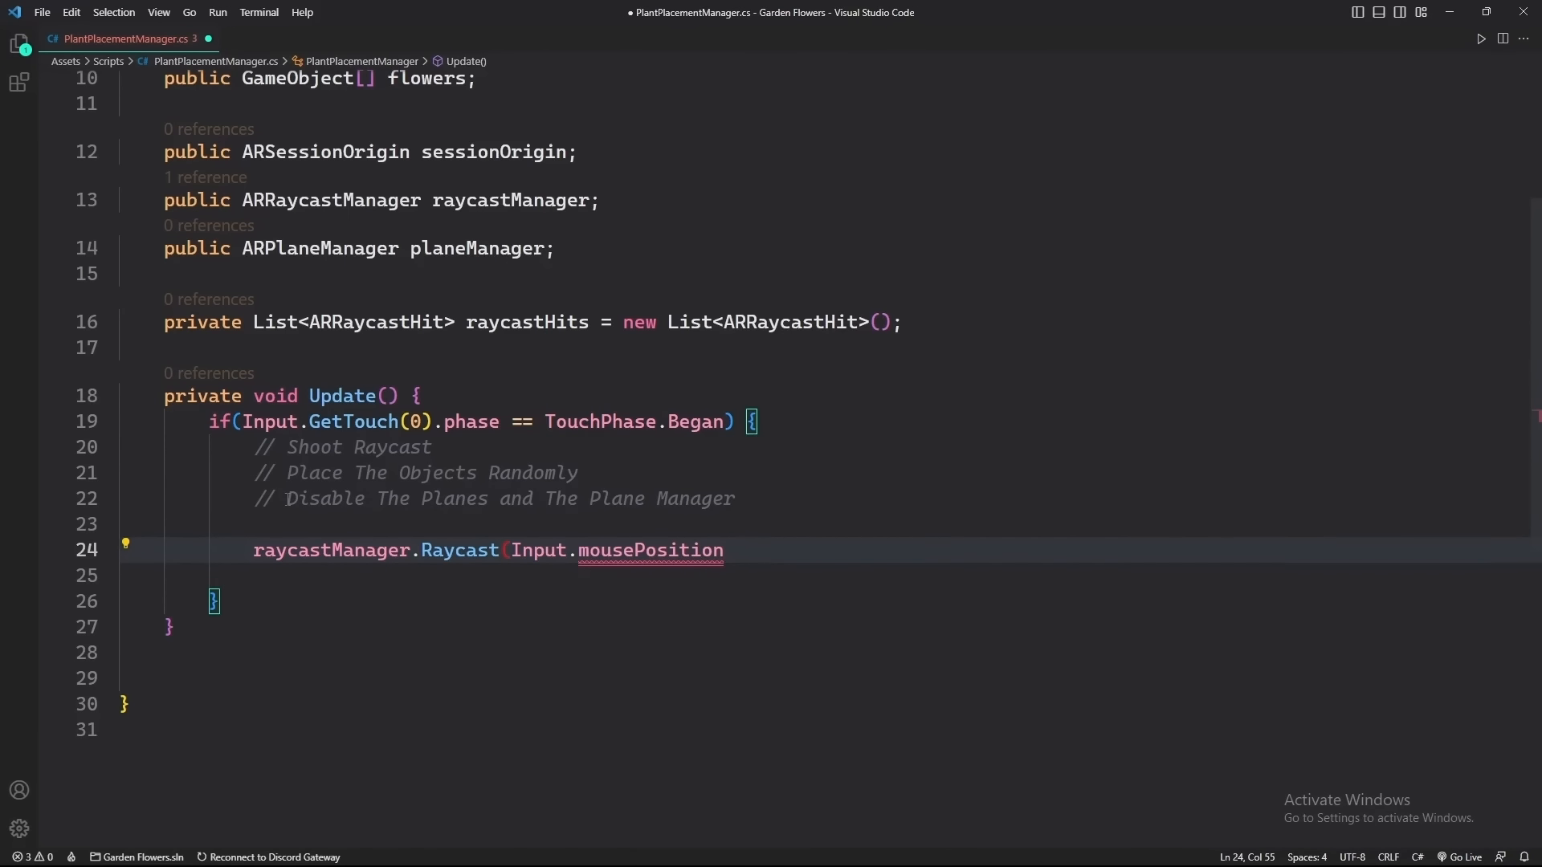
pyautogui.write(')')
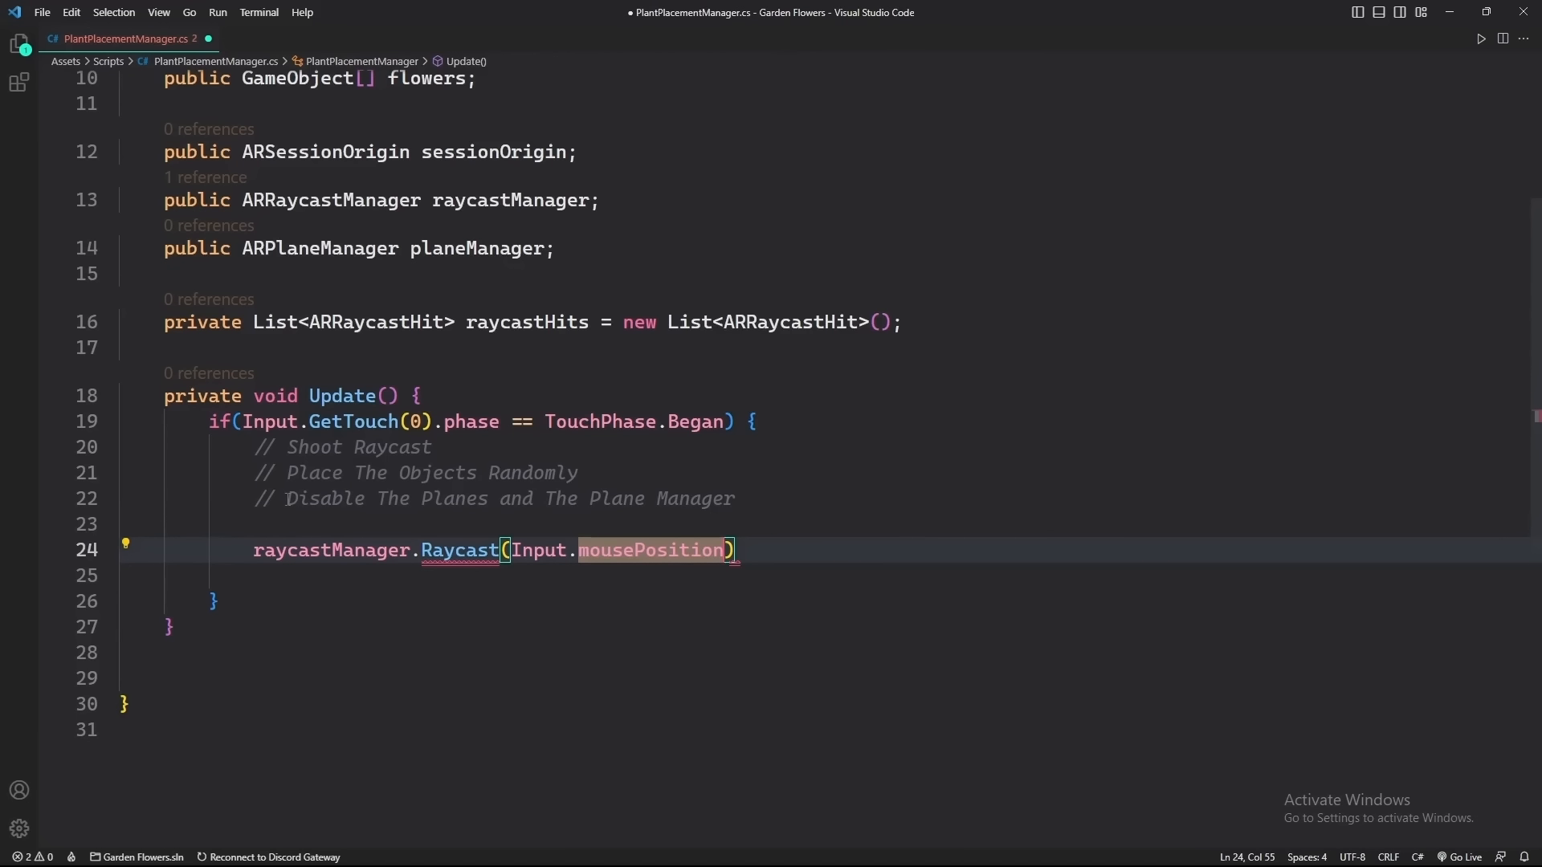
# Add raycastHits as the second argument of the Raycast call
pyautogui.write(', ')
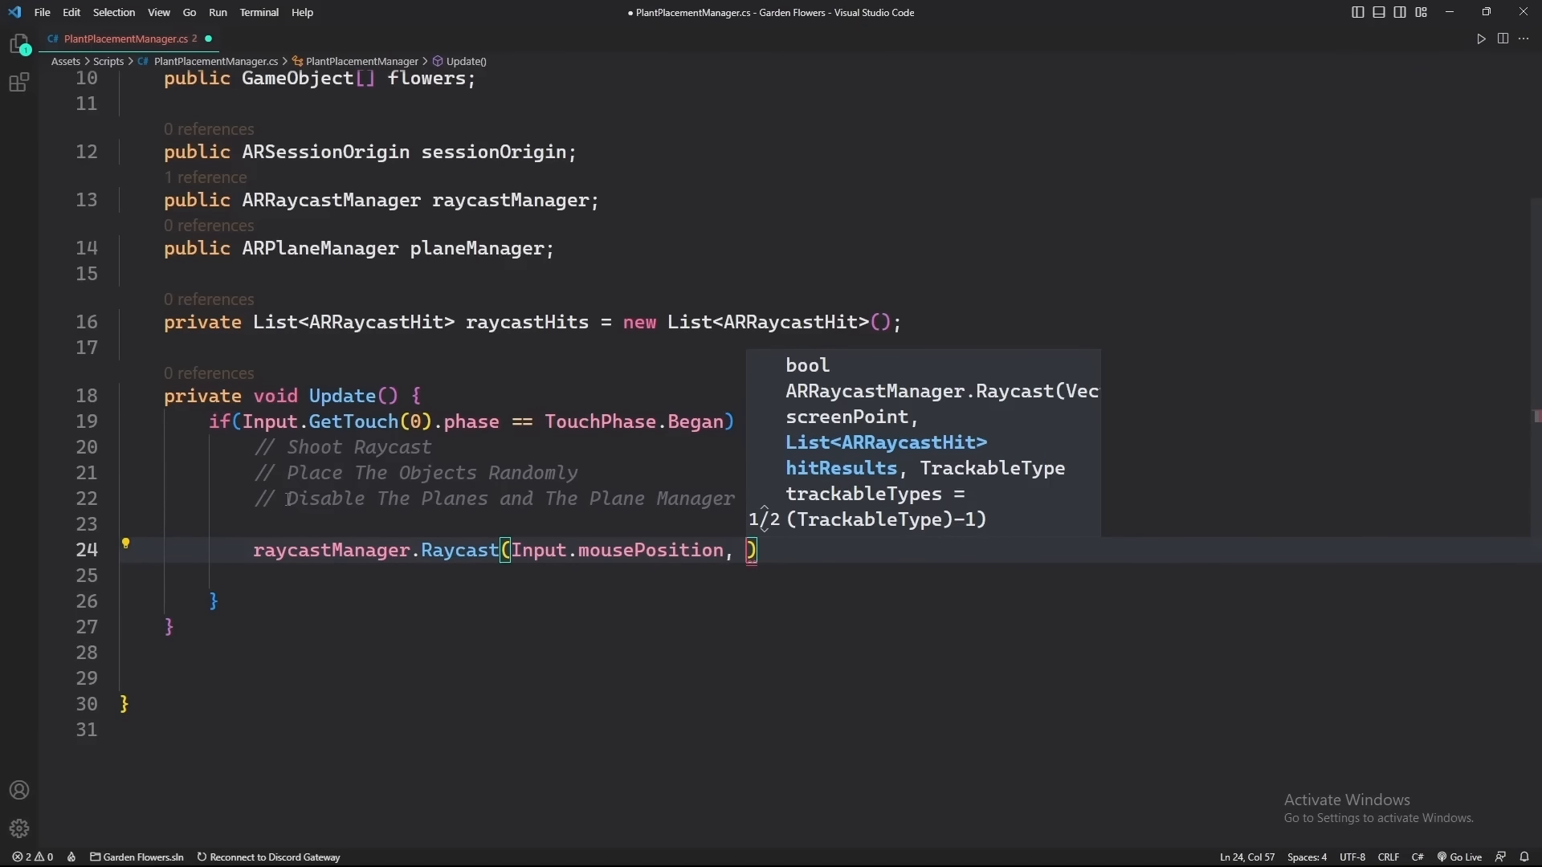
pyautogui.write('ray')
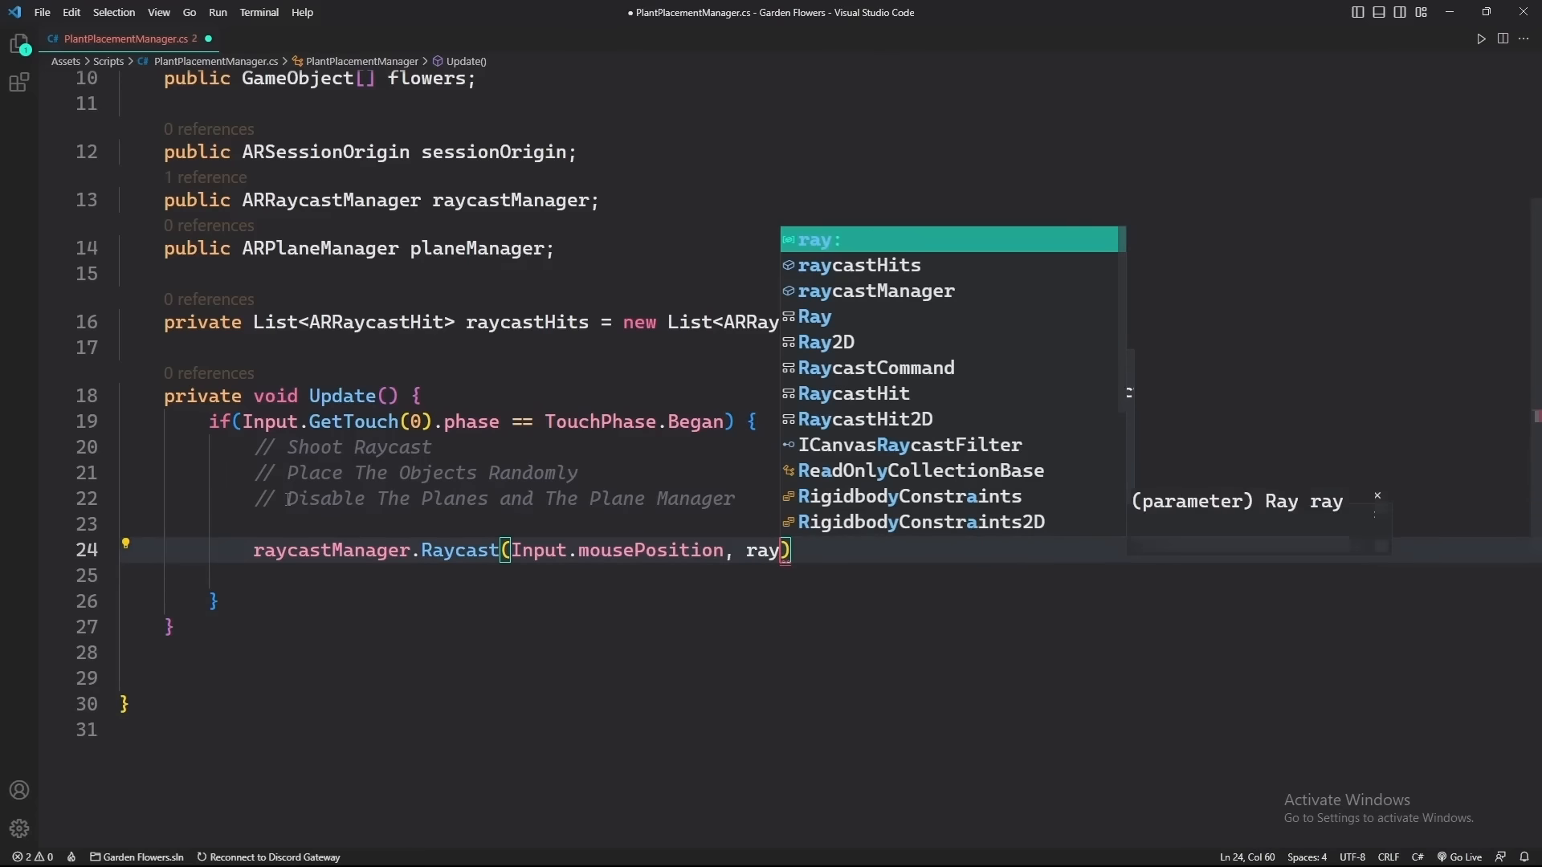
pyautogui.press('Down')
pyautogui.press('Tab')
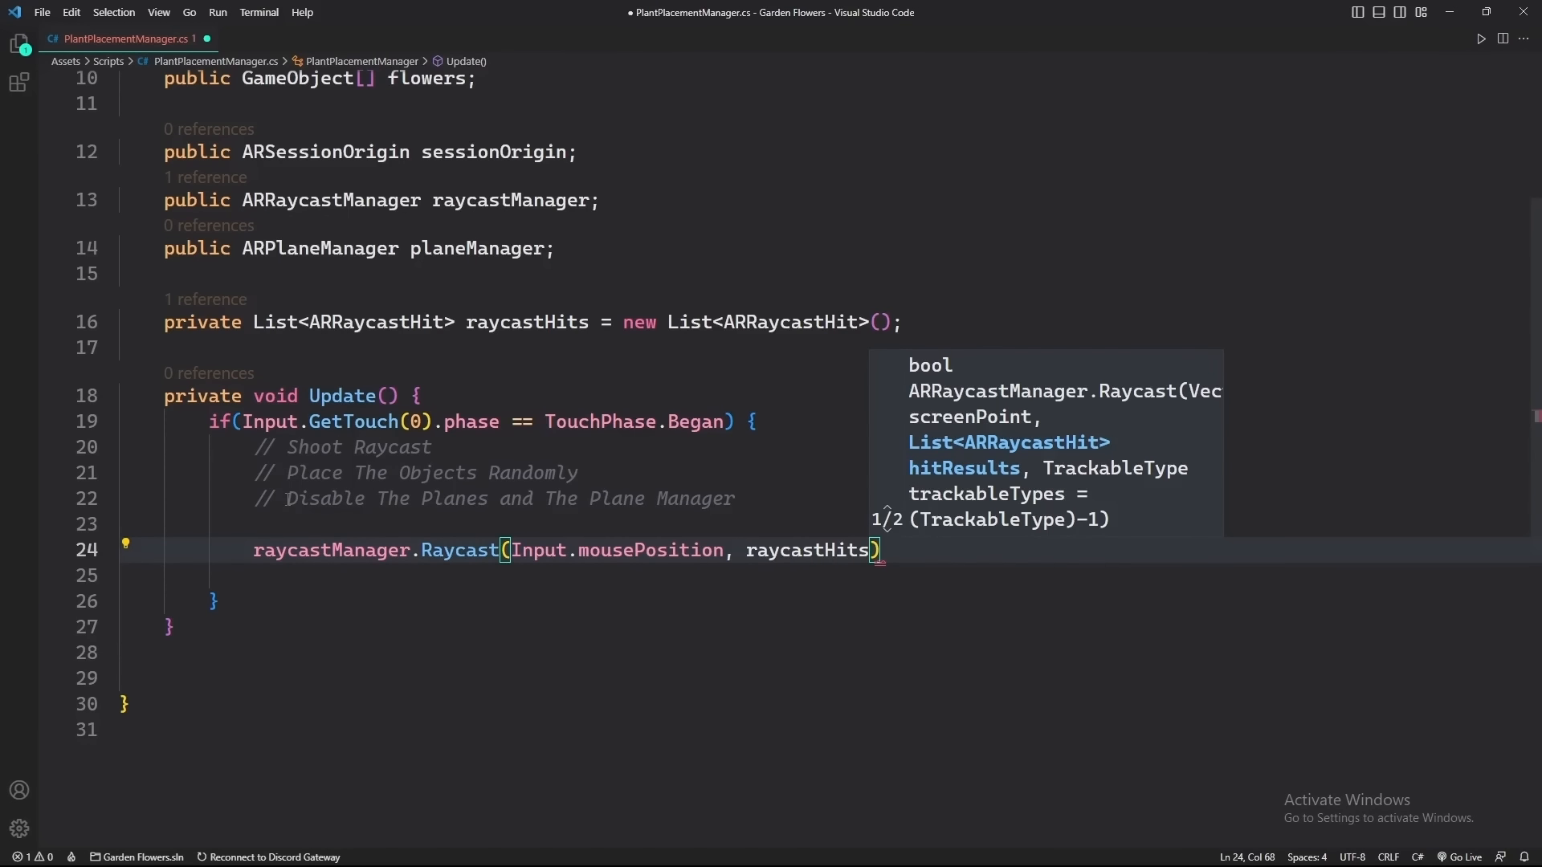
# Add TrackableType.PlaneWithinPolygon as the third Raycast argument and end the statement with a semicolon
pyautogui.write(', TrackableType')
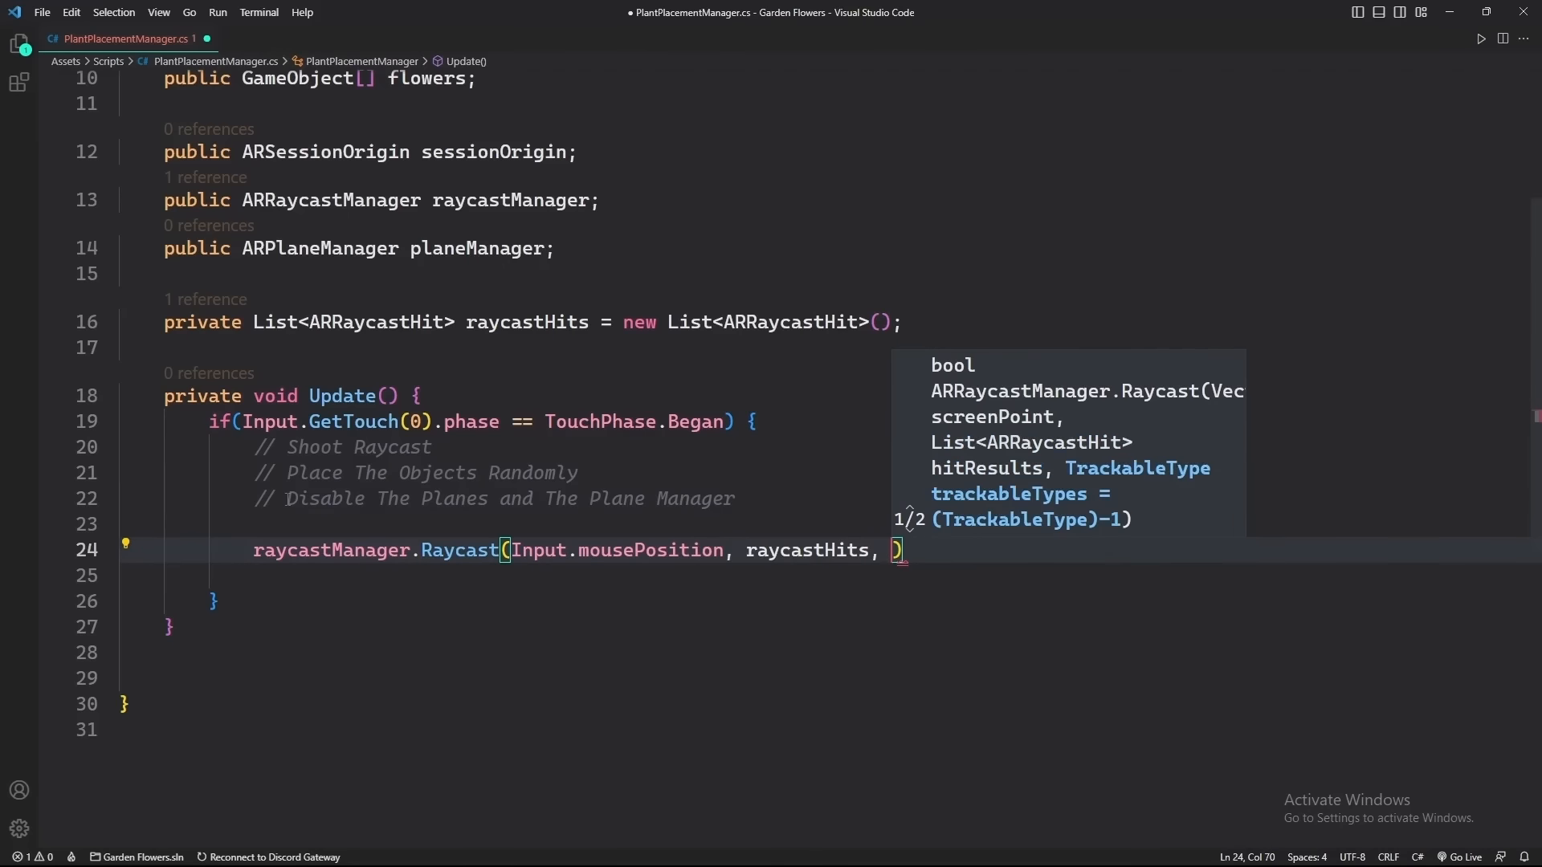
pyautogui.write('.Plane')
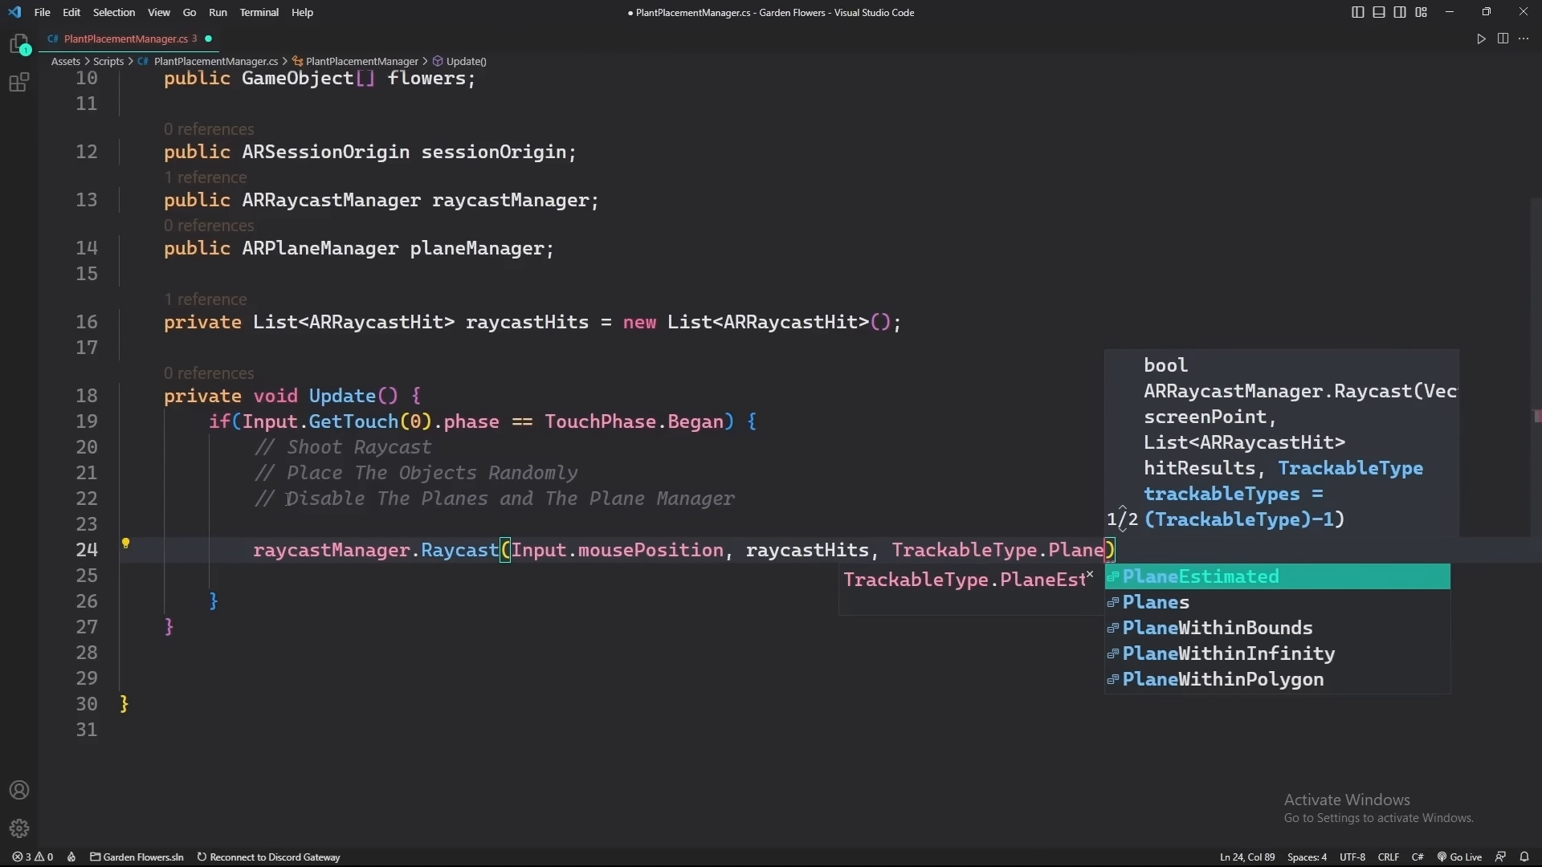
pyautogui.press('Down')
pyautogui.press('Down')
pyautogui.press('Down')
pyautogui.press('Down')
pyautogui.press('Return')
pyautogui.write(')')
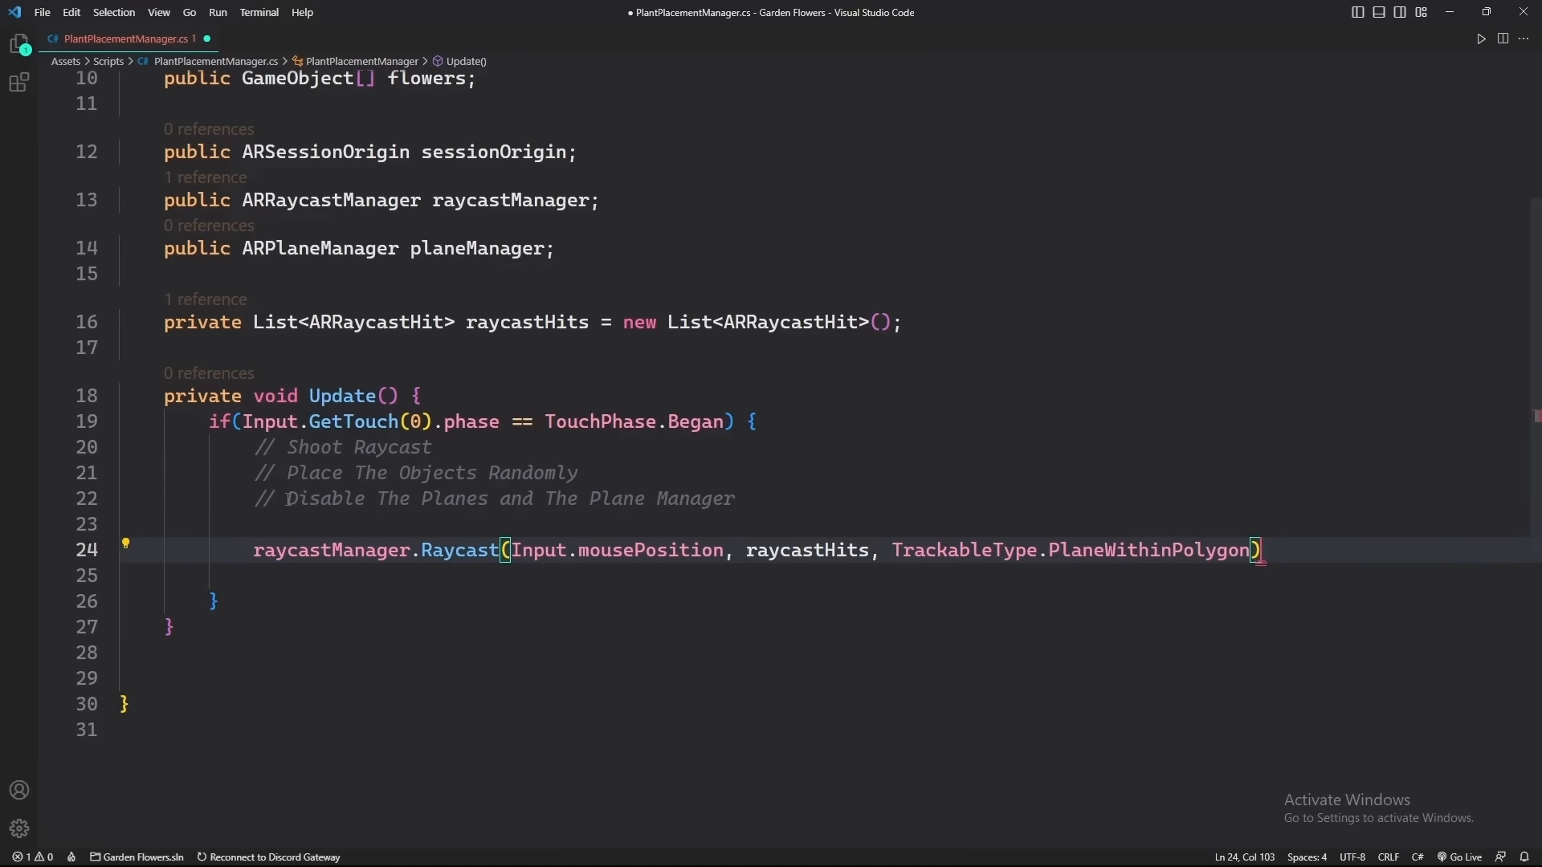
pyautogui.write(';')
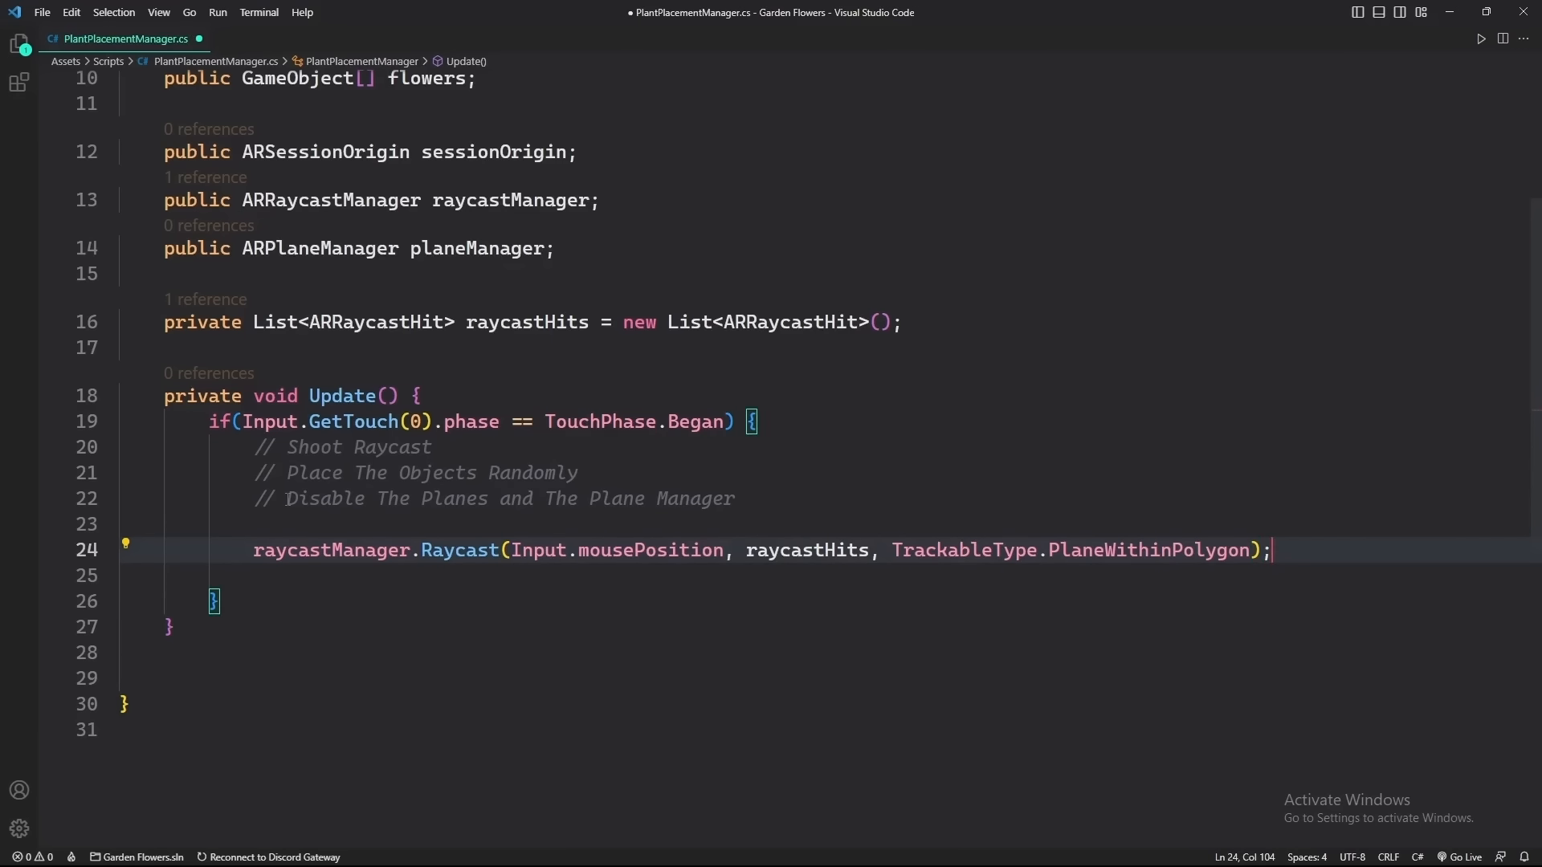
# Store the Raycast call's result in a new bool variable named collision
pyautogui.click(254, 550)
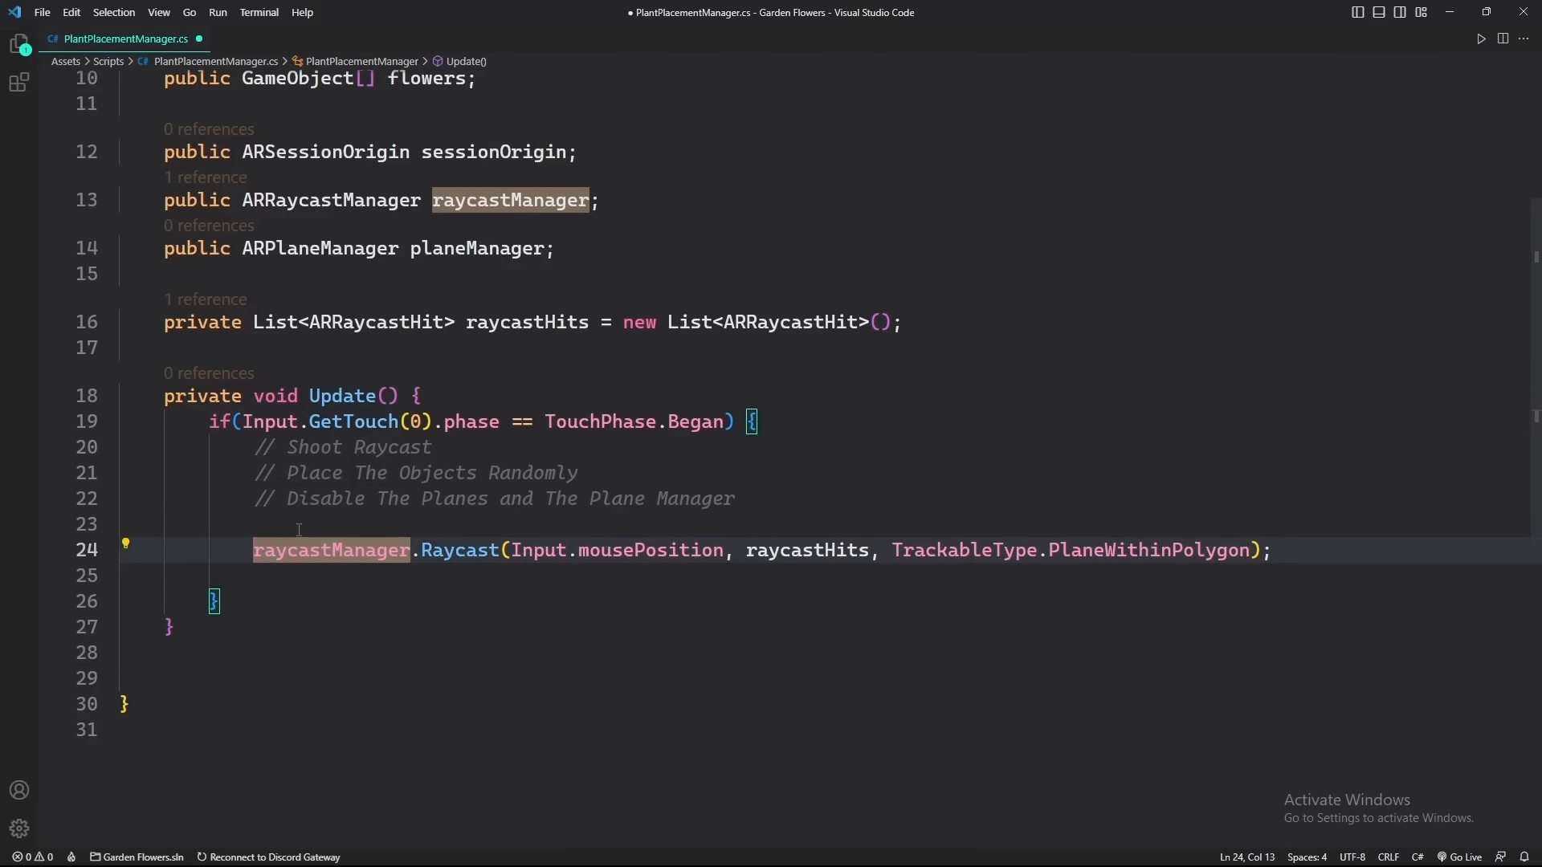
pyautogui.write('bool c')
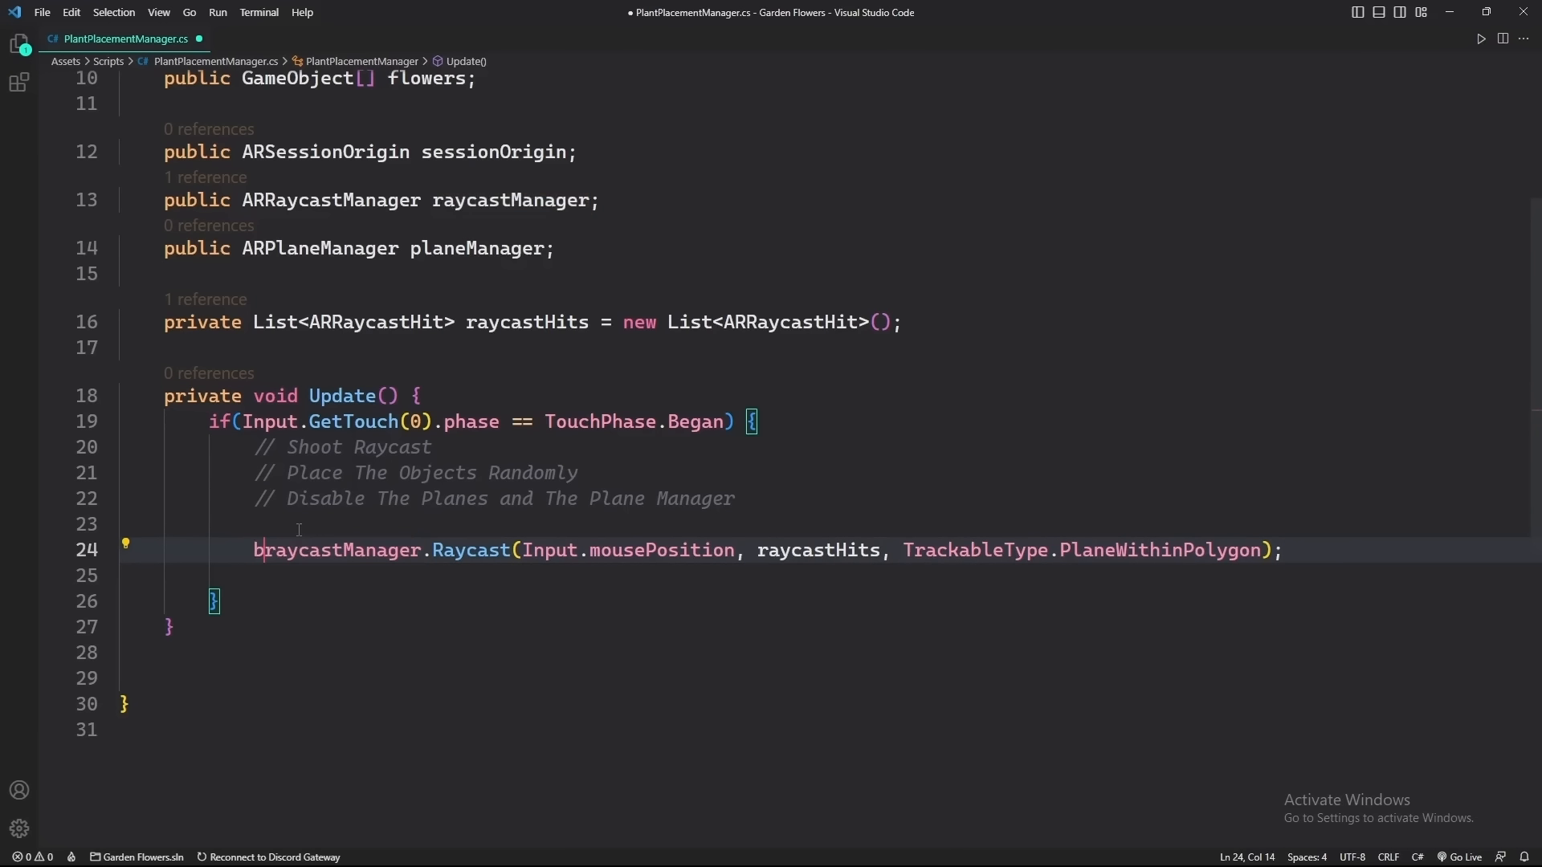
pyautogui.write('ollisio')
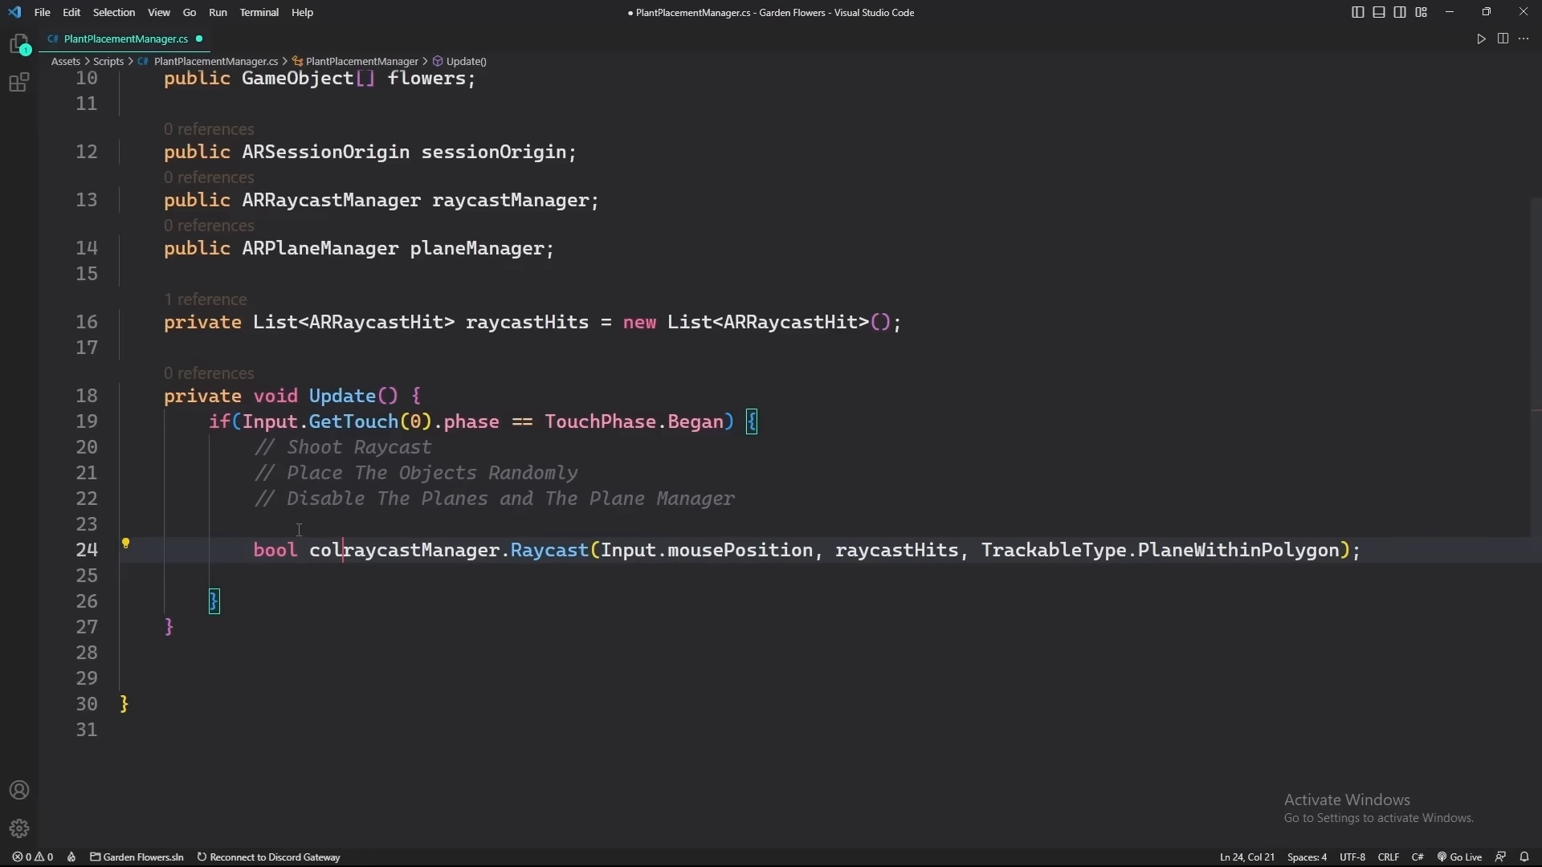
pyautogui.write('n =')
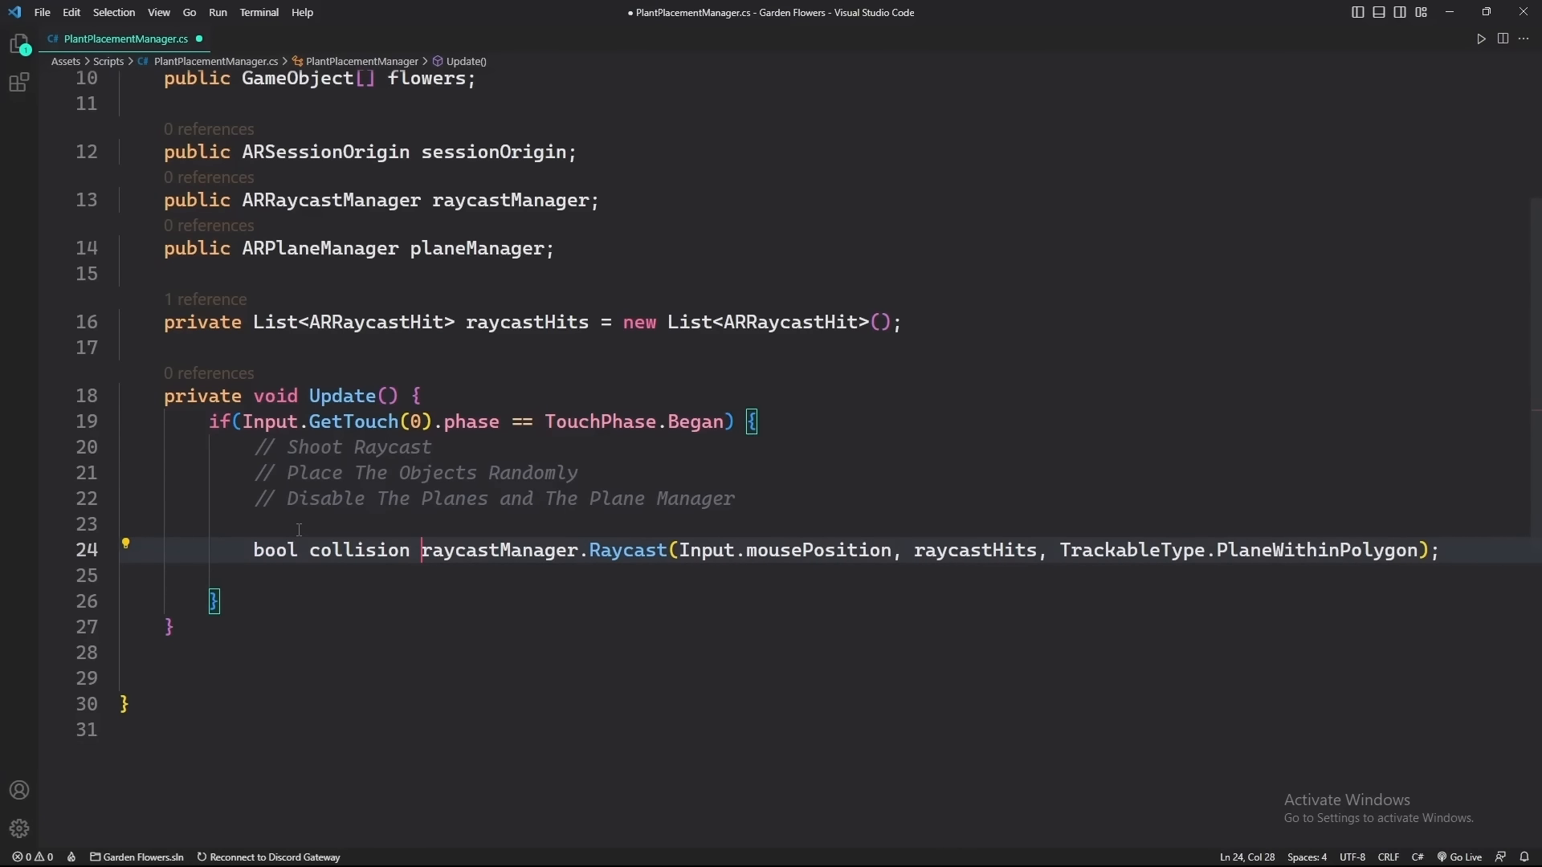
# Below the raycast statement, add an if statement that checks collision and open its body block
pyautogui.click(1508, 546)
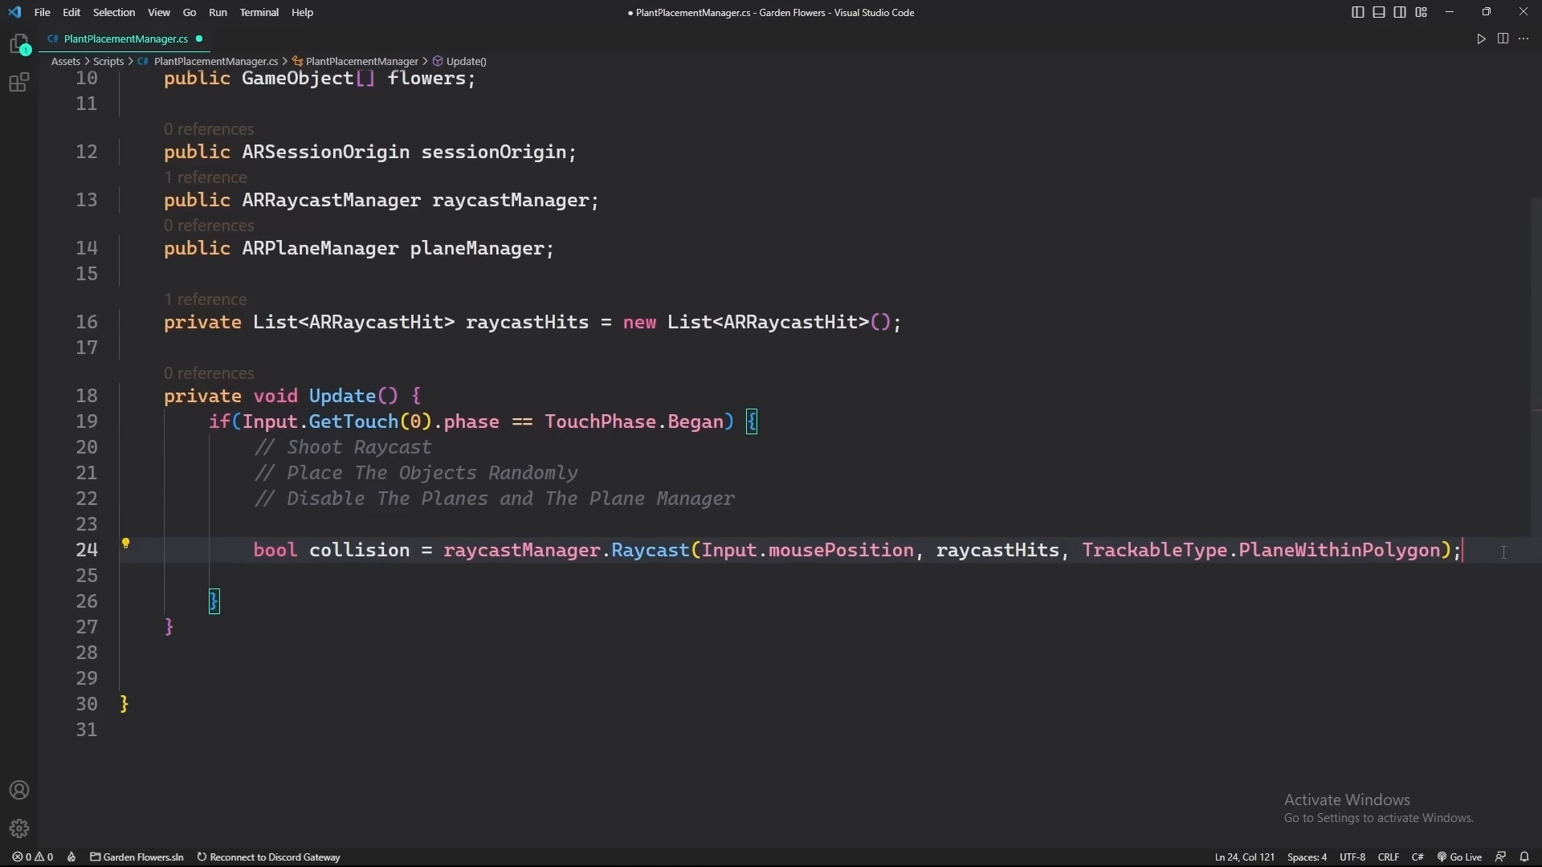
pyautogui.press('Return')
pyautogui.press('Return')
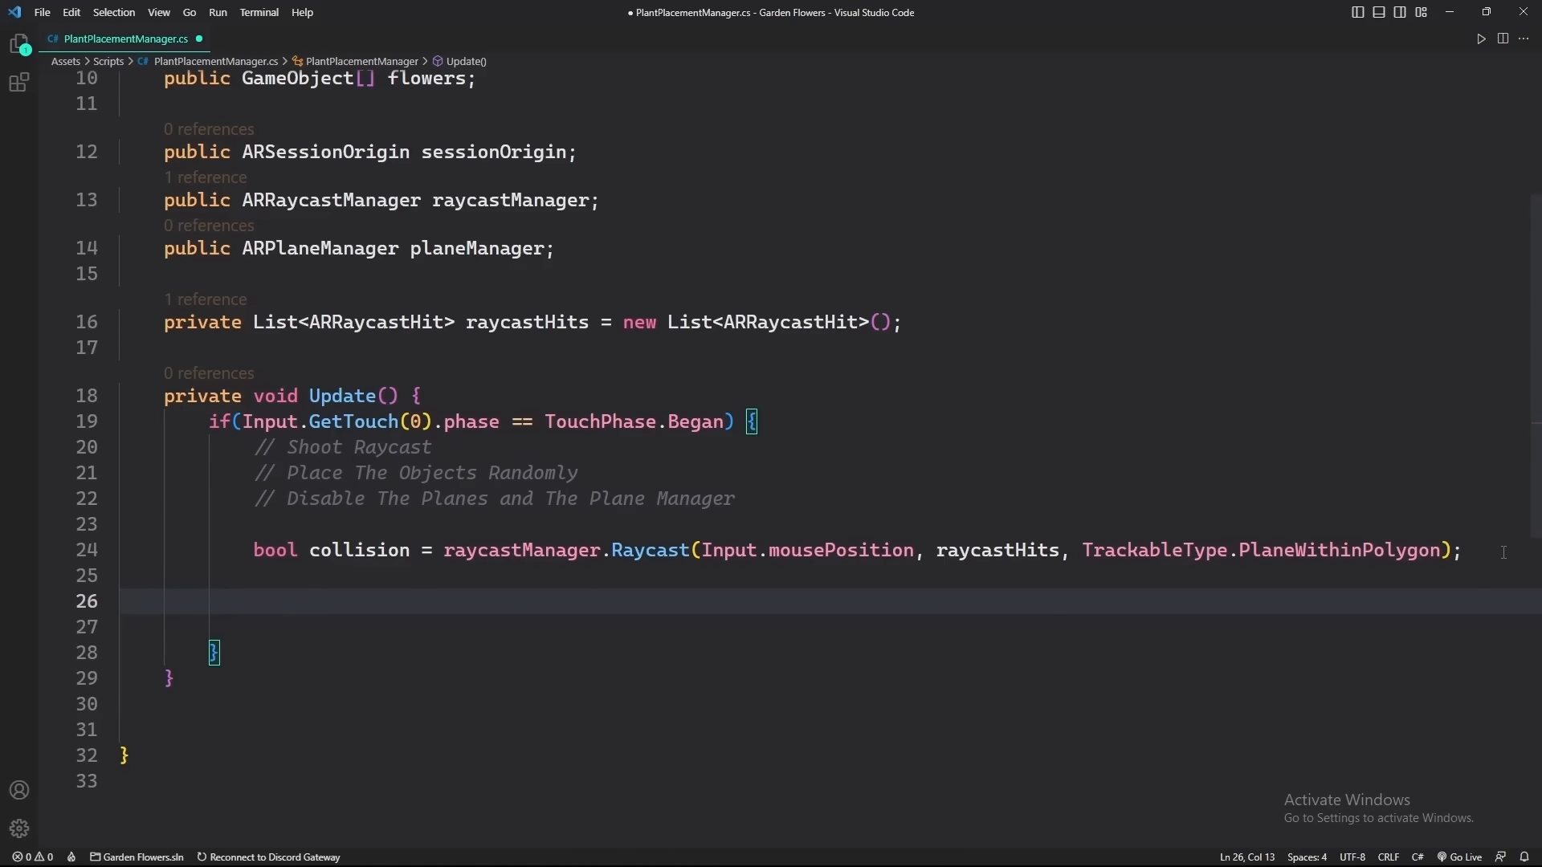
pyautogui.write('if(')
pyautogui.write('collision) {')
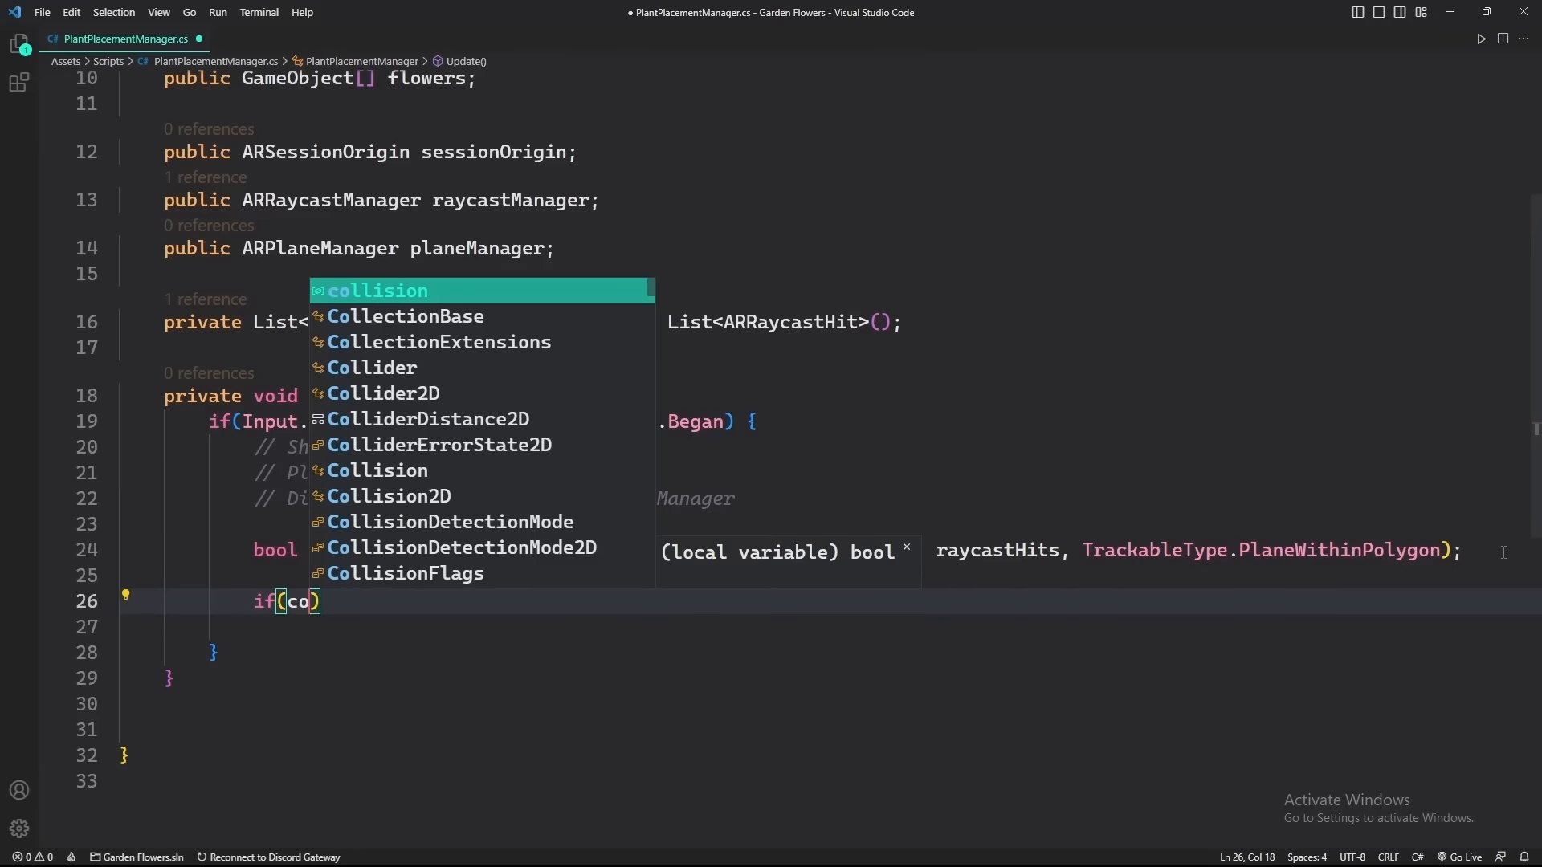
pyautogui.press('Return')
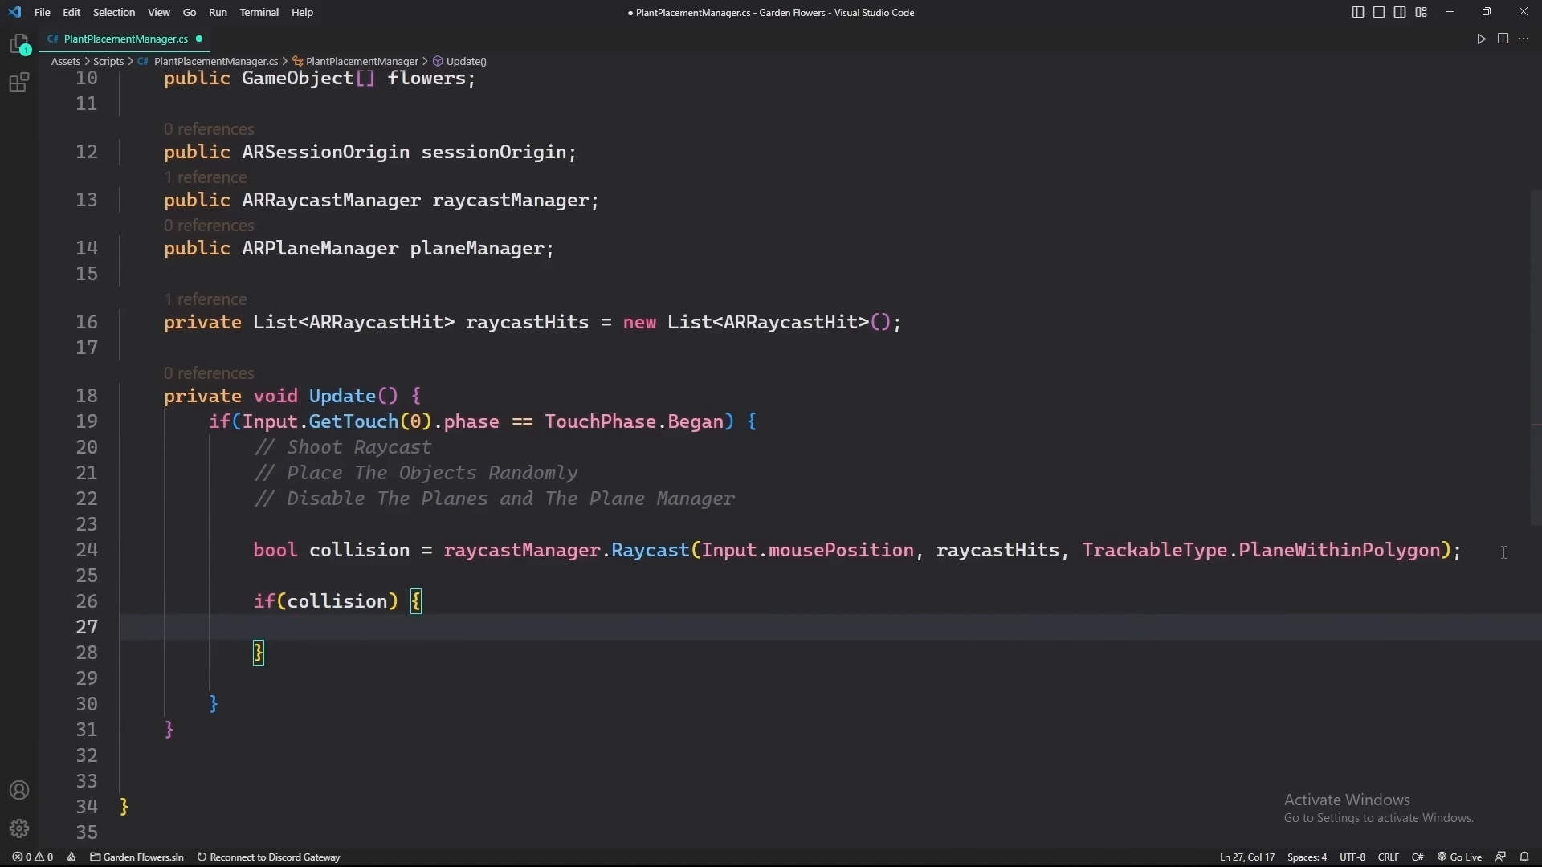
# Inside the collision block, declare a GameObject named _object and assign it from the Instantiate method
pyautogui.write('GameObject _object')
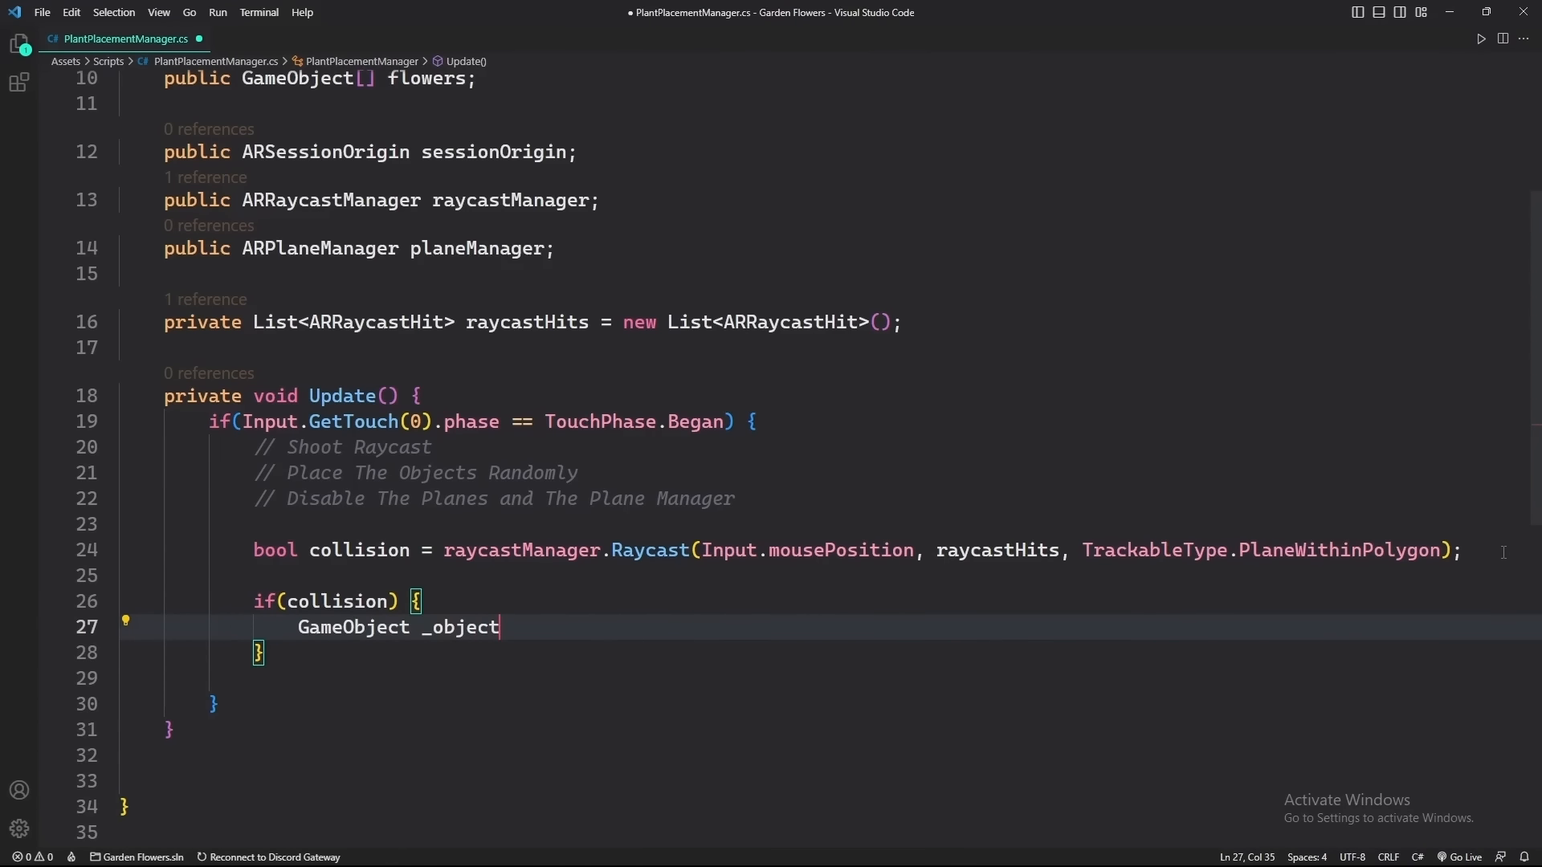
pyautogui.write(' = Ins')
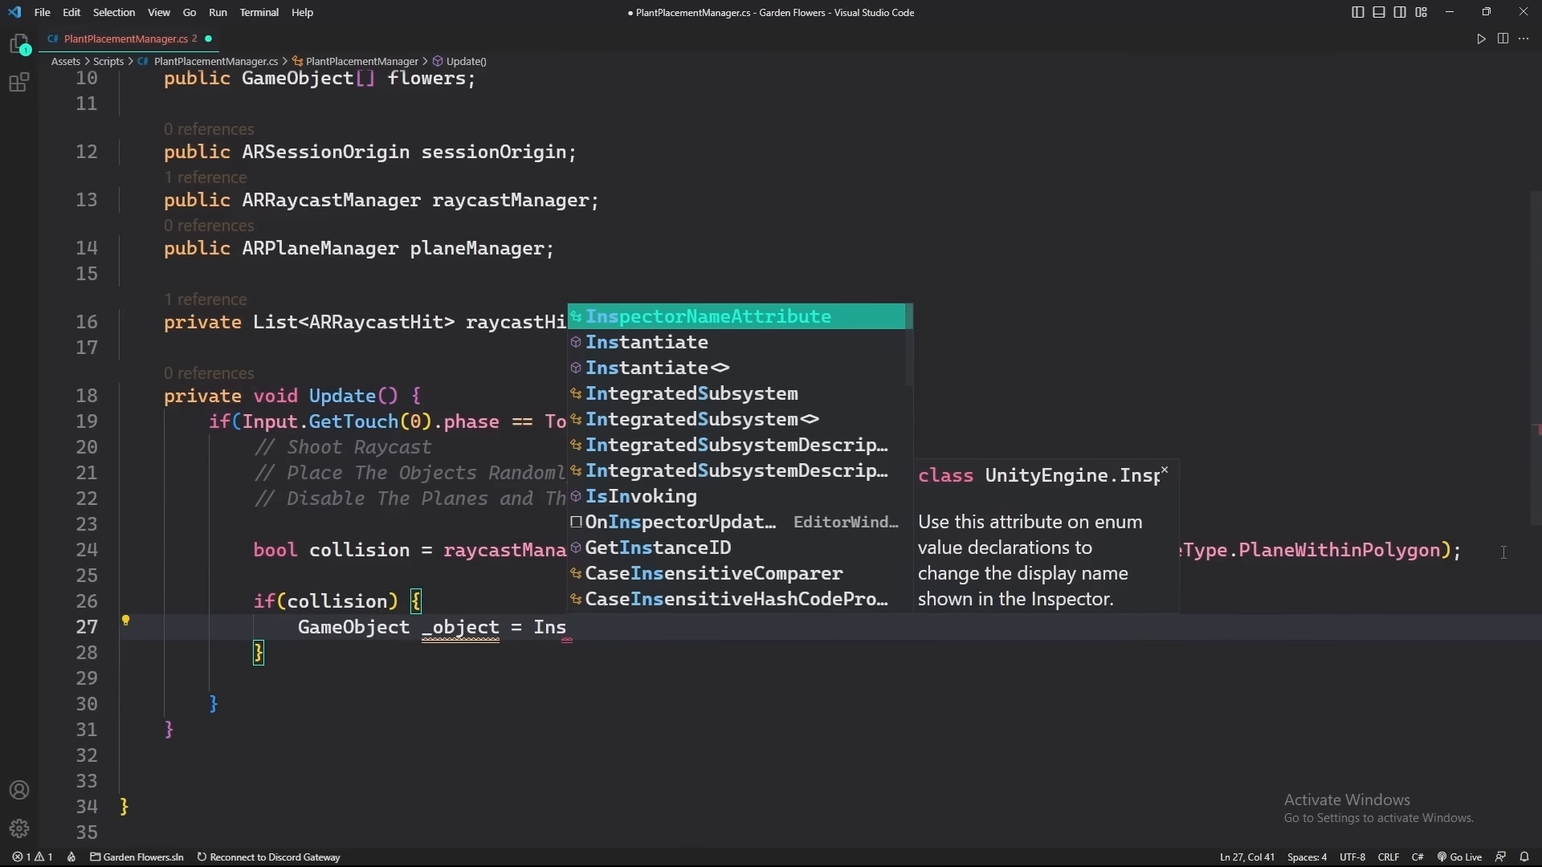
pyautogui.press('Down')
pyautogui.press('Tab')
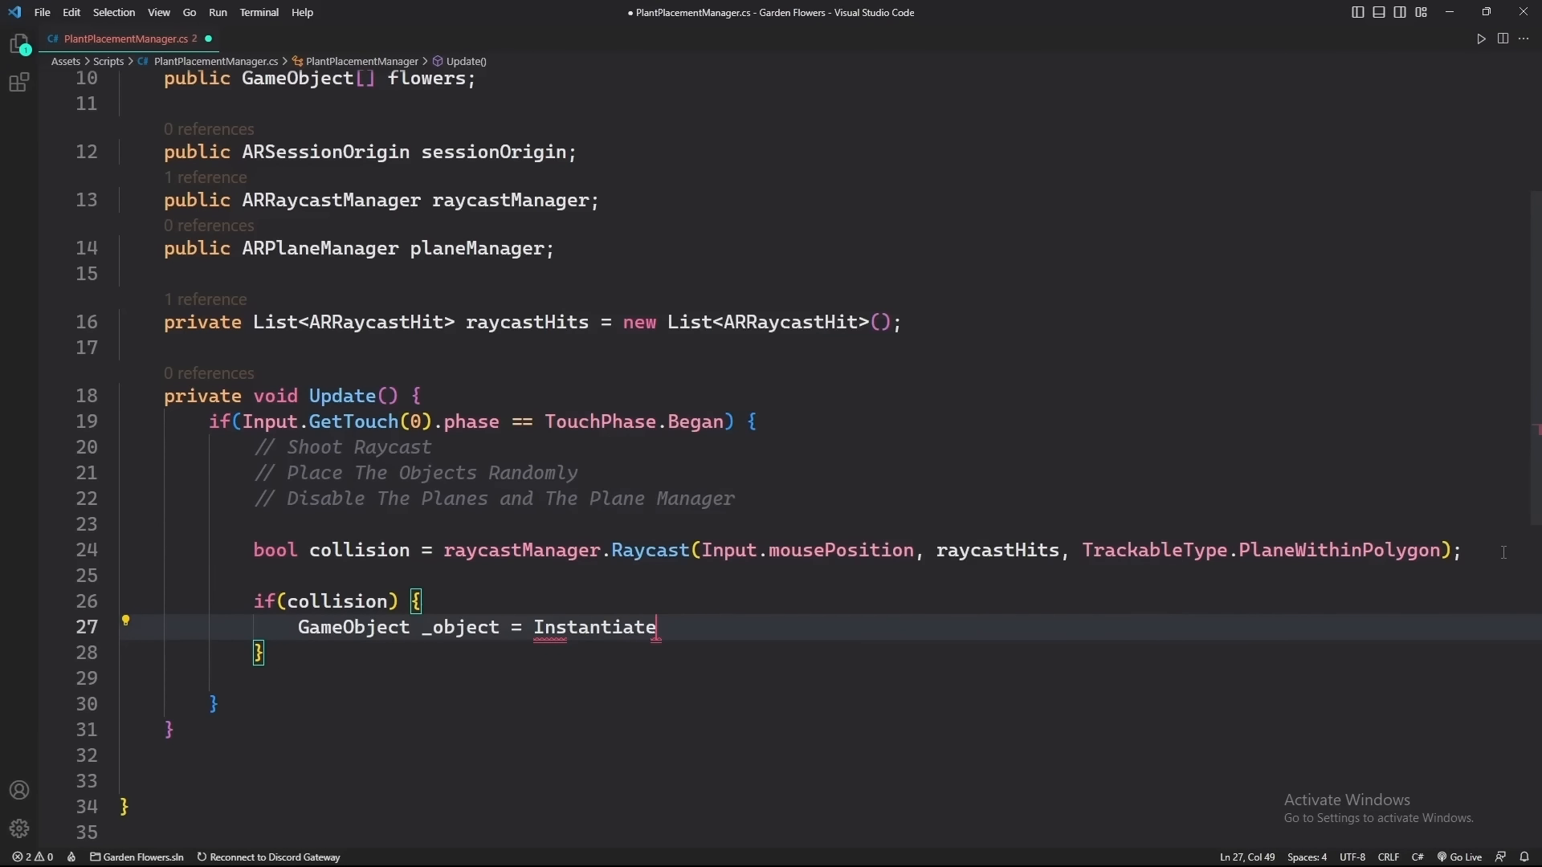
# Pass an element of the flowers array to Instantiate, indexed by a Random.Range call
pyautogui.write('(flow')
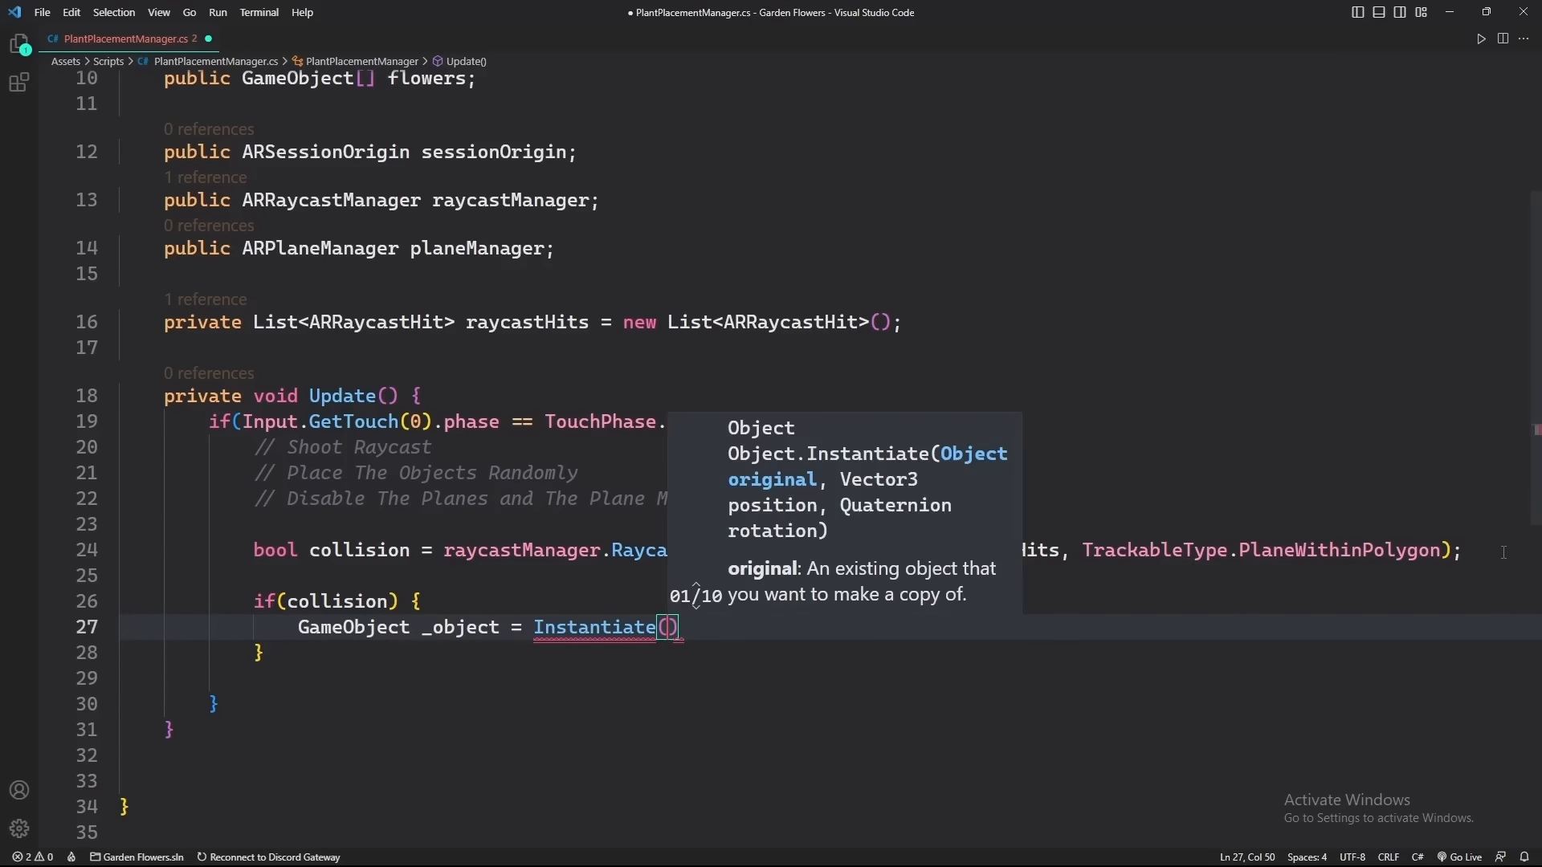
pyautogui.press('Tab')
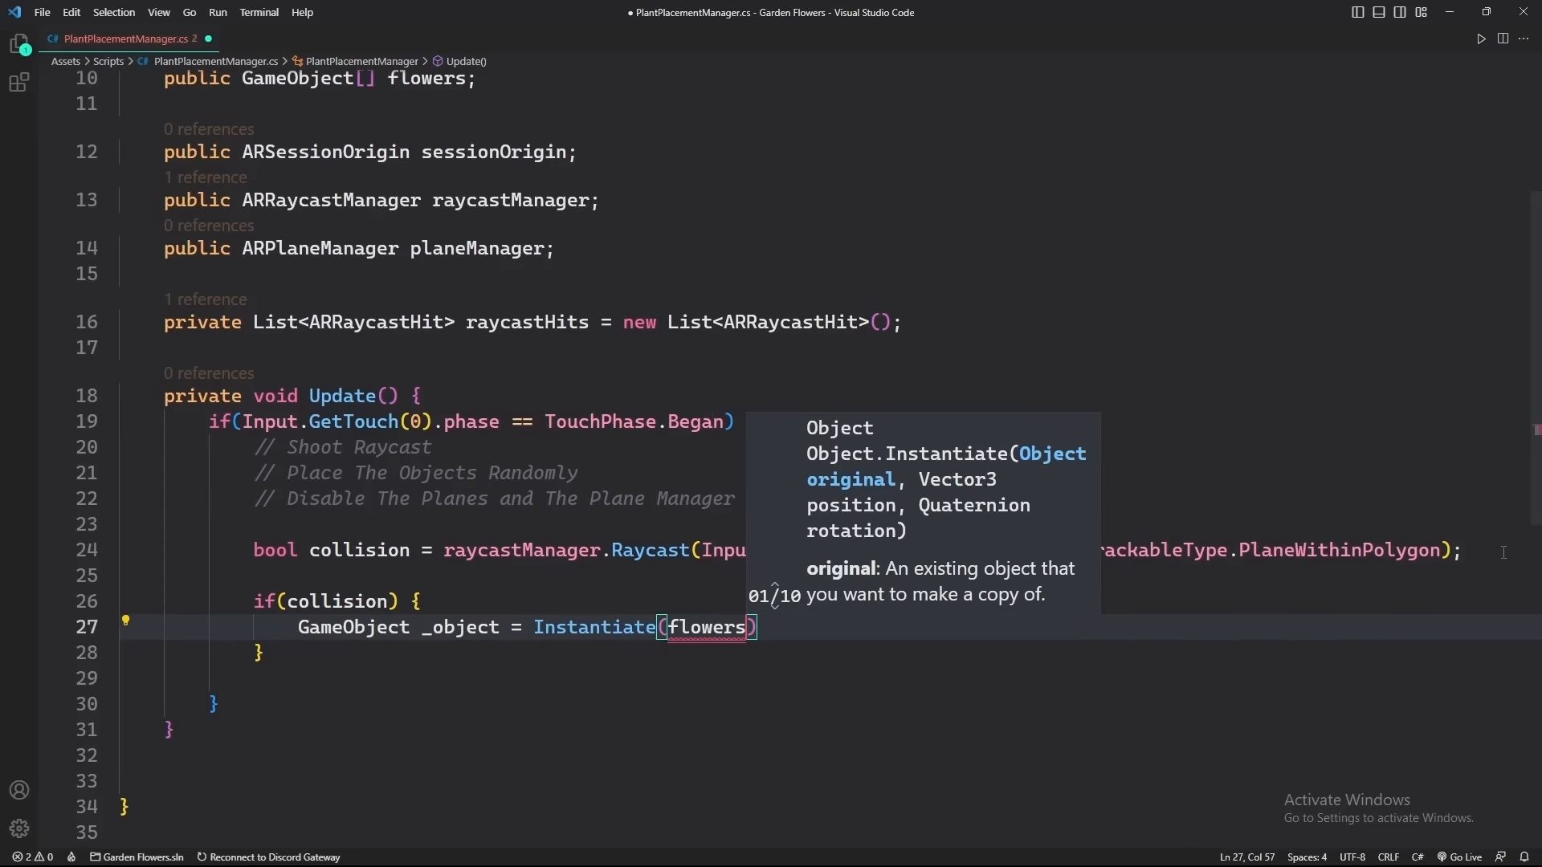
pyautogui.write('[')
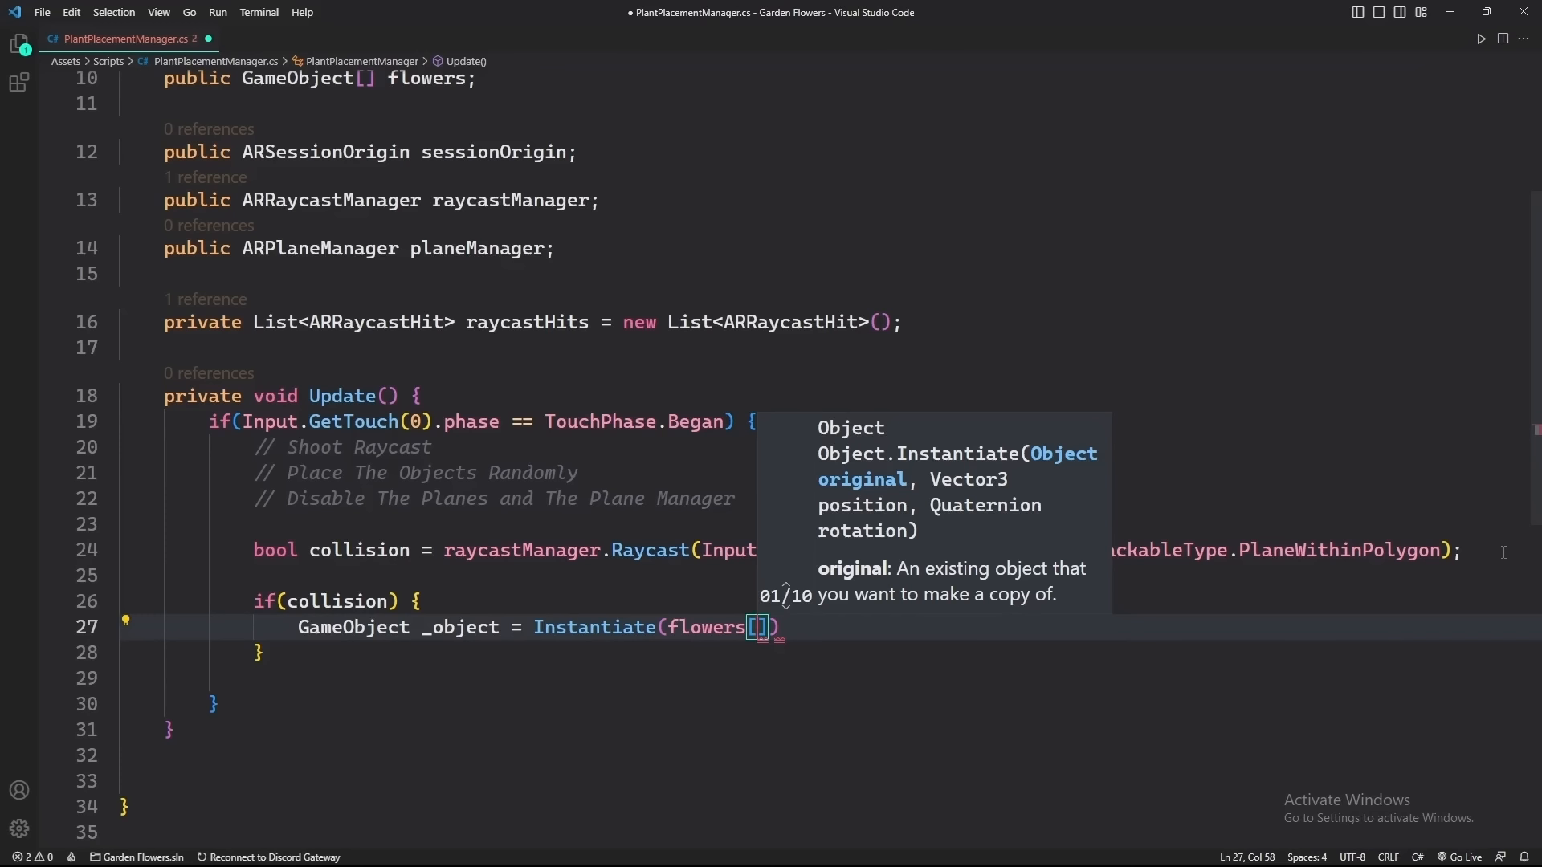
pyautogui.write('Random.Ra')
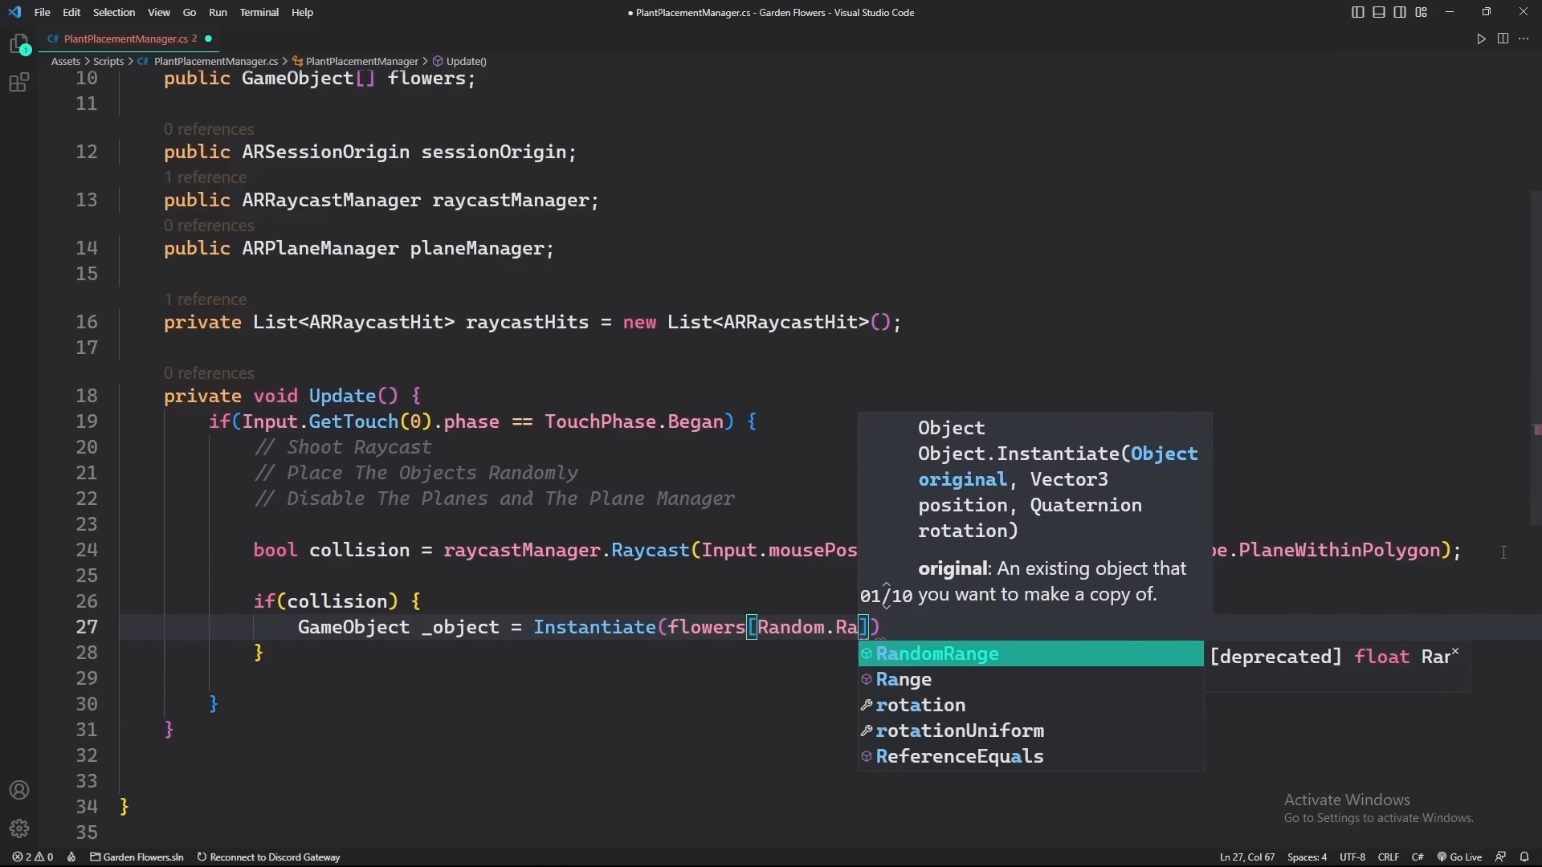
pyautogui.press('Down')
pyautogui.press('Return')
pyautogui.write('(')
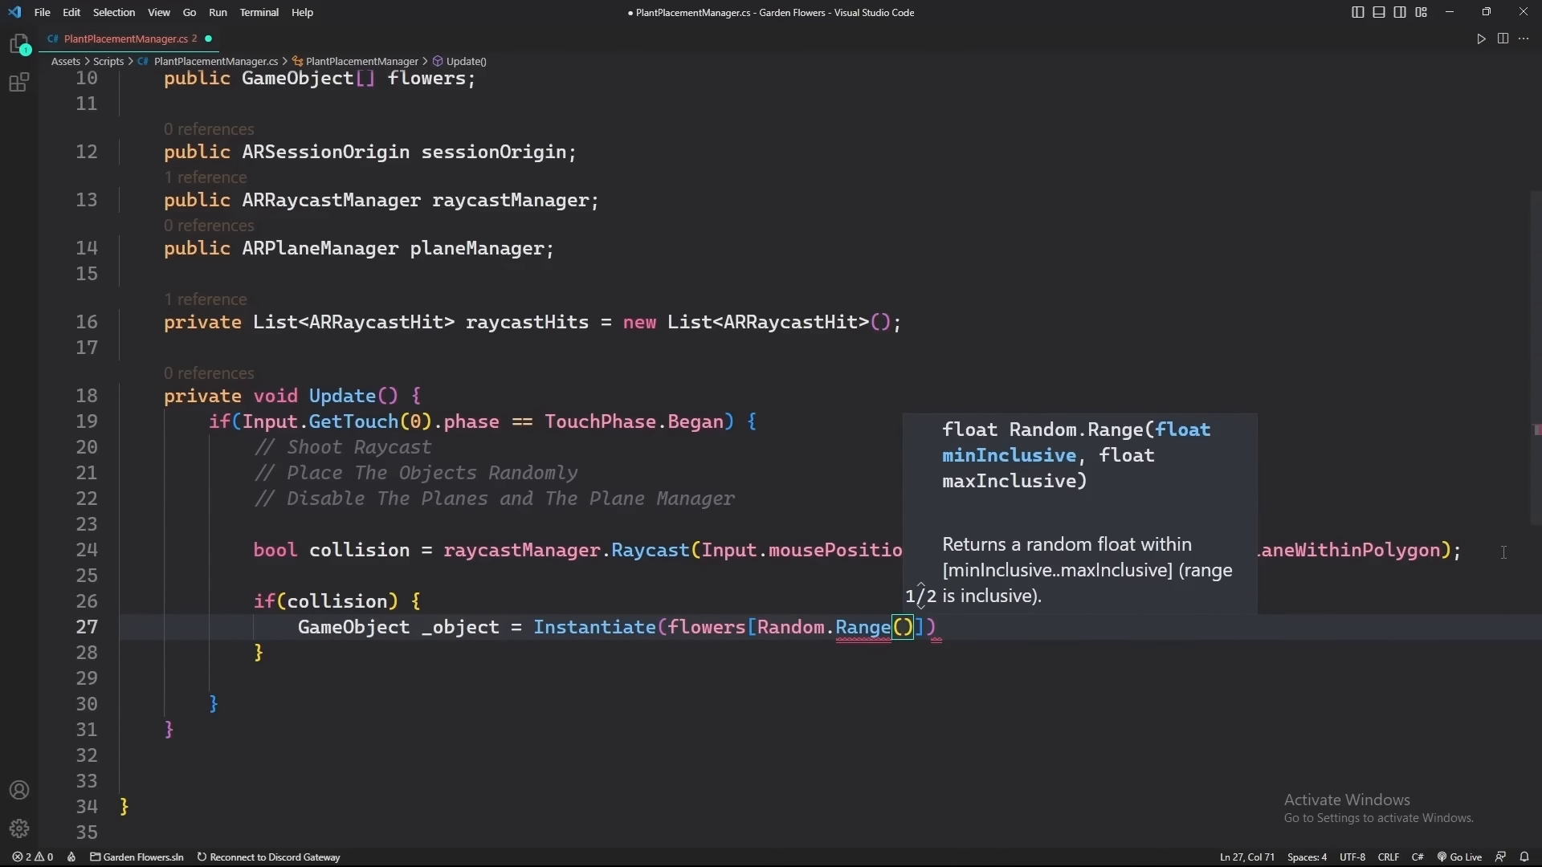
# Give Random.Range the bounds 0 and flowers.Length - 1, and end the Instantiate statement with a semicolon
pyautogui.write('0, ')
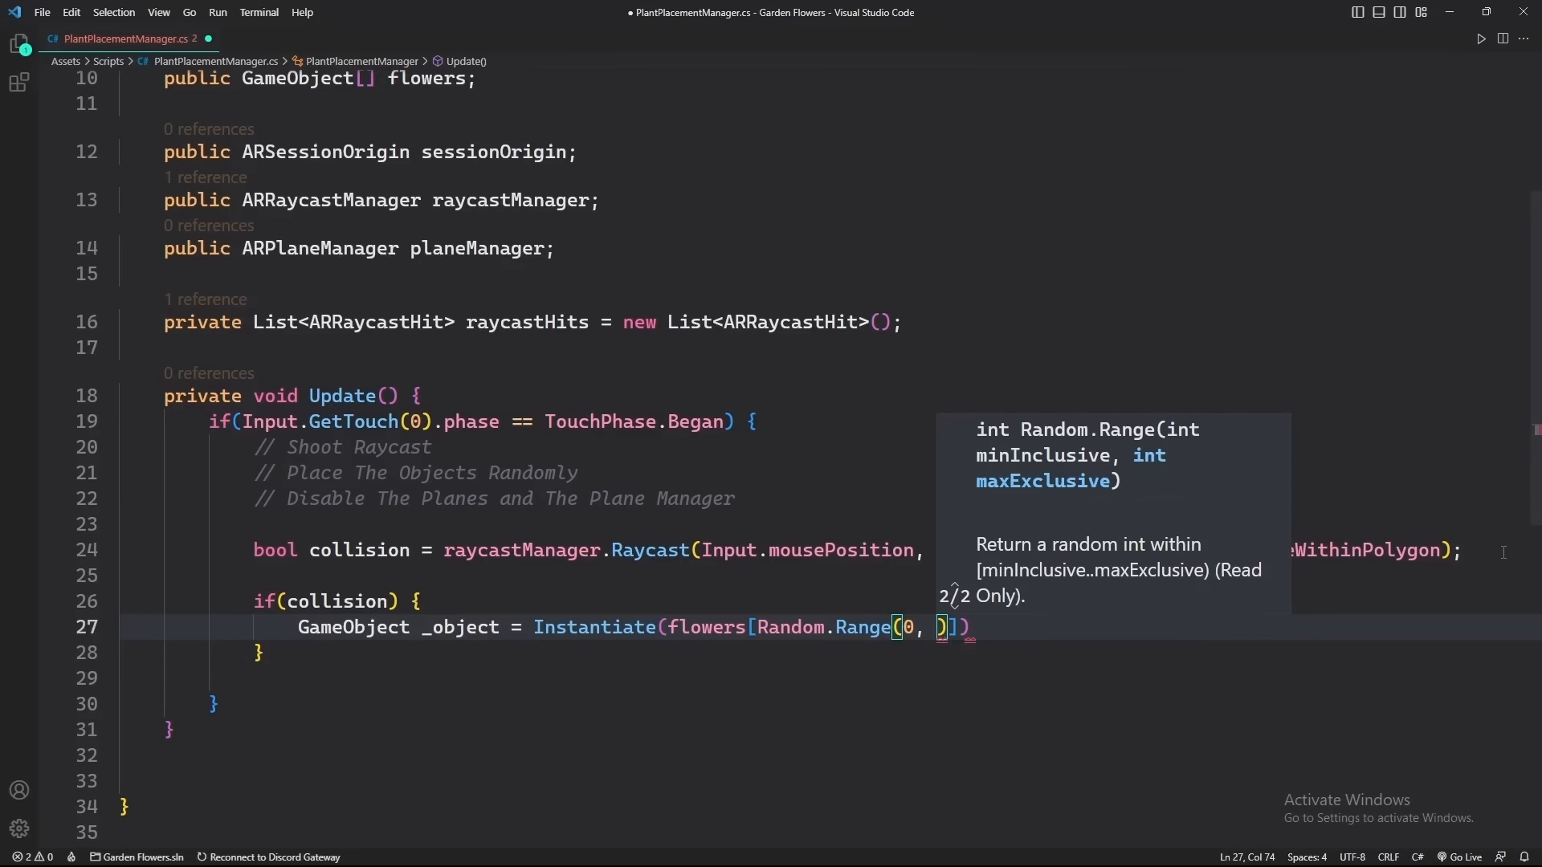
pyautogui.write('flow')
pyautogui.press('Return')
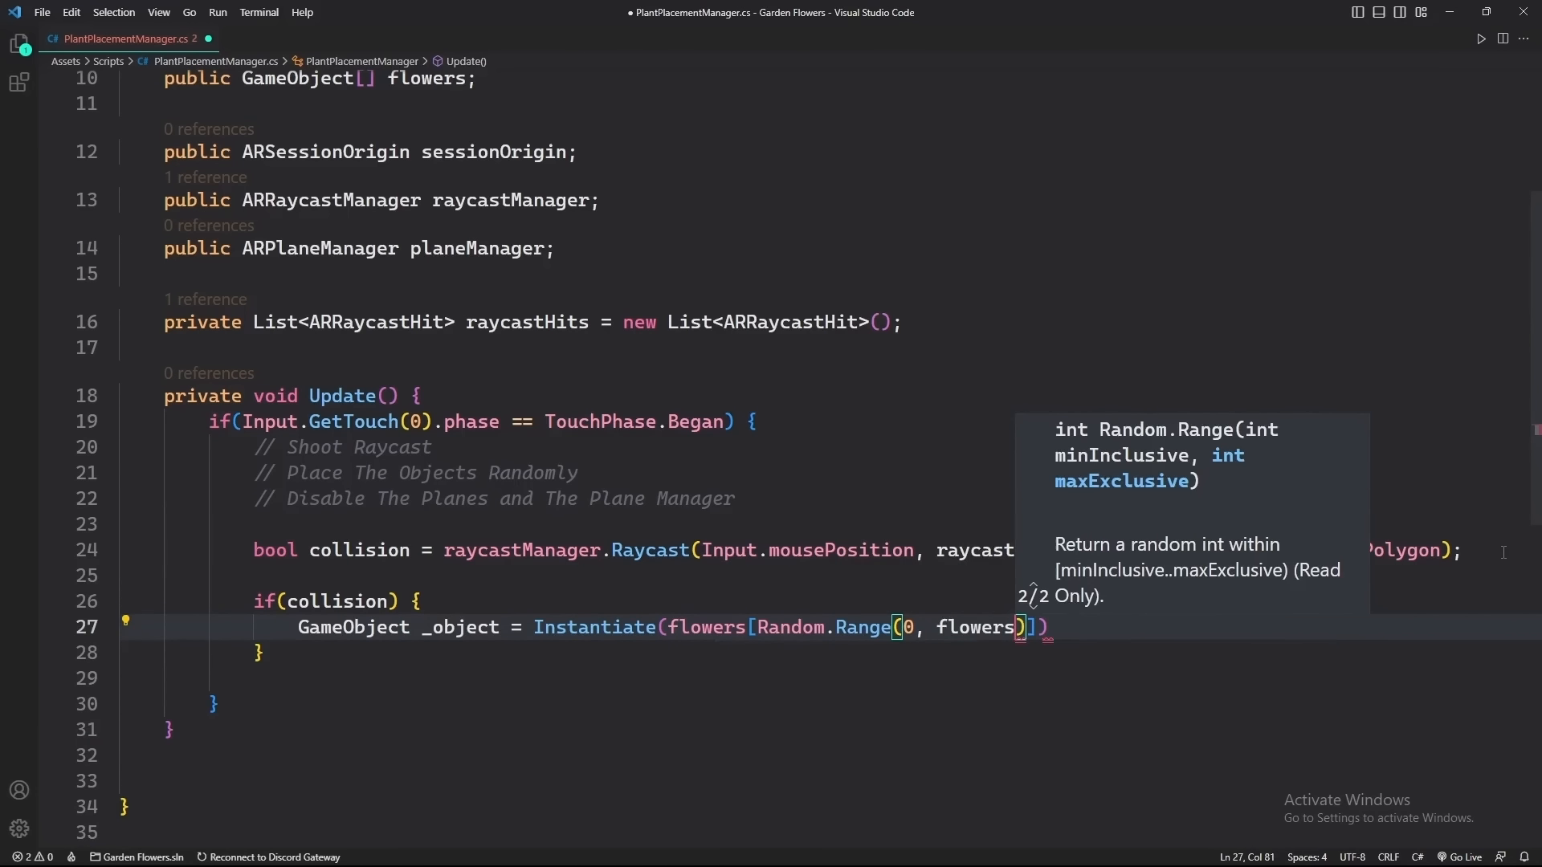
pyautogui.write('.le')
pyautogui.press('Return')
pyautogui.write('- 1')
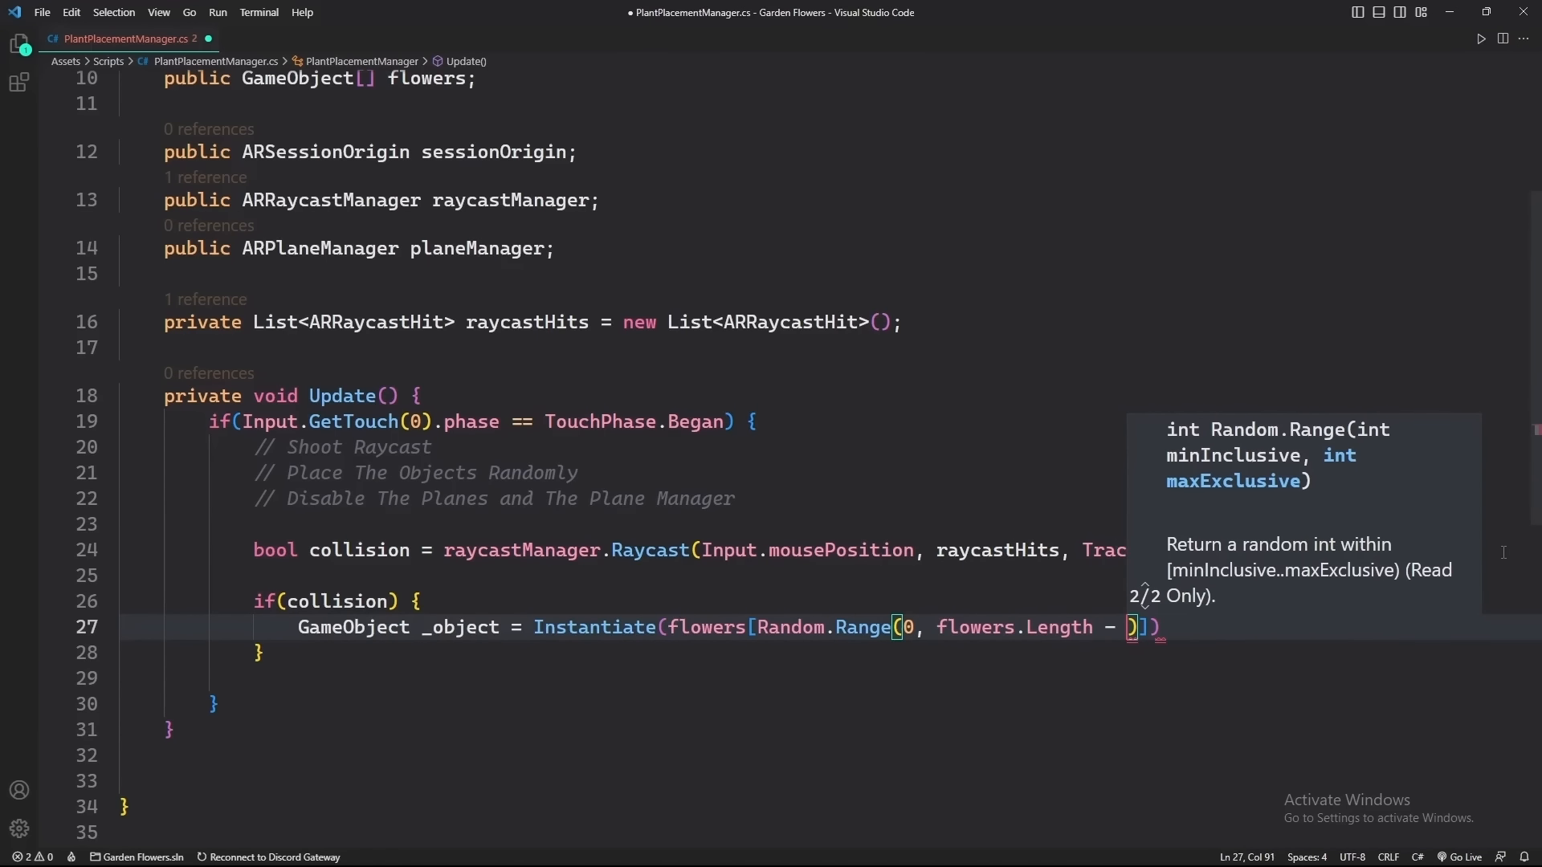
pyautogui.write(')])')
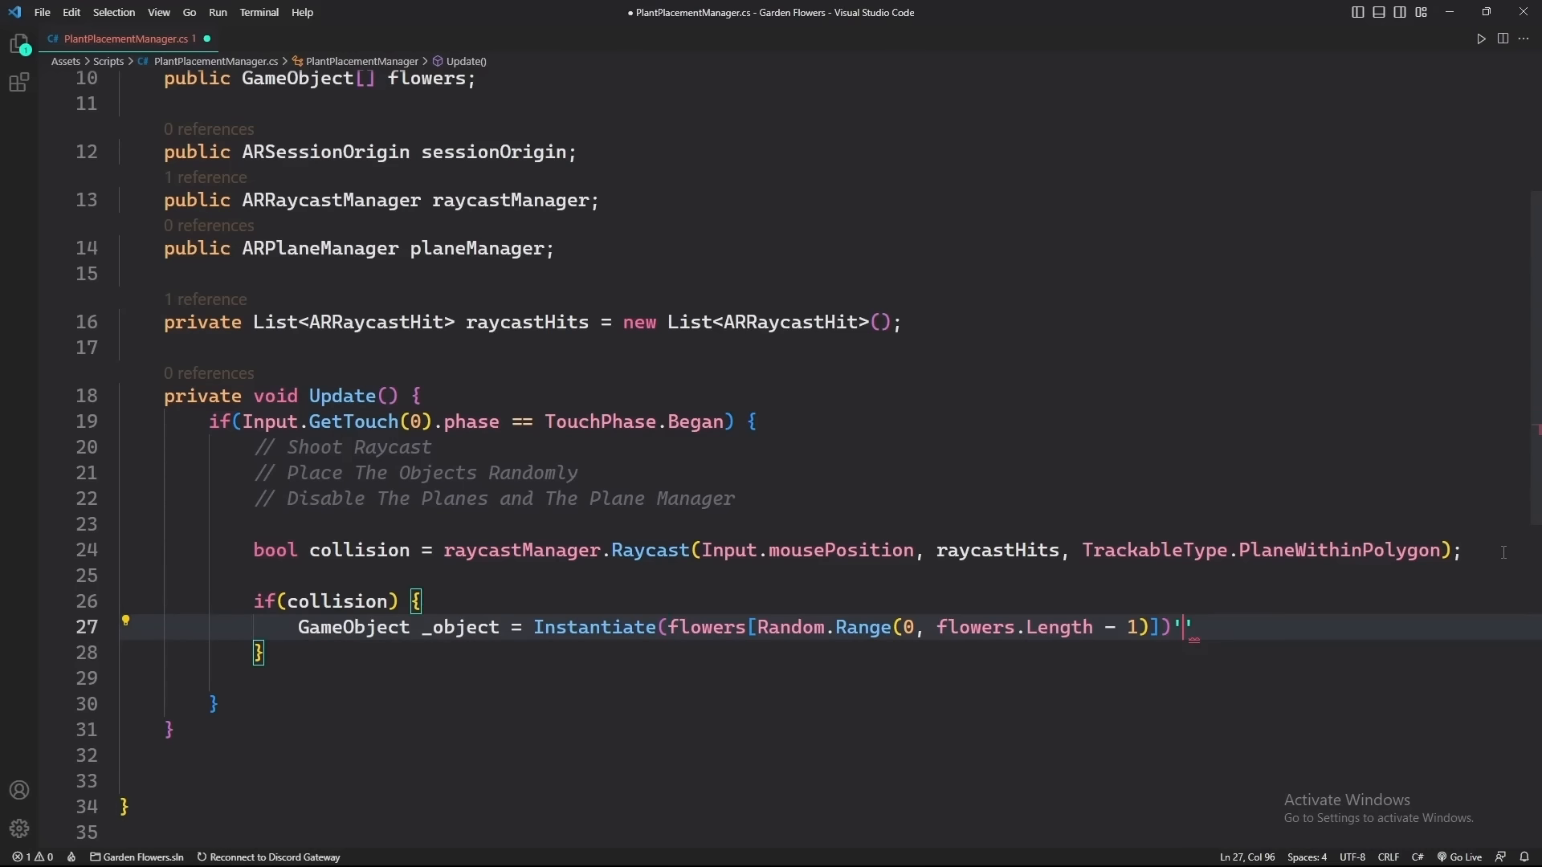
pyautogui.write(';')
# On a new line in the collision block, assign raycastHits[0] to _object.transform.position
pyautogui.press('Return')
pyautogui.write('_object.')
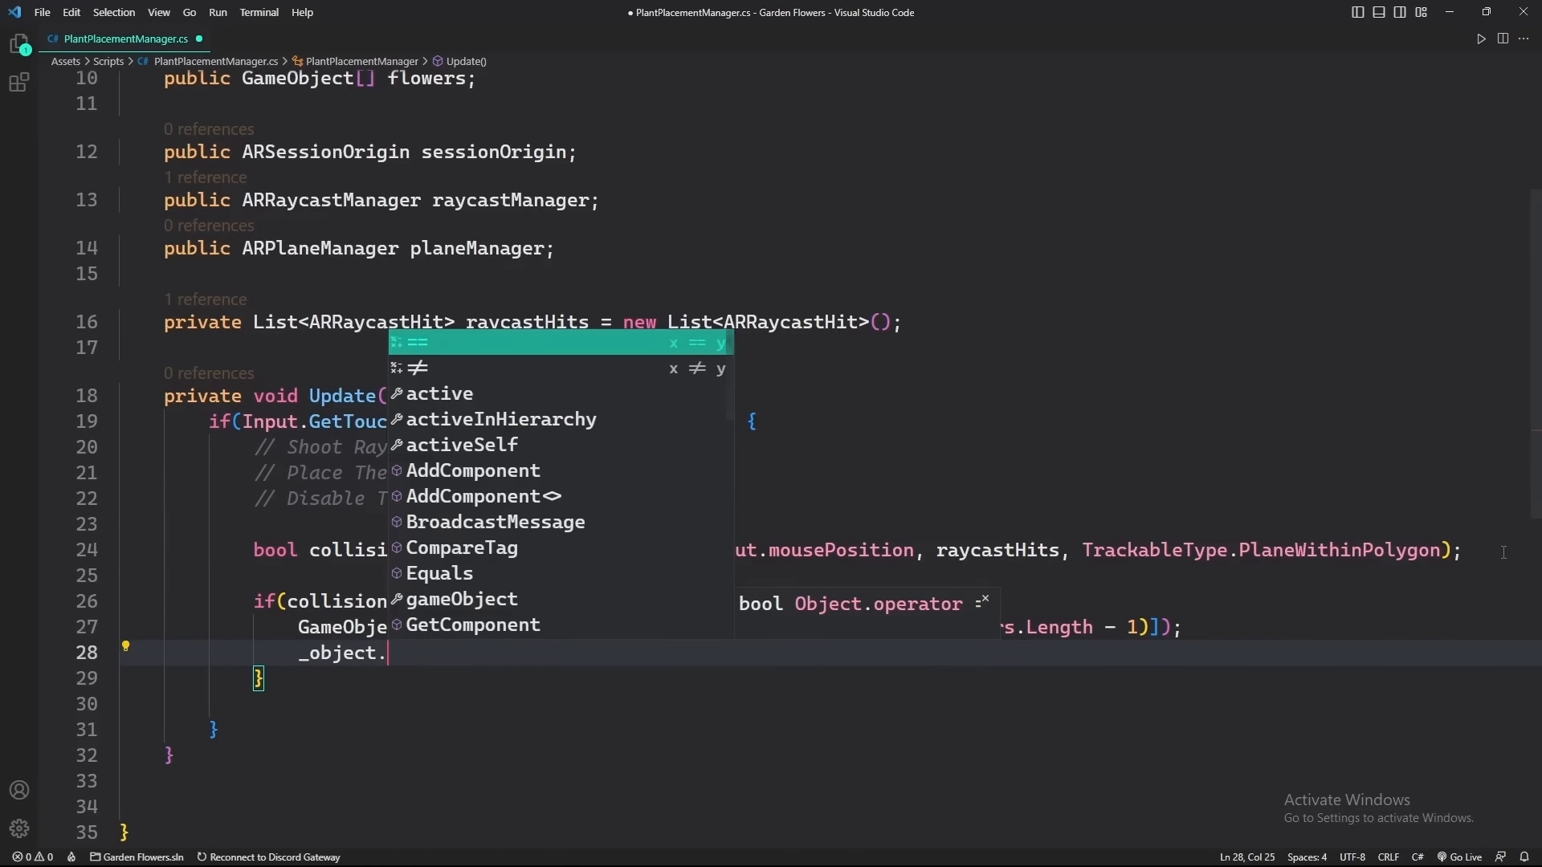
pyautogui.write('transform.pos')
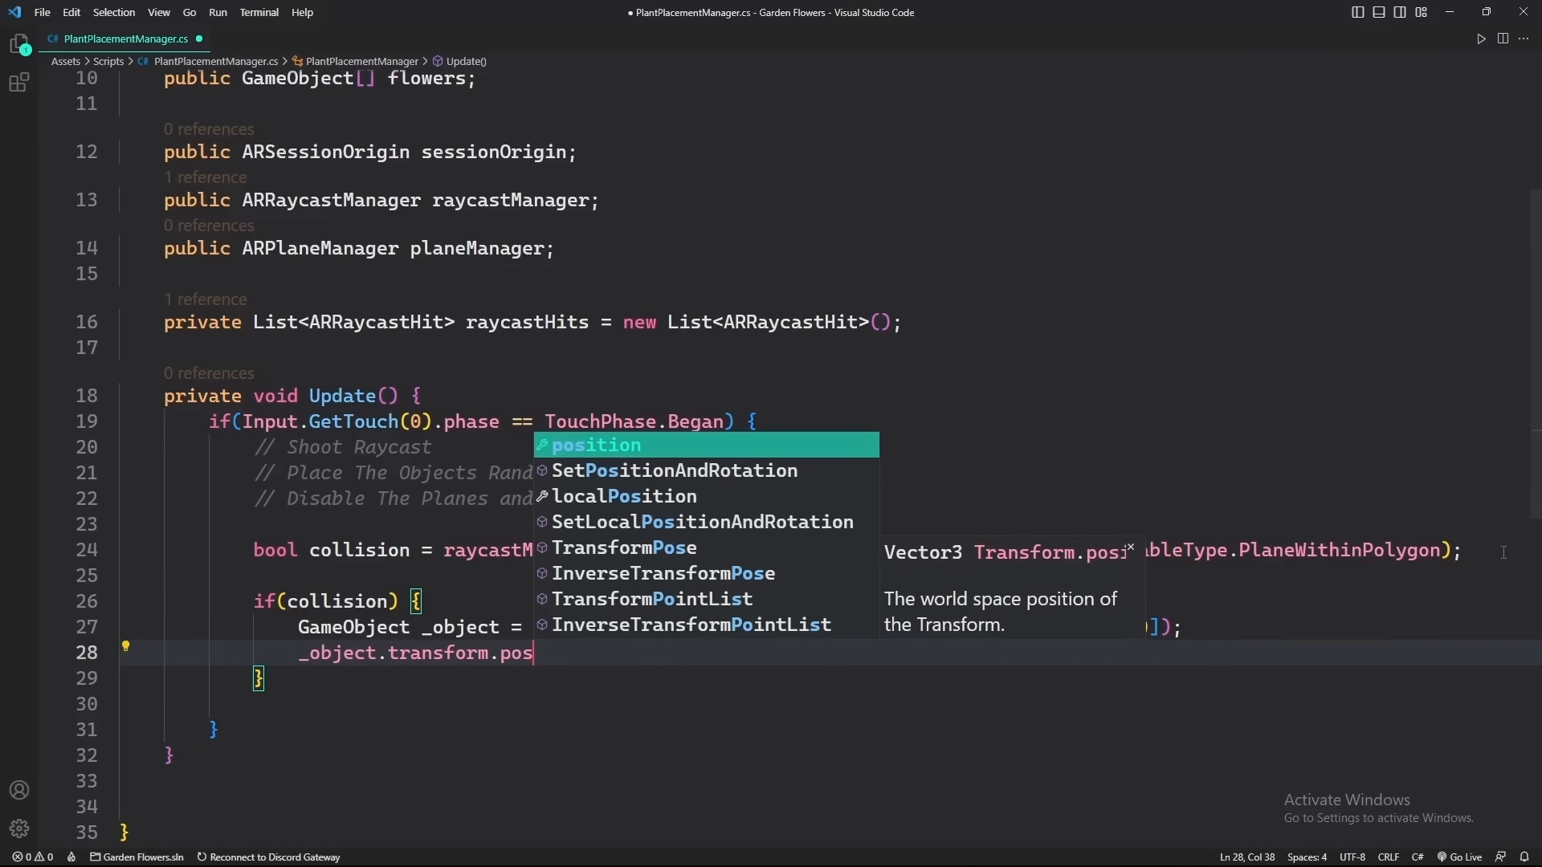
pyautogui.write('ition = ra')
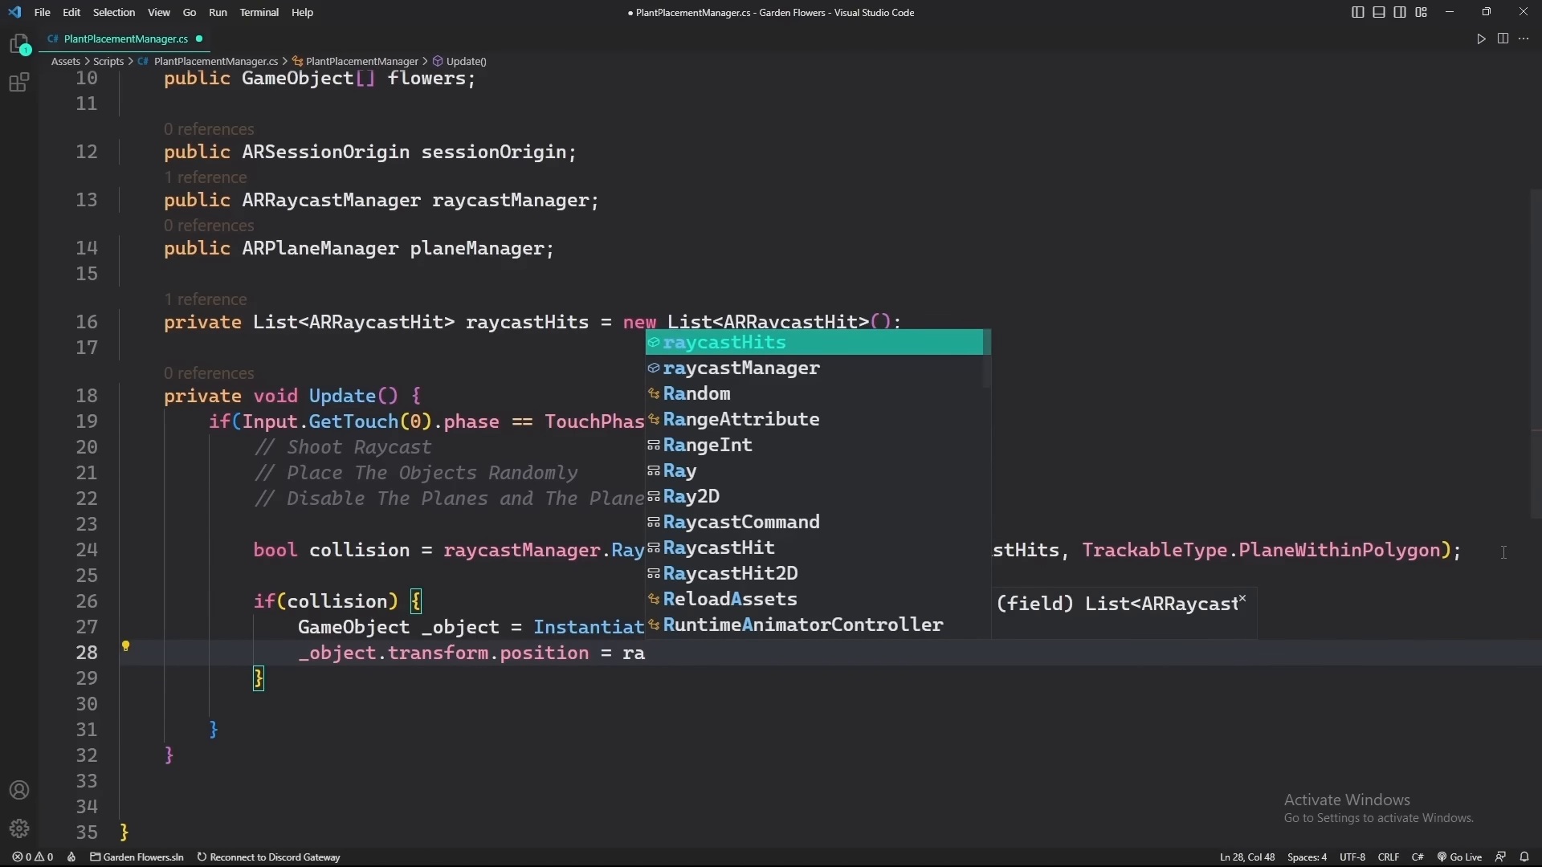
pyautogui.press('Tab')
pyautogui.write('[0]')
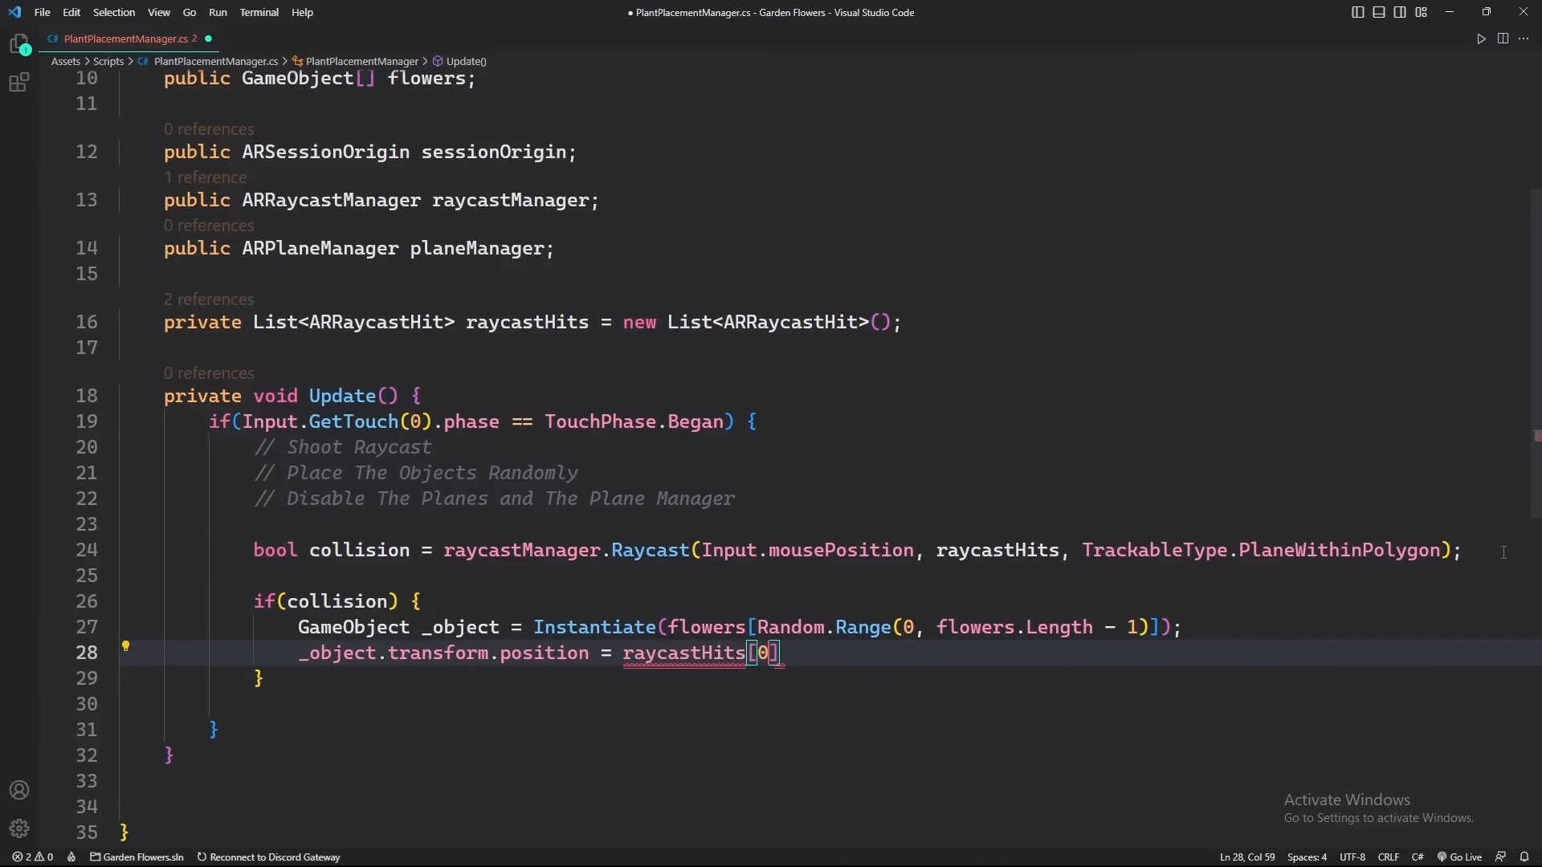
# Extend the raycastHits[0] expression with .pose.position and end the assignment with a semicolon
pyautogui.write('.t')
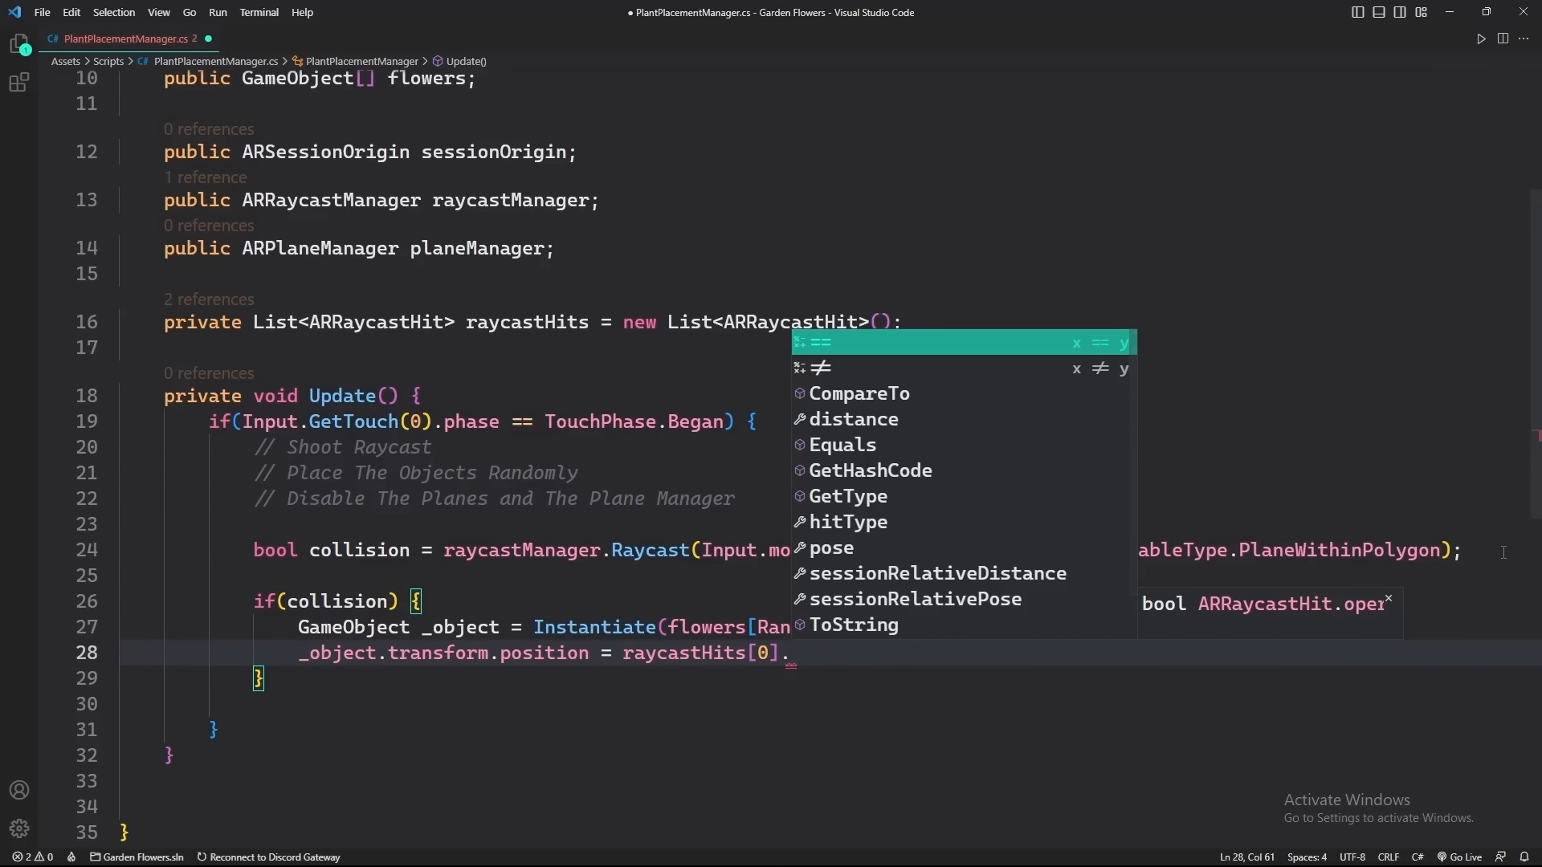
pyautogui.press('BackSpace')
pyautogui.write('po')
pyautogui.press('Tab')
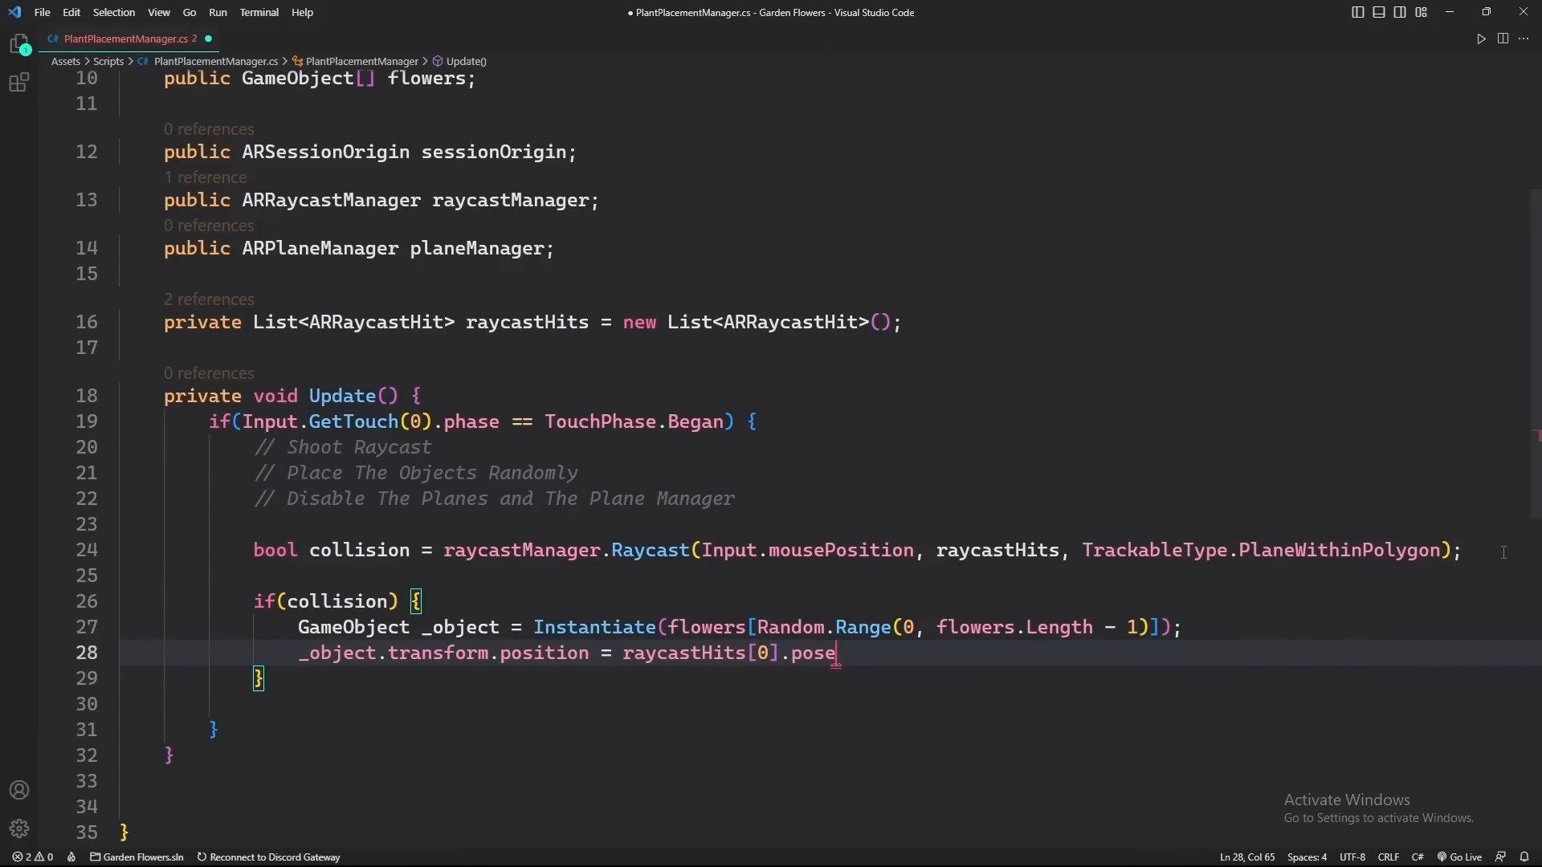
pyautogui.write('.p')
pyautogui.press('Tab')
pyautogui.write(';')
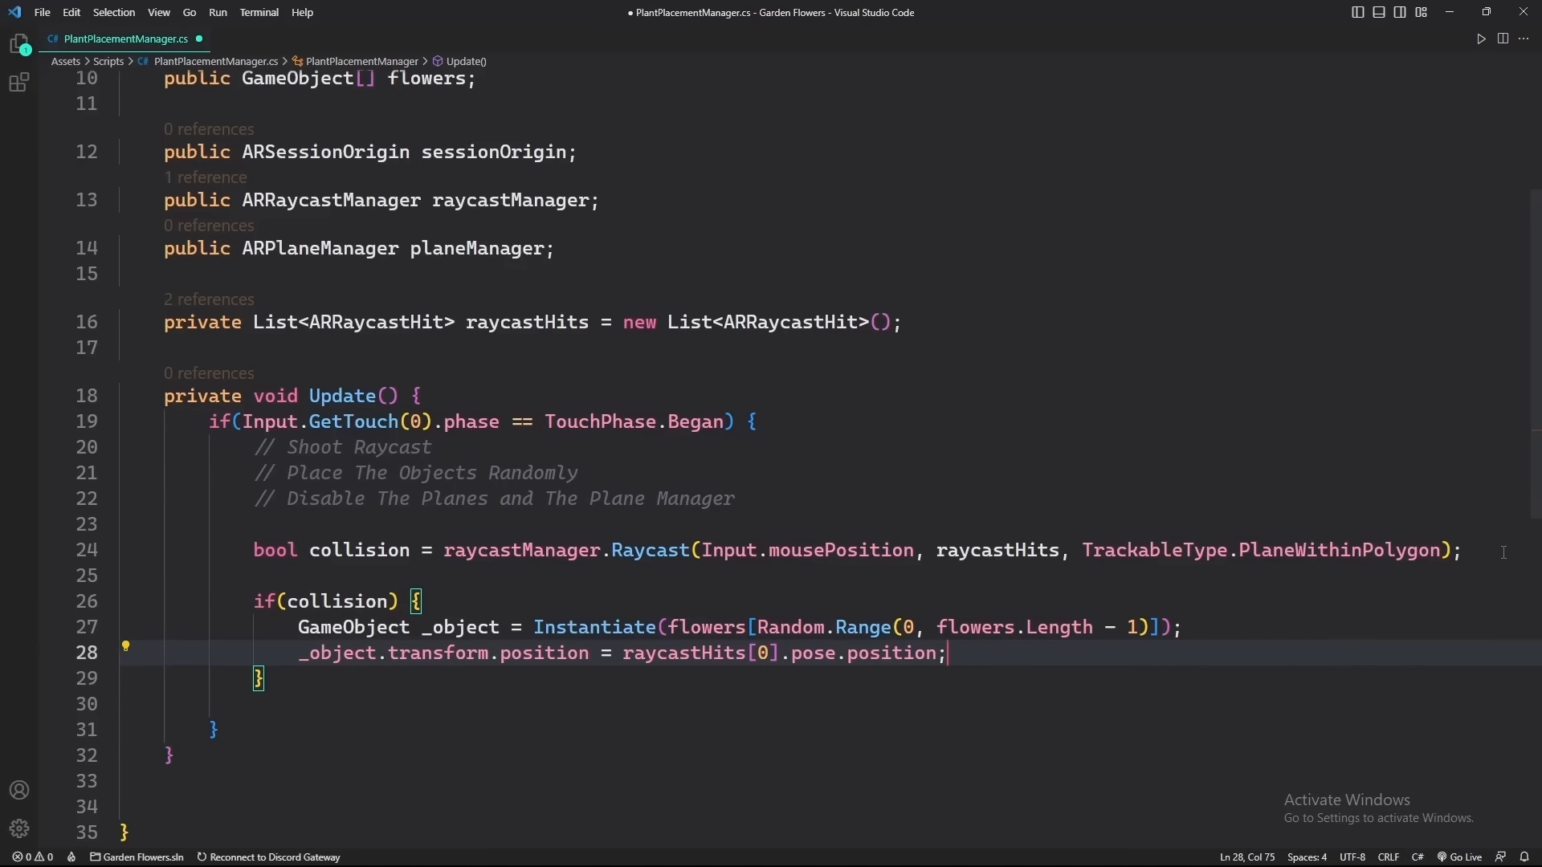
# Below the collision block, leave a blank line and begin a foreach statement with empty parentheses
pyautogui.press('Down')
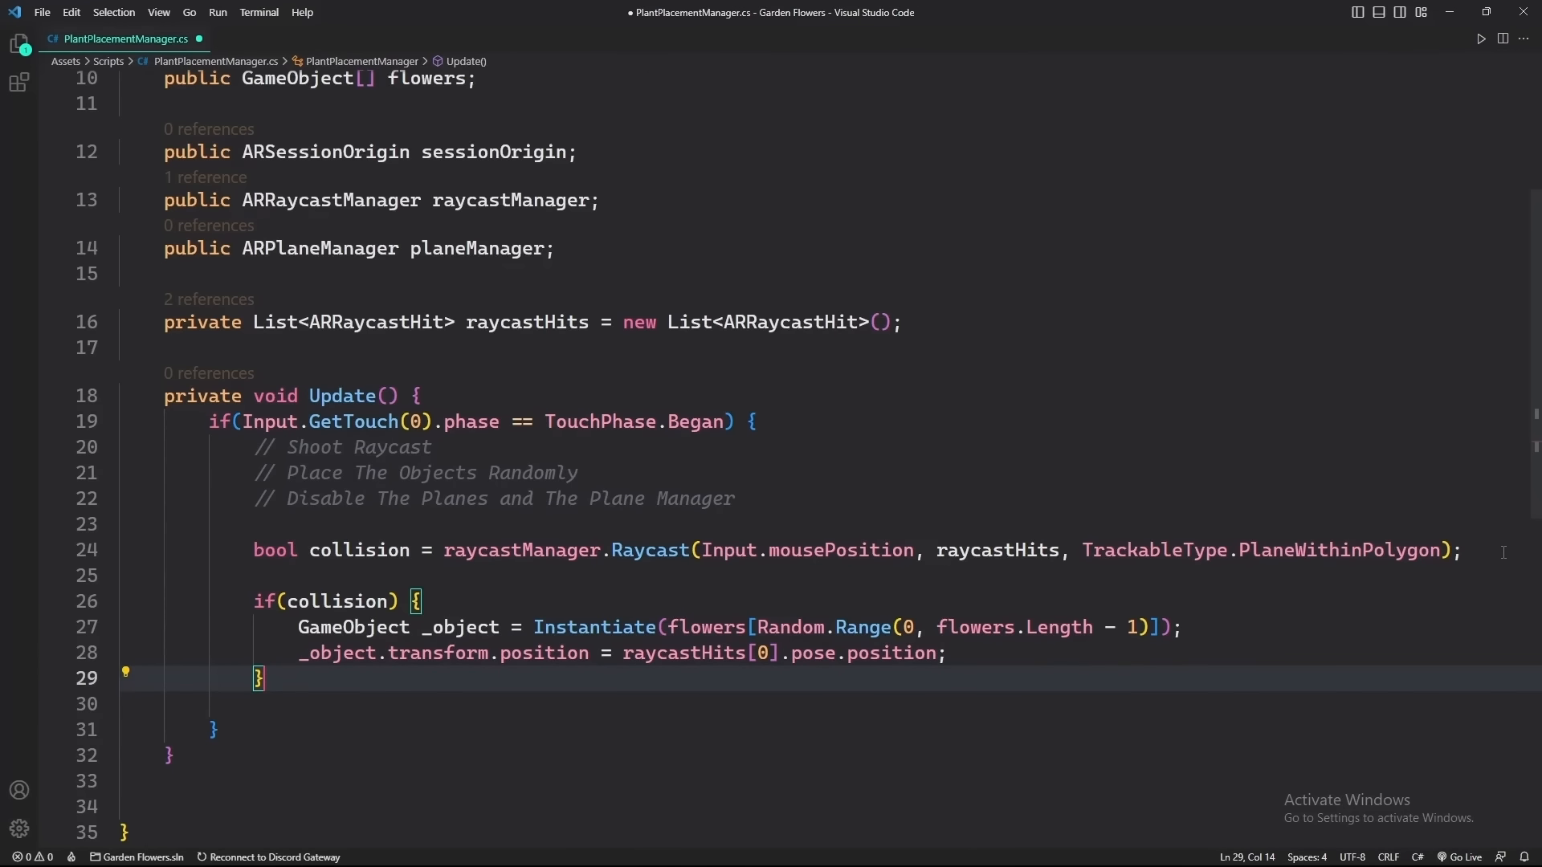
pyautogui.press('Return')
pyautogui.press('Return')
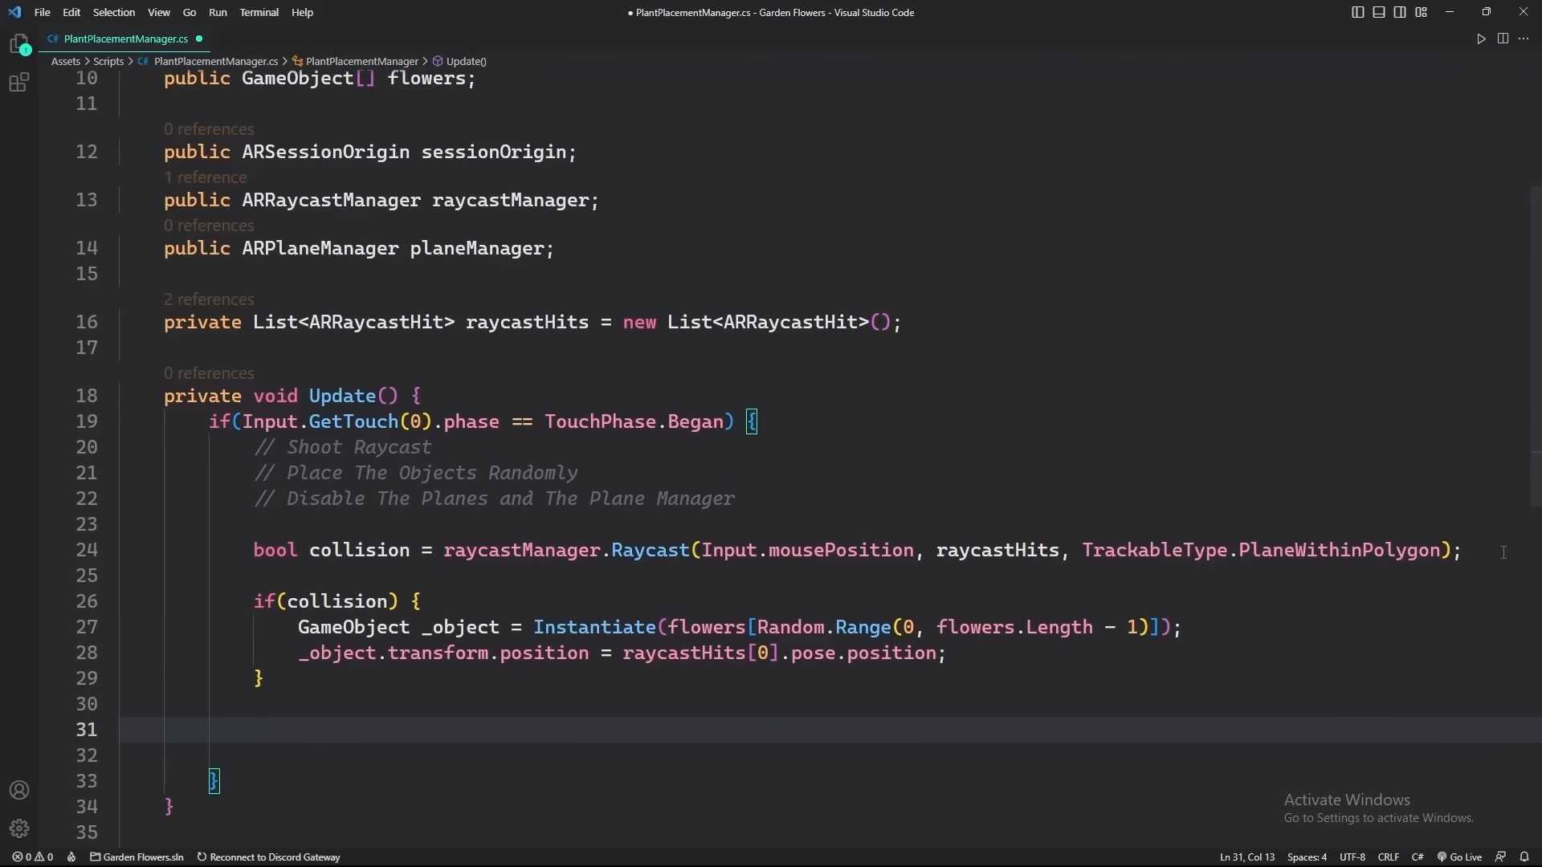
pyautogui.write('for')
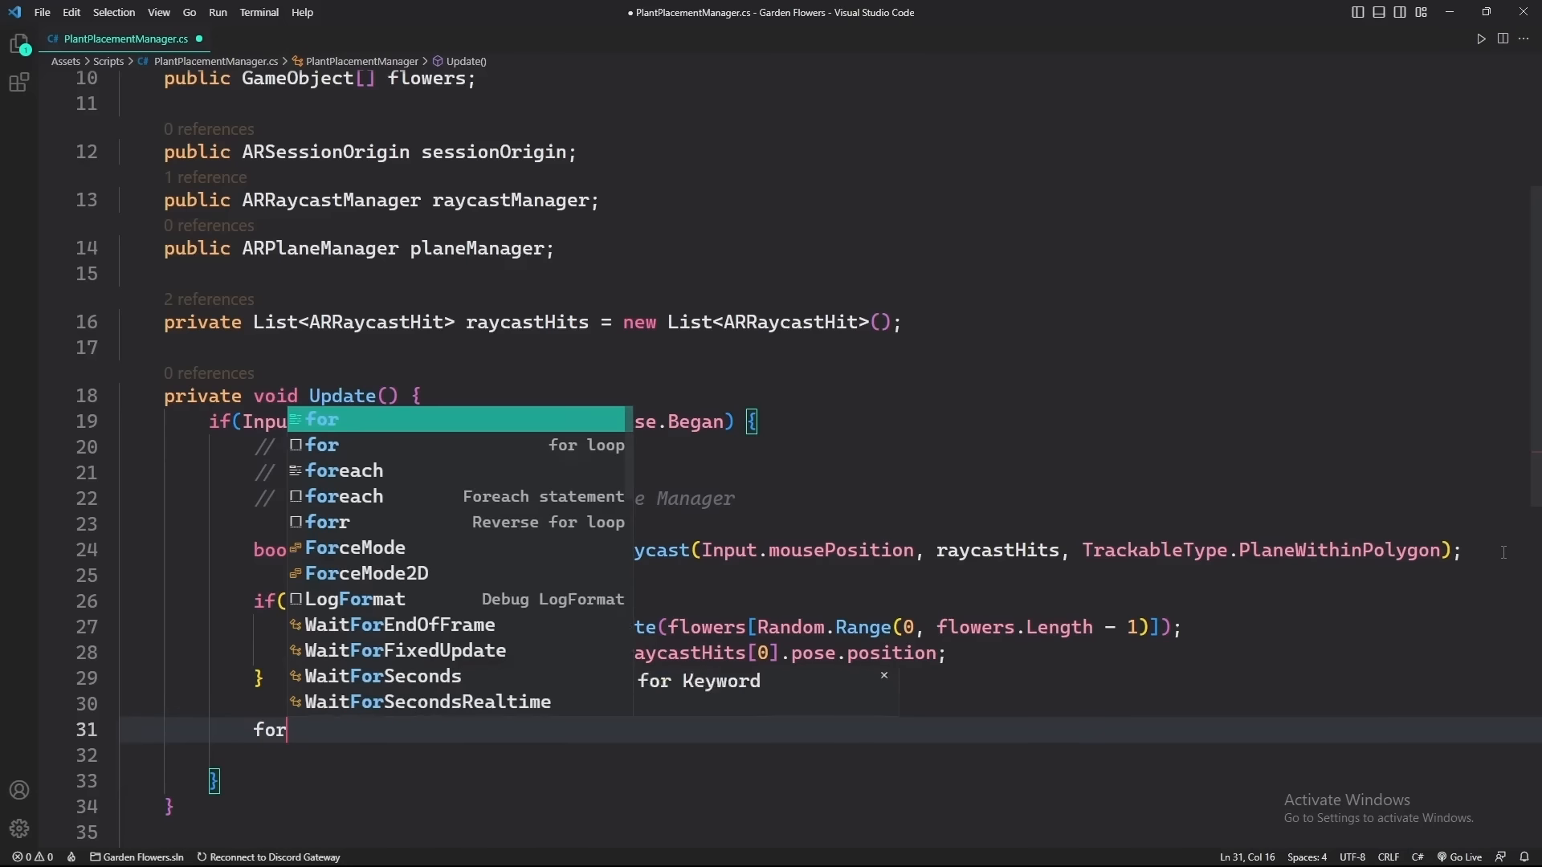
pyautogui.write('e')
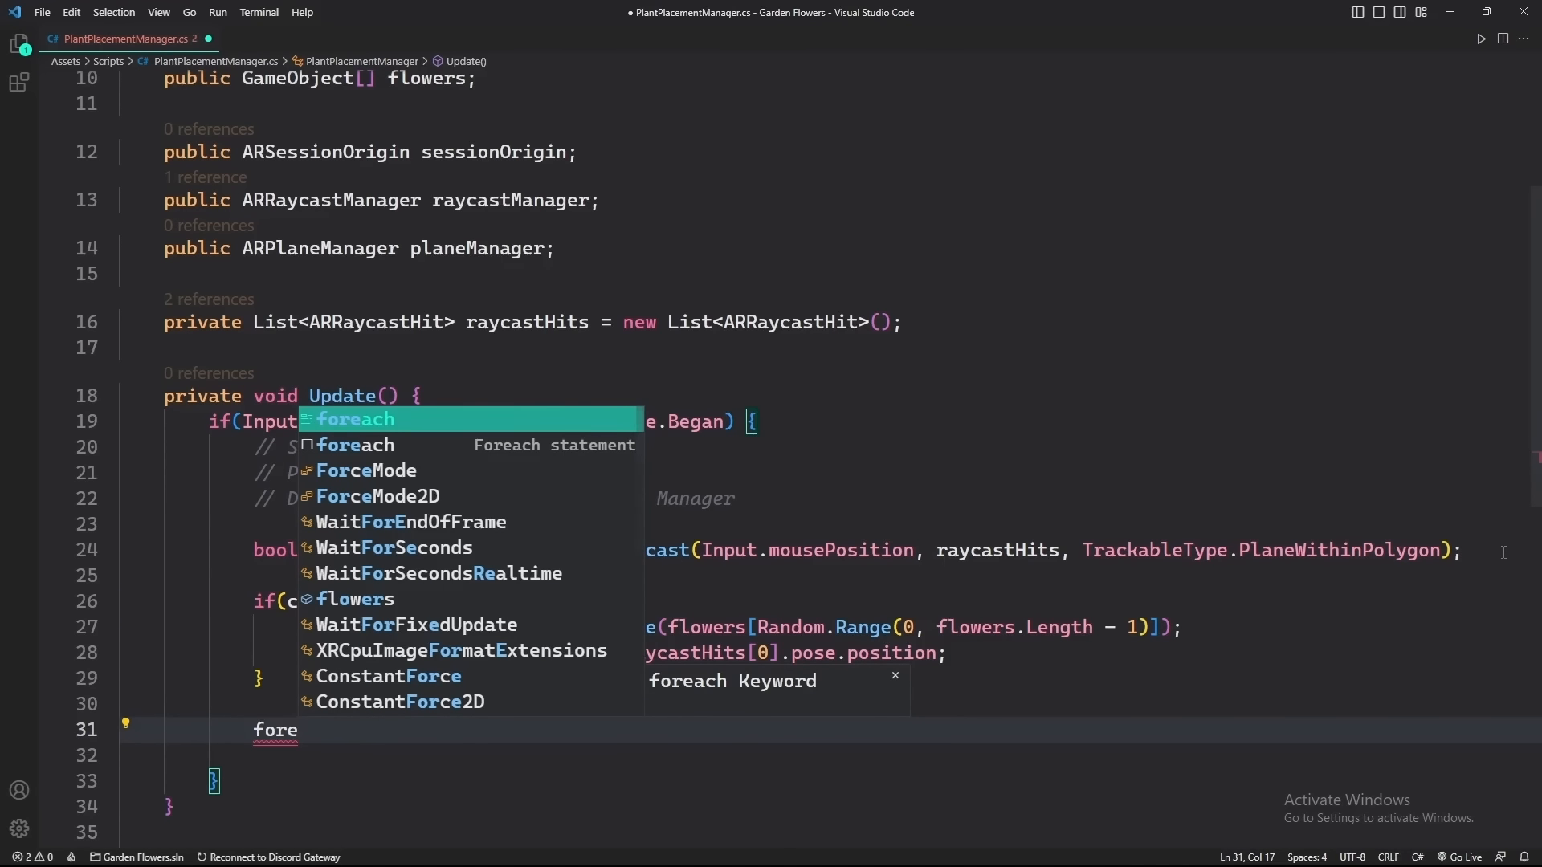
pyautogui.press('Tab')
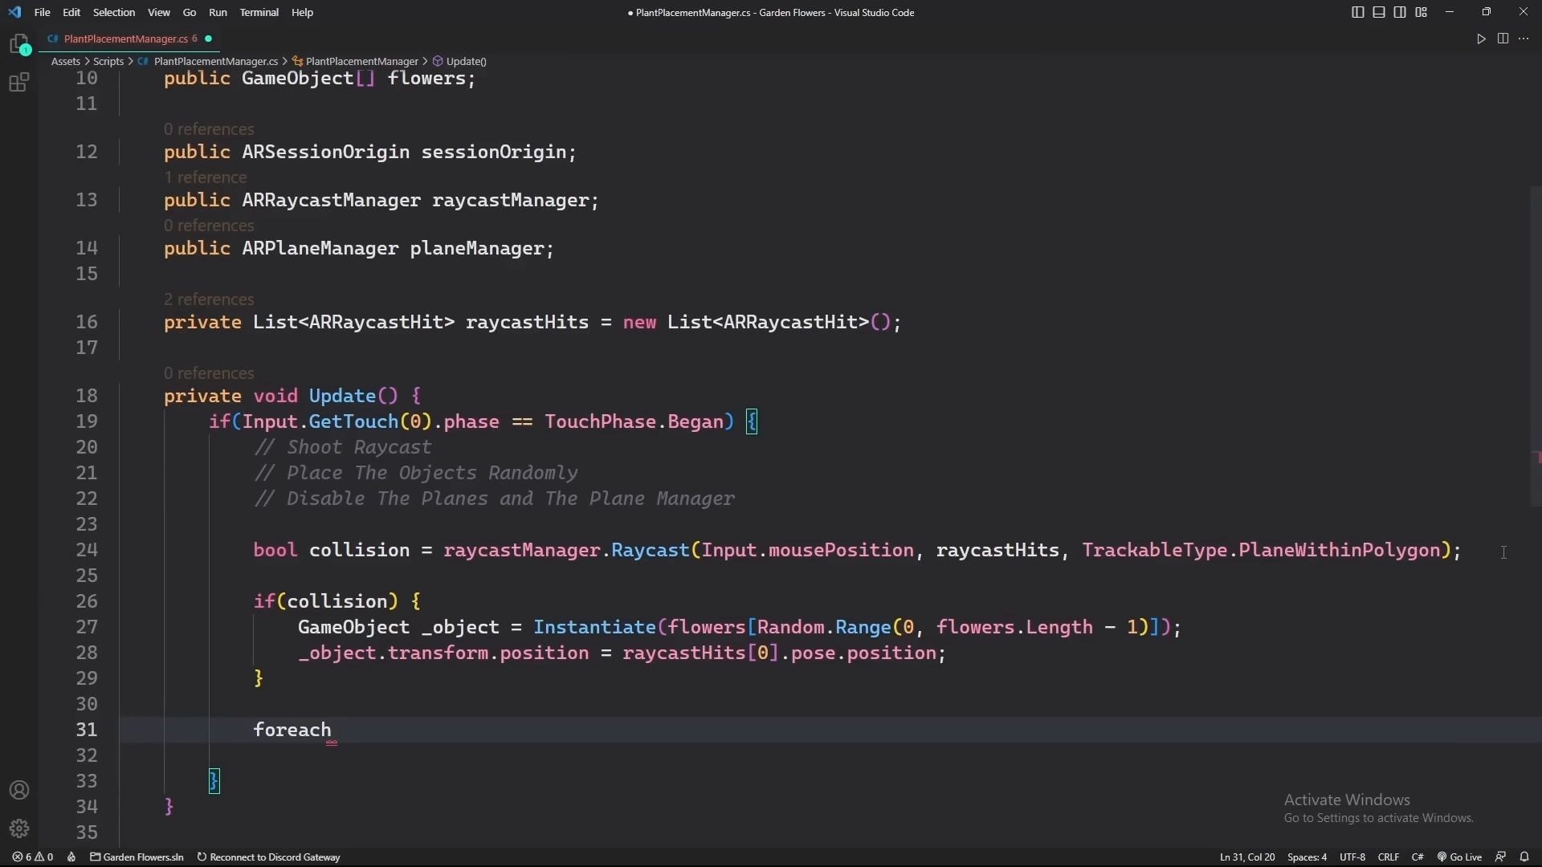
pyautogui.write('(')
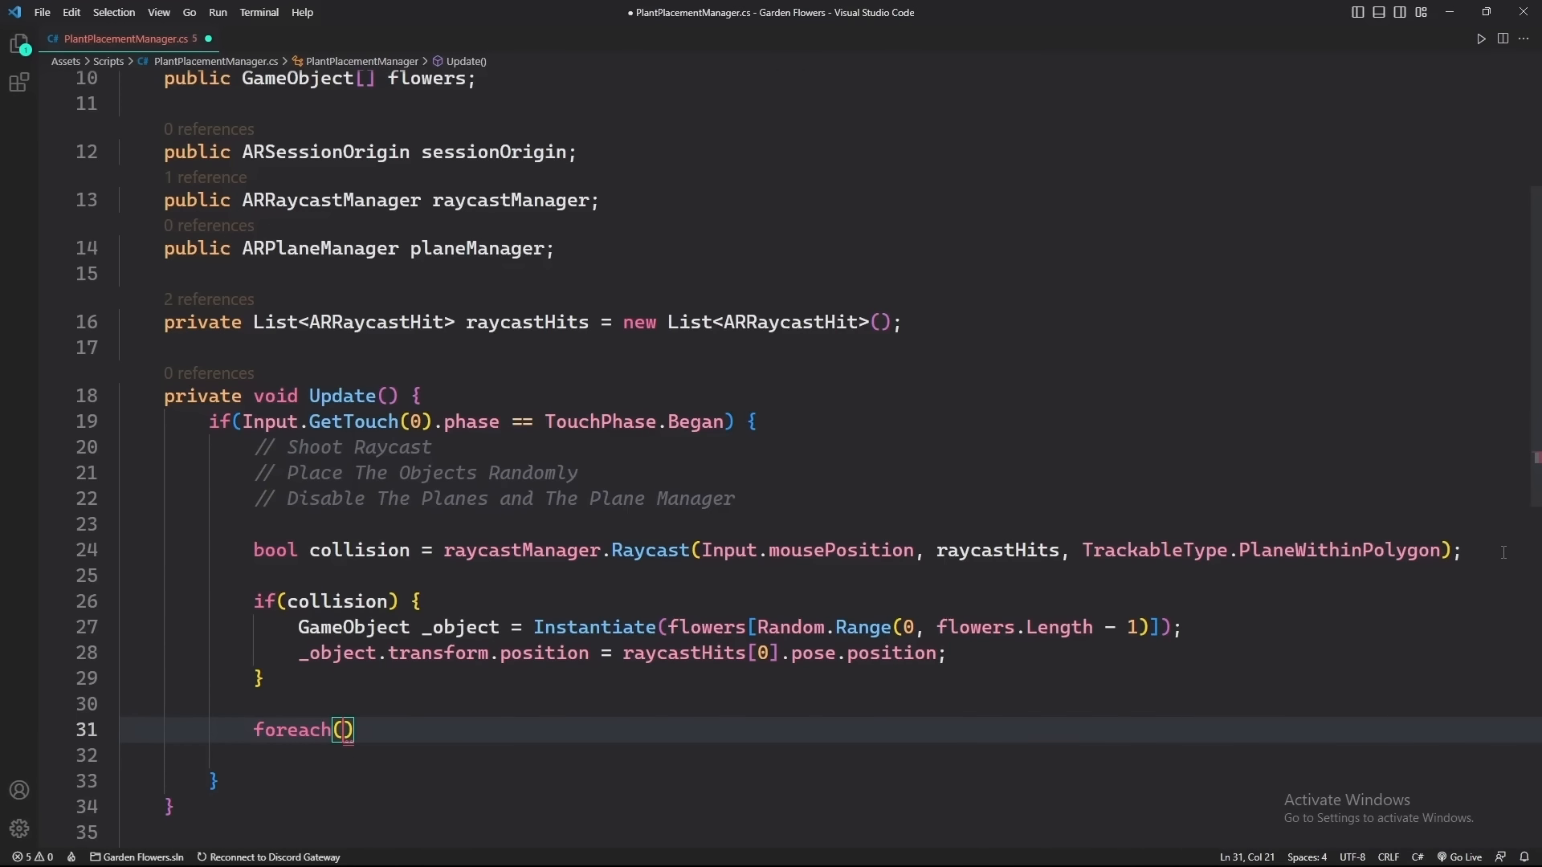
# Make the foreach loop iterate var plane in planeManager.trackables and open its body block
pyautogui.write('var plane')
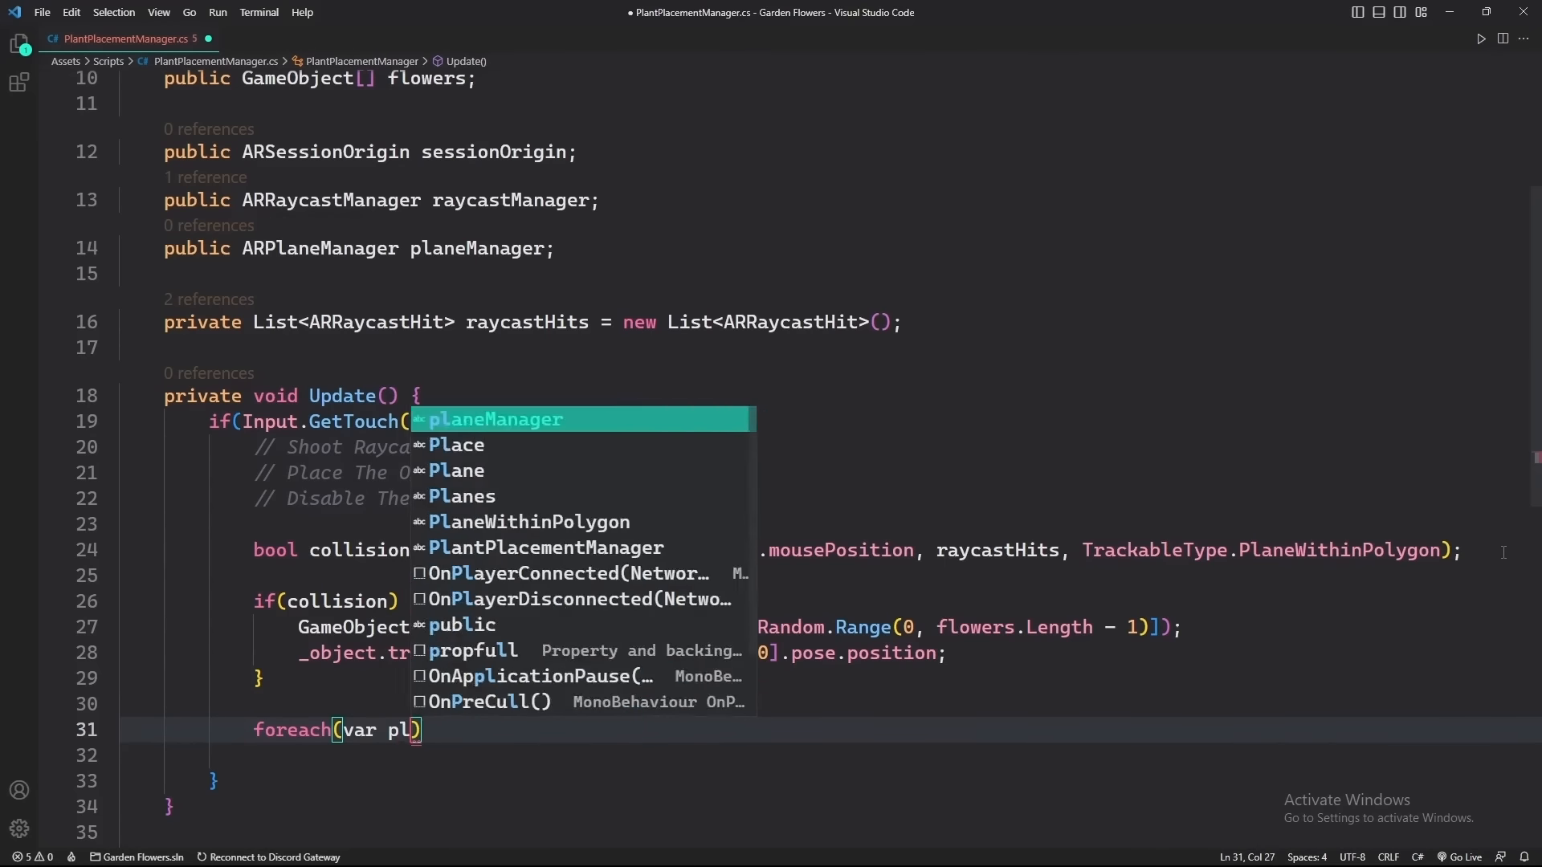
pyautogui.write(' in plan')
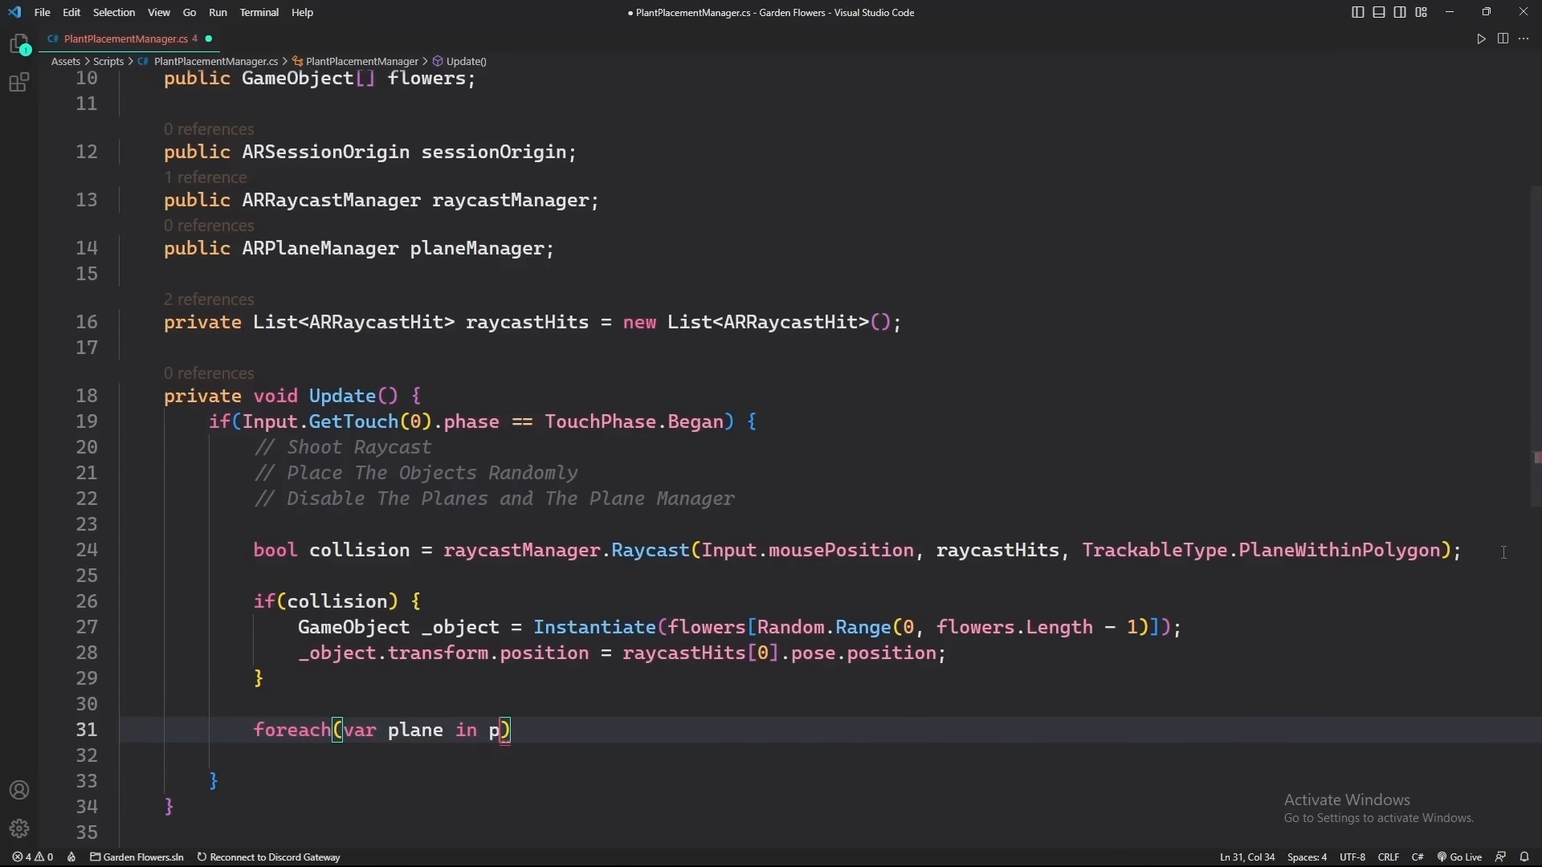
pyautogui.write('eManager.tra')
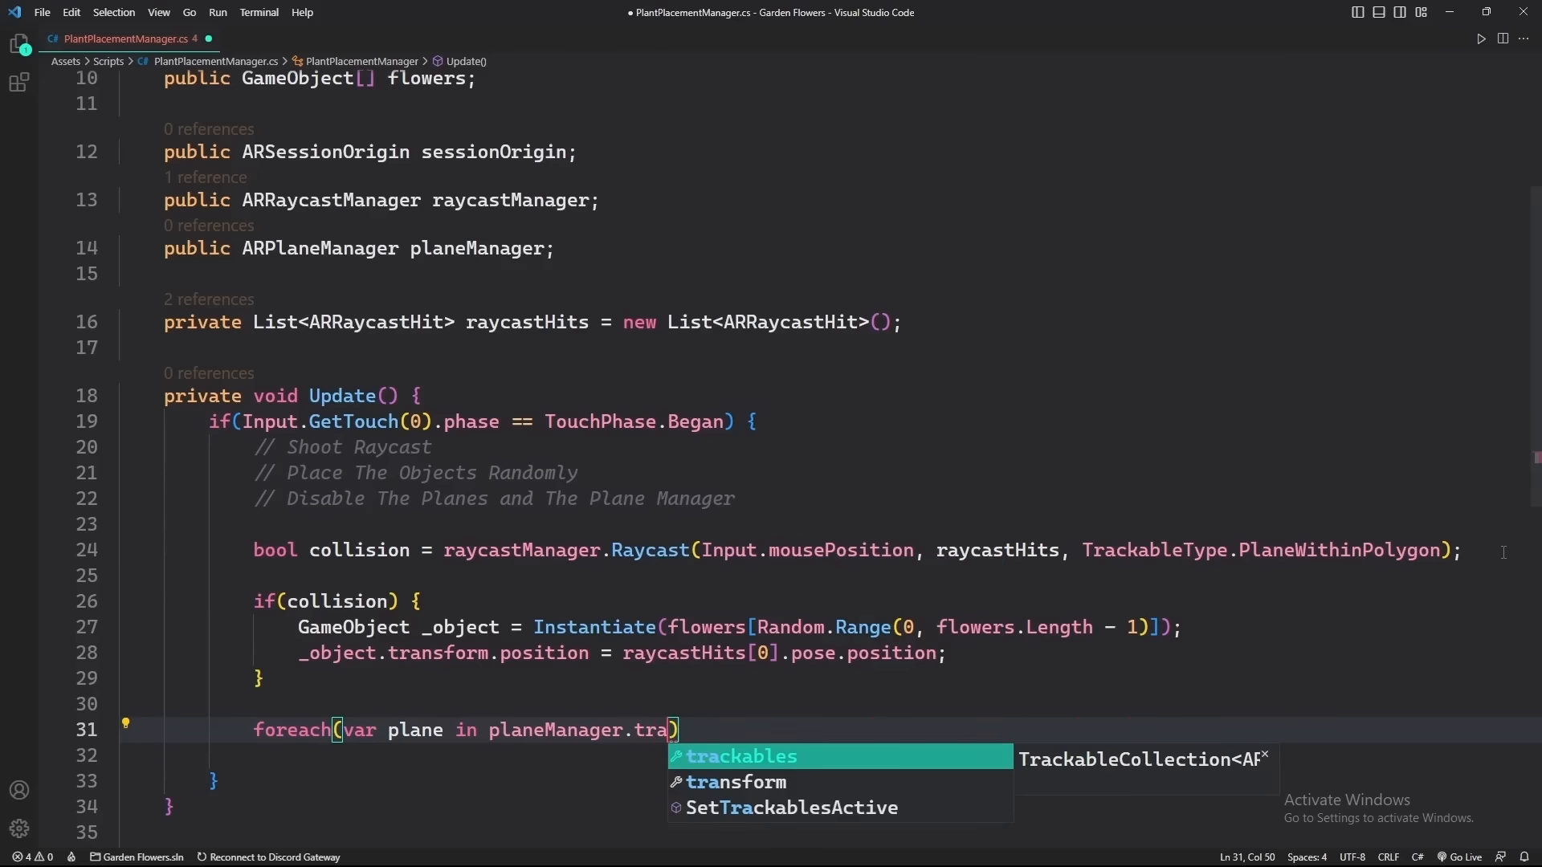
pyautogui.press('Tab')
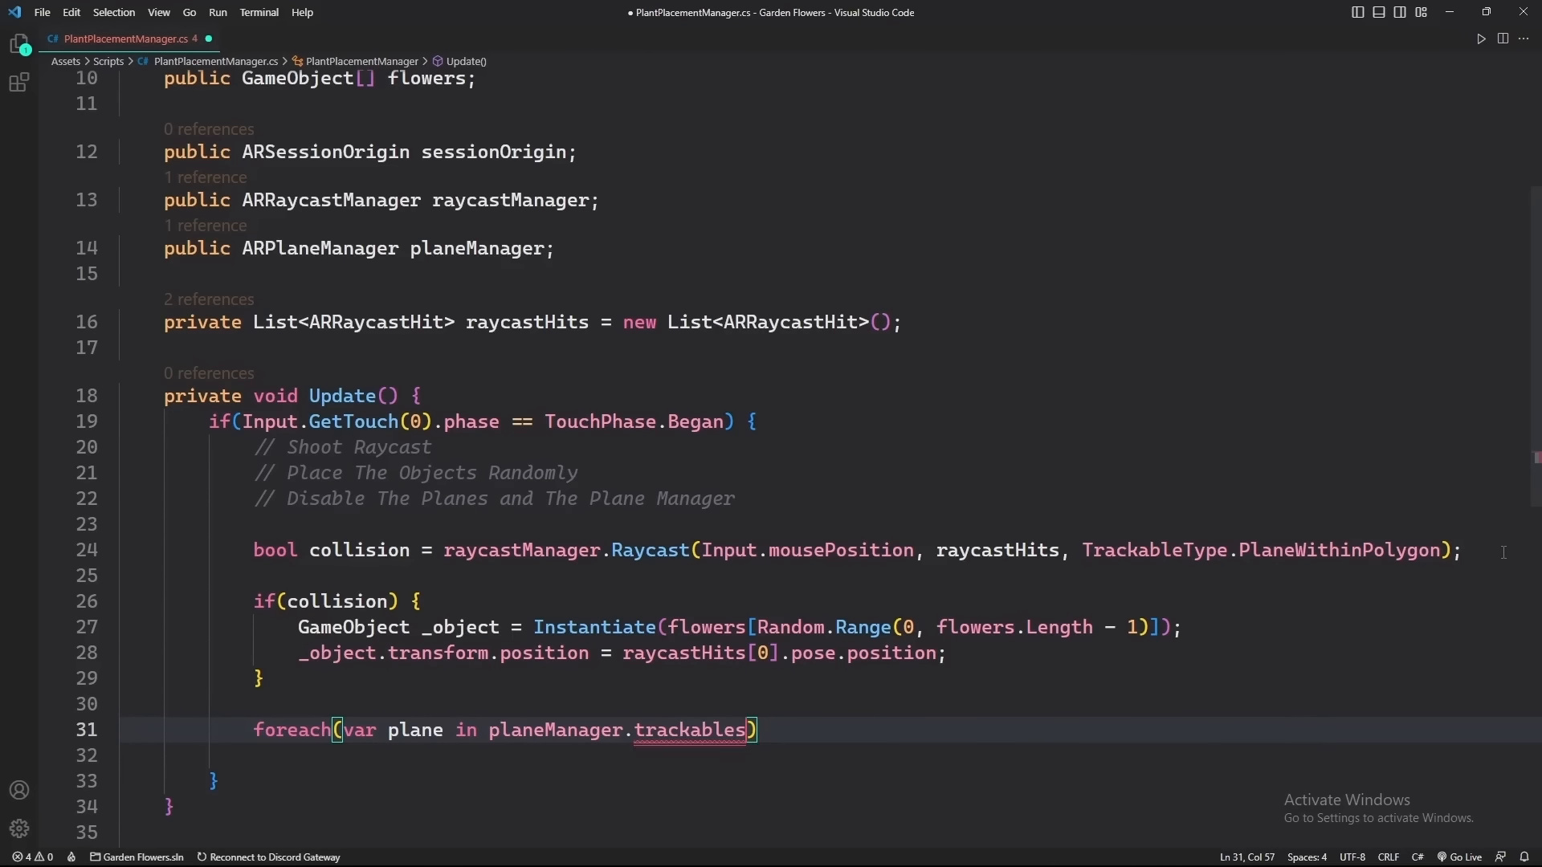
pyautogui.press('End')
pyautogui.write('{')
pyautogui.press('Escape')
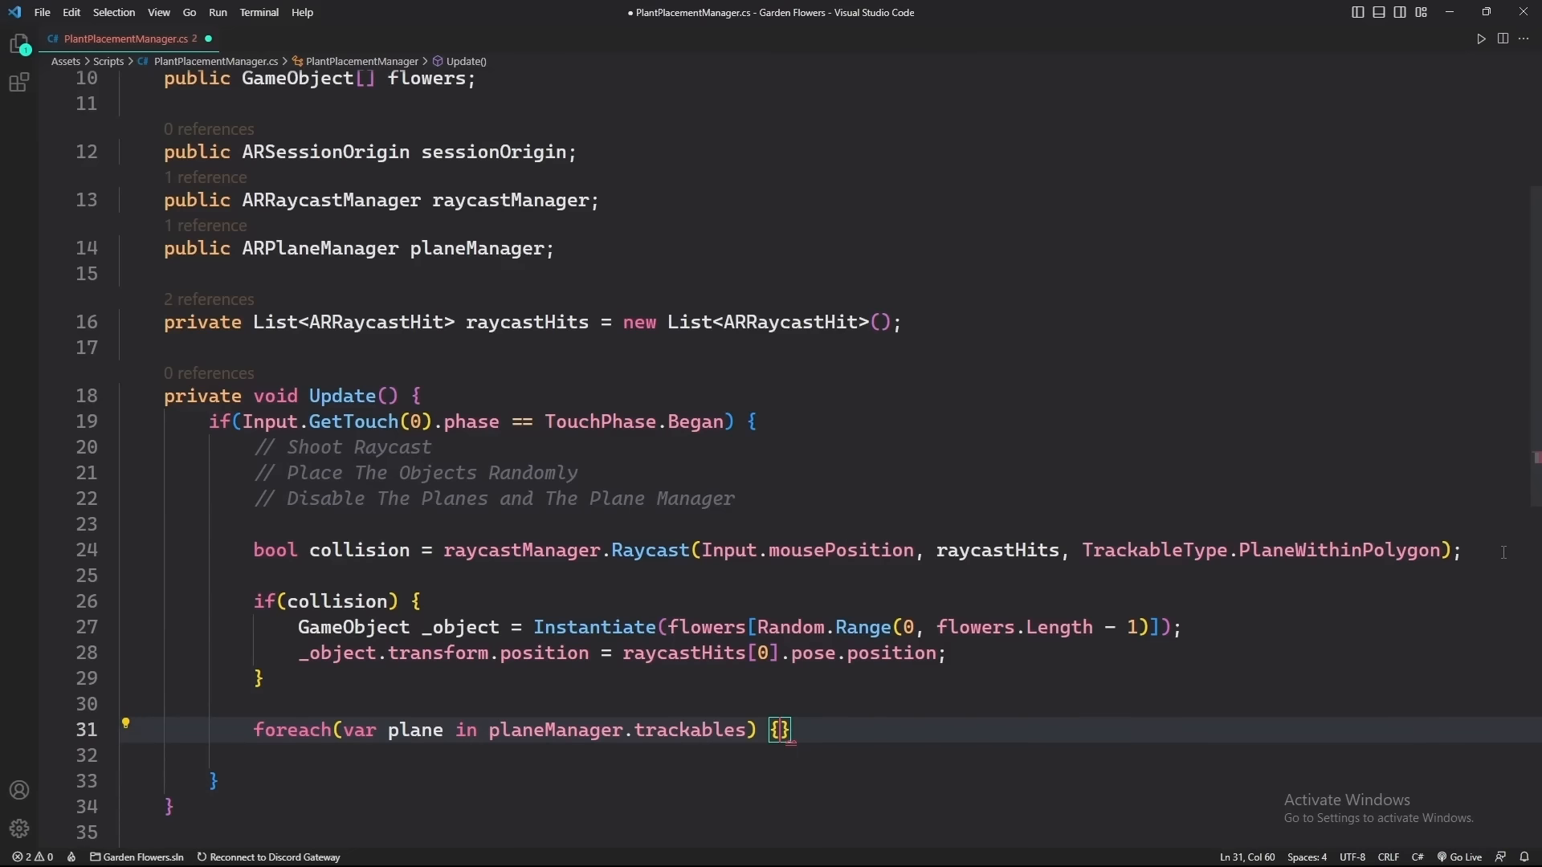
pyautogui.press('Return')
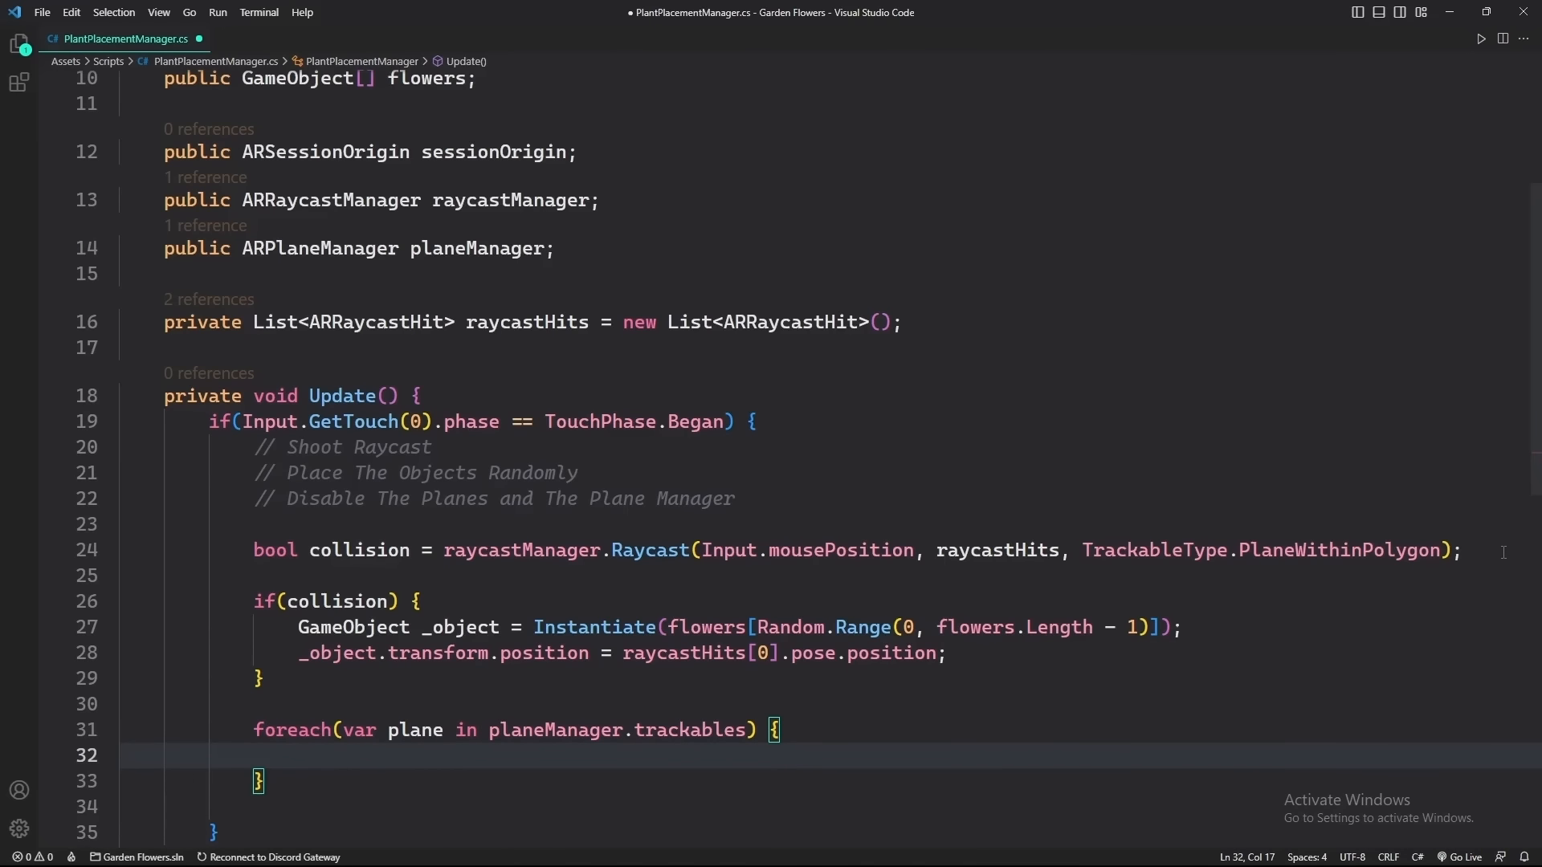
# Inside the foreach body, deactivate each plane with plane.gameObject.SetActive(false);
pyautogui.write('plane.')
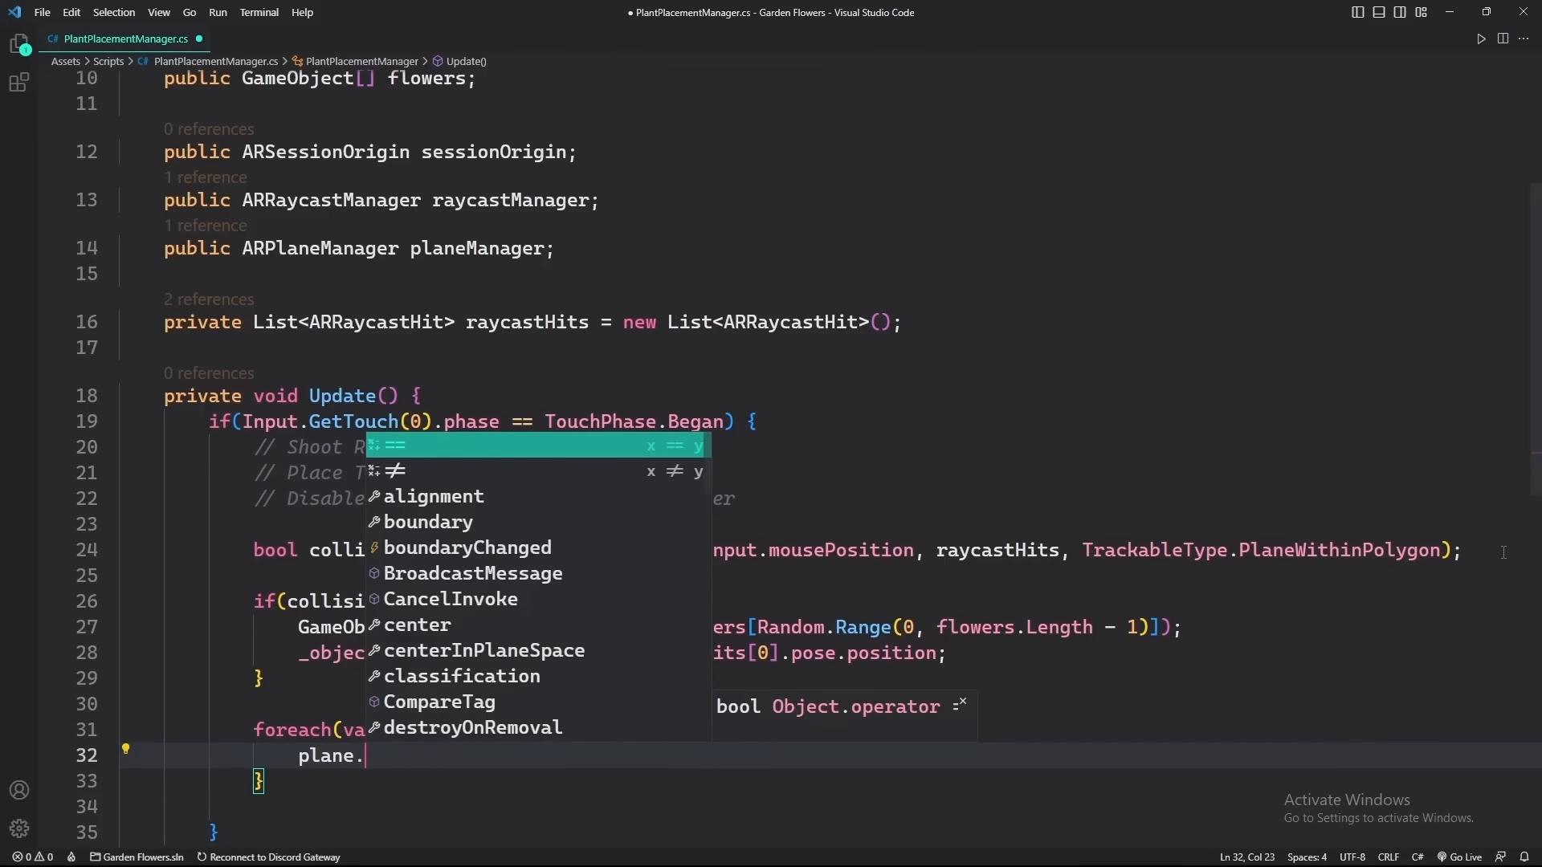
pyautogui.write('gameObject.Se5')
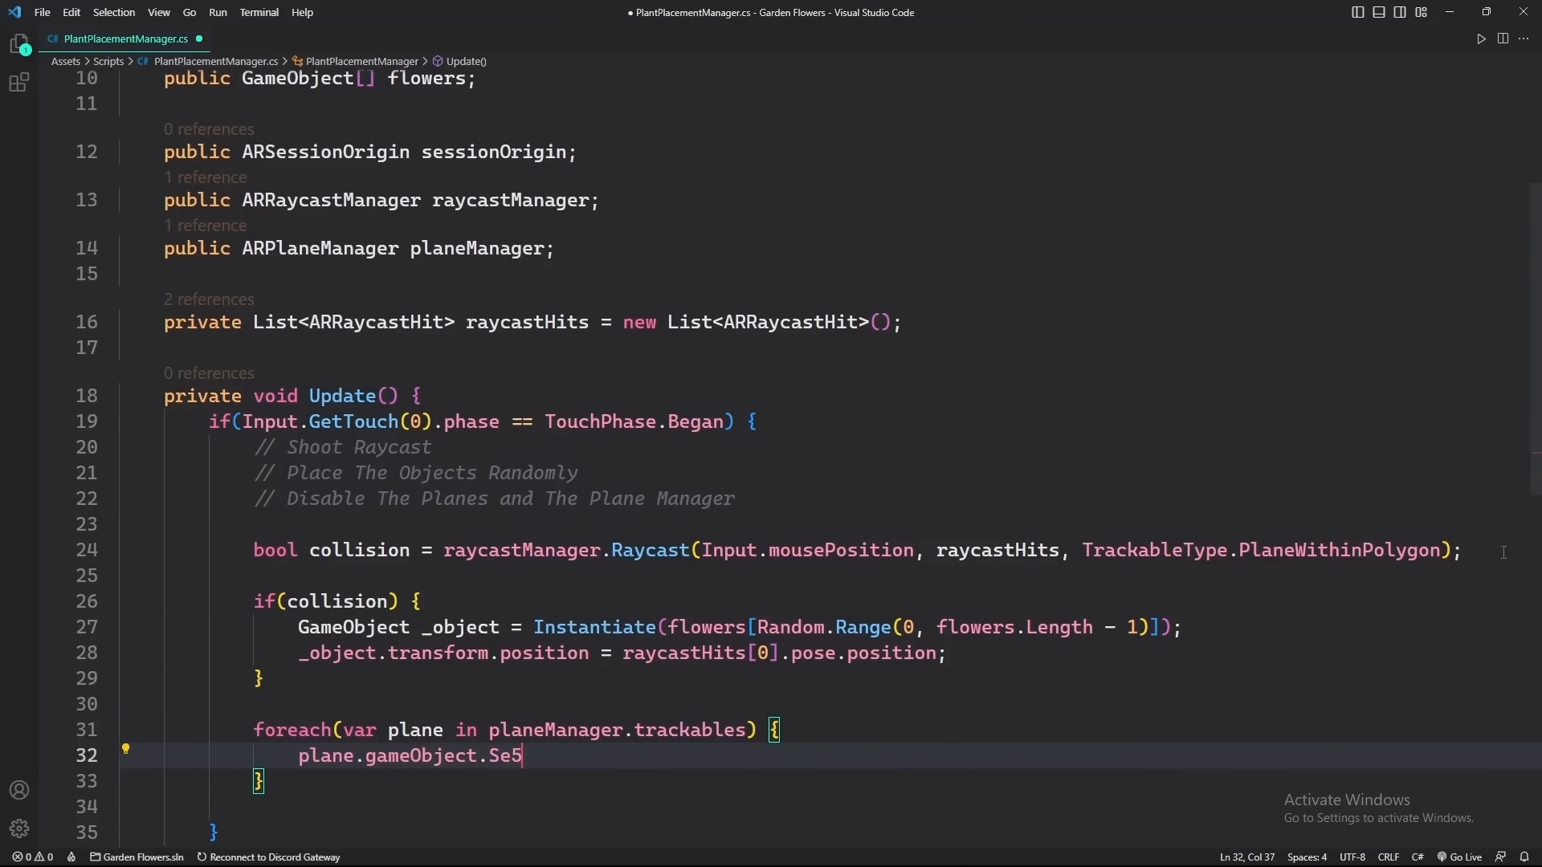
pyautogui.press('BackSpace')
pyautogui.write('t')
pyautogui.press('Tab')
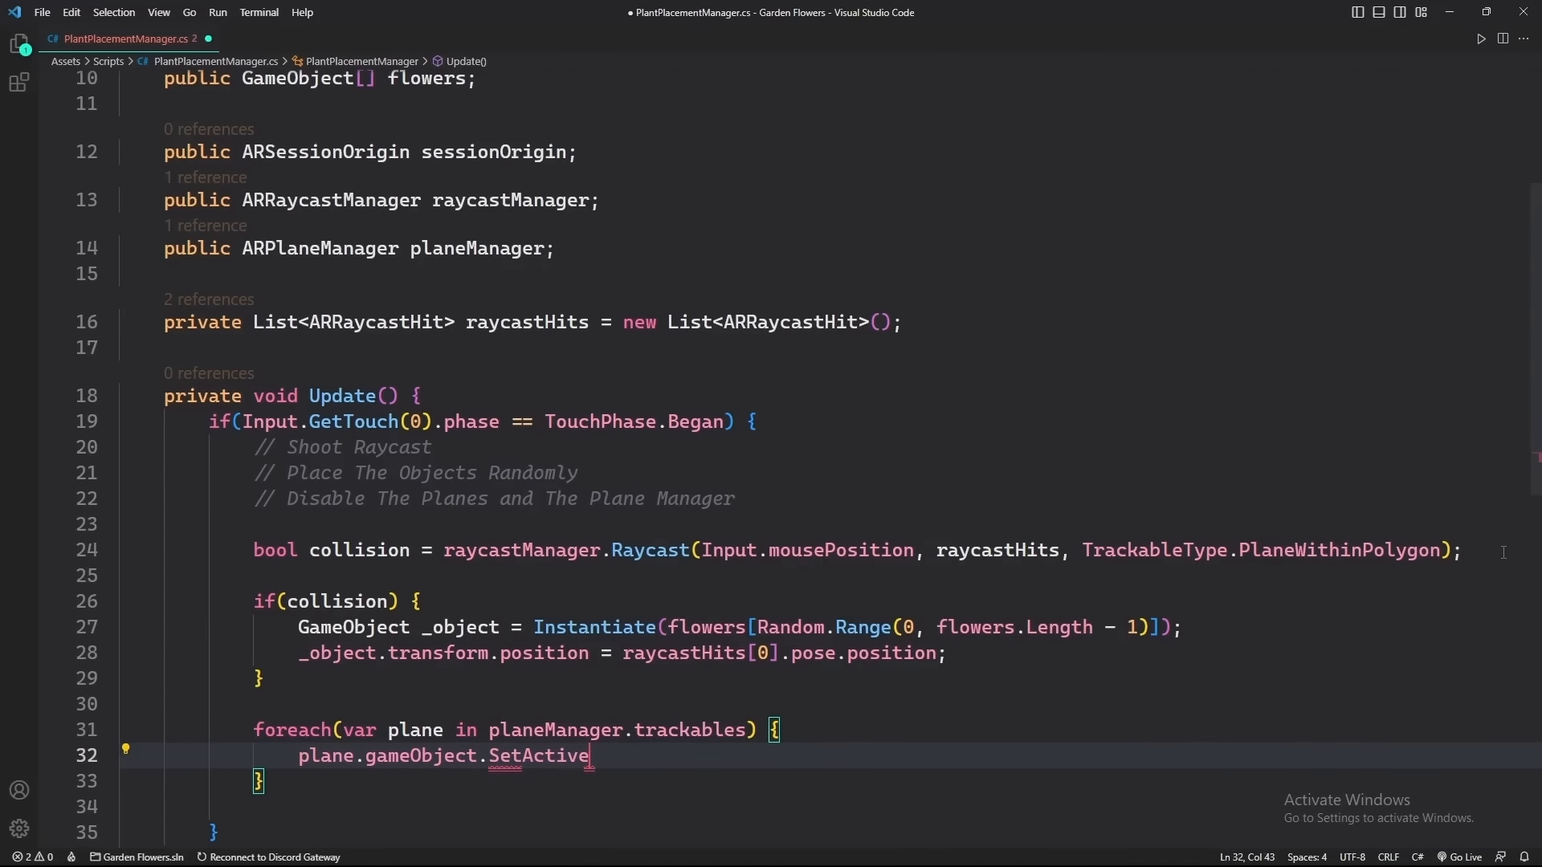
pyautogui.write('(fal')
pyautogui.press('Tab')
pyautogui.write(');')
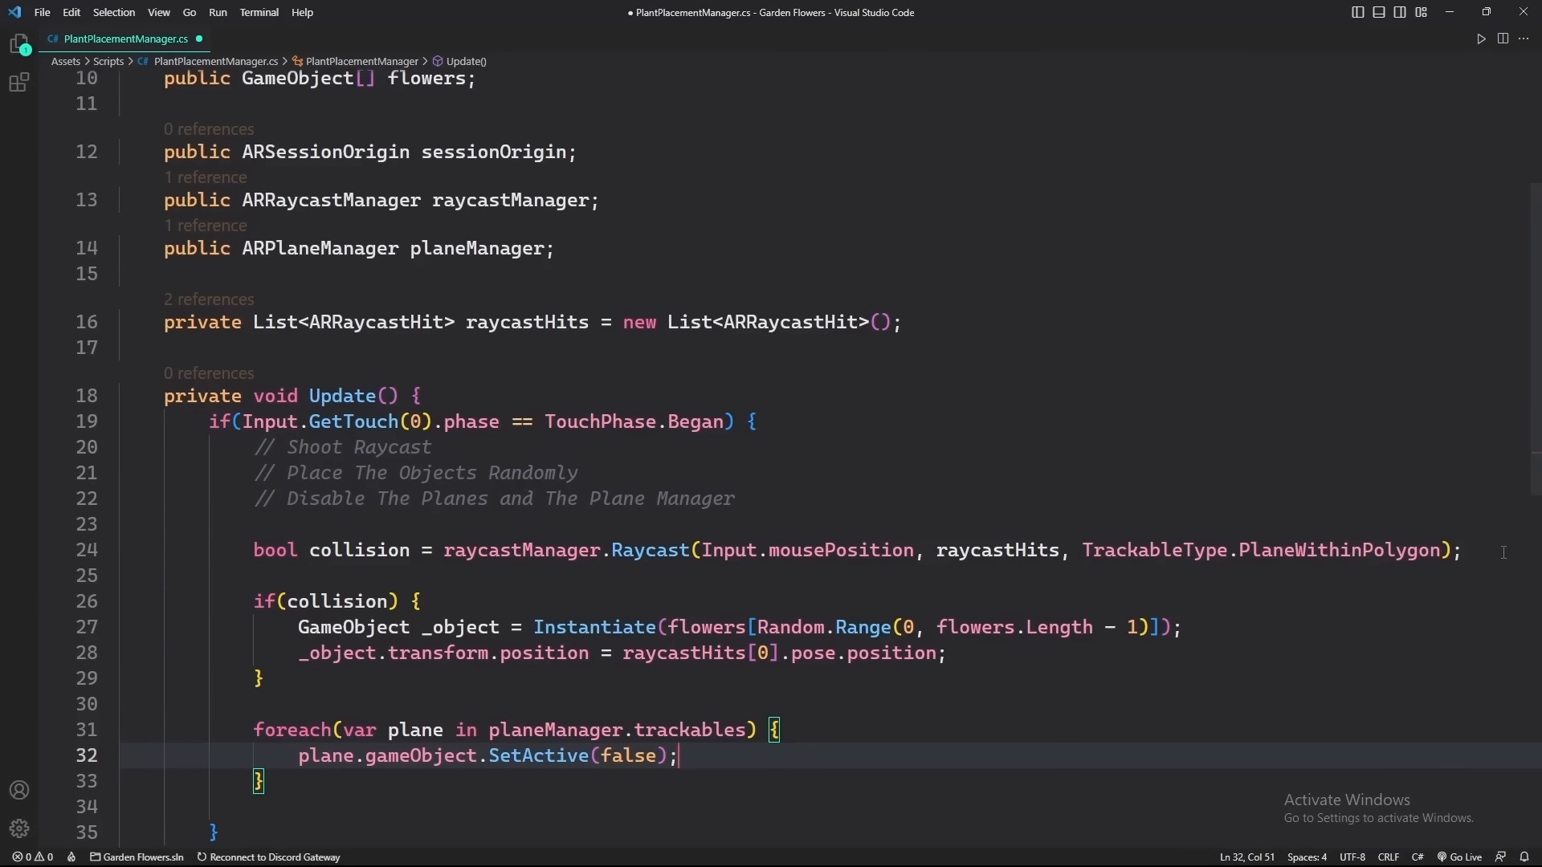
# Below the foreach block, leave a blank line and disable the plane manager with planeManager.enabled = false;
pyautogui.scroll(-3, 1504, 553)
pyautogui.click(340, 657)
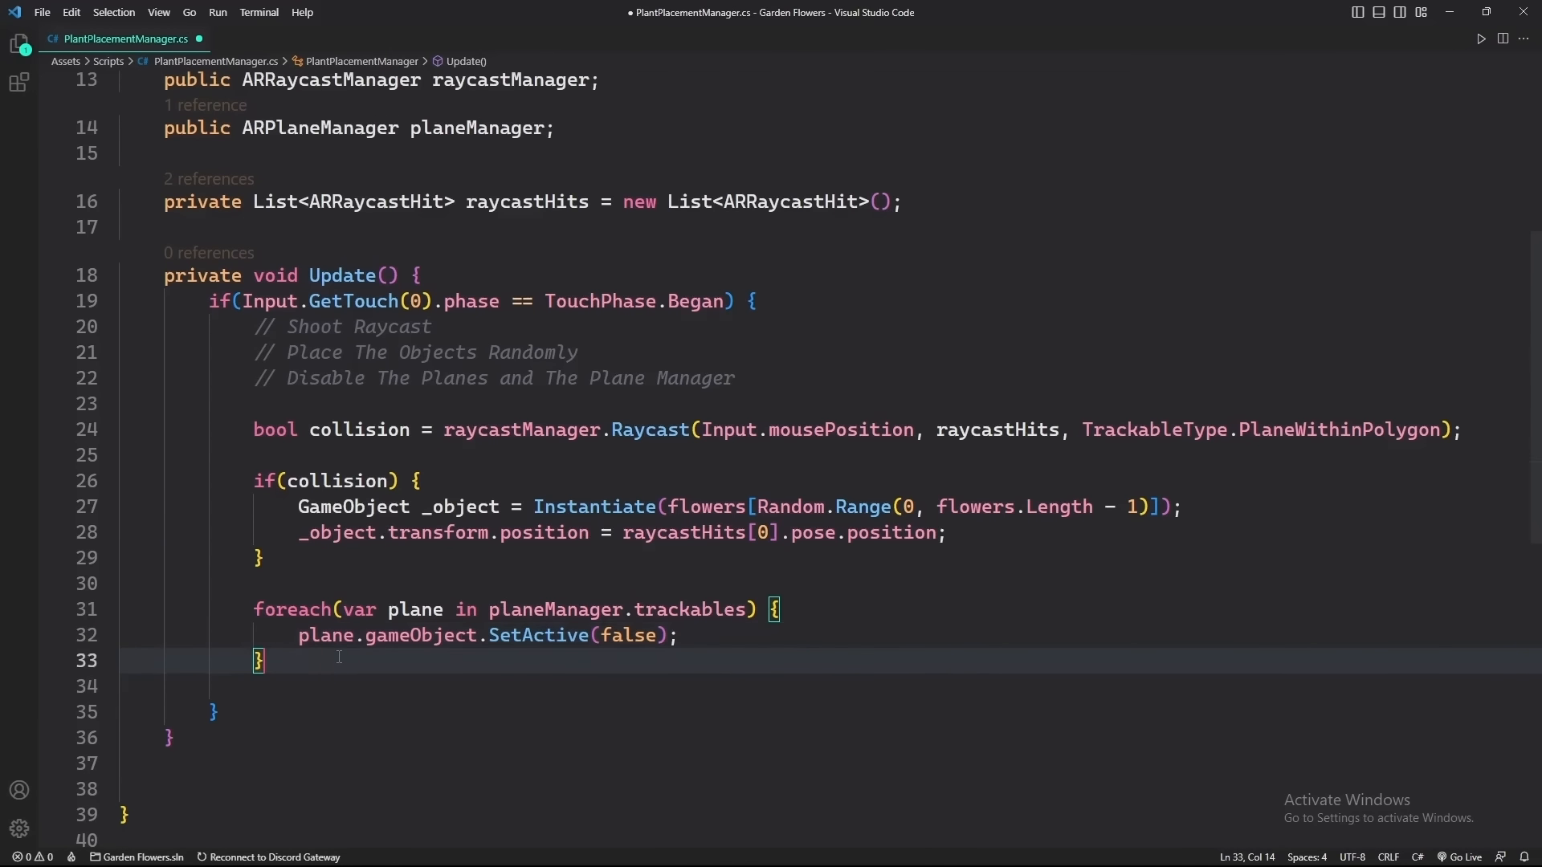
pyautogui.press('Return')
pyautogui.press('Return')
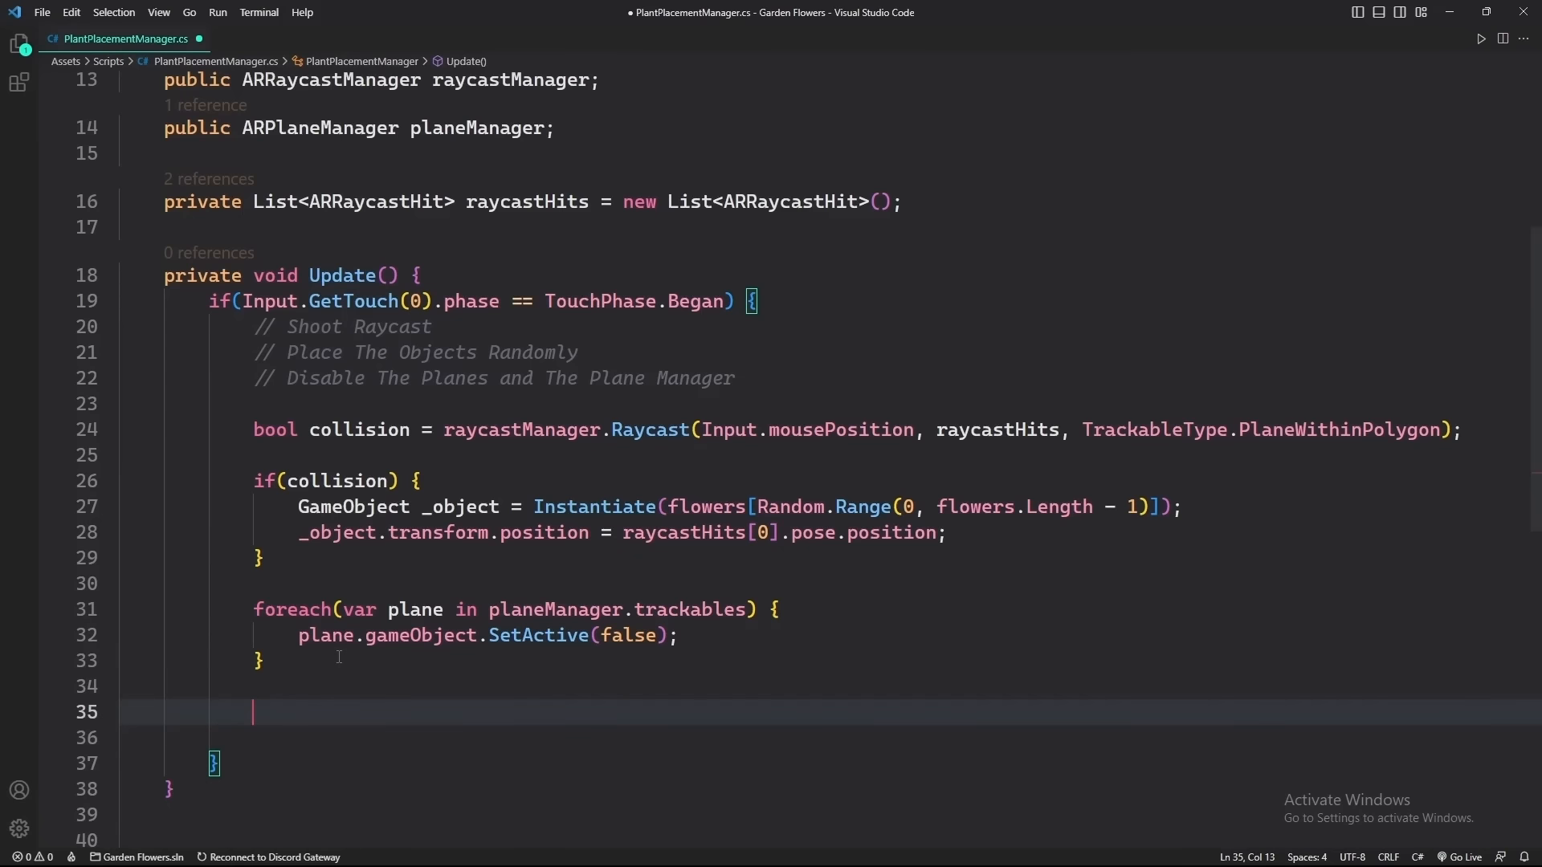
pyautogui.write('plan')
pyautogui.press('Tab')
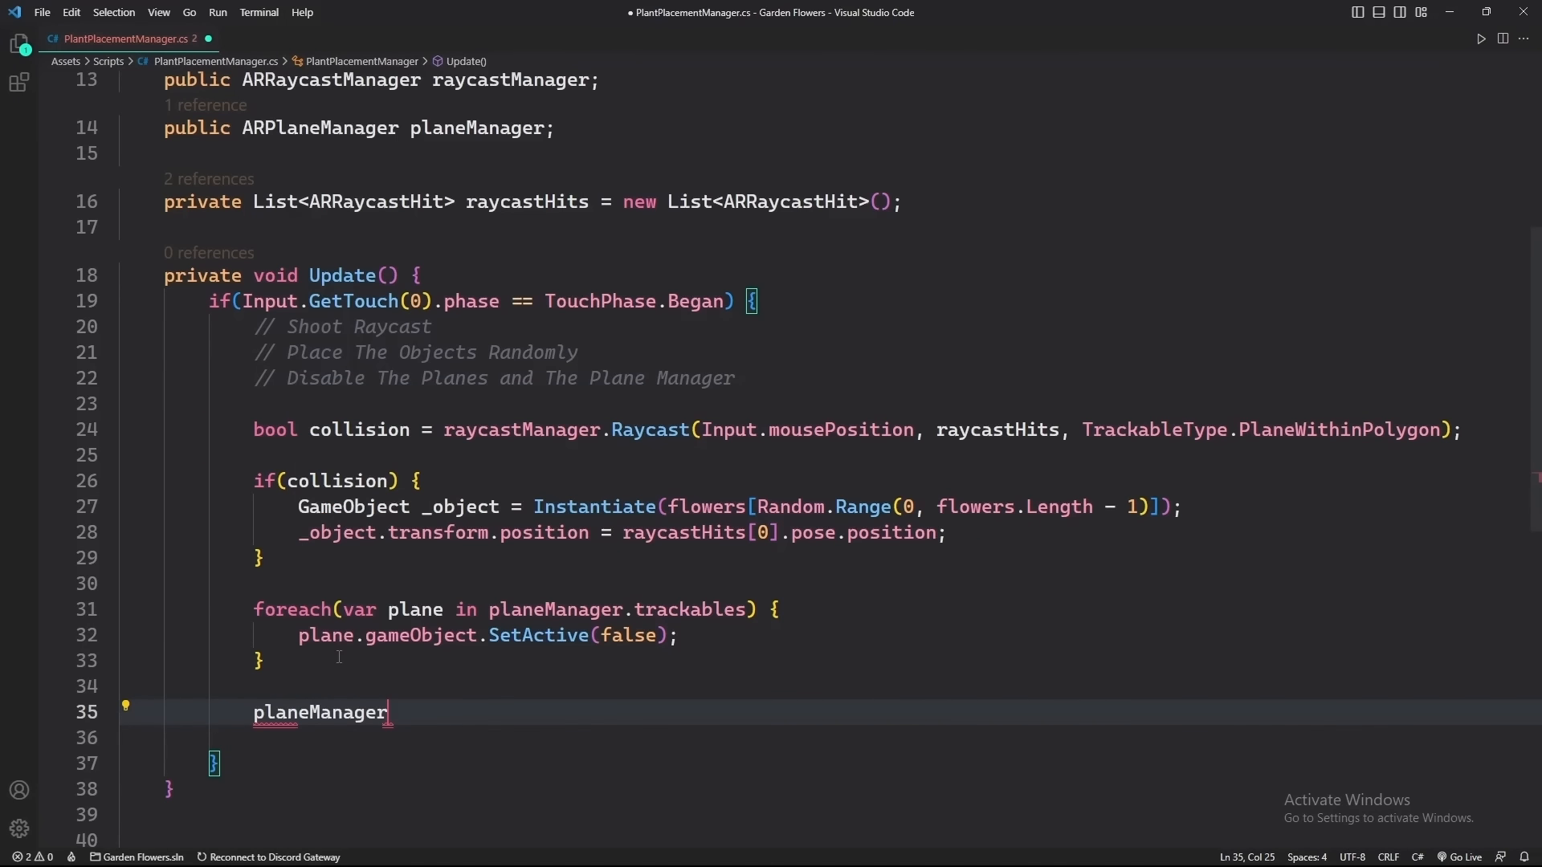
pyautogui.write('.enabled -')
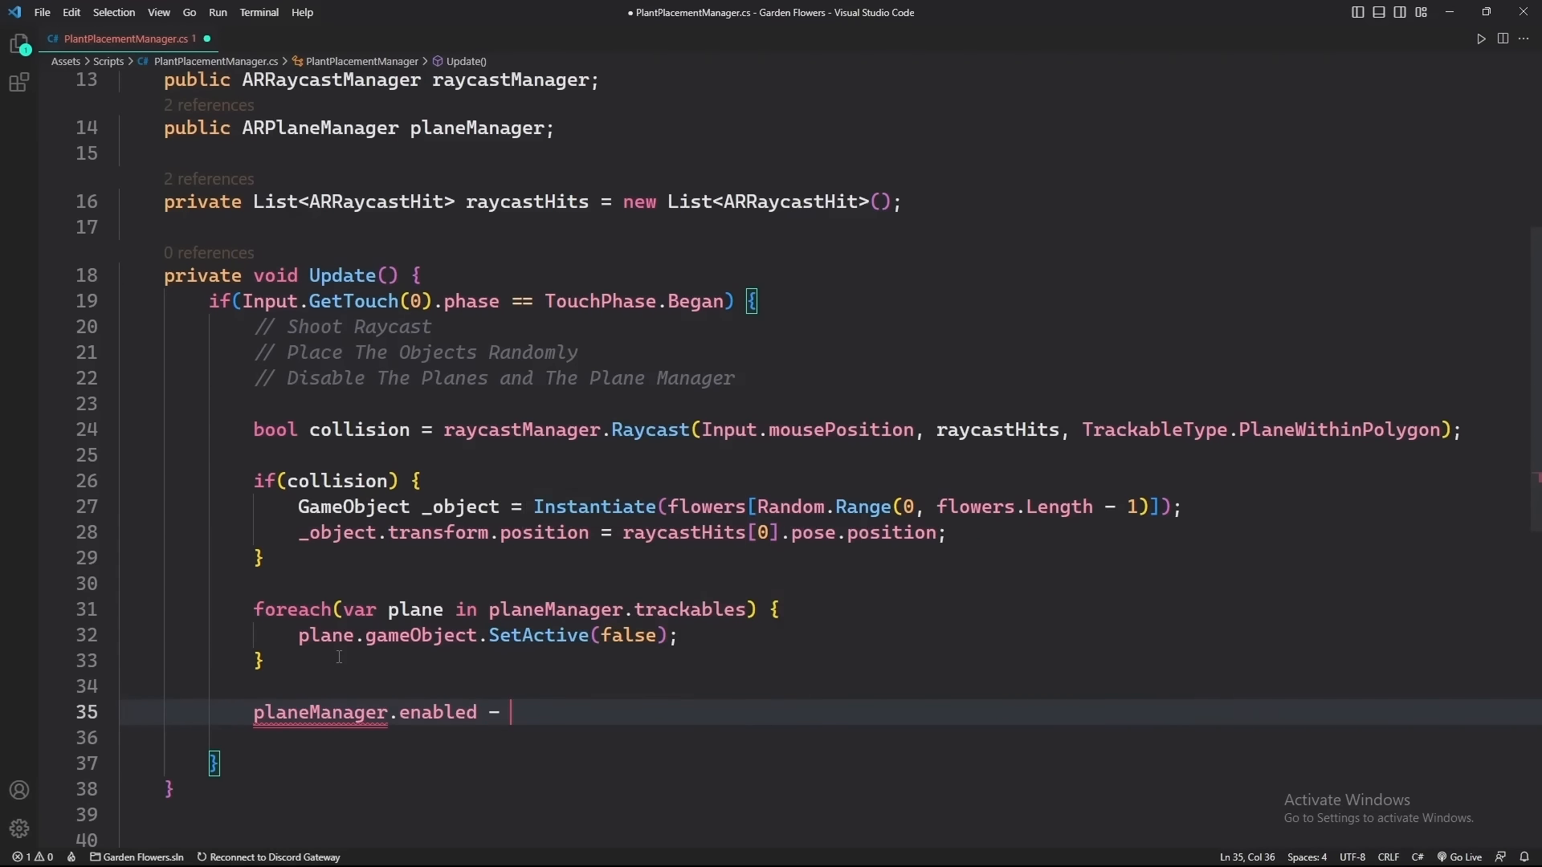
pyautogui.press('BackSpace')
pyautogui.write('=')
pyautogui.press('BackSpace')
pyautogui.press('BackSpace')
pyautogui.write('= f')
pyautogui.press('Tab')
pyautogui.write(';')
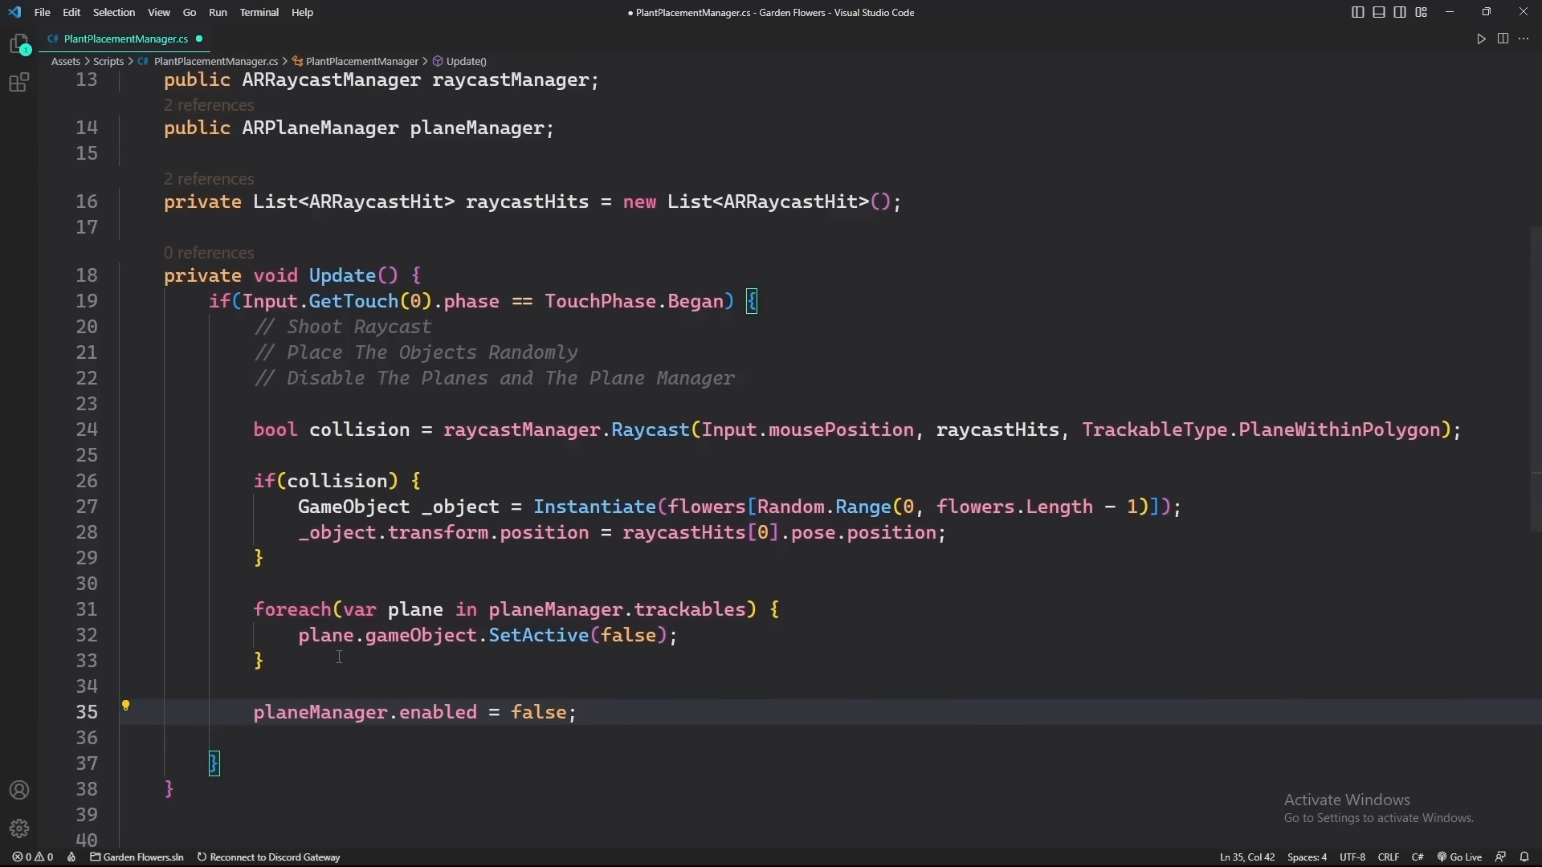
# Save the script, then switch to Unity and check the Flowers list of the Plant Placement Manager component
pyautogui.scroll(4, 516, 642)
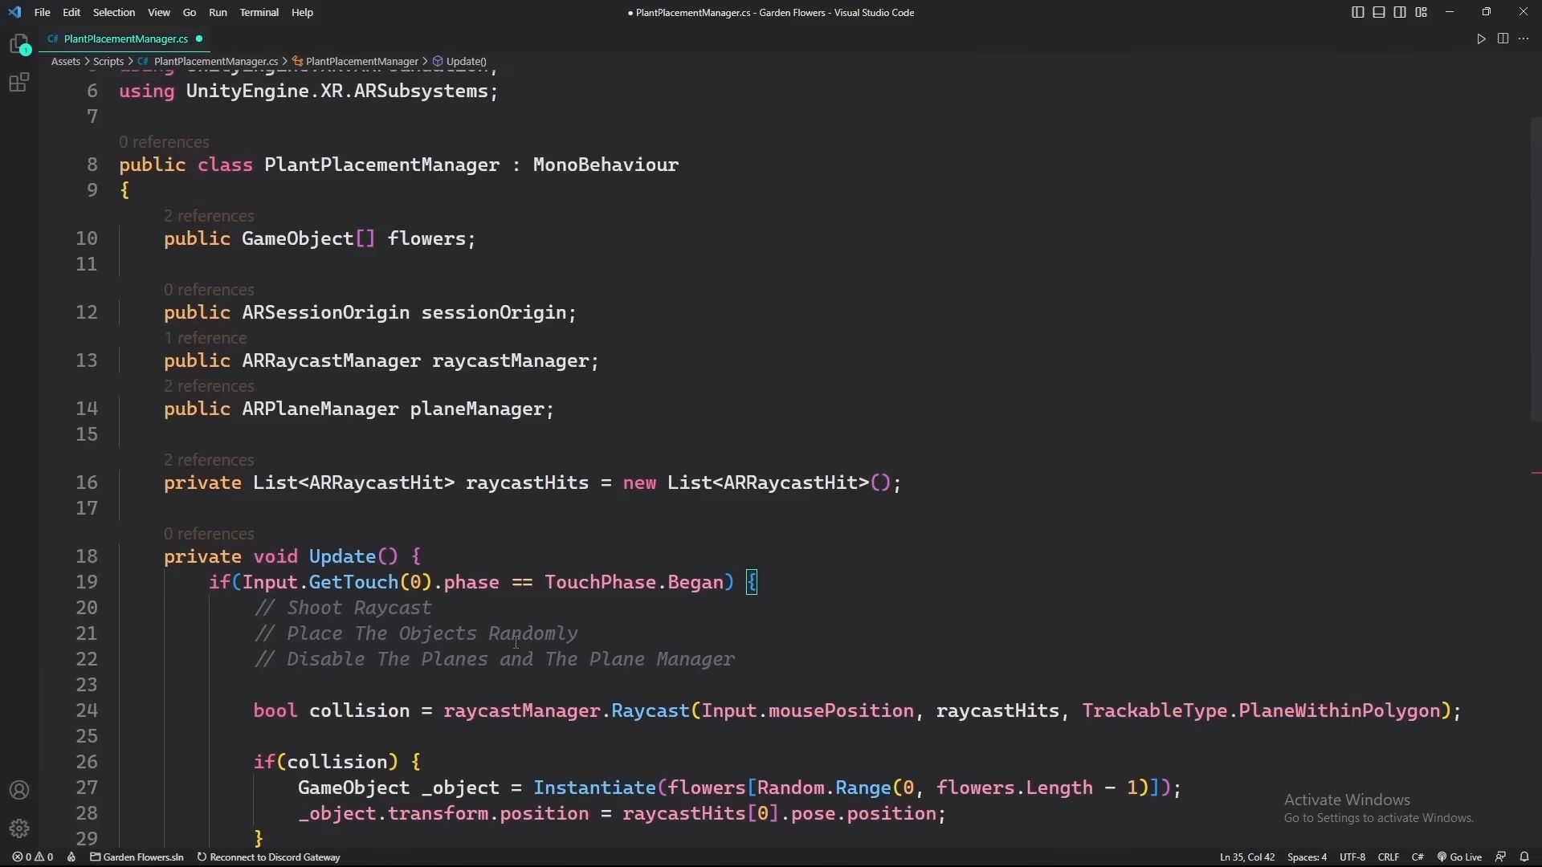
pyautogui.hotkey('ctrl', 's')
pyautogui.scroll(-4, 516, 643)
pyautogui.hotkey('alt', 'Tab')
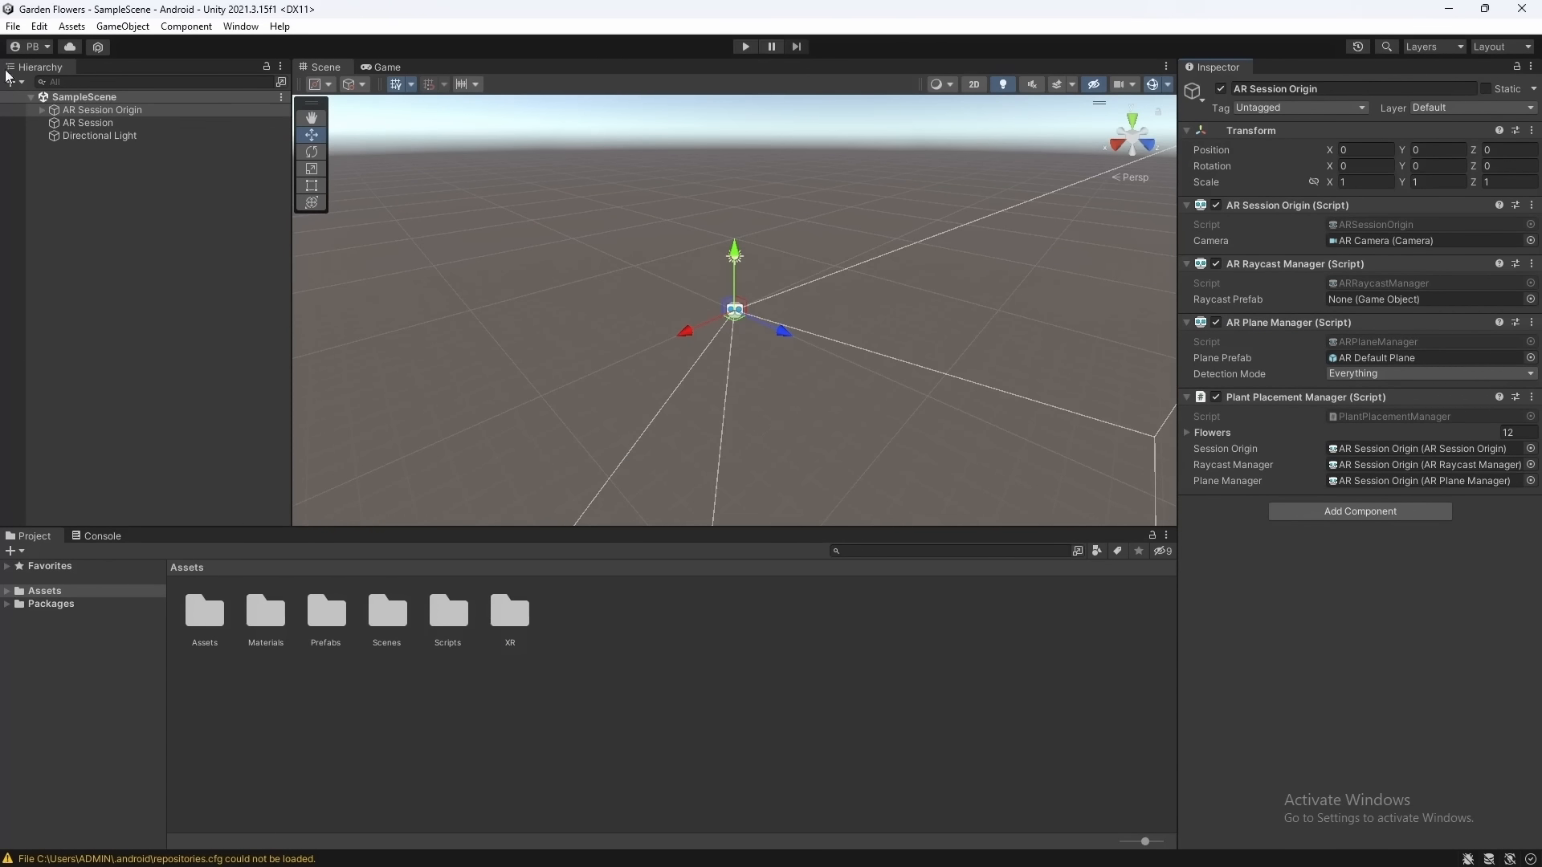
pyautogui.click(1211, 433)
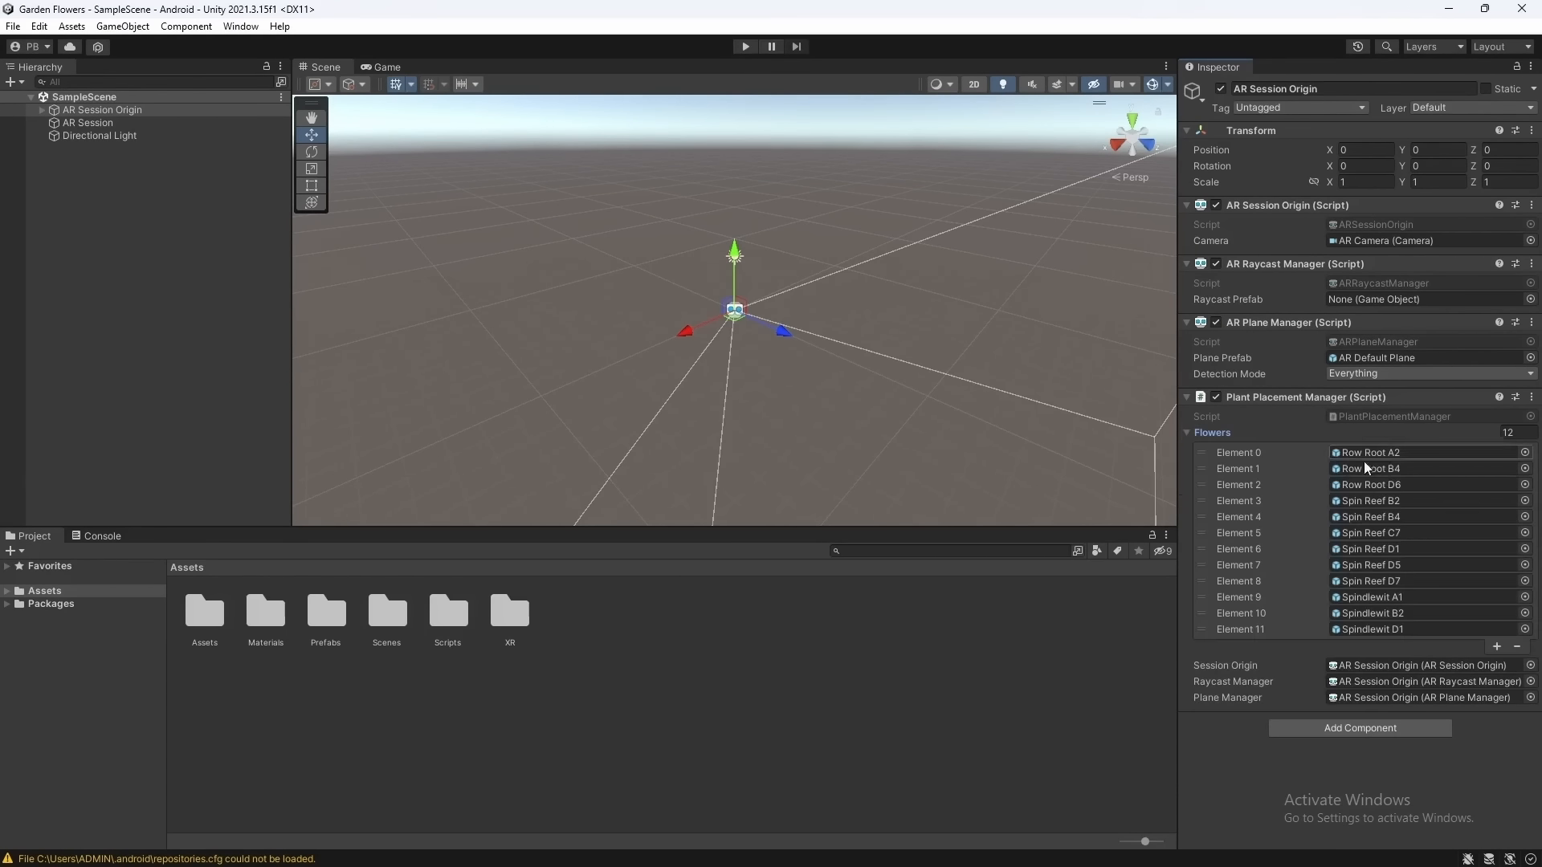
pyautogui.click(1197, 433)
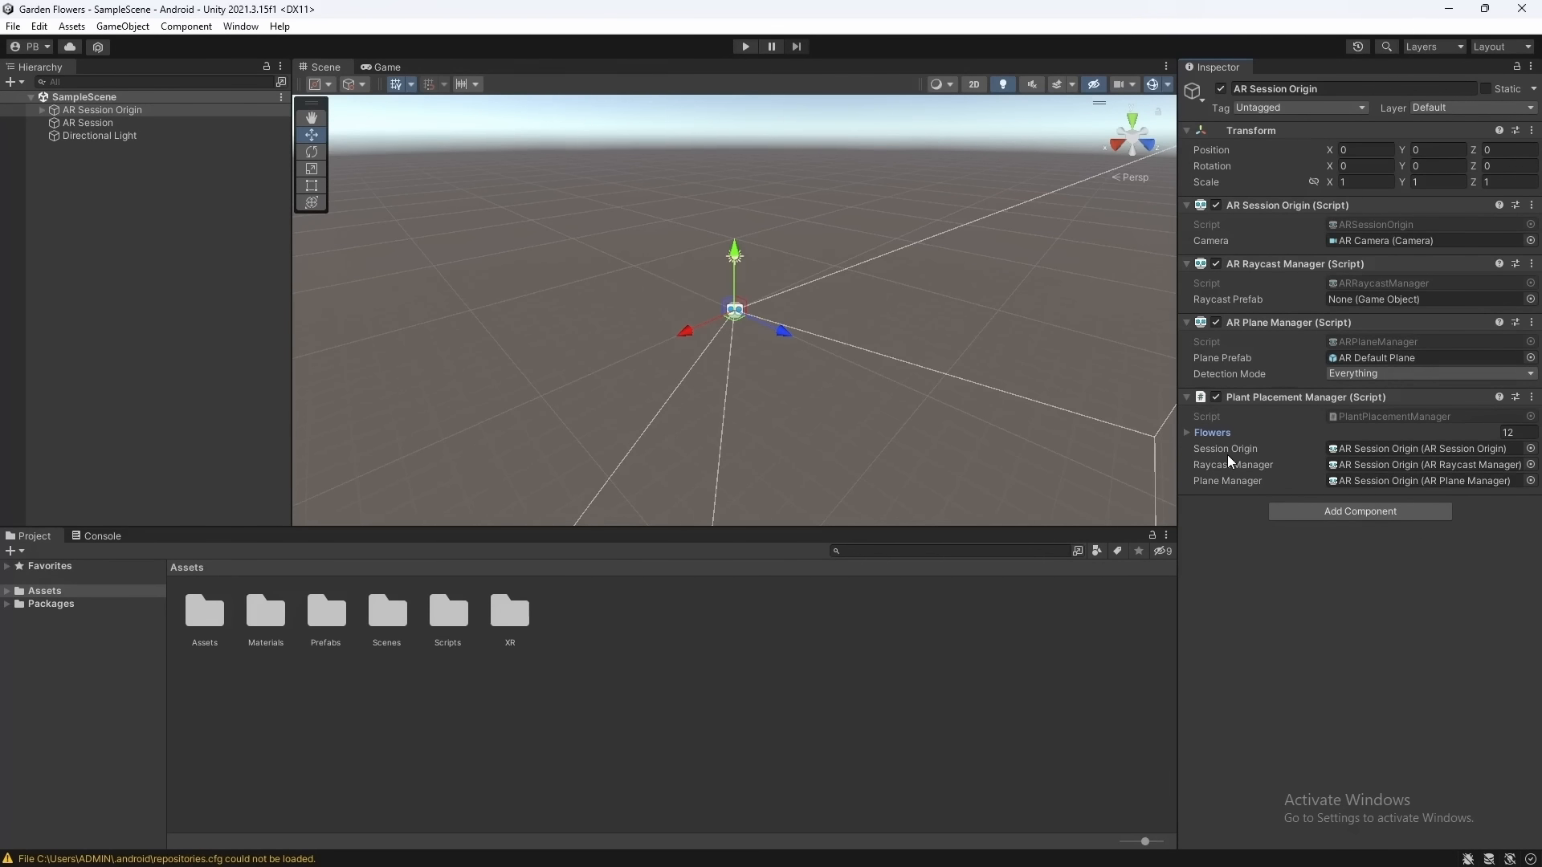
# Rename the SampleScene asset in the Scenes folder as Main
pyautogui.click(380, 614)
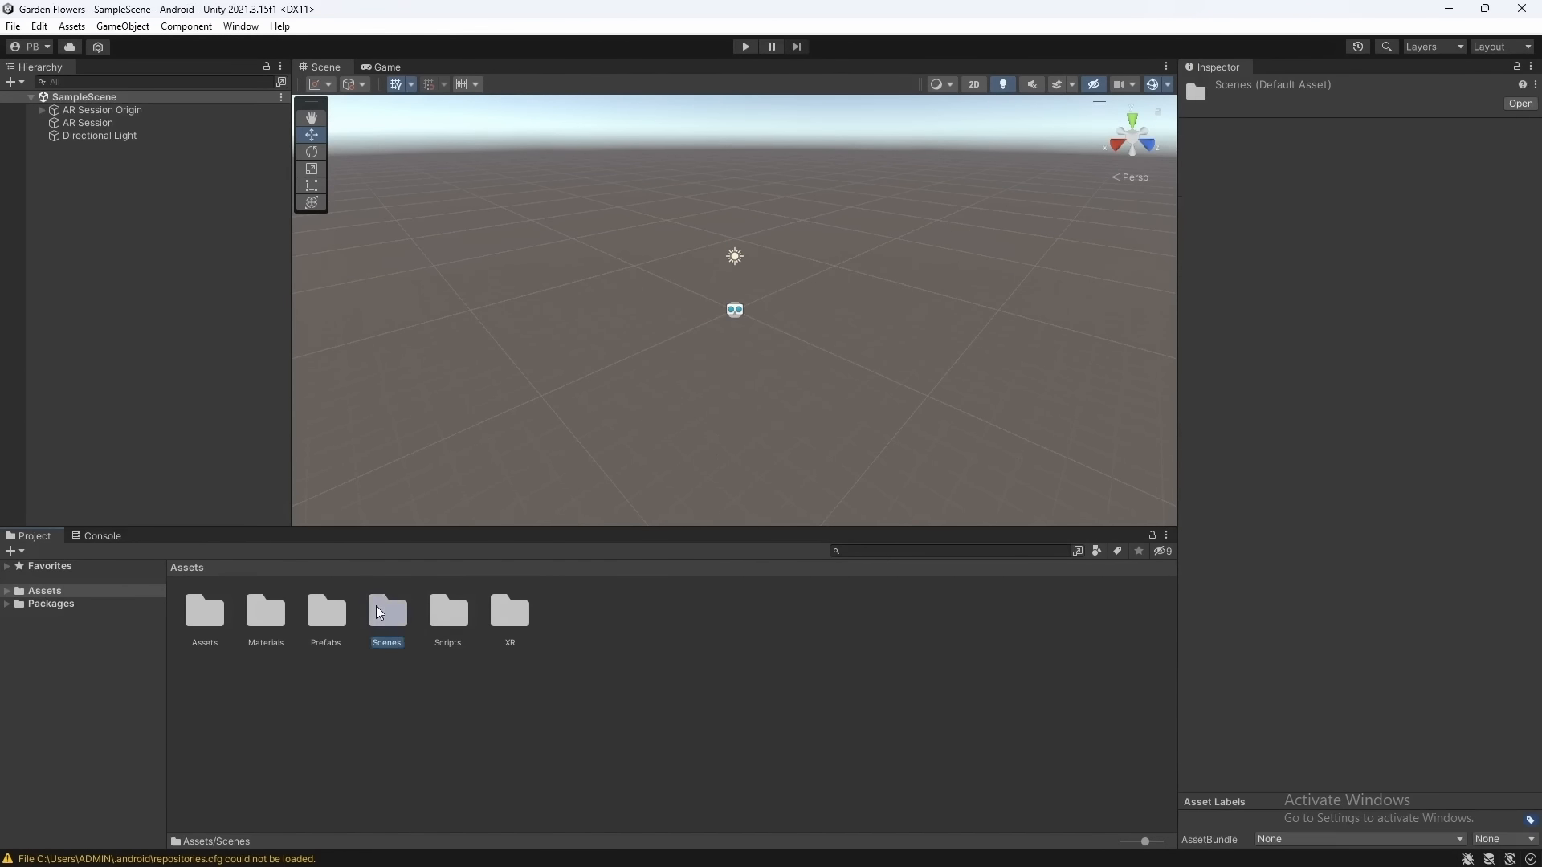
pyautogui.doubleClick(381, 614)
pyautogui.click(203, 612)
pyautogui.press('F2')
pyautogui.write('M')
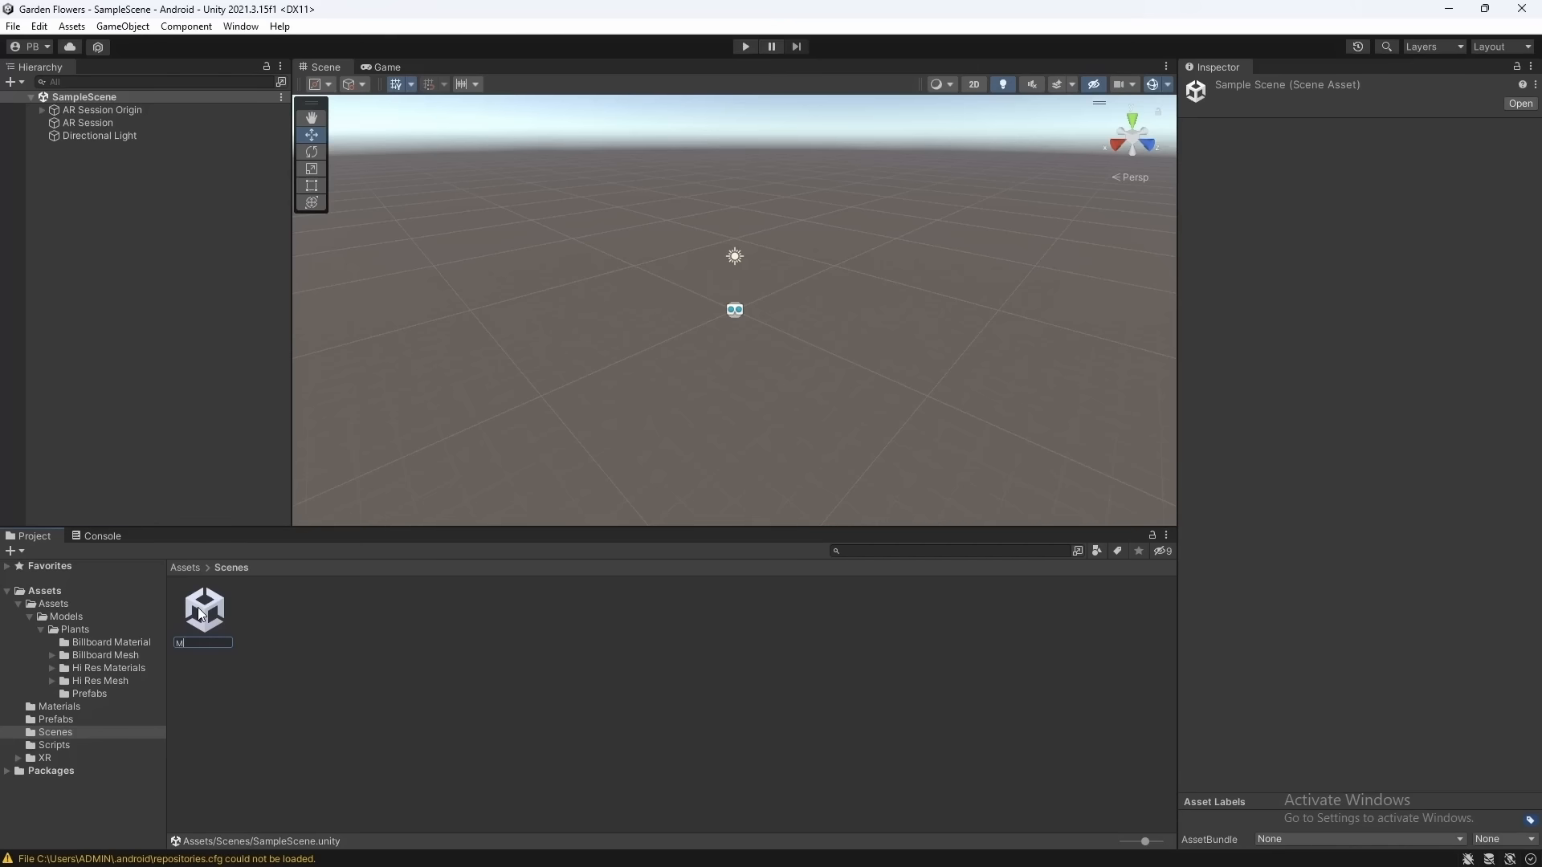
pyautogui.write('ain')
pyautogui.press('Return')
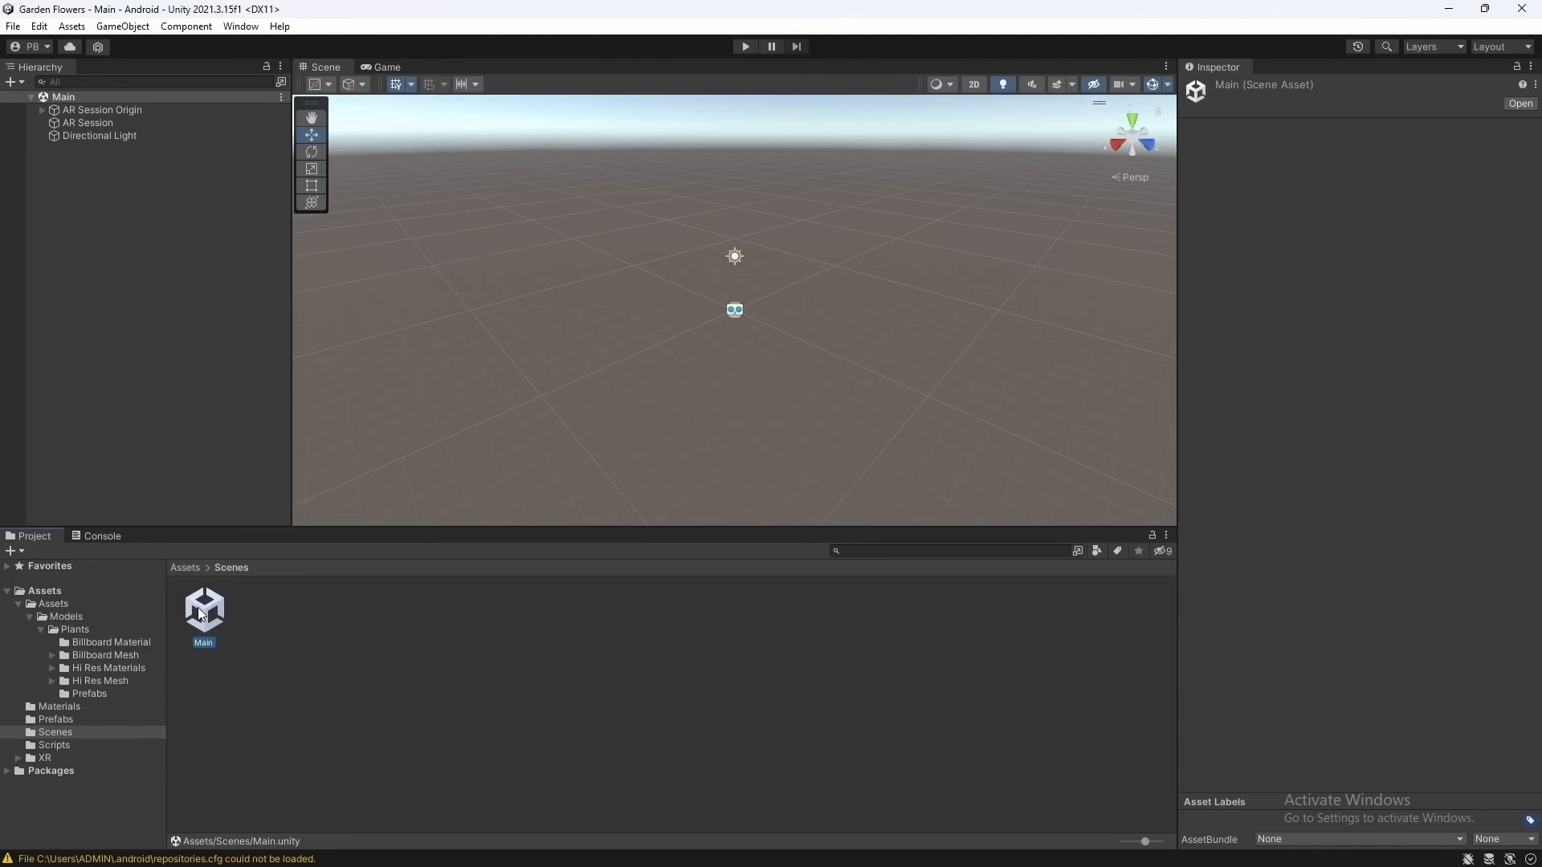
# Open the Build Settings and add the open Main scene to the scenes in build
pyautogui.click(14, 26)
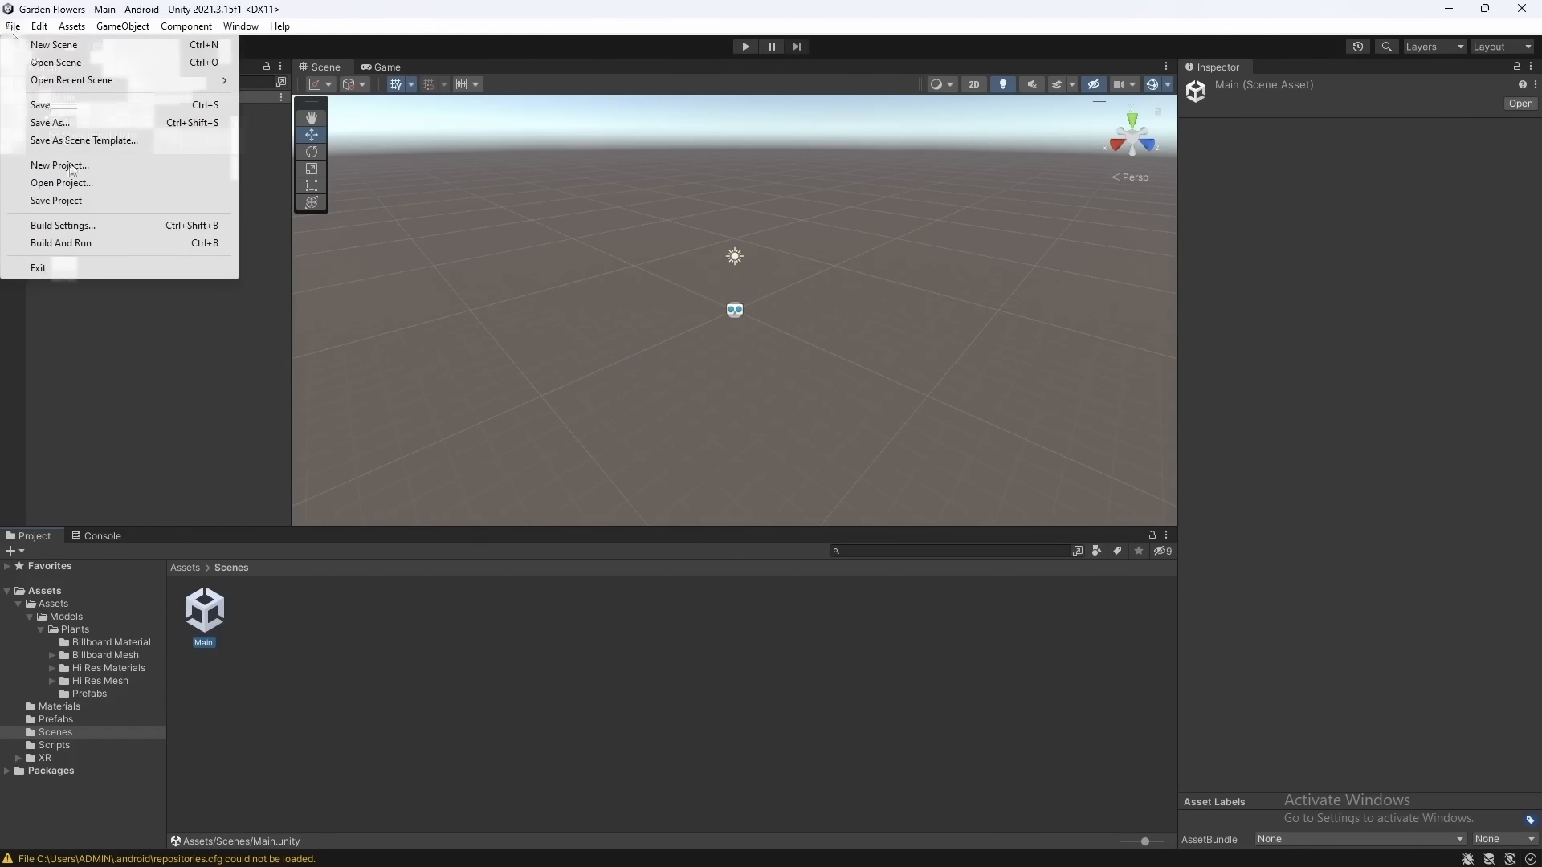
pyautogui.click(72, 227)
pyautogui.moveTo(542, 189); pyautogui.dragTo(795, 192)
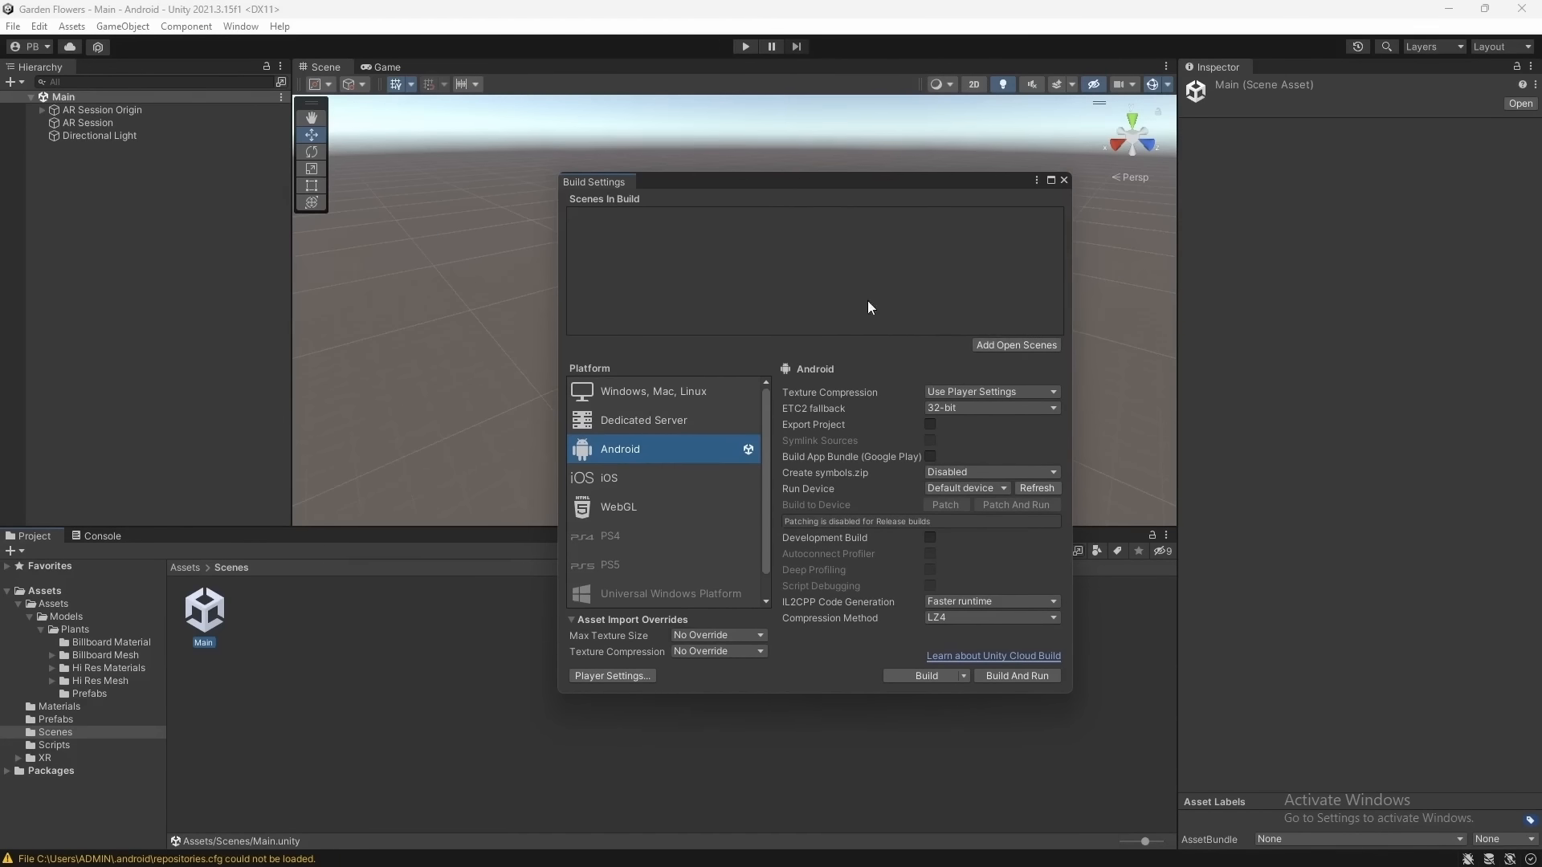
pyautogui.click(1012, 345)
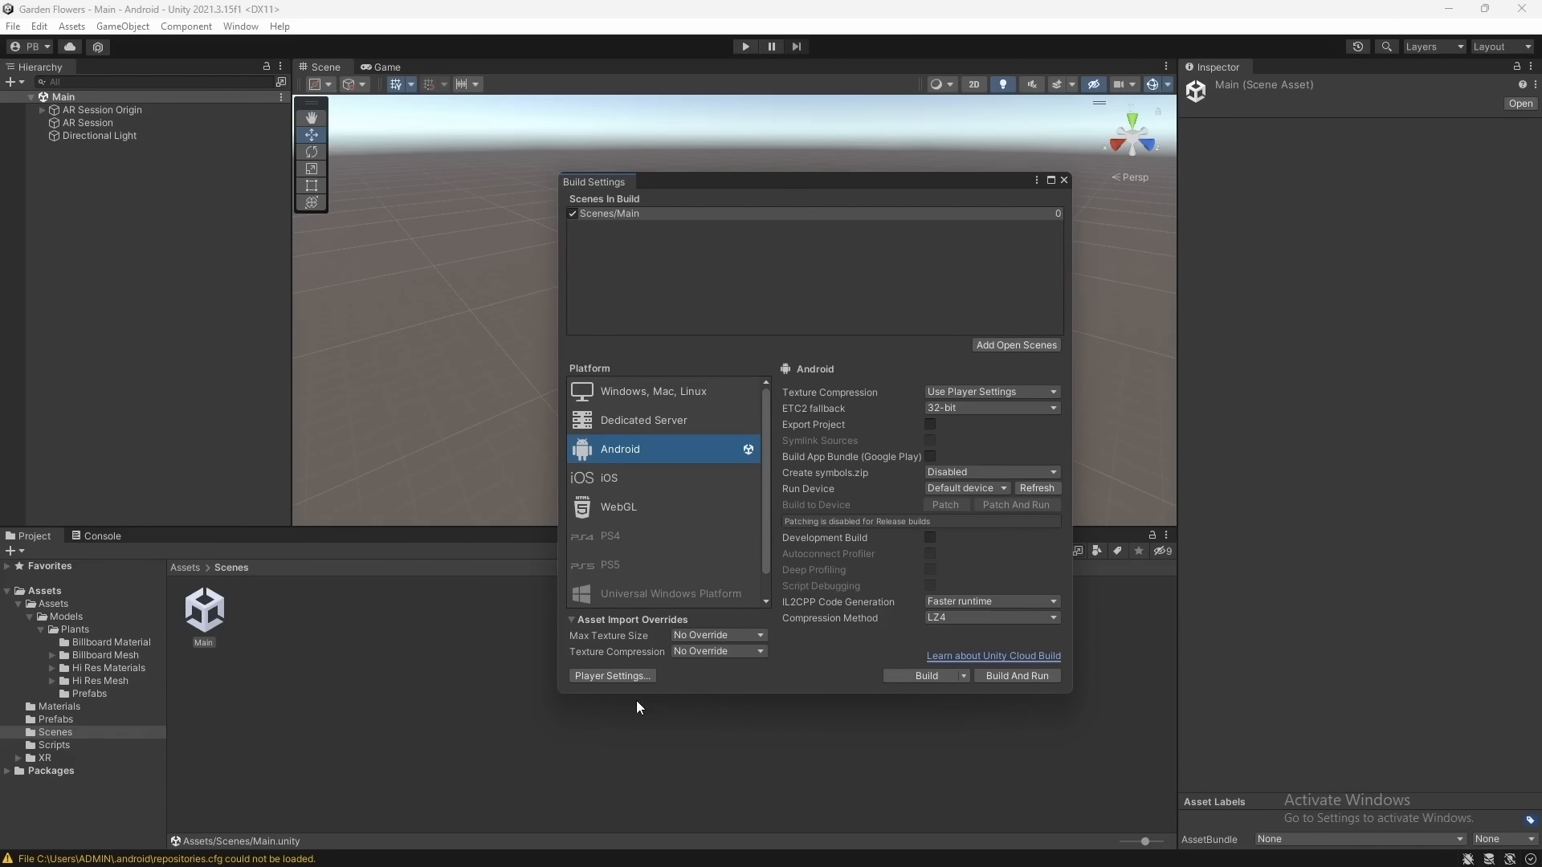
# Review the company name and product name in the Player settings, then close the Project Settings
pyautogui.click(634, 677)
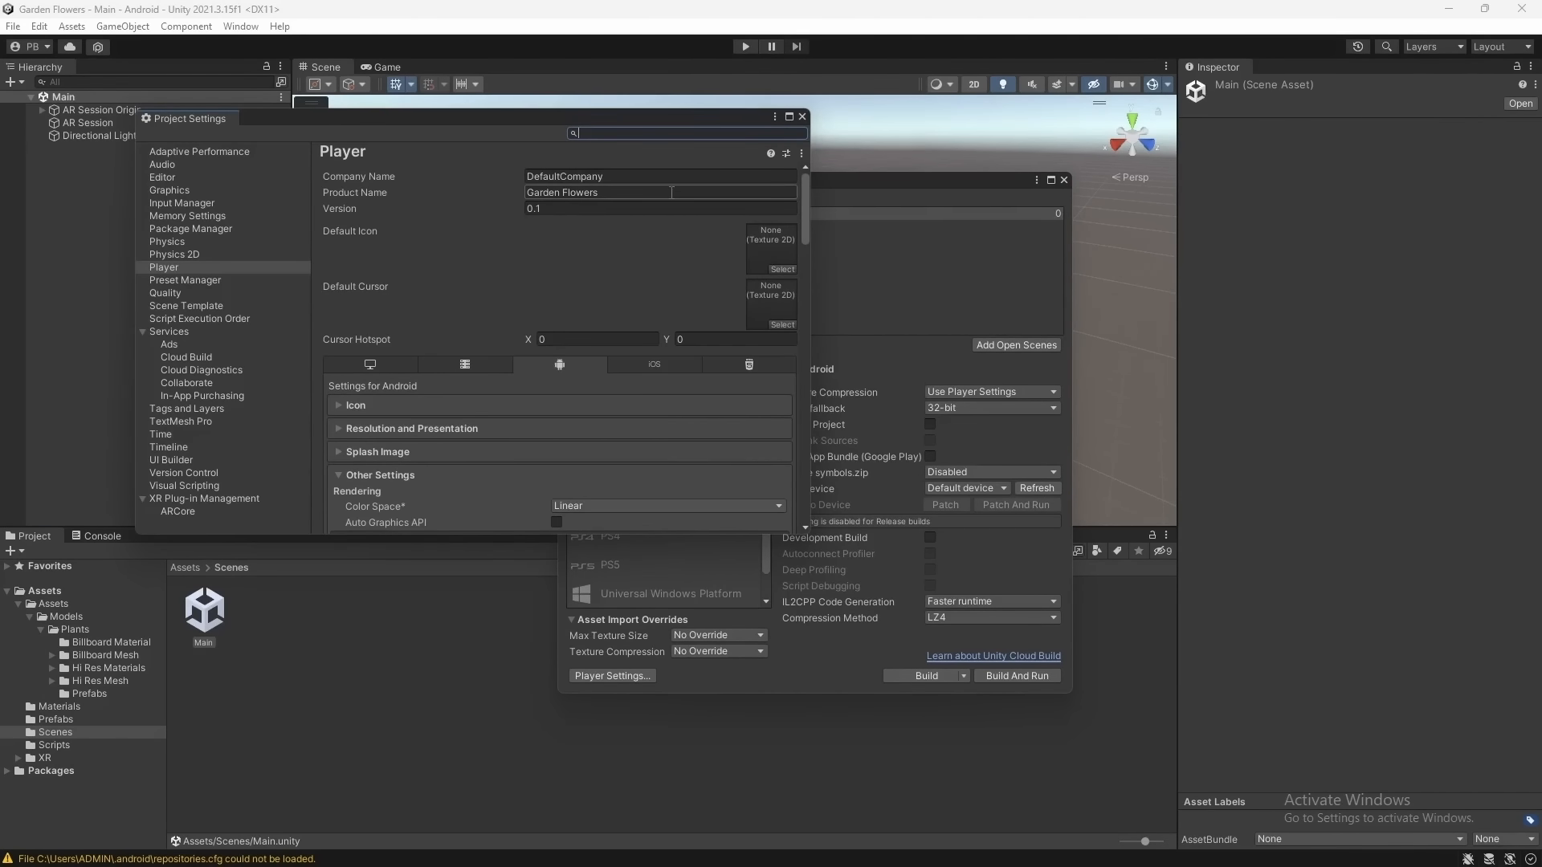
pyautogui.click(578, 191)
pyautogui.click(560, 179)
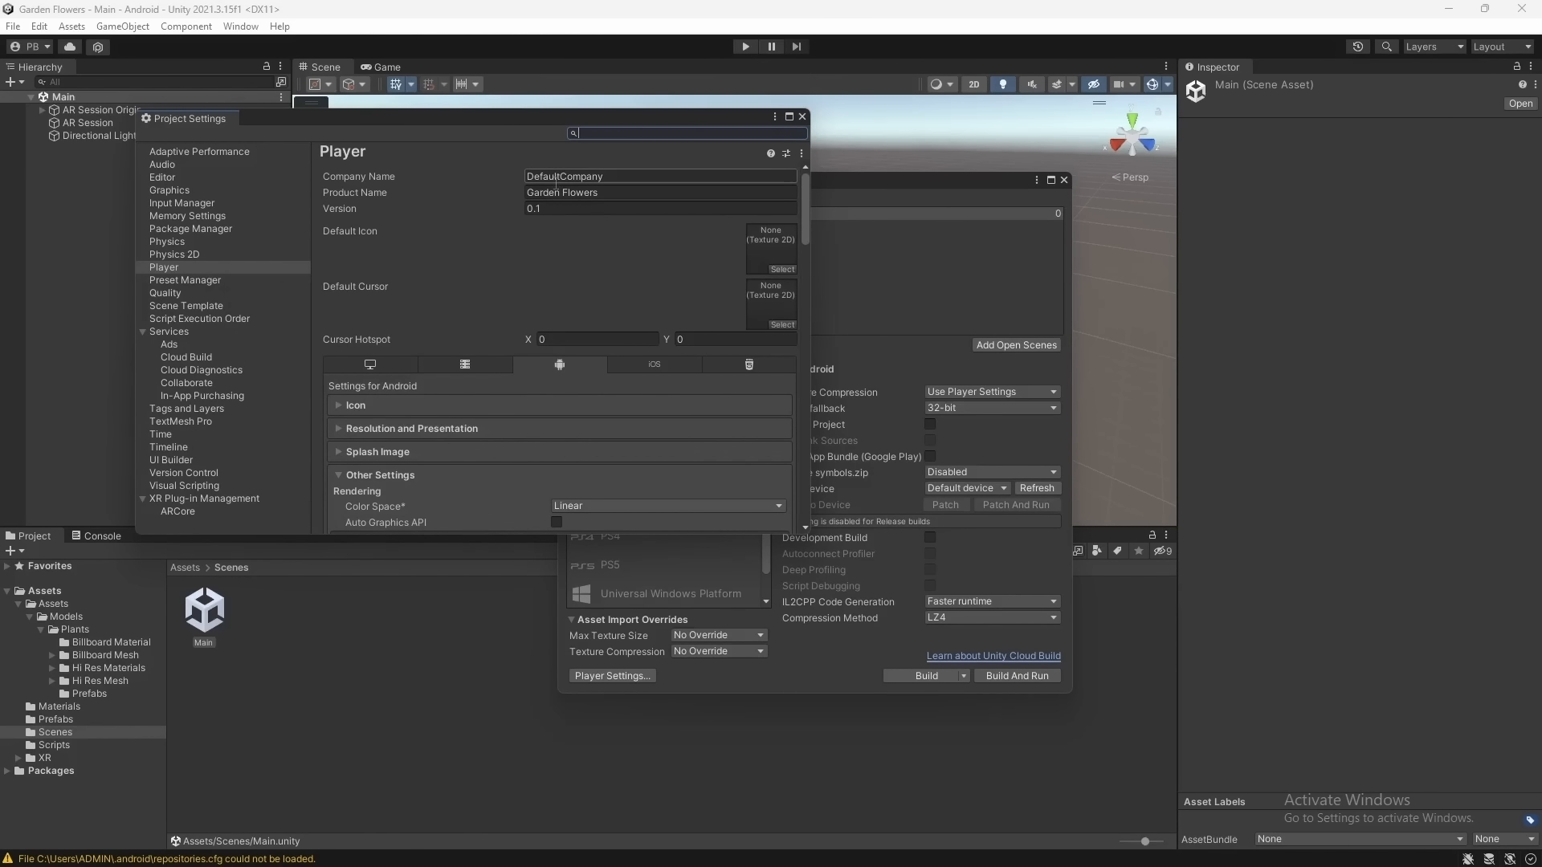
pyautogui.click(533, 193)
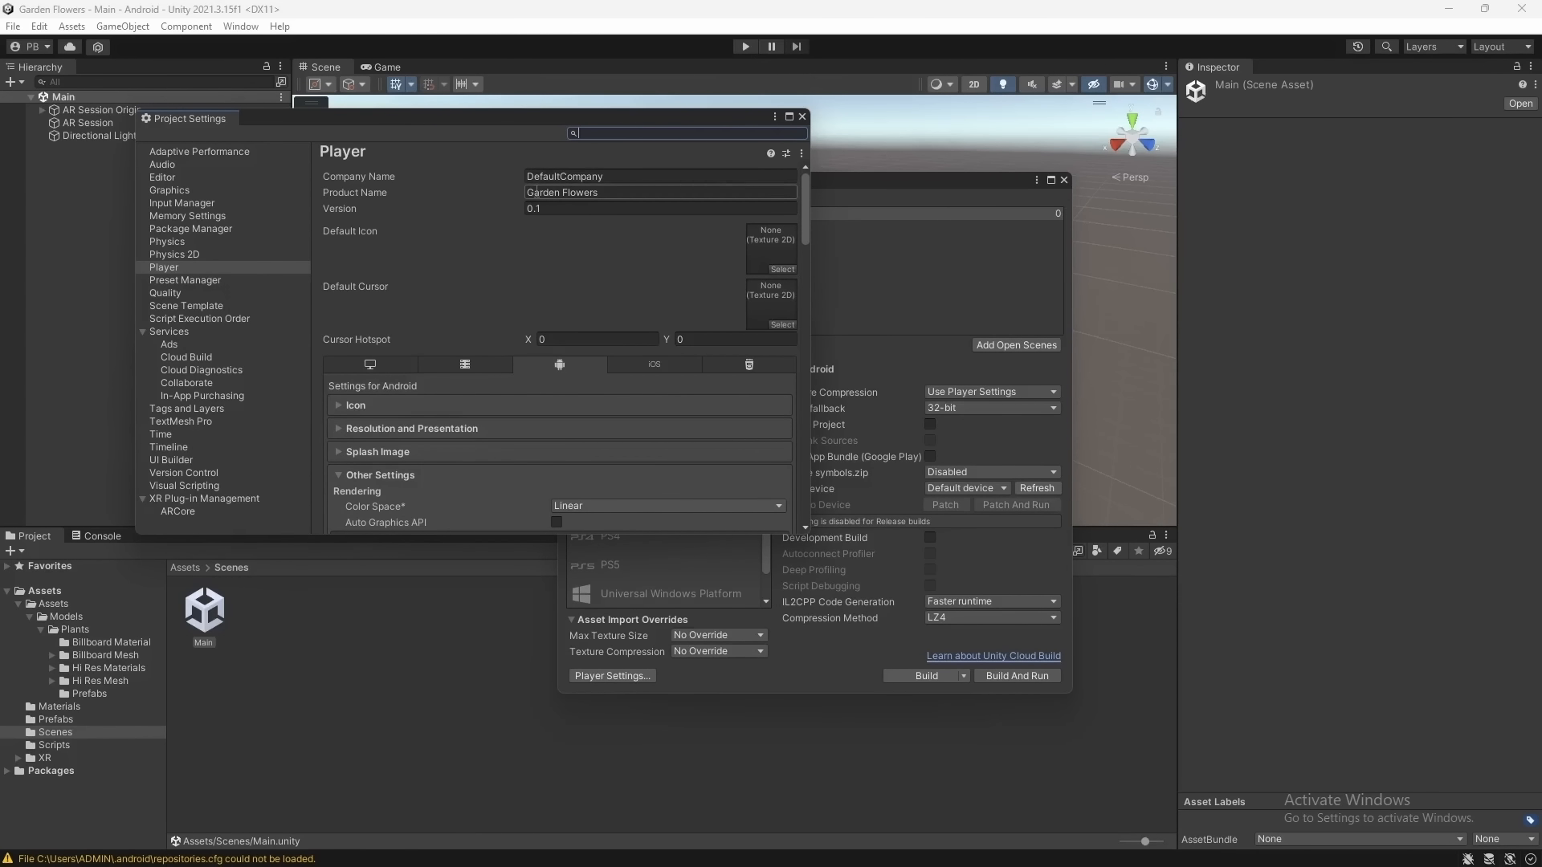
pyautogui.click(801, 118)
# Build the Android app and save the APK as Build in the Garden Flowers folder
pyautogui.moveTo(840, 177); pyautogui.dragTo(628, 123)
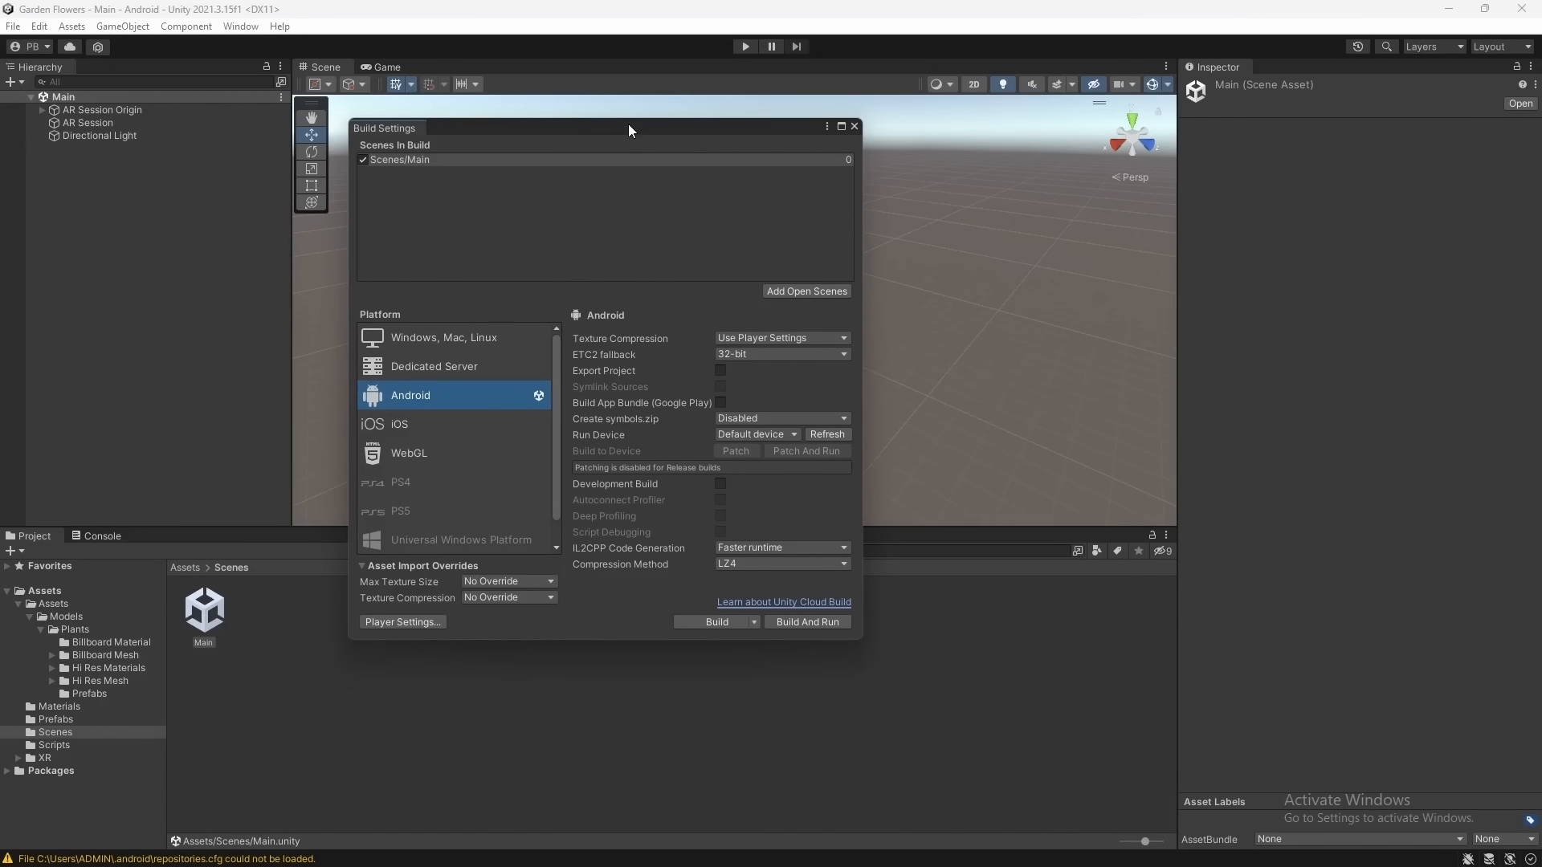
pyautogui.click(729, 624)
pyautogui.write('Bu')
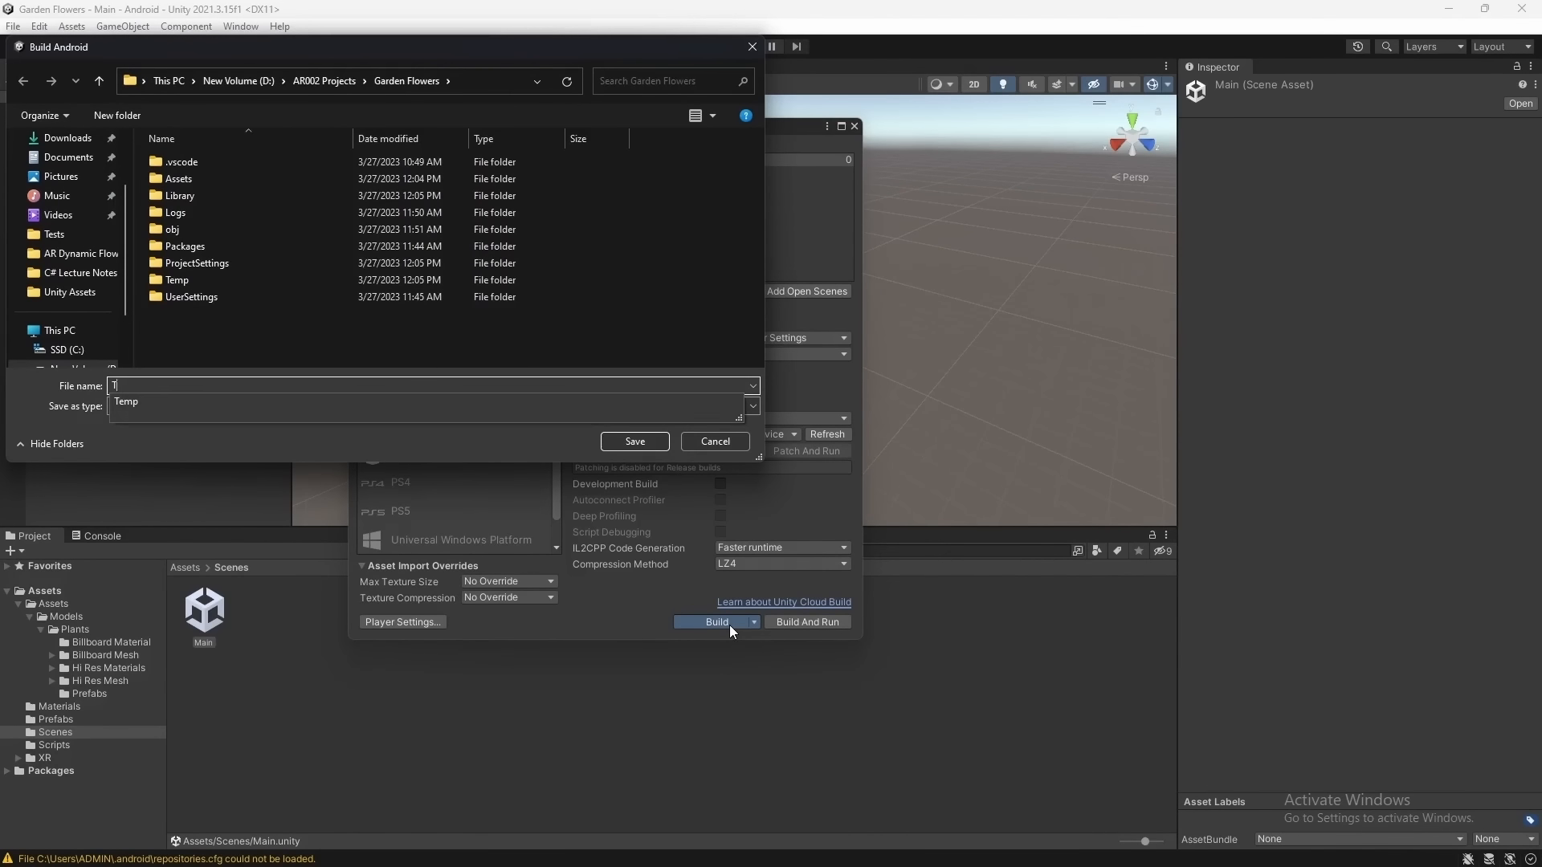
pyautogui.write('ild')
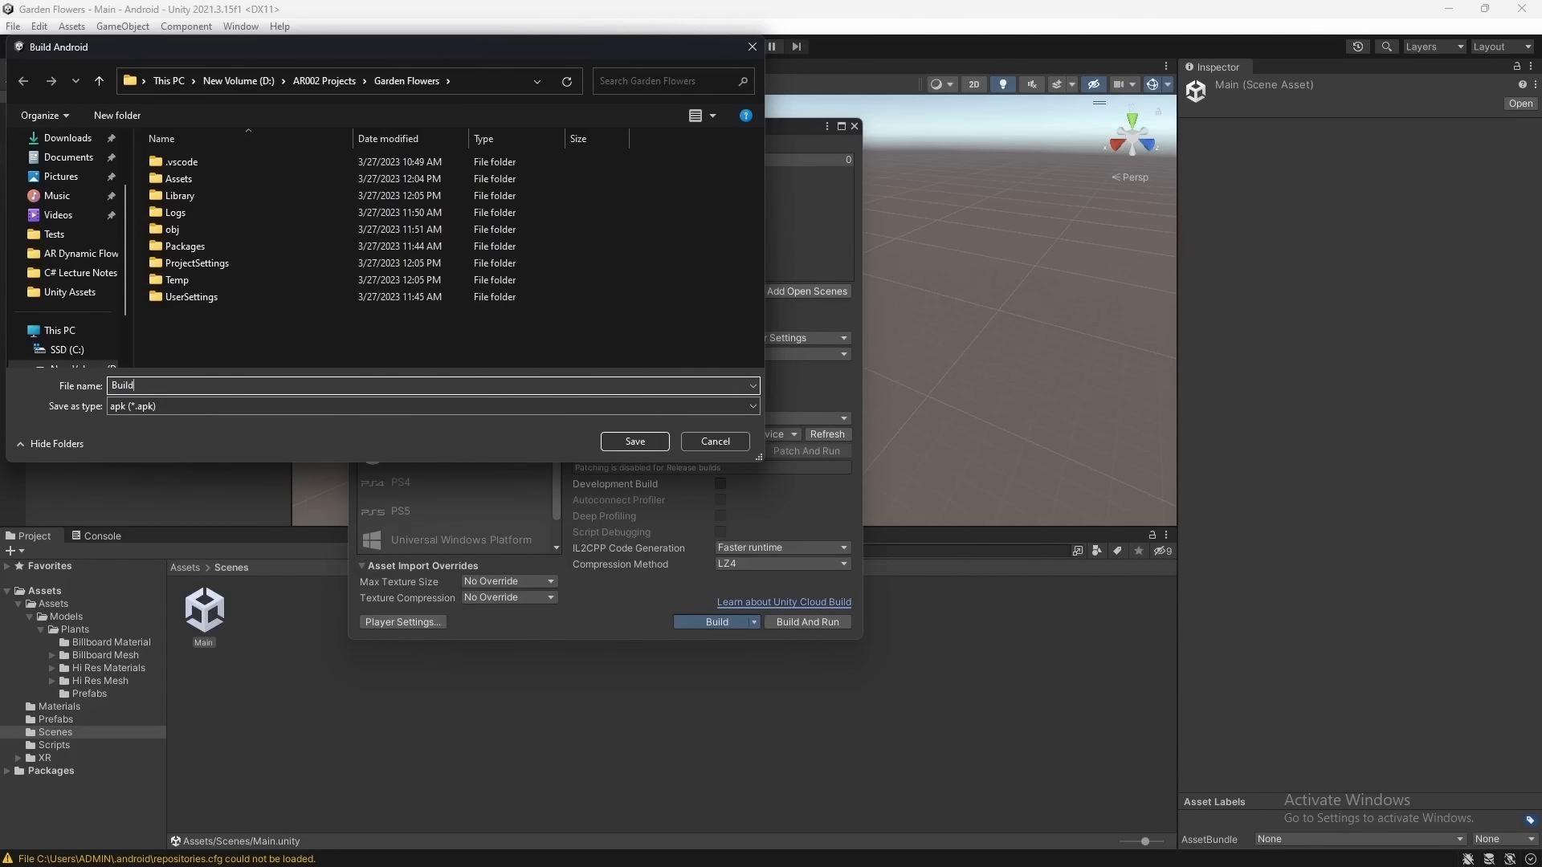
pyautogui.click(642, 447)
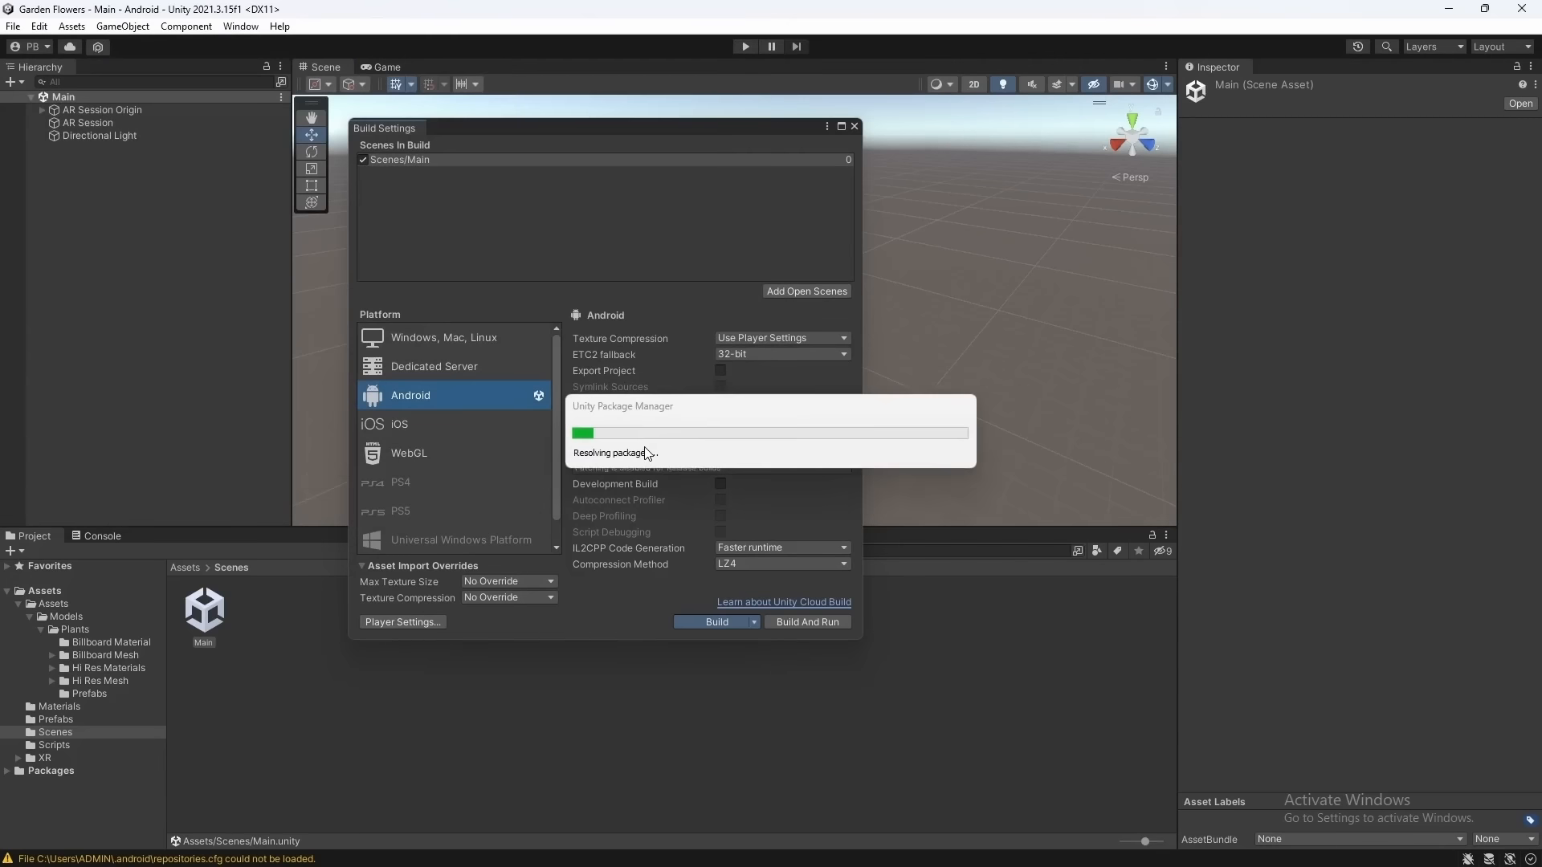
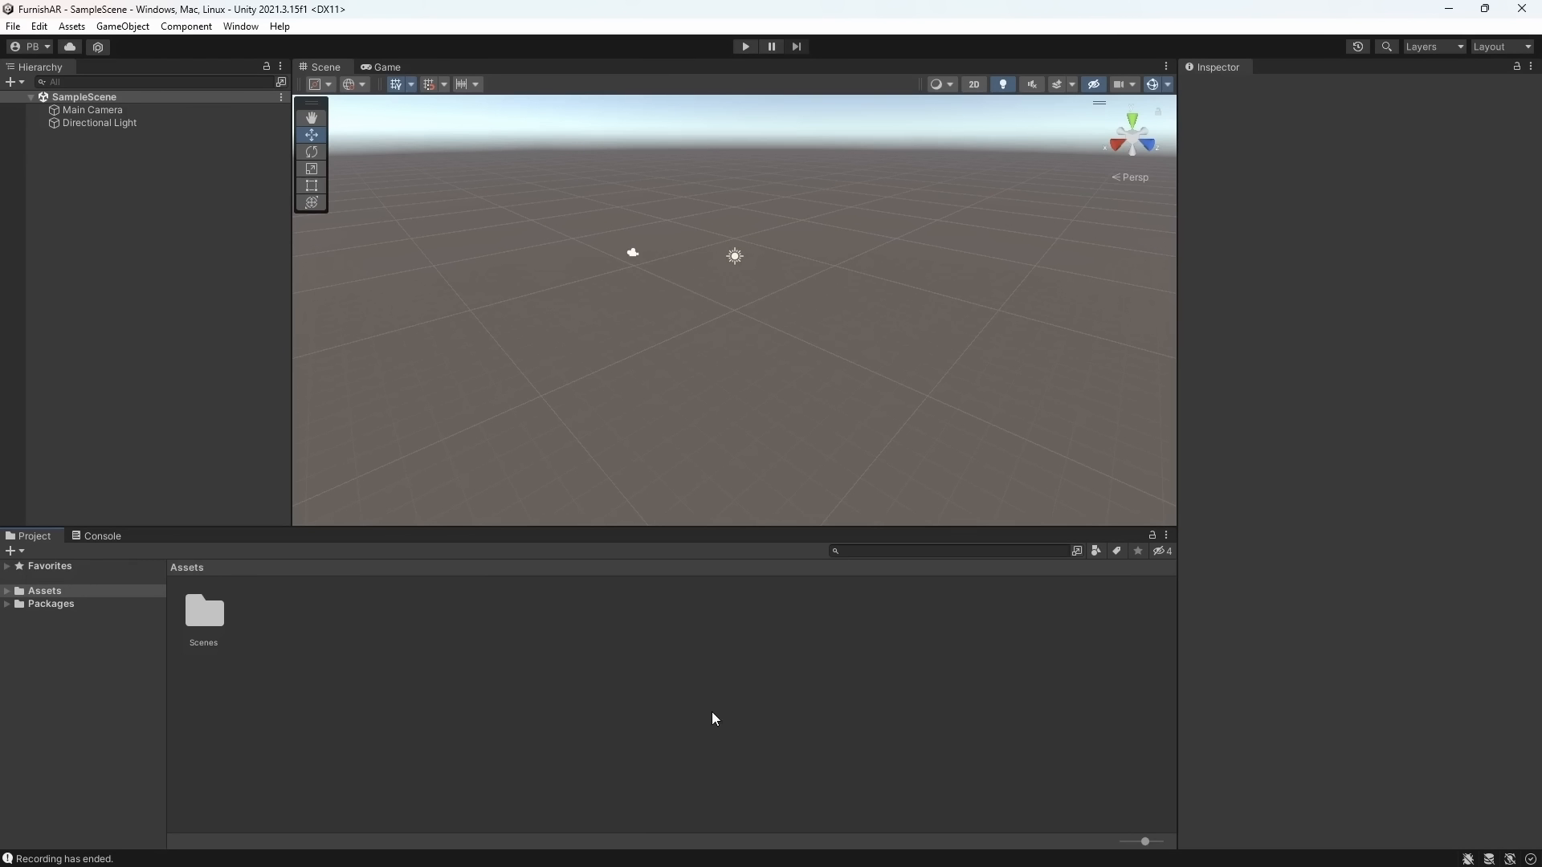
# Switch the FurnishAR project's build platform to Android
pyautogui.click(13, 26)
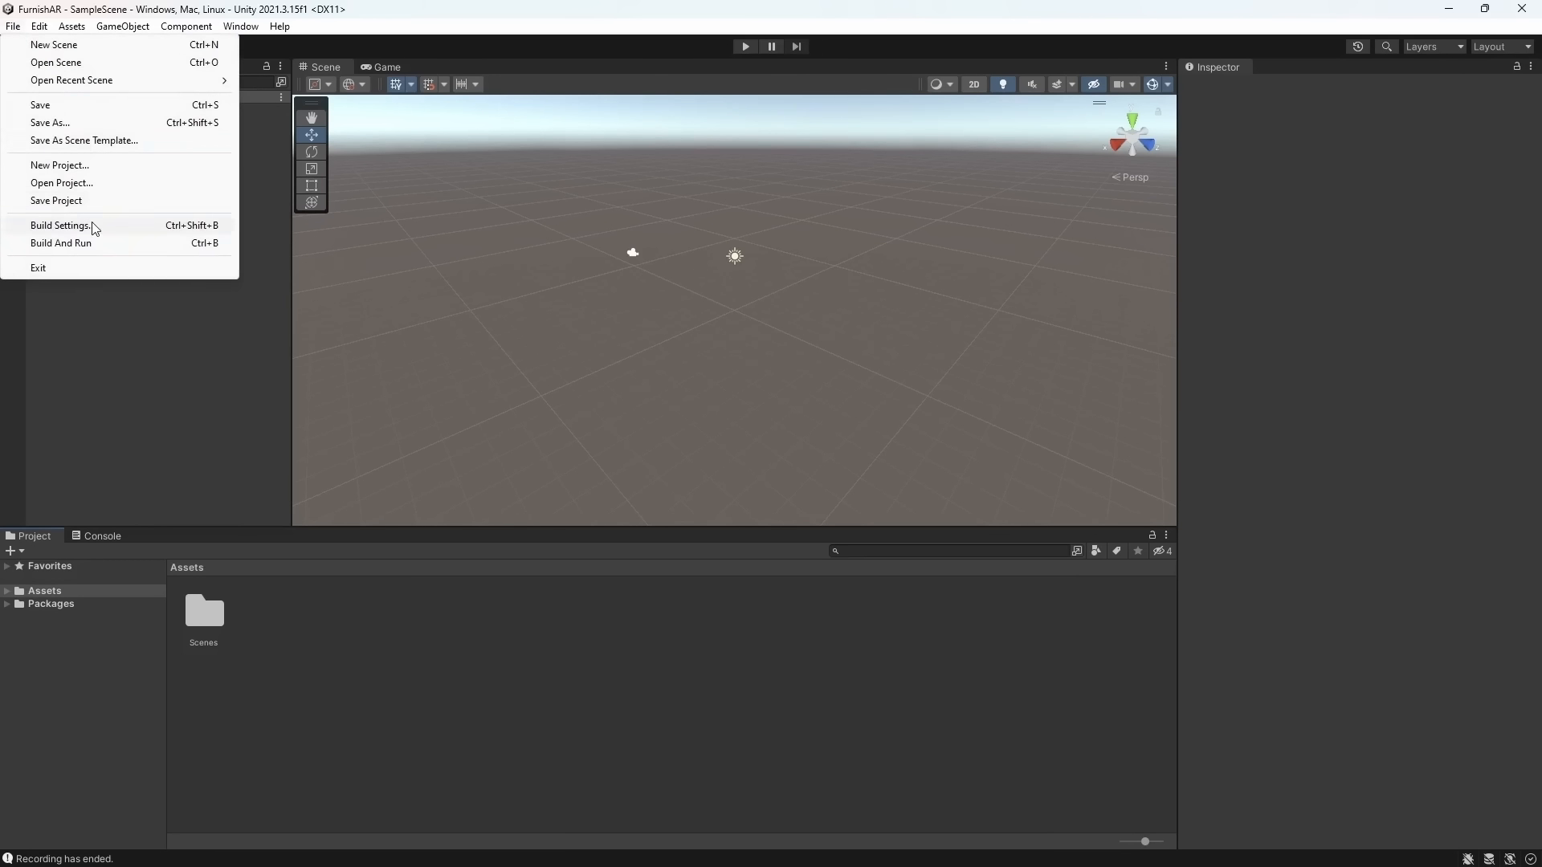
pyautogui.click(61, 225)
pyautogui.click(556, 376)
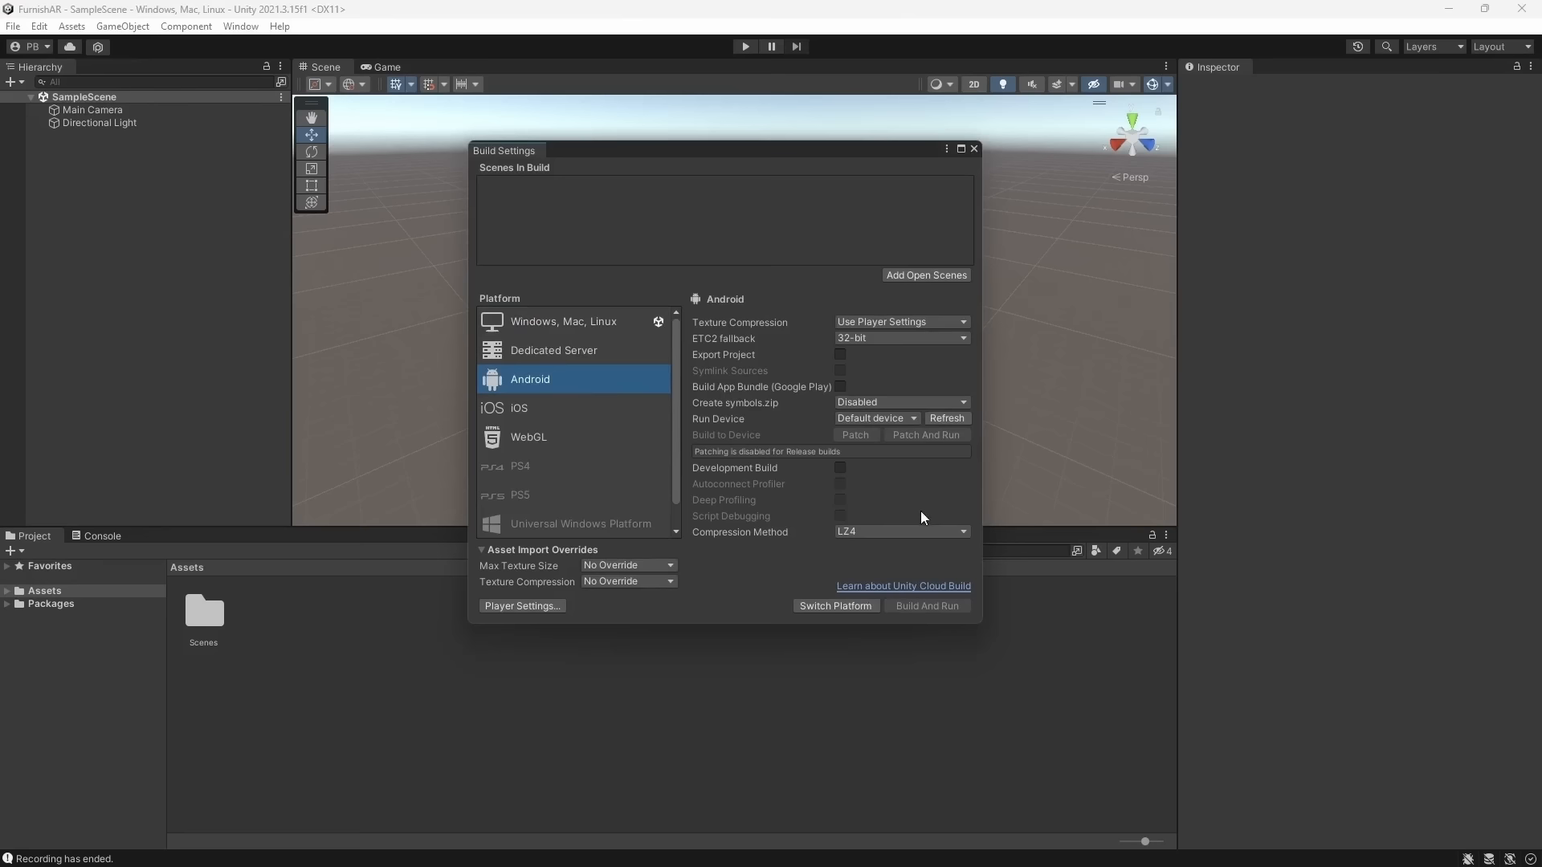
pyautogui.click(843, 611)
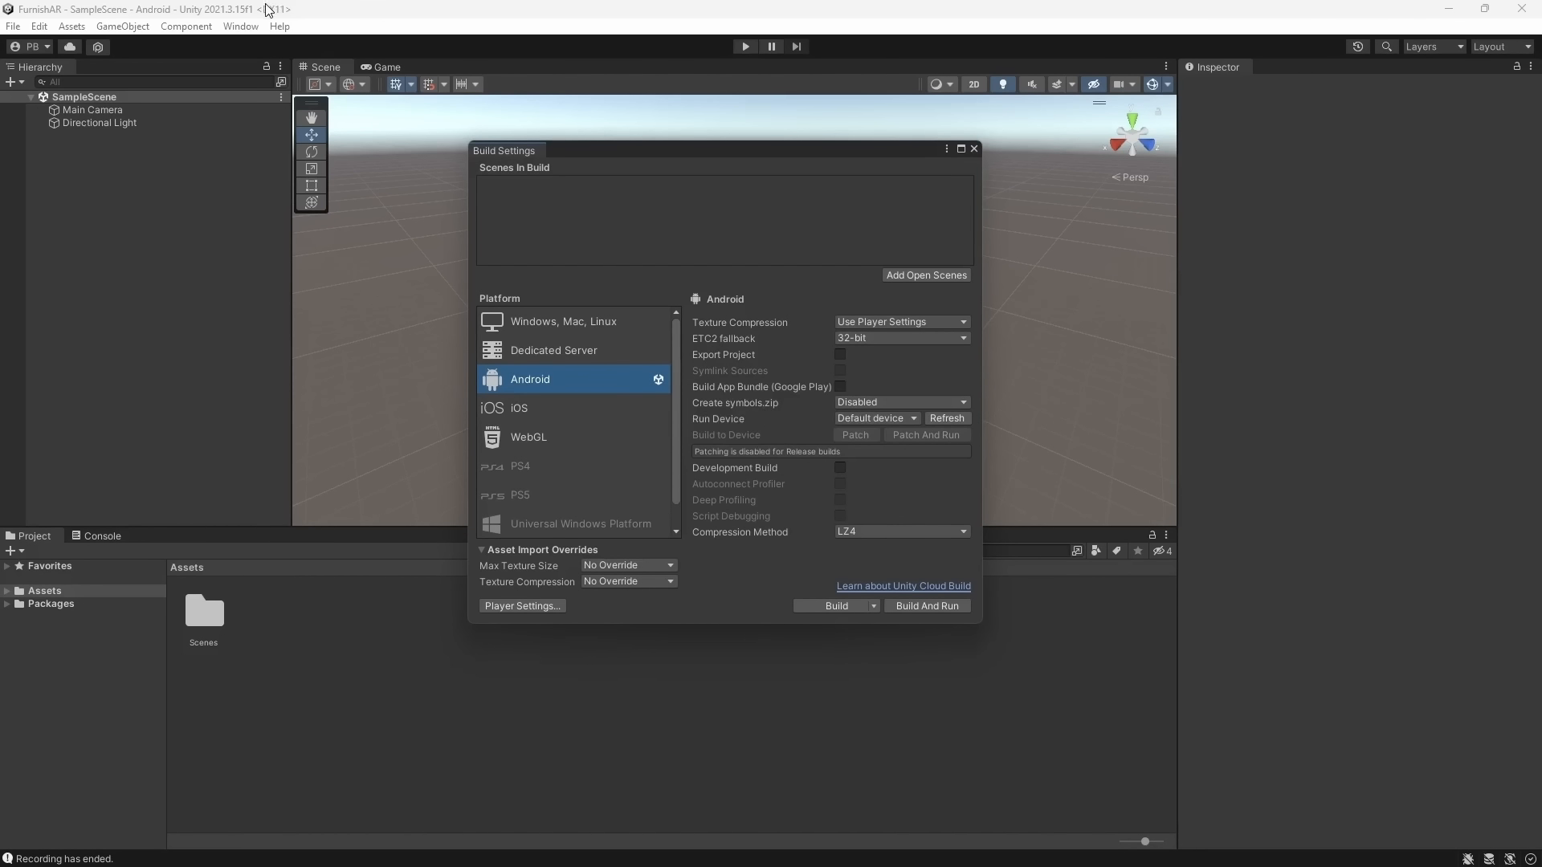
# Find the AR Foundation package in the Unity Registry with the search "ARf" and install it
pyautogui.click(241, 29)
pyautogui.click(354, 221)
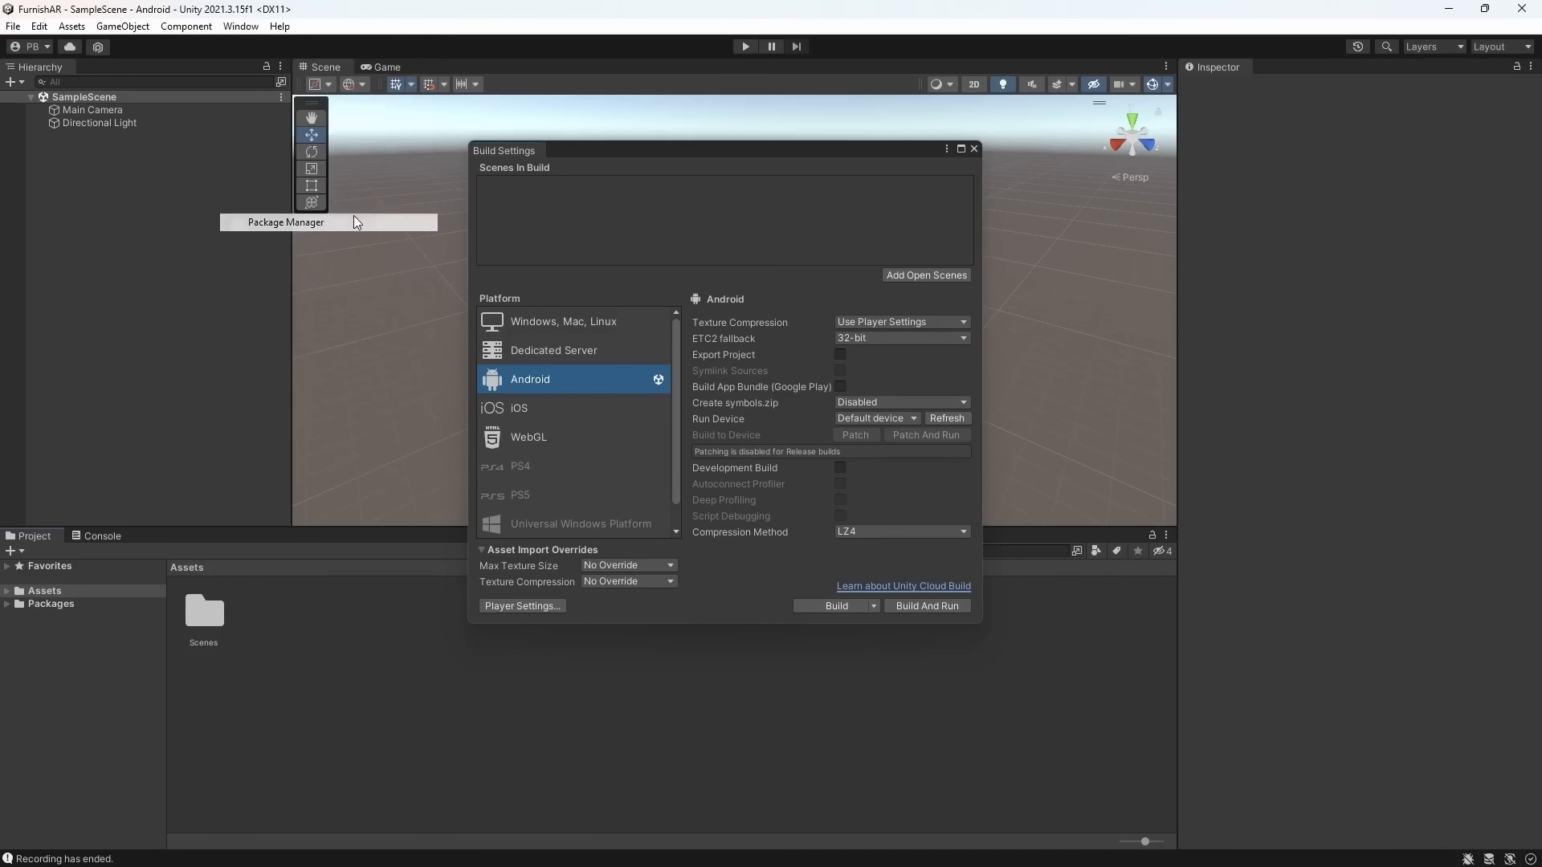
pyautogui.click(409, 161)
pyautogui.click(400, 173)
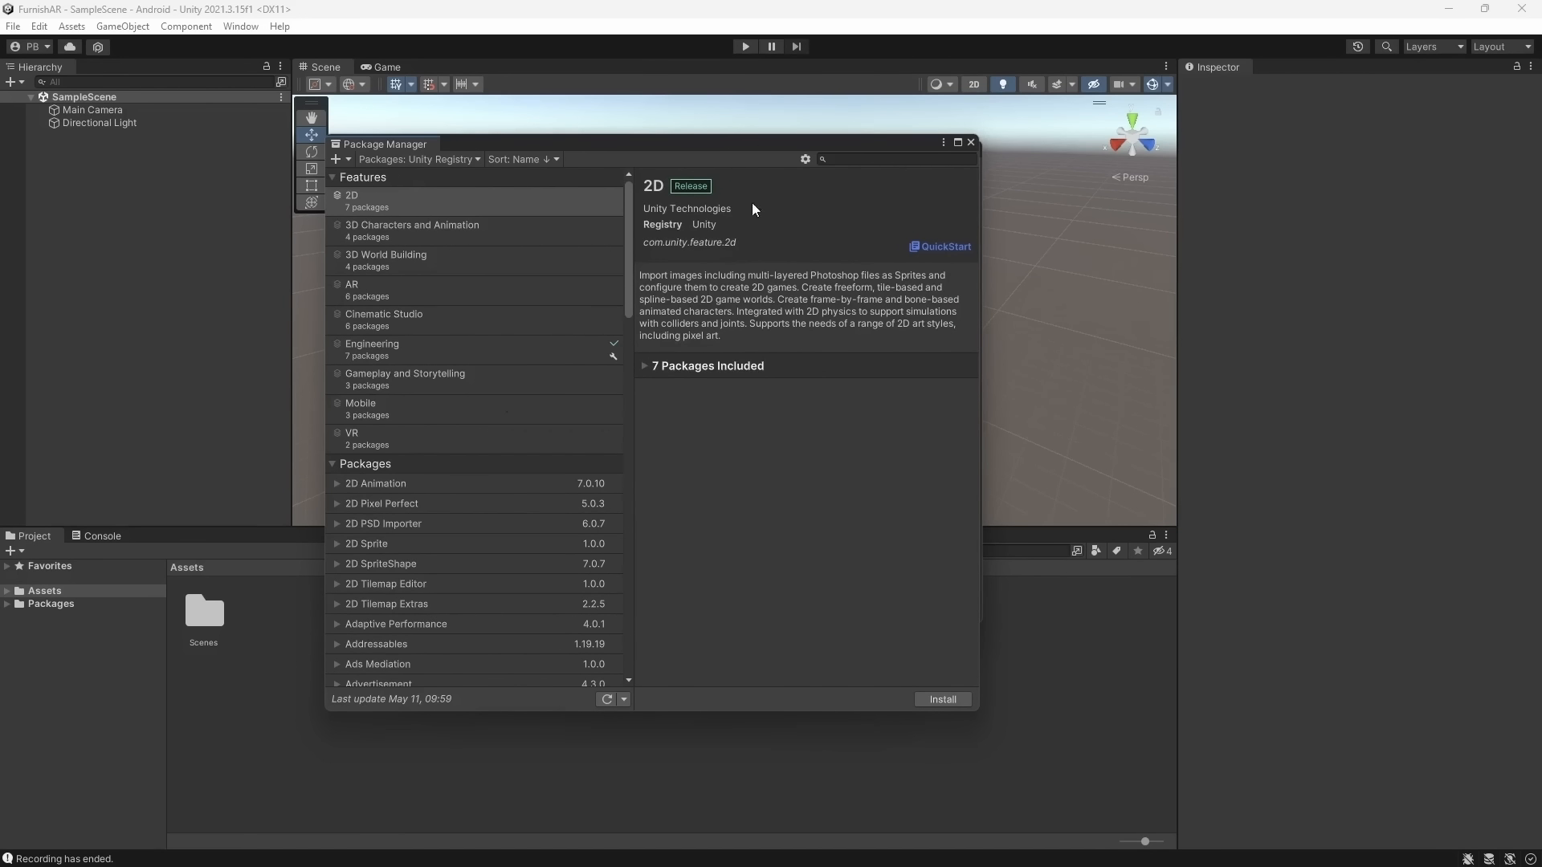
pyautogui.click(856, 158)
pyautogui.write('ARf')
pyautogui.click(465, 196)
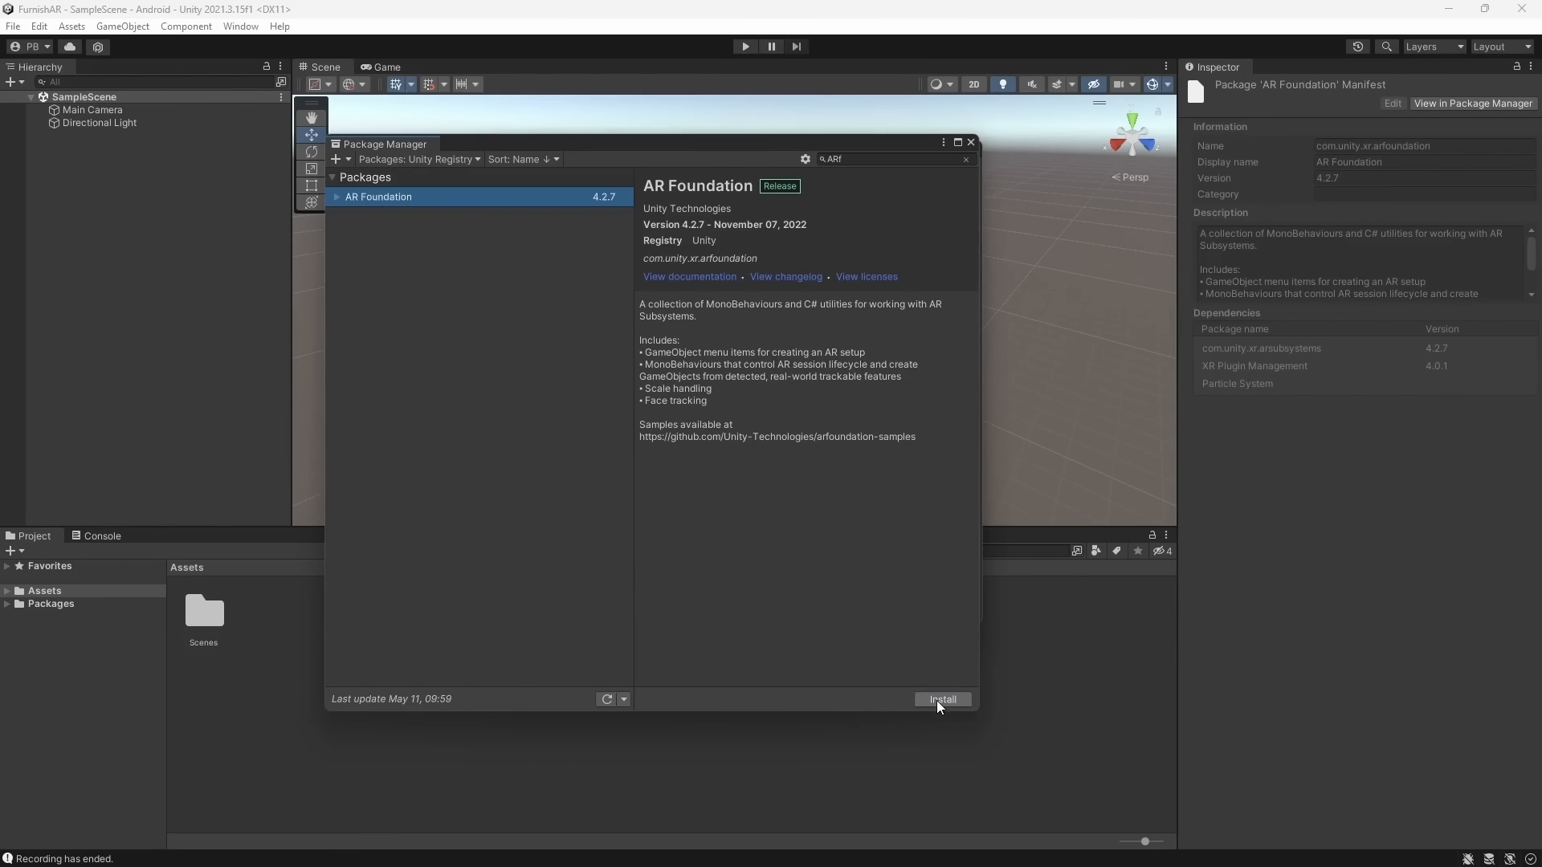
pyautogui.click(937, 701)
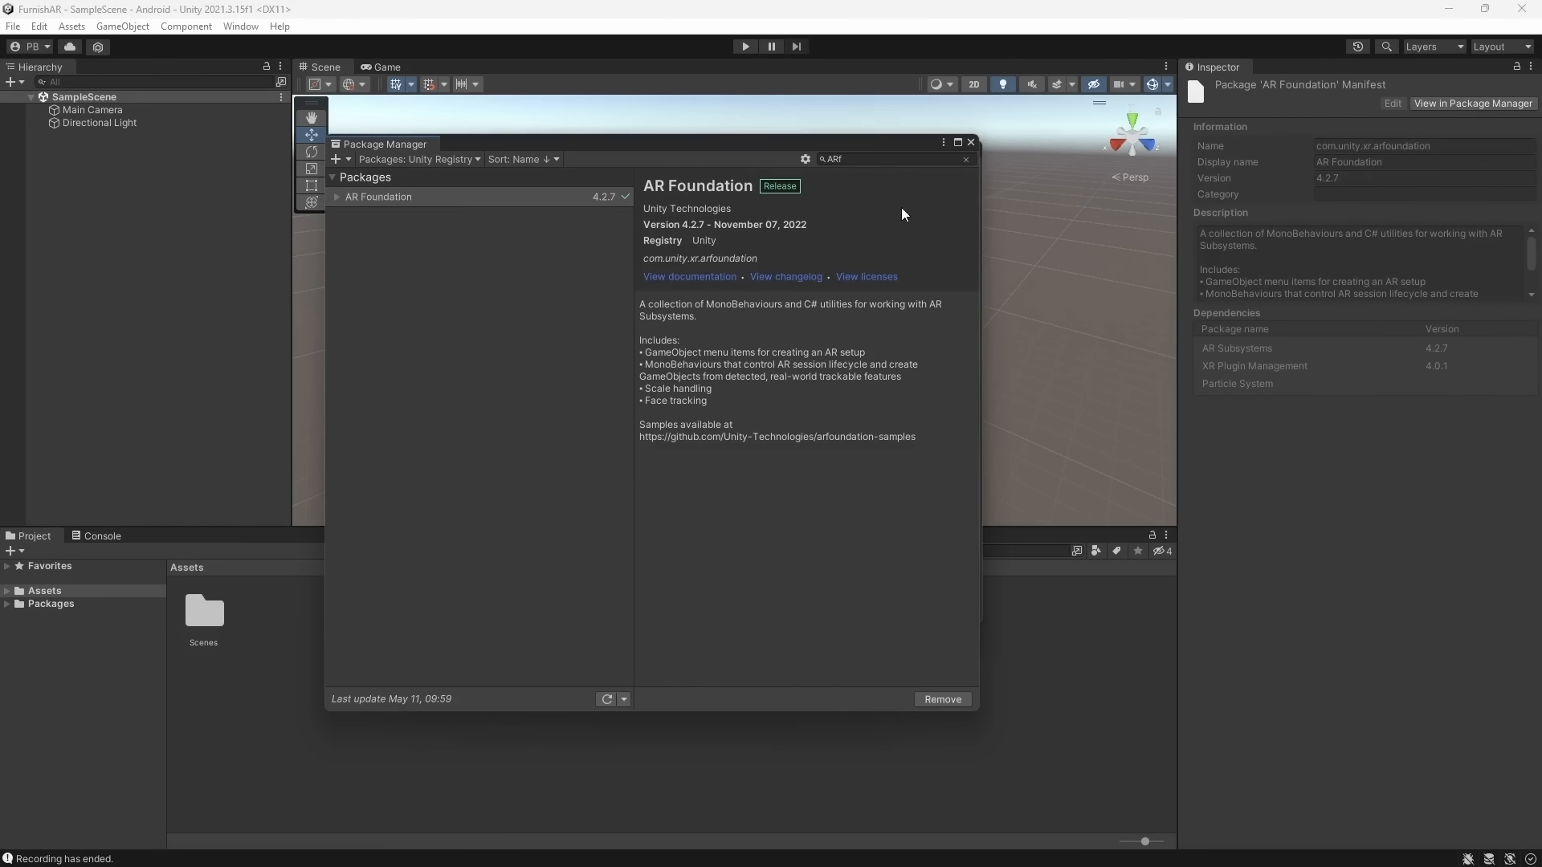
# Search the registry for ARCore, install the ARCore XR Plugin and close the Package Manager
pyautogui.doubleClick(893, 163)
pyautogui.write('ARCore')
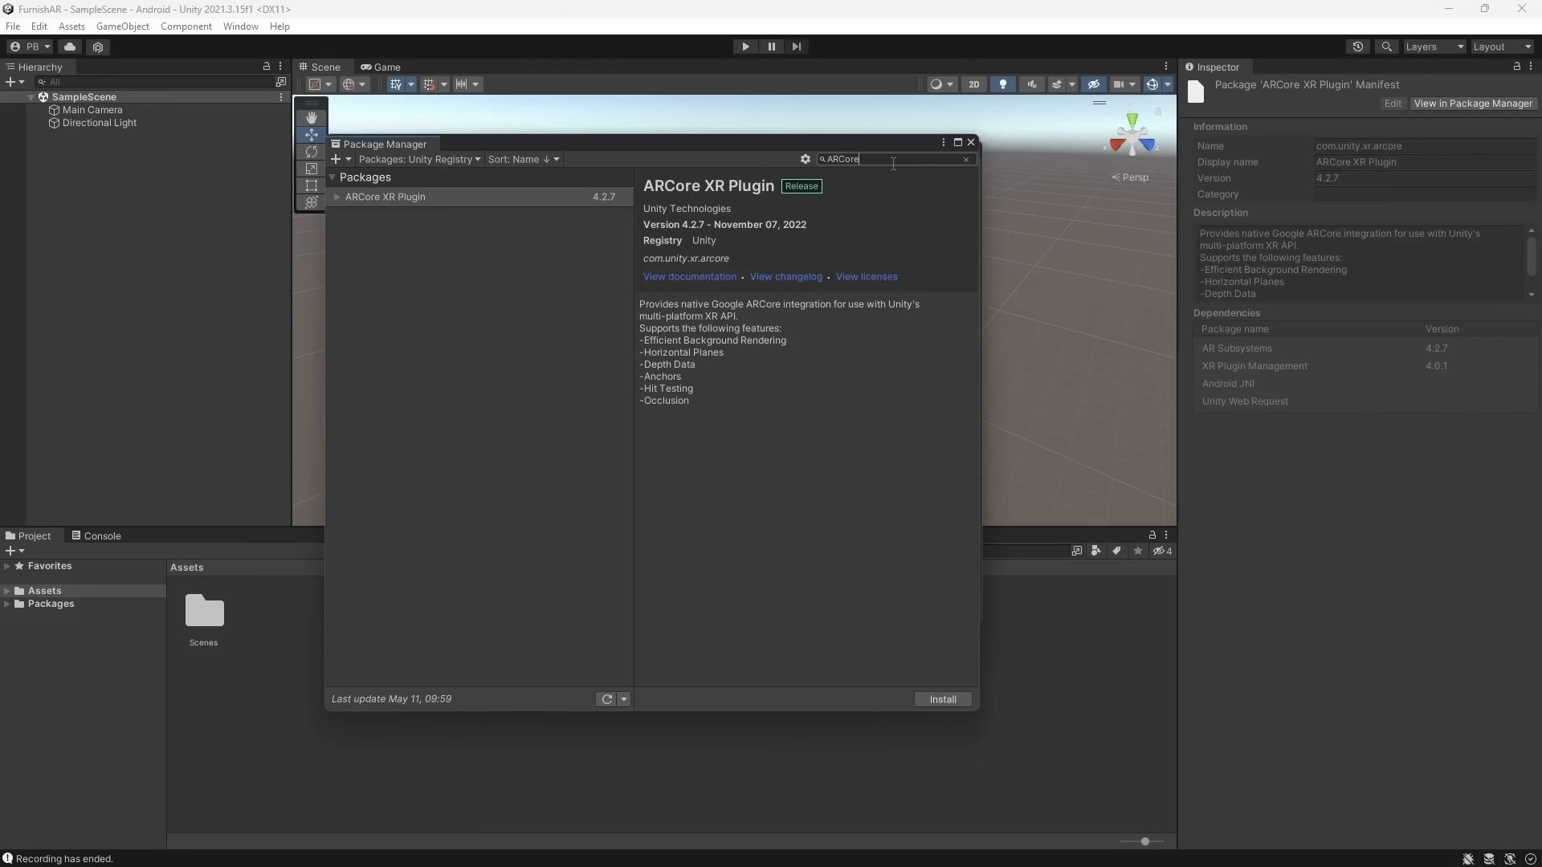
pyautogui.click(945, 700)
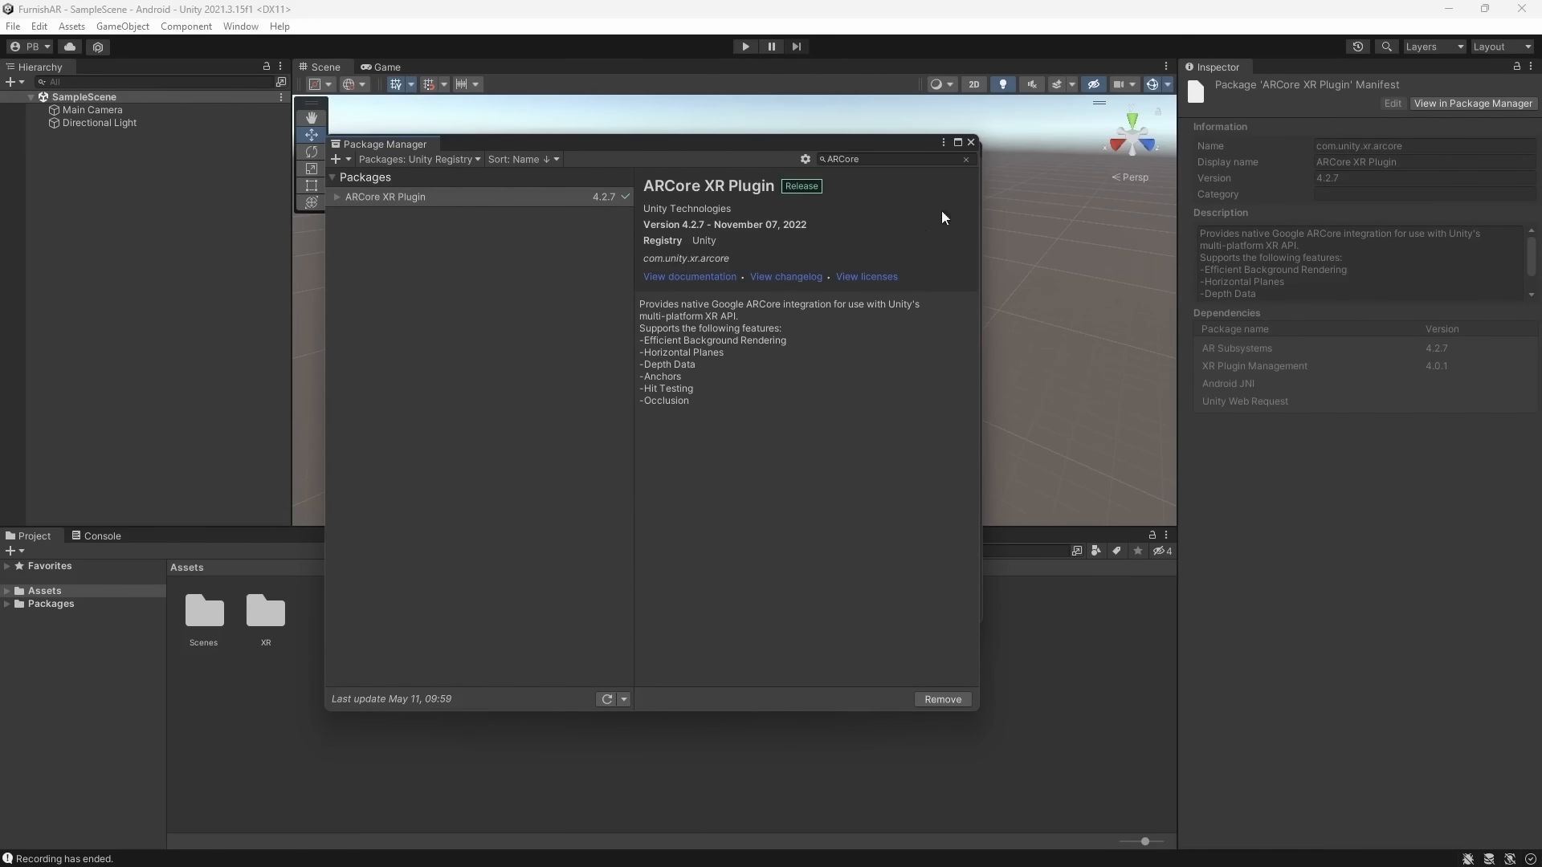
pyautogui.click(972, 143)
pyautogui.click(972, 145)
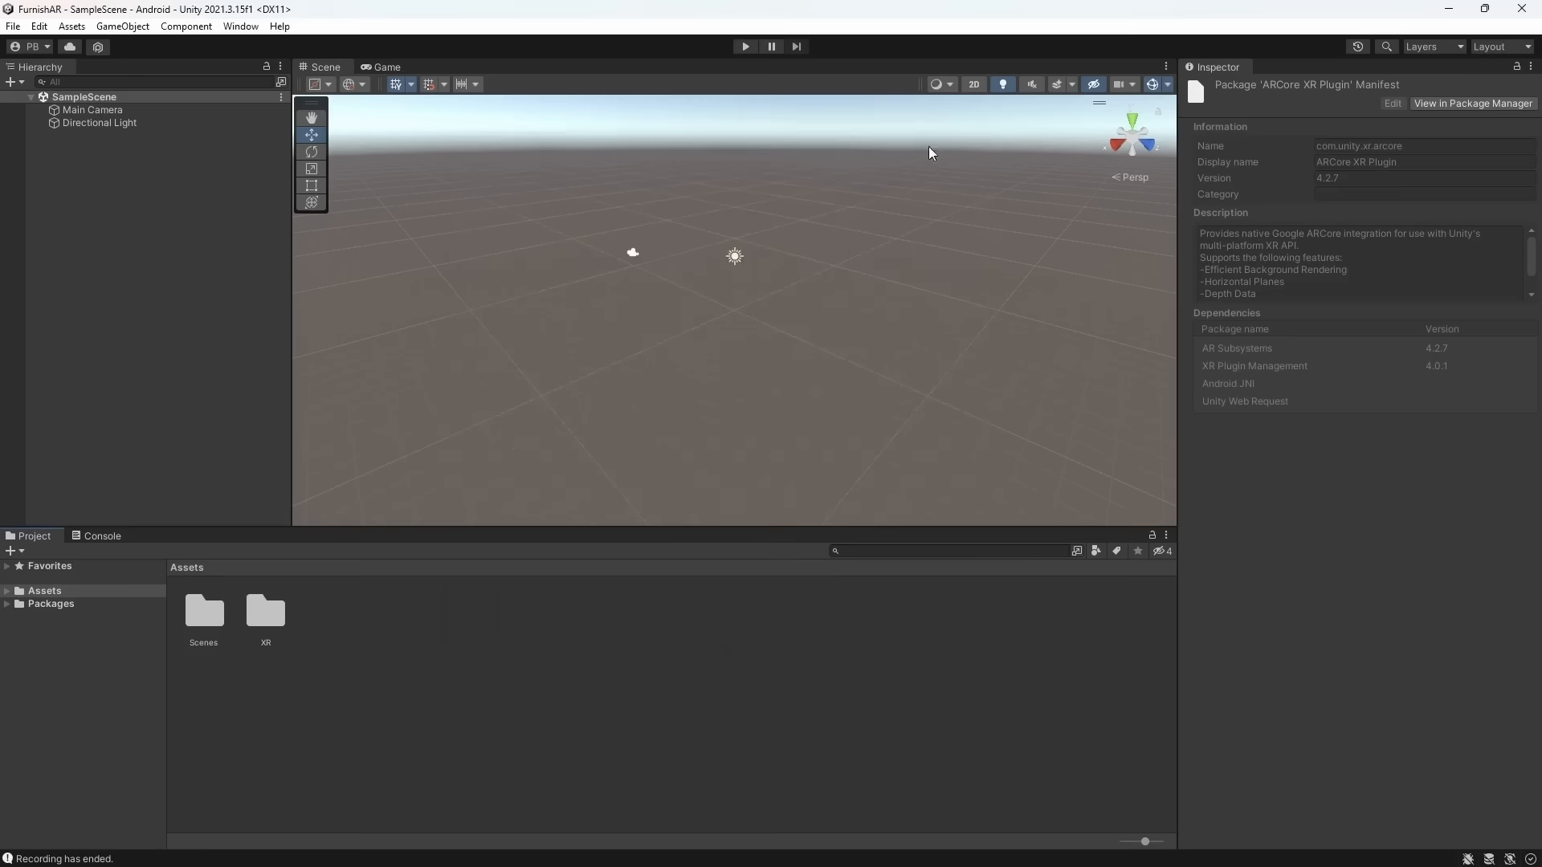
# Open the Project Settings and go to the Player category
pyautogui.click(40, 27)
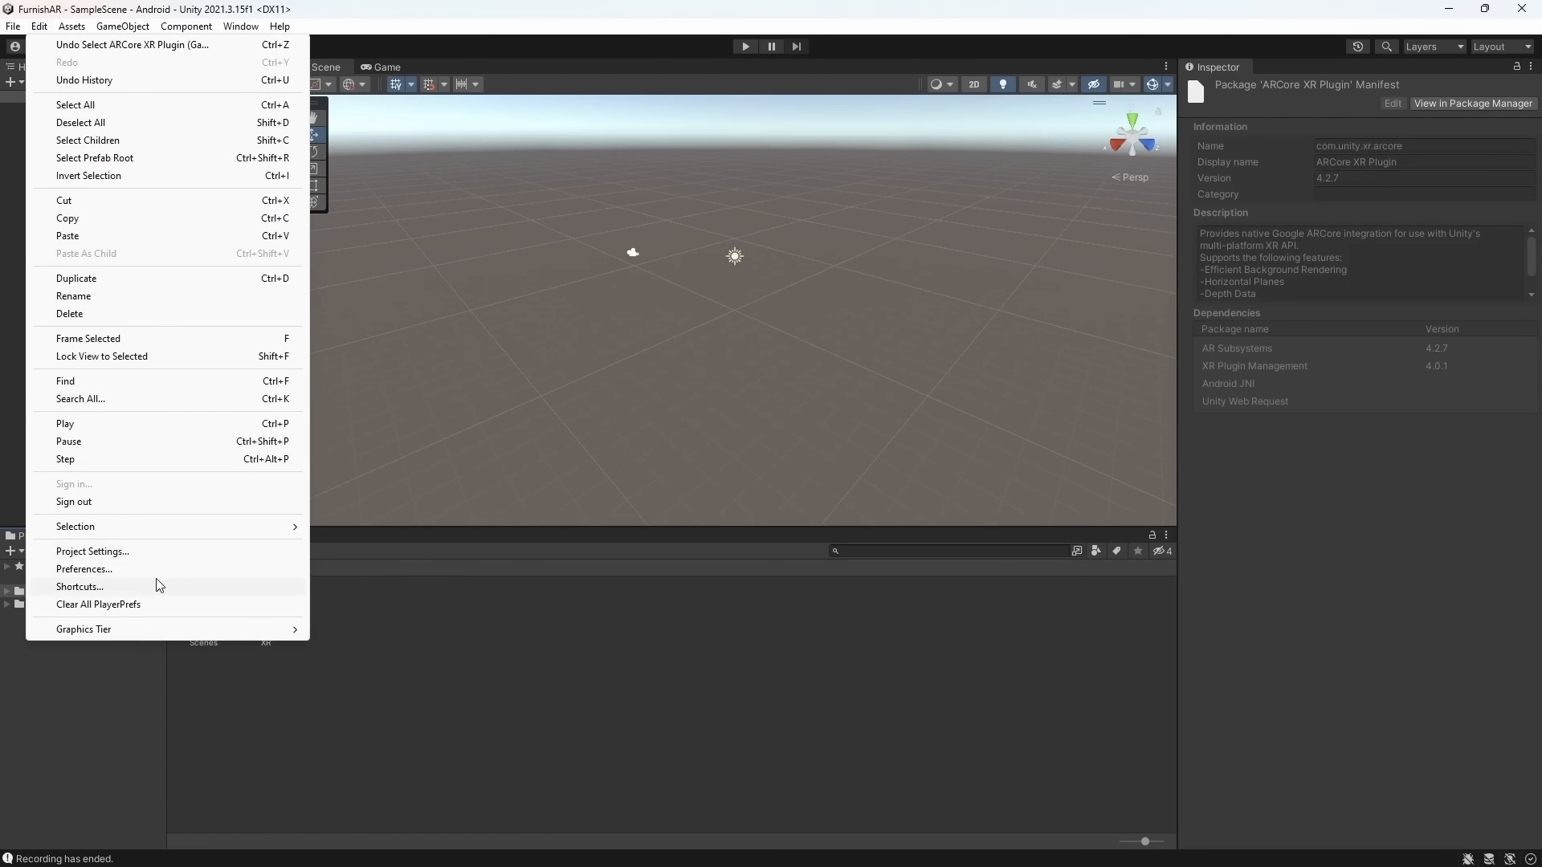
pyautogui.click(121, 552)
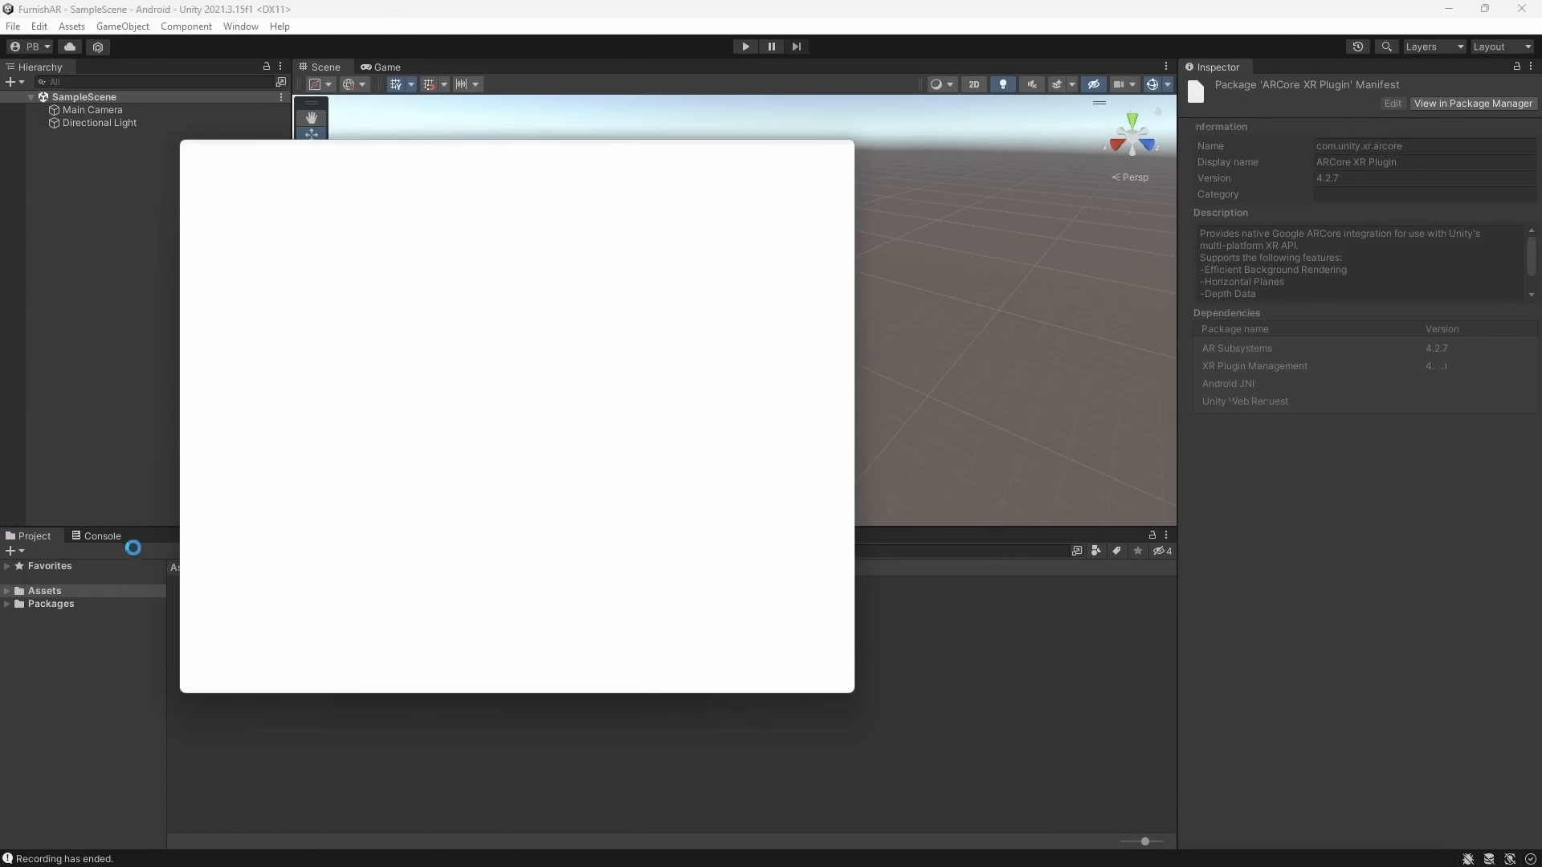
pyautogui.moveTo(531, 150); pyautogui.dragTo(618, 145)
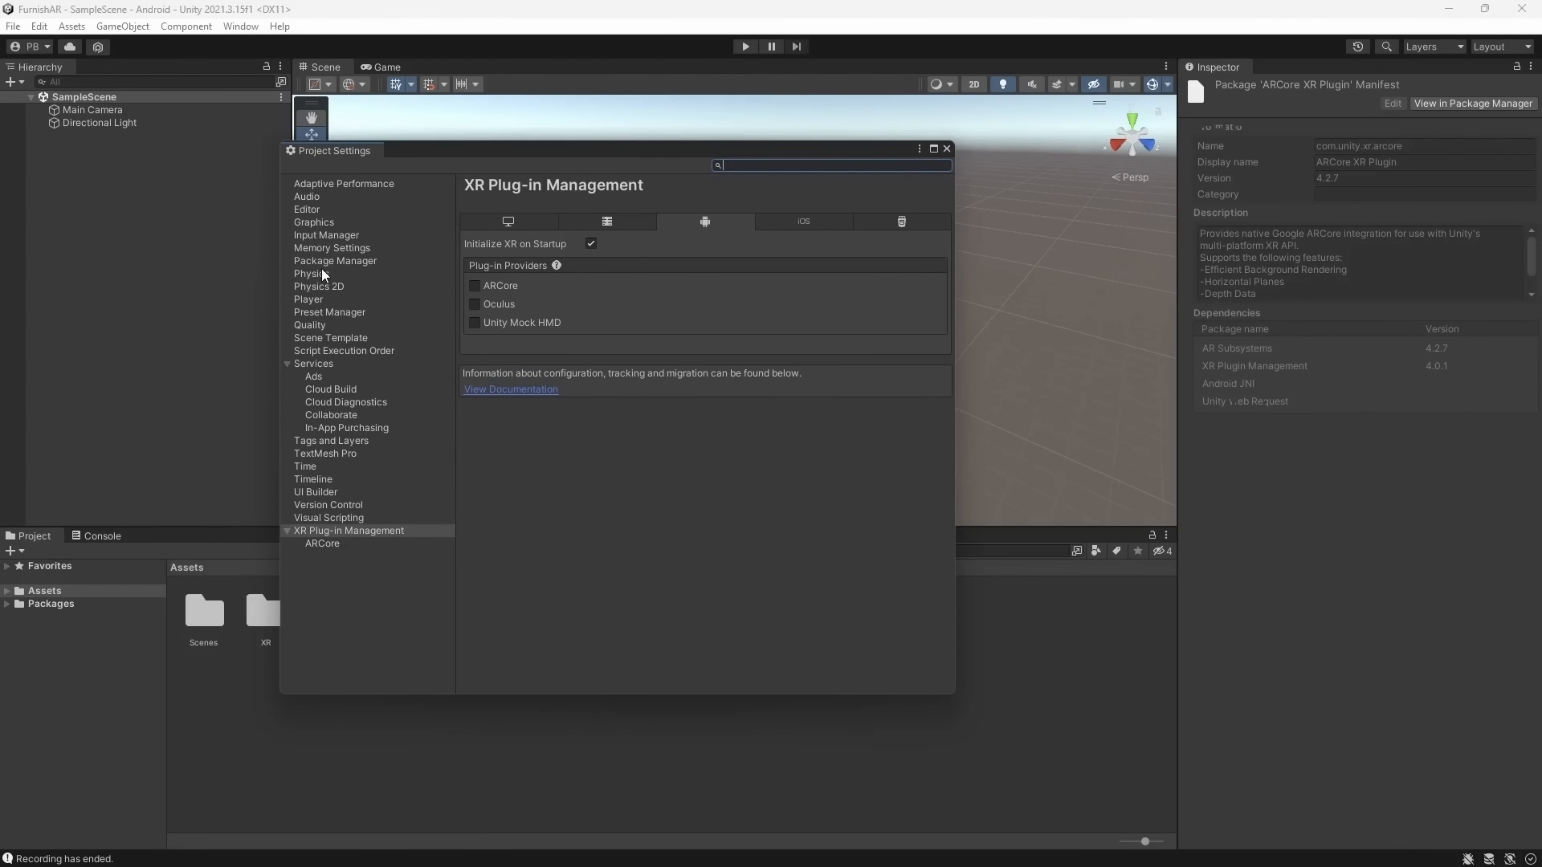
pyautogui.click(322, 271)
pyautogui.click(322, 249)
pyautogui.click(321, 261)
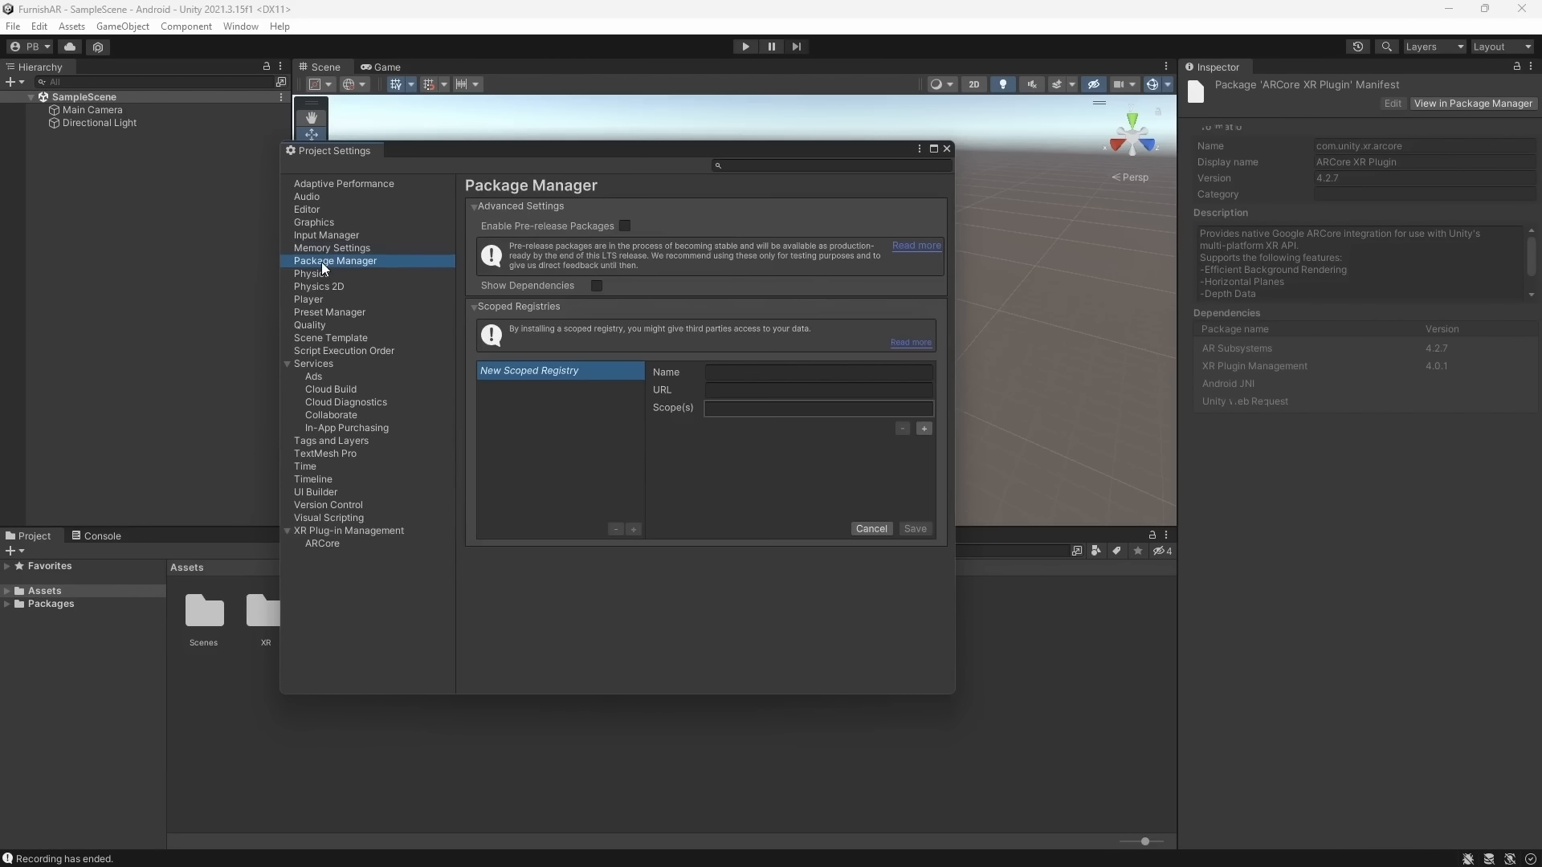
pyautogui.click(317, 302)
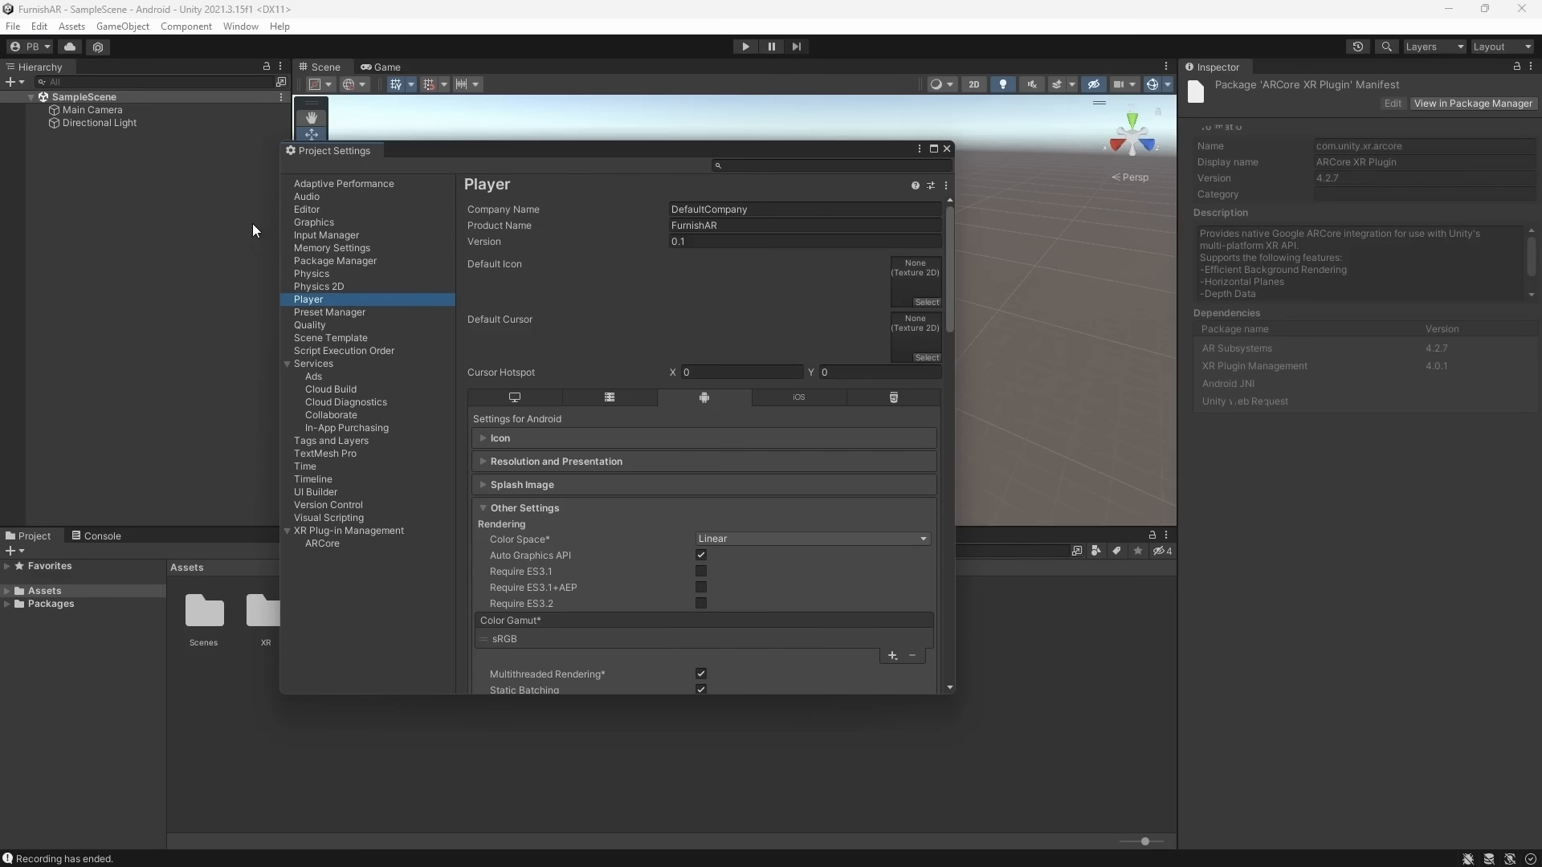
# Open the Build Settings and, from its Player Settings, set the Android default orientation to Portrait
pyautogui.click(13, 28)
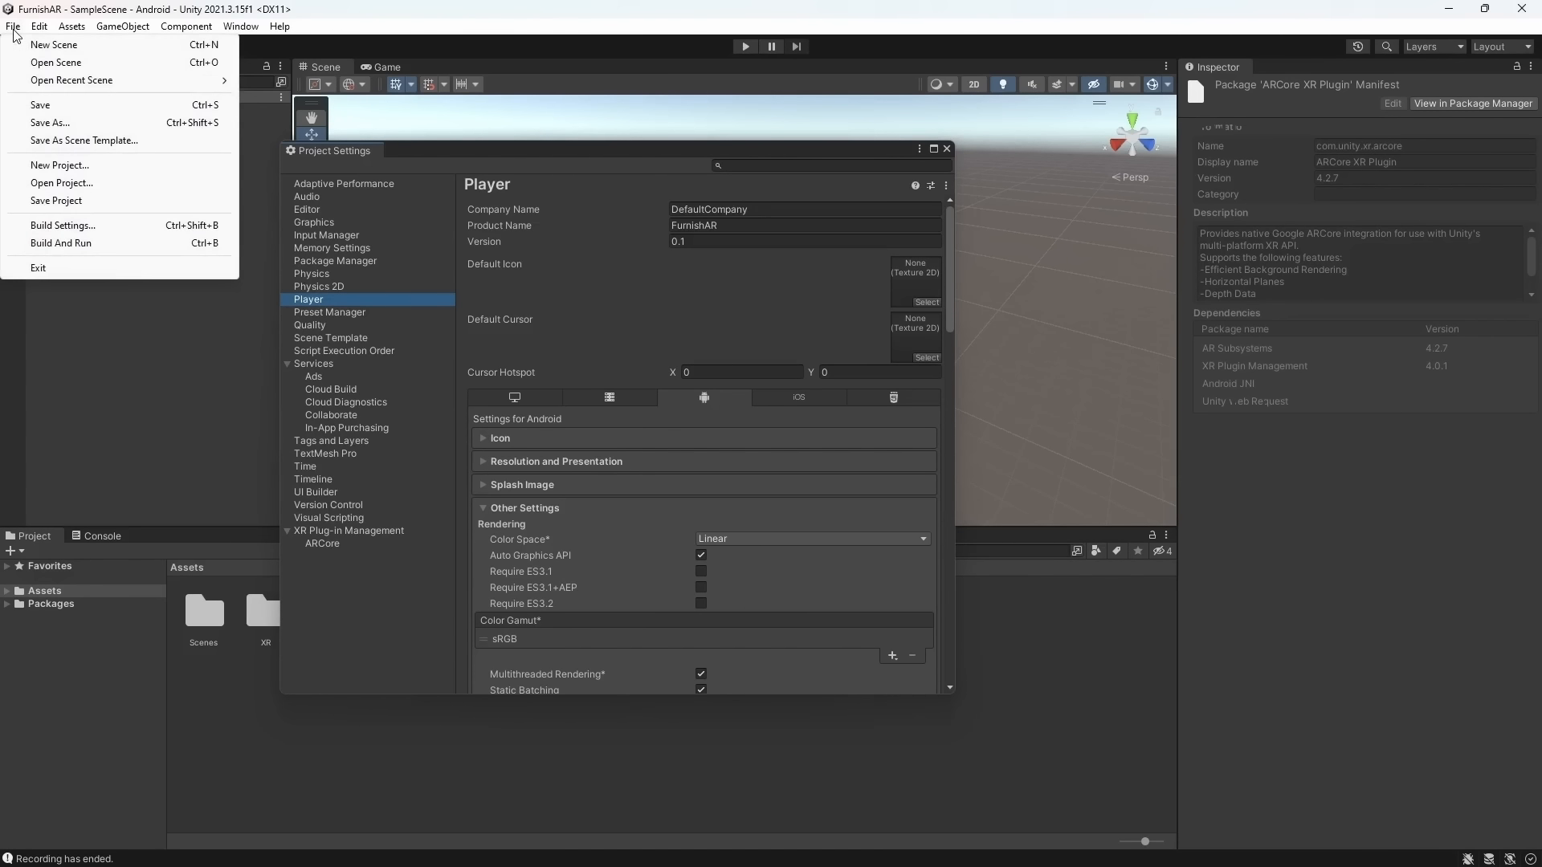
pyautogui.click(103, 226)
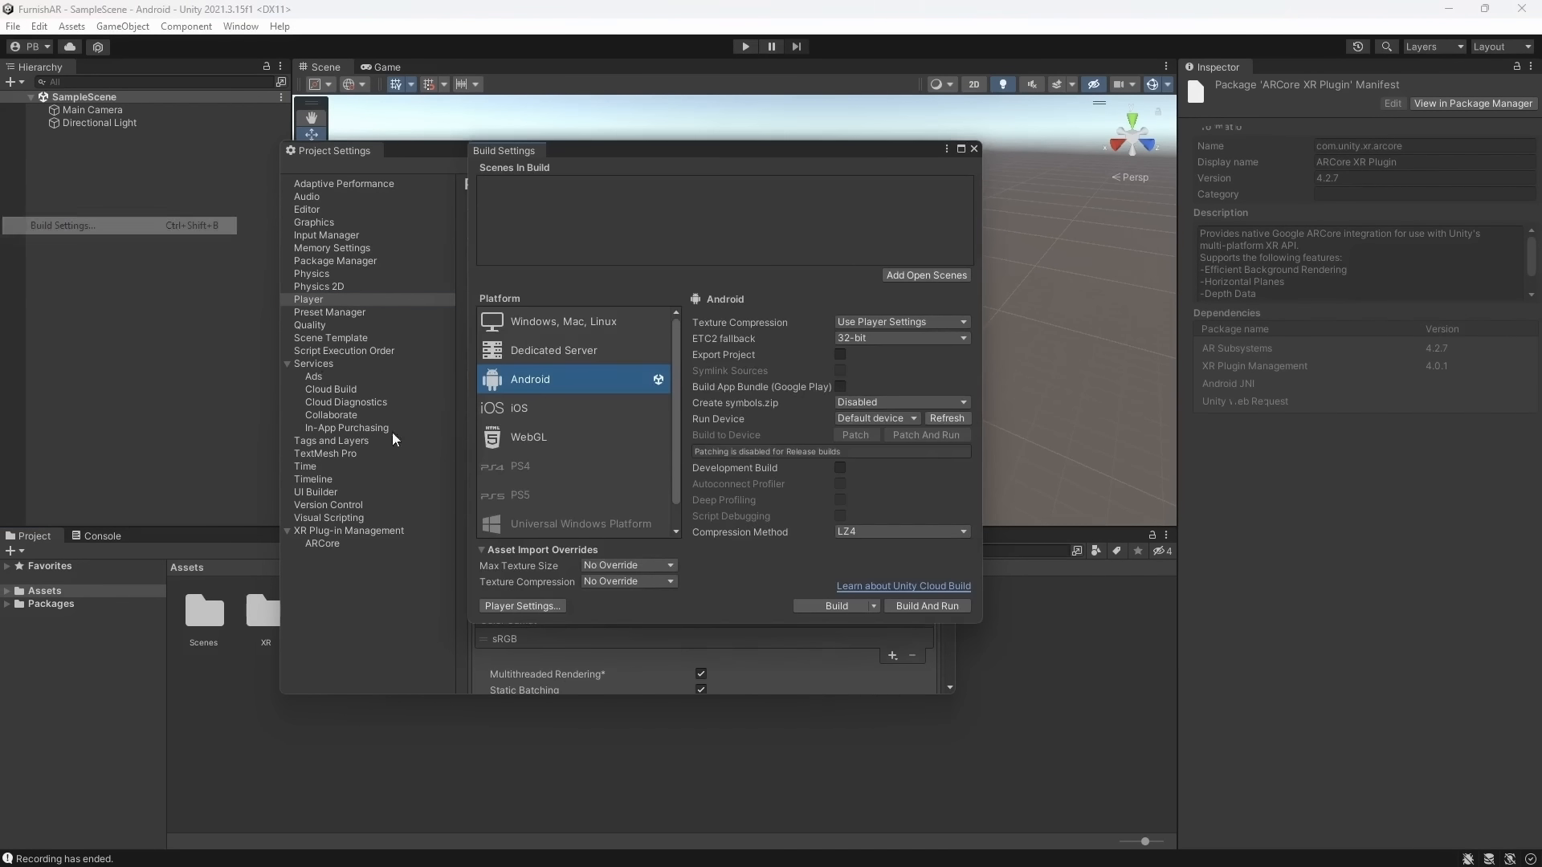
pyautogui.click(530, 610)
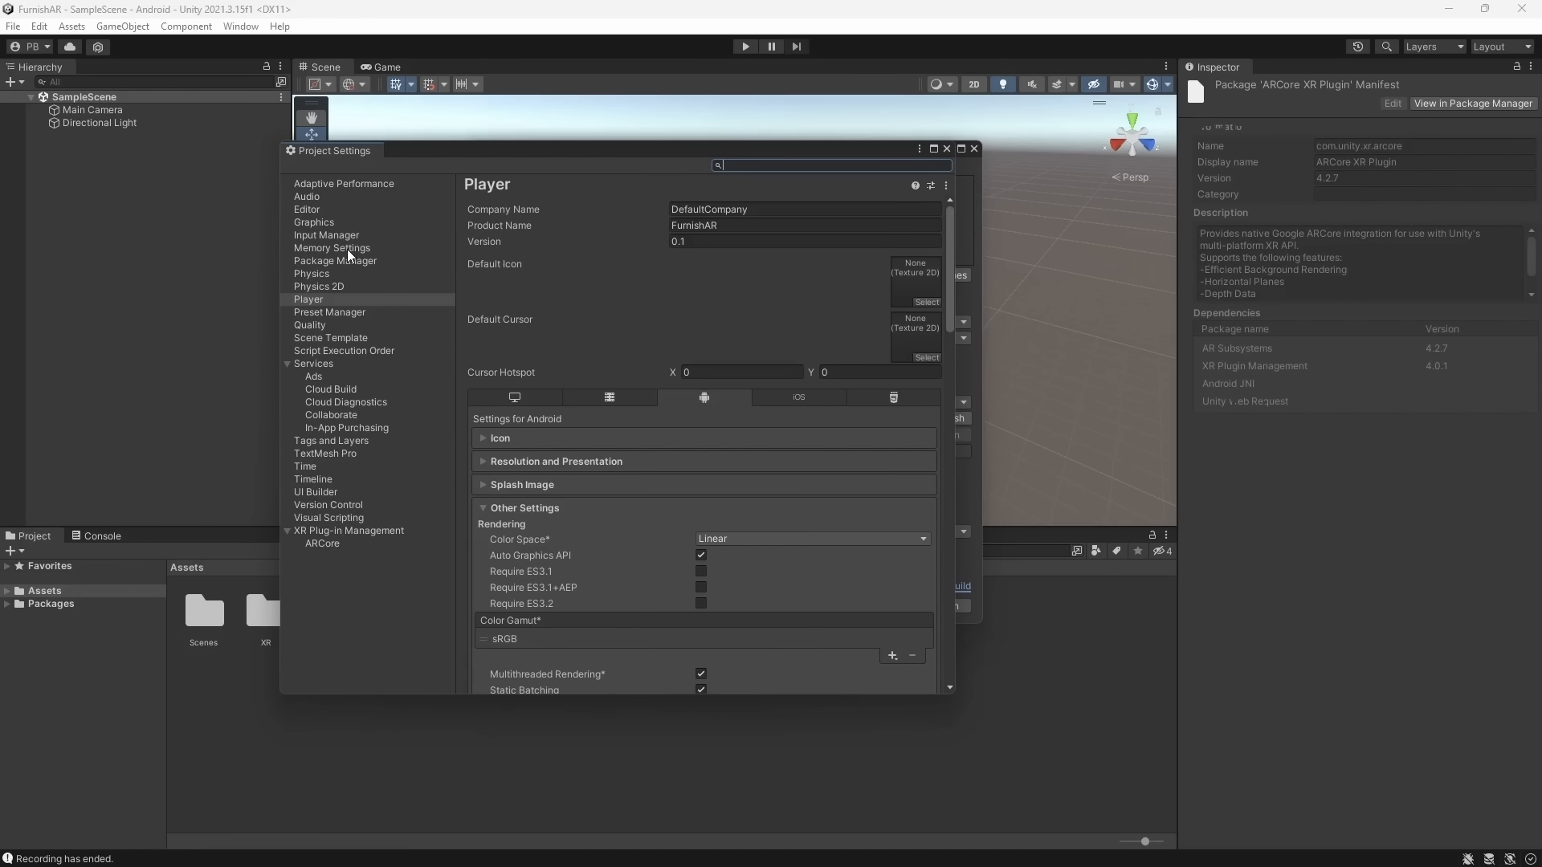
pyautogui.click(578, 461)
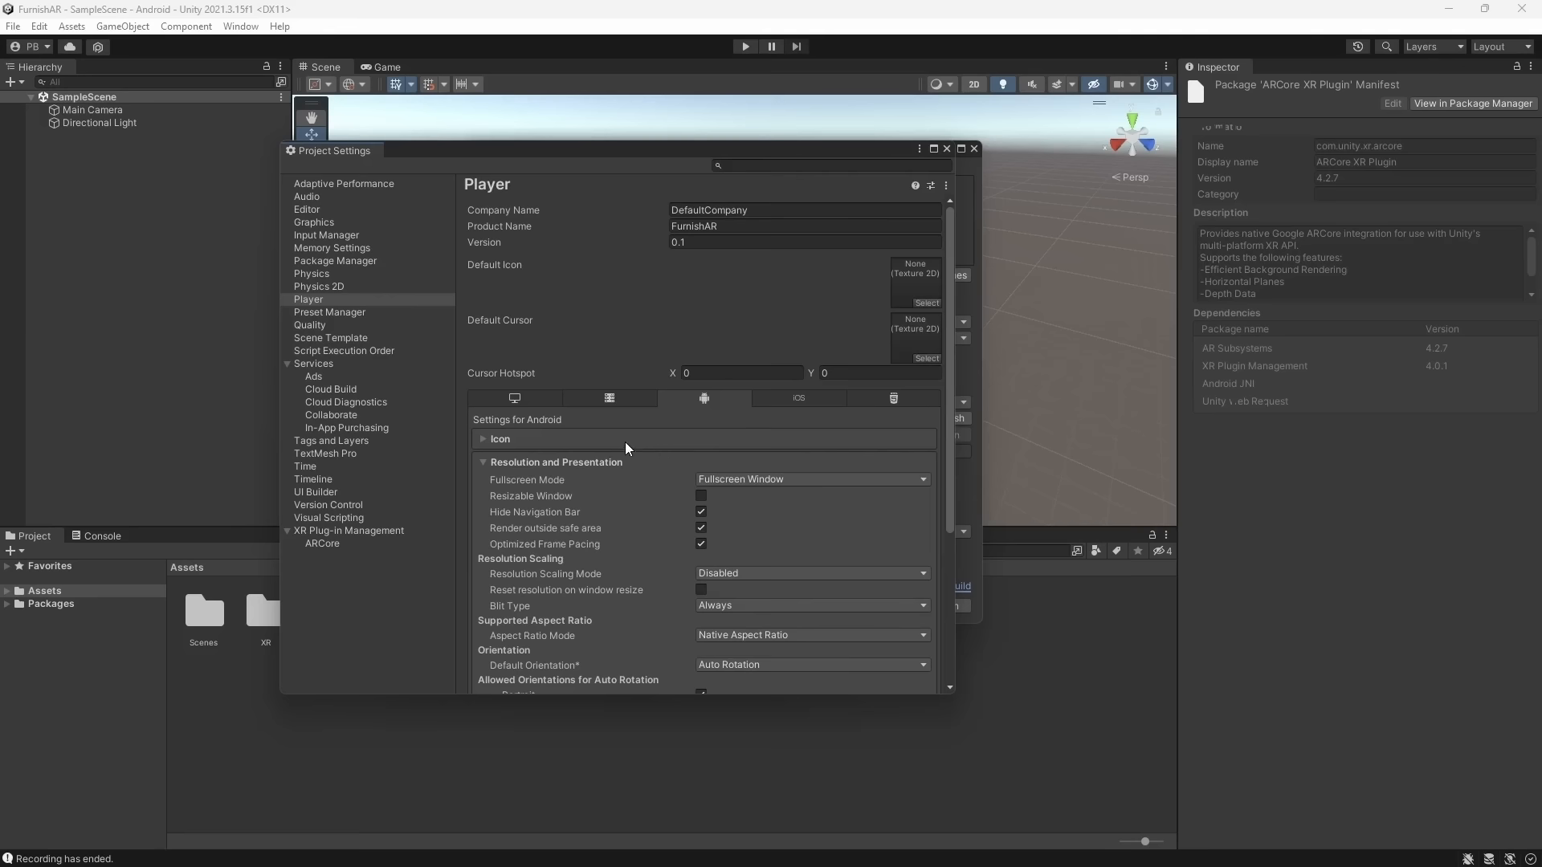
pyautogui.scroll(-3, 625, 440)
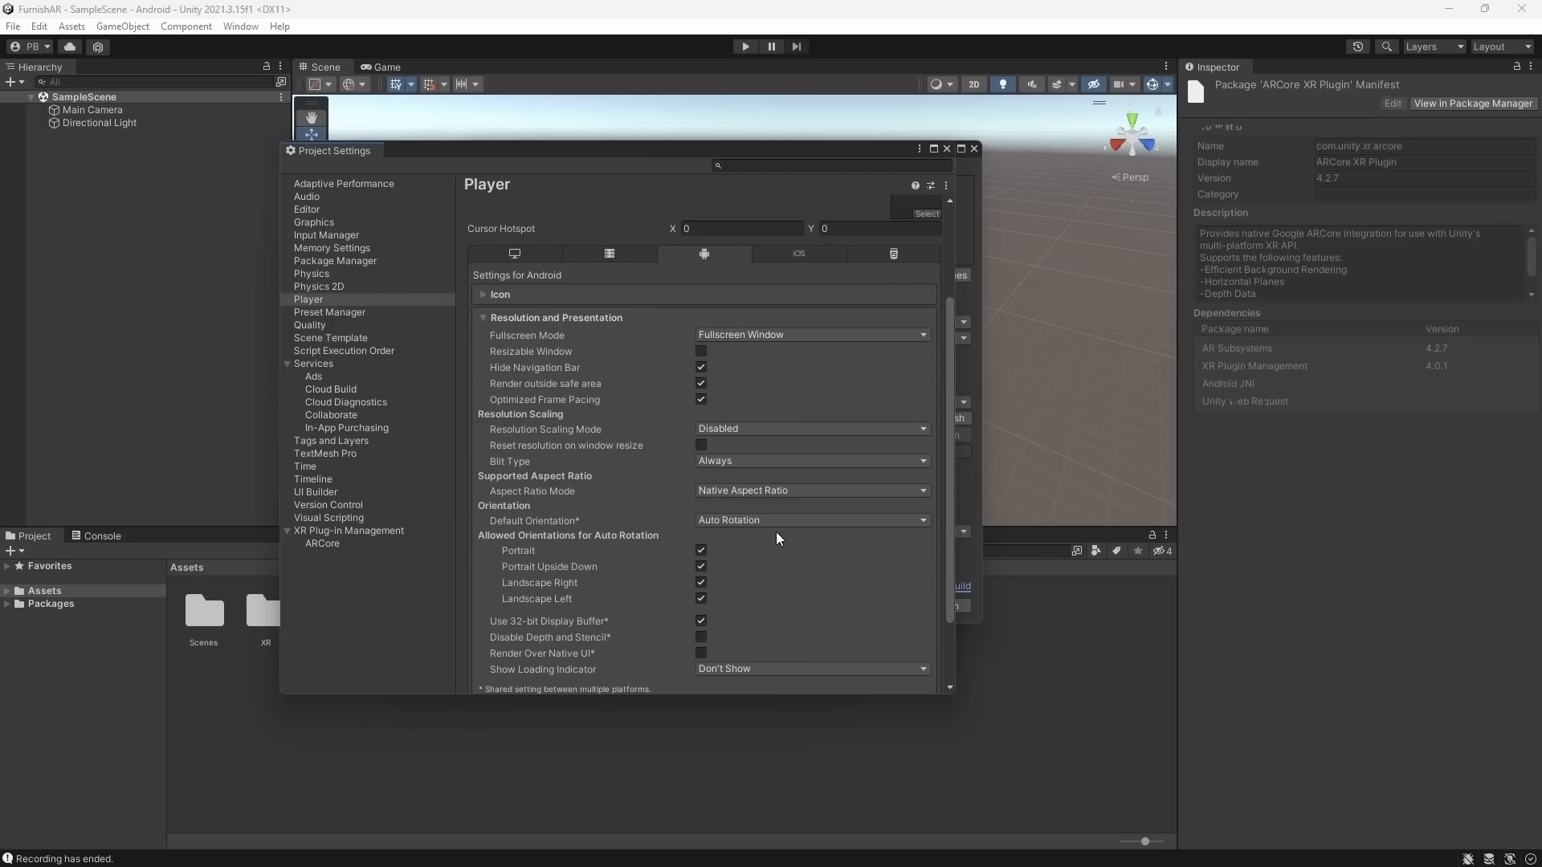
pyautogui.click(772, 522)
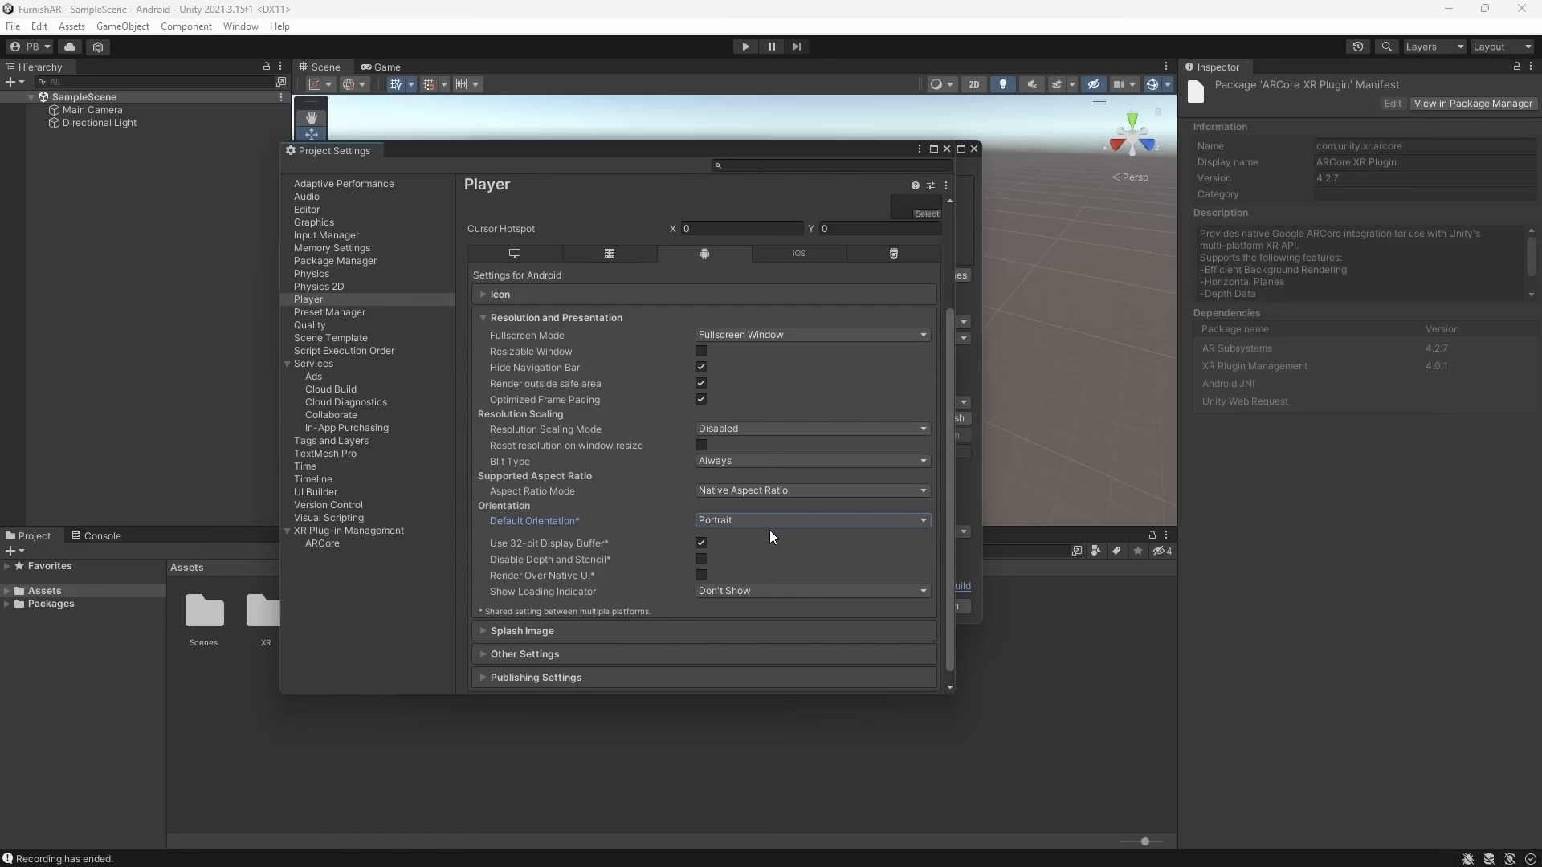
pyautogui.click(559, 320)
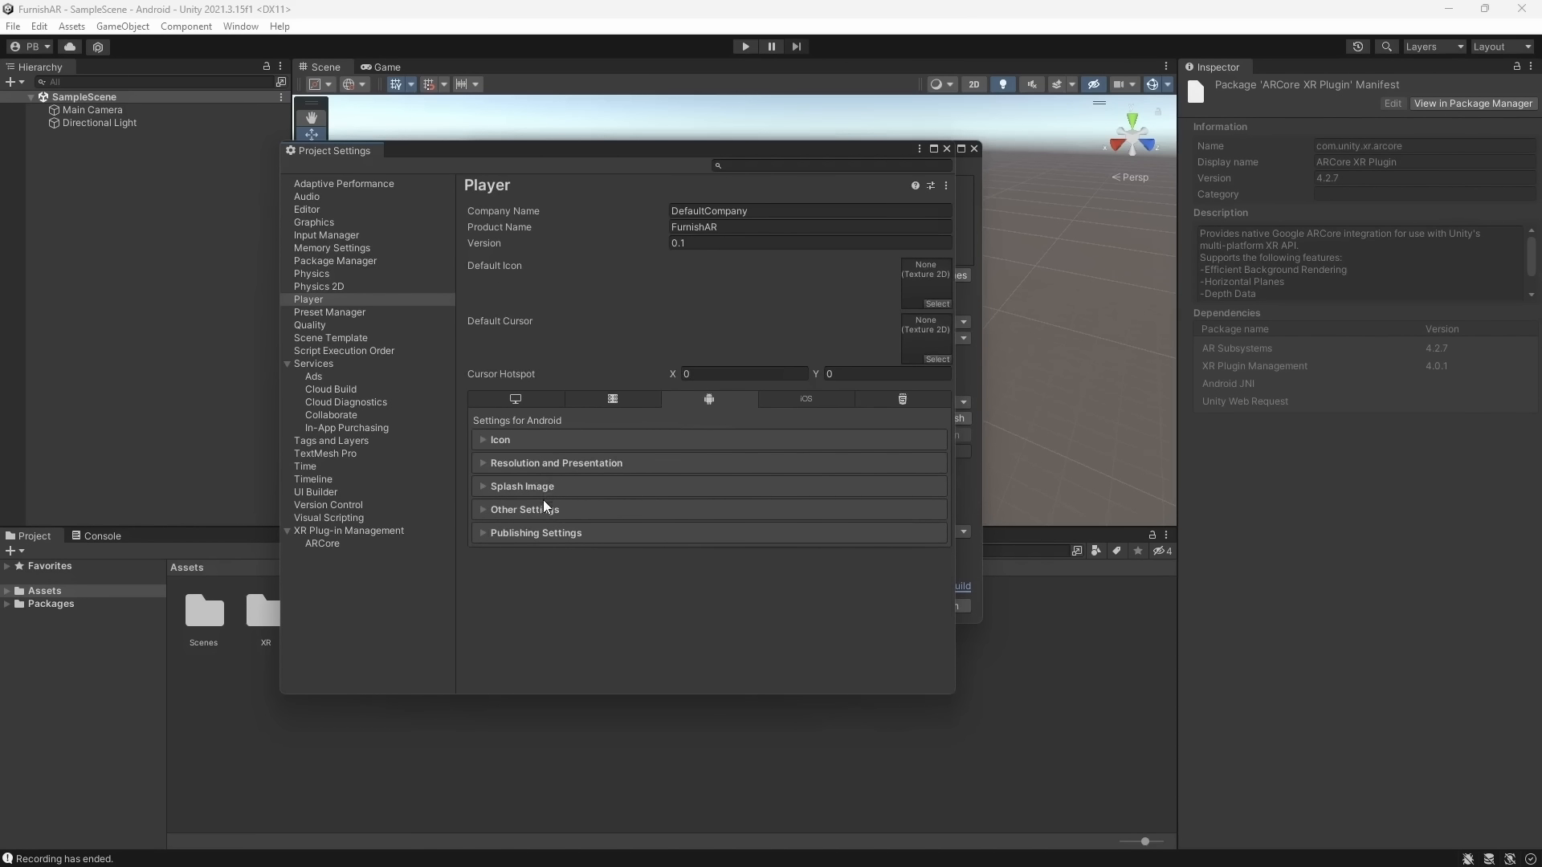
# Turn off Auto Graphics API for Android and remove Vulkan from the Graphics APIs list
pyautogui.click(545, 509)
pyautogui.scroll(-5, 580, 492)
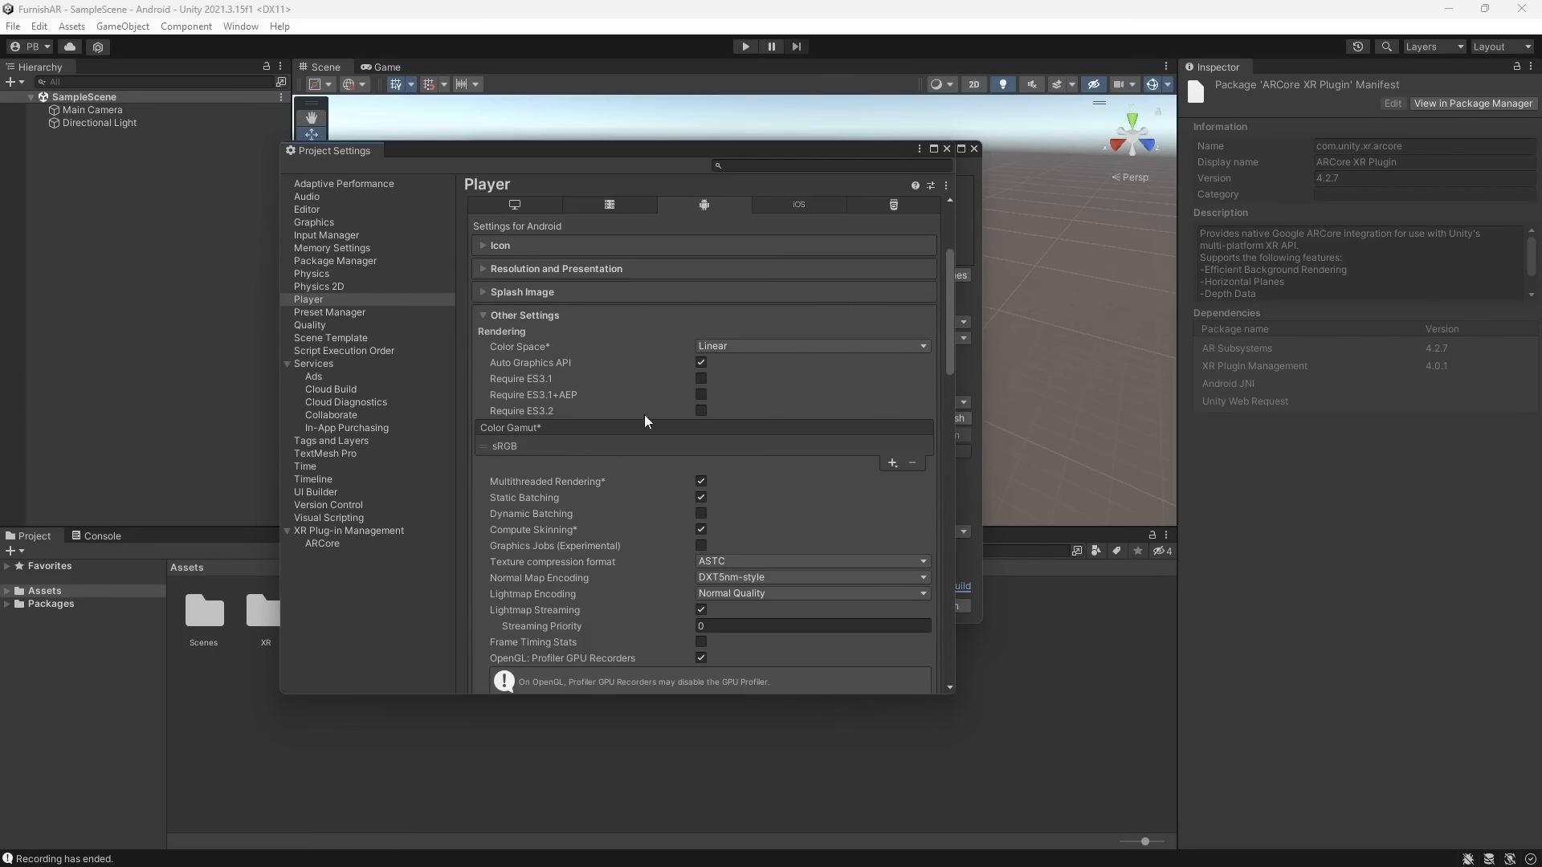
pyautogui.click(700, 366)
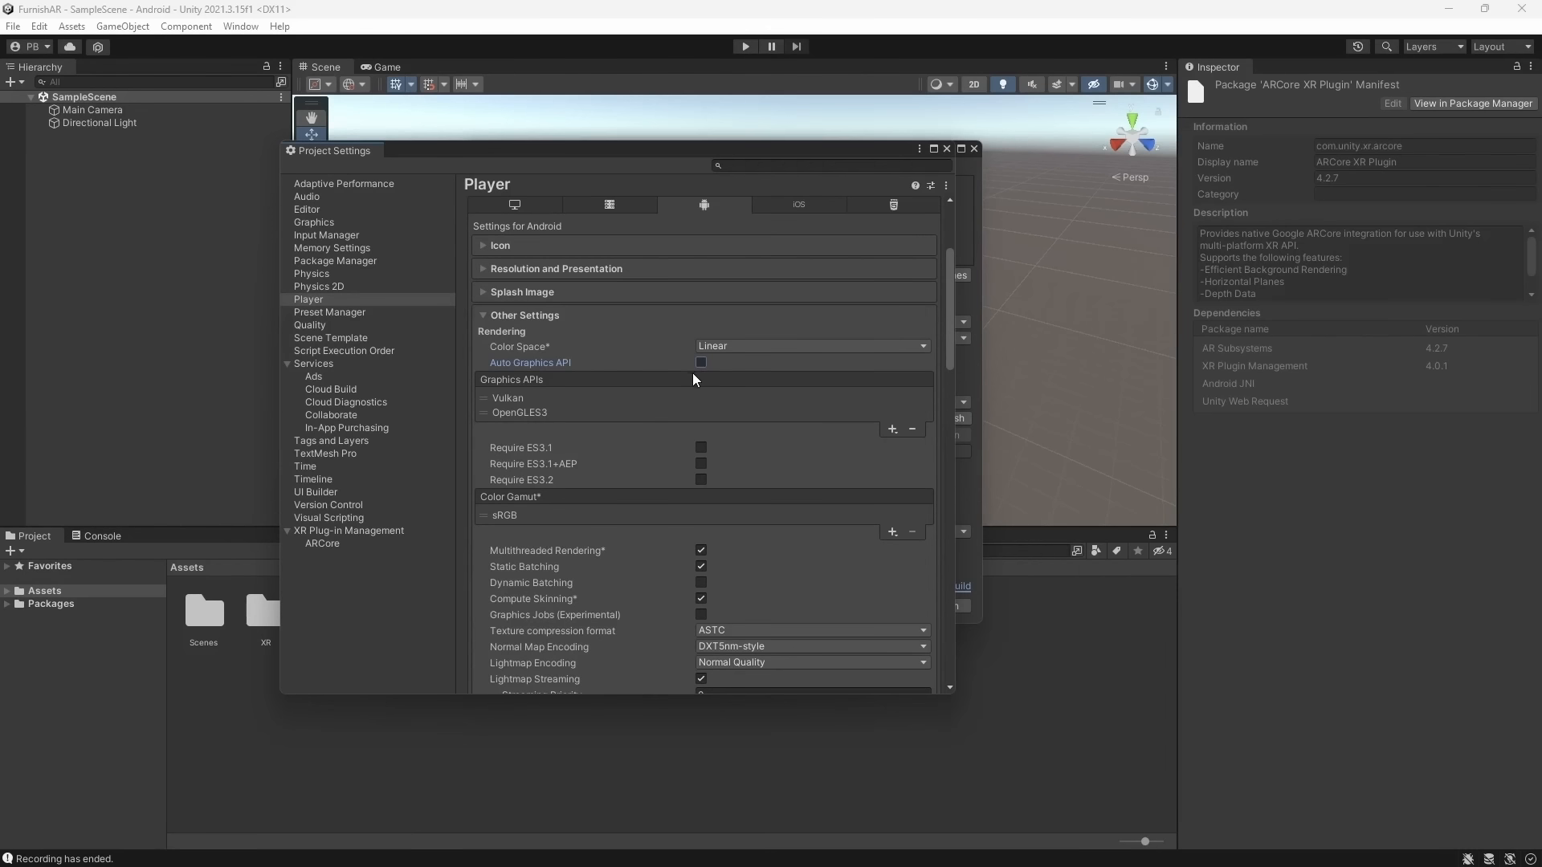
pyautogui.click(603, 399)
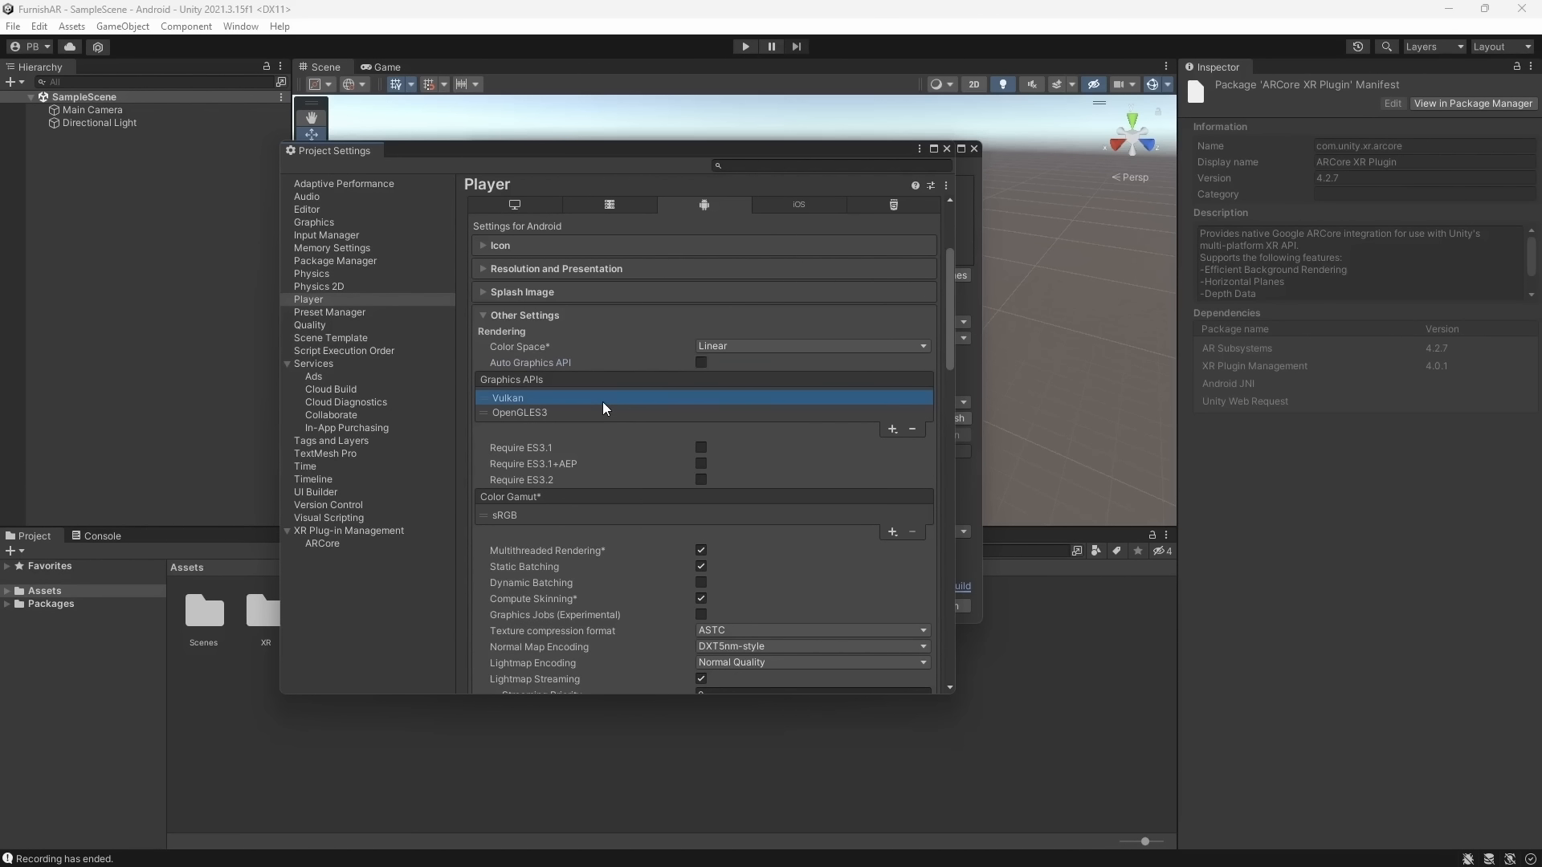
pyautogui.click(911, 430)
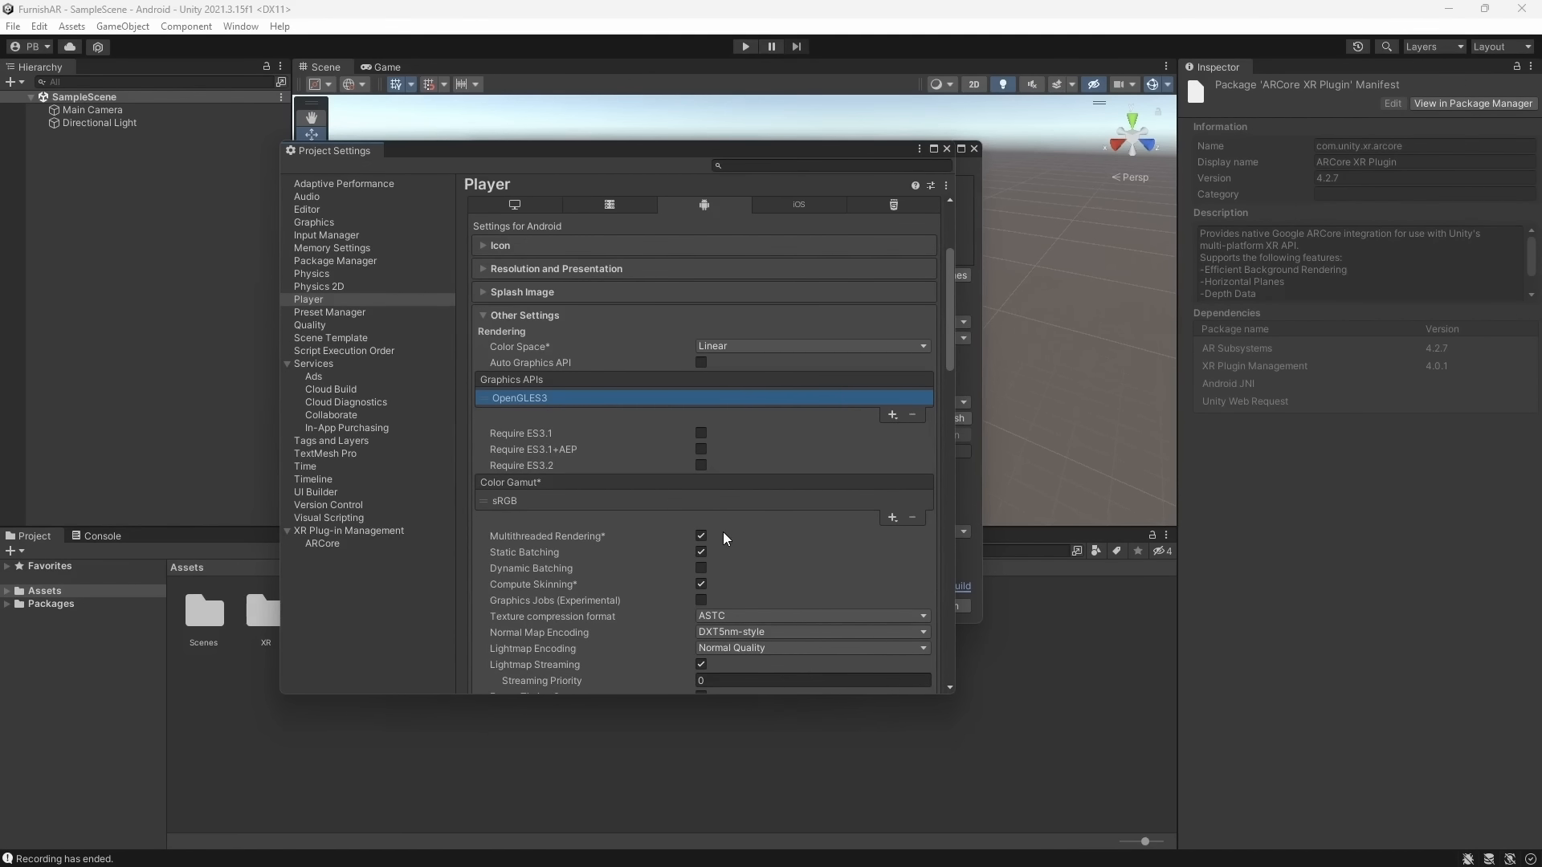
# Set the minimum API level to Android 7.0 'Nougat' (API level 24)
pyautogui.scroll(-10, 706, 537)
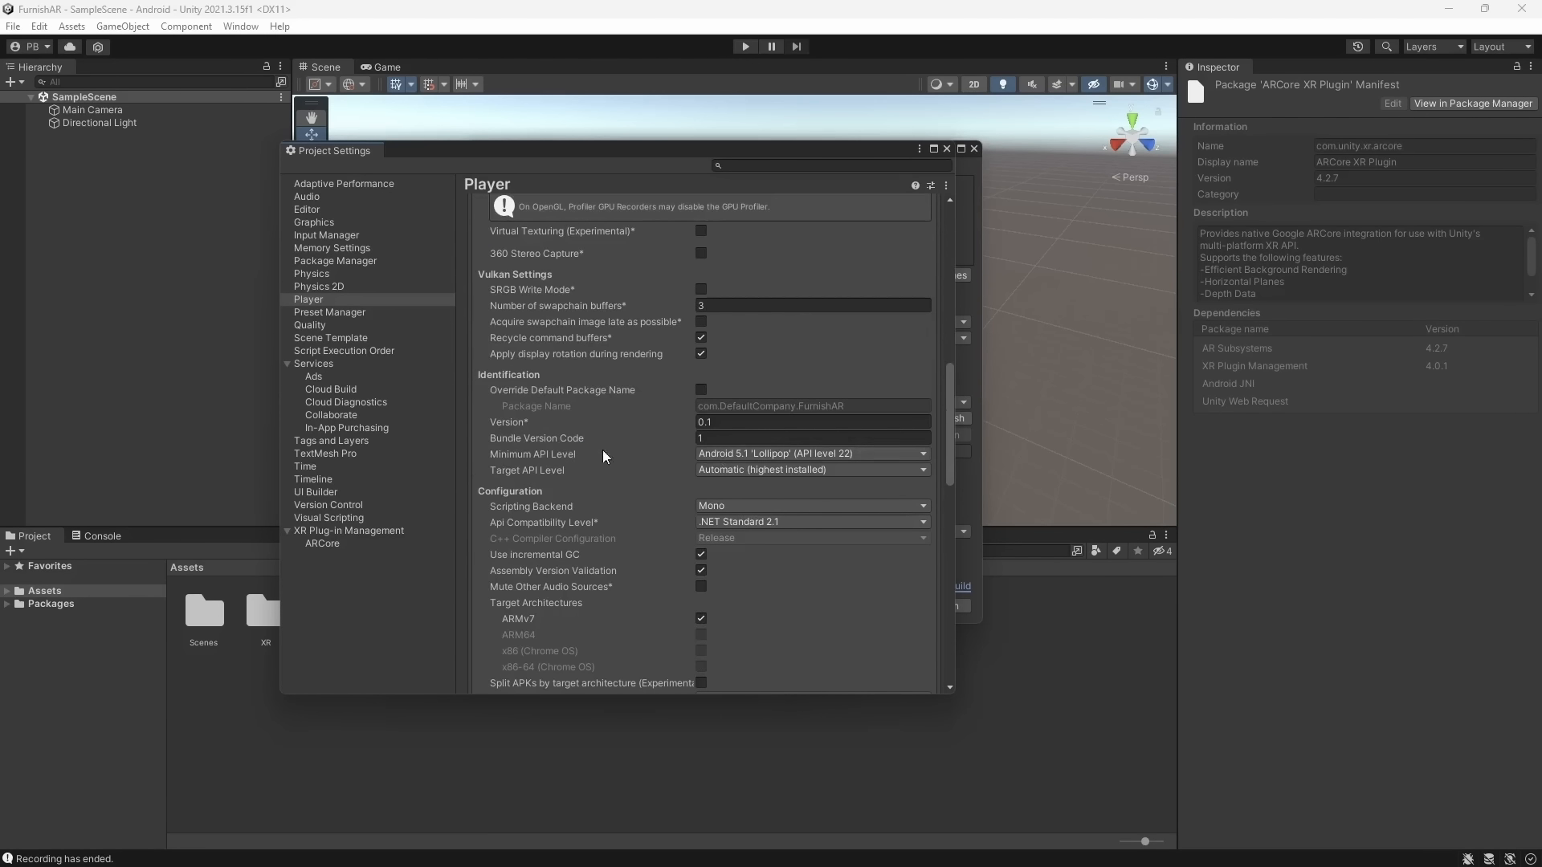
pyautogui.click(778, 454)
pyautogui.click(791, 508)
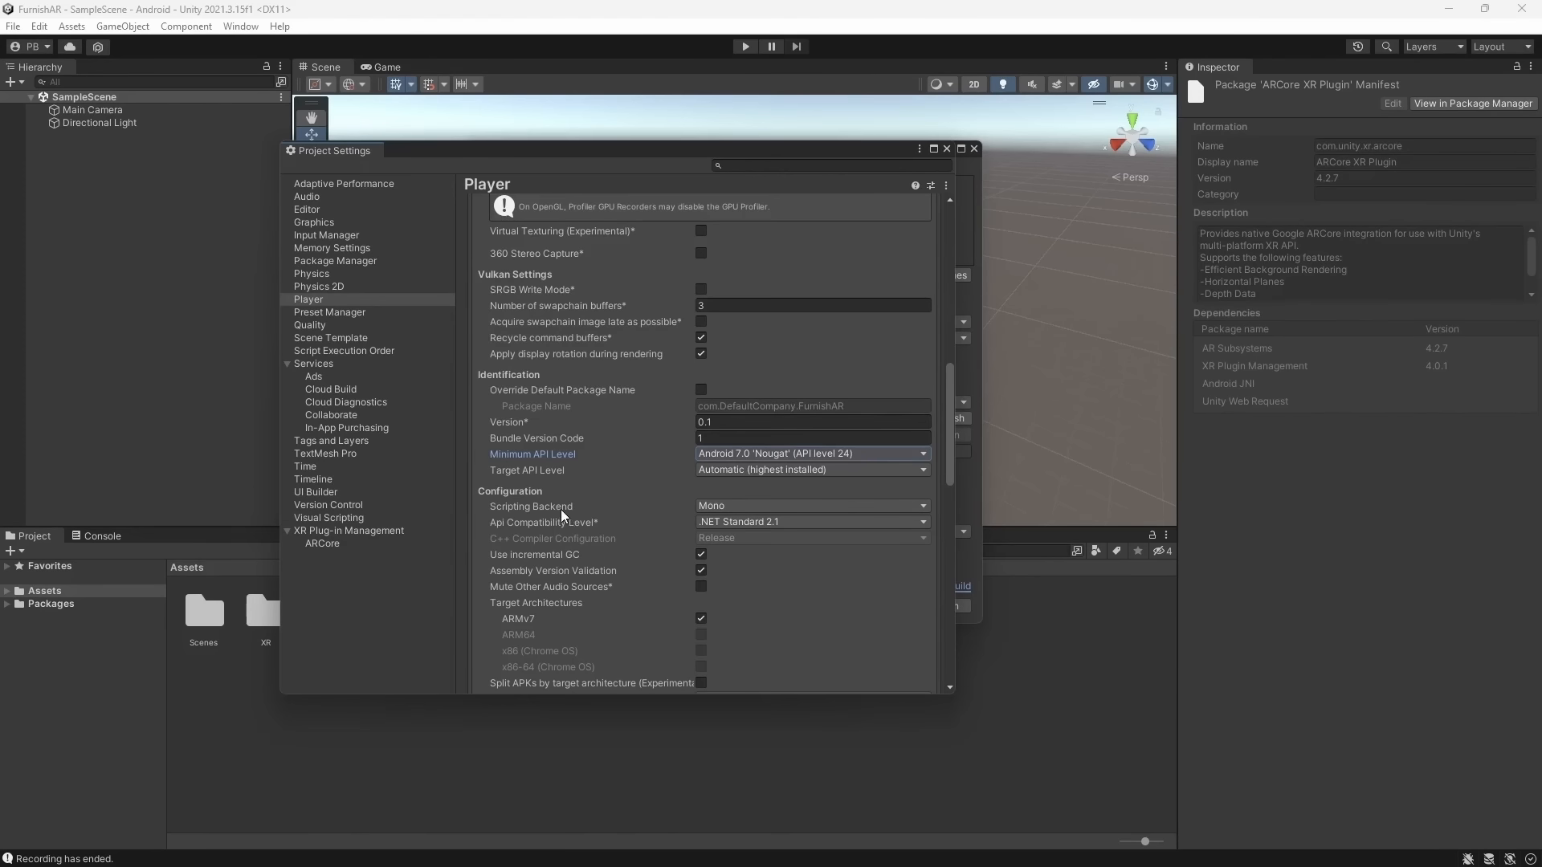
# Set the scripting backend to IL2CPP and enable the ARM64 target architecture
pyautogui.click(835, 503)
pyautogui.click(790, 538)
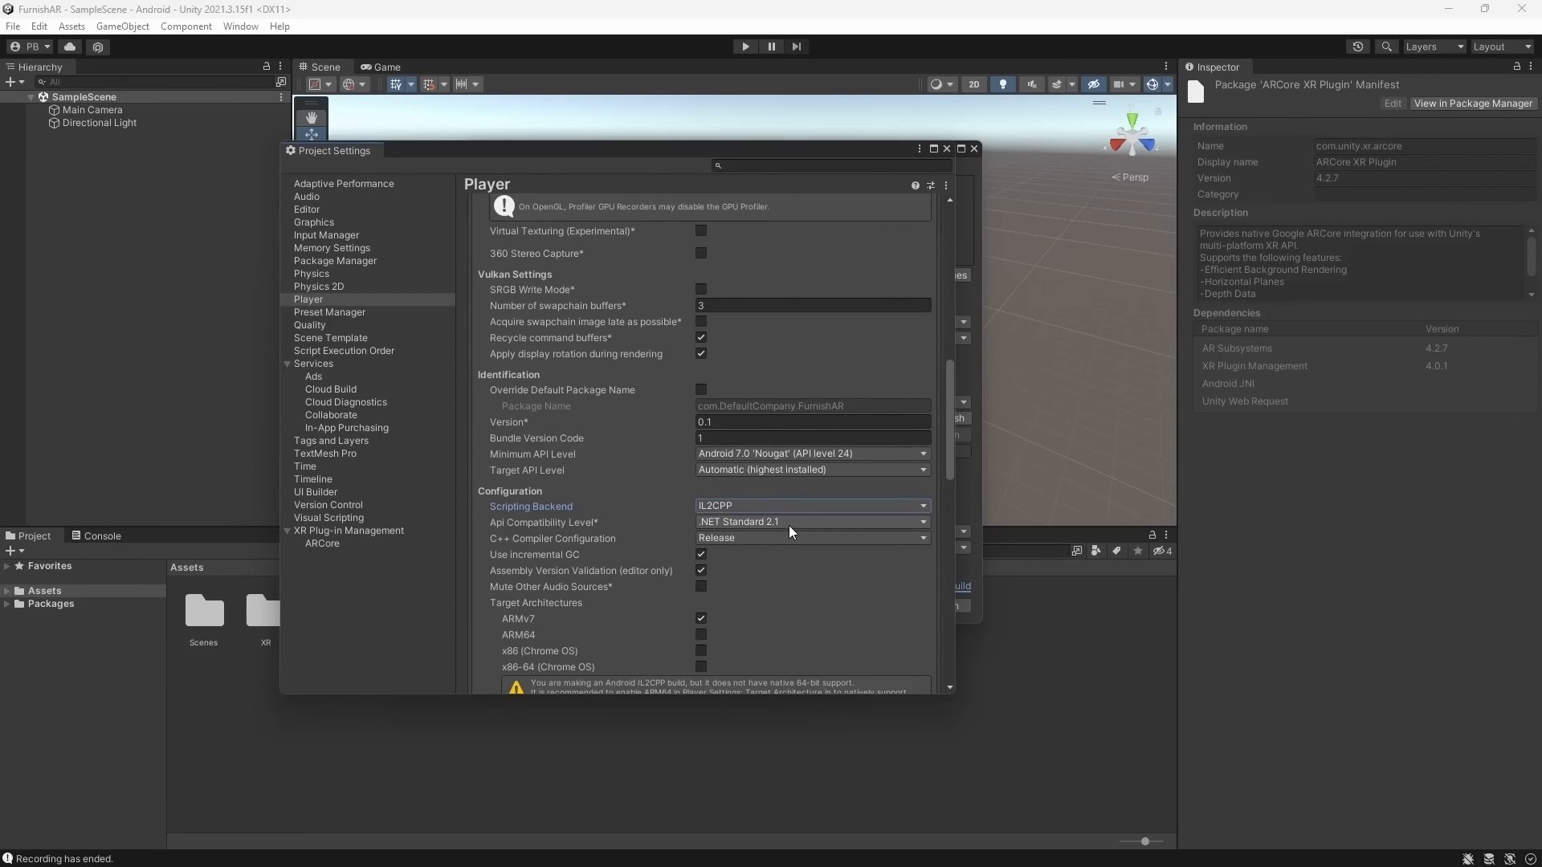
pyautogui.scroll(-2, 789, 532)
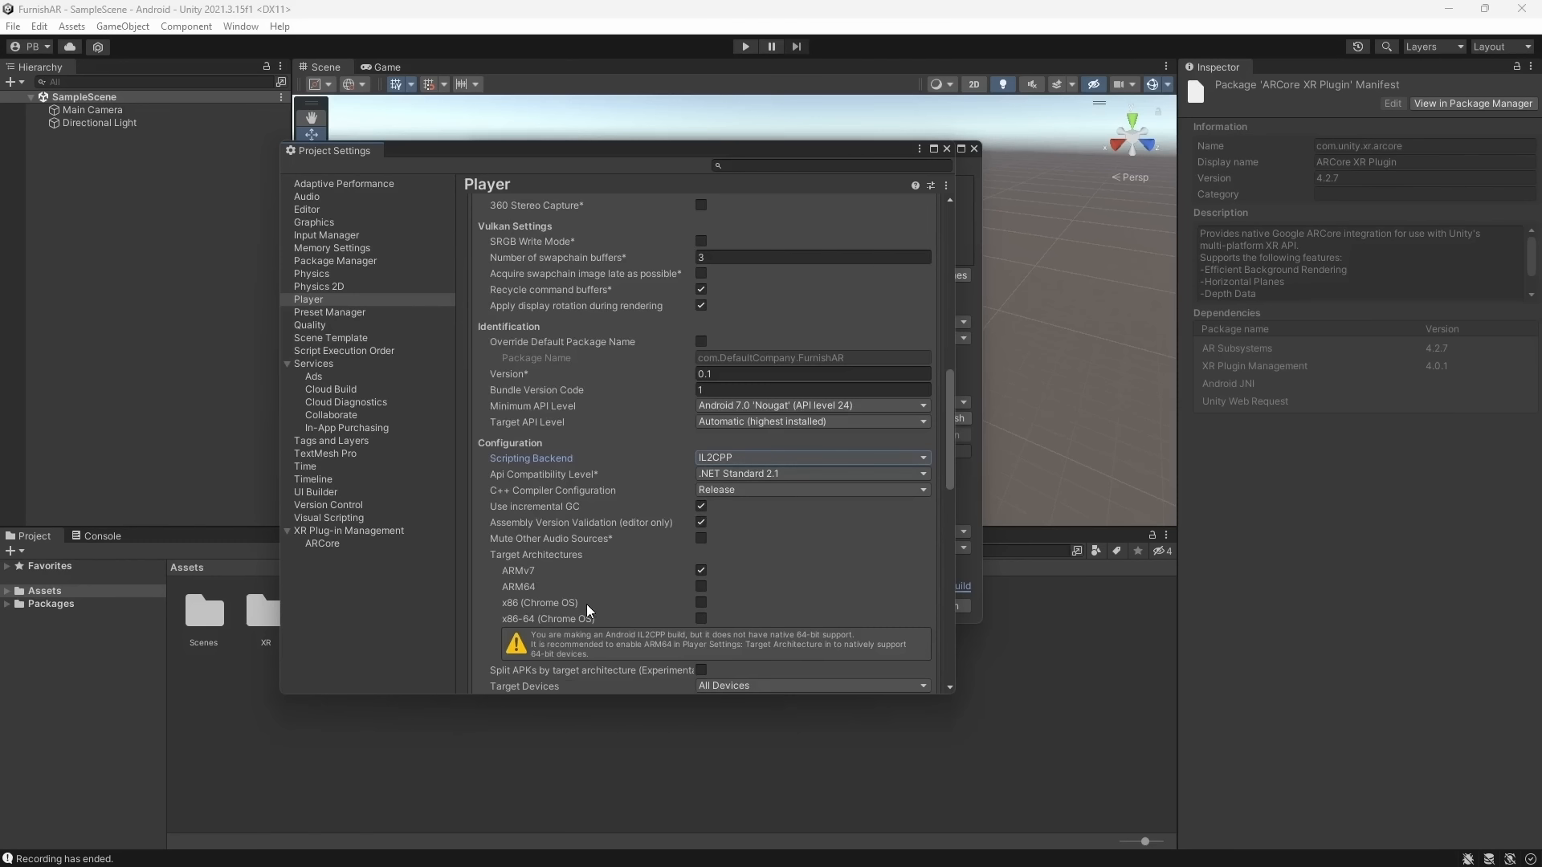
pyautogui.click(698, 586)
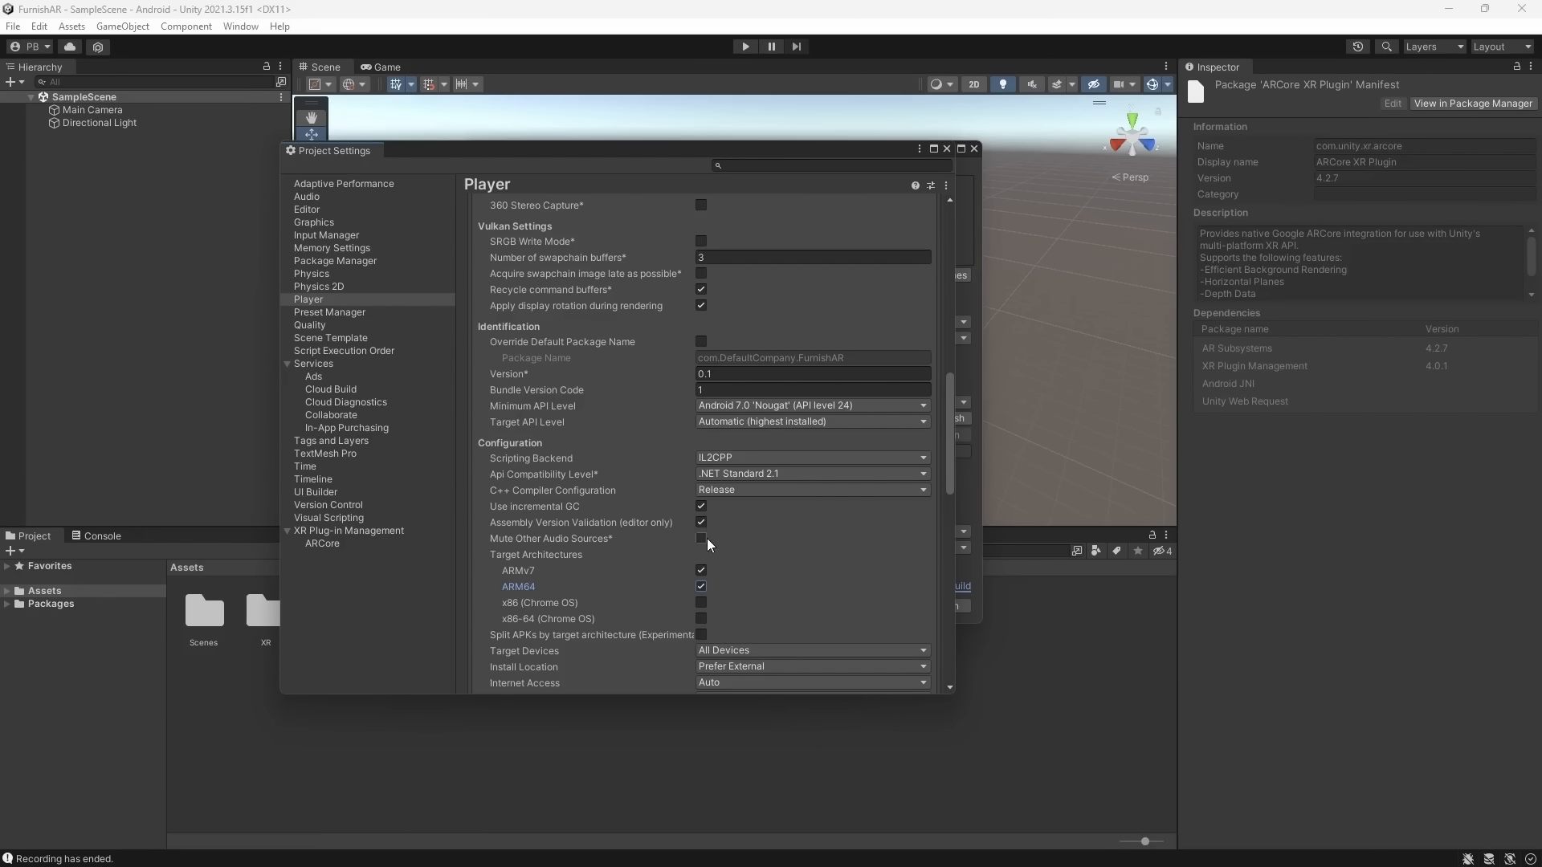
# Enable ARCore as the Android provider in XR Plug-in Management and close the Project Settings
pyautogui.scroll(-10, 609, 536)
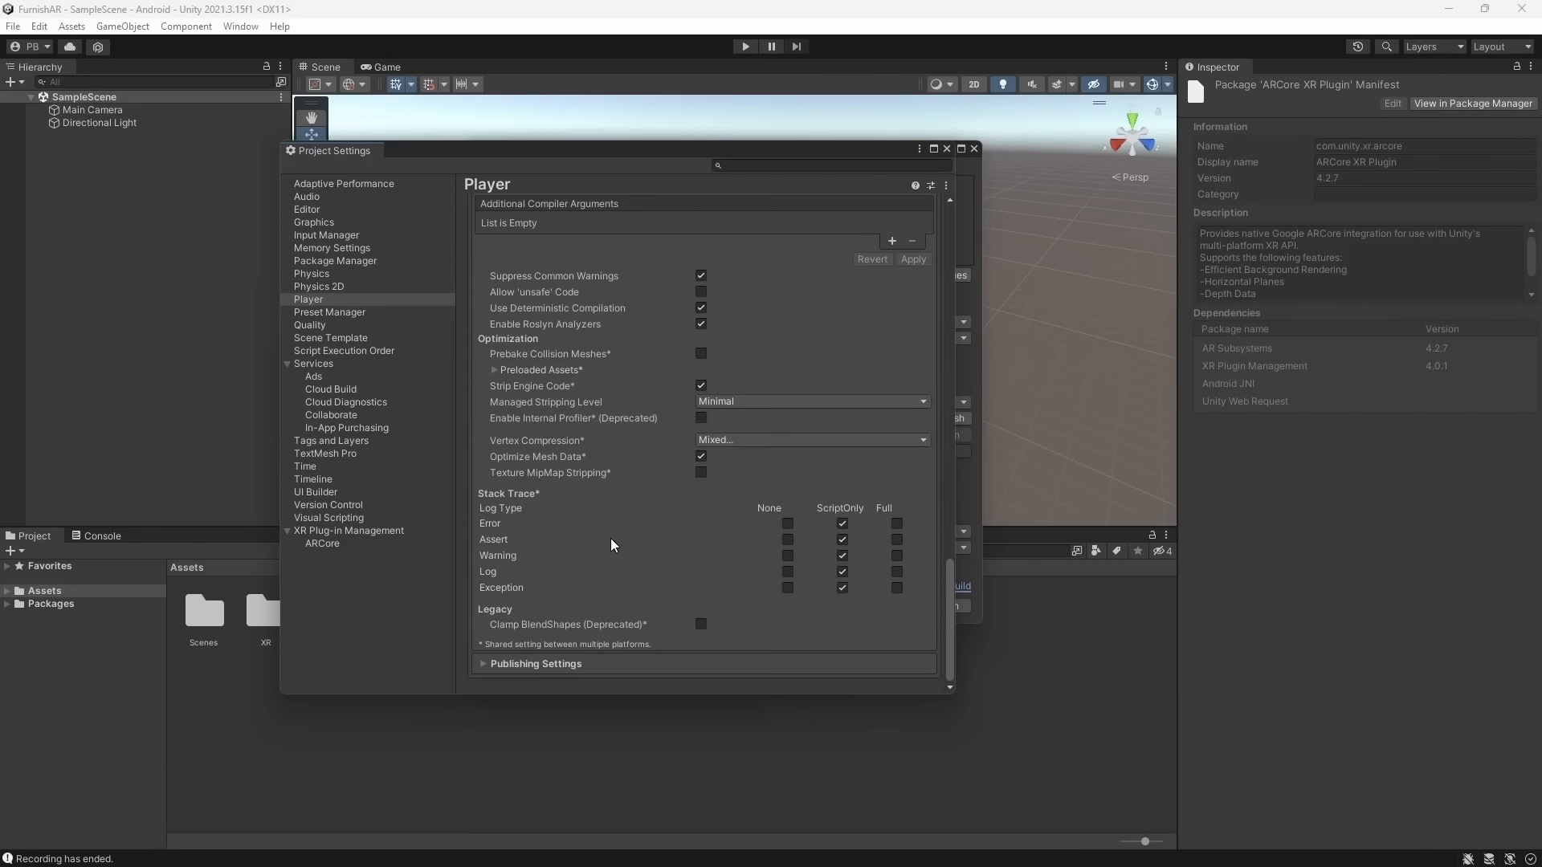
pyautogui.click(365, 530)
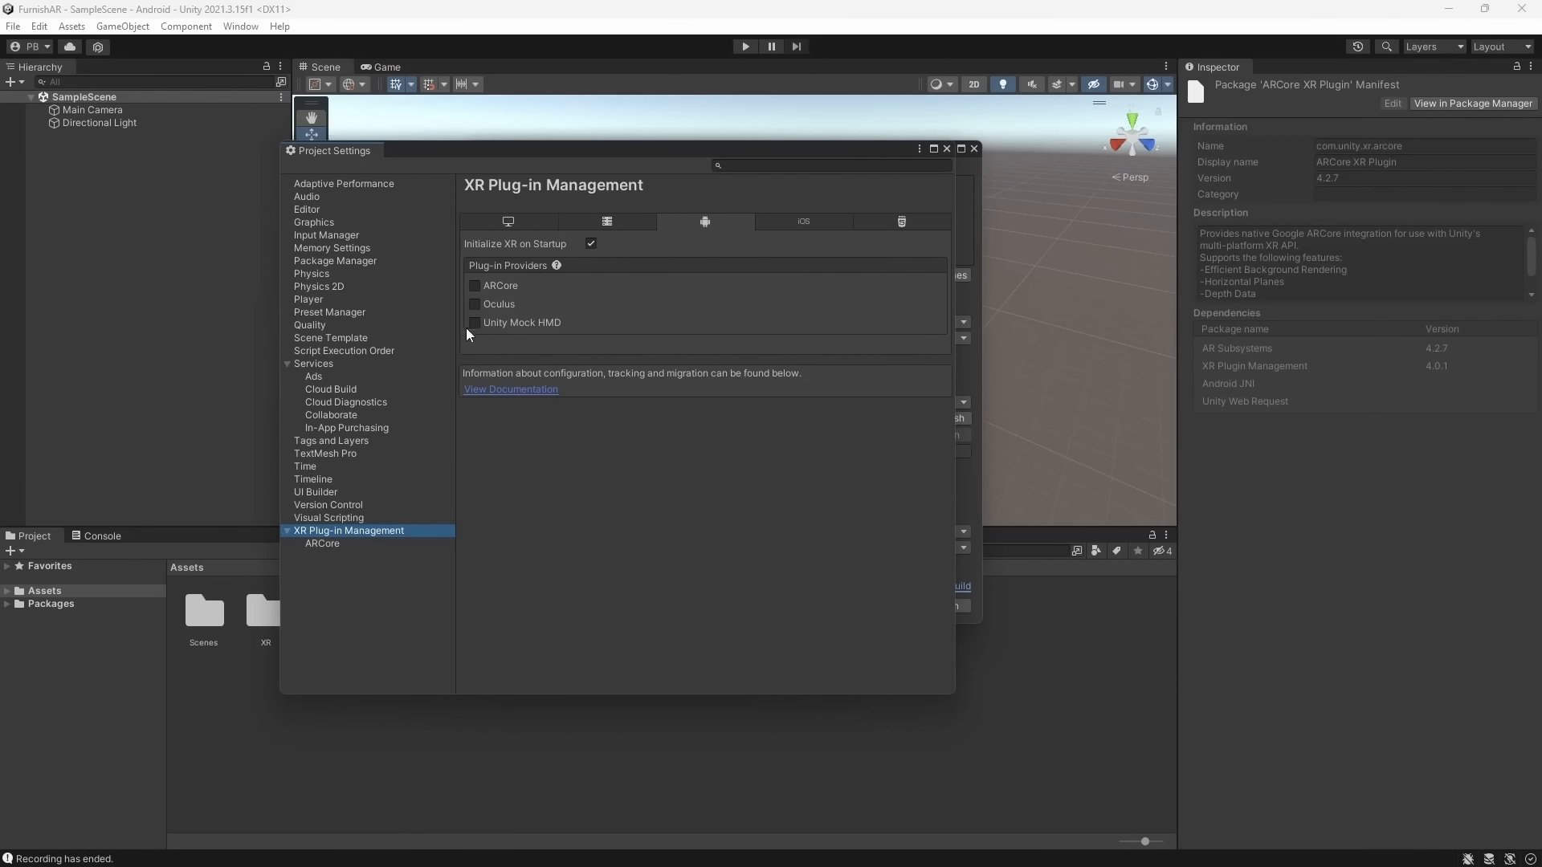
pyautogui.click(485, 286)
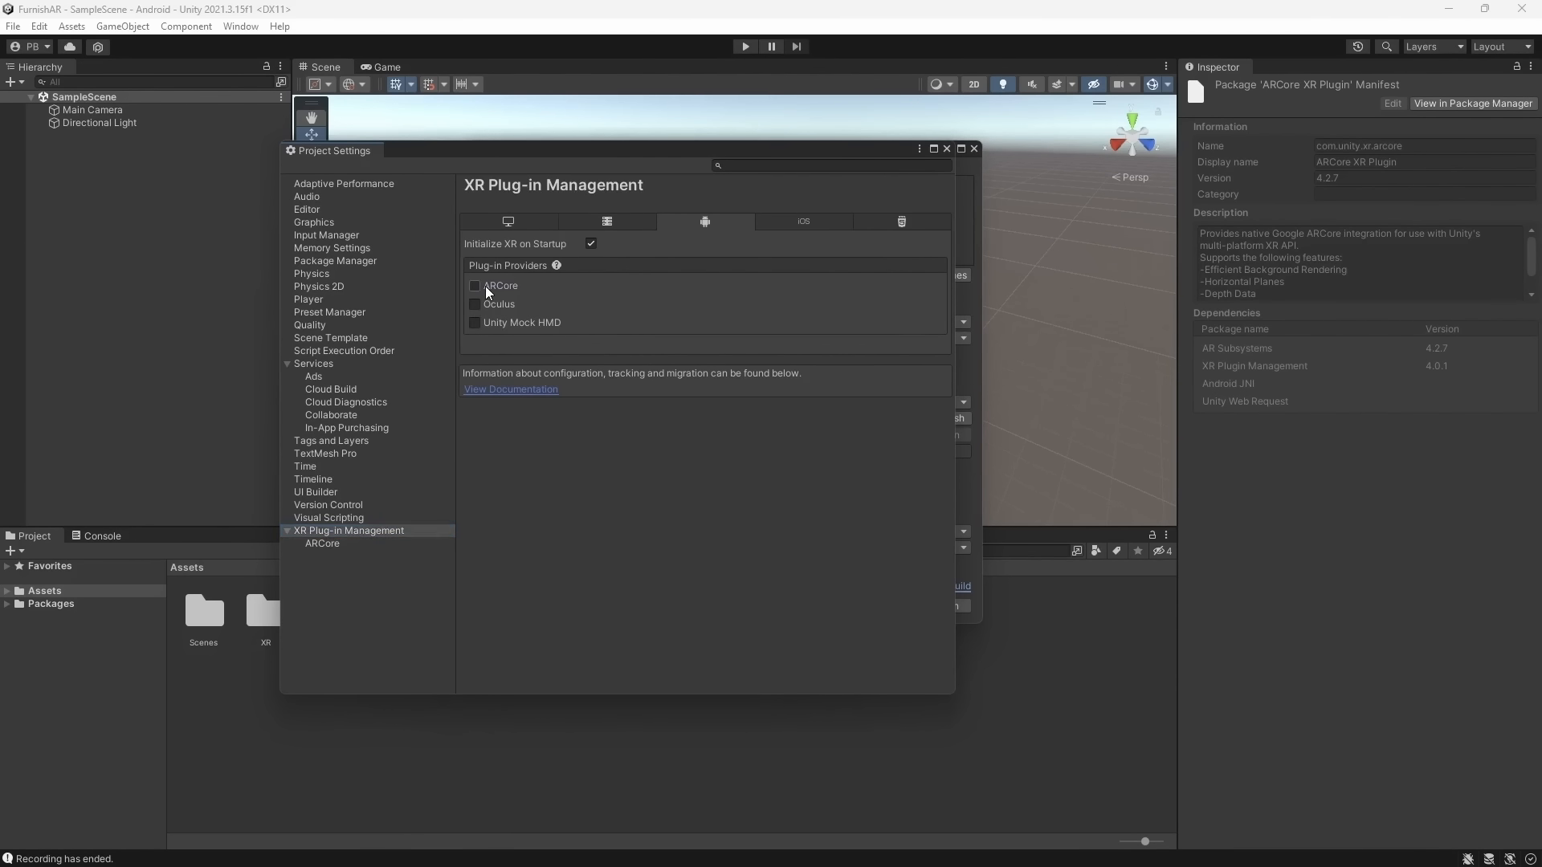
pyautogui.click(947, 149)
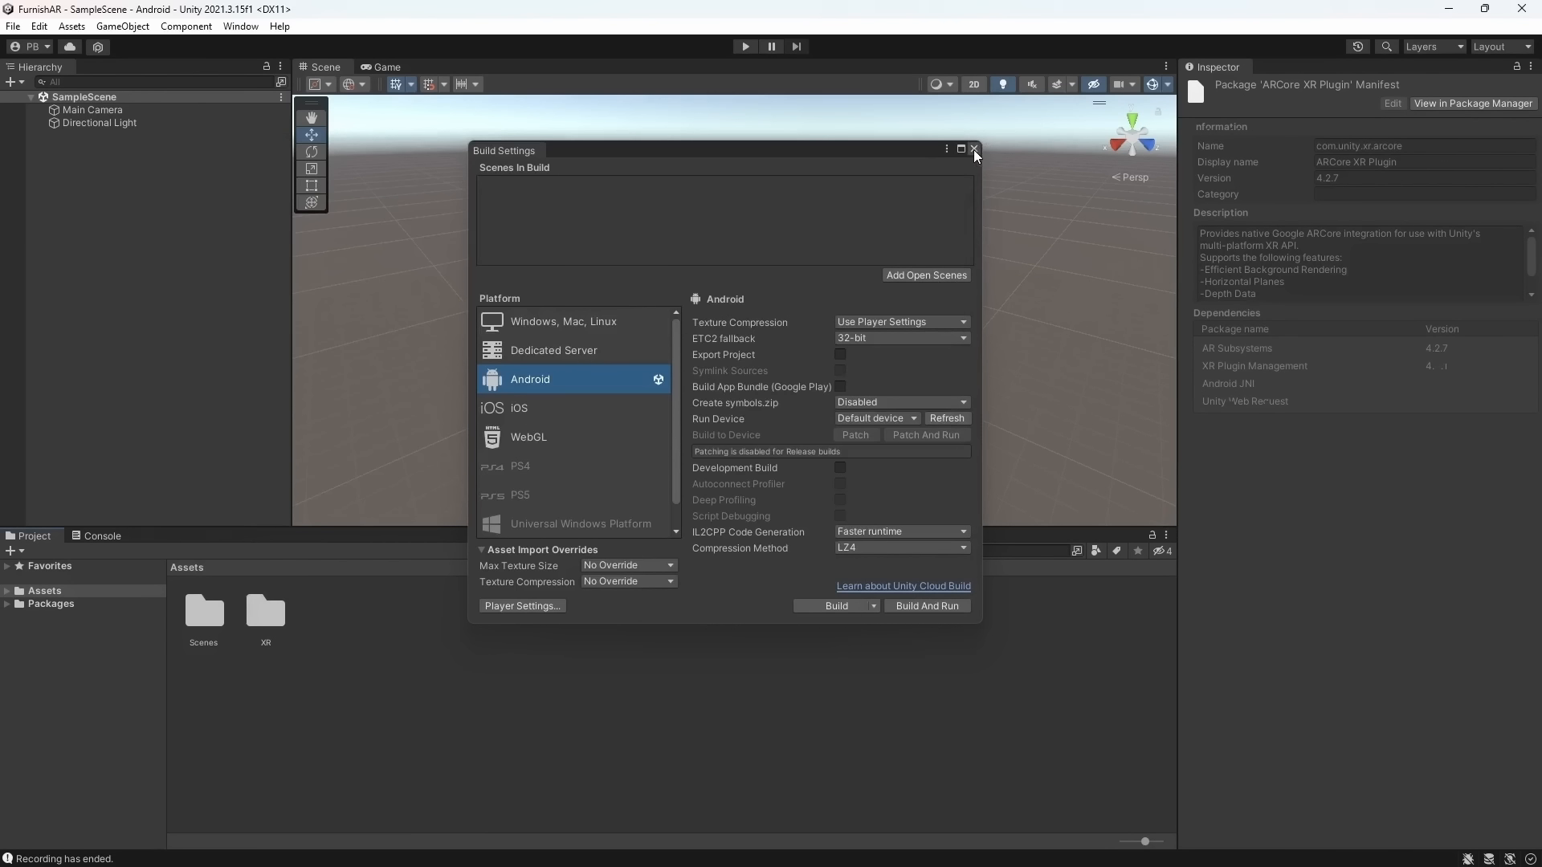
# Add the open SampleScene to the scenes in the build and close the Build Settings
pyautogui.moveTo(757, 151); pyautogui.dragTo(748, 143)
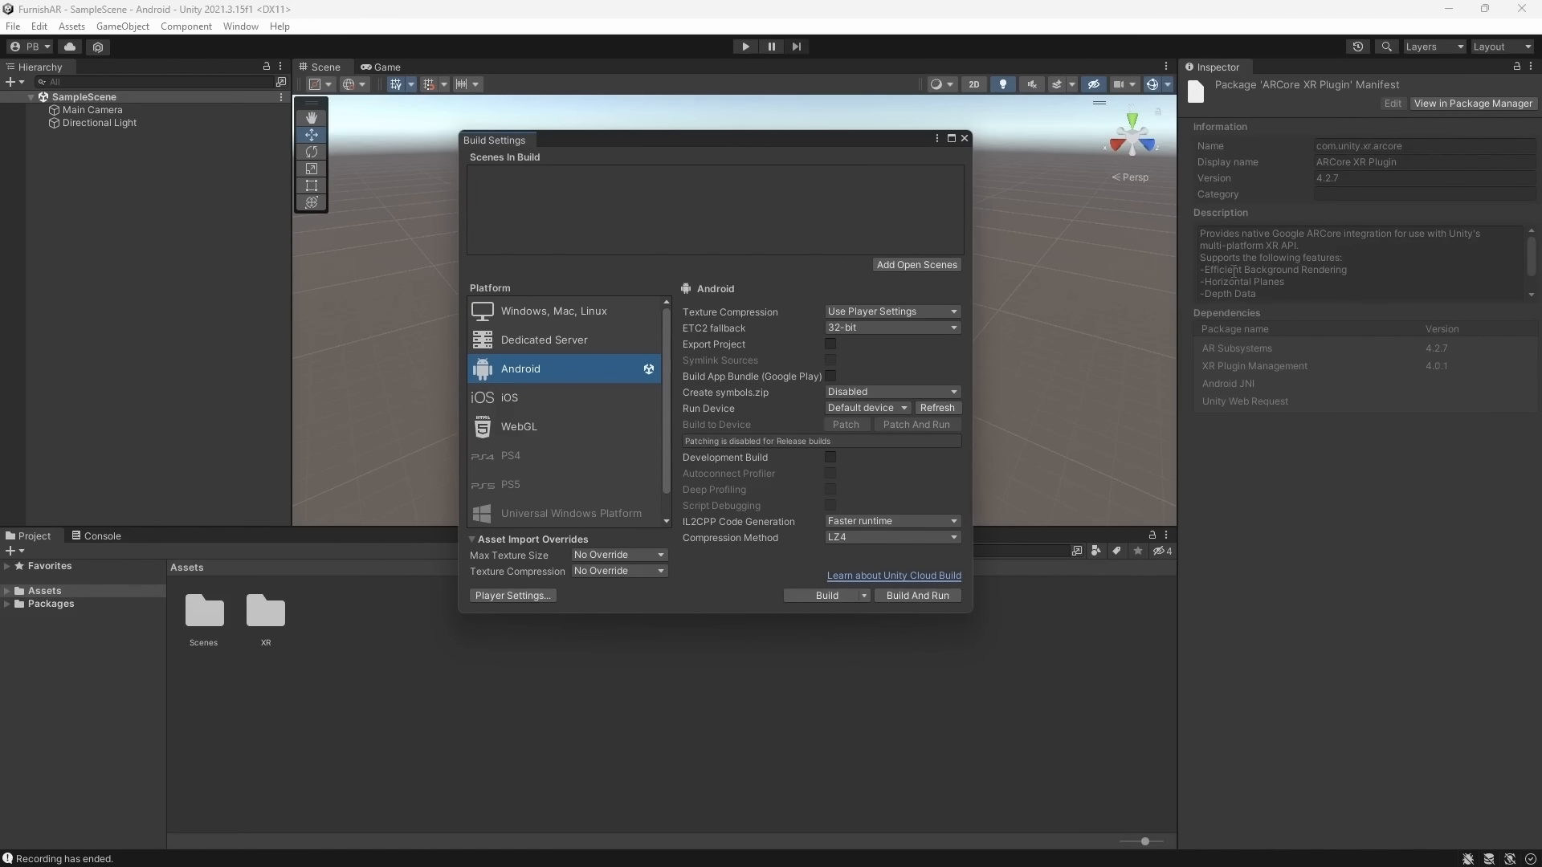
pyautogui.click(940, 266)
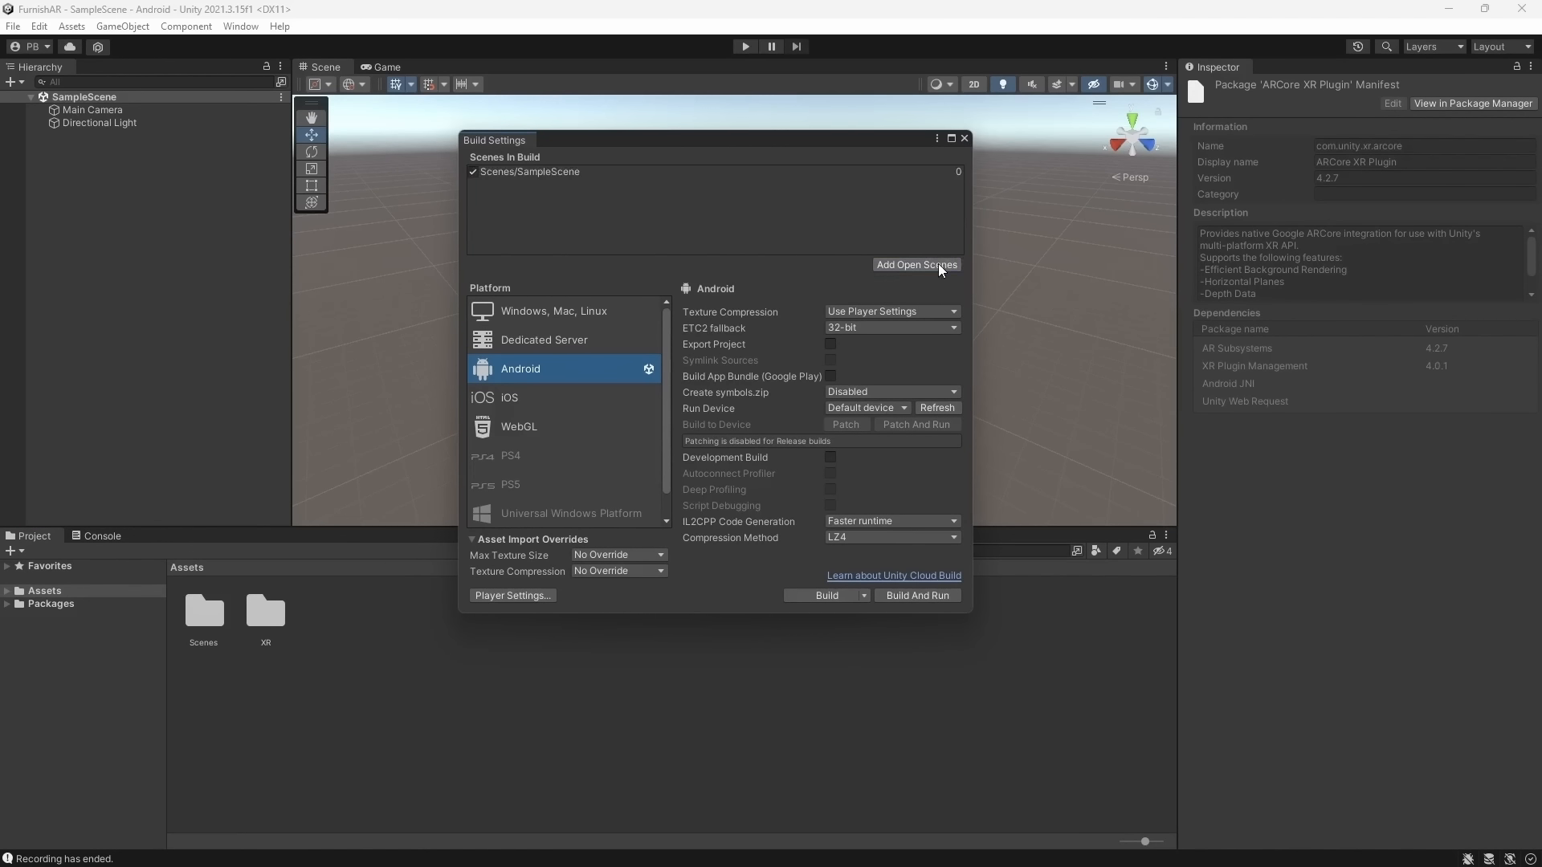
pyautogui.click(966, 140)
pyautogui.click(223, 211)
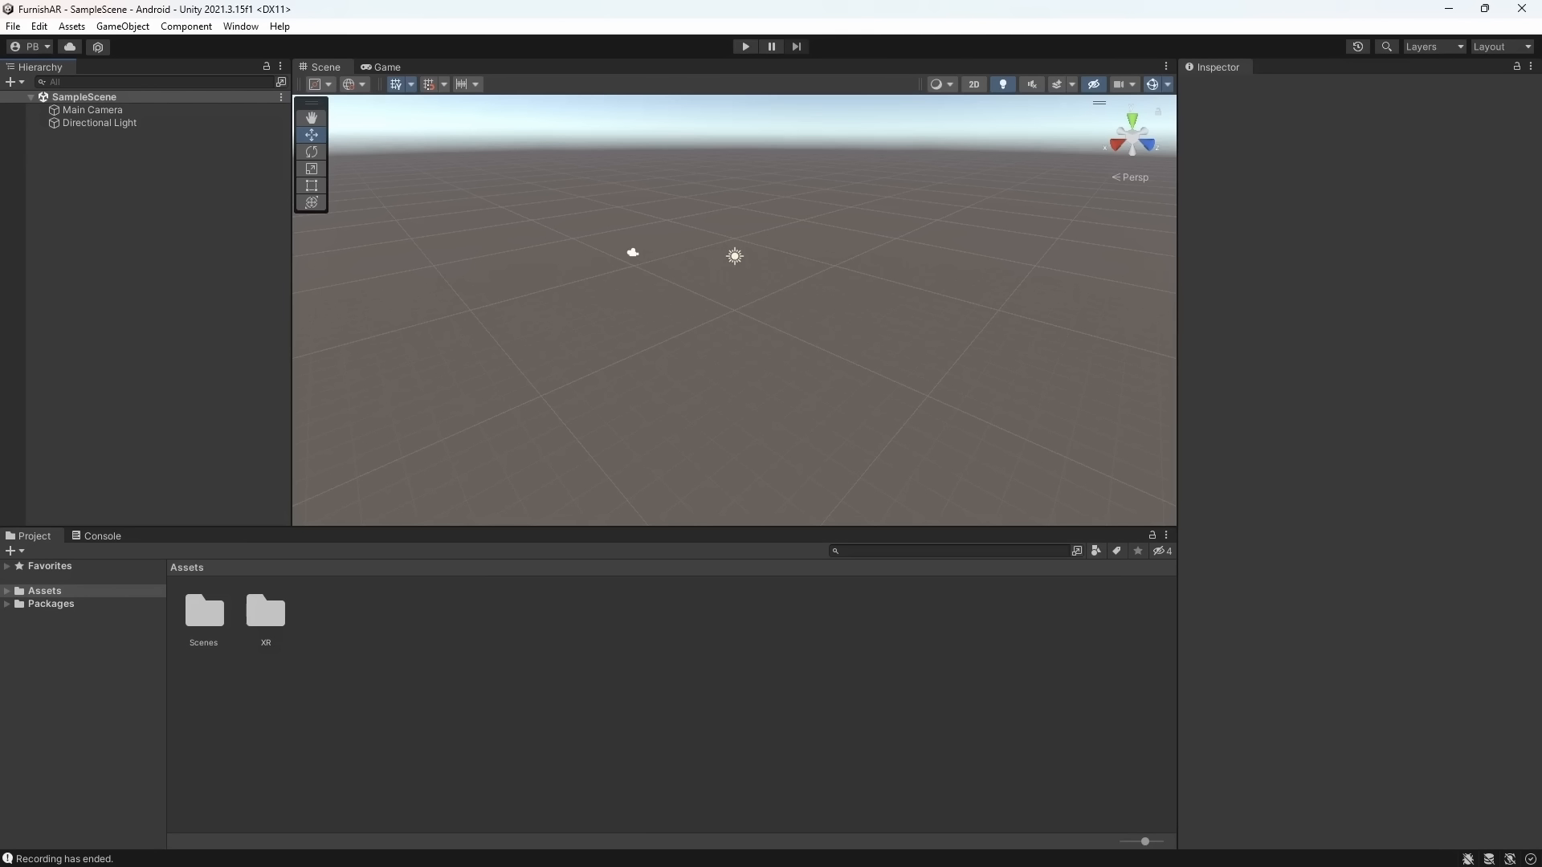
# Import all contents of FurnishAR.unitypackage from the Unity Assets folder into the project's Assets
pyautogui.moveTo(761, 848)
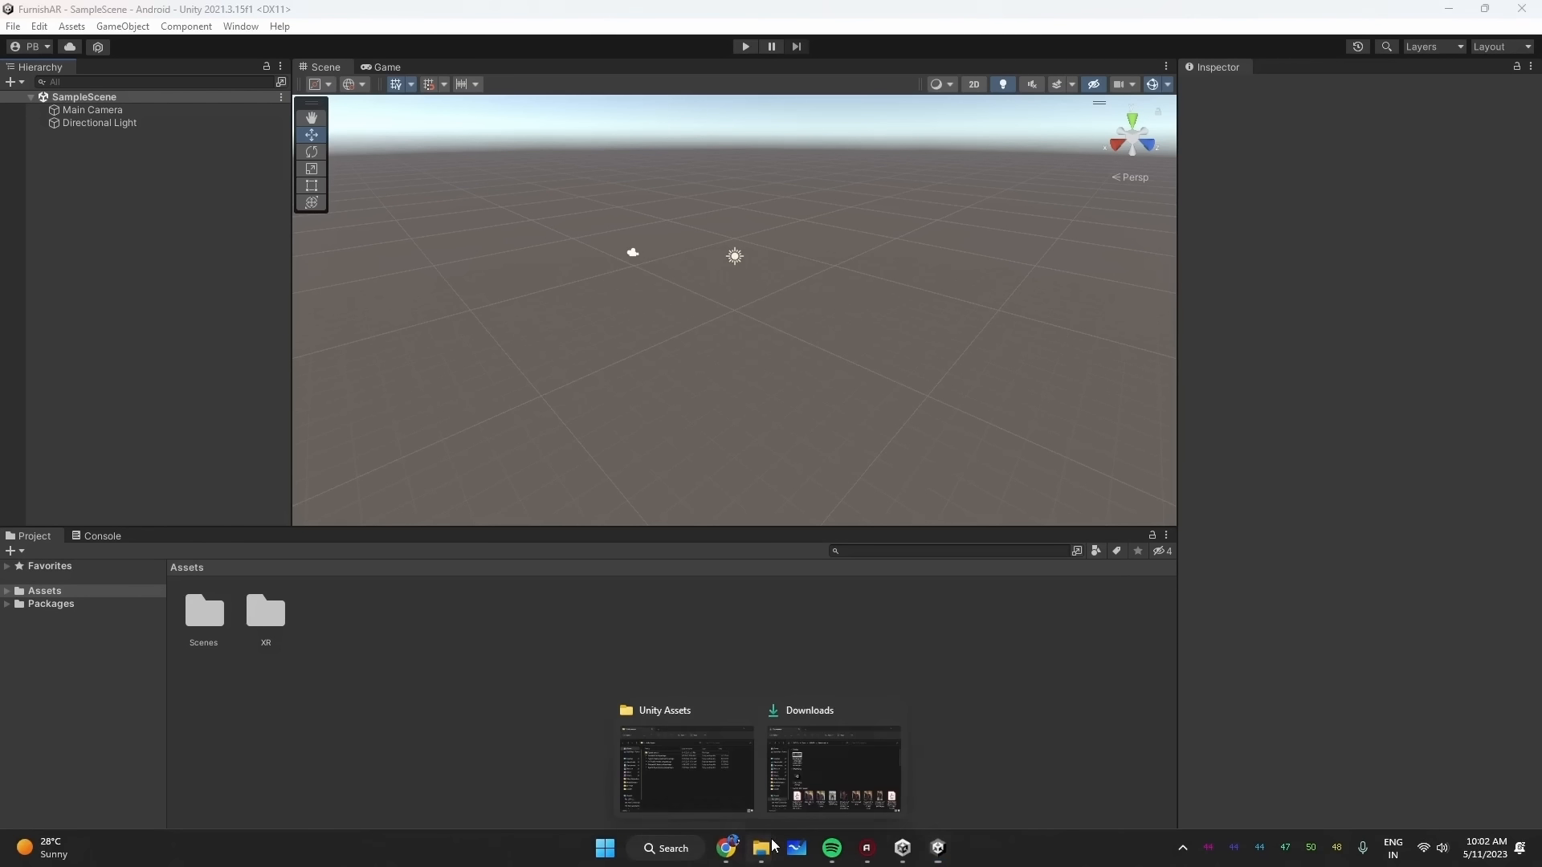
pyautogui.click(681, 773)
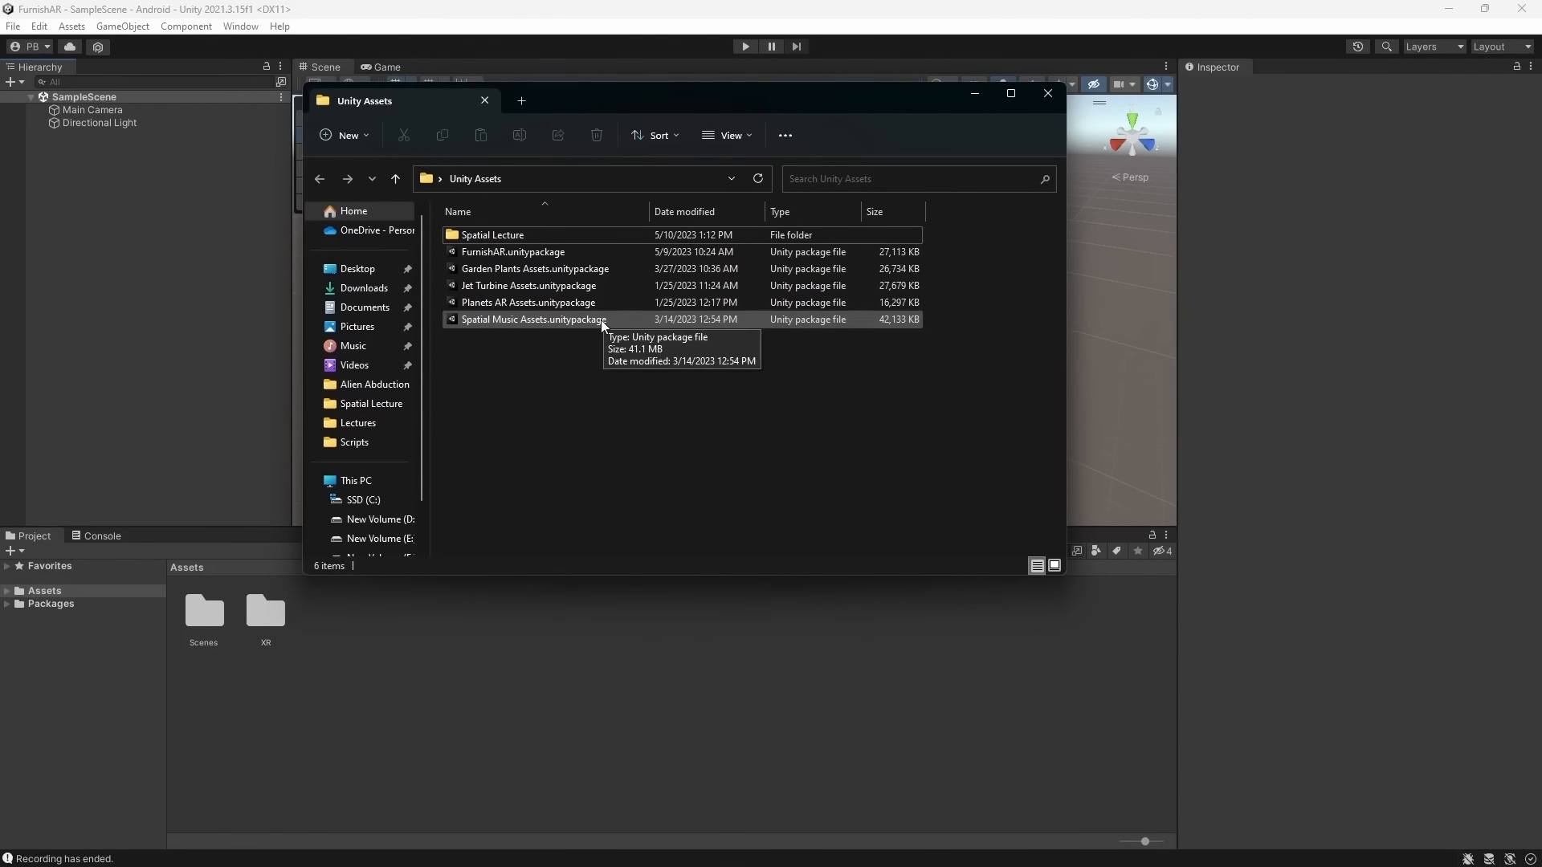
pyautogui.click(558, 256)
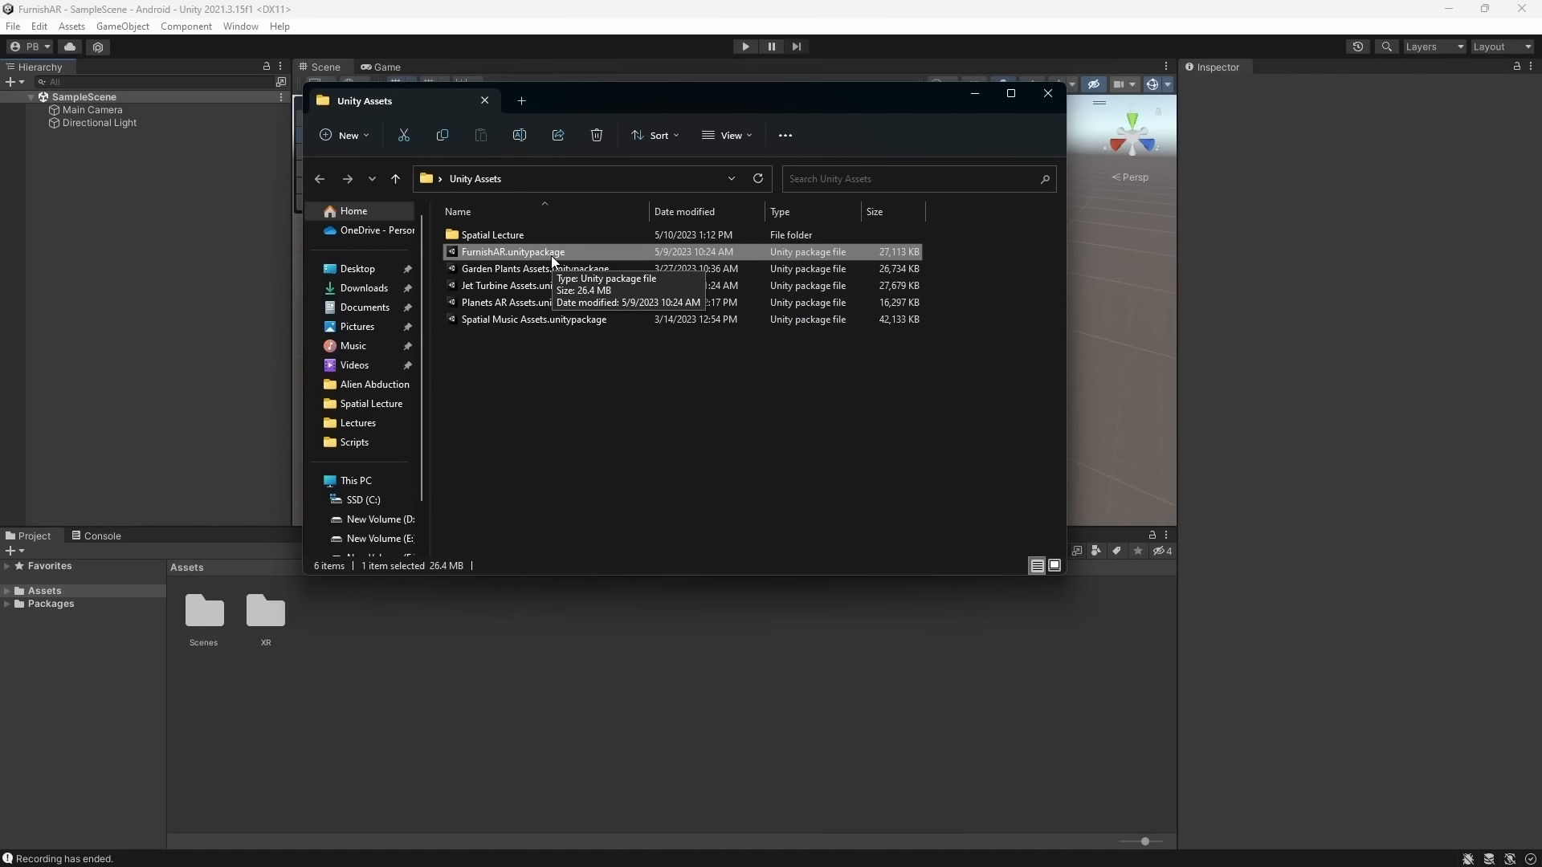
pyautogui.moveTo(548, 252); pyautogui.dragTo(551, 679)
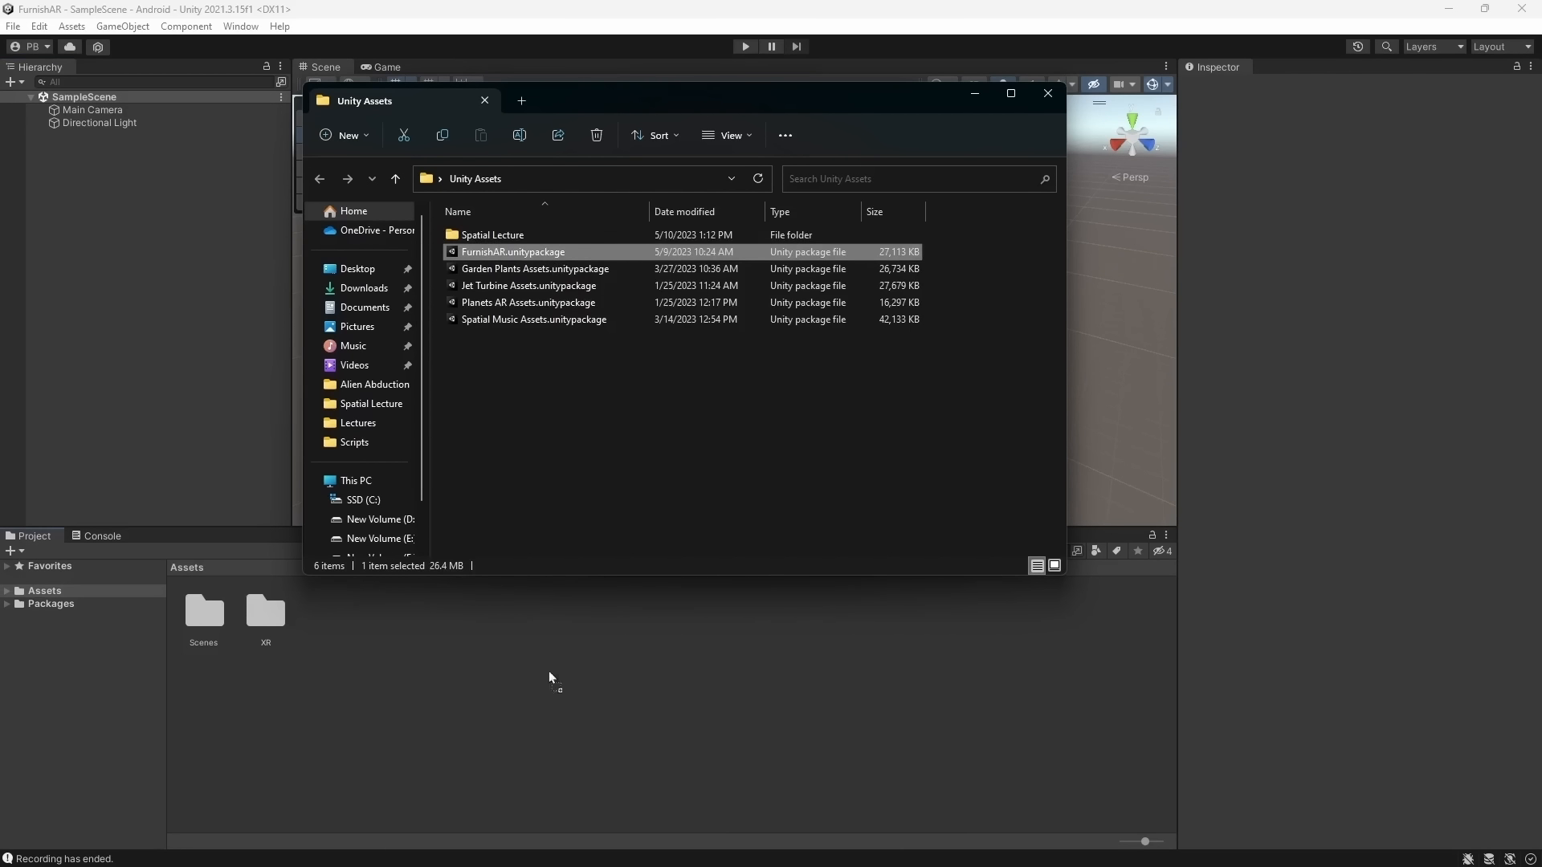
pyautogui.moveTo(460, 662); pyautogui.dragTo(461, 664)
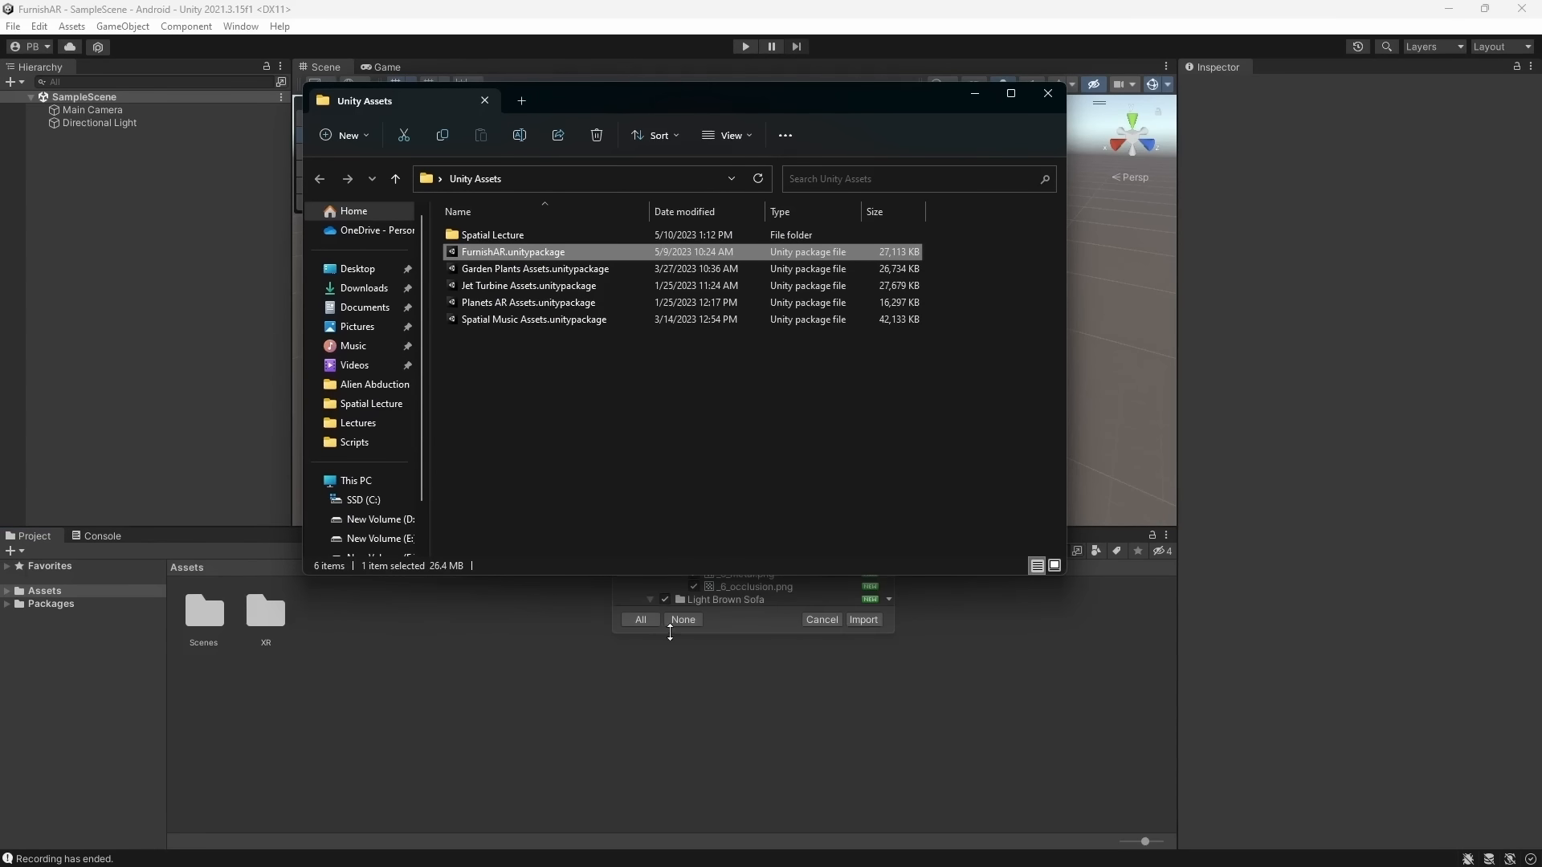
pyautogui.click(750, 617)
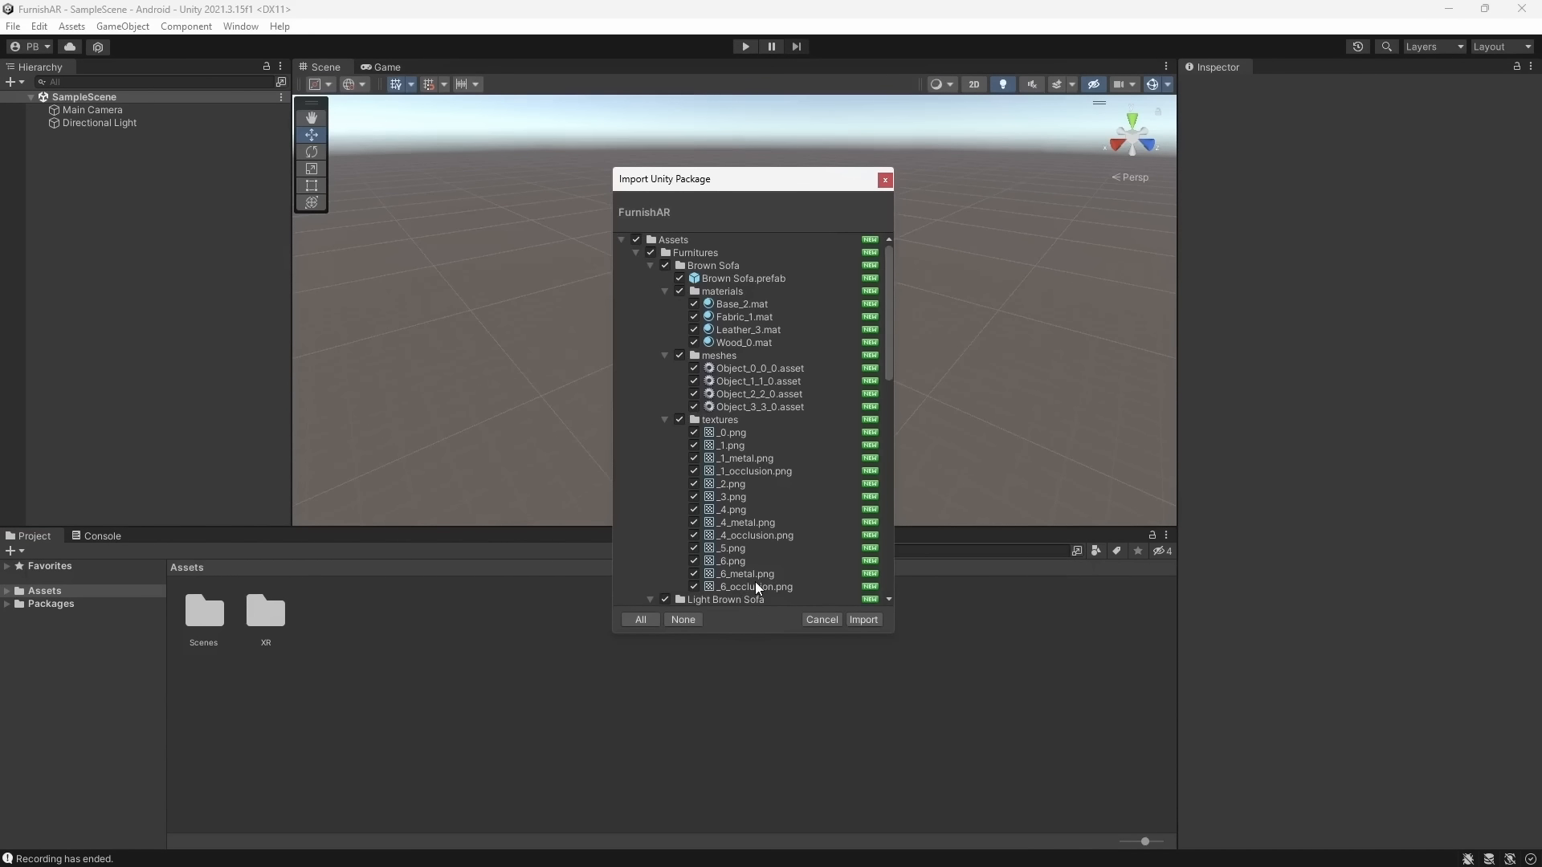
pyautogui.click(864, 619)
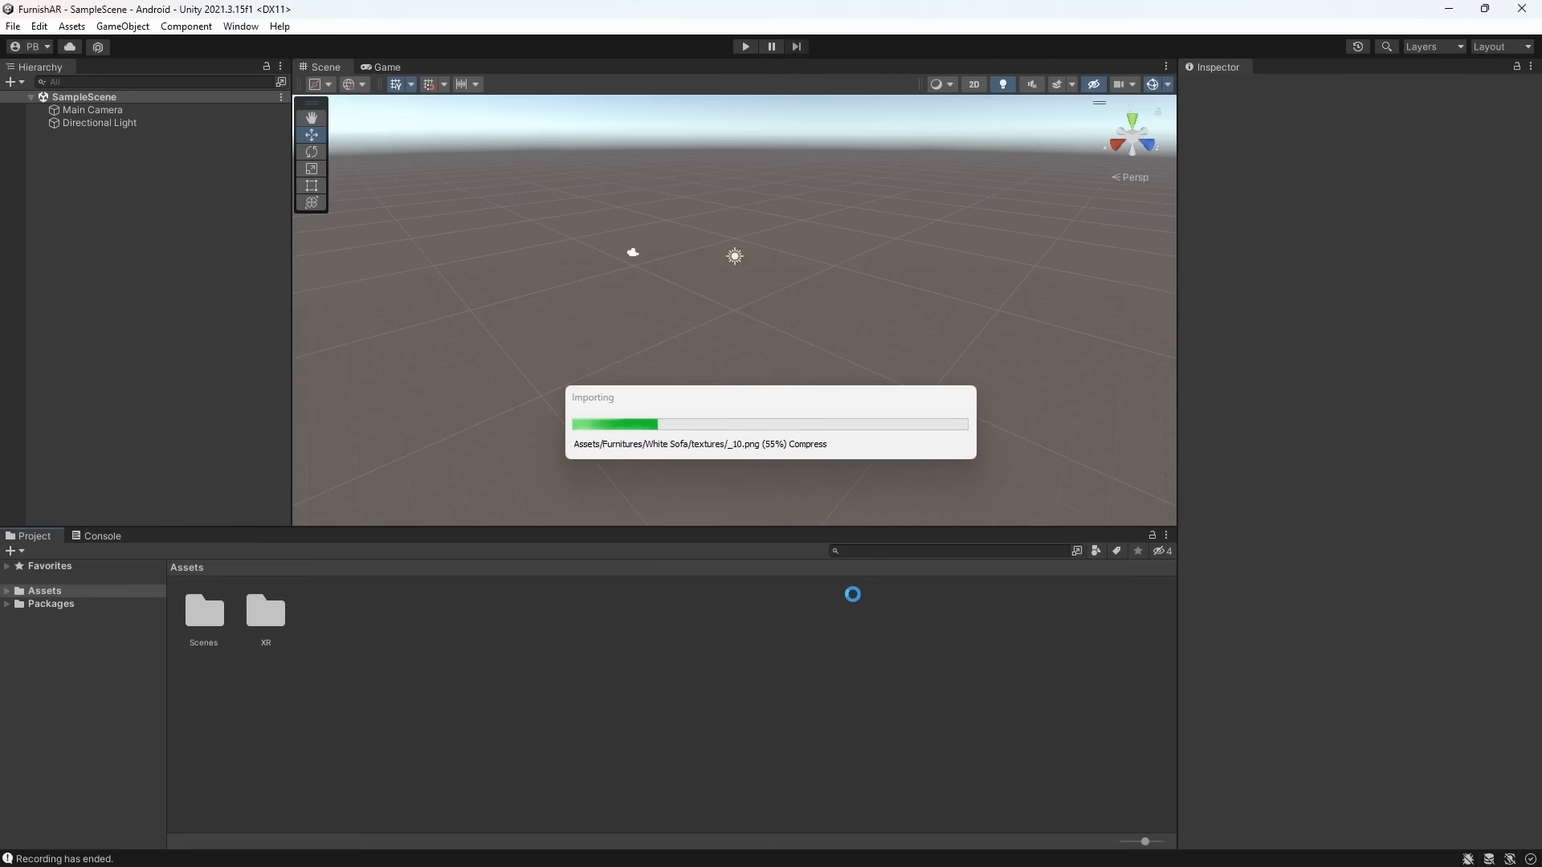
# Examine the imported sofa sprites in the UI folder of the project's nested Assets folder
pyautogui.doubleClick(223, 608)
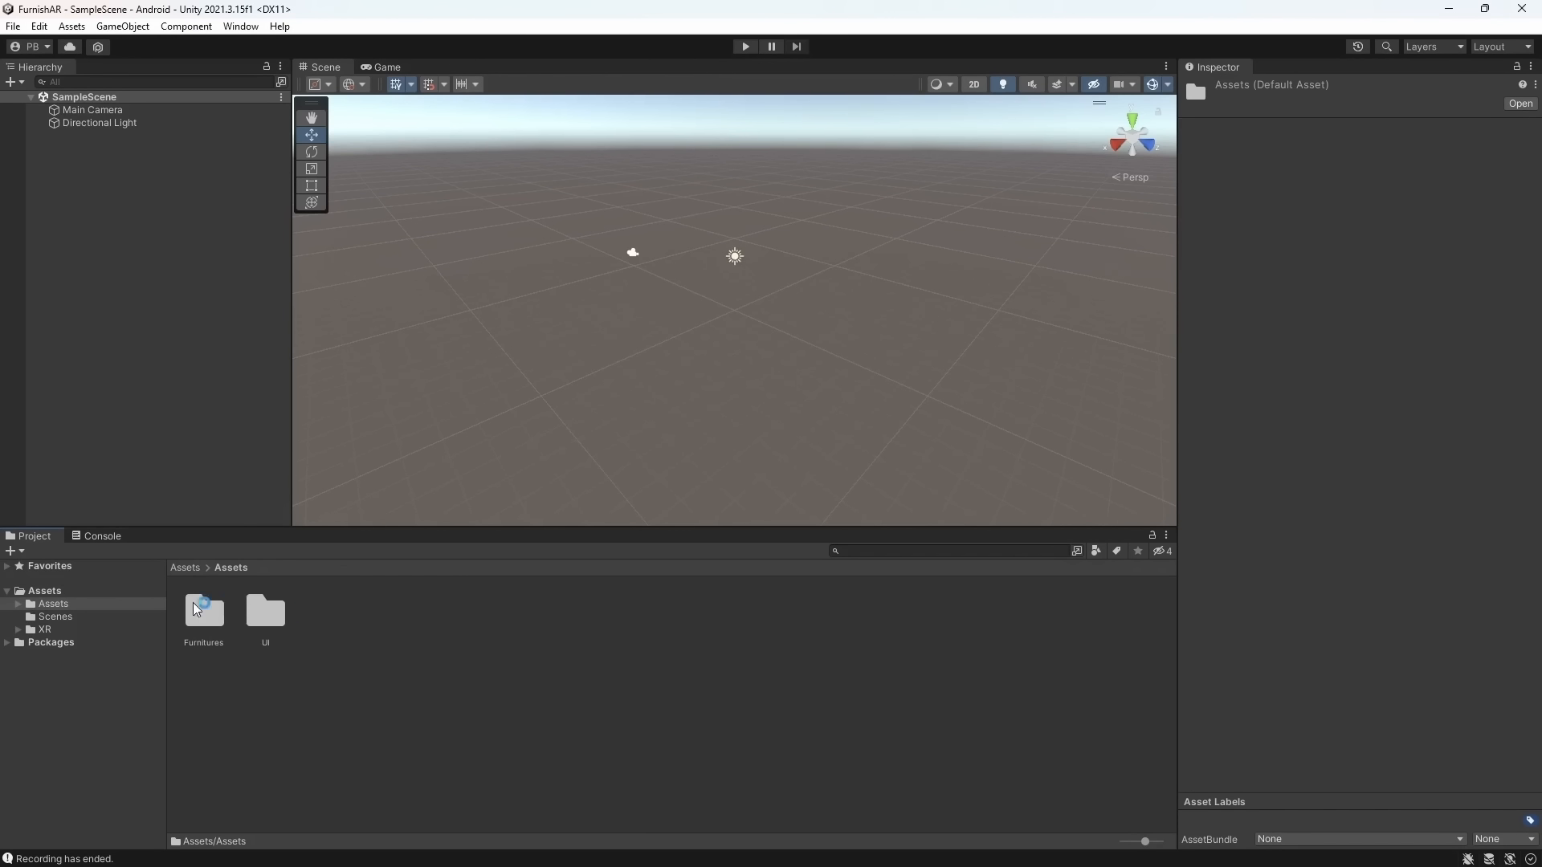
pyautogui.doubleClick(259, 604)
pyautogui.click(265, 612)
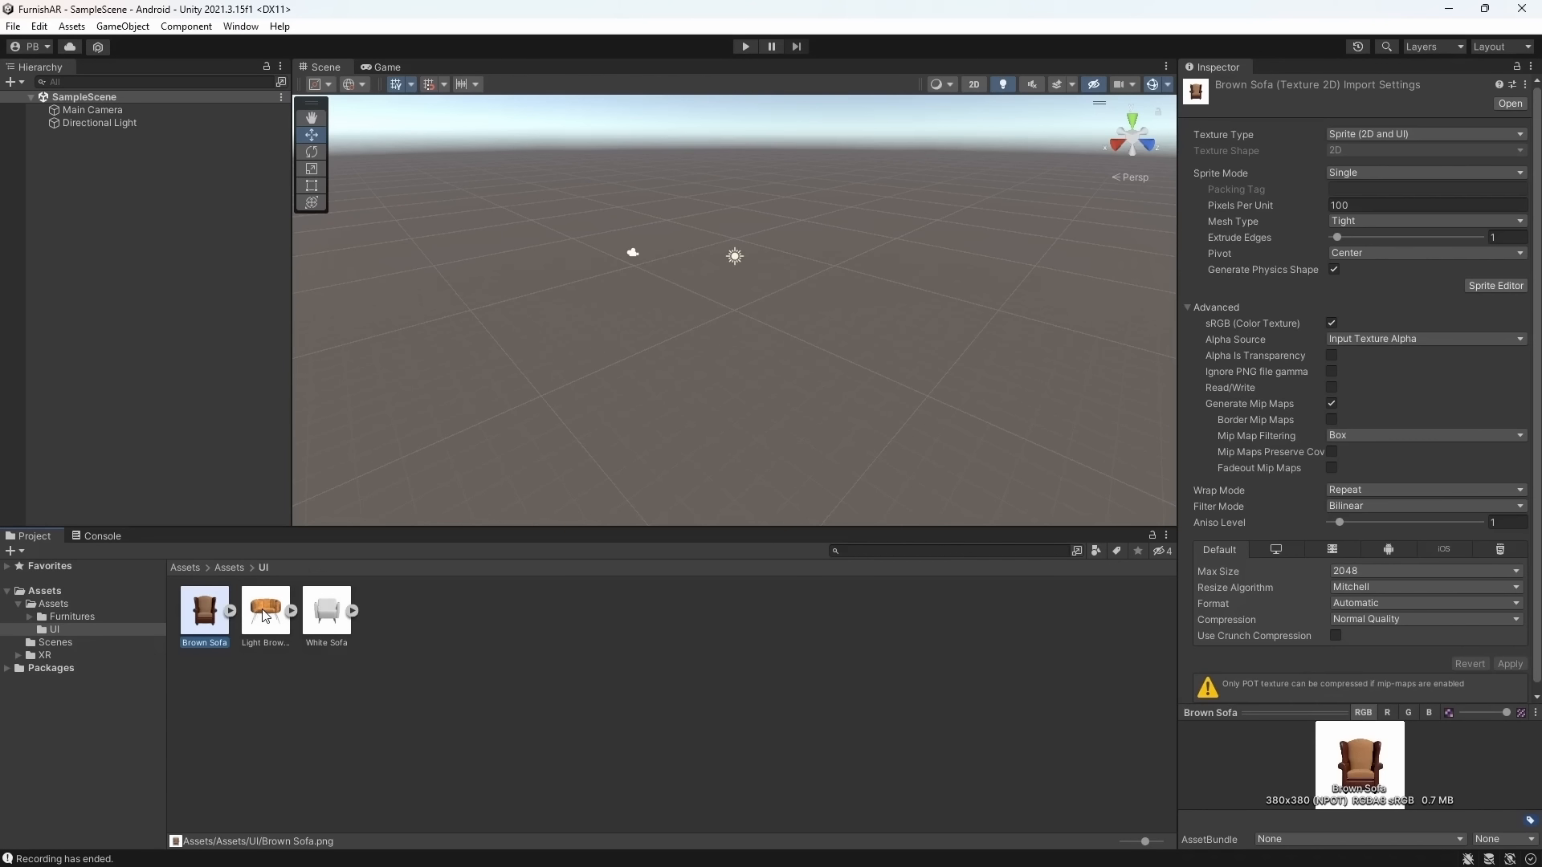
pyautogui.click(319, 608)
# Inspect the Brown Sofa prefab in the Furnitures folder in an enlarged preview from several angles
pyautogui.click(248, 567)
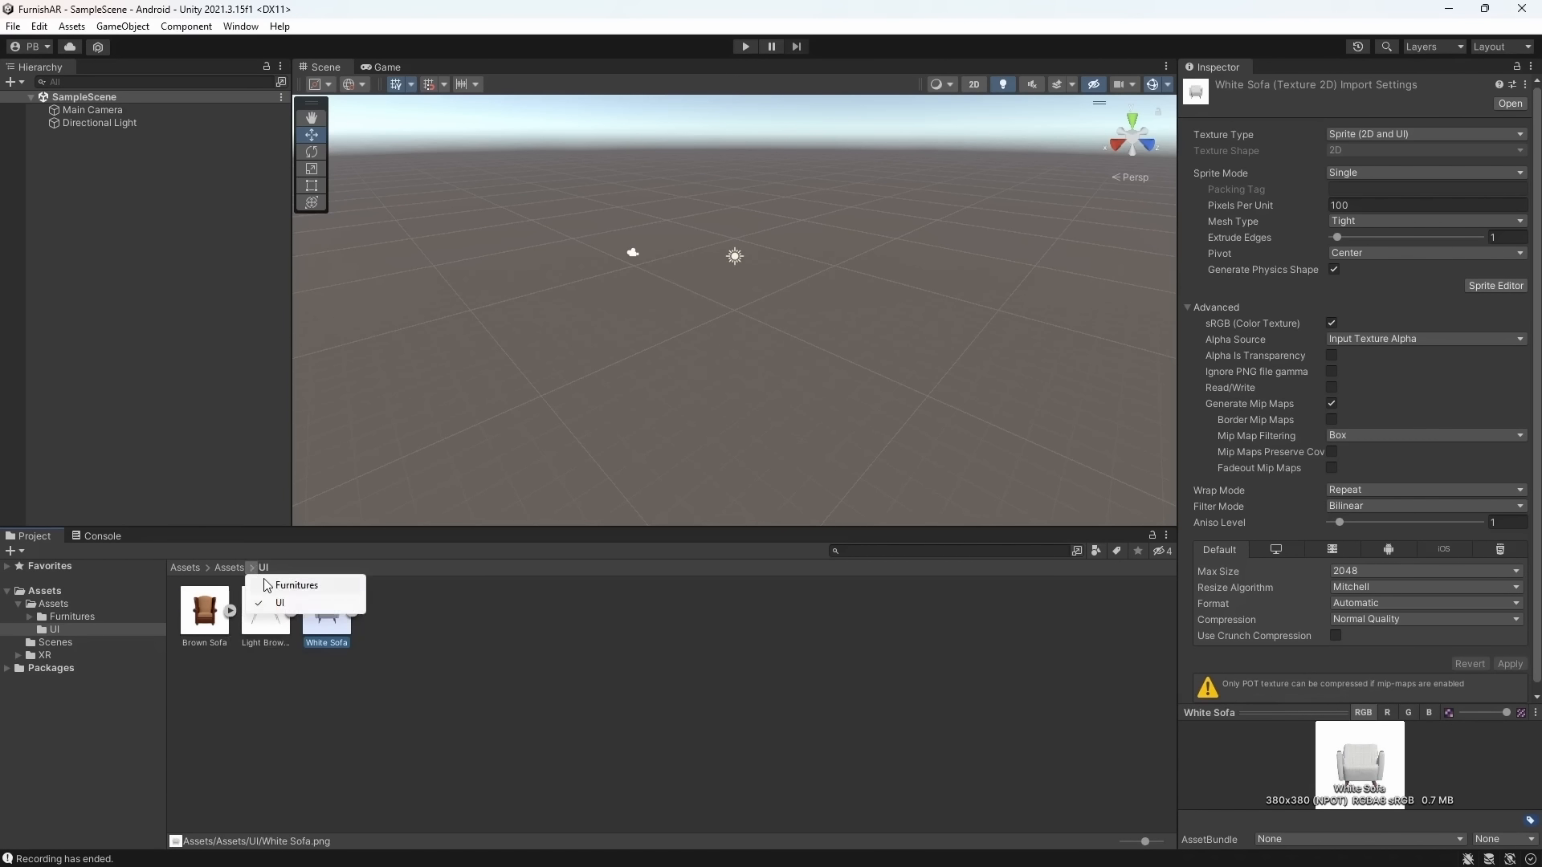
pyautogui.click(268, 583)
pyautogui.doubleClick(204, 614)
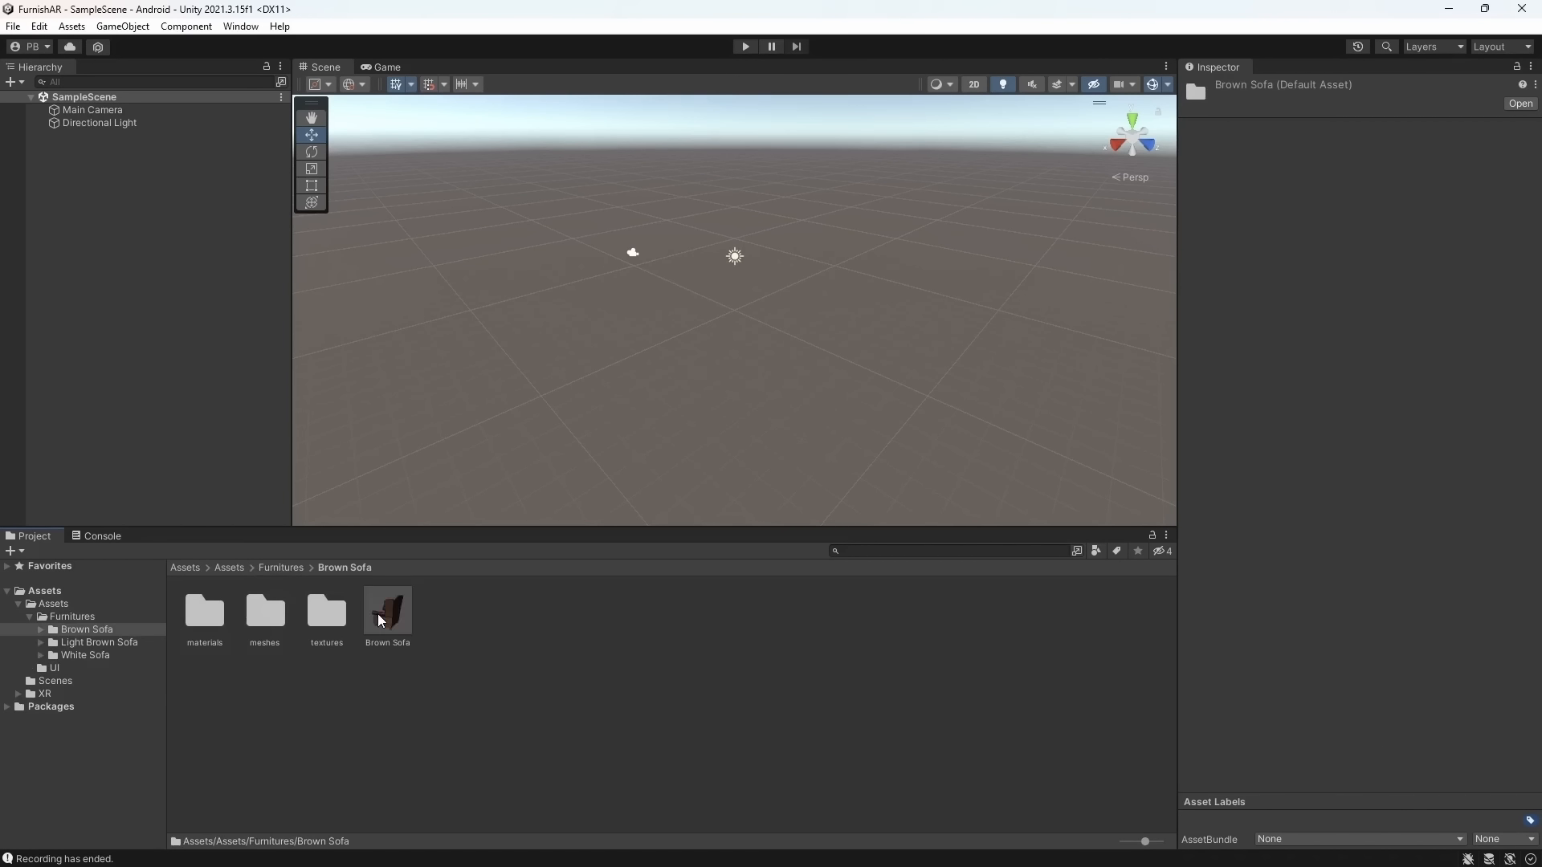
pyautogui.click(382, 621)
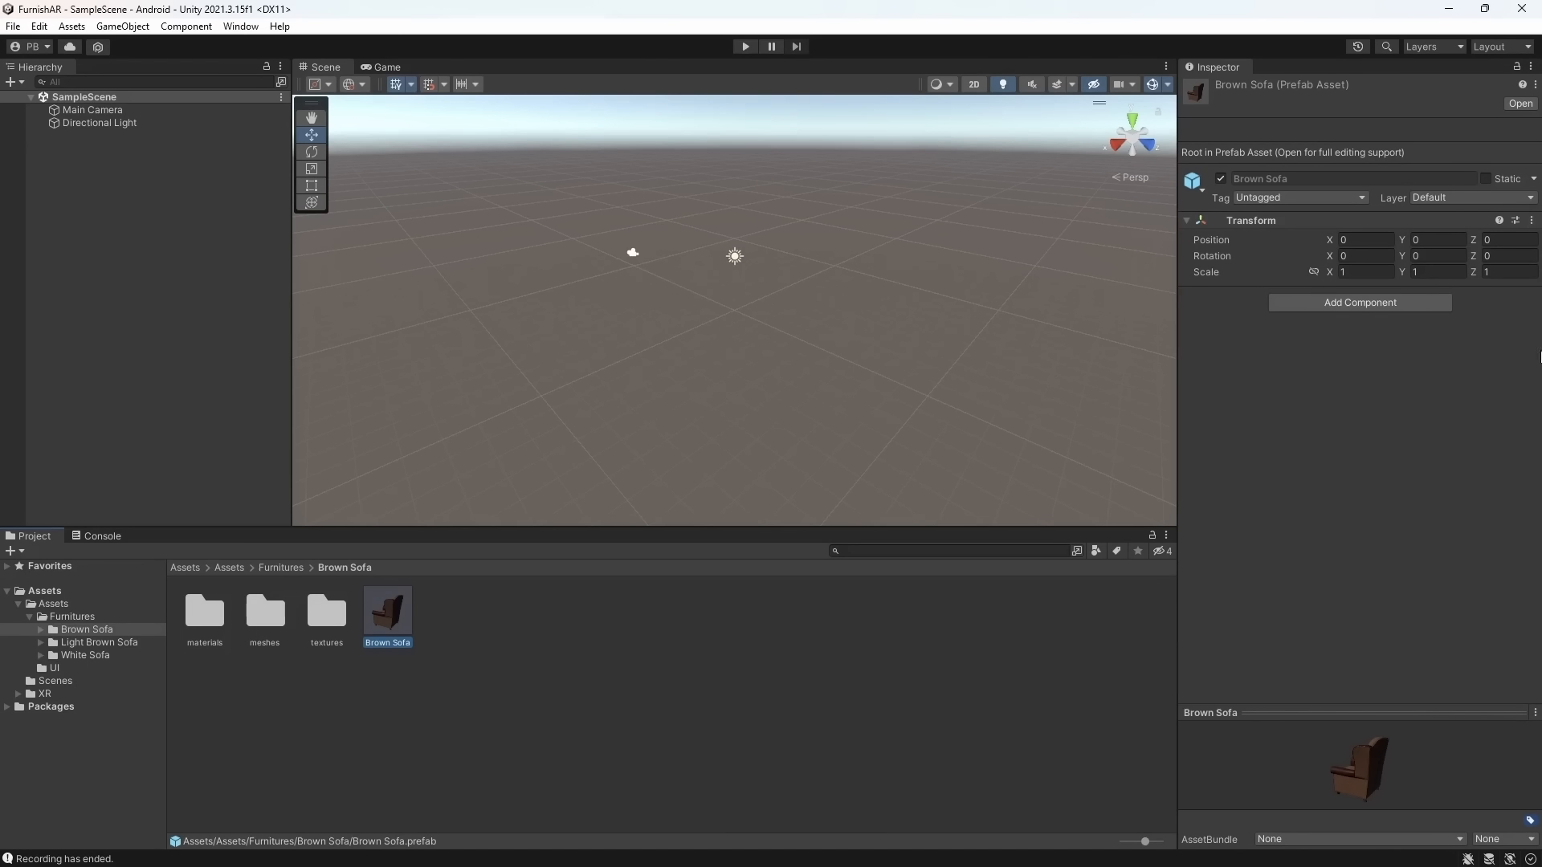
pyautogui.moveTo(1381, 712); pyautogui.dragTo(1456, 692)
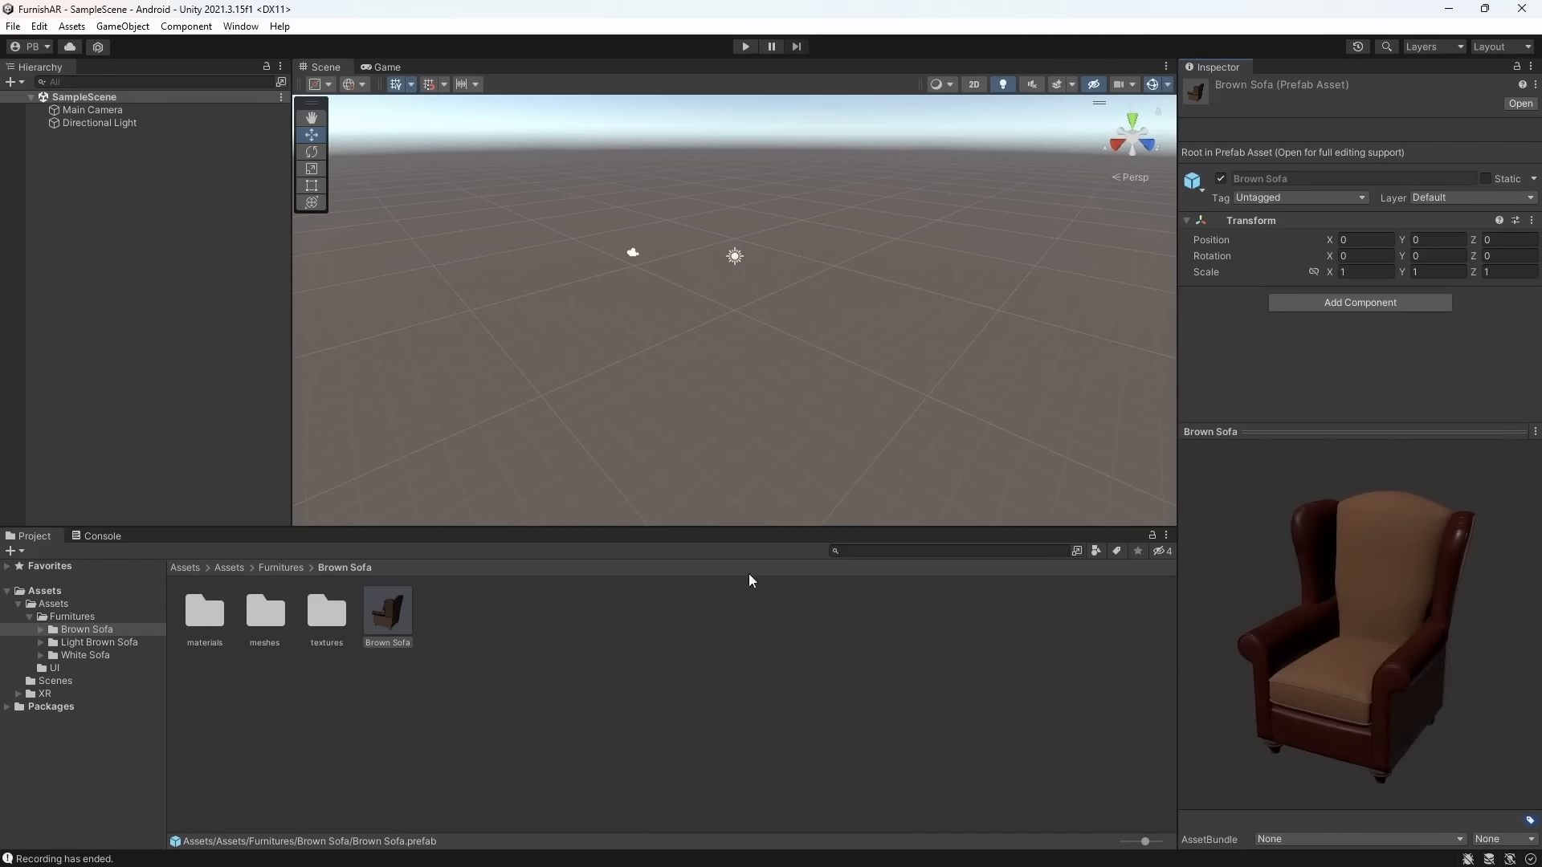
pyautogui.moveTo(1473, 431); pyautogui.dragTo(1433, 831)
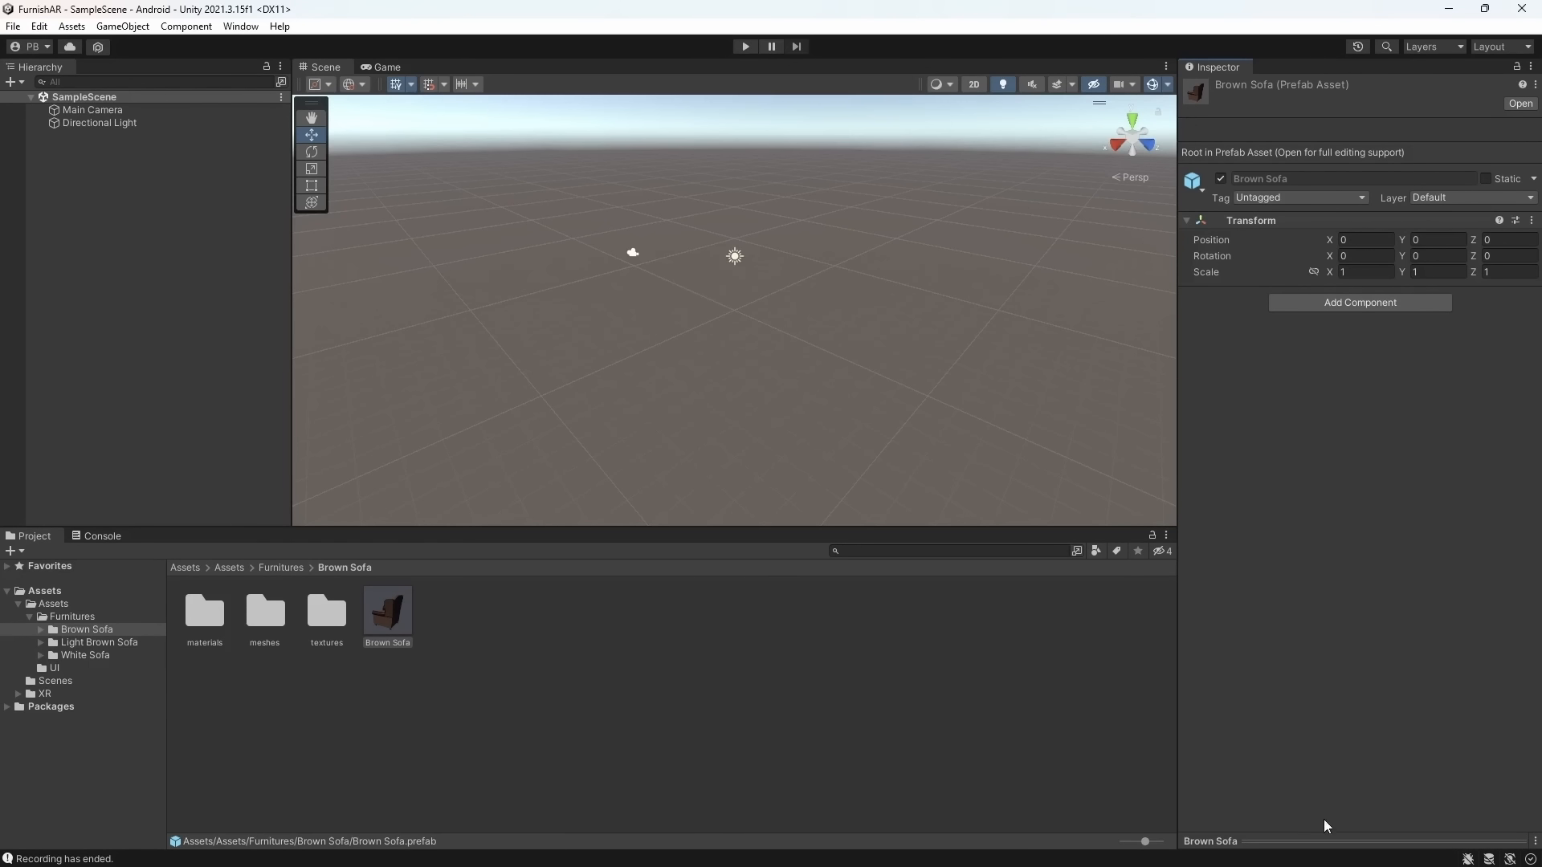
pyautogui.moveTo(1357, 837); pyautogui.dragTo(1385, 401)
pyautogui.moveTo(1369, 661); pyautogui.dragTo(1400, 724)
# Examine the Light Brown Sofa and White Sofa prefabs in their Furnitures subfolders, rotating the White Sofa preview
pyautogui.click(313, 571)
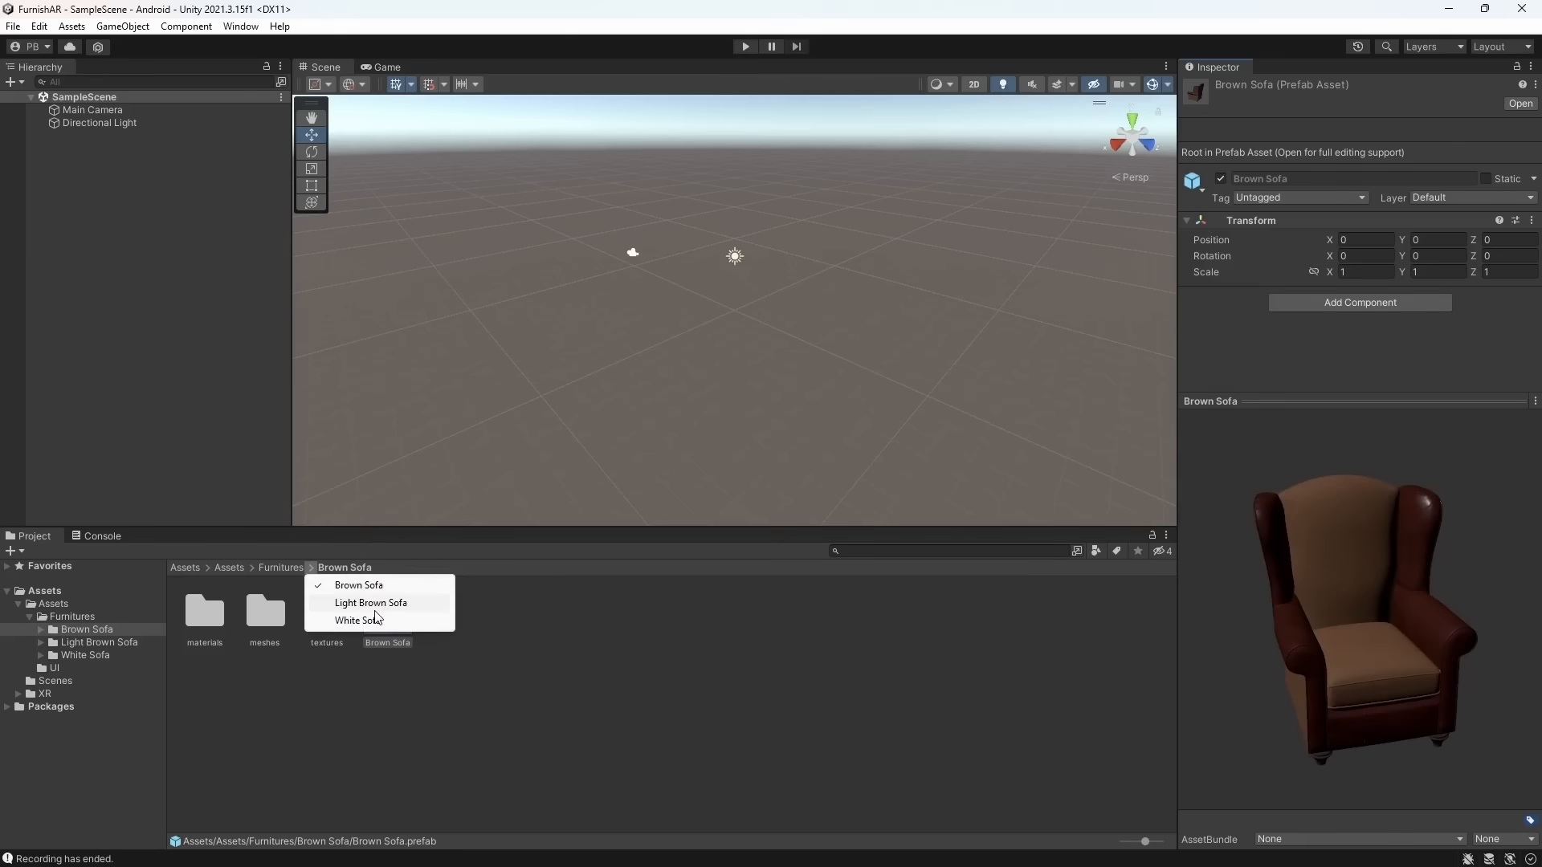
pyautogui.click(353, 604)
pyautogui.click(377, 616)
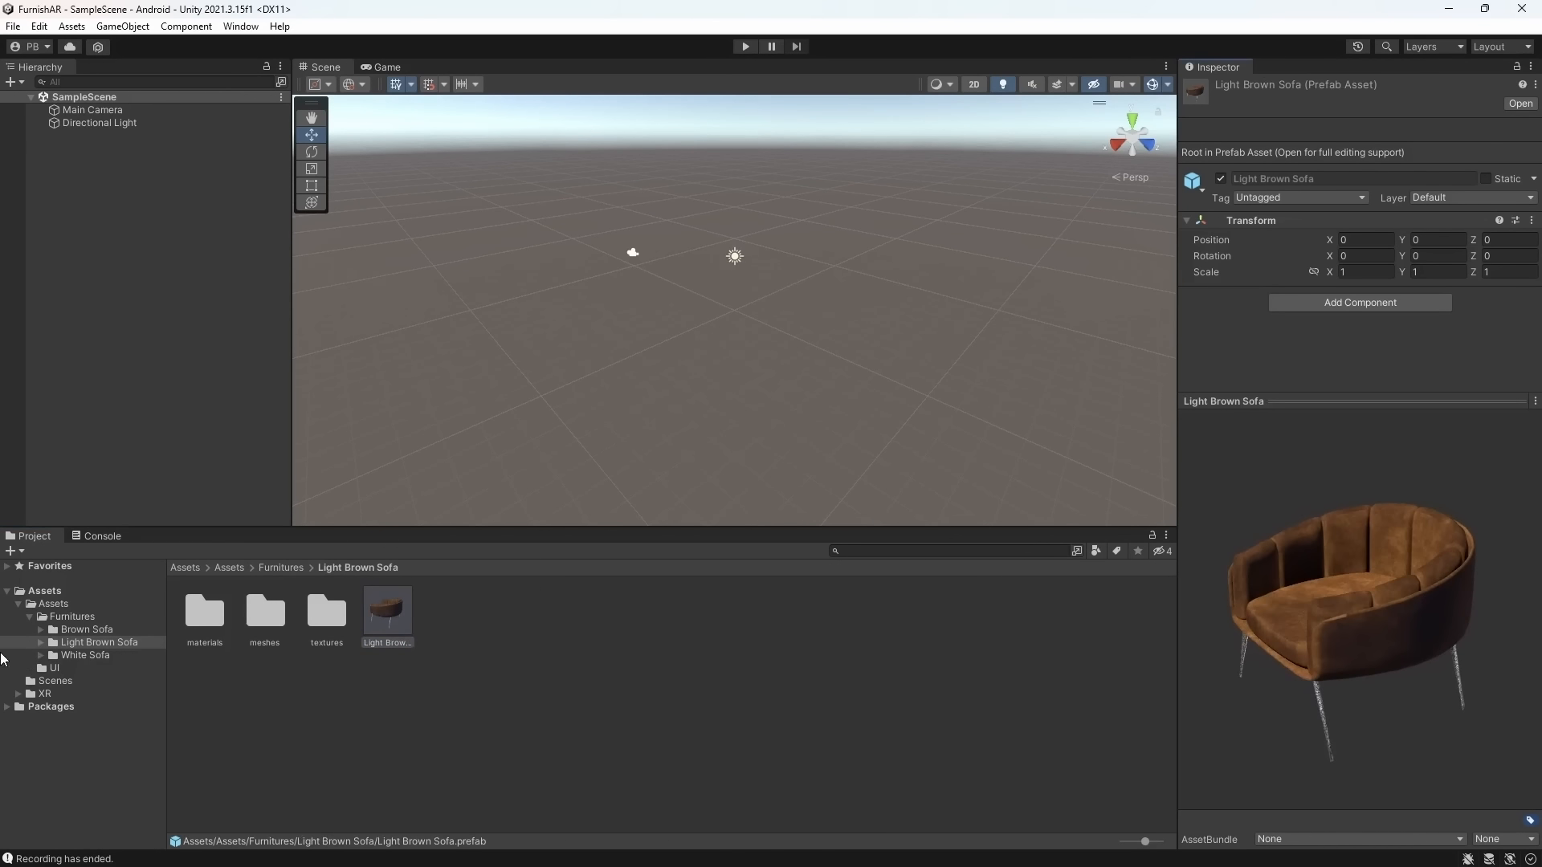
pyautogui.click(315, 572)
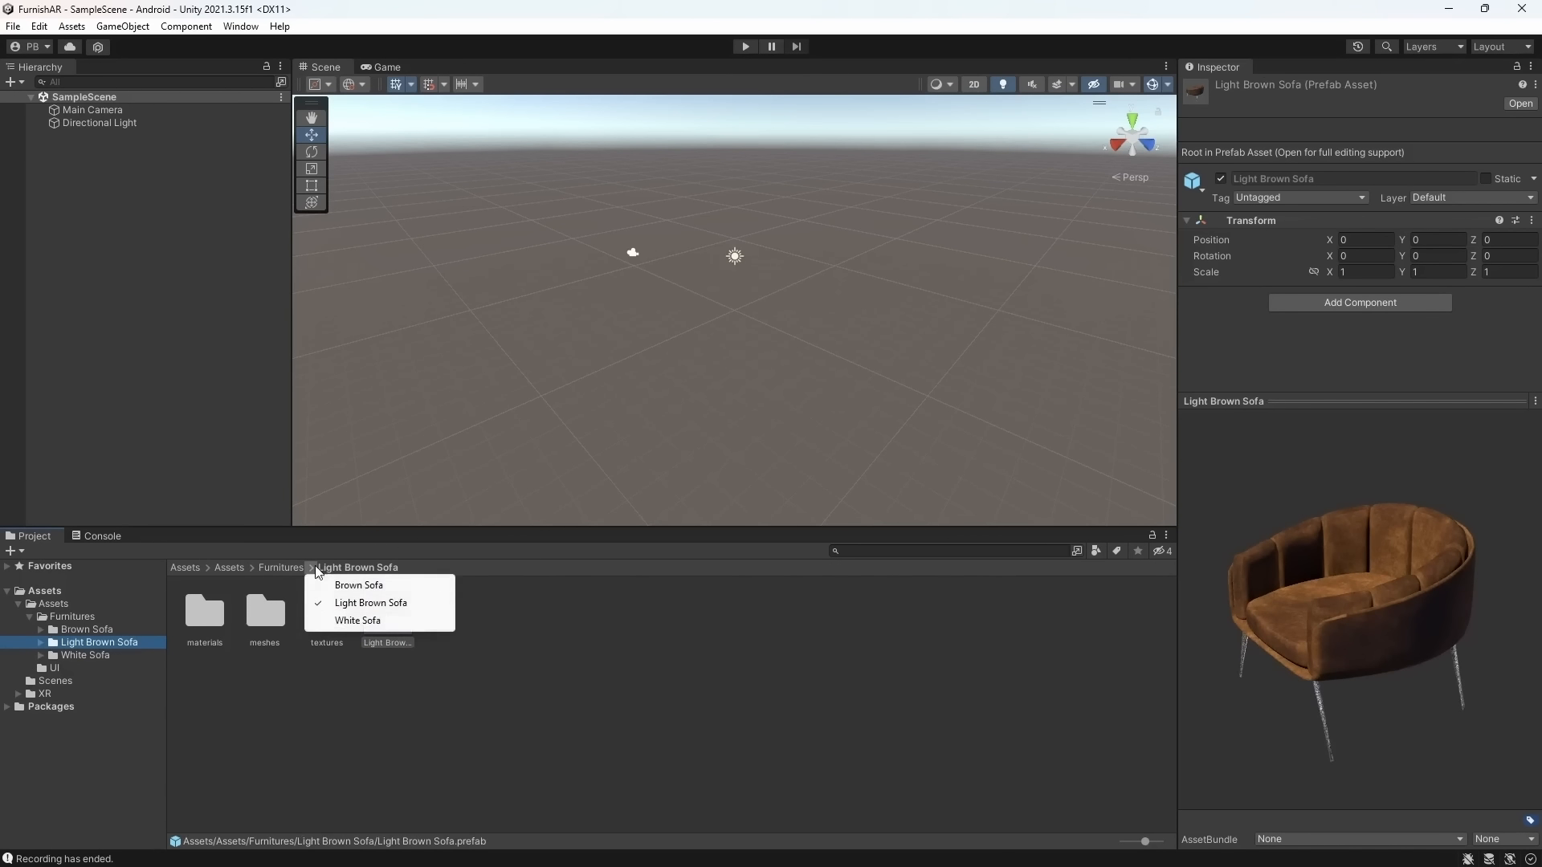
pyautogui.click(357, 618)
pyautogui.click(381, 615)
pyautogui.moveTo(1295, 617); pyautogui.dragTo(1405, 653)
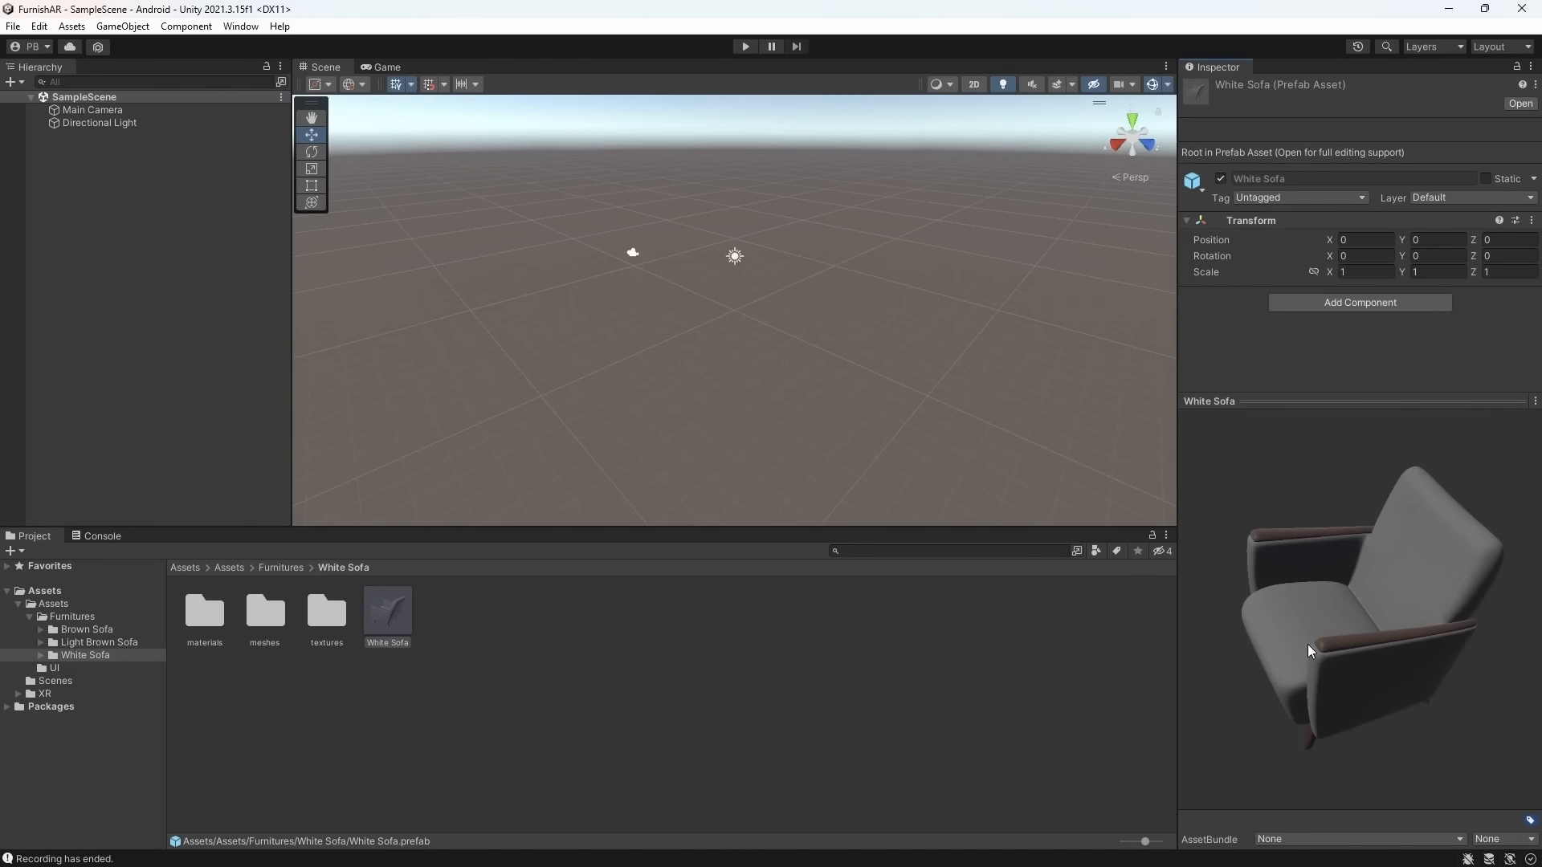
pyautogui.moveTo(1309, 653); pyautogui.dragTo(1387, 654)
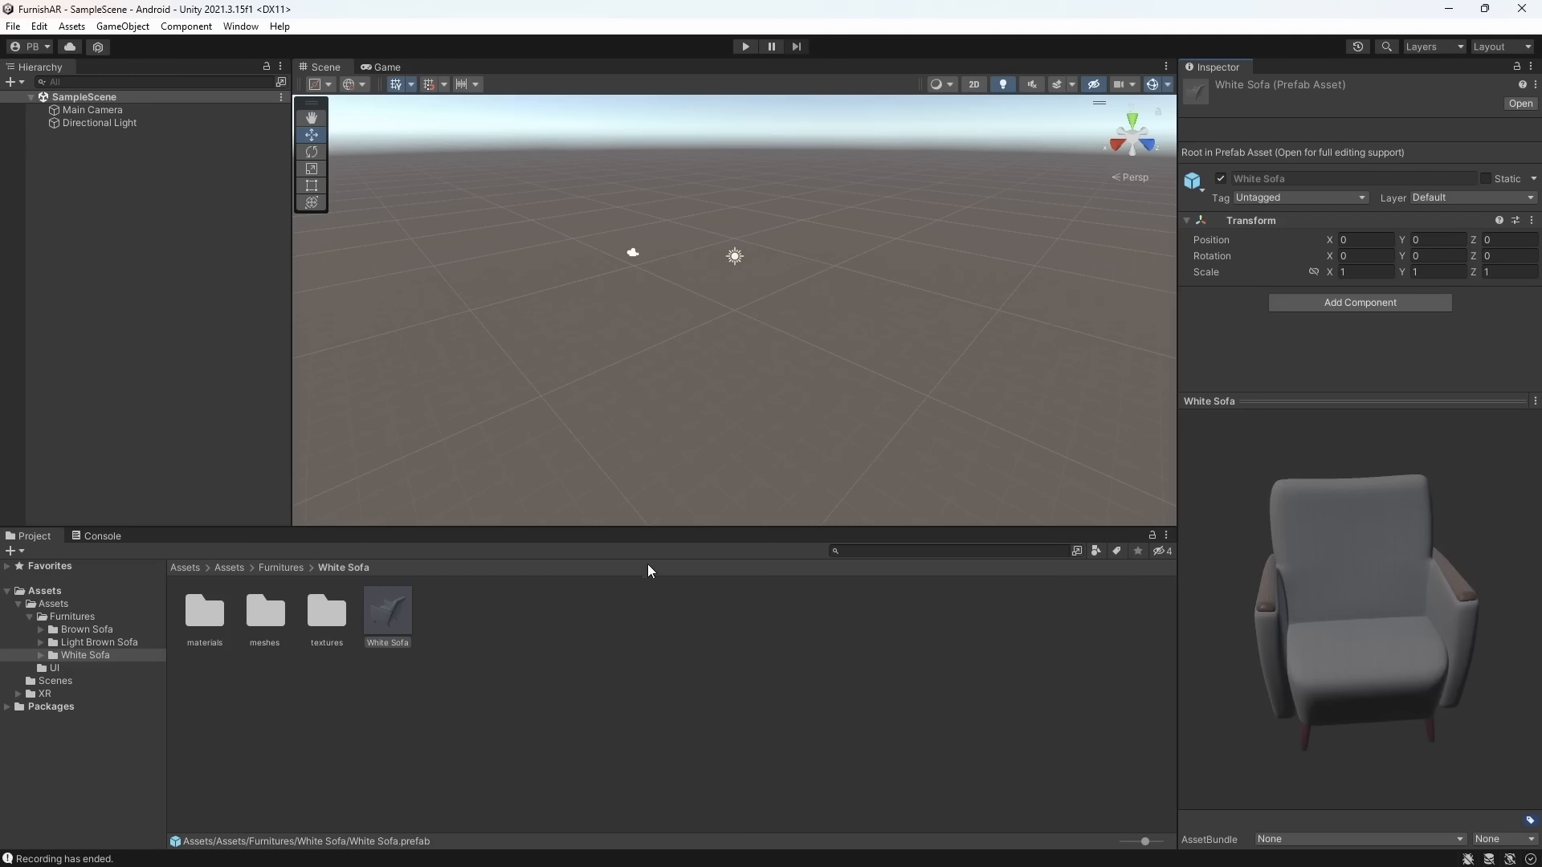
pyautogui.moveTo(1389, 393); pyautogui.dragTo(1339, 776)
# Place the White Sofa prefab in SampleScene for a close look, delete it again and save the scene
pyautogui.moveTo(388, 614); pyautogui.dragTo(156, 351)
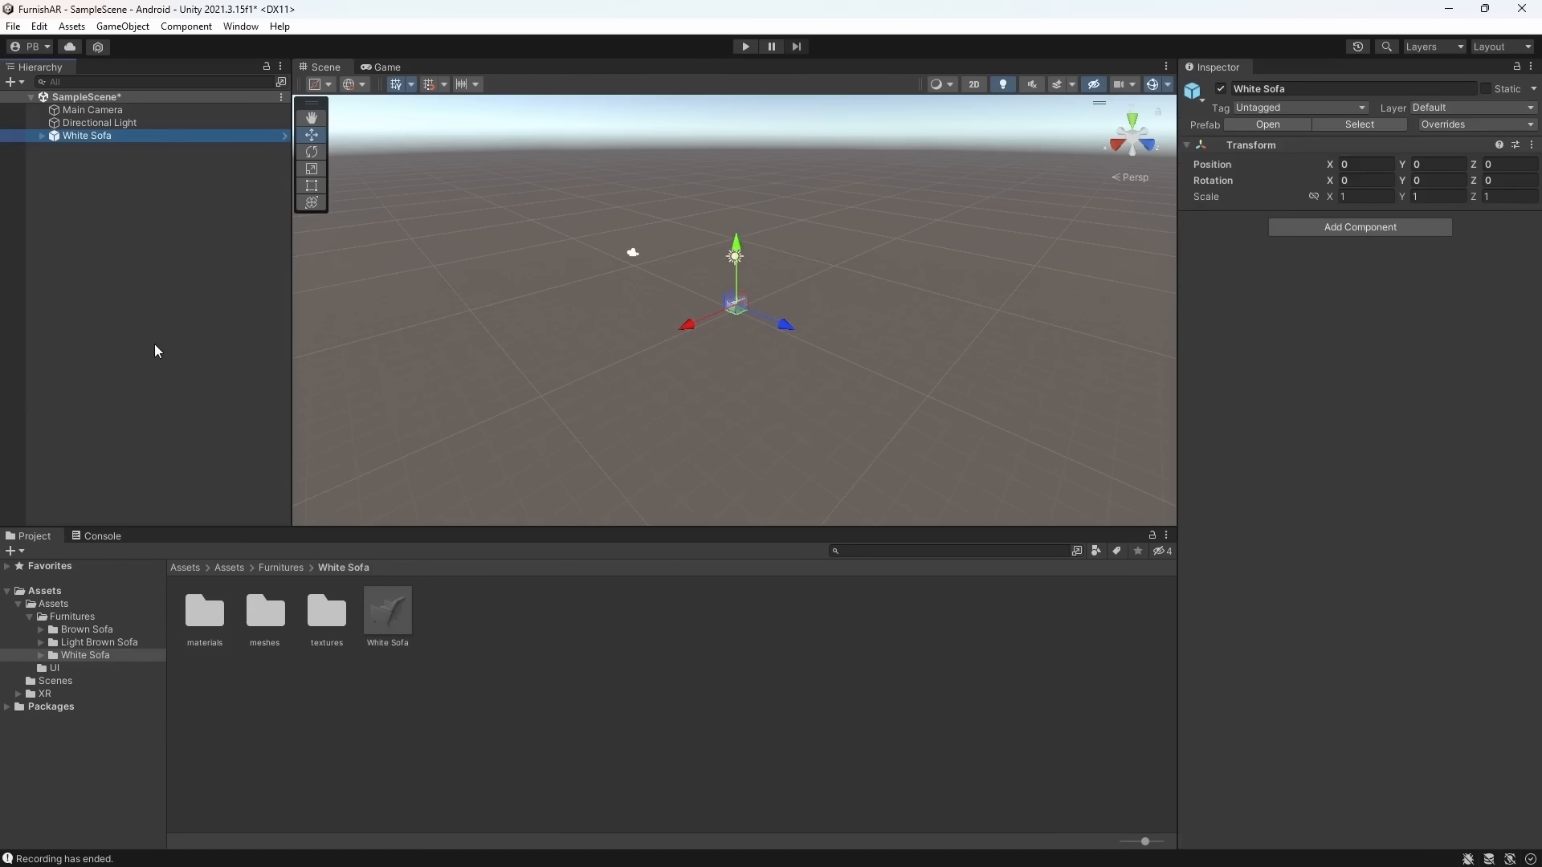
pyautogui.doubleClick(88, 135)
pyautogui.click(194, 227)
pyautogui.click(160, 135)
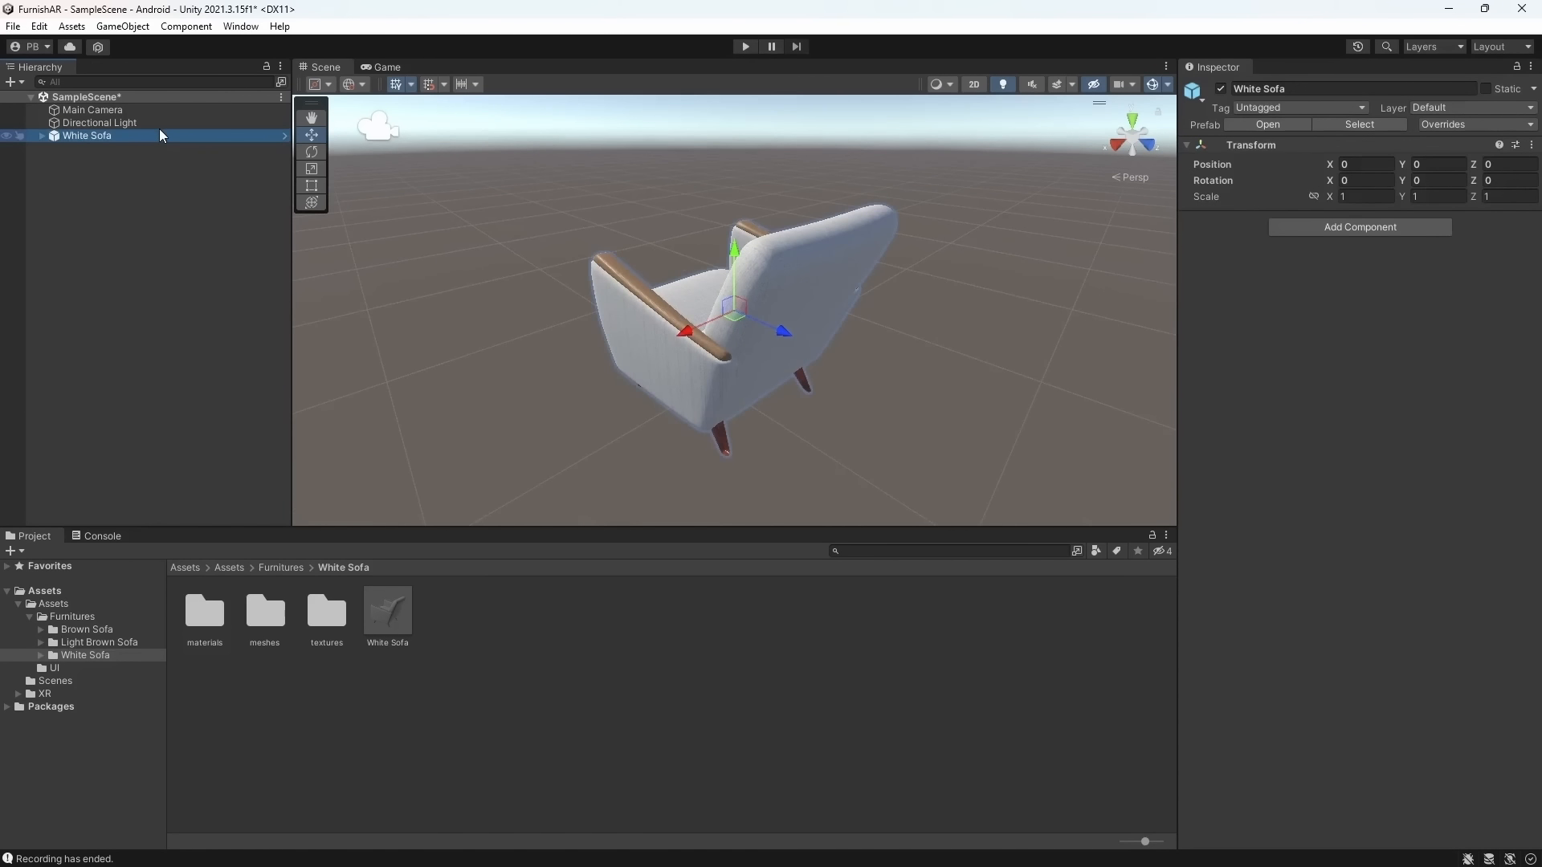
pyautogui.press('Delete')
pyautogui.hotkey('ctrl', 's')
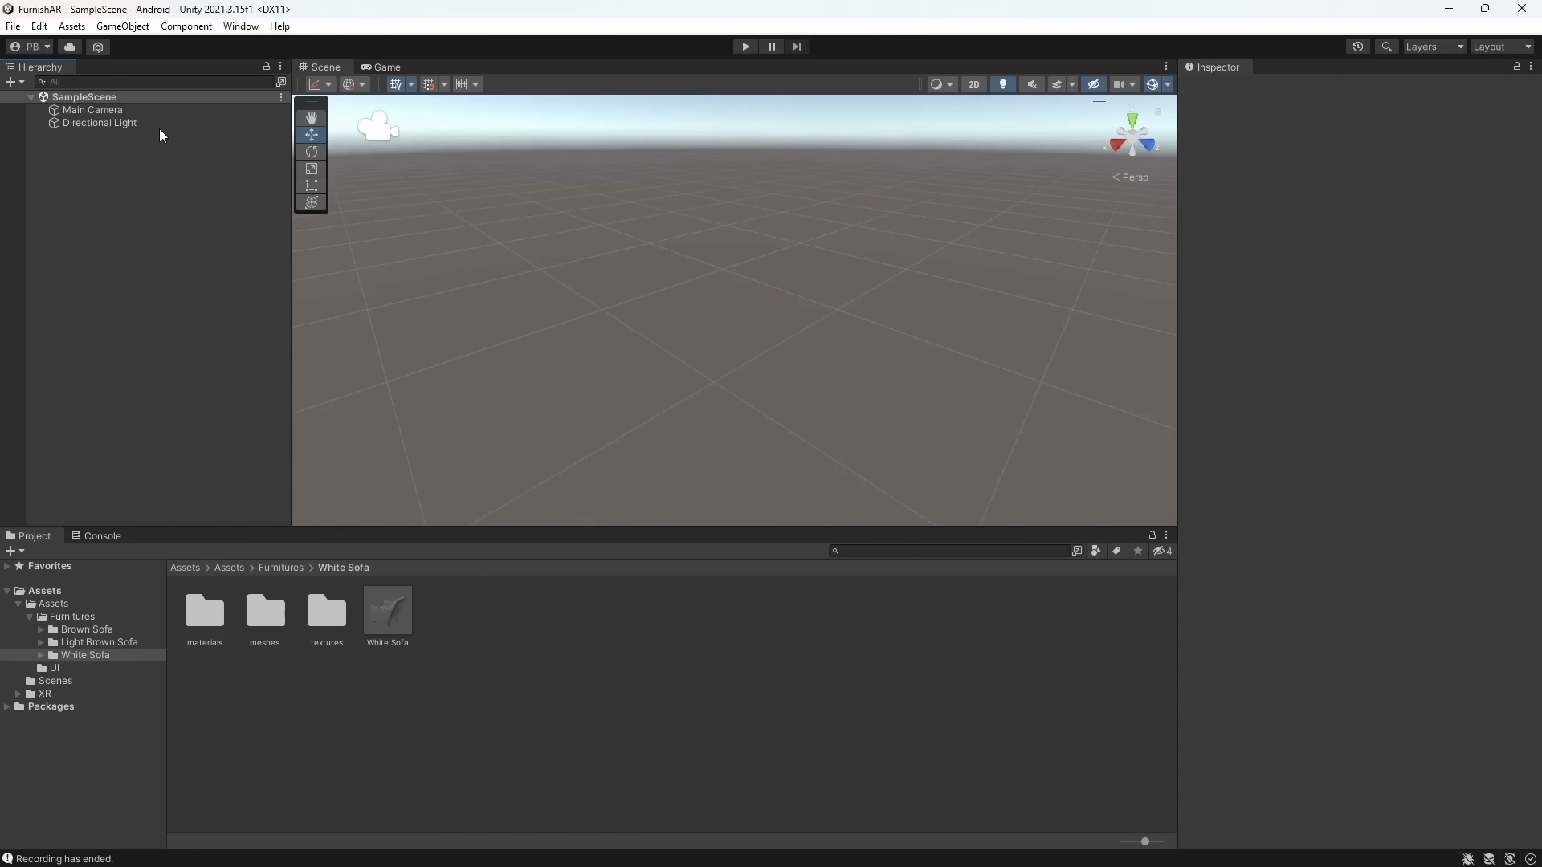
# Dock the Game view beside the Scene view, set it to One Plus NORD CE 2 Lite (1080x2412), and make both views taller
pyautogui.click(196, 567)
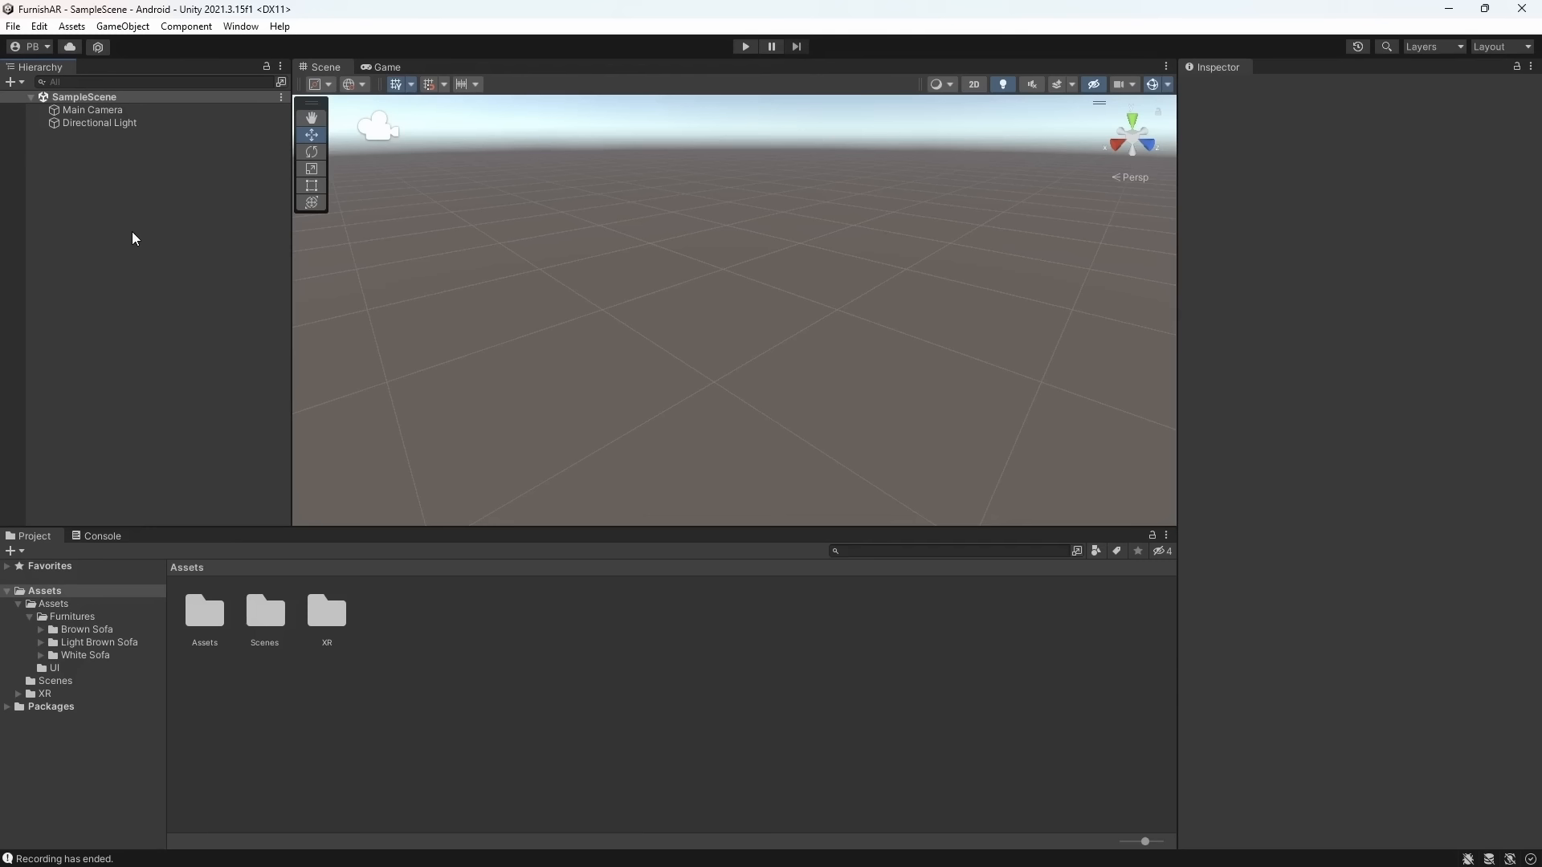
pyautogui.moveTo(375, 68); pyautogui.dragTo(1003, 353)
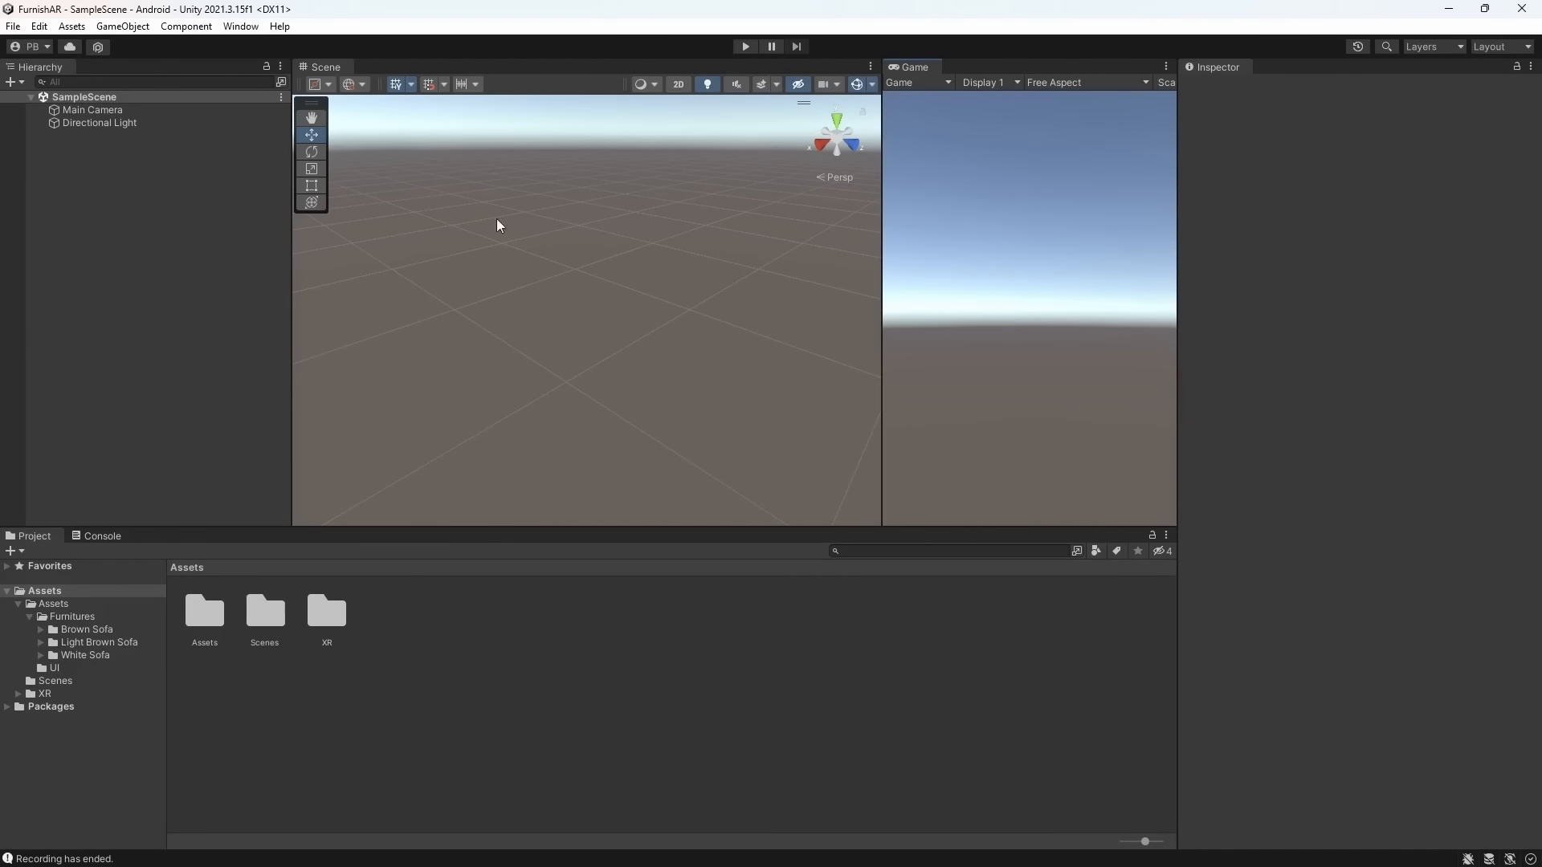
pyautogui.click(1078, 84)
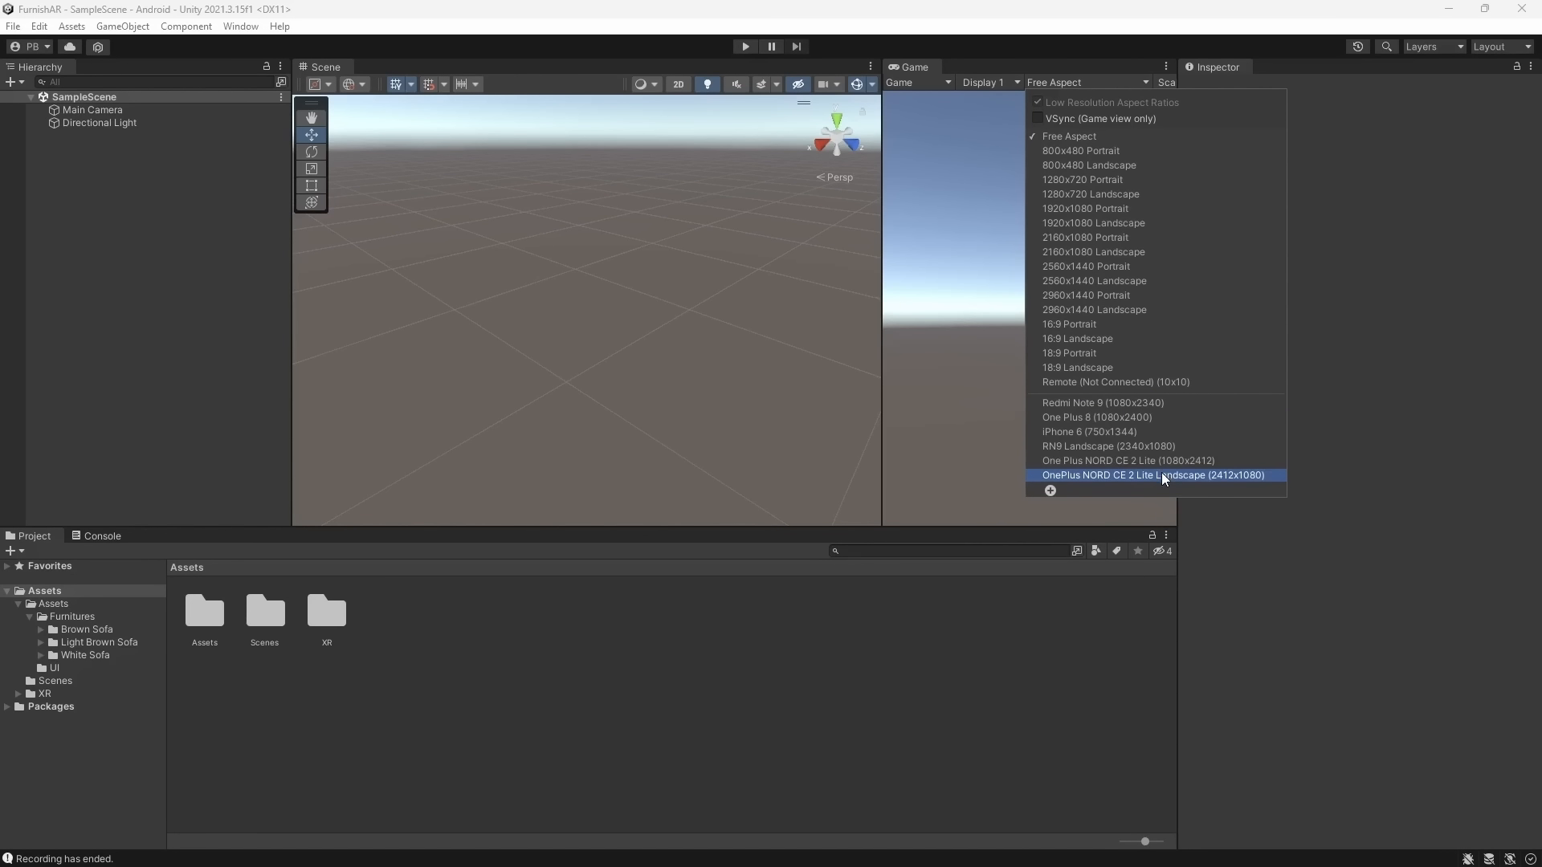
pyautogui.click(1163, 461)
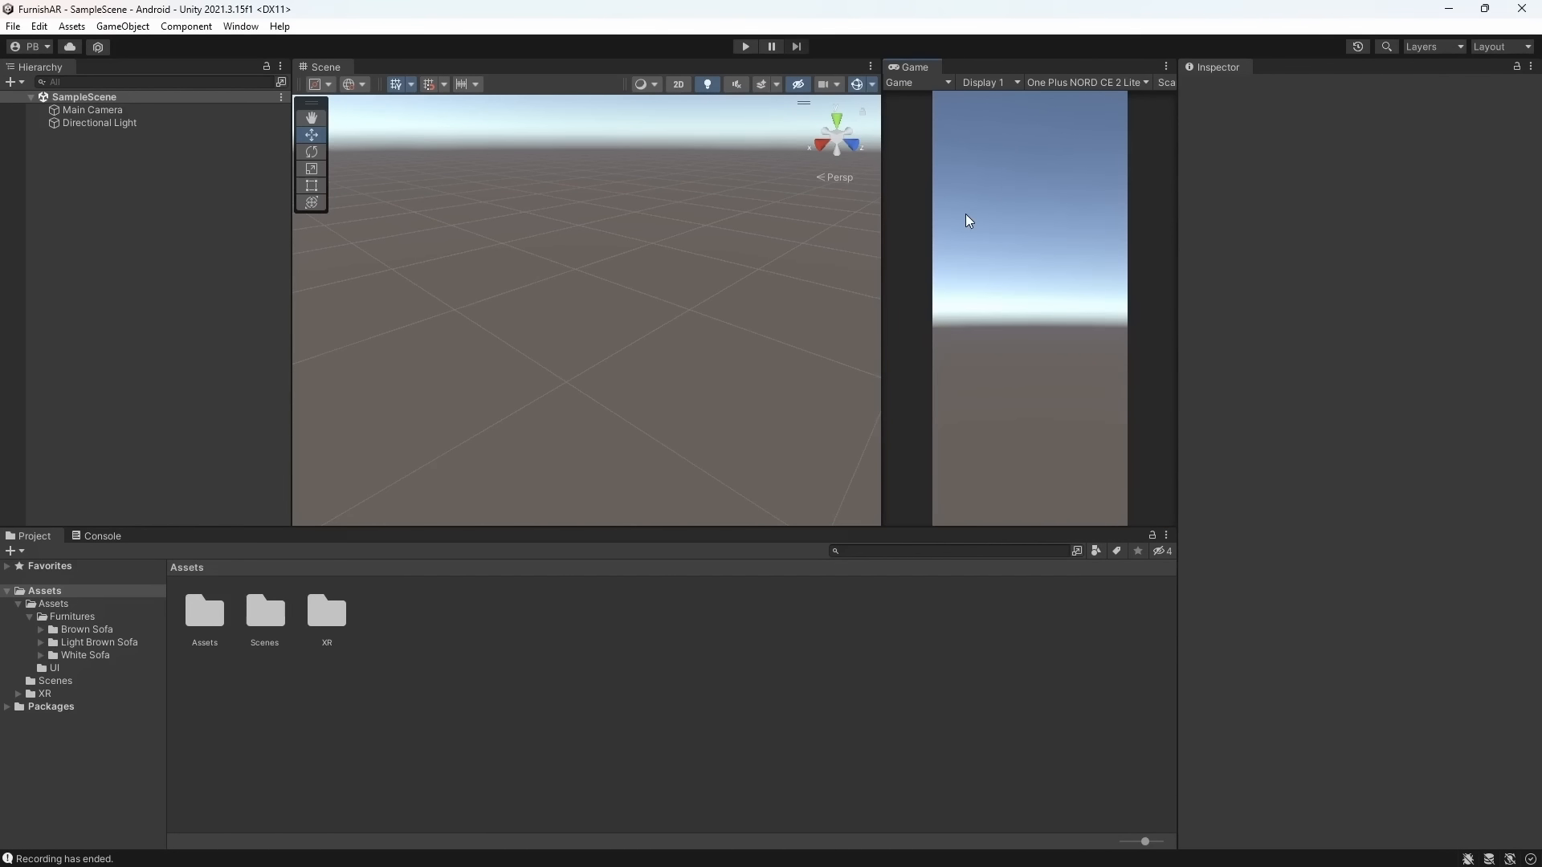
pyautogui.moveTo(406, 529); pyautogui.dragTo(402, 571)
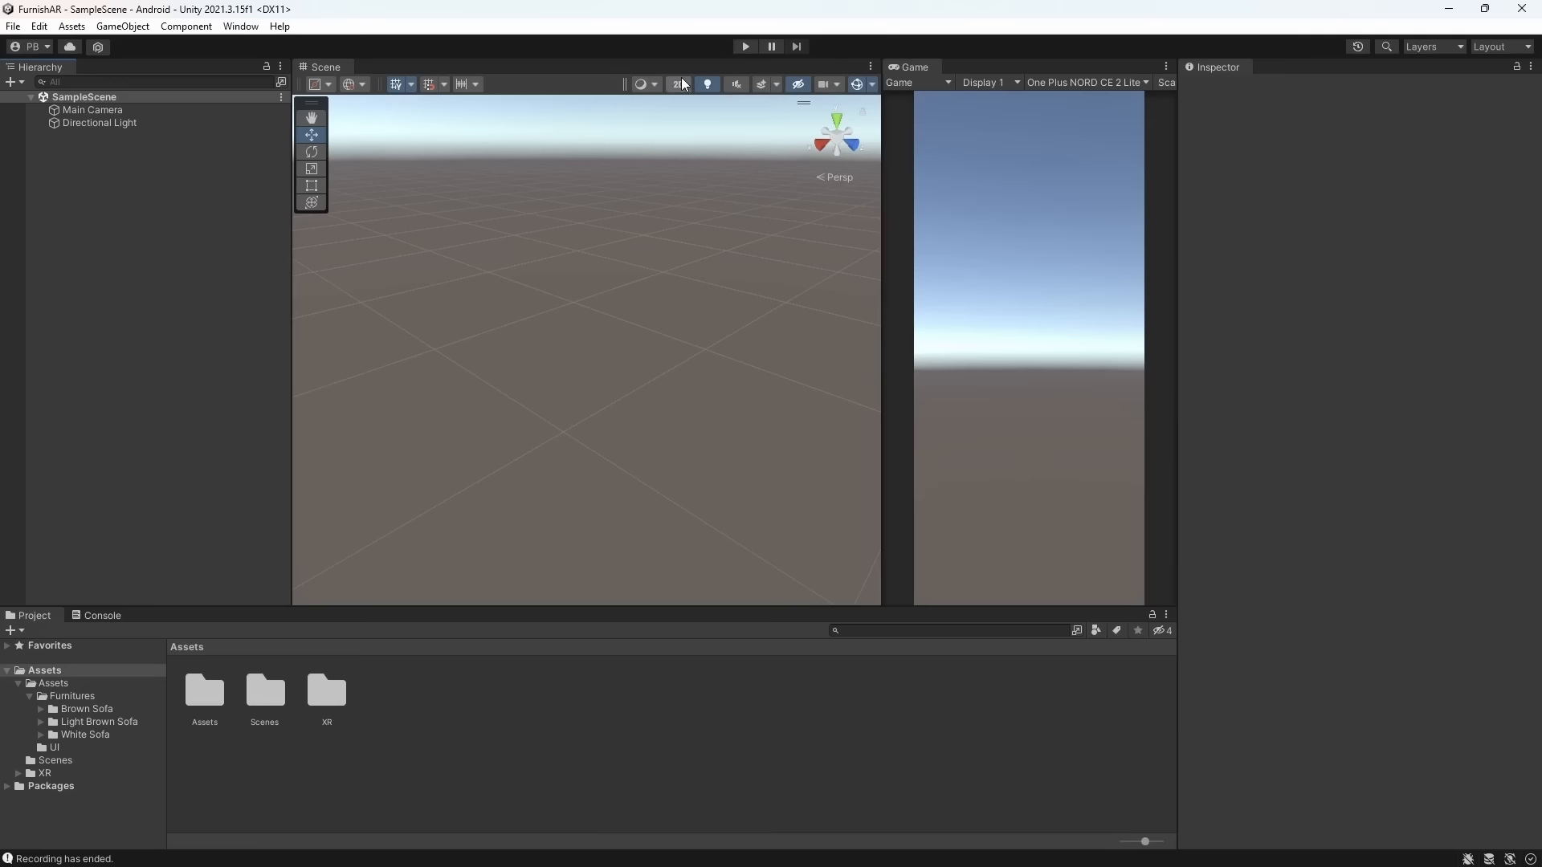
# Switch the Scene view to 2D mode, add a UI Canvas to SampleScene and save the scene
pyautogui.click(682, 81)
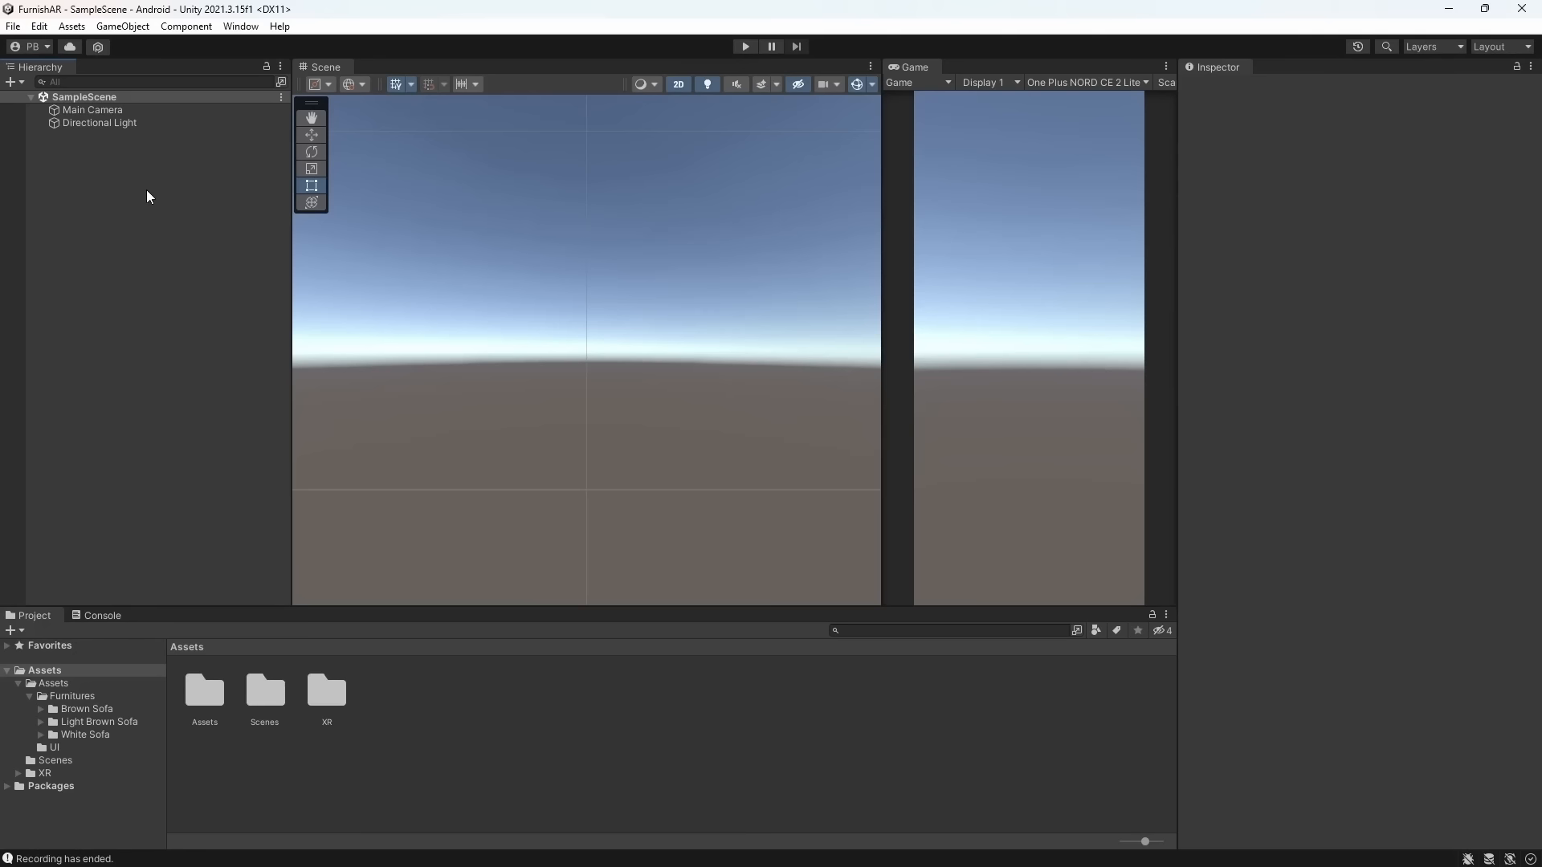
pyautogui.rightClick(119, 195)
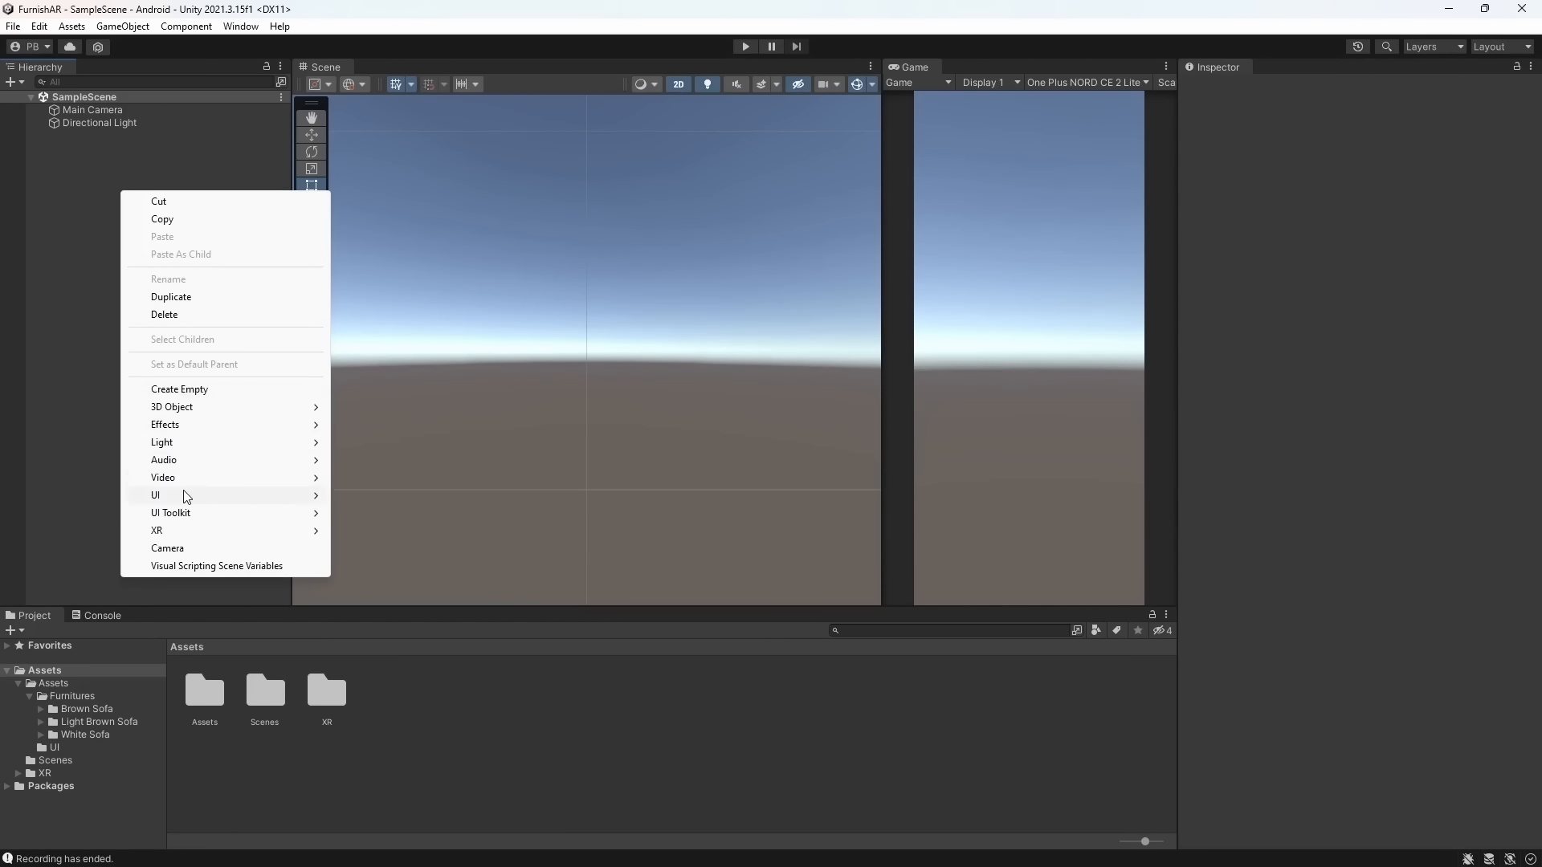
pyautogui.moveTo(185, 495)
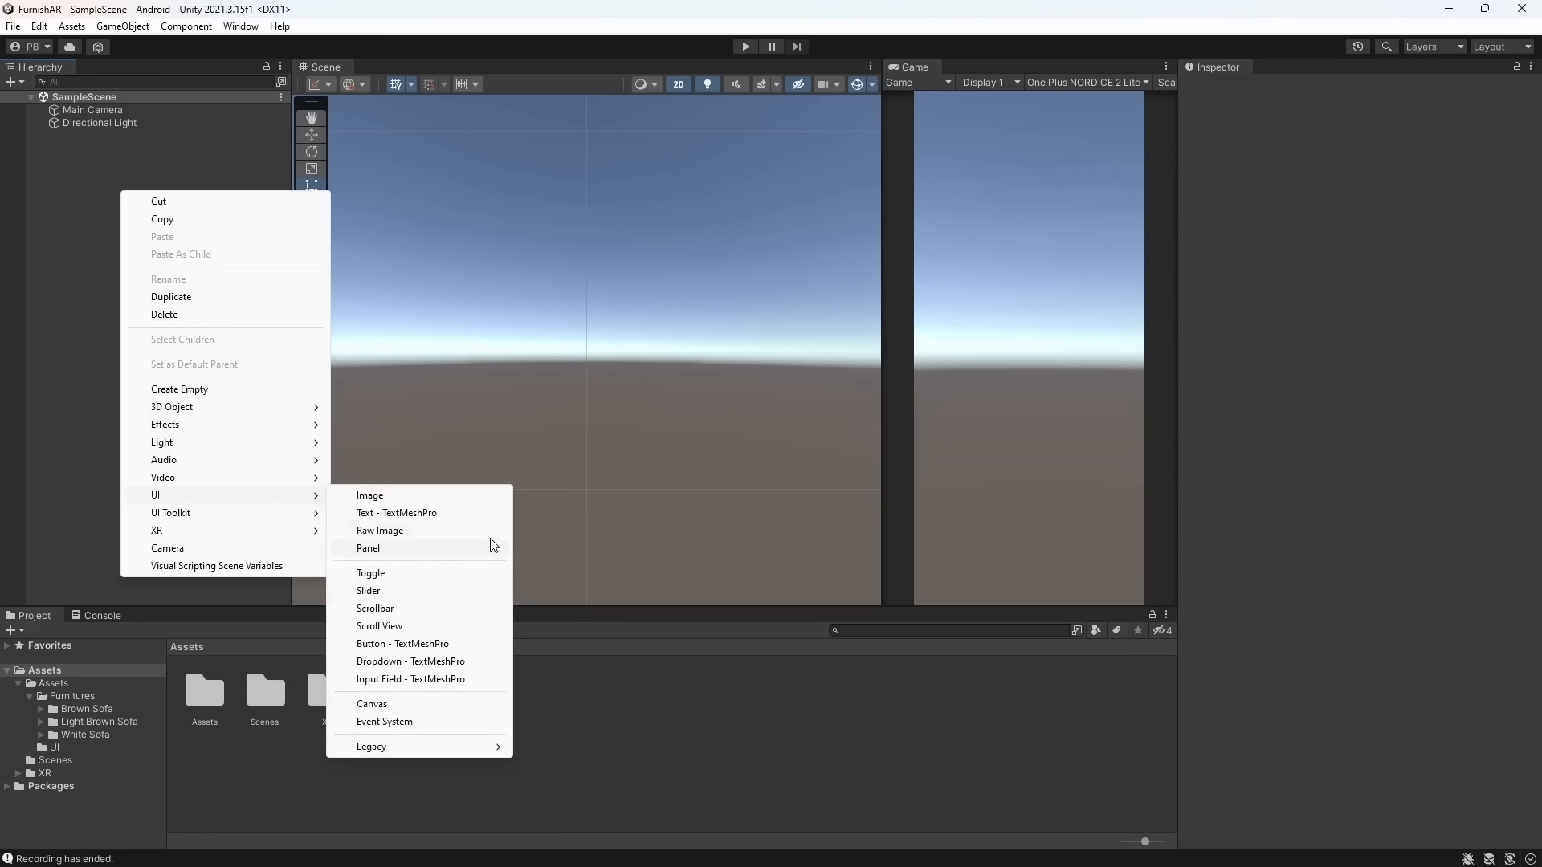
pyautogui.click(394, 706)
pyautogui.click(144, 223)
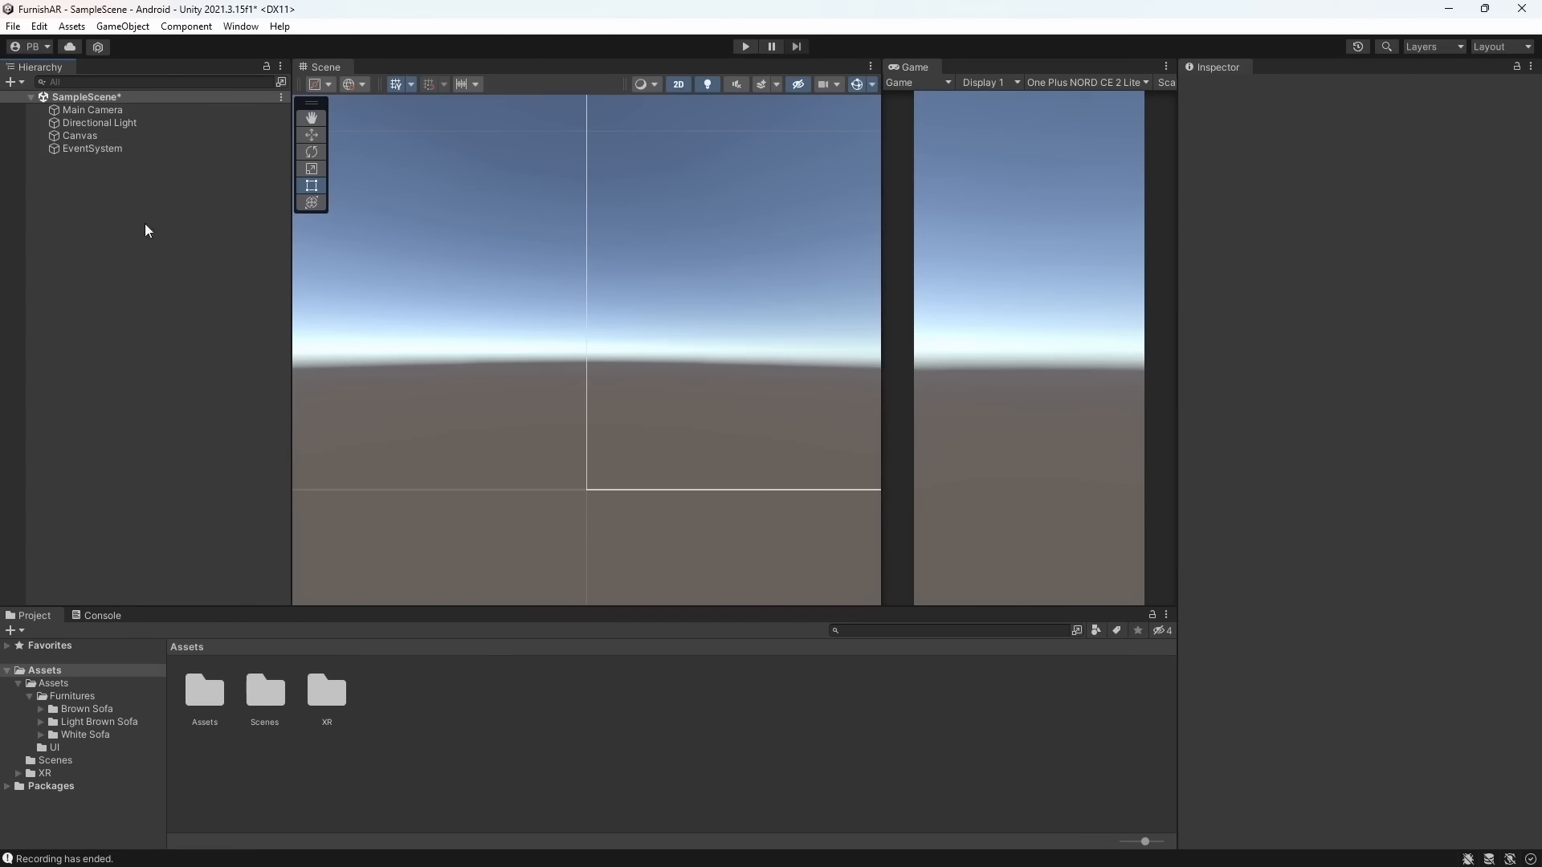
pyautogui.click(157, 138)
pyautogui.hotkey('ctrl', 's')
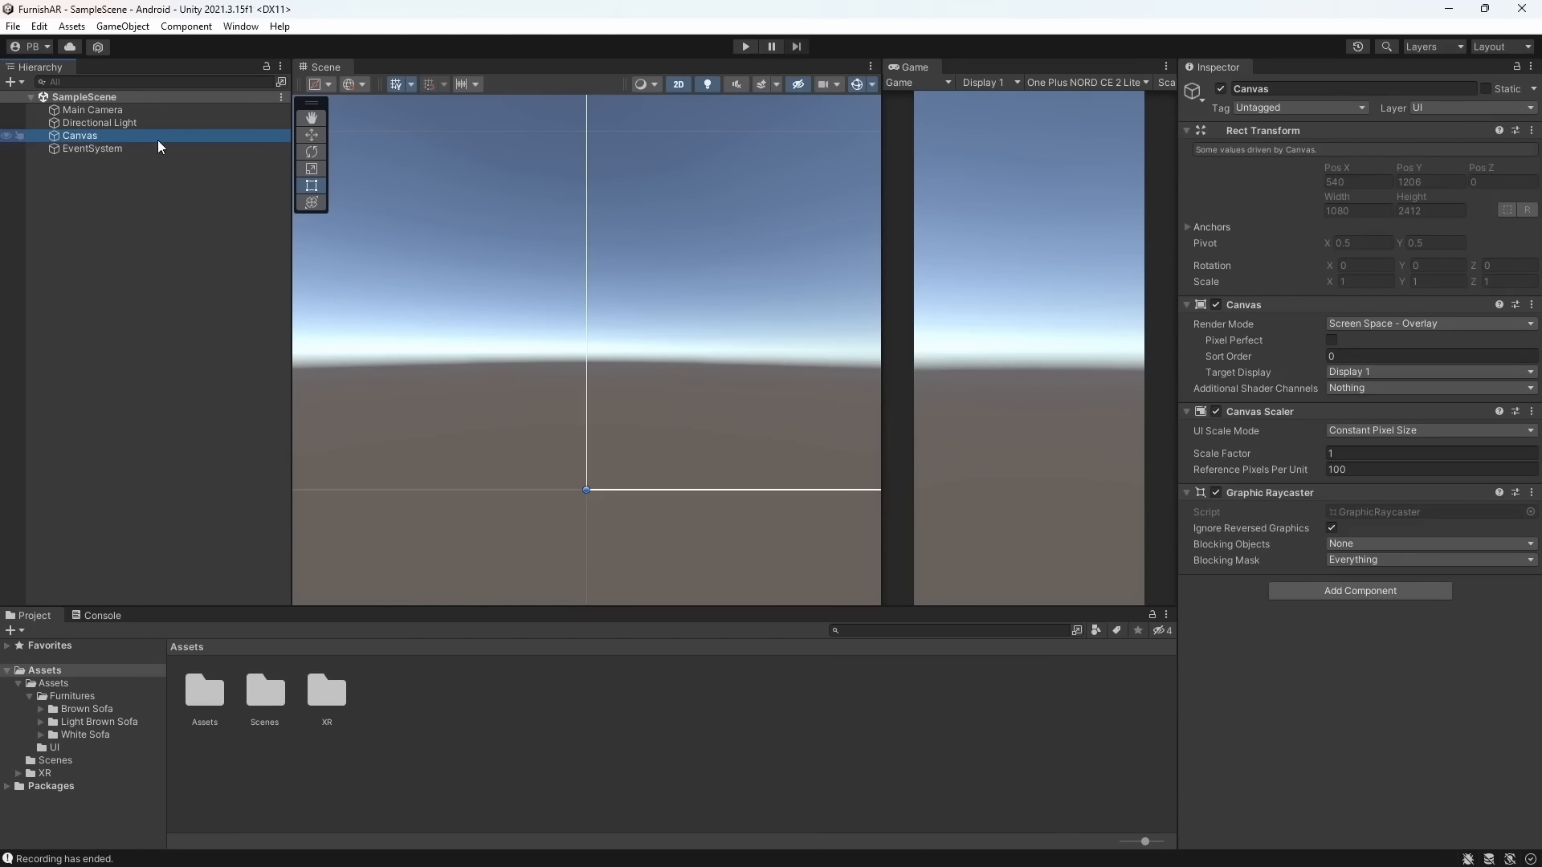
# Frame the Canvas in the Scene view and set its Canvas Scaler's UI Scale Mode to Scale With Screen Size
pyautogui.click(153, 180)
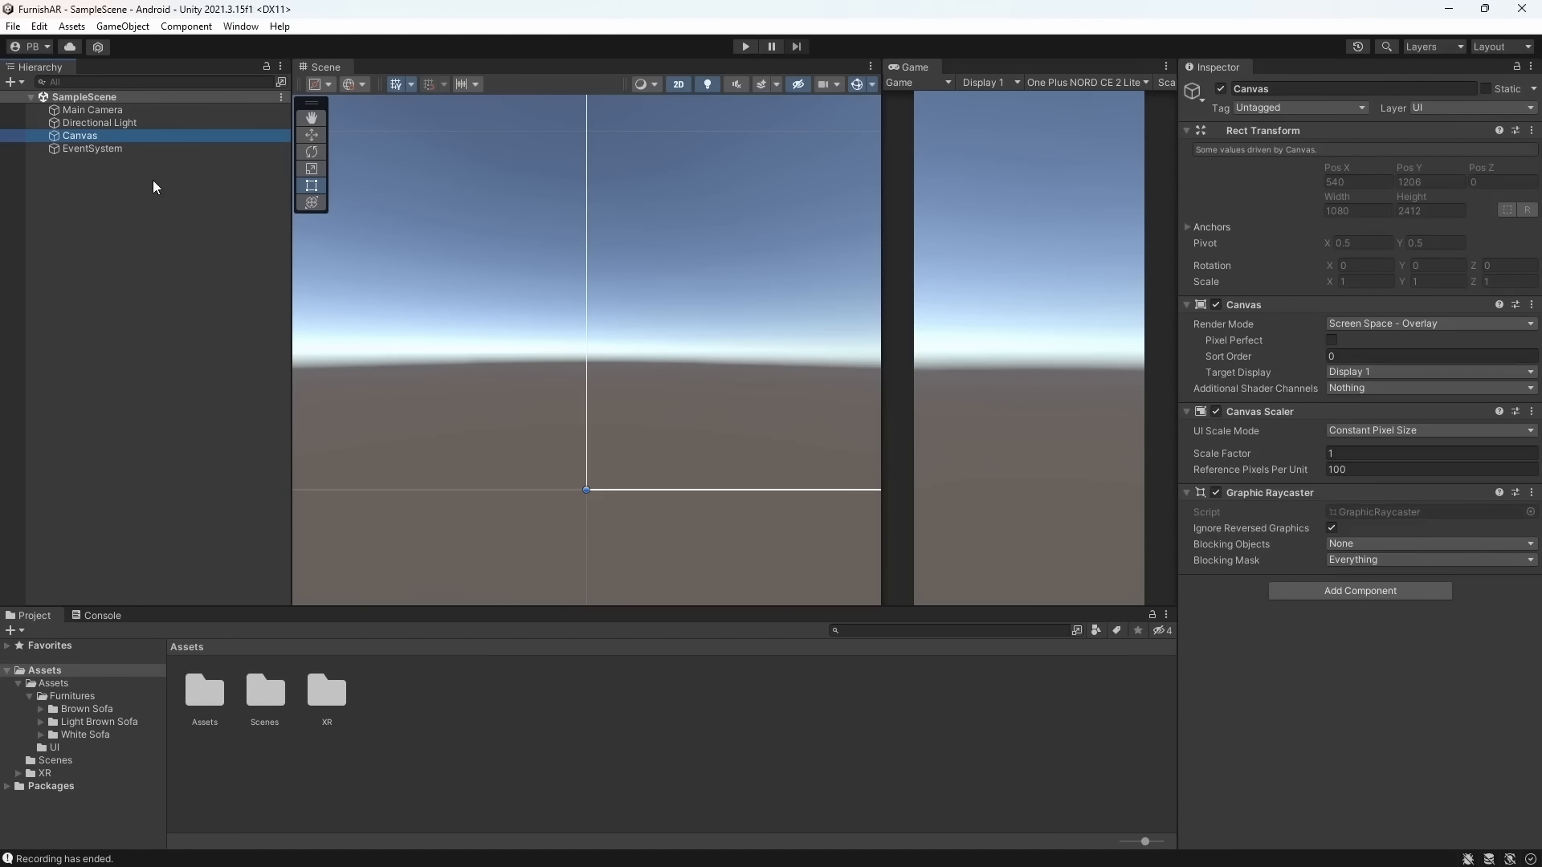
pyautogui.click(153, 137)
pyautogui.doubleClick(151, 135)
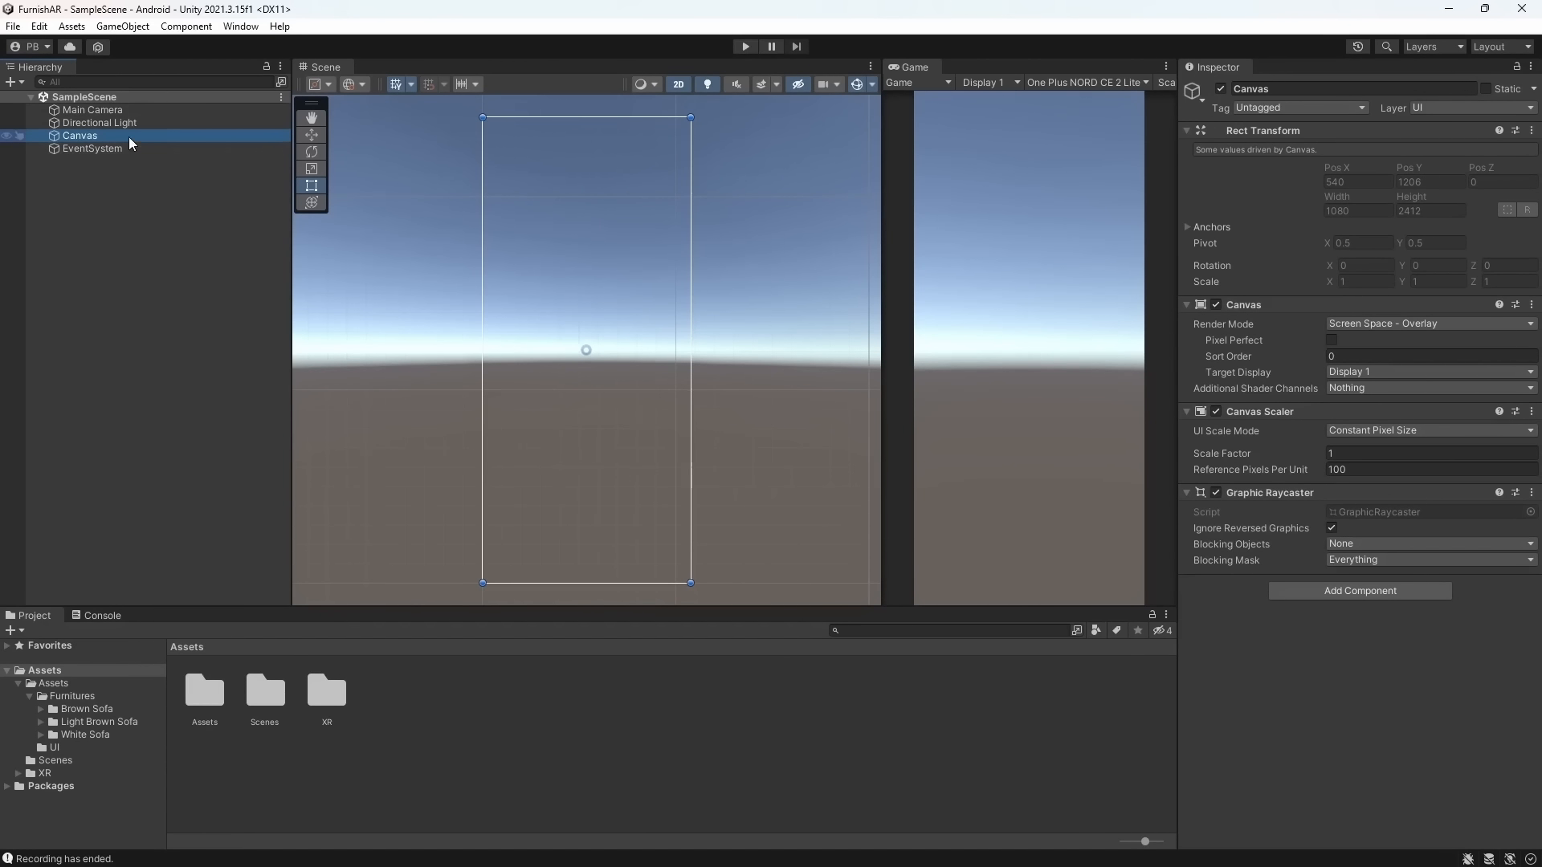
pyautogui.click(129, 148)
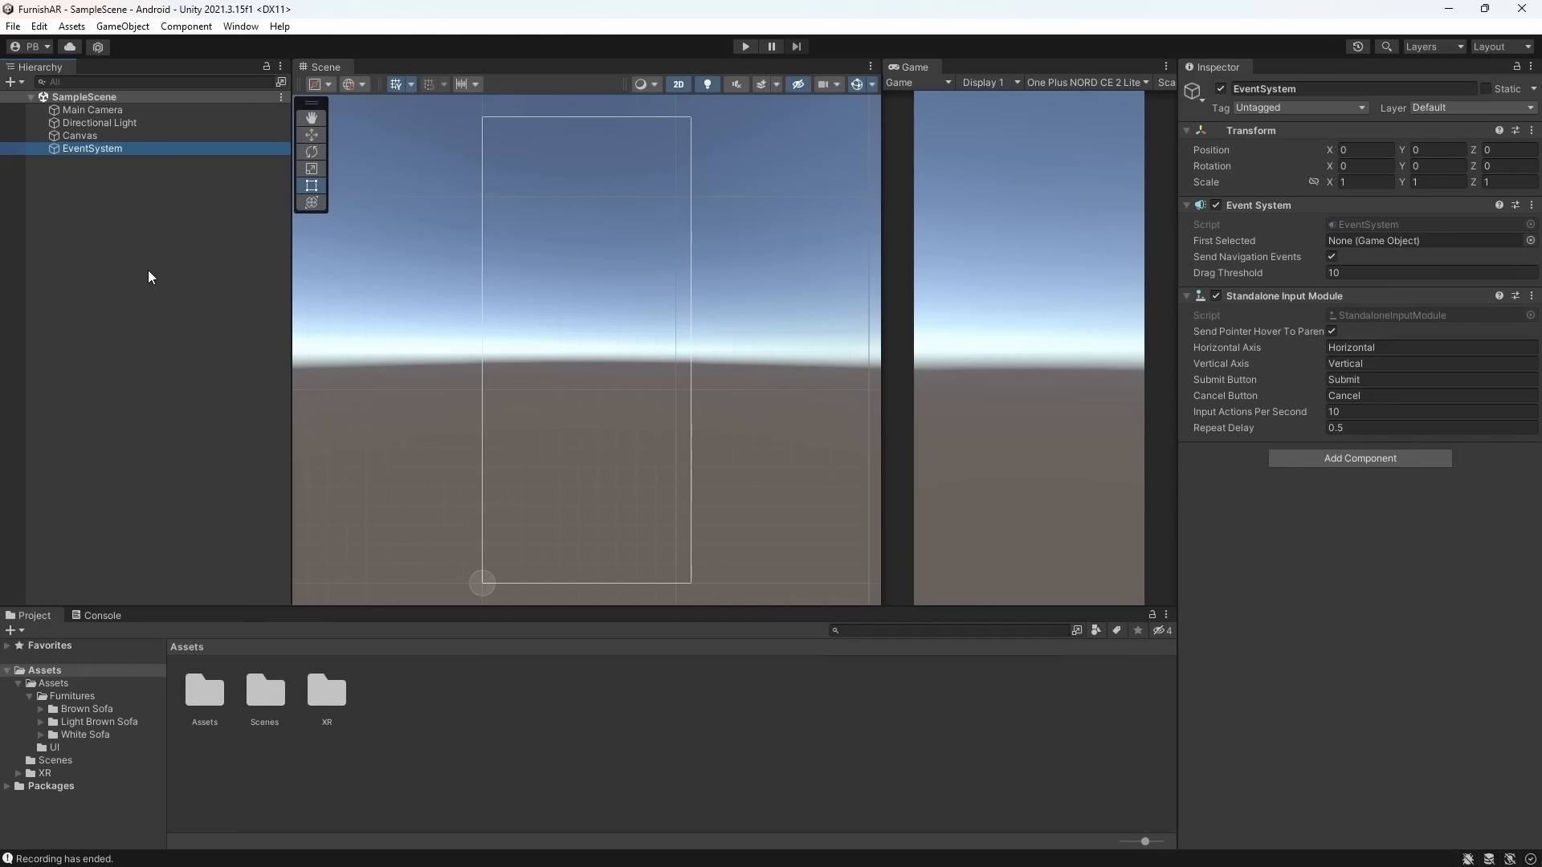
pyautogui.click(137, 133)
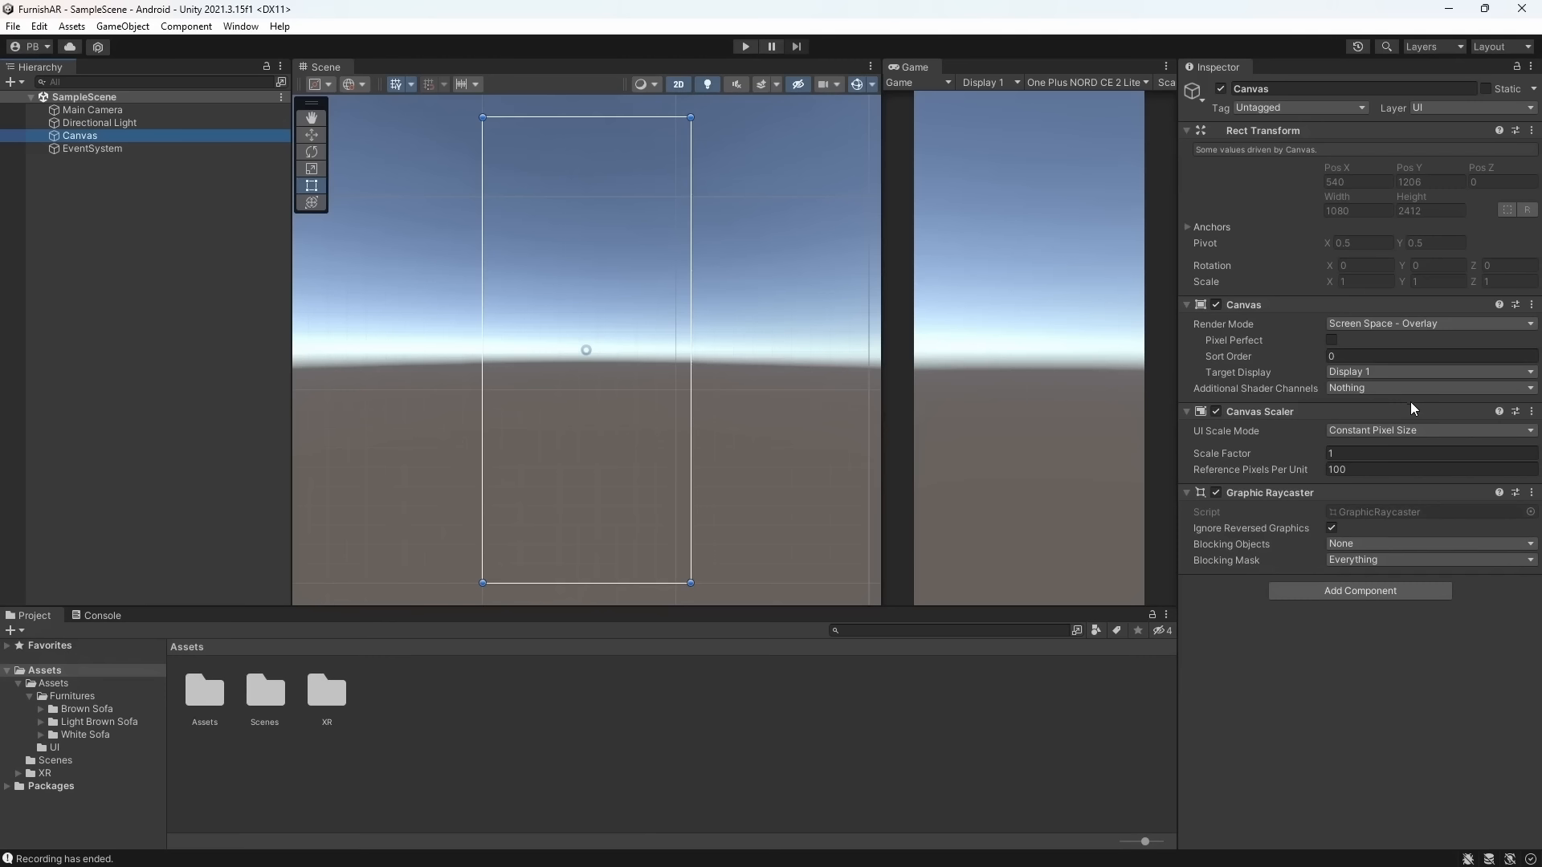
pyautogui.click(1368, 432)
pyautogui.click(1382, 468)
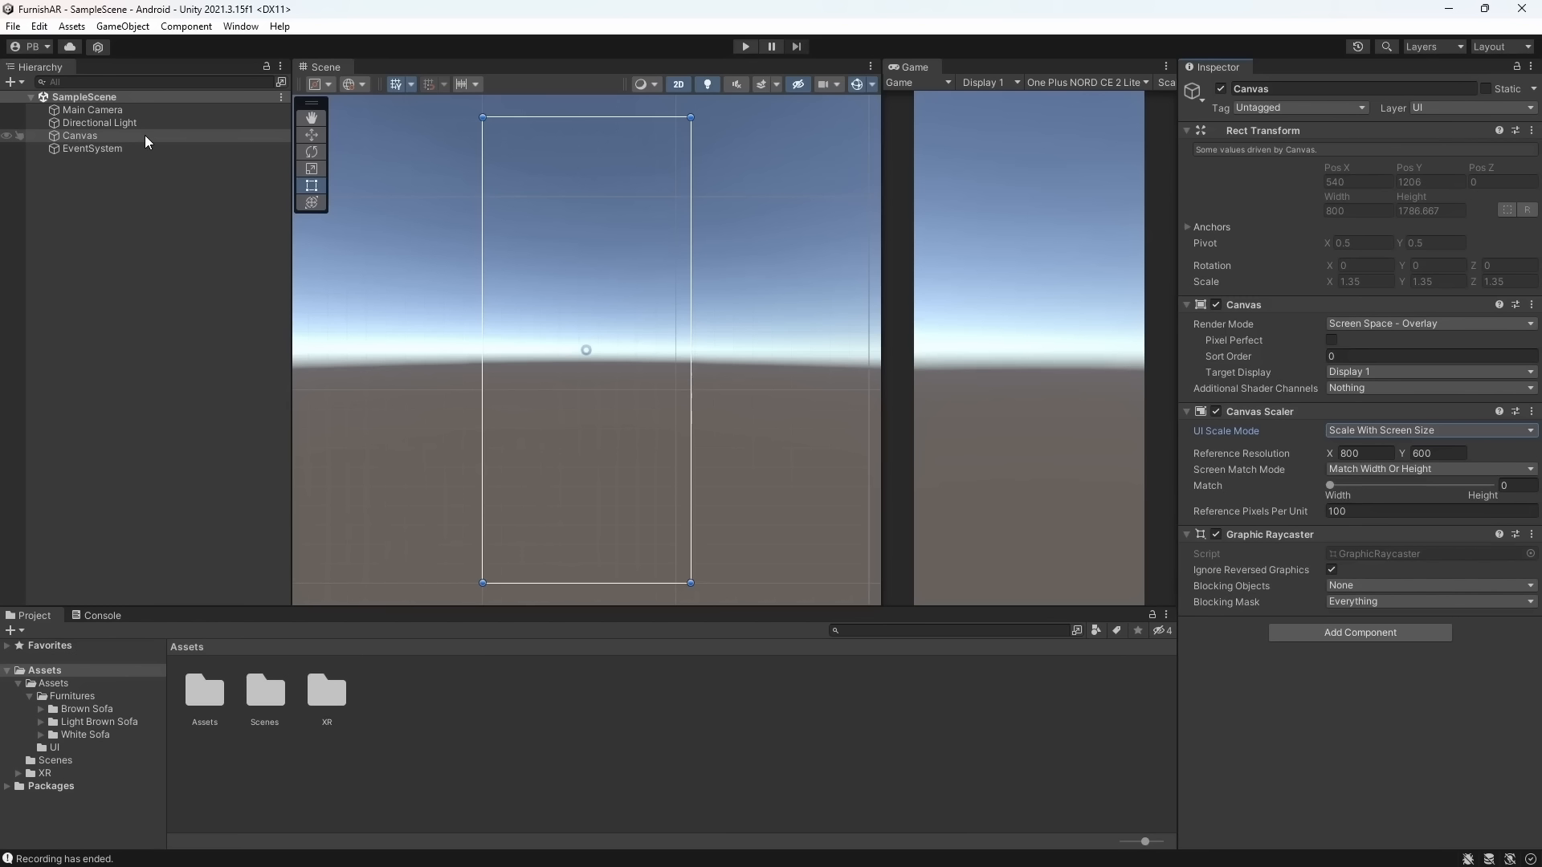
# Add a UI Image as a child of the Canvas, keeping the name Image, and save the scene
pyautogui.click(144, 134)
pyautogui.rightClick(145, 135)
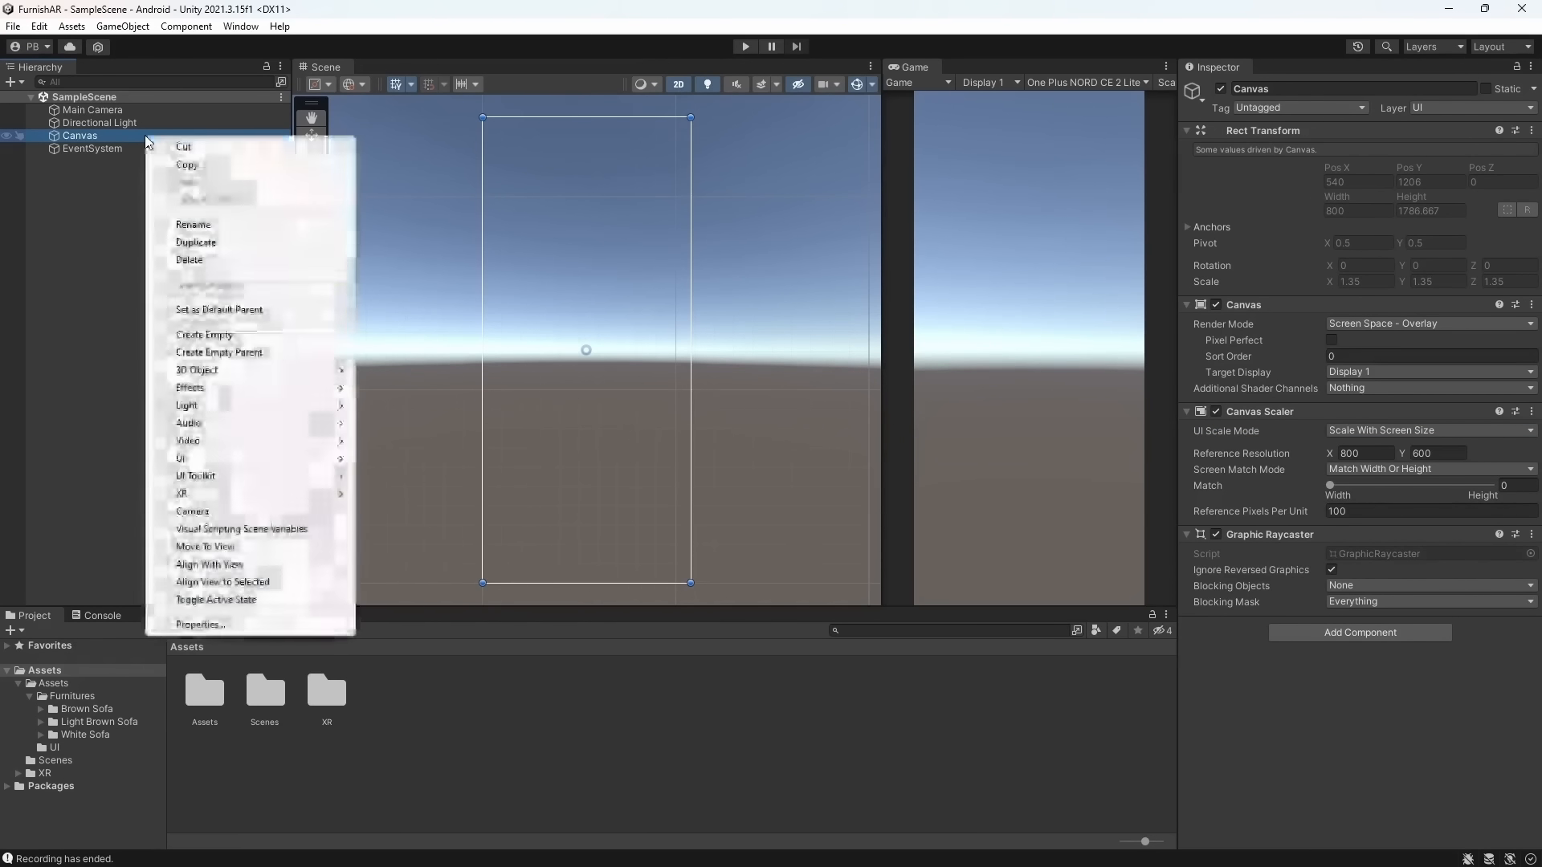
pyautogui.moveTo(233, 457)
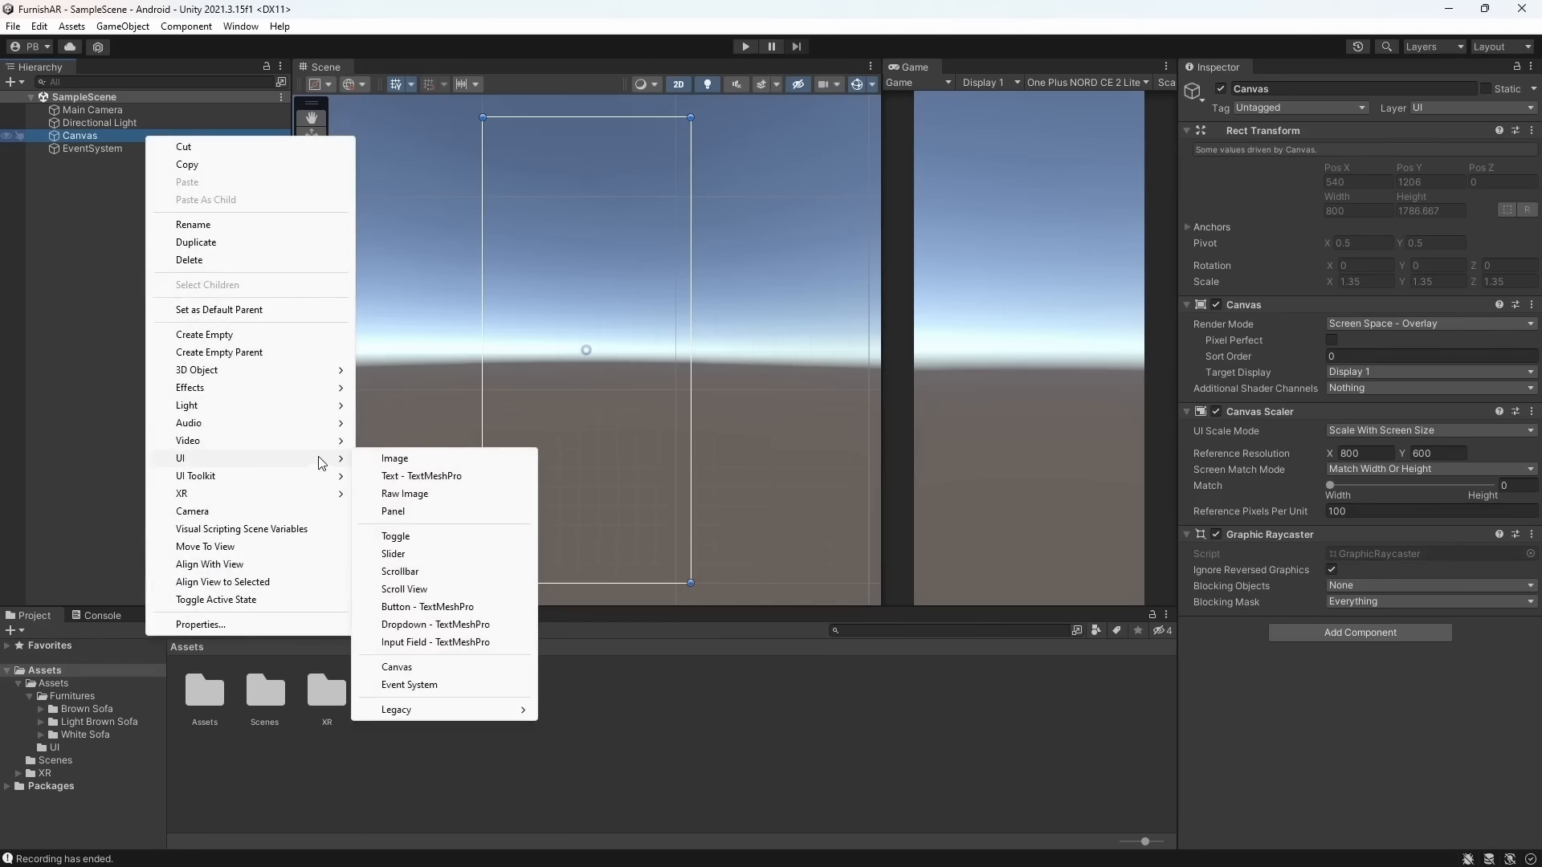
pyautogui.click(404, 458)
pyautogui.press('Return')
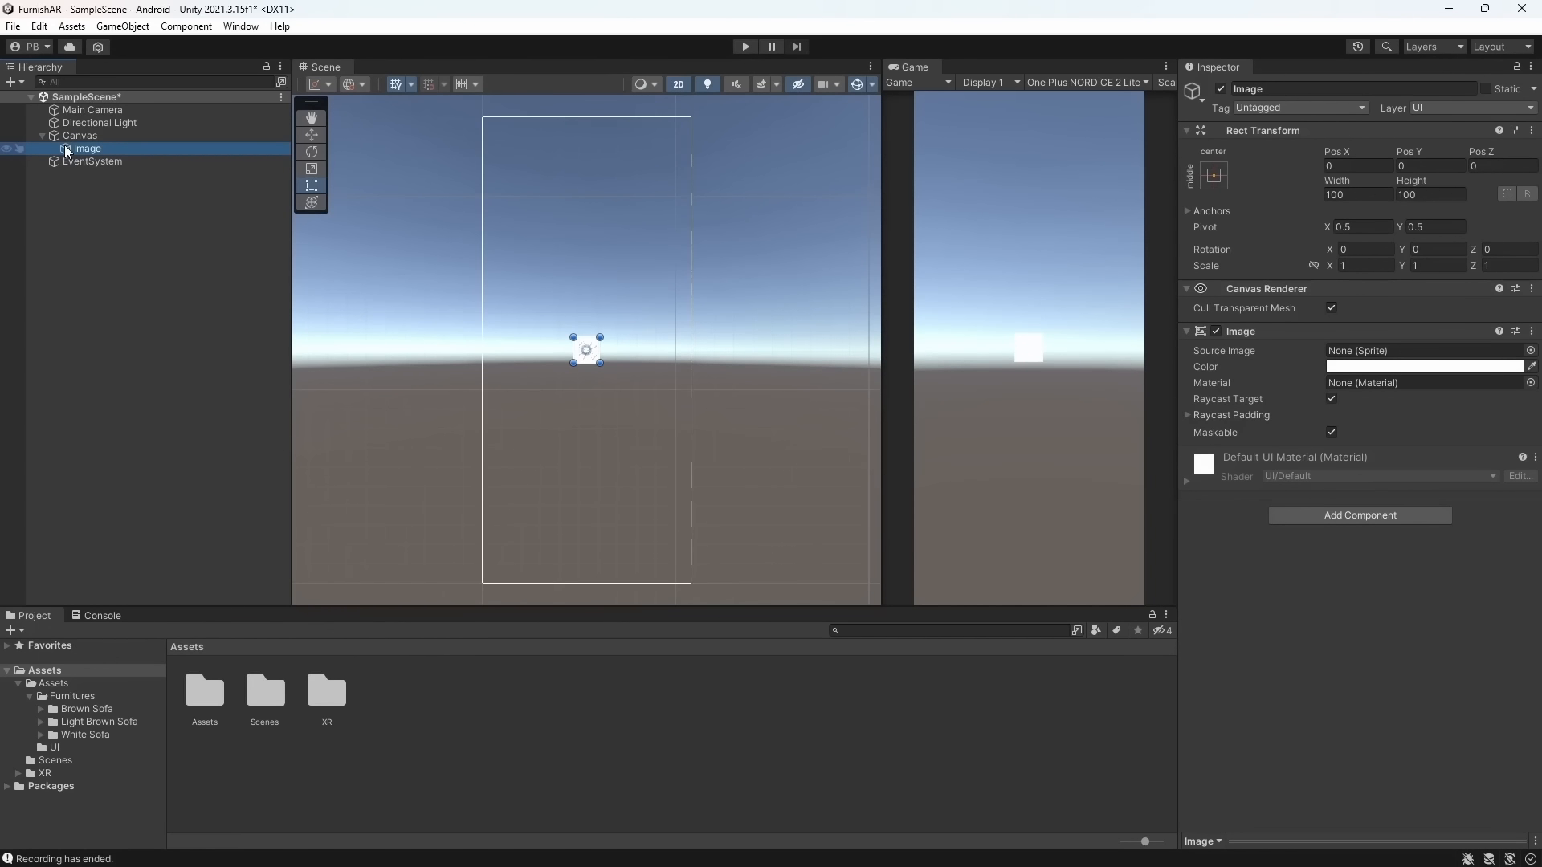
pyautogui.hotkey('ctrl', 's')
# Set the Image's width and height to 200 each and save the scene
pyautogui.click(1362, 194)
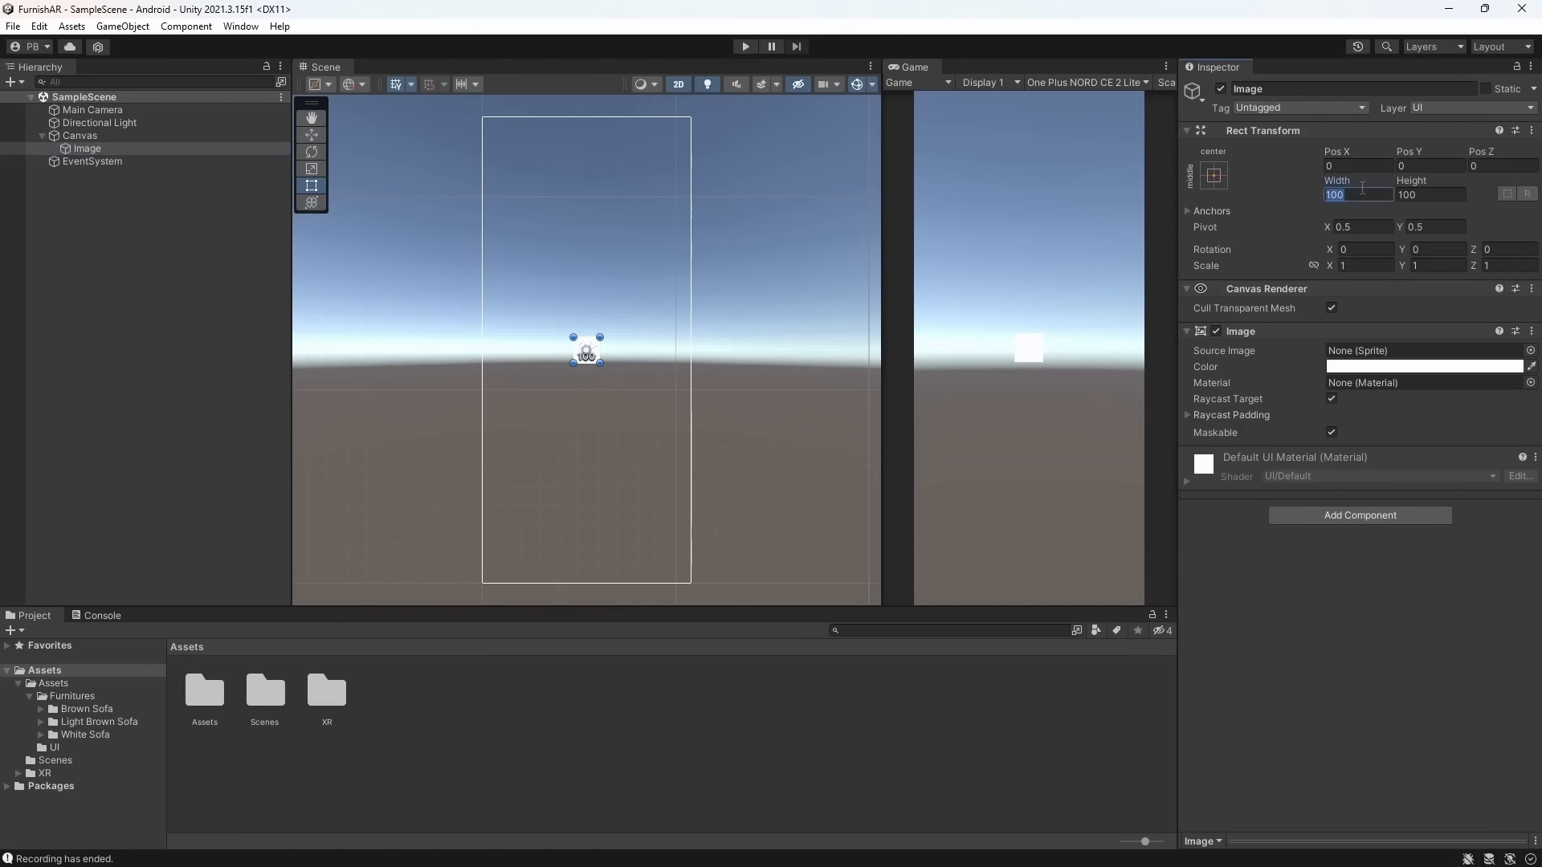
pyautogui.write('200')
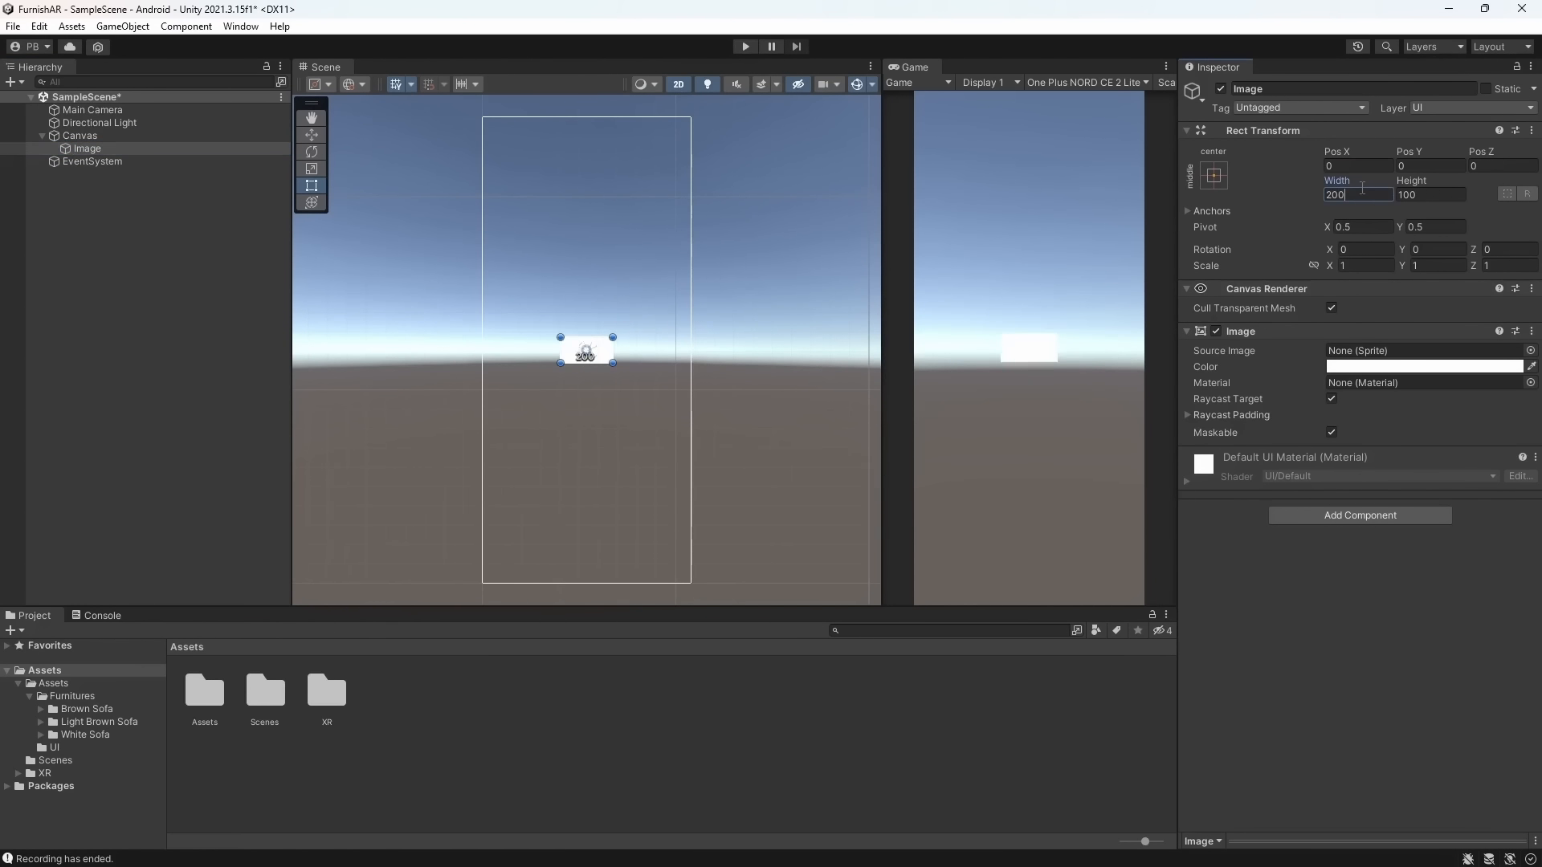
pyautogui.press('Tab')
pyautogui.write('200')
pyautogui.hotkey('ctrl', 's')
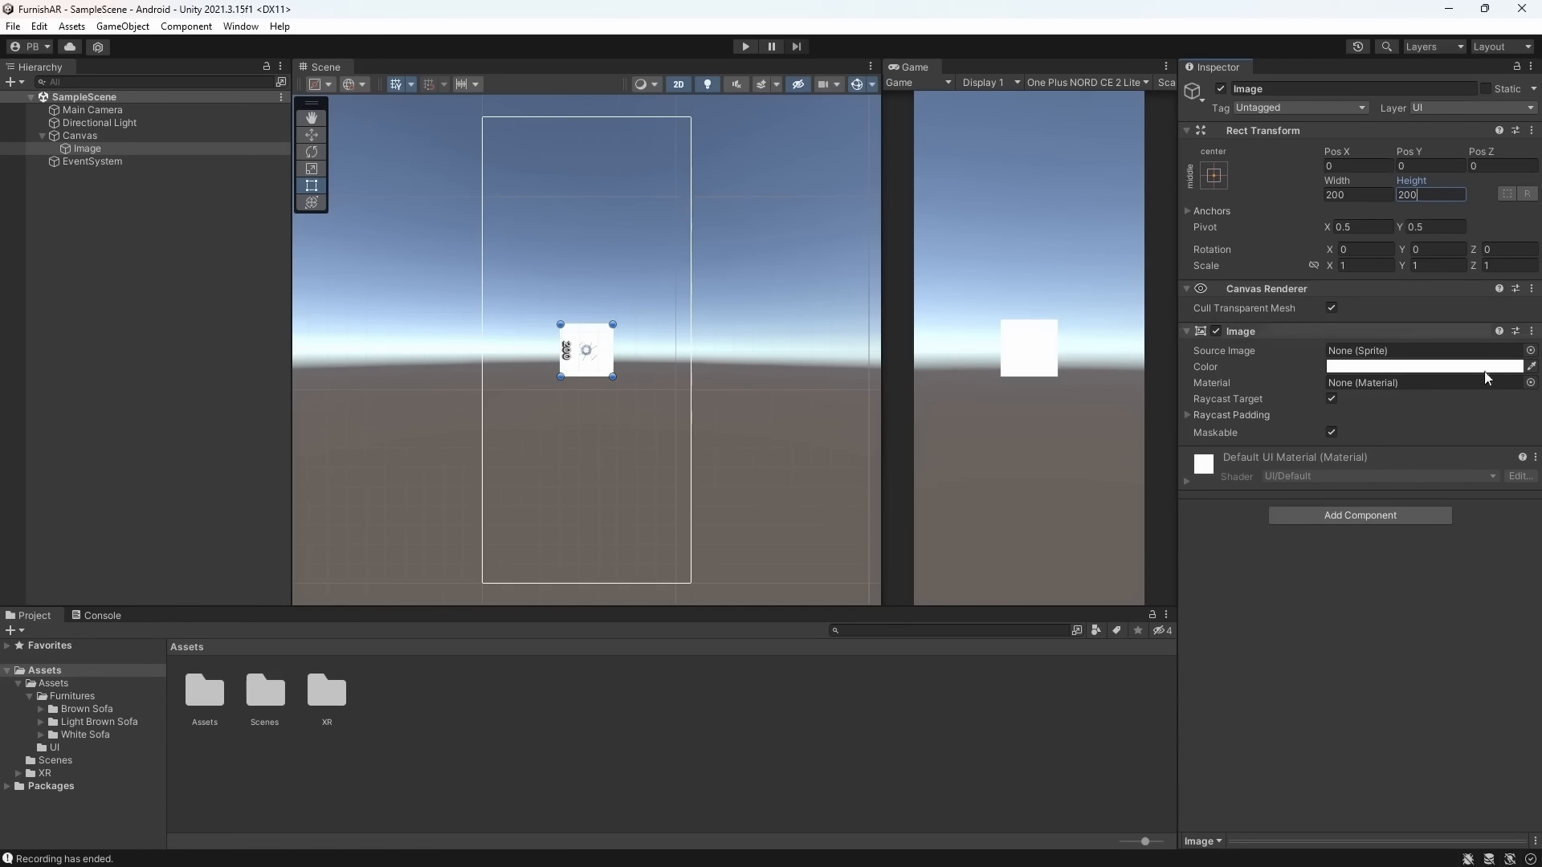
# Add a Button component to the Image object and save the scene
pyautogui.click(1382, 514)
pyautogui.write('bu')
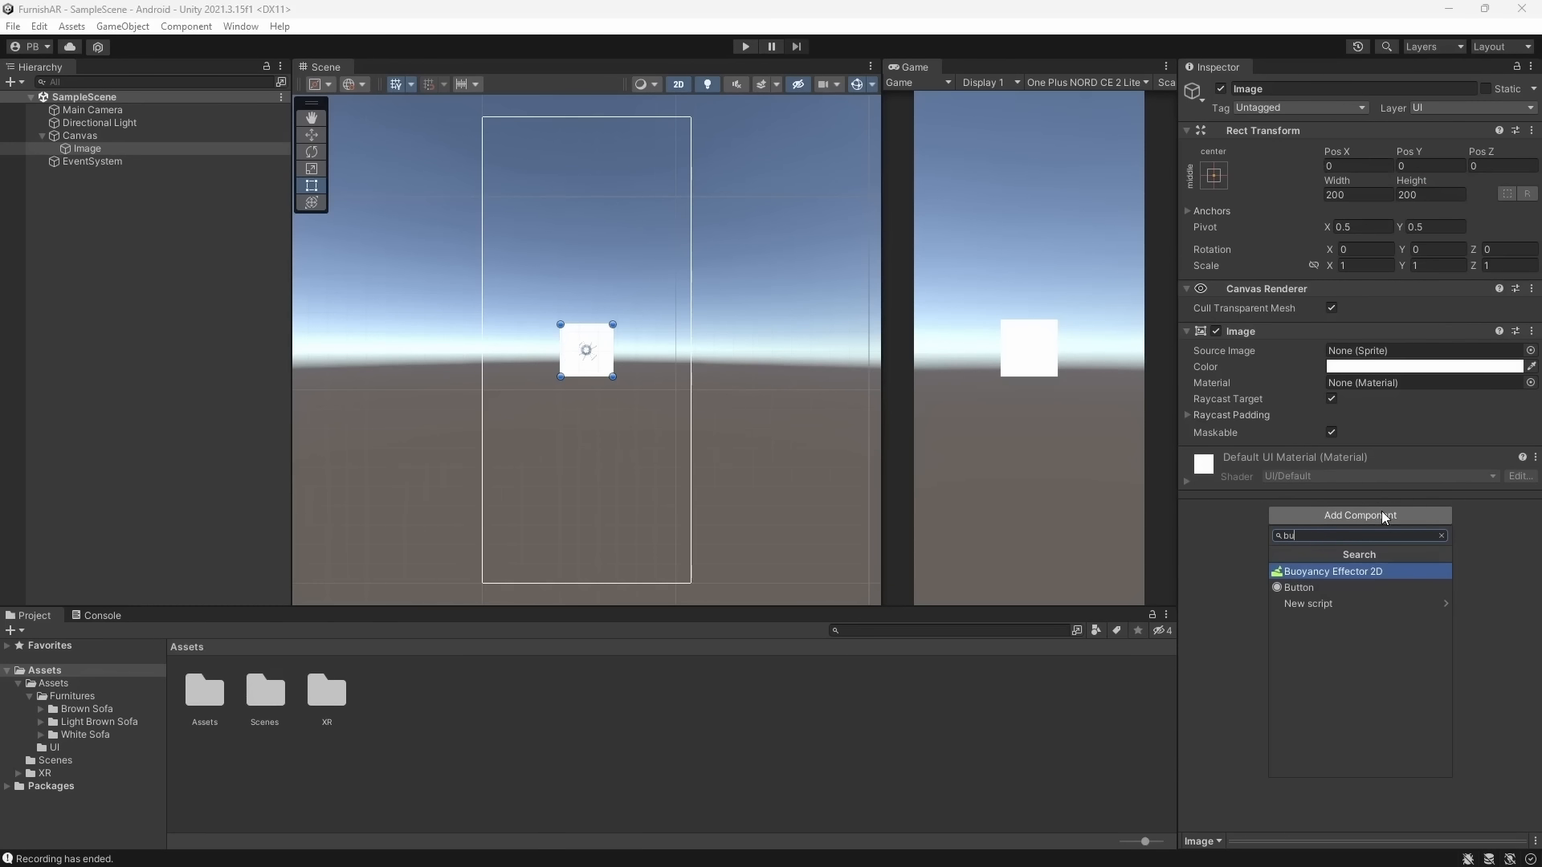
pyautogui.press('Down')
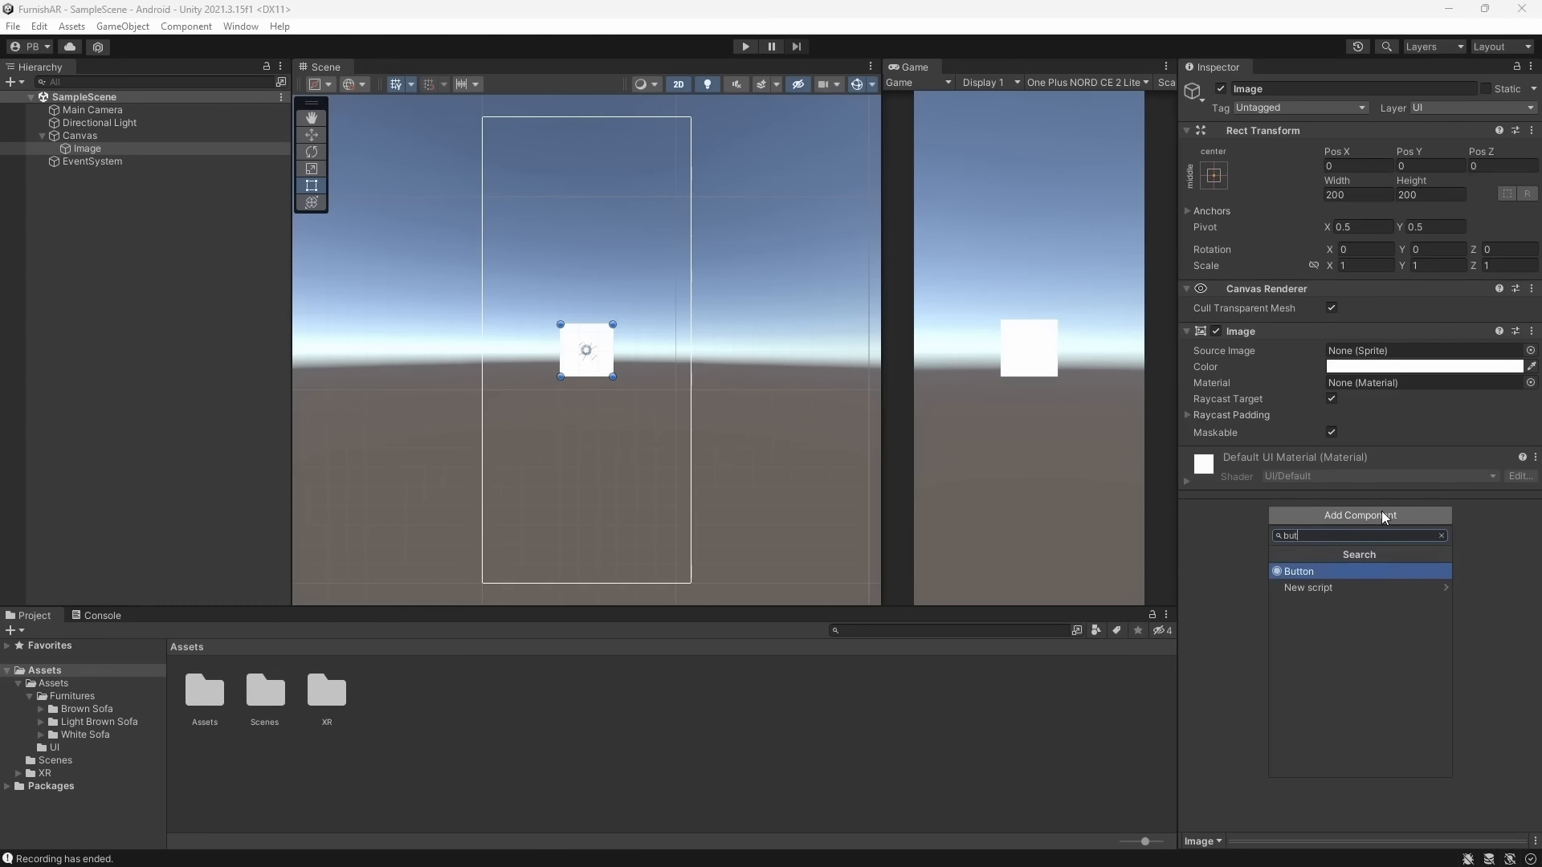
pyautogui.press('Return')
pyautogui.hotkey('ctrl', 's')
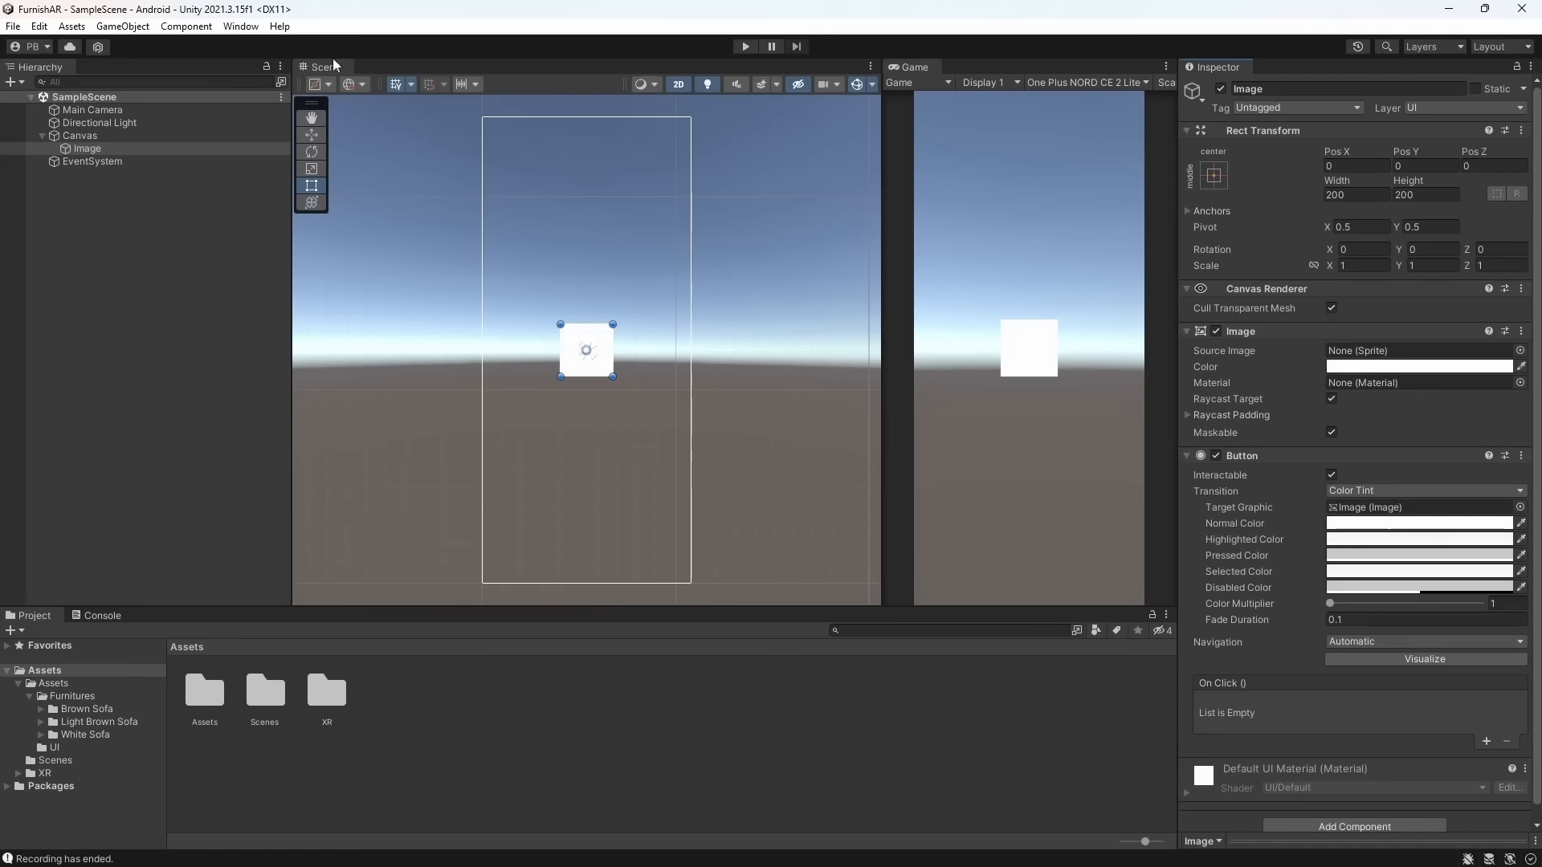
# Rename the Image object as White Sofa and save the scene
pyautogui.click(1359, 88)
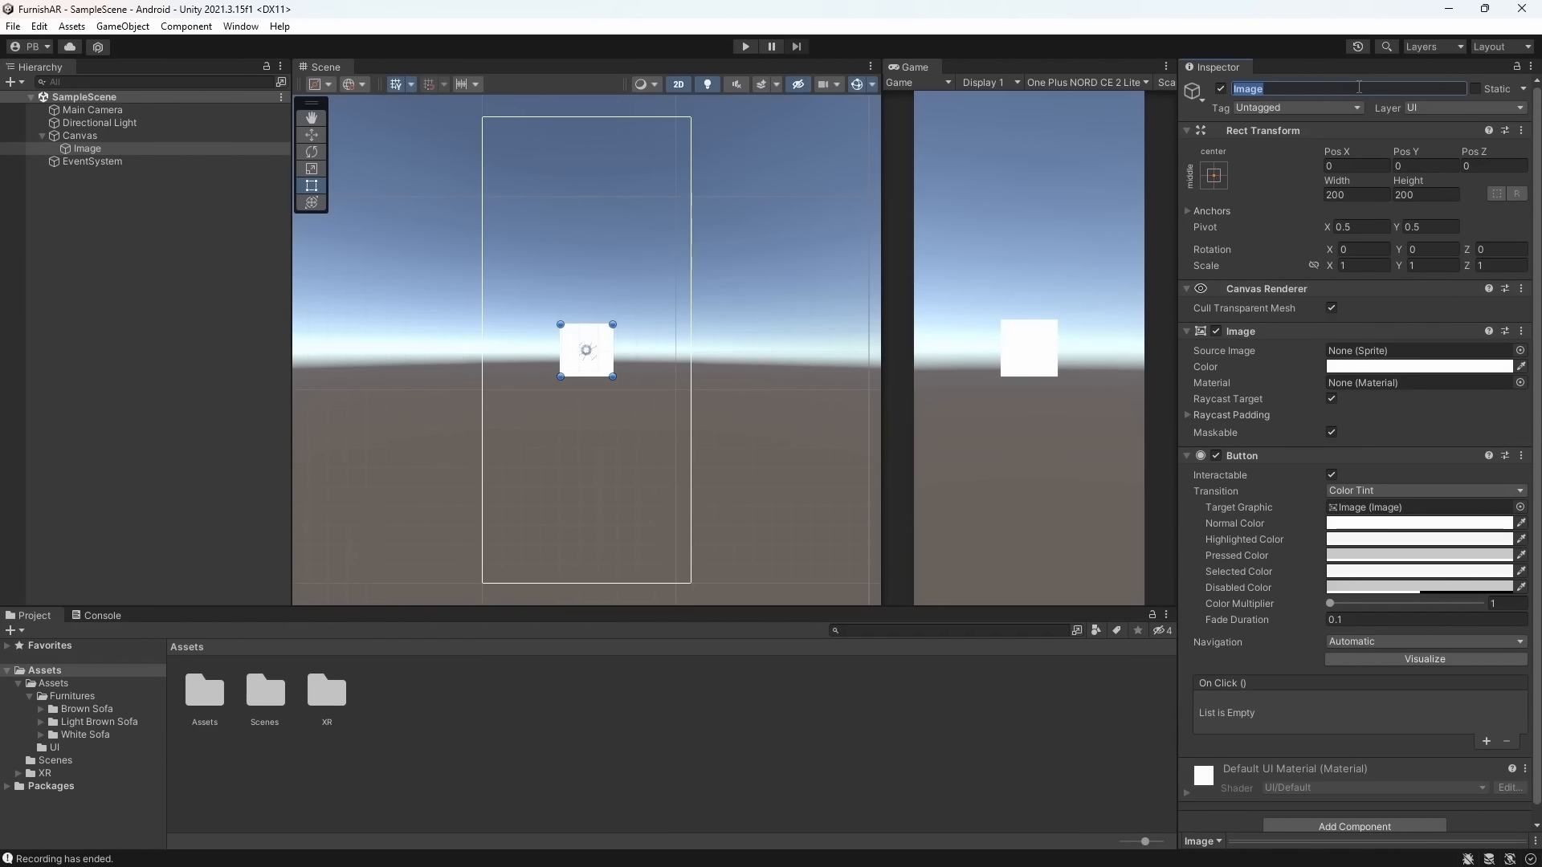
pyautogui.write('White Sofa')
pyautogui.click(105, 152)
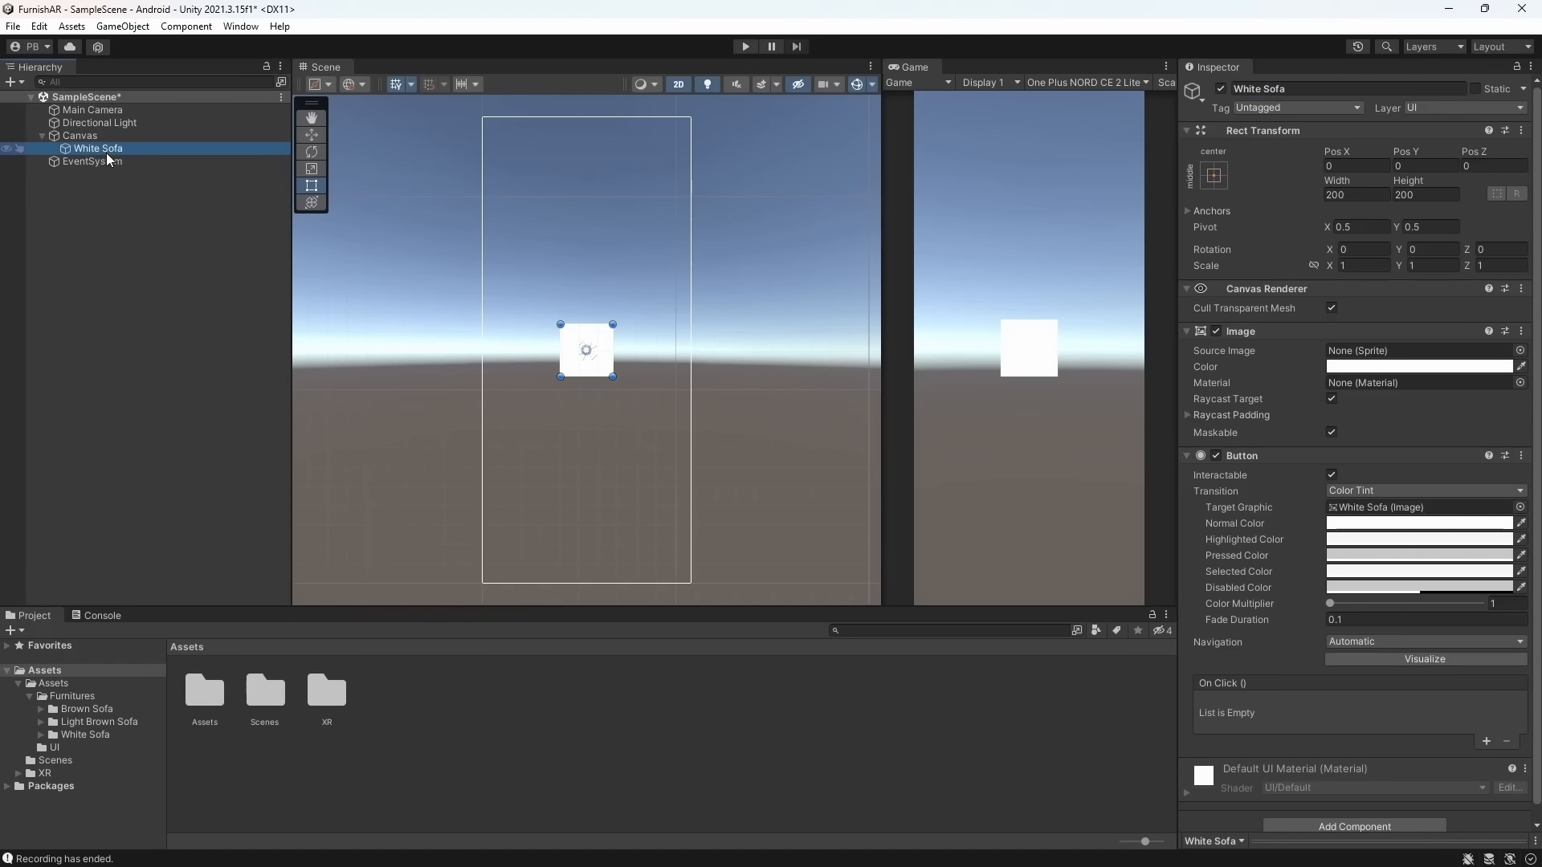
pyautogui.hotkey('ctrl', 's')
# Anchor and position White Sofa at the bottom-left corner of the Canvas using the anchor presets, and save the scene
pyautogui.click(1216, 173)
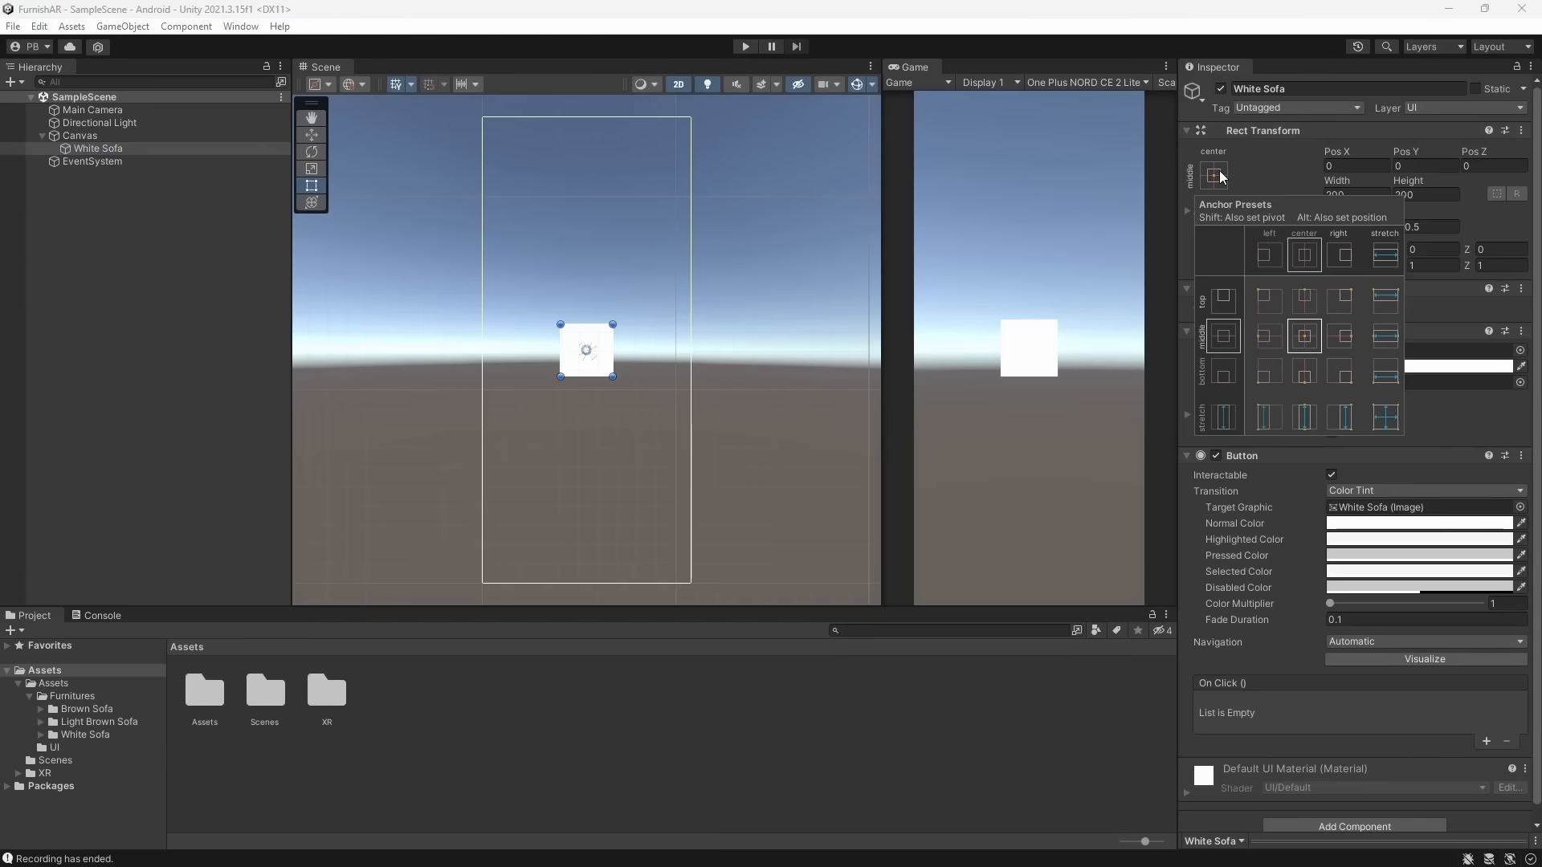
pyautogui.keyDown('alt'); pyautogui.click(1270, 374); pyautogui.keyUp('alt')
pyautogui.click(1064, 384)
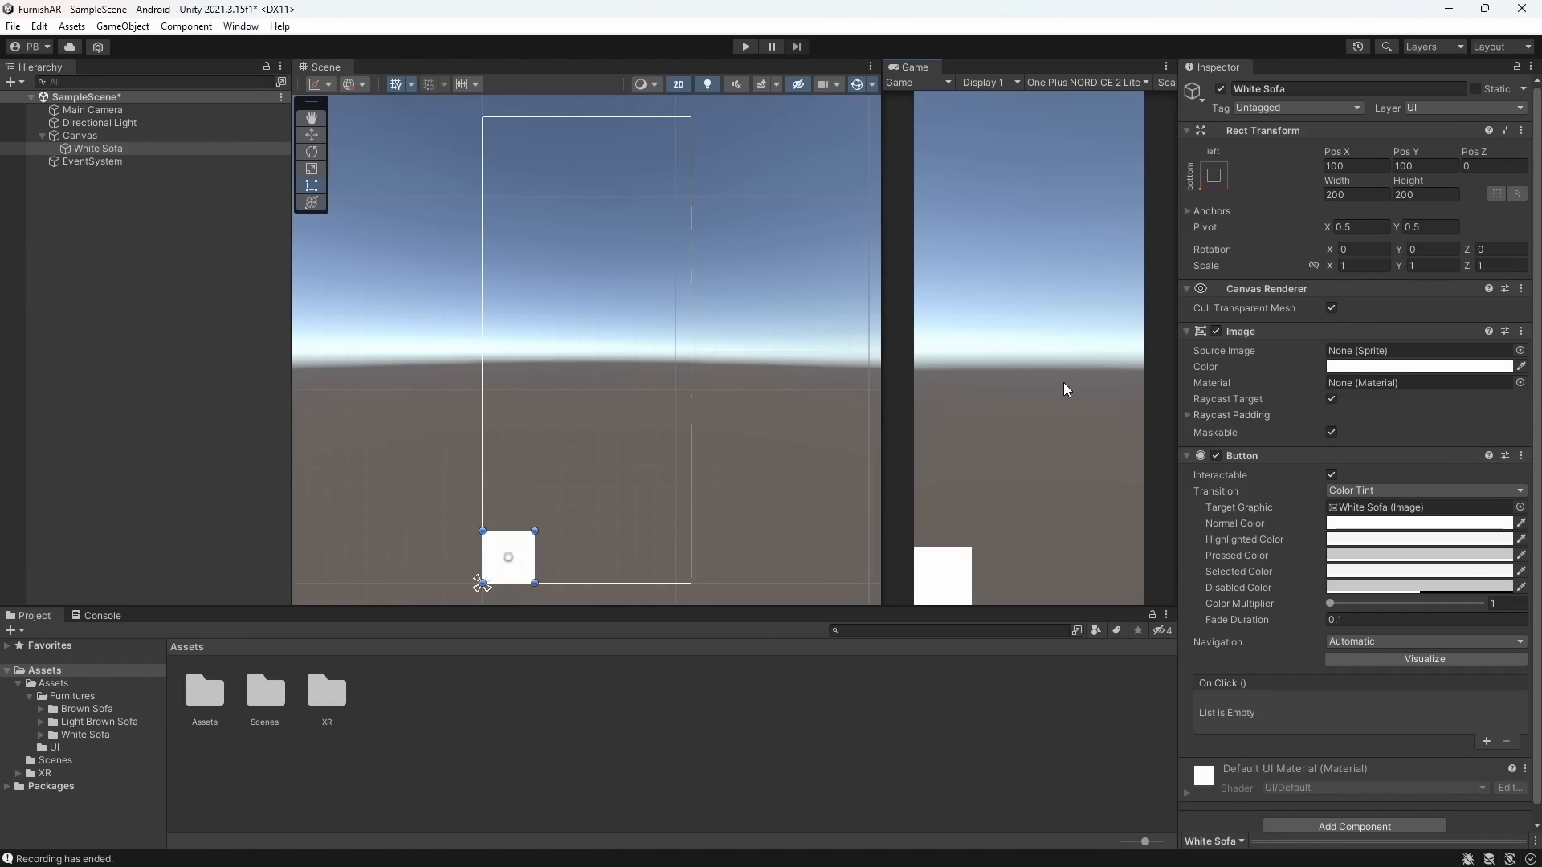
pyautogui.hotkey('ctrl', 's')
# Duplicate White Sofa as Light Brown Sofa and anchor and position the copy at the bottom center of the Canvas
pyautogui.click(153, 148)
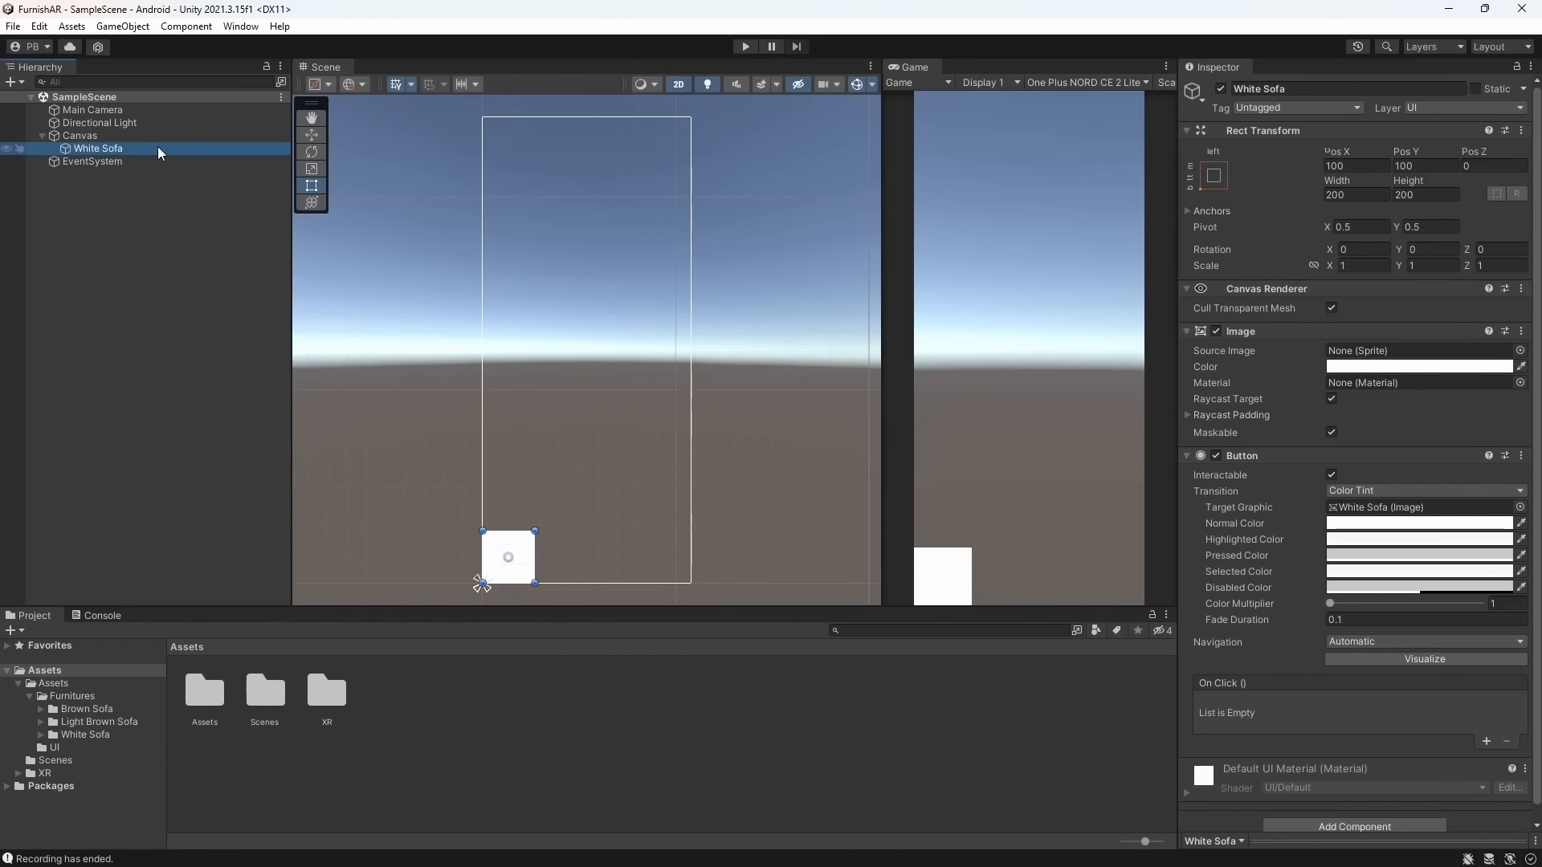
pyautogui.hotkey('ctrl', 'd')
pyautogui.click(1357, 83)
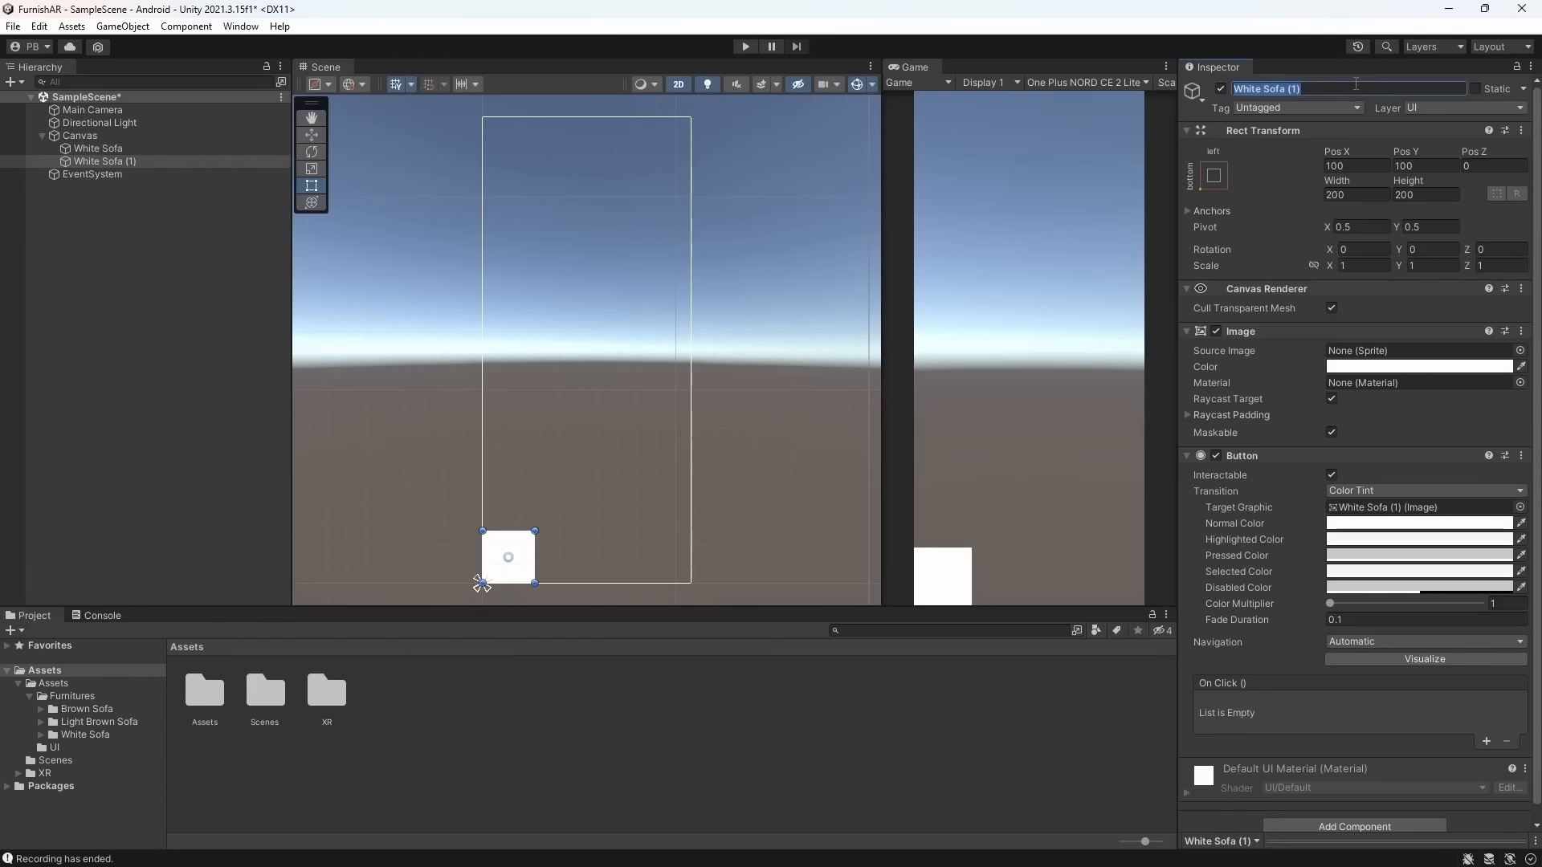
pyautogui.write('Yellow')
pyautogui.press('BackSpace')
pyautogui.press('BackSpace')
pyautogui.press('BackSpace')
pyautogui.press('BackSpace')
pyautogui.press('BackSpace')
pyautogui.press('BackSpace')
pyautogui.write('Light Brown s')
pyautogui.press('BackSpace')
pyautogui.write('Sofa')
pyautogui.press('Return')
pyautogui.hotkey('ctrl', 's')
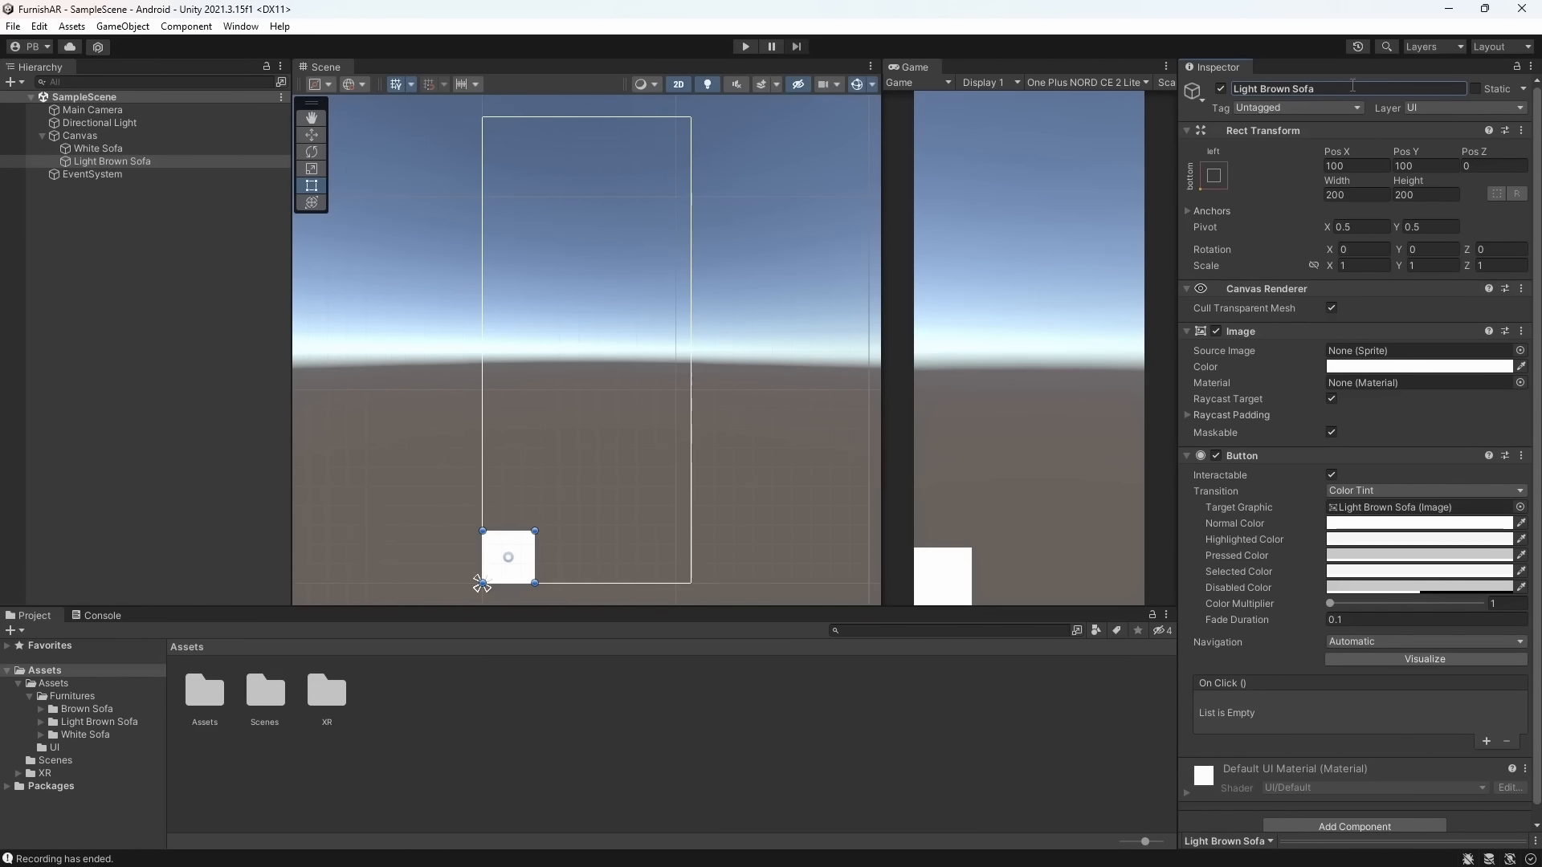
pyautogui.click(1213, 177)
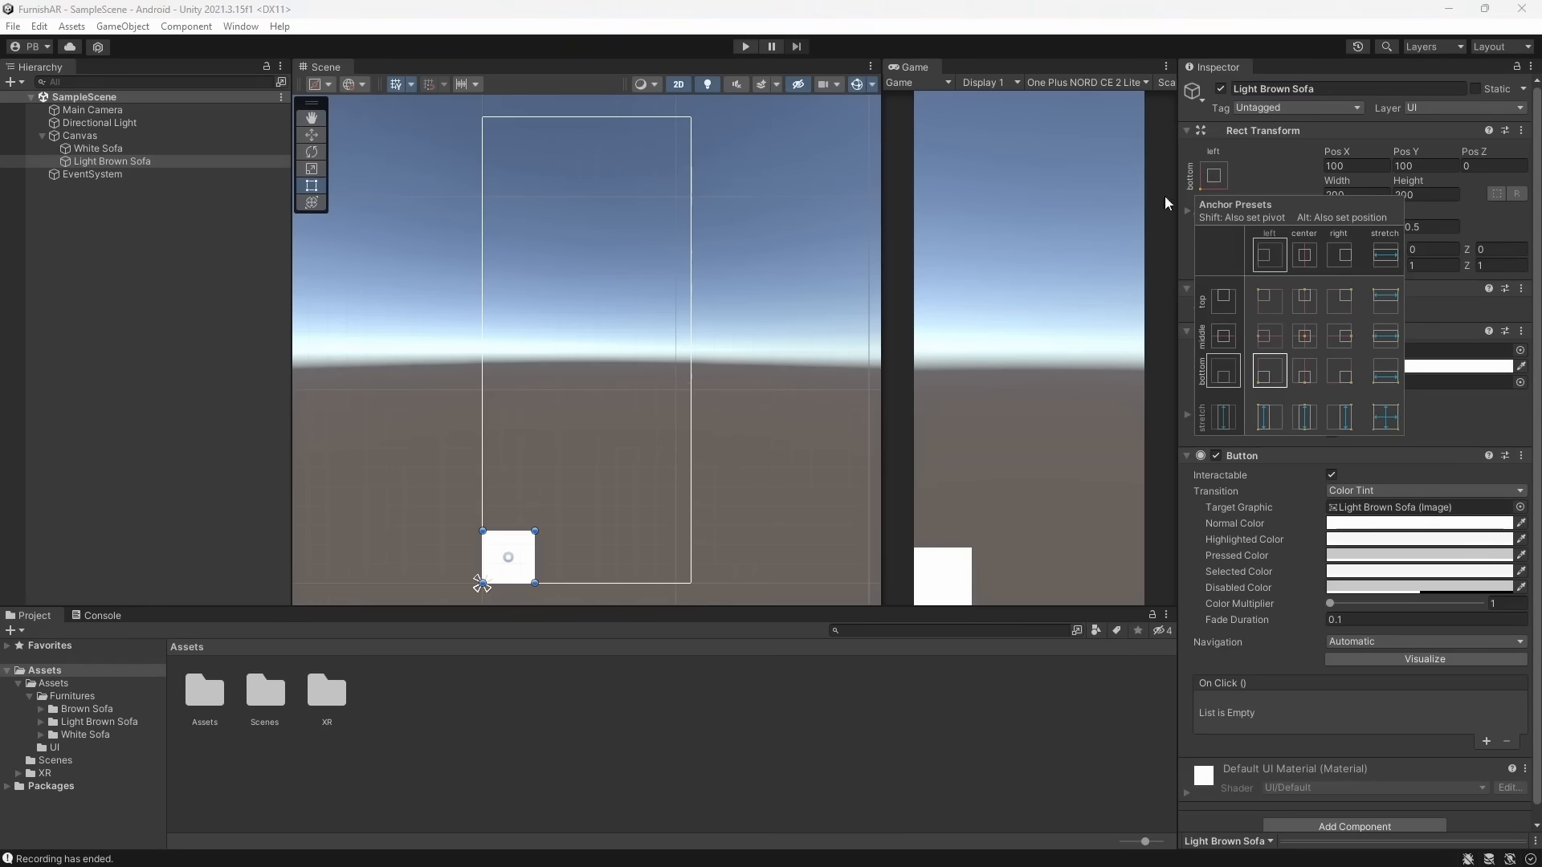
pyautogui.click(1305, 372)
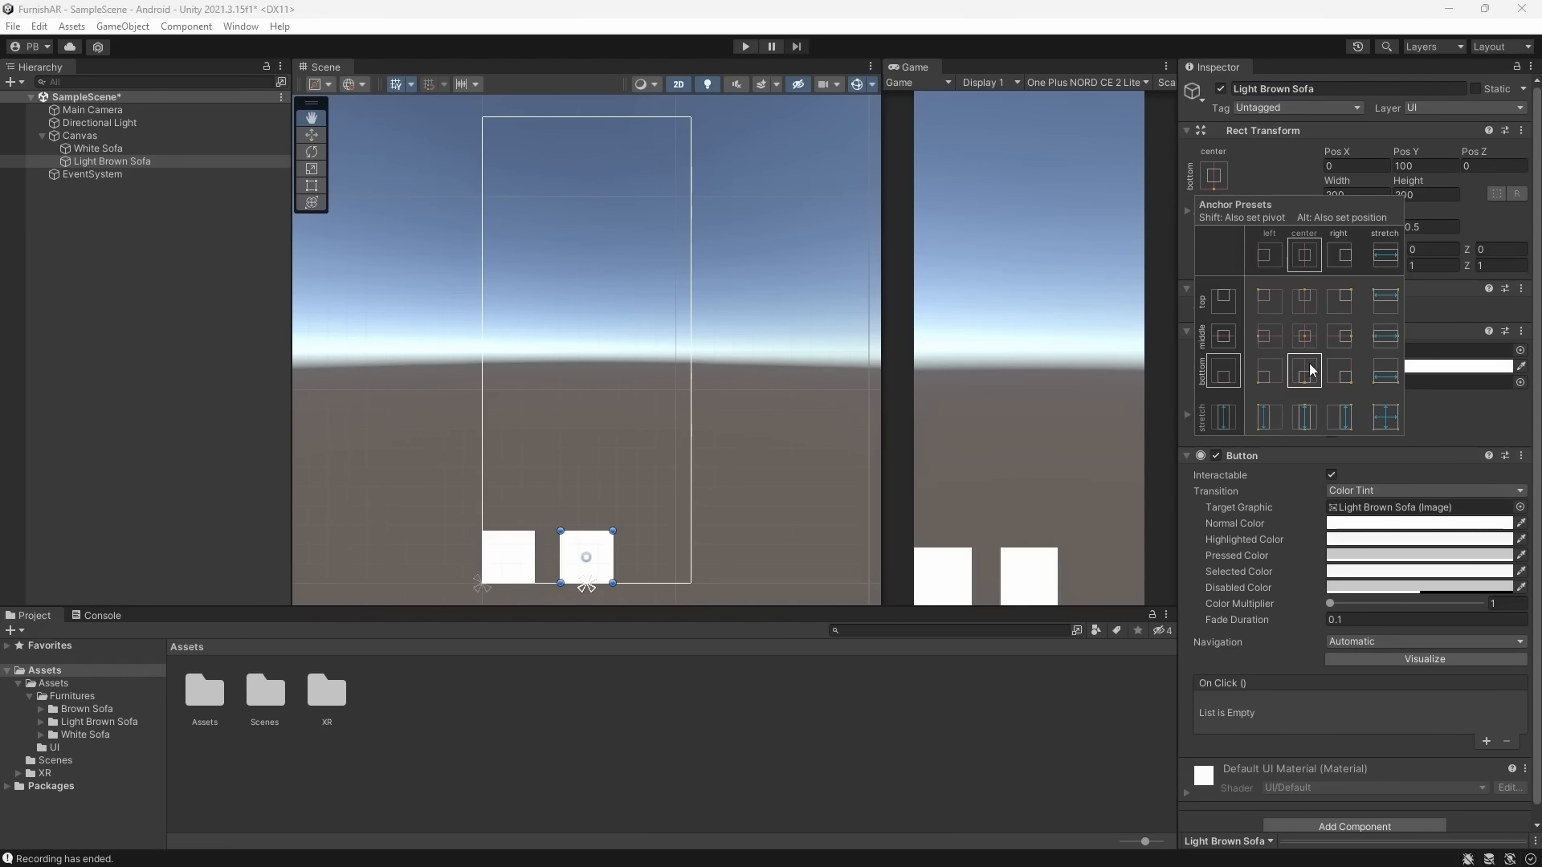
# Duplicate Light Brown Sofa, rename the copy as Brown Sofa and save the scene
pyautogui.click(195, 161)
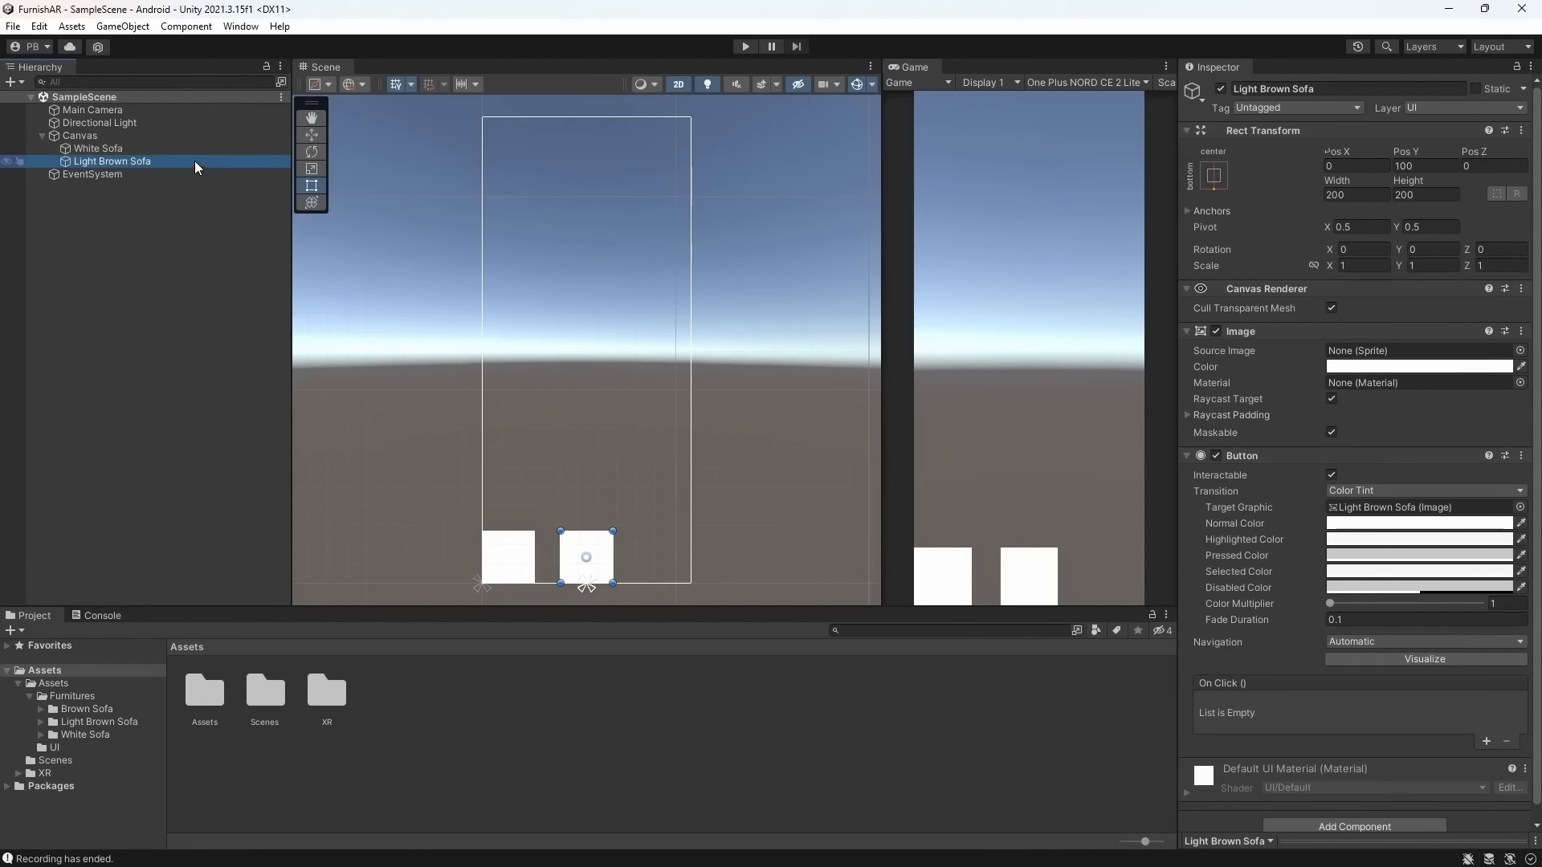
pyautogui.hotkey('ctrl', 'd')
pyautogui.click(1366, 88)
pyautogui.hotkey('ctrl', 'a')
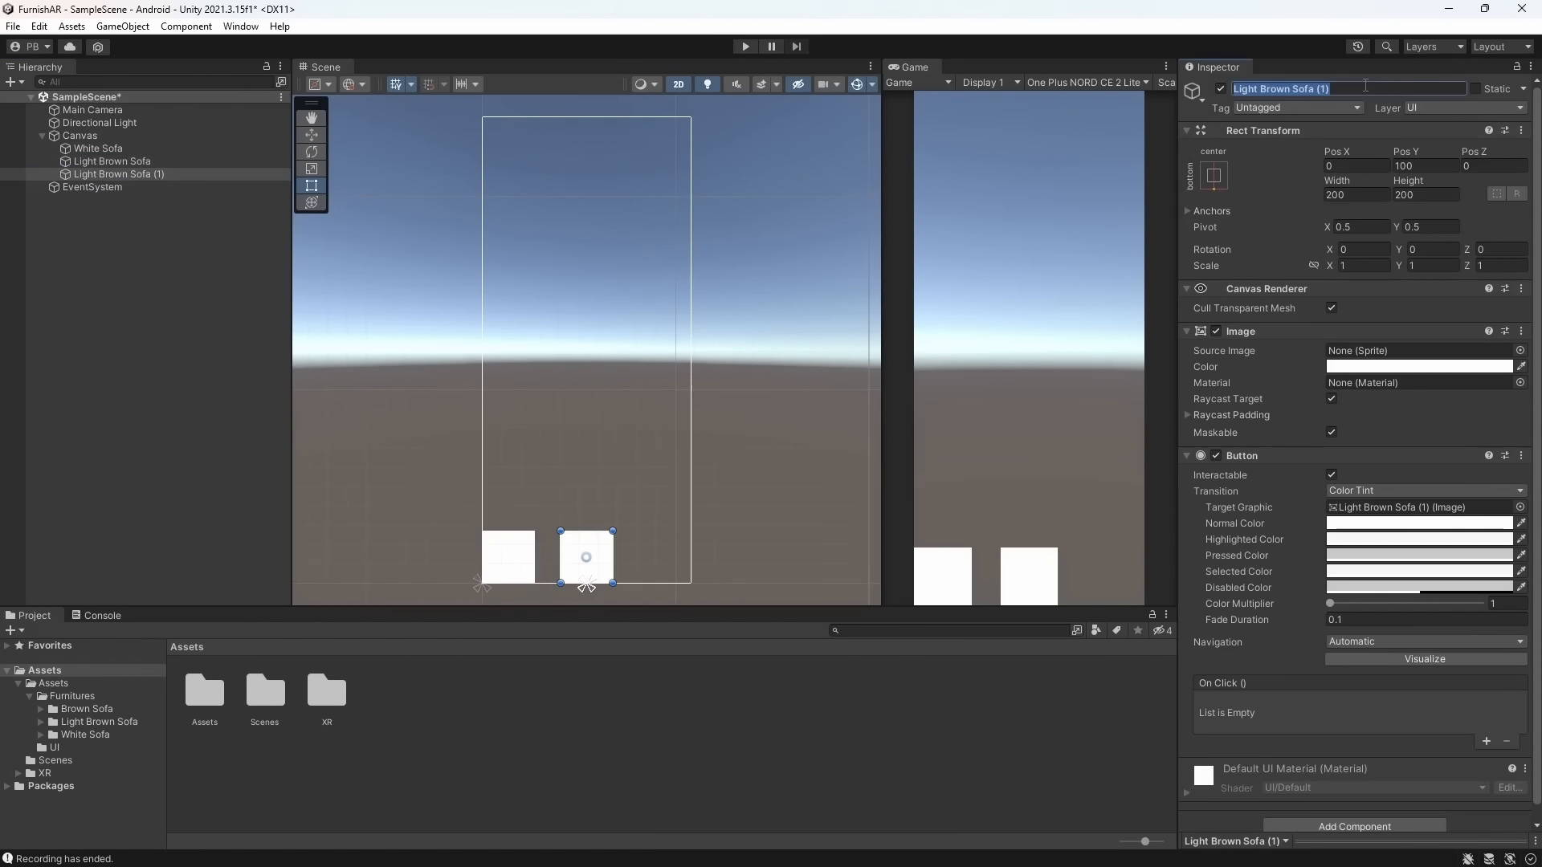
pyautogui.write('Brown Sofa')
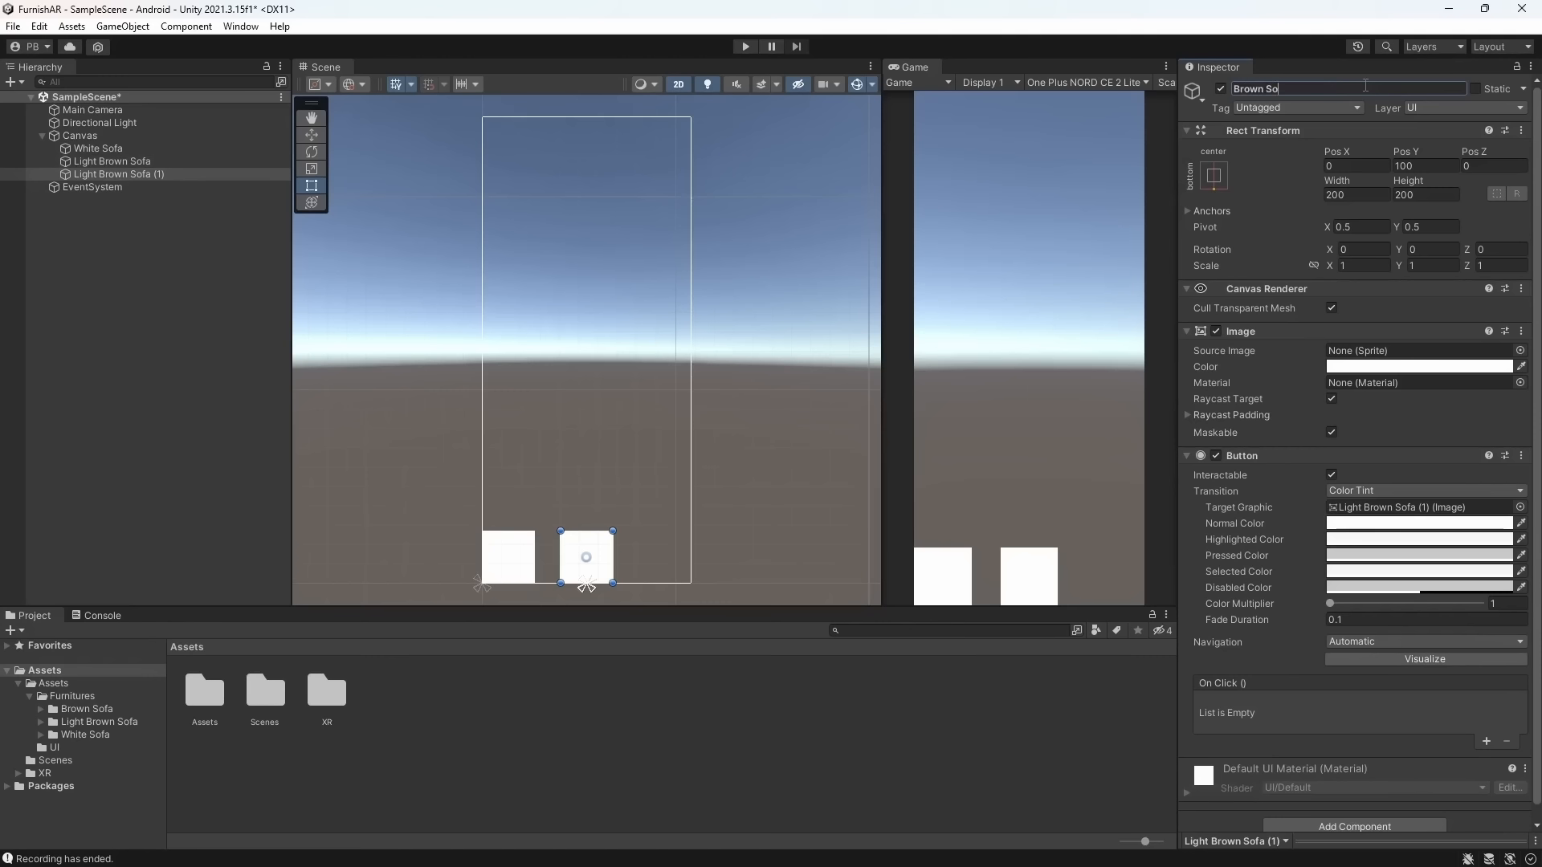
pyautogui.press('Return')
pyautogui.hotkey('ctrl', 's')
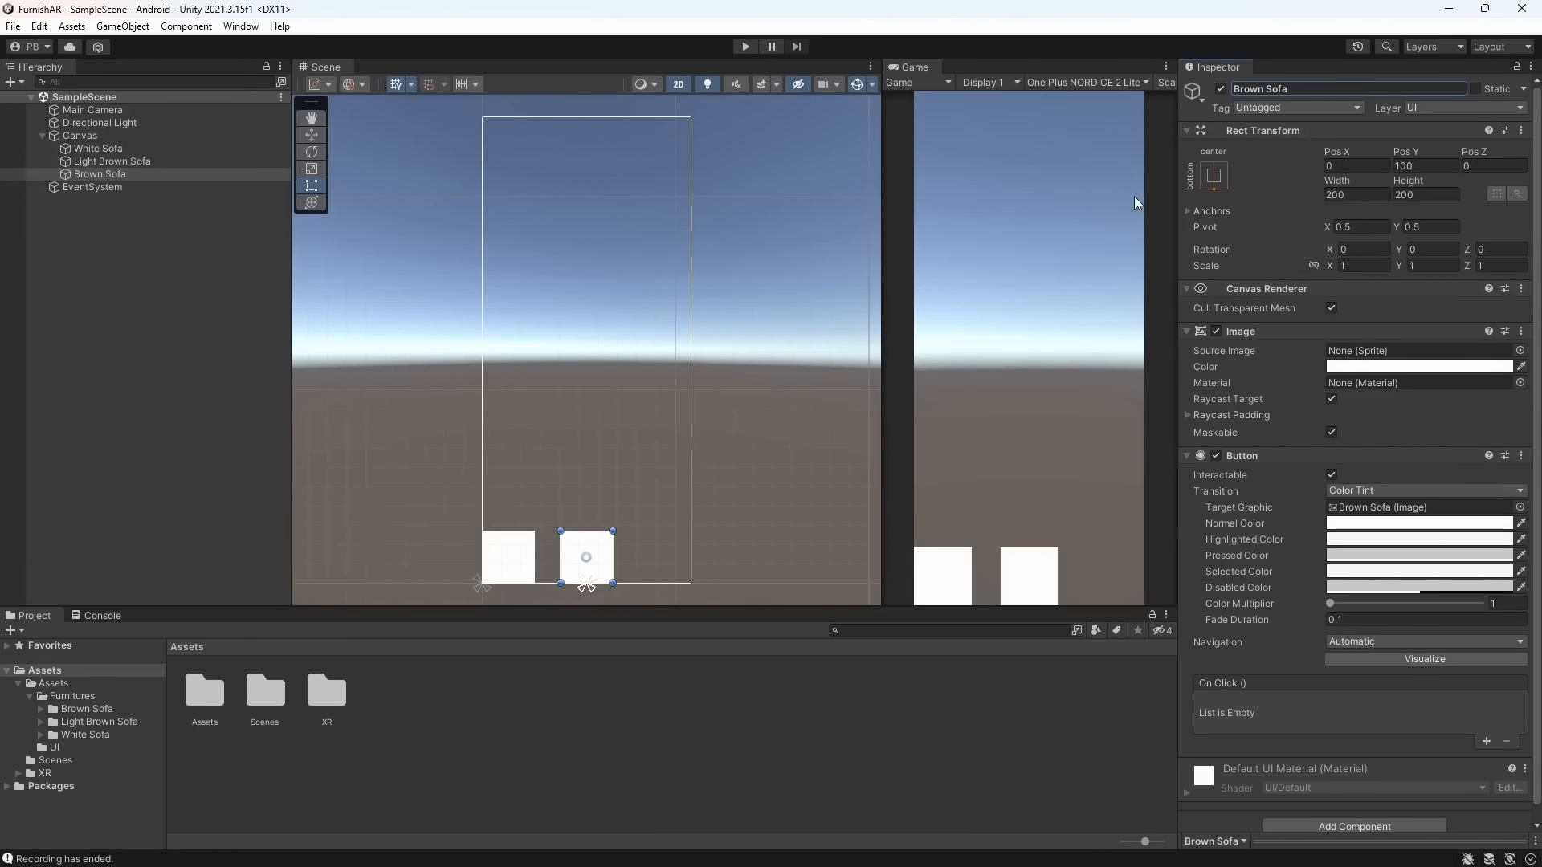
# Anchor and position Brown Sofa at the bottom-right corner of the Canvas and save the scene
pyautogui.click(1214, 175)
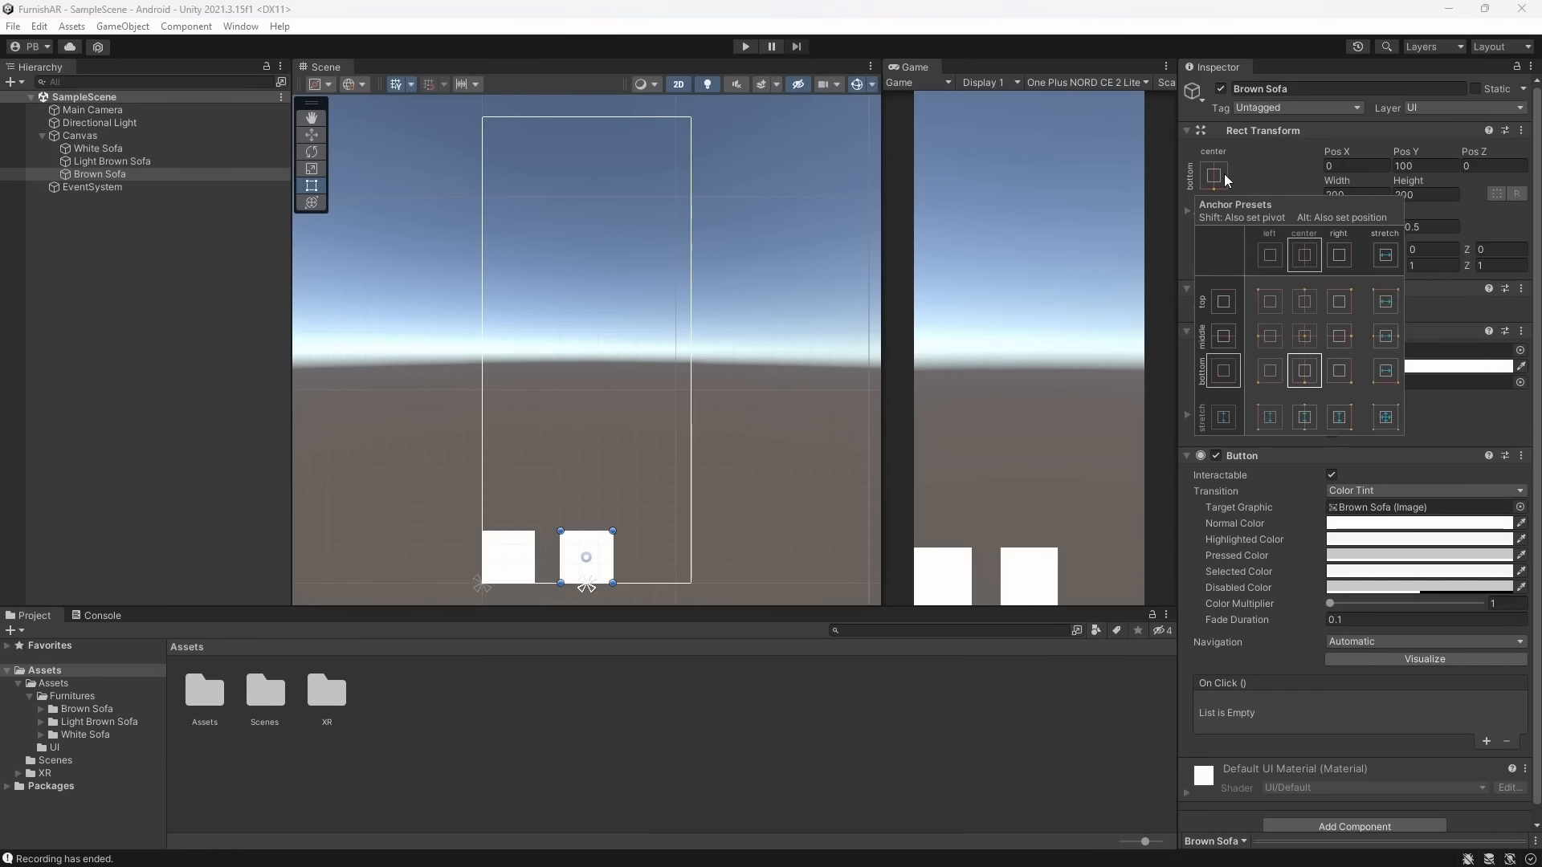
pyautogui.click(1341, 372)
pyautogui.click(1081, 295)
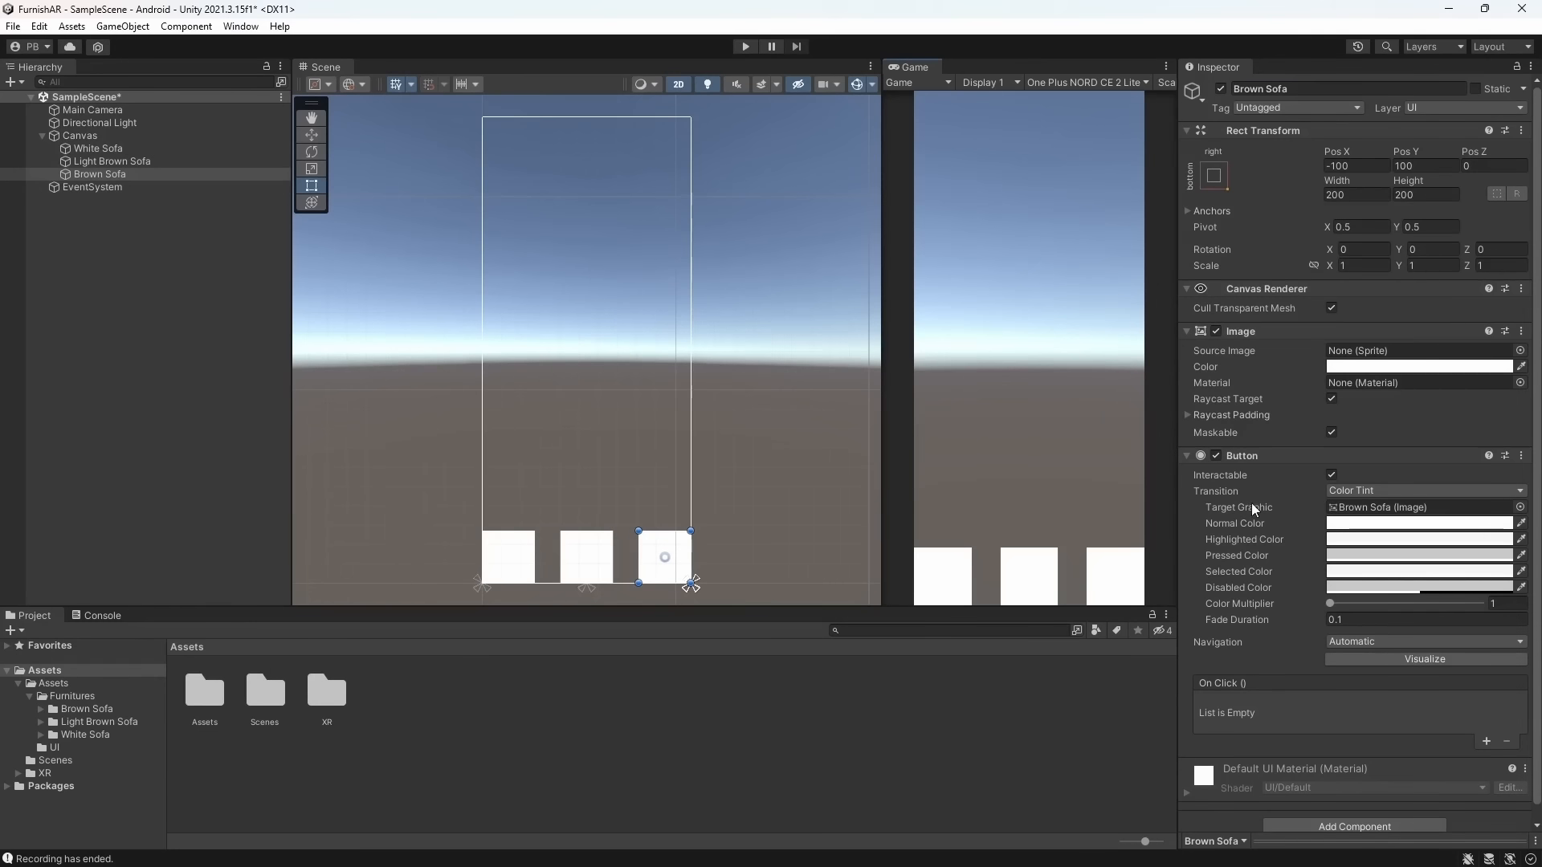
pyautogui.hotkey('ctrl', 's')
# Set Pos Y of all three sofa buttons together, trying 200 and settling on 150
pyautogui.keyDown('shift'); pyautogui.click(151, 144); pyautogui.keyUp('shift')
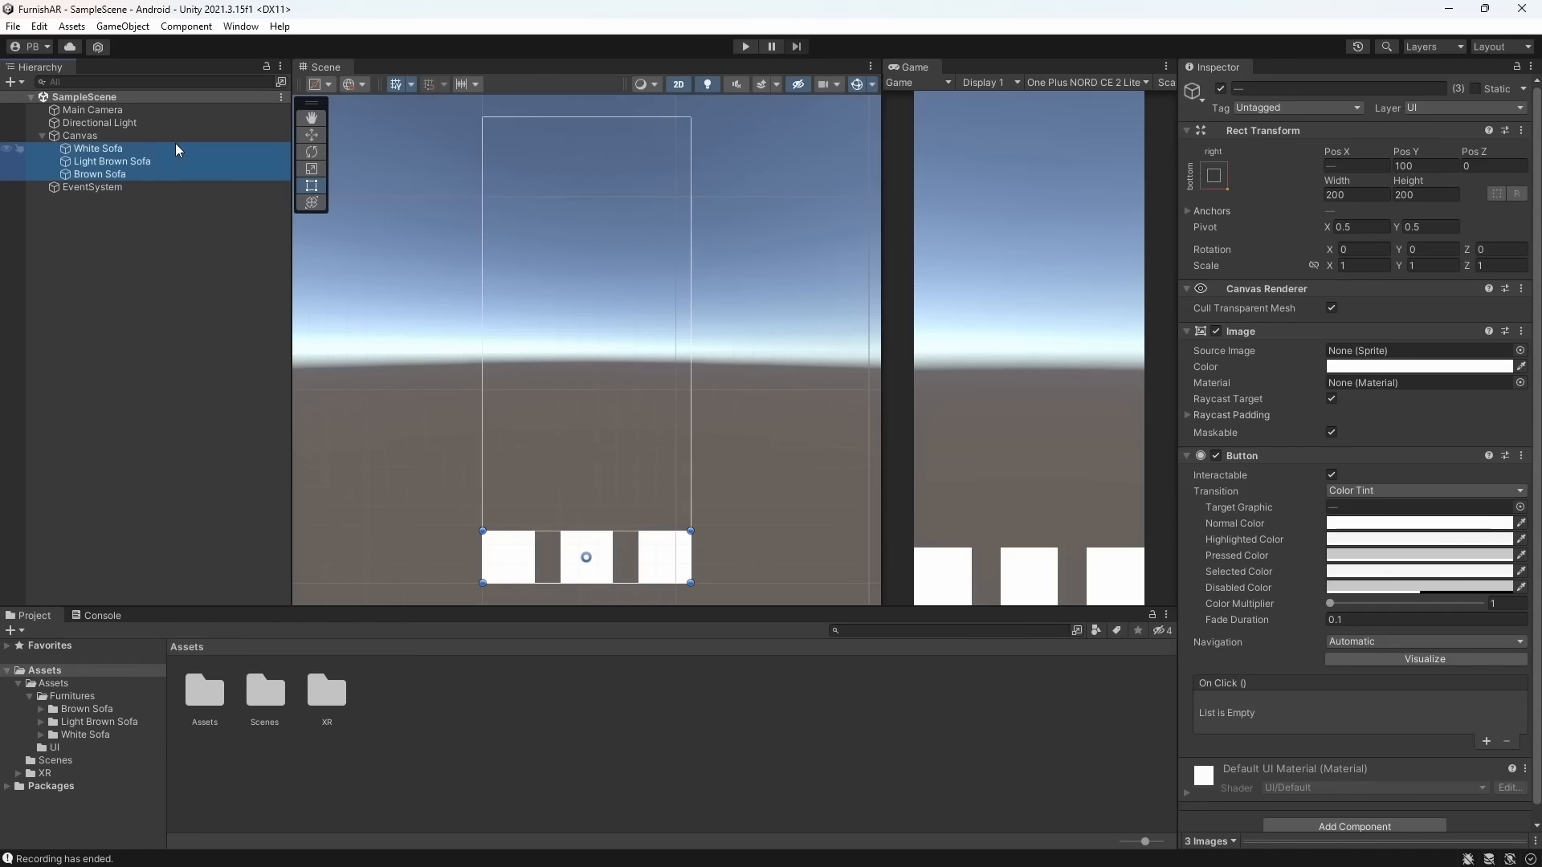
pyautogui.click(1441, 156)
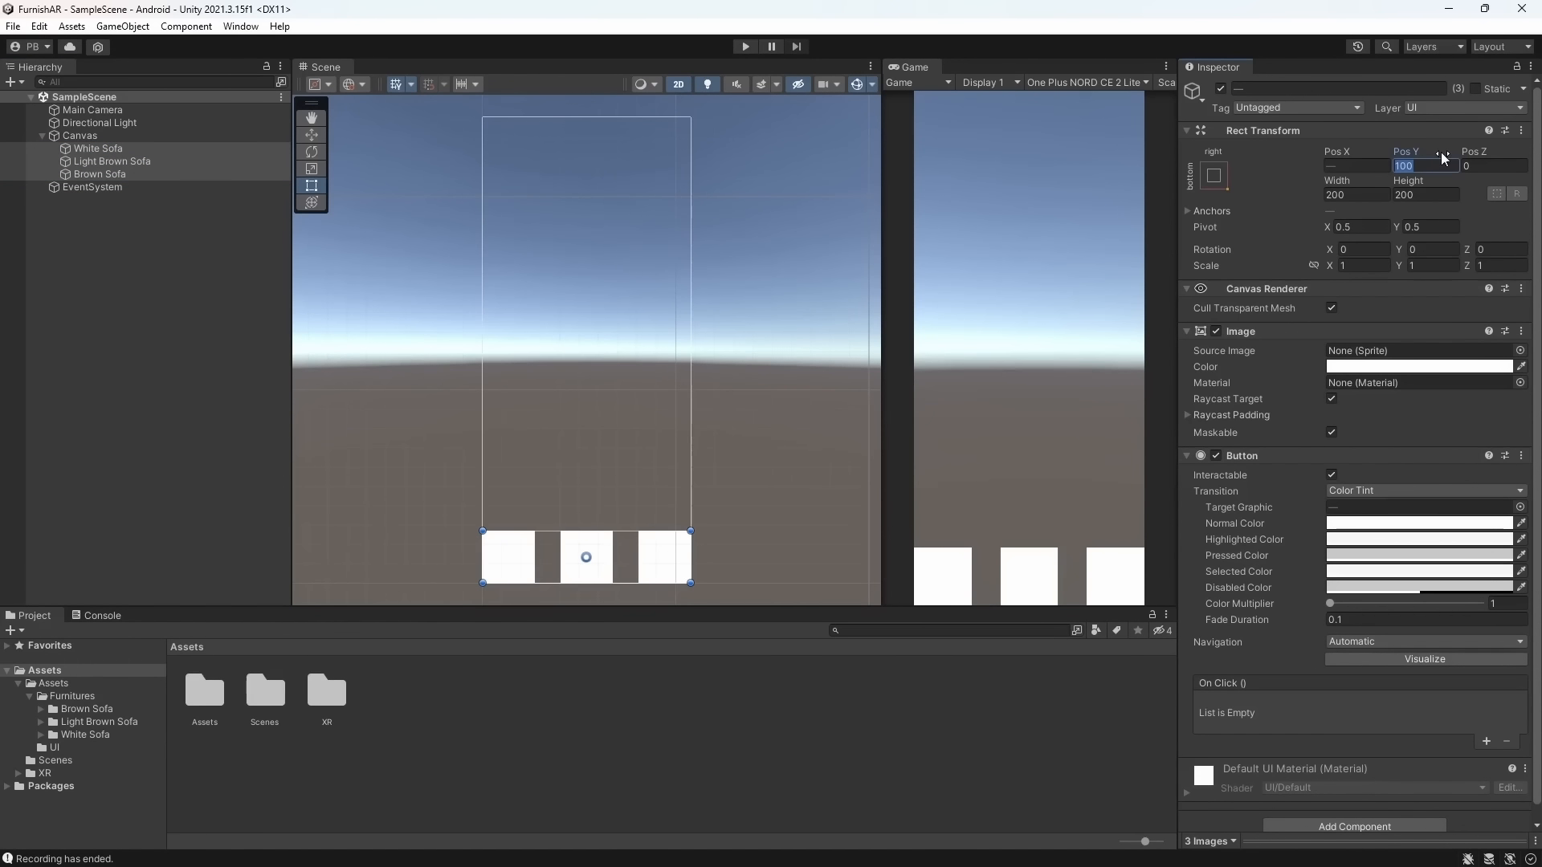
pyautogui.write('200')
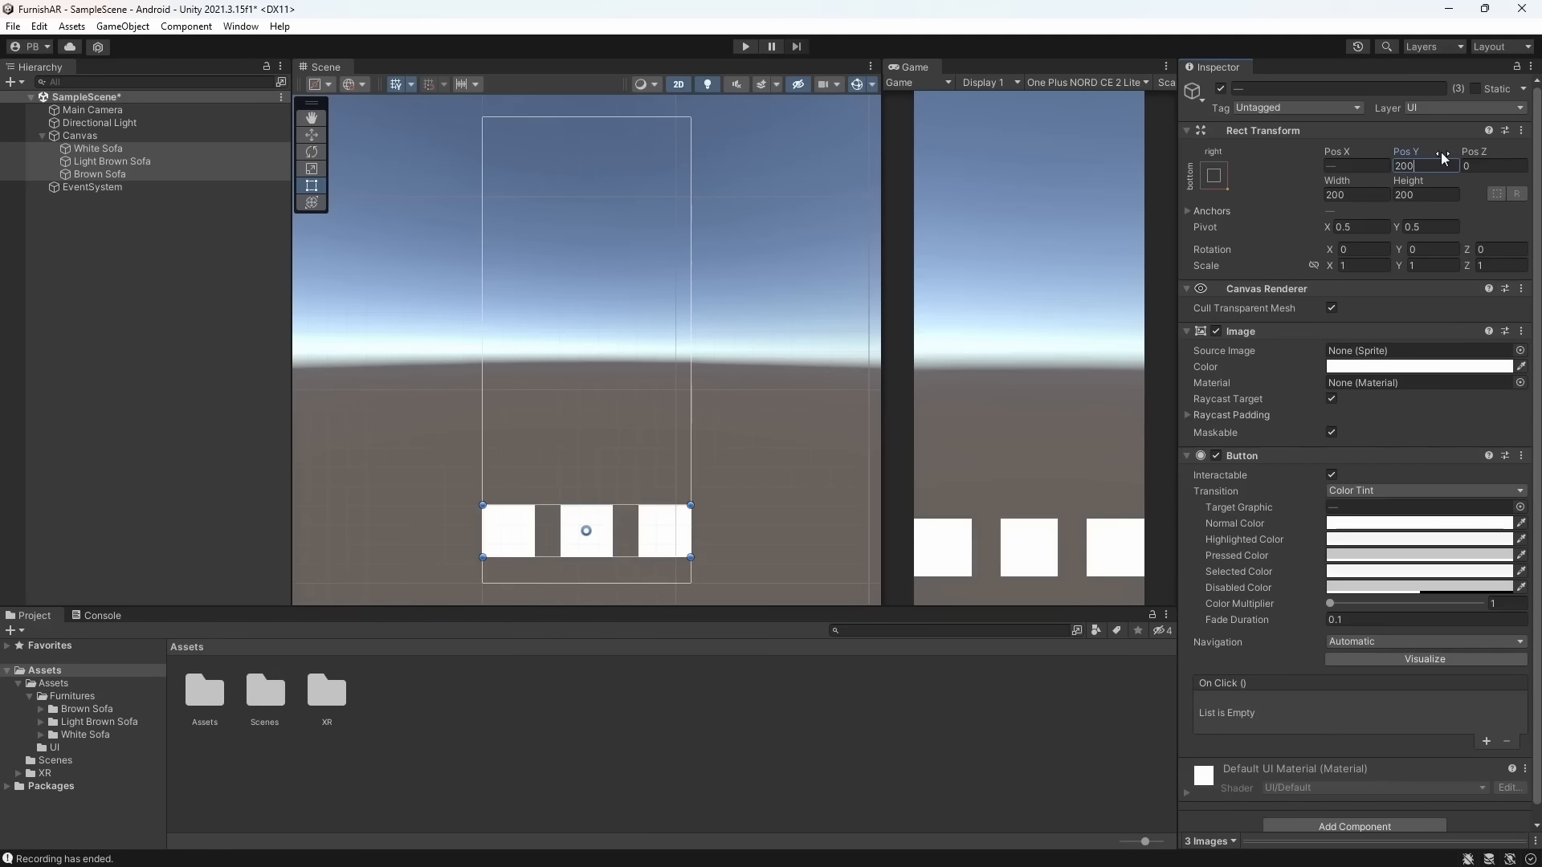
pyautogui.press('BackSpace')
pyautogui.press('BackSpace')
pyautogui.press('BackSpace')
pyautogui.write('150')
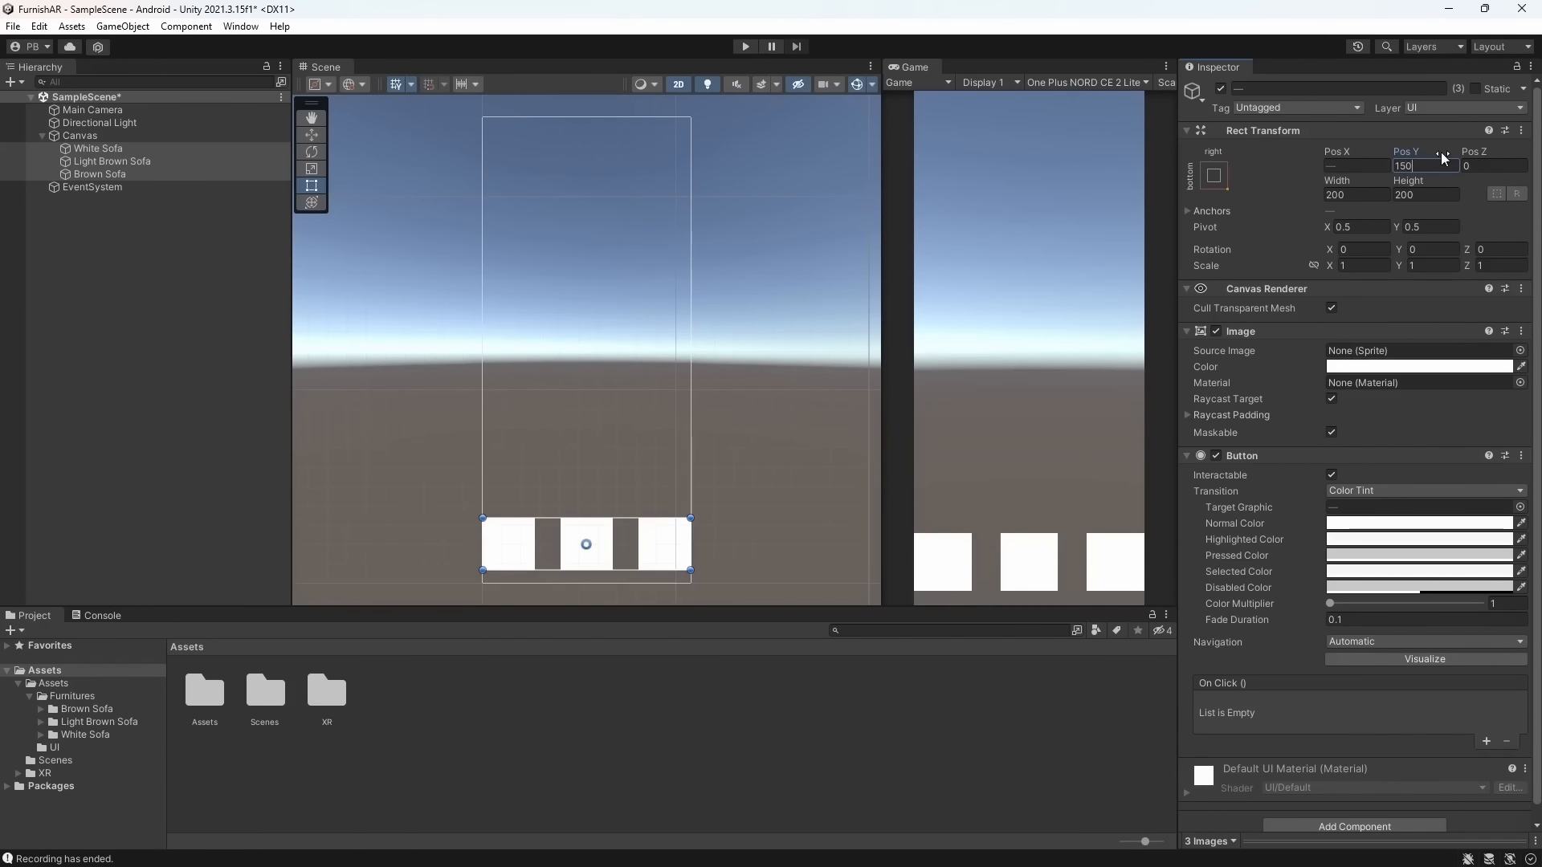
# Set White Sofa's Pos X to 150 and Brown Sofa's Pos X to -150, and save the scene
pyautogui.click(98, 147)
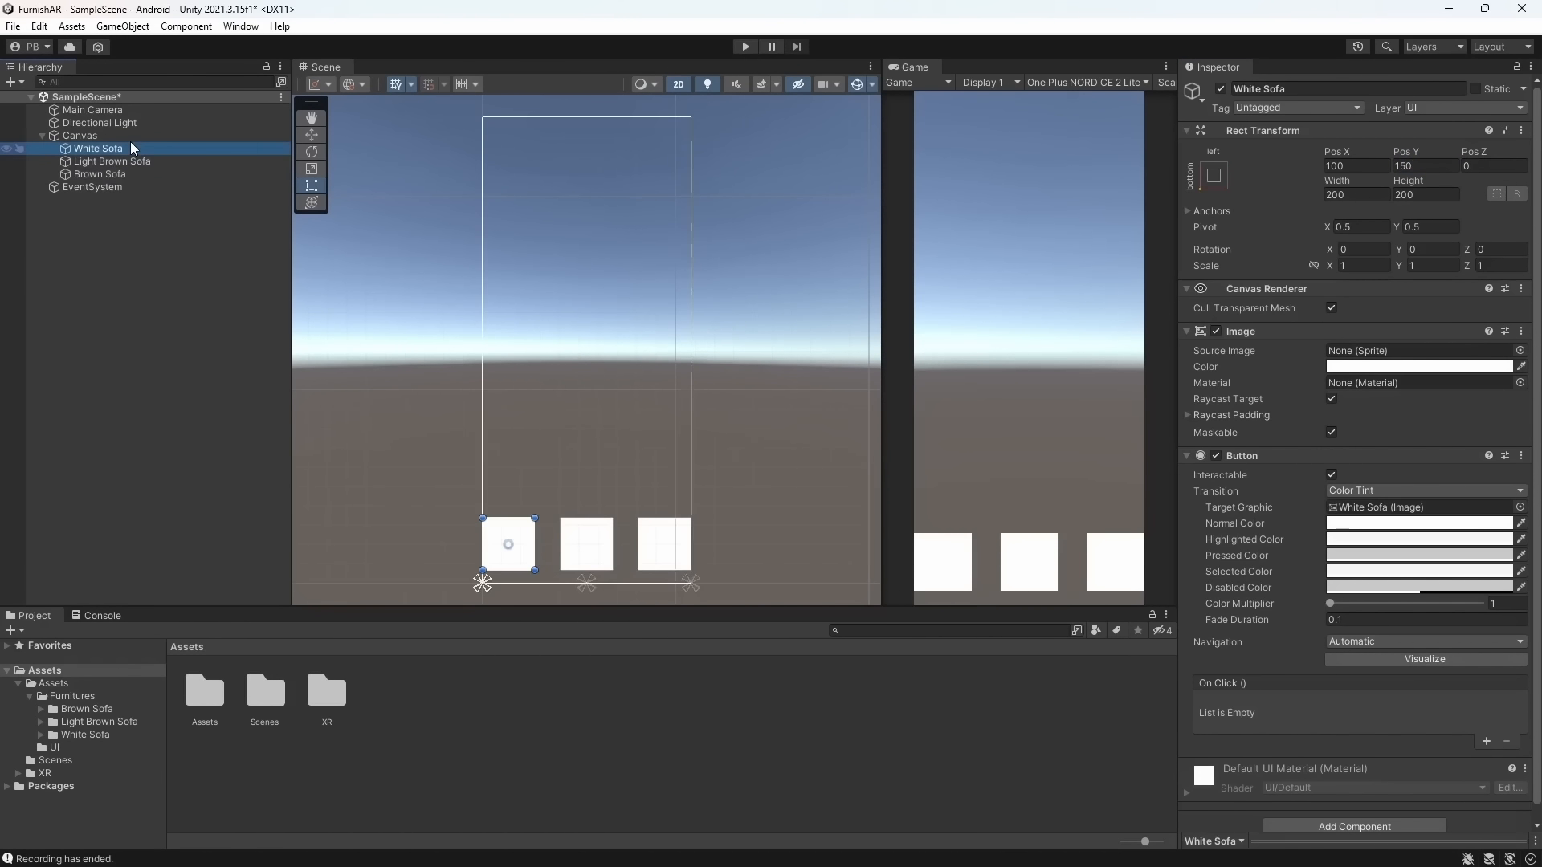
pyautogui.hotkey('ctrl', 's')
pyautogui.click(1349, 165)
pyautogui.write('150')
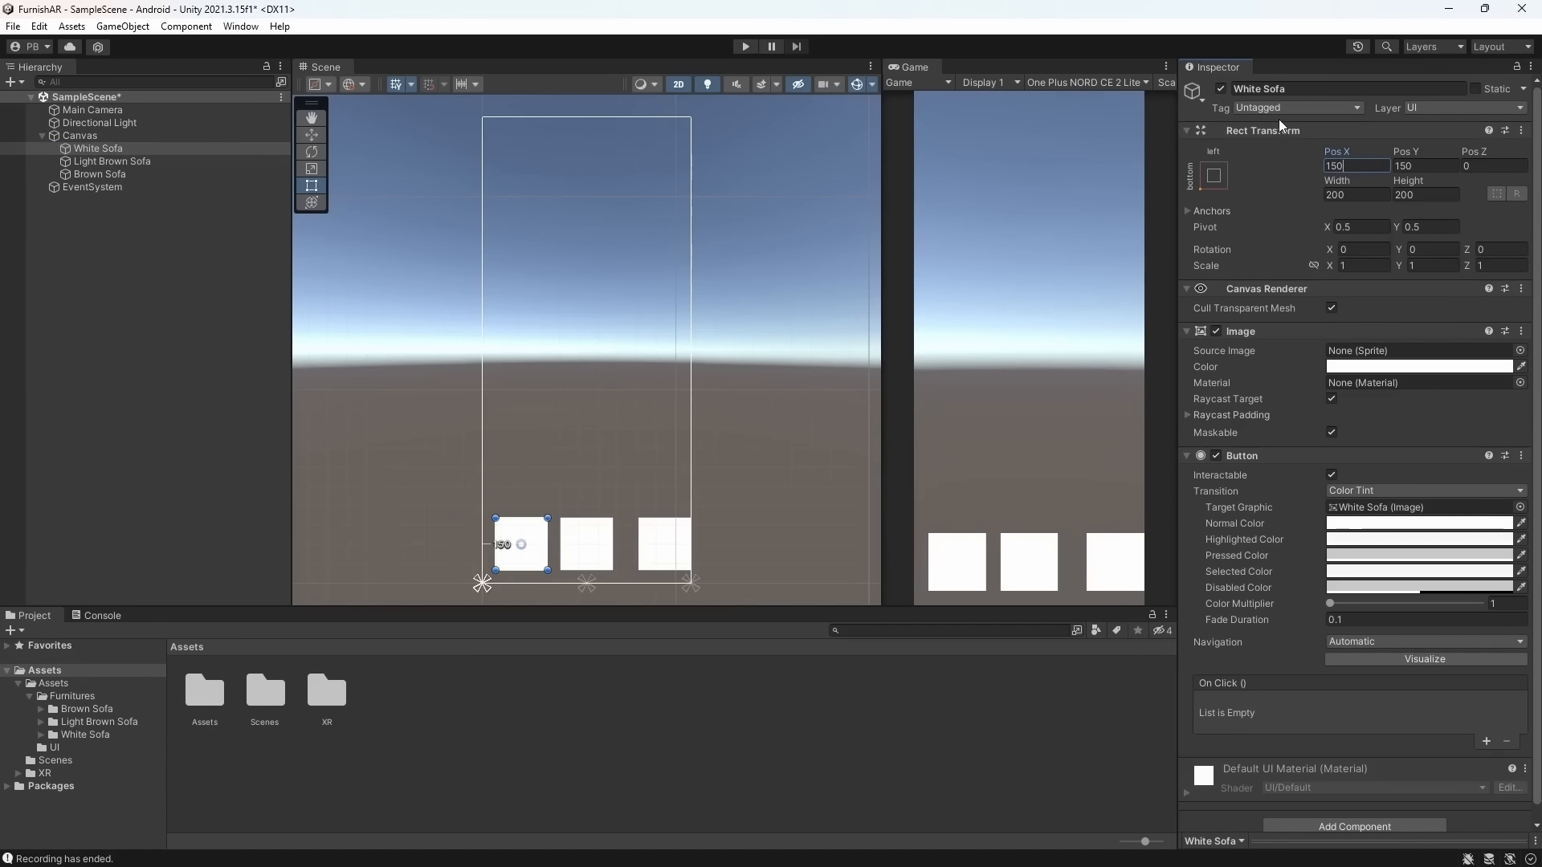
pyautogui.click(135, 175)
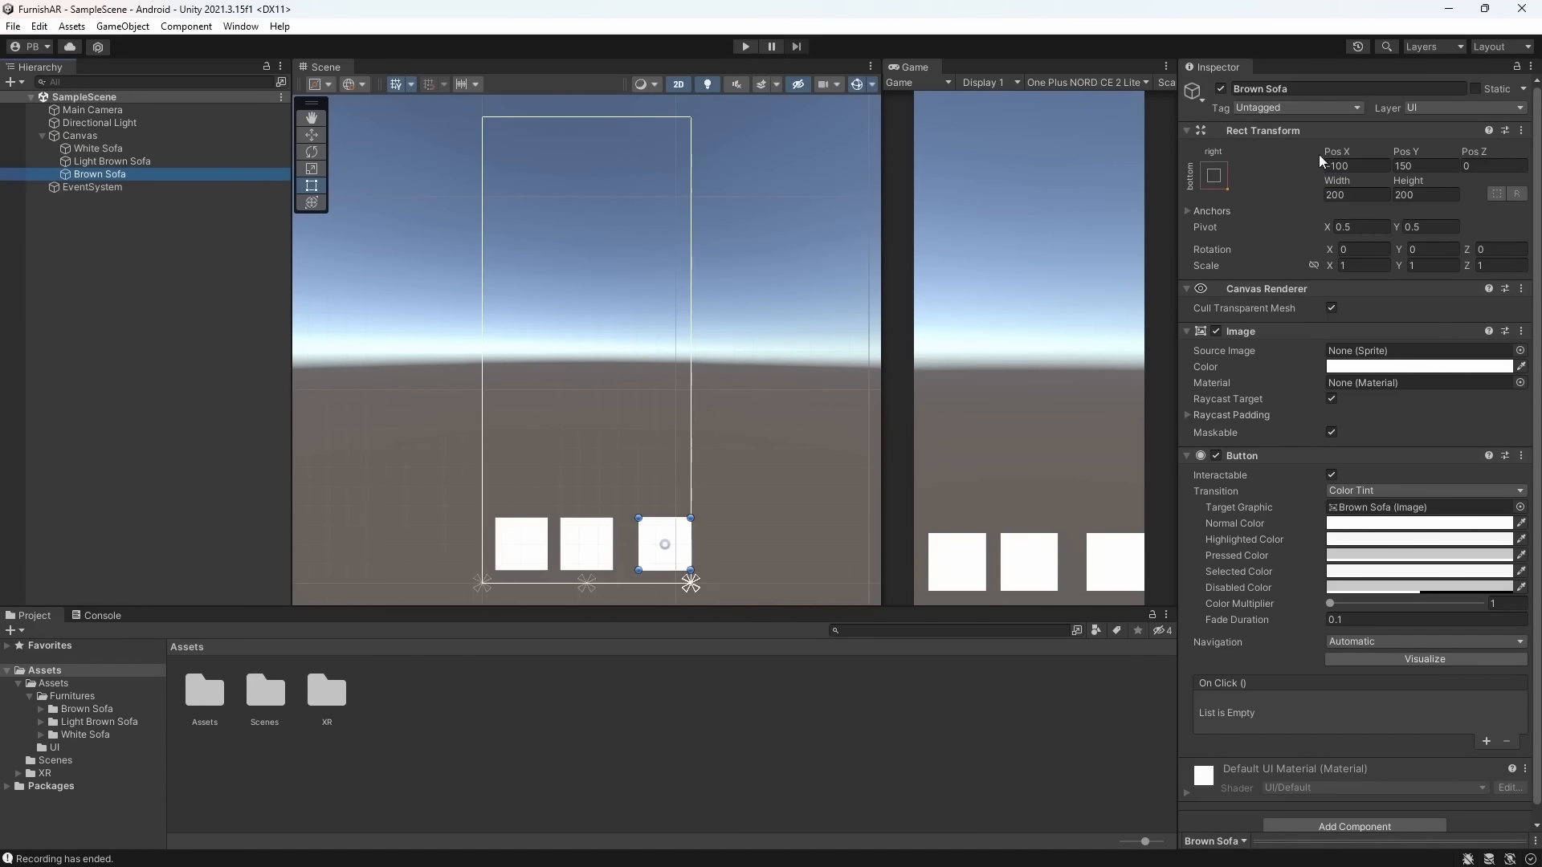
pyautogui.click(1356, 165)
pyautogui.moveTo(1356, 163); pyautogui.dragTo(1239, 100)
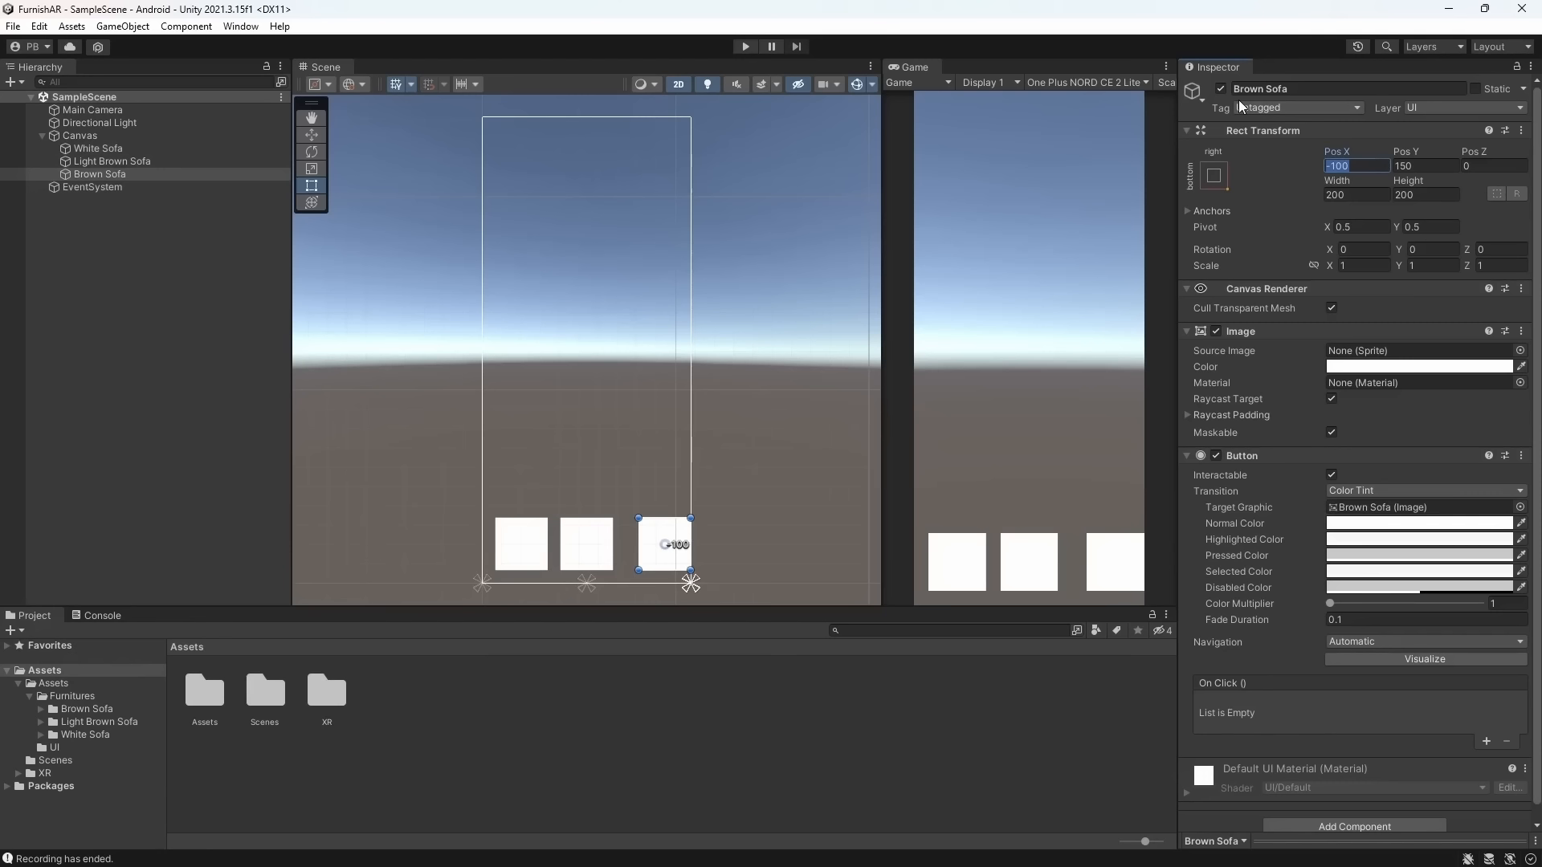
pyautogui.write('-150')
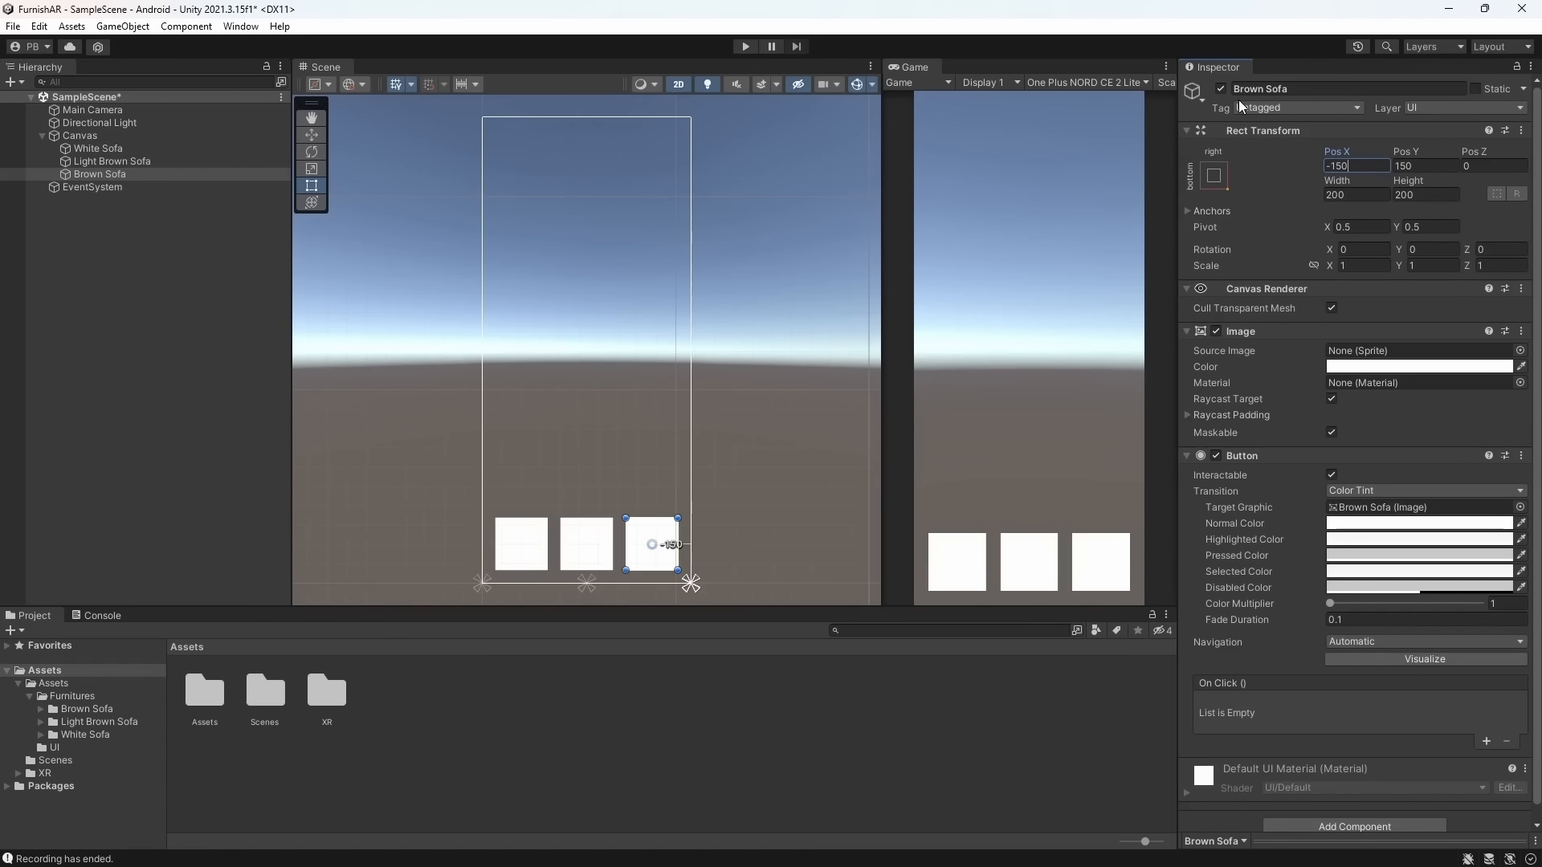
pyautogui.hotkey('ctrl', 's')
pyautogui.click(1006, 208)
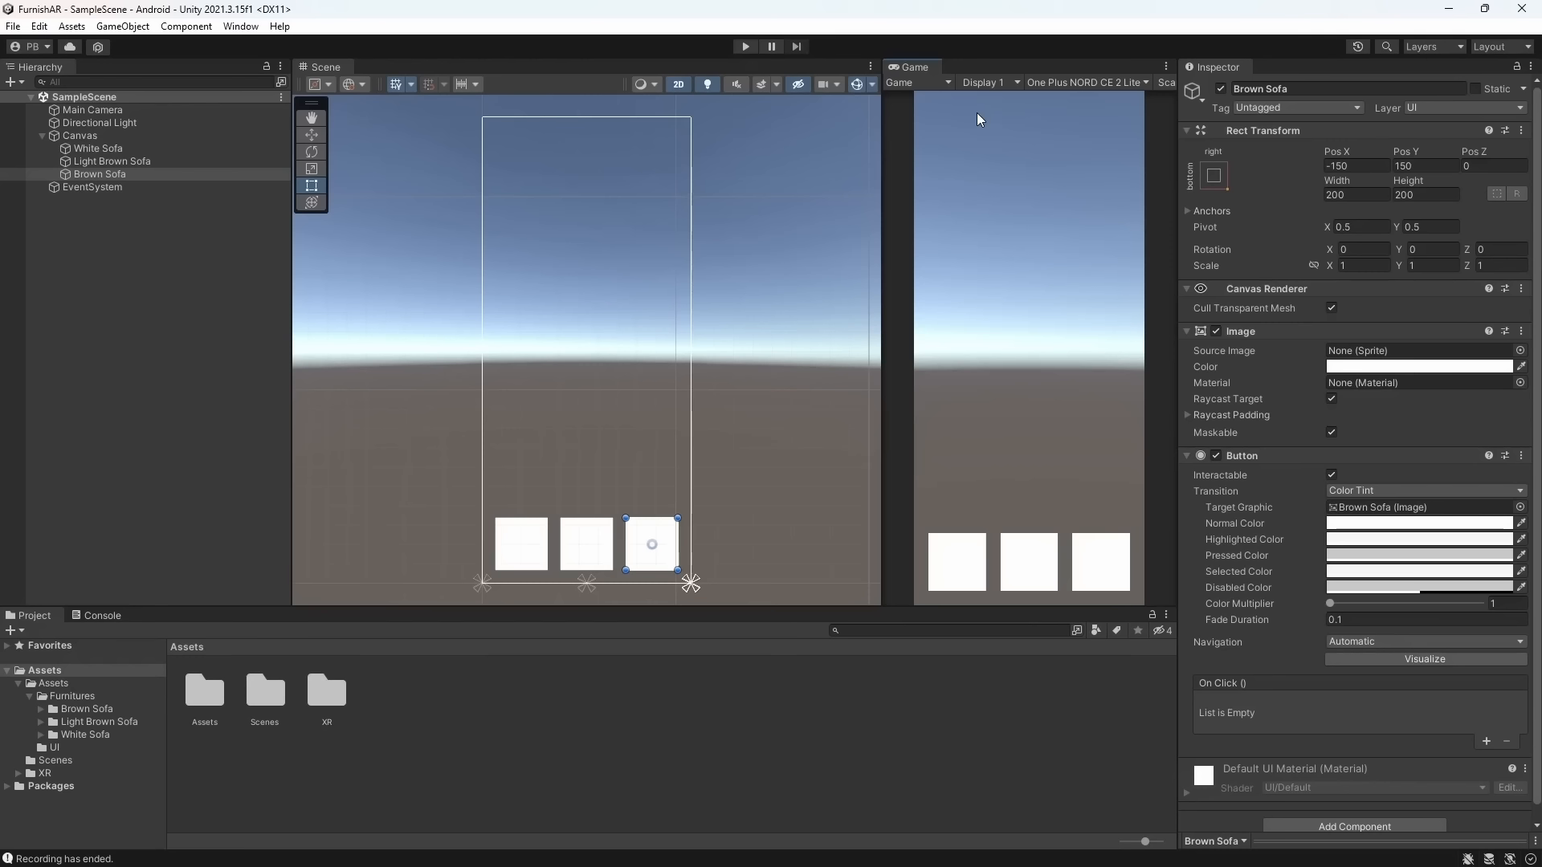
# Assign the White Sofa sprite as the source image of the White Sofa button, searching the sprites for "Sofa"
pyautogui.click(191, 148)
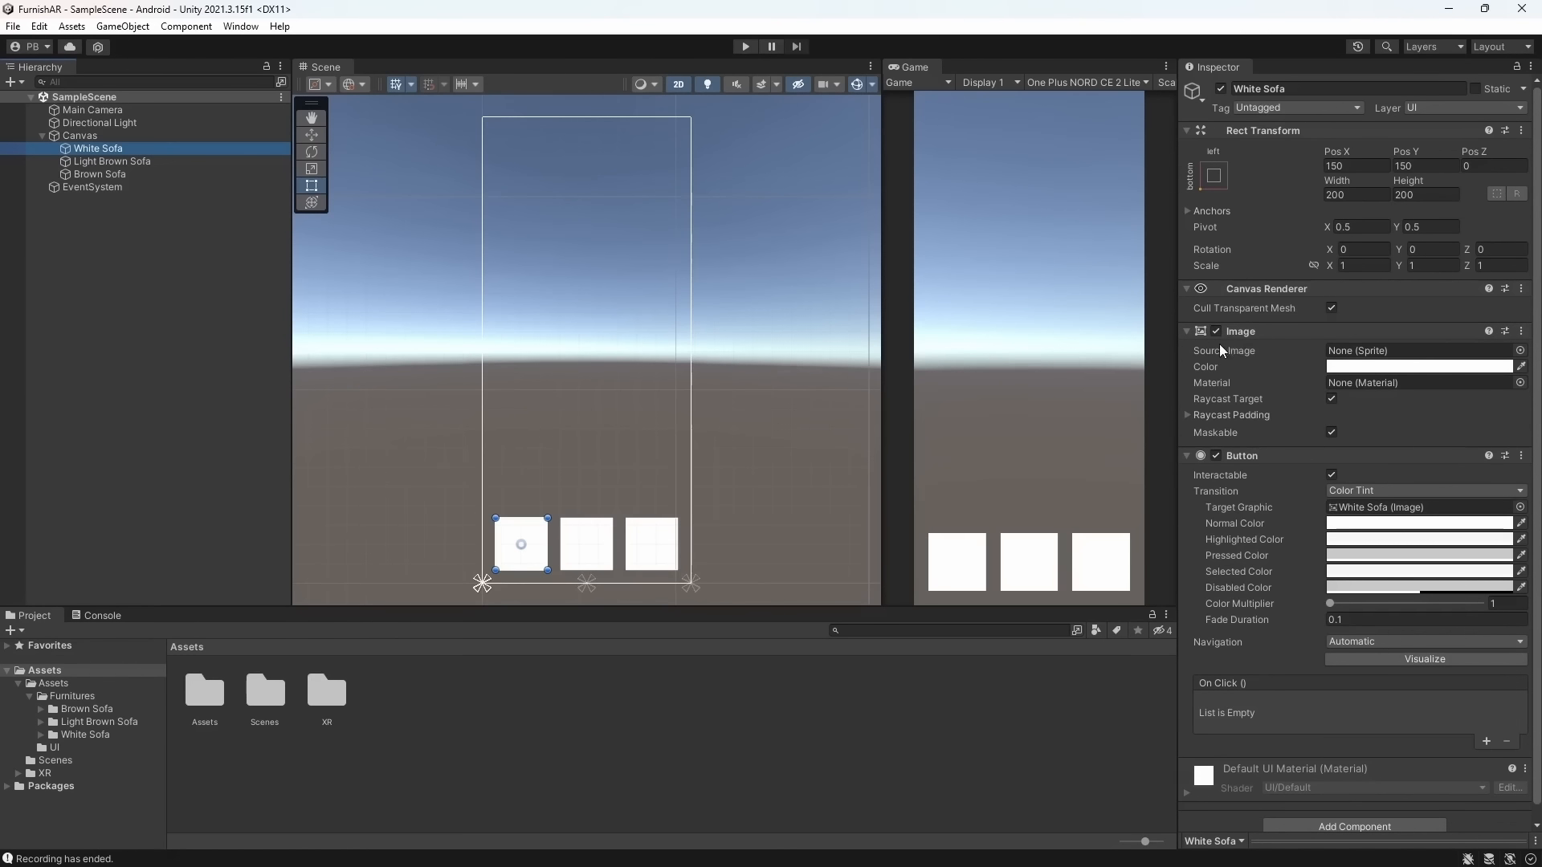
pyautogui.click(1520, 351)
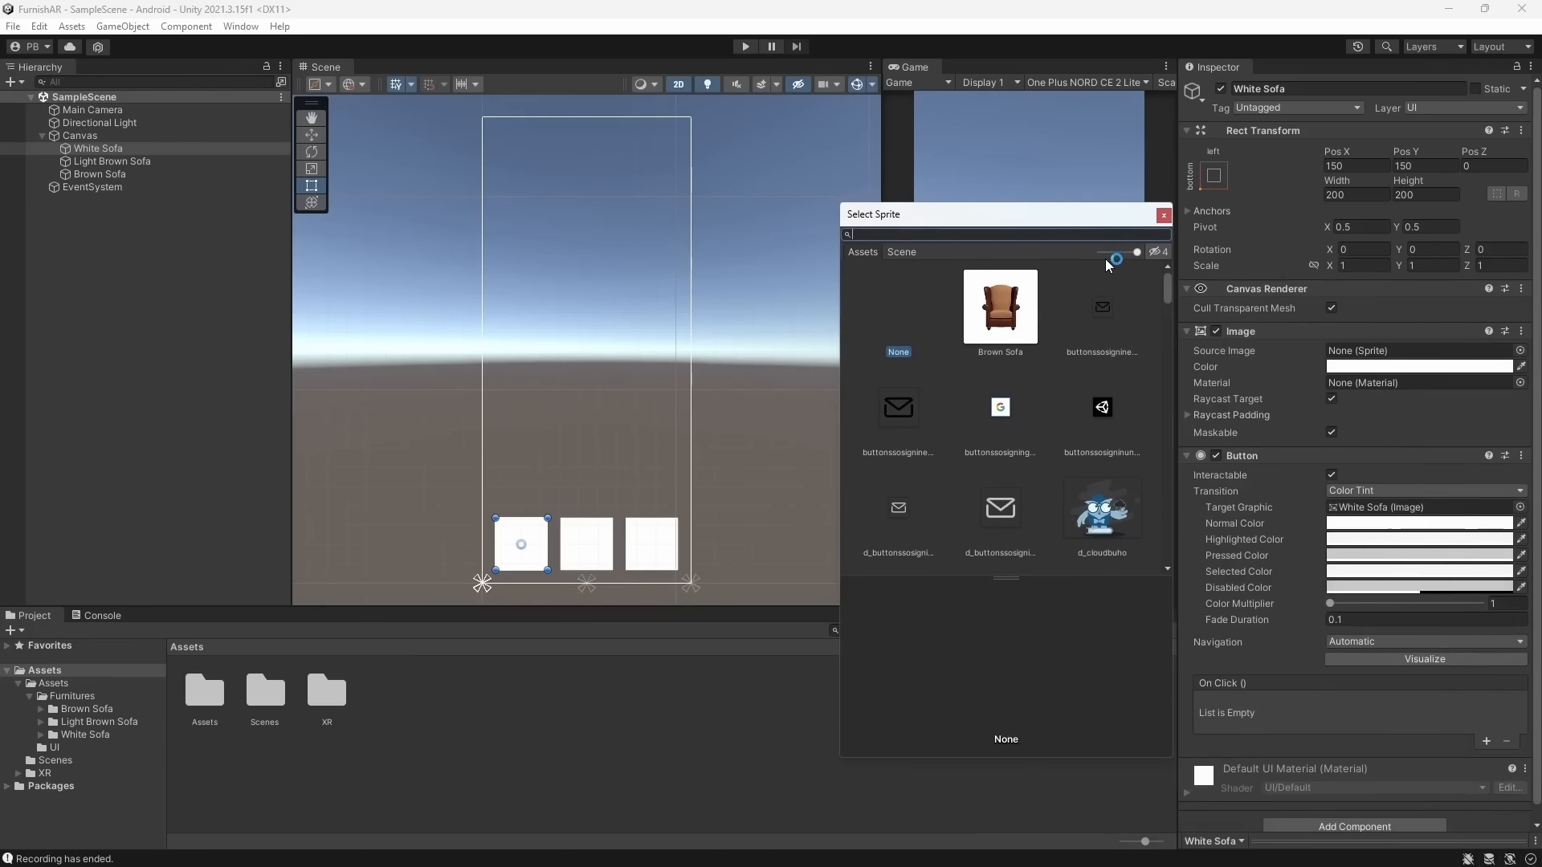
pyautogui.scroll(-2, 1052, 392)
pyautogui.scroll(2, 1050, 394)
pyautogui.write('S')
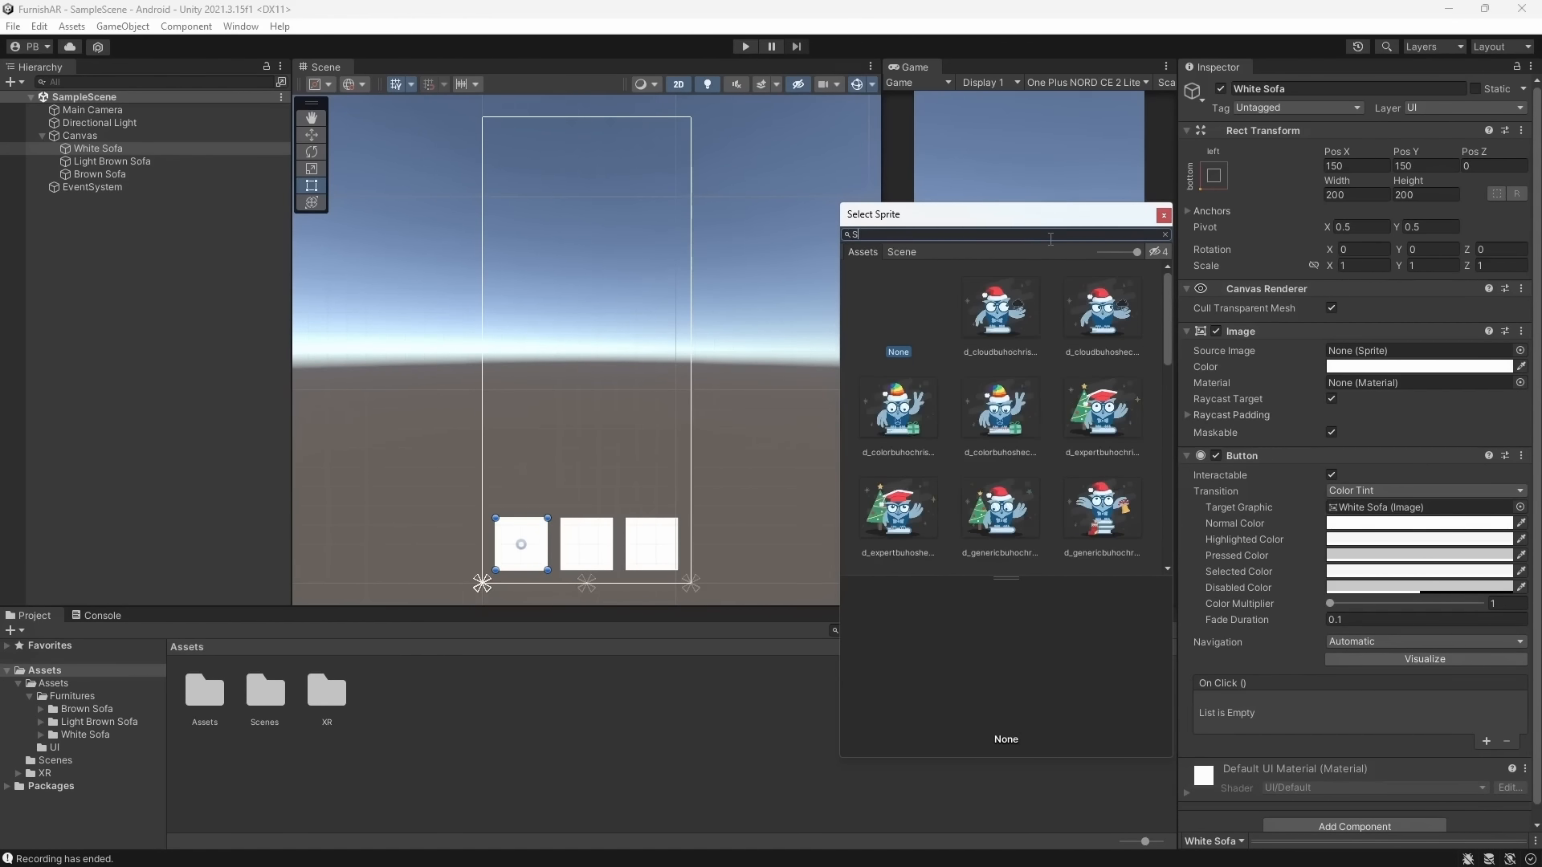
pyautogui.write('ofa')
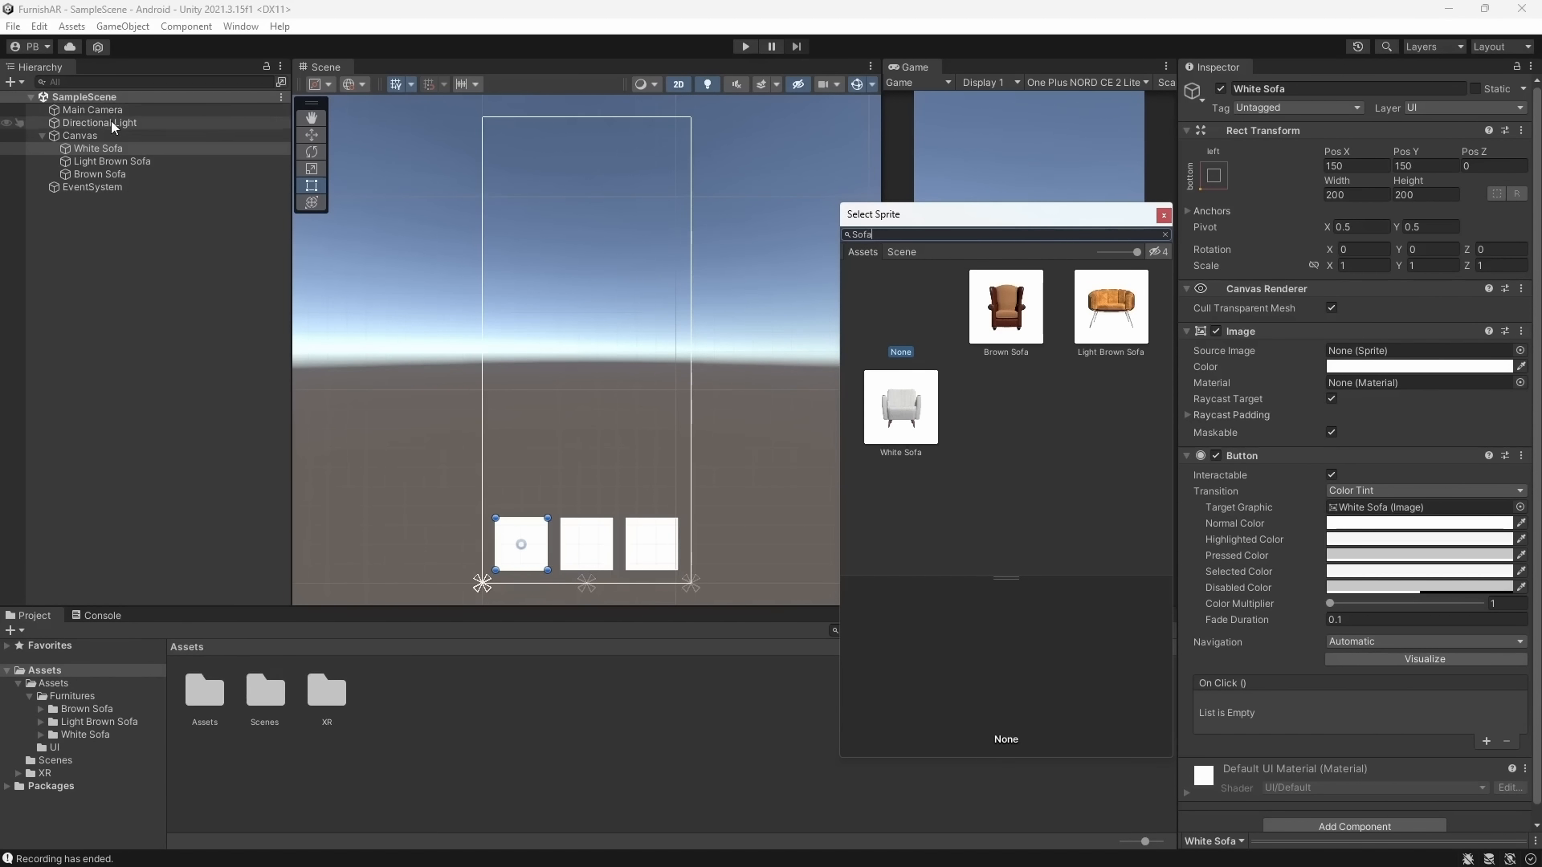
pyautogui.click(891, 388)
pyautogui.click(1165, 215)
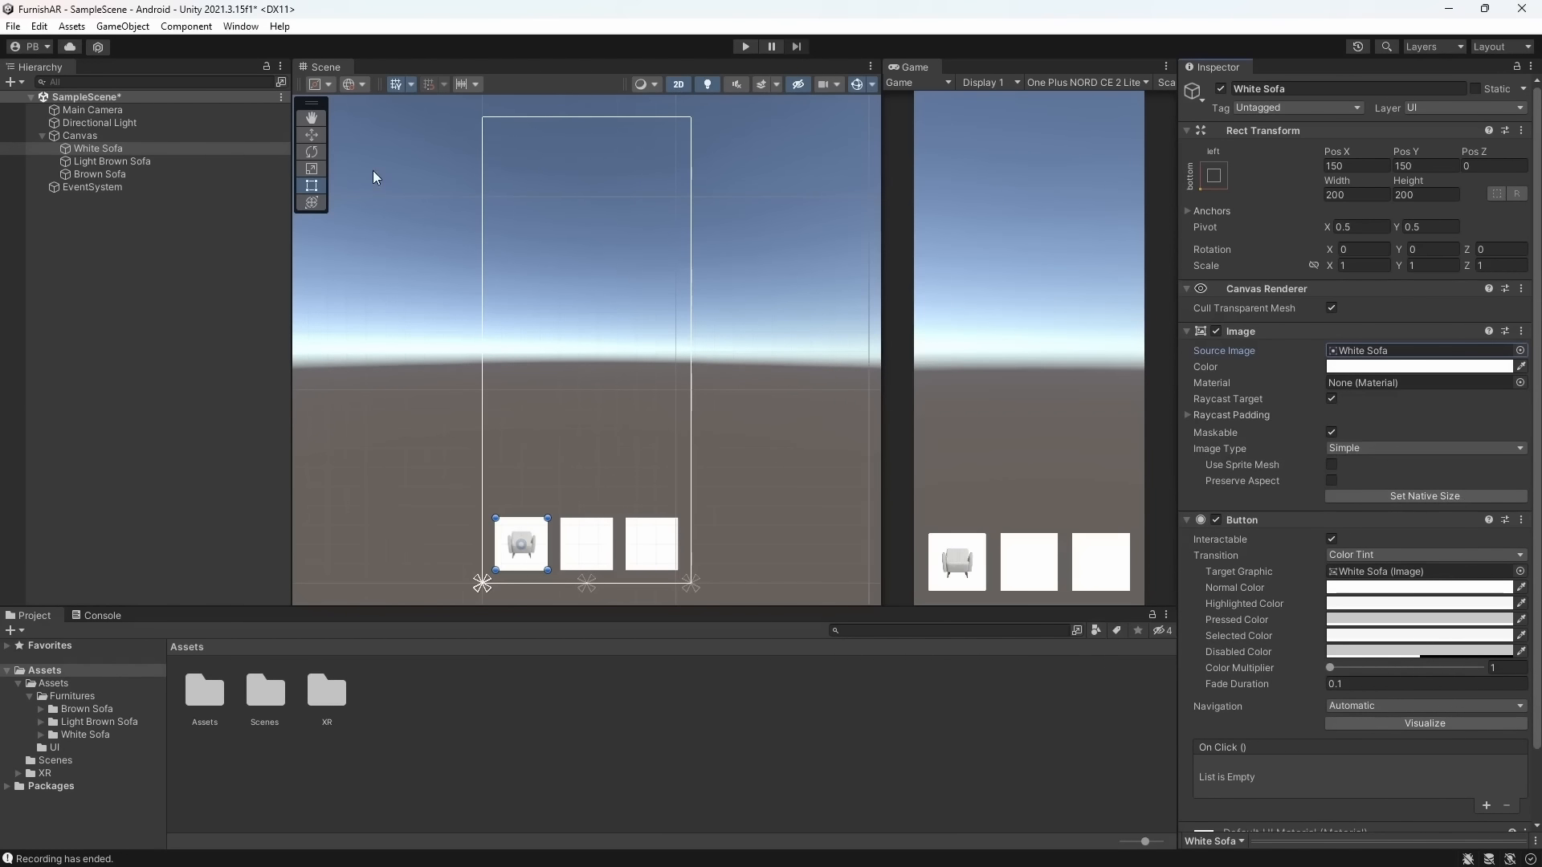
# Assign the Light Brown Sofa sprite as the source image of the Light Brown Sofa button, searching for "Light"
pyautogui.click(246, 160)
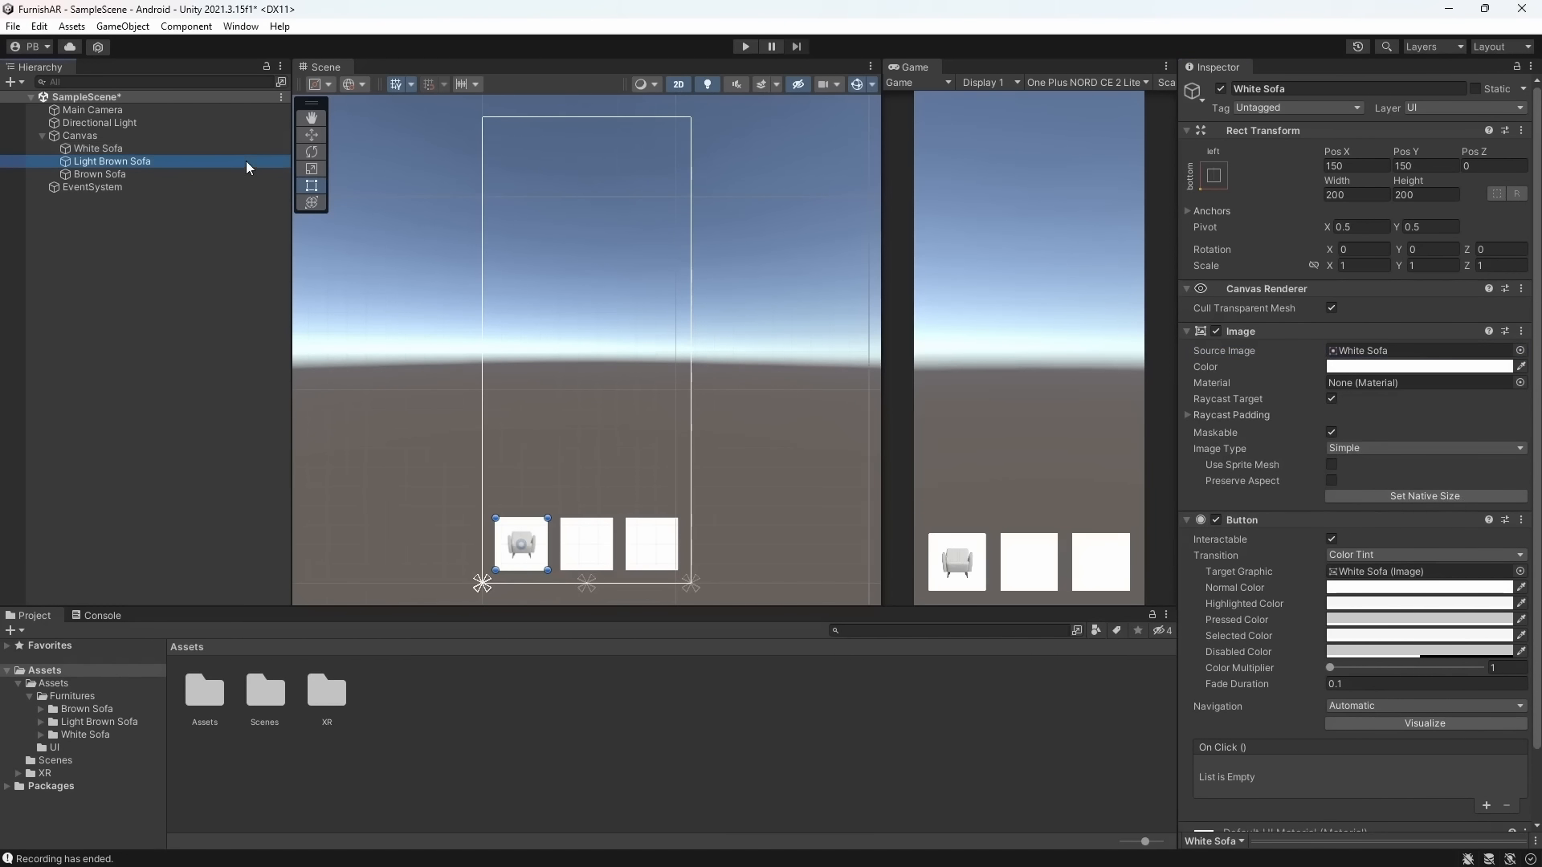
pyautogui.click(1520, 351)
pyautogui.write('L')
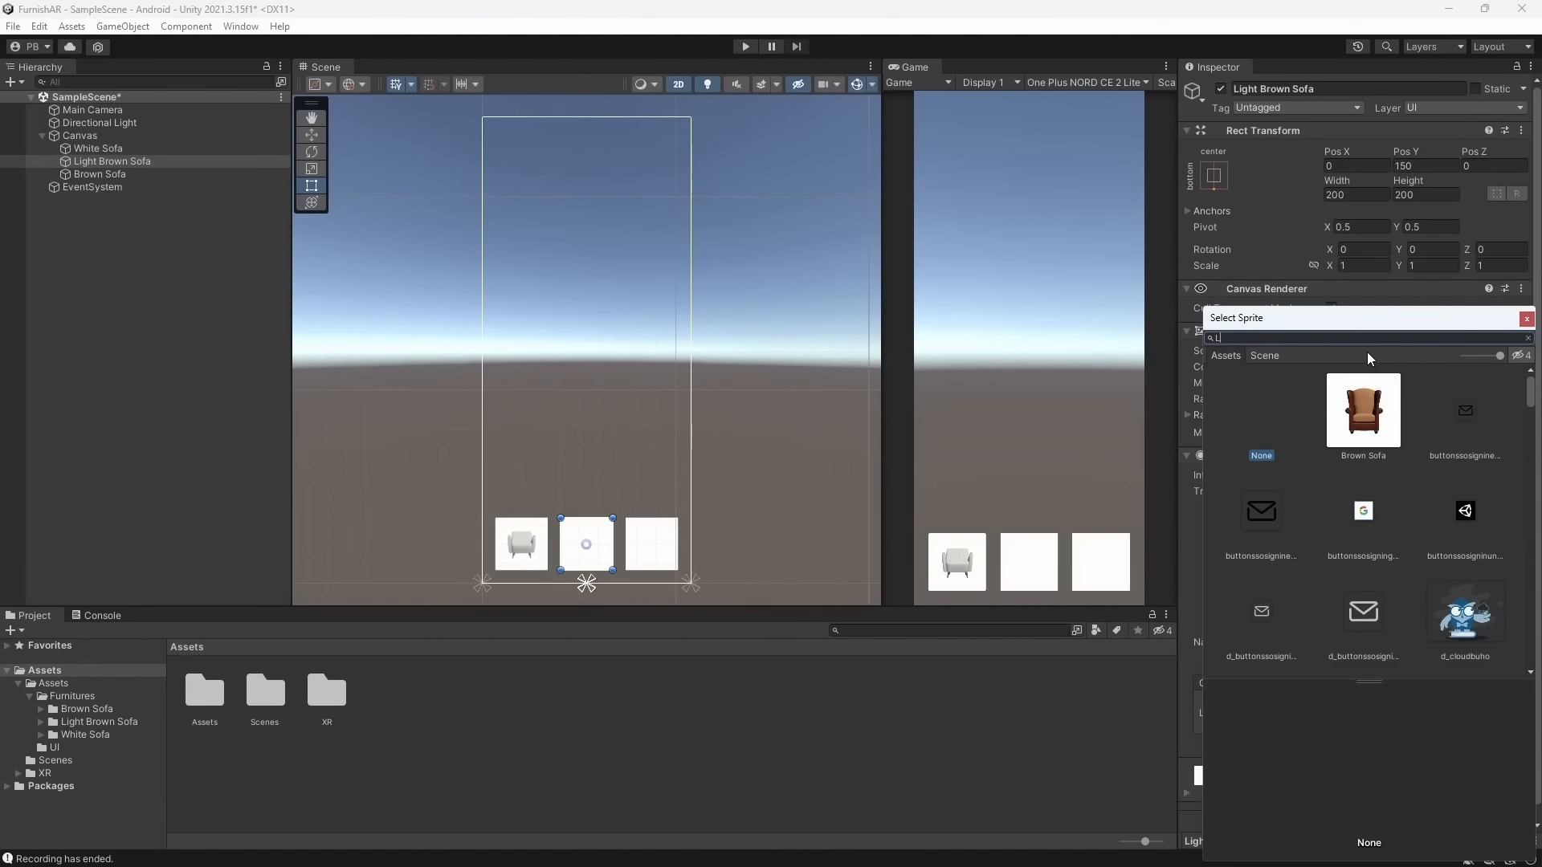
pyautogui.write('ight')
pyautogui.click(1335, 406)
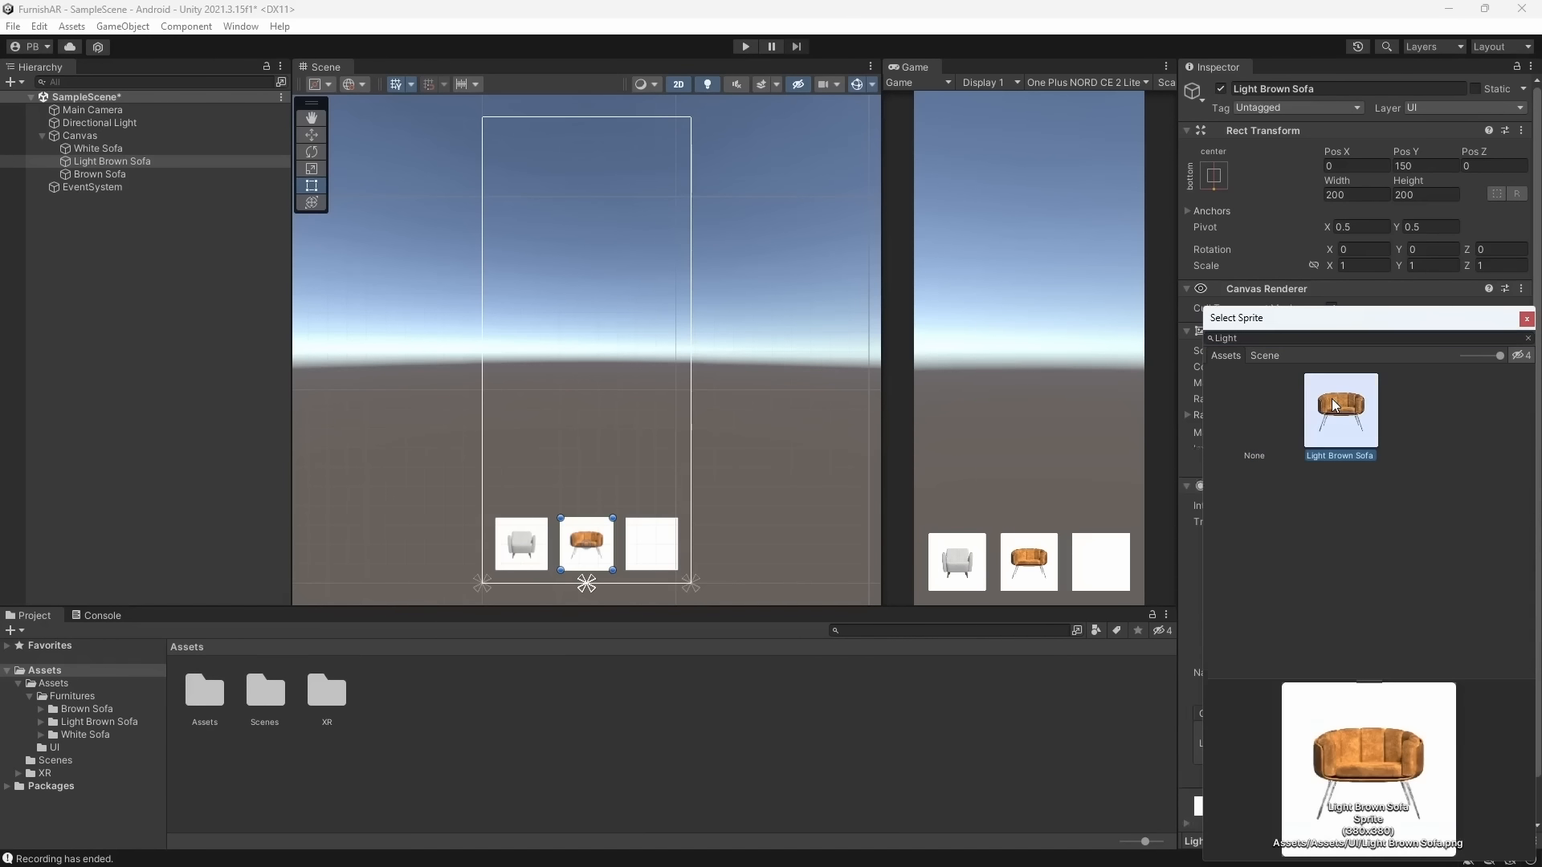
pyautogui.doubleClick(1334, 406)
# Assign the Brown Sofa sprite as the source image of the Brown Sofa button and save the scene
pyautogui.click(165, 175)
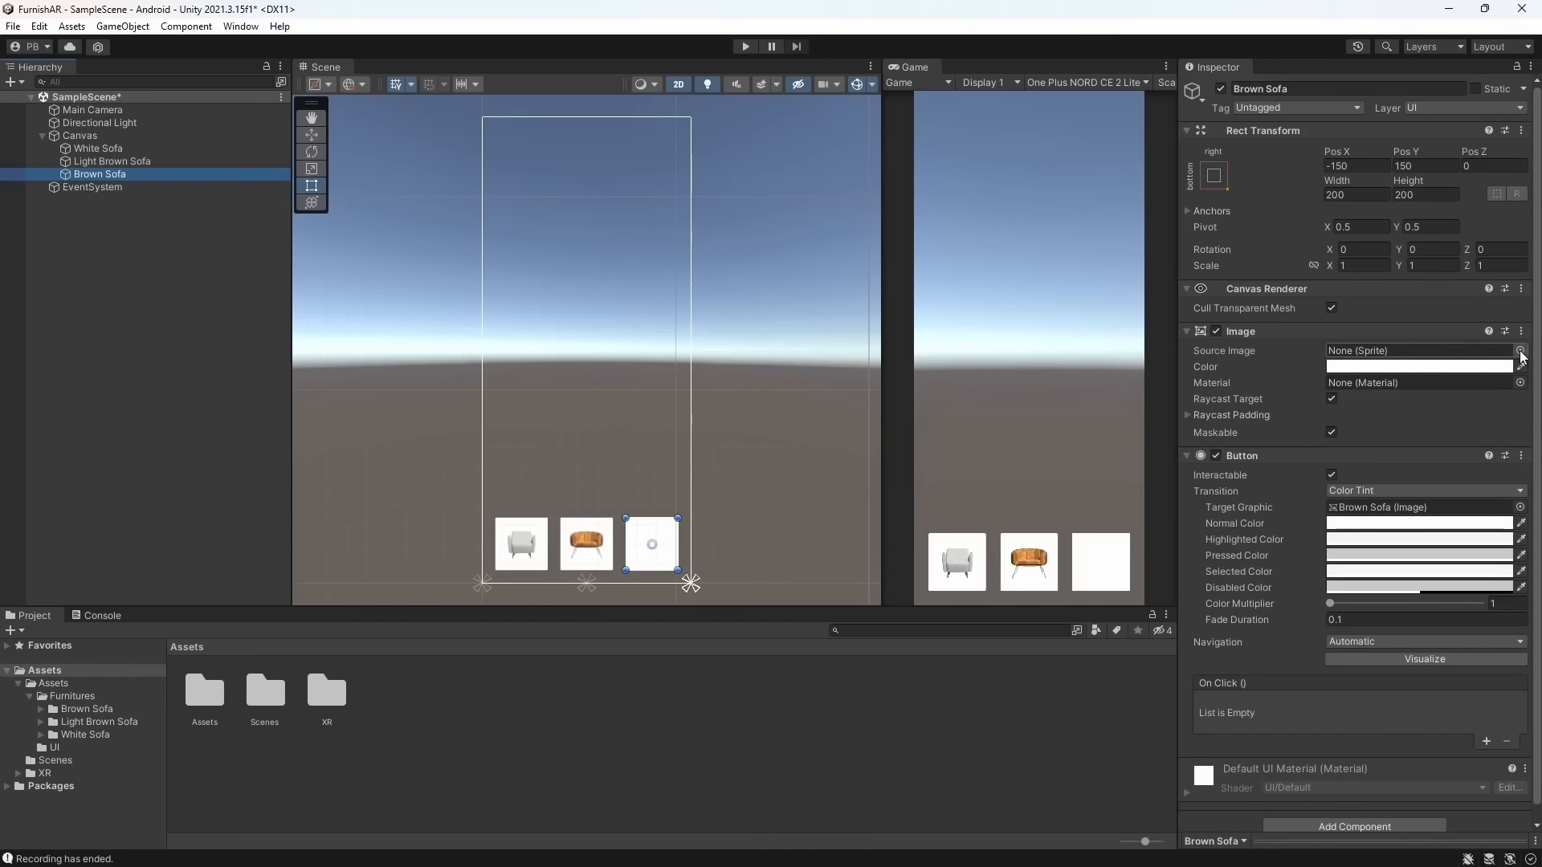
pyautogui.click(1520, 351)
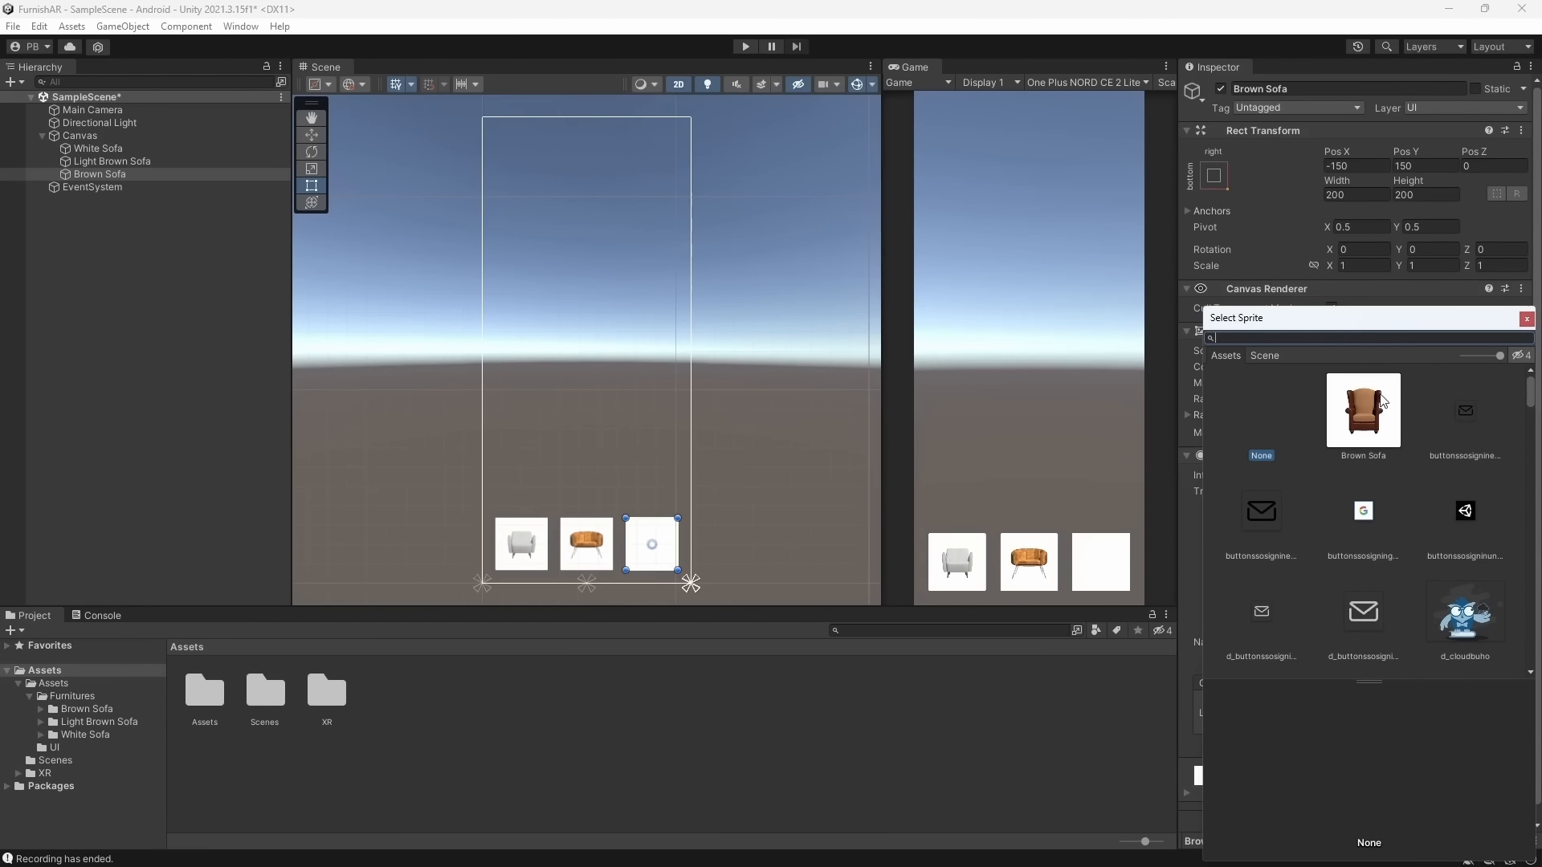
pyautogui.click(1381, 403)
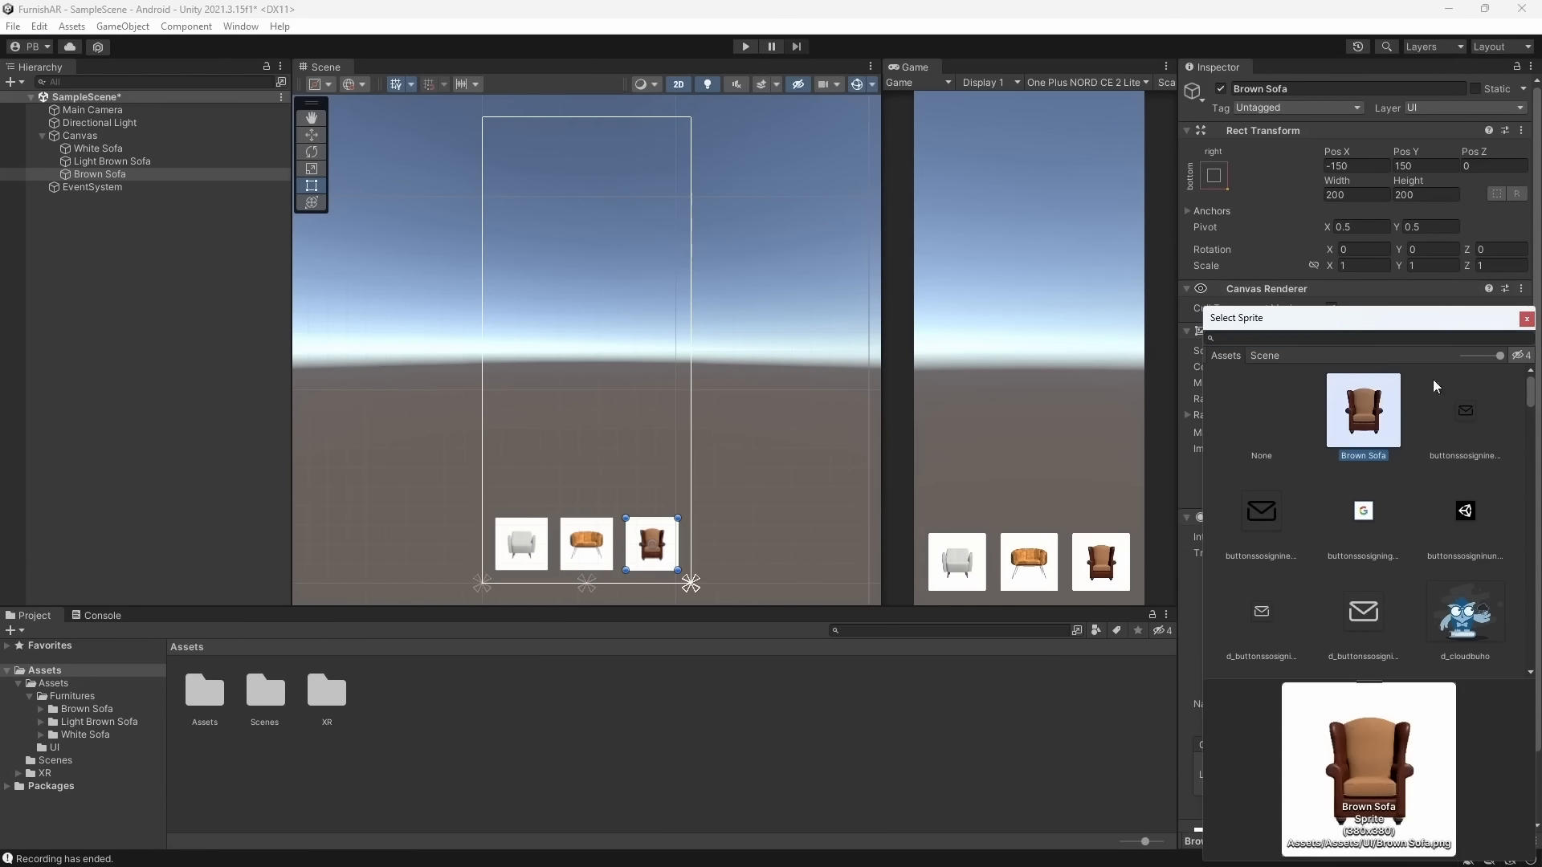
pyautogui.click(1526, 320)
pyautogui.hotkey('ctrl', 's')
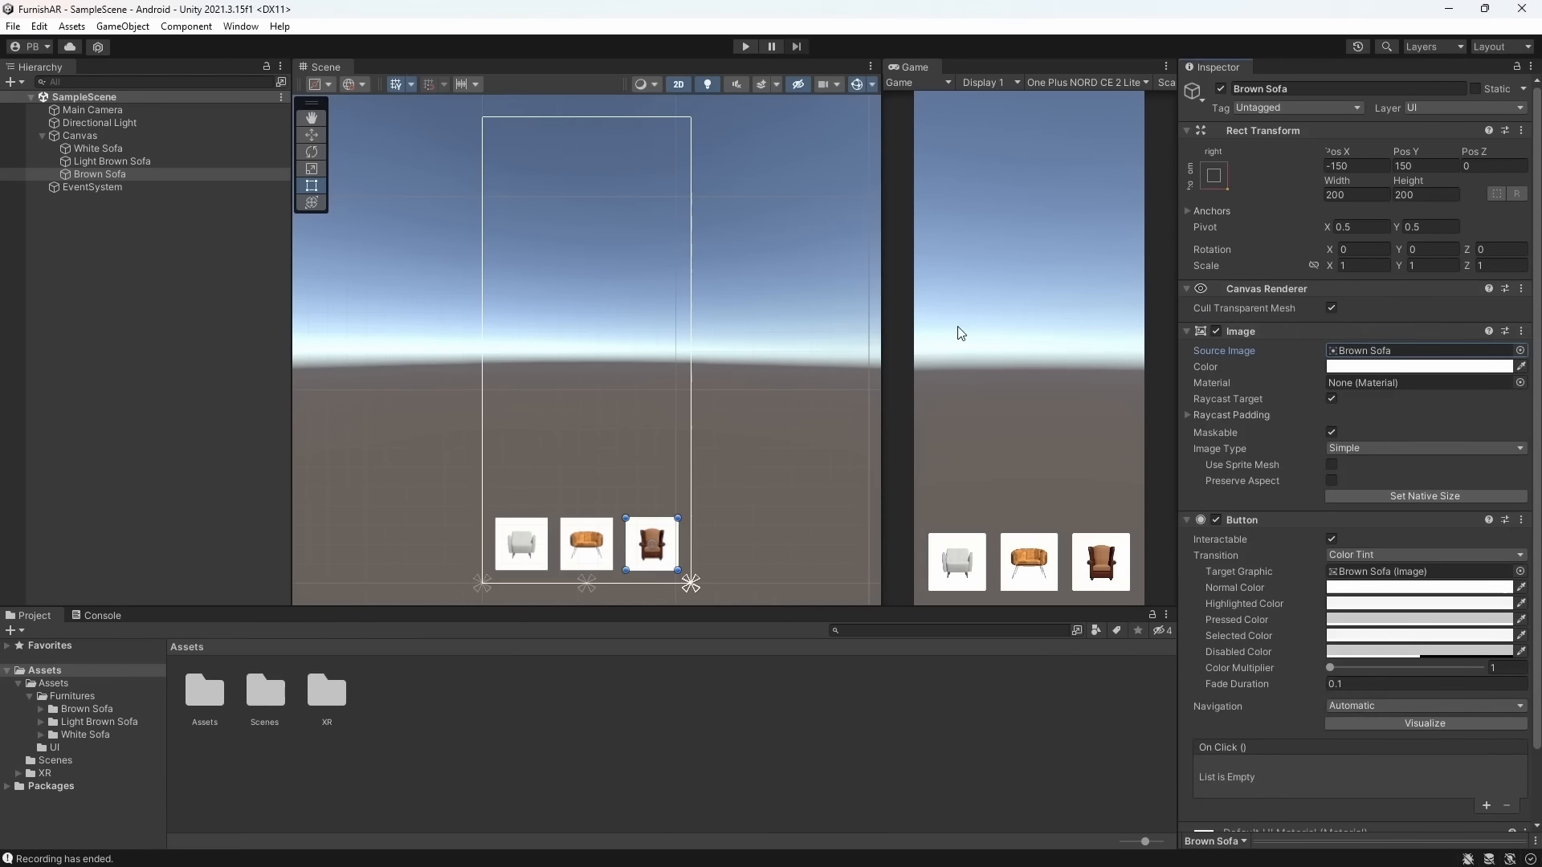
pyautogui.click(850, 362)
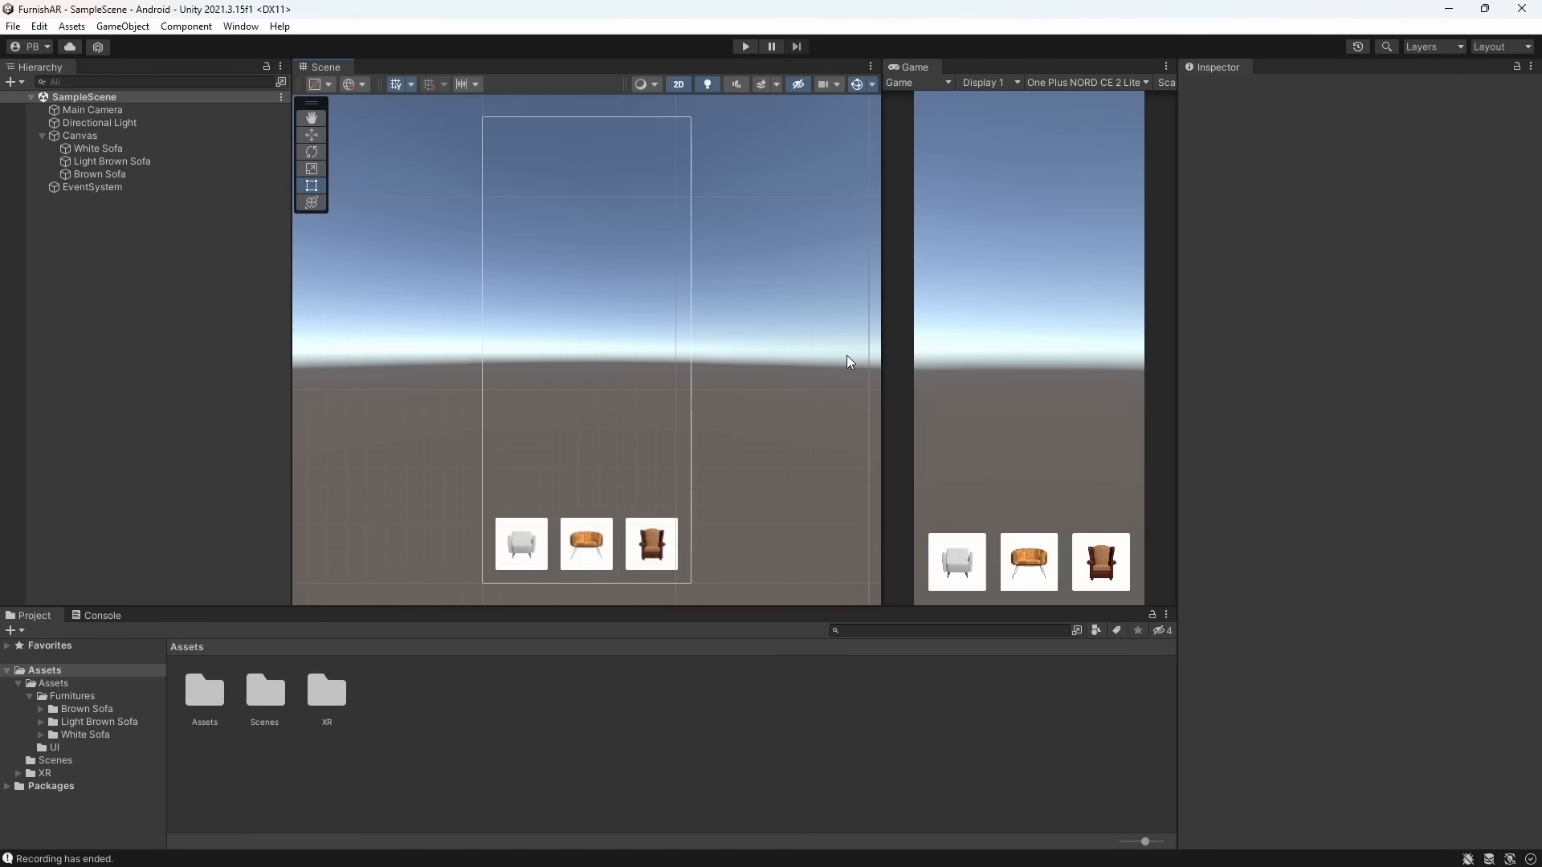
# Collapse the Canvas in the hierarchy and delete the Main Camera from the scene
pyautogui.click(42, 135)
pyautogui.click(105, 111)
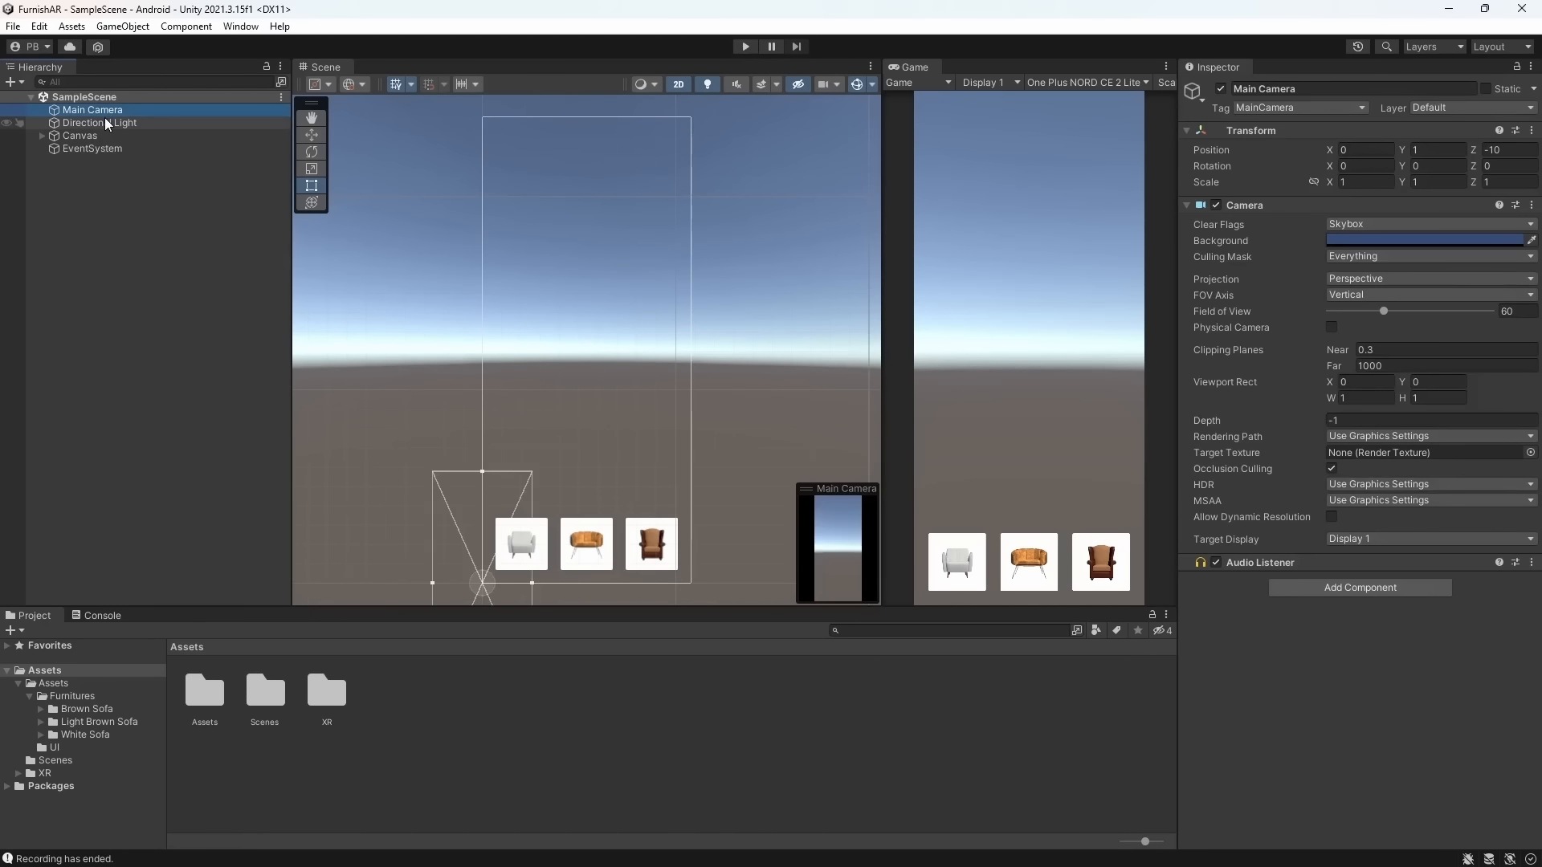
pyautogui.press('Delete')
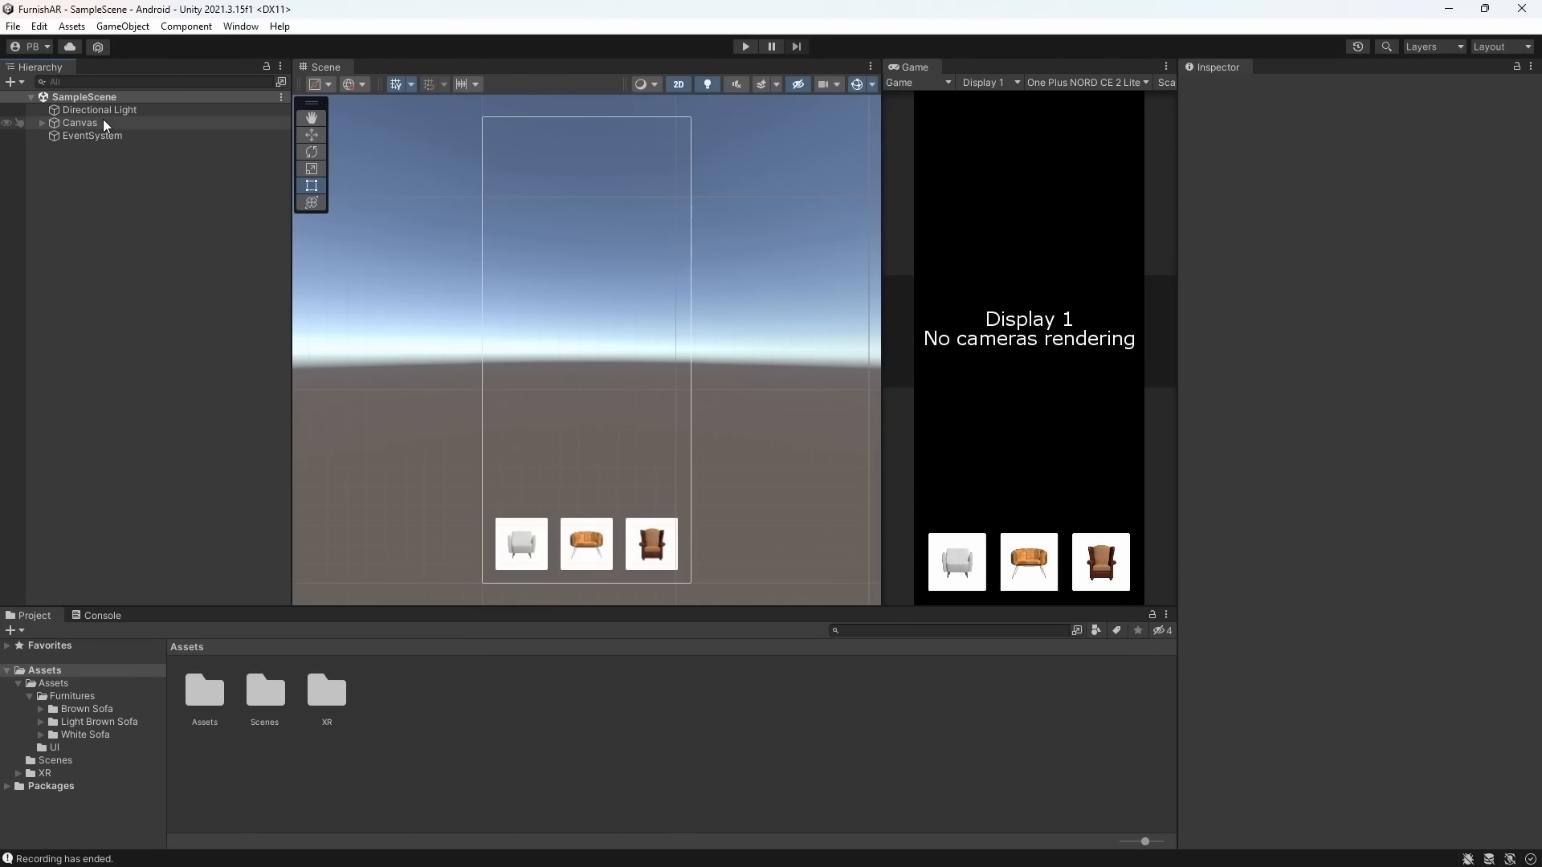
# Add an AR Session Origin and an AR Session from the XR objects to the scene
pyautogui.rightClick(152, 219)
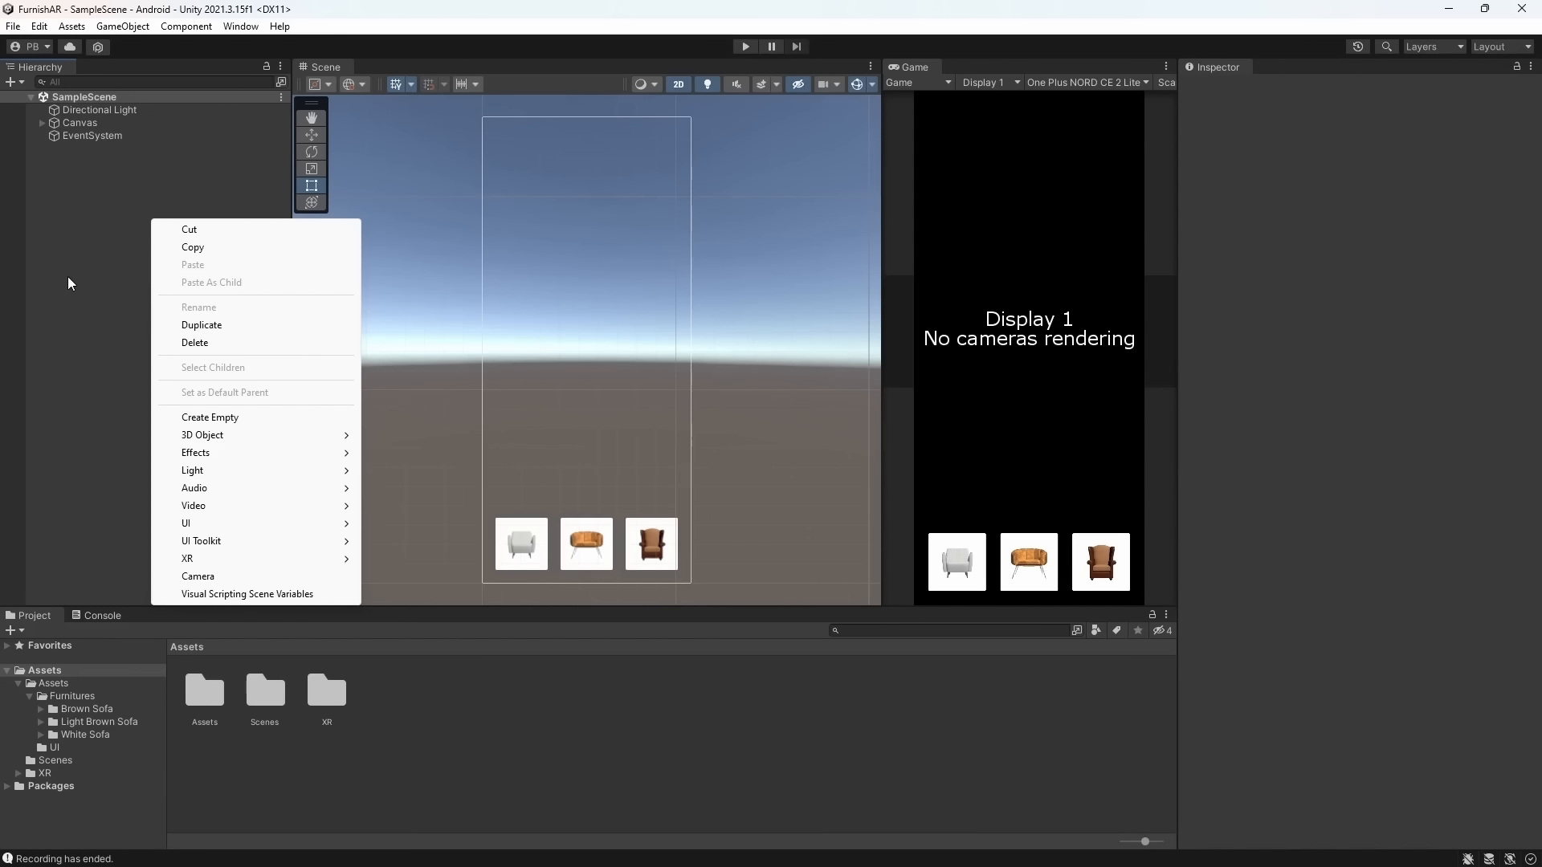
pyautogui.click(79, 237)
pyautogui.rightClick(79, 236)
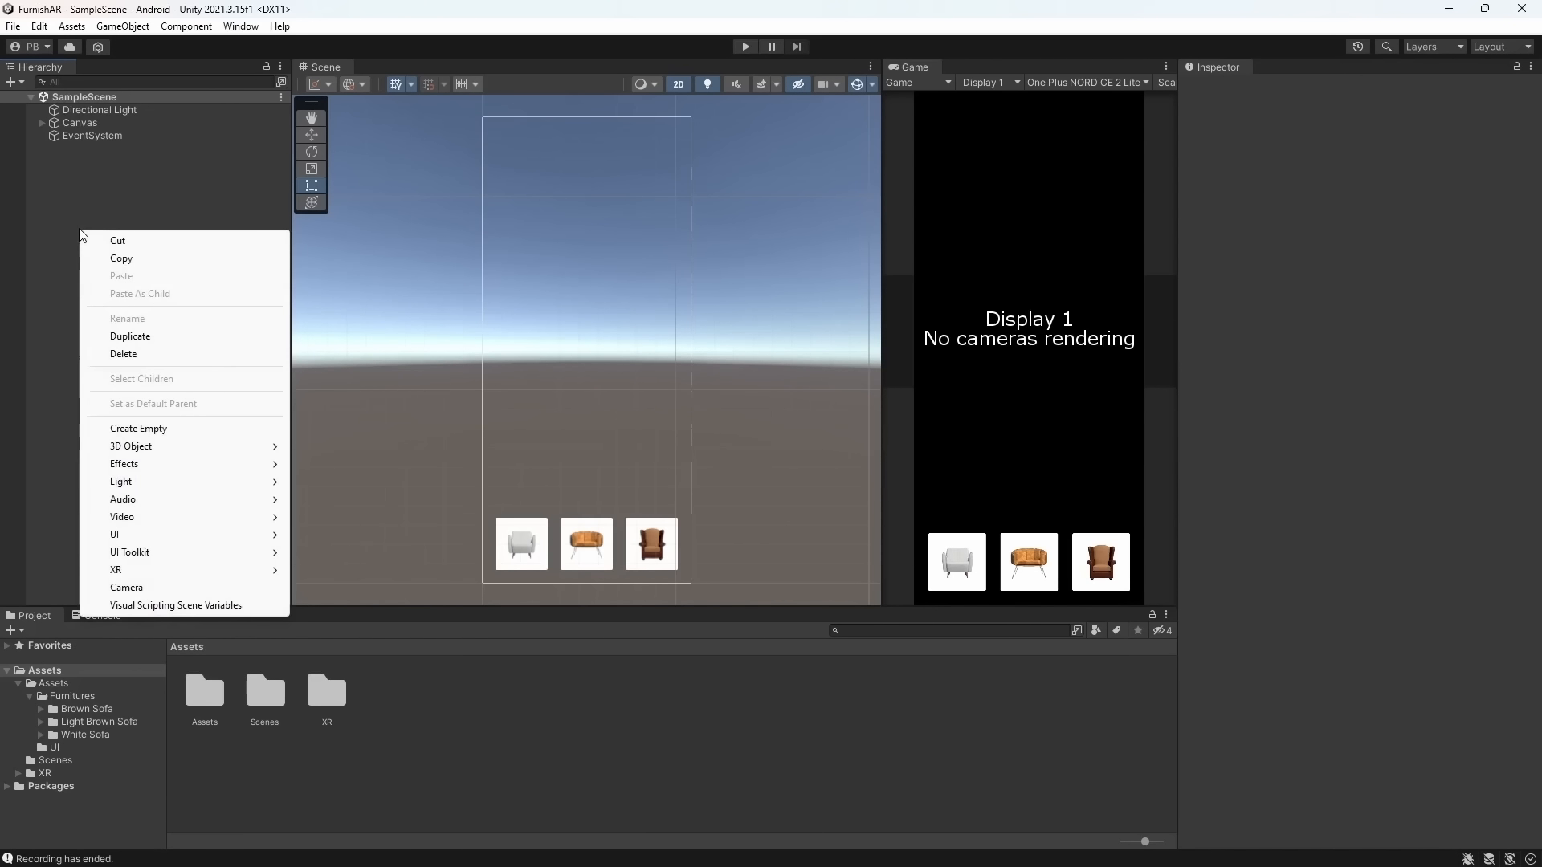
pyautogui.moveTo(128, 570)
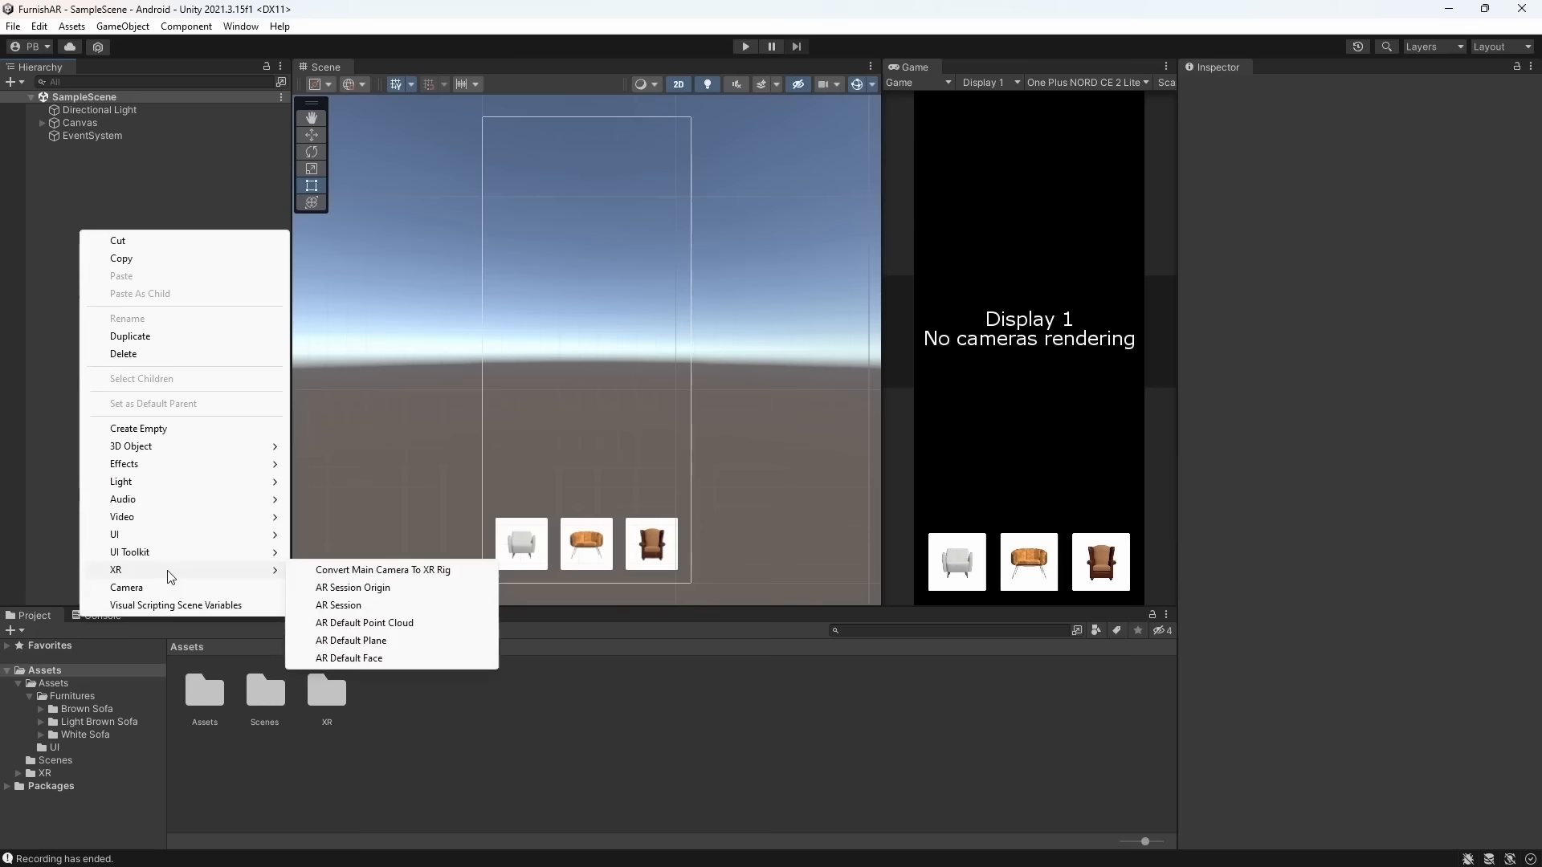
pyautogui.click(353, 586)
pyautogui.rightClick(86, 271)
pyautogui.moveTo(181, 585)
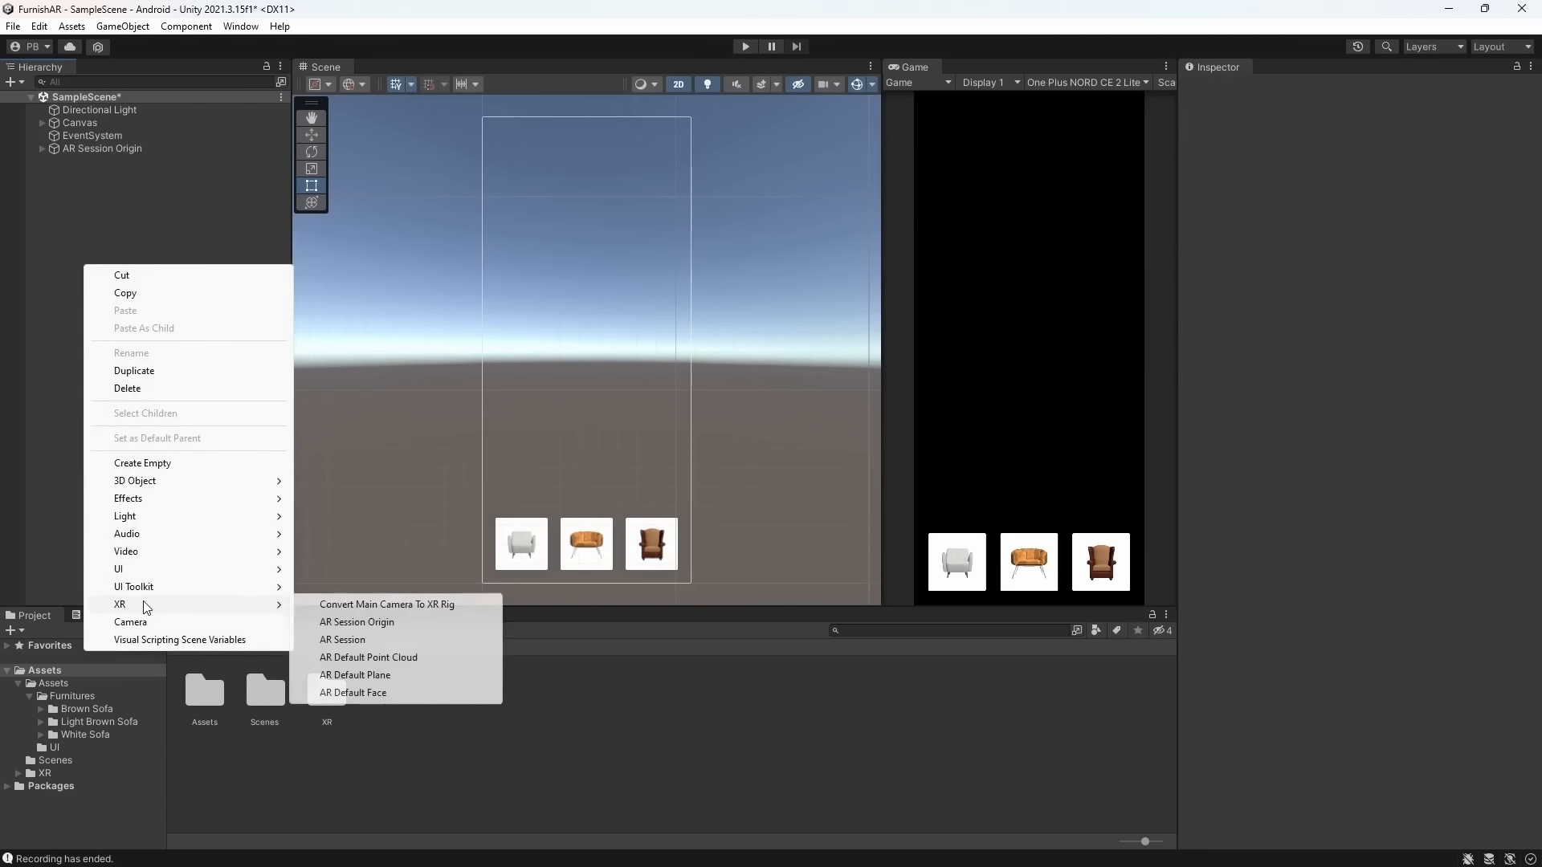
pyautogui.click(354, 638)
# Move AR Session Origin and AR Session to the top of the scene hierarchy as separate root objects, undoing any nesting
pyautogui.click(102, 148)
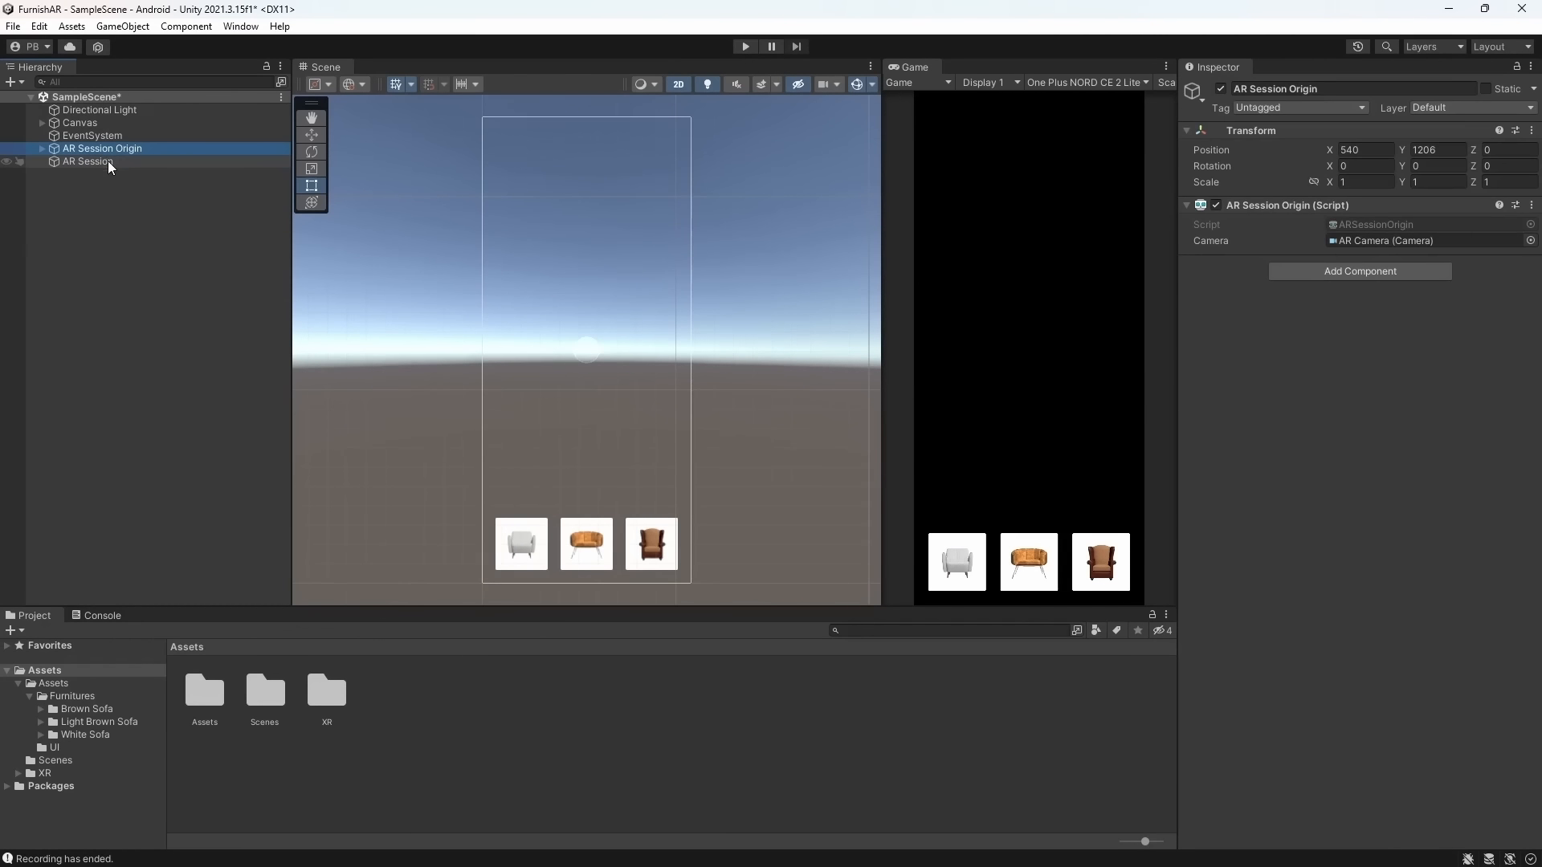
pyautogui.keyDown('shift'); pyautogui.click(90, 161); pyautogui.keyUp('shift')
pyautogui.moveTo(133, 104); pyautogui.dragTo(135, 108)
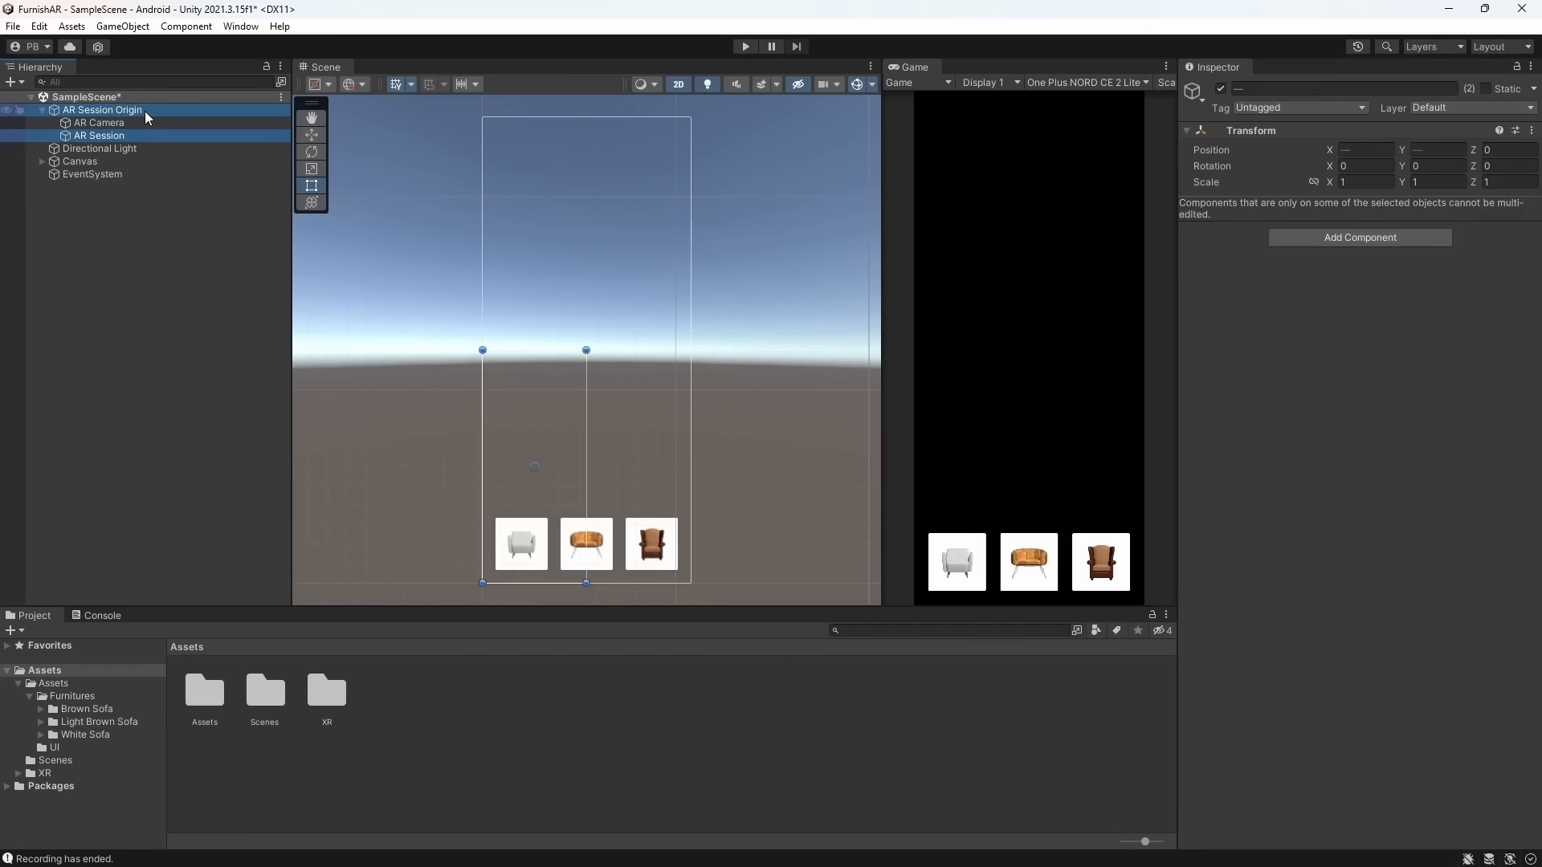
pyautogui.click(146, 113)
pyautogui.hotkey('ctrl', 'z')
pyautogui.hotkey('ctrl', 'z')
# Add the AR Raycast Manager component to AR Session Origin
pyautogui.click(78, 117)
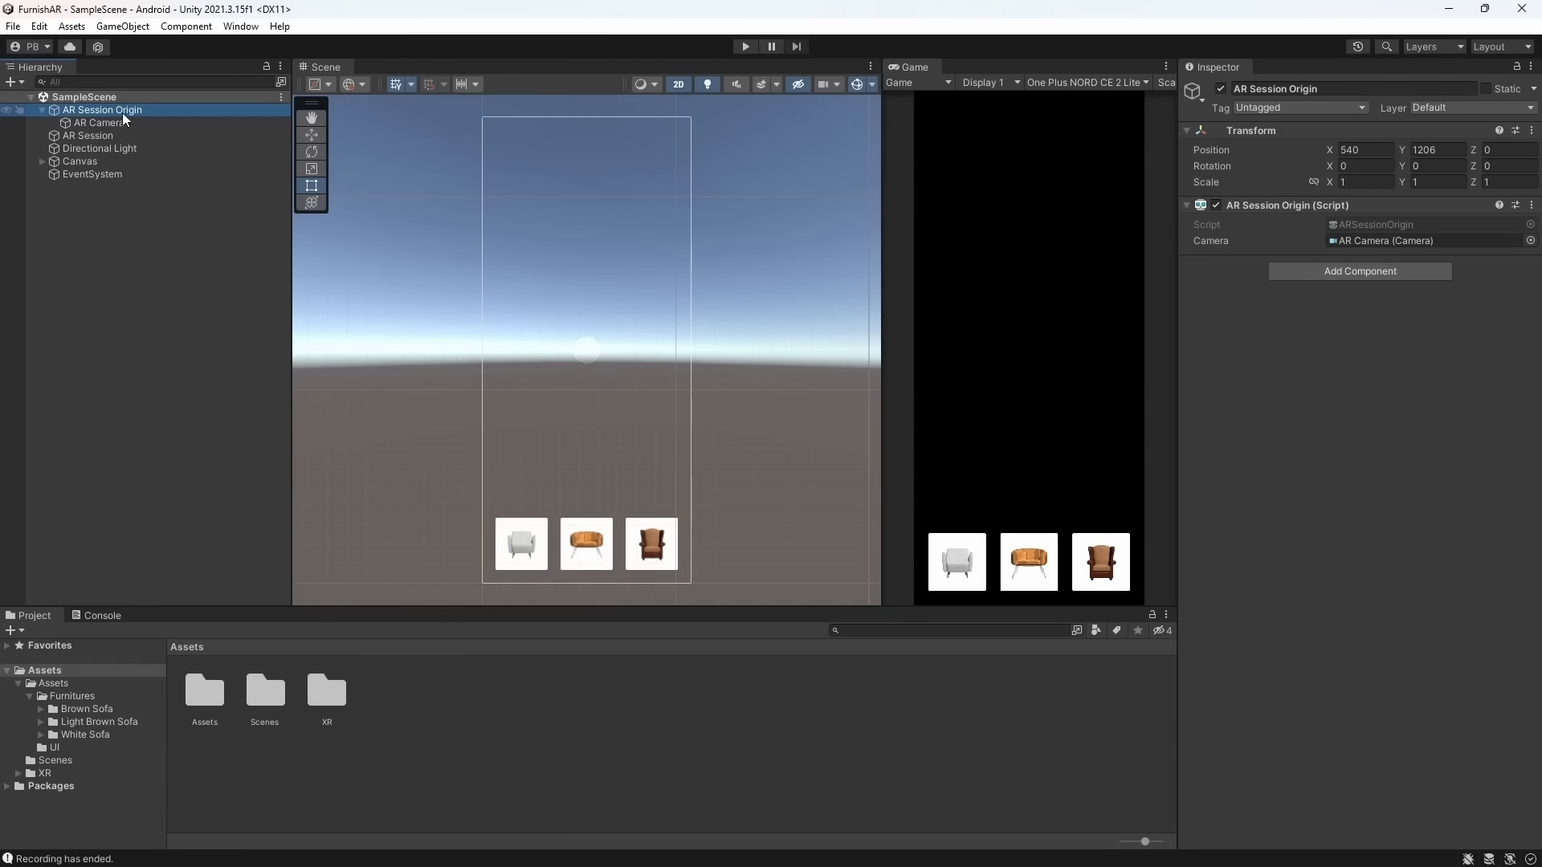
pyautogui.click(1374, 270)
pyautogui.write('AR Ray')
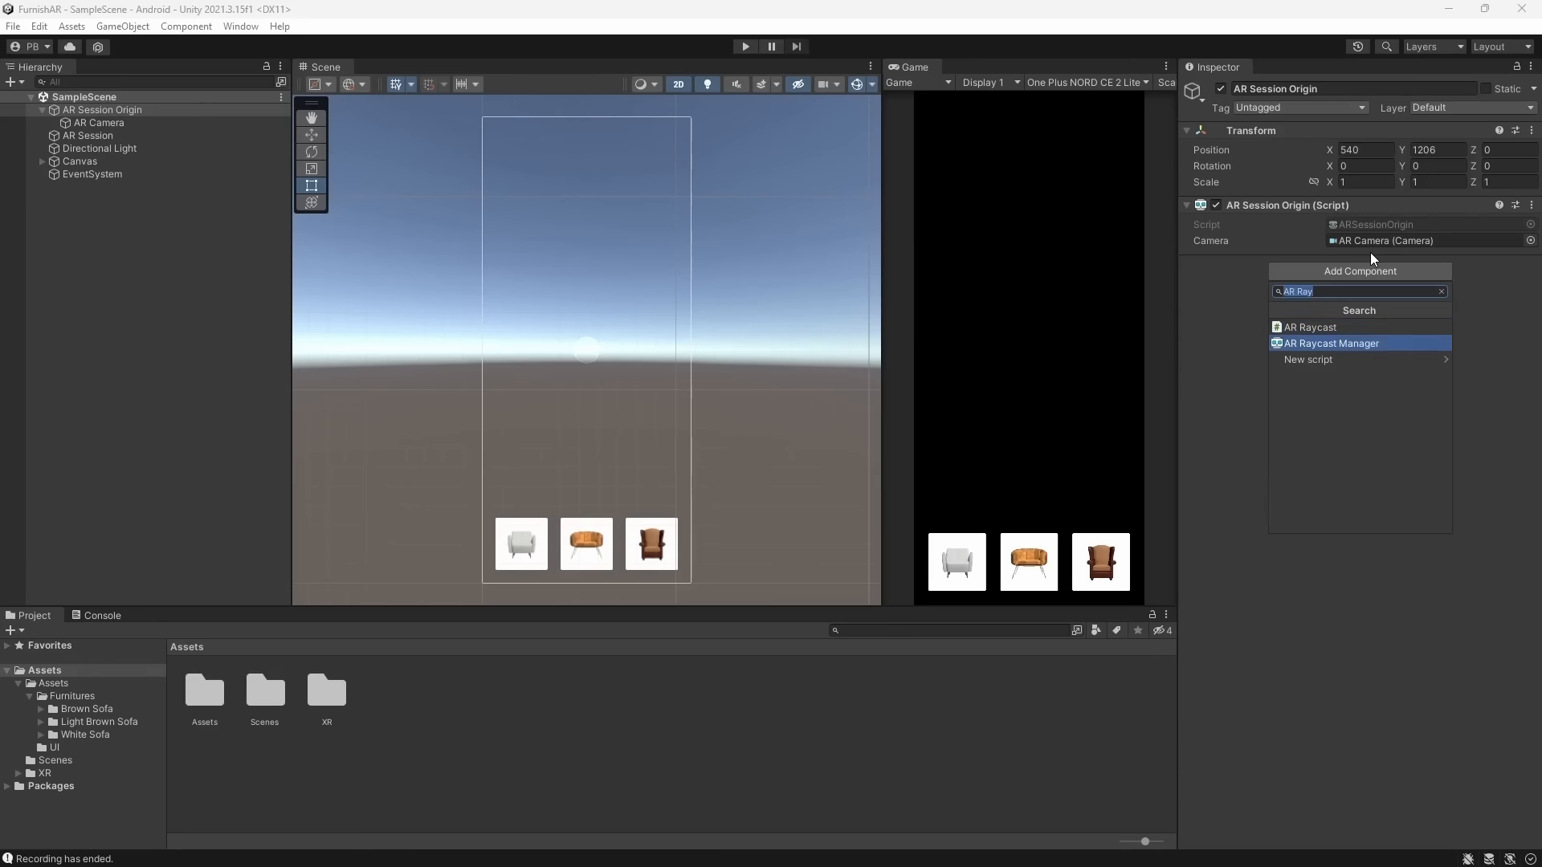
pyautogui.press('Return')
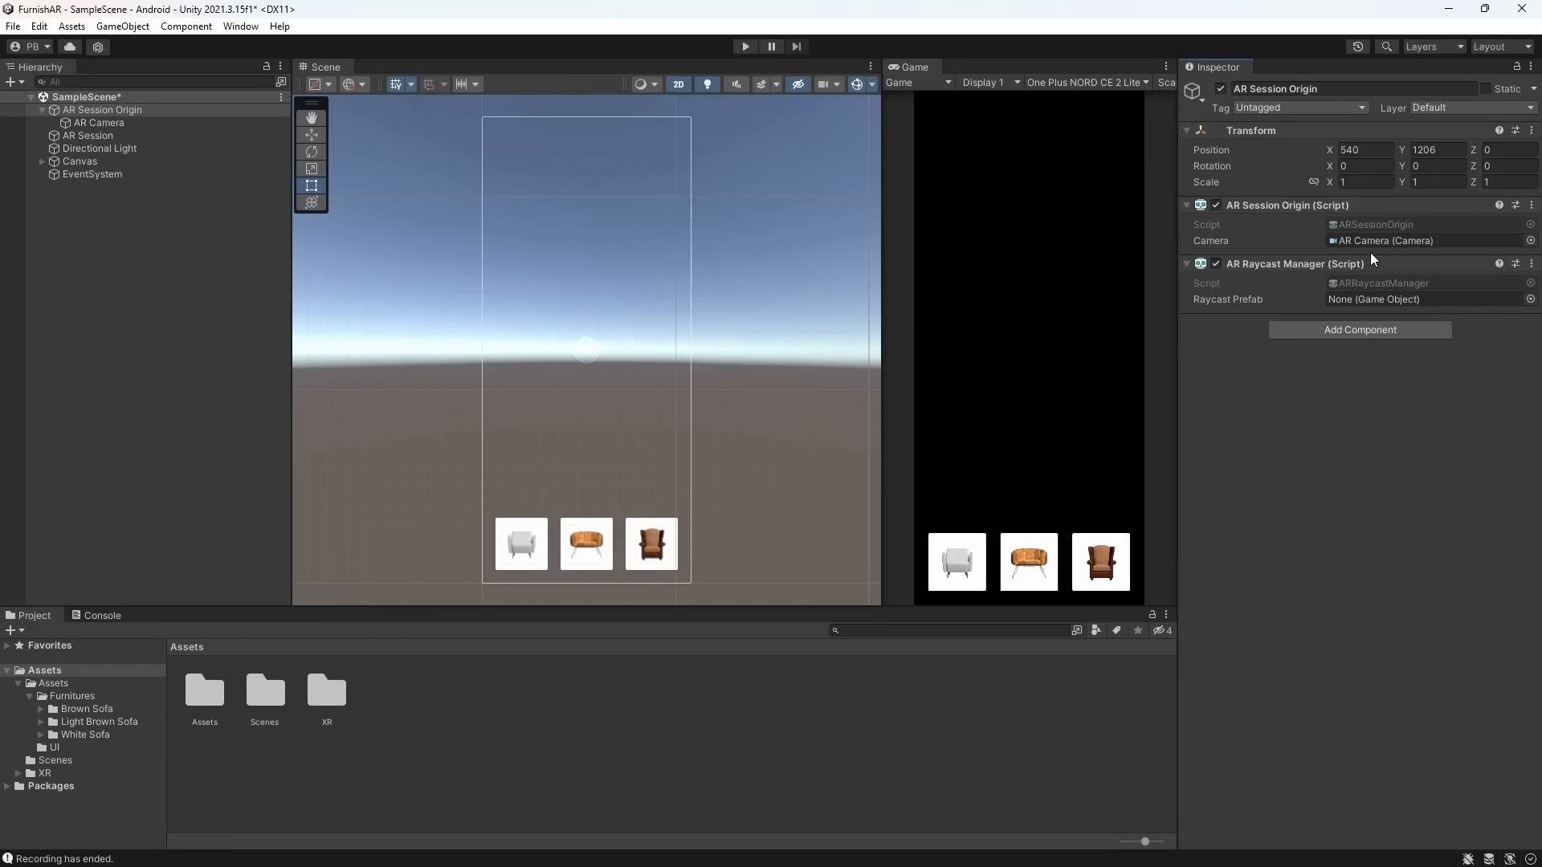
# Add the AR Plane Manager component to AR Session Origin and save the scene
pyautogui.click(1343, 330)
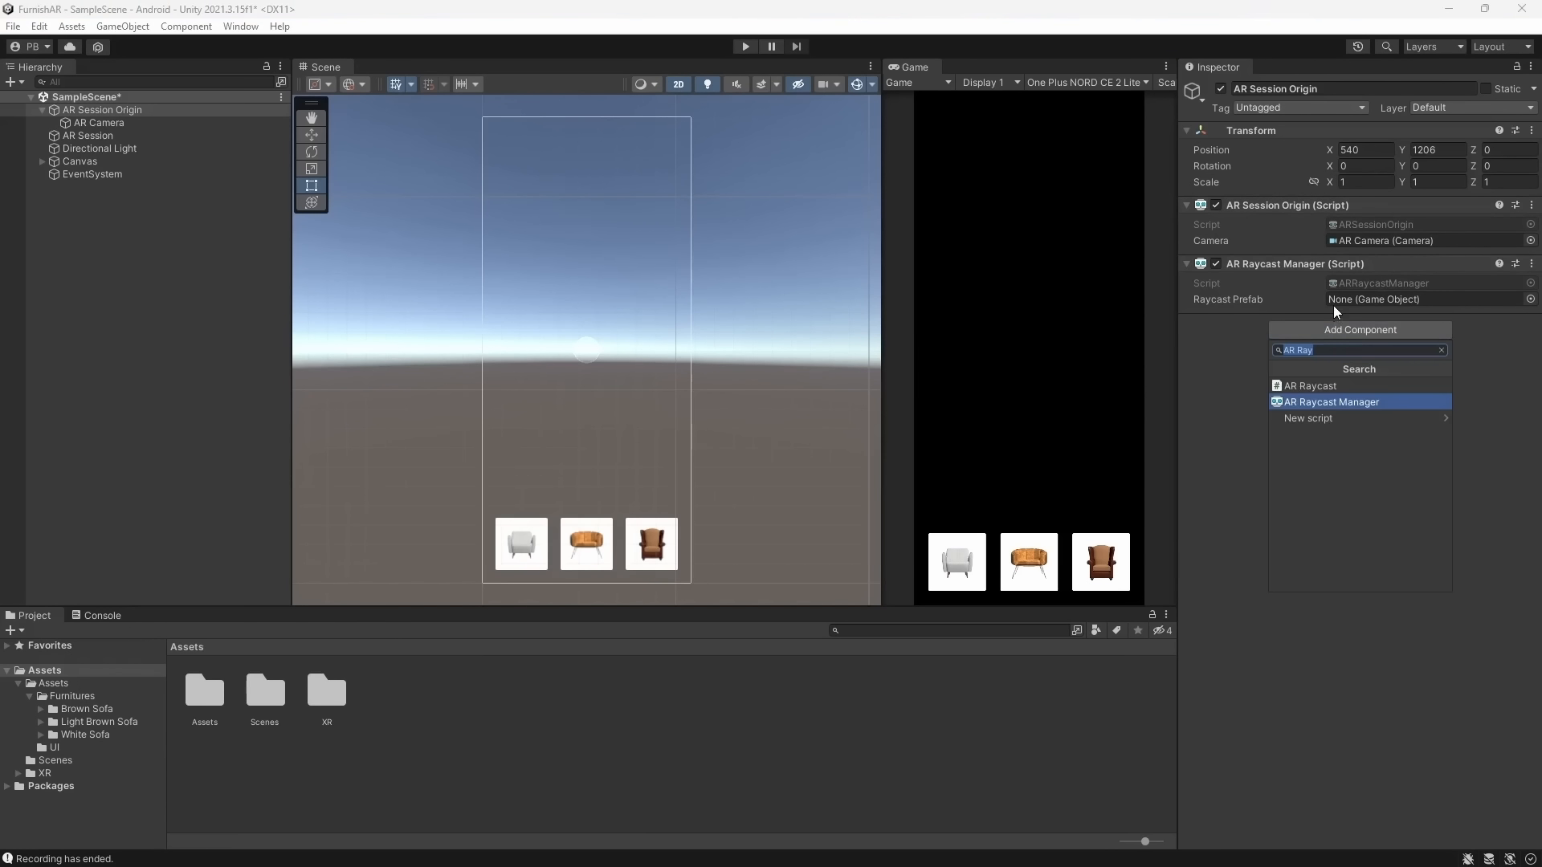
pyautogui.write('AR ')
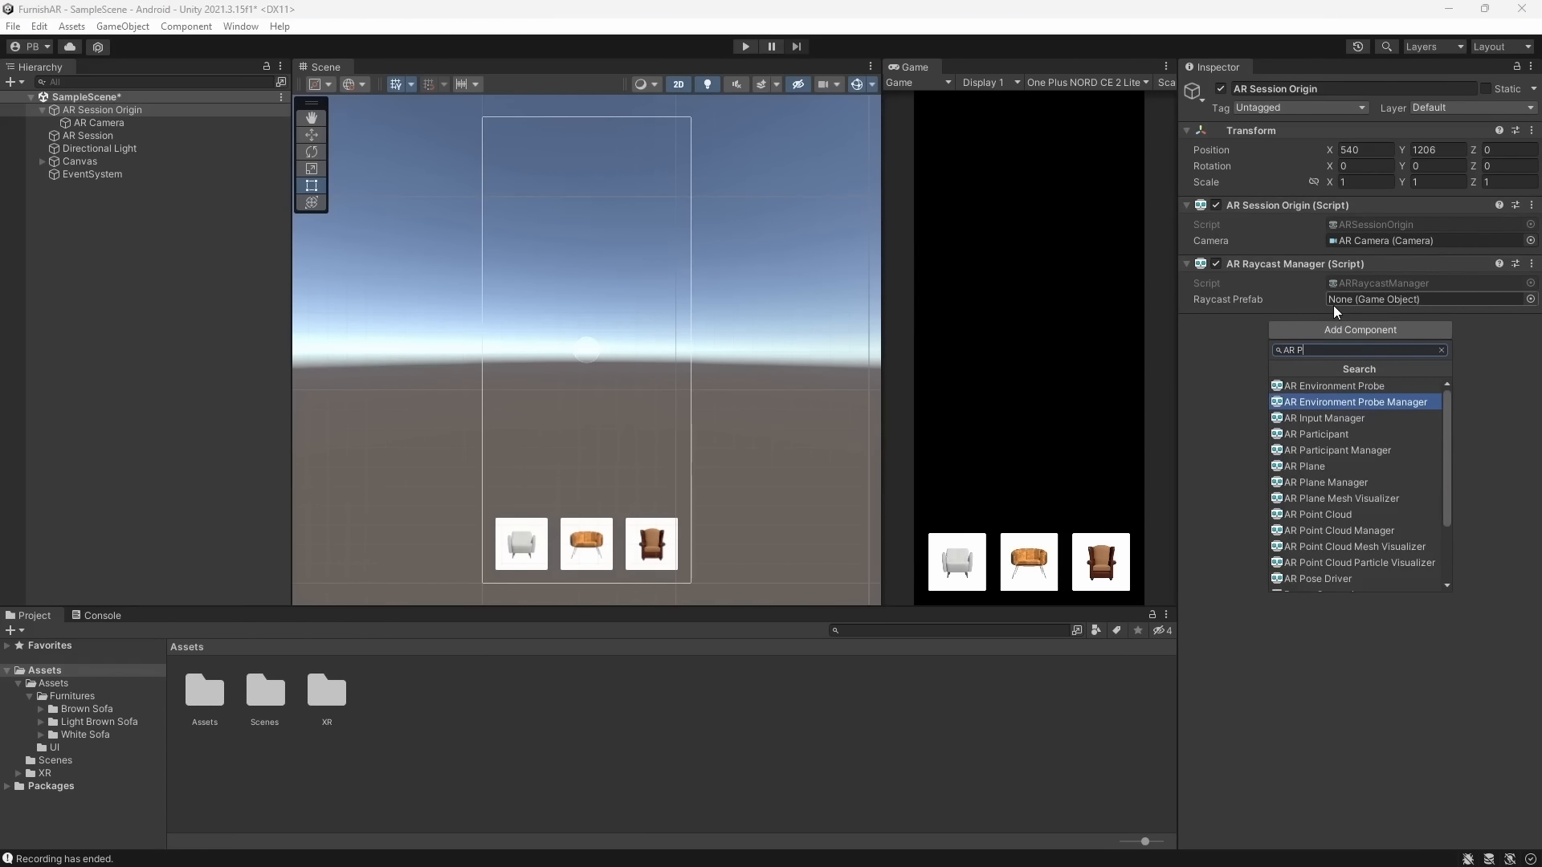
pyautogui.write('Plane')
pyautogui.press('Return')
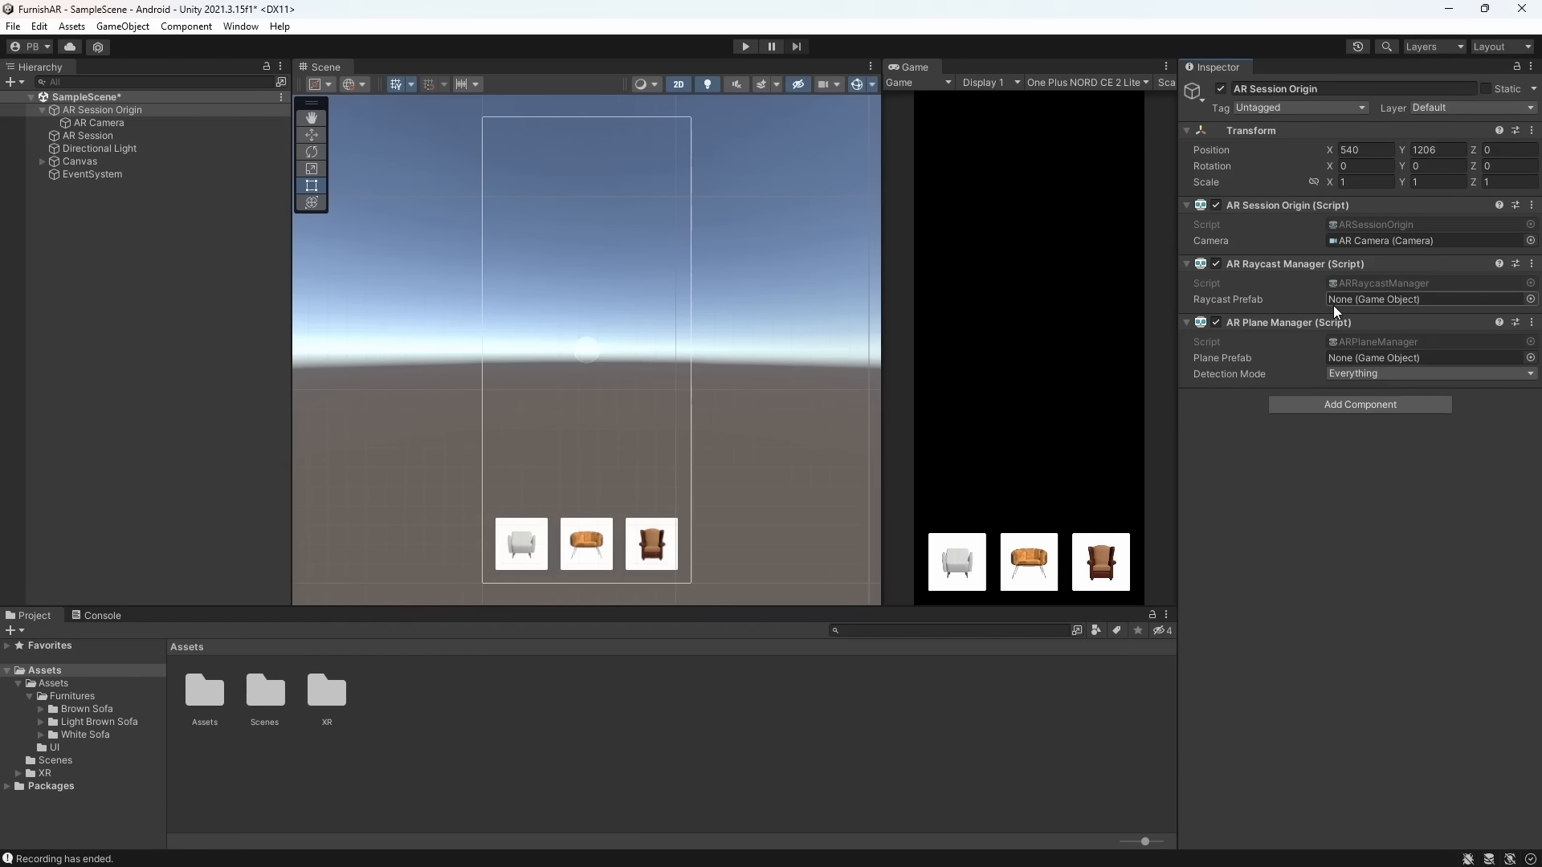
pyautogui.hotkey('ctrl', 's')
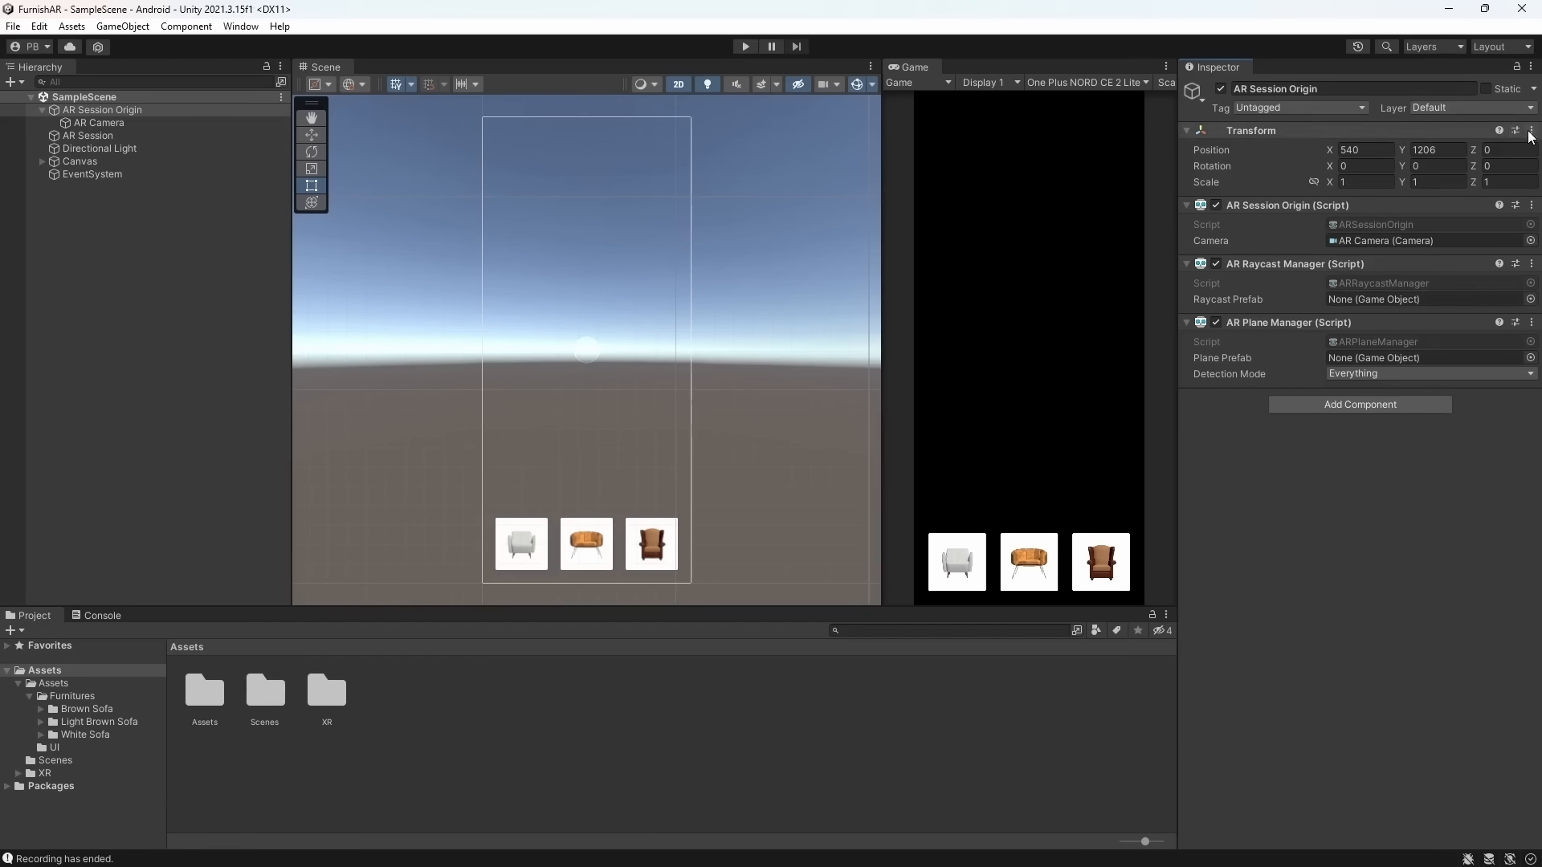
# Reset the Transform of AR Session Origin and save the scene
pyautogui.click(1532, 131)
pyautogui.click(1494, 149)
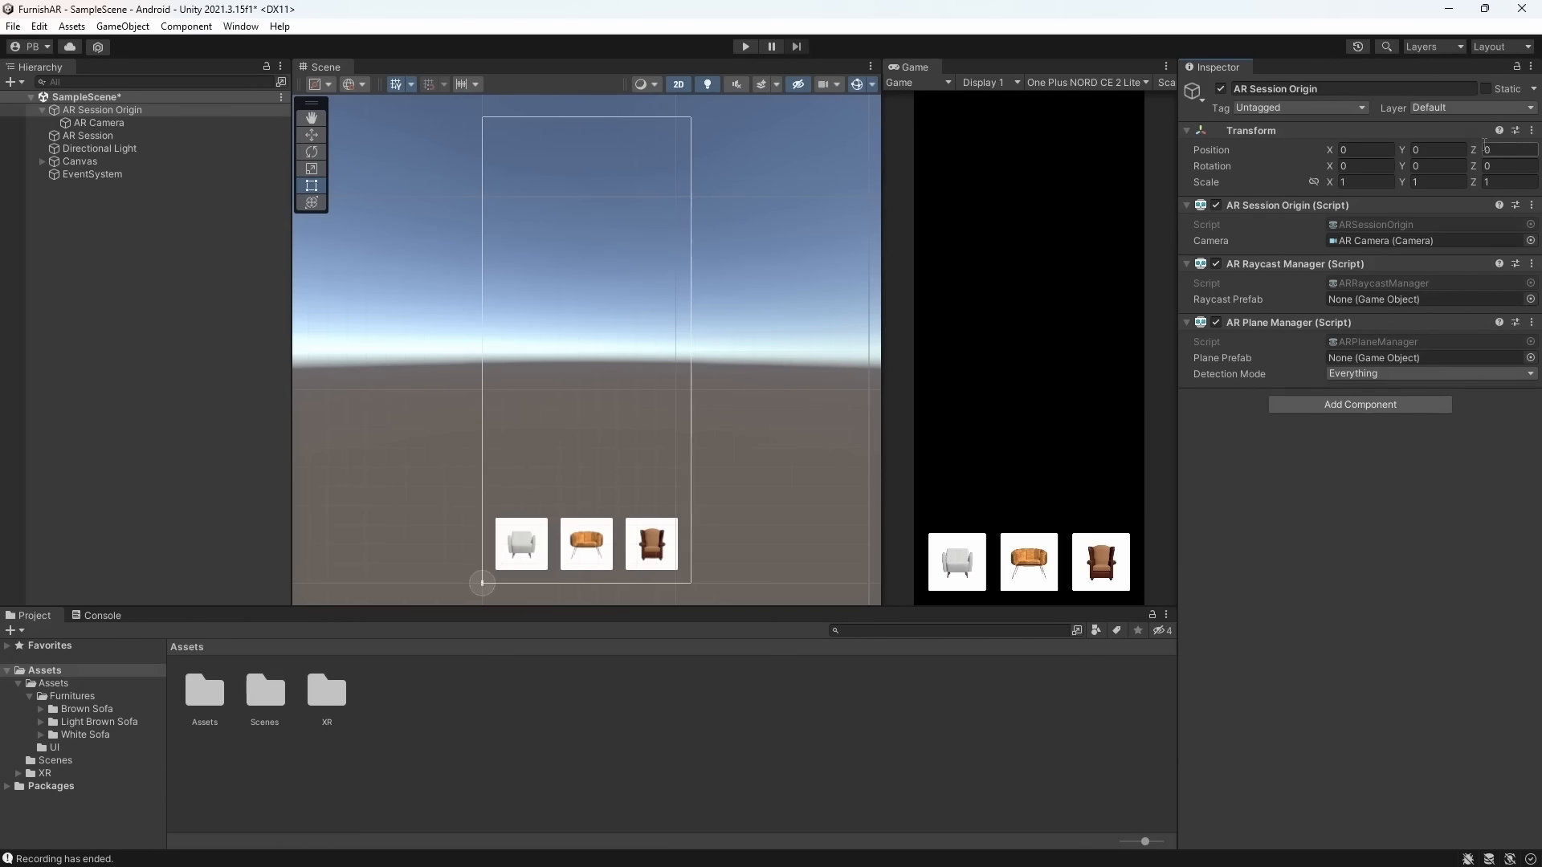
pyautogui.hotkey('ctrl', 's')
# Create a new folder named Materials in the project's top-level Assets folder
pyautogui.click(589, 738)
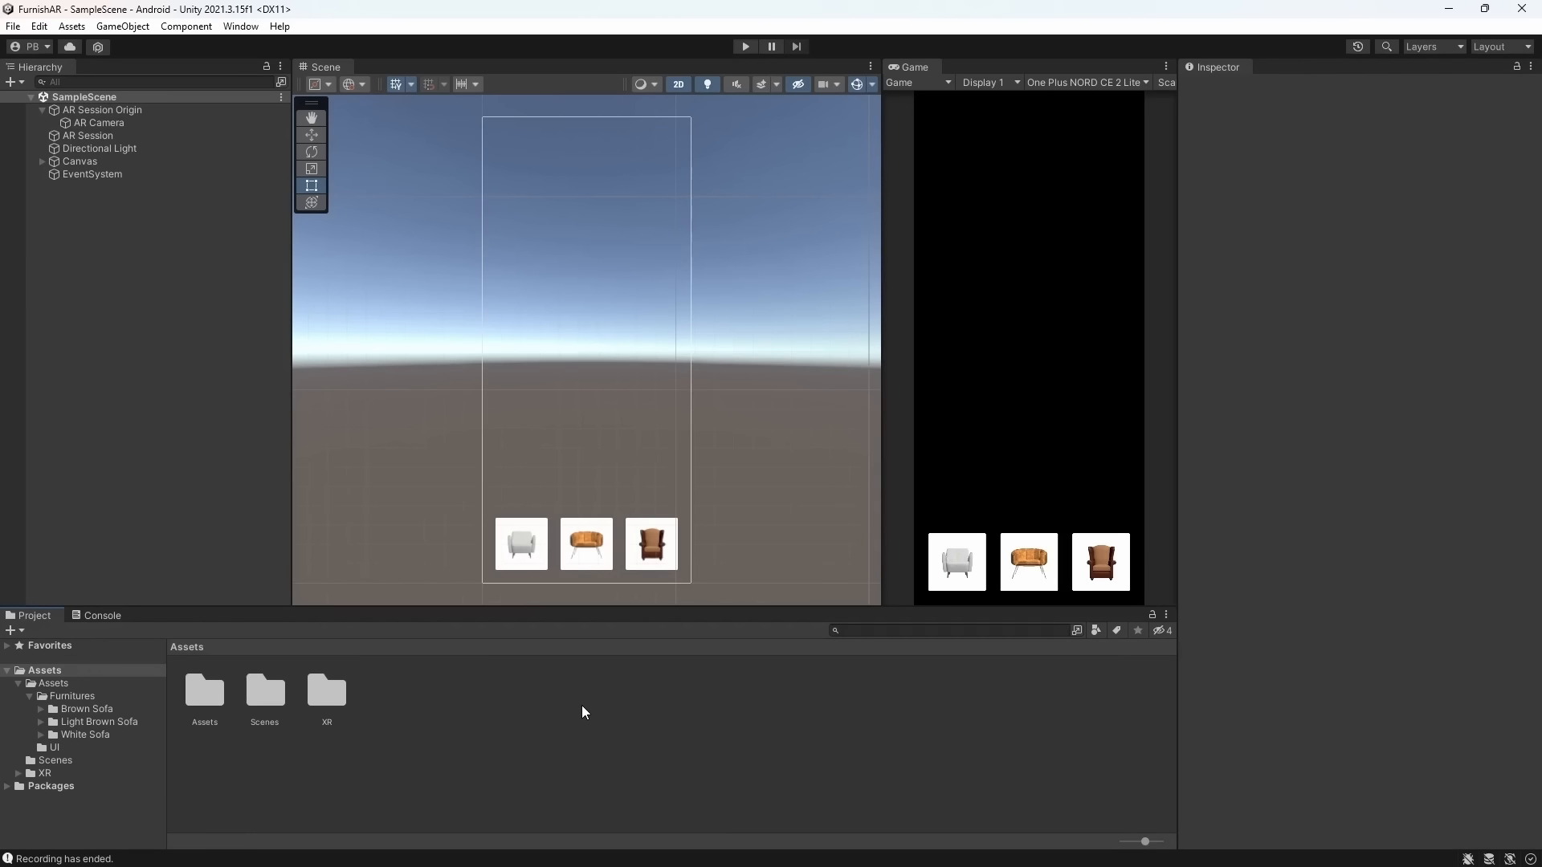
pyautogui.rightClick(583, 707)
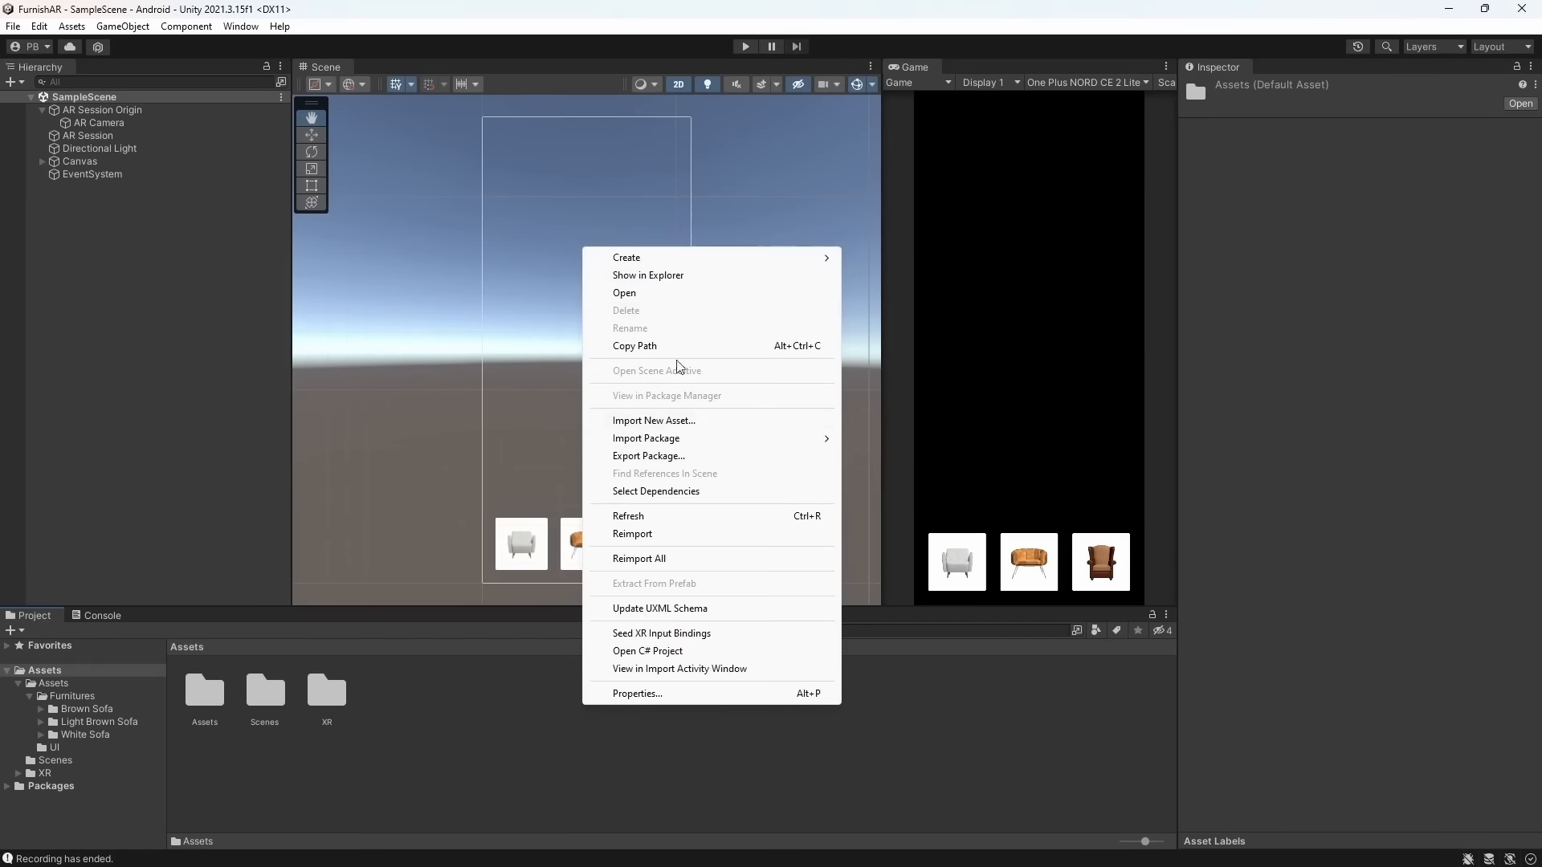
pyautogui.moveTo(667, 257)
pyautogui.click(937, 88)
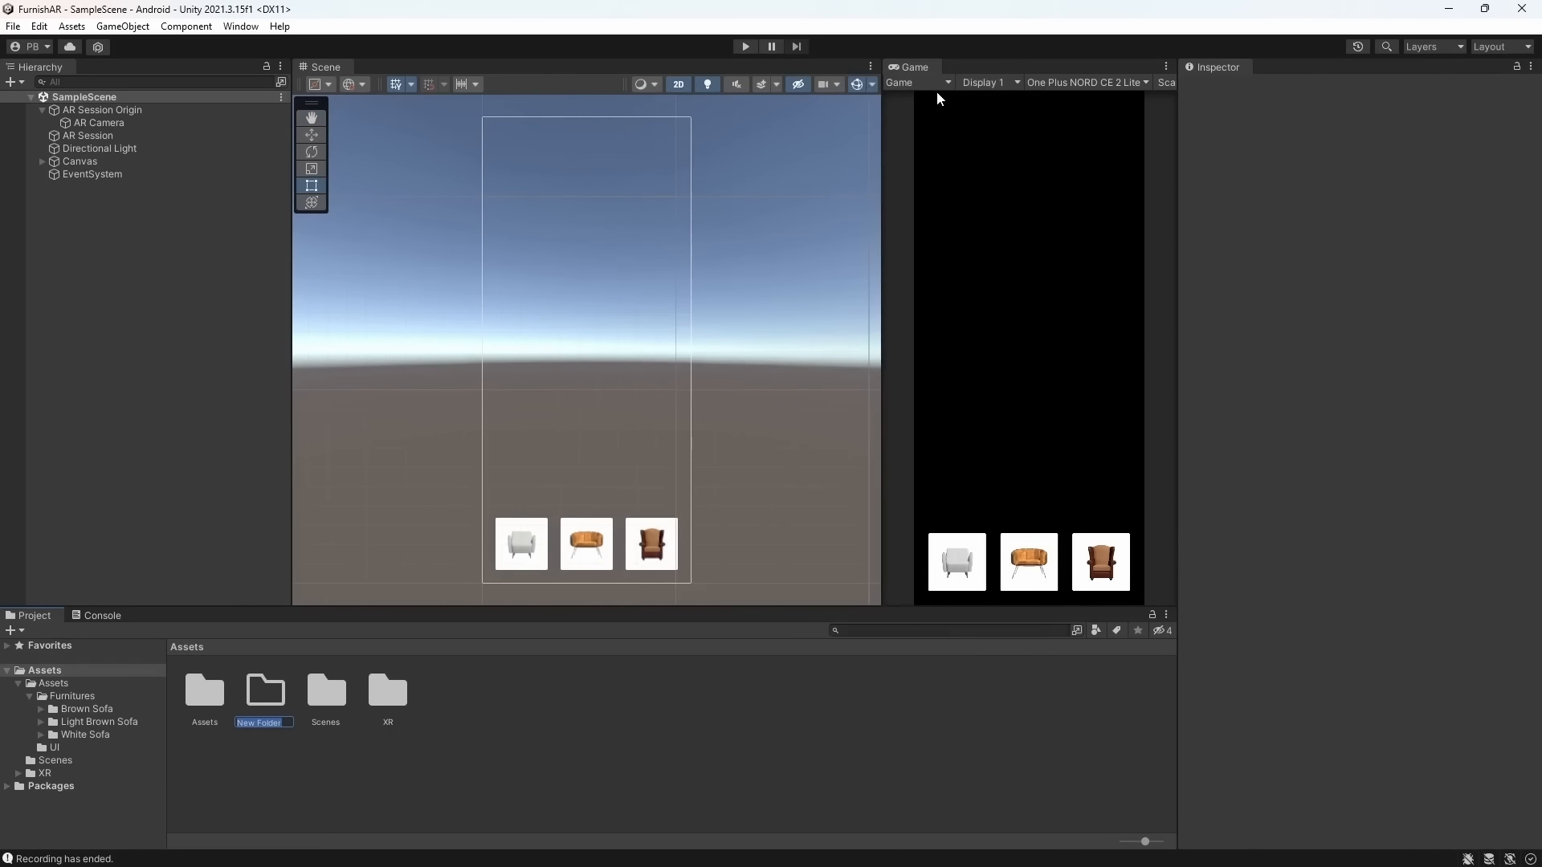
pyautogui.write('Materials')
pyautogui.press('Return')
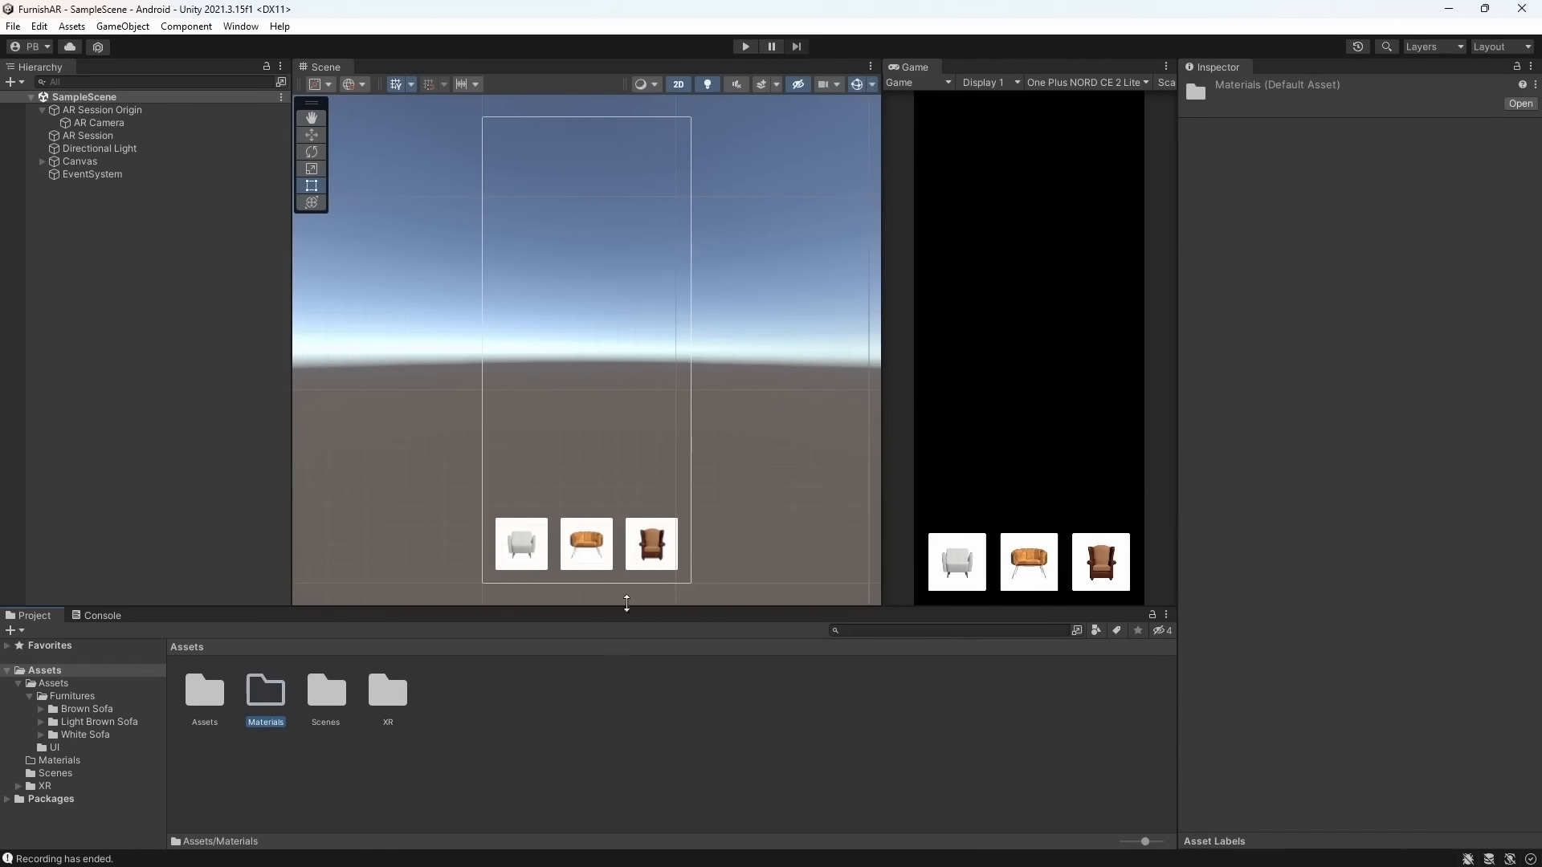
# Create another folder named Preabs alongside Materials in the top-level Assets folder
pyautogui.rightClick(632, 725)
pyautogui.moveTo(677, 273)
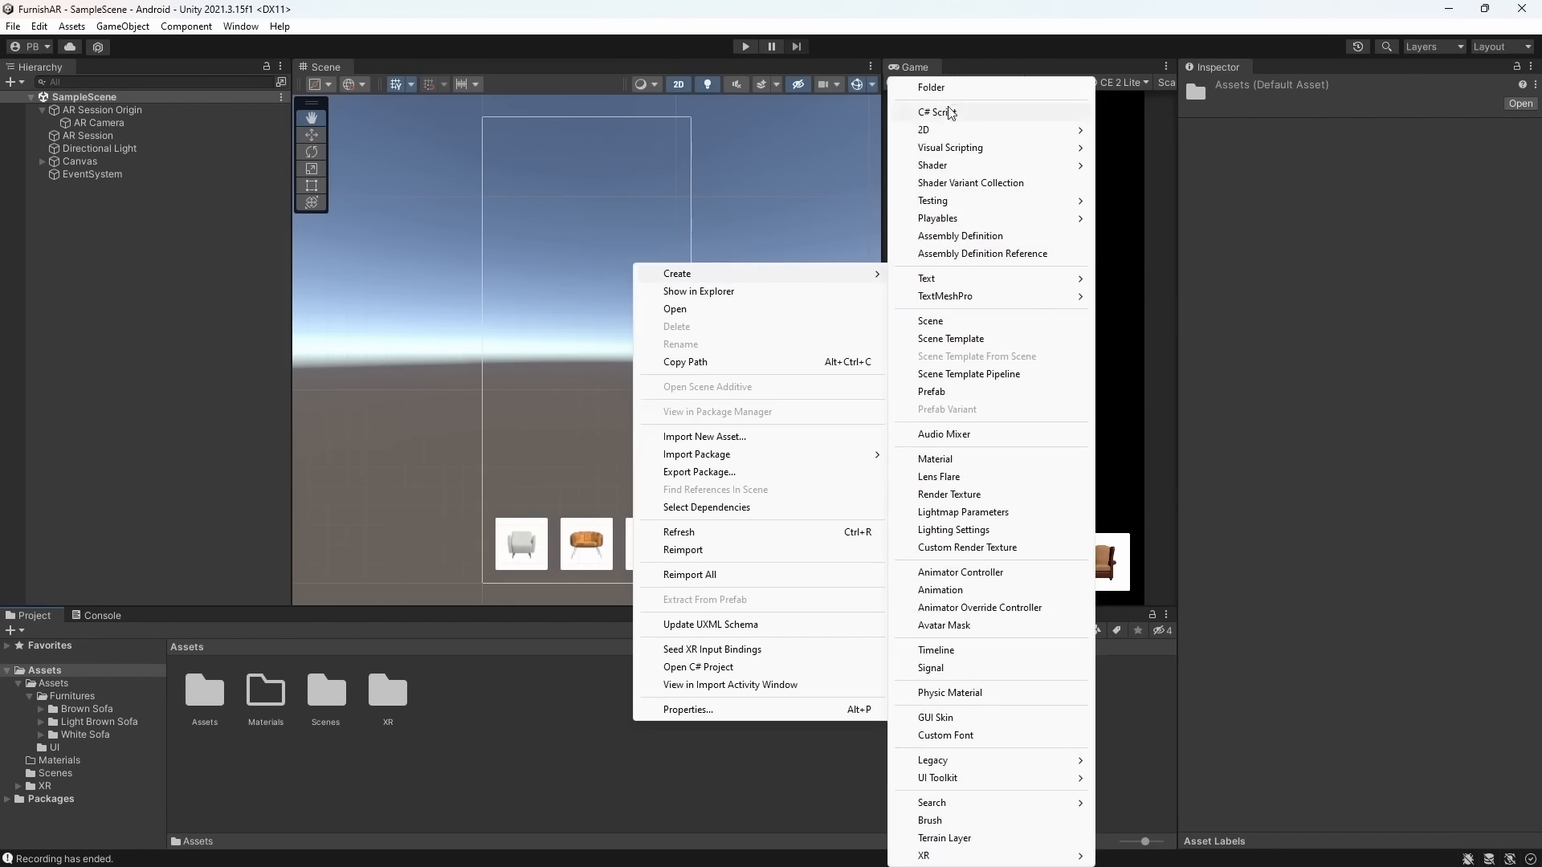
pyautogui.click(947, 85)
pyautogui.write('Preabs')
pyautogui.press('Return')
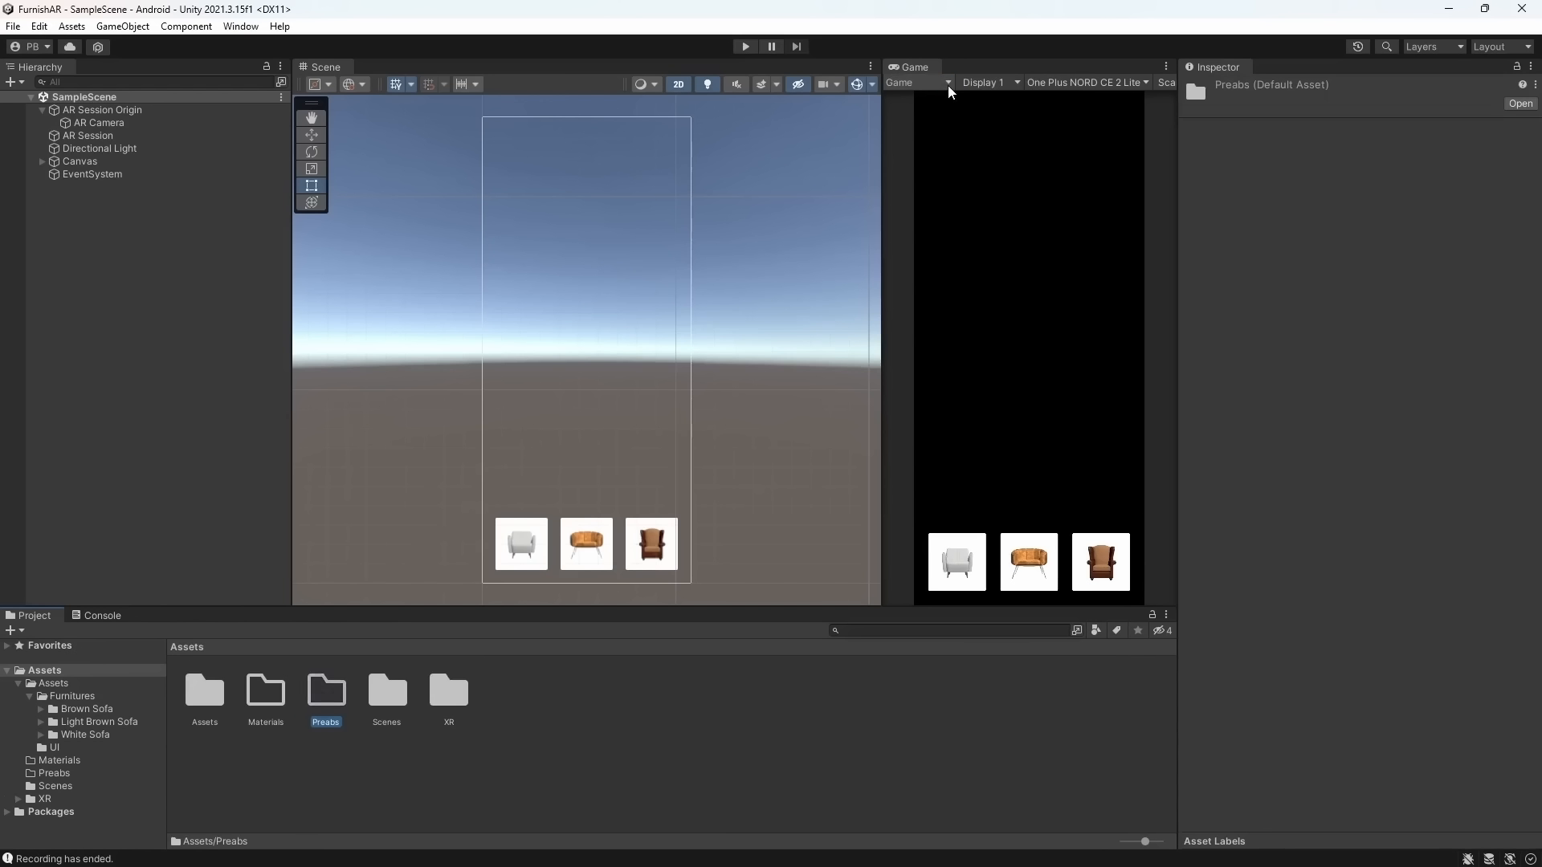
# Correct the name of the Preabs folder to Prefabs
pyautogui.press('Right')
pyautogui.press('Left')
pyautogui.press('F2')
pyautogui.press('End')
pyautogui.write('f')
pyautogui.press('Return')
# Create a new folder named Scripts in the top-level Assets folder
pyautogui.click(664, 704)
pyautogui.rightClick(664, 704)
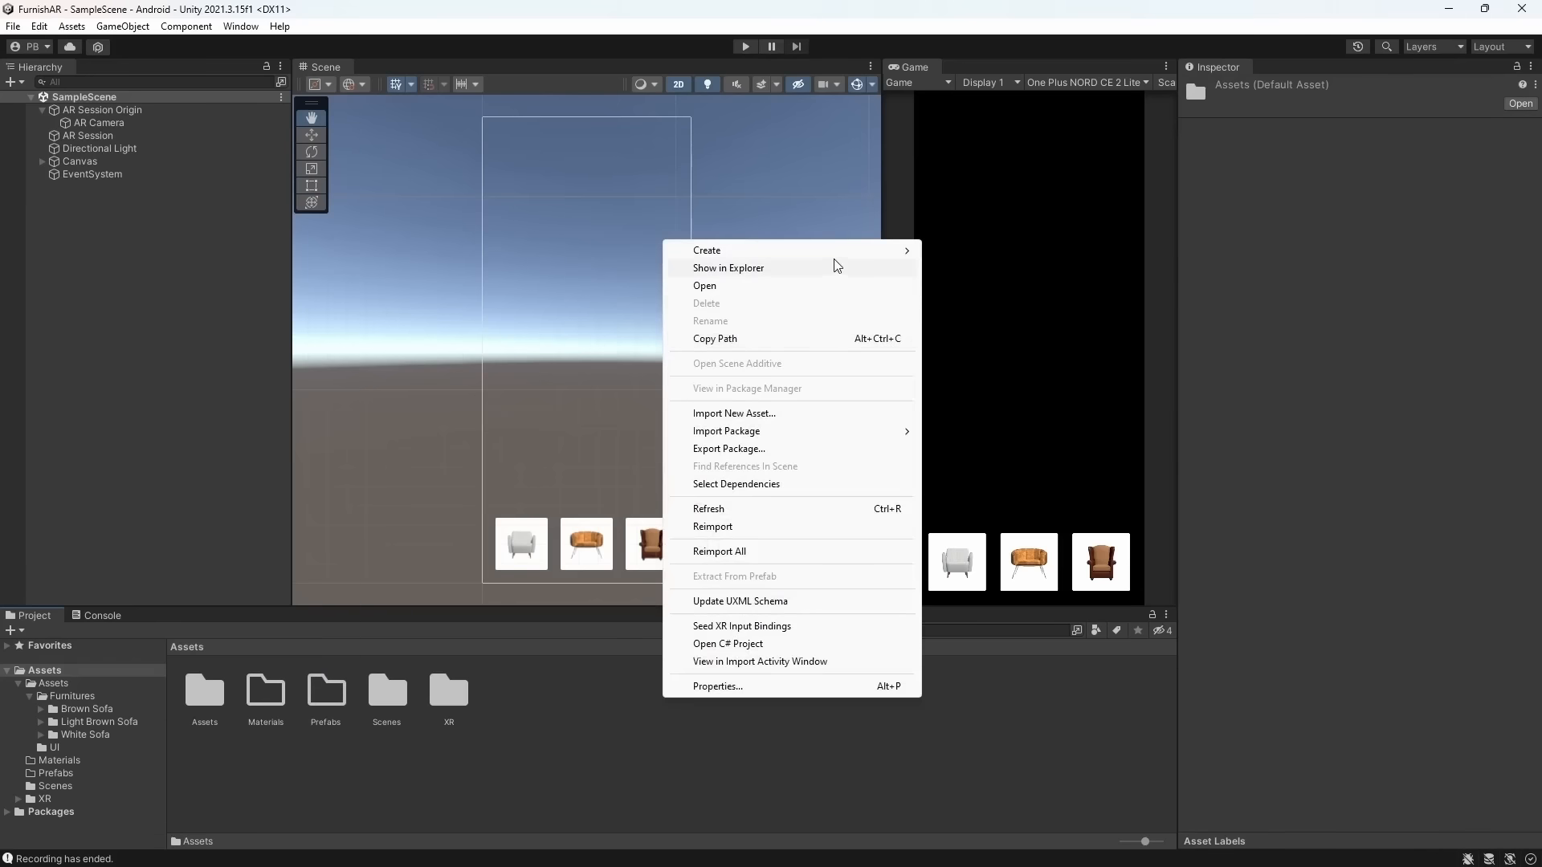
pyautogui.moveTo(835, 252)
pyautogui.click(1004, 86)
pyautogui.write('S')
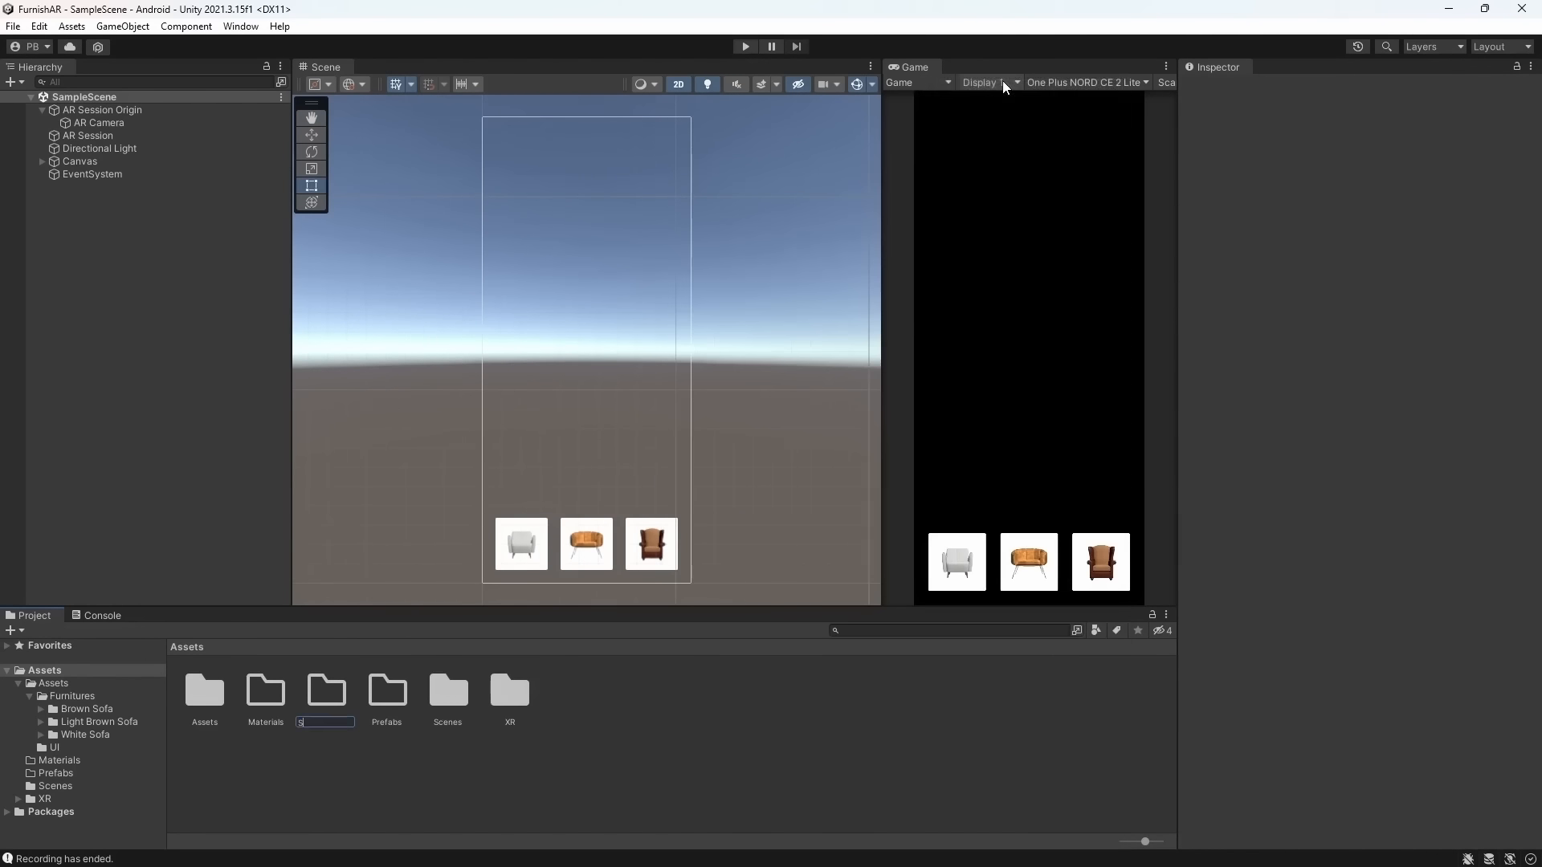
pyautogui.write('cripts')
pyautogui.press('Return')
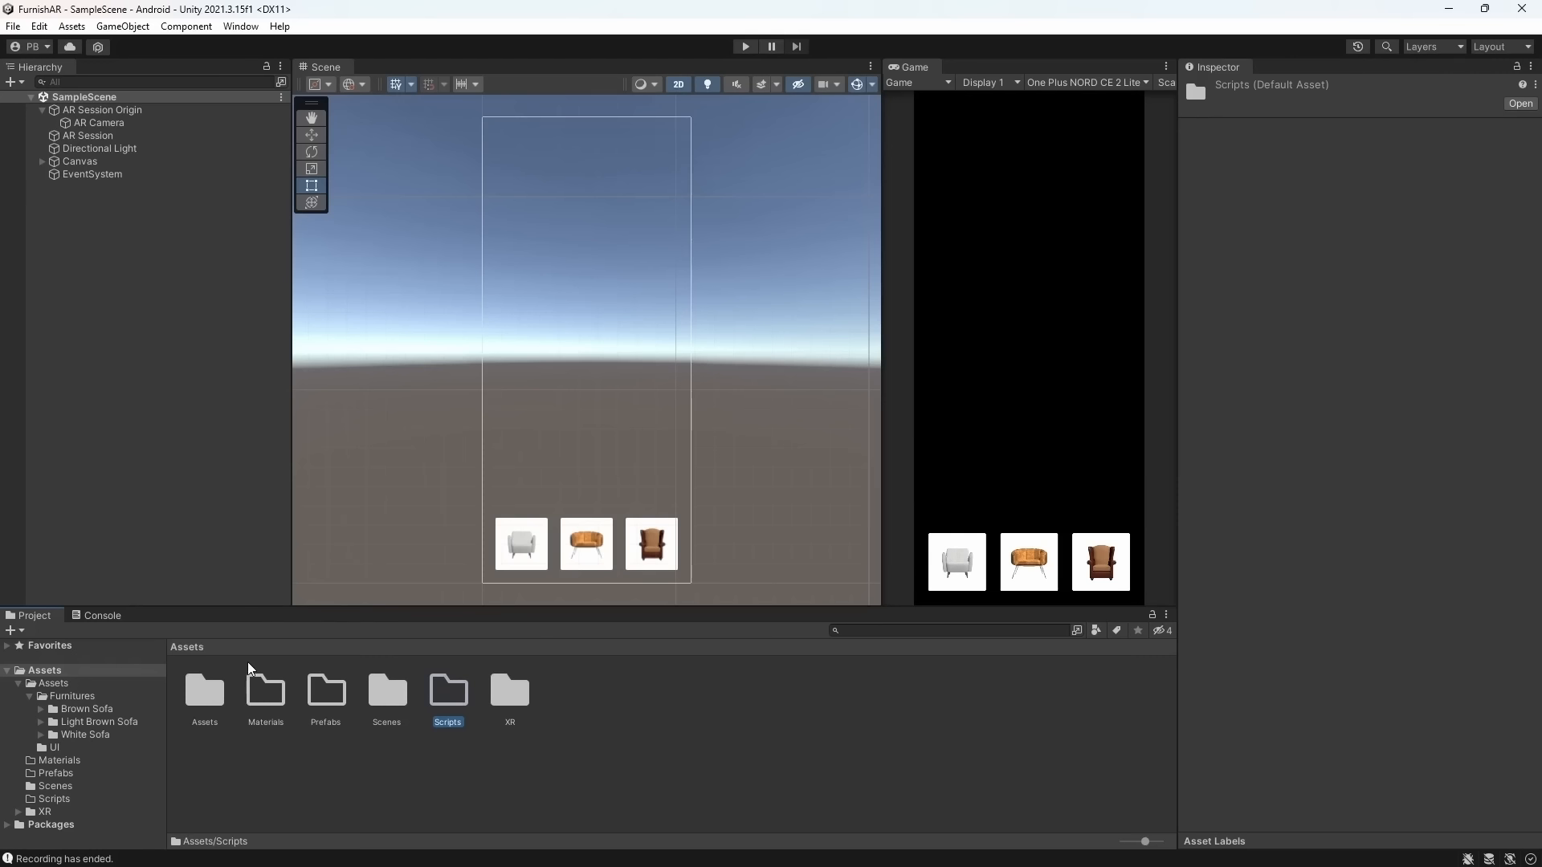
# Add an XR AR Default Plane object at the root of the scene and view its components
pyautogui.click(116, 338)
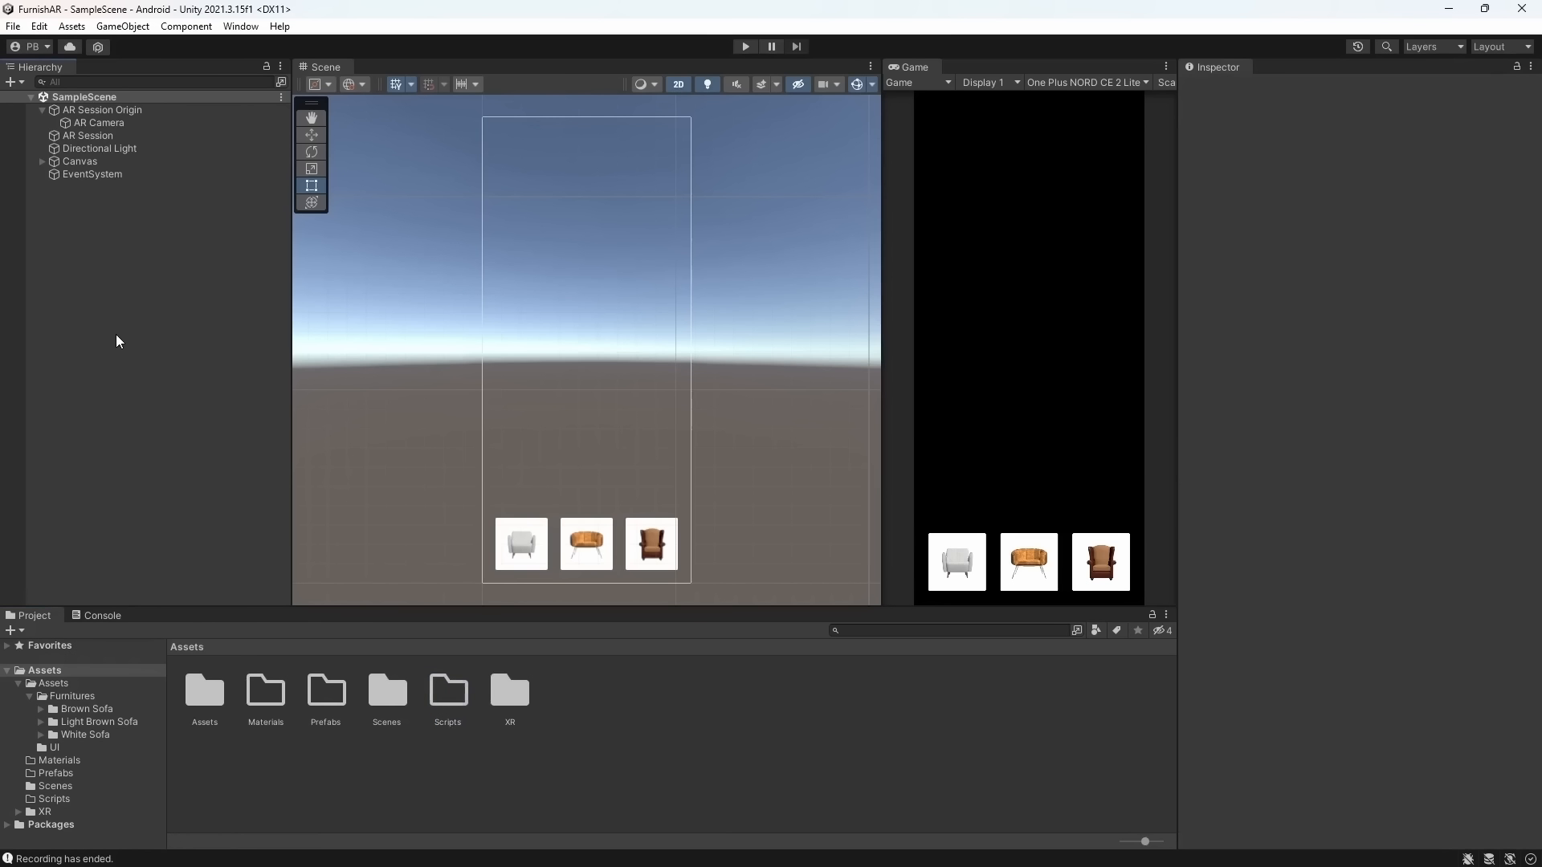
pyautogui.click(102, 112)
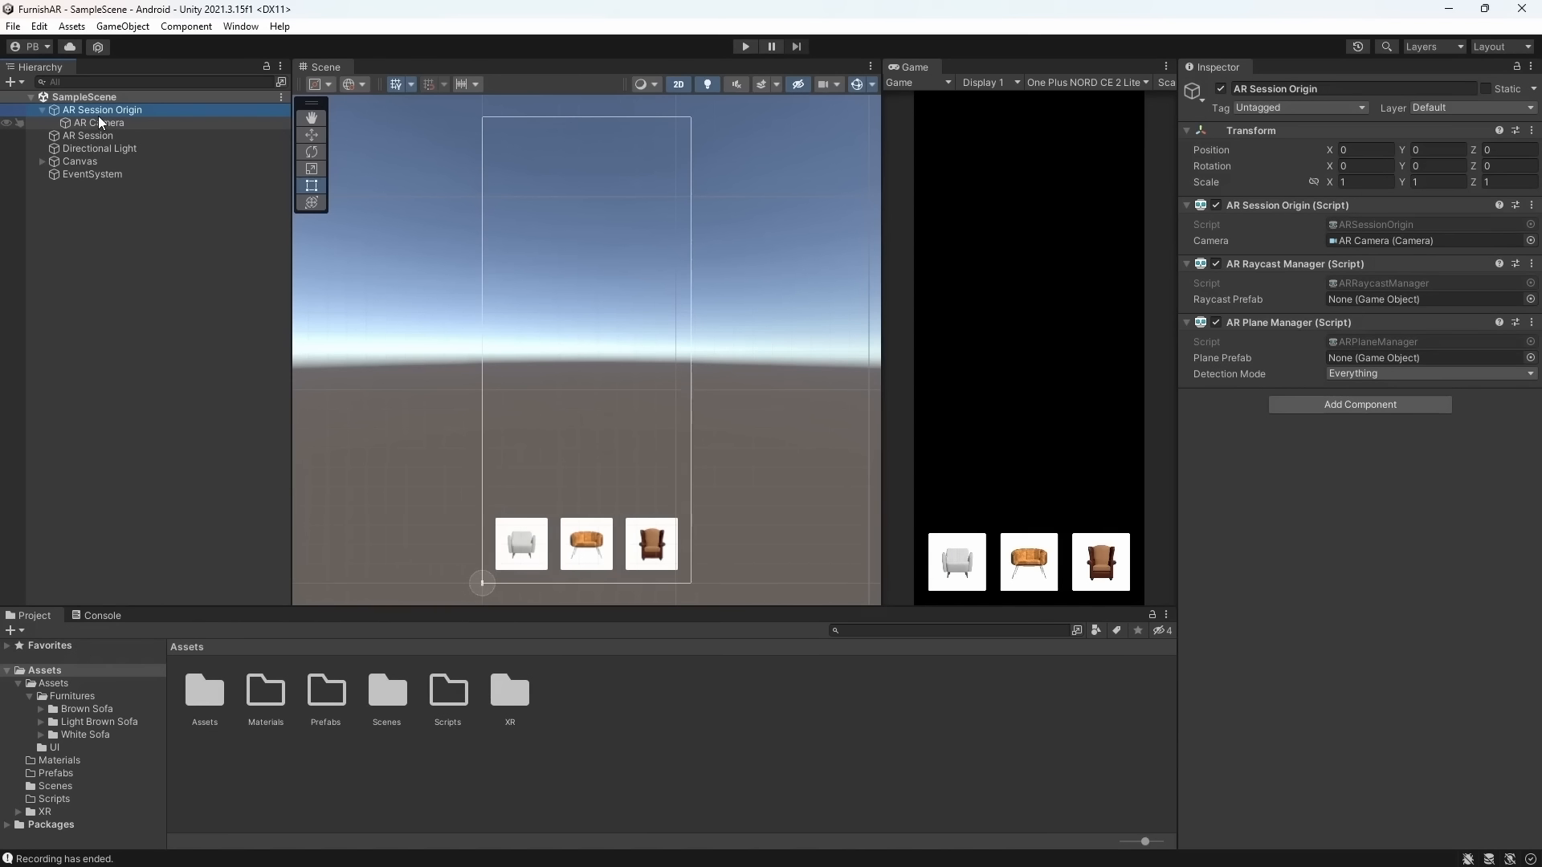
pyautogui.rightClick(143, 234)
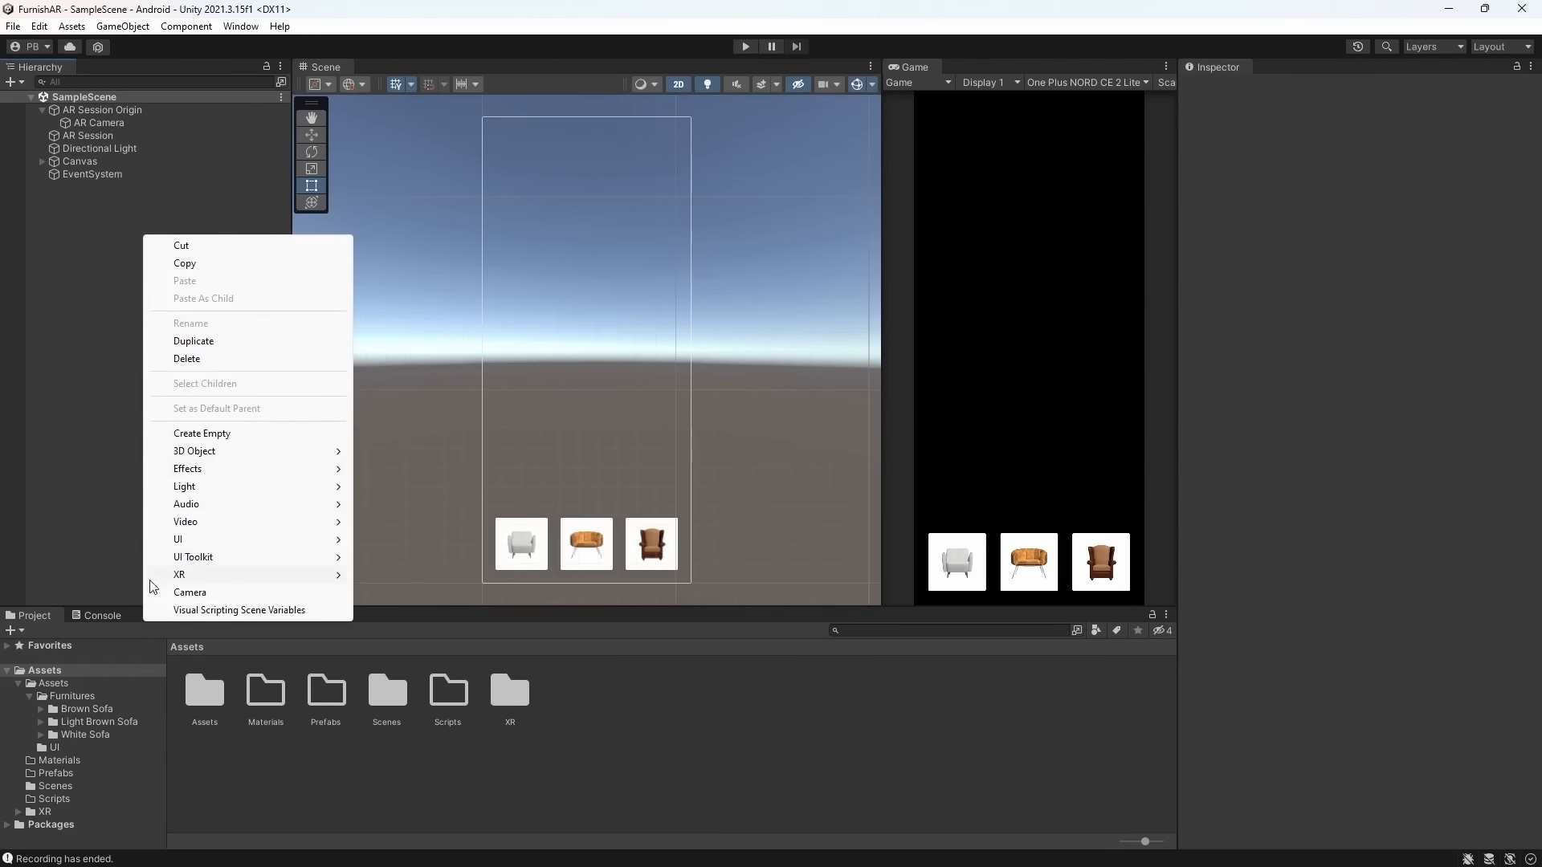
pyautogui.moveTo(181, 575)
pyautogui.click(414, 646)
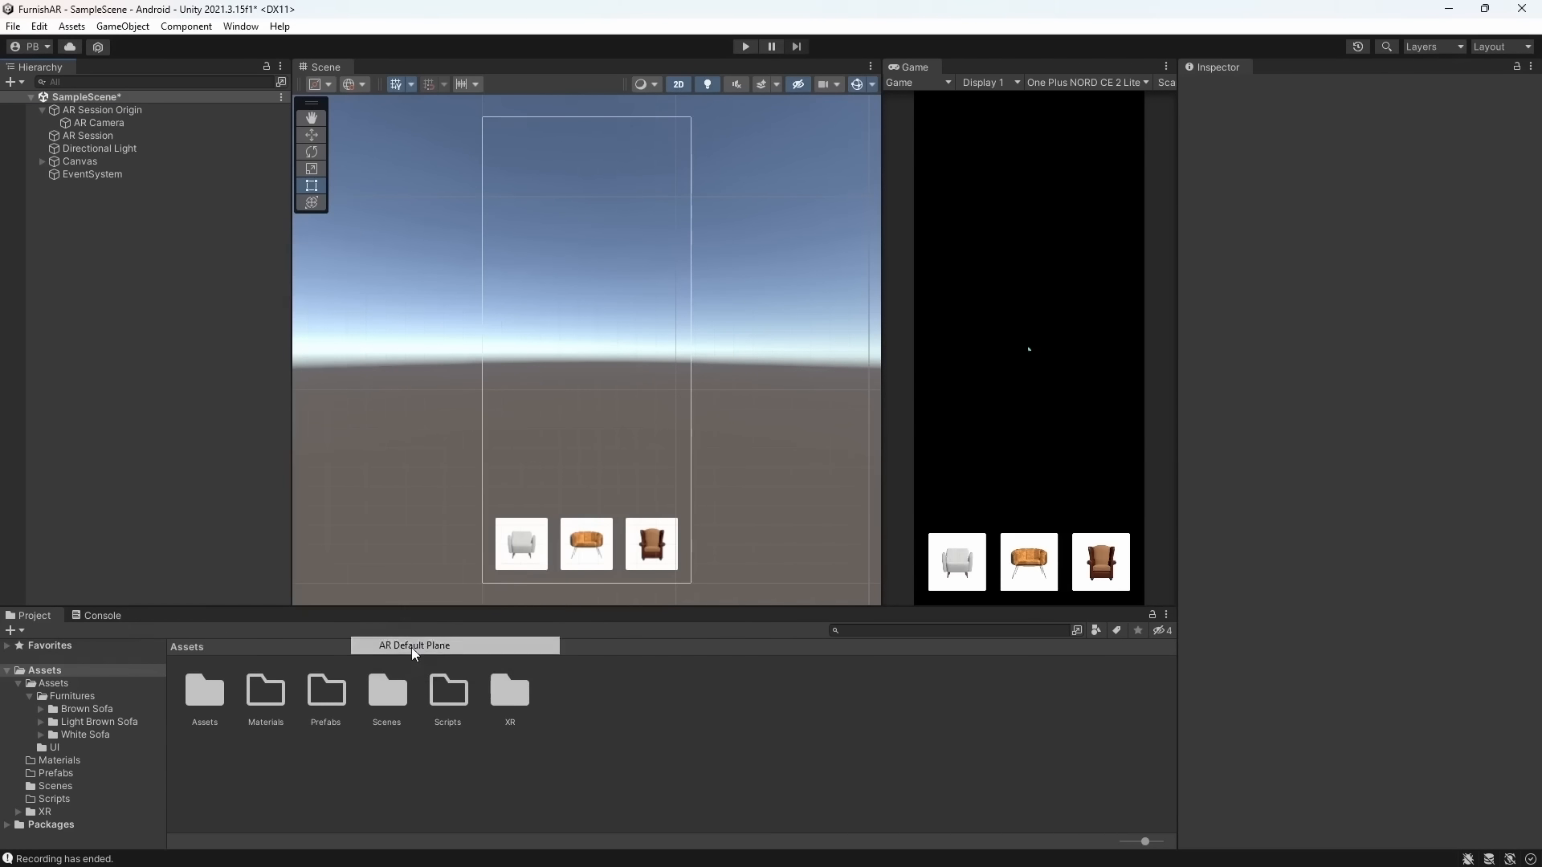
pyautogui.click(92, 187)
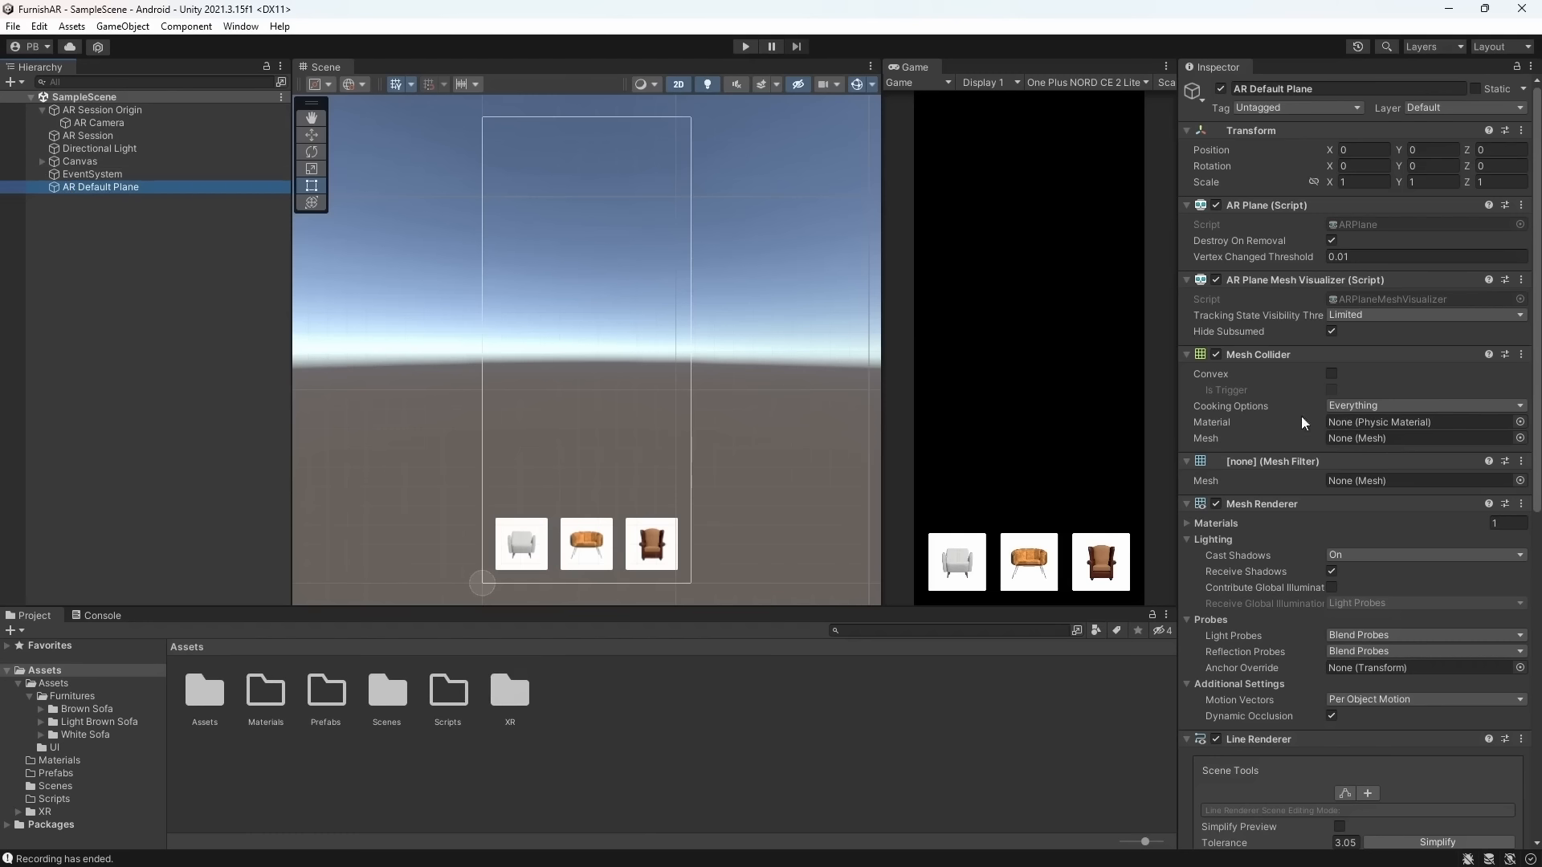
pyautogui.scroll(-1, 1316, 616)
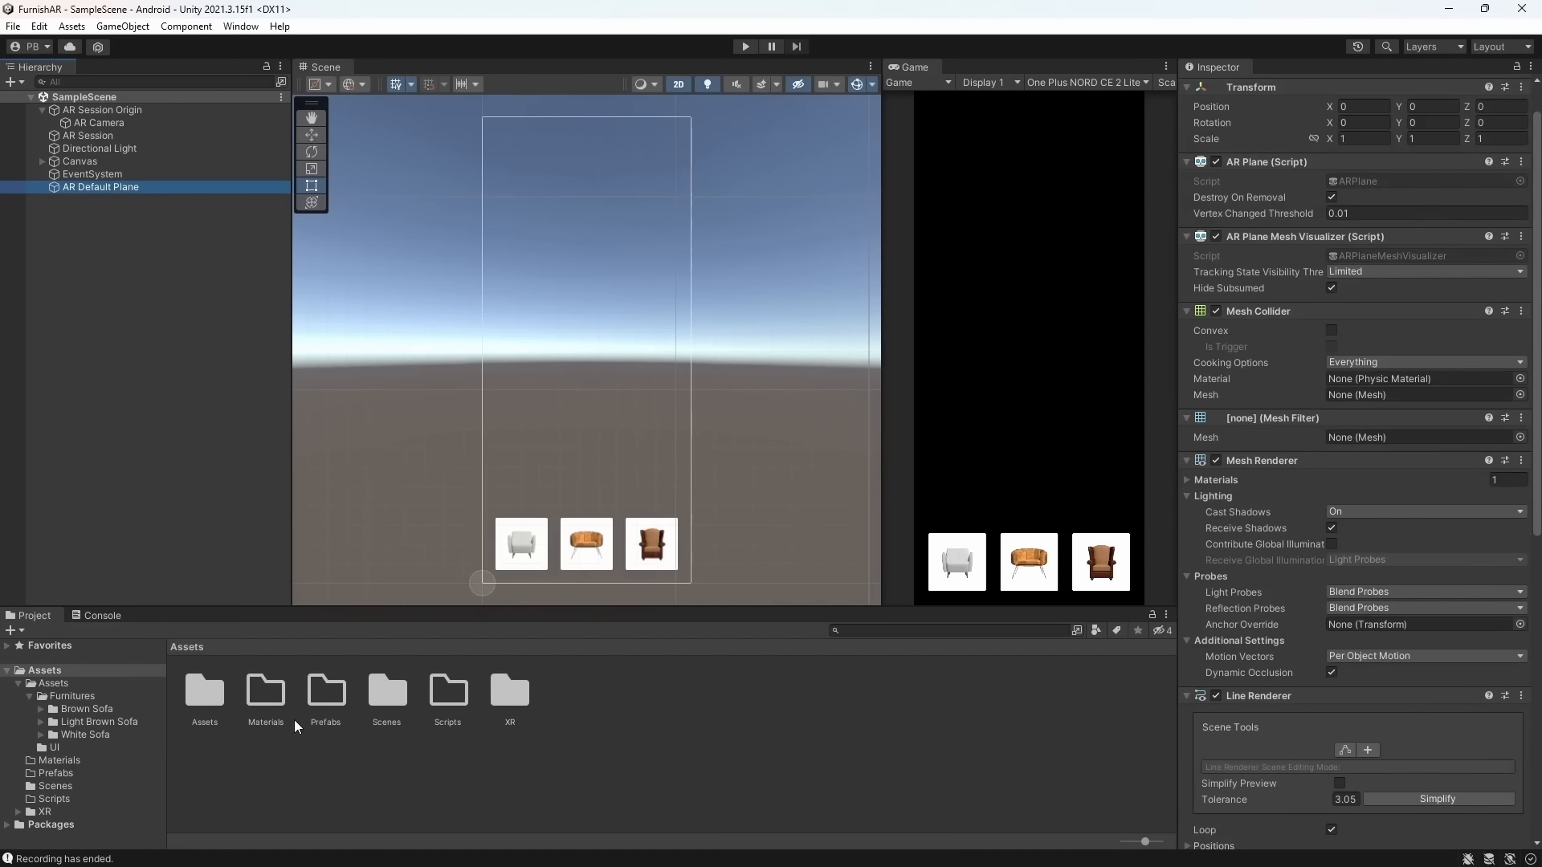
# Create a new material named PlaneMat inside the Materials folder
pyautogui.click(263, 702)
pyautogui.doubleClick(265, 707)
pyautogui.rightClick(266, 707)
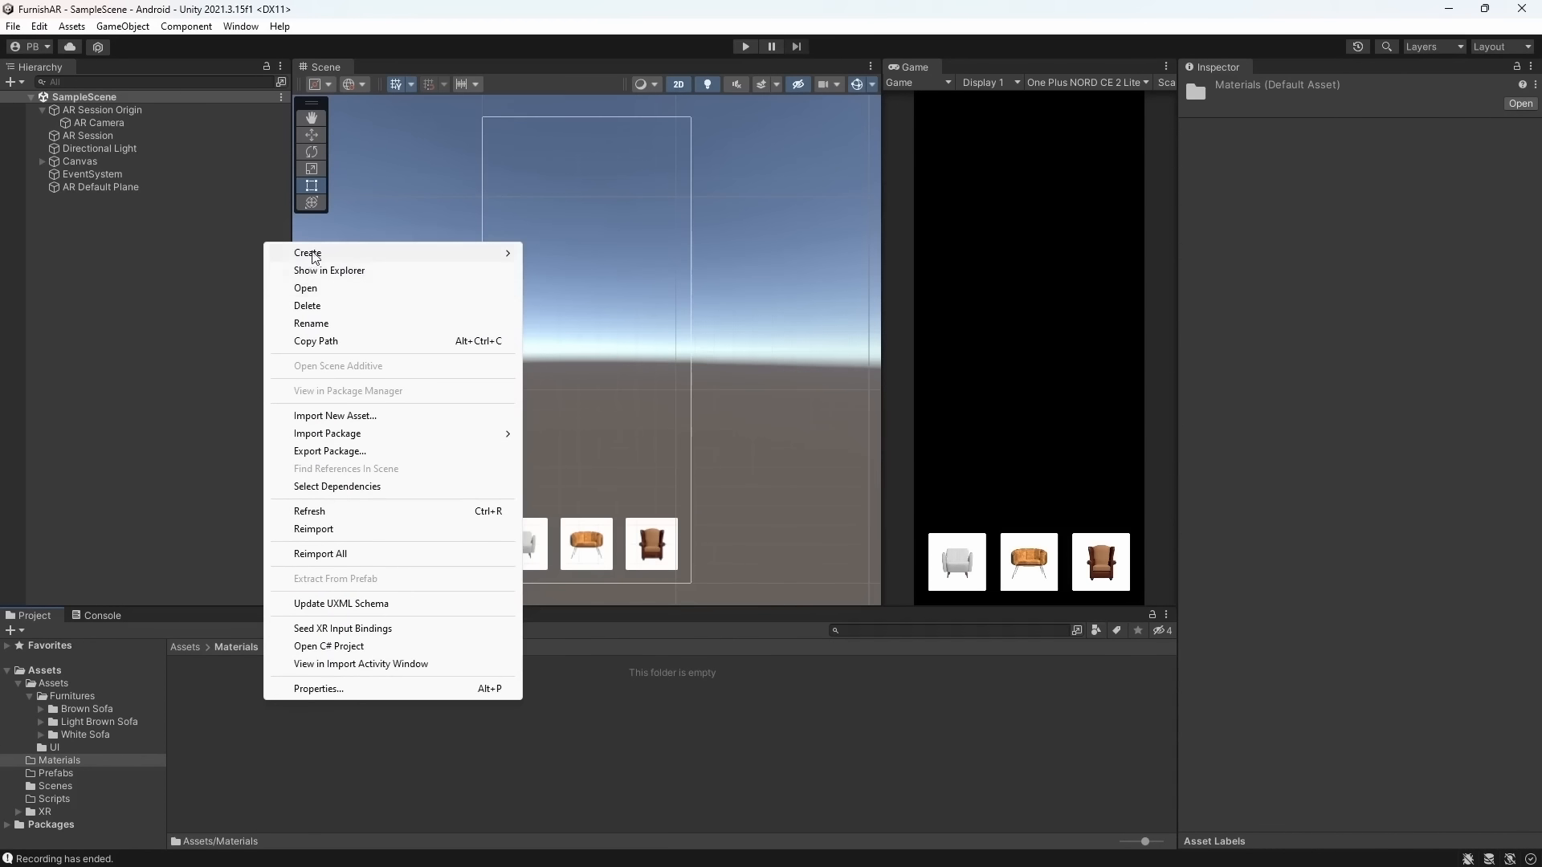
pyautogui.moveTo(305, 252)
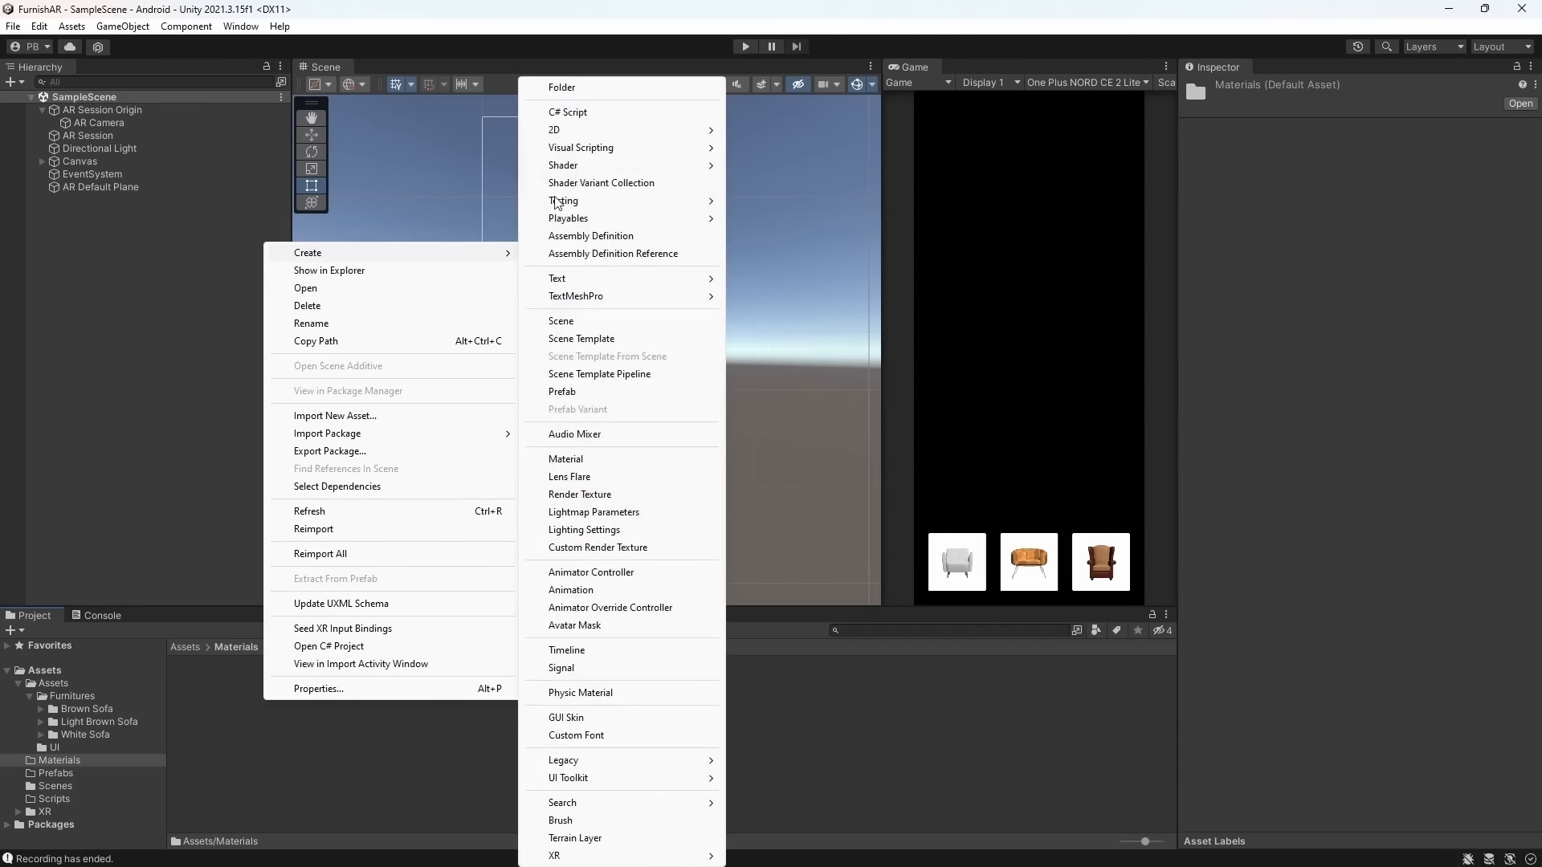
pyautogui.click(586, 459)
pyautogui.write('PlaneMat')
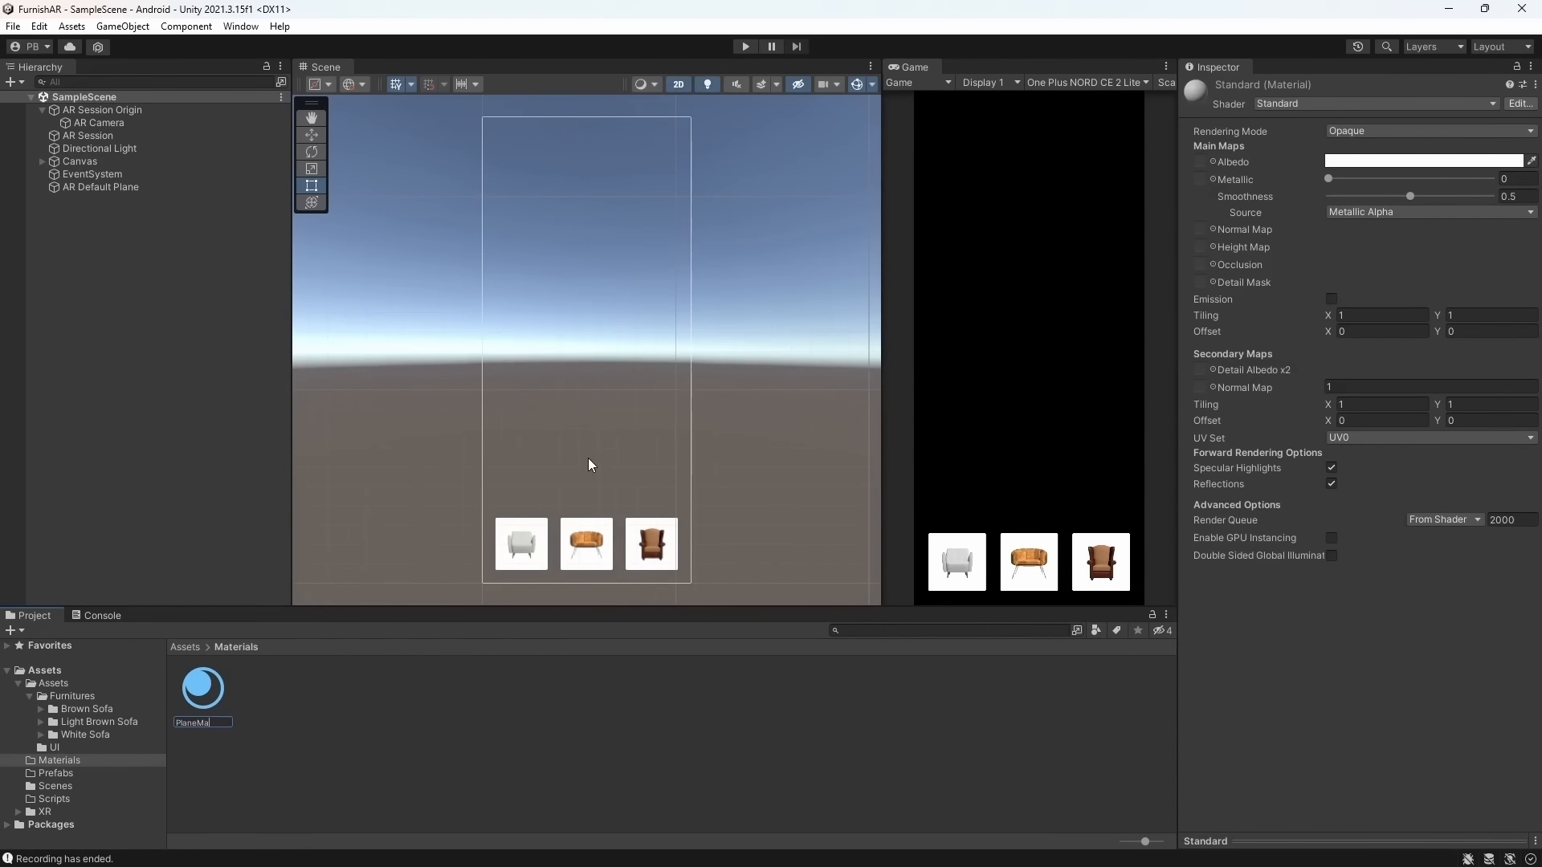
pyautogui.press('Return')
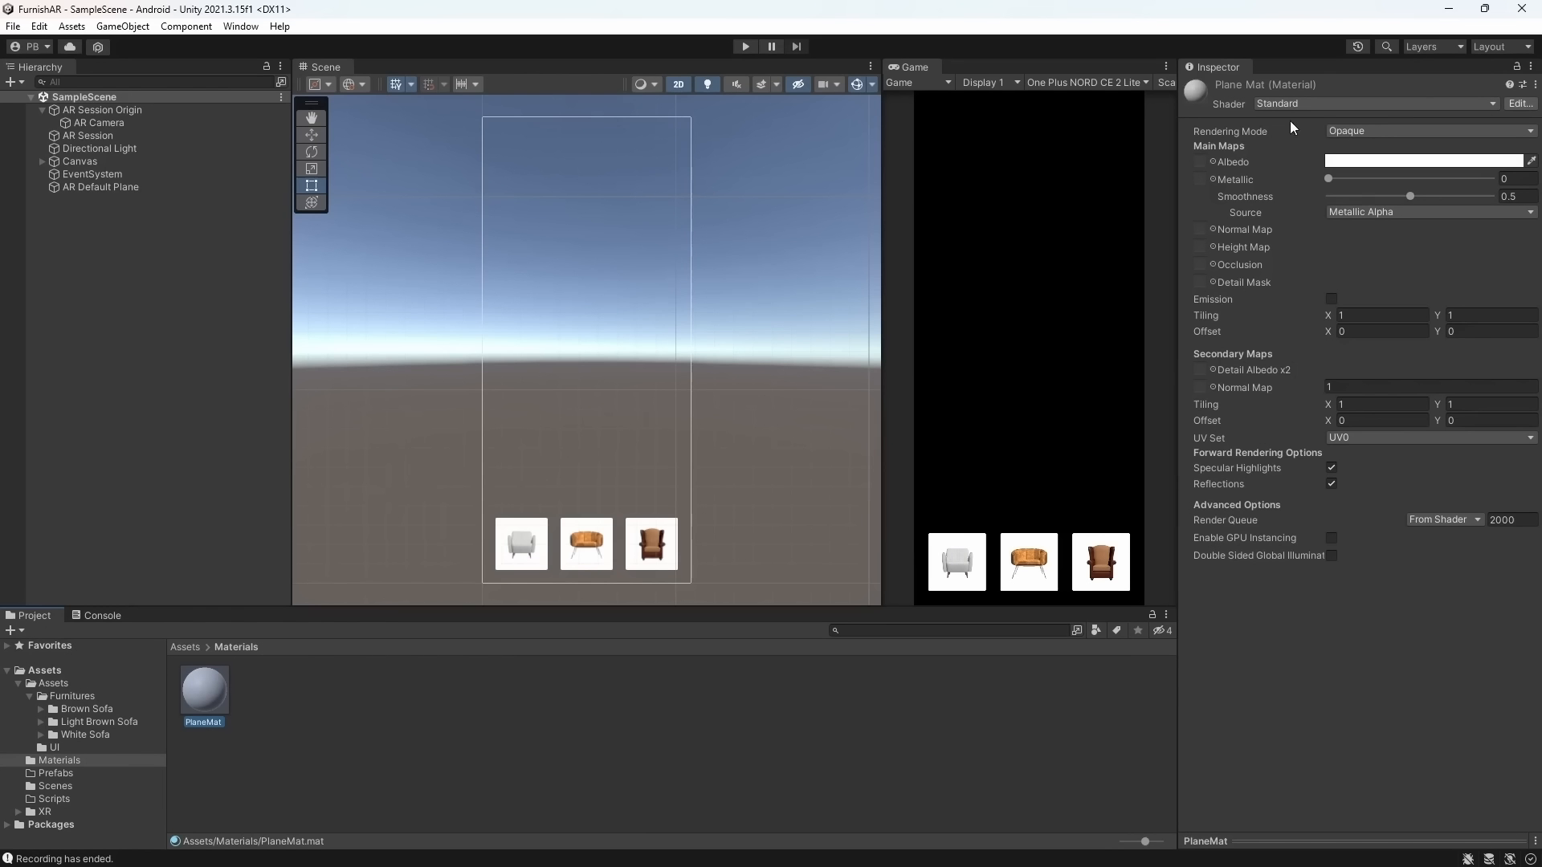
# Set PlaneMat's rendering mode to Transparent and its albedo alpha to 0
pyautogui.click(1397, 133)
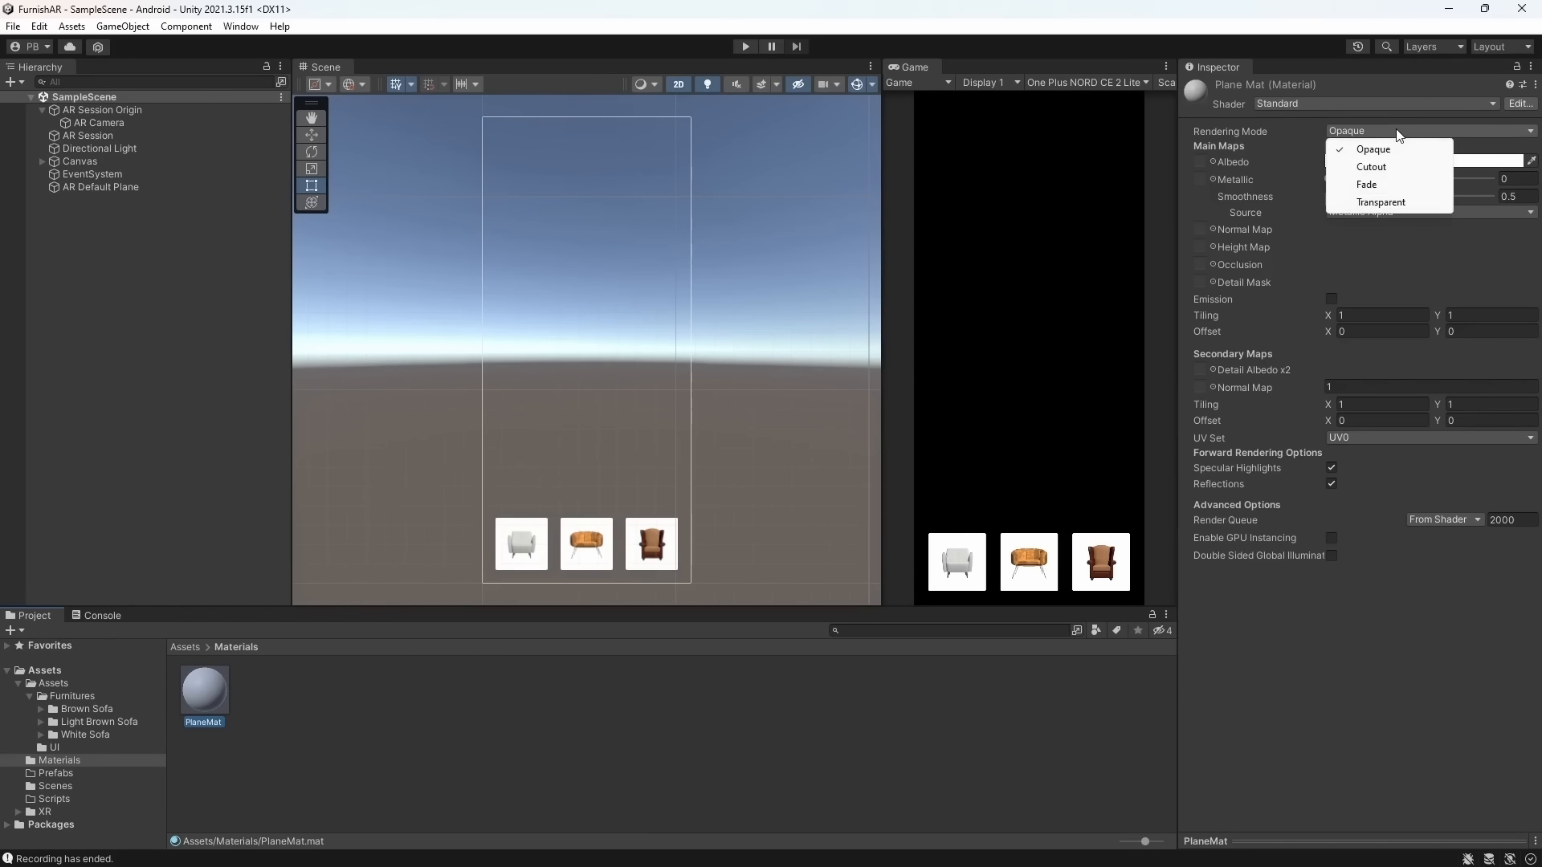
pyautogui.click(1394, 202)
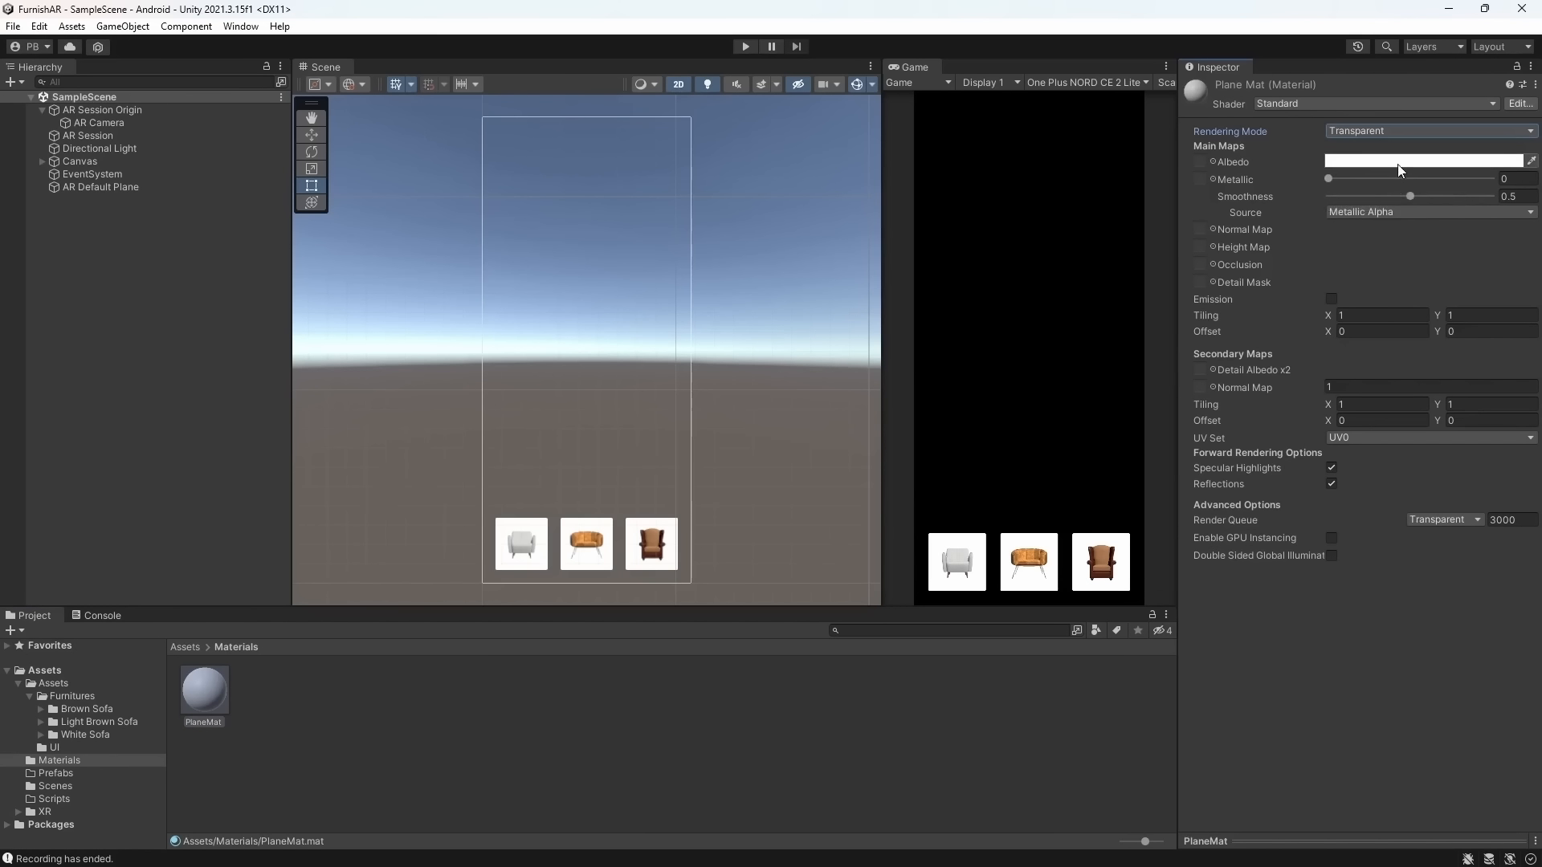
pyautogui.click(1399, 162)
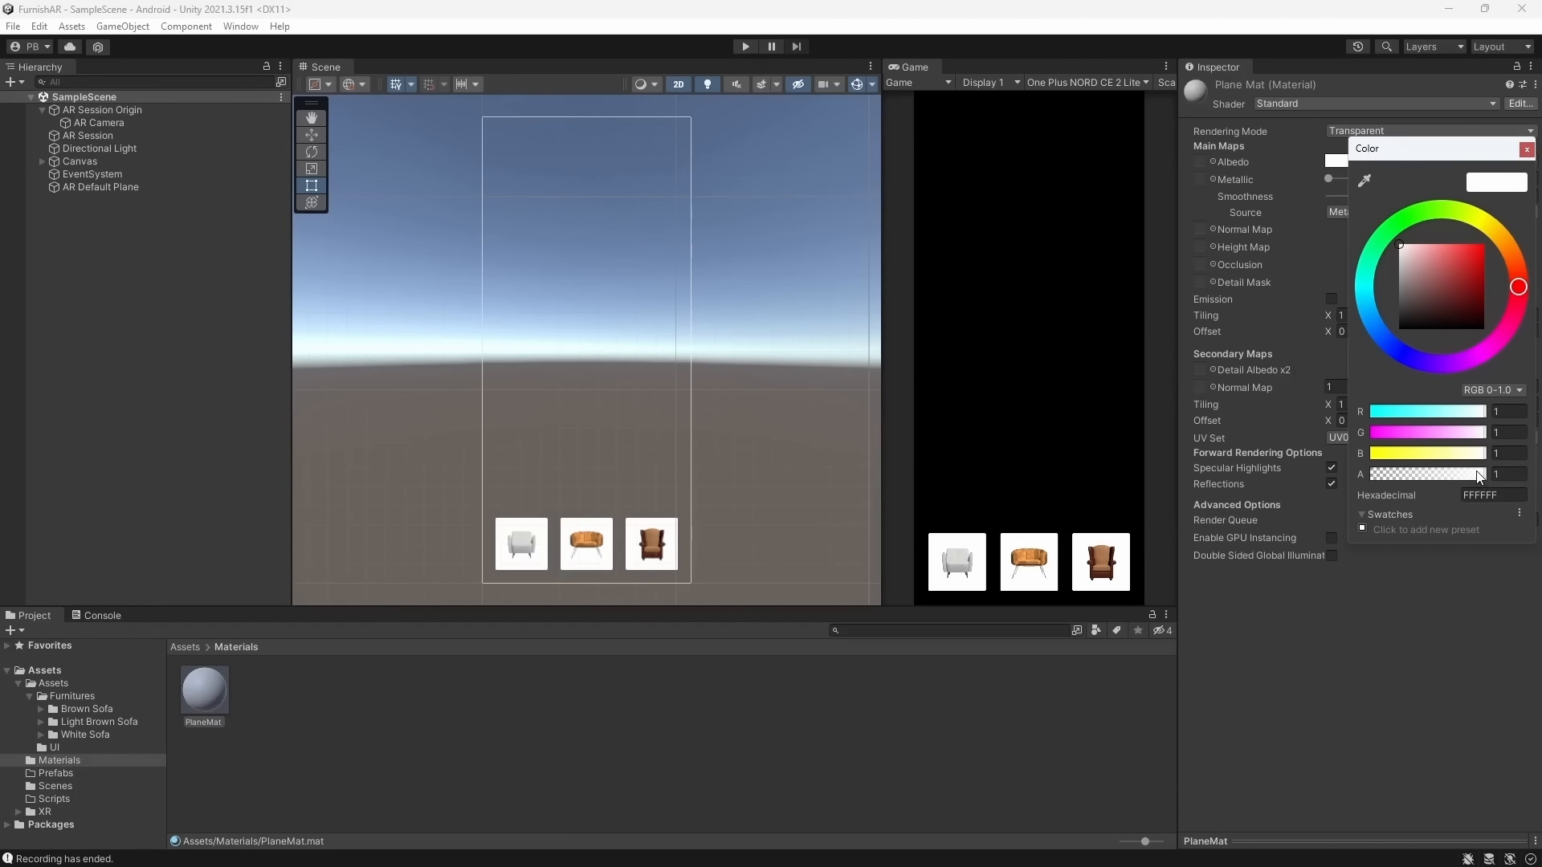
pyautogui.moveTo(1481, 474); pyautogui.dragTo(1350, 472)
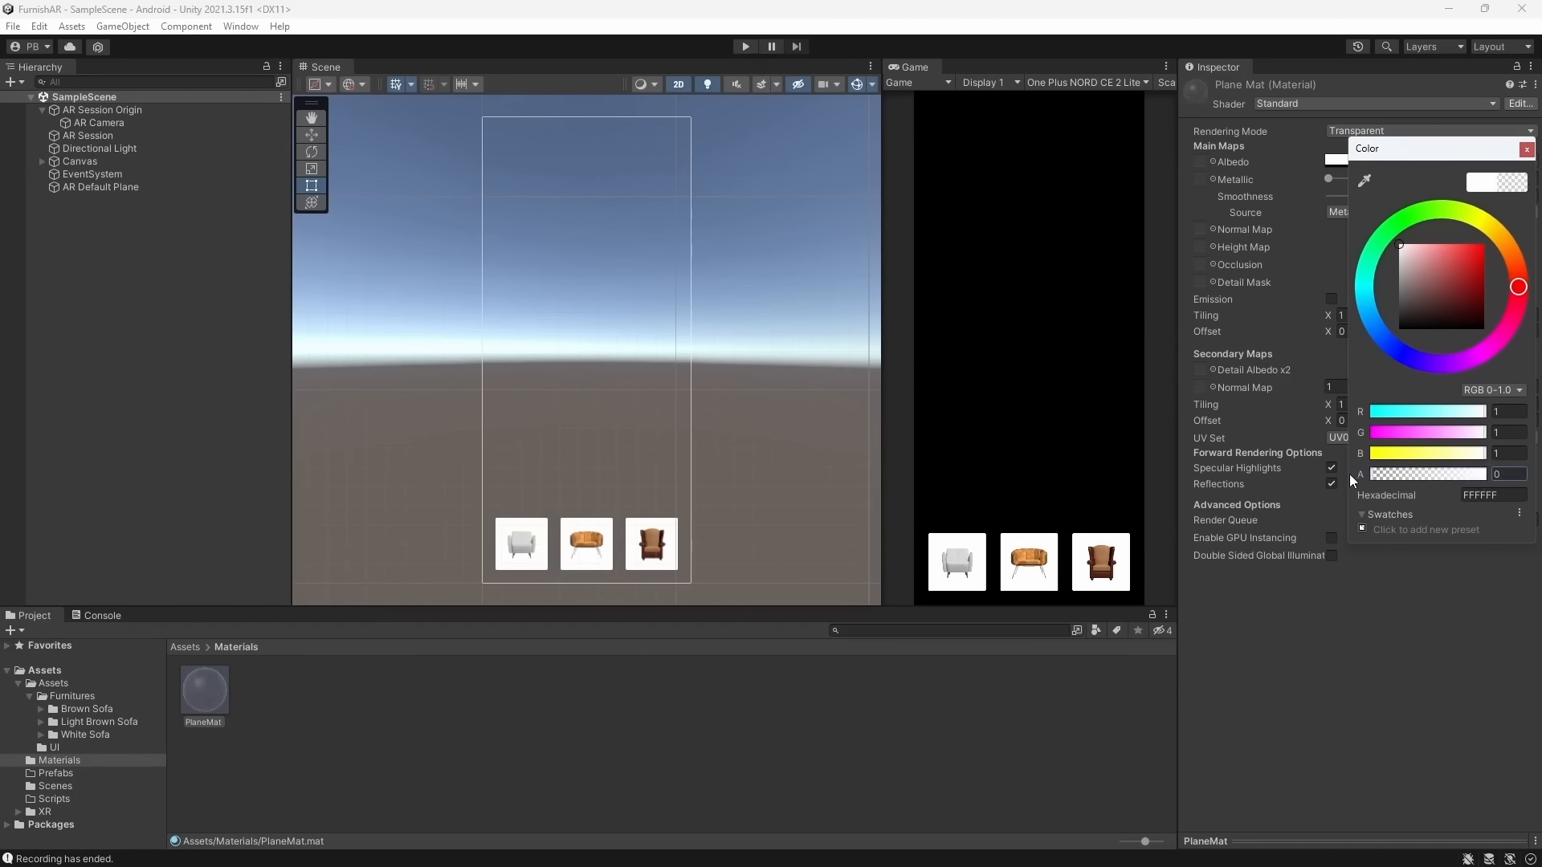
pyautogui.click(1526, 149)
# Assign PlaneMat as the Element 0 material of the AR Default Plane's Mesh Renderer
pyautogui.click(218, 110)
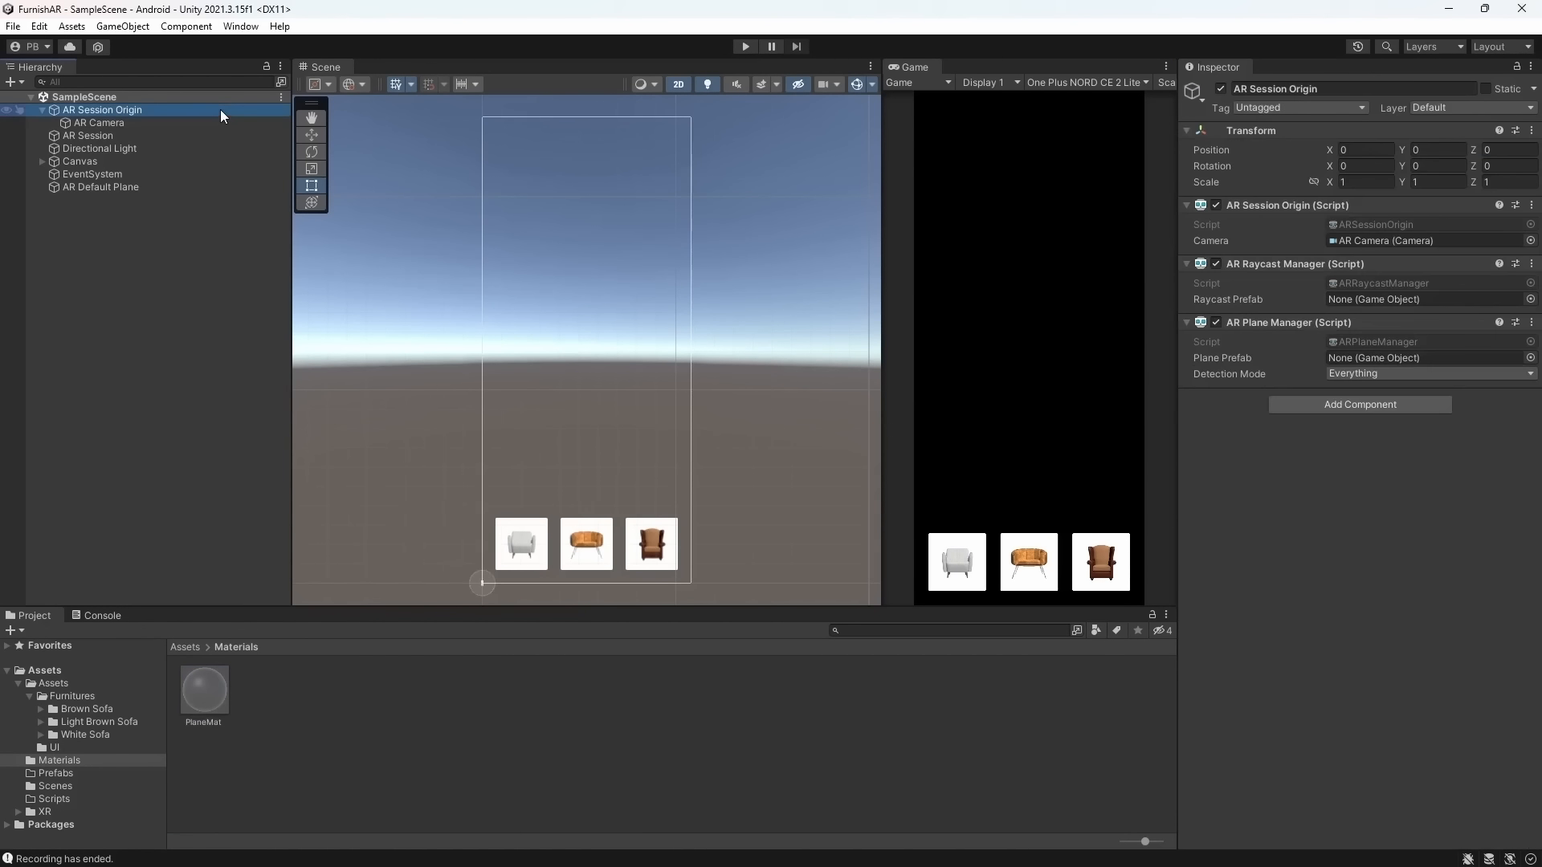
pyautogui.click(96, 186)
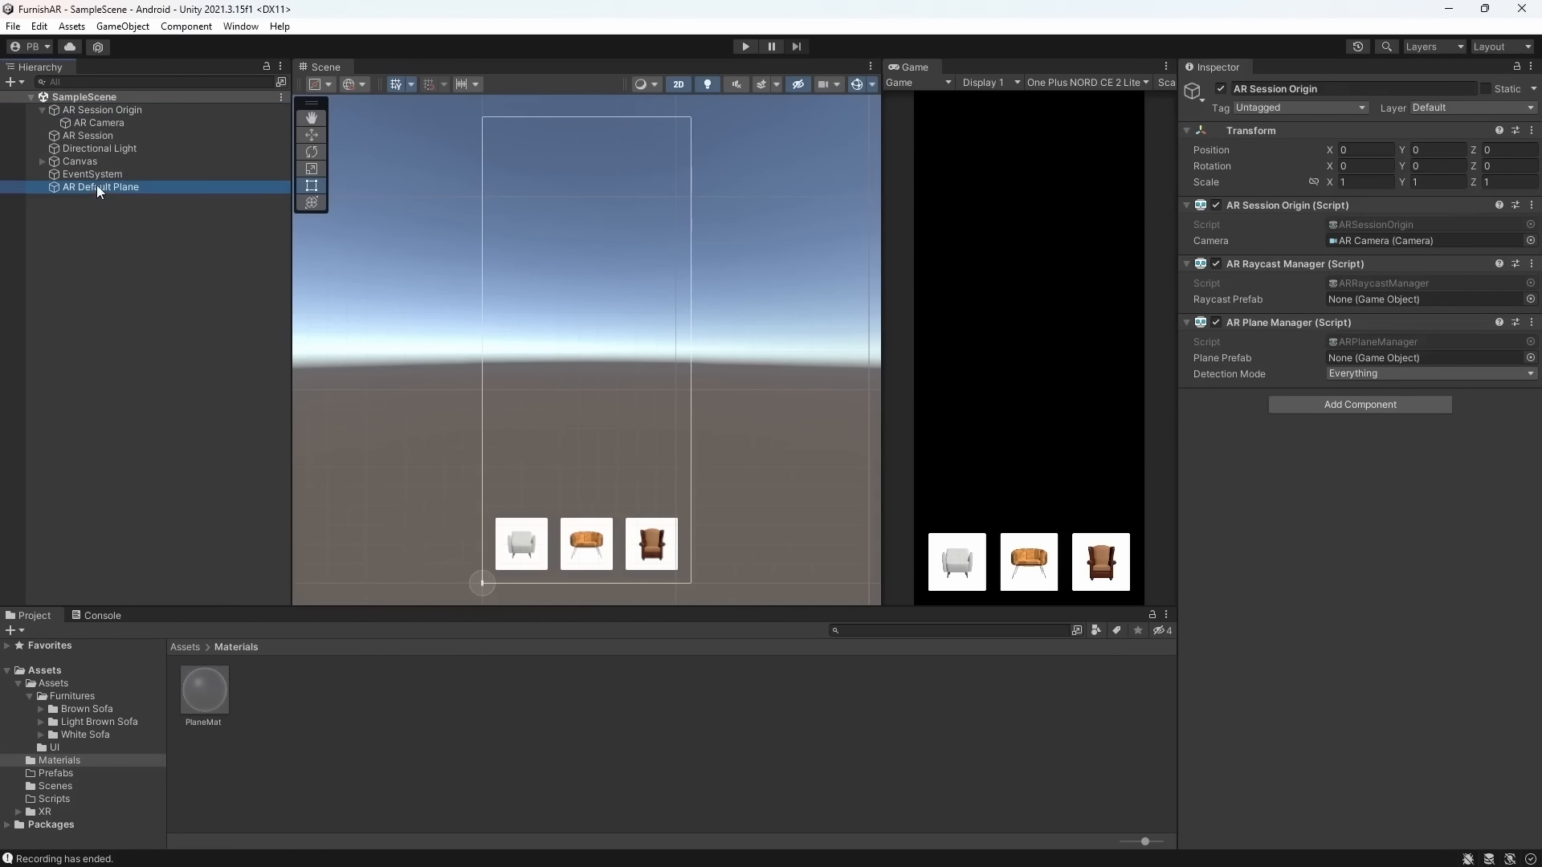
pyautogui.click(1314, 525)
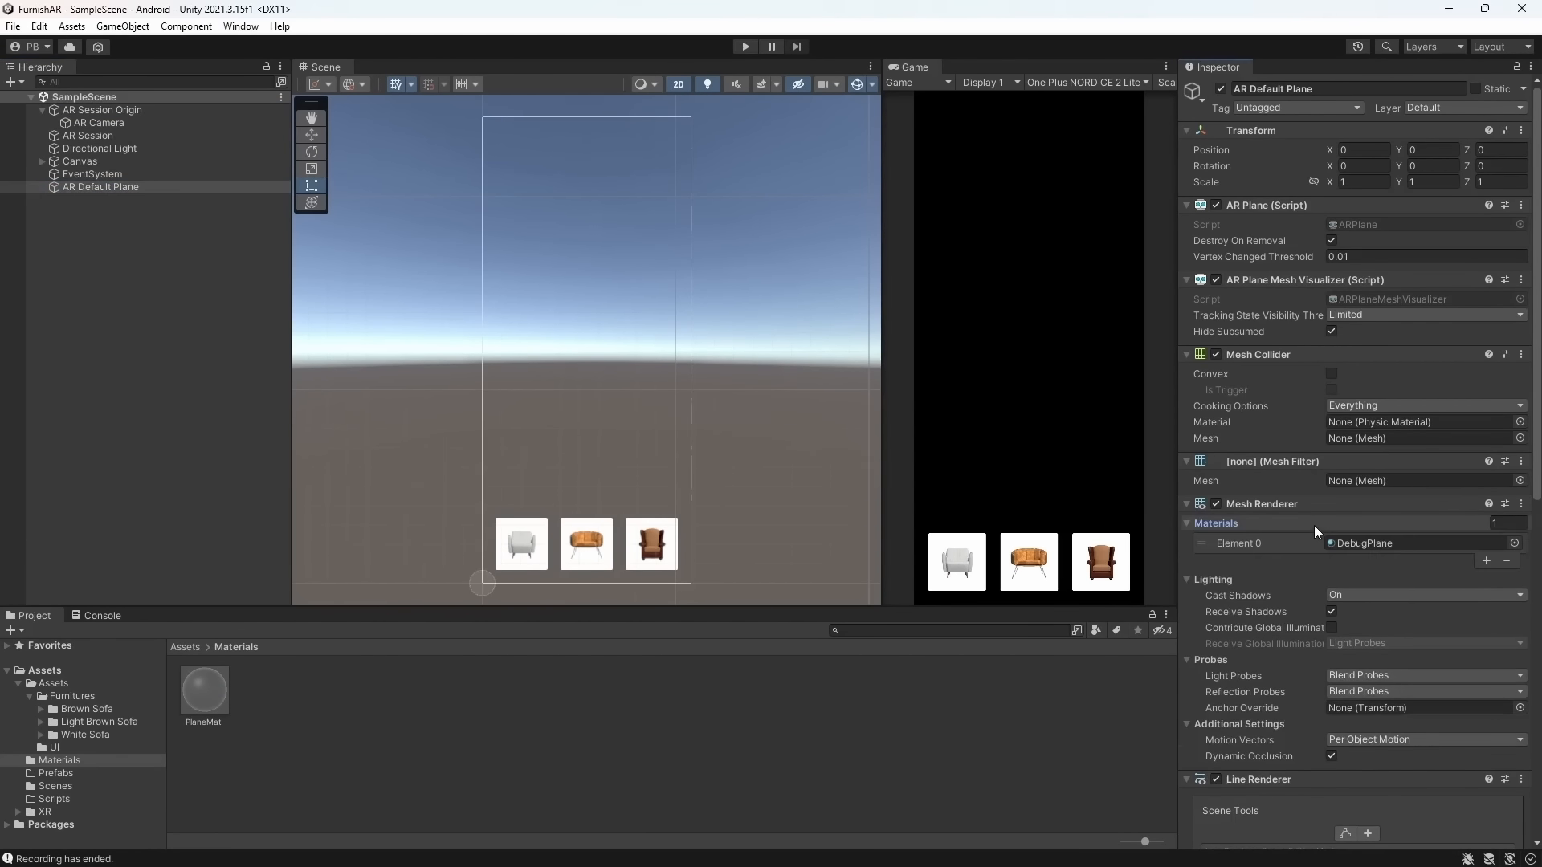
pyautogui.moveTo(231, 677); pyautogui.dragTo(1397, 541)
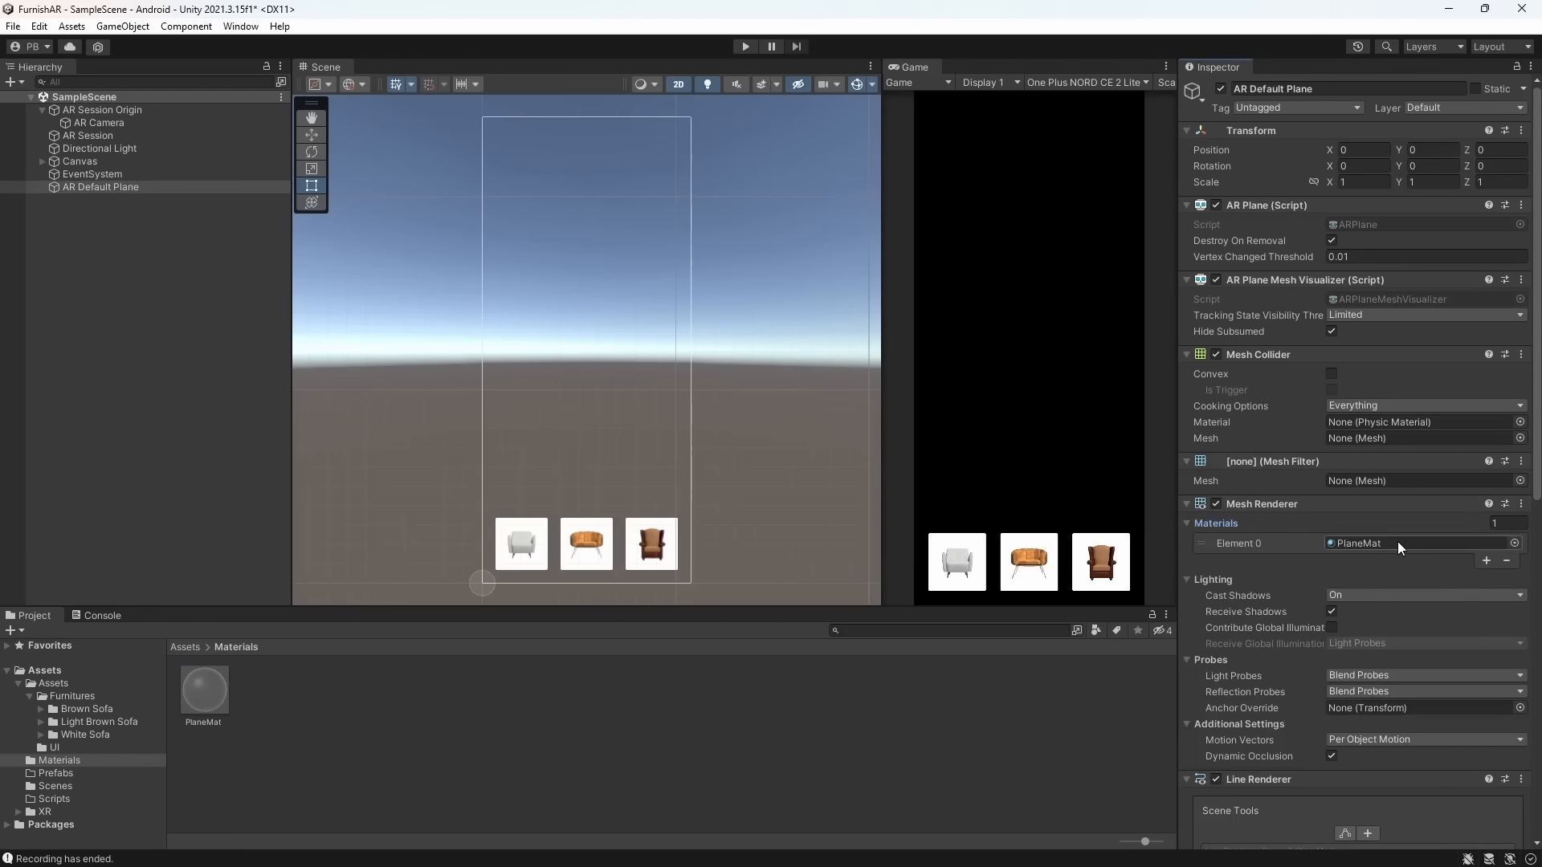
# Turn AR Default Plane into a prefab in the Prefabs folder, then delete its instance from the scene and save
pyautogui.click(209, 648)
pyautogui.click(247, 701)
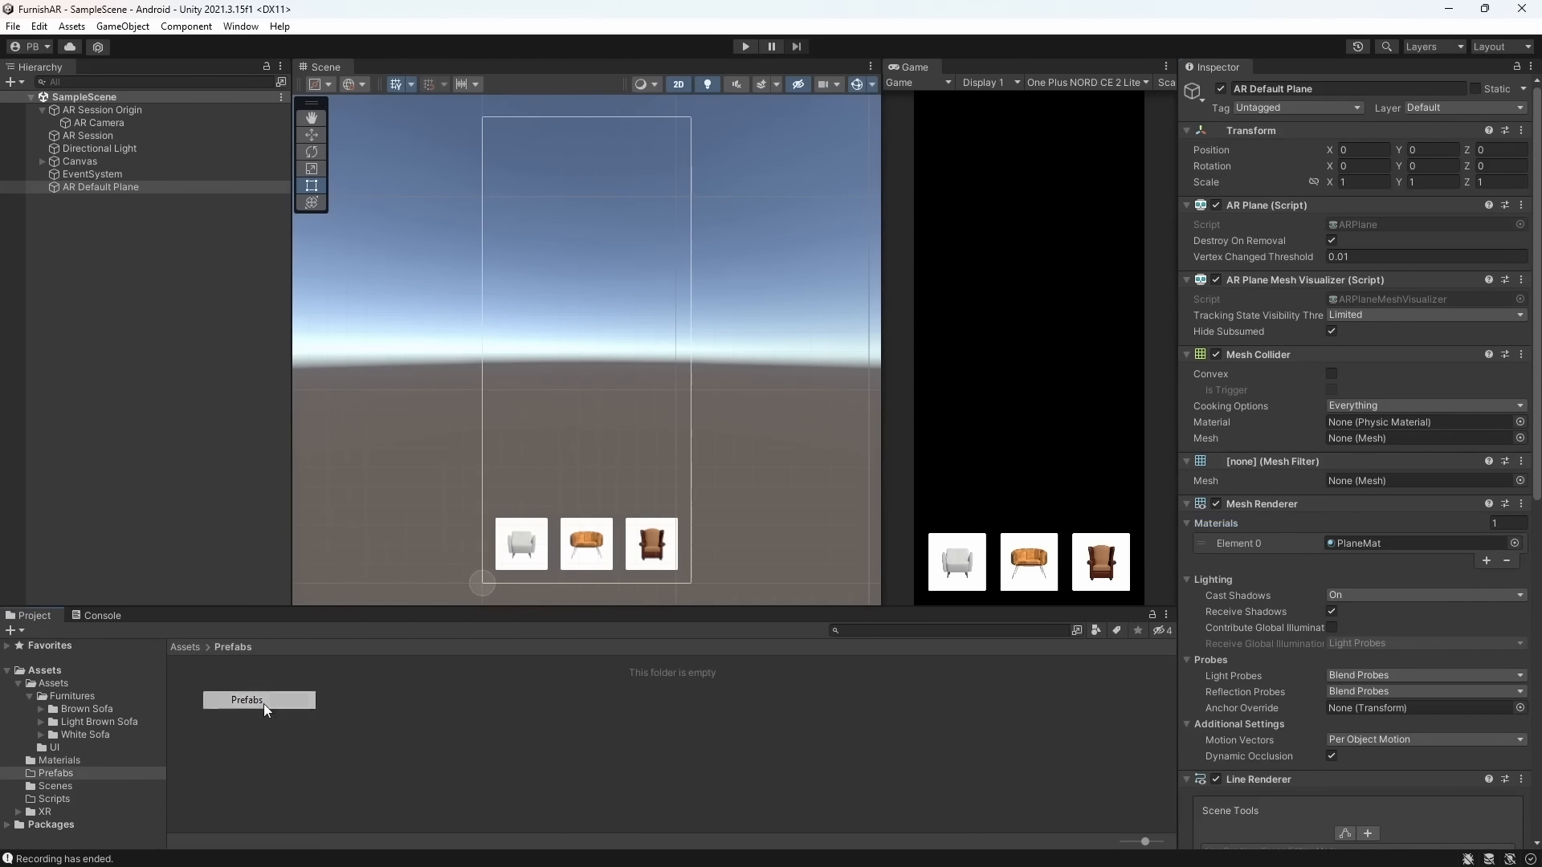
pyautogui.click(179, 469)
pyautogui.moveTo(104, 189); pyautogui.dragTo(412, 726)
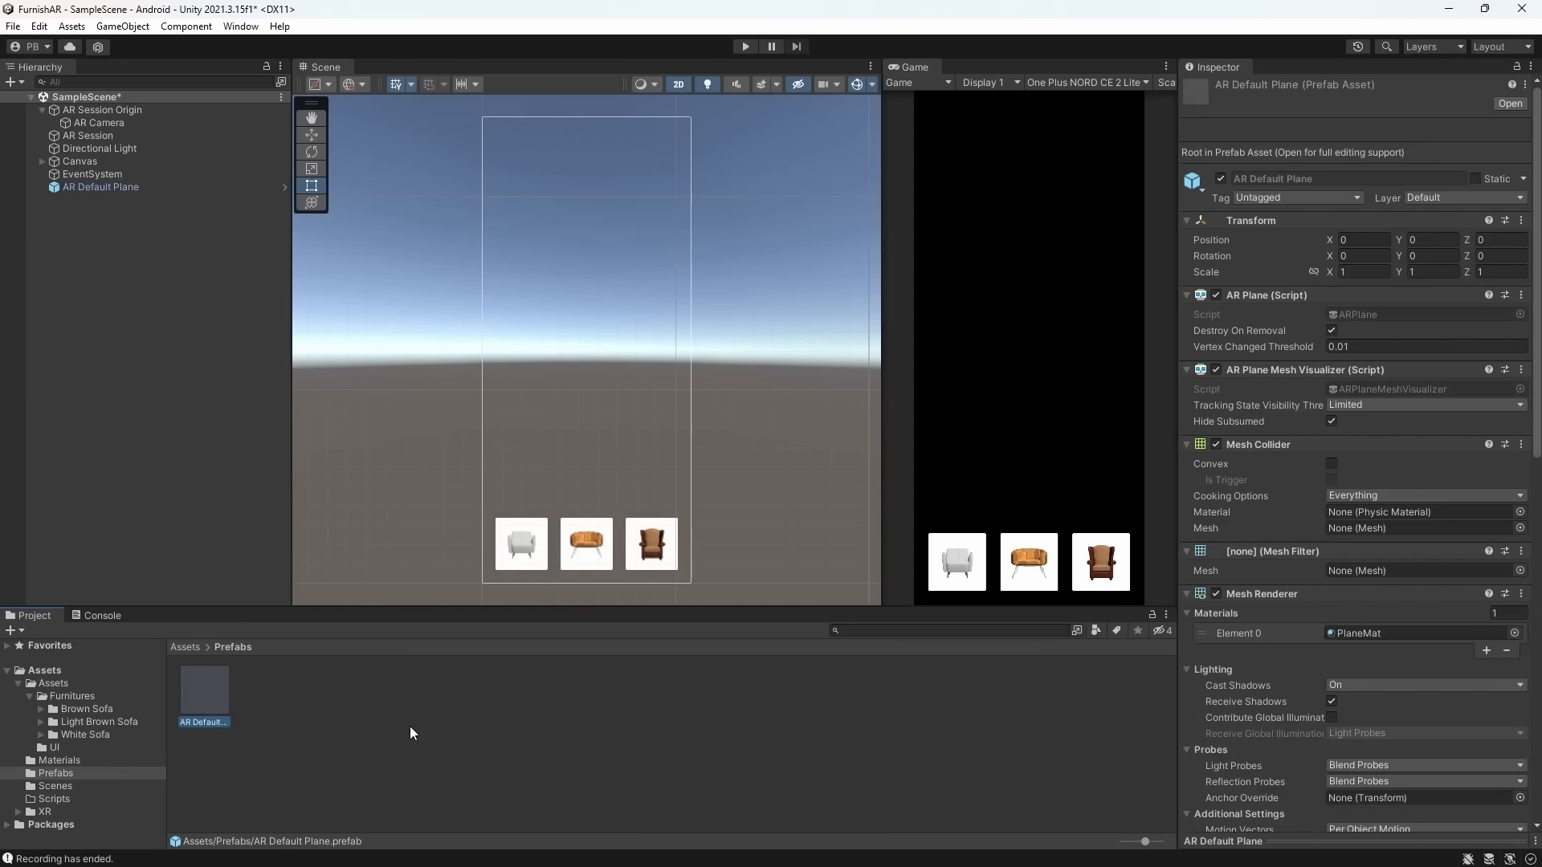
pyautogui.click(162, 183)
pyautogui.hotkey('ctrl', 's')
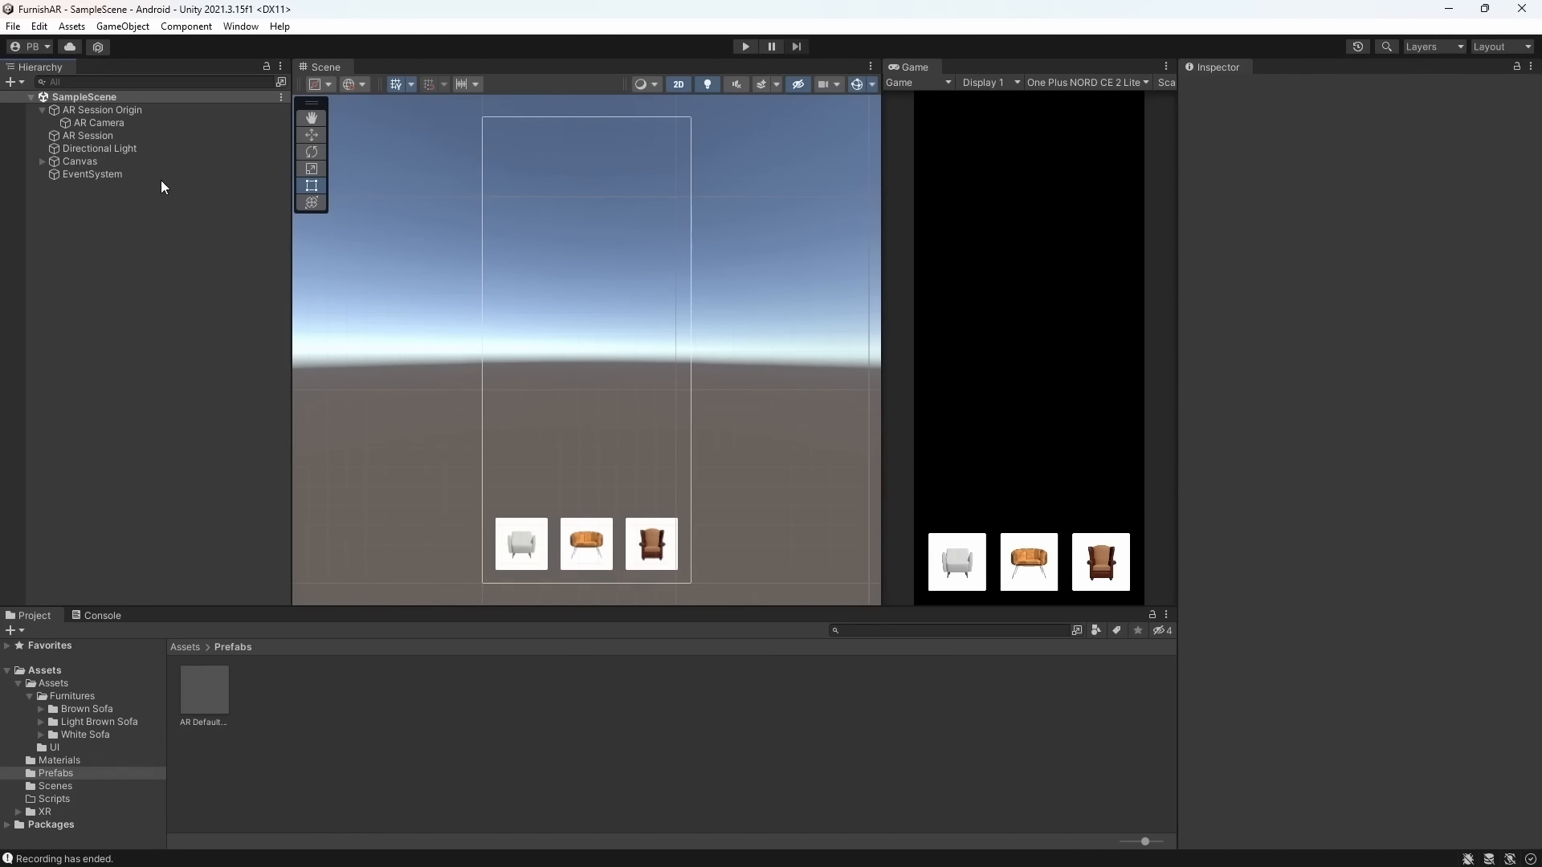
# Assign the AR Default Plane prefab as the Plane Prefab of AR Session Origin's AR Plane Manager and save the scene
pyautogui.click(133, 118)
pyautogui.click(133, 111)
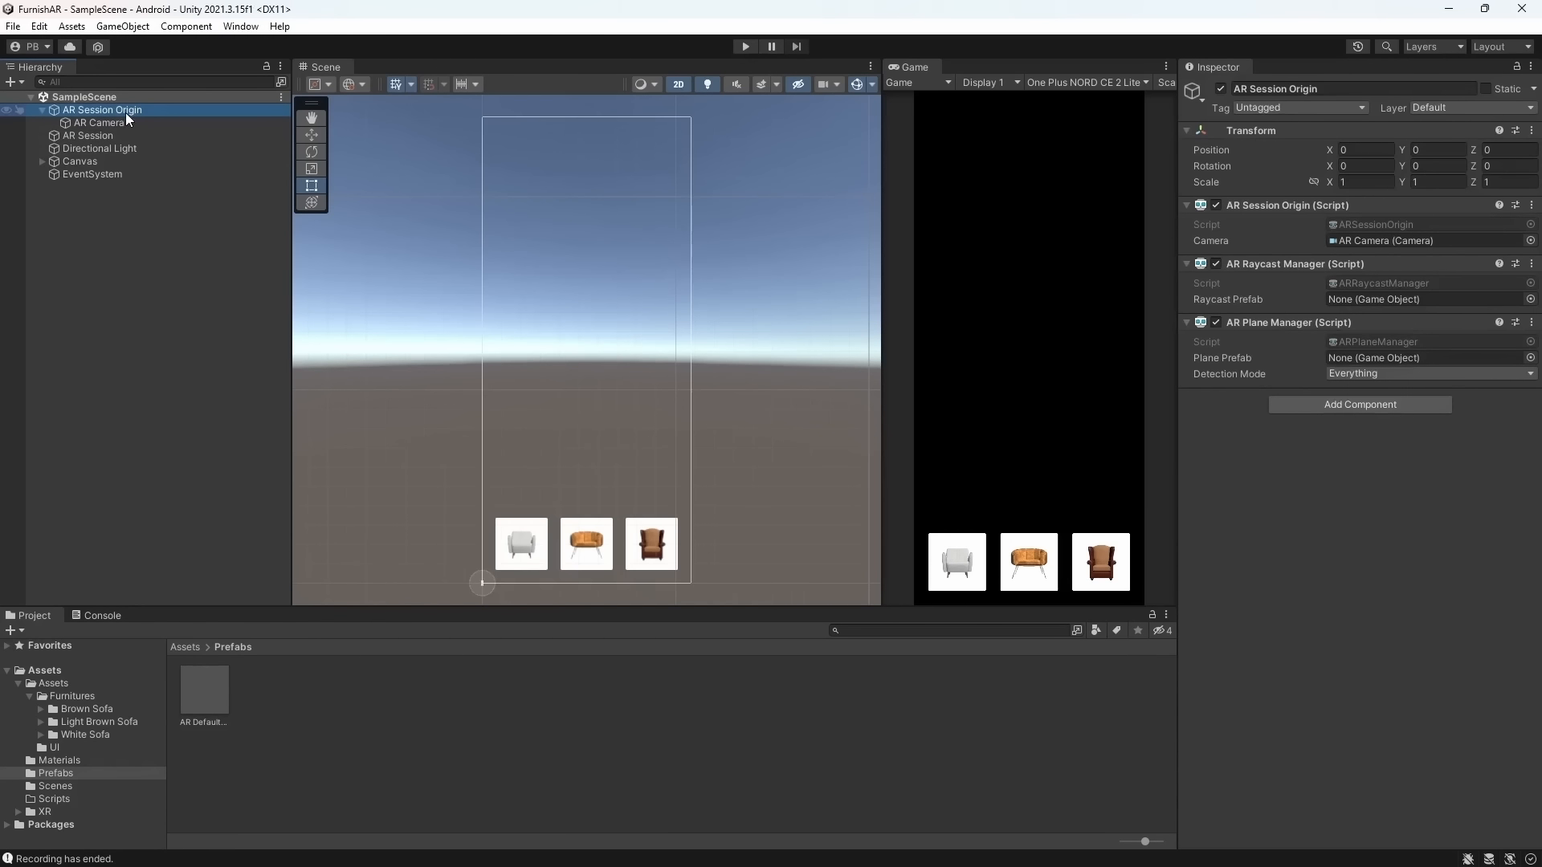
pyautogui.moveTo(207, 699); pyautogui.dragTo(1374, 355)
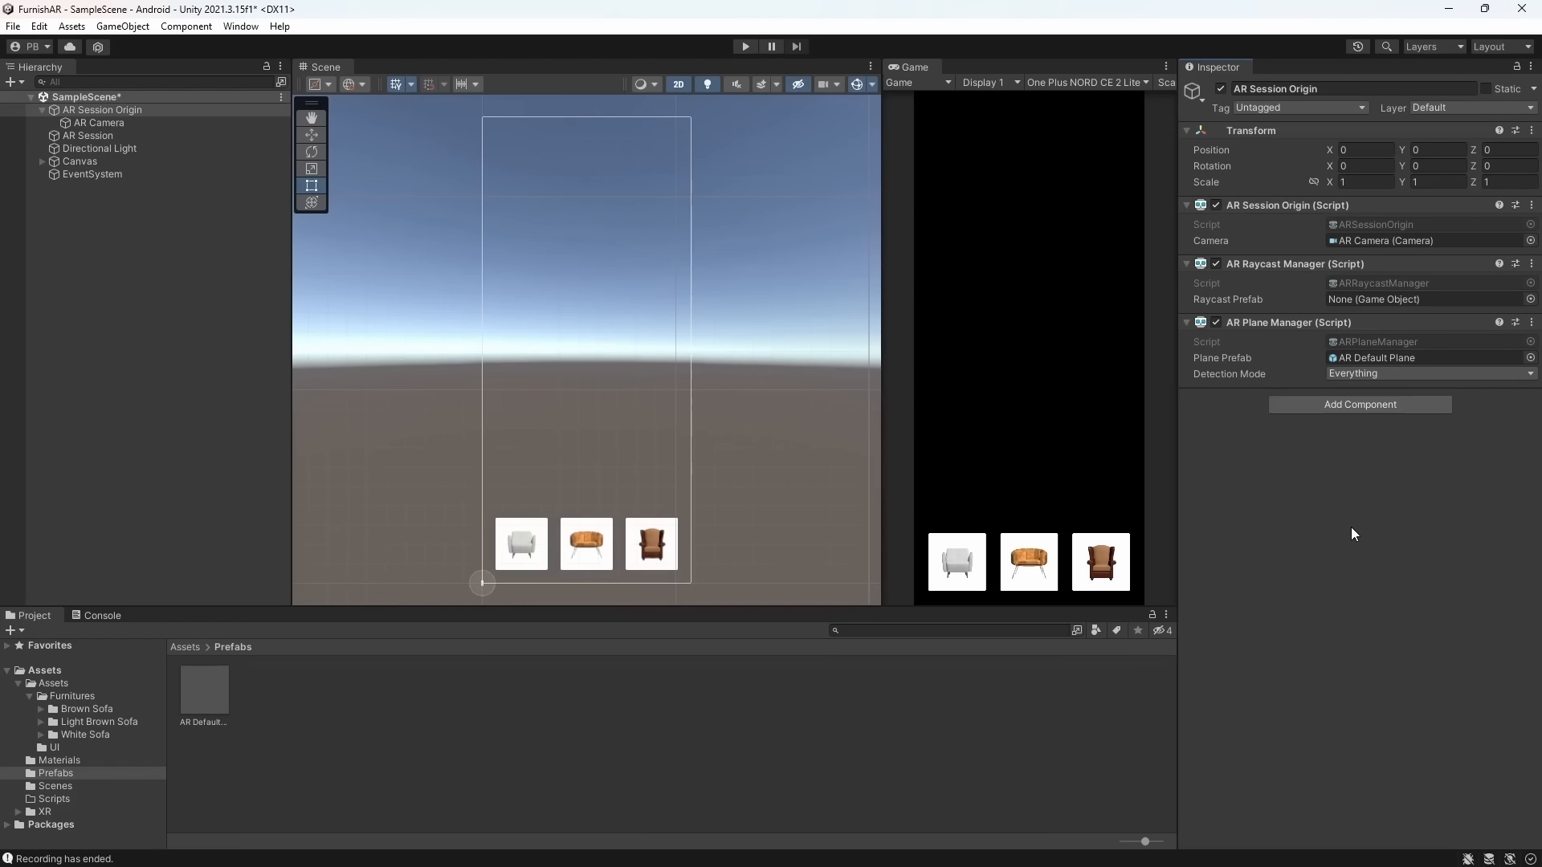
pyautogui.hotkey('ctrl', 's')
# Return to the top-level Assets folder and collapse AR Session Origin in the scene hierarchy
pyautogui.click(184, 648)
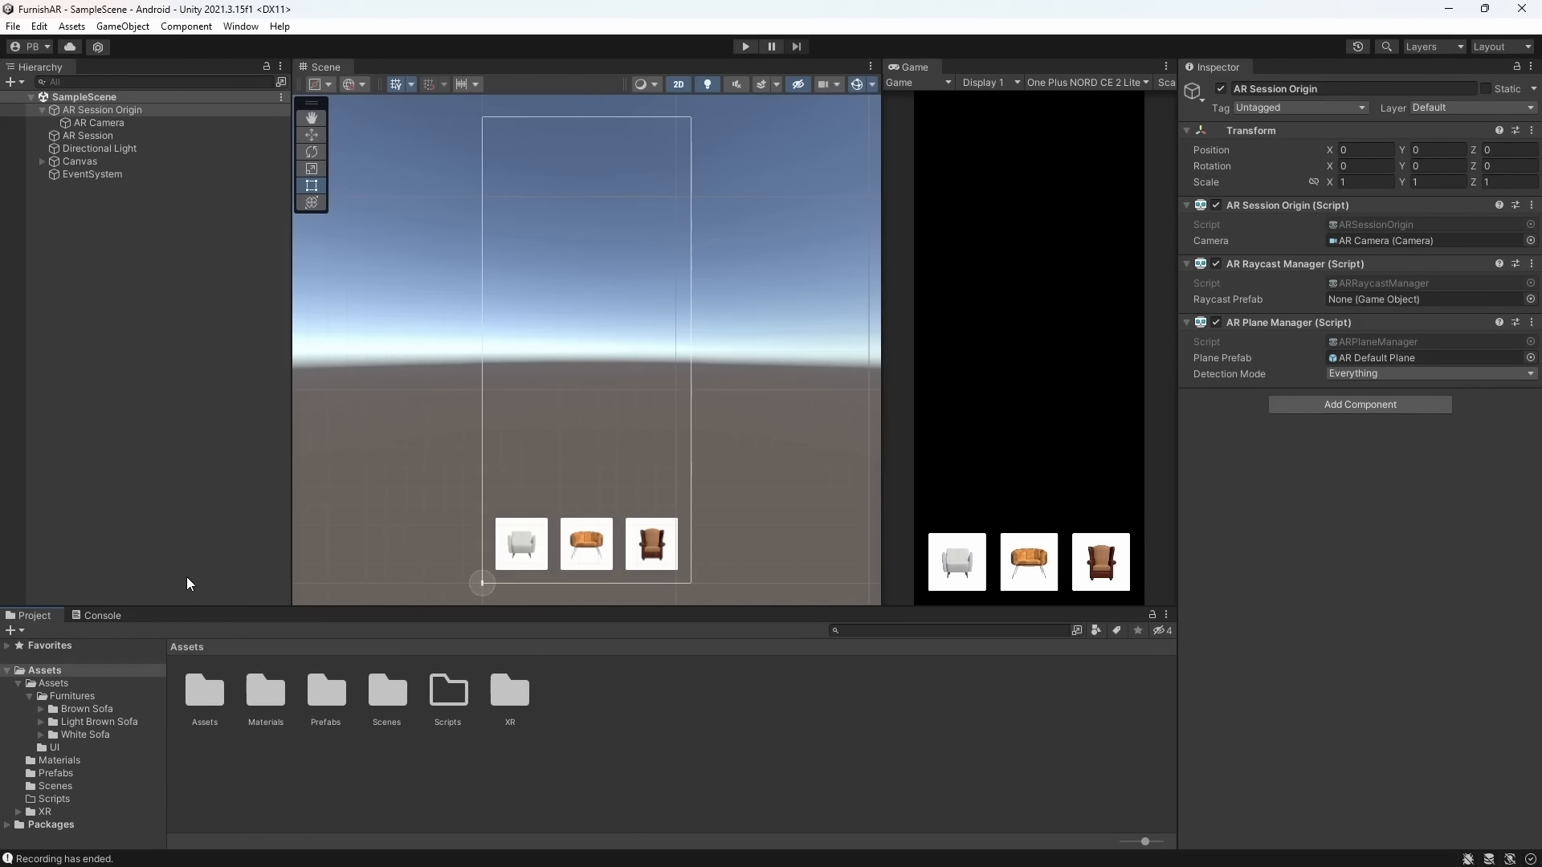
pyautogui.click(41, 110)
pyautogui.click(80, 213)
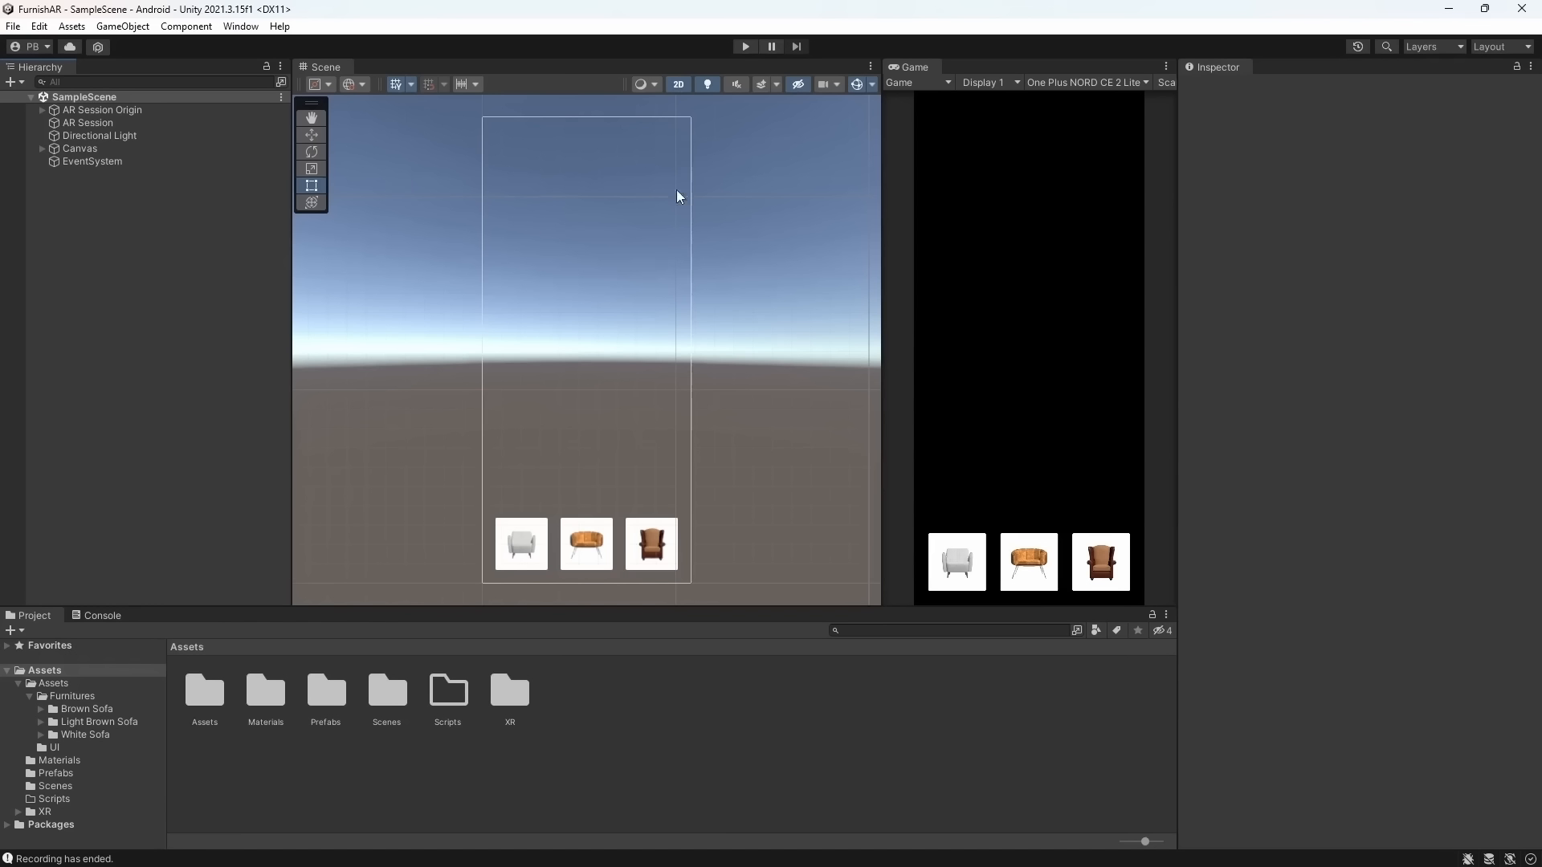
pyautogui.click(1046, 571)
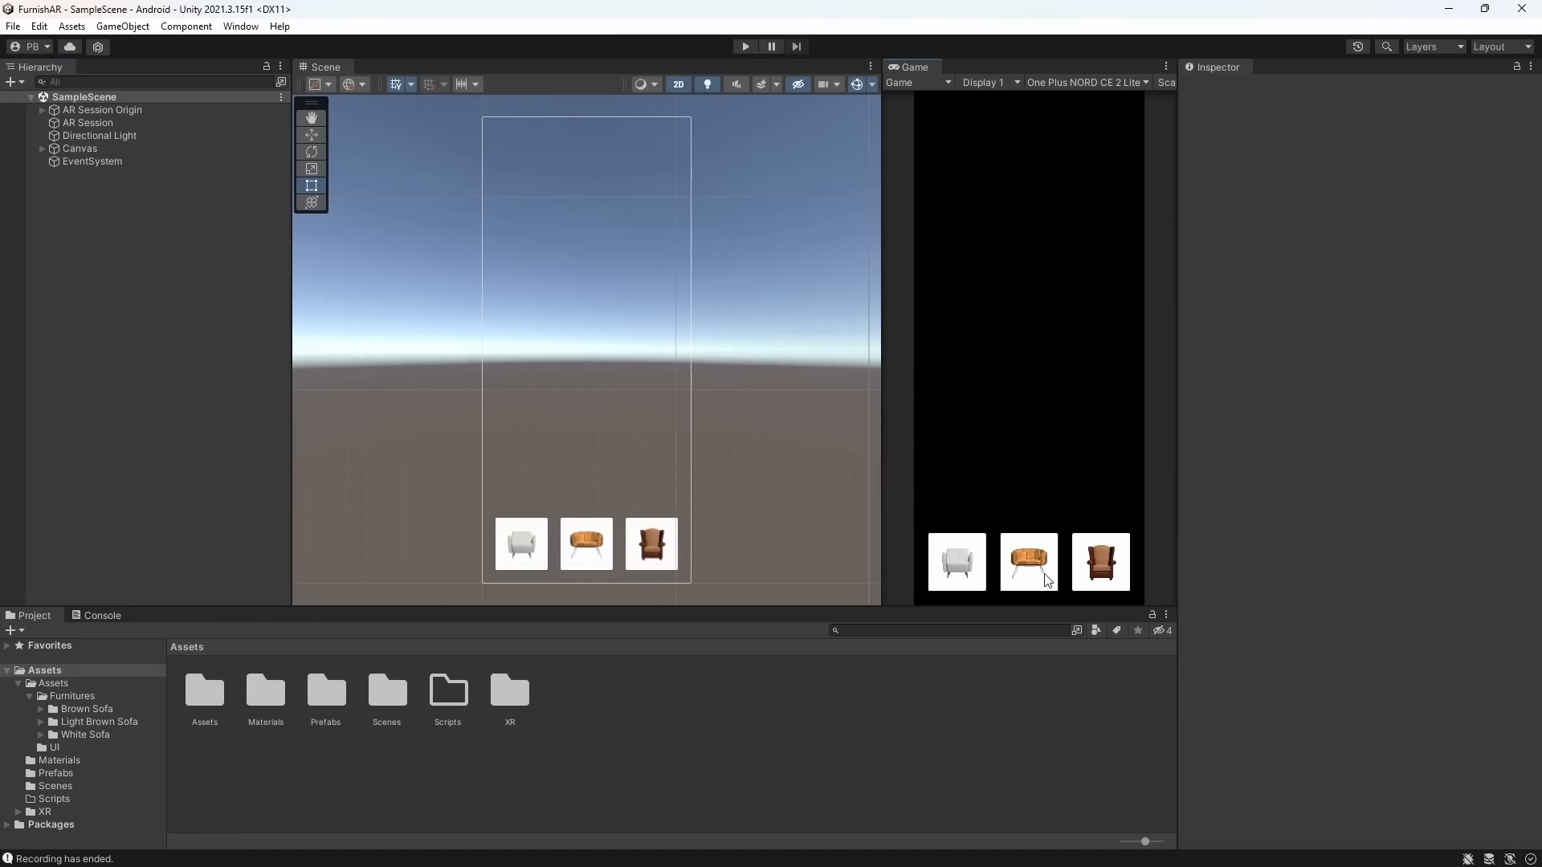